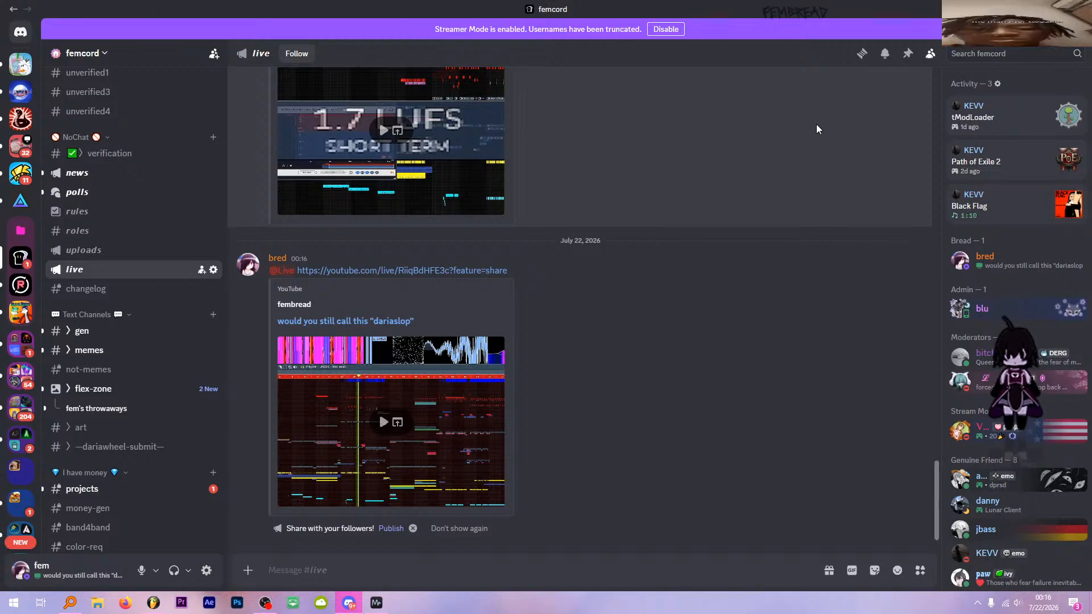
- Switch to OBS and close the Slippi Launcher window
key("alt+Tab")
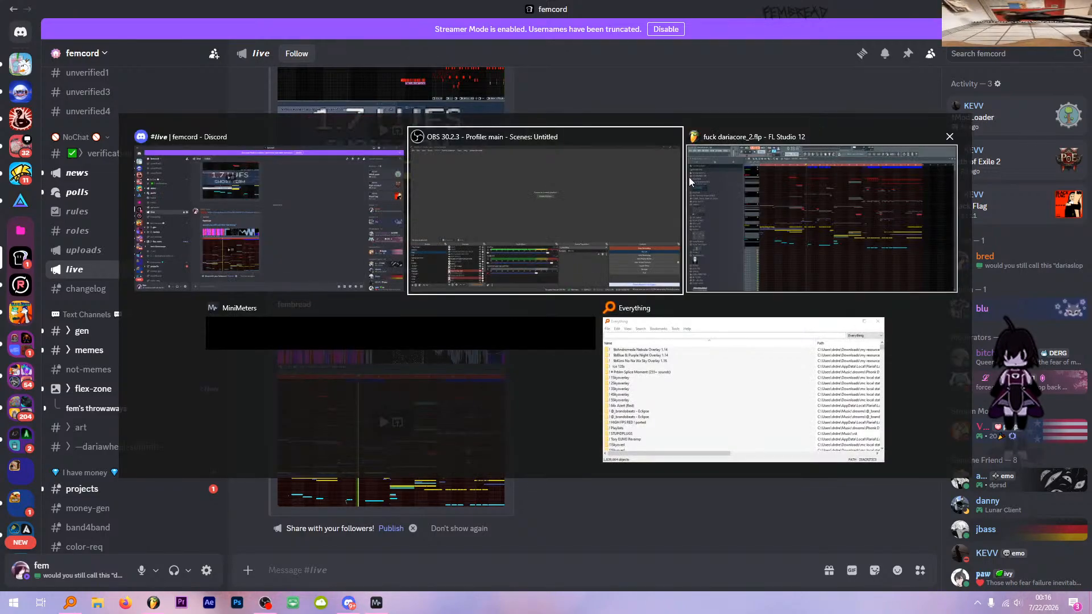
left_click(559, 203)
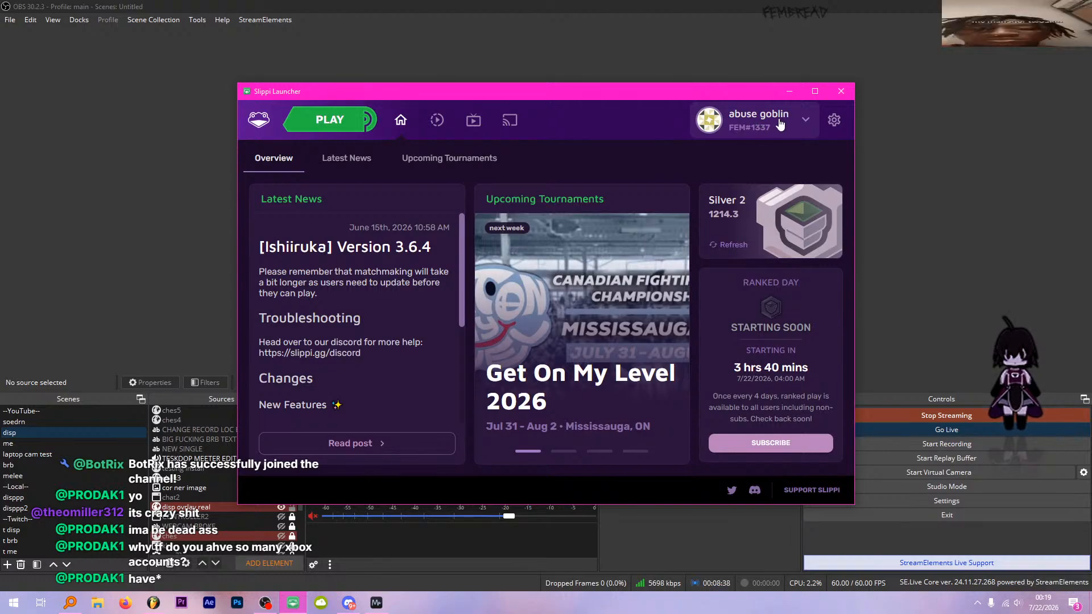
left_click(842, 91)
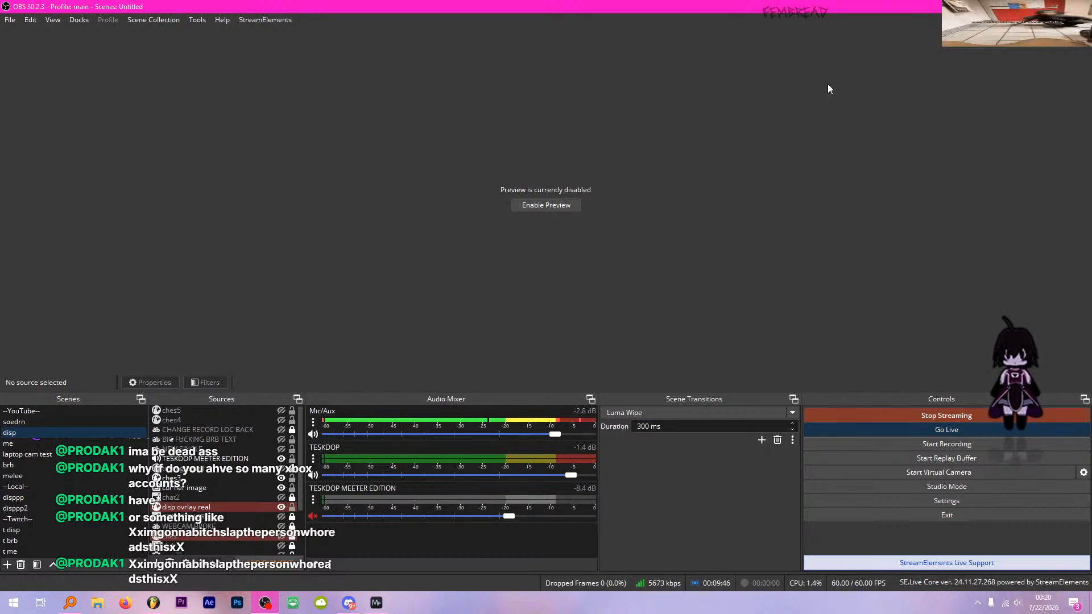
- Switch to Discord, view the full profile of the latest live post's author, close it and return to OBS
left_click(349, 603)
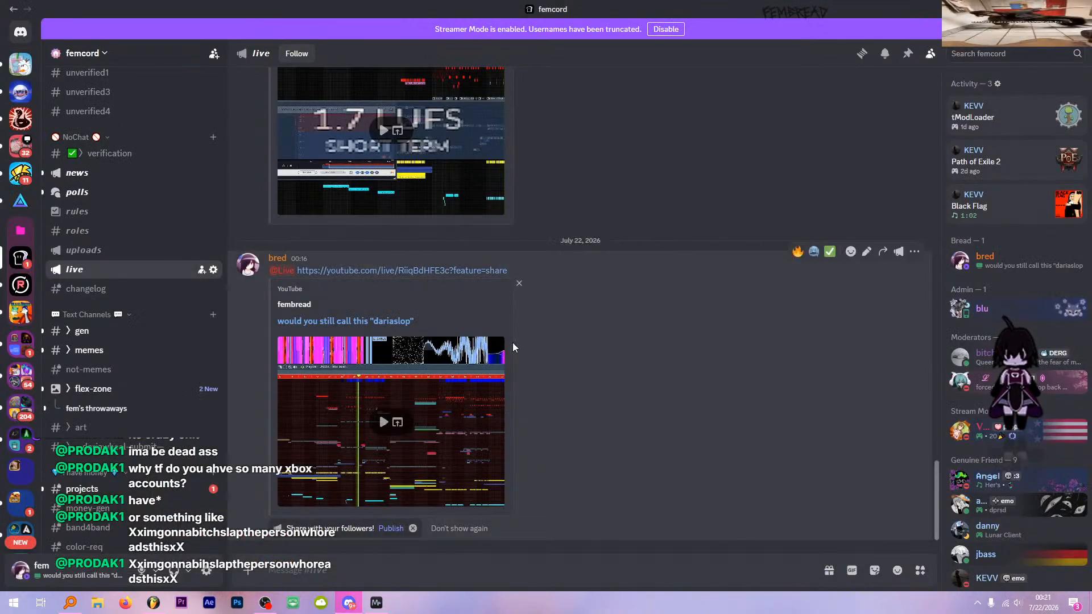
left_click(277, 261)
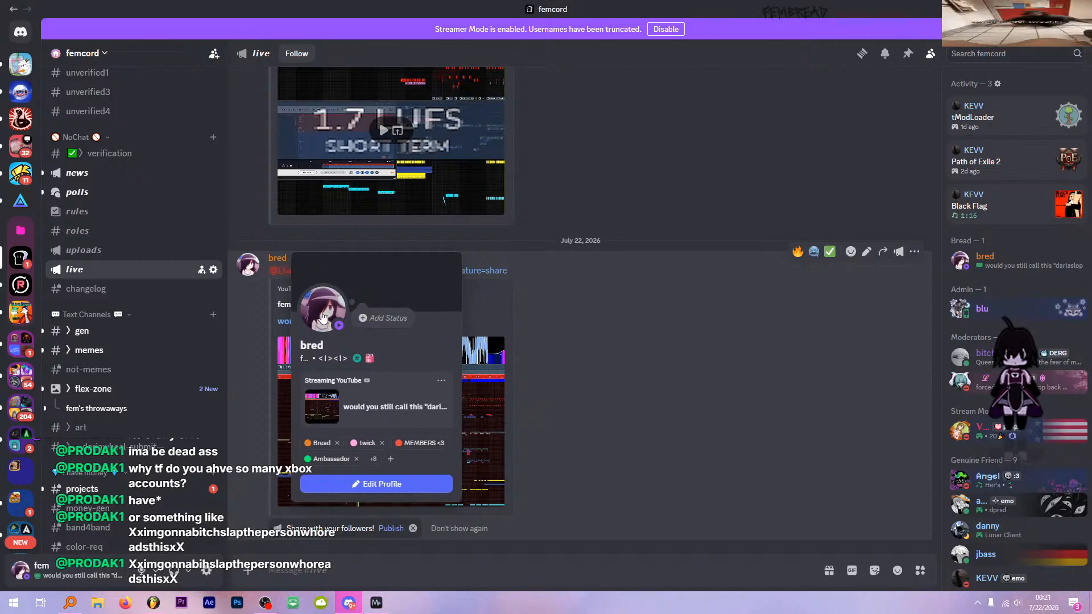
left_click(327, 312)
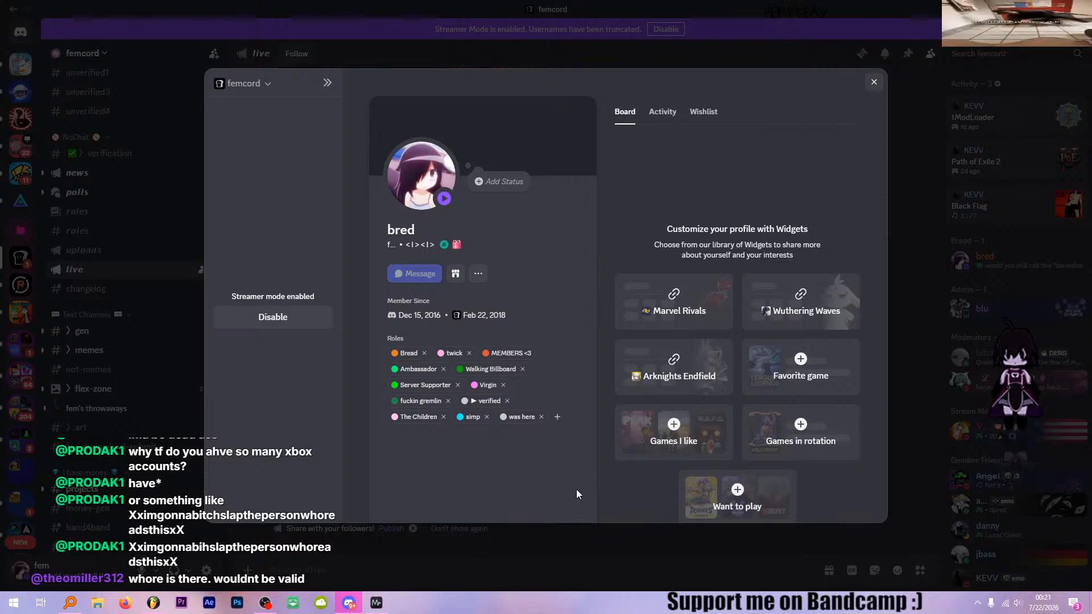
left_click(596, 545)
key("alt+Tab")
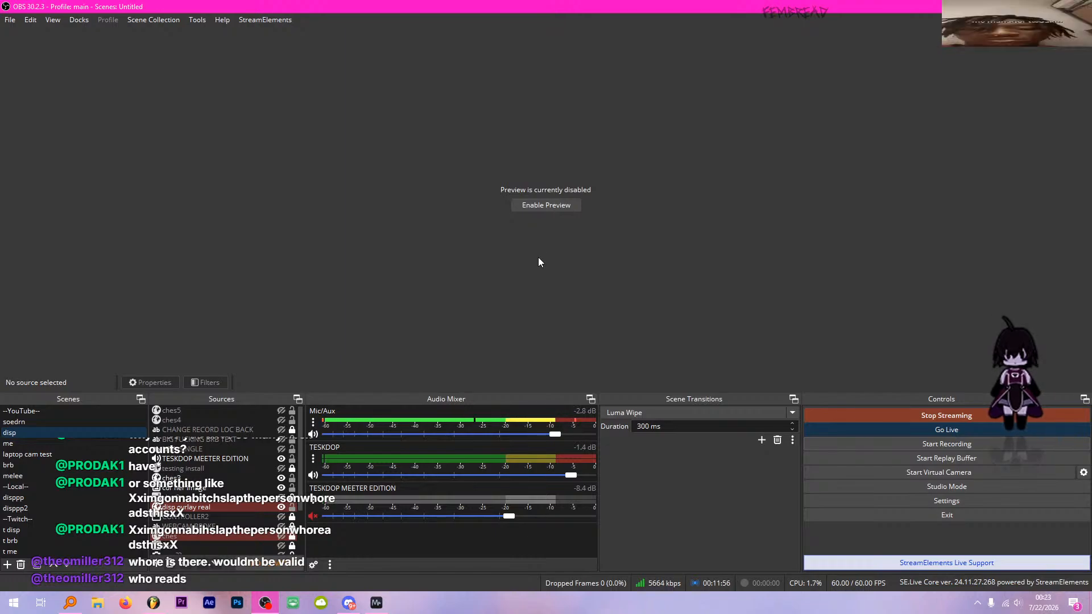
- Launch Keyviz and switch to the open project in FL Studio
key("super")
type("keyviz")
key("Return")
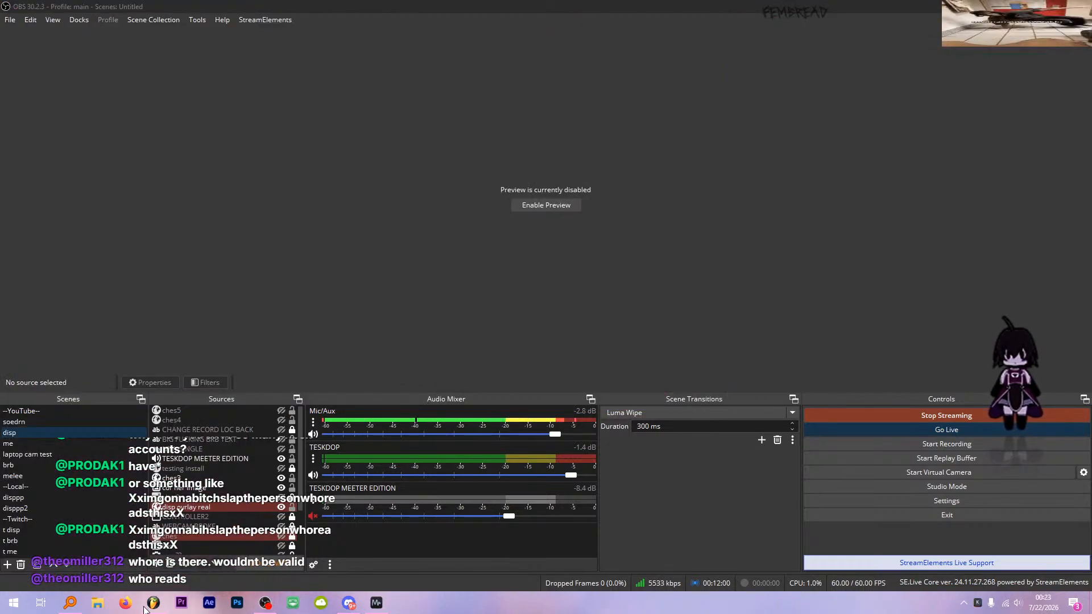
left_click(152, 606)
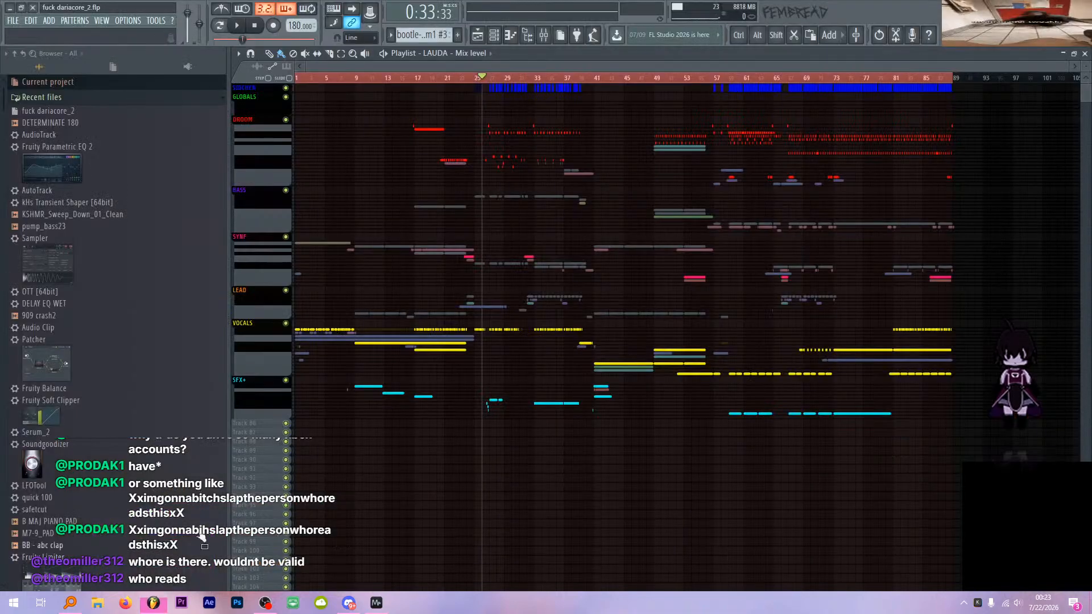
- Select bars 81 to 89 on the playlist timeline, clear the selection and move the playhead to about bar 76
key("ctrl")
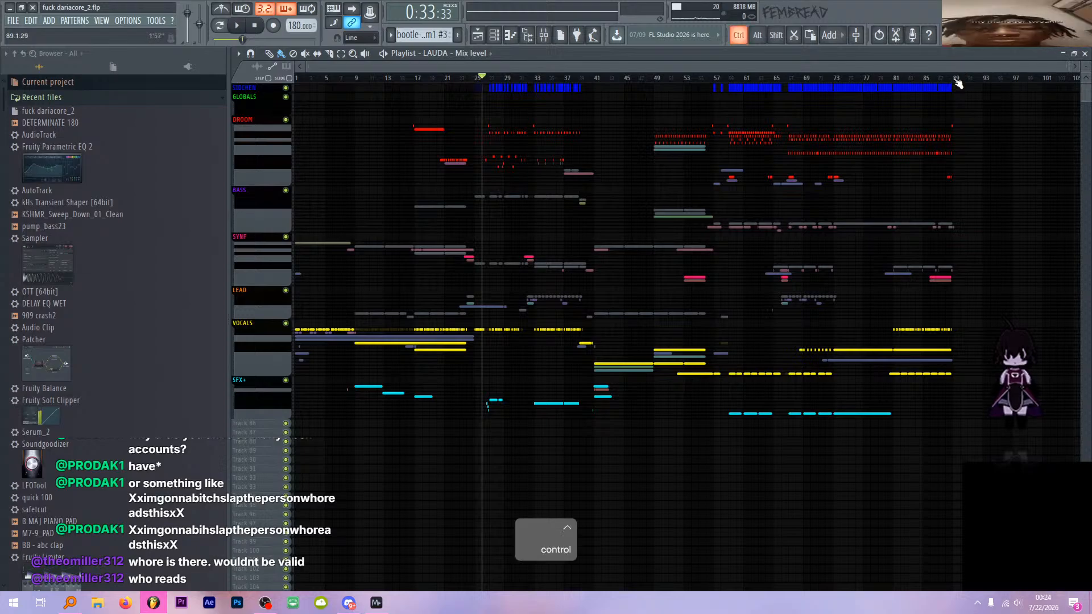
left_click_drag(955, 87, 895, 85)
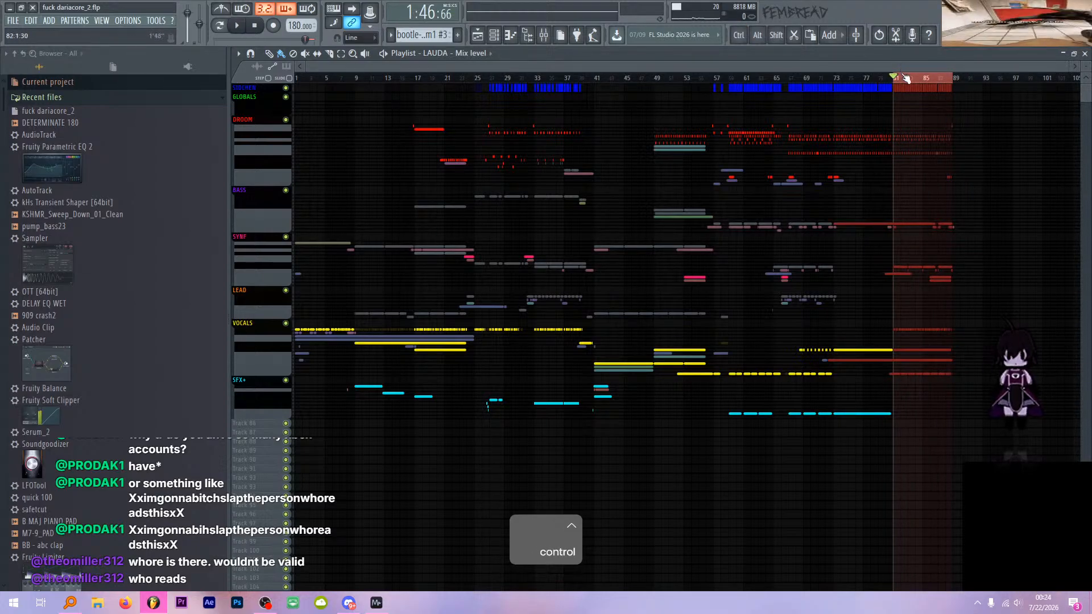
left_click(955, 80)
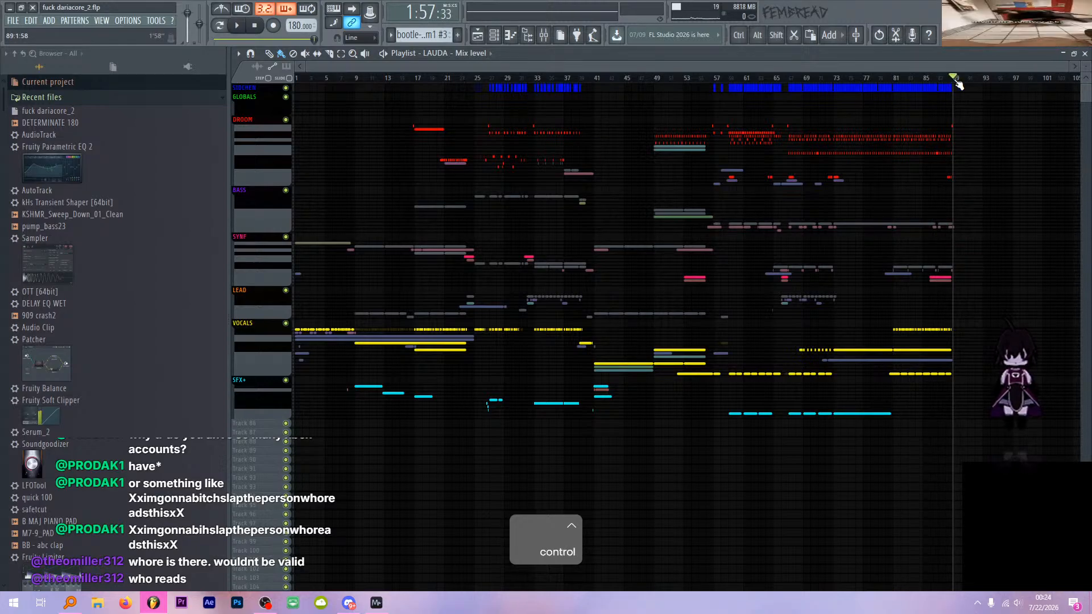
left_click_drag(900, 80, 860, 86)
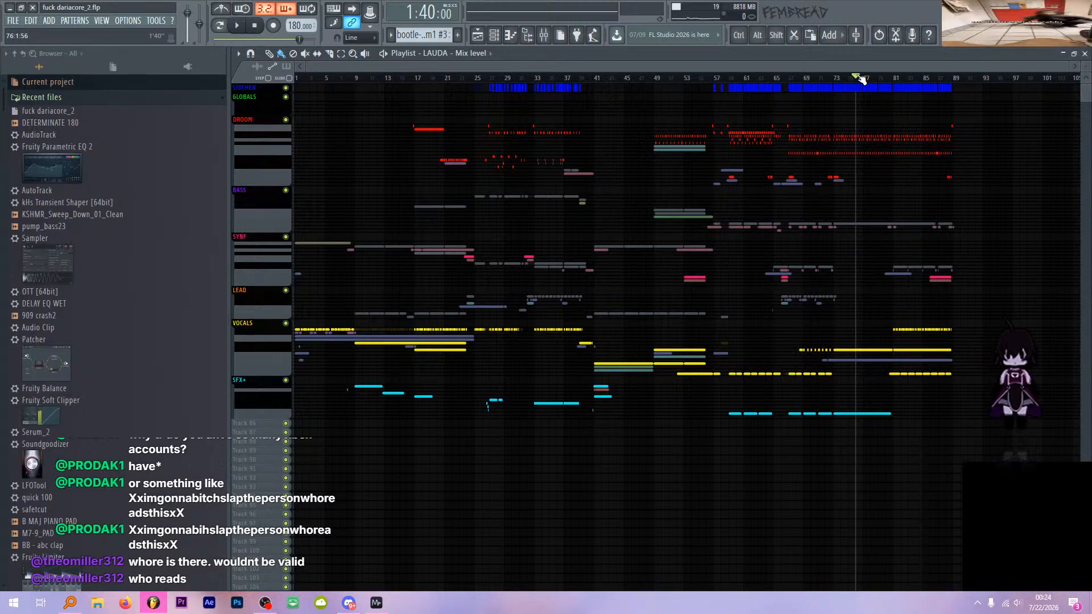
- Move the playhead to the end of the arrangement at about bar 90
left_click_drag(779, 67, 978, 67)
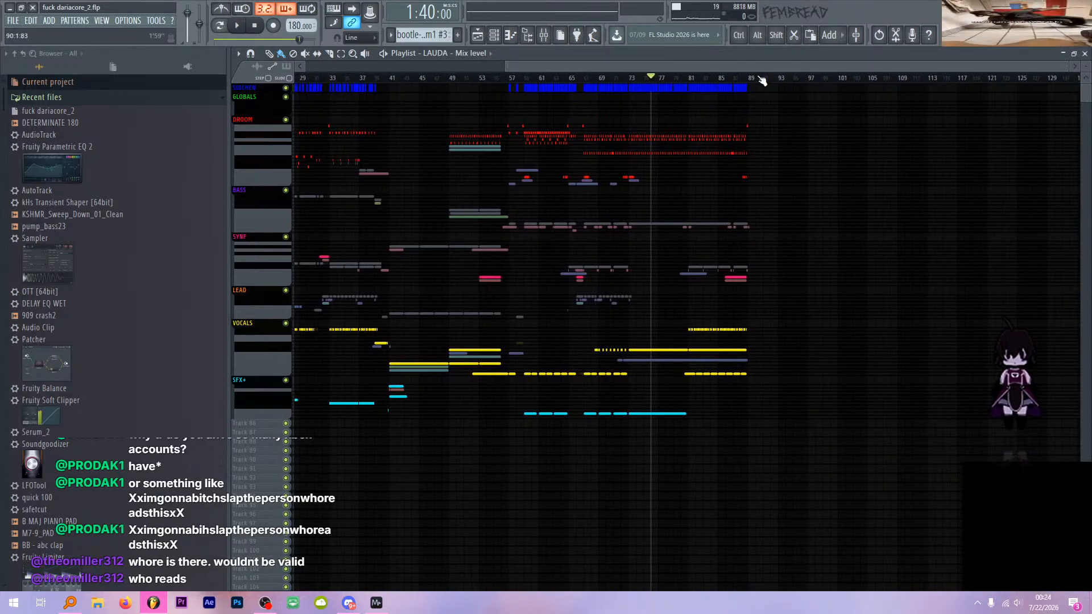
left_click(751, 80)
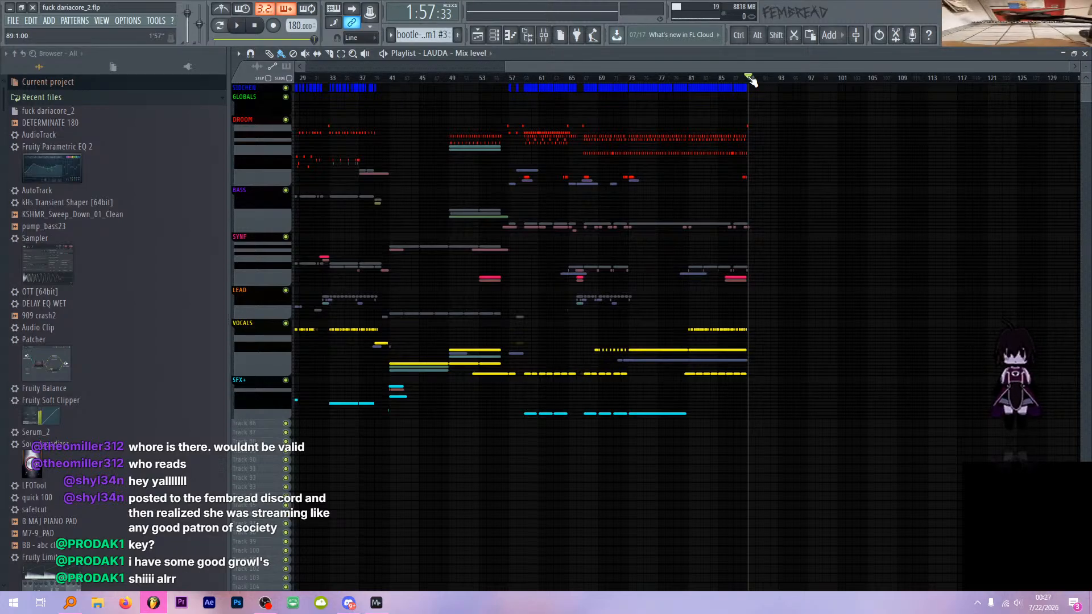
left_click(753, 79, "ctrl")
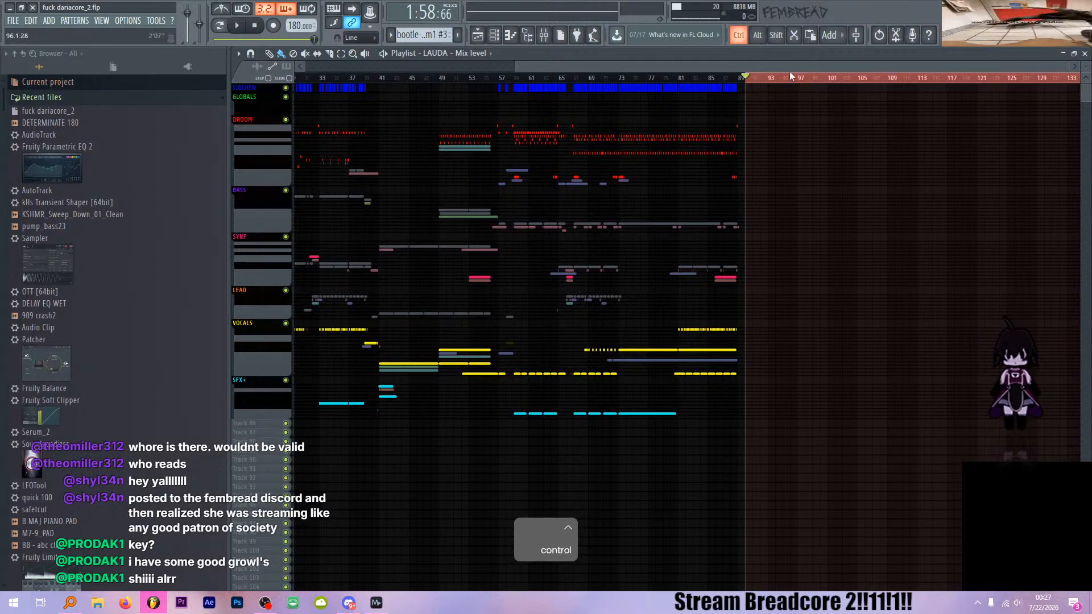
scroll(812, 116, "down", 3)
scroll(842, 116, "up", 1)
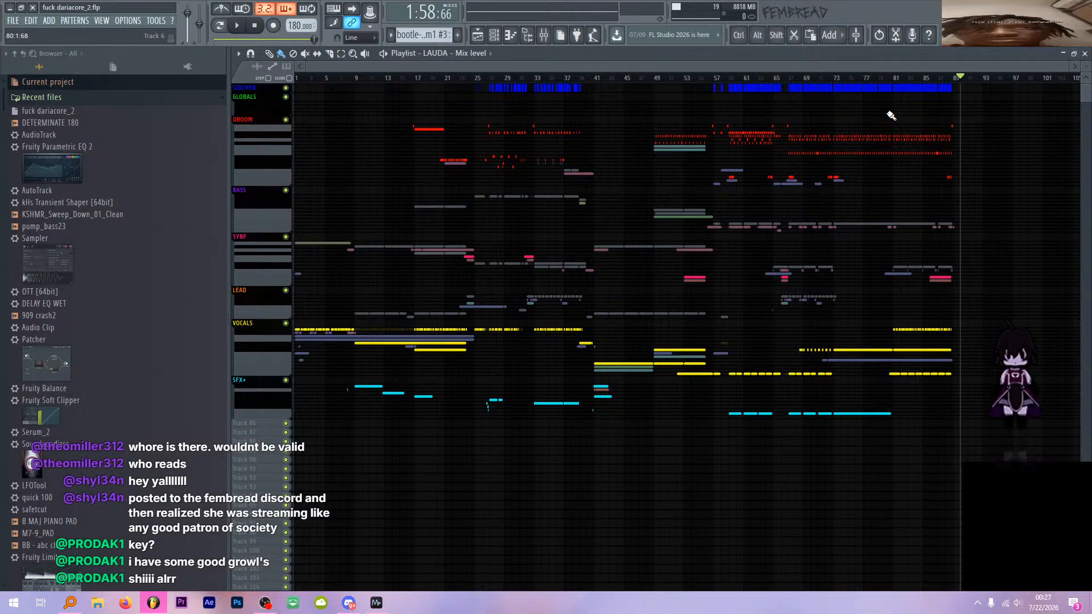
- Return the playhead to the song's start and expand the collapsed DROOM and BASS track groups in the playlist
left_click(362, 78)
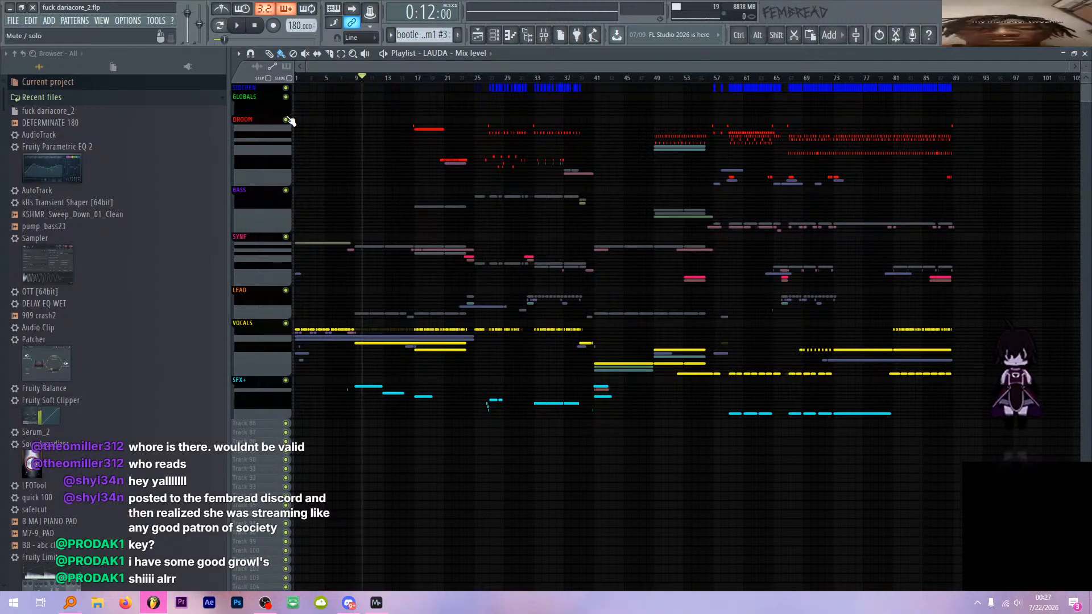
left_click(297, 78)
left_click(258, 121)
scroll(263, 234, "down", 3)
left_click(258, 255)
scroll(257, 257, "down", 2)
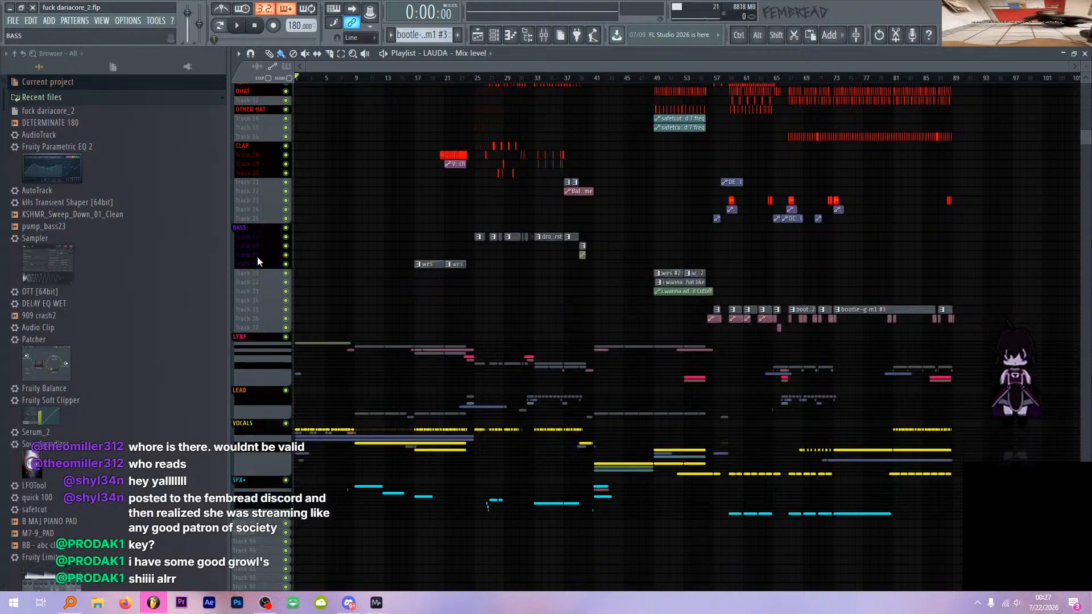
- Expand the remaining collapsed track groups in the playlist: SYNF, LEAD, VOCALS and SFX+
scroll(257, 257, "down", 3)
left_click(255, 239)
scroll(254, 243, "down", 3)
left_click(255, 247)
scroll(256, 261, "down", 3)
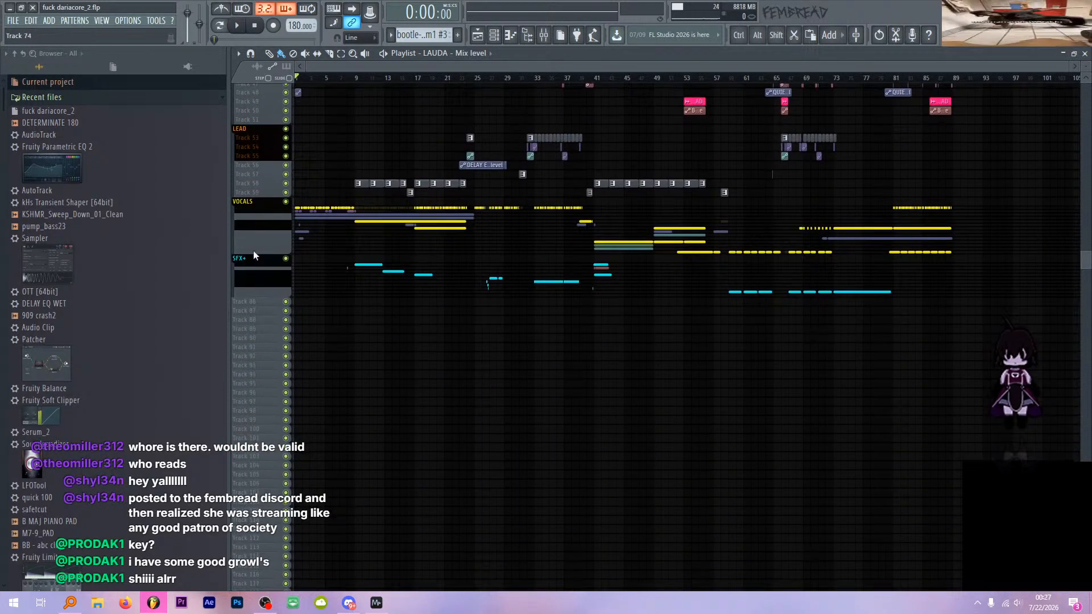
left_click(253, 250)
scroll(255, 204, "down", 2)
scroll(258, 303, "up", 12)
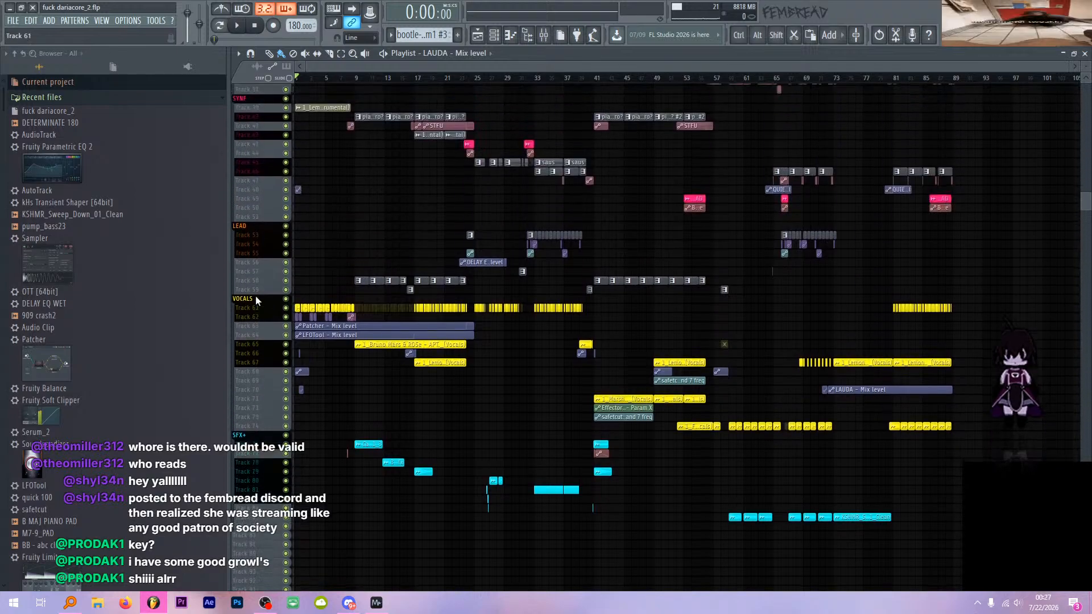
scroll(253, 288, "up", 2)
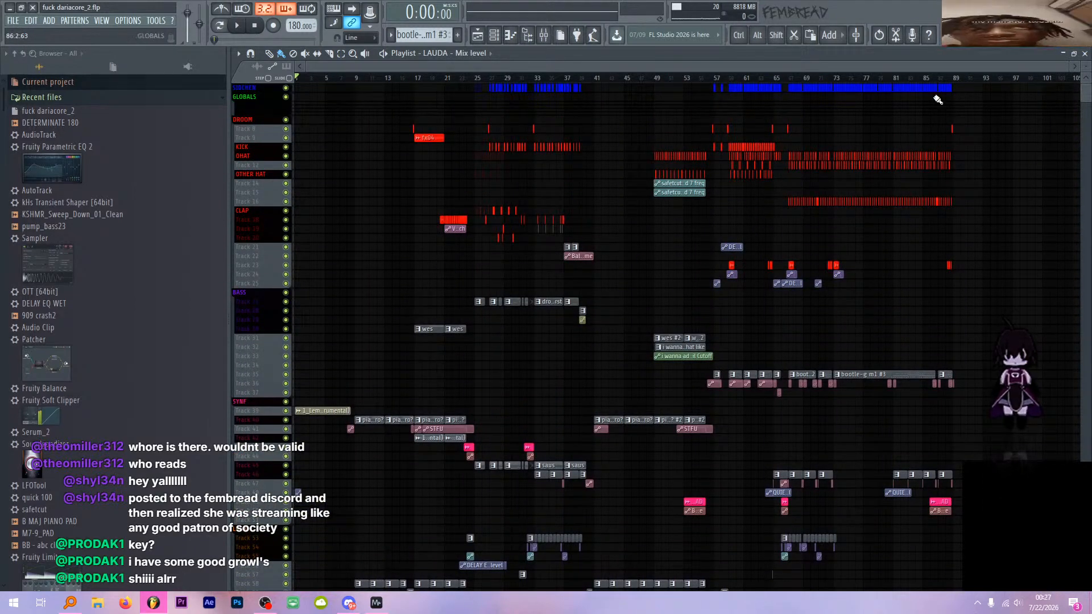
- Select bars 65 to 81 and the whole song on the timeline, clearing each time selection again
left_click_drag(960, 89, 775, 82, "ctrl")
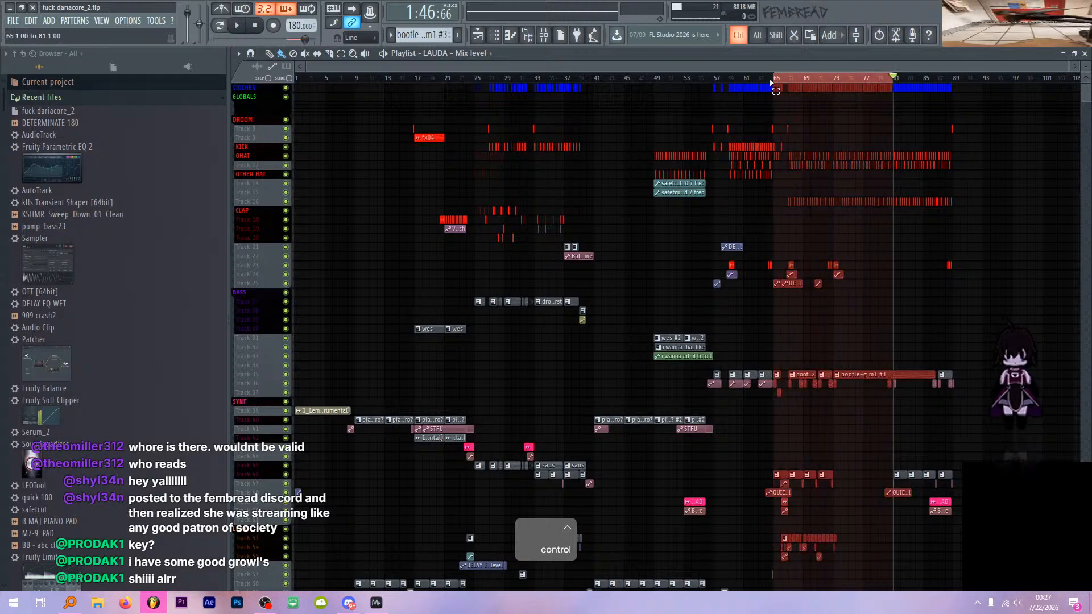
left_click(785, 83, "ctrl")
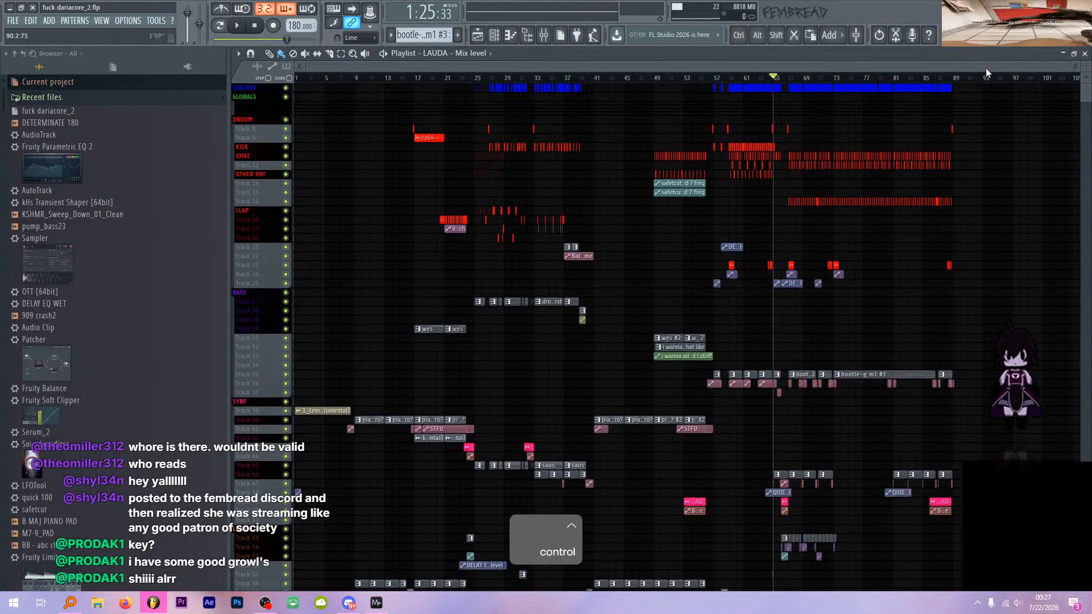
left_click_drag(957, 81, 215, 132, "ctrl")
left_click(399, 83)
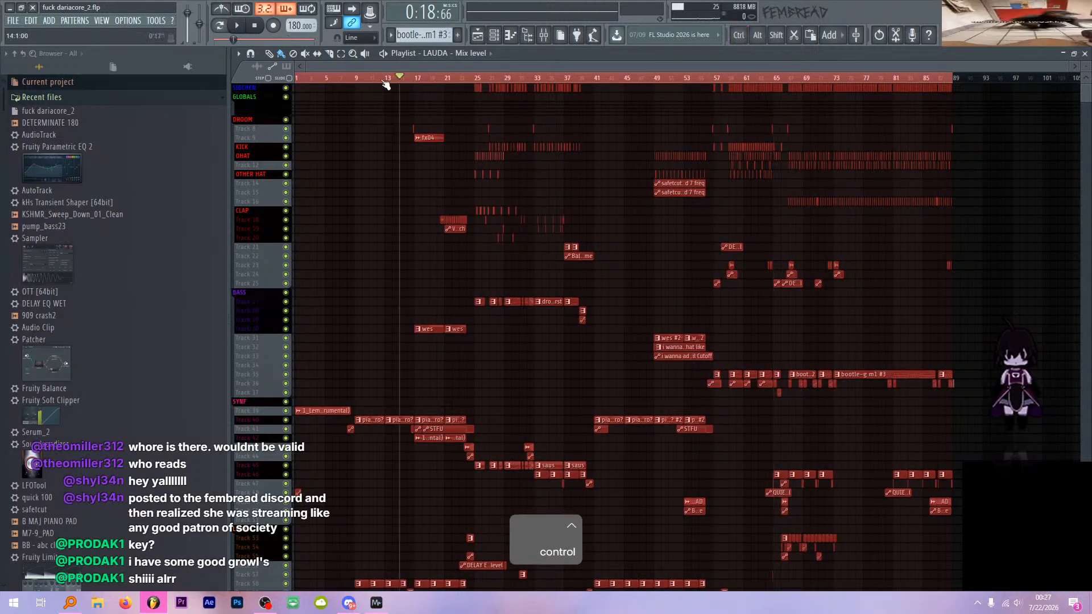
left_click_drag(386, 84, 346, 119)
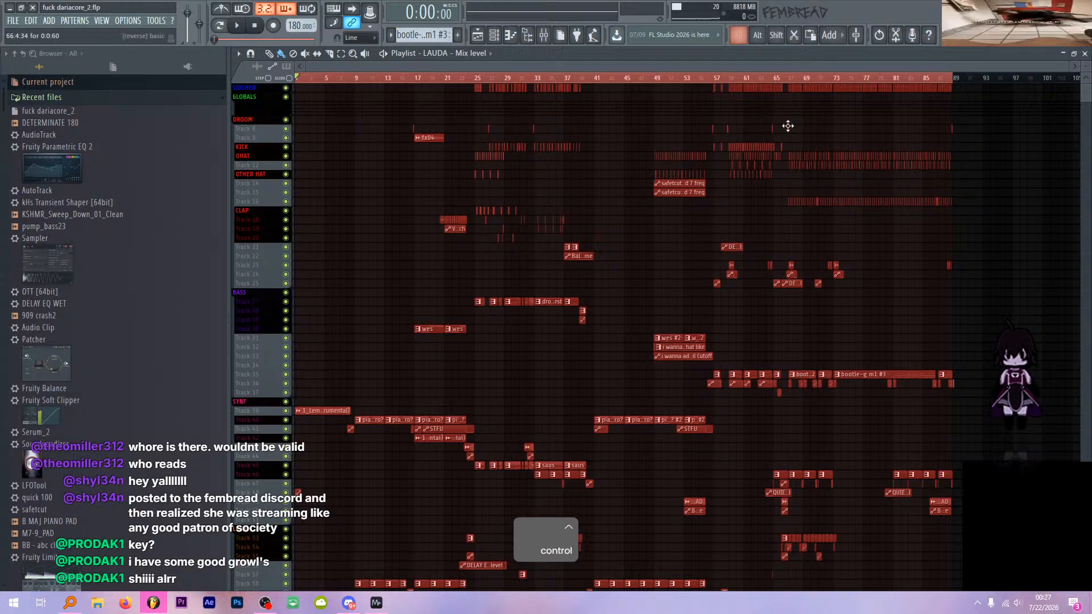
left_click(950, 78, "ctrl")
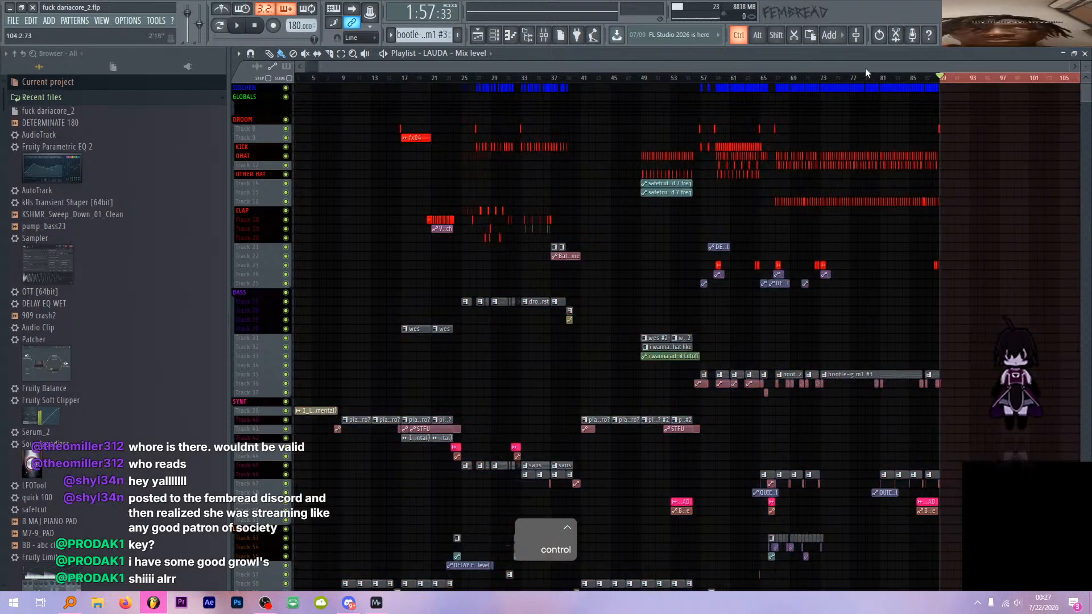
left_click(455, 80)
- Bring up the MiniMeters audio meters and shrink the maximized playlist to fit beneath them
left_click(375, 604)
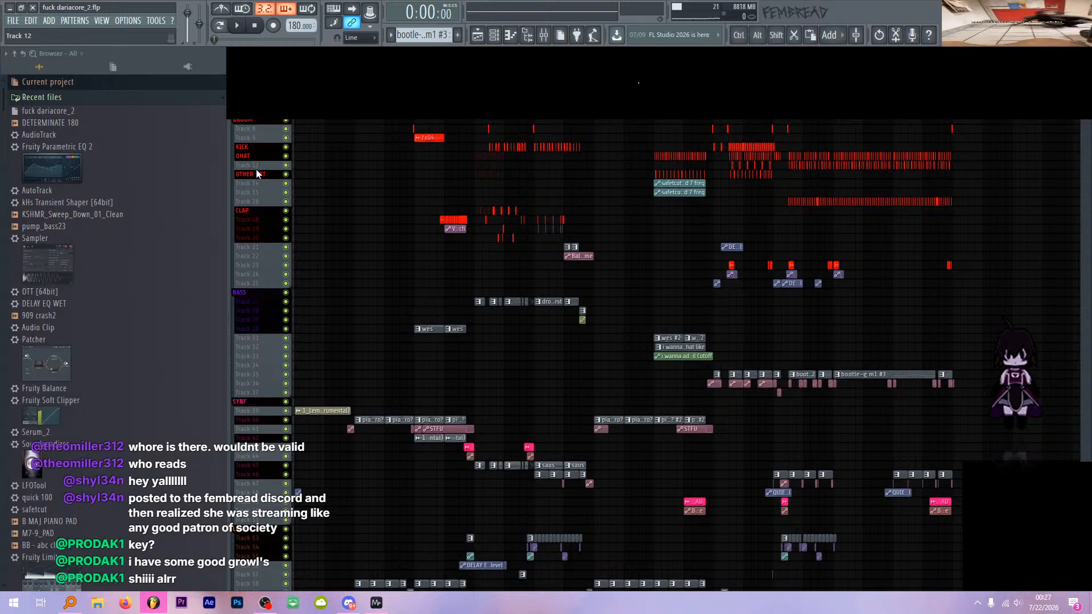
key("Return")
- Enable playlist auto-scroll and play the song from the start, close up on the SYNF, LEAD and VOCALS tracks
scroll(256, 172, "down", 12)
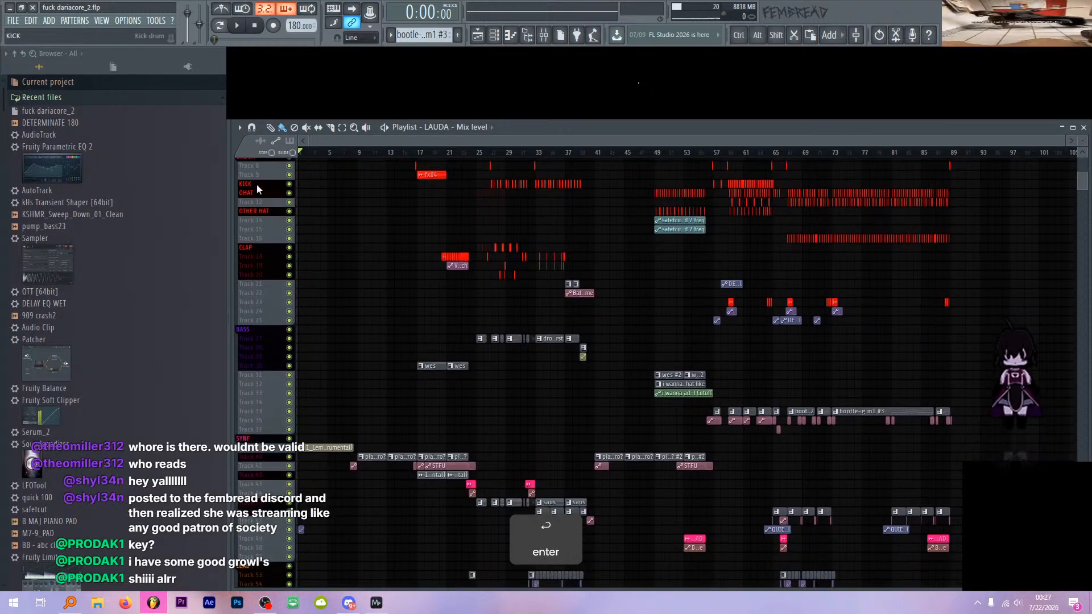
scroll(248, 272, "down", 2)
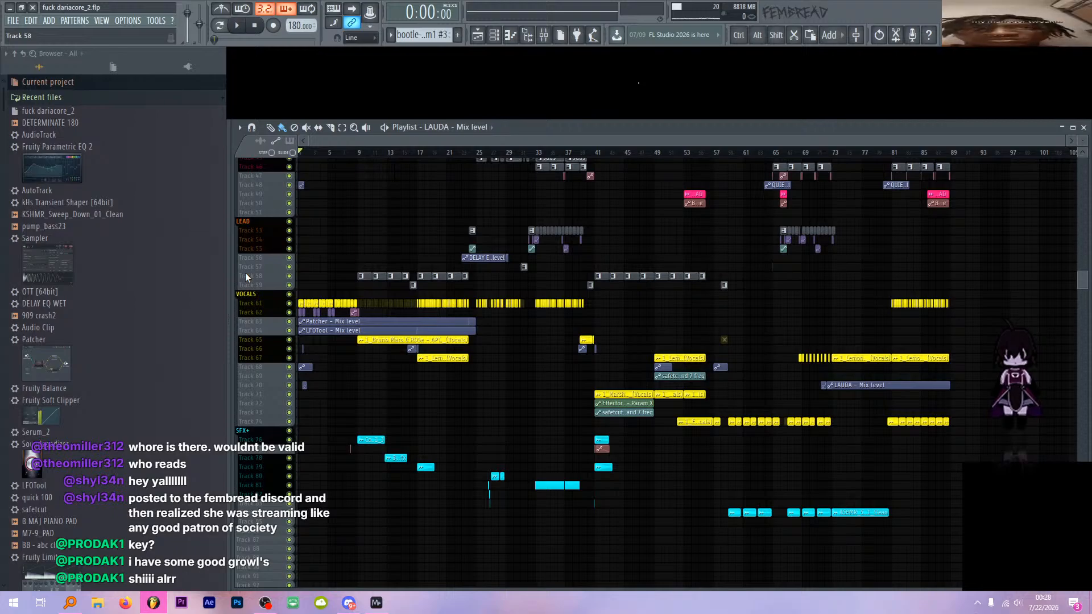
scroll(264, 218, "up", 4)
scroll(252, 203, "up", 3, "ctrl")
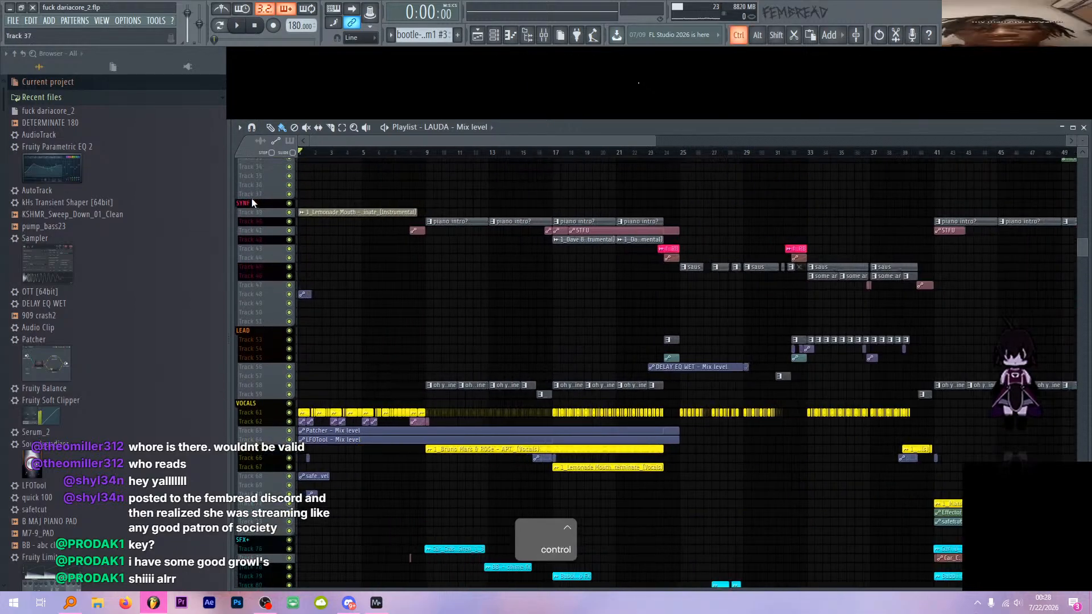
scroll(252, 203, "up", 4, "ctrl")
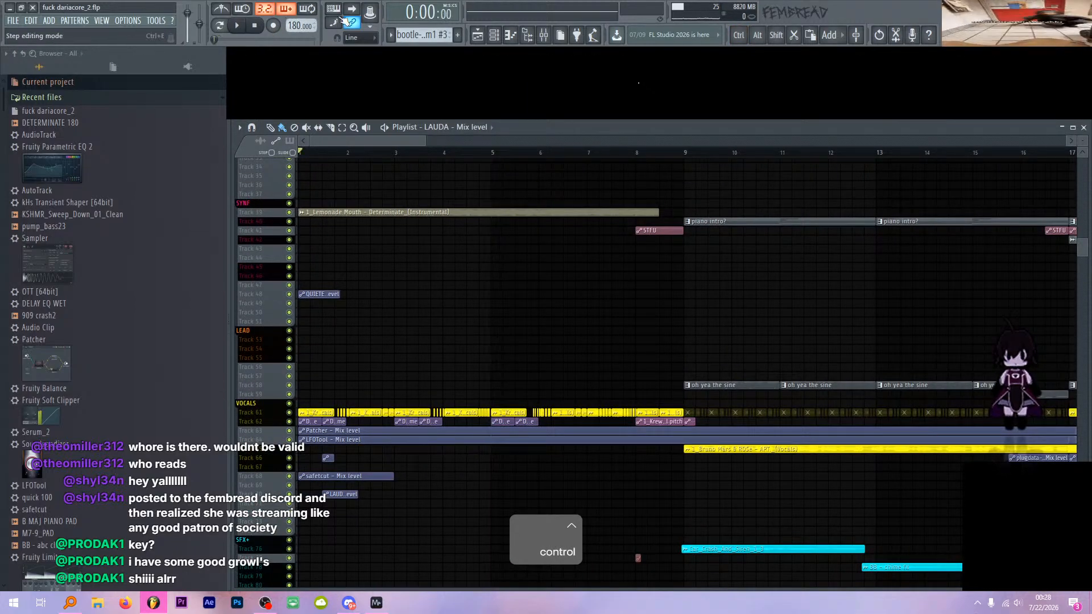
key("Scroll_Lock")
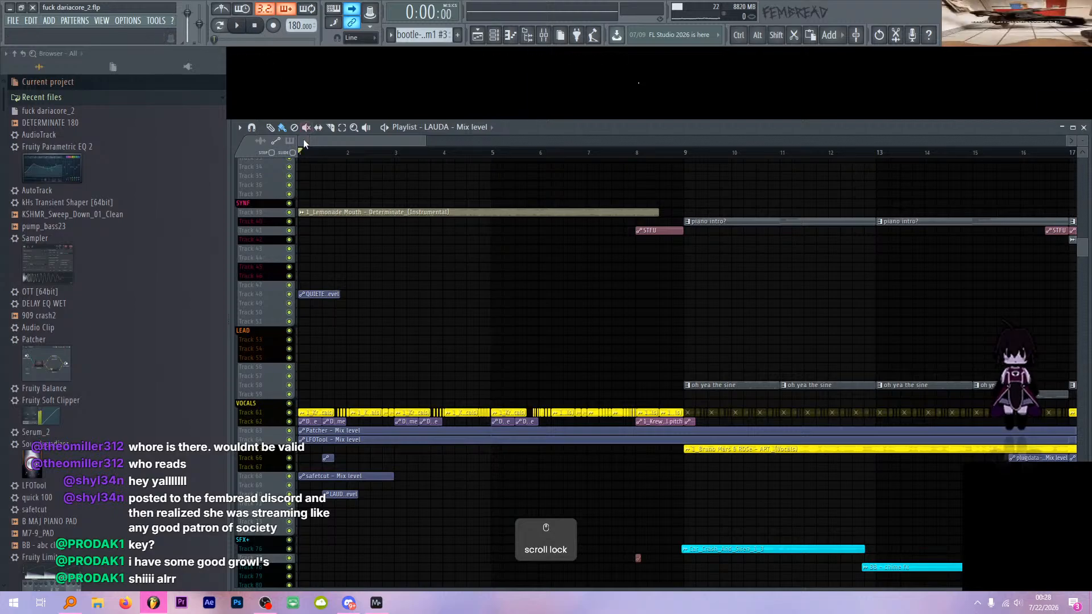
key("space")
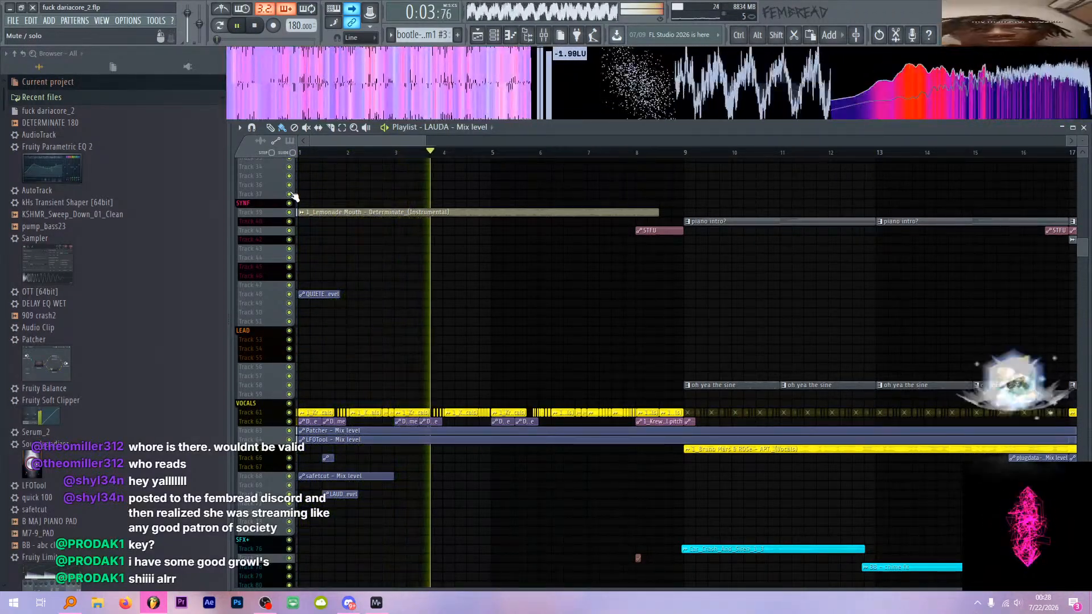
scroll(369, 250, "up", 3)
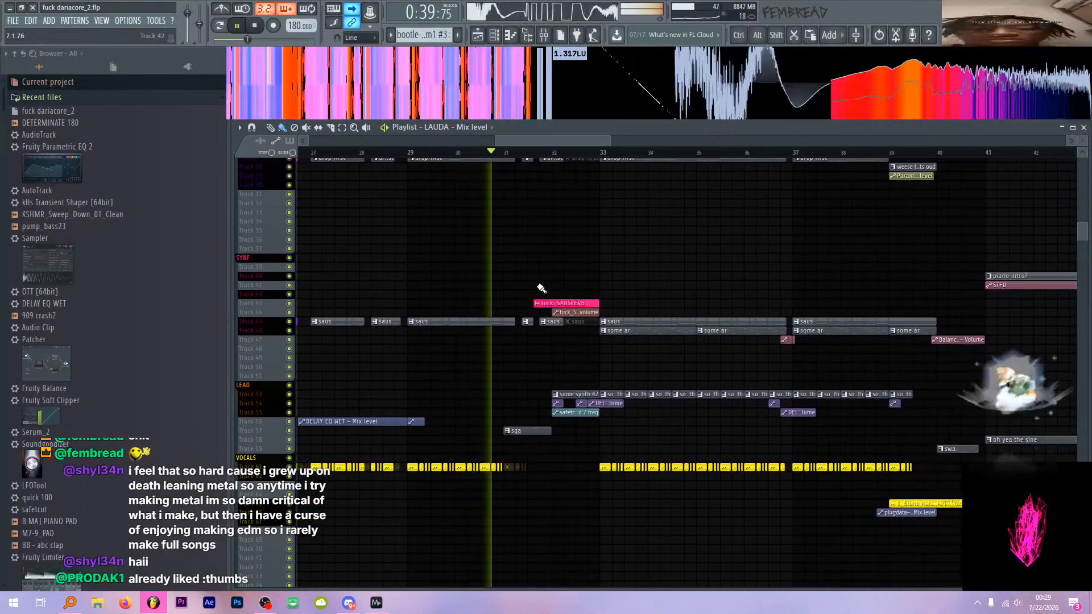
- Follow the playback across the SYNF, LEAD and VOCALS tracks from about bar 30 to the end of the song
scroll(569, 293, "up", 2)
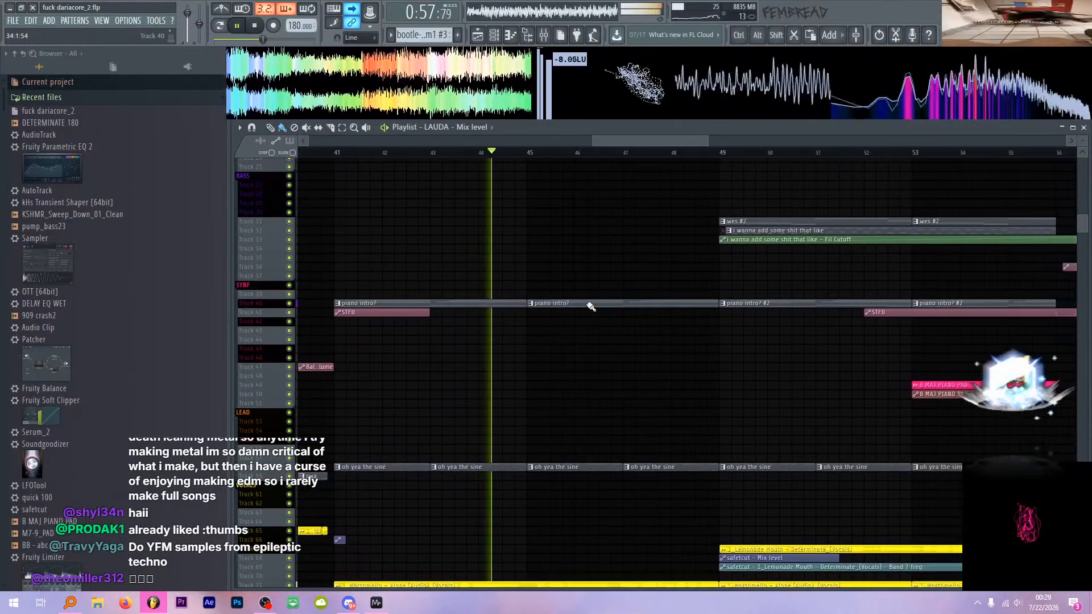
scroll(589, 303, "down", 3)
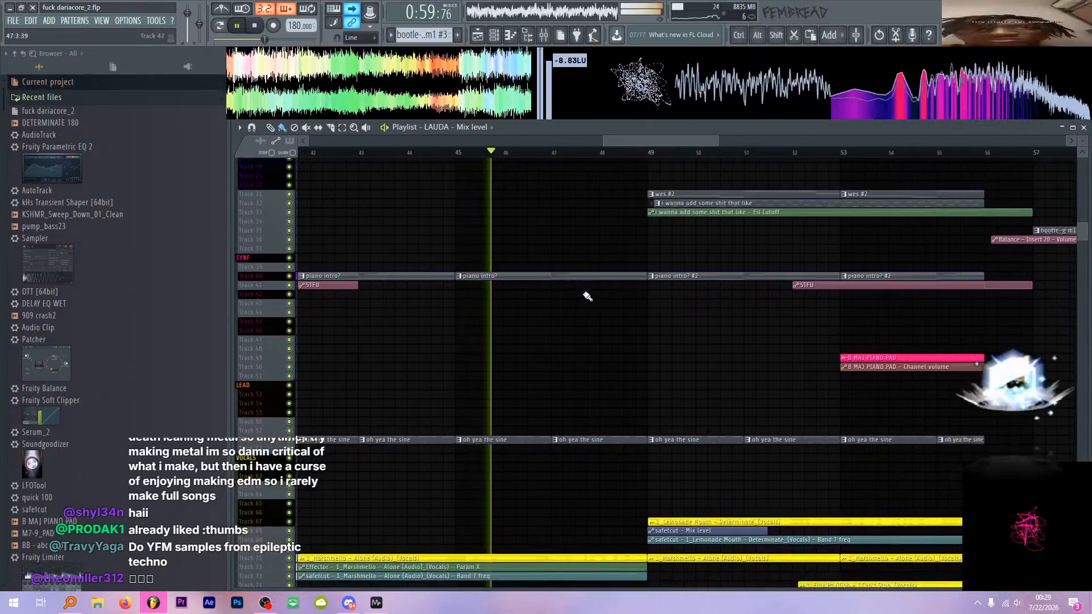
scroll(585, 299, "down", 1)
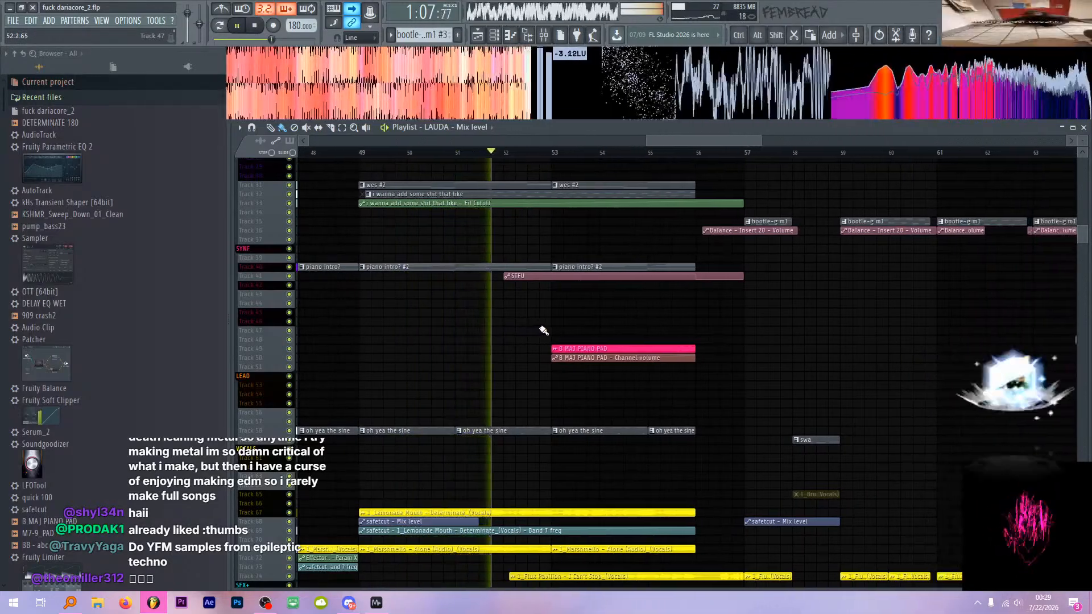
scroll(535, 324, "down", 2)
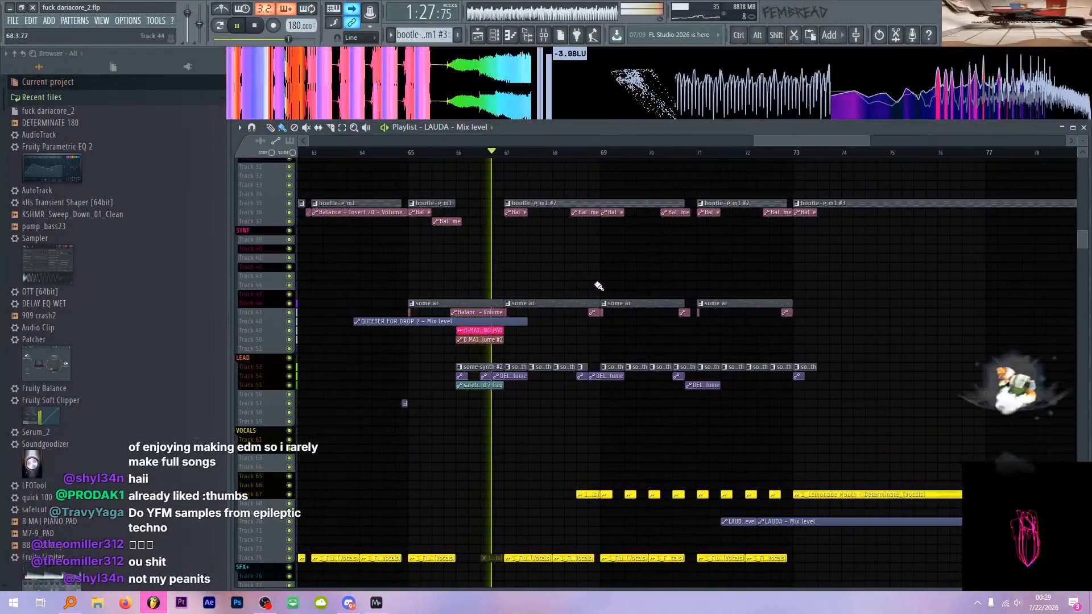
scroll(555, 287, "up", 3)
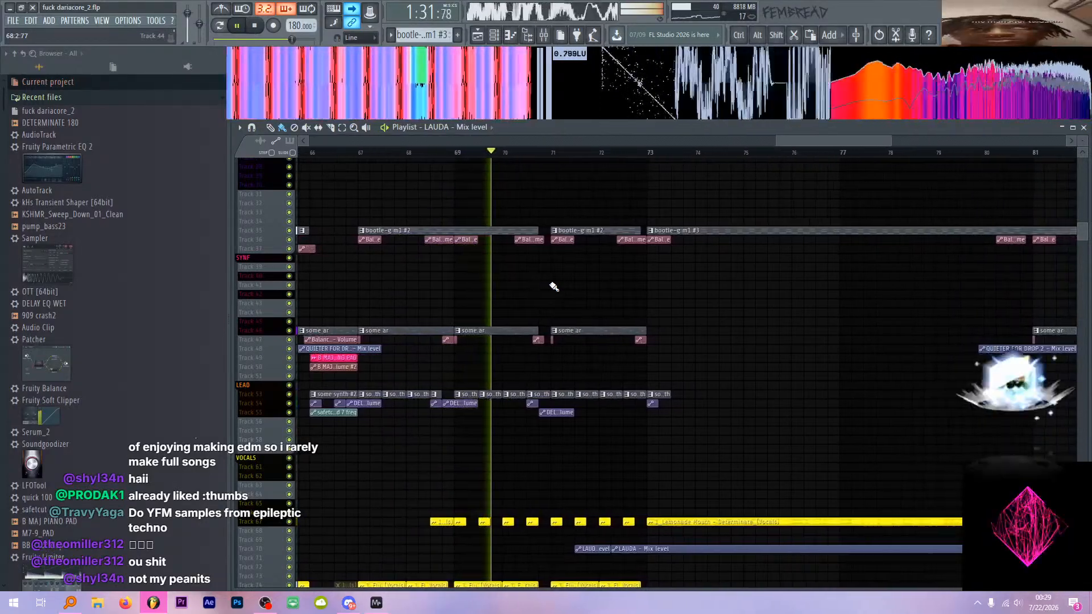
scroll(553, 279, "down", 1)
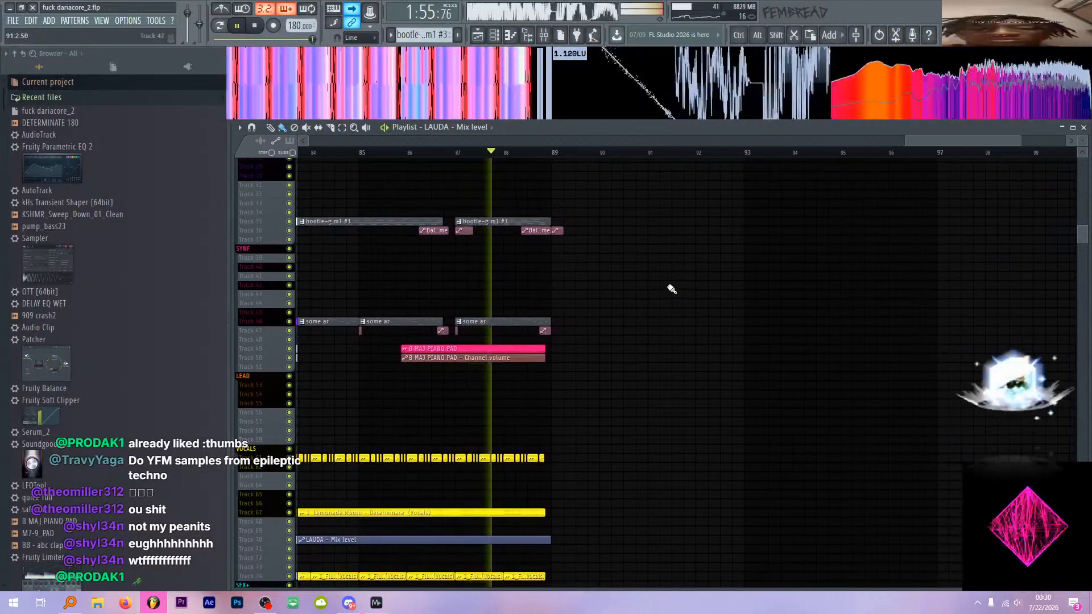
- Stop the playback past bar 89 and delete the stray LAUDA - Mix level clip placed in the empty area
left_click(676, 285)
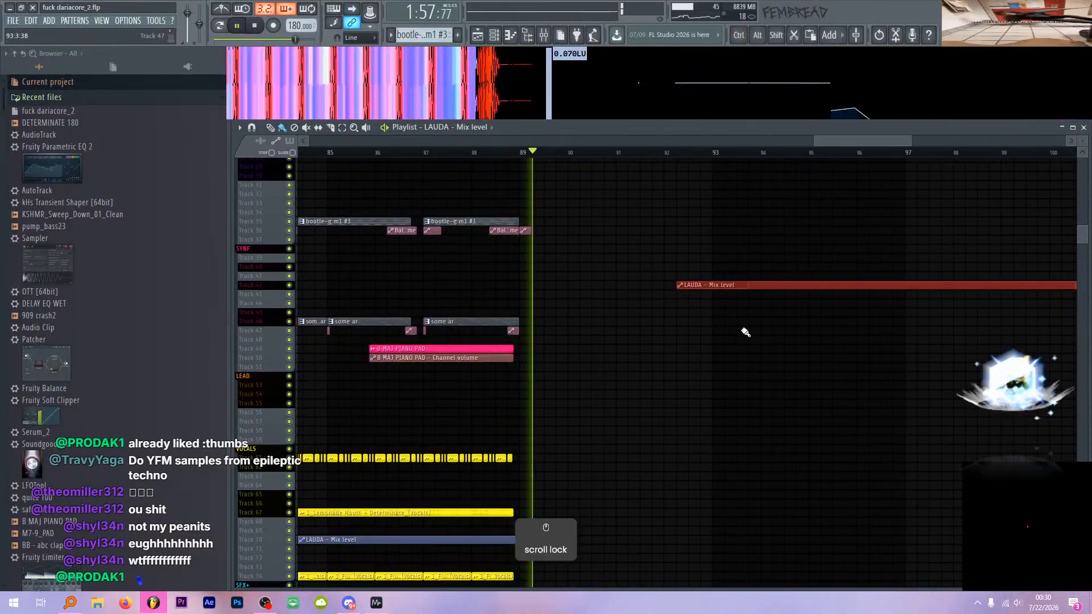
key("space")
right_click(739, 286)
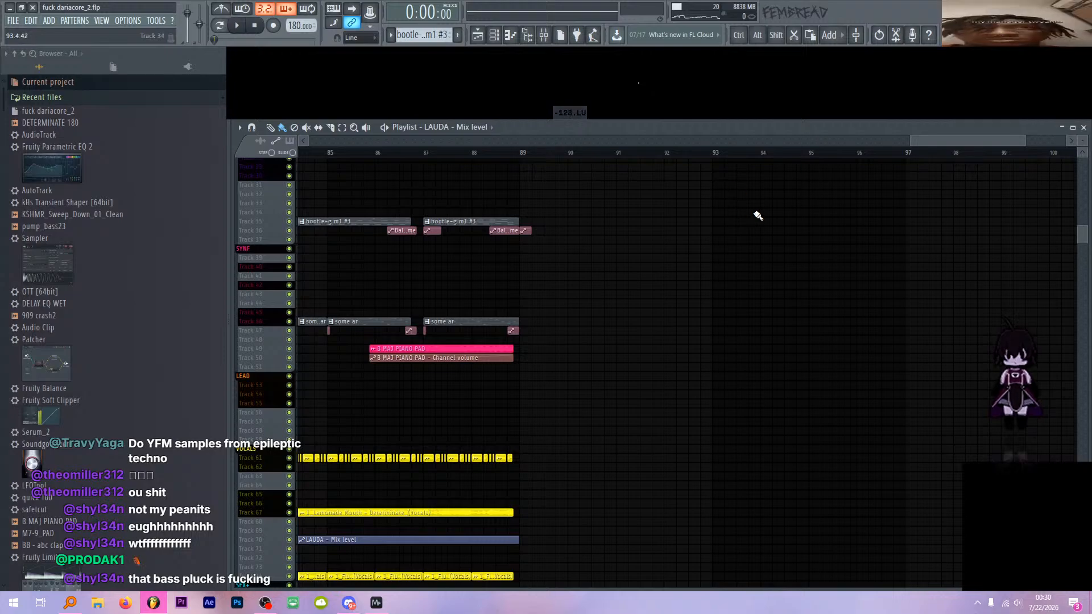
- Close the MiniMeters audio meters and move the playhead to bar 73
scroll(758, 216, "down", 5)
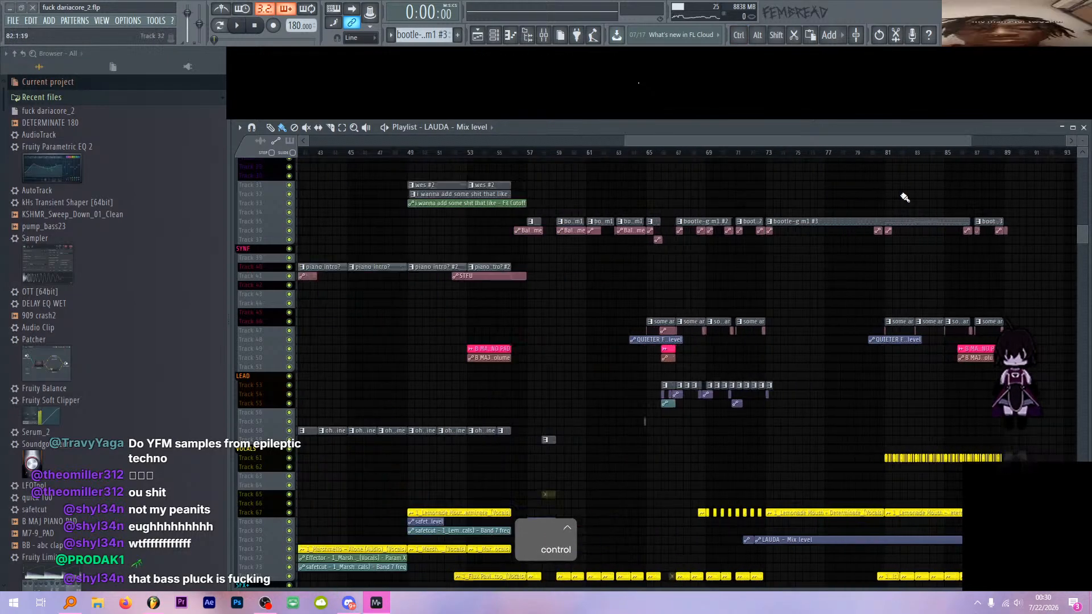
scroll(904, 197, "up", 3)
left_click(627, 153)
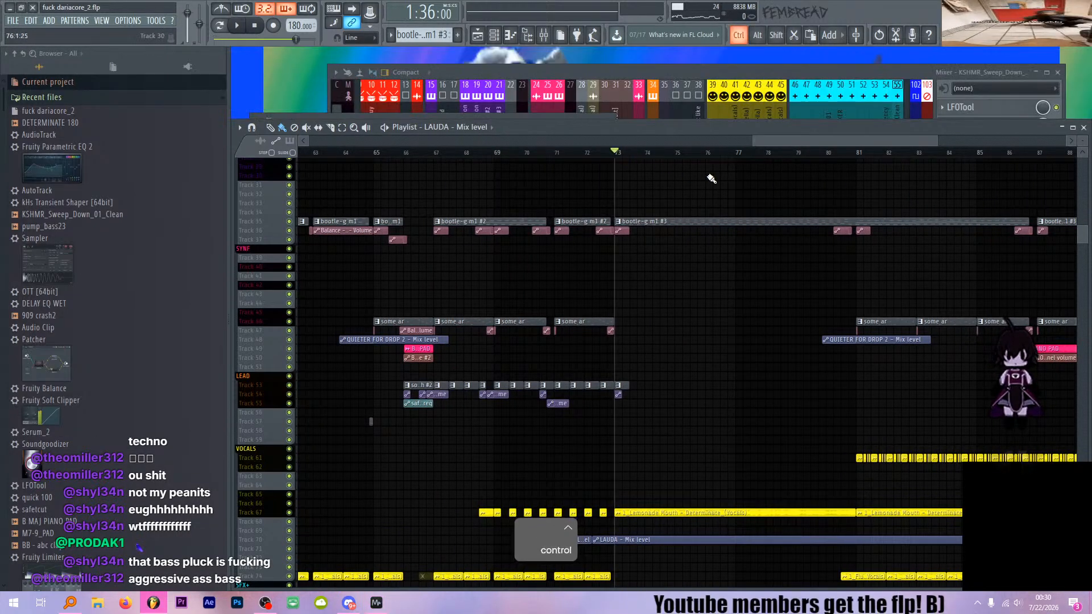
- Move the playhead to bar 77 and maximize the playlist again
scroll(719, 161, "up", 1)
left_click_drag(780, 154, 695, 160)
scroll(605, 155, "down", 1)
scroll(605, 155, "up", 1)
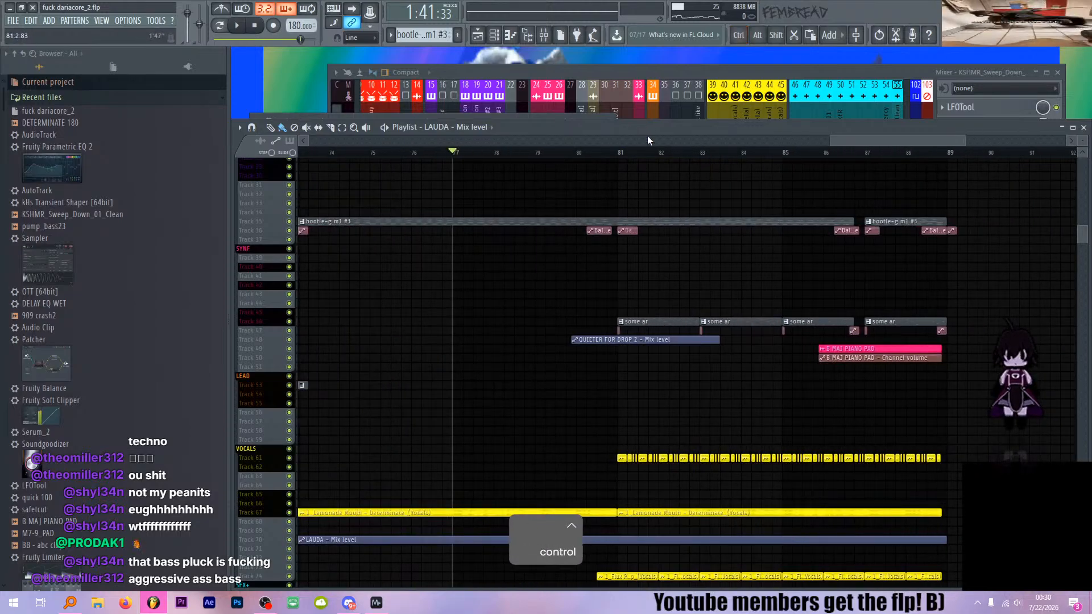
key("Return")
- Open the mixer to check Insert 23 during a short playback, and close the mixer again
left_click(555, 39)
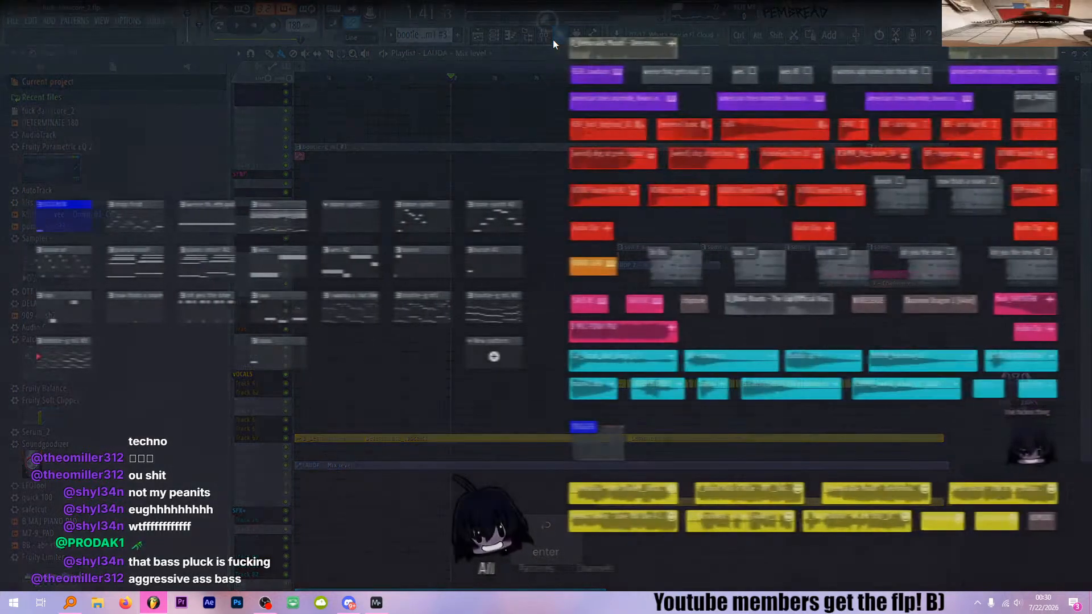
key("Escape")
left_click(544, 37)
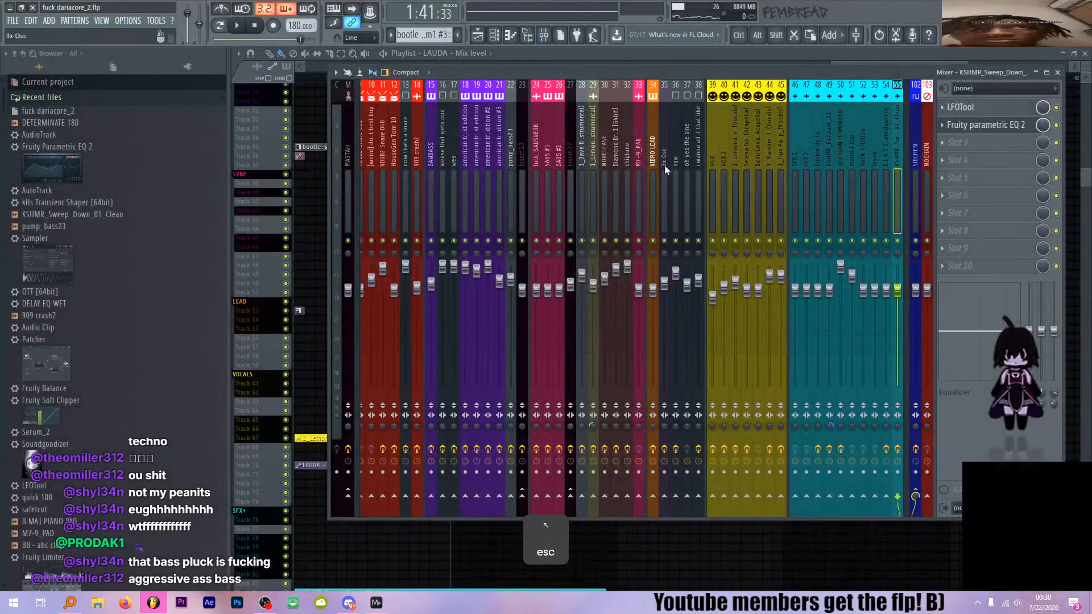
key("space")
left_click(524, 152)
key("space")
left_click(1057, 72)
- Unmute the muted kick and SIDCHEN clips at bar 66 in the playlist with the Mute tool
scroll(813, 125, "down", 3)
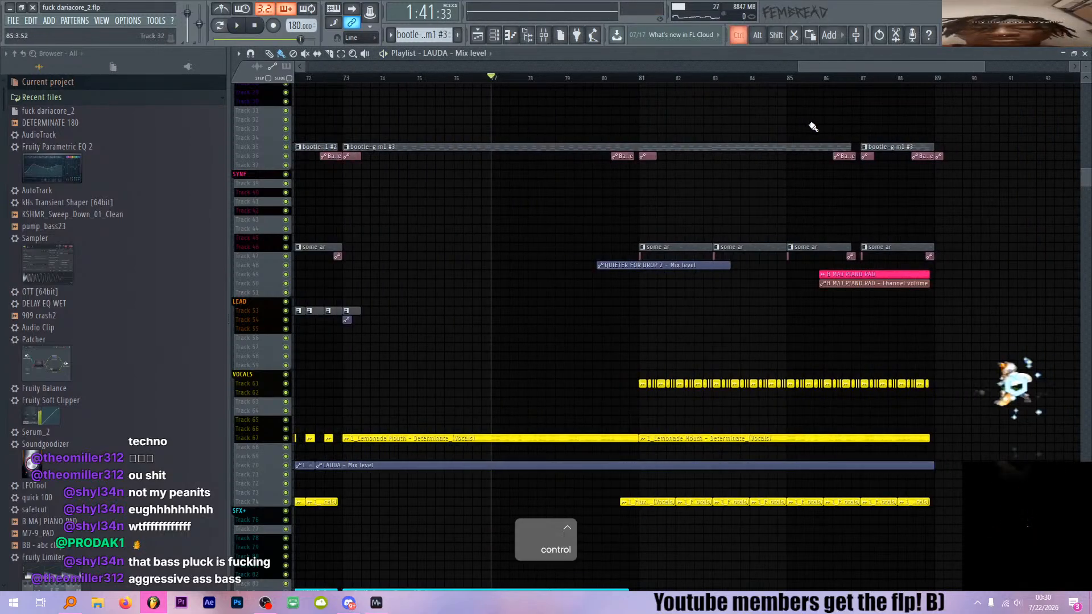
scroll(664, 141, "up", 8)
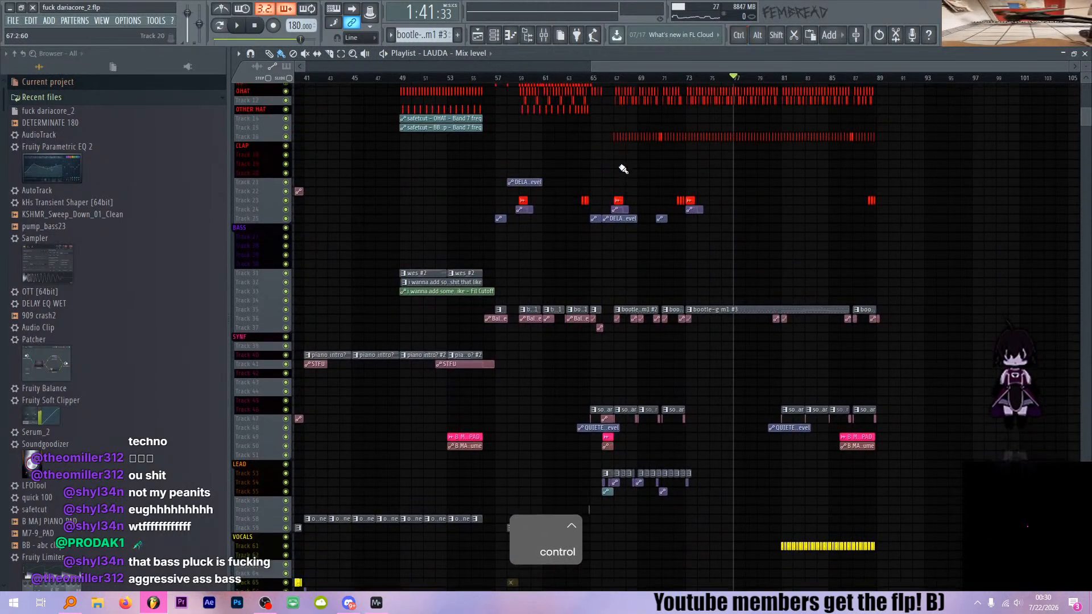
scroll(635, 159, "up", 3)
left_click(554, 79)
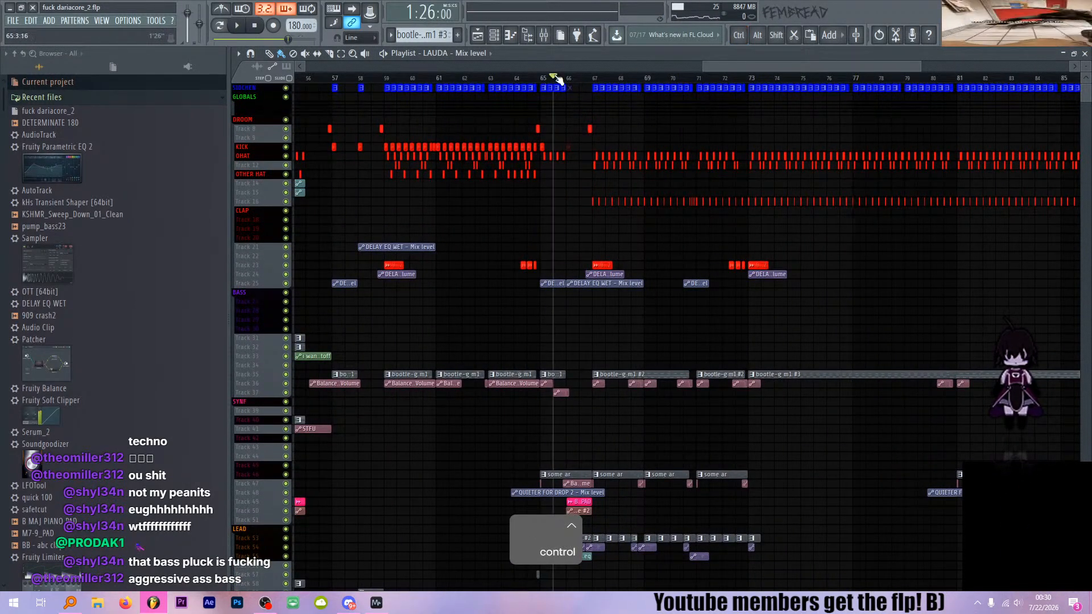
scroll(603, 149, "up", 5)
scroll(635, 163, "up", 1)
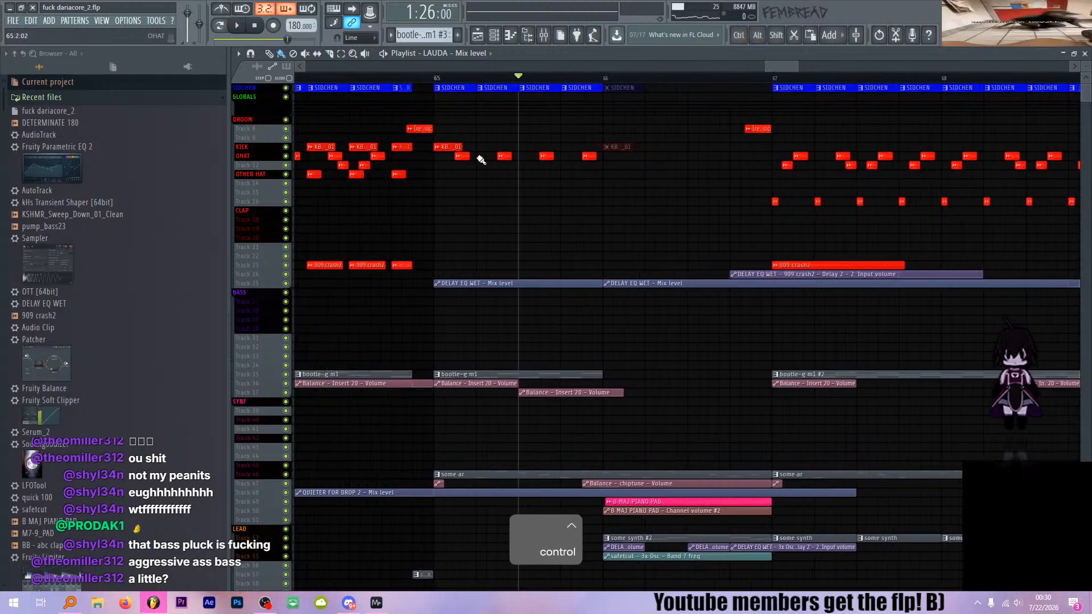
key("t")
left_click_drag(624, 166, 625, 88)
- Play the passage with the unmuted clips and put the playhead back at the start of bar 65
key("space")
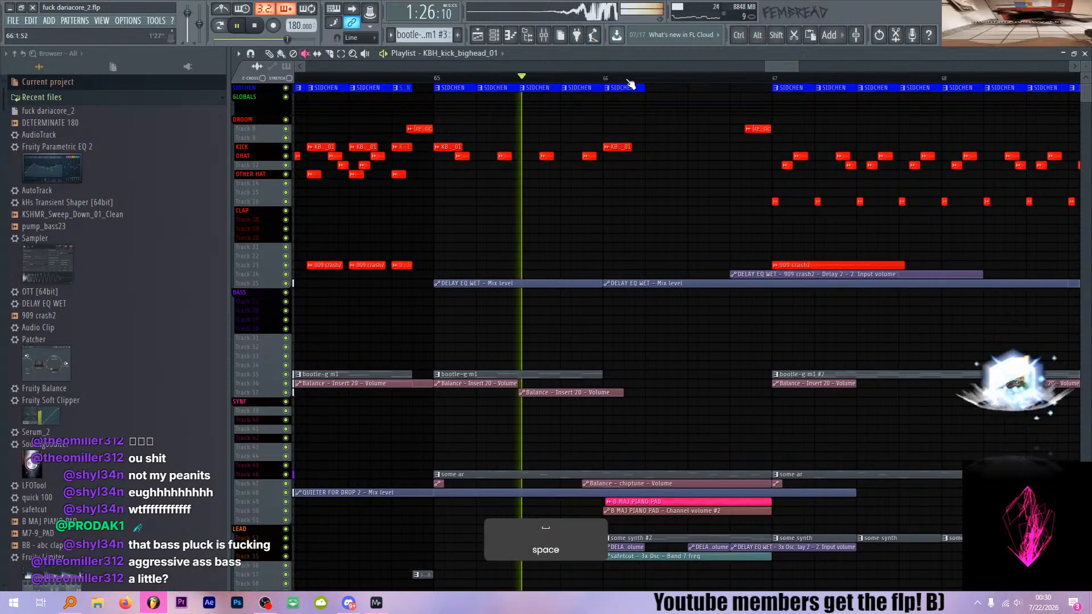
left_click(441, 79)
key("space")
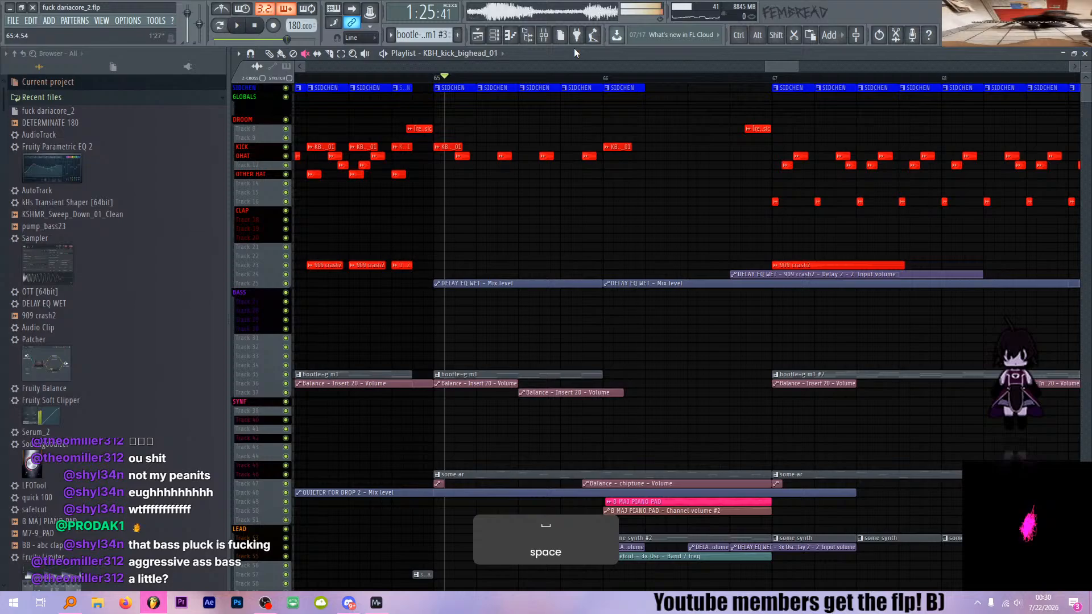
- Solo Insert 23 in the mixer for a short playback from bar 65 and clear the solo
left_click(545, 35)
key("s")
key("space")
left_click(514, 148)
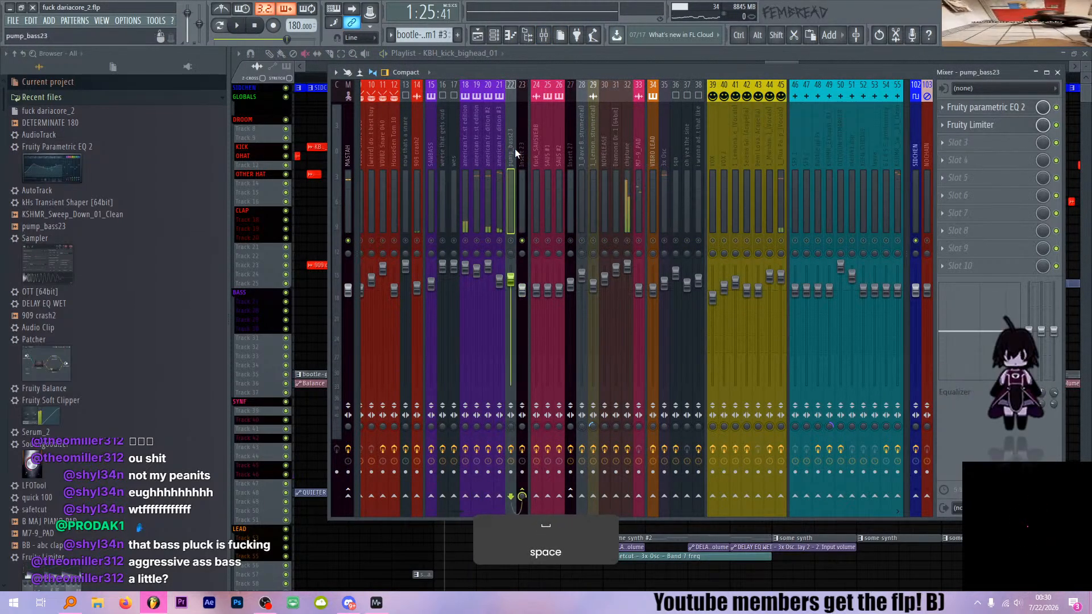
key("s")
key("space")
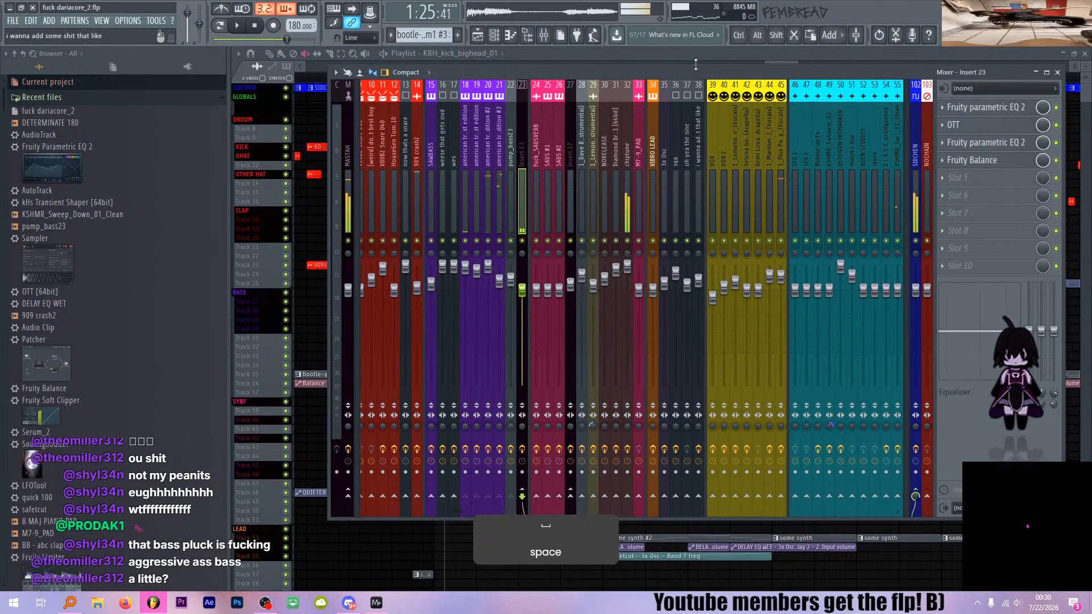
- Return to the playlist and start playback from bar 67
key("F9")
key("ctrl")
scroll(751, 171, "down", 3)
scroll(729, 197, "up", 4)
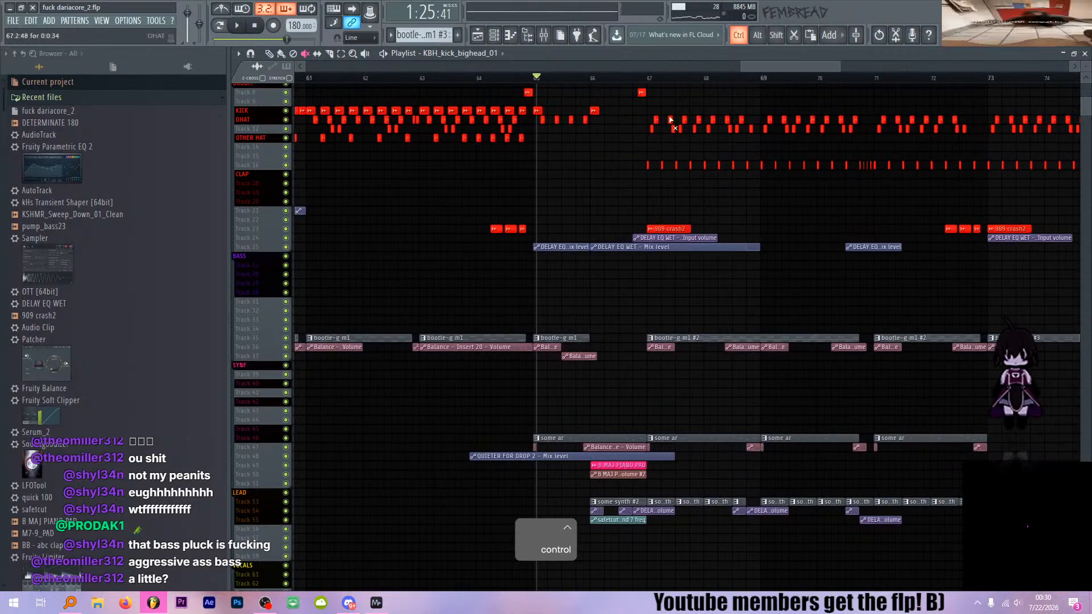
left_click(649, 78)
key("space")
- Solo the bass tracks 18 to 23 together in the mixer and select Insert 23
left_click(544, 35)
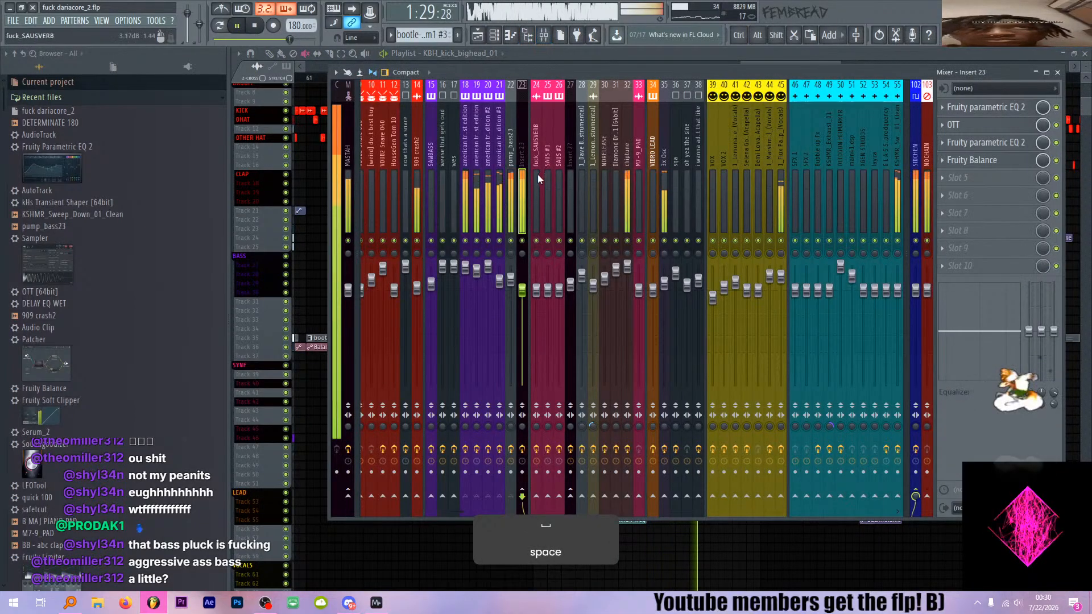
key("s")
left_click_drag(512, 200, 466, 197)
key("s")
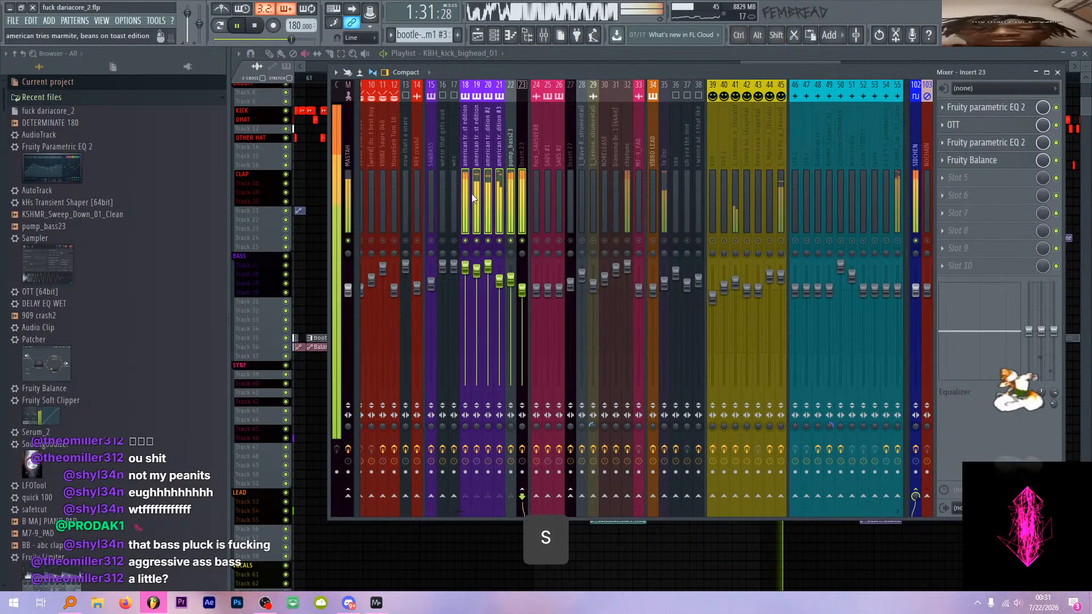
left_click(523, 183)
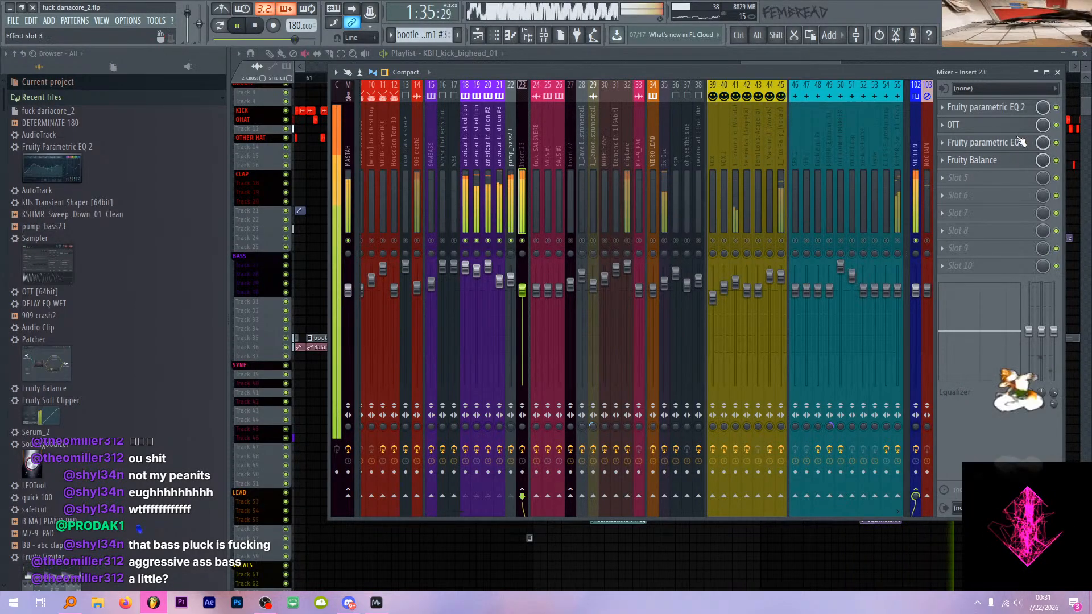
- Stop playback, move Fruity Balance down one slot on Insert 23 and load Fruity Parametric EQ into slot 4
left_click(986, 107)
key("space")
scroll(993, 160, "down", 1)
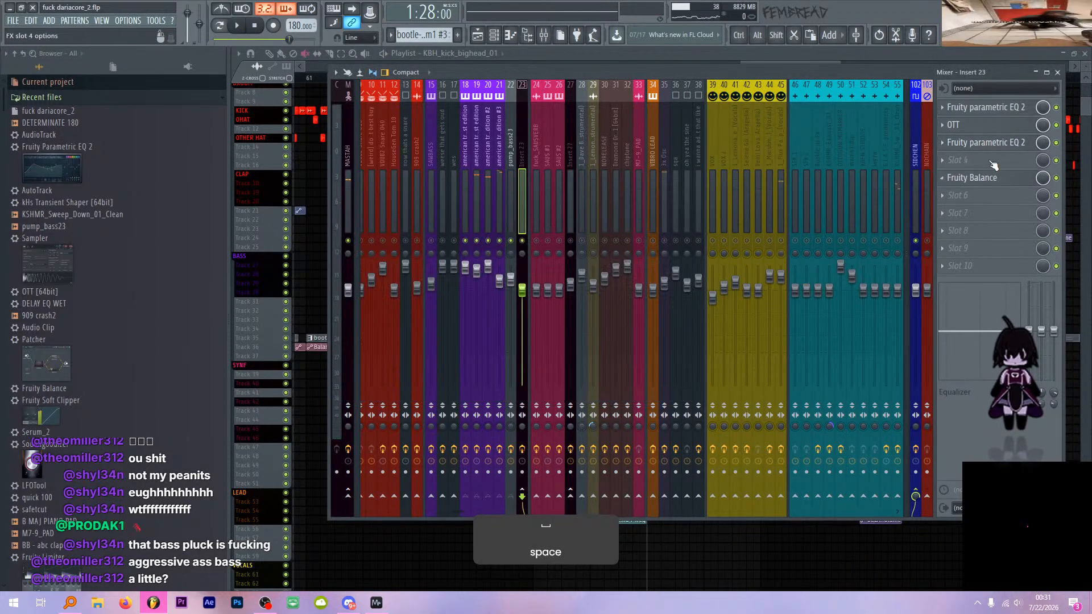
left_click(994, 161)
left_click(798, 383)
- Replace the Fruity Parametric EQ in slot 4 of Insert 23 with Fruity Parametric EQ 2
right_click(950, 163)
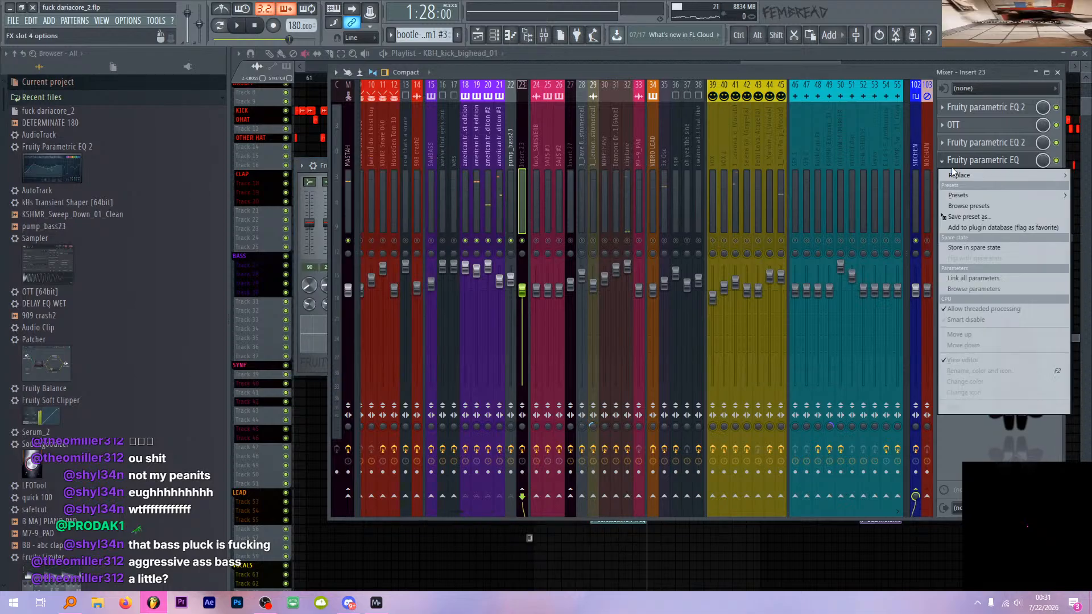
left_click(954, 169)
right_click(953, 163)
mouse_move(960, 176)
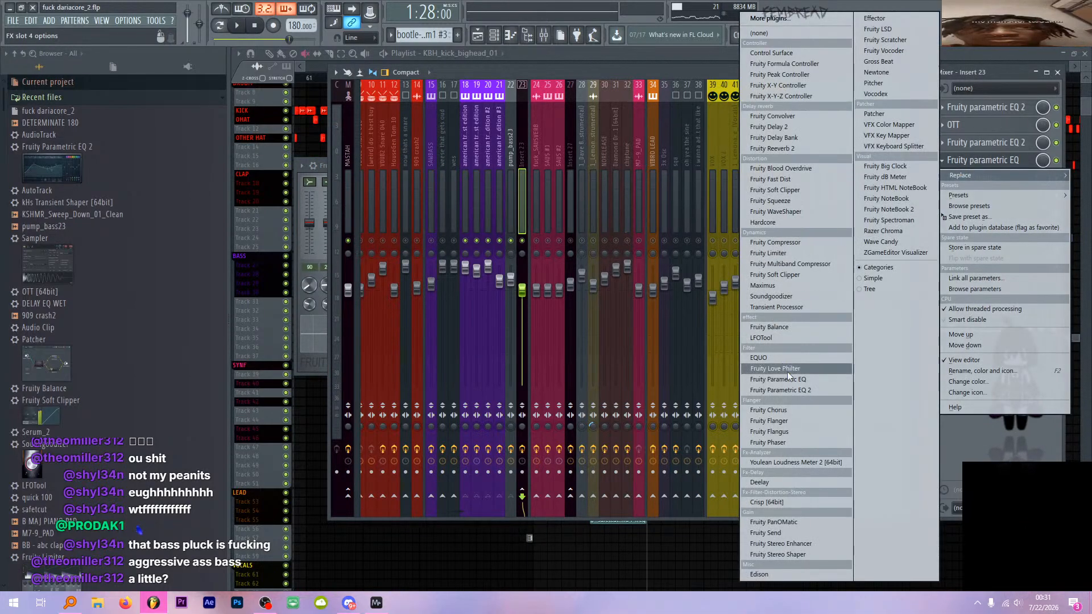
left_click(799, 391)
- Cut band 6 of the new EQ to about -5.5 dB near 3252 Hz, adjust its bandwidth and listen to the result
left_click_drag(500, 257, 478, 257)
right_click(507, 258)
left_click_drag(626, 335, 626, 352)
mouse_move(627, 258)
left_mouse_down()
mouse_move(627, 248)
mouse_move(626, 274)
left_mouse_up()
key("space")
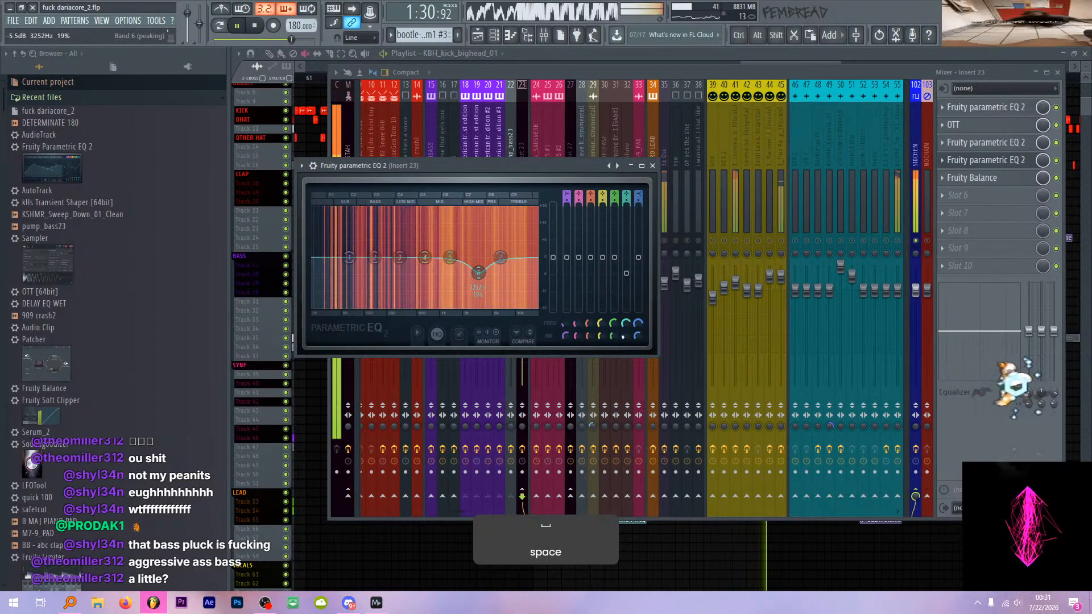
left_click(652, 165)
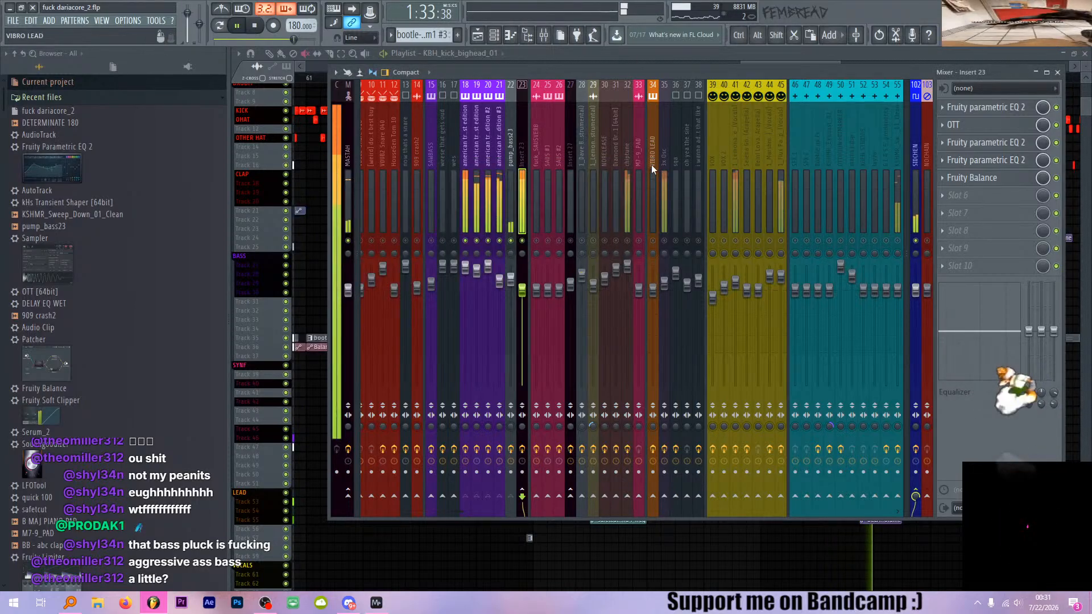
- Solo only Insert 23 in the mixer and return to the playlist while the song plays
left_click(571, 53)
key("ctrl")
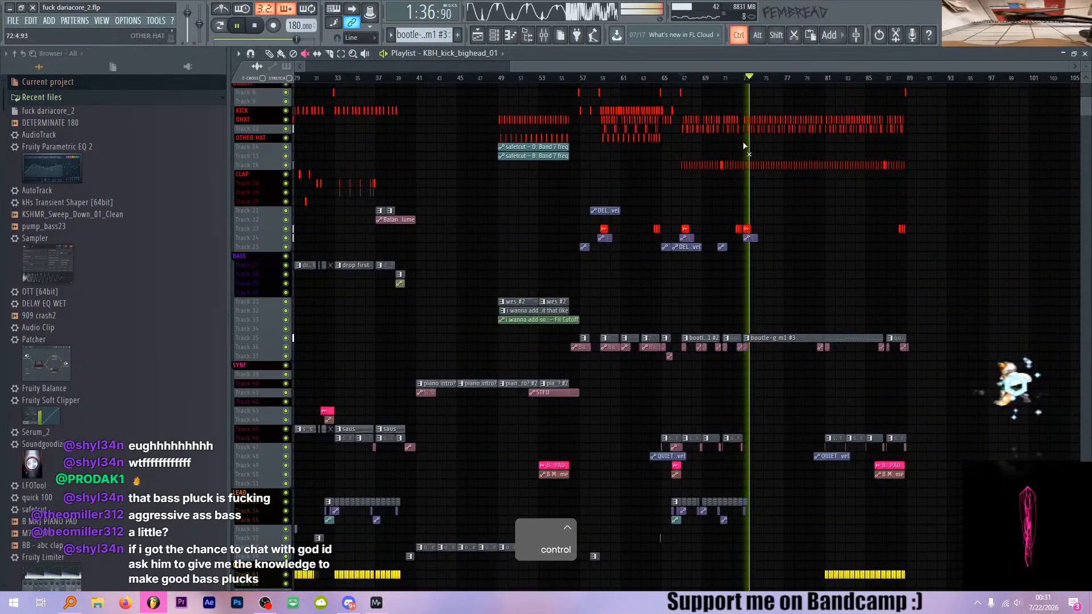
left_click(543, 35)
key("s")
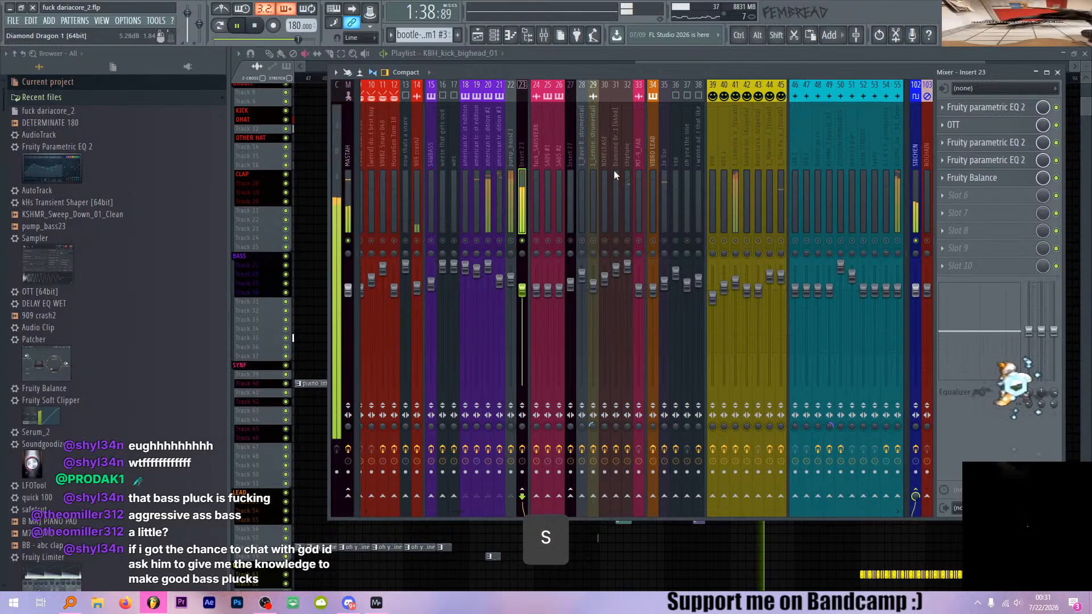
left_click(613, 50)
key("ctrl")
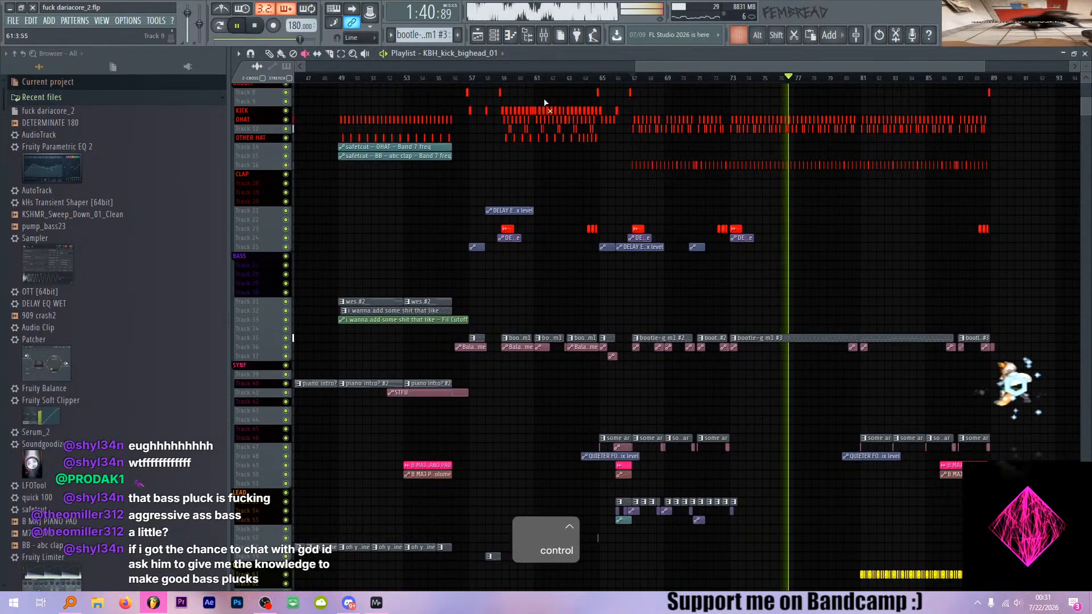
- Restart playback from bar 61 and switch the playlist to the Draw tool
key("space")
key("ctrl")
scroll(558, 153, "up", 3)
key("space")
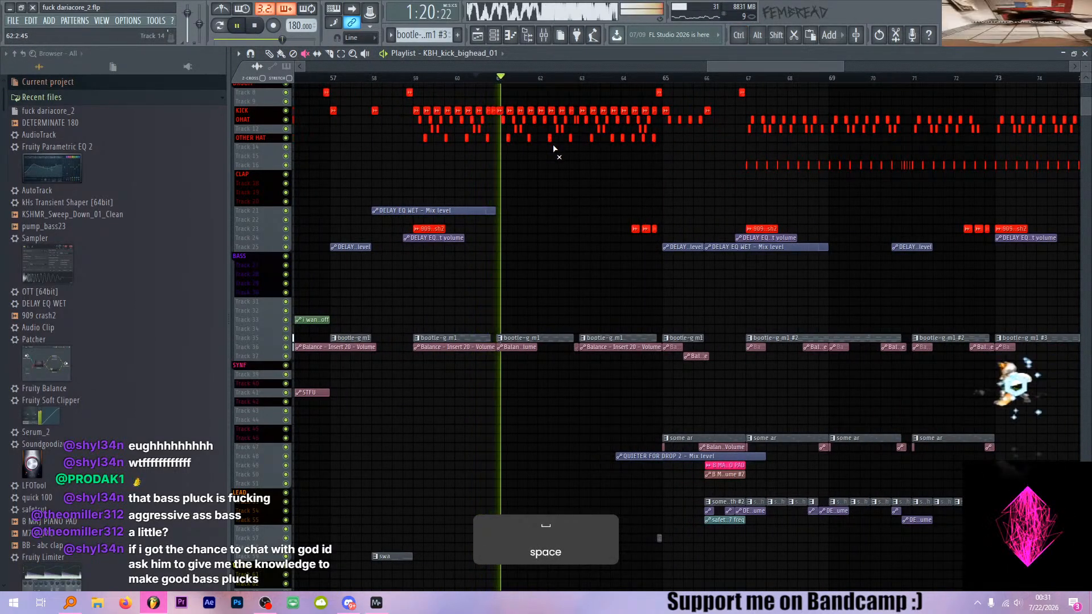
key("p")
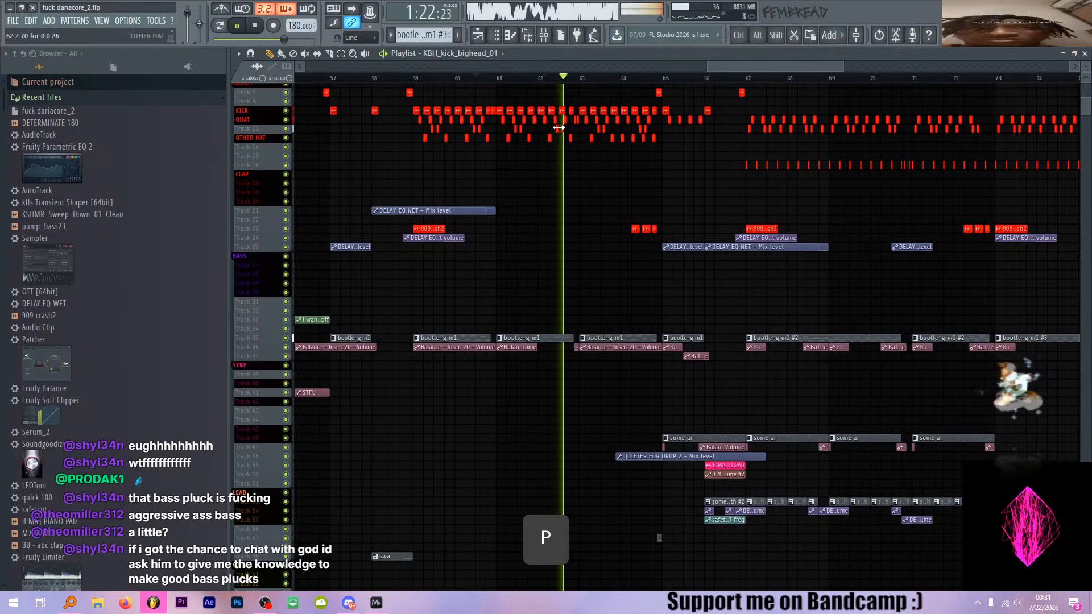
- Stop the song and play the bootle-g m1 #2 pattern on its own with the channel rack's BASS group shown
key("ctrl")
scroll(597, 186, "up", 3)
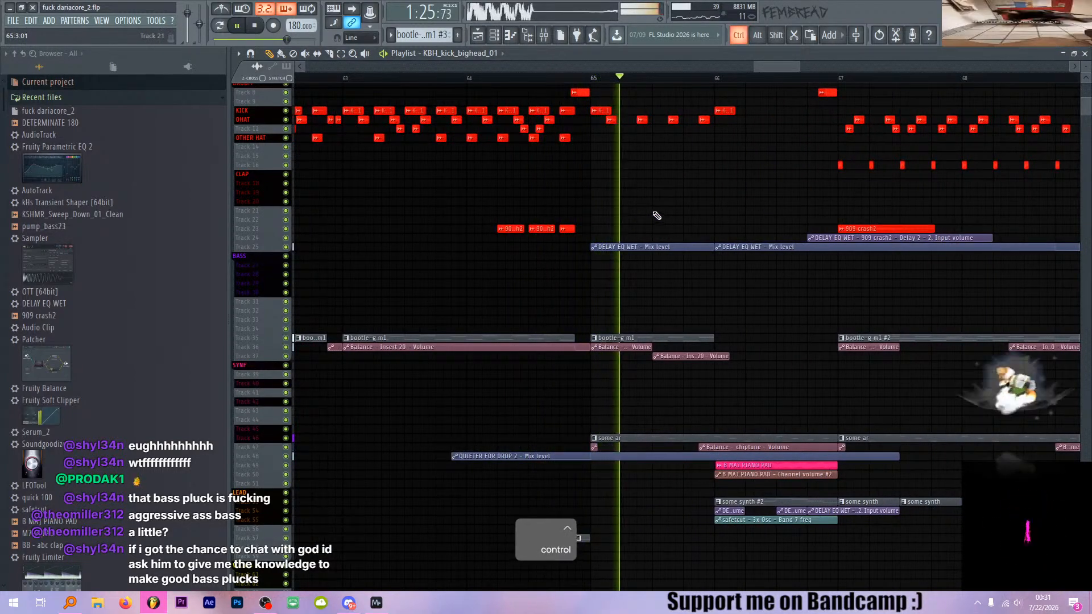
scroll(654, 213, "down", 3)
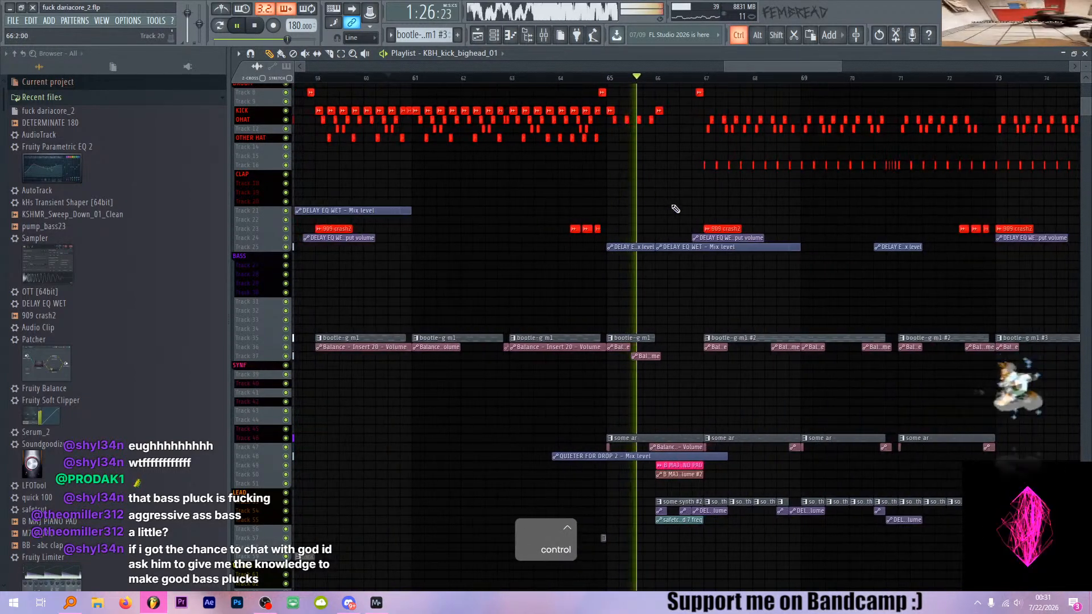
key("space")
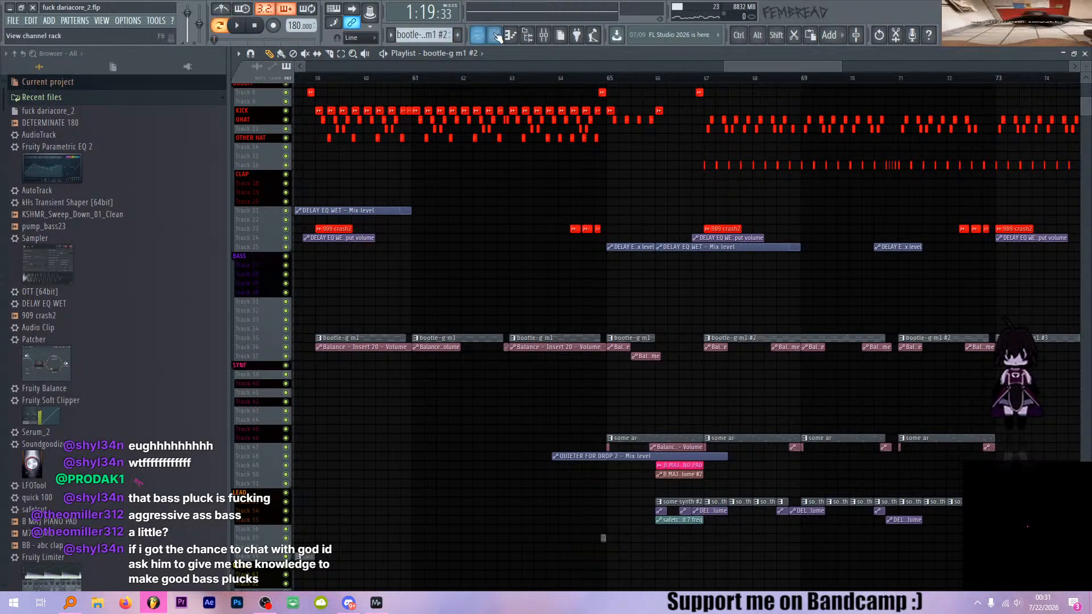
key("space")
key("F6")
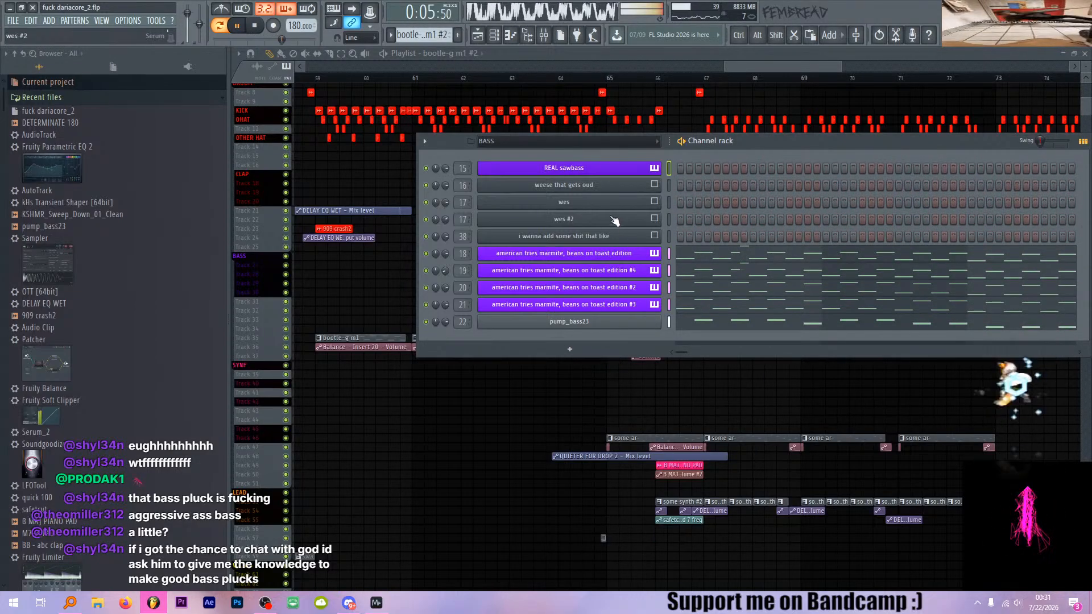
left_click_drag(752, 141, 693, 183)
key("space")
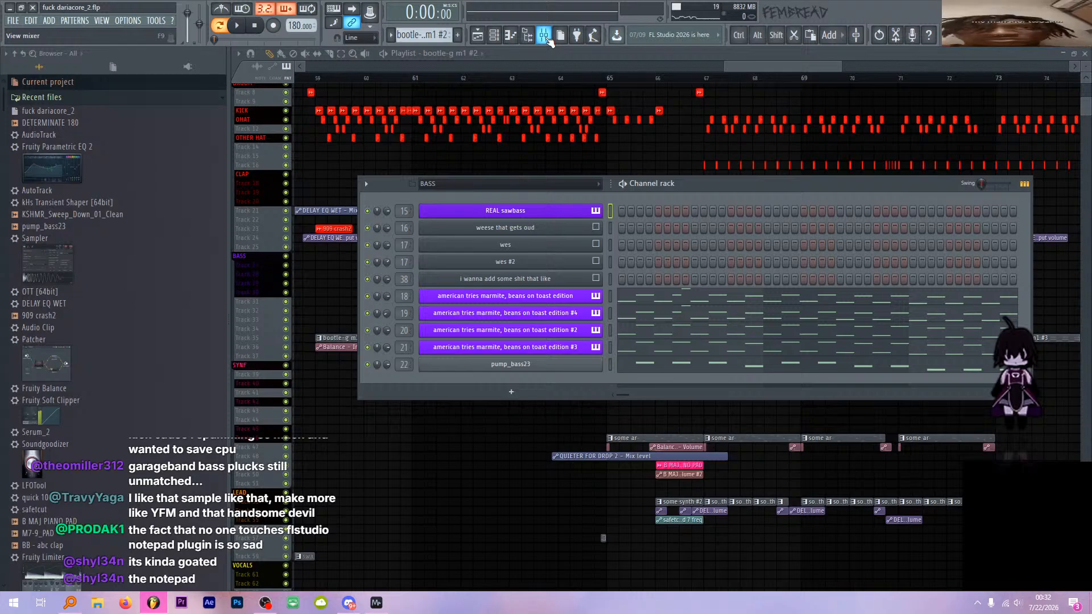
- Return to the playlist in song mode and place the playback position at bar 65
left_click(572, 54)
scroll(634, 197, "down", 9)
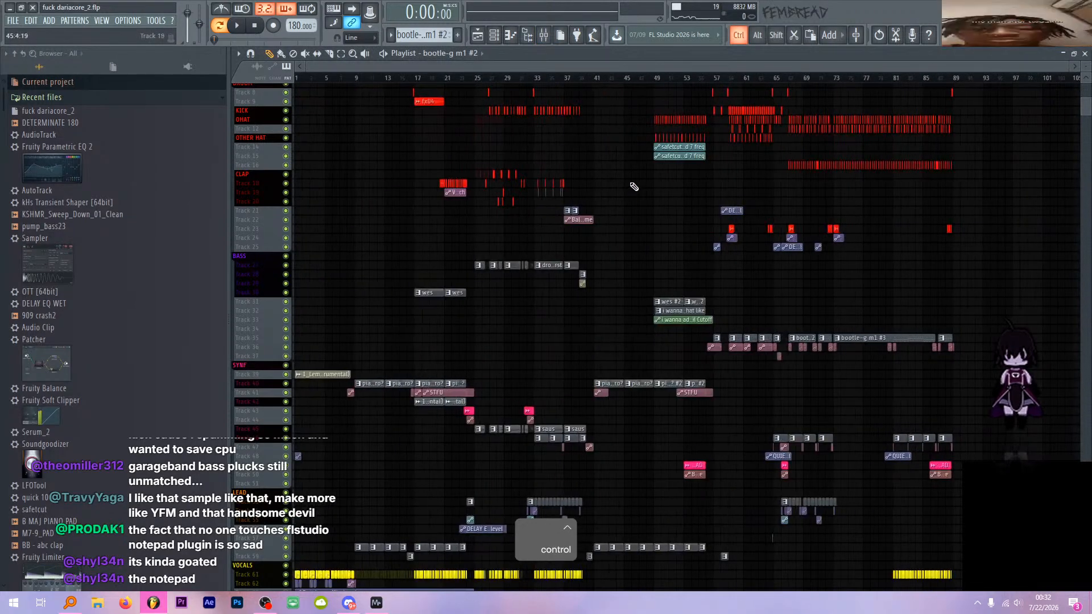
scroll(626, 191, "up", 3)
left_click_drag(478, 79, 733, 111)
scroll(757, 146, "up", 4)
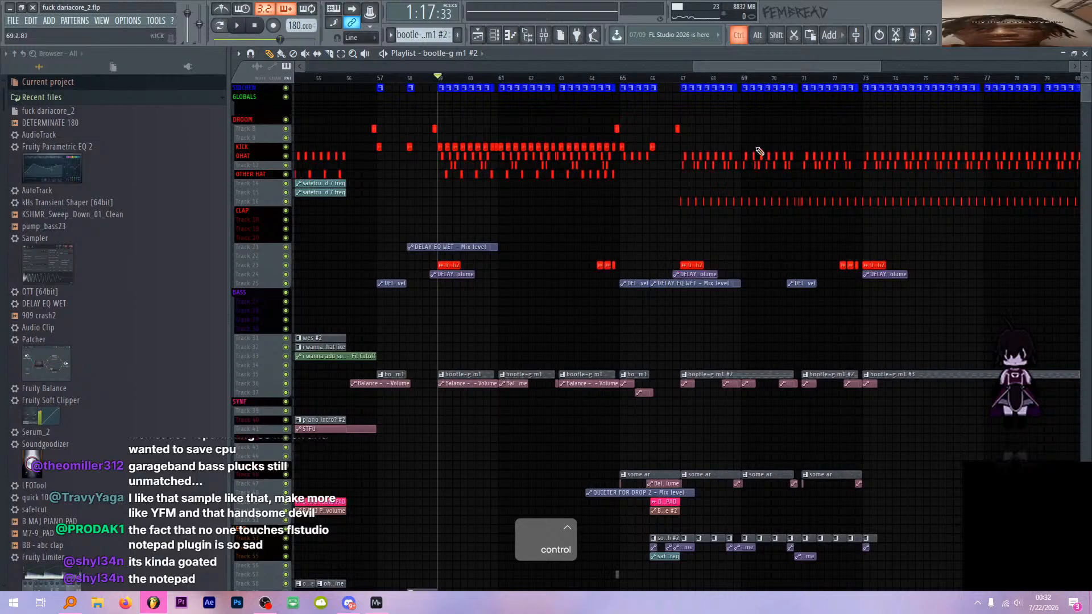
left_click(623, 78)
scroll(629, 126, "down", 2)
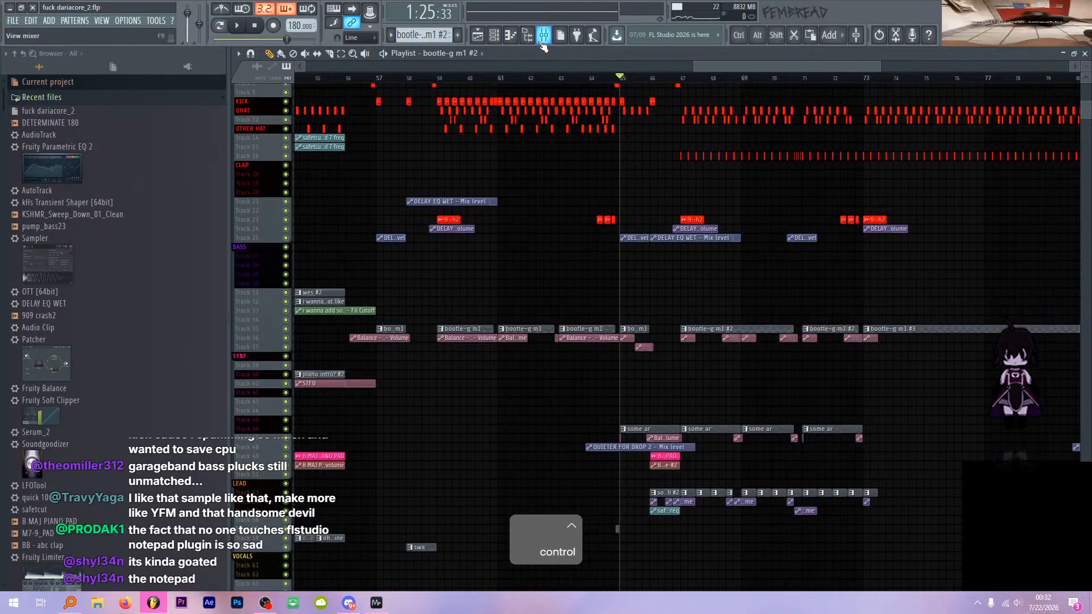
- Show the mixer and the channel rack, and select the pump_bass23 channel
left_click(543, 41)
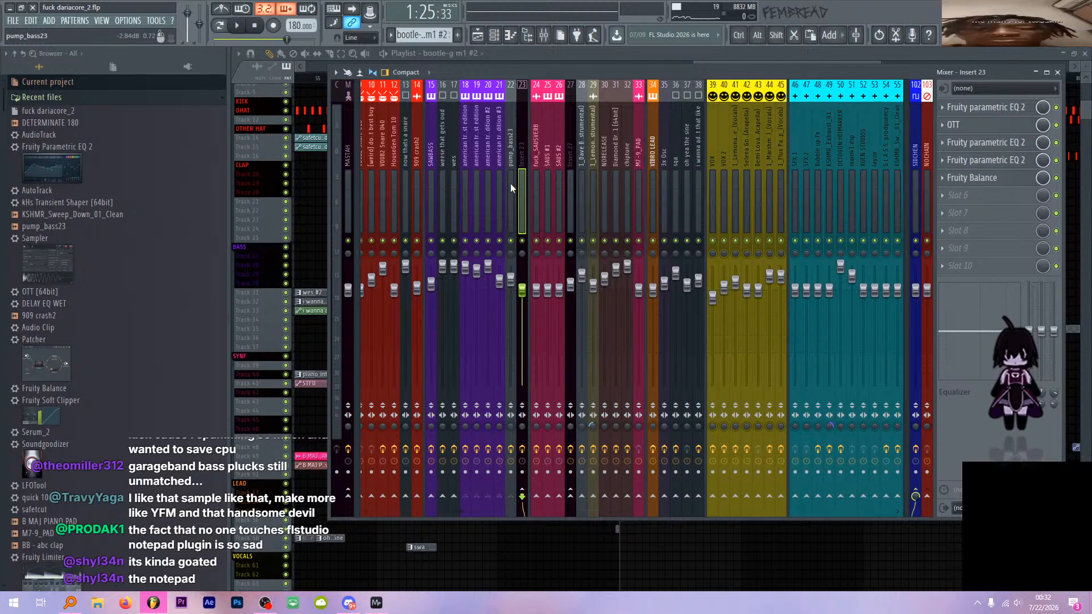
left_click(495, 35)
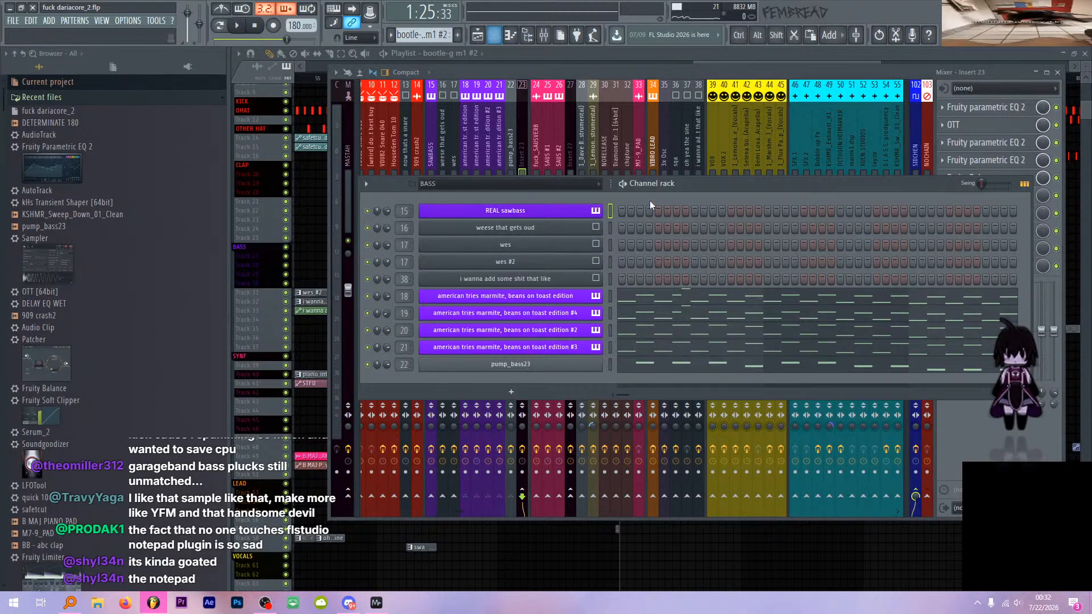
left_click(611, 364)
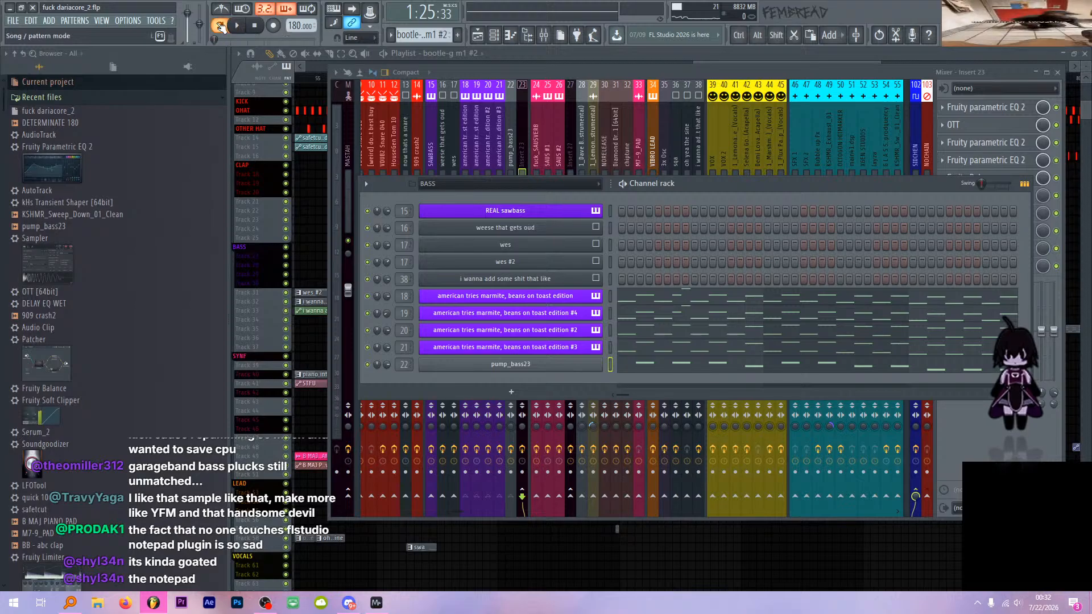
- Pick the bootle-g m1 pattern from the playlist and audition it in pattern mode with the channel rack open
left_click(607, 57)
scroll(674, 121, "down", 3)
scroll(621, 165, "up", 5)
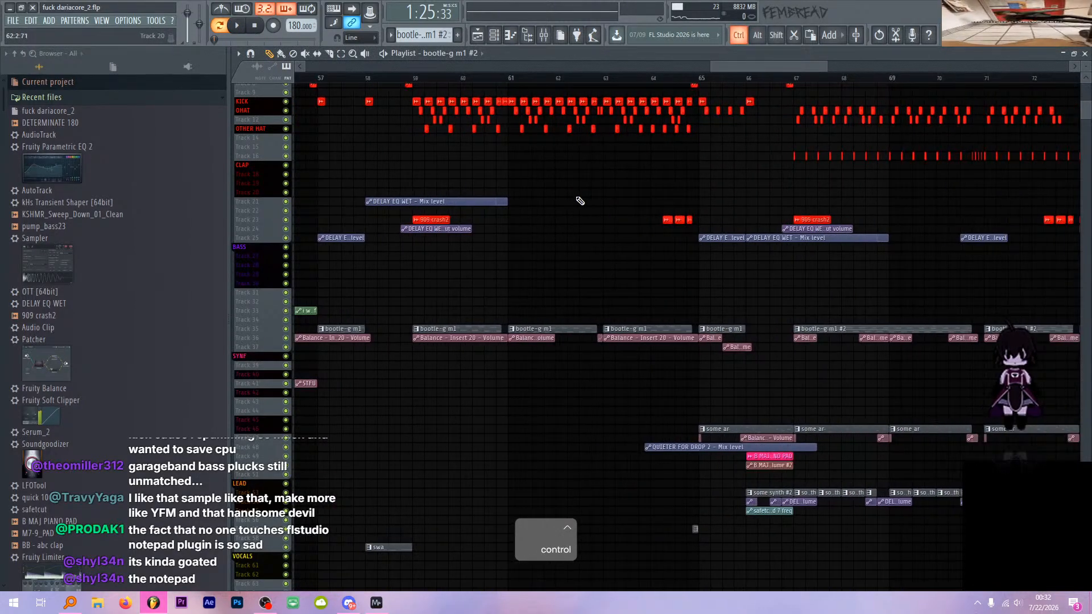
left_click(445, 329)
key("space")
left_click(494, 36)
key("space")
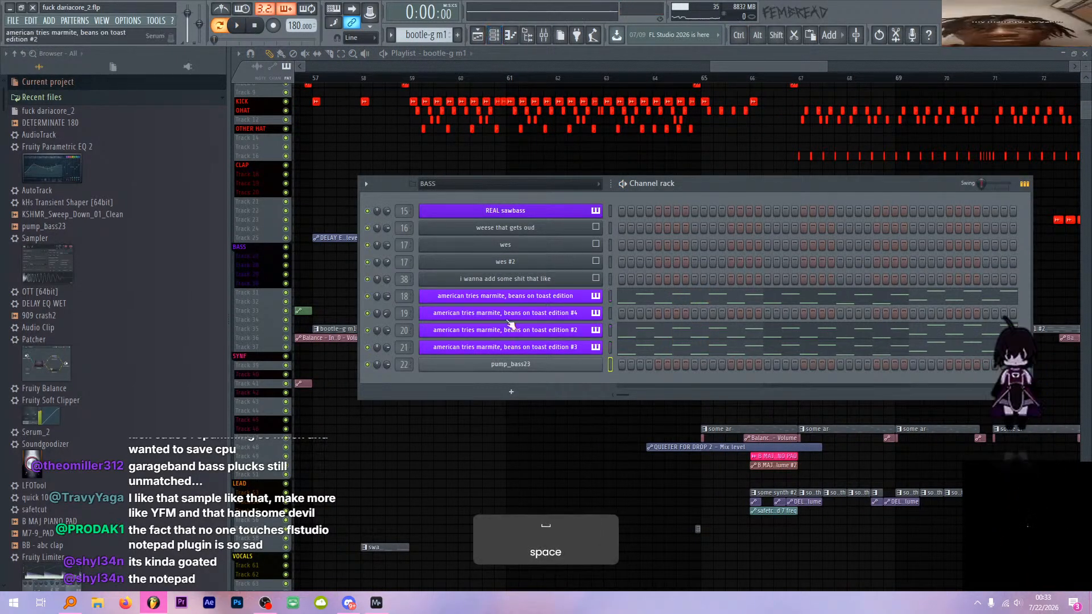
key("space")
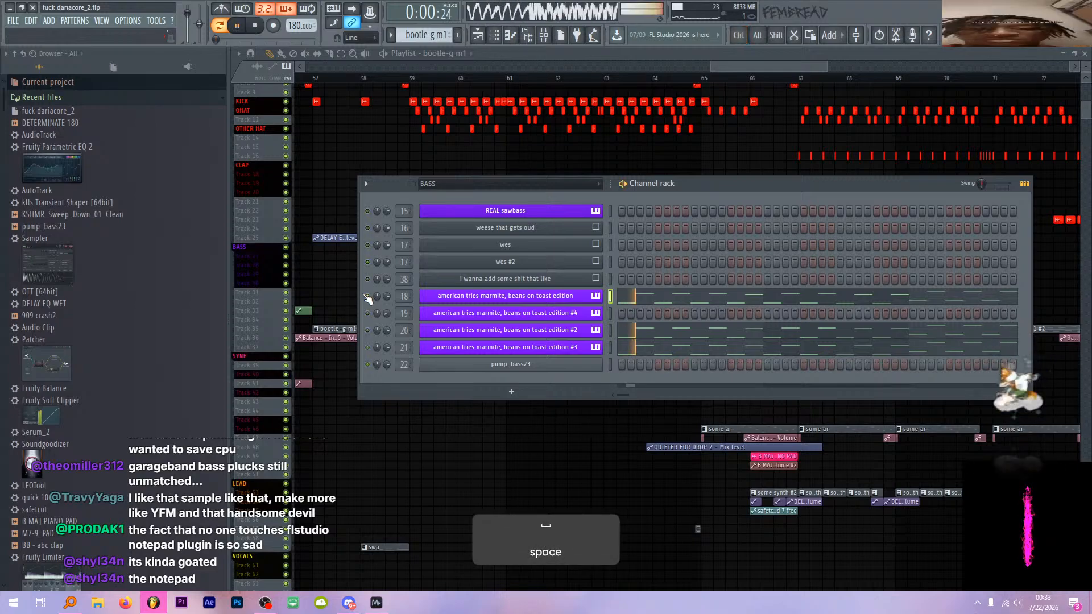
key("space")
- Show the "american tries marmite, beans on toast edition" track in the mixer and listen to the pattern through its full effects chain
left_click(551, 36)
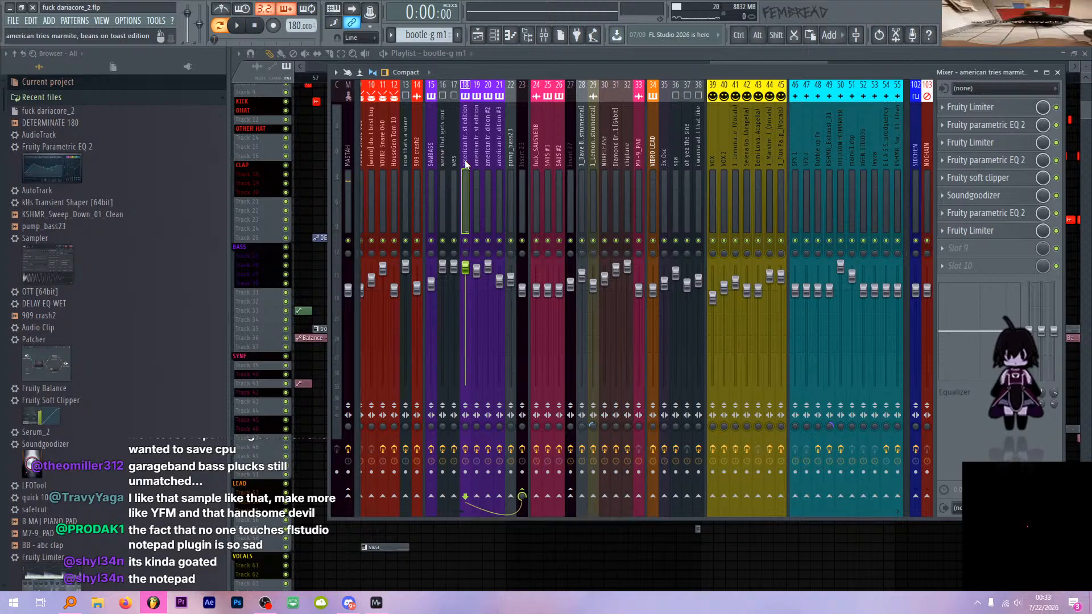
key("space")
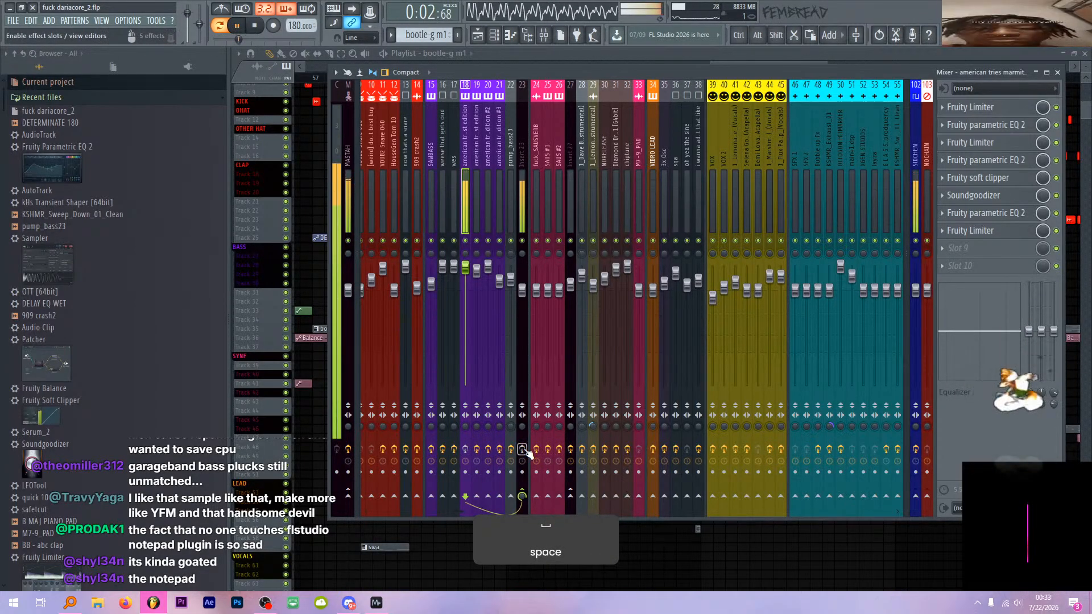
key("space")
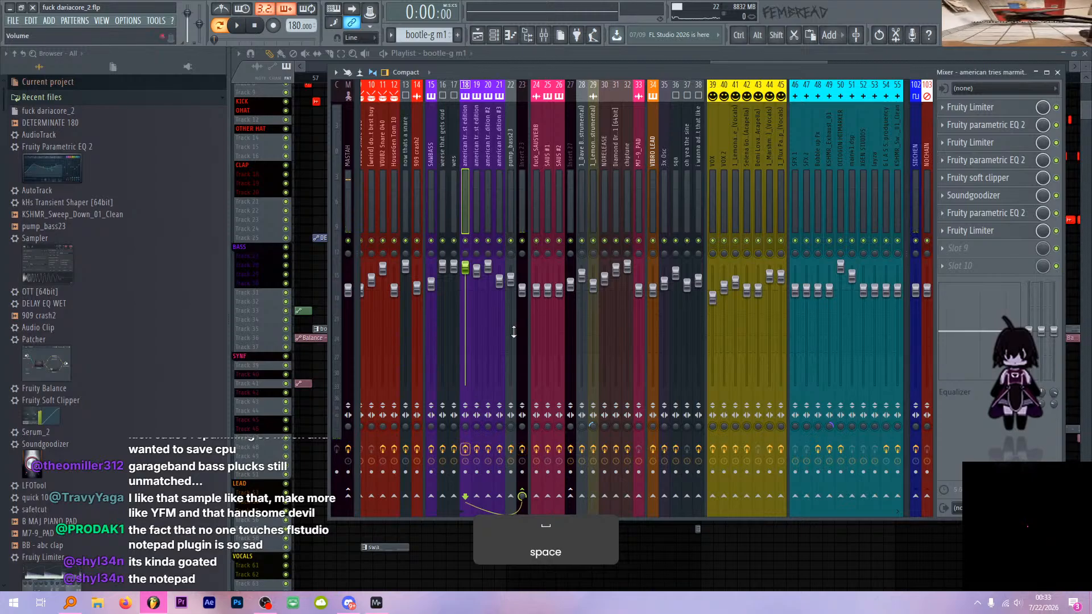
- Bypass every effect on mixer track 18 except the Fruity Limiter in slot 1, and listen to the pattern
left_click(997, 109)
left_click(1018, 109)
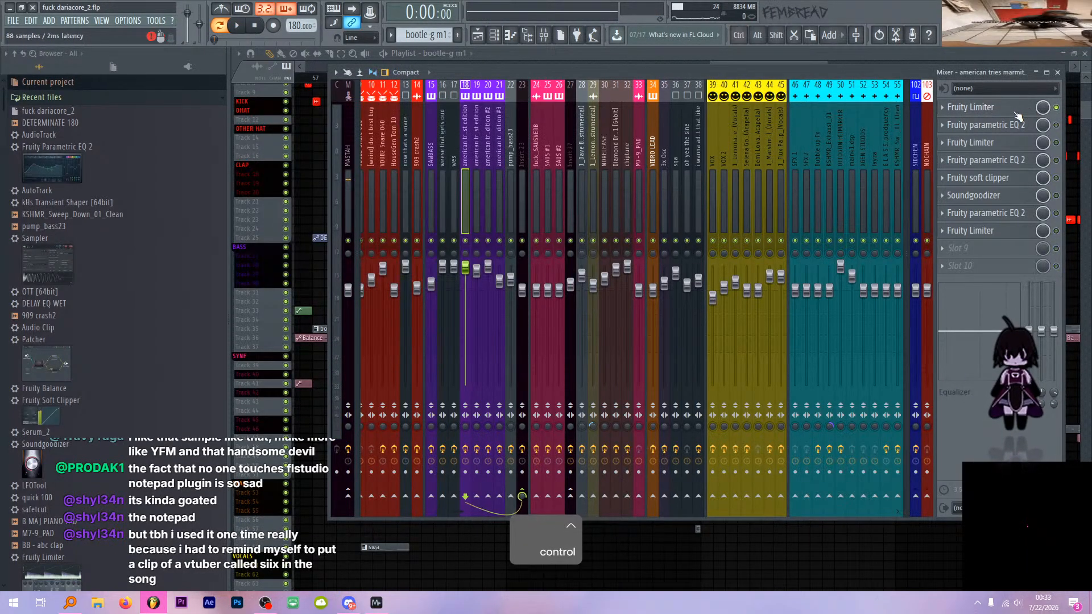
key("space")
key("space")
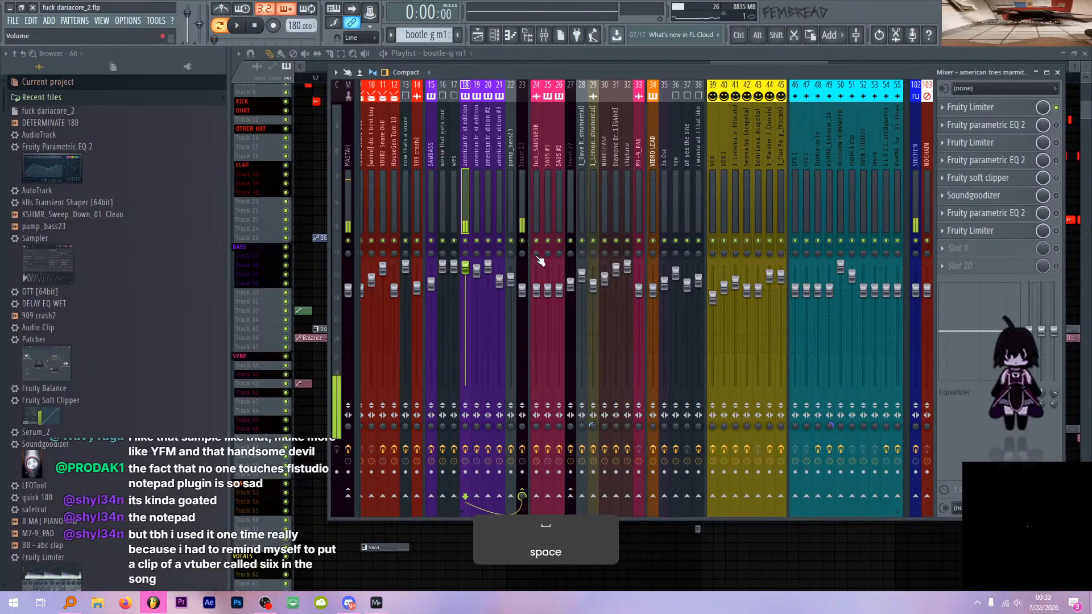
left_click(521, 195)
left_click(465, 203)
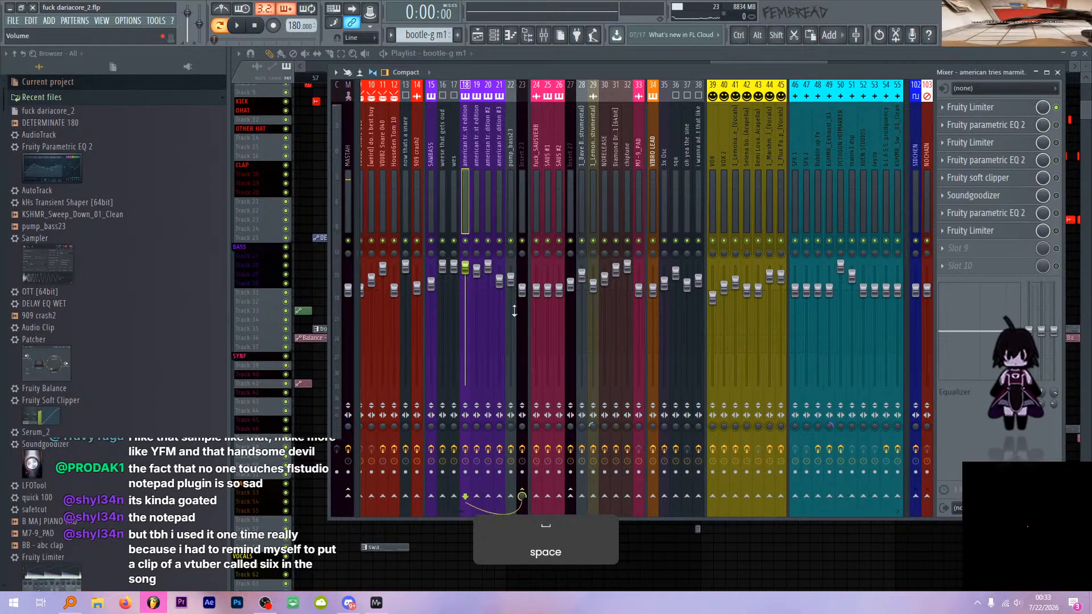
left_click(522, 450)
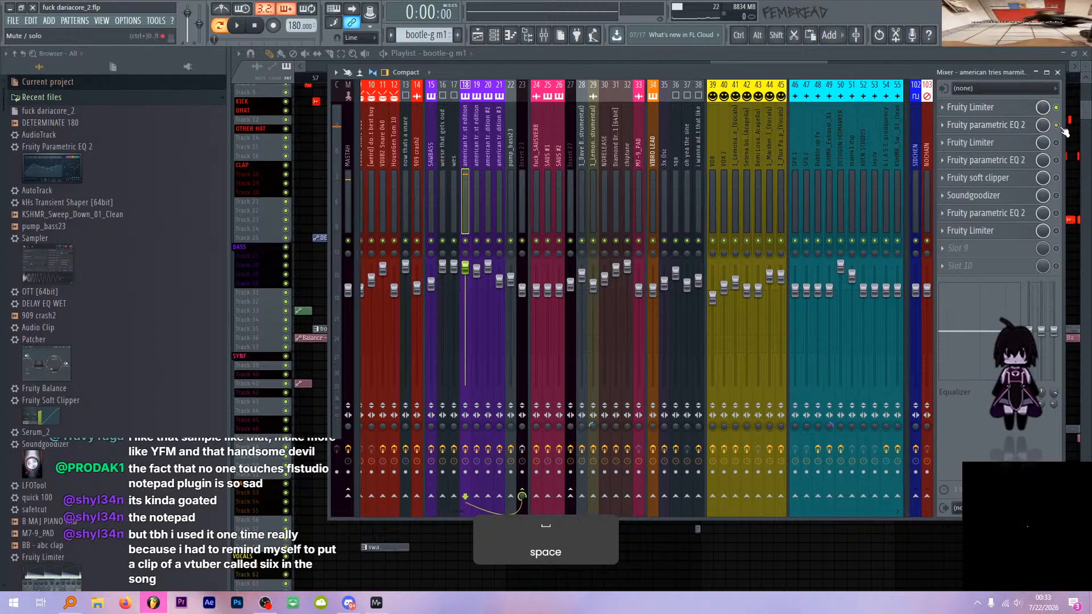
- Re-enable the Fruity Parametric EQ 2 in slot 2 and audition the pattern with its editor open
key("space")
left_click(1021, 126)
key("space")
left_click(1021, 126)
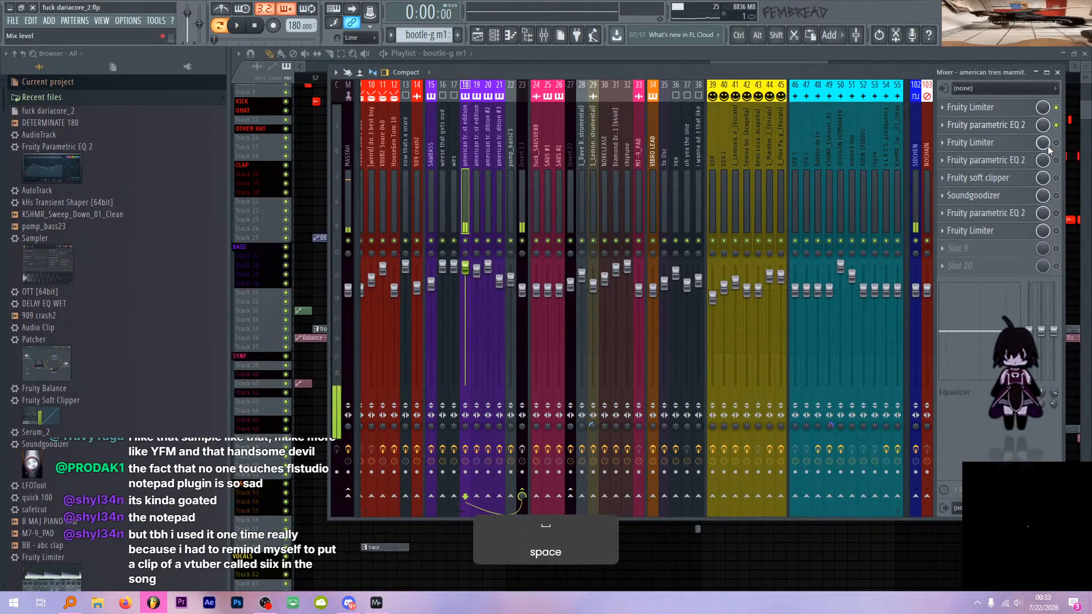
- Re-enable the Fruity Limiter in slot 3, play the pattern while viewing its compression, and close its editor
left_click(1024, 143)
key("space")
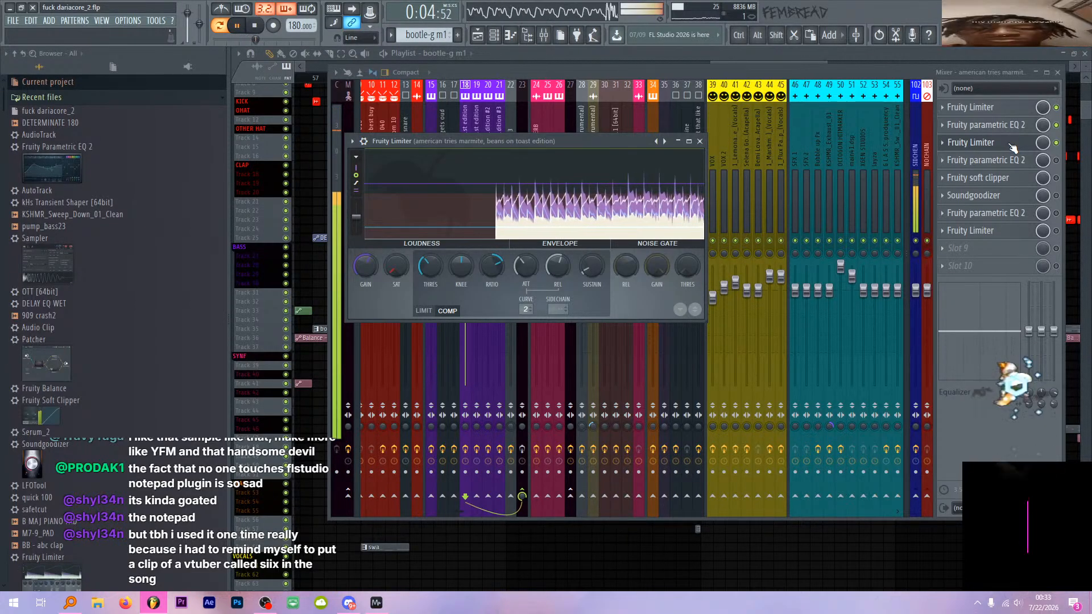
left_click(1013, 144)
key("space")
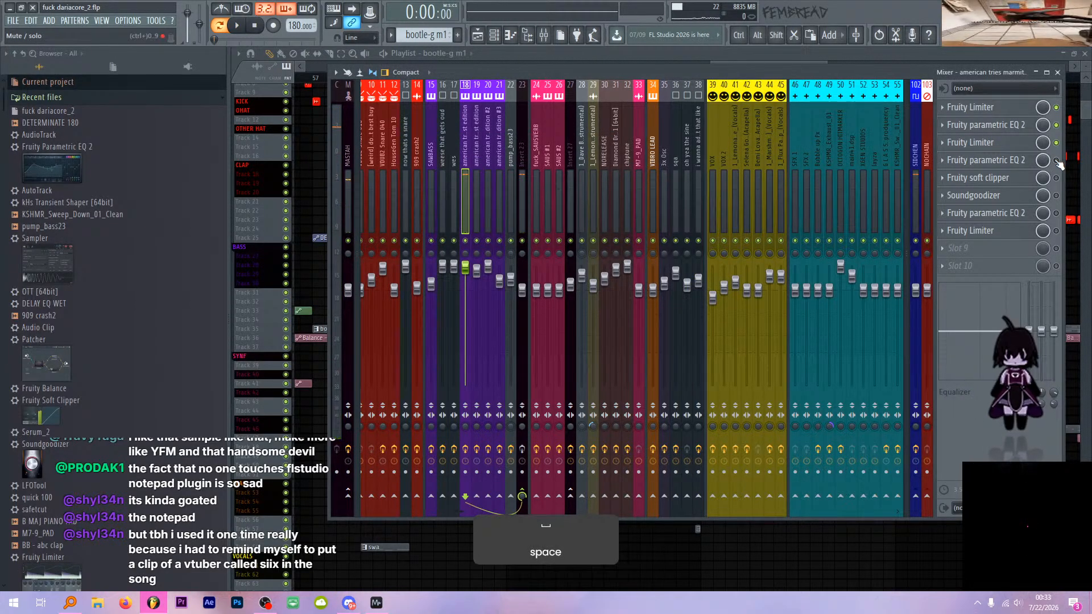
- Re-enable the Fruity Parametric EQ 2 in slot 4, play the pattern through its low-cut curve, and close its editor
left_click(1007, 161)
key("space")
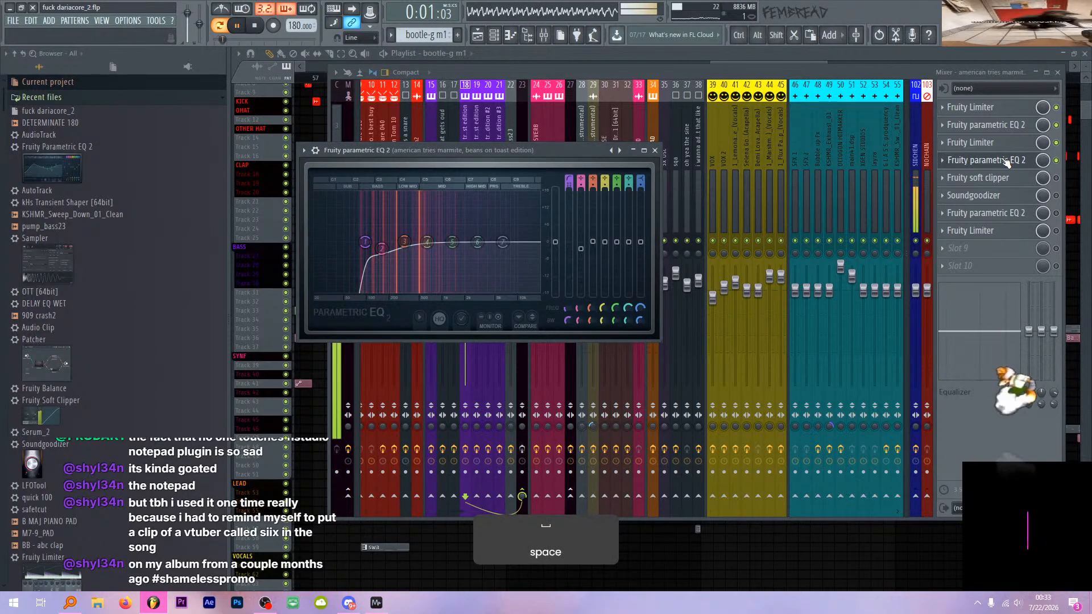
key("space")
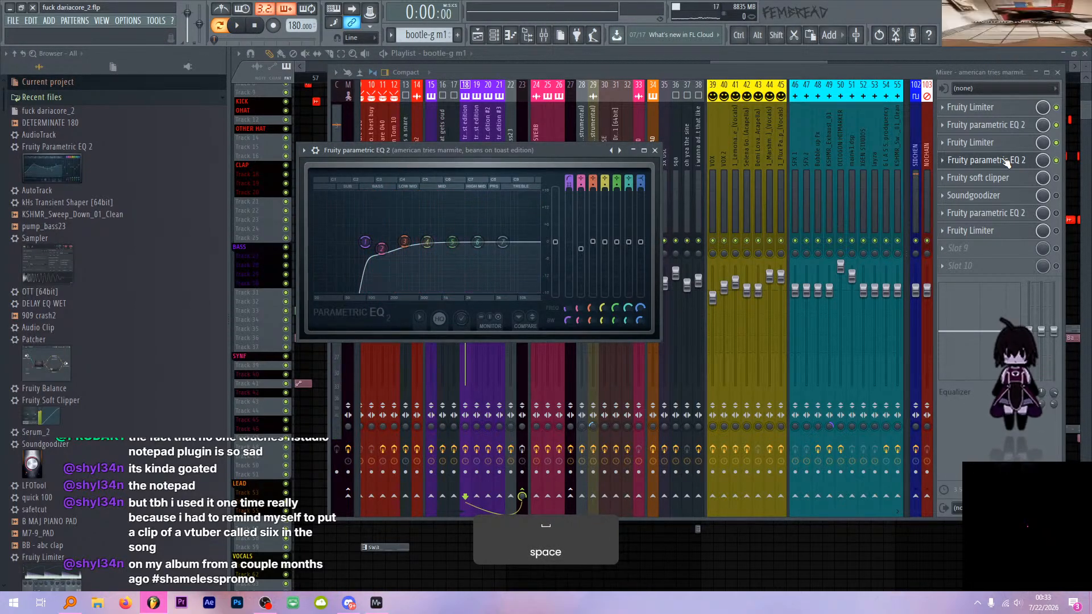
left_click(1006, 161)
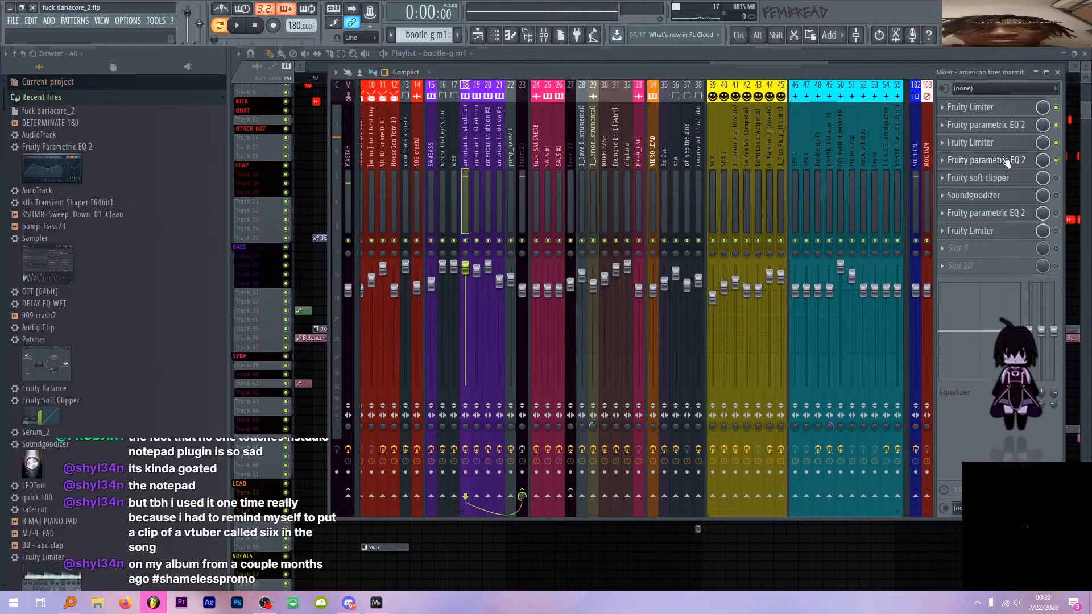
- Re-enable the Fruity Soft Clipper in slot 5, listen to the pattern with its editor open, and close it
left_click(1056, 178)
left_click(1003, 178)
key("space")
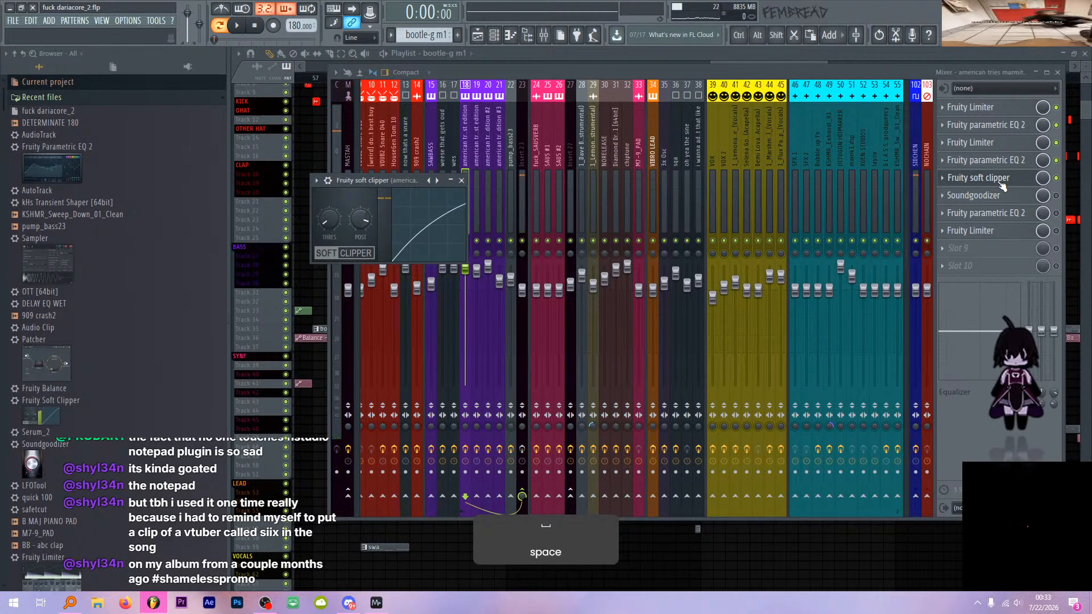
left_click(1001, 180)
- Re-enable the Soundgoodizer in slot 6, listen to the pattern with its editor open, and close it
left_click(1012, 196)
key("space")
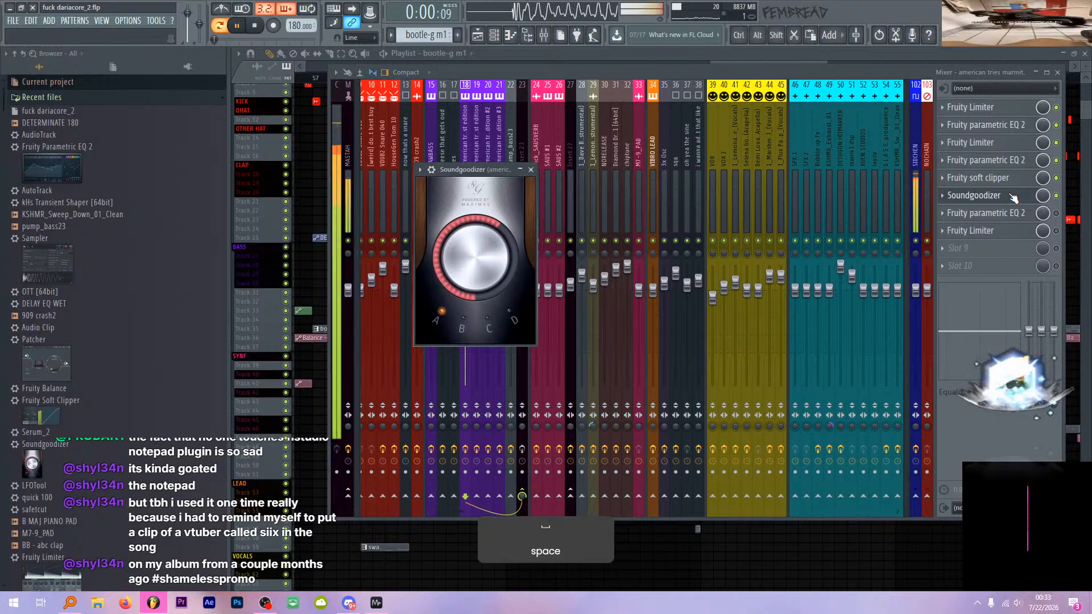
key("space")
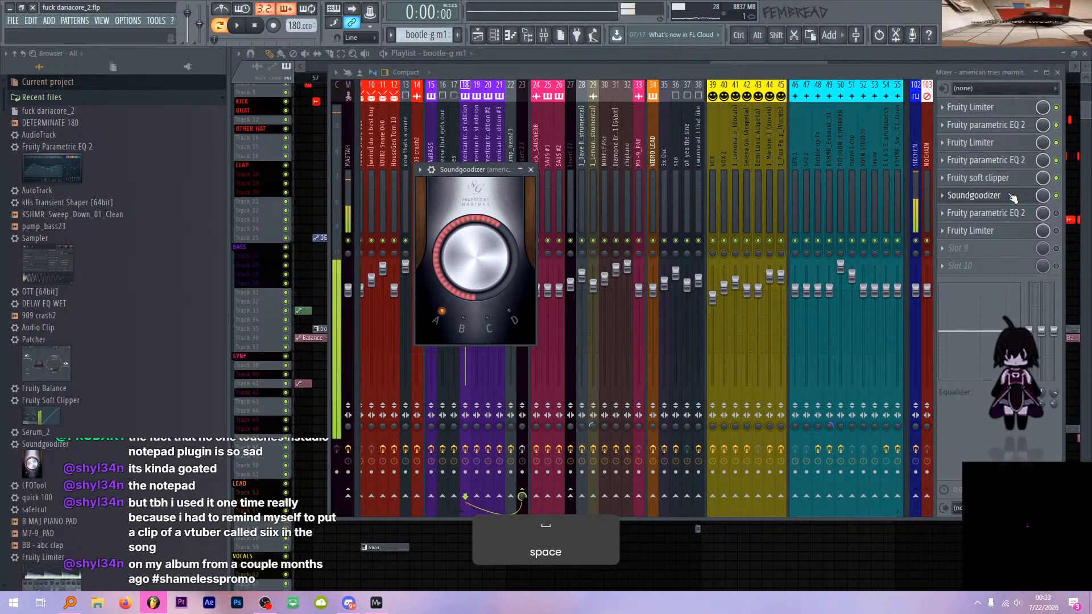
left_click(1012, 197)
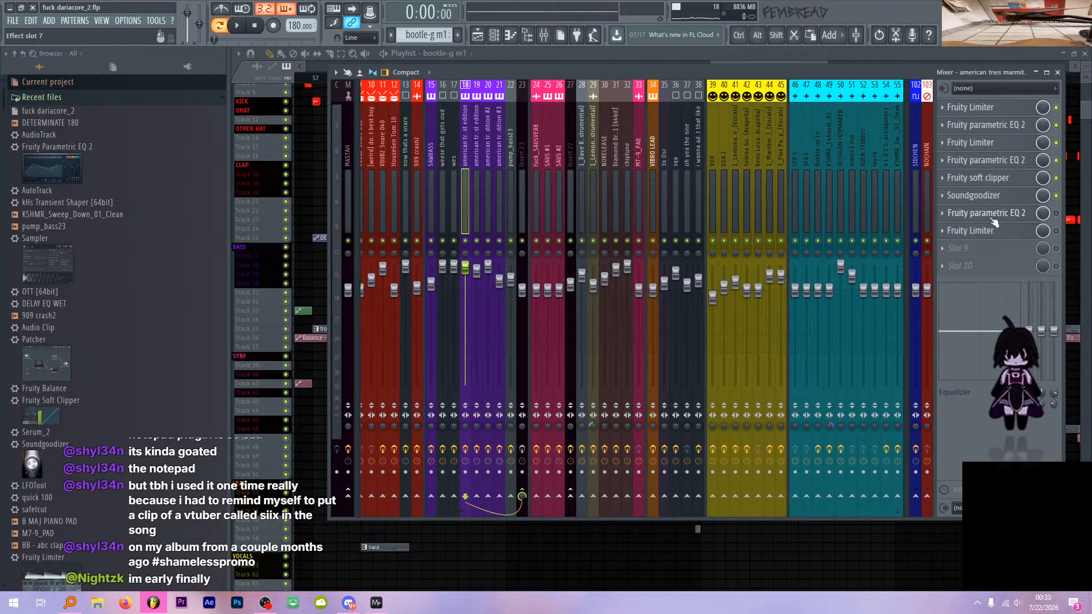
- Re-enable the Fruity Parametric EQ 2 in slot 7 and the Fruity Limiter in slot 8, playing the pattern with each editor open
left_click(1021, 214)
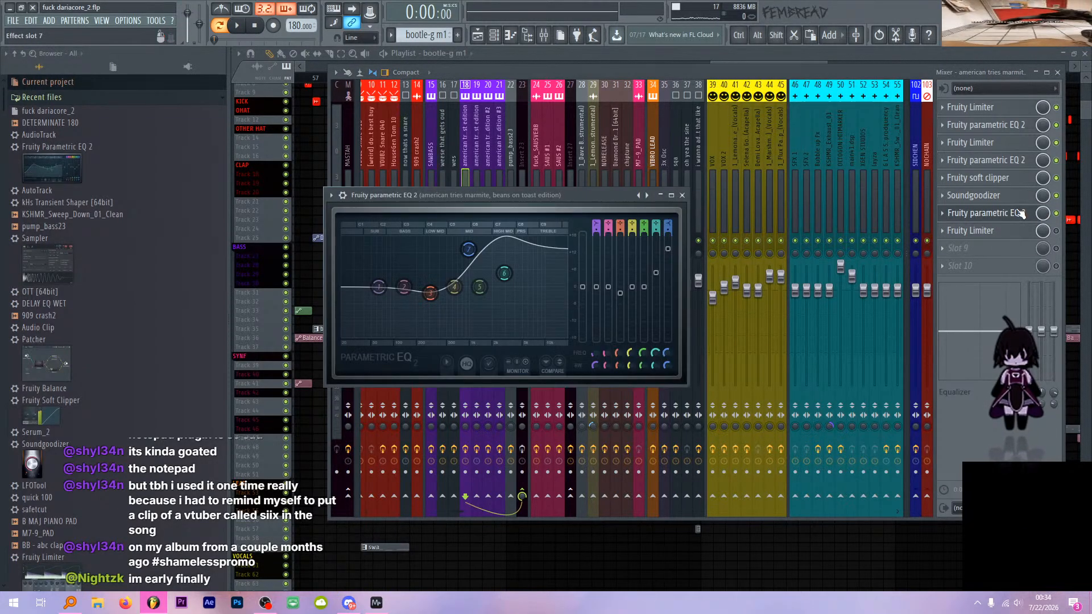
key("space")
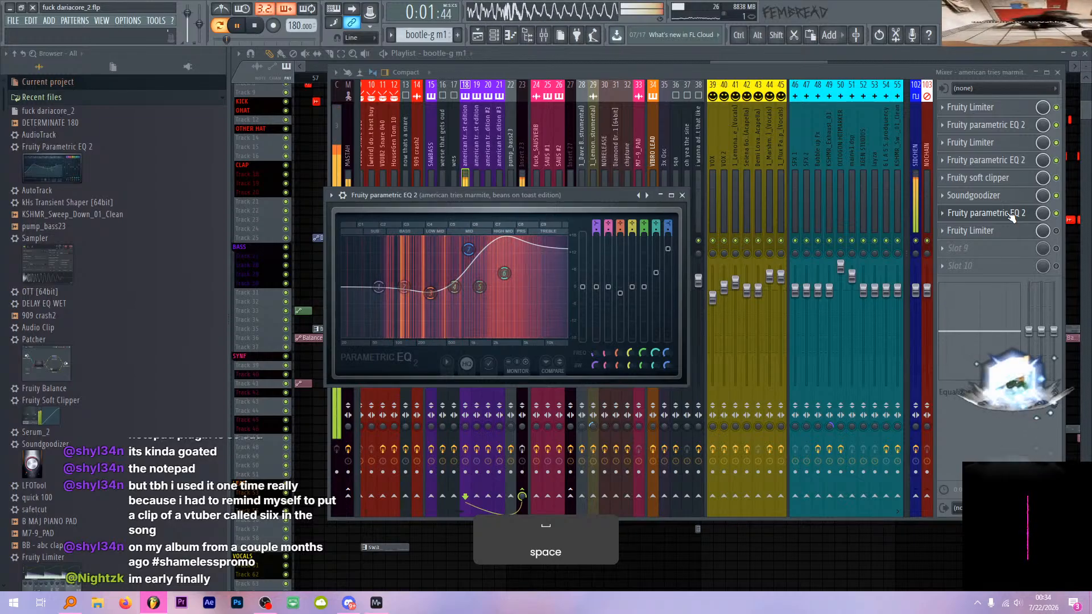
key("space")
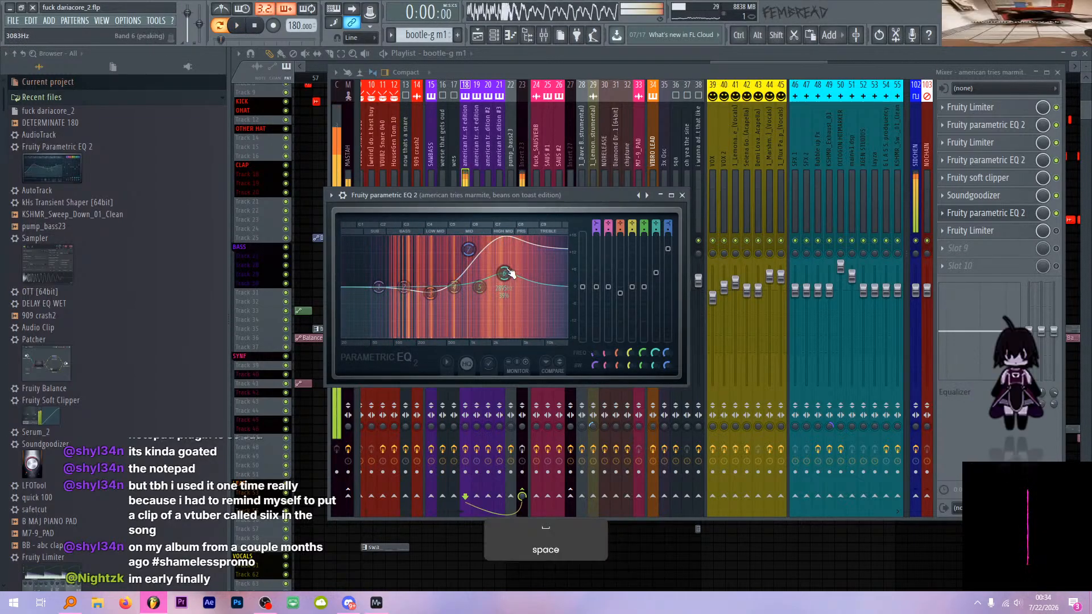
left_click(991, 230)
key("space")
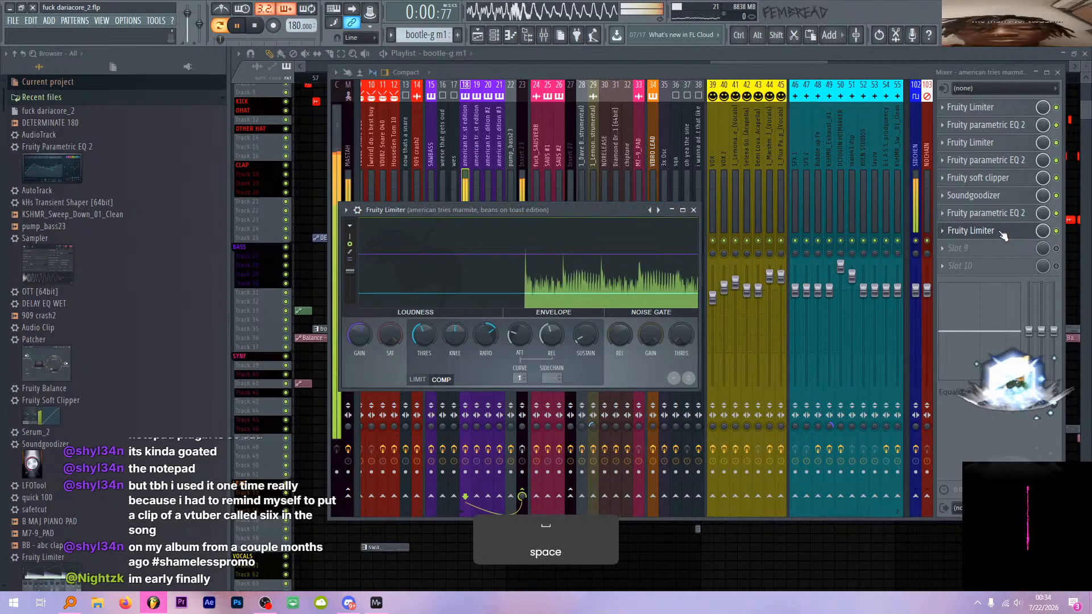
- Stop playback, close the Fruity Limiter editor, and re-enable the bypassed empty effect slots 9 and 10
key("space")
left_click(1012, 235)
left_click(1056, 249)
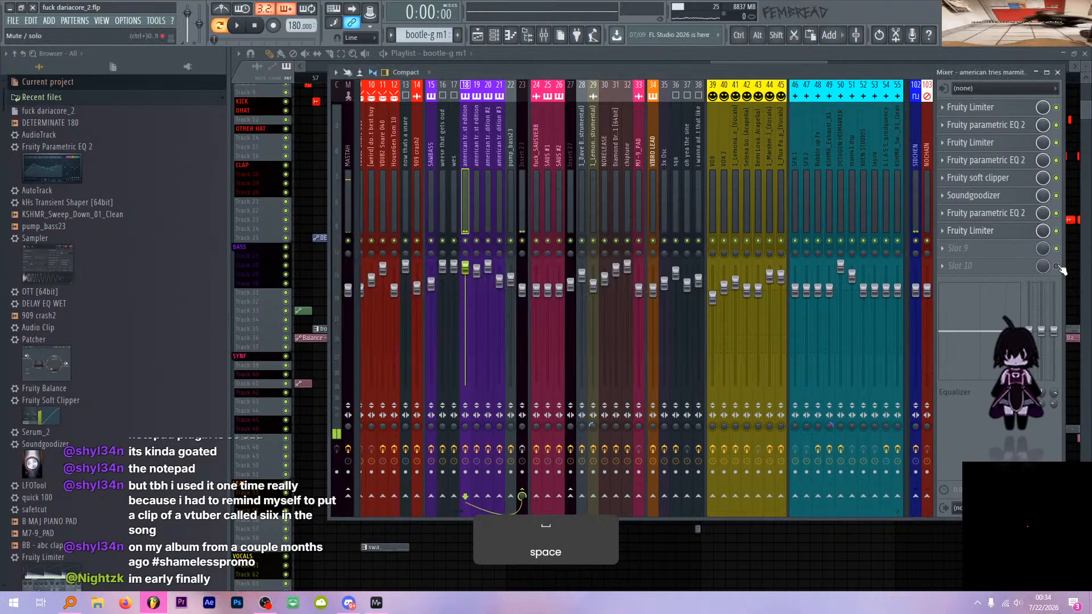
- Solo the "american tries marmite, beans on toast edition #2" channel, select its mixer track 20, and listen to the pattern
left_click(494, 36)
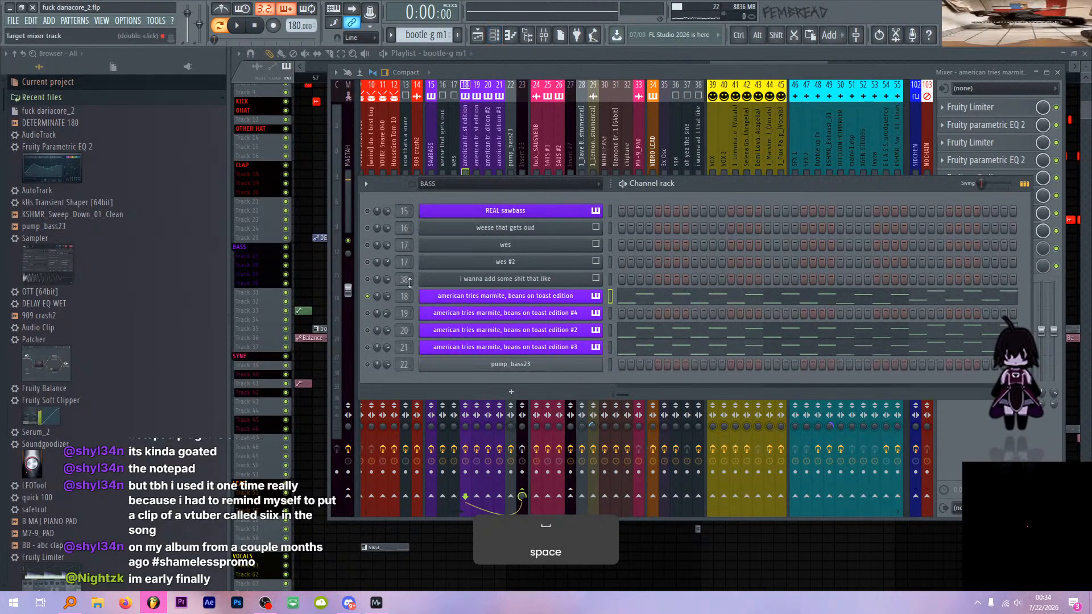
left_click(368, 331, "ctrl")
key("space")
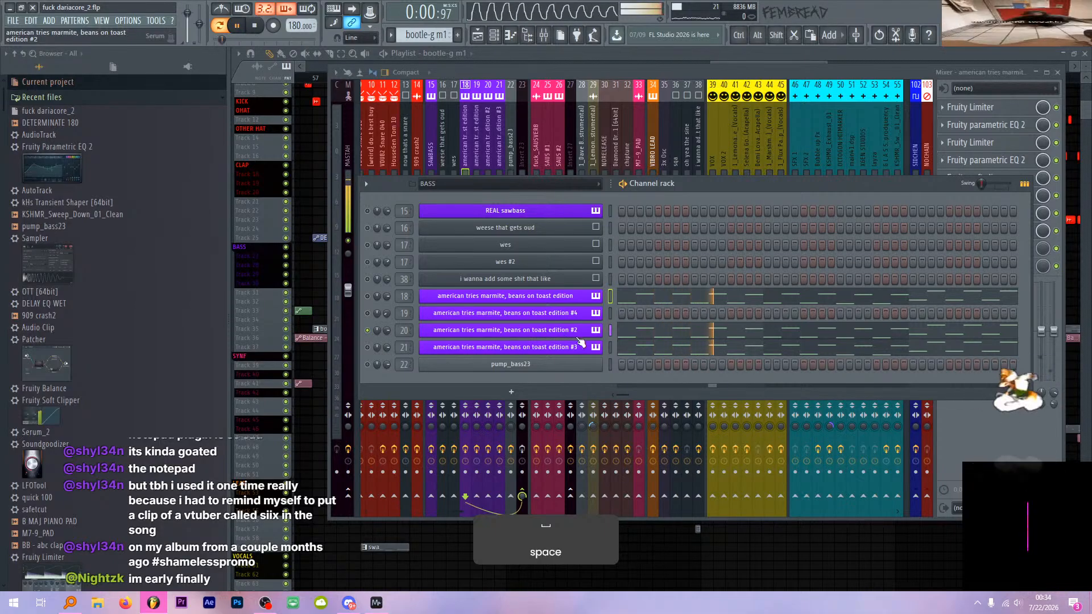
left_click(483, 152)
key("space")
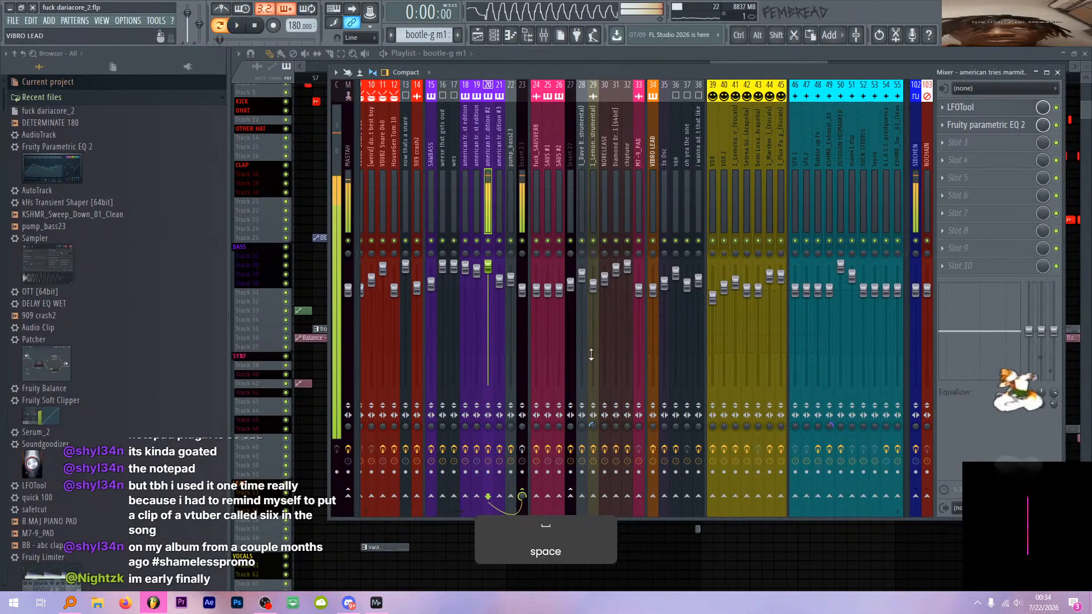
key("space")
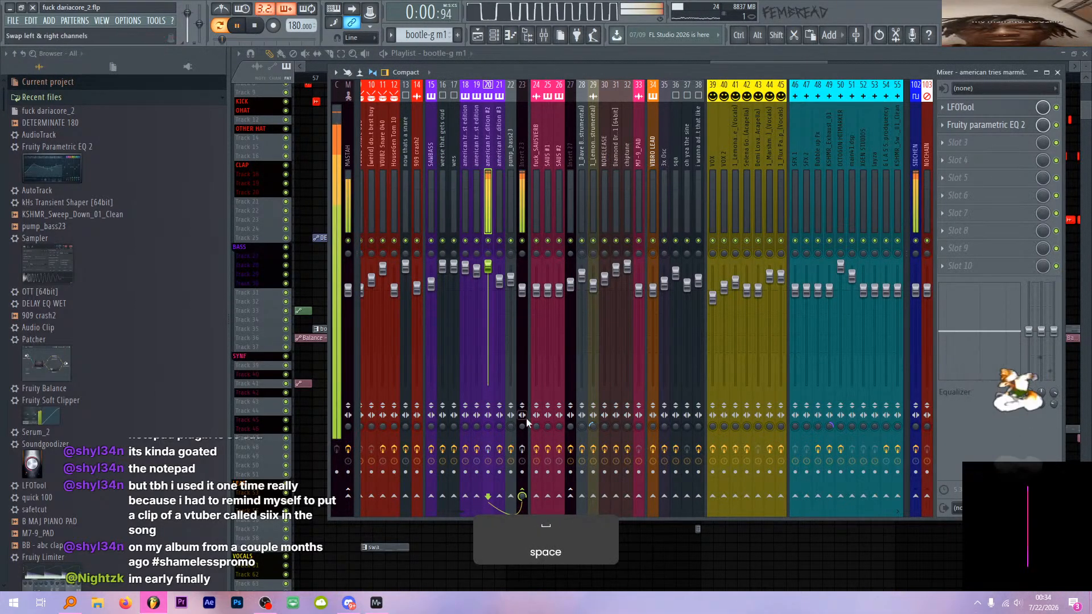
key("space")
- Inspect the effects and oscillator pages of the edition #2 channel's Serum, and return to the mixer
key("F6")
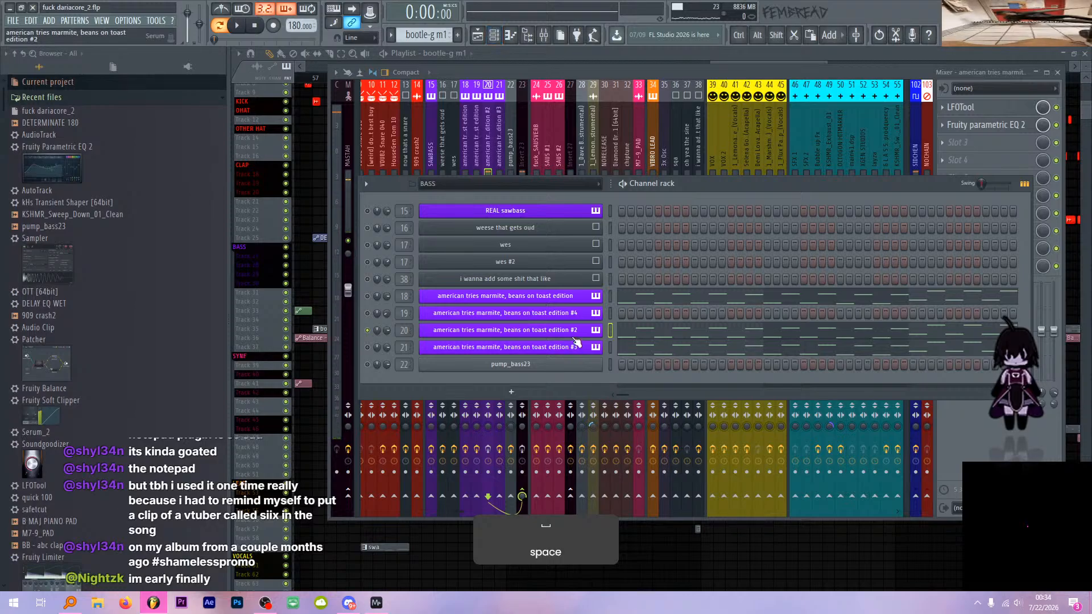
left_click(572, 334)
left_click(533, 194)
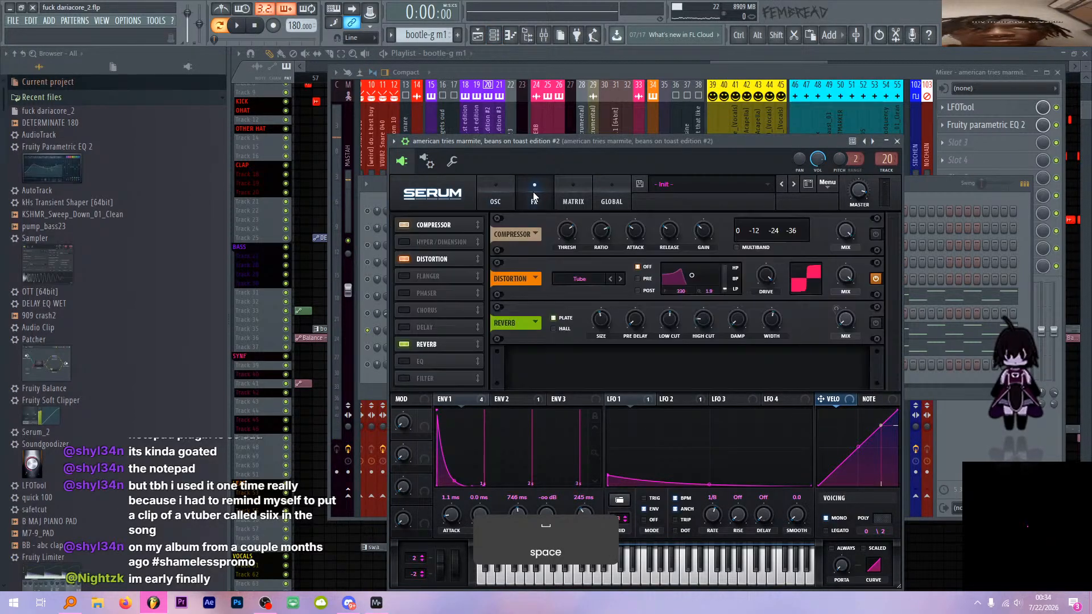
left_click(501, 193)
left_click(520, 142)
key("F6")
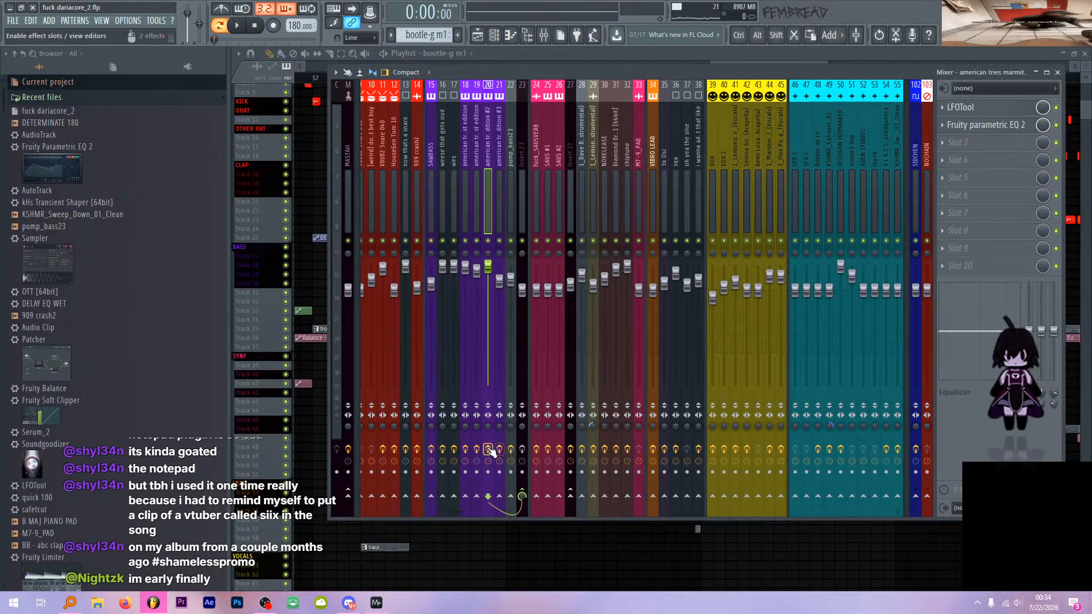
- Show the LFOTool in slot 1 and the Fruity Parametric EQ 2 in slot 2 of track 20 while playing the pattern
left_click(993, 108)
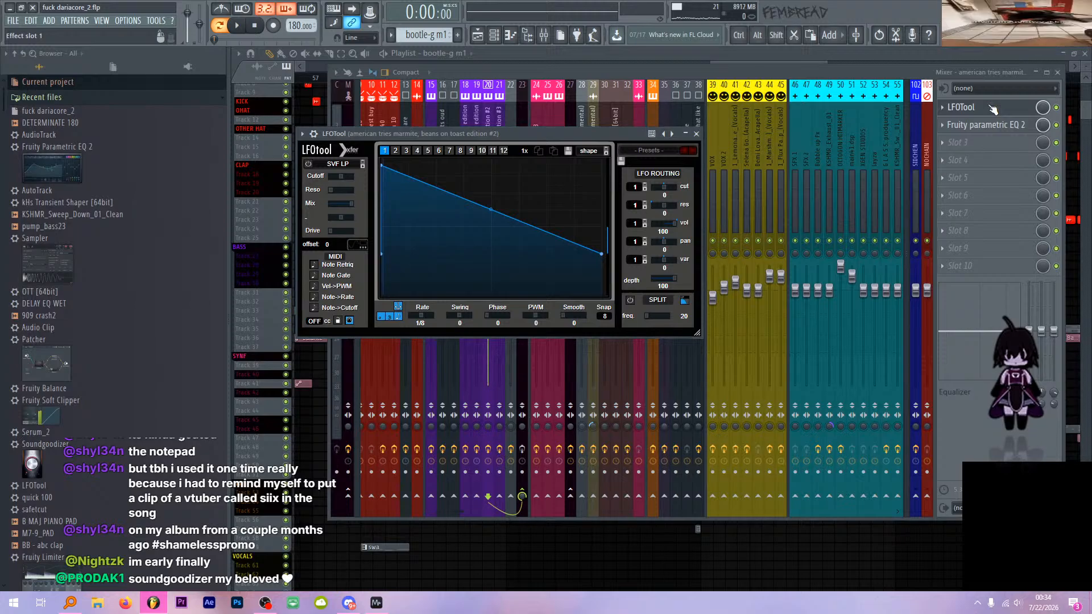
key("space")
left_click(992, 108)
left_click(1005, 127)
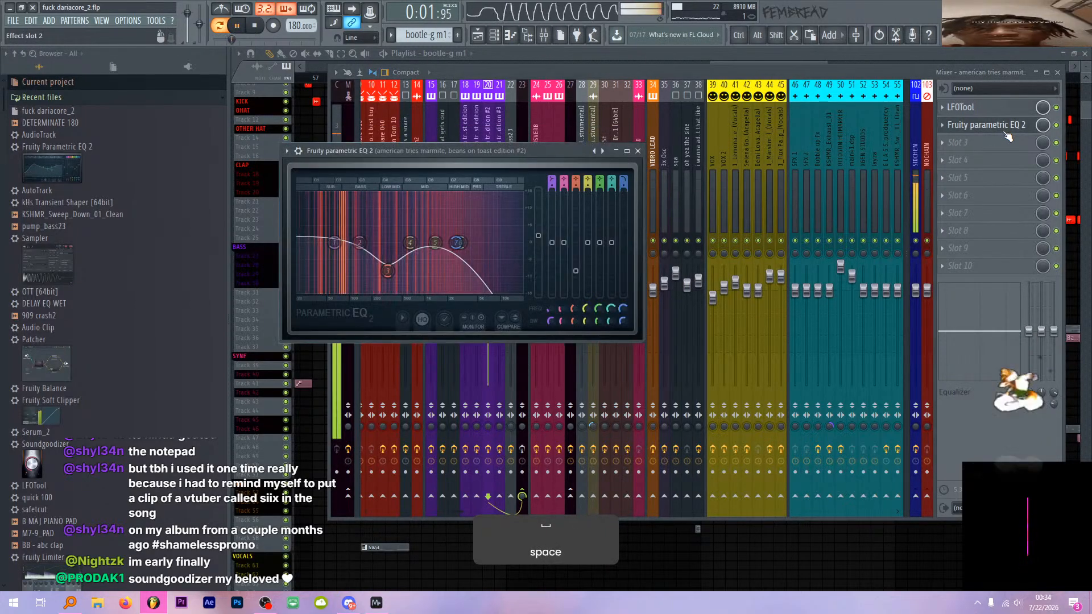
left_click(1005, 132)
key("space")
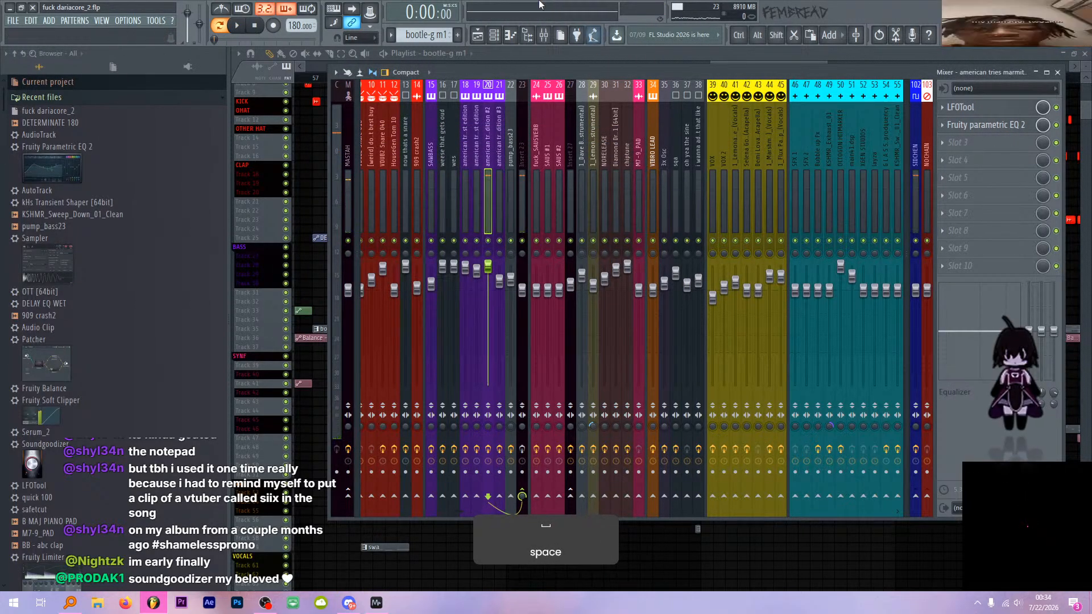
- Solo the edition #3 channel, play the pattern, and check the Fruity Parametric EQ 2 on its mixer track 21
left_click(494, 35)
key("space")
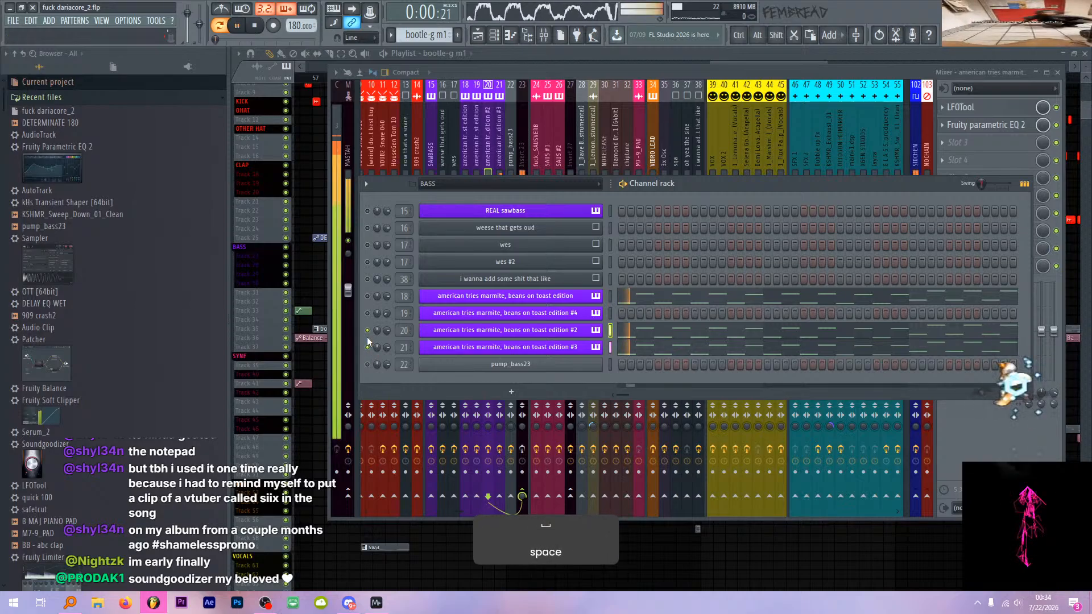
left_click(493, 153)
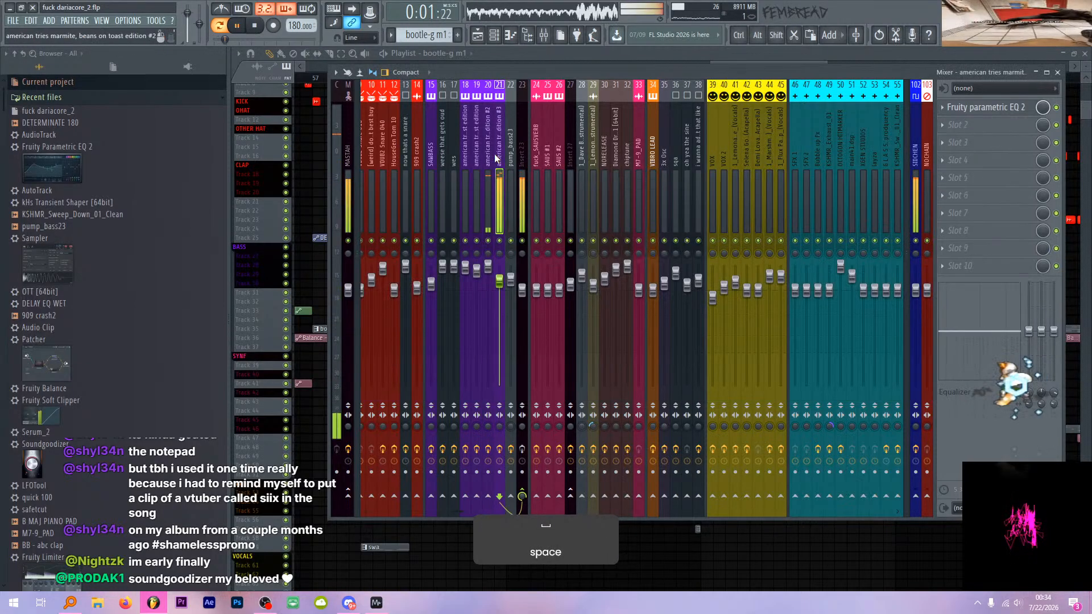
left_click(987, 108)
left_click(987, 109)
key("space")
- Open the edition #3 channel's Serum and examine the wavetables of oscillators A and B in the table editor
left_click(494, 36)
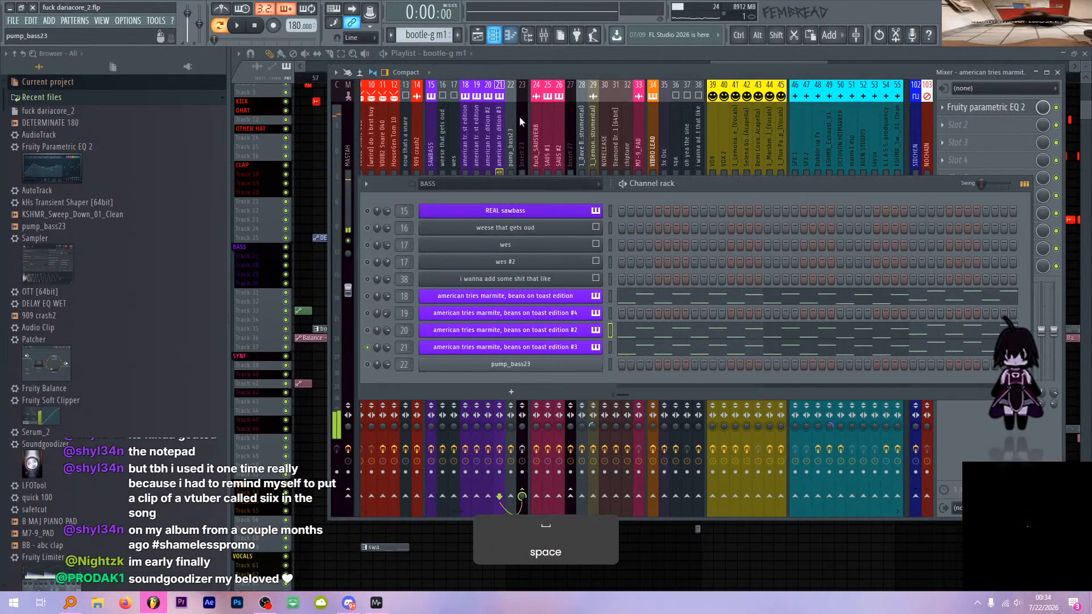
left_click(586, 353)
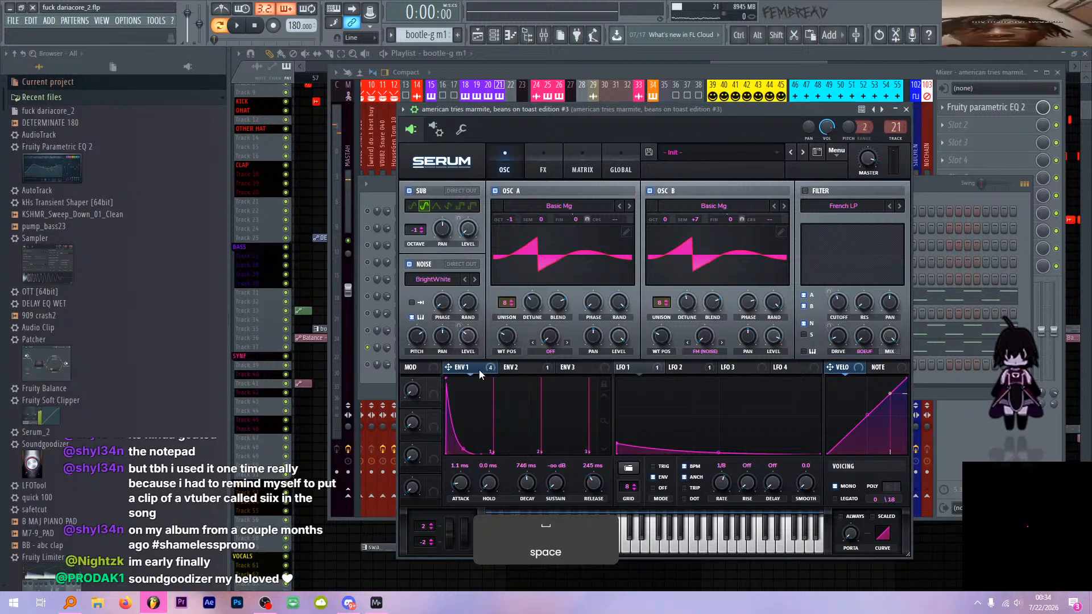
left_click(628, 231)
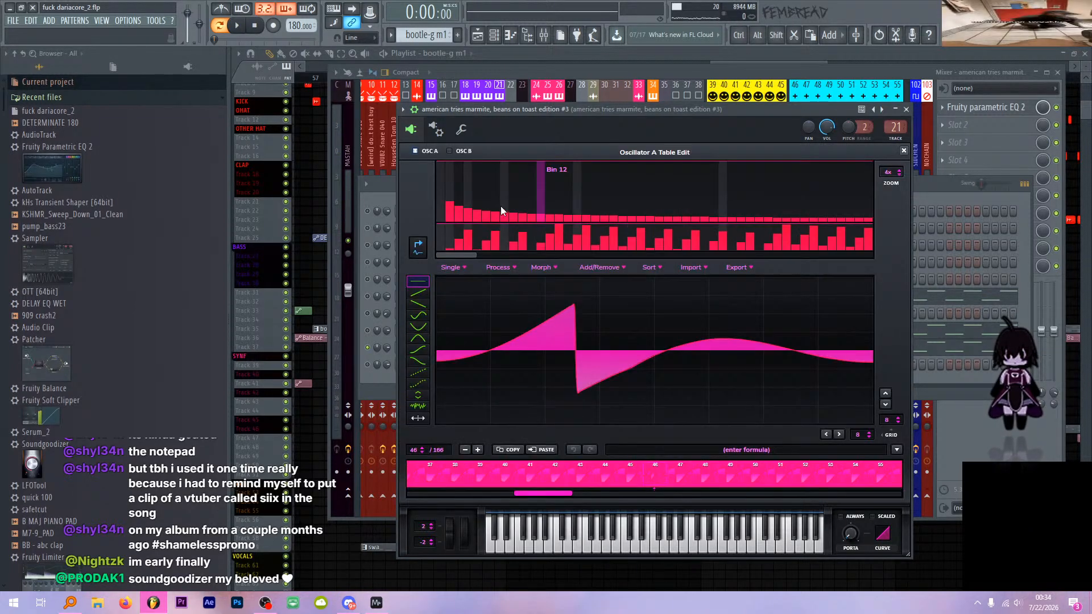
left_click(904, 151)
left_click(781, 232)
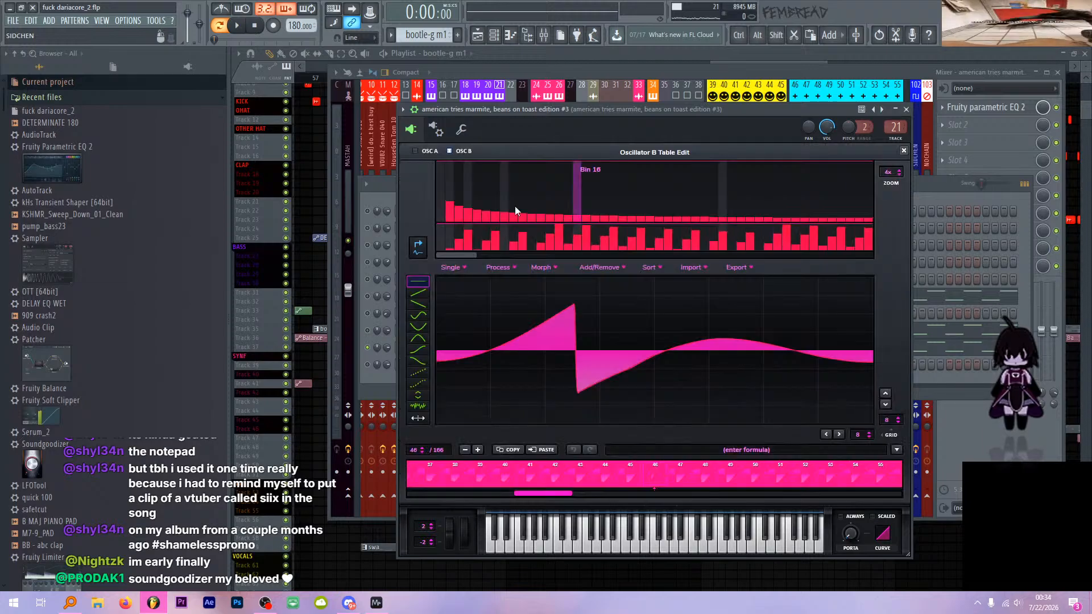
left_click(903, 151)
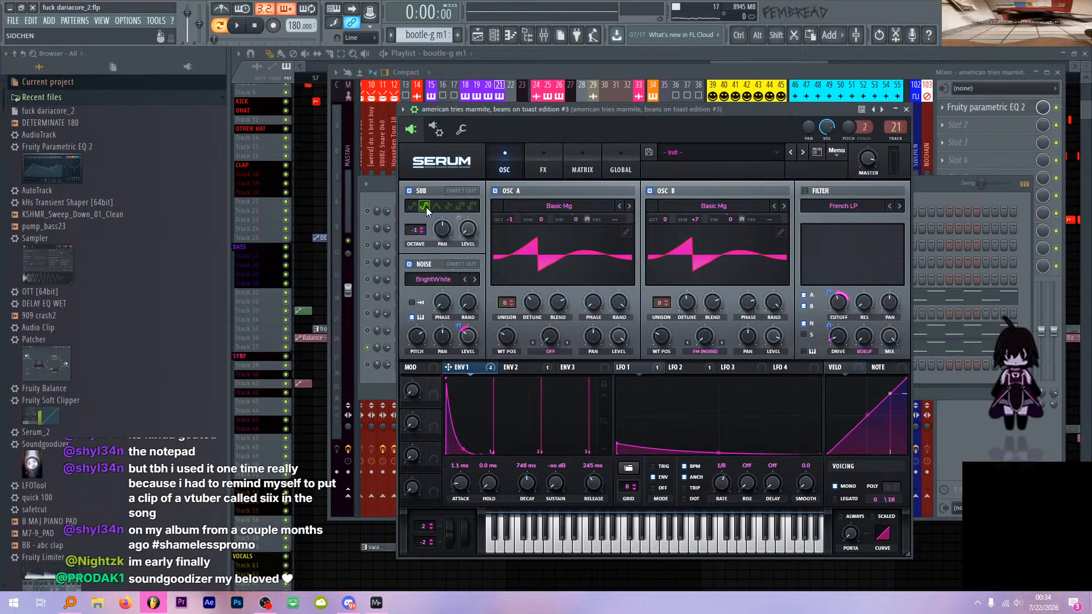
- Review Serum's envelope 1 and effects page for edition #3, play the pattern with the oscillators shown, and close the plugin
left_click_drag(537, 108, 575, 107)
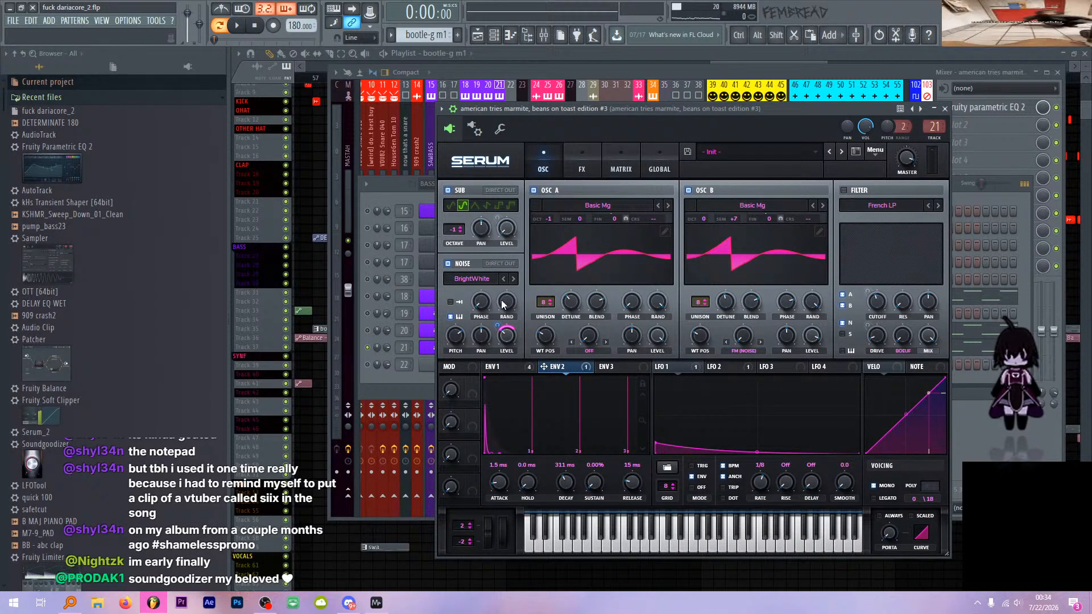
left_click(523, 368)
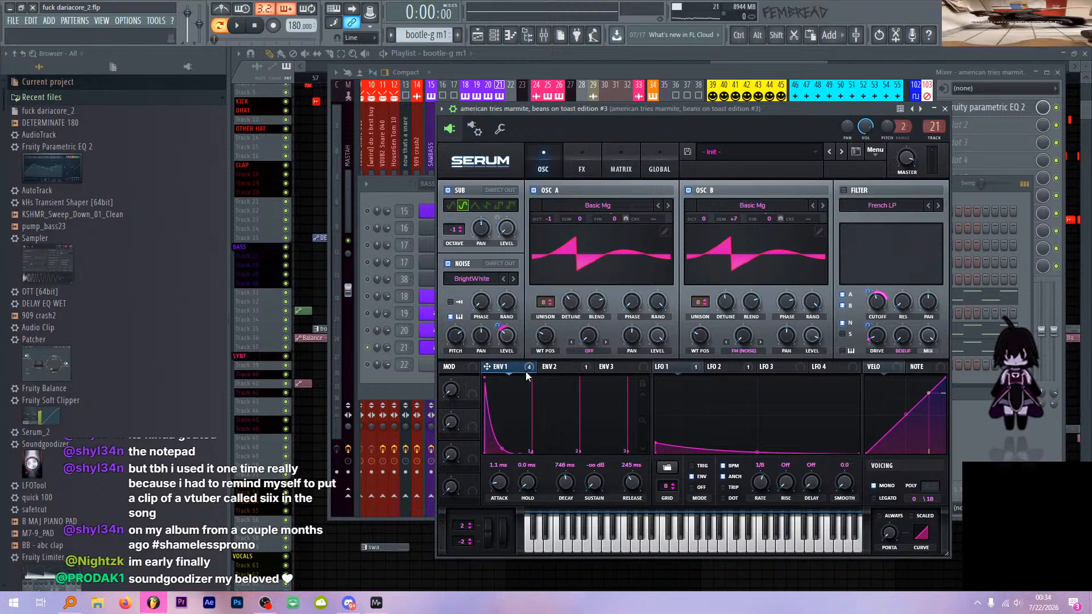
left_click(591, 164)
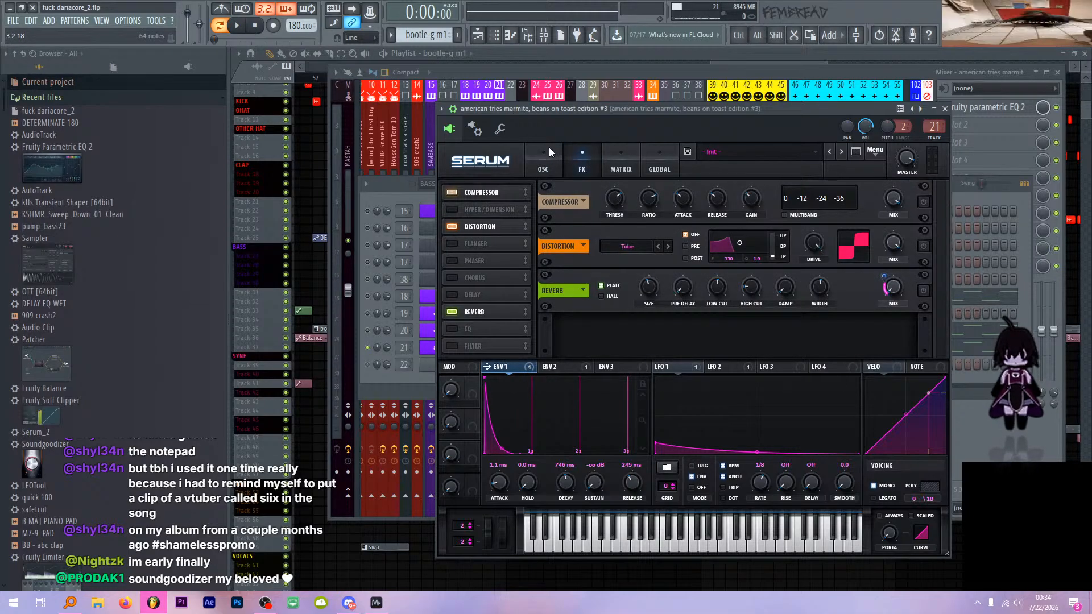
left_click(548, 148)
key("space")
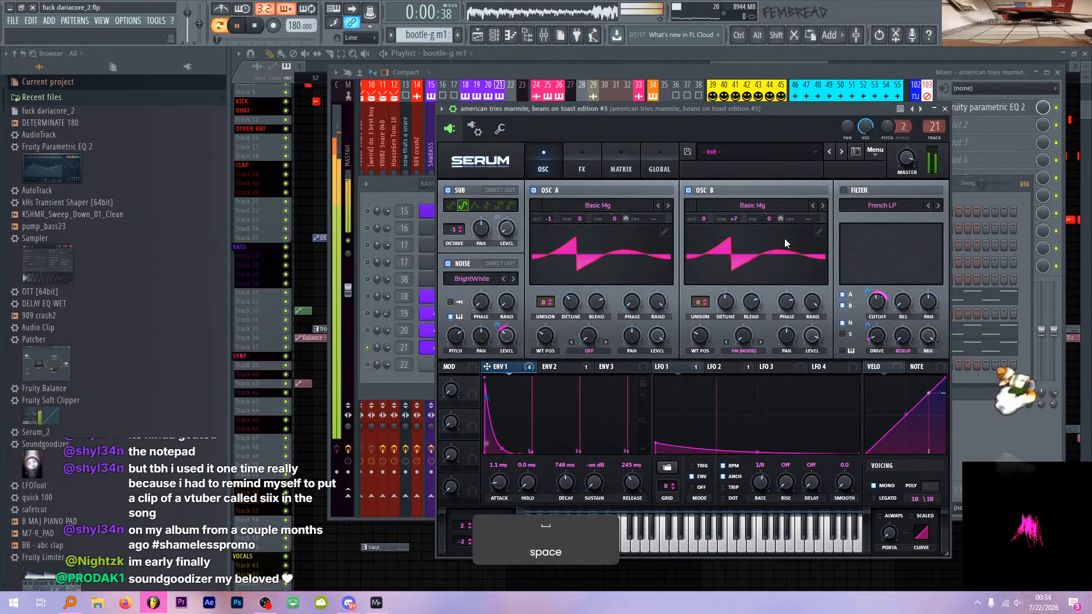
left_click(946, 108)
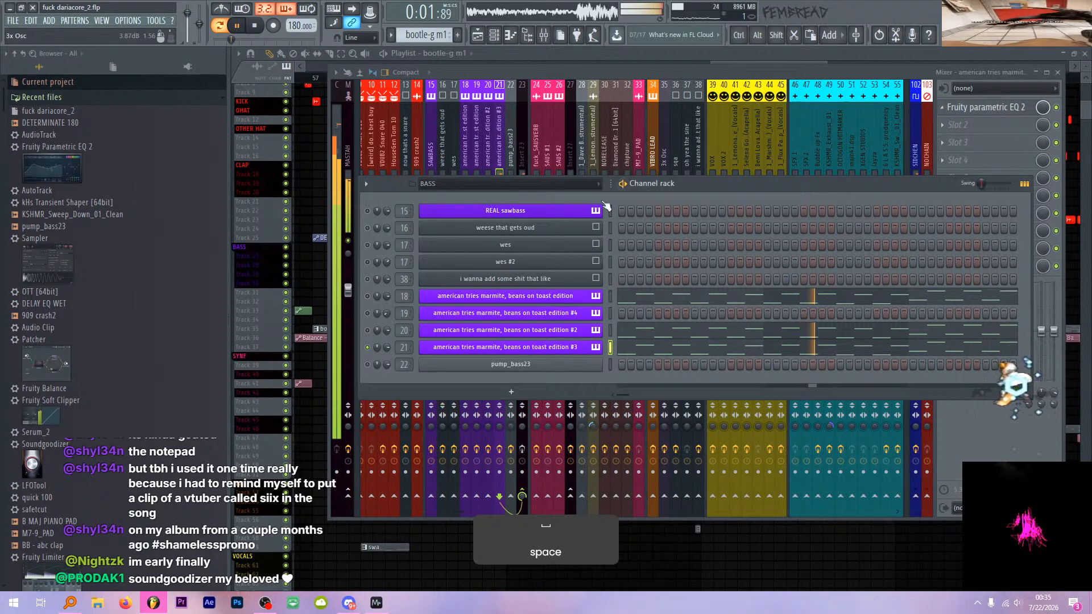
- Bring the other bass layers back into playback, check mixer tracks 19 and 18 while listening, and stop the pattern
left_click(368, 297)
left_click(510, 149)
left_click(477, 149)
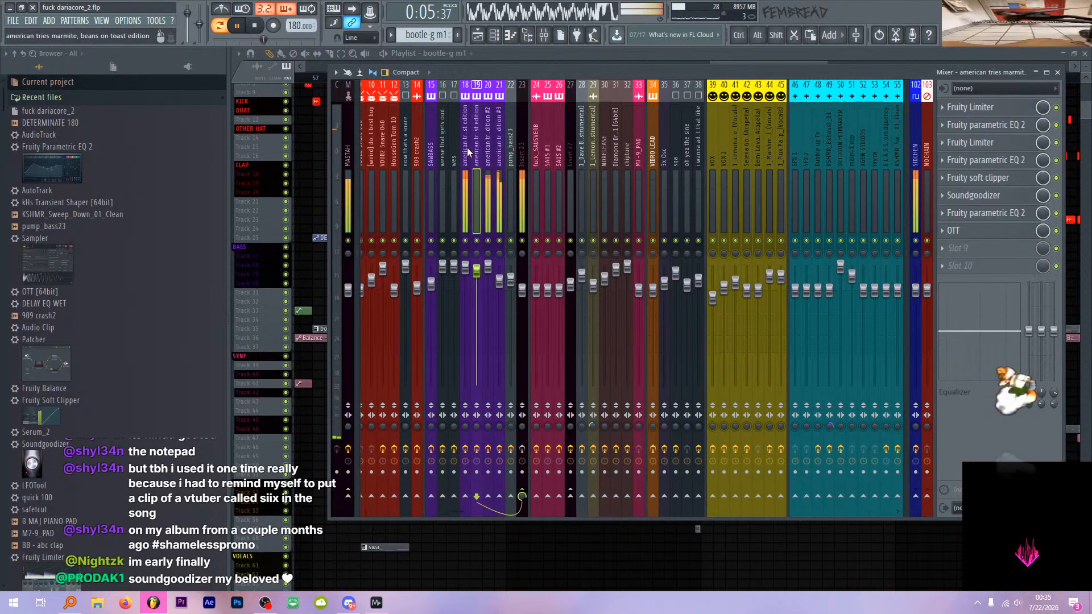
left_click(466, 148)
key("space")
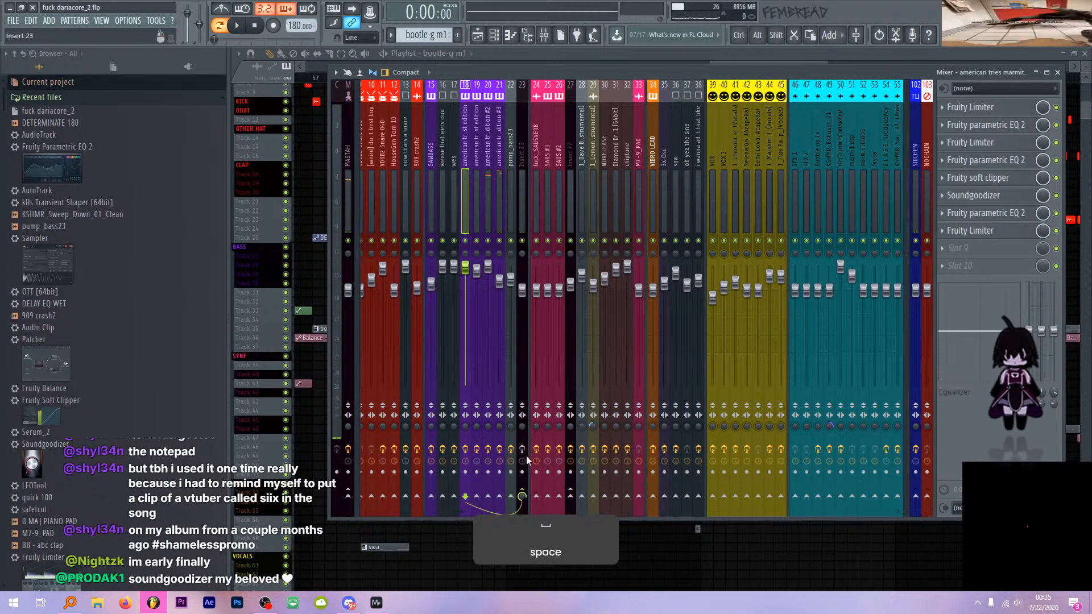
- On Insert 23, bypass every slot except the Fruity Parametric EQ 2 in slot 1 and play the pattern with its editor open
left_click(519, 176)
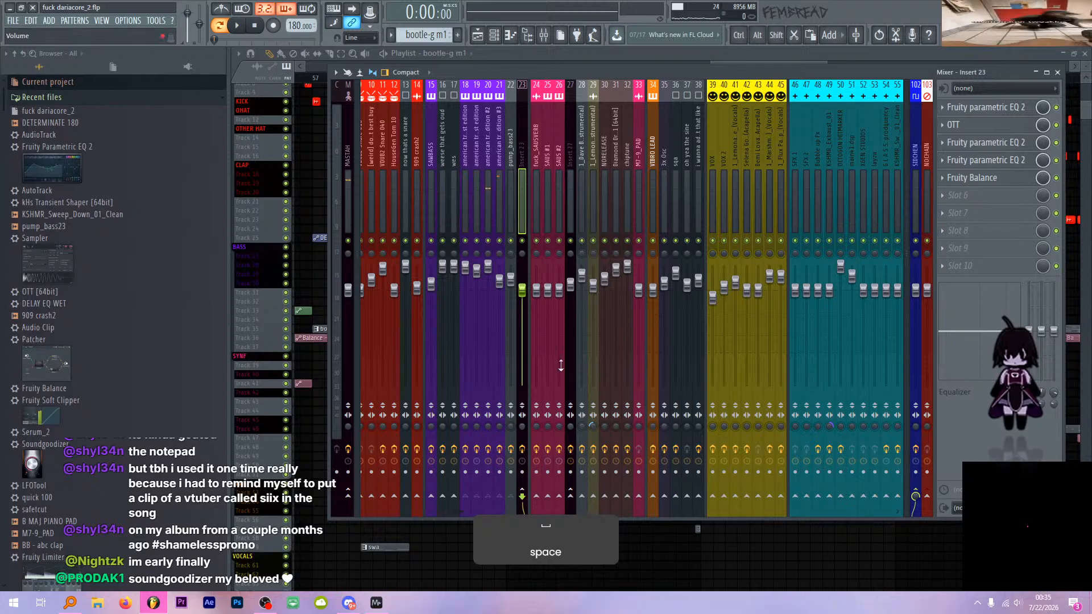
key("space")
left_click(1030, 109)
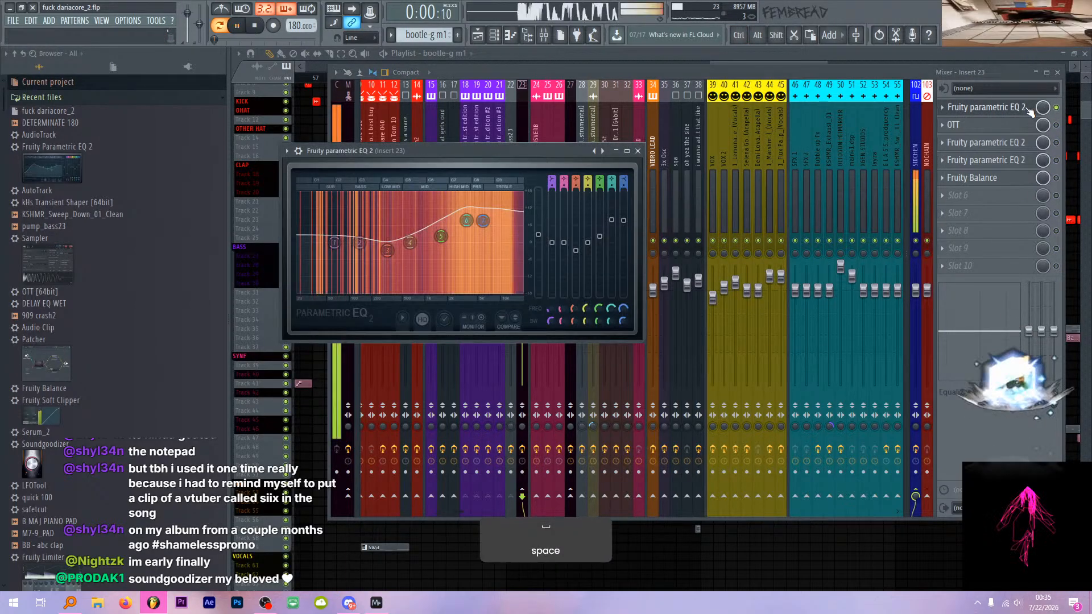
key("space")
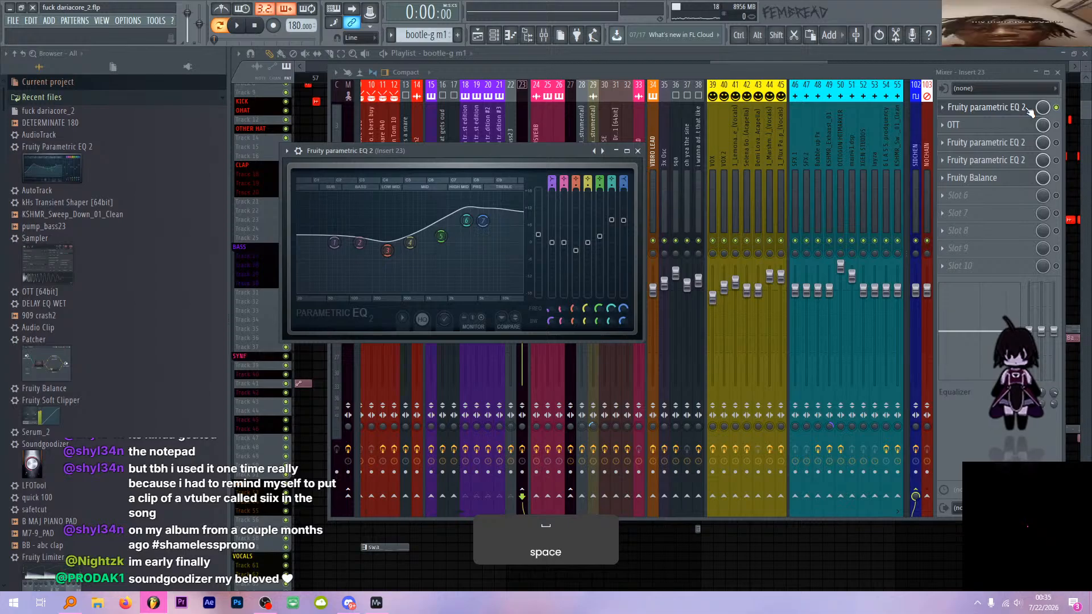
- Re-enable the OTT in slot 2 of Insert 23, move its editor clear of the faders, and listen to the pattern
left_click(954, 161)
left_click(954, 125)
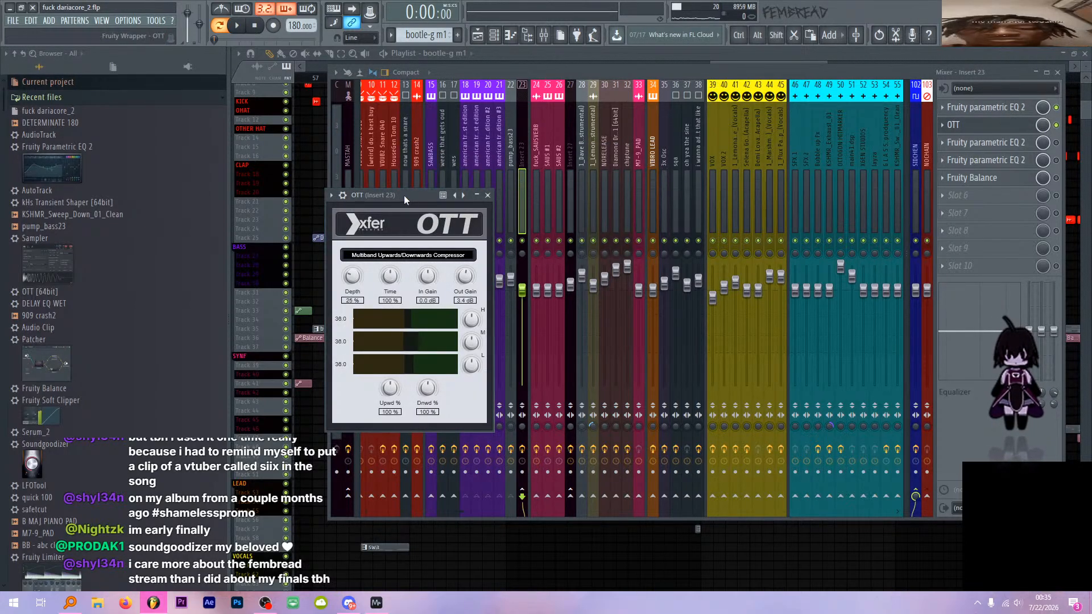
left_click_drag(404, 196, 535, 166)
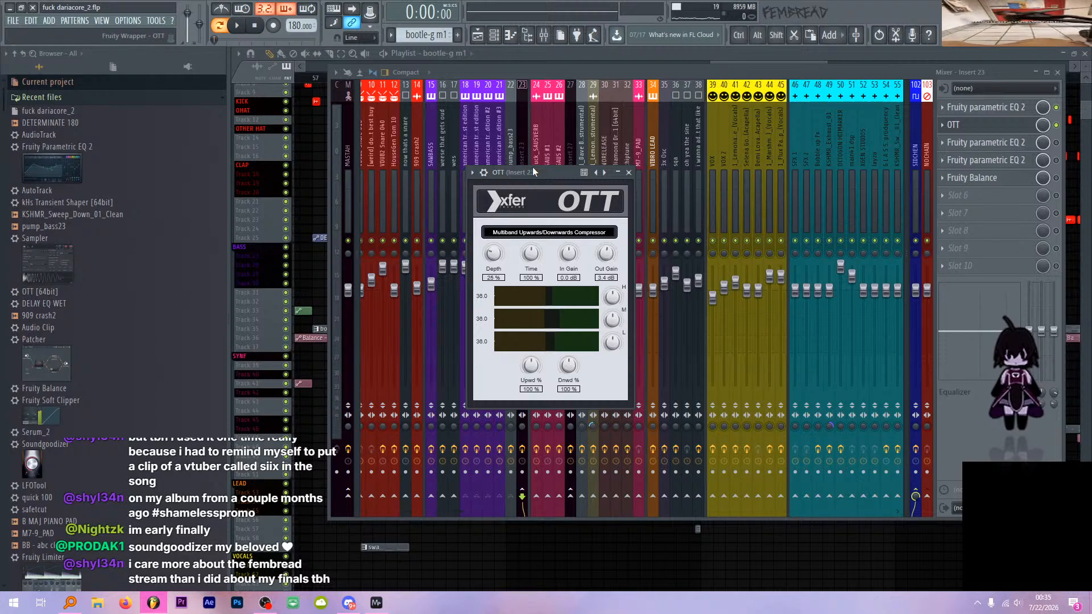
key("space")
key("space")
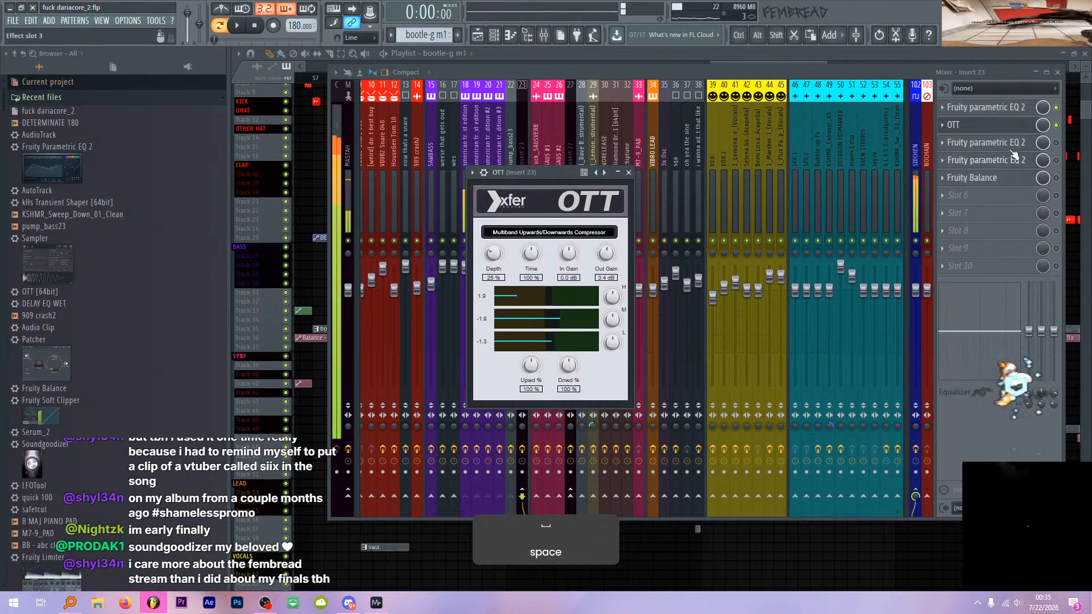
- Re-enable the Fruity Parametric EQ 2 in slot 3 of Insert 23, listen to the pattern through it, and close its editor
left_click(1055, 144)
left_click(986, 143)
key("space")
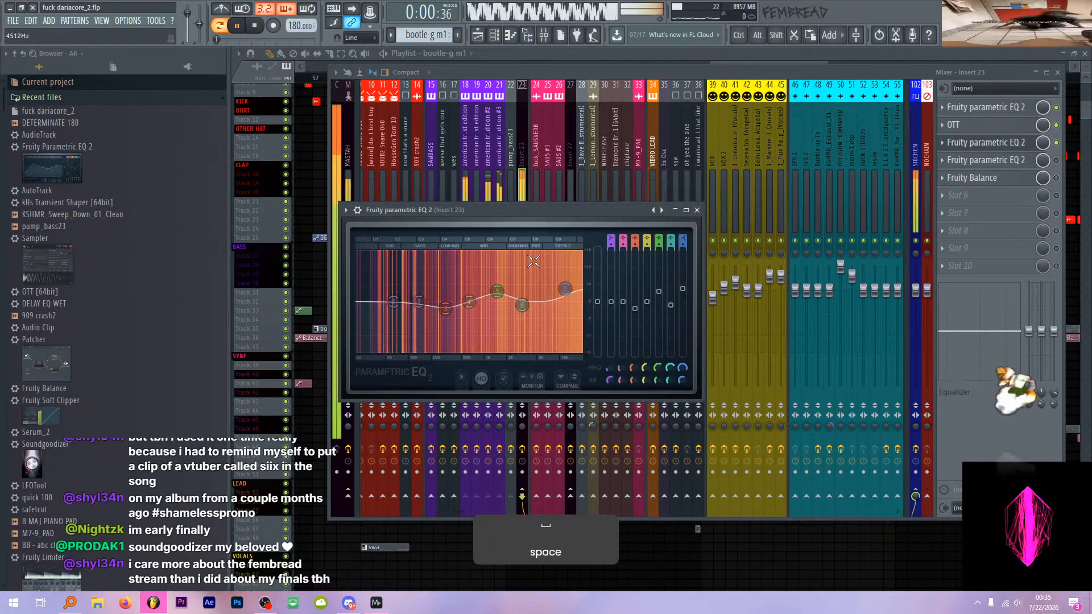
key("space")
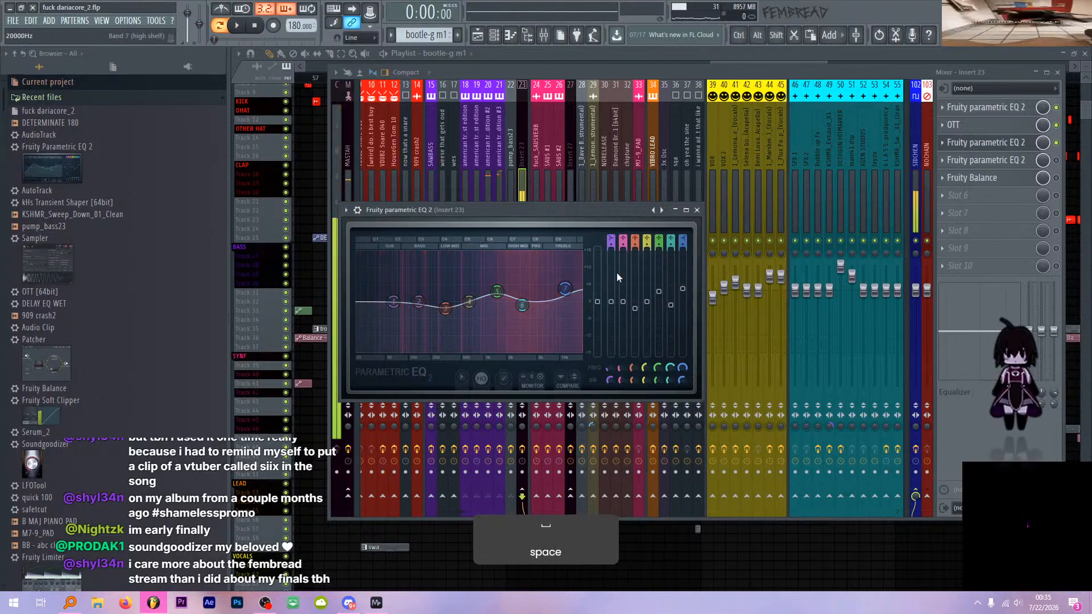
left_click(999, 148)
- Listen to Insert 23 through the Fruity Parametric EQ 2 re-enabled in slot 4, then re-enable the Fruity Balance in slot 5
left_click(1017, 162)
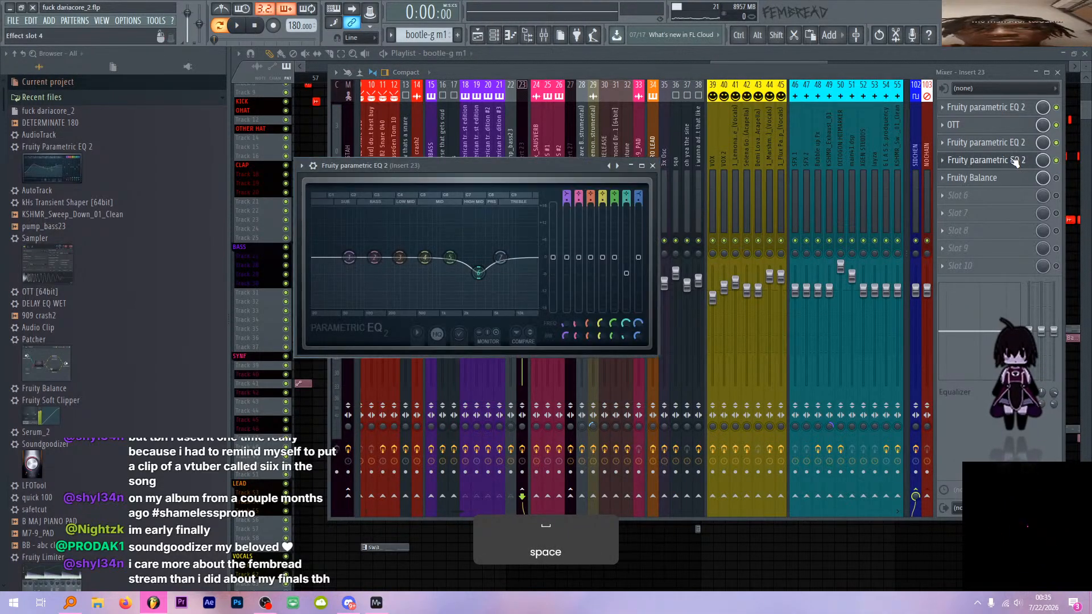
left_click_drag(475, 258, 480, 275)
key("space")
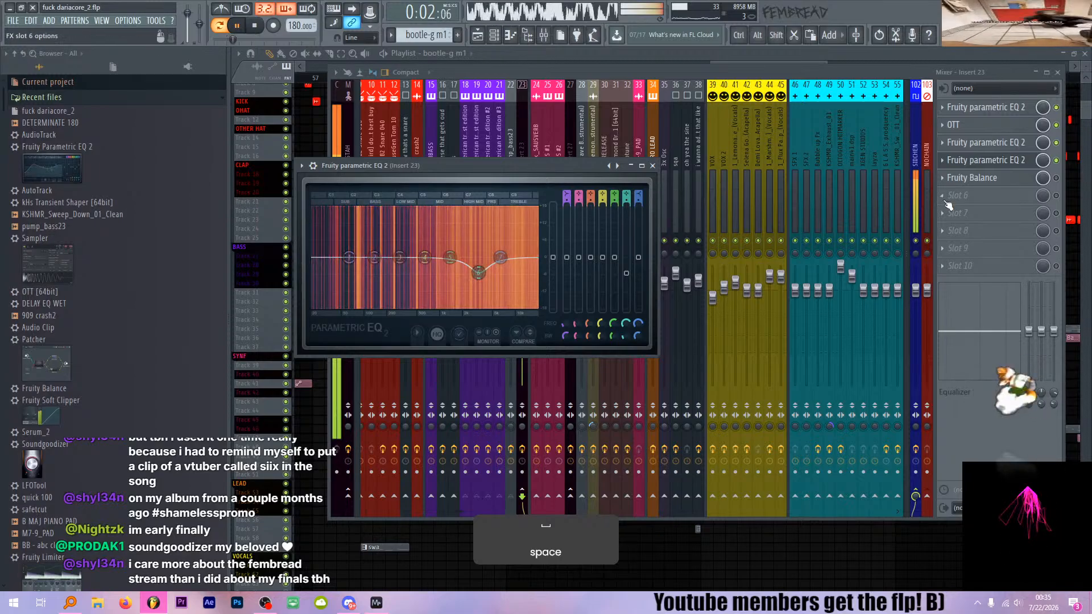
left_click(1004, 162)
key("space")
left_click(1056, 178)
key("s")
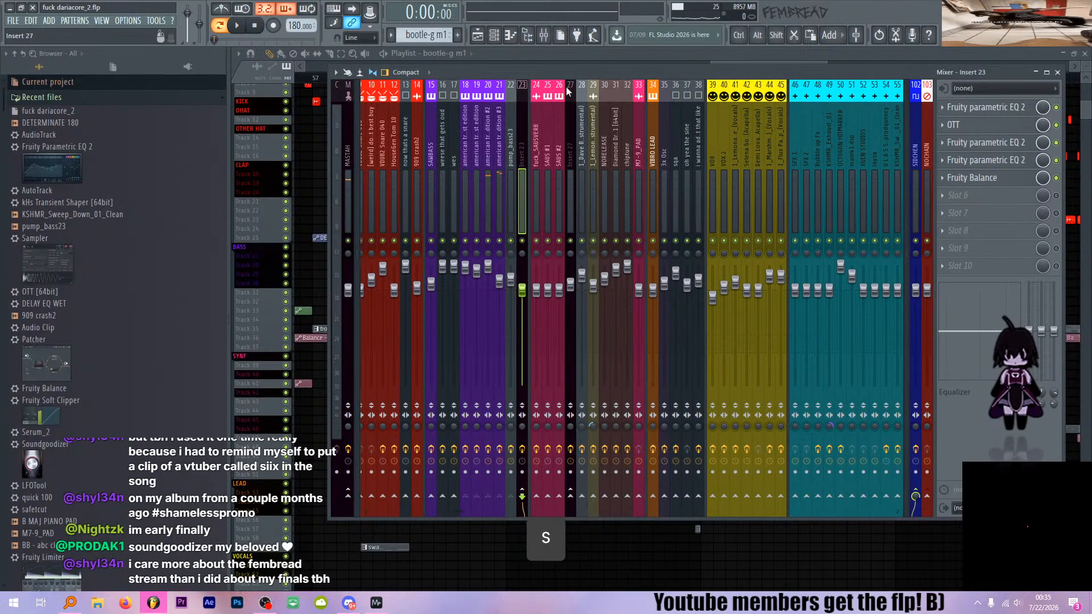
- Play the song's bass section with the complete Insert 23 chain while checking its mixer levels and the BASS channels
key("space")
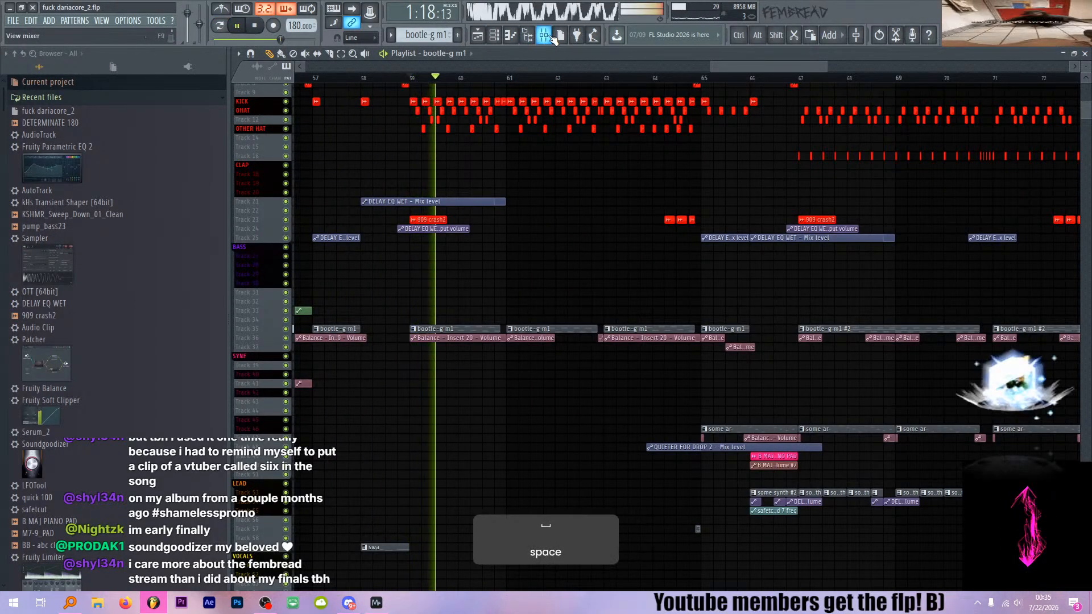
key("F9")
key("s")
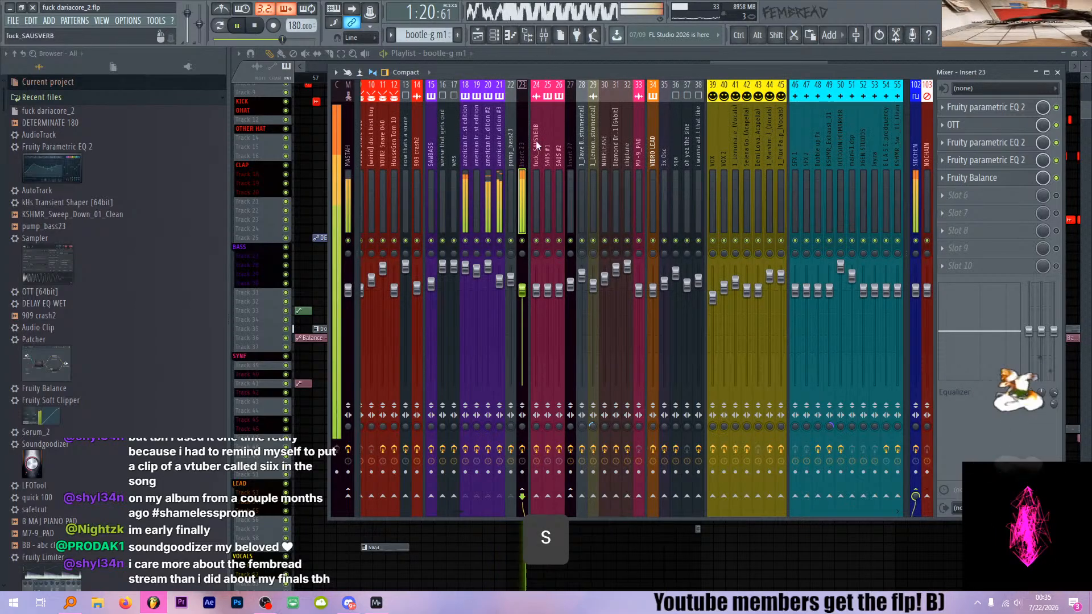
key("space")
left_click(494, 36)
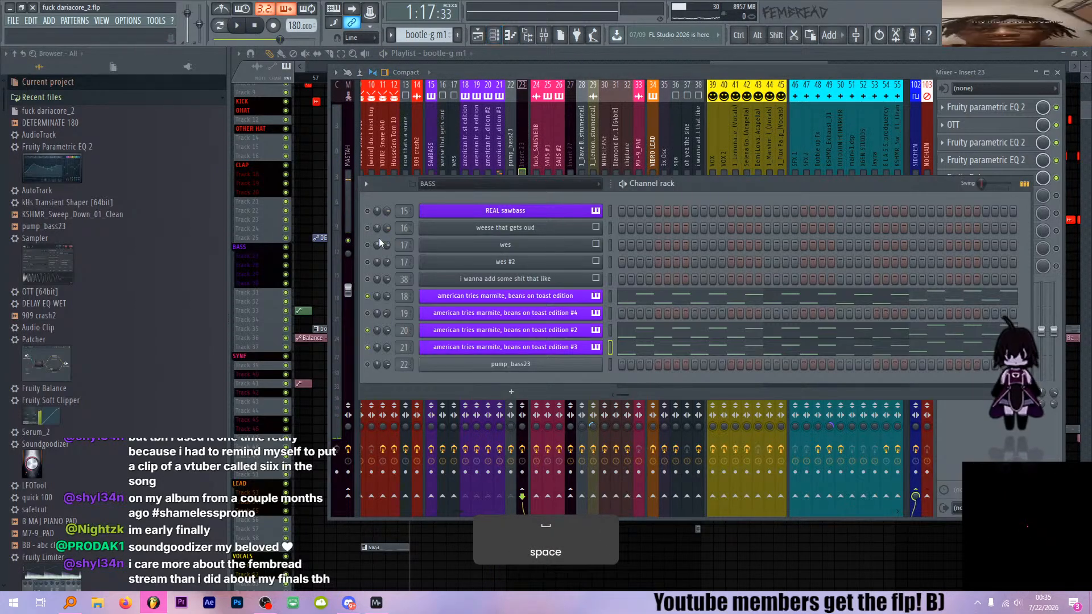
key("space")
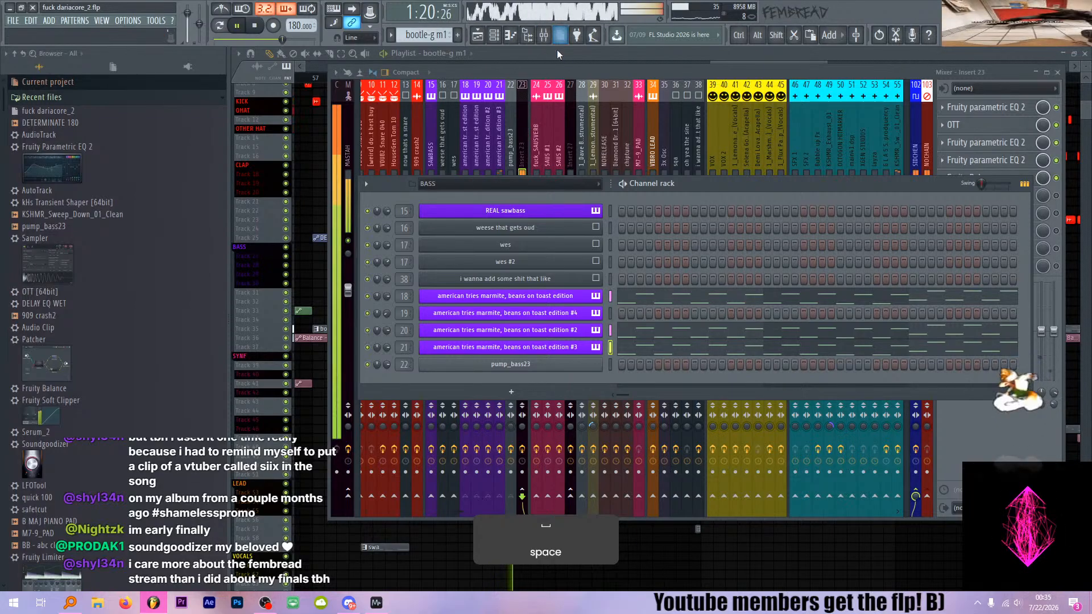
left_click(530, 109)
key("space")
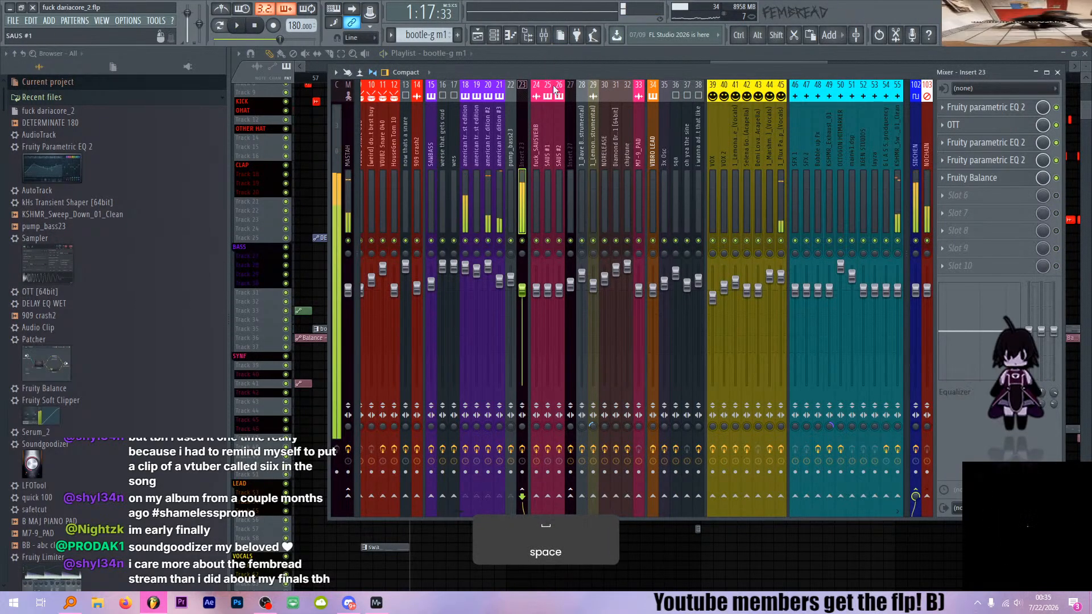
- Play the arrangement from bar 67, make bootle-g m1 #2 the active pattern, and show its BASS channels
left_click(544, 35)
scroll(739, 148, "right", 5)
scroll(739, 148, "up", 1)
left_click(536, 78)
key("space")
scroll(525, 171, "up", 3)
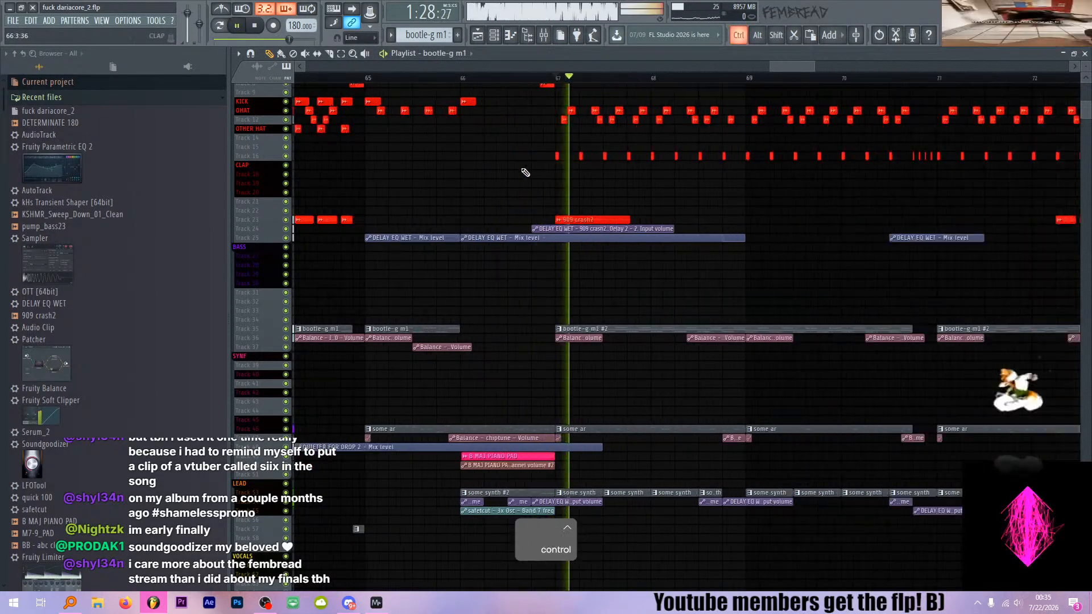
scroll(525, 172, "up", 2)
left_click(629, 329)
scroll(675, 254, "down", 1)
left_click(498, 40)
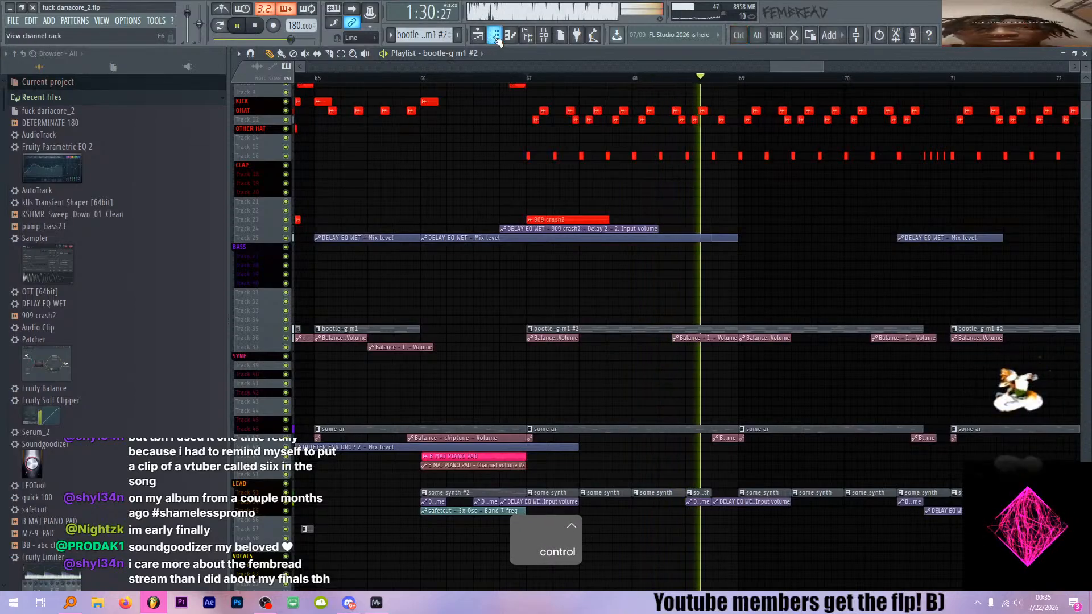
- Switch to pattern mode and audition the bass layers, soloing american tries marmite edition #2 and then edition #4
key("space")
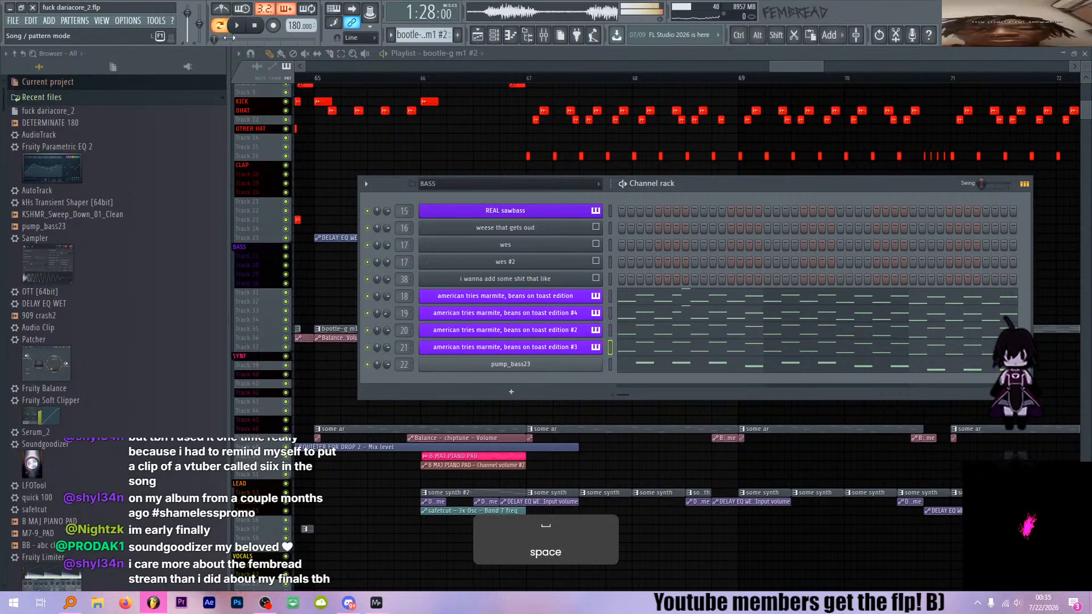
left_click(227, 38)
key("space")
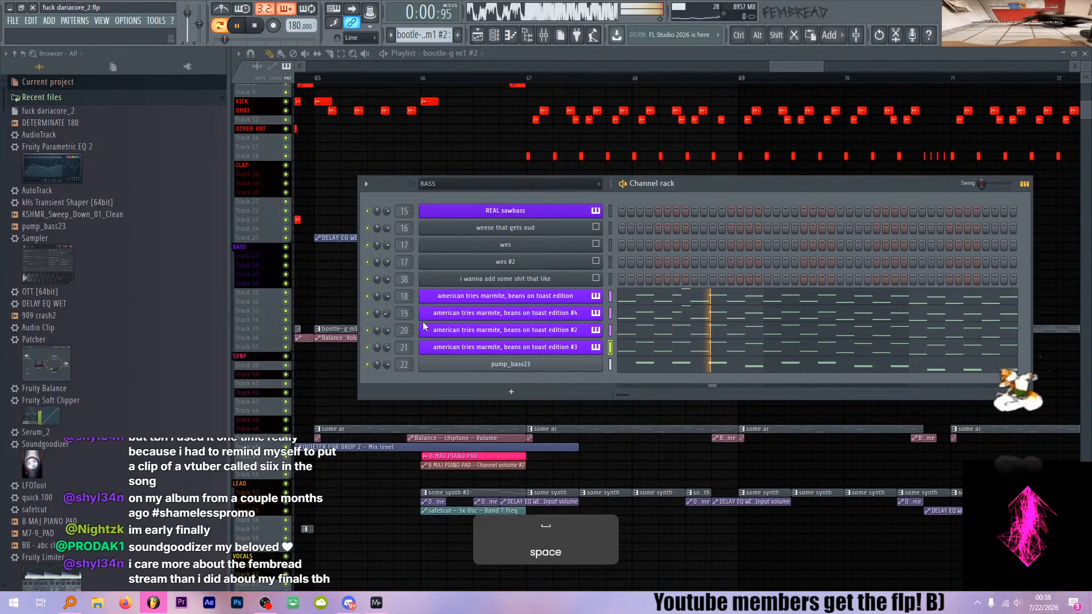
key("ctrl+space")
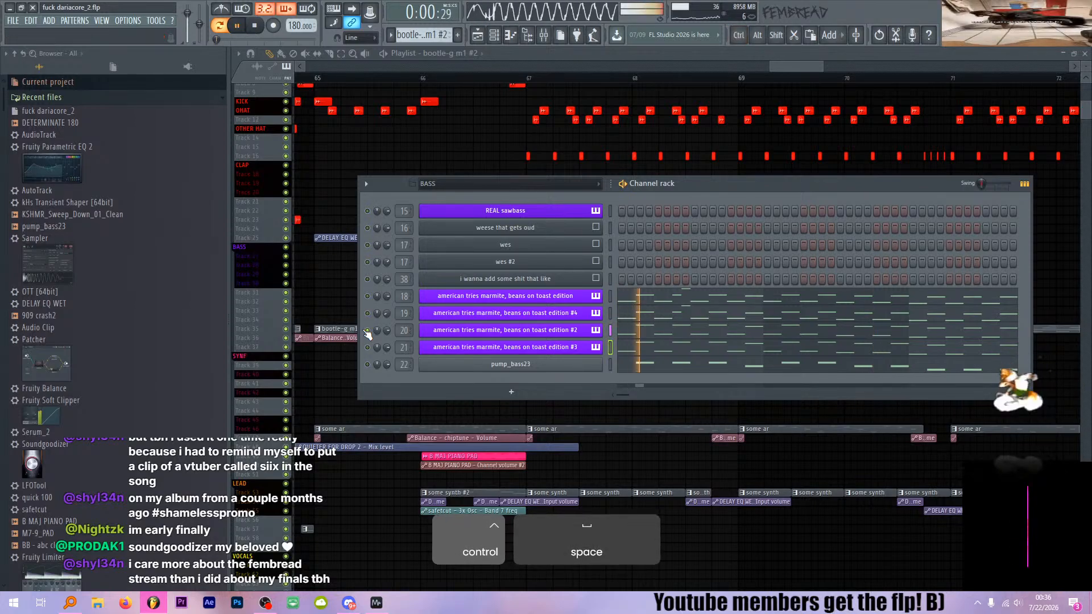
key("space")
left_click(368, 314, "ctrl")
key("space")
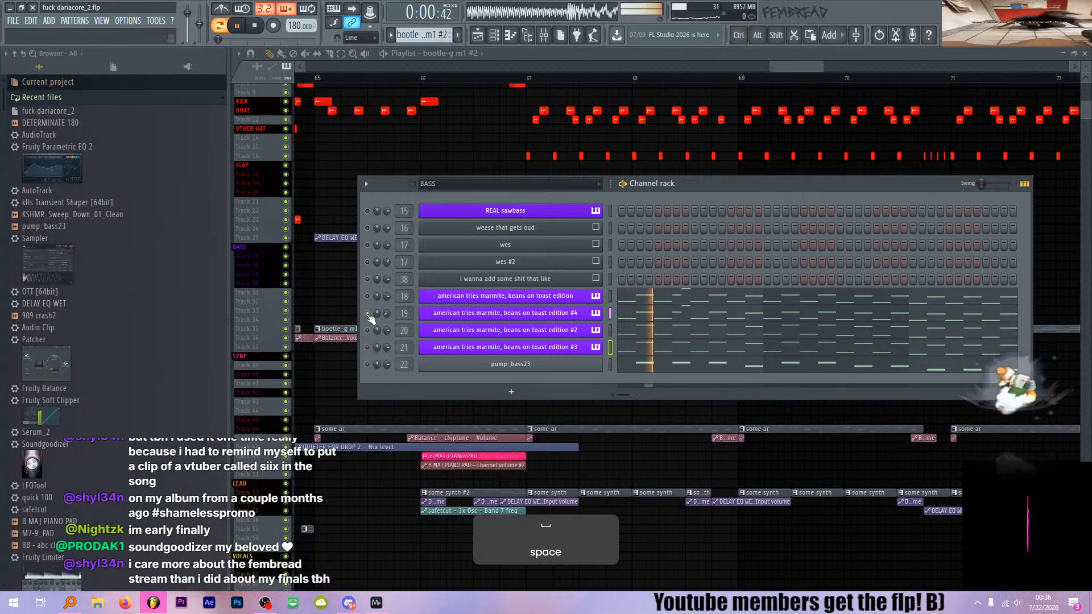
- Inspect the Serum patch of american tries marmite edition #4 and its mixer track 19, then stop the pattern
left_click(595, 312)
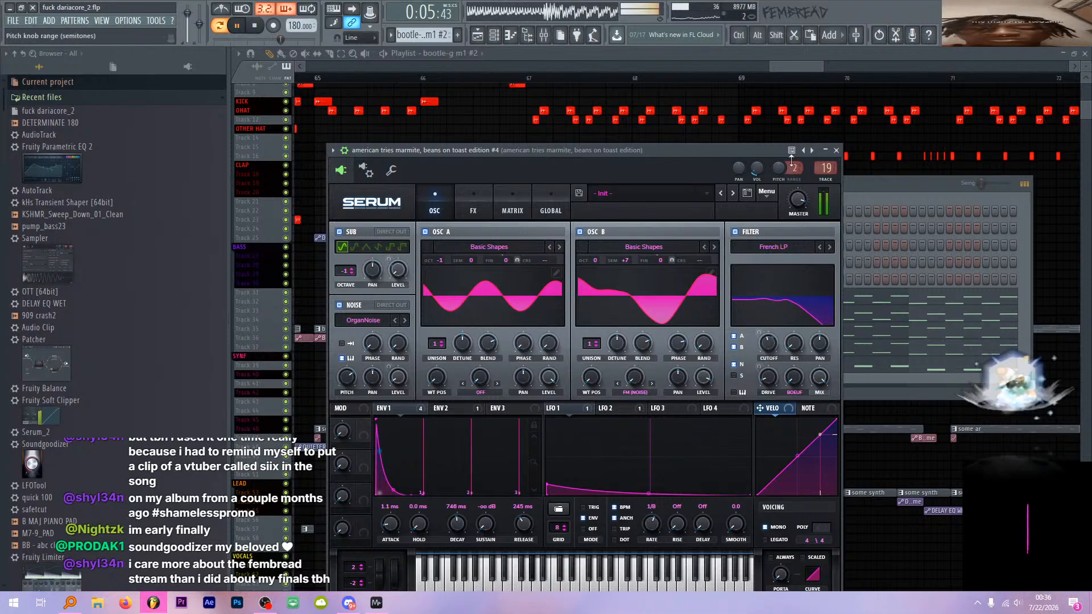
left_click(837, 150)
left_click(549, 41)
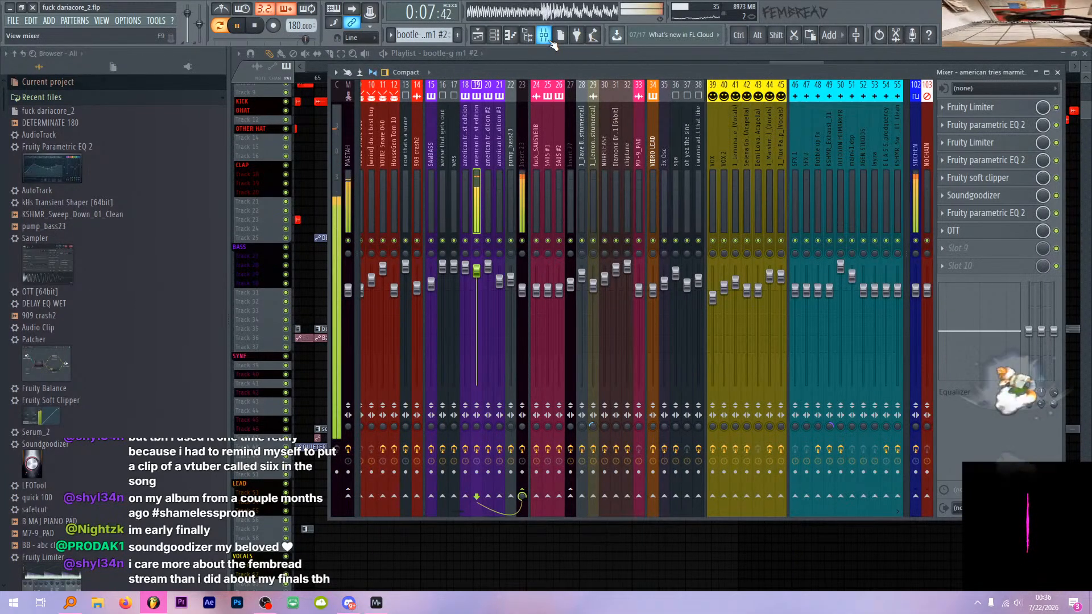
key("space")
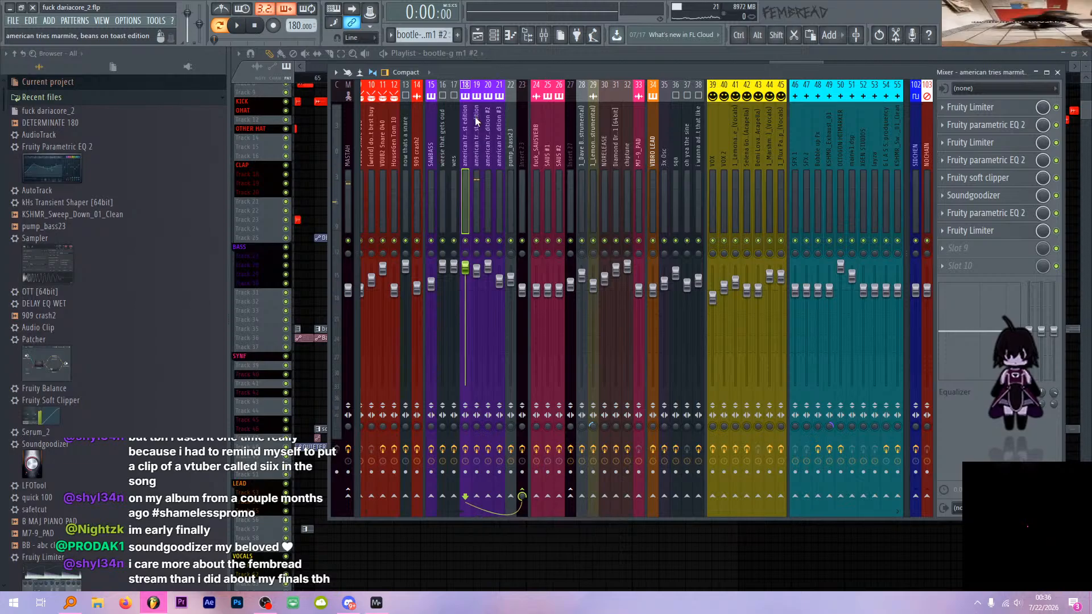
- Compare the effect chains of mixer tracks 18 and 19 and examine track 19's Fruity Parametric EQ 2 in slots 7 and 4
left_click(475, 117)
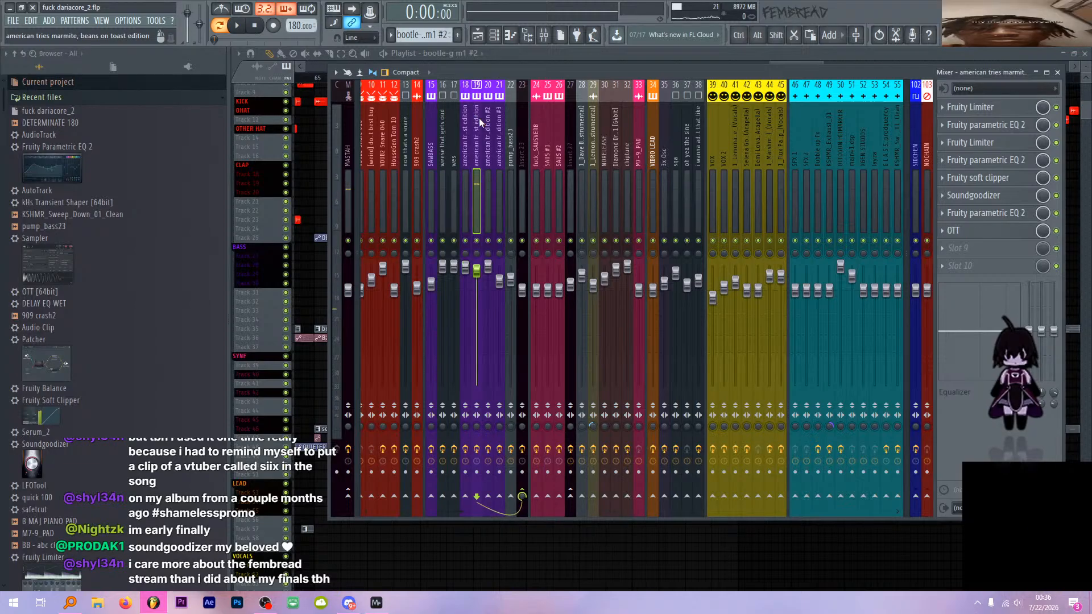
left_click(989, 214)
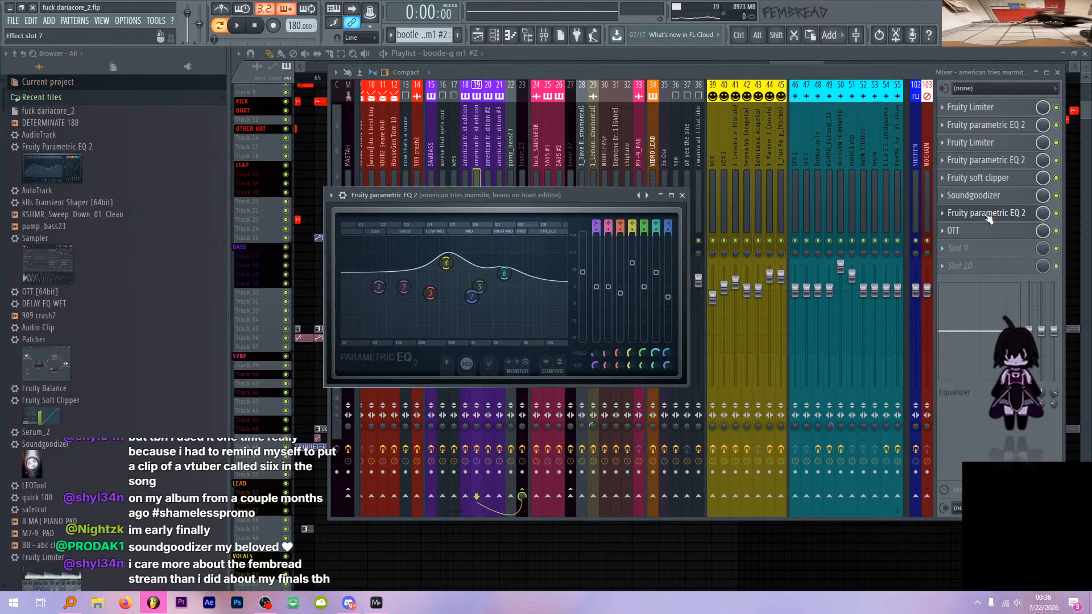
left_click(988, 213)
left_click(467, 147)
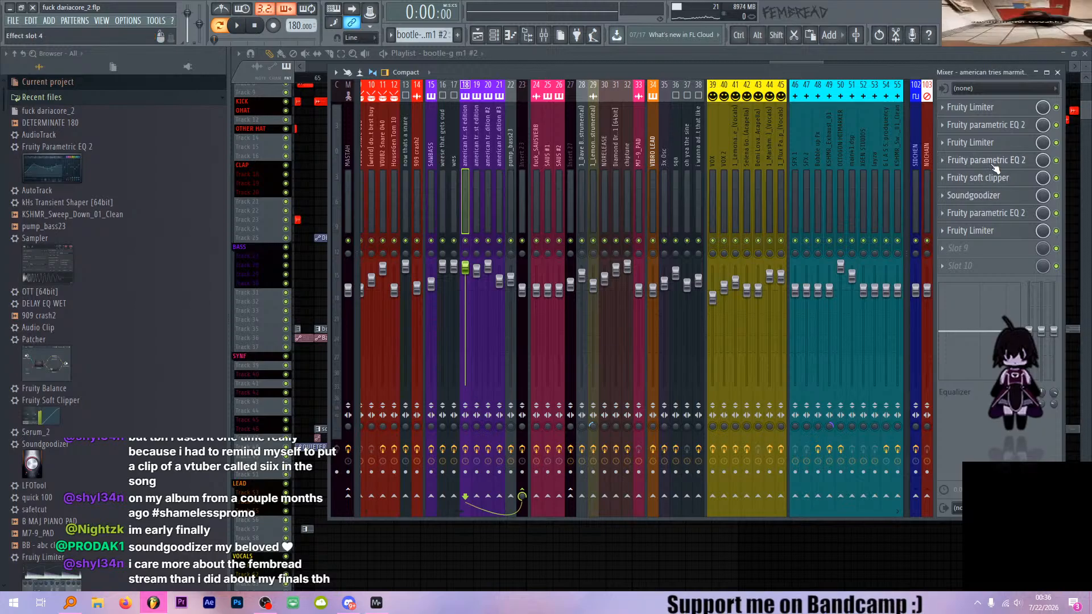
left_click(481, 139)
left_click(979, 161)
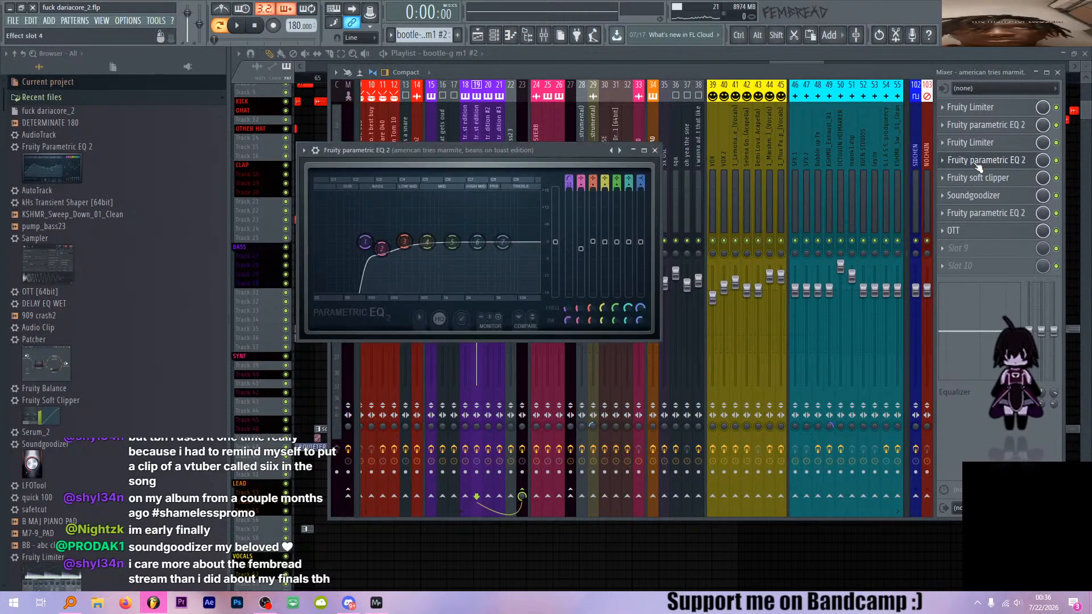
left_click(979, 161)
left_click(987, 214)
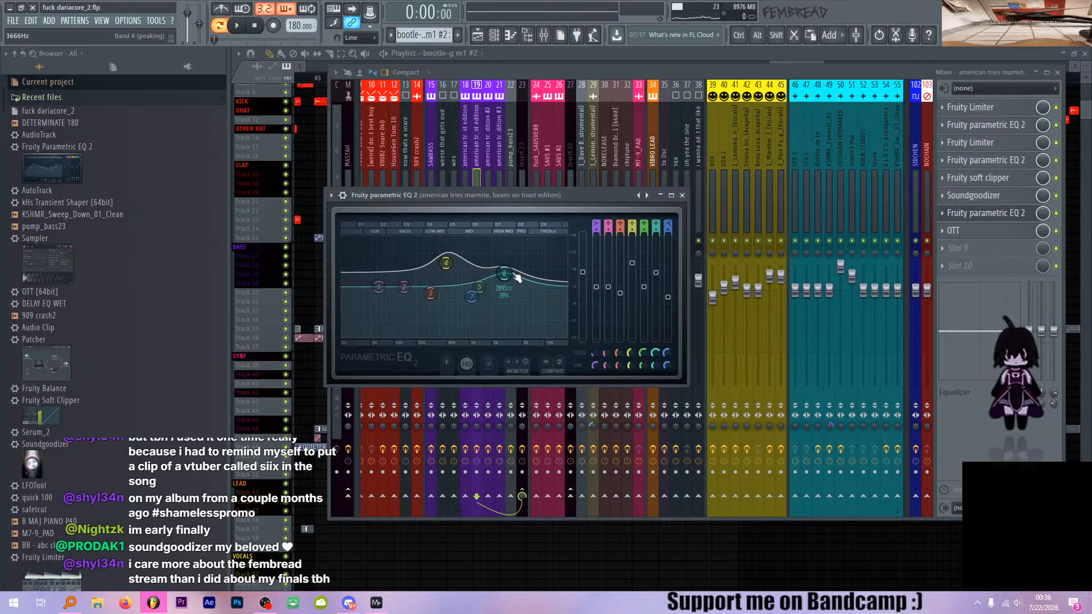
left_click(986, 213)
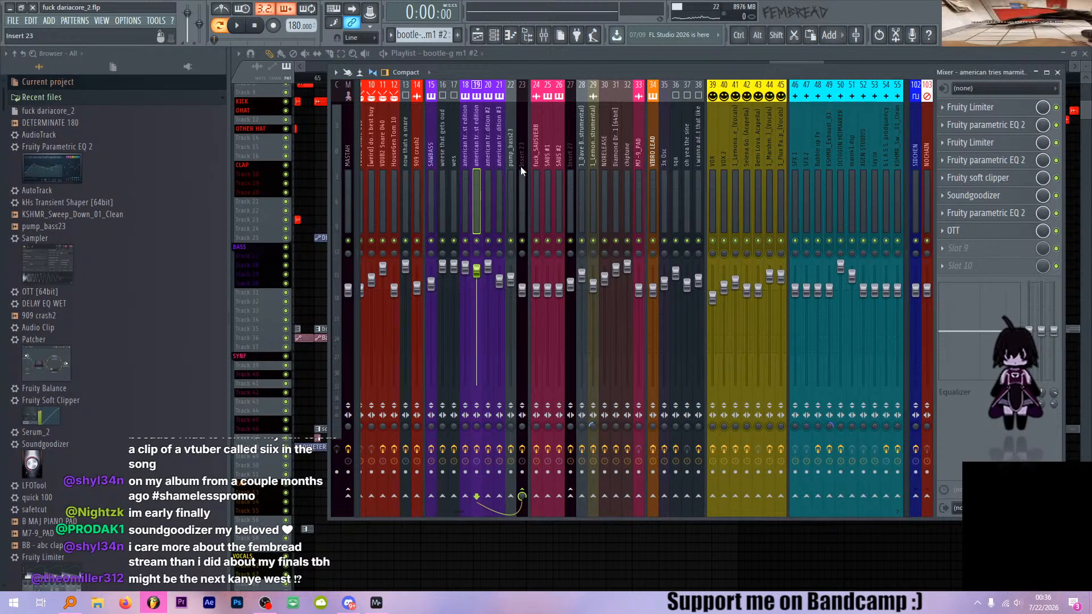
- Unmute the channel routed to mixer track 18 and listen to it together with american tries marmite edition #4
key("space")
key("space")
left_click(496, 37)
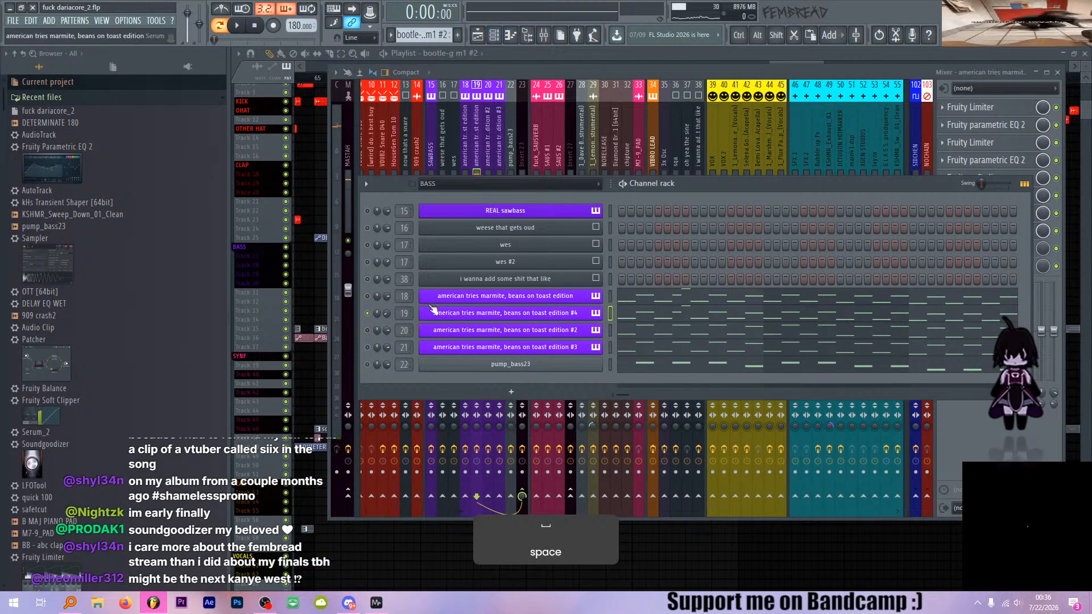
left_click(368, 296)
key("space")
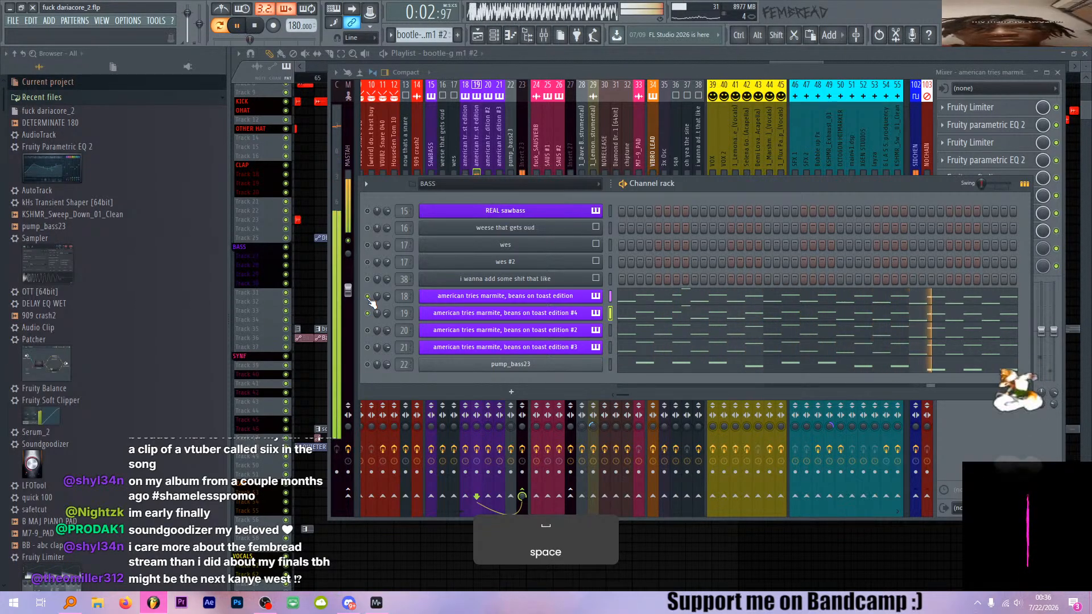
key("space")
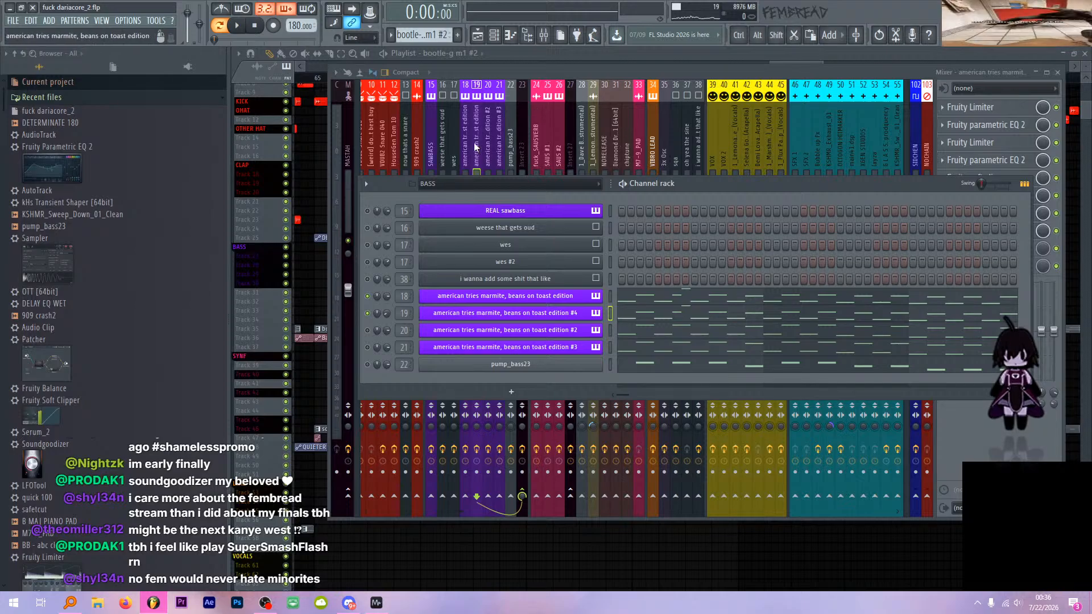
- Unmute american tries marmite editions #2 and #3 and play the four Serum bass layers together
left_click(474, 142)
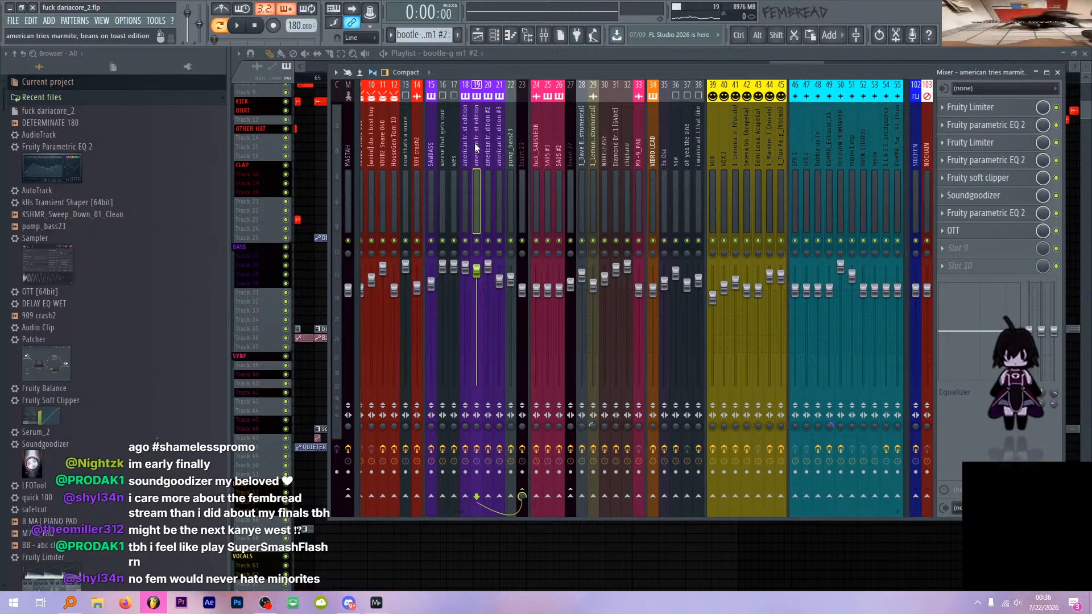
left_click(511, 34)
left_click(366, 330)
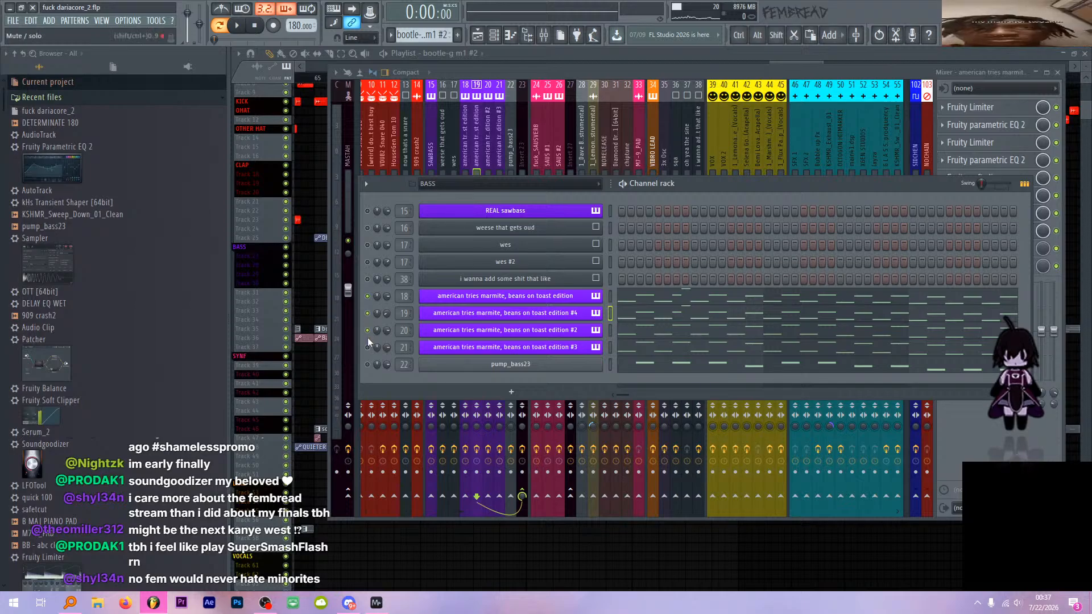
key("space")
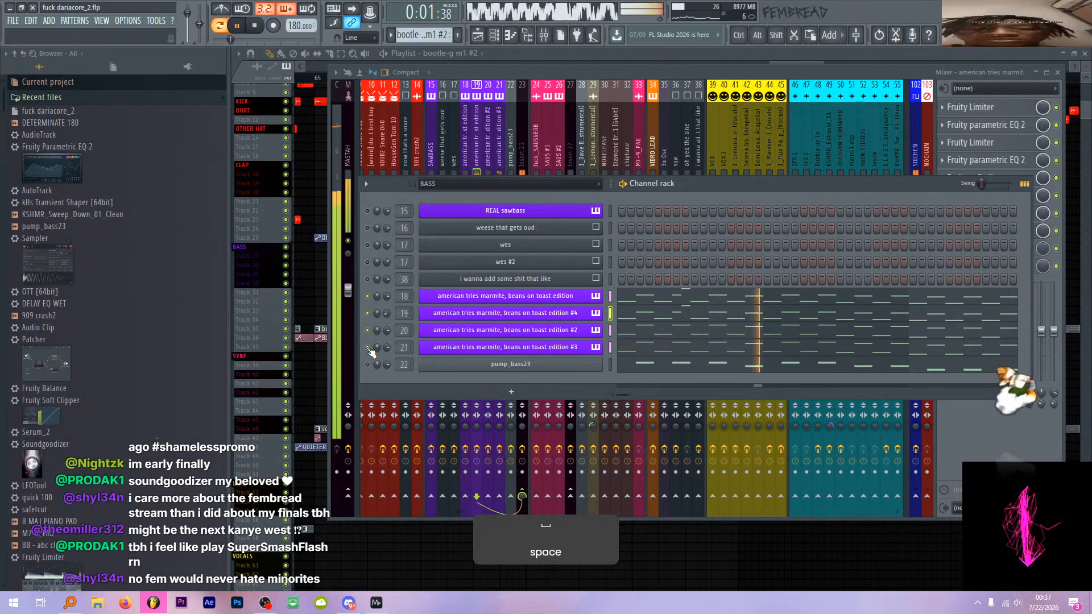
- Solo the pump_bass23 channel, listen to it alone, and bring the other bass layers back in
key("space")
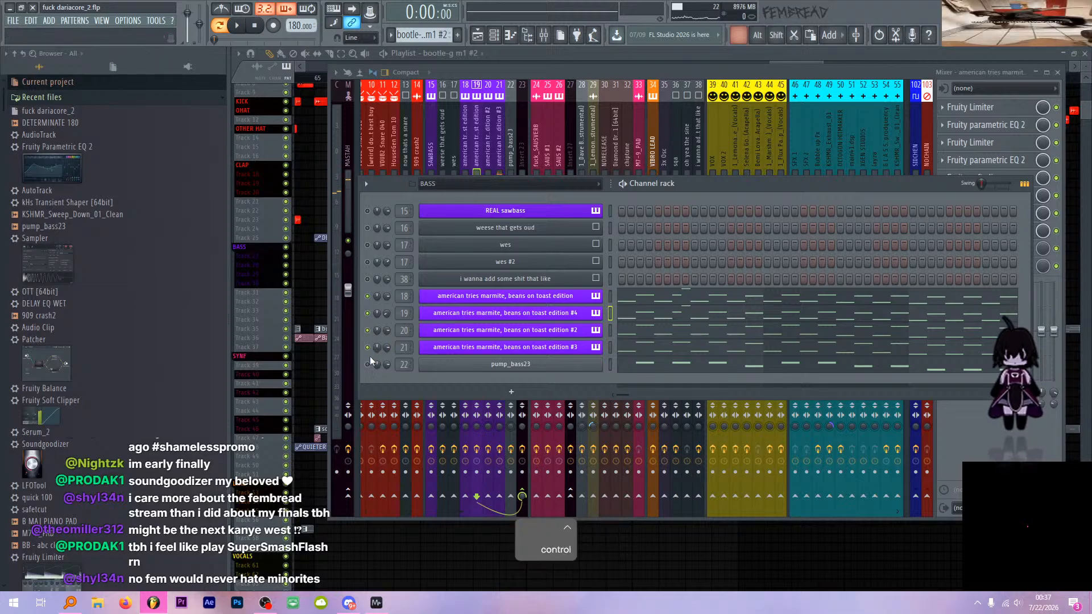
key("space")
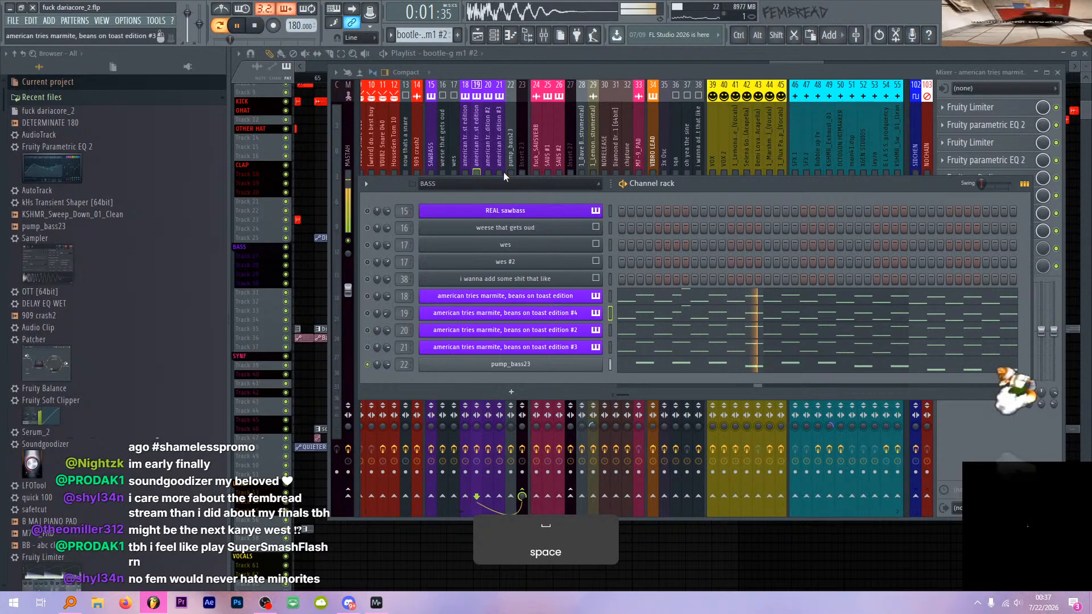
left_click(369, 348)
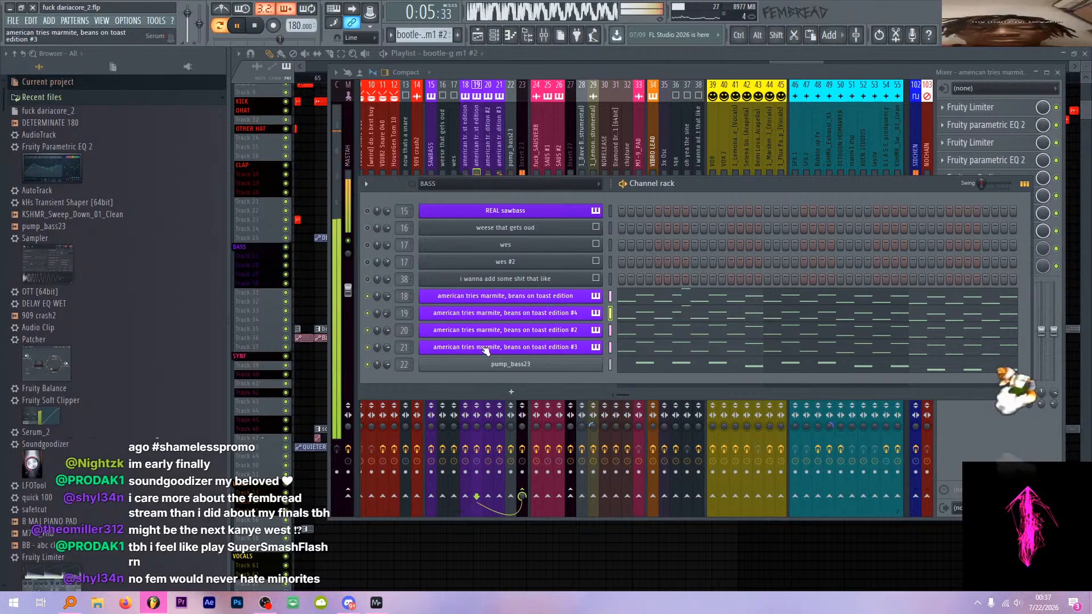
- Select the pump_bass23 mixer track, stop the pattern, and inspect its Fruity Parametric EQ 2 and Fruity Limiter
left_click(502, 142)
left_click(511, 142)
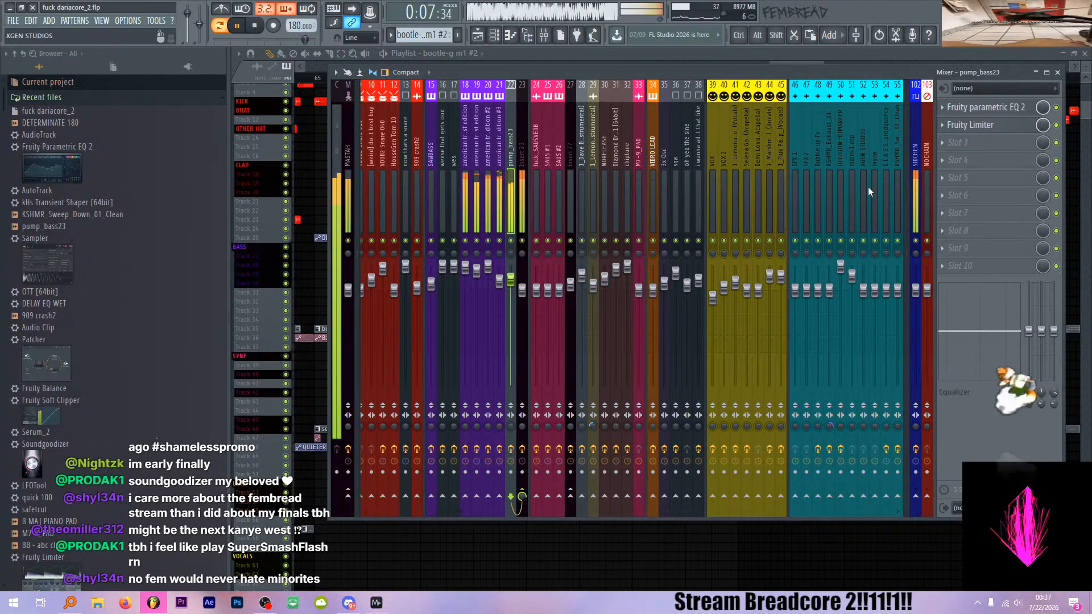
key("space")
left_click(989, 109)
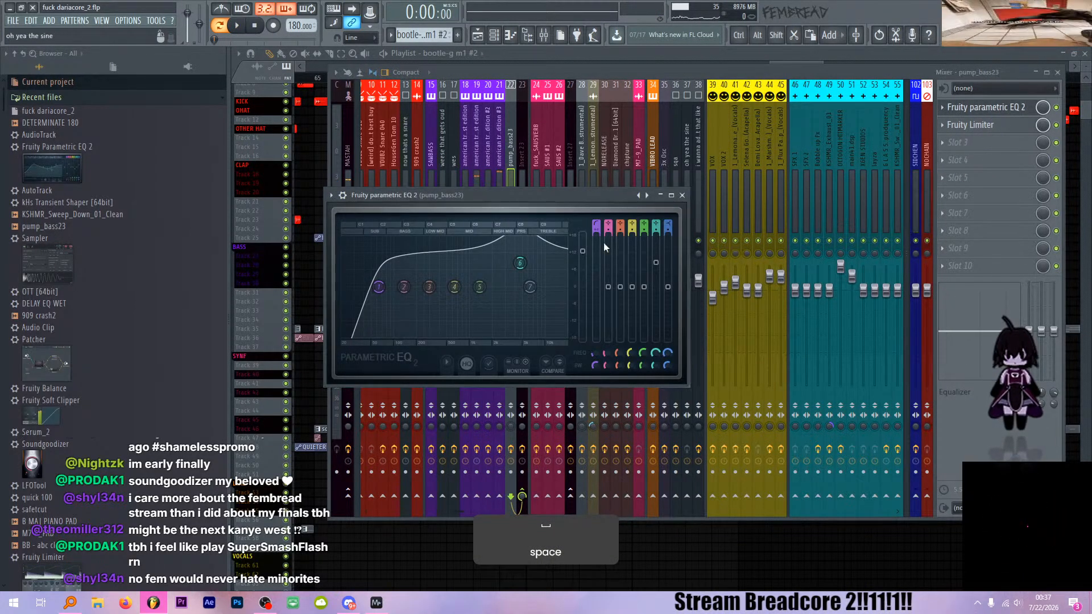
left_click(1003, 126)
left_click(693, 210)
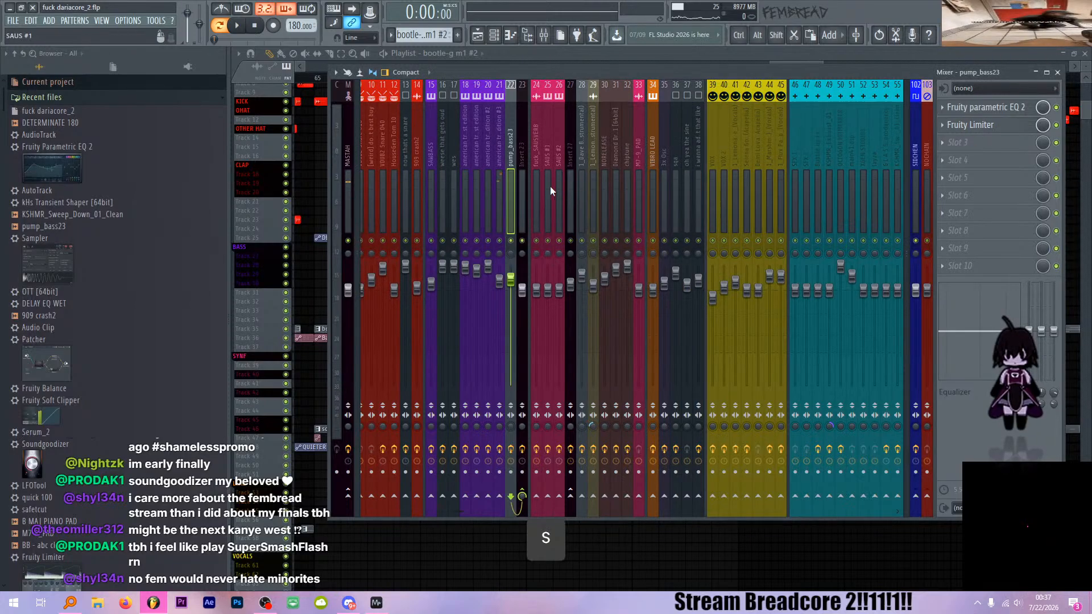
- Play the bootle-g m1 #2 pattern with all bass layers and check the BASS group in the channel rack
key("space")
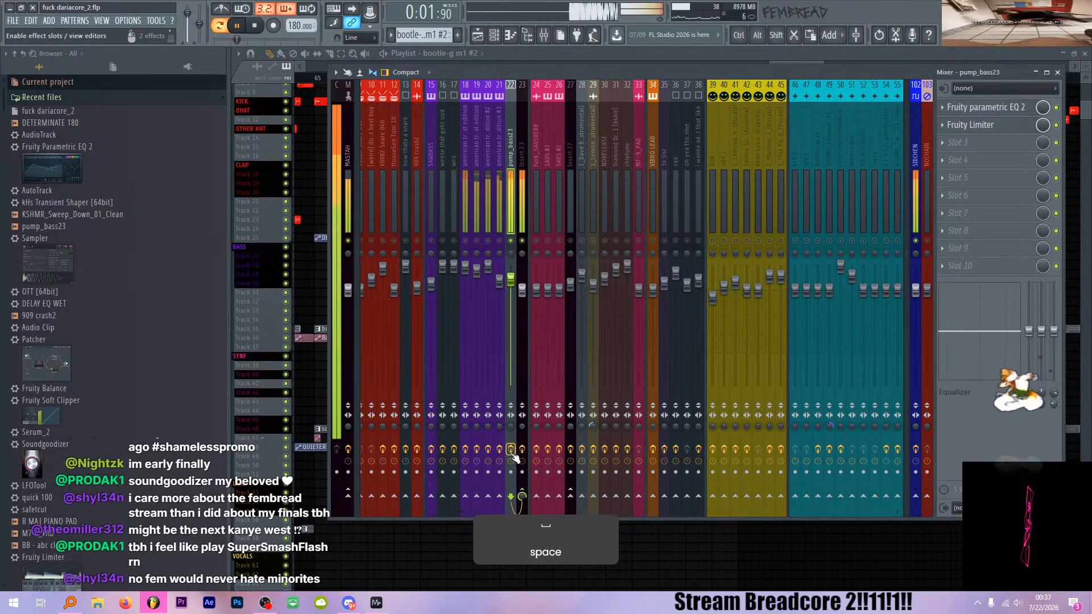
key("s")
left_click(495, 36)
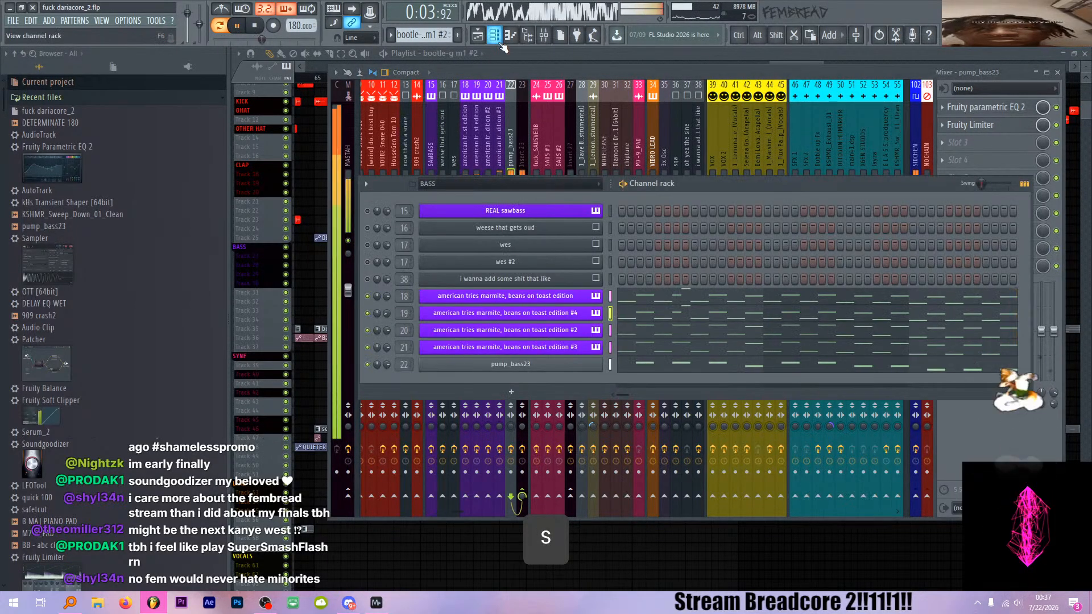
left_click(494, 35)
left_click(478, 35)
- Stop playback, place the song position at bar 73, and make the bootle-g m1 #3 clip's pattern current
scroll(480, 209, "down", 1)
scroll(689, 236, "down", 5)
scroll(673, 247, "down", 5)
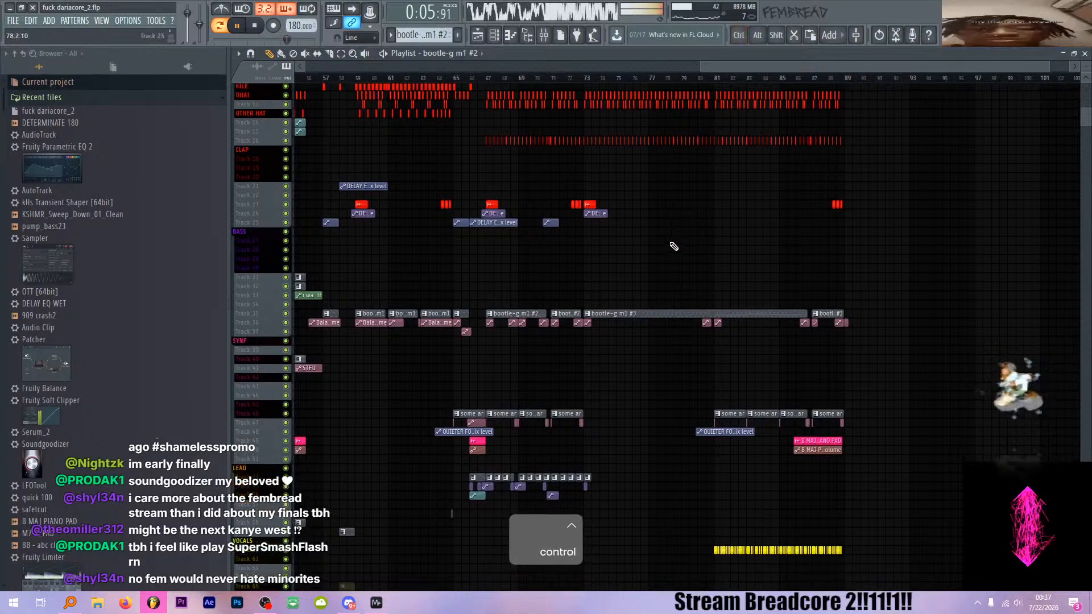
scroll(671, 289, "down", 2)
scroll(604, 277, "up", 4)
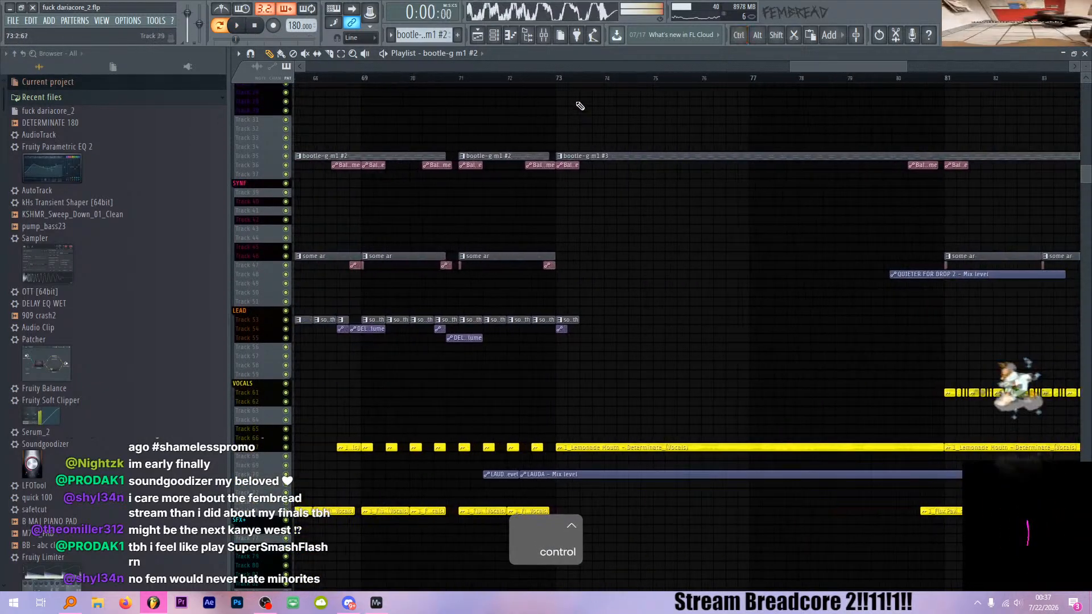
key("space")
left_click(556, 78)
scroll(604, 169, "up", 3)
left_click(600, 157)
scroll(586, 154, "up", 3)
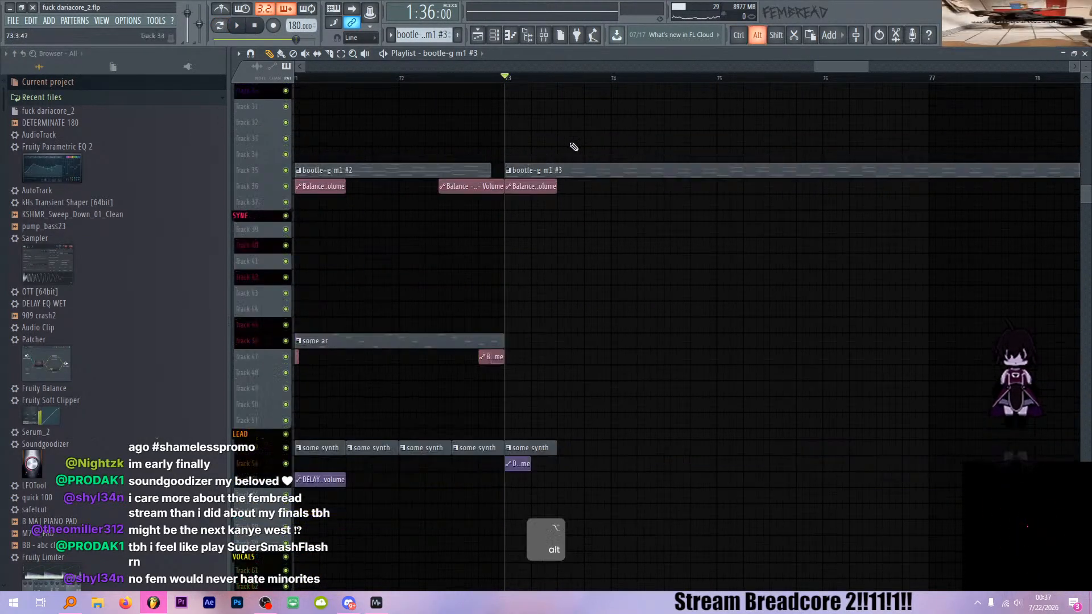
- Play the bootle-g m1 #3 pattern and look at its bass channels and mixer levels before stopping
key("space")
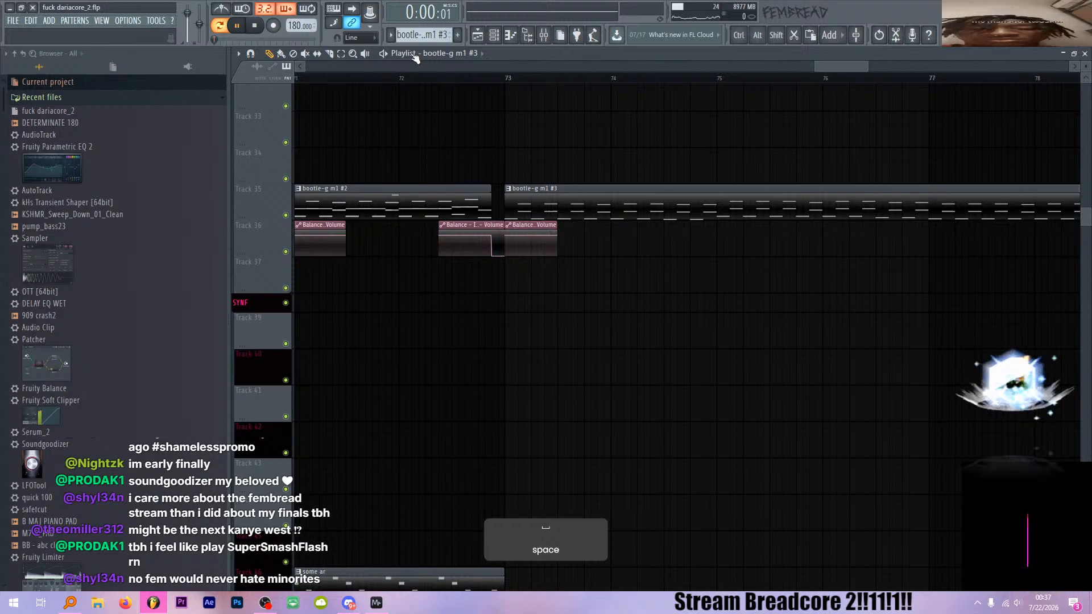
left_click(500, 35)
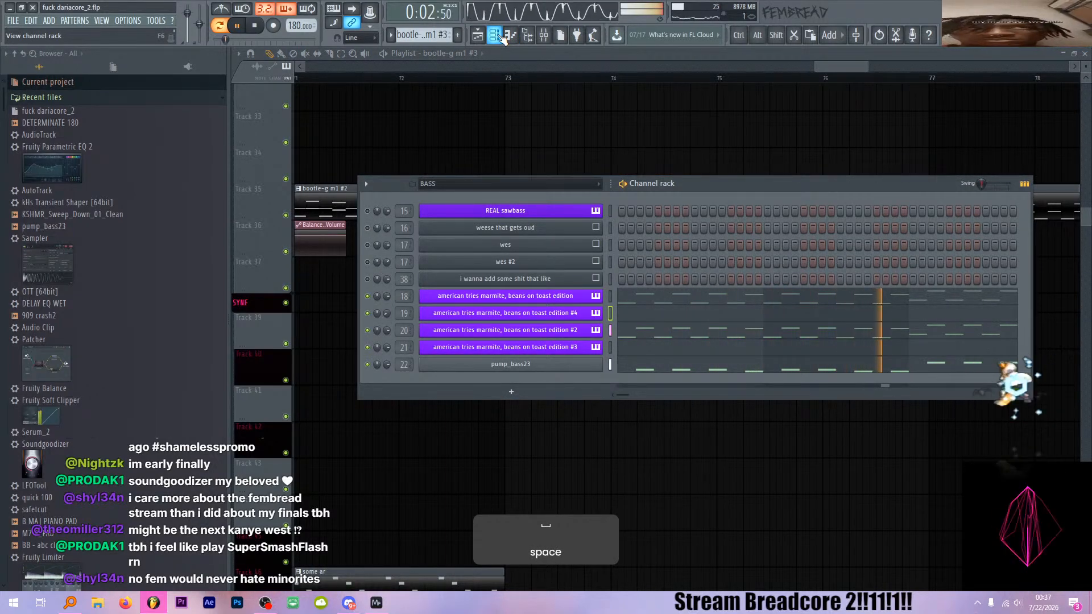
left_click(495, 36)
left_click(544, 35)
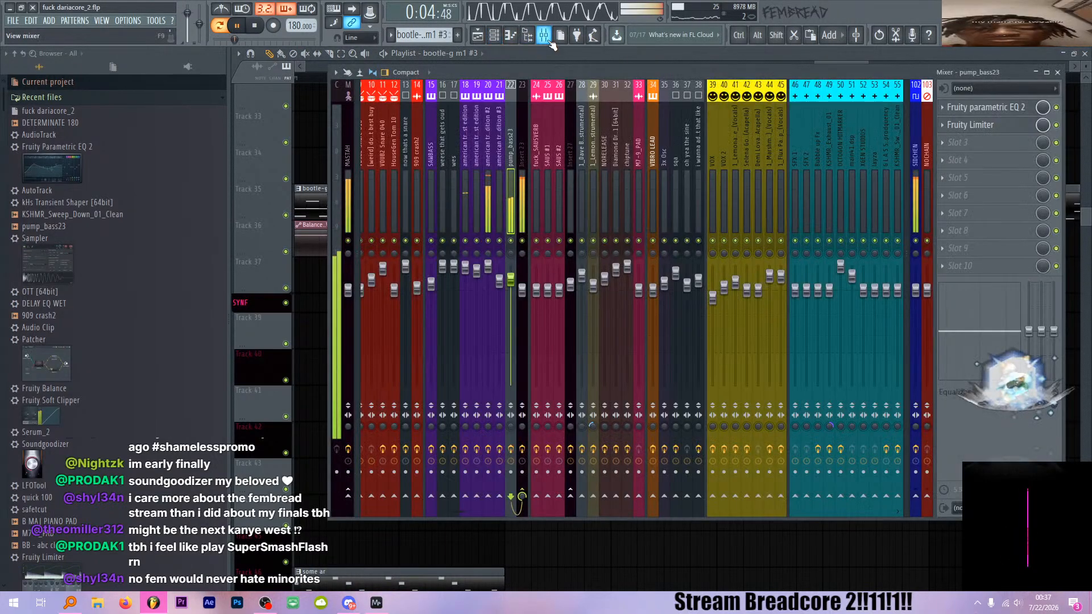
left_click(549, 39)
key("space")
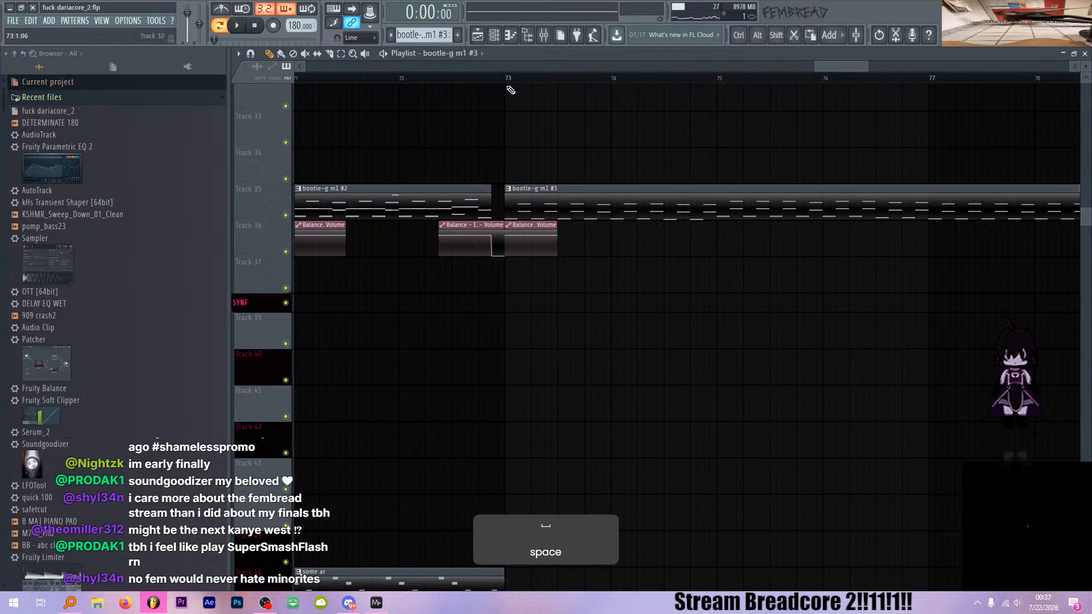
- Play the song from bar 73 and look at the mixer levels and bass channels
left_click(508, 79)
key("space")
left_click(550, 38)
key("s")
key("space")
key("space")
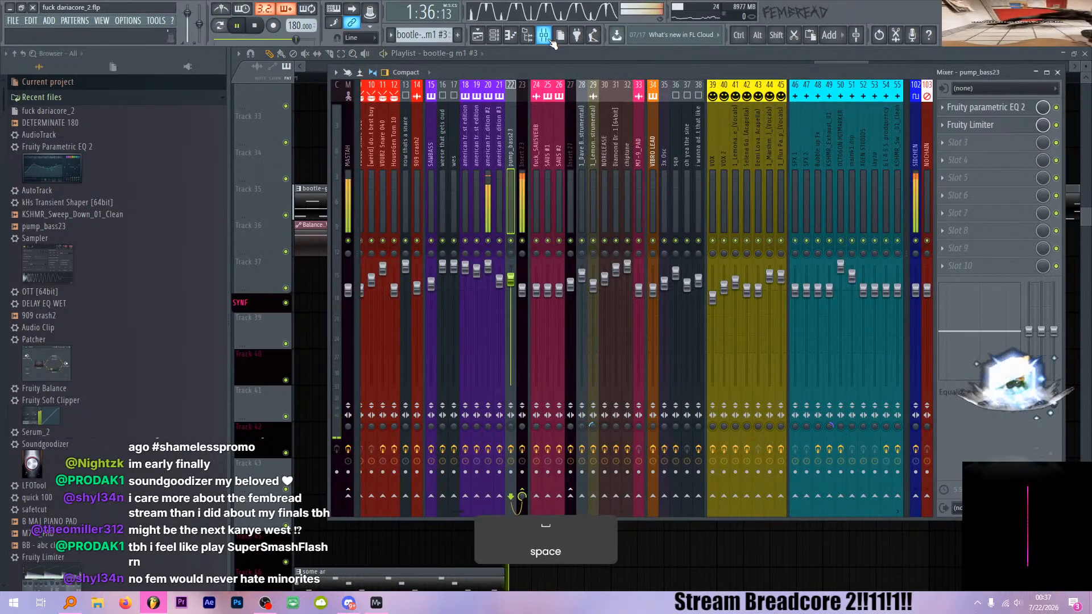
left_click(495, 37)
key("space")
key("space")
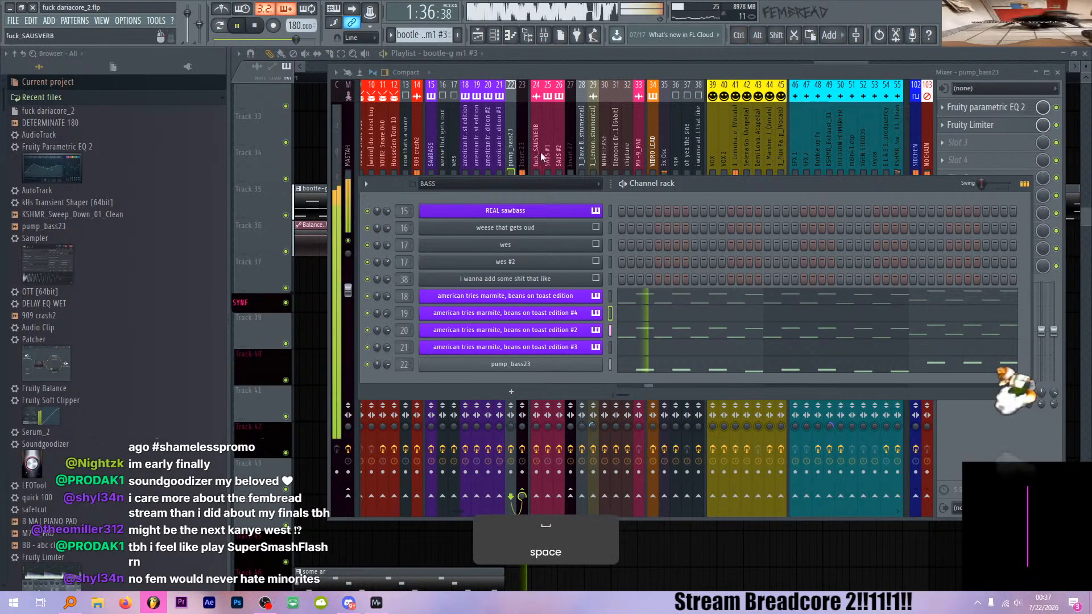
- Follow the second drop in the playlist from bar 73 past bar 82, and stop playback
left_click(587, 57)
scroll(499, 140, "down", 3)
scroll(602, 140, "up", 2)
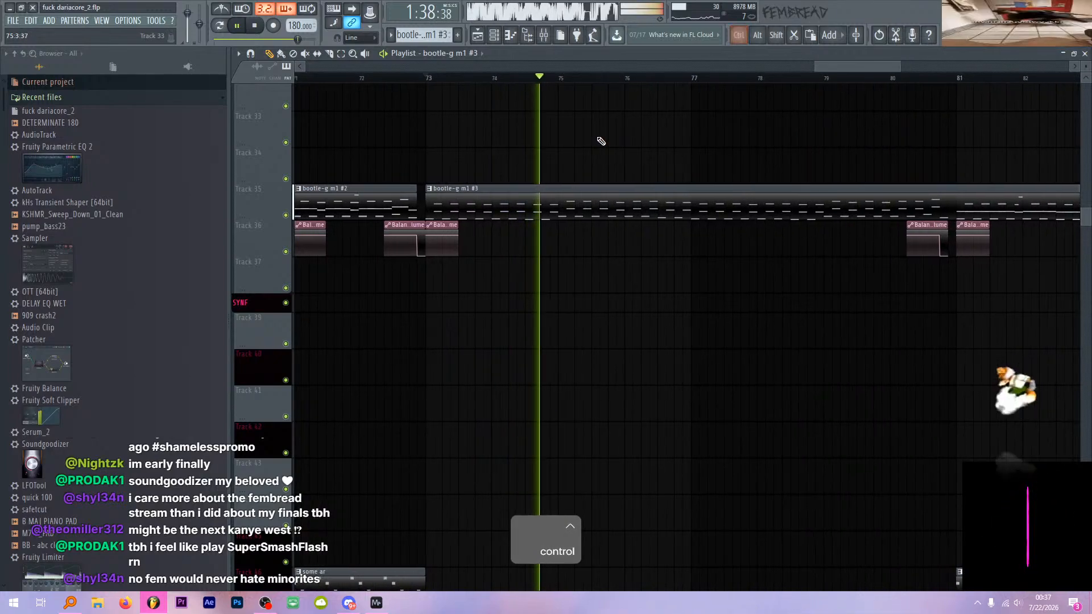
scroll(578, 143, "down", 2)
scroll(600, 150, "down", 2)
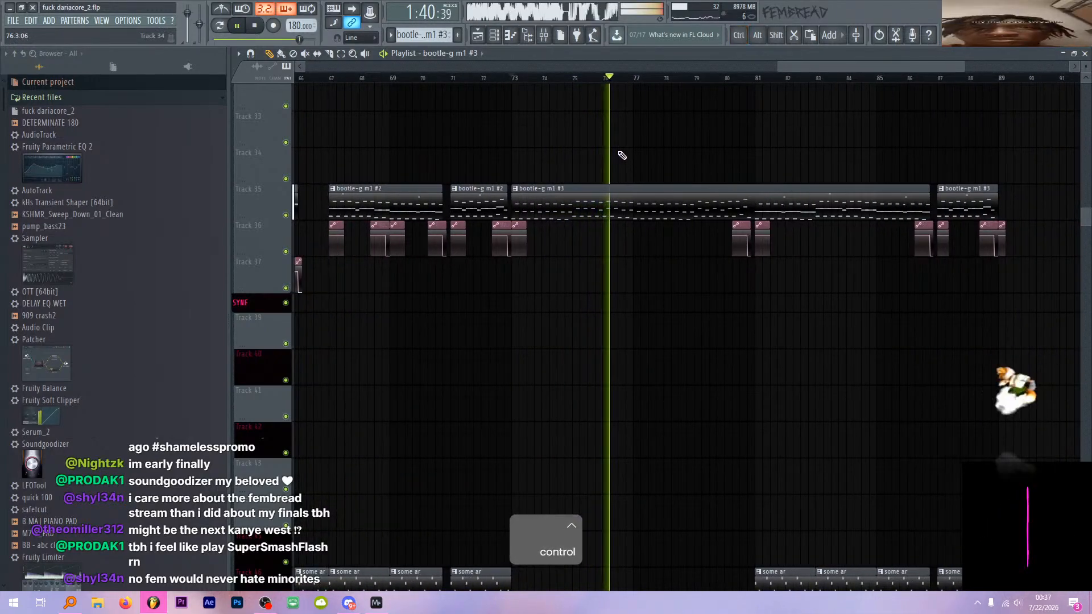
scroll(621, 154, "up", 3)
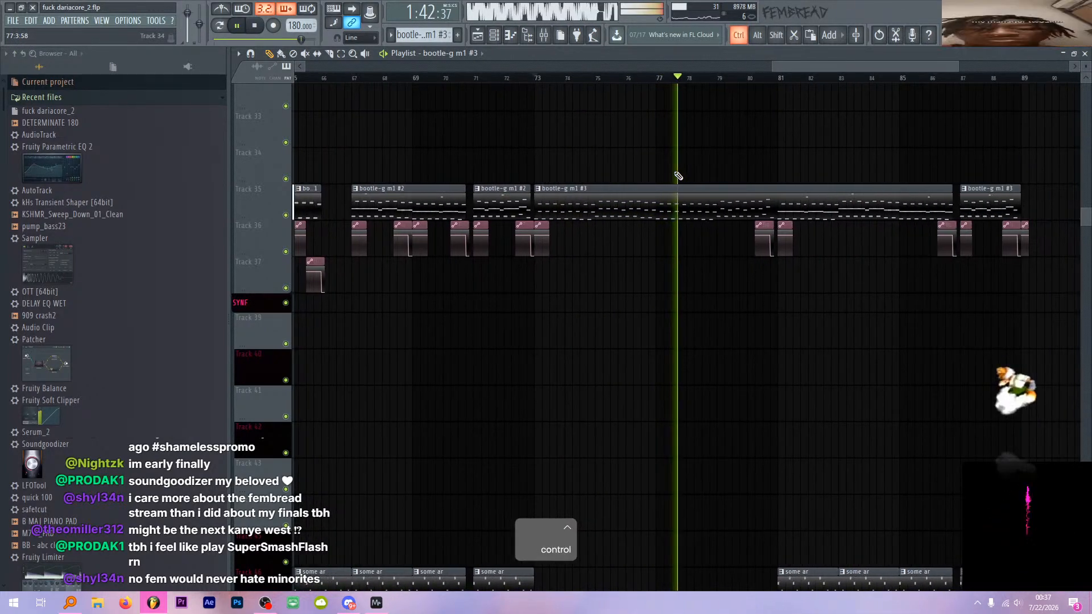
scroll(727, 237, "down", 5)
scroll(774, 238, "down", 2)
scroll(818, 233, "up", 2)
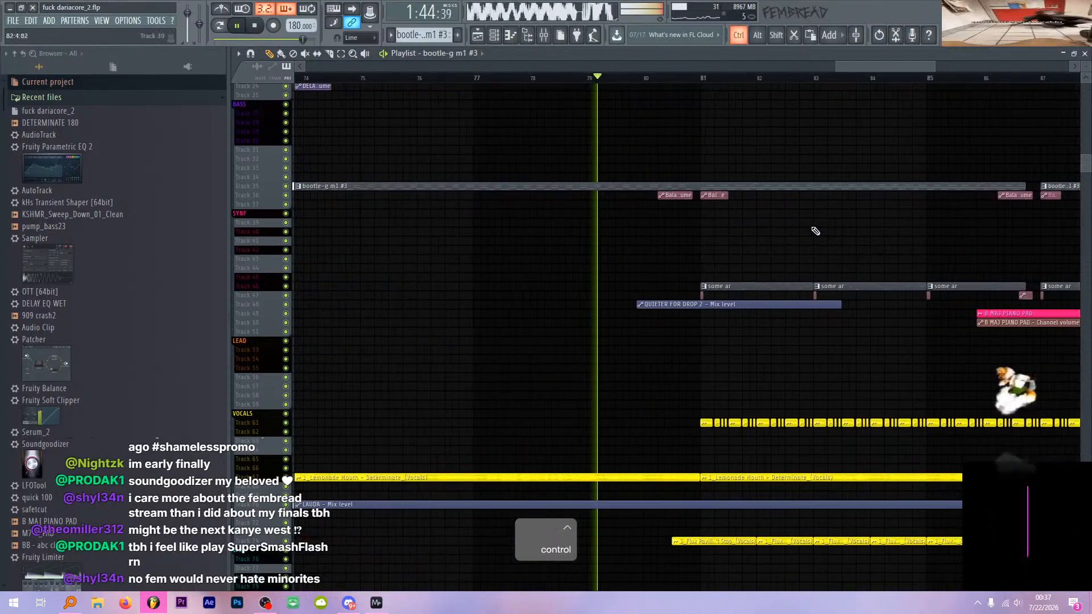
scroll(733, 241, "up", 2)
scroll(735, 237, "down", 2)
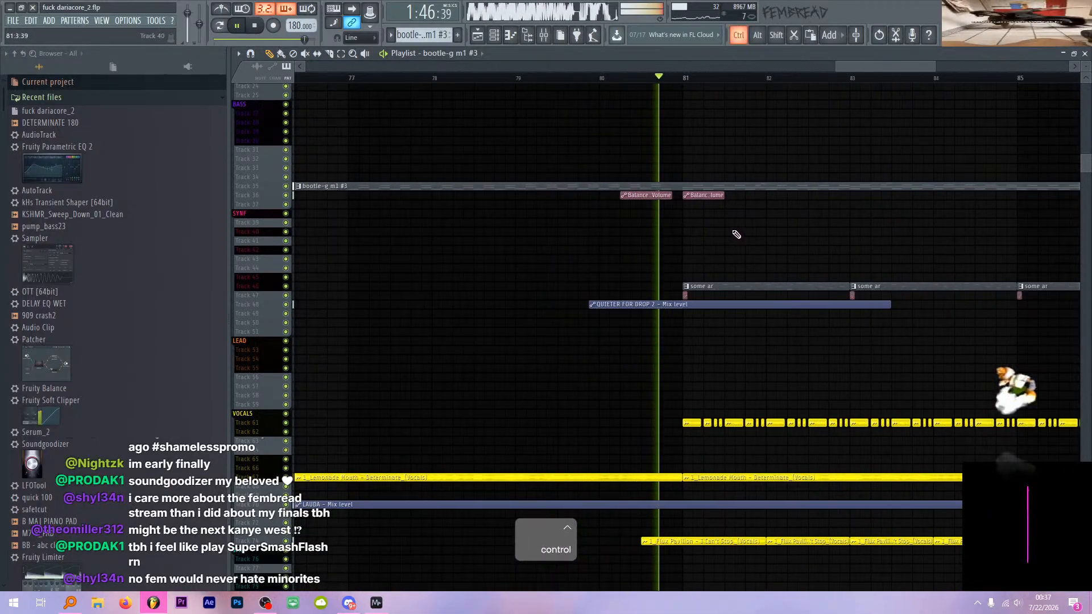
scroll(773, 229, "up", 3)
scroll(706, 233, "down", 3)
scroll(688, 232, "up", 3)
scroll(728, 288, "down", 2)
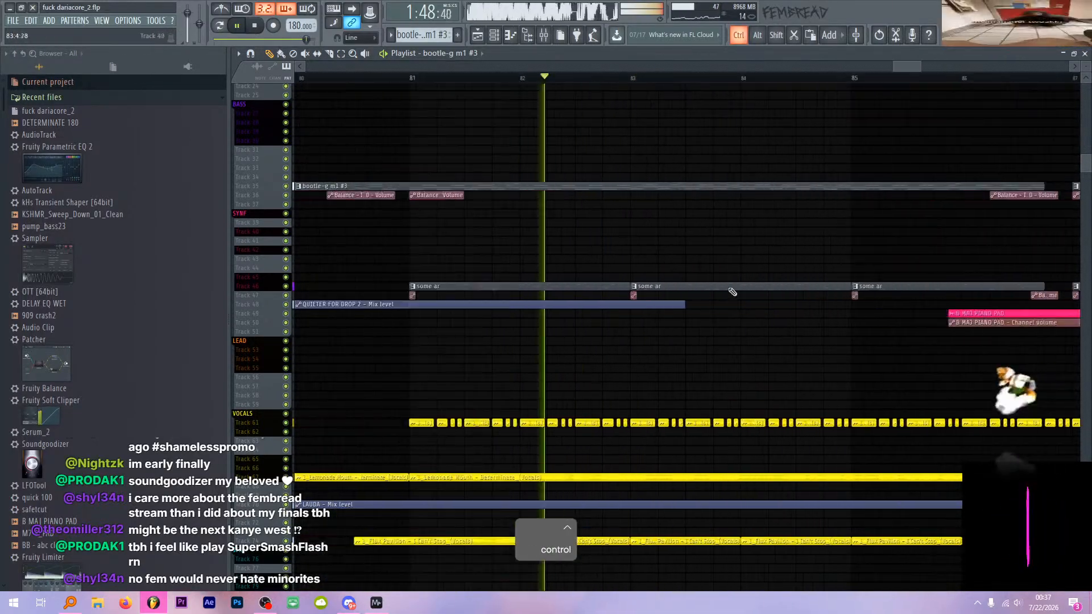
scroll(717, 284, "up", 2)
scroll(700, 278, "down", 3)
key("space")
- Move the song position between bars 87 and 88 and examine the tracks at the end of the drop
scroll(734, 268, "down", 3)
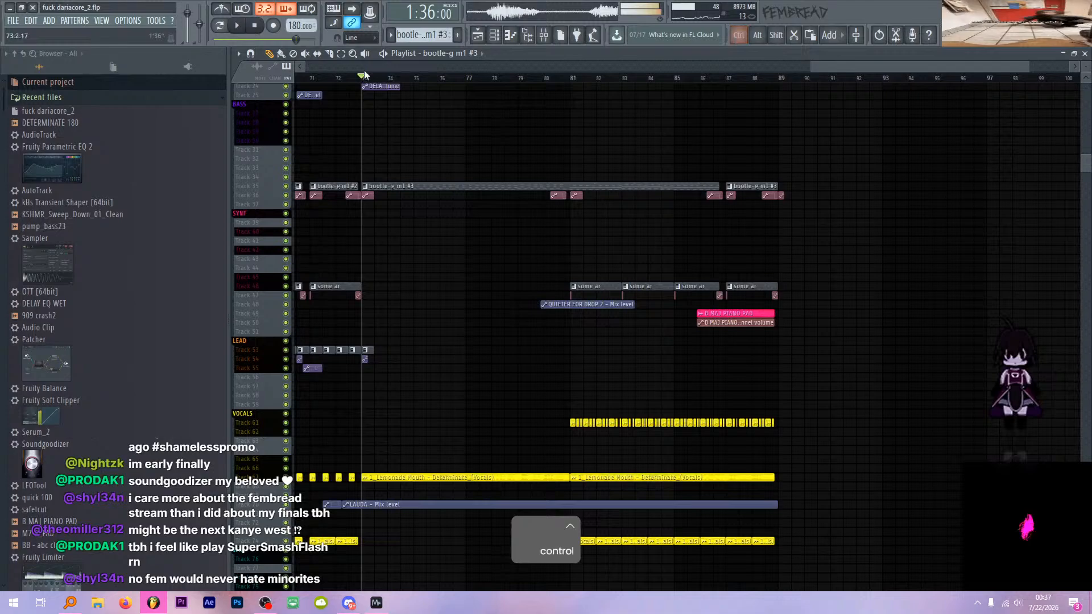
left_click(254, 25)
scroll(670, 185, "down", 3)
scroll(939, 221, "up", 3)
left_click(719, 78)
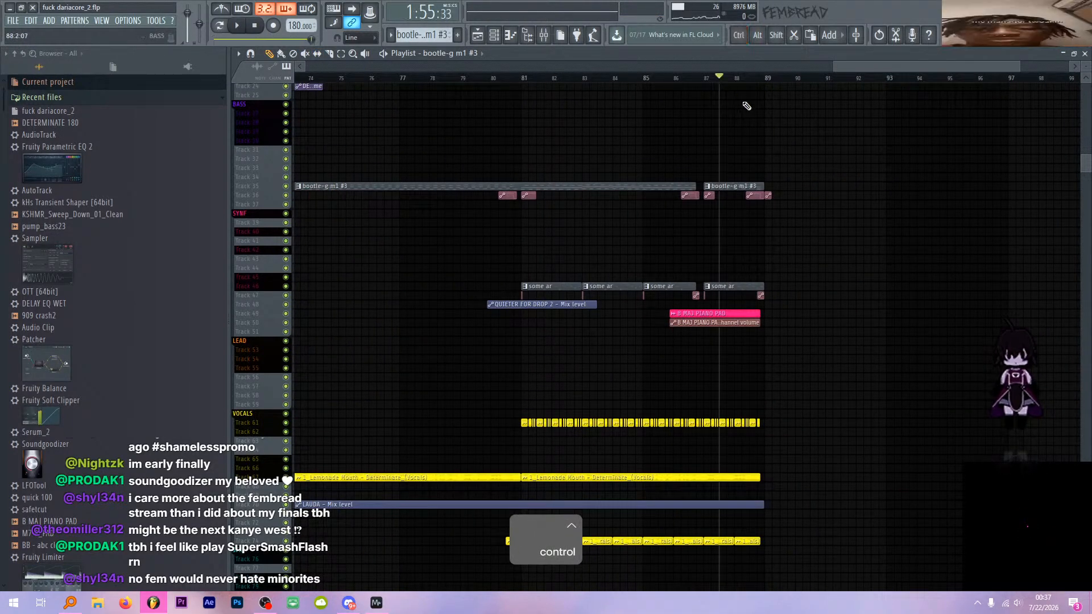
scroll(806, 174, "up", 6)
scroll(829, 185, "up", 7)
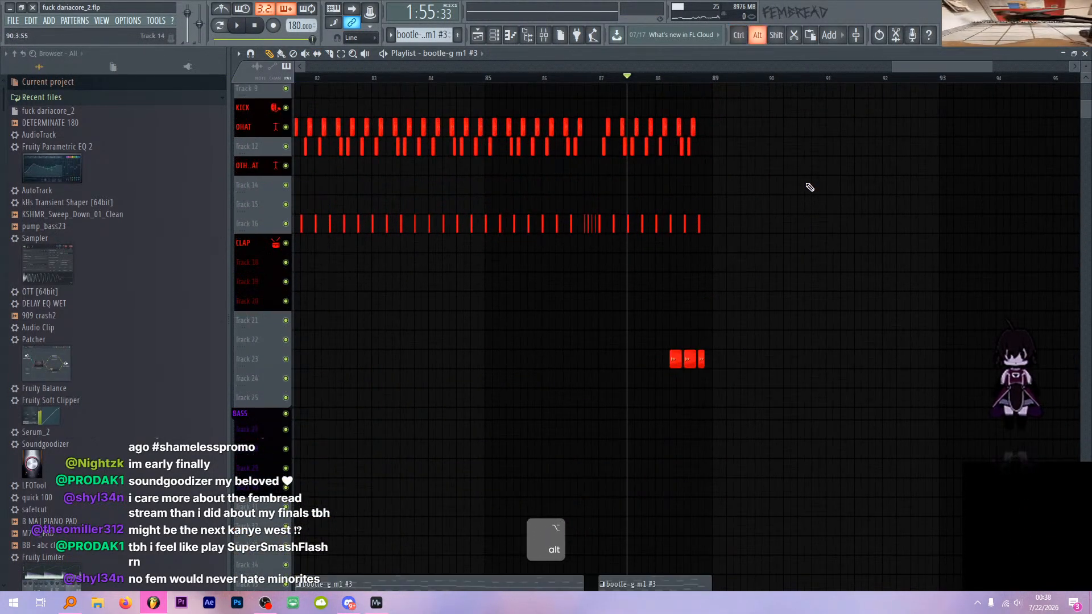
scroll(889, 199, "down", 4)
scroll(880, 198, "down", 5)
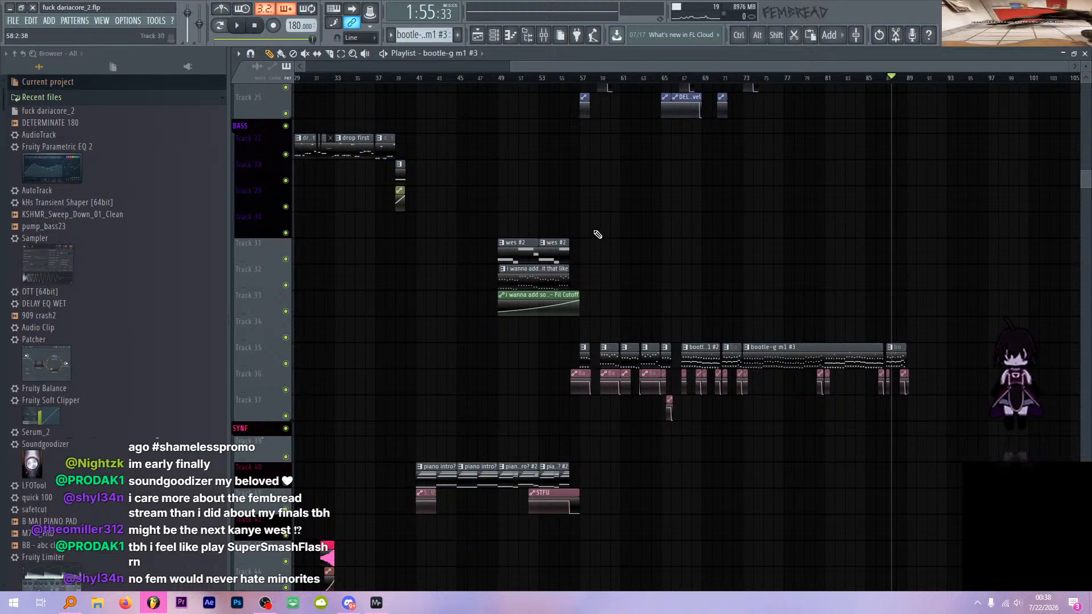
- Examine the earlier drum, bass and synth clips in the playlist for material to reuse
scroll(538, 242, "up", 2)
scroll(535, 242, "up", 3, "ctrl")
scroll(535, 242, "up", 8)
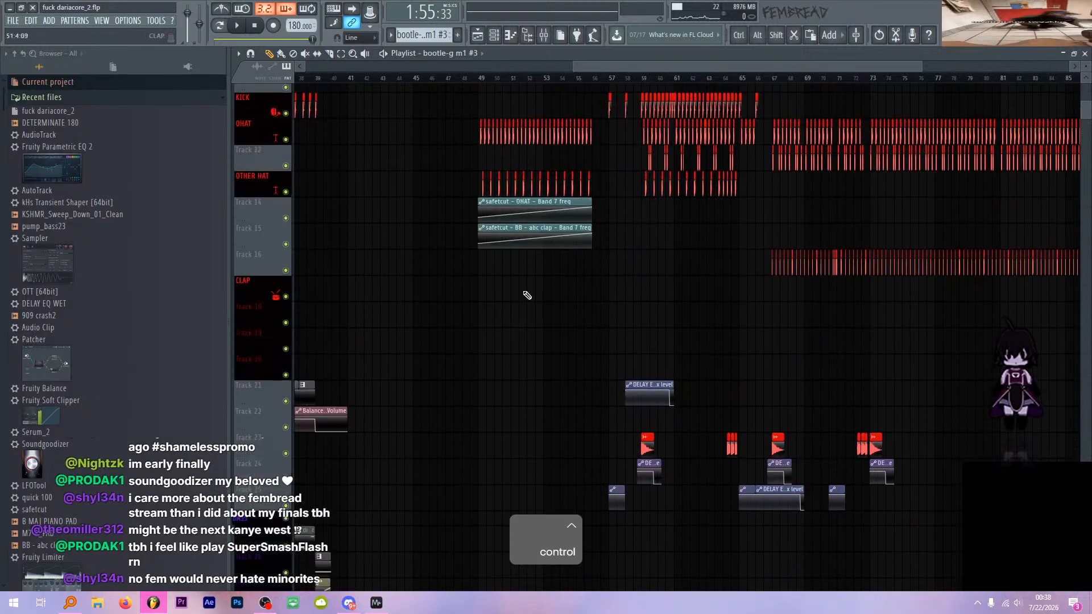
scroll(507, 228, "down", 9)
scroll(513, 293, "down", 4, "ctrl")
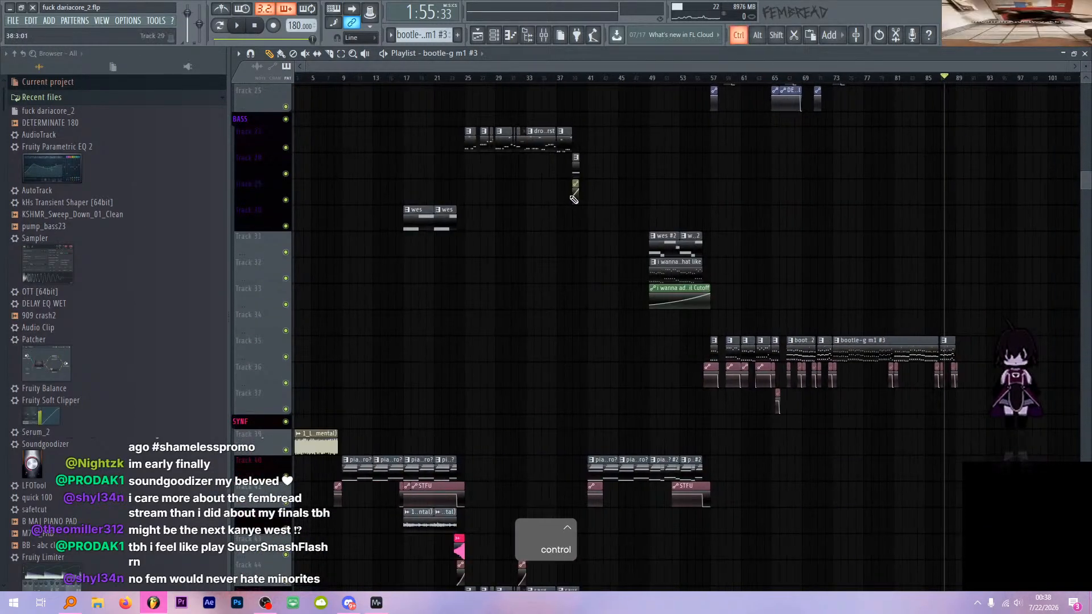
scroll(698, 263, "down", 8)
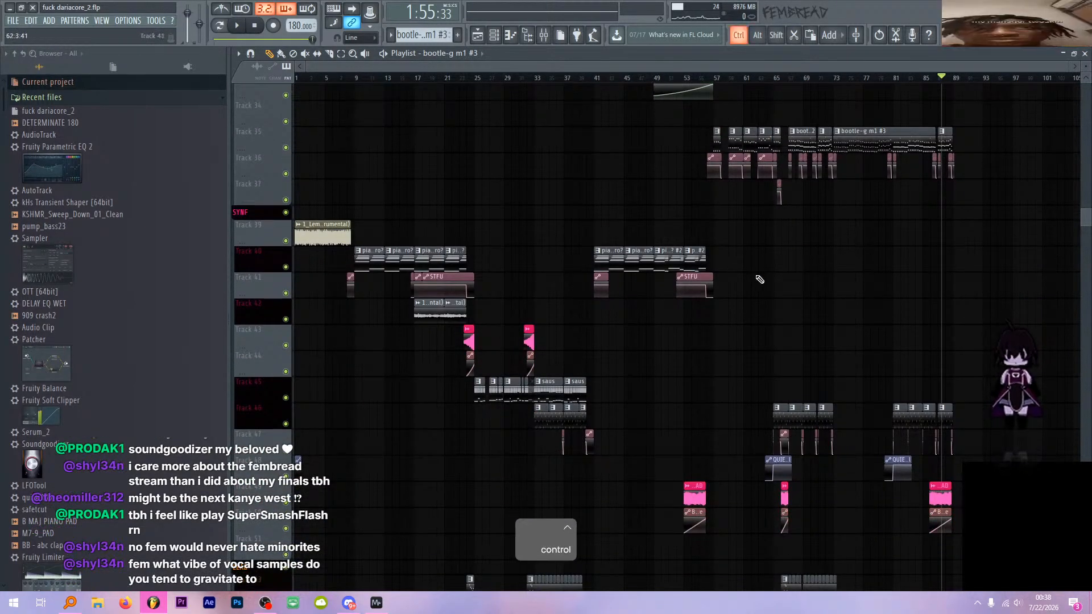
scroll(745, 278, "up", 3, "ctrl")
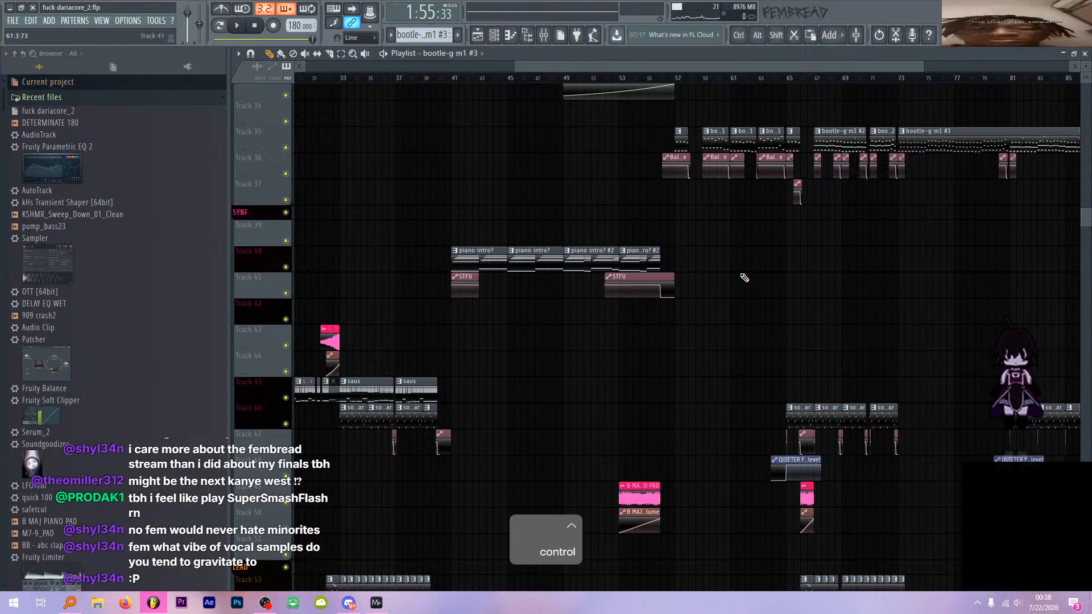
- Copy the piano intro? clip and its STFU automation from bar 41 to bar 89, and set the song position to bar 89
scroll(438, 277, "down", 3, "ctrl")
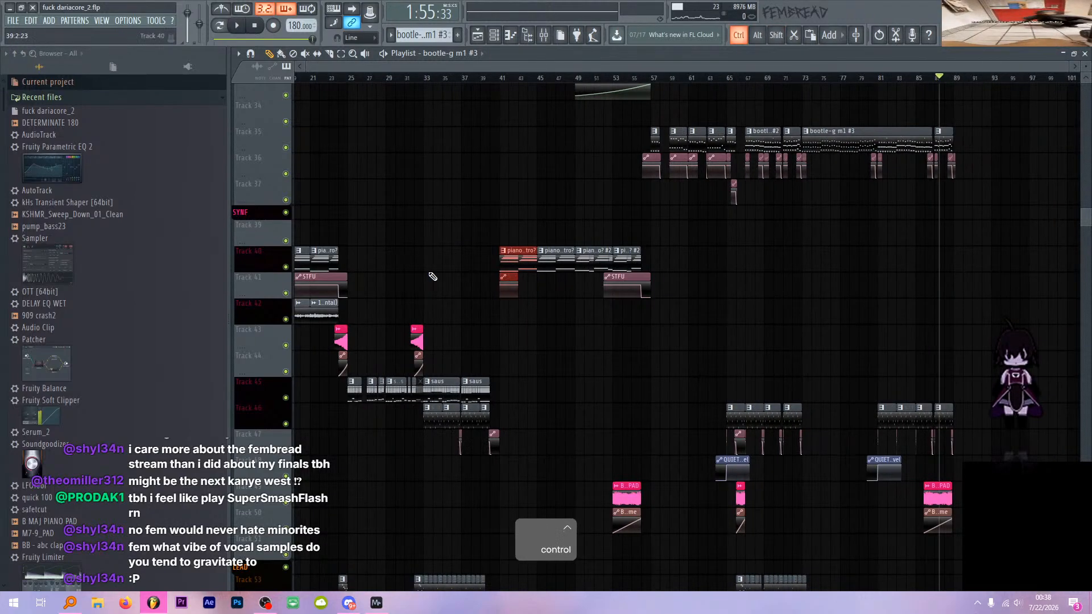
left_click_drag(609, 262, 969, 255, "shift")
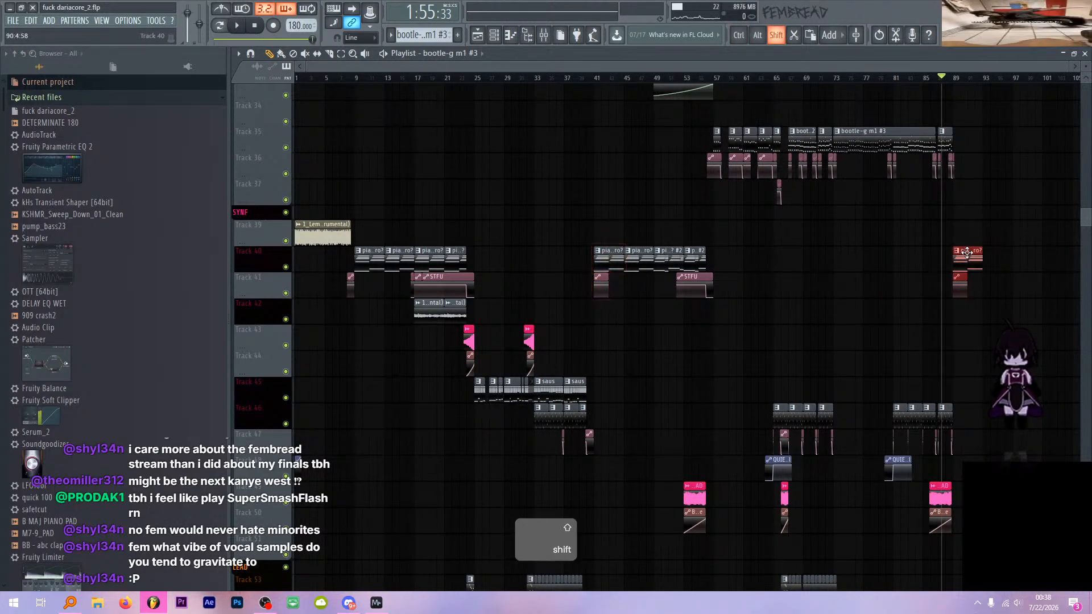
scroll(975, 245, "up", 5, "ctrl")
scroll(931, 206, "up", 1, "ctrl")
left_click(826, 79)
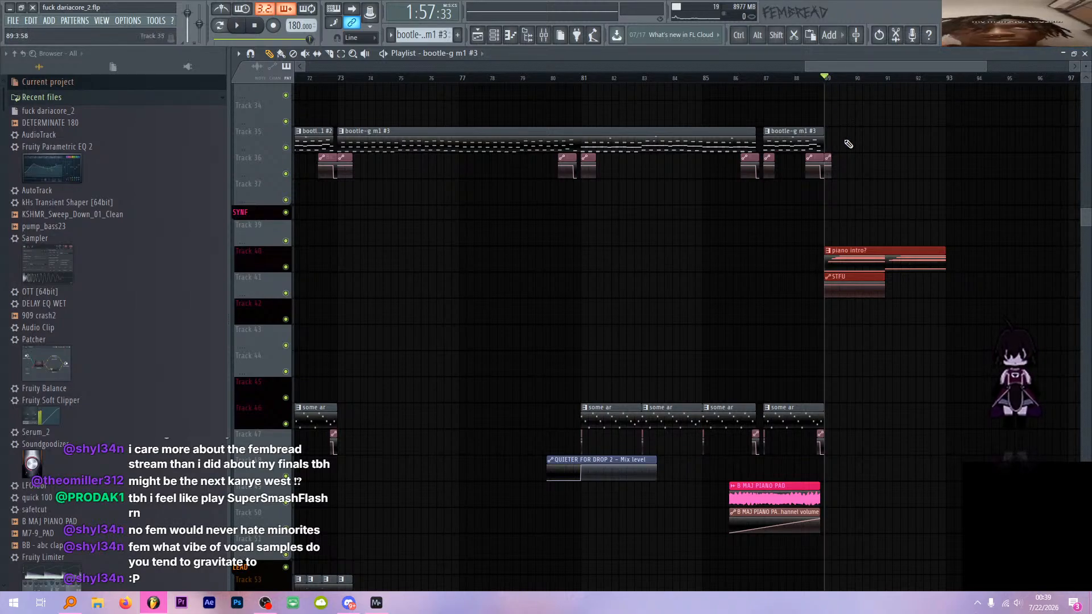
- Deselect the copied clips and make the piano intro? clip at bar 89 a unique pattern
scroll(855, 250, "down", 3)
scroll(944, 282, "down", 1)
scroll(966, 278, "up", 4)
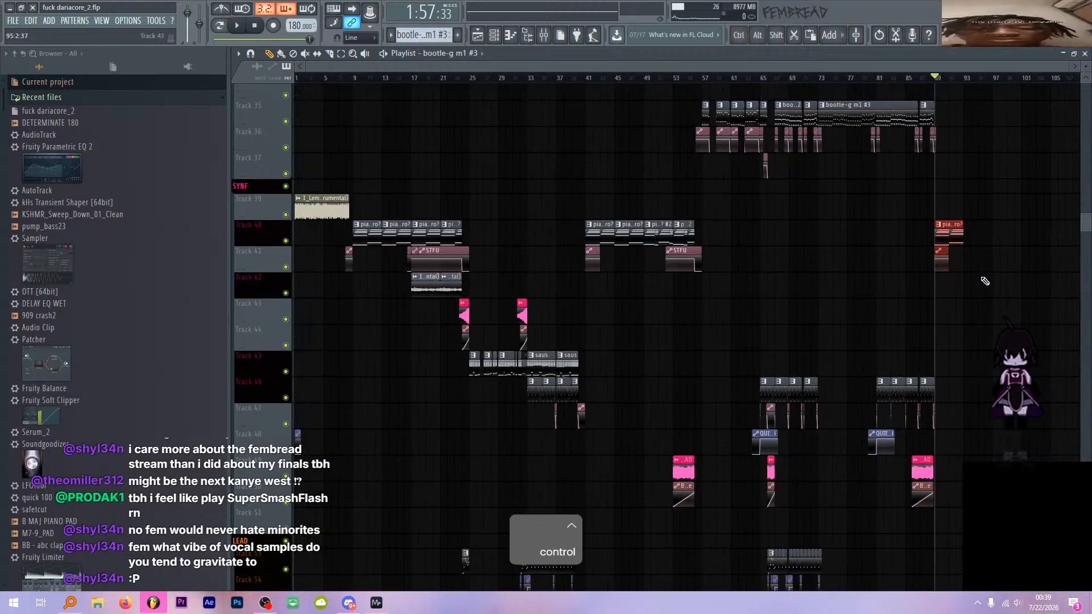
mouse_move(871, 235)
left_mouse_down()
mouse_move(916, 234)
mouse_move(858, 238)
mouse_move(873, 238)
left_mouse_up()
left_click(879, 239, "ctrl")
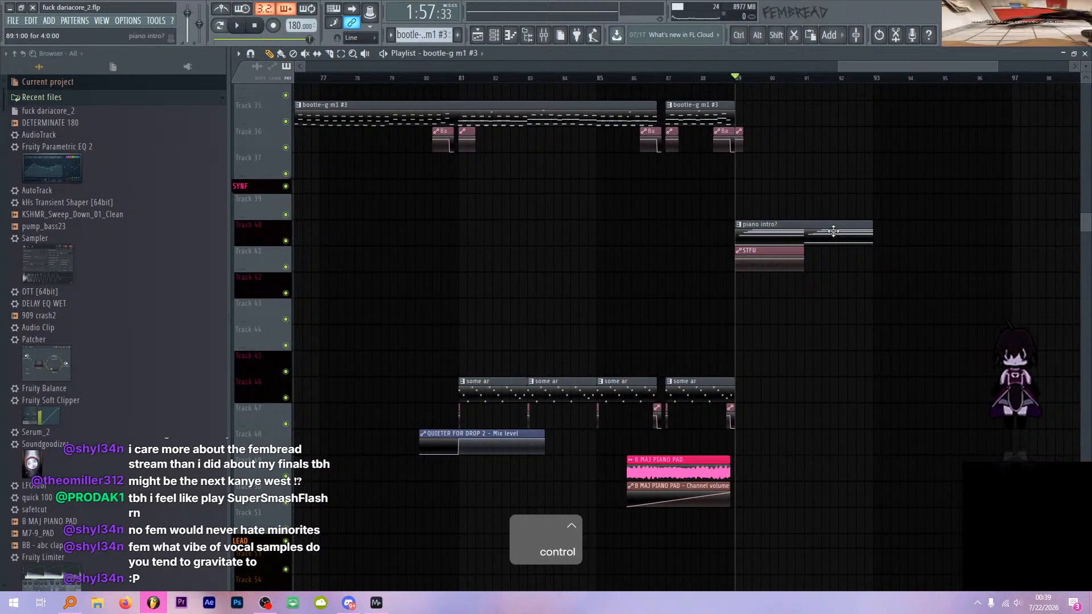
left_click(739, 224)
key("m")
- Rename the pattern at bar 89 "we're gonna try some real fancy shit"
left_click(739, 225)
type("rwe're gon")
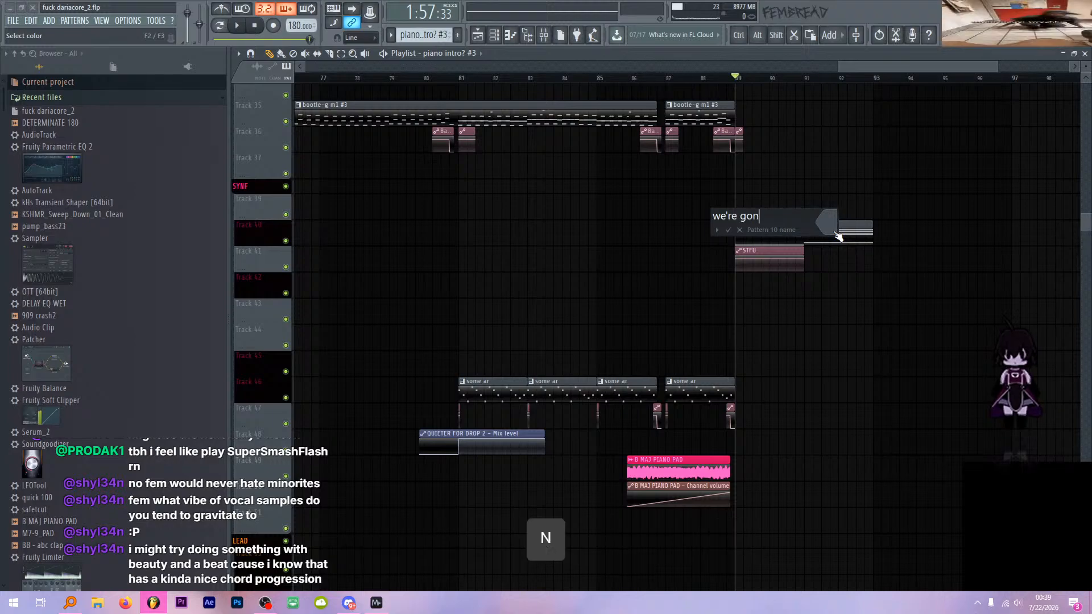
type("na try some real fan s")
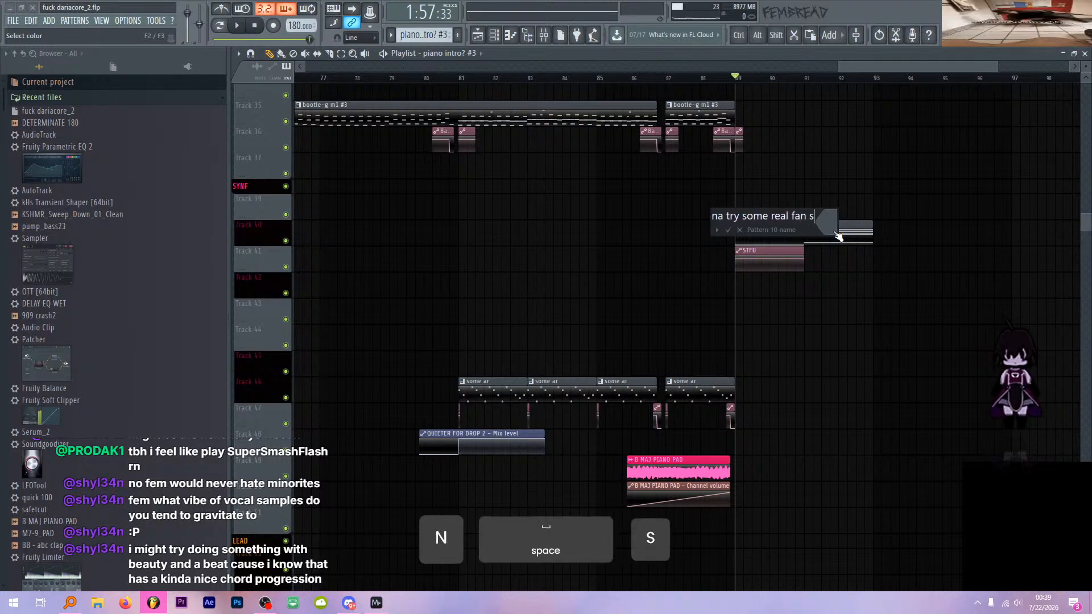
key("BackSpace")
key("BackSpace")
type("cy shit")
key("Return")
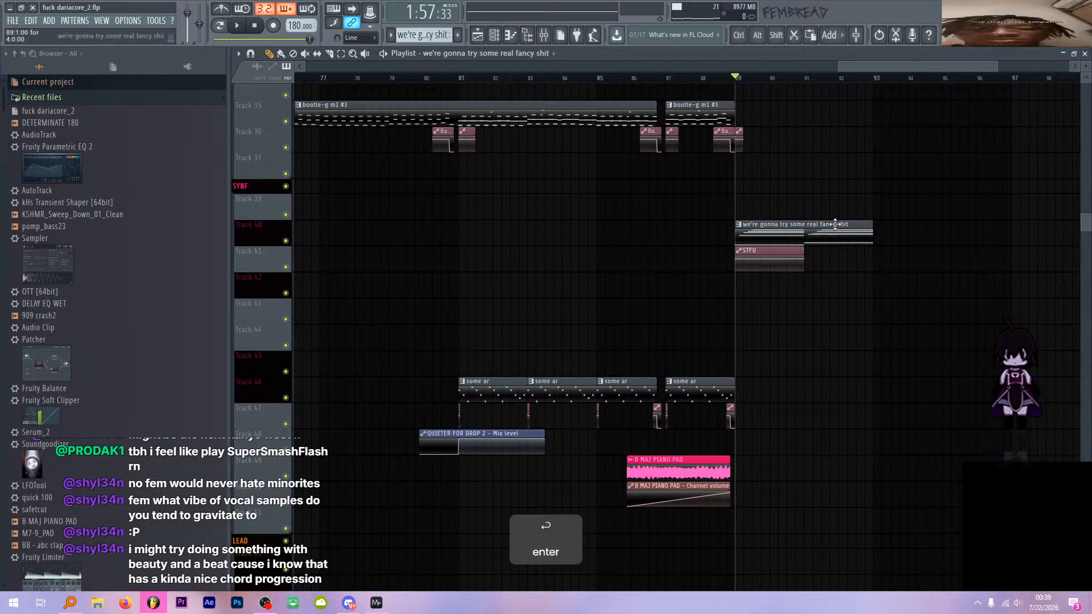
- Examine the drum, bass and synth tracks around bar 89, and set the song position to bar 89
scroll(834, 227, "up", 3)
scroll(834, 224, "up", 15)
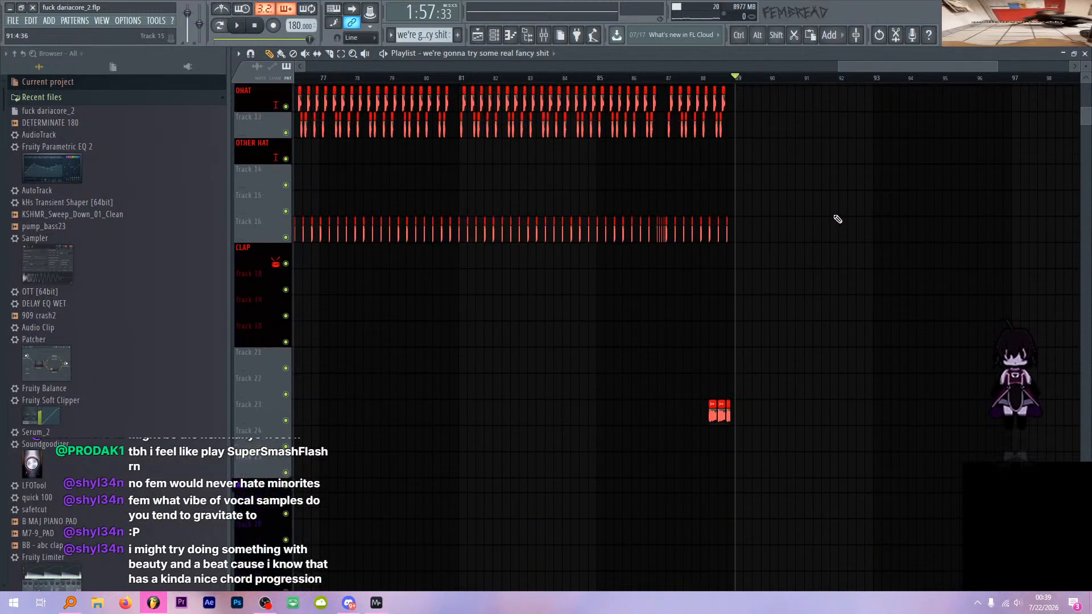
scroll(763, 160, "up", 6)
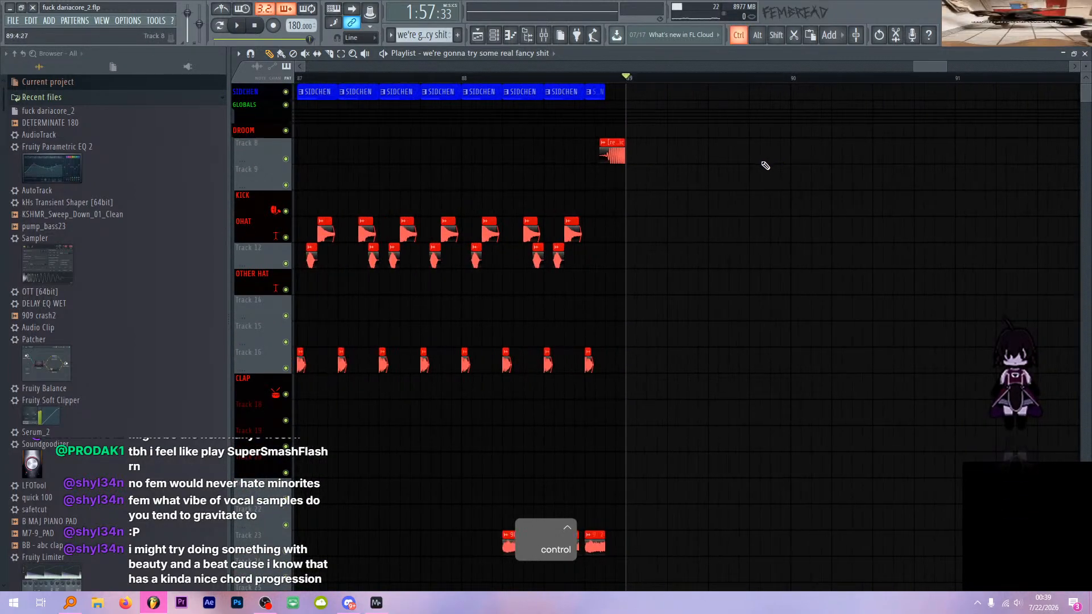
scroll(763, 190, "down", 6)
scroll(800, 185, "down", 20)
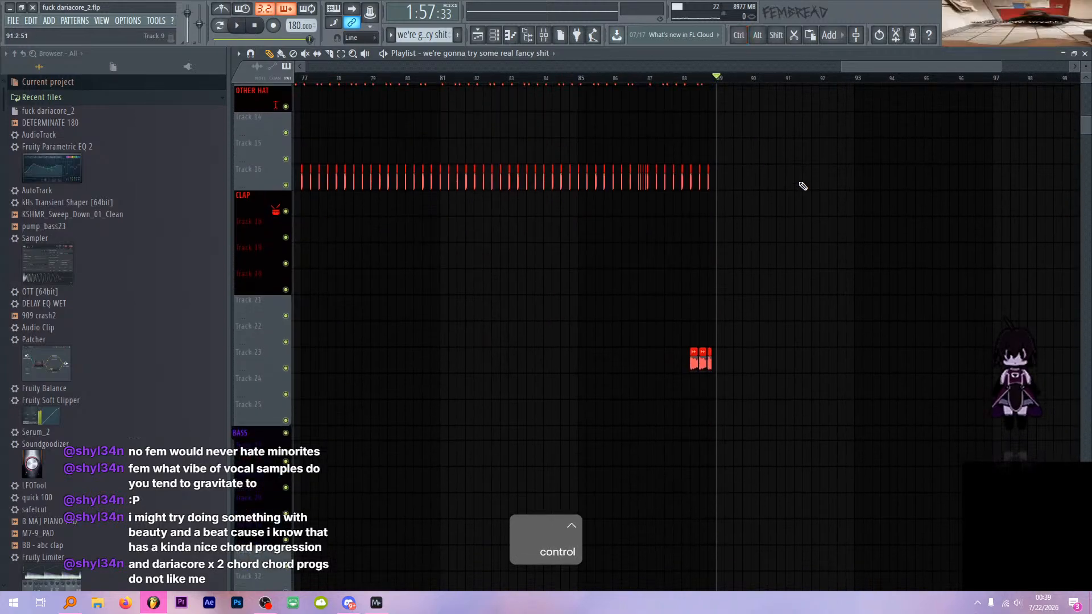
scroll(803, 186, "down", 3)
scroll(796, 171, "up", 3)
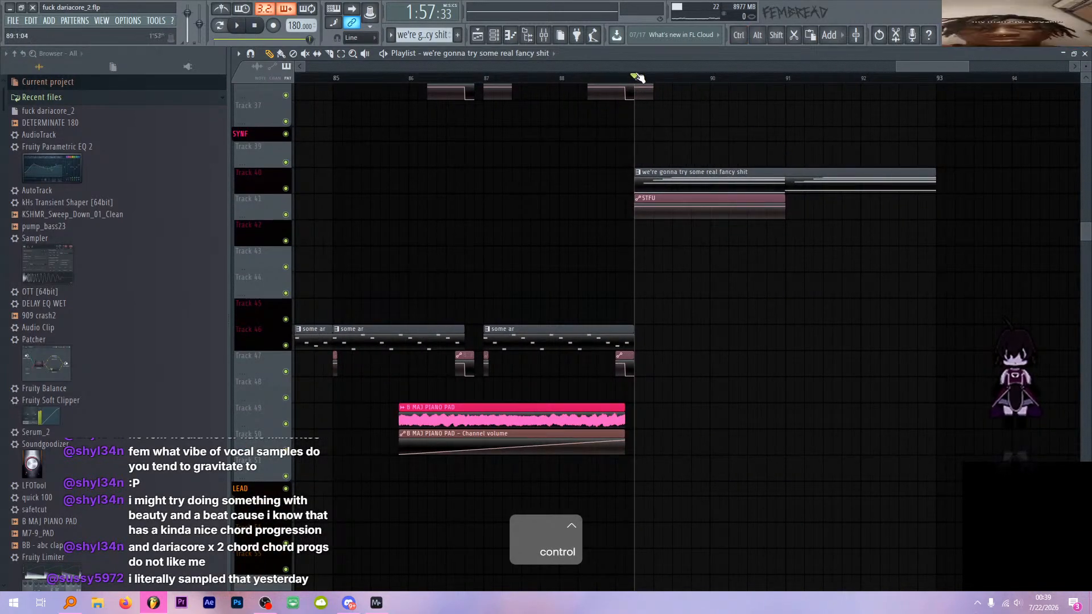
mouse_move(640, 79)
left_mouse_down()
mouse_move(588, 80)
mouse_move(639, 83)
left_mouse_up()
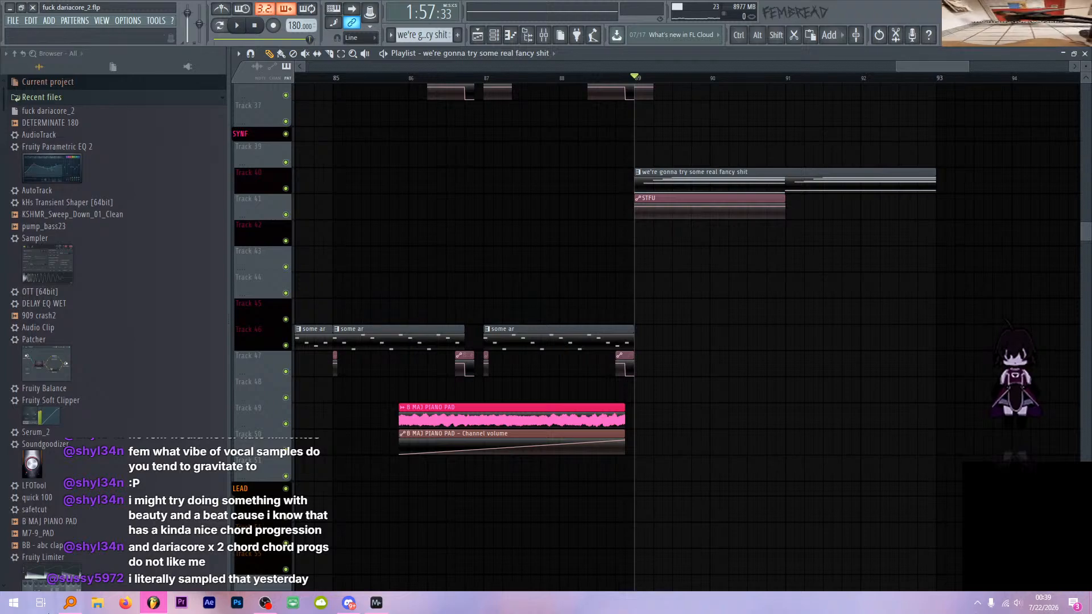
- Search for "idk fulcrum does" in Everything, listen to part of "fulcrum does nitrousss.wav", and close the media player
left_click(70, 603)
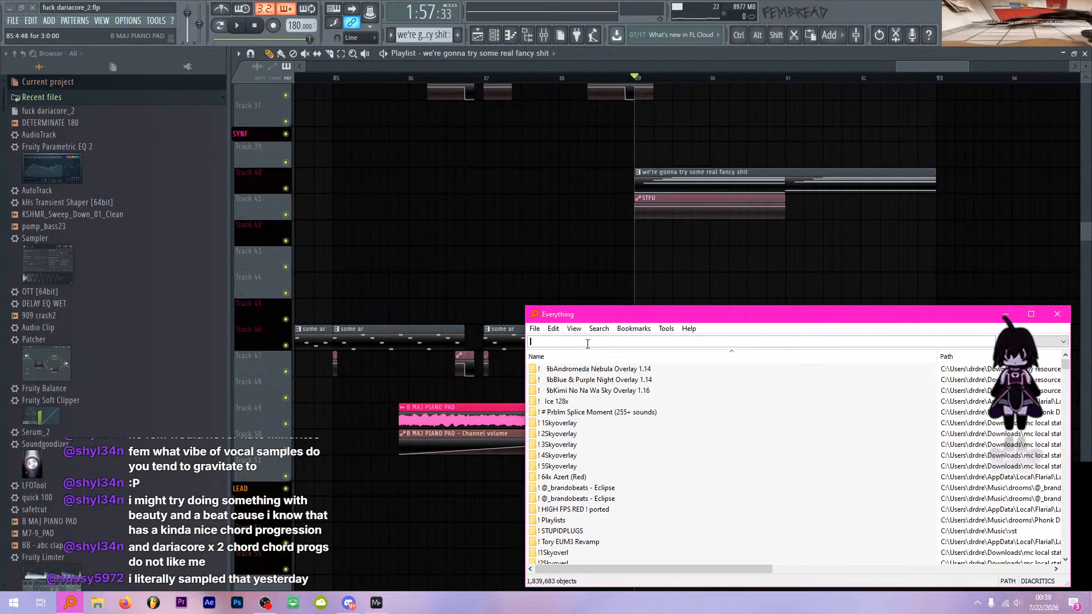
type("dk fulcrum does")
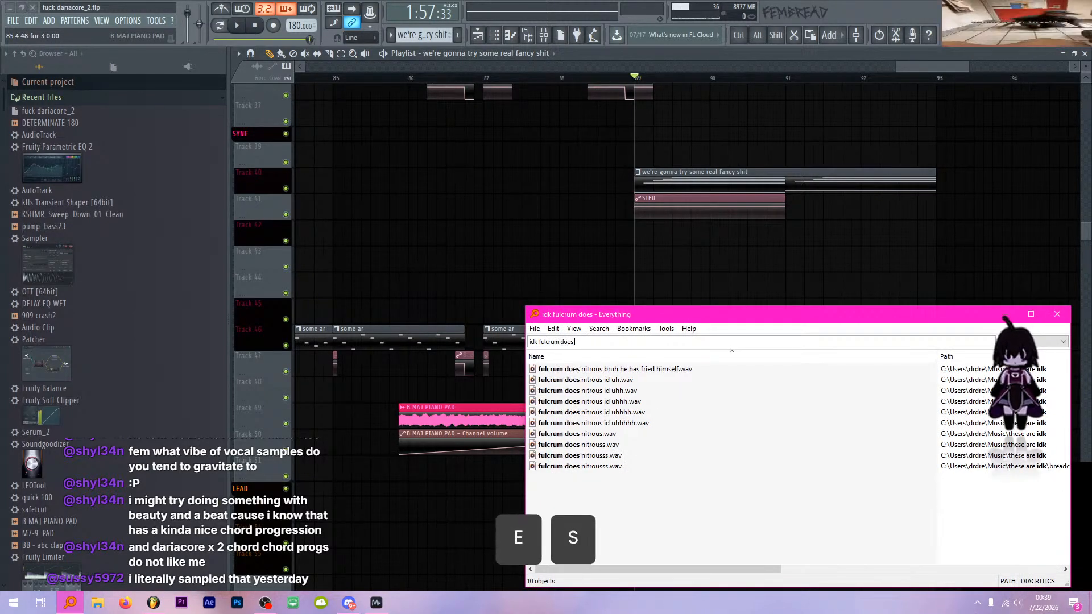
left_click(599, 467)
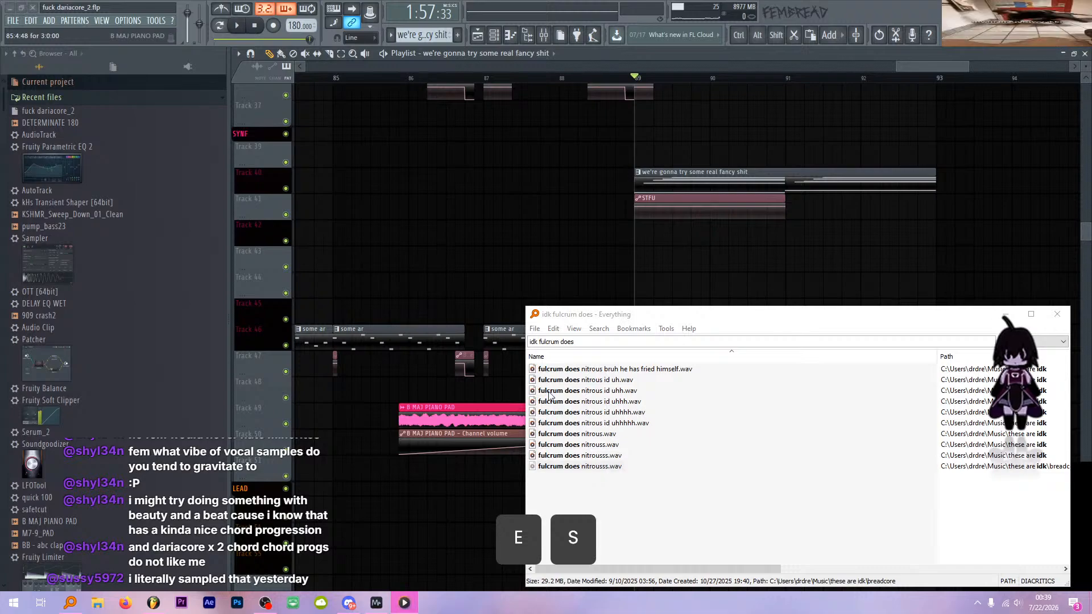
left_click(679, 375)
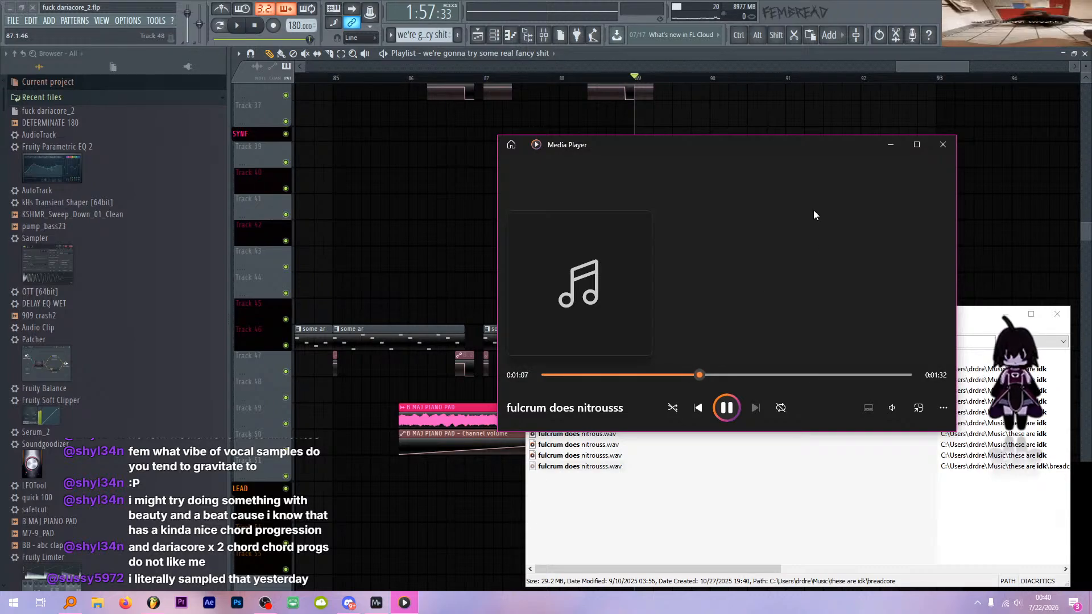
left_click_drag(759, 152, 614, 177)
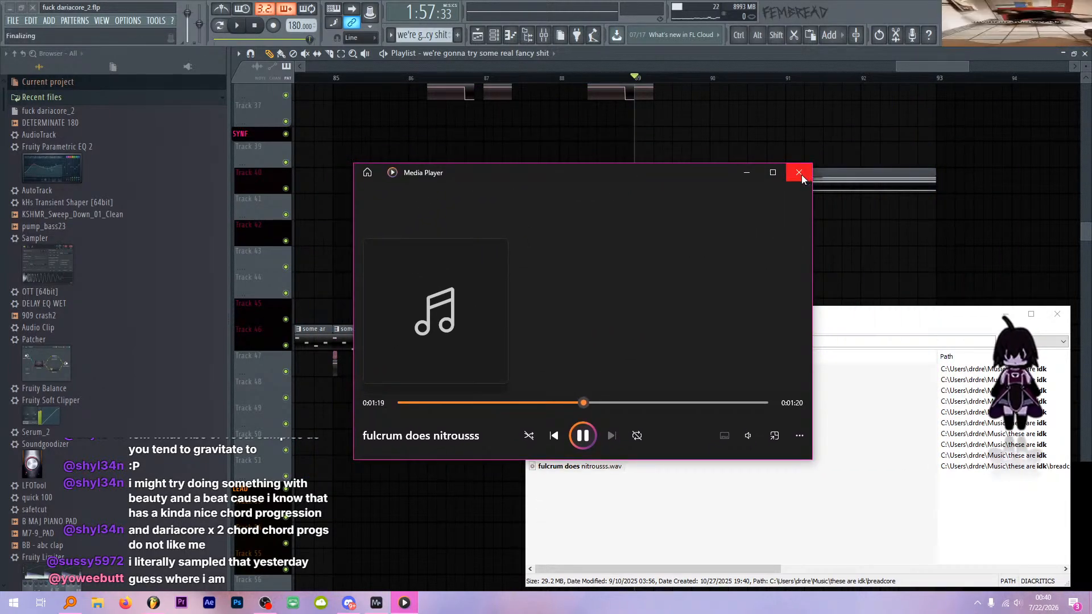
left_click(801, 174)
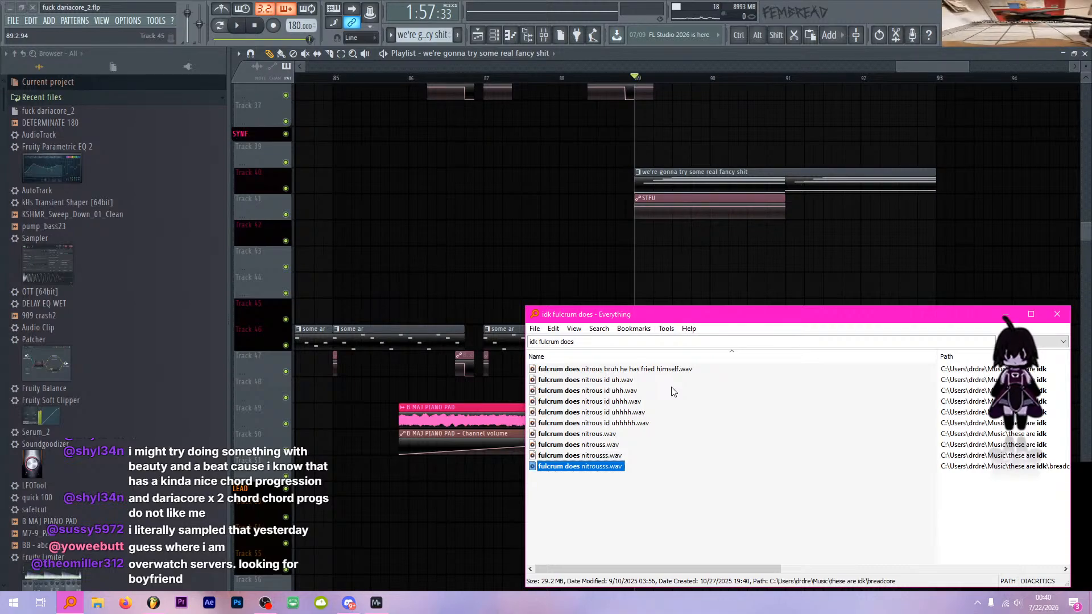
- Return to FL Studio and listen to the transition from the second drop into the new section at bar 89
left_click(656, 87)
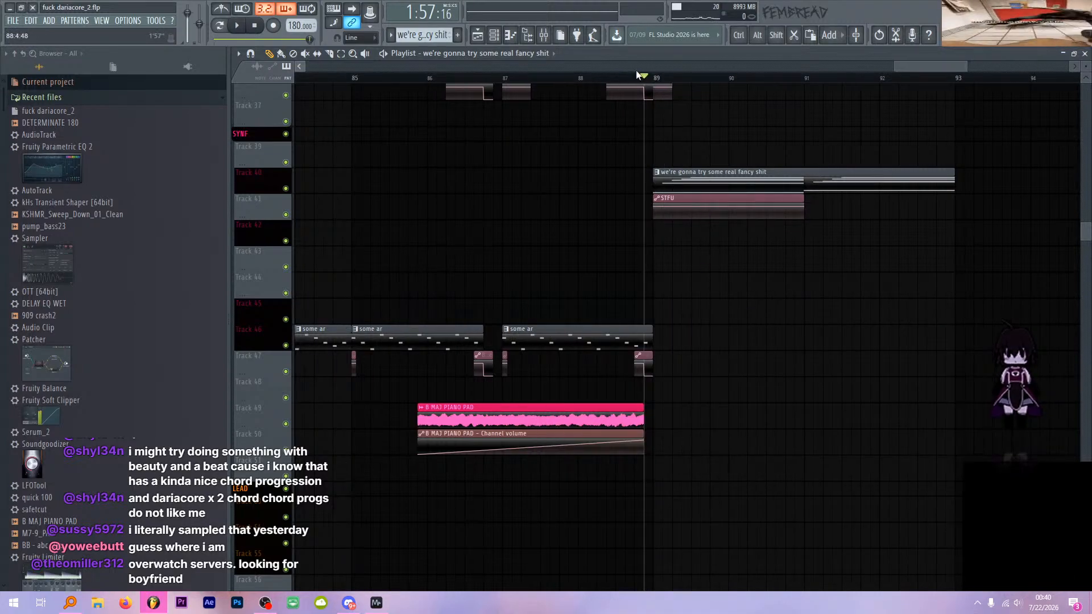
scroll(720, 171, "up", 7)
key("space")
scroll(709, 285, "up", 2)
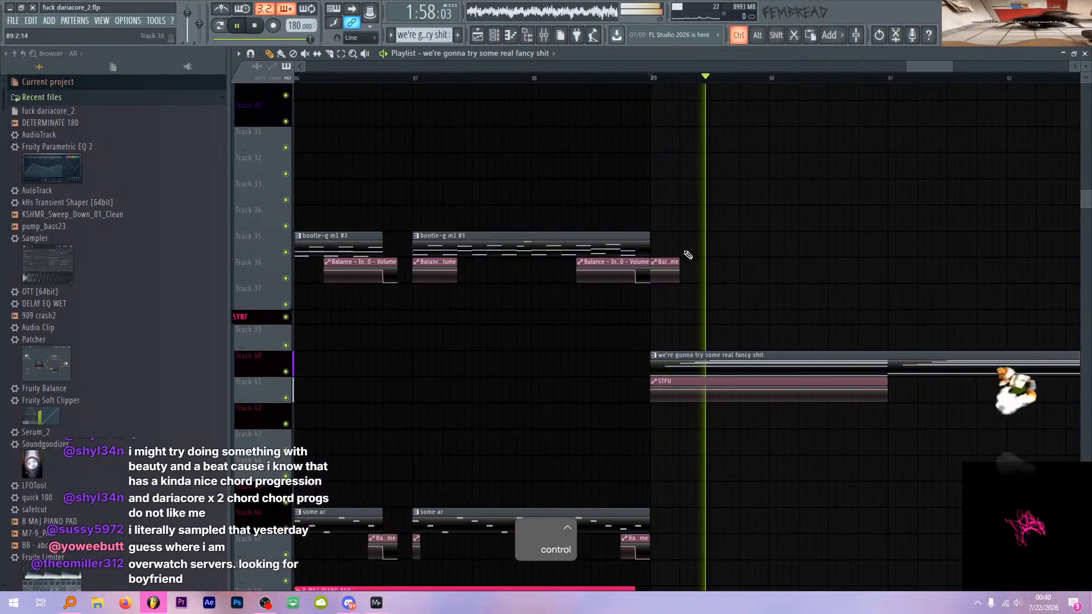
key("space")
- Insert an empty playlist track directly below the STFU automation track
scroll(711, 244, "down", 4)
scroll(825, 283, "down", 5)
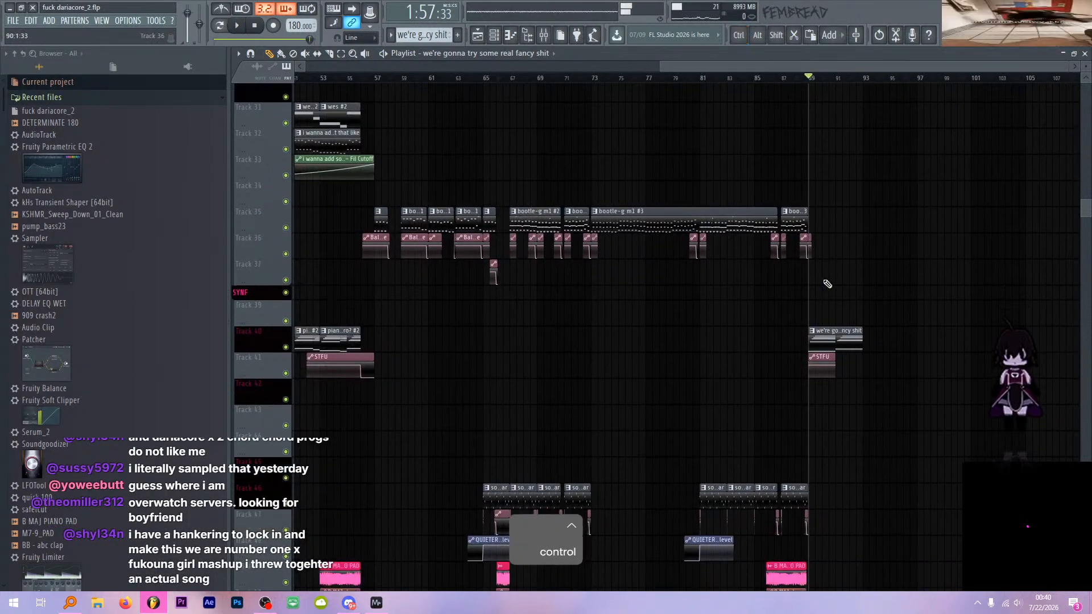
scroll(865, 276, "down", 3)
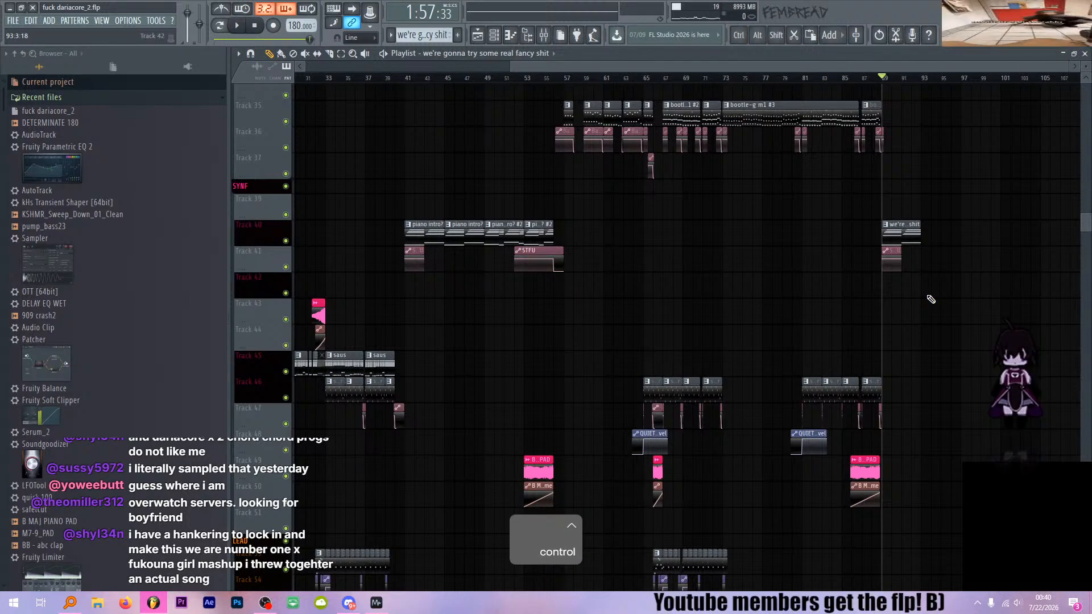
scroll(931, 299, "down", 2)
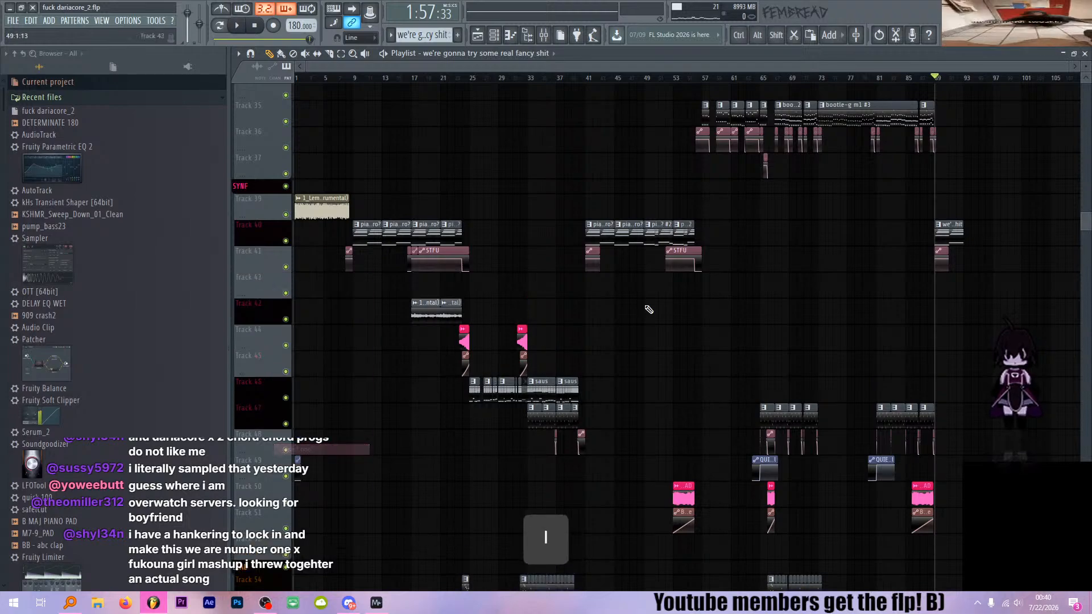
scroll(812, 249, "up", 4)
left_click(726, 286)
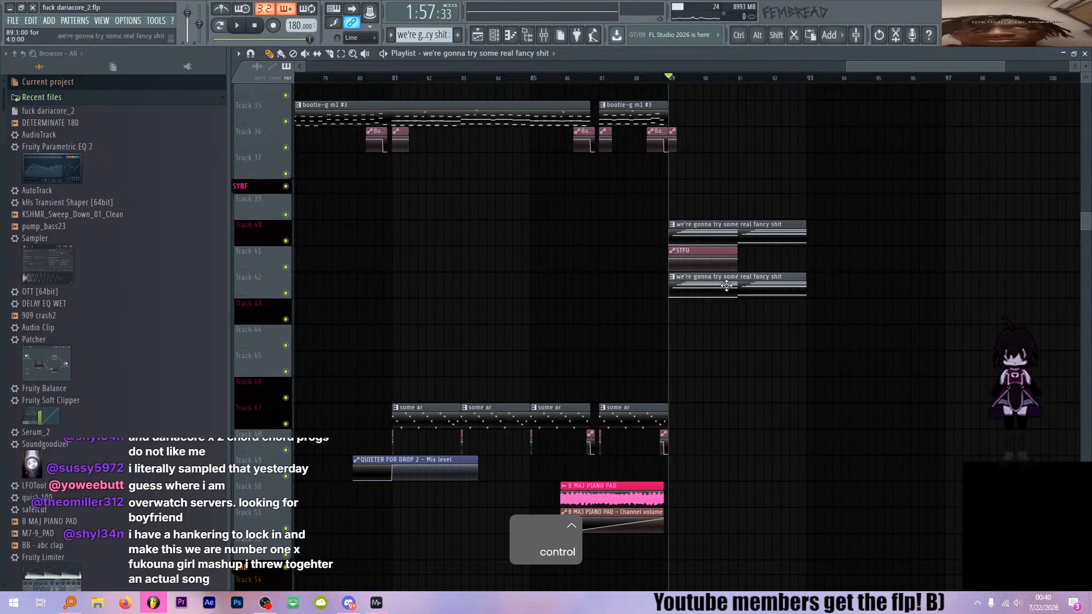
right_click(763, 288)
- Cut the Diamond Dragon 1 notes from the new pattern and listen to the NORELEASE chords on their own
double_click(752, 237)
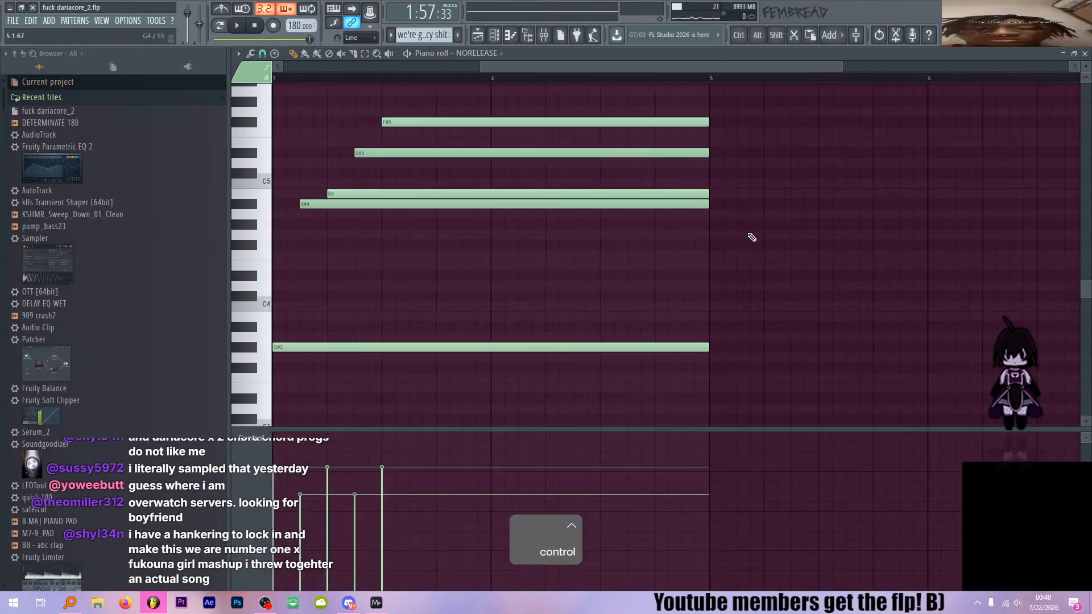
left_click(495, 35)
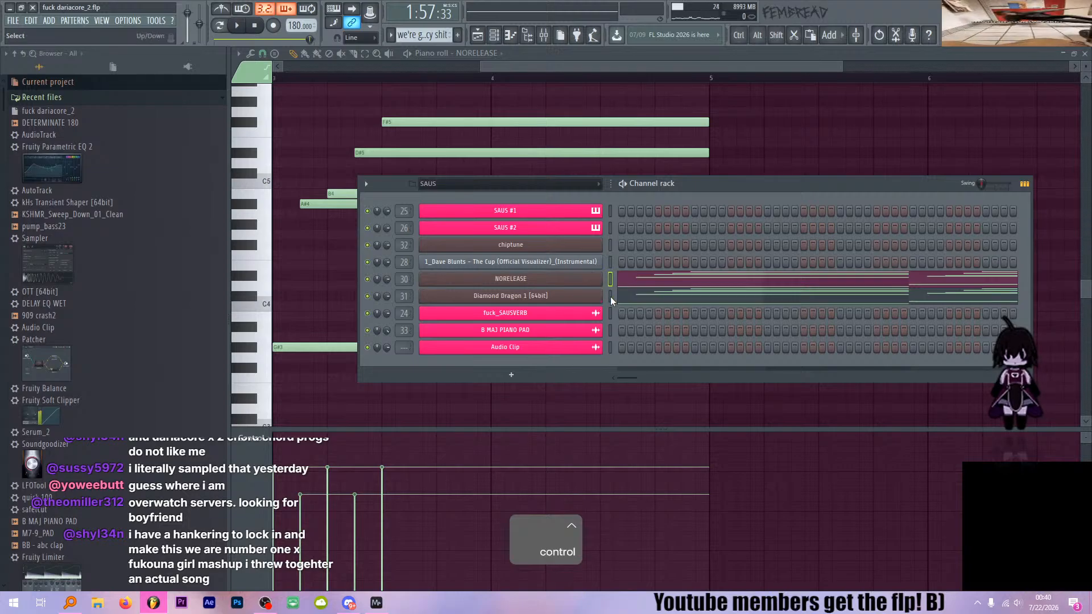
key("space")
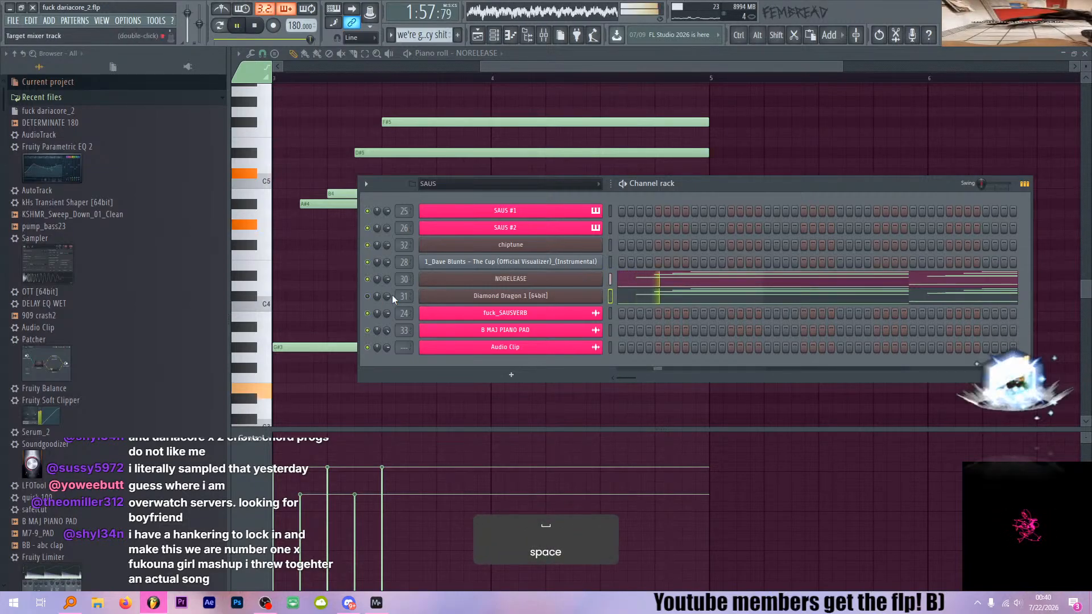
key("ctrl+z")
key("ctrl+x")
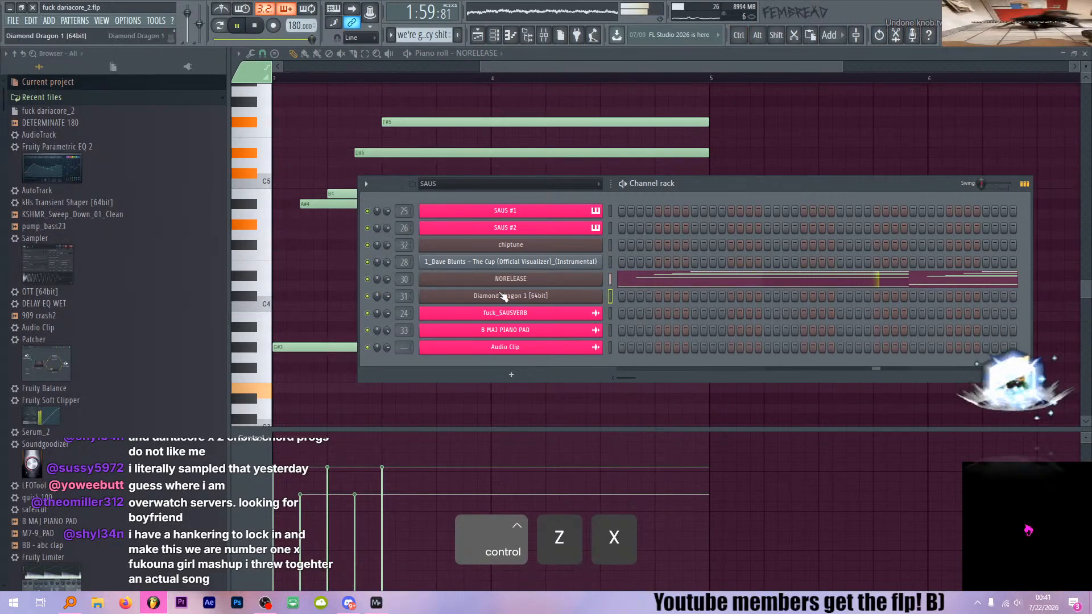
left_click(595, 67)
scroll(595, 67, "down", 4)
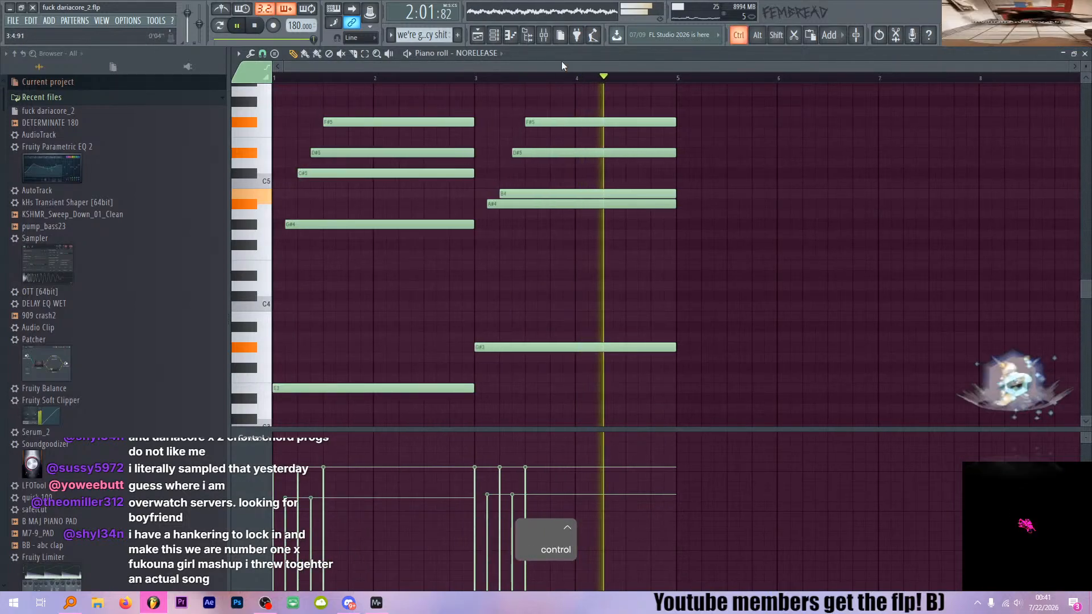
key("space")
- Extend the "we're gonna try some real fancy shit" clip on Track 40 to end at bar 97
left_click(478, 35)
scroll(819, 167, "down", 3)
scroll(815, 160, "up", 2)
left_click_drag(806, 137, 967, 138)
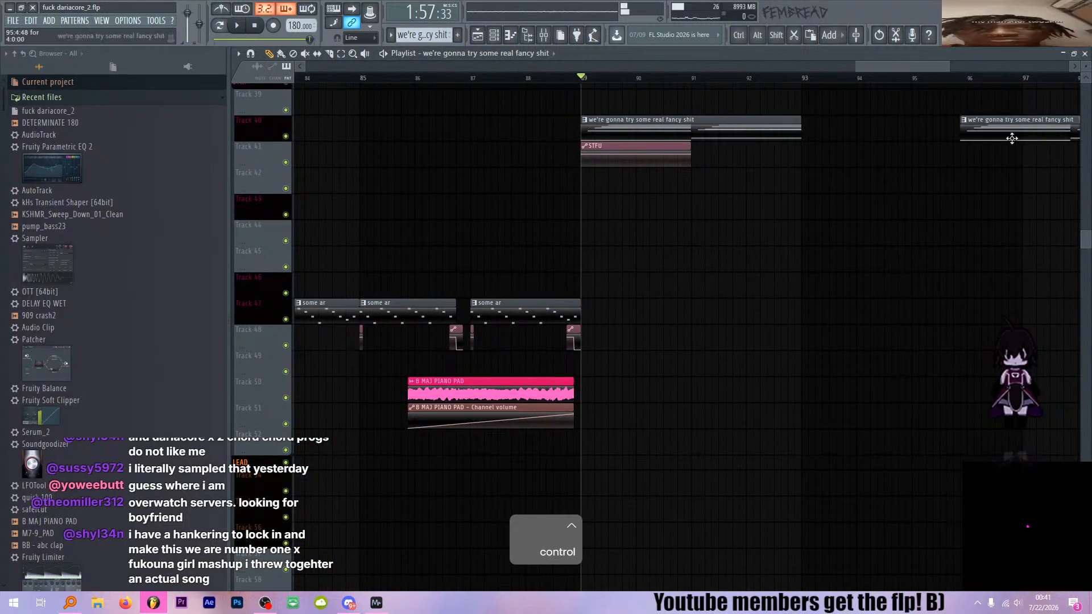
right_click(1012, 136)
left_click_drag(798, 134, 1005, 138)
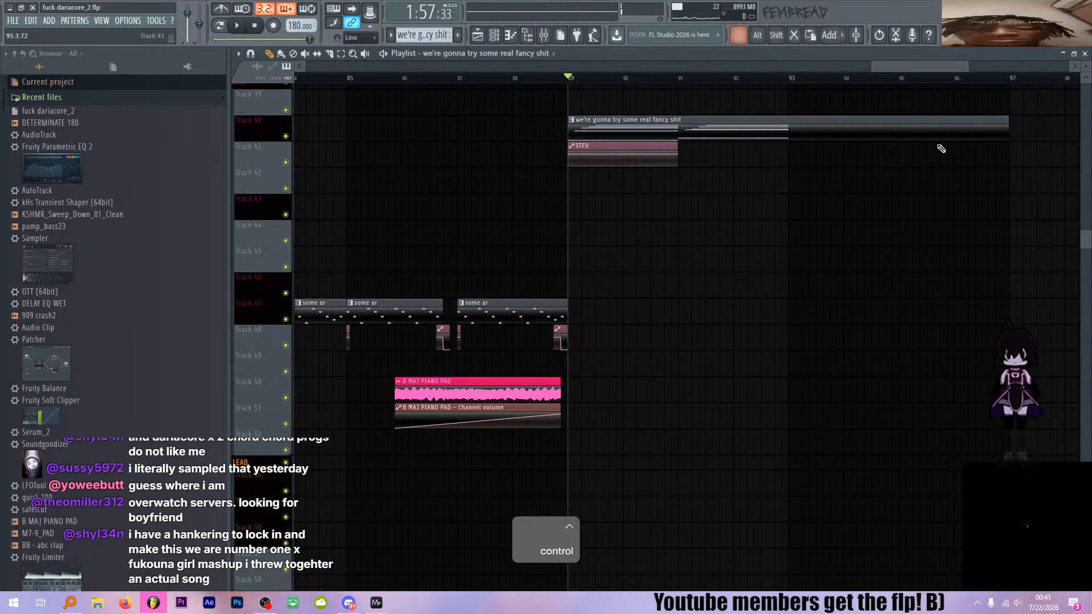
- Duplicate all the NORELEASE chord notes into bars 5 to 8 of the pattern and deselect them
scroll(941, 146, "down", 1)
scroll(941, 146, "up", 1)
double_click(775, 127)
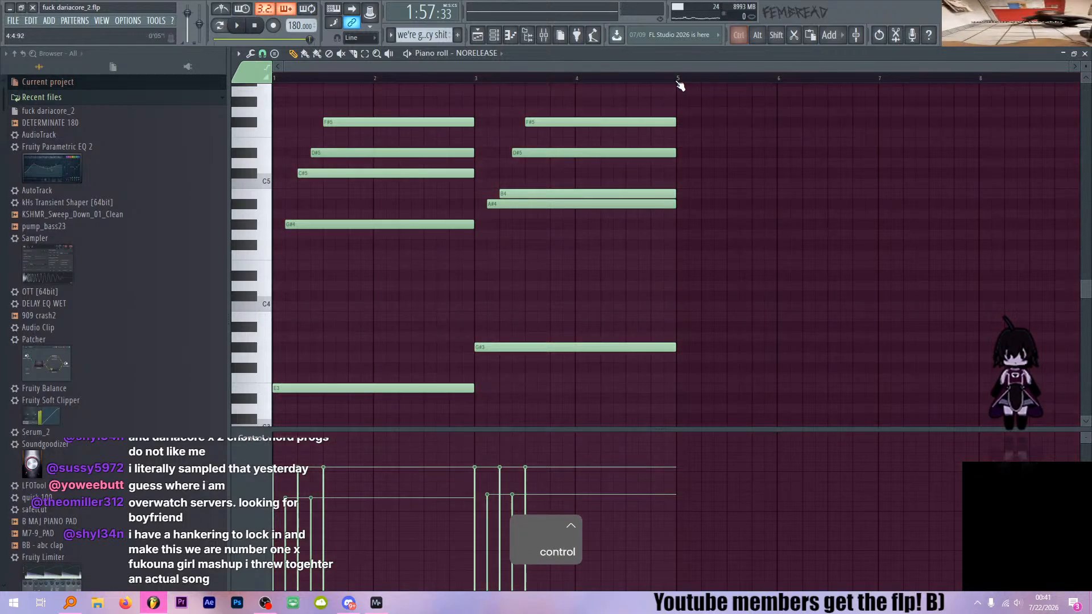
key("ctrl+a")
key("ctrl+b")
key("ctrl+d")
scroll(730, 318, "down", 3)
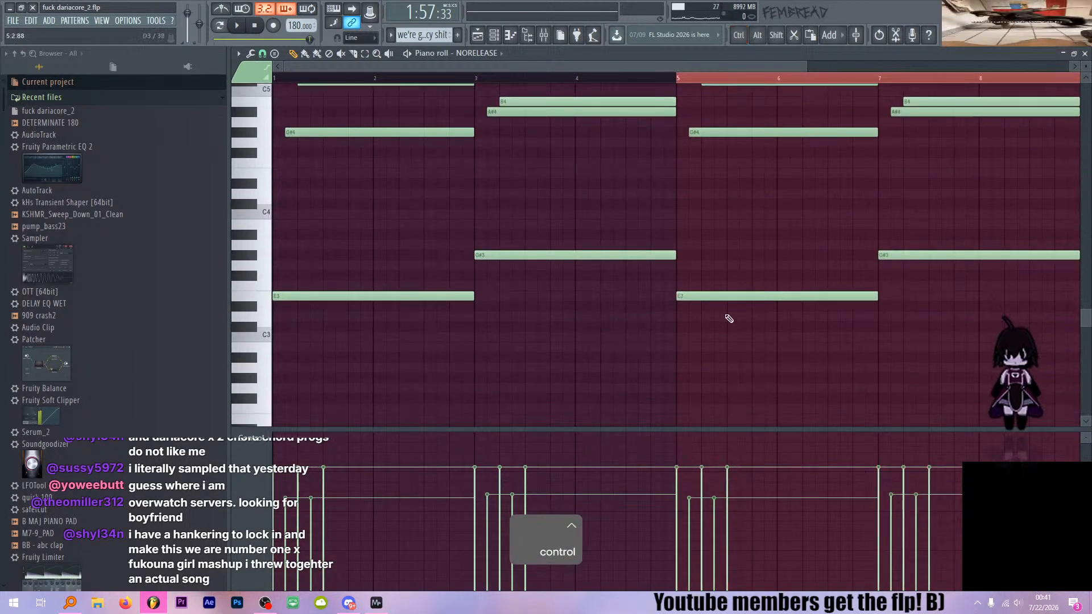
- Examine the second drop's hat, percussion and sidechain clips leading up to bar 89, and move the song position to about bar 88
left_click(478, 35)
scroll(697, 244, "up", 3)
scroll(699, 252, "down", 4)
scroll(724, 261, "down", 3)
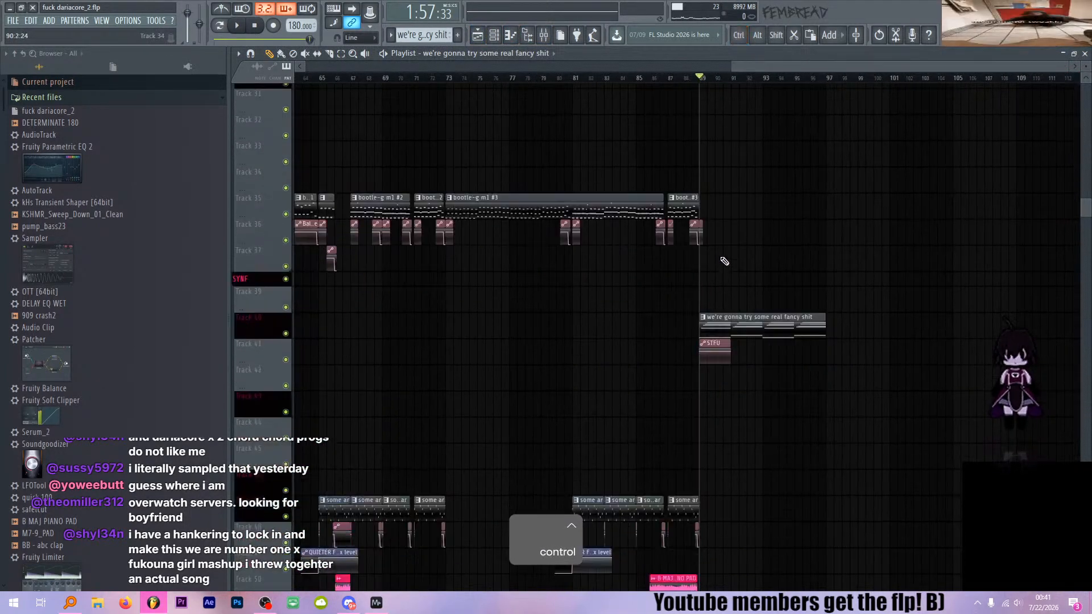
scroll(723, 256, "up", 8)
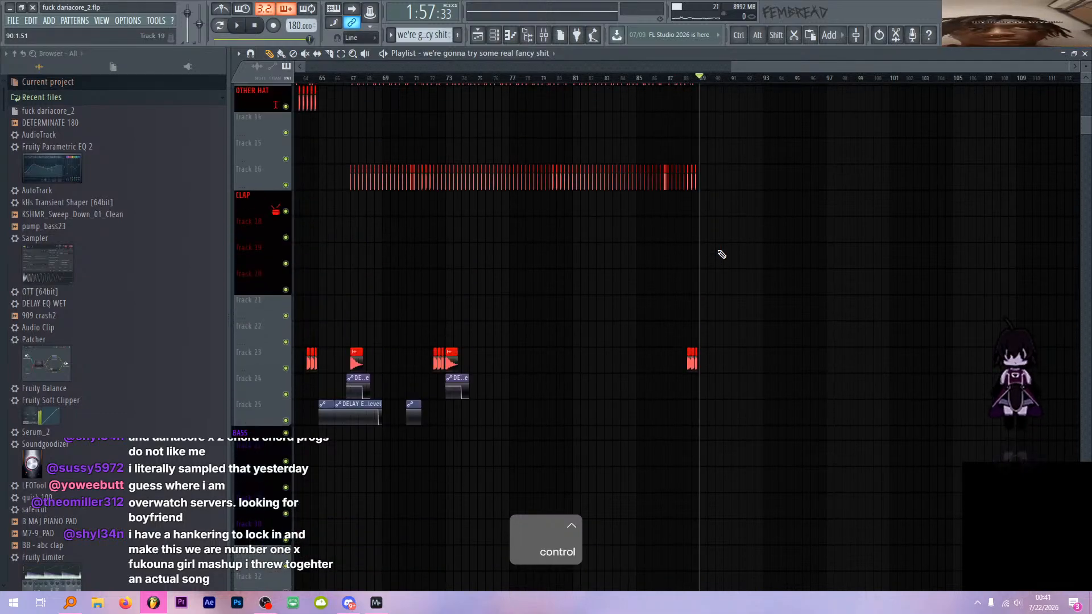
scroll(726, 250, "up", 1)
scroll(728, 245, "down", 3)
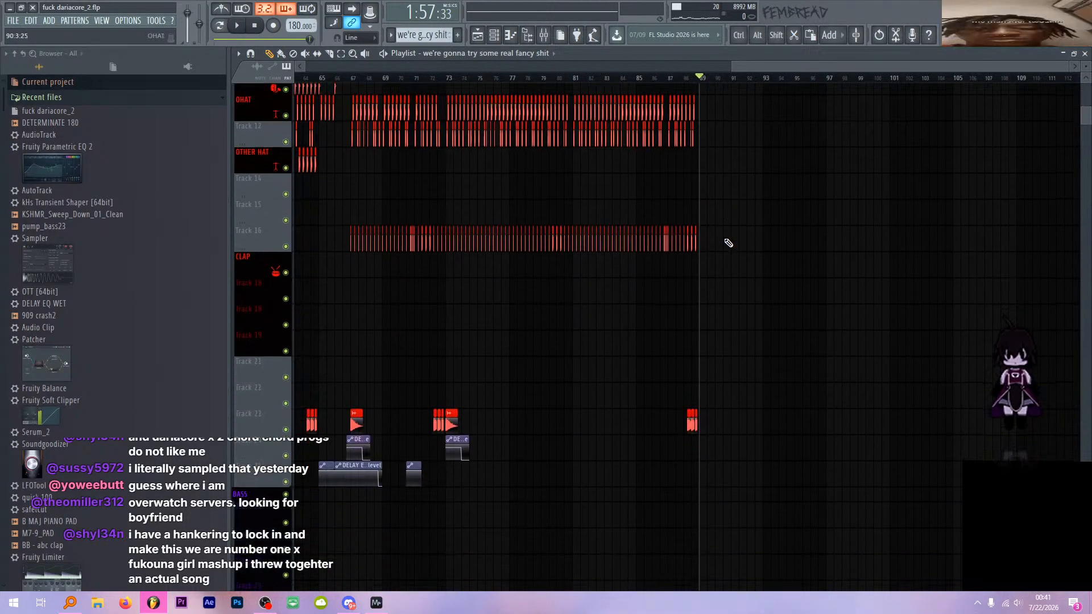
scroll(700, 237, "down", 1)
scroll(727, 237, "up", 5, "ctrl")
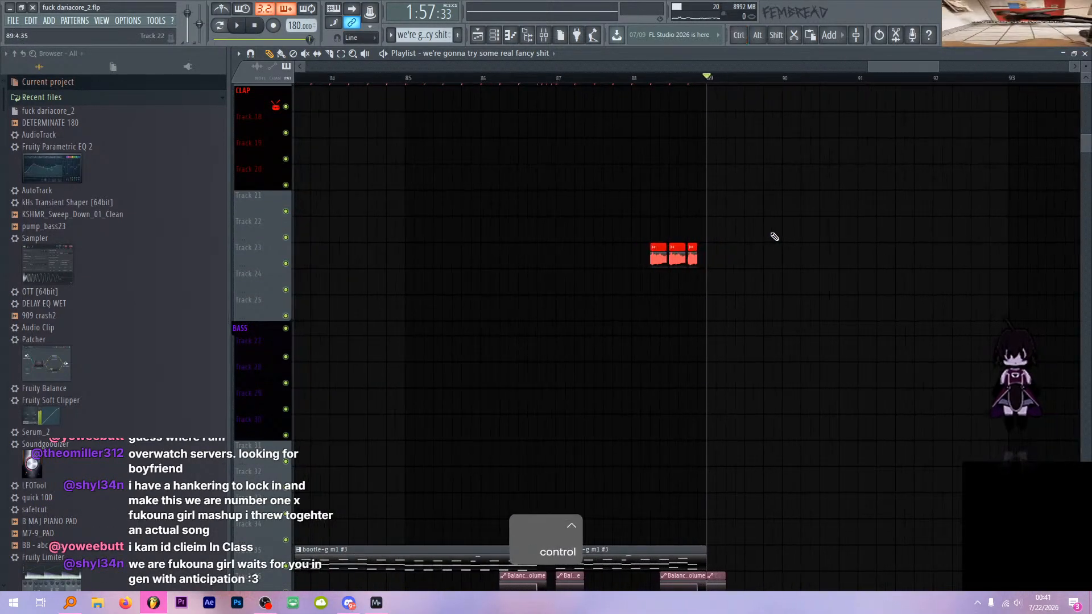
scroll(774, 239, "up", 5)
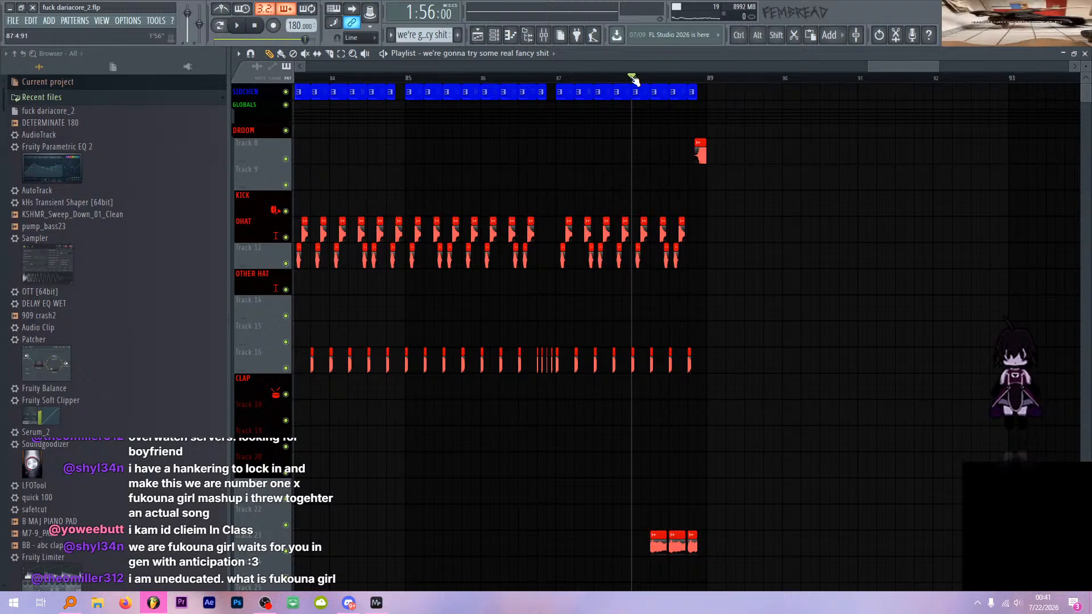
- Switch to Discord and play the mashup video posted in femcord's gen channel in full screen
left_click(344, 608)
left_click(114, 331)
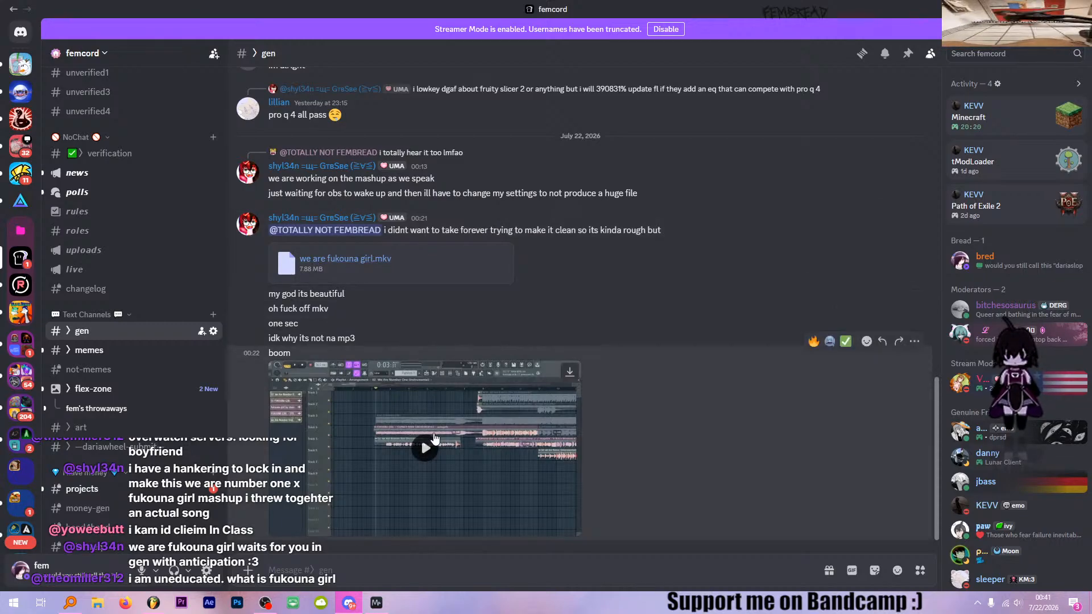
left_click(424, 443)
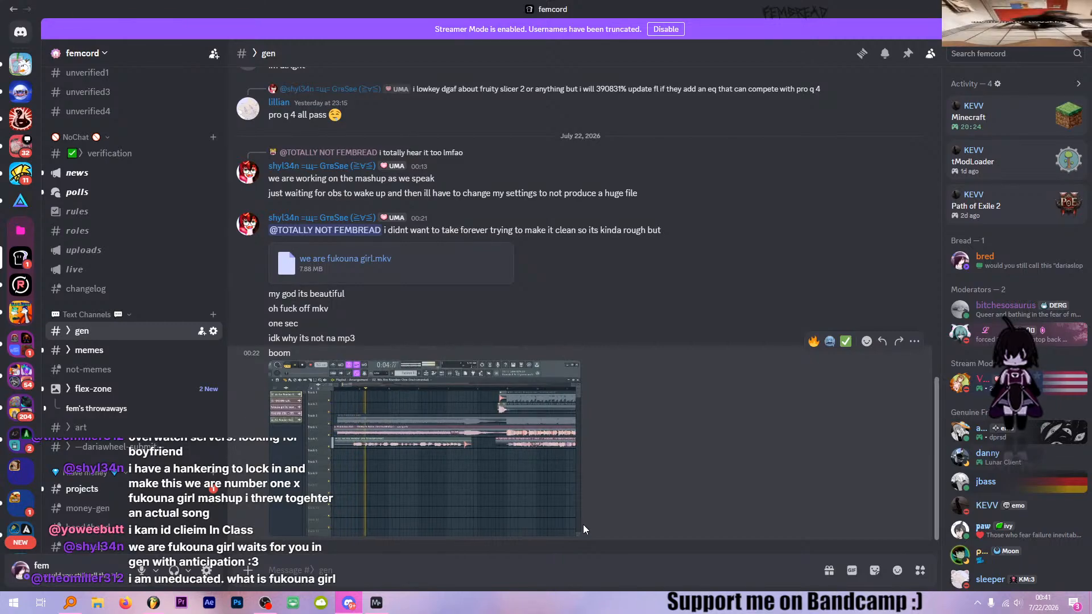
mouse_move(571, 528)
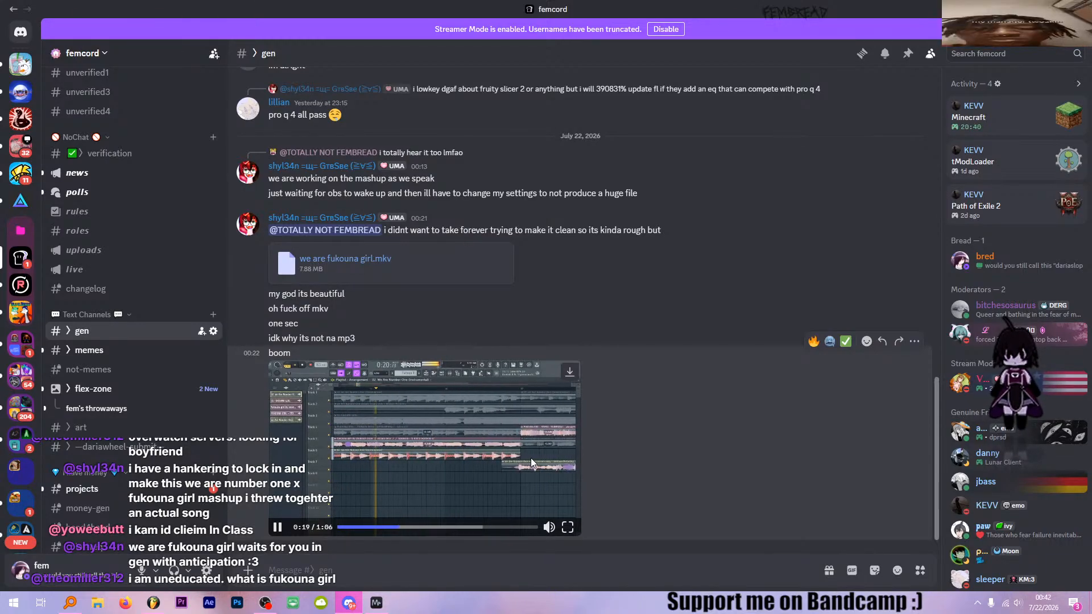
left_click(569, 528)
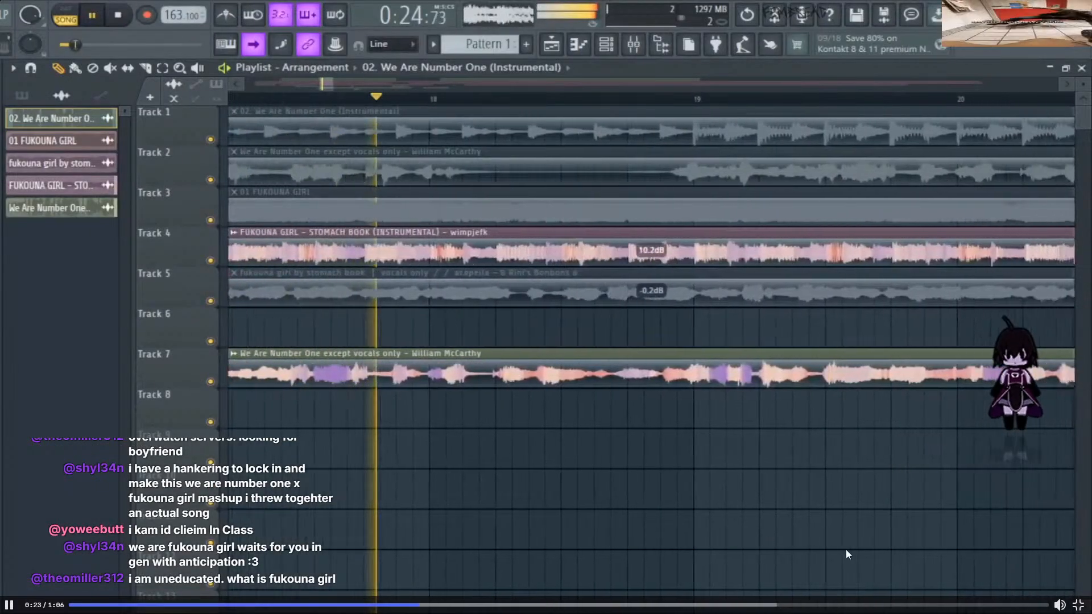
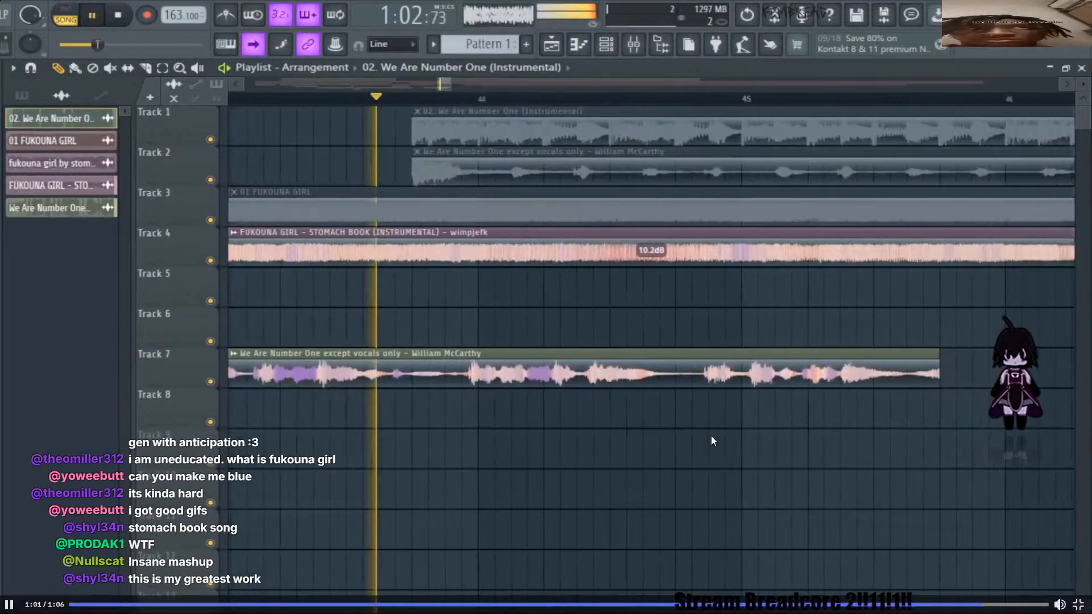
- Leave the full-screen video and look up a member's level in femcord's bots channel with the !rank command
left_click(870, 494)
left_click(1079, 605)
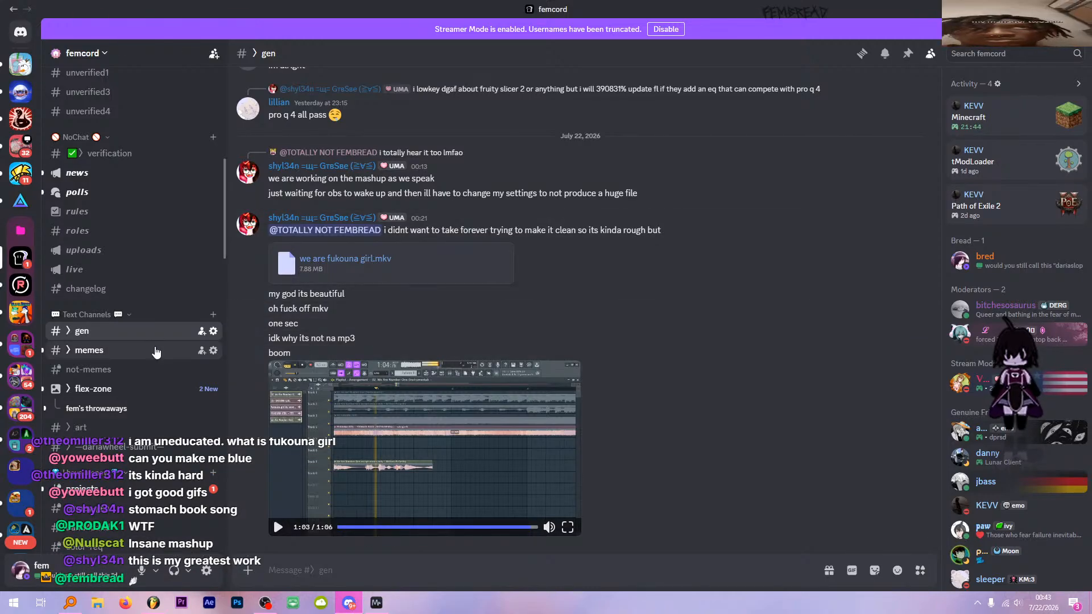
scroll(143, 302, "down", 3)
scroll(139, 317, "down", 3)
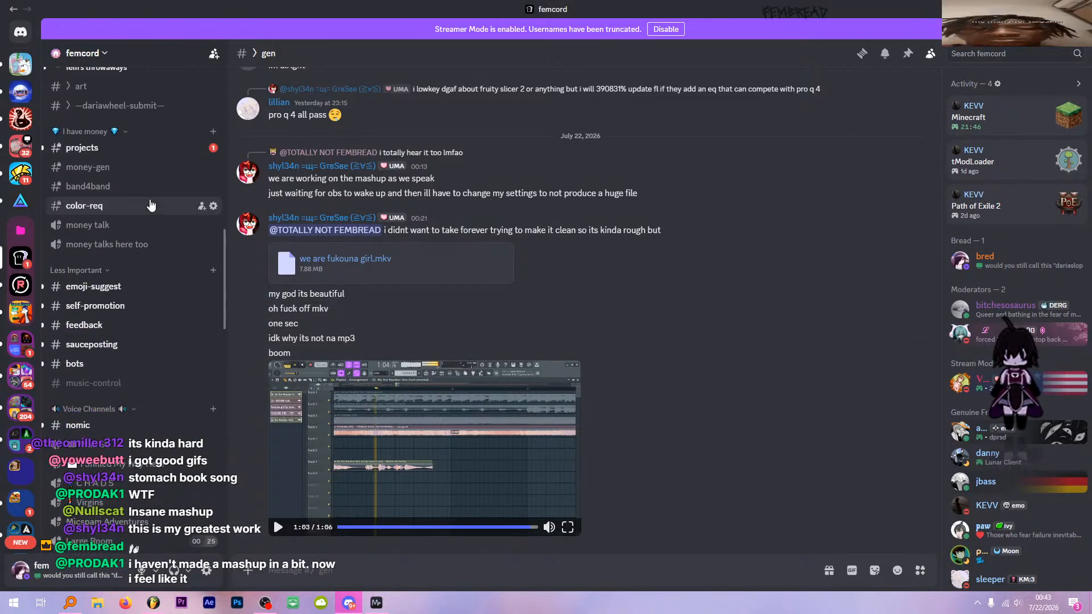
left_click(142, 364)
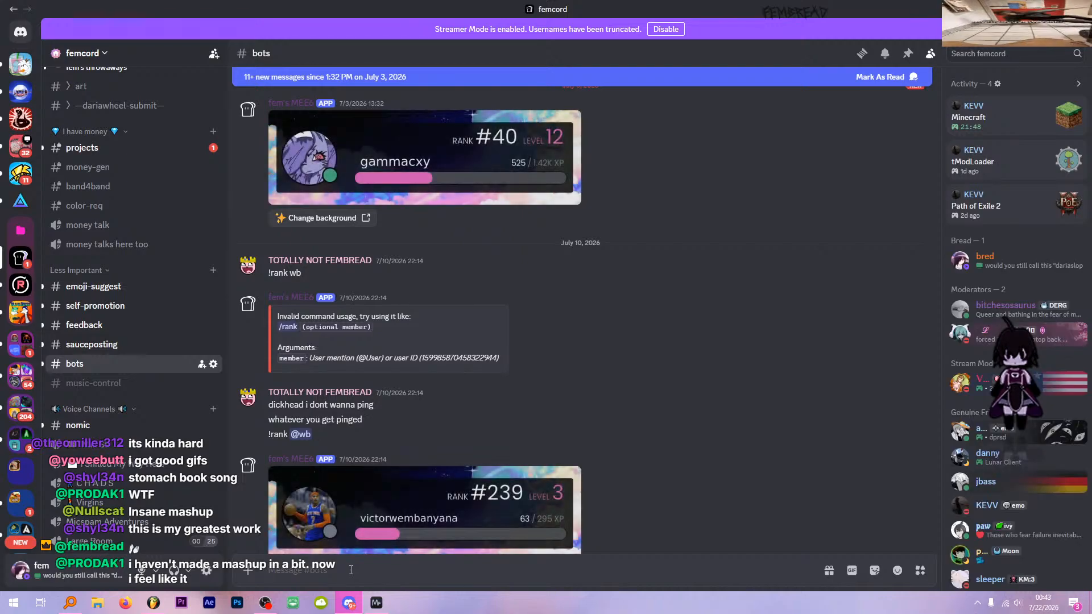
type("!rank @y")
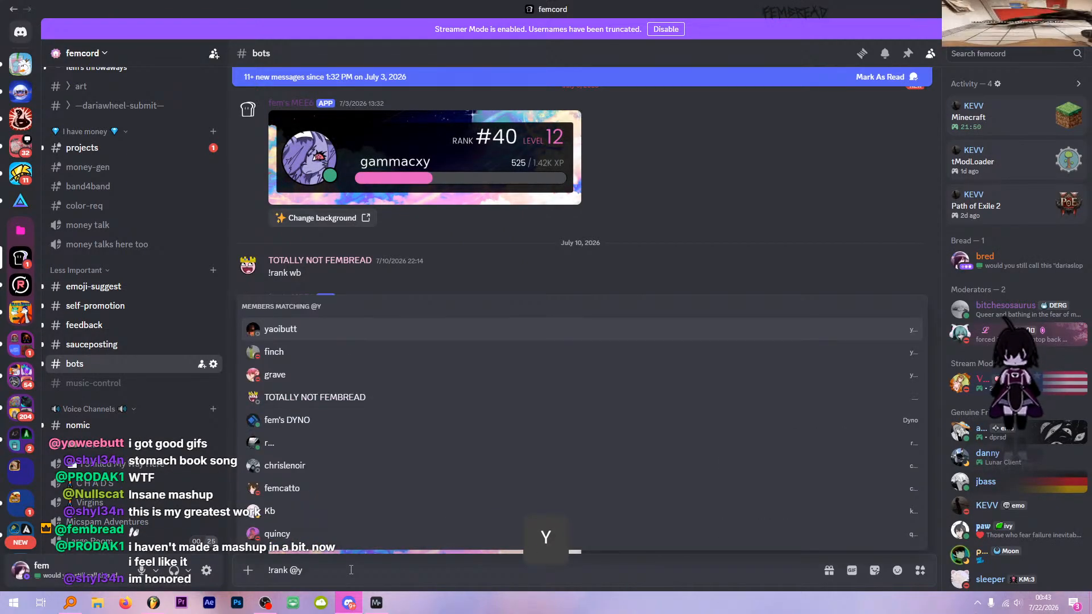
key("Return")
key("Return")
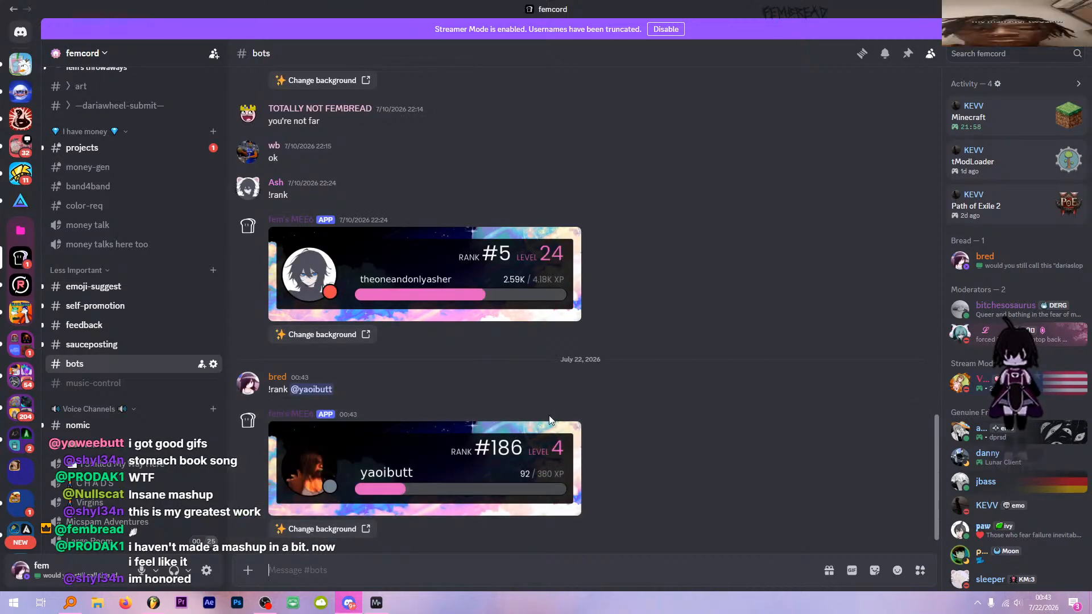
- Return to femcord's gen channel and switch back to FL Studio
scroll(129, 400, "up", 3)
scroll(128, 400, "up", 3)
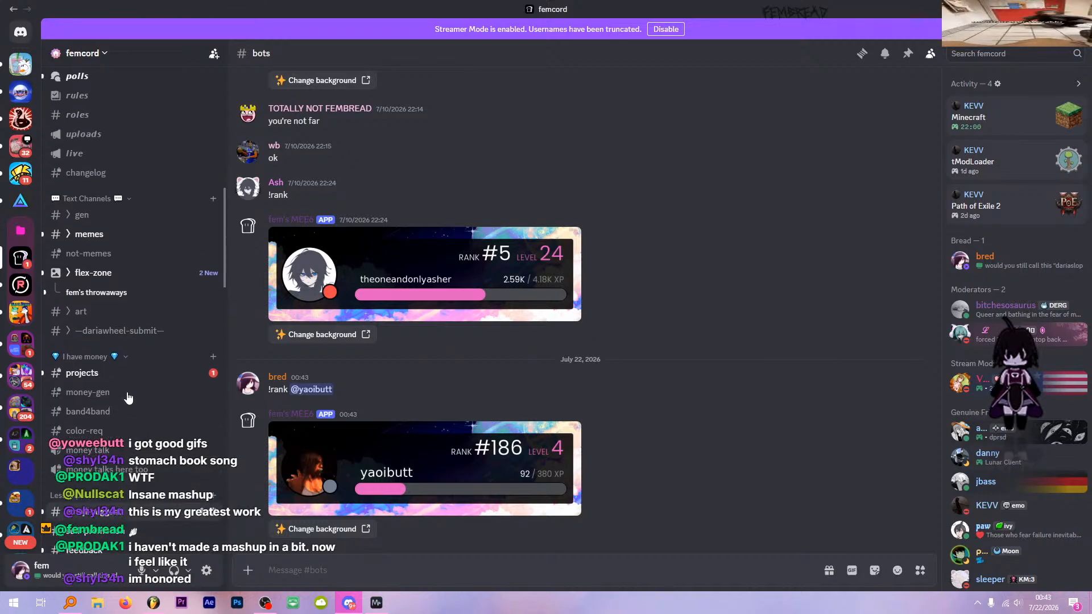
left_click(107, 219)
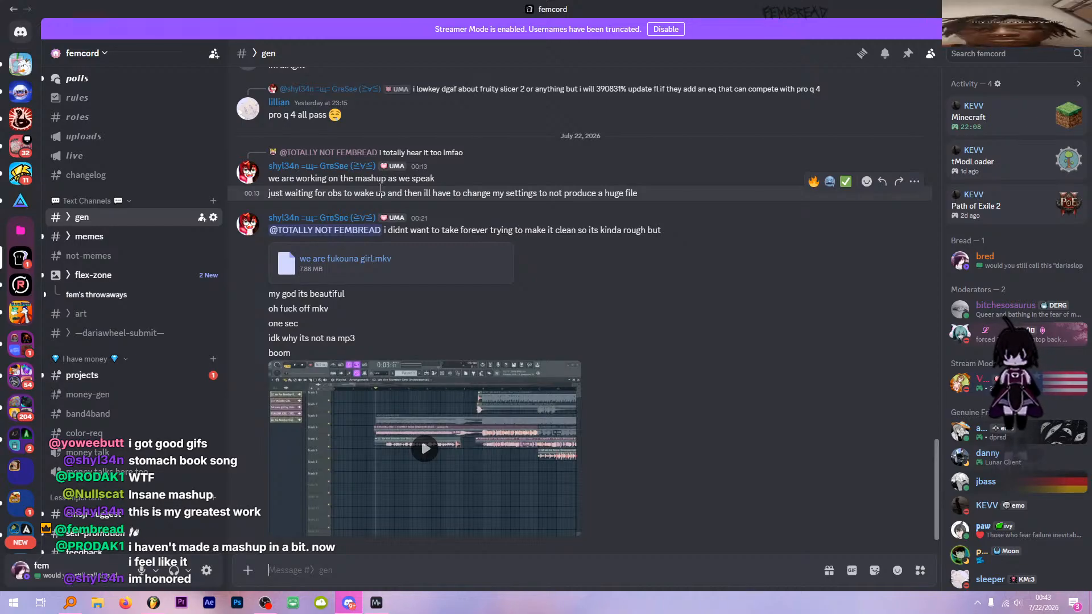
key("alt+Tab")
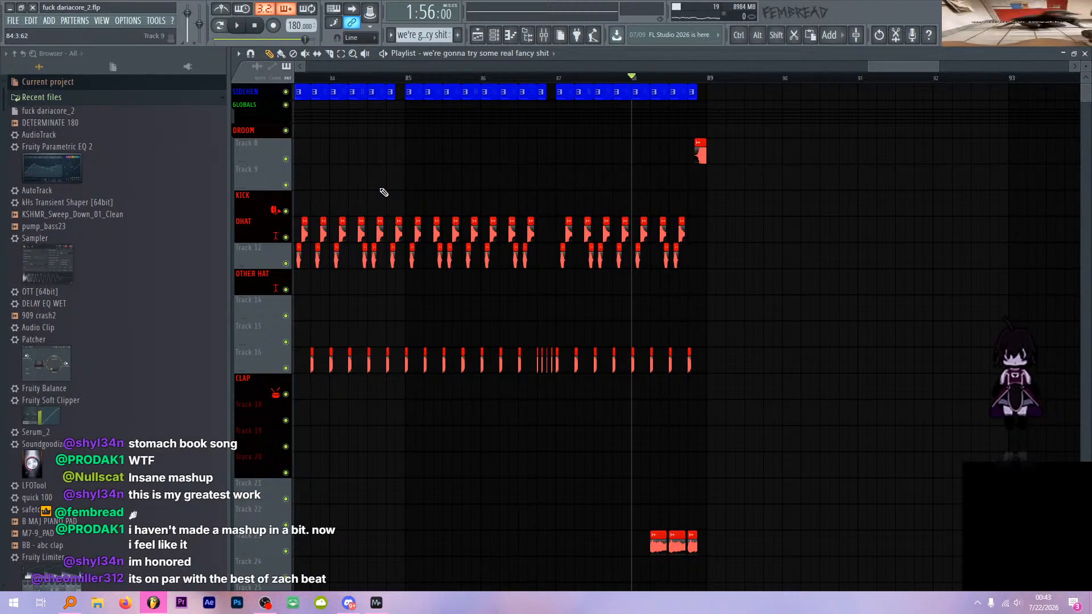
- Examine the bass, synth, vocal and SFX tracks around bar 89 and listen to the start of the new section
scroll(749, 213, "down", 6)
scroll(793, 210, "down", 12)
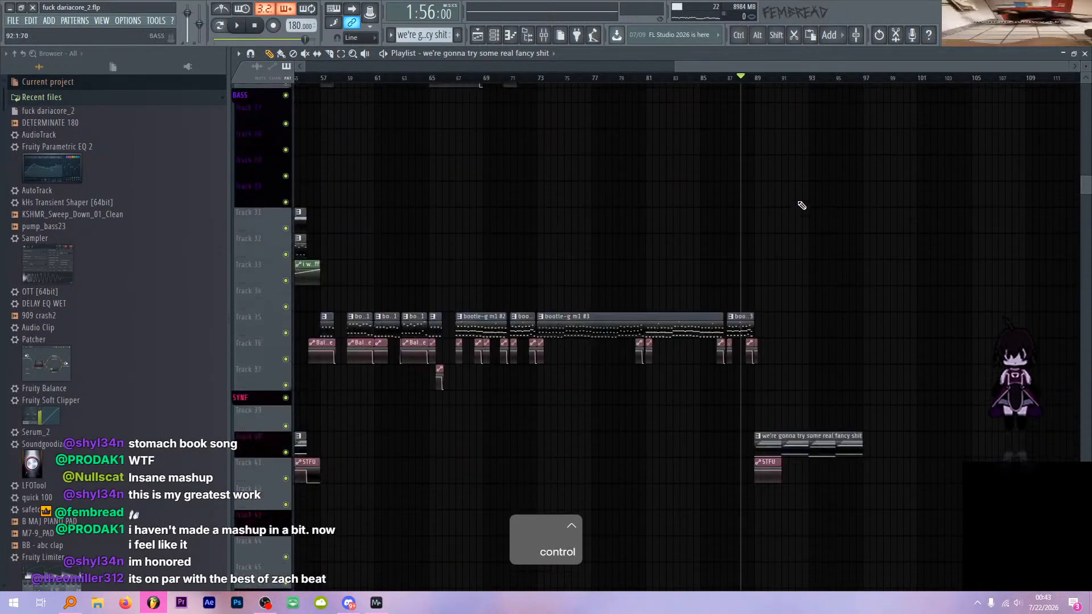
scroll(791, 202, "down", 12)
scroll(756, 188, "up", 4)
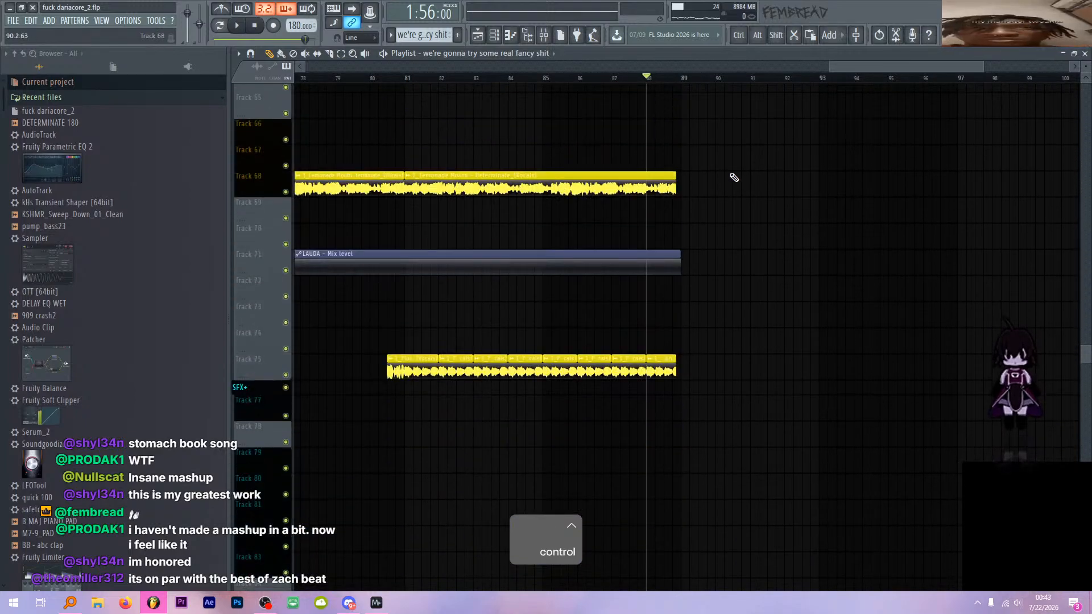
key("space")
scroll(736, 166, "down", 8)
scroll(736, 165, "down", 4)
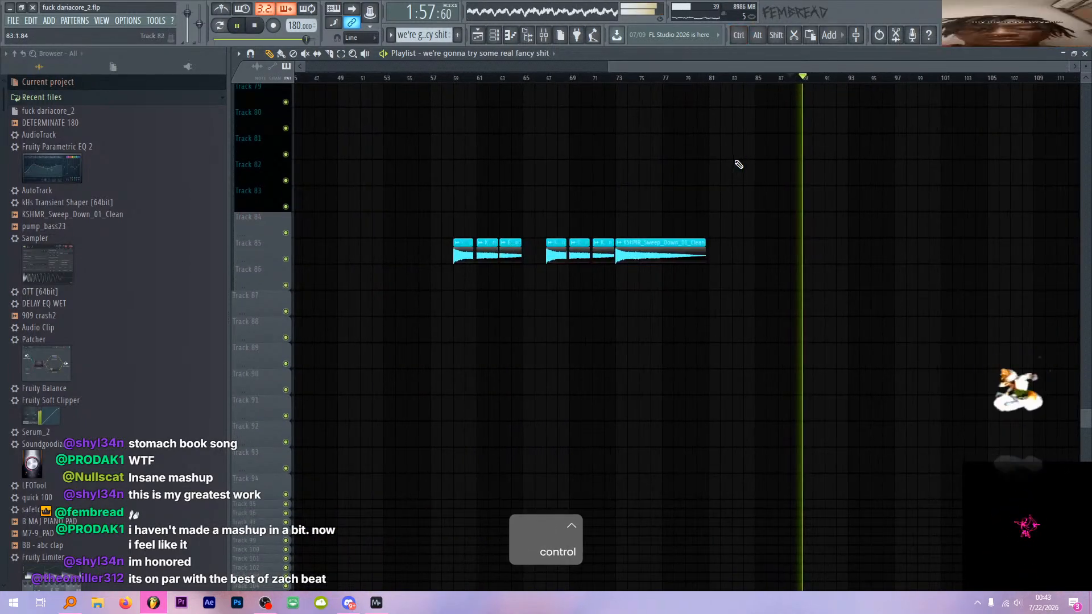
key("space")
scroll(824, 190, "up", 1)
scroll(814, 197, "up", 3)
scroll(740, 188, "down", 7)
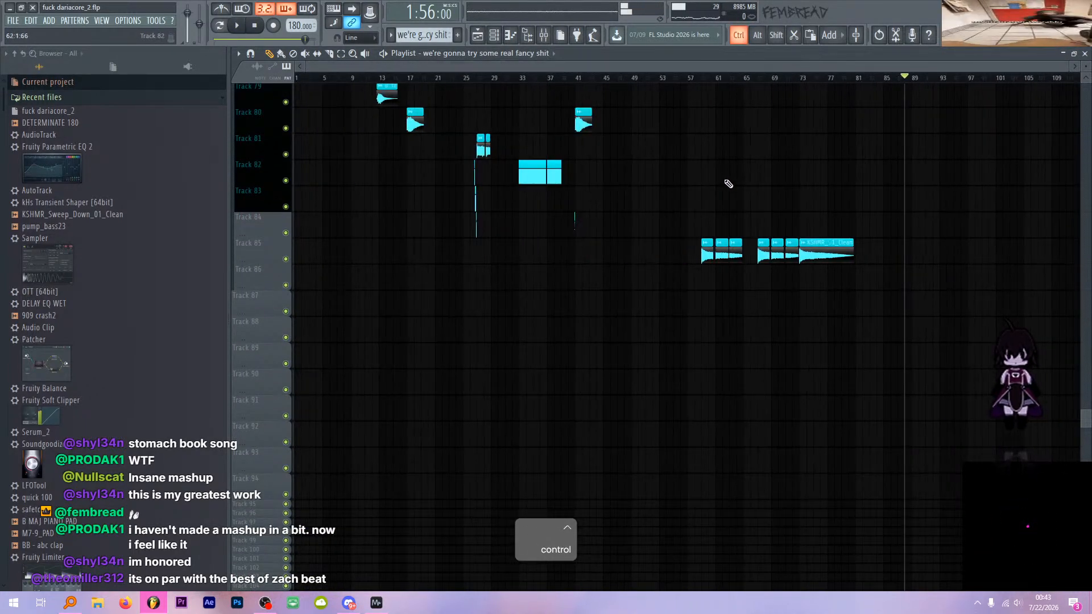
scroll(899, 215, "up", 10)
scroll(910, 239, "up", 6)
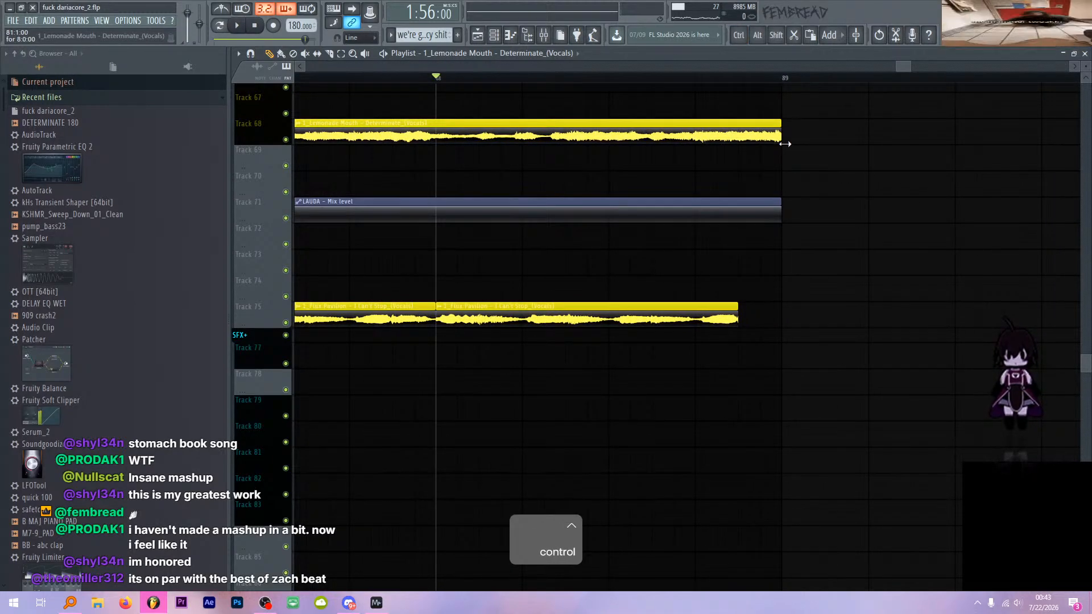
scroll(780, 156, "down", 6)
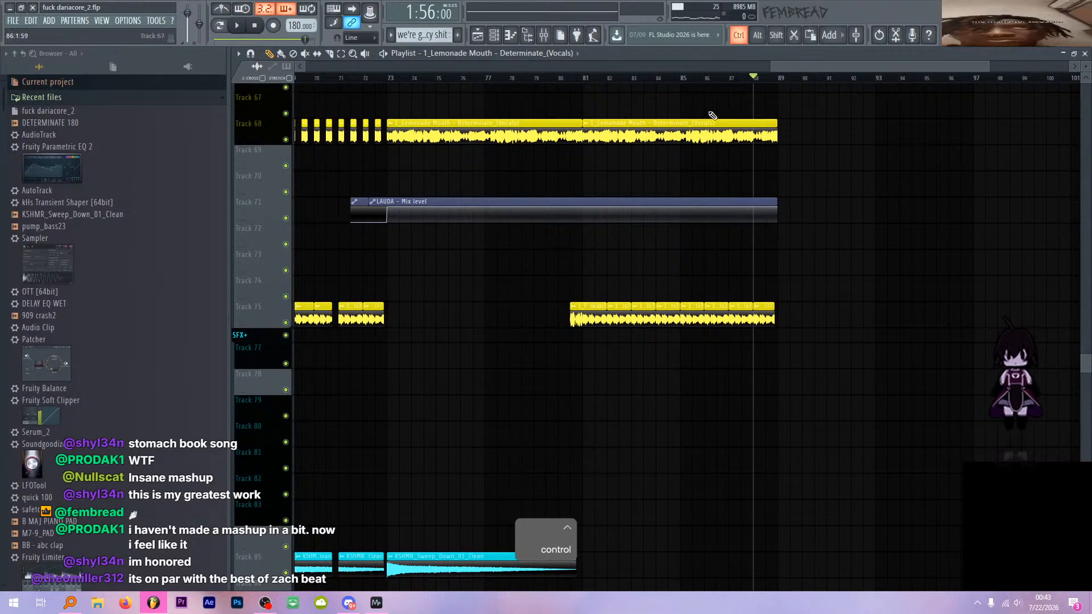
- Slice the Track 68 Determinate vocals at bars 87 and 88, and replace the bar 88 piece with a copy of the bar 87 piece
left_click_drag(701, 83, 732, 84)
key("space")
scroll(763, 156, "up", 5)
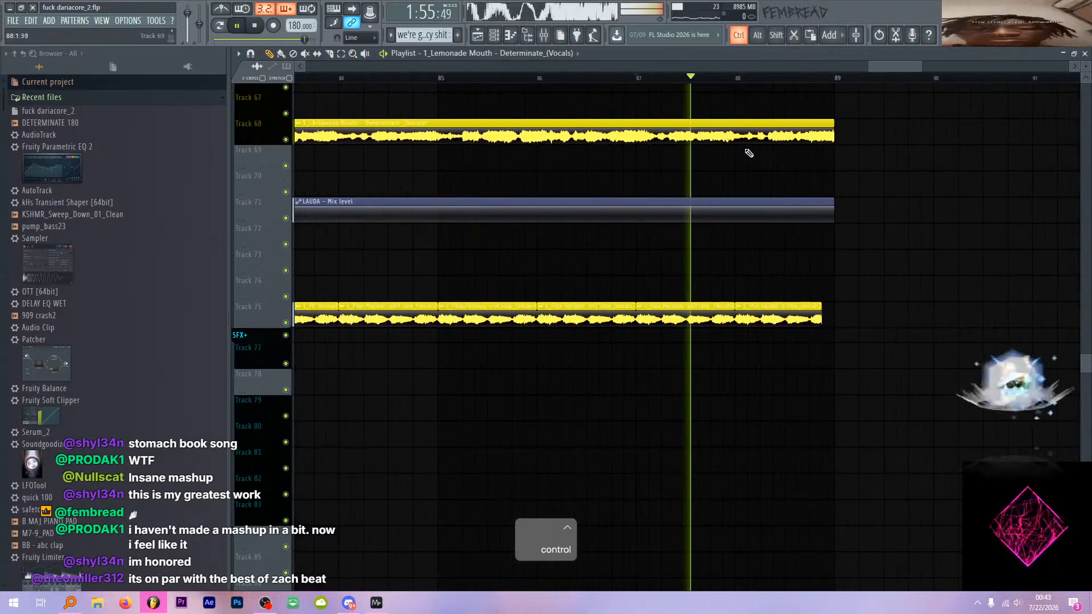
key("space")
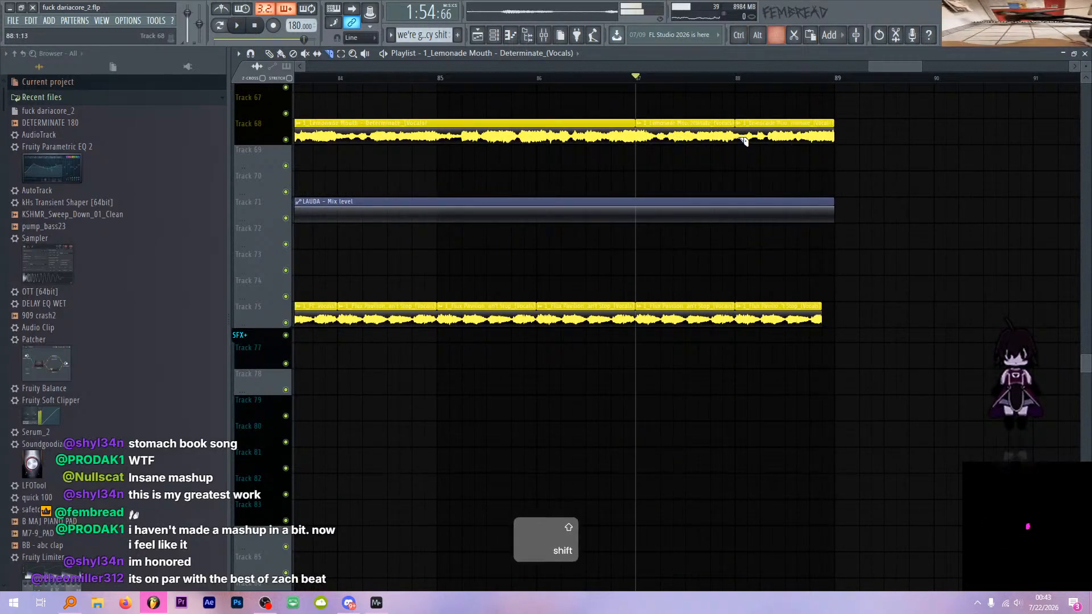
key("p")
right_click(752, 139)
left_click_drag(689, 139, 789, 139)
key("space")
- Copy the Car_Crash_And_Siren_1_3 clip and its channel volume automation from bar 41 to bar 89 on Tracks 77 and 78
scroll(795, 194, "down", 6)
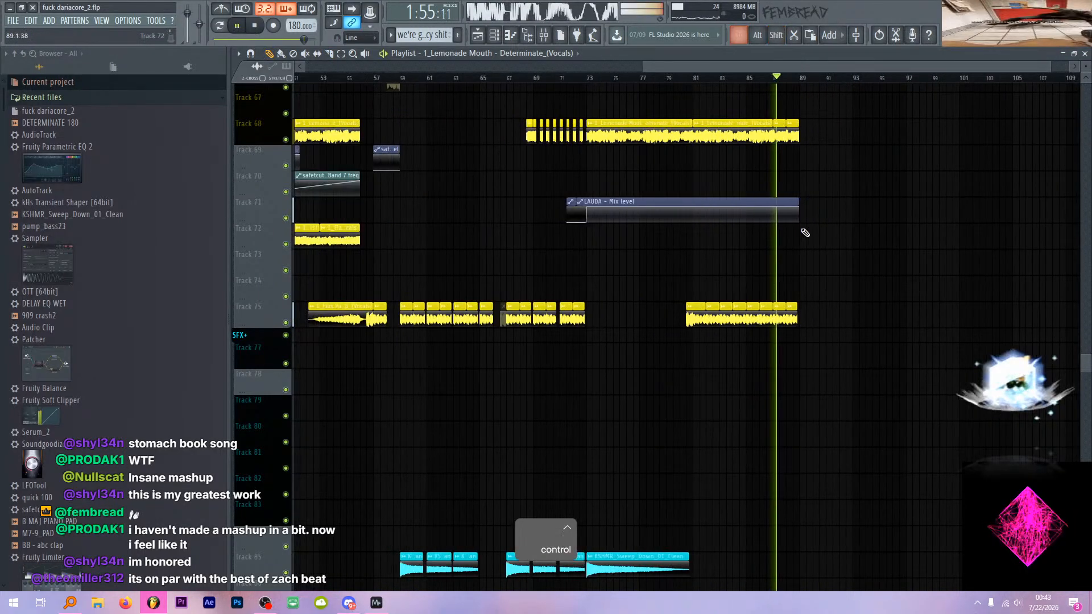
scroll(802, 229, "down", 14)
scroll(735, 221, "up", 5)
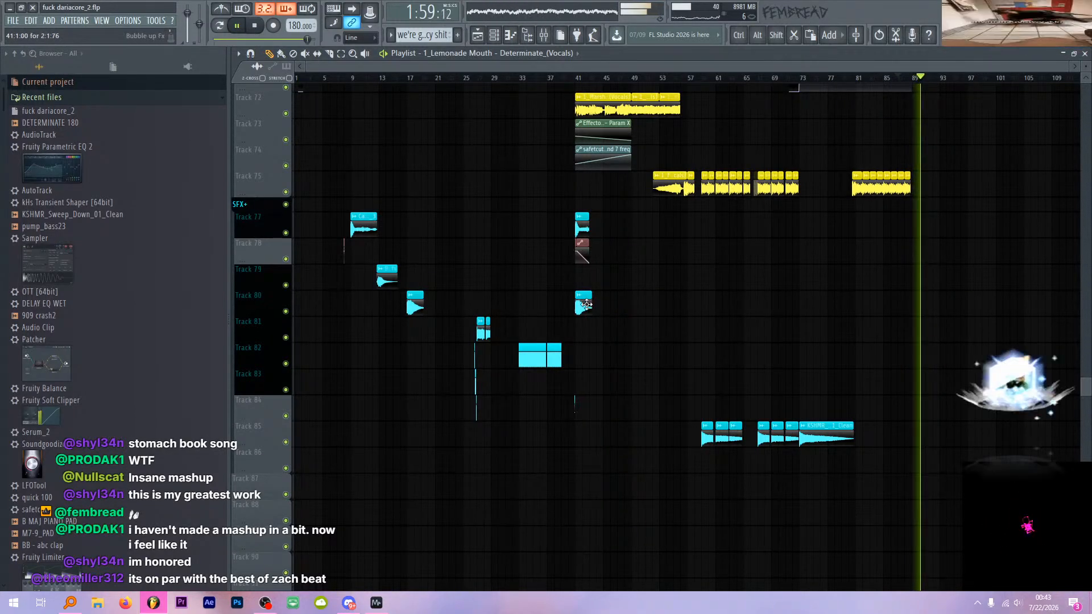
key("space")
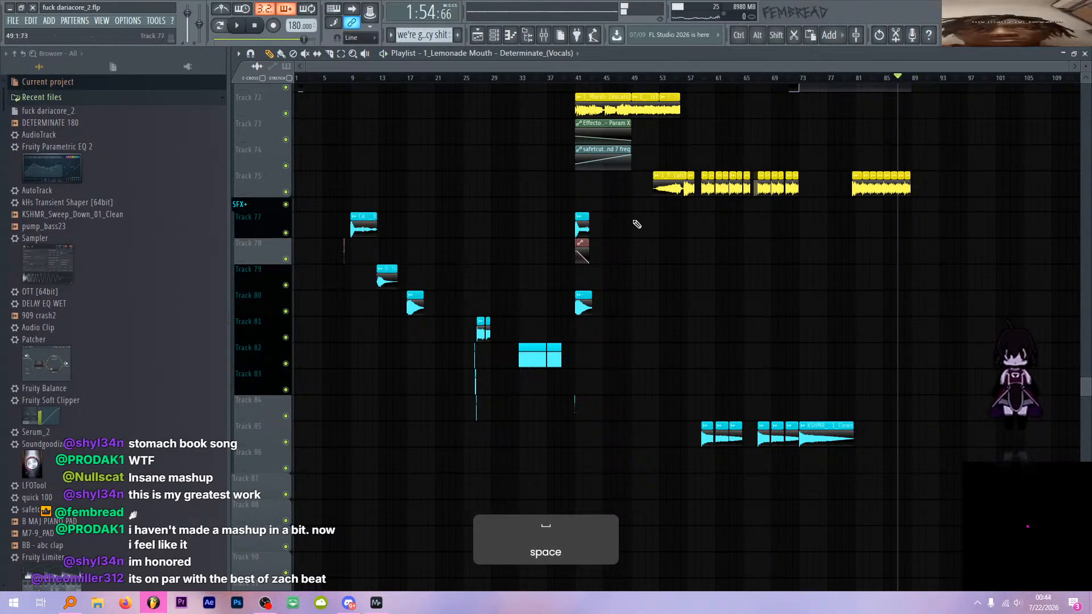
mouse_move(662, 289)
left_mouse_down()
mouse_move(574, 229)
mouse_move(925, 234)
mouse_move(919, 241)
left_mouse_up()
- Play the transition into bar 89 and inspect the synth, drum and vocal tracks leading up to it
key("space")
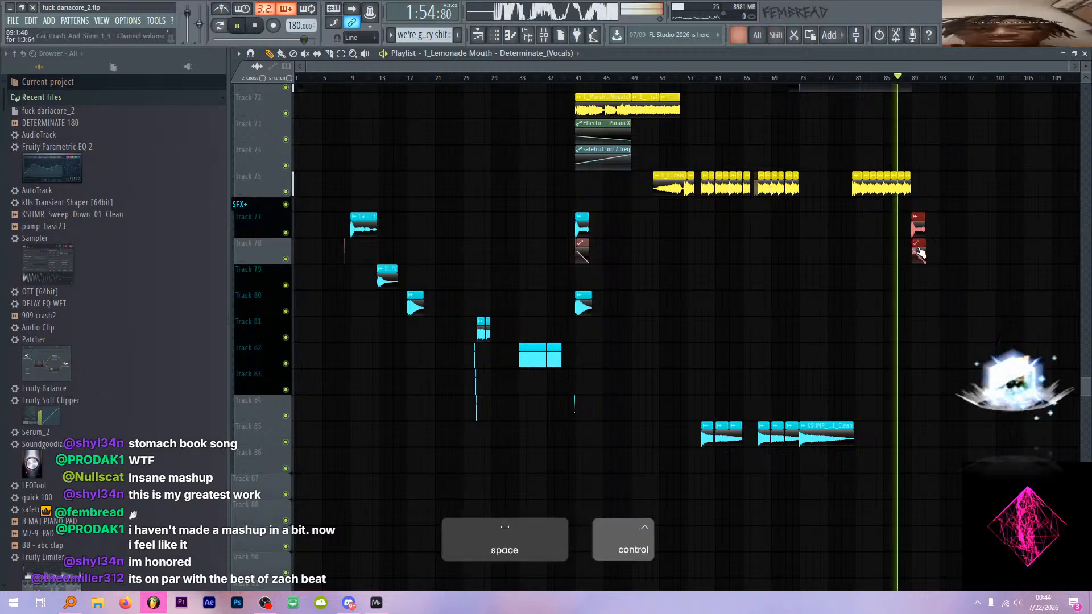
scroll(920, 255, "up", 6)
scroll(842, 284, "up", 5)
scroll(800, 290, "up", 10)
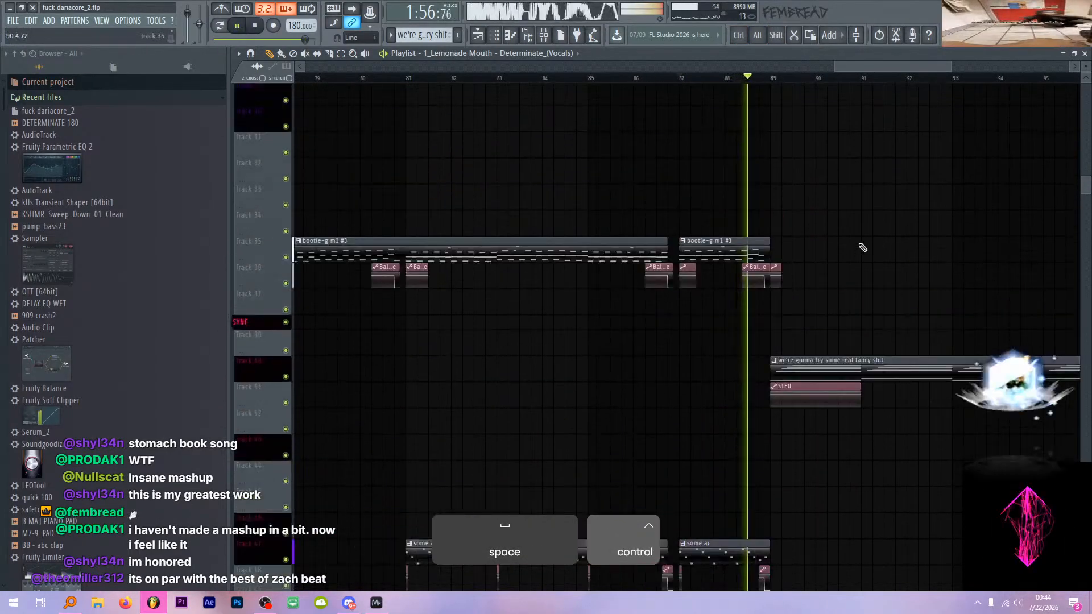
scroll(885, 248, "up", 3)
scroll(688, 248, "up", 5)
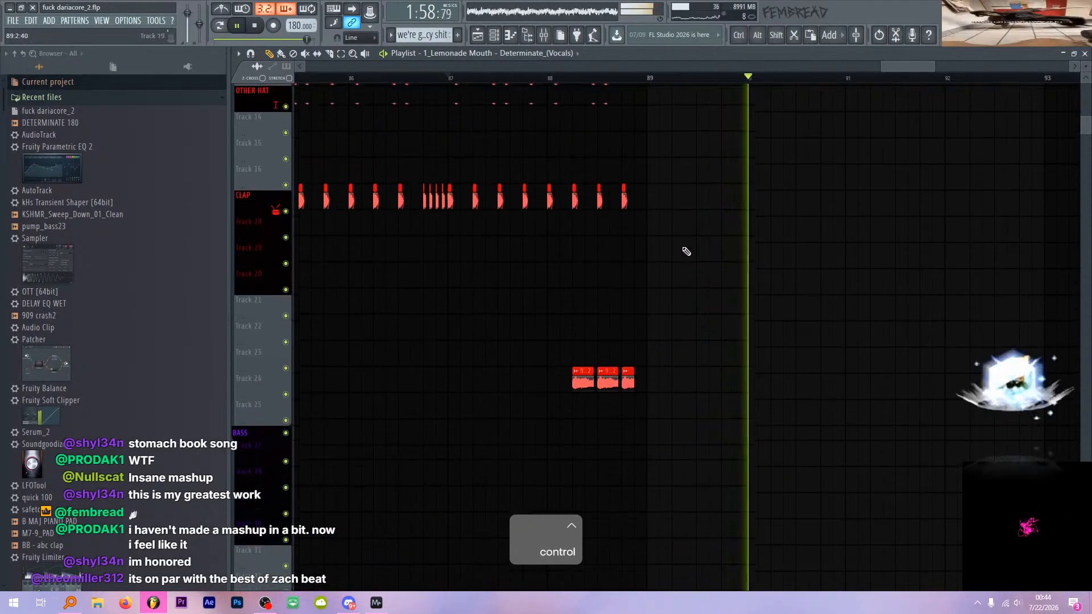
scroll(696, 263, "down", 7)
key("space")
scroll(673, 254, "down", 10)
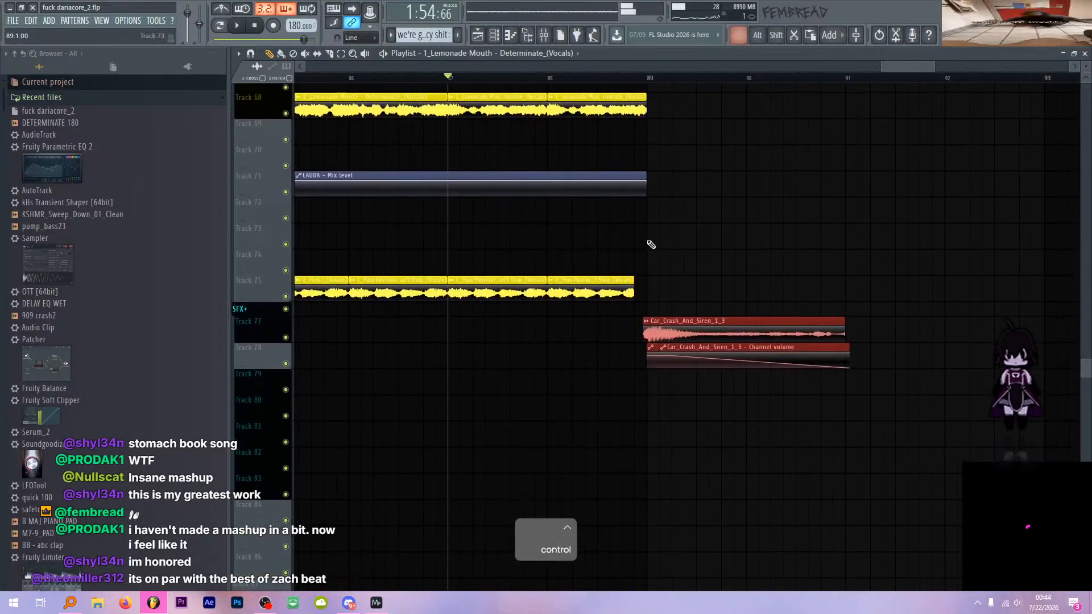
- Mute the "[reverse] basic" clip on Track 8 just before bar 89 and play the transition
scroll(658, 245, "up", 12)
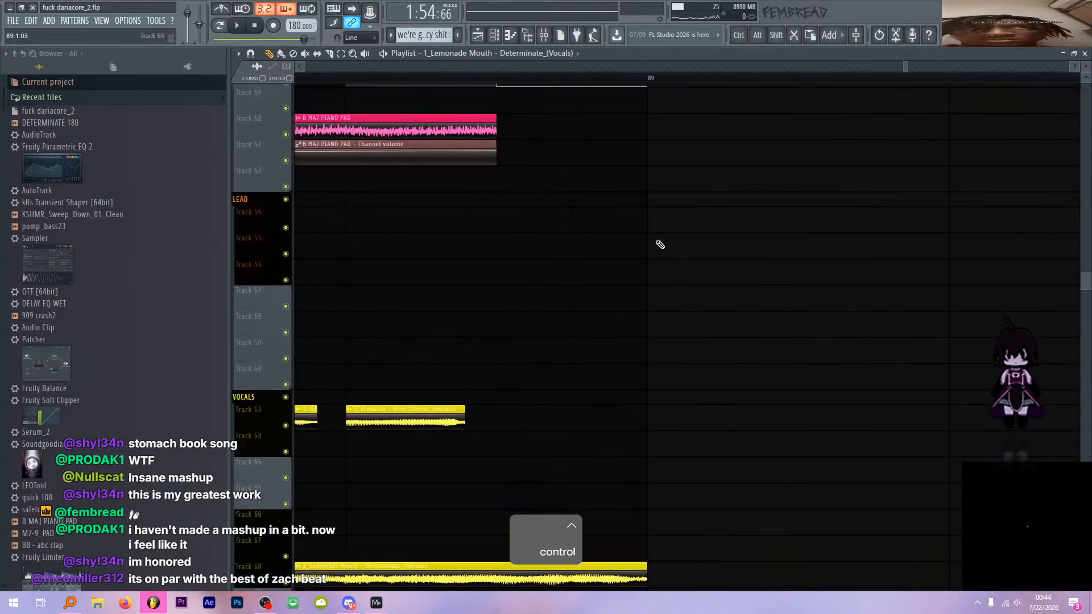
key("t")
scroll(653, 234, "up", 5)
key("space")
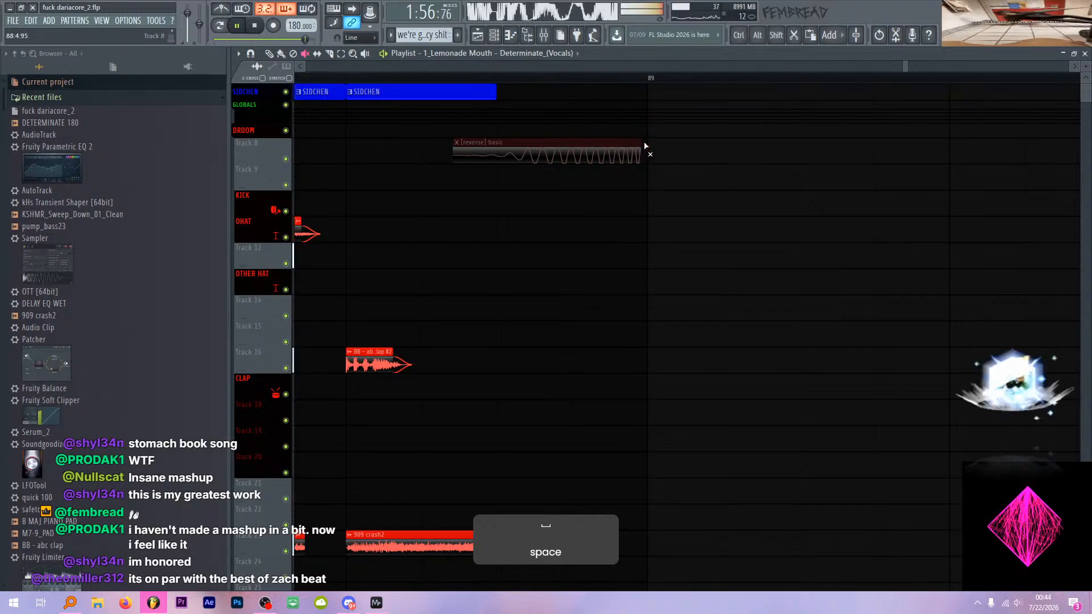
scroll(650, 200, "down", 10)
key("space")
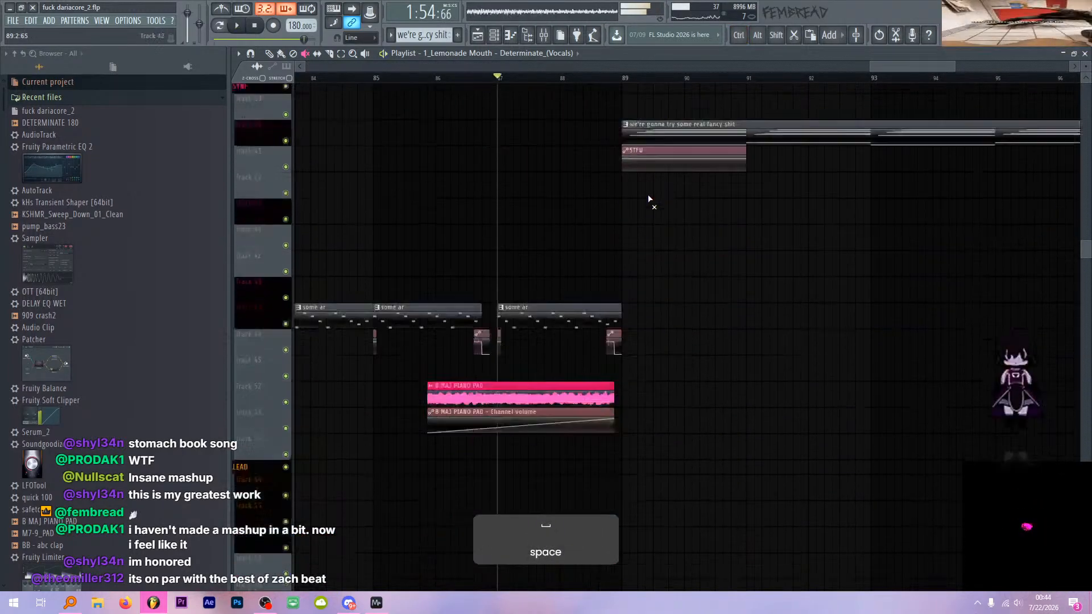
- Move the short first Car_Crash_And_Siren_1_3 channel volume clip on Track 78 to just before bar 89
scroll(649, 200, "down", 9)
scroll(634, 212, "up", 4, "ctrl")
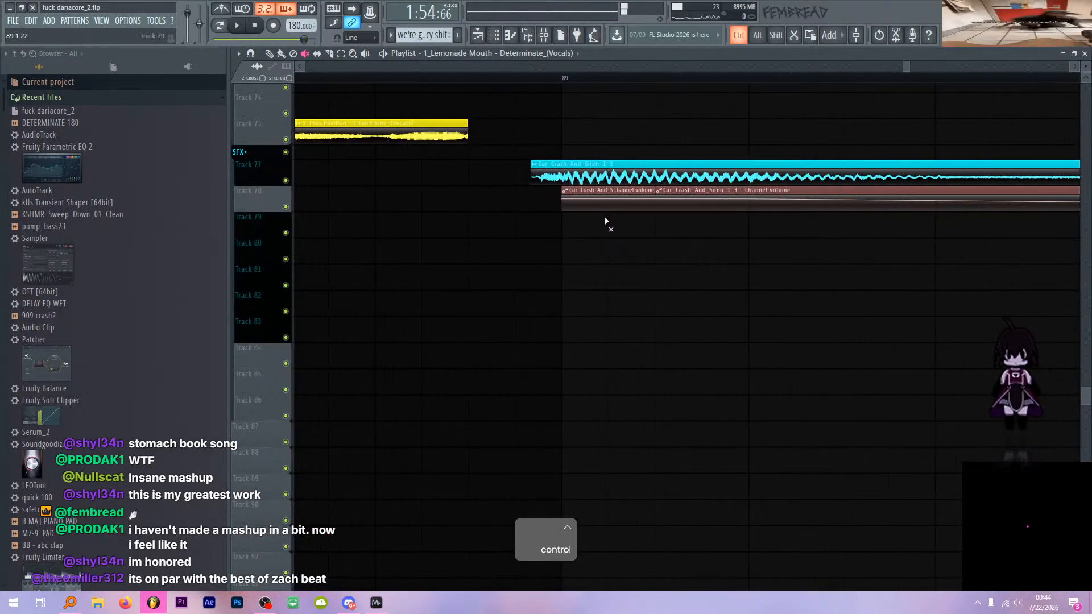
key("p")
scroll(674, 231, "down", 3, "ctrl")
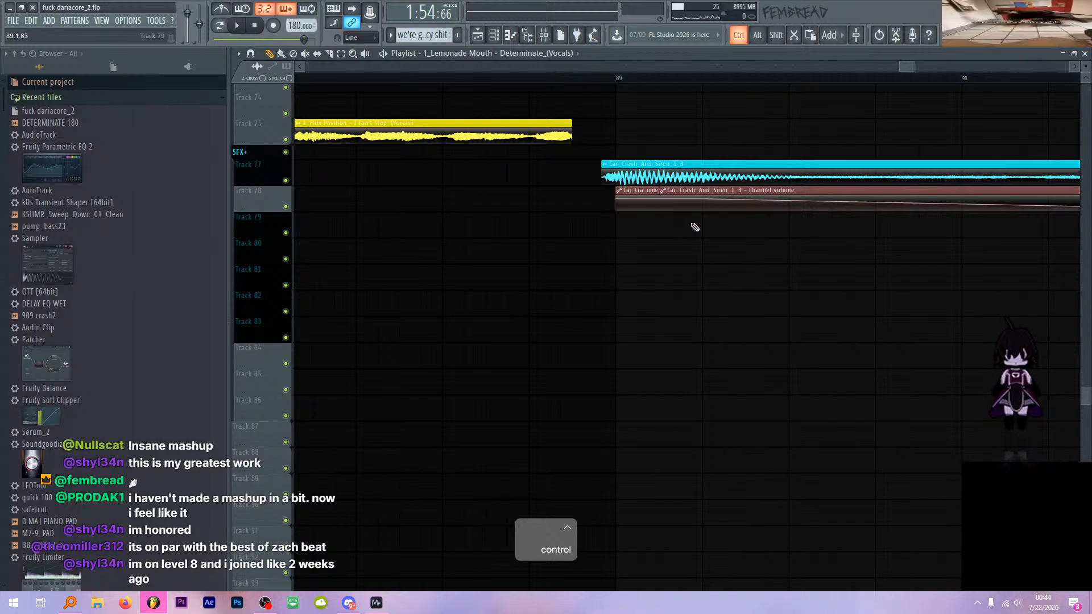
scroll(691, 225, "up", 3, "ctrl")
left_click_drag(571, 193, 423, 192, "alt")
scroll(594, 215, "down", 5, "ctrl")
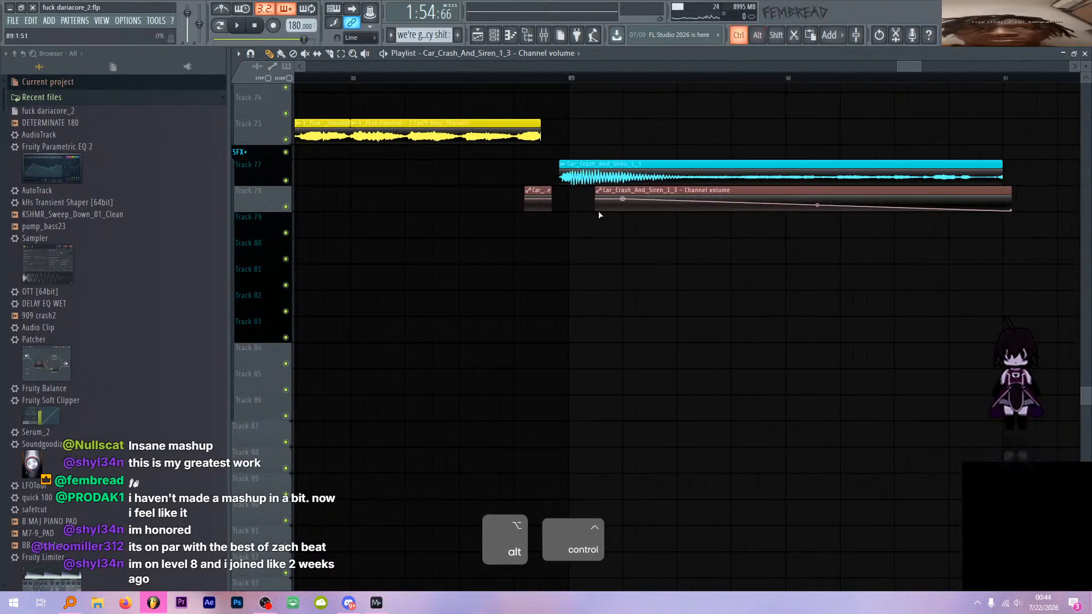
- Listen to the end of the second drop and the first bars of the new section from bar 89
key("space")
scroll(576, 210, "up", 8)
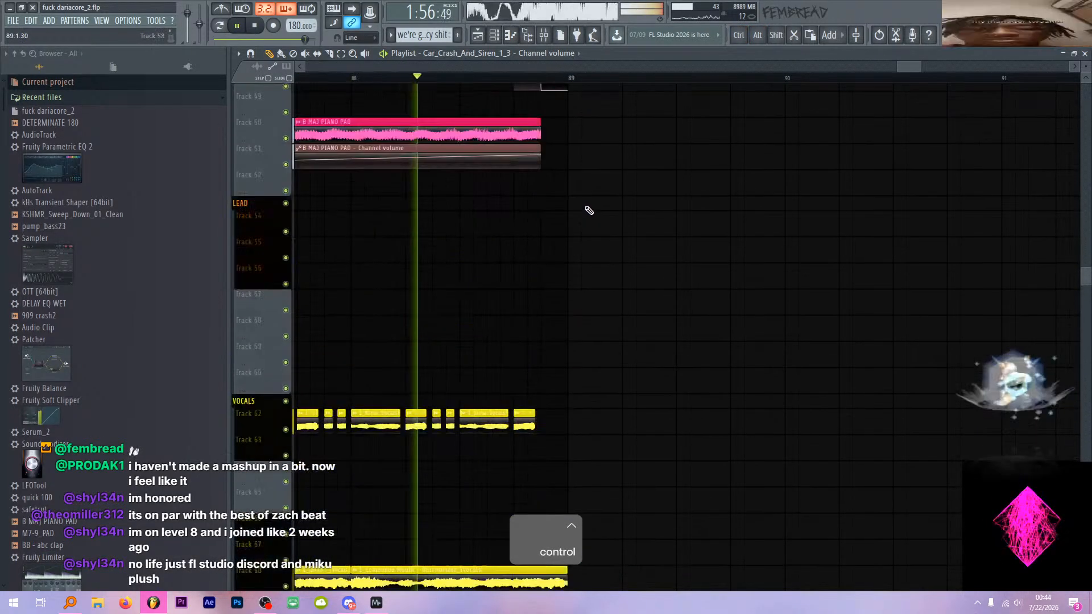
scroll(587, 208, "up", 5)
scroll(585, 207, "down", 2, "ctrl")
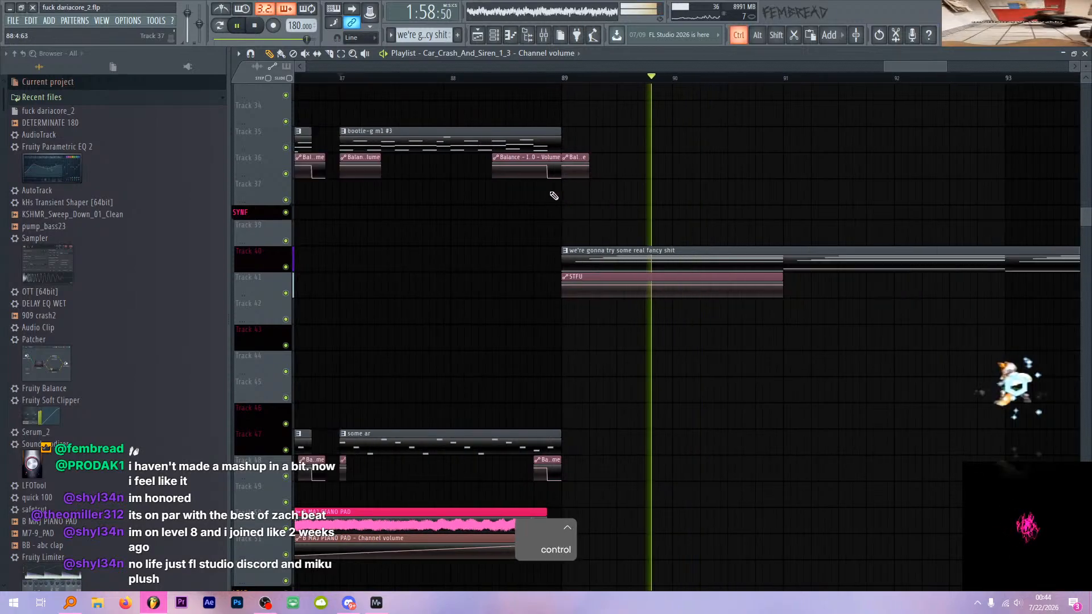
scroll(554, 196, "down", 2, "ctrl")
scroll(671, 216, "down", 1, "ctrl")
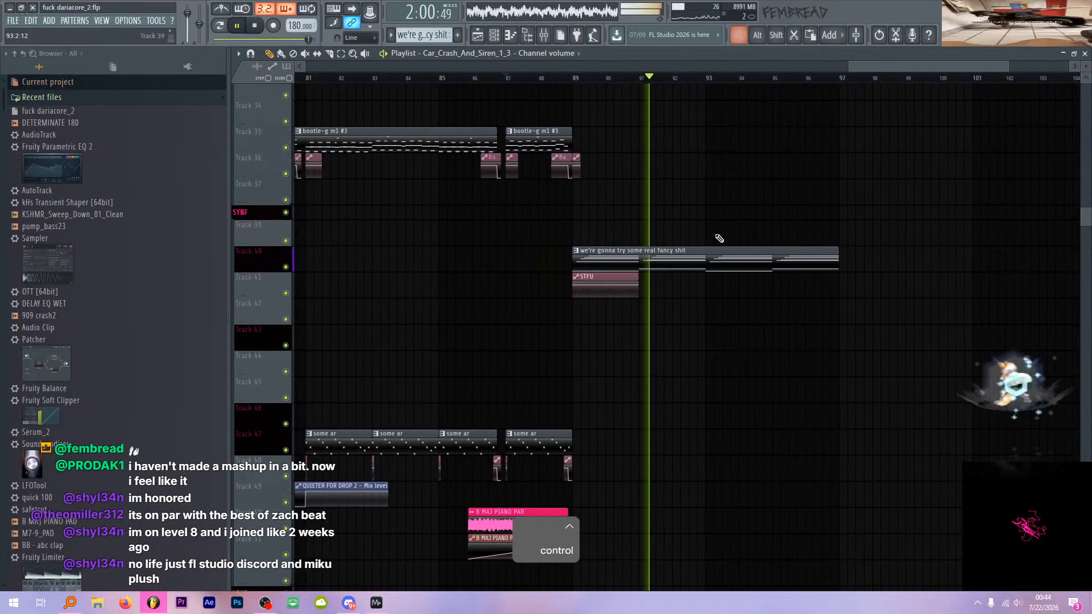
- Open the "we're gonna try some real fancy shit" pattern and raise the bar 5 chord's bass to F#3 and its G#4 to A#4
double_click(673, 251)
key("space")
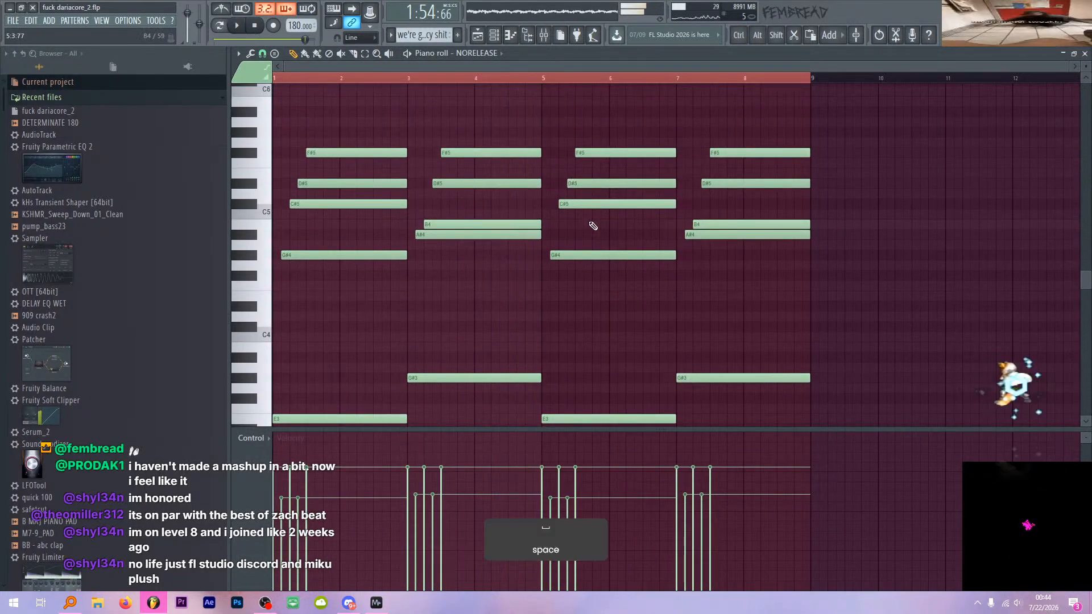
scroll(592, 216, "up", 2, "ctrl")
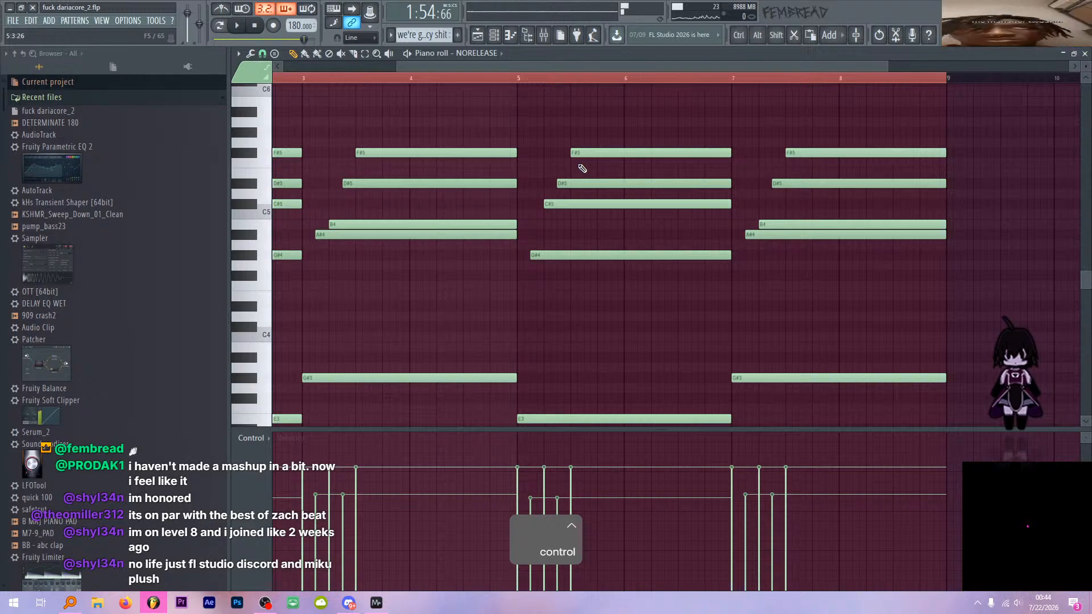
left_click_drag(551, 417, 551, 394)
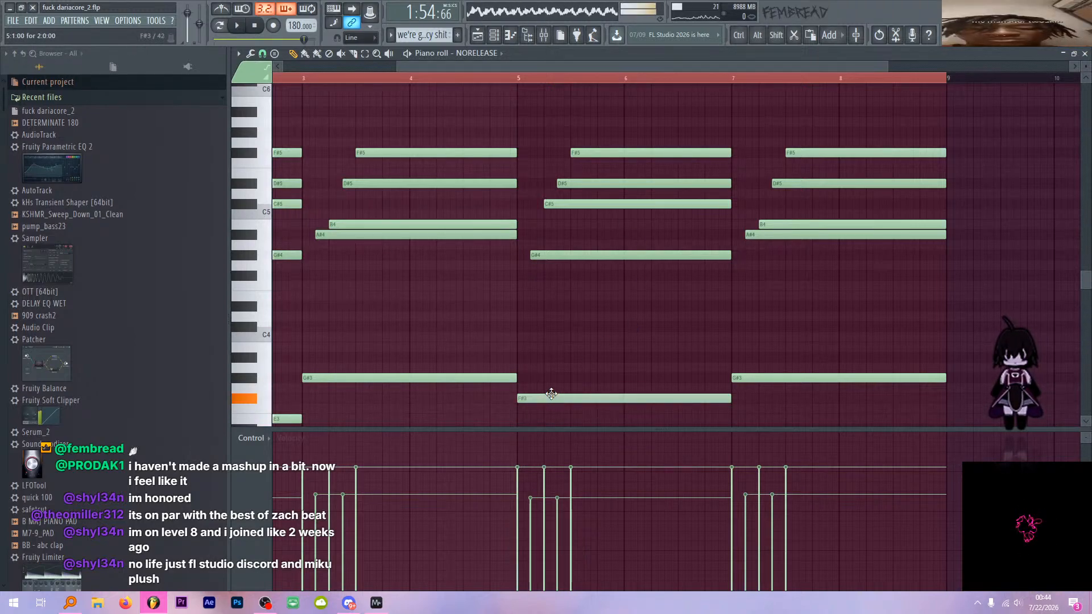
scroll(586, 288, "down", 2, "ctrl")
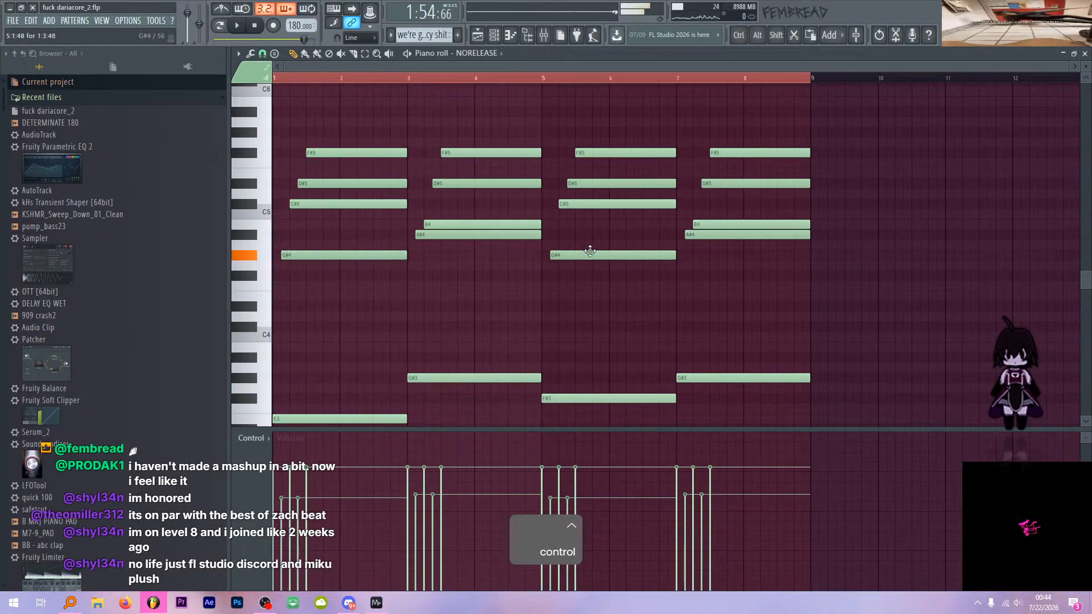
left_click_drag(590, 251, 590, 229)
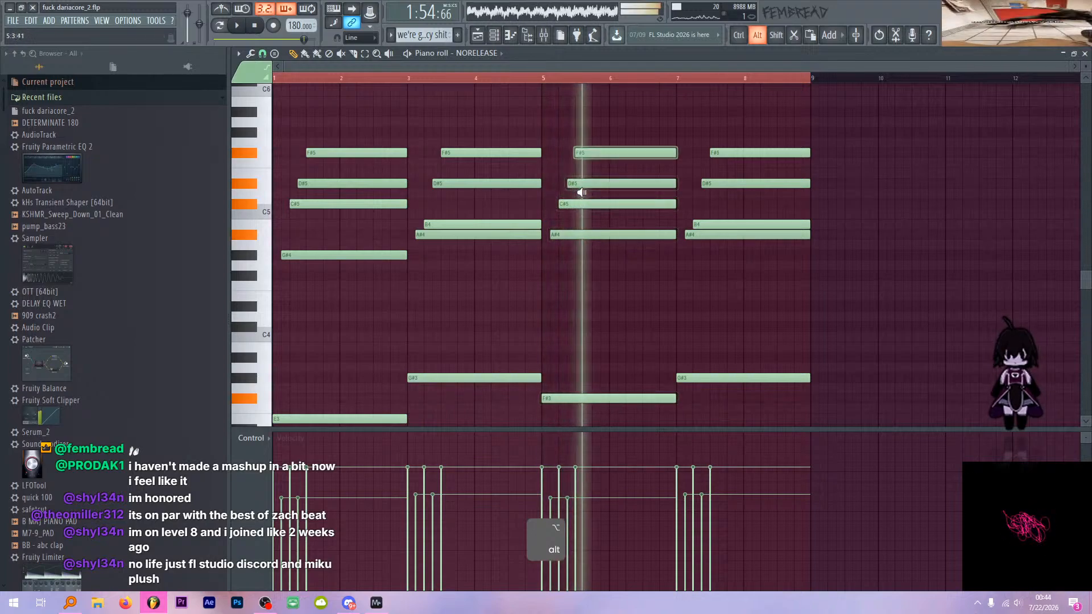
- Rework the bar 7 chord by lowering its bass to C#3, its A#4 to G#4 and its F#5 to E5
scroll(697, 339, "down", 1)
left_click_drag(695, 345, 690, 423)
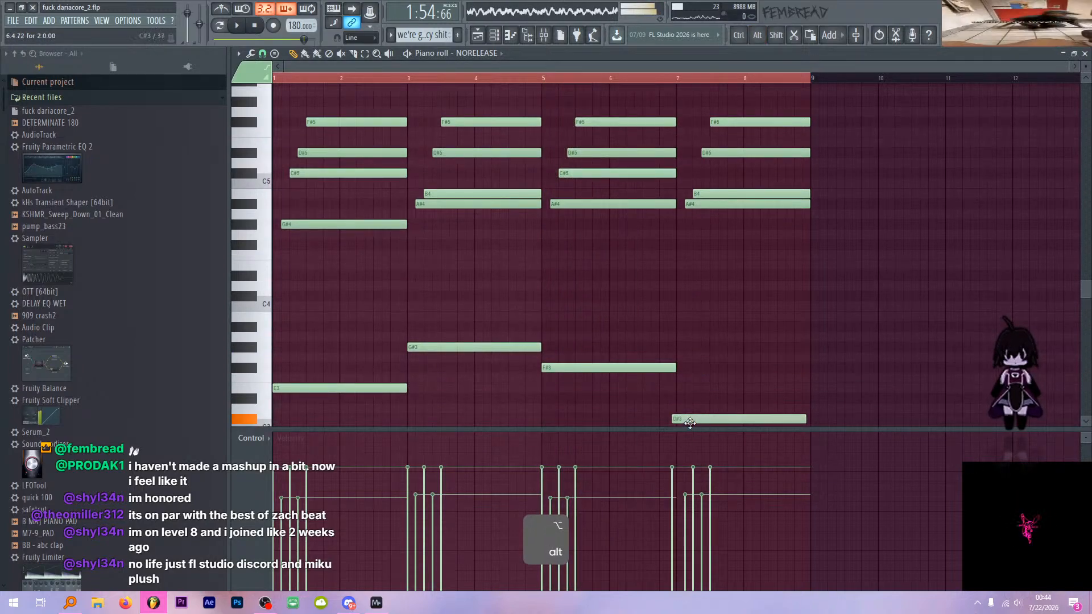
scroll(725, 305, "up", 2)
left_click_drag(674, 205, 677, 229)
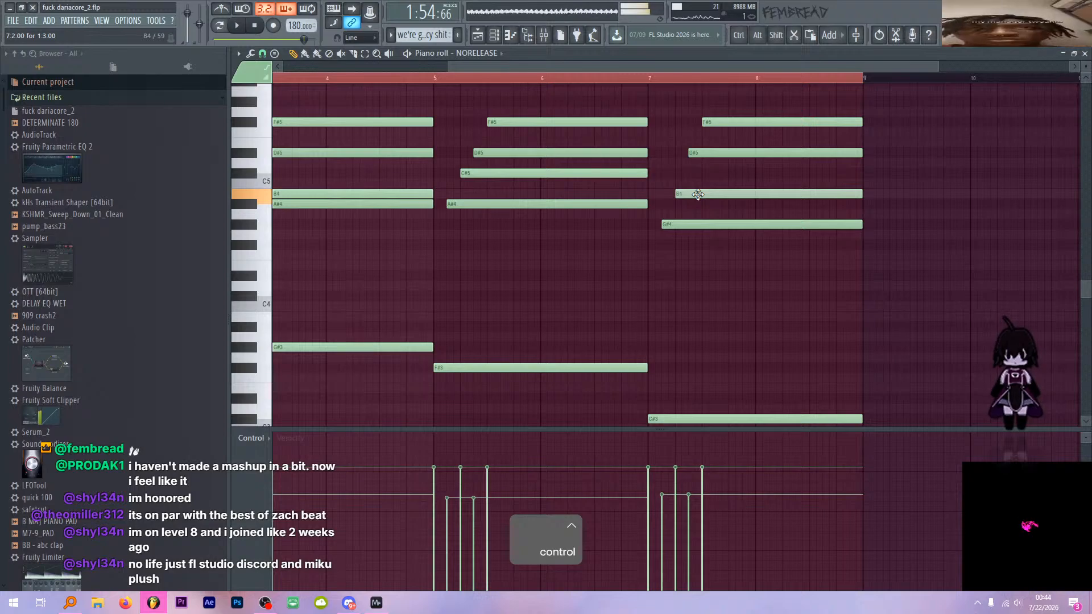
left_click_drag(662, 199, 716, 143)
scroll(716, 175, "up", 1, "ctrl")
scroll(686, 161, "down", 2, "ctrl")
left_click_drag(655, 160, 682, 194)
scroll(718, 193, "up", 2, "ctrl")
left_click_drag(616, 168, 691, 176)
scroll(548, 116, "down", 2, "ctrl")
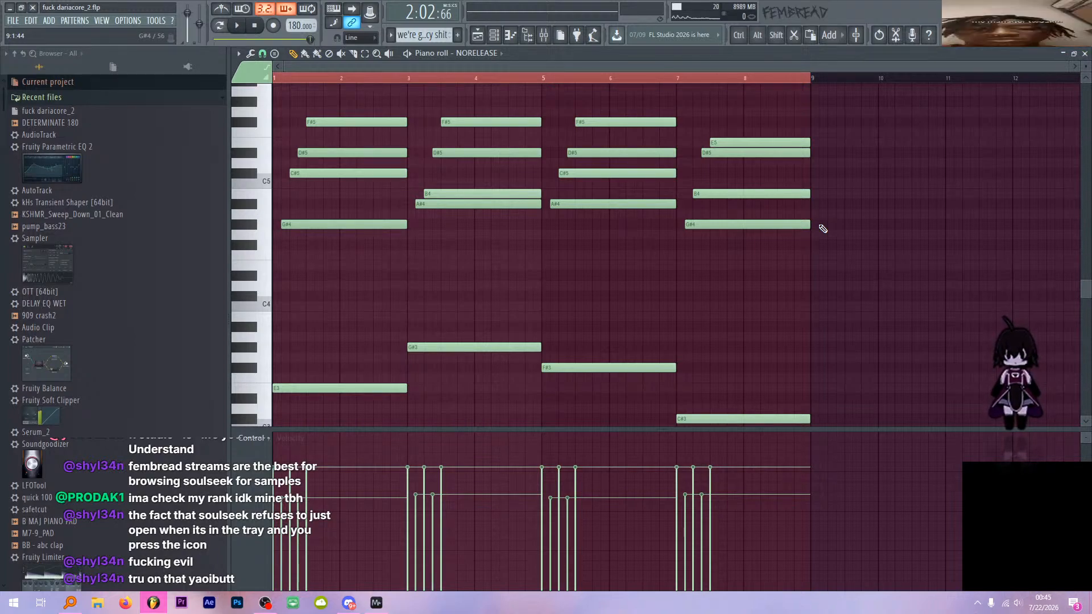
- Play the revised eight-bar chord progression and look over its bass notes
key("space")
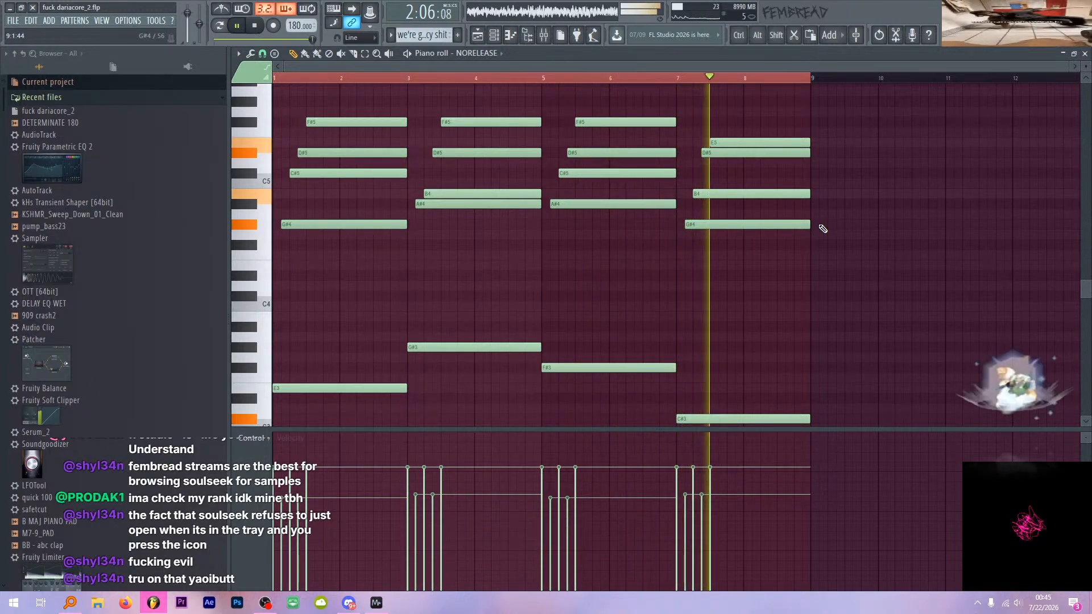
key("space")
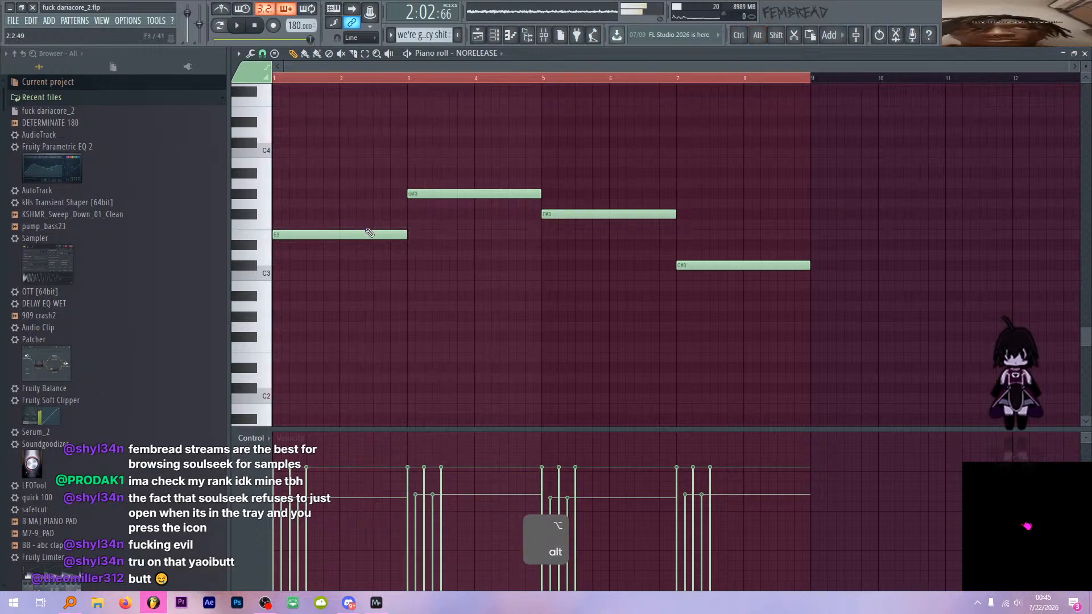
scroll(386, 234, "down", 2)
scroll(726, 231, "up", 2, "ctrl")
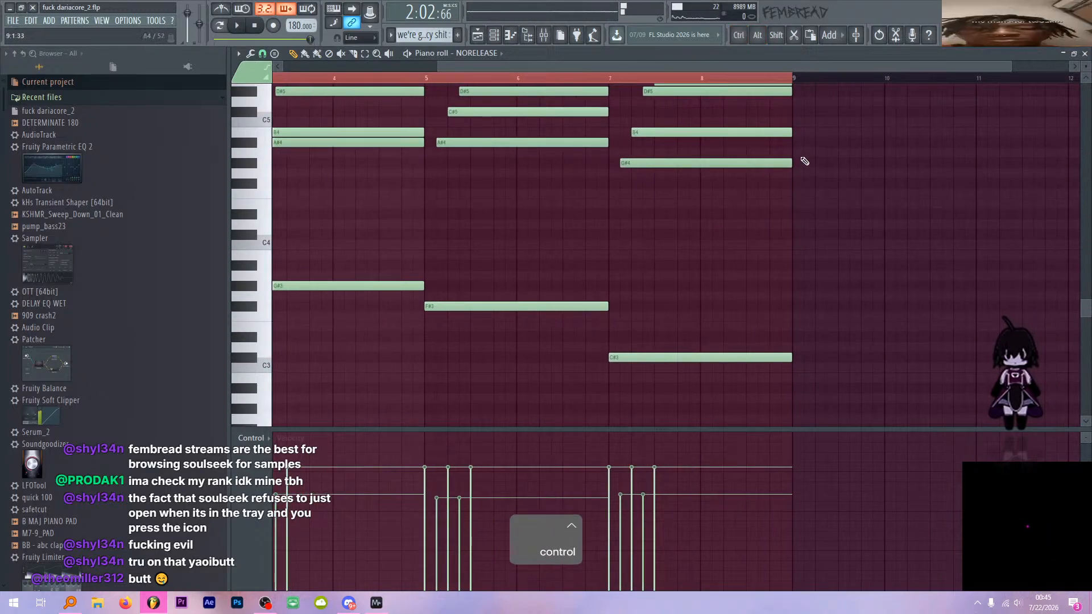
scroll(840, 177, "down", 2, "ctrl")
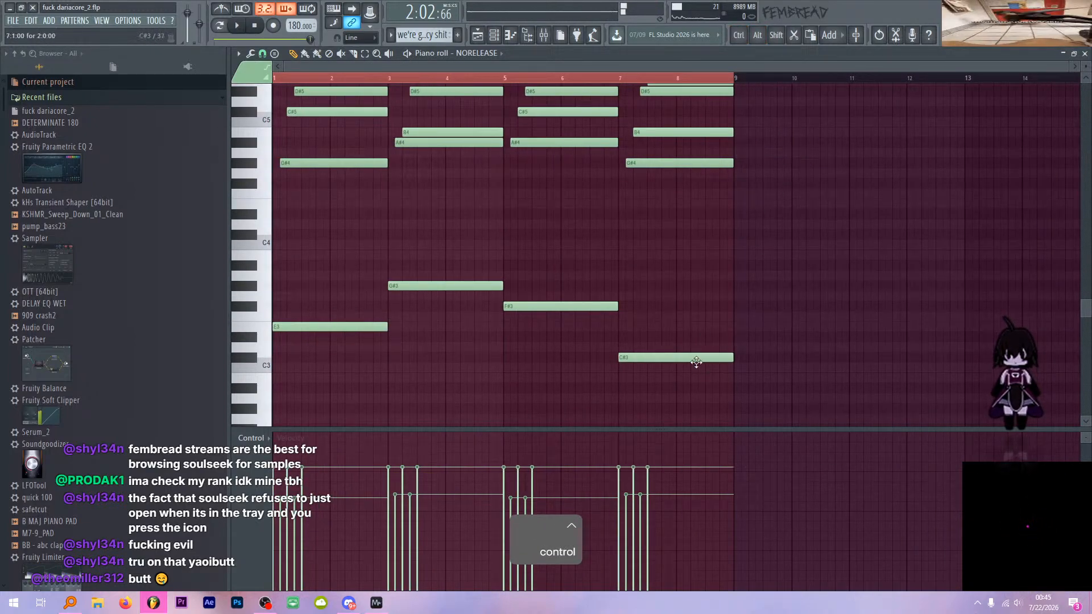
- Clear the time selection, add a two-bar E3 bass note at bar 9 and copy the first chord's upper notes above it
left_click(730, 80, "ctrl")
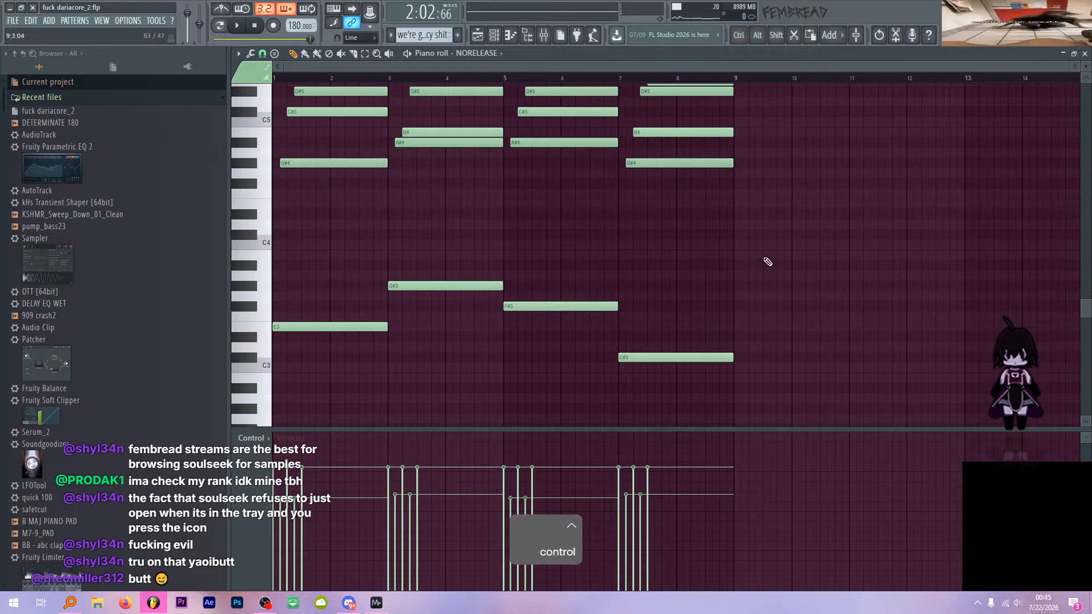
scroll(762, 256, "up", 1)
left_click_drag(741, 346, 736, 357)
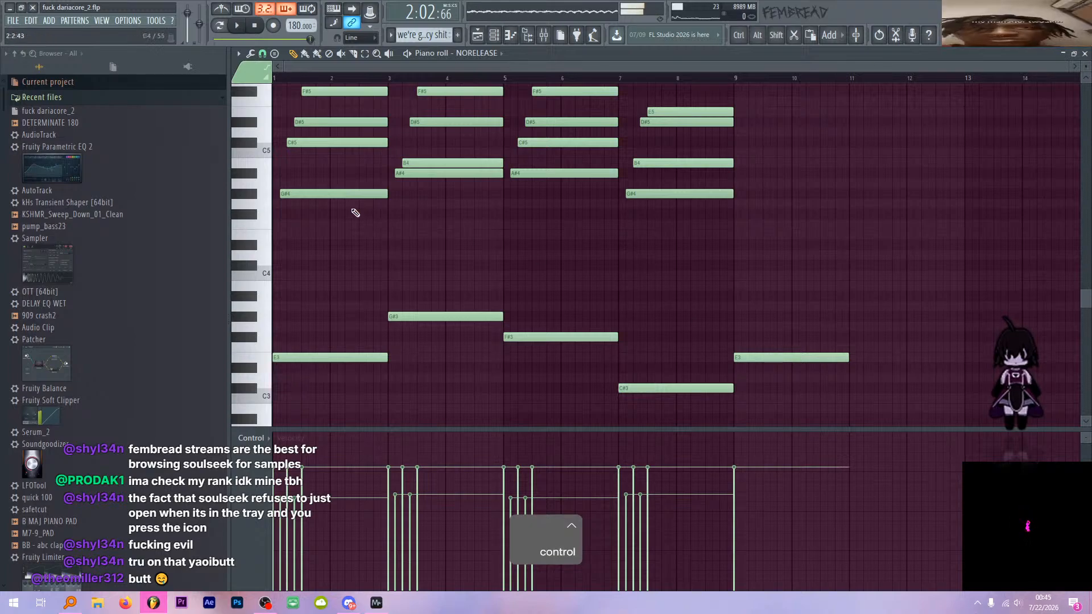
scroll(340, 203, "up", 3)
left_click_drag(366, 341, 327, 129)
scroll(342, 299, "down", 4)
left_click_drag(300, 165, 761, 167)
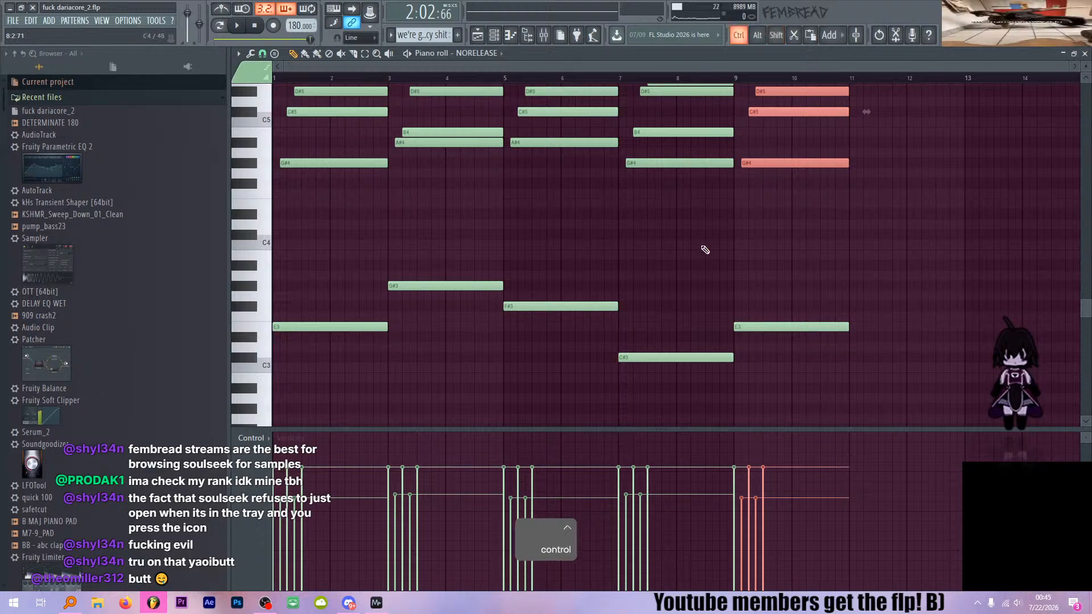
- Place a two-bar bass note at bar 17 and set it to F3
left_click_drag(740, 60, 1040, 104)
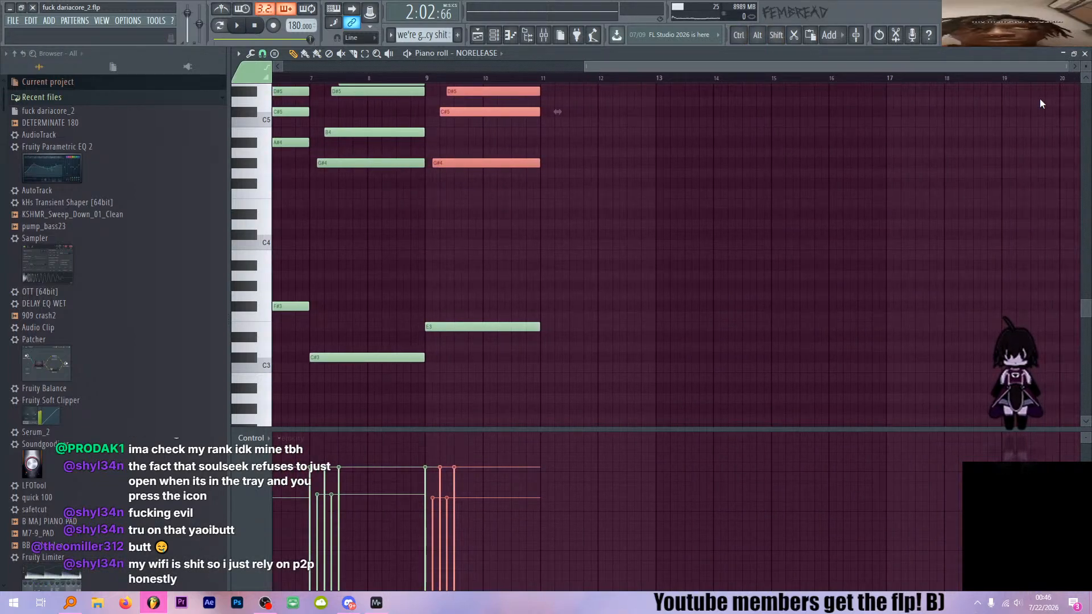
left_click(891, 327)
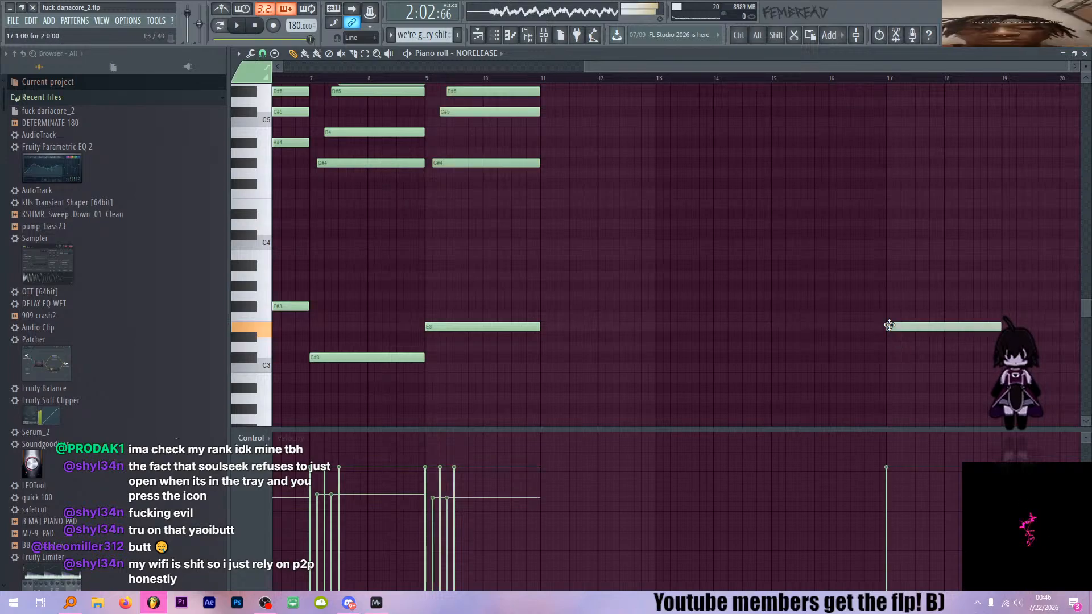
scroll(889, 308, "down", 2)
left_click_drag(884, 297, 884, 287)
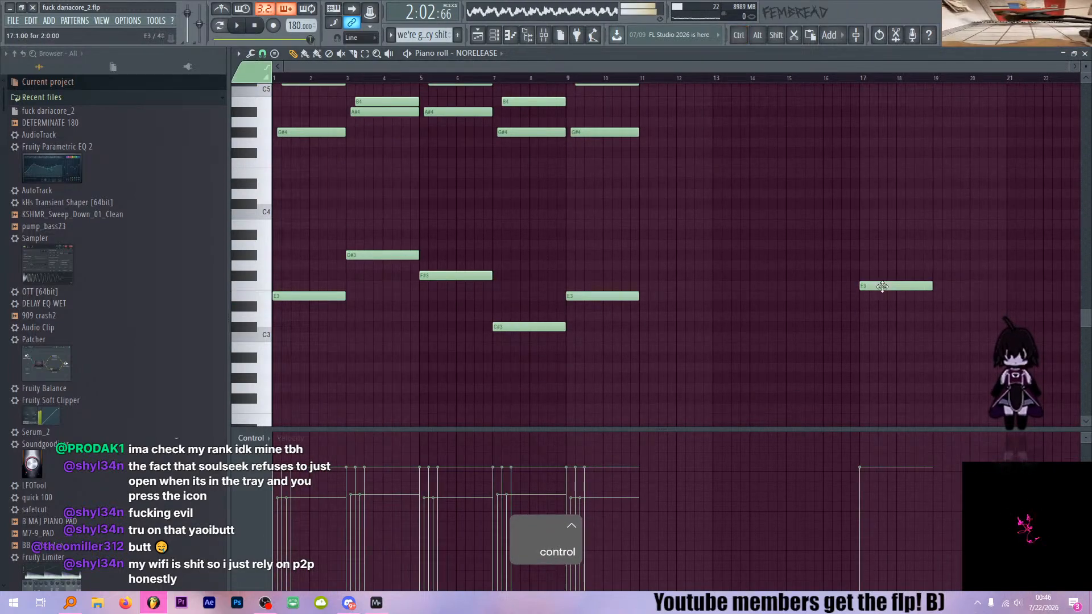
- Copy the bar 9 chord's upper notes to bar 17 and transpose the copies up one semitone
scroll(875, 245, "up", 3)
left_click_drag(731, 289, 571, 118)
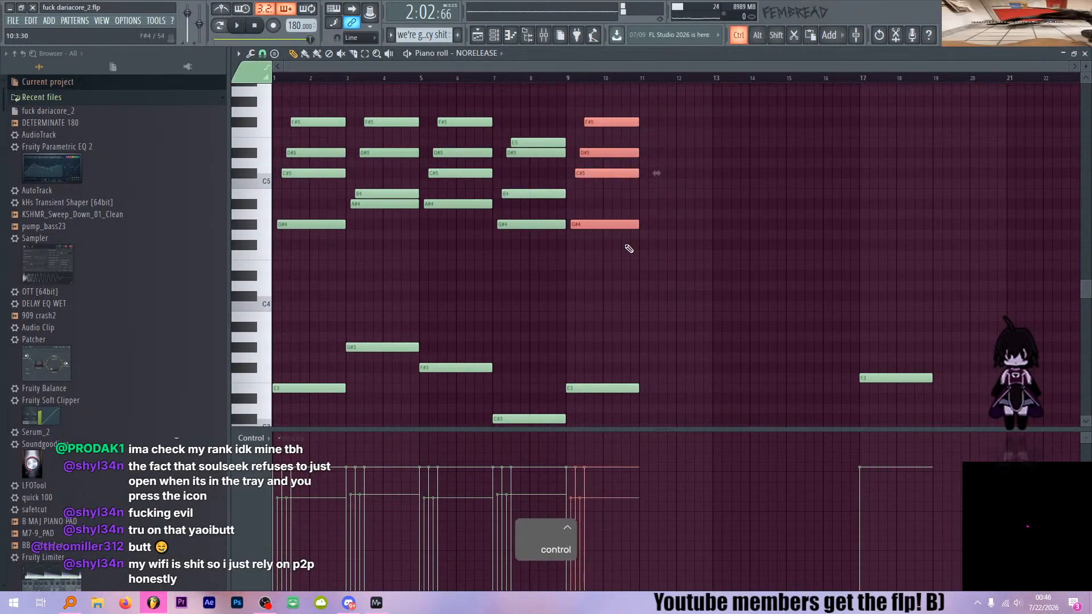
left_click_drag(603, 227, 897, 227)
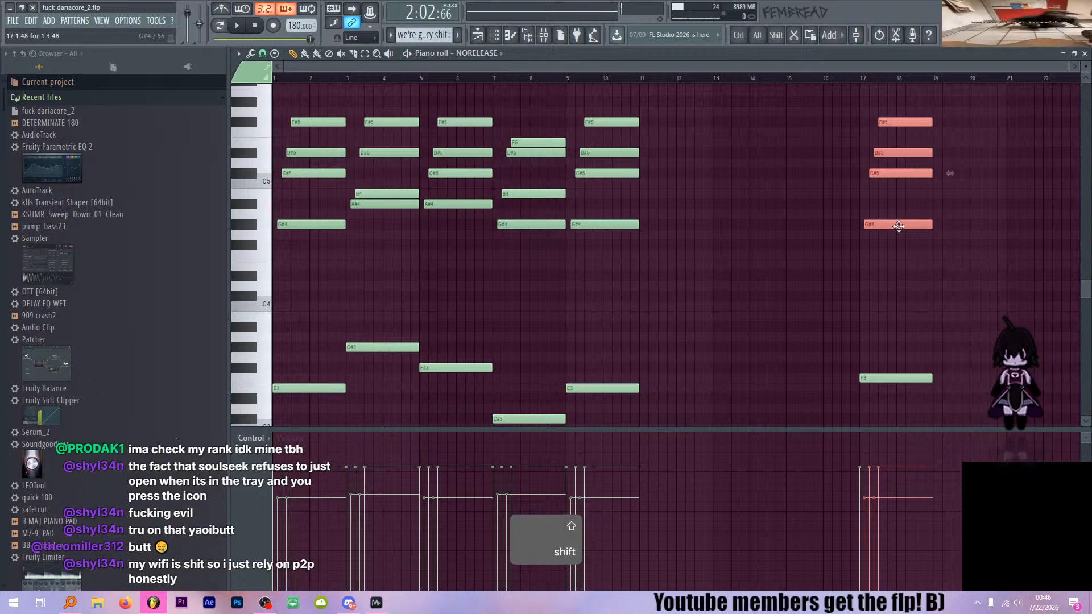
key("shift+Up")
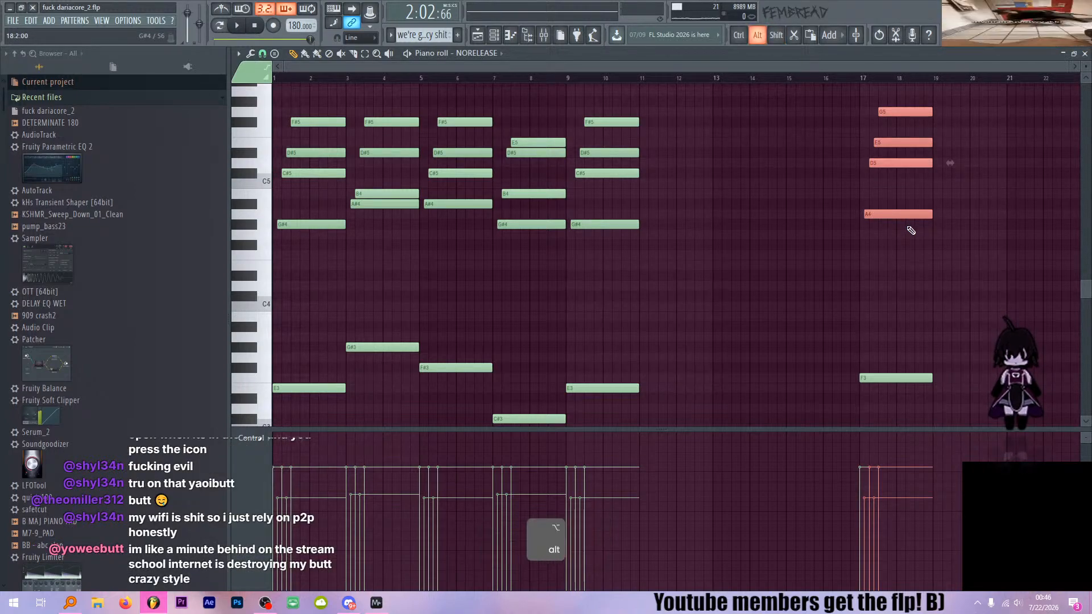
left_click_drag(859, 199, 927, 200)
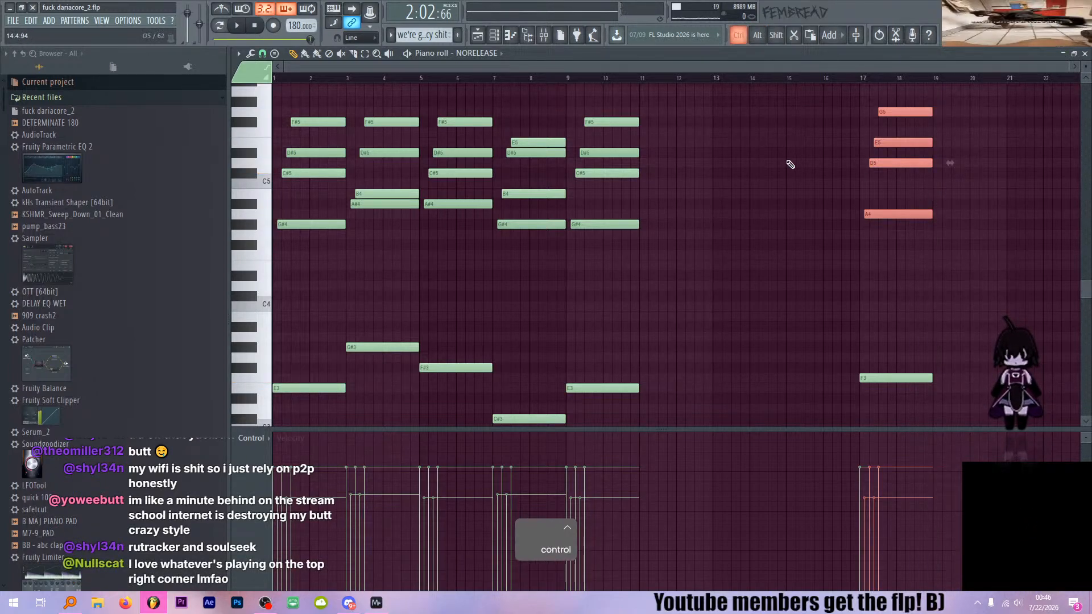
key("ctrl+d")
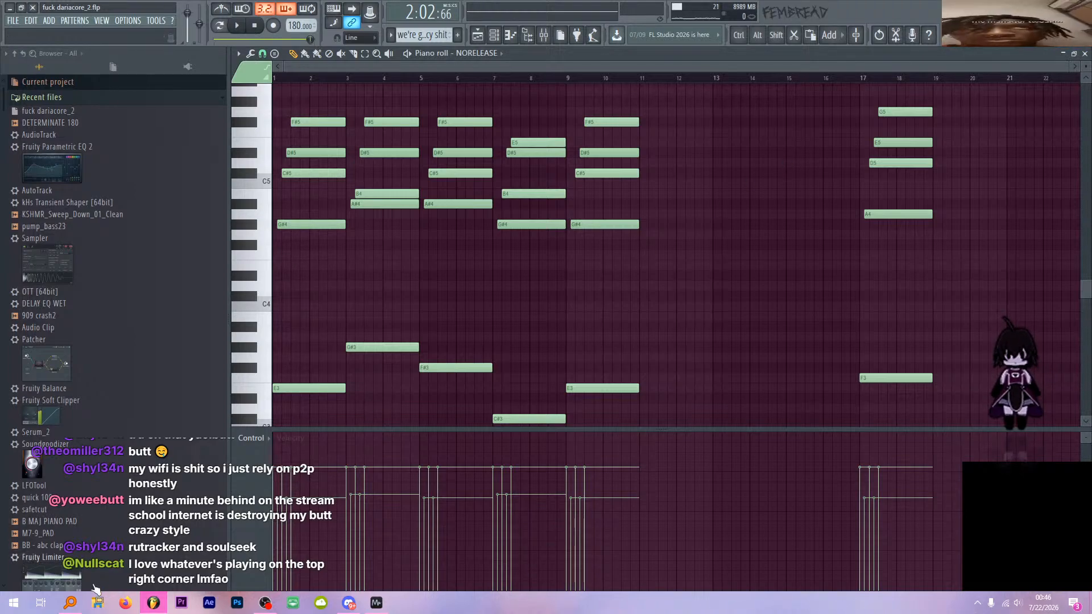
- Switch to Everything, search for "manager twe", view manager-manger-tweakin.gif and return to the piano roll
left_click(69, 605)
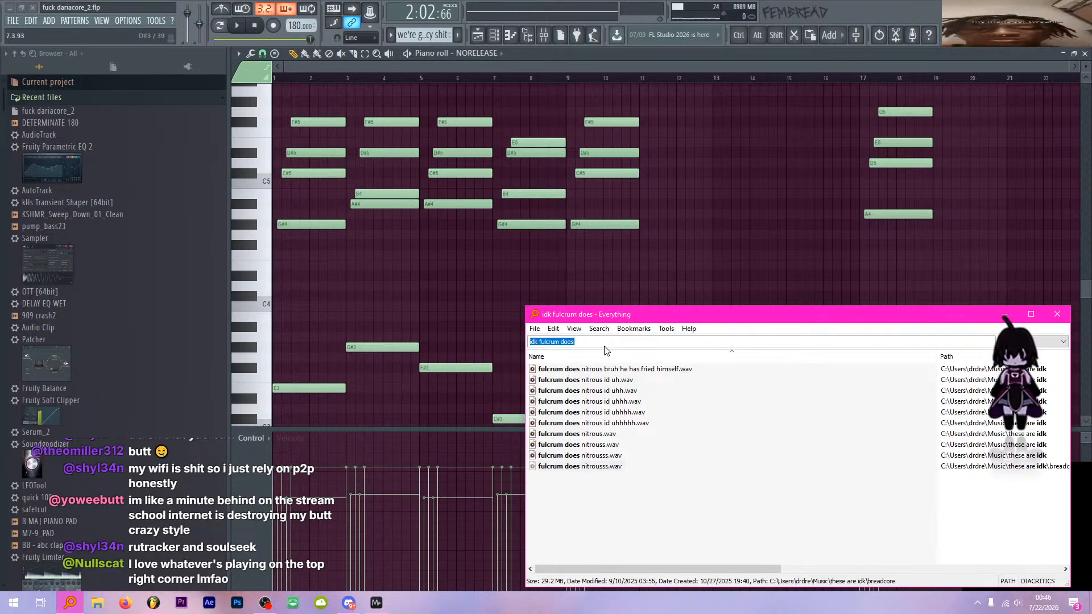
type("manager tq")
key("BackSpace")
type("we")
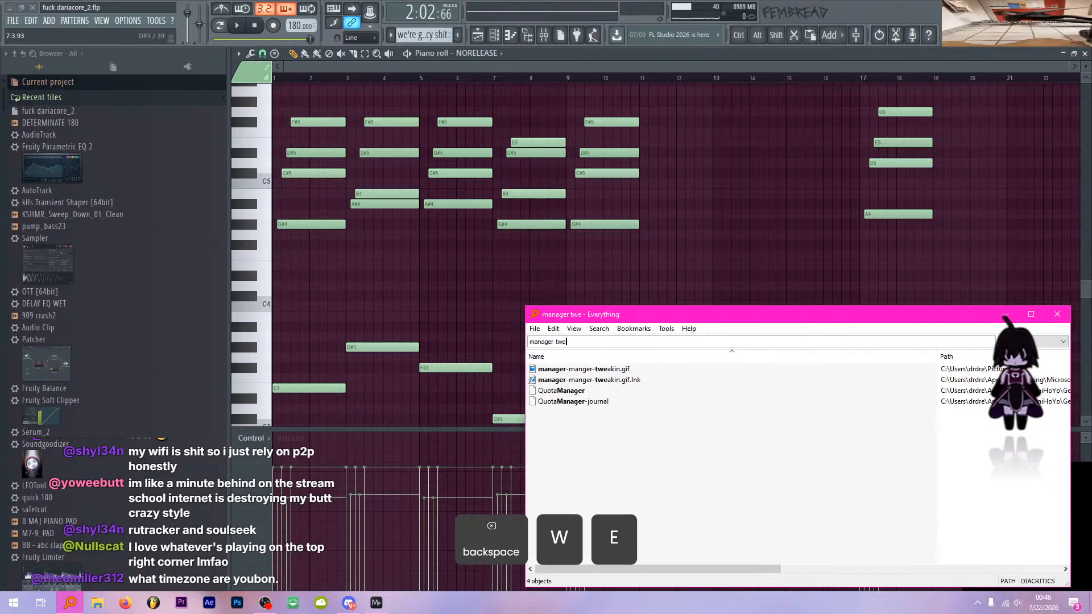
double_click(625, 370)
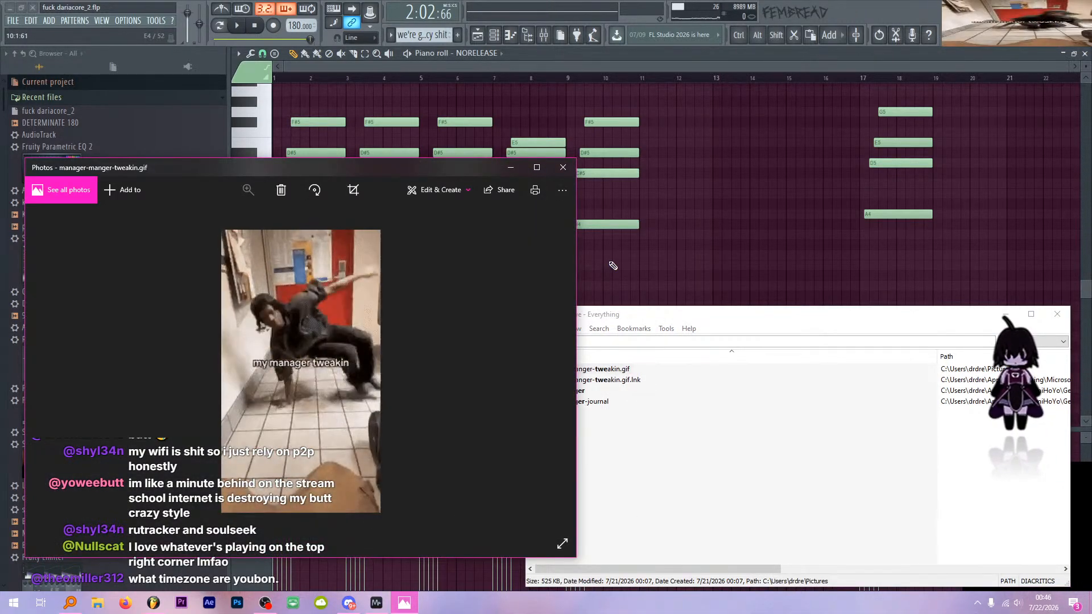
left_click(565, 169)
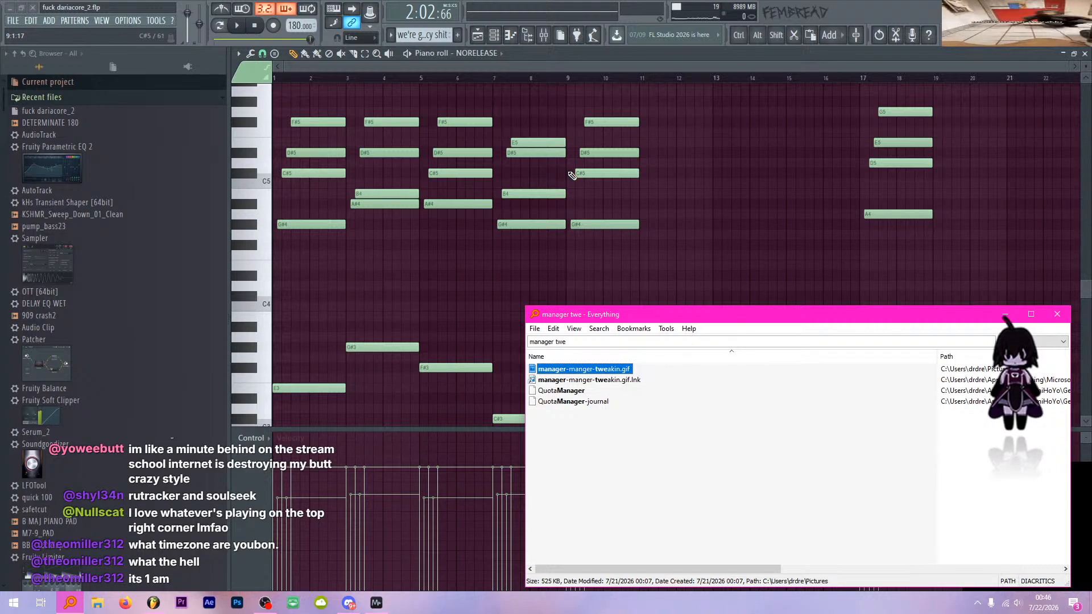
left_click(700, 66)
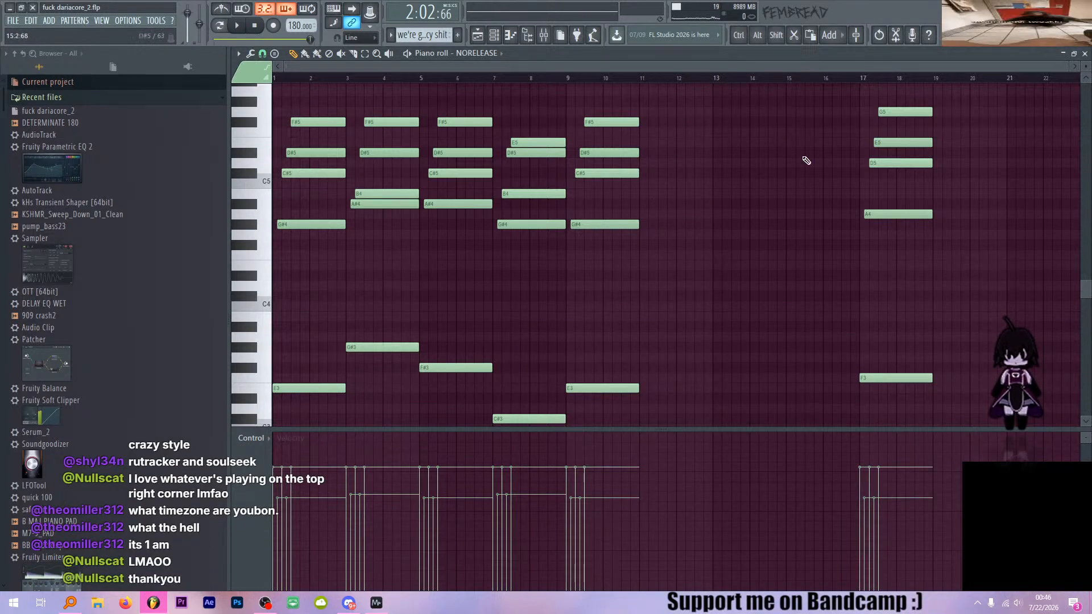
- Add a two-bar G#3 bass note at bar 11, directly after the E3 bass note
left_click_drag(724, 65, 829, 80)
scroll(641, 219, "up", 4, "ctrl")
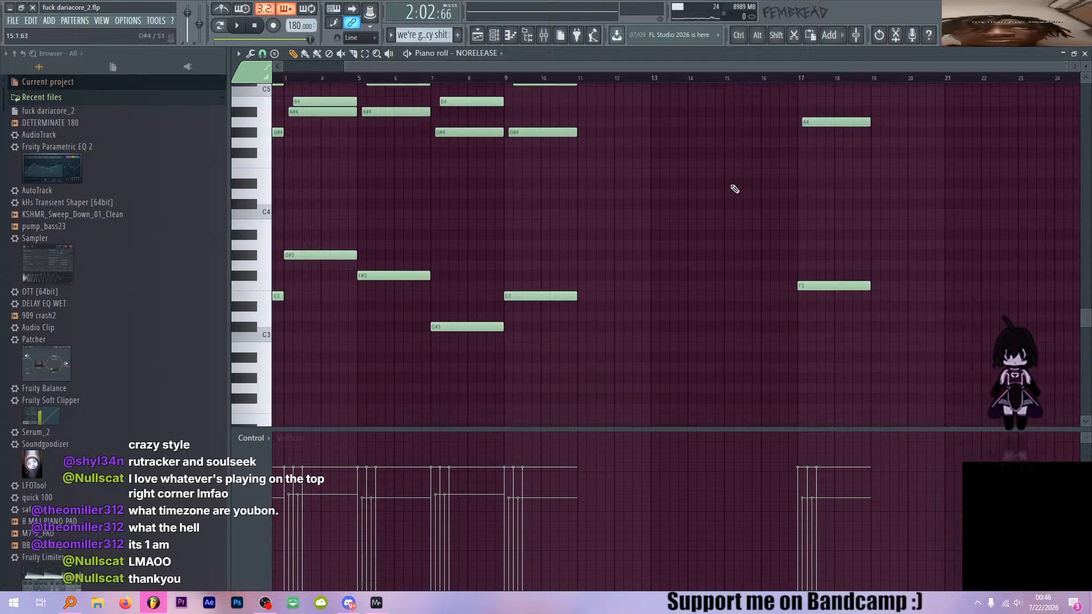
scroll(549, 307, "down", 2)
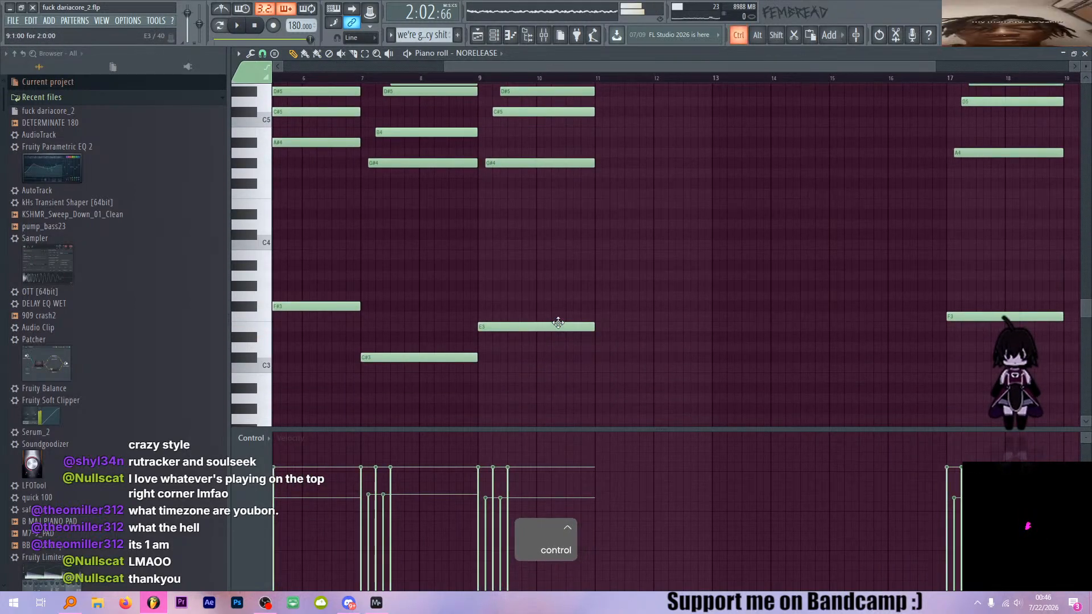
scroll(560, 320, "up", 2, "ctrl")
left_click(706, 295)
left_click_drag(706, 295, 706, 286)
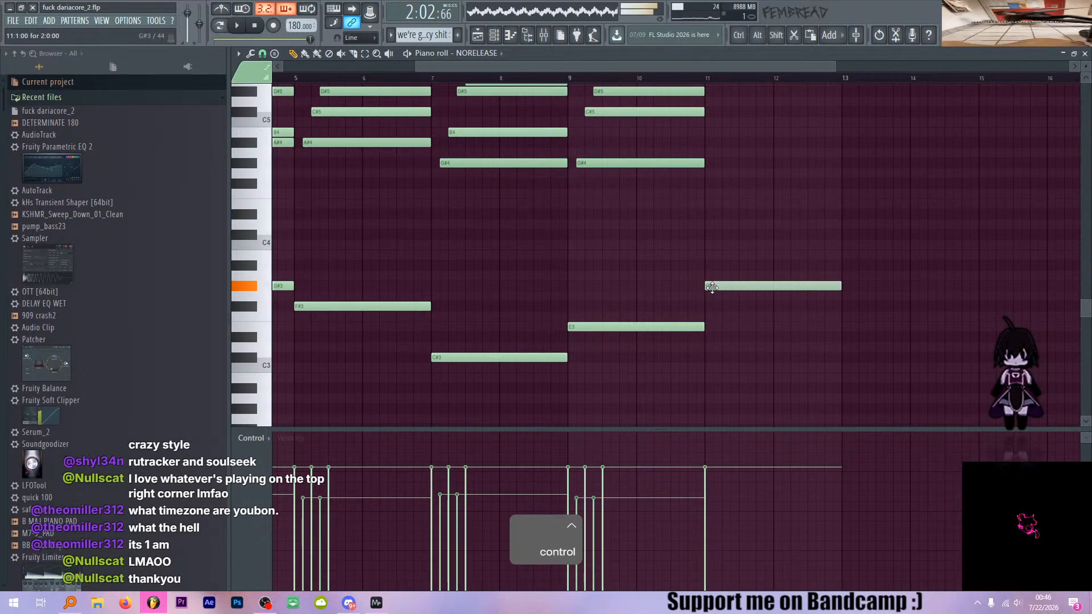
scroll(795, 282, "down", 3, "ctrl")
scroll(751, 273, "up", 1, "ctrl")
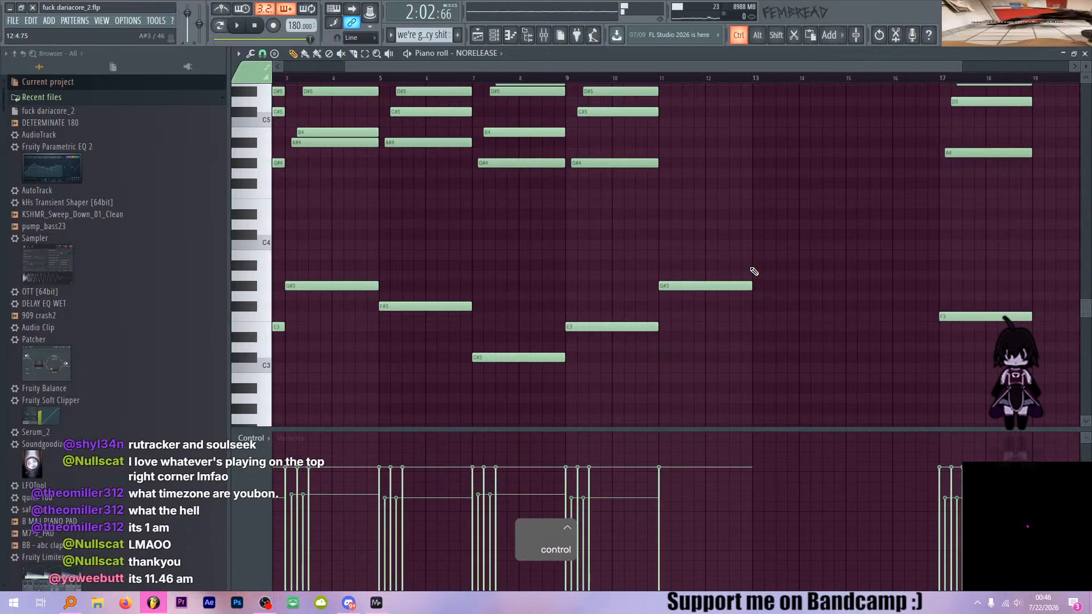
scroll(734, 267, "up", 3)
scroll(730, 265, "up", 3, "ctrl")
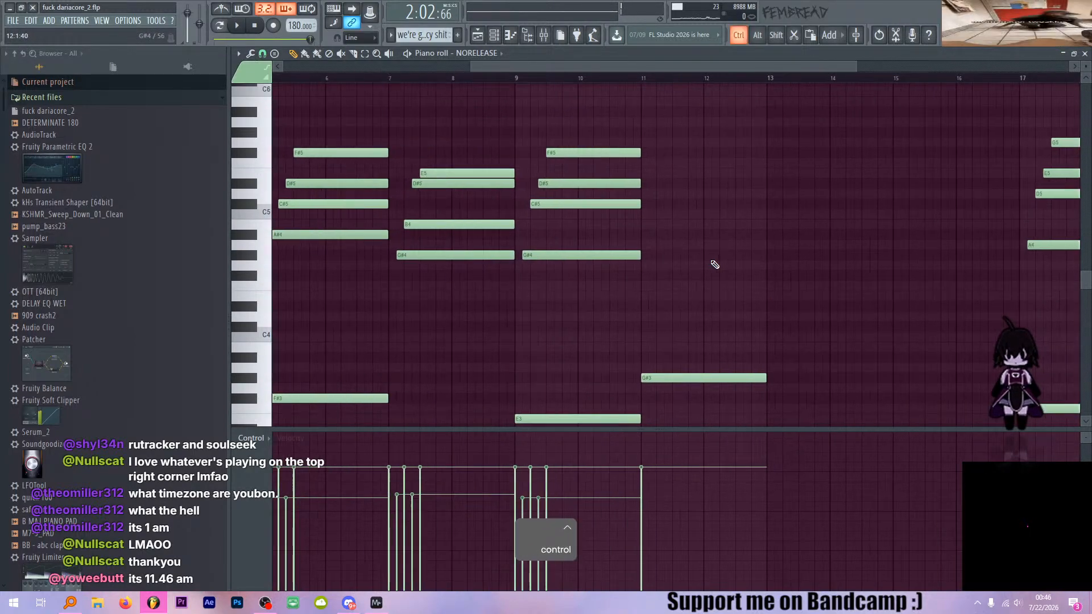
scroll(715, 265, "down", 1)
scroll(615, 234, "down", 1, "ctrl")
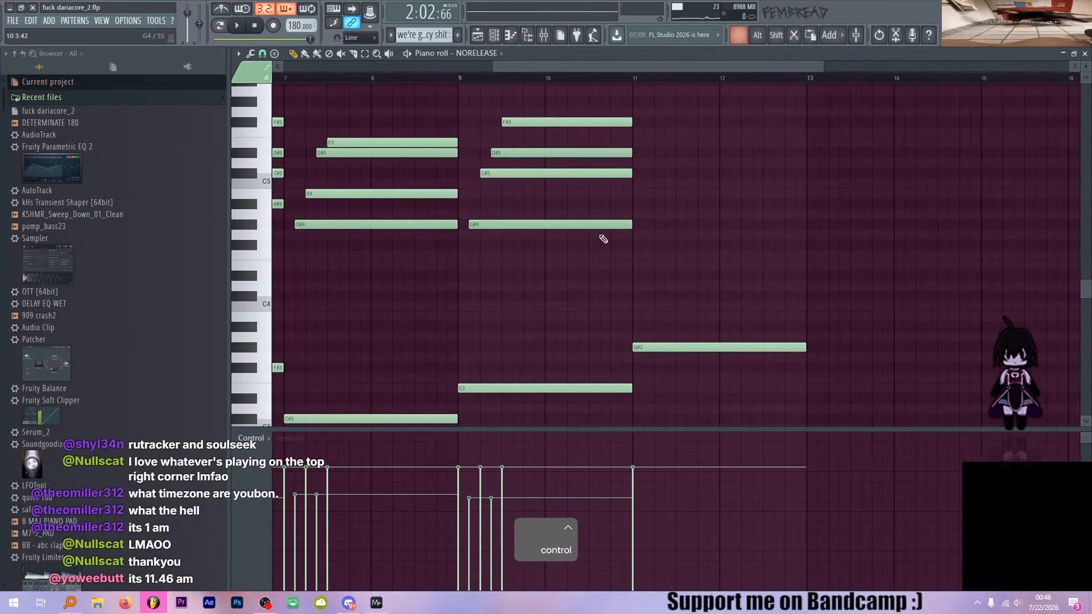
scroll(605, 234, "down", 3, "ctrl")
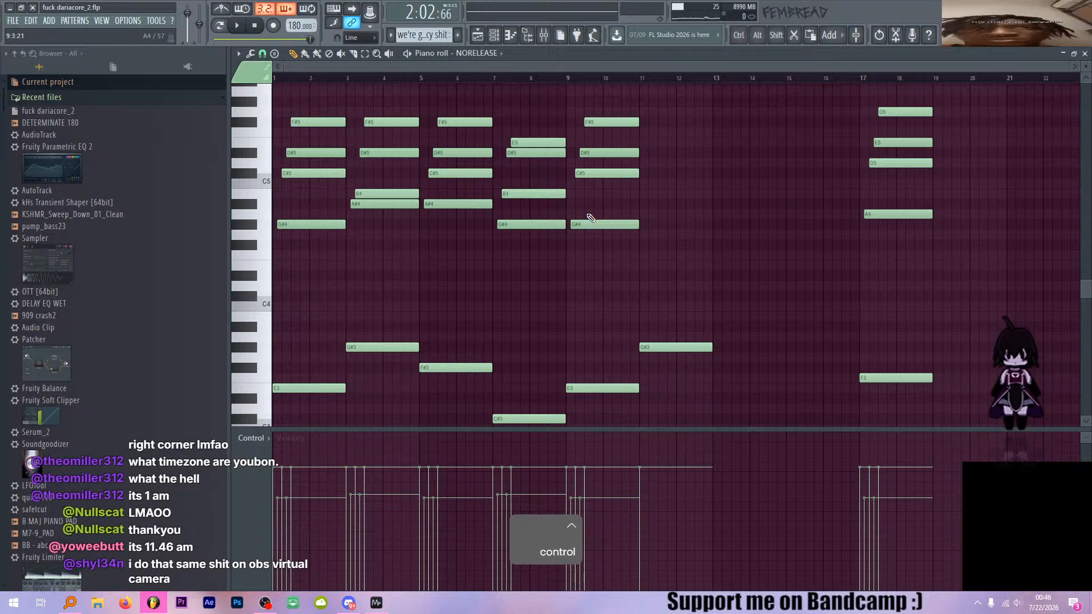
- Copy the bar 3 chord's four upper notes to bar 11, above the G#3 bass note
left_click_drag(397, 225, 364, 117, "ctrl")
left_click_drag(398, 205, 689, 209, "shift")
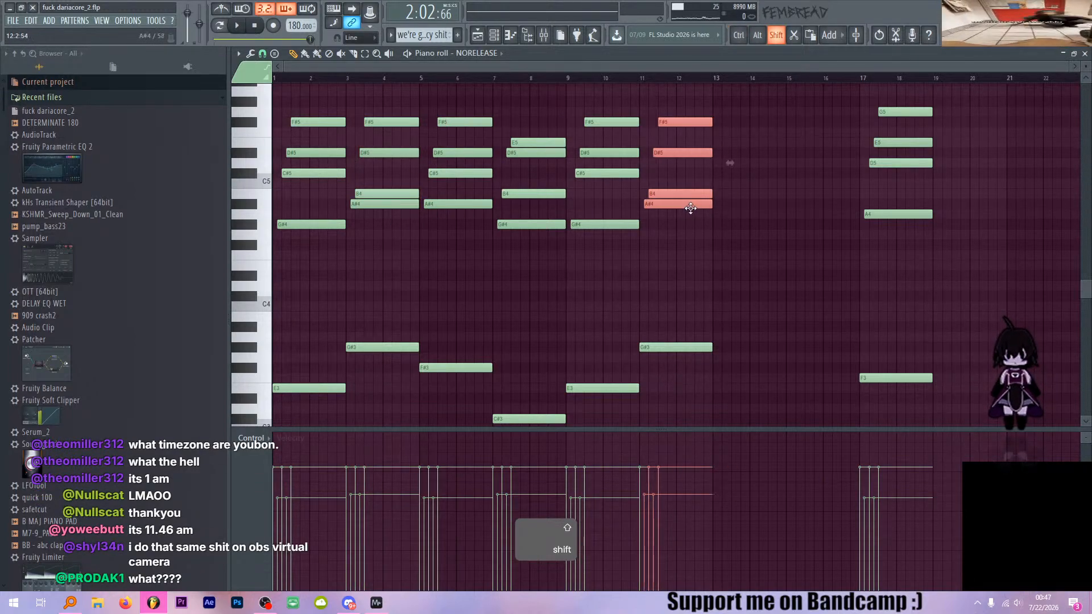
left_click(691, 237, "ctrl")
- Revoice the bar 11 chord's upper notes to C#5, D#5, F#5 and A#5, keeping their staggered starts
scroll(677, 237, "up", 2, "ctrl")
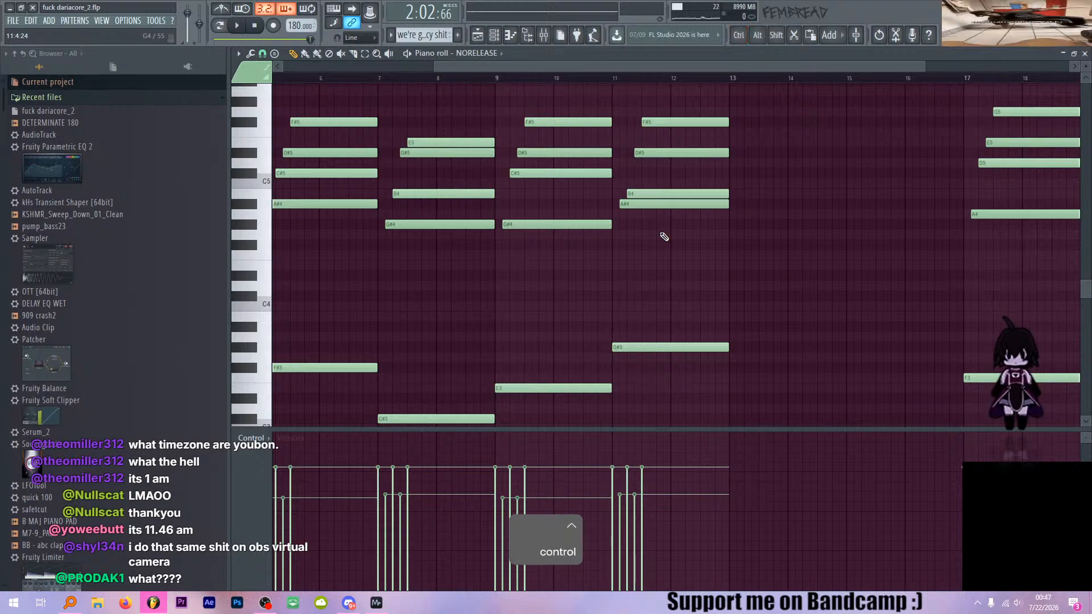
key("ctrl")
key("ctrl")
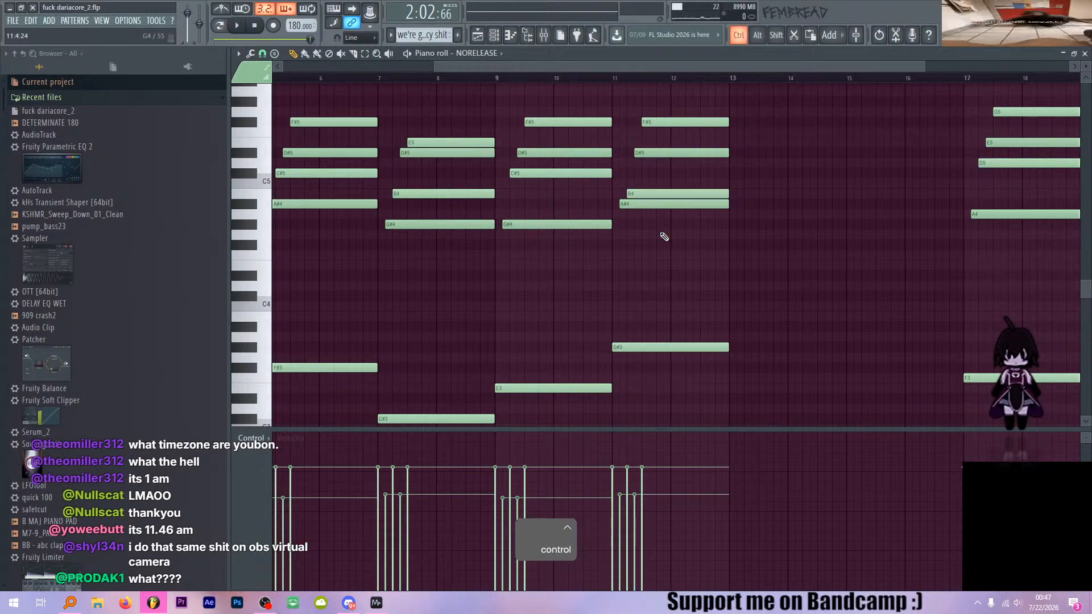
scroll(665, 237, "up", 1, "ctrl")
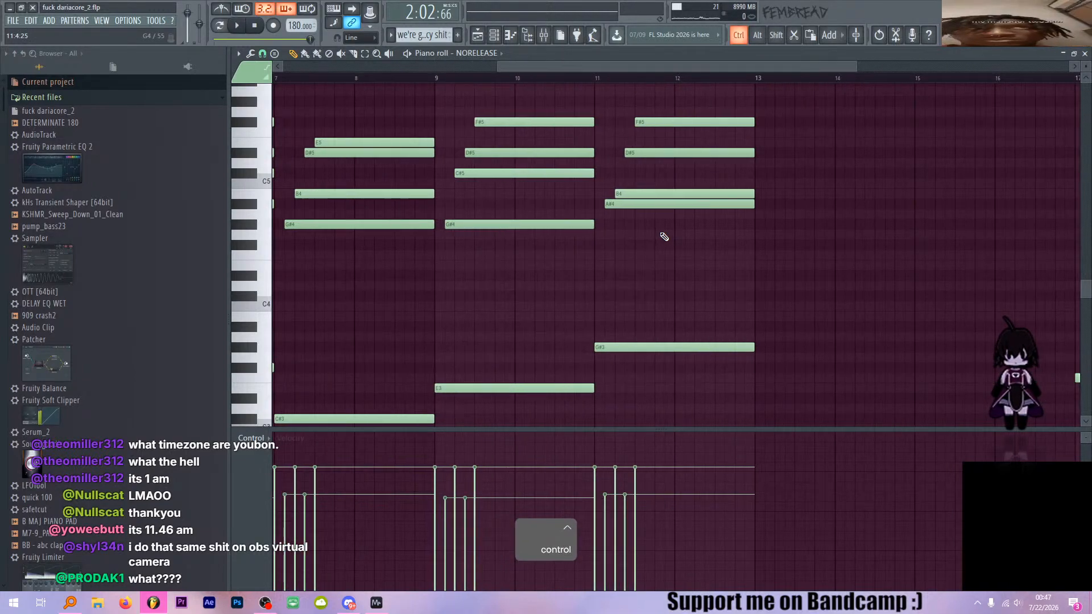
scroll(663, 237, "up", 1, "ctrl")
left_click_drag(589, 200, 590, 171)
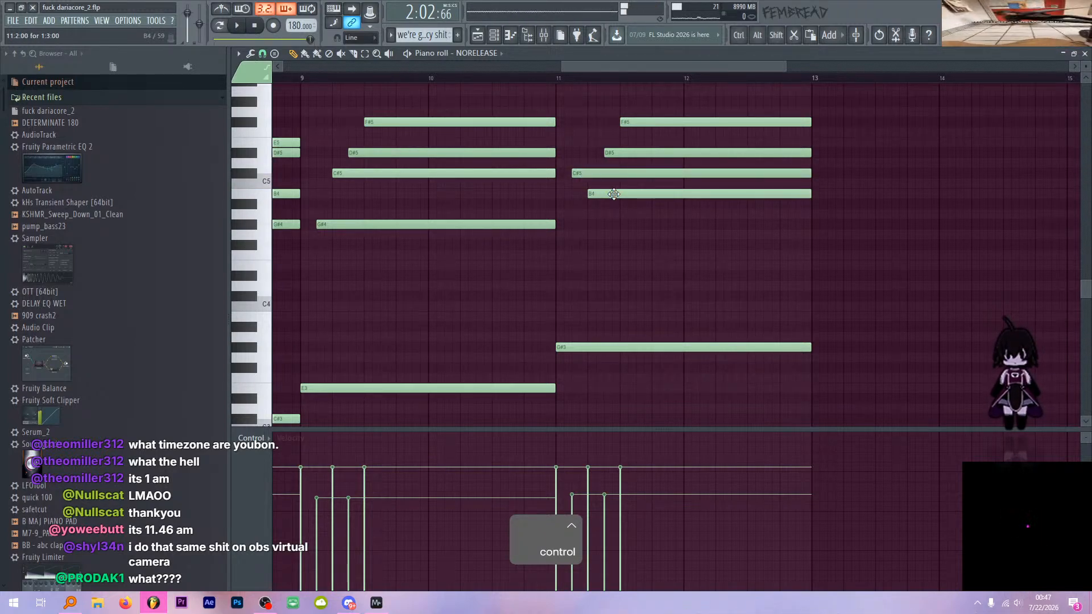
left_click_drag(614, 194, 647, 97)
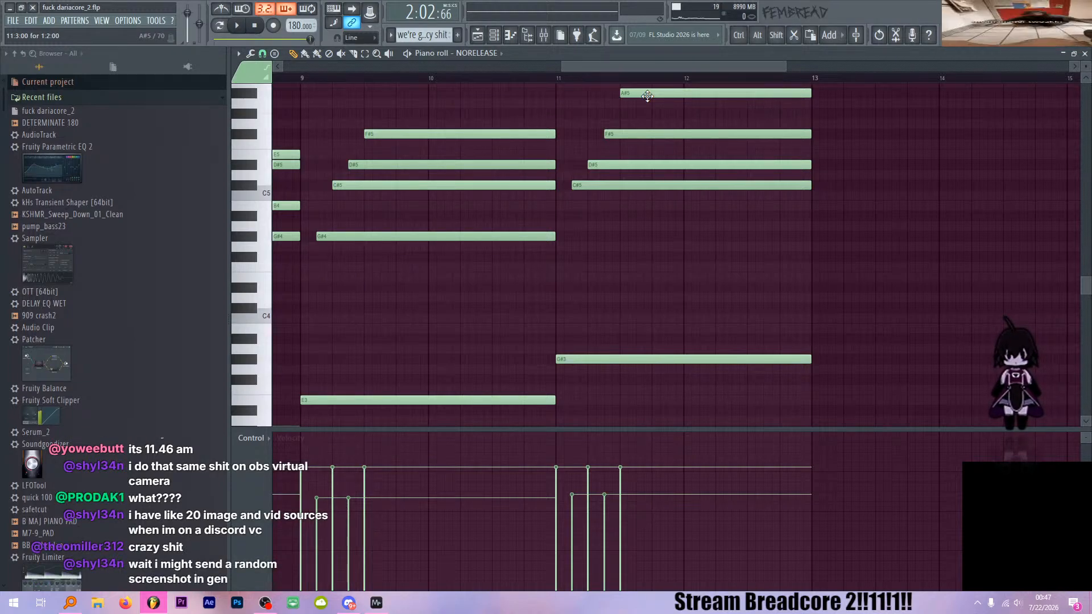
- Audition the revoiced bar 11 chord from its beginning
scroll(655, 121, "up", 2)
scroll(625, 130, "down", 2)
right_click(566, 146, "alt")
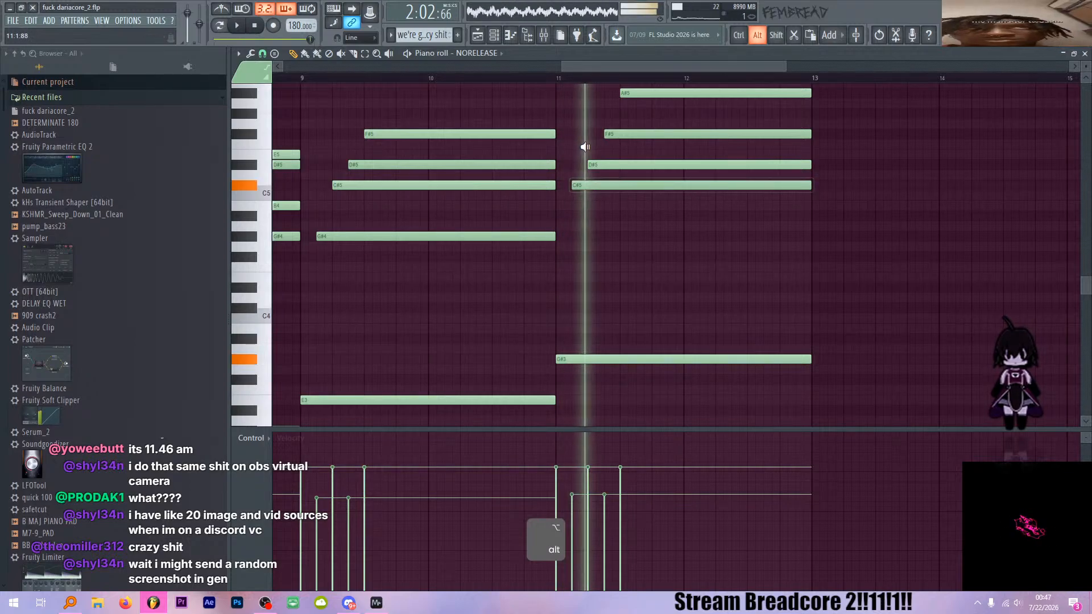
left_click_drag(585, 147, 768, 142)
- Add a two-bar F#3 bass note at bar 13, directly after the G#3 bass note
scroll(593, 209, "down", 2, "ctrl")
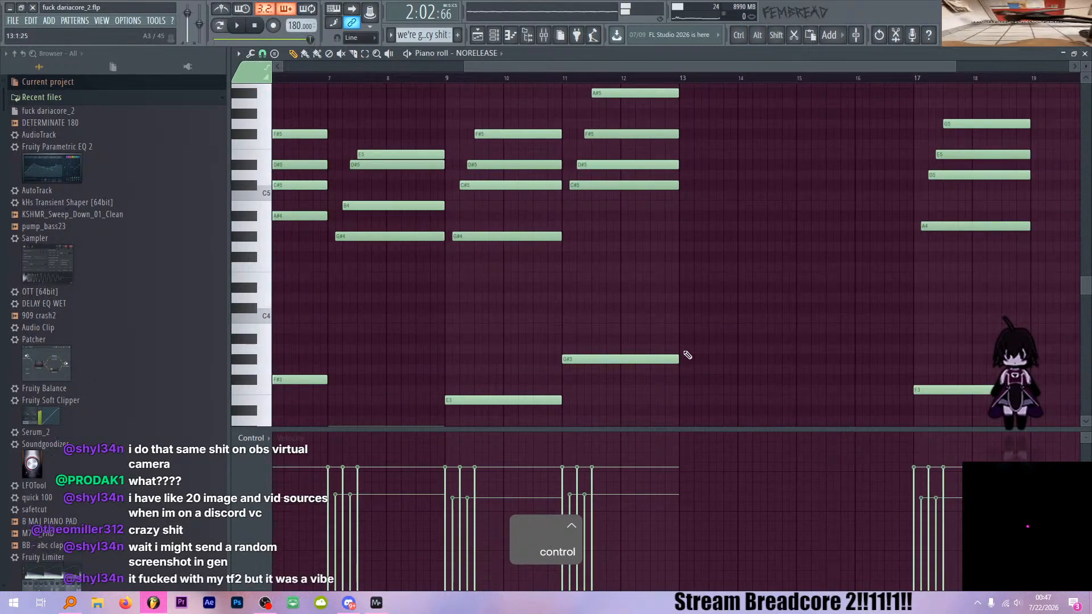
left_click(686, 378)
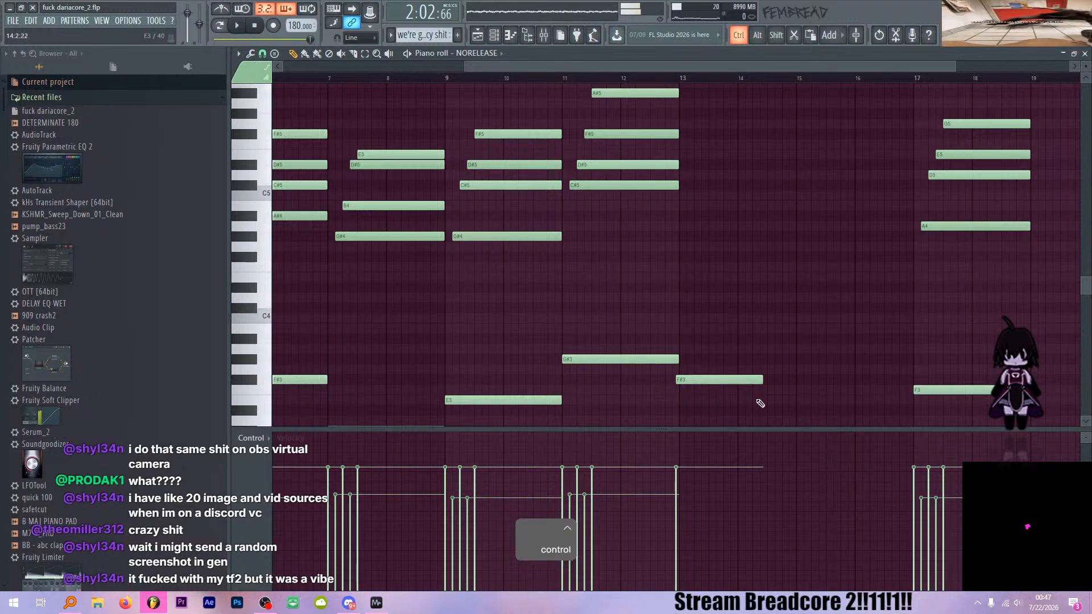
left_click(738, 382)
right_click(741, 382)
scroll(695, 324, "down", 3)
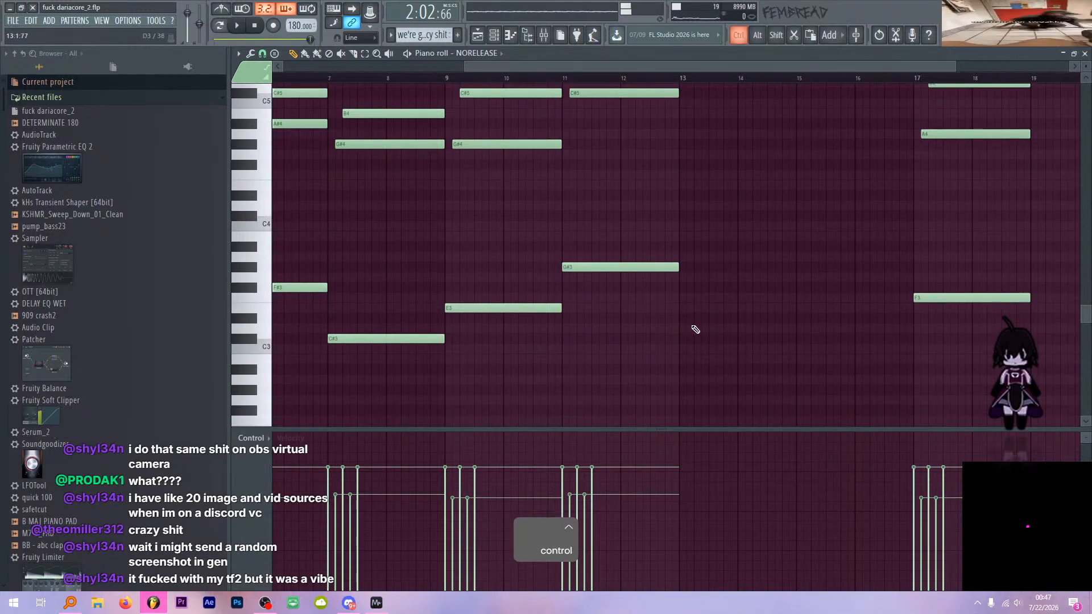
scroll(711, 318, "down", 2, "ctrl")
scroll(719, 313, "up", 2)
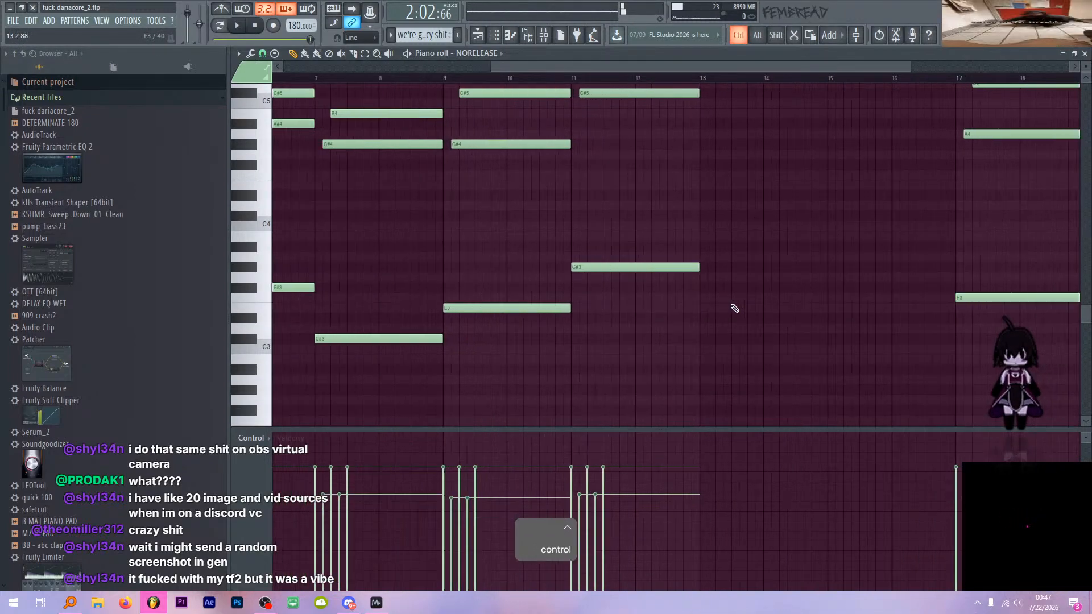
left_click(698, 289)
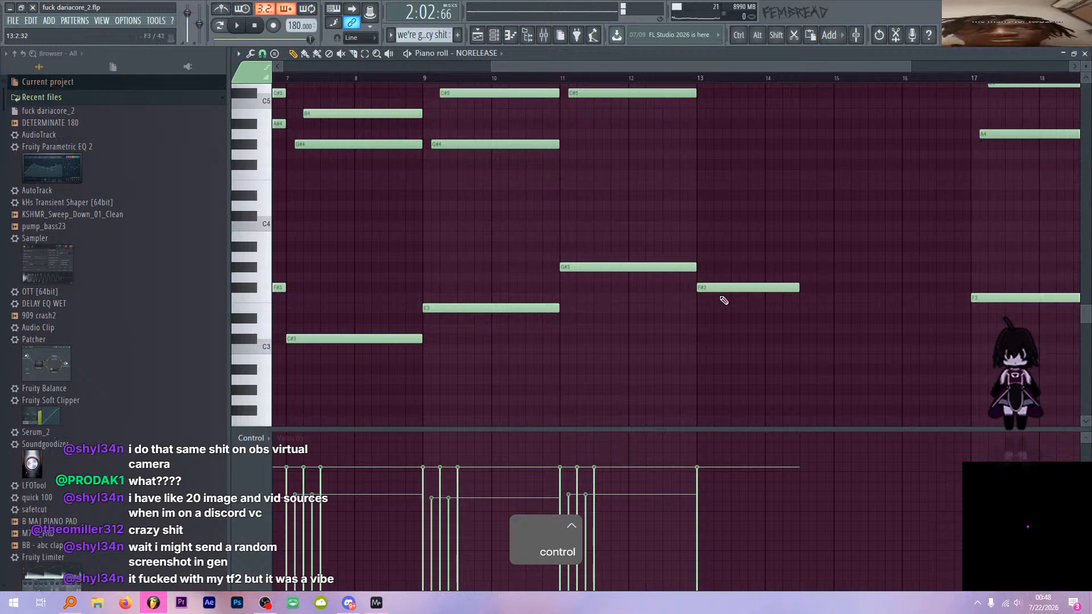
right_click(717, 289)
left_click(673, 267)
left_click(699, 289)
left_click(728, 289)
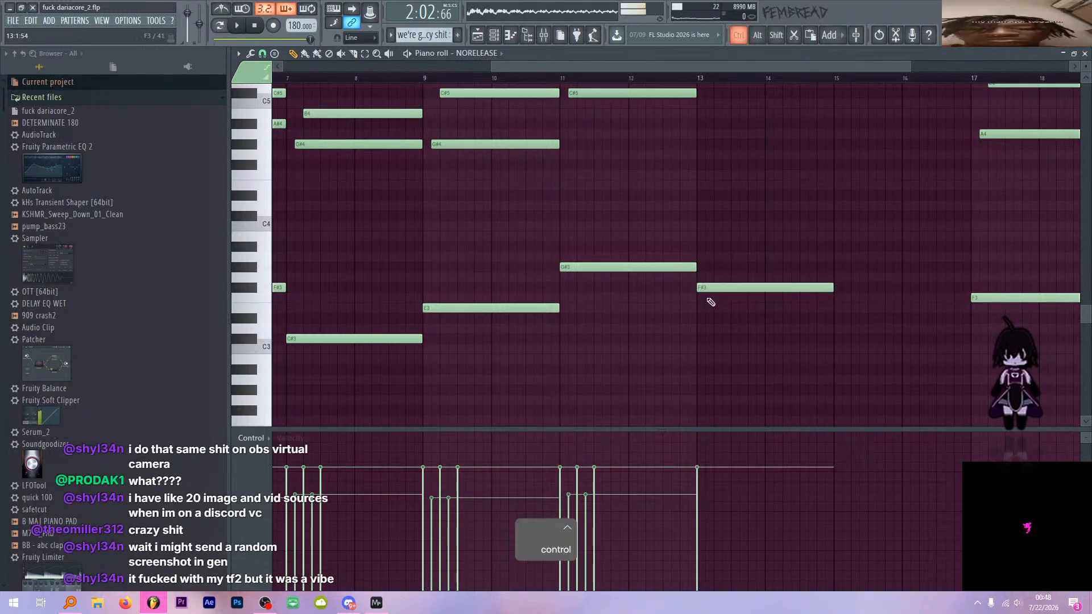
- Add one-bar bass notes C#3 at bar 15 and D#3 at bar 16, leading into the F3 bass note
scroll(733, 305, "down", 2)
left_click(778, 329)
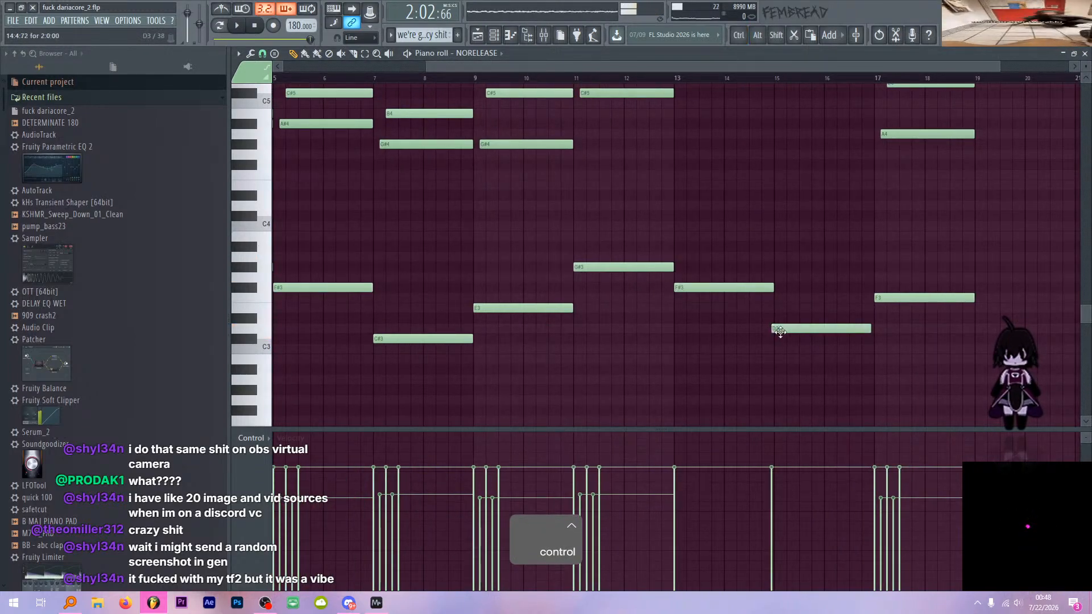
left_click_drag(781, 332, 784, 341)
scroll(874, 343, "up", 2)
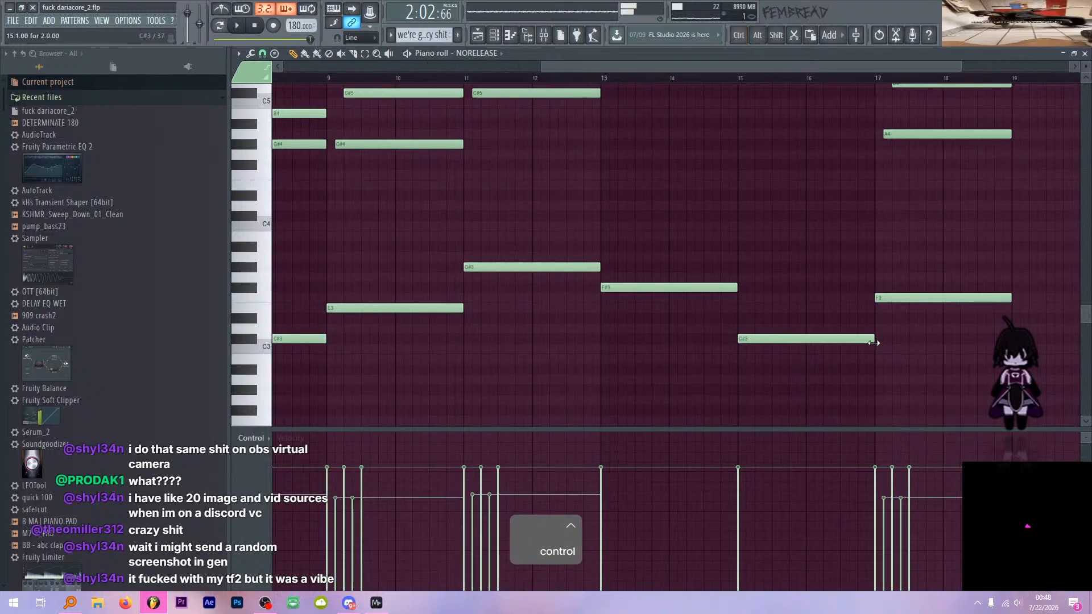
left_click_drag(874, 343, 805, 341)
left_click(807, 319)
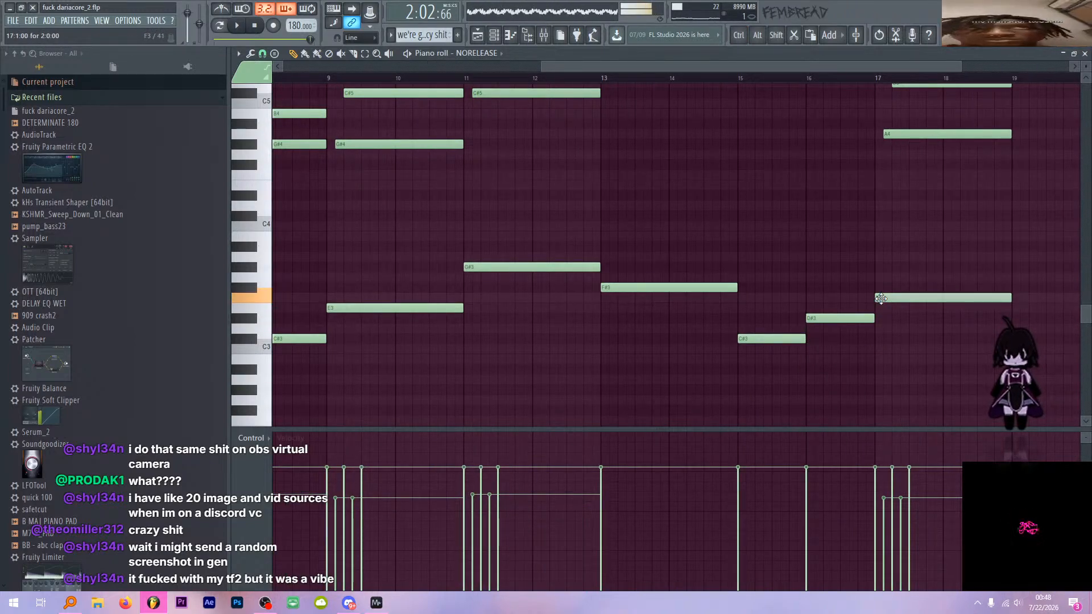
- Copy the bar 3 chord's upper notes A#4, B4, D#5 and F#5 to bar 13
scroll(881, 298, "down", 2)
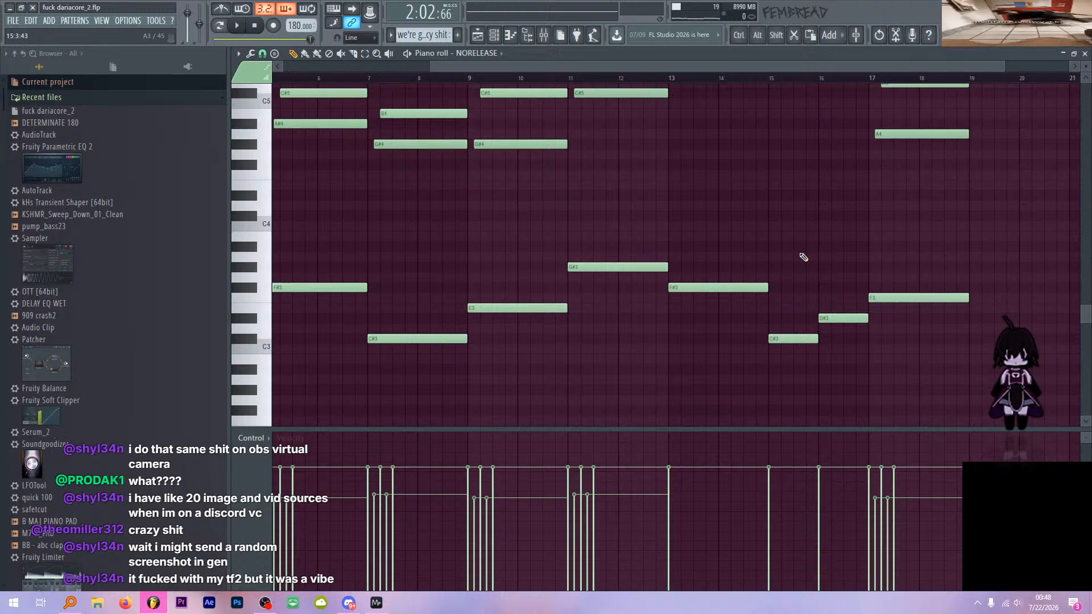
scroll(840, 241, "up", 3)
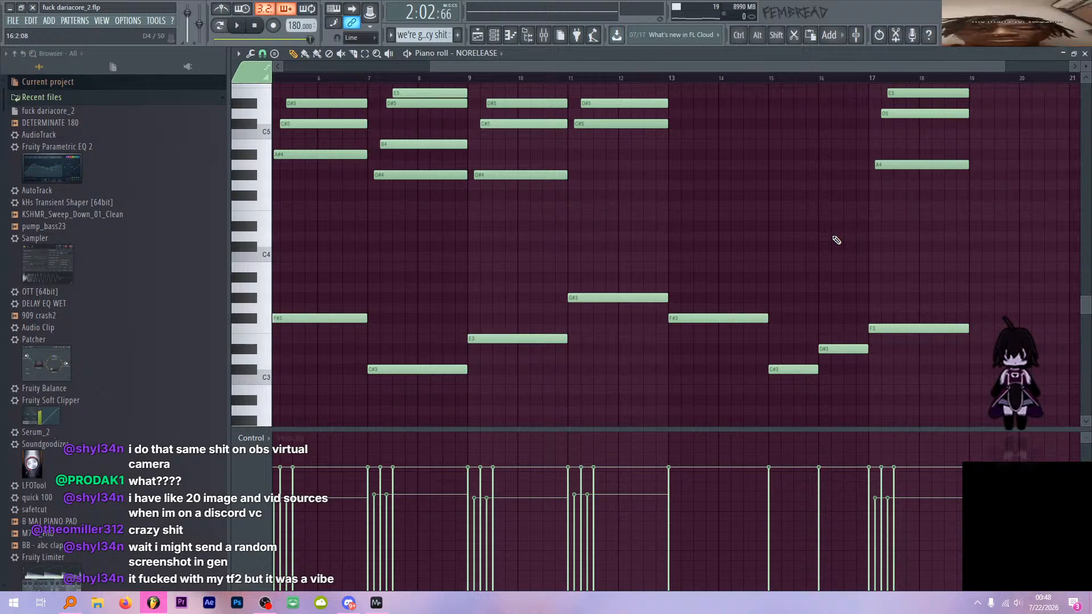
scroll(837, 241, "up", 5)
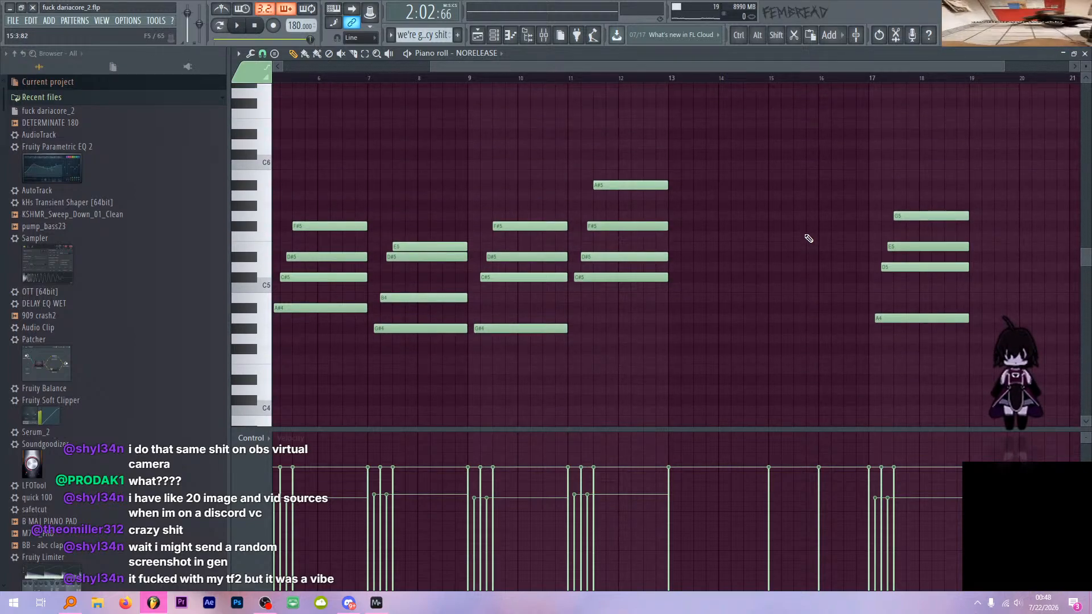
scroll(810, 239, "down", 3)
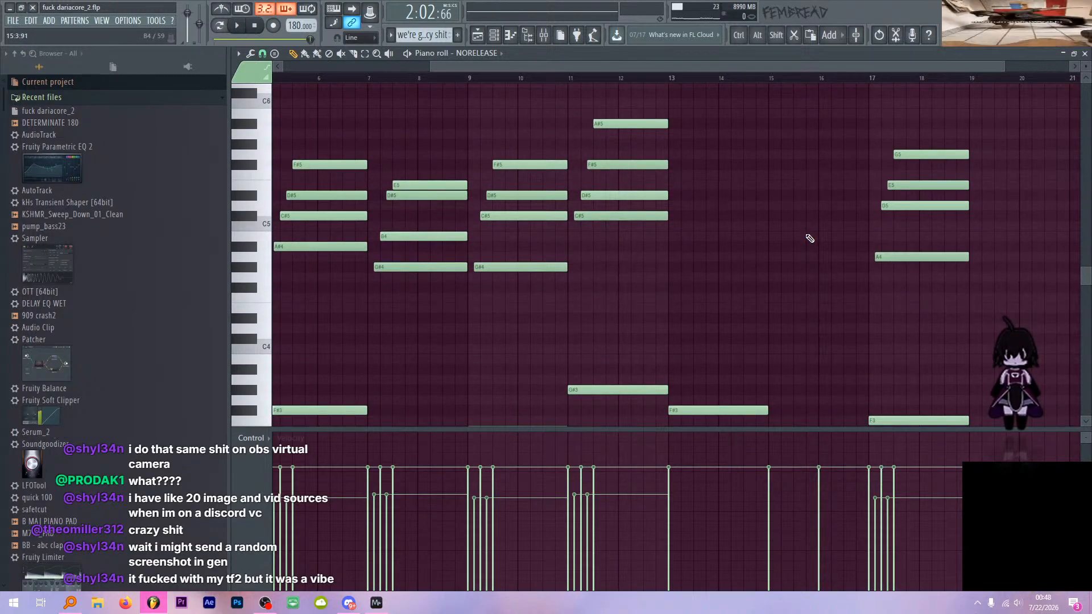
key("ctrl")
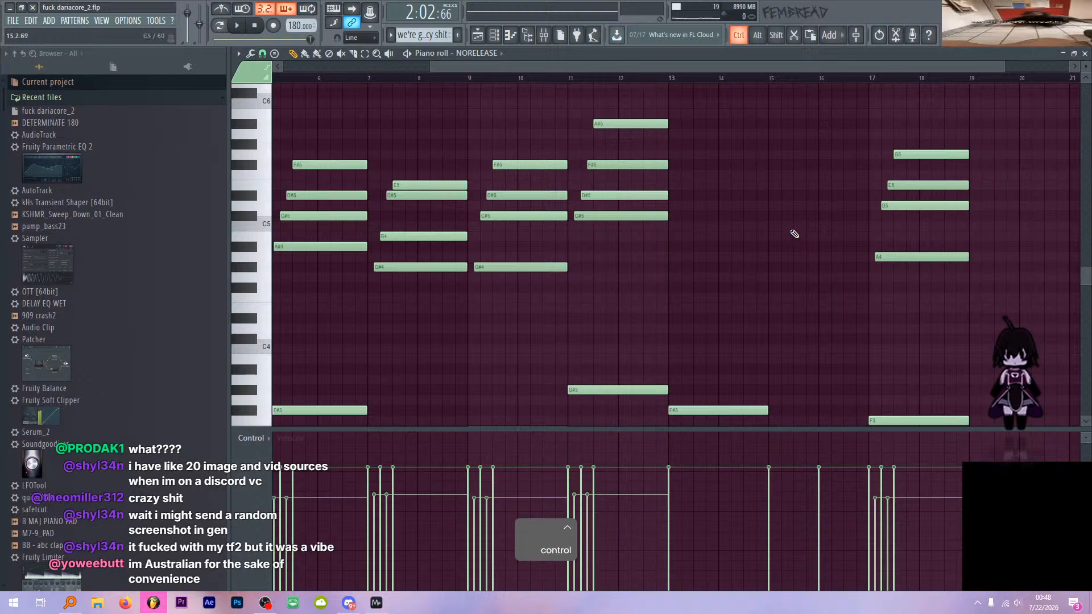
scroll(795, 234, "up", 3)
scroll(738, 238, "down", 2)
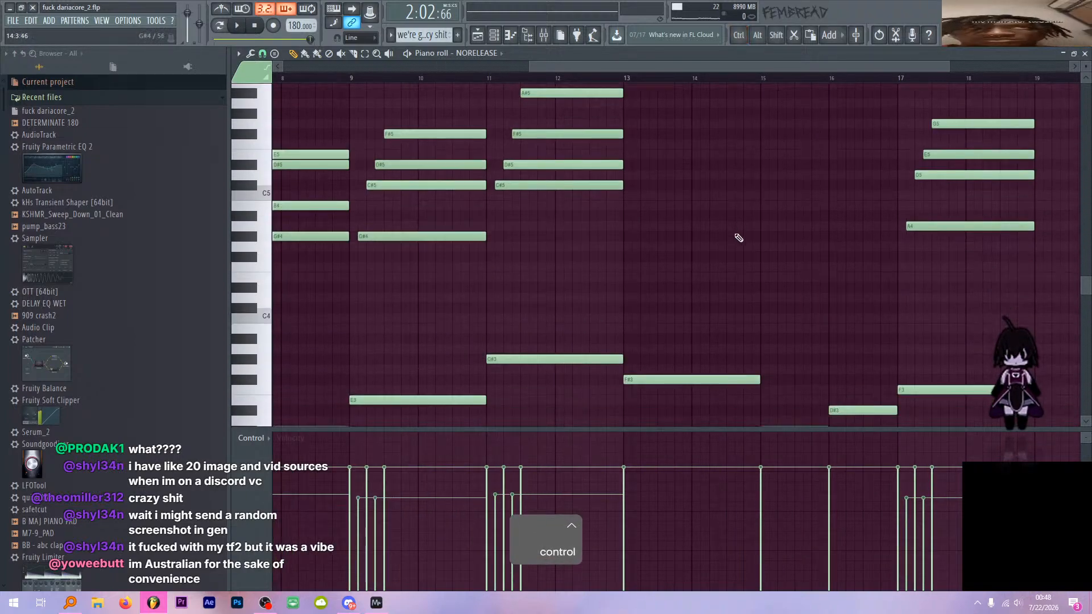
scroll(660, 236, "up", 2)
scroll(663, 324, "down", 2)
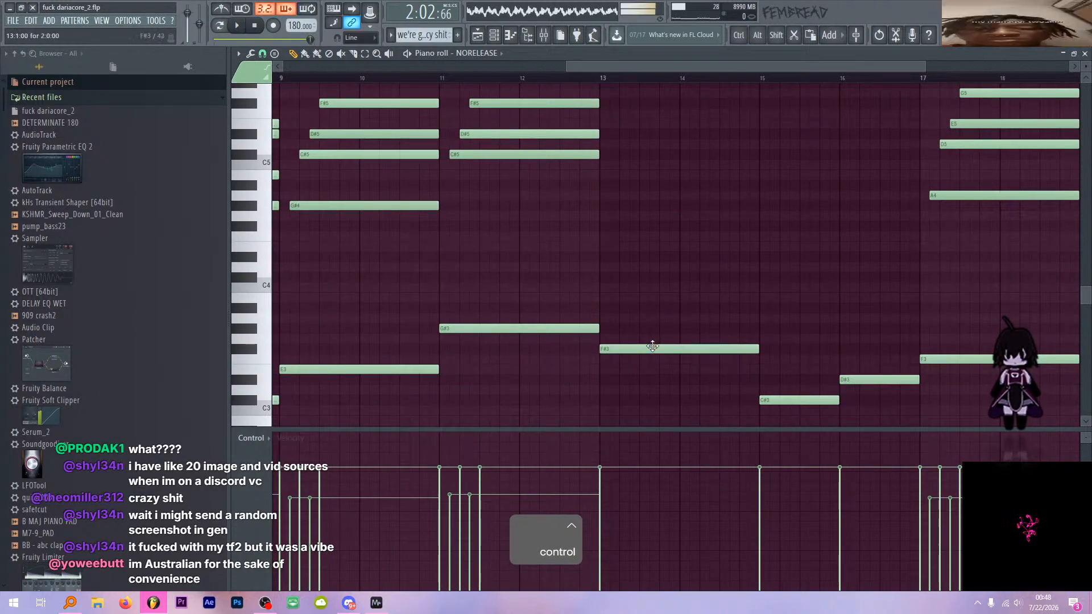
scroll(632, 285, "up", 4)
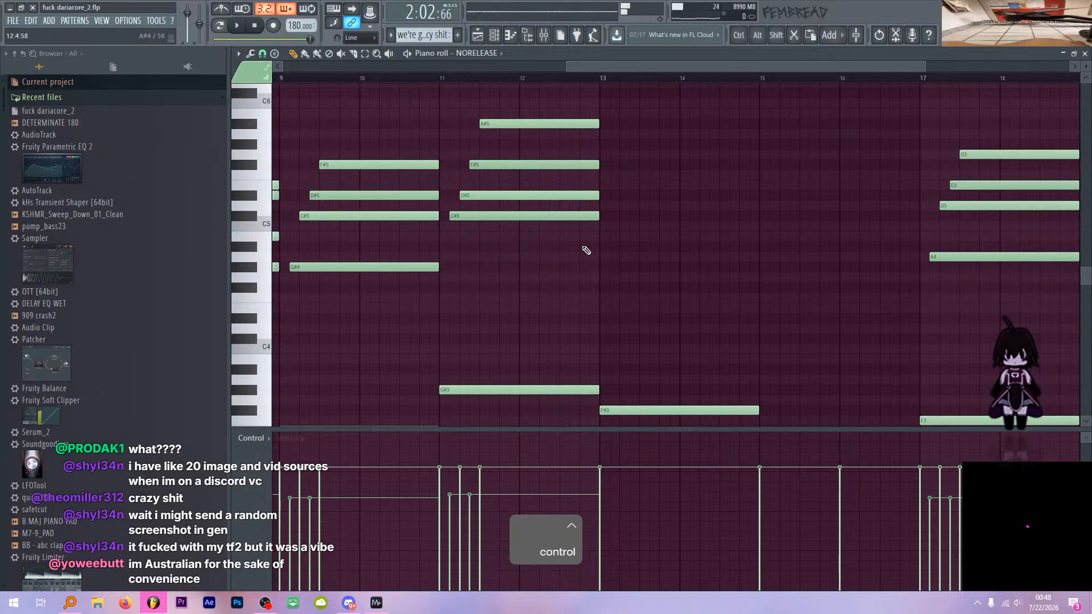
scroll(587, 250, "down", 5)
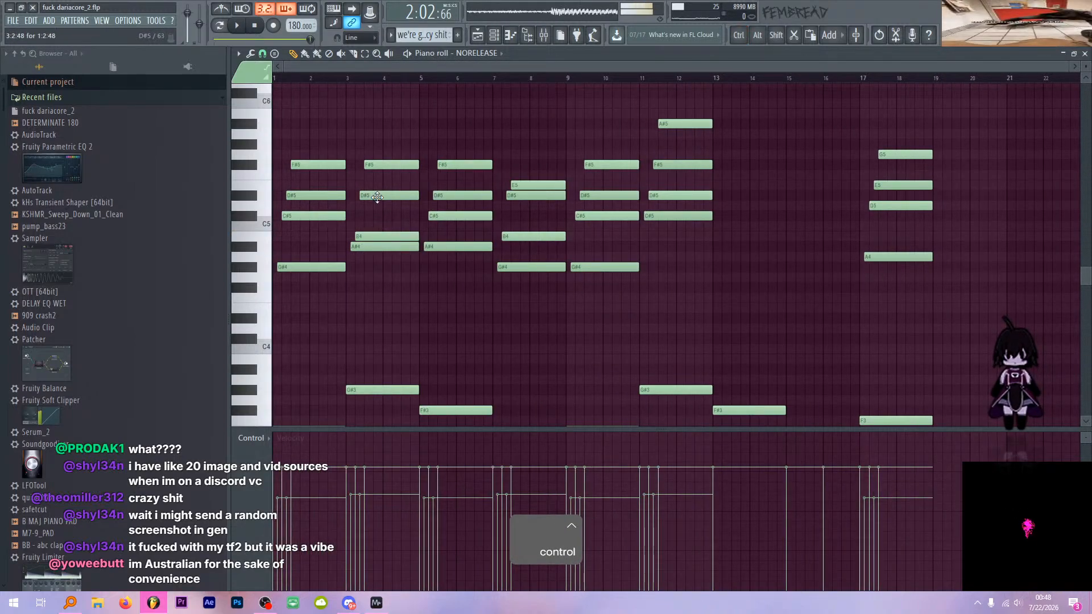
left_click_drag(359, 149, 773, 250)
scroll(779, 269, "up", 5)
scroll(782, 268, "up", 2)
scroll(668, 259, "up", 1)
left_click(617, 263, "ctrl")
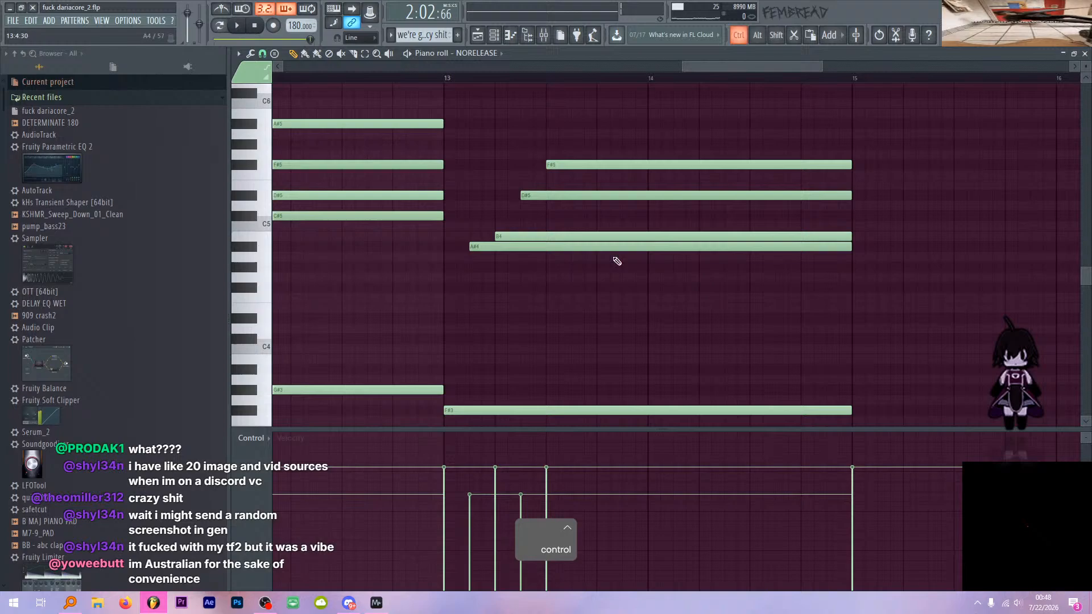
- Audition the chord copied to bar 13
left_click(546, 196)
left_click(558, 177)
right_click(559, 176)
left_click_drag(473, 177, 677, 187)
- Switch to Discord, view both screenshots shared in the gen channel and return to the piano roll
mouse_move(265, 606)
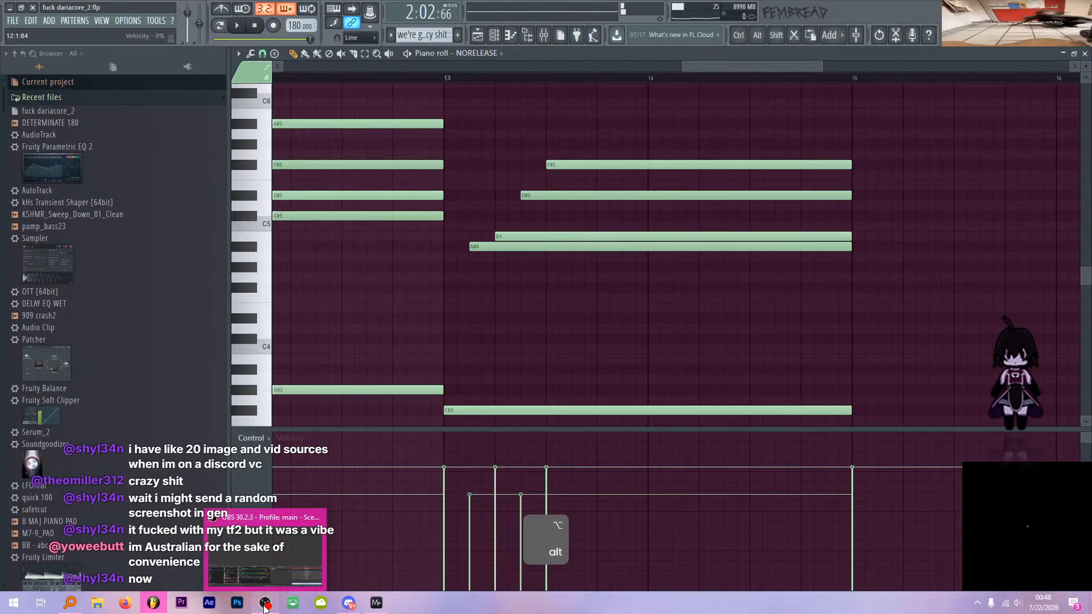
mouse_move(349, 603)
left_click(385, 533)
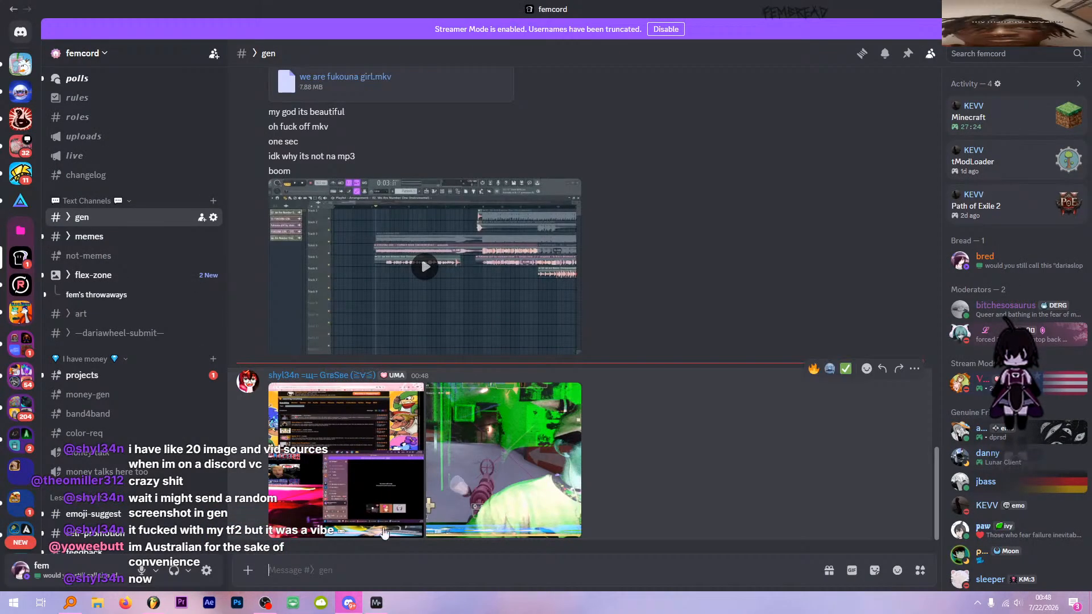
left_click(422, 471)
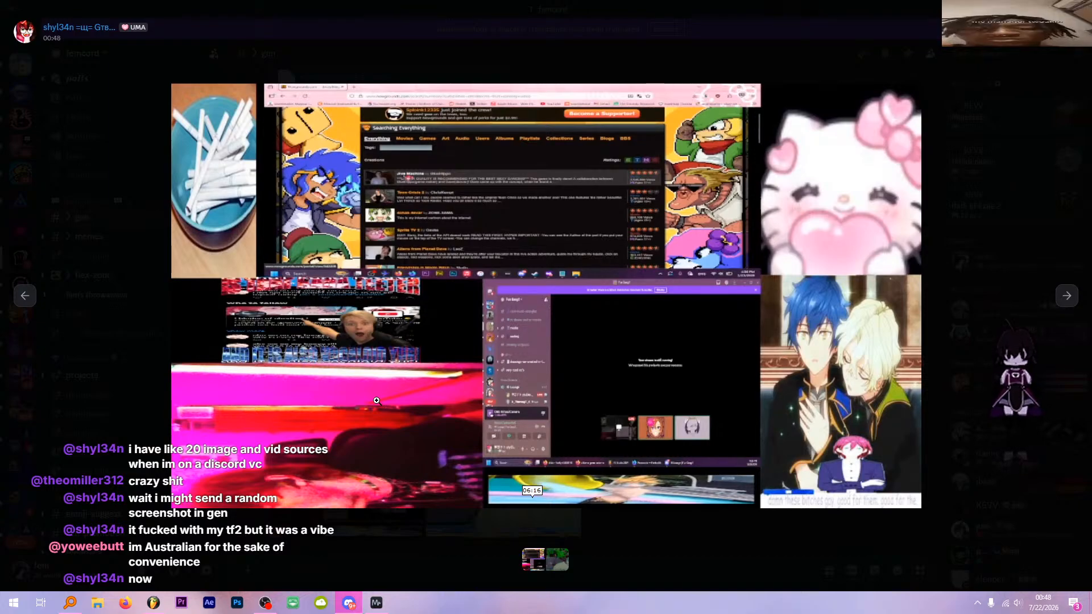
key("Right")
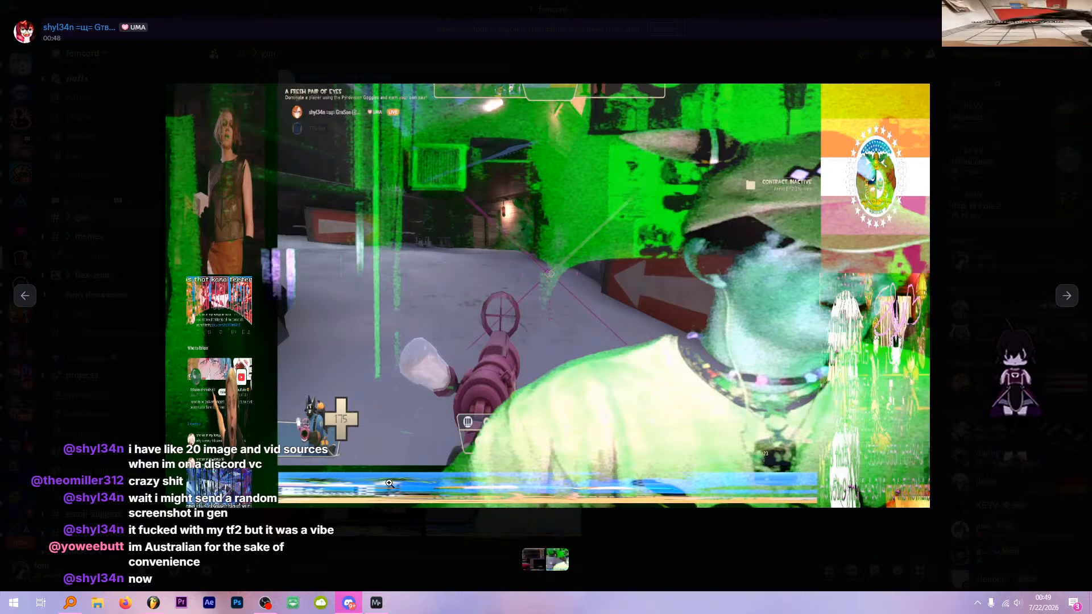
left_click(411, 523)
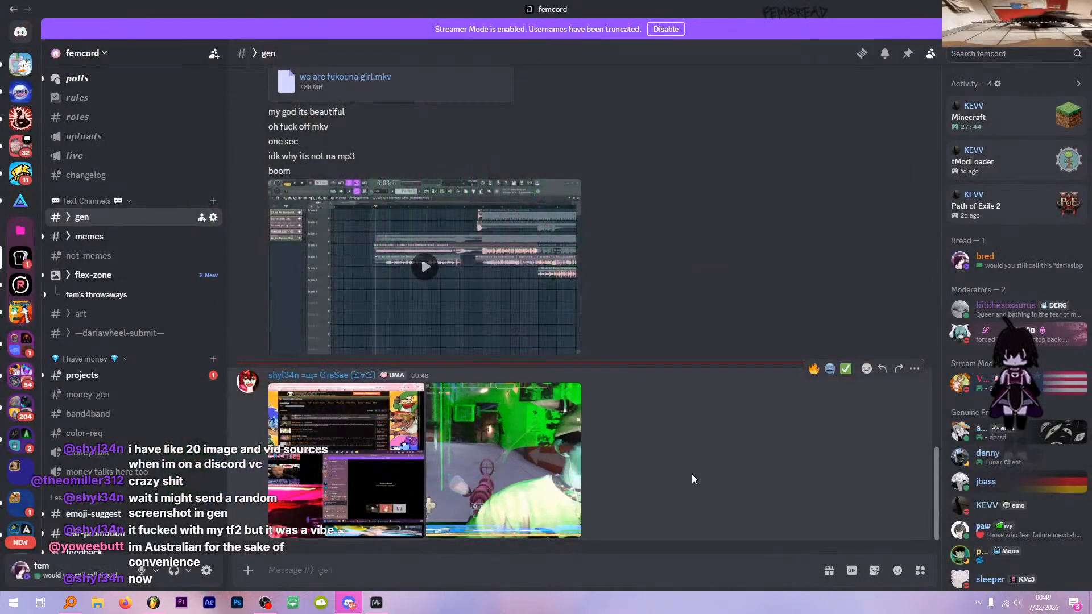
key("alt+Tab")
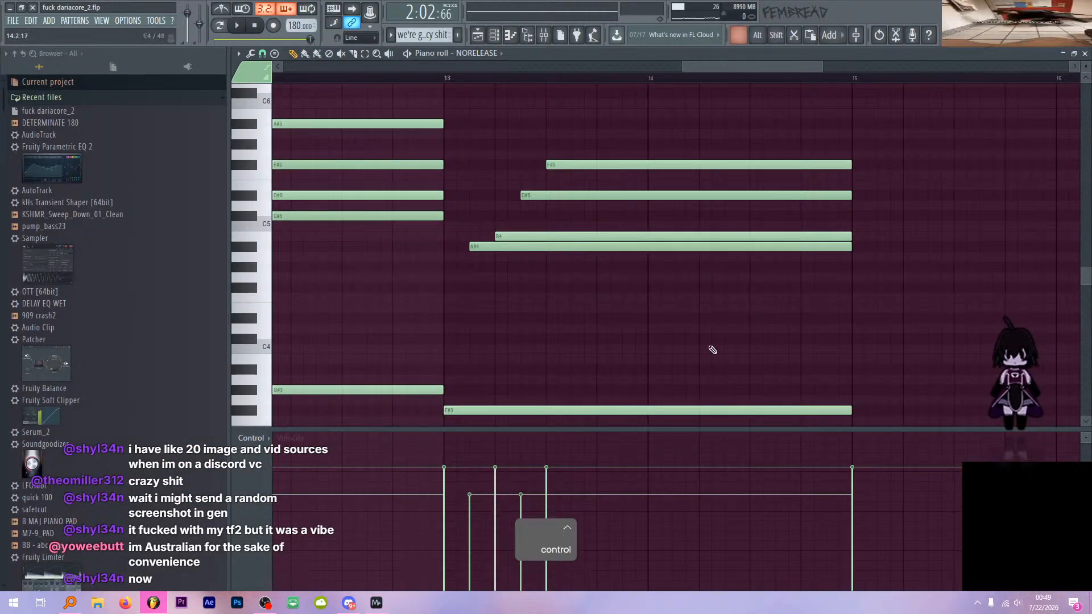
- Play through the bar 13 chord and examine the notes around bars 15 to 17
scroll(712, 349, "down", 4)
scroll(721, 317, "up", 2)
left_click_drag(478, 231, 834, 226)
scroll(792, 232, "up", 2)
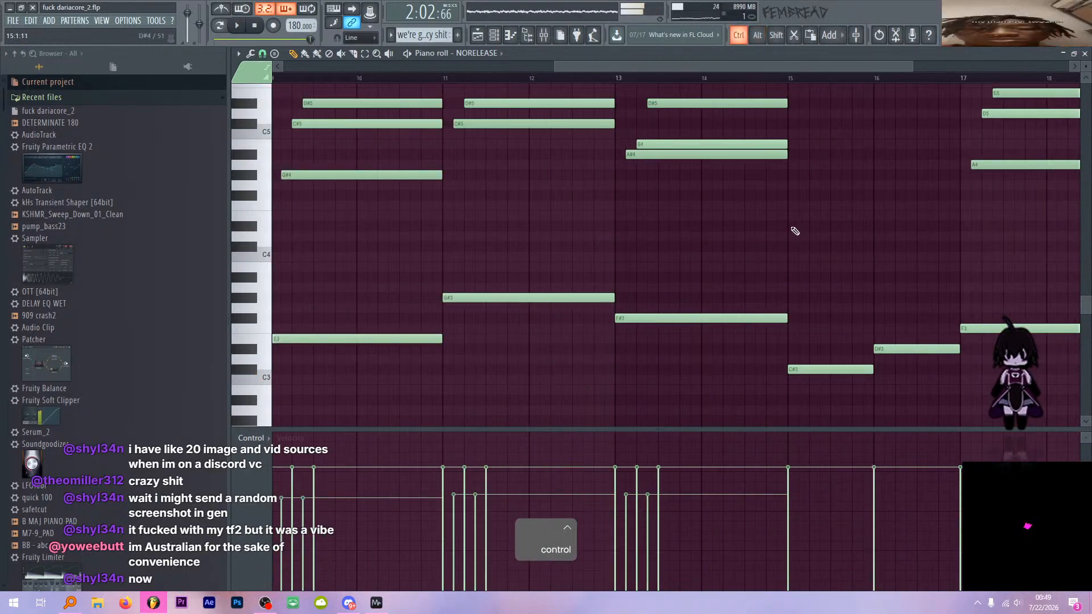
scroll(798, 341, "up", 3)
scroll(795, 346, "down", 4)
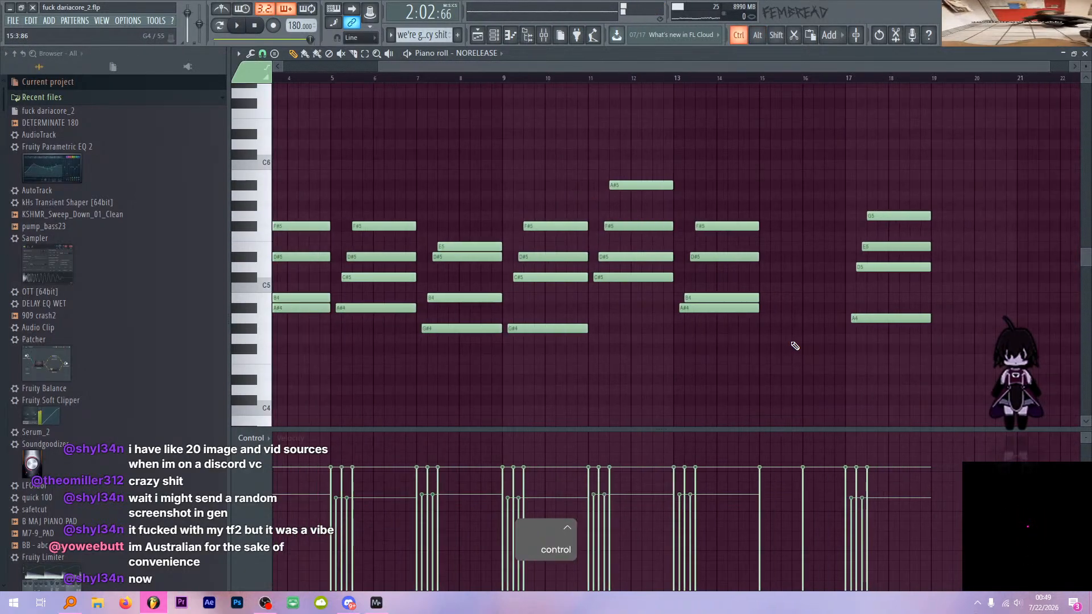
scroll(855, 350, "up", 2)
left_click_drag(856, 330, 897, 297)
scroll(831, 317, "down", 3)
scroll(853, 313, "down", 4)
scroll(824, 292, "up", 4)
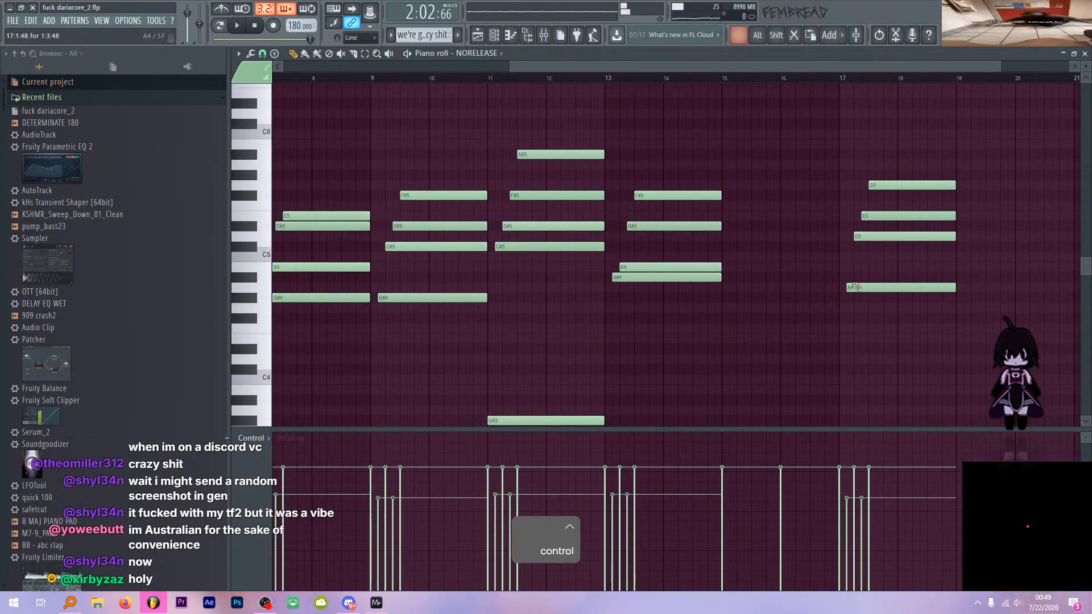
- Examine the chords and bass notes from bar 9 to bar 17 around the empty upper part of bars 15 and 16
scroll(806, 260, "up", 2)
scroll(806, 260, "down", 1)
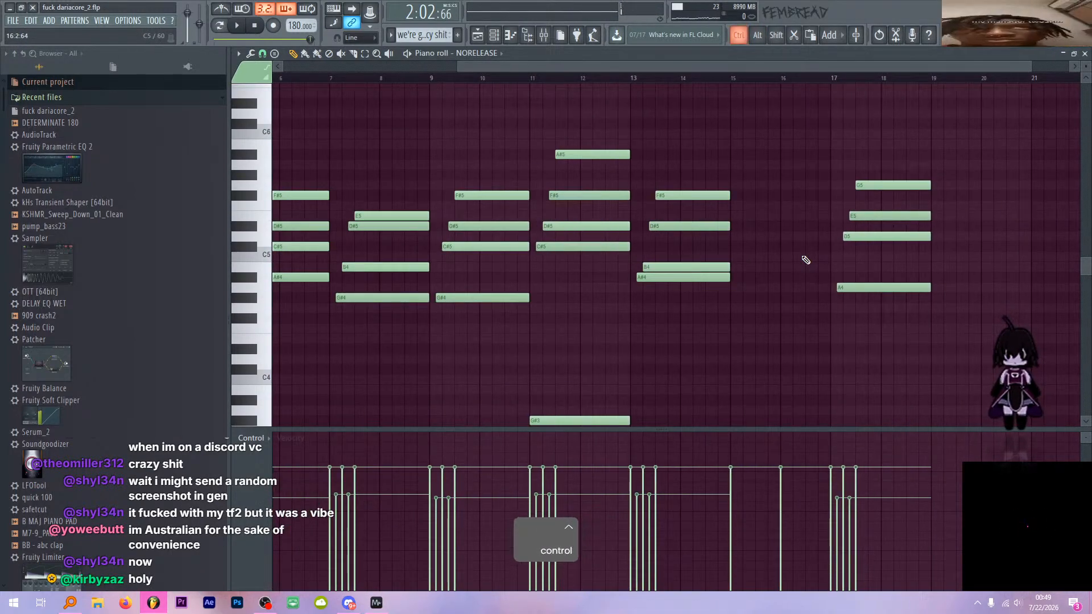
scroll(792, 258, "up", 3)
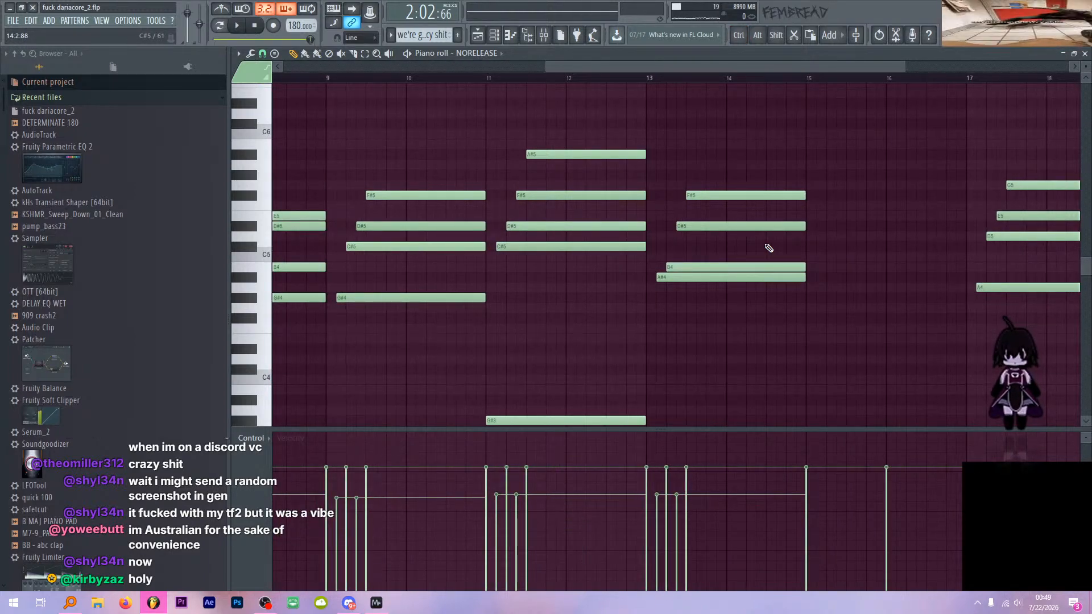
scroll(769, 248, "right", 3)
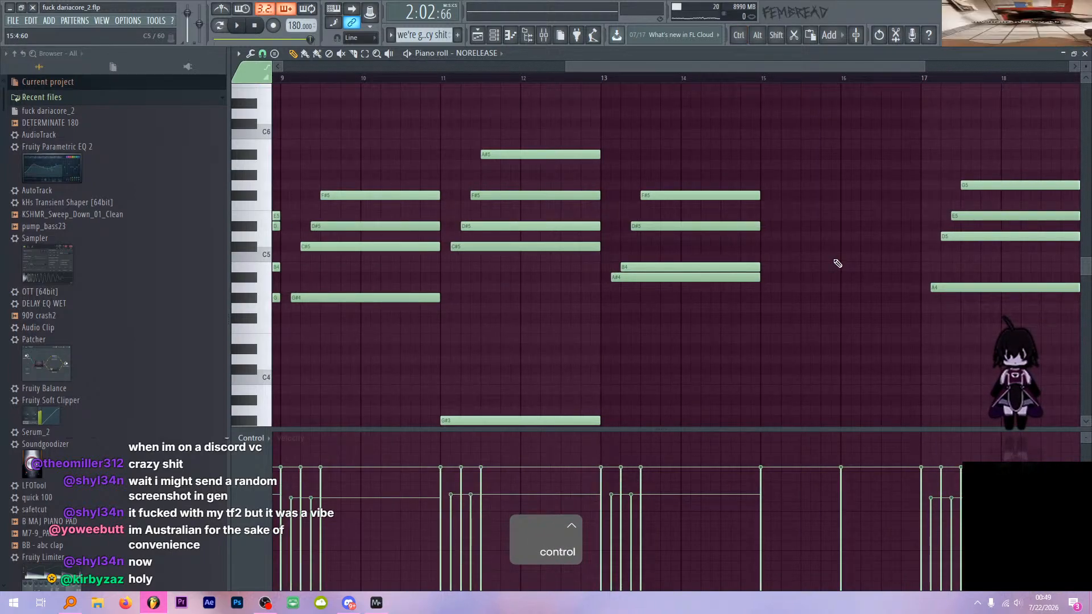
scroll(836, 267, "down", 2)
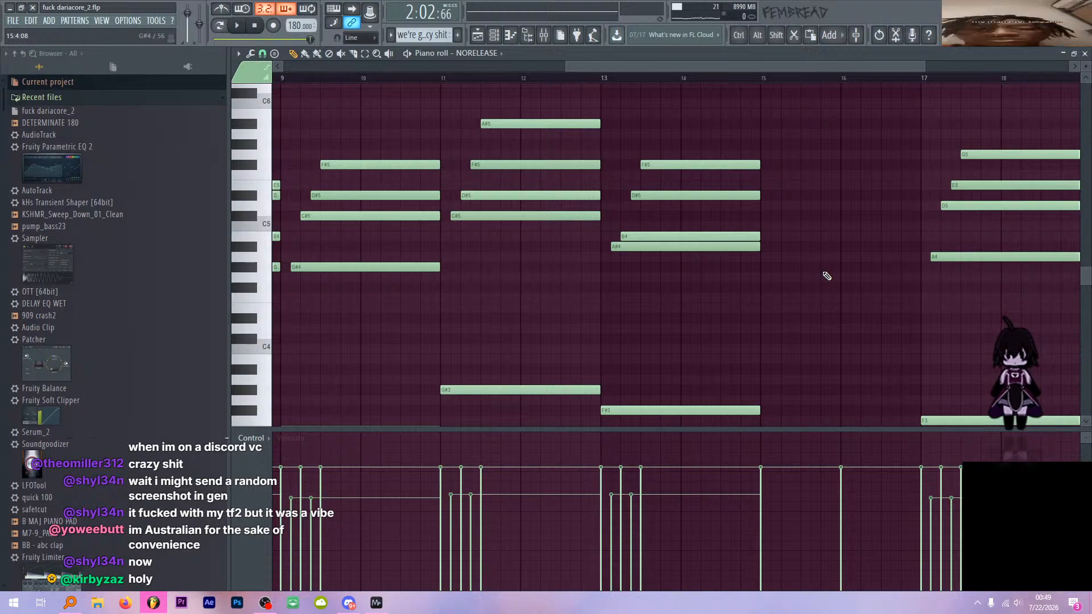
mouse_move(415, 177)
left_mouse_down()
mouse_move(697, 152)
mouse_move(958, 187)
mouse_move(498, 190)
mouse_move(679, 134)
left_mouse_up()
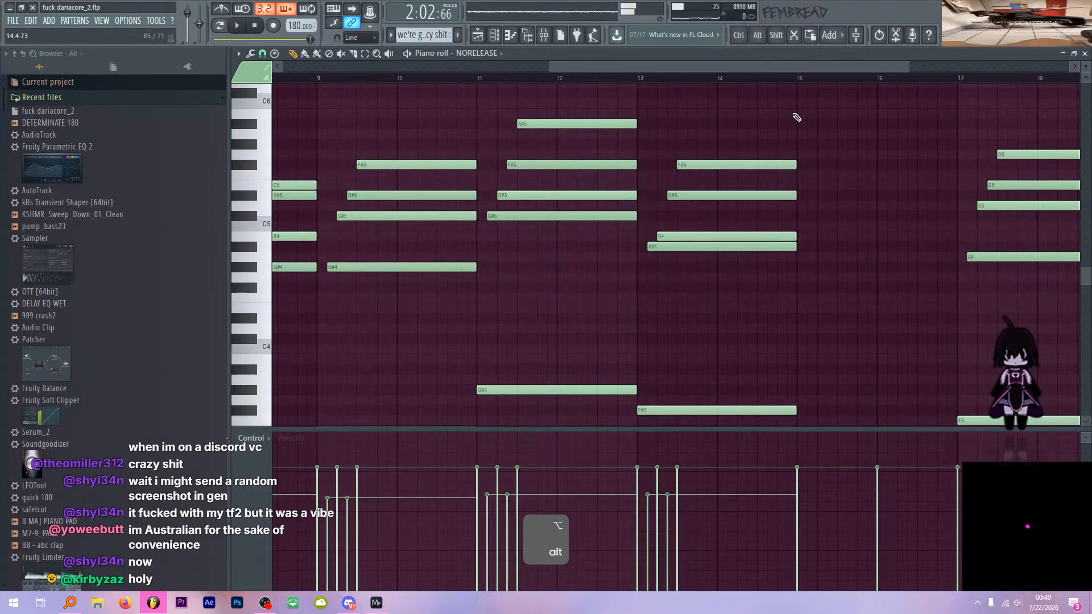
scroll(734, 193, "down", 6)
scroll(834, 215, "up", 4)
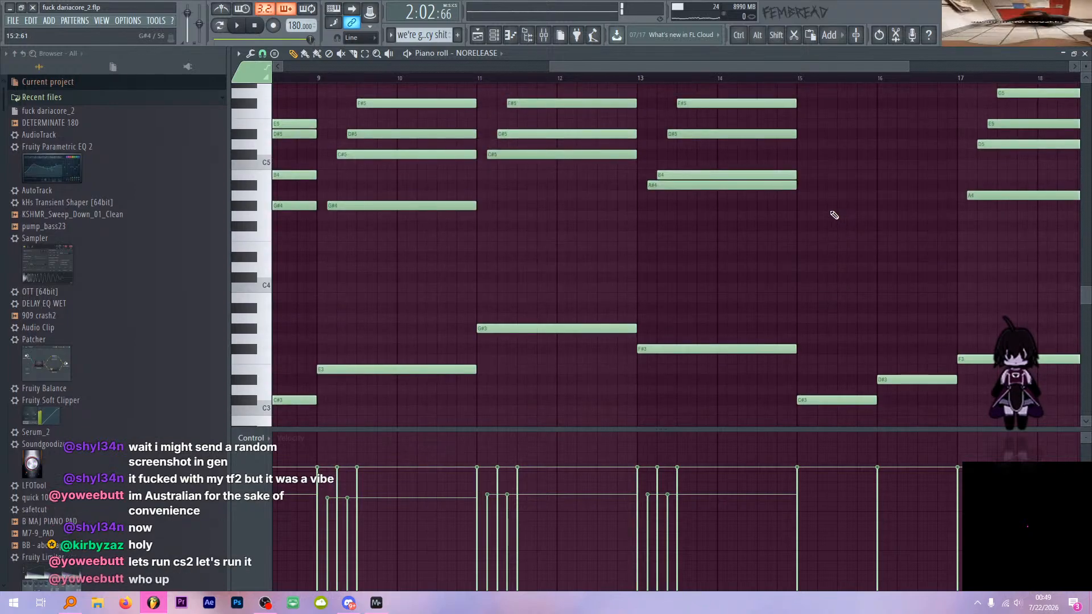
scroll(833, 247, "up", 2)
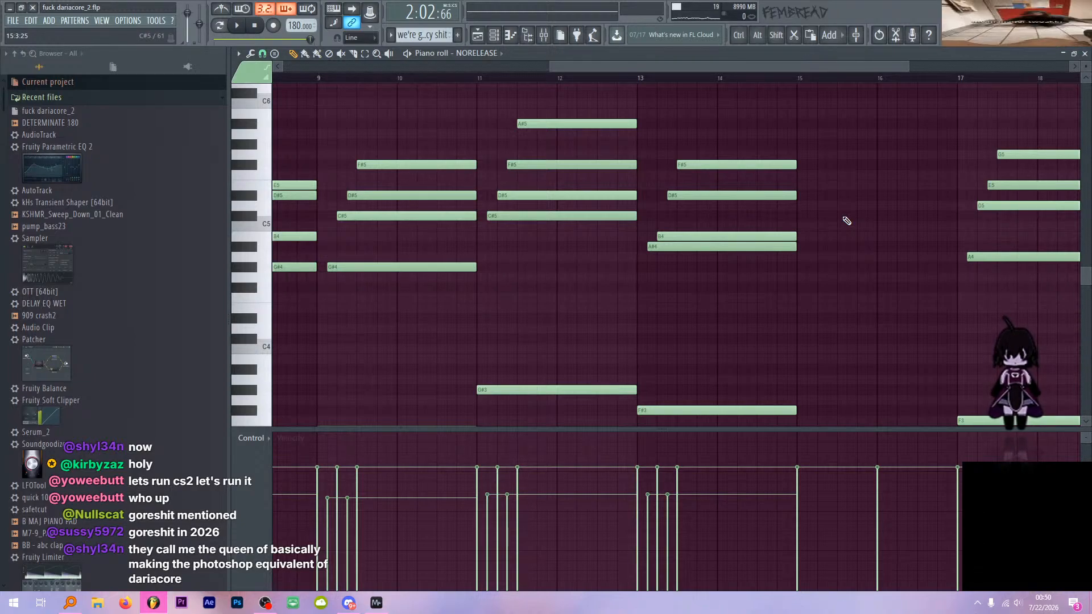
scroll(780, 131, "down", 2)
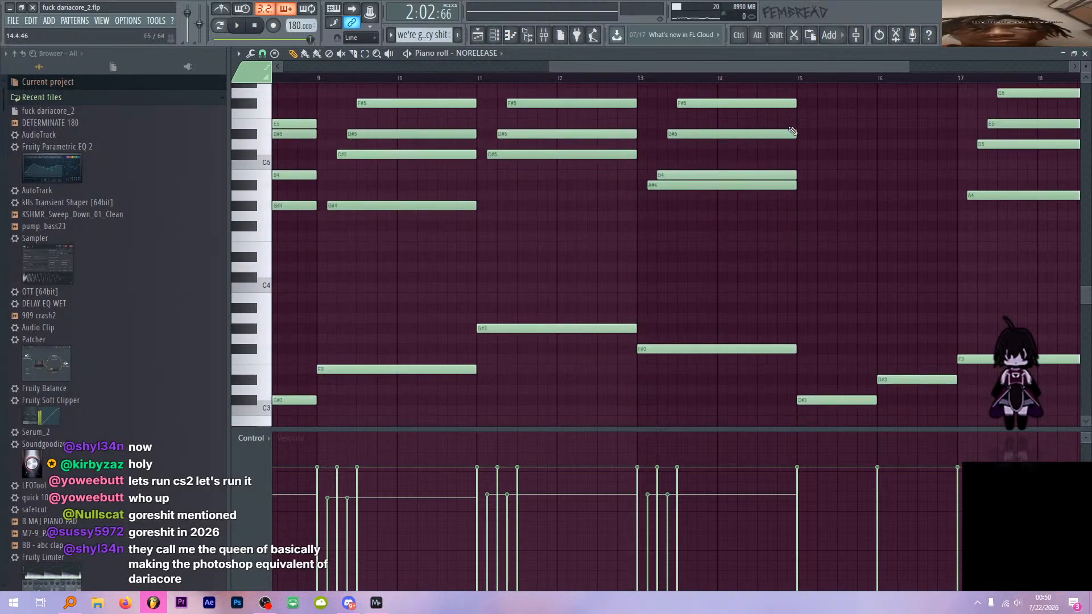
- Audition the bass notes of bars 15 and 16
scroll(832, 176, "up", 2, "ctrl")
right_click(826, 172, "alt")
left_click_drag(826, 172, 911, 169, "alt")
key("ctrl")
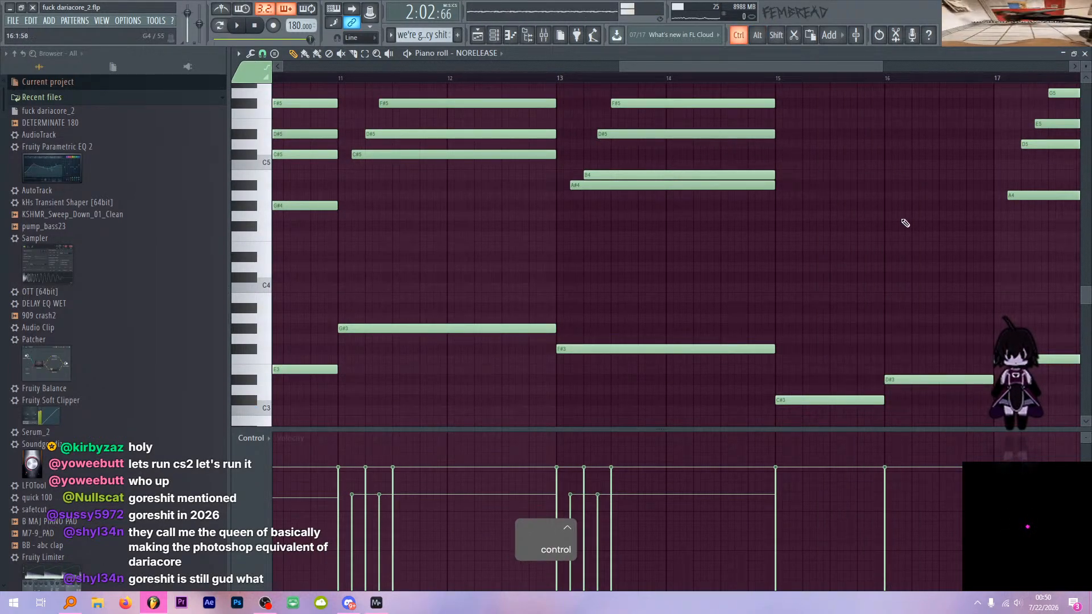
scroll(865, 219, "up", 3, "ctrl")
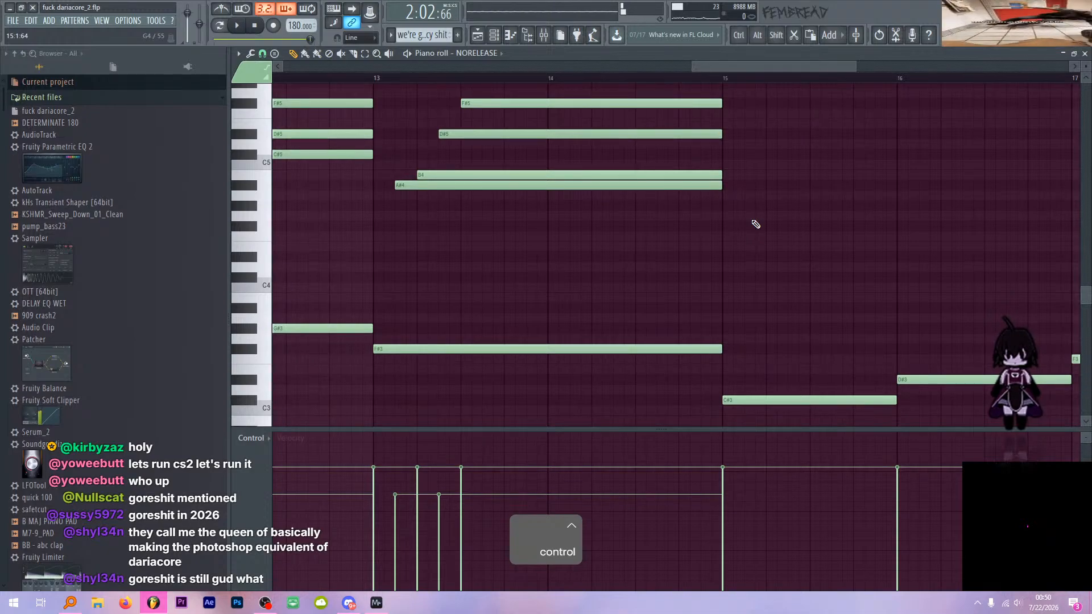
scroll(773, 217, "down", 5, "ctrl")
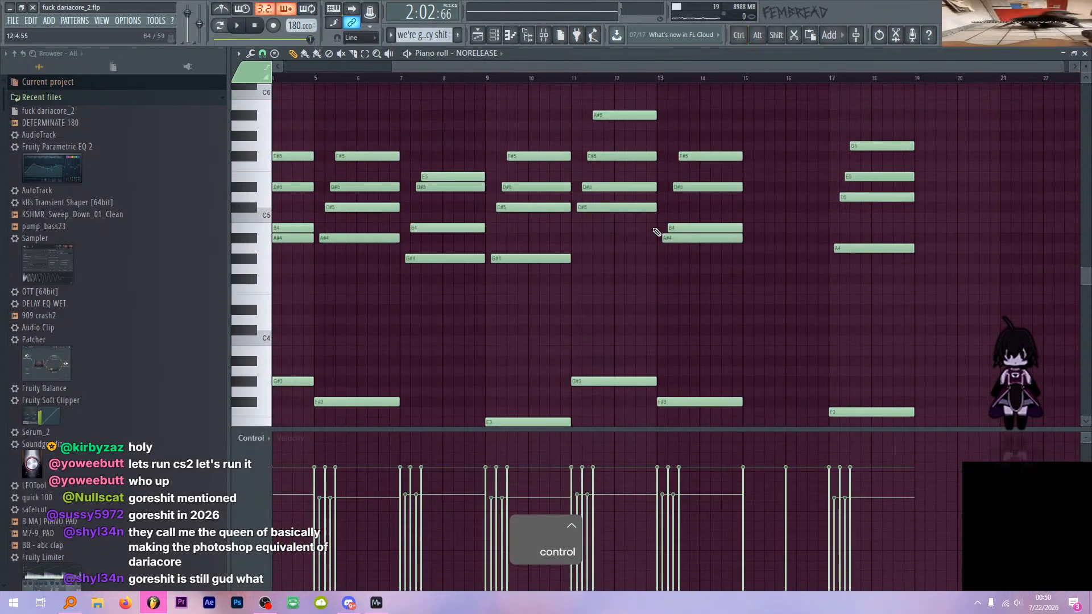
- Copy the bar 9 chord's upper notes G#4, C#5, D#5 and F#5 to bar 15
scroll(664, 237, "up", 3)
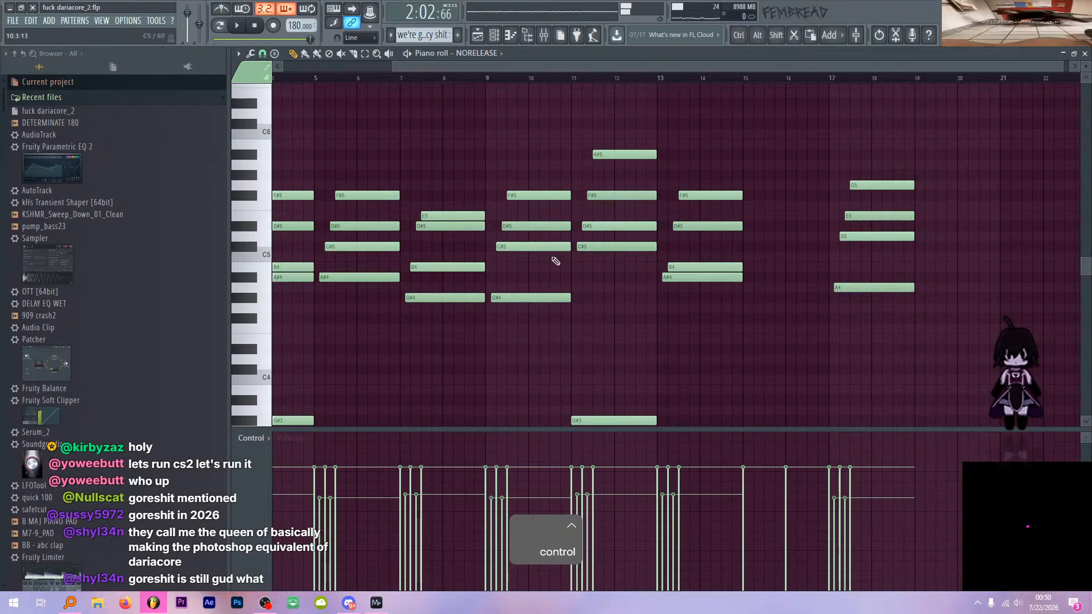
scroll(557, 263, "down", 4)
scroll(642, 280, "down", 2, "ctrl")
scroll(625, 272, "up", 3)
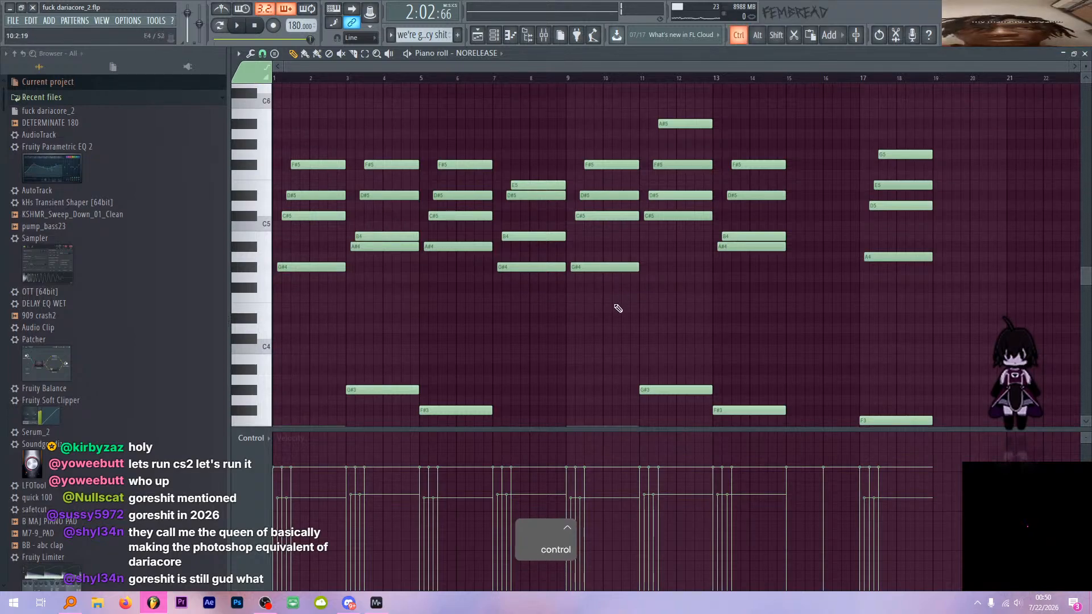
left_click_drag(619, 308, 597, 160)
left_click_drag(601, 270, 822, 268)
scroll(800, 264, "up", 4, "ctrl")
scroll(689, 230, "down", 3)
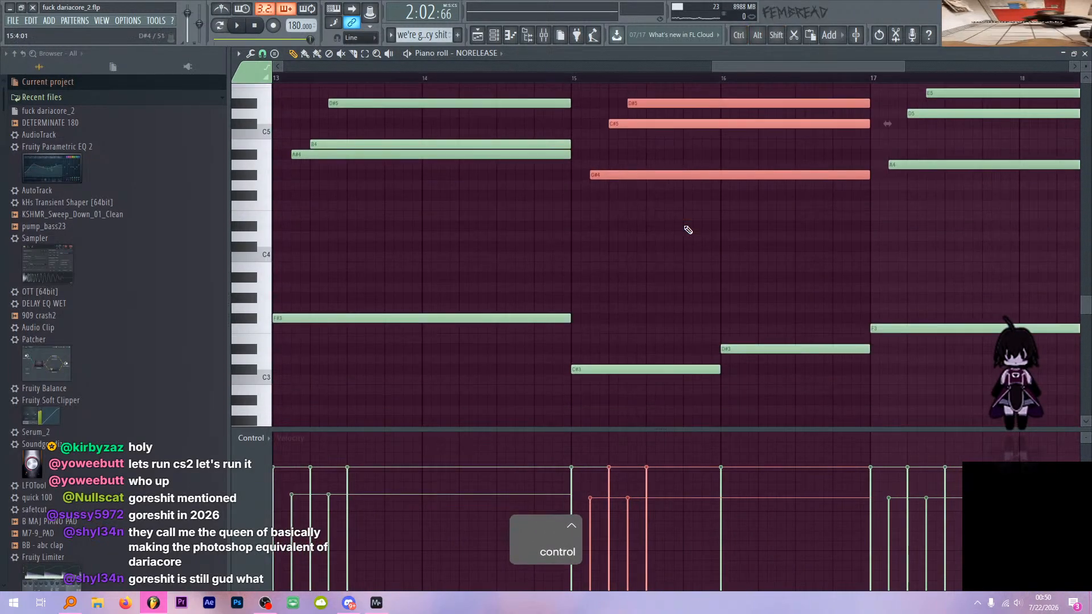
- Slice the four upper notes of the bar 15 chord at the start of bar 16
left_click(692, 233, "ctrl")
scroll(706, 239, "up", 3)
key("c")
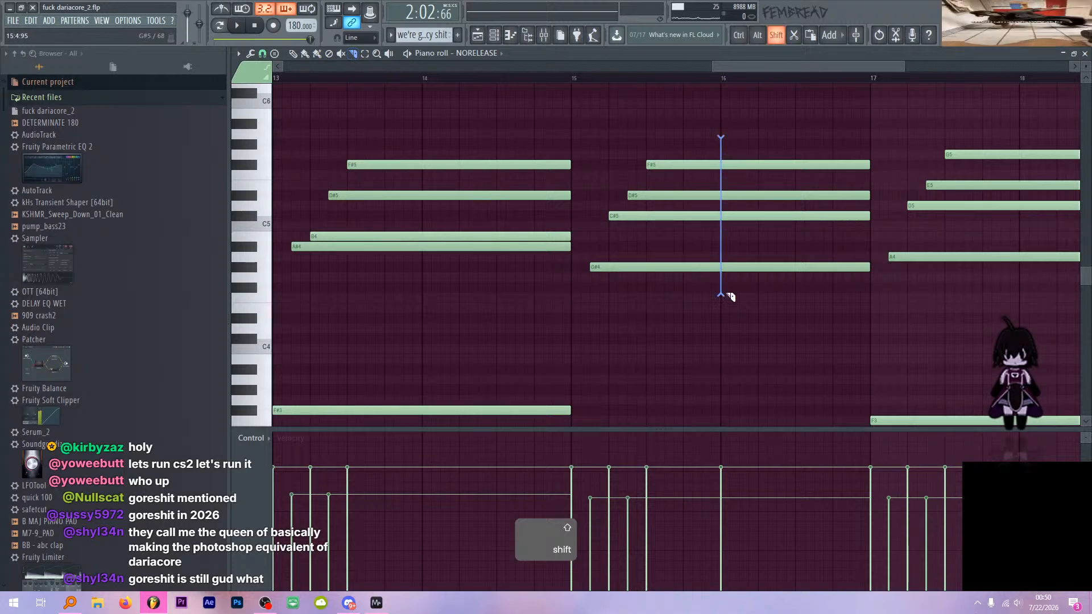
left_click_drag(731, 296, 728, 297)
key("p")
left_click(760, 291)
right_click(760, 292)
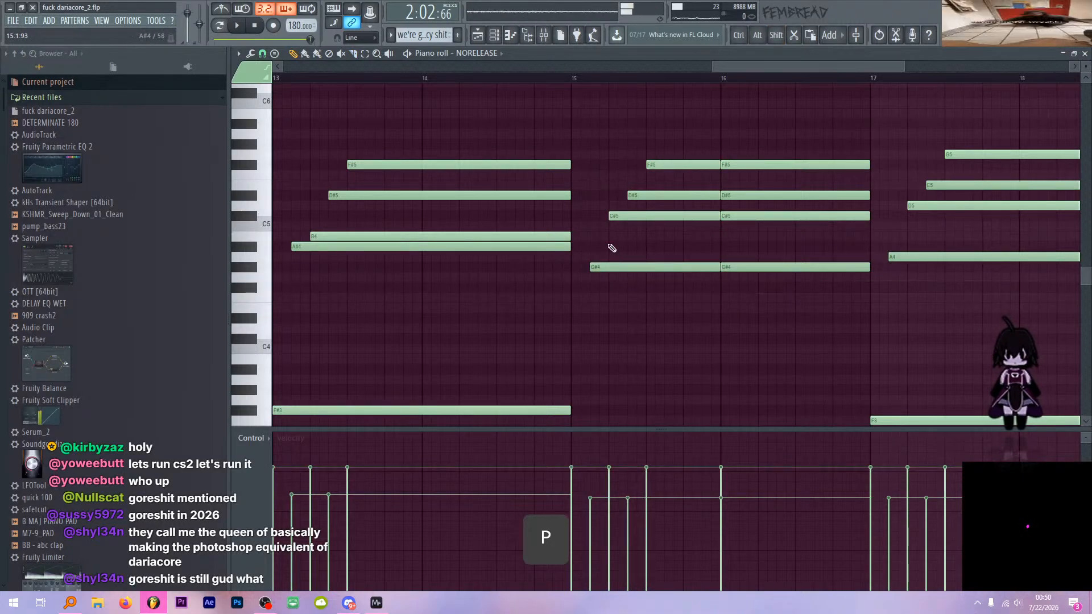
- Audition the bar 15 chord and lower its C#5 note to B4
right_click(589, 235, "alt")
right_click(608, 234, "alt")
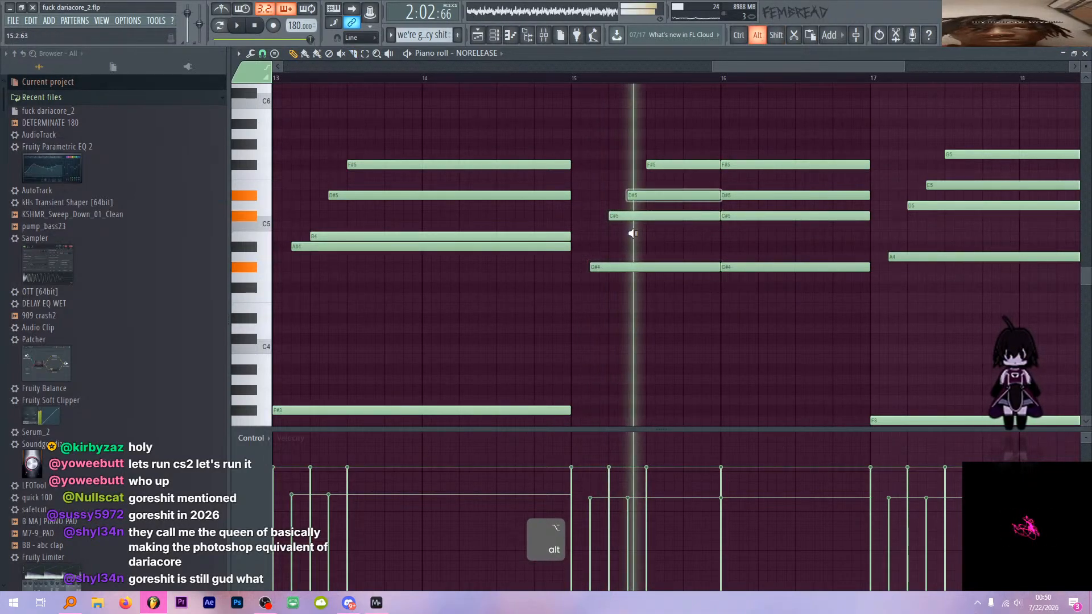
left_click_drag(625, 213, 624, 233)
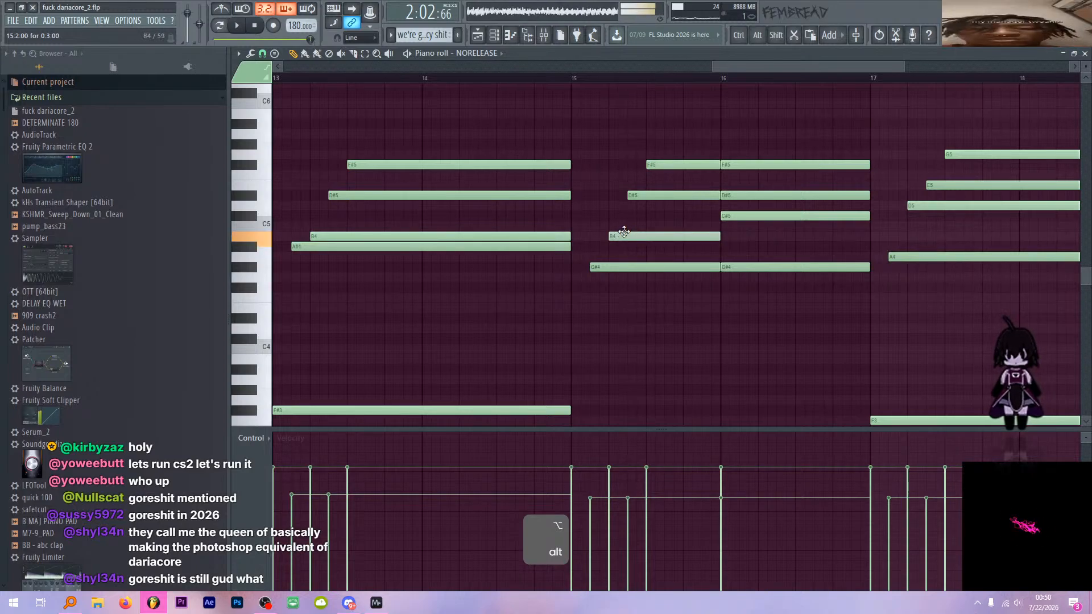
- Replace the G#4 note in bar 16 with an A#4 starting slightly after the bar line
right_click(763, 268)
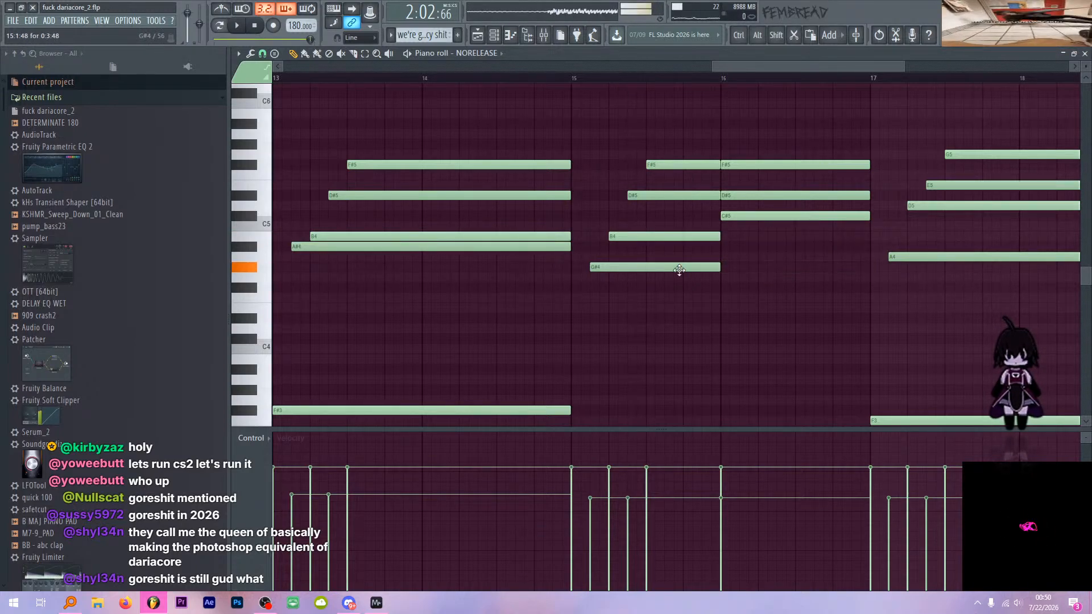
left_click_drag(740, 257, 744, 245)
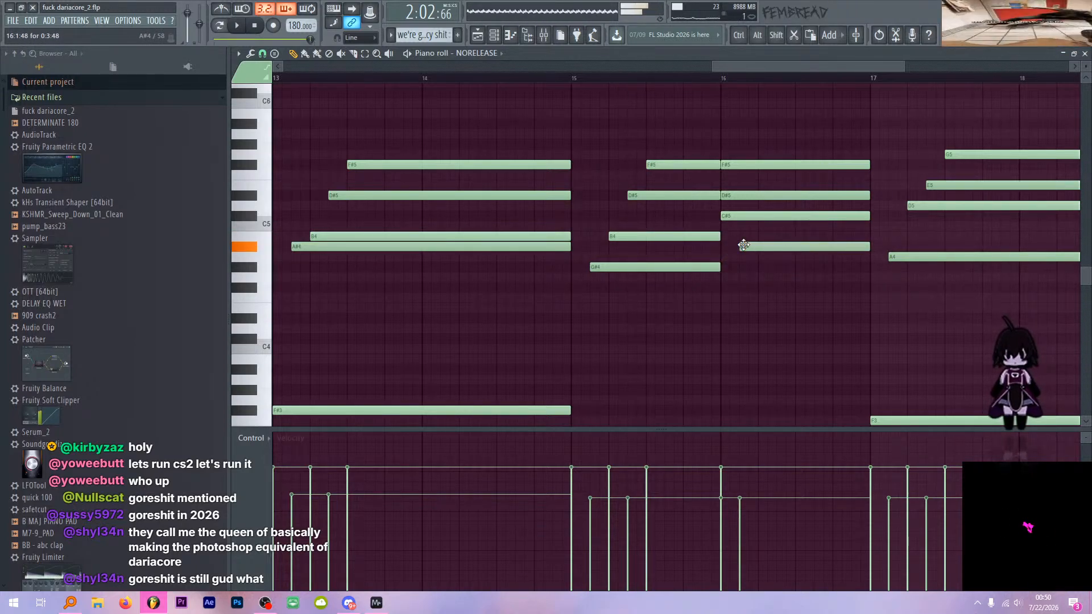
scroll(762, 296, "down", 4)
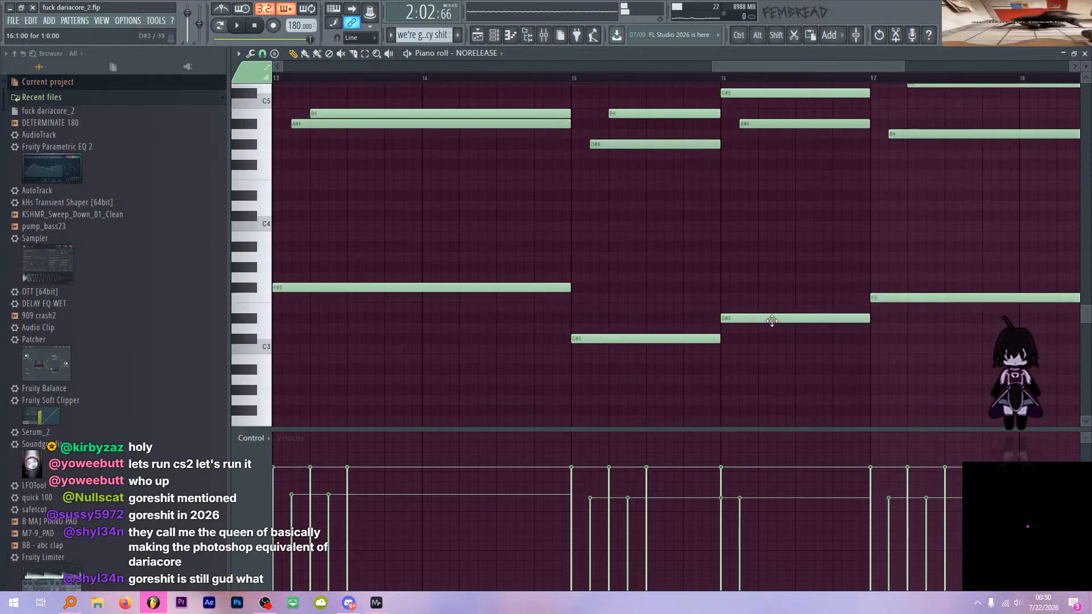
scroll(772, 321, "up", 3)
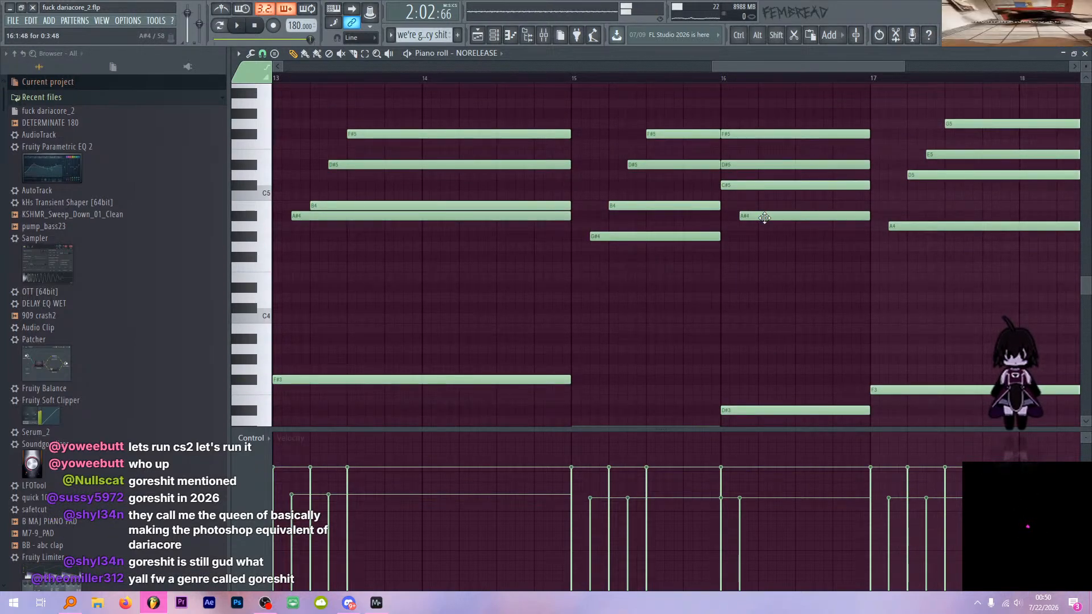
scroll(764, 217, "up", 1)
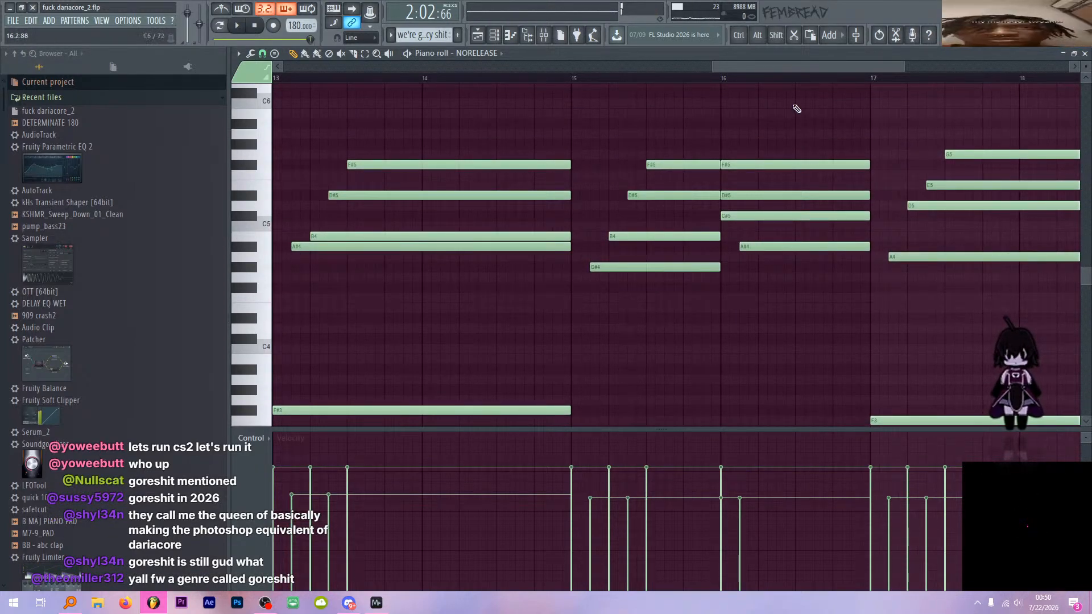
- Replace bar 16's C#5, D#5 and F#5 notes with copies of bar 15's staggered B4, D#5 and F#5
right_click(793, 216)
right_click(794, 195)
right_click(795, 165)
left_click_drag(729, 239, 661, 204)
left_click_drag(730, 209, 678, 161)
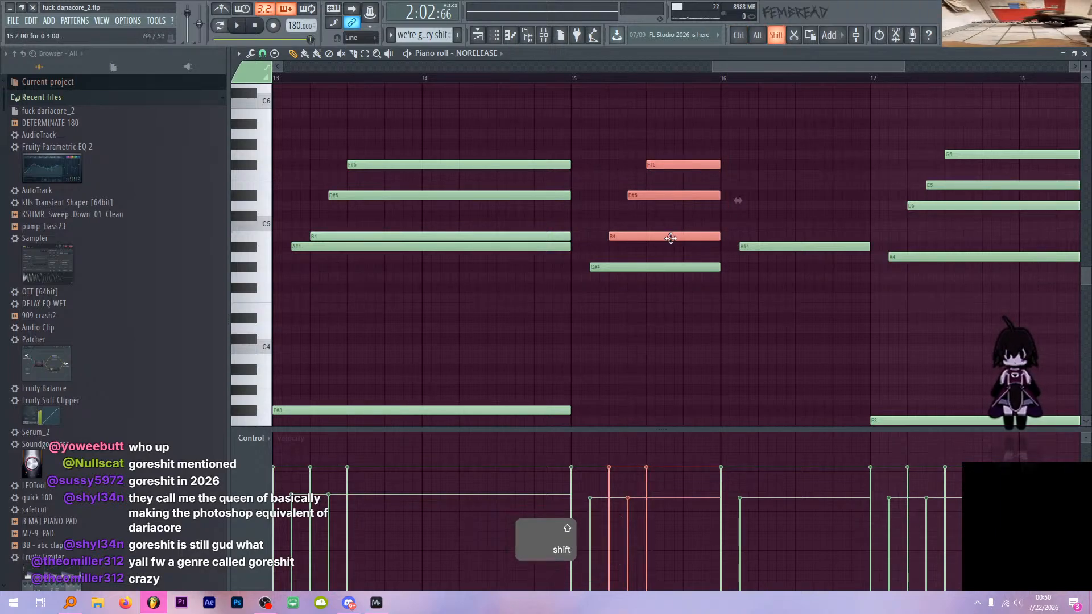
left_click_drag(673, 237, 821, 236)
scroll(851, 236, "up", 3)
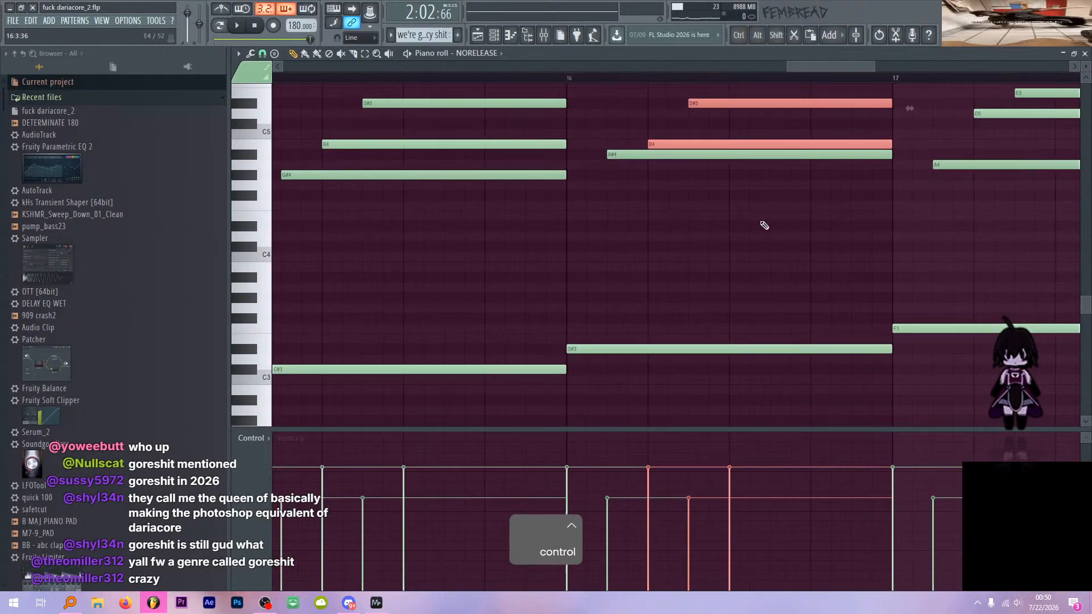
scroll(763, 224, "up", 1)
left_click(693, 220)
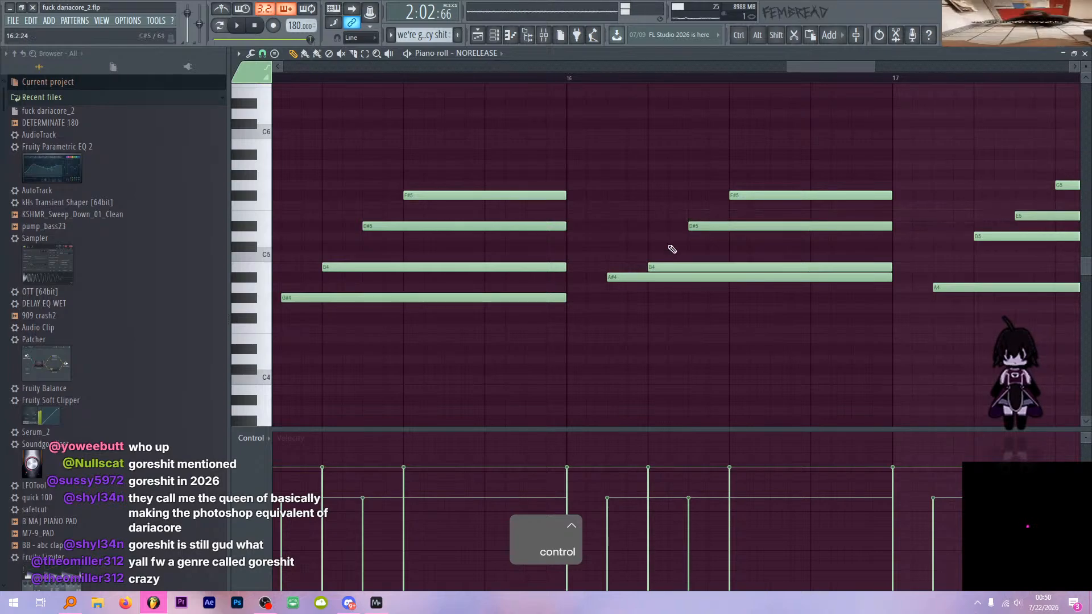
- Preview G3 against the bar 16 bass note and raise the bar 16 chord's top note to G5
scroll(671, 245, "down", 4)
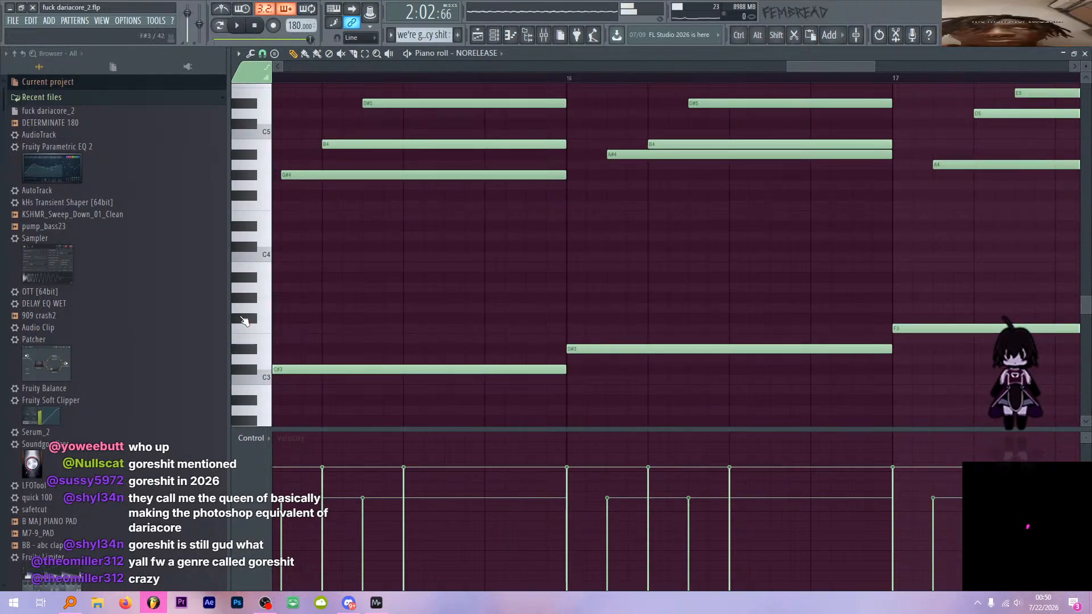
left_click(245, 307)
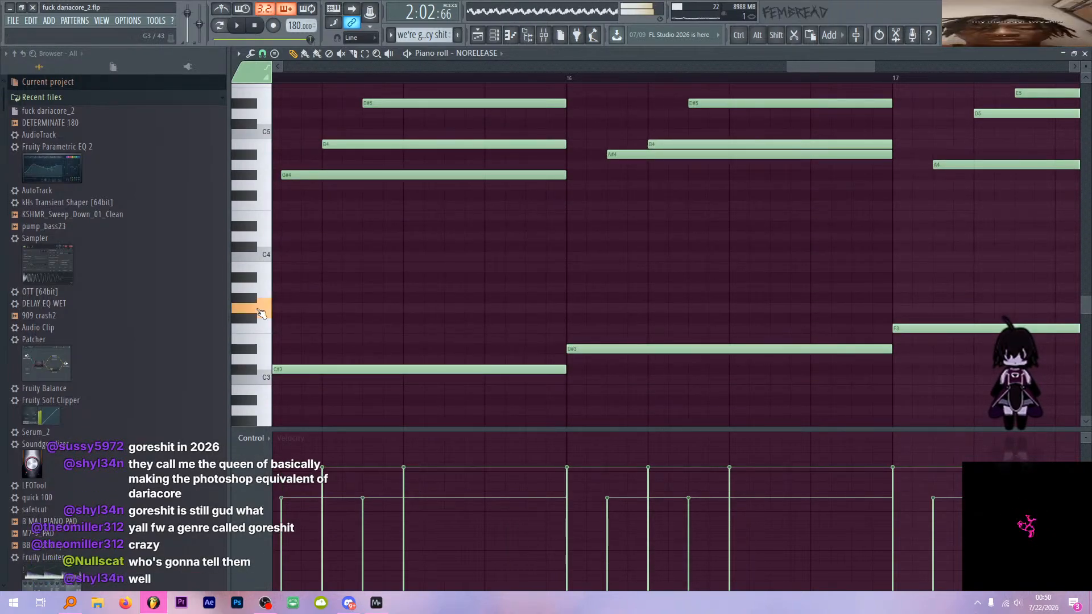
scroll(578, 310, "up", 2)
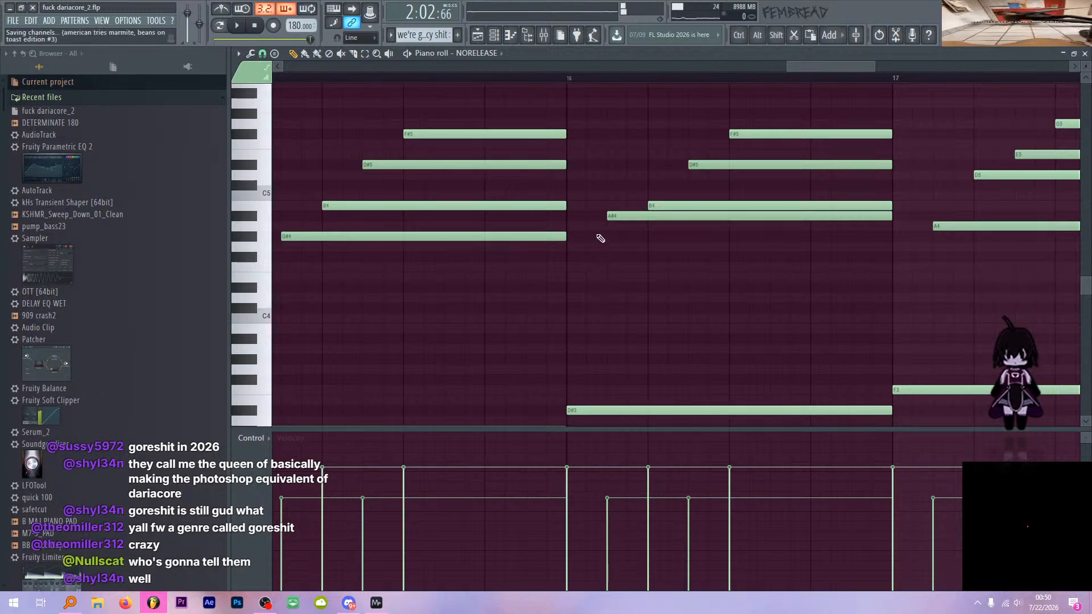
scroll(654, 215, "up", 1)
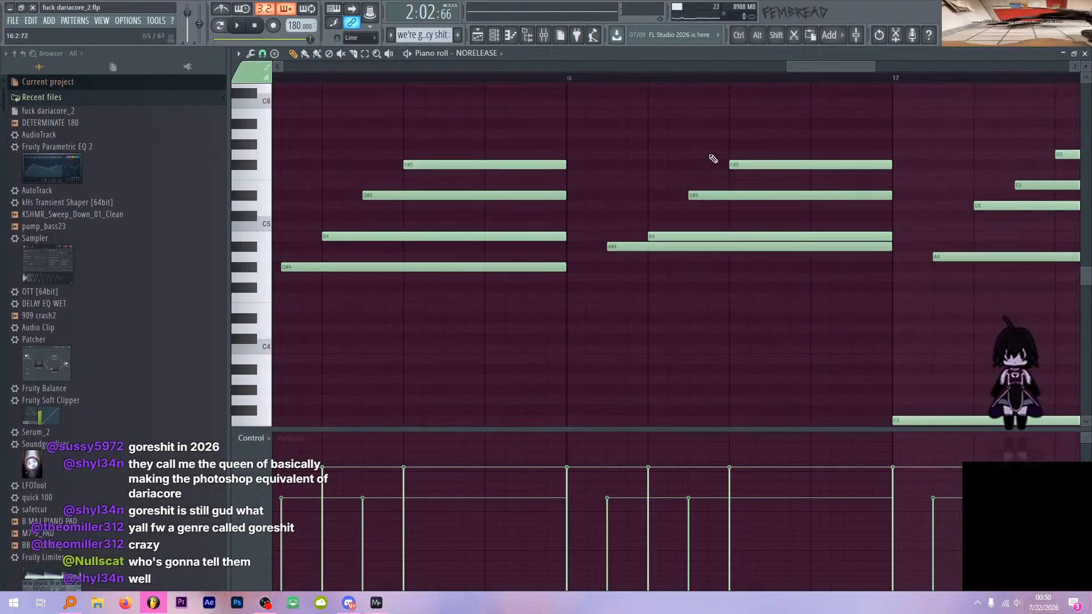
left_click(747, 163)
left_click_drag(754, 166, 753, 151)
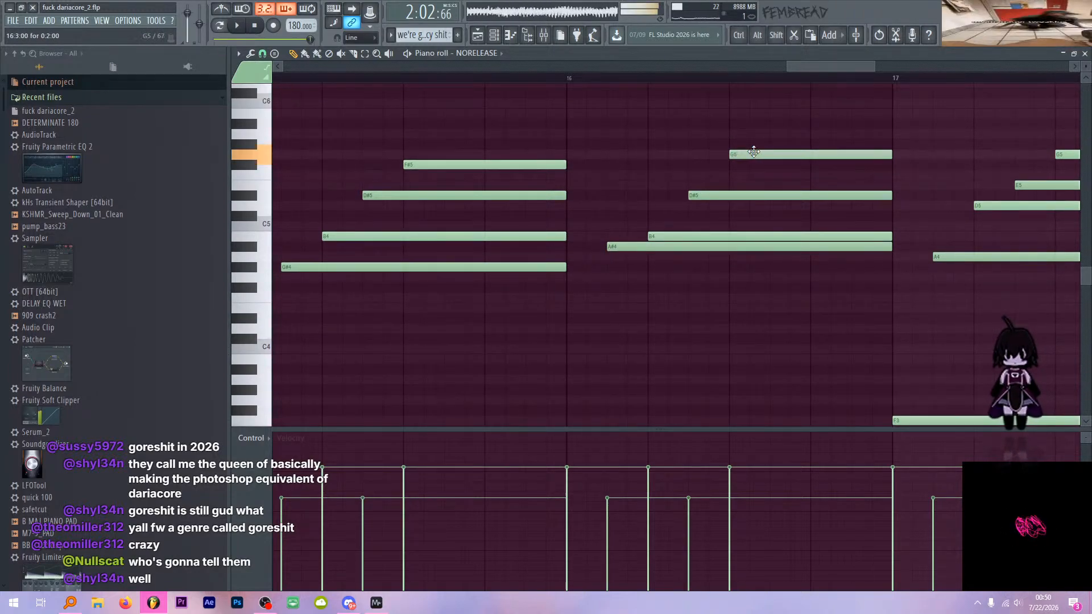
- Audition the bar 16 chord and raise its D#5 note to E5
right_click(605, 227, "alt")
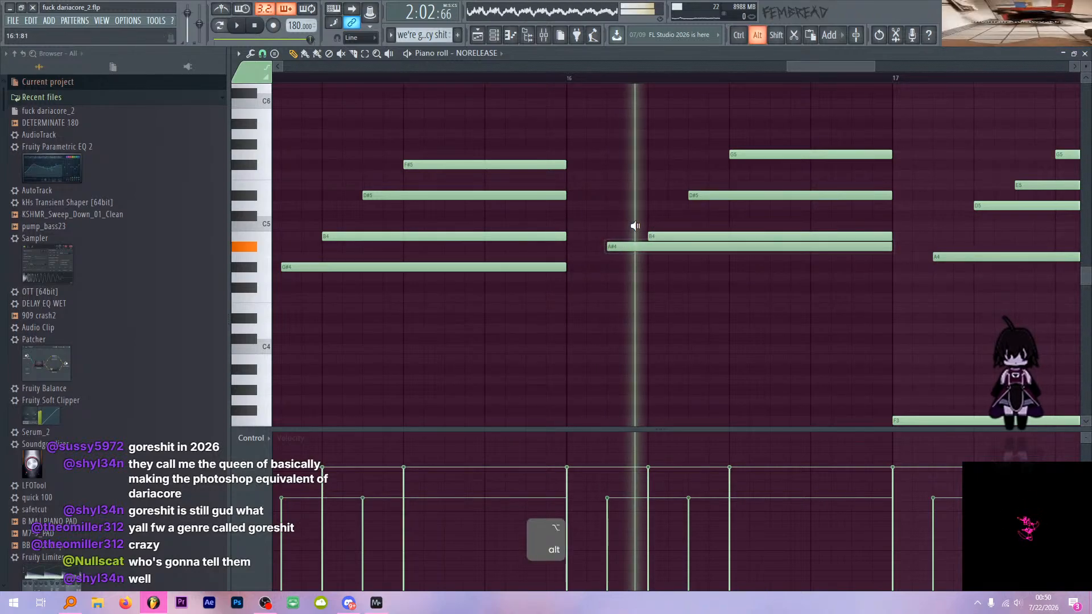
mouse_move(669, 224)
left_mouse_down()
mouse_move(705, 221)
mouse_move(721, 186)
left_mouse_up()
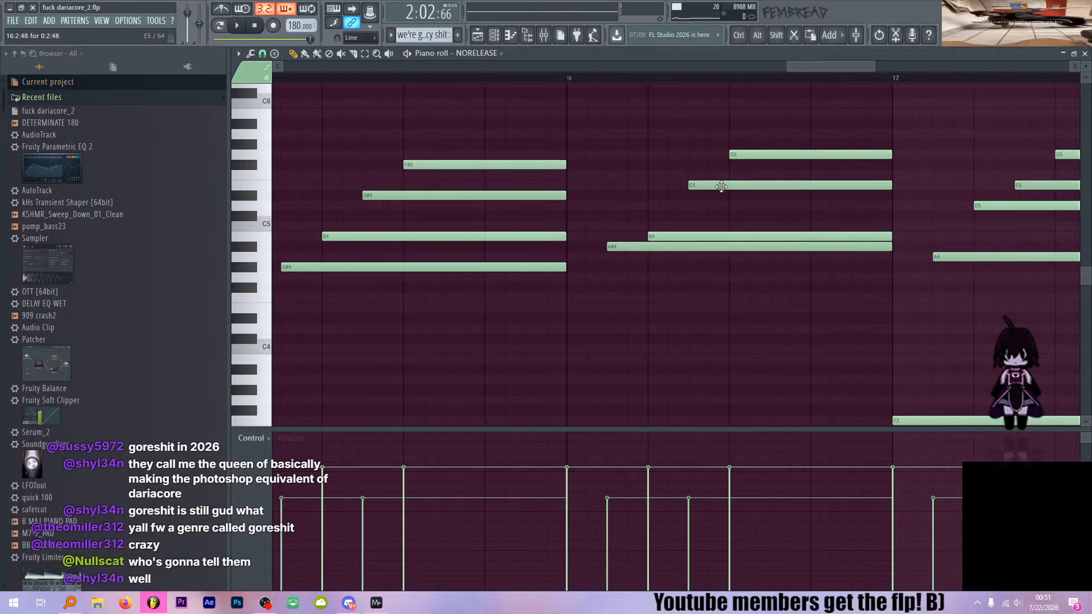
left_click_drag(604, 197, 741, 185)
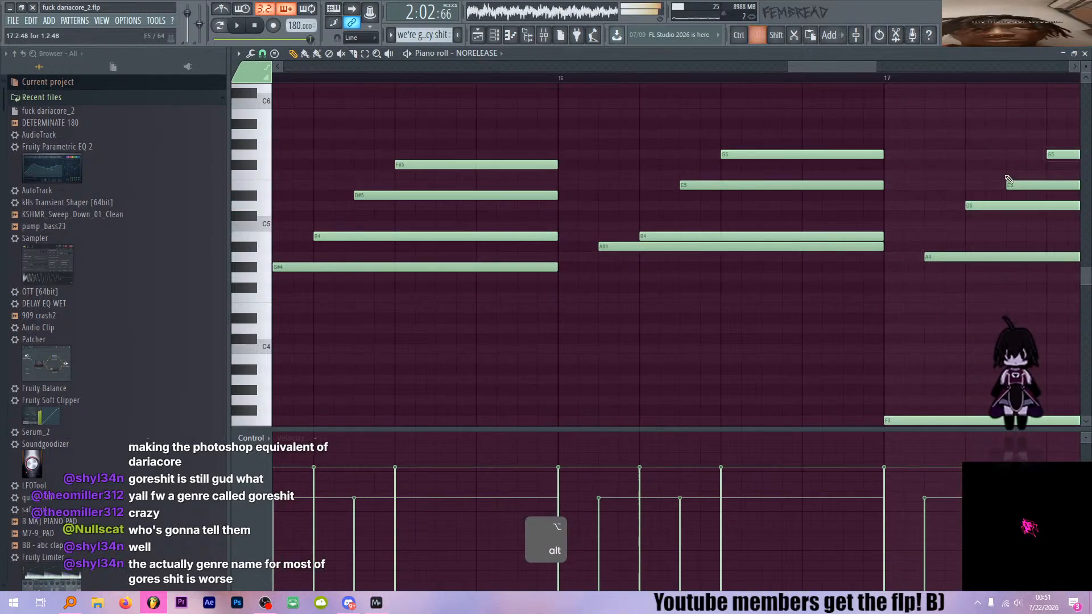
scroll(732, 235, "down", 4, "ctrl")
scroll(732, 235, "down", 4, "ctrl")
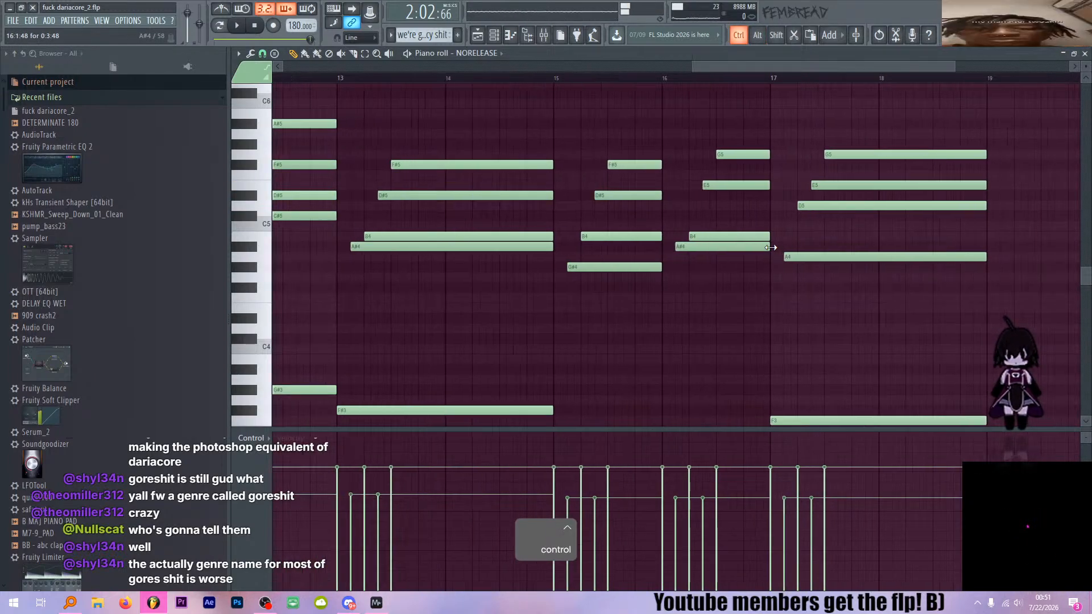
- Place the playhead at bar 13 and briefly play the chord progression
scroll(671, 204, "down", 5)
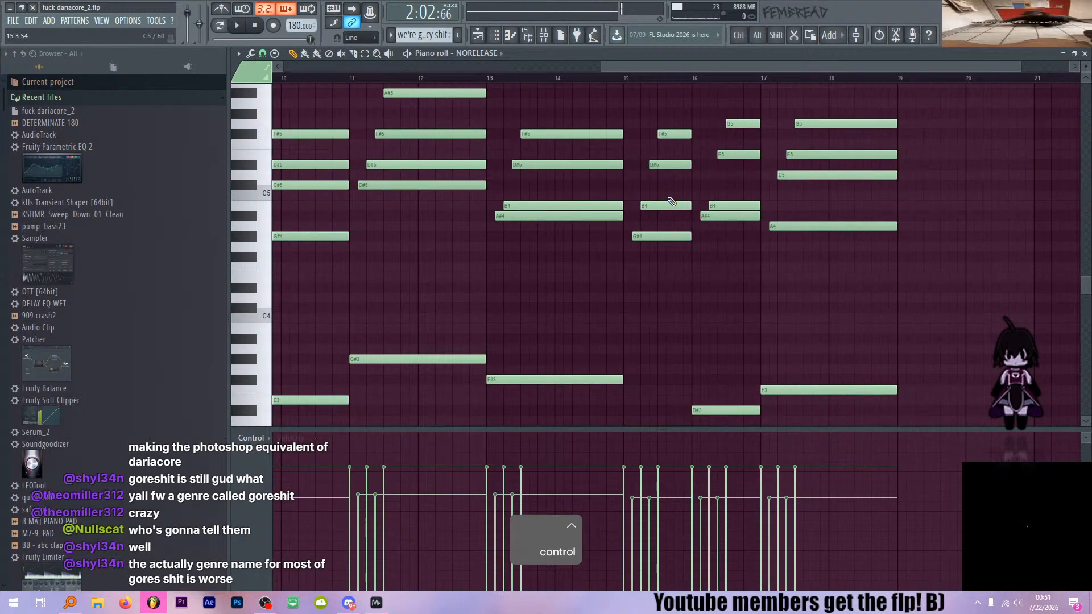
left_click(494, 78)
scroll(591, 165, "up", 6)
key("space")
key("space")
scroll(517, 121, "down", 4, "ctrl")
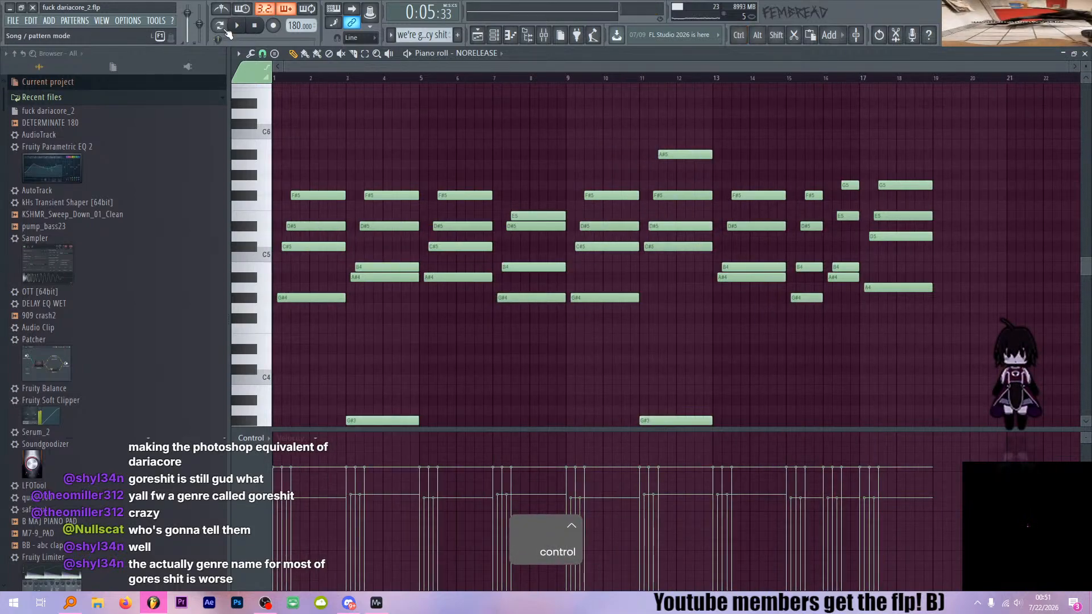
- Switch playback to pattern mode and lengthen the Track 40 pattern clip in the playlist to 24 bars
left_click(221, 26)
left_click(476, 40)
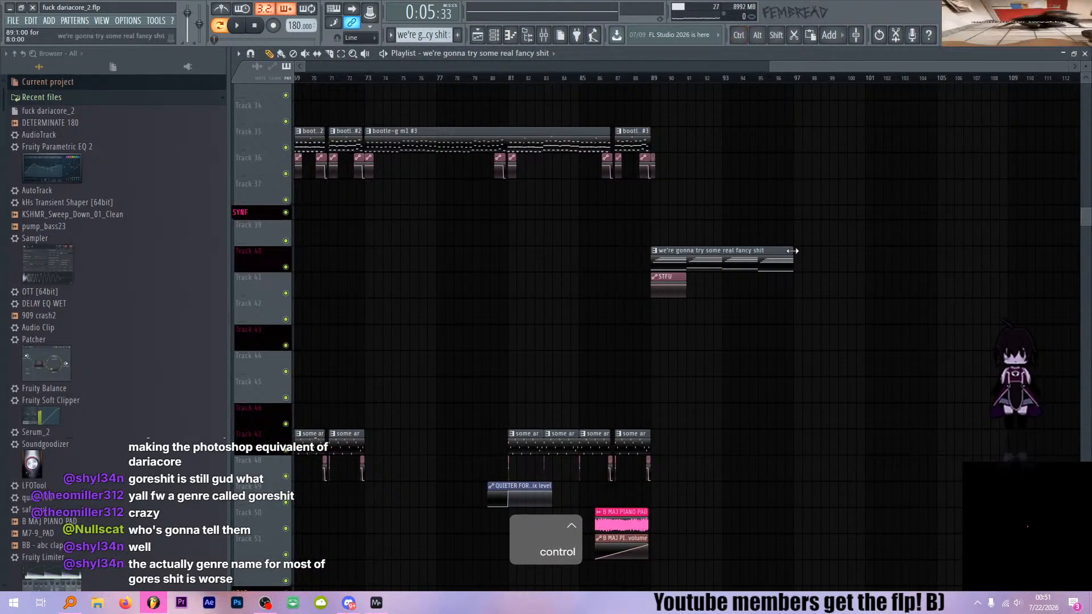
left_click_drag(795, 253, 988, 257)
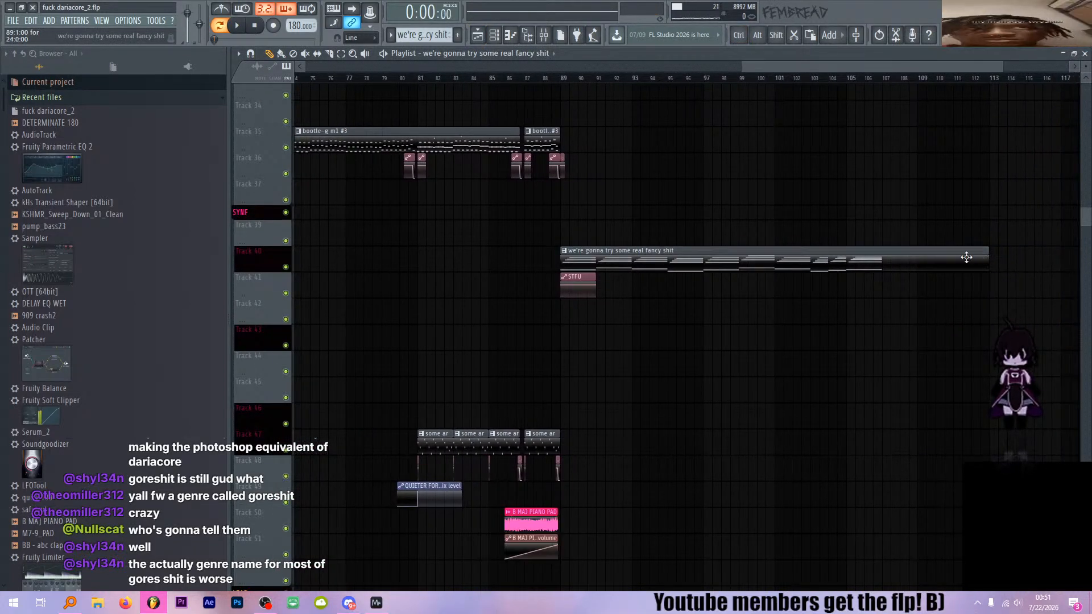
- Open the Track 40 clip's notes and play the progression from bar 9 into the bar 16 chord, stopping after listening
double_click(699, 247)
scroll(653, 104, "down", 3)
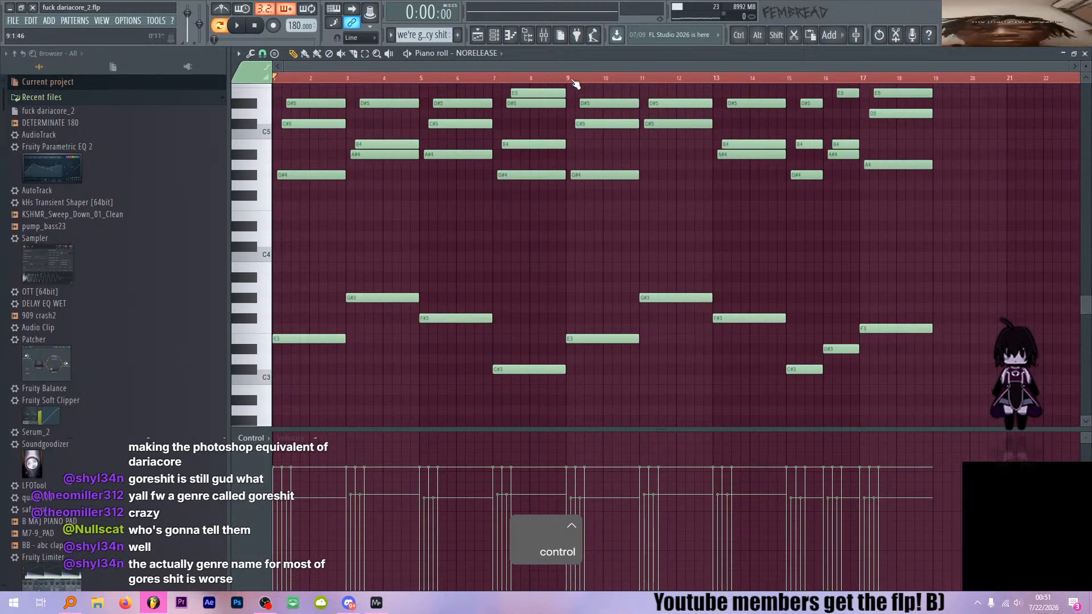
left_click(559, 80)
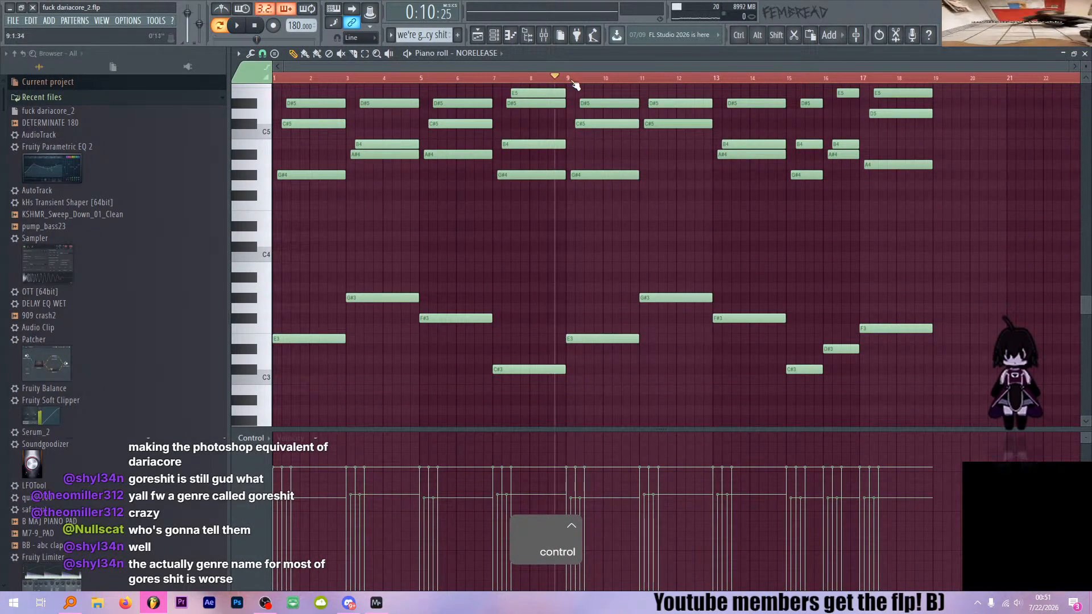
scroll(616, 239, "up", 3)
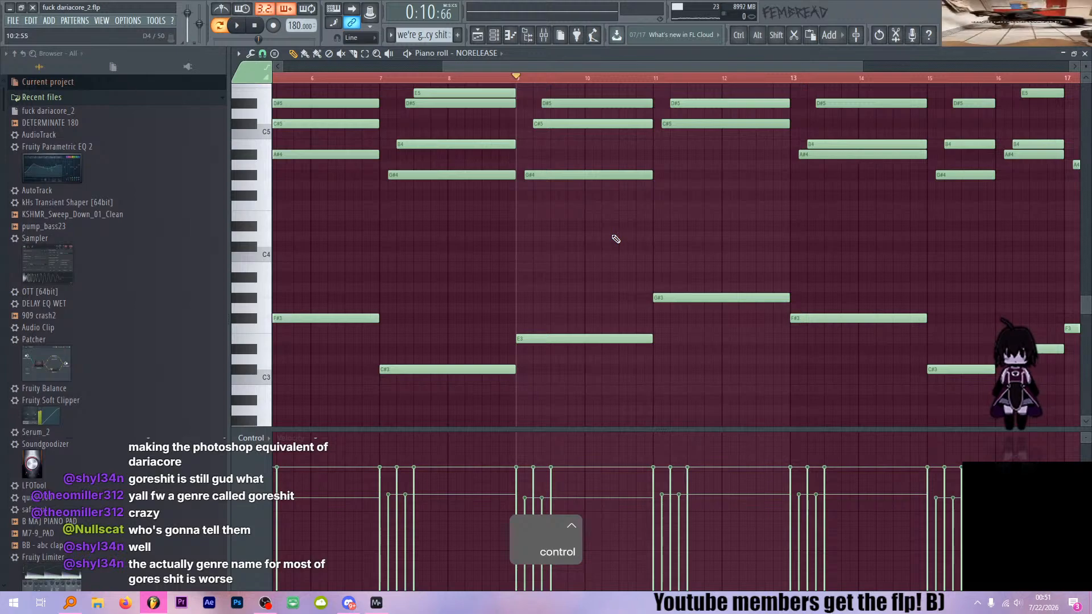
key("space")
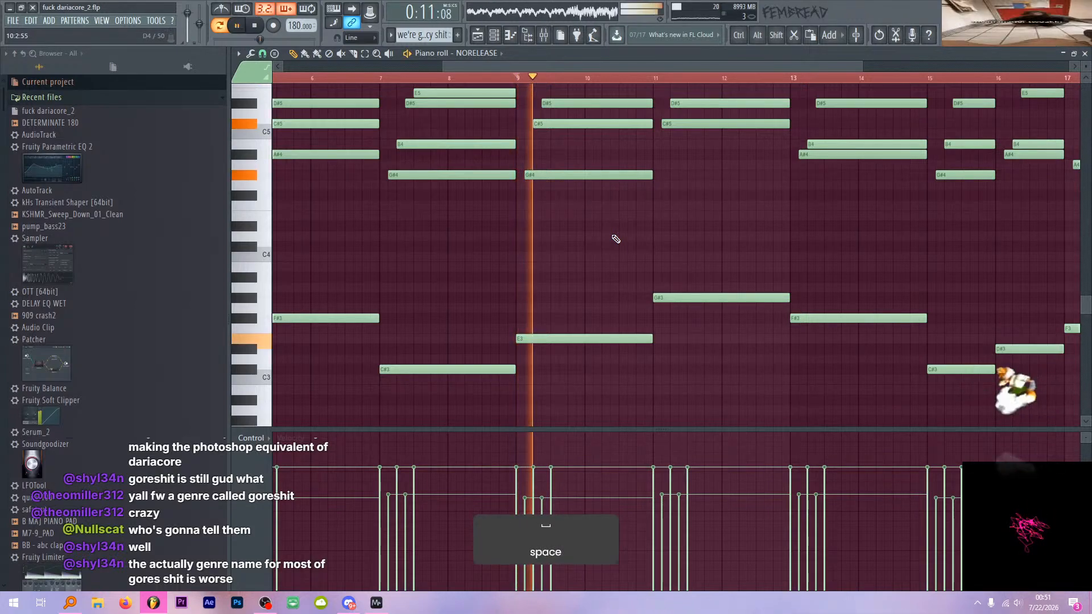
scroll(651, 292, "down", 3)
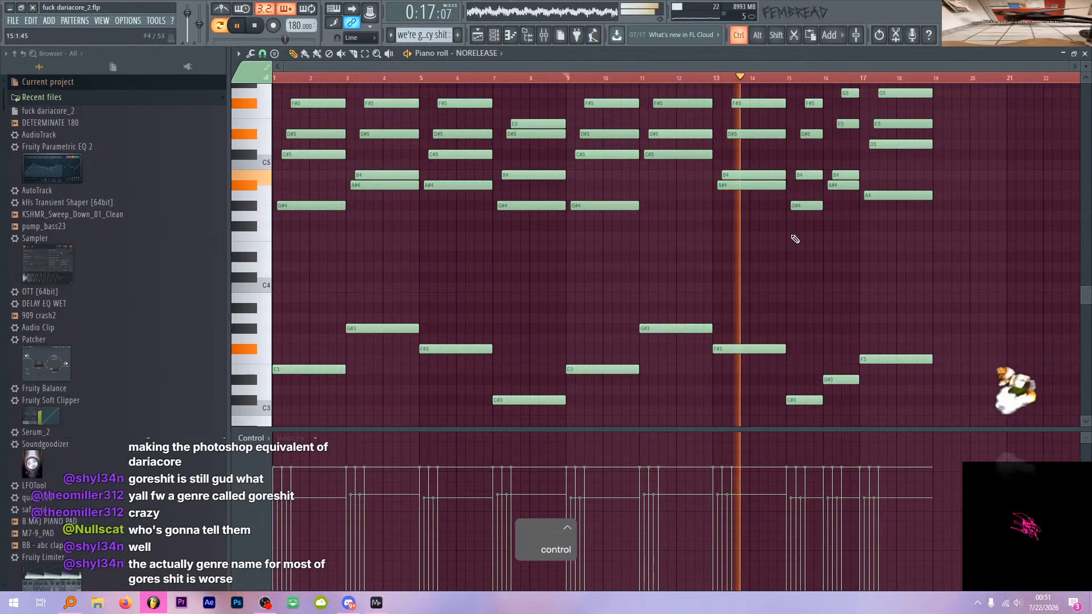
scroll(740, 216, "up", 3)
scroll(703, 222, "up", 2)
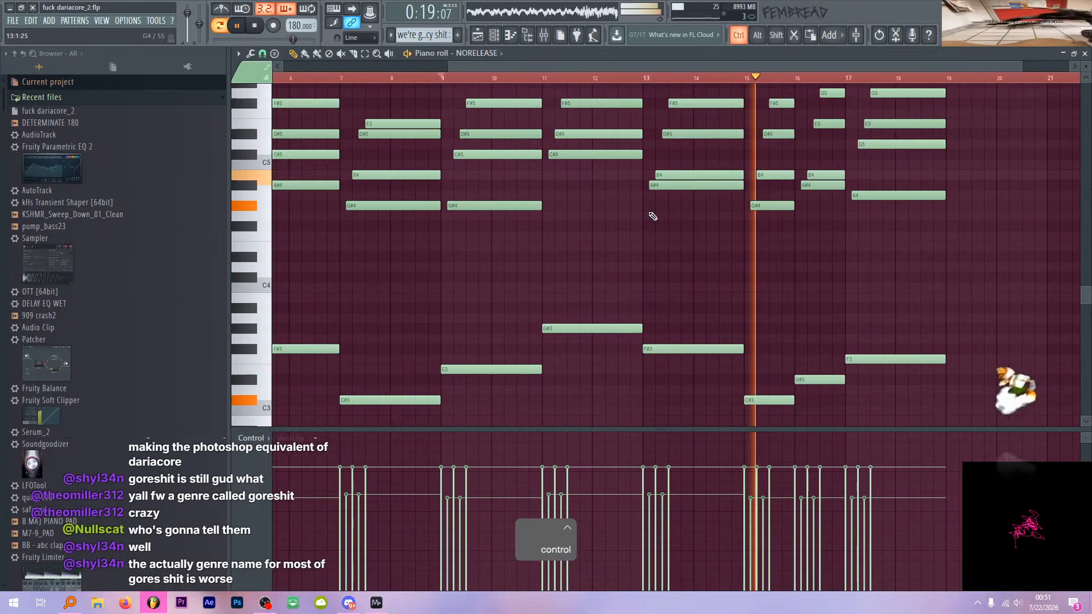
scroll(854, 256, "up", 2)
scroll(910, 282, "up", 1)
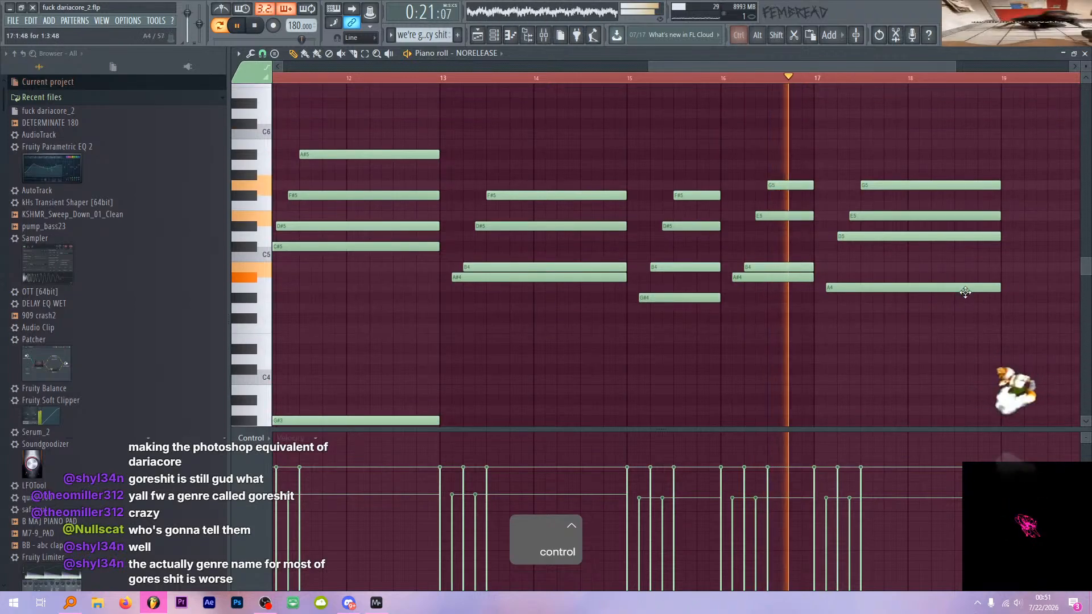
scroll(967, 290, "up", 1)
key("space")
- Raise the bar 16 chord's B4 note to C5 and lower its E5 note to D#5, auditioning the chord
scroll(780, 239, "down", 4)
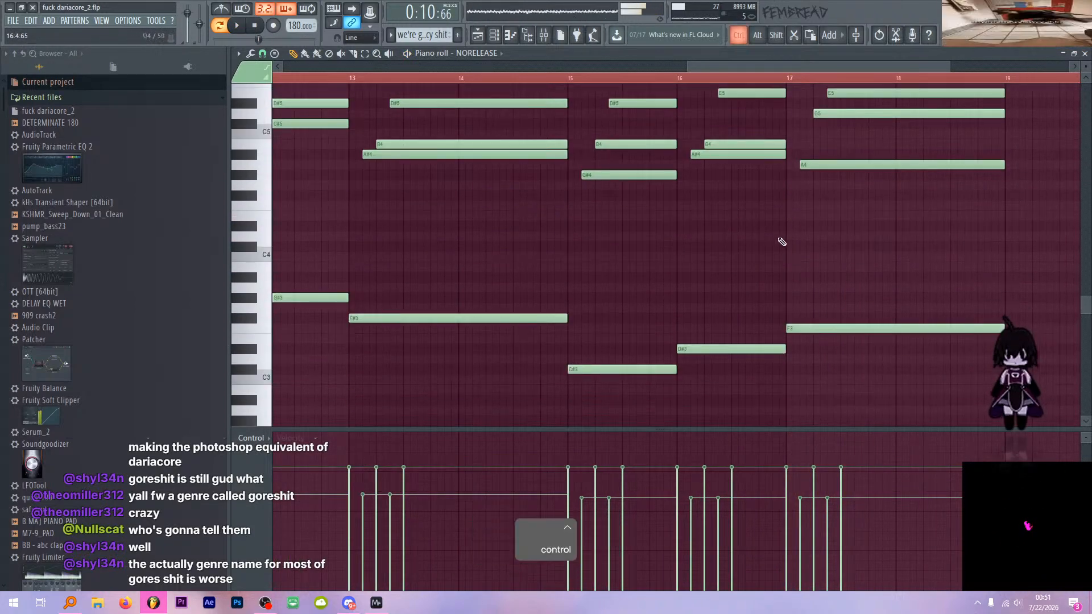
scroll(714, 224, "up", 4)
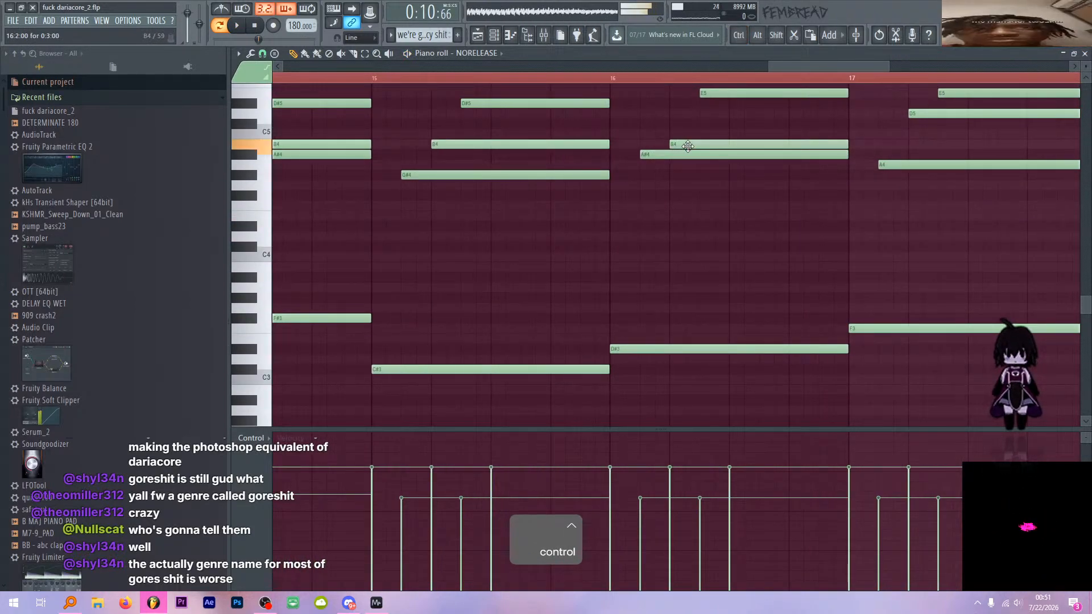
left_click_drag(687, 146, 688, 136)
key("alt")
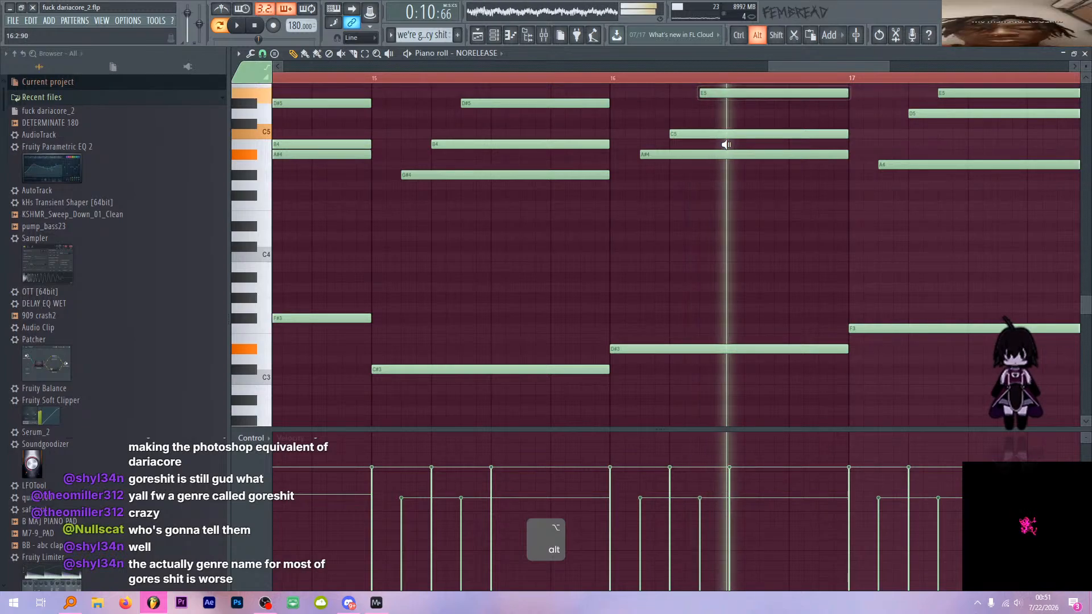
scroll(756, 162, "up", 3)
left_click_drag(742, 185, 739, 196)
right_click(729, 186, "alt")
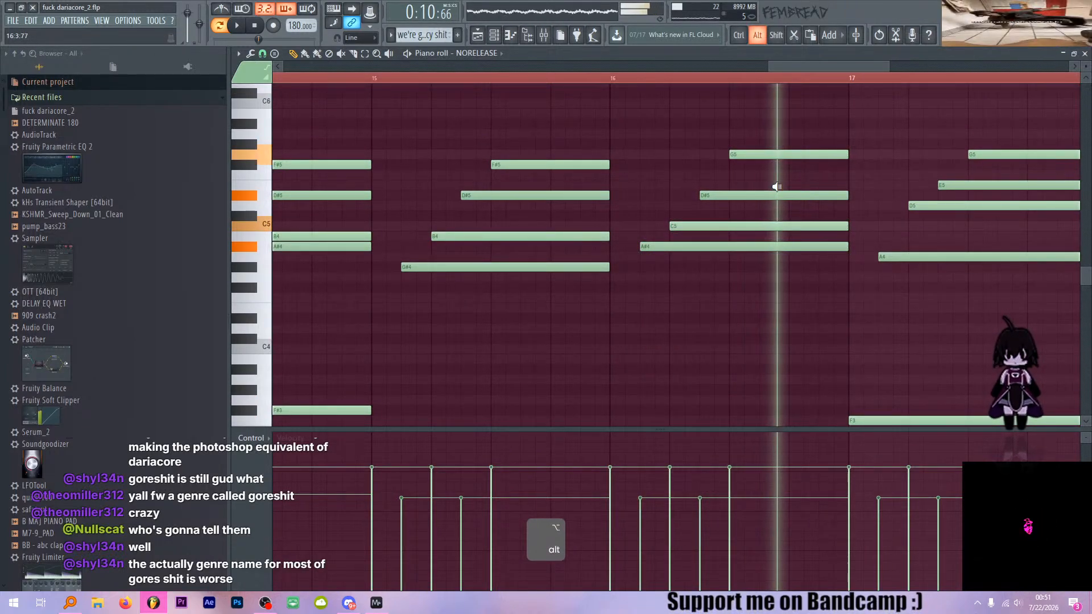
- Examine how the upper chord notes and bass notes relate across bars 10 to 18 of the progression
scroll(721, 123, "down", 4)
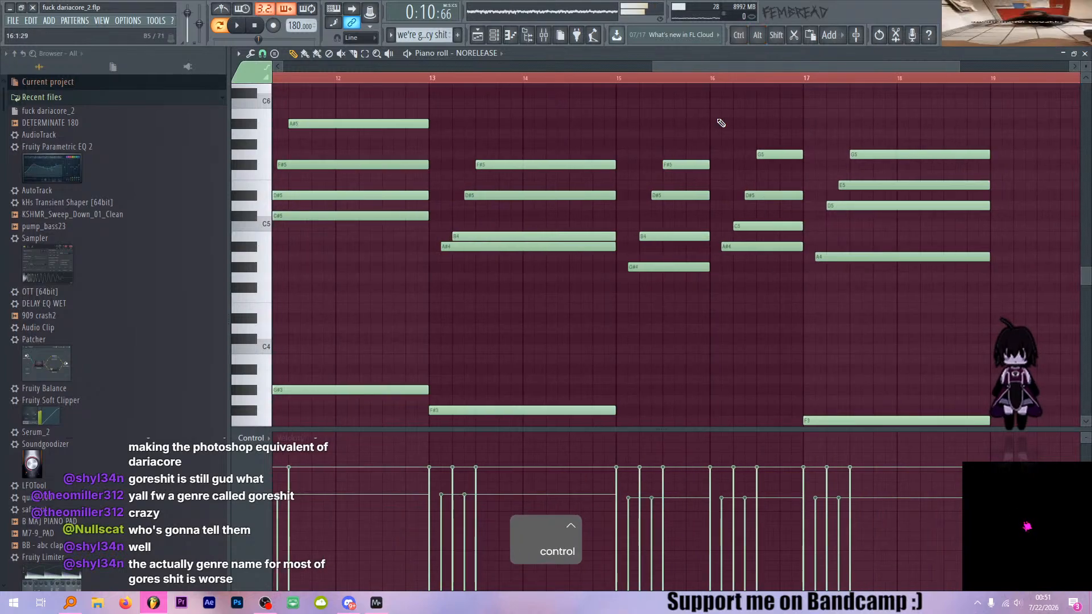
scroll(776, 235, "down", 5)
scroll(722, 293, "down", 2)
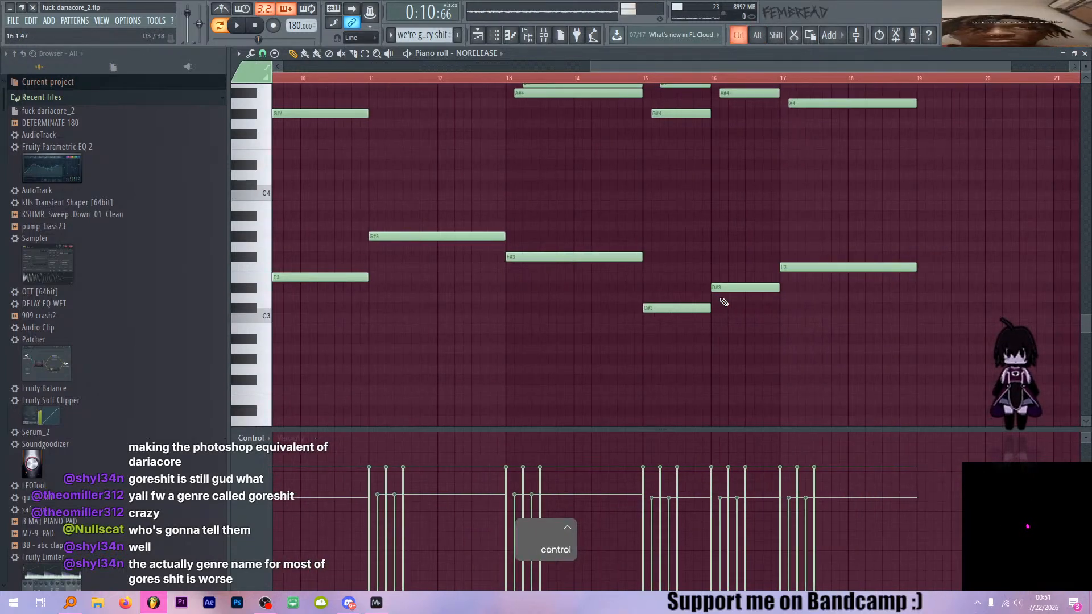
scroll(753, 279, "up", 2)
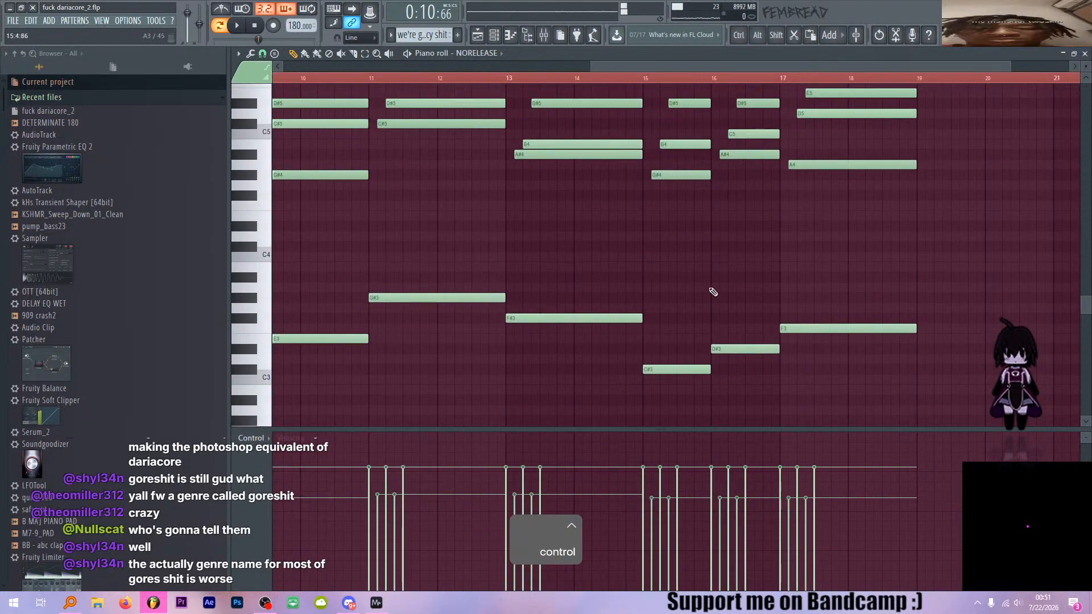
scroll(918, 317, "down", 2)
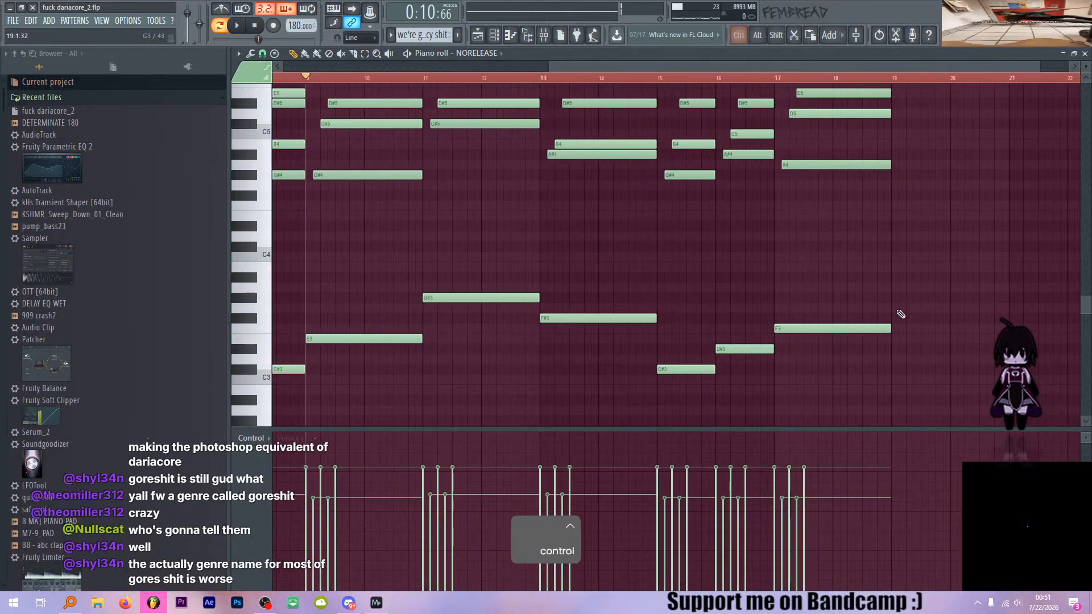
scroll(865, 288, "up", 2)
scroll(711, 305, "up", 2)
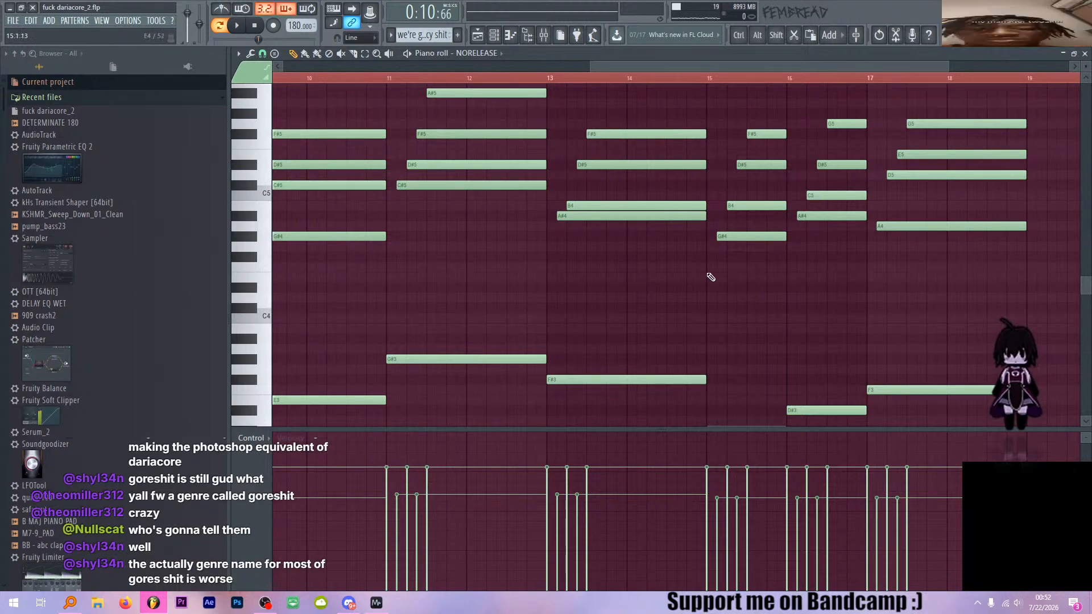
scroll(705, 206, "up", 2)
scroll(676, 188, "down", 1)
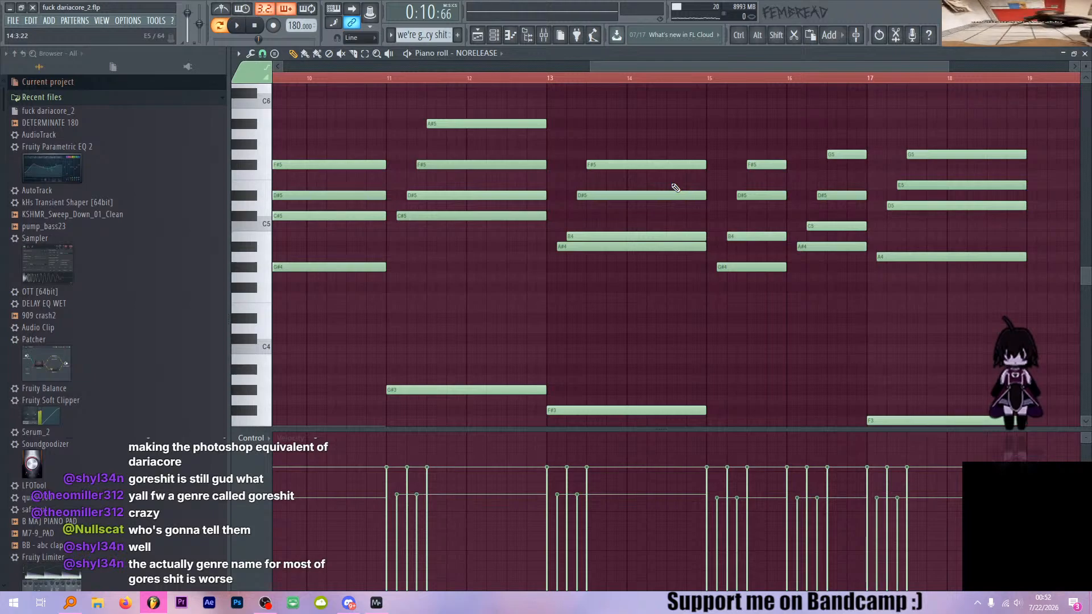
scroll(676, 188, "down", 4)
scroll(674, 187, "up", 3)
key("ctrl")
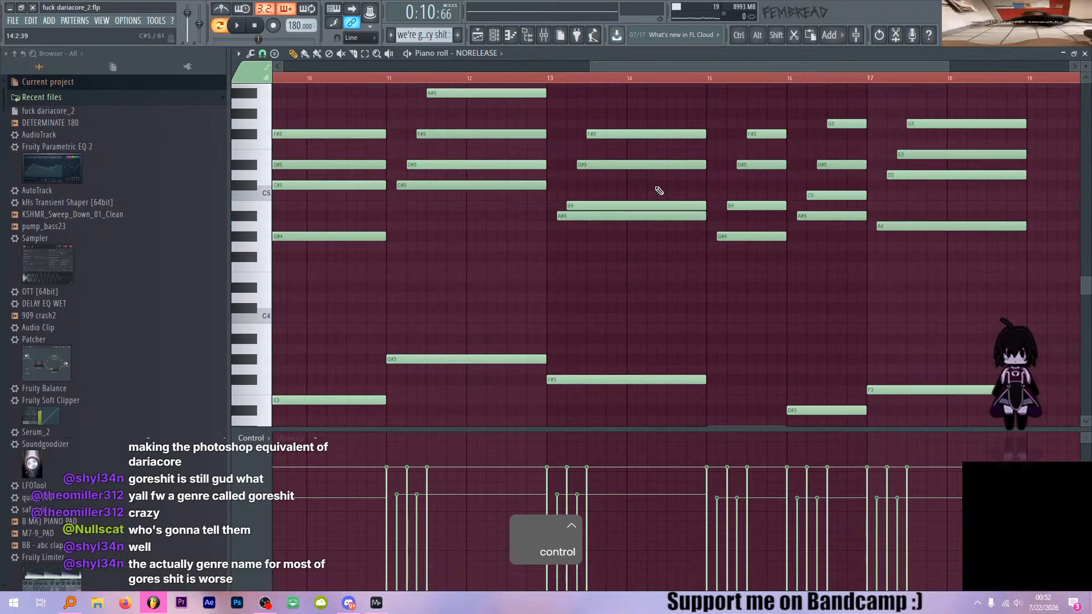
scroll(658, 190, "up", 2)
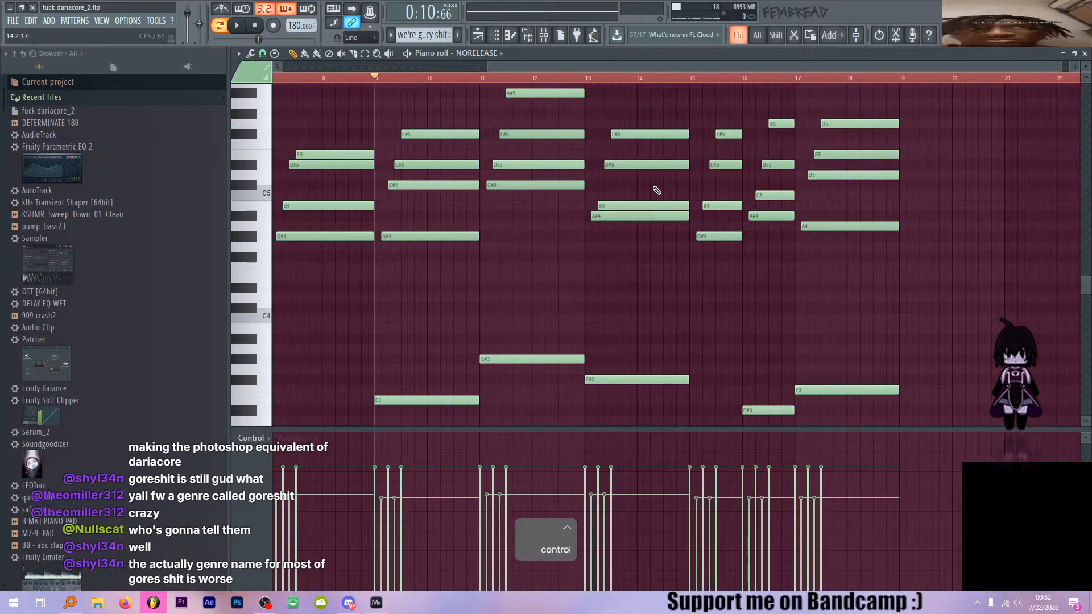
key("alt")
key("ctrl")
scroll(728, 233, "up", 2)
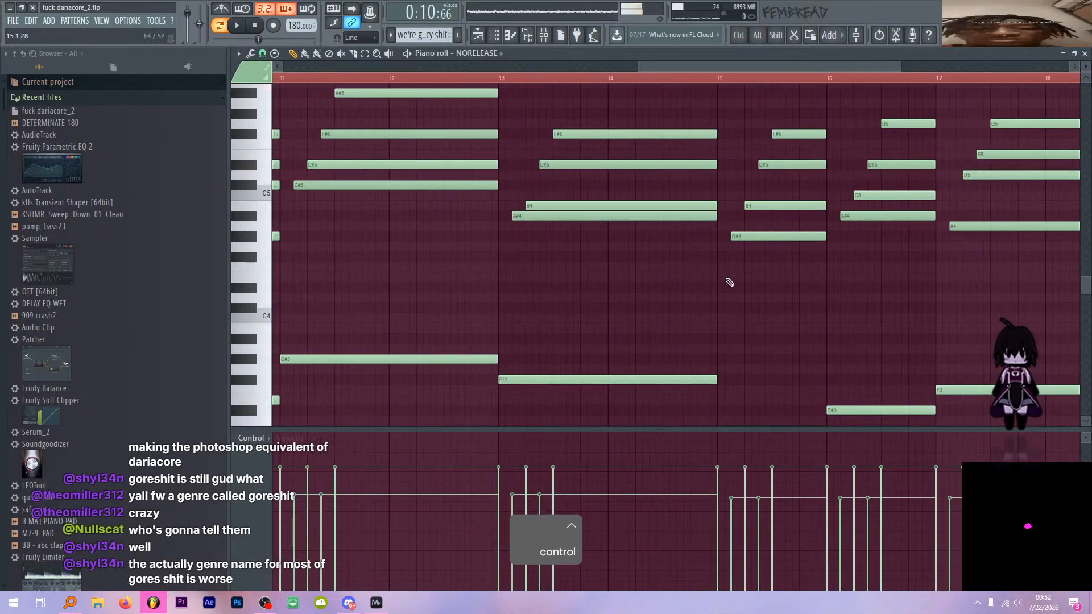
scroll(730, 282, "down", 3)
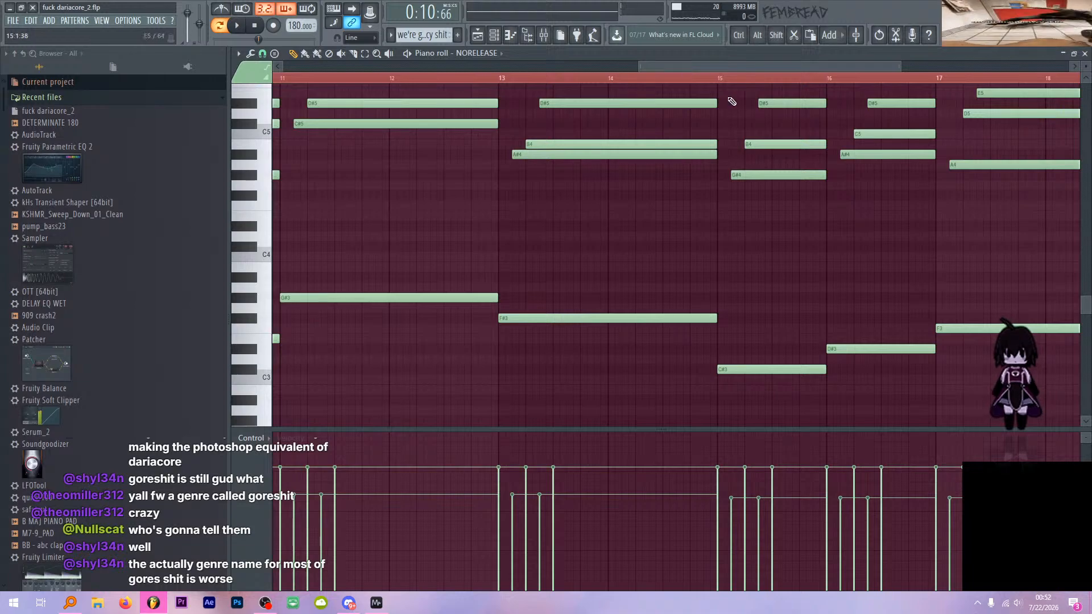
scroll(808, 205, "up", 3)
scroll(762, 273, "down", 3)
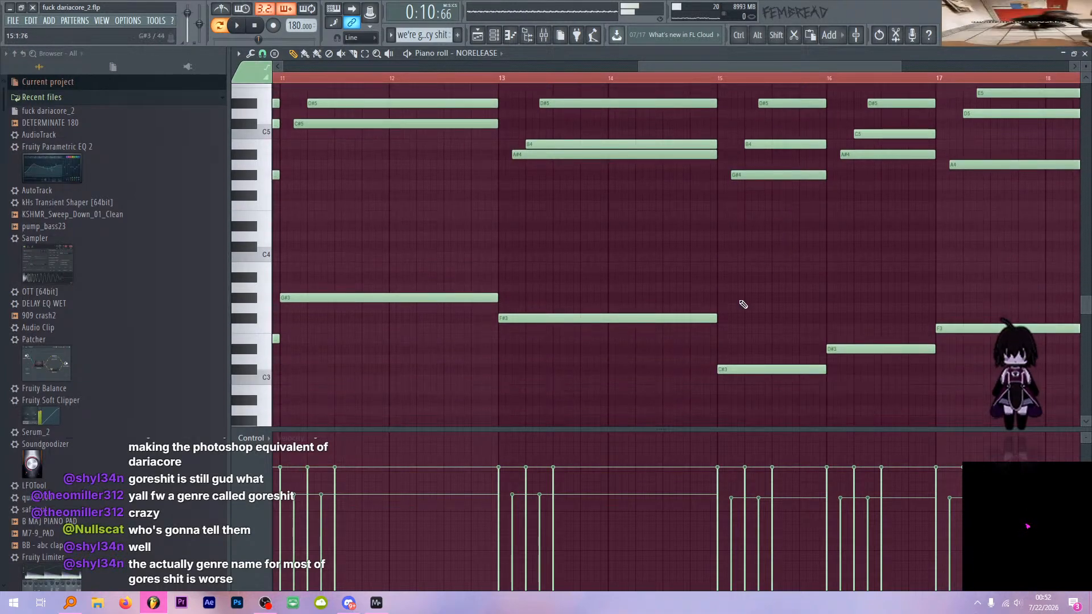
- Audition the chord starting at bar 9, followed by the chords starting at bars 1, 3, 5 and 7
scroll(646, 320, "down", 2, "ctrl")
scroll(647, 320, "down", 2, "ctrl")
right_click(437, 273, "alt")
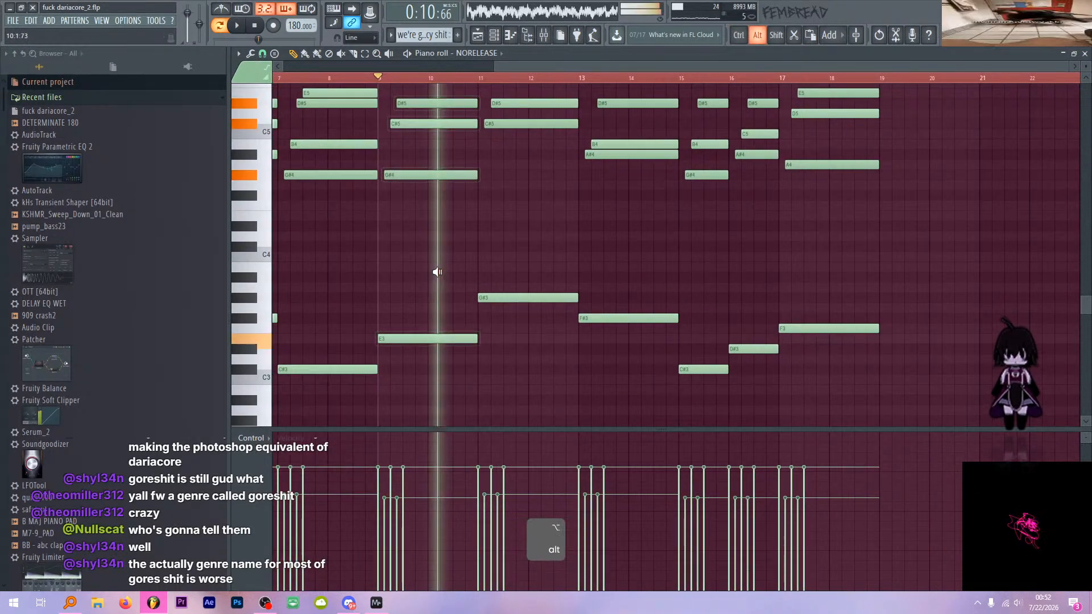
scroll(560, 285, "down", 2, "ctrl")
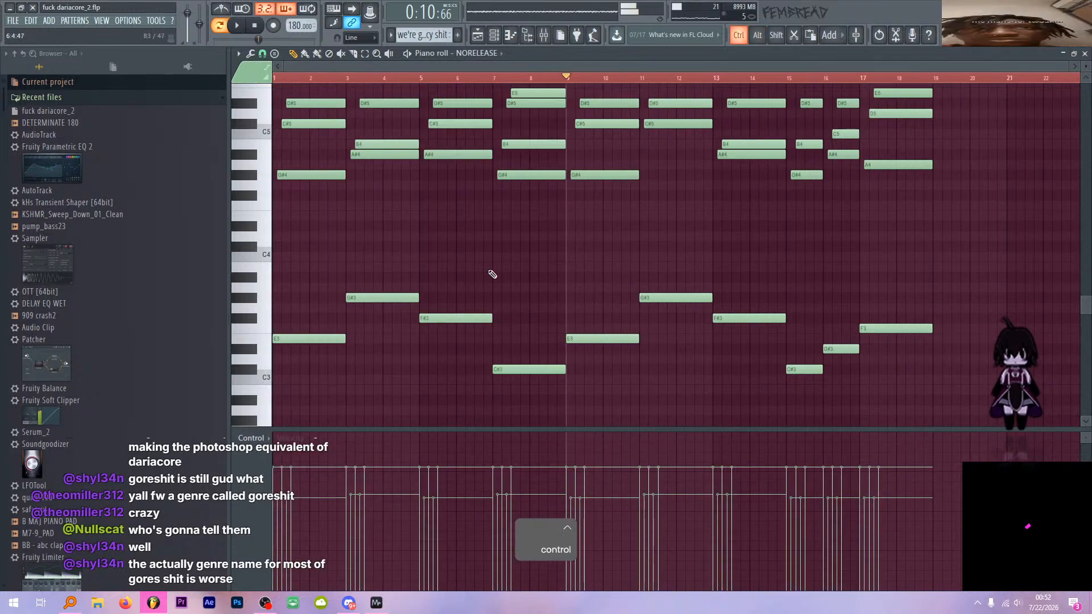
right_click(304, 268, "alt")
right_click(398, 263, "alt")
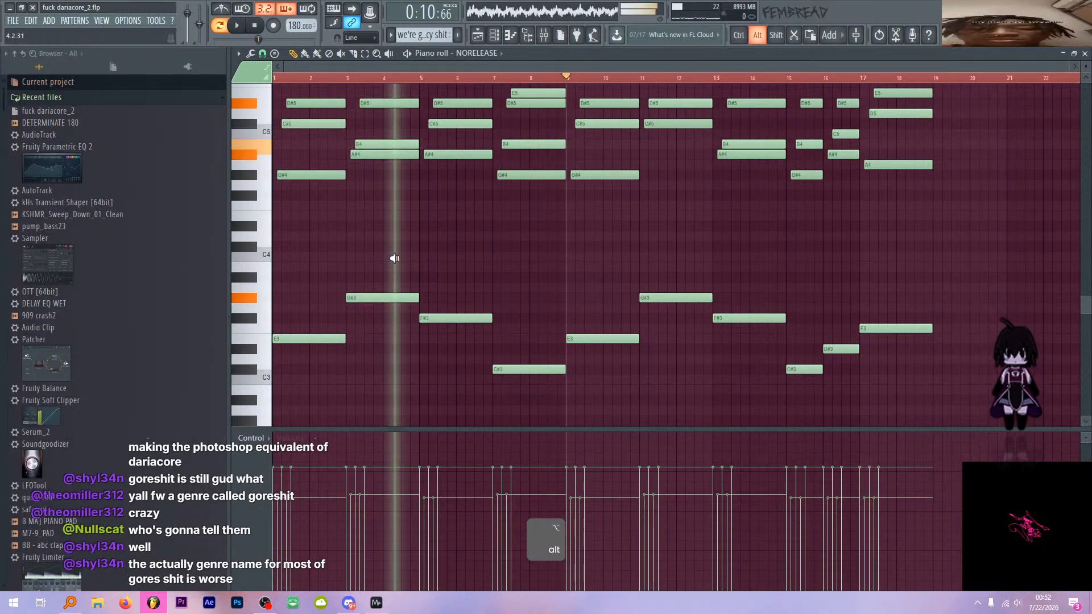
right_click(464, 266, "alt")
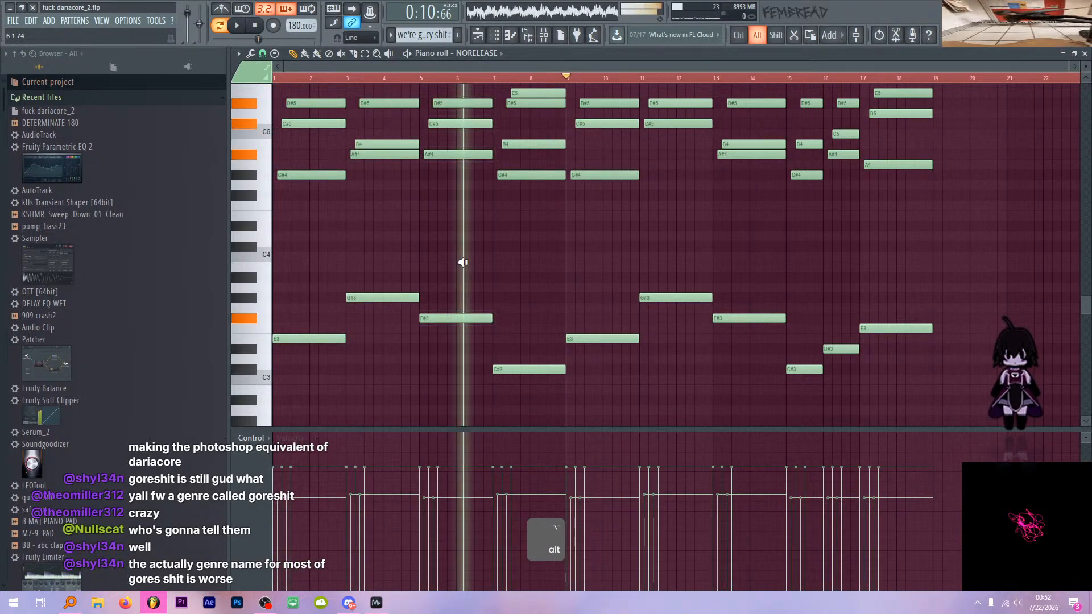
right_click(532, 259, "alt")
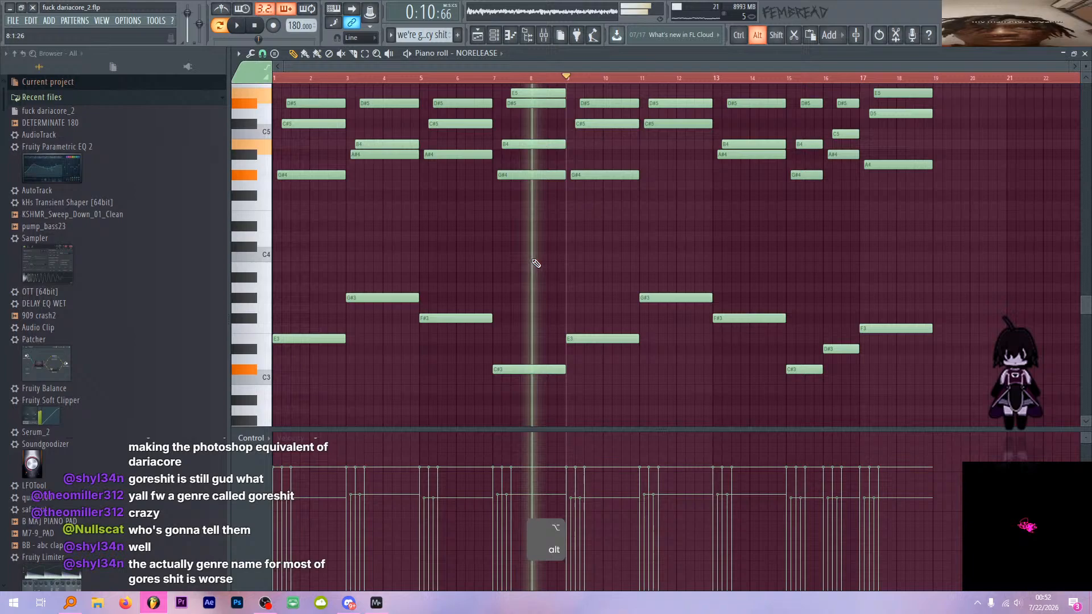
- Audition the chords starting at bars 9, 11 and 13
right_click(588, 259, "alt")
right_click(666, 250, "alt")
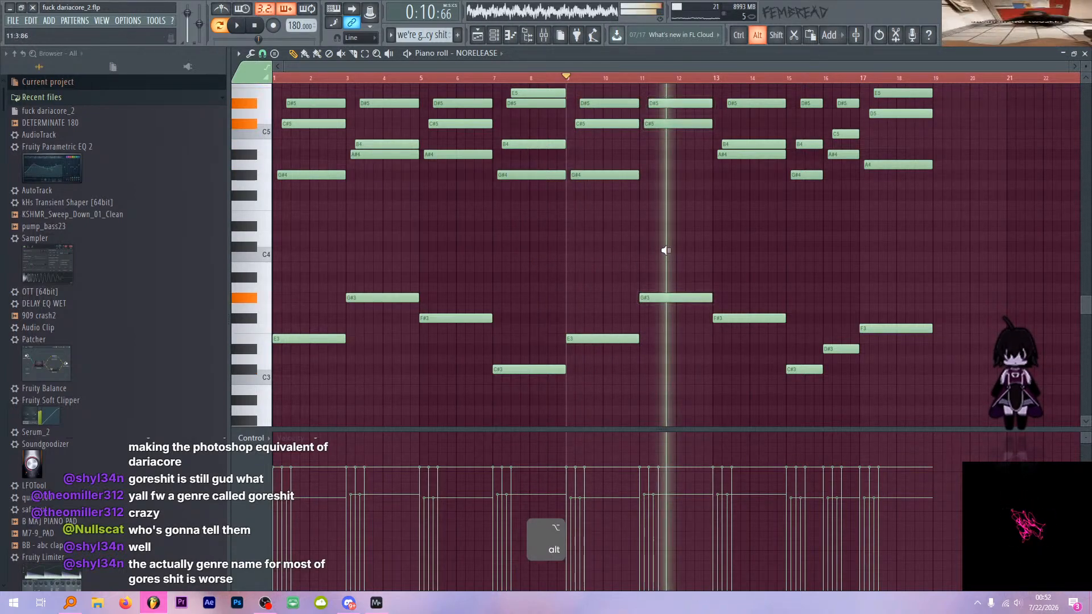
right_click(754, 254, "alt")
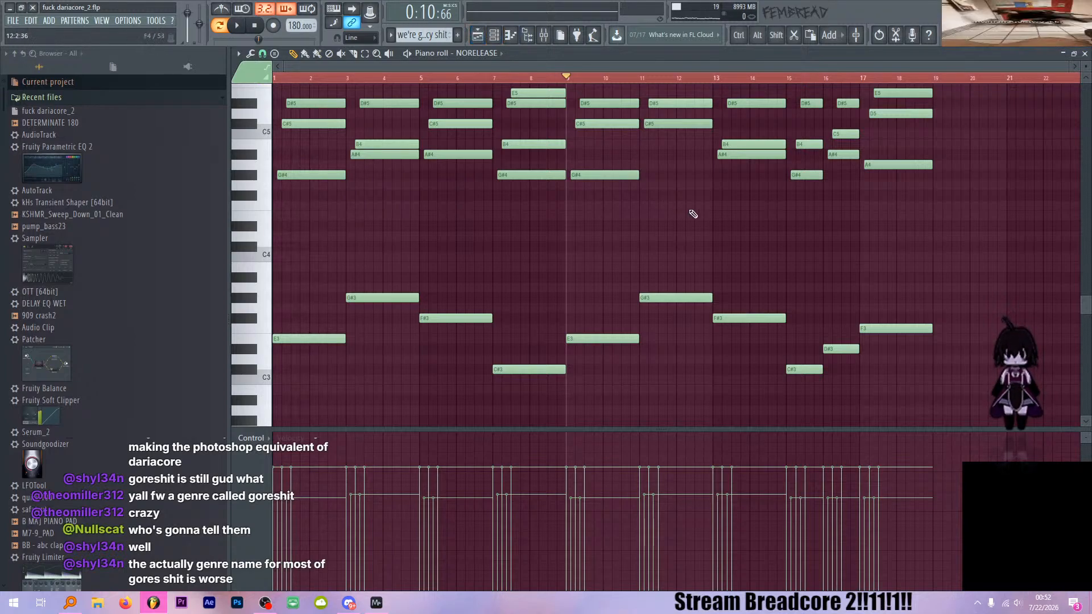
- Raise the bass note starting at bar 13 to B3, keeping its start at bar 13
scroll(693, 214, "down", 4)
scroll(740, 250, "up", 1)
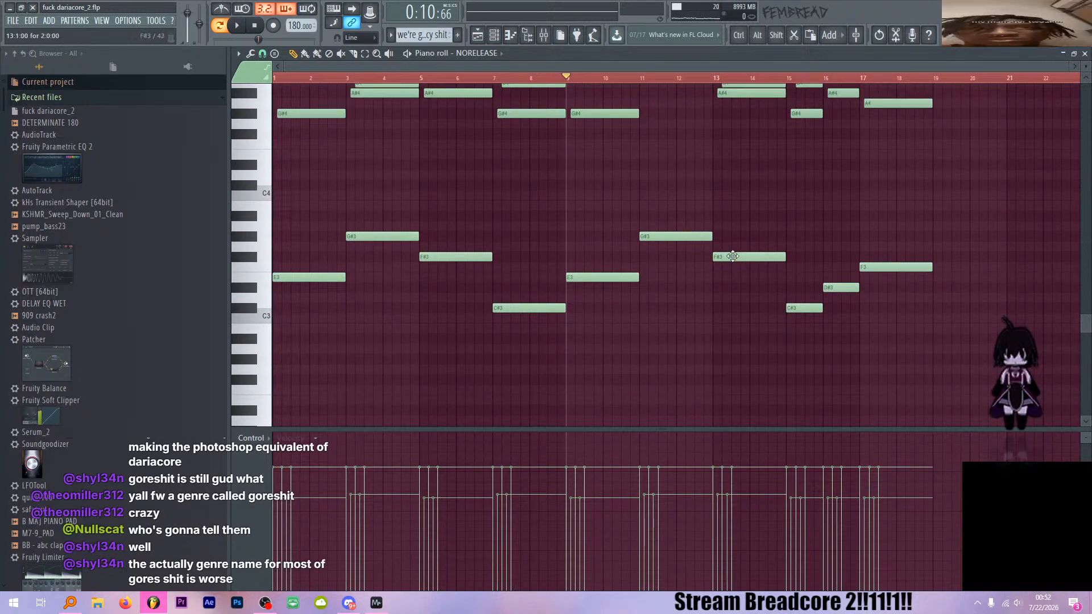
left_click_drag(732, 257, 730, 201)
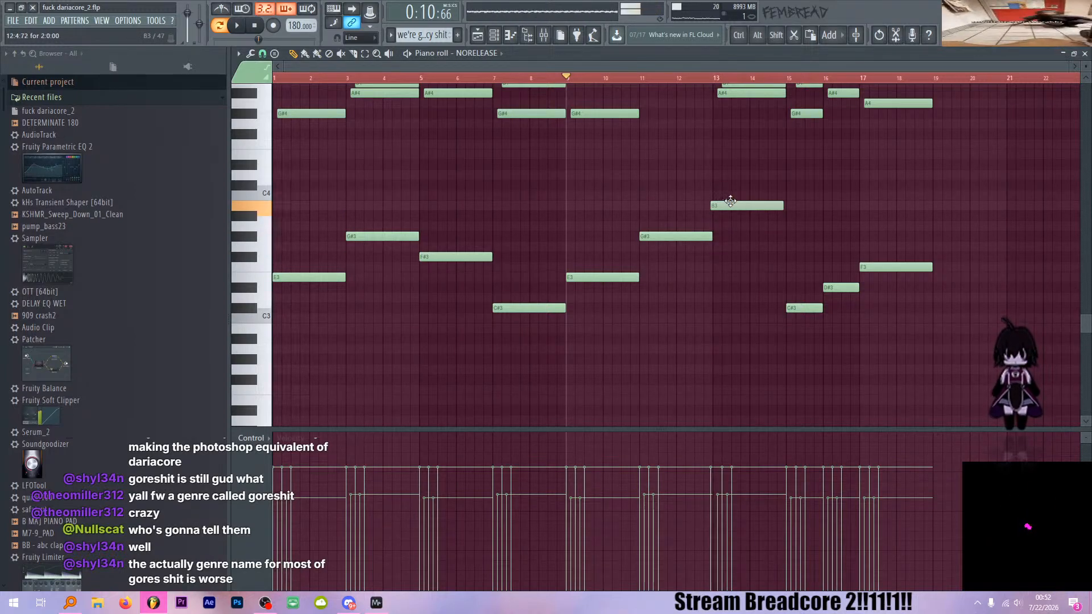
scroll(739, 216, "up", 2)
scroll(677, 236, "up", 3, "ctrl")
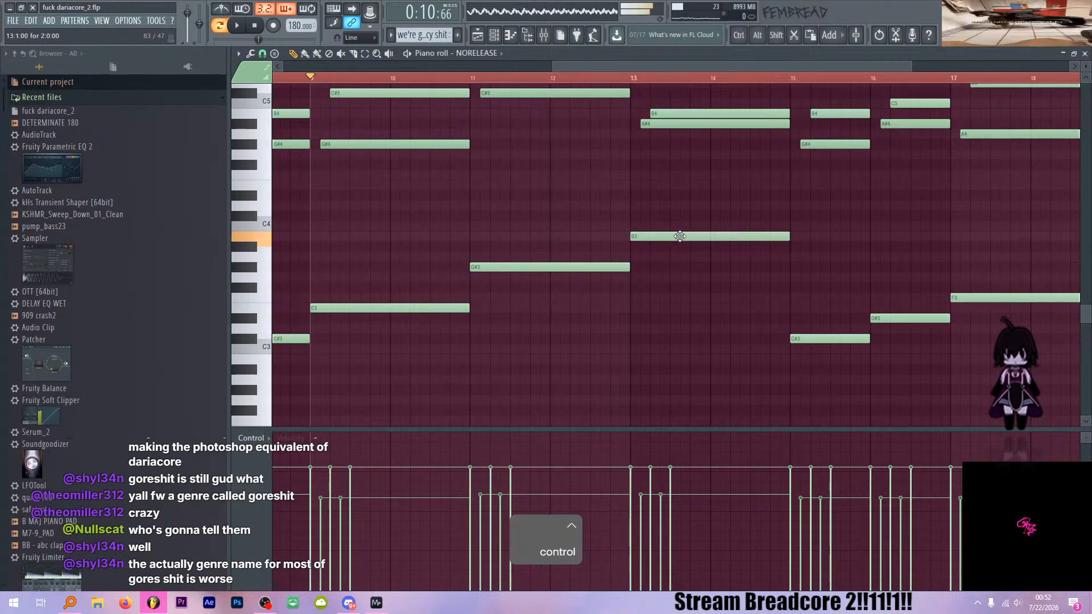
- Try adding two-bar bass notes on G3 and A3 starting at bar 15
left_click_drag(795, 285, 794, 300)
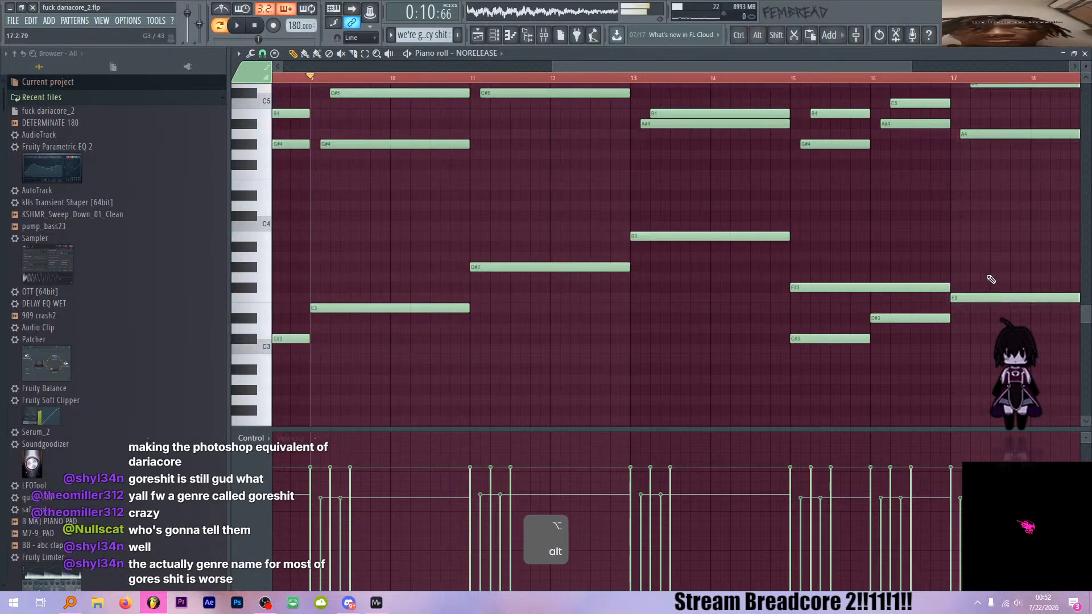
scroll(875, 263, "down", 3, "ctrl")
scroll(853, 268, "up", 1, "ctrl")
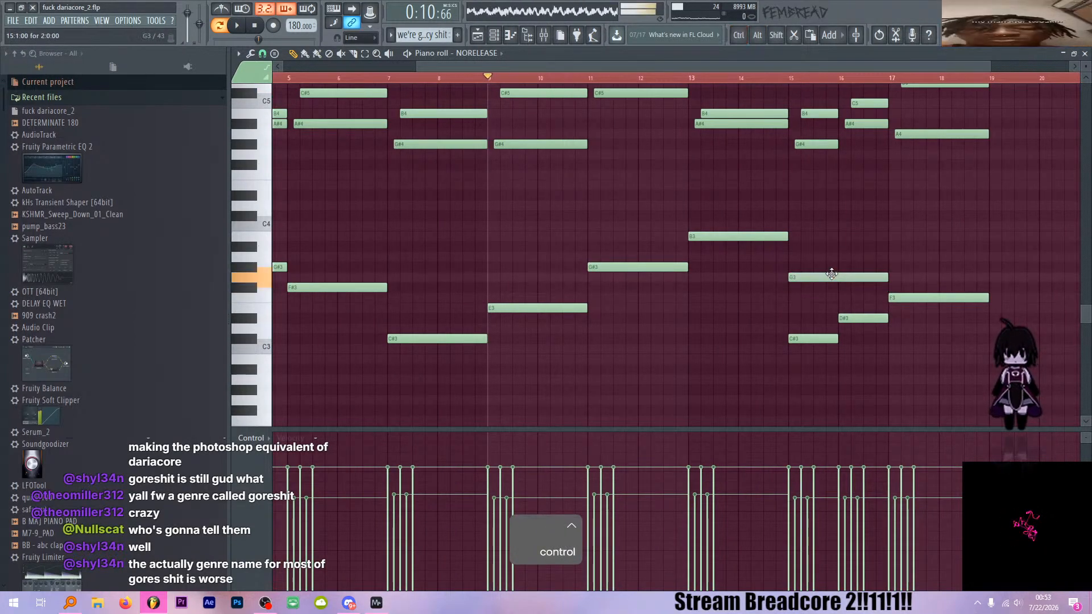
scroll(774, 261, "up", 2, "alt")
scroll(782, 267, "down", 2, "alt")
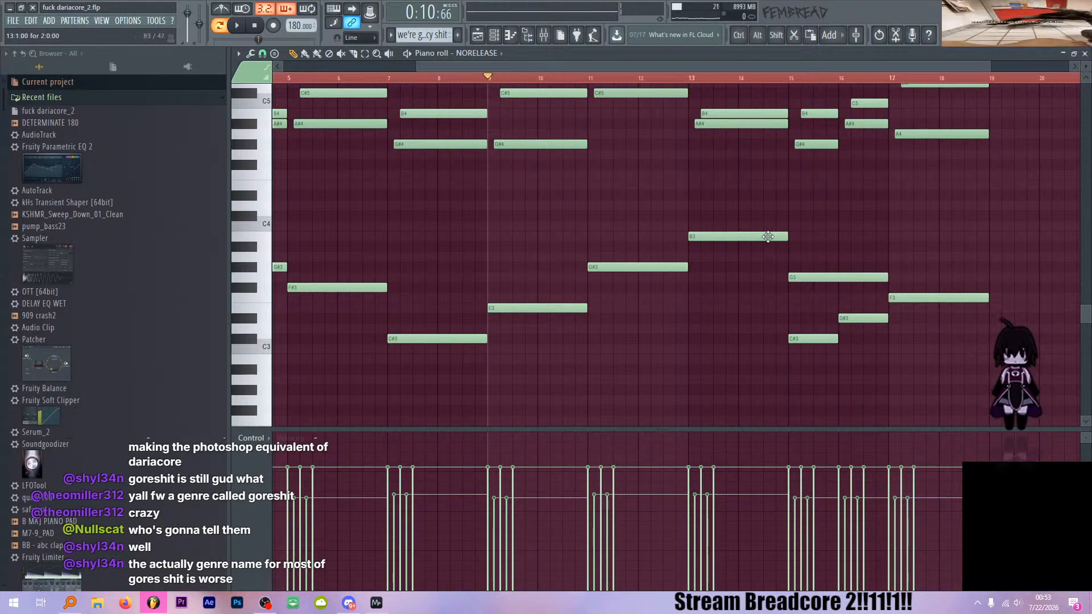
left_click(790, 257)
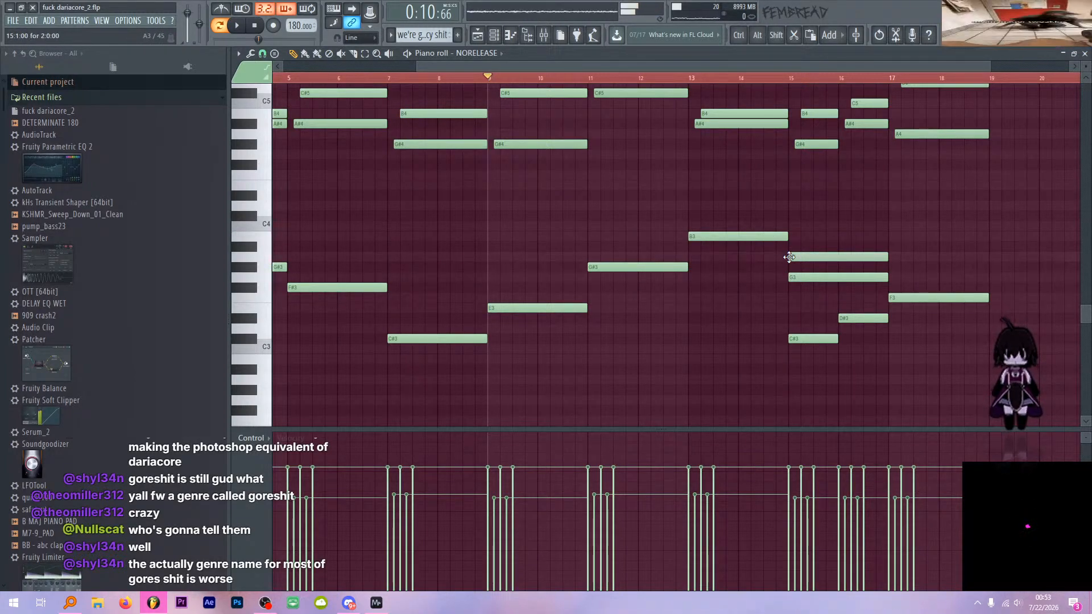
- Audition the chords starting at bars 9, 11 and 13 with the B3 bass note in place
right_click(522, 258, "alt")
right_click(639, 244, "alt")
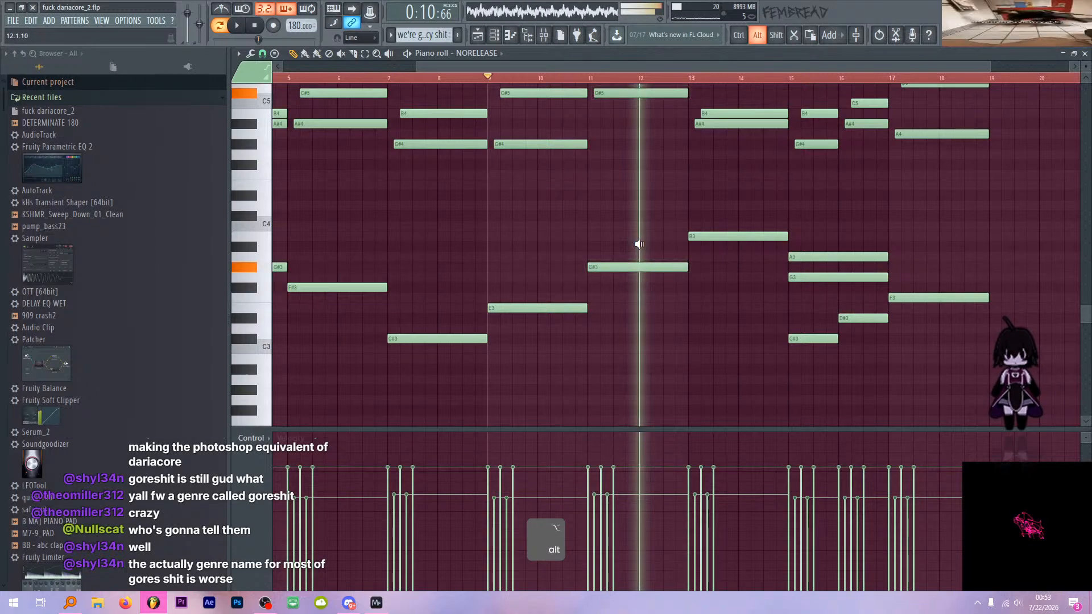
right_click(727, 238, "alt")
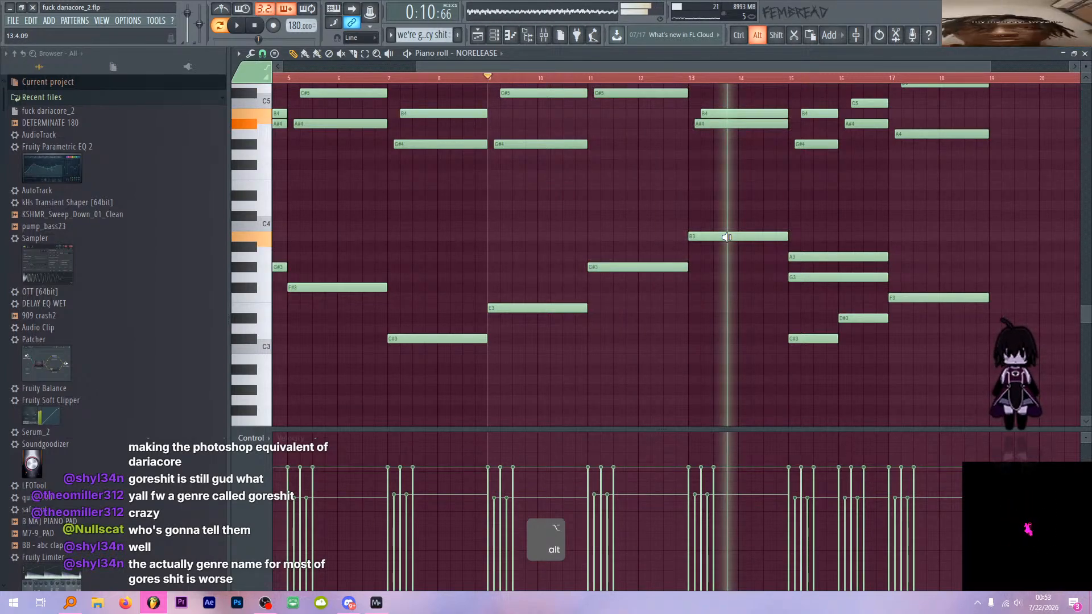
- Try removing the C#3 and D#3 bass notes, undo that, and delete the trial G3 and A3 notes at bar 15
scroll(775, 246, "up", 3, "ctrl")
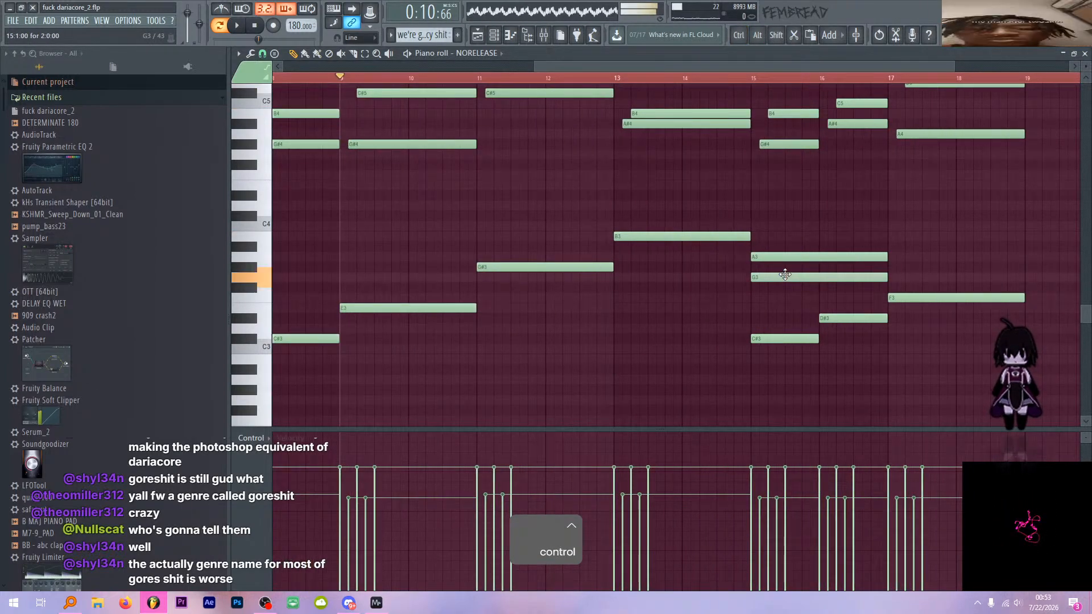
right_click(784, 257)
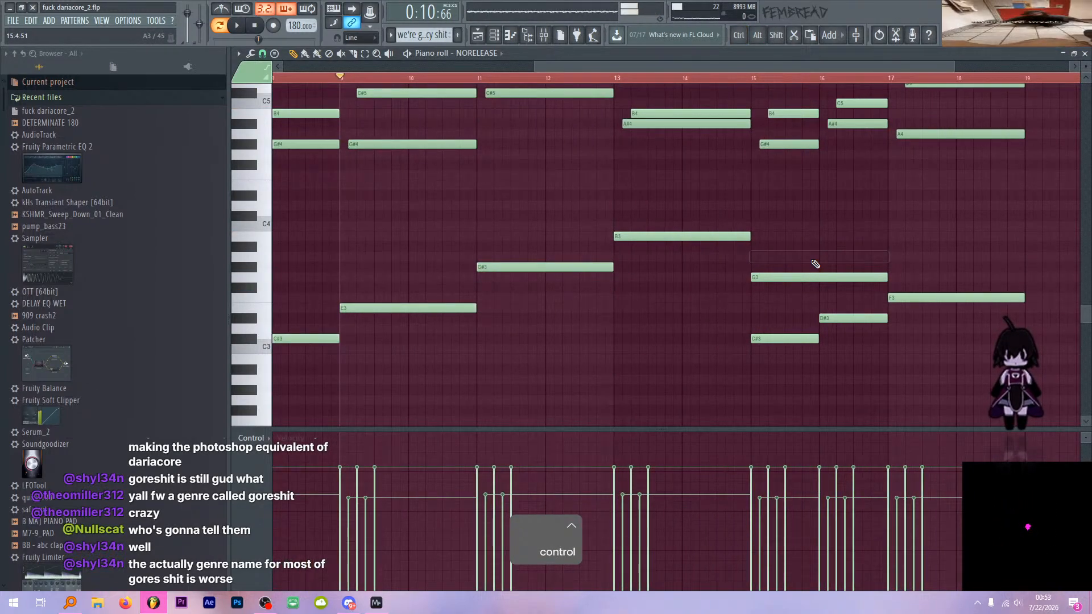
right_click(774, 338)
right_click(848, 319)
key("ctrl+alt+z")
key("ctrl+alt+z")
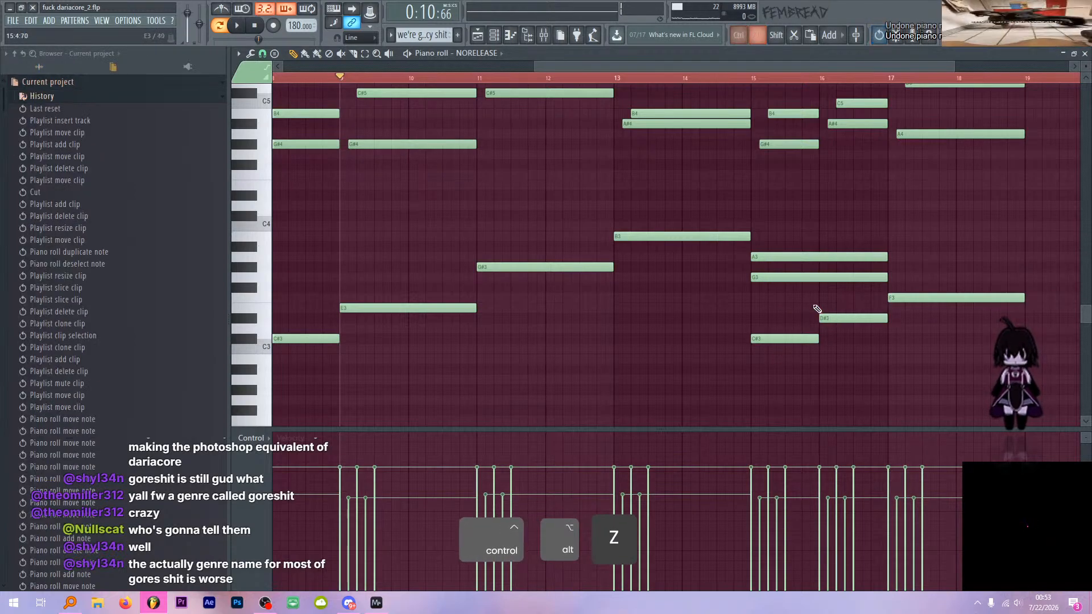
right_click(807, 277)
right_click(800, 257)
- Examine the upper chord notes and audition the progression from bar 9 through the bar 13 chord
scroll(793, 244, "down", 2)
scroll(819, 259, "up", 5)
scroll(856, 285, "up", 2)
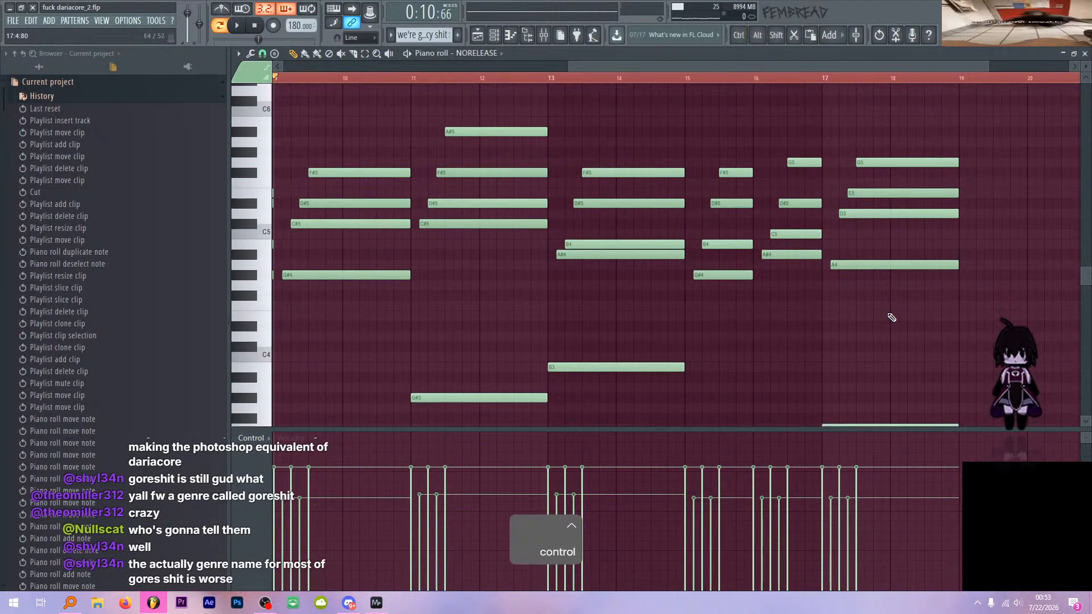
scroll(876, 305, "down", 3)
scroll(814, 292, "down", 2)
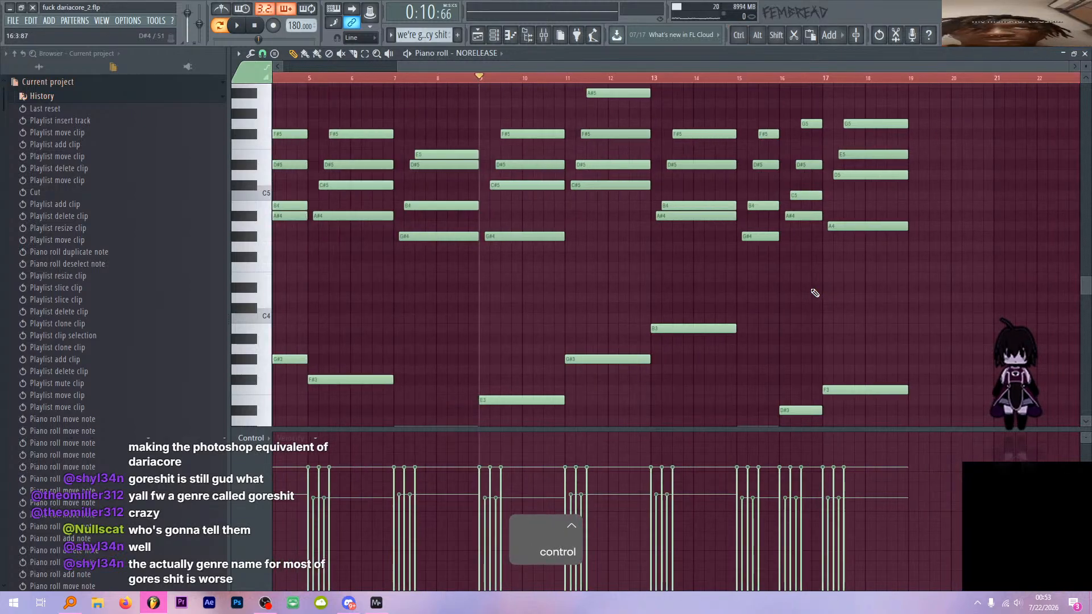
scroll(870, 299, "up", 3)
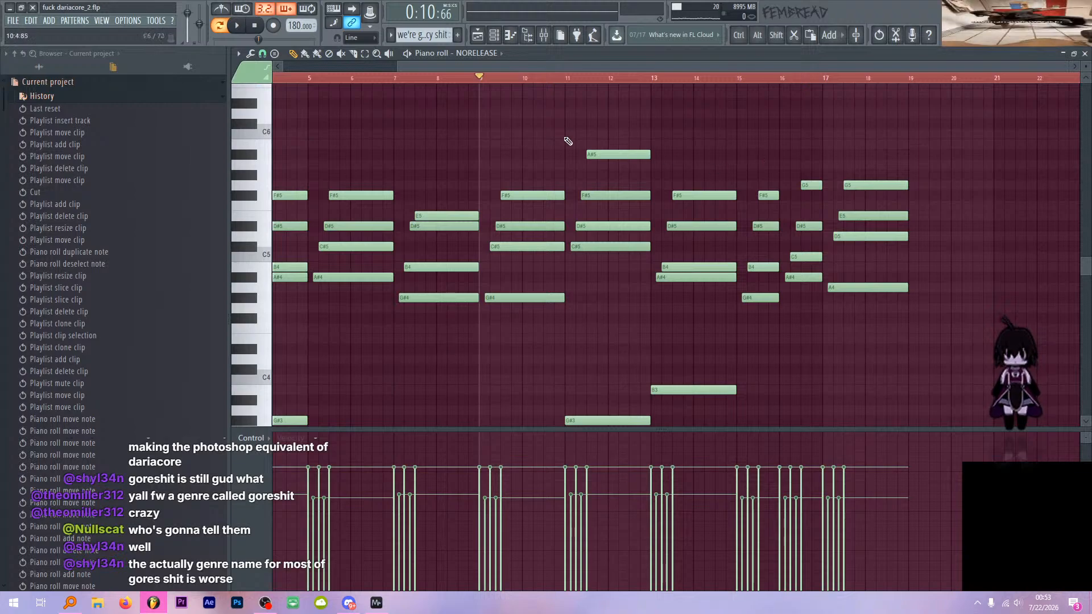
left_click_drag(500, 159, 684, 142)
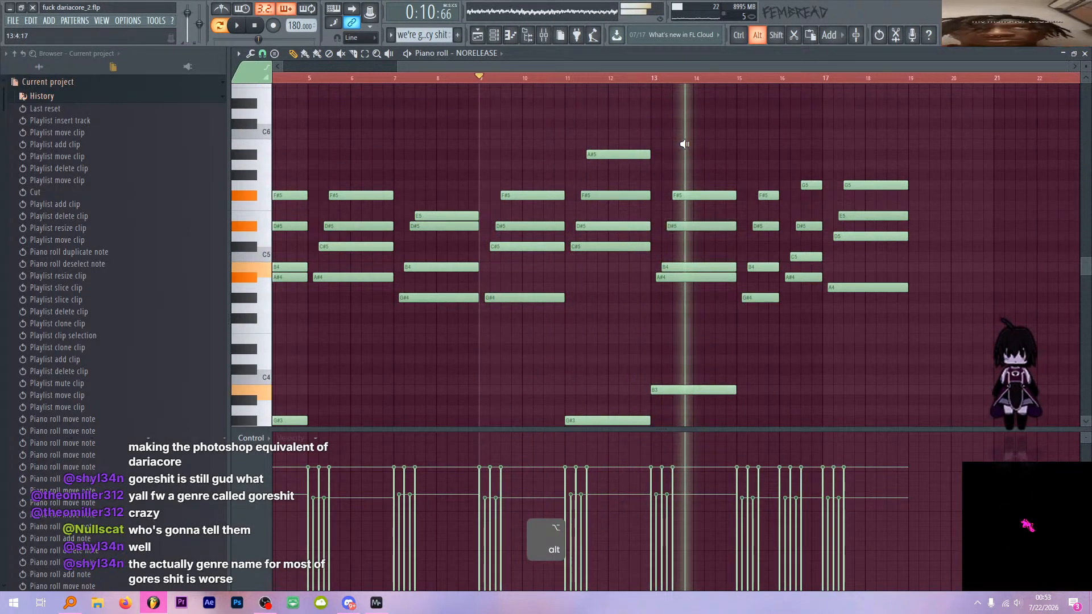
- Replace the C#3 and D#3 bass notes at bars 15 and 16 with one F#3 note spanning bar 15 to bar 17
scroll(685, 165, "down", 5)
right_click(770, 337)
right_click(796, 319)
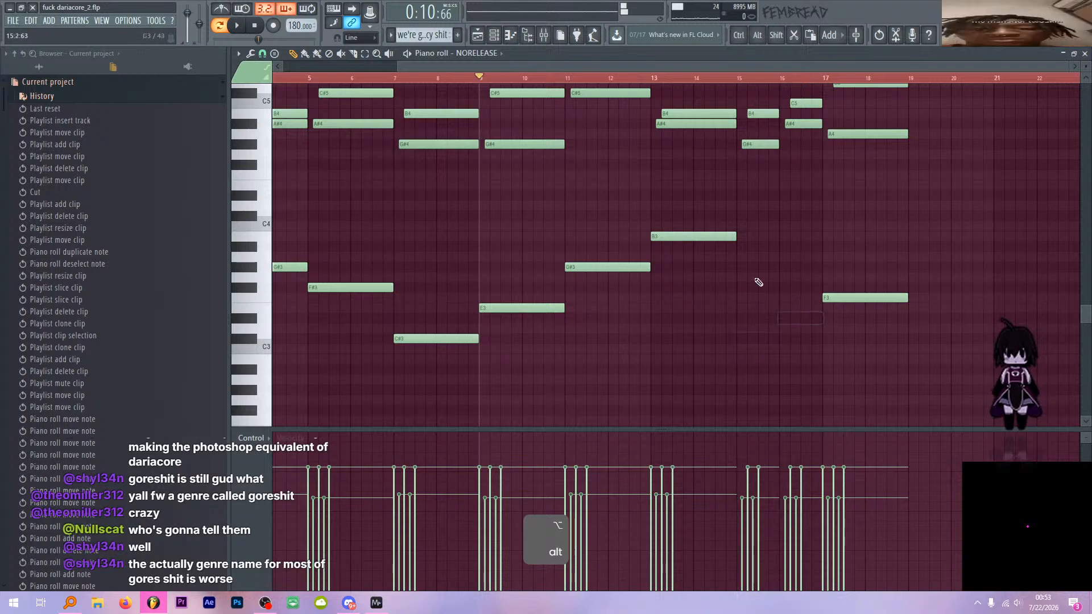
left_click_drag(747, 278, 739, 288)
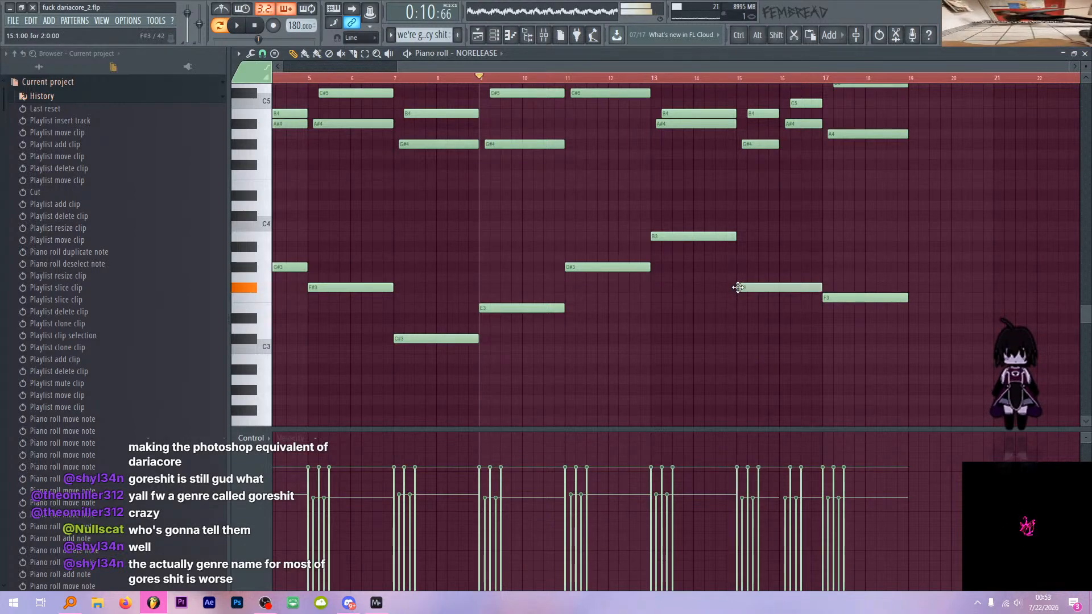
- Delete the bar 16 chord's A#4, C5, D#5 and G5 notes
scroll(823, 274, "up", 1)
scroll(824, 274, "up", 7)
right_click(790, 308)
right_click(789, 287)
right_click(788, 256)
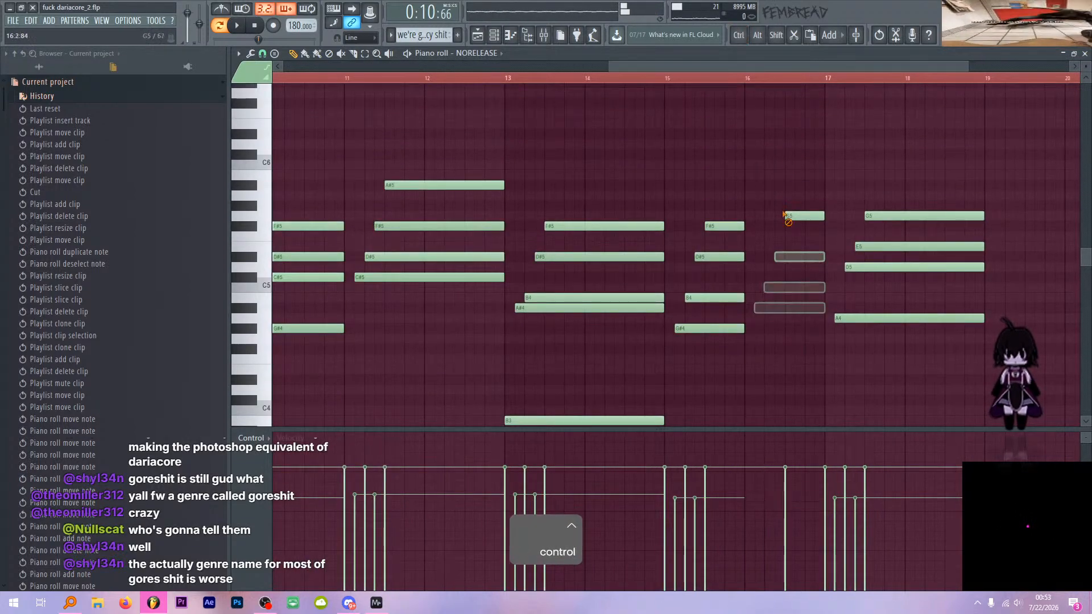
right_click(805, 216)
- Extend the four upper notes of the bar 15 chord to bar 17 and audition from there into the bar 17 chord
mouse_move(765, 341)
left_mouse_down()
mouse_move(734, 224)
mouse_move(824, 225)
left_mouse_up()
left_click_drag(665, 218, 913, 202)
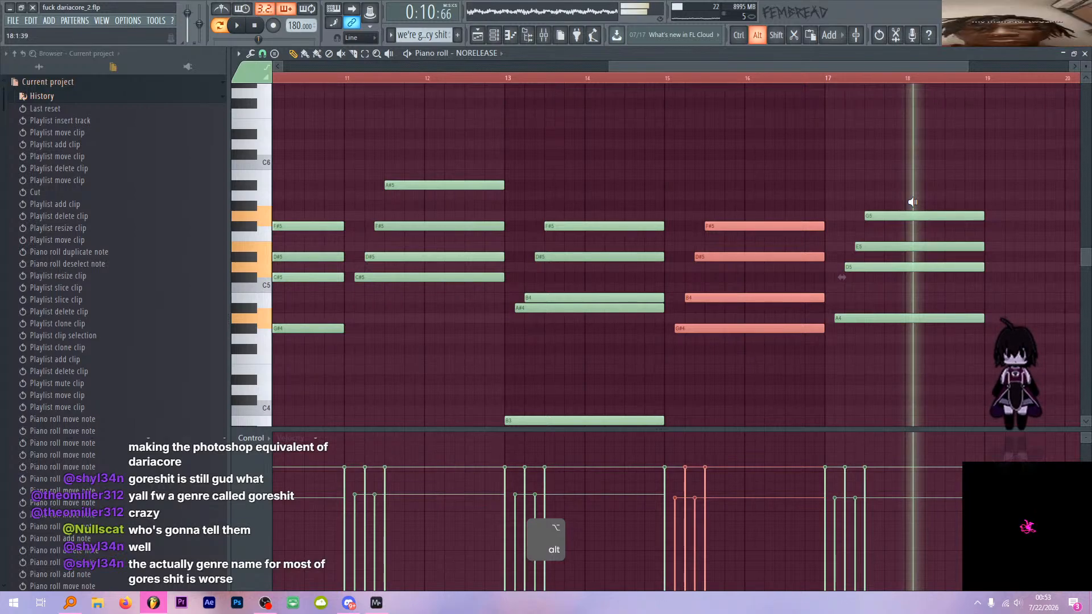
key("ctrl+d")
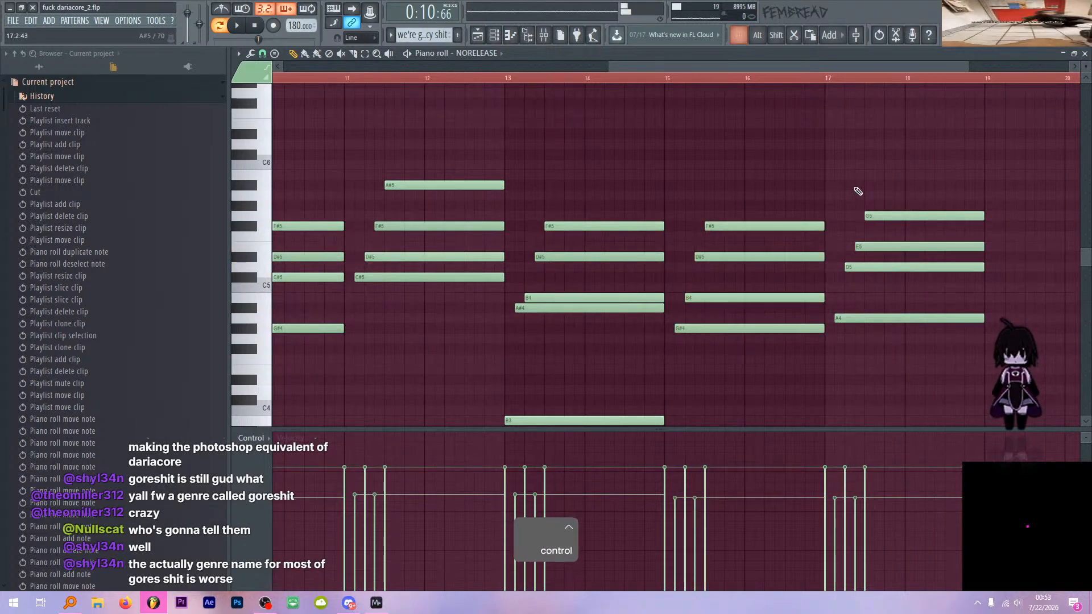
- Play the progression from bar 13 and stop after listening
scroll(851, 183, "down", 3)
key("space")
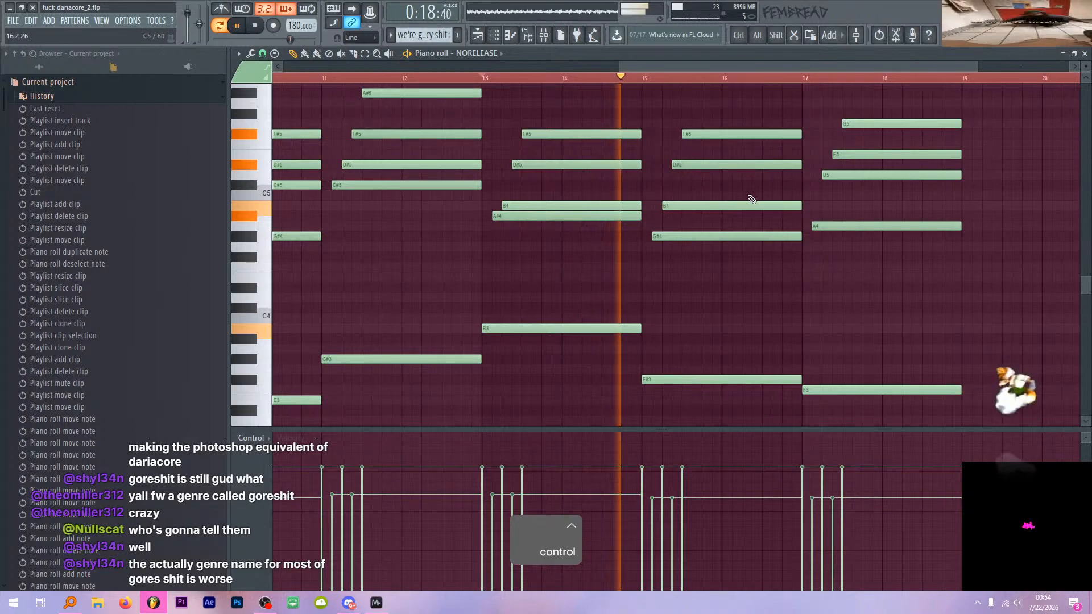
key("space")
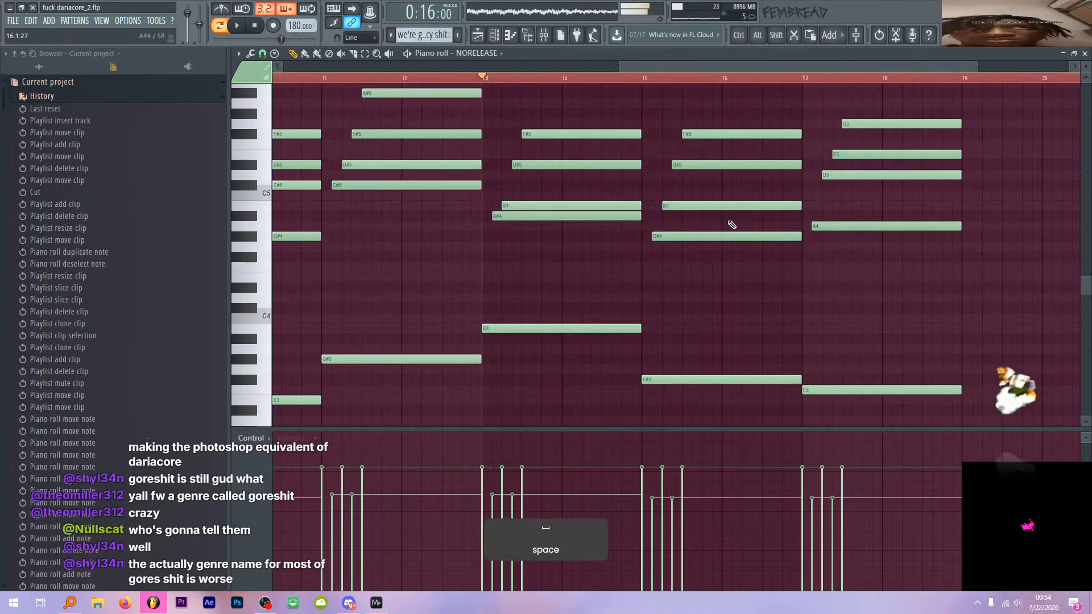
- Raise the bar 15 chord's G#4 note to A4 and audition the progression from bar 13 into the bar 17 chord
left_click_drag(694, 236, 697, 223)
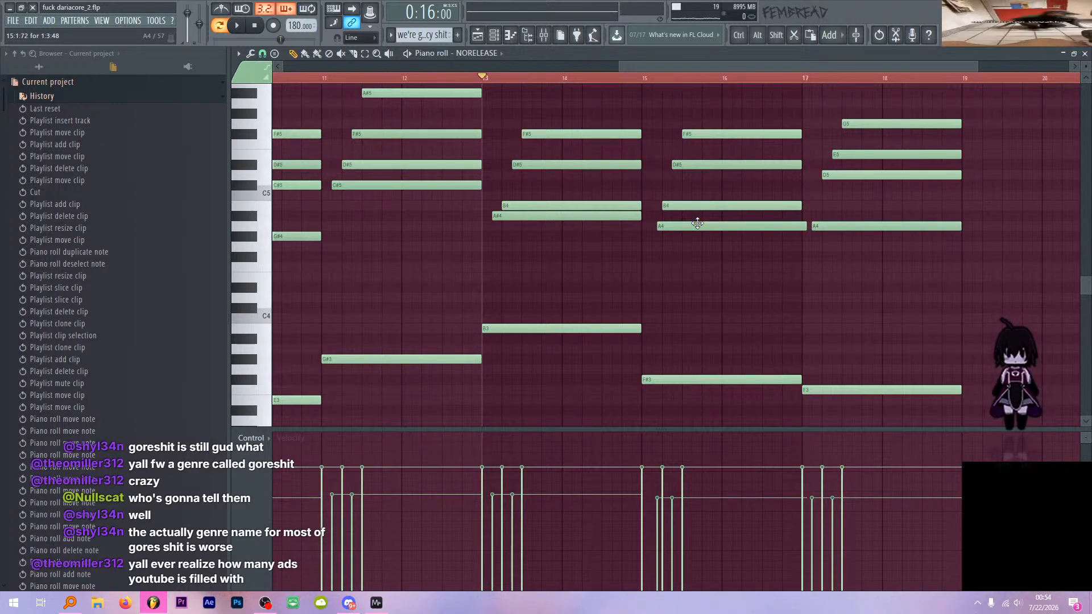
scroll(702, 226, "up", 2)
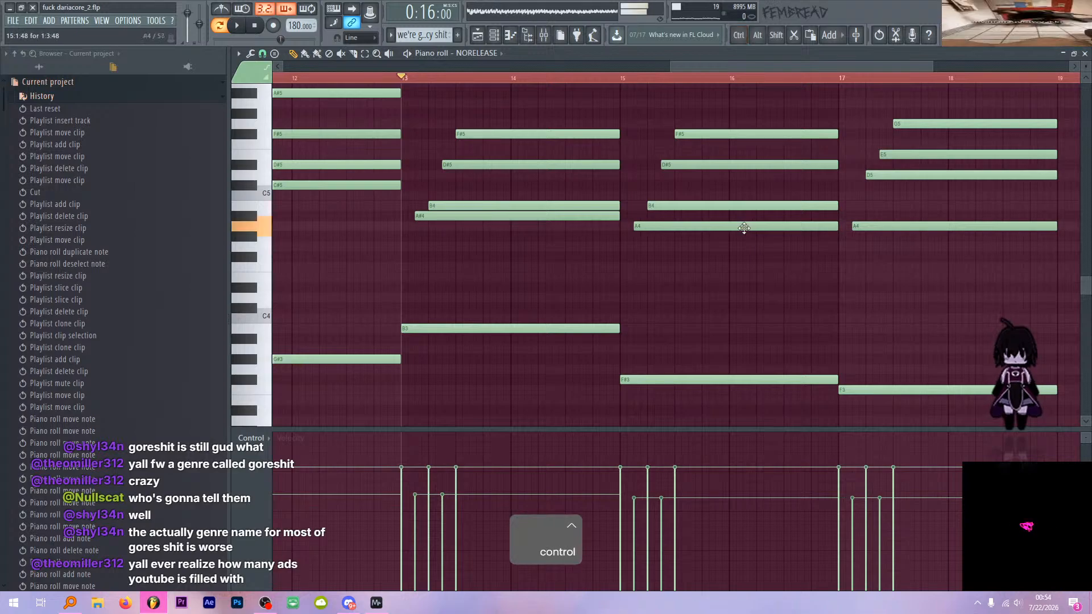
scroll(739, 267, "up", 3)
scroll(722, 262, "up", 1)
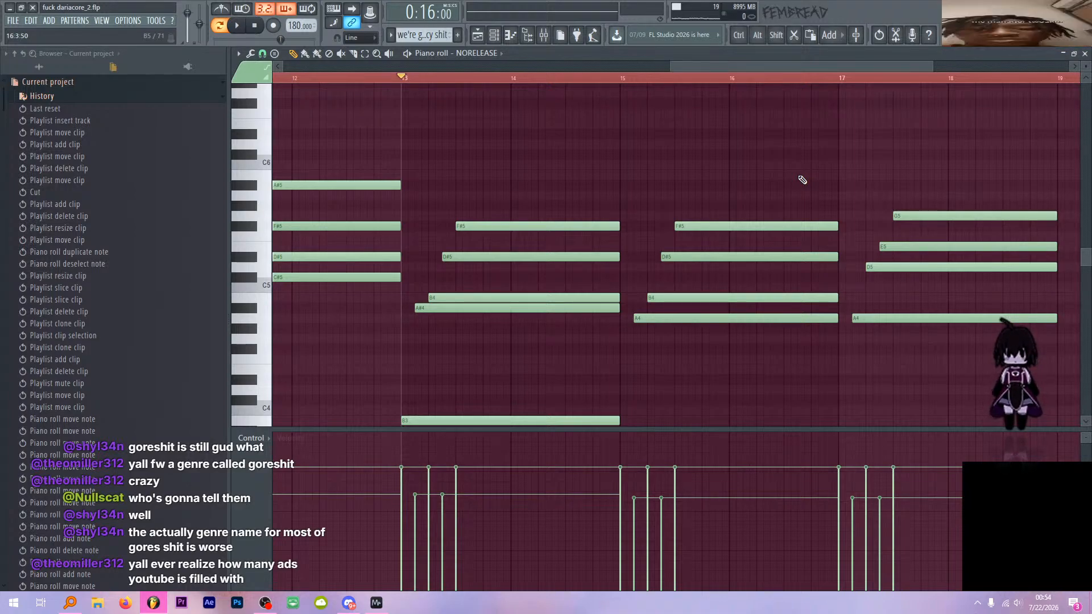
scroll(627, 182, "up", 2, "ctrl")
scroll(603, 171, "down", 3)
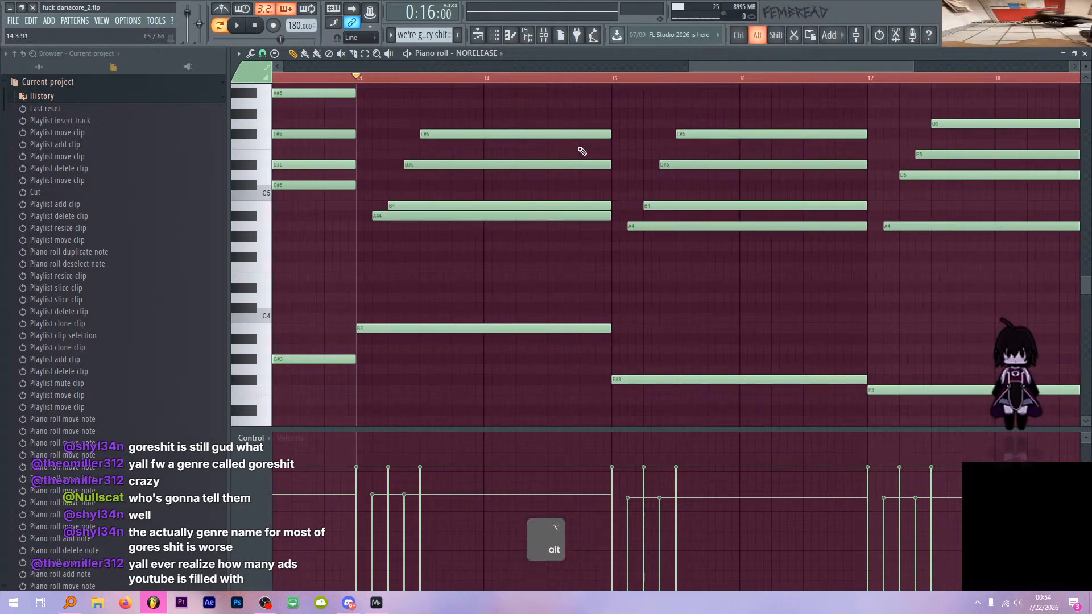
left_click_drag(566, 137, 987, 163, "alt")
- Switch the browser from the current project's history back to showing all content
scroll(876, 170, "down", 2, "ctrl")
scroll(835, 167, "up", 2)
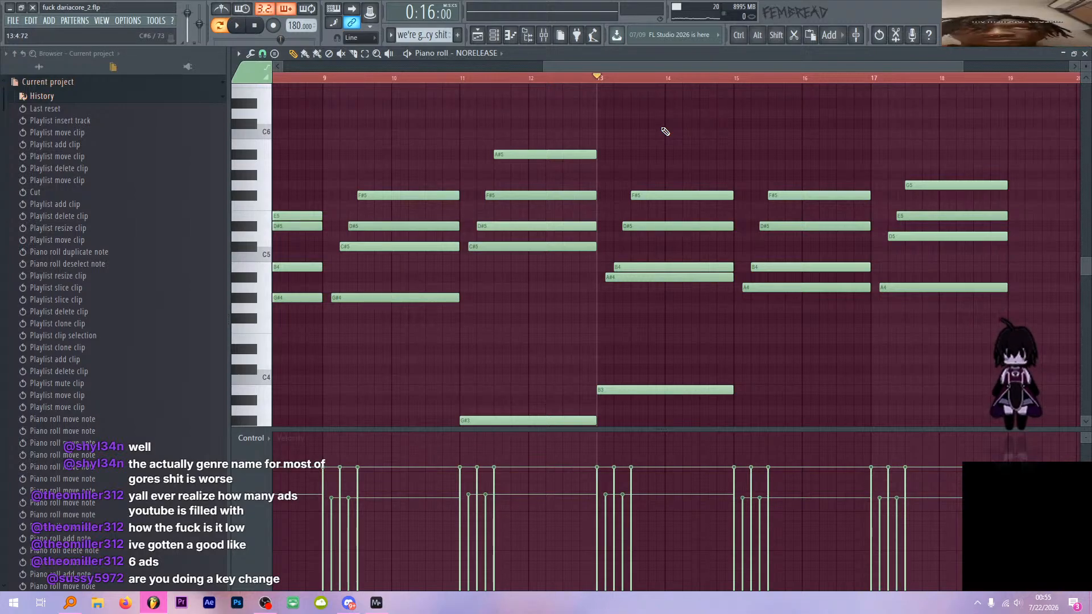
scroll(705, 259, "down", 5)
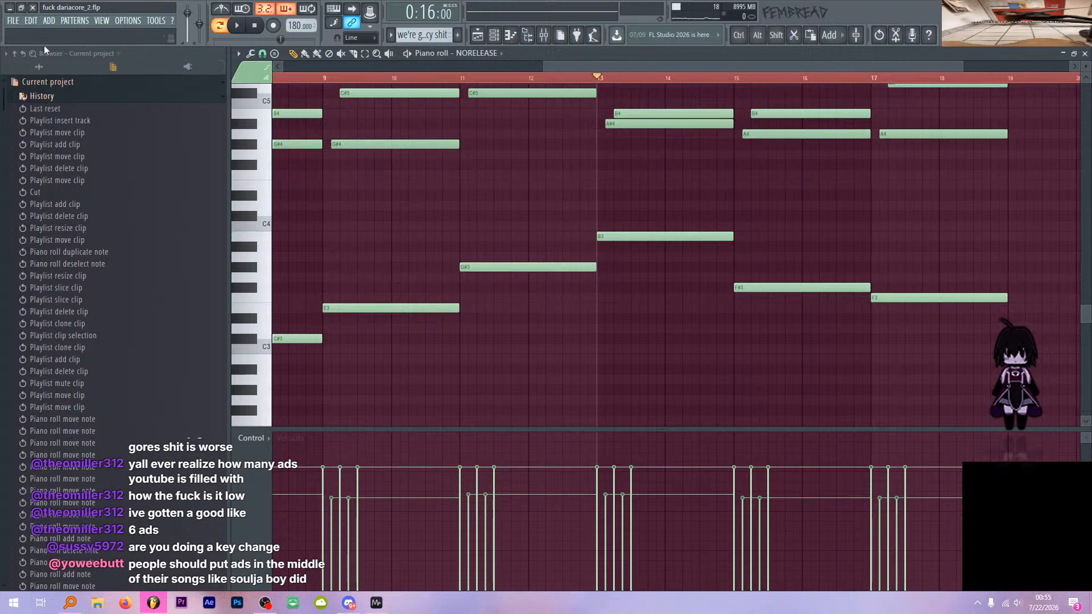
left_click(39, 67)
- Examine how the upper chord notes and bass notes line up across the chords at bars 13, 15 and 17
scroll(779, 270, "down", 2, "ctrl")
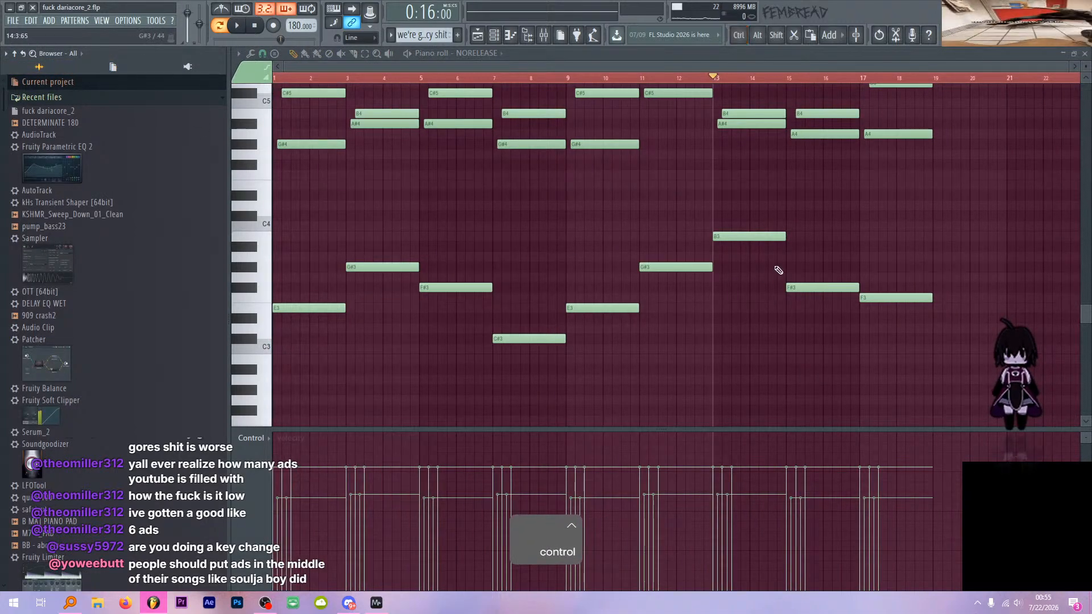
scroll(955, 294, "up", 3)
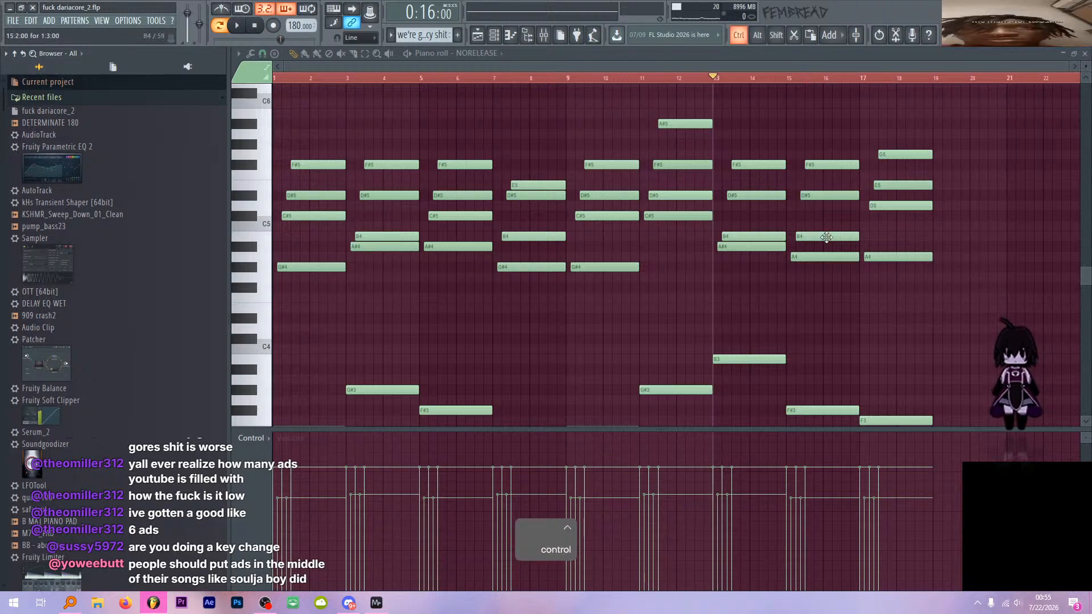
scroll(866, 134, "up", 2, "ctrl")
scroll(910, 238, "down", 4)
scroll(914, 248, "up", 2, "ctrl")
scroll(876, 256, "up", 2)
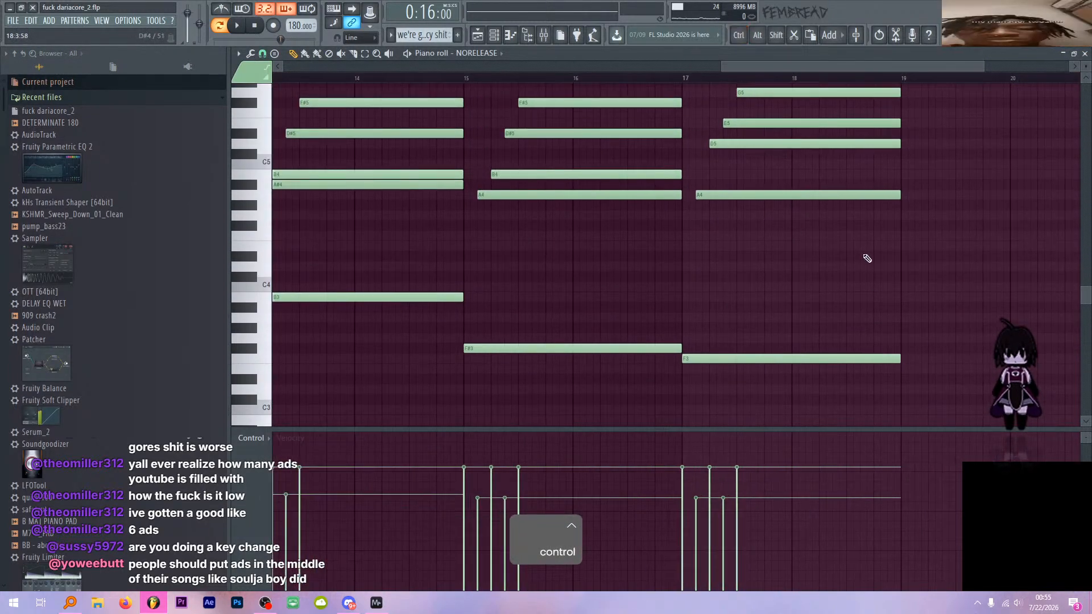
scroll(825, 273, "down", 2)
scroll(712, 256, "up", 1)
scroll(796, 285, "down", 4, "ctrl")
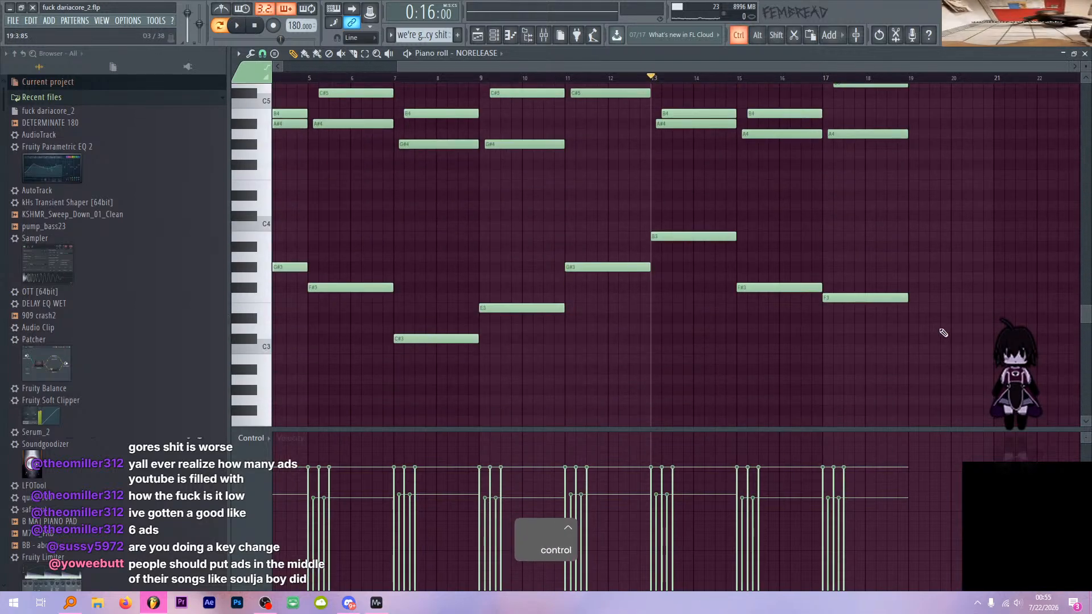
- Duplicate the whole bar 17 chord, including its bass note, to bar 19
scroll(938, 329, "up", 2)
scroll(939, 301, "up", 3, "ctrl")
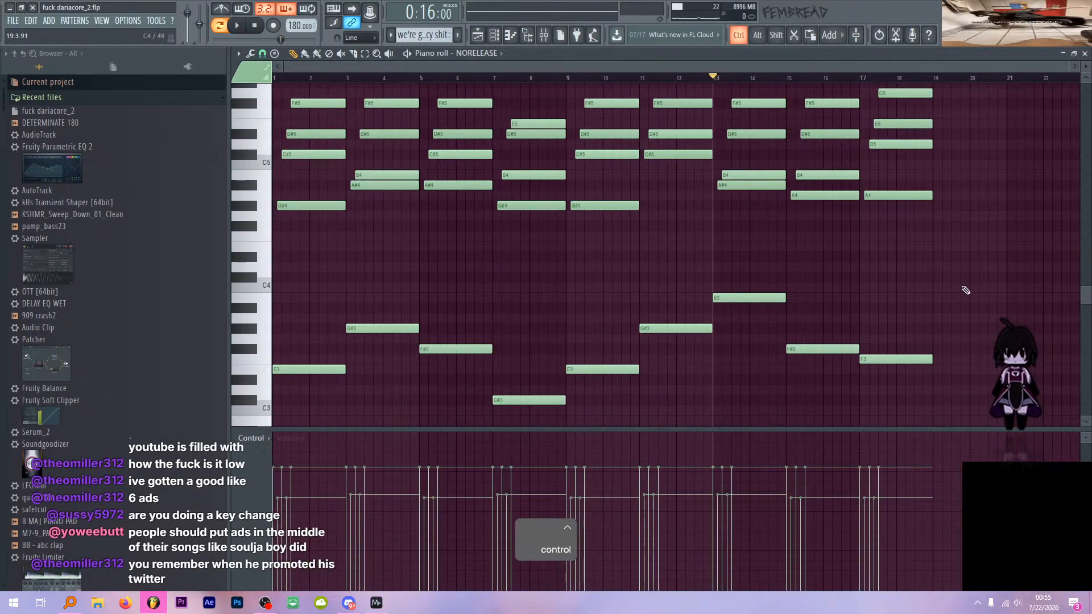
scroll(967, 277, "down", 2)
scroll(931, 278, "up", 2, "ctrl")
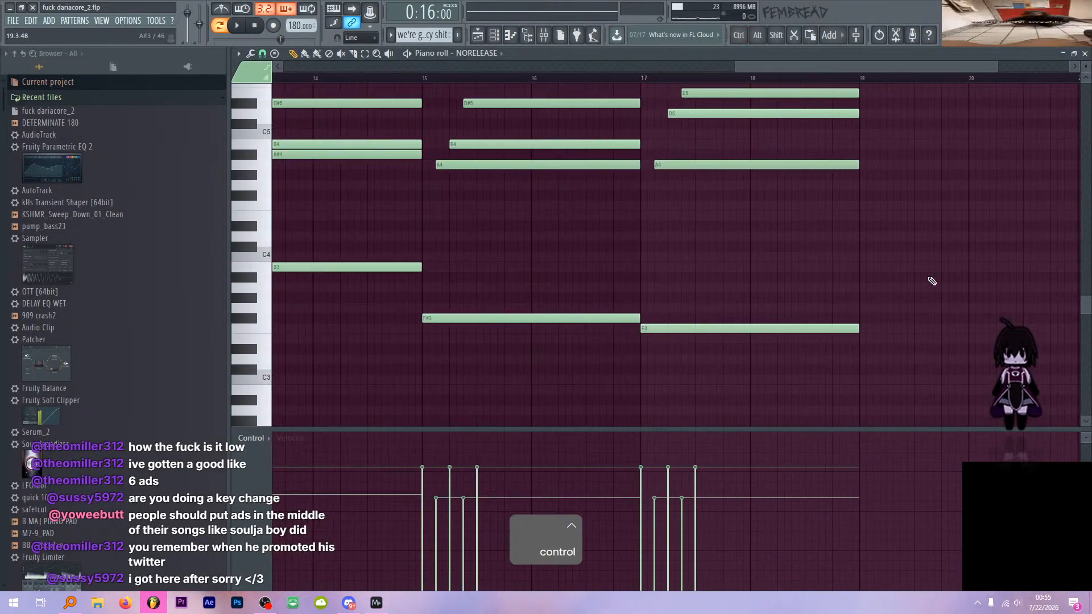
scroll(916, 279, "down", 3)
left_click_drag(912, 302, 680, 4)
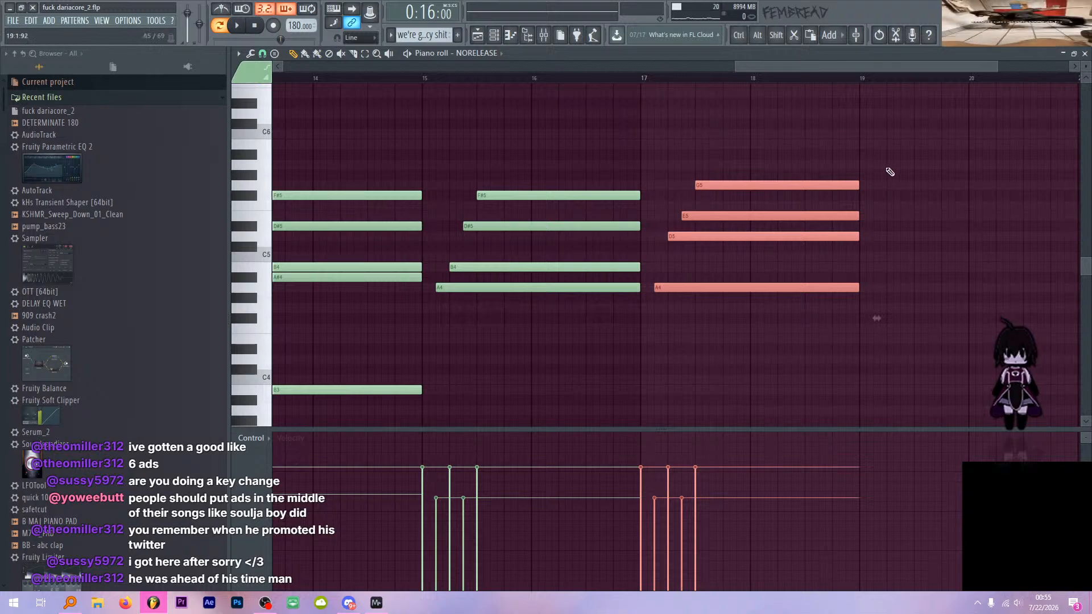
scroll(882, 194, "down", 4)
scroll(881, 195, "up", 2)
key("ctrl+b")
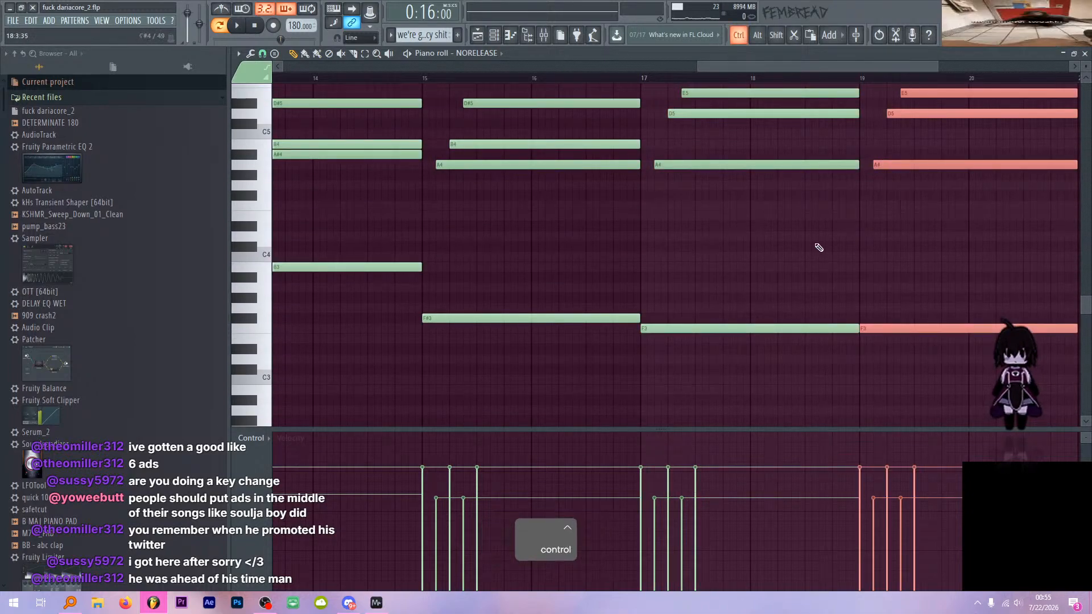
scroll(853, 245, "down", 3)
left_click(1013, 252, "ctrl")
scroll(1003, 251, "up", 2)
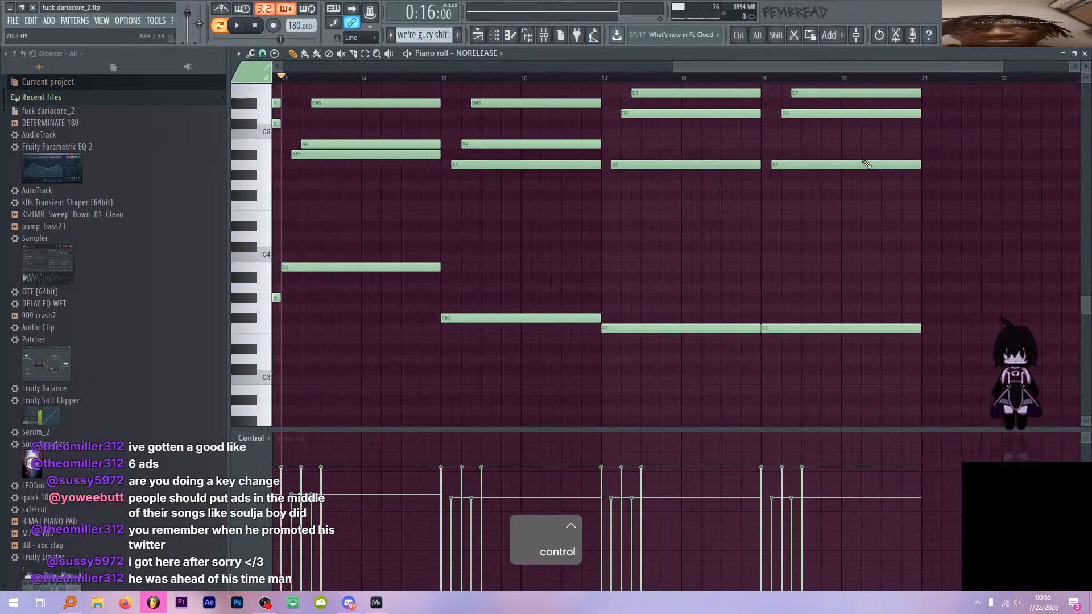
- Raise the bar 19 copy's bass note to A3, then remove the entire copied chord
left_click_drag(800, 328, 803, 292)
scroll(803, 292, "down", 3)
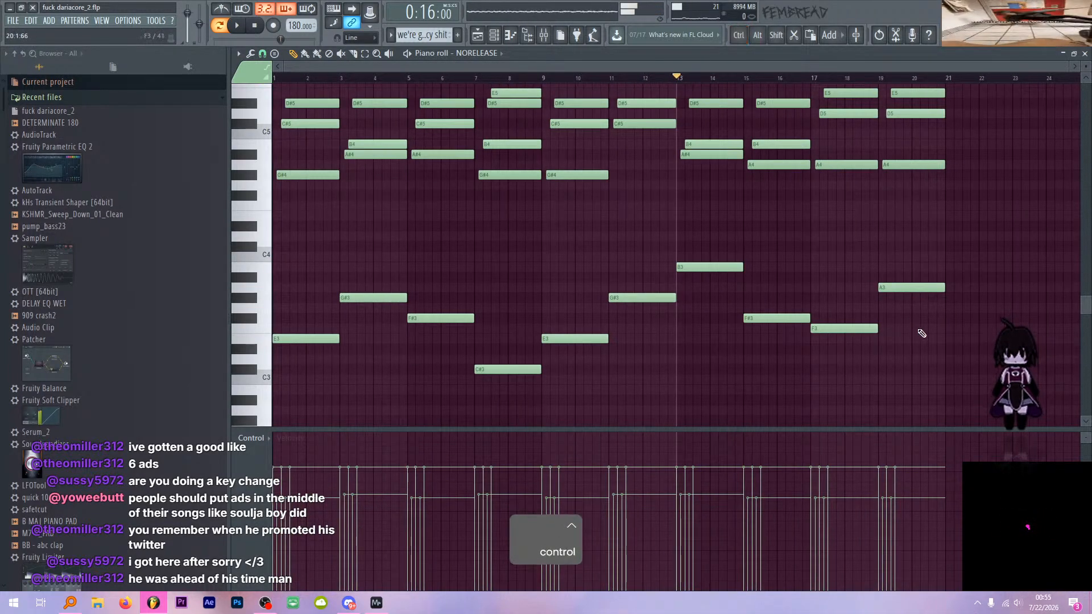
right_click(931, 288)
scroll(949, 210, "up", 3)
right_click(943, 212)
scroll(943, 212, "up", 1)
scroll(848, 220, "down", 5)
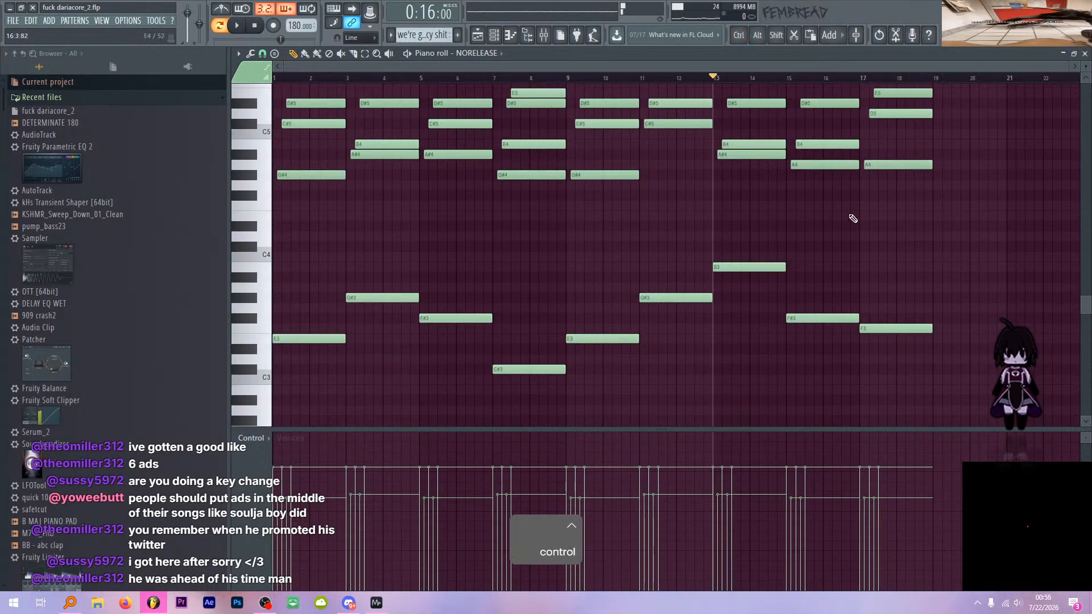
- Copy the chords of bars 1 to 8 so they start at bar 19, and delete the original bar 17 chord
left_click_drag(568, 77, 274, 78)
scroll(443, 193, "down", 3)
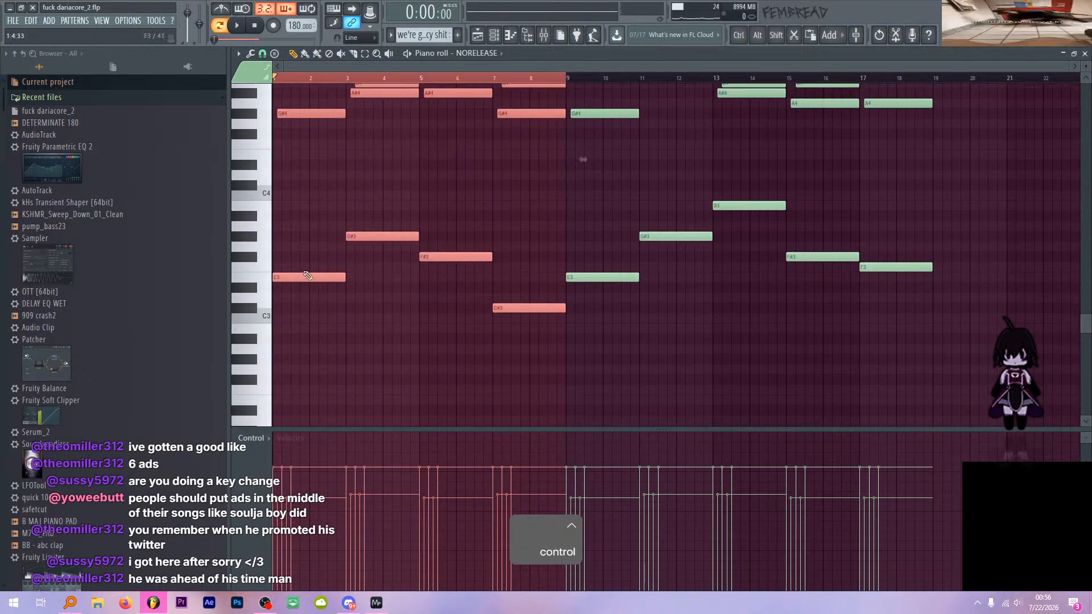
left_click_drag(308, 276, 957, 268)
scroll(958, 268, "up", 4)
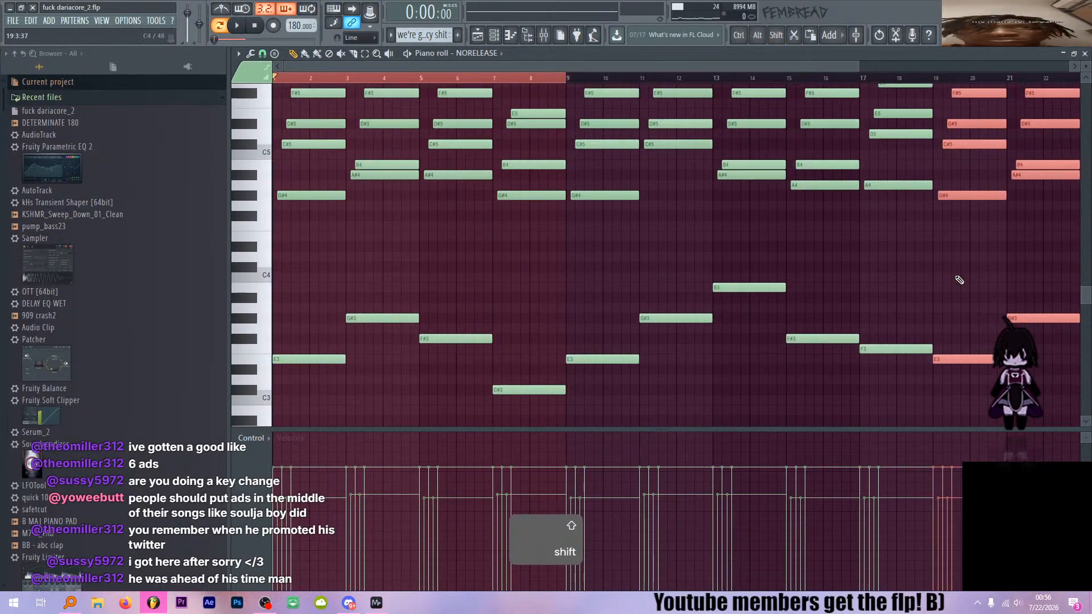
scroll(740, 245, "down", 3, "ctrl")
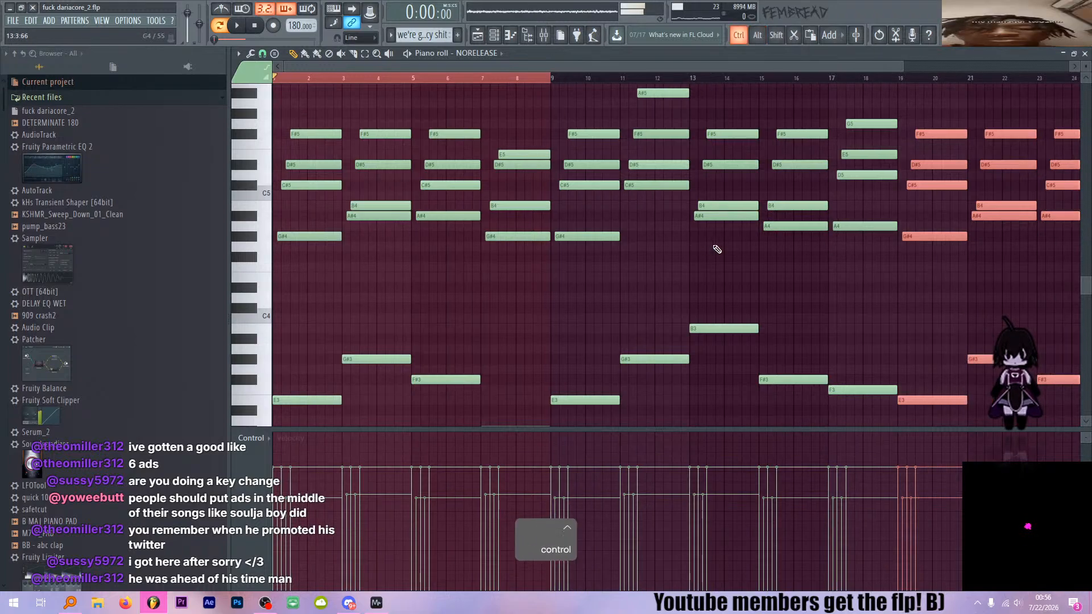
scroll(745, 316, "down", 1)
scroll(756, 176, "down", 2)
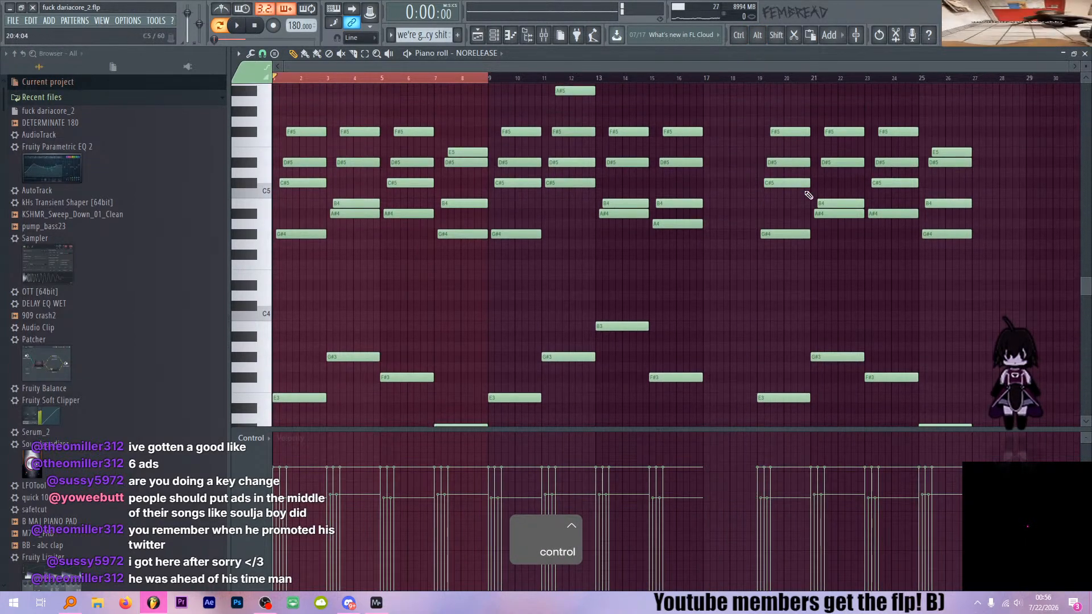
- Transpose the four copied chords up one semitone and move them to start at bar 17
left_click_drag(940, 359, 784, 31)
key("shift+Up")
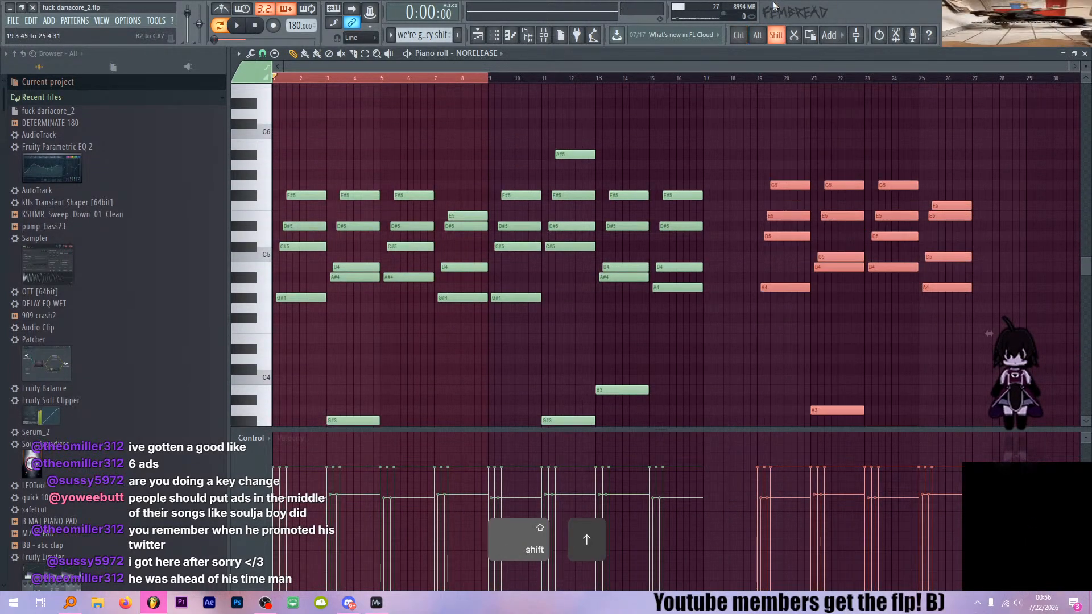
scroll(853, 256, "down", 2)
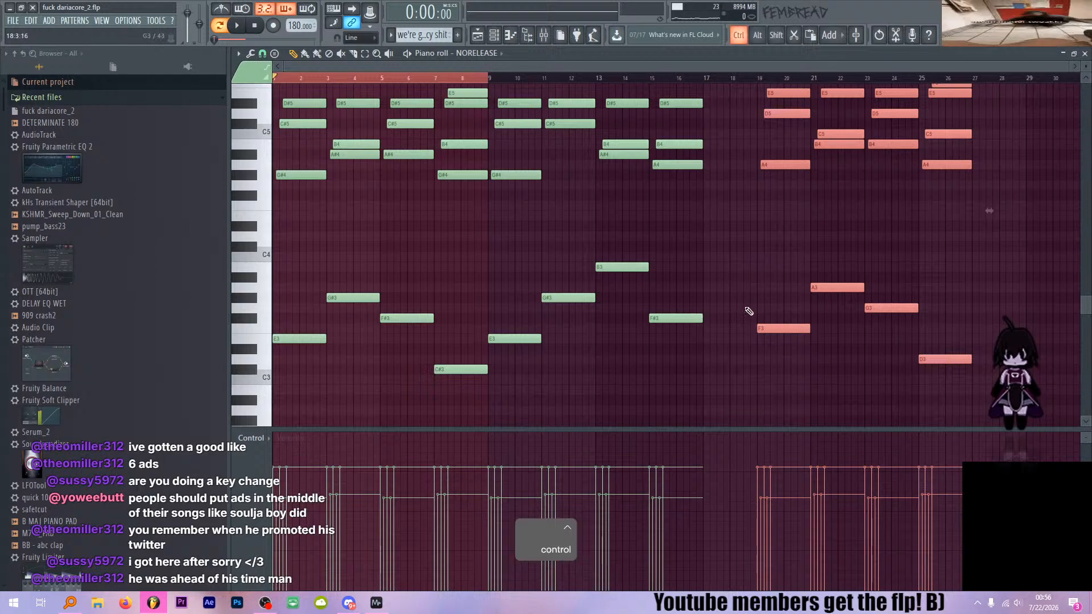
scroll(750, 313, "up", 2, "ctrl")
left_click_drag(703, 325, 694, 324)
scroll(681, 304, "up", 2, "ctrl")
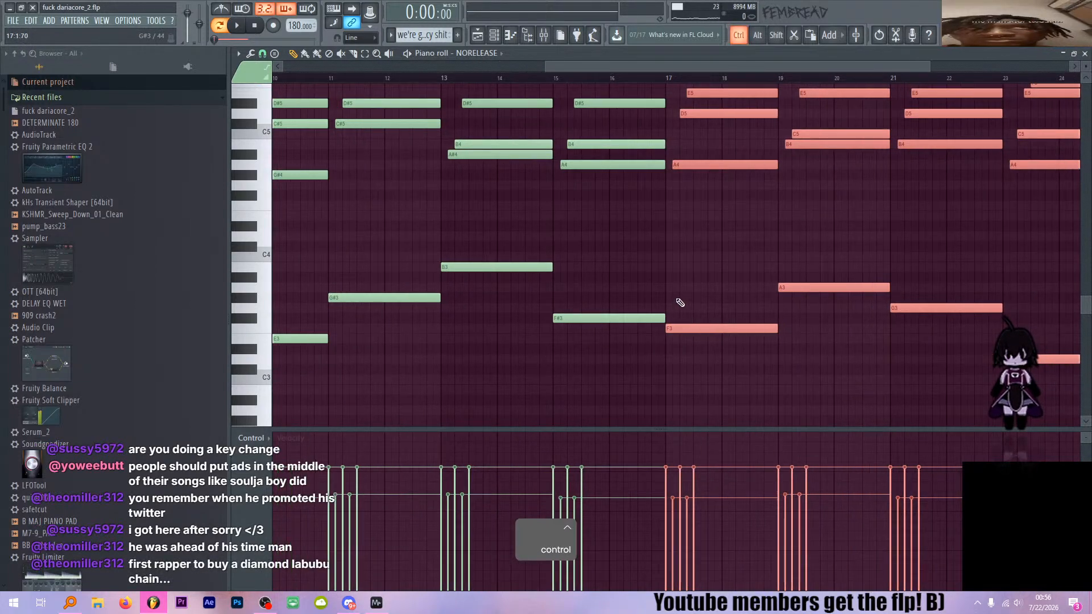
- Play the progression from bar 7 through the transposed chords up to bar 23, then stop
scroll(670, 286, "down", 2, "ctrl")
key("space")
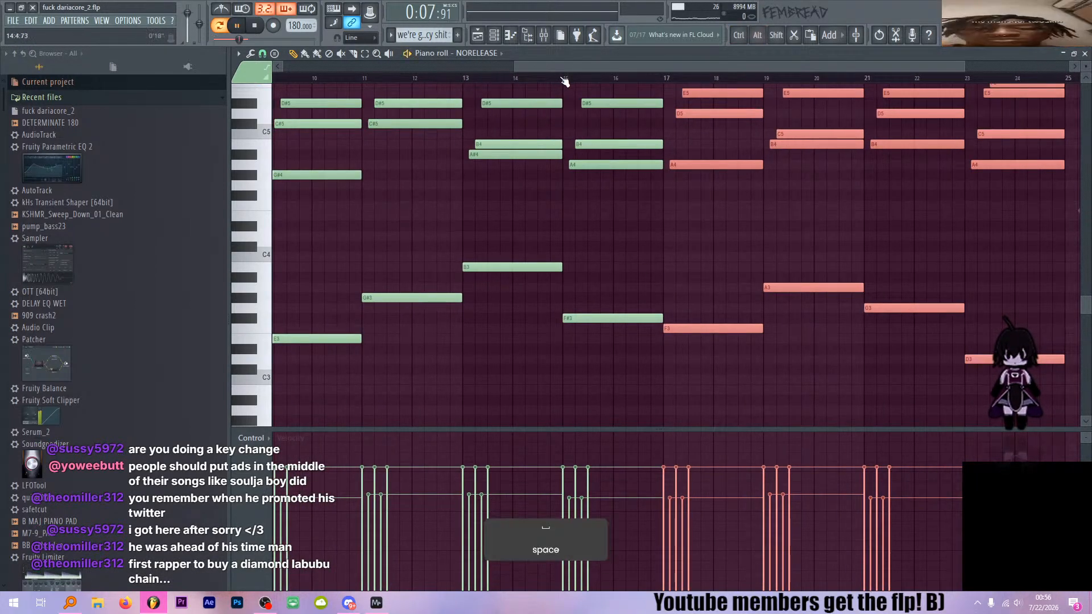
scroll(549, 142, "down", 3, "ctrl")
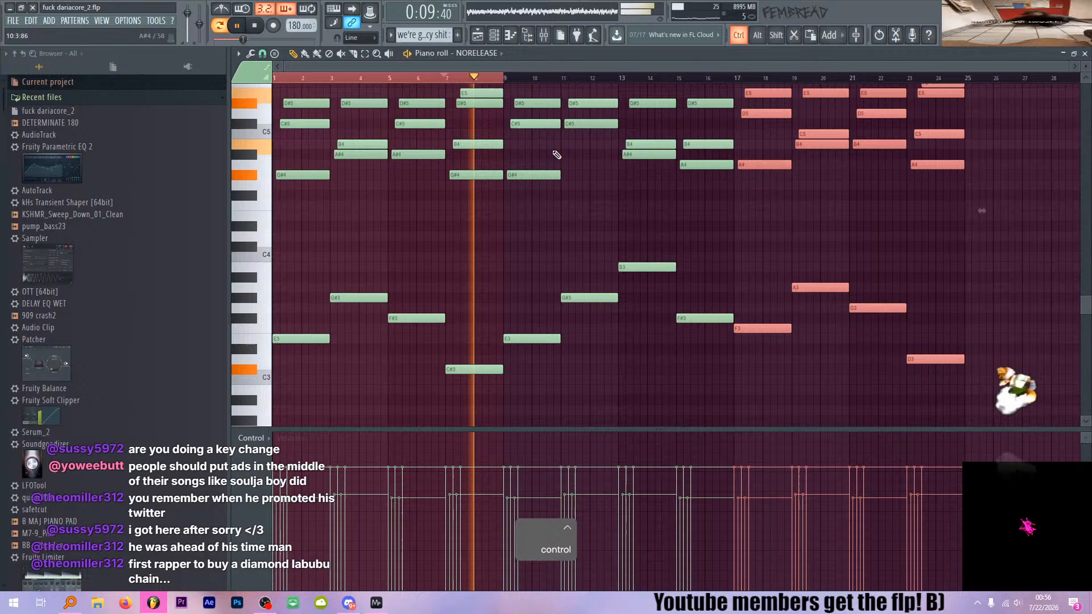
left_click(482, 81, "ctrl")
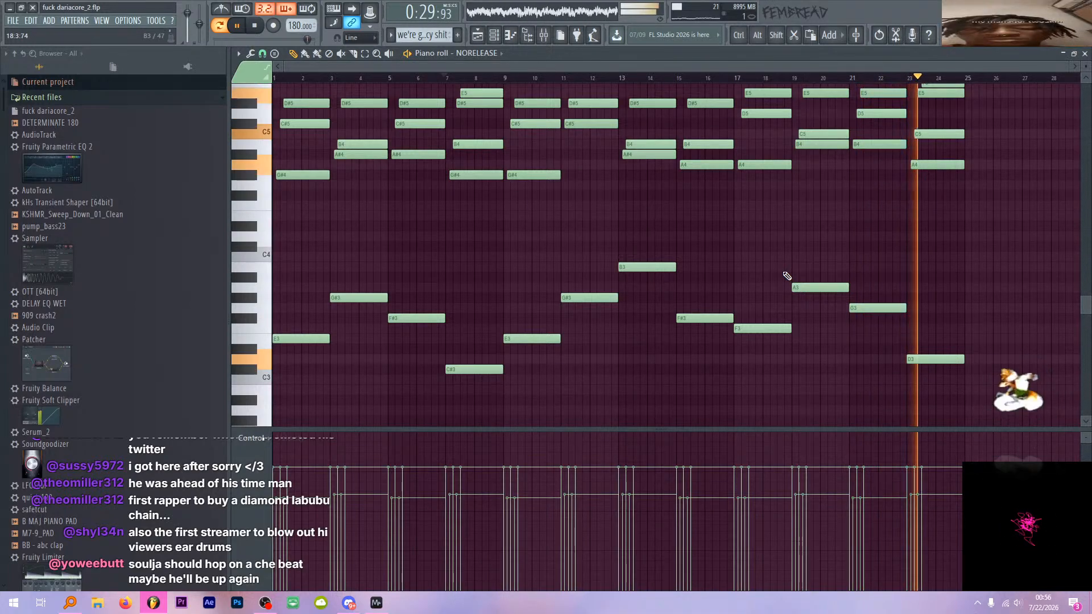
key("space")
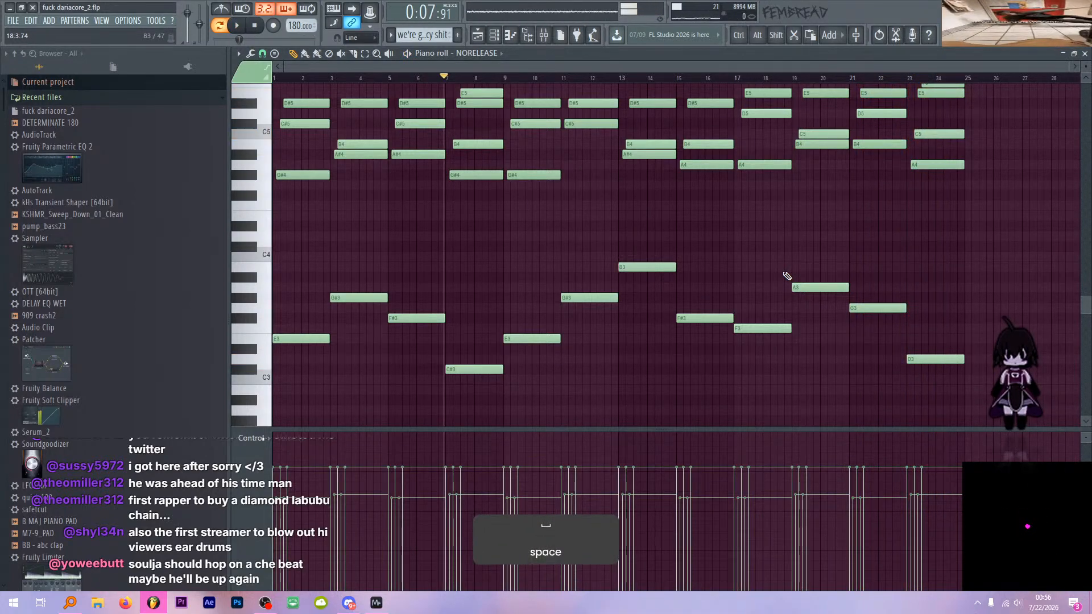
- Copy the chords of bars 9 to 16 to start at bar 25 and transpose the copy up one semitone
scroll(571, 253, "up", 5)
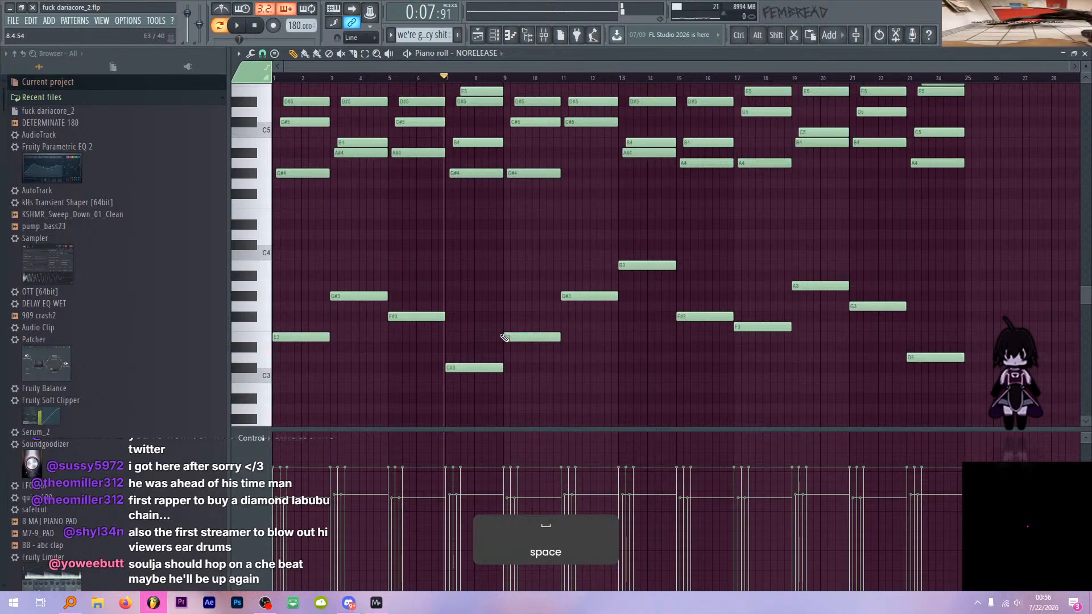
scroll(519, 171, "down", 3)
scroll(529, 146, "up", 2)
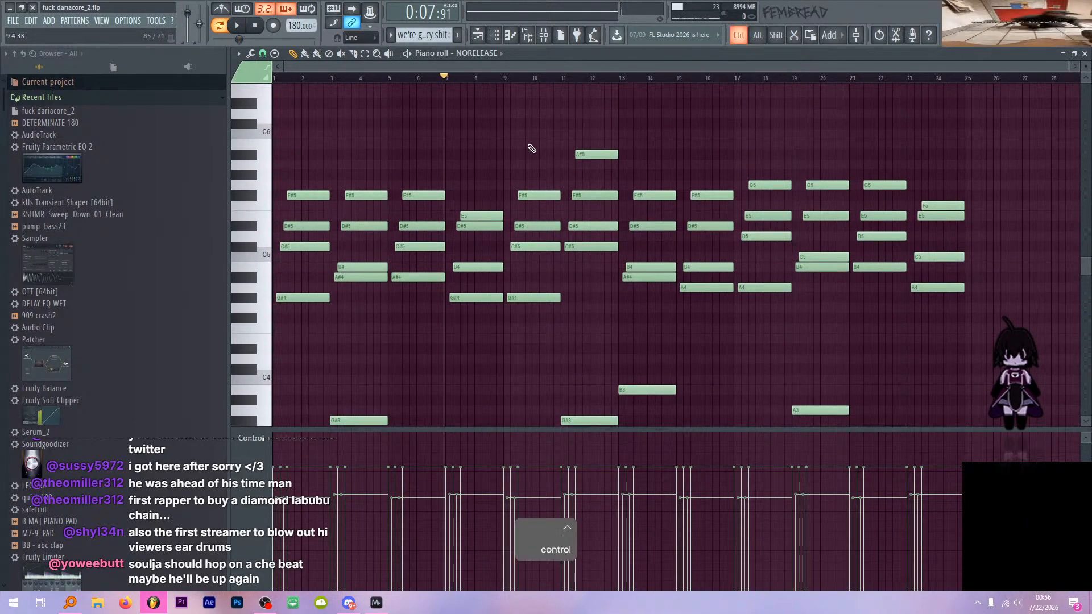
left_click_drag(535, 127, 710, 317)
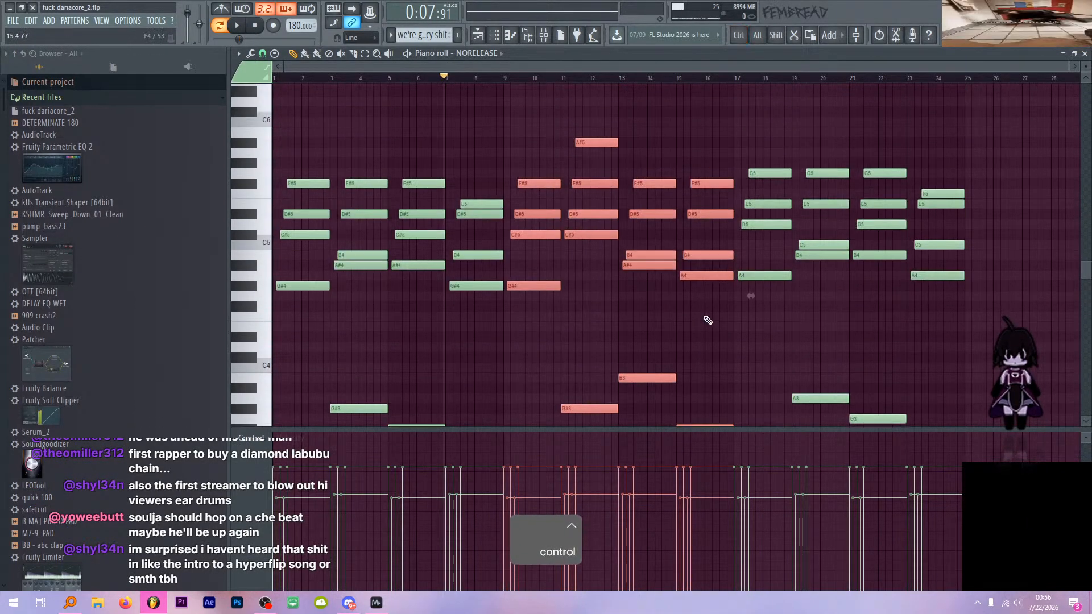
scroll(601, 309, "down", 4)
left_click_drag(528, 305, 987, 306)
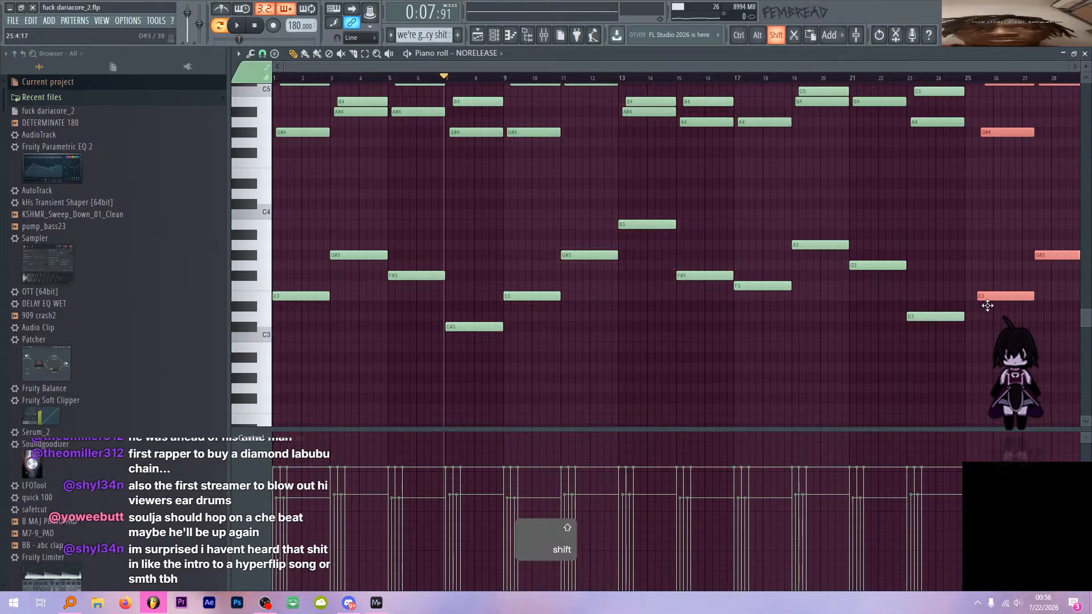
scroll(1002, 309, "up", 5)
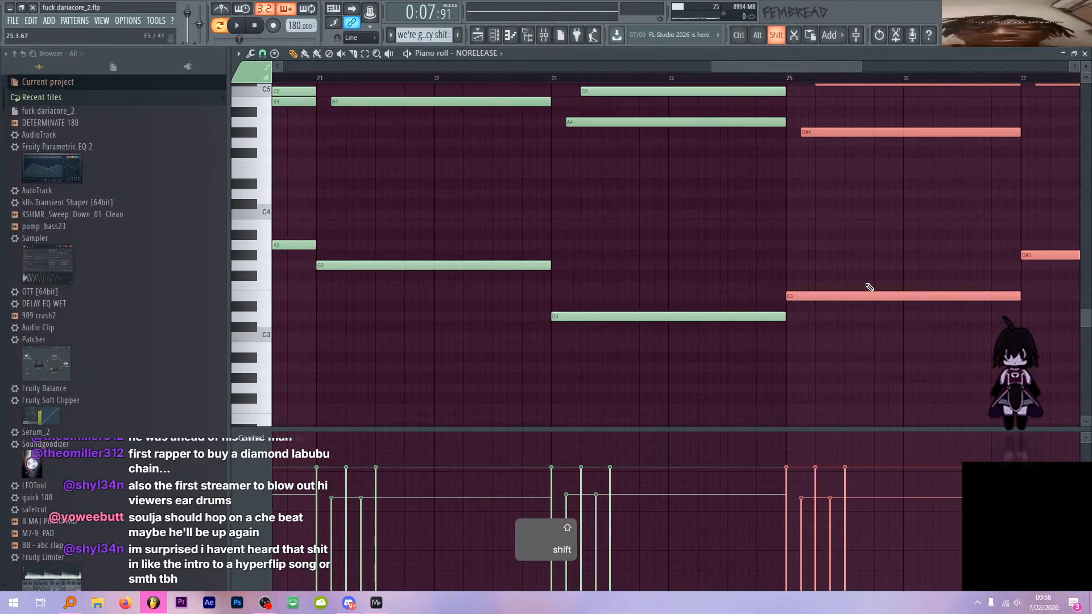
key("shift+Up")
- Audition the transposed chords and bass notes leading into bar 29
right_click(883, 243, "alt")
scroll(887, 227, "down", 3)
right_click(896, 219, "alt")
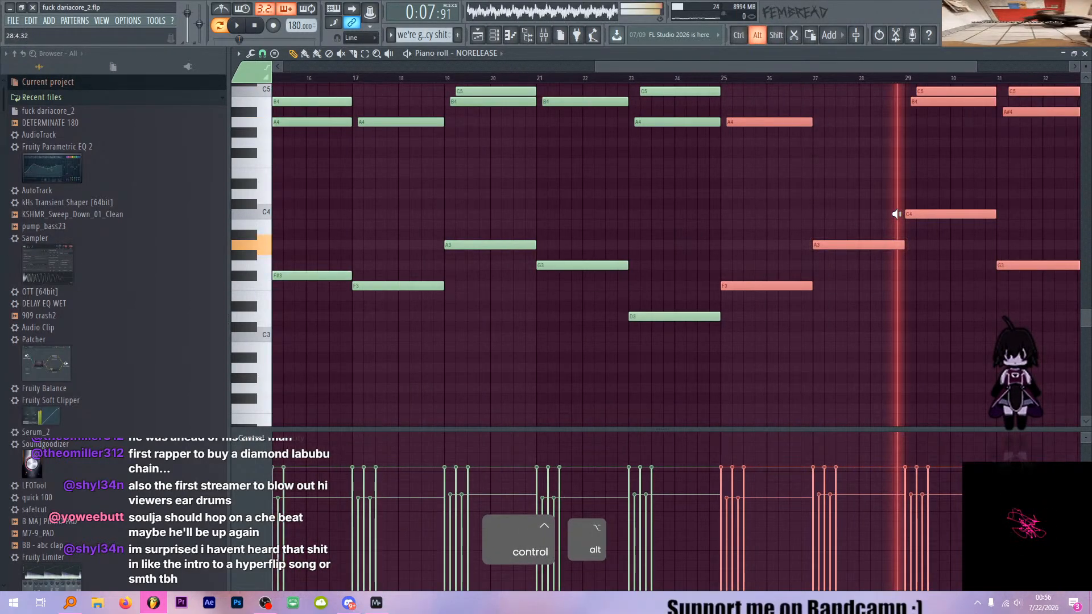
right_click(950, 214, "alt")
- Lower the bar 29 chord's bass note to G3 and delete the bar 31 chord's bass note
scroll(892, 212, "down", 3)
scroll(989, 136, "up", 2)
left_click(927, 228, "ctrl")
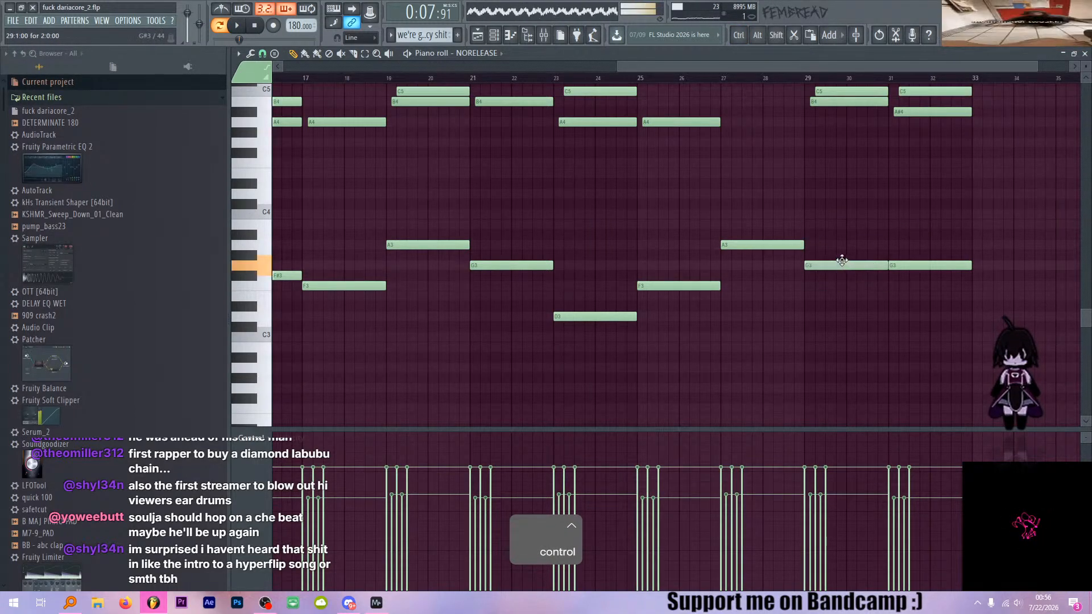
left_click_drag(851, 265, 858, 265)
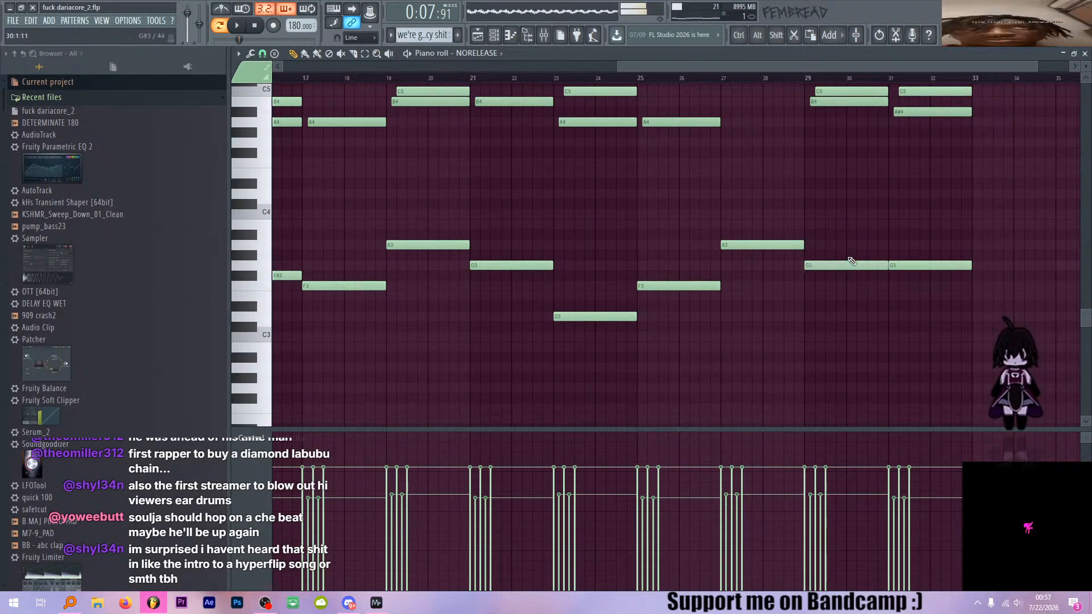
scroll(937, 301, "up", 3)
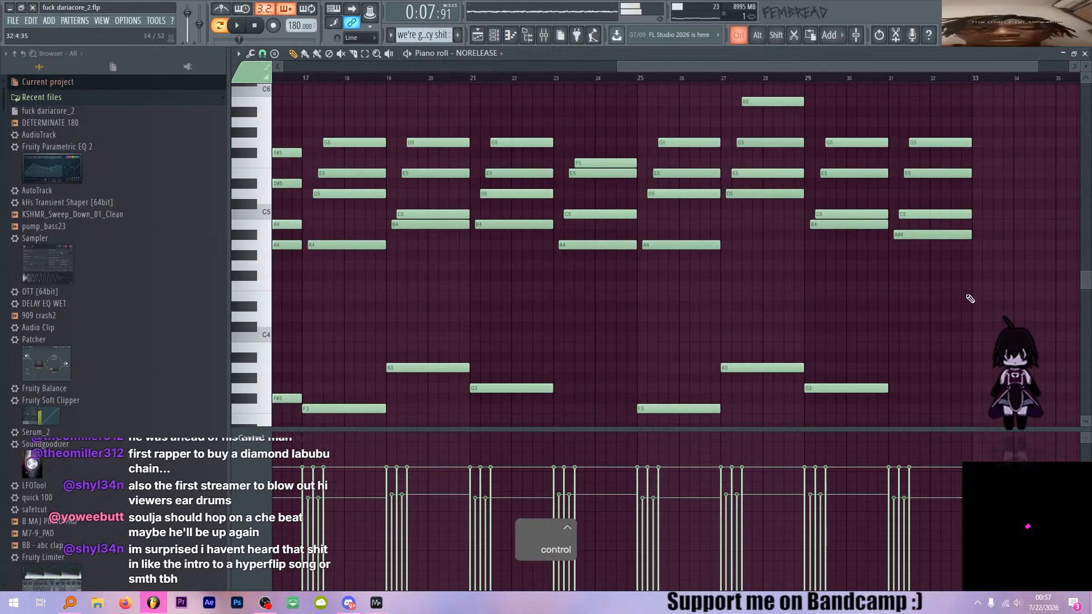
- Rework the bar 31 chord by lowering A#4 to A4, raising C5 to D5 and lowering G5 to F5
scroll(939, 277, "up", 3)
scroll(852, 237, "down", 3)
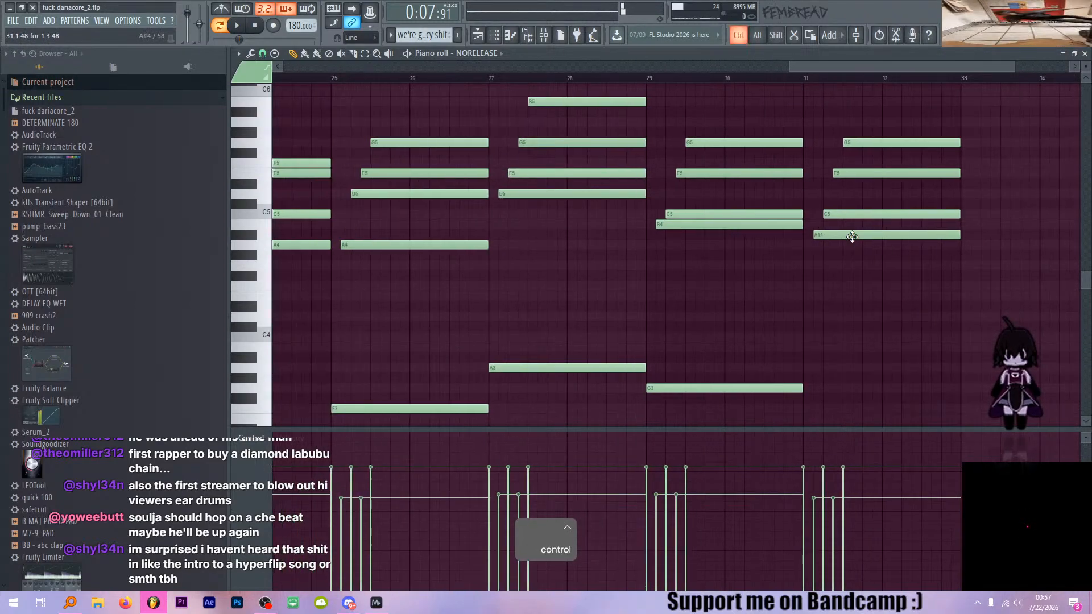
scroll(917, 253, "up", 3)
left_click(815, 234)
left_click_drag(815, 234, 815, 245)
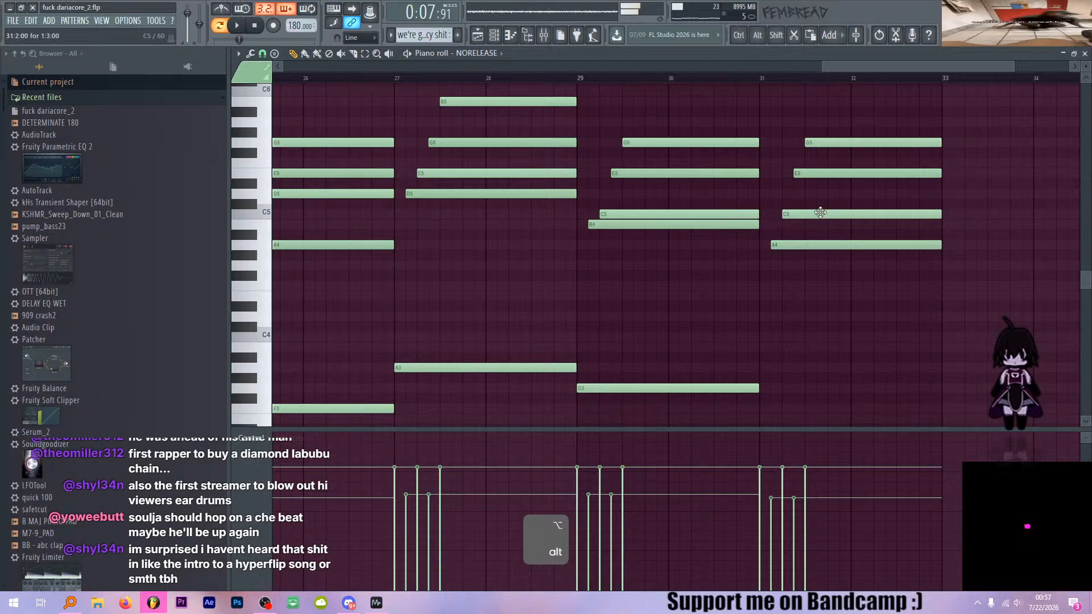
left_click_drag(818, 219, 819, 194)
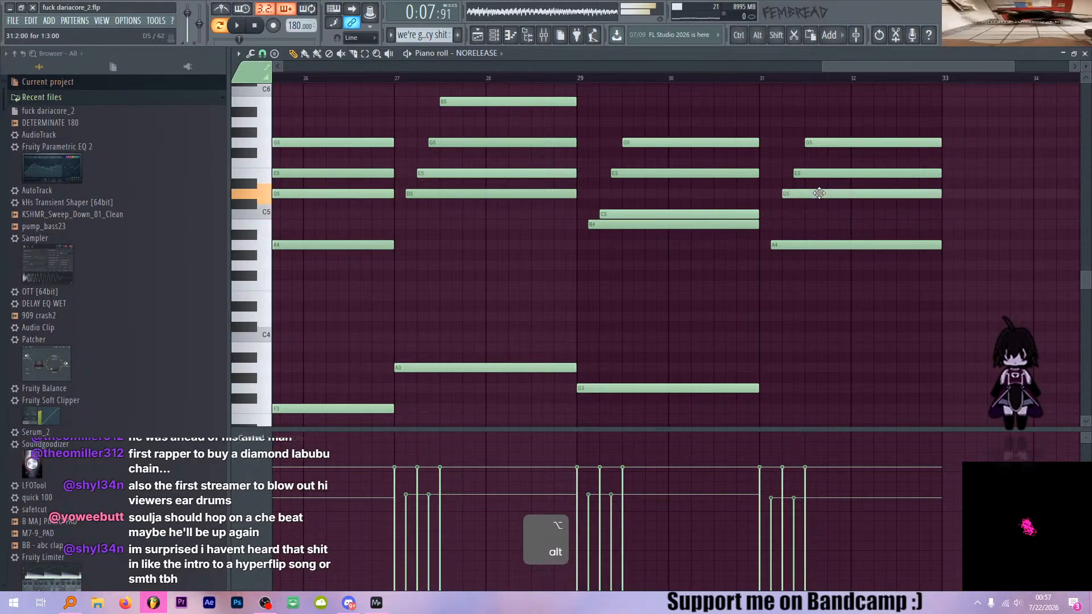
left_click_drag(819, 147, 821, 169)
- Audition the upper notes of the reworked bar 31 chord
right_click(770, 184, "alt")
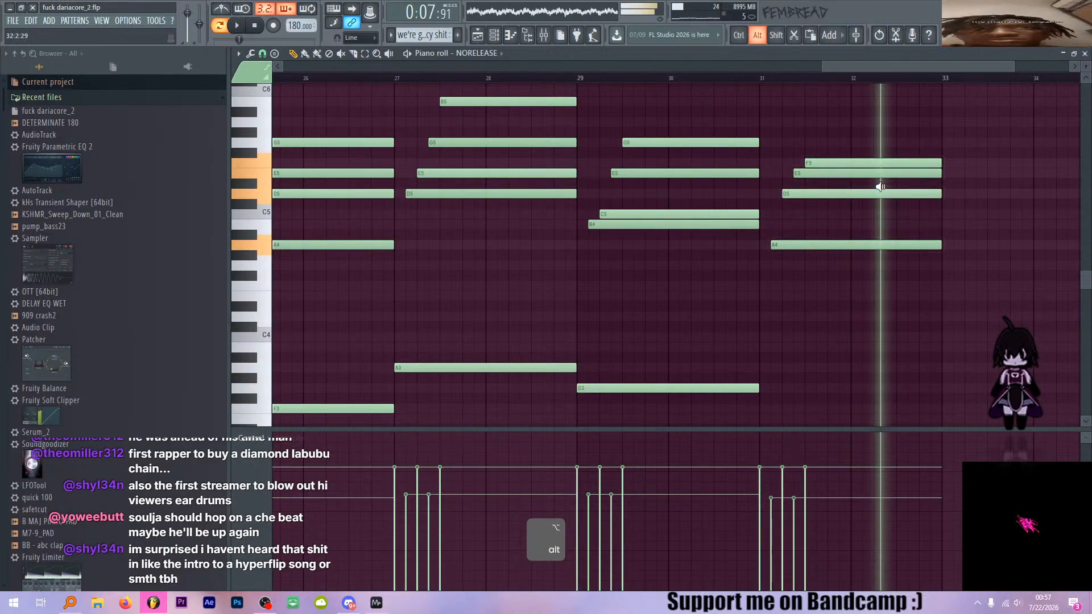
left_click_drag(880, 186, 887, 186)
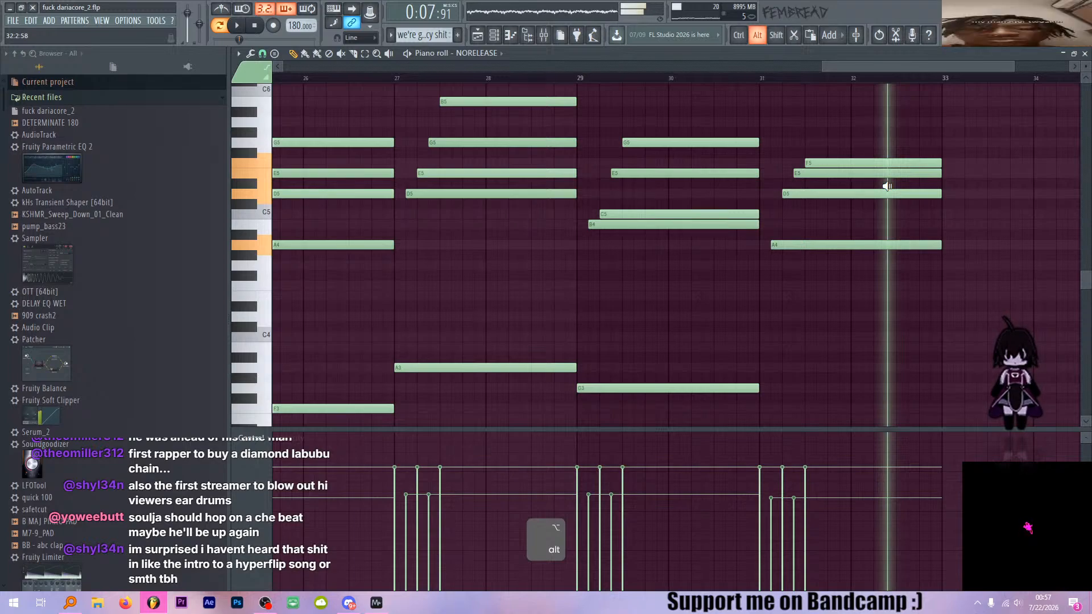
left_click_drag(887, 186, 892, 190)
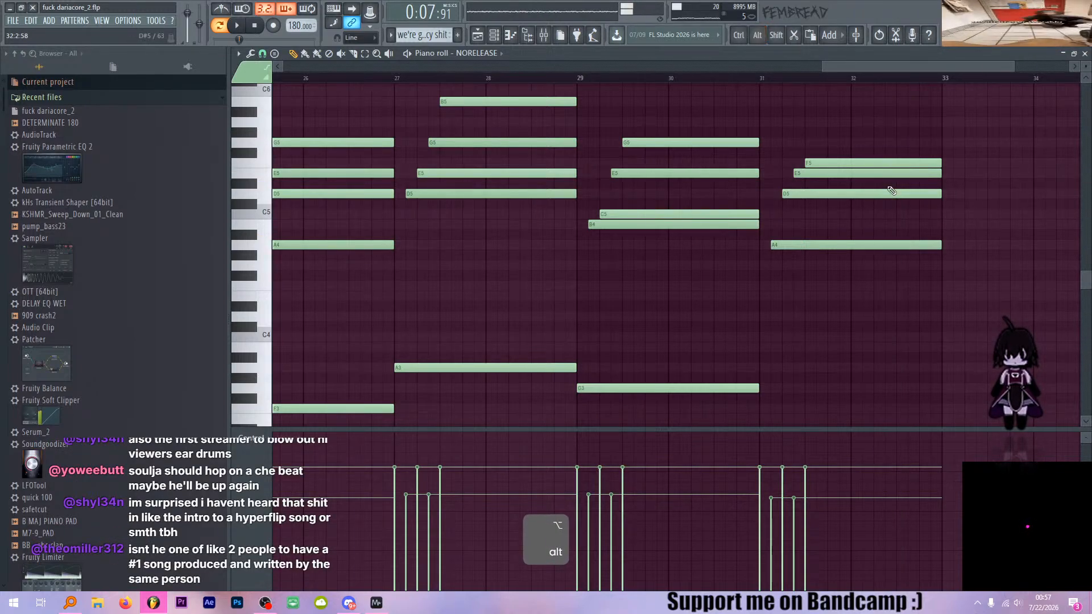
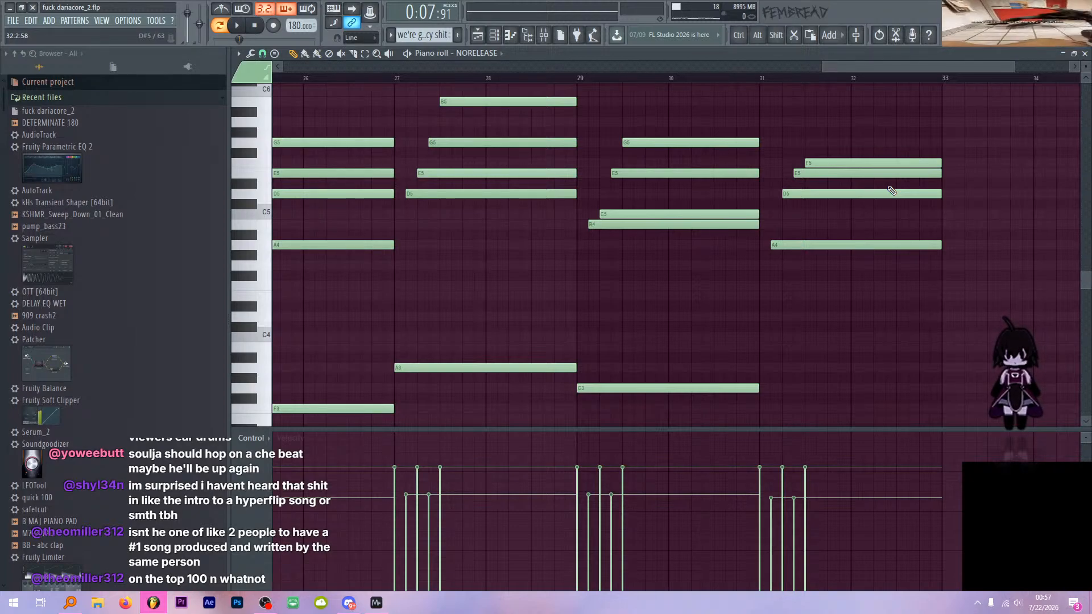
scroll(673, 85, "down", 2)
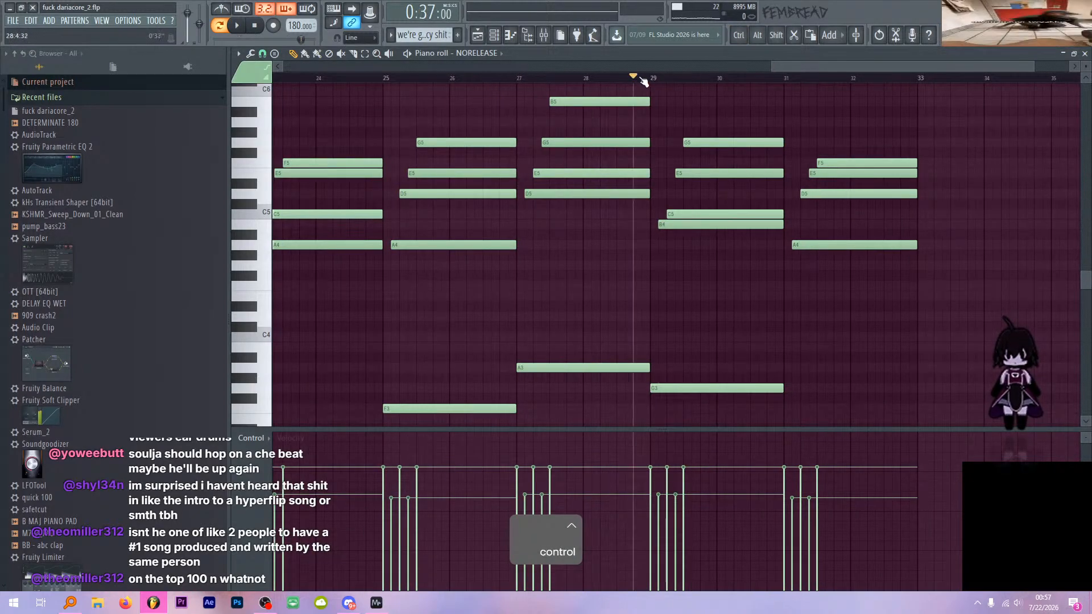
- Play back the final chords of the NORELEASE progression from just before bar 29
scroll(682, 180, "down", 6)
key("space")
scroll(695, 213, "up", 9)
scroll(746, 221, "down", 2)
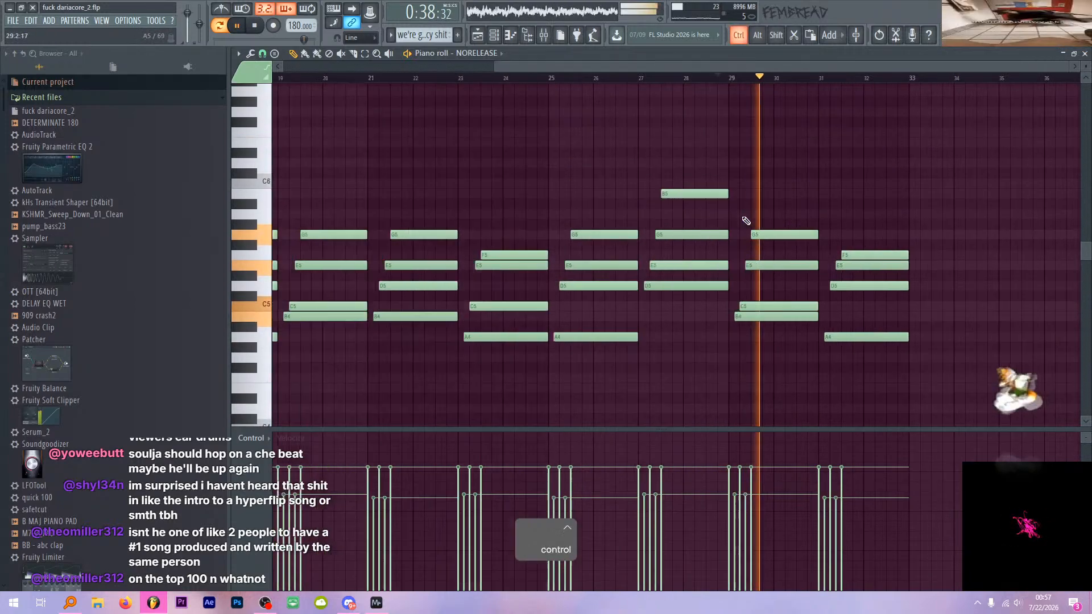
scroll(746, 221, "down", 2)
scroll(666, 161, "down", 6)
key("space")
scroll(705, 160, "down", 2)
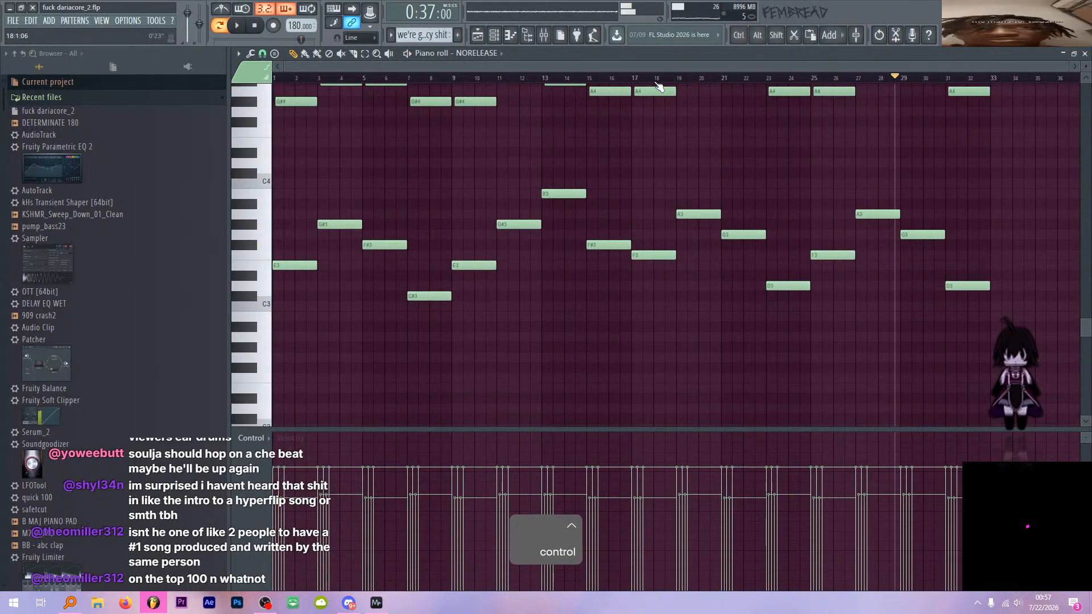
- Audition the chords in bars 14 to 17 leading into the transposed section
key("space")
scroll(614, 102, "up", 3)
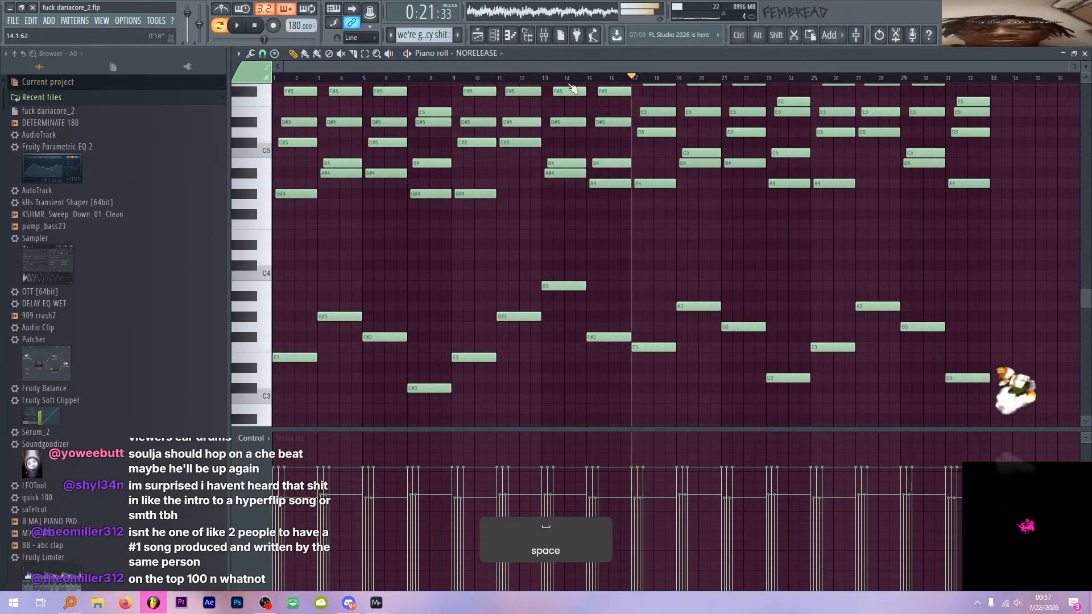
scroll(575, 139, "up", 4)
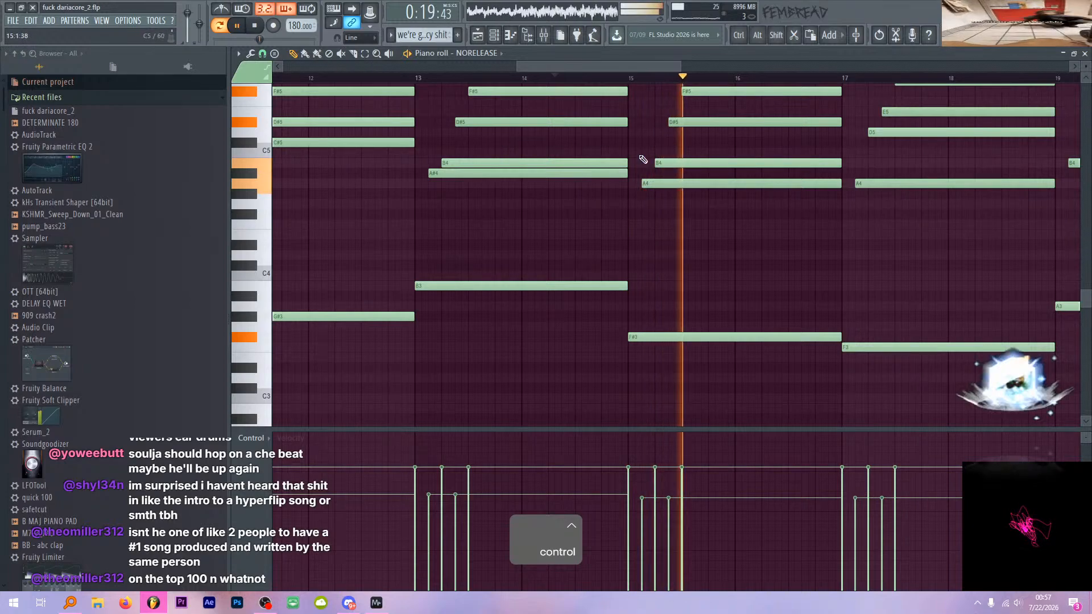
scroll(691, 164, "up", 2)
key("space")
mouse_move(722, 152)
left_mouse_down()
mouse_move(717, 134)
mouse_move(710, 149)
left_mouse_up()
key("alt")
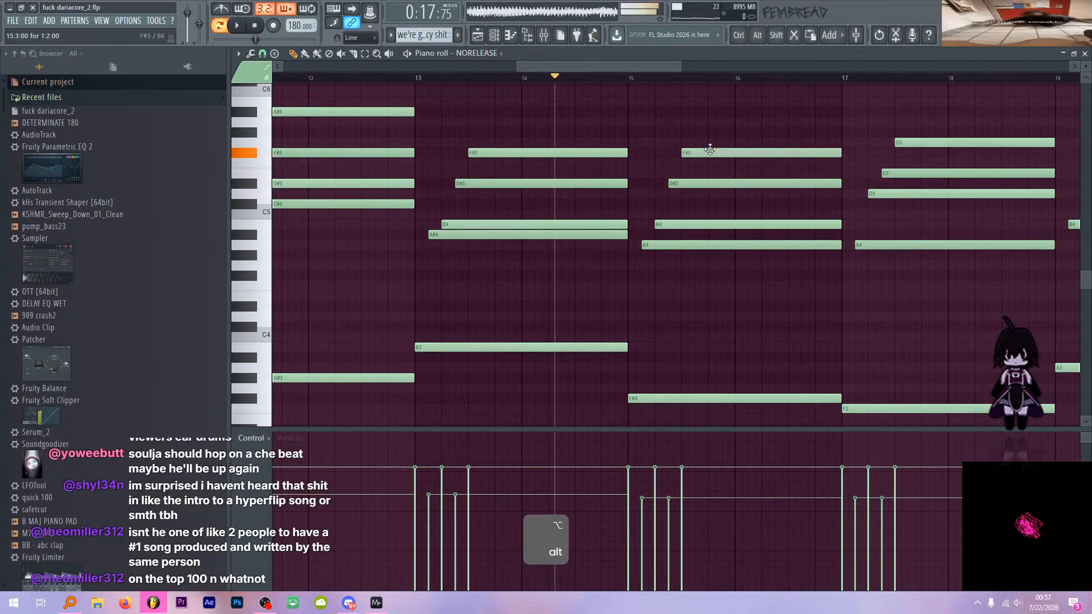
- Play the progression from bar 14 through the key change into the transposed half
scroll(681, 137, "down", 3)
key("space")
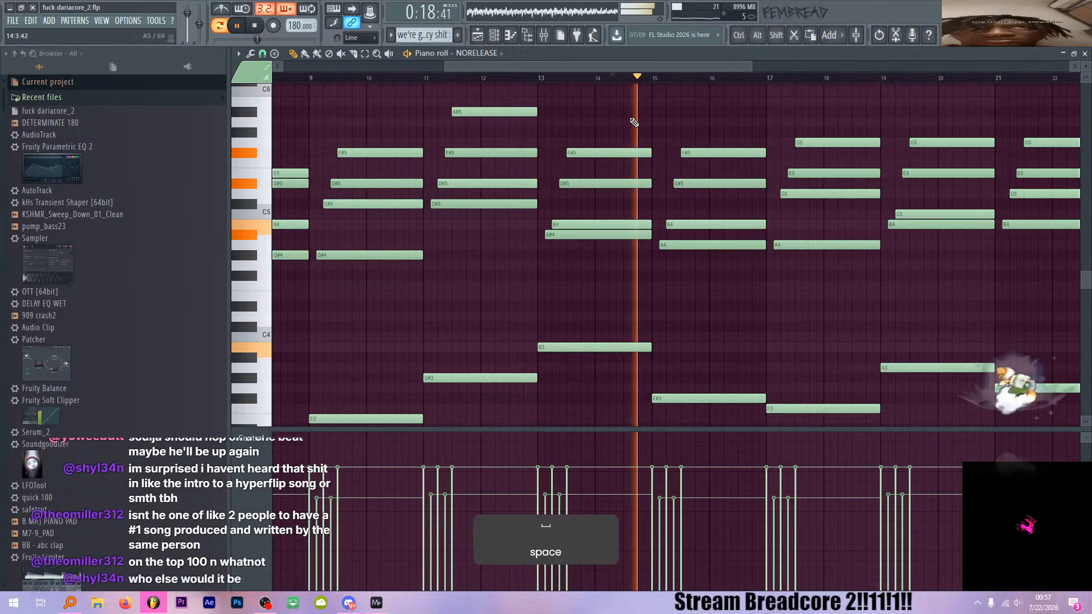
scroll(637, 111, "down", 4)
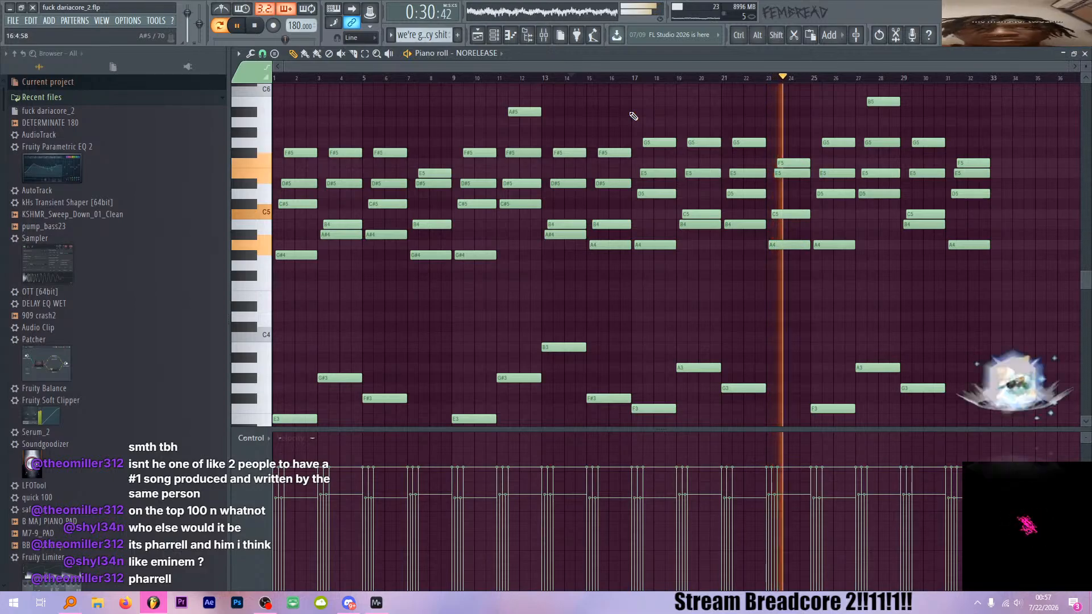
scroll(633, 116, "down", 5)
key("space")
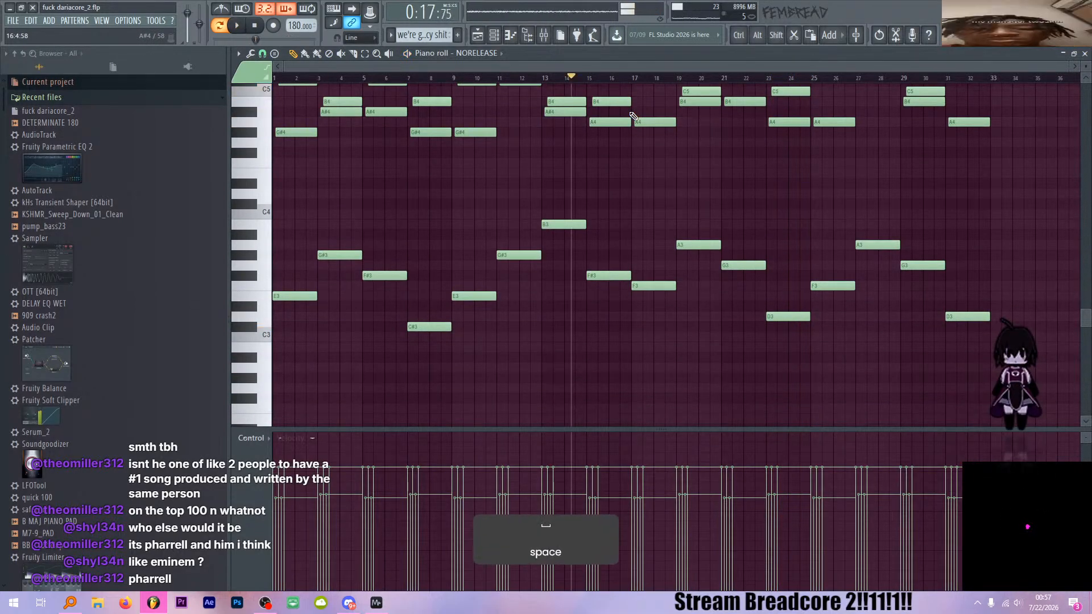
scroll(633, 116, "up", 5)
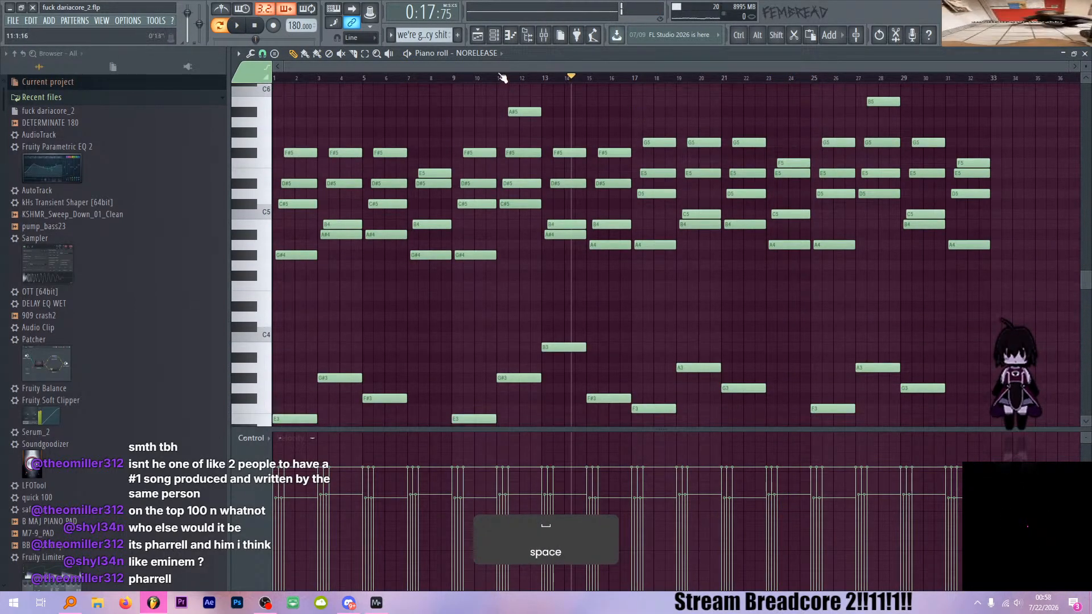
- In the playlist, extend the "we're gonna try some real fancy shit" clip on Track 40 to 32 bars, ending at bar 121
left_click(477, 35)
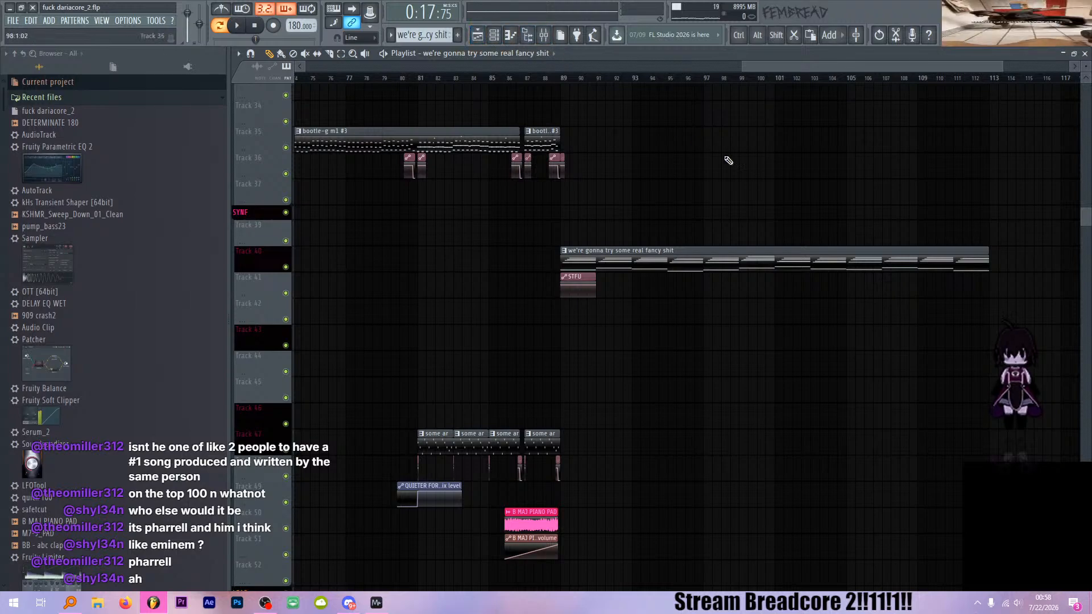
left_click_drag(758, 78, 801, 78)
scroll(651, 229, "down", 5)
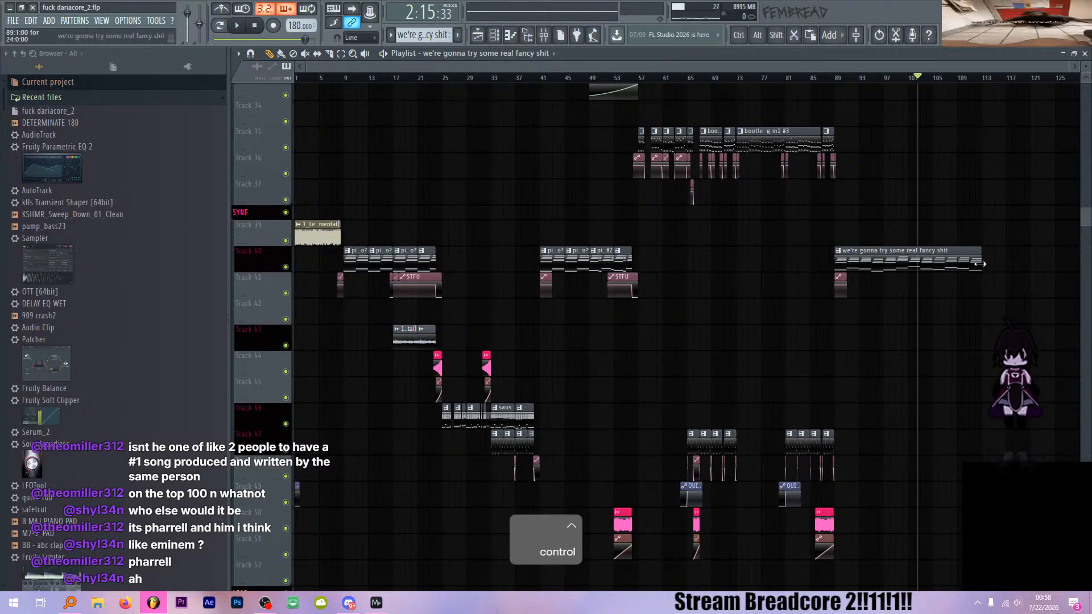
scroll(980, 264, "right", 3)
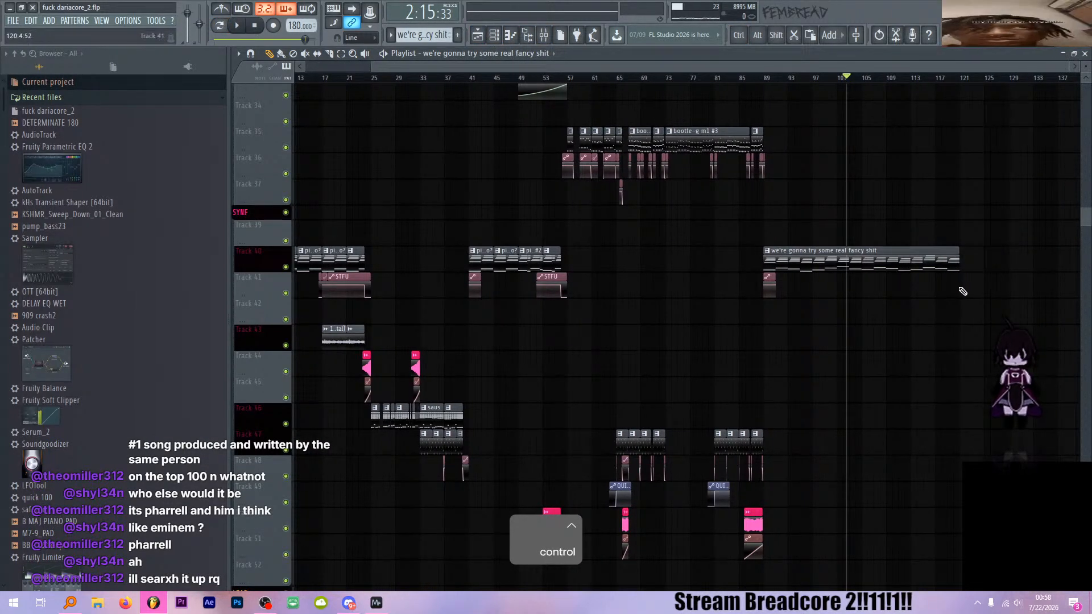
- Move the song's playback position to bar 105, where the transposed half of the clip starts
scroll(963, 291, "down", 5)
scroll(873, 226, "up", 20)
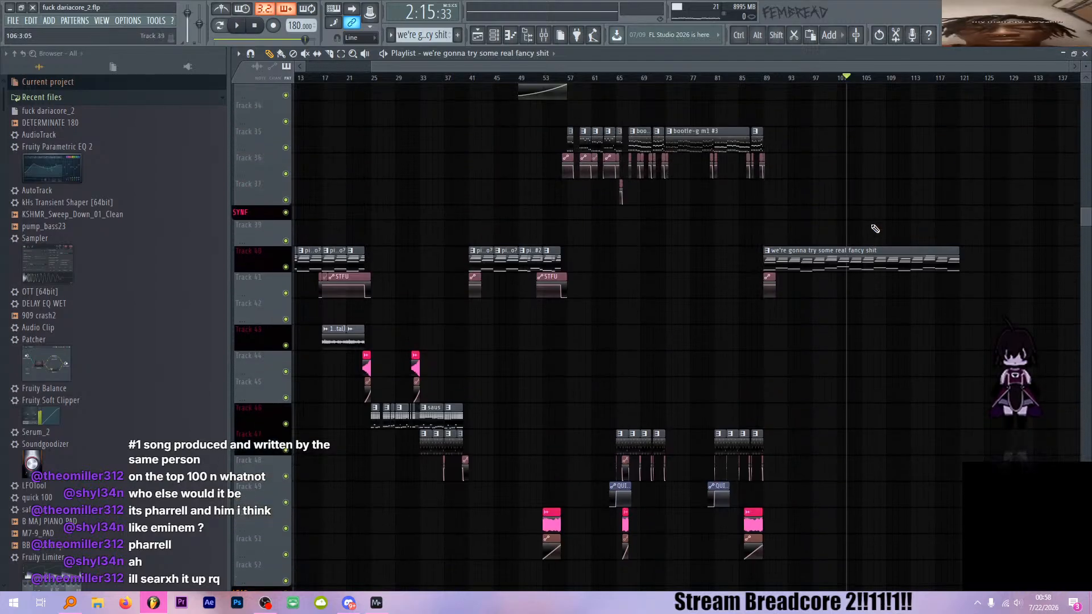
scroll(876, 188, "up", 13)
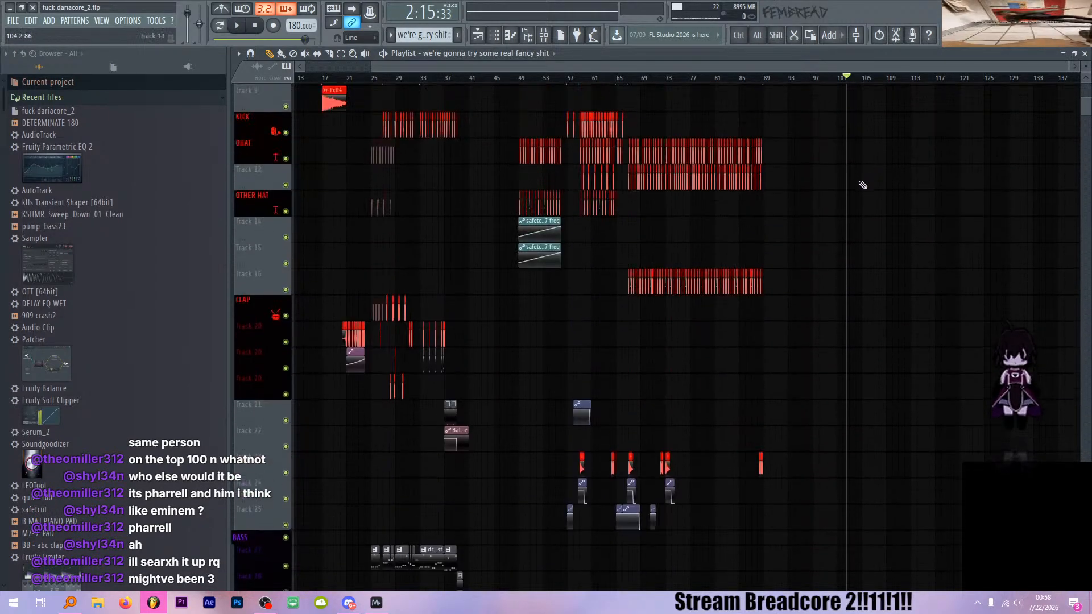
left_click_drag(804, 81, 865, 97)
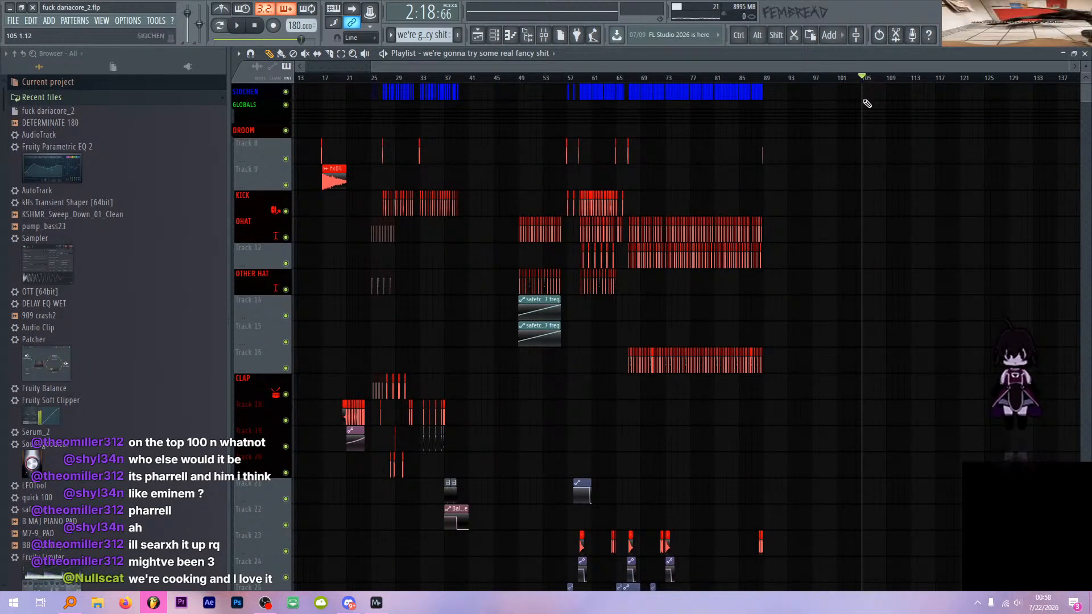
- Undo the last arrangement edit affecting the muted Track 66 vocal clip near bar 57
scroll(882, 200, "down", 10)
scroll(859, 208, "down", 16)
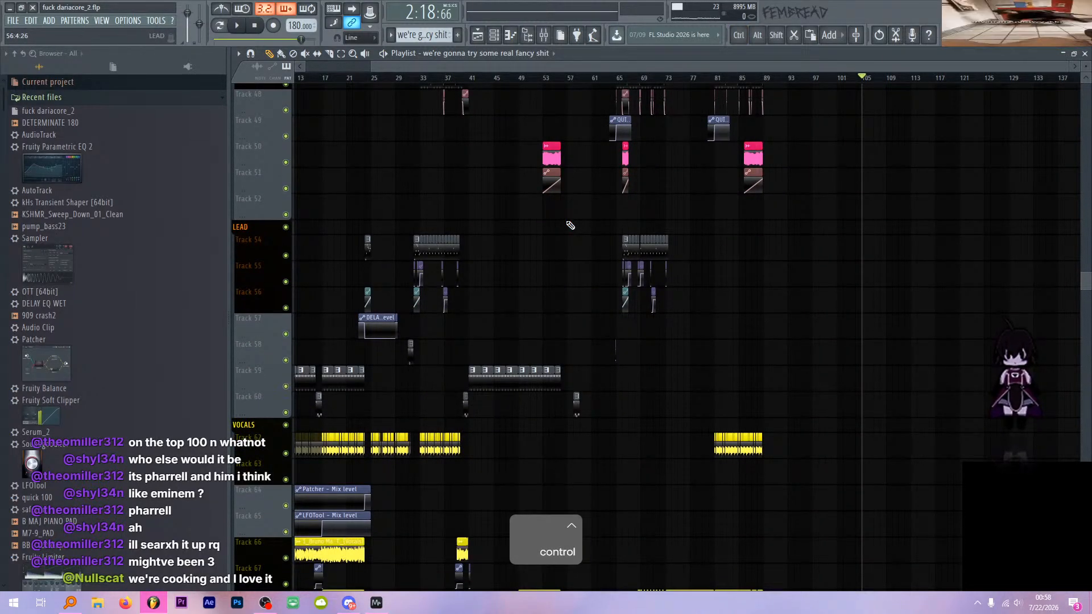
key("ctrl+z")
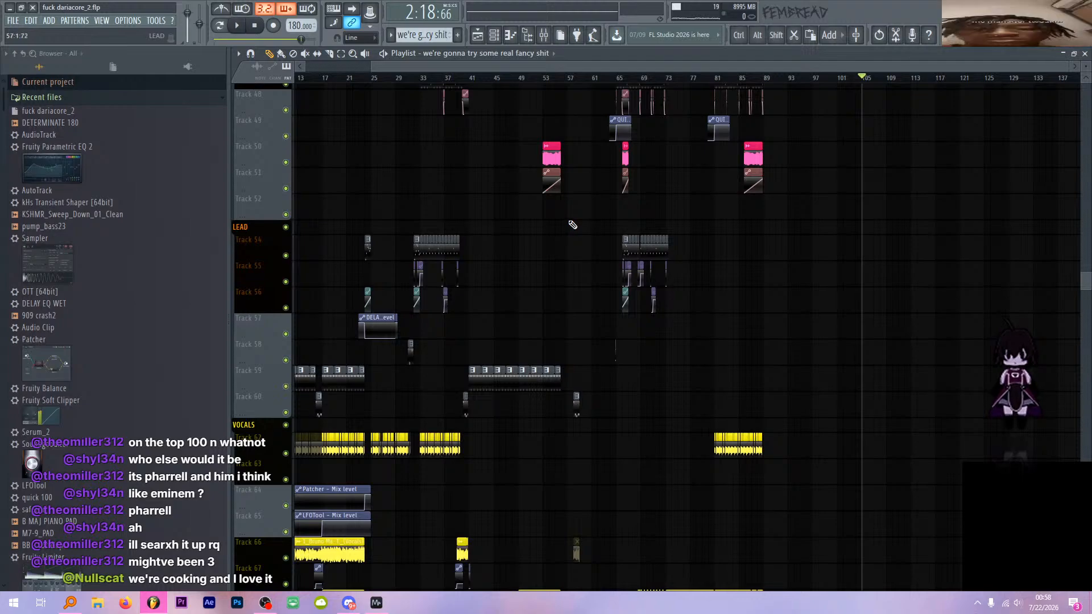
- Open the NORELEASE notes of the long synth clip and copy all chord and bass notes in bars 17 to 32
scroll(863, 219, "up", 10)
double_click(891, 161)
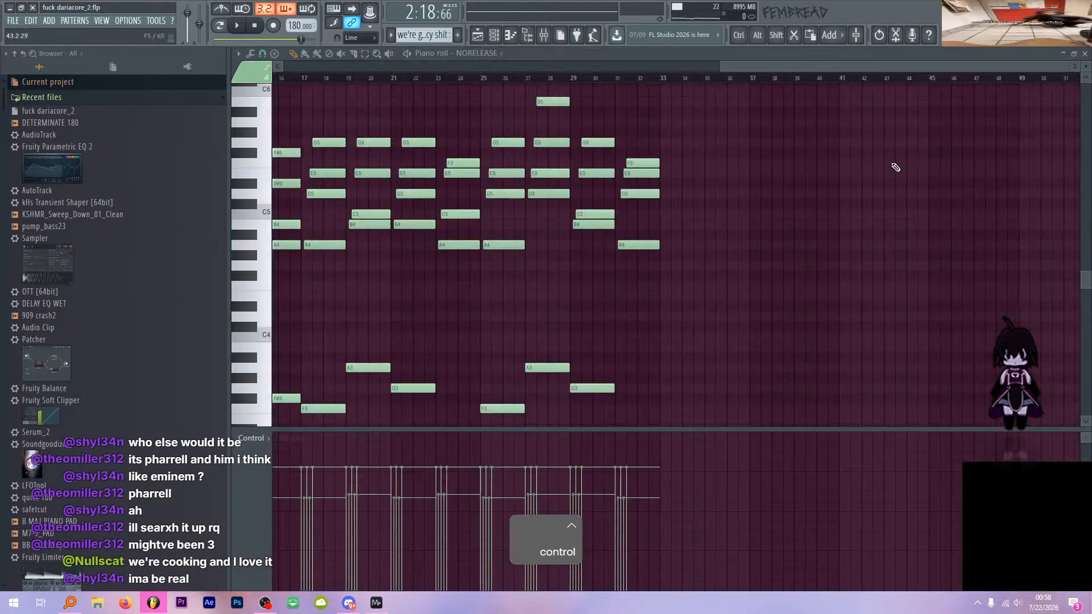
scroll(743, 244, "down", 3)
scroll(670, 168, "down", 2)
scroll(670, 168, "down", 5)
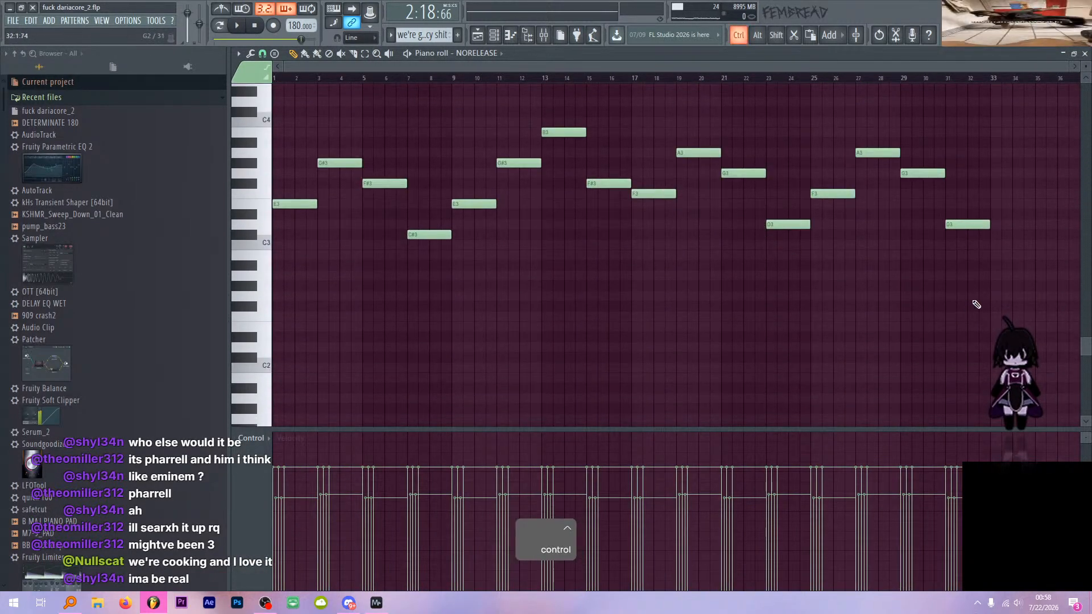
left_click_drag(981, 303, 654, 80, "ctrl")
key("ctrl+c")
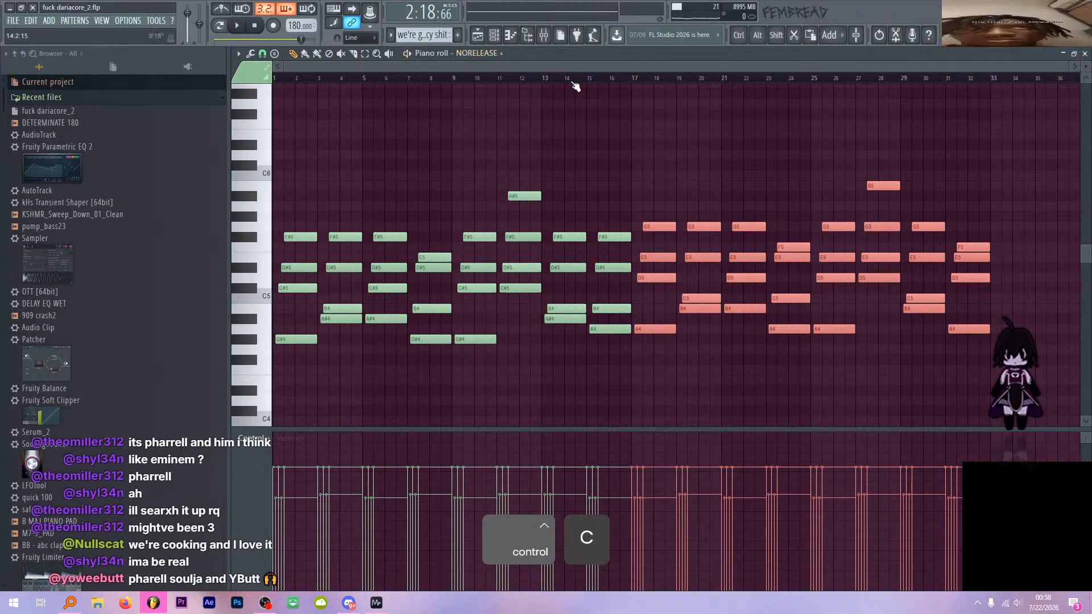
- Paste the copied notes into the Diamond Dragon 1 channel's piano roll and shift them to start at bar 17
left_click(495, 35)
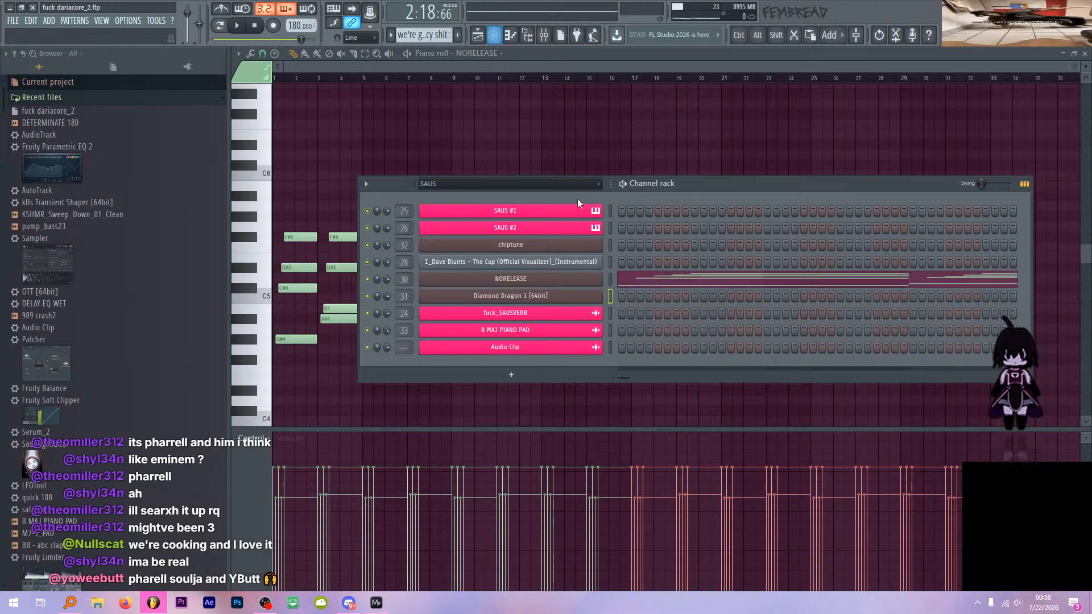
right_click(601, 293)
left_click(620, 295)
key("ctrl+v")
scroll(622, 294, "down", 6)
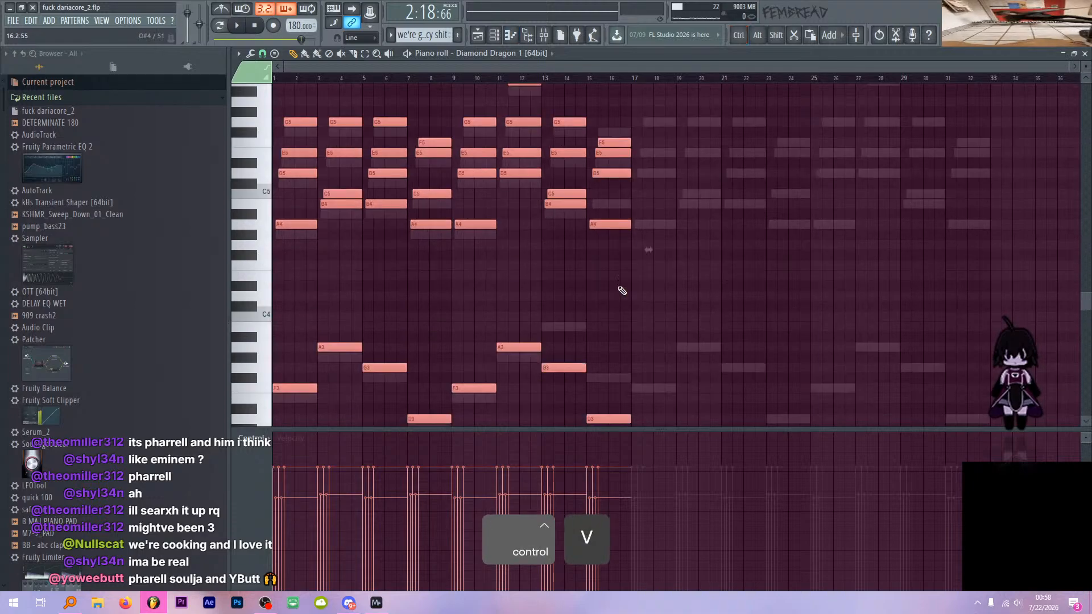
left_click_drag(289, 245, 651, 244)
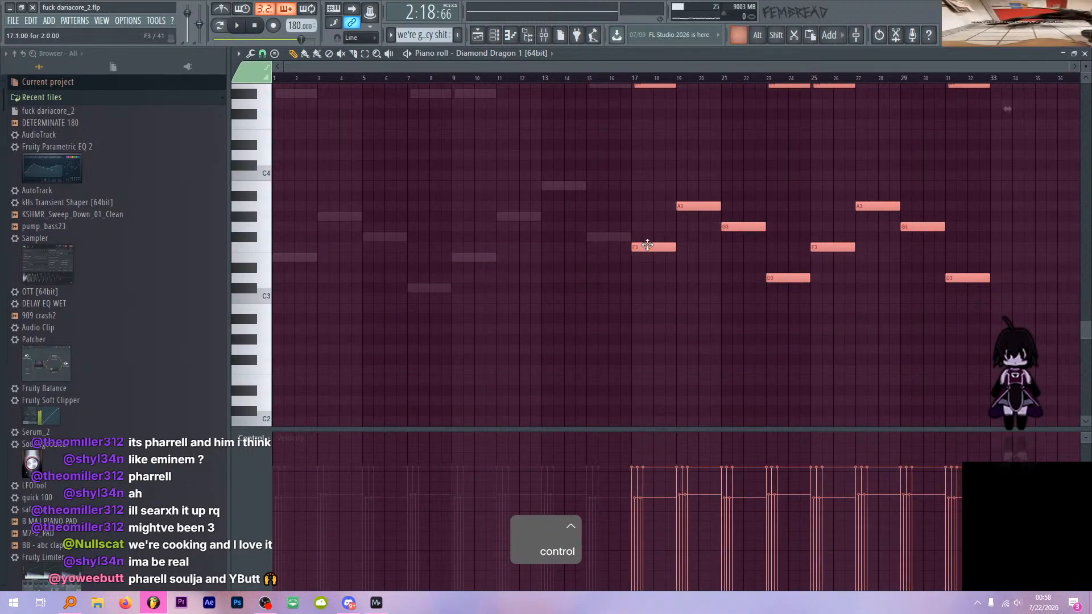
- Audition the pasted Diamond Dragon 1 part together with the chords from bar 17
scroll(631, 238, "up", 5)
key("space")
scroll(652, 138, "down", 5)
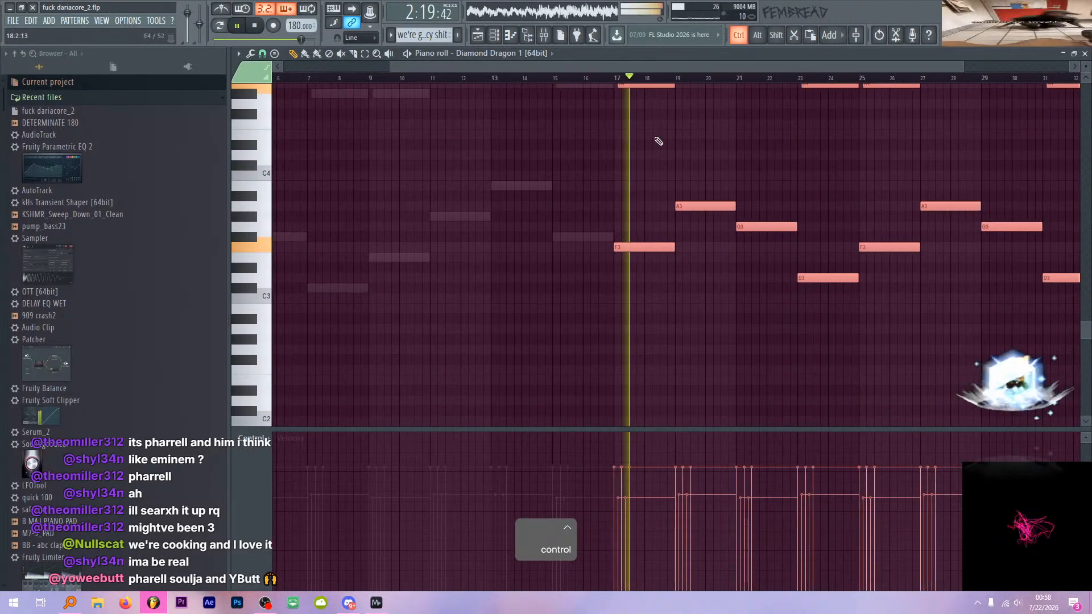
key("space")
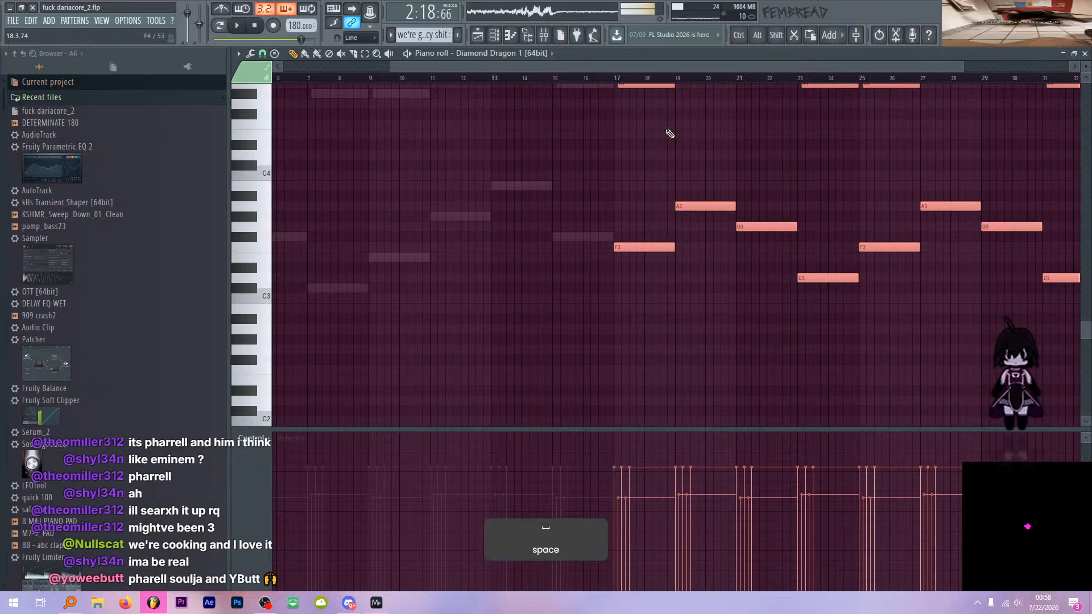
- Open the Diamond Dragon 1 instrument to review its settings and close it again
left_click(511, 36)
left_click(635, 290)
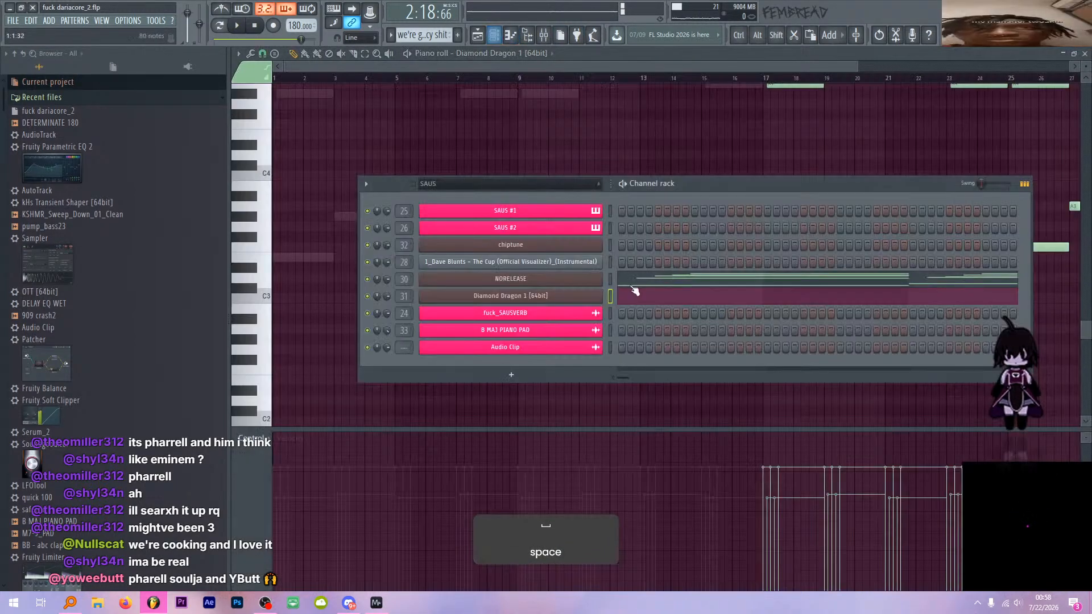
left_click(582, 292)
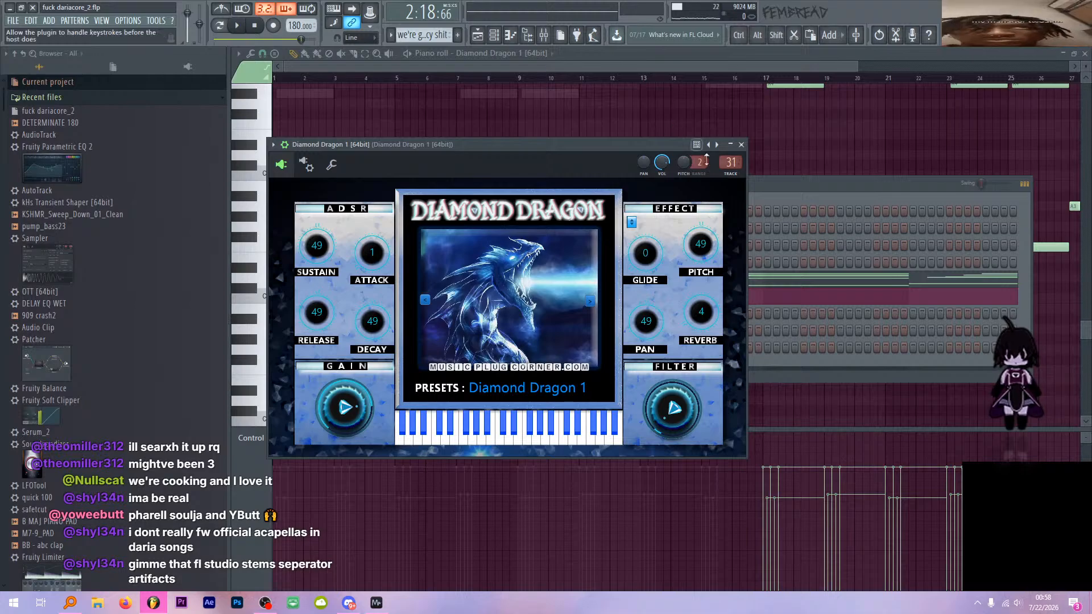
left_click(741, 144)
- Find the "oh yea the sine" clips on Track 59 in the playlist and pick that pattern for placing
left_click(477, 35)
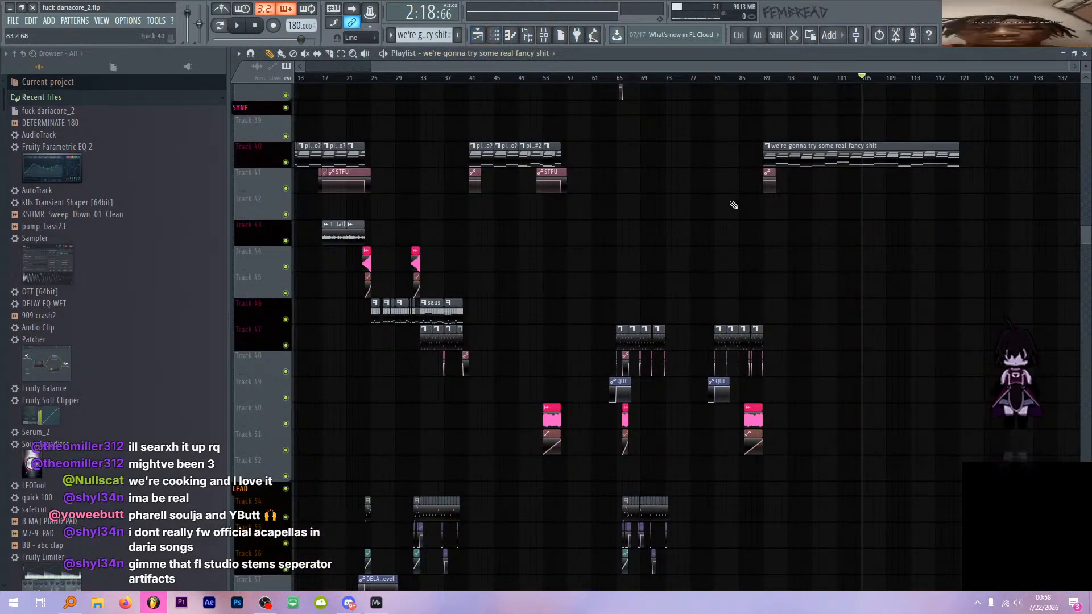
scroll(815, 212, "down", 5)
scroll(822, 190, "down", 4)
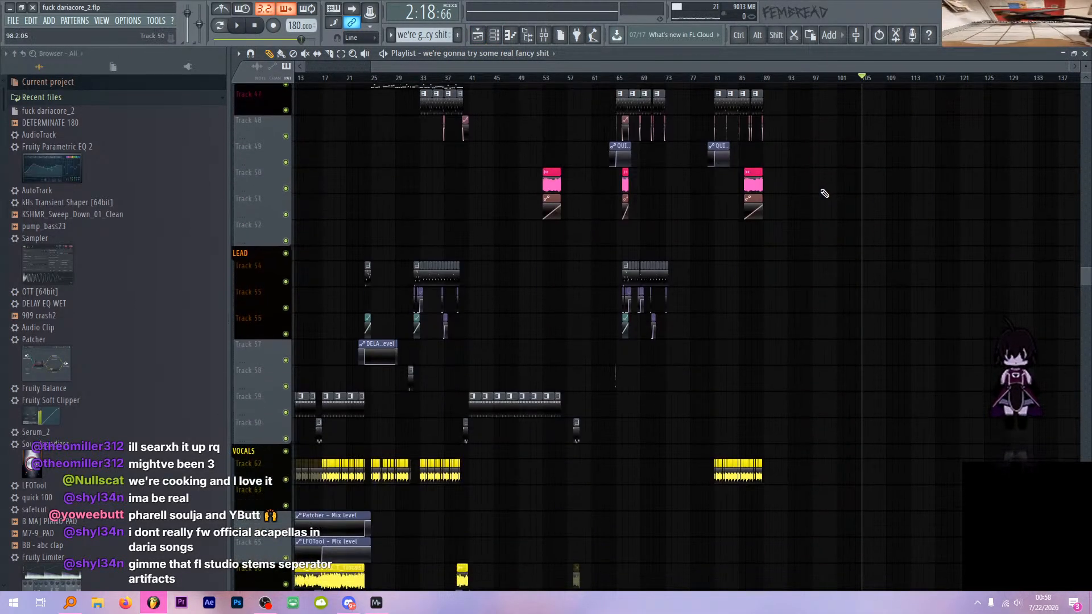
scroll(633, 305, "down", 4)
scroll(512, 336, "up", 6)
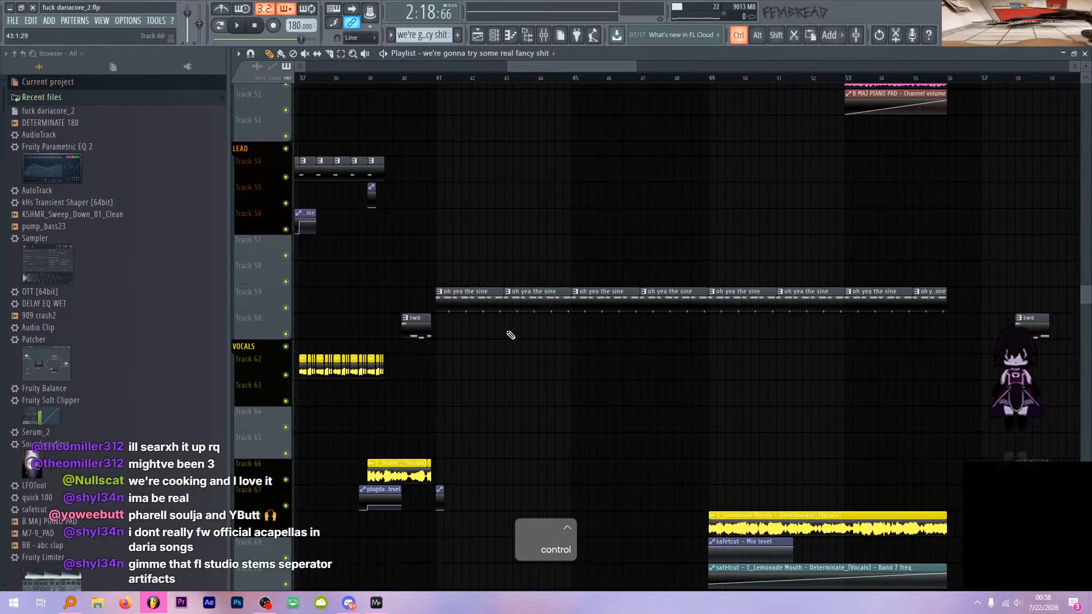
scroll(509, 332, "down", 6)
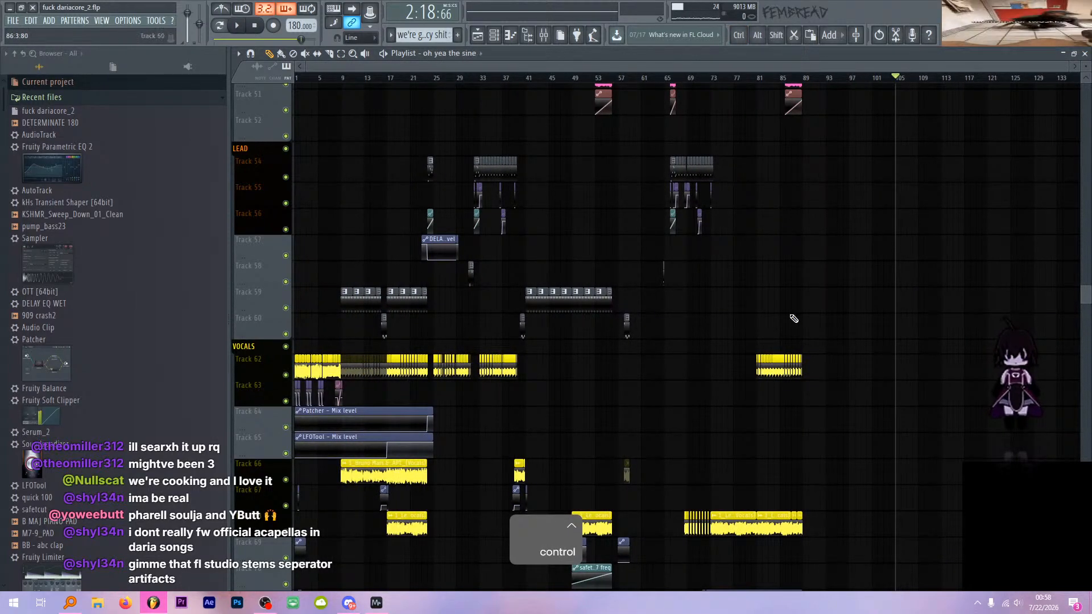
- Place an "oh yea the sine" clip on Track 59 at bar 105 and make it unique
scroll(909, 312, "up", 6)
scroll(864, 320, "up", 5)
scroll(820, 343, "down", 6)
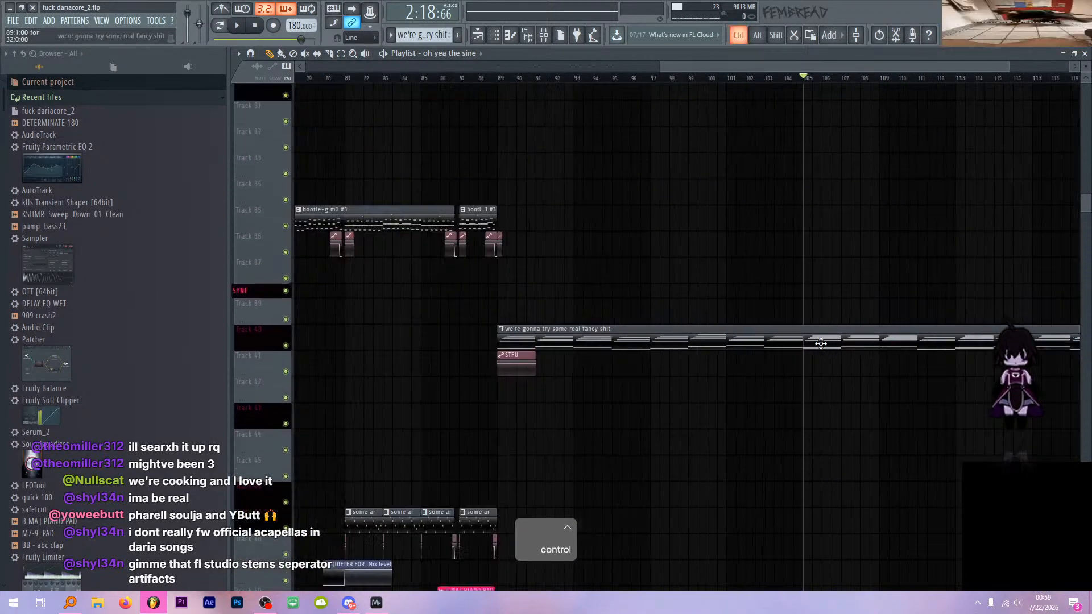
scroll(875, 355, "down", 2)
scroll(910, 367, "down", 6)
scroll(907, 341, "up", 8)
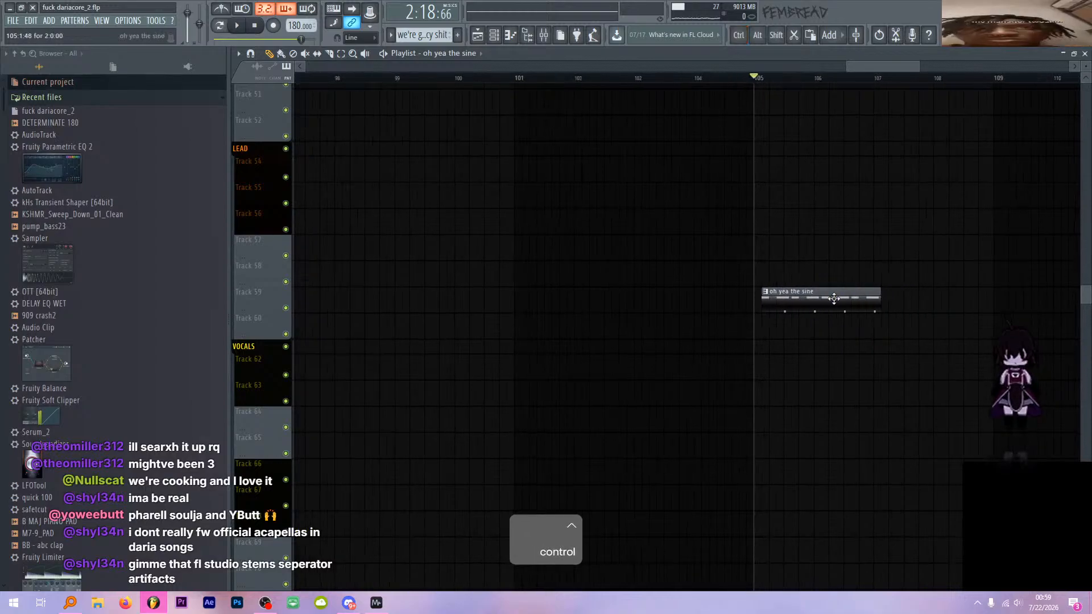
scroll(739, 310, "up", 2)
- Open the unique "oh yea the sine #2" pattern's notes and play them in pattern mode
double_click(646, 307)
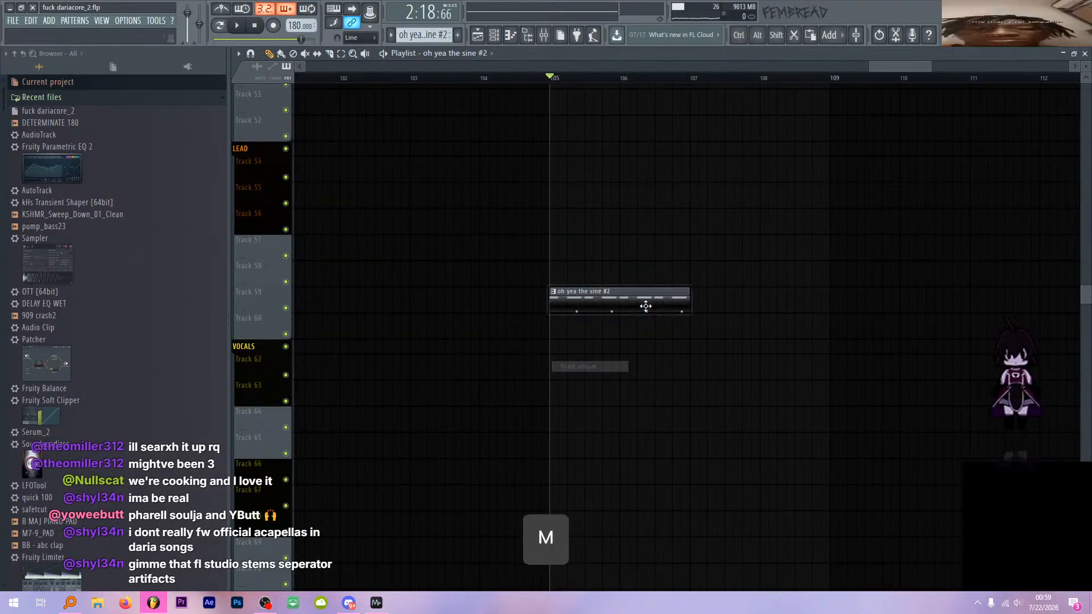
left_click(221, 25)
key("space")
scroll(451, 227, "up", 6)
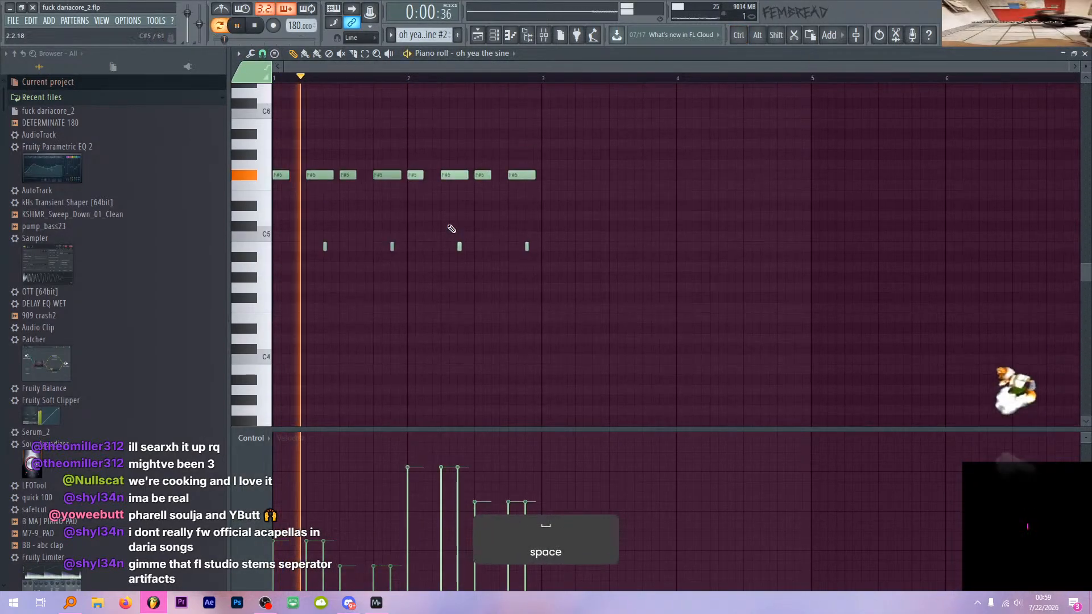
- Transpose all notes of the "oh yea the sine #2" pattern up one semitone, then stop playback and return to the playlist
key("shift+Up")
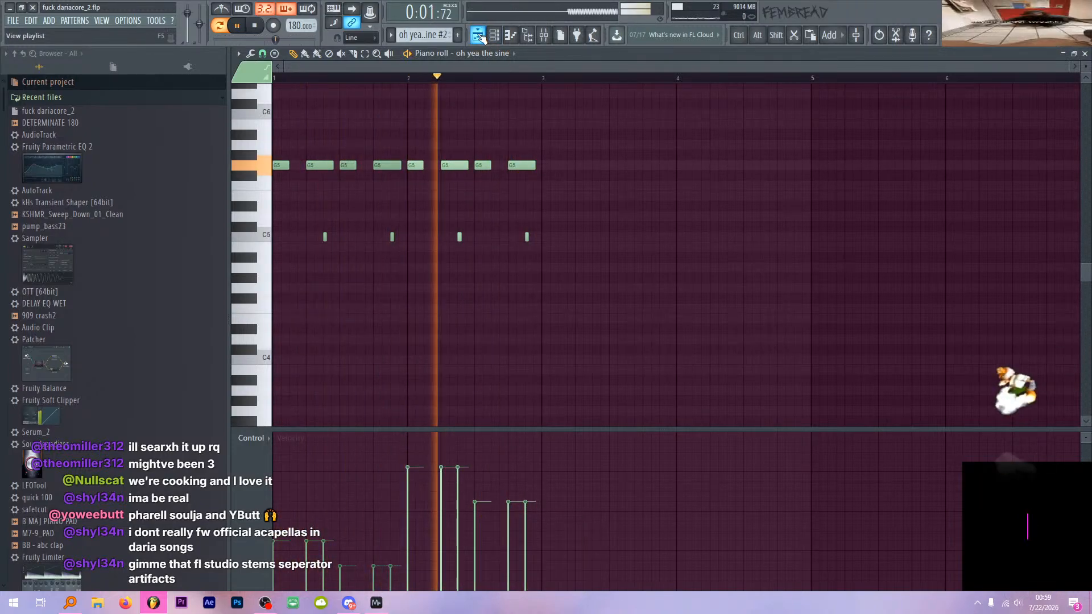
key("space")
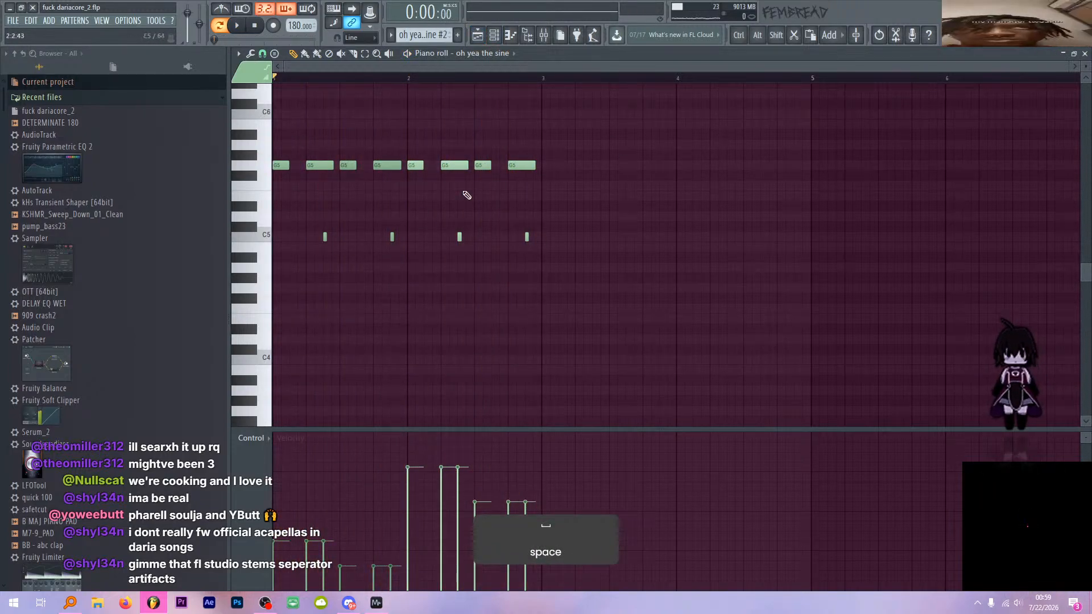
left_click(482, 38)
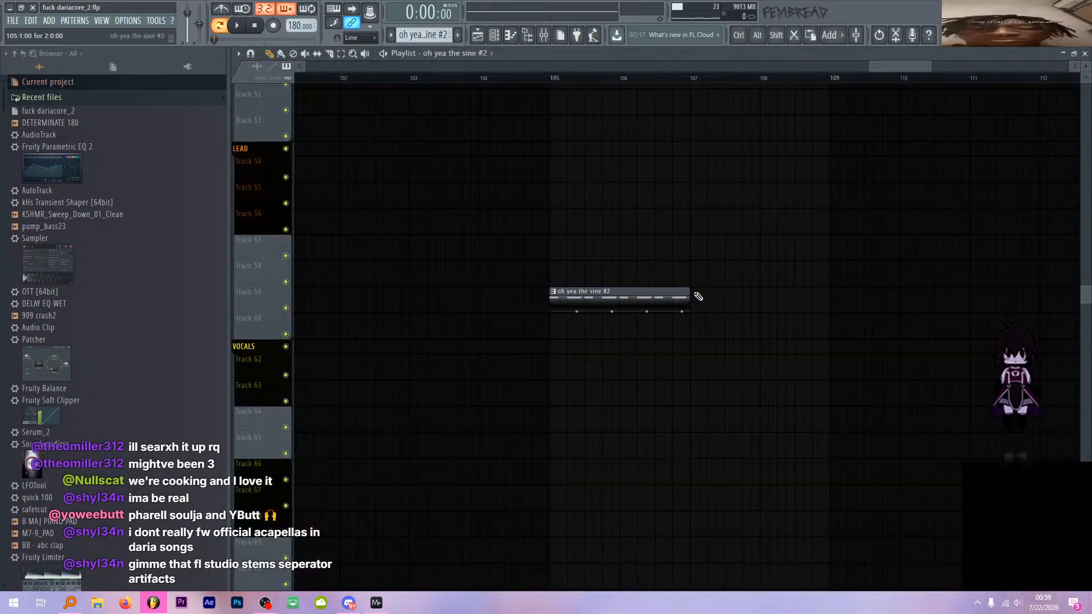
- Repeat the "oh yea the sine #2" clip on Track 59 up to bar 111 and play the song from about bar 105
key("ctrl+b")
scroll(609, 299, "down", 3)
key("ctrl+b")
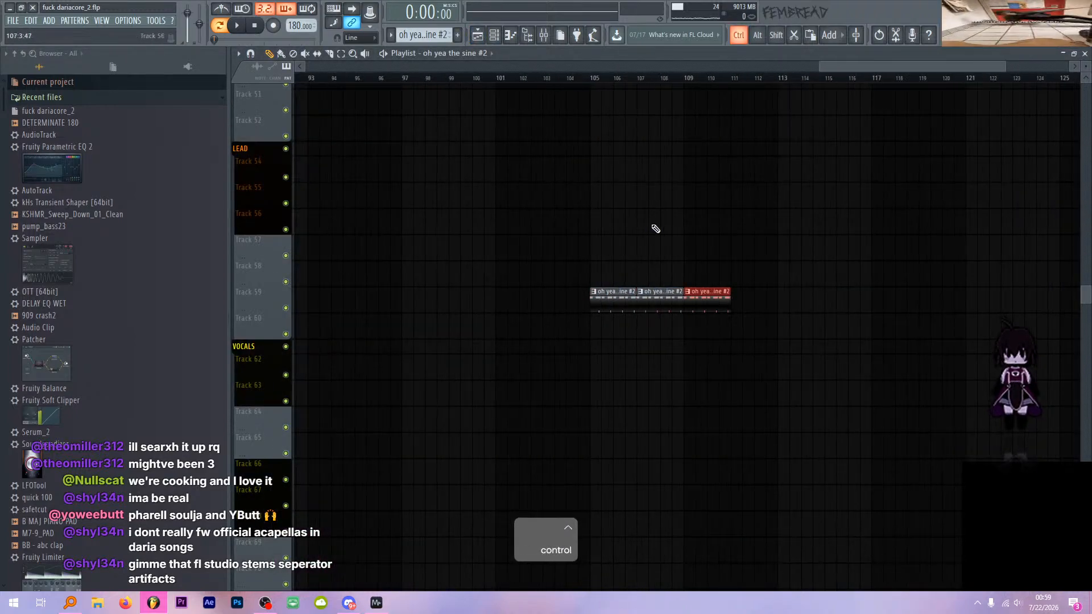
scroll(648, 222, "up", 3)
left_click(579, 83)
key("space")
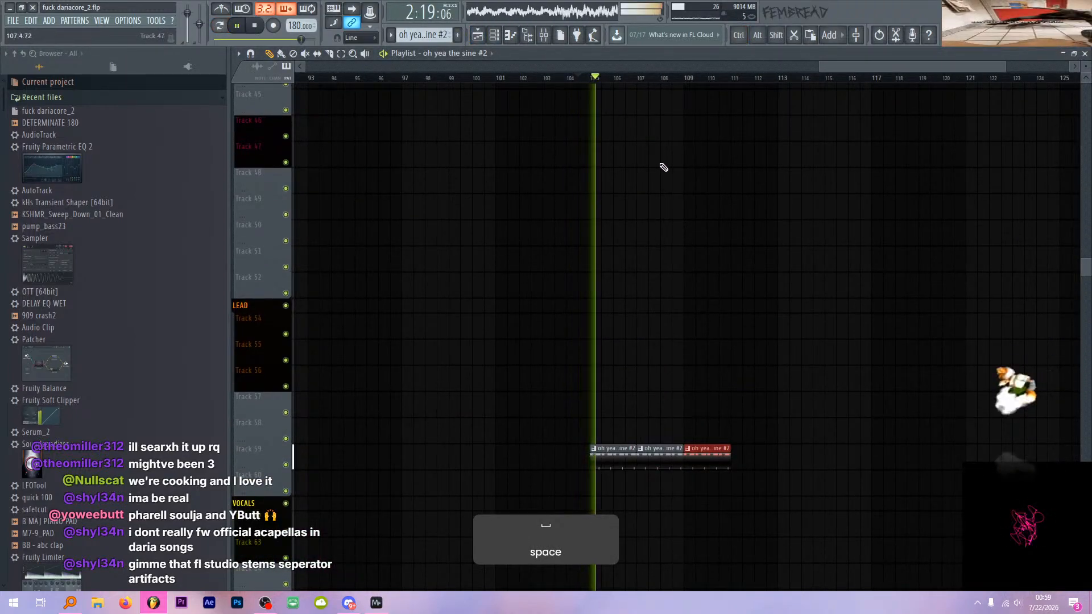
- Continue duplicating the "oh yea the sine #2" clips along Track 59 until they reach bar 121
scroll(699, 244, "down", 4)
key("ctrl+b")
key("ctrl+b")
scroll(738, 268, "up", 6)
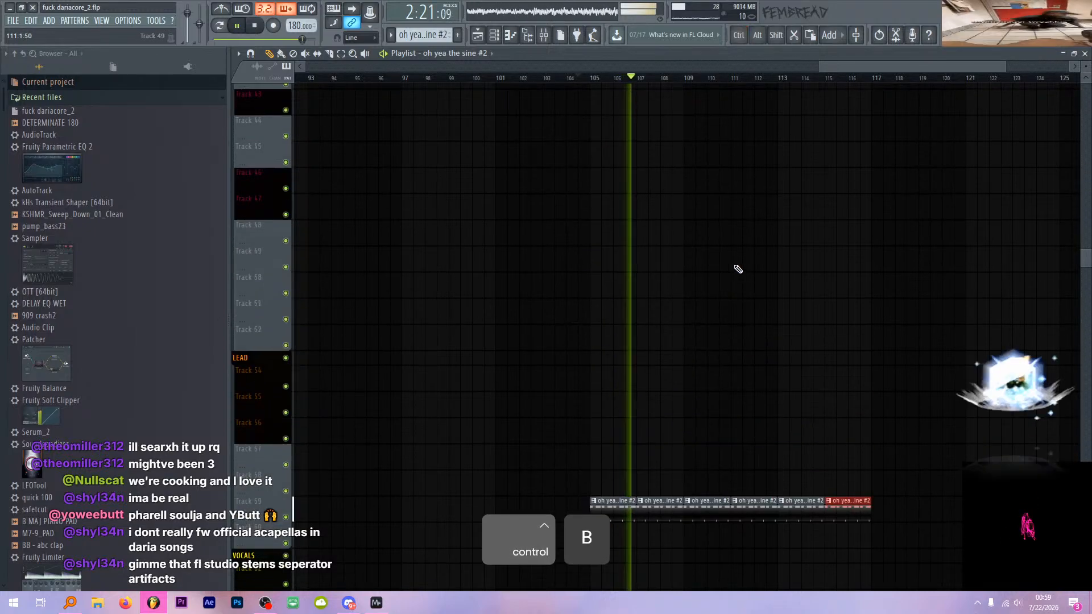
scroll(722, 276, "down", 10)
scroll(717, 290, "up", 7)
key("ctrl+b")
scroll(739, 294, "down", 4)
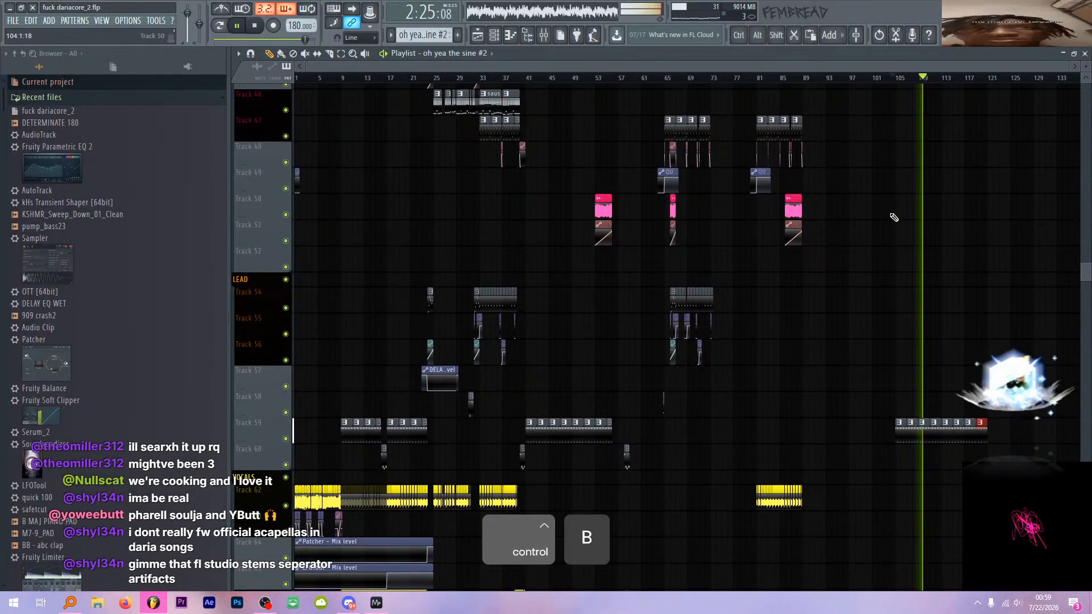
- Find the "wes #2" clips on Track 31, pick that pattern for placing and stop playback
scroll(899, 184, "up", 17)
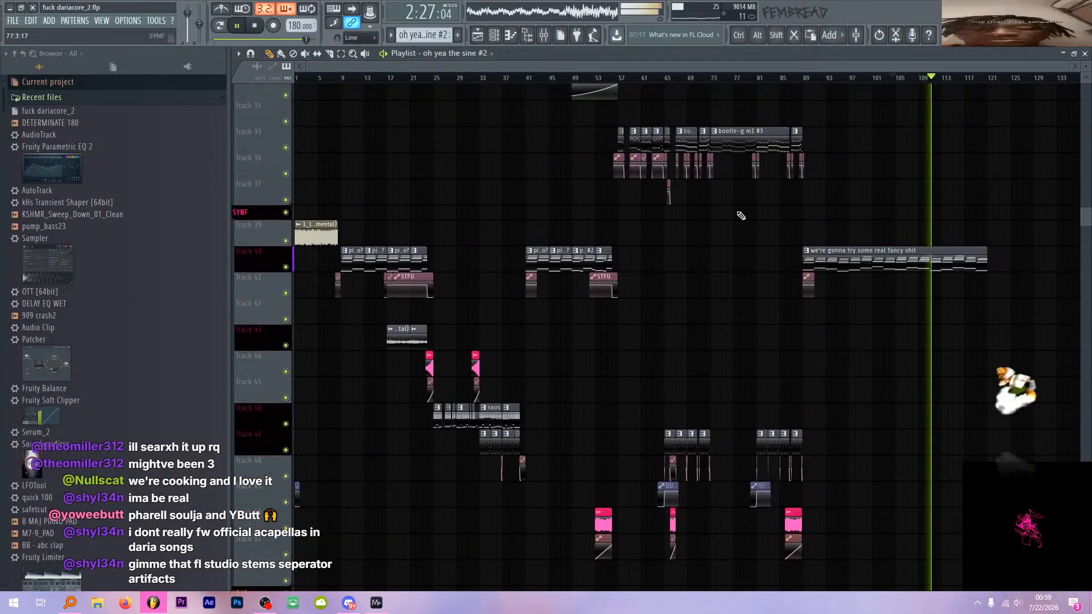
scroll(719, 261, "up", 3)
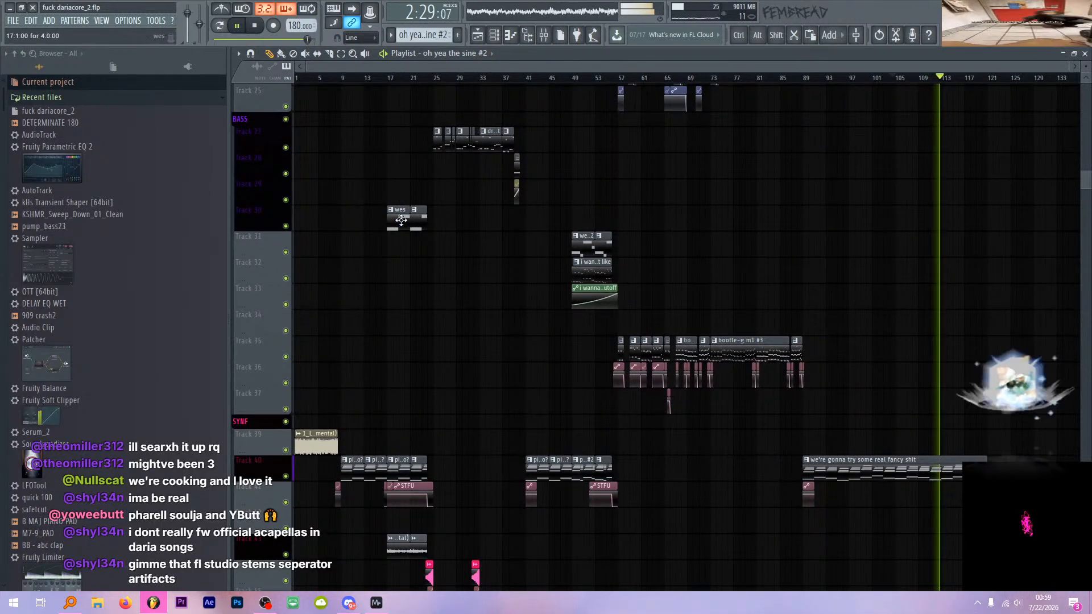
scroll(671, 259, "up", 5)
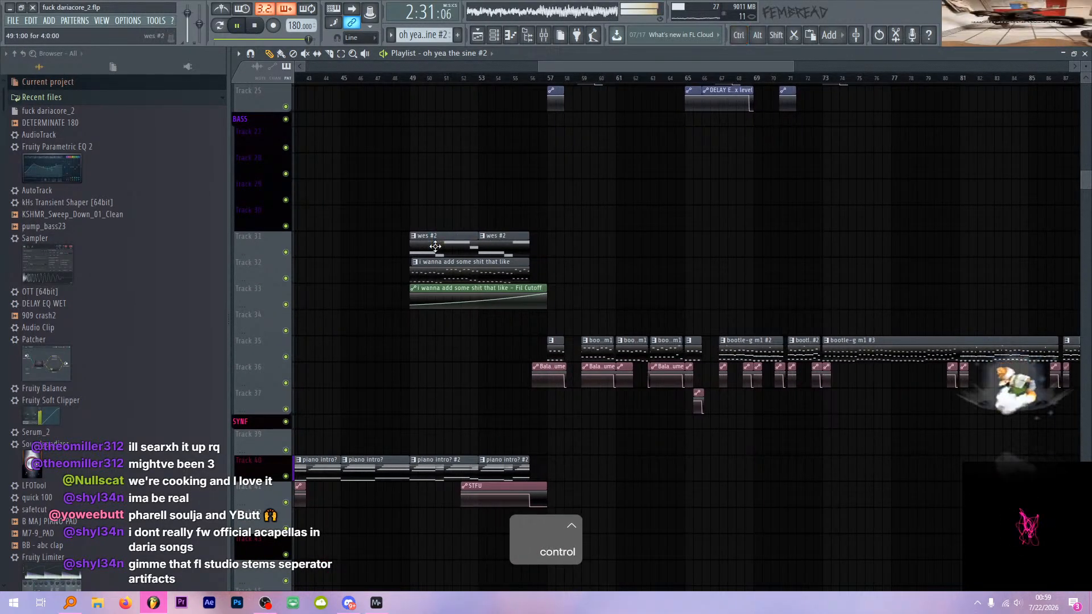
scroll(597, 261, "down", 5)
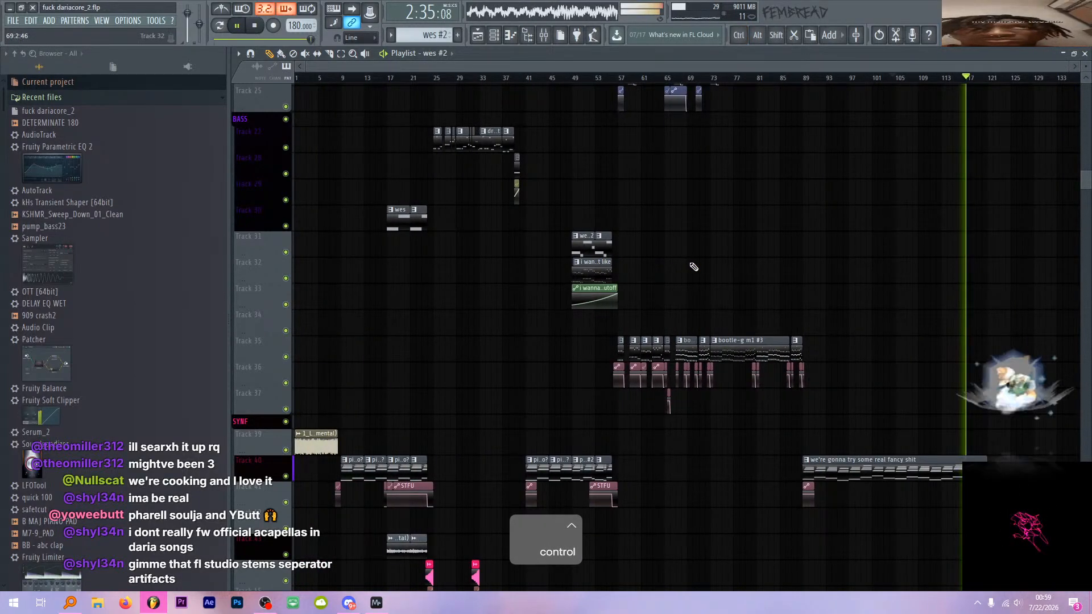
scroll(694, 266, "down", 1)
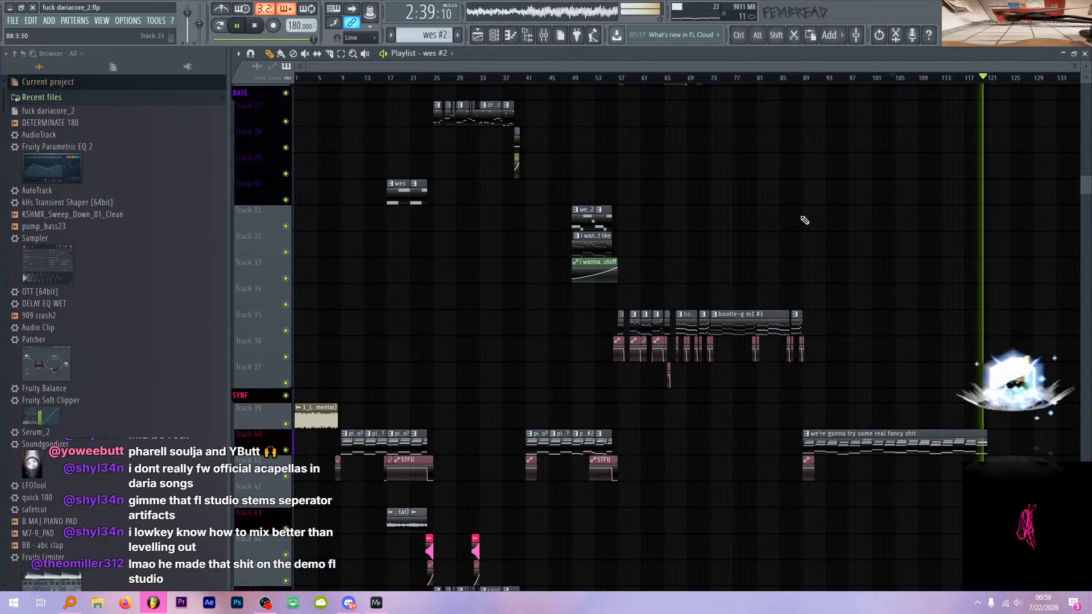
key("space")
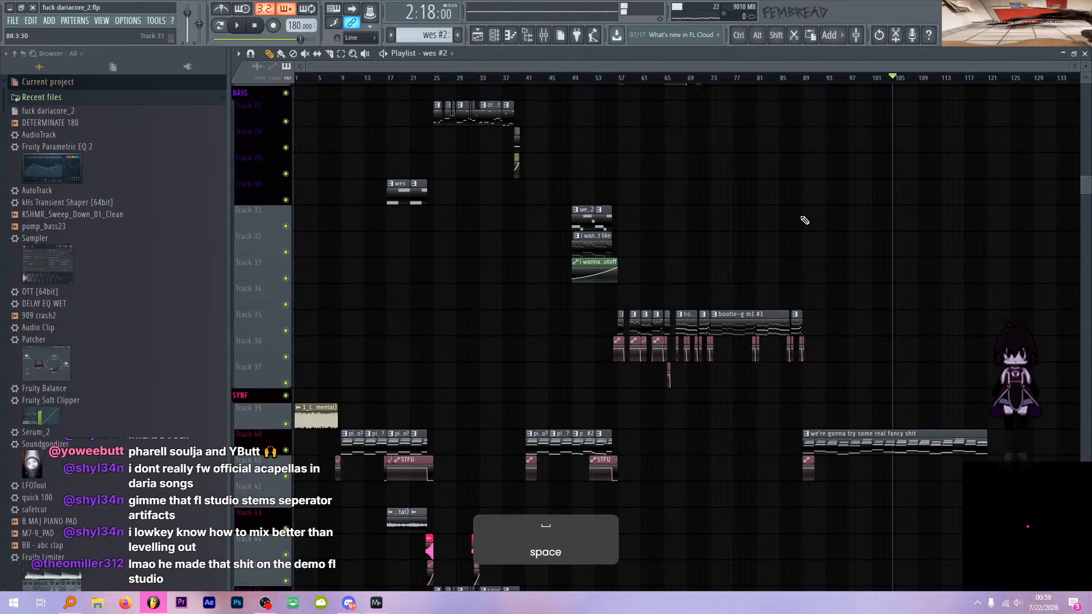
- Try a "wes #2" bass clip on Track 31 at bar 105
left_click(901, 226)
scroll(901, 226, "up", 5)
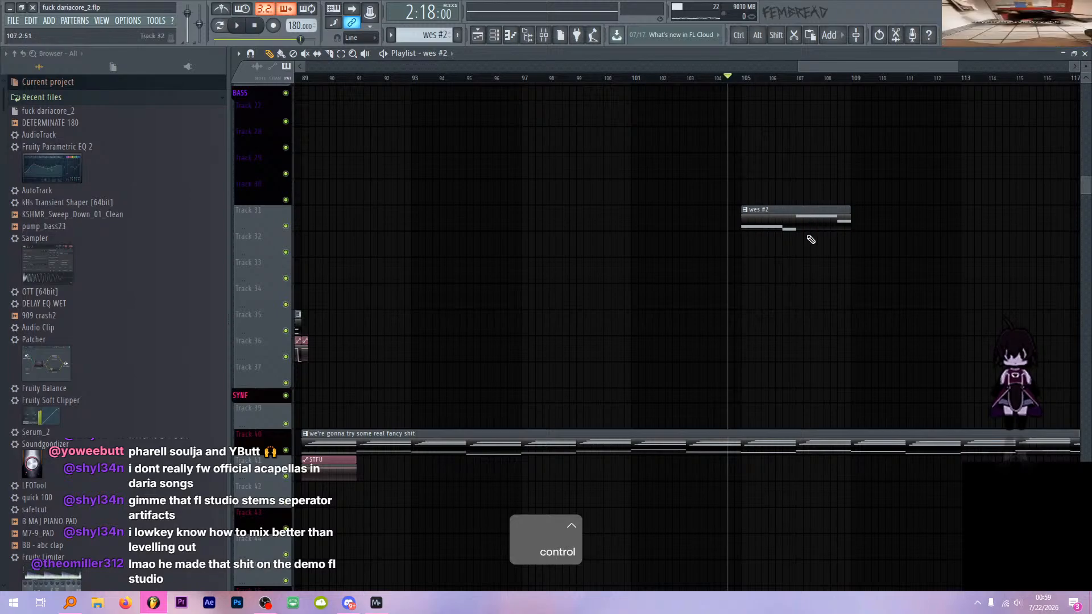
scroll(814, 238, "down", 4)
scroll(819, 236, "up", 3)
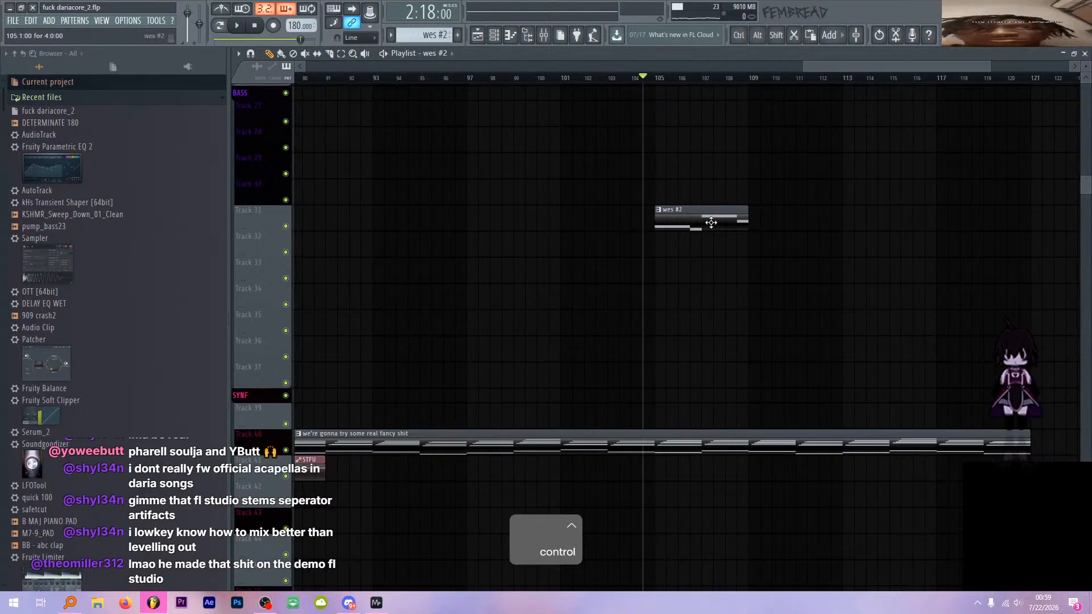
- Place a "wes" bass clip on Track 30, line it up with bar 105 and briefly play it
scroll(712, 222, "down", 3)
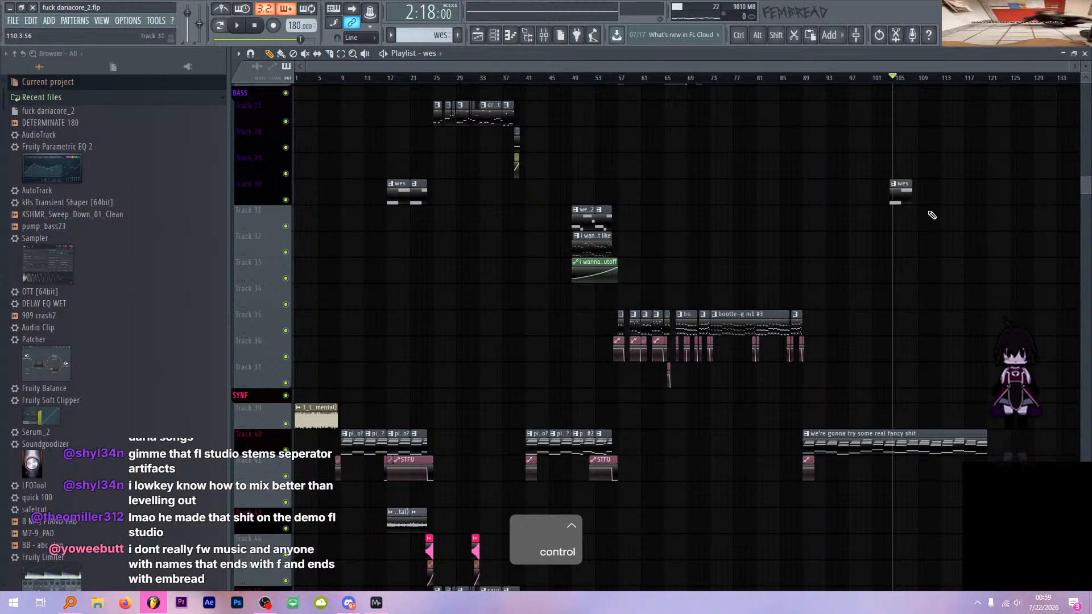
scroll(932, 215, "up", 4)
mouse_move(805, 198)
left_mouse_down()
mouse_move(1032, 187)
mouse_move(817, 182)
left_mouse_up()
key("space")
key("space")
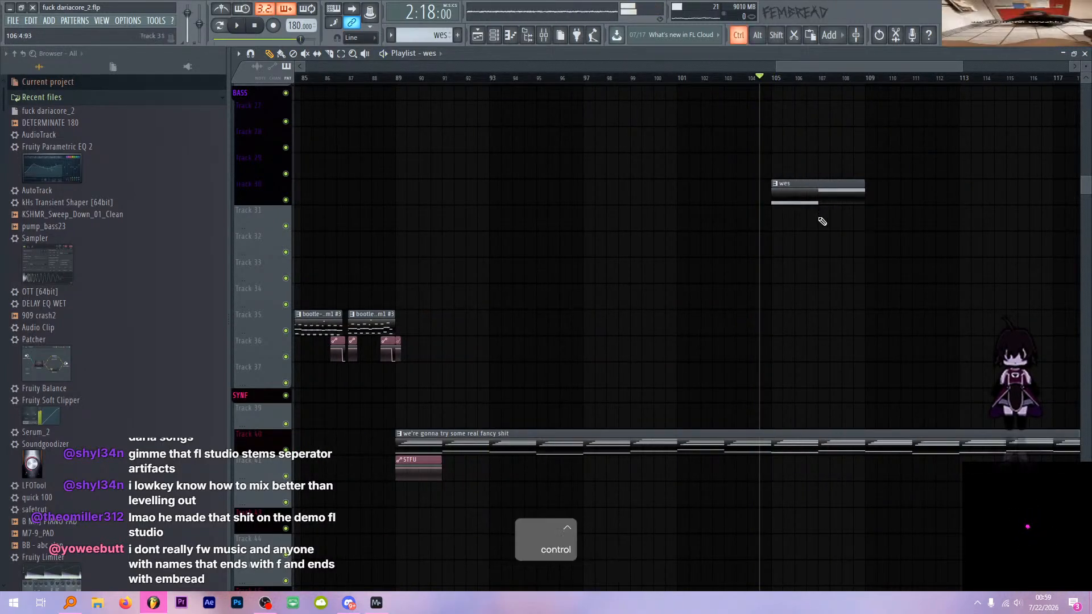
- Set the song position to bar 101 and open the NORELEASE notes of the "we're gonna try some real fancy shit" clip
left_click(666, 85)
right_click(685, 89)
scroll(680, 76, "left", 1)
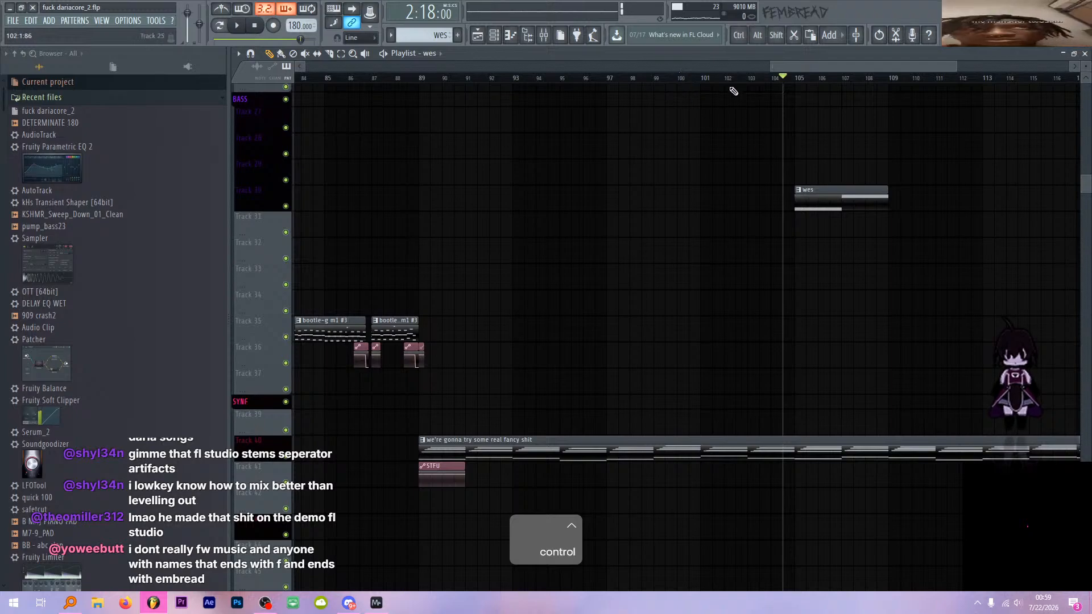
left_click(702, 78)
scroll(755, 304, "down", 2)
left_click(772, 337, "ctrl")
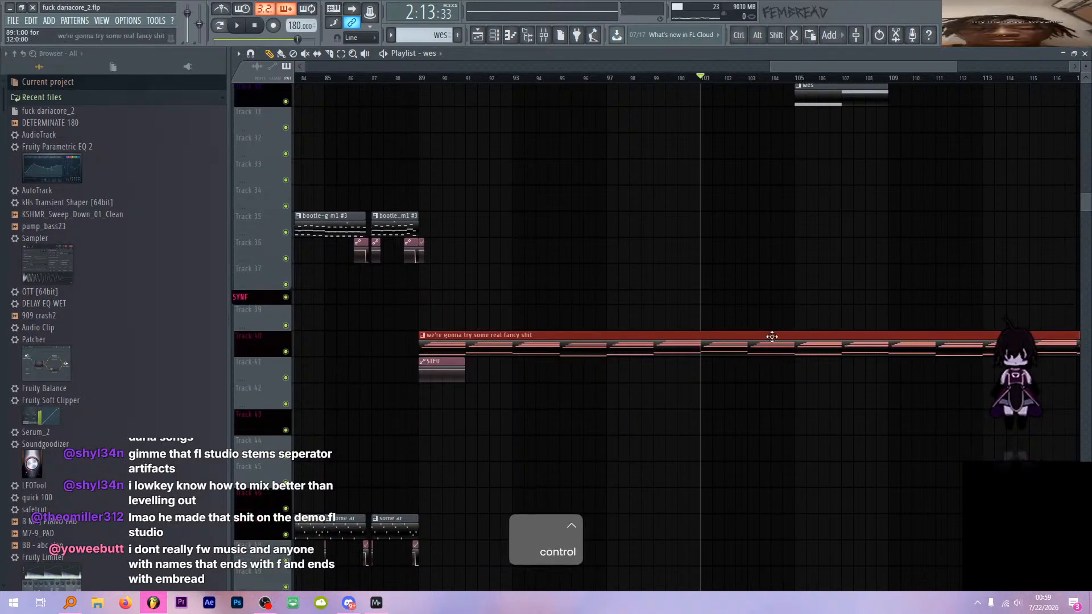
double_click(772, 337)
key("space")
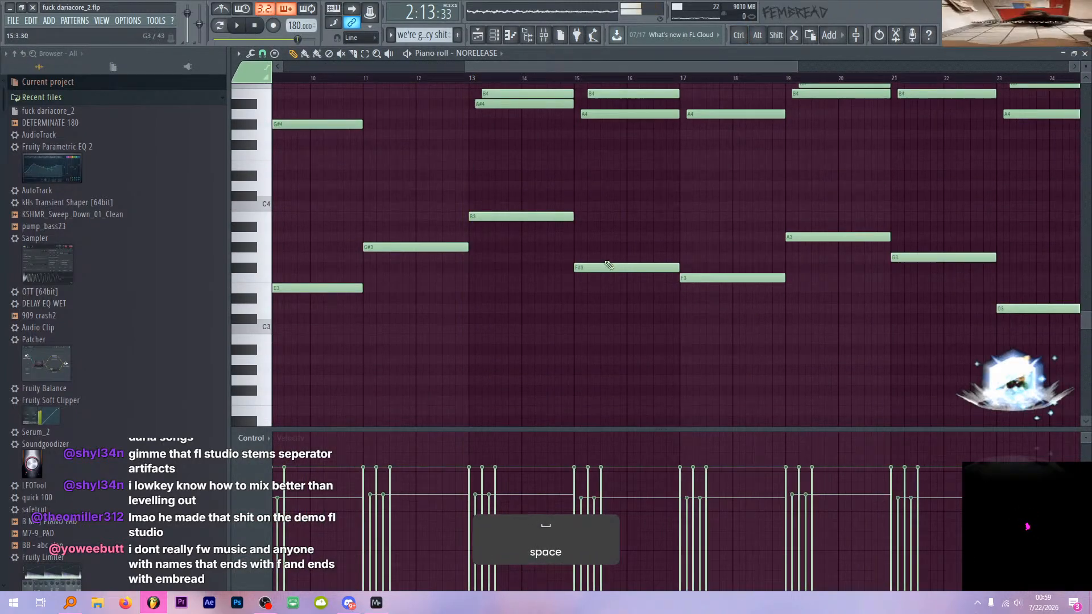
- Slice the B3 bass note at bar 14, audition the chords before it and lower the second half to D#3
key("shift")
left_click(524, 218, "shift")
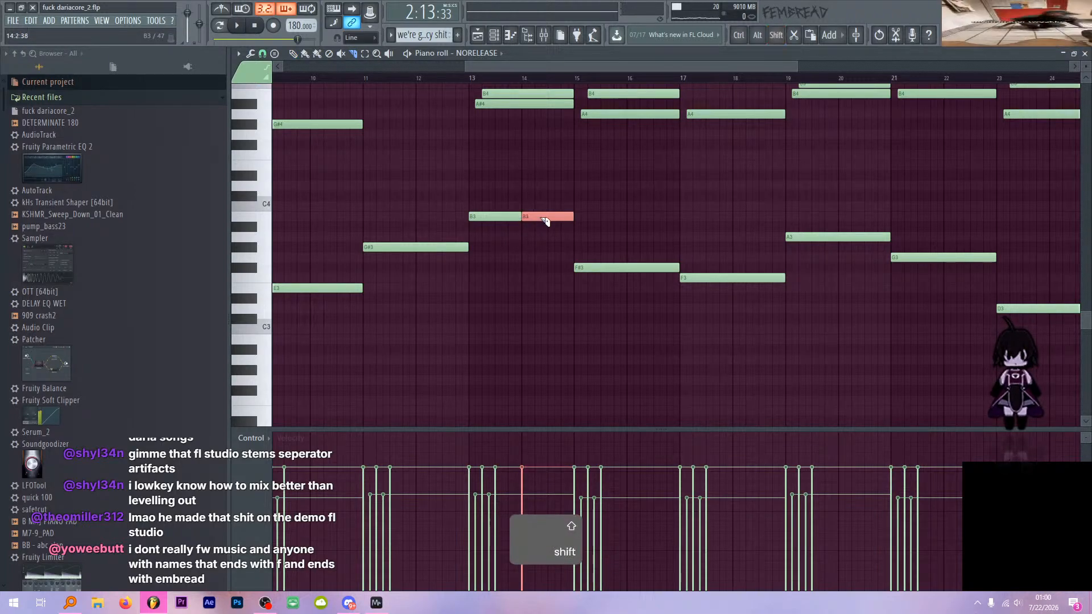
key("p")
scroll(505, 233, "down", 3)
key("alt")
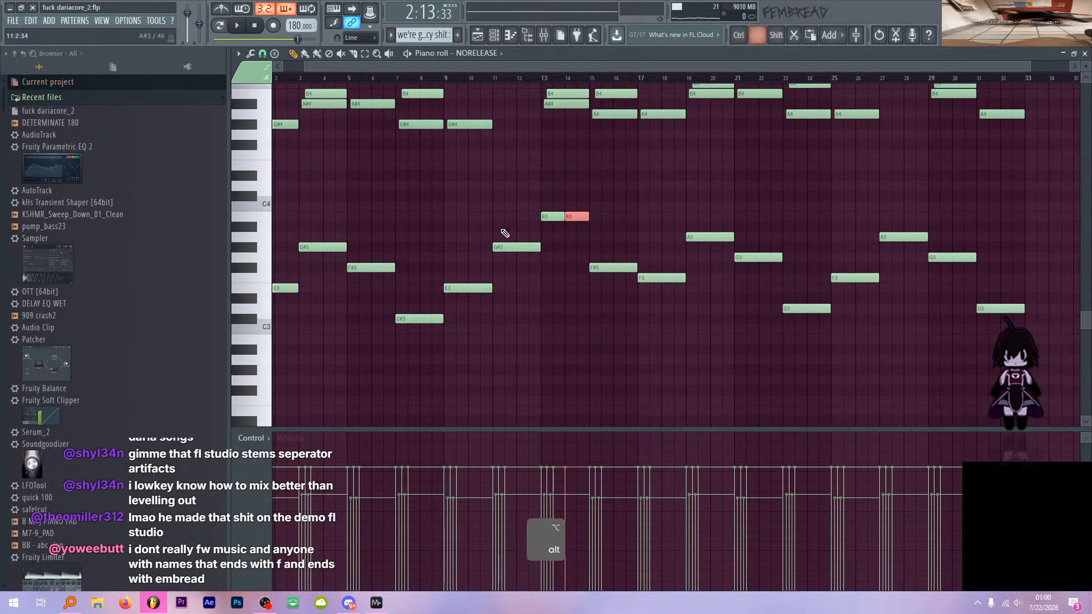
right_click(506, 237, "alt")
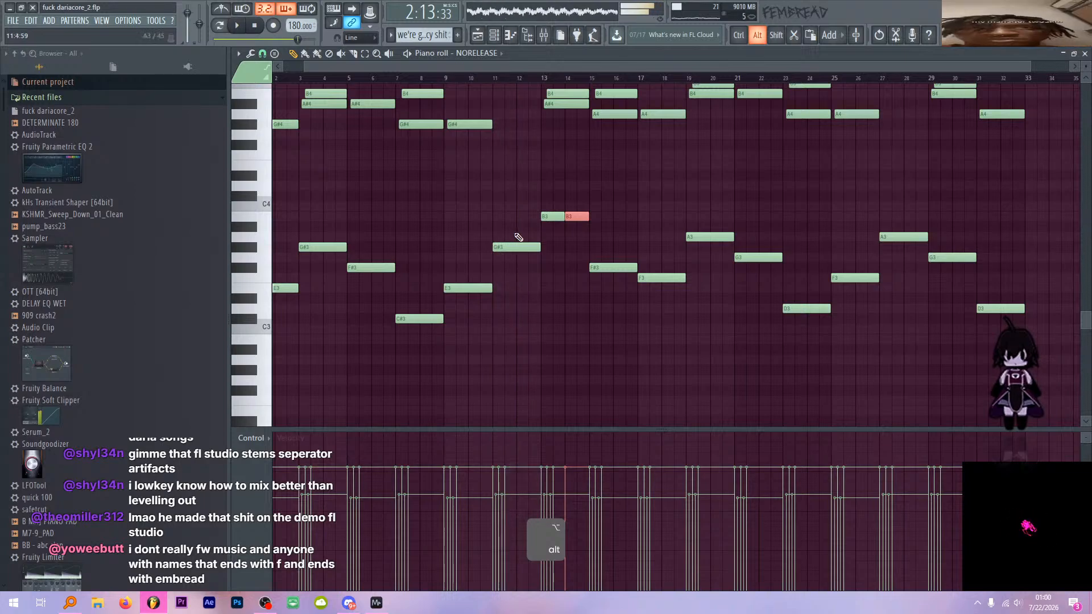
right_click(549, 212, "alt")
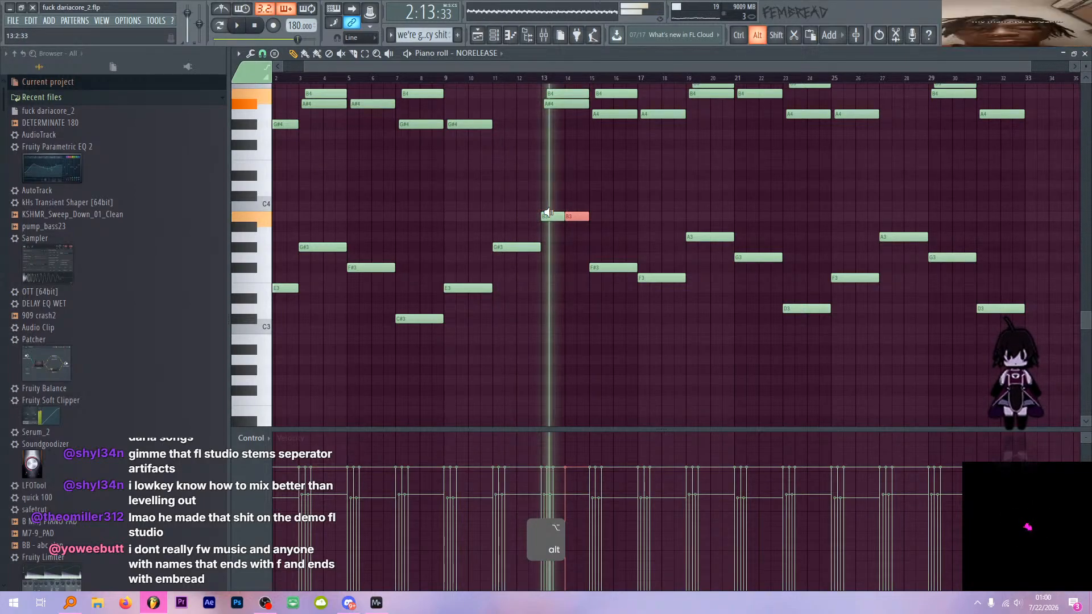
scroll(563, 216, "up", 2)
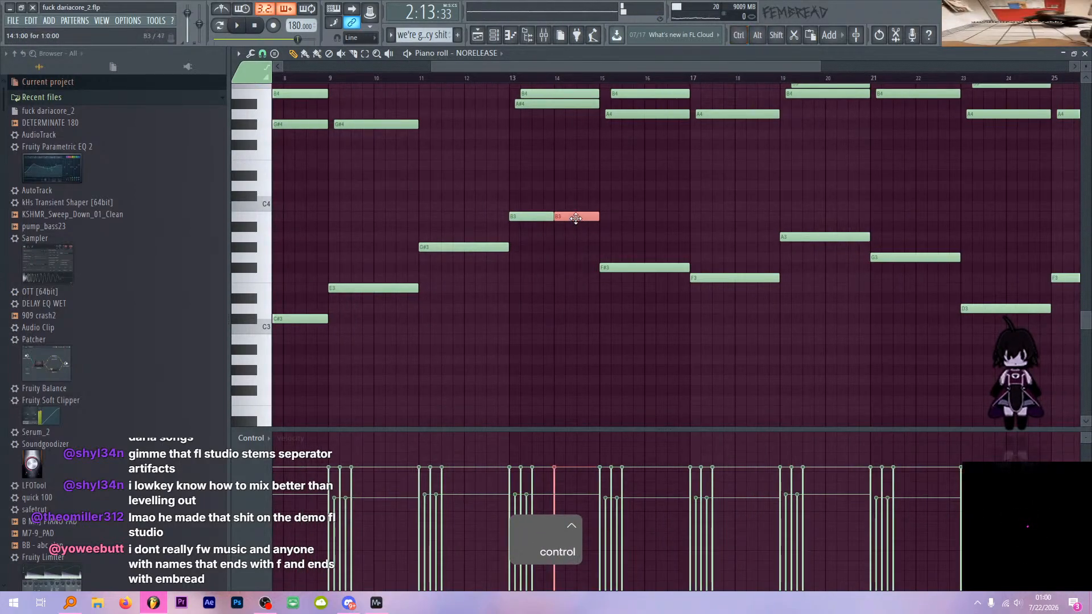
left_click_drag(576, 218, 573, 294)
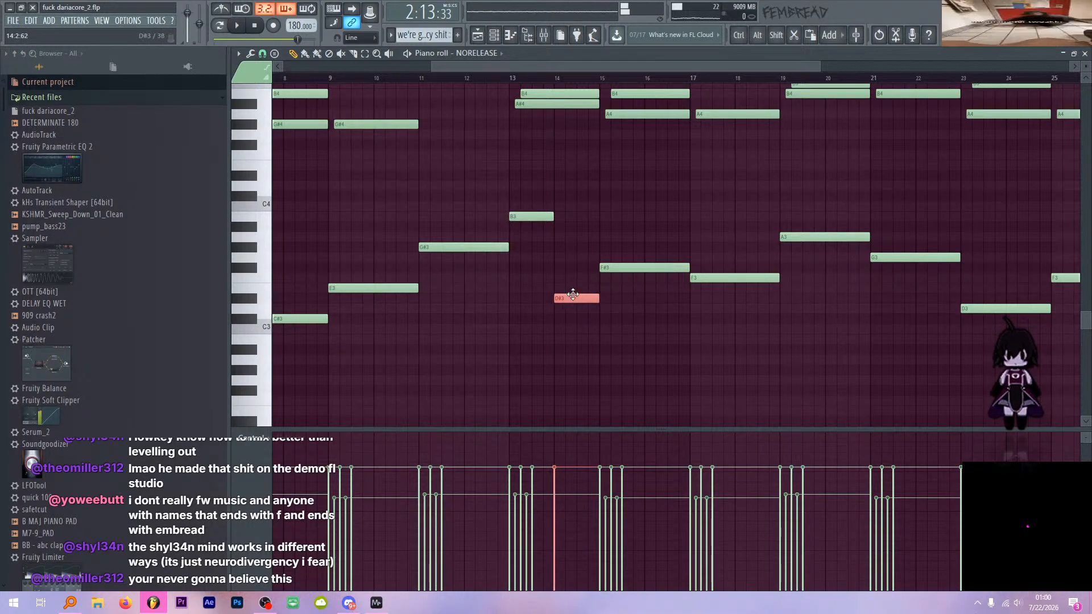
- Audition single bass pitches and the chords at bars 11 to 13, and lower the split bass note at bar 14 to C#3
left_click(263, 314)
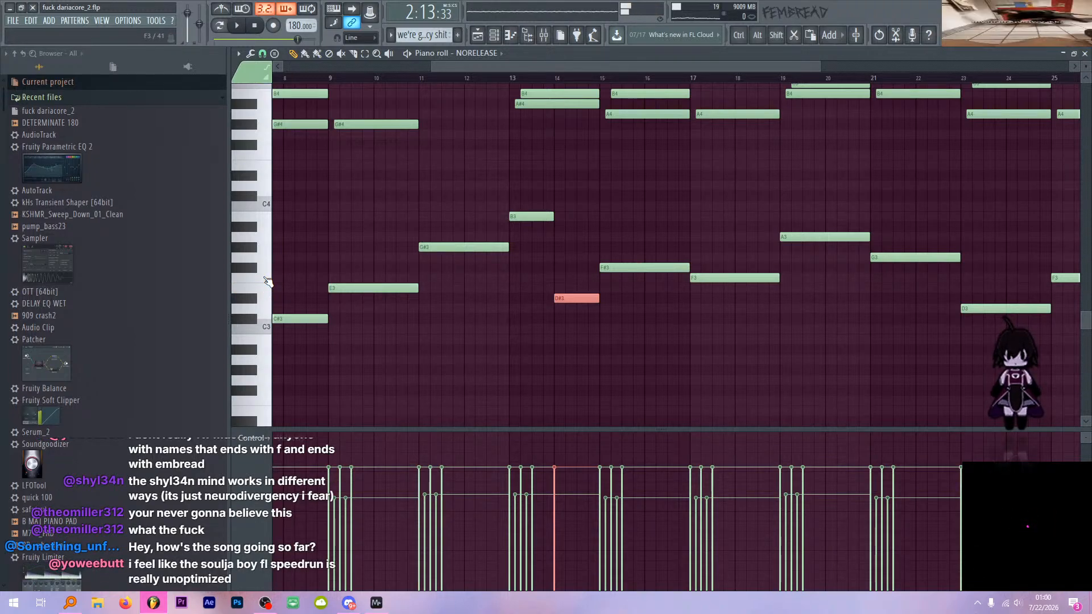
scroll(615, 266, "up", 3, "ctrl")
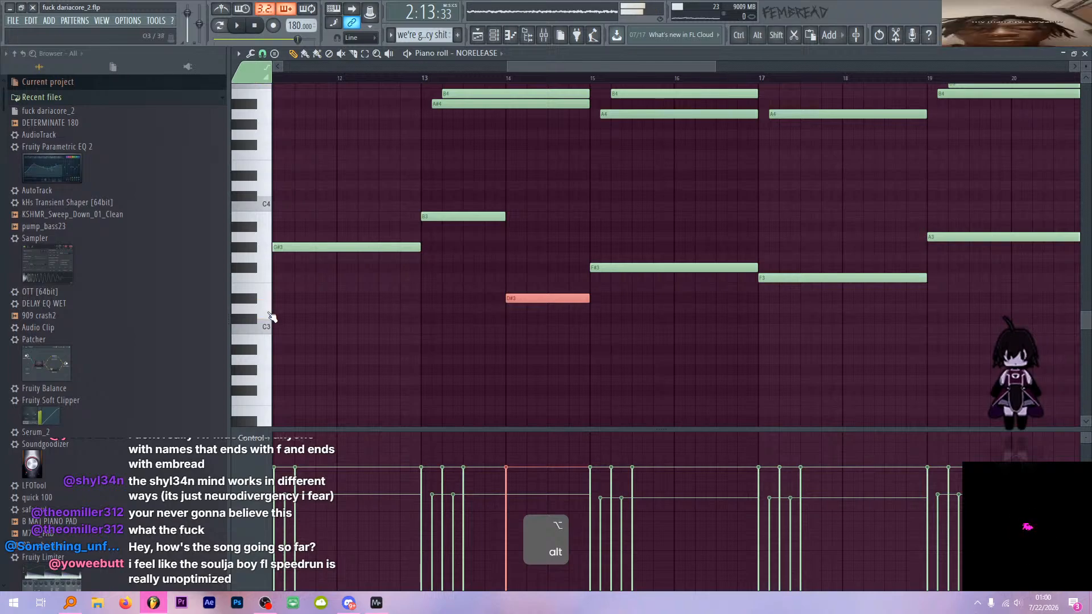
scroll(533, 322, "down", 5, "ctrl")
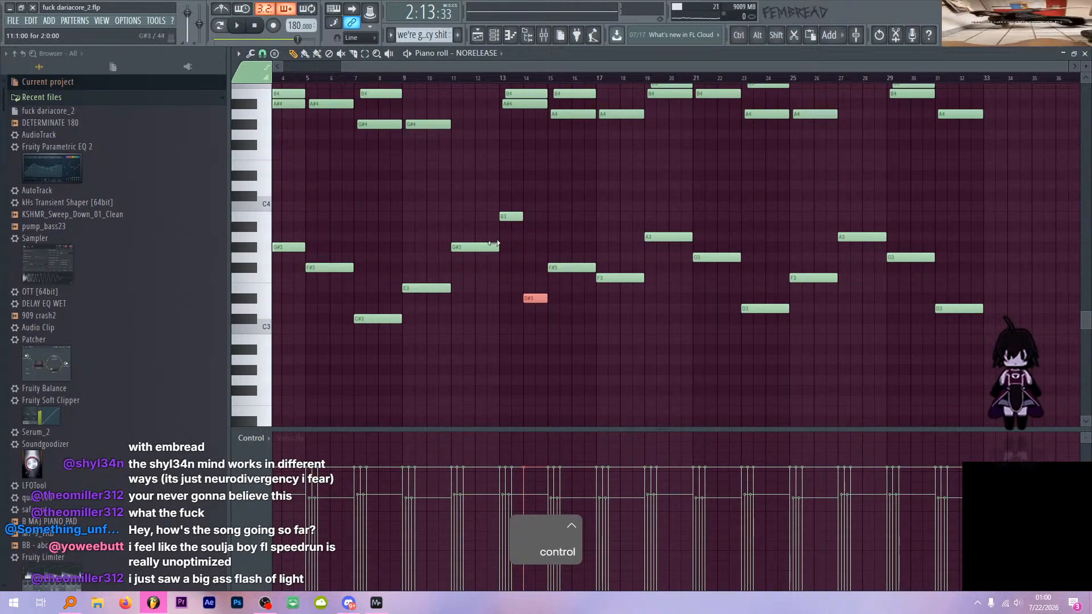
scroll(455, 228, "up", 2, "ctrl")
right_click(483, 203, "alt")
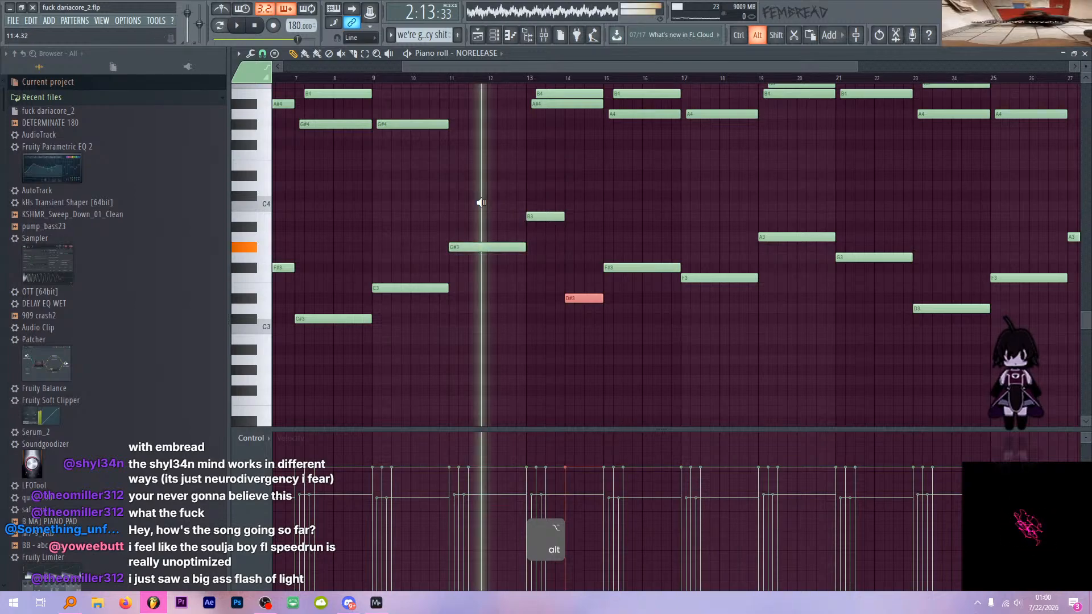
right_click(546, 191, "alt")
left_click(256, 318)
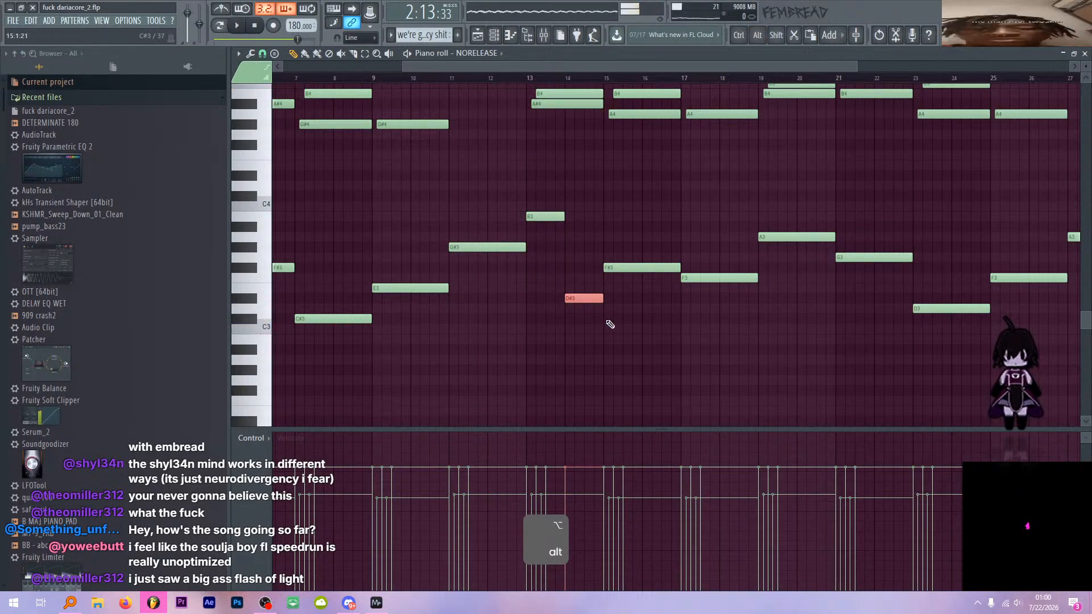
left_click_drag(585, 302, 587, 324)
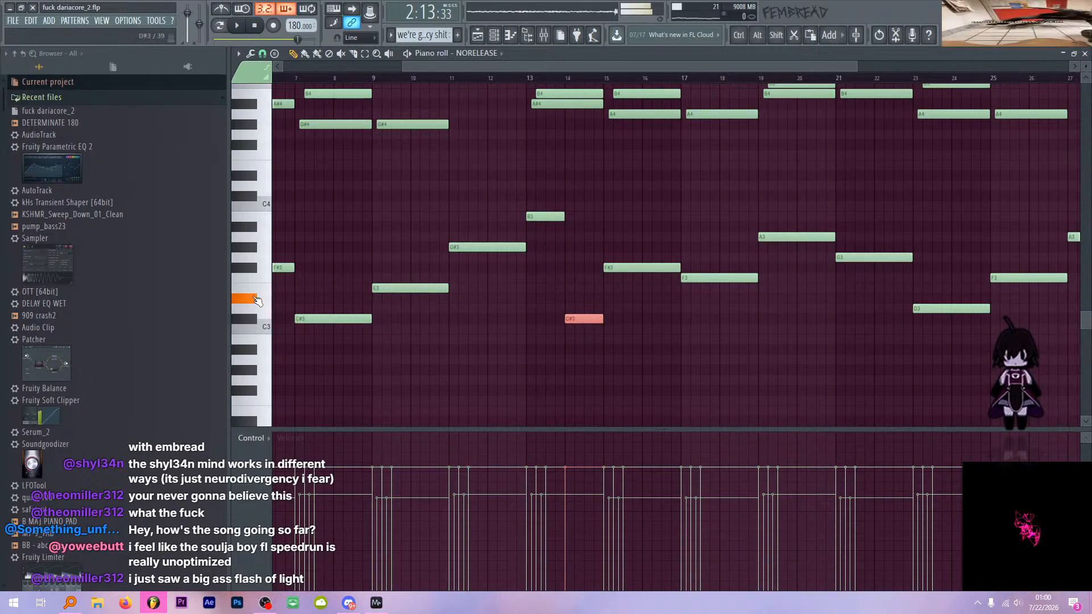
- Move the C#3 bass note from bar 14 to bar 15 and add an F#3 bass note at bar 14
scroll(600, 310, "up", 2, "ctrl")
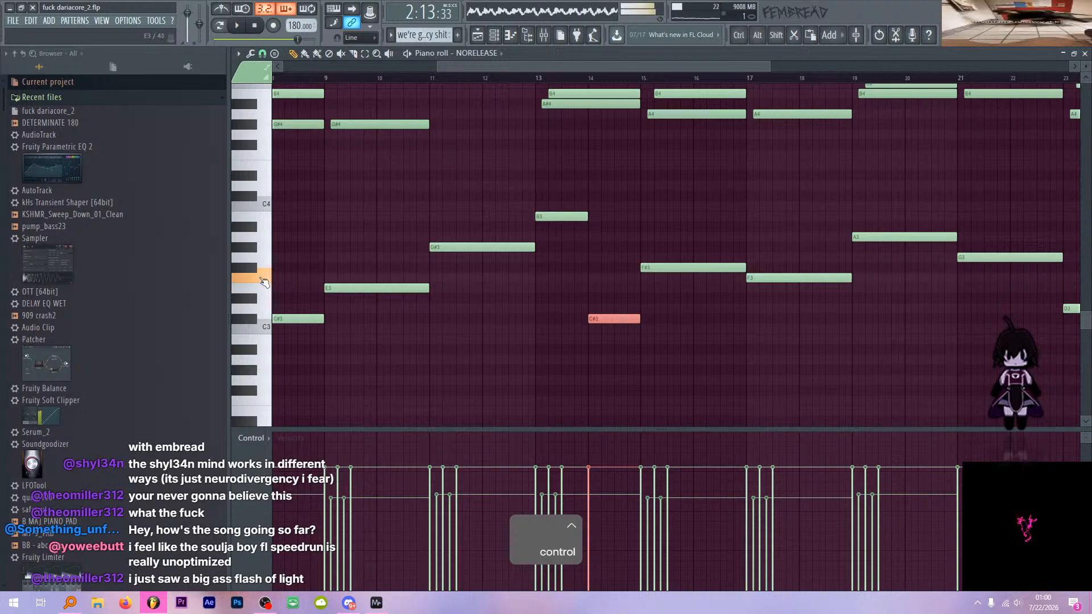
right_click(762, 250, "alt")
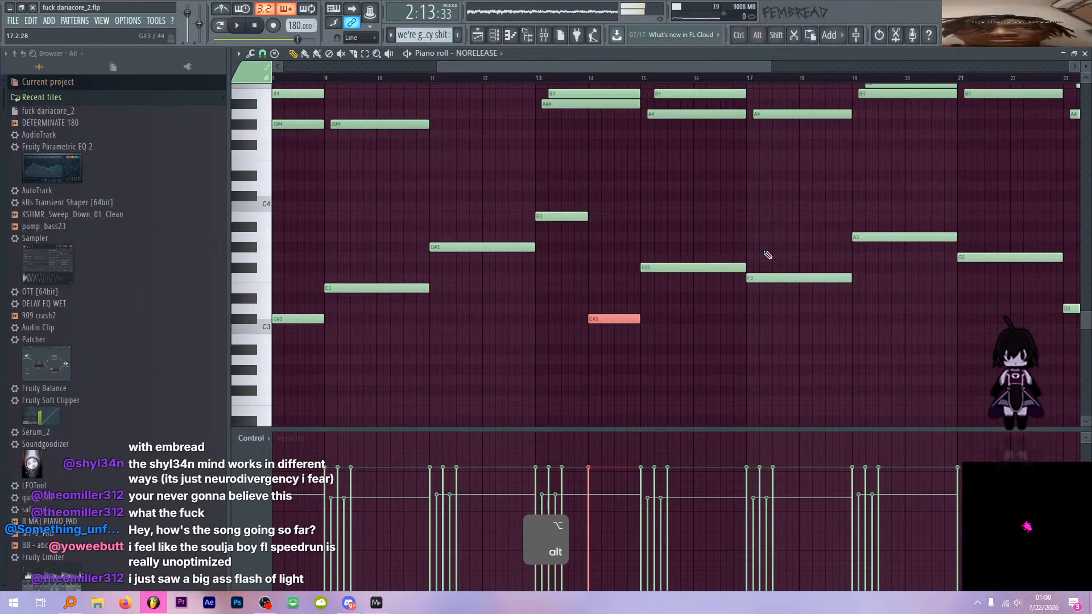
left_click_drag(598, 320, 651, 321)
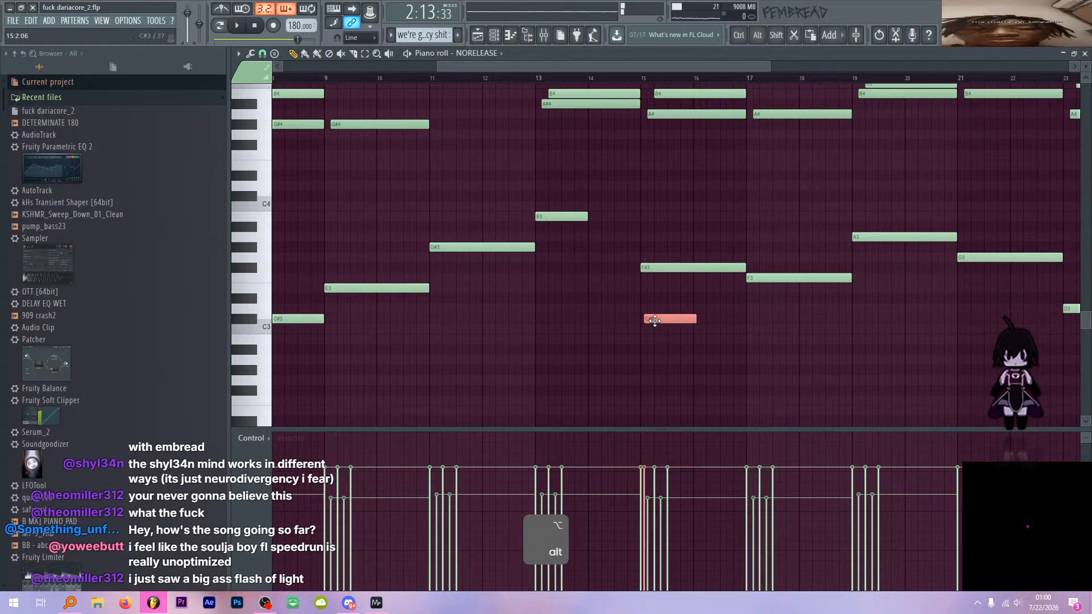
left_click(551, 234)
right_click(555, 236)
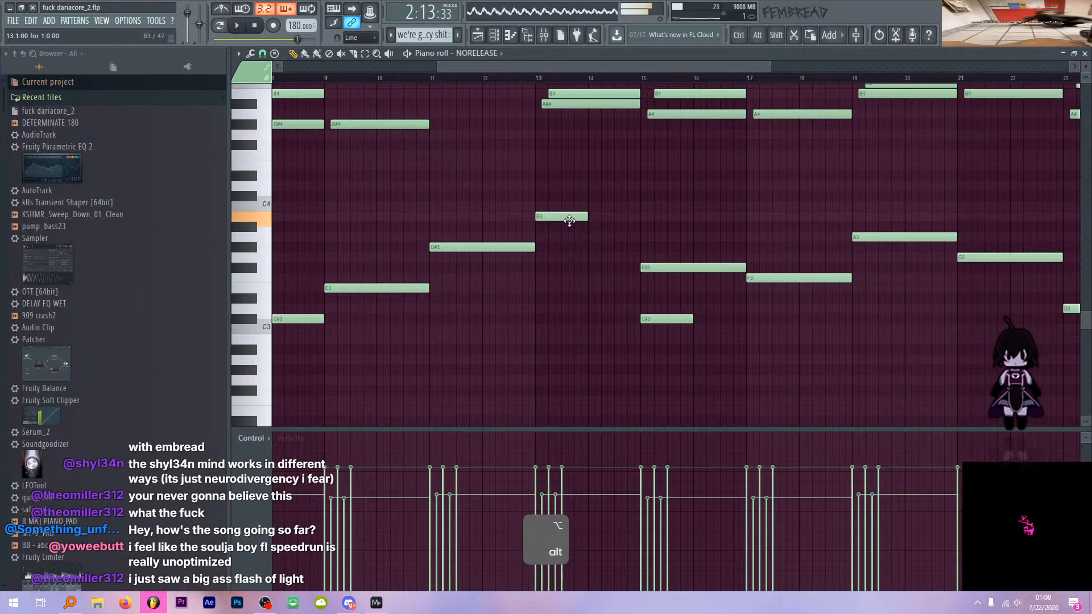
left_click_drag(591, 261, 586, 275)
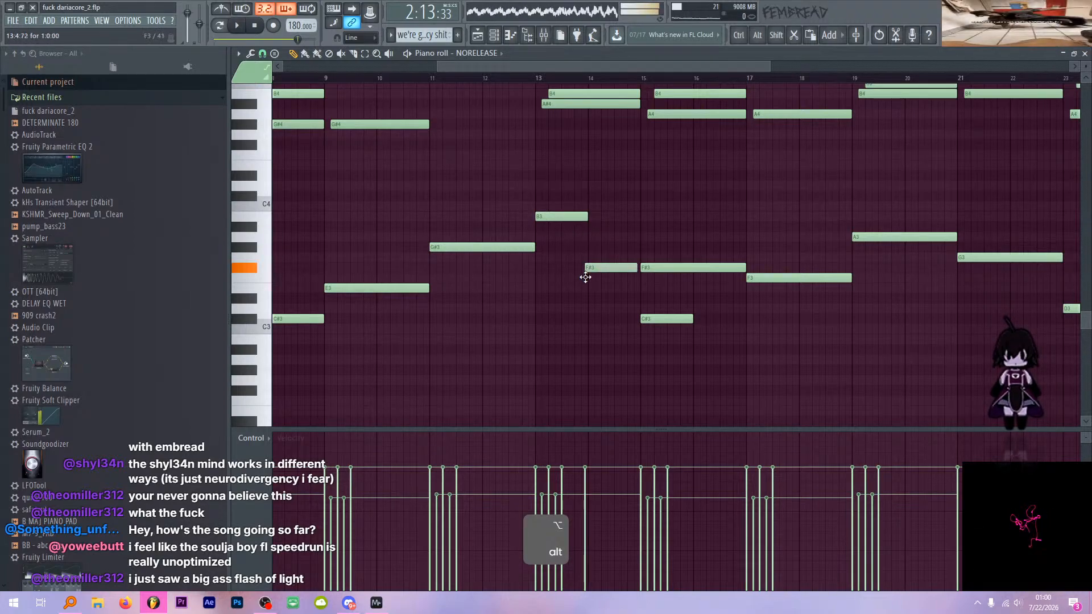
- Delete the long F#3 bass note at bar 15 and add a one-bar D#3 bass note at bar 16
right_click(676, 266)
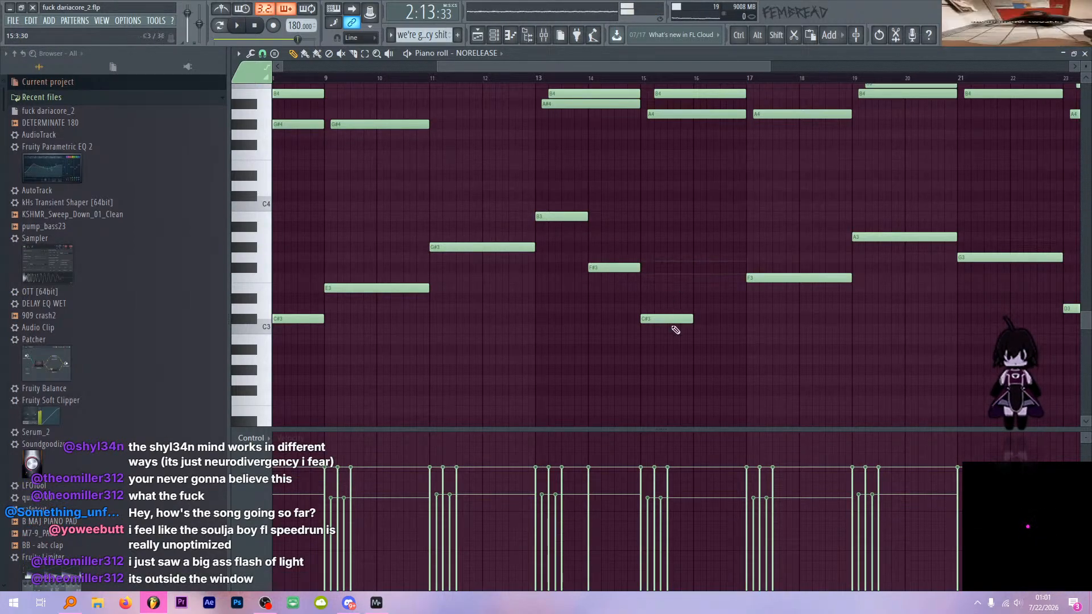
left_click(672, 329)
right_click(672, 328)
left_click(698, 298)
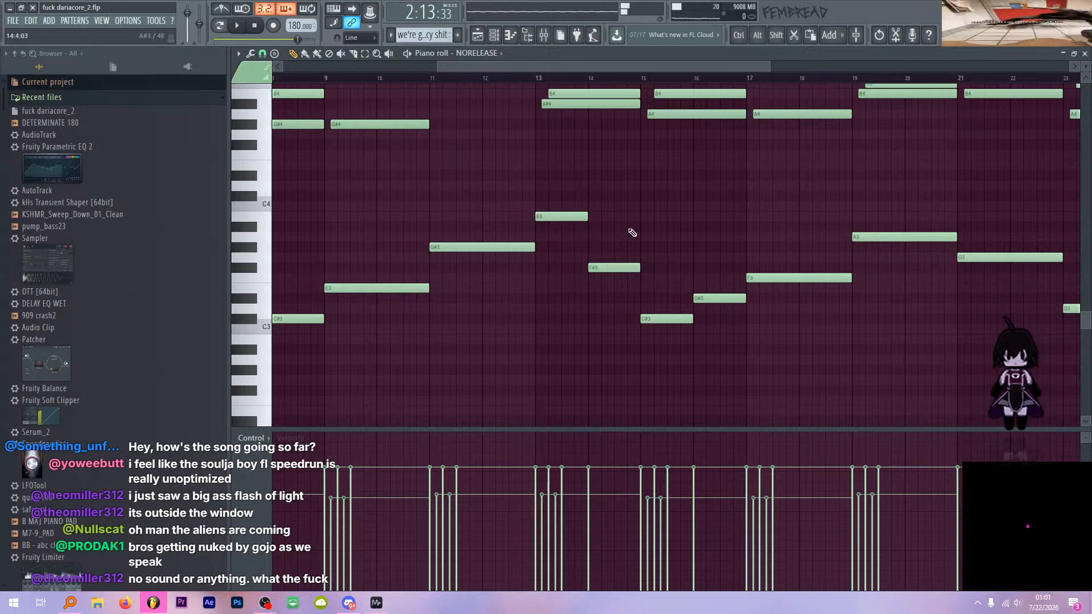
- Select the upper chord notes across bars 13 to 16 and mute them
scroll(667, 219, "down", 3)
scroll(669, 220, "up", 6)
scroll(724, 190, "down", 2)
left_click_drag(608, 118, 689, 282)
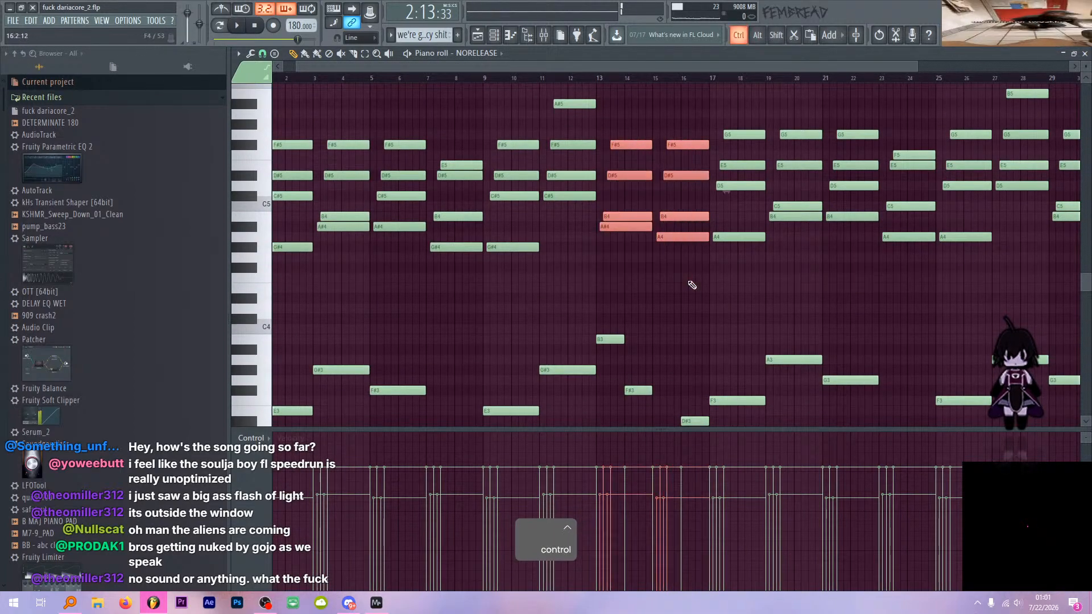
left_click(239, 54)
key("Return")
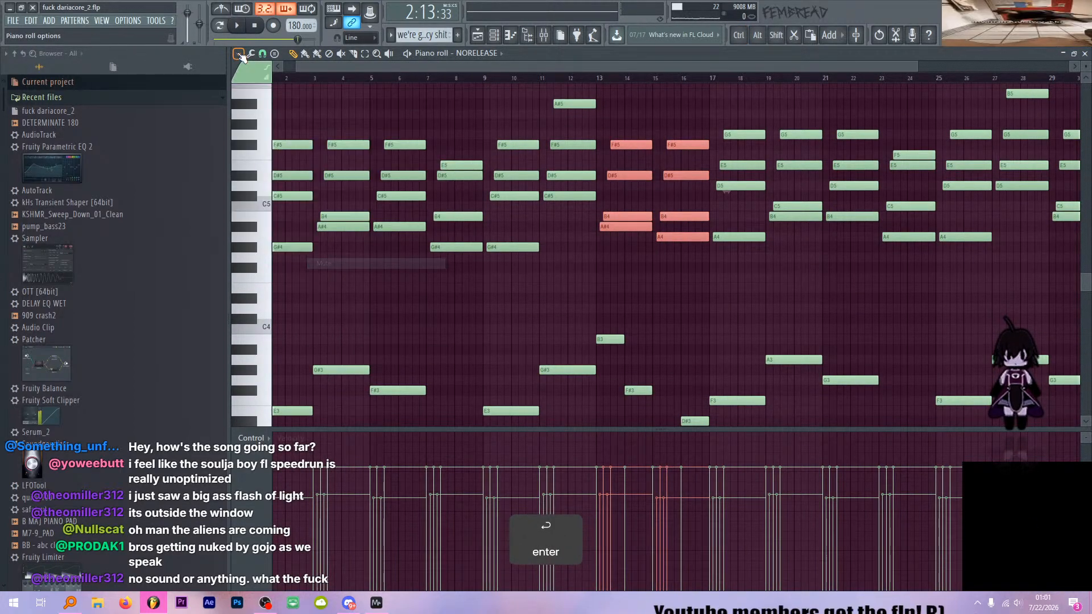
- Audition the progression chord by chord from bar 1 to bar 17, checking the new bass notes against the chords
right_click(511, 124, "alt")
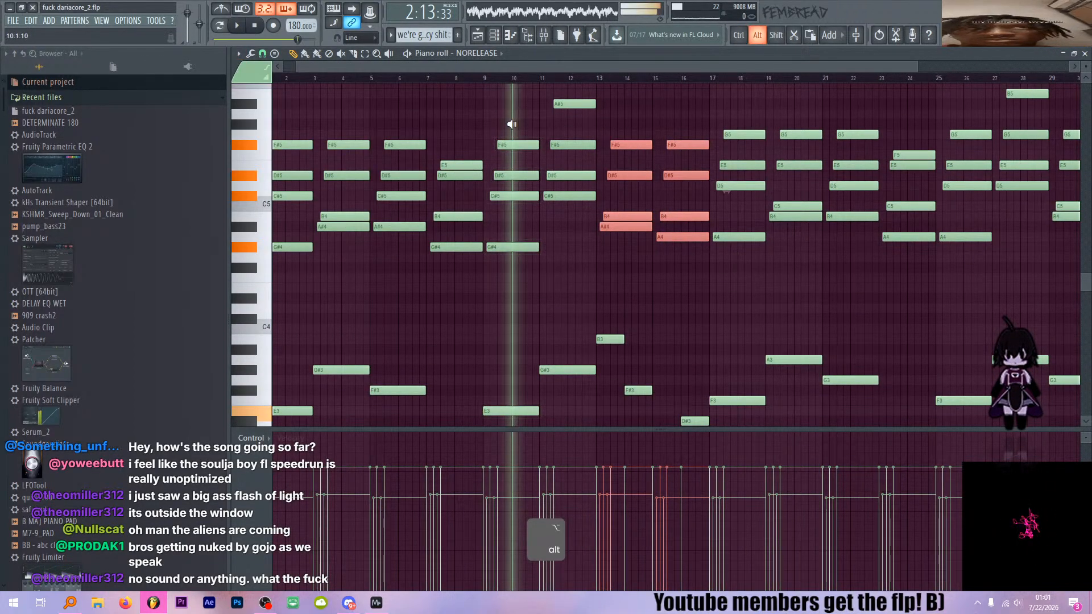
right_click(571, 124, "alt")
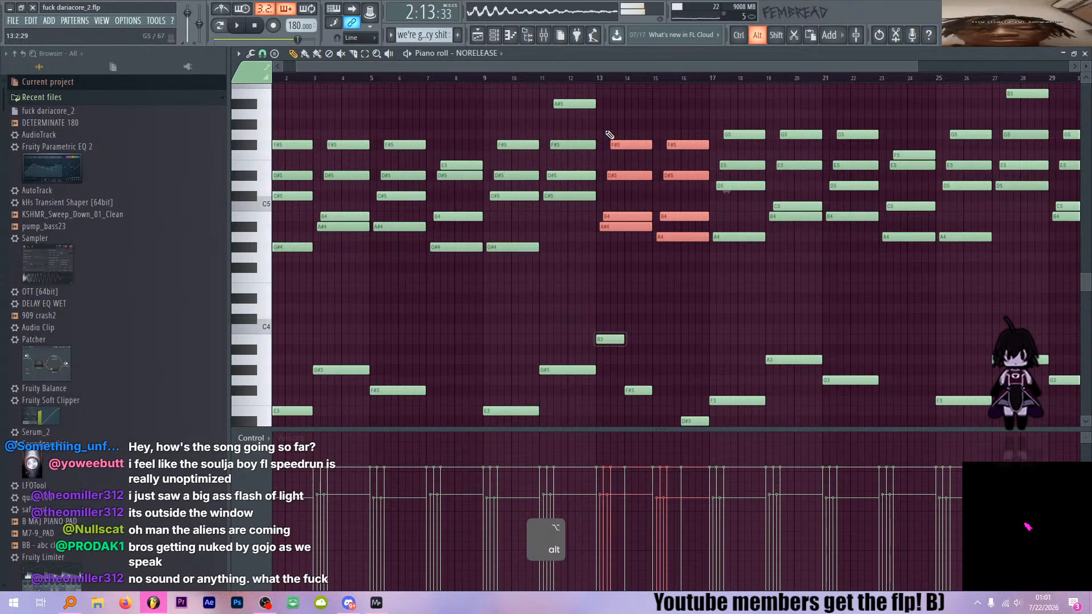
scroll(514, 103, "down", 2)
scroll(531, 129, "down", 3)
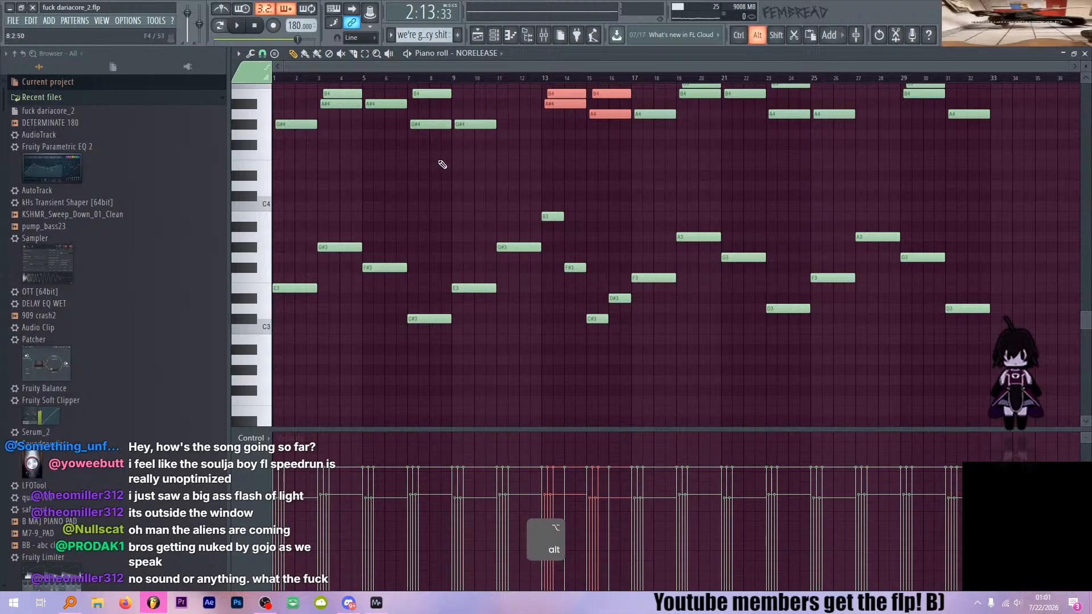
right_click(292, 174, "alt")
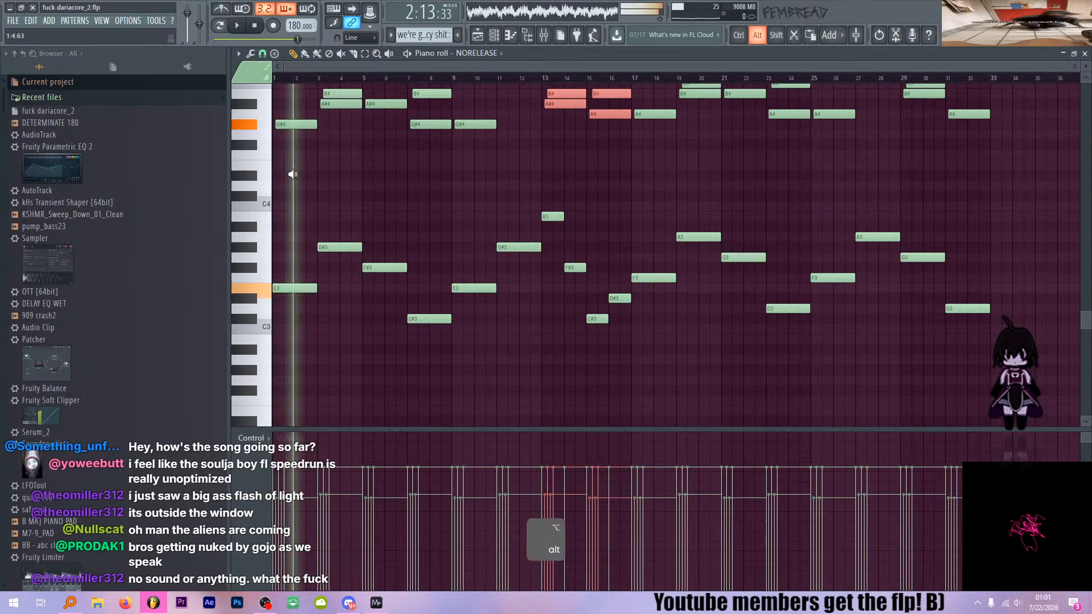
right_click(329, 166, "alt")
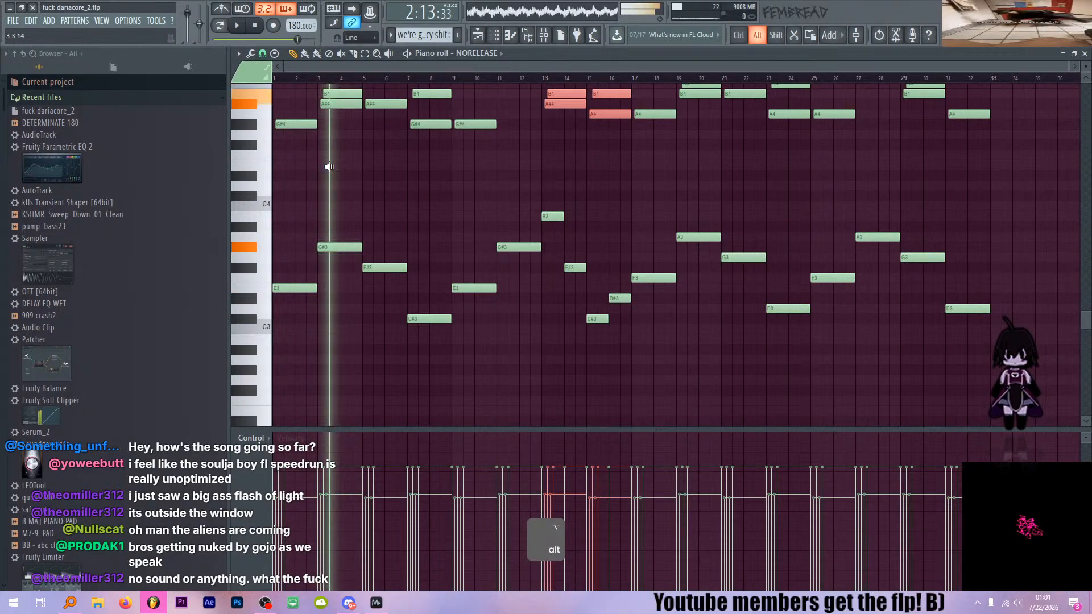
right_click(381, 165, "alt")
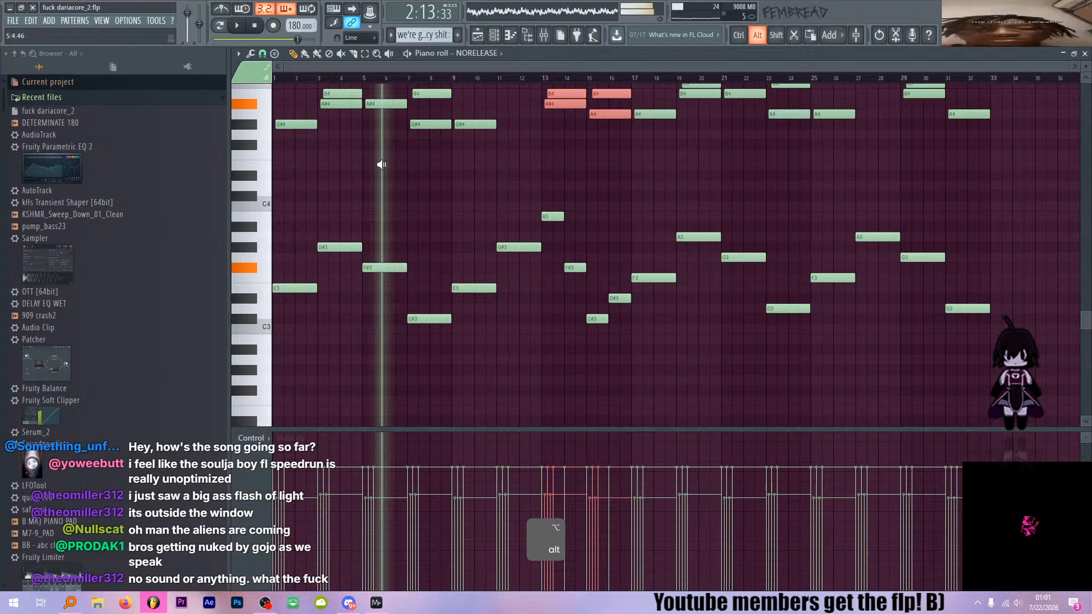
right_click(438, 167, "alt")
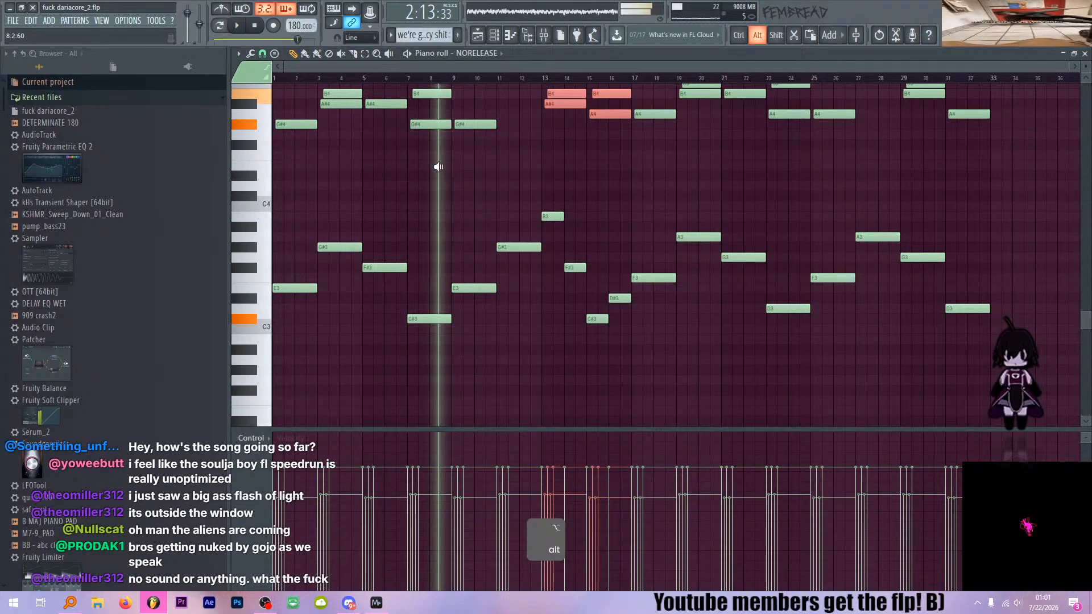
right_click(468, 160, "alt")
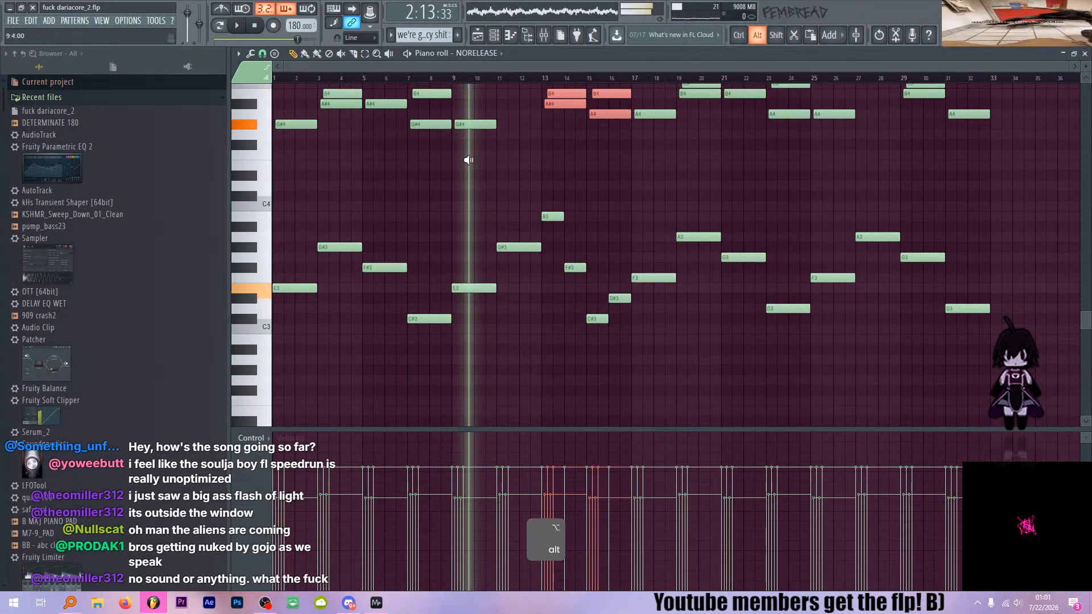
right_click(509, 154, "alt")
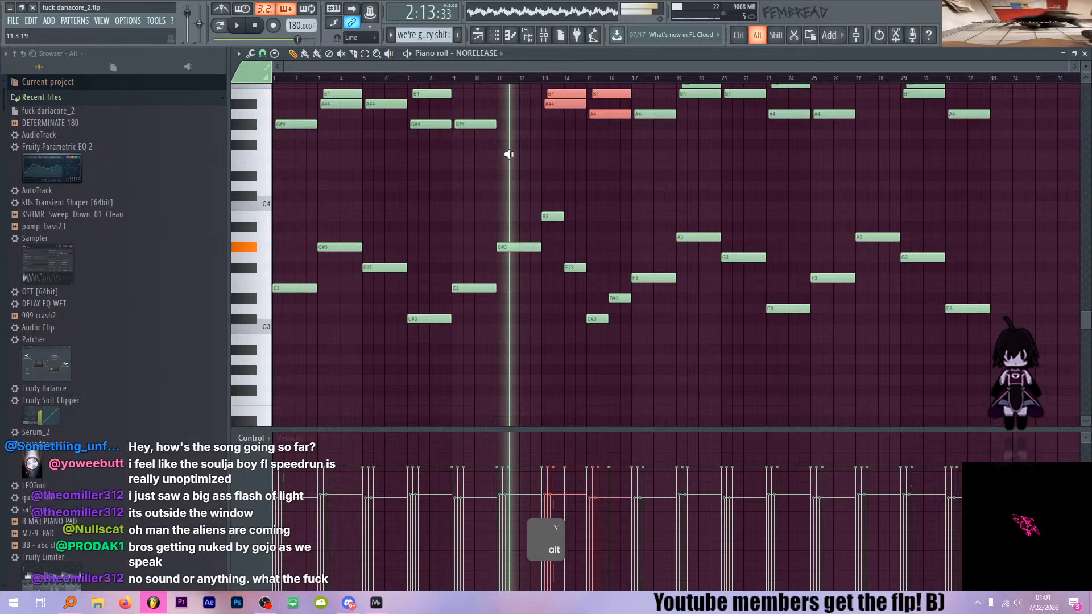
right_click(543, 156, "alt")
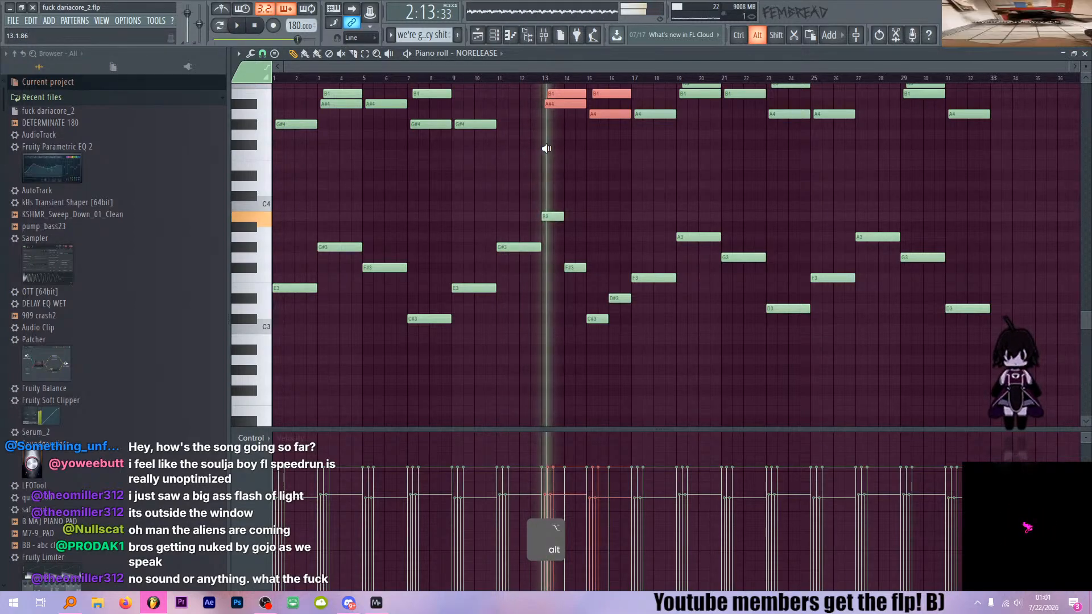
right_click(577, 149, "alt")
right_click(595, 149, "alt")
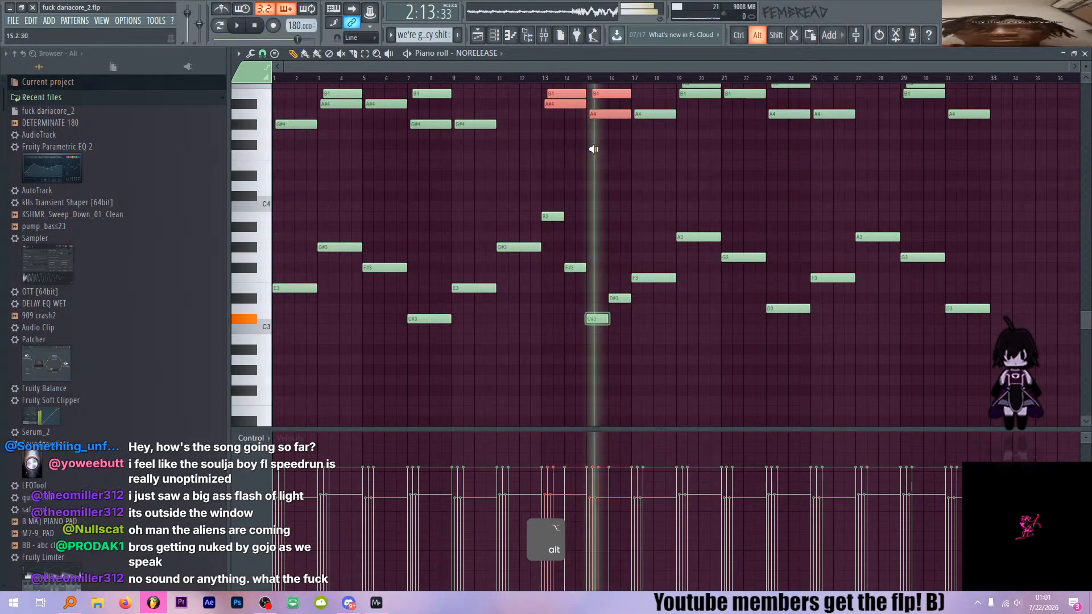
right_click(620, 148, "alt")
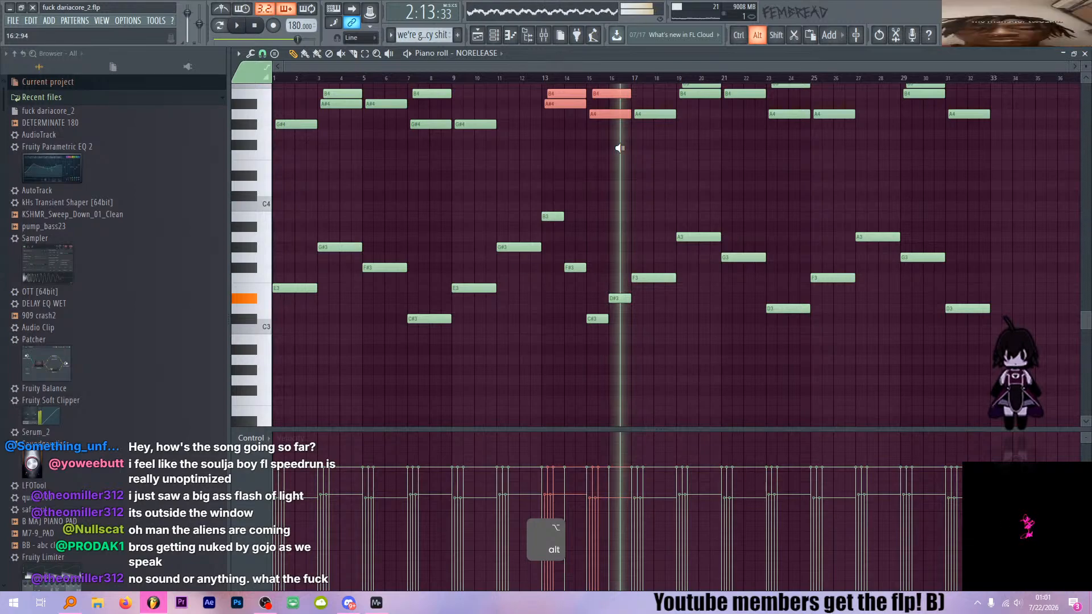
right_click(653, 151, "alt")
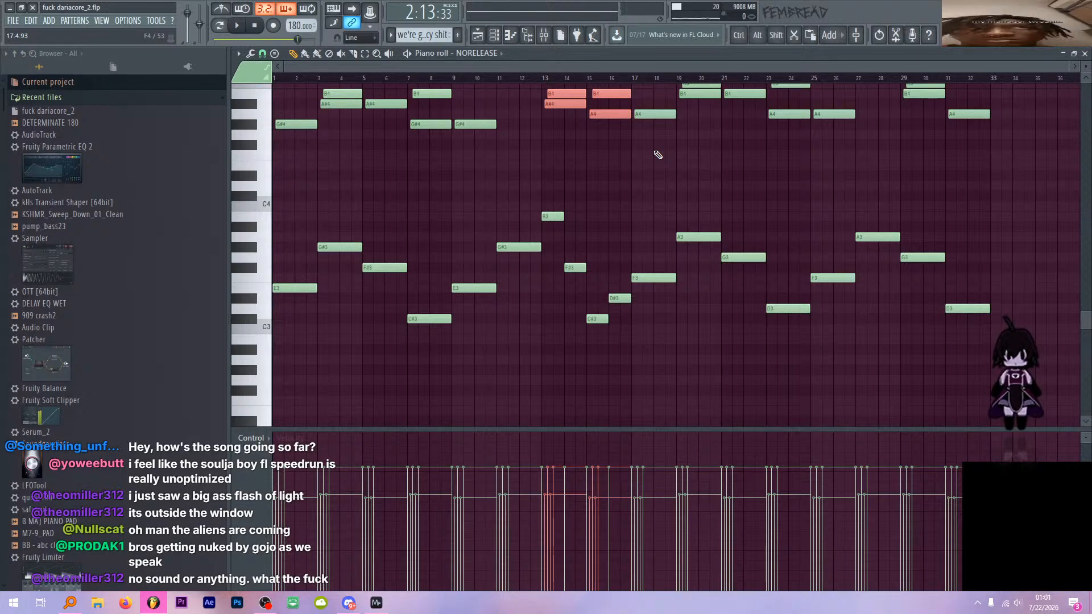
- Slice the muted bar 13 chord at bar 14 and delete its second half
scroll(654, 156, "up", 4)
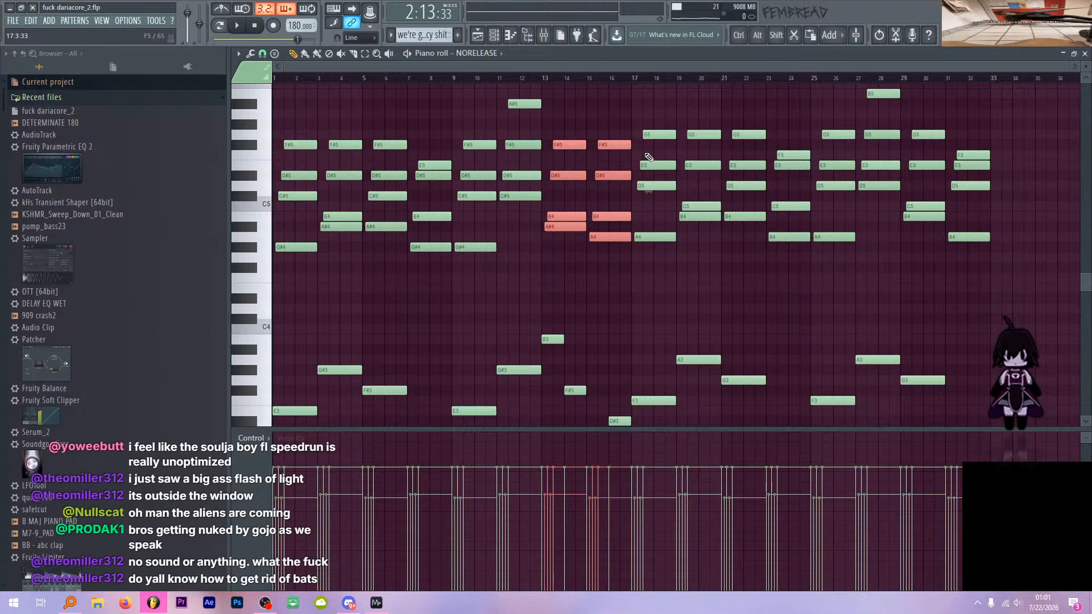
scroll(648, 157, "up", 5, "ctrl")
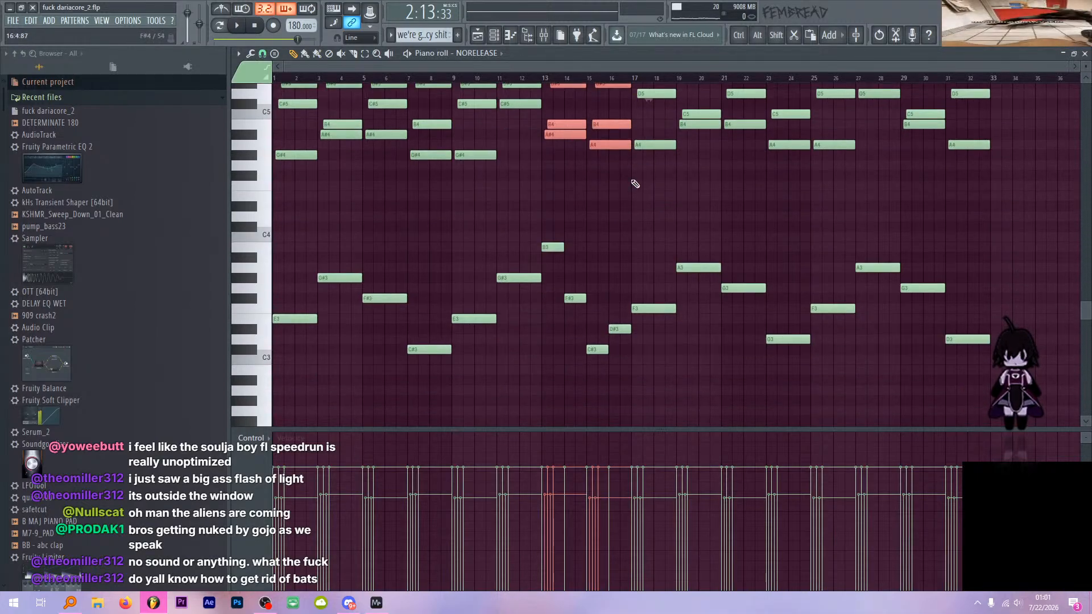
key("c")
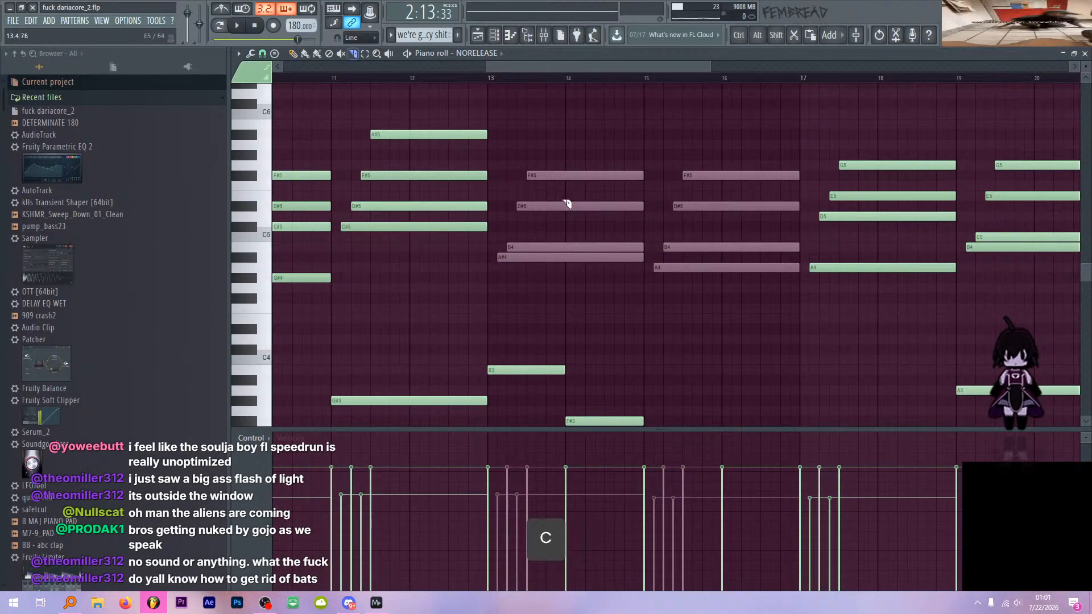
left_click_drag(566, 160, 569, 265)
key("p")
right_click(591, 162)
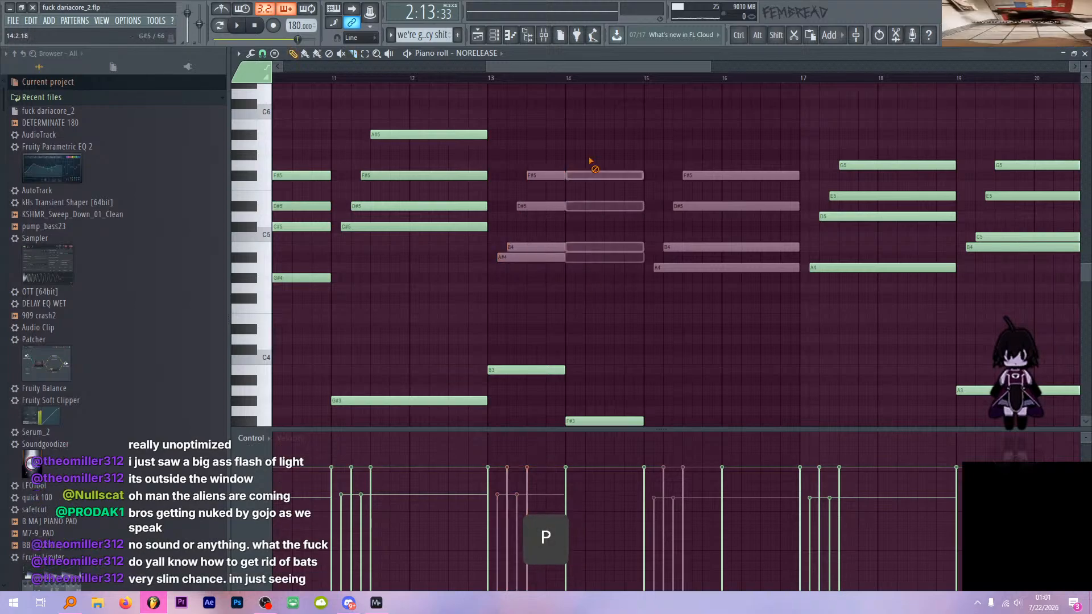
- Unmute the shortened chord notes at bar 13 and audition them with the bass
scroll(510, 132, "up", 3, "ctrl")
left_click_drag(652, 303, 506, 162, "ctrl")
left_click(238, 54)
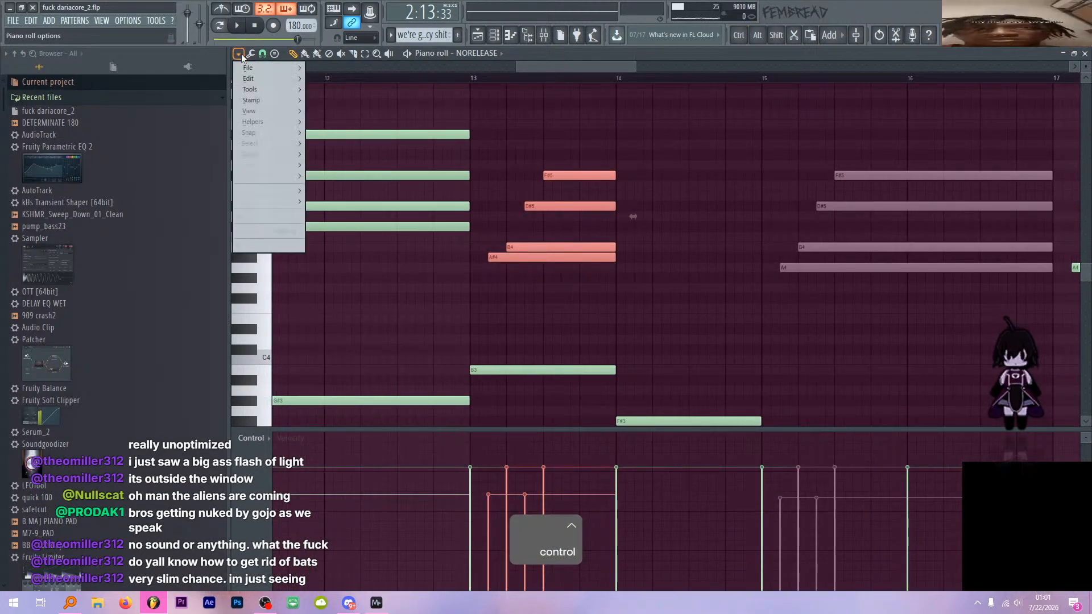
mouse_move(282, 80)
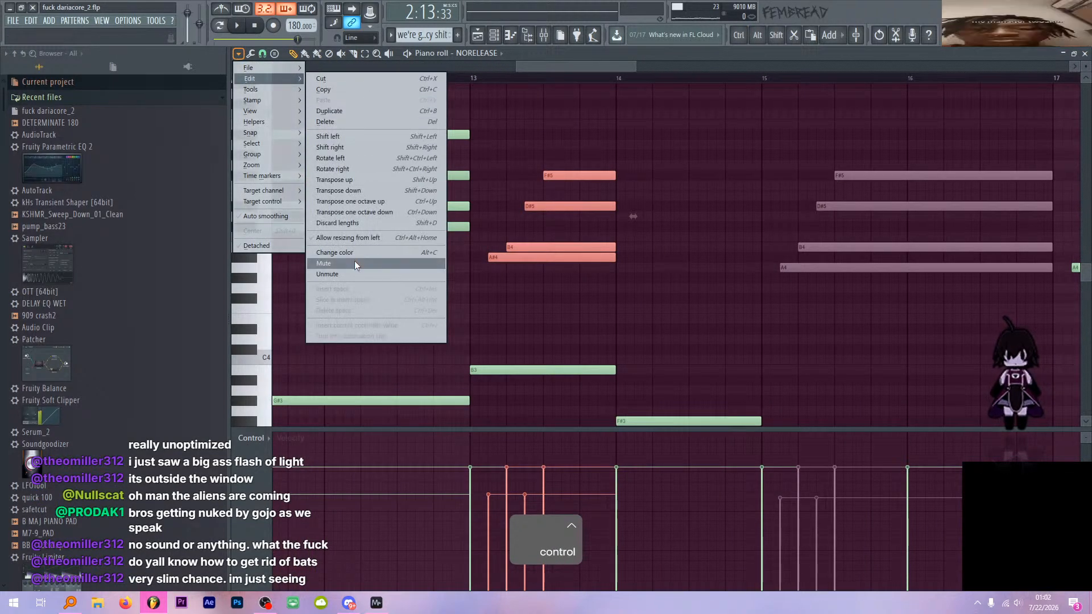
left_click(352, 271)
left_click(530, 138, "ctrl")
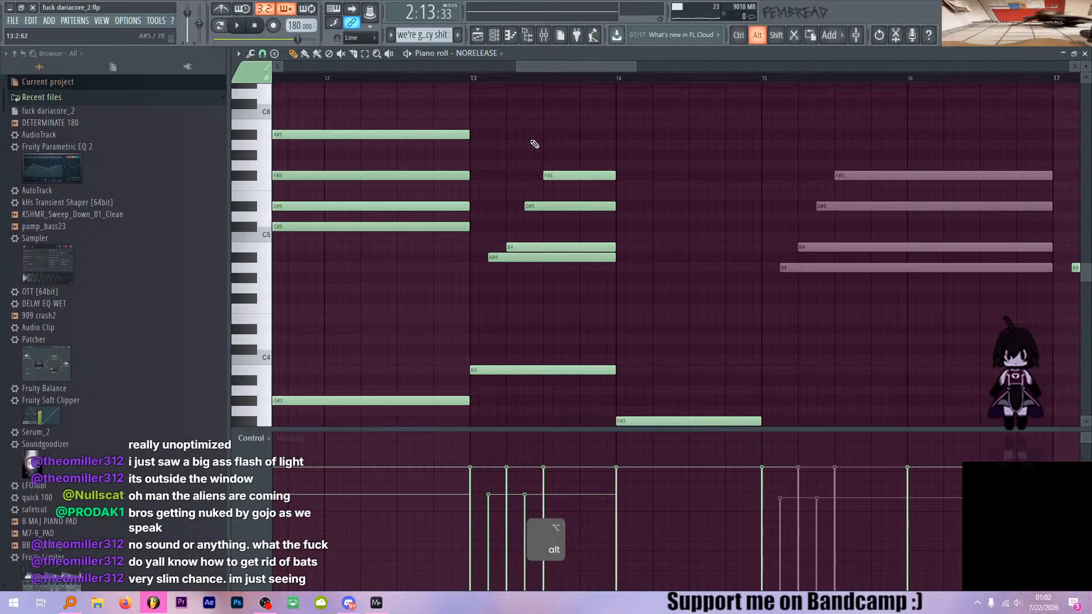
left_click(564, 144, "alt")
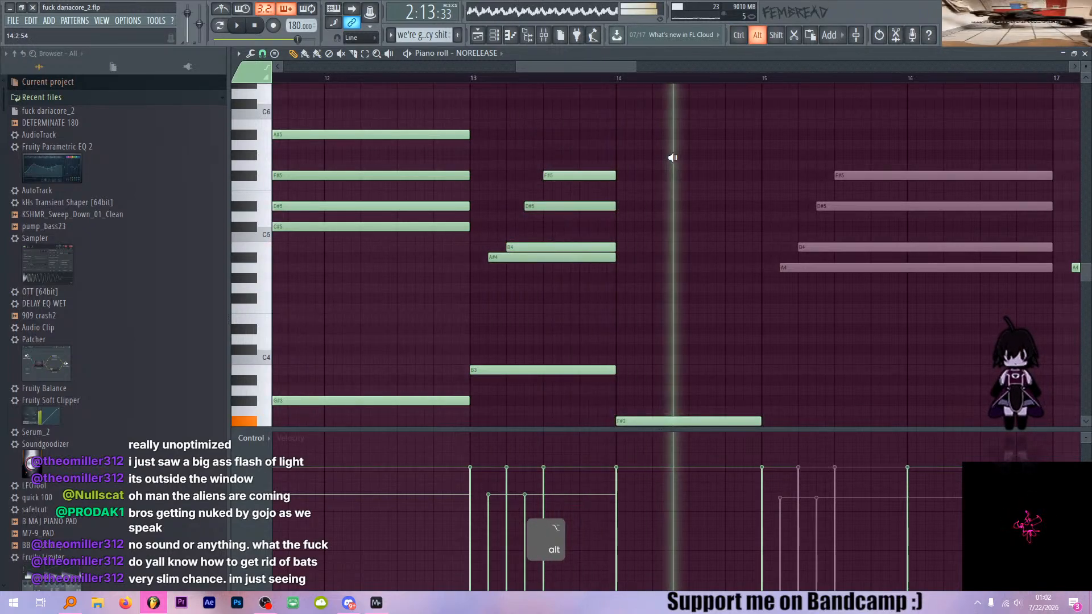
- Duplicate the one-bar A#4, B4, D#5, F#5 chord from bar 13 into bar 14
left_click_drag(654, 142, 732, 266)
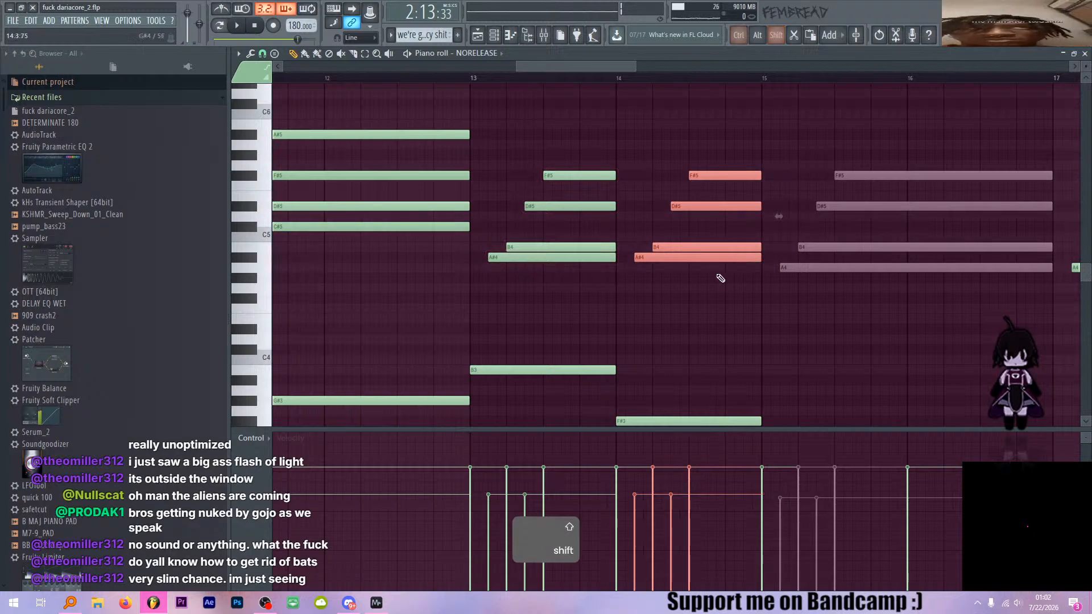
left_click(721, 278, "ctrl")
left_click_drag(626, 227, 663, 225)
scroll(654, 236, "down", 3)
scroll(633, 251, "up", 3)
- Delete the muted chord at bar 15 and replace it with a copy of the bar 14 chord using G#4 as its lowest note
left_click_drag(845, 307, 851, 182)
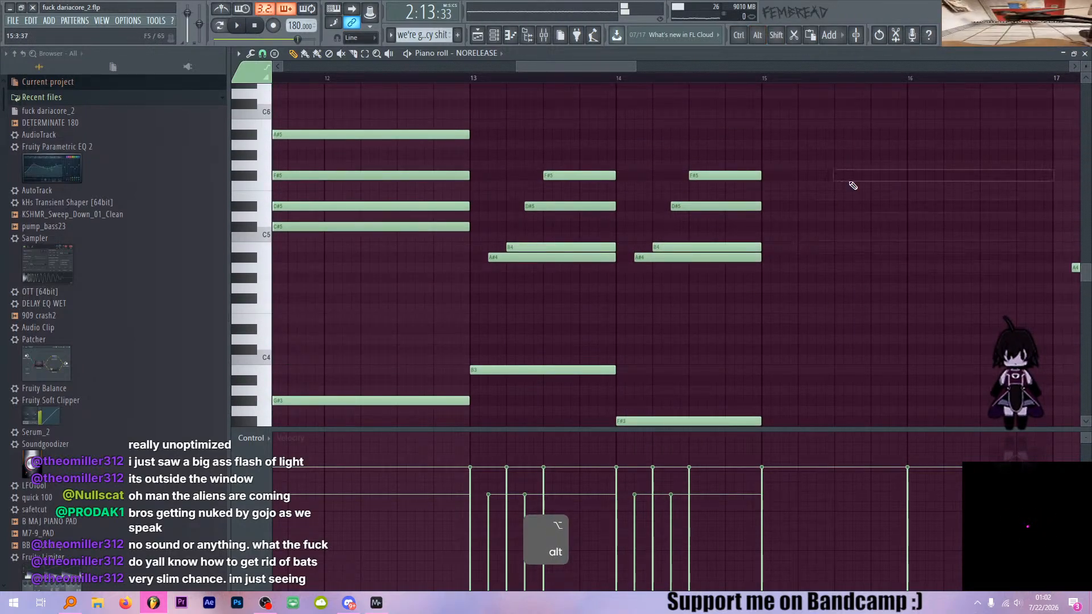
mouse_move(787, 154)
left_mouse_down()
mouse_move(680, 269)
mouse_move(846, 263)
mouse_move(811, 297)
mouse_move(809, 276)
left_mouse_up()
left_click(828, 285, "ctrl")
left_click_drag(780, 230, 924, 215)
scroll(812, 197, "down", 3)
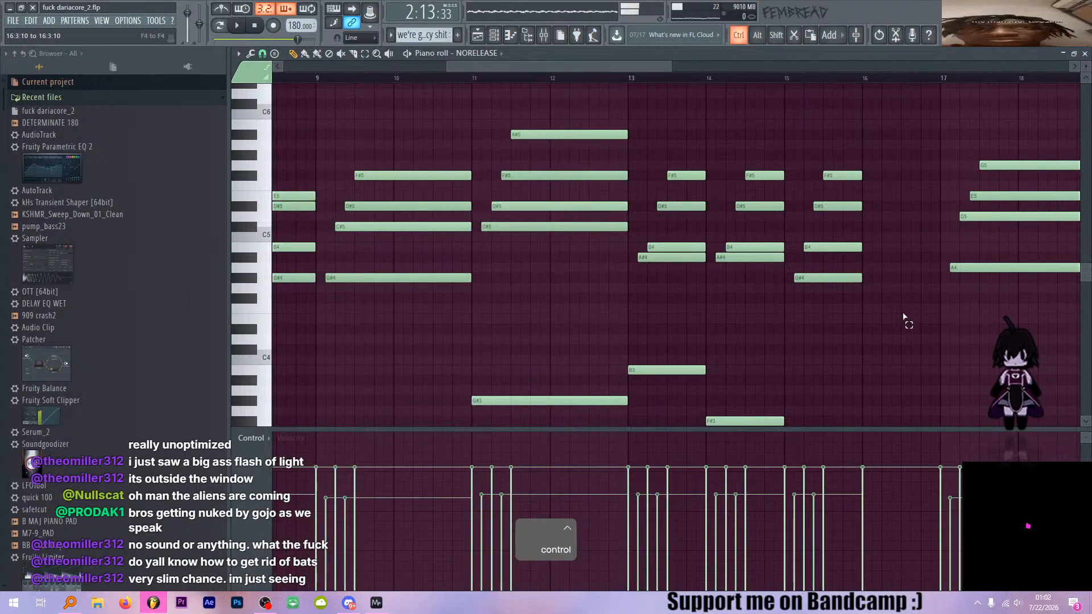
- Copy the bar 15 chord into bar 16 with A#4 as its lowest note
left_click_drag(905, 318, 813, 152)
left_click_drag(848, 281, 899, 257)
left_click(932, 311, "ctrl")
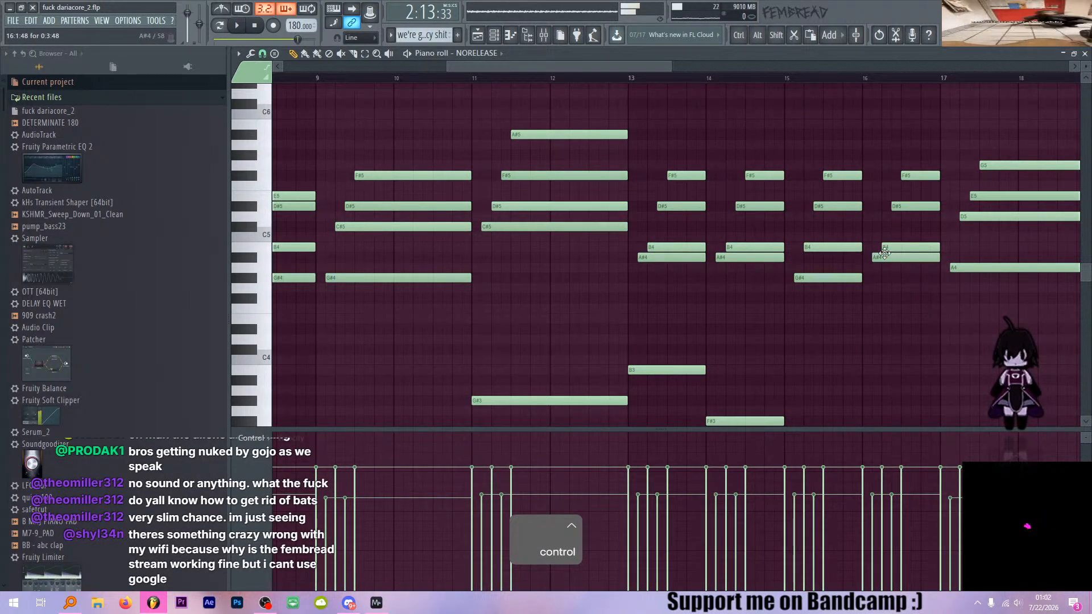
scroll(885, 252, "up", 2)
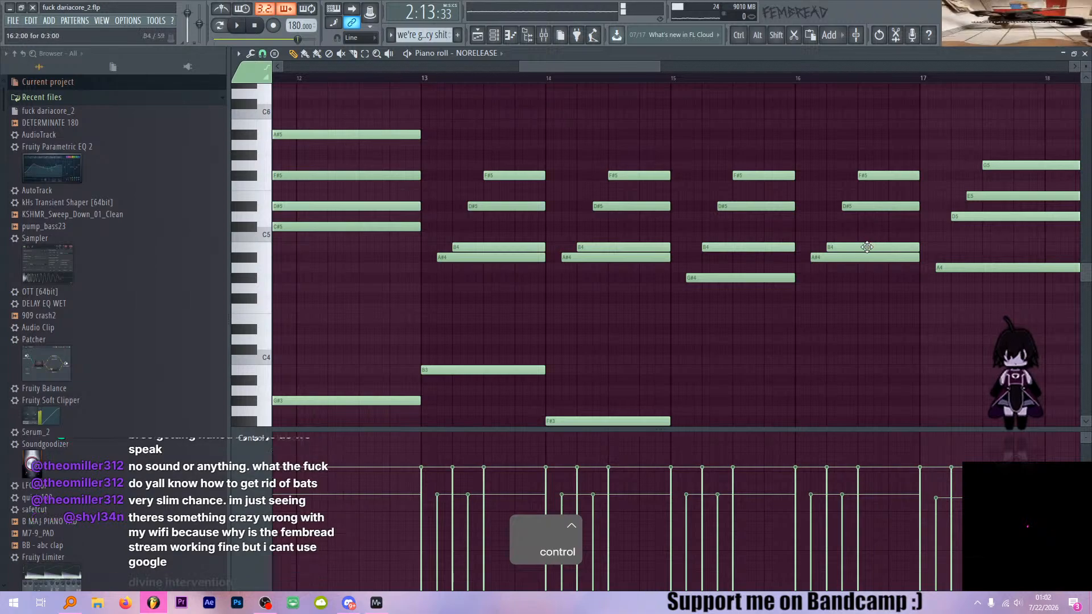
- Raise the B4 note of the bar 16 chord to C#5 and its F#5 note to G5
left_click(867, 247)
left_click_drag(866, 247, 867, 225)
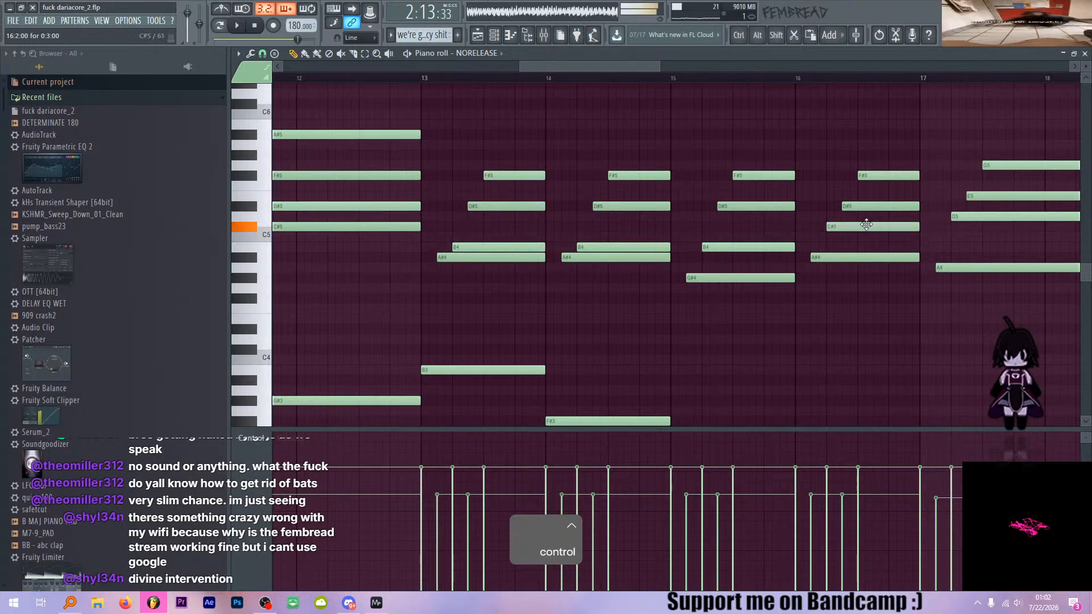
left_click(861, 204)
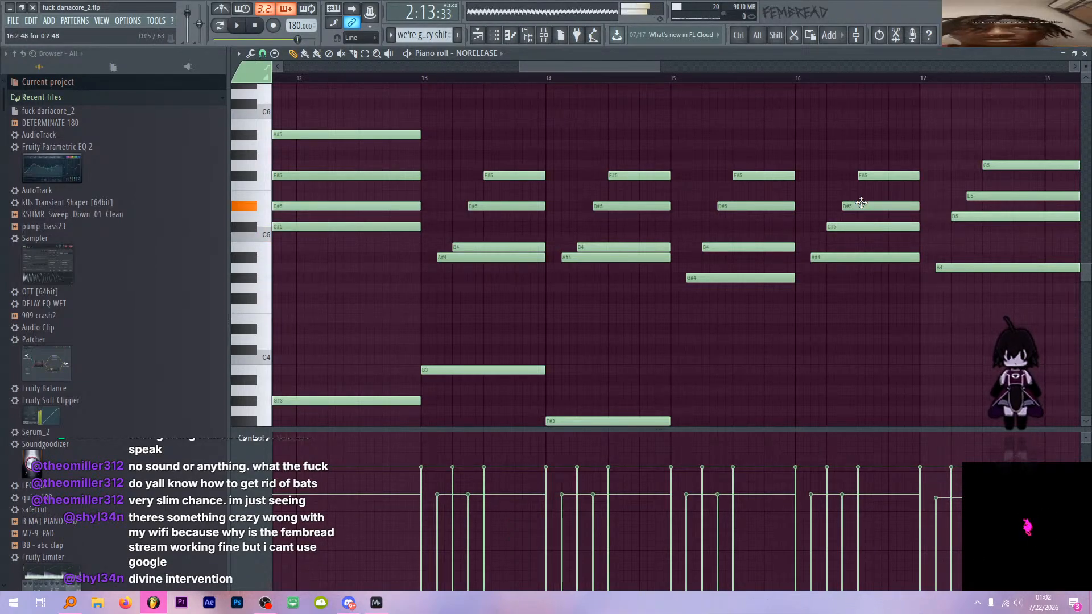
left_click(870, 174)
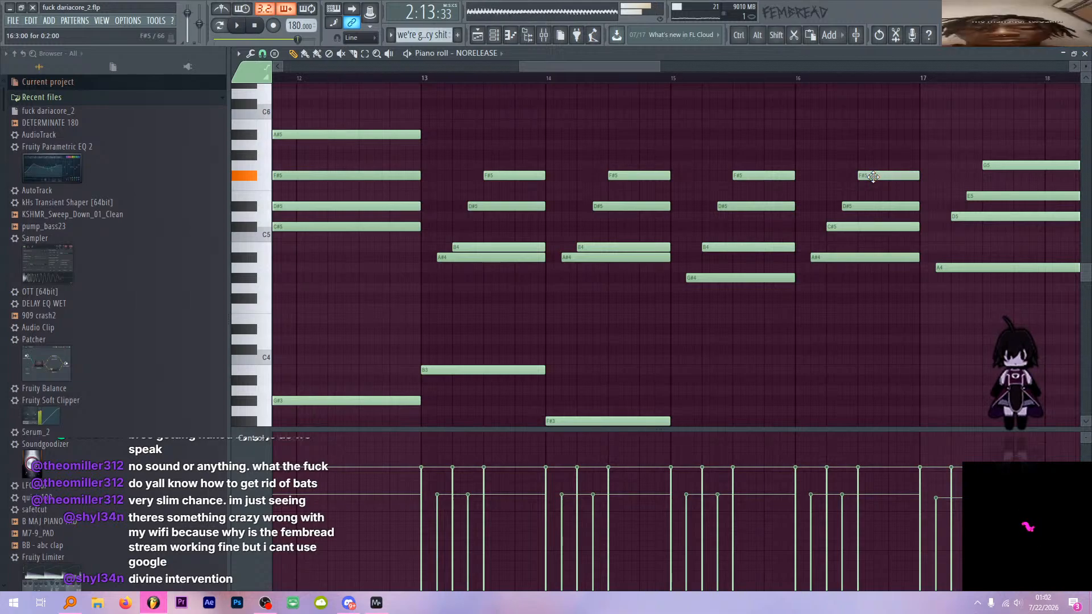
left_click_drag(873, 177, 1008, 189)
- Play the progression from bar 9 through bar 16 to audition the revised chords
scroll(702, 129, "down", 6)
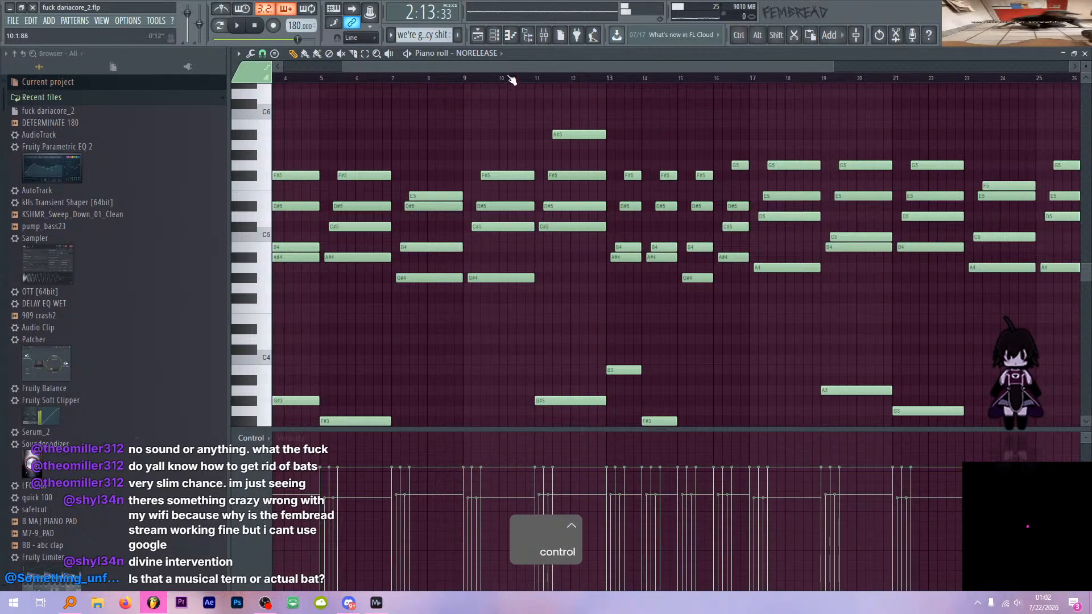
scroll(477, 87, "down", 3)
scroll(485, 185, "down", 4)
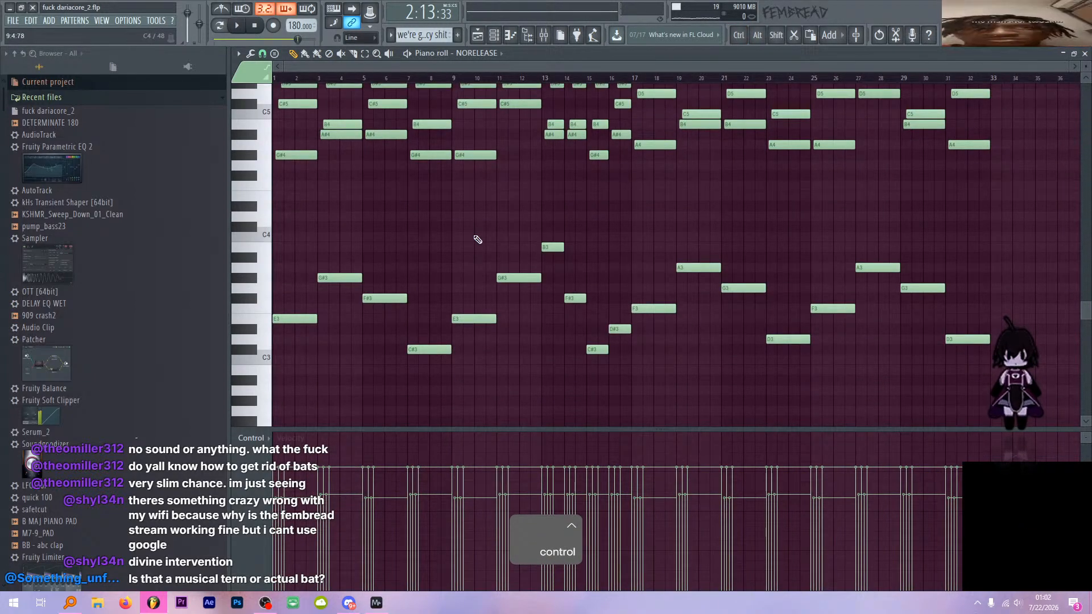
scroll(476, 239, "up", 5)
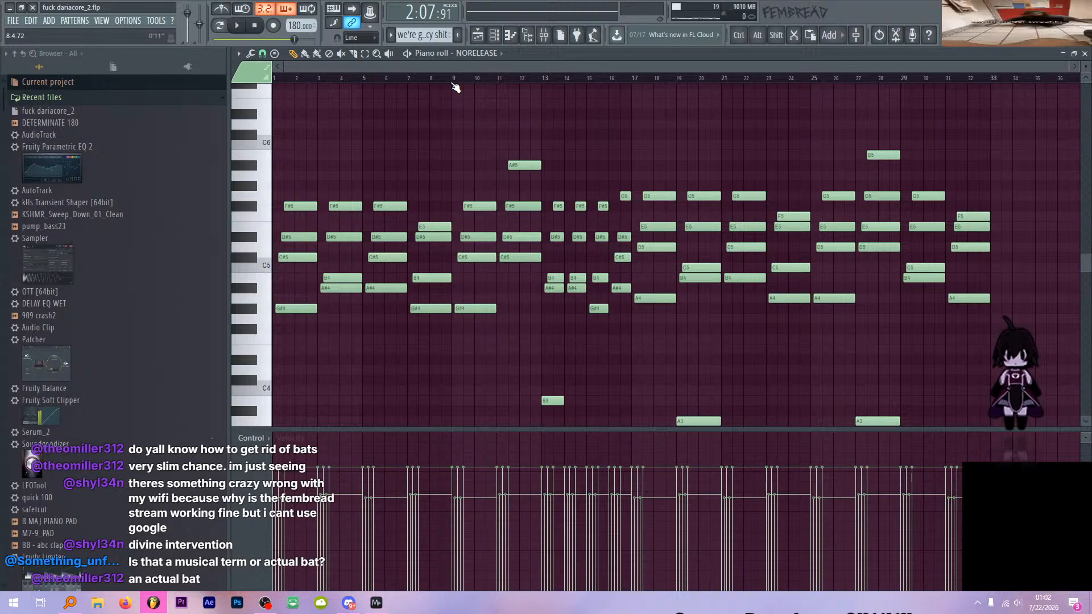
key("space")
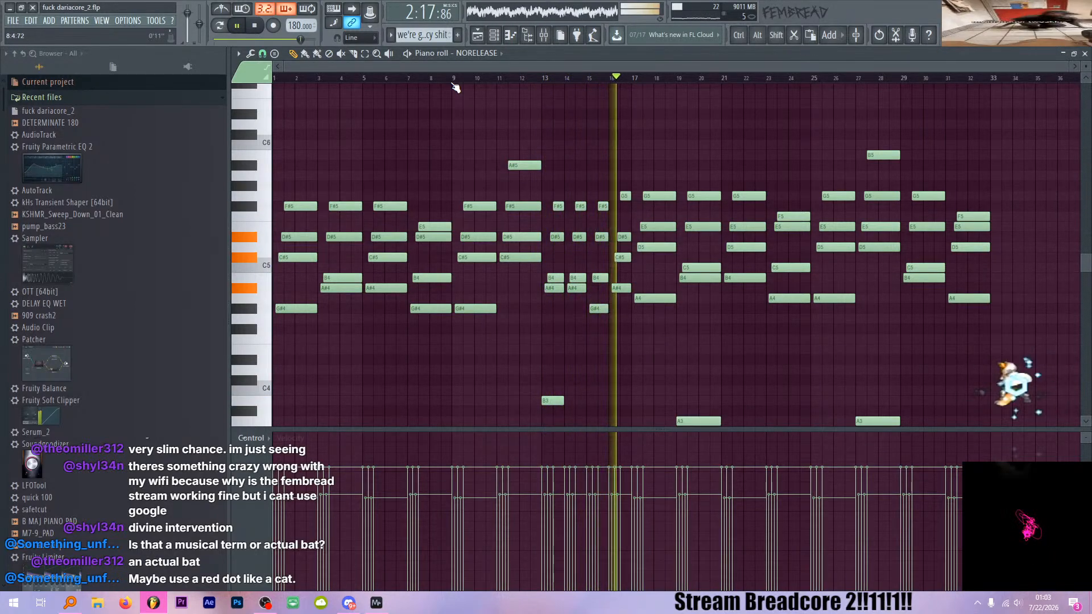
key("space")
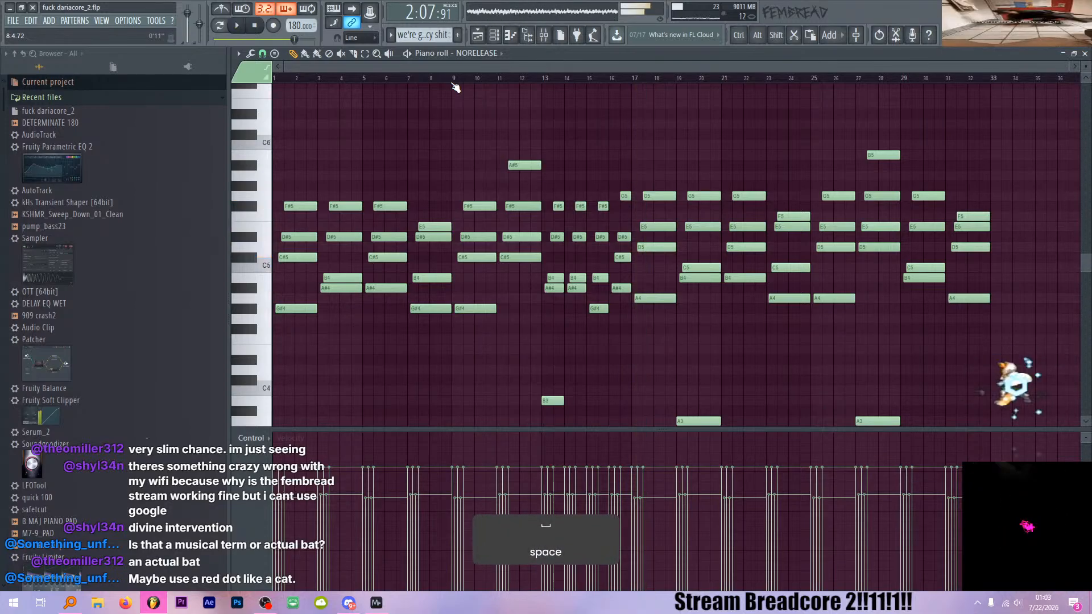
- Return to the song arrangement, mute the wes clip at bar 105 and start playback
left_click(485, 39)
scroll(652, 151, "down", 2)
scroll(671, 165, "up", 3)
scroll(803, 260, "up", 3)
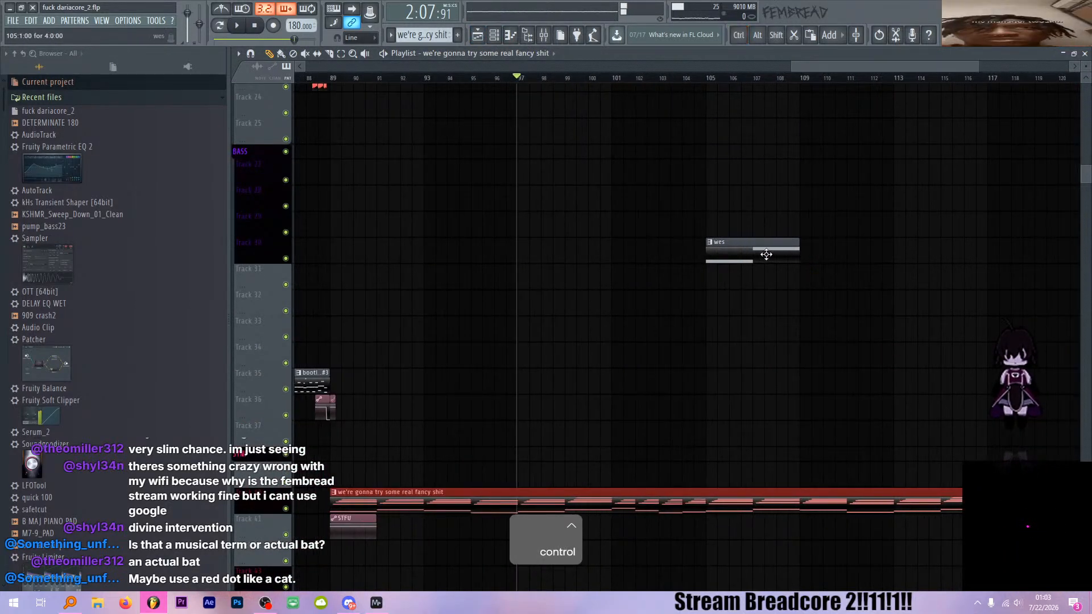
key("t")
left_click(748, 251)
key("space")
key("p")
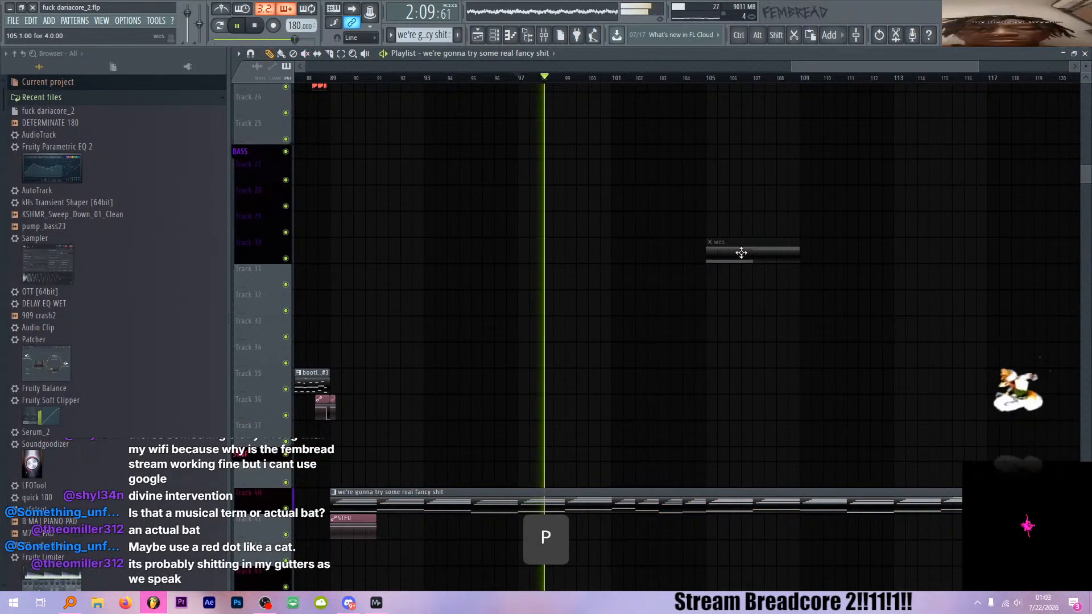
- Reopen the NORELEASE chord notes around bar 13 and stop playback
scroll(715, 342, "down", 6)
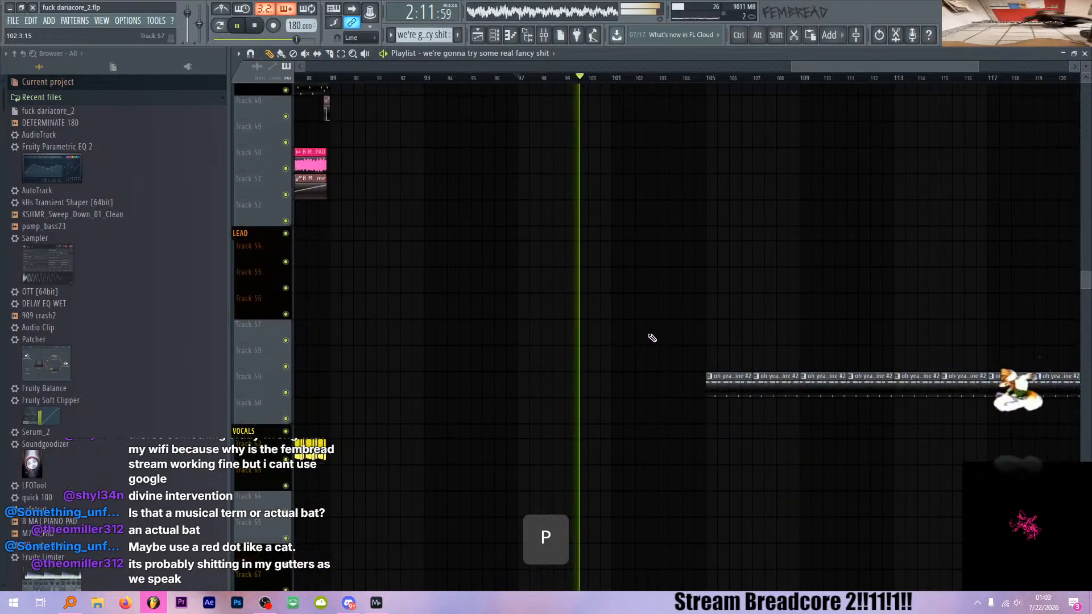
scroll(715, 342, "up", 3)
scroll(751, 334, "up", 3)
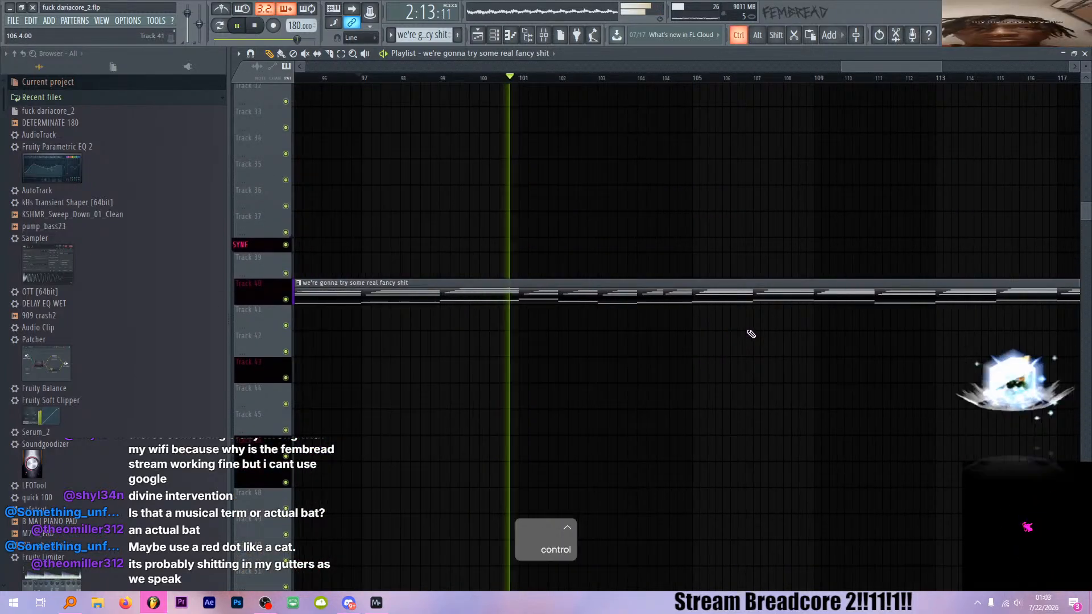
double_click(600, 298)
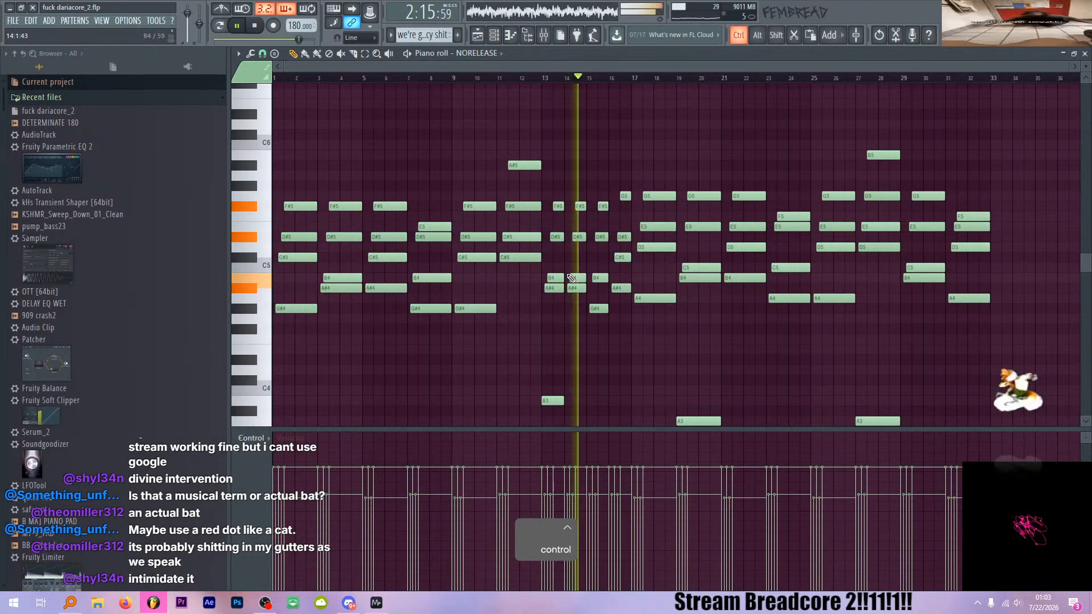
scroll(567, 256, "up", 3)
key("space")
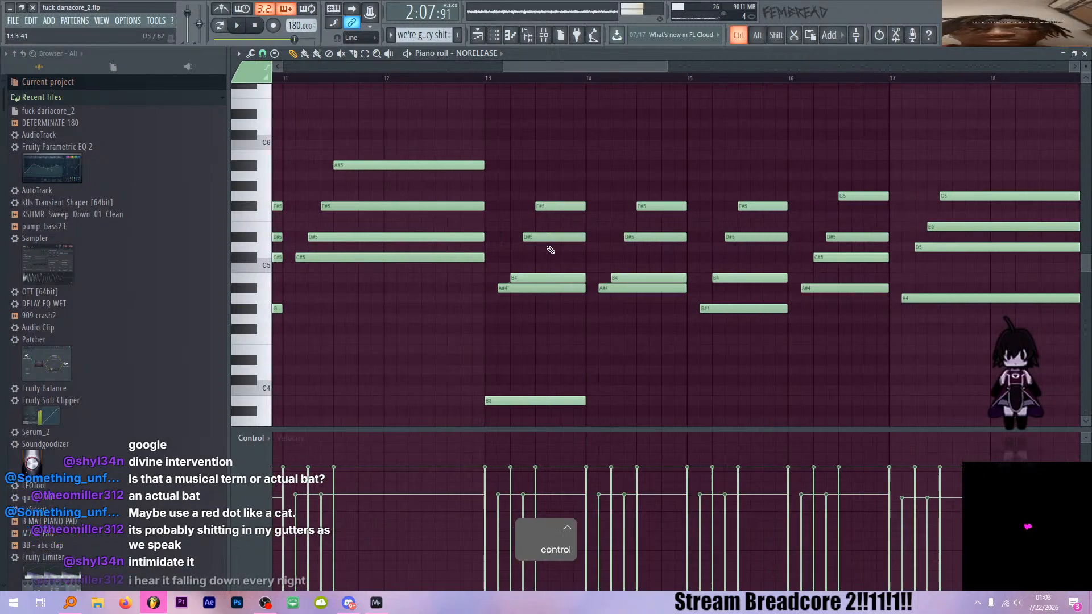
scroll(552, 247, "up", 2)
left_click(563, 152)
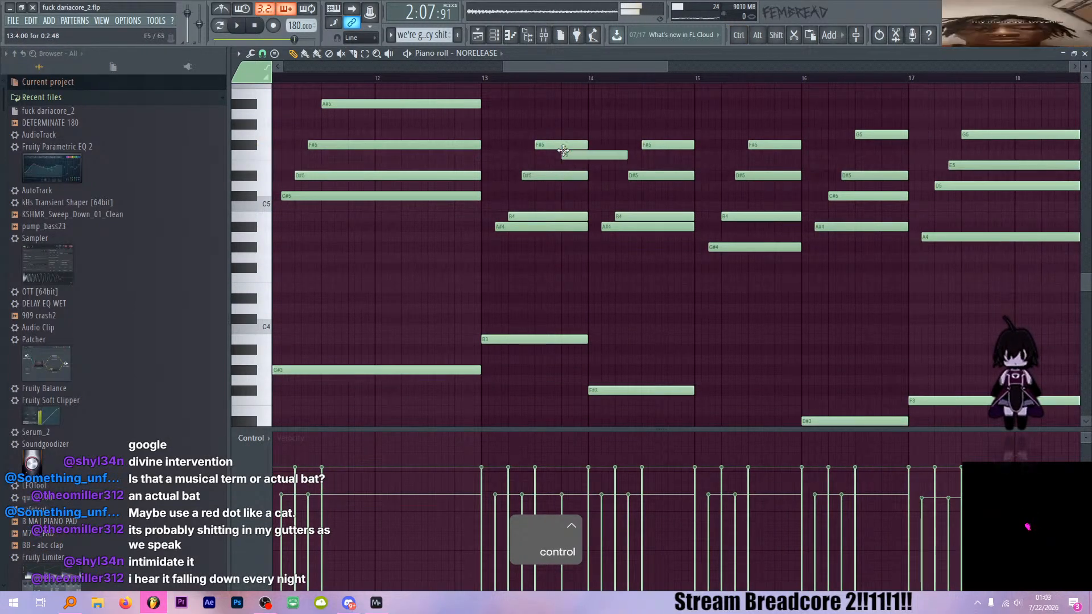
right_click(584, 152)
mouse_move(774, 147)
left_mouse_down()
mouse_move(775, 170)
mouse_move(772, 142)
left_mouse_up()
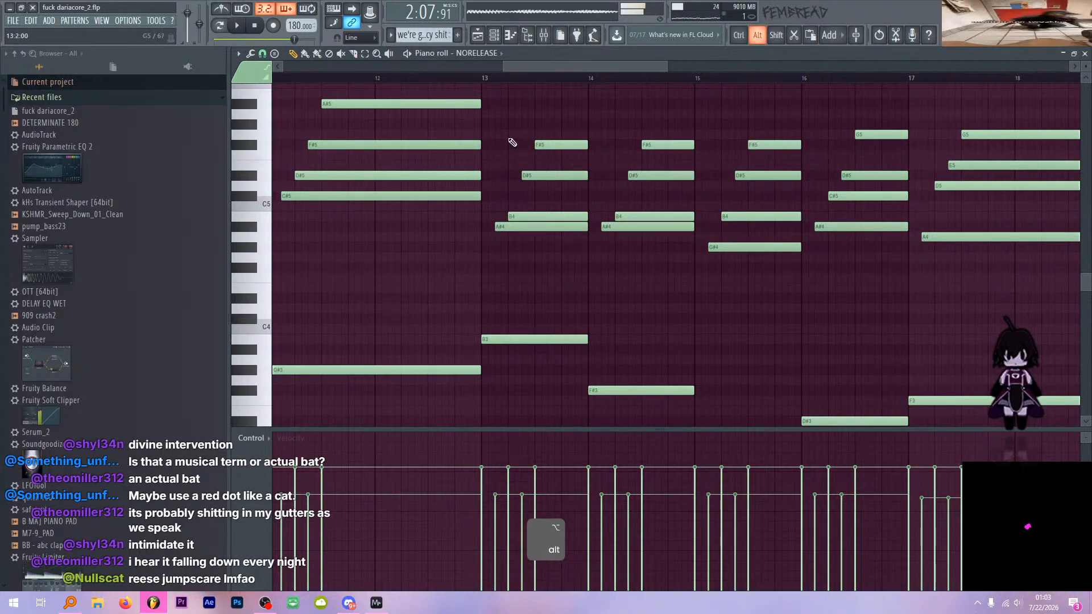
left_click_drag(529, 145, 662, 145)
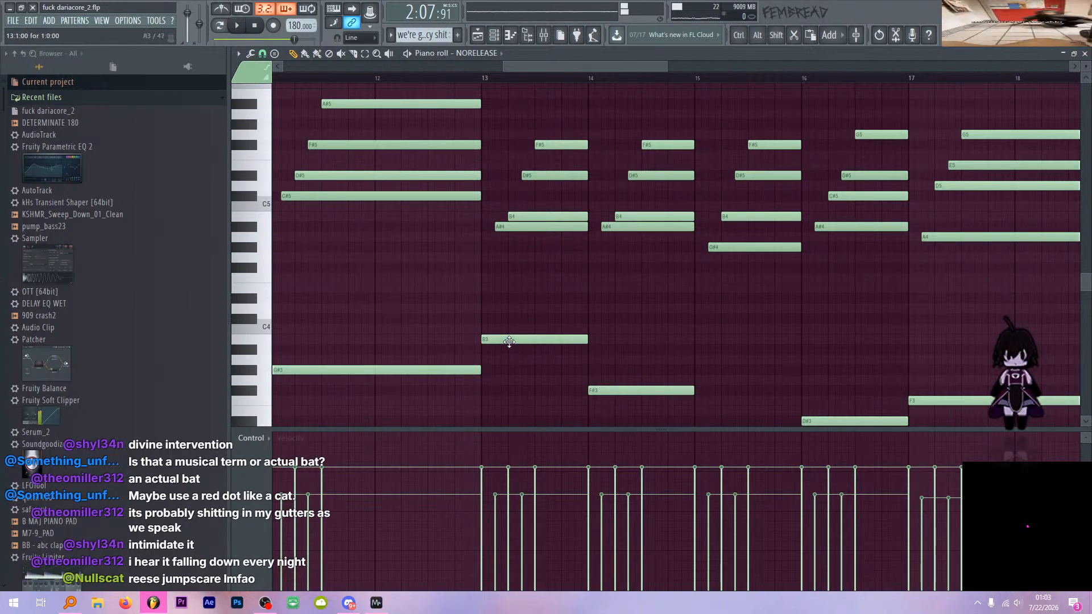
- Revoice the bar 13 chord above the B3 bass note as B4, D#5, F#5 and A#5
mouse_move(525, 216)
left_mouse_down()
mouse_move(524, 195)
mouse_move(519, 210)
left_mouse_up()
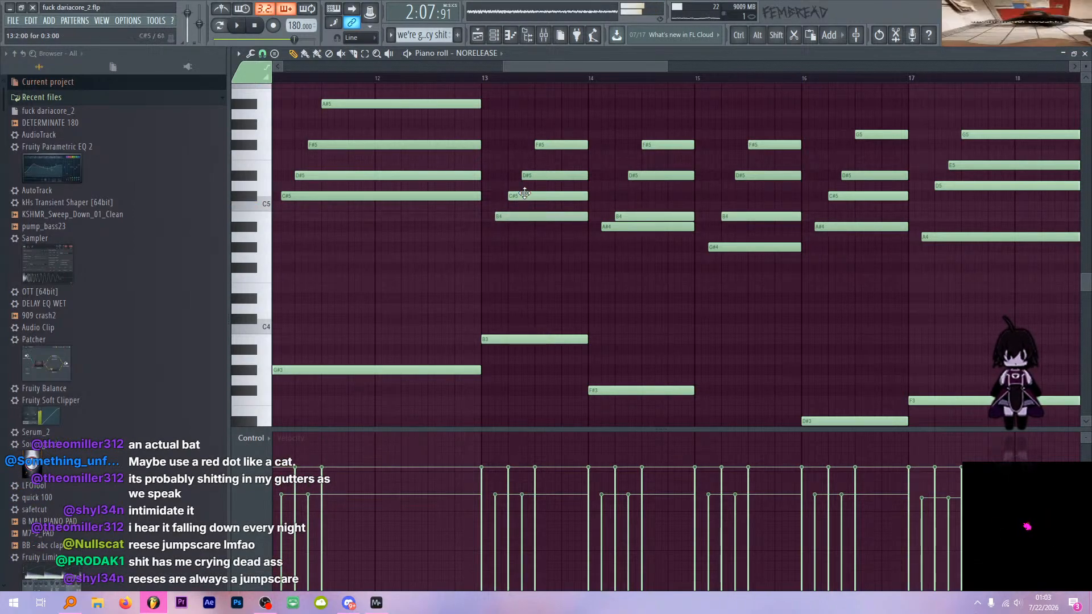
left_click_drag(555, 144, 554, 102)
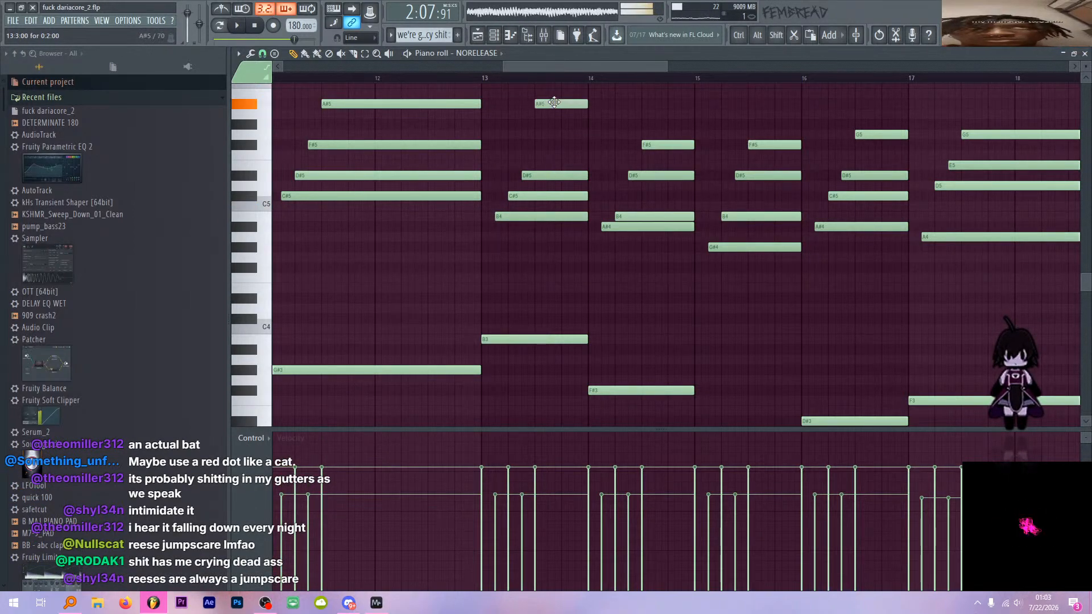
left_click_drag(550, 178, 548, 143)
left_click_drag(535, 197, 535, 177)
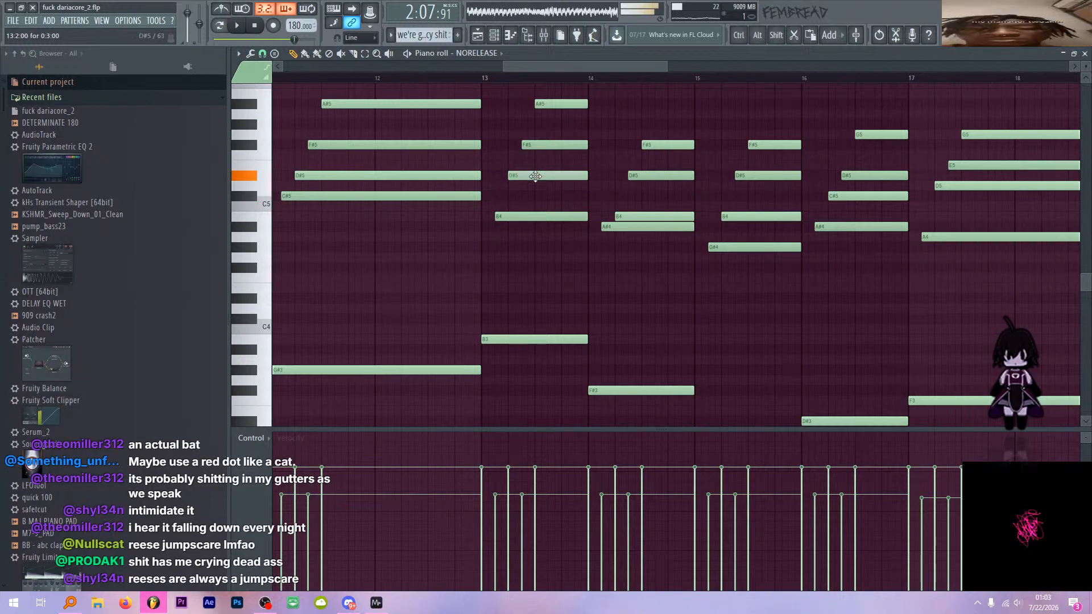
- Play the progression from bar 9 into bar 22 to audition the revoiced bar 13 chord in context
scroll(569, 228, "down", 2)
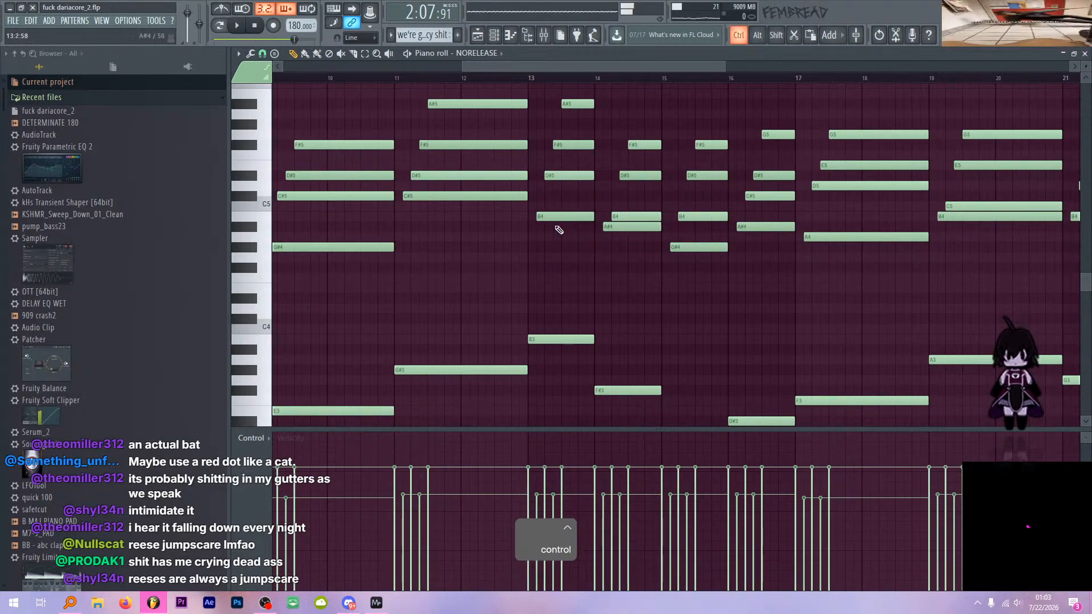
scroll(515, 302, "up", 1)
left_click_drag(417, 268, 982, 287)
scroll(687, 263, "up", 2)
scroll(843, 357, "down", 2)
scroll(844, 357, "down", 2)
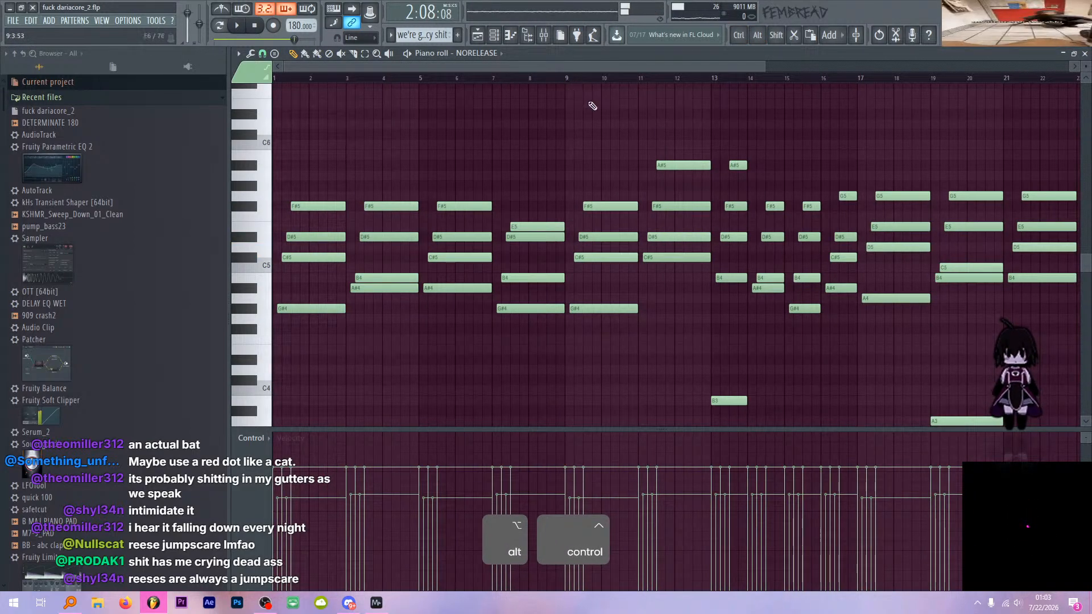
scroll(604, 97, "down", 3)
key("space")
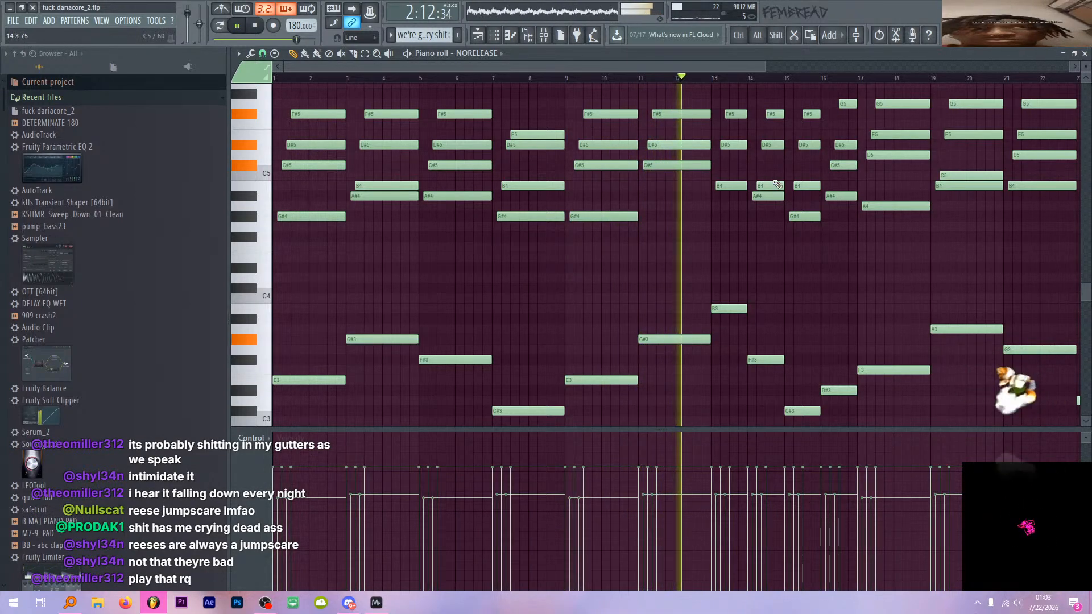
scroll(848, 130, "up", 2)
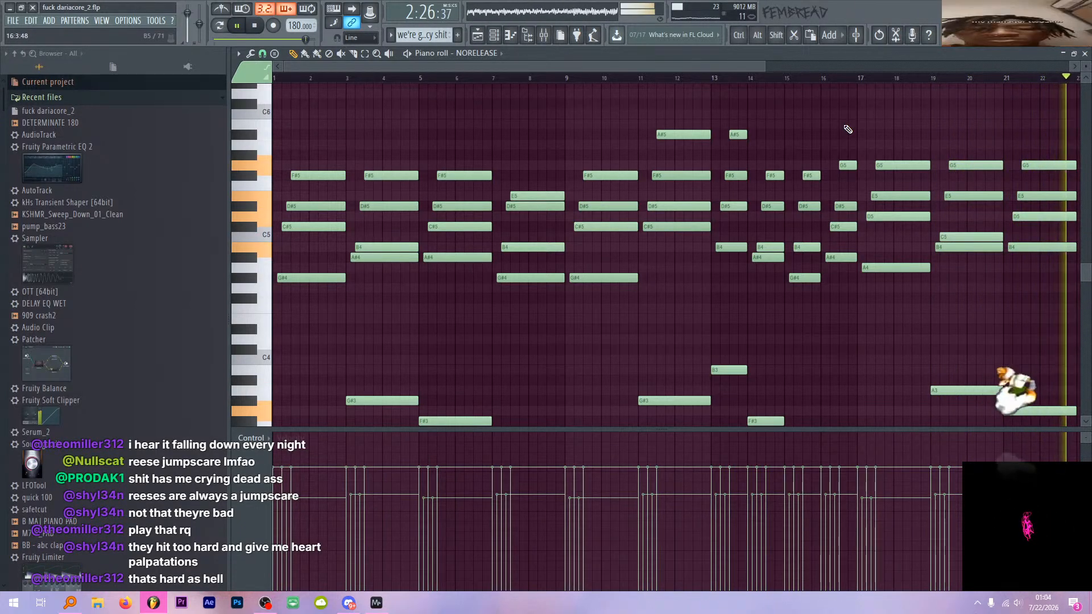
key("space")
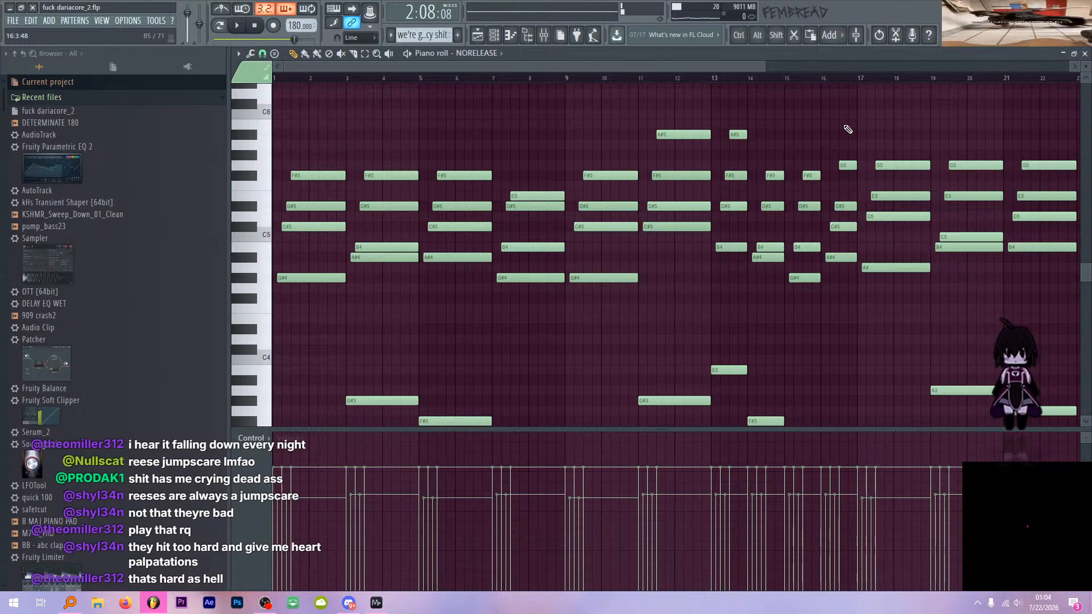
- Extend the muted wes clip in the arrangement to eight bars from bar 105 and unmute it
scroll(651, 140, "down", 3)
scroll(597, 118, "down", 4)
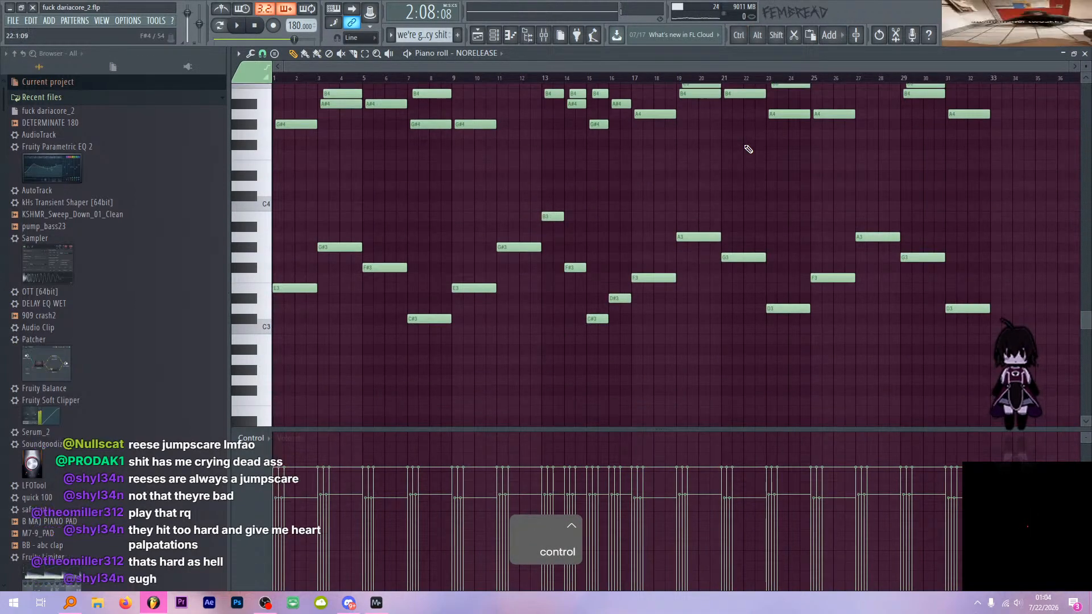
left_click(477, 35)
scroll(683, 148, "up", 4)
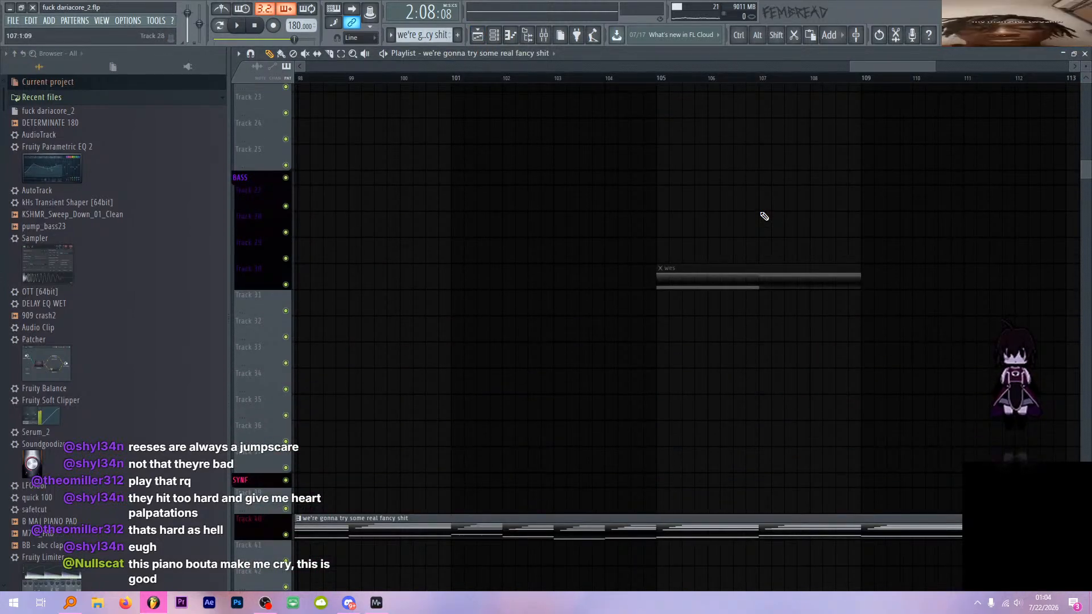
scroll(765, 216, "down", 5)
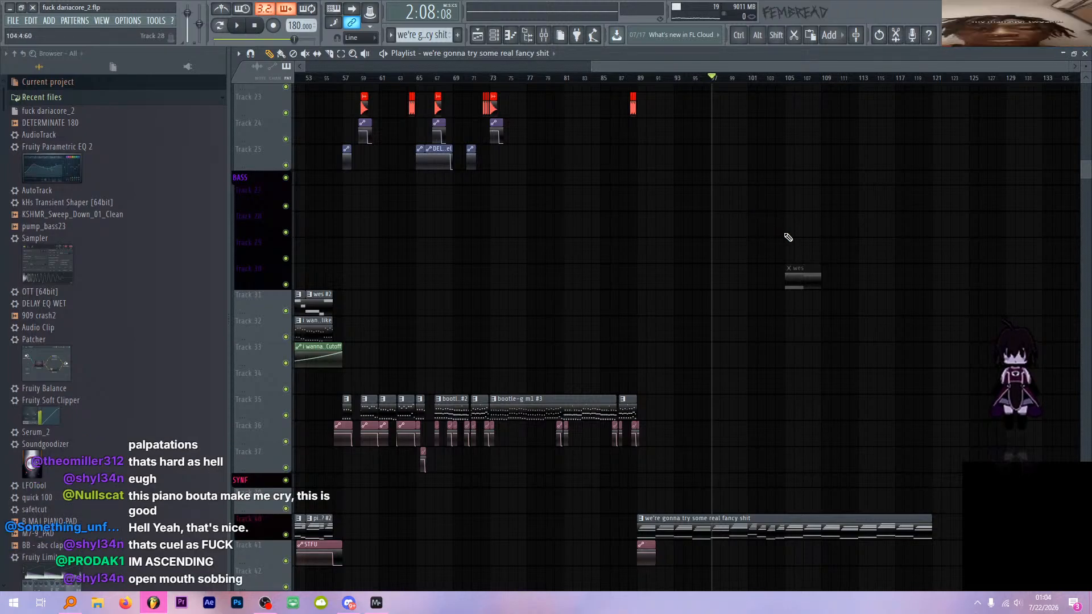
scroll(853, 296, "up", 5)
left_click_drag(769, 285, 985, 293)
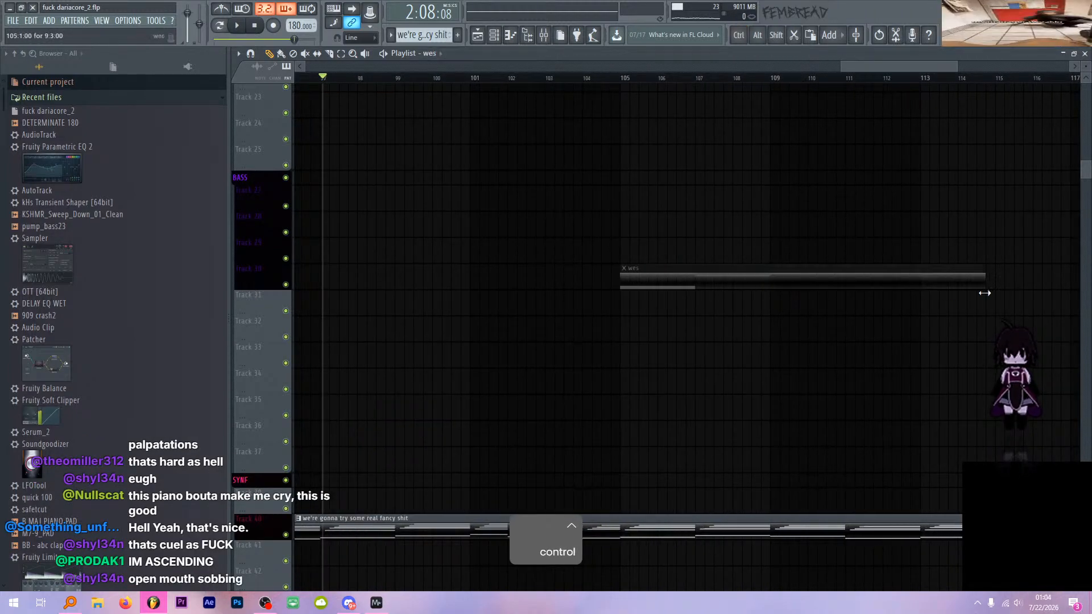
scroll(912, 287, "down", 5)
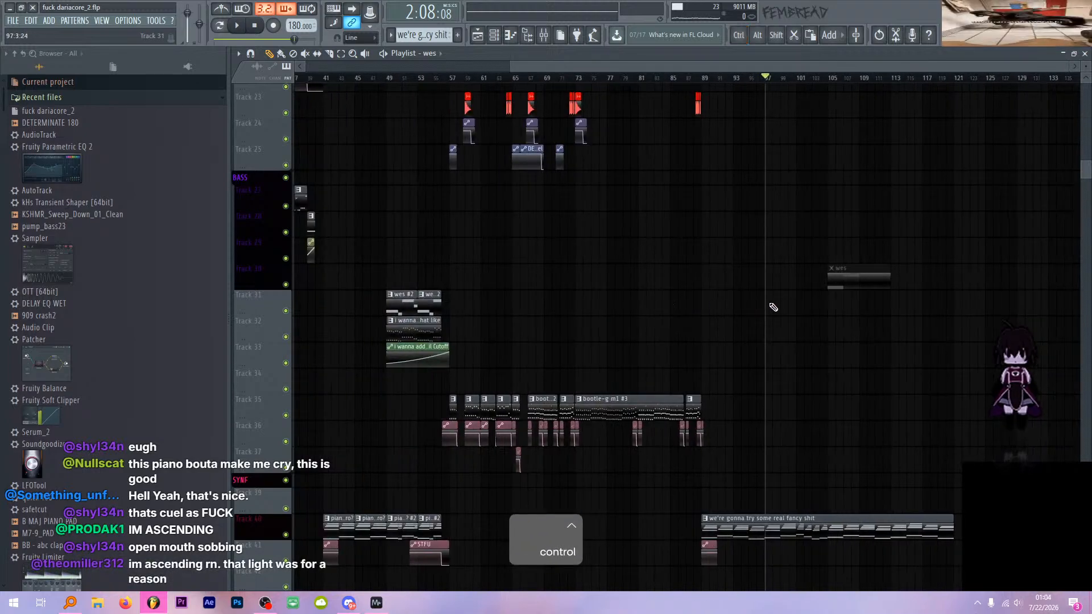
key("p")
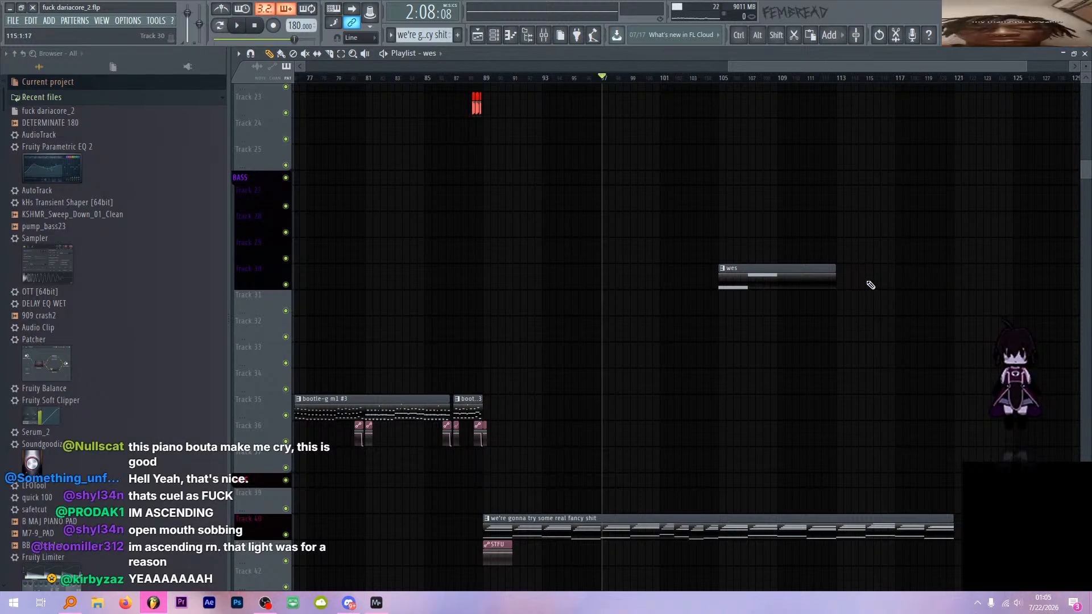
- Make the wes clip at bar 105 a unique pattern, check its two bass notes and return to the arrangement
left_click(782, 268)
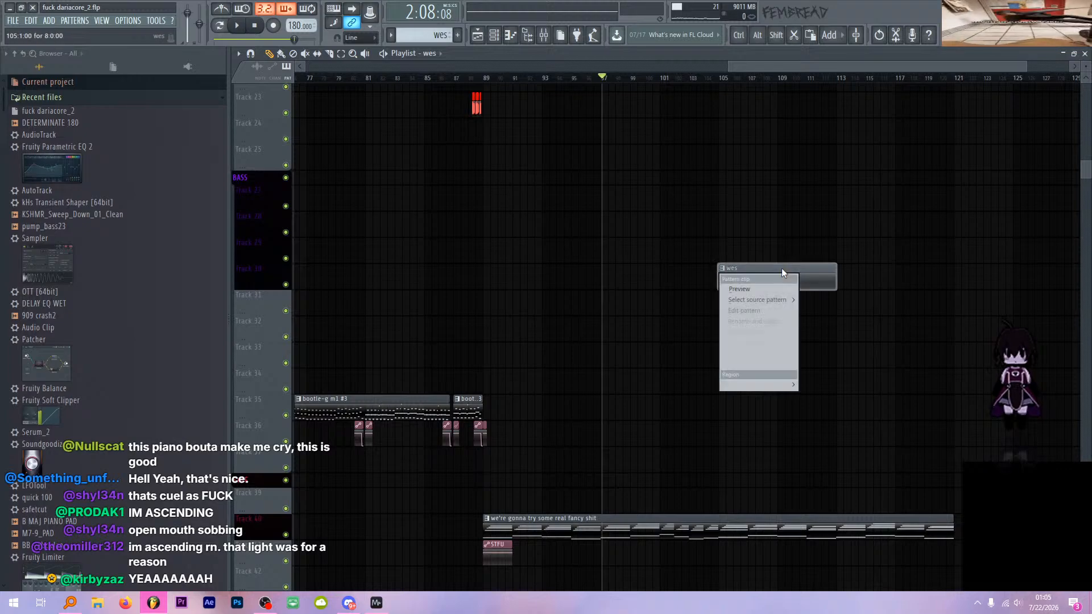
left_click(754, 312)
double_click(796, 278)
right_click(869, 295, "ctrl")
left_click(267, 289)
scroll(404, 411, "down", 2)
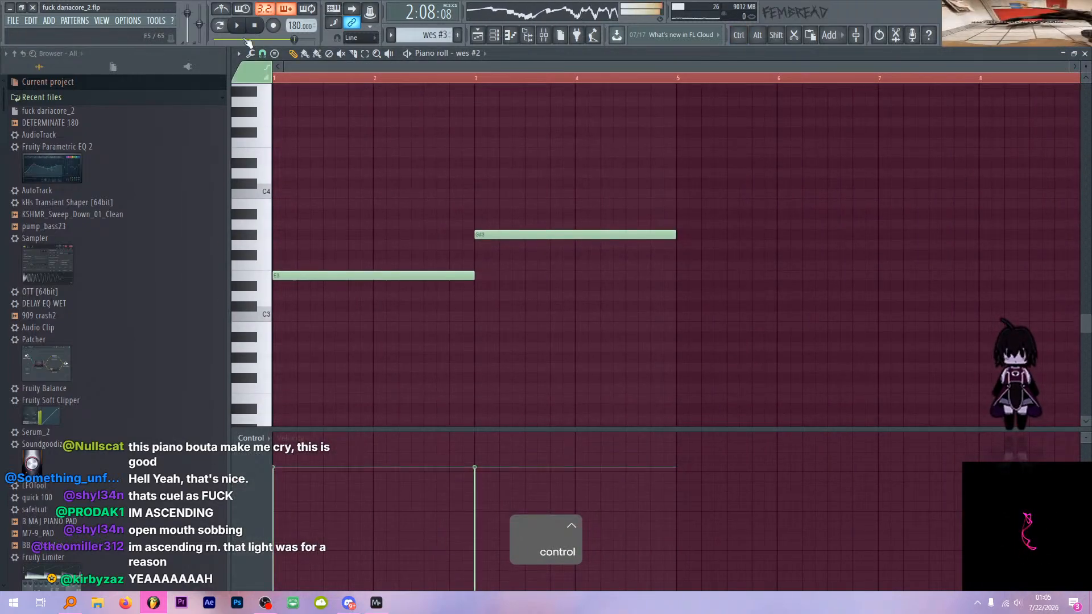
key("F5")
scroll(719, 243, "down", 3)
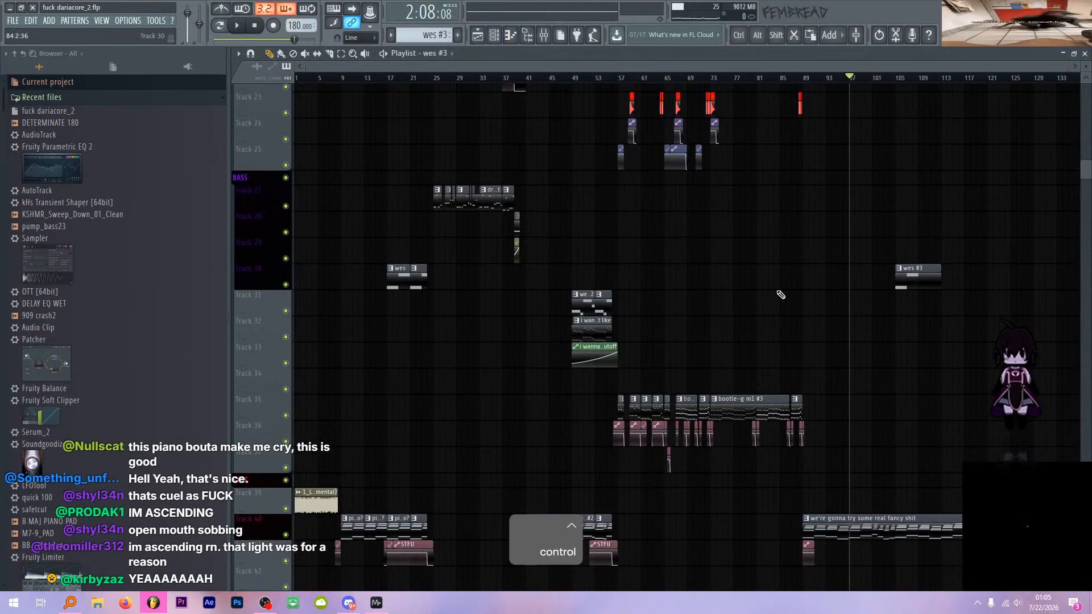
scroll(967, 307, "down", 3)
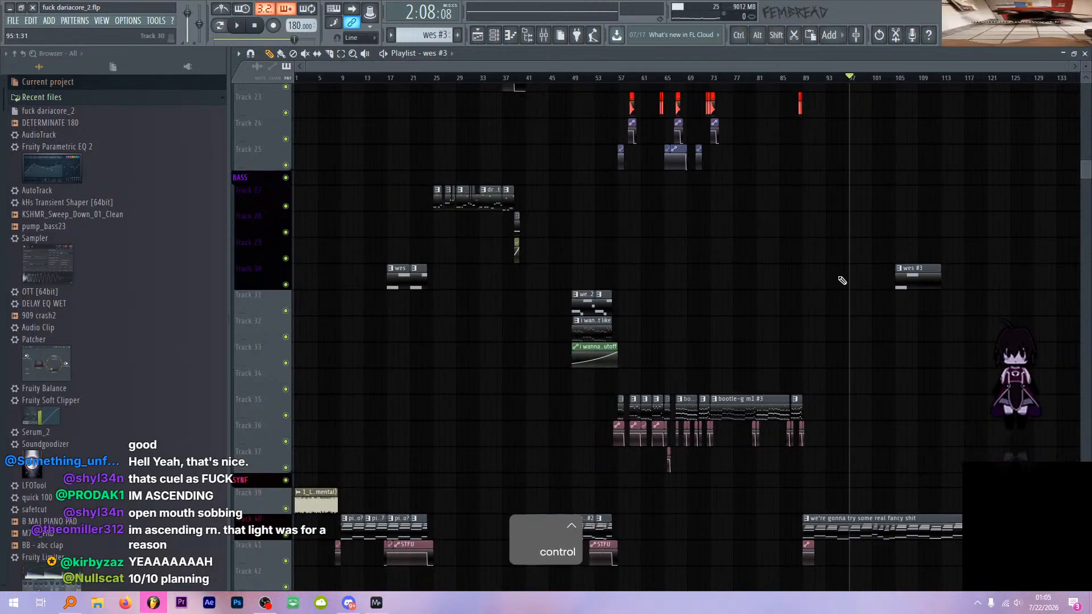
- Move the wes #3 clip at bar 105 down to Track 31 and raise its two bass notes to F3 and A3
left_click_drag(919, 279, 924, 311)
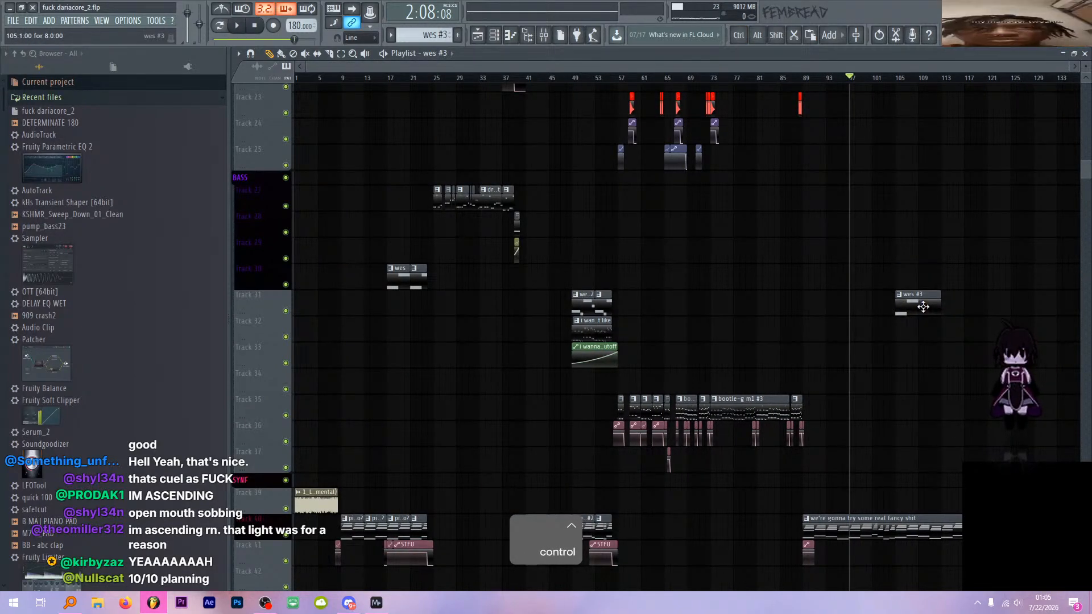
key("F7")
key("ctrl+a")
key("shift+Up")
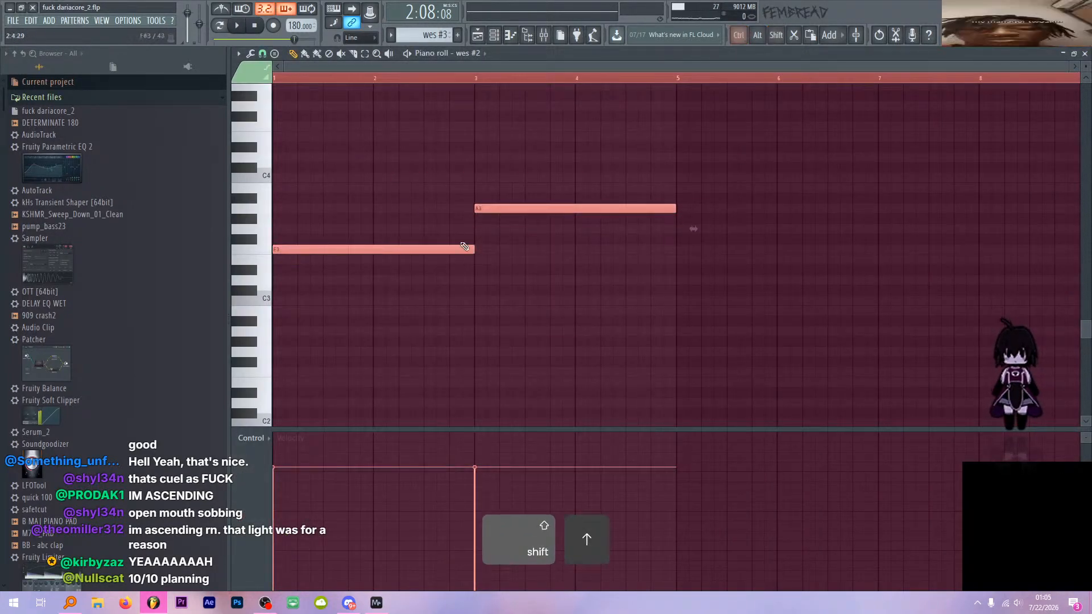
left_click(489, 236, "ctrl")
right_click(557, 196, "alt")
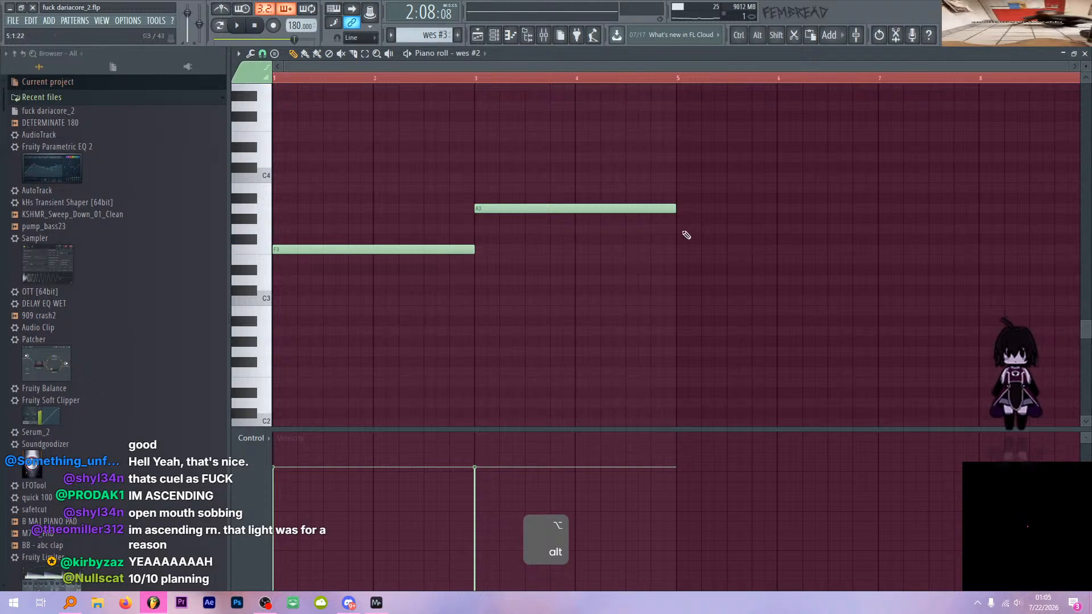
- Replace the second bass note with a copy of the F3 note at bar 3, raised four semitones to A3
scroll(464, 281, "up", 4)
scroll(774, 298, "up", 2)
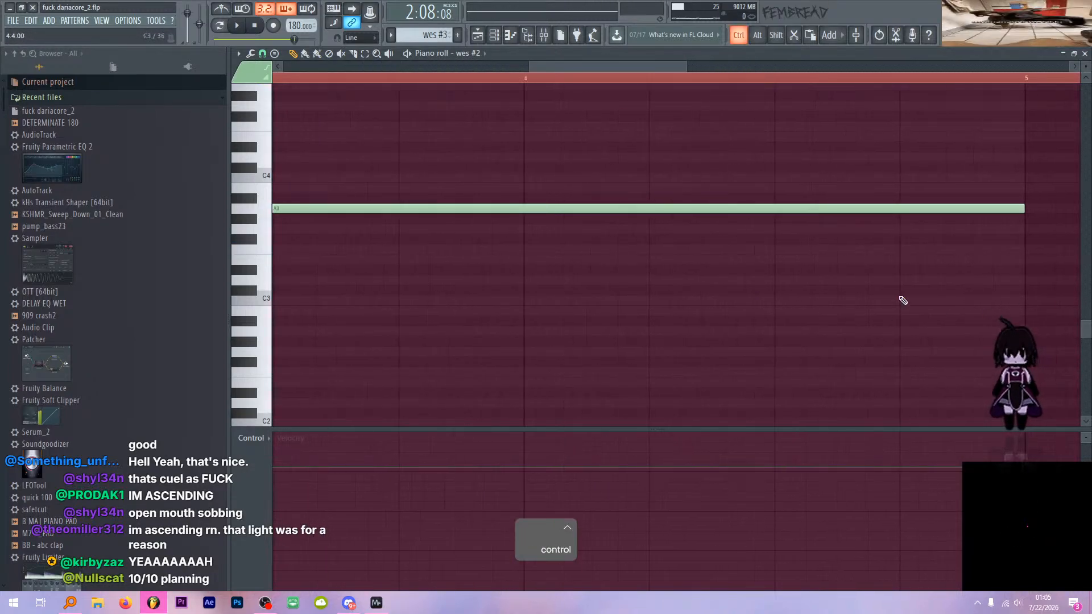
scroll(770, 298, "down", 5)
right_click(605, 209)
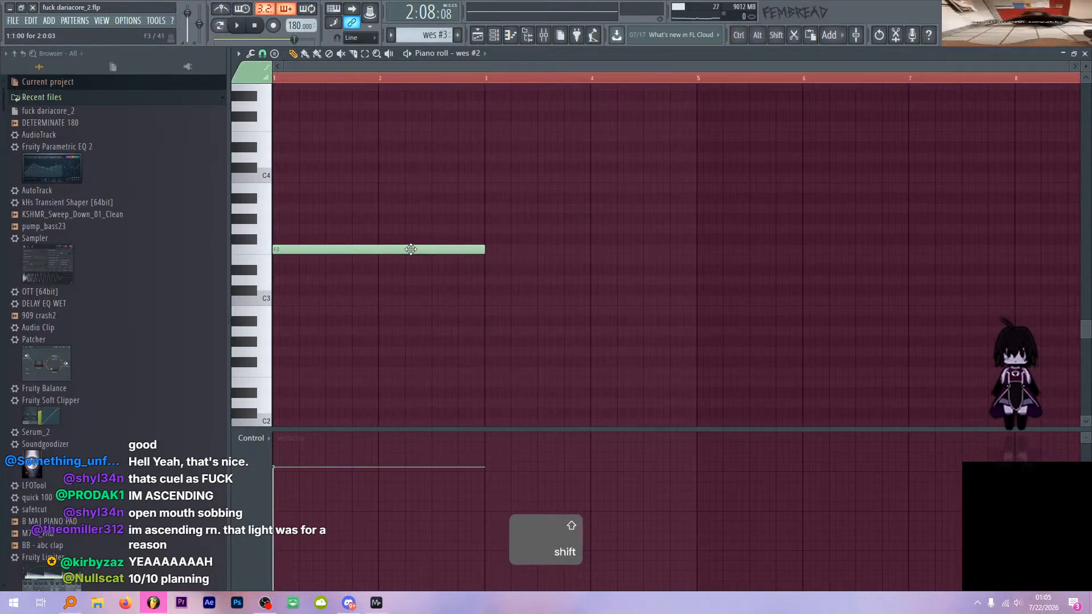
left_click_drag(411, 249, 615, 251)
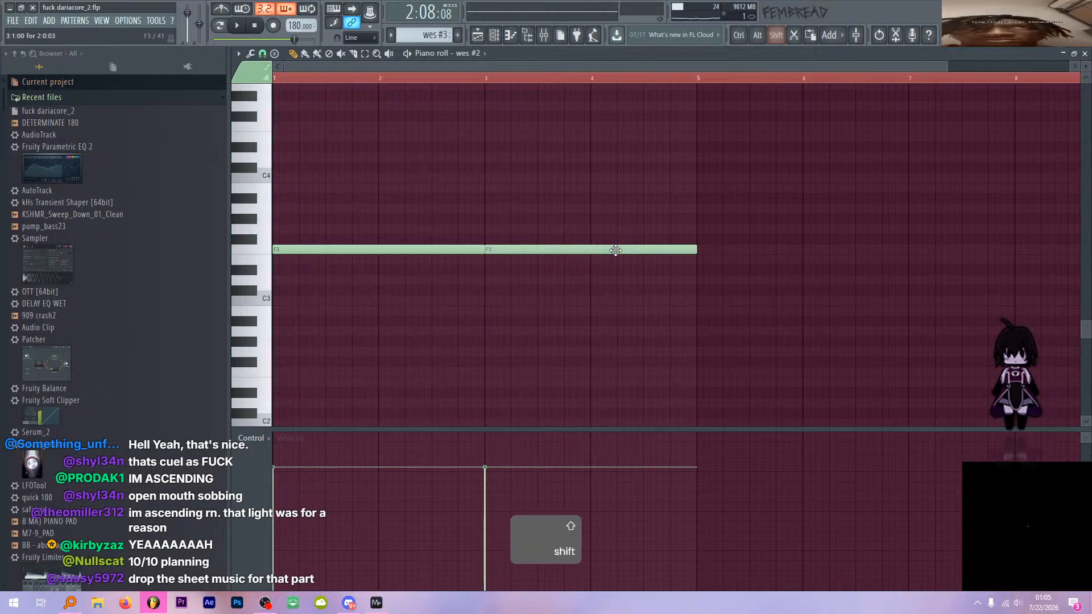
left_click_drag(647, 334, 641, 230)
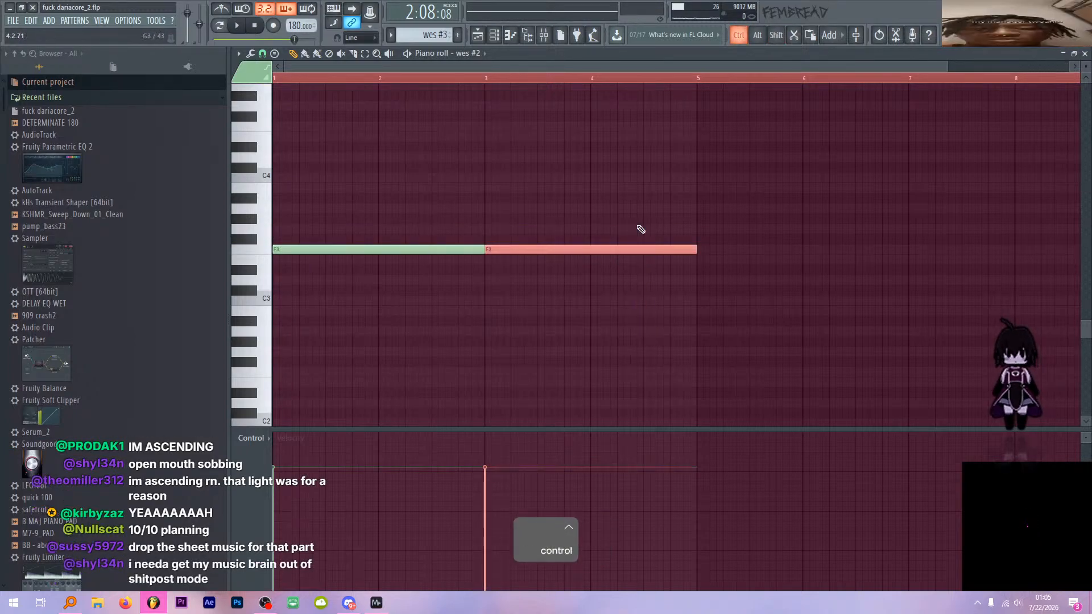
key("shift+Up")
key("shift+Up")
key("shift+Up")
key("shift+Up")
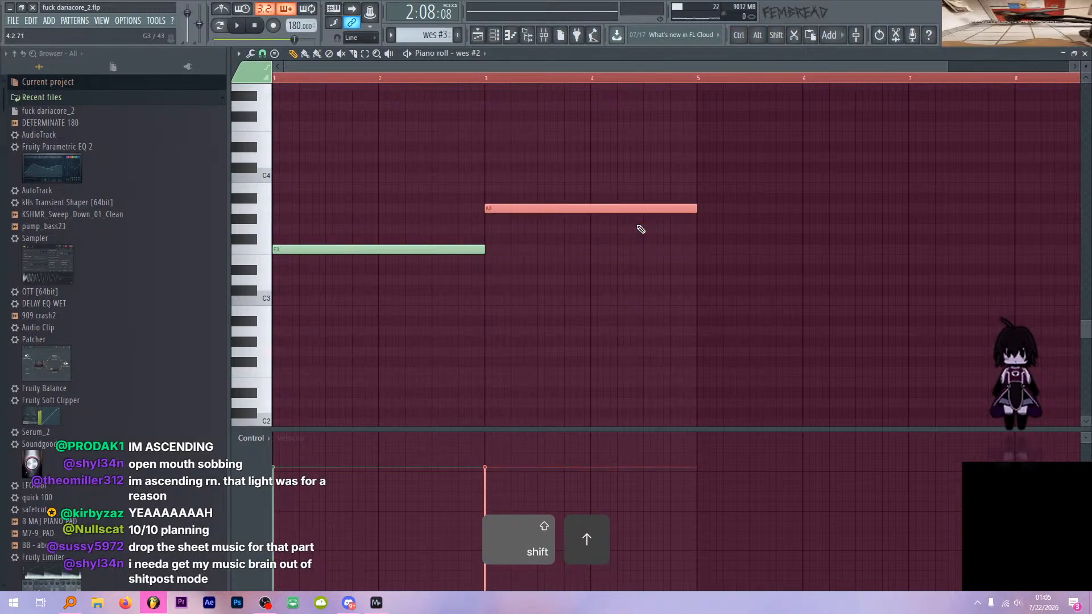
key("ctrl+d")
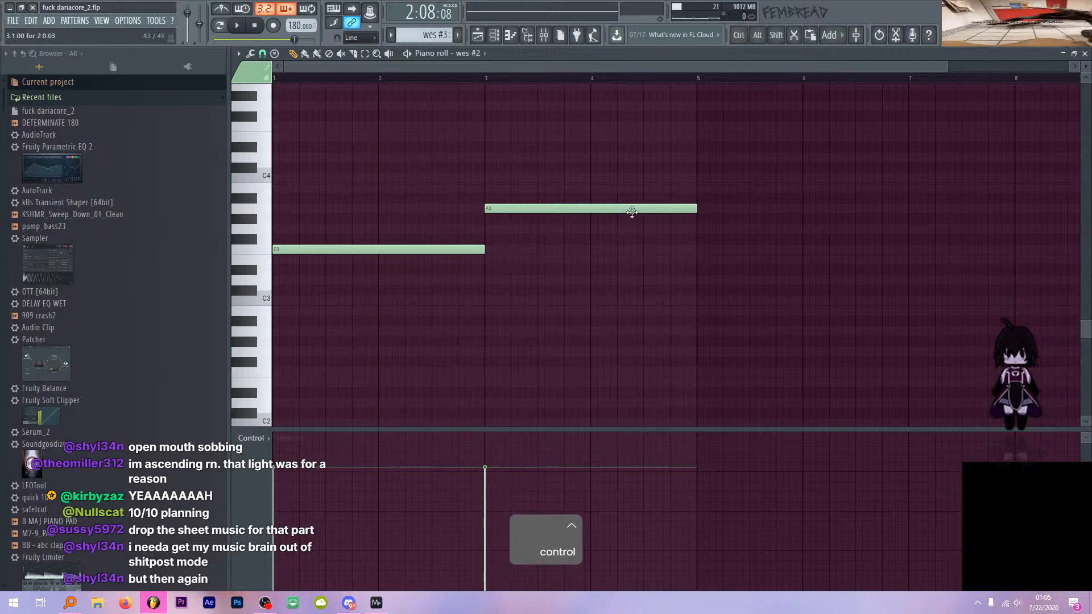
- Try duplicating the two-bar A3 note into bar 5, and delete the copy
left_click_drag(587, 222, 585, 199)
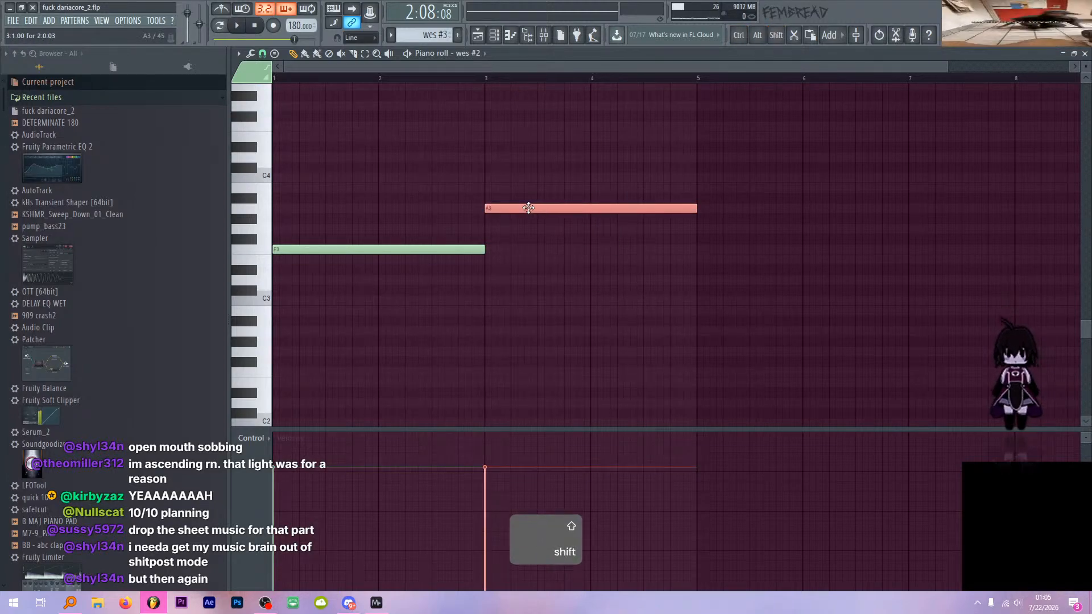
left_click_drag(704, 86, 481, 90)
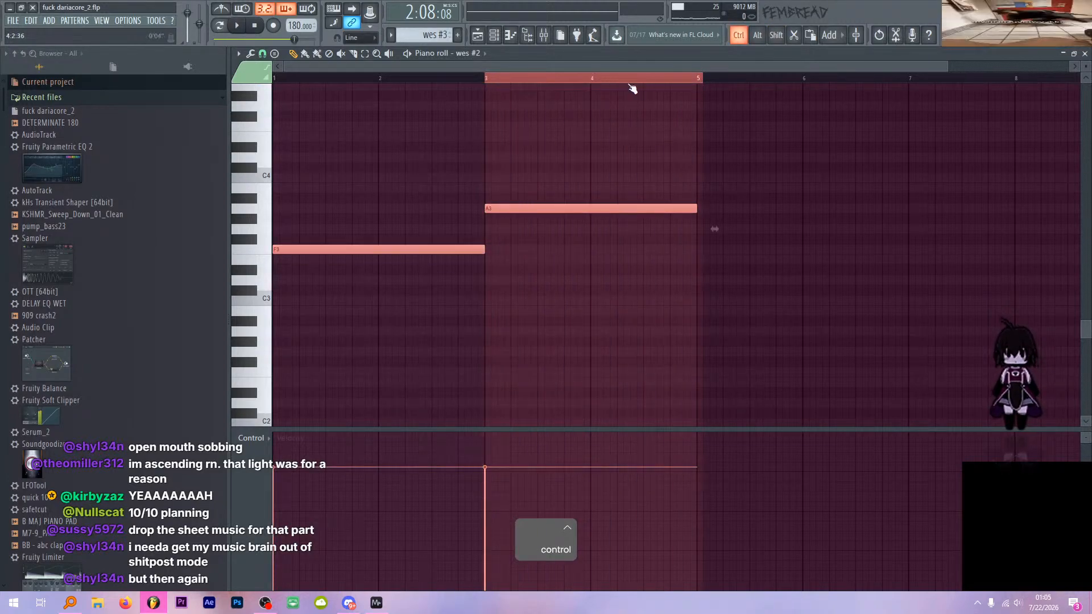
left_click_drag(702, 86, 486, 91)
left_click_drag(760, 251, 629, 190)
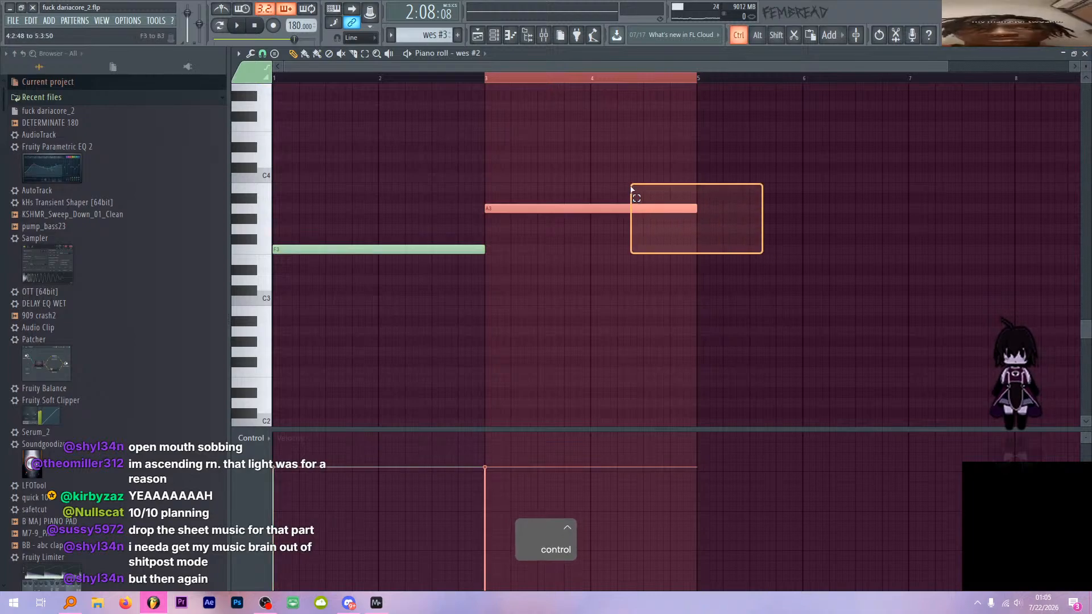
key("ctrl+b")
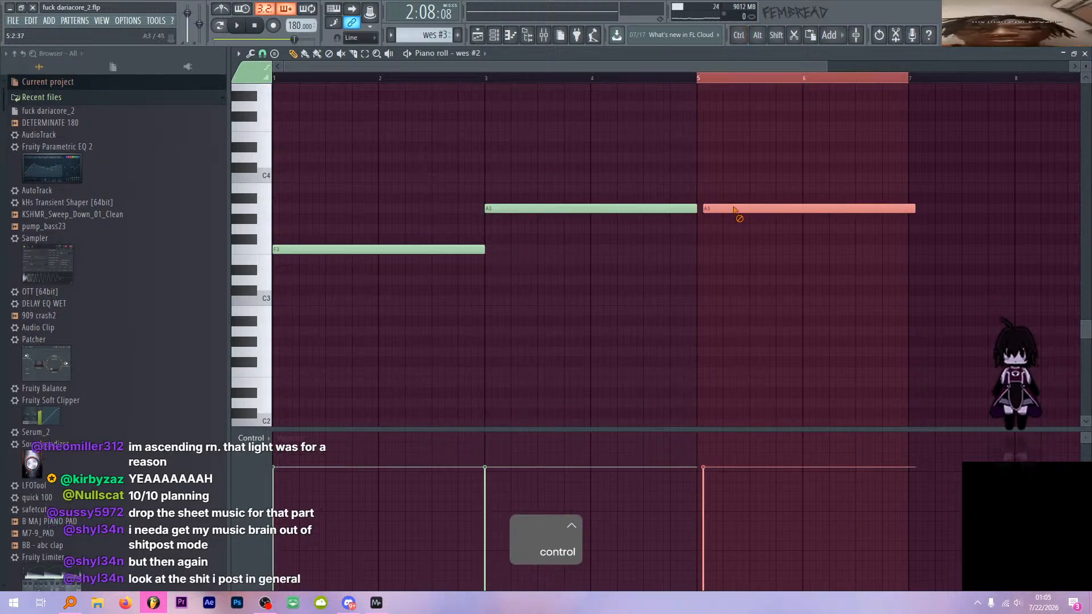
key("Delete")
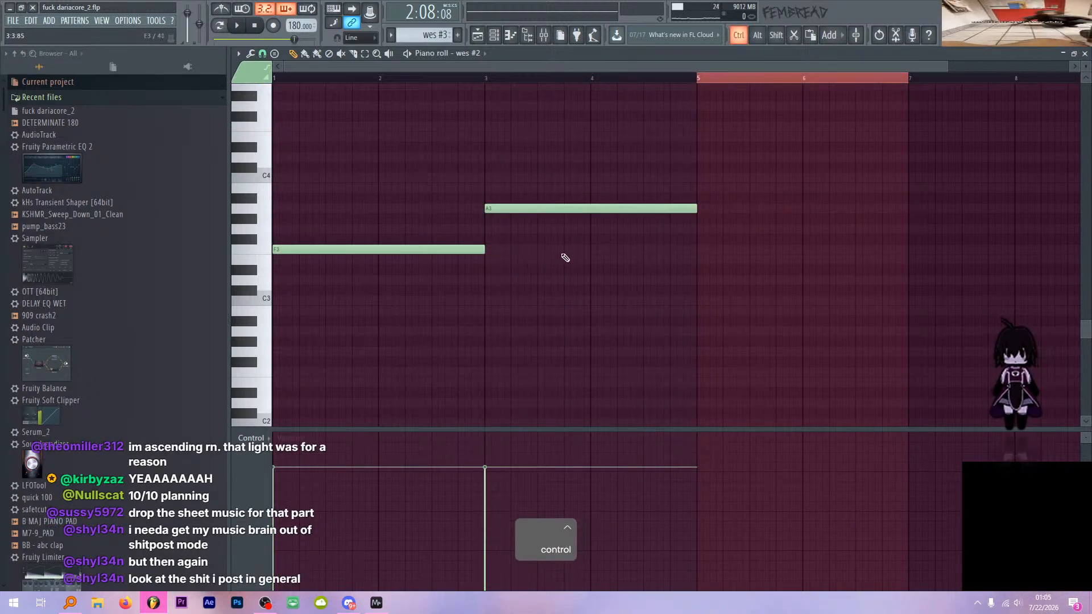
- Continue the bass line with two-bar note copies on G3 at bar 5 and D3 at bar 7
left_click_drag(614, 212, 775, 227)
scroll(760, 273, "down", 1)
left_click(700, 82, "ctrl")
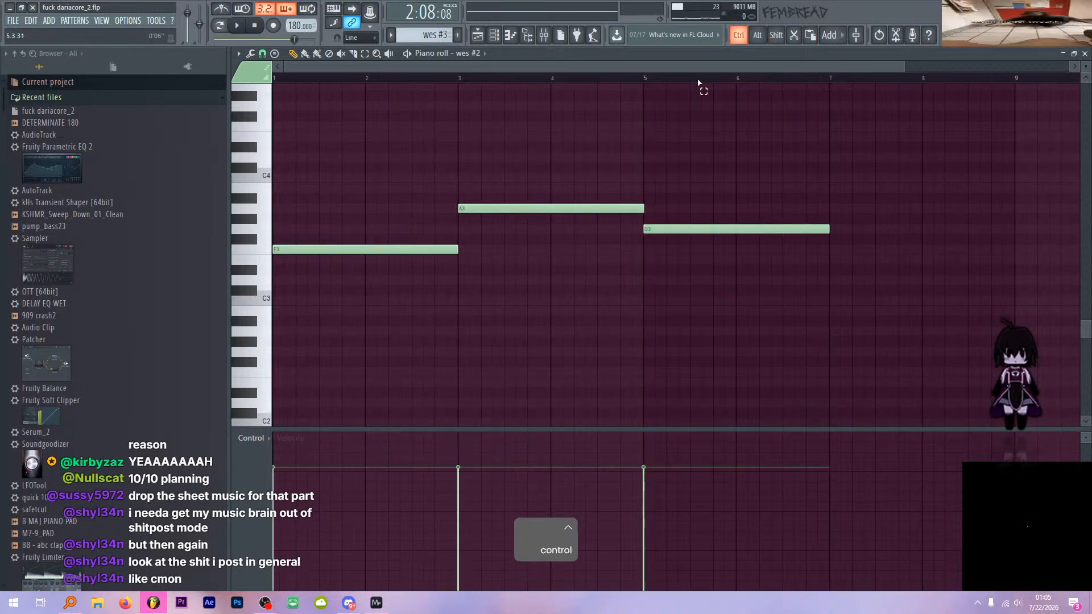
scroll(589, 233, "down", 2)
left_click_drag(590, 233, 726, 289)
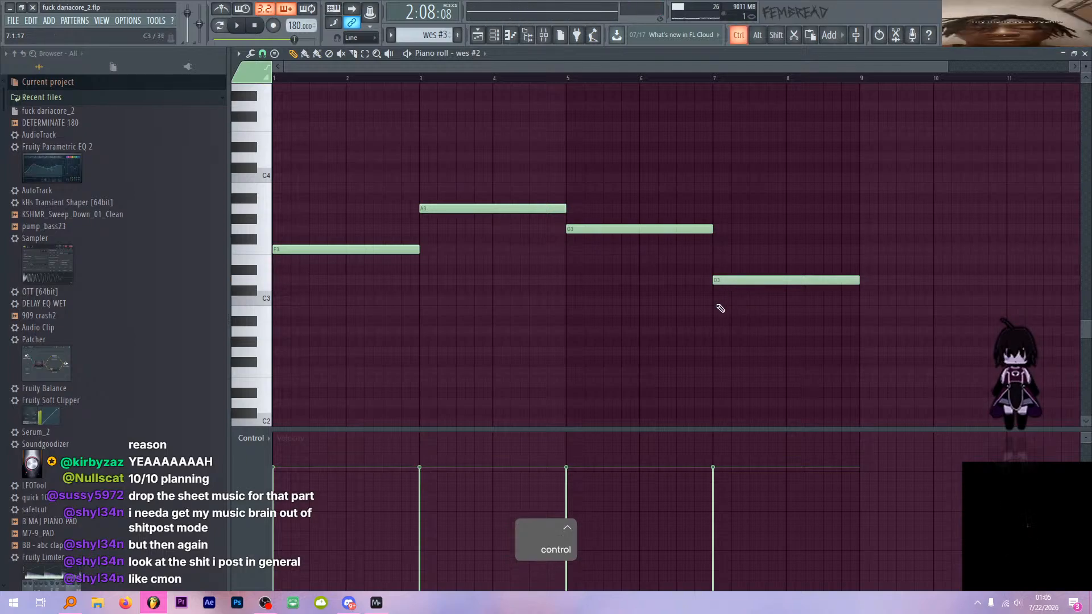
- Duplicate the four-note bass line from the first eight bars so it repeats from bar 9
scroll(703, 177, "down", 1)
left_click_drag(780, 86, 276, 94)
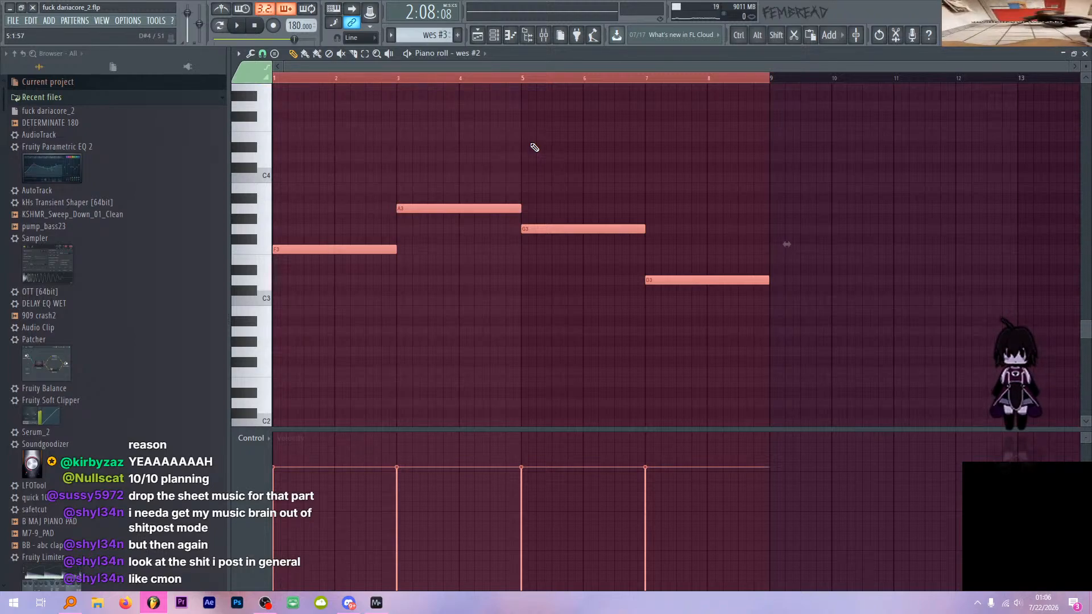
key("ctrl+b")
scroll(470, 251, "up", 4)
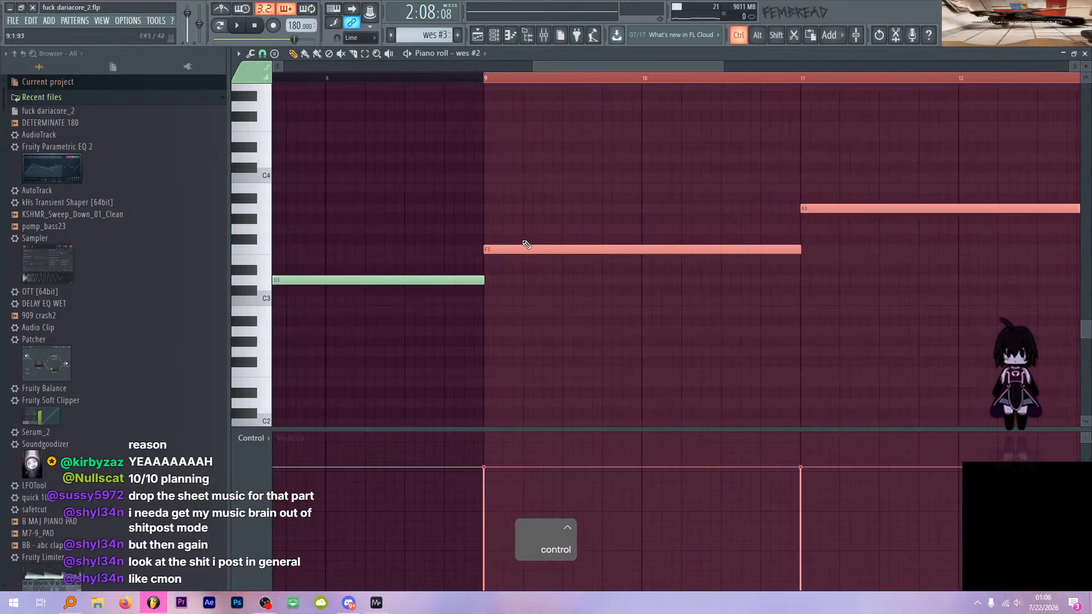
scroll(470, 251, "down", 6)
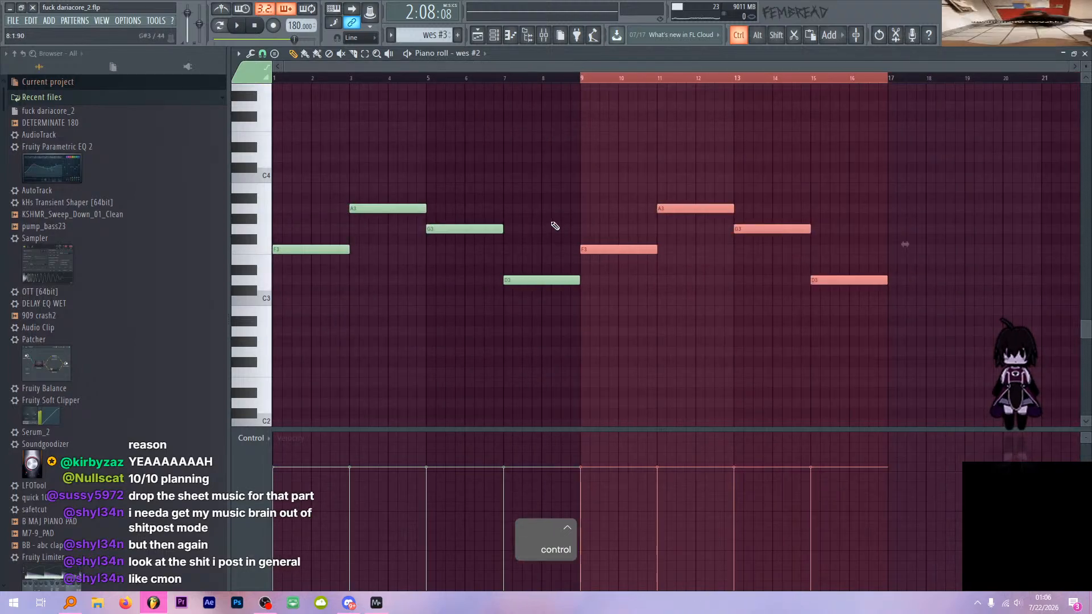
left_click(351, 84, "ctrl")
- Play the bass line while checking the wes #2 Serum patch's effects and oscillator settings, and return to the arrangement
key("space")
left_click(494, 35)
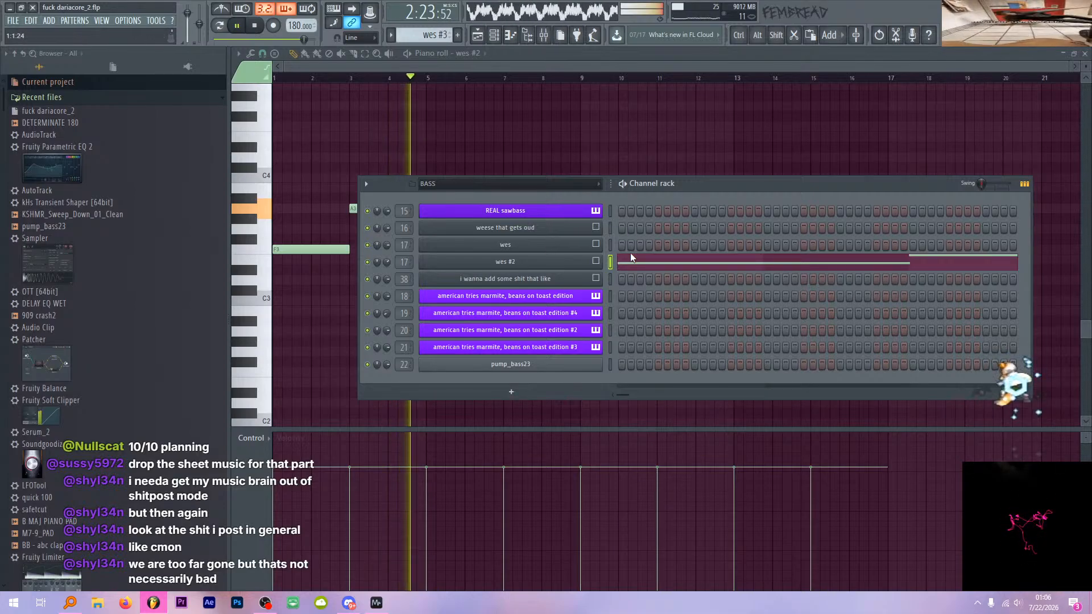
left_click(573, 262)
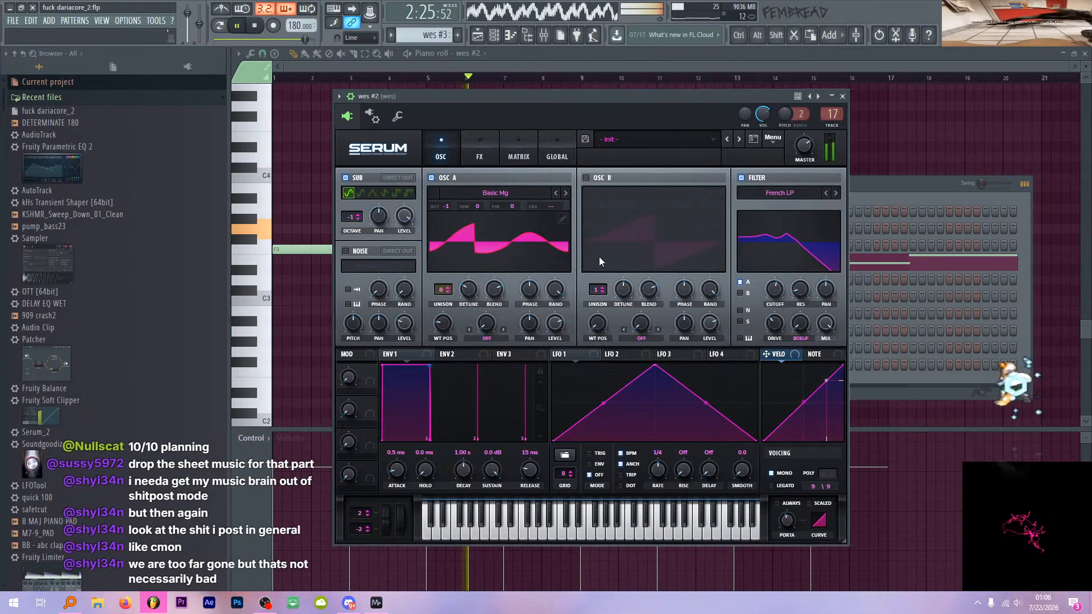
left_click(480, 155)
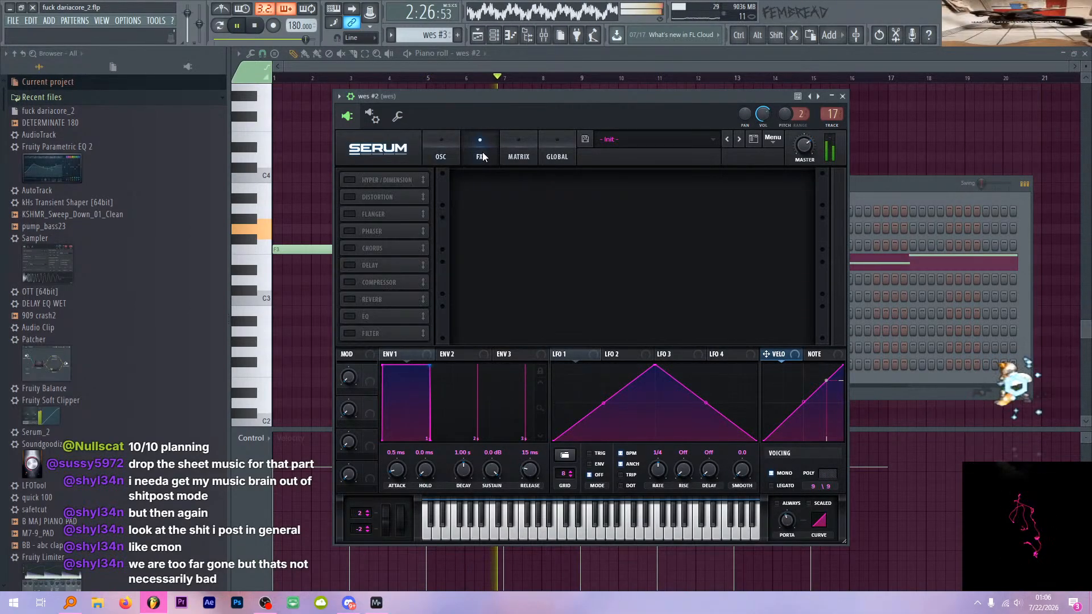
left_click(443, 145)
left_click(481, 39)
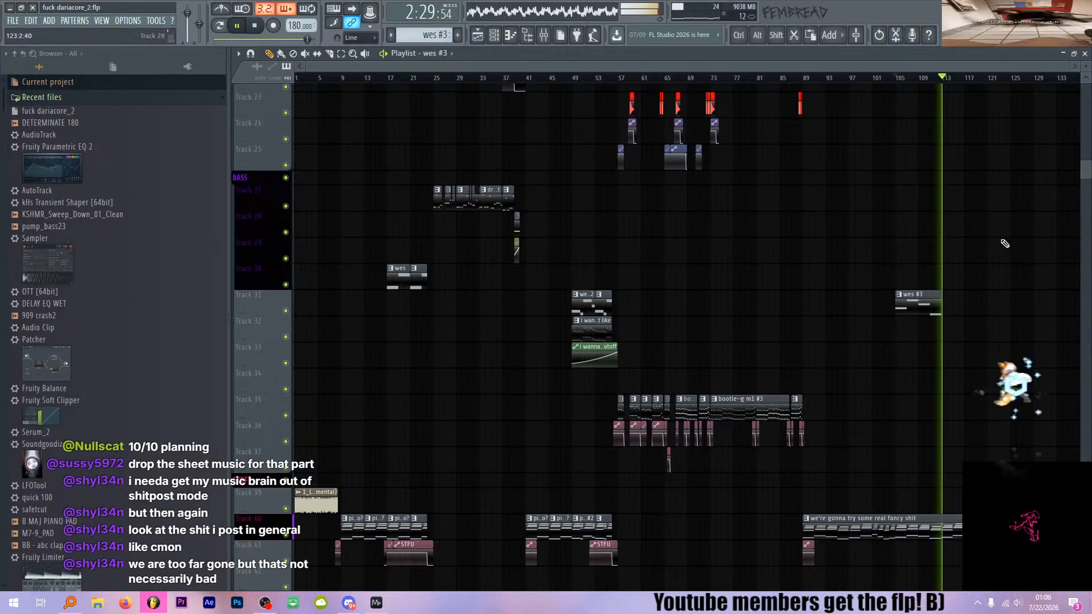
key("space")
- Extend the wes #3 clip in the arrangement so it runs from bar 105 to bar 121
key("ctrl")
scroll(1004, 297, "up", 3)
left_click_drag(859, 306, 916, 317)
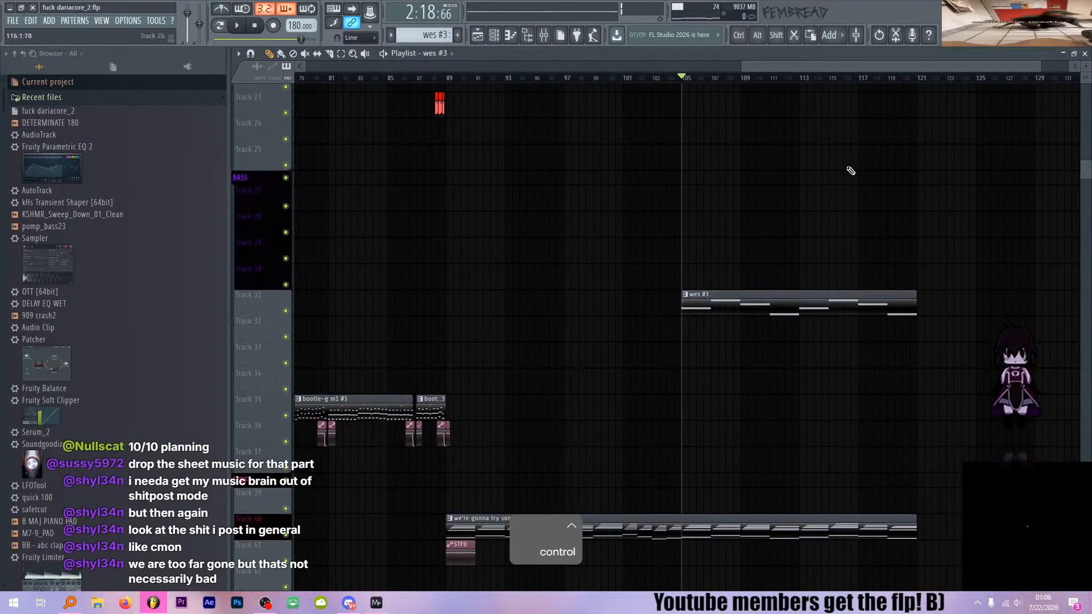
- Play the arrangement from around bar 110 to audition the bass under the chord progression
left_click(746, 79)
left_click_drag(789, 79, 762, 79)
key("space")
scroll(854, 276, "down", 1)
scroll(856, 277, "down", 2)
scroll(973, 290, "down", 2)
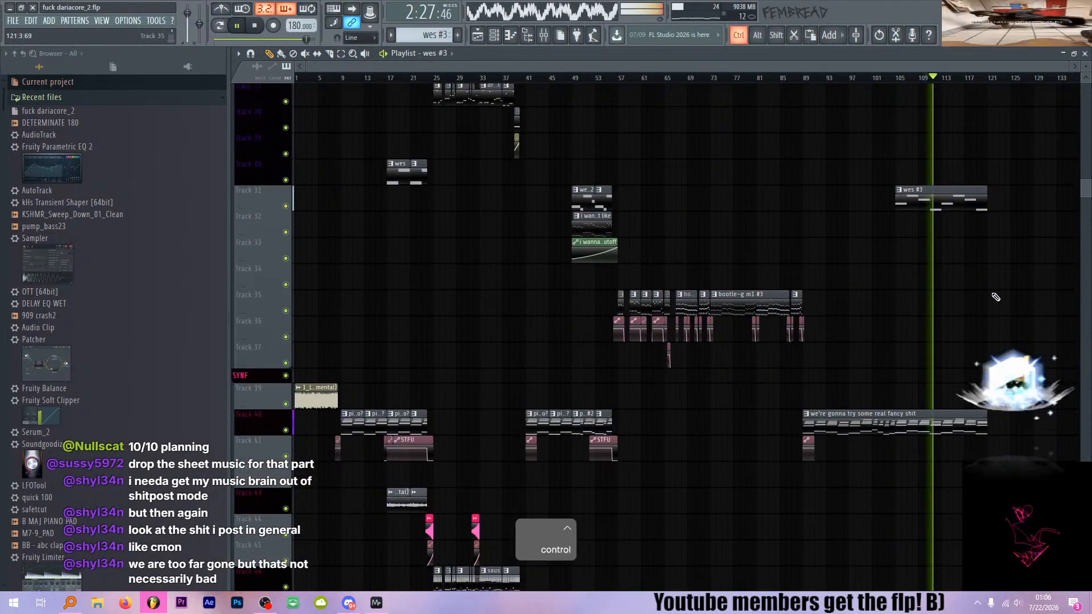
scroll(986, 296, "up", 4)
scroll(925, 288, "down", 7)
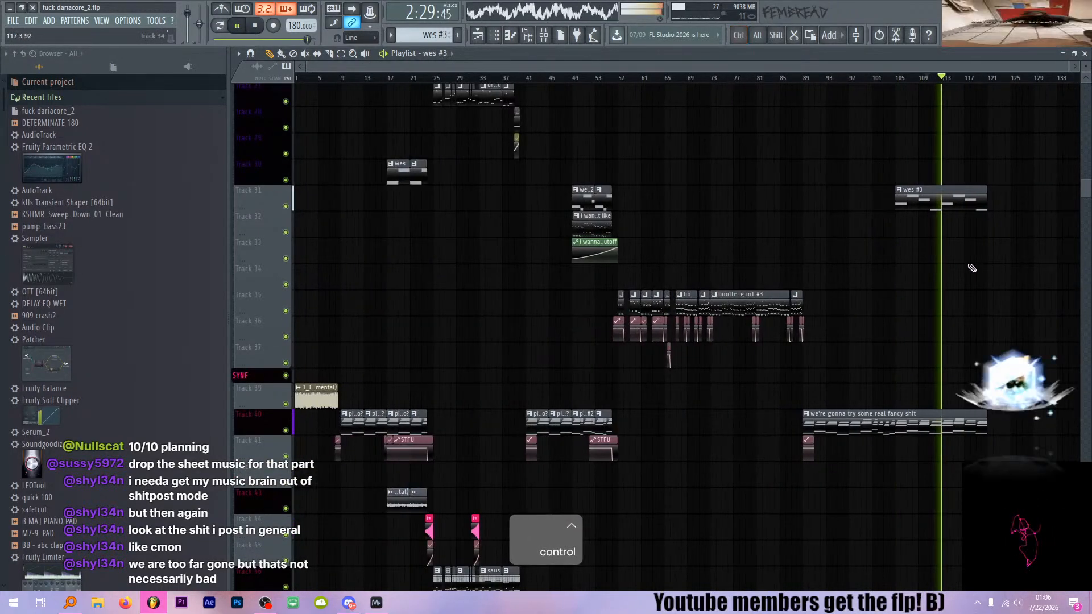
scroll(1001, 271, "down", 5)
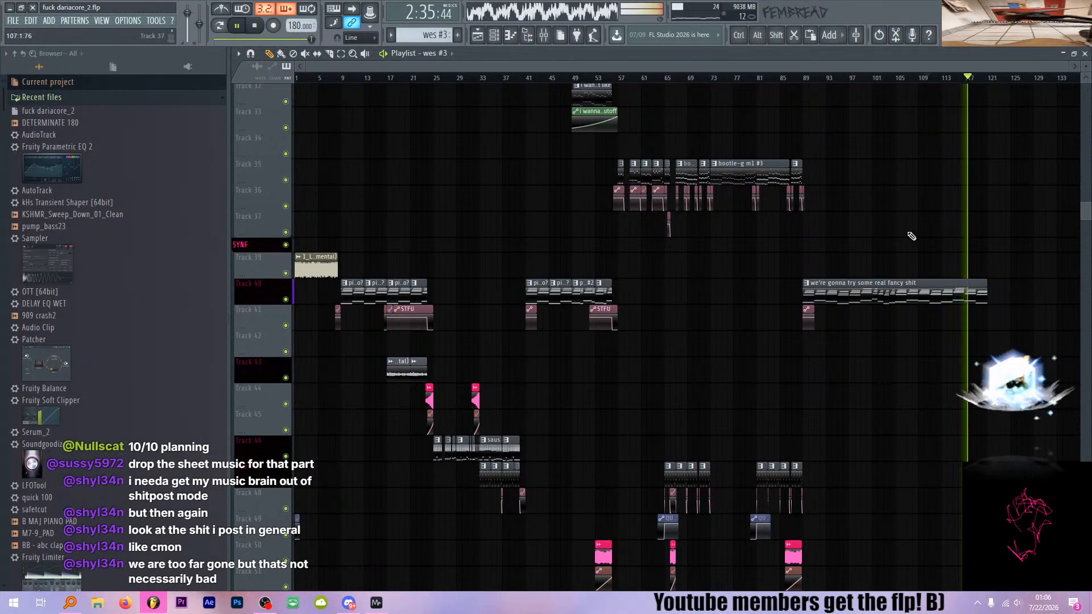
scroll(898, 232, "up", 10)
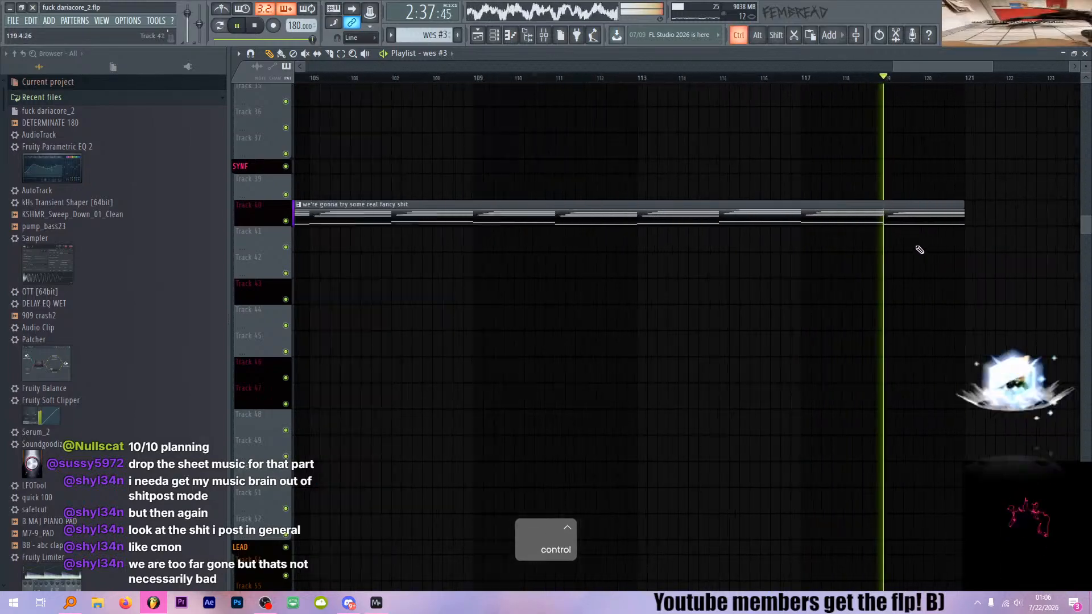
scroll(888, 233, "up", 5)
key("space")
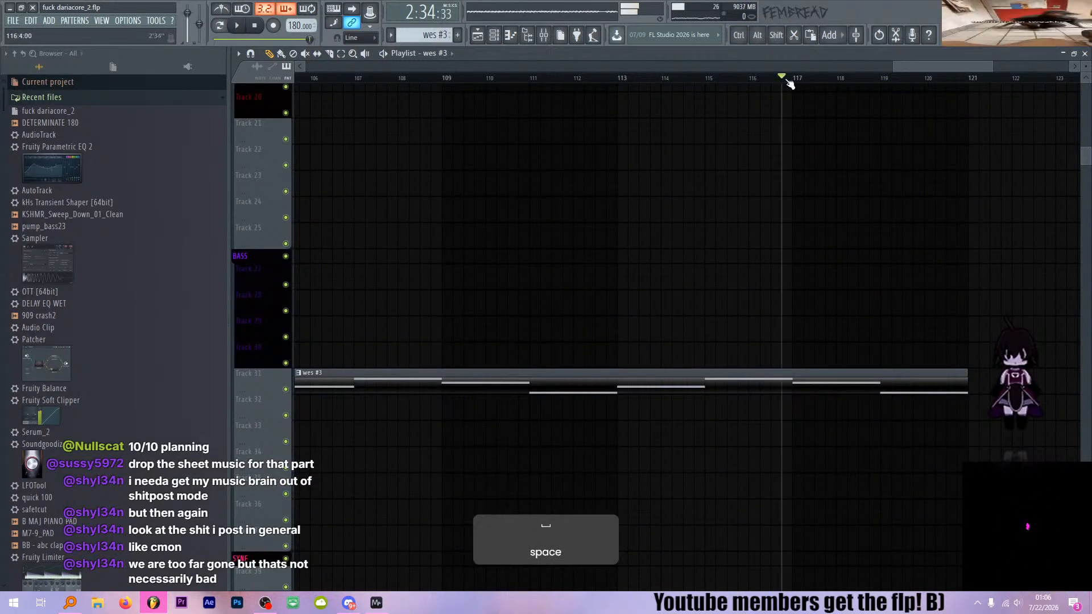
- Look over the bass, synth, lead and vocal tracks to see what surrounds the section from bar 105
scroll(817, 202, "down", 6)
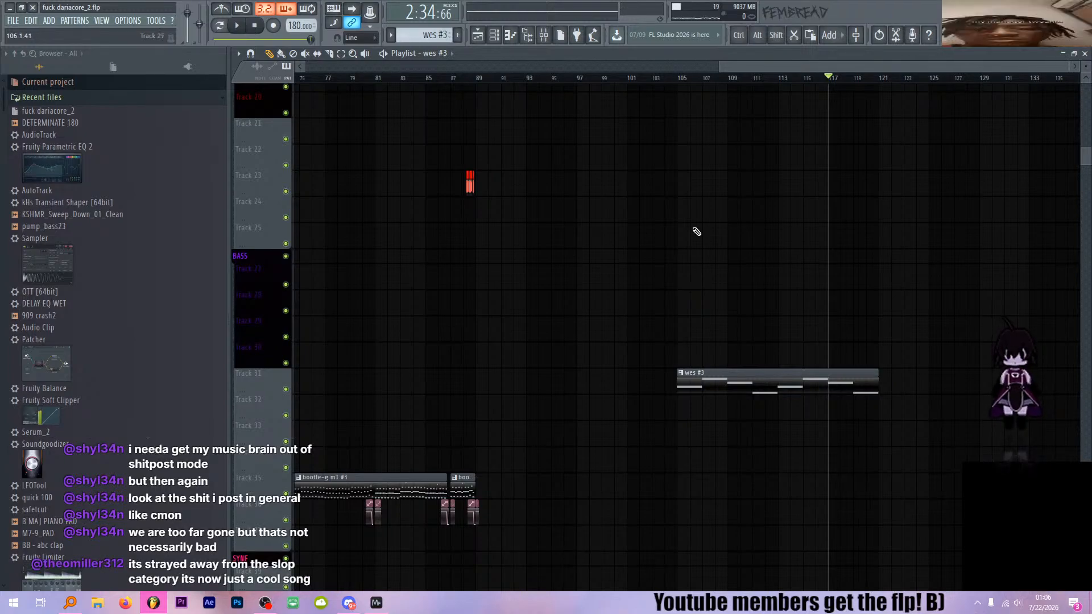
scroll(842, 207, "down", 3)
scroll(864, 239, "up", 6)
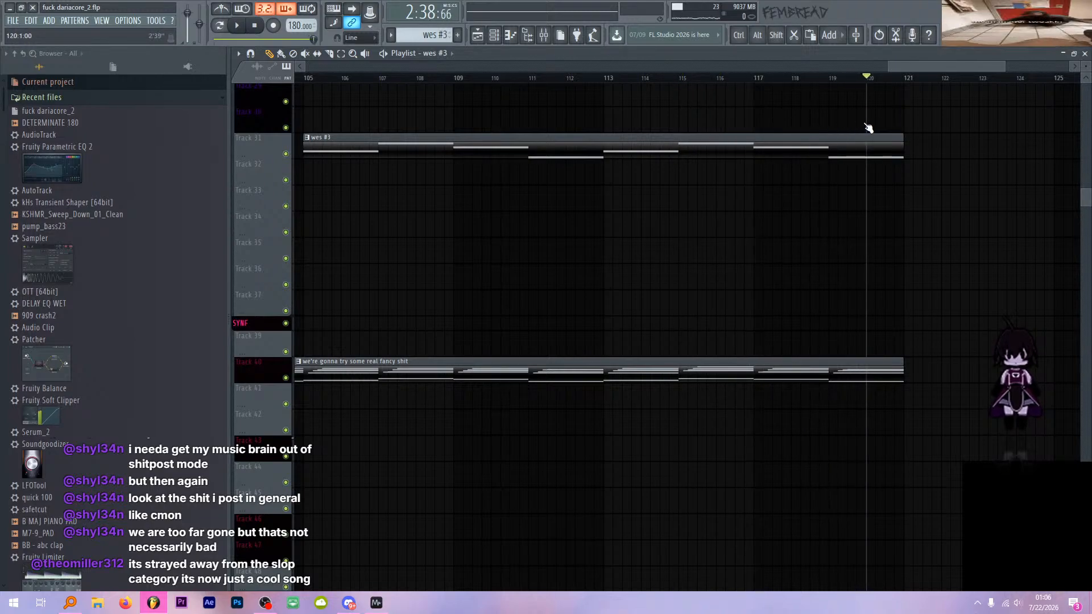
scroll(879, 188, "down", 2)
scroll(853, 222, "up", 5)
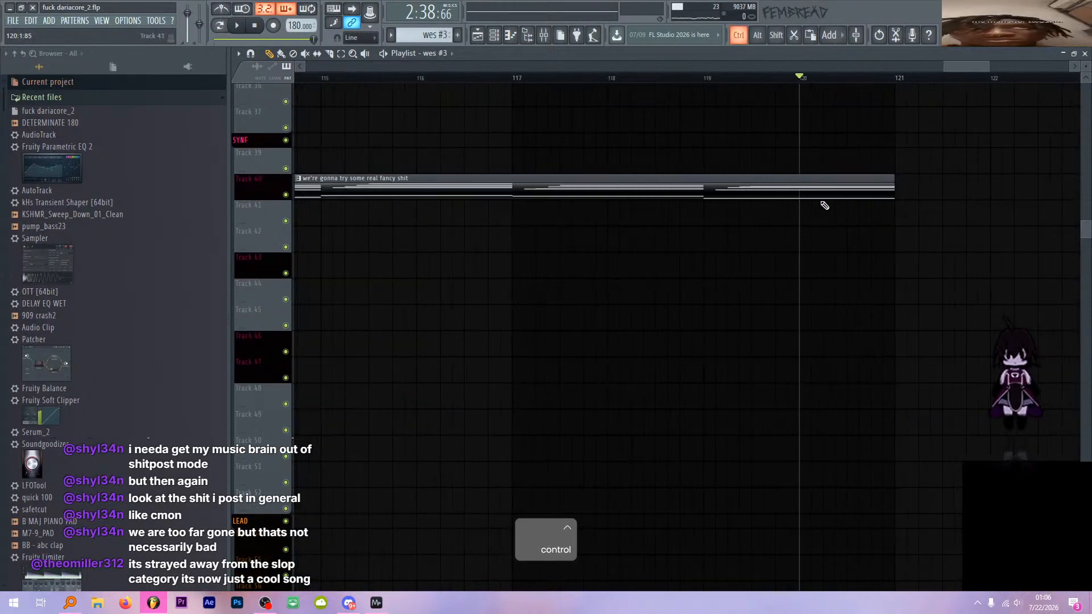
scroll(839, 288, "down", 8)
key("p")
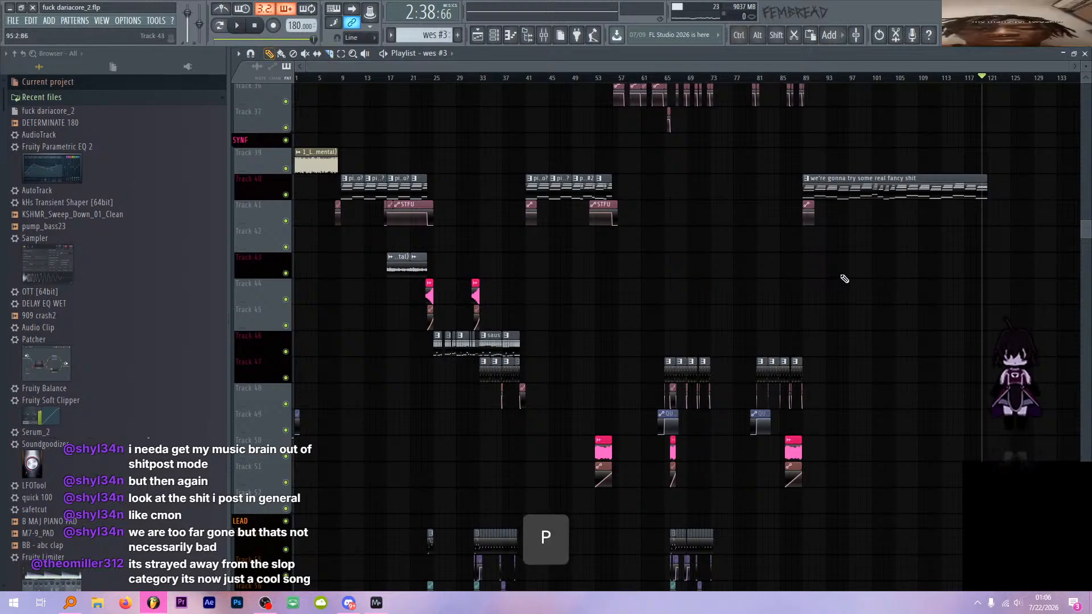
scroll(842, 279, "down", 1)
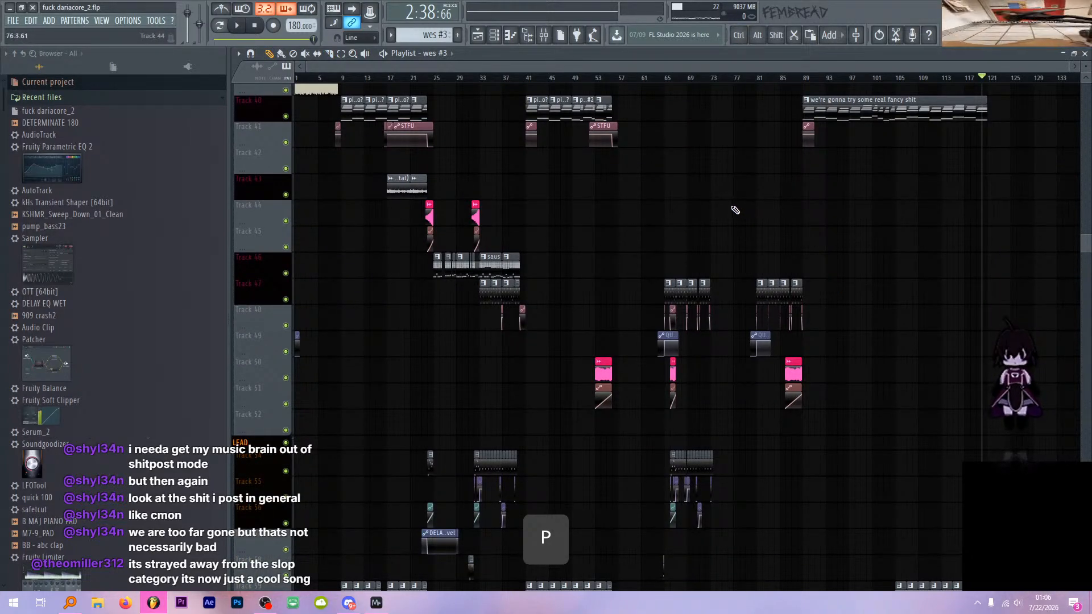
scroll(736, 211, "down", 6)
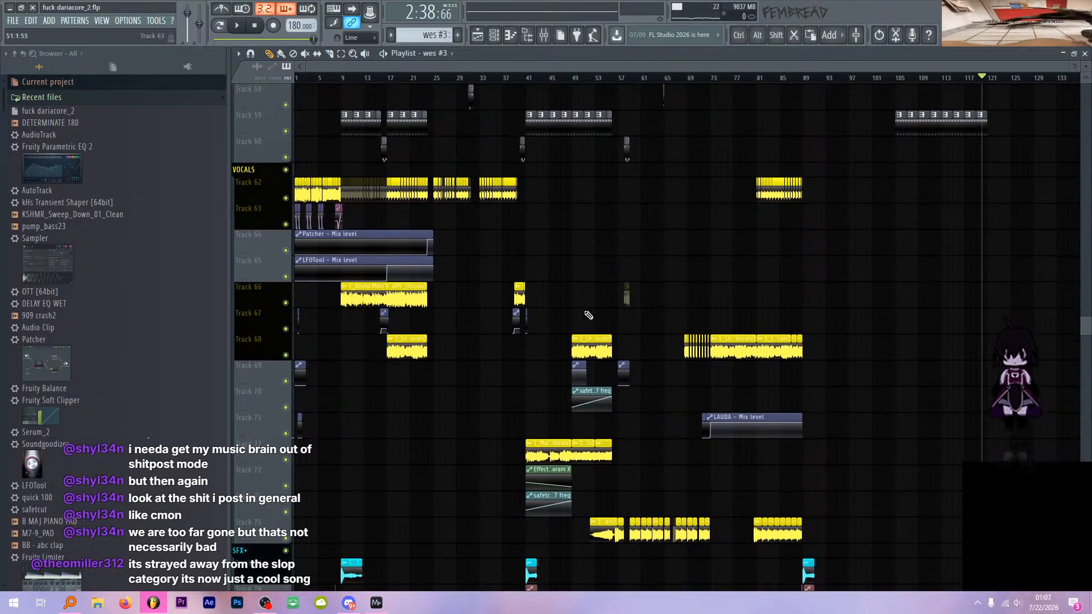
- Play the arrangement from bar 41 to hear the vocal section there and examine its clips and automation
scroll(558, 345, "down", 1)
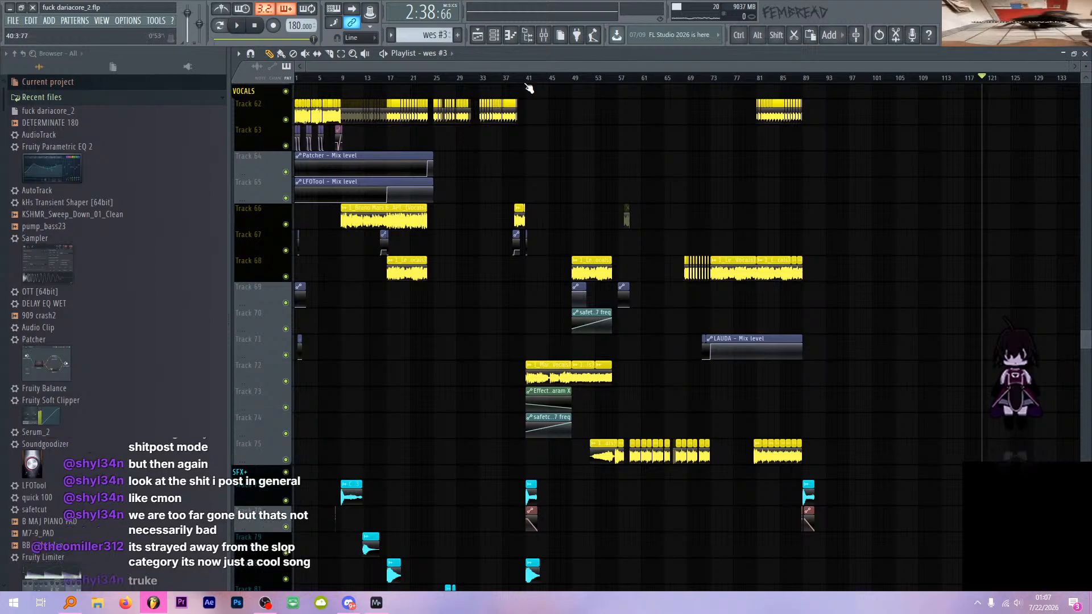
key("space")
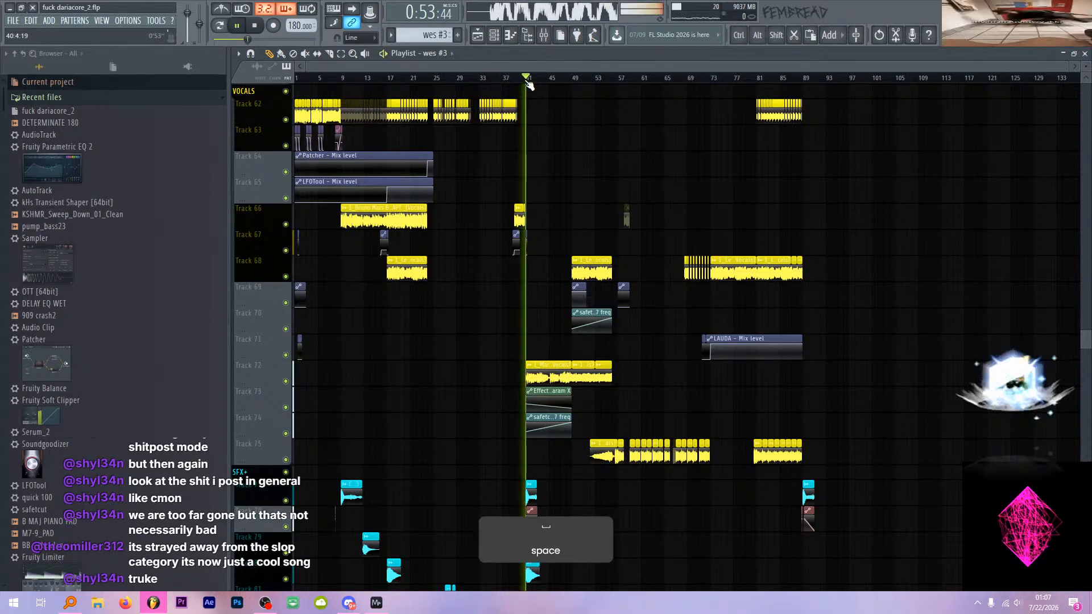
scroll(542, 284, "down", 1)
scroll(542, 303, "up", 2)
scroll(542, 303, "down", 1)
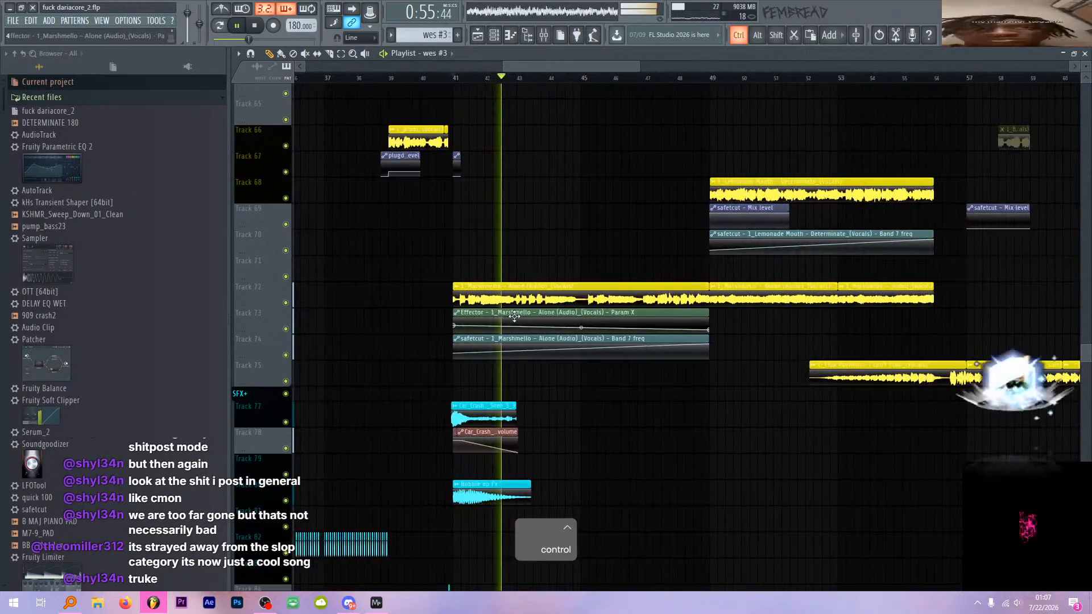
scroll(498, 333, "down", 1)
scroll(498, 333, "down", 1)
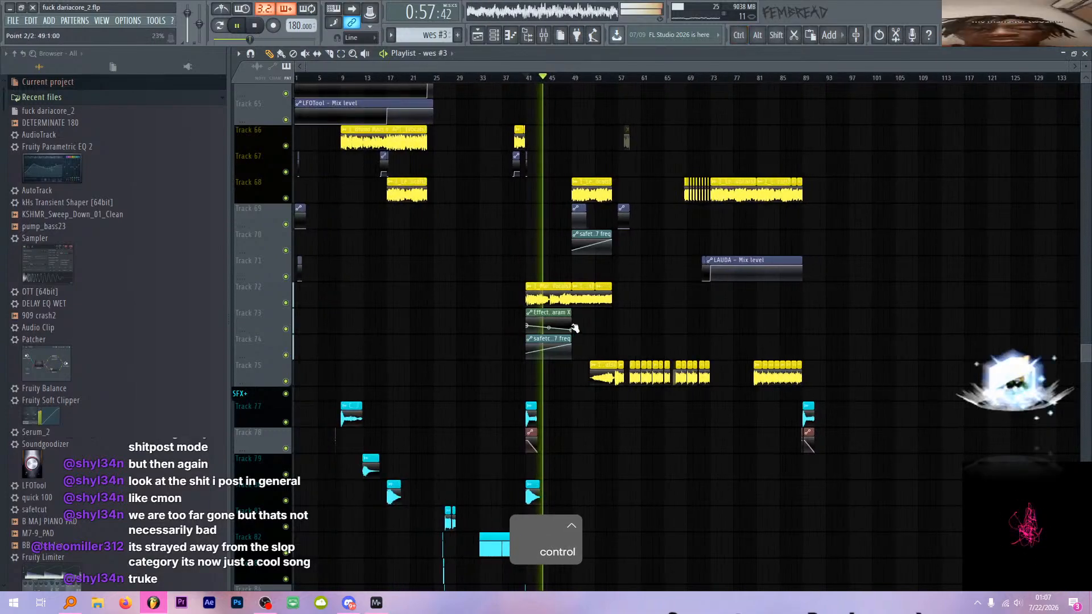
key("space")
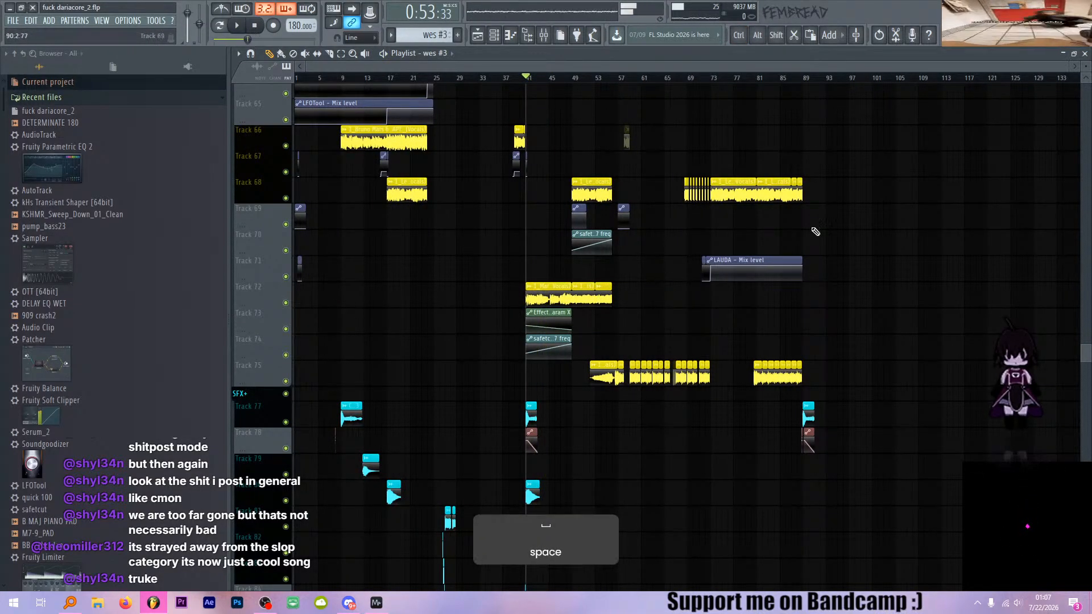
- Shorten the wes #3 clip so it ends halfway through bar 120
left_click_drag(875, 85, 429, 84)
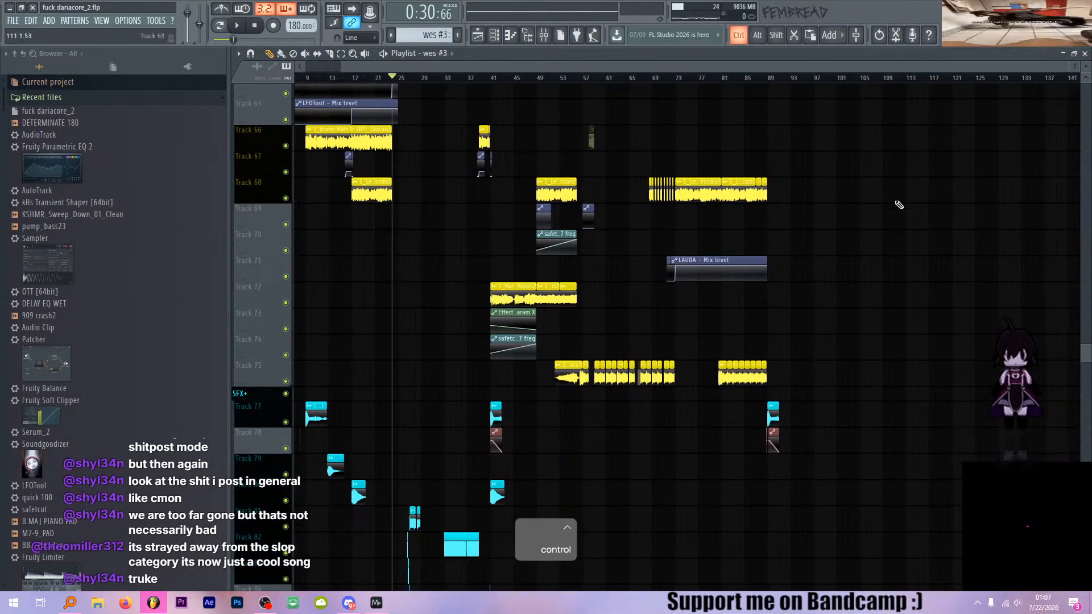
scroll(896, 207, "down", 1)
scroll(876, 222, "up", 2)
scroll(754, 228, "up", 10)
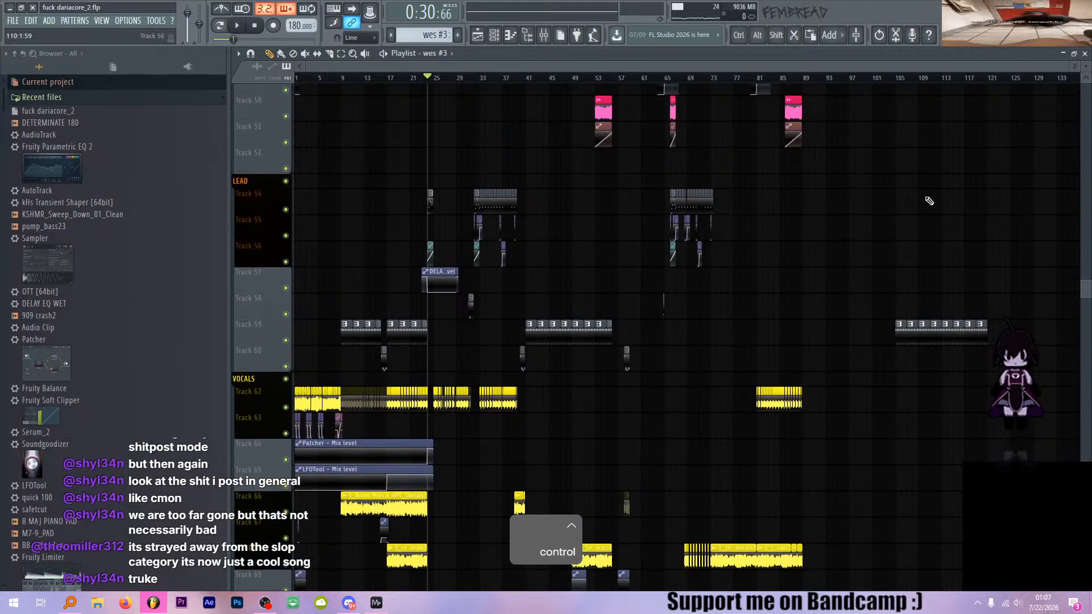
scroll(1018, 239, "up", 5)
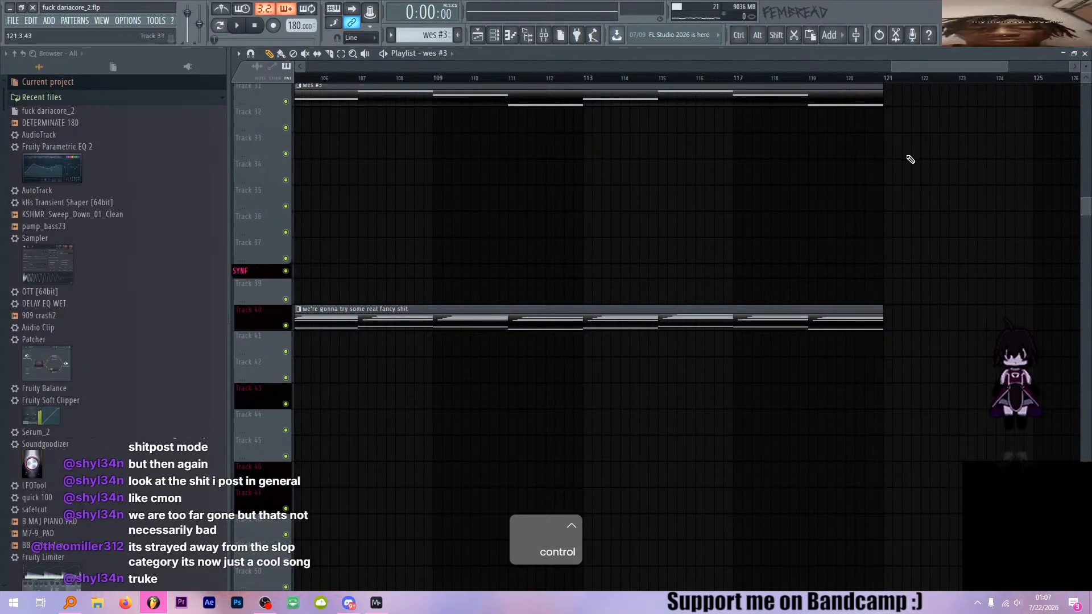
scroll(887, 151, "up", 3)
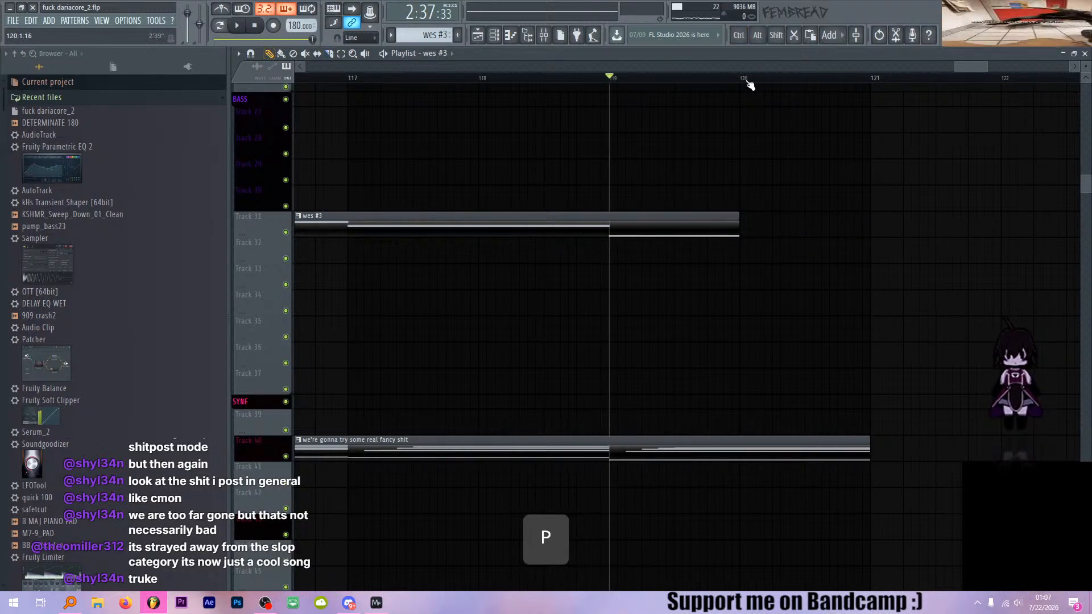
key("ctrl+z")
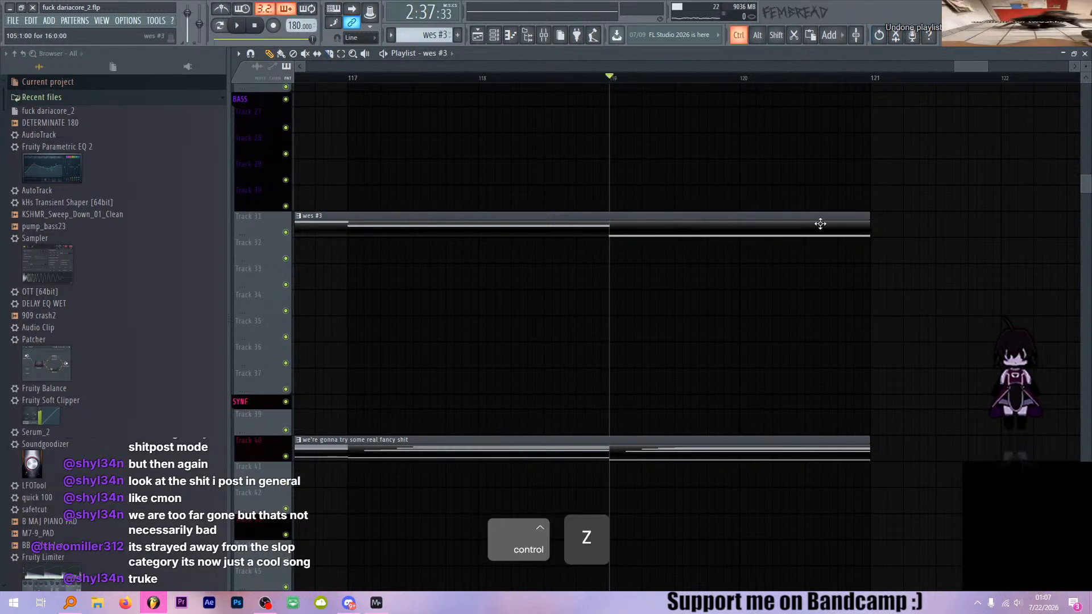
scroll(820, 223, "up", 1)
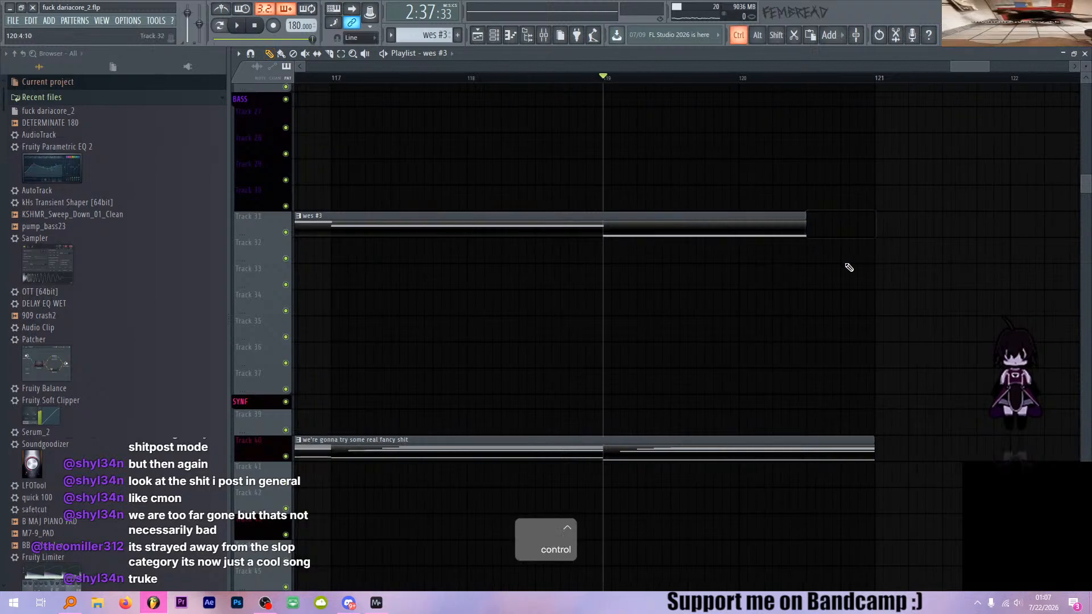
- Find the lead synth phrase at bar 66 in the arrangement and audition it
scroll(846, 263, "down", 10)
scroll(847, 260, "down", 6)
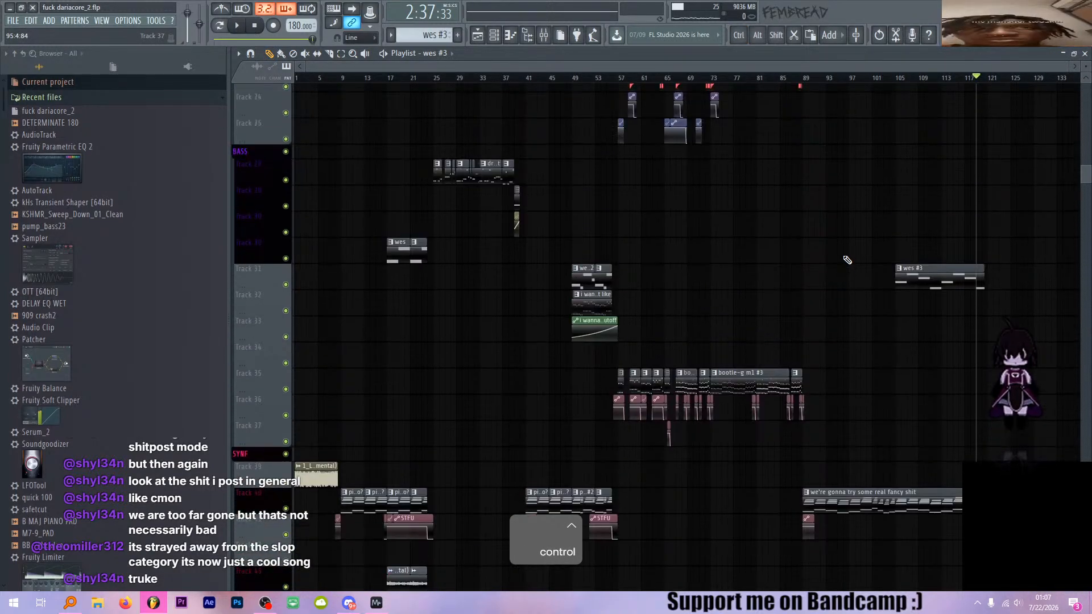
scroll(724, 251, "up", 3)
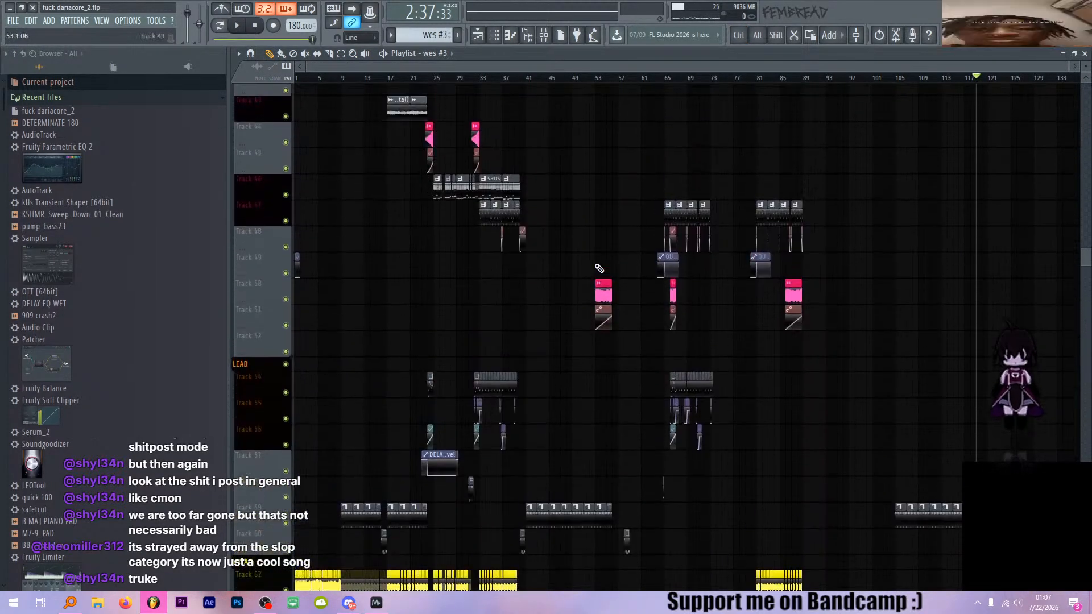
scroll(635, 273, "up", 8)
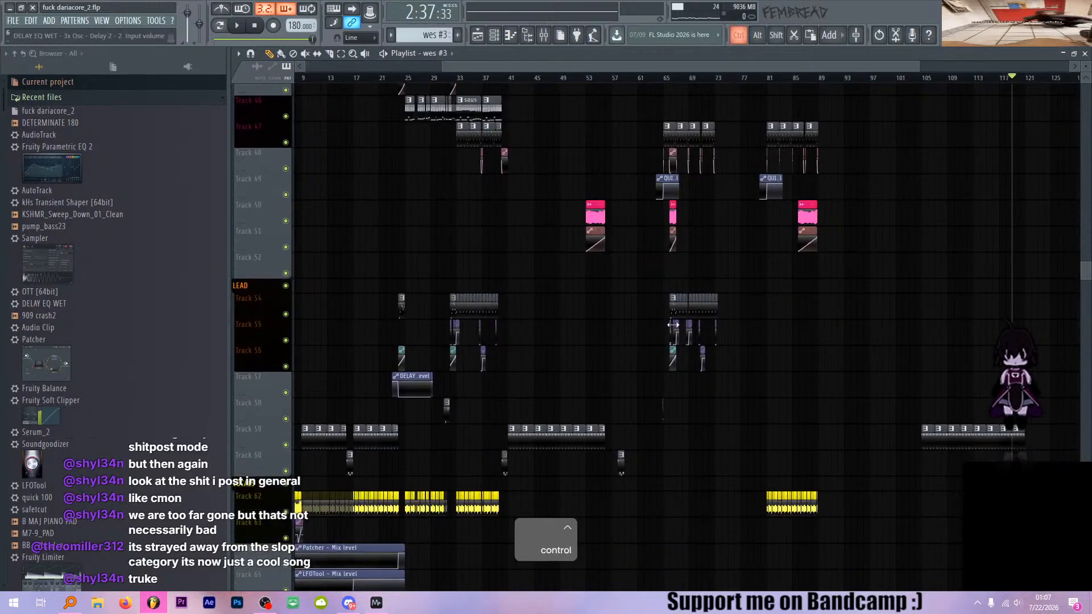
left_click(540, 78)
key("space")
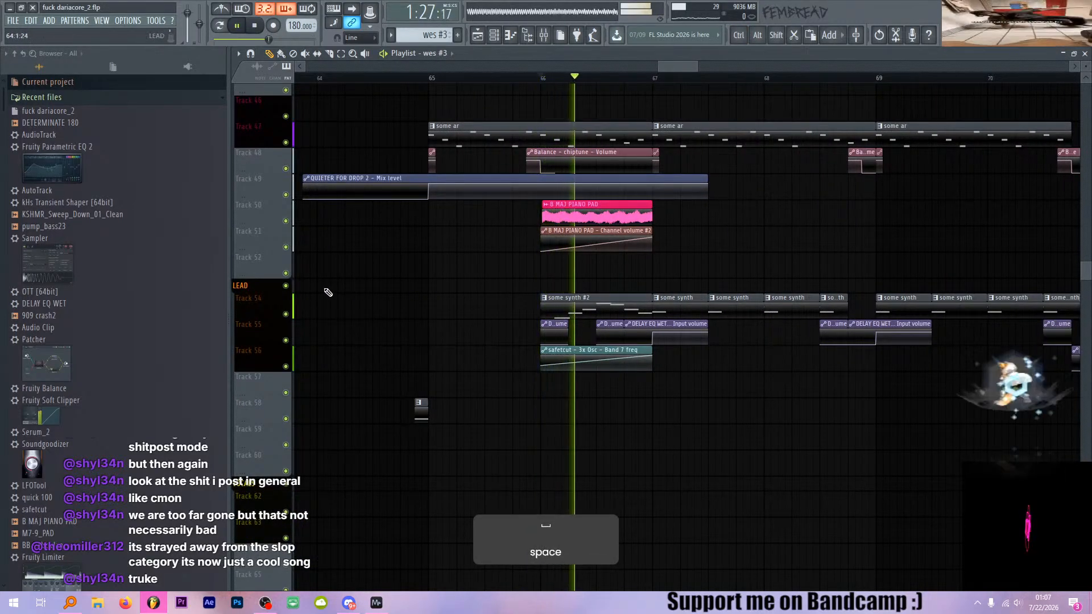
key("space")
scroll(755, 330, "down", 5)
scroll(755, 330, "down", 2)
scroll(446, 295, "up", 7)
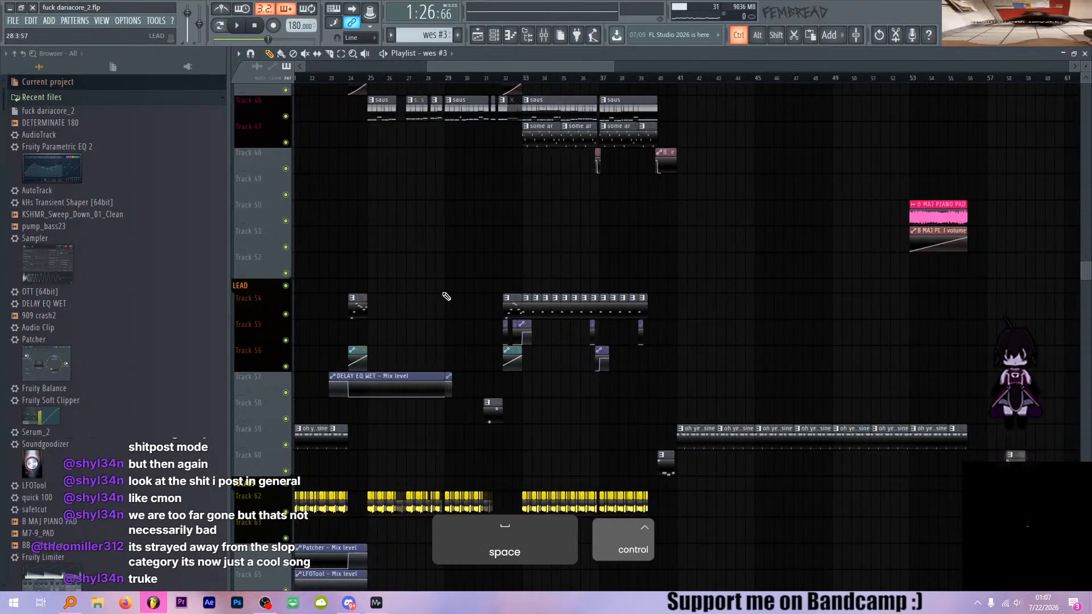
- Audition the lead synth fills at bar 32 and bar 24
left_click(595, 78)
key("space")
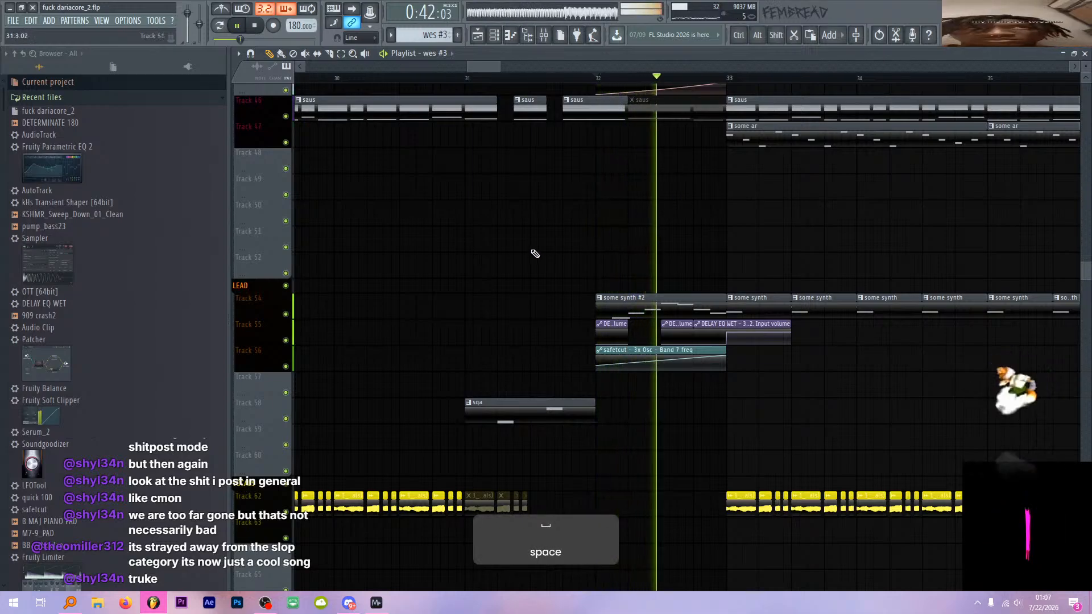
key("space")
scroll(673, 218, "down", 5)
scroll(672, 218, "up", 2)
left_click(601, 78)
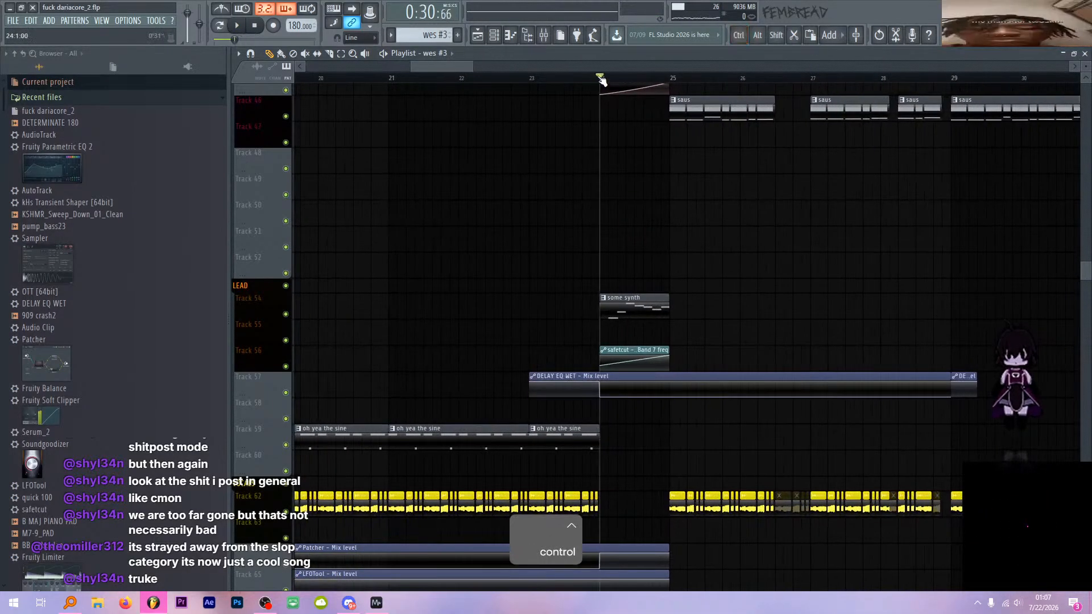
key("space")
scroll(638, 216, "up", 4)
key("space")
- Copy the some synth clip and its safetcut automation from bar 24 to bar 120 on the same lead tracks
scroll(638, 217, "down", 8)
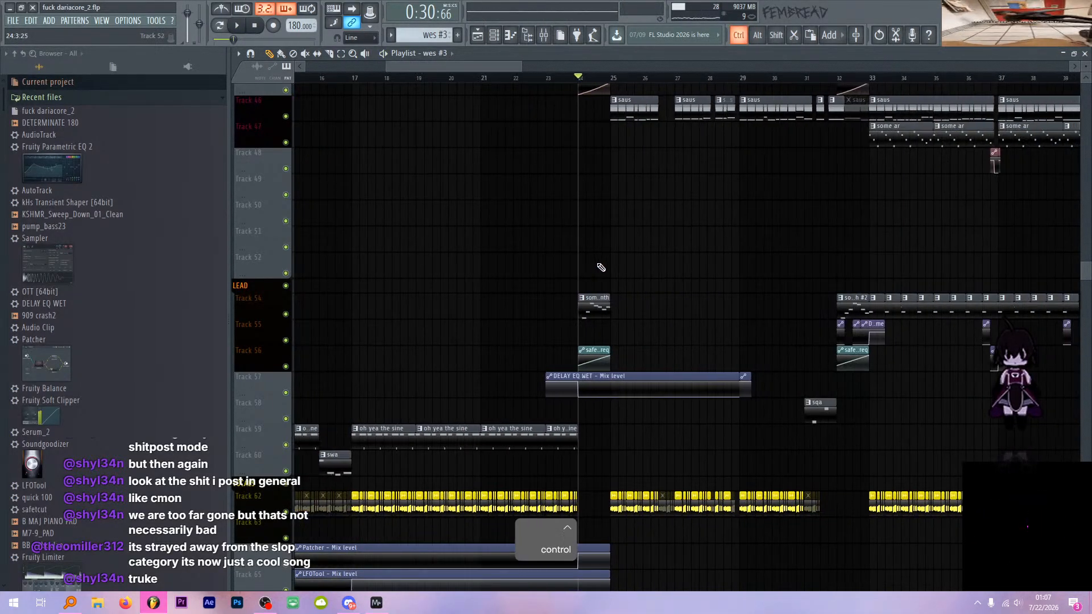
scroll(512, 342, "down", 3)
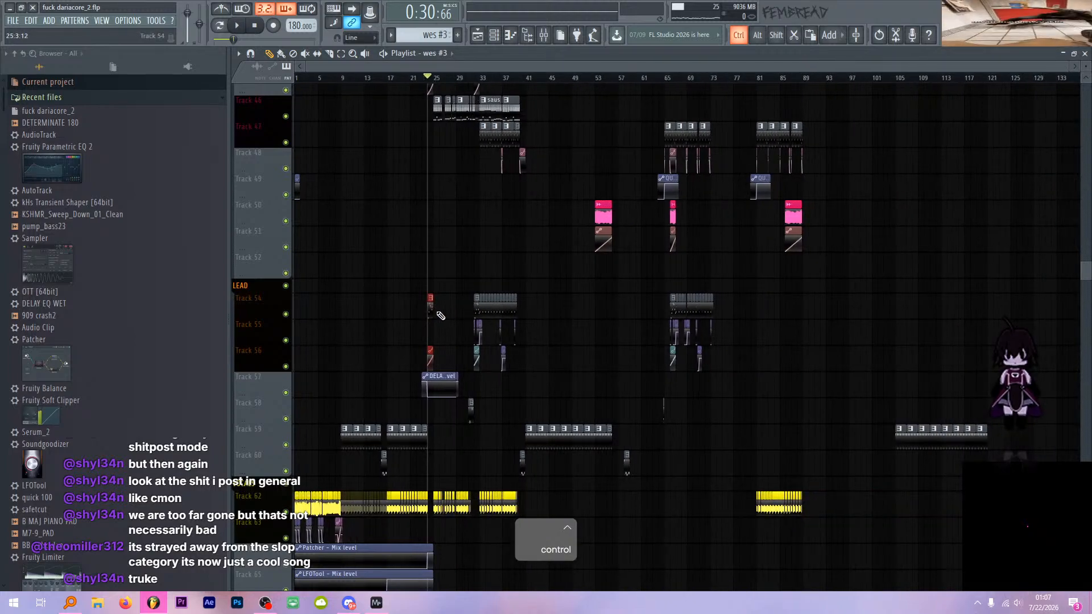
left_click_drag(999, 314, 914, 304)
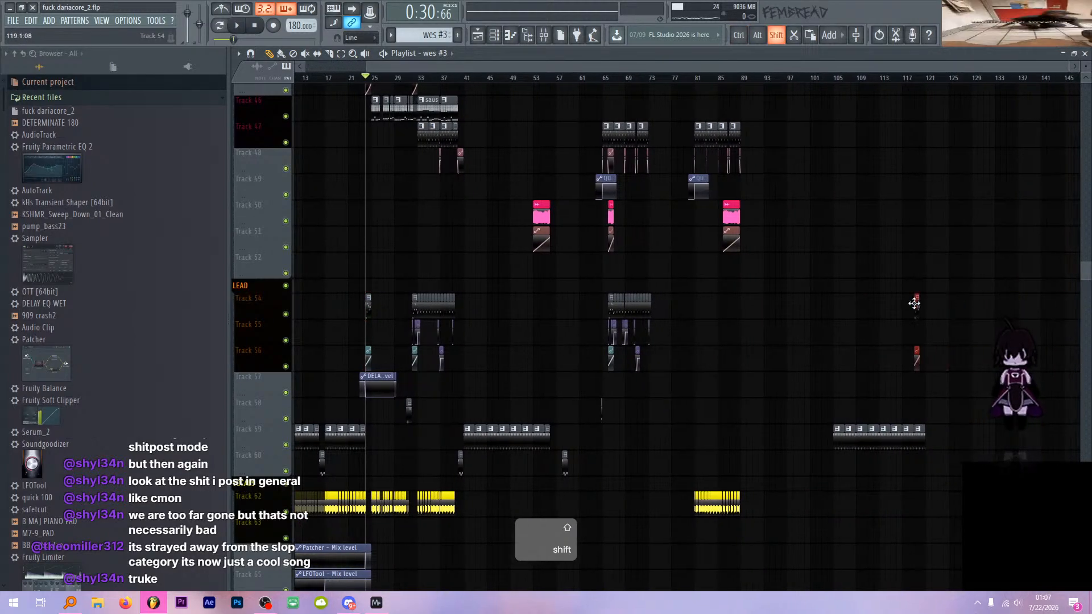
scroll(939, 319, "up", 10)
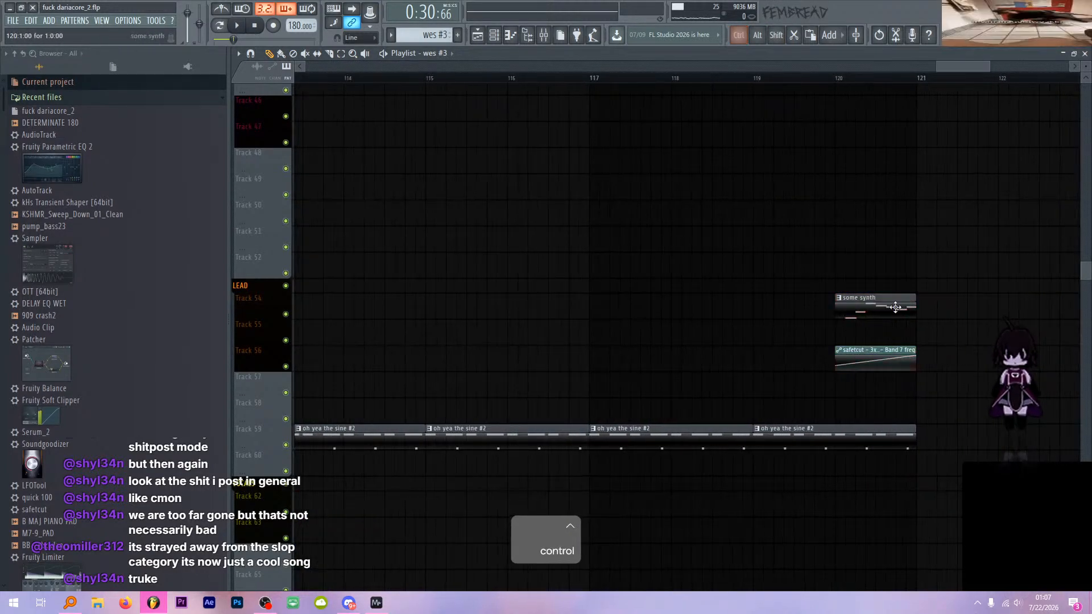
- Make the copied clip at bar 120 the unique pattern some synth #3 and transpose its notes up a semitone
key("m")
double_click(895, 308)
scroll(654, 296, "up", 3)
scroll(529, 292, "up", 8)
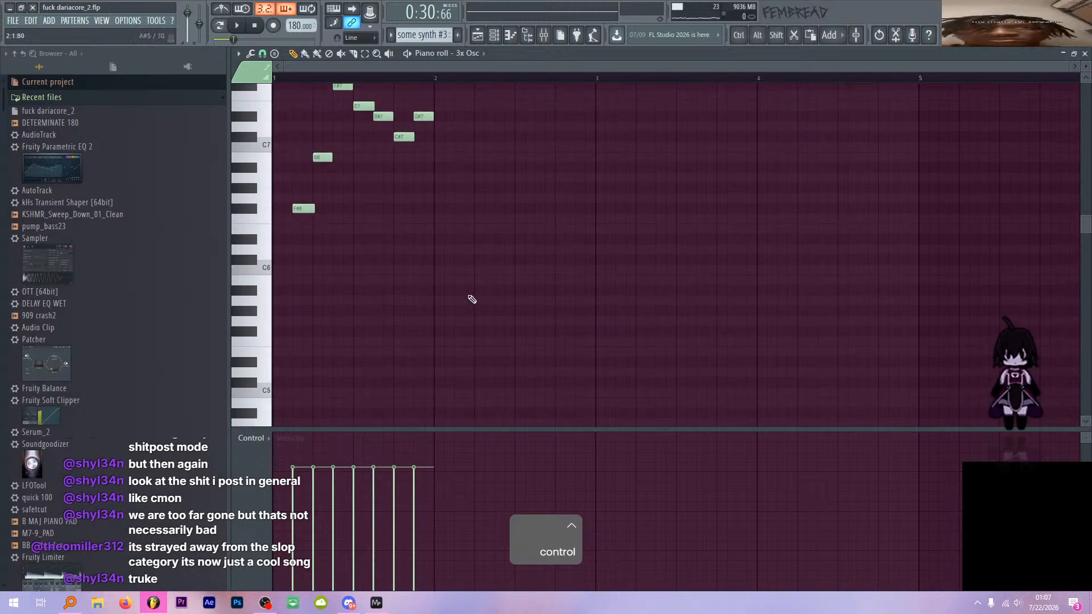
key("a")
key("Up")
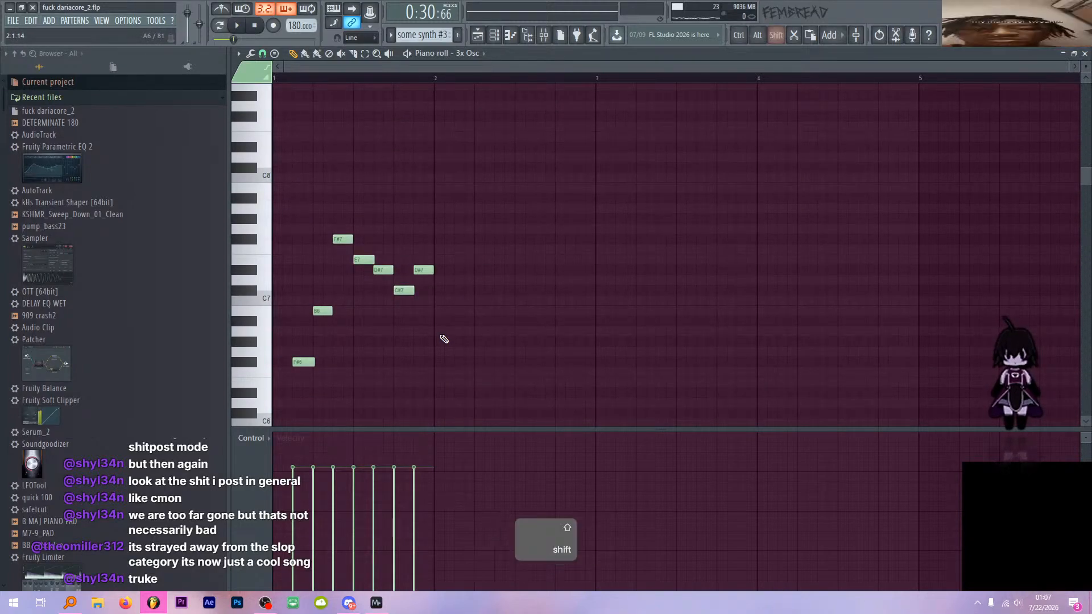
key("shift+Up")
left_click(478, 35)
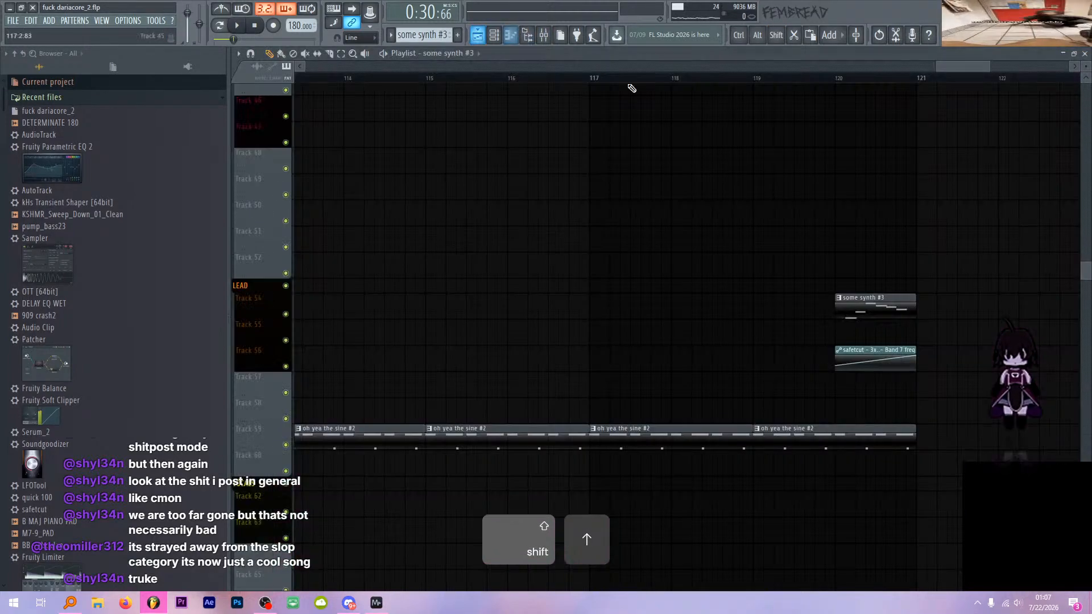
- Play the arrangement leading into bar 120 to audition the transposed lead fill
key("space")
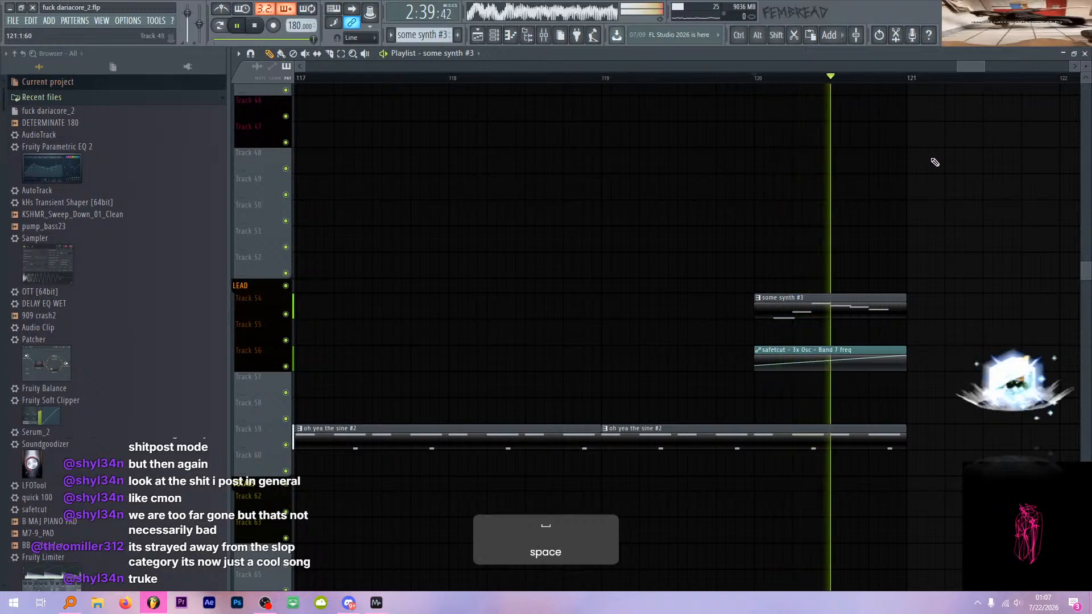
key("space")
scroll(899, 278, "down", 3)
scroll(899, 278, "up", 2)
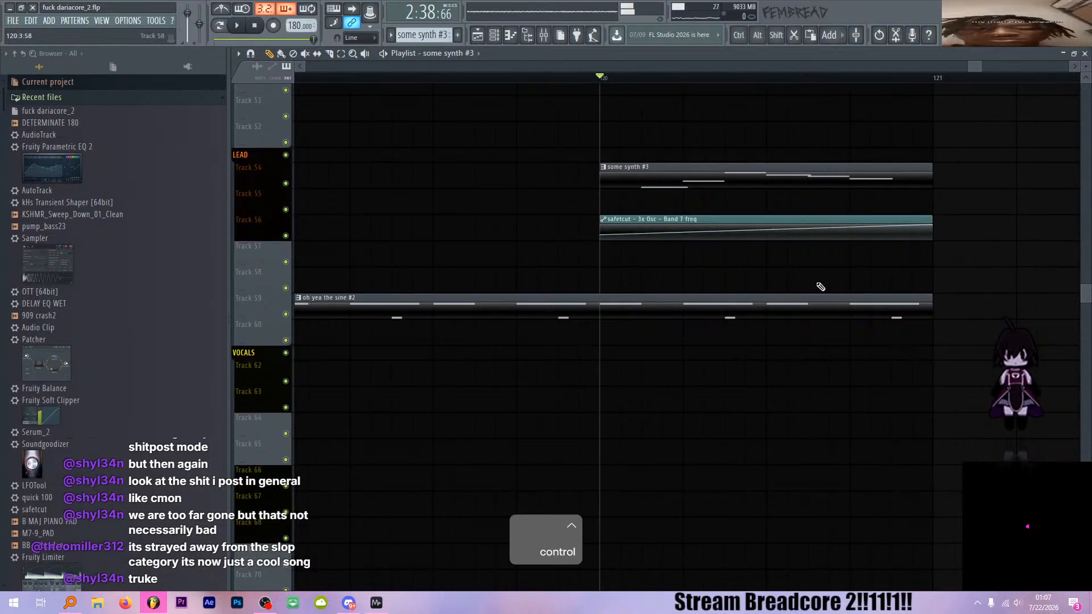
- Slice the last oh yea the sine #2 clip and the Track 40 chord clip halfway through bar 120 and remove the remainders
key("p")
right_click(773, 307)
scroll(782, 251, "up", 9)
key("c")
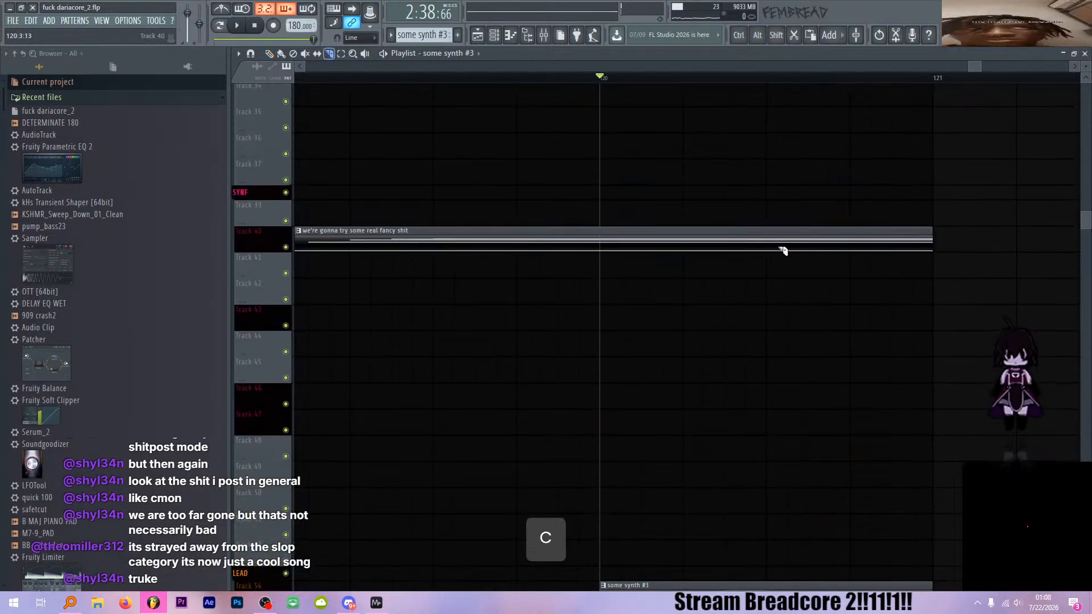
right_click(773, 246, "shift")
scroll(784, 295, "up", 3)
- Play from bar 120 to hear the bass, chords and sine lead cut out under the fill
key("space")
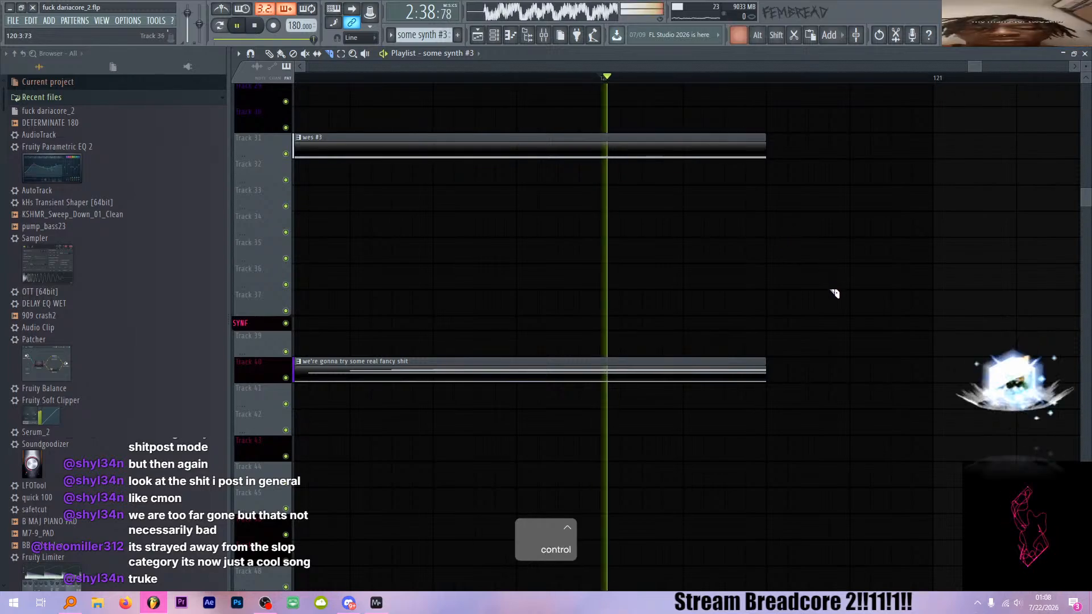
scroll(837, 291, "down", 4)
scroll(877, 257, "down", 3)
key("space")
scroll(873, 258, "down", 5)
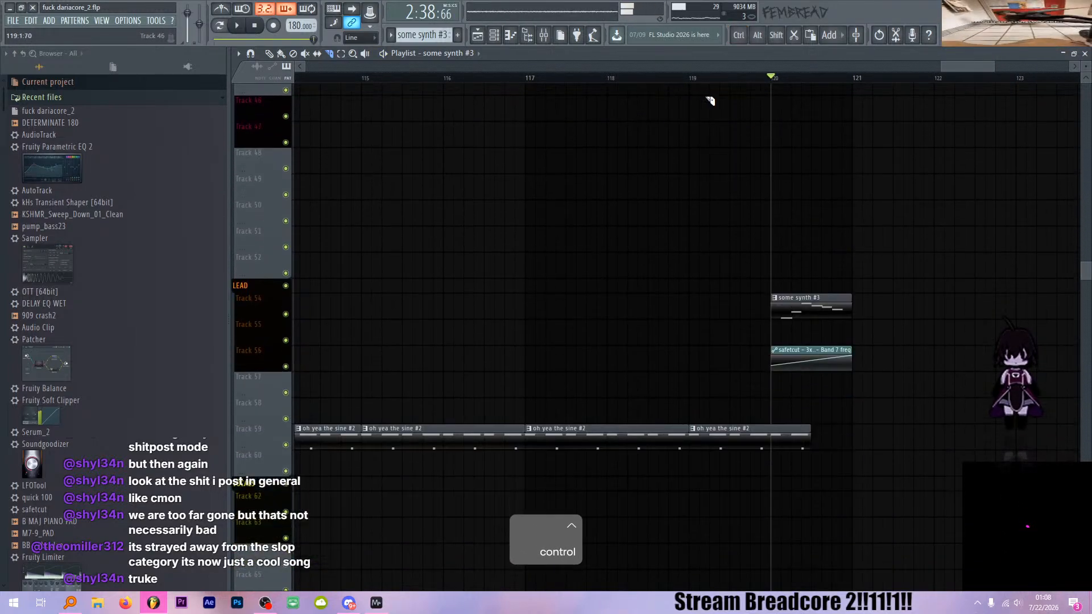
- Replay the last bars before bar 121 to judge how the sine lead overlaps the some synth #3 fill
left_click(676, 78)
key("space")
scroll(831, 267, "down", 3)
scroll(833, 289, "down", 1)
key("space")
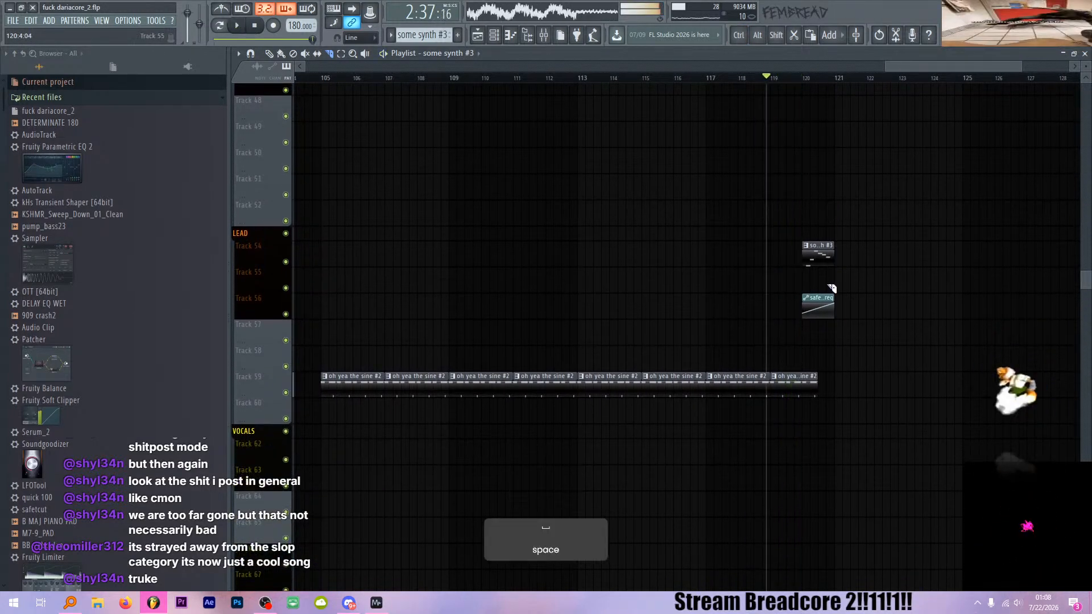
key("space")
scroll(808, 376, "up", 5)
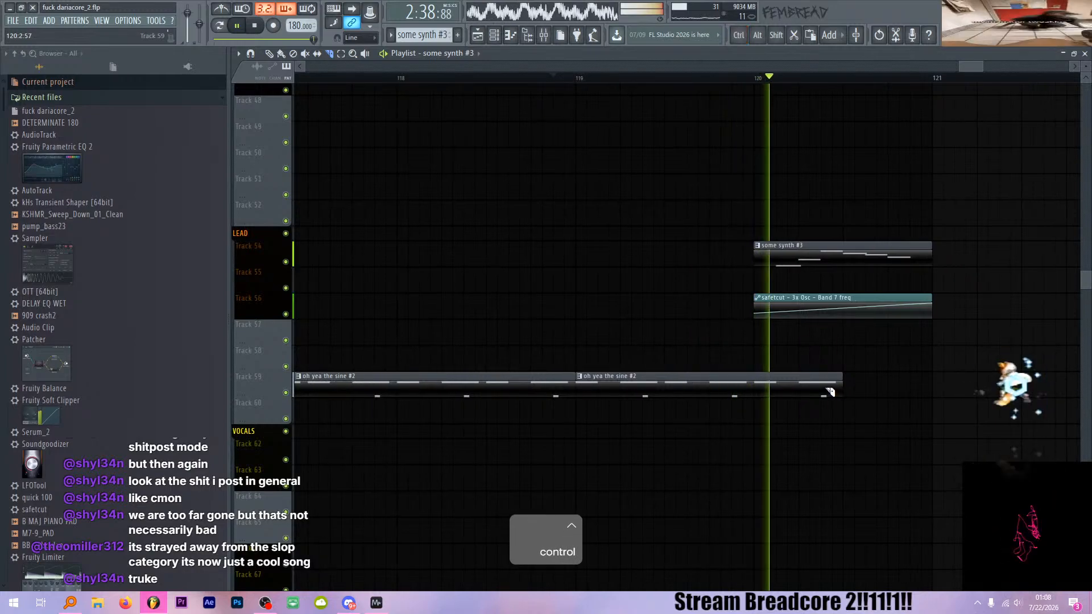
key("space")
key("space")
scroll(827, 392, "up", 2)
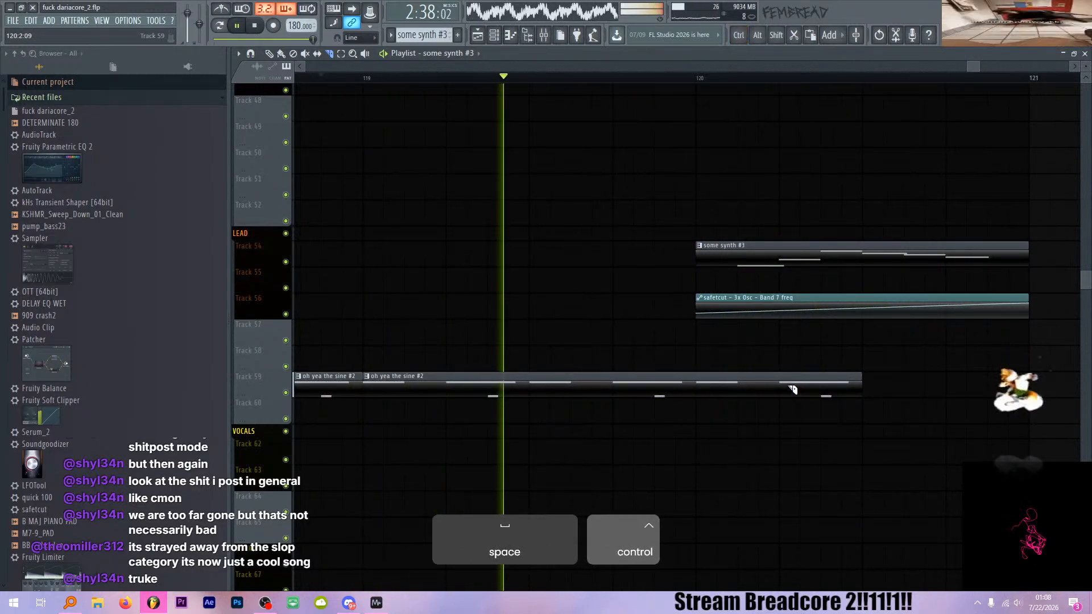
- Slice the last oh yea the sine #2 clip a quarter into bar 120, mute the end piece, and play the result
left_click(811, 389, "shift")
key("shift+t")
left_click(819, 394)
key("space")
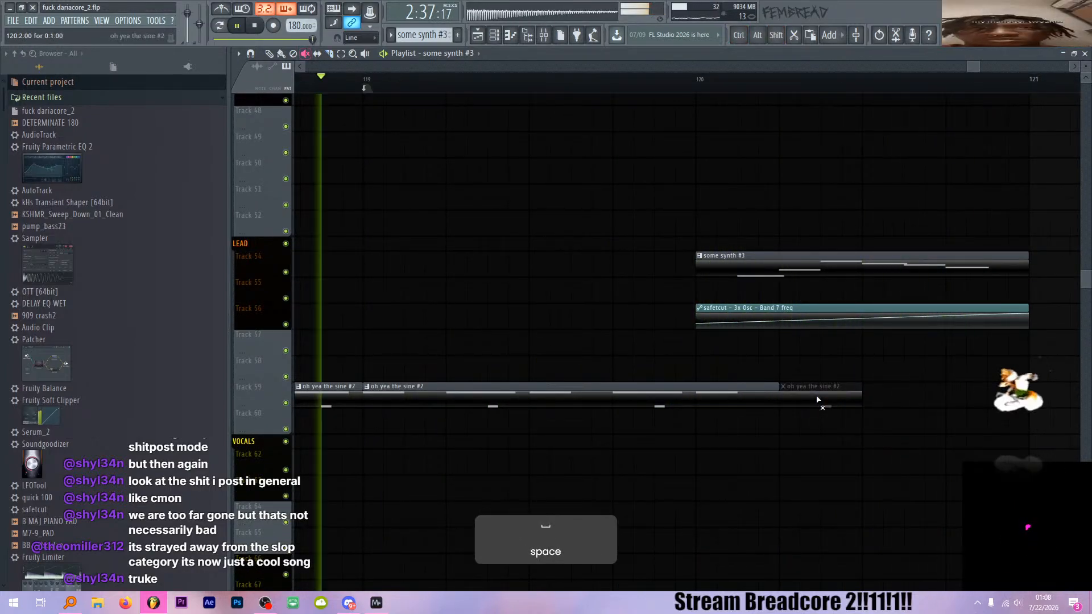
key("space")
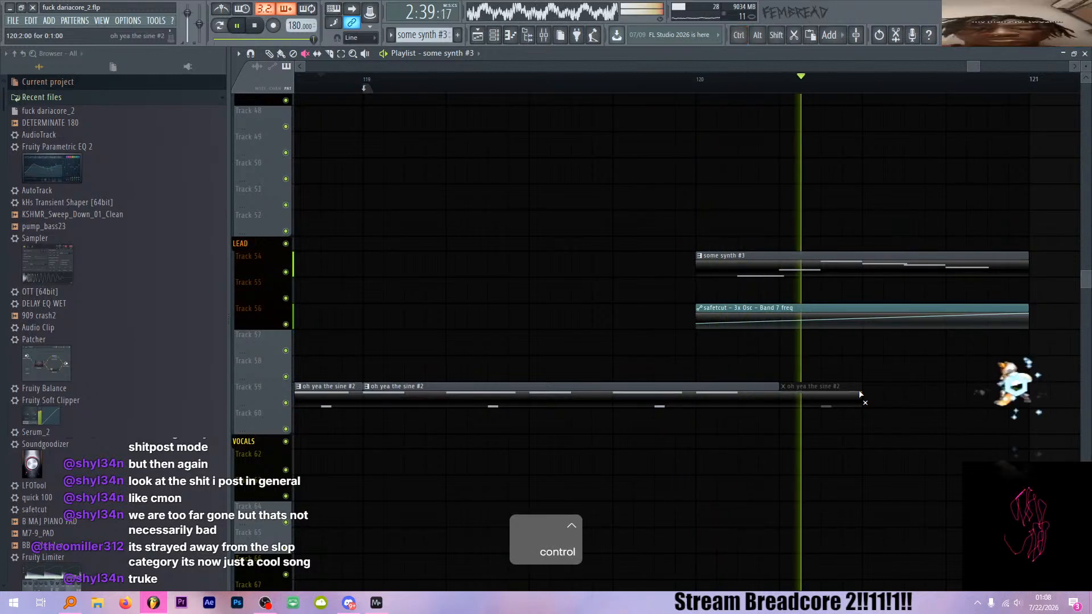
- Stop playback and examine the automation clips on Track 48 in the earlier sections for one that suits the section ending near bar 121
scroll(823, 379, "down", 3)
key("space")
scroll(677, 319, "down", 5)
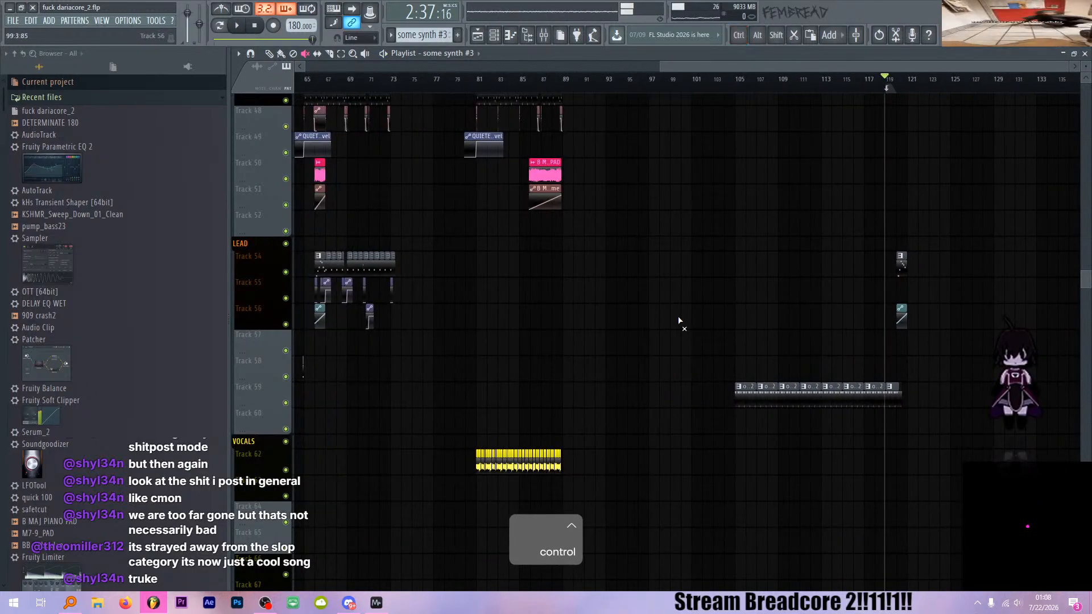
scroll(677, 316, "up", 3)
scroll(680, 316, "up", 3)
key("p")
scroll(562, 360, "up", 6)
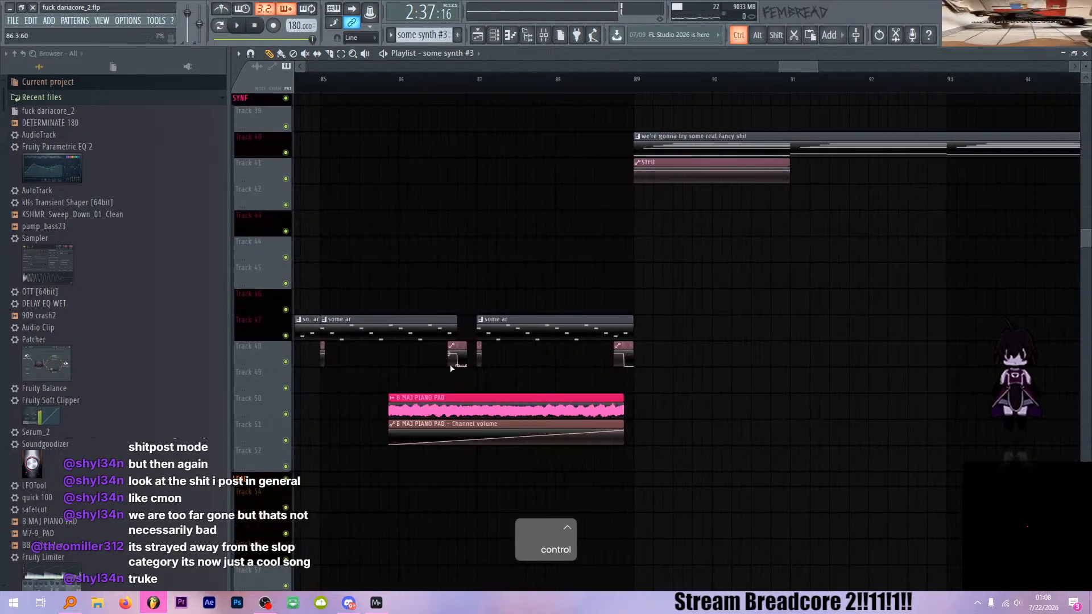
left_click_drag(428, 390, 439, 364)
scroll(432, 358, "down", 8)
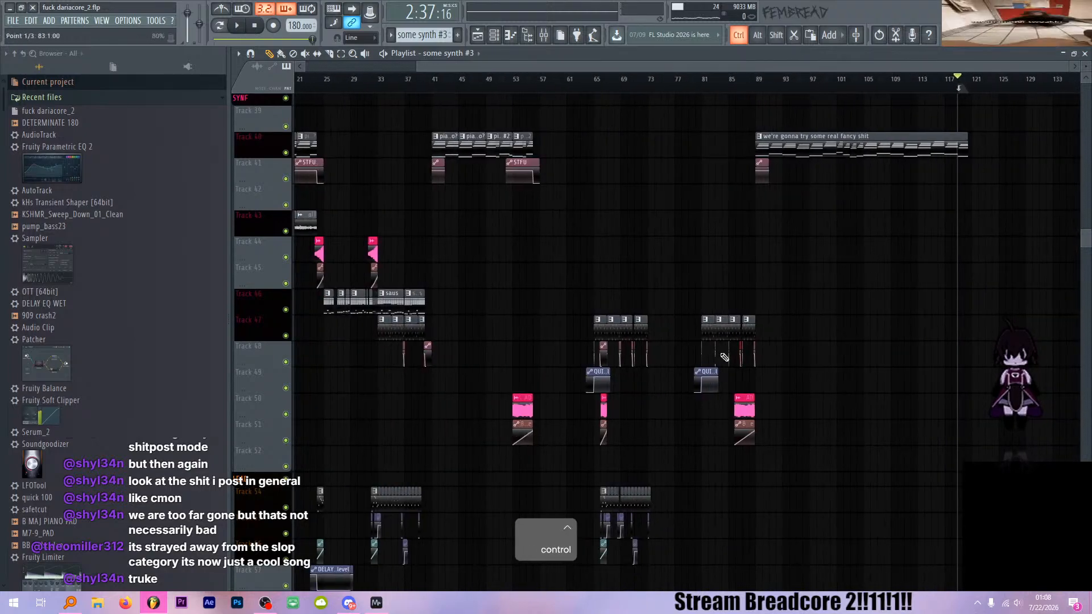
scroll(986, 345, "up", 10)
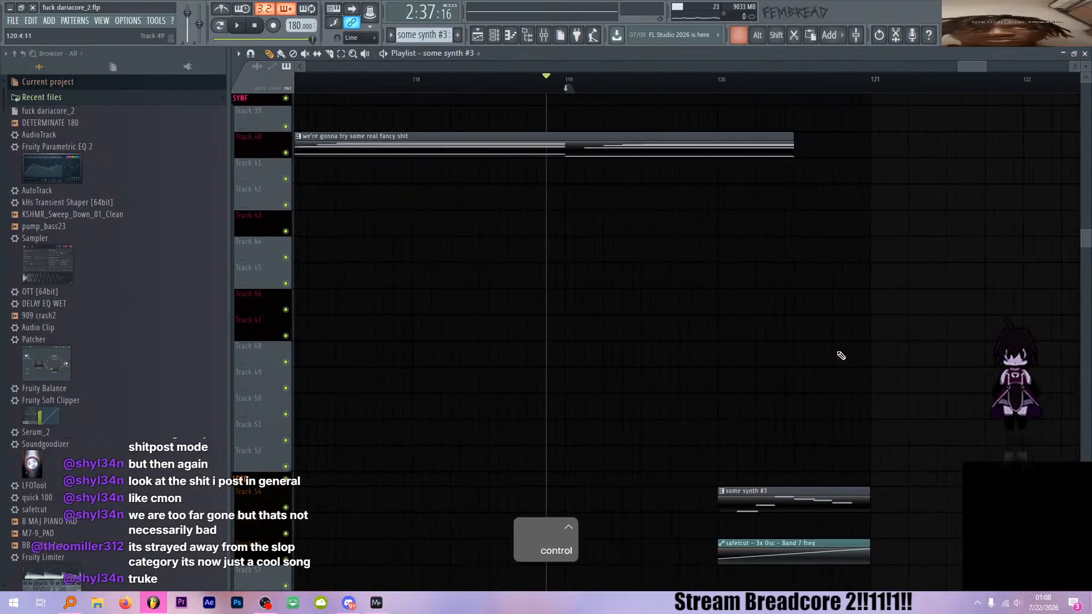
scroll(766, 361, "down", 8)
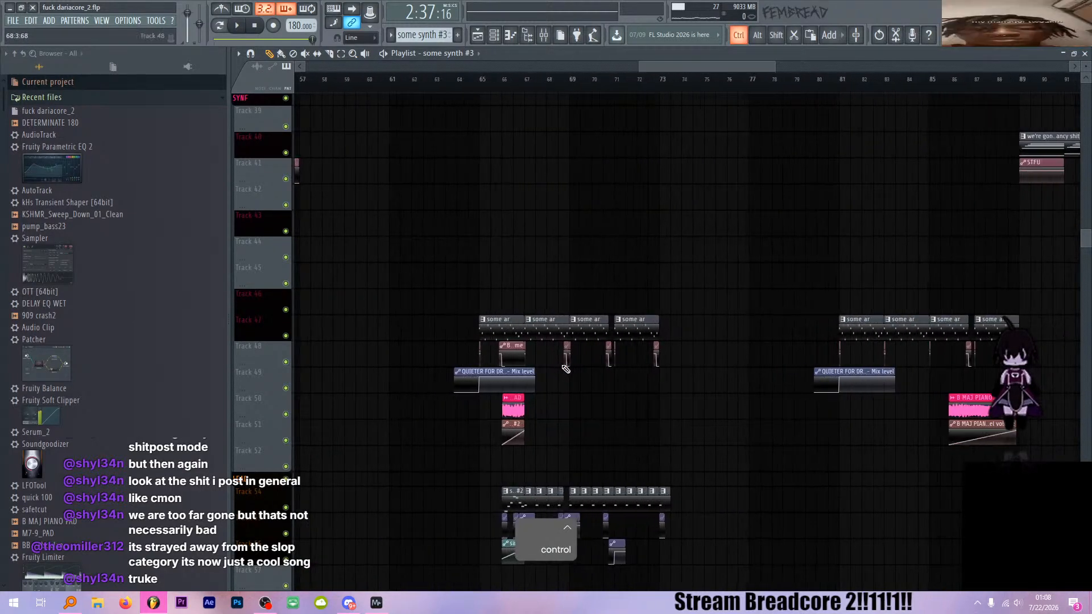
scroll(608, 361, "up", 8)
scroll(529, 353, "down", 8)
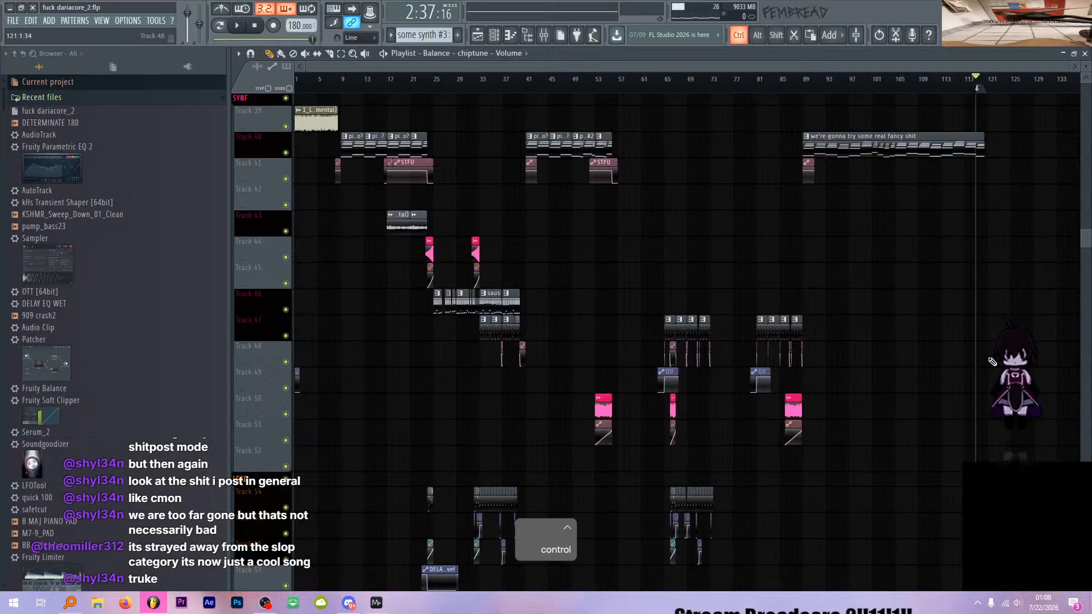
- Copy the STFU automation clip to the end of the chord part on Track 41, align its drop with the chord clip's end, and play it
scroll(606, 227, "up", 3)
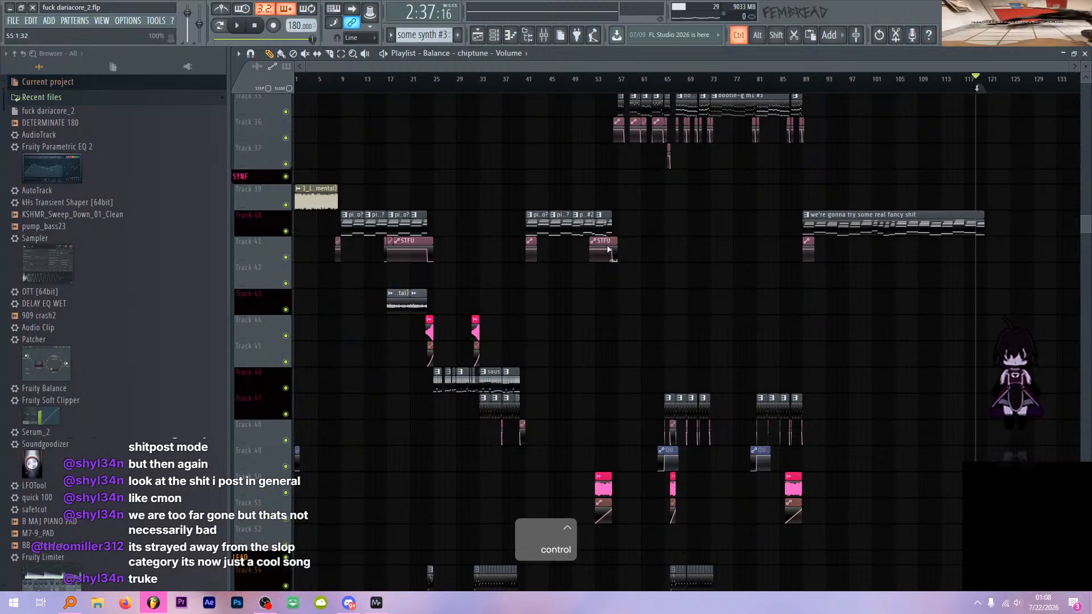
scroll(976, 241, "up", 8)
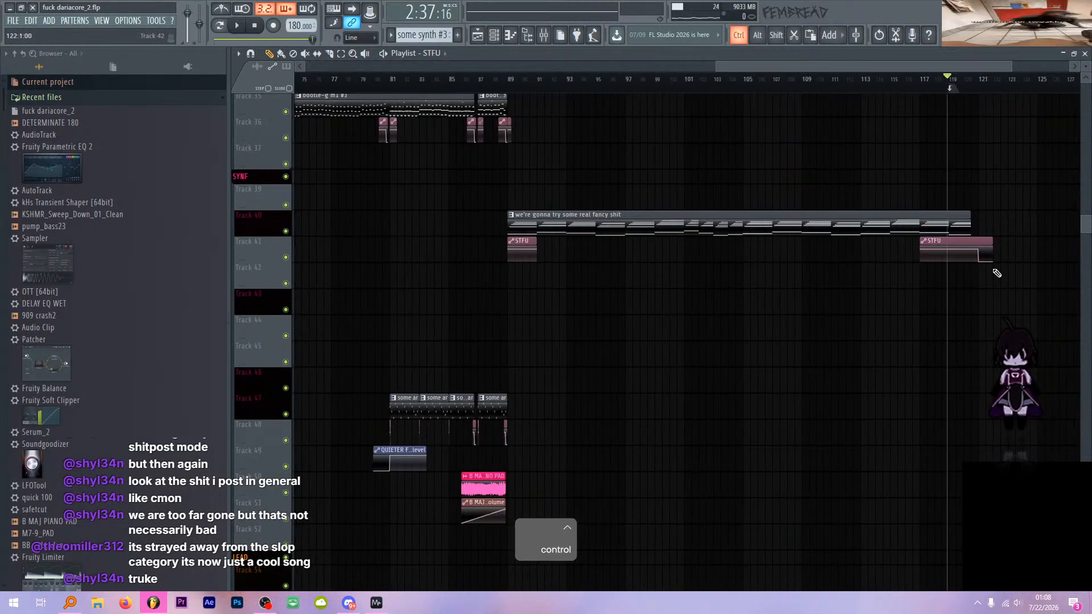
key("space")
scroll(877, 237, "up", 3)
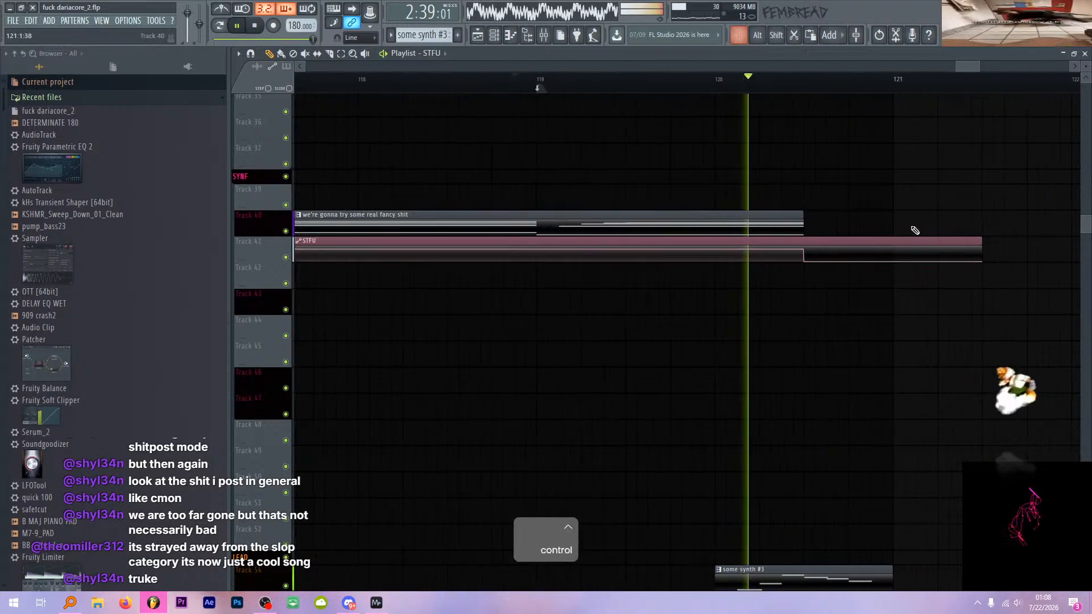
key("space")
- Remove the start marker at bar 119 and pick the wes #3 pattern from its clip
scroll(817, 158, "up", 5)
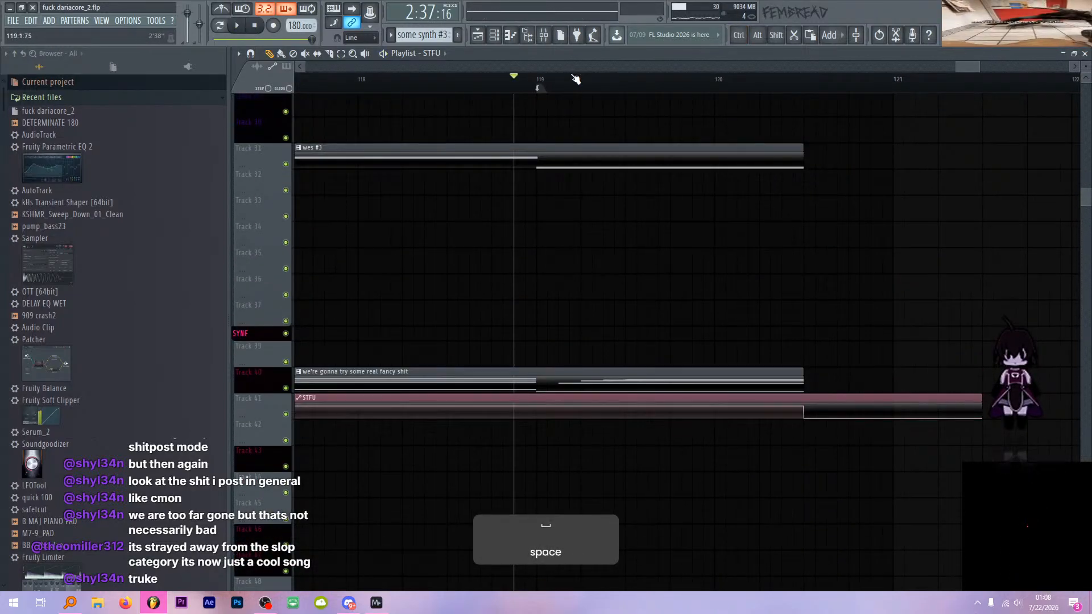
right_click(538, 89)
left_click(576, 129)
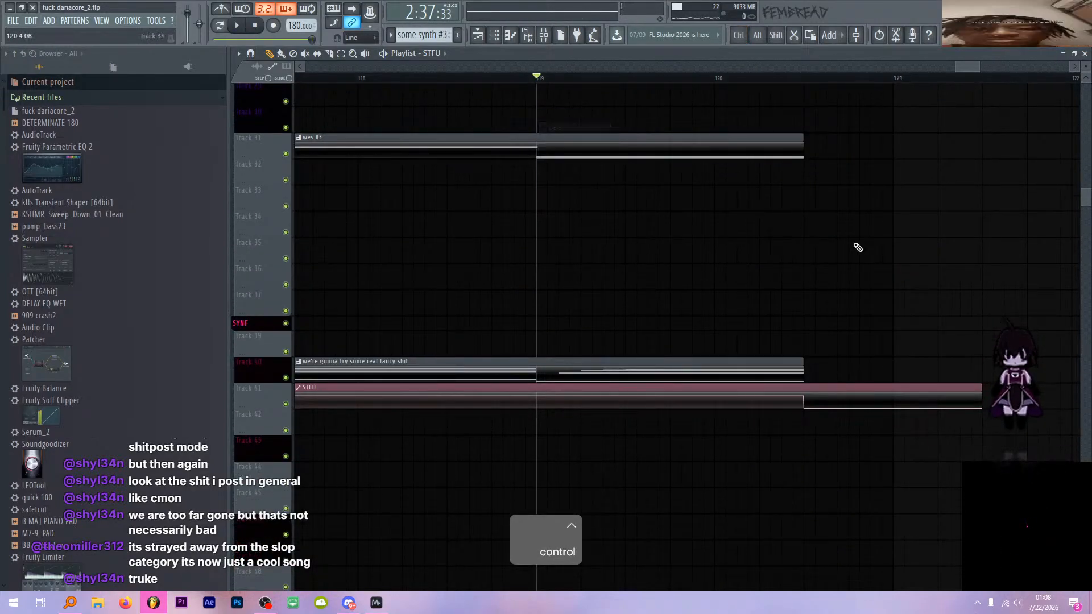
left_click(741, 153)
- Look over the earlier sections from bar 9 for comparison and set the playback position to bar 89
scroll(741, 154, "down", 10)
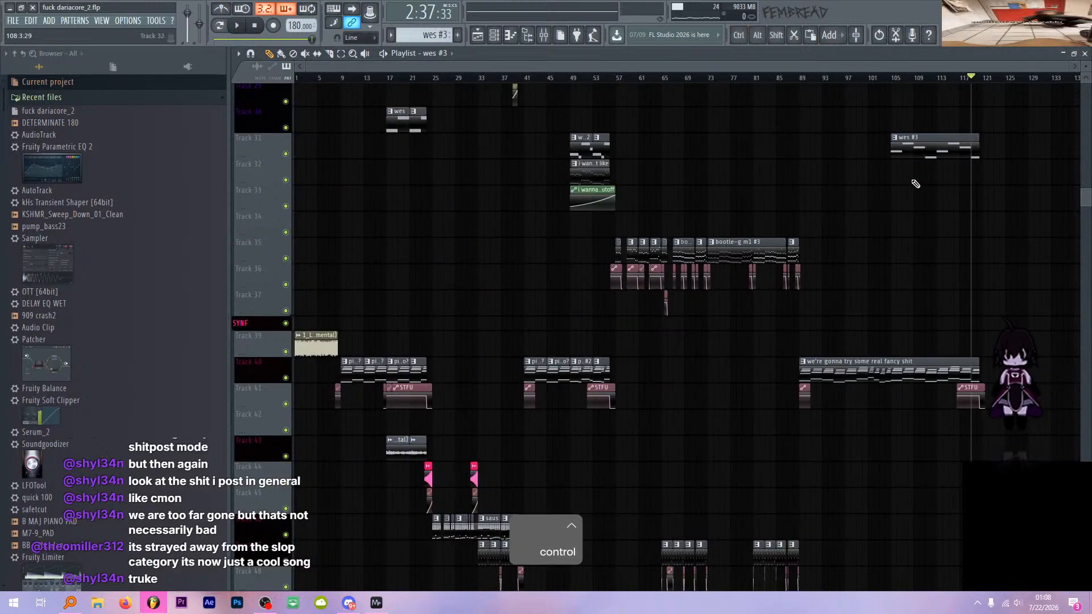
scroll(899, 190, "down", 5)
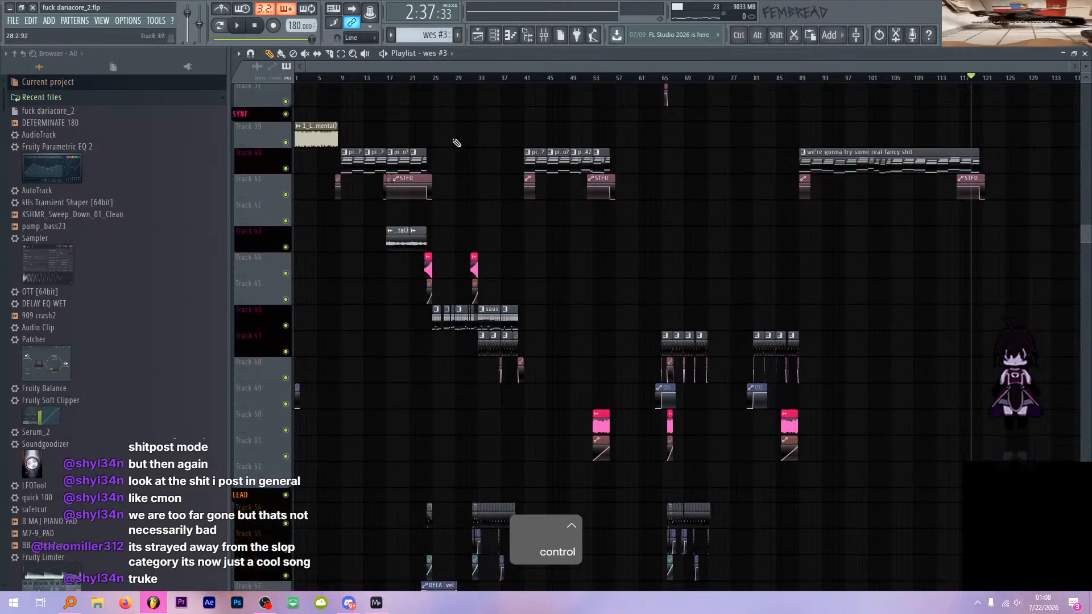
left_click(345, 80)
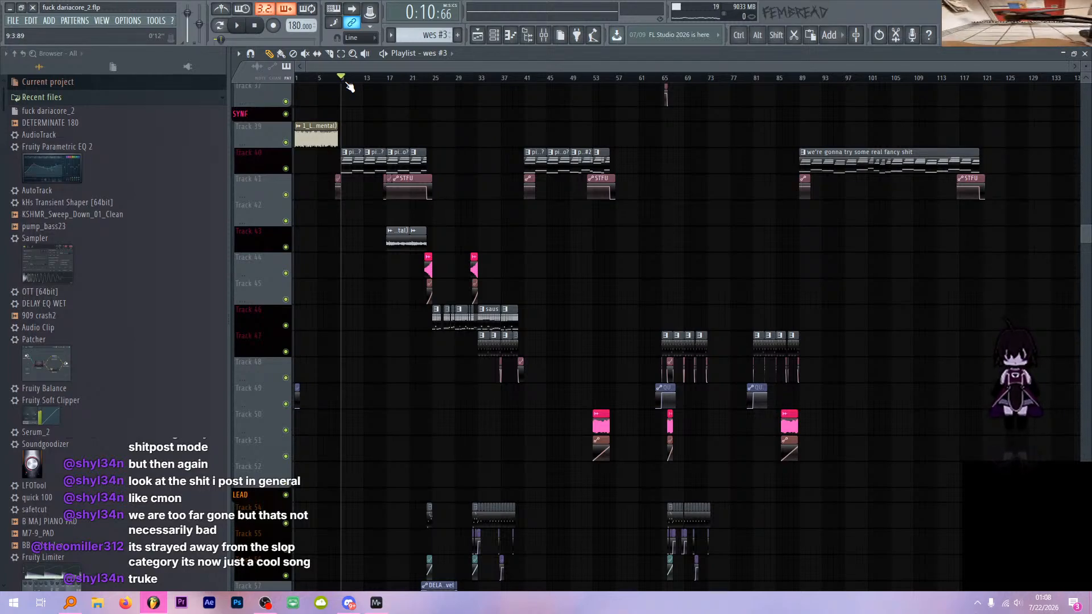
scroll(417, 154, "up", 10)
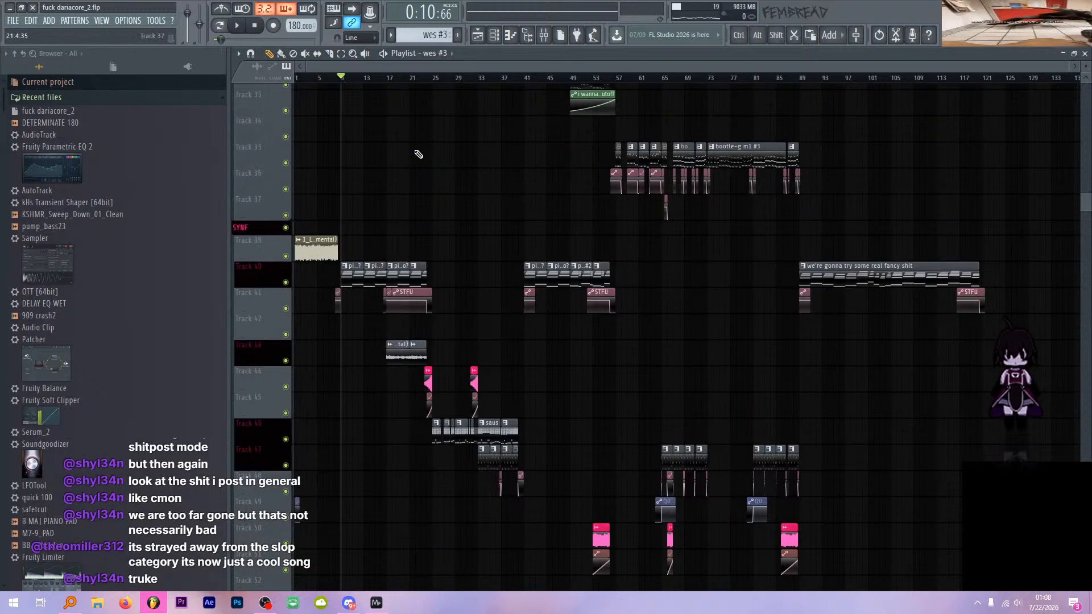
scroll(675, 220, "down", 8)
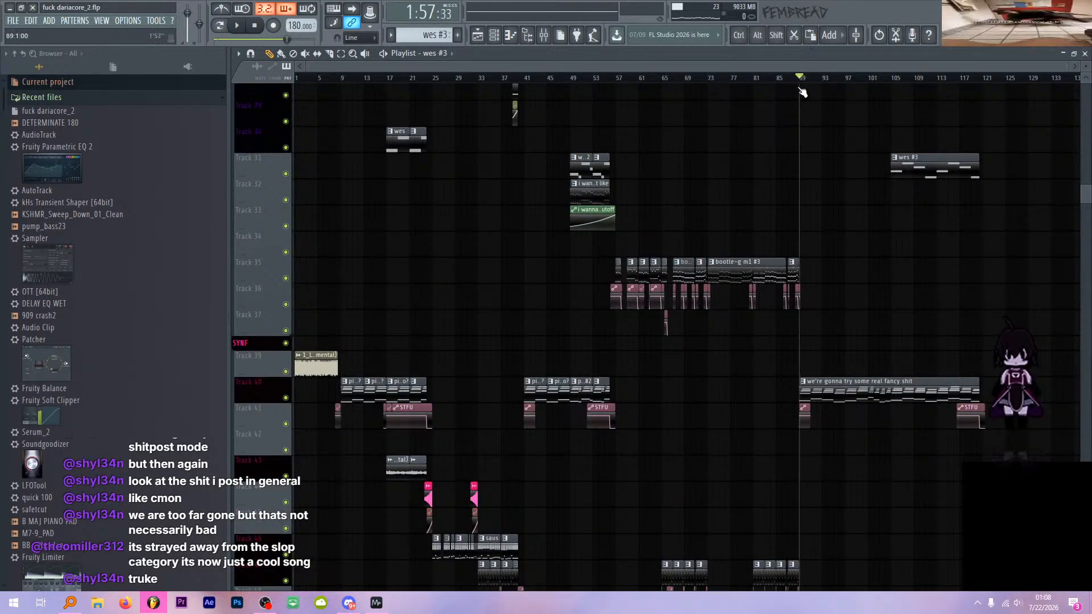
- Copy the Bubble up Fx clip on Track 80 to bar 89 and play from there
scroll(792, 245, "down", 11)
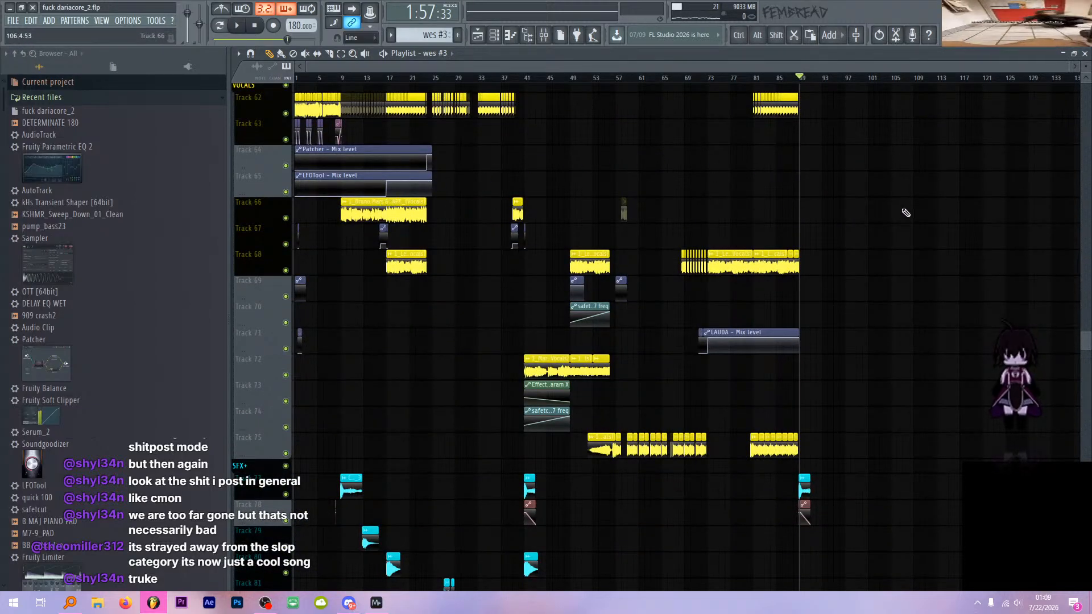
scroll(906, 213, "down", 2)
scroll(905, 213, "up", 7)
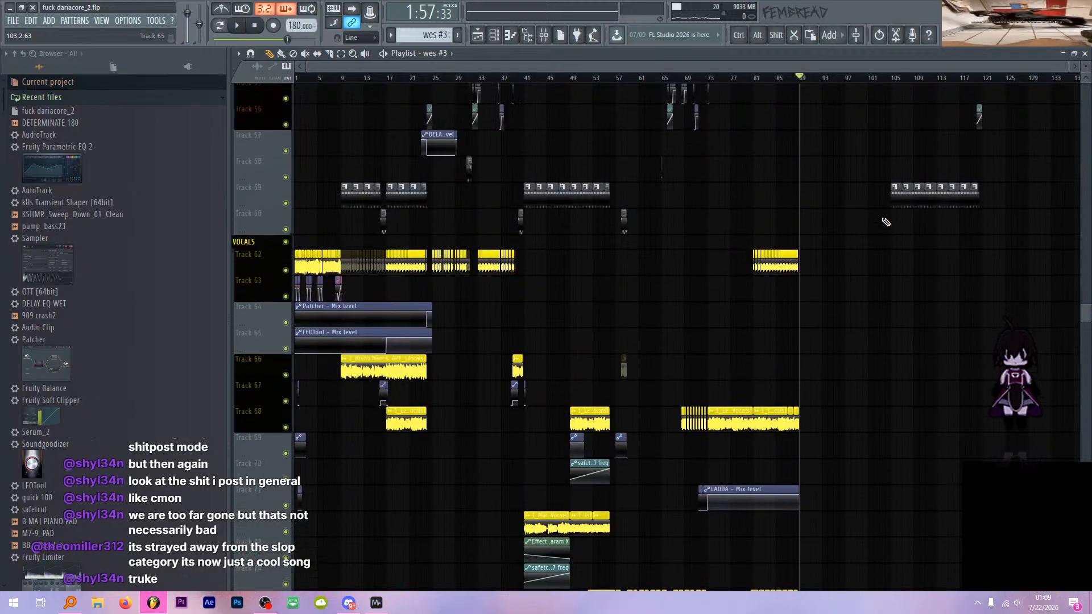
scroll(836, 306, "down", 9)
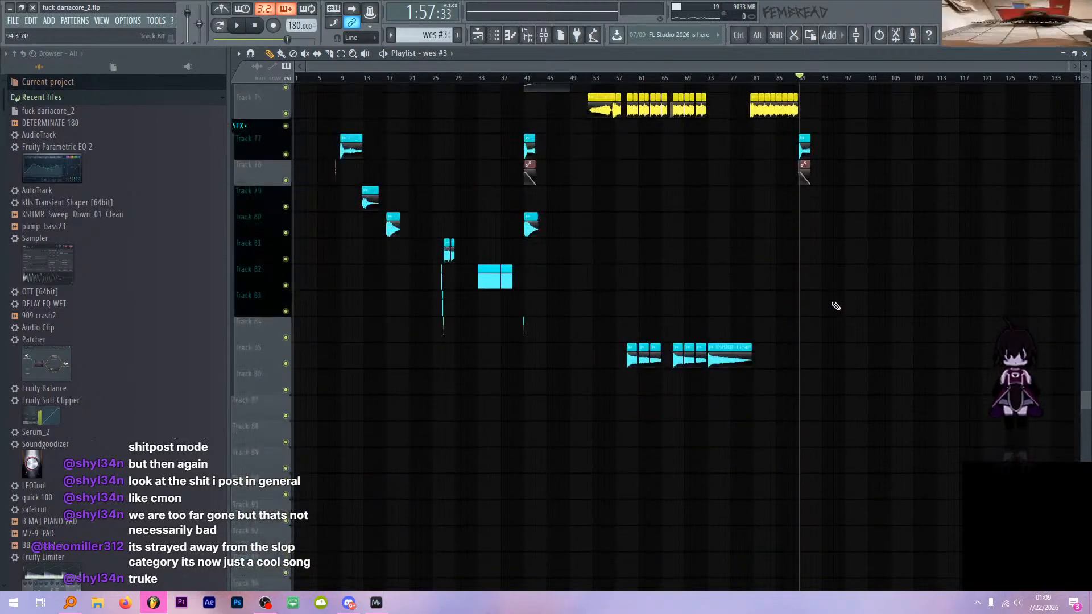
key("ctrl")
left_click_drag(396, 228, 437, 229)
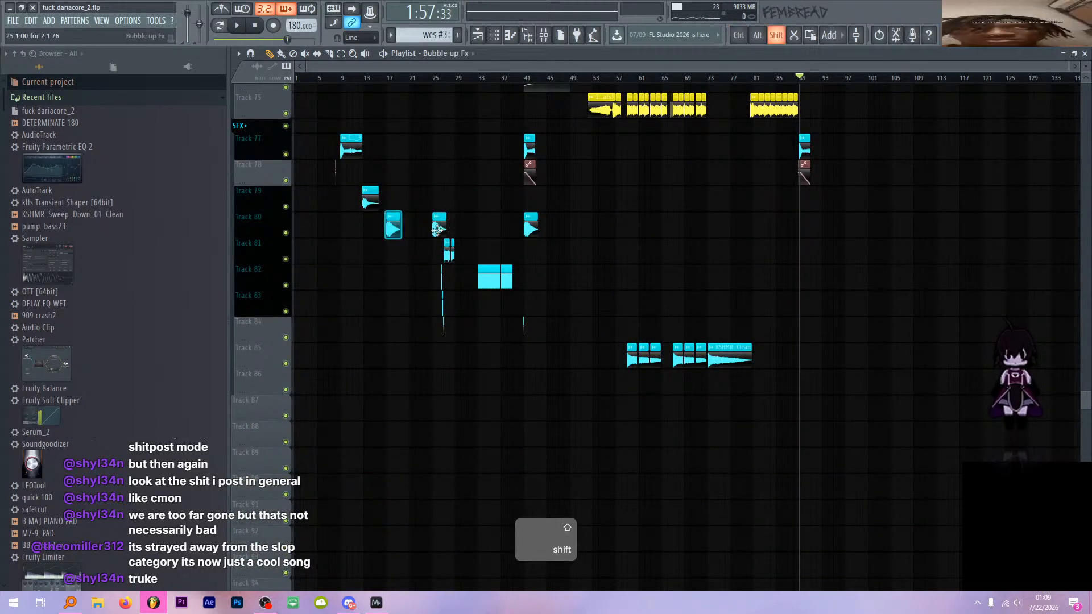
key("space")
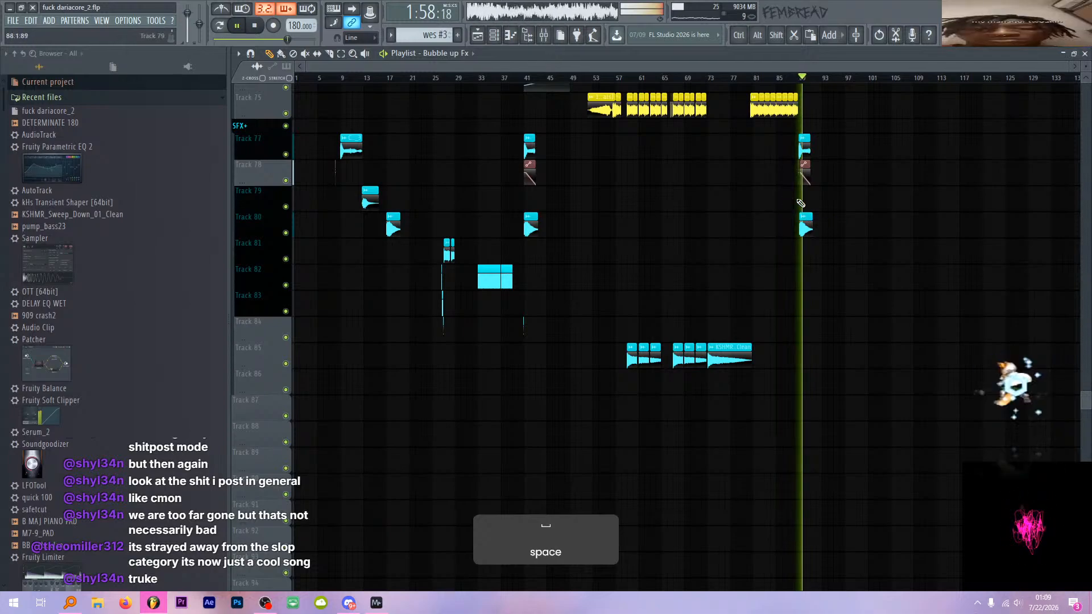
- Listen on from bar 89 and place a copy of the Dave Blunts - The Cup instrumental clip at bar 105 on Track 43
scroll(569, 216, "up", 3)
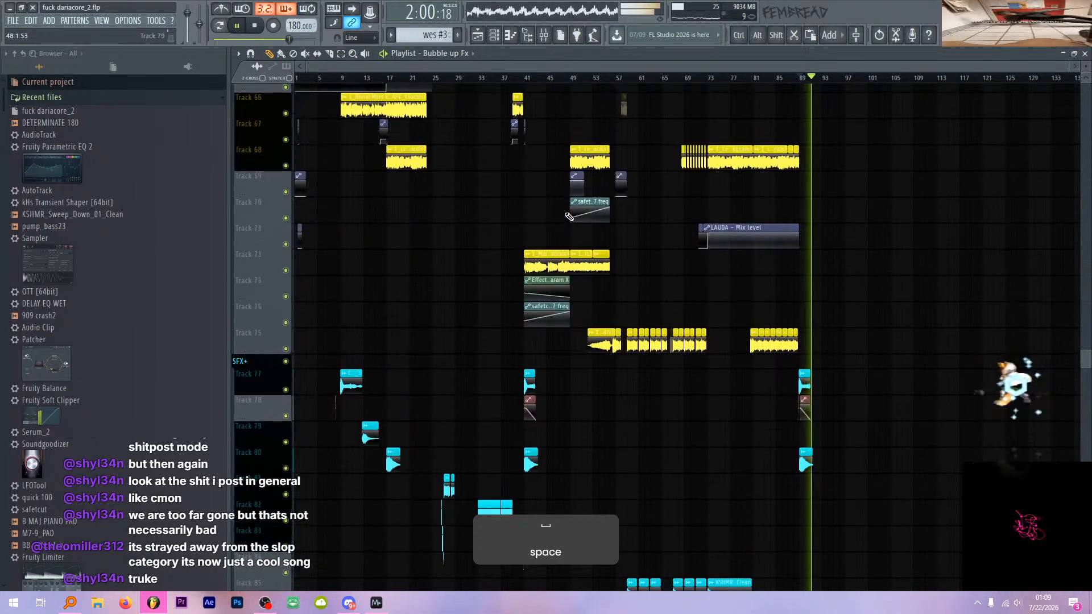
scroll(569, 216, "up", 3)
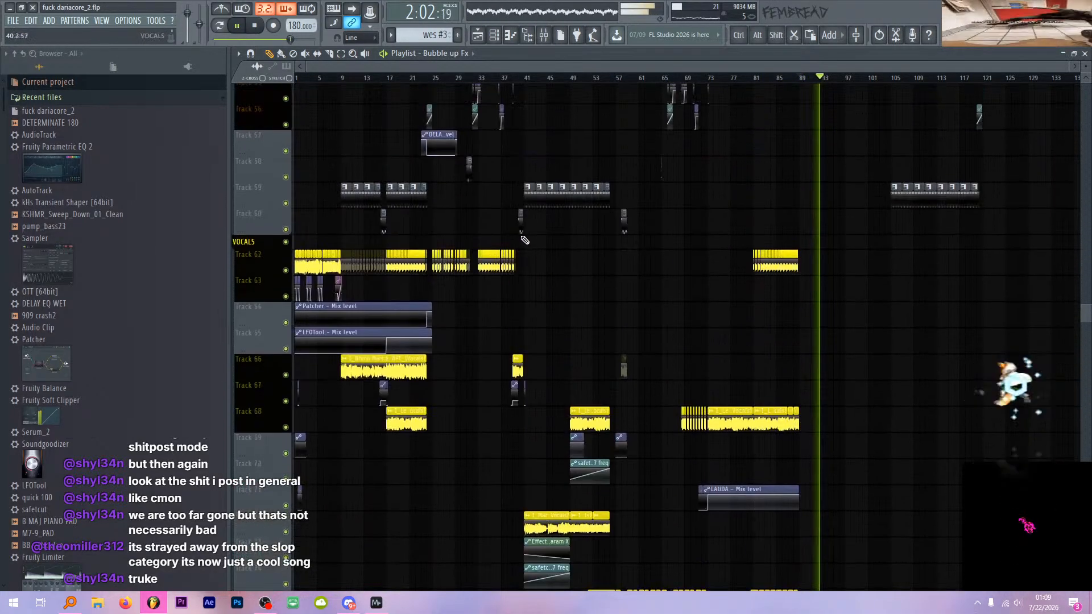
scroll(515, 249, "up", 6)
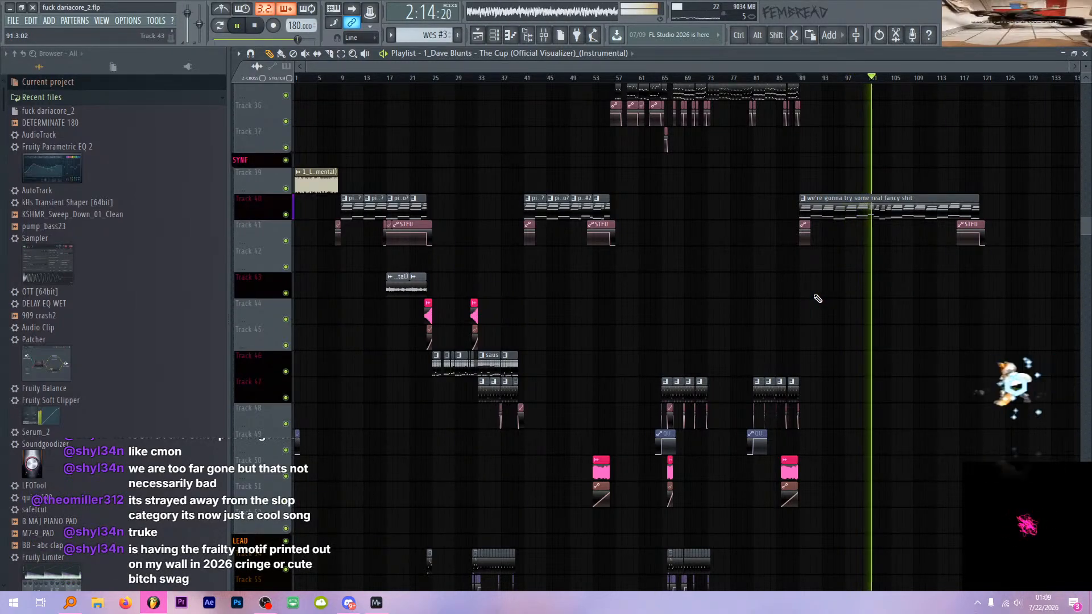
scroll(951, 292, "up", 4)
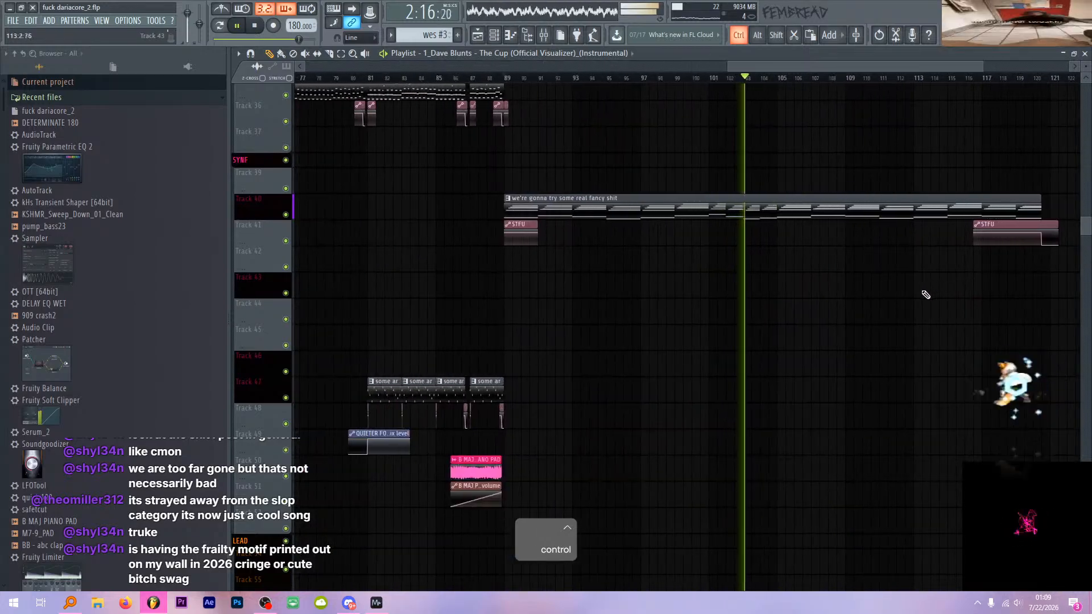
scroll(881, 295, "up", 2)
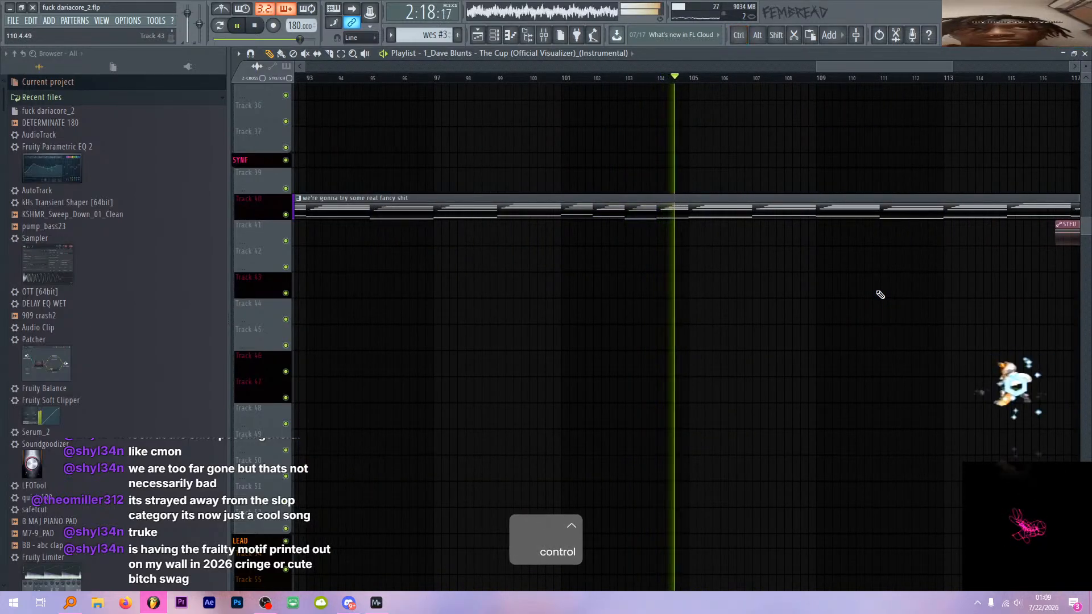
scroll(853, 294, "down", 3)
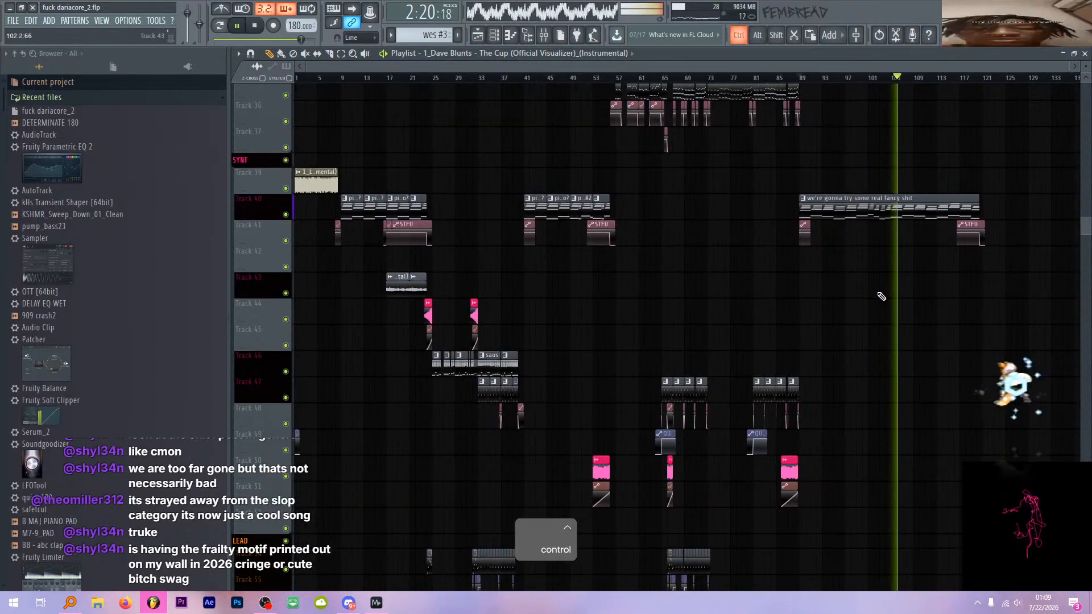
scroll(905, 299, "up", 3)
key("space")
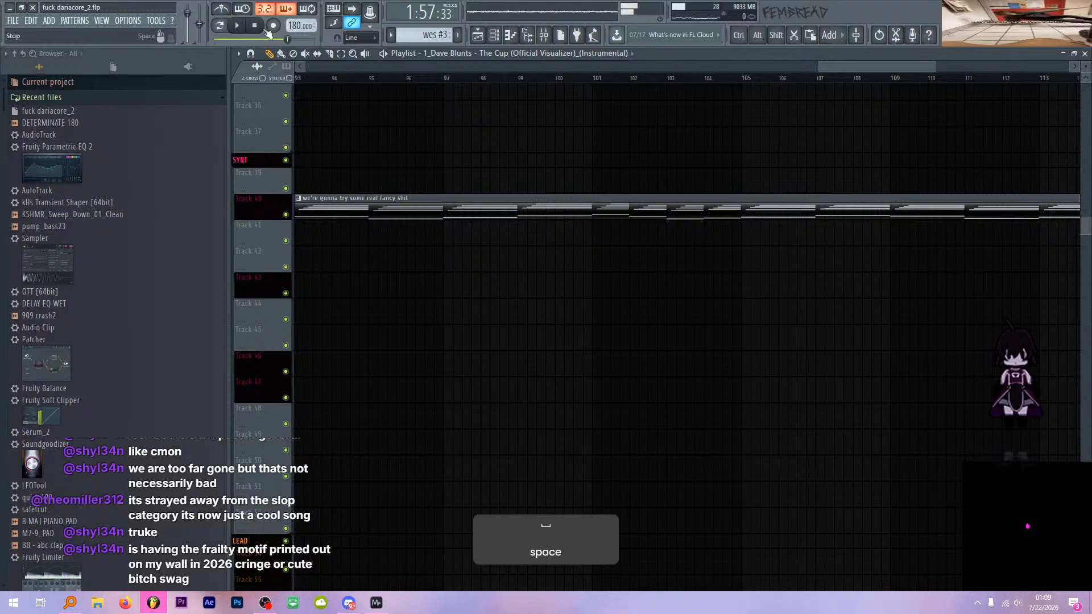
left_click(740, 293)
scroll(819, 301, "down", 3)
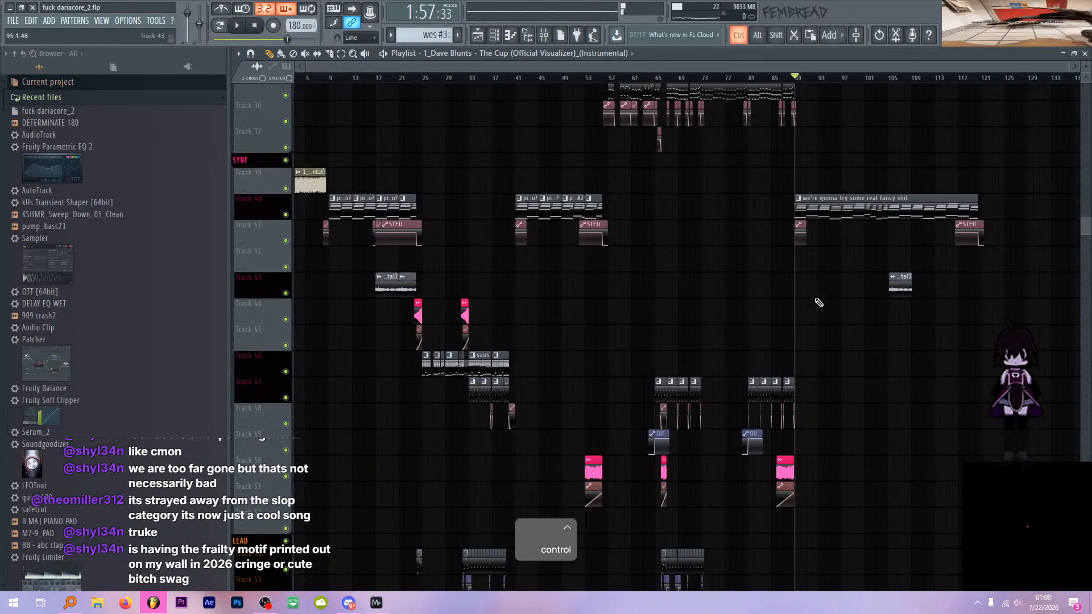
- Make the instrumental clip at bar 105 on Track 43 unique
scroll(904, 290, "up", 3)
scroll(905, 290, "up", 2)
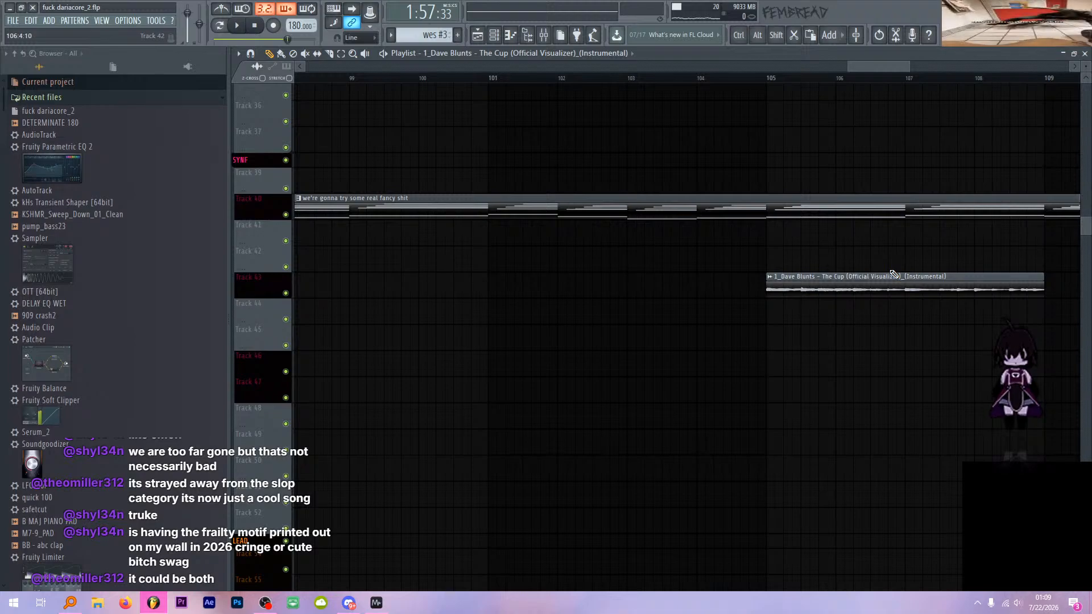
scroll(824, 266, "down", 1)
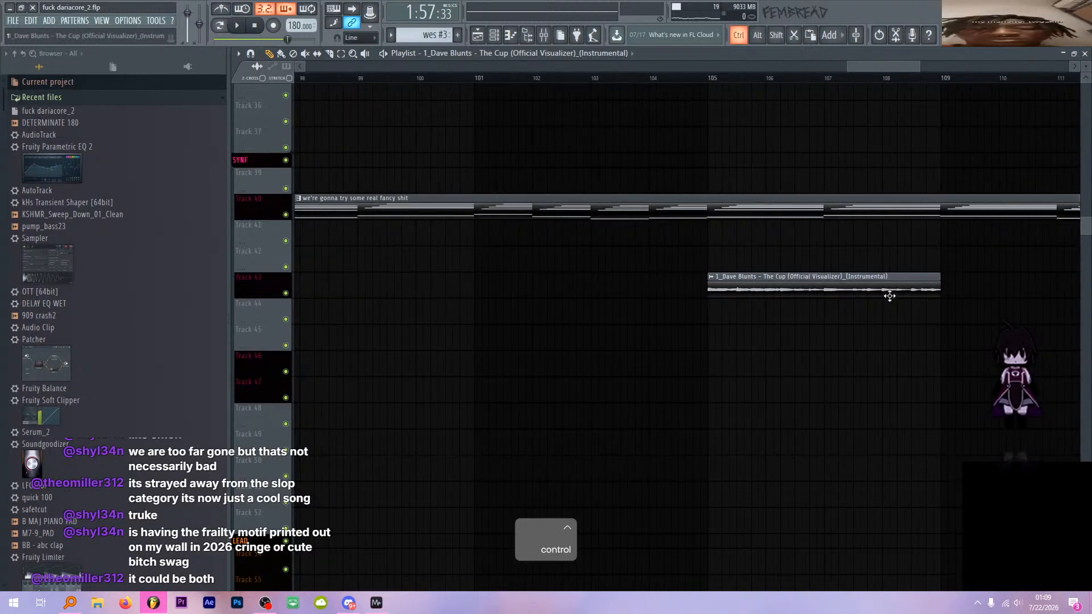
right_click(862, 292, "ctrl")
key("m")
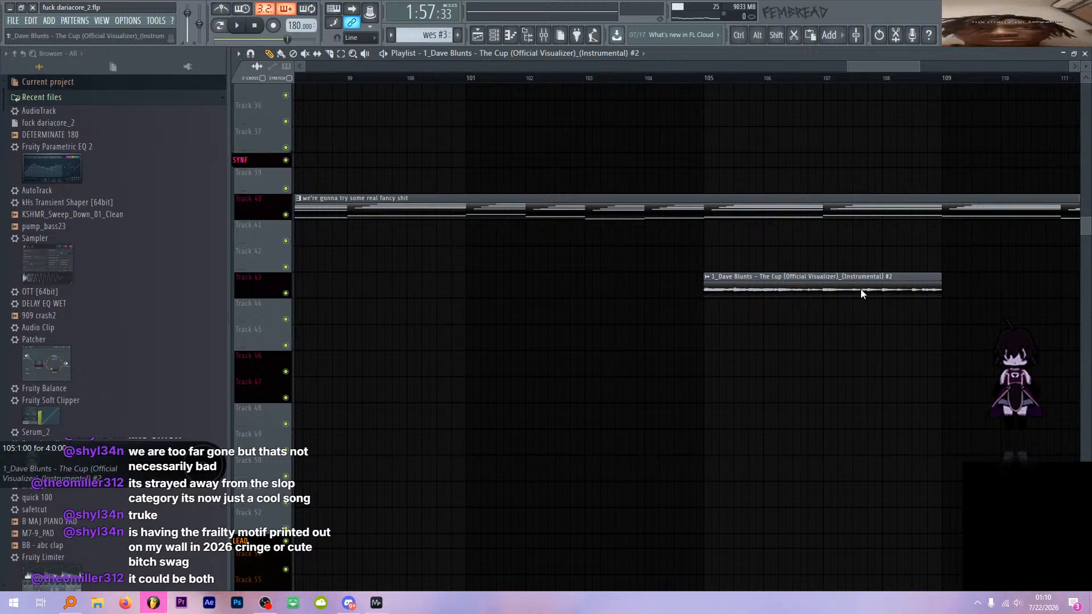
- Adjust the time-stretching pitch of the unique instrumental clip and close its channel settings
double_click(861, 292)
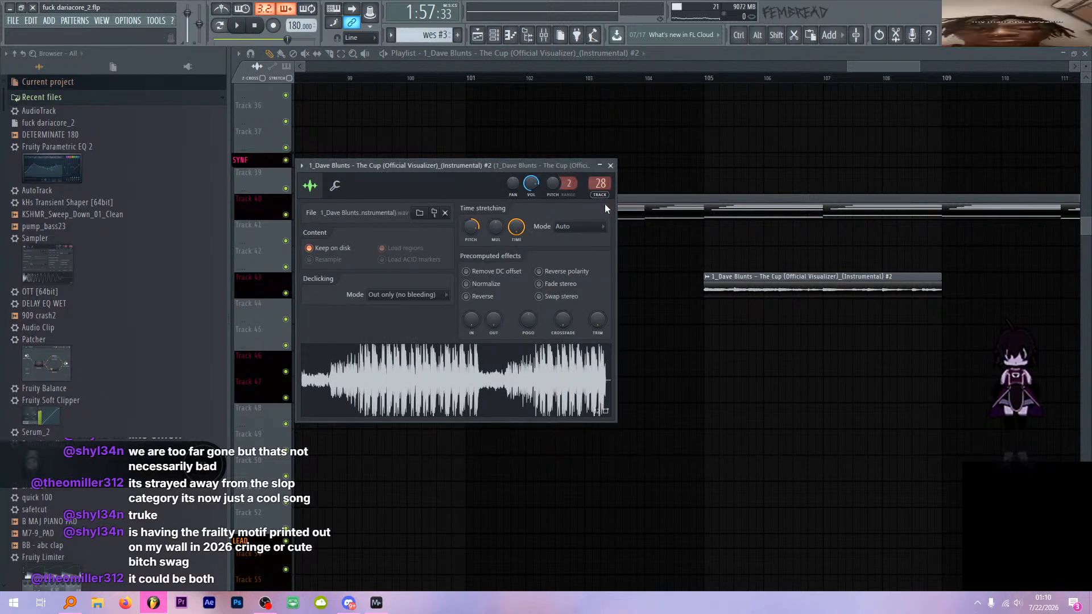
left_click(470, 229)
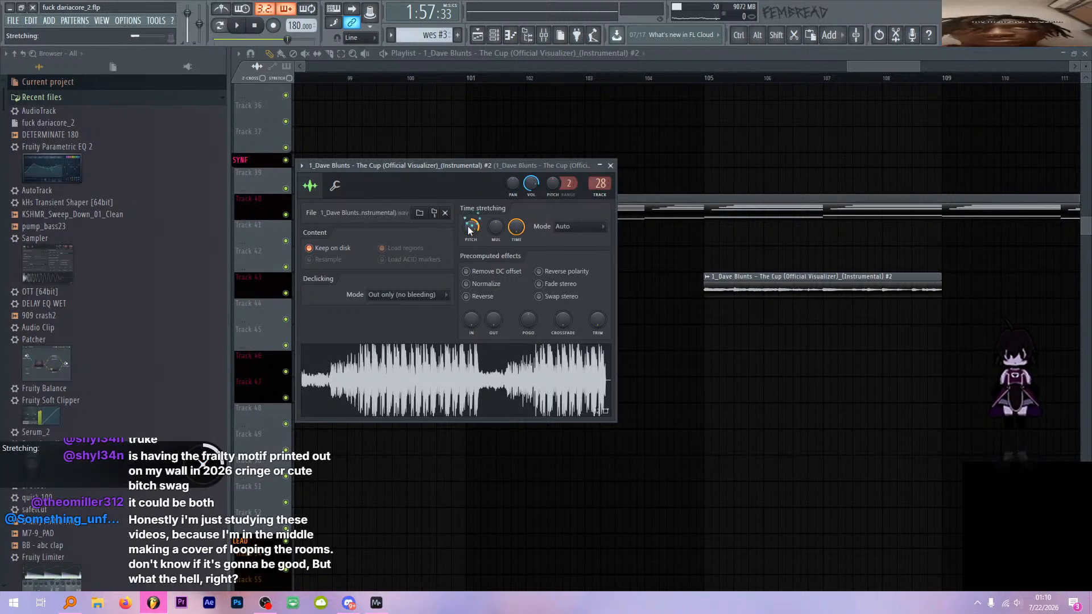
left_click(610, 166)
scroll(677, 277, "down", 8, "ctrl")
scroll(853, 239, "up", 7, "ctrl")
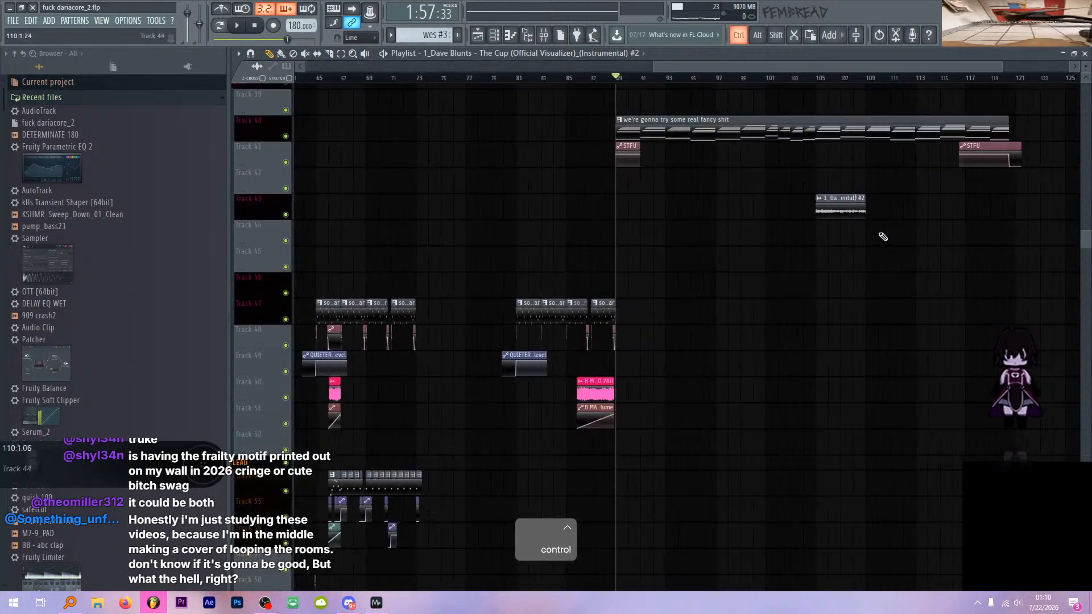
- Listen to the repitched instrumental clip on Track 43 together with the arrangement from bar 105
key("space")
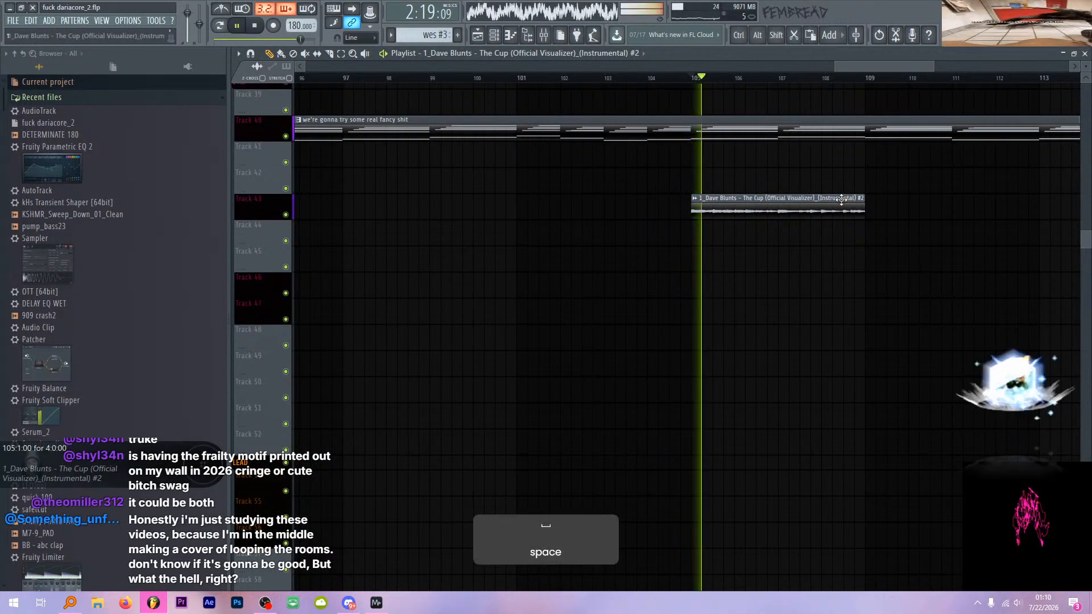
scroll(693, 215, "down", 3, "ctrl")
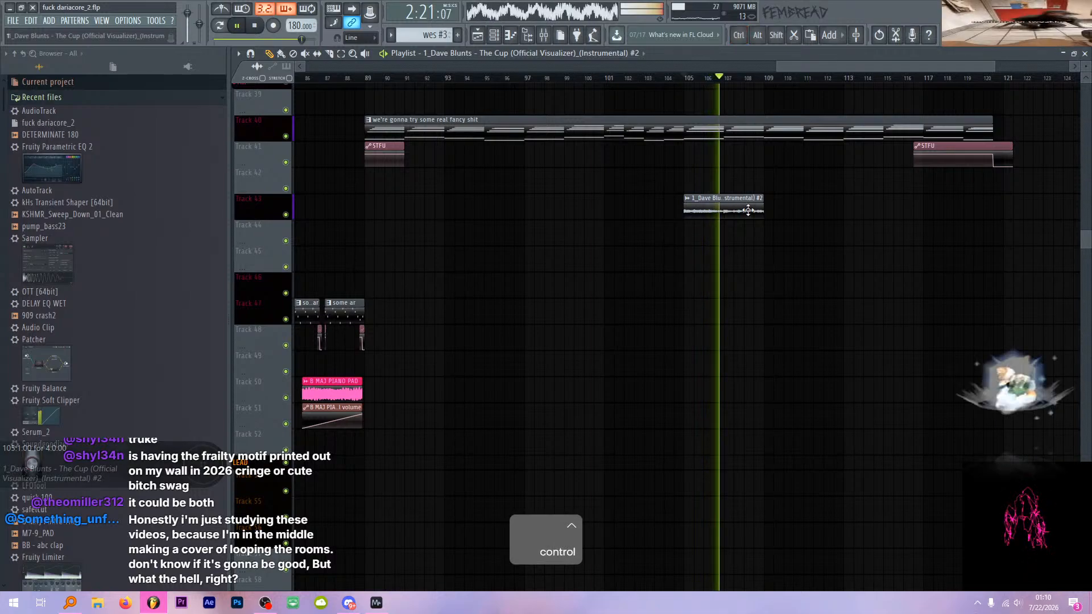
key("space")
scroll(886, 238, "down", 3, "ctrl")
scroll(911, 245, "up", 4, "ctrl")
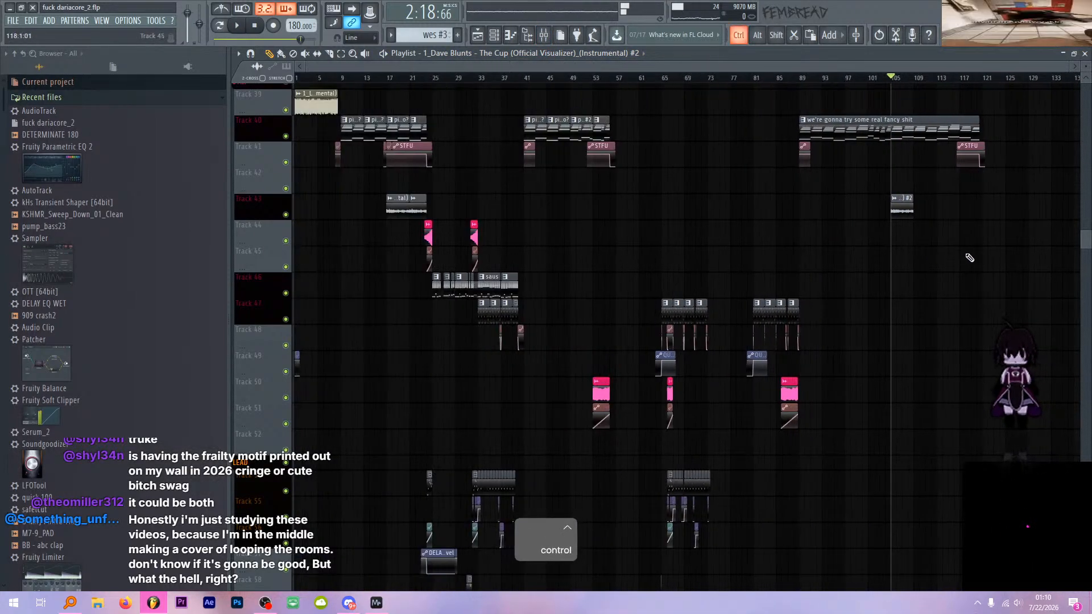
- Replay from bar 105 with the mixer open, close the mixer and delete the instrumental clip at bar 105 on Track 43
left_click(544, 35)
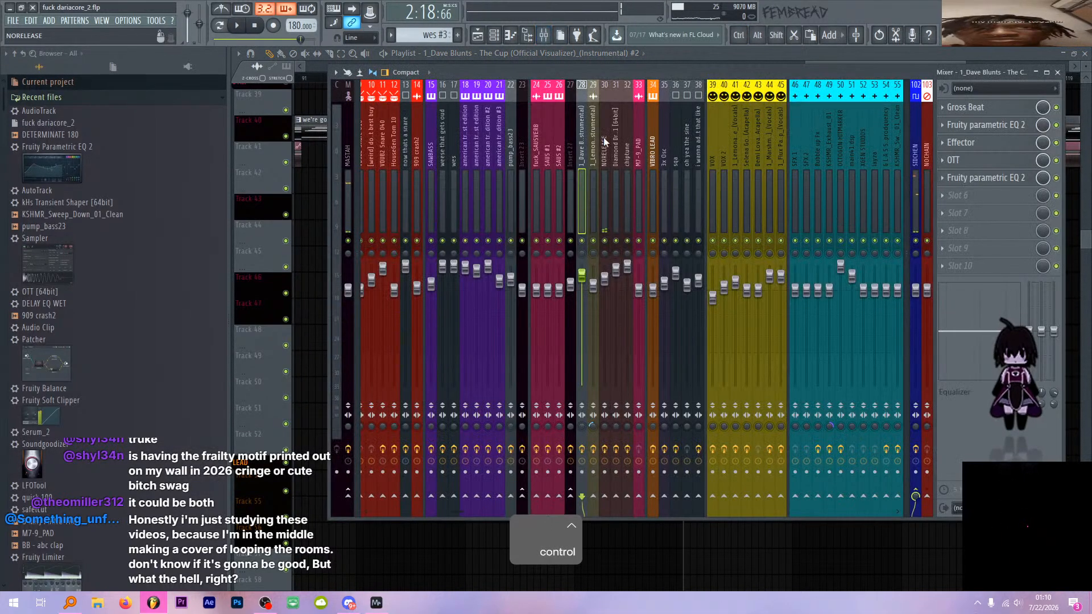
key("space")
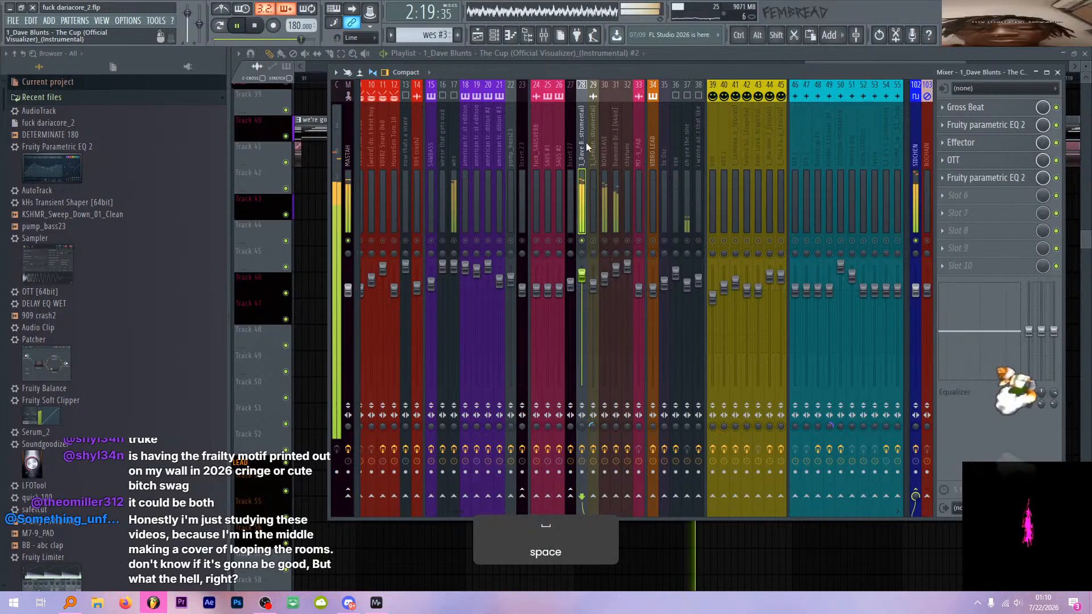
left_click(657, 55)
scroll(816, 147, "up", 2, "ctrl")
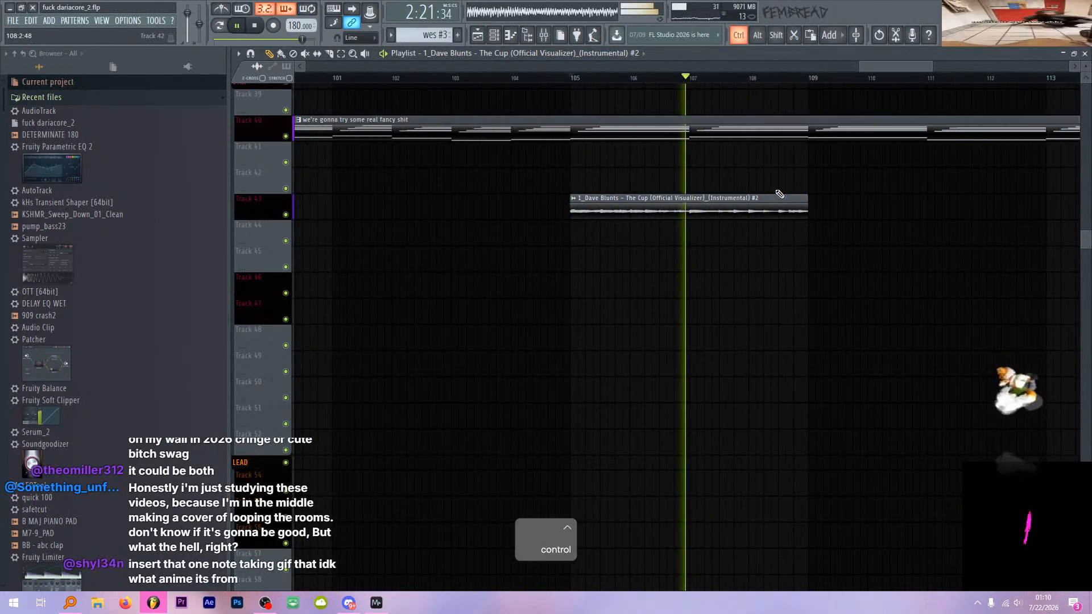
scroll(782, 179, "down", 5, "ctrl")
scroll(782, 179, "down", 3, "ctrl")
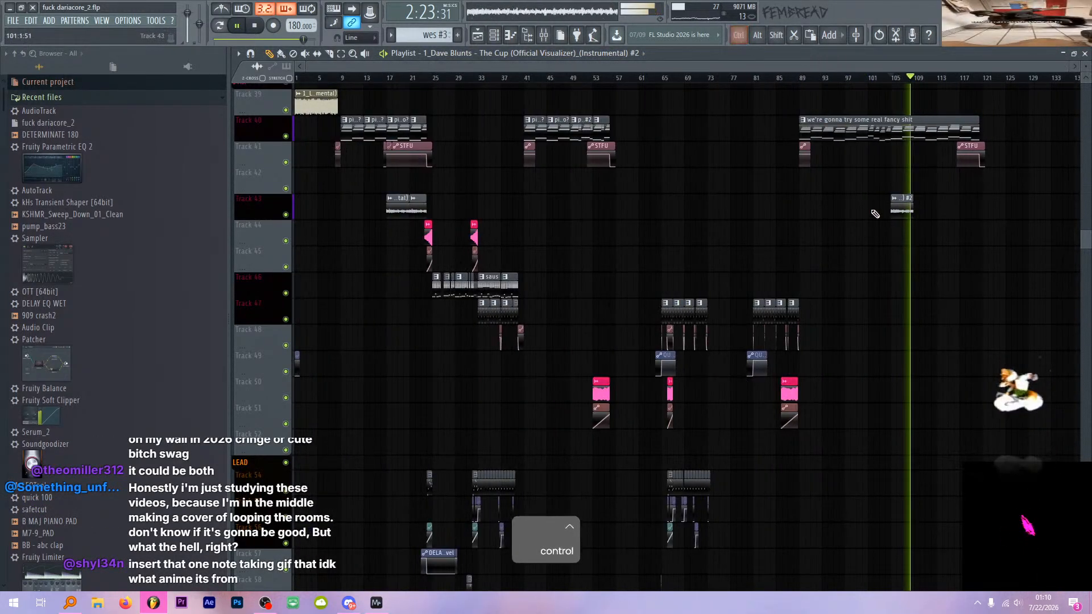
key("space")
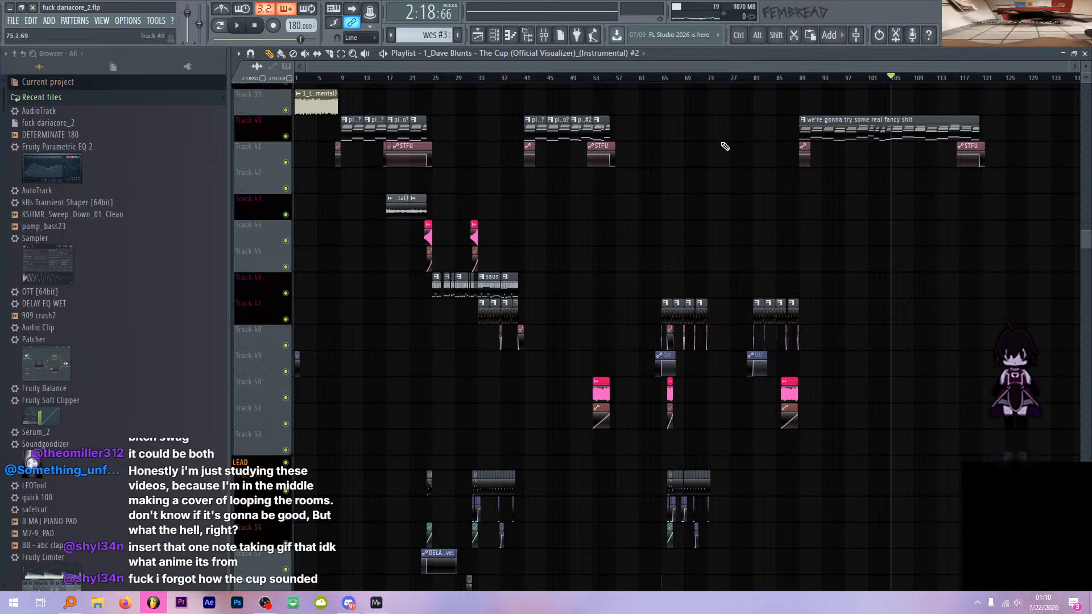
- Examine the vocal tracks from the song's start with the vocals soloed, and restore all tracks
scroll(664, 168, "down", 5)
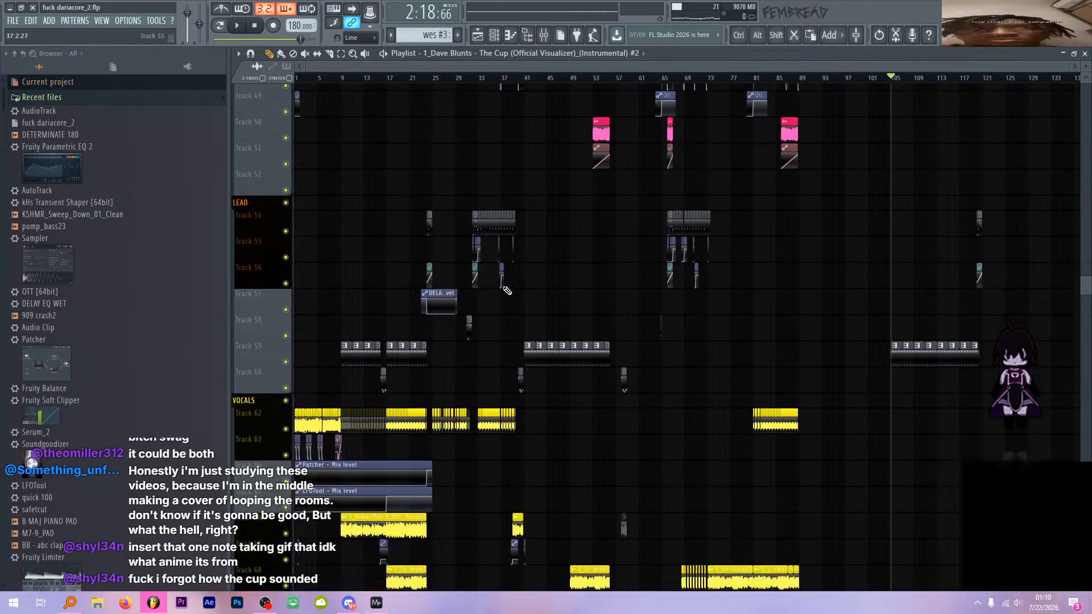
scroll(465, 335, "up", 3)
scroll(450, 331, "down", 5)
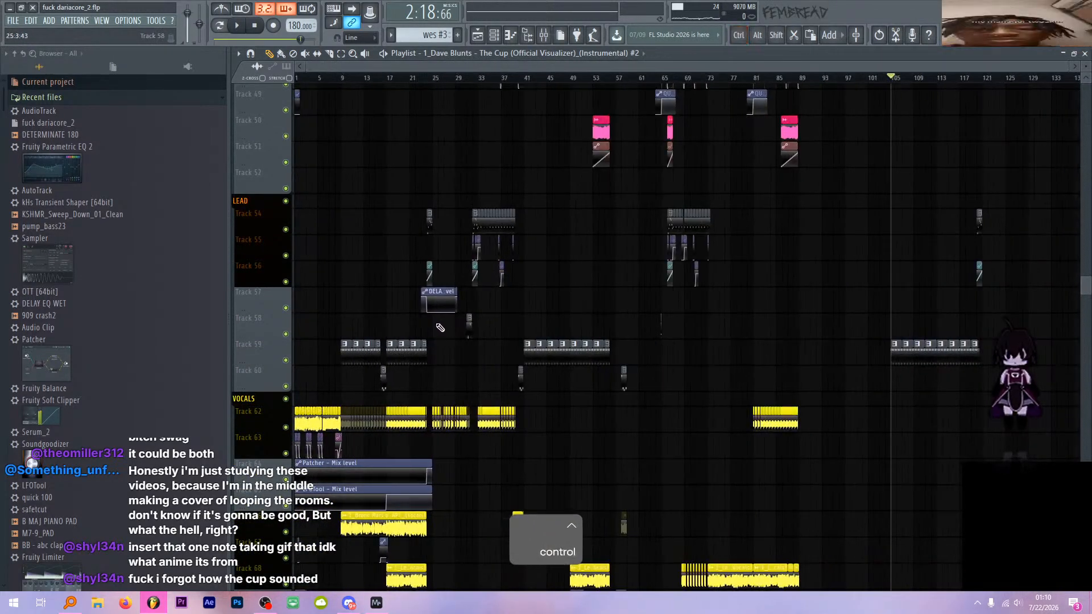
scroll(281, 292, "down", 3)
scroll(280, 285, "up", 8)
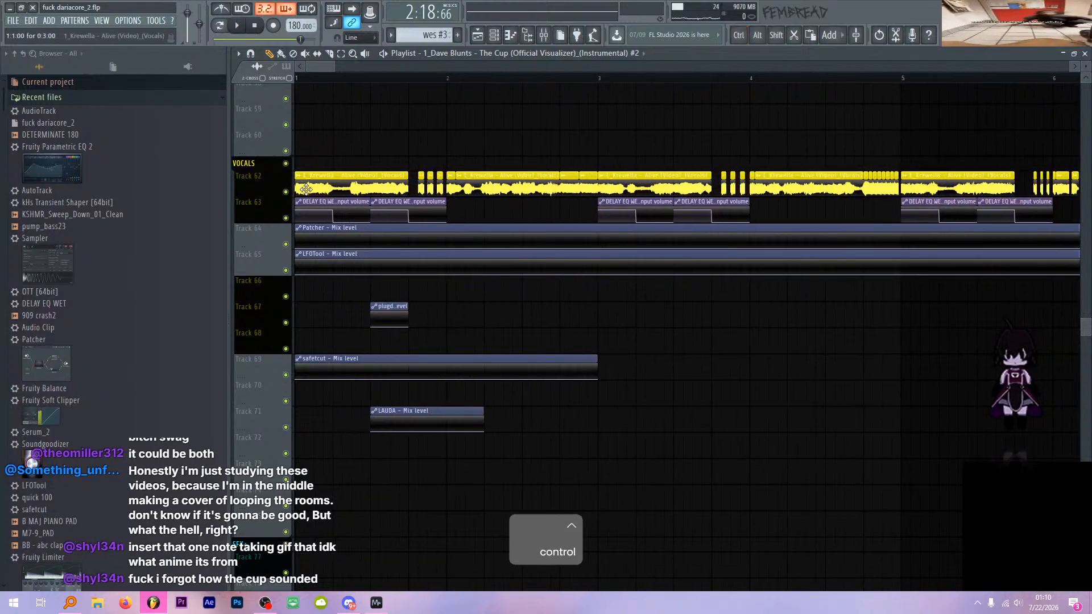
scroll(358, 292, "down", 9)
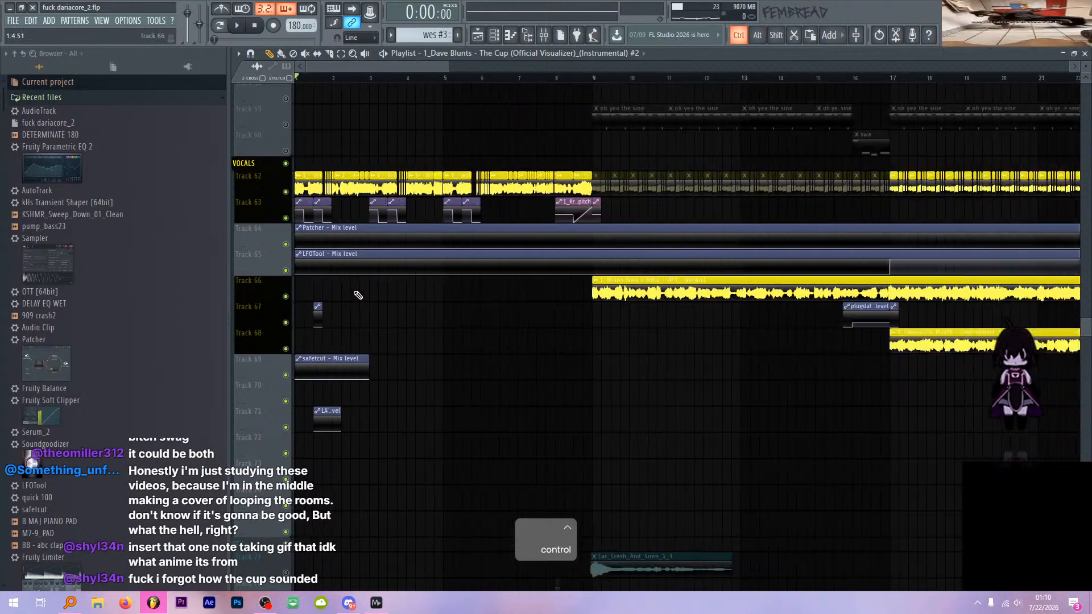
scroll(628, 298, "down", 1)
scroll(415, 297, "down", 4)
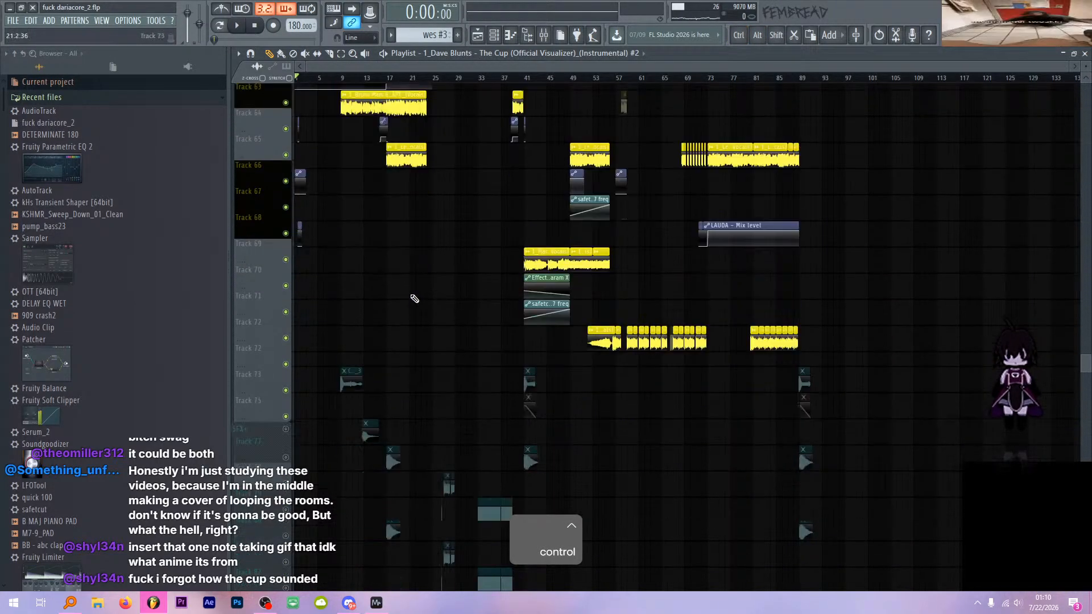
left_click(286, 309, "ctrl+alt")
left_click(285, 309, "ctrl+alt")
- Review the lead and vocal tracks and set the playback position to bar 105
scroll(796, 341, "up", 3)
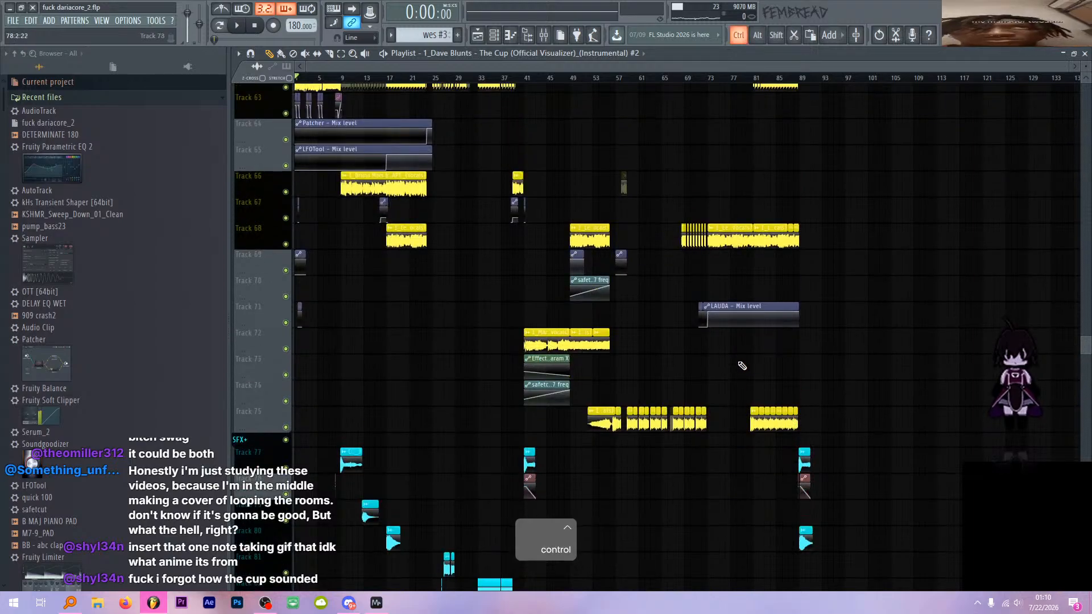
scroll(834, 377, "up", 5)
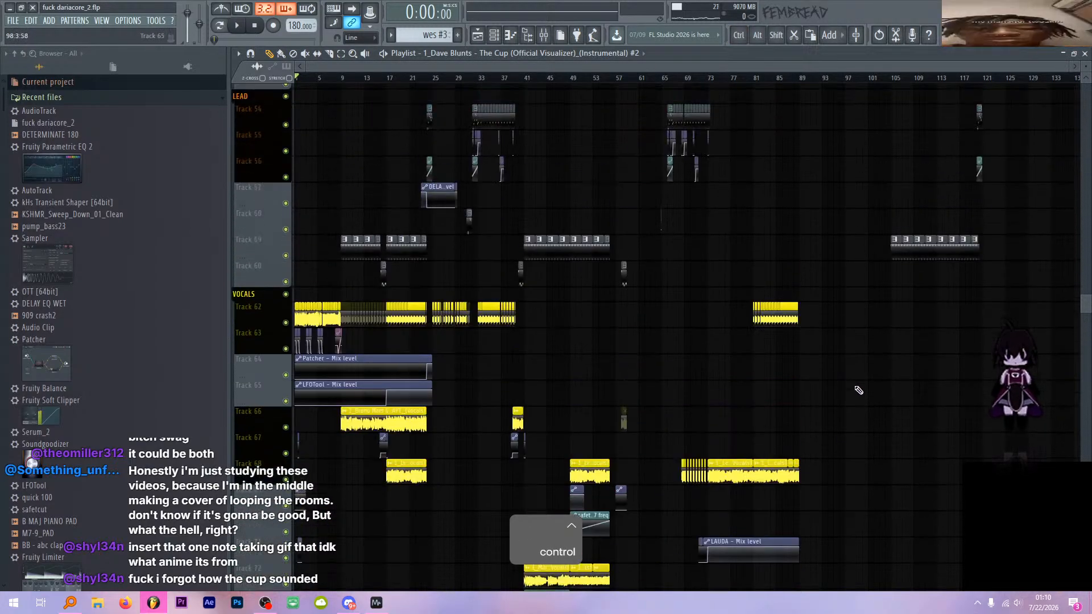
scroll(869, 363, "up", 2)
scroll(876, 284, "down", 6)
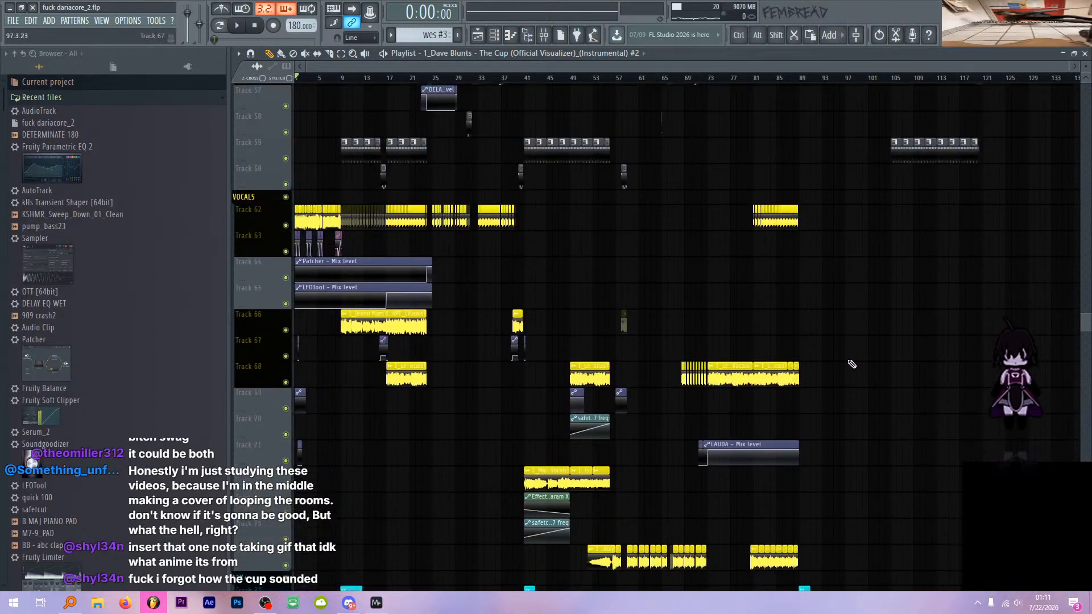
left_click_drag(807, 79, 897, 91)
scroll(907, 227, "up", 9)
left_click(891, 79)
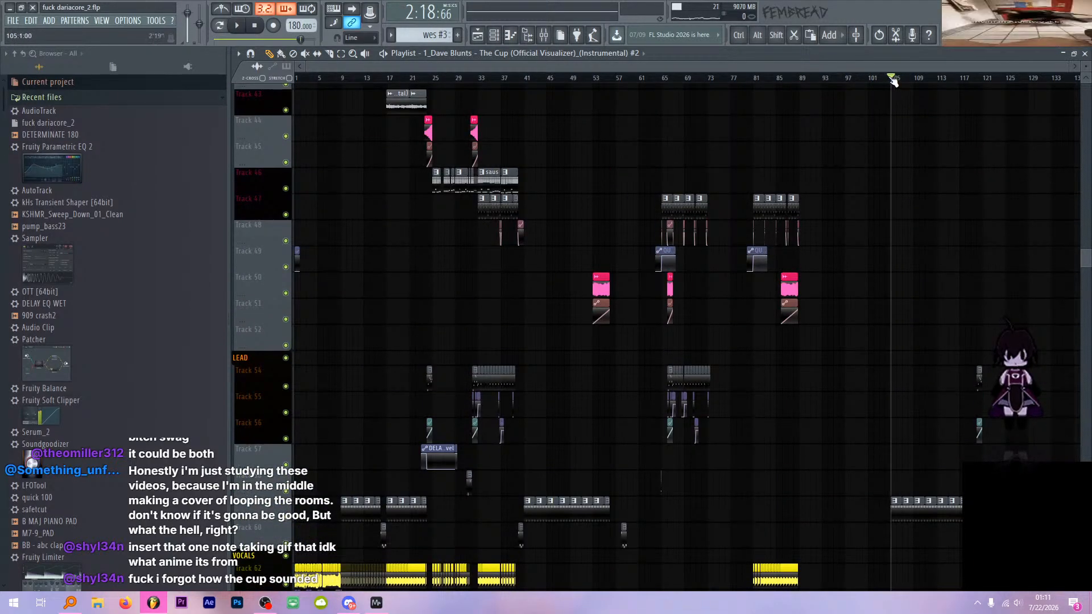
- Insert an empty playlist track directly below Track 75, above the SFX+ group
key("ctrl")
scroll(894, 229, "down", 2)
scroll(894, 230, "down", 11)
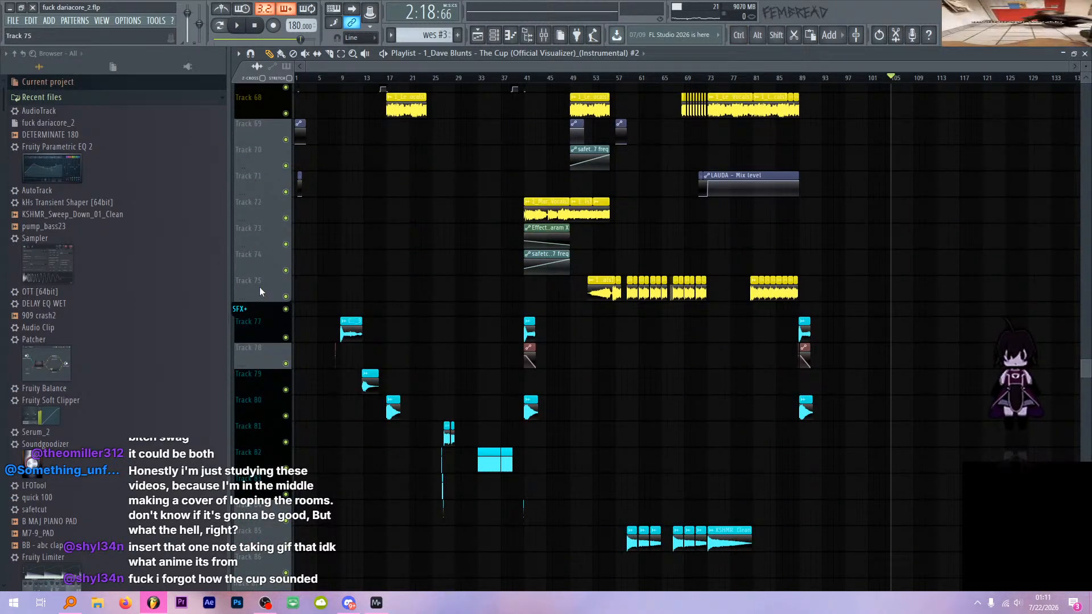
key("shift+i")
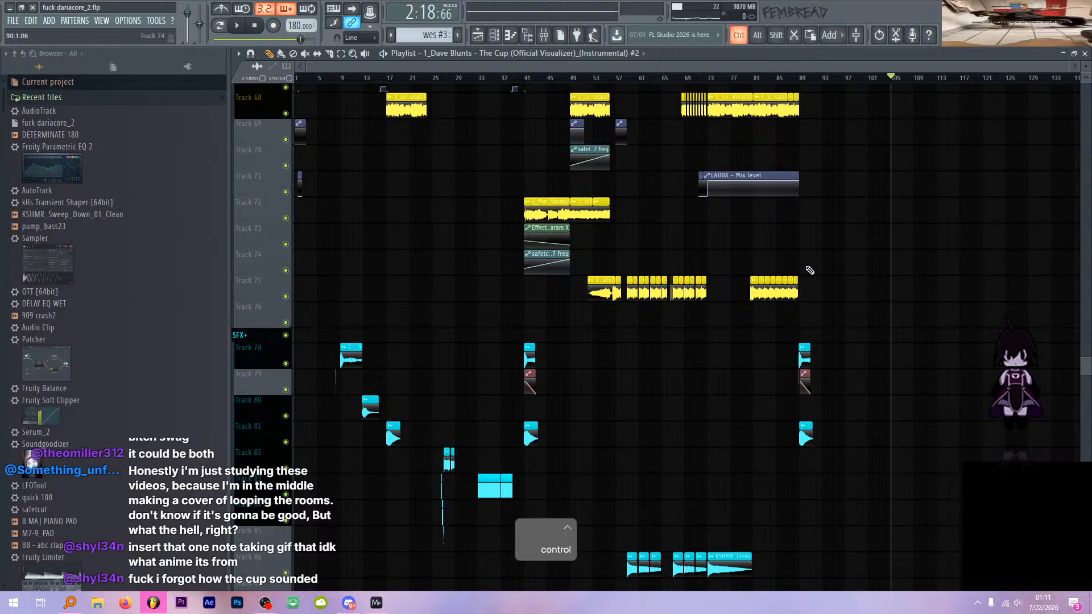
scroll(958, 275, "up", 2)
scroll(959, 275, "up", 1)
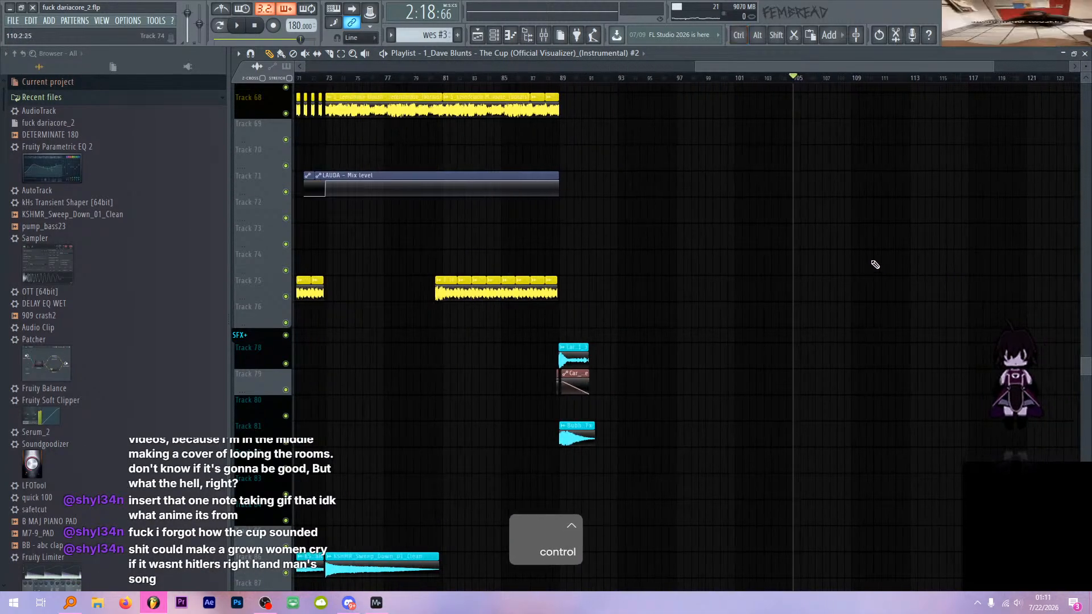
scroll(873, 265, "down", 1)
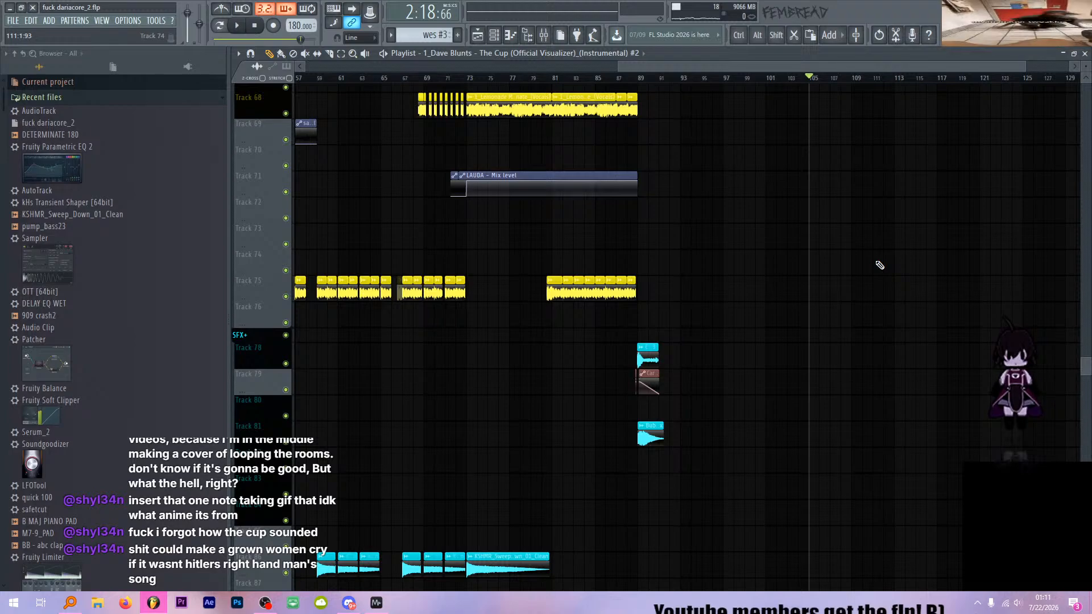
- Examine the lead, vocal and SFX+ tracks around bar 105 to see what the section still needs
scroll(810, 136, "up", 4)
scroll(810, 136, "up", 2)
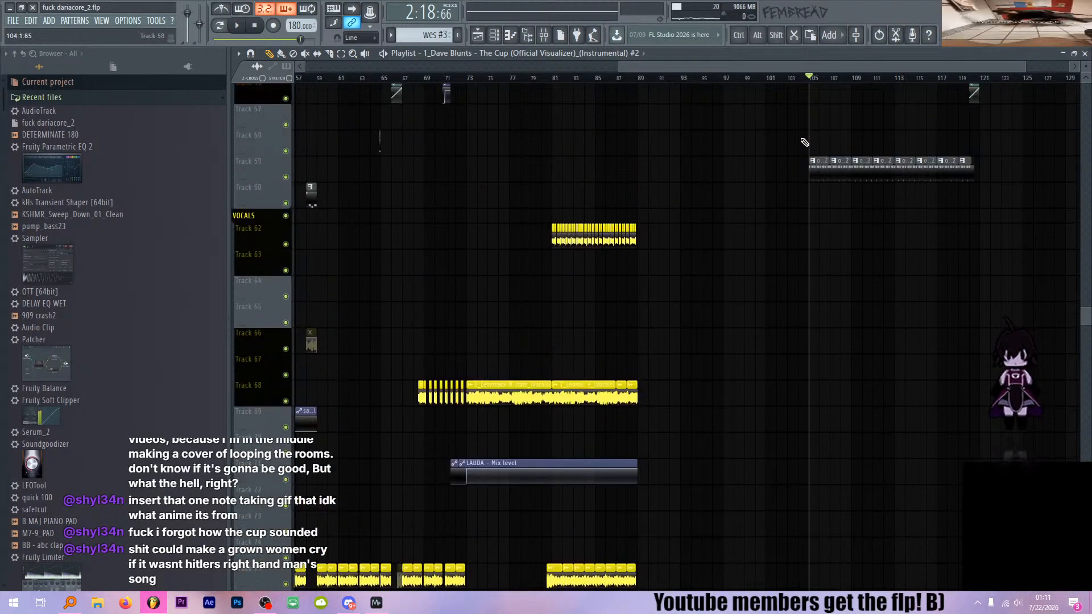
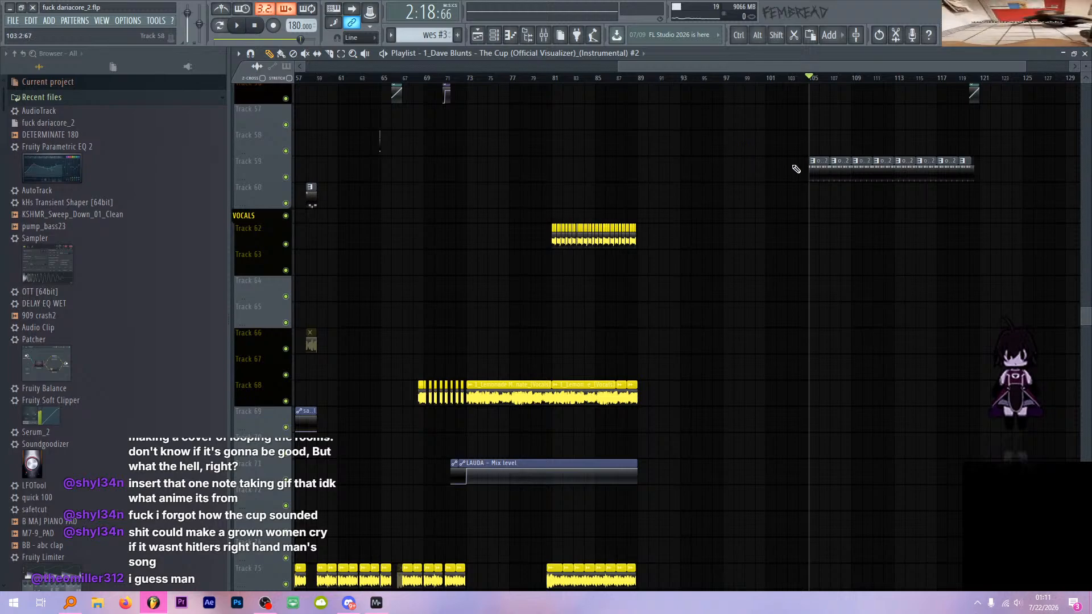
scroll(796, 169, "down", 3)
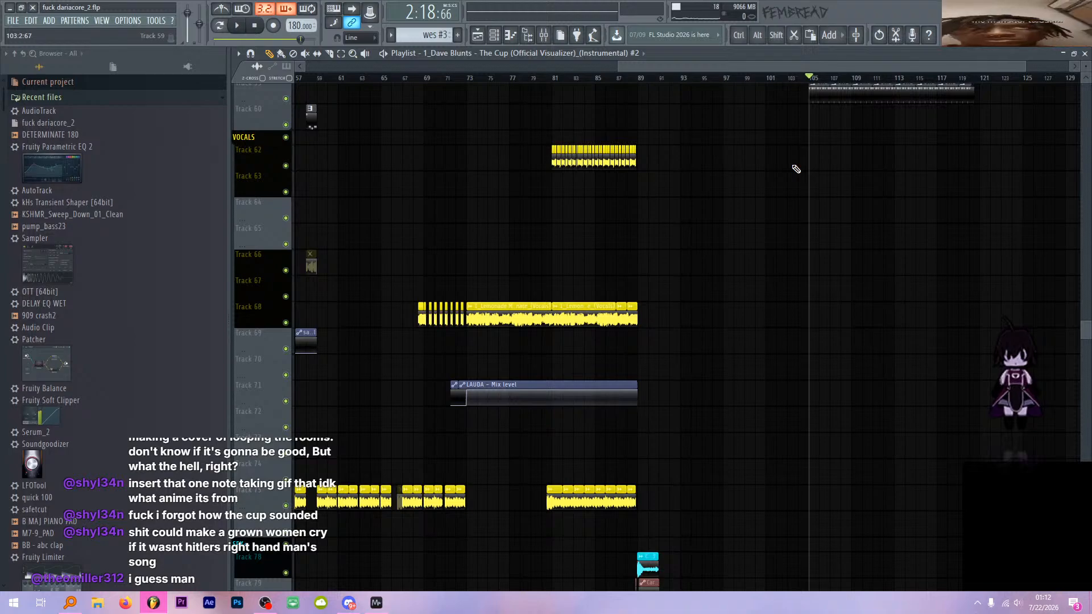
scroll(797, 169, "up", 2)
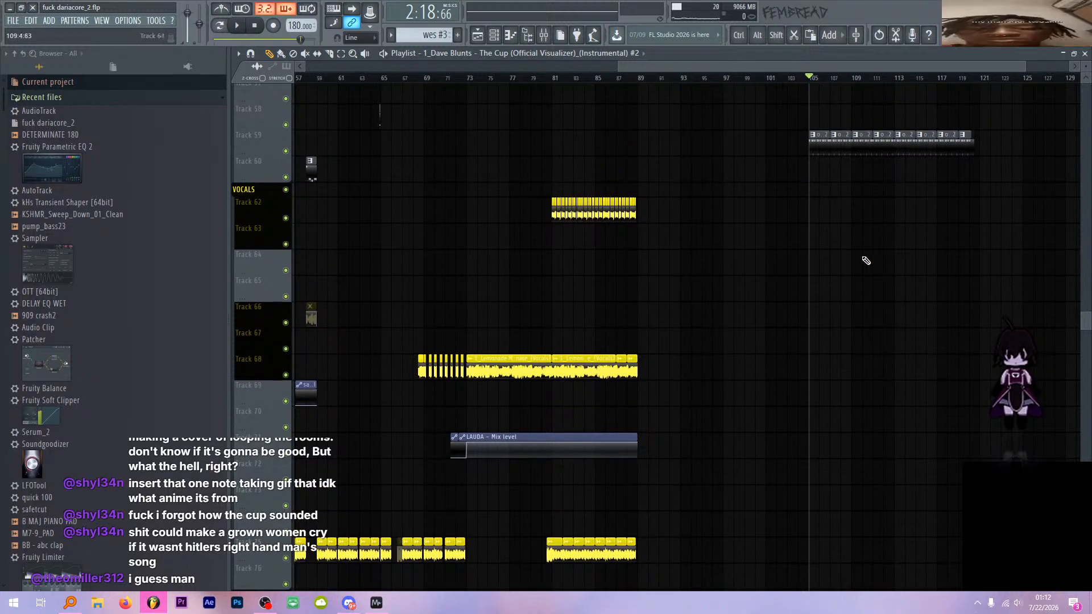
scroll(866, 260, "down", 4)
scroll(866, 246, "down", 3)
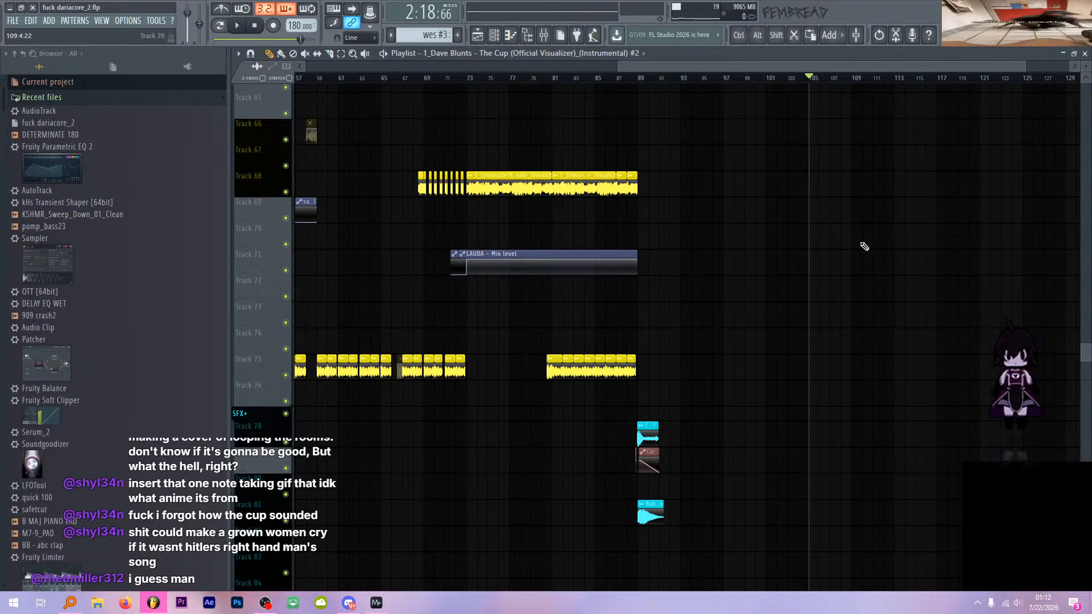
scroll(886, 168, "up", 6)
scroll(876, 143, "down", 9)
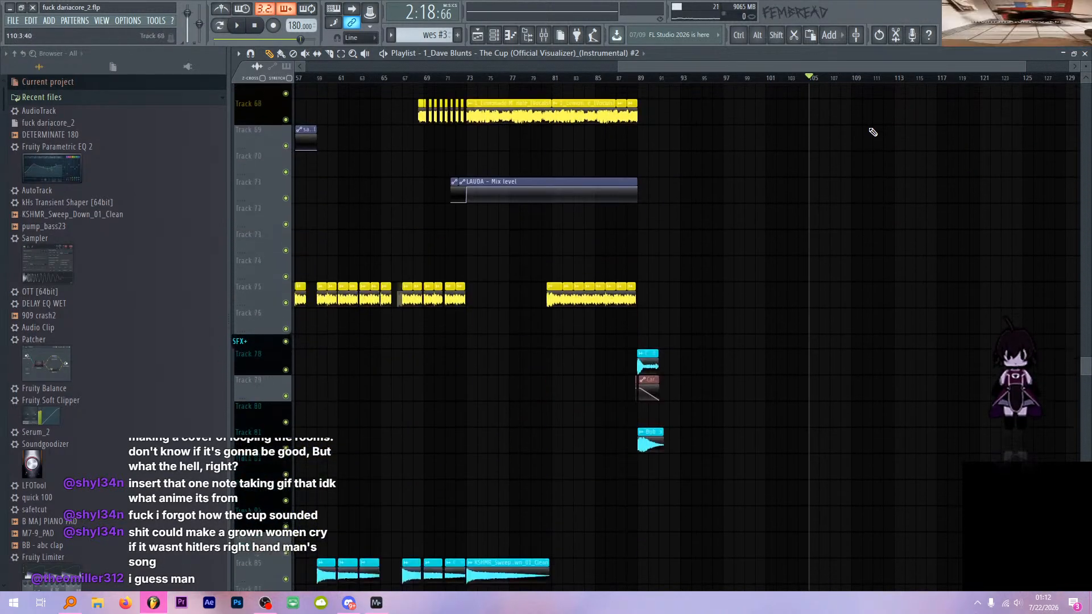
scroll(907, 249, "down", 3)
scroll(952, 239, "down", 6)
scroll(950, 238, "up", 4)
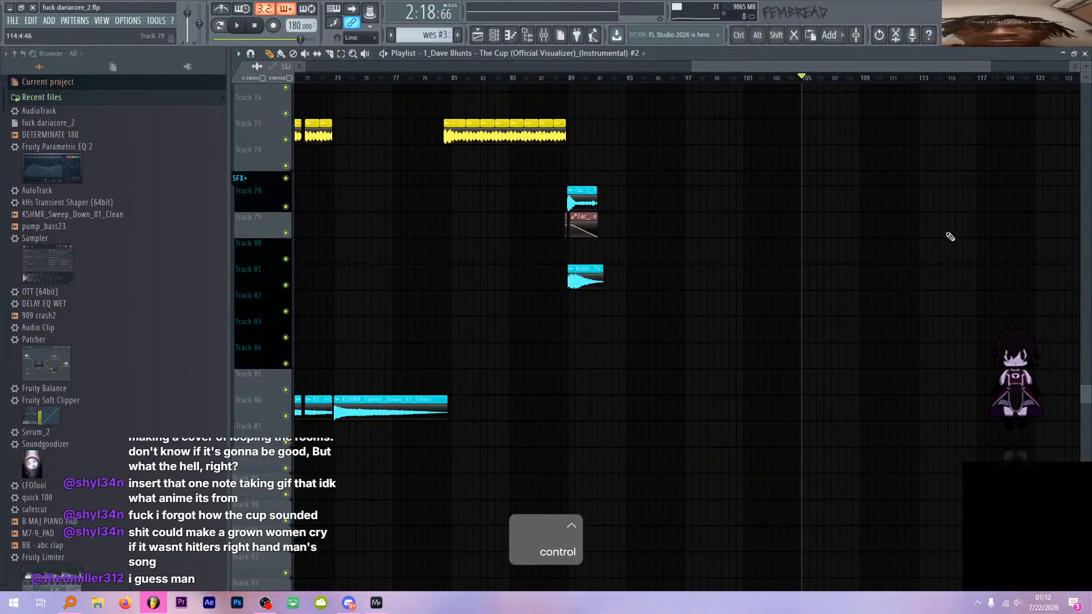
- Open the channel rack and filter it to the VOX channel group
scroll(922, 227, "up", 6)
left_click(500, 38)
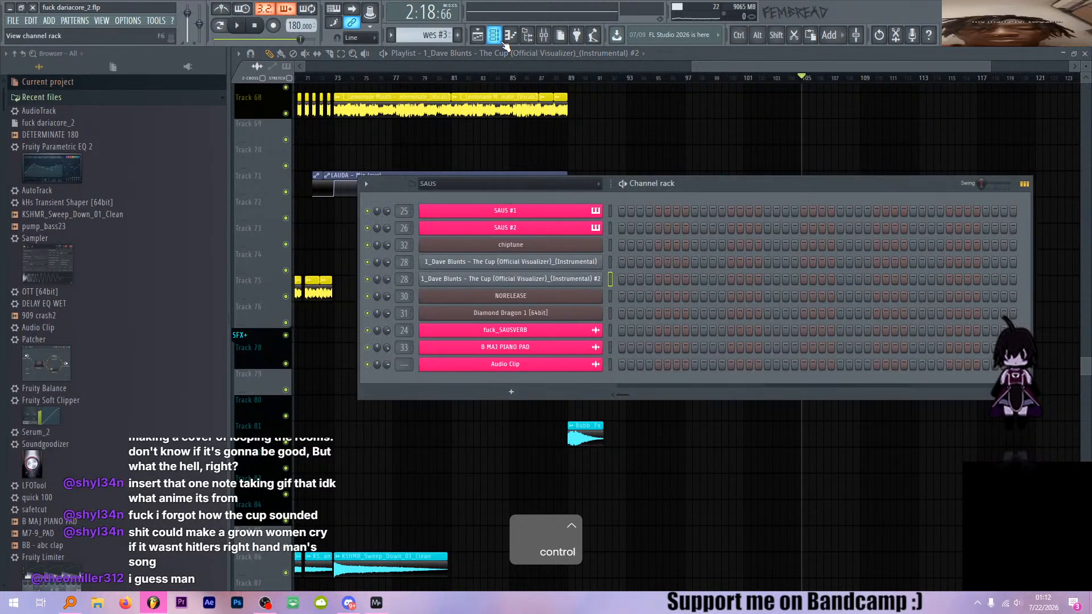
left_click(580, 184)
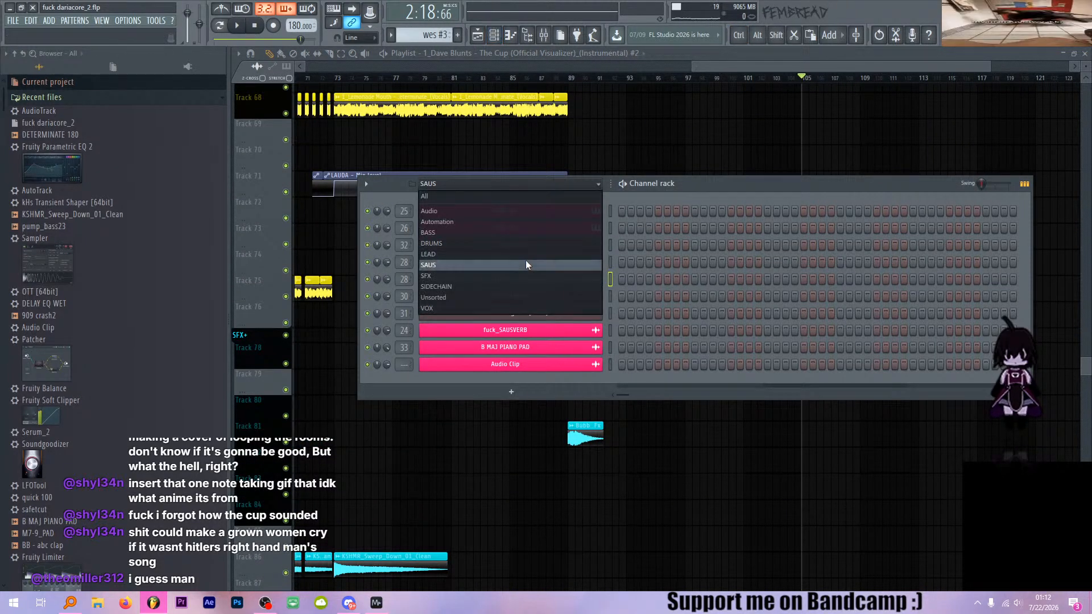
left_click(515, 307)
key("alt+c")
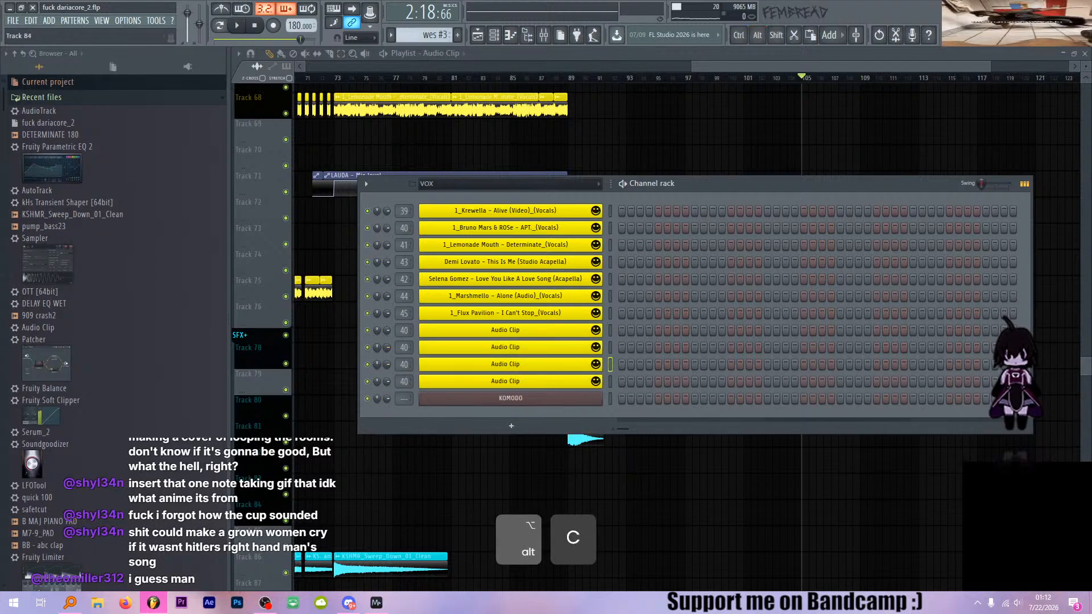
- Switch to Everything, view manager-manger-tweakin.gif from the search results, and return to the FL Studio project
left_click(70, 603)
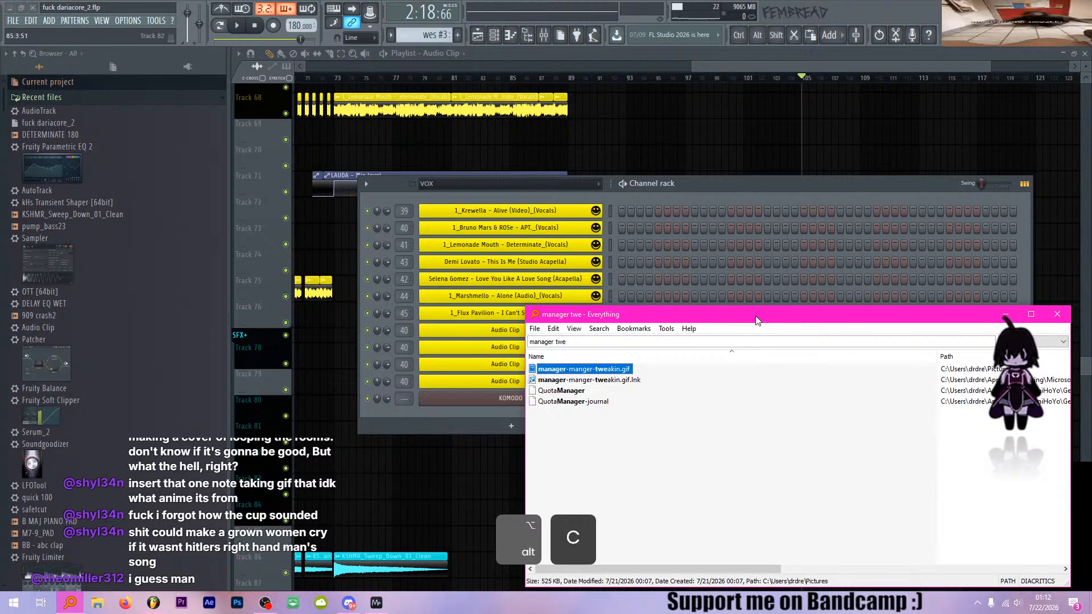
left_click_drag(757, 316, 650, 340)
double_click(502, 392)
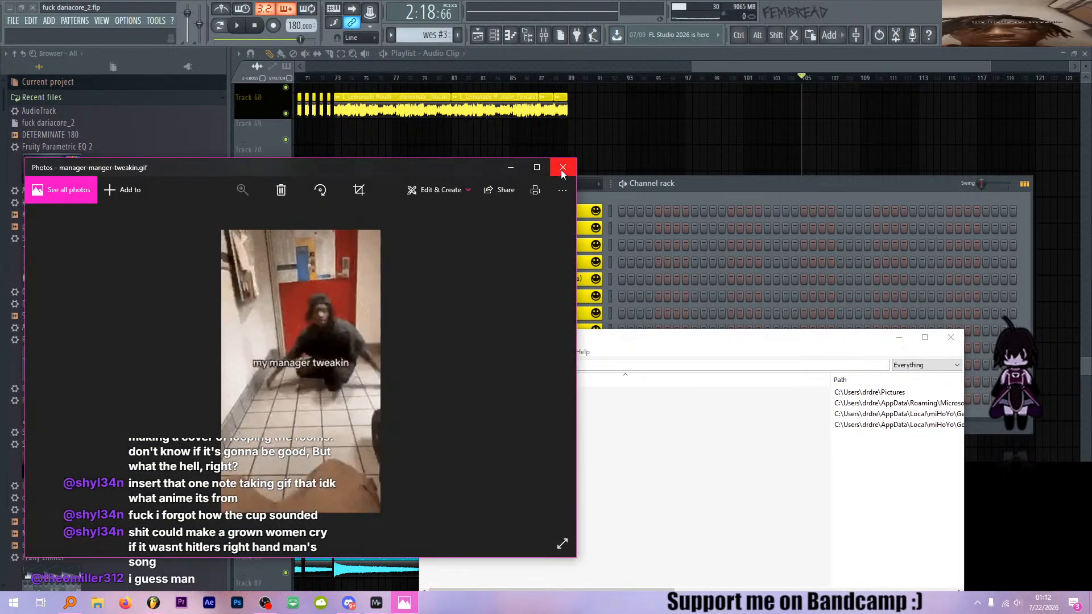
left_click(563, 166)
left_click(590, 324)
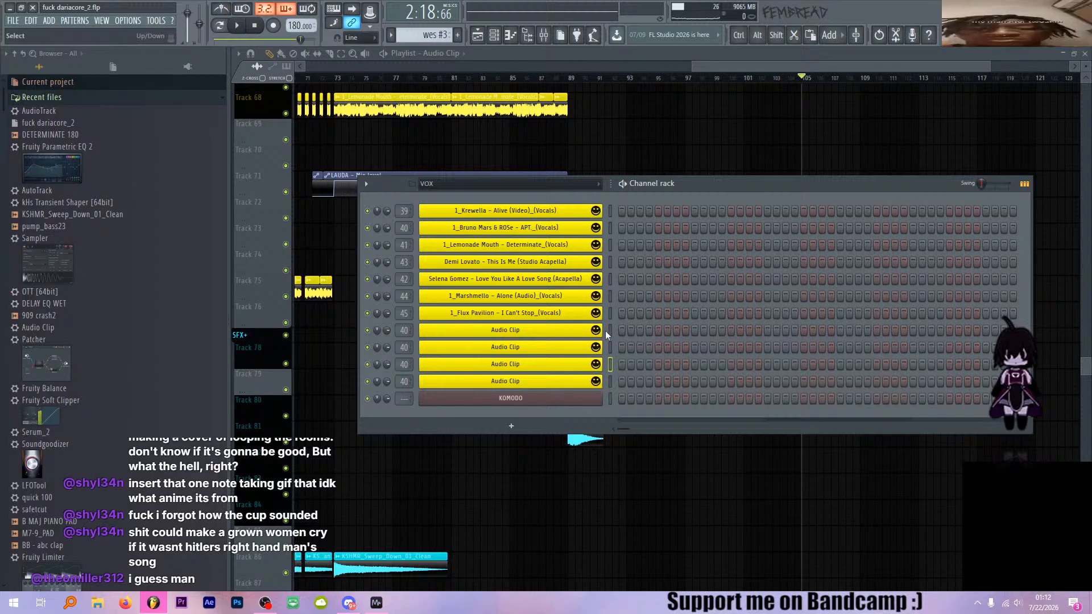
- Start loading a sound file into the first empty Audio Clip channel and go to the samples folder in Music
right_click(605, 330)
left_click(569, 331)
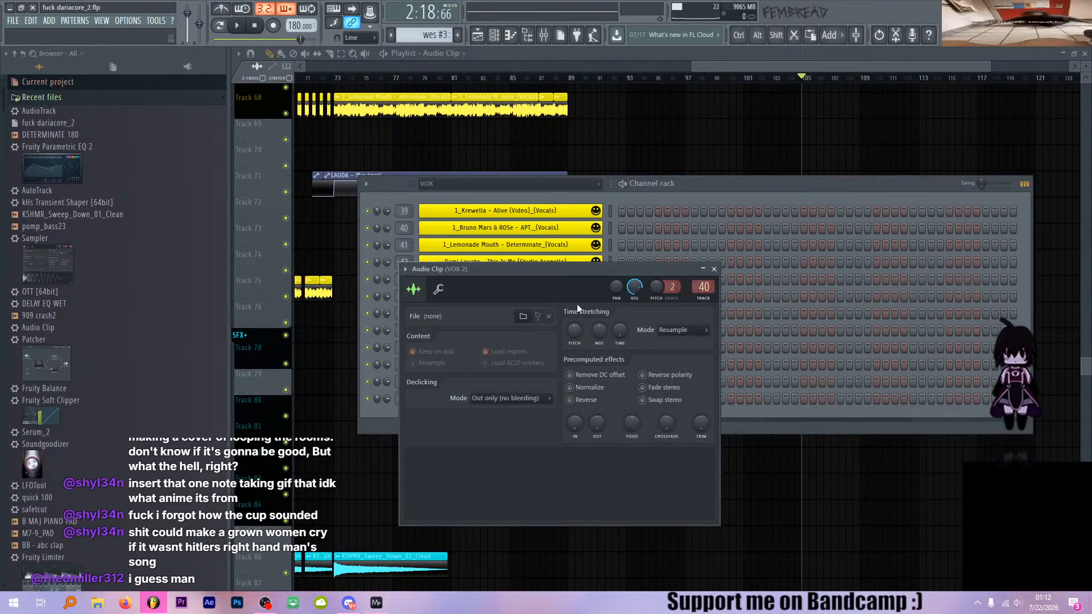
left_click(523, 316)
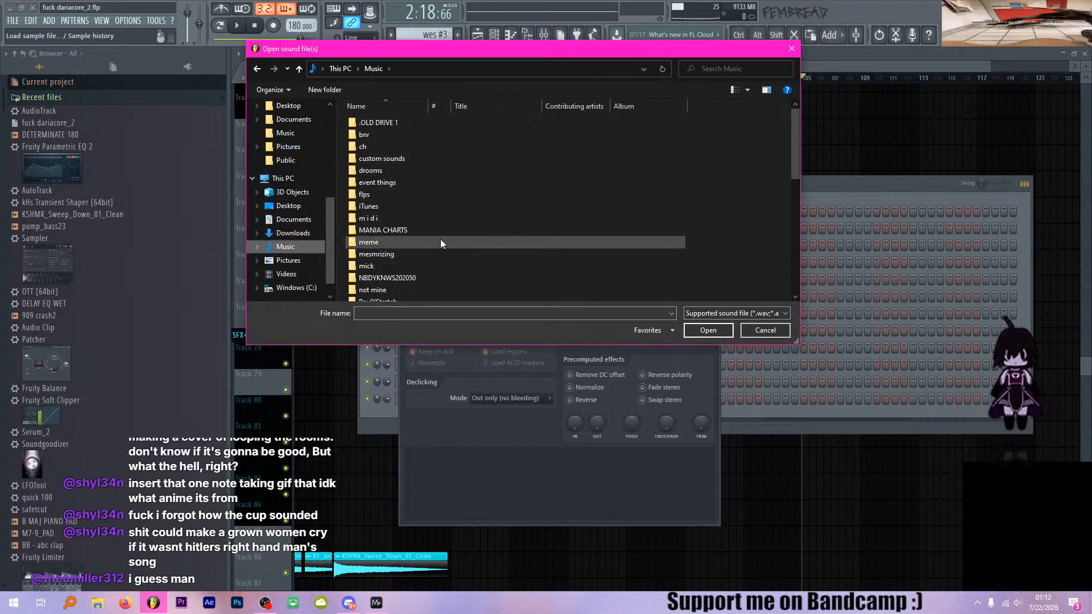
scroll(432, 242, "down", 3)
double_click(397, 246)
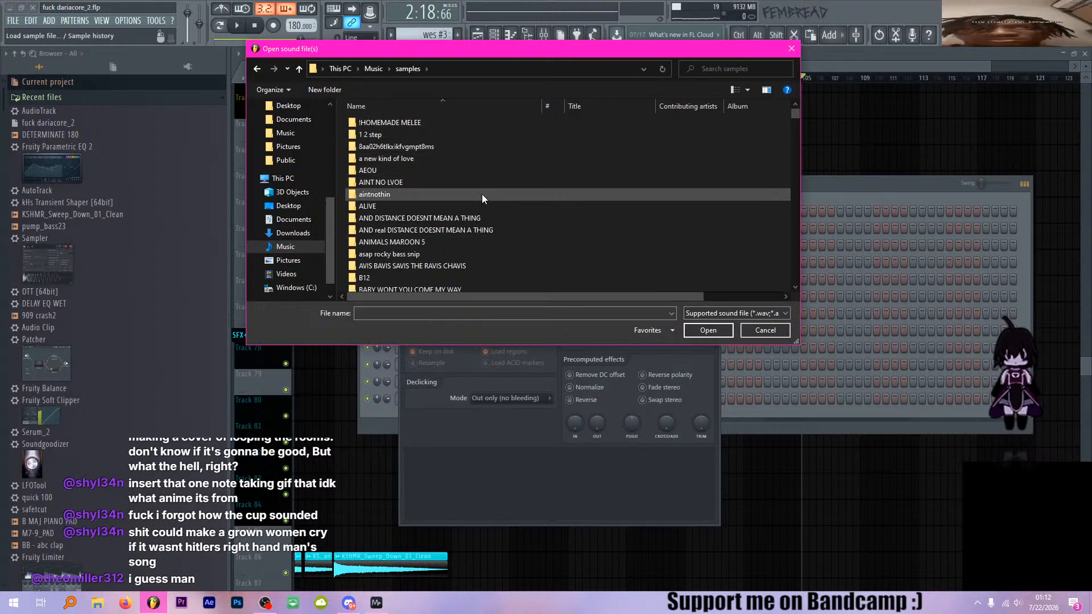
- Preview pink panthj.wav in the AVIS BAVIS SAVIS THE RAVIS CHAVIS folder and return to the samples folder
left_click(510, 228)
scroll(510, 230, "down", 1)
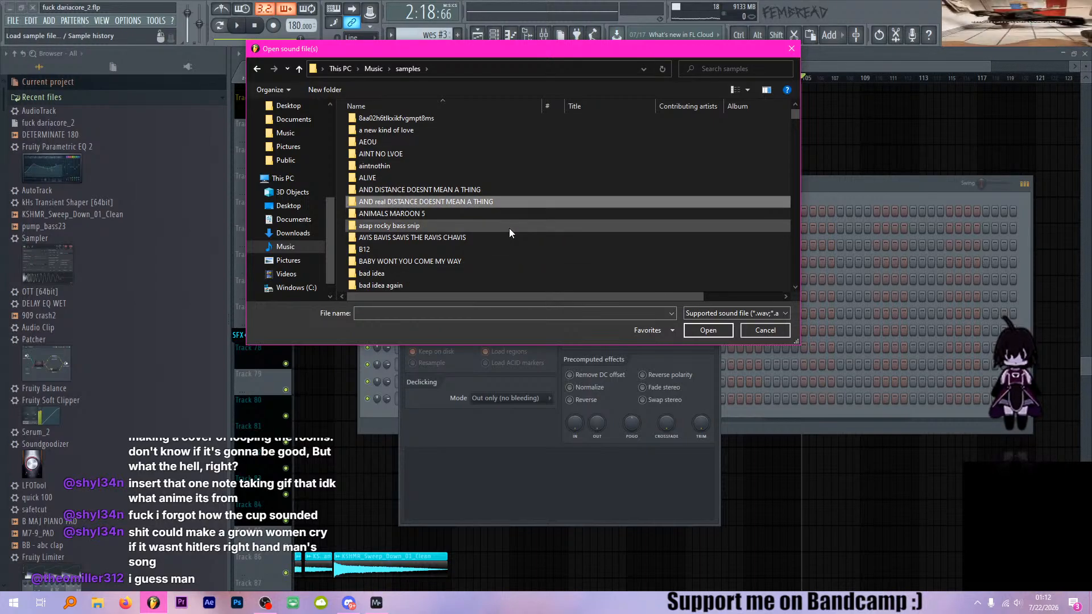
scroll(510, 229, "down", 1)
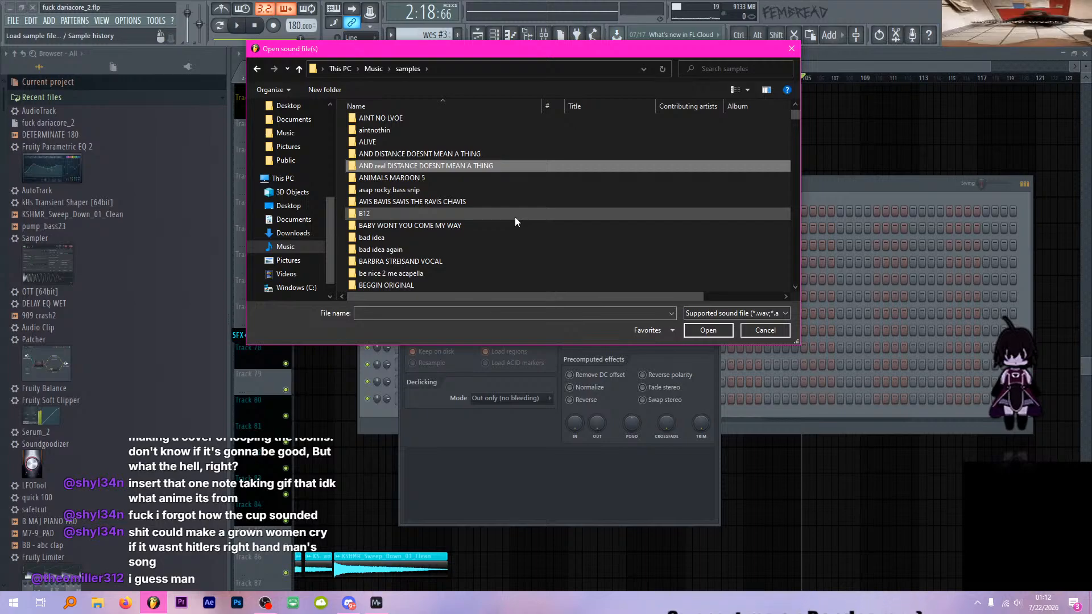
double_click(473, 202)
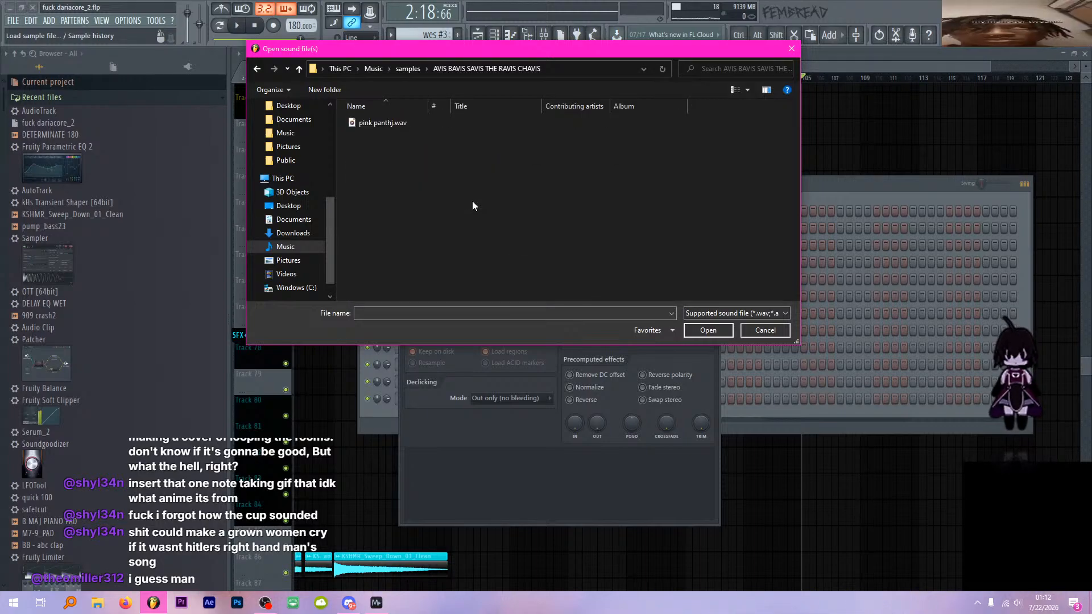
left_click(409, 125)
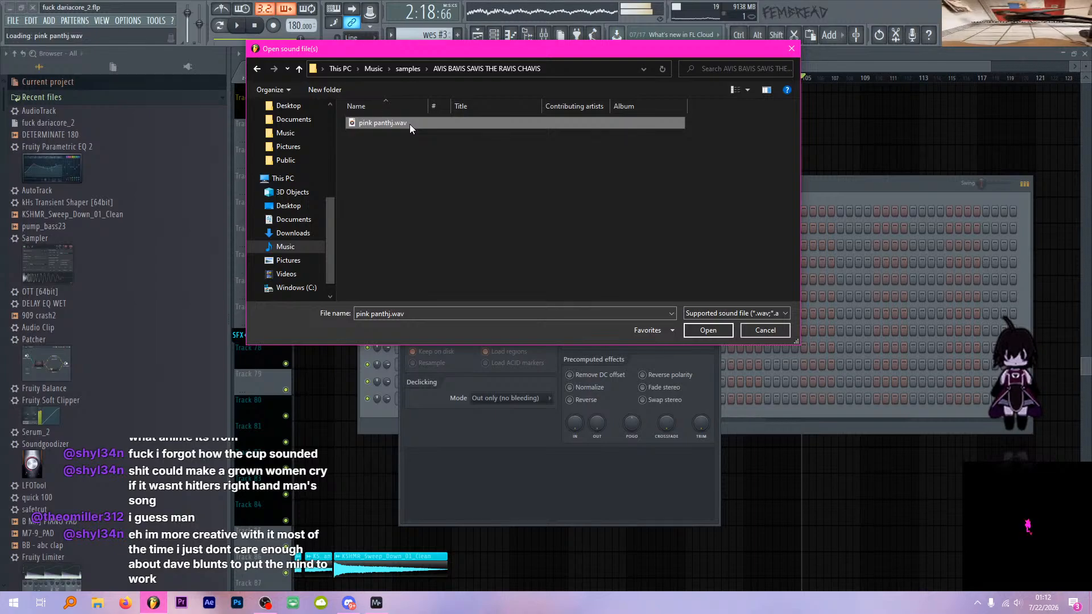
left_click(414, 69)
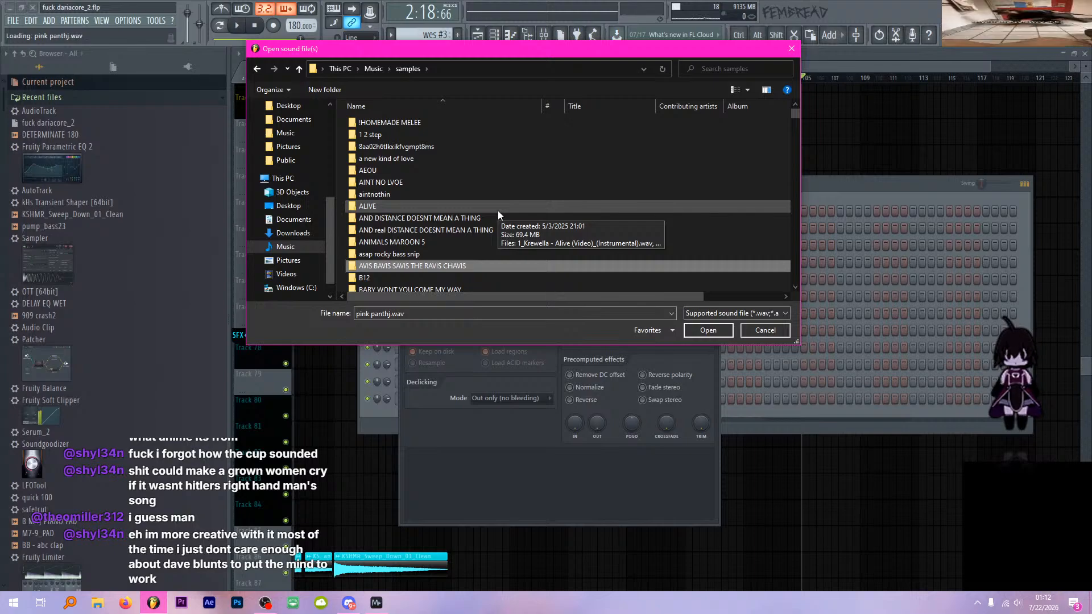
- Browse the samples folders from B12 onward, check the full file names in collard greens, and return to samples
scroll(497, 210, "down", 2)
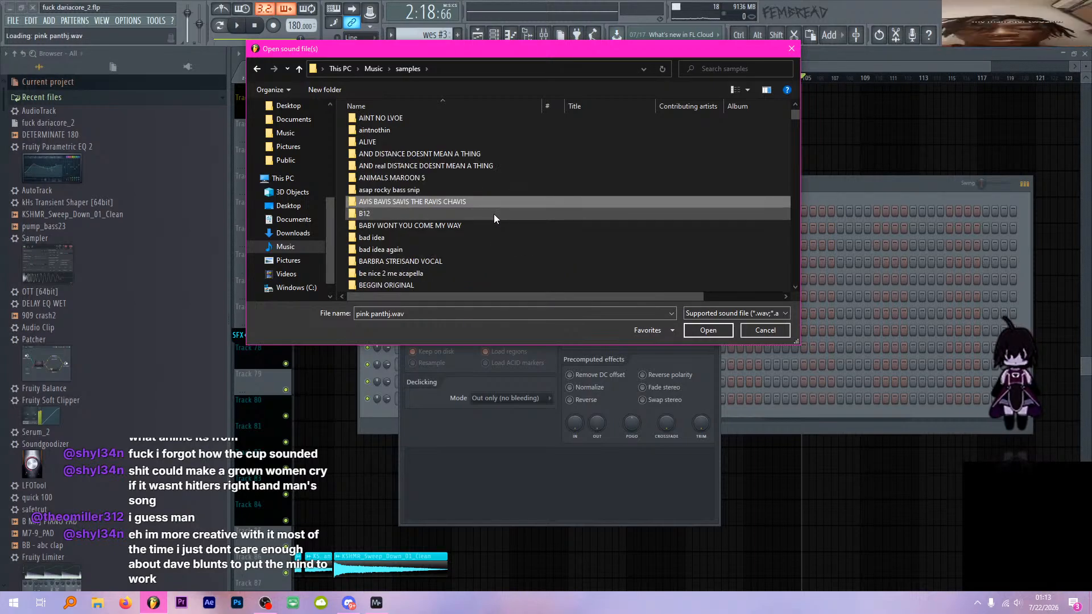
left_click(494, 214)
scroll(477, 228, "down", 1)
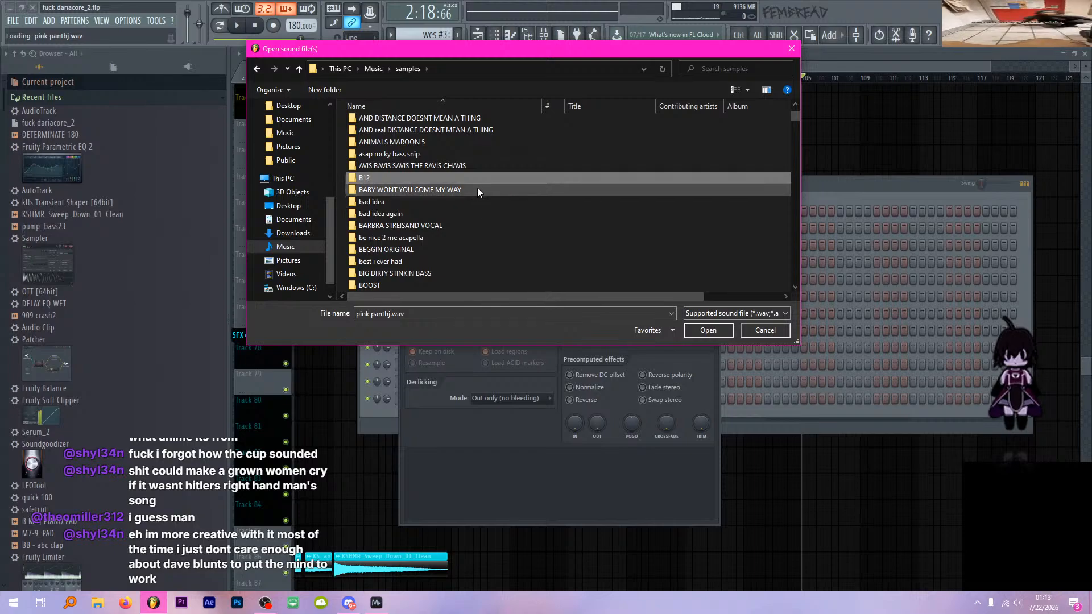
left_click(477, 189)
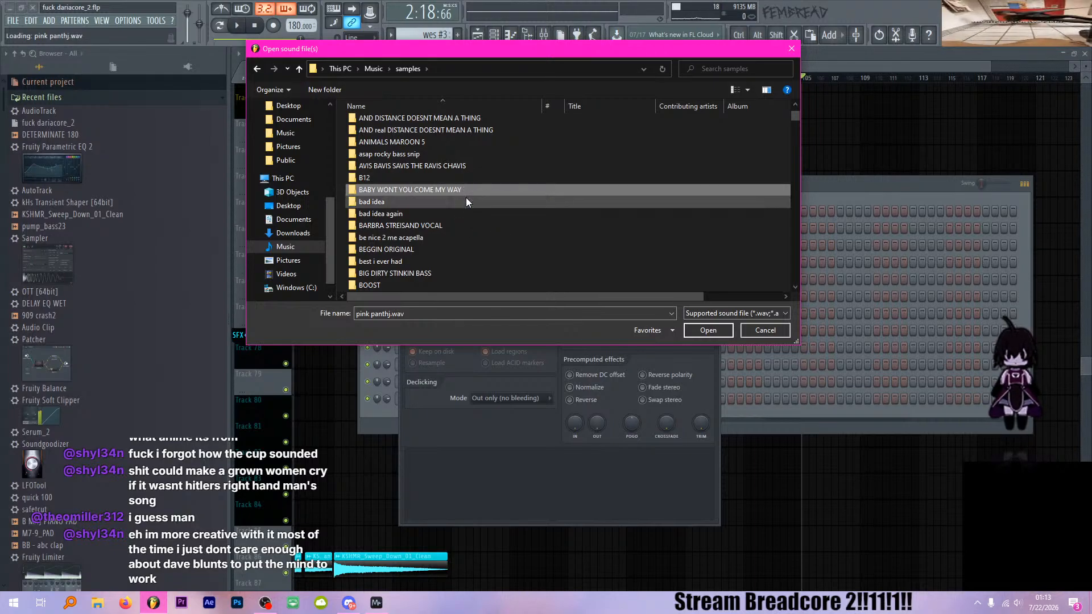
scroll(466, 196, "down", 2)
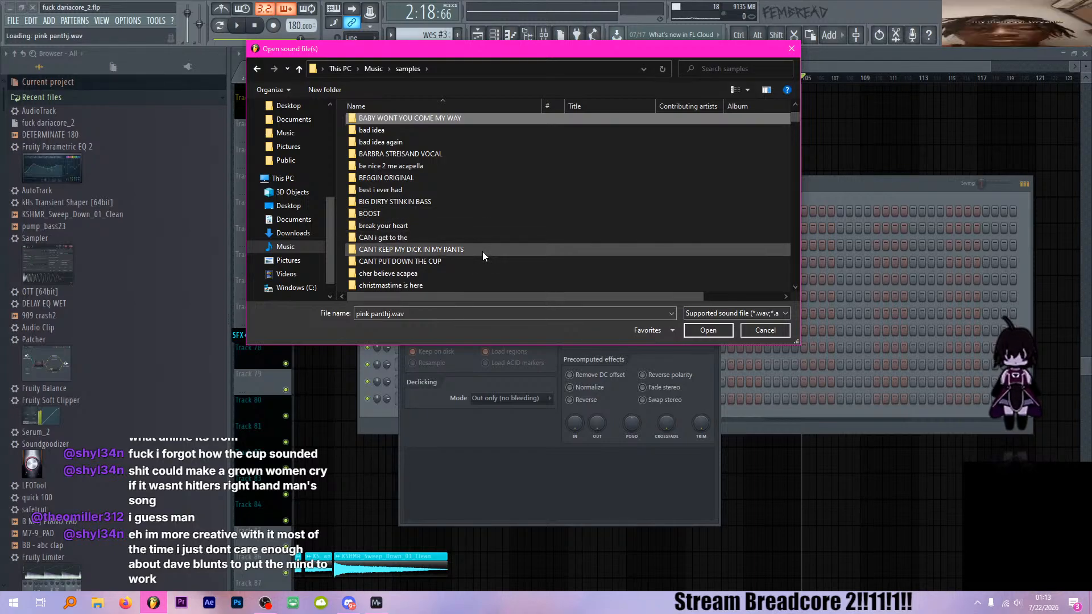
scroll(482, 251, "down", 1)
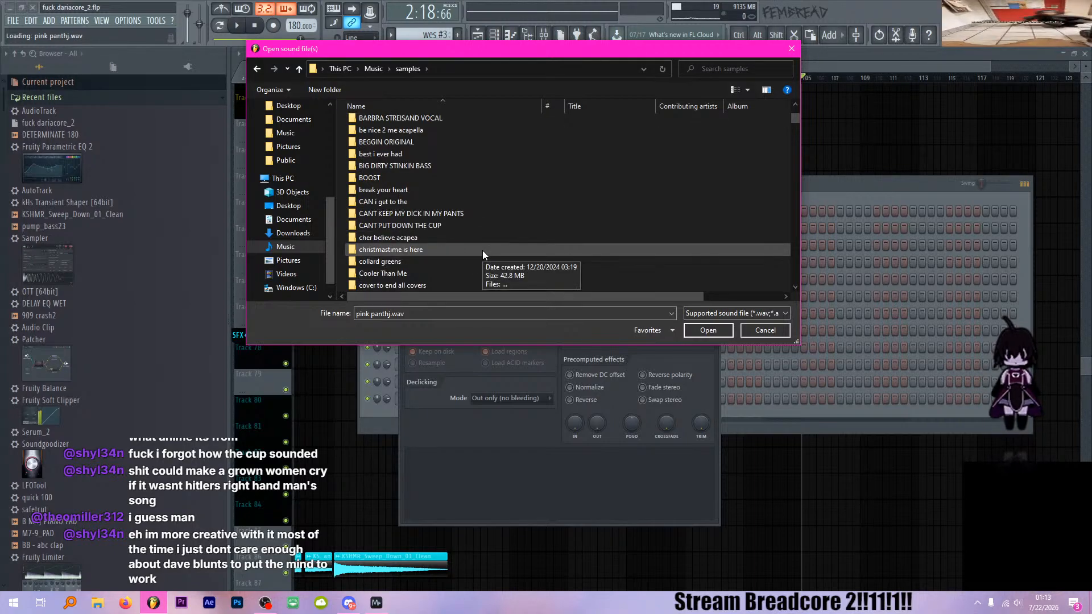
scroll(483, 251, "down", 1)
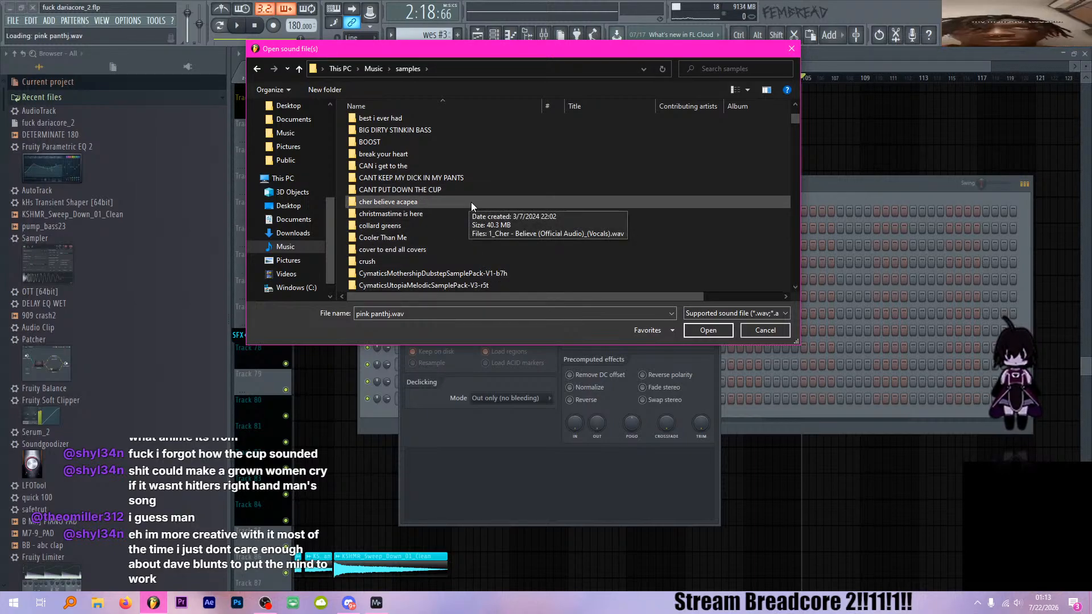
scroll(471, 202, "down", 1)
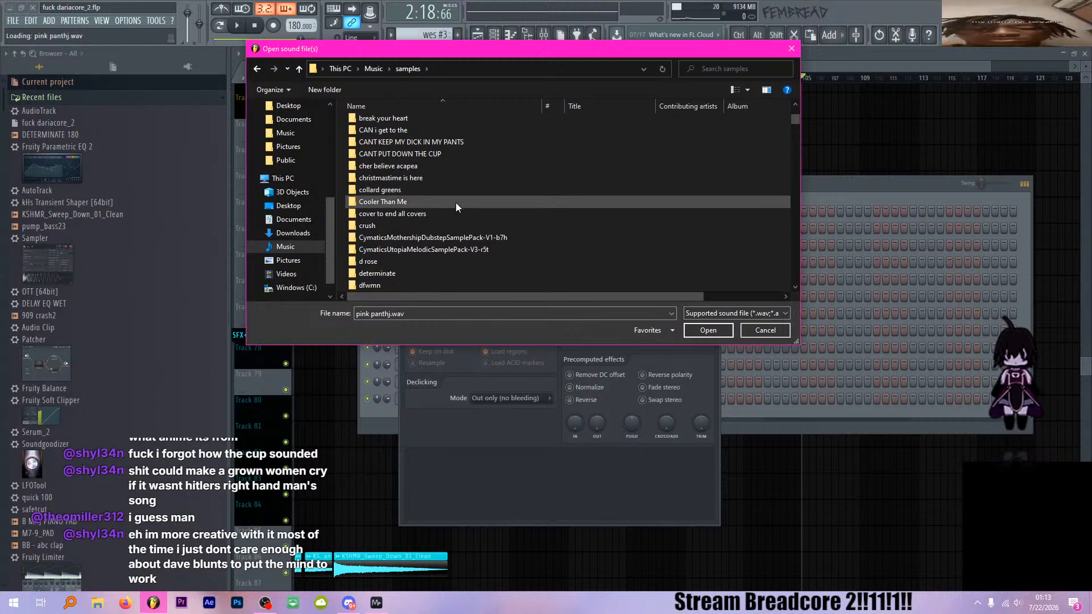
double_click(476, 193)
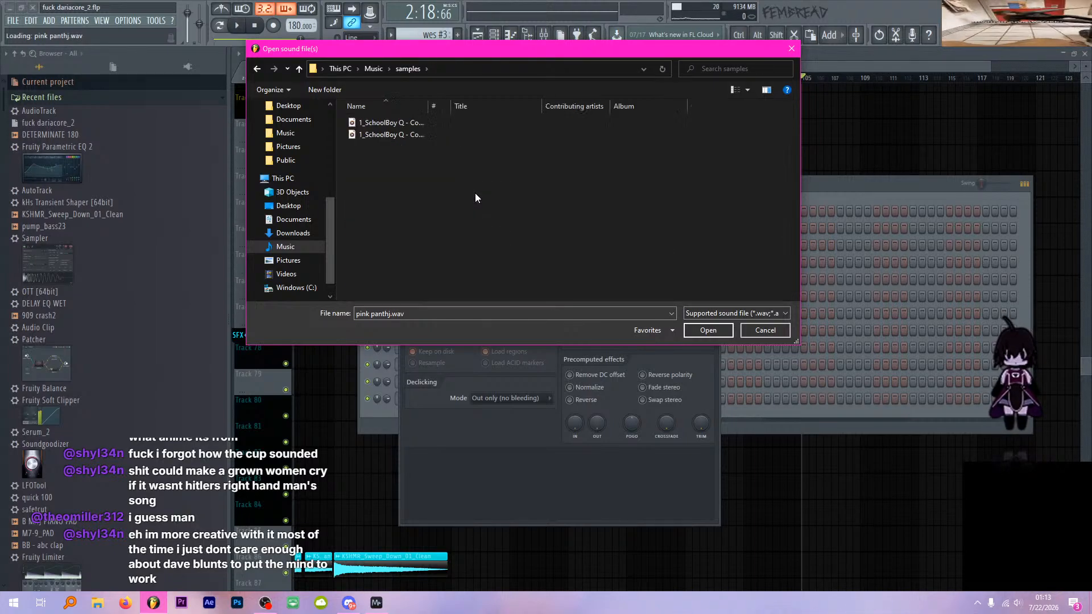
left_click_drag(428, 105, 472, 150)
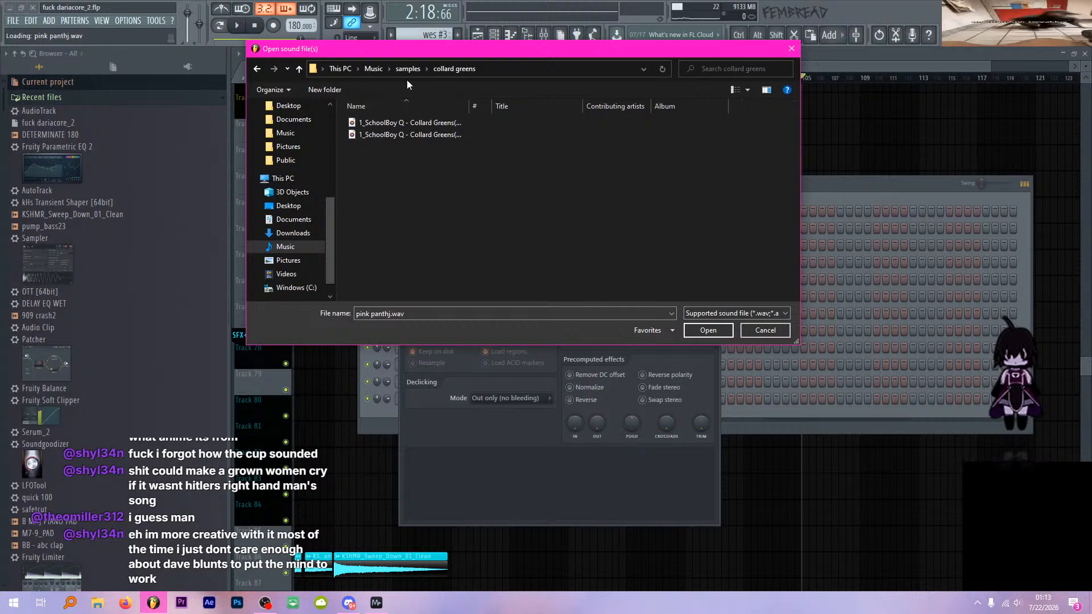
left_click(408, 69)
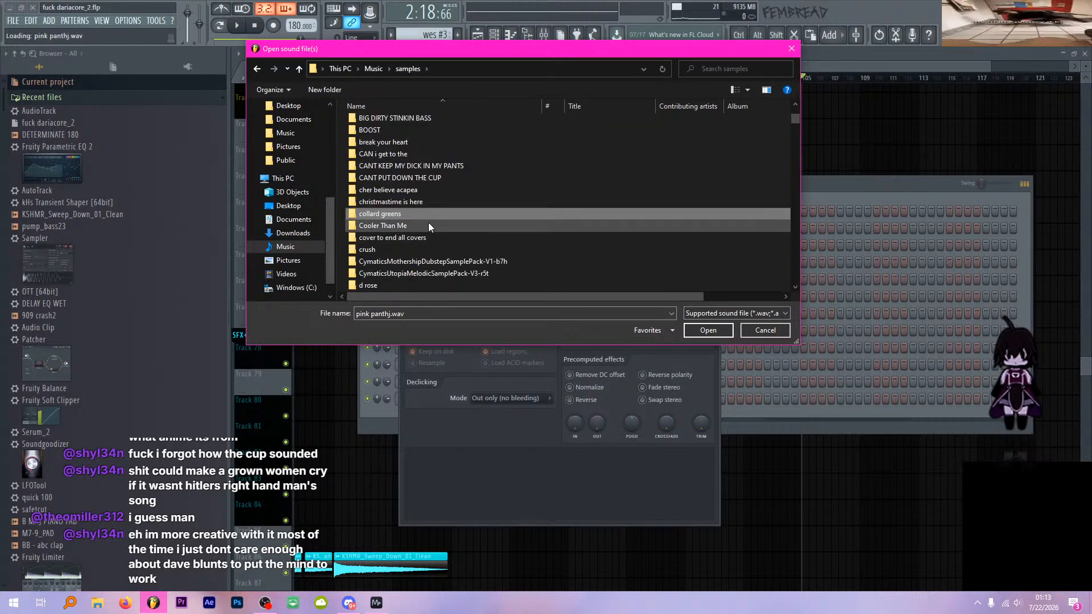
- Check the contents of the cover to end all covers and crush folders, returning to samples after each
scroll(428, 237, "down", 1)
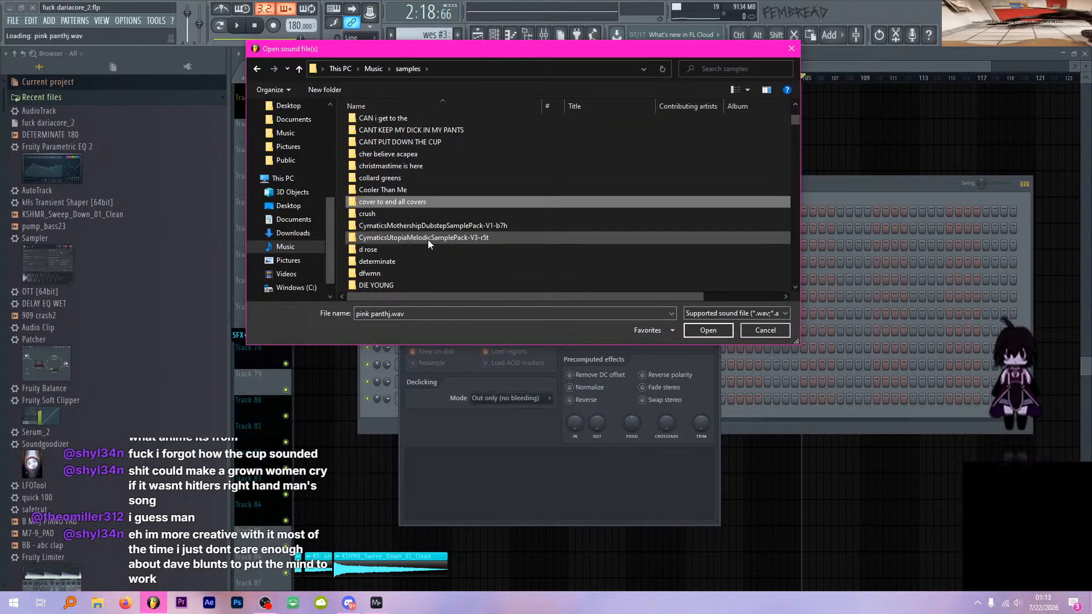
double_click(416, 204)
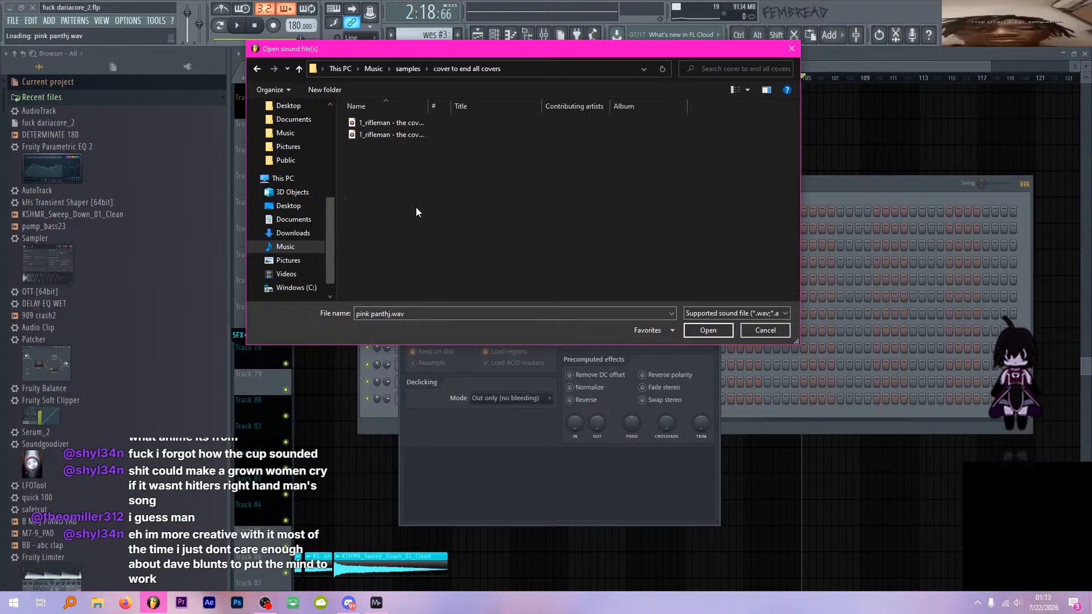
left_click(414, 70)
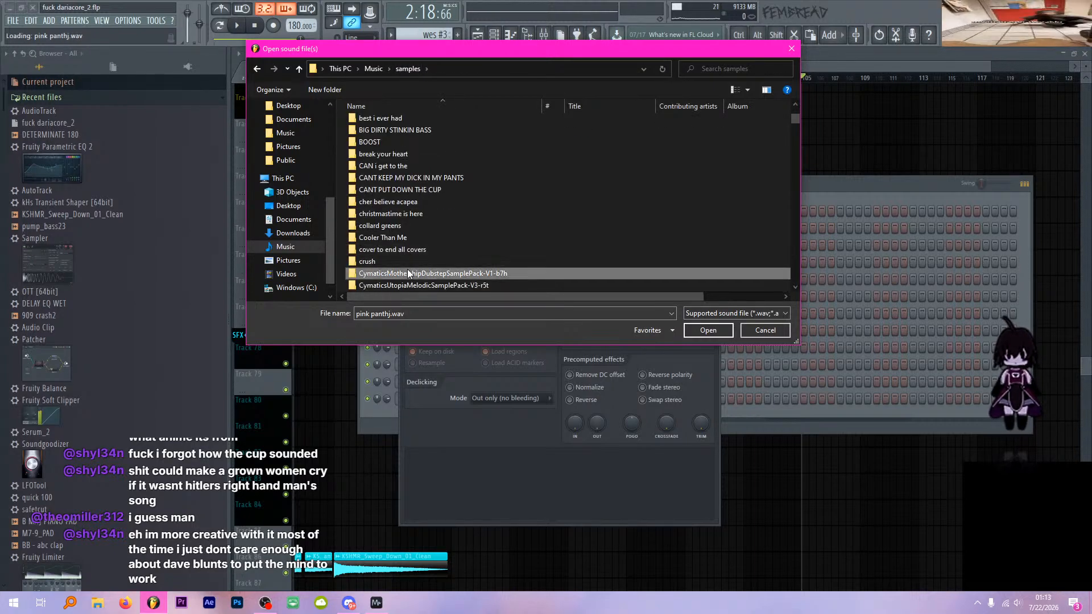
double_click(405, 265)
left_click(408, 68)
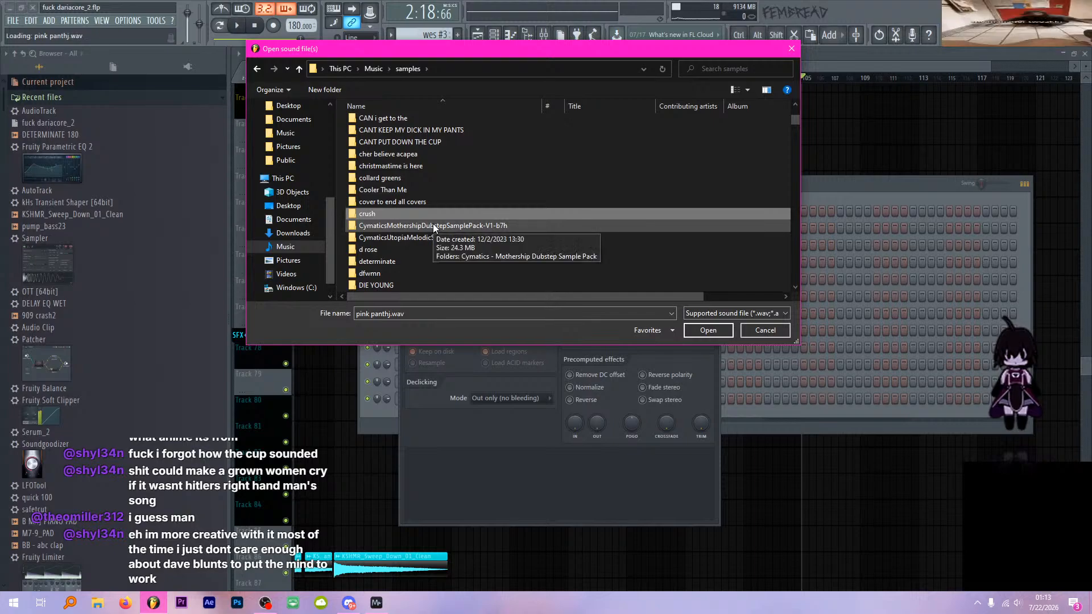
- Look further down the samples list through the determinate and dfwmn folders
left_click(429, 249)
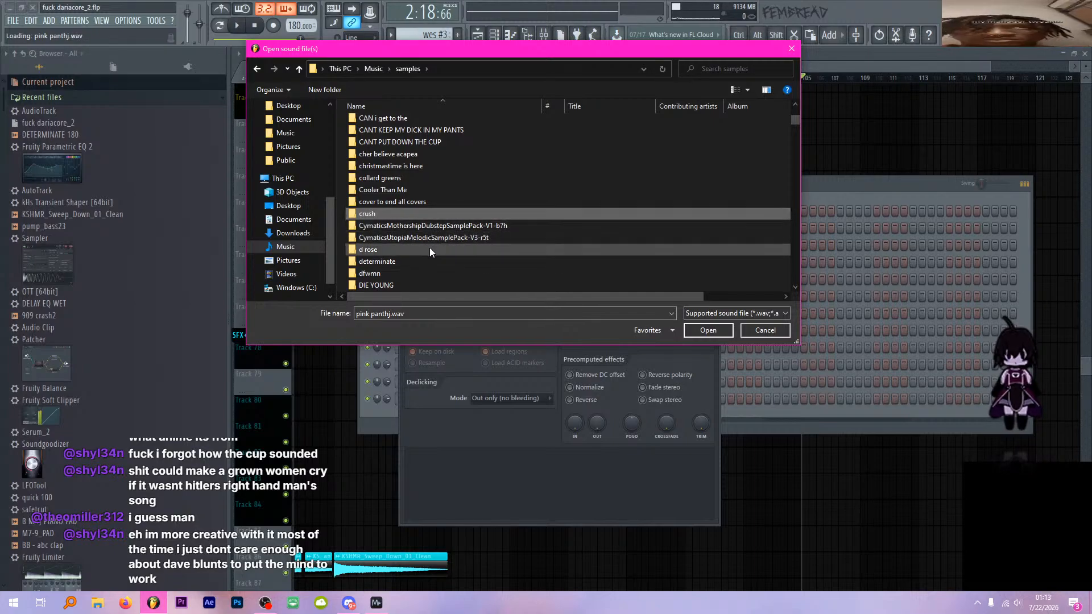
scroll(430, 250, "down", 2)
left_click(419, 192)
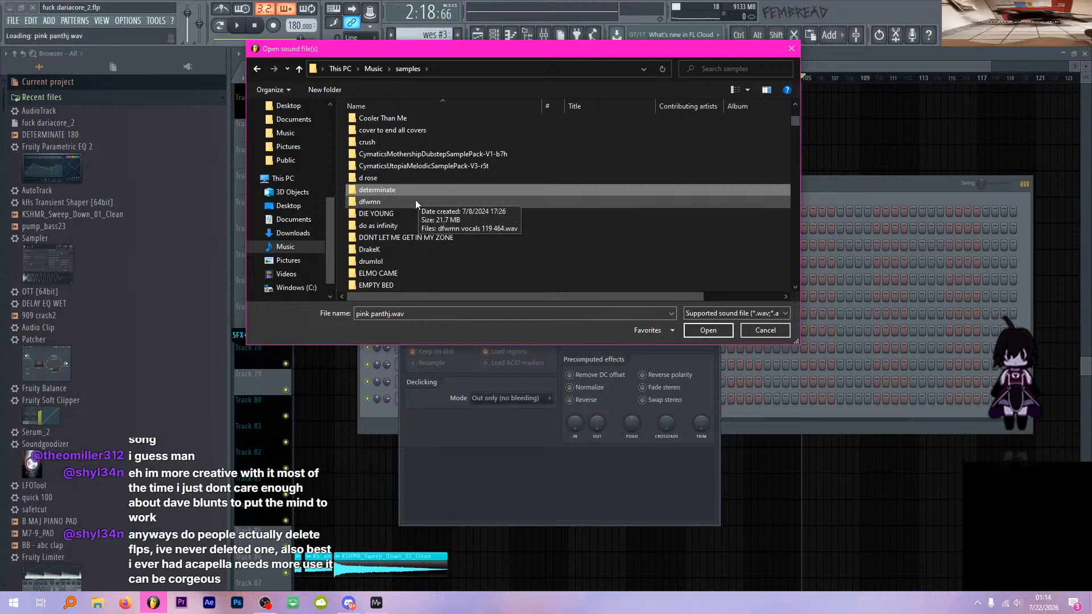
left_click(415, 200)
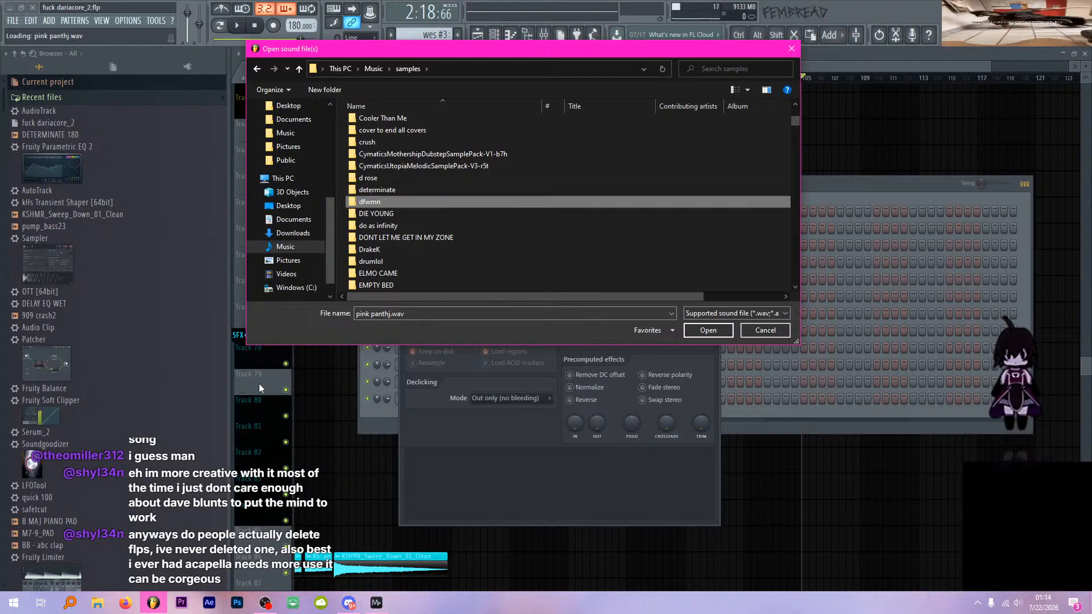
- Switch to Everything, search for during bday month, and look through the matching files
left_click(70, 603)
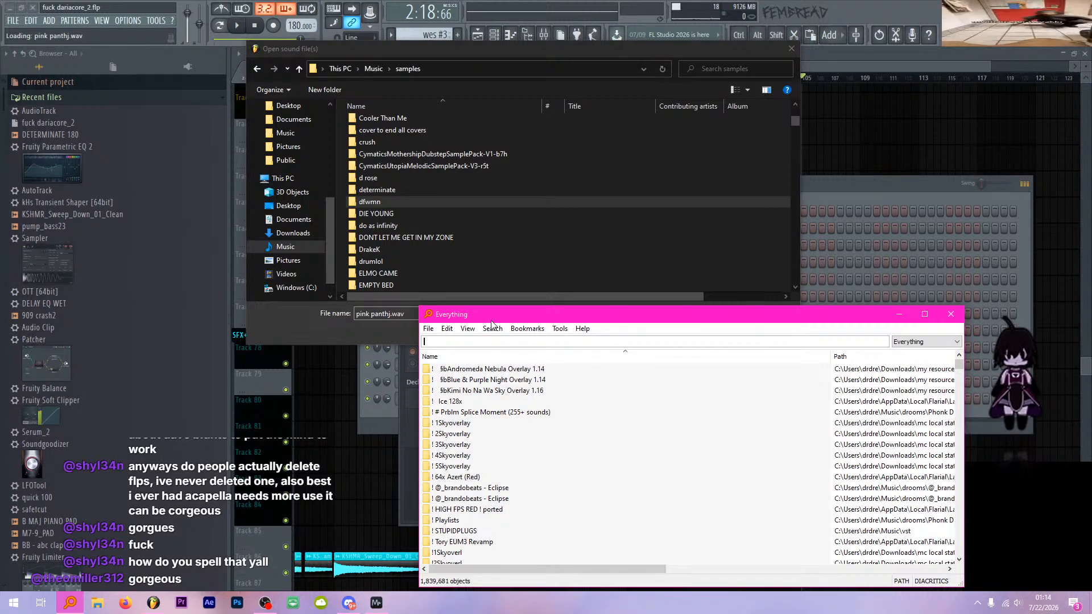
type("du")
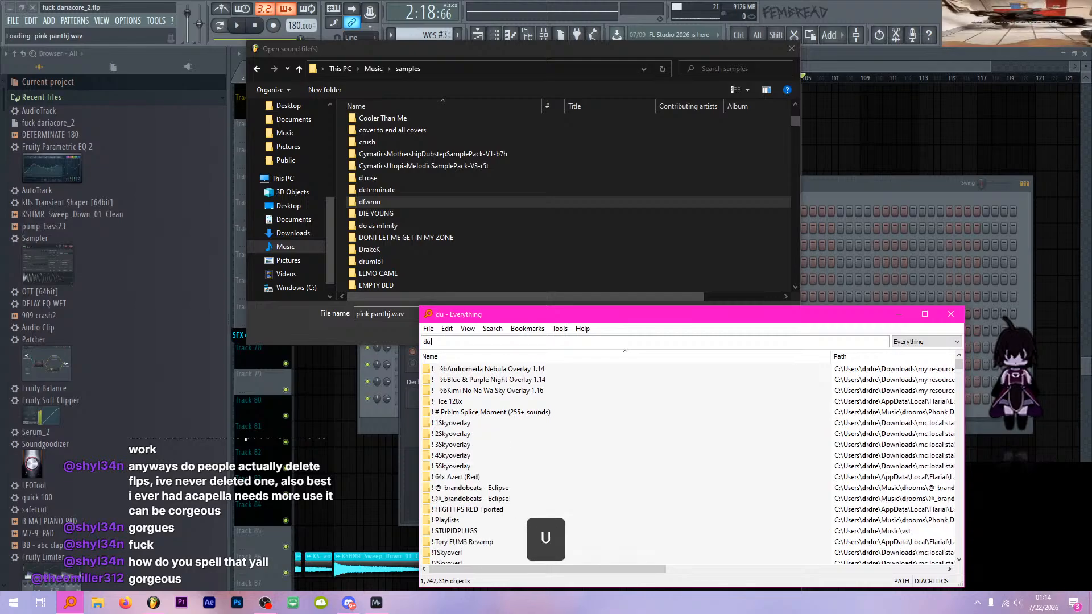
type("ring bday month")
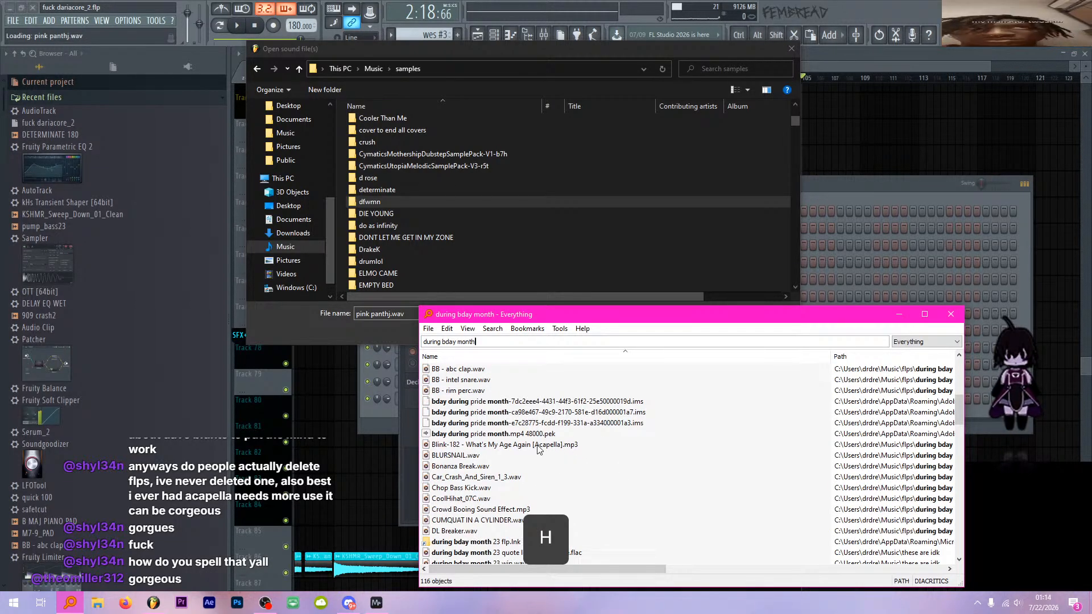
scroll(560, 428, "down", 4)
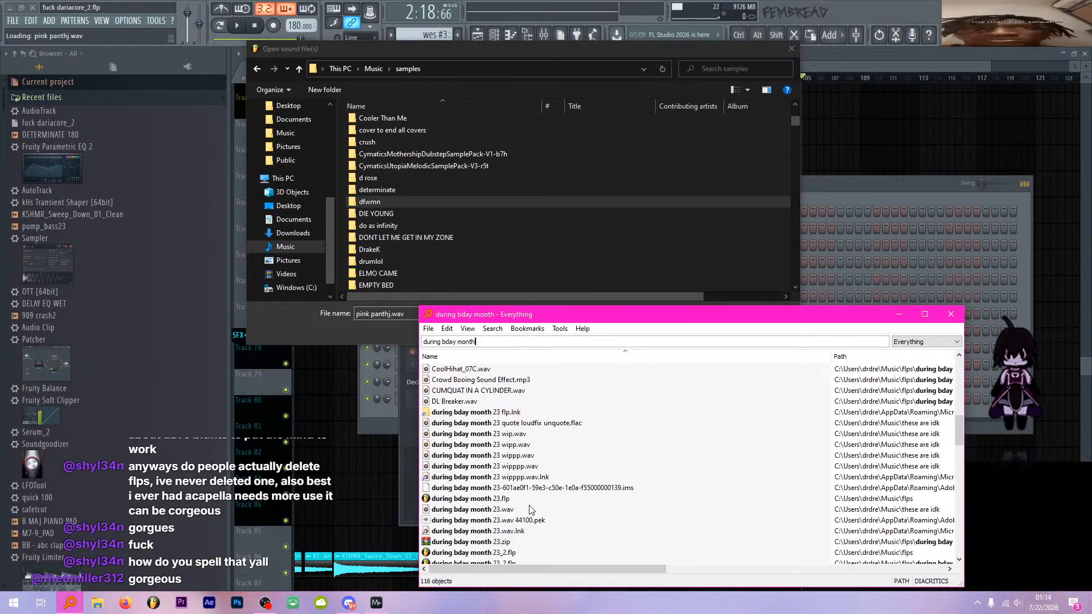
- Listen to several points in the second half of during bday month 23.wav and close the player
double_click(484, 510)
left_click(612, 404)
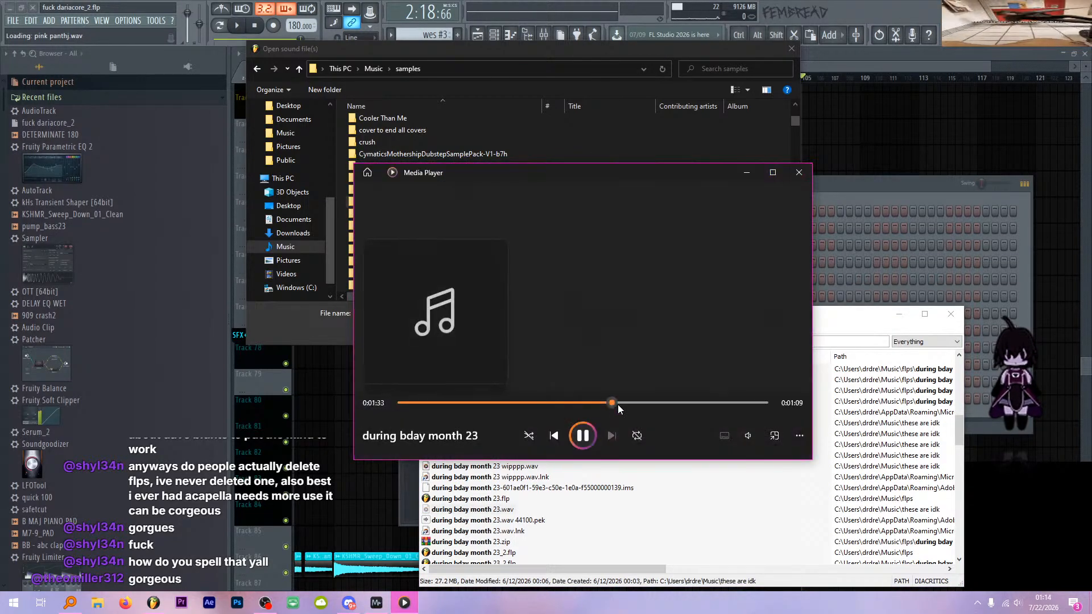
left_click(639, 403)
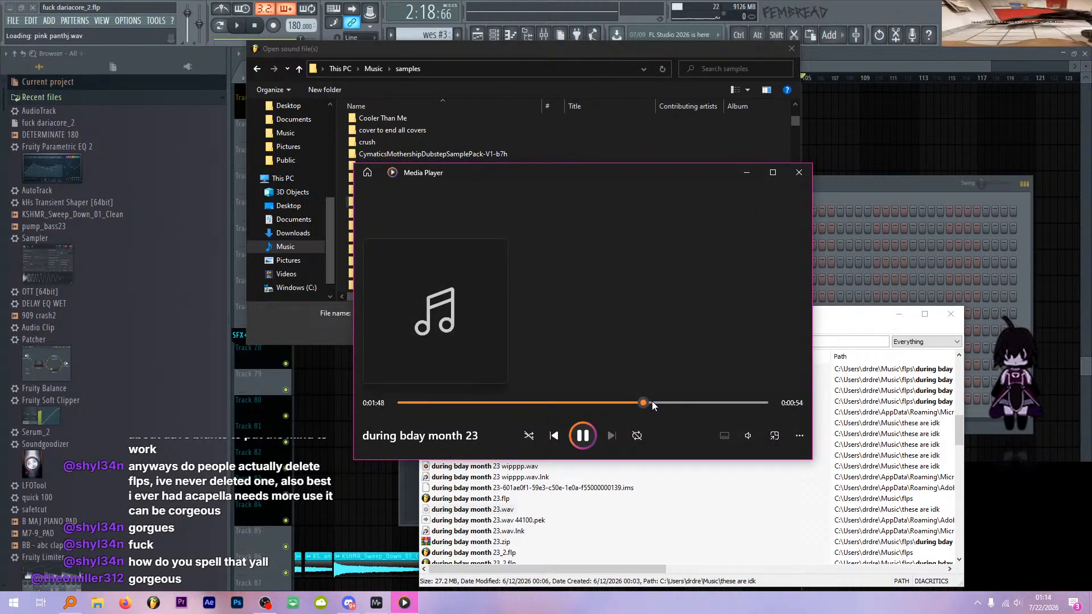
left_click(652, 402)
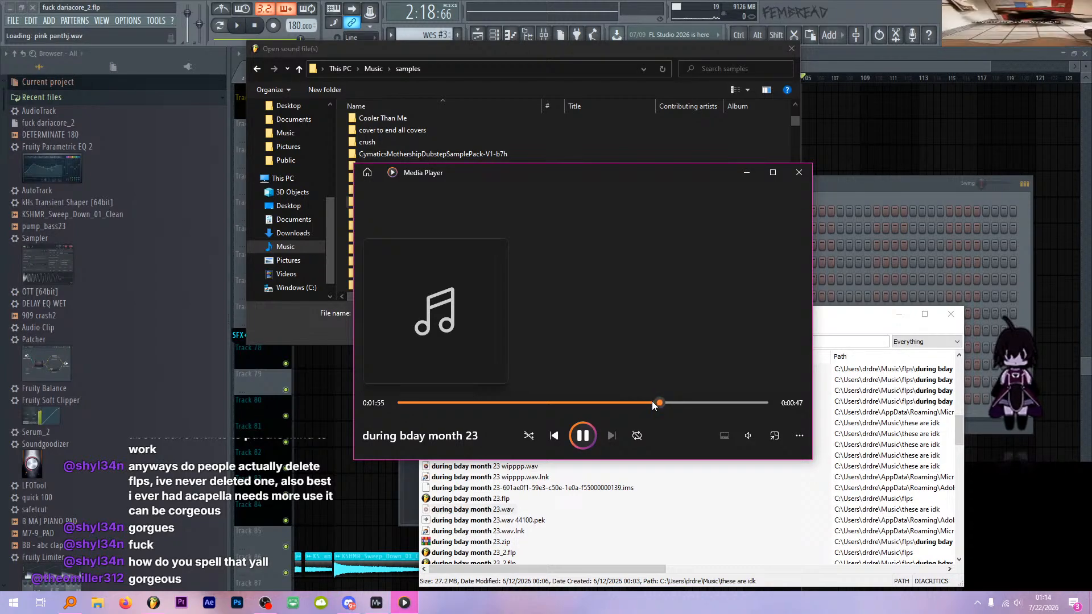
left_click(798, 176)
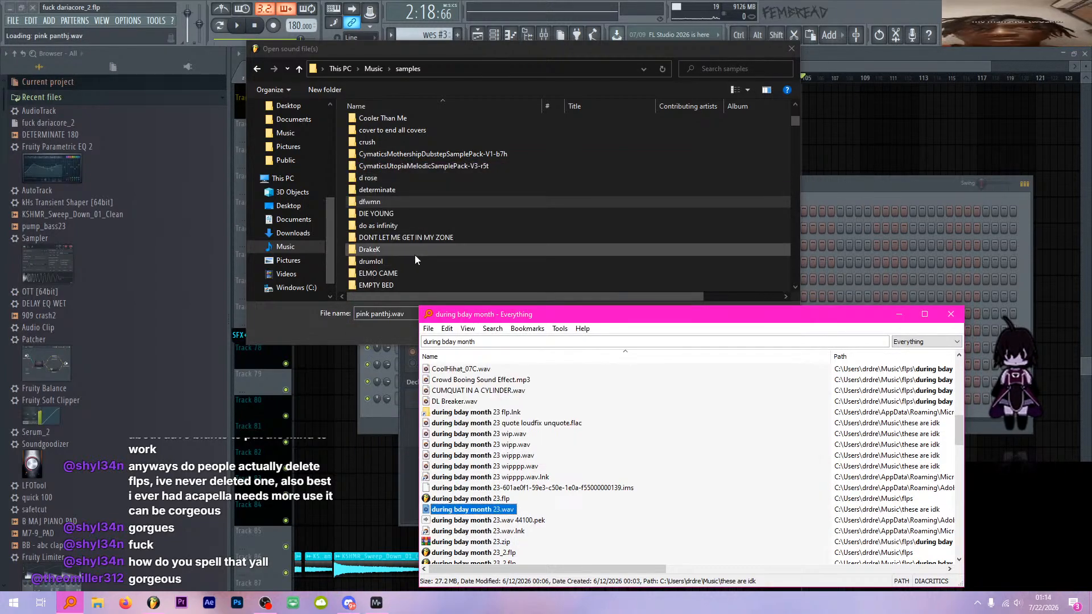
- Switch back to the sound file dialog and check the DIE YOUNG and do as infinity folders, returning to samples after each
left_click(435, 215)
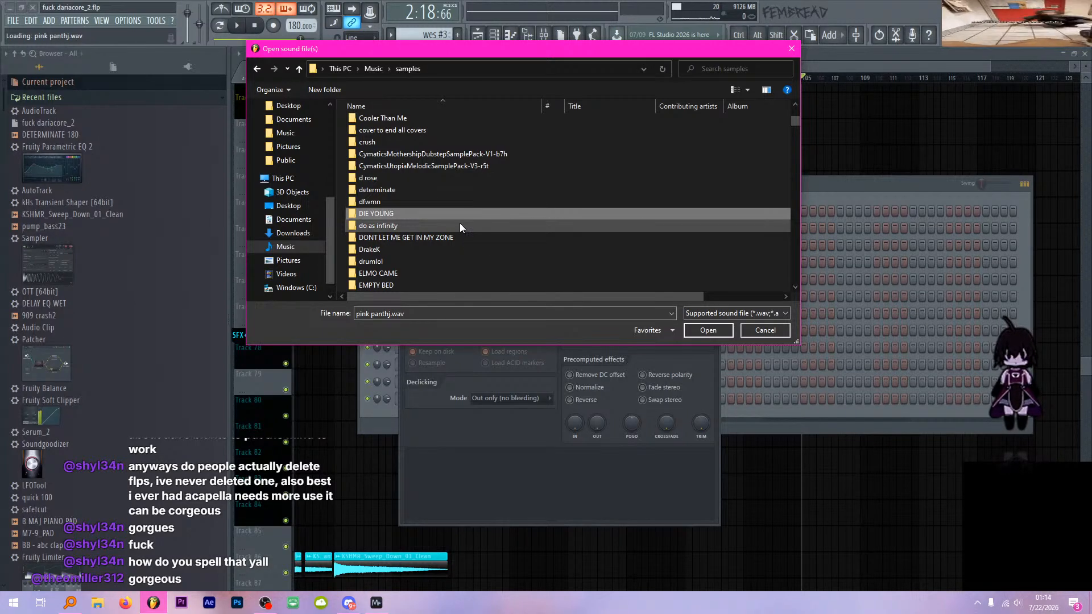
double_click(459, 216)
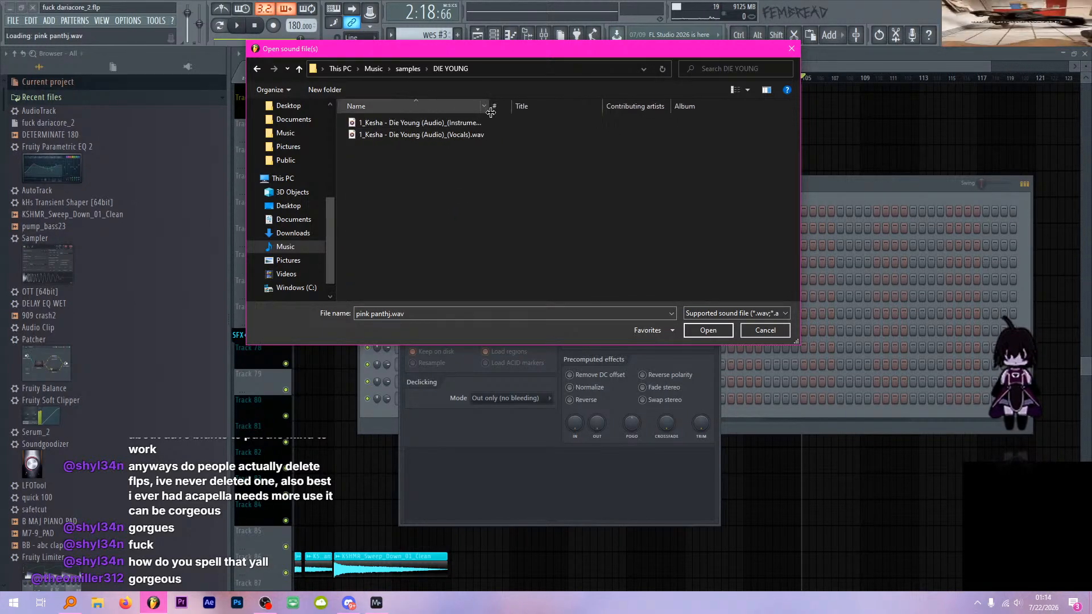
left_click(407, 69)
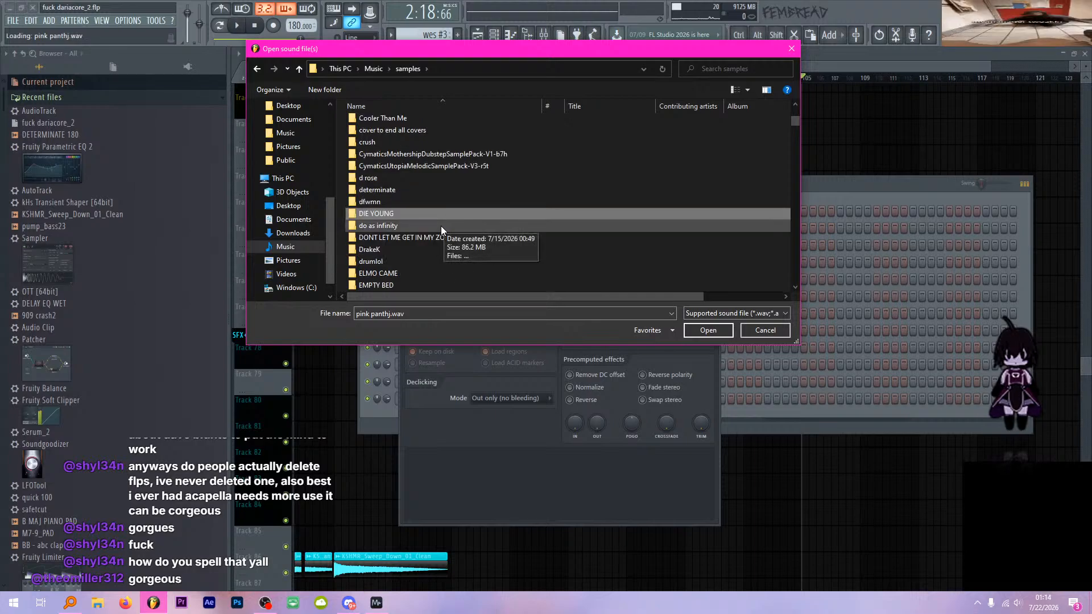
scroll(452, 214, "down", 1)
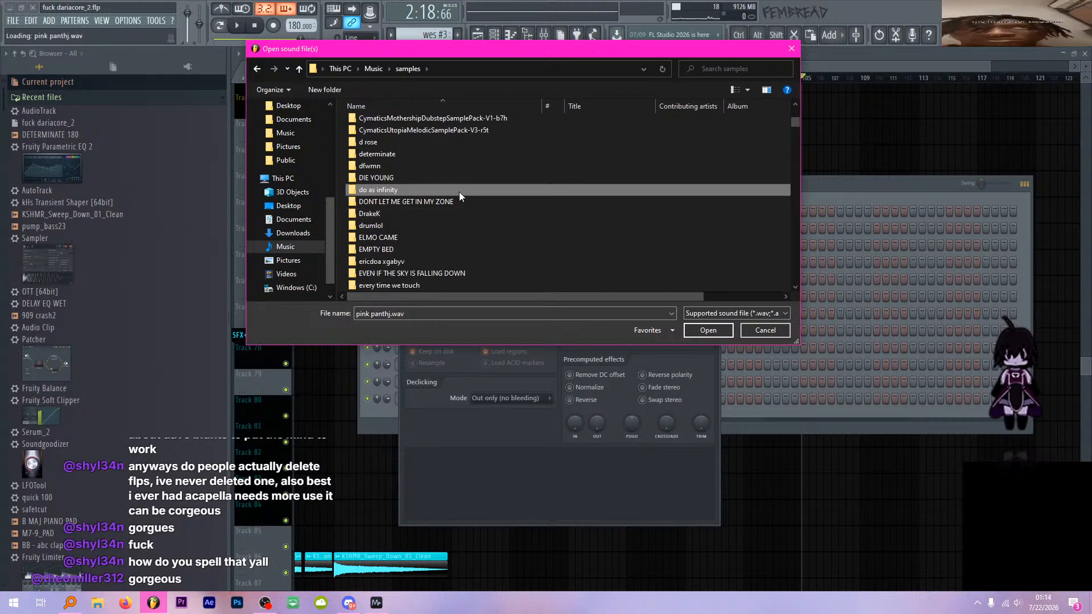
double_click(459, 193)
left_click_drag(425, 108, 541, 108)
left_click(408, 69)
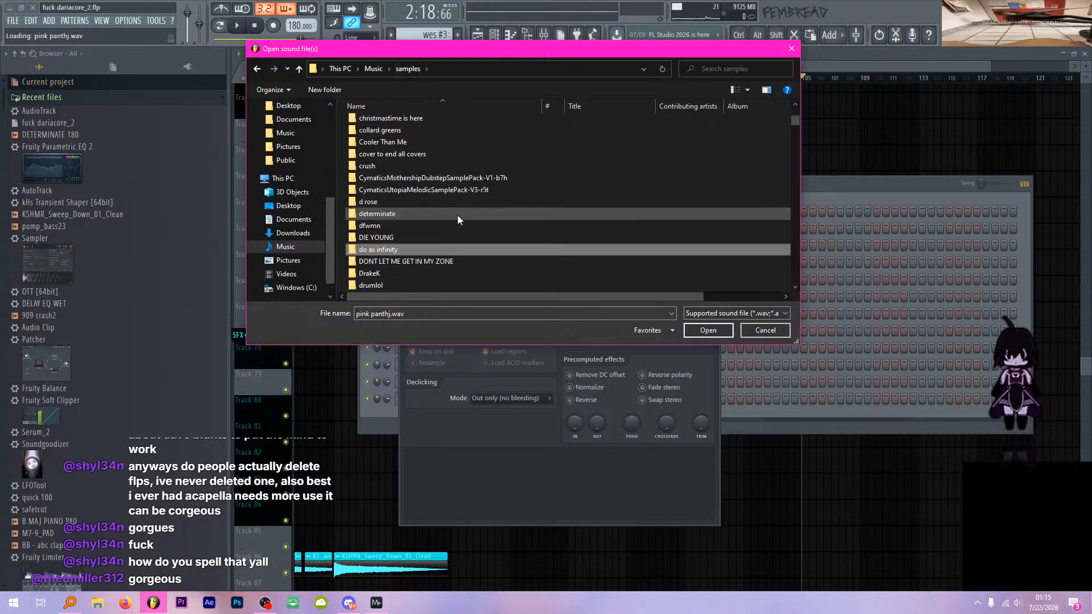
- Check the contents of the DrakeK folder and return to the samples folder
left_click(453, 259)
scroll(459, 250, "down", 1)
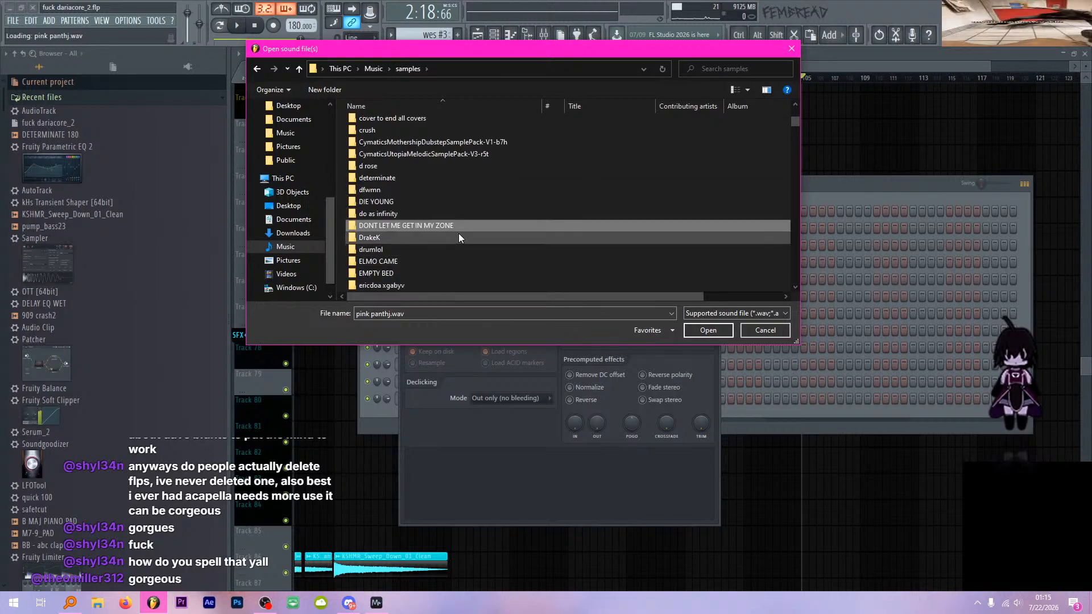
left_click(450, 238)
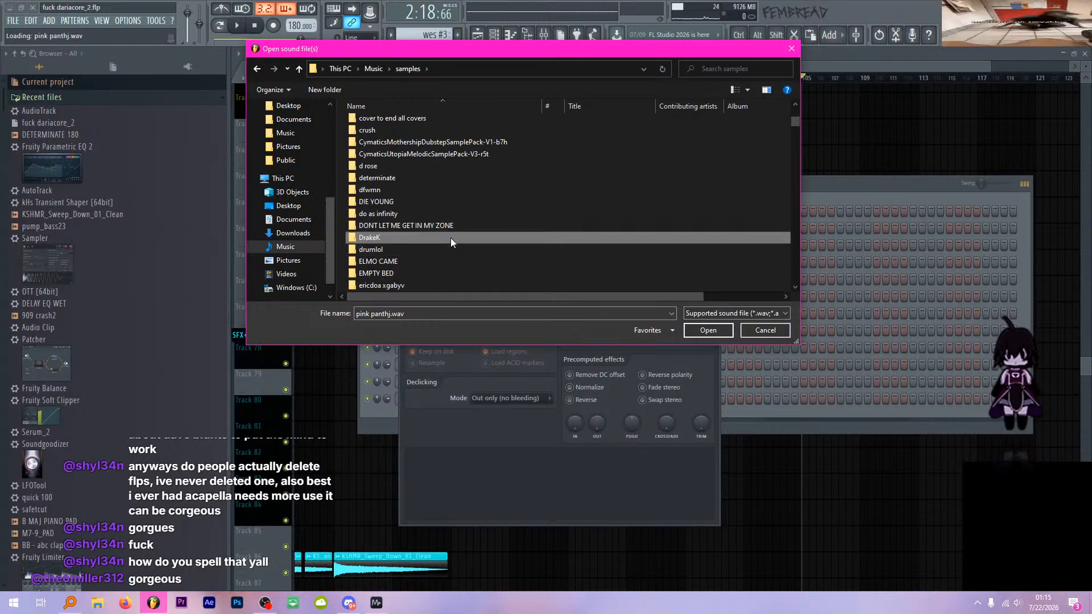
double_click(450, 238)
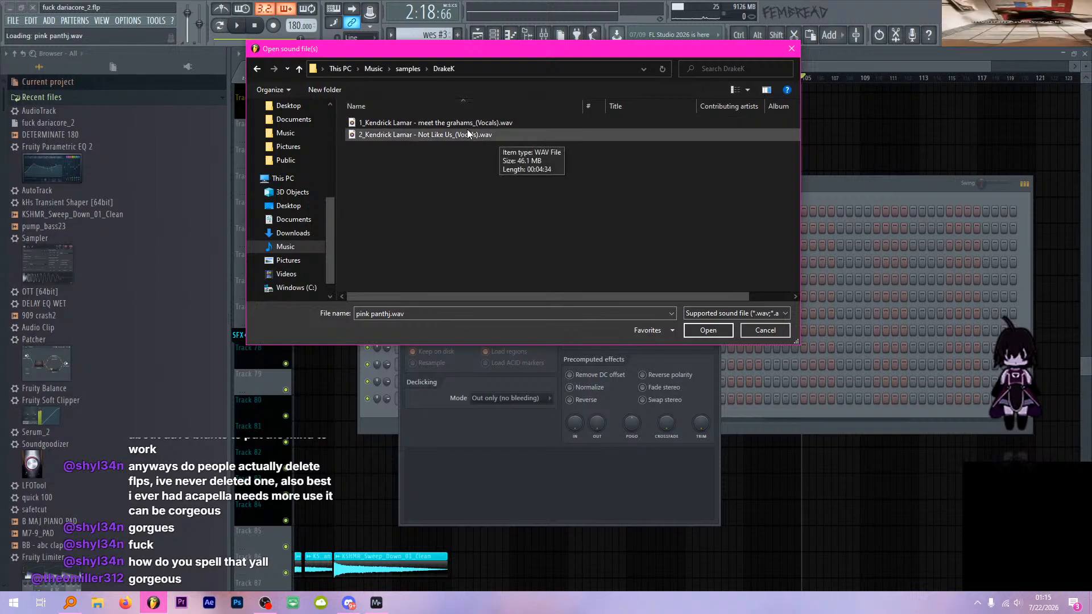
left_click(420, 68)
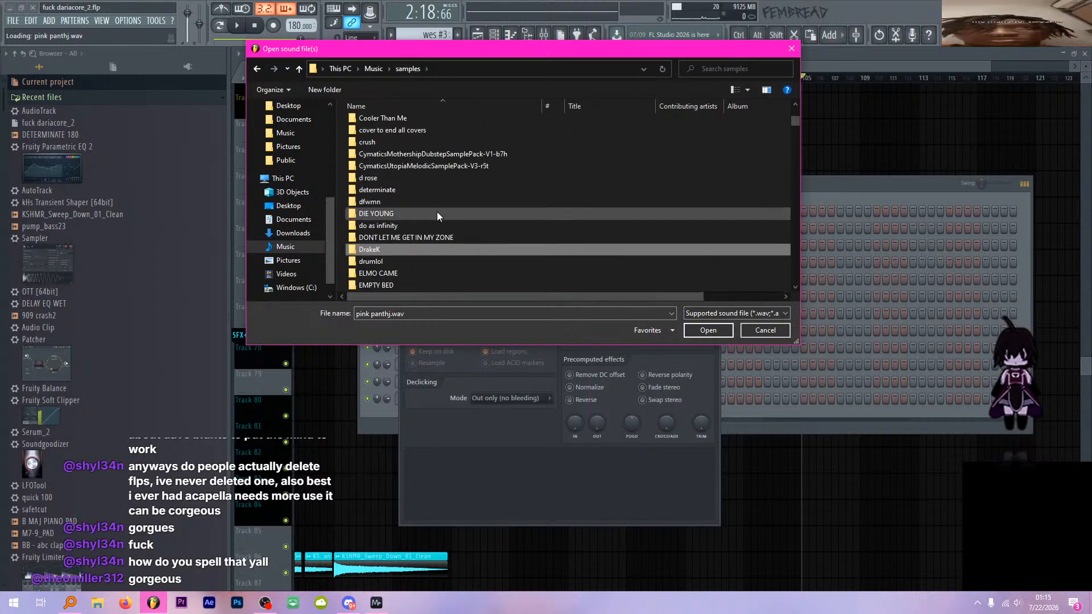
- Open the EVEN IF THE SKY IS FALLING DOWN folder, reveal the full file names, and preview 1_Jay Sean - Down_(Vocals).wav
scroll(432, 230, "down", 2)
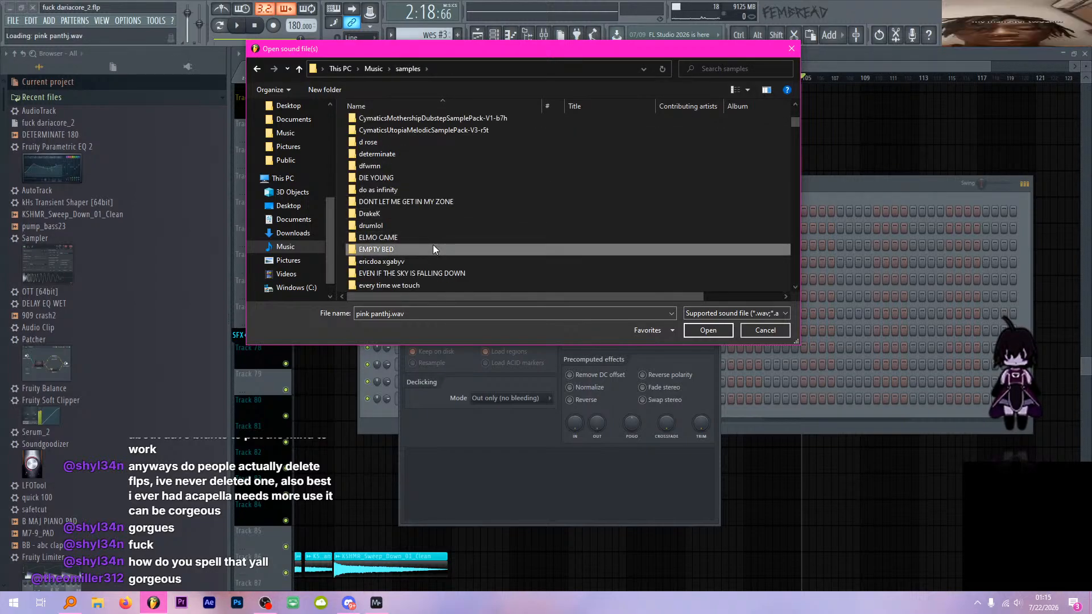
scroll(450, 222, "down", 1)
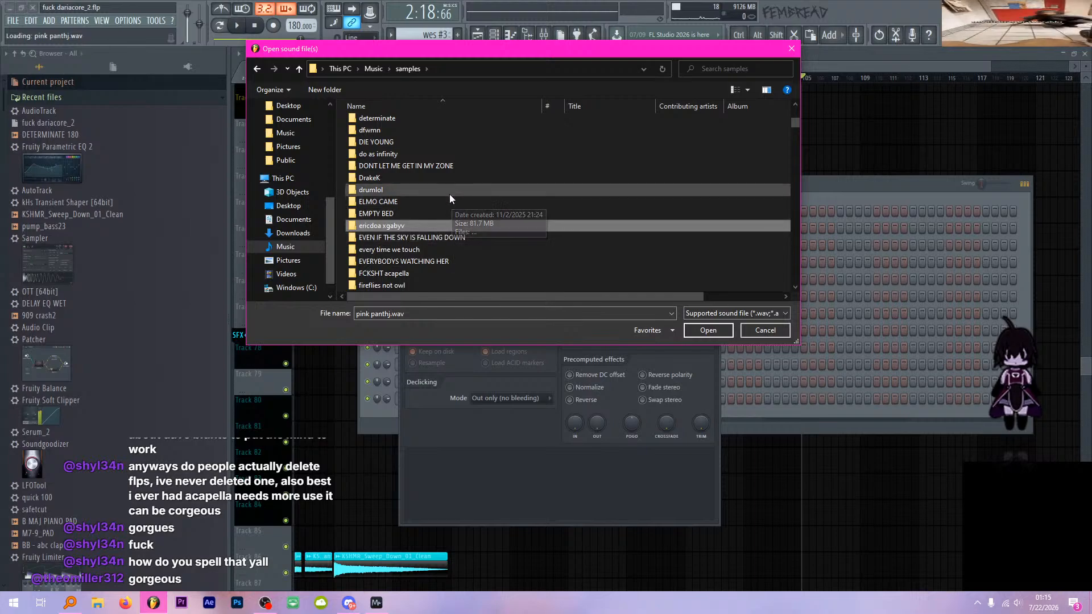
scroll(444, 196, "down", 1)
double_click(421, 200)
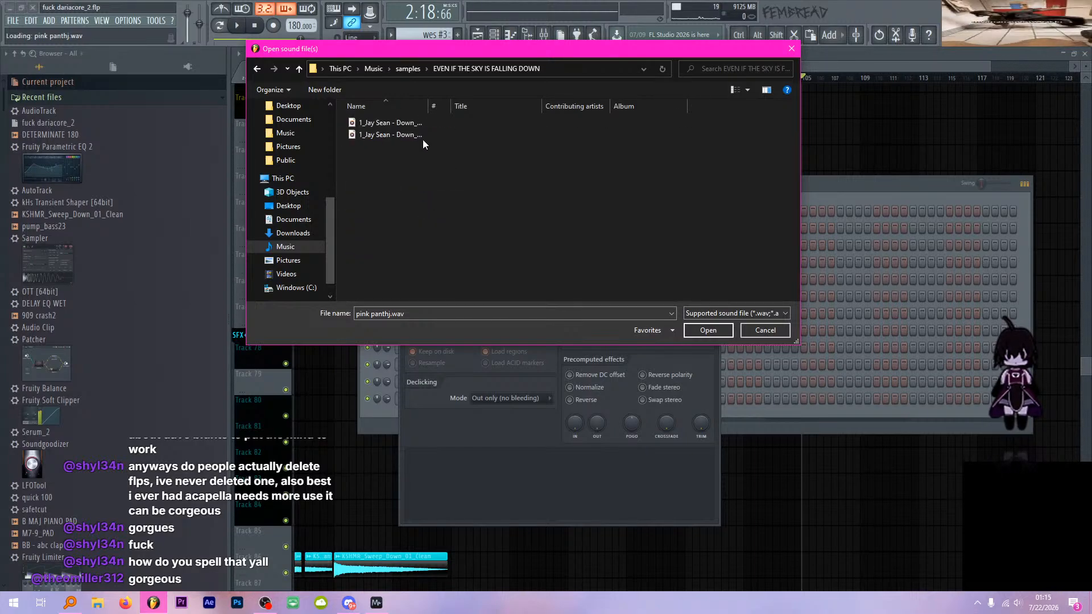
left_click_drag(428, 107, 486, 123)
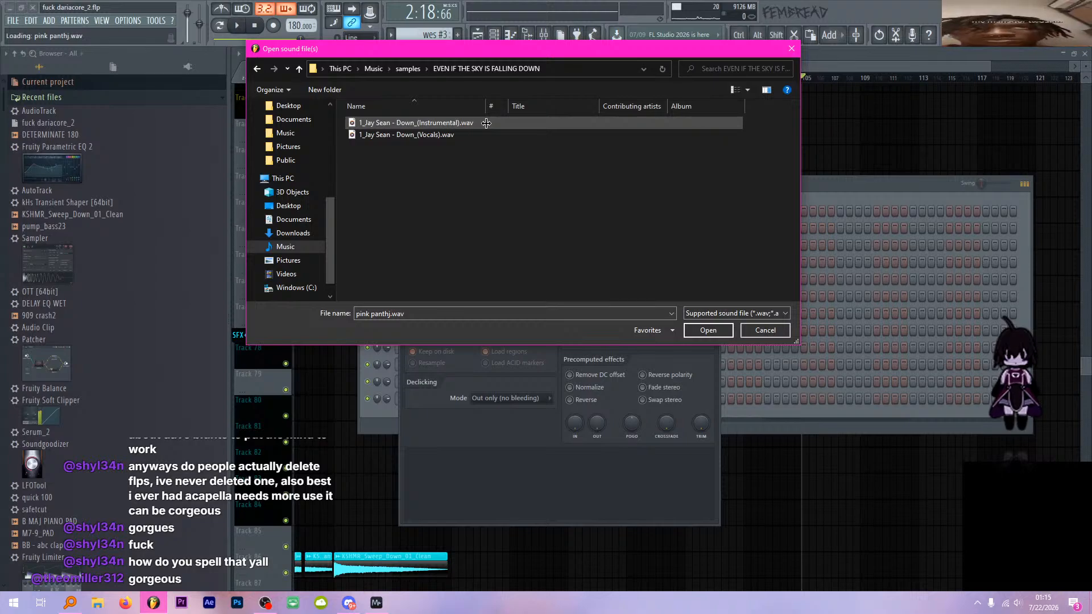
left_click(426, 135)
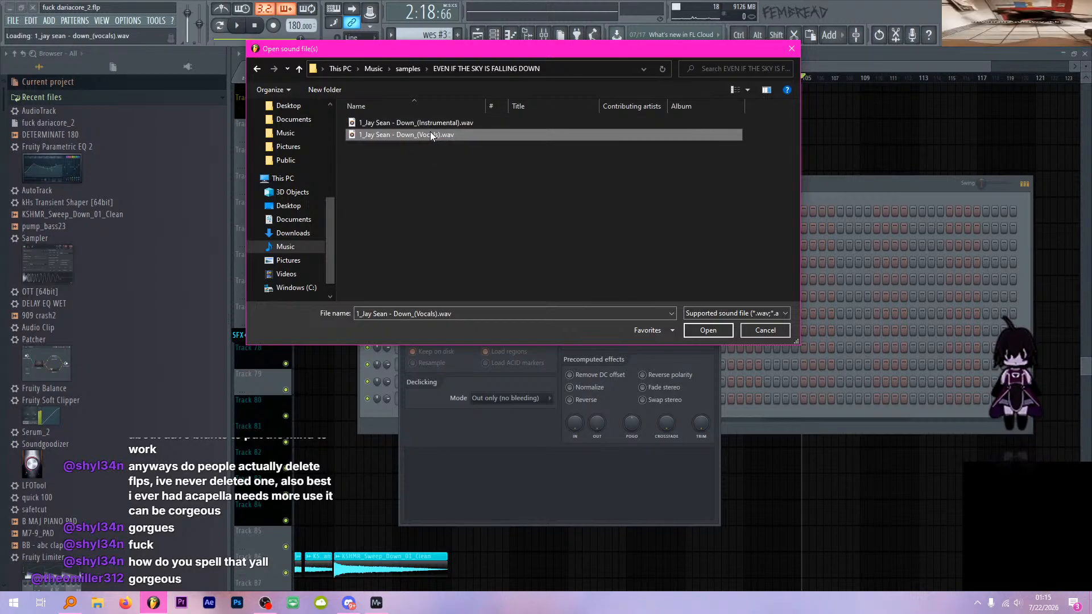
- Switch to Everything and search for turbodrive, followed by sour wav not mine
left_click(71, 601)
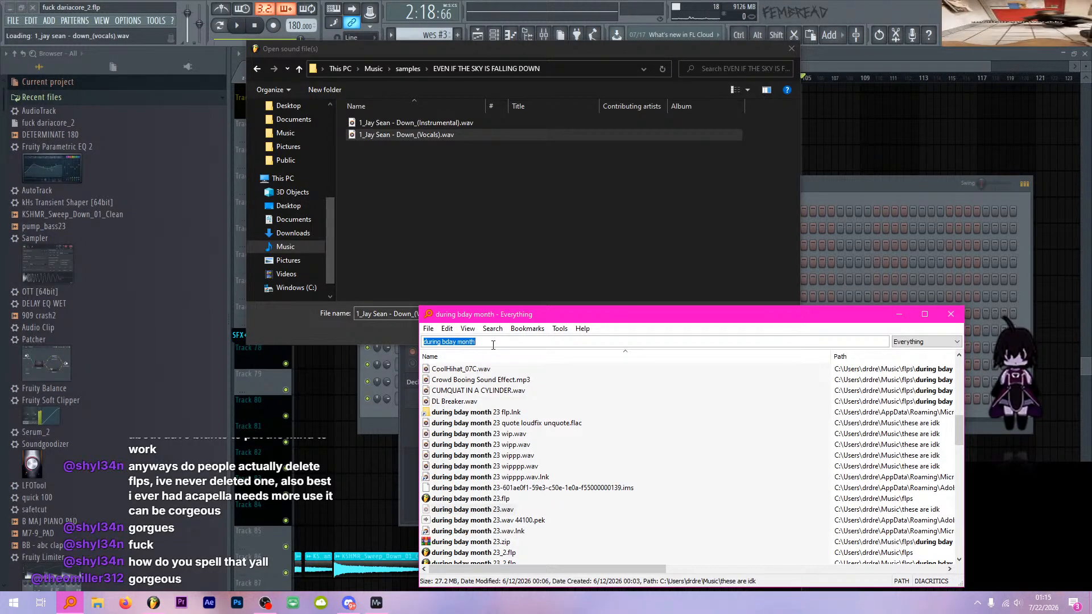
type("turbodrive")
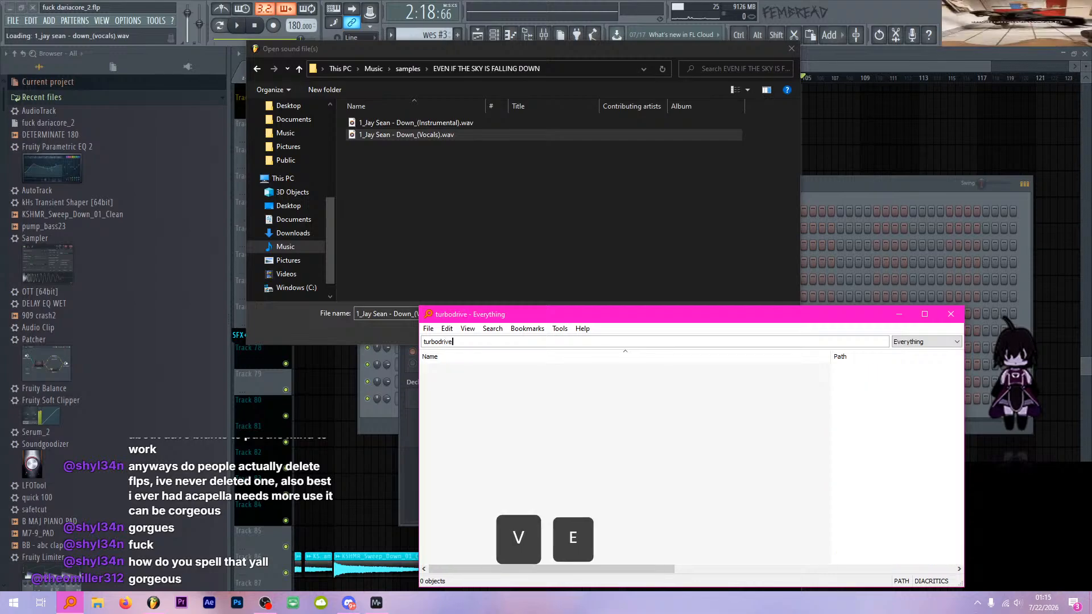
key("ctrl+a")
type("sour wav")
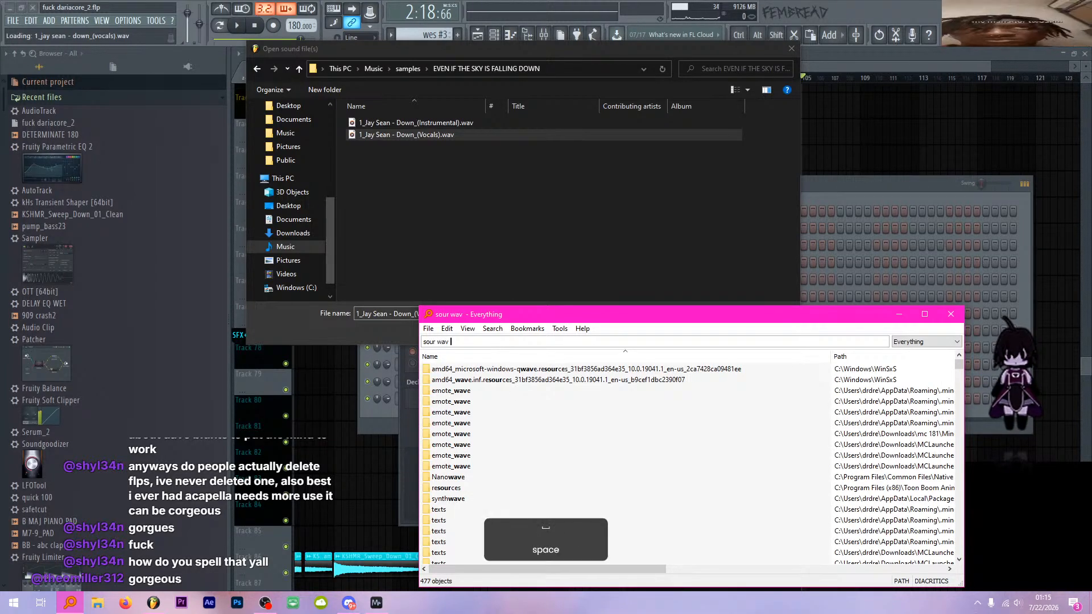
type(" not mine")
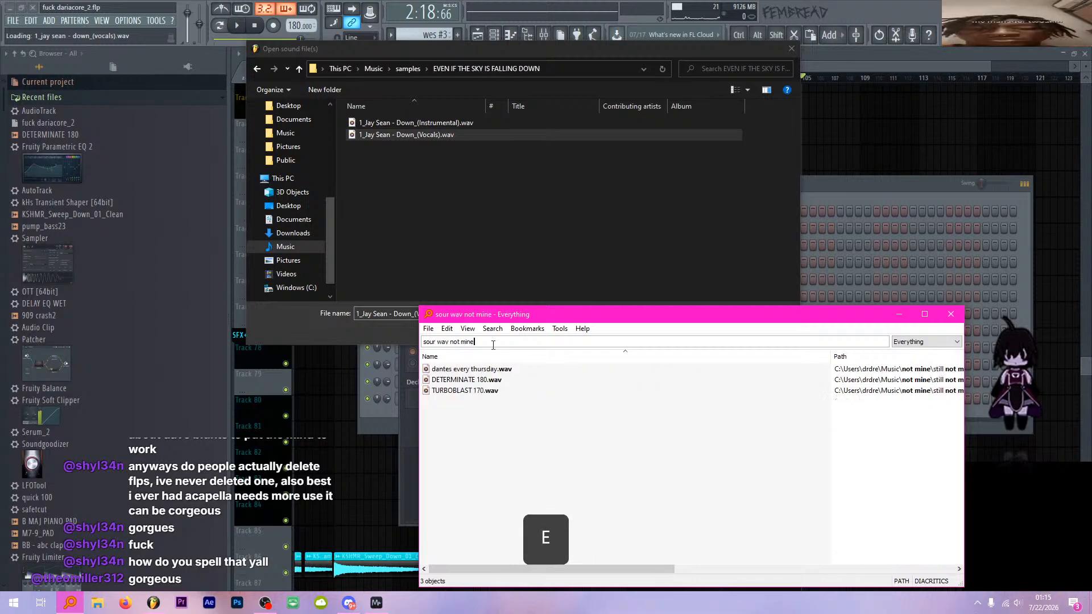
- Play TURBOBLAST 170.wav, skip through the track to sample different sections, and close the player
double_click(476, 392)
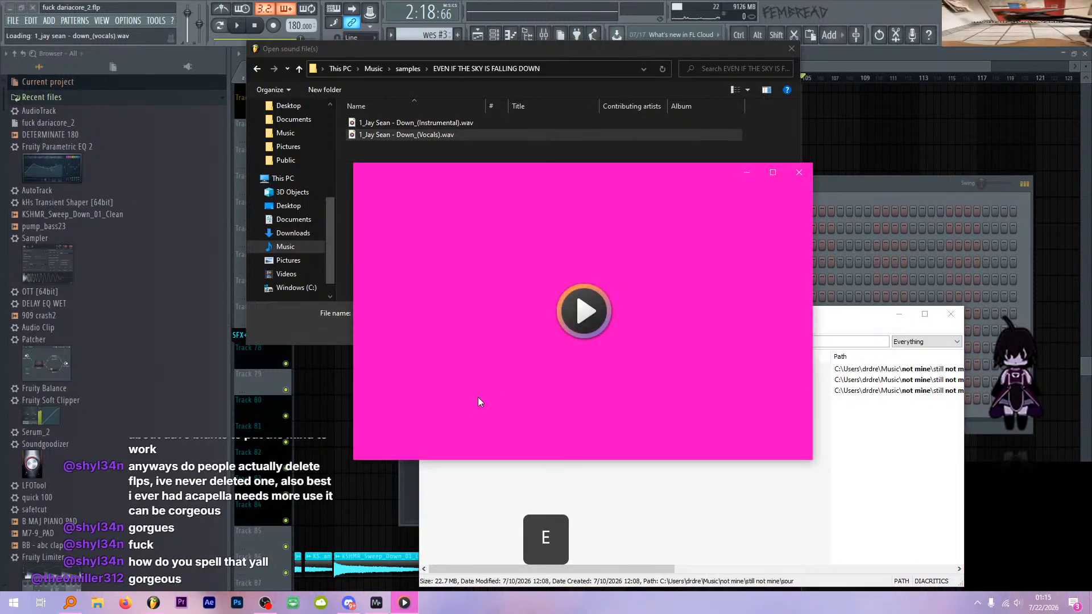
left_click(492, 403)
left_click(532, 403)
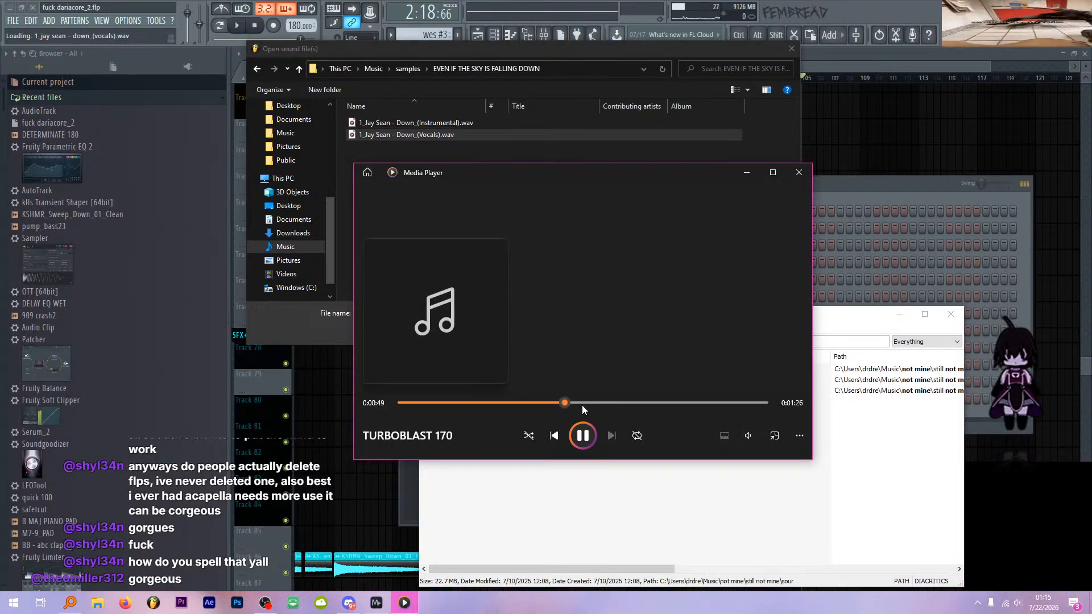
left_click(597, 403)
left_click(623, 403)
left_click(660, 403)
left_click(698, 403)
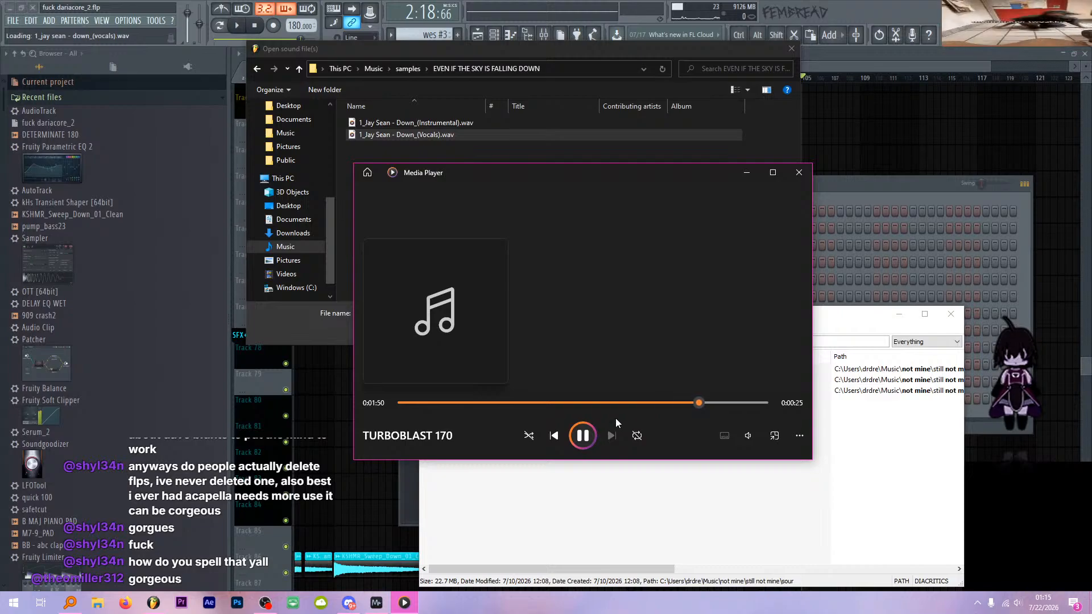
left_click(799, 172)
left_click(557, 344)
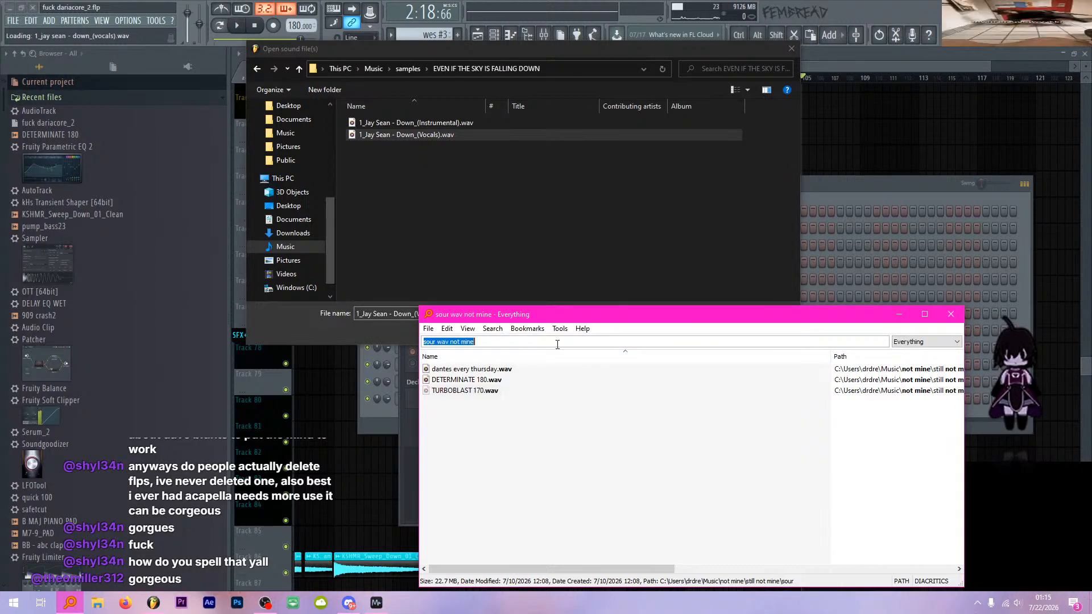
- Switch back to FL Studio, cancel the sound file selection, and move the empty Audio Clip window off the channel list
left_click(16, 24)
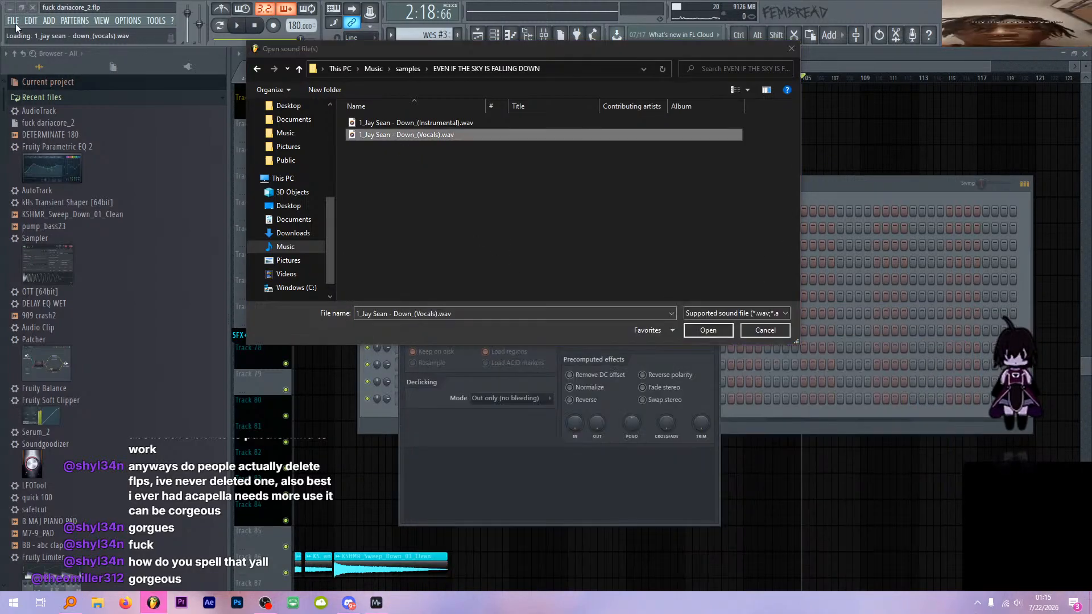
left_click(765, 330)
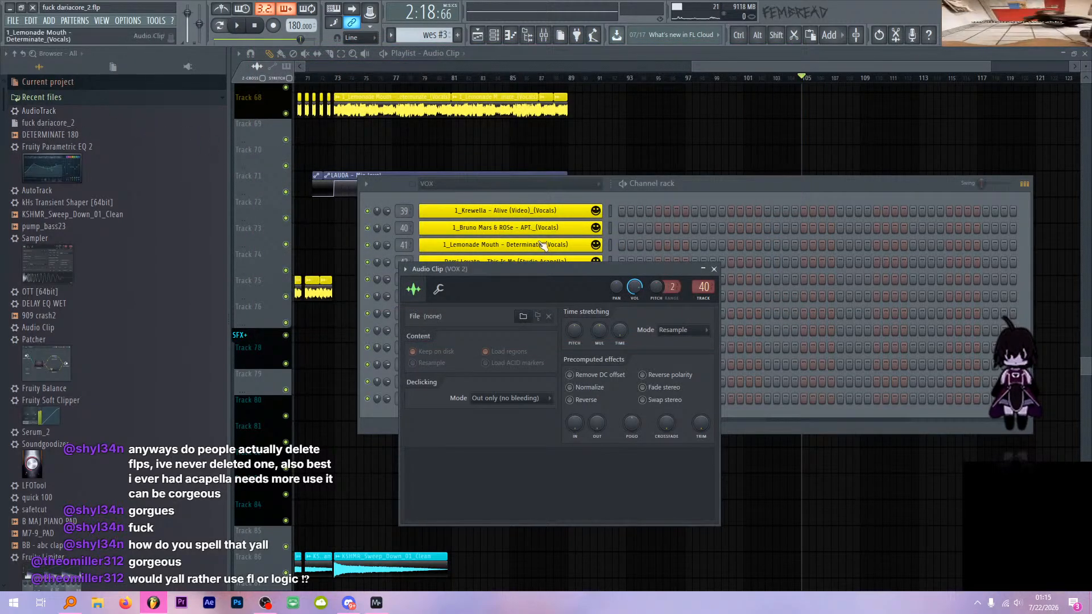
left_click_drag(537, 267, 571, 190)
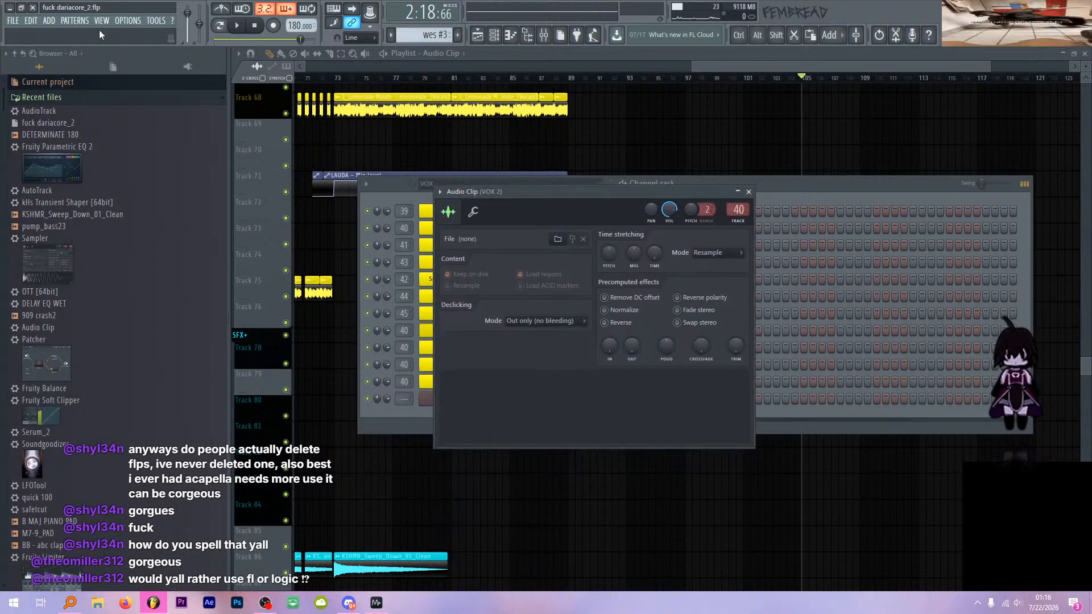
- Save the changes to fuck dariacore_2.flp, browse the flps folder for earlier projects, and leave without opening one
left_click(13, 21)
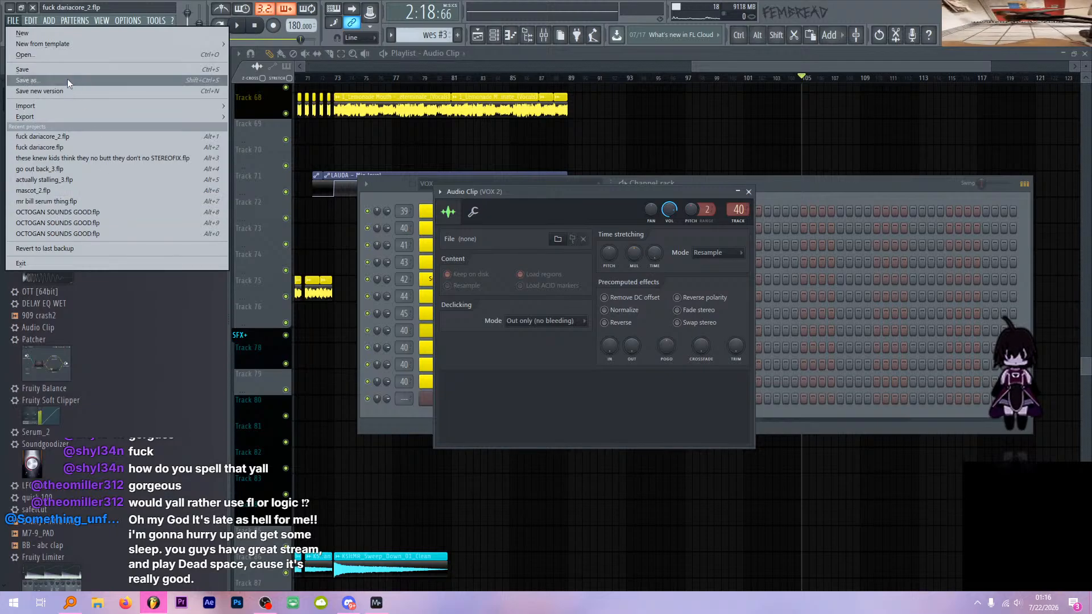
left_click(50, 55)
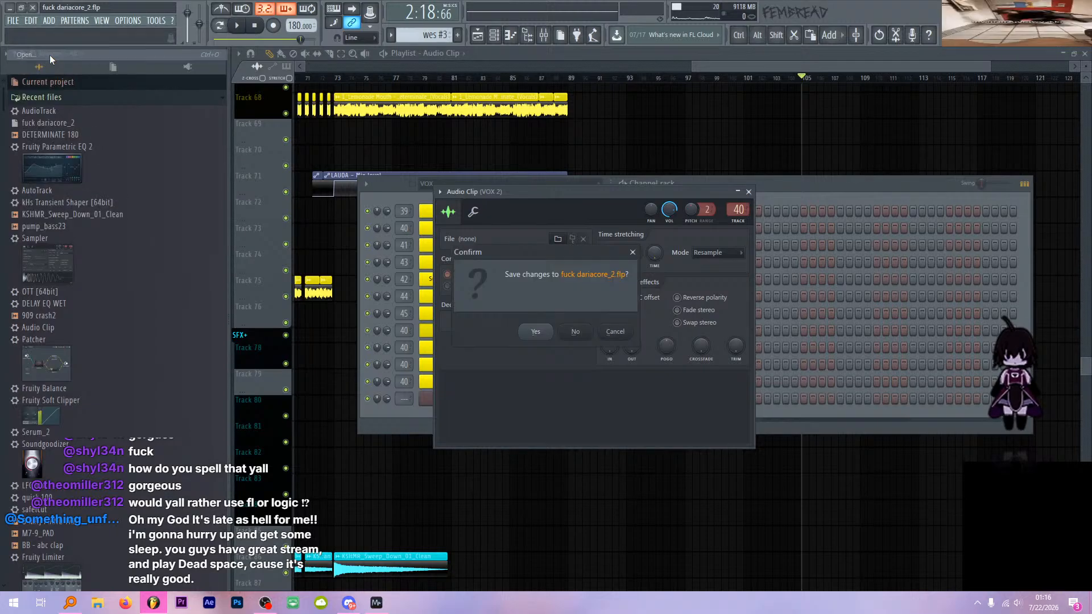
left_click(535, 333)
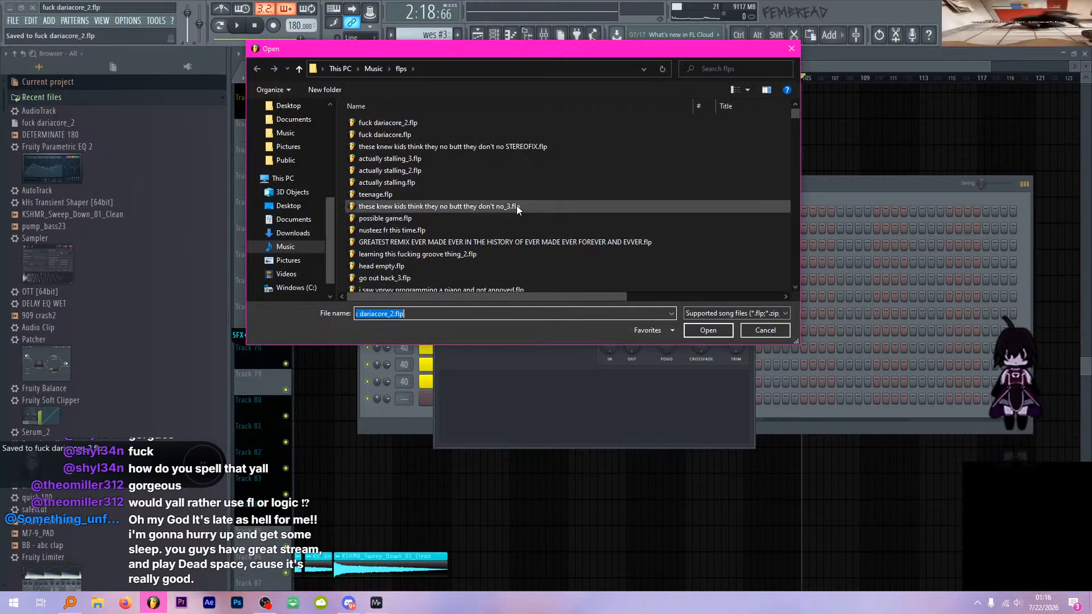
left_click(490, 194)
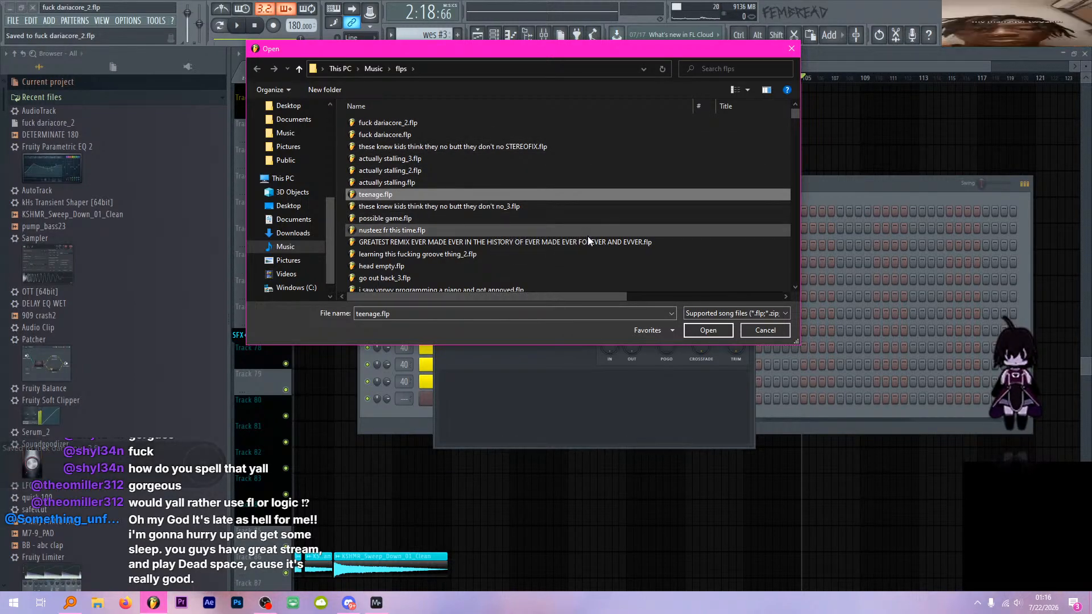
scroll(581, 262, "down", 1)
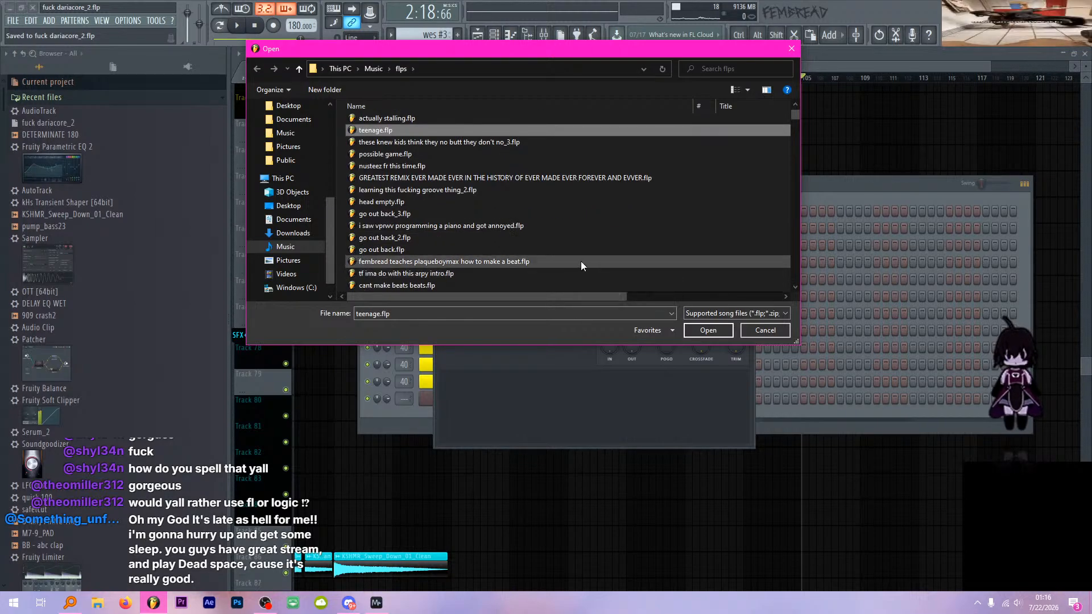
scroll(581, 264, "down", 2)
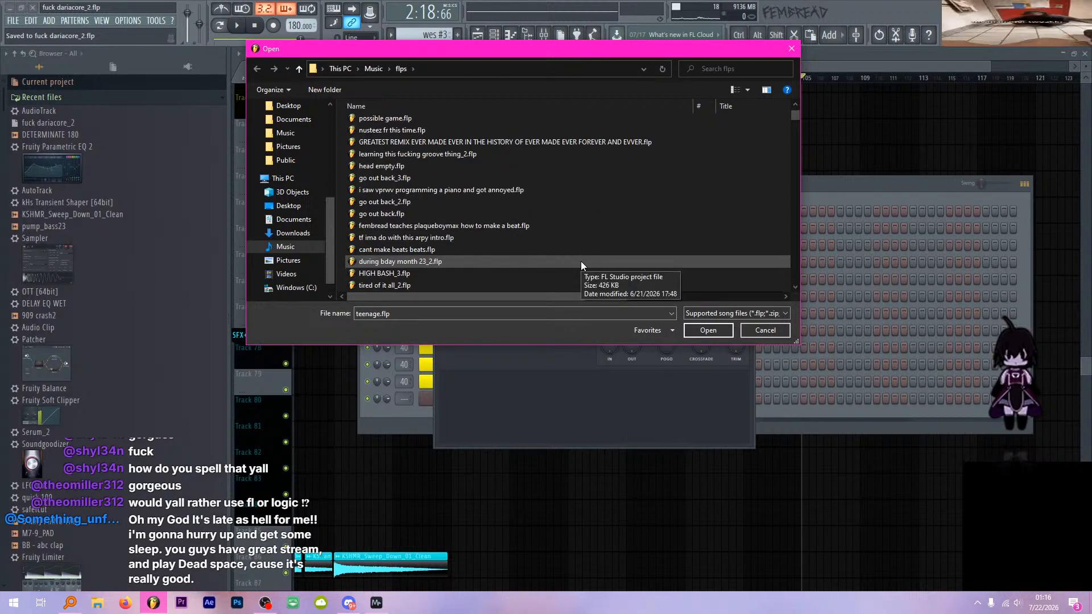
scroll(581, 262, "up", 3)
left_click(773, 327)
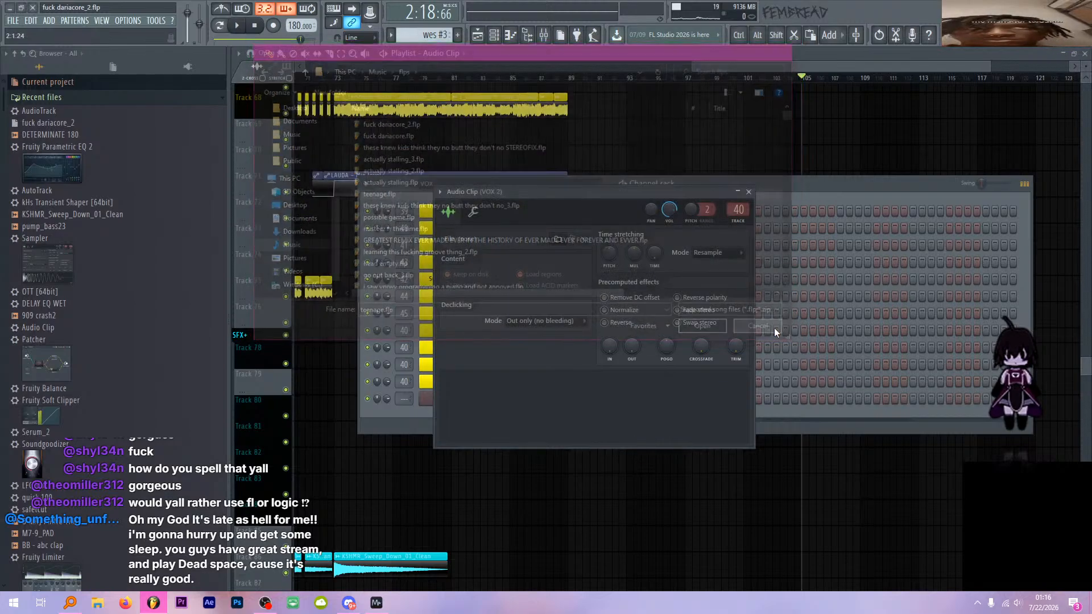
- Check the KOMODO channel in the VOX group and delete it from the Channel rack
left_click_drag(614, 191, 715, 196)
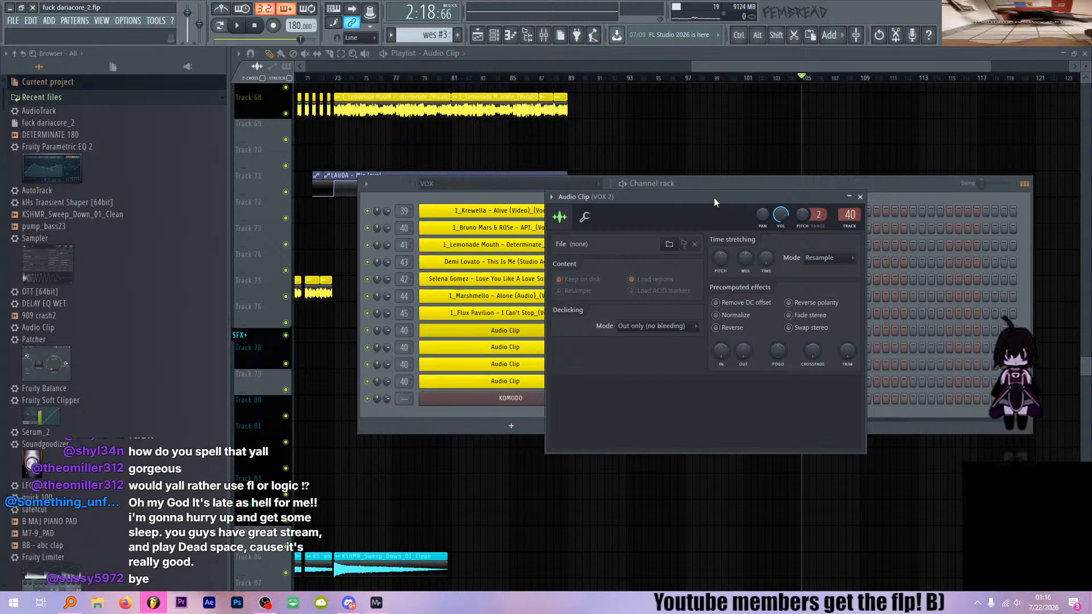
left_click(547, 411)
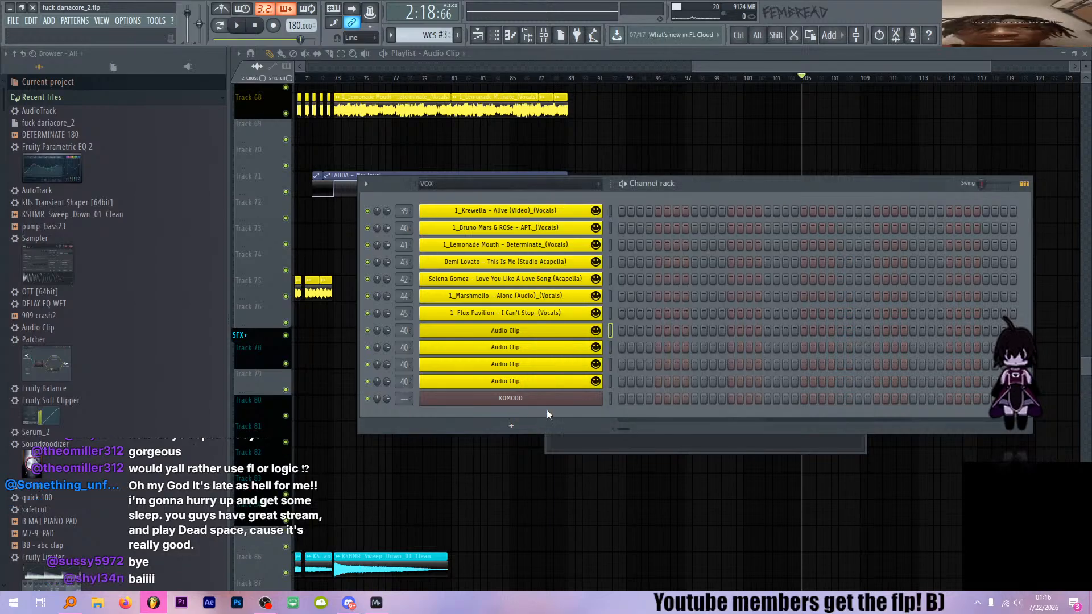
left_click(586, 402)
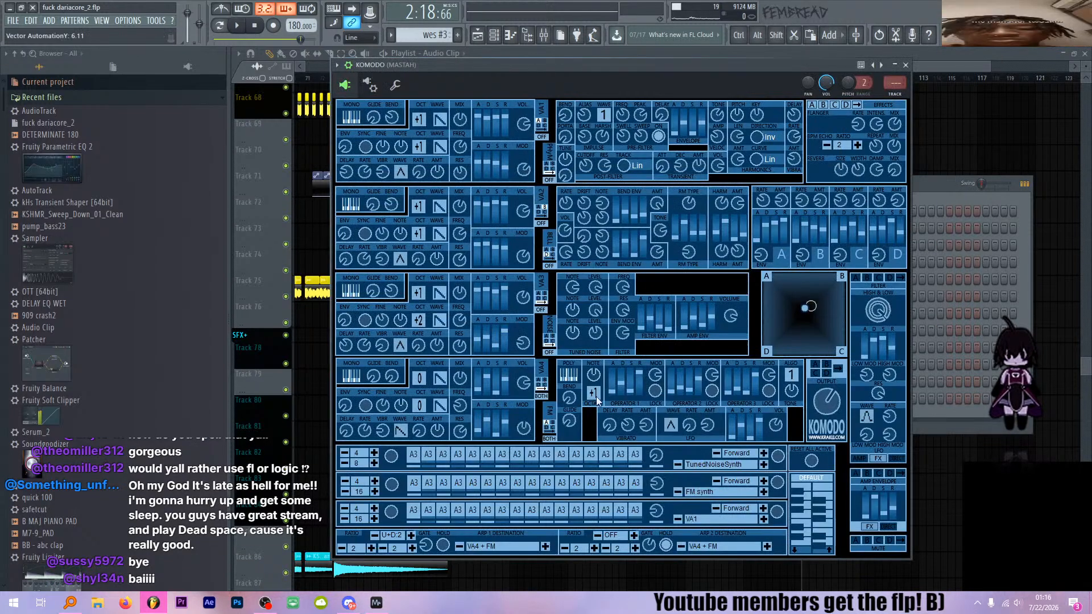
left_click(897, 82)
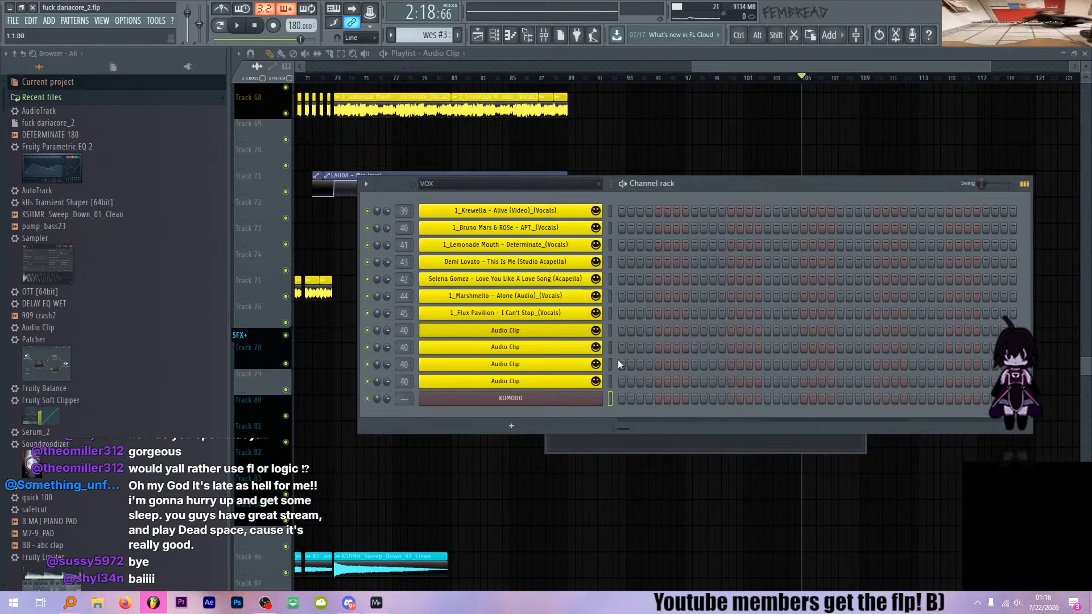
key("alt+Delete")
key("Return")
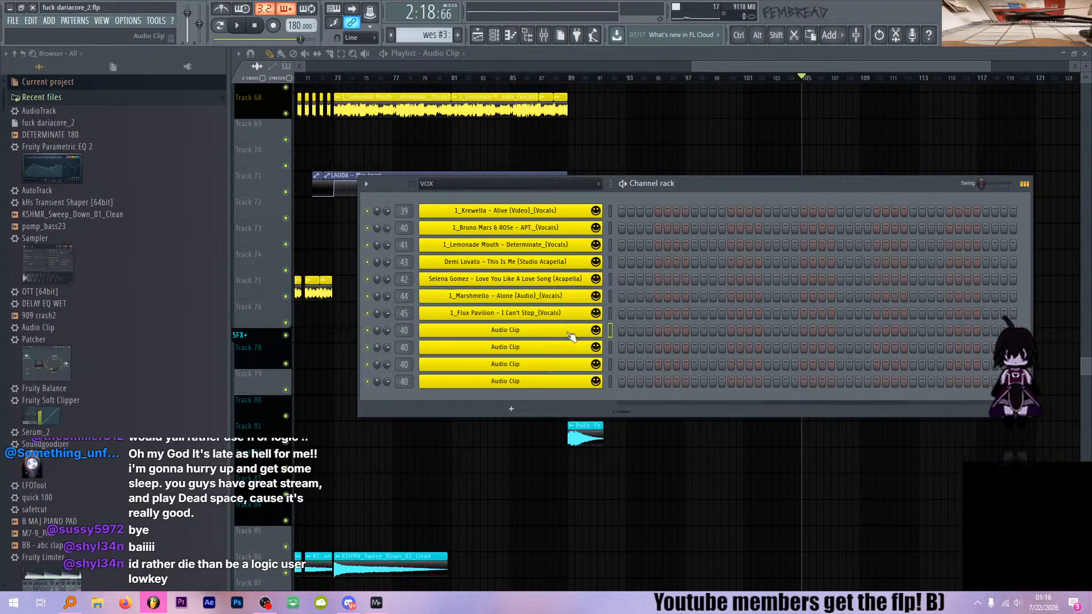
- Copy the 1_Bruno Mars & ROSe - APT._(Vocals) clip from bar 9 to bar 105 on playlist Track 66
key("F6")
scroll(731, 214, "up", 6)
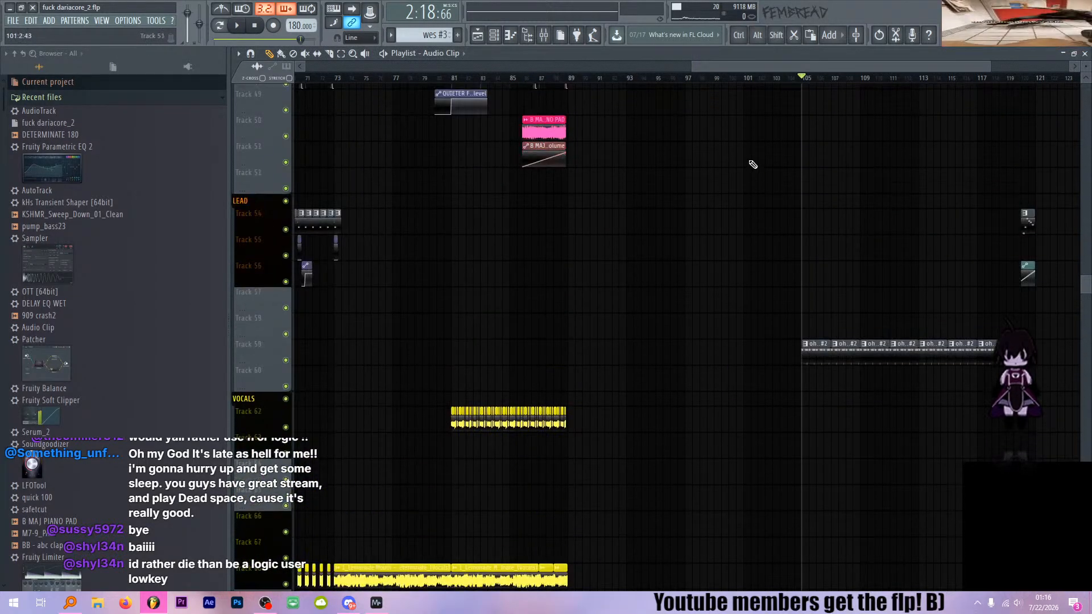
scroll(753, 164, "down", 5, "ctrl")
scroll(426, 282, "down", 3)
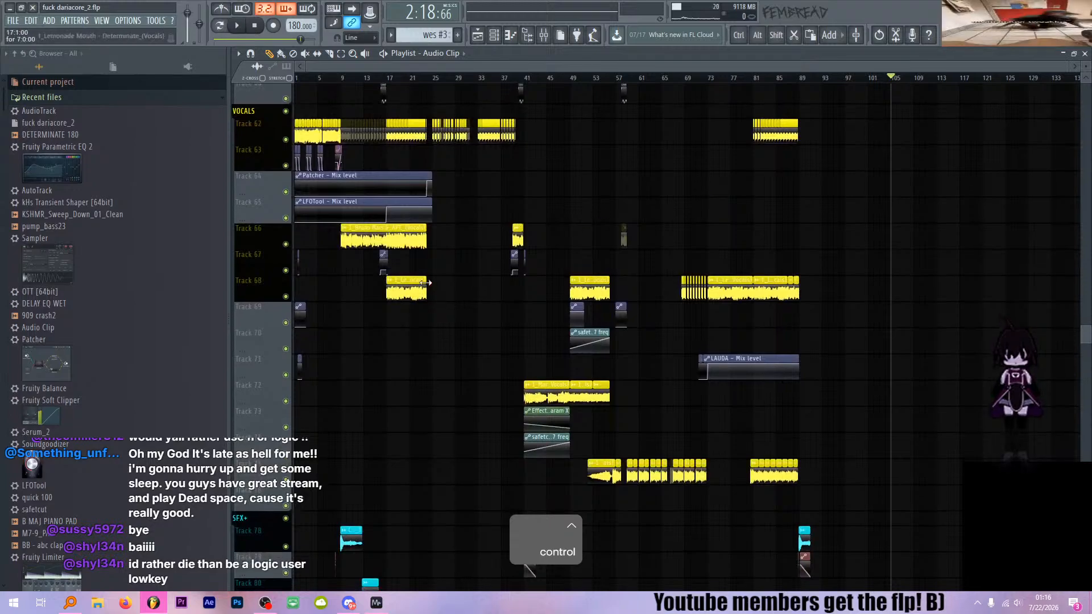
scroll(407, 296, "down", 2)
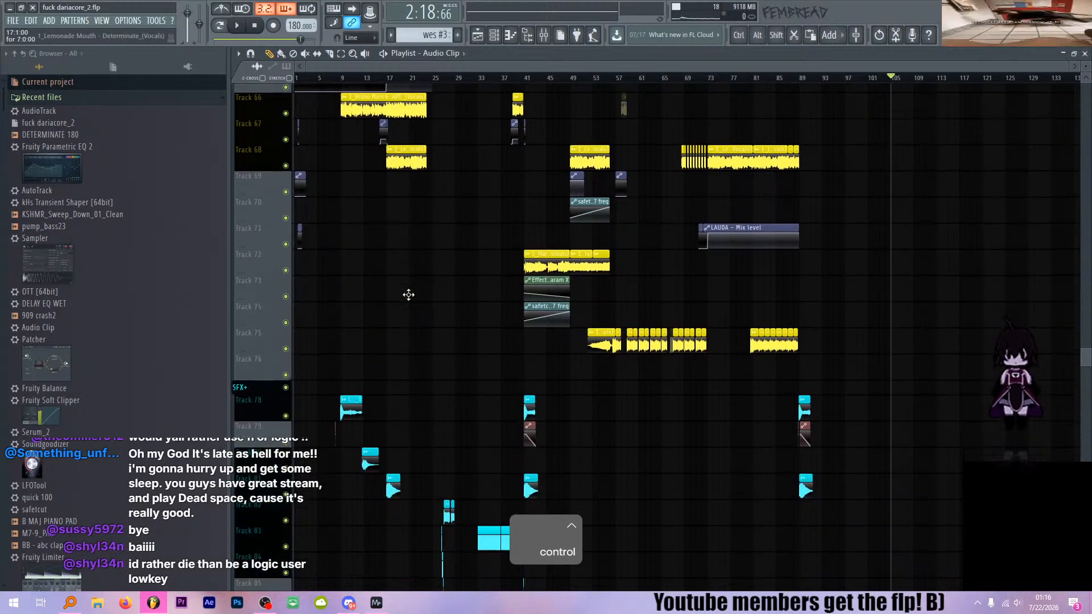
scroll(407, 295, "up", 2)
key("ctrl")
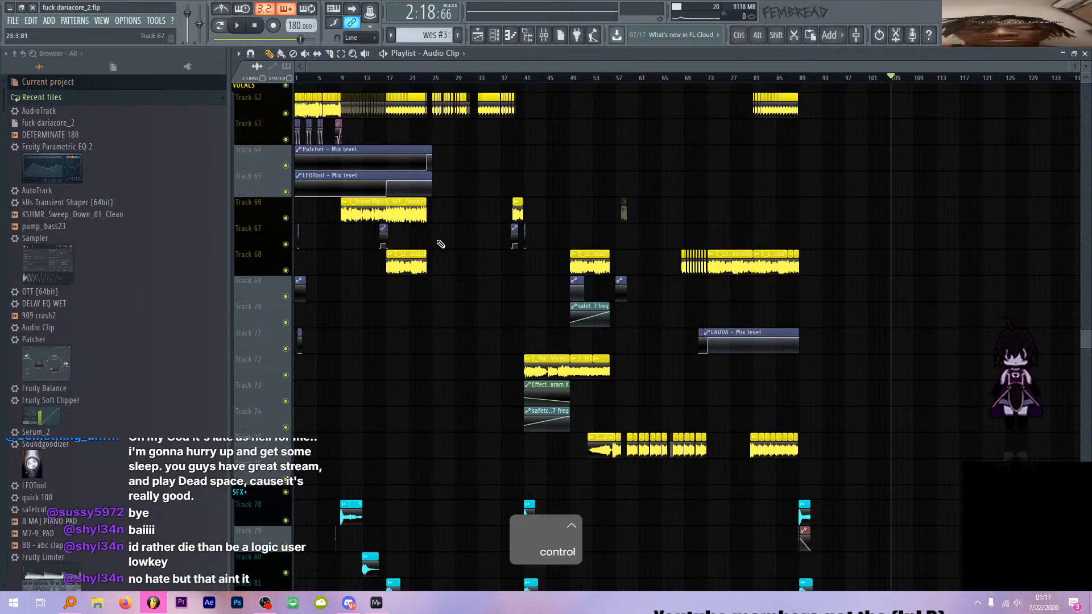
scroll(432, 241, "up", 1)
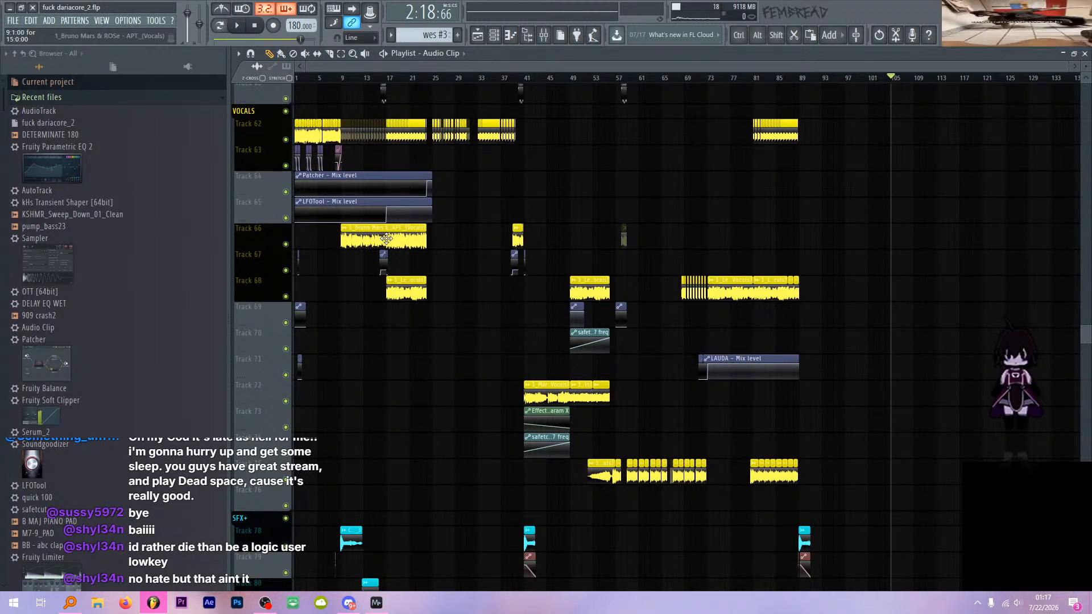
left_click_drag(386, 239, 960, 240)
- Play the section at bar 105 briefly and look over the tracks around the copied APT. vocal clip
key("space")
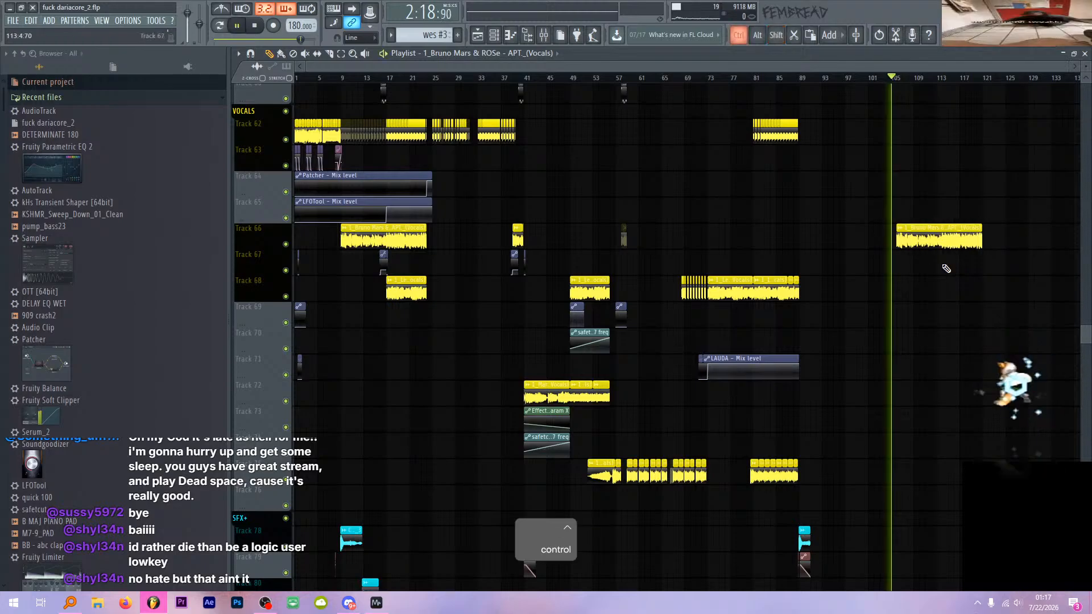
key("space")
scroll(921, 276, "up", 7)
key("space")
key("space")
scroll(887, 282, "down", 8)
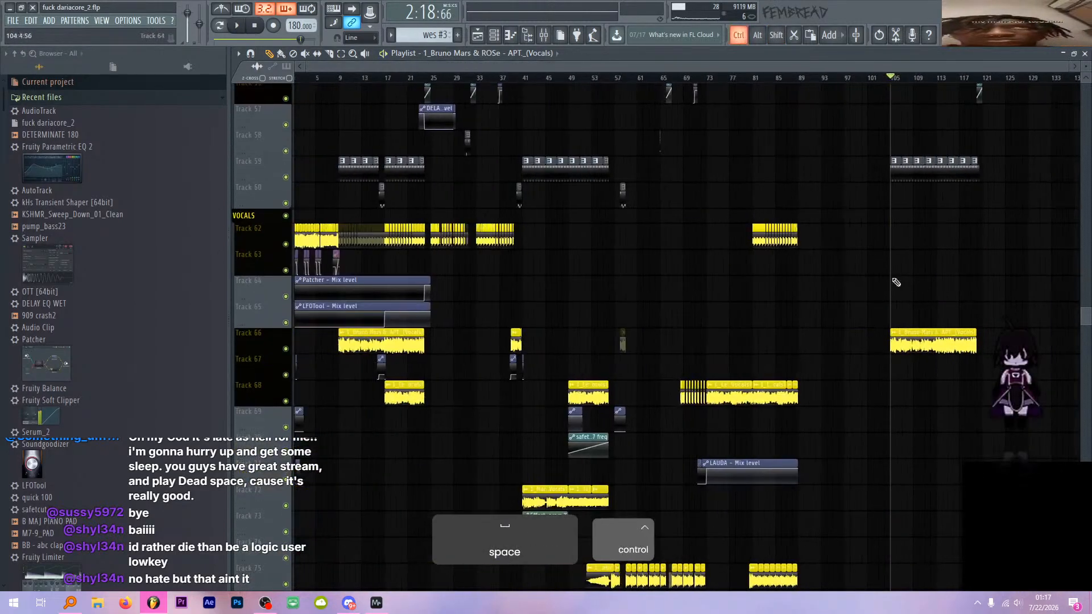
scroll(988, 296, "down", 2)
scroll(987, 251, "up", 4)
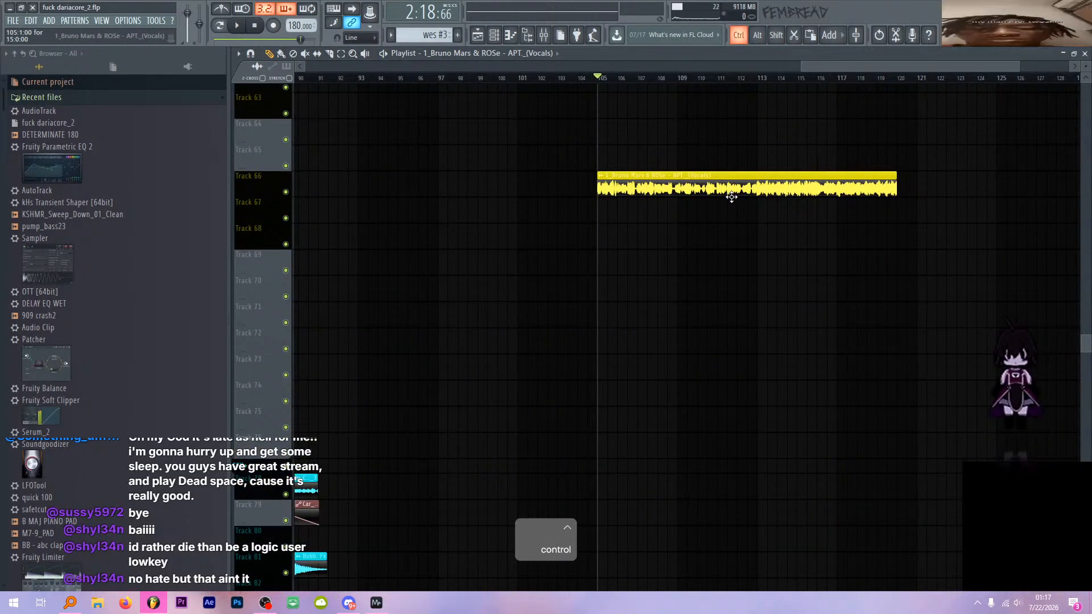
- Solo the VOX 2 mixer track, listen to the copied APT. vocals from bar 105, and set the playhead at bar 113
scroll(732, 197, "up", 3)
left_click(544, 35)
key("space")
key("space")
left_click(723, 179)
key("s")
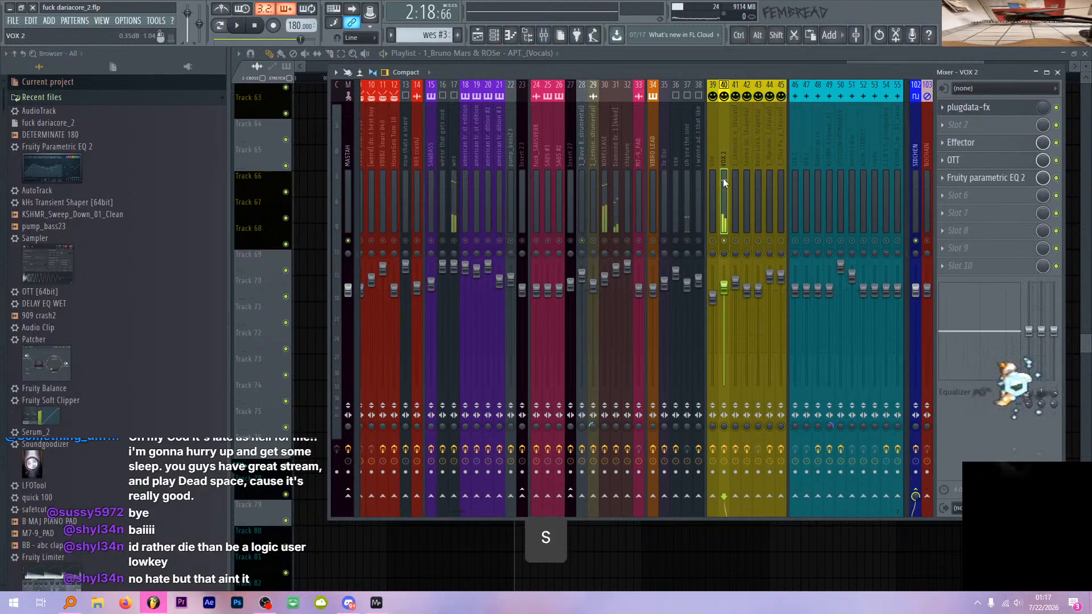
key("space")
left_click(819, 53)
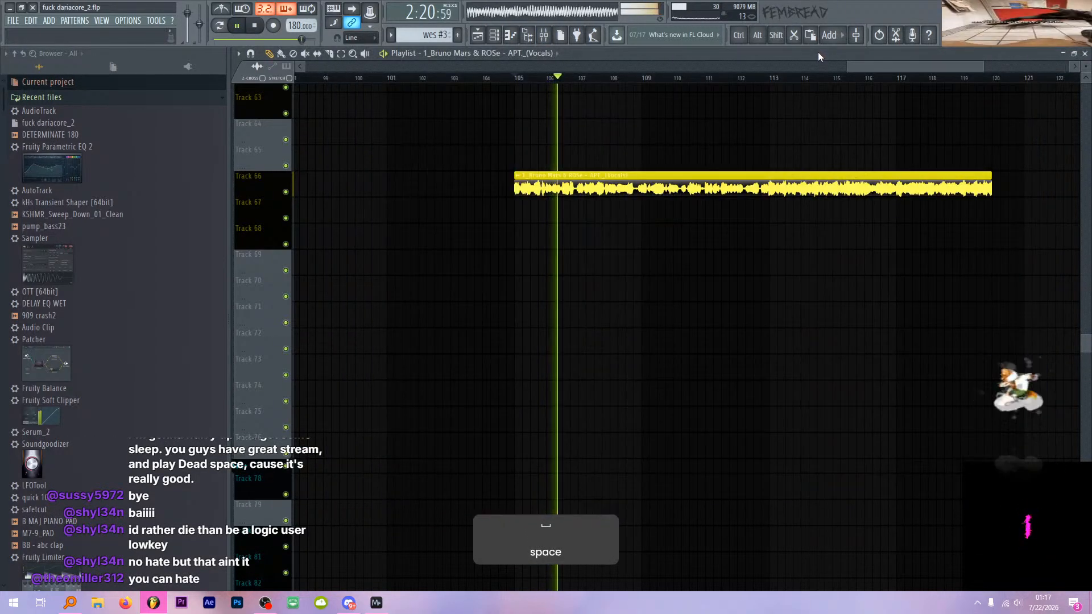
left_click(771, 78)
key("space")
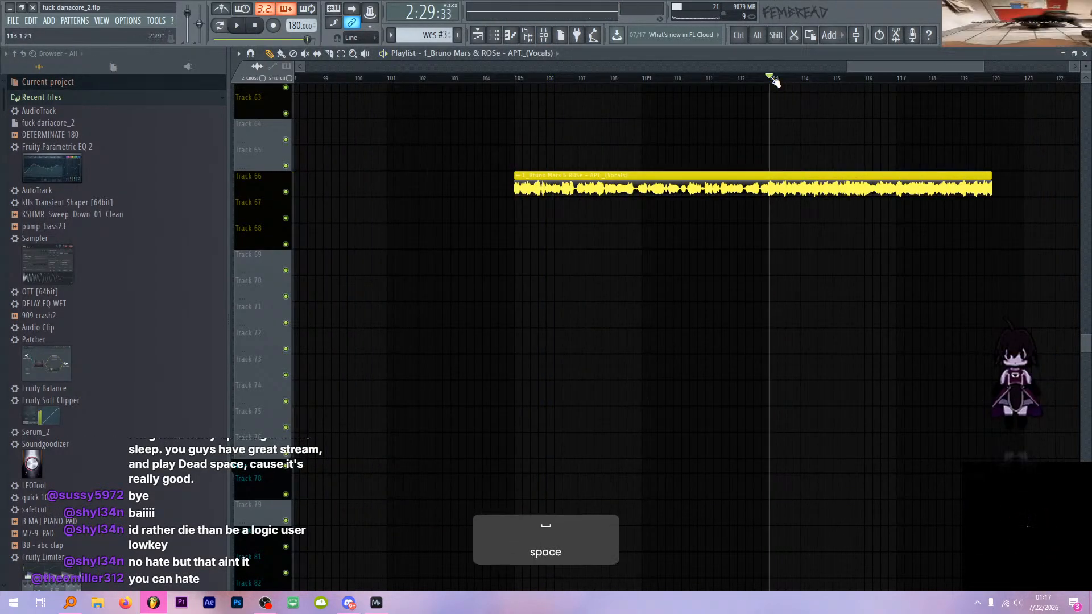
- Make the copied APT. vocal clip at bar 105 unique and check its channel settings
scroll(882, 212, "up", 4)
scroll(882, 213, "down", 2)
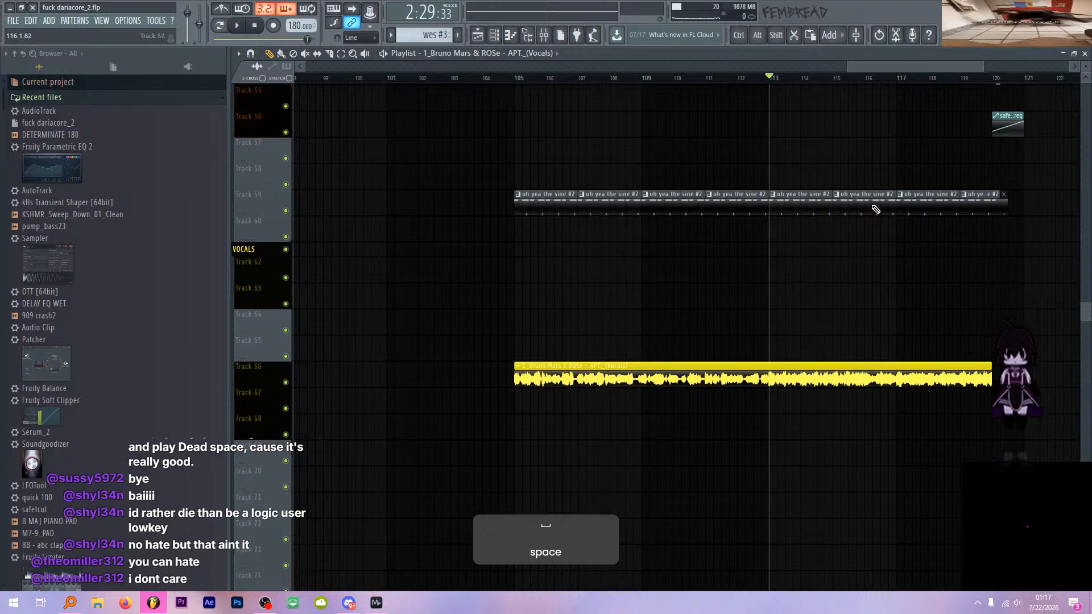
key("ctrl")
scroll(1001, 263, "down", 3)
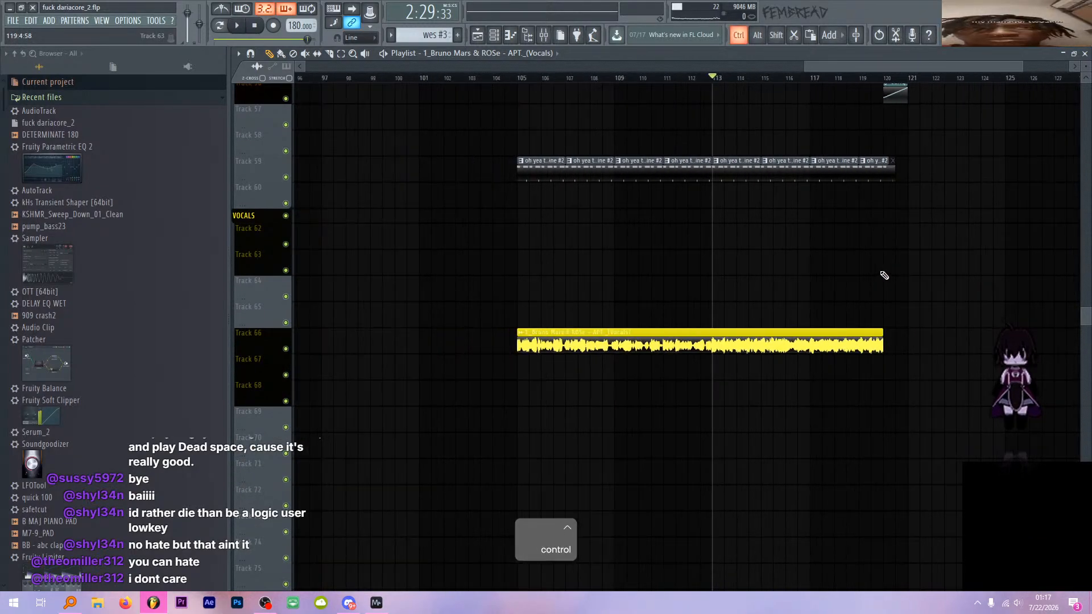
scroll(892, 257, "up", 1)
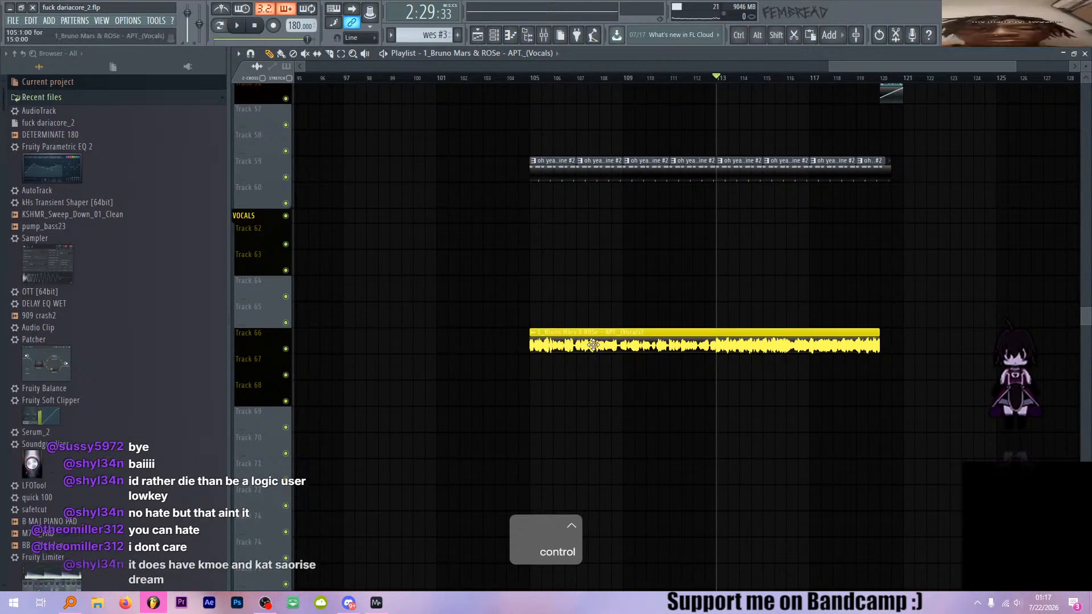
left_click(534, 332)
key("m")
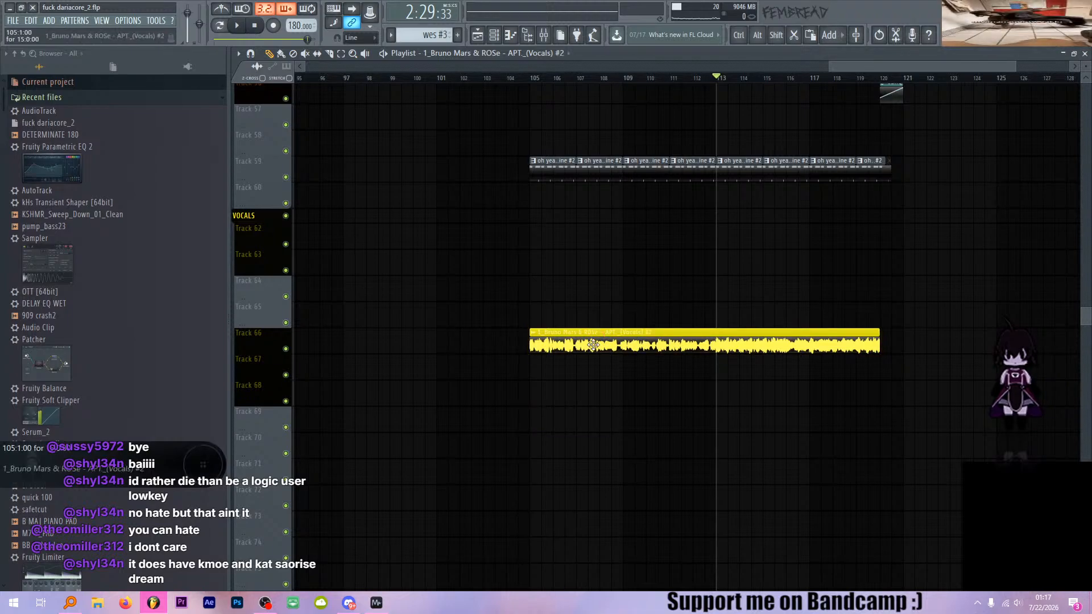
double_click(595, 348)
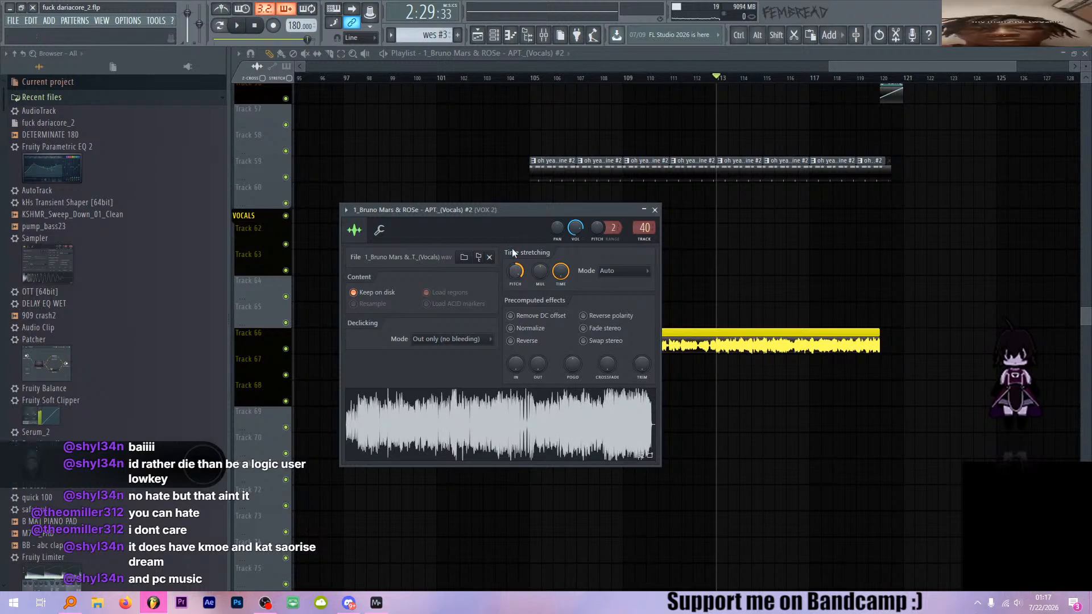
left_click(655, 210)
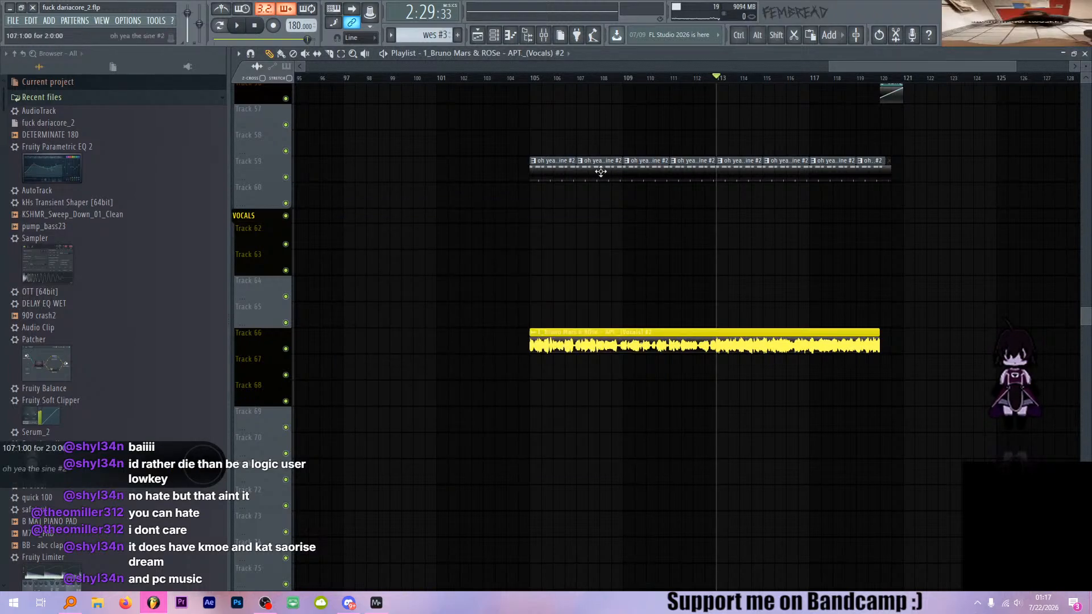
- Move the playhead to bar 105 and select the playlist range from bar 105 to 121
left_click(536, 78)
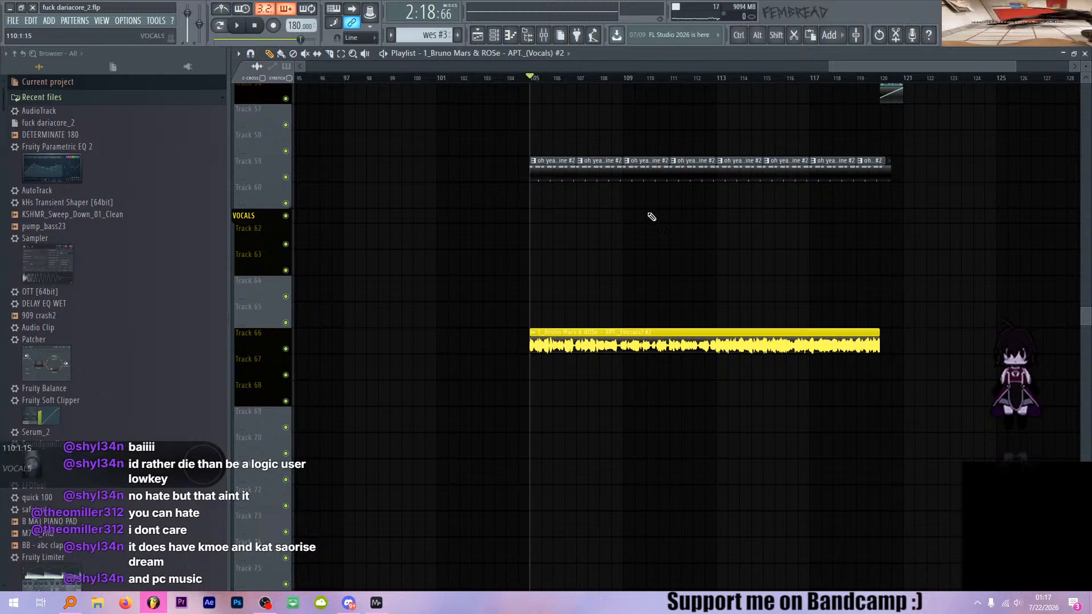
left_click_drag(901, 79, 534, 89)
- Move the effects on the VOX 2 mixer track up to close the empty slot 2, and search for "safetcut"
left_click(547, 34)
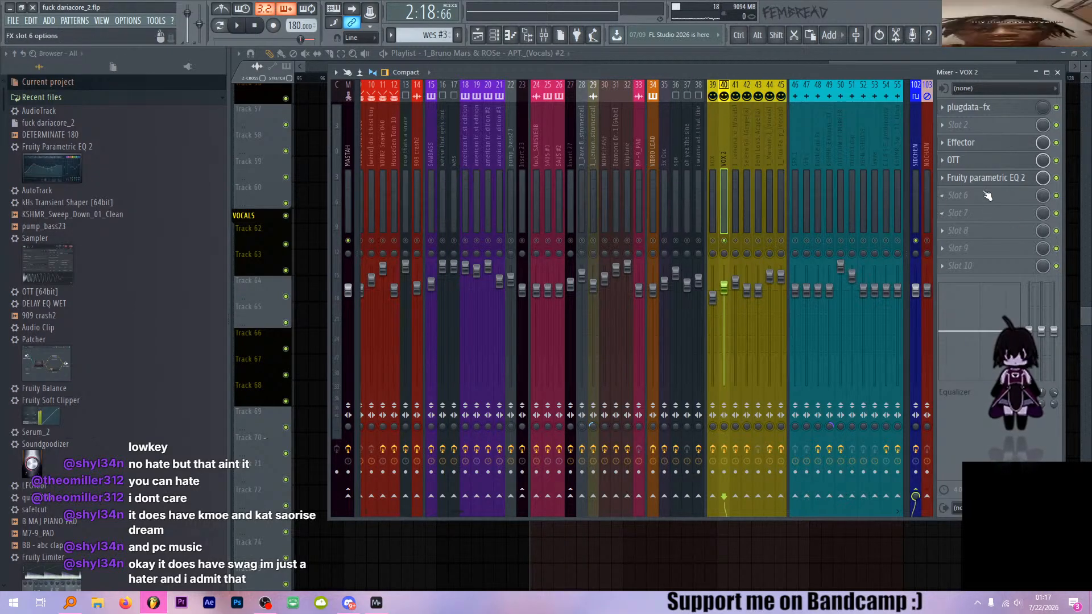
left_click_drag(977, 127, 974, 176)
left_click(974, 176)
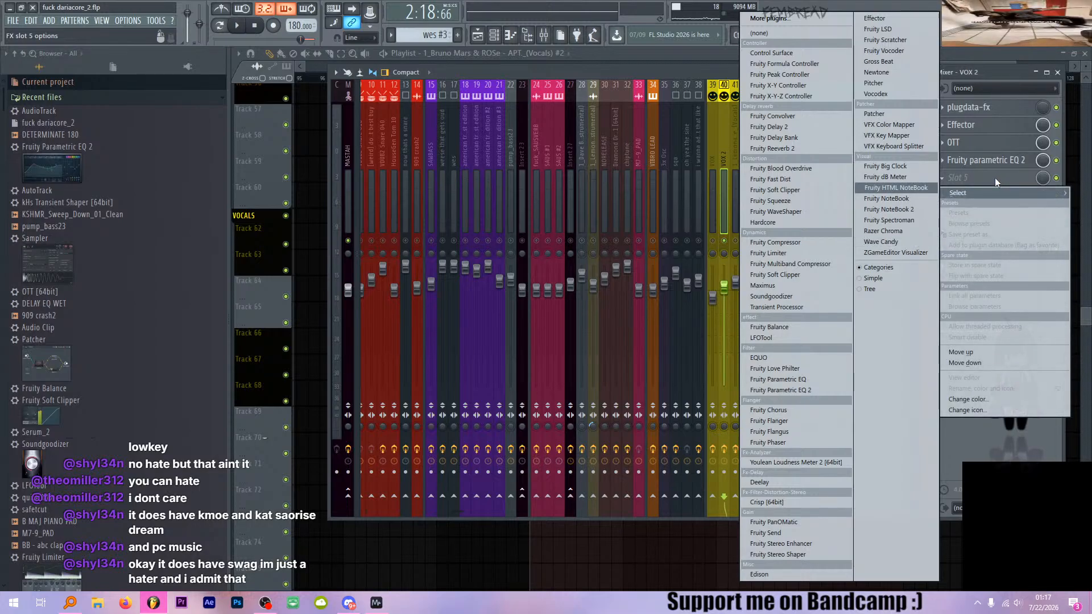
key("ctrl+f")
type("safetcut")
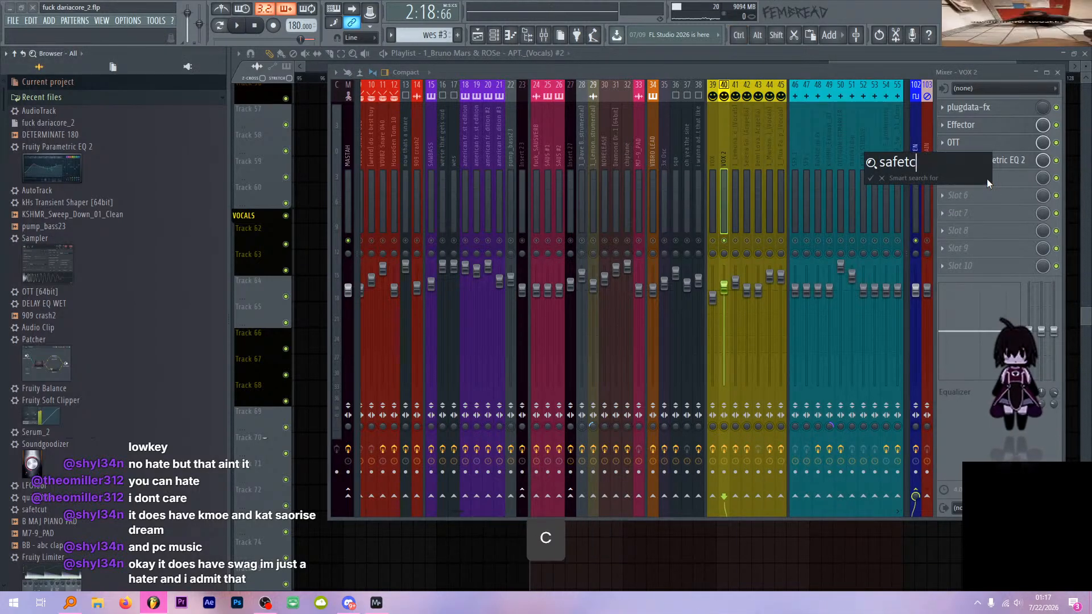
key("Return")
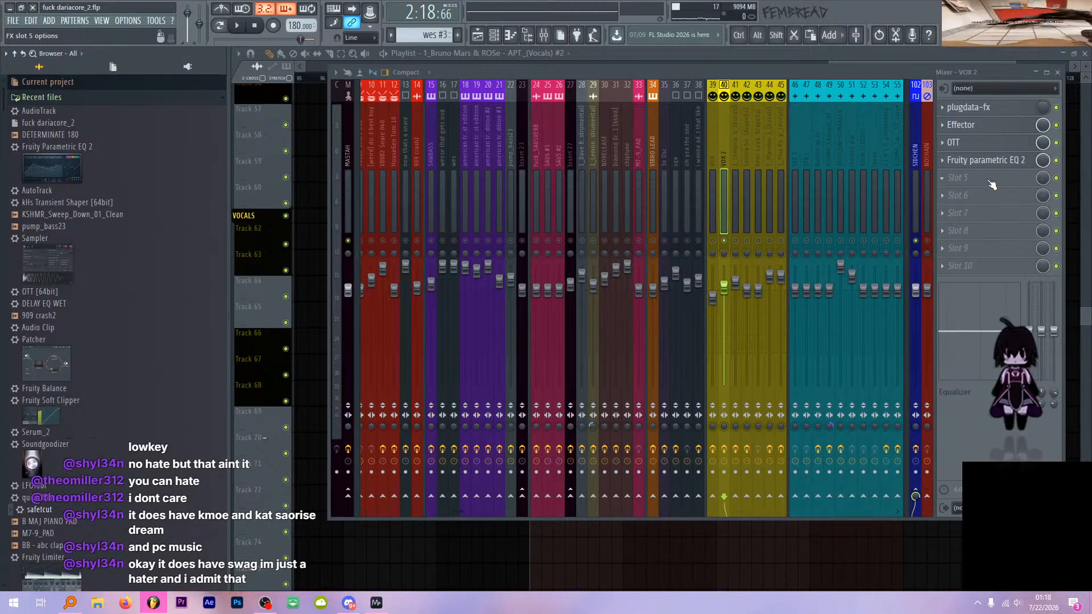
- Delete the duplicated APT. vocals #2 channel from the VOX group, together with its clip at bar 105
key("F9")
left_click(593, 311)
right_click(662, 312)
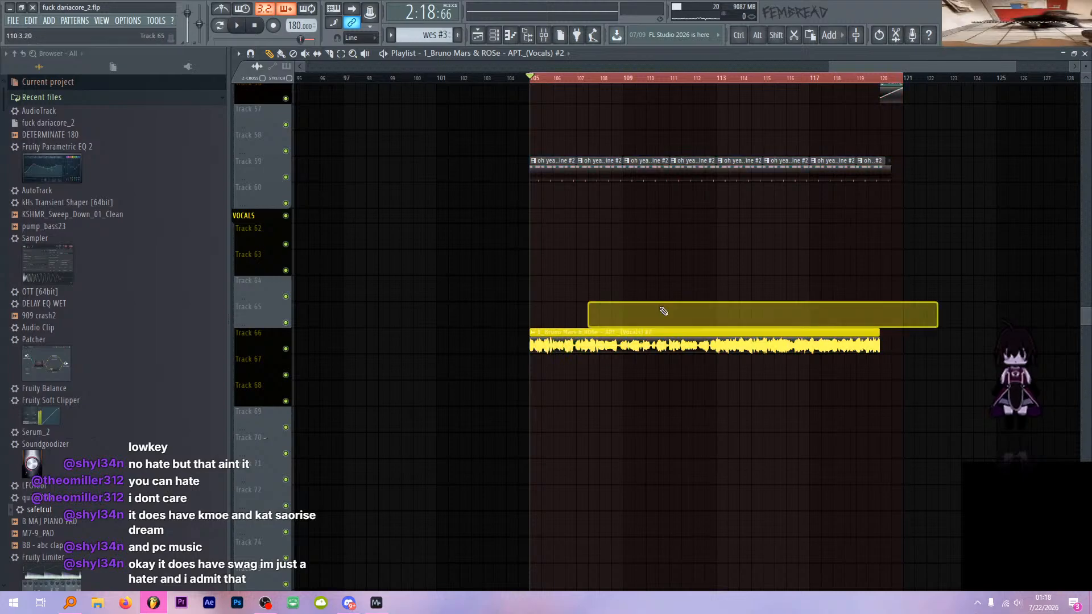
left_click(494, 36)
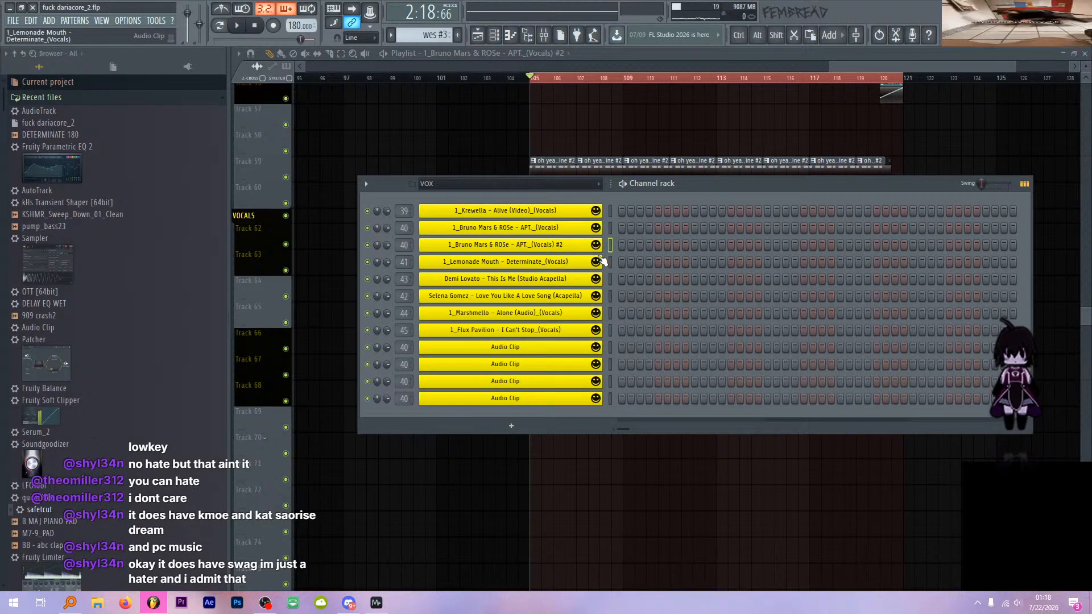
key("alt+Delete")
key("Return")
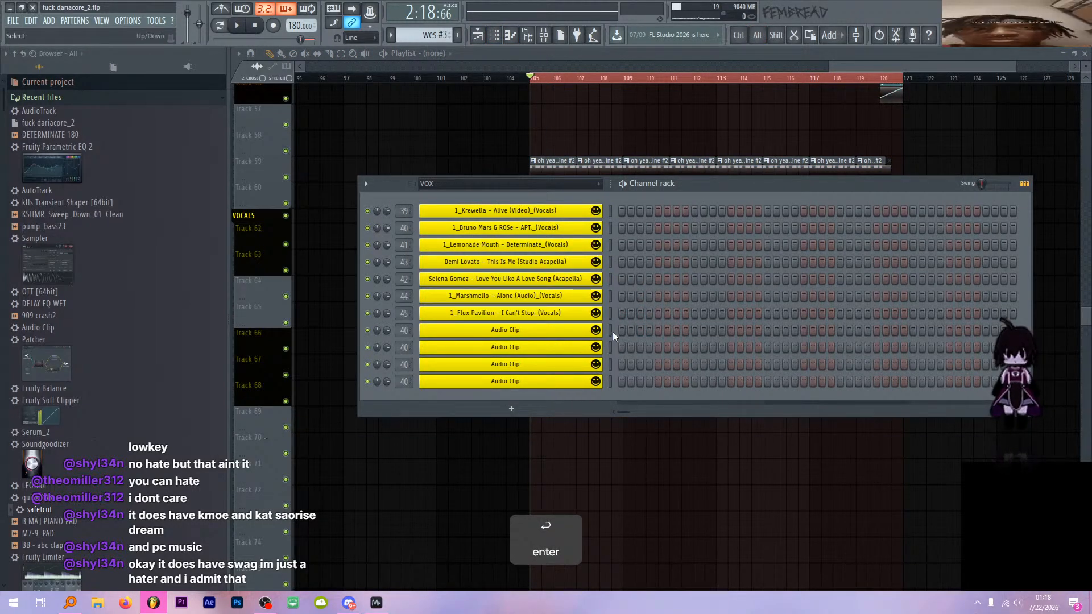
- Search the computer's files for "samples pretense" and load 1_Knuckle Puck - Pretense_(Vocals).wav into an Audio Clip channel of the VOX group
left_click(70, 603)
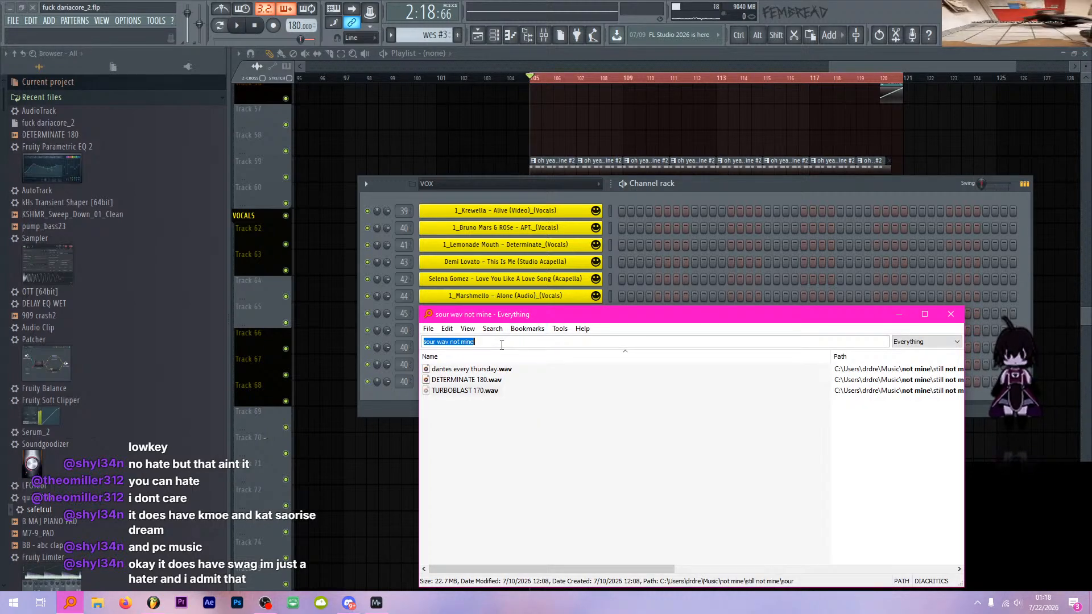
type("samples pretense")
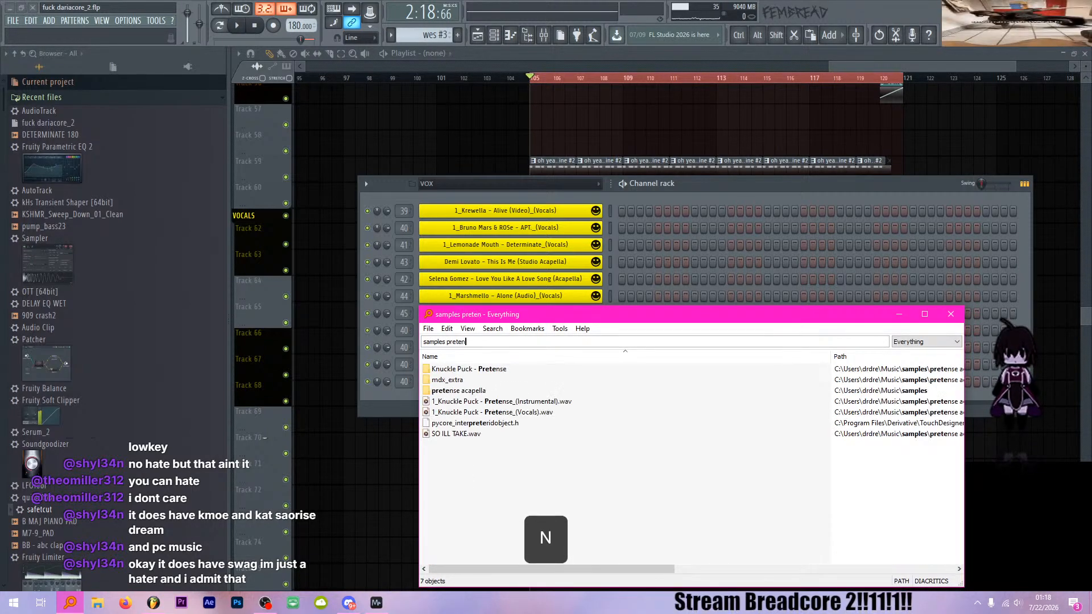
left_click(488, 412)
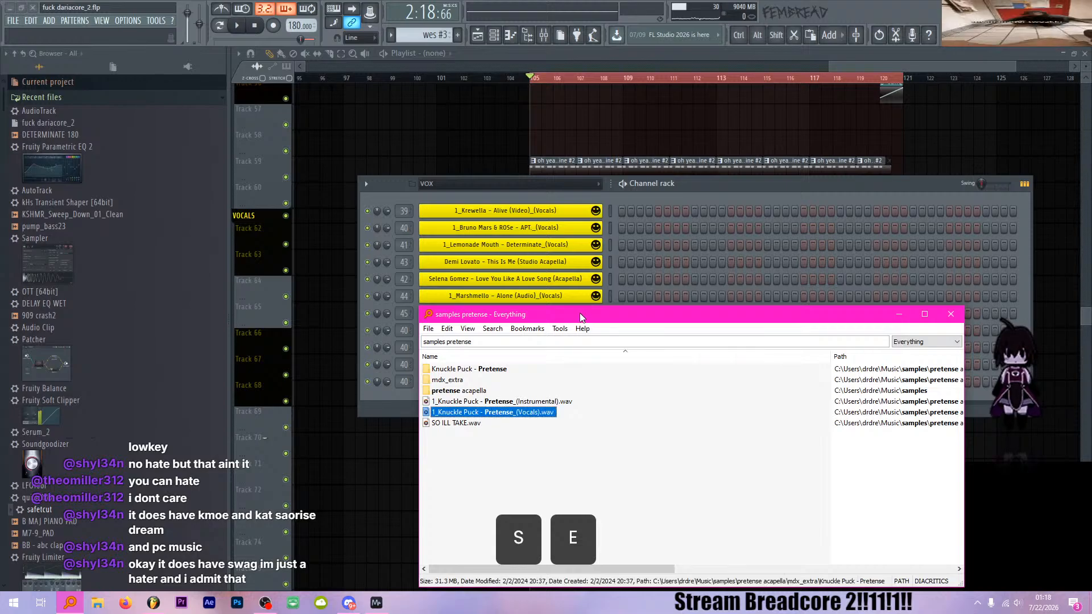
left_click_drag(553, 317, 811, 305)
left_click_drag(757, 406, 566, 331)
left_click(565, 331)
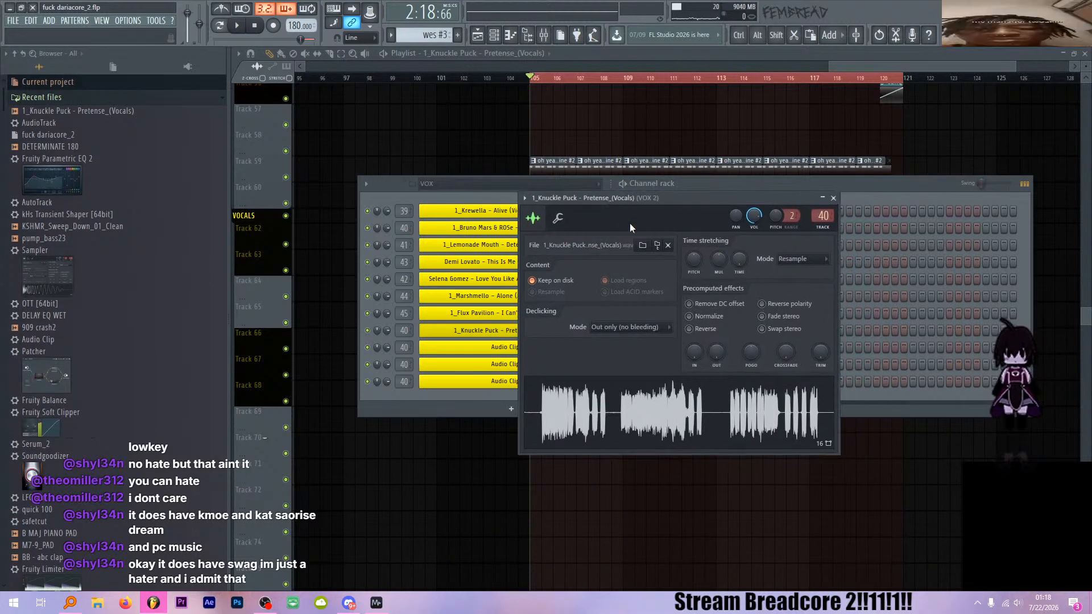
left_click(834, 198)
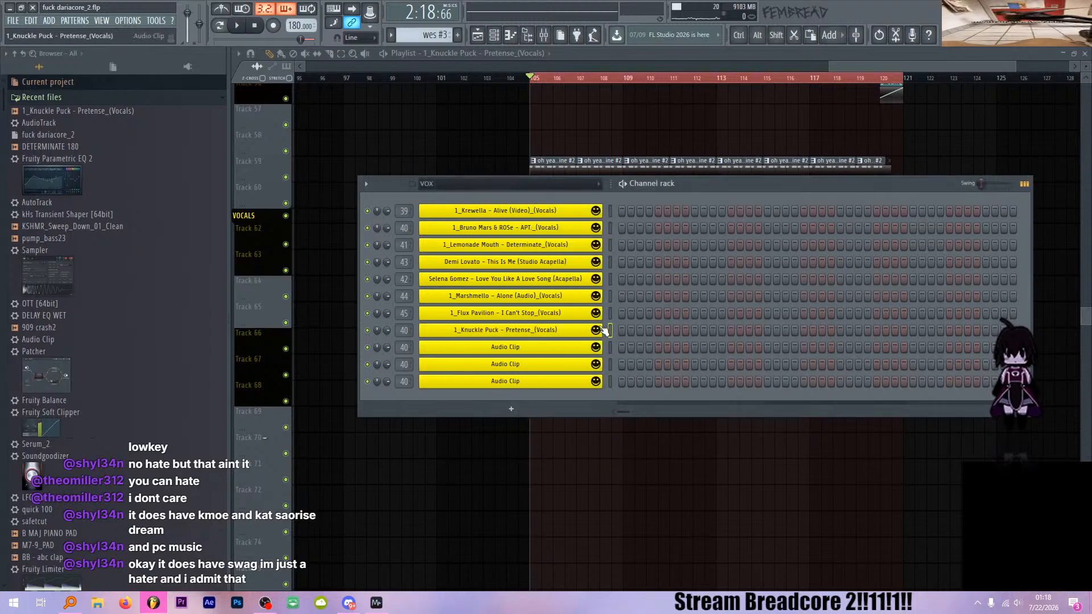
- Route the Pretense vocals channel to its own mixer track and move that track beside the yellow vocal tracks, as track 46
left_click(589, 326)
key("ctrl+l")
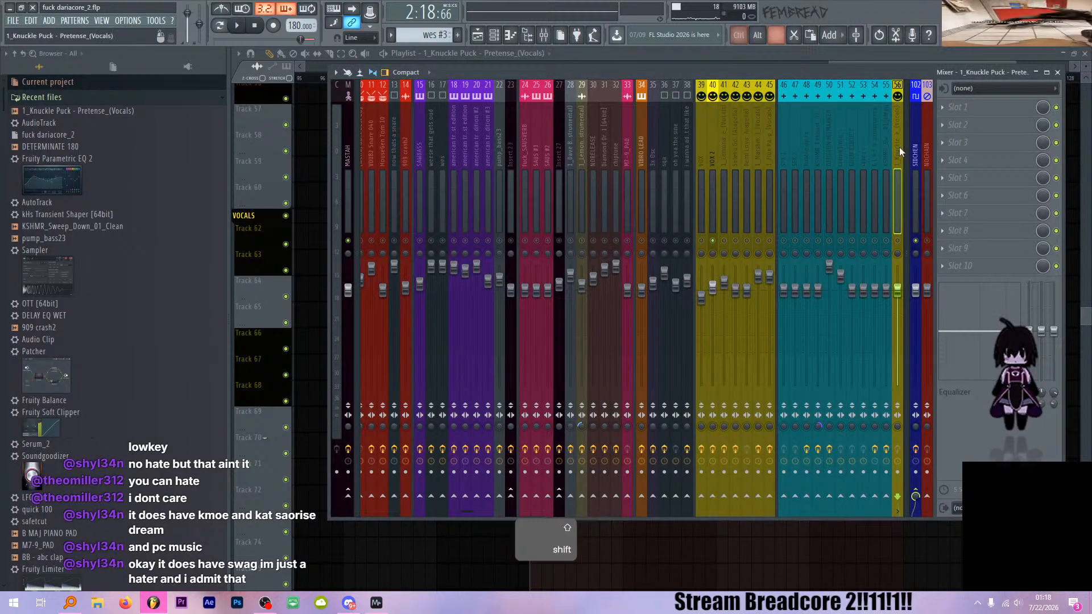
left_click_drag(899, 147, 780, 148)
- Place the Pretense vocals clip on playlist Track 76, starting at bar 123
left_click(480, 40)
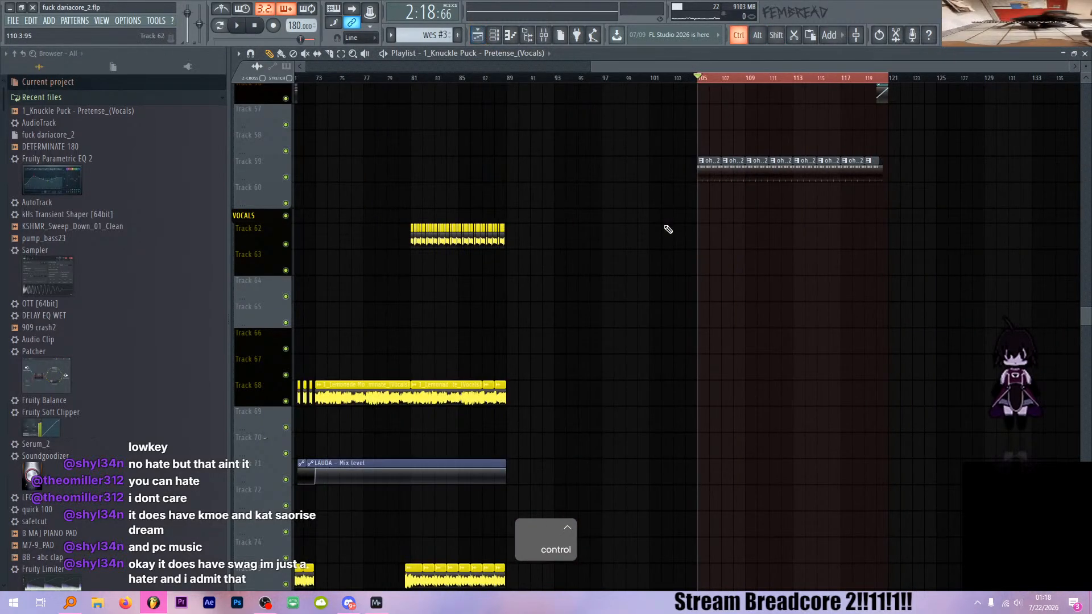
scroll(398, 284, "down", 5)
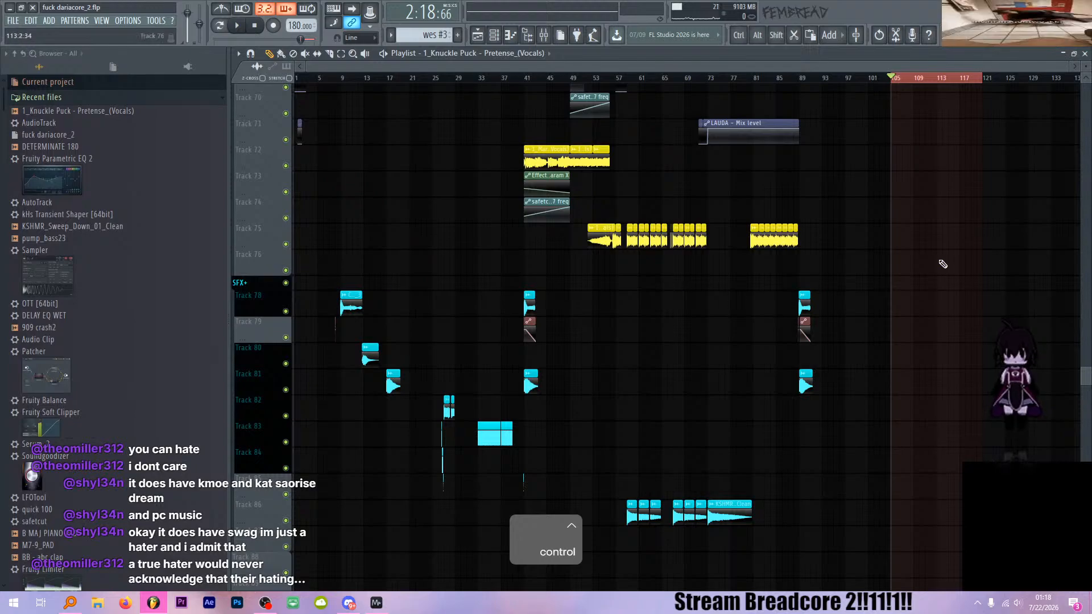
left_click(988, 277)
scroll(1053, 278, "down", 1)
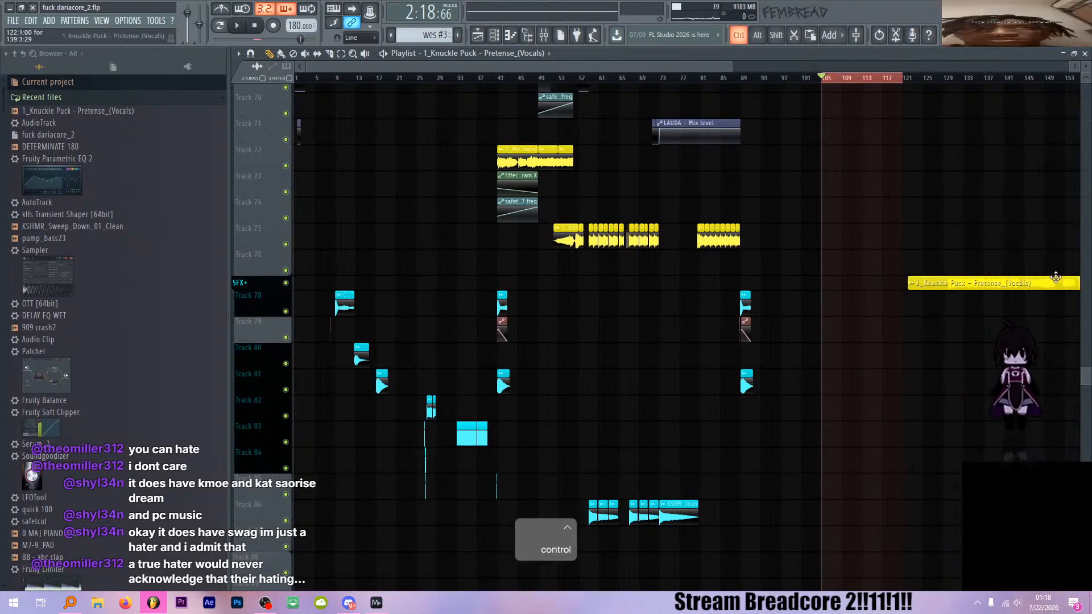
left_click_drag(995, 278, 1000, 259)
scroll(897, 248, "up", 2)
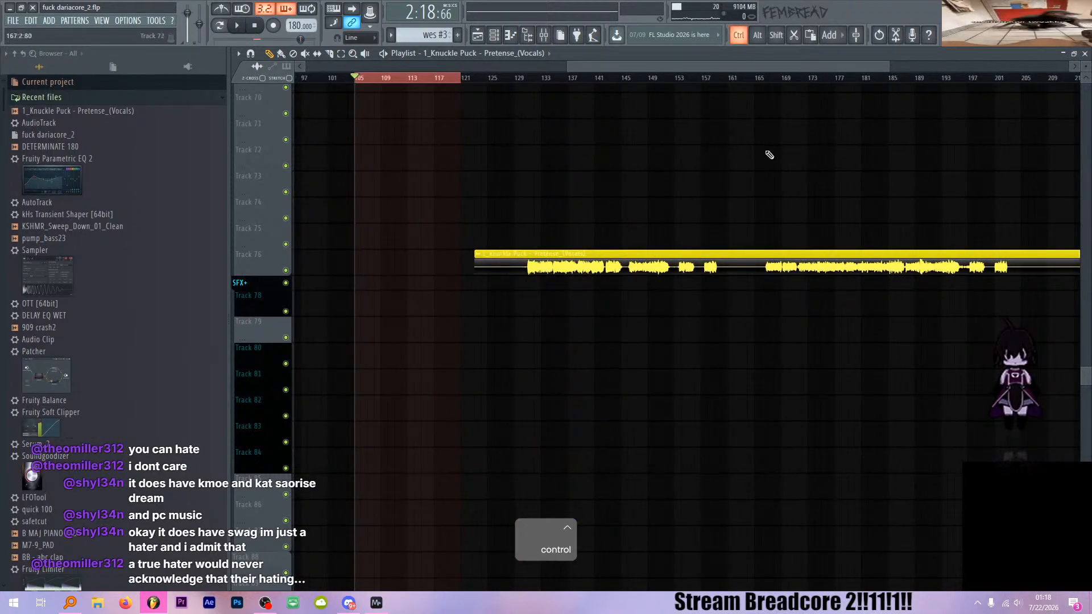
- Clear the playlist time selection, set the playhead at bar 130 and listen briefly to the start of the Pretense vocals
left_click(550, 81, "ctrl")
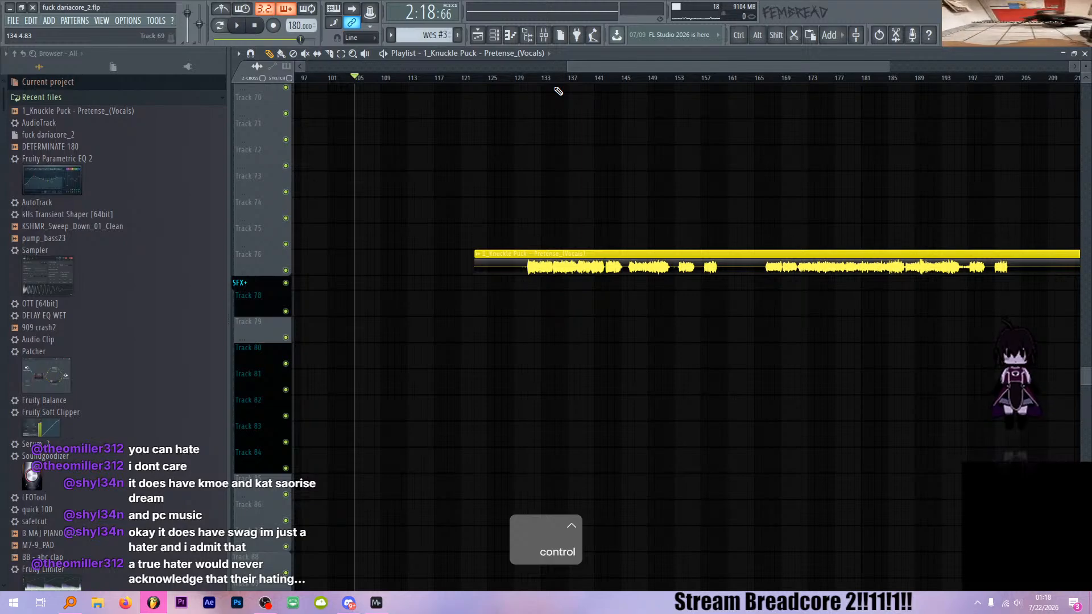
left_click(535, 78)
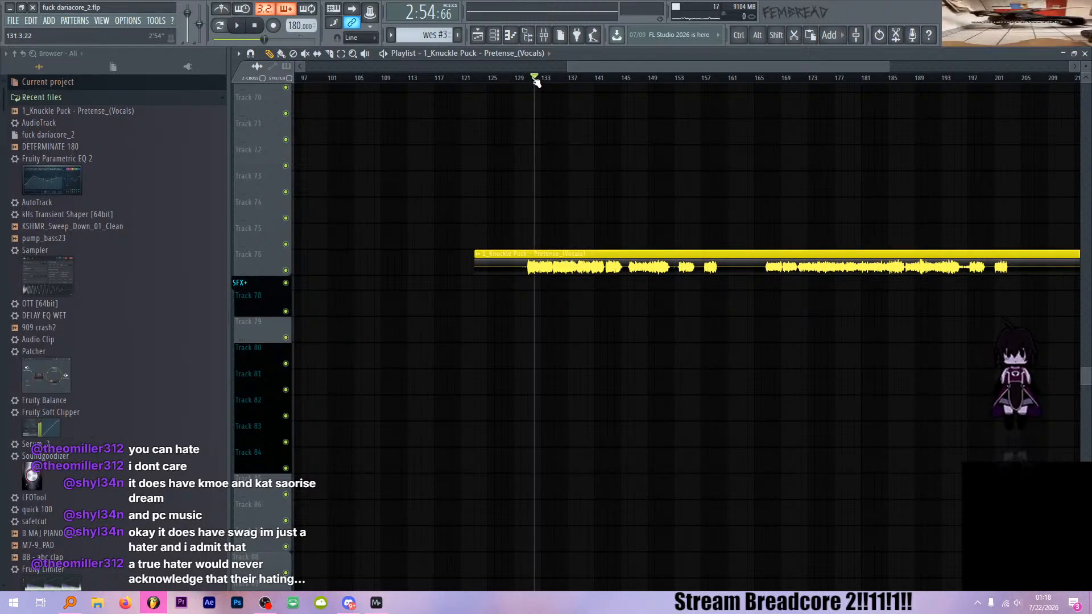
left_click(521, 79)
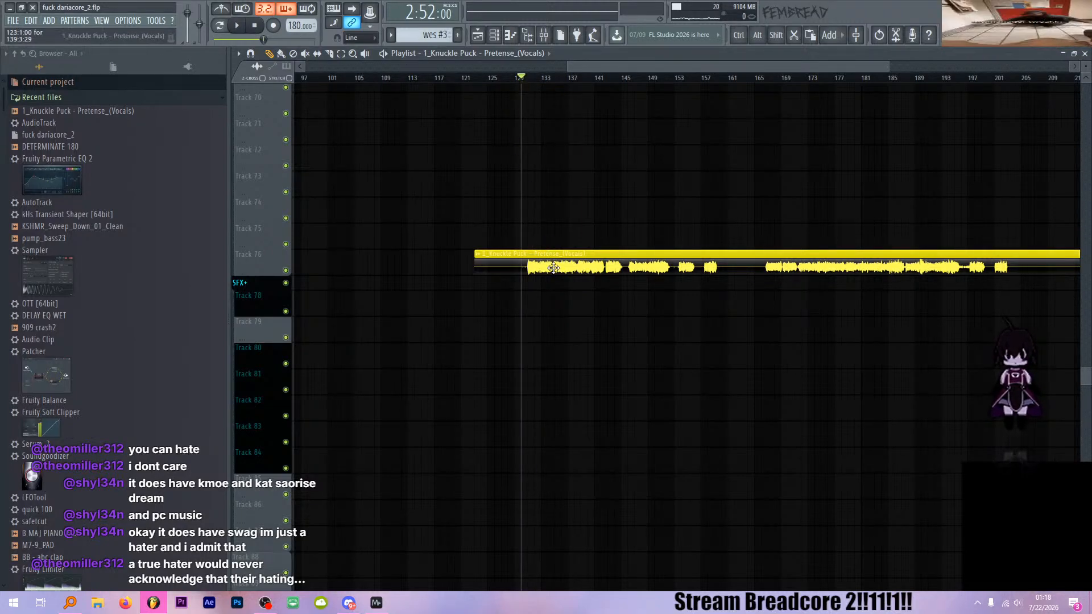
left_click(478, 255)
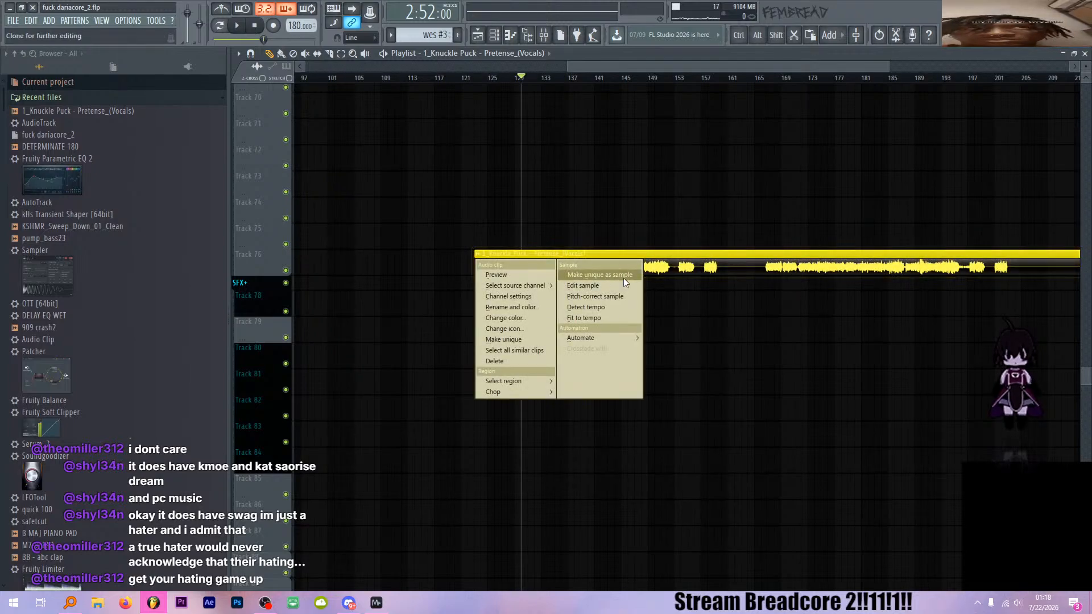
left_click(654, 265)
key("space")
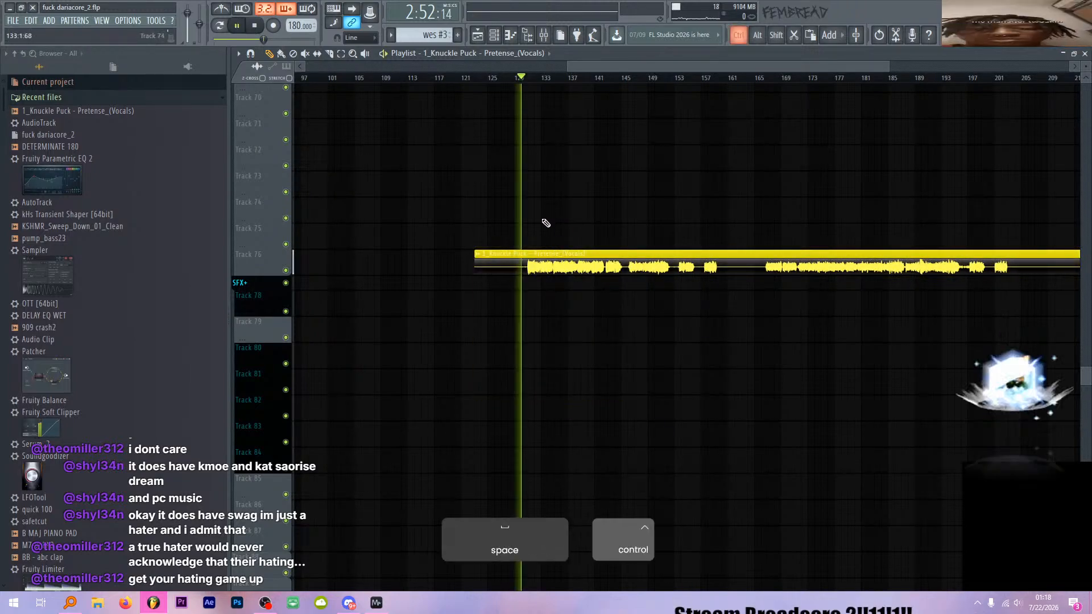
scroll(541, 224, "up", 5, "ctrl")
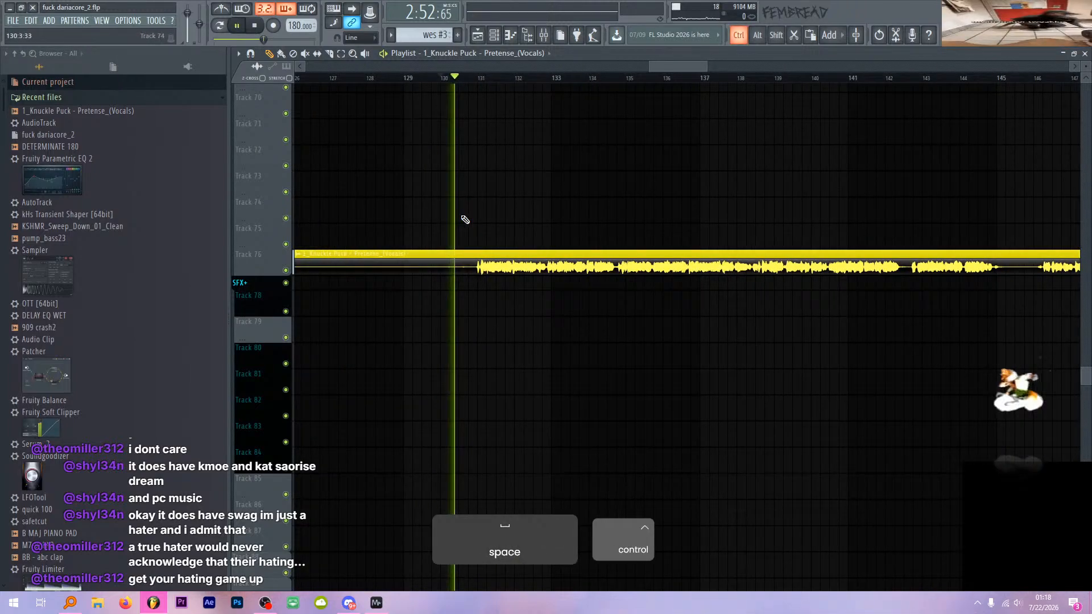
left_click(544, 35)
key("space")
key("F9")
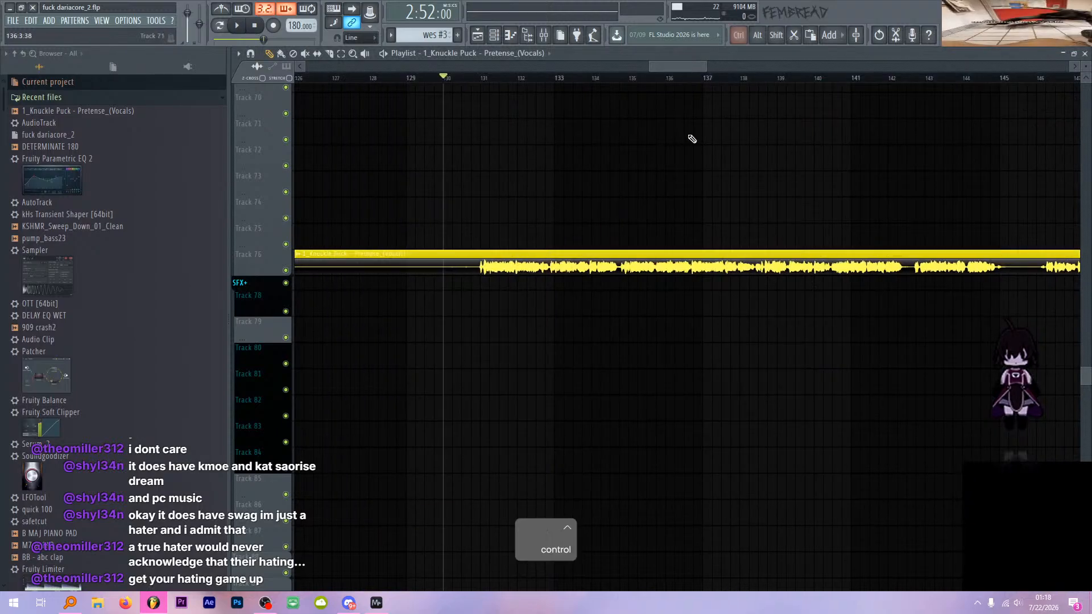
- Insert an empty playlist track directly below the Pretense vocals on Track 76
scroll(837, 227, "down", 8, "ctrl")
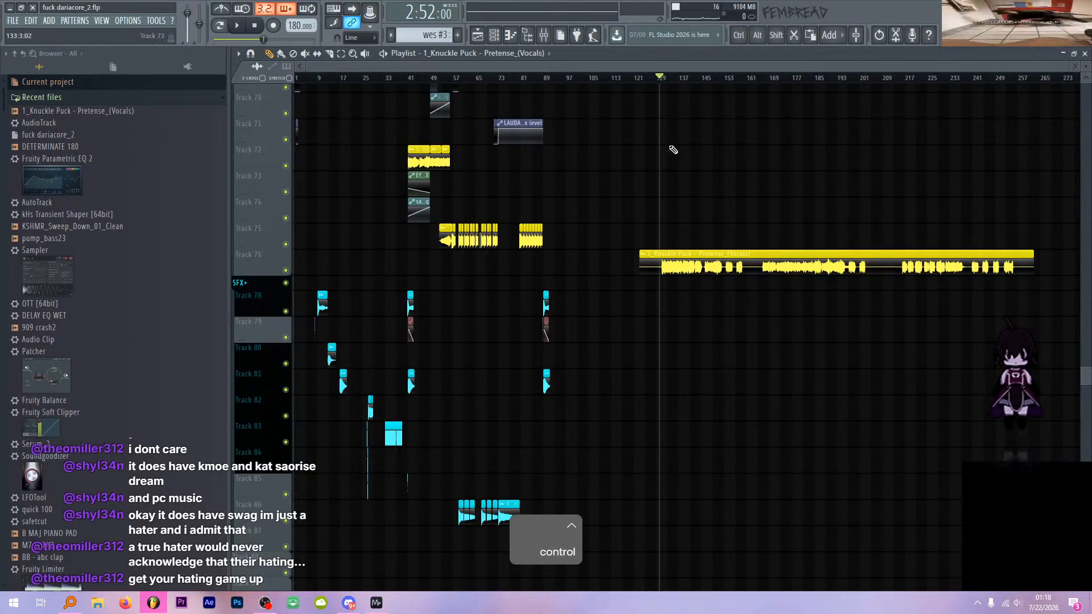
right_click(272, 260)
key("i")
scroll(271, 261, "down", 1, "shift")
- Load 1_Knuckle Puck - Pretense_(Instrumental).wav into a VOX channel and place its clip on Track 77 at bar 126
left_click(495, 36)
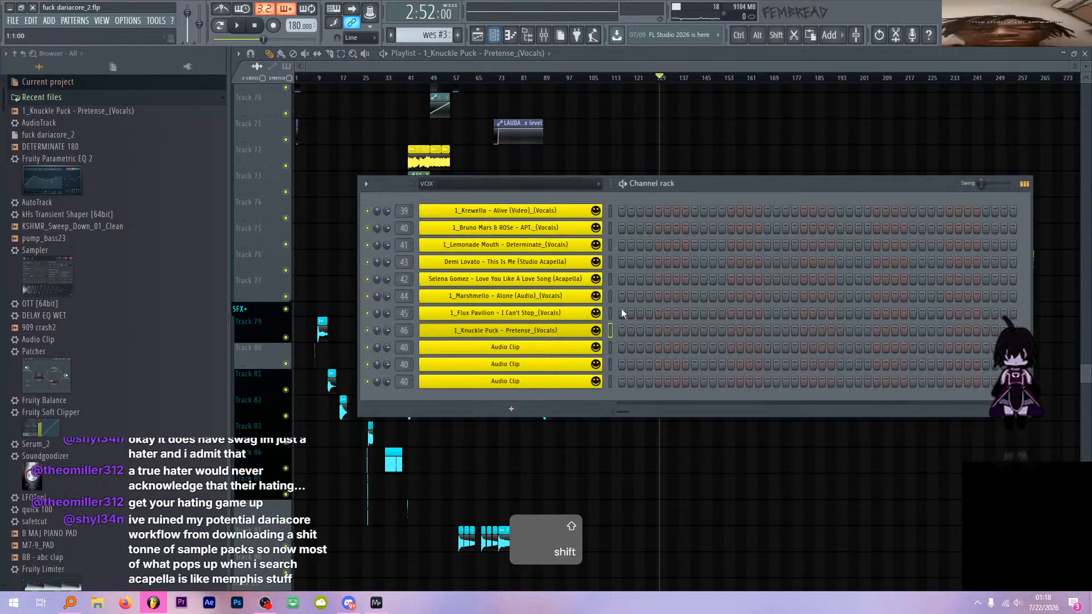
left_click(69, 604)
left_click(786, 389)
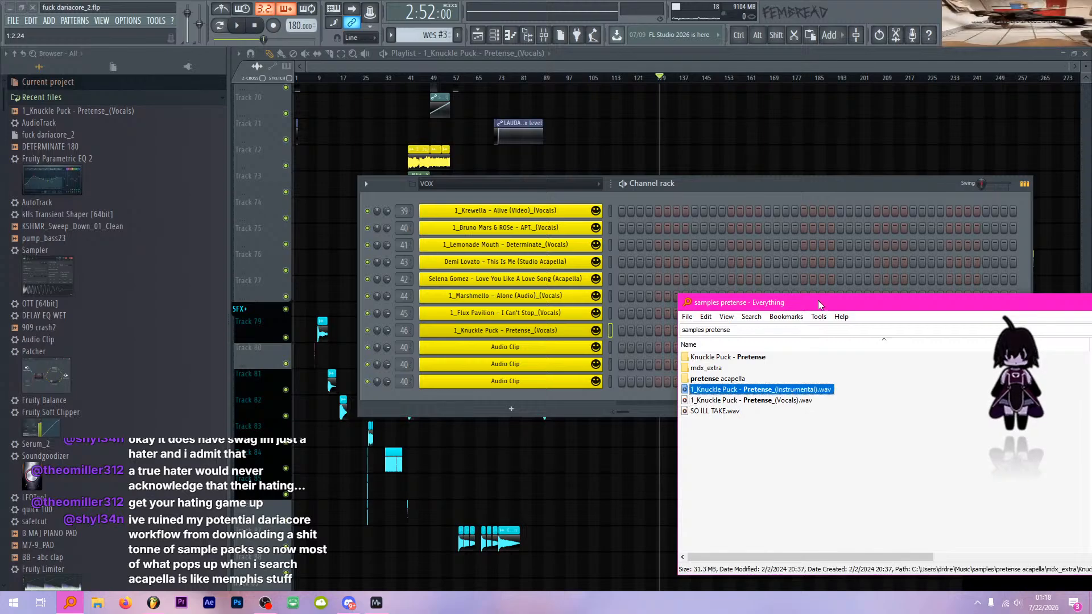
left_click_drag(792, 391, 512, 347)
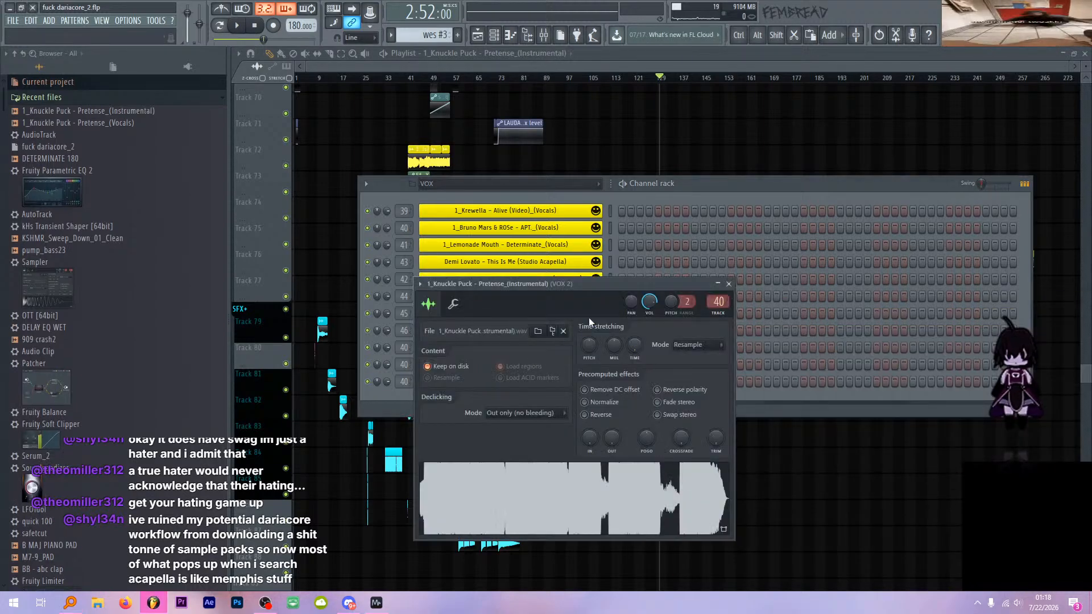
left_click_drag(707, 452, 705, 282)
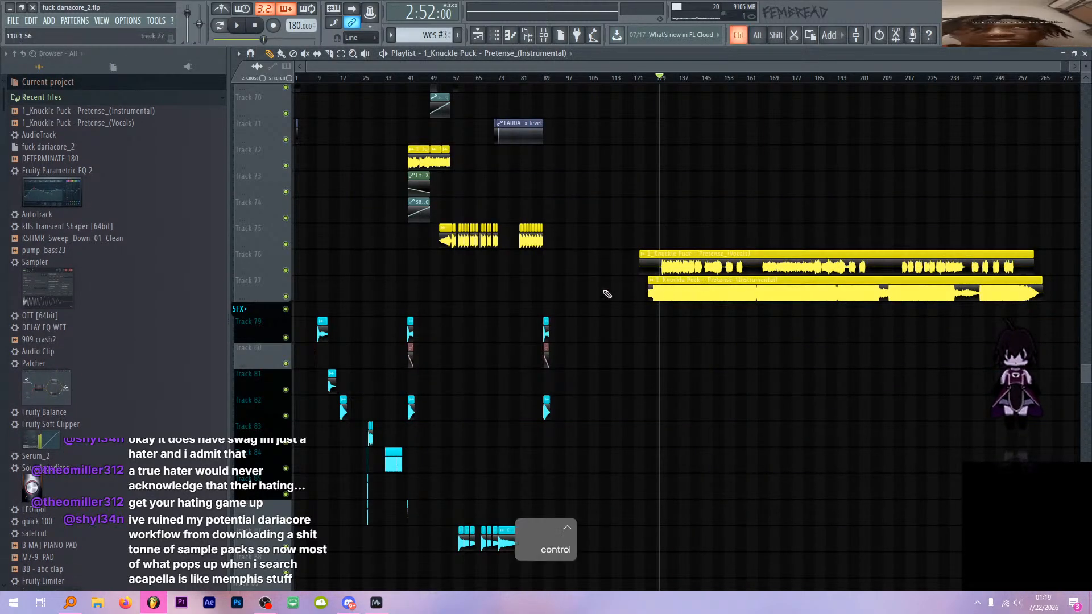
- Detect the Pretense instrumental's tempo in the 100 to 200 range without changing the project tempo, and remove its clip from Track 77
left_click(652, 281)
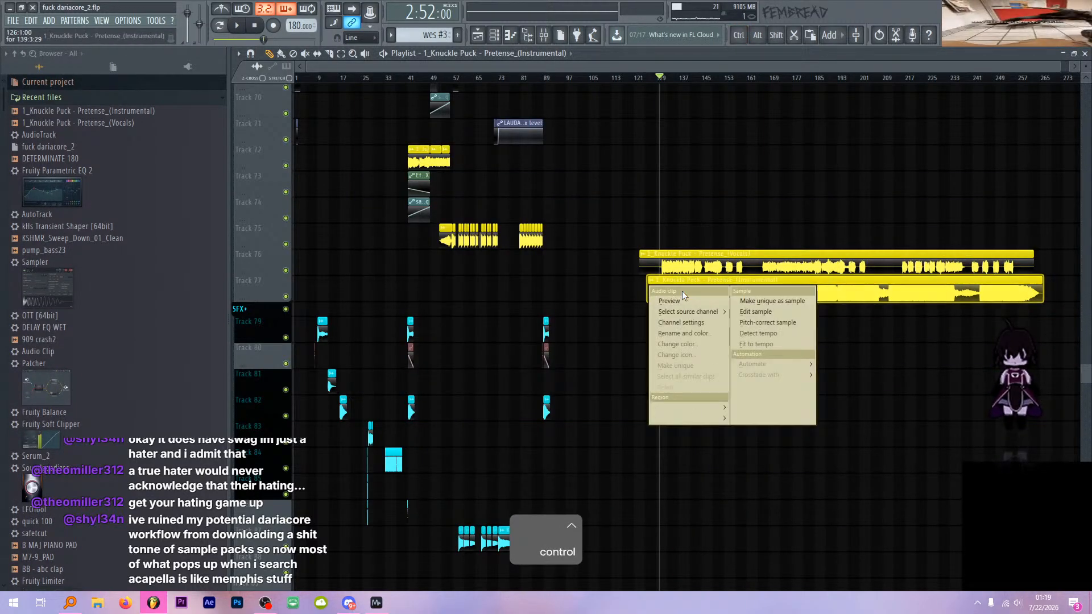
left_click(770, 333)
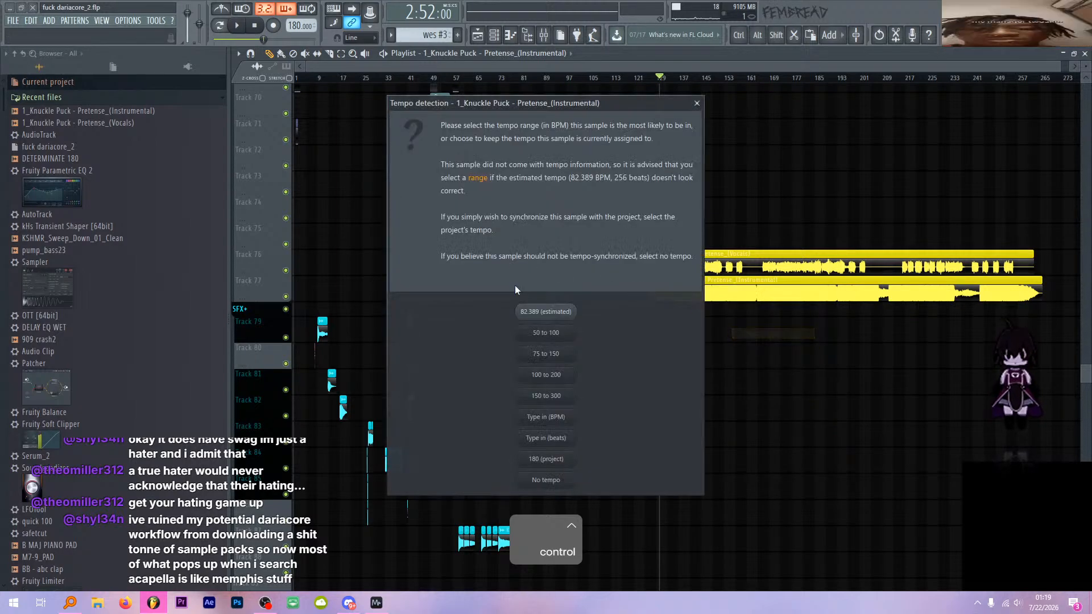
left_click(557, 376)
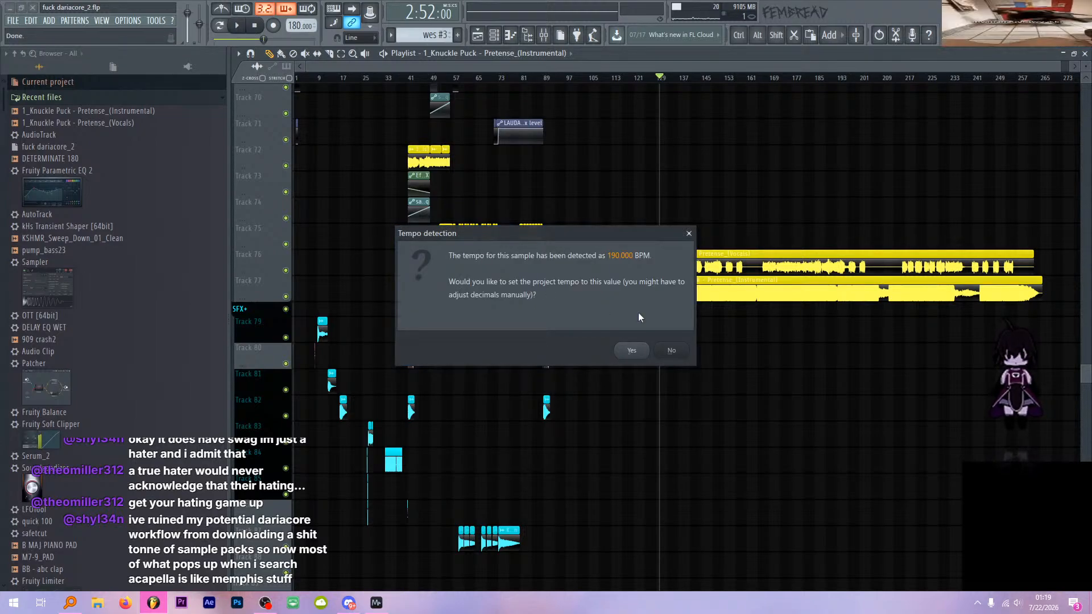
left_click(679, 354)
- Fit the Pretense vocals clip on Track 76 to the project tempo, with 190 BPM as its source tempo
left_click(643, 254)
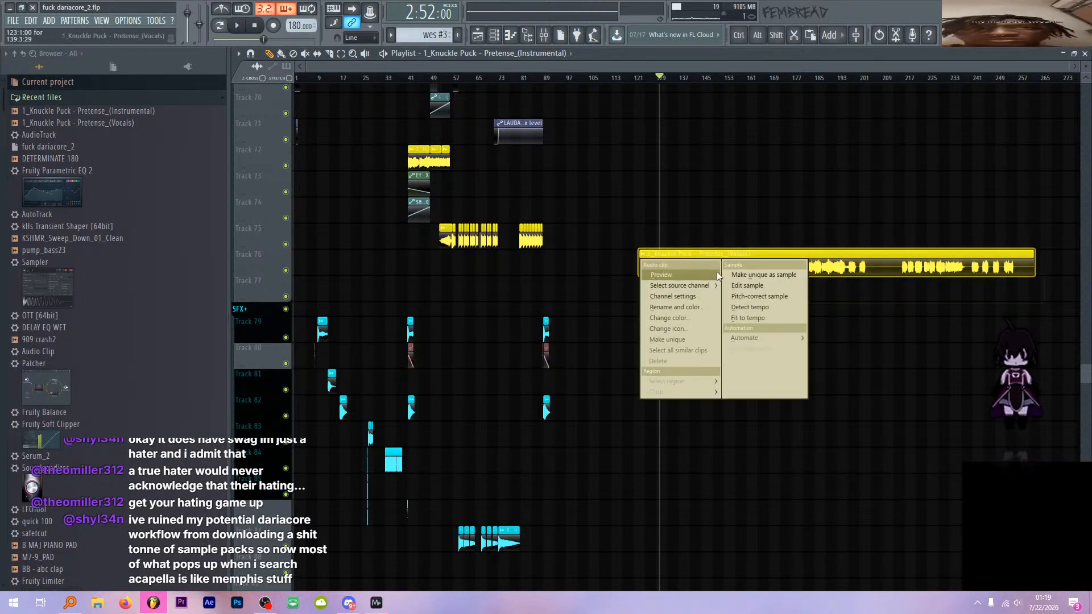
left_click(778, 319)
left_click(548, 418)
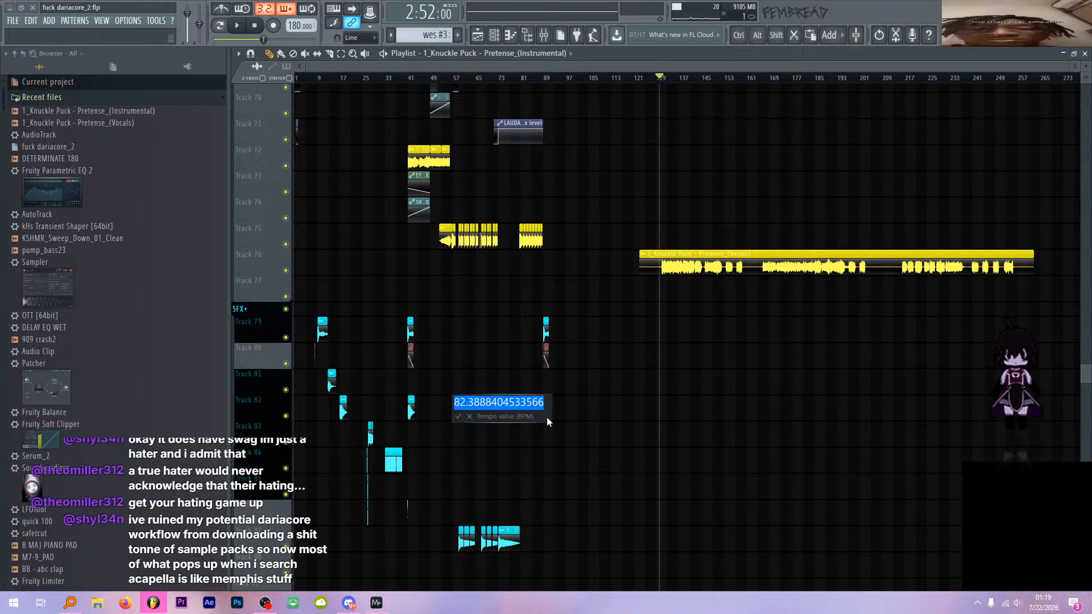
type("190")
key("Return")
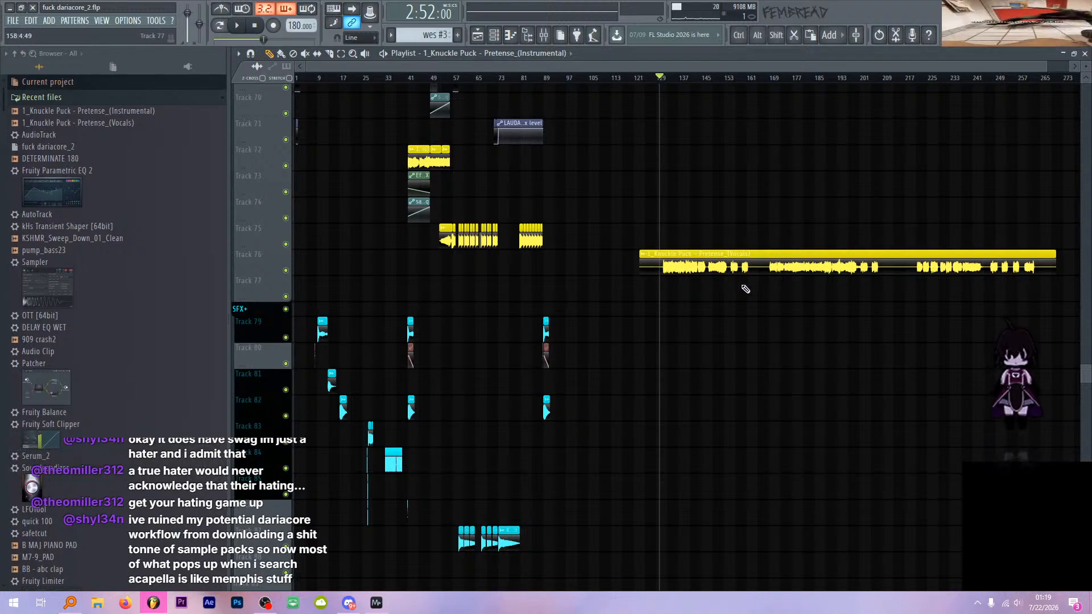
- Audition the Pretense vocals clip on Track 76 from its opening vocal section and from around bar 169
scroll(739, 296, "up", 6)
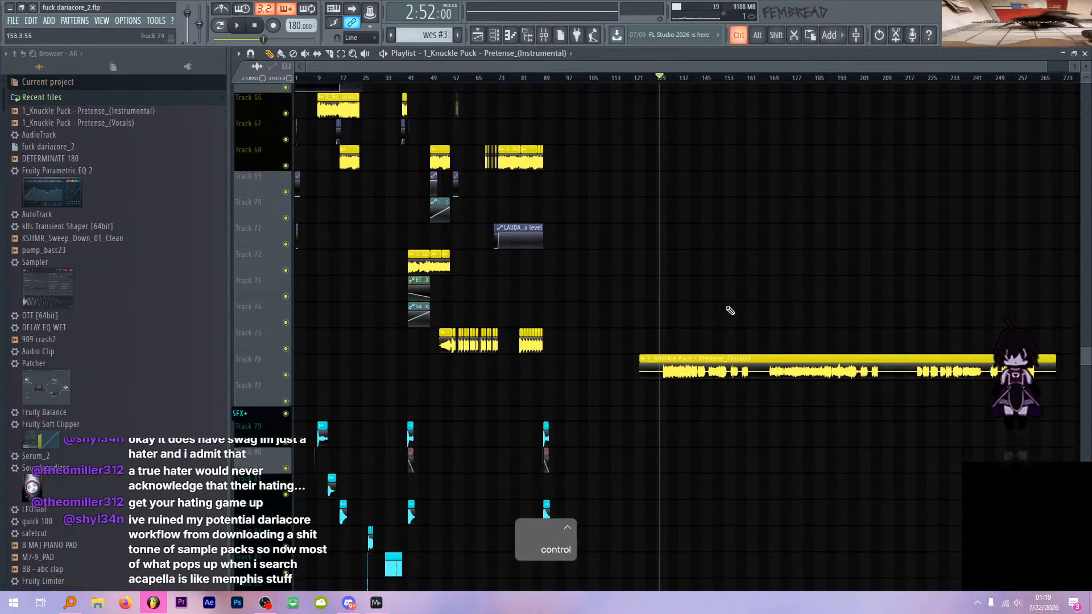
scroll(728, 309, "up", 3)
key("space")
left_click(654, 78)
scroll(740, 131, "down", 2)
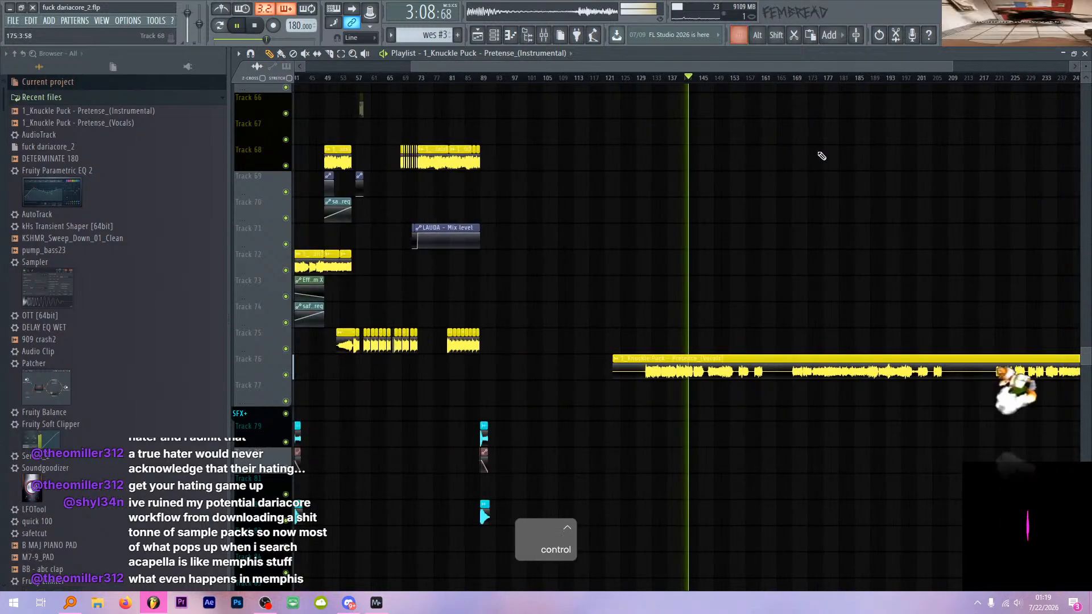
left_click(795, 78)
key("space")
scroll(892, 189, "down", 2)
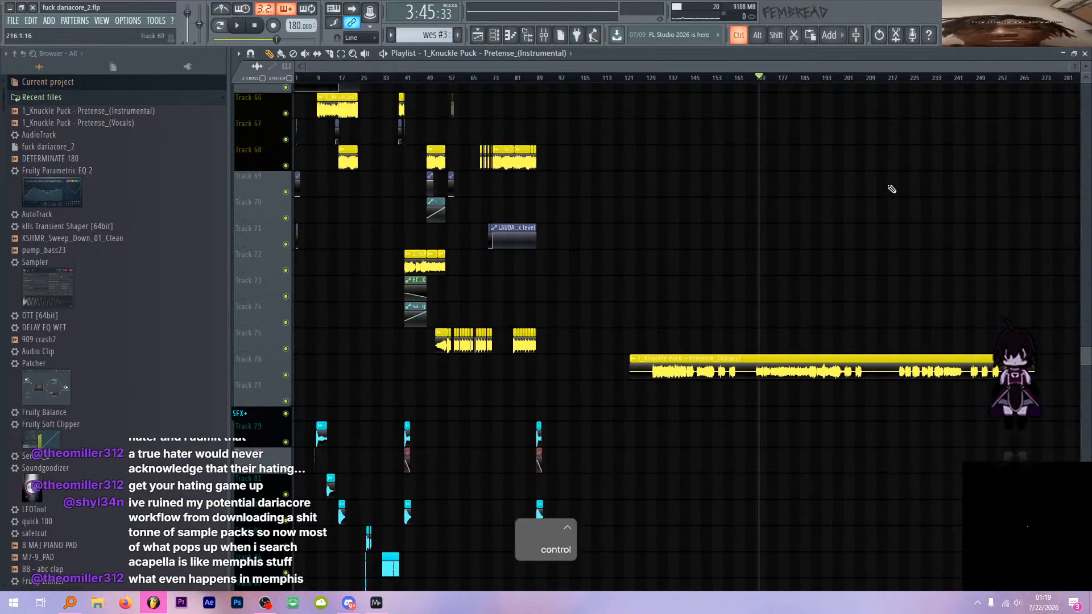
scroll(892, 189, "up", 2)
scroll(898, 210, "down", 4)
scroll(890, 221, "up", 2)
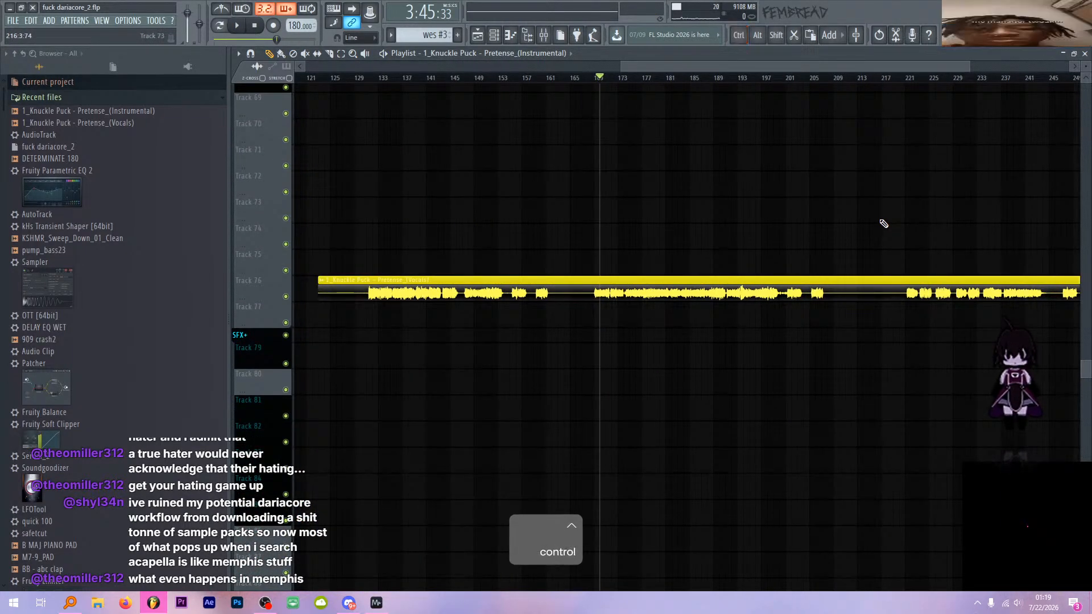
key("ctrl+space")
scroll(575, 197, "up", 2)
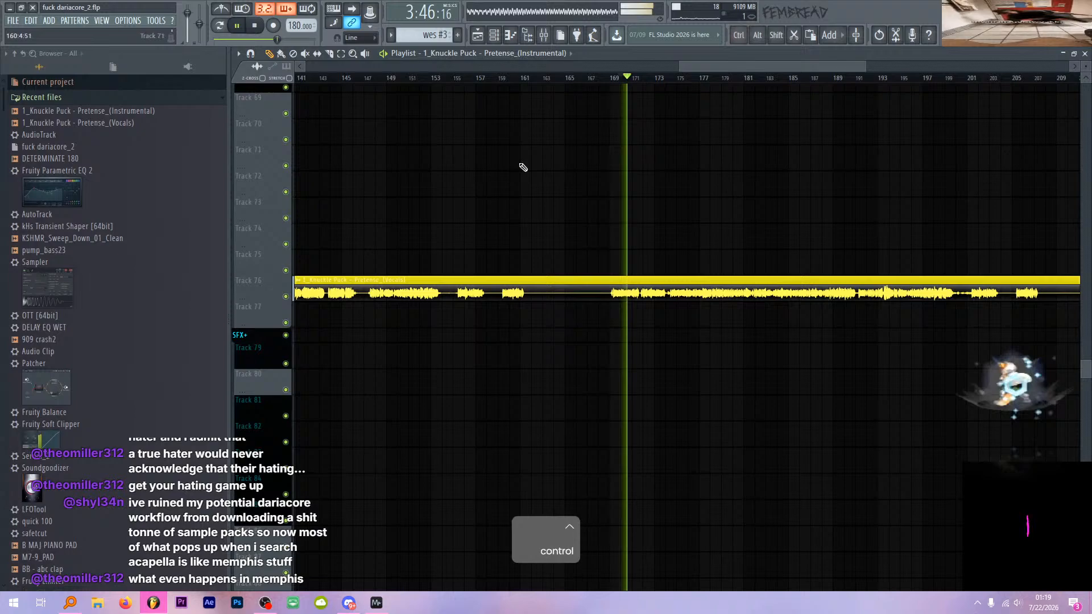
- Audition the Pretense vocal phrases around bars 155 and 148 on Track 76
key("space")
left_click(500, 79)
key("space")
left_click(452, 79)
scroll(446, 134, "up", 2)
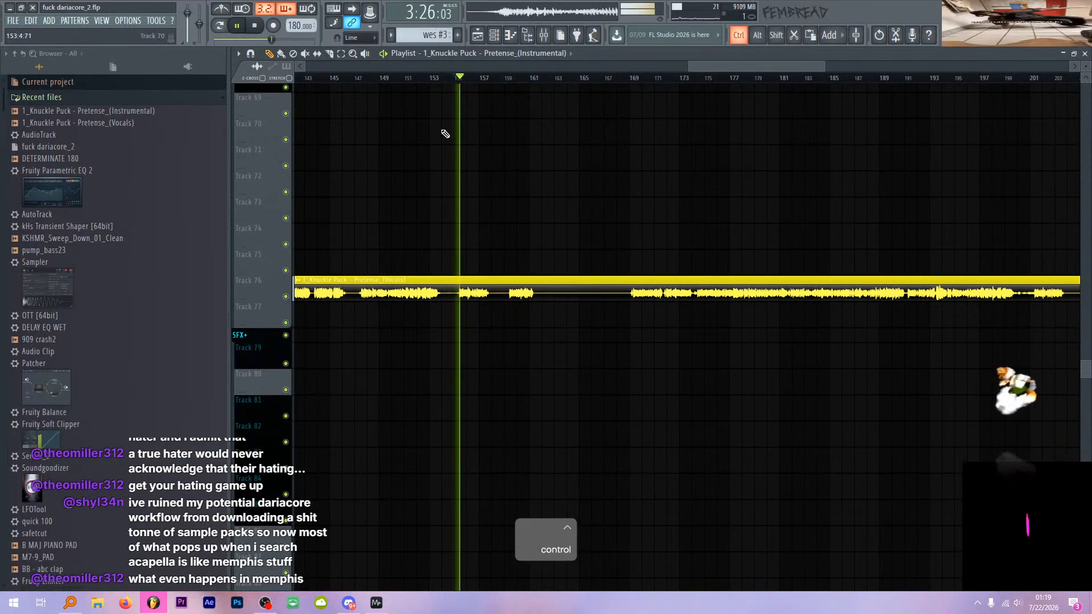
scroll(533, 141, "down", 2)
key("space")
left_click(428, 79)
key("space")
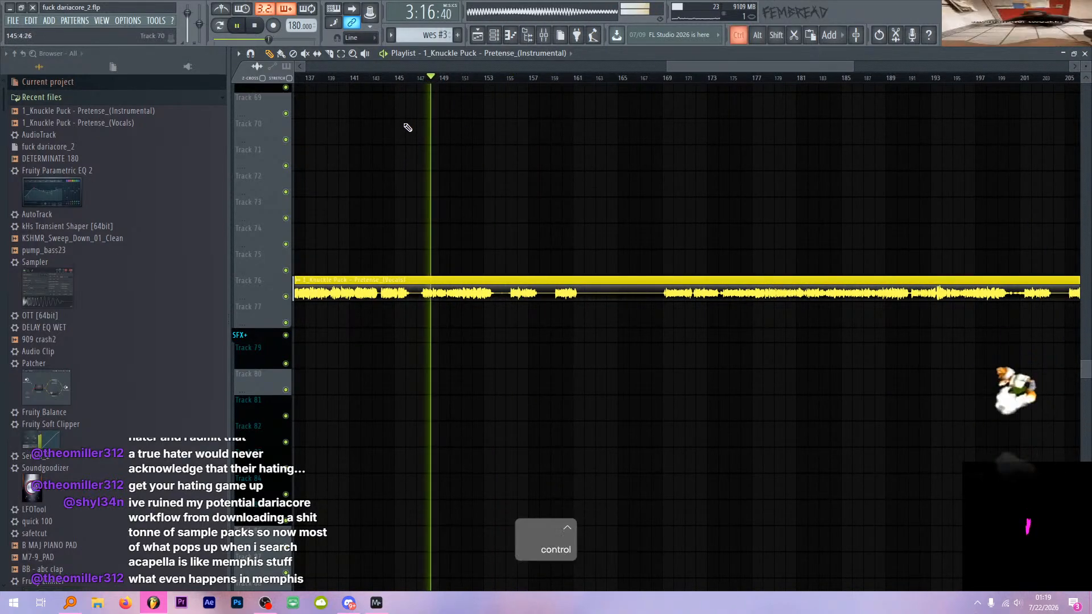
scroll(417, 131, "up", 3)
scroll(468, 155, "down", 3)
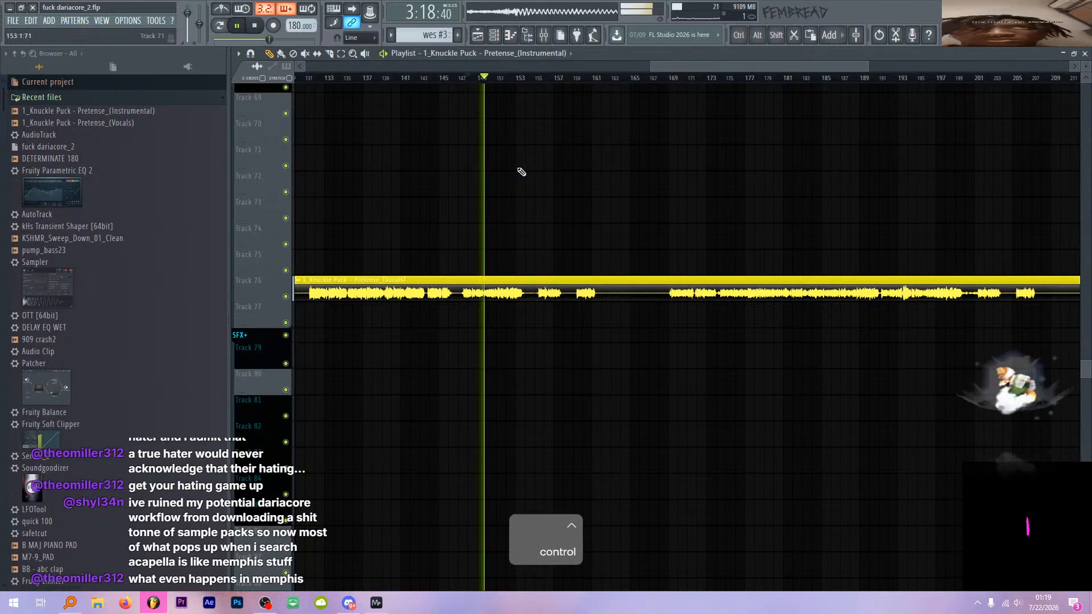
scroll(519, 171, "down", 3)
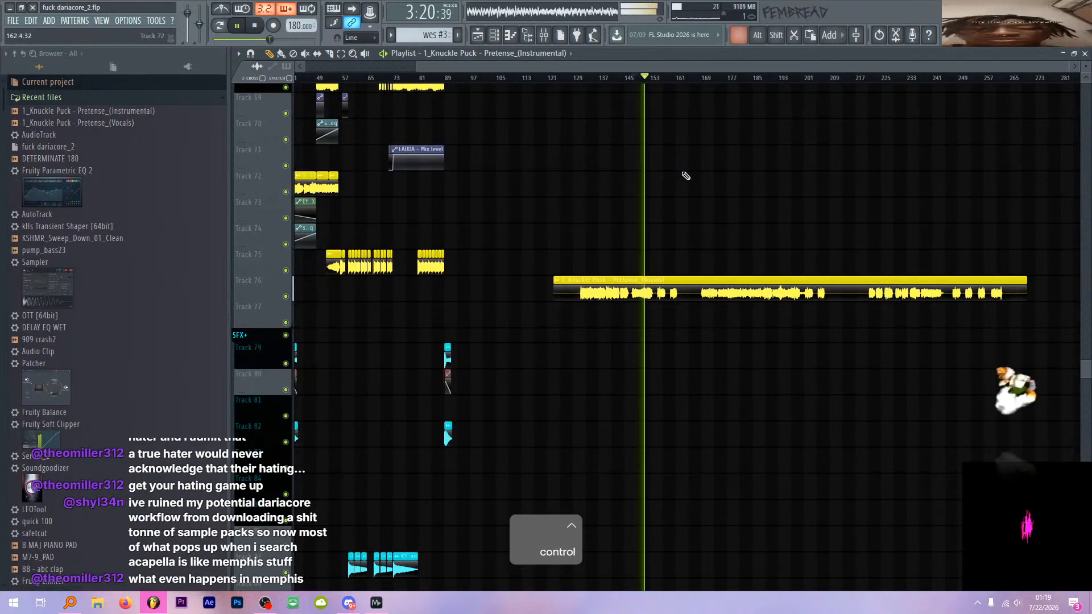
scroll(707, 206, "up", 2)
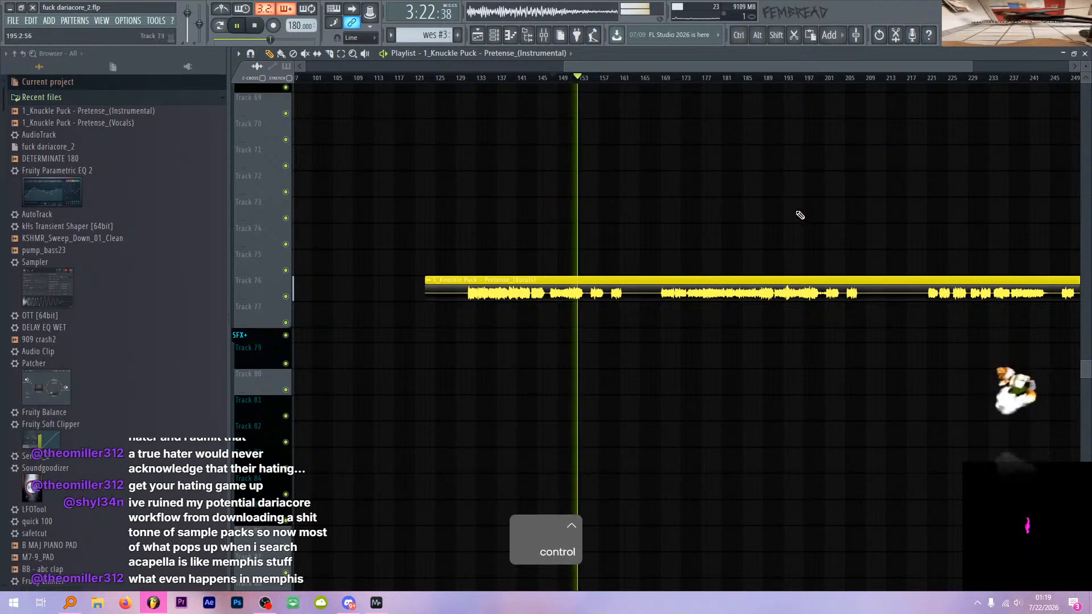
key("space")
- Listen to the Pretense vocals from bar 221
scroll(707, 226, "down", 3)
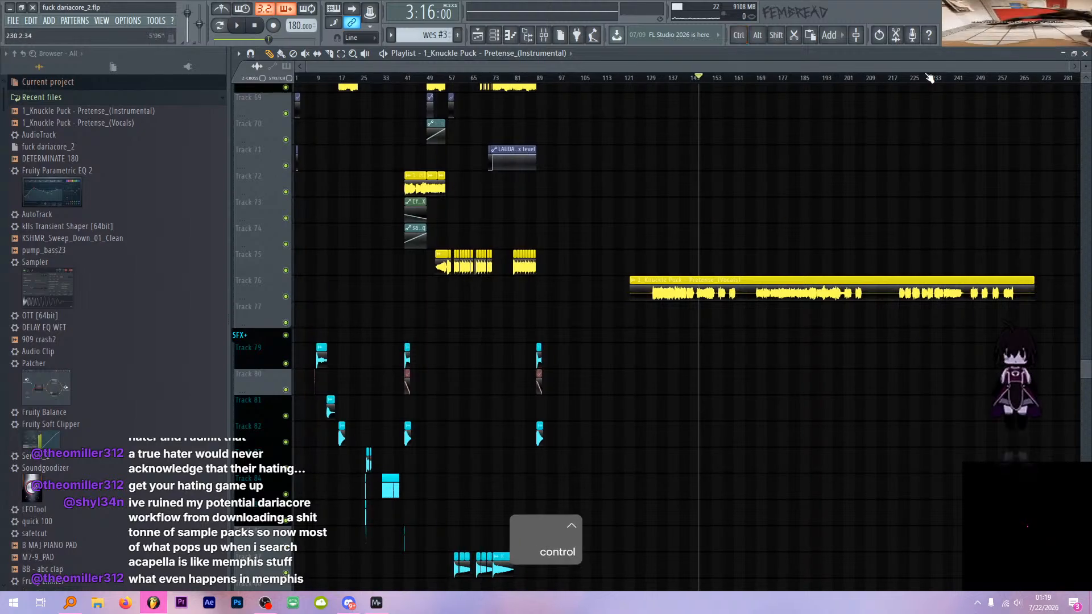
left_click(897, 78)
scroll(950, 234, "up", 4)
left_click(687, 78)
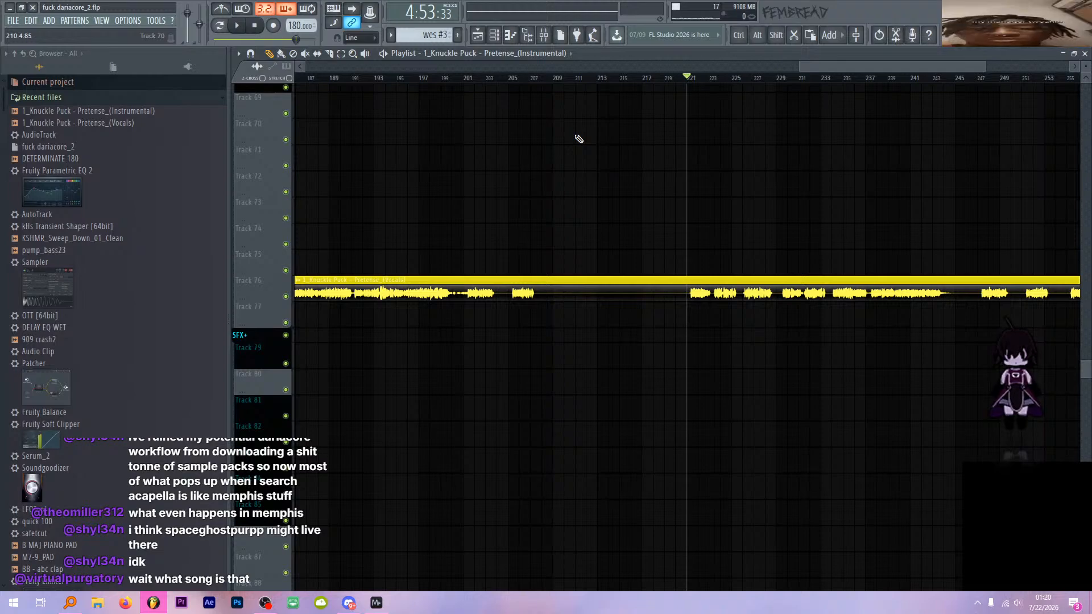
key("space")
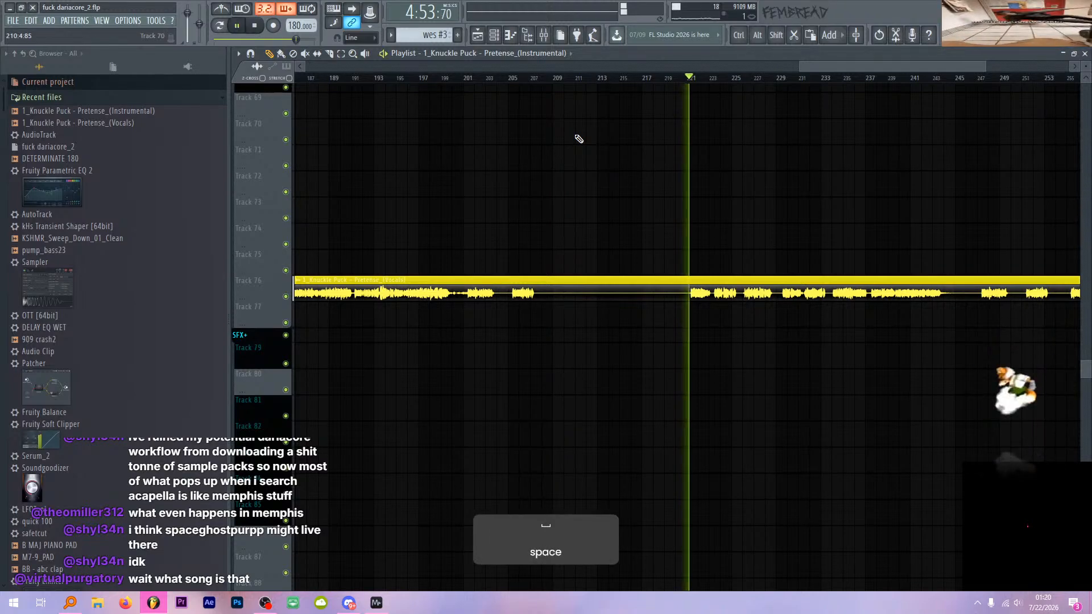
scroll(698, 175, "up", 4)
key("space")
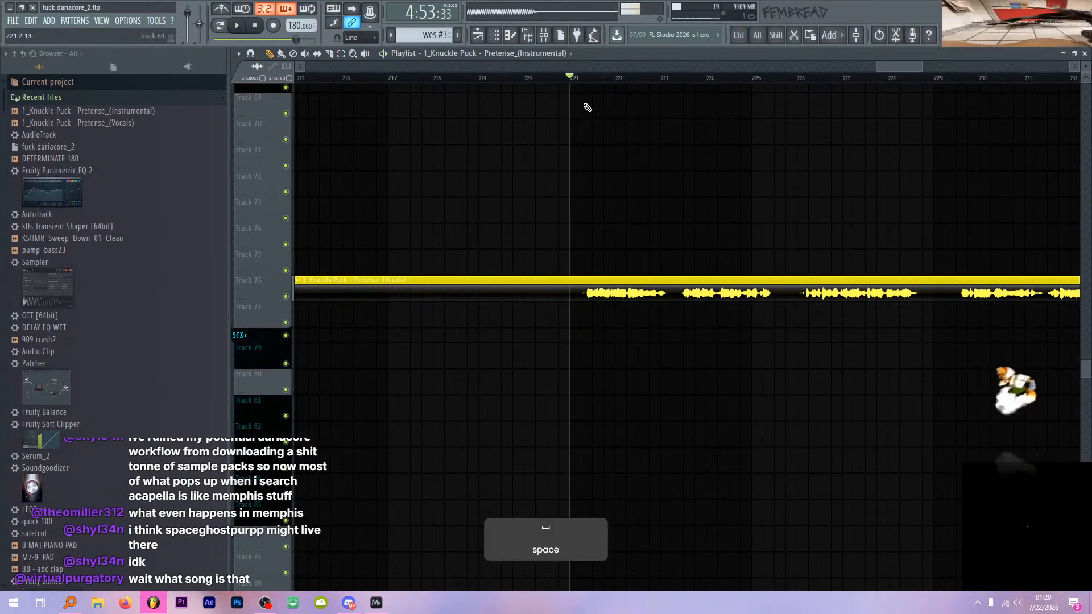
- Place the playhead right before the first vocal waveform after bar 221, without snapping to the grid
left_click(592, 78)
left_click(585, 77, "alt")
left_click(583, 77, "alt")
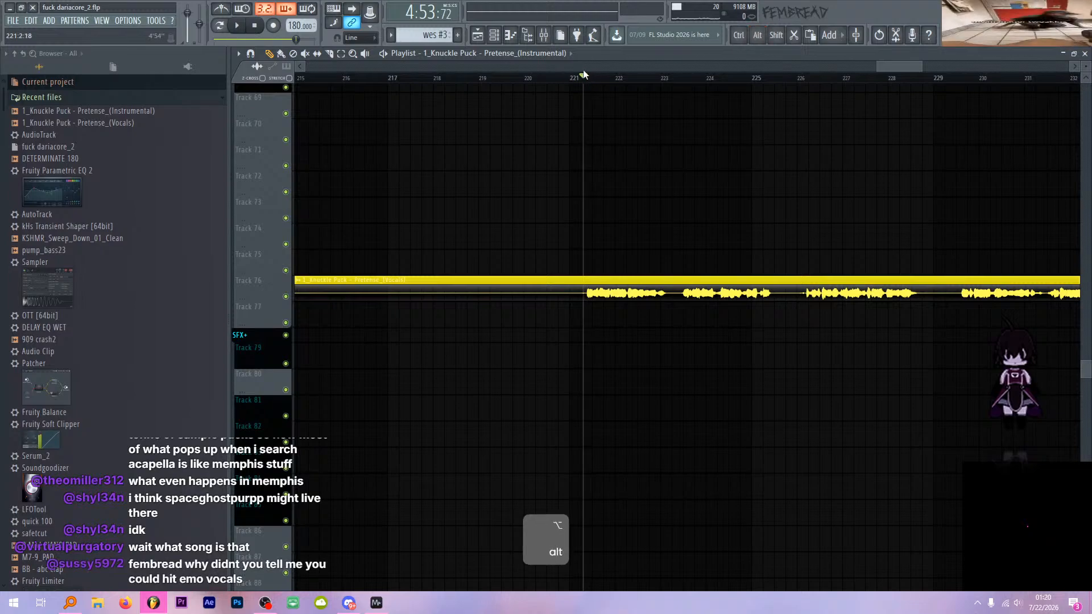
- Search for "youre my star" in Everything and listen to 3 YOURE MY STAR 2.wav from partway through
left_click(70, 603)
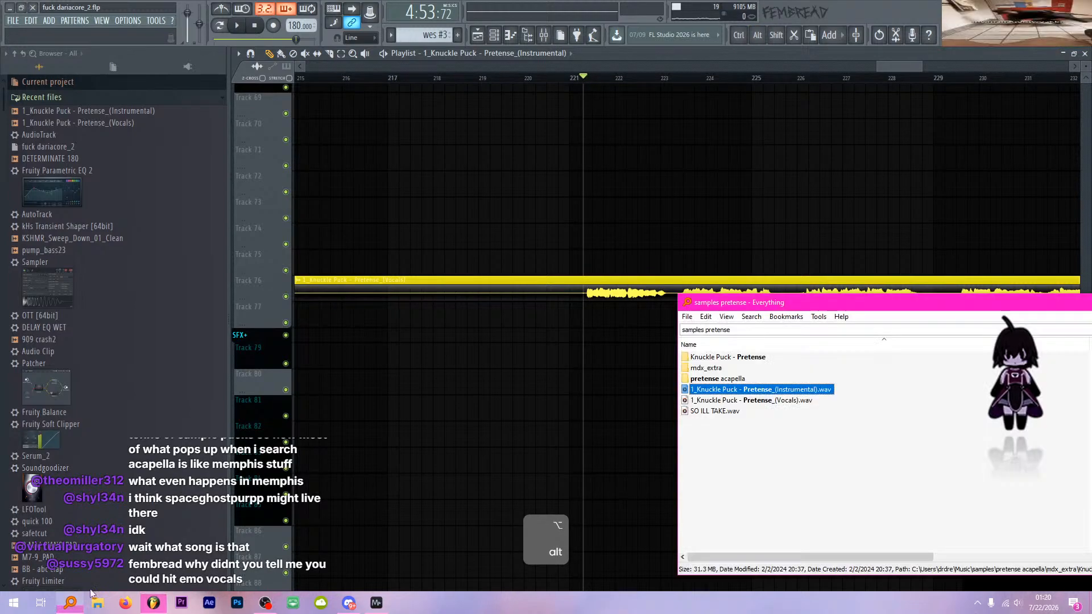
left_click(745, 329)
key("ctrl+a")
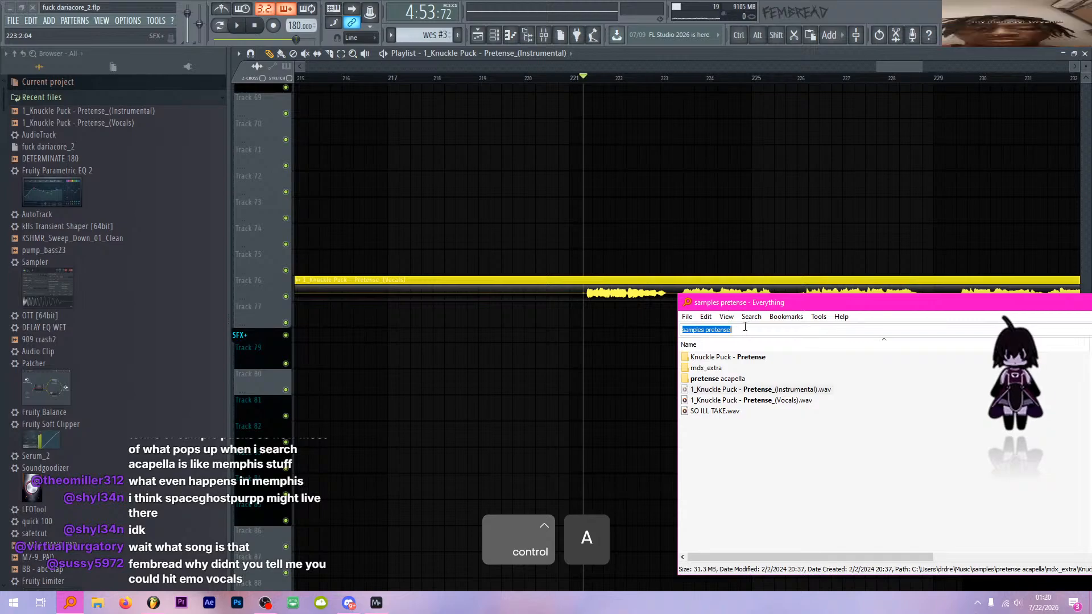
type("youre my star")
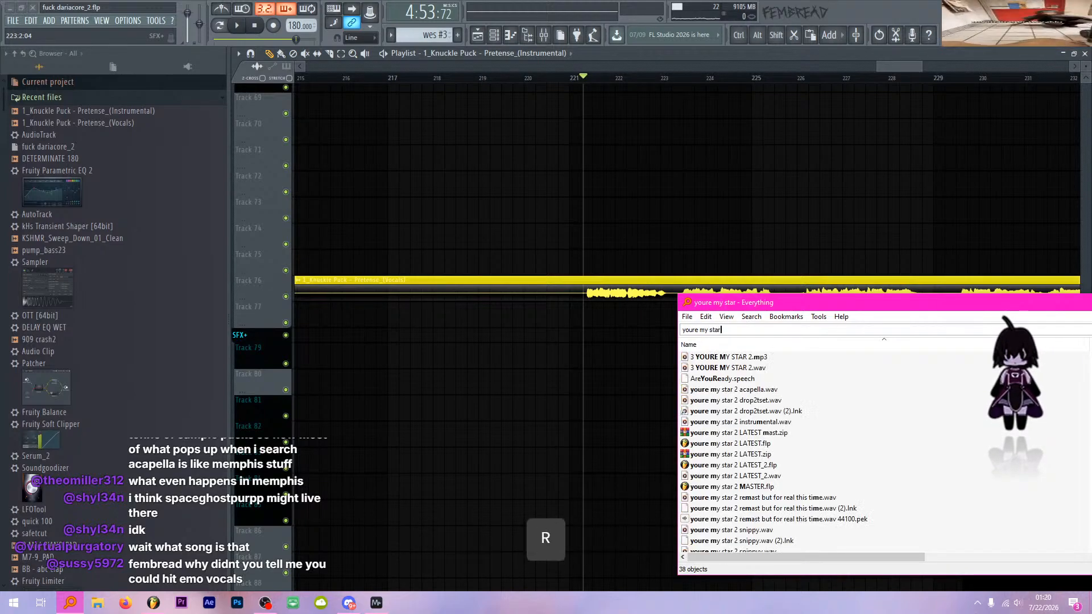
double_click(746, 368)
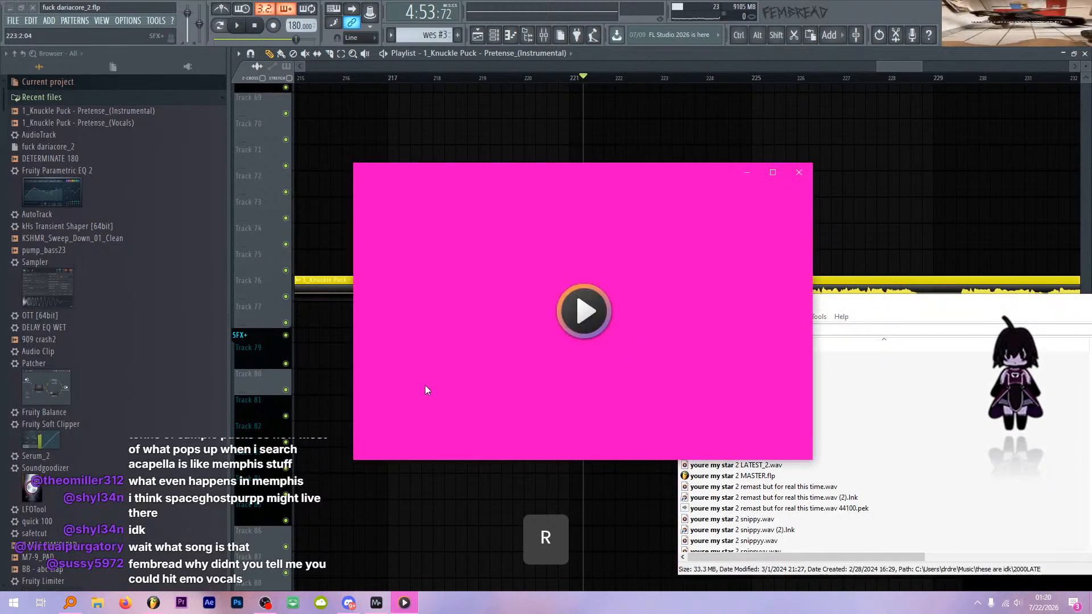
left_click(477, 403)
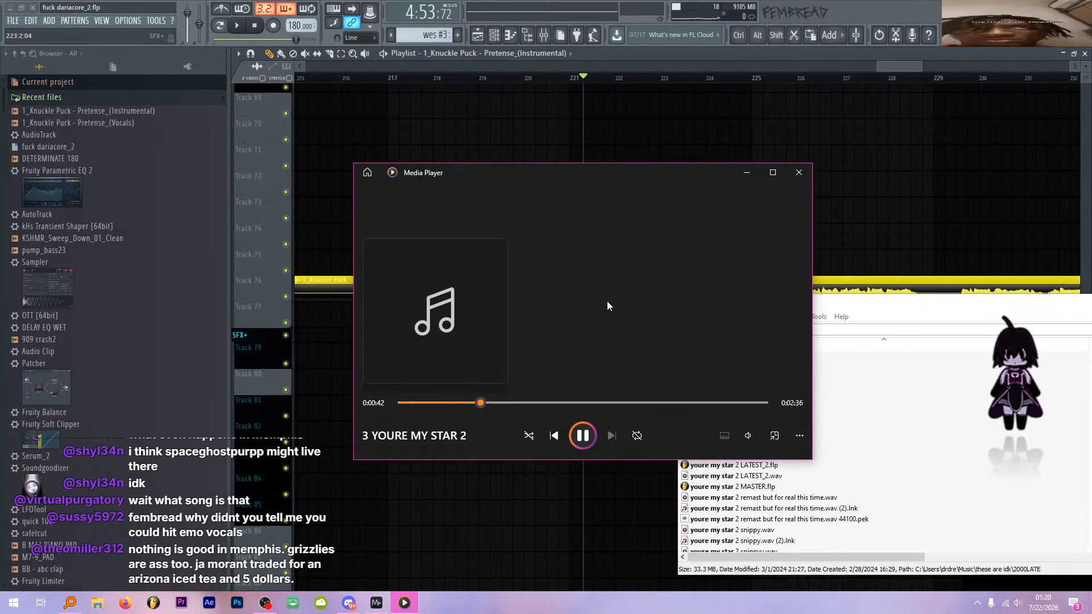
left_click(790, 177)
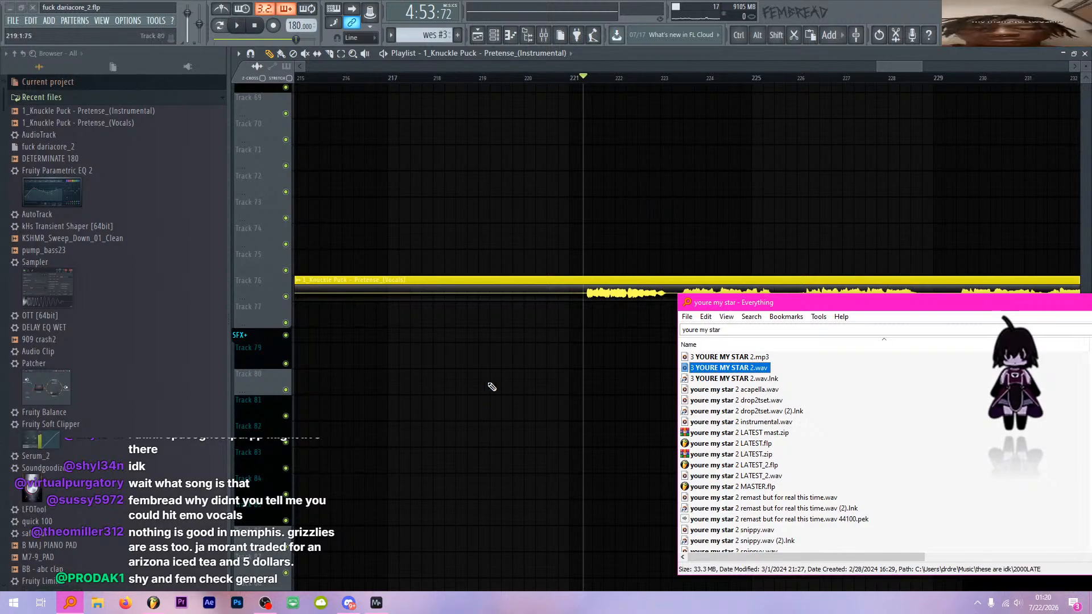
- Switch to Discord and play "ak1 shows toby fox how to silvagunnermp3.mp3" in the femcord gen channel, skipping past its opening
mouse_move(350, 604)
left_click(364, 541)
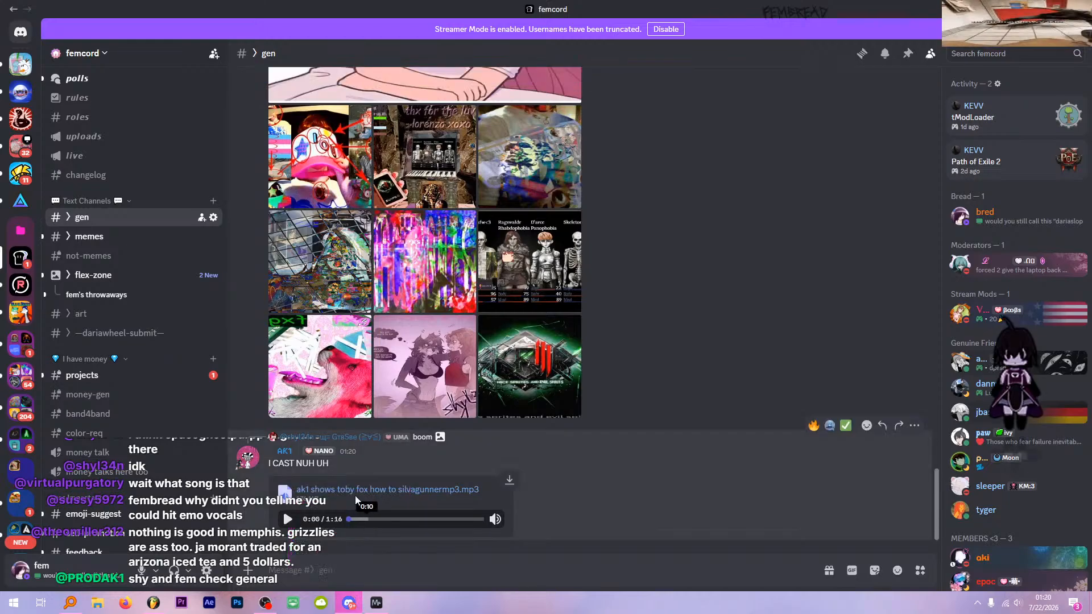
left_click(285, 523)
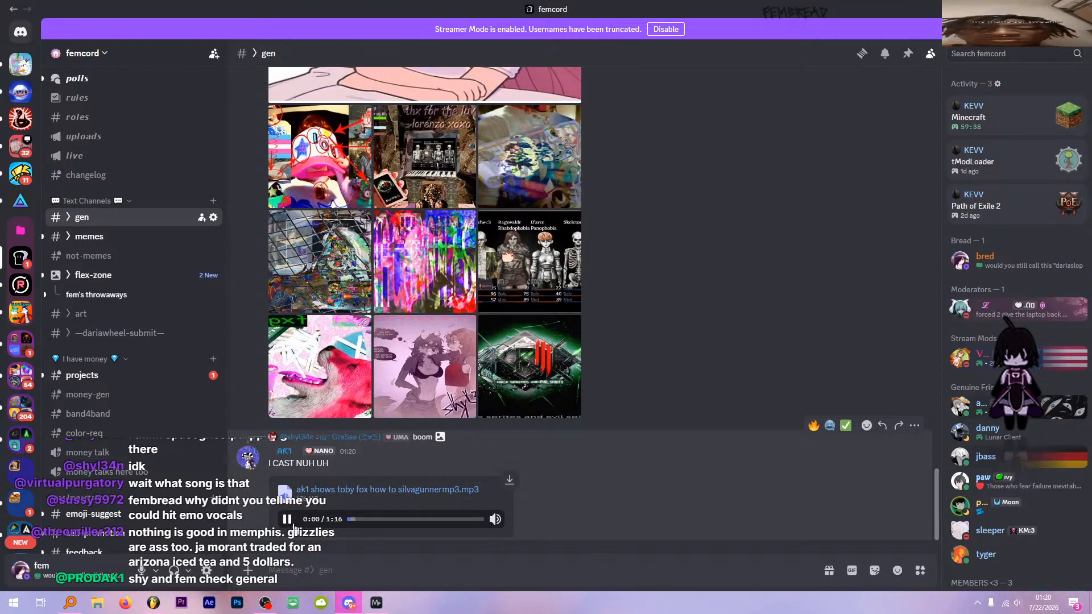
left_click(372, 519)
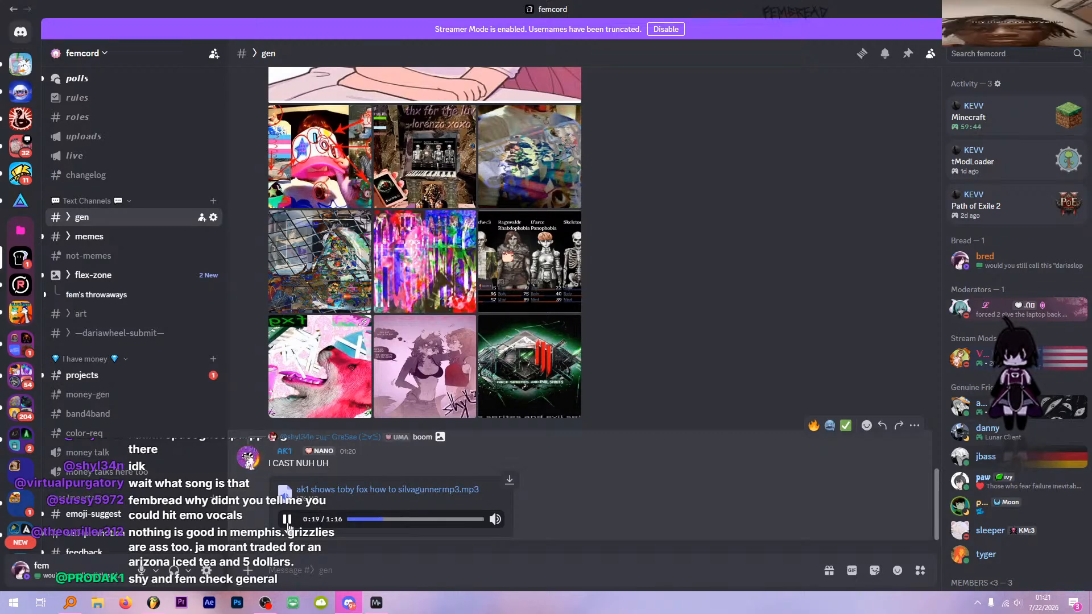
- Add a fire reaction to the message about vanoss's advanced hud warfare in the gen channel
scroll(651, 422, "up", 4)
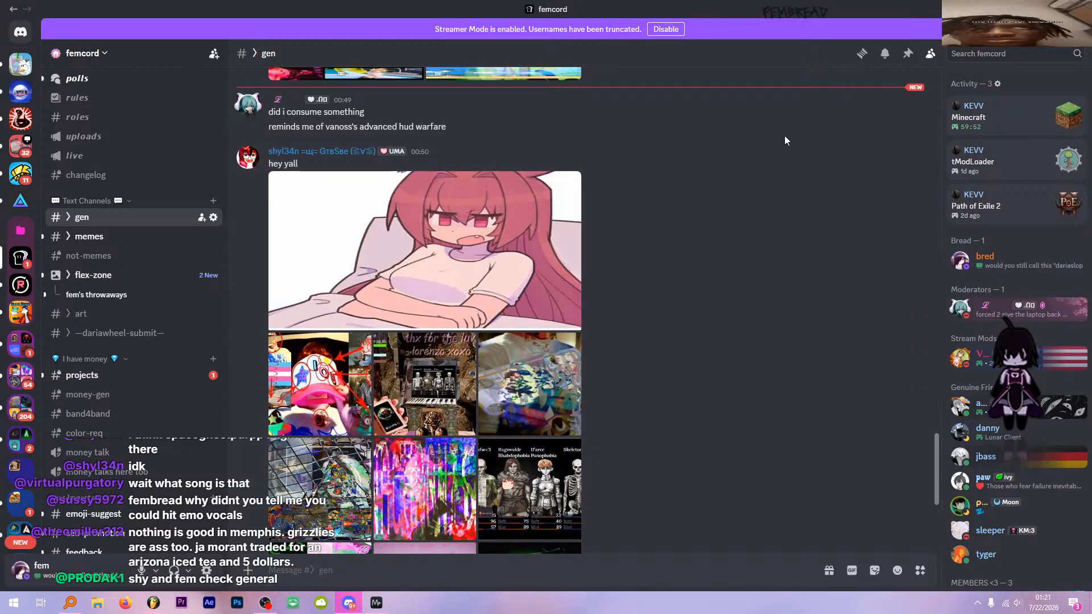
left_click(814, 115)
scroll(792, 149, "down", 4)
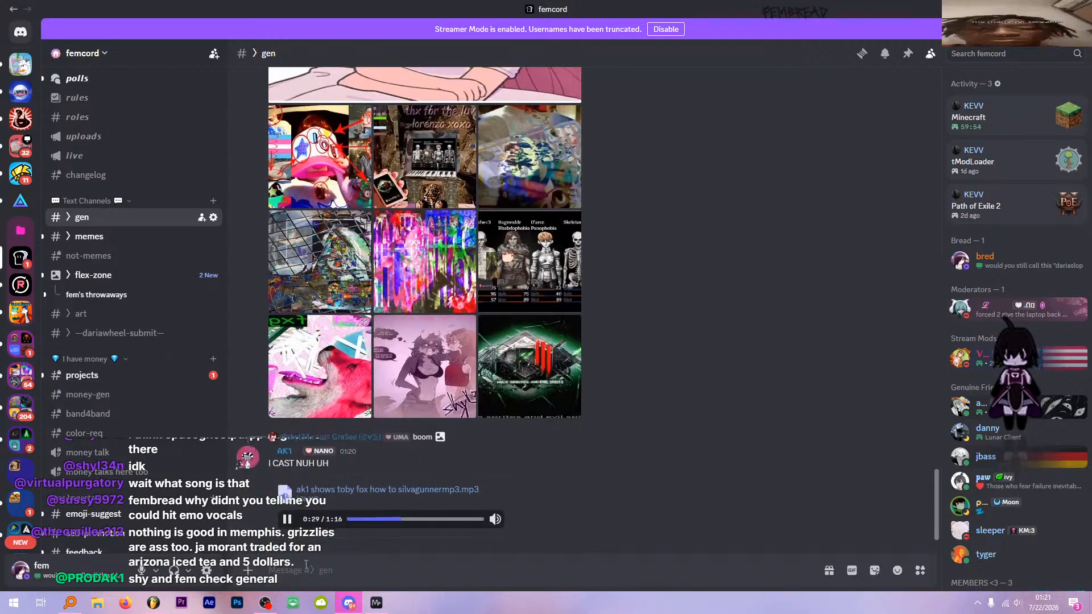
- Skip further ahead in the attached mp3 and pause it at 1:01
left_click(425, 520)
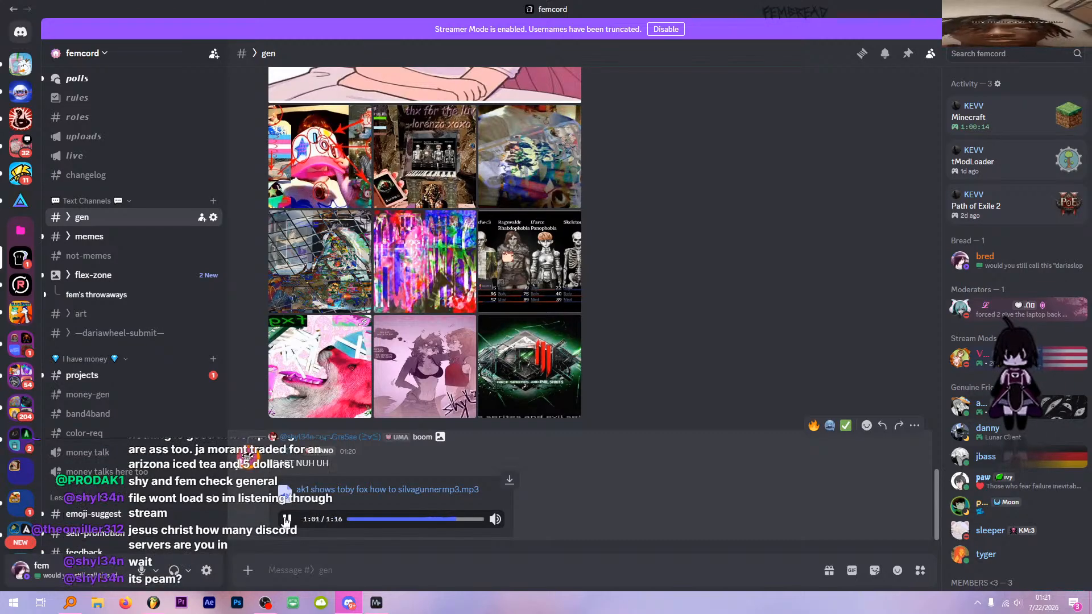
left_click(287, 520)
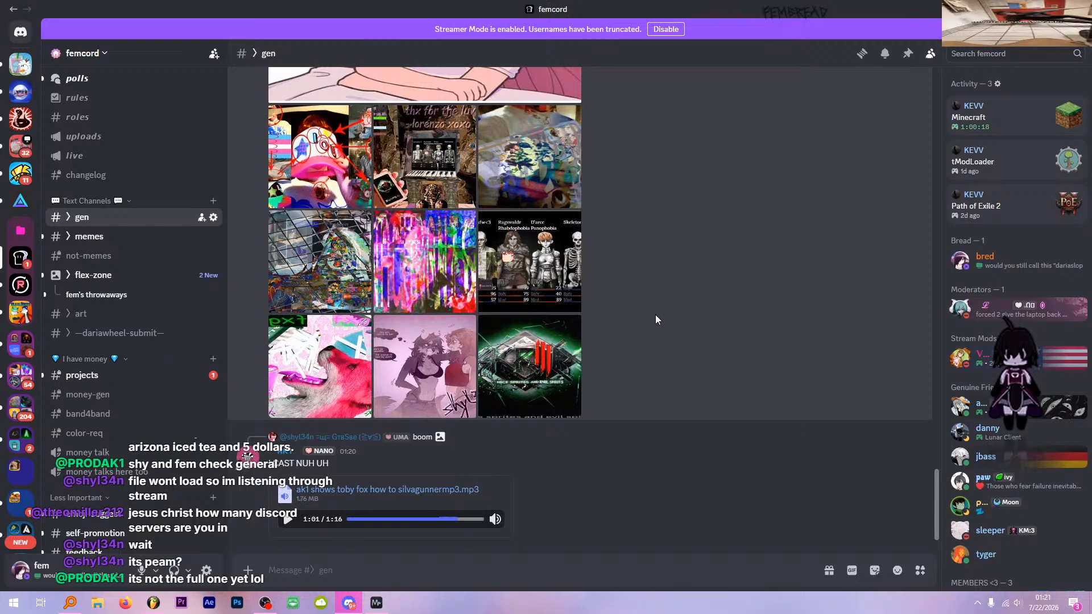
- Look through the images attached to the "hey yall" message in the gen channel
scroll(654, 315, "up", 4)
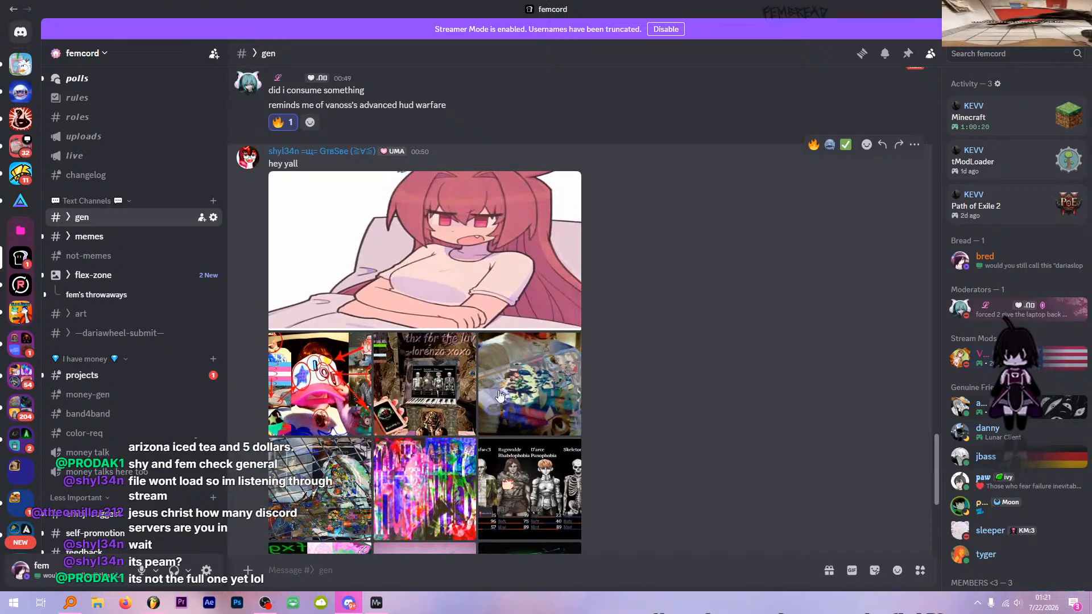
scroll(499, 391, "down", 2)
left_click(563, 178)
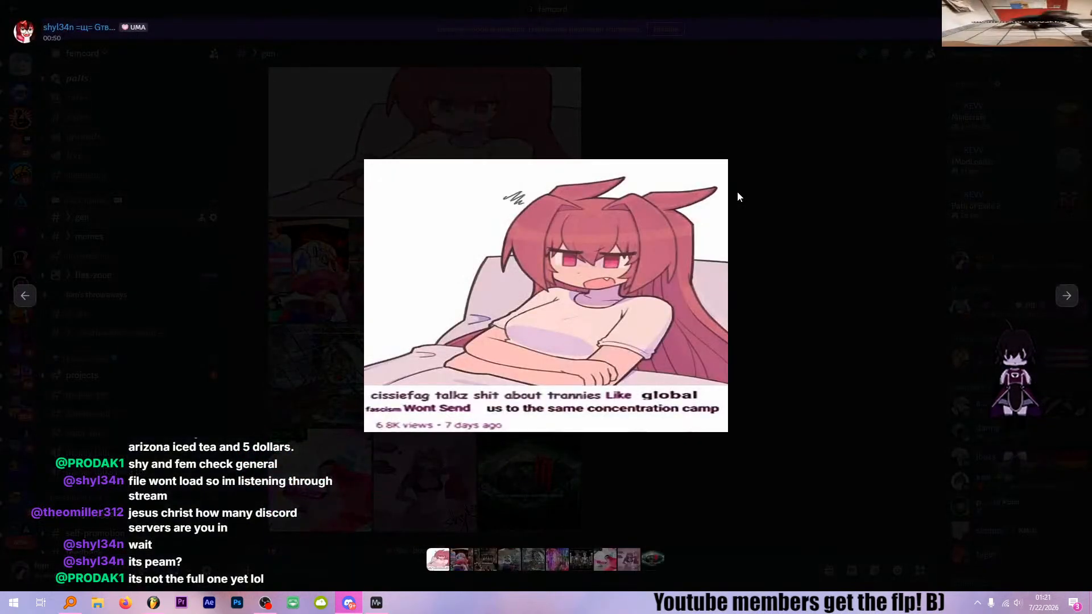
key("Right")
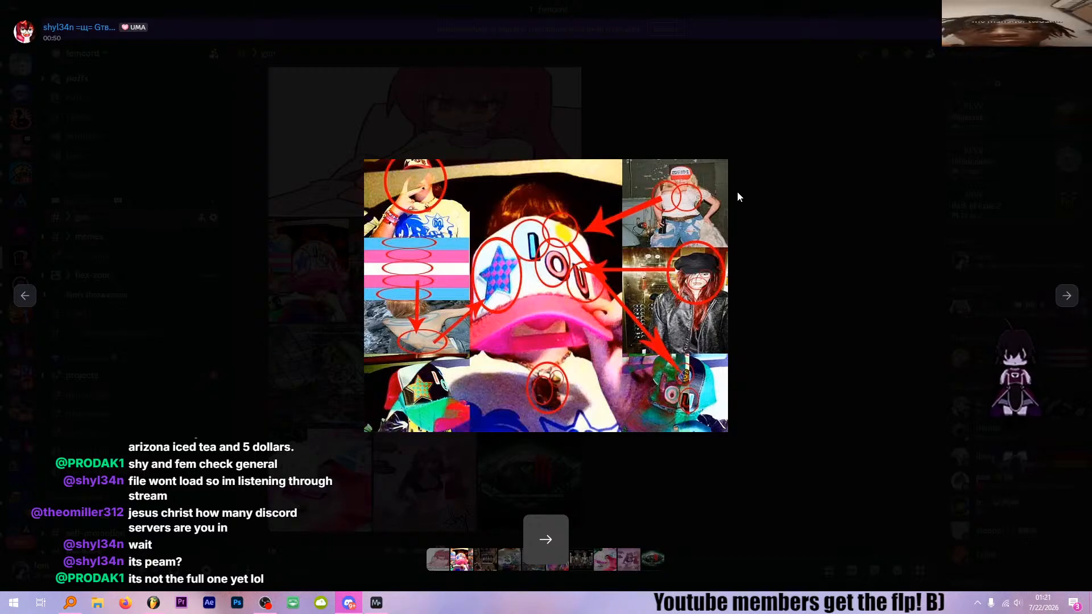
key("Right")
key("Right")
key("Right")
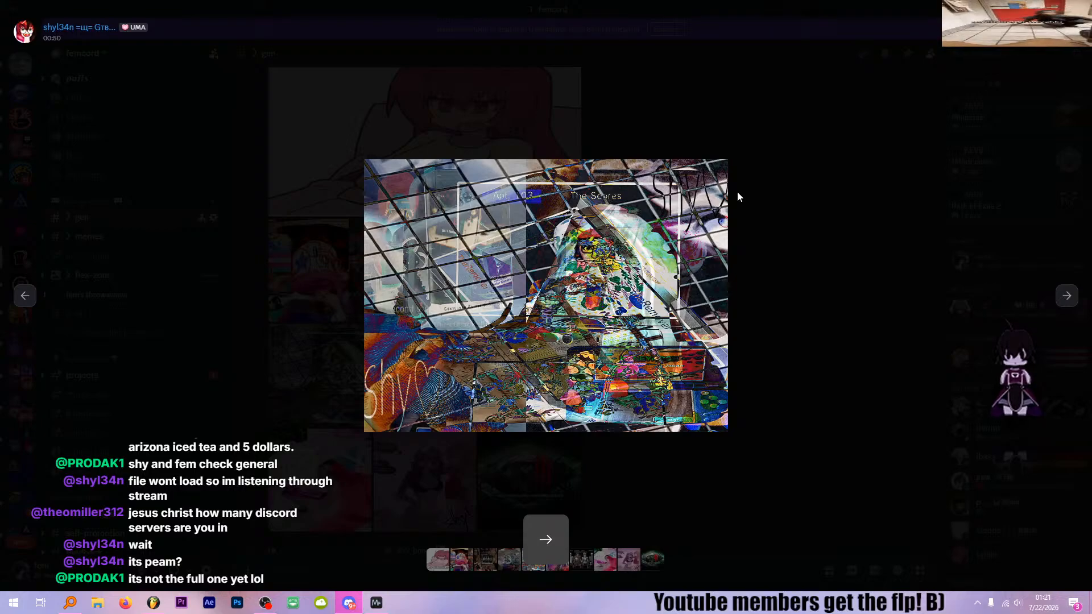
key("Right")
key("Right")
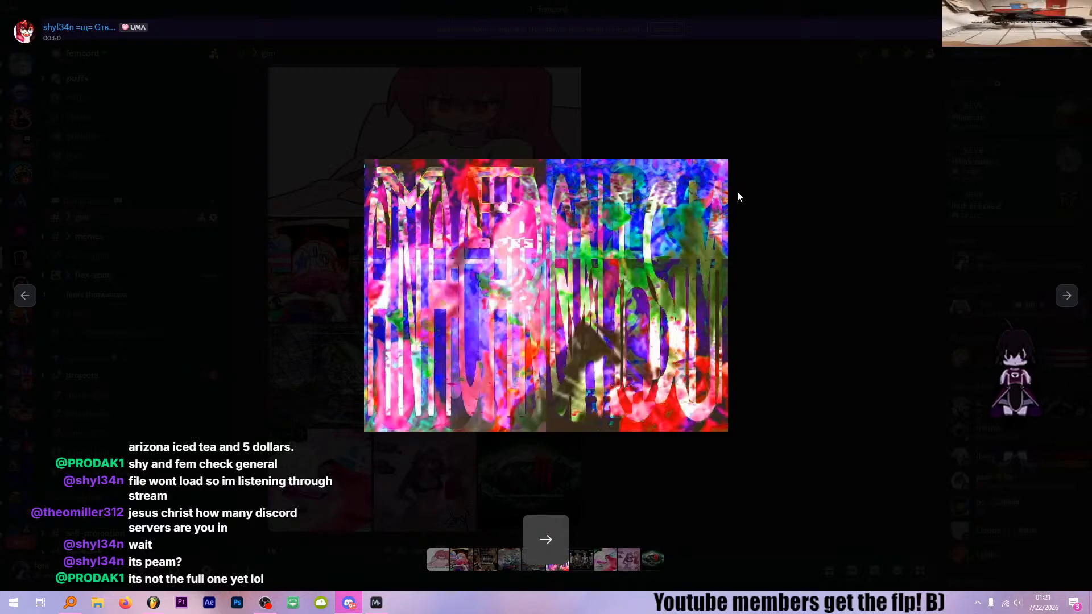
left_click(738, 194)
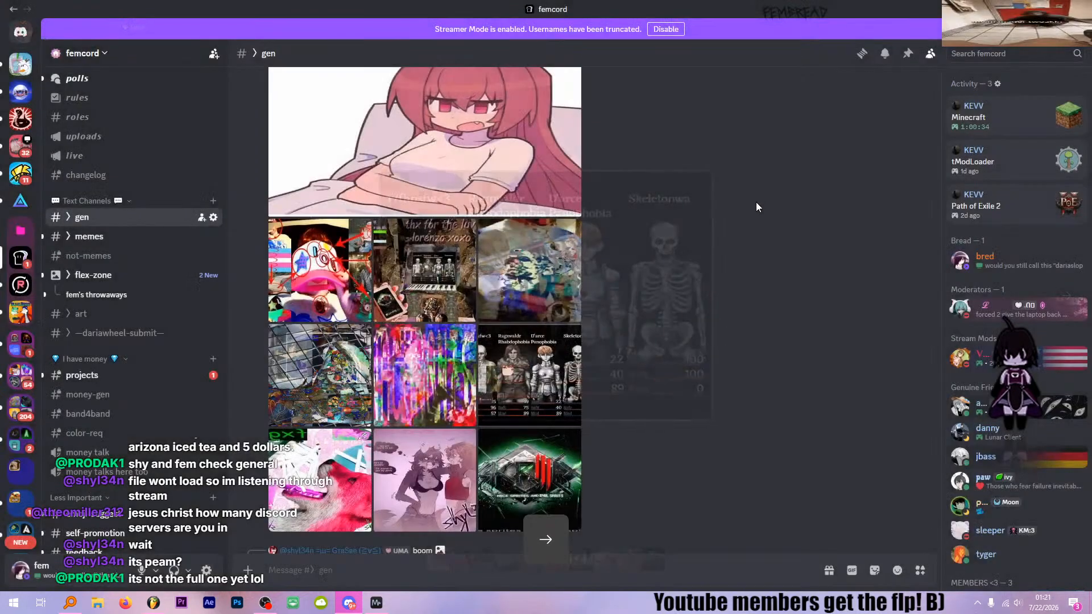
scroll(681, 265, "down", 3)
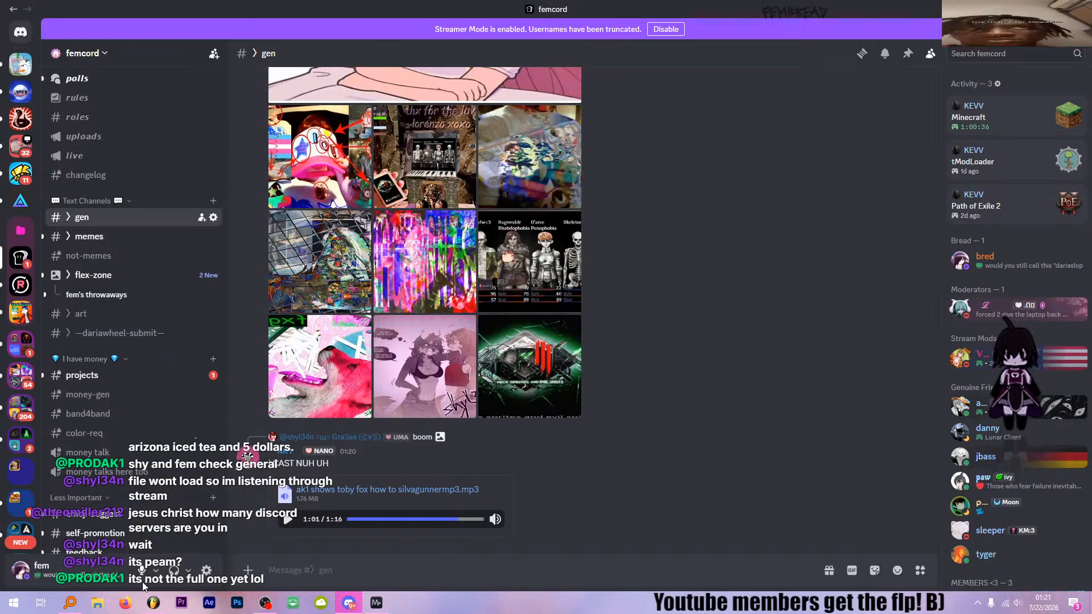
- Switch back to FL Studio, slice the Pretense vocals on Track 76 just before the phrase at bar 221 and delete everything before the cut
key("alt+Tab")
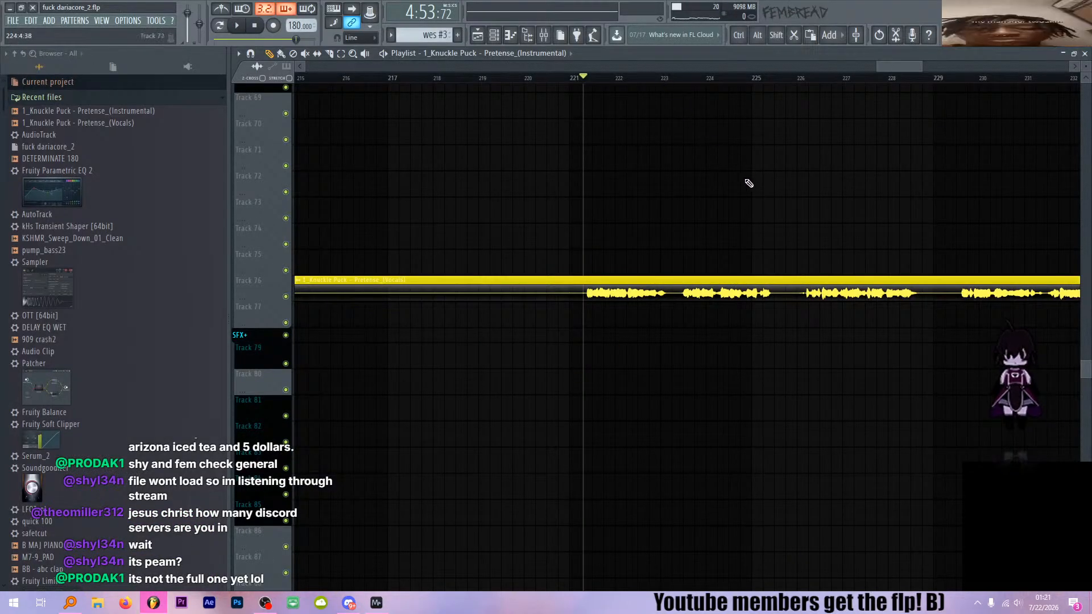
scroll(736, 256, "down", 5)
scroll(971, 296, "up", 8)
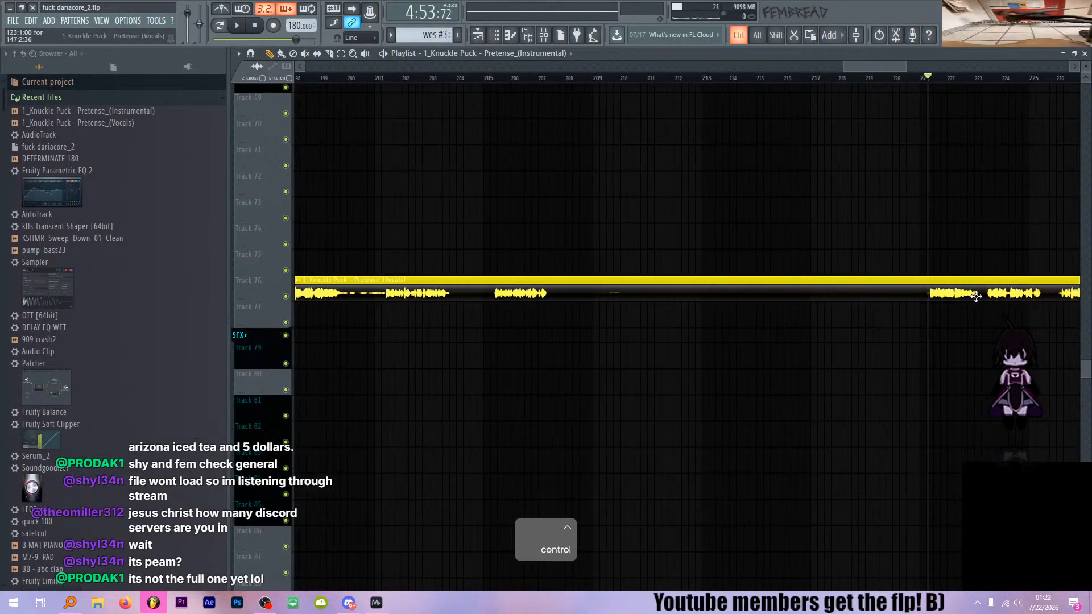
key("space")
key("space")
key("c")
left_click(787, 292, "shift")
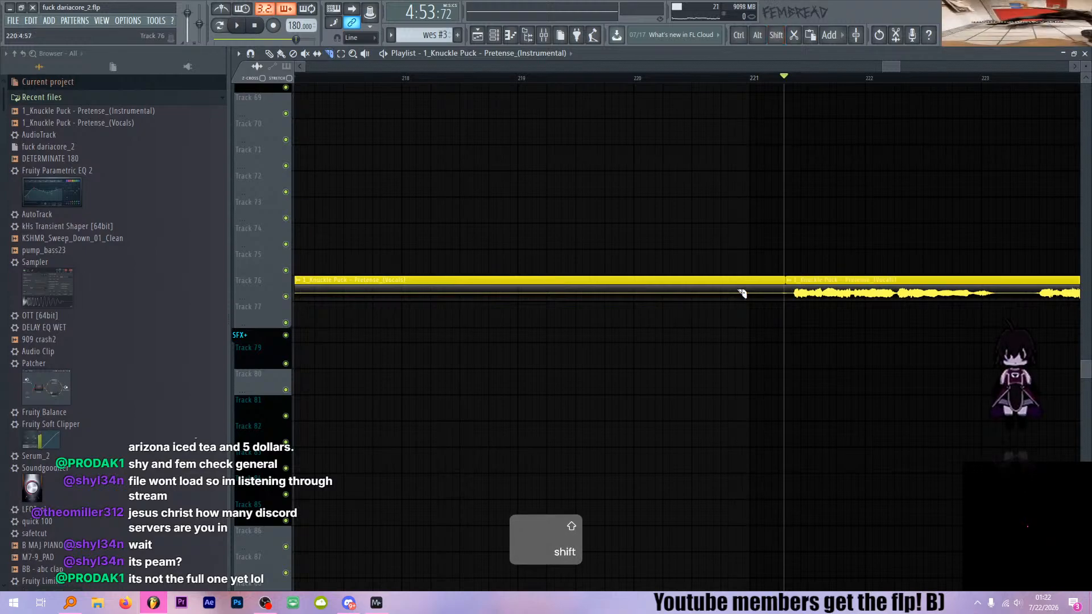
key("p")
right_click(706, 296)
scroll(750, 338, "down", 10)
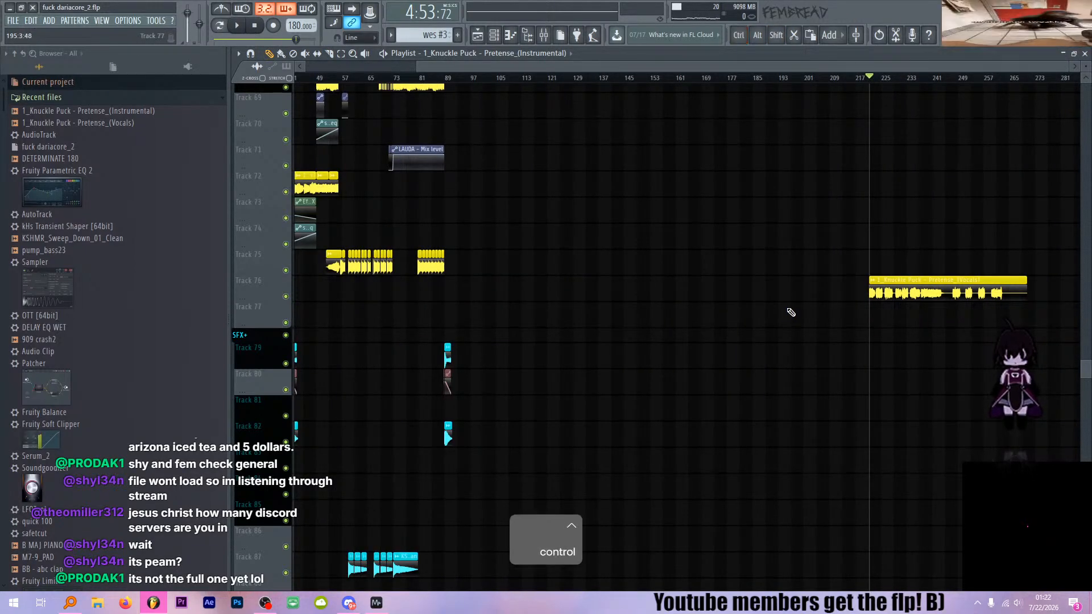
- Set the playback position to bar 105 and move the remaining Pretense vocal clip on Track 76 to about bar 105
scroll(788, 315, "up", 3)
scroll(788, 315, "up", 3)
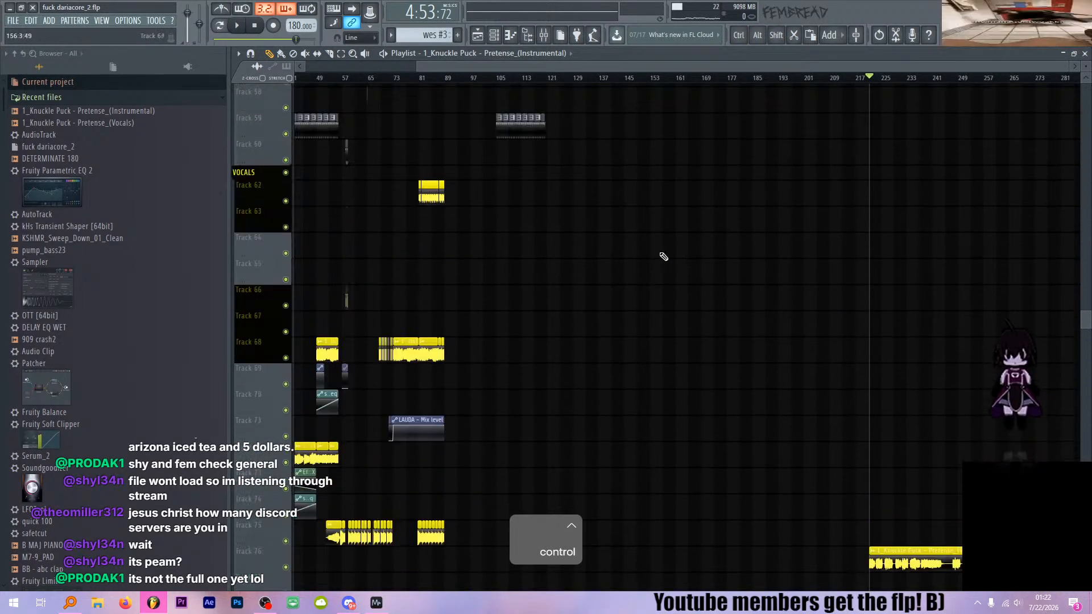
left_click(495, 78)
scroll(666, 240, "down", 3)
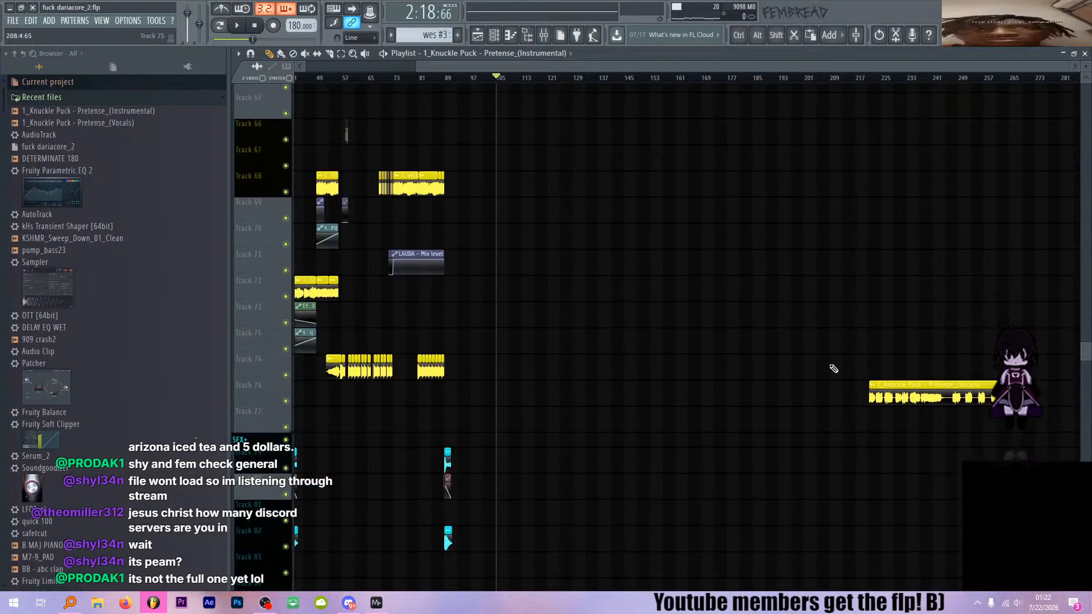
left_click_drag(891, 385, 521, 385)
scroll(519, 370, "up", 4)
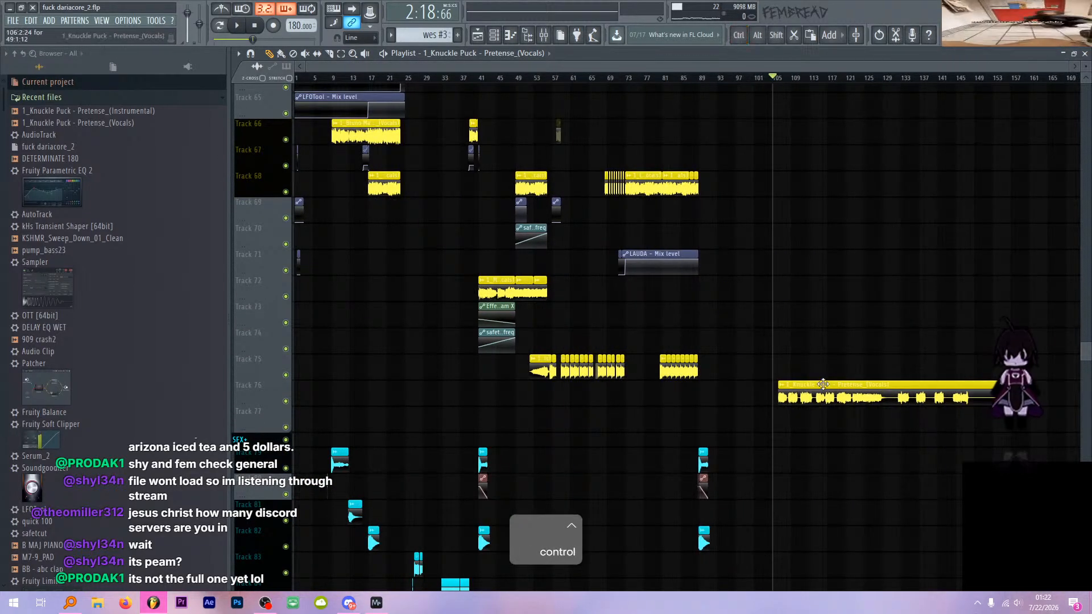
- Move the Pretense vocal clip on Track 76 further along so that it starts at about bar 121
left_click_drag(824, 384, 900, 387)
scroll(903, 317, "up", 4)
scroll(905, 319, "down", 4)
scroll(829, 338, "down", 5)
scroll(944, 299, "down", 1)
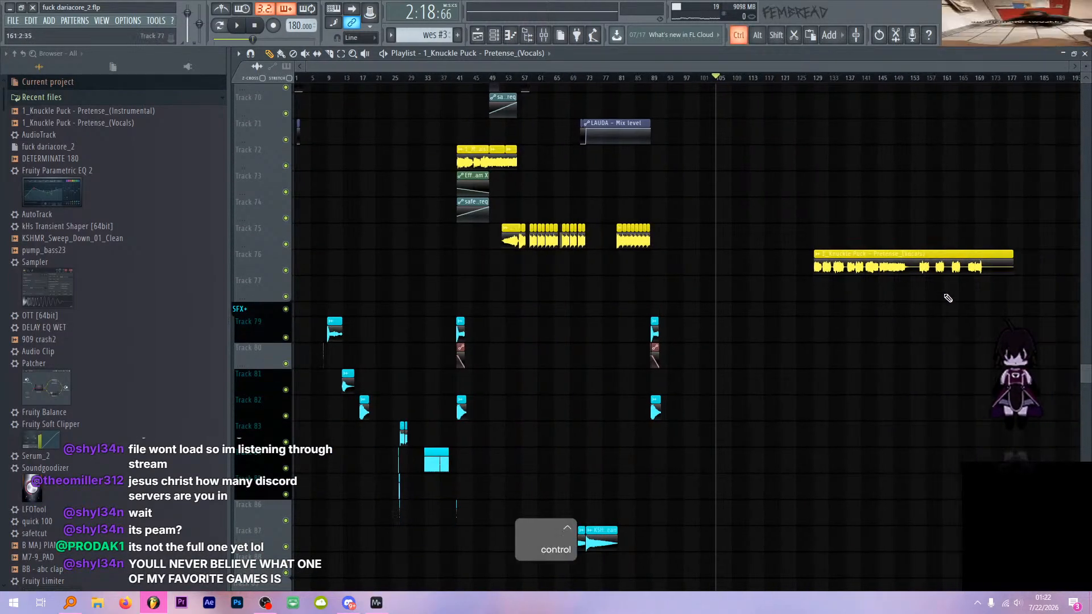
left_click_drag(874, 254, 842, 254)
scroll(842, 254, "up", 5)
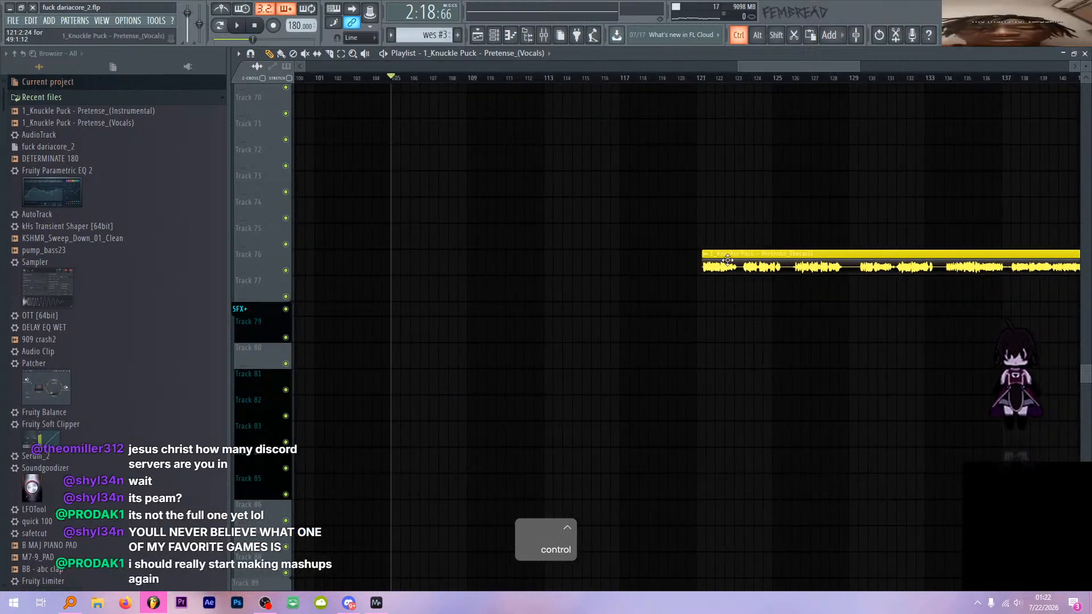
left_click_drag(711, 263, 721, 262)
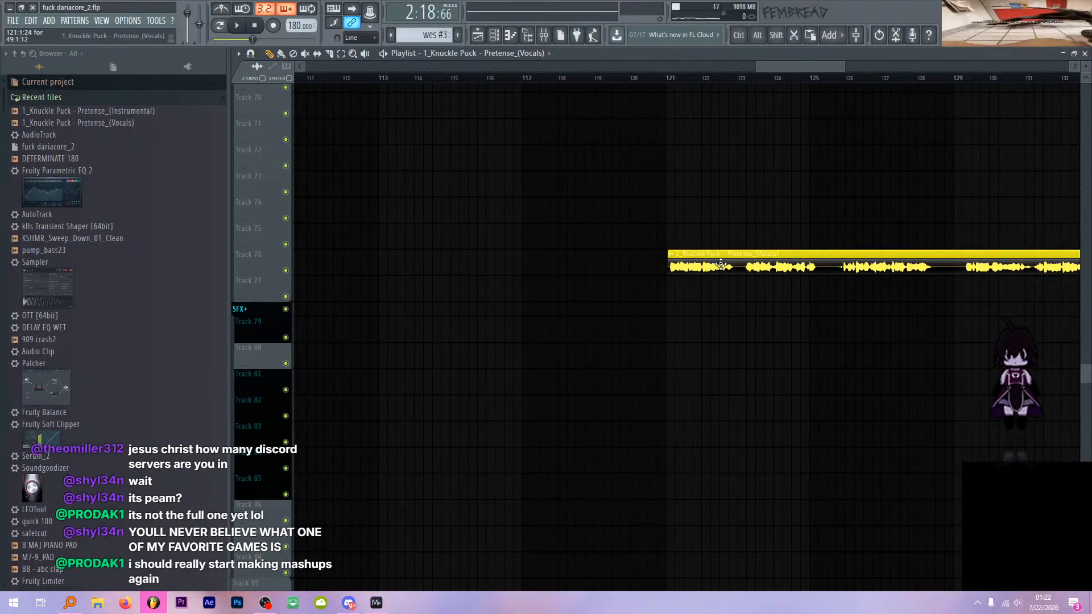
- Play the Pretense vocal clip briefly from bar 121
left_click(668, 79)
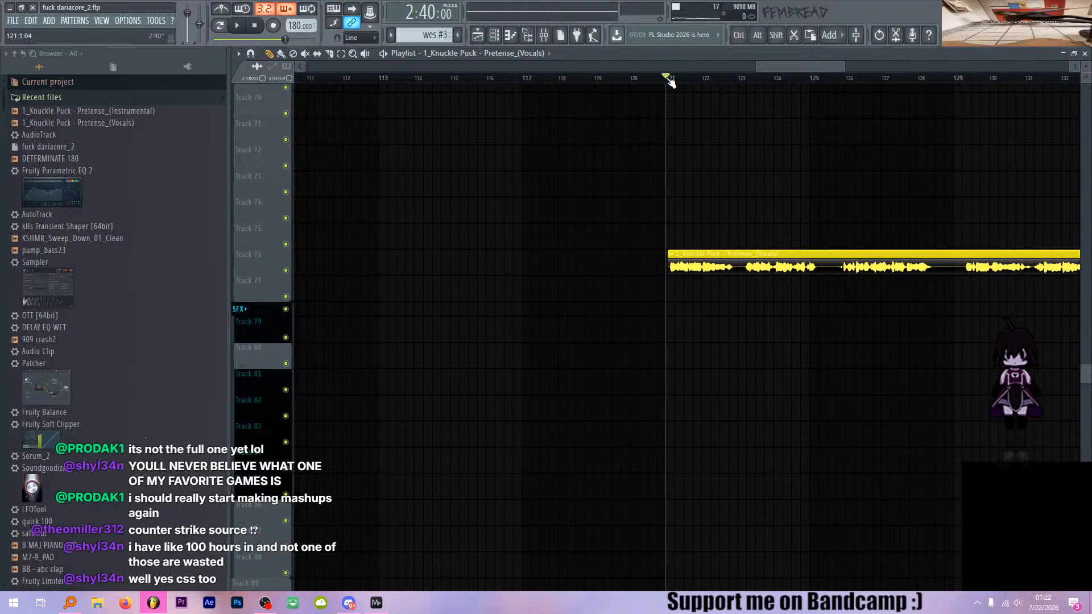
key("space")
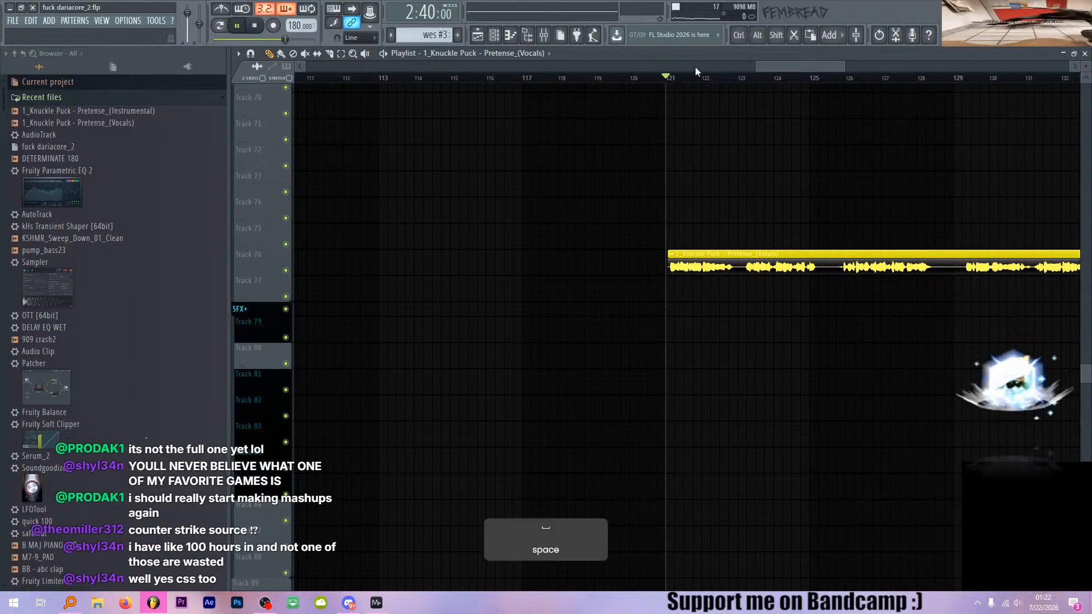
scroll(705, 188, "down", 2)
key("space")
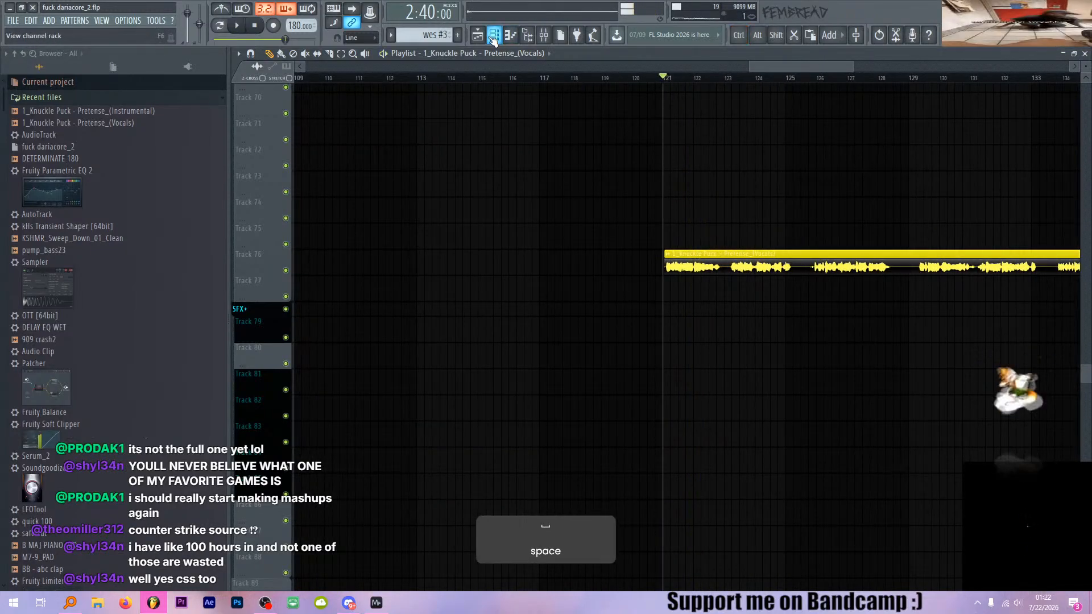
left_click(494, 34)
left_click(652, 57)
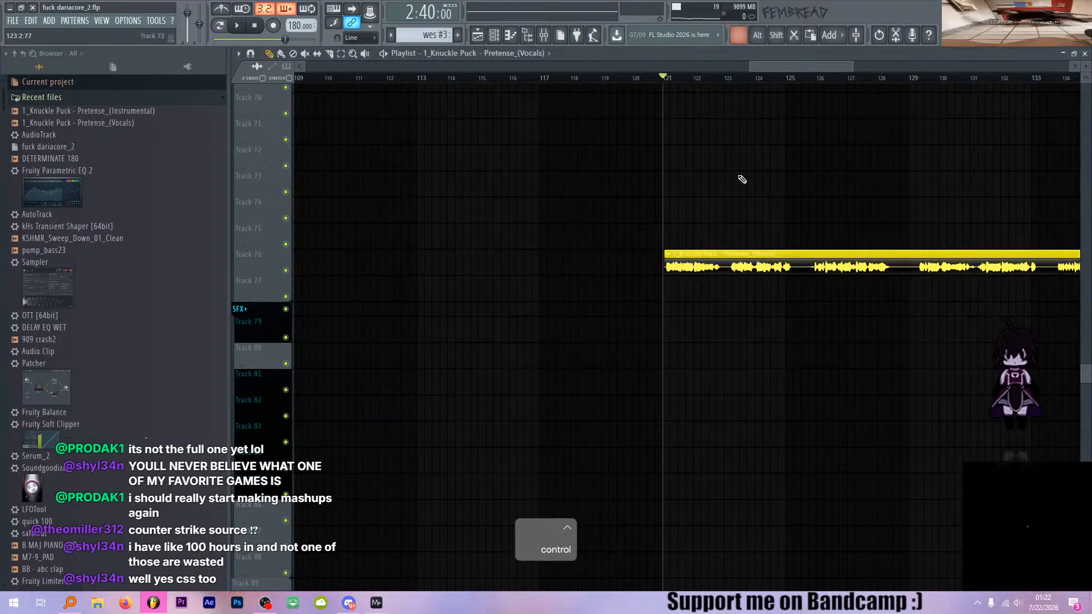
- Set the playback position back to bar 105, at the start of the "oh yea the sine #2" patterns
scroll(731, 178, "down", 4)
scroll(617, 178, "up", 8)
scroll(660, 256, "up", 2)
scroll(568, 228, "up", 3)
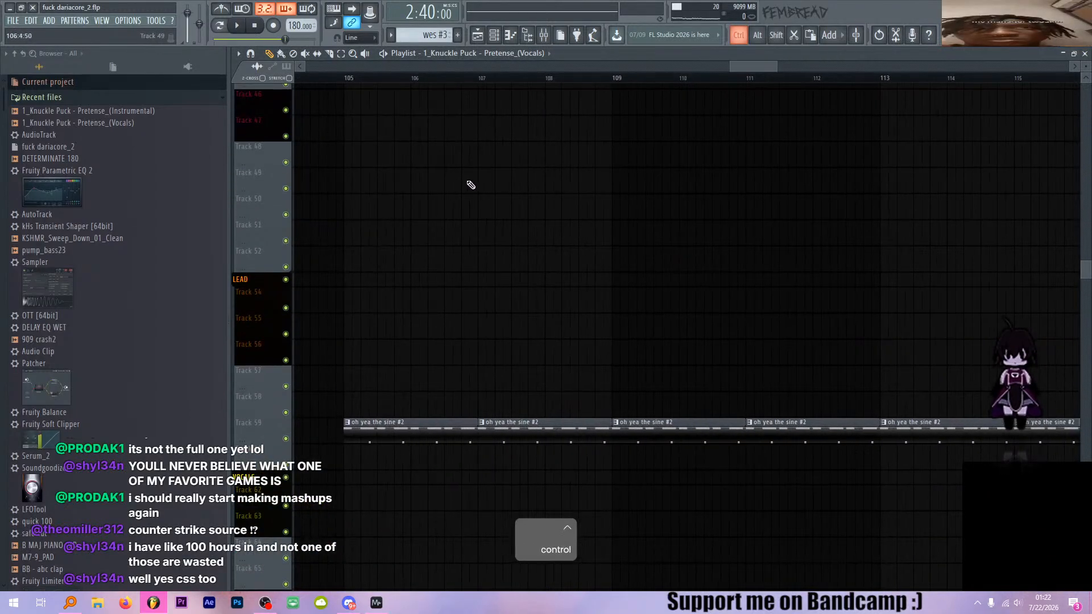
scroll(575, 236, "up", 4)
left_click(437, 78)
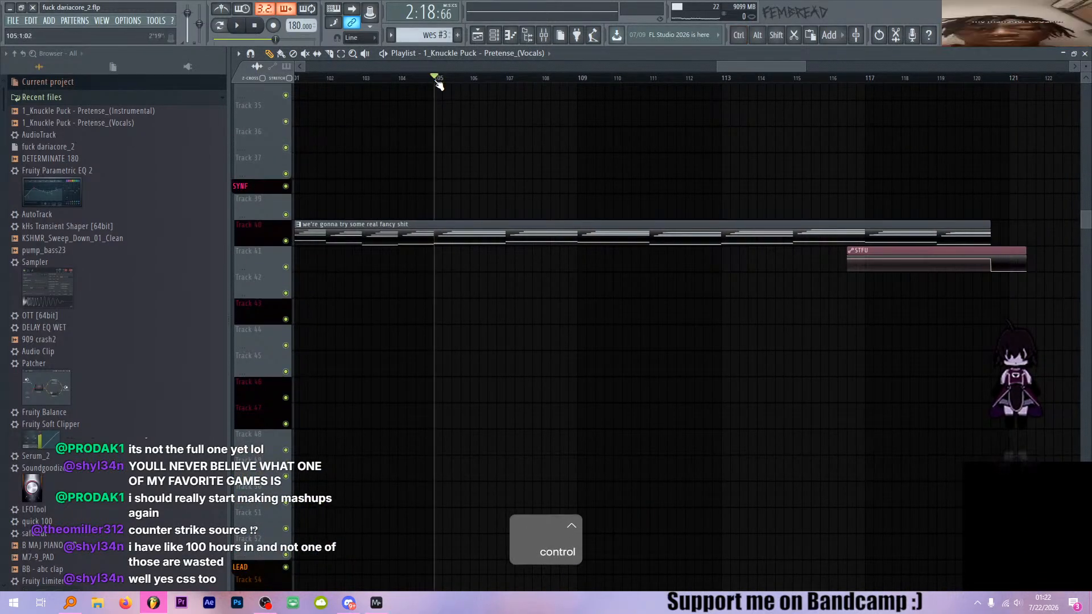
- Select the NORELEASE channel of the "we're gonno try some real fancy shit" pattern and view its mixer track
left_click(494, 34)
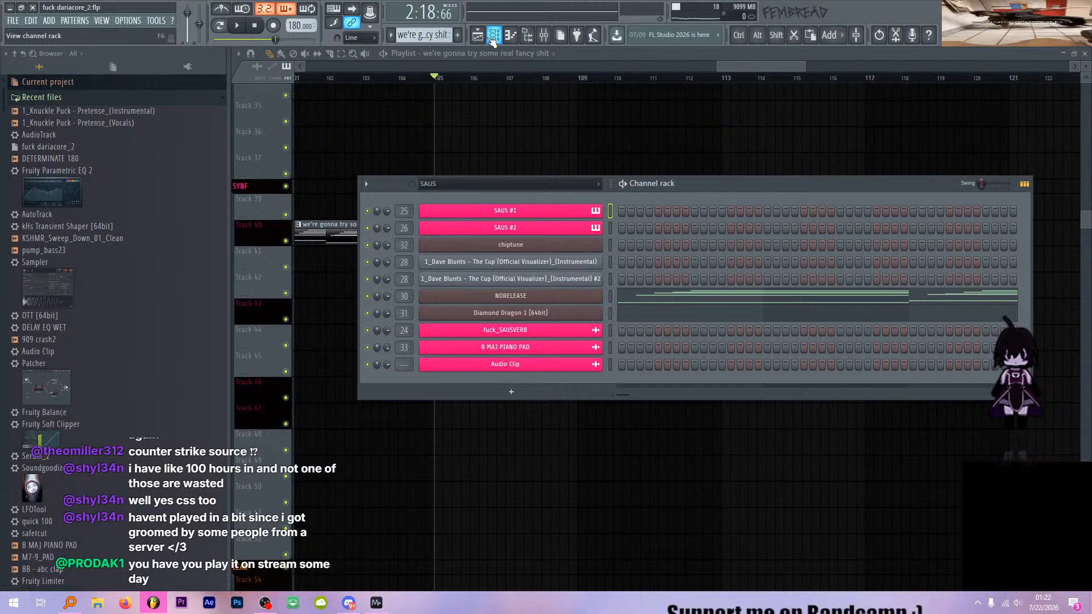
left_click(611, 297)
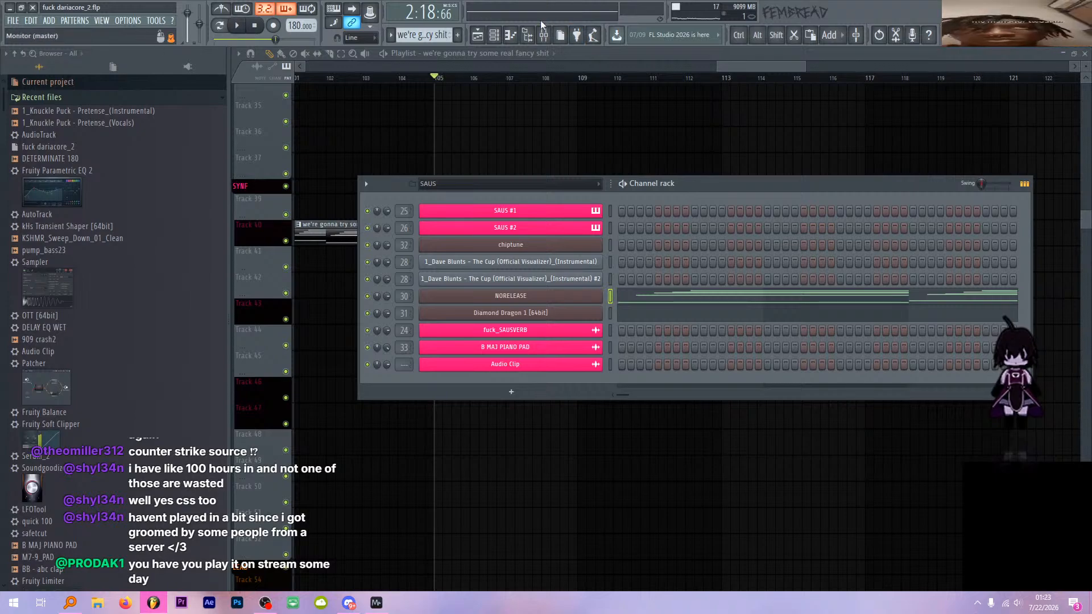
left_click(544, 35)
key("s")
left_click(595, 165)
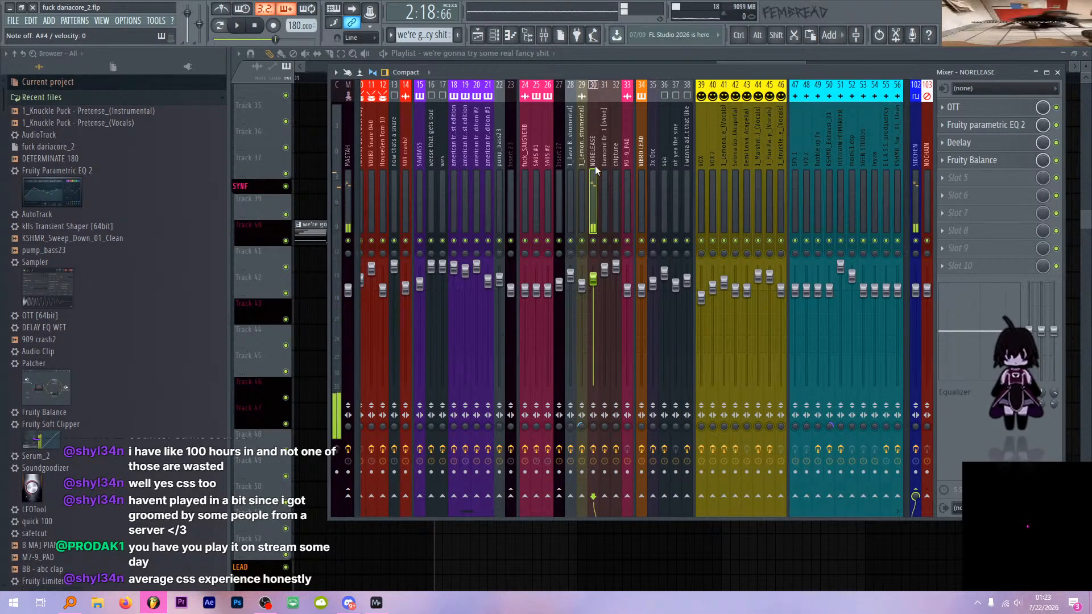
- Examine the NORELEASE chords in the "we're gonno try some real fancy shit" pattern's piano roll
scroll(697, 205, "down", 3)
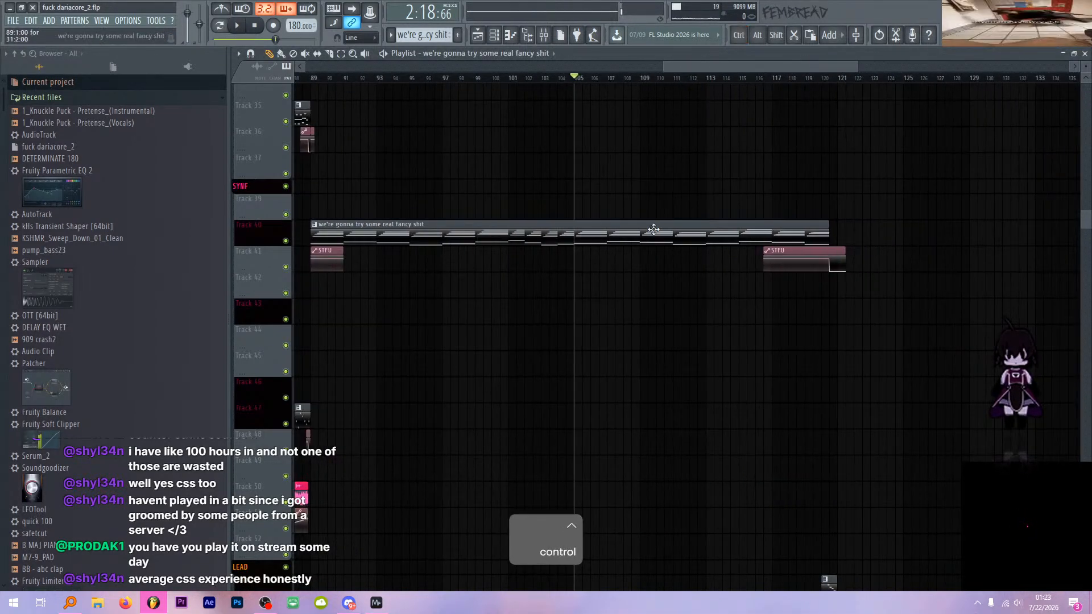
double_click(655, 229)
scroll(691, 235, "down", 1)
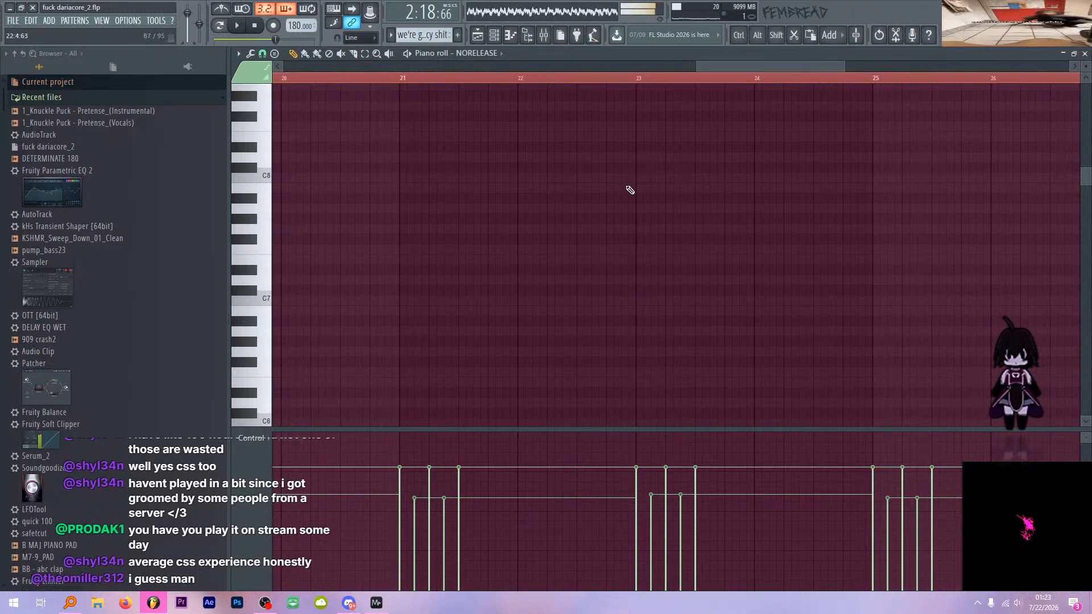
scroll(648, 179, "down", 8)
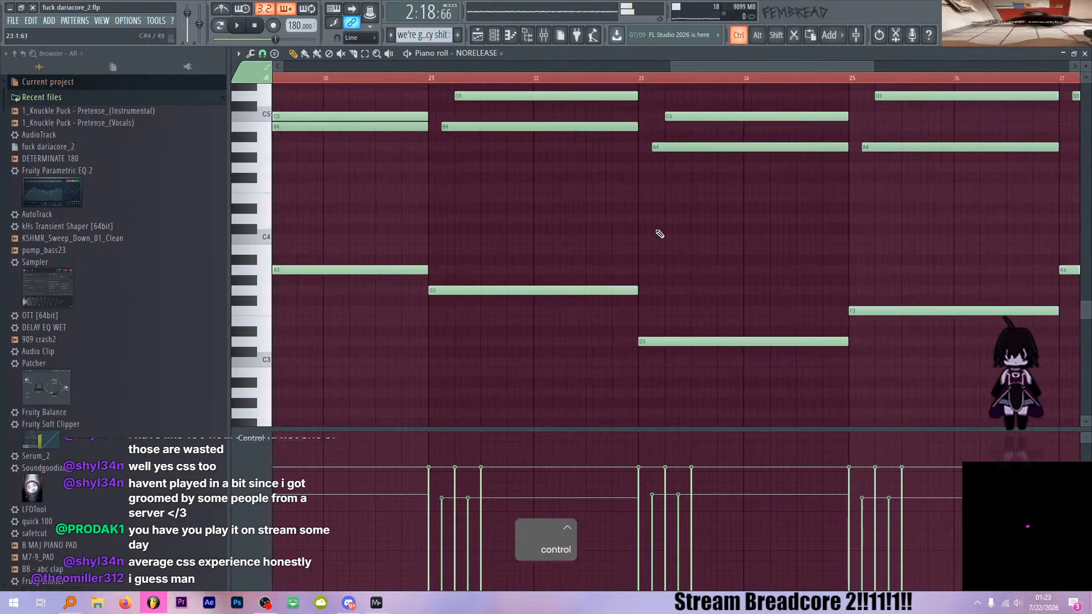
scroll(665, 244, "down", 4, "ctrl")
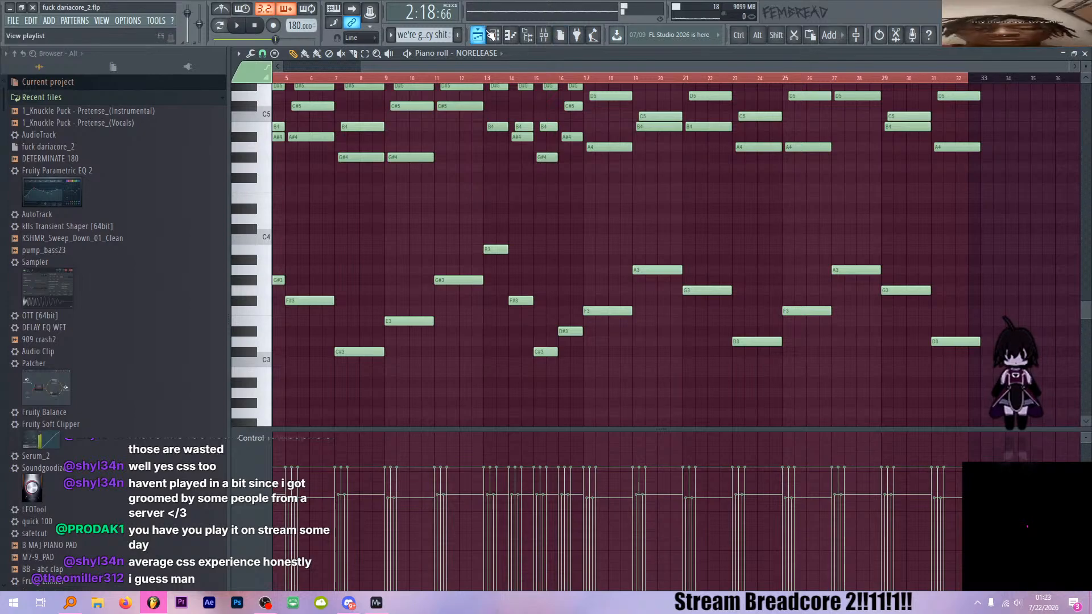
left_click(491, 36)
- Adjust the time-stretching pitch in the Pretense vocal clip's channel settings and close them
scroll(729, 283, "down", 5)
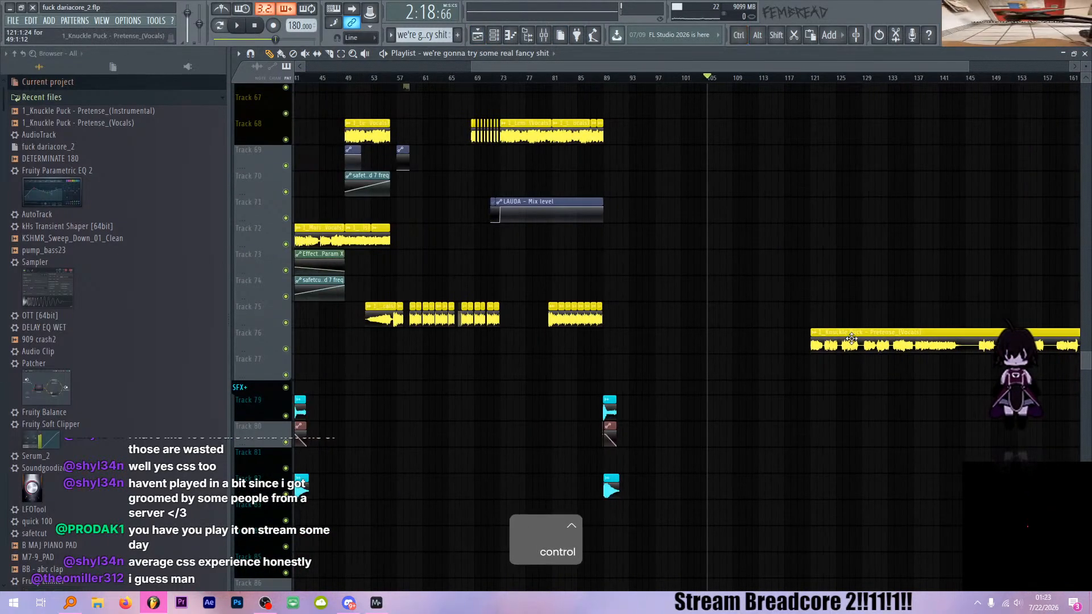
double_click(851, 339)
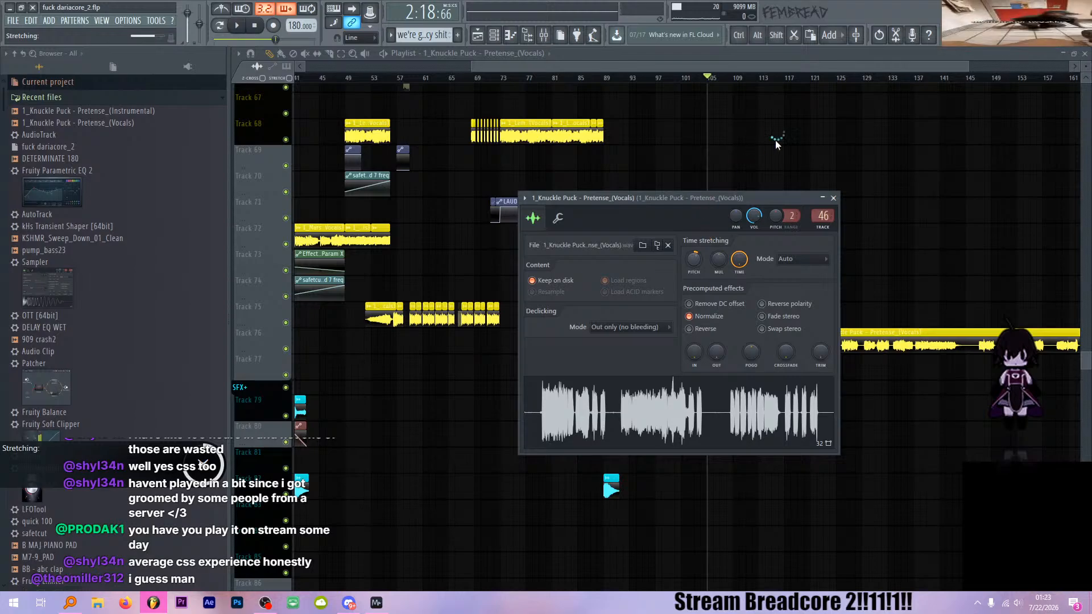
left_click(835, 197)
- Play the new section from bar 105 and stop after a few bars
scroll(817, 220, "down", 3)
scroll(812, 246, "up", 4)
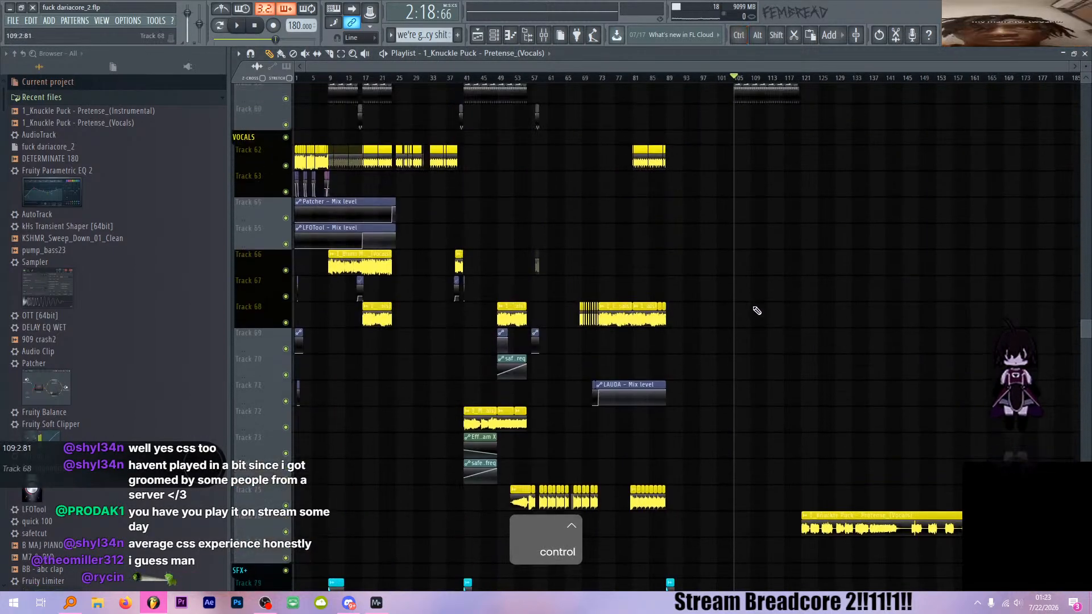
scroll(757, 311, "down", 3)
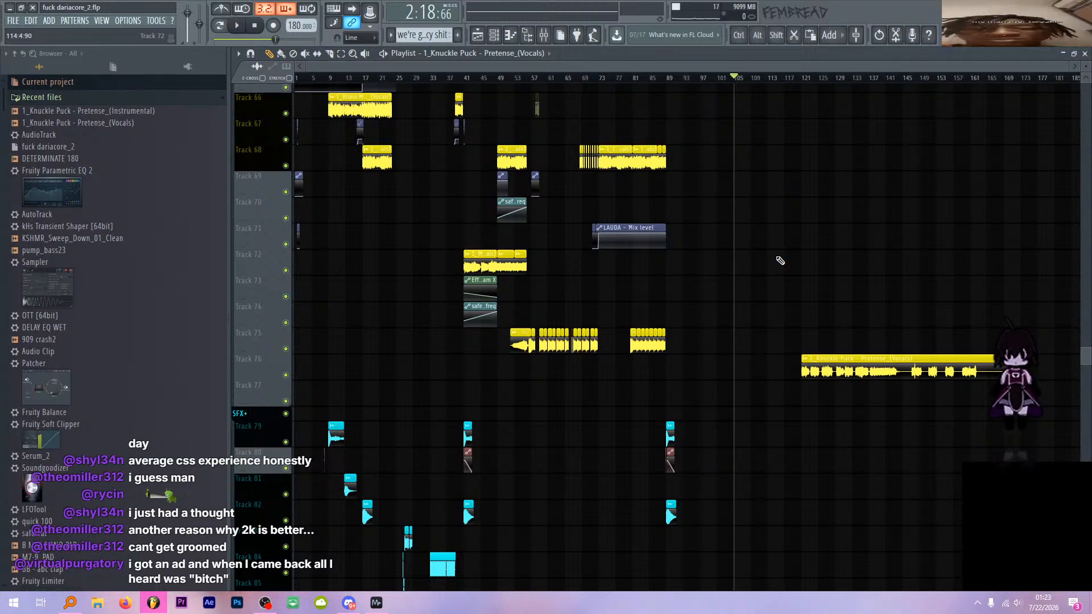
scroll(780, 261, "up", 4)
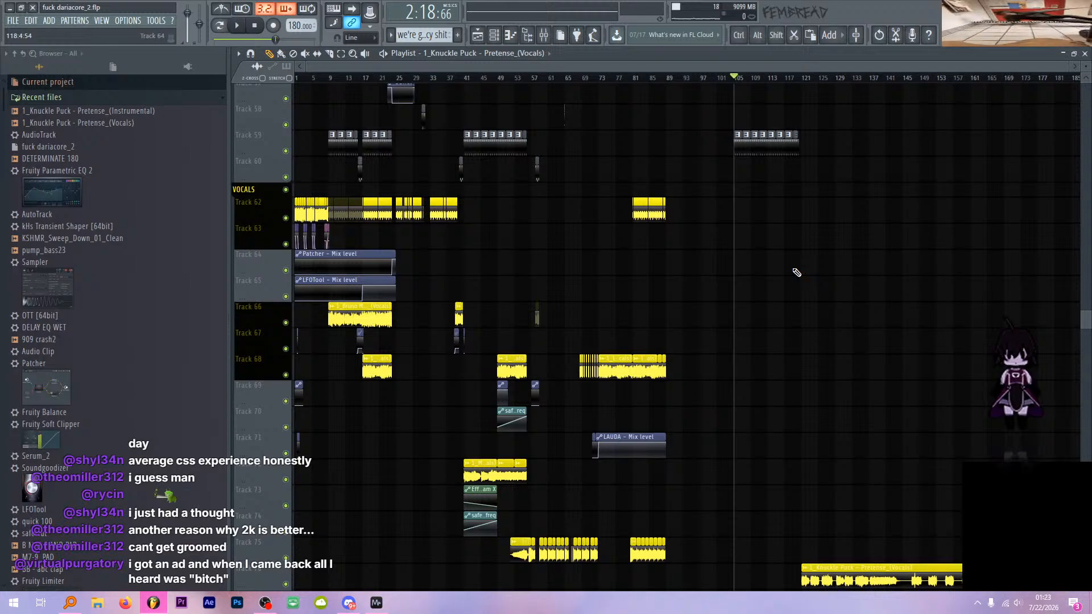
key("space")
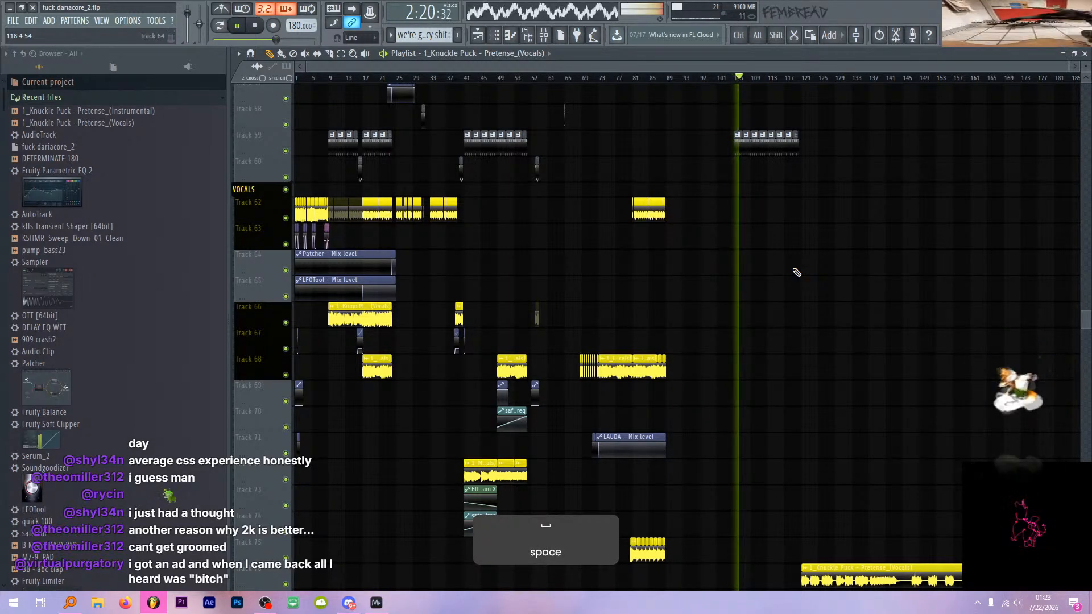
scroll(796, 273, "down", 5)
scroll(805, 370, "up", 3, "ctrl")
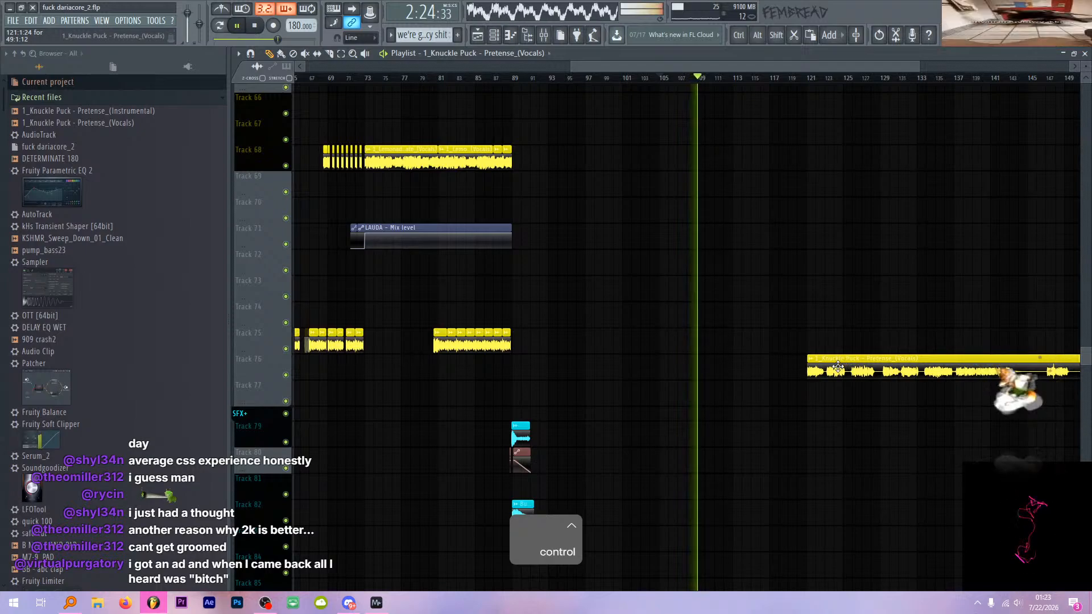
key("space")
- Move the Pretense vocal clip on Track 76 to start just after bar 105, playing the section to check its timing
left_click_drag(838, 366, 674, 368)
scroll(682, 370, "up", 8, "ctrl")
key("space")
key("space")
key("space")
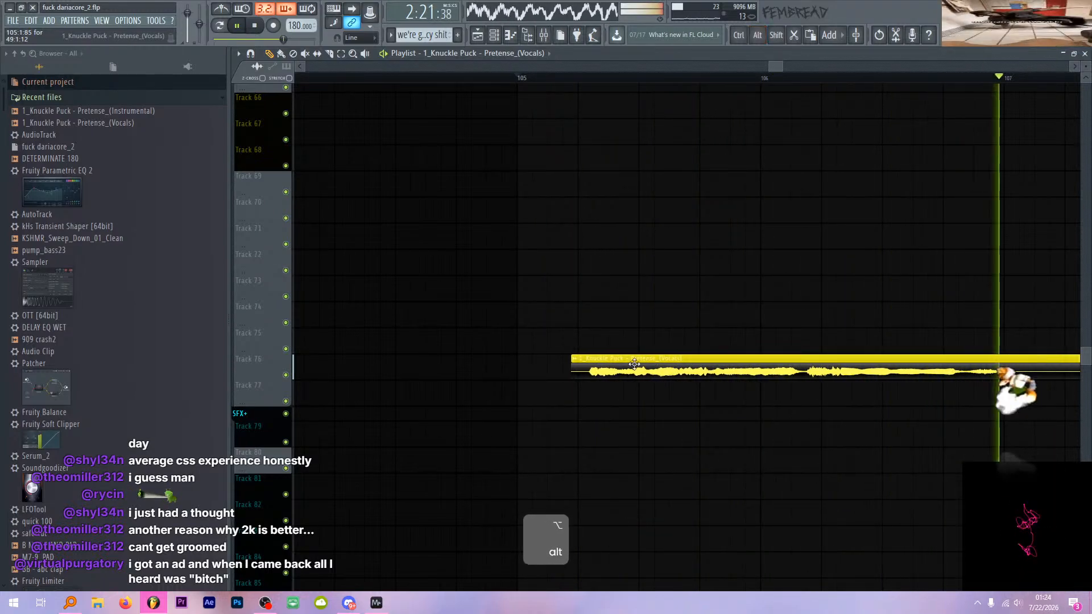
- Look over the lead and sine clips between bars 105 and 121 while the section plays
scroll(634, 364, "down", 8, "ctrl")
scroll(721, 385, "up", 6)
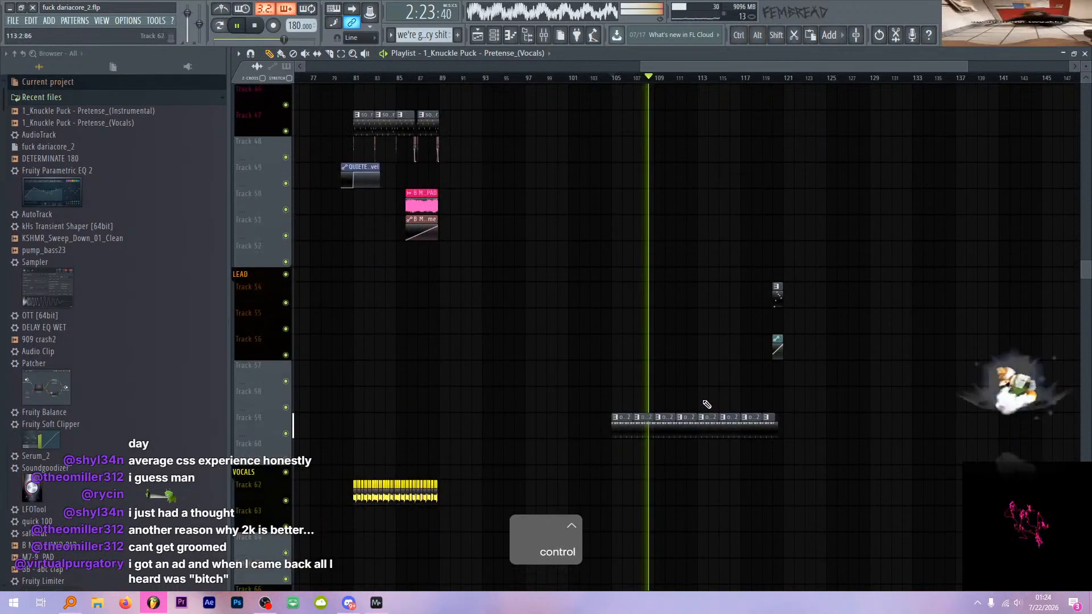
scroll(739, 407, "down", 6)
scroll(779, 408, "up", 8, "ctrl")
scroll(752, 409, "up", 5)
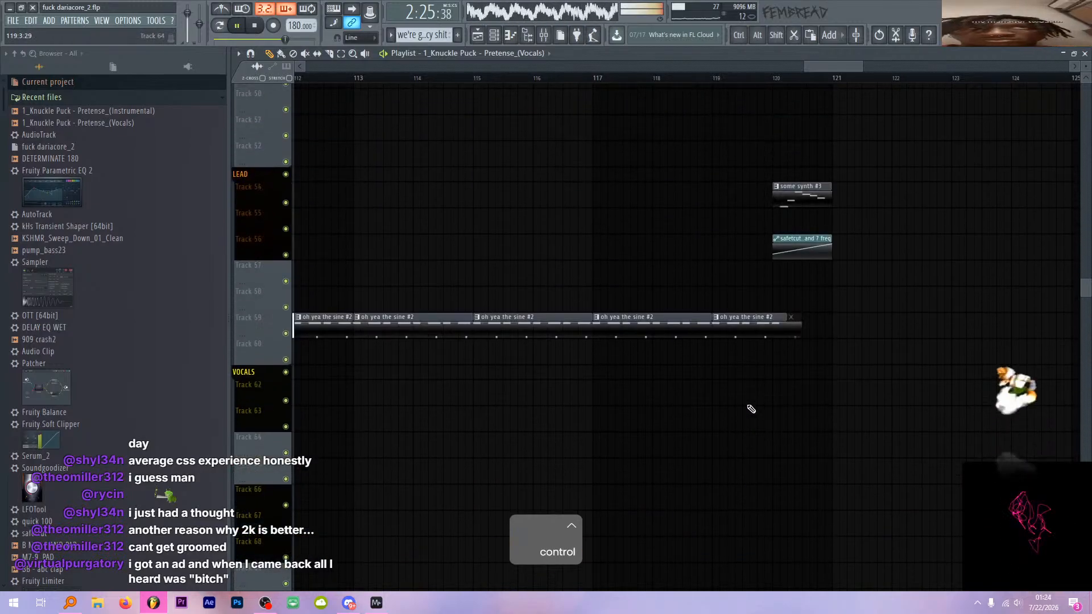
scroll(765, 409, "down", 8)
scroll(736, 387, "down", 7, "ctrl")
scroll(702, 374, "up", 6)
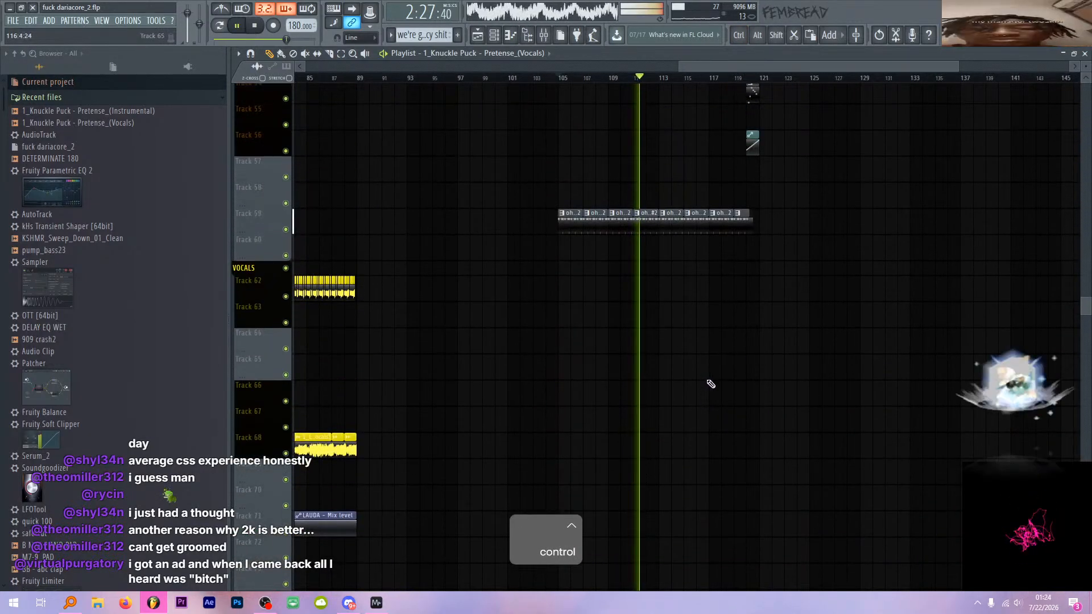
scroll(720, 381, "up", 9)
scroll(722, 389, "down", 8)
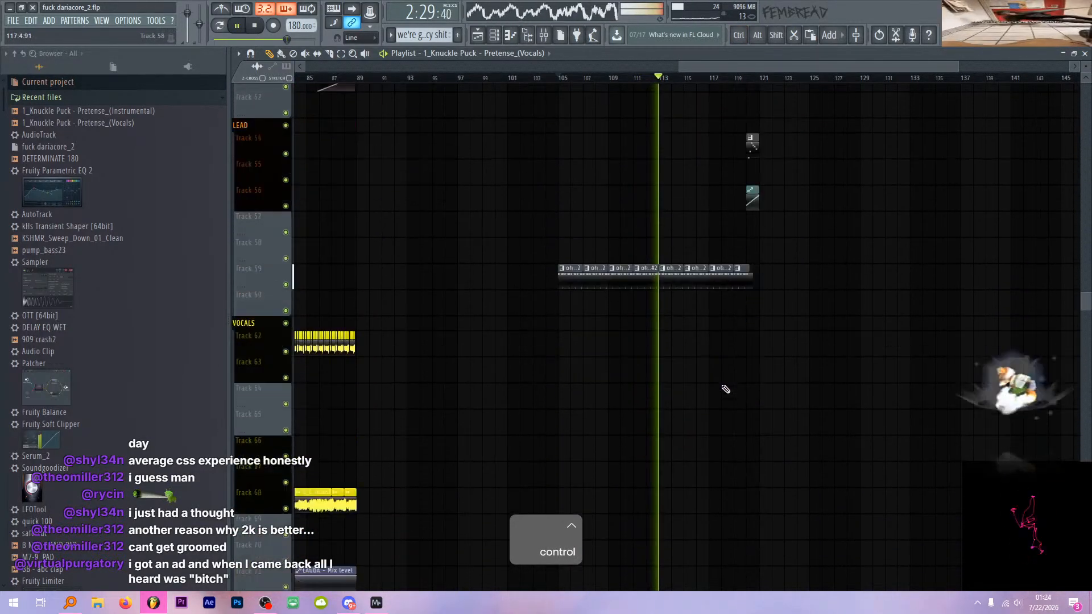
- Cut the Pretense vocal clip on Track 76 at bar 121 and delete the part after the cut
scroll(725, 389, "down", 8)
scroll(749, 380, "up", 4, "ctrl")
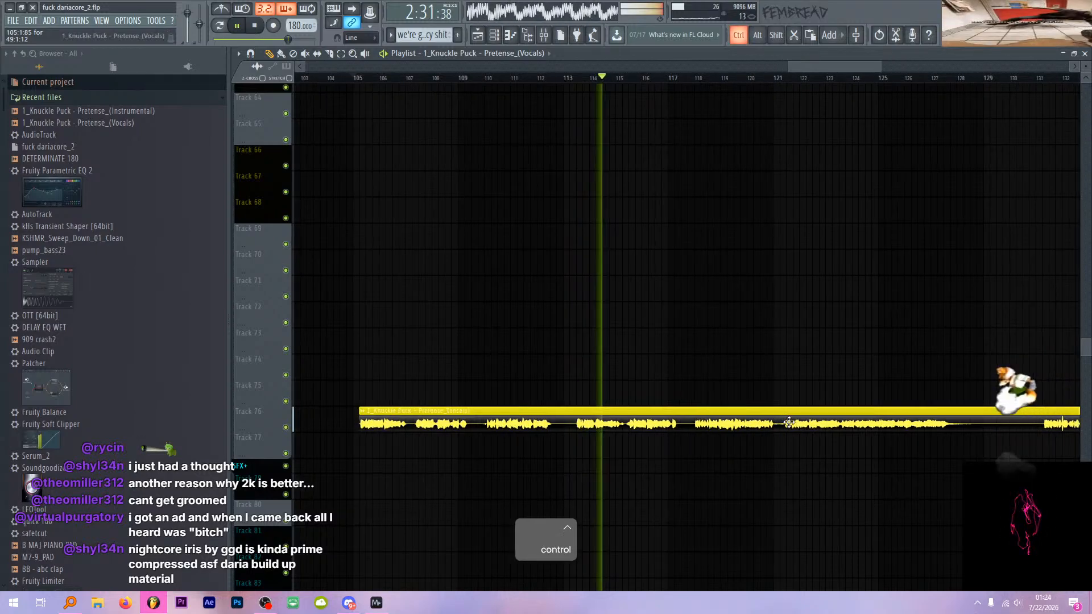
scroll(788, 422, "up", 6, "ctrl")
key("c")
key("p")
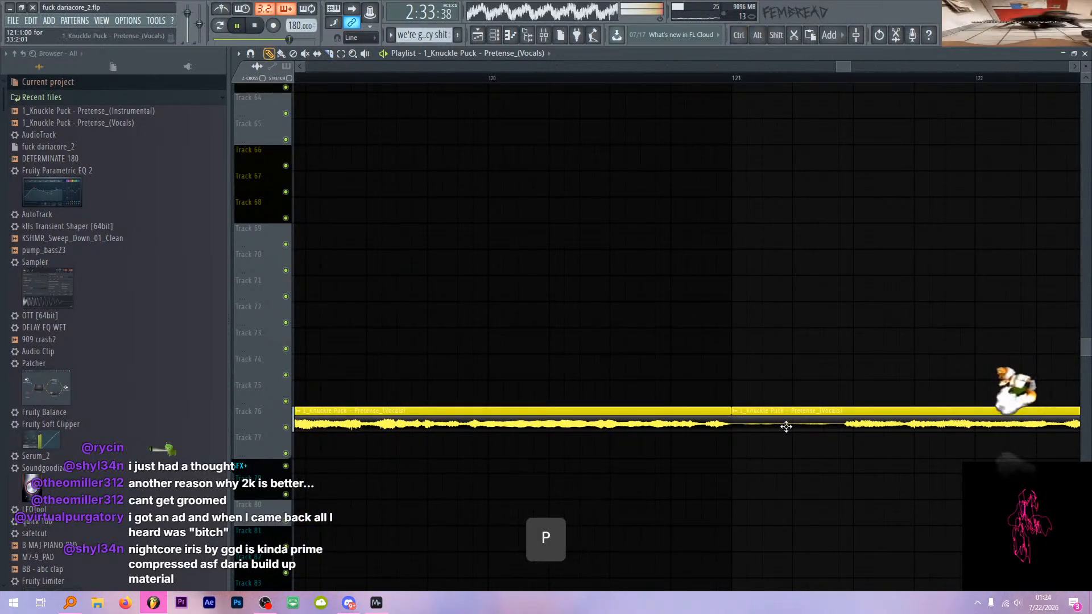
right_click(784, 426)
scroll(818, 422, "down", 6, "ctrl")
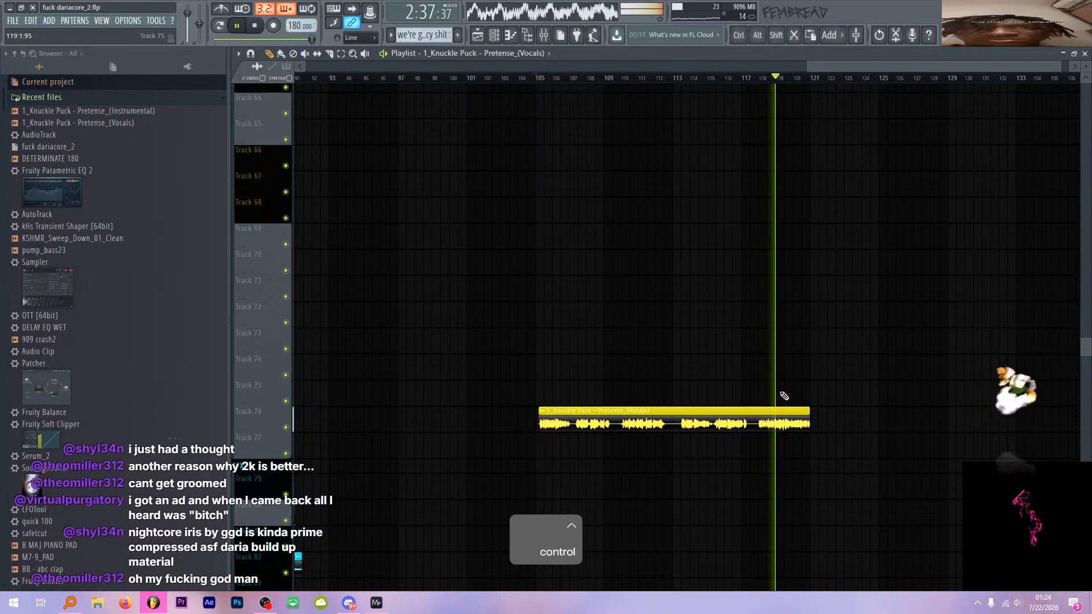
- Stop playback and inspect the vocal clip's end near bar 121, its mixer track and the sine clips above
scroll(705, 295, "down", 2)
scroll(863, 334, "up", 6, "ctrl")
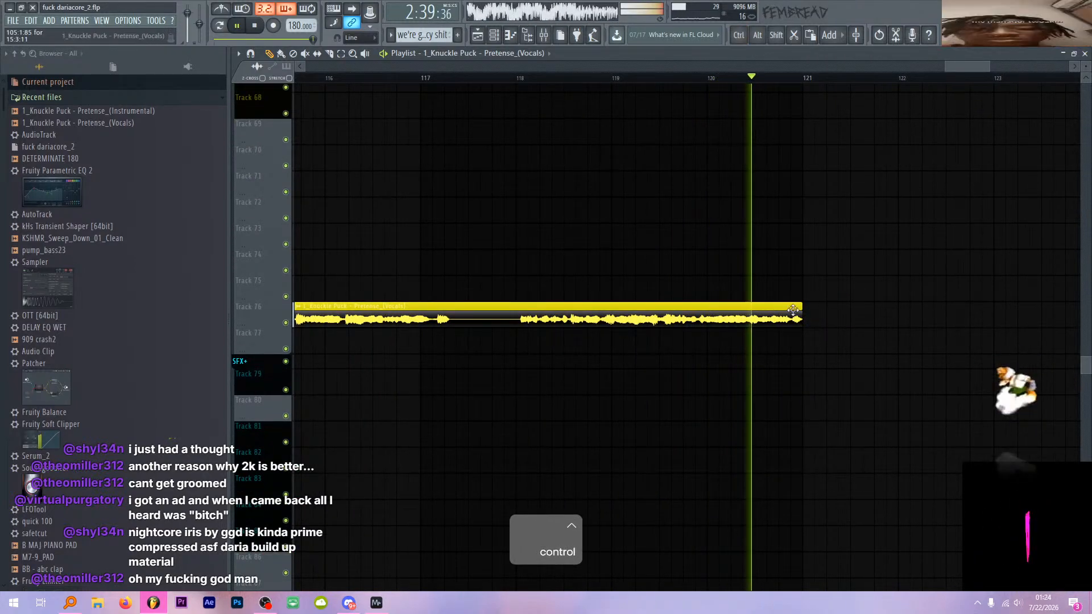
key("space")
scroll(788, 293, "up", 2, "ctrl")
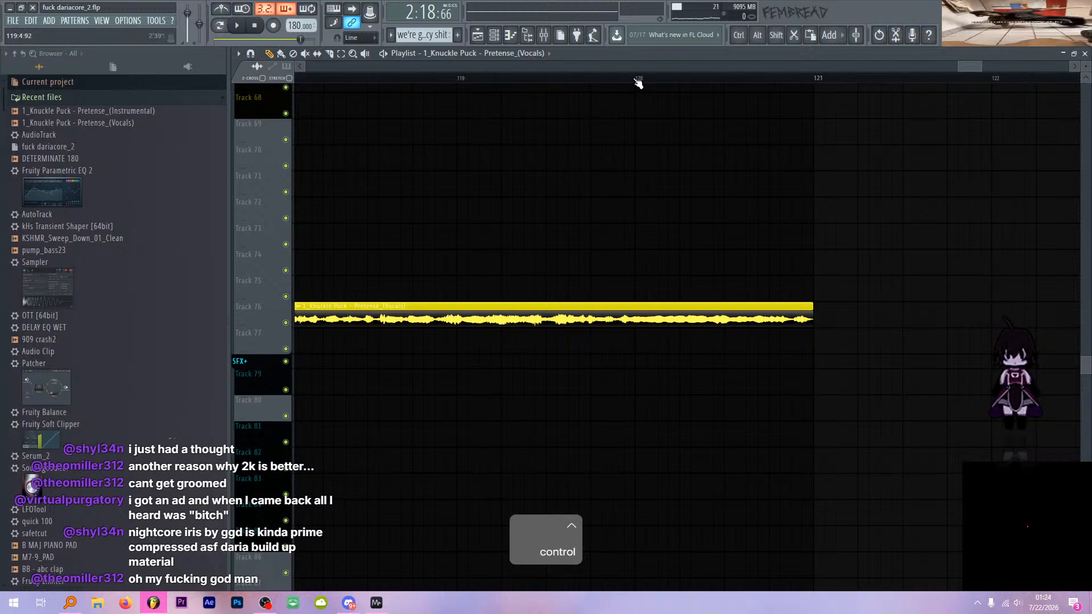
scroll(836, 311, "down", 5, "ctrl")
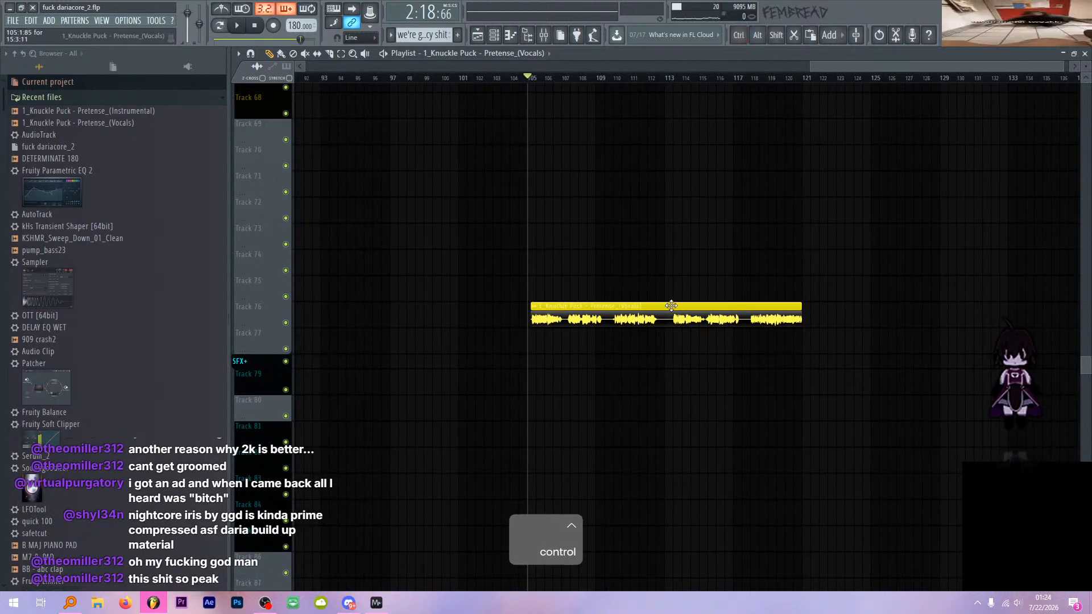
left_click(544, 35)
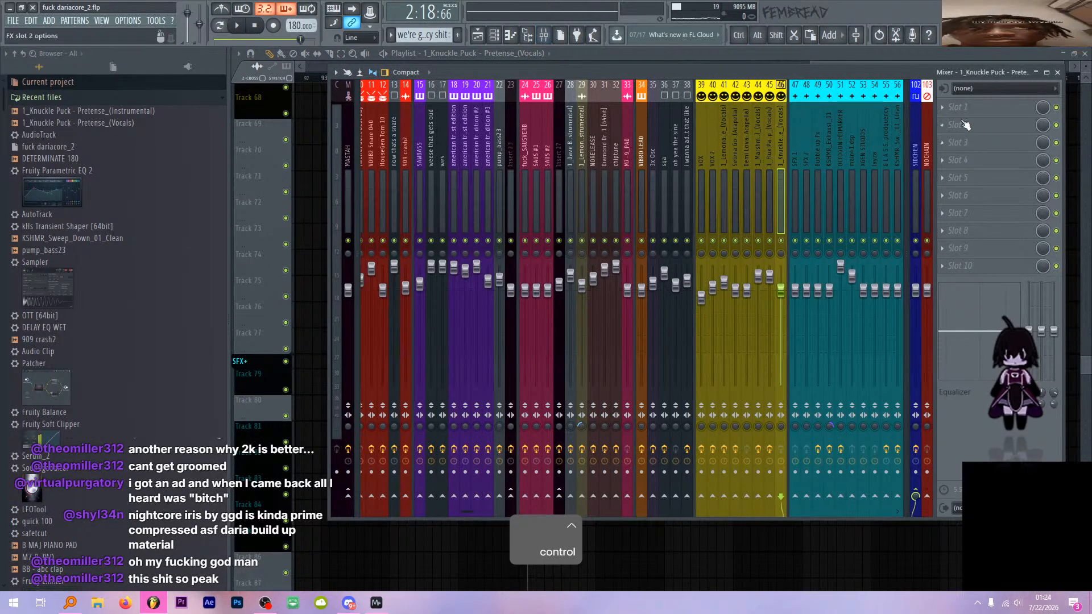
left_click(750, 57)
scroll(592, 295, "up", 2, "ctrl")
scroll(706, 250, "down", 3, "ctrl")
scroll(690, 207, "up", 6)
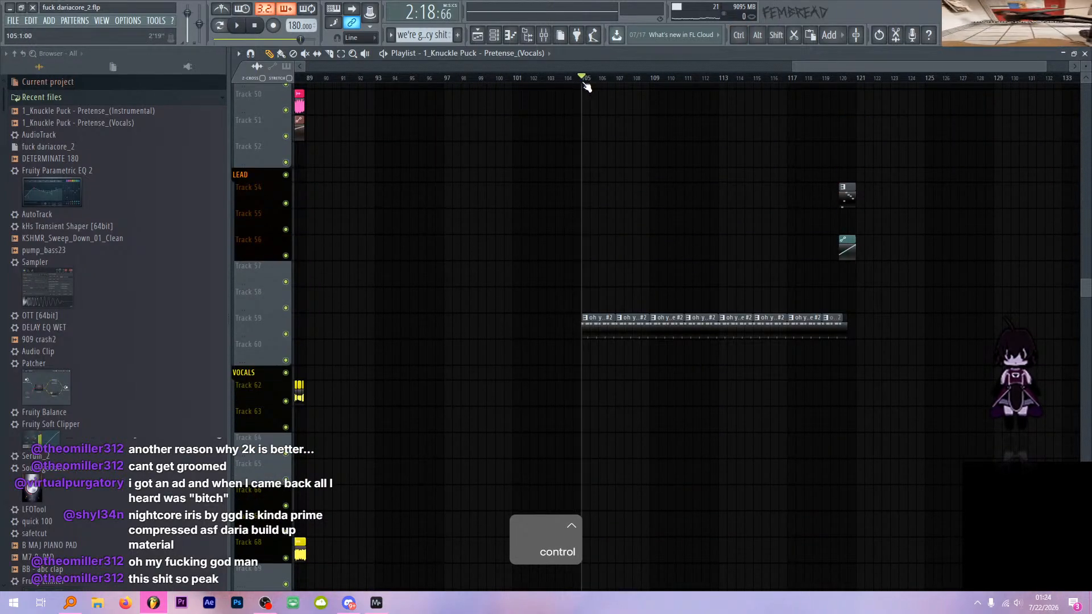
scroll(649, 302, "up", 2)
- Play the chords from about bar 97 past bar 105 with the Pretense vocal clip muted, and unmute the clip after stopping
scroll(637, 295, "down", 10)
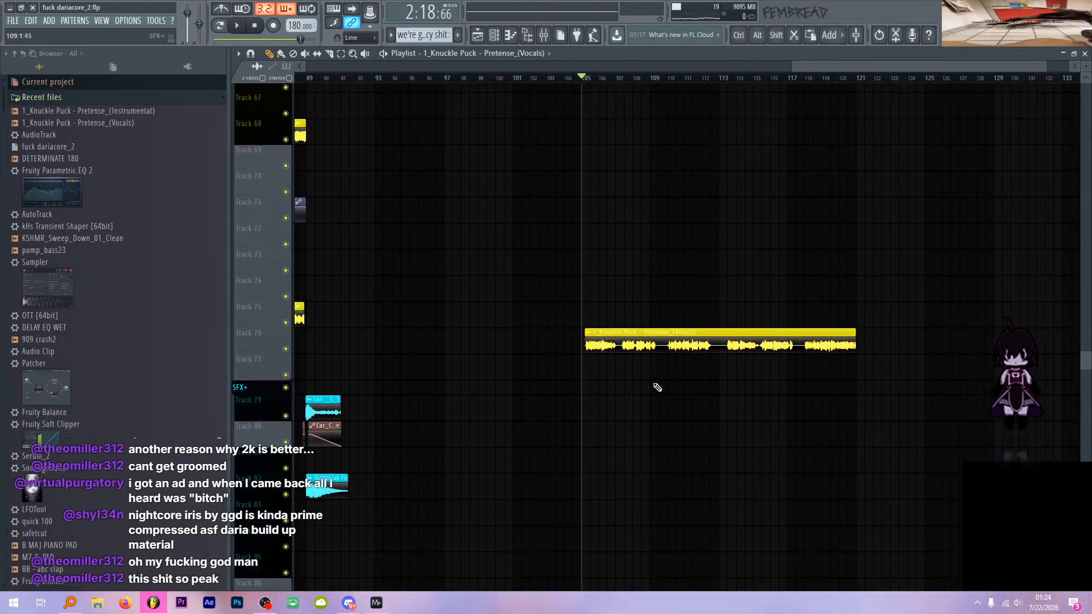
key("t")
scroll(651, 250, "up", 15)
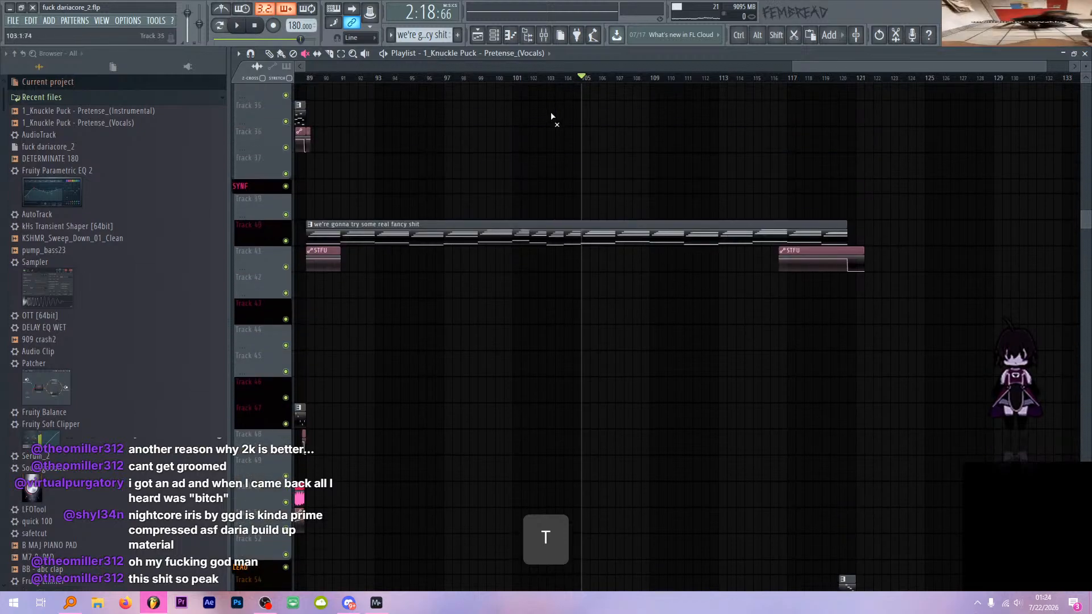
left_click_drag(515, 80, 455, 77)
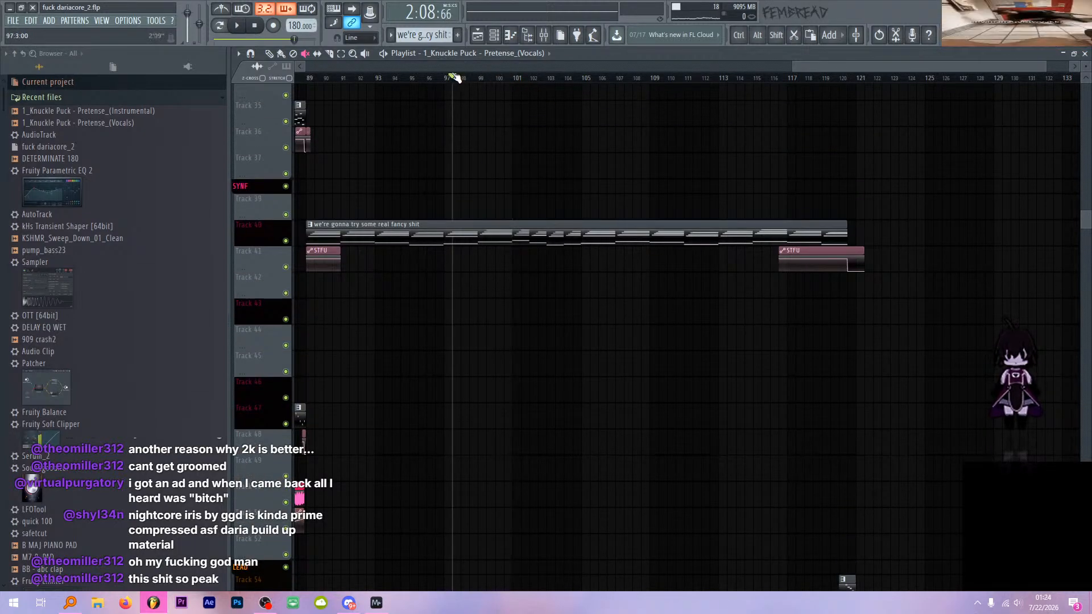
key("space")
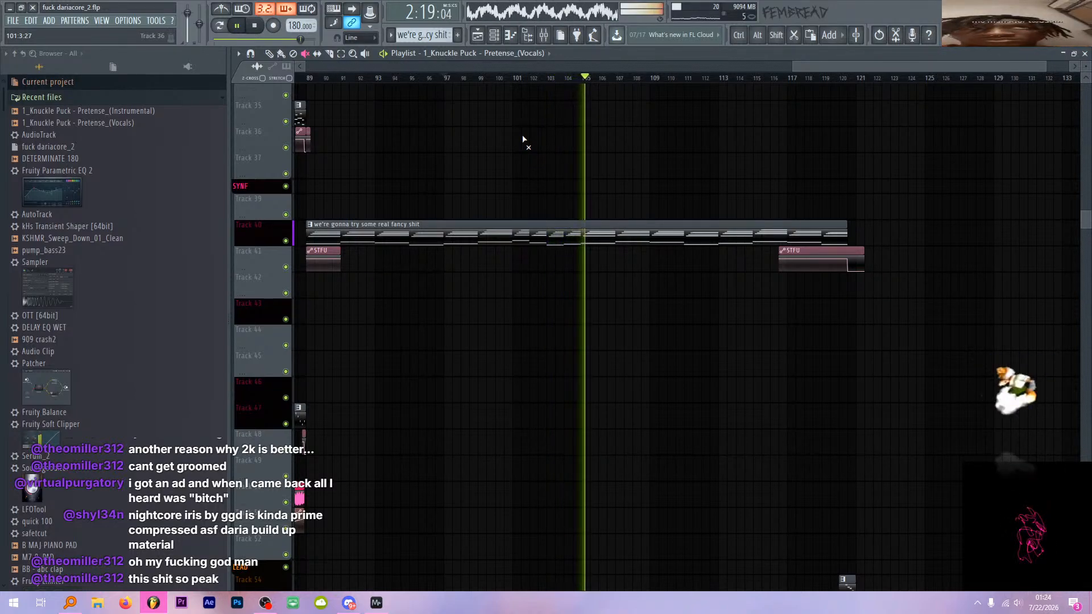
key("space")
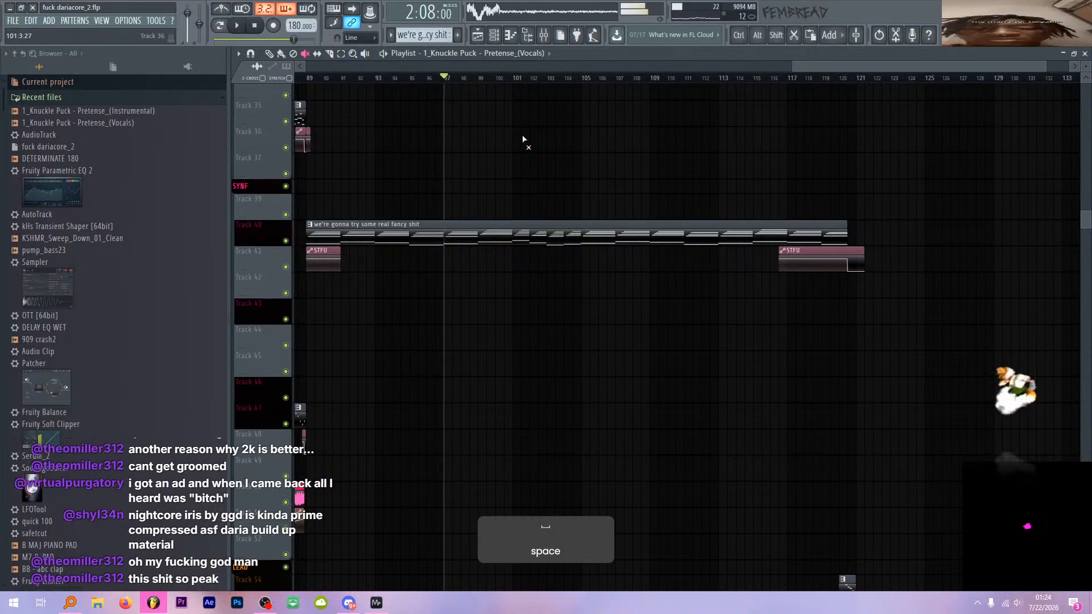
scroll(524, 139, "down", 15)
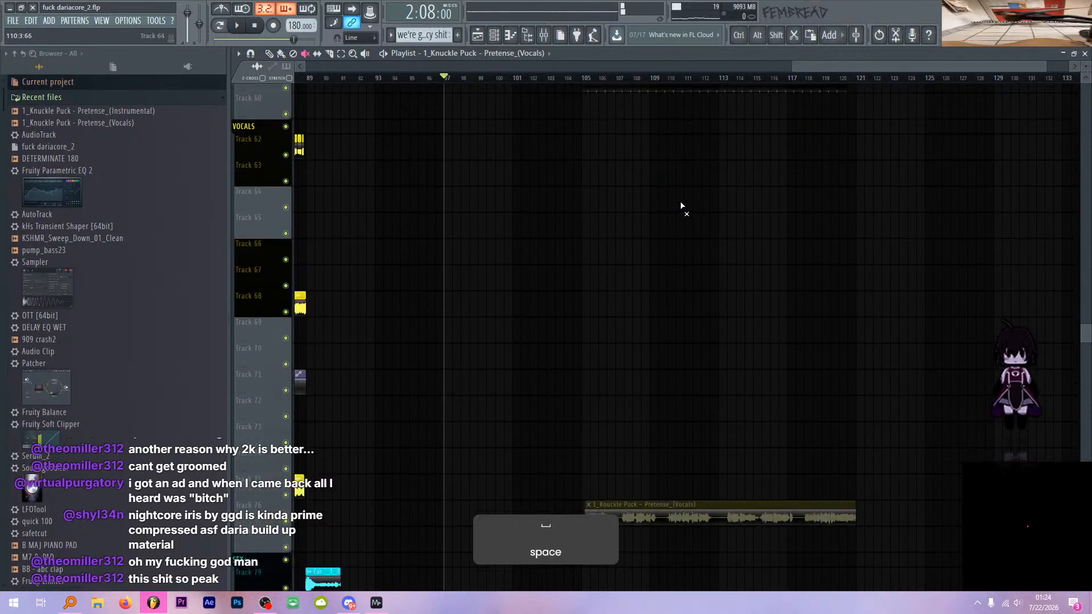
scroll(668, 195, "up", 3, "ctrl")
left_click(691, 188, "ctrl")
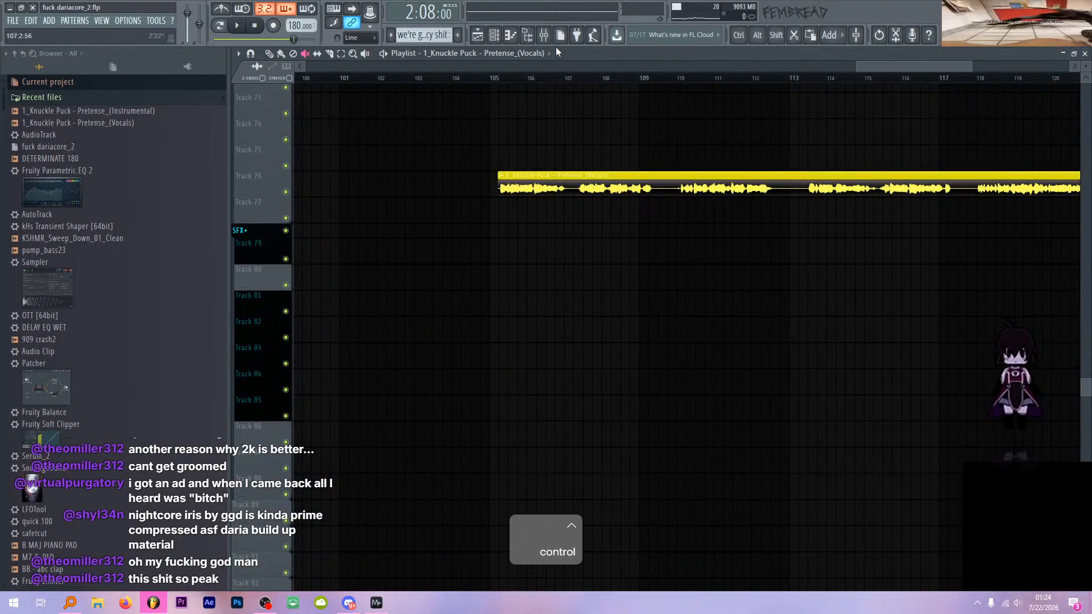
- Load Effector in slot 1 of the Pretense vocal mixer track and audition its Lo-Fi effect on the section
left_click(557, 37)
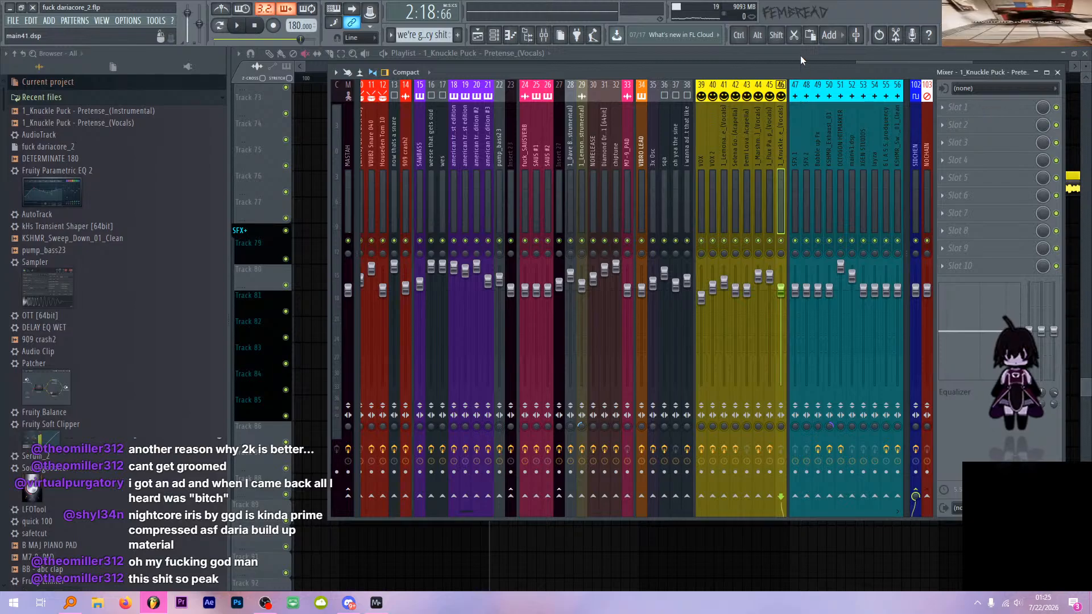
key("space")
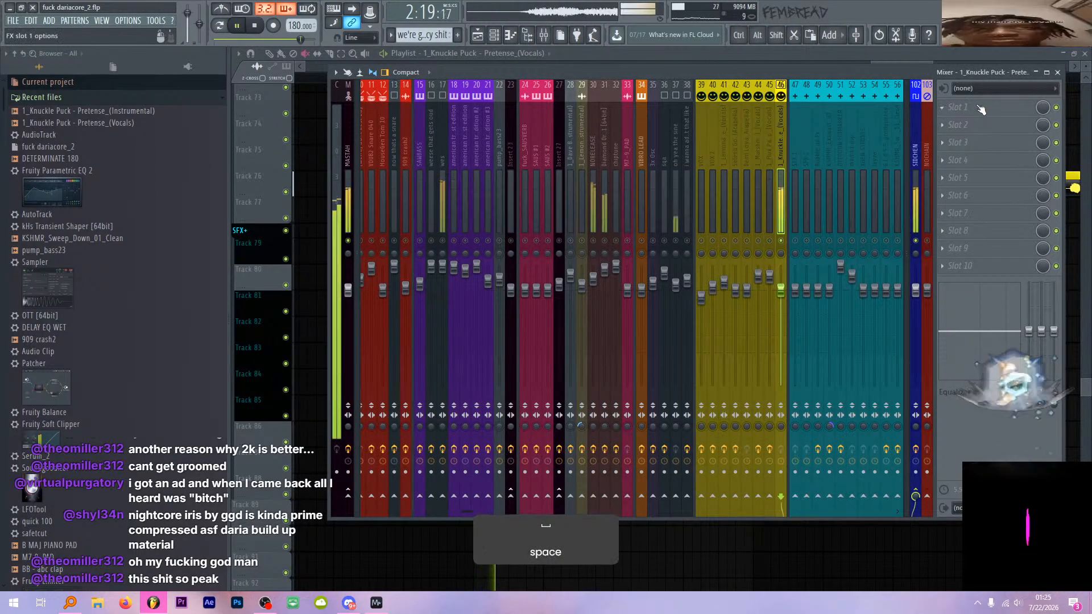
key("space")
left_click(977, 108)
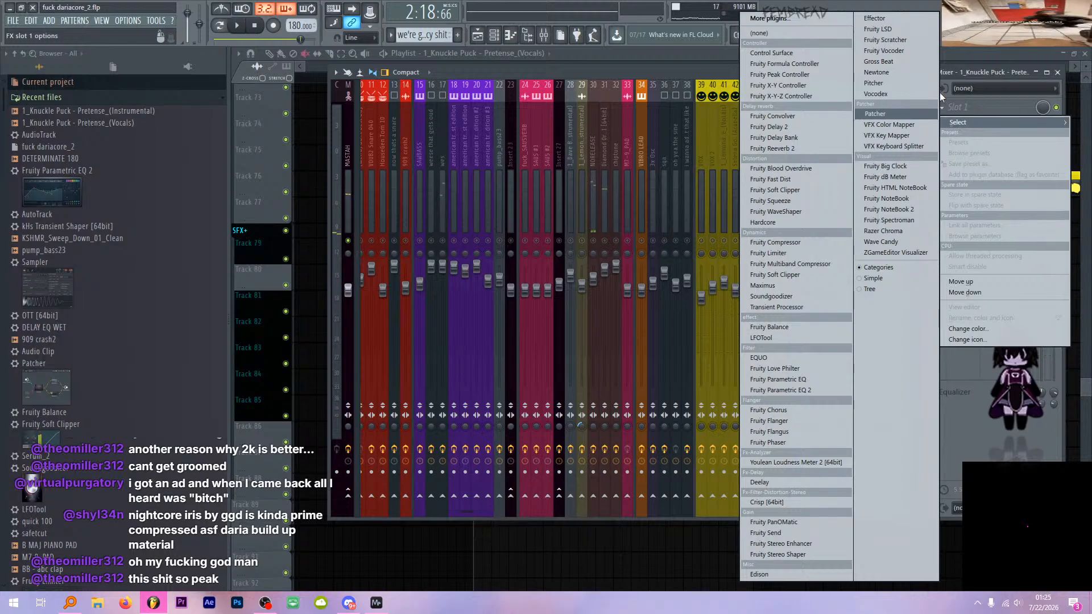
left_click(874, 17)
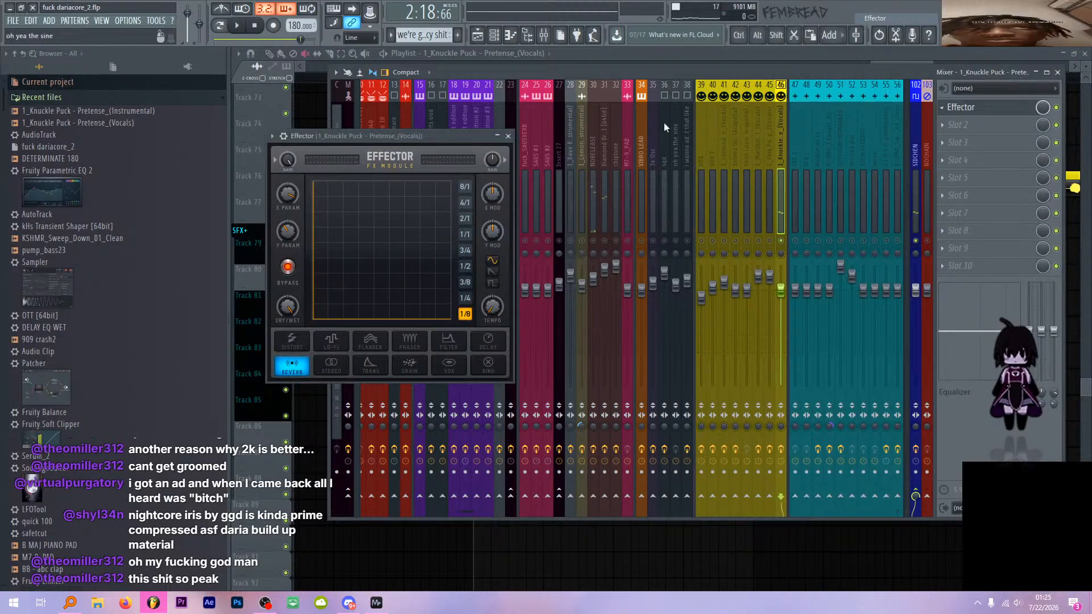
left_click(336, 302)
key("space")
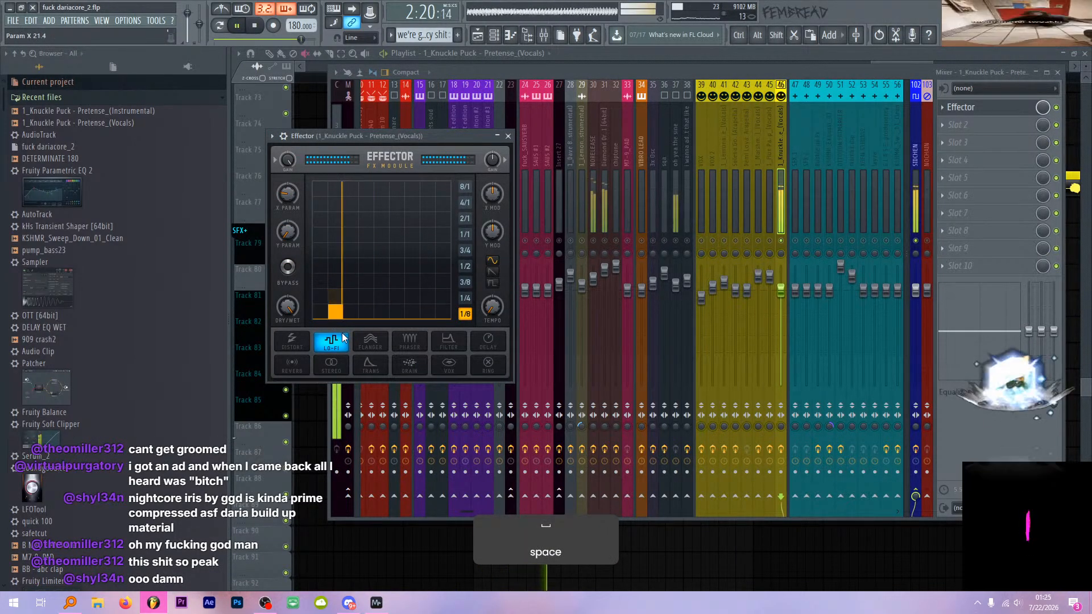
key("space")
- Add Fruity Limiter in slot 2 of the Pretense vocal mixer track and switch it to compressor mode
left_click(977, 124)
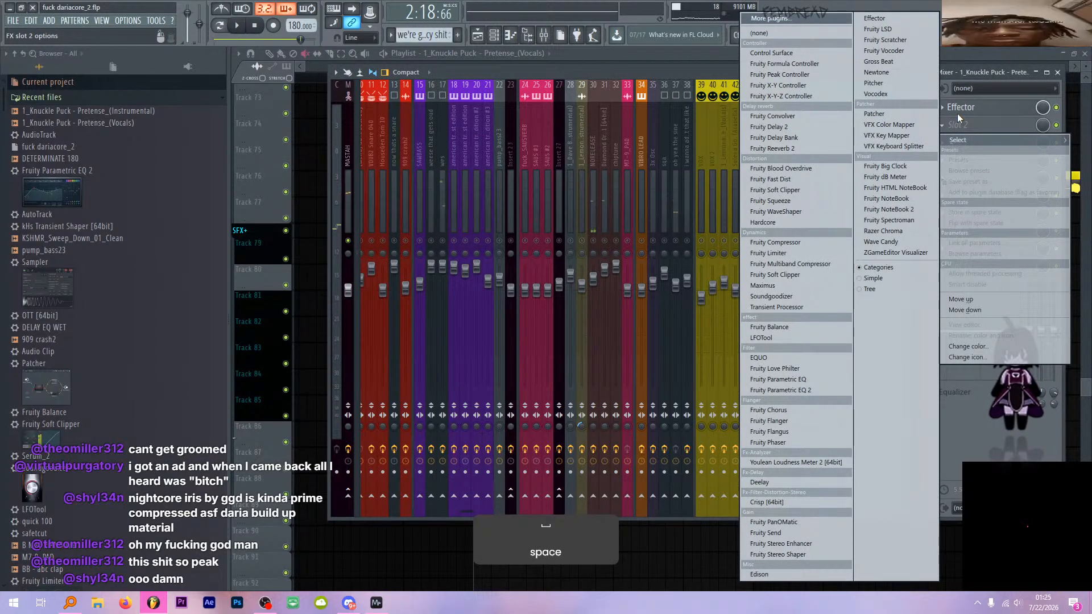
left_click(807, 254)
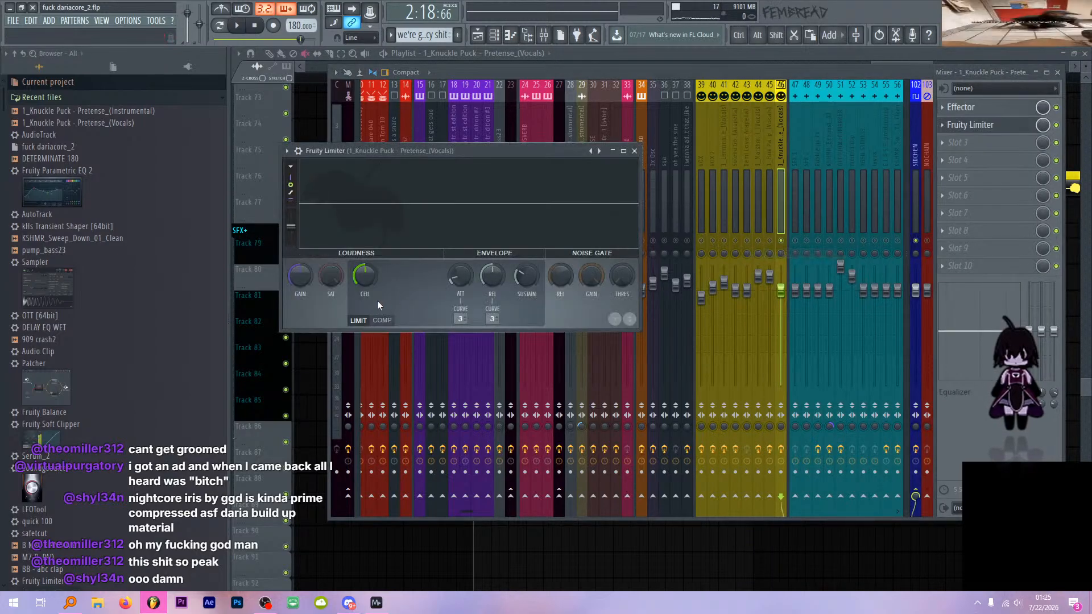
key("alt")
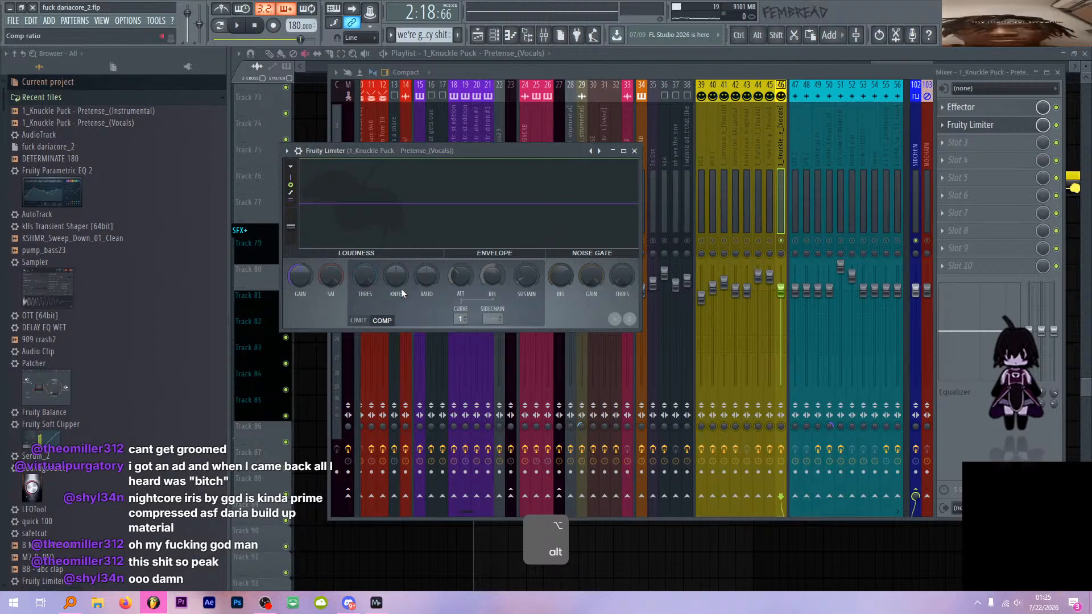
- Remove Effector and Fruity Limiter from the Pretense vocal mixer track
left_click(1000, 127)
left_click(943, 108)
mouse_move(945, 117)
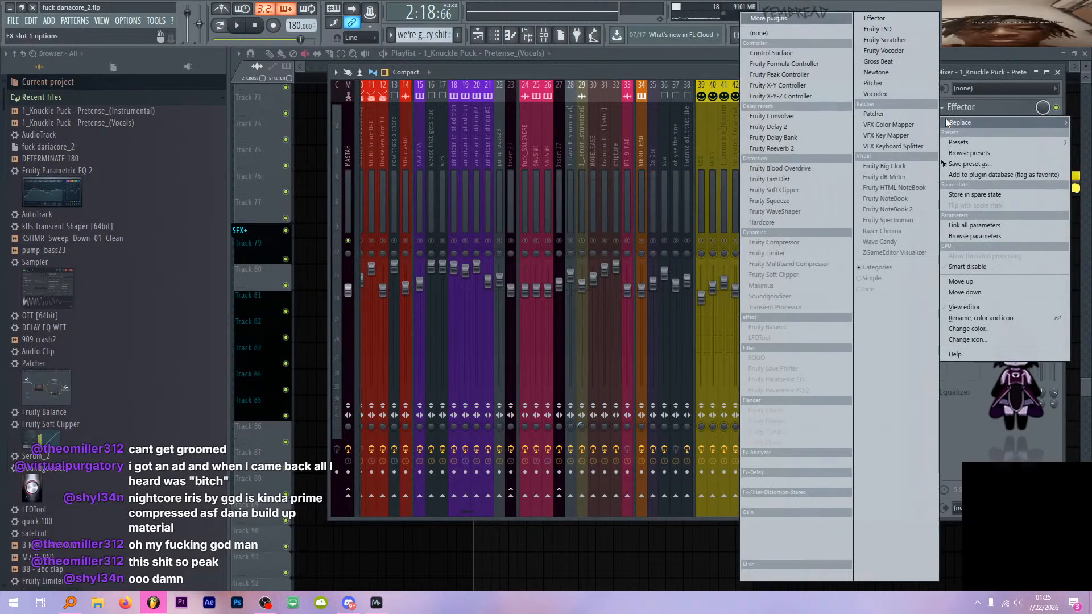
left_click(831, 34)
left_click(943, 125)
mouse_move(958, 141)
left_click(816, 29)
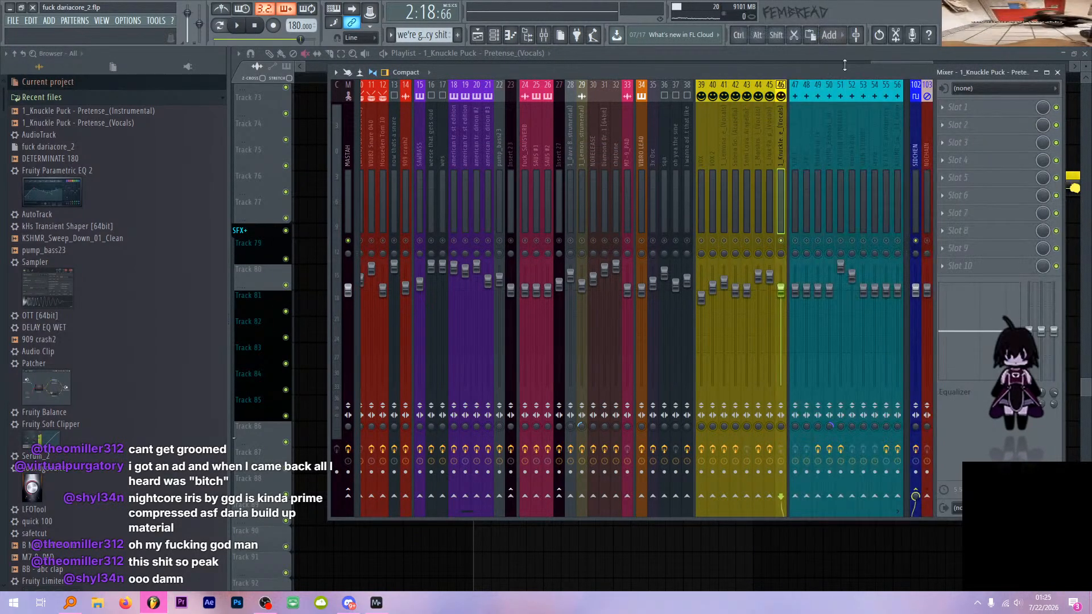
- Search the browser for "patcher the fembread" and load the THE FEMBREAD preset into slot 1 of the Pretense vocal mixer track
type("the fmer")
key("BackSpace")
key("BackSpace")
key("ctrl+a")
type("atch")
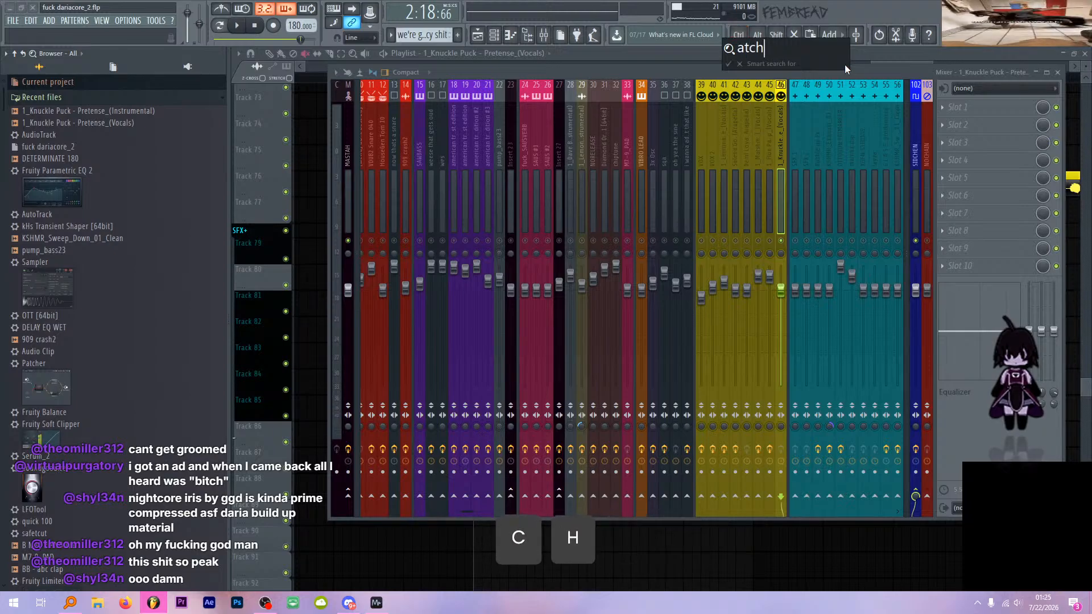
key("ctrl+a")
type("patcher the fembread")
key("Return")
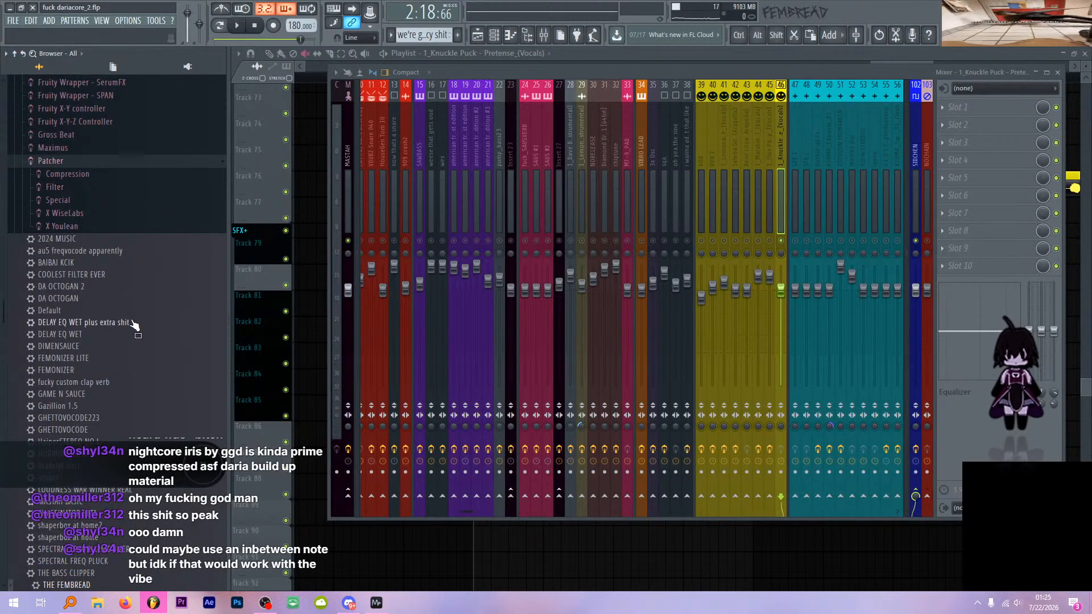
scroll(136, 319, "down", 6)
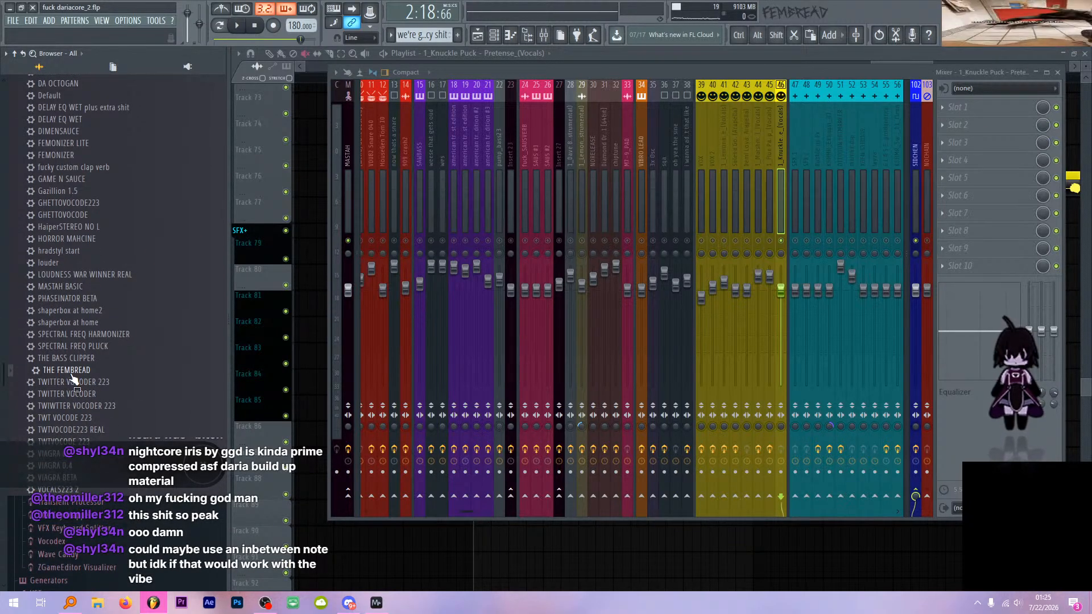
left_click_drag(816, 230, 964, 107)
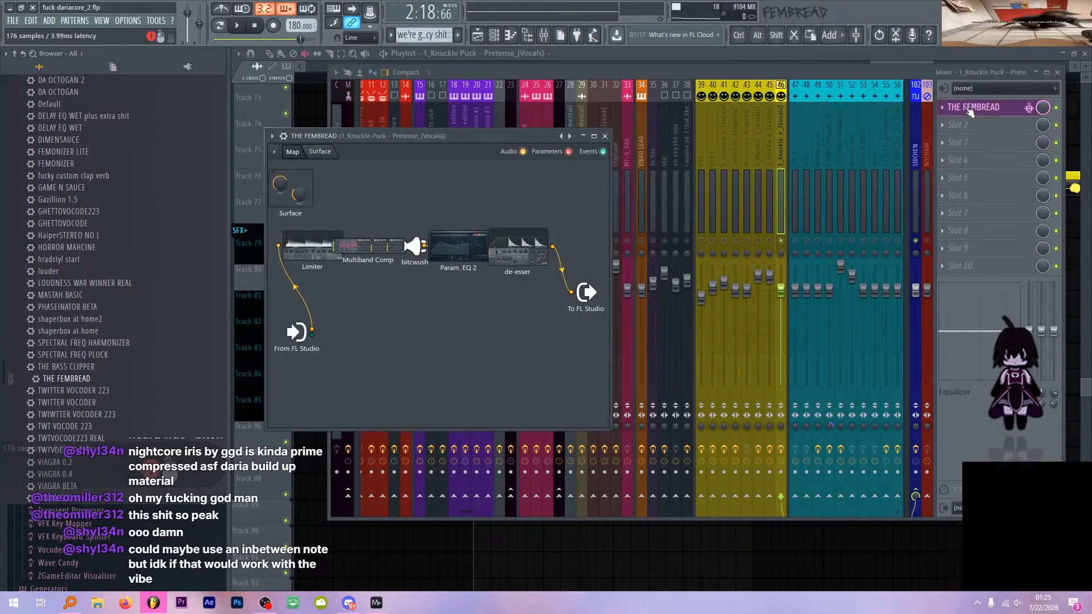
- Audition the transition into the new section by playing the playlist from bar 104
left_click(478, 36)
scroll(548, 164, "up", 5)
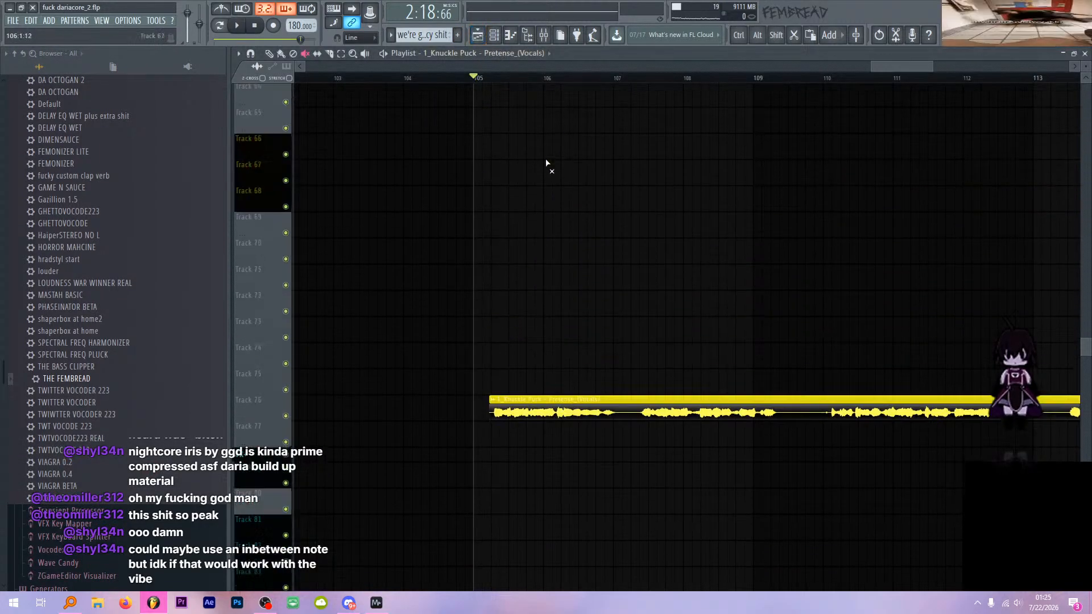
scroll(595, 187, "down", 2)
scroll(501, 172, "up", 4)
scroll(480, 176, "up", 5)
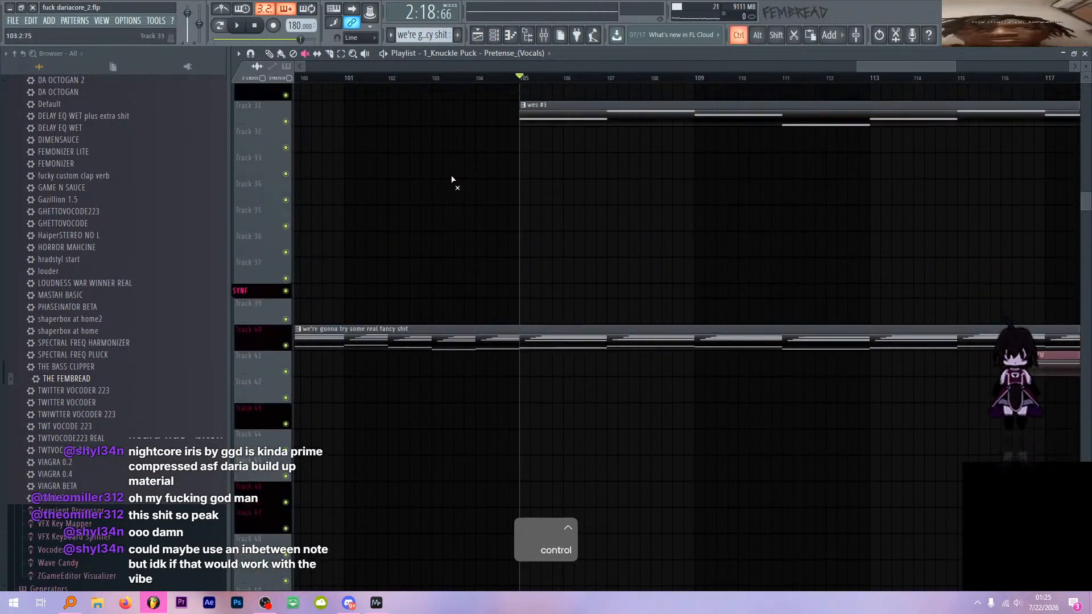
scroll(451, 181, "up", 3)
scroll(451, 180, "up", 1)
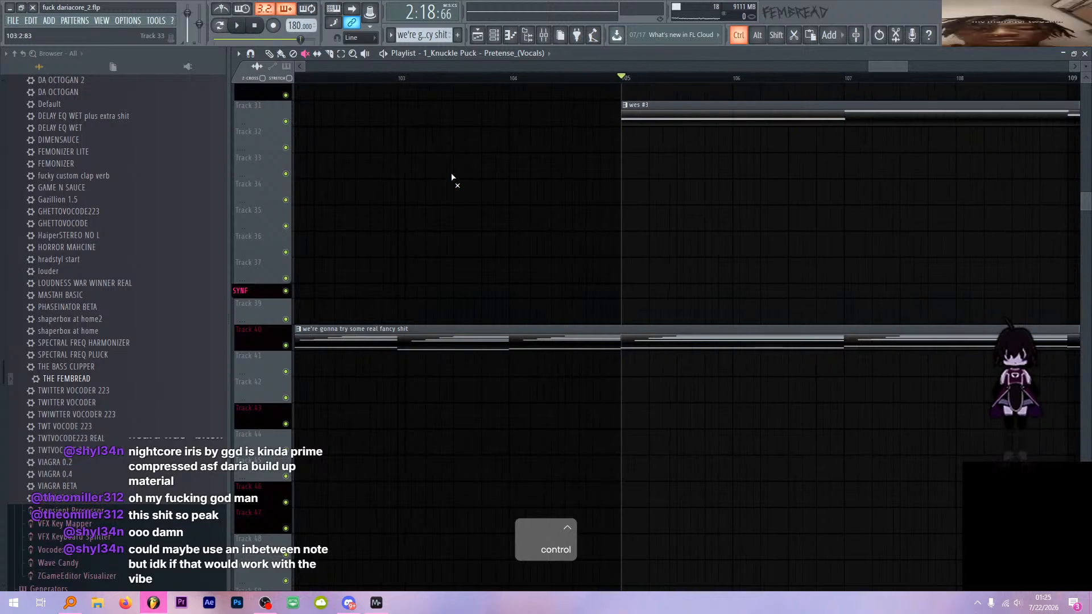
left_click(514, 83)
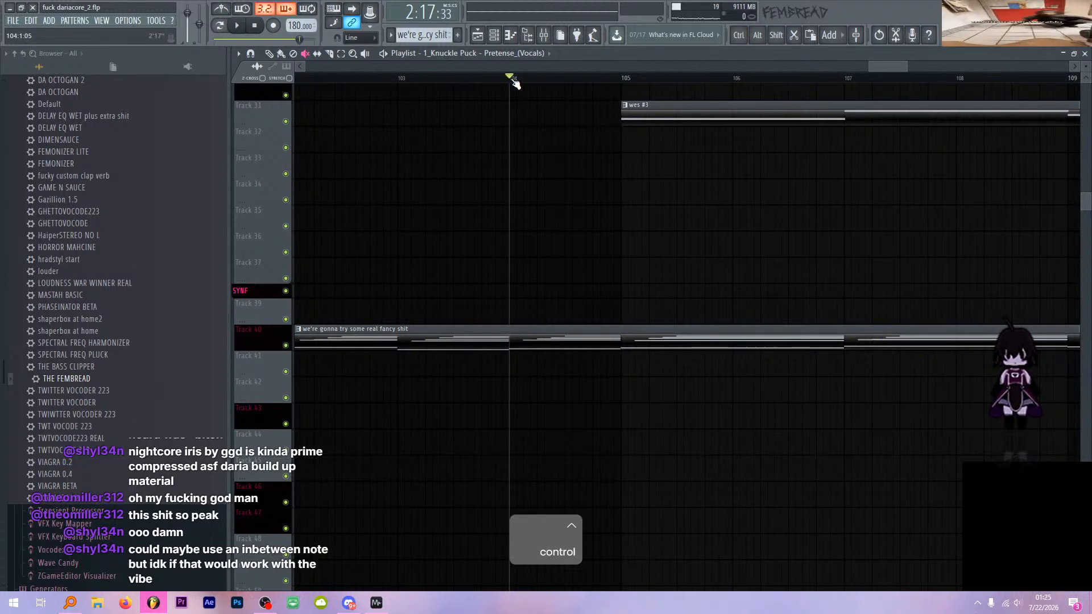
key("p")
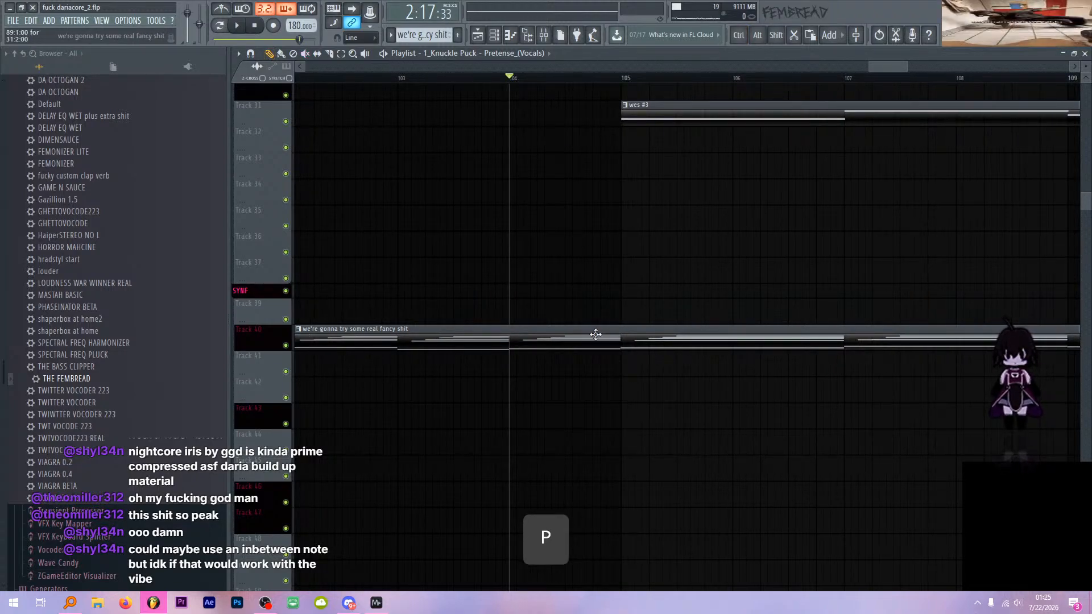
key("space")
key("space")
- Check the mixer, replay from bar 103, and open the NORELEASE piano roll of the "we're gonna try some real fancy shit" pattern
left_click(545, 36)
key("s")
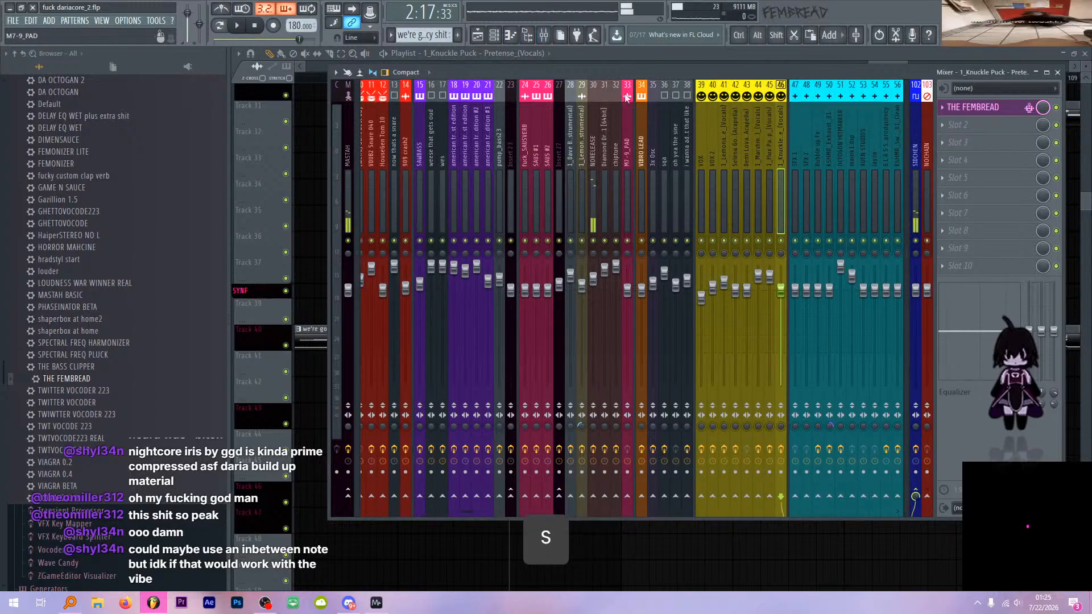
left_click(625, 60)
scroll(605, 85, "down", 2)
left_click(475, 83)
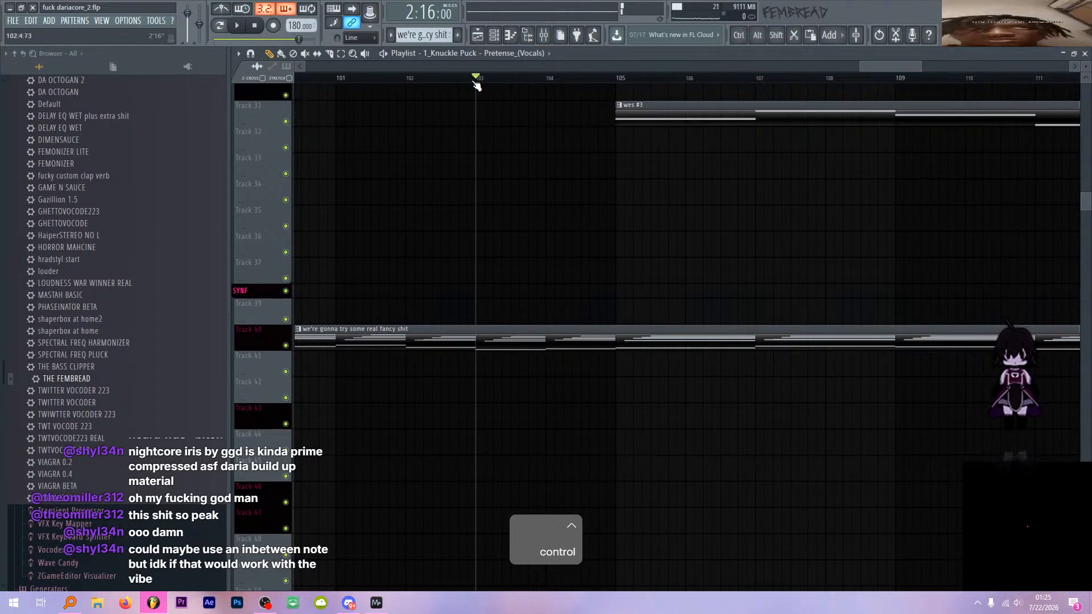
scroll(488, 134, "down", 2)
key("space")
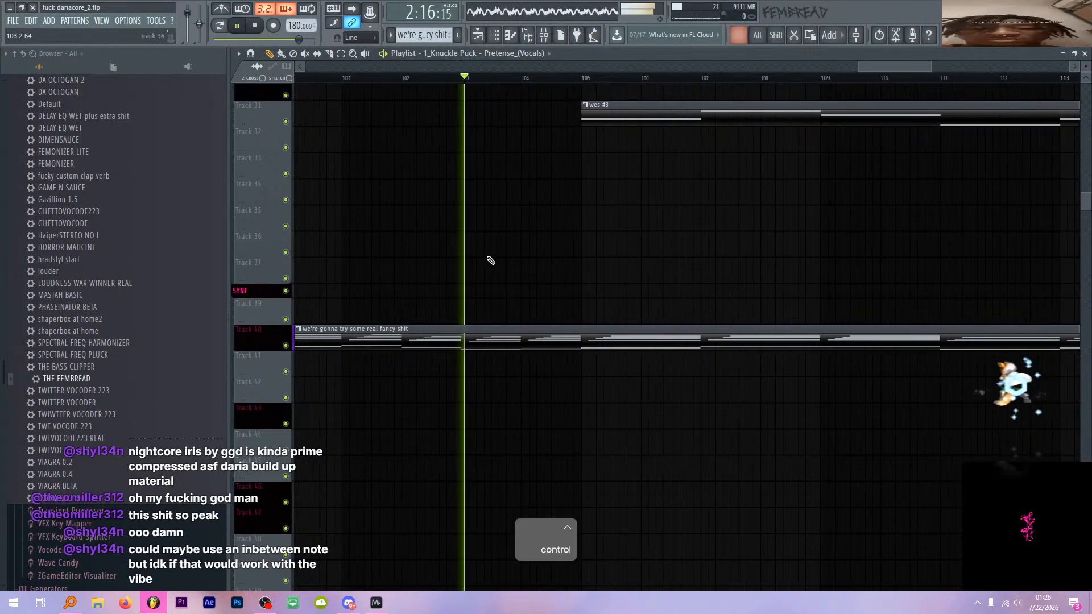
double_click(548, 334)
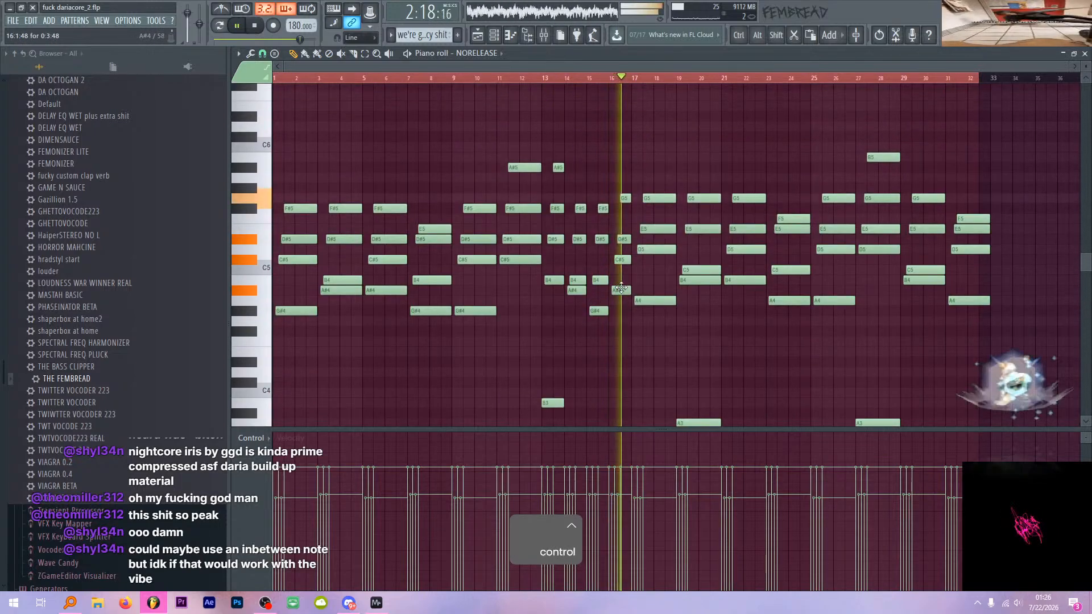
key("space")
- Raise the C#5 note in the bar 16 chord to D5
key("ctrl")
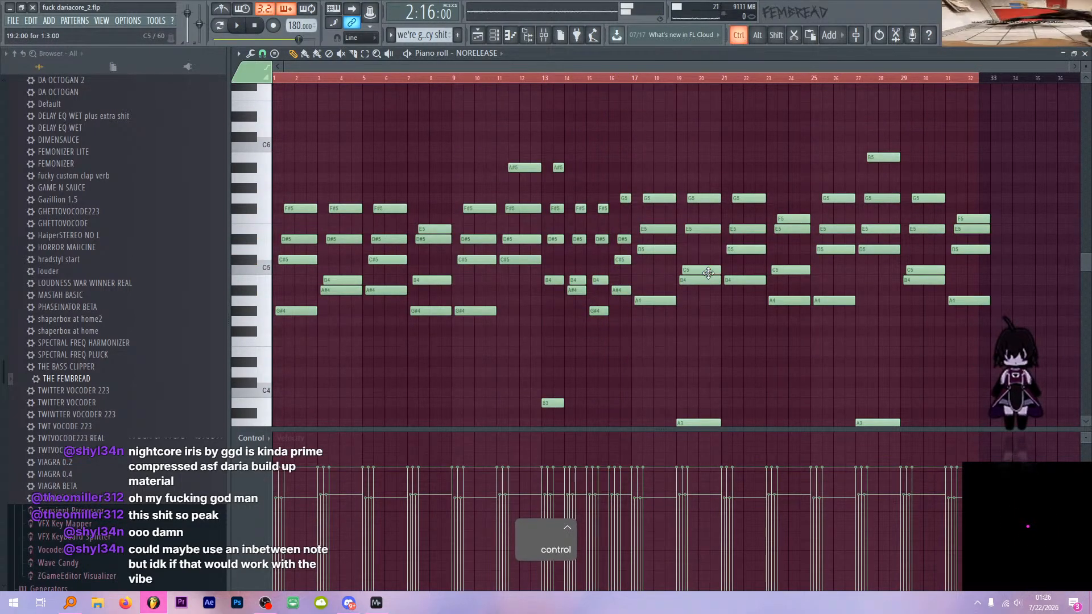
scroll(643, 272, "up", 4)
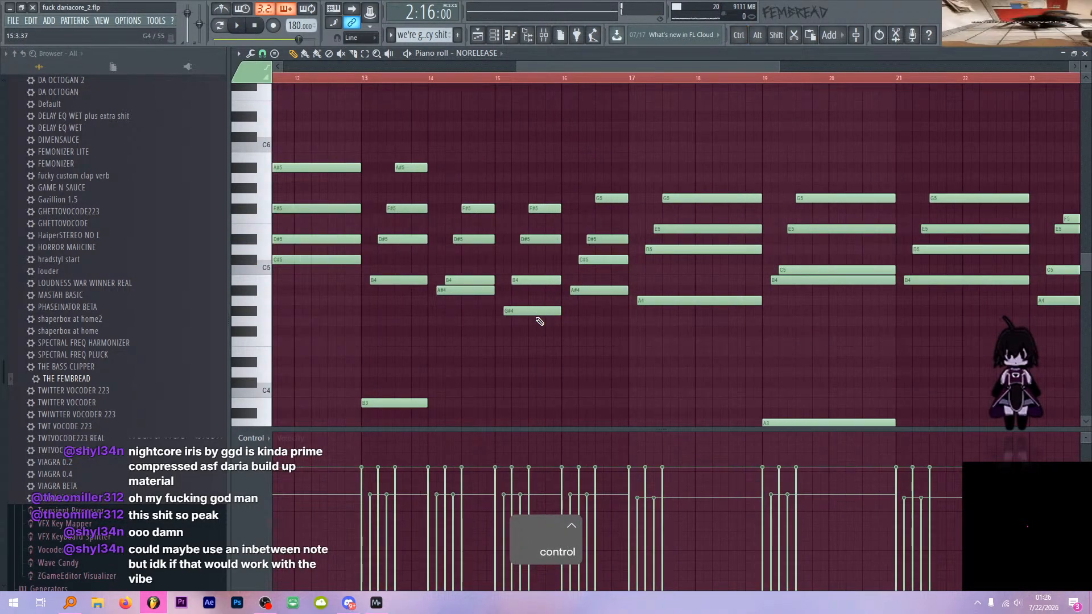
scroll(574, 288, "up", 2)
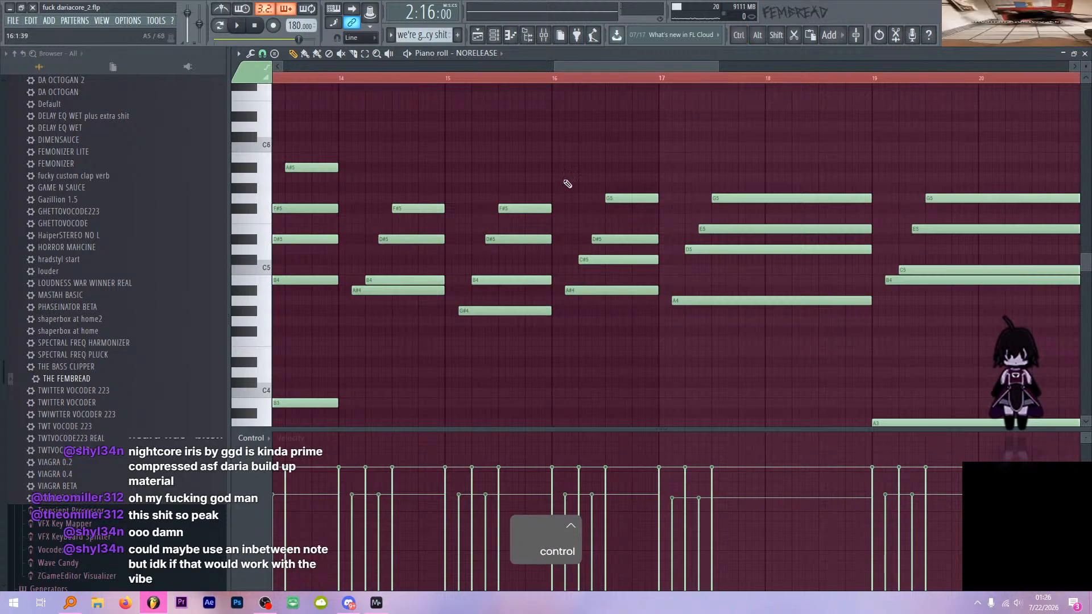
left_click(550, 80, "ctrl")
scroll(594, 201, "down", 1)
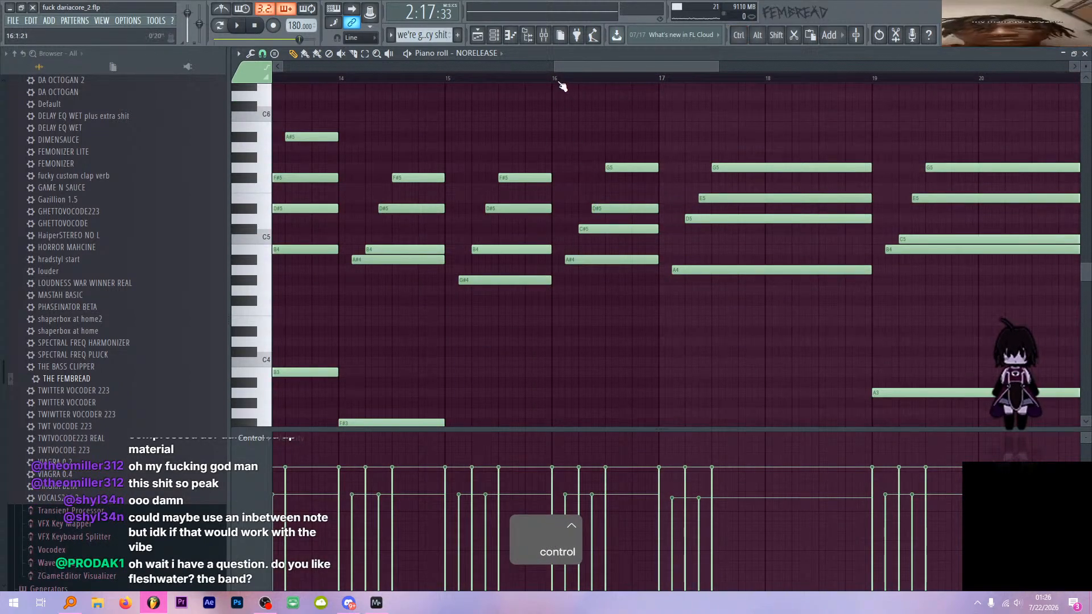
key("space")
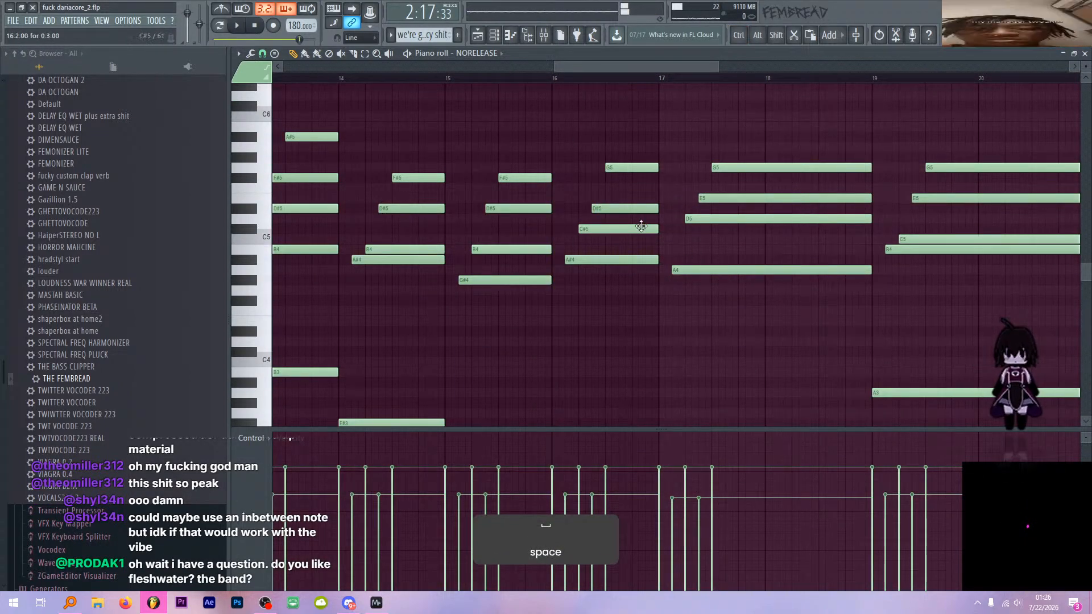
left_click_drag(630, 230, 631, 220)
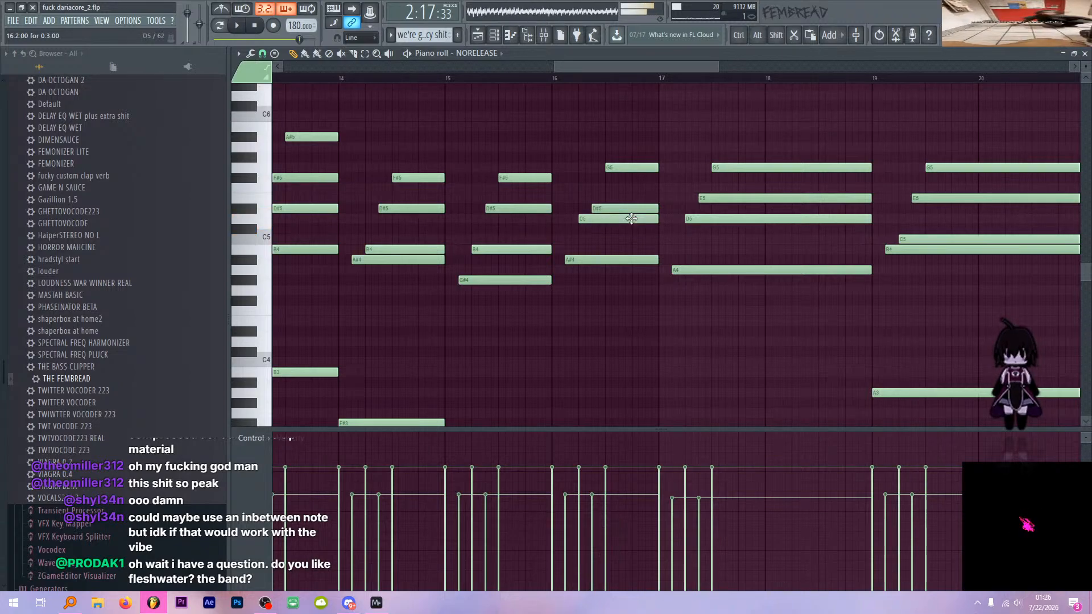
- Audition the altered bar 16 chord against the following chord and play the progression from bar 13
left_click_drag(563, 205, 634, 206)
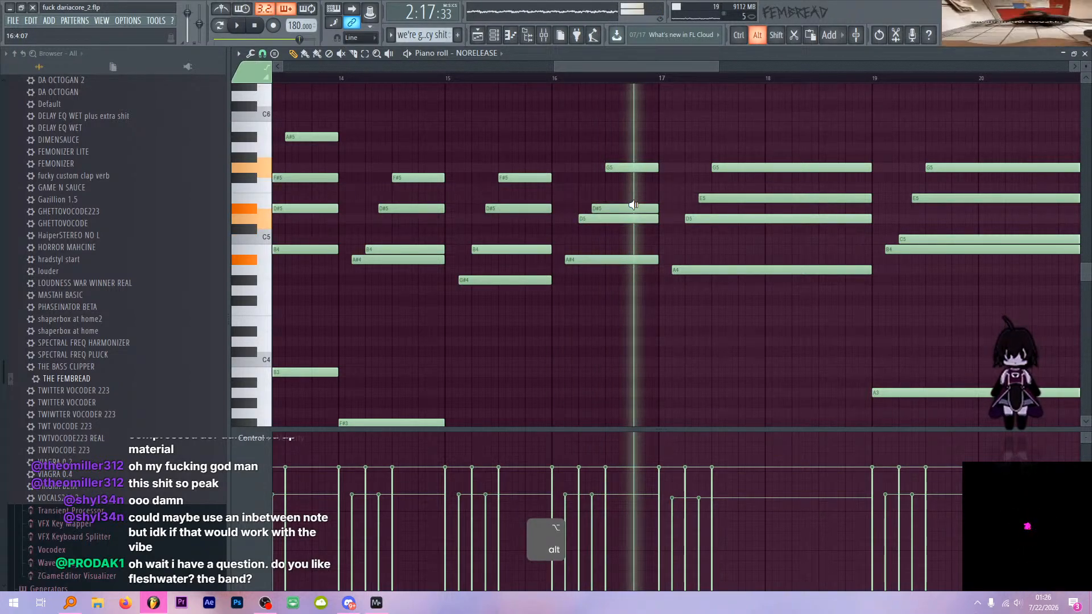
left_click_drag(633, 206, 772, 214)
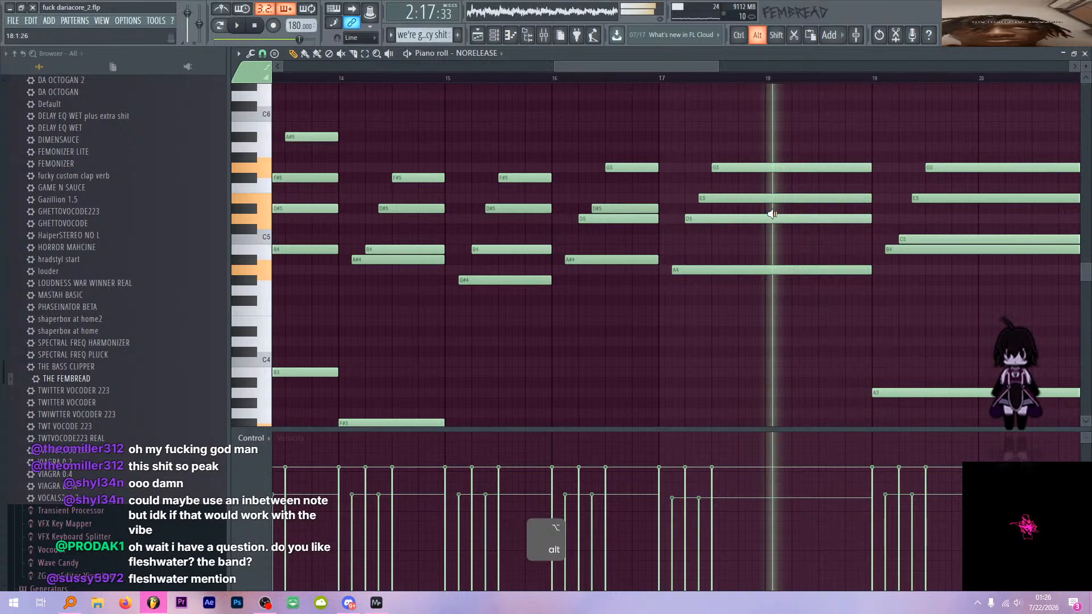
left_click(445, 78)
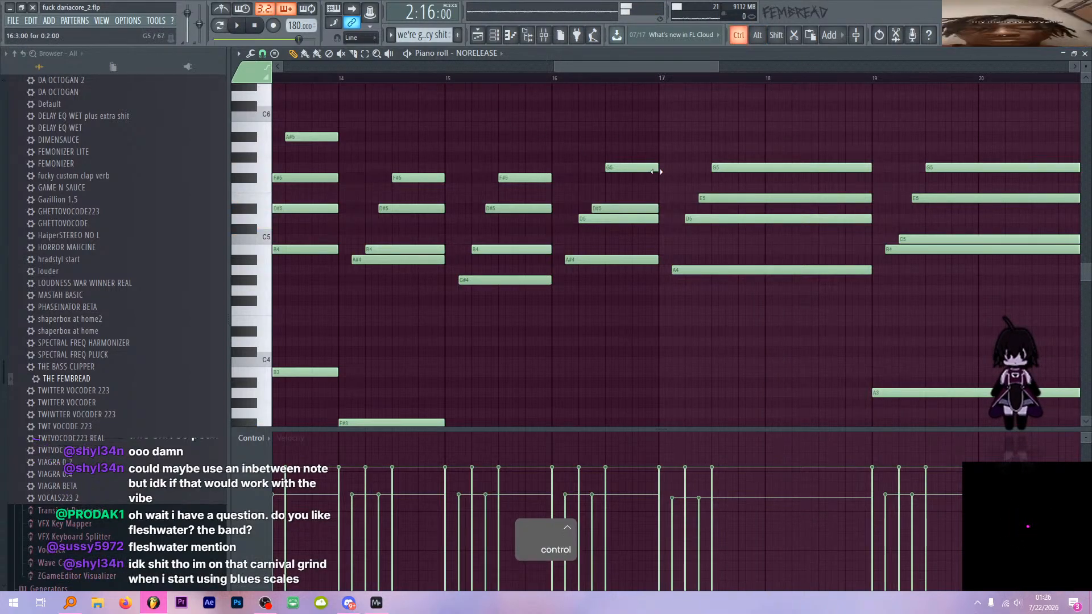
scroll(658, 169, "down", 2)
scroll(649, 227, "down", 2)
scroll(650, 243, "up", 2)
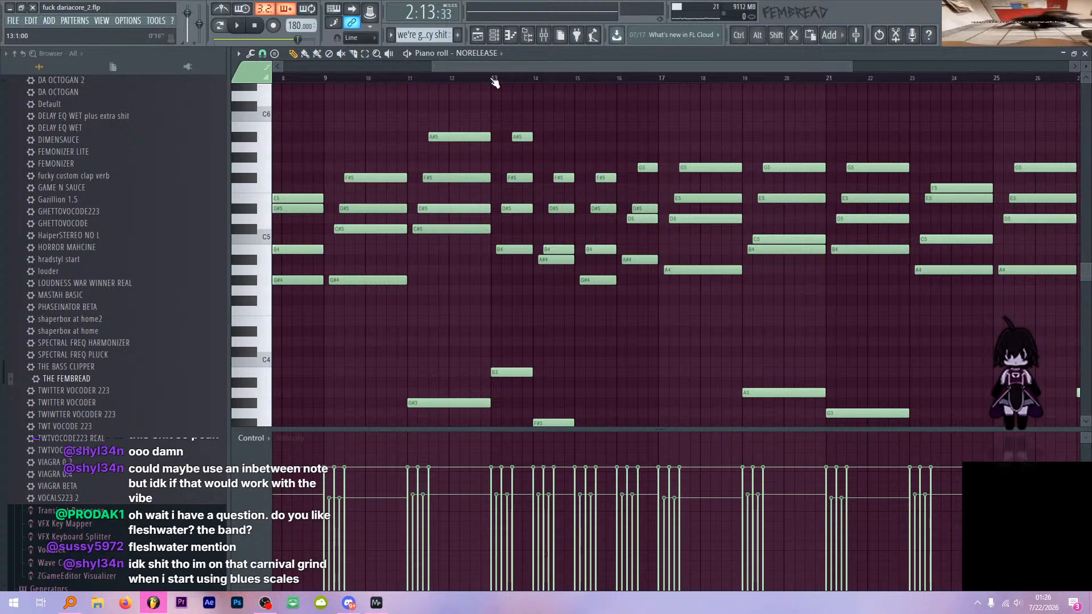
key("space")
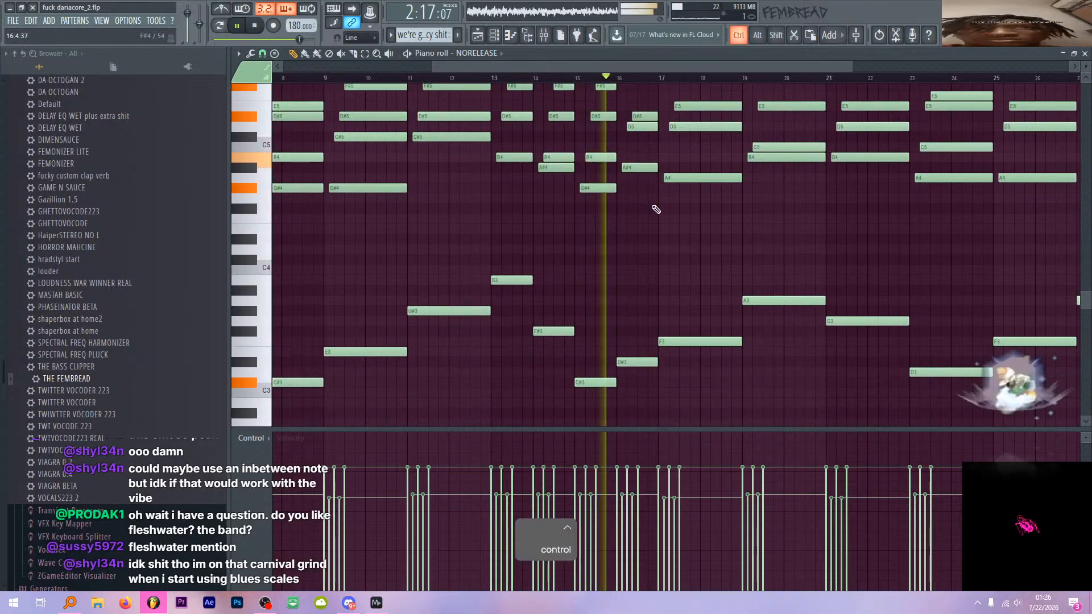
scroll(653, 209, "up", 2, "ctrl")
scroll(649, 205, "up", 2)
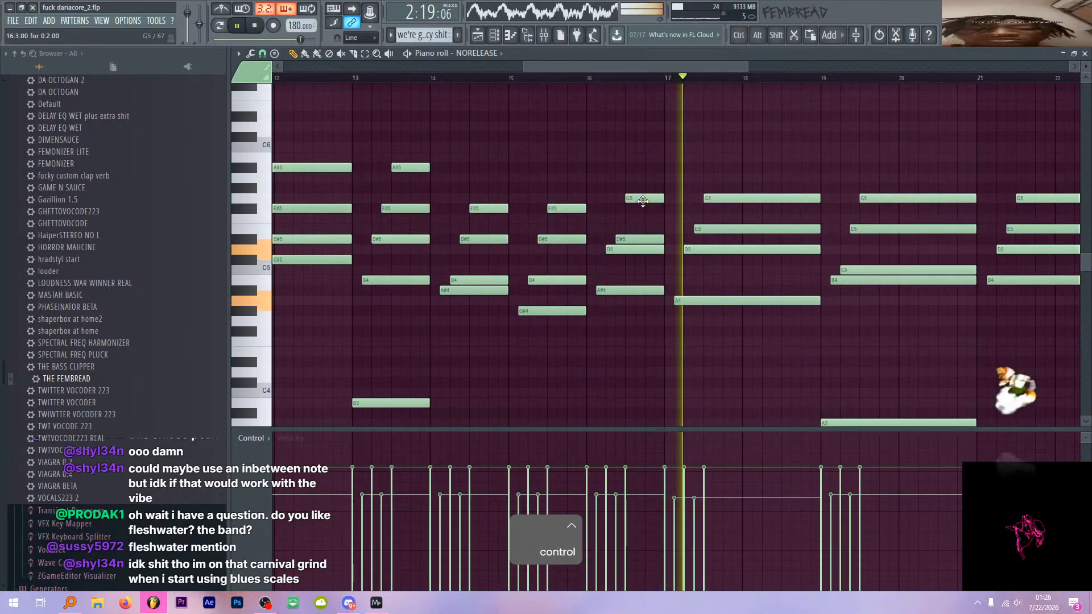
key("space")
scroll(660, 137, "down", 2, "ctrl")
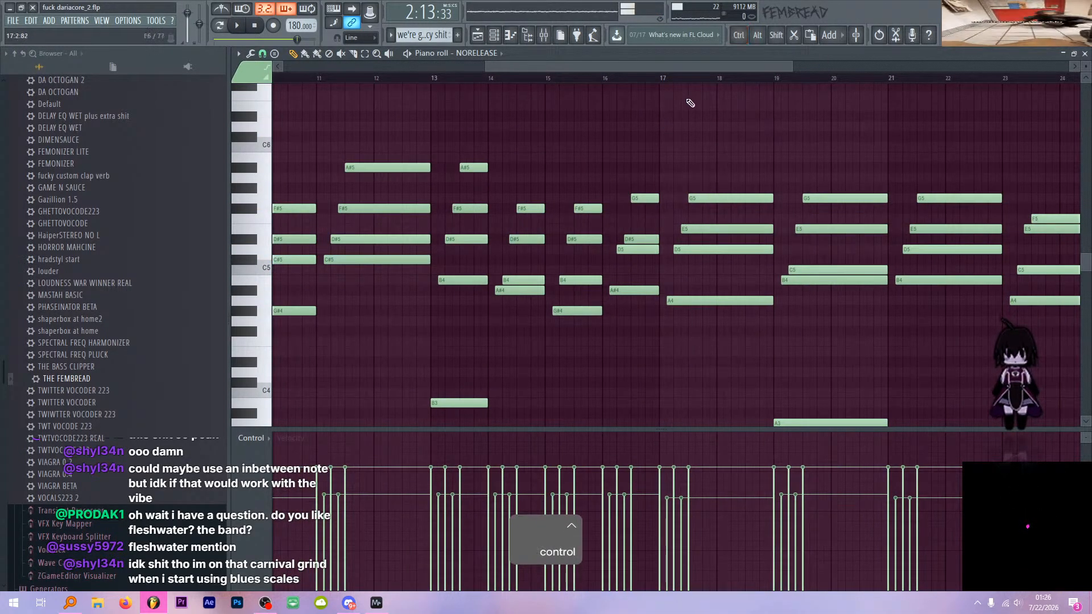
- Lower the D5 note in the bar 16 chord back to C#5
scroll(683, 140, "down", 2)
scroll(660, 150, "up", 2, "ctrl")
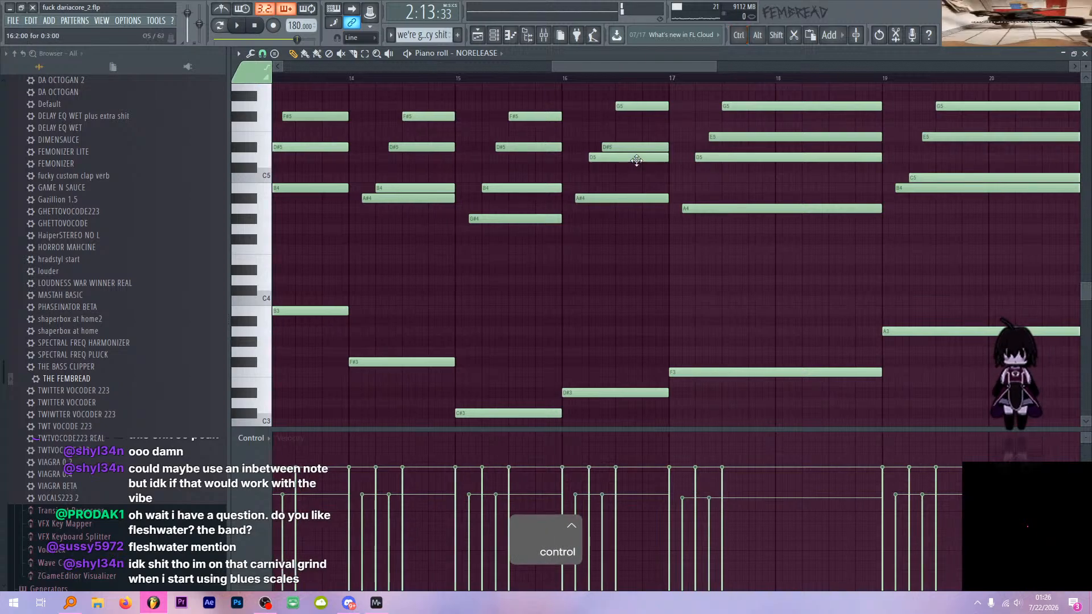
left_click_drag(636, 166, 635, 175)
scroll(631, 170, "up", 2)
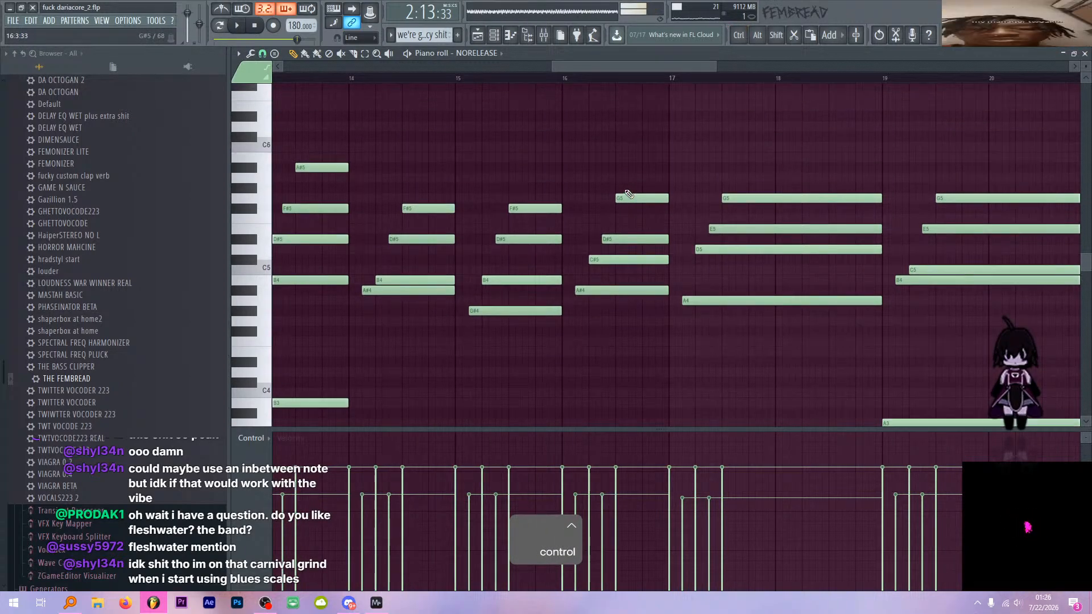
- Scrub through the bar 16 and bar 17 chords to compare their upper notes across the change
scroll(600, 175, "down", 2)
right_click(601, 173, "alt")
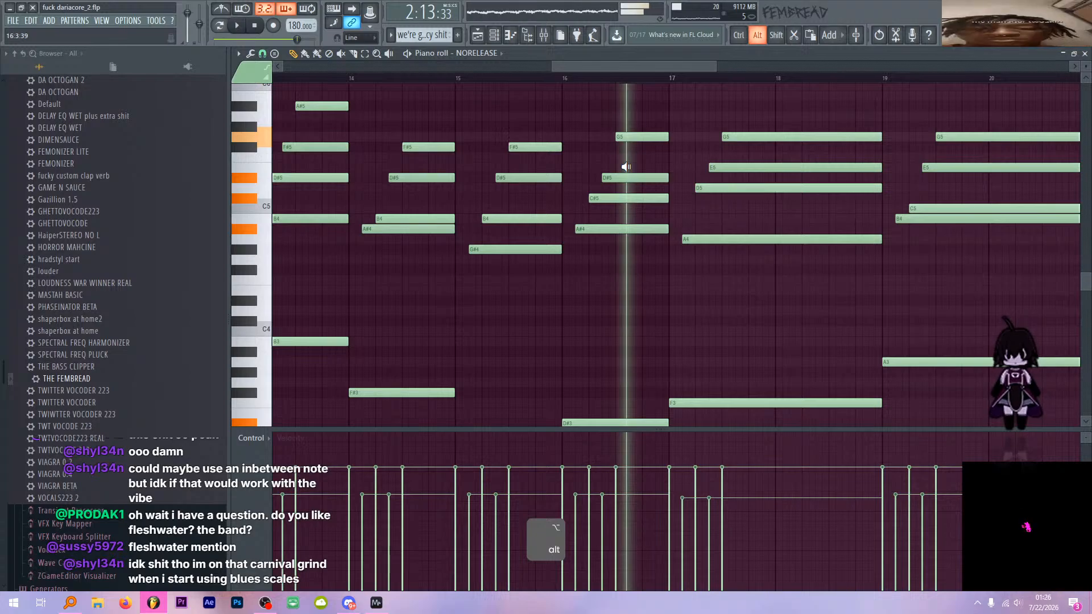
scroll(626, 166, "down", 4, "ctrl")
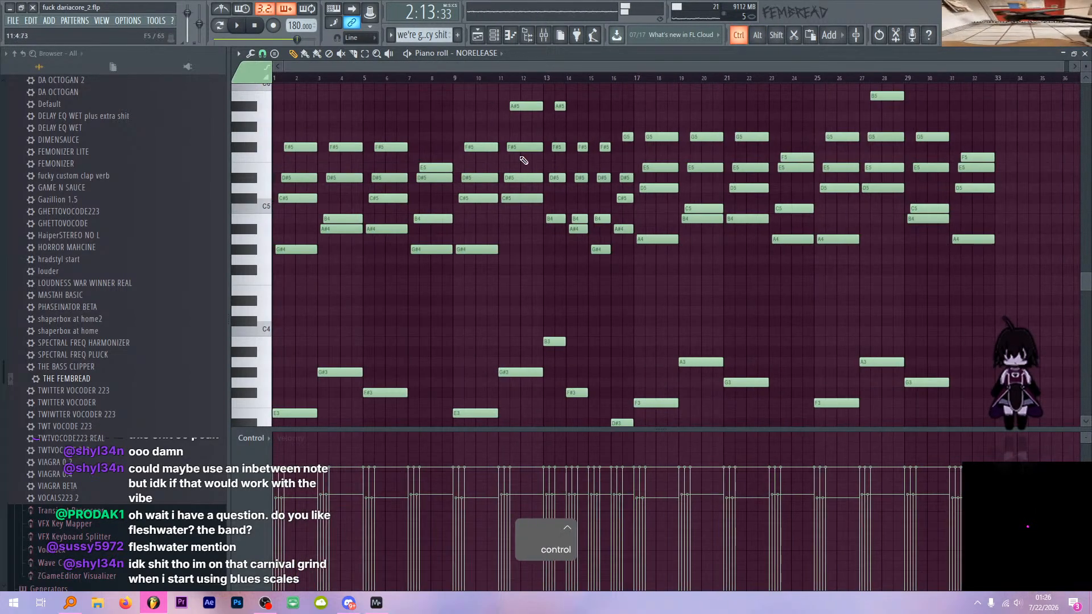
right_click(288, 140, "alt")
scroll(632, 186, "up", 4, "ctrl")
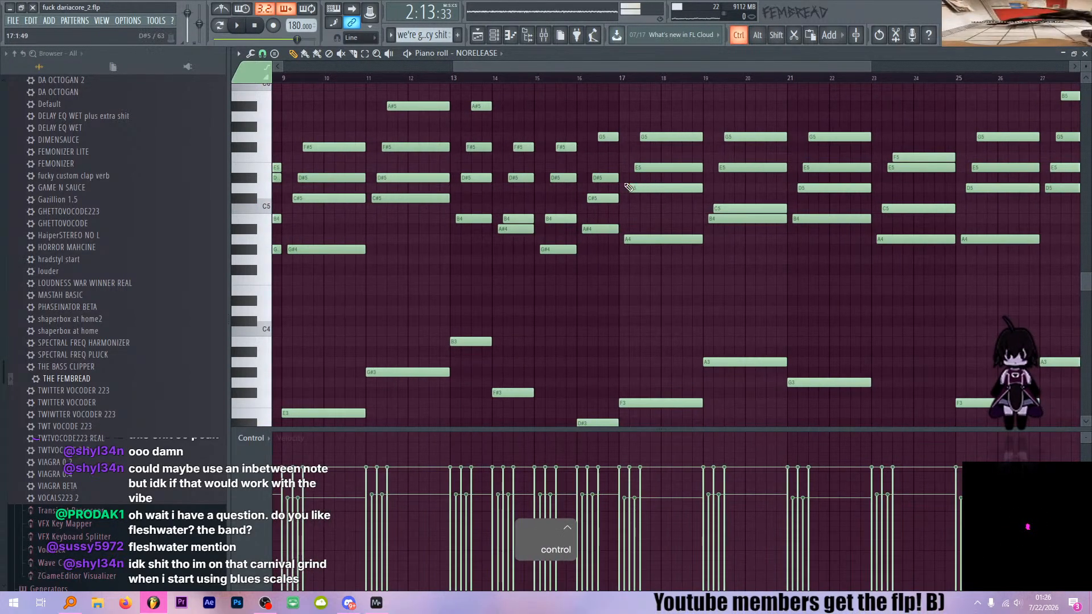
right_click(682, 167, "alt")
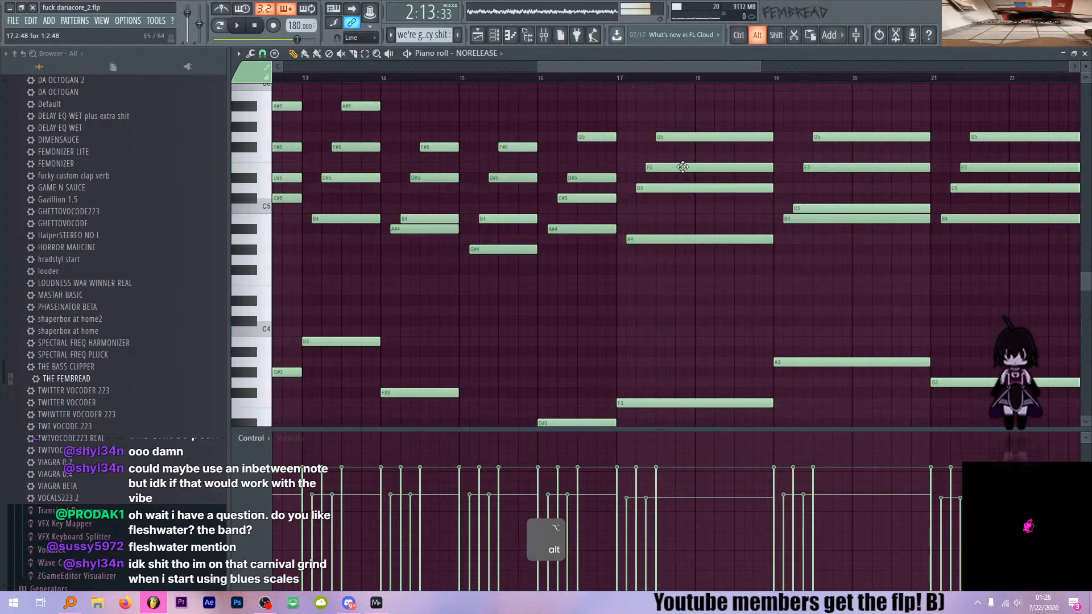
right_click(608, 137, "alt")
right_click(686, 139, "alt")
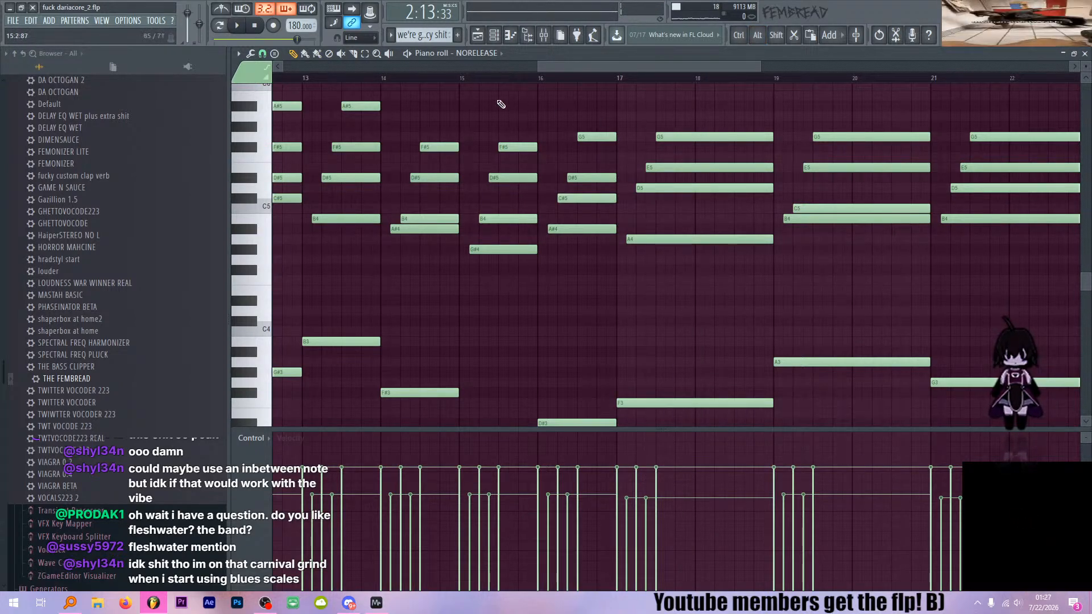
- Scrub through the lower notes from bar 13 to bar 18 to check the bass movement
scroll(622, 110, "down", 3)
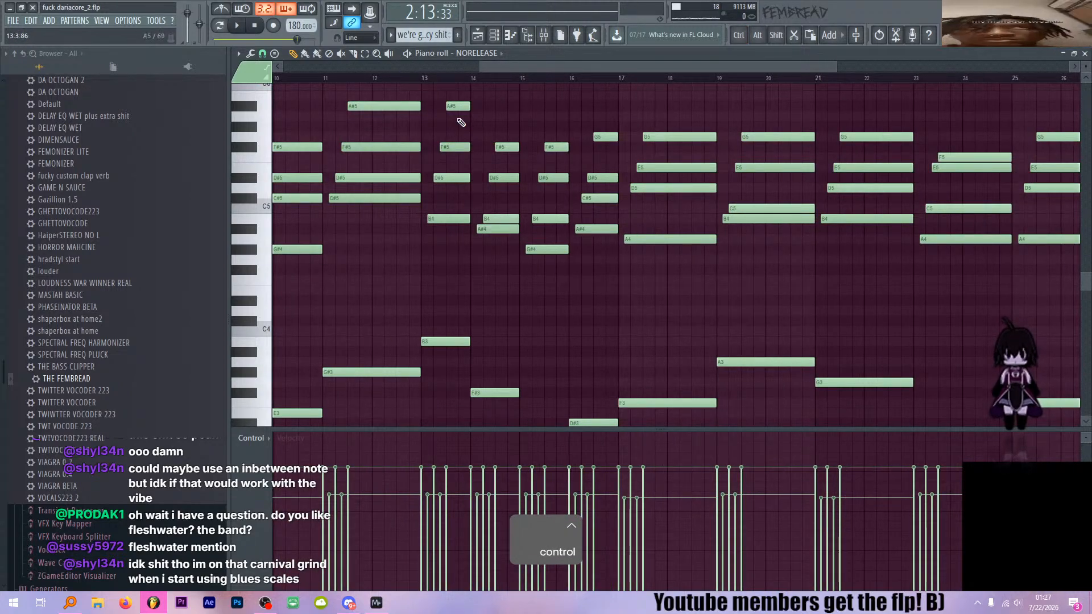
scroll(490, 263, "down", 4)
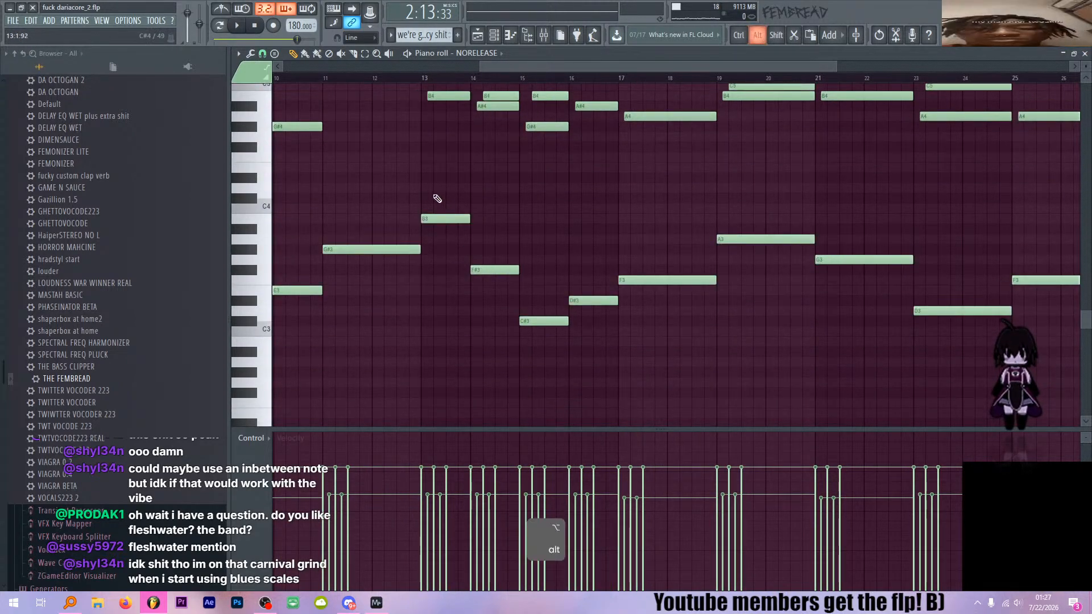
right_click(439, 195, "alt")
left_click_drag(441, 194, 599, 188)
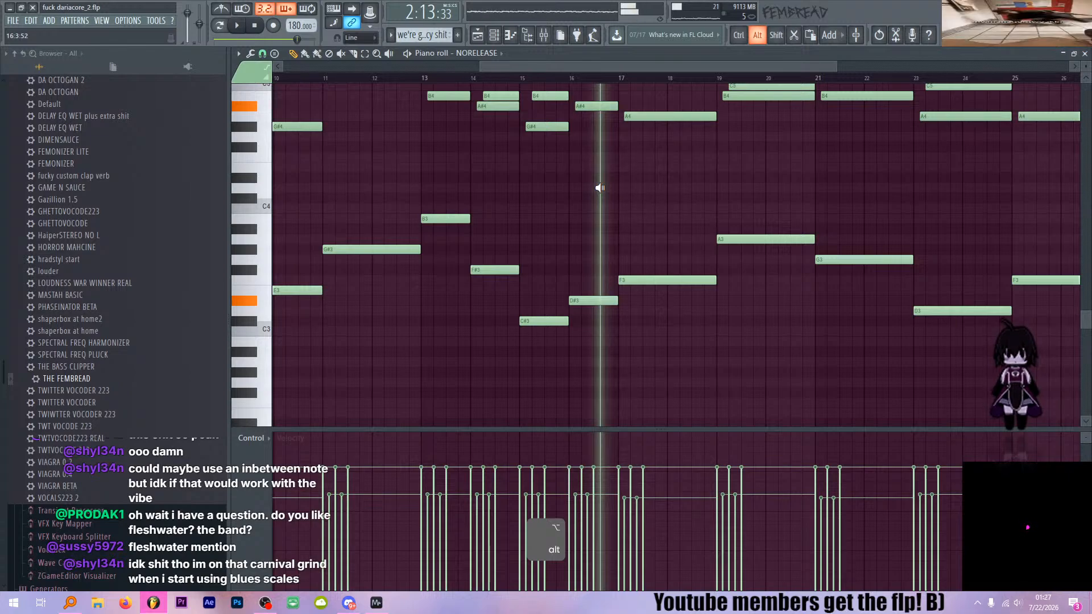
left_click_drag(600, 187, 673, 191)
- Select the playlist time range from bar 103 to bar 121 around the Pretense vocals
left_click(484, 38)
scroll(648, 243, "down", 1)
scroll(665, 267, "down", 3)
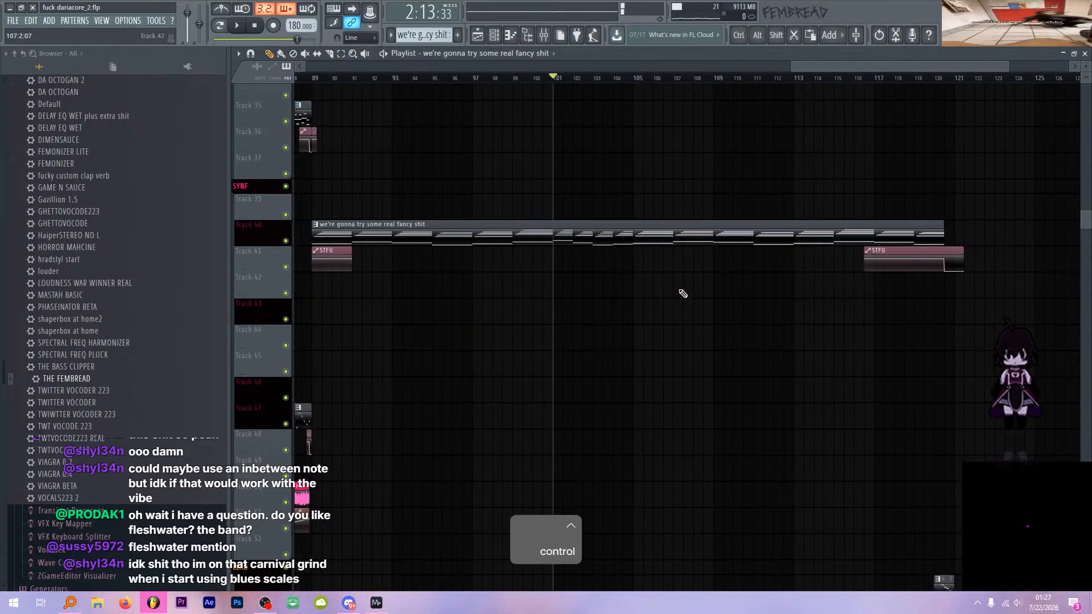
scroll(666, 318, "up", 3)
scroll(660, 329, "down", 1)
scroll(705, 325, "down", 2)
scroll(734, 328, "down", 12)
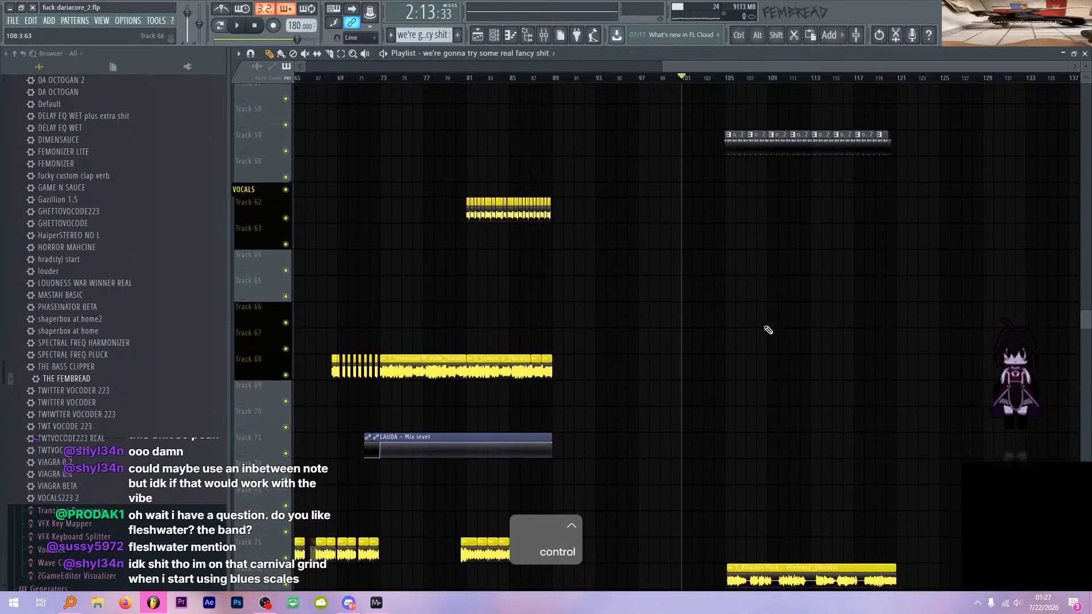
scroll(769, 328, "up", 2)
left_click_drag(935, 82, 627, 95)
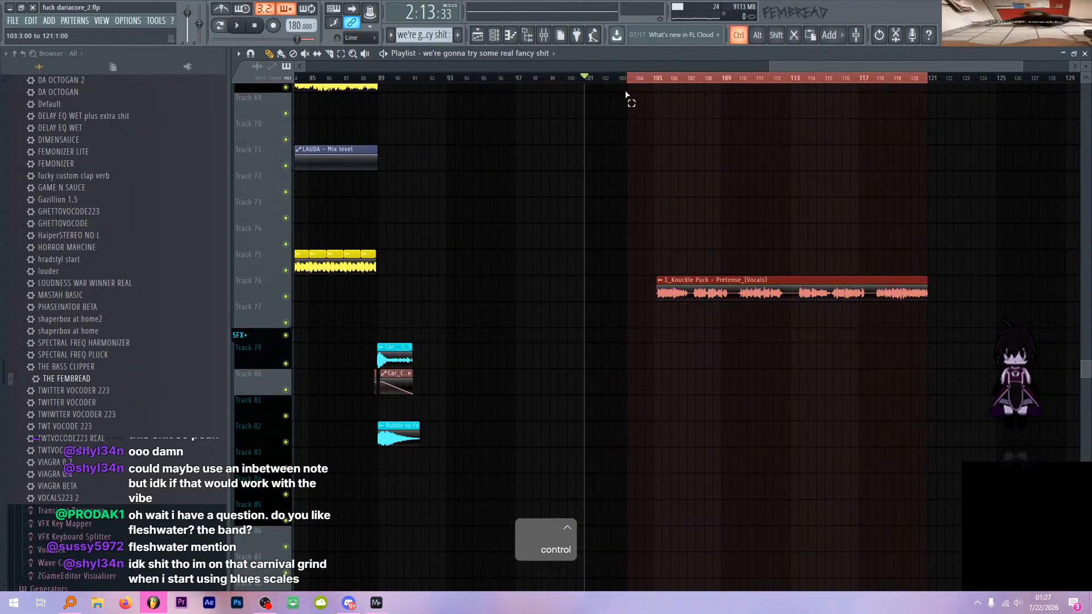
- Play the Pretense vocals selection and open the THE FEMBREAD effect chain on the vocals' mixer insert
key("F9")
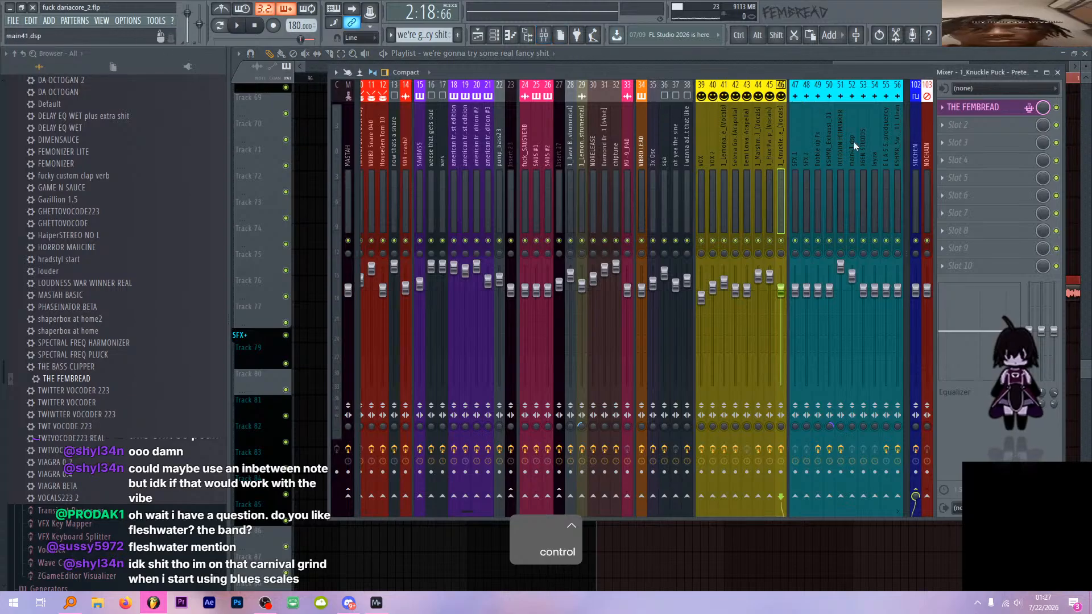
key("space")
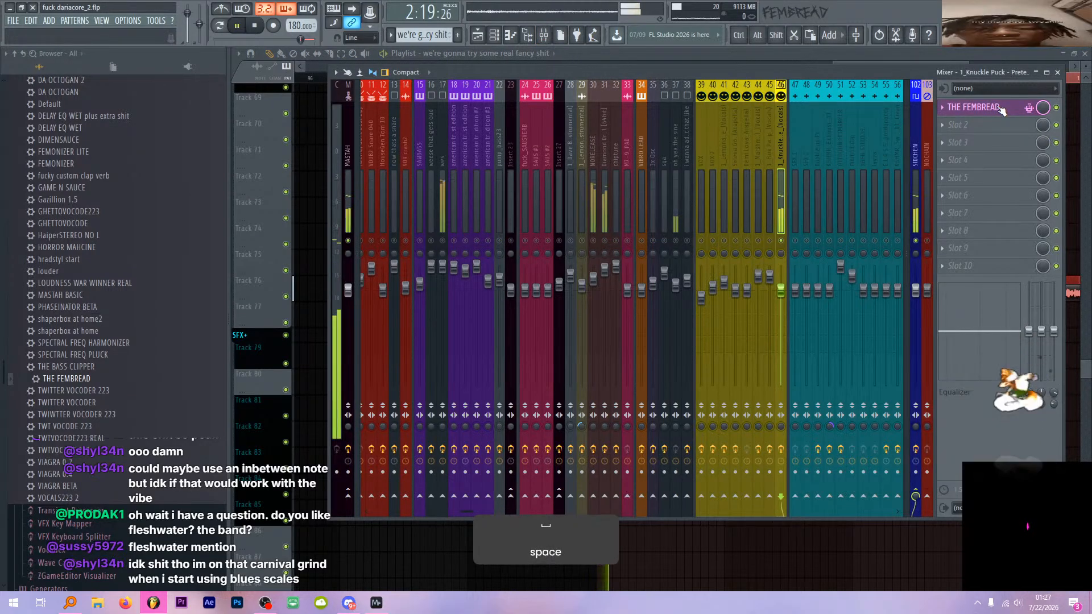
left_click(974, 108)
key("space")
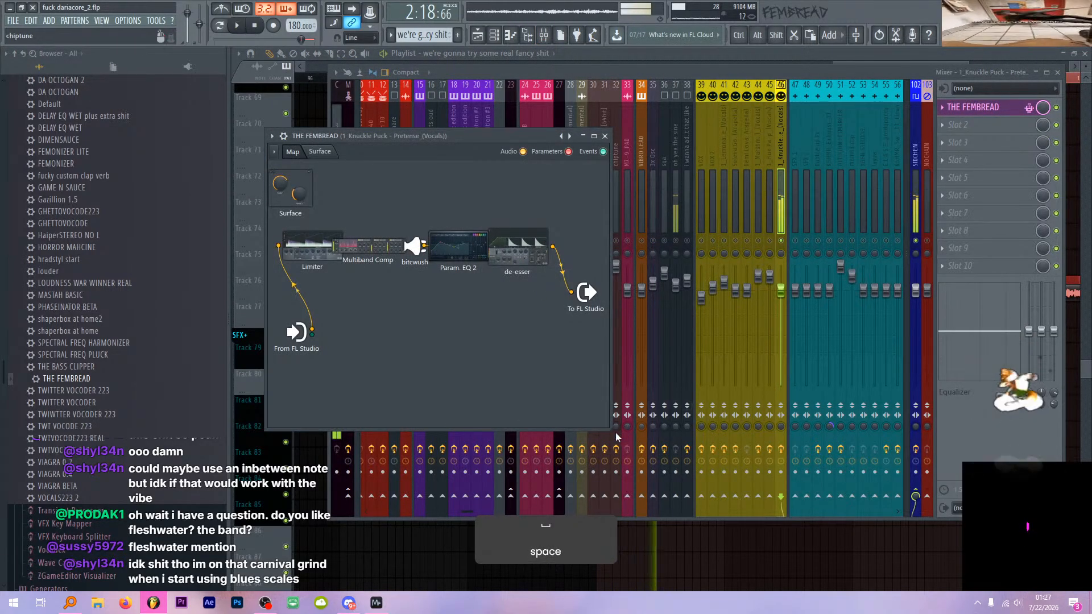
- Enlarge the THE FEMBREAD map and spread out the de-esser, Param. EQ 2, bitcwush and Multiband Comp modules
left_click_drag(711, 445, 860, 426)
left_click_drag(668, 250, 739, 188)
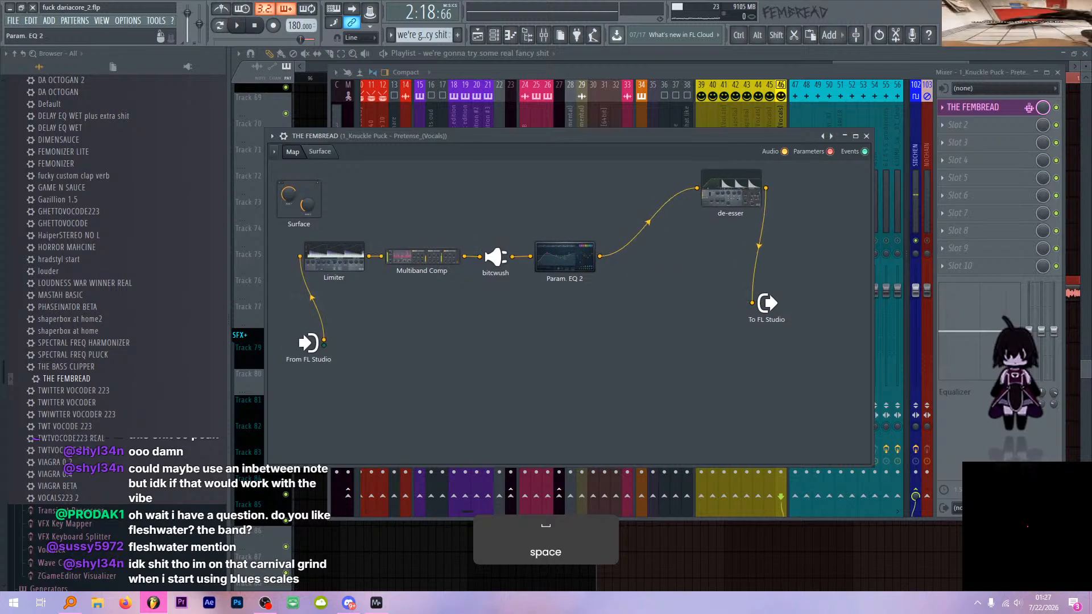
left_click_drag(566, 255, 606, 213)
left_click_drag(496, 256, 534, 200)
left_click_drag(439, 252, 467, 172)
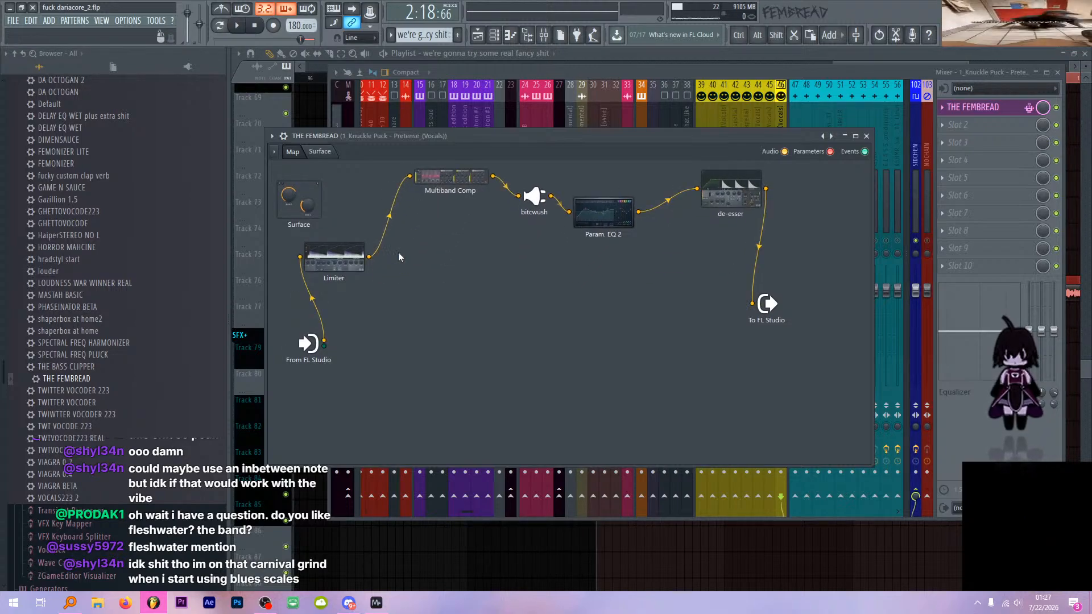
- Route the Limiter straight to the chain output and lower its compressor threshold to about -16.1 dB during playback
left_click_drag(369, 257, 406, 262)
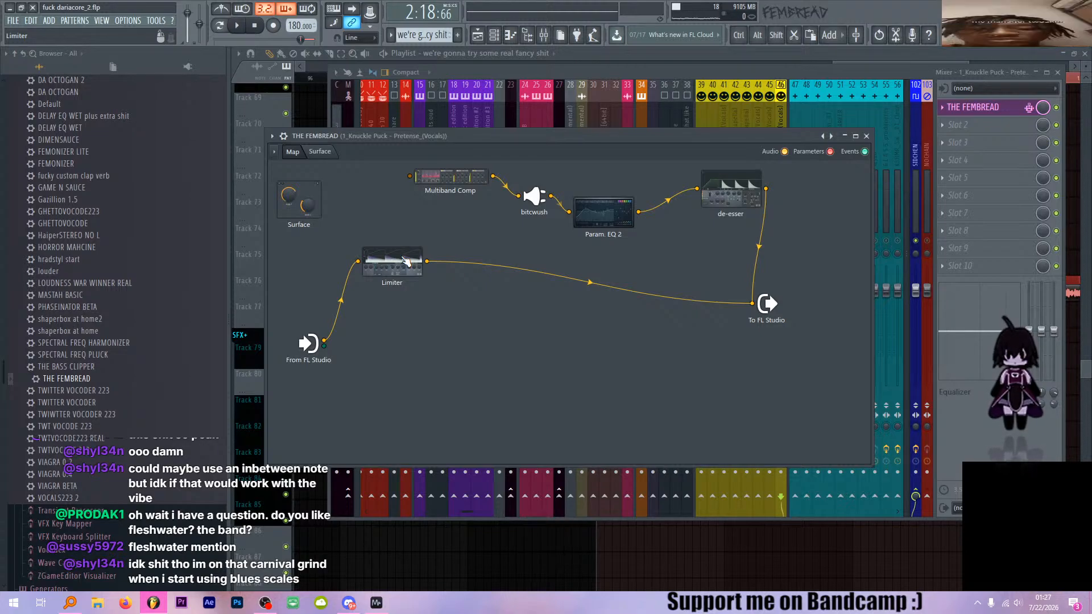
left_click(406, 262)
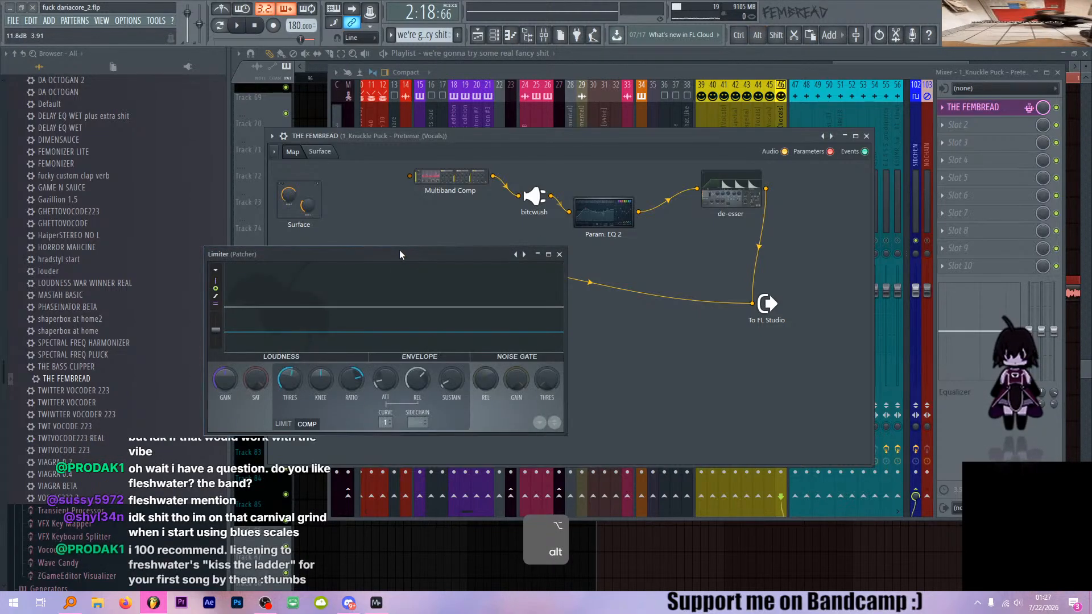
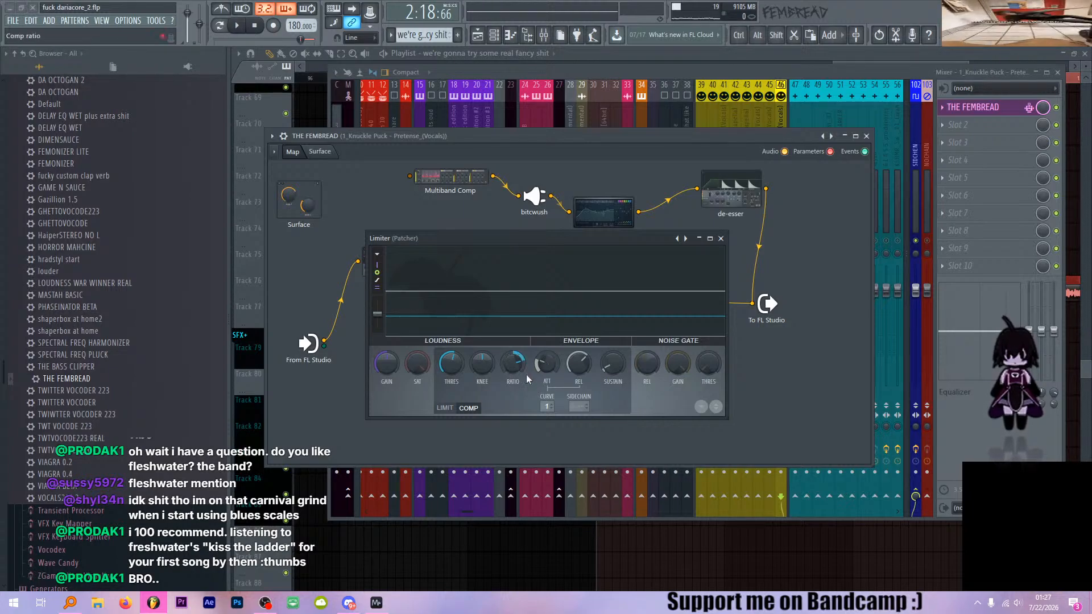
key("space")
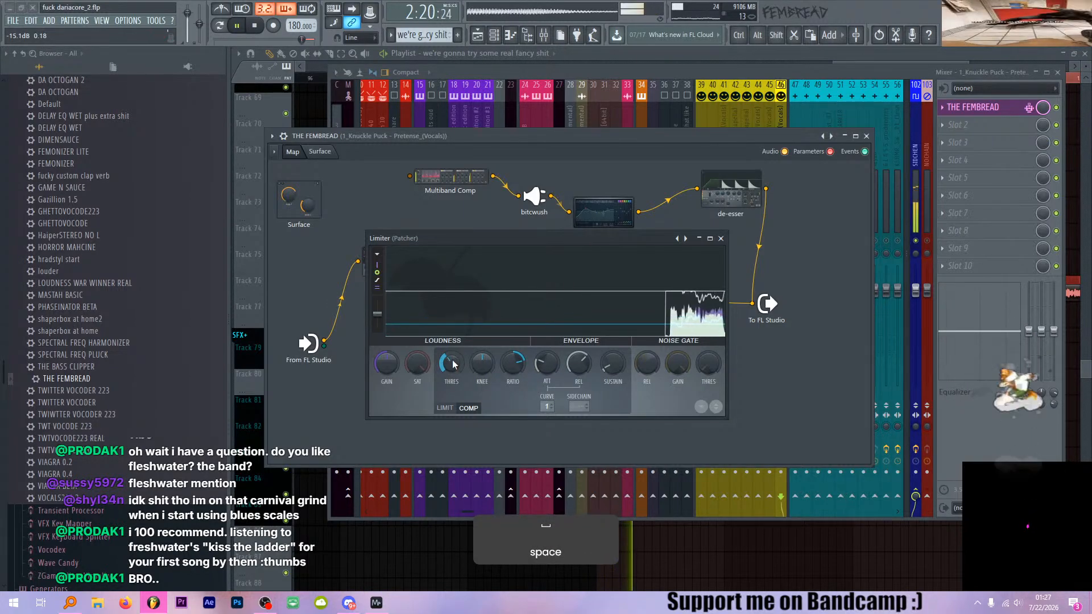
left_click_drag(520, 244, 553, 226)
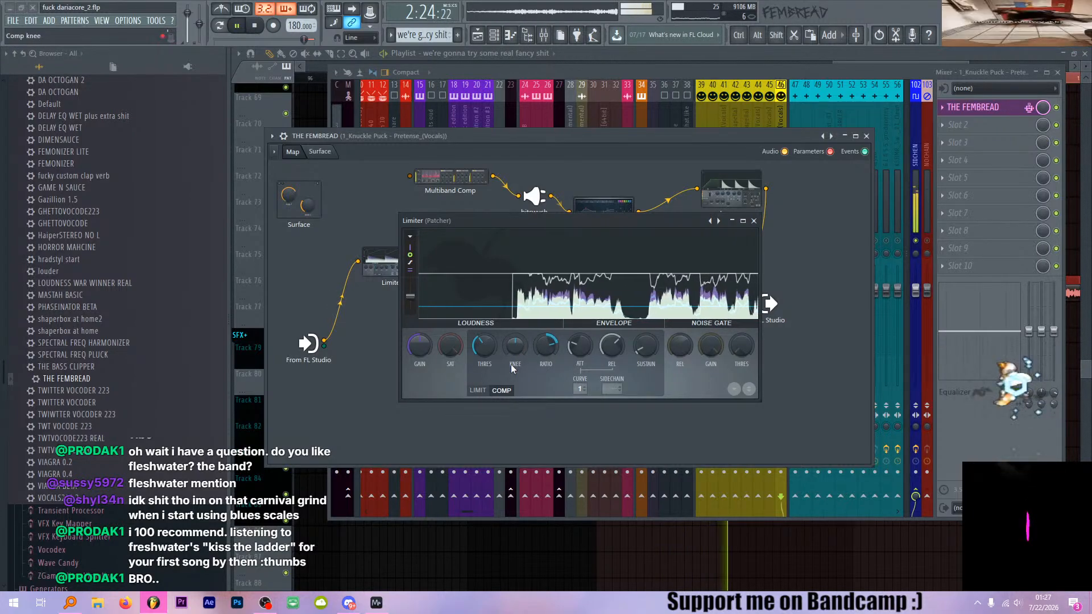
scroll(488, 354, "down", 2)
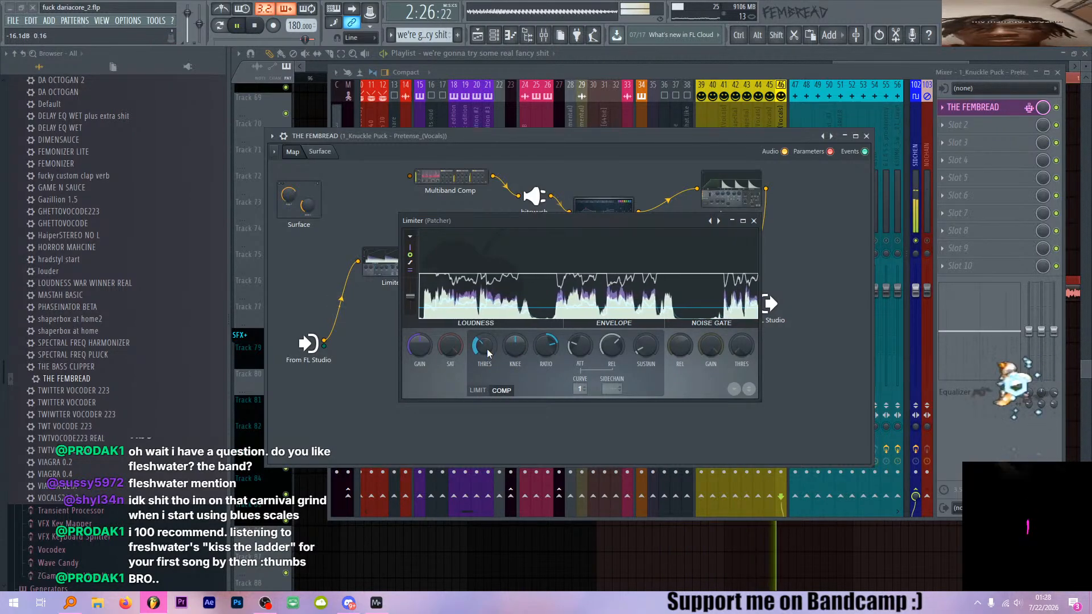
key("space")
left_click(753, 220)
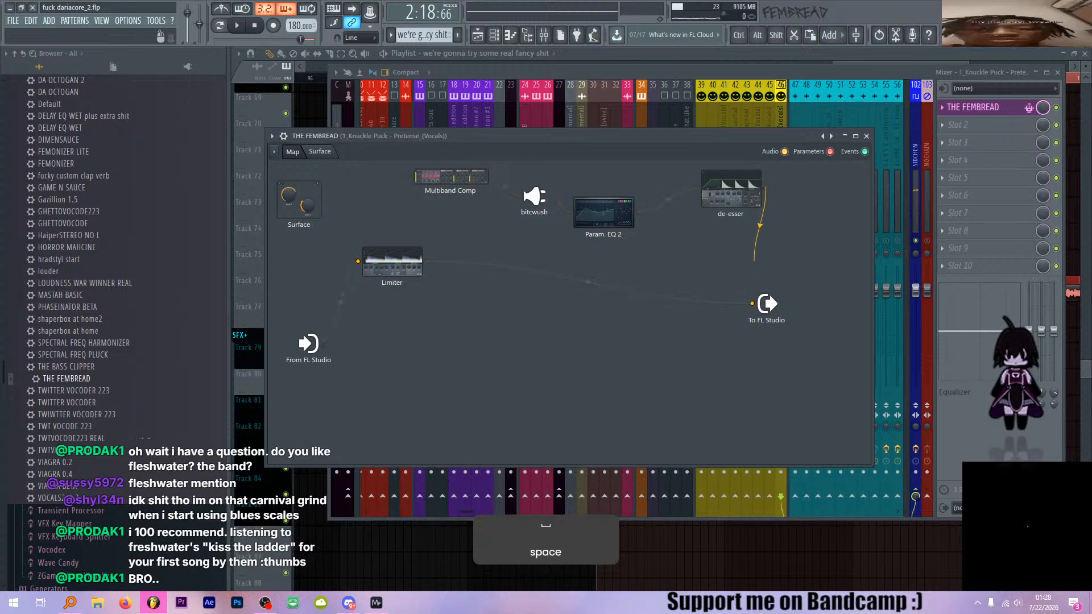
- Route the Limiter through the Multiband Comp to the chain output and open the Multiband Comp's settings
left_click_drag(754, 261, 752, 265)
left_click_drag(426, 261, 409, 176)
left_click_drag(517, 197, 752, 304)
double_click(463, 177)
left_click_drag(507, 255, 625, 248)
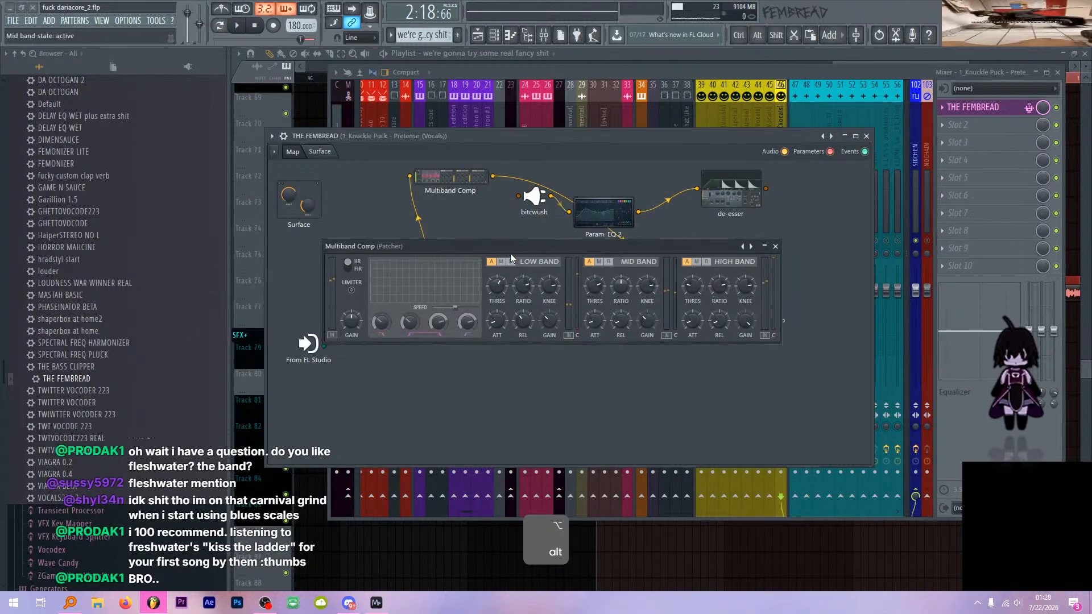
- Audition the Multiband Comp's bands during playback and lower the mid band's gain
key("space")
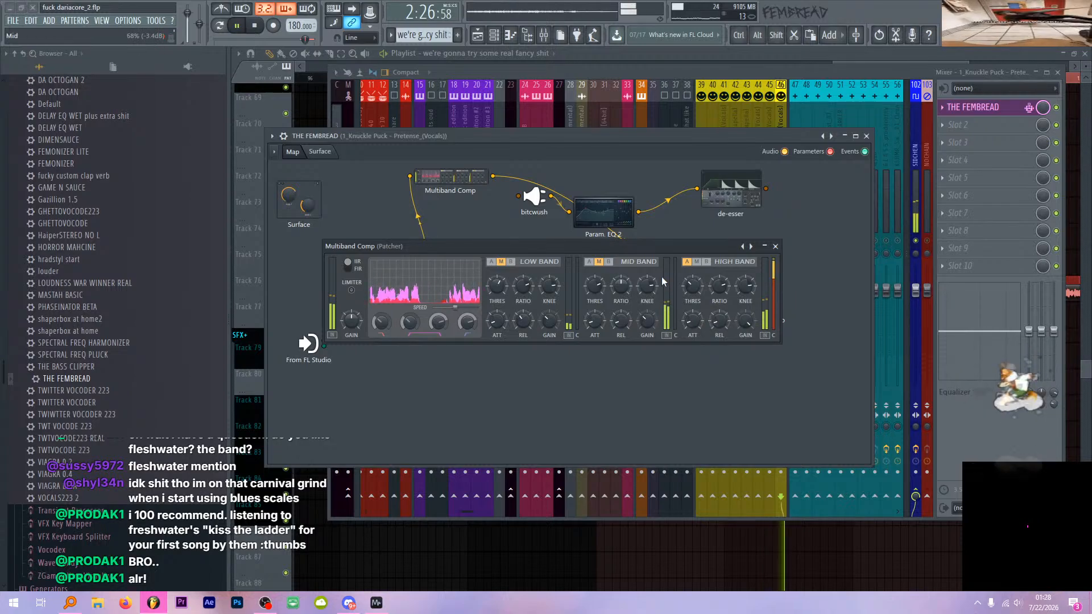
left_click_drag(657, 243, 674, 244)
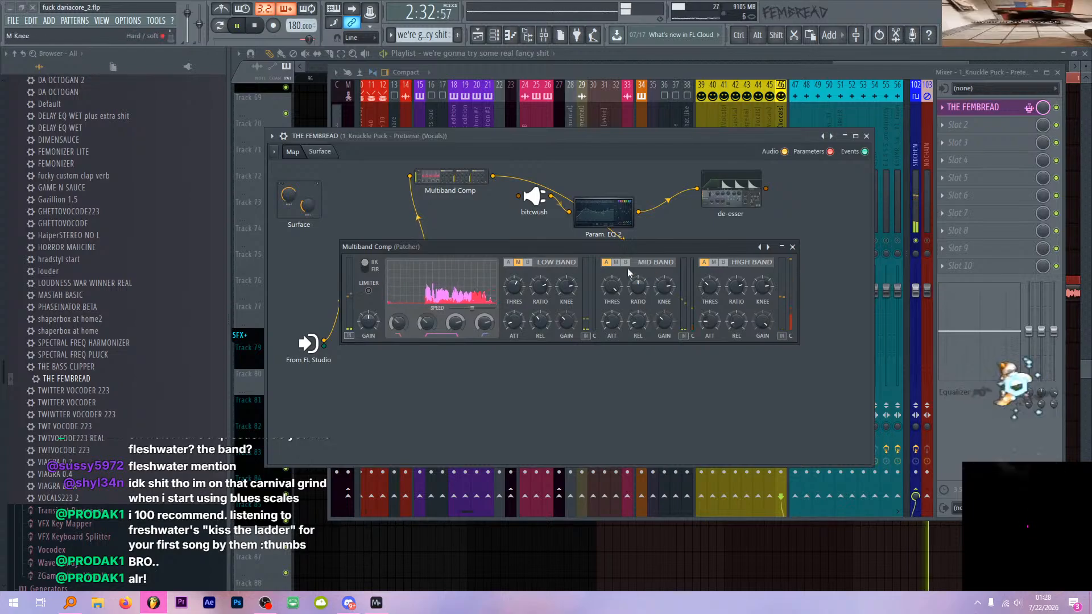
left_click_drag(665, 322, 664, 327)
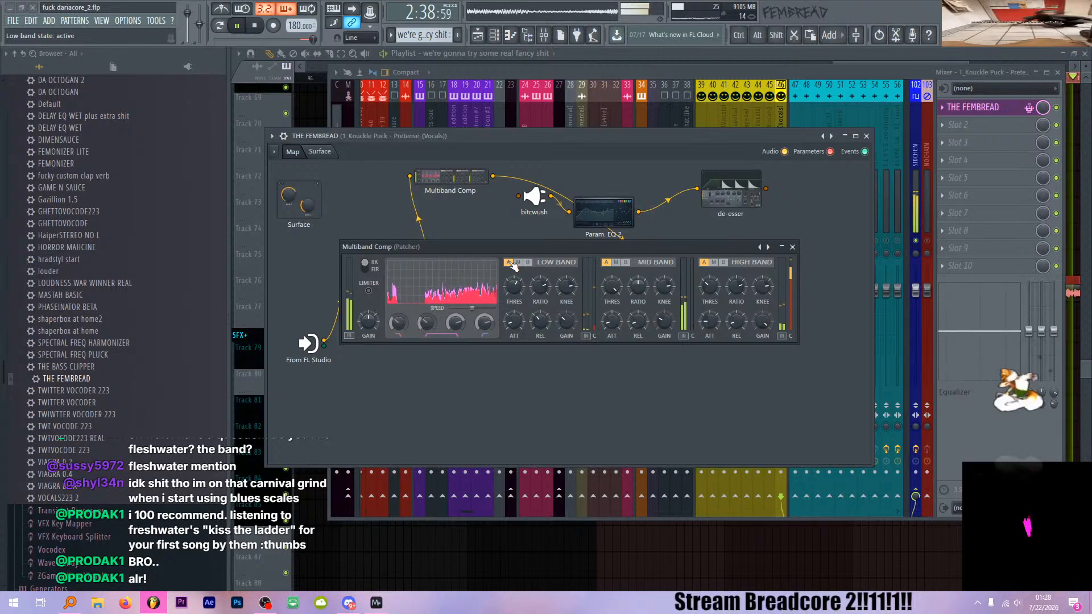
key("space")
- Mute the mid and high bands to hear the low band alone and set its gain to about 1.2 dB
left_click_drag(587, 251, 644, 239)
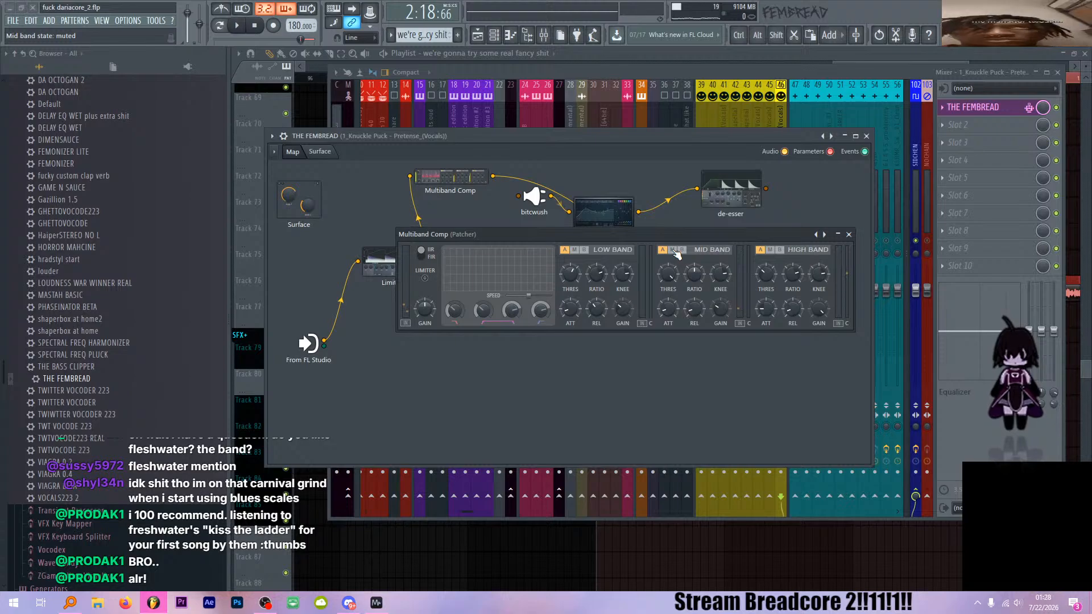
left_click_drag(608, 234, 623, 234)
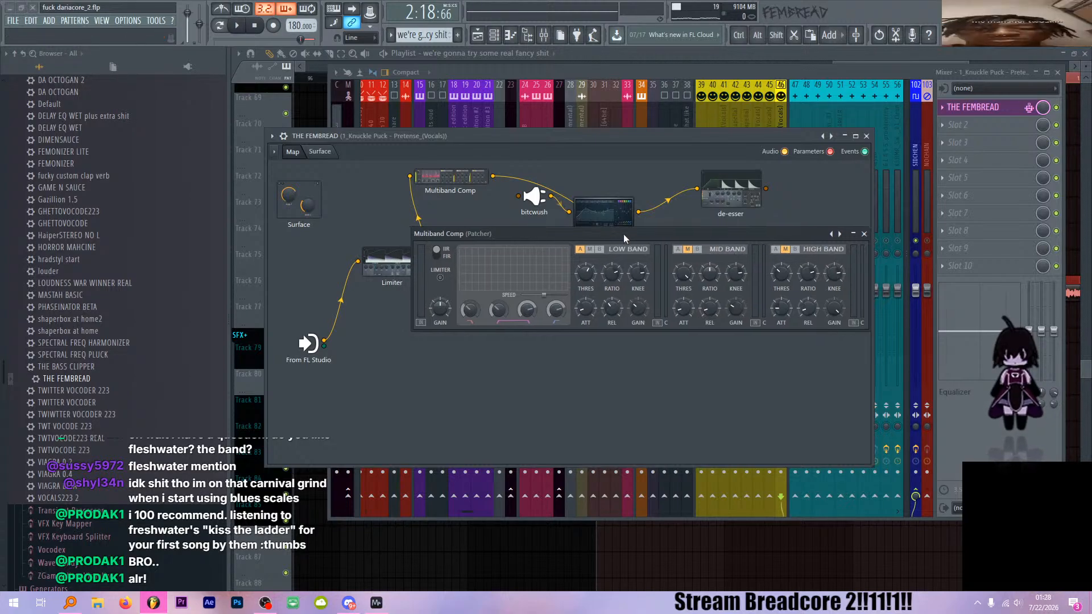
key("space")
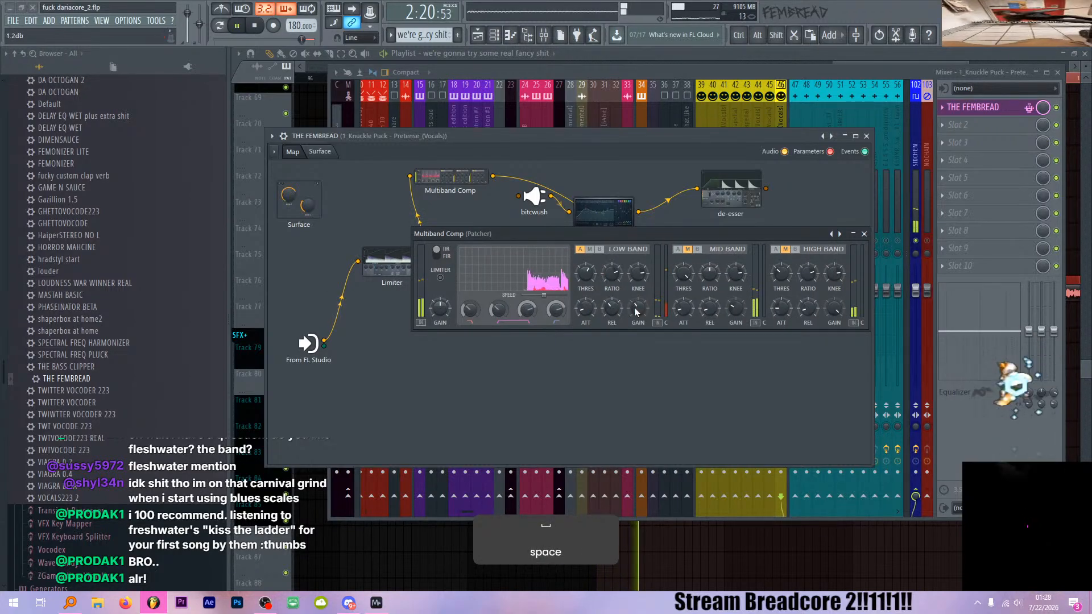
key("space")
left_click(864, 234)
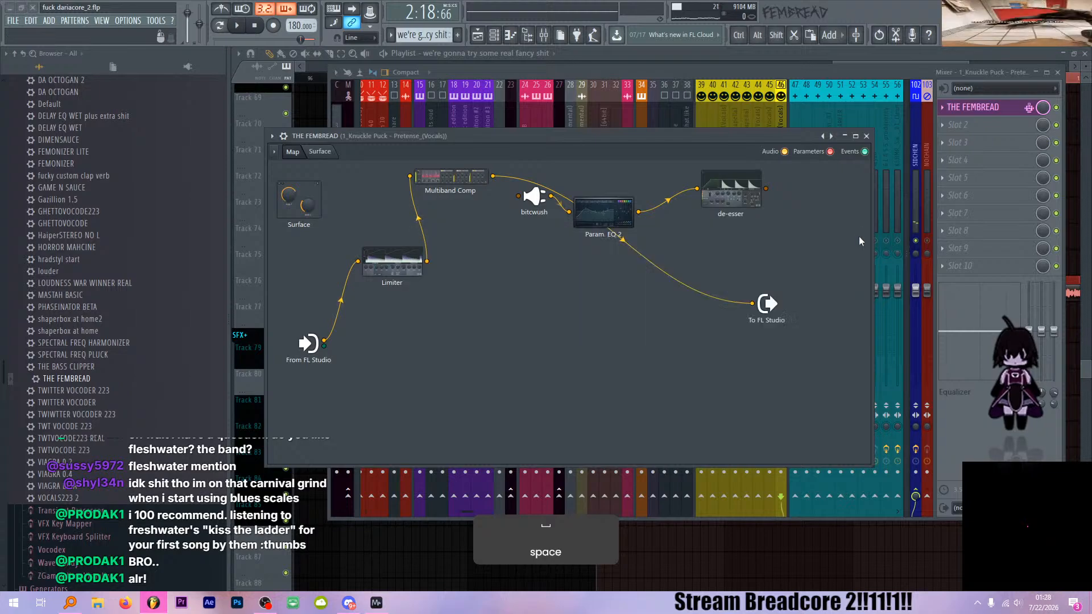
- Route the Multiband Comp through bitcwush to the chain output and lower bitcwush's X parameter
left_click_drag(752, 304, 528, 242)
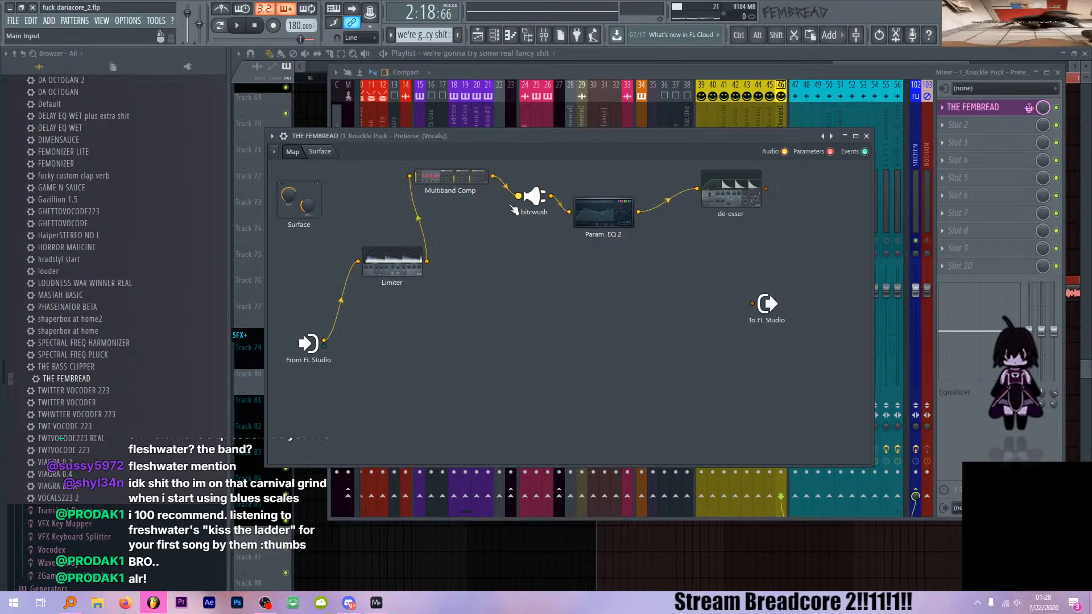
left_click_drag(569, 212, 752, 303)
left_click(536, 212)
key("space")
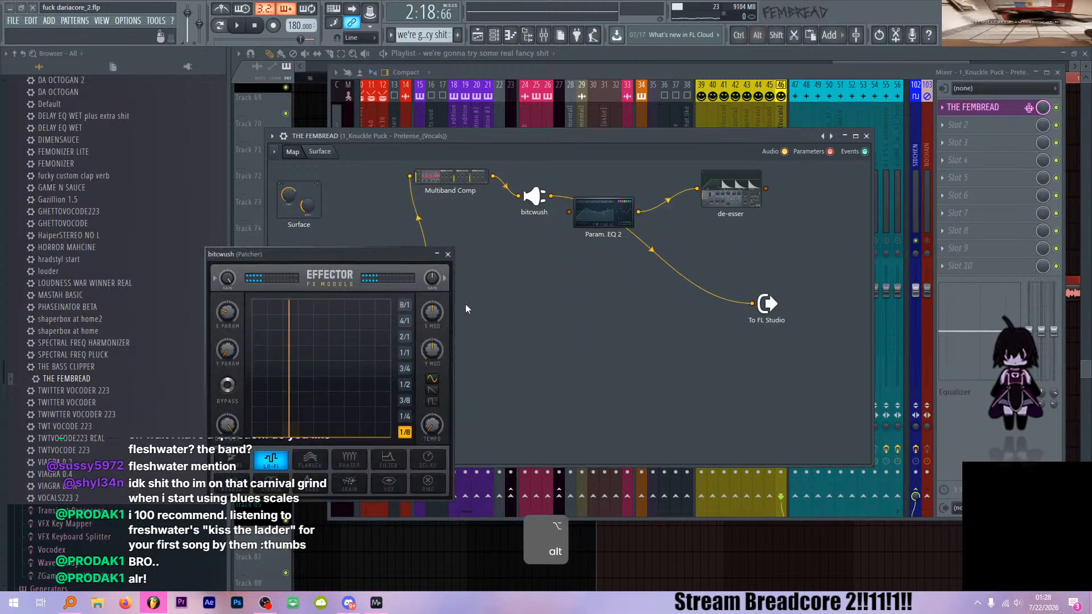
left_click(448, 254)
left_click_drag(640, 137, 681, 143)
key("space")
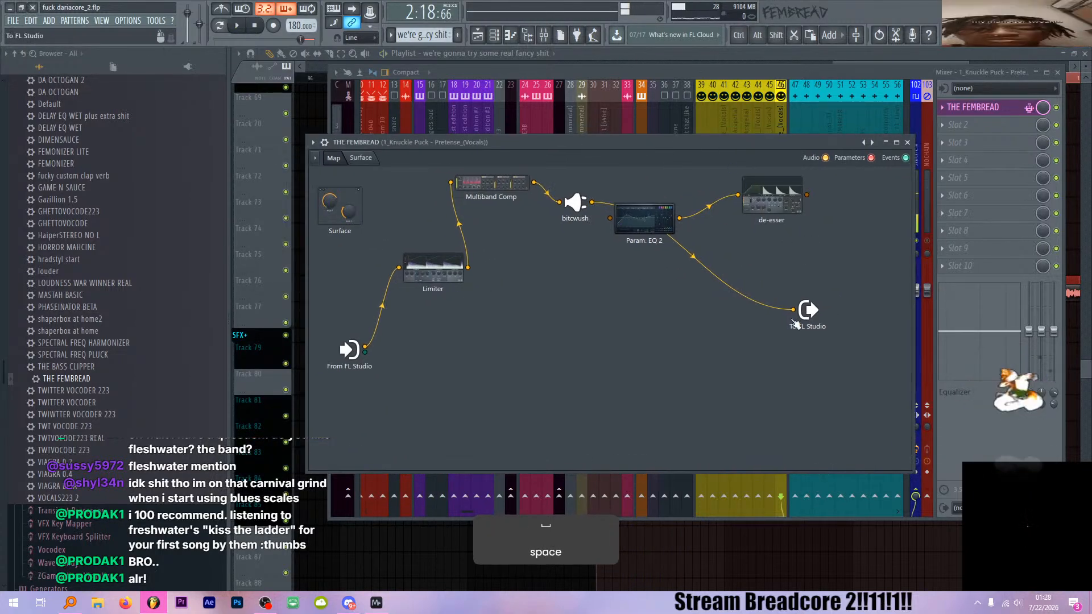
- Reconnect bitcwush through Param. EQ 2 and the de-esser to the chain output, and open Param. EQ 2
left_click_drag(793, 310, 655, 261)
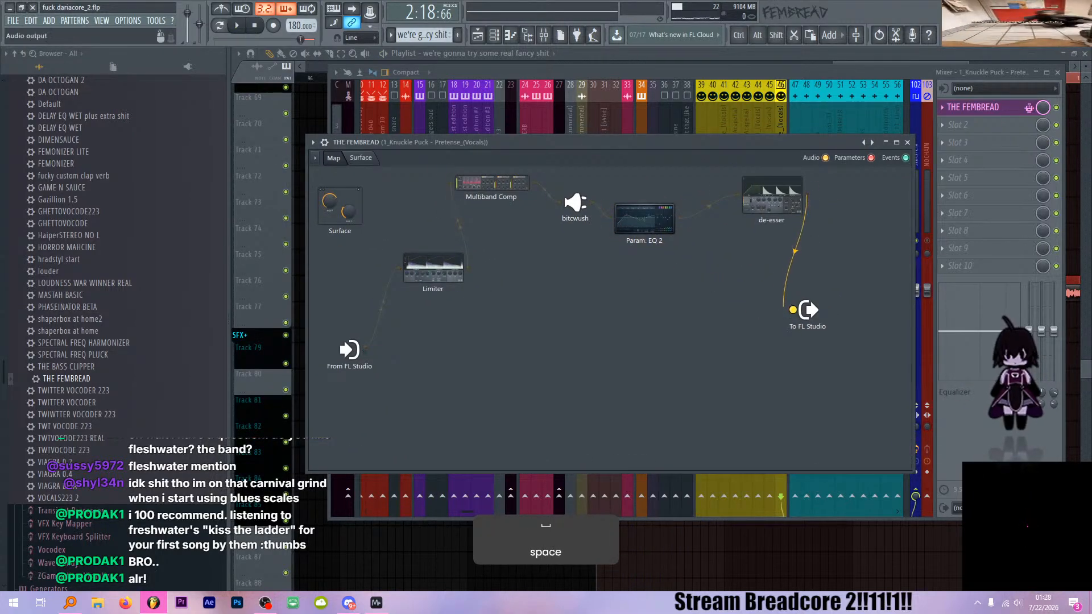
left_click_drag(784, 307, 793, 310)
left_click(647, 227)
left_click_drag(458, 270, 533, 275)
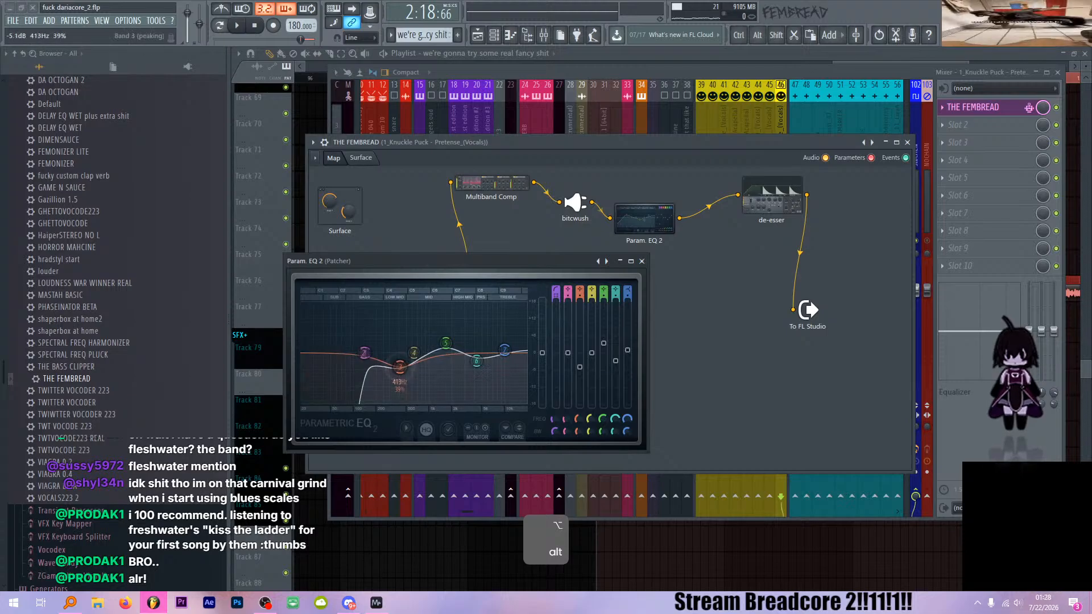
- Reshape the Param. EQ 2 curve into a broad midrange boost by raising bands 3, 4, 5 and 6
left_click_drag(400, 366, 445, 346)
key("space")
left_click_drag(477, 361, 451, 332)
left_click_drag(477, 358, 365, 353)
key("space")
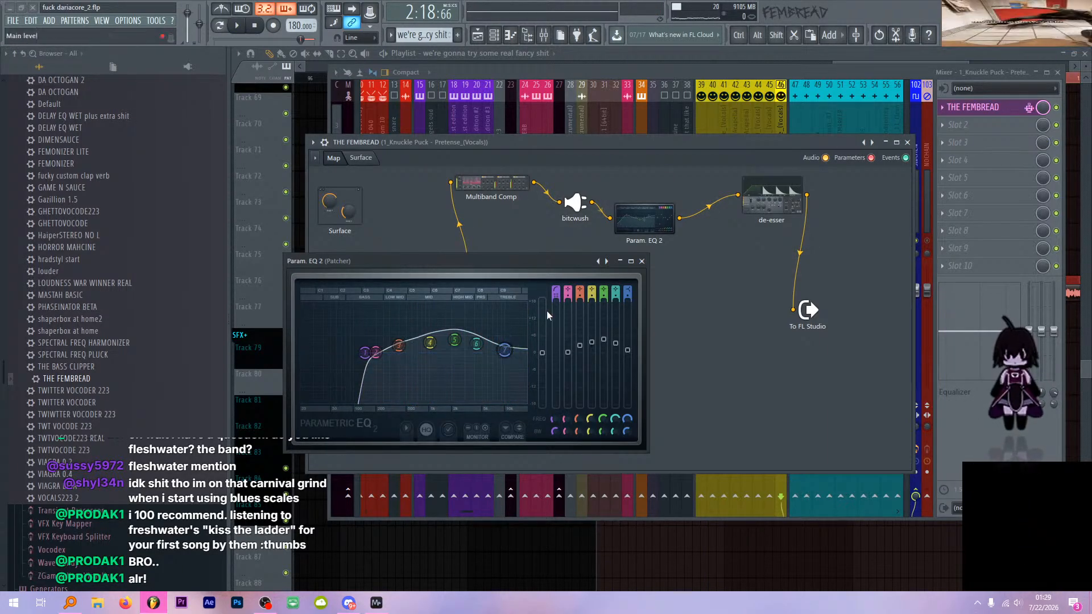
left_click(642, 262)
- Set bitcwush's X parameter to about 9.5 and raise its Y parameter while the vocals play
left_click(575, 203)
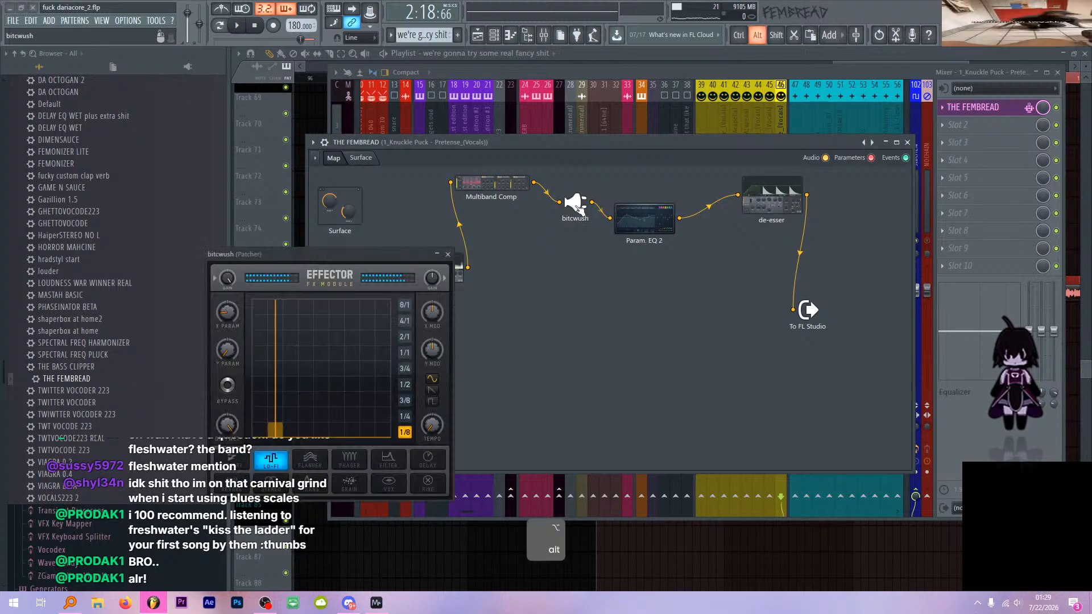
key("space")
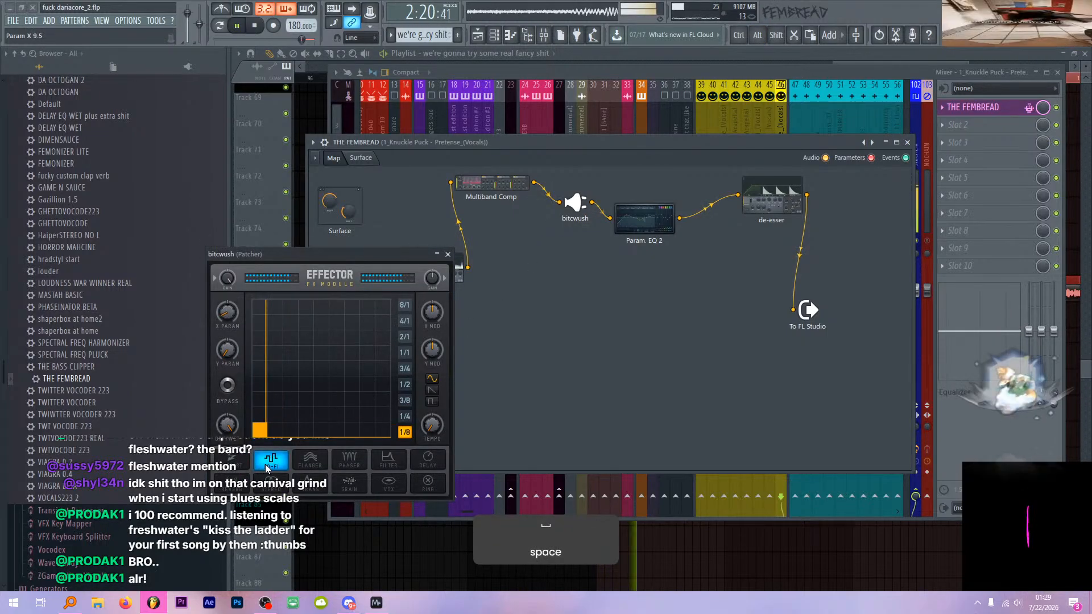
left_click_drag(227, 349, 227, 333)
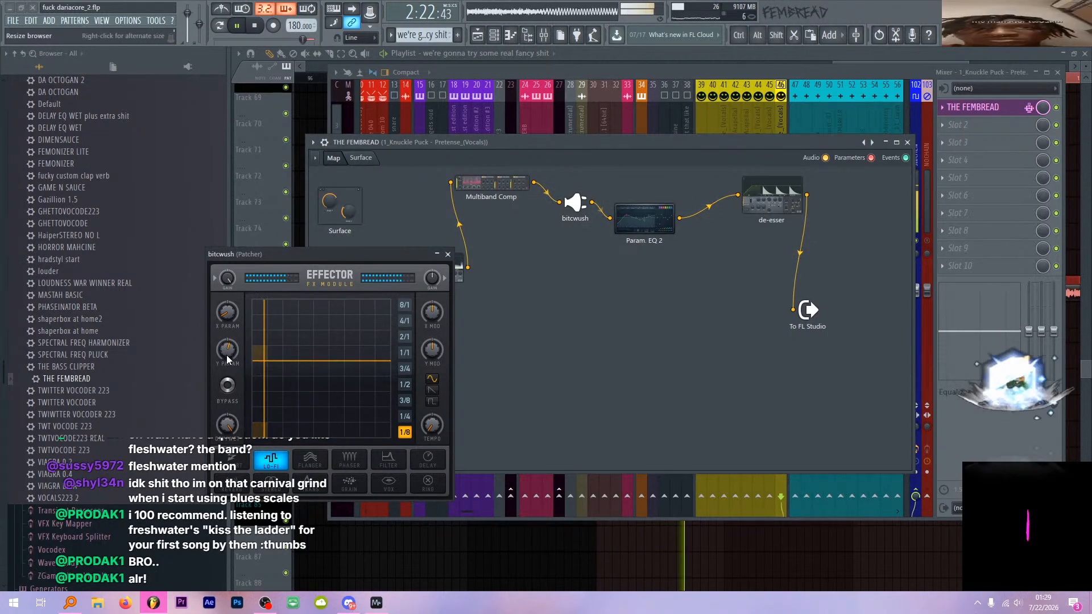
left_click(447, 254)
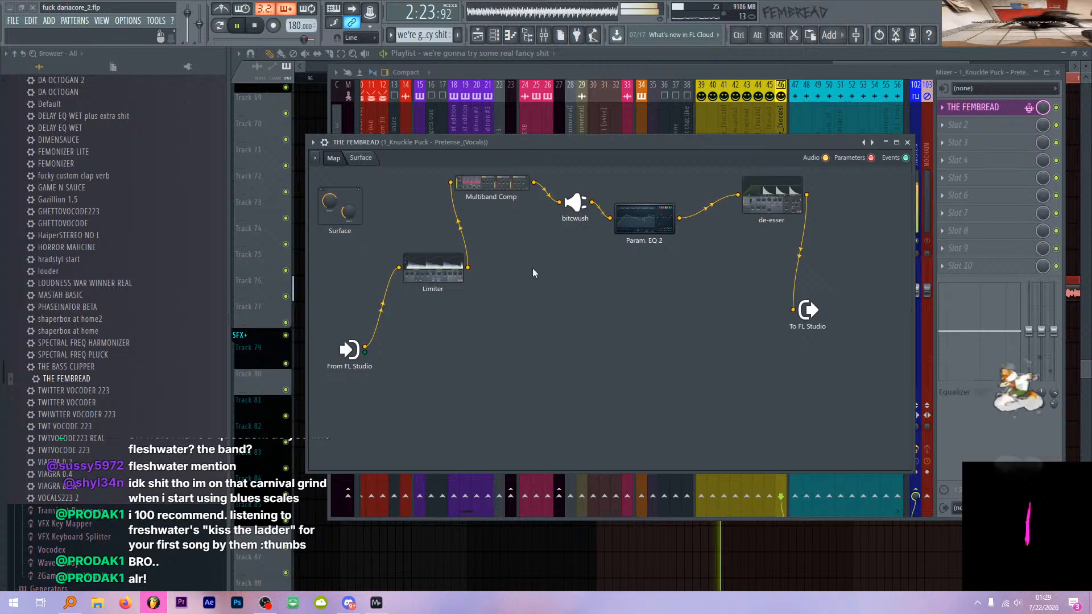
- Examine the de-esser's compression bands and settings while the vocals play
double_click(772, 206)
left_click_drag(377, 251, 492, 246)
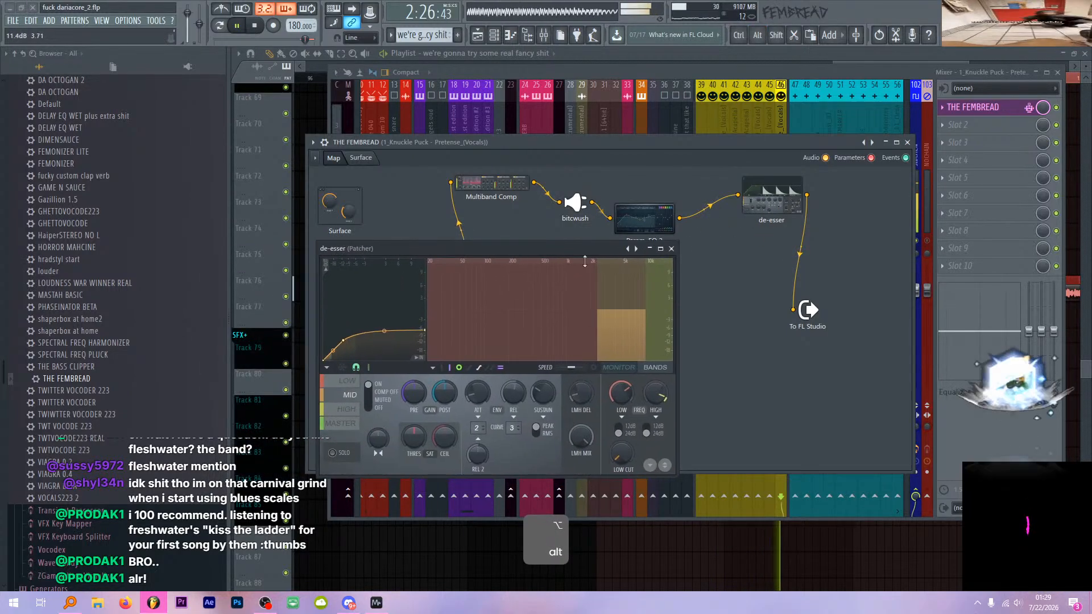
left_click(673, 248)
- Raise the Limiter's noise gate threshold while auditioning the vocals, and close the Limiter and THE FEMBREAD chain
double_click(451, 278)
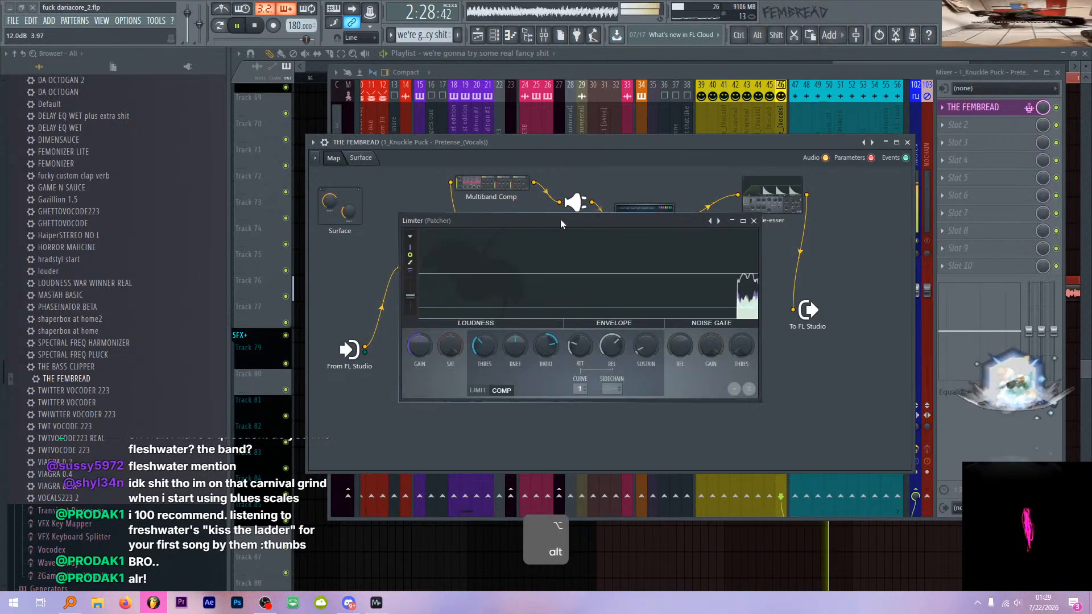
key("space")
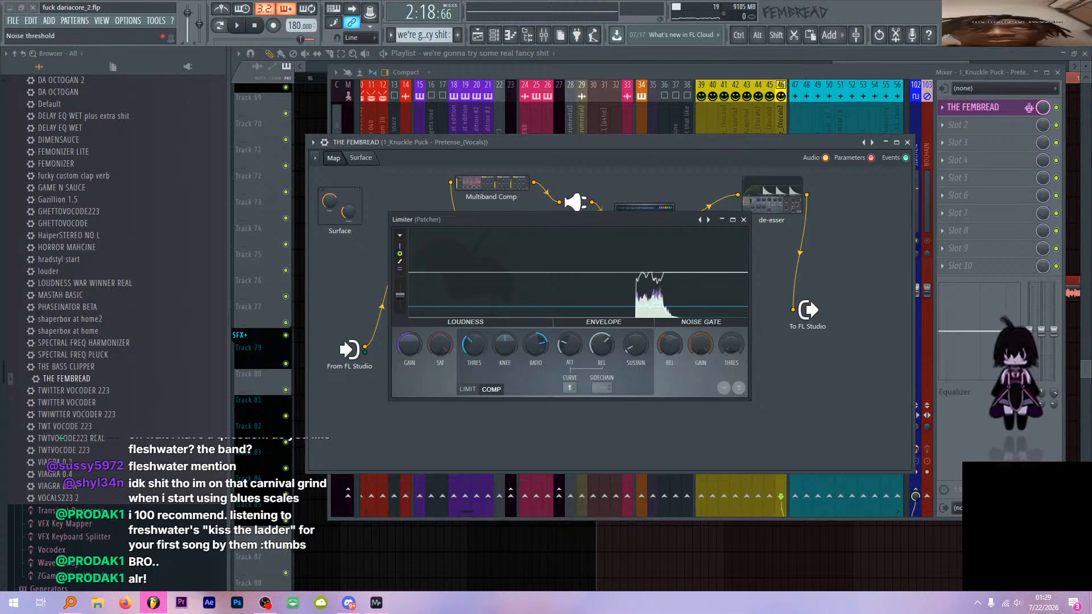
mouse_move(734, 353)
left_mouse_down()
mouse_move(734, 335)
mouse_move(733, 350)
left_mouse_up()
key("space")
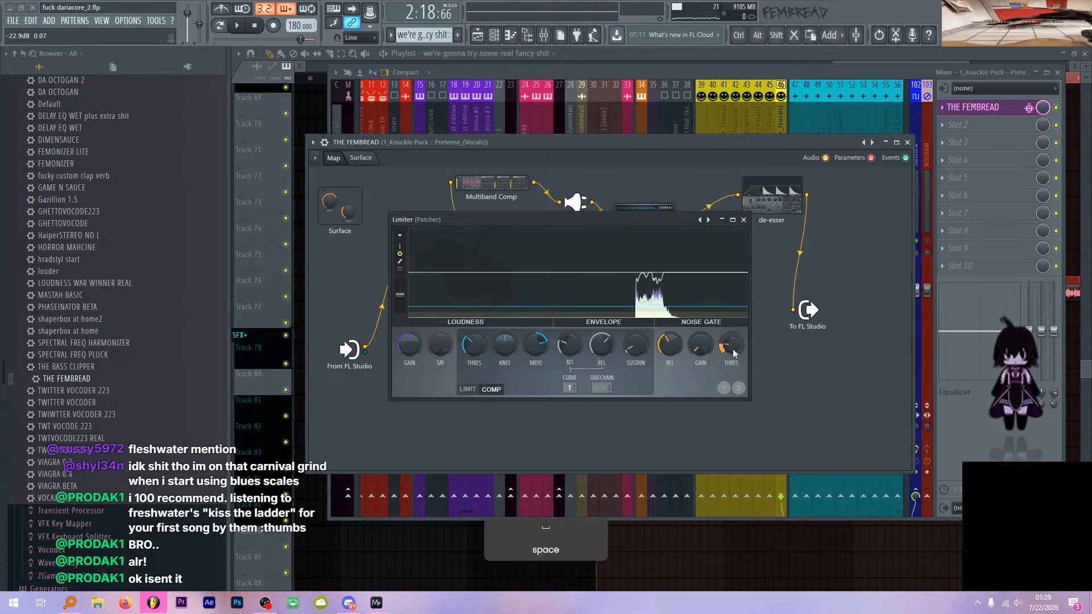
key("space")
left_click_drag(611, 219, 621, 220)
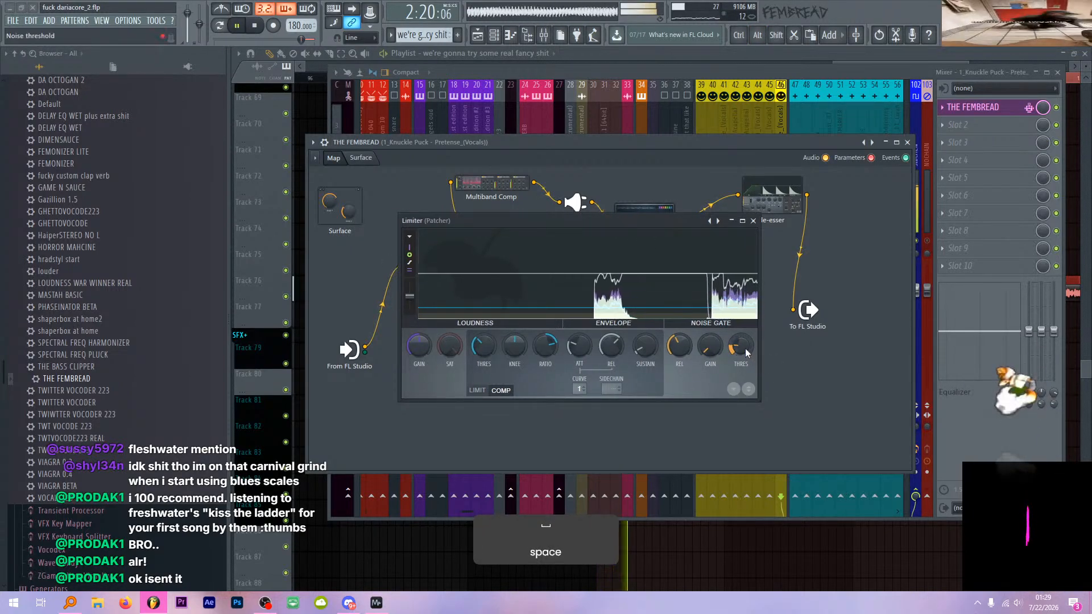
scroll(745, 348, "down", 1)
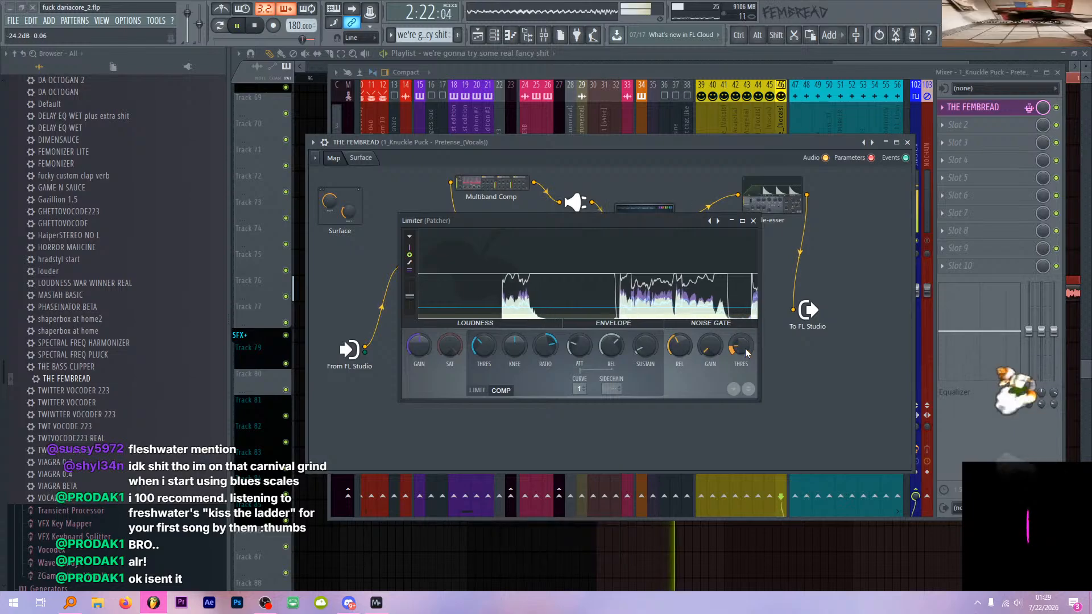
key("space")
left_click(754, 221)
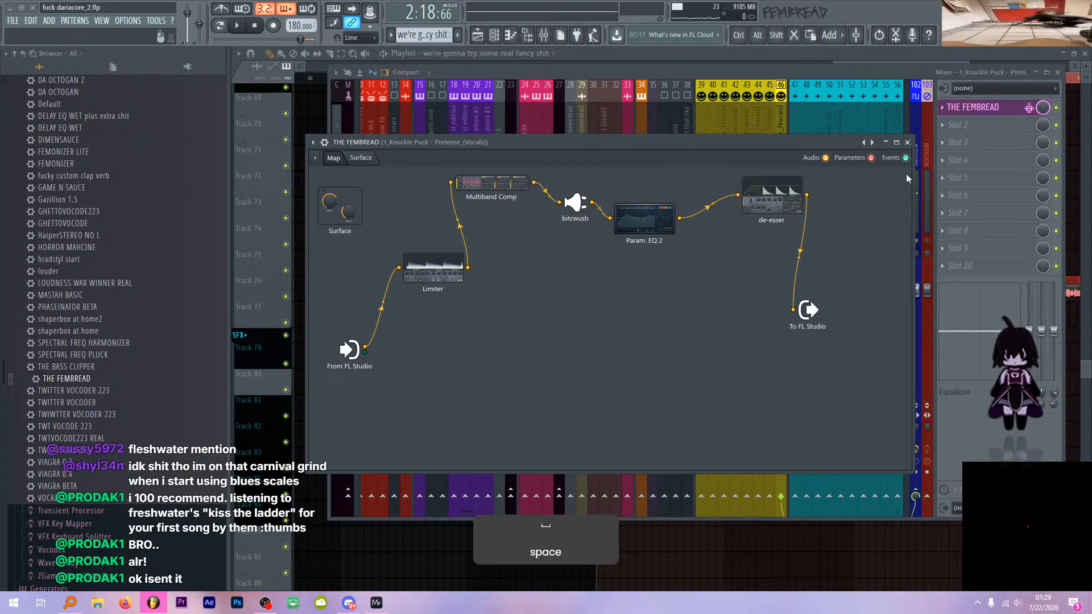
left_click(907, 142)
- Find the GAME N SAUCE preset in the browser and load it into effect slot 2 of the vocal track
key("ctrl+f")
type("game n")
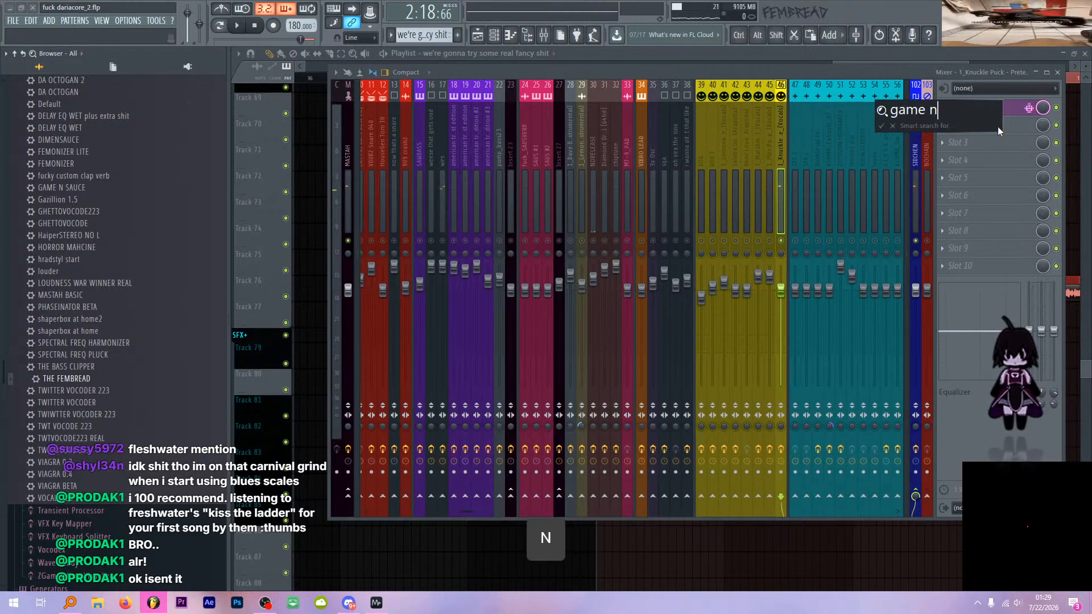
key("Return")
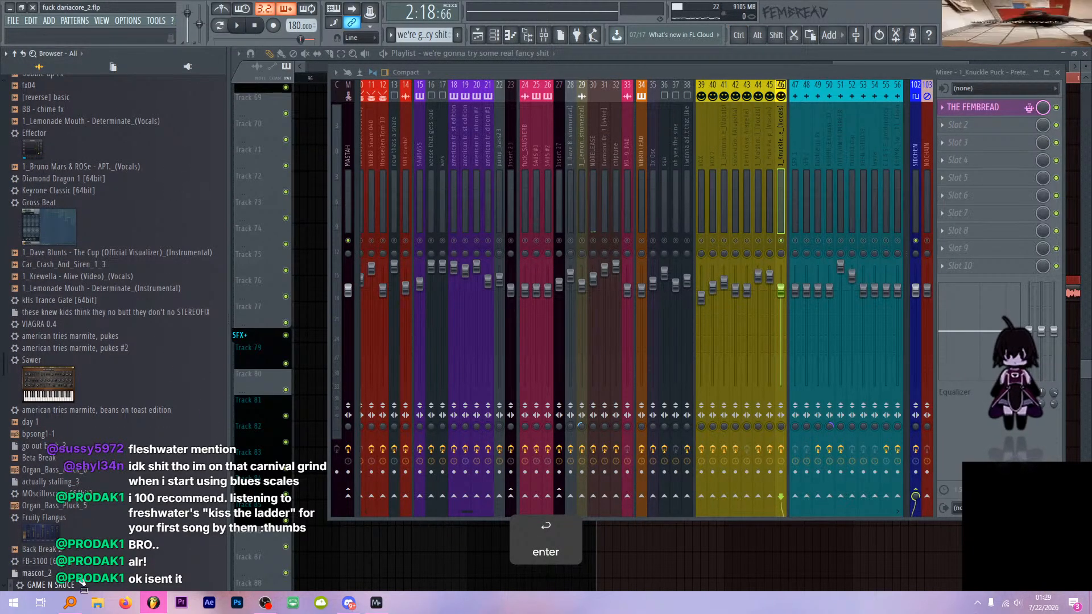
left_click_drag(60, 586, 992, 125)
key("ctrl+g")
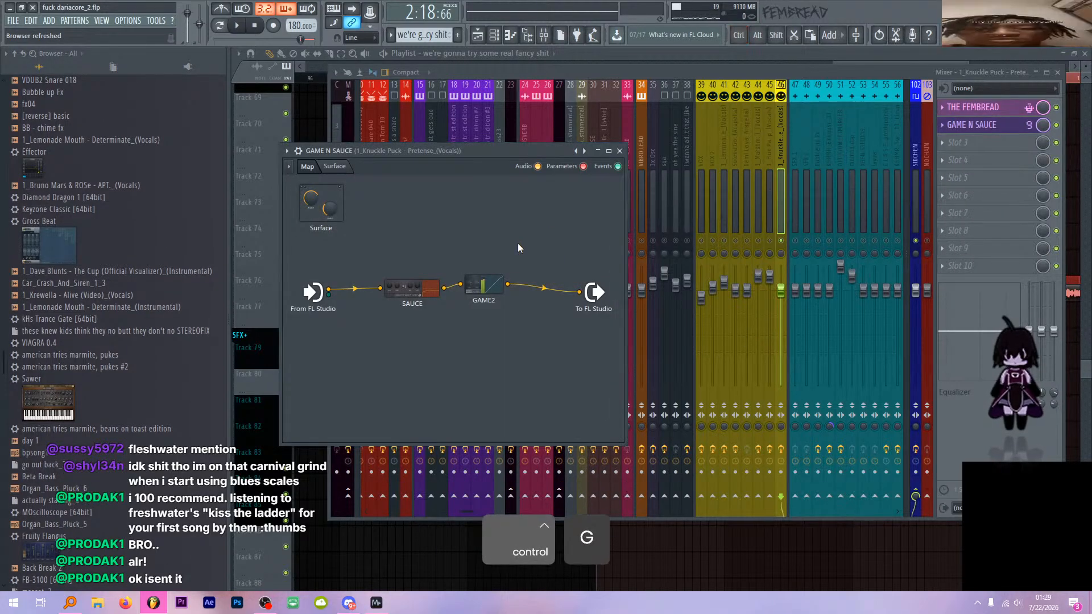
- Find OTT in the browser and load it into effect slot 3 after GAME N SAUCE
key("ctrl+f")
type("ott")
key("Return")
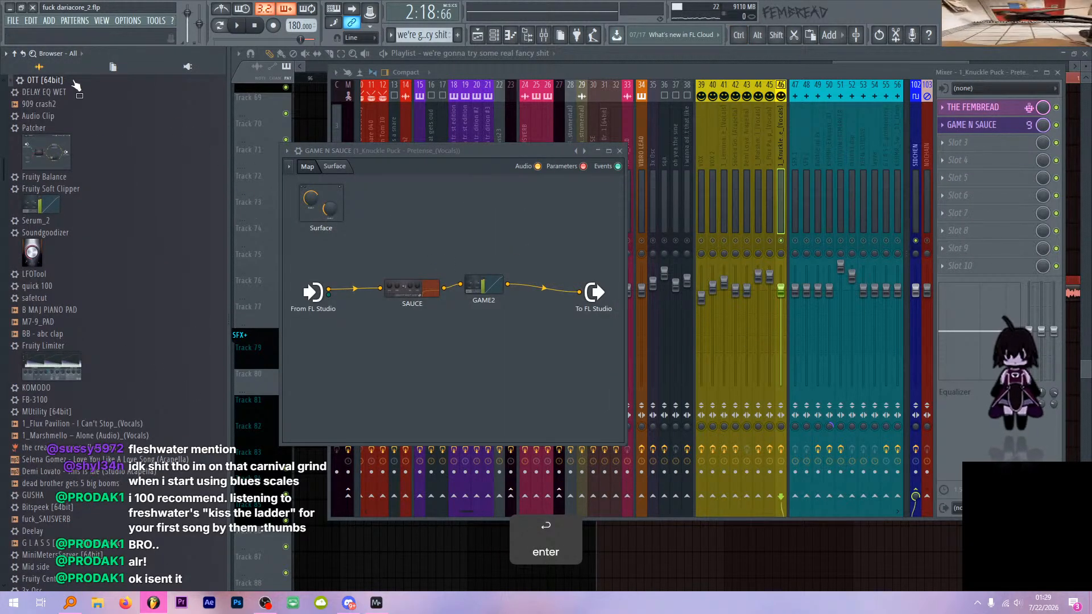
left_click_drag(77, 86, 973, 143)
left_click(993, 128)
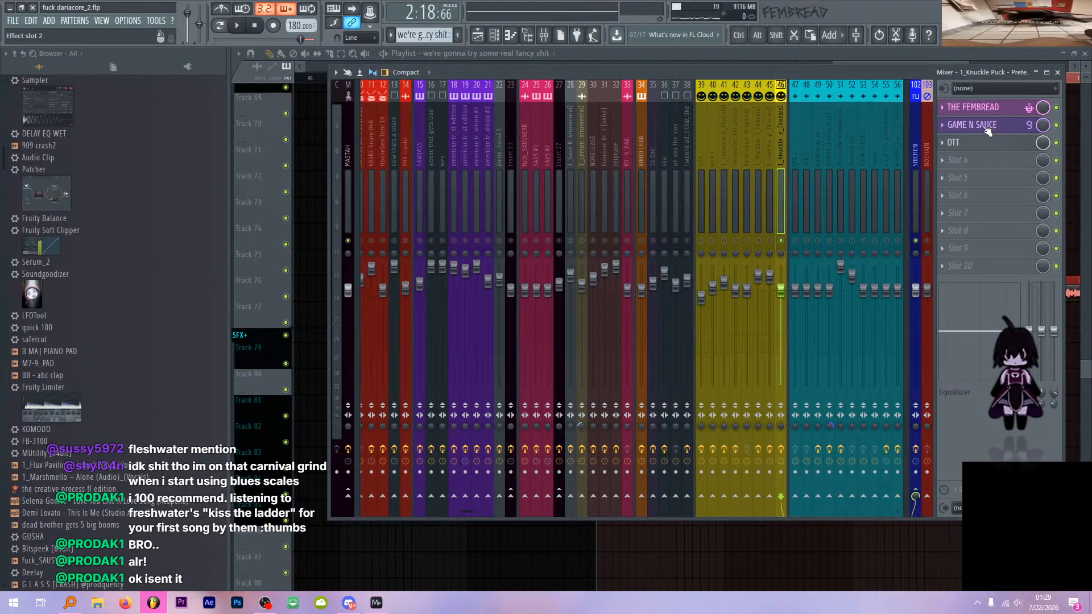
key("ctrl+f")
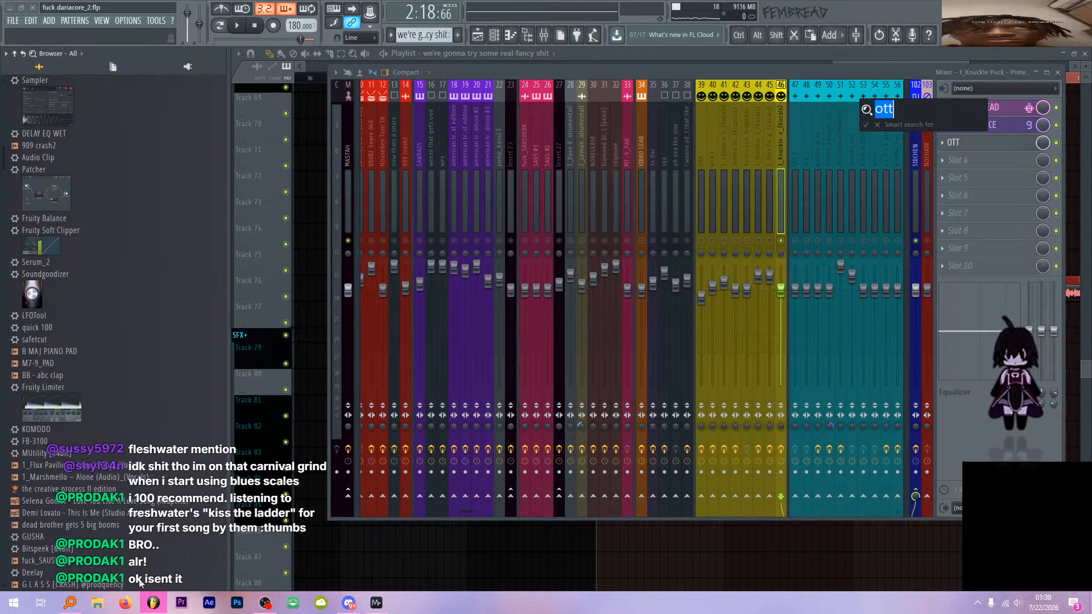
key("Escape")
key("ctrl+f")
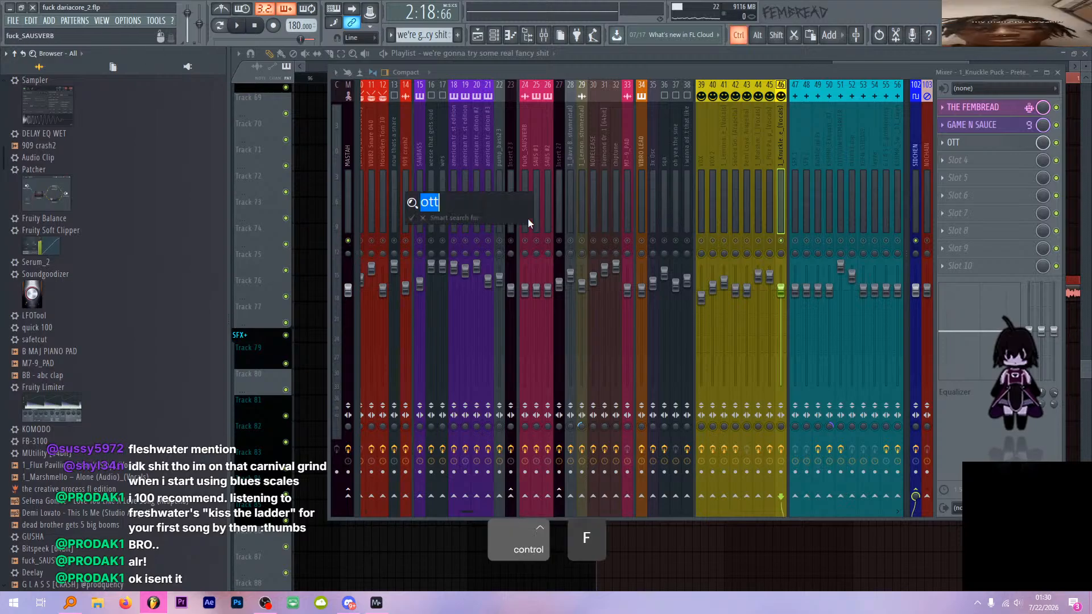
key("Escape")
key("Escape")
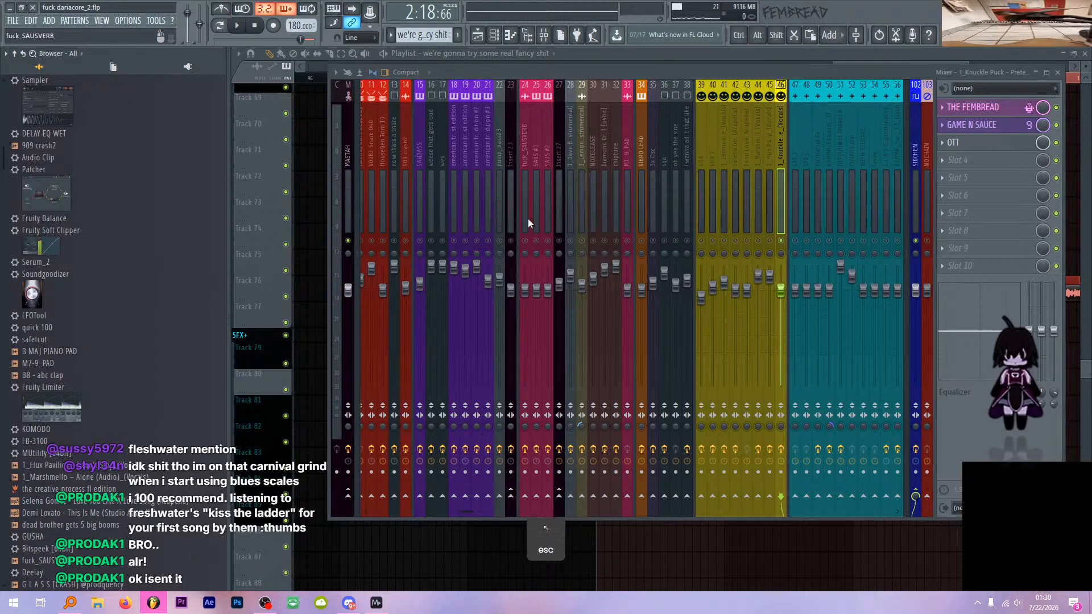
- Lower OTT's Depth to 27 % while the vocals play, and stop playback
key("space")
left_click(967, 142)
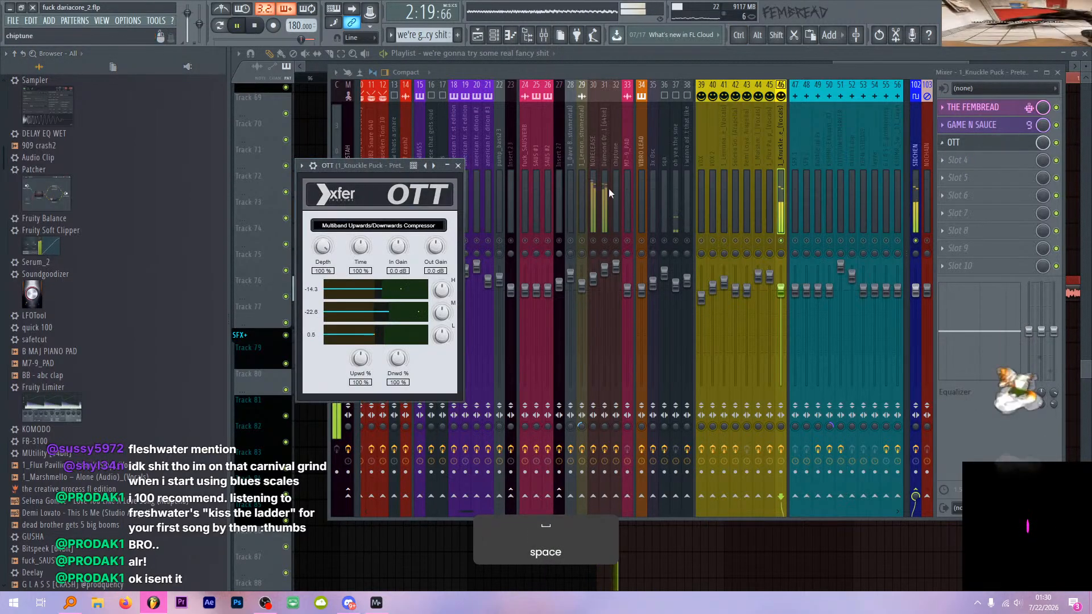
left_click_drag(323, 246, 322, 307)
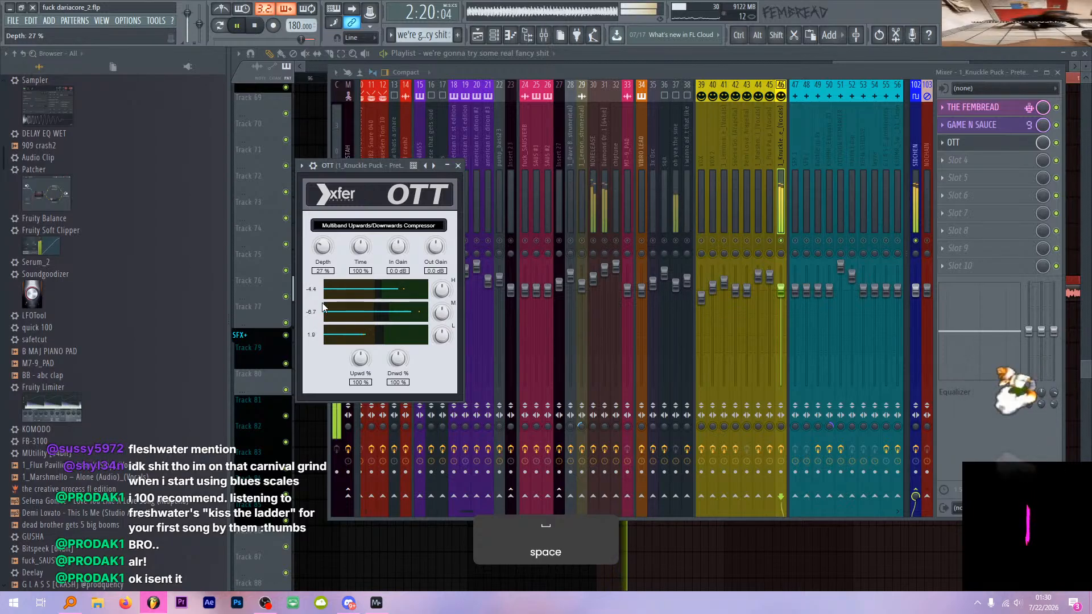
left_click(783, 193)
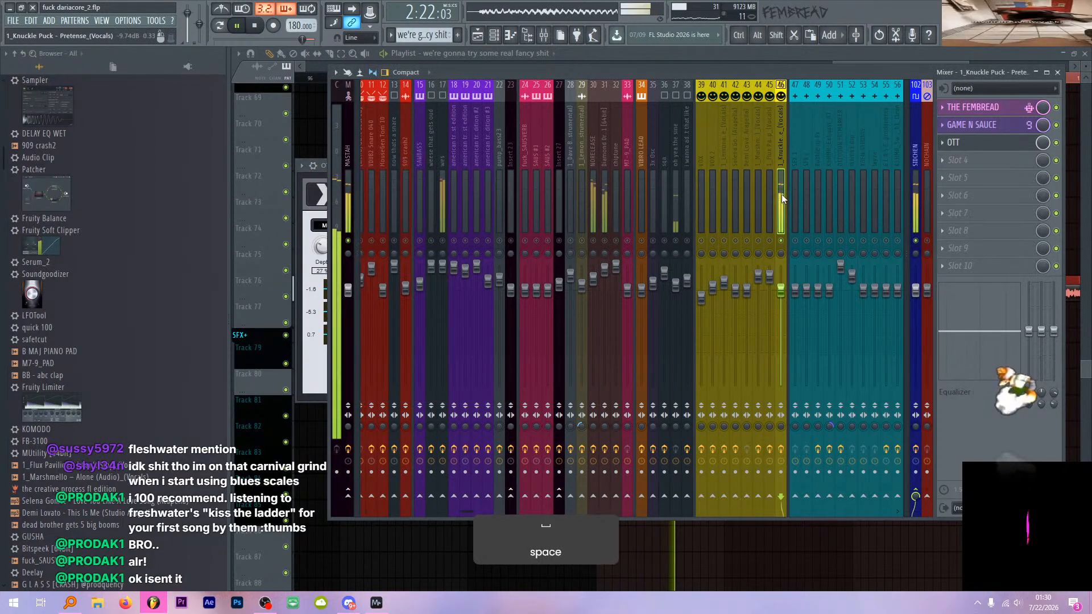
key("space")
left_click(319, 204)
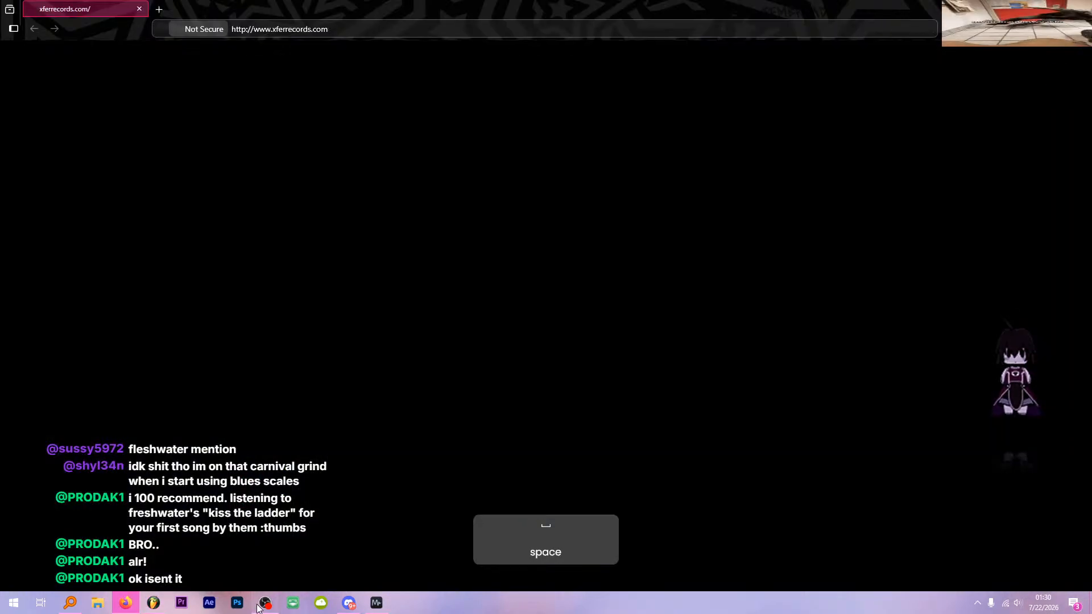
- Switch to OBS, toggle the Display Capture source's visibility with the preview enabled, disable the preview and return to FL Studio
left_click(265, 604)
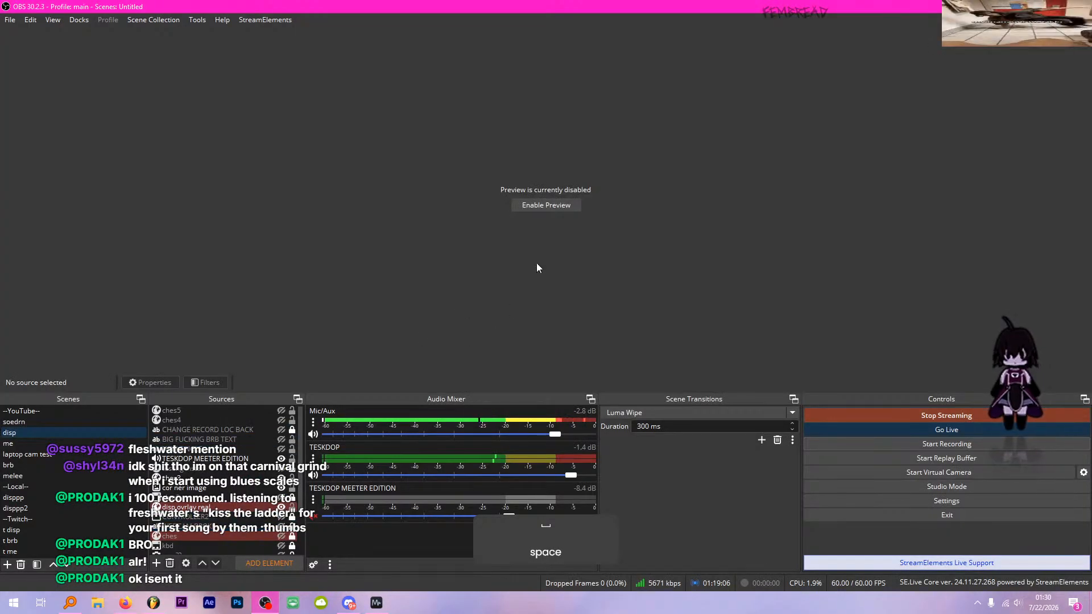
left_click(544, 206)
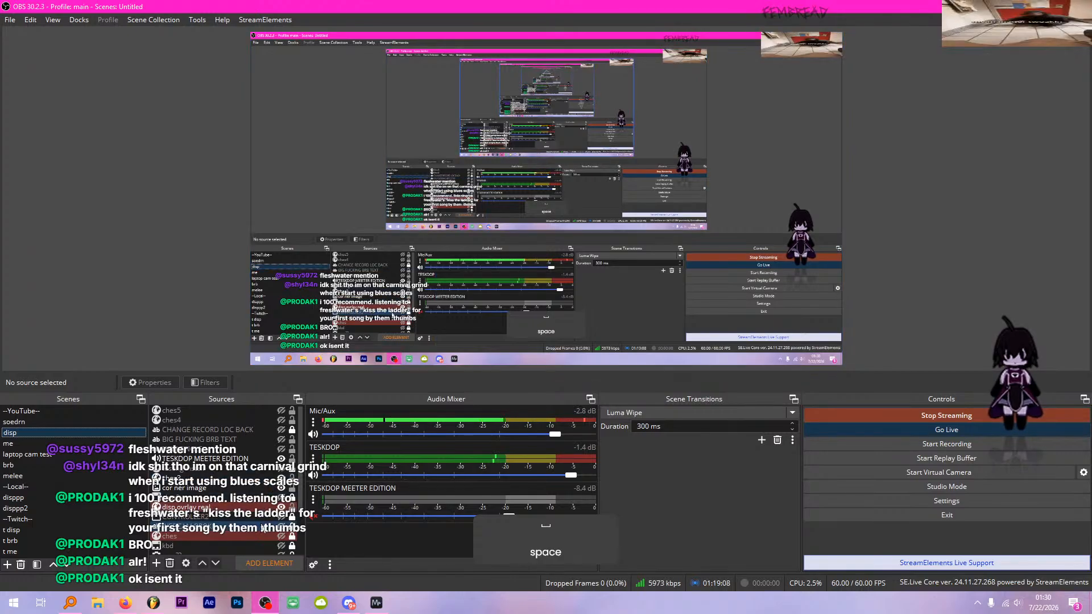
scroll(256, 489, "down", 2)
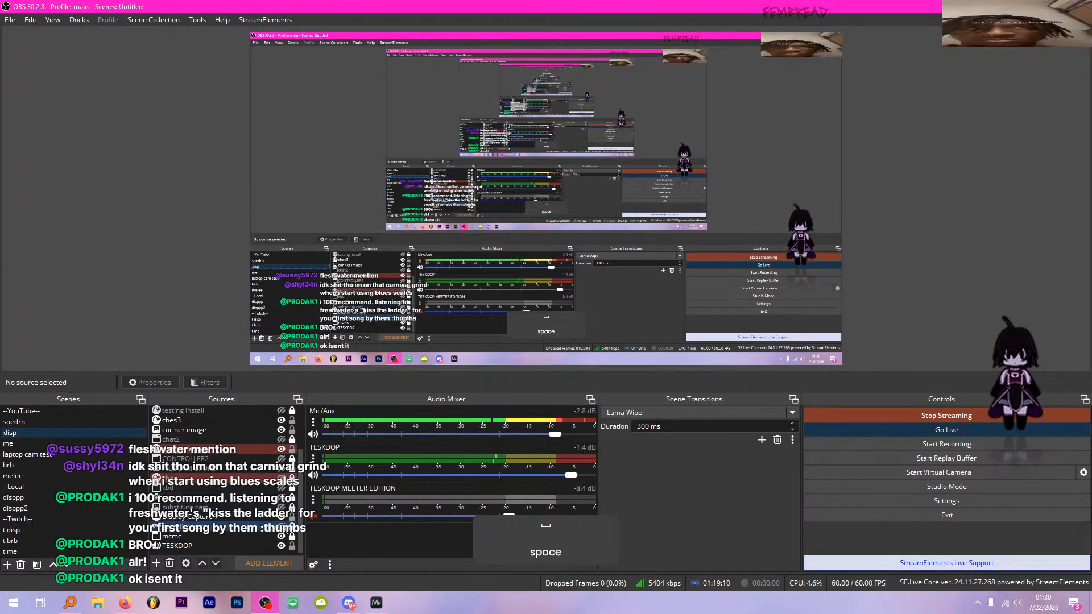
left_click(281, 517)
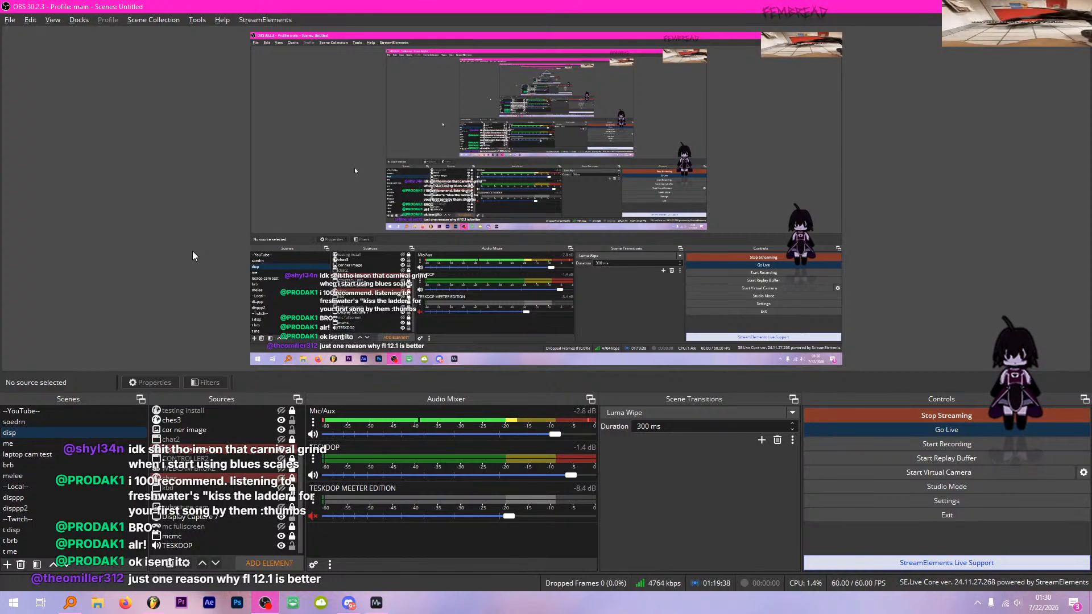
right_click(377, 180)
left_click(399, 187)
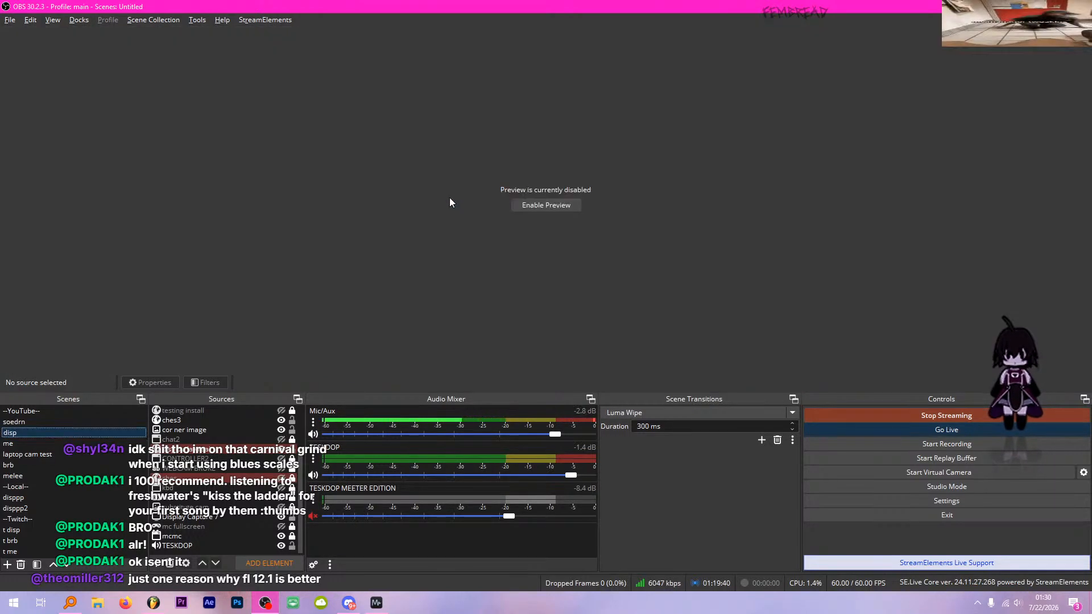
key("alt+Tab")
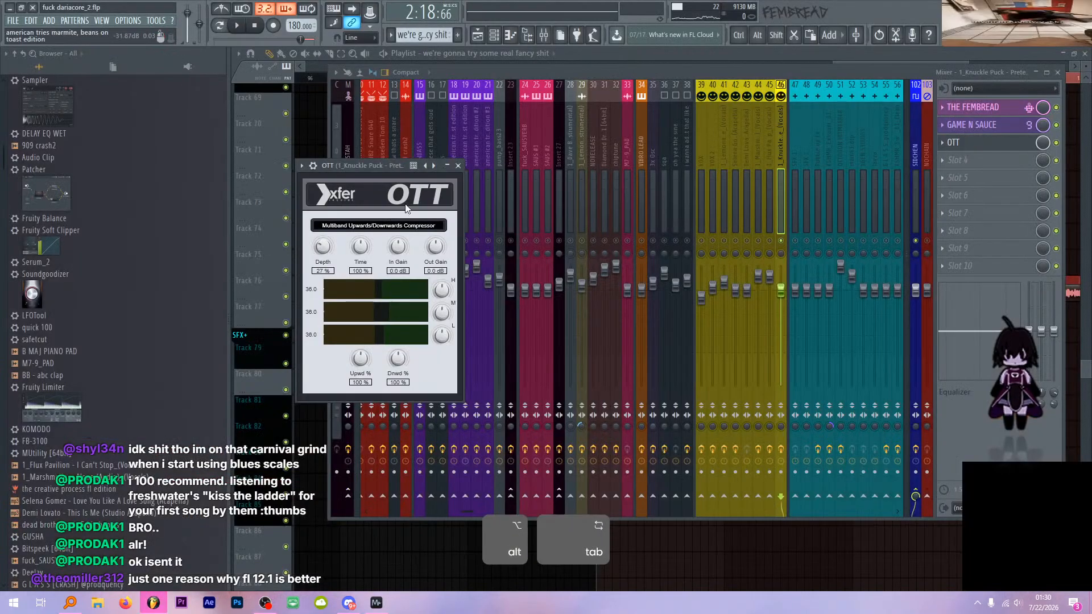
- Close OTT, find Deelay in the browser and load it into effect slot 5 of the vocal track
left_click_drag(363, 168, 526, 178)
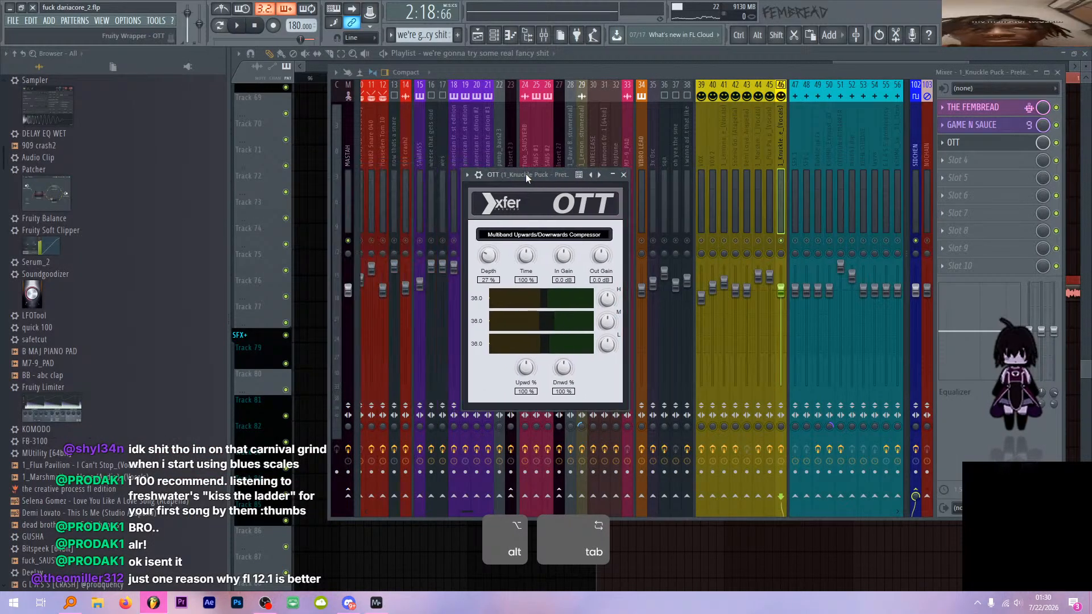
left_click(624, 176)
key("ctrl+f")
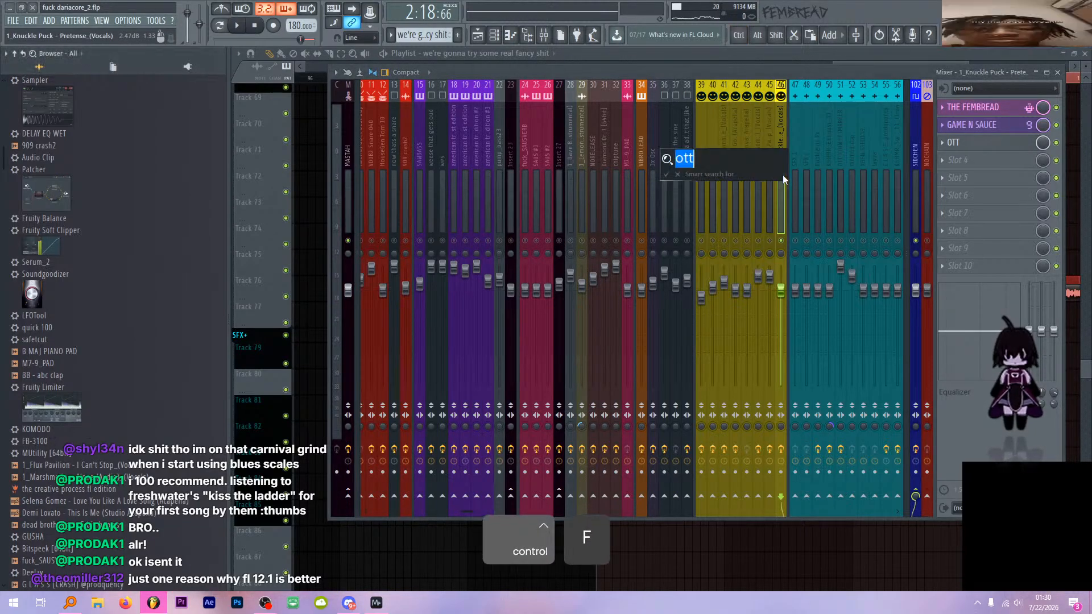
type("de")
key("Return")
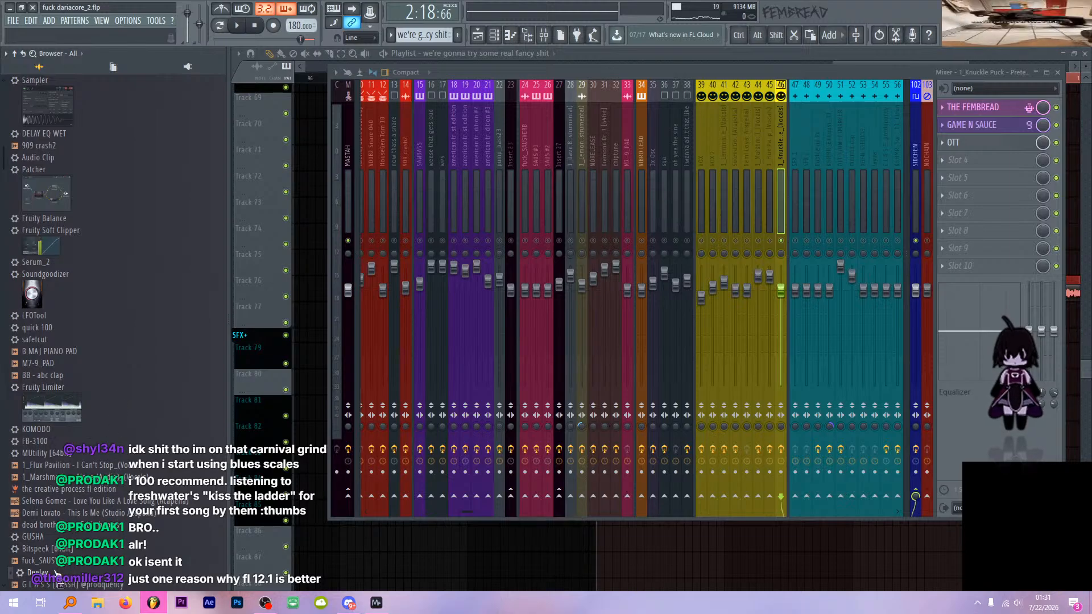
left_click_drag(56, 573, 969, 177)
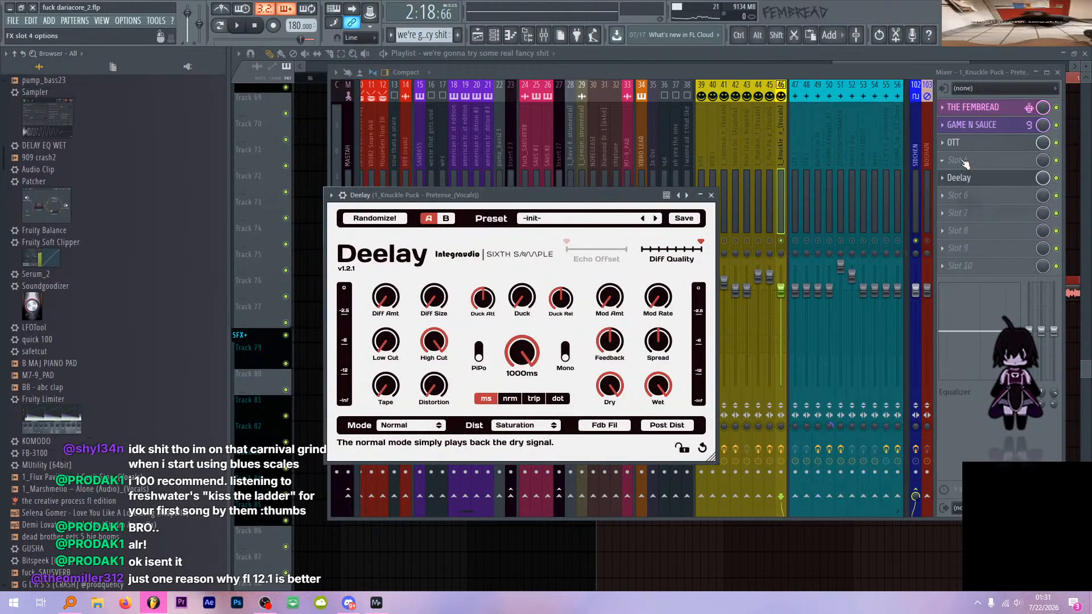
- Load an empty Patcher into effect slot 4 and lower the mixer window to clear space around the Patcher map
left_click(959, 161)
left_click(877, 114)
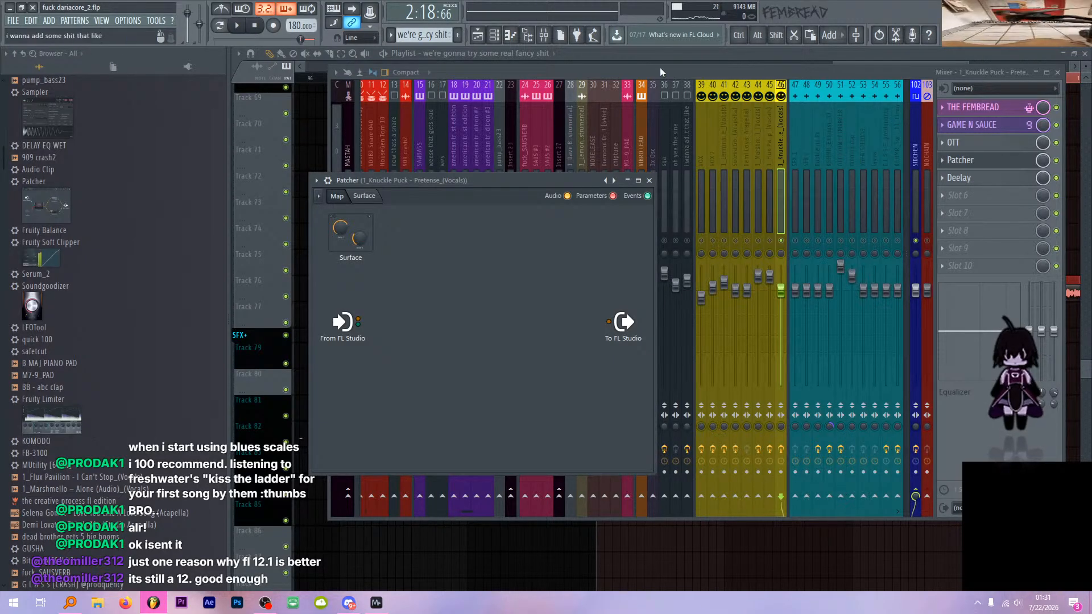
left_click_drag(660, 67, 626, 332)
left_click(935, 430)
left_click(934, 430)
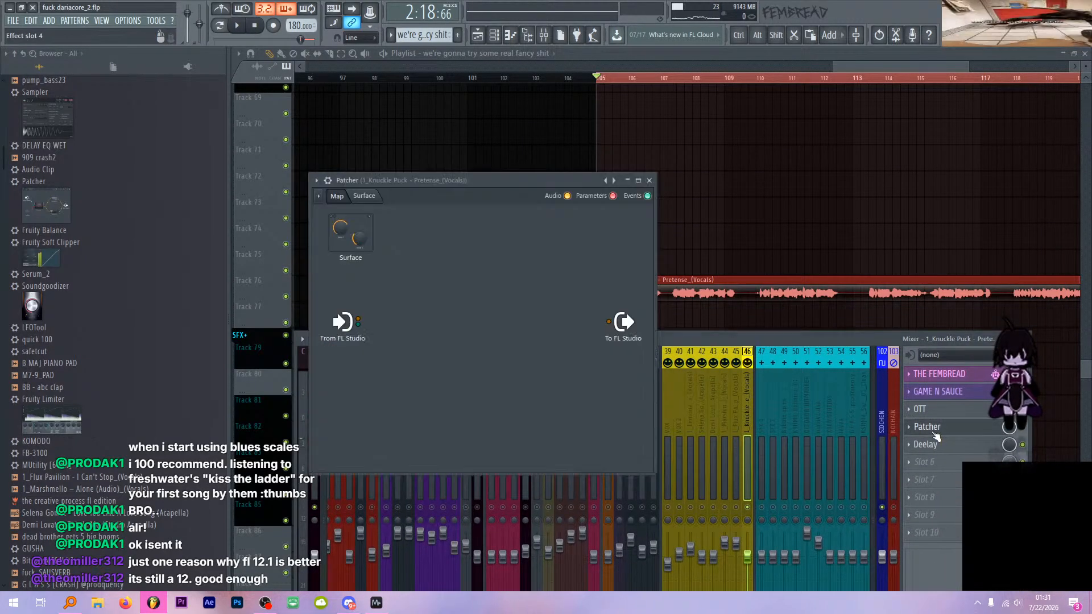
- Copy Deelay from effect slot 5 into the Patcher map, between its input and output
left_click(933, 445)
left_click_drag(597, 196, 880, 160)
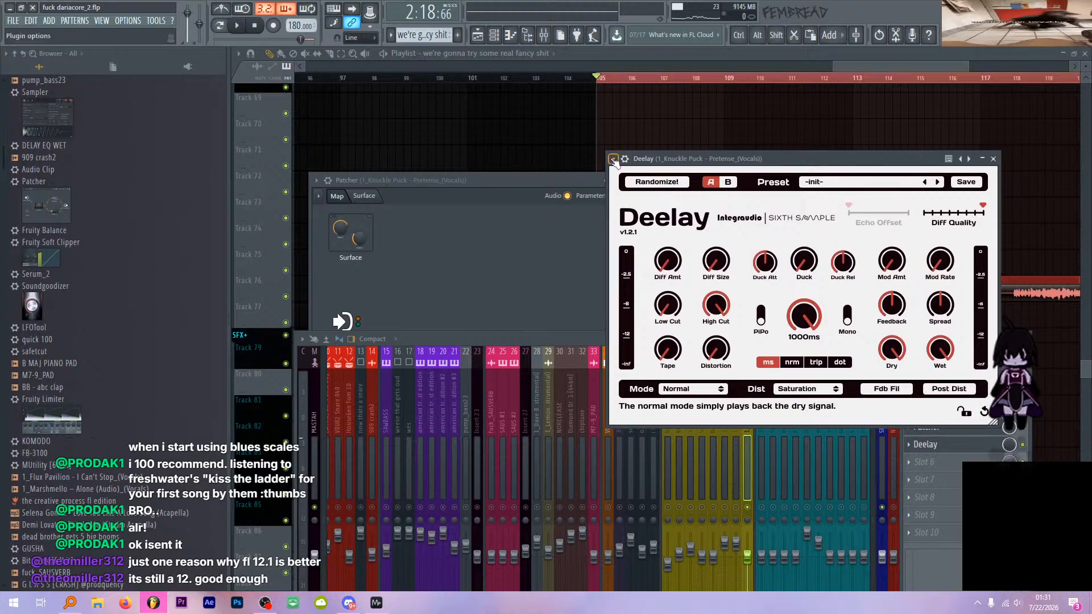
left_click(613, 160)
left_click_drag(638, 215, 507, 275)
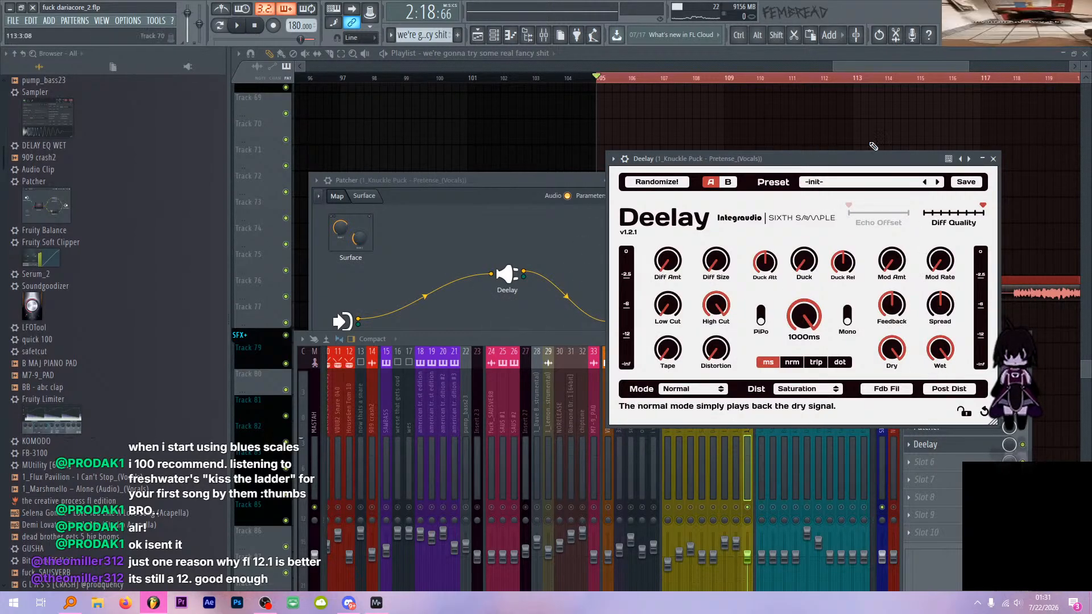
- Remove the standalone Deelay from effect slot 5
left_click(936, 445)
left_click(936, 446)
right_click(936, 445)
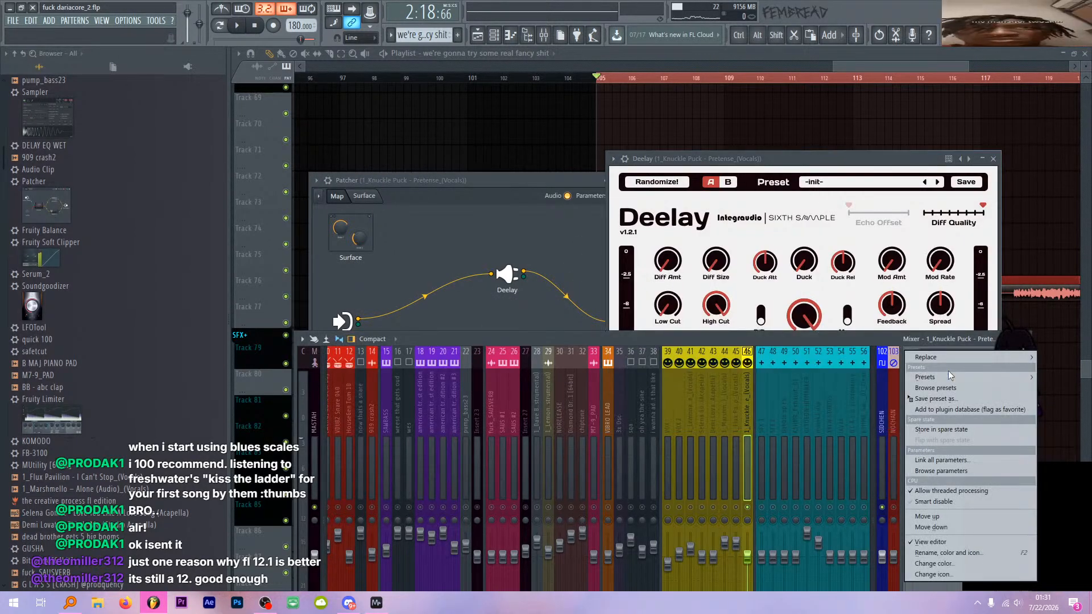
mouse_move(948, 358)
left_click(728, 33)
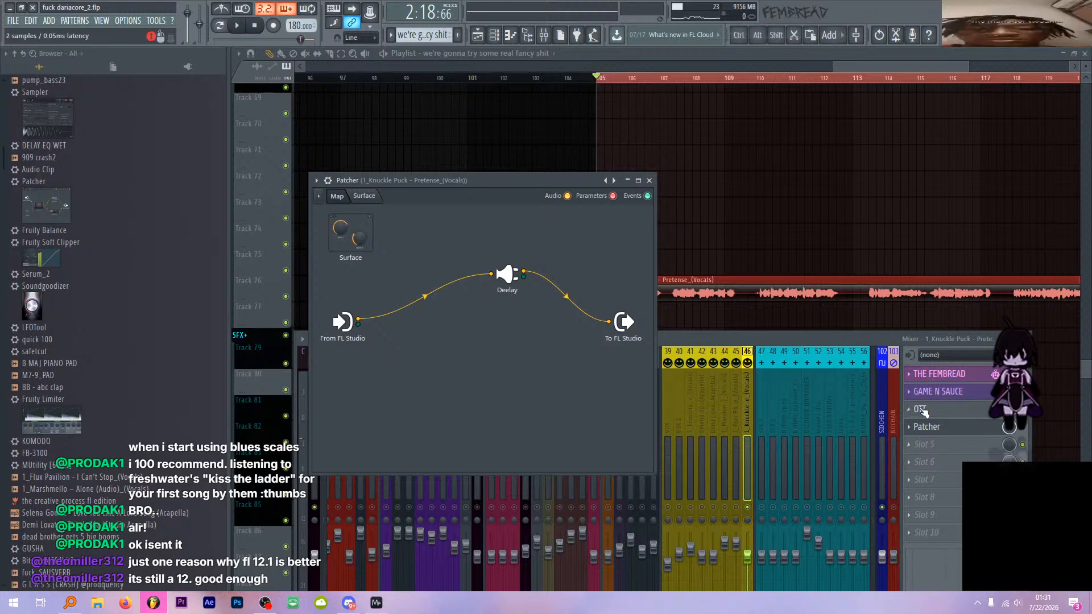
- Reposition Deelay higher in the Patcher map and connect From FL Studio directly to To FL Studio as a parallel path
left_click_drag(504, 278, 435, 250)
left_click_drag(636, 328, 609, 322)
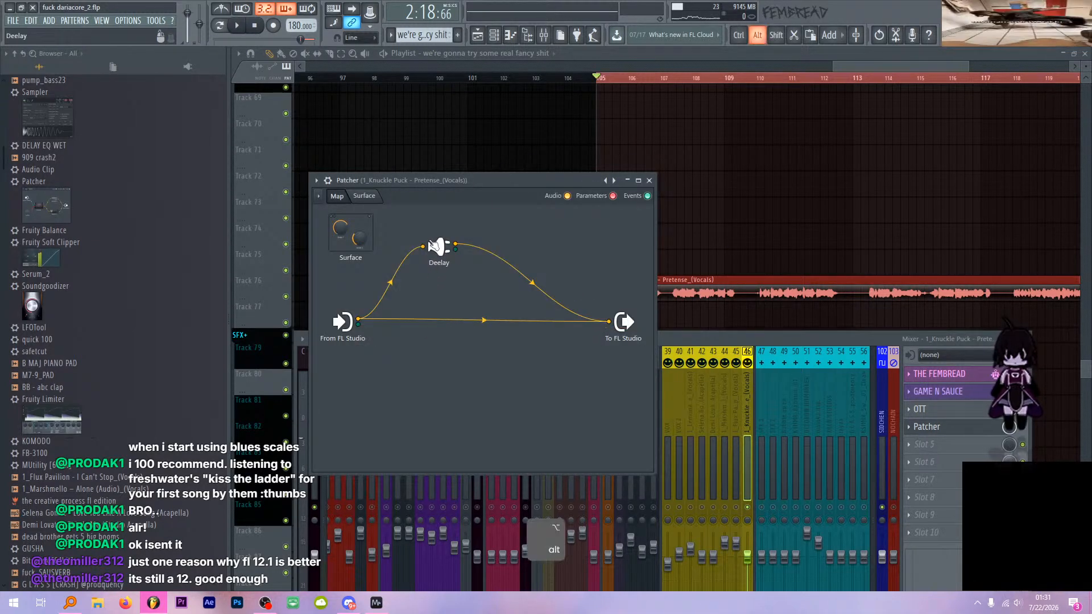
- Set Deelay to no dry signal, 354 ms time, maximum diffusion size and amount, and a low cut of about 127
double_click(438, 246)
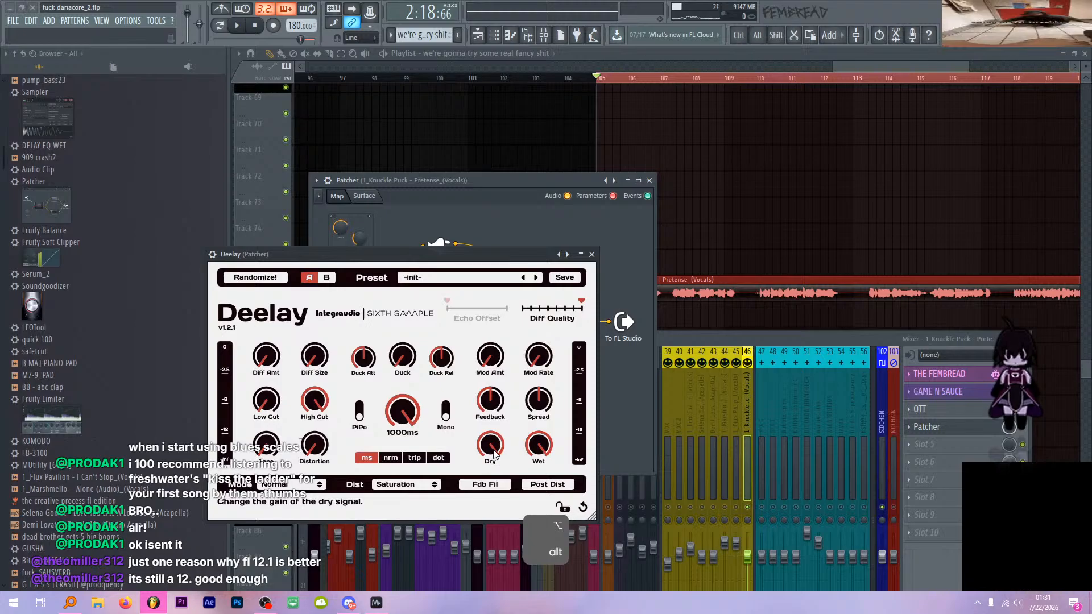
left_click_drag(495, 453, 478, 612)
left_click_drag(407, 424, 406, 475)
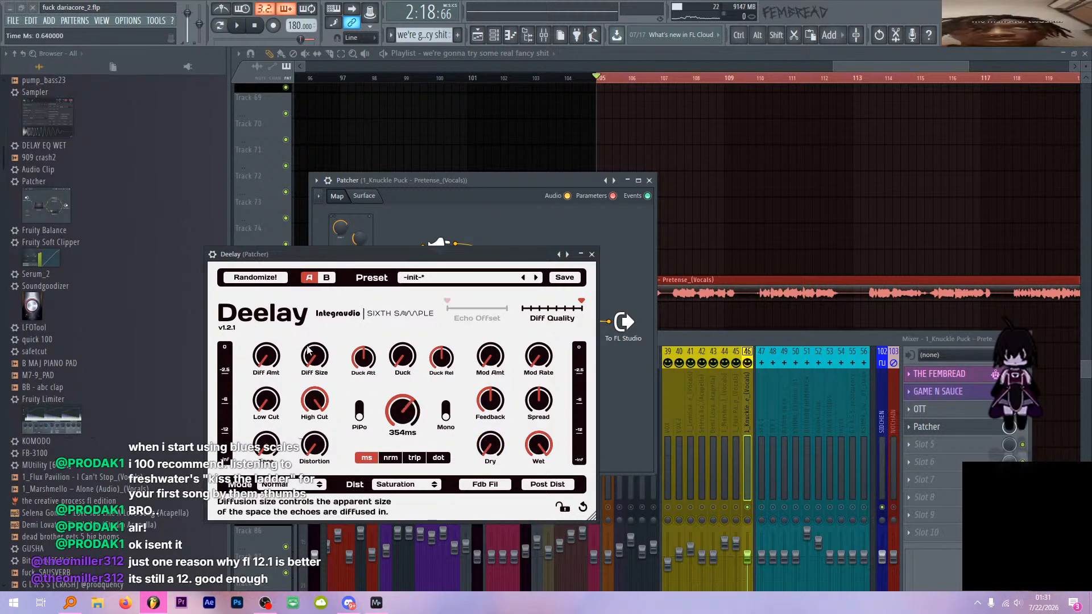
left_click_drag(316, 361, 363, 217)
left_click_drag(277, 345, 284, 256)
left_click_drag(282, 390, 286, 367)
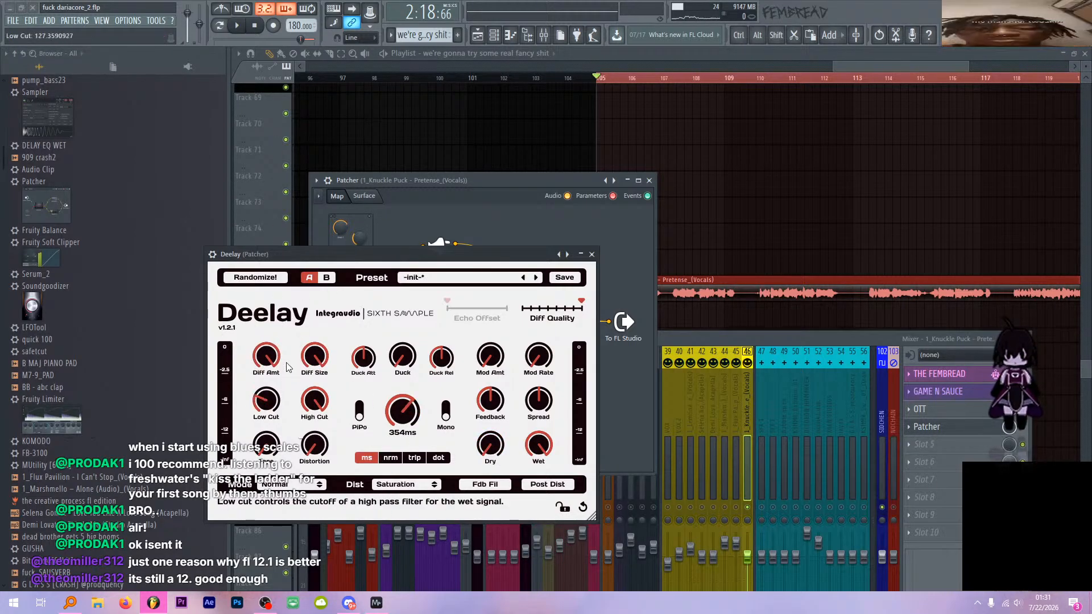
left_click(593, 256)
- Find Fruity Parametric EQ 2 and insert it between Deelay and To FL Studio in the Patcher map
key("ctrl+f")
type("eq 2")
key("Return")
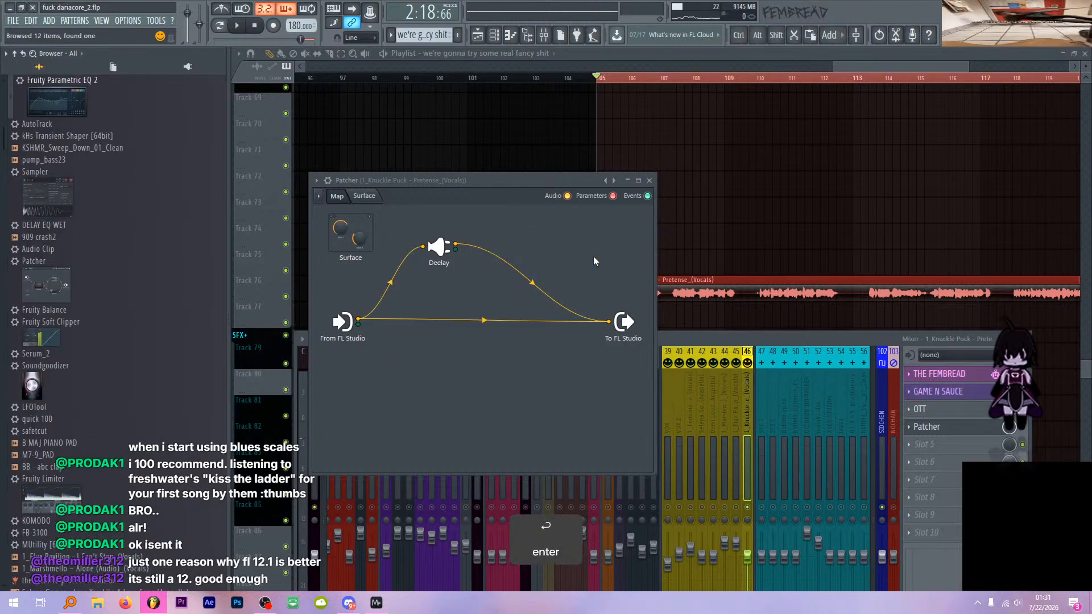
left_click_drag(89, 99, 535, 236)
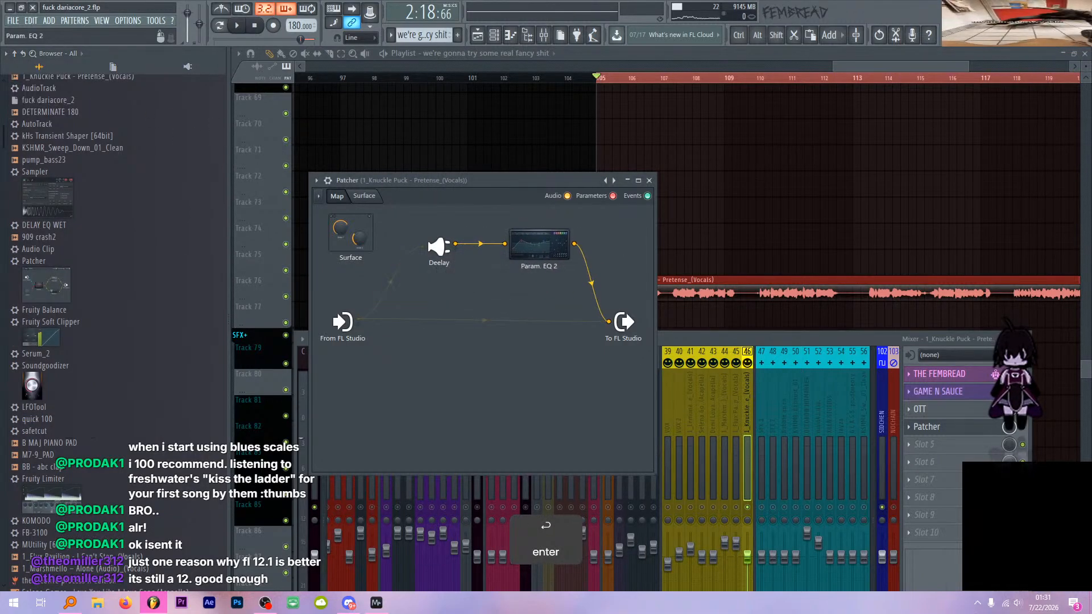
- Make band 1 of Param. EQ 2 a steep high-pass filter and raise its frequency to band 2's position
key("space")
left_click(538, 246)
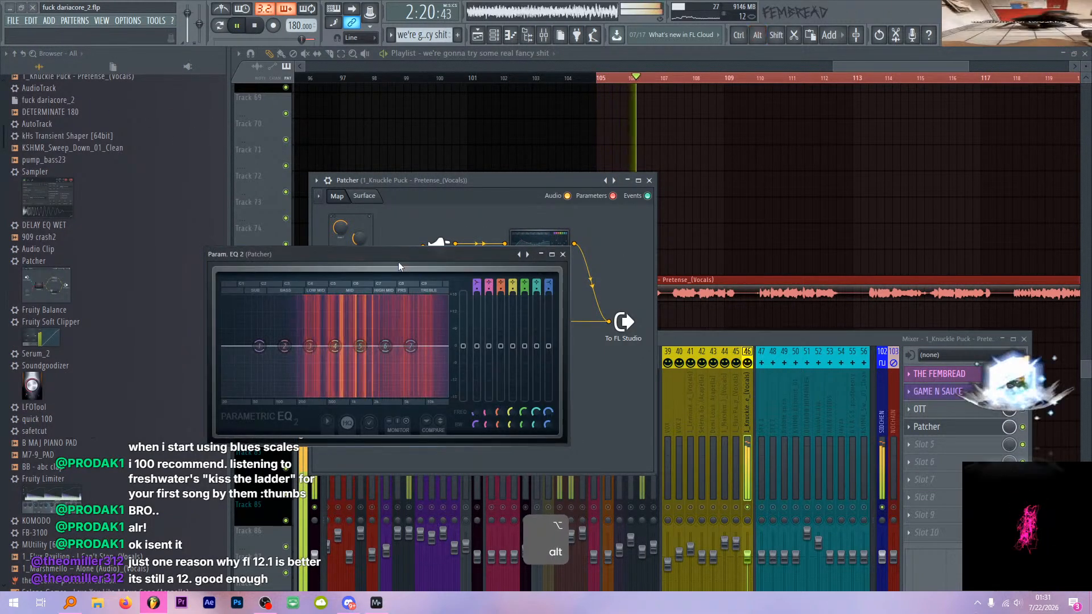
left_click_drag(441, 254, 618, 242)
key("space")
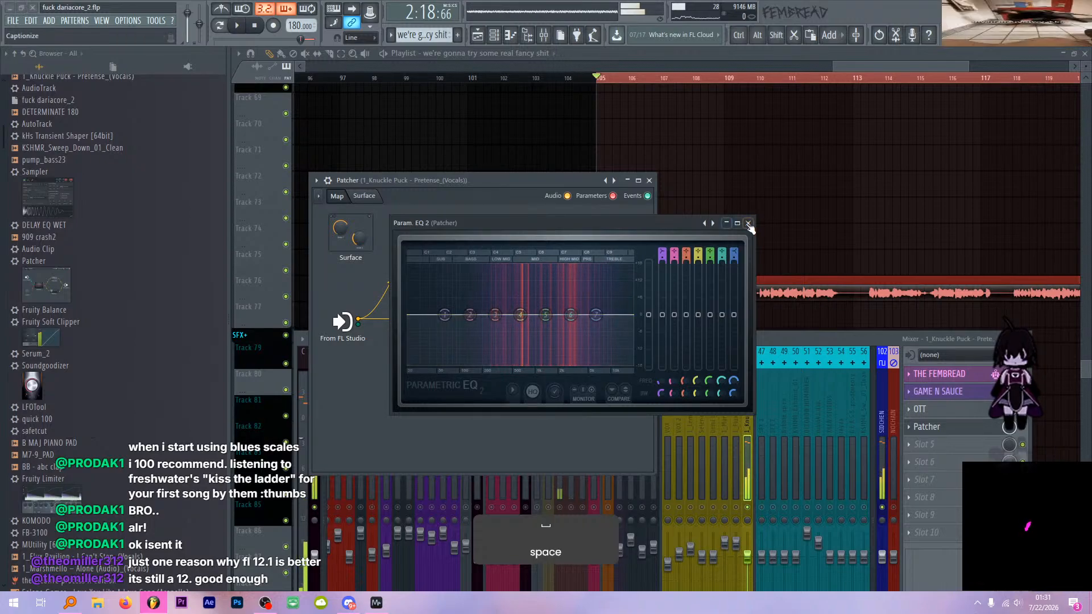
scroll(662, 251, "down", 2)
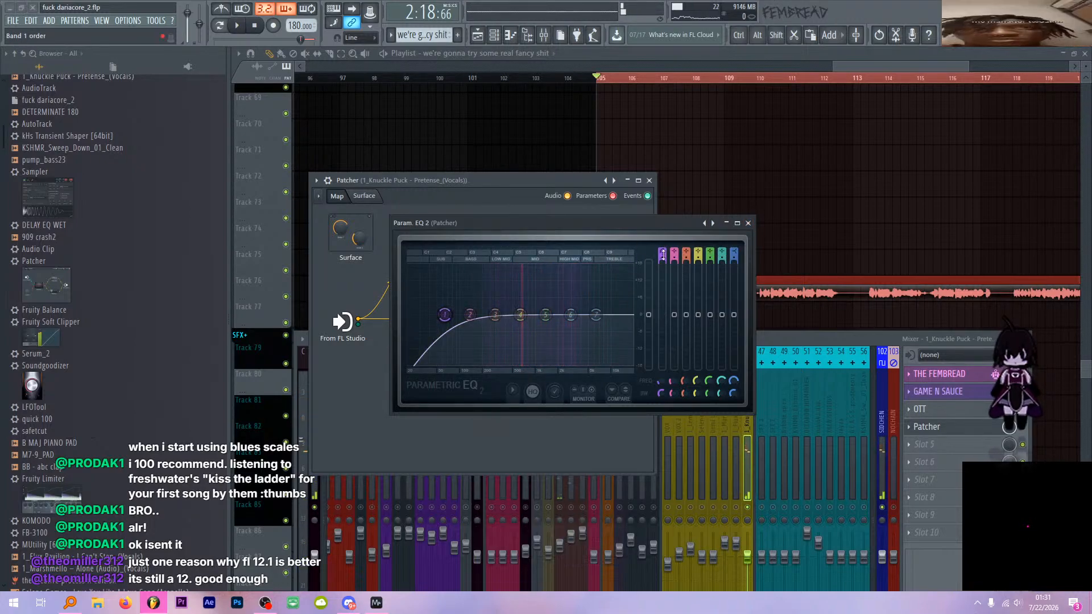
scroll(662, 258, "up", 3)
left_click_drag(446, 313, 476, 315)
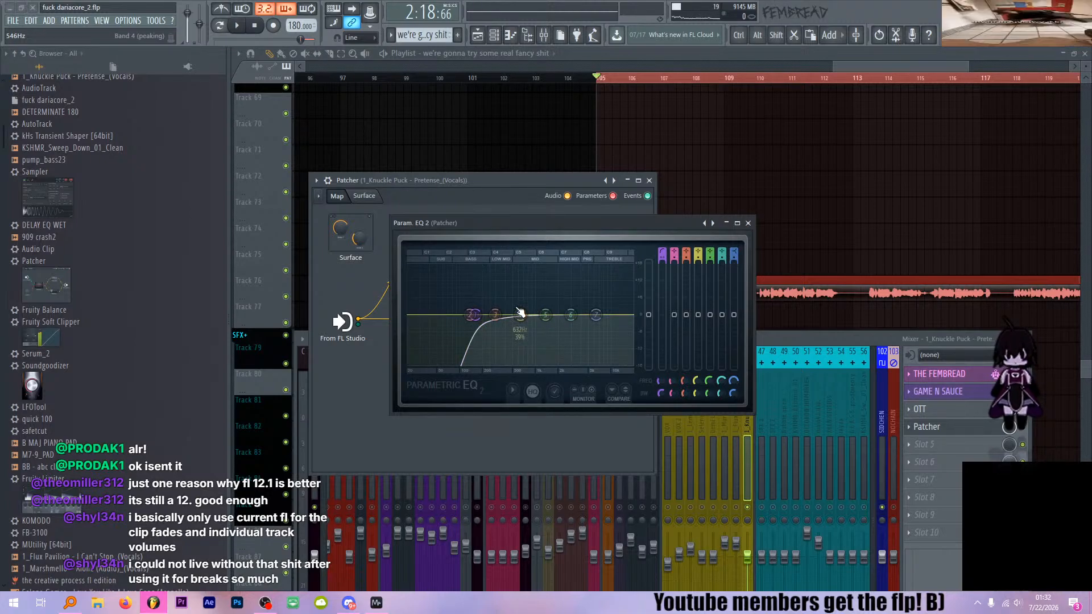
- Shape the delay's EQ with gentle cuts on bands 3 and 4 in the mids and bands 6 and 7 in the highs
left_click_drag(495, 315, 515, 326)
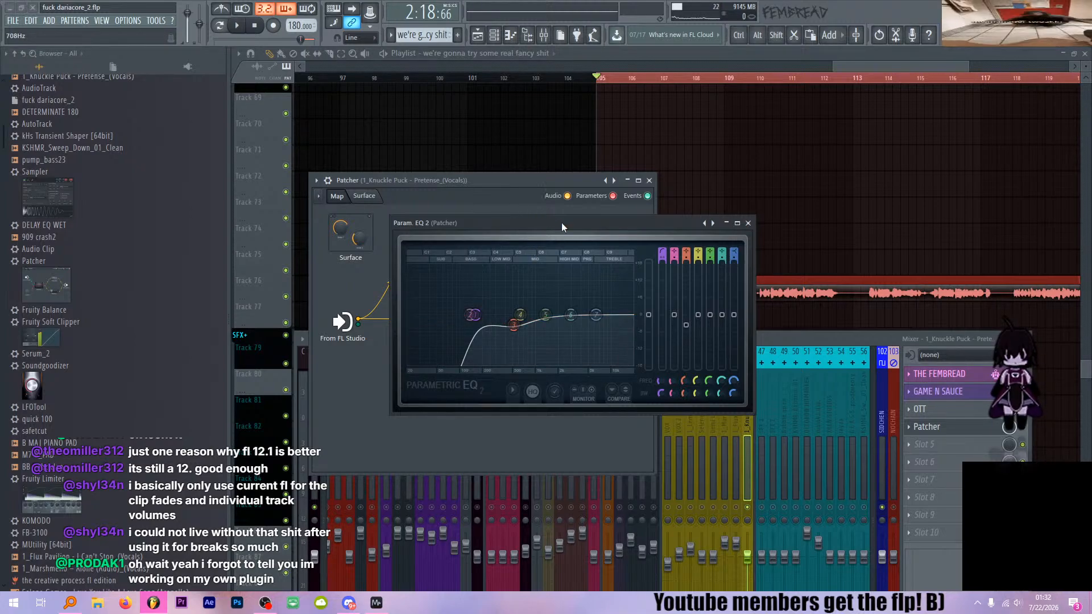
left_click_drag(561, 227, 561, 173)
left_click_drag(514, 269, 518, 266)
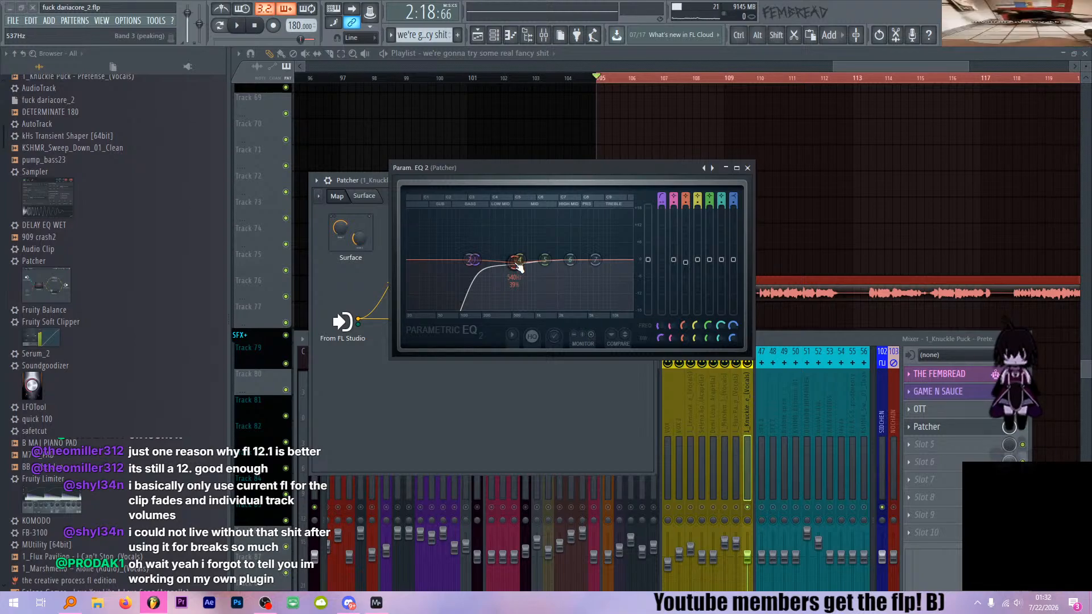
mouse_move(518, 268)
left_mouse_down()
mouse_move(534, 277)
mouse_move(538, 268)
left_mouse_up()
key("space")
key("space")
left_click_drag(570, 260, 602, 271)
key("space")
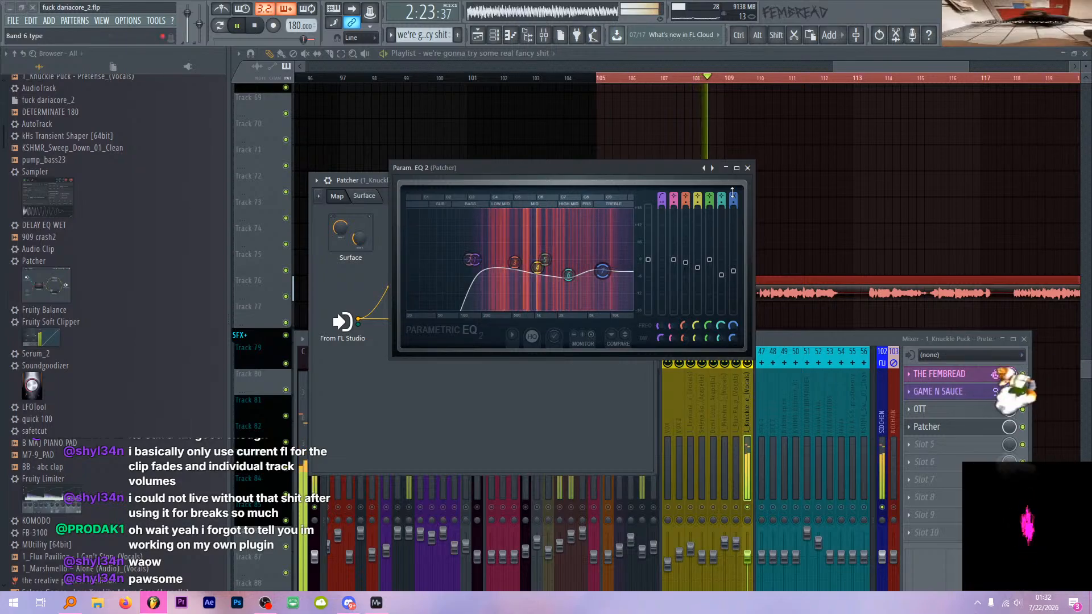
left_click(748, 167)
- Audition the vocals with the parallel delay and close the Patcher window
key("space")
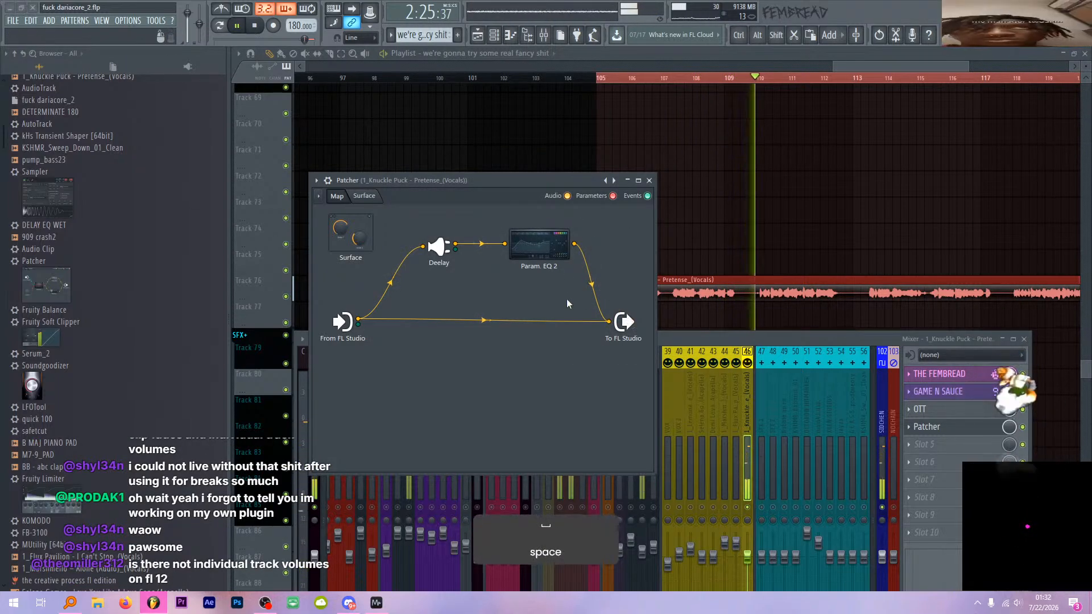
left_click_drag(515, 181, 554, 180)
key("space")
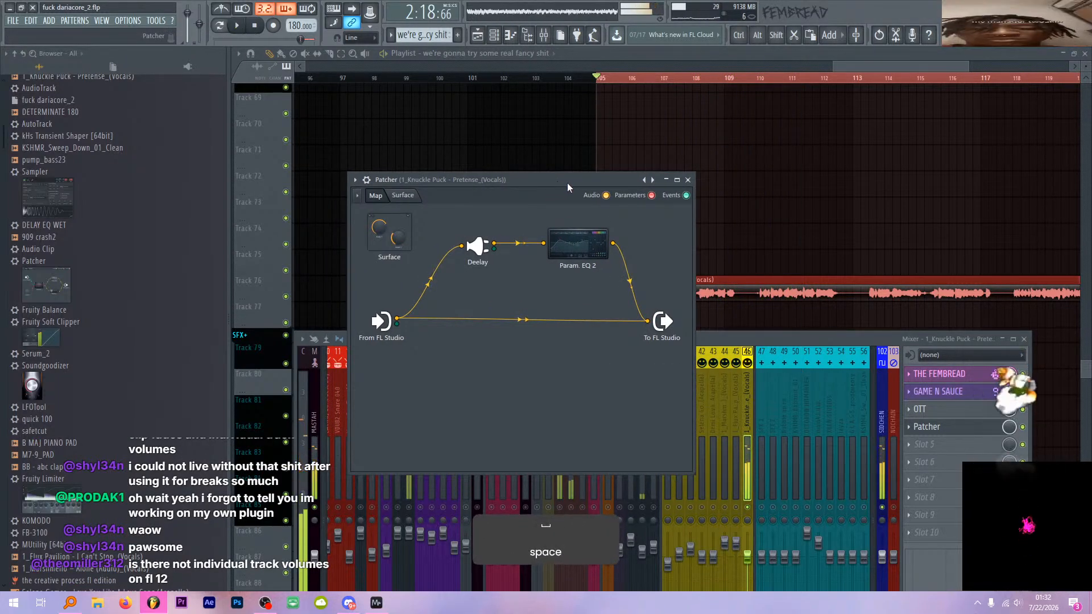
left_click(687, 180)
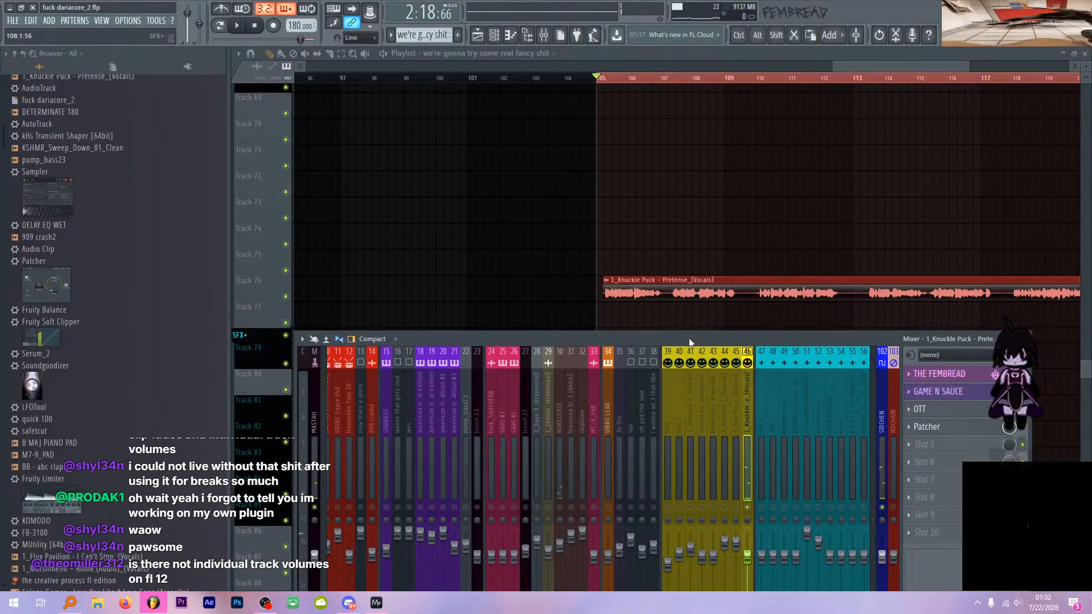
left_click_drag(690, 343, 684, 333)
scroll(677, 229, "down", 5)
scroll(842, 262, "down", 5)
scroll(876, 245, "up", 6)
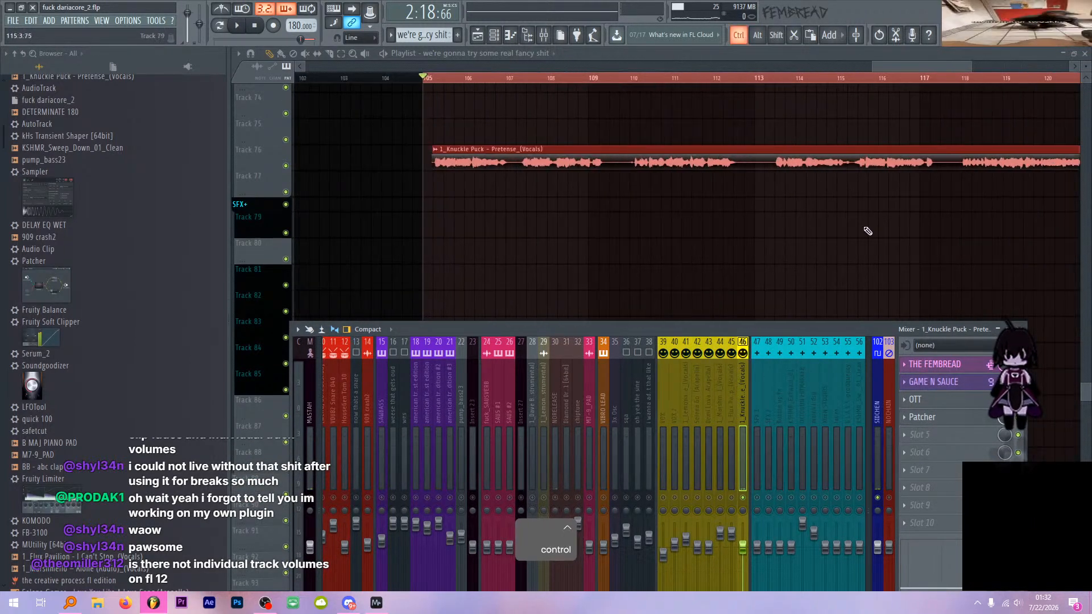
scroll(819, 193, "up", 1)
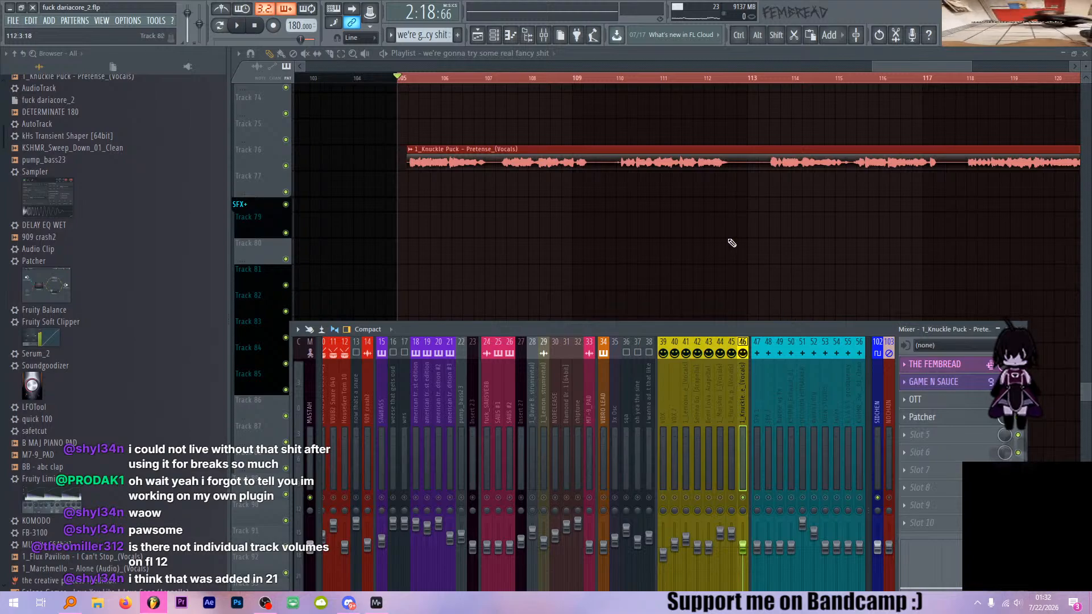
scroll(731, 237, "up", 5)
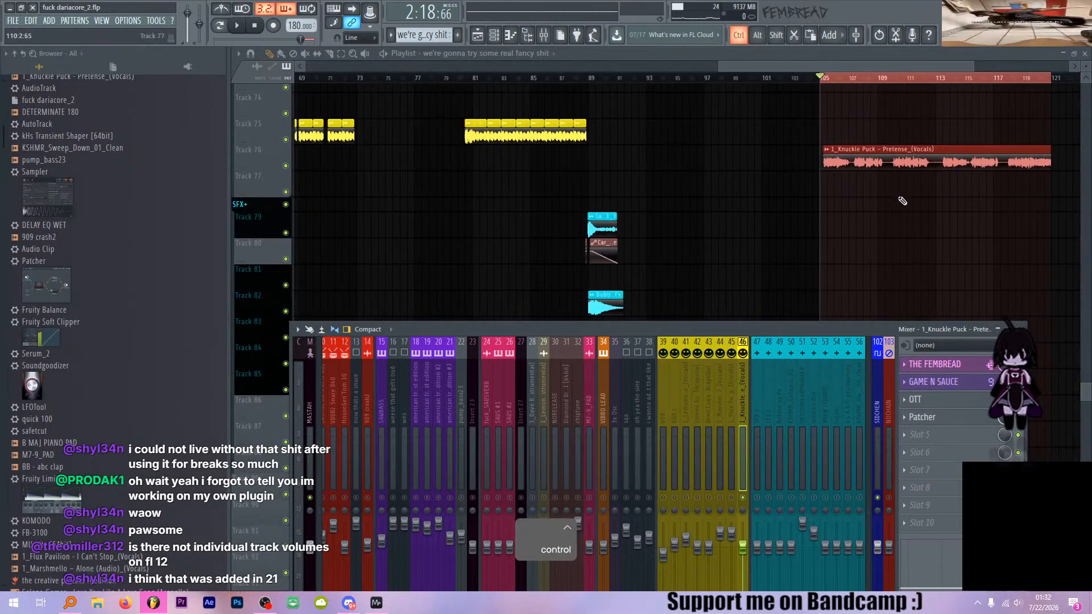
- Reopen Patcher from effect slot 4, widen its window and move To FL Studio away from Param. EQ 2 to make room
left_click_drag(784, 331, 787, 203)
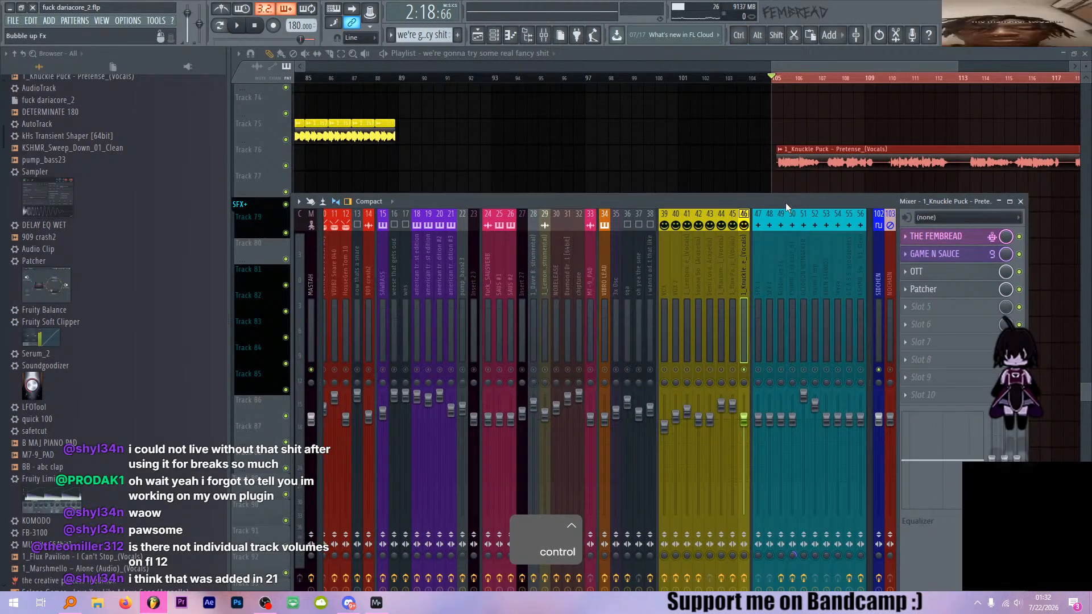
left_click(956, 290)
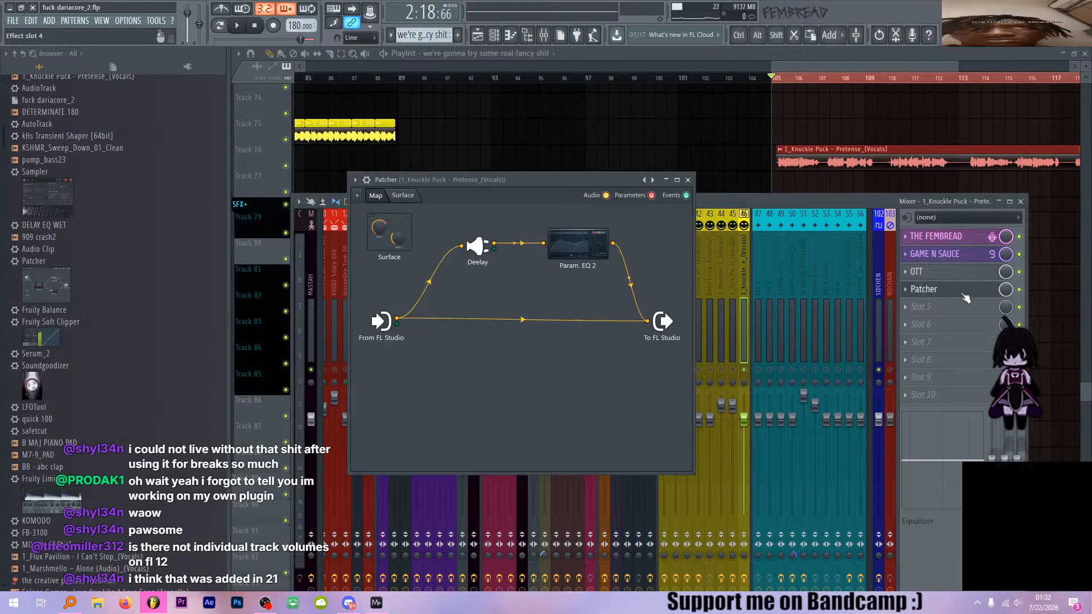
left_click_drag(691, 475, 936, 466)
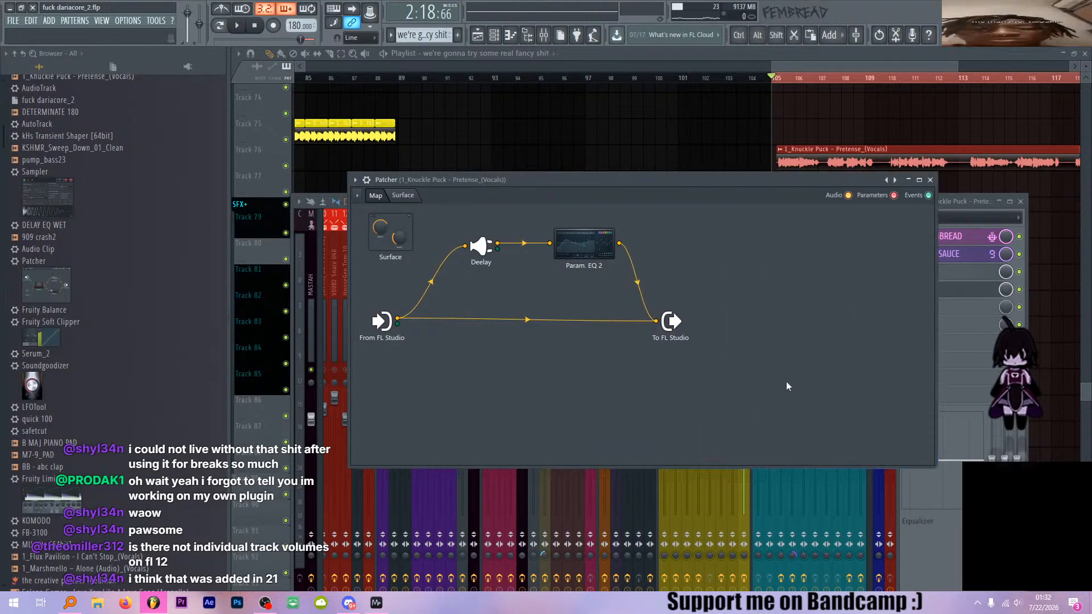
left_click_drag(676, 321, 859, 321)
- Find Fruity Limiter and insert it before To FL Studio so that both the delayed and direct paths feed it
key("ctrl+f")
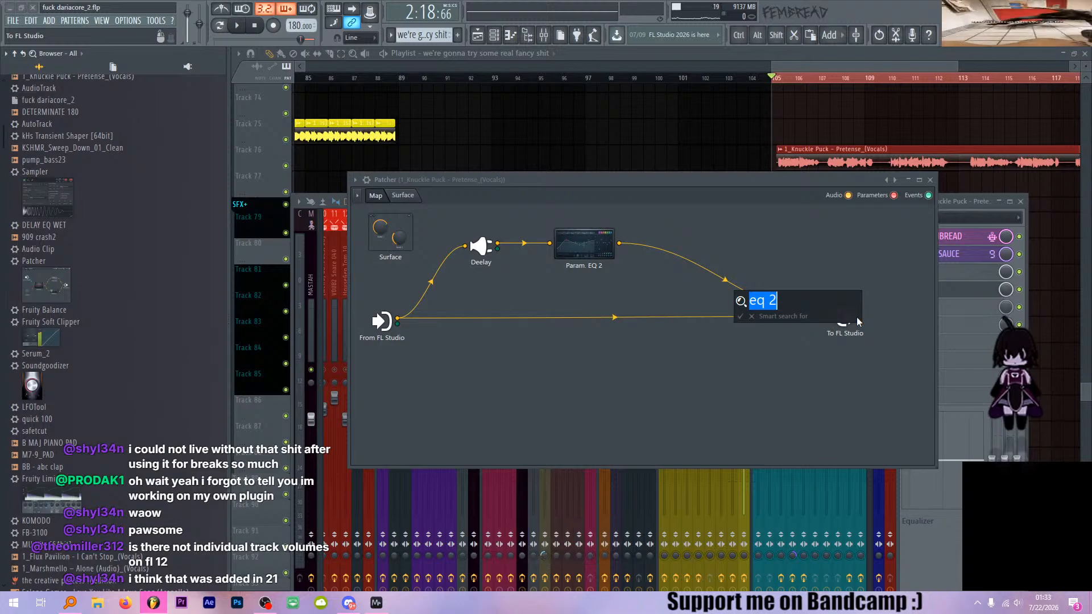
type("limiter")
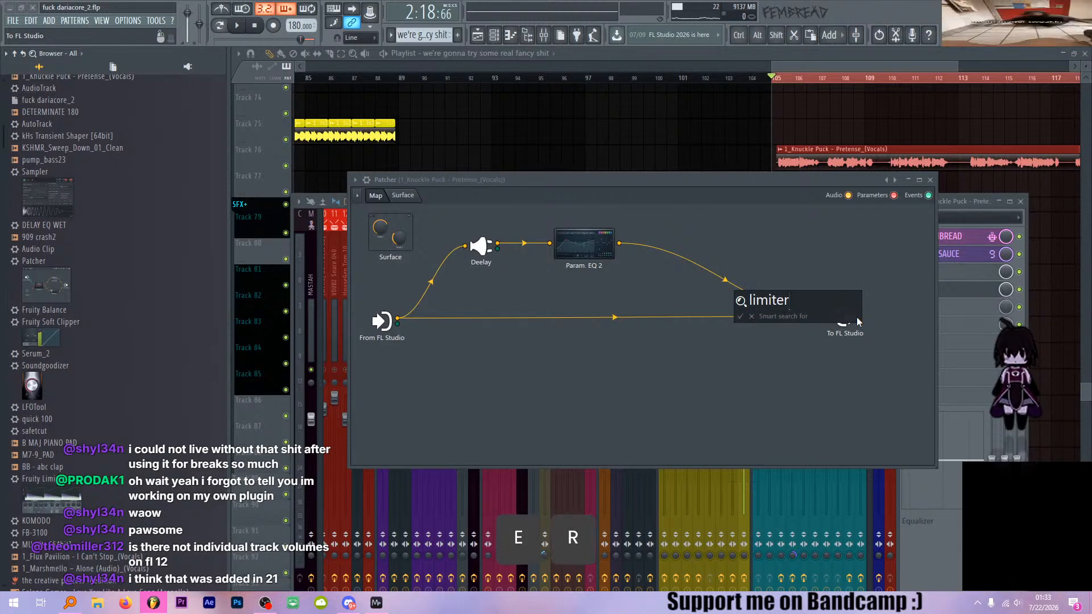
key("Return")
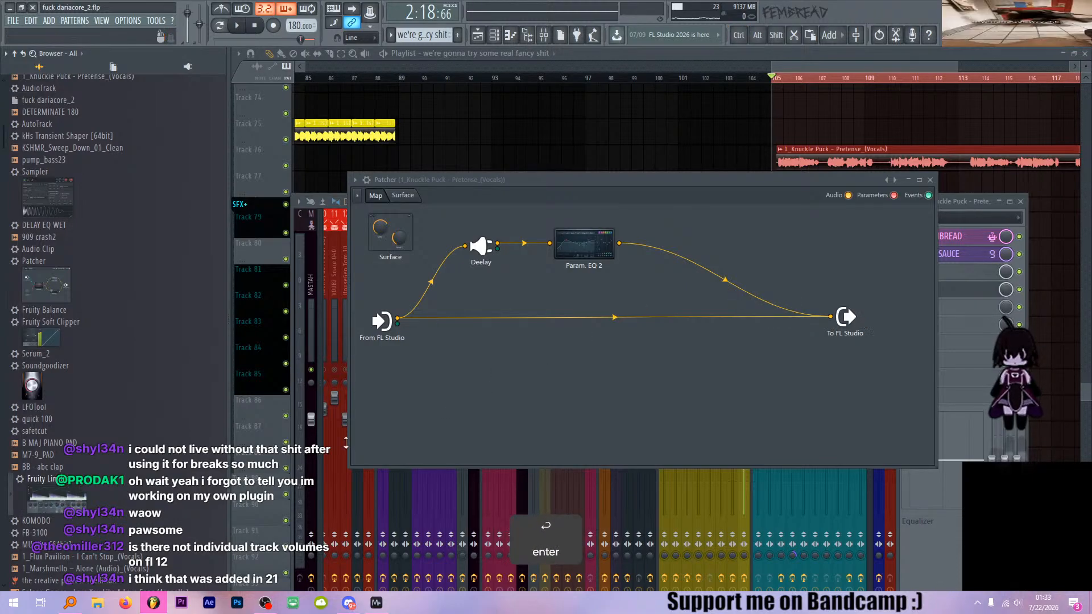
left_click_drag(163, 500, 720, 323)
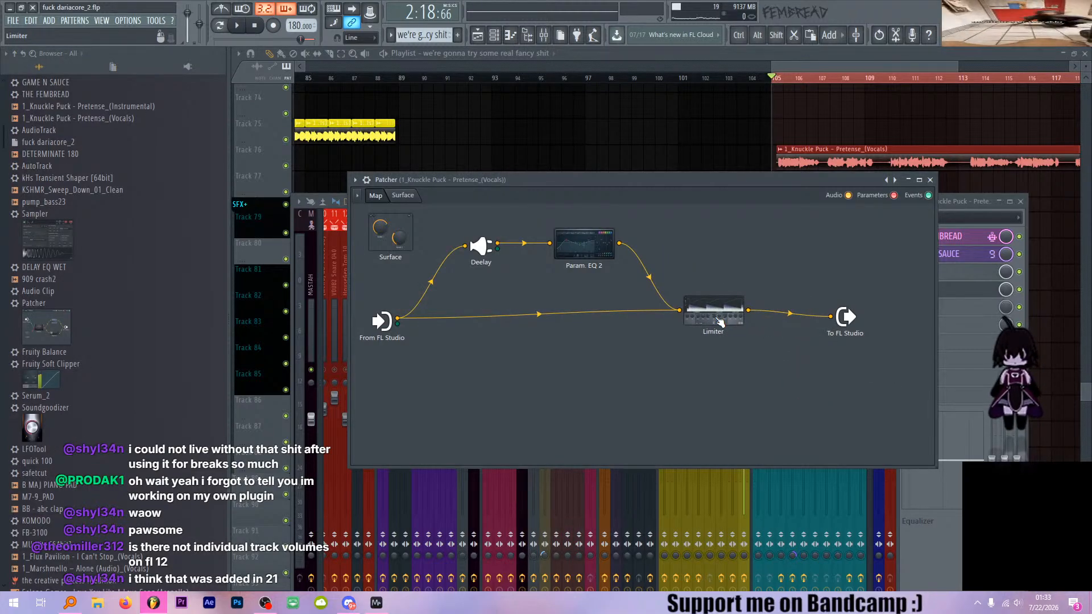
- Switch the Limiter to compressor mode and set a low threshold, raised ratio, long release and low sustain during playback
double_click(720, 321)
left_click_drag(392, 263, 587, 226)
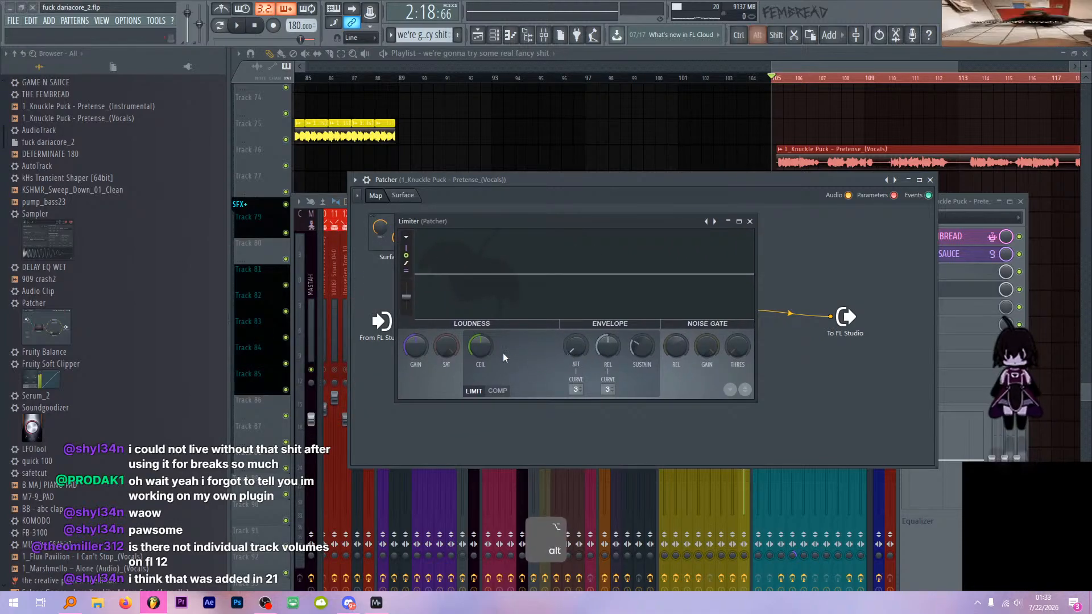
left_click(498, 391)
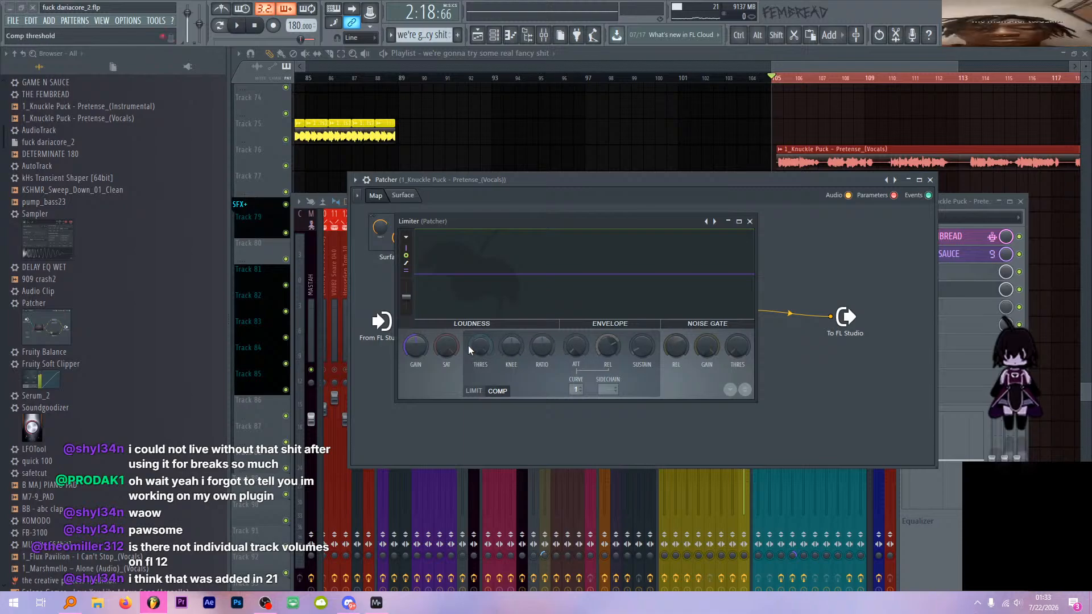
mouse_move(470, 349)
left_mouse_down()
mouse_move(542, 348)
mouse_move(541, 337)
mouse_move(478, 353)
left_mouse_up()
key("space")
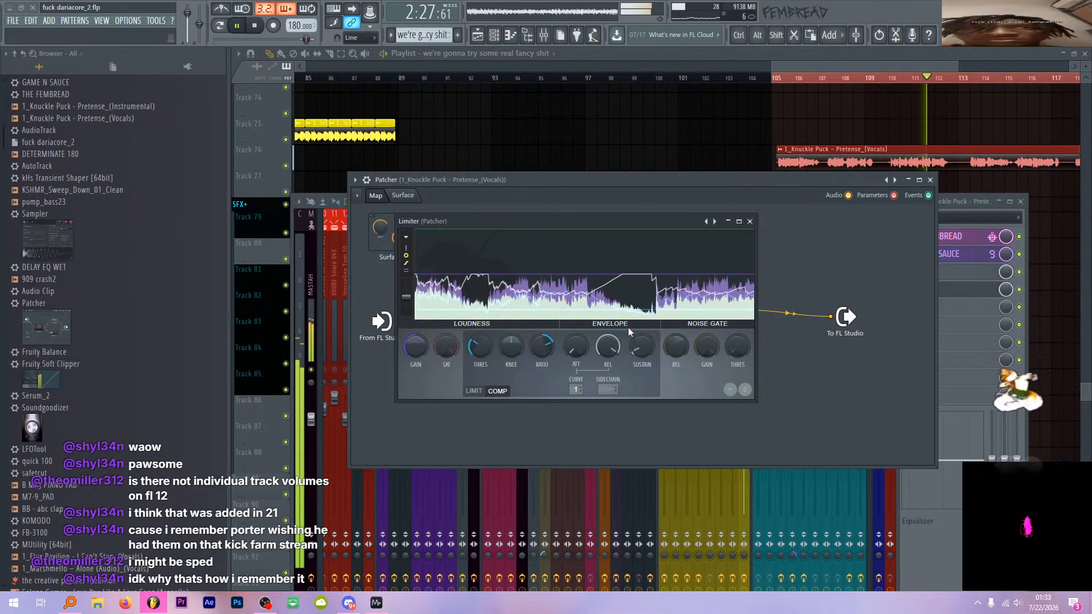
- Check the delay's Param. EQ 2 curve while the vocals play
left_click(751, 222)
left_click(578, 243)
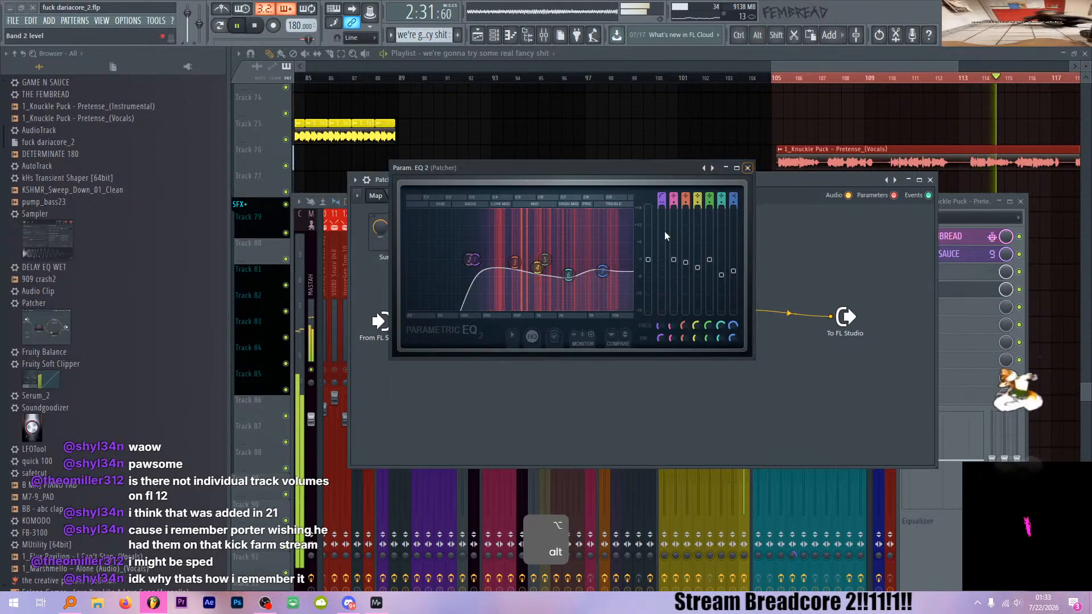
left_click(748, 168)
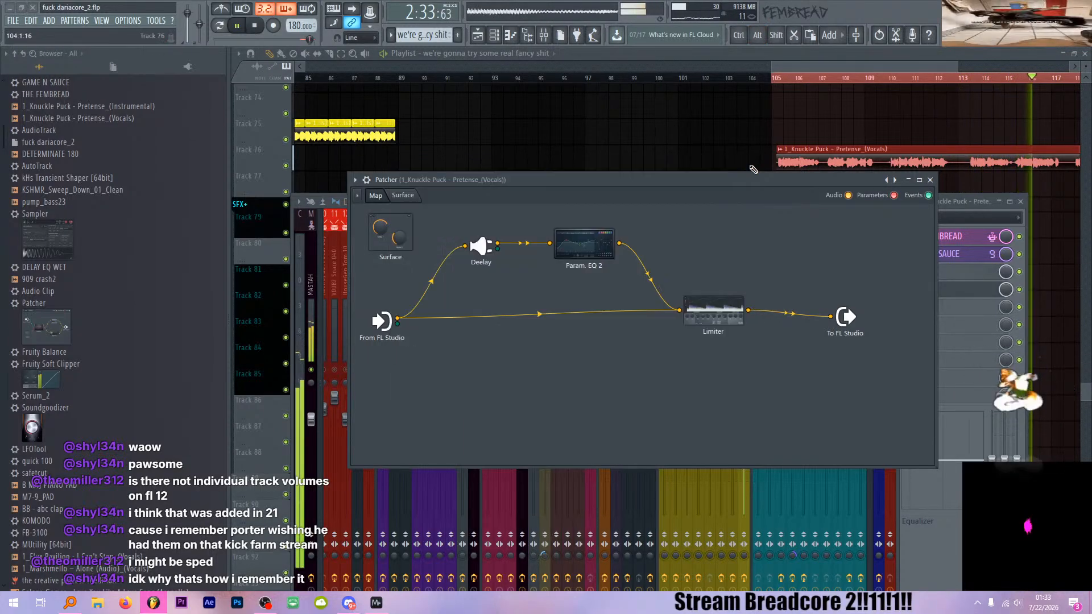
- Reopen the Limiter in the Patcher map and raise its gain to 5.0 dB
key("alt")
left_click(691, 316)
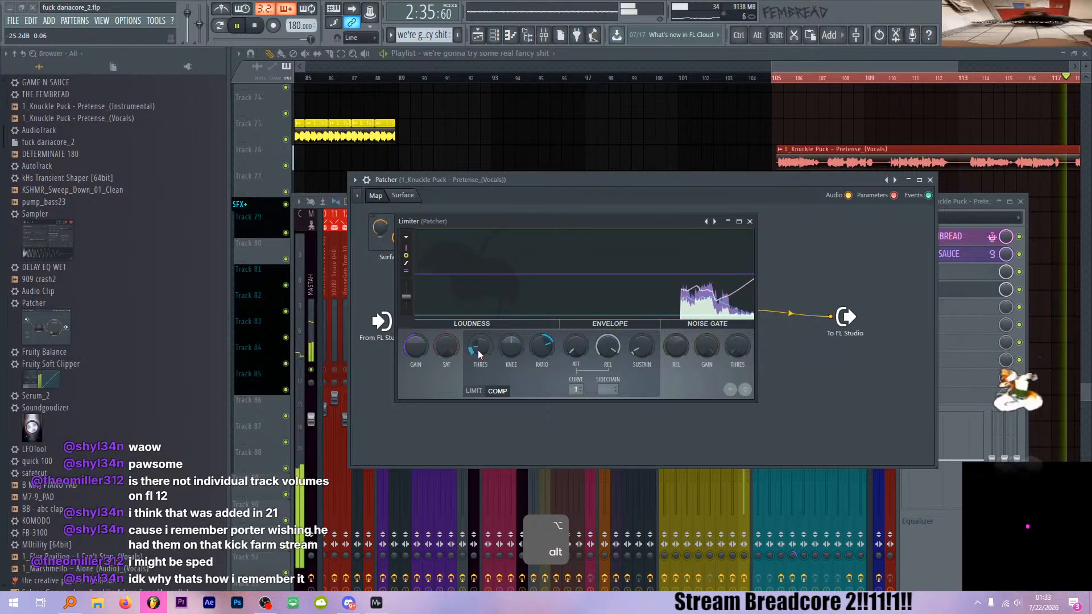
left_click_drag(419, 348, 419, 327)
key("space")
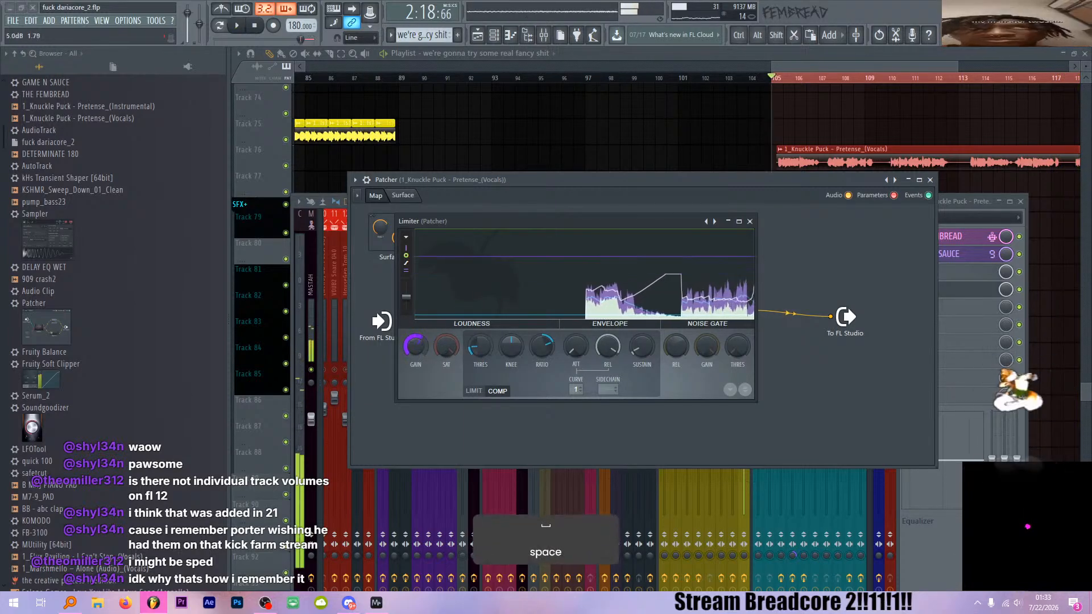
- Fine-tune the Limiter's gain during playback and shorten its compressor release to about 769 ms
key("space")
left_click_drag(511, 220, 559, 221)
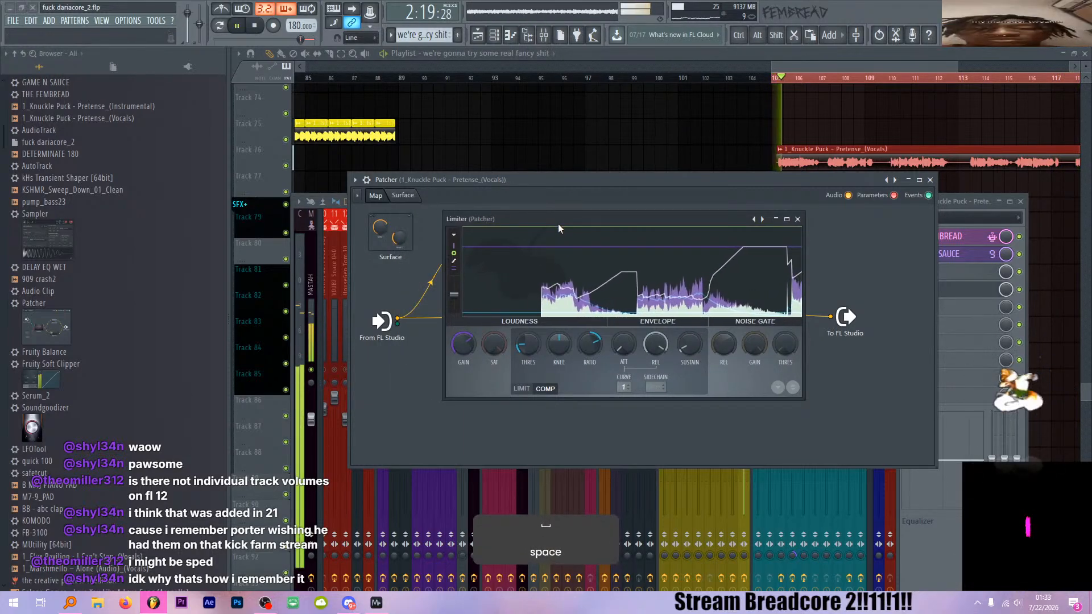
mouse_move(464, 348)
left_mouse_down()
mouse_move(465, 333)
mouse_move(466, 351)
left_mouse_up()
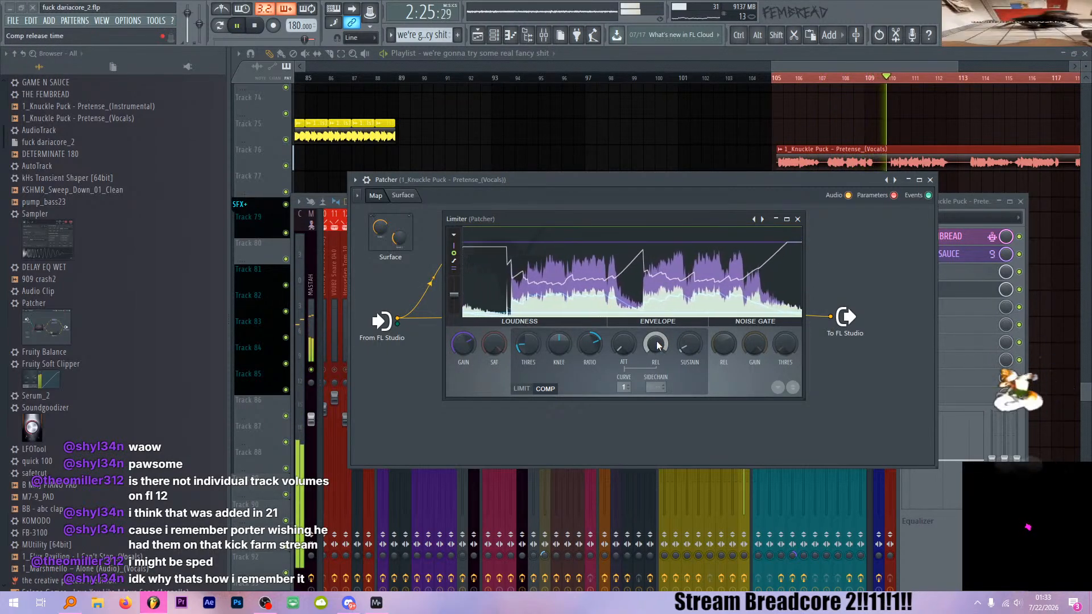
left_click_drag(657, 342, 657, 354)
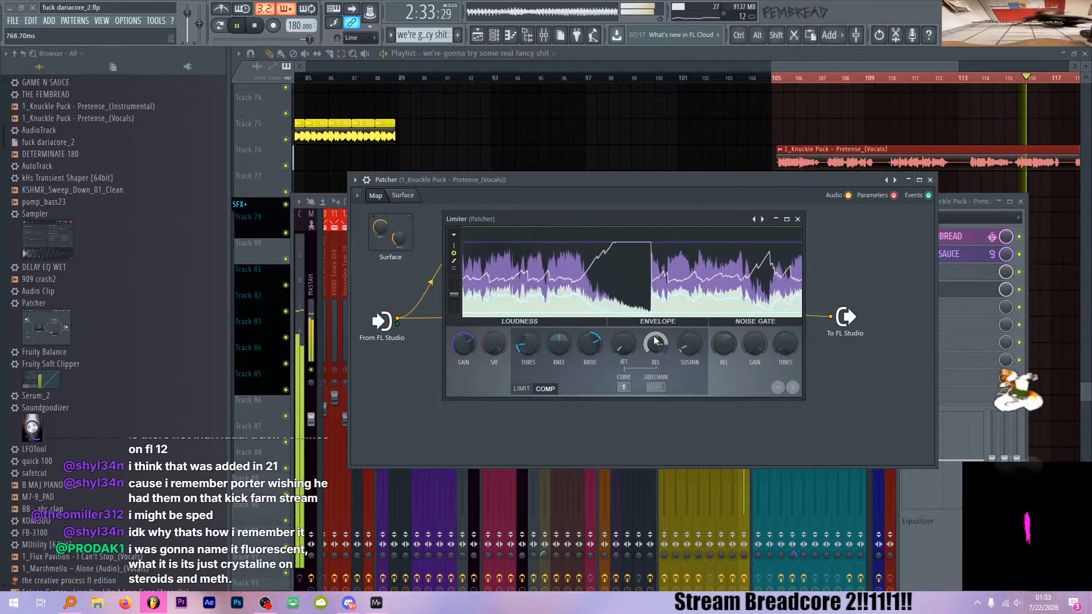
- Close the Limiter and Patcher windows and play the vocals around bar 115 to locate the quiet gap between phrases
left_click(798, 219)
left_click(930, 180)
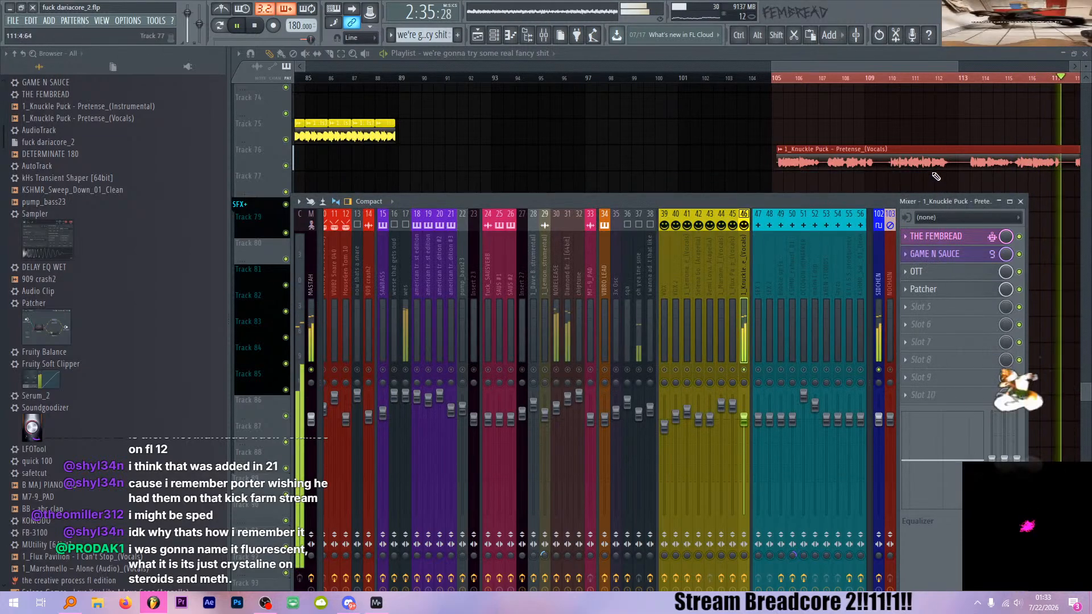
key("space")
scroll(1024, 176, "up", 5)
left_click(881, 78)
key("space")
scroll(972, 146, "up", 2)
key("space")
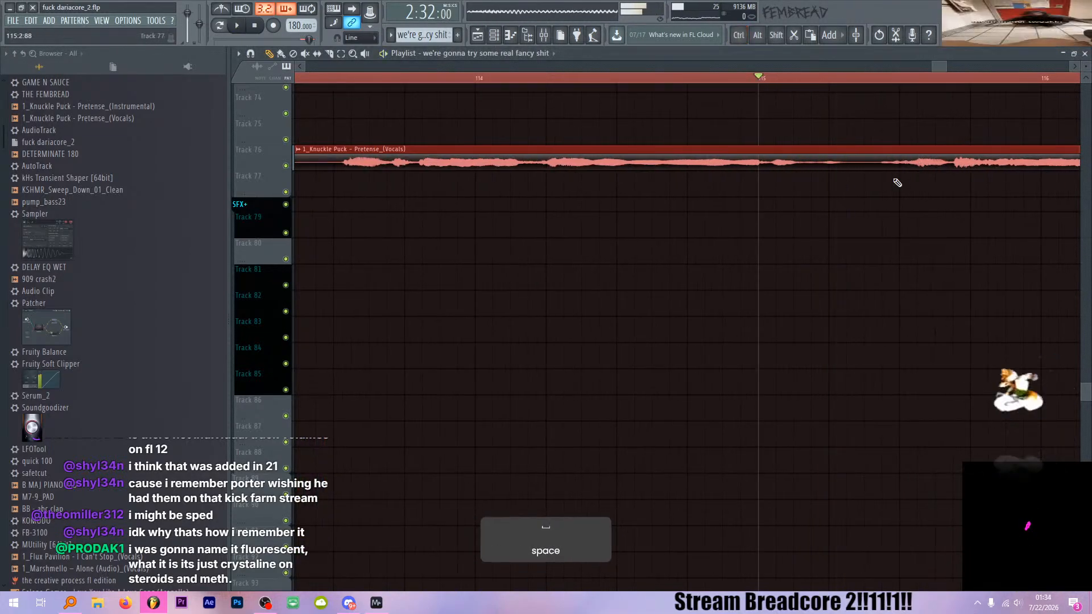
- Slice the vocal clip just after bar 115 and remove the short quiet section before the next phrase
scroll(847, 171, "up", 2)
key("c")
left_click(797, 165, "shift")
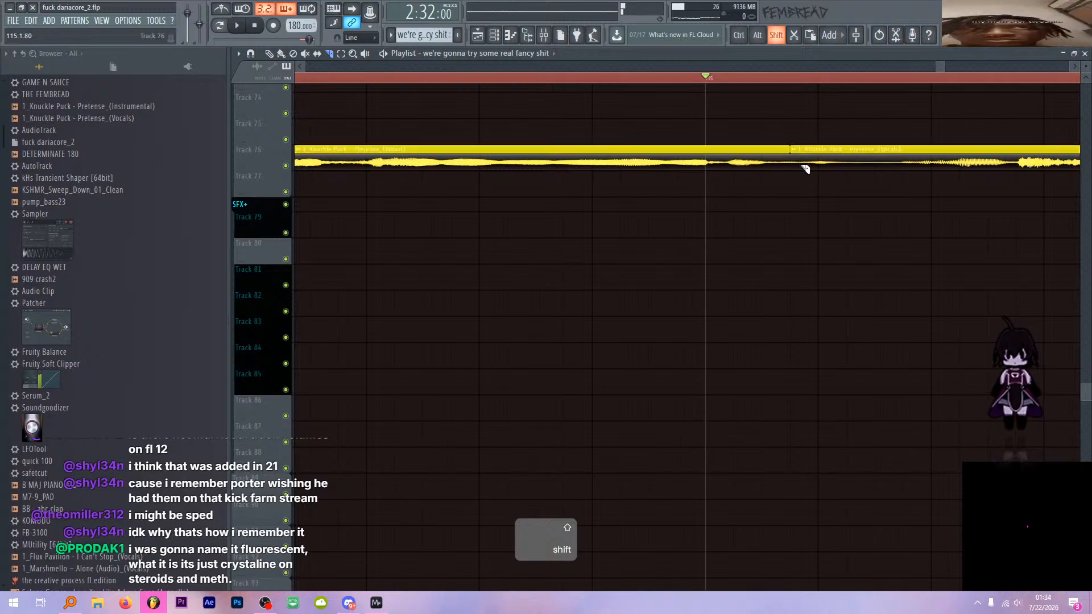
right_click(903, 166, "shift")
- Play the vocals from before bar 115 and check how they sound across the cut
key("space")
scroll(826, 142, "down", 2)
key("space")
left_click(673, 78)
key("space")
scroll(779, 159, "up", 2)
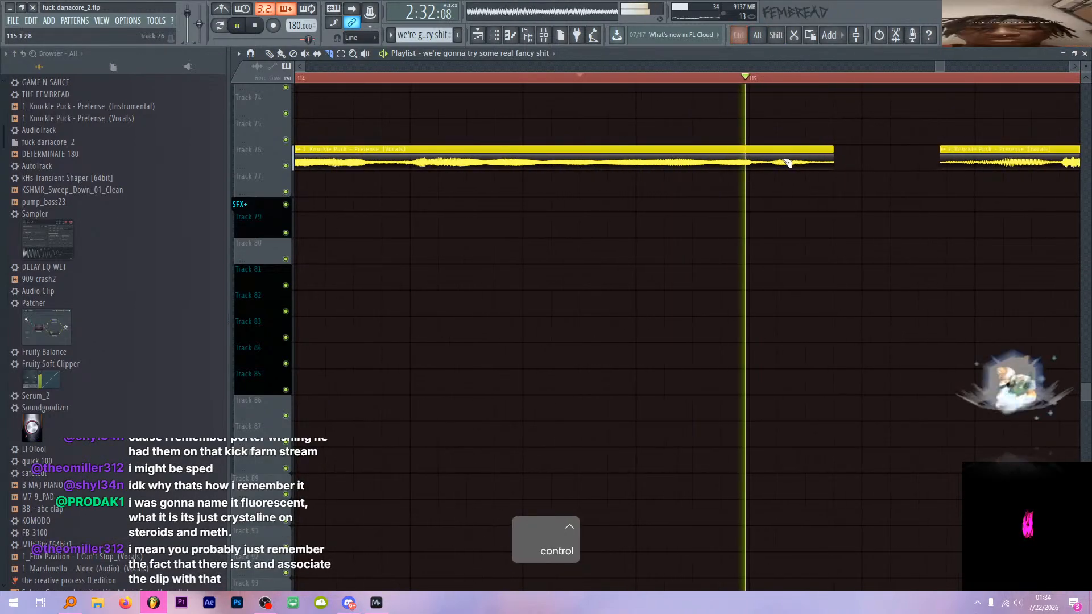
scroll(784, 216, "down", 4)
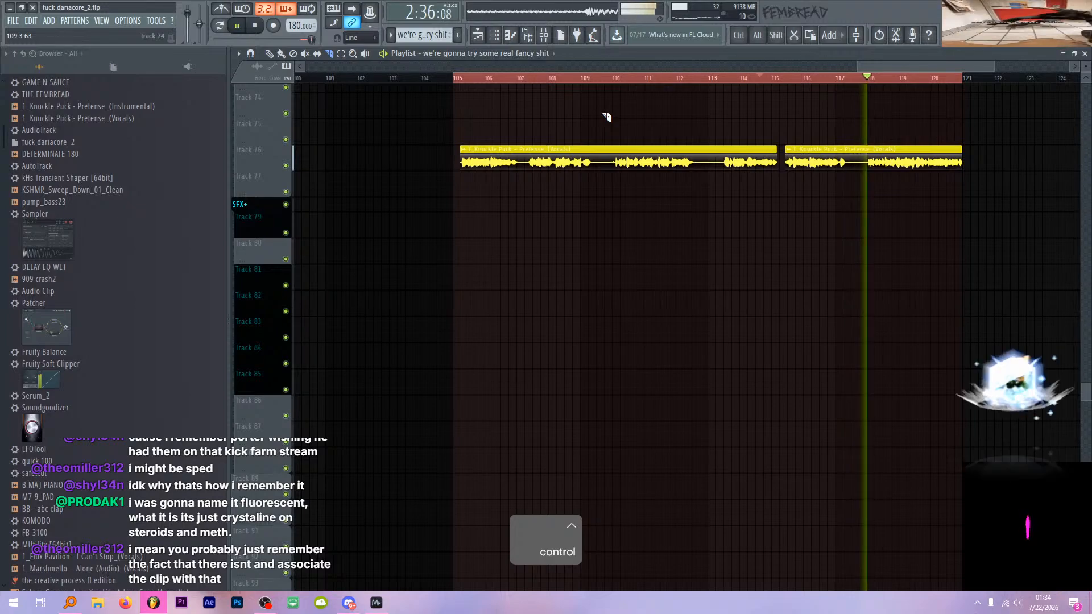
scroll(463, 117, "up", 3)
key("space")
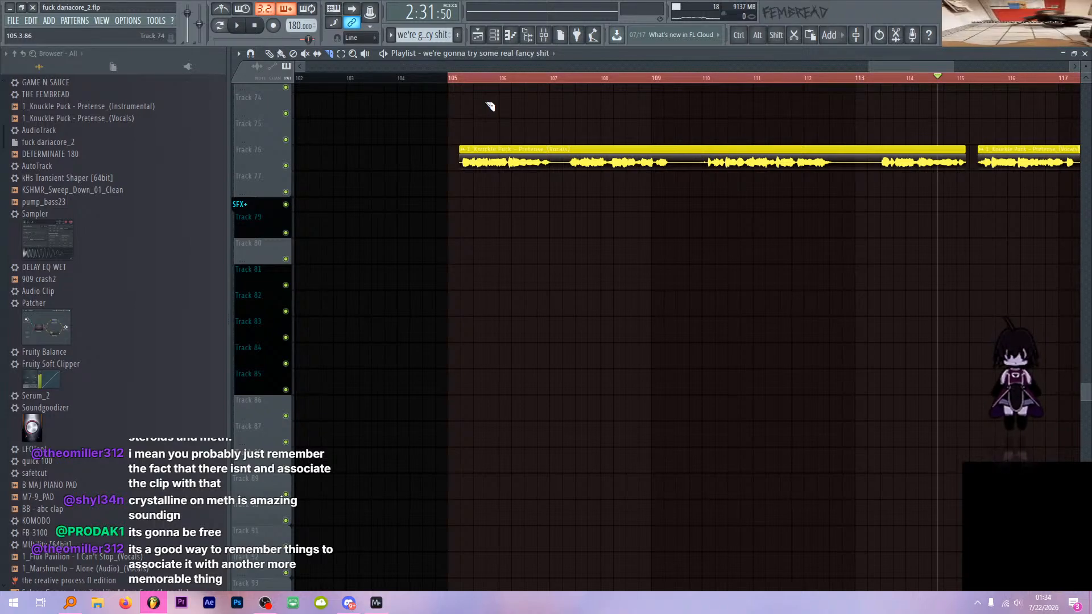
- Return the playback position to bar 105 and reopen the Patcher on the vocals' mixer track
scroll(480, 151, "up", 3)
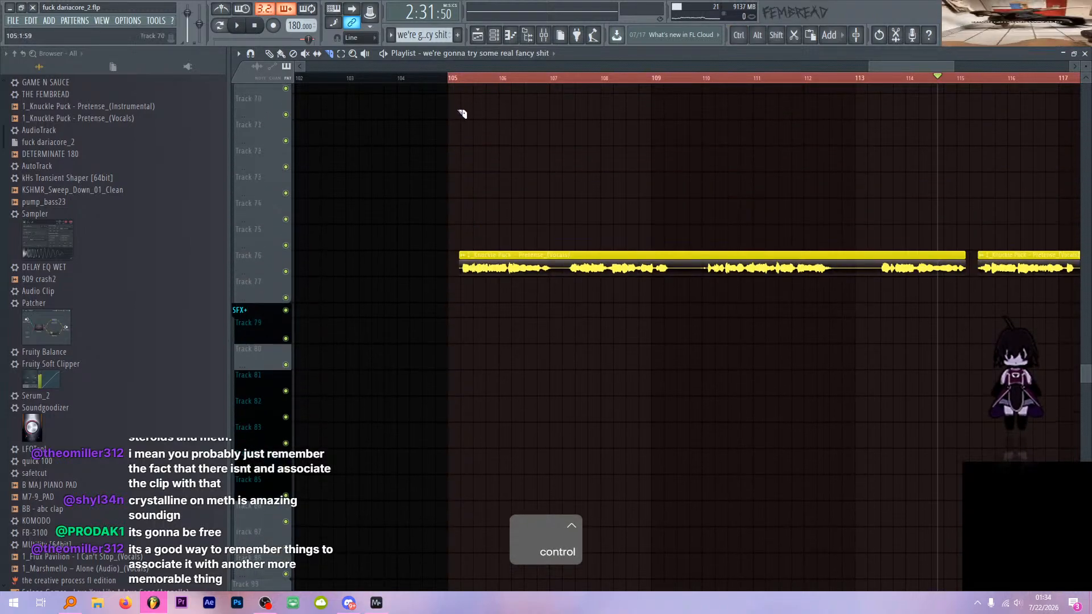
left_click(442, 81)
scroll(507, 170, "down", 3)
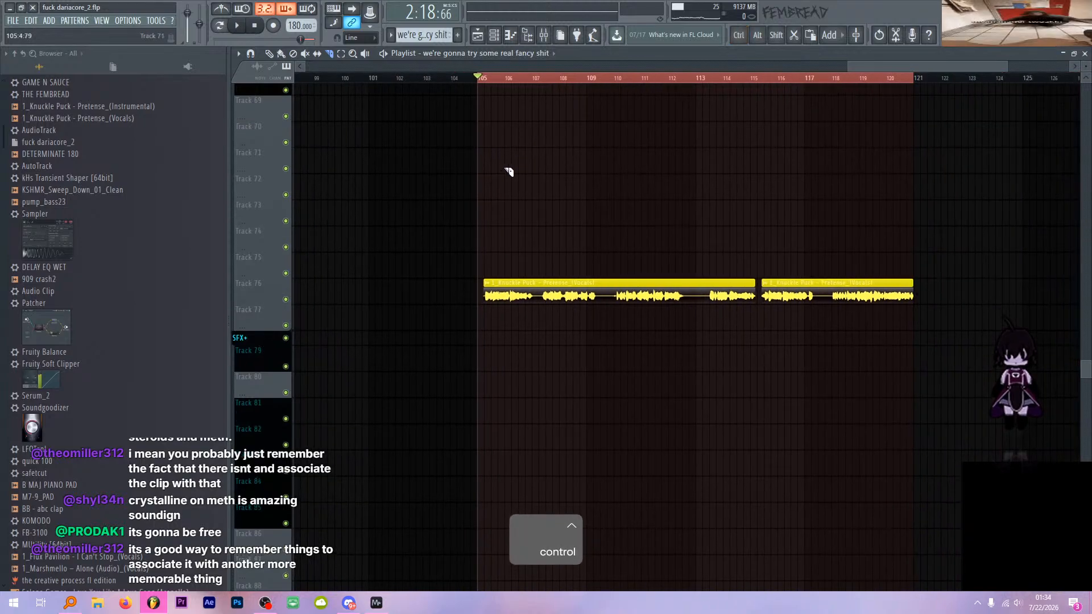
scroll(476, 172, "up", 2)
left_click(544, 41)
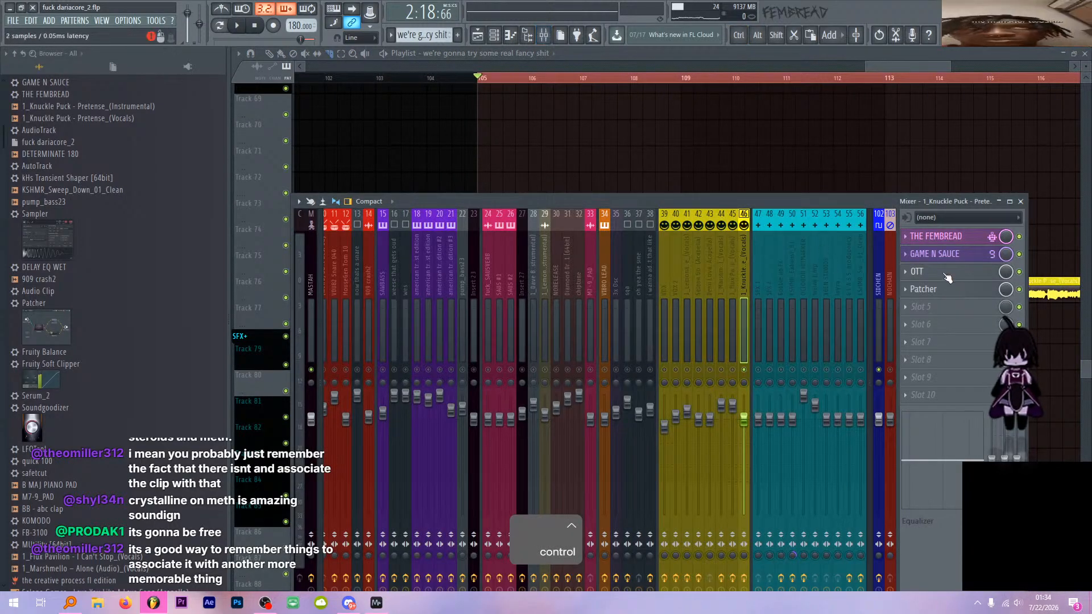
left_click(924, 288)
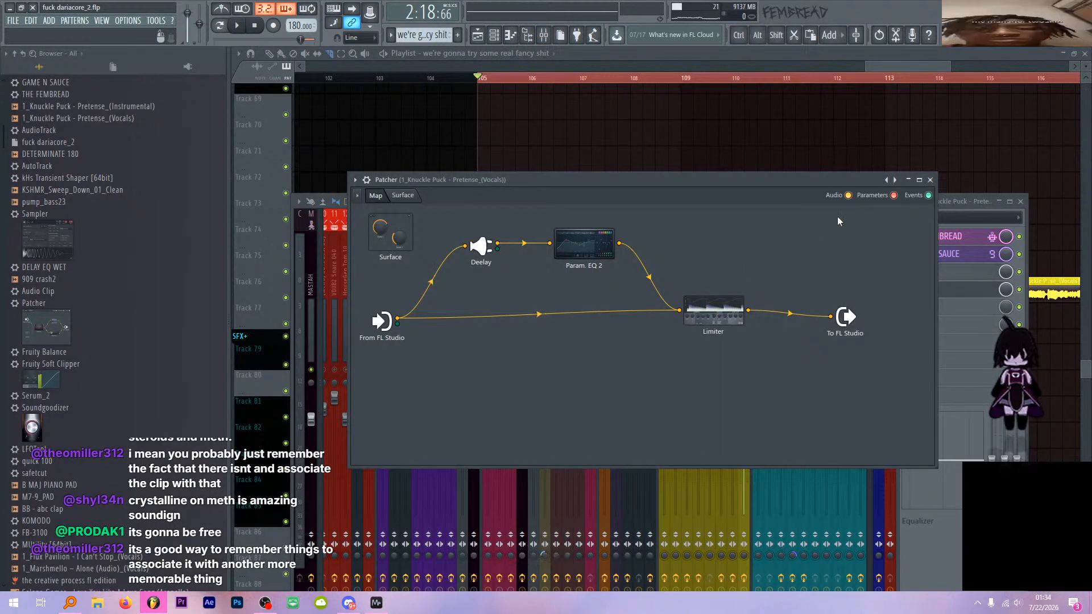
- Open the Patcher on the Knuckle Puck vocals mixer track and check the settings of its Deelay
left_click(737, 62)
scroll(663, 220, "down", 4)
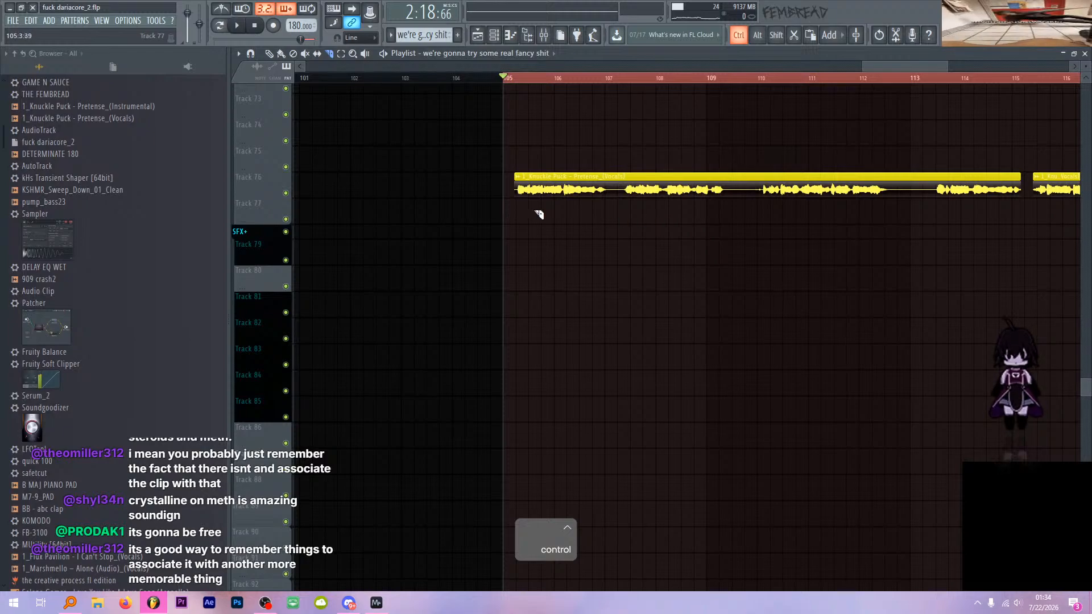
scroll(539, 214, "up", 3)
left_click(543, 34)
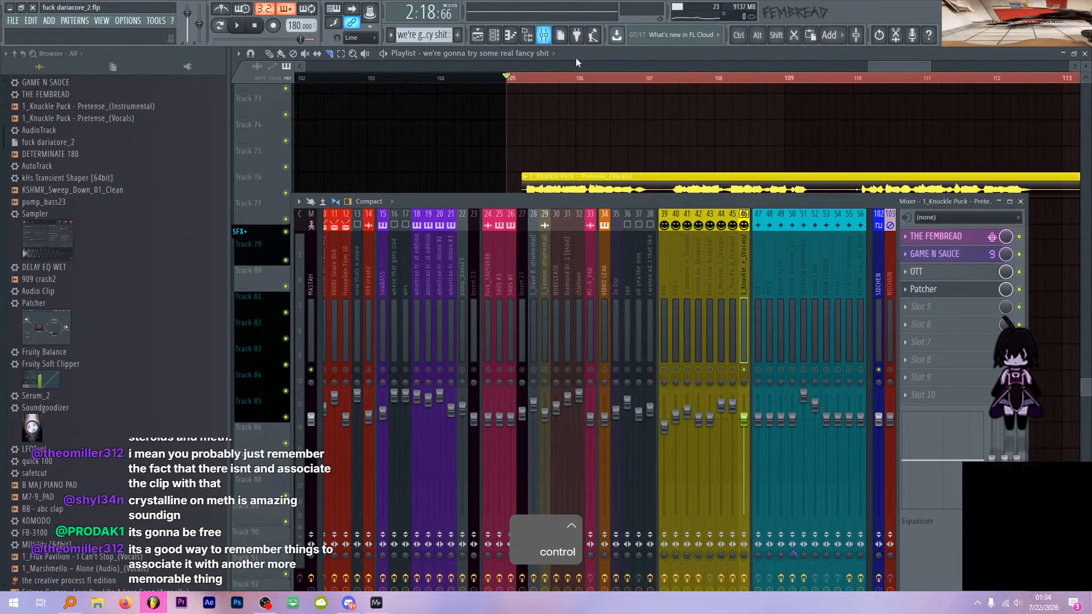
left_click(923, 290)
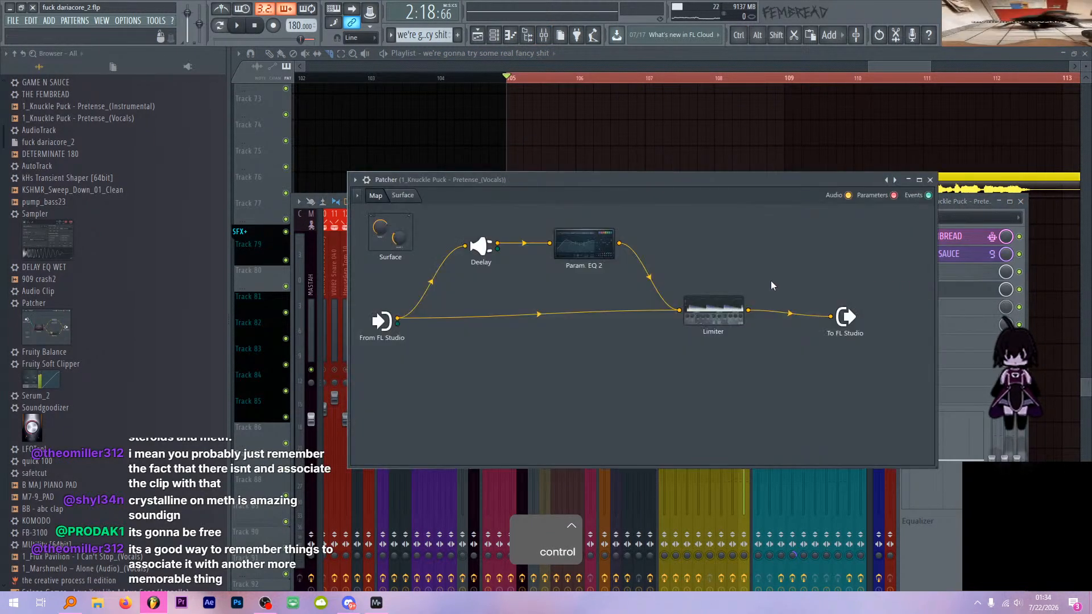
left_click(480, 241)
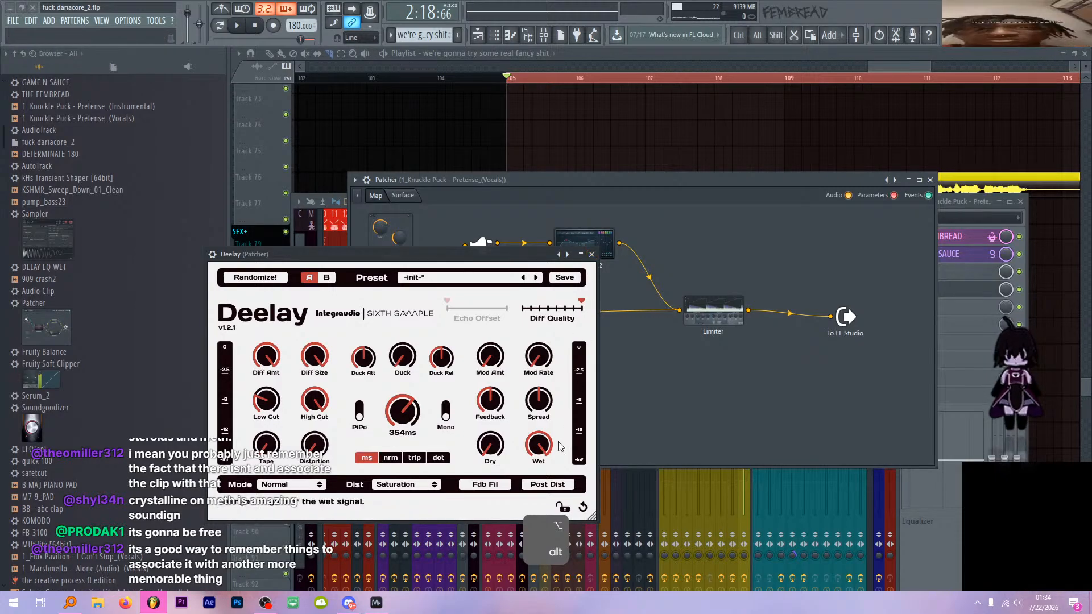
key("space")
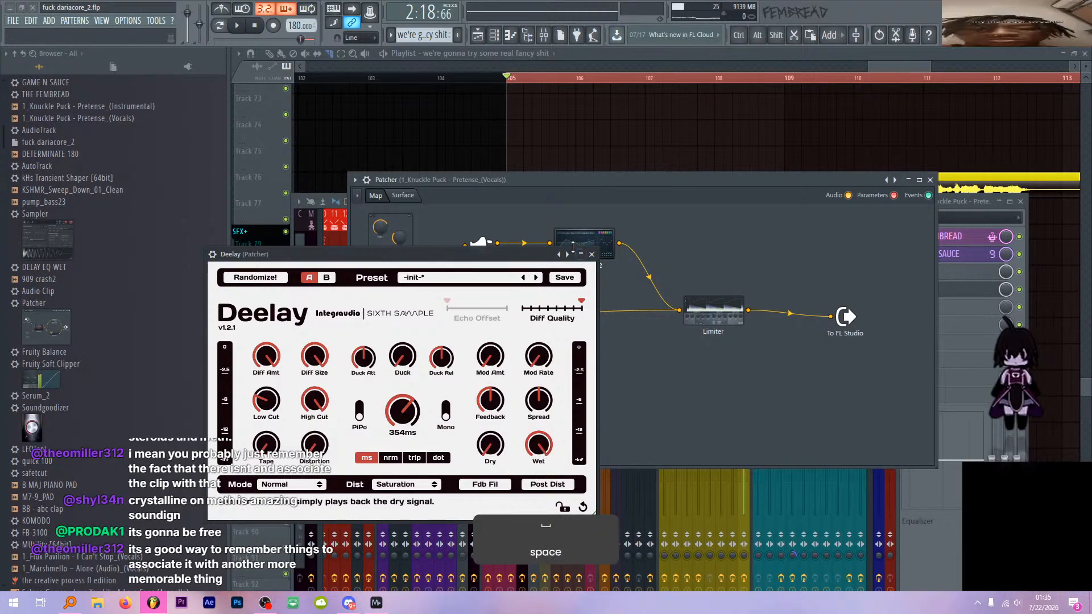
left_click(592, 254)
- Lower the Patcher Limiter's gain to about 5.2 dB and raise its compressor threshold, auditioning the vocals from bar 105
left_click(713, 312)
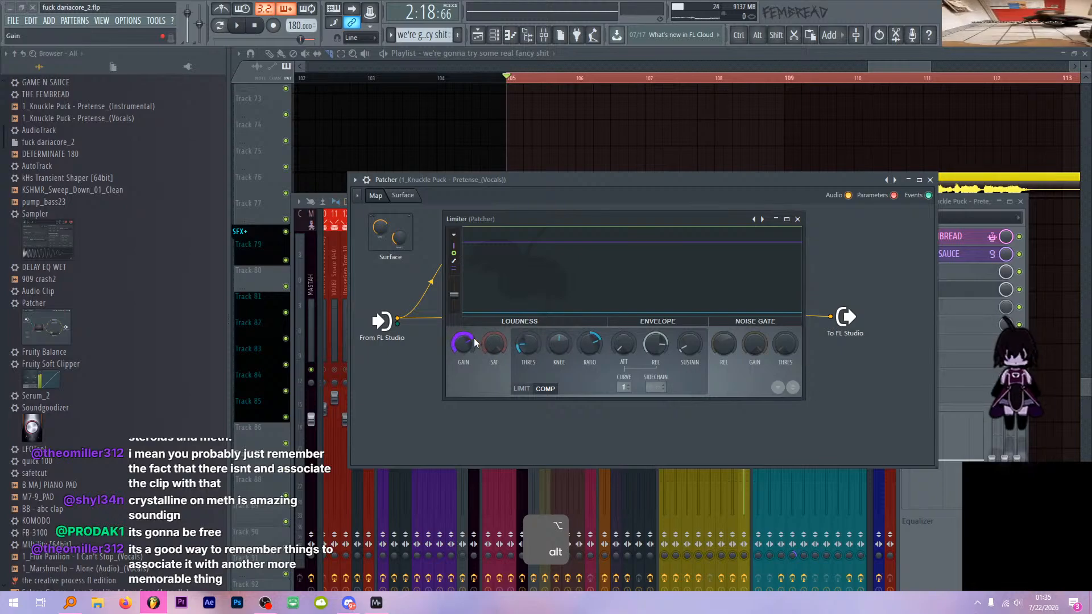
left_click_drag(475, 342, 473, 353)
key("space")
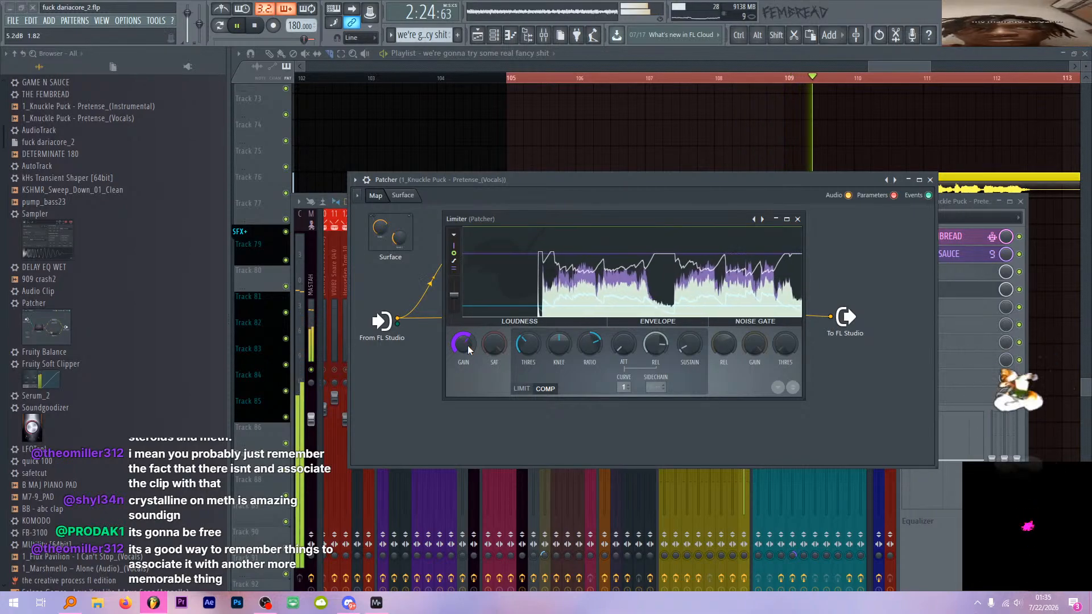
key("space")
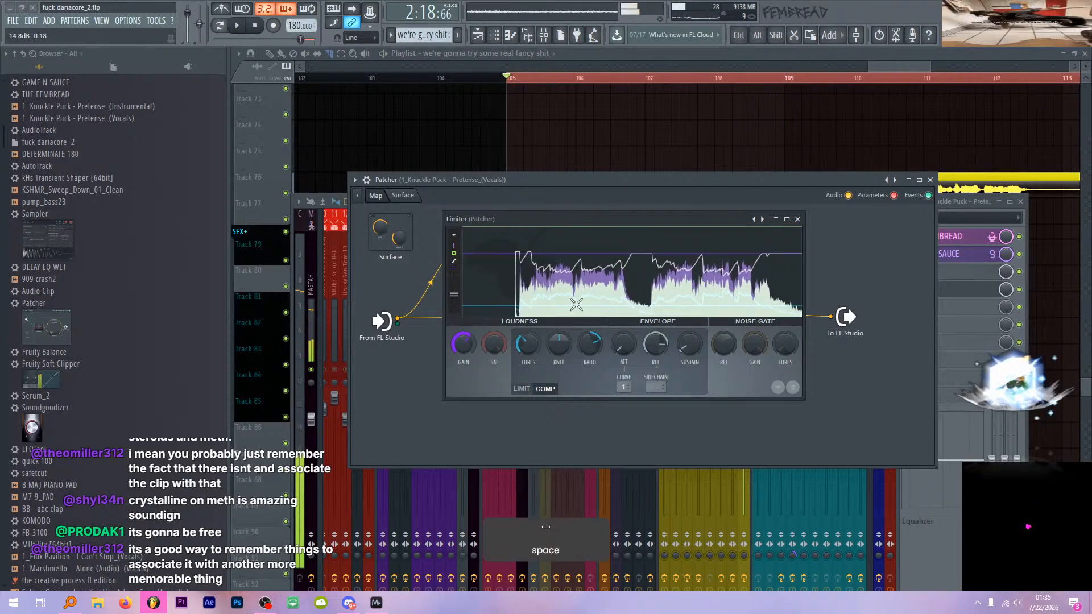
left_click(797, 219)
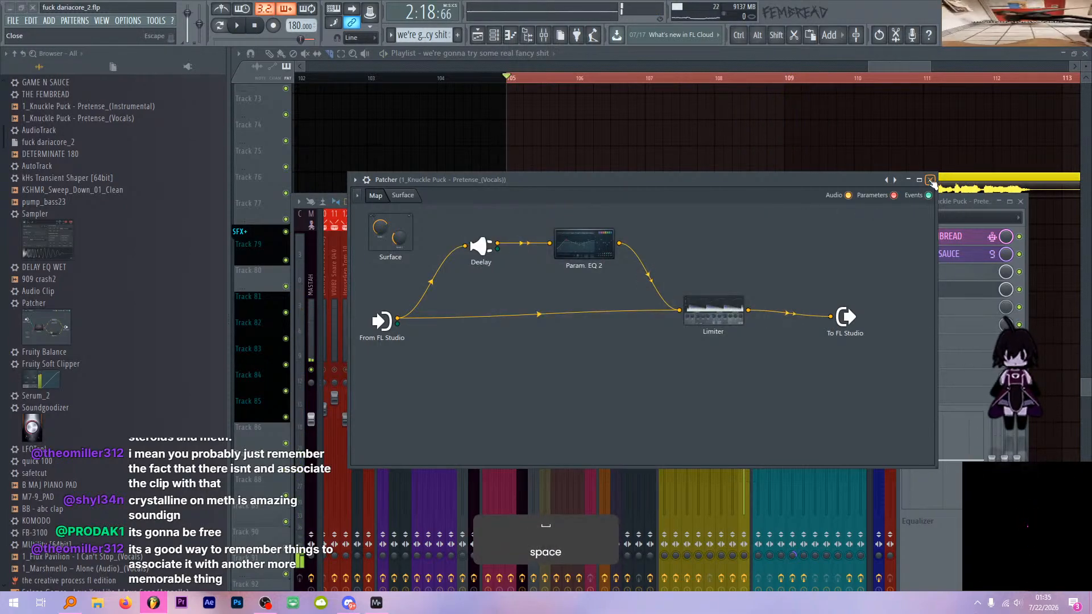
- Widen the Patcher window and move the To FL Studio node farther from the Limiter
left_click_drag(933, 468, 1087, 470)
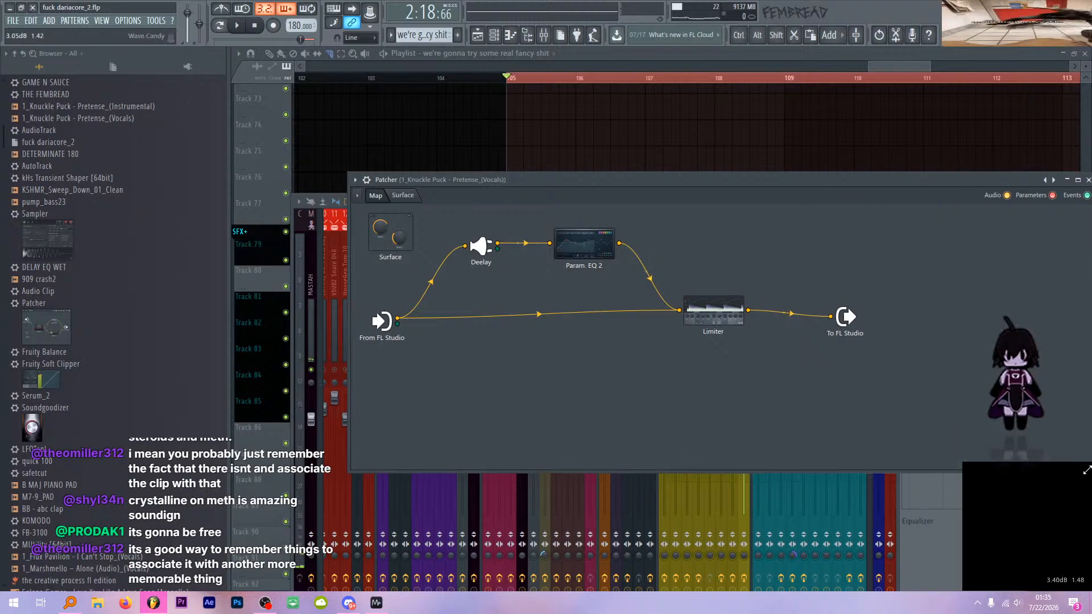
left_click_drag(849, 319, 934, 318)
right_click(488, 254)
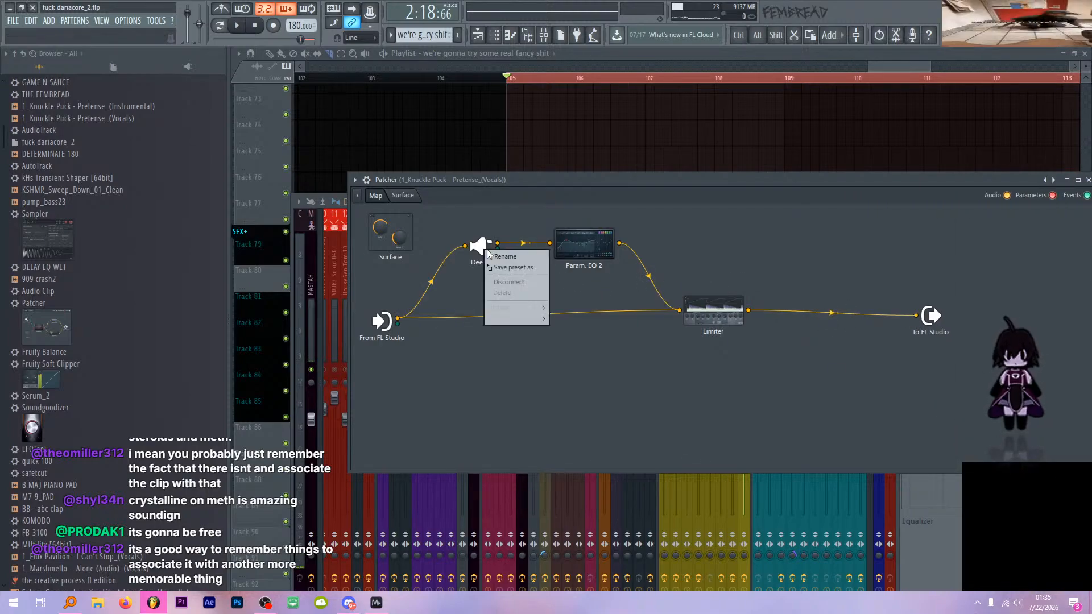
left_click(517, 266)
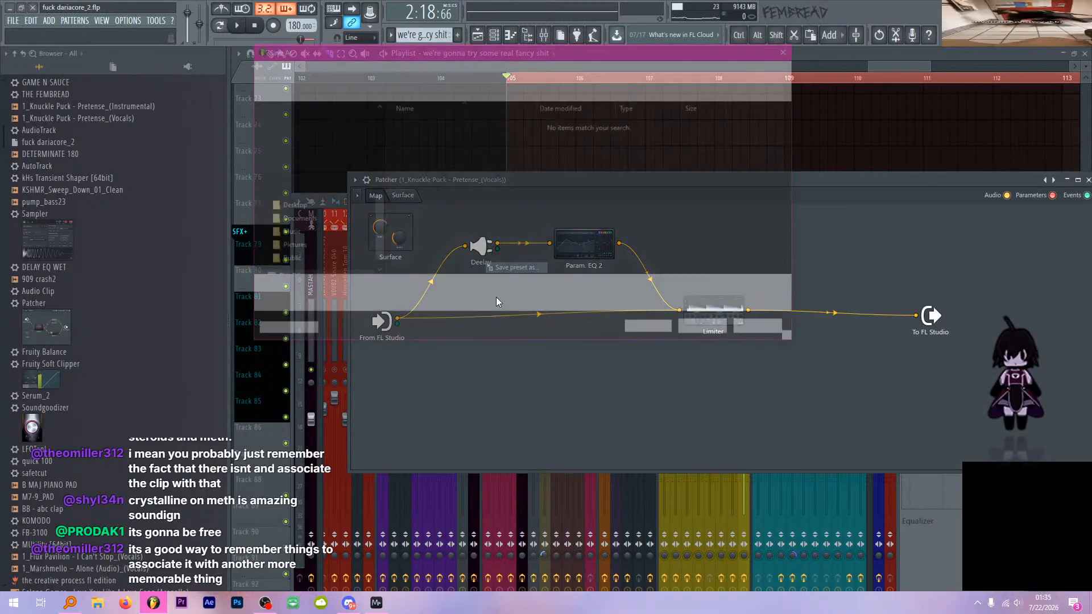
left_click(708, 330)
right_click(485, 248)
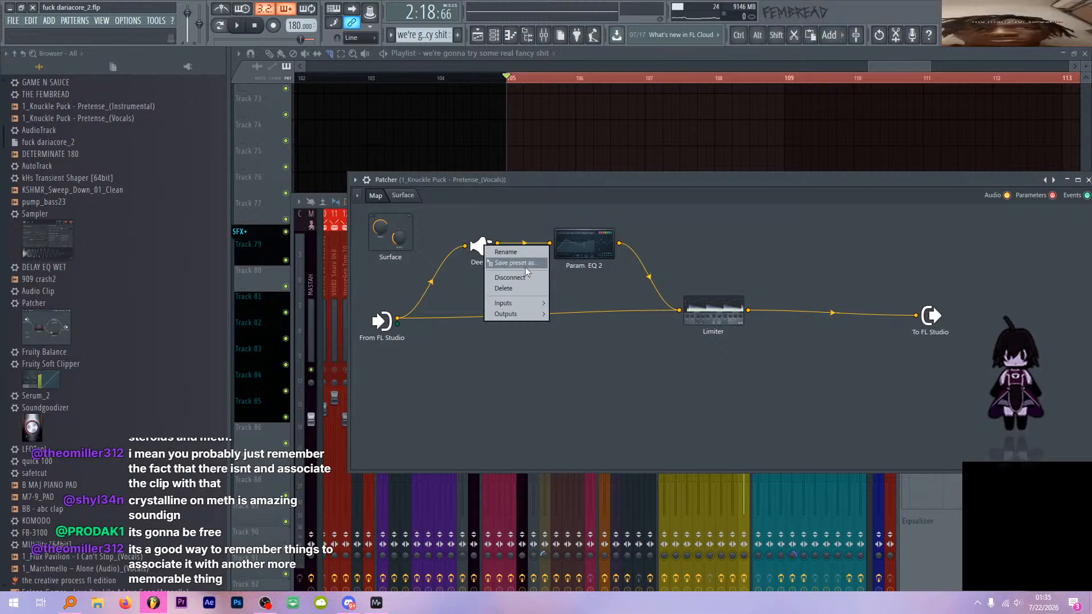
- Insert a second Deelay between the Limiter and To FL Studio, with its Dry level raised and its Wet level lowered
left_click_drag(525, 267, 814, 269)
mouse_move(914, 317)
left_mouse_down()
mouse_move(761, 275)
mouse_move(793, 269)
mouse_move(806, 317)
mouse_move(916, 315)
left_mouse_up()
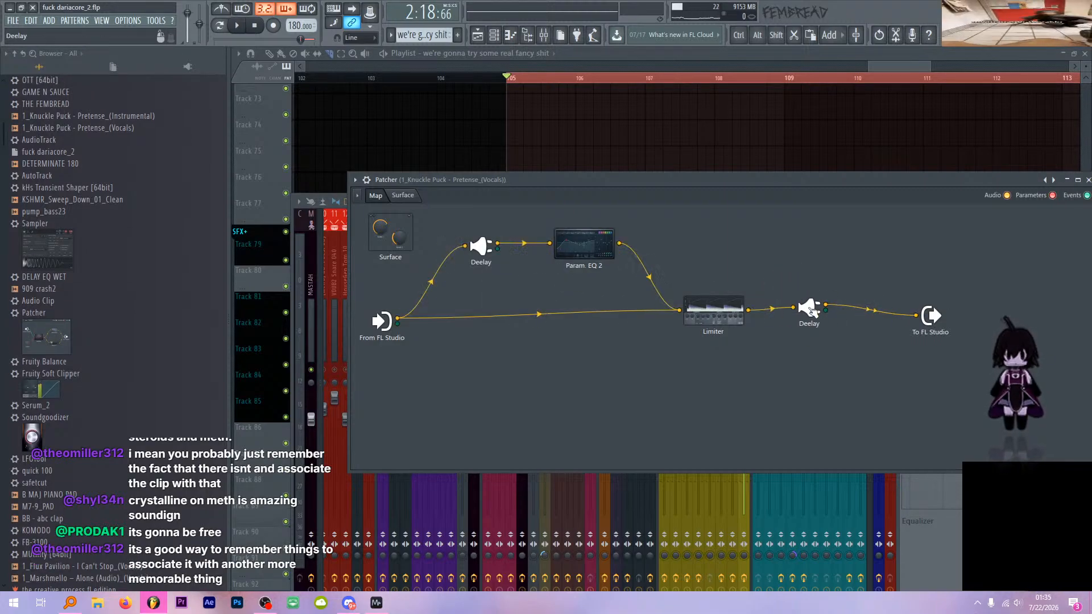
left_click(811, 309)
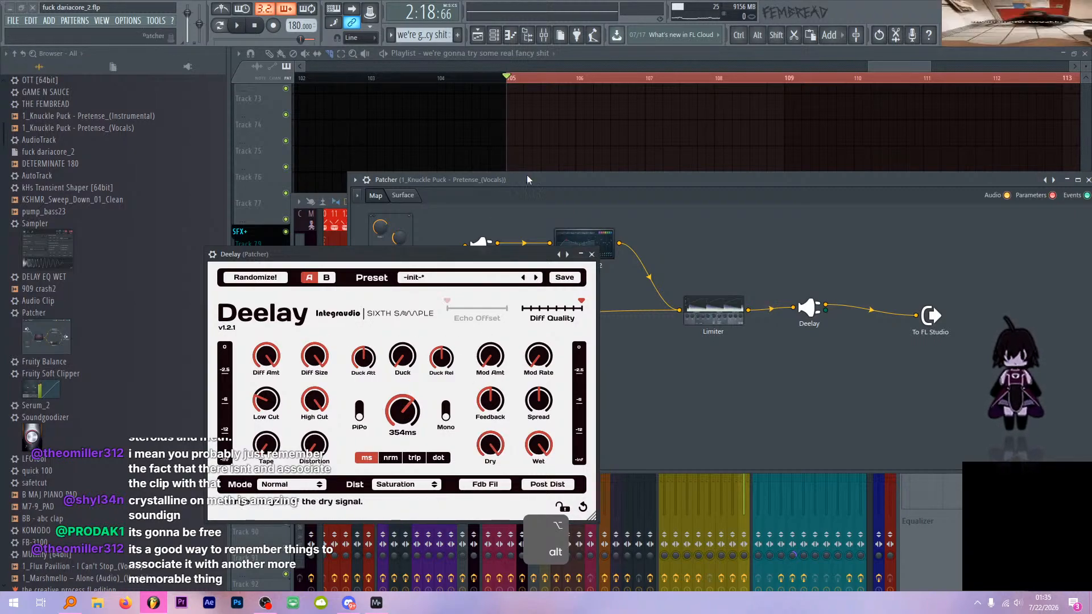
left_click_drag(547, 456, 547, 459)
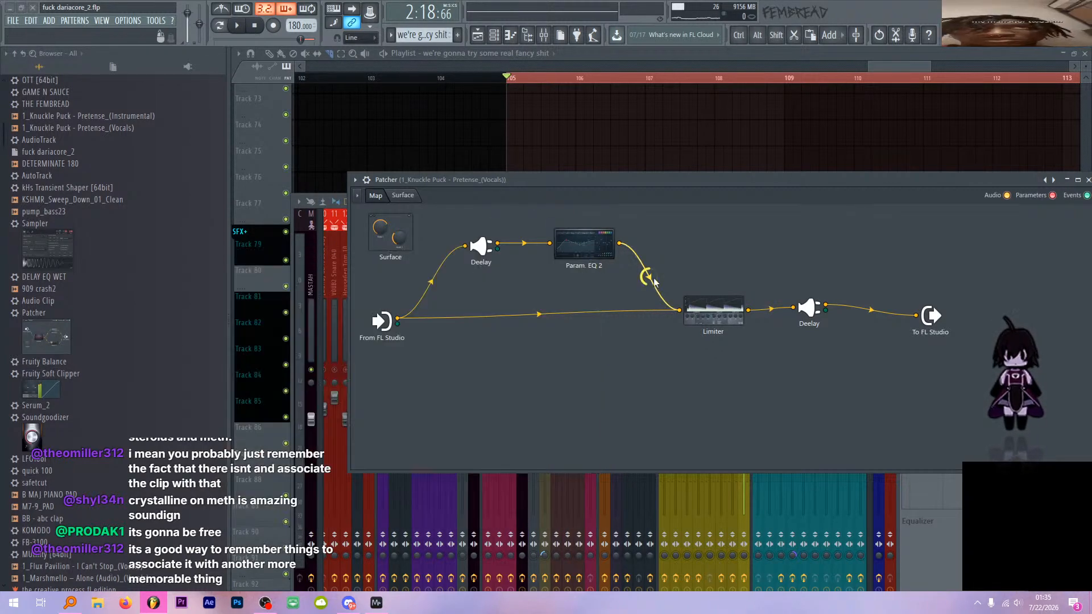
left_click(591, 254)
- Expose the Wet parameter as an input on the second Deelay, after the Limiter
right_click(803, 308)
mouse_move(836, 365)
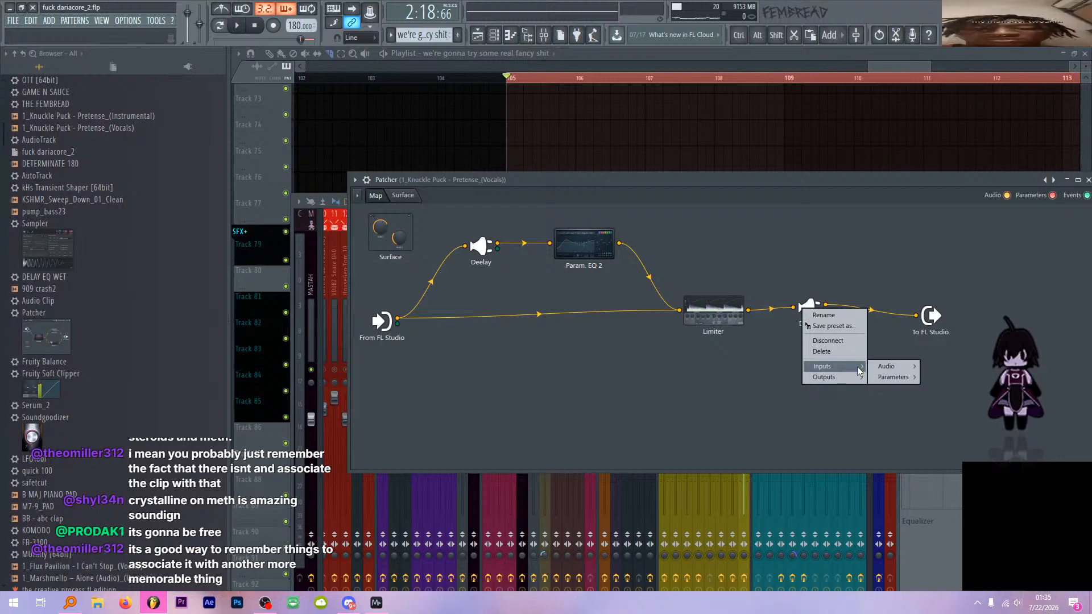
mouse_move(888, 368)
left_click(943, 399)
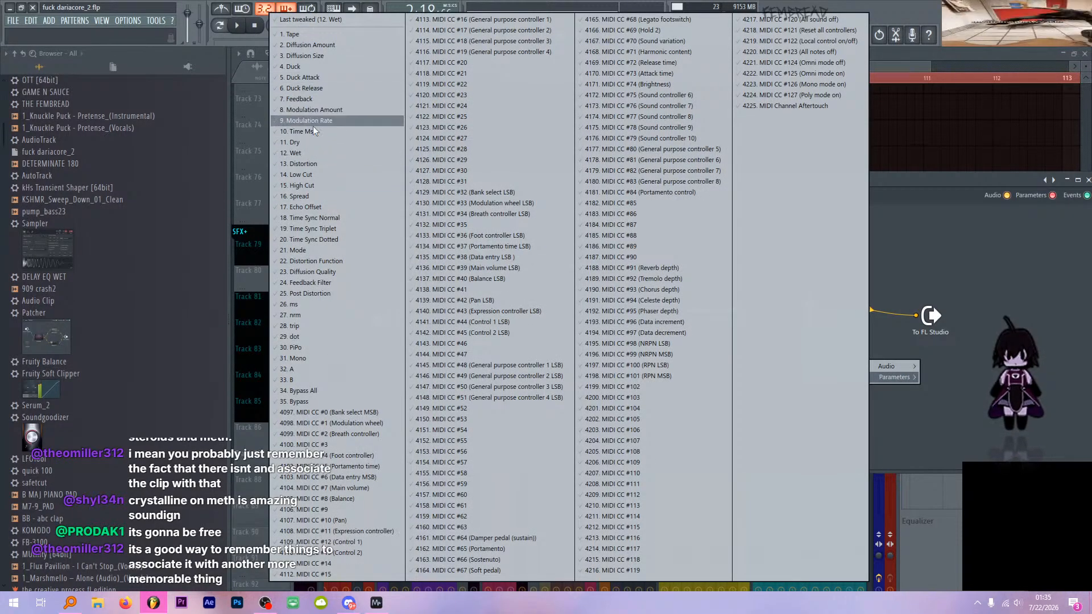
left_click(306, 156)
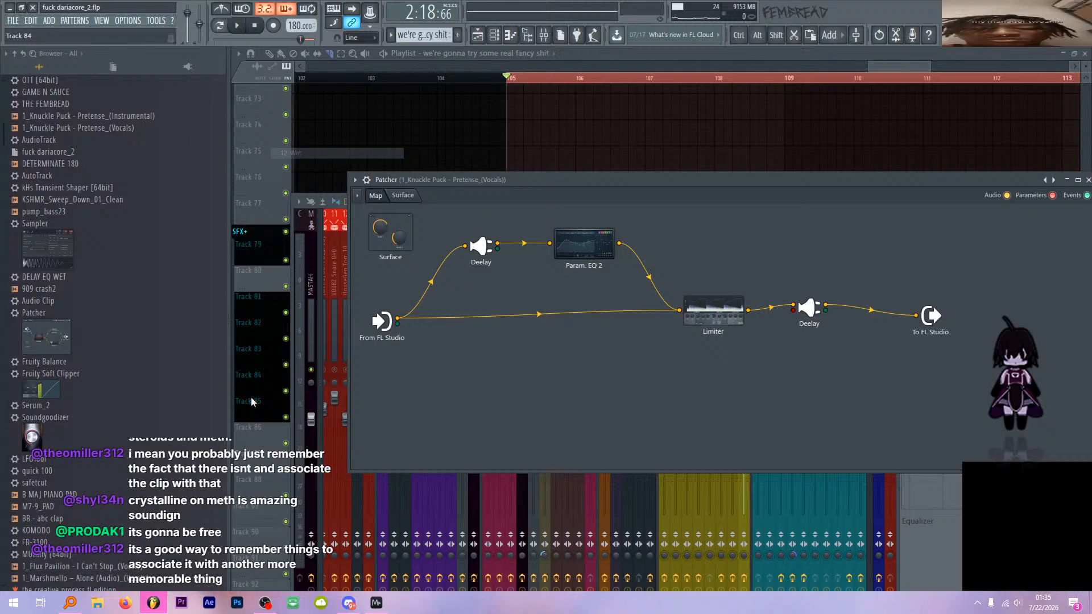
- Switch to Everything, search for "so ill take", preview SO ILL TAKE.wav, and return to the Patcher
left_click(70, 602)
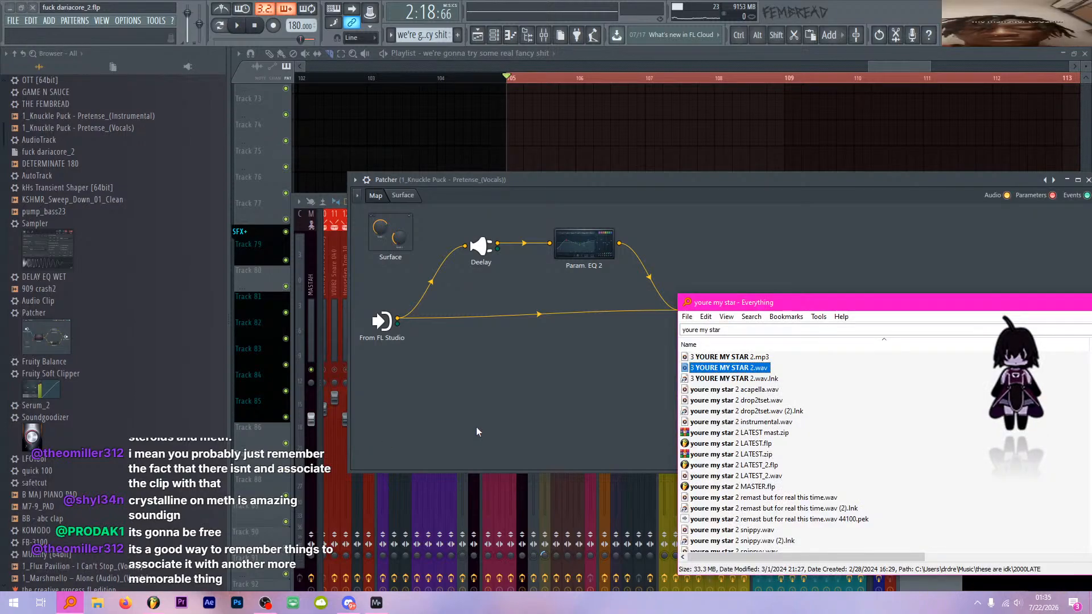
left_click(742, 332)
type("so ill take")
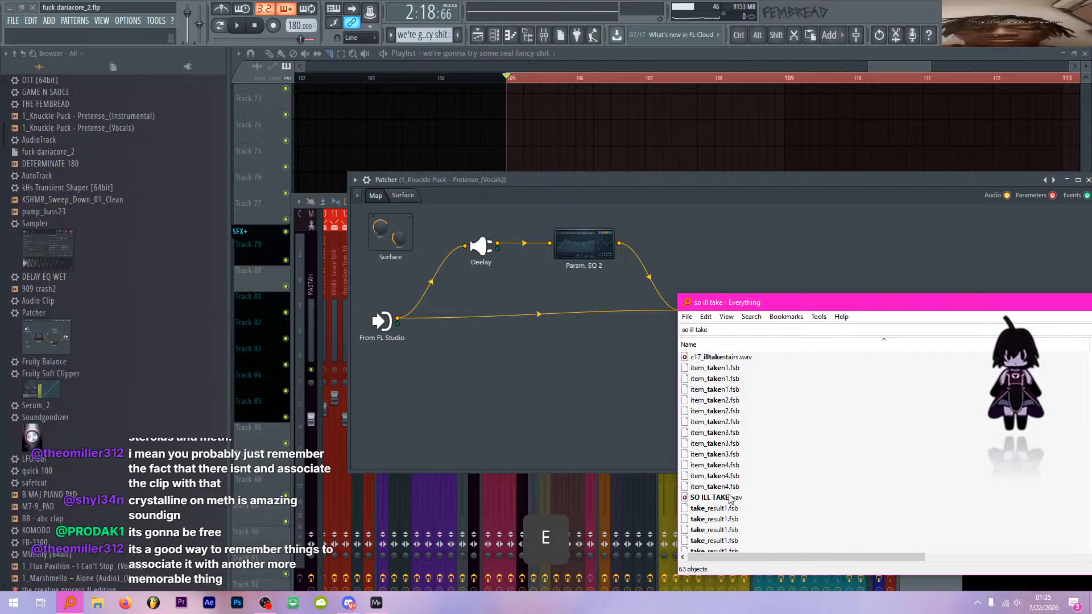
double_click(731, 497)
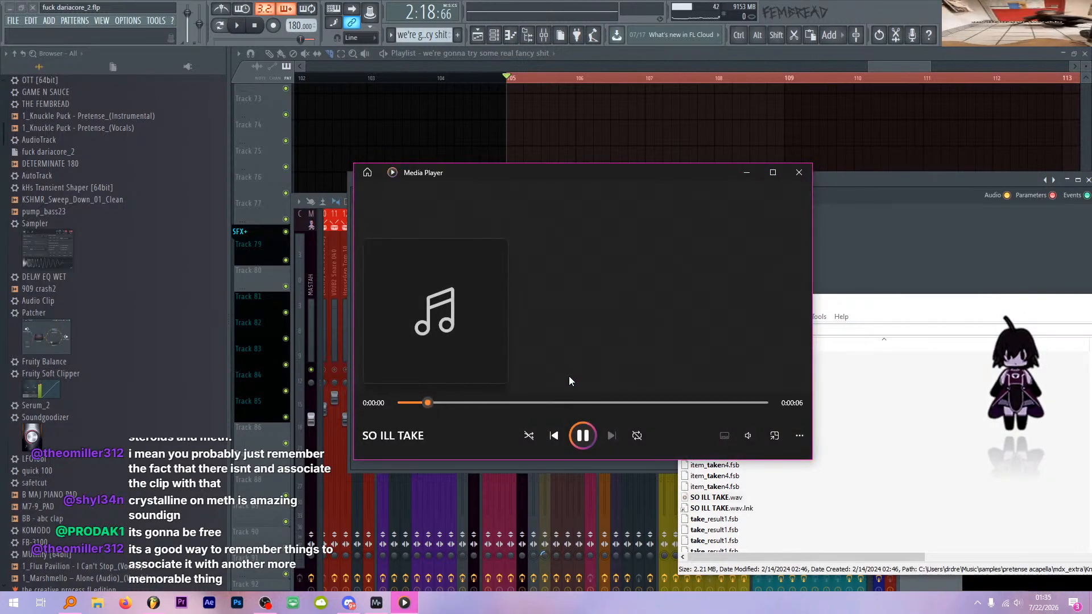
left_click(798, 173)
left_click(649, 205)
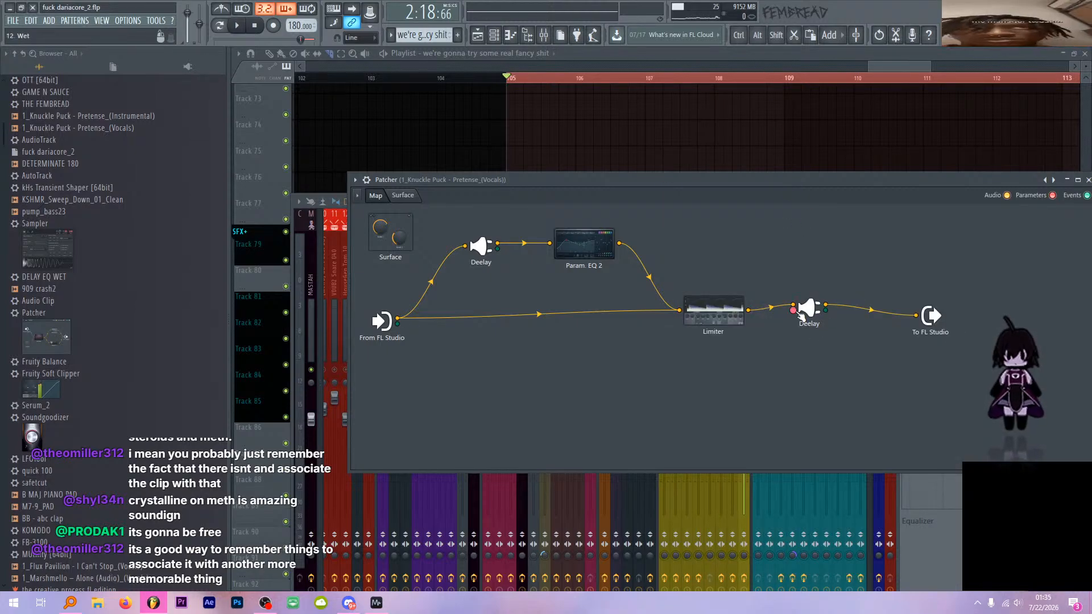
- Set the playlist time selection from bar 105 to about the middle of bar 107, over the first vocal phrase
scroll(735, 125, "down", 3)
scroll(688, 130, "up", 2)
left_click(654, 78)
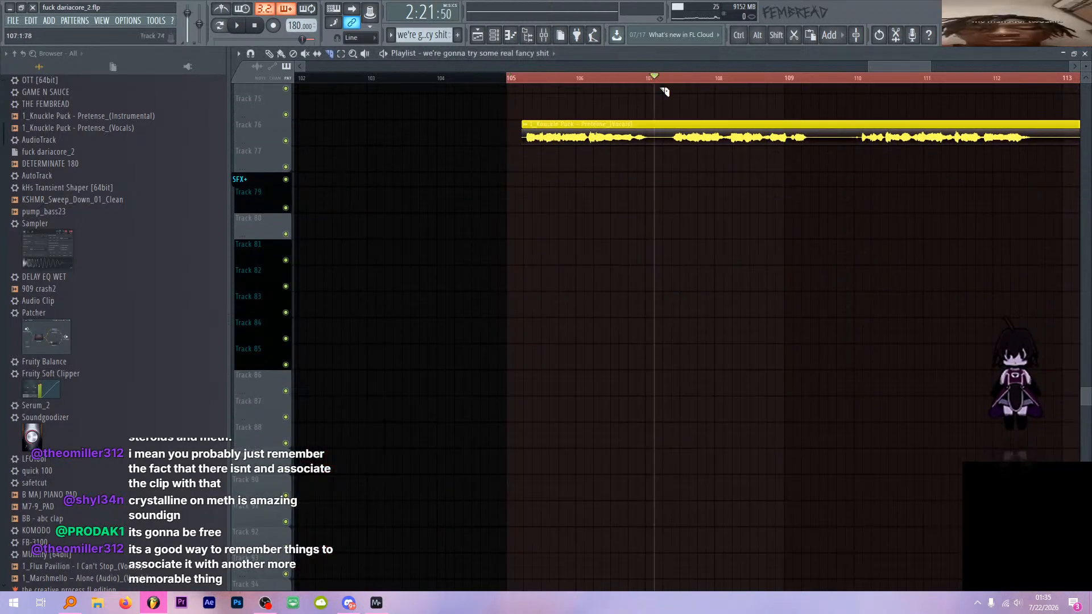
left_click(509, 82)
key("ctrl")
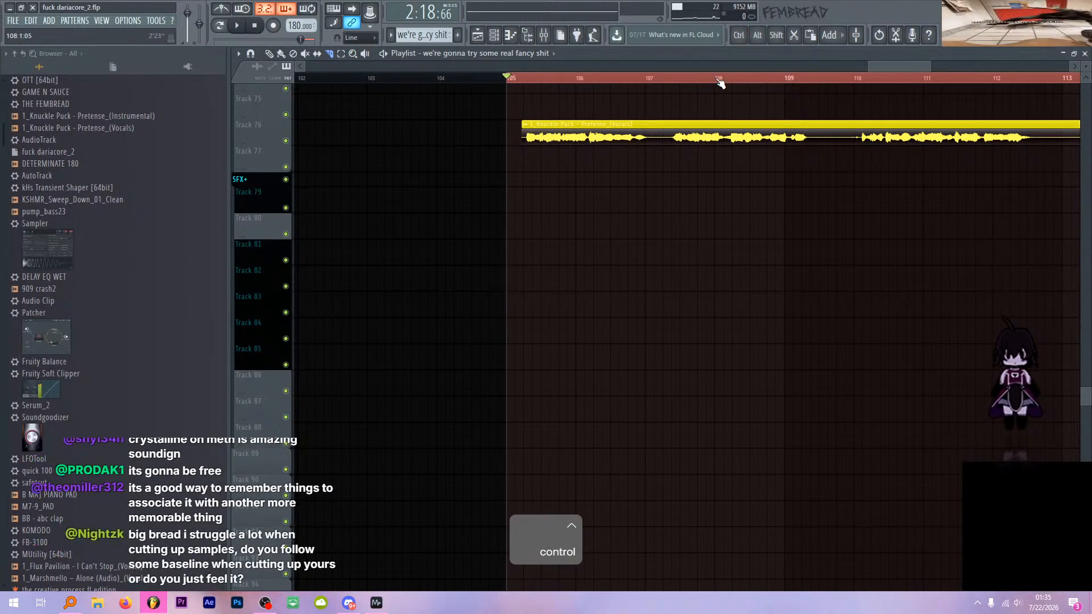
key("ctrl")
left_click_drag(681, 79, 484, 87)
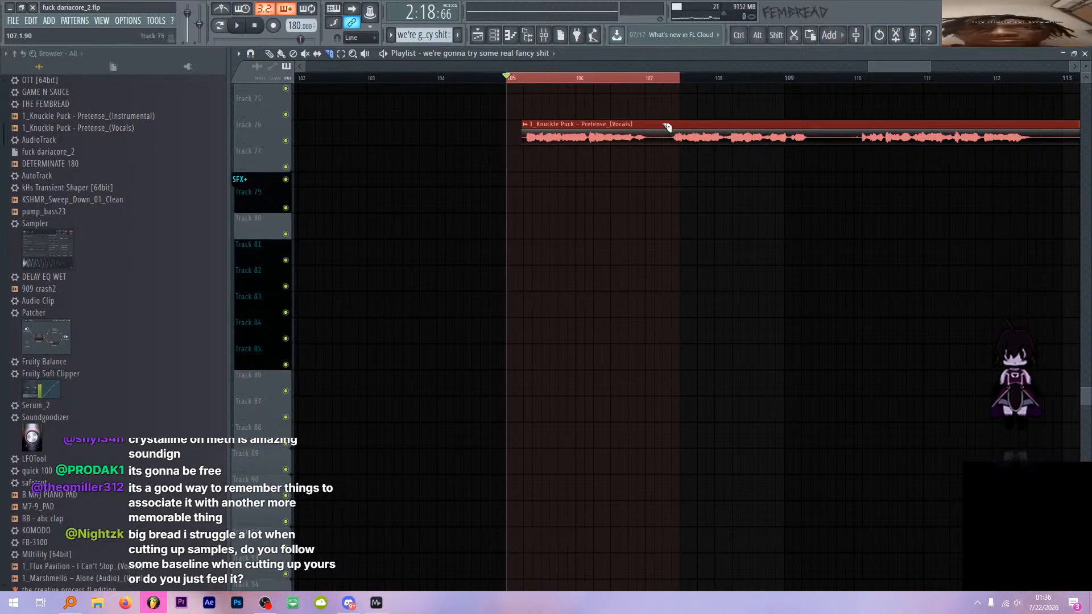
- Create an automation clip for the second Deelay's Wet parameter and place it on Track 77 below the vocals
left_click(557, 38)
key("Escape")
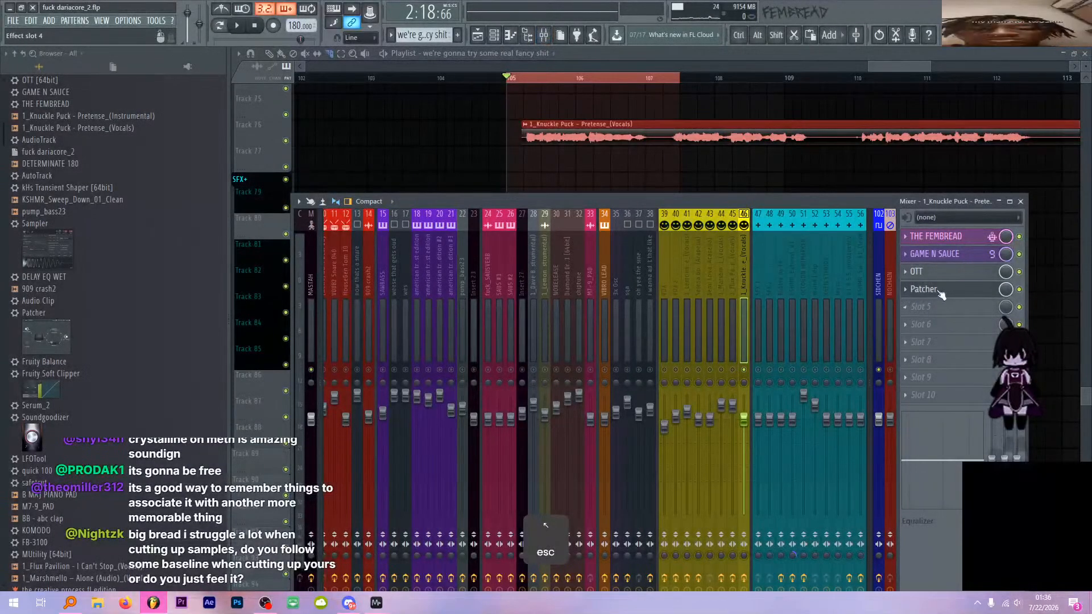
left_click(940, 291)
left_click_drag(817, 179, 789, 185)
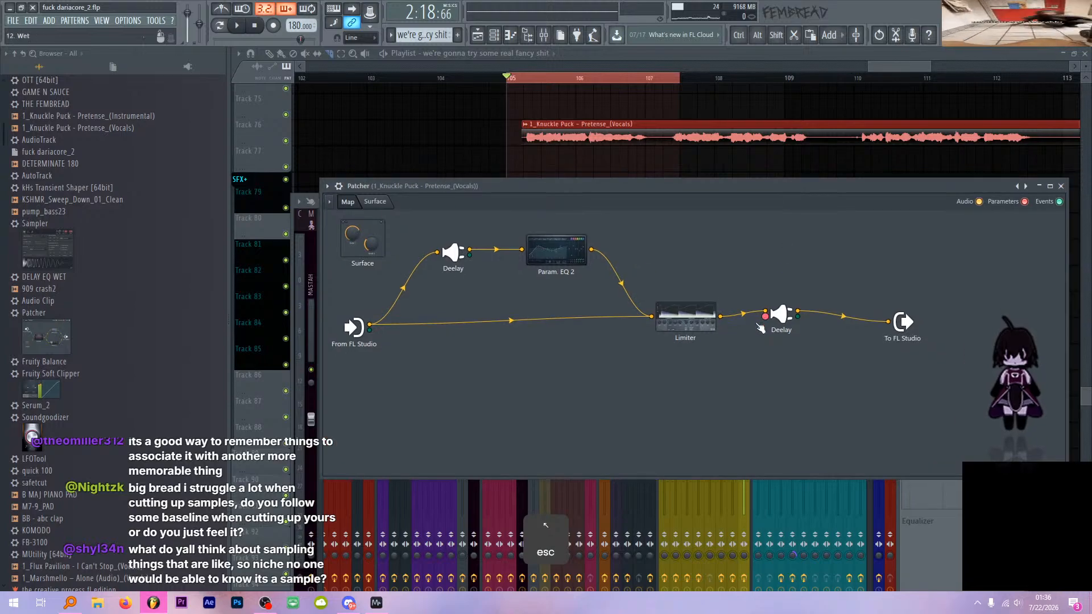
right_click(767, 320)
key("a")
left_click_drag(630, 98, 633, 177)
- Raise the Wet automation's end point to about 96% and add a 0% point near 106:3 so the rise starts there
scroll(683, 219, "down", 6)
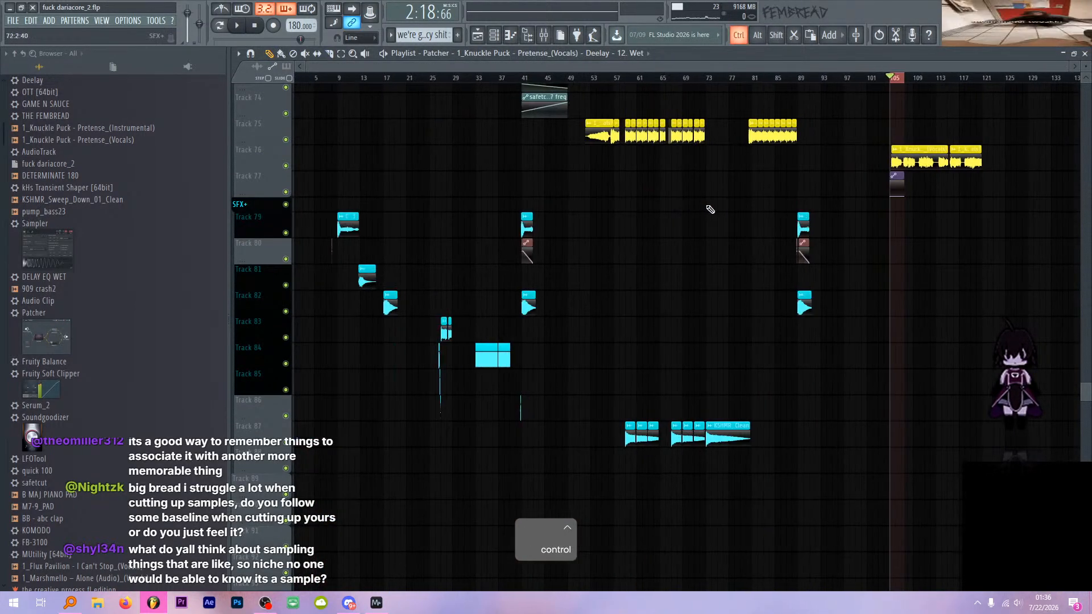
scroll(910, 227, "up", 5)
left_click_drag(911, 197, 912, 181)
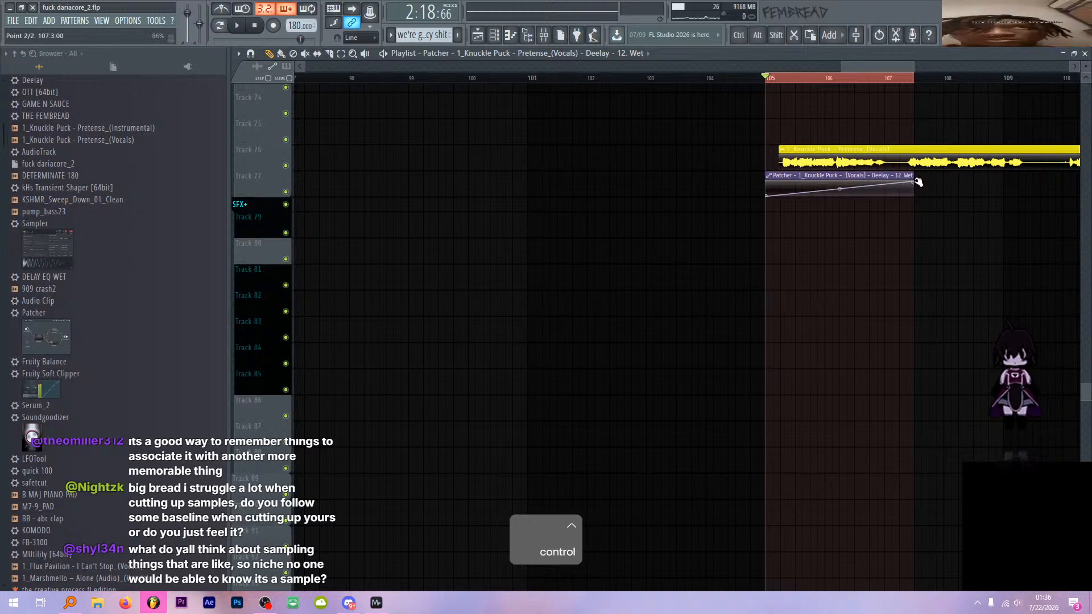
scroll(868, 198, "up", 3)
right_click(865, 196)
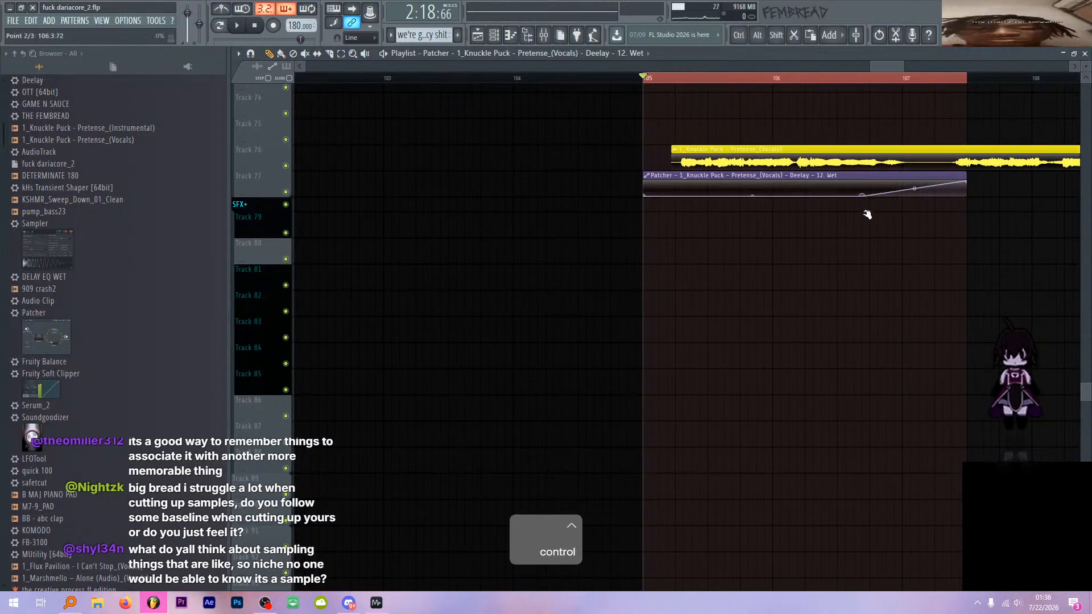
scroll(864, 216, "down", 3)
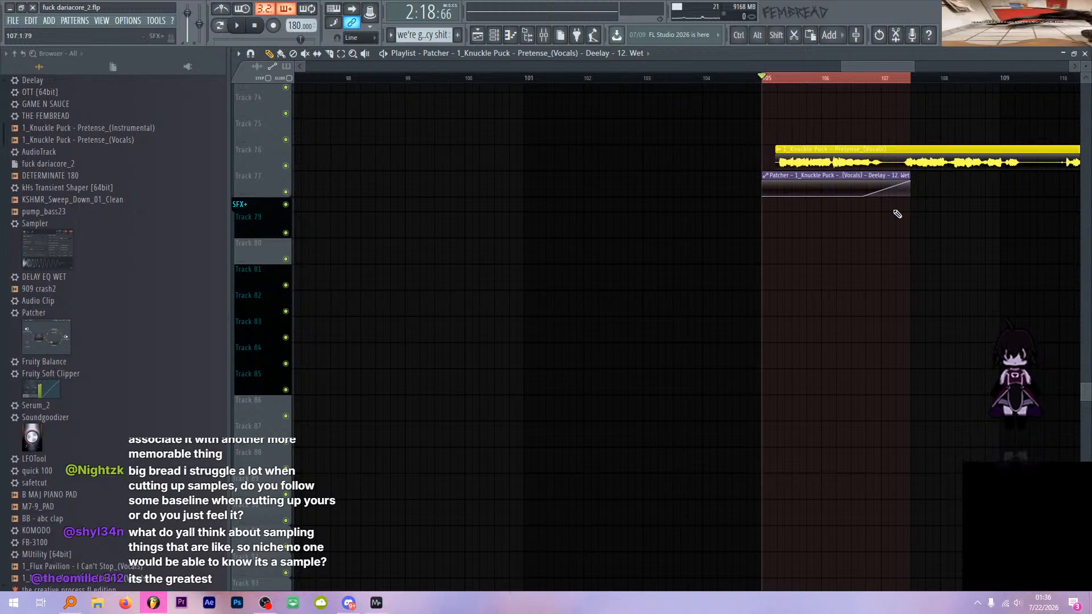
scroll(938, 217, "up", 4)
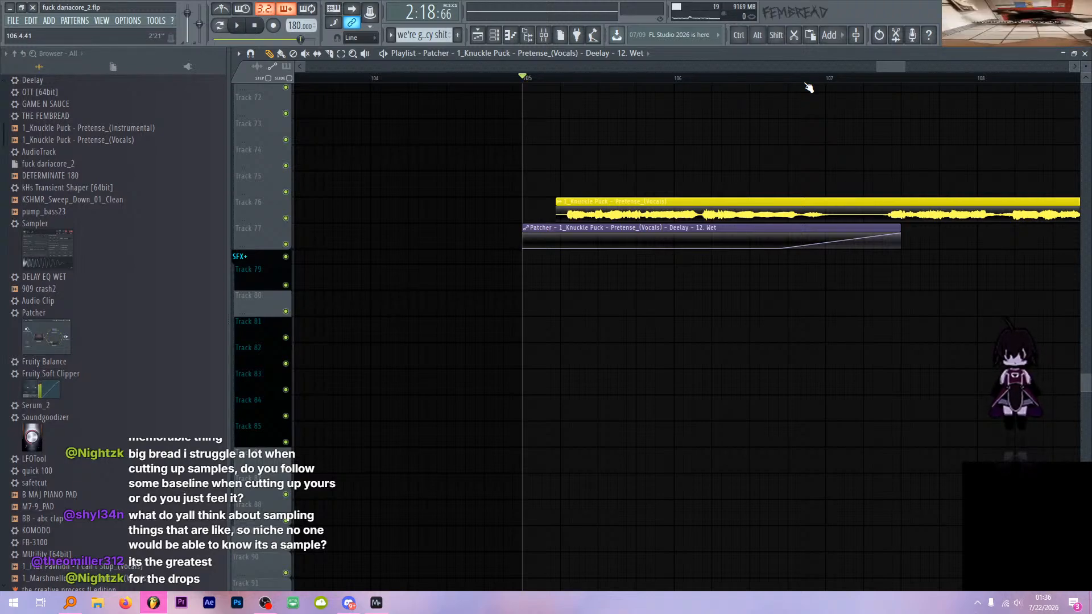
left_click(71, 602)
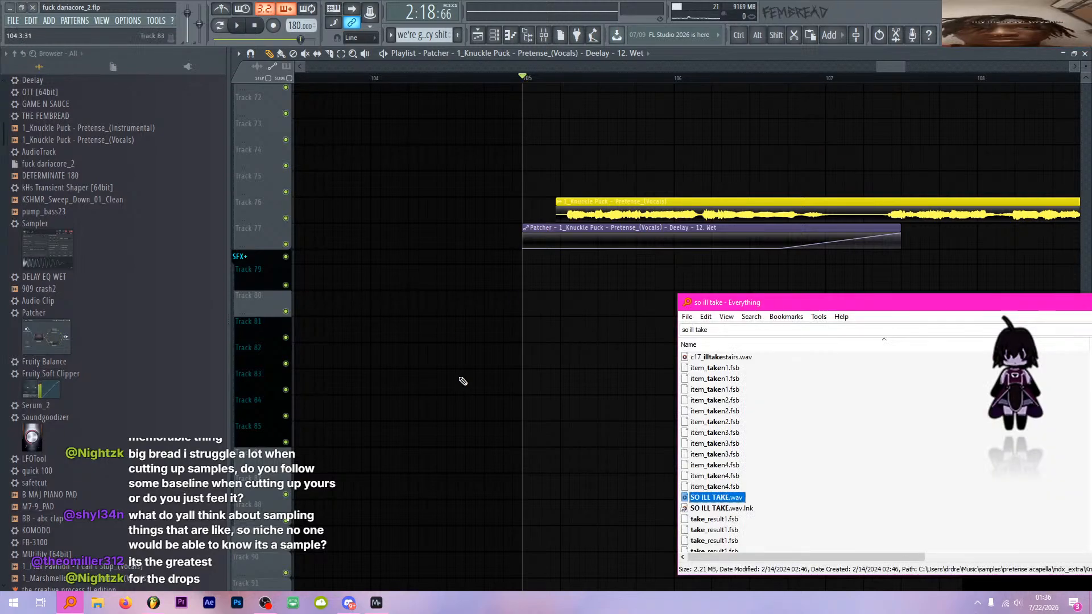
left_click_drag(737, 304, 420, 246)
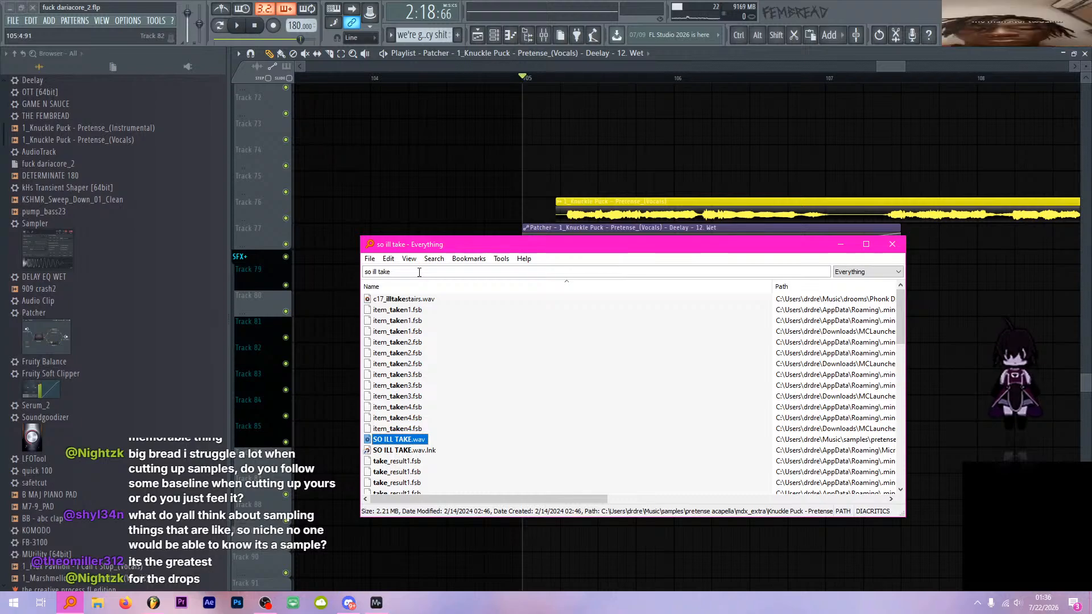
left_click(695, 54)
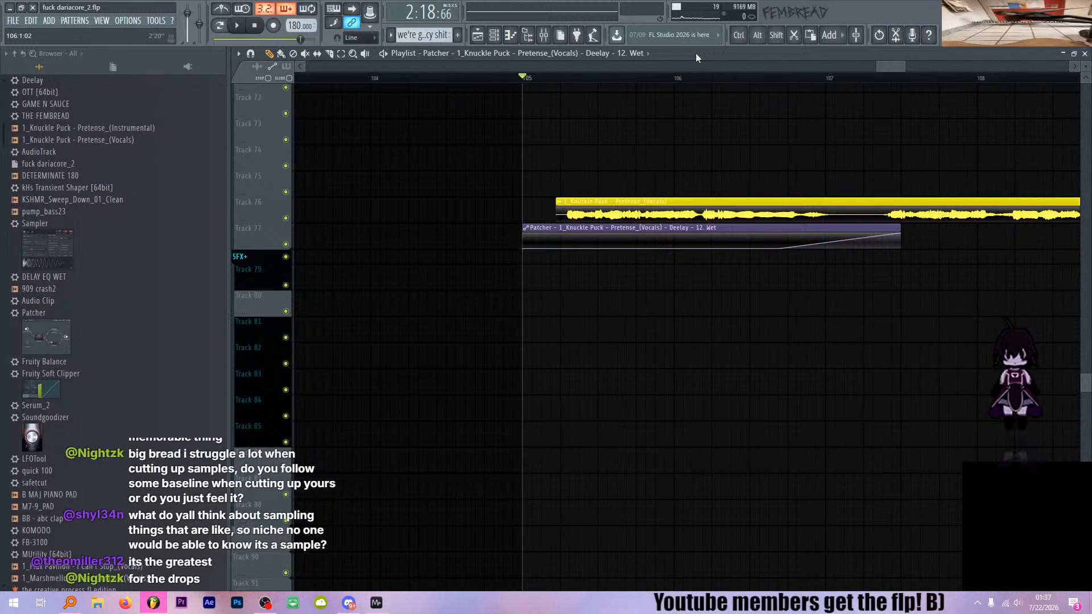
- Play the first vocal phrase from about 106:2 to check its delay rise
left_click(750, 78)
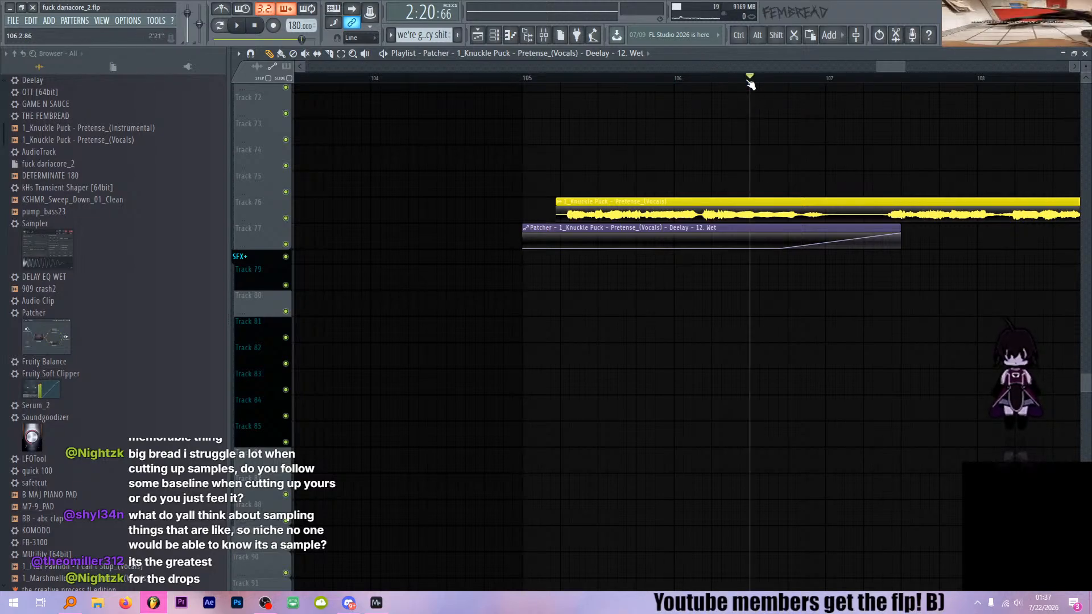
key("space")
scroll(854, 171, "down", 2)
key("space")
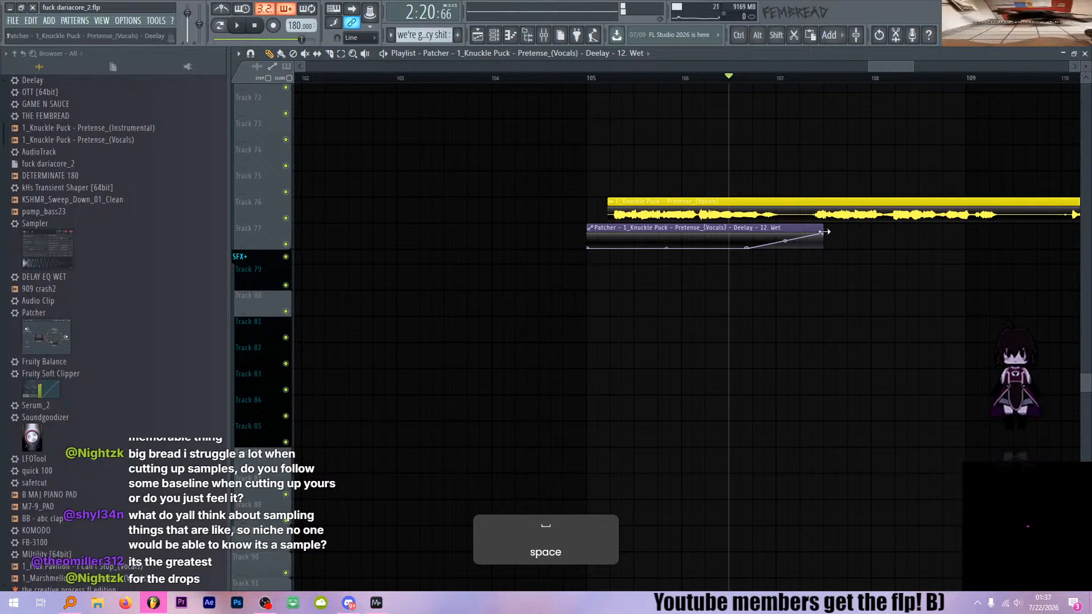
- Duplicate the Deelay Wet automation clip on Track 77 and butt the copy against the first clip's end near 107:2
key("alt")
key("ctrl+b")
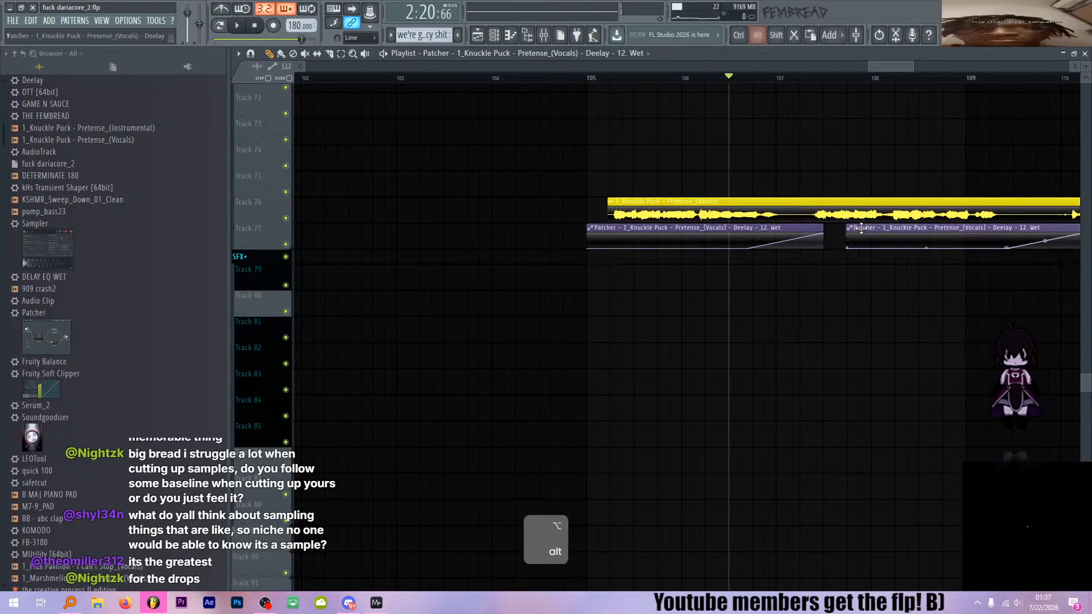
scroll(837, 256, "up", 1)
scroll(838, 258, "up", 2)
key("space")
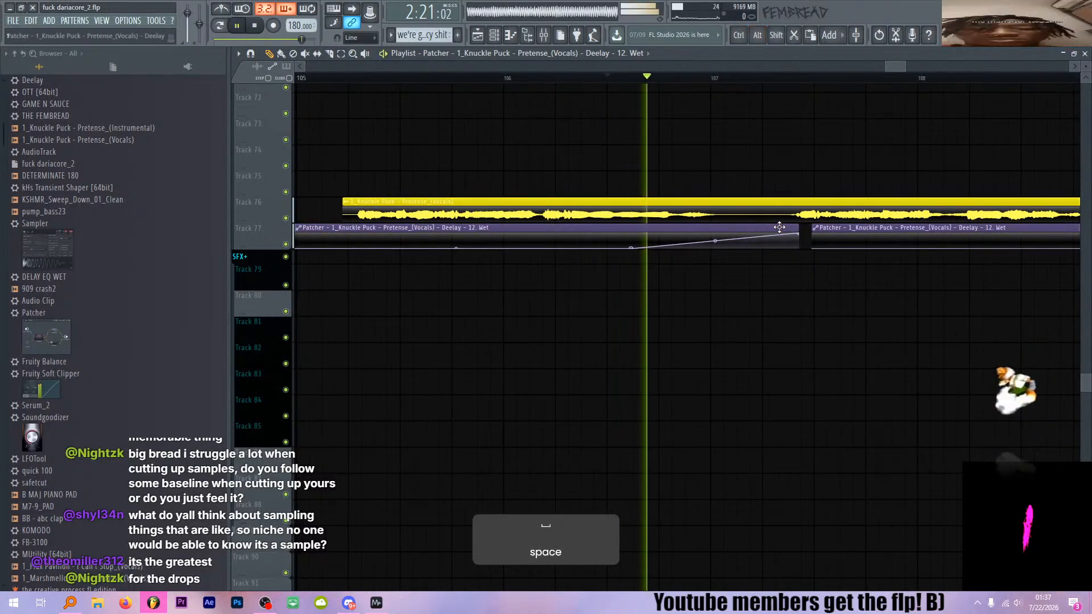
key("alt")
scroll(830, 239, "down", 3)
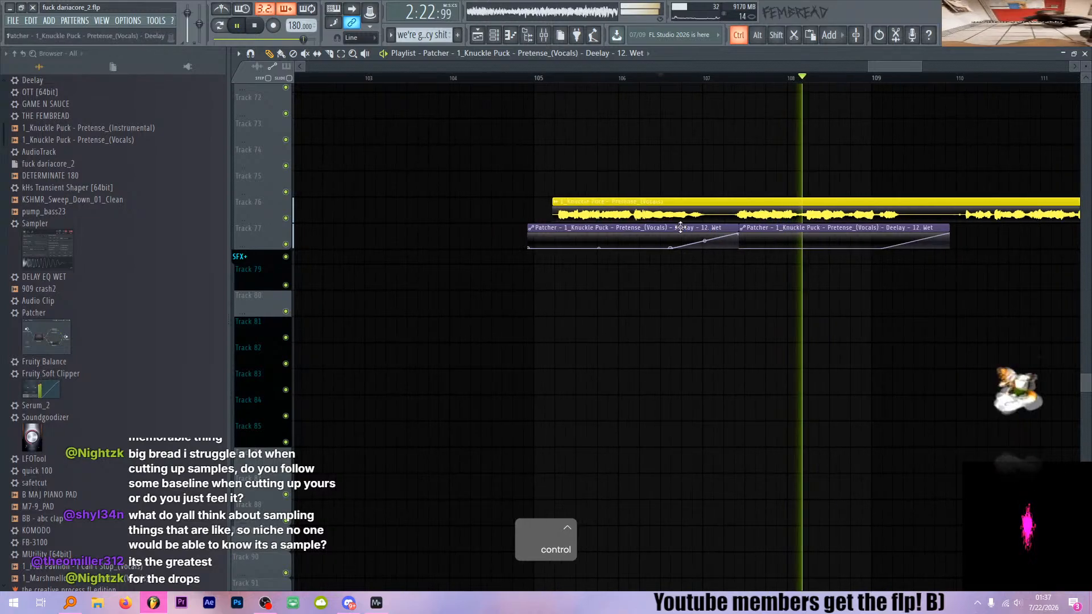
scroll(825, 250, "up", 1)
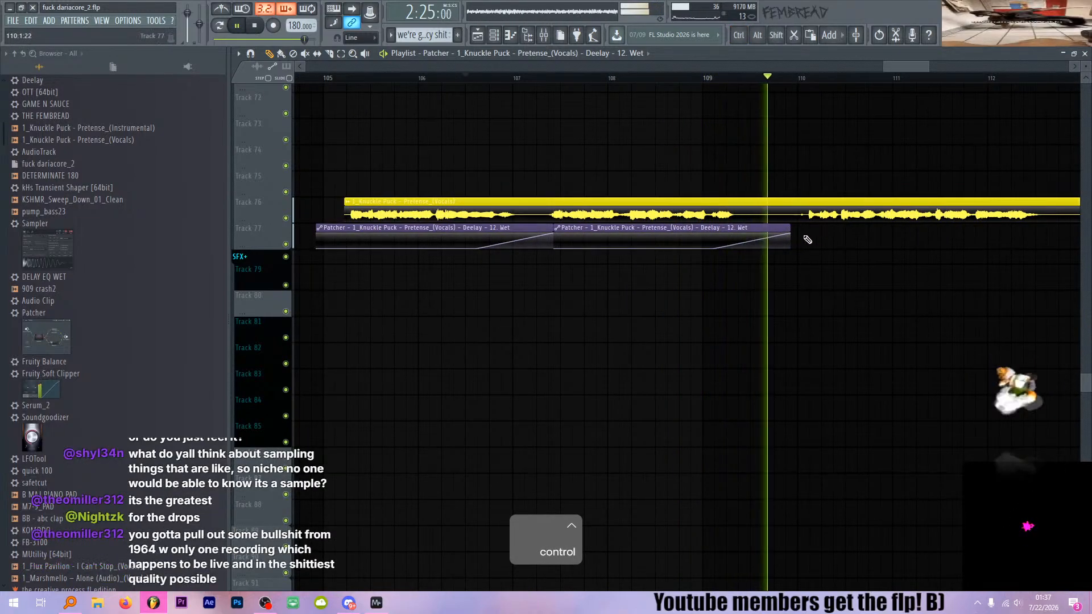
- Add a third copy of the Wet automation on Track 77, starting near bar 110 under the third vocal phrase
key("ctrl+b")
scroll(817, 251, "up", 3)
key("space")
left_click_drag(801, 229, 855, 228)
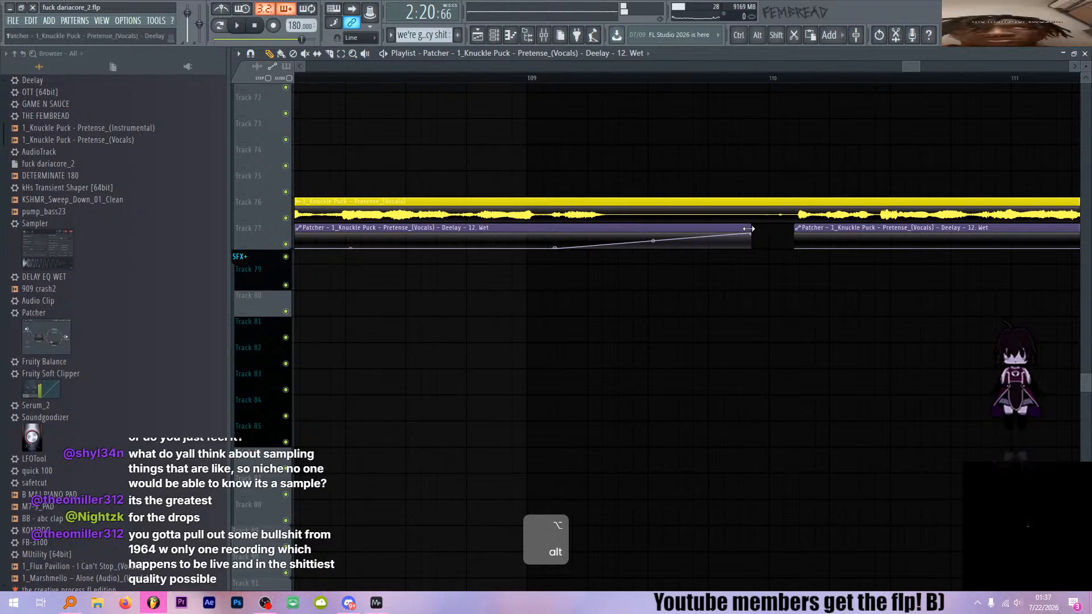
- Shift the second Wet automation clip so that it ends at bar 110, and save the project
left_click_drag(743, 227, 772, 228)
scroll(739, 223, "down", 3)
scroll(745, 231, "down", 2)
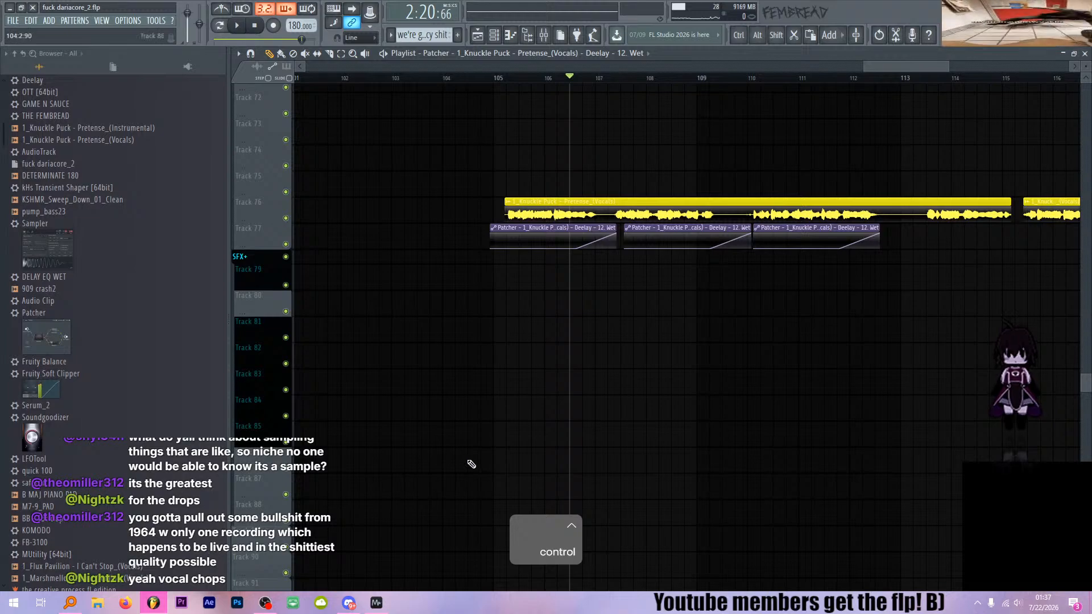
key("ctrl+s")
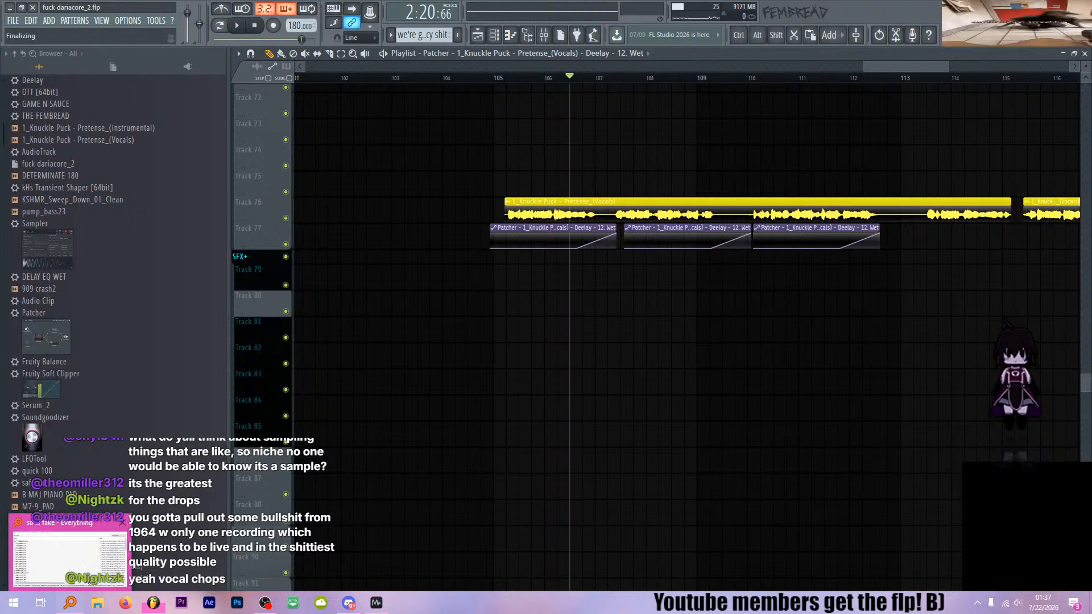
- Search Everything for "whoiss", listen to the later part of WHOISSSSSSS.wav, close the player and return to the playlist
left_click(71, 603)
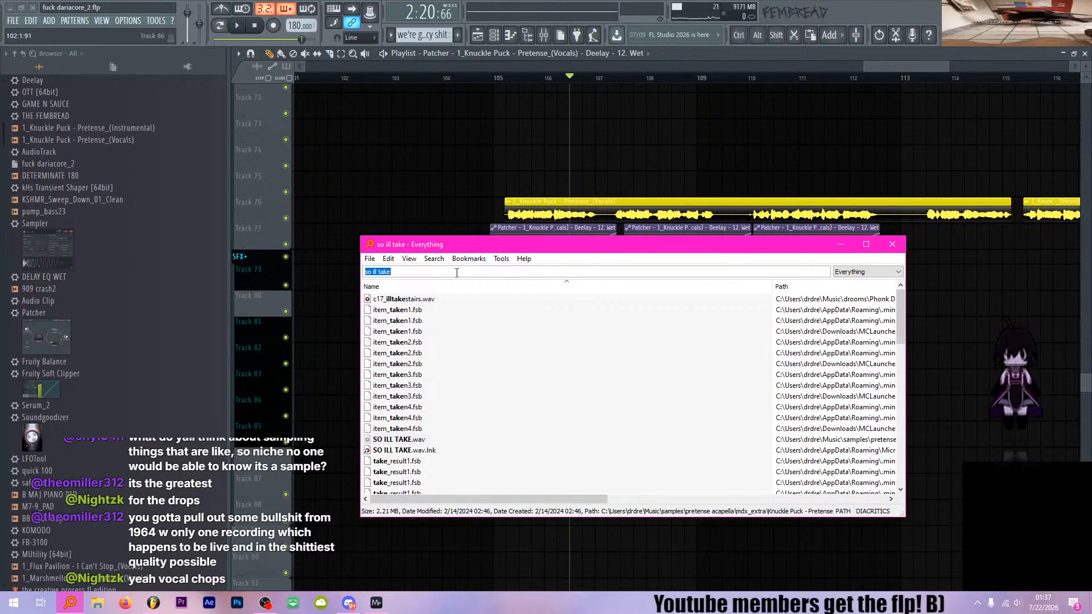
type("whoiss")
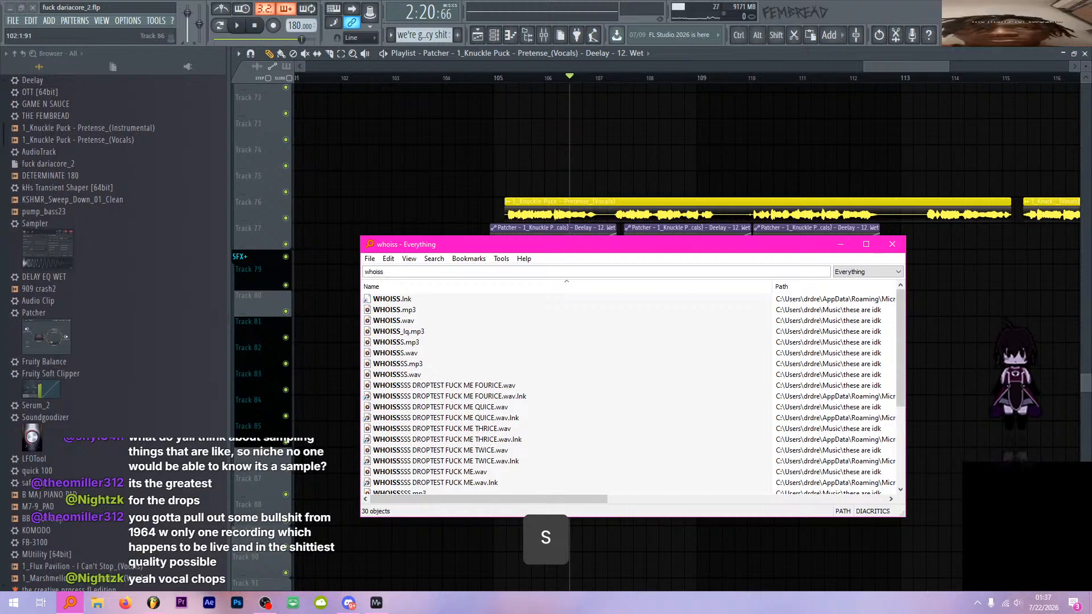
scroll(504, 368, "down", 4)
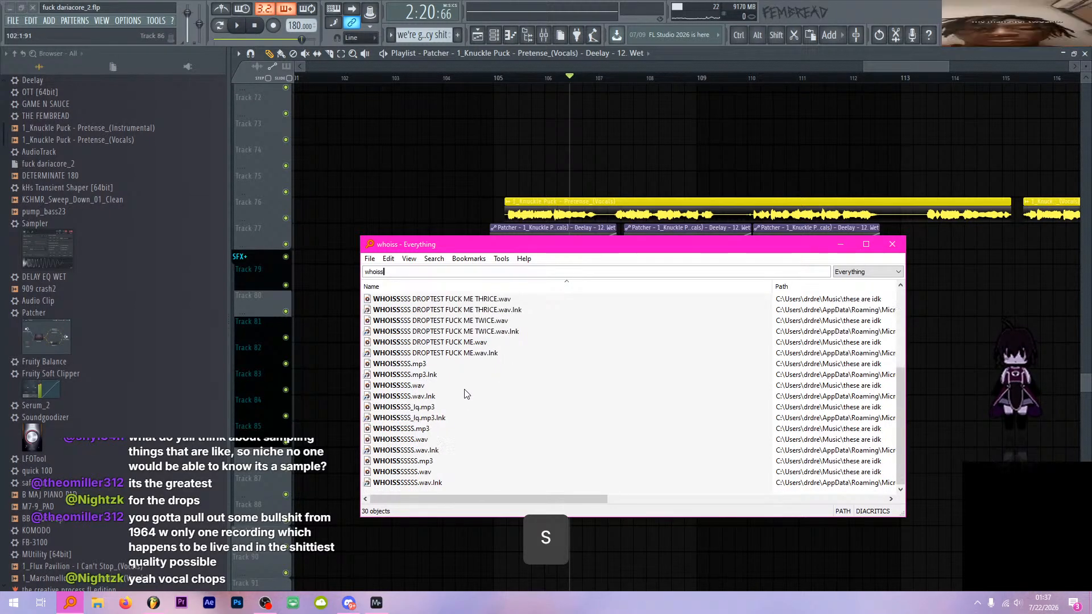
left_click(428, 475)
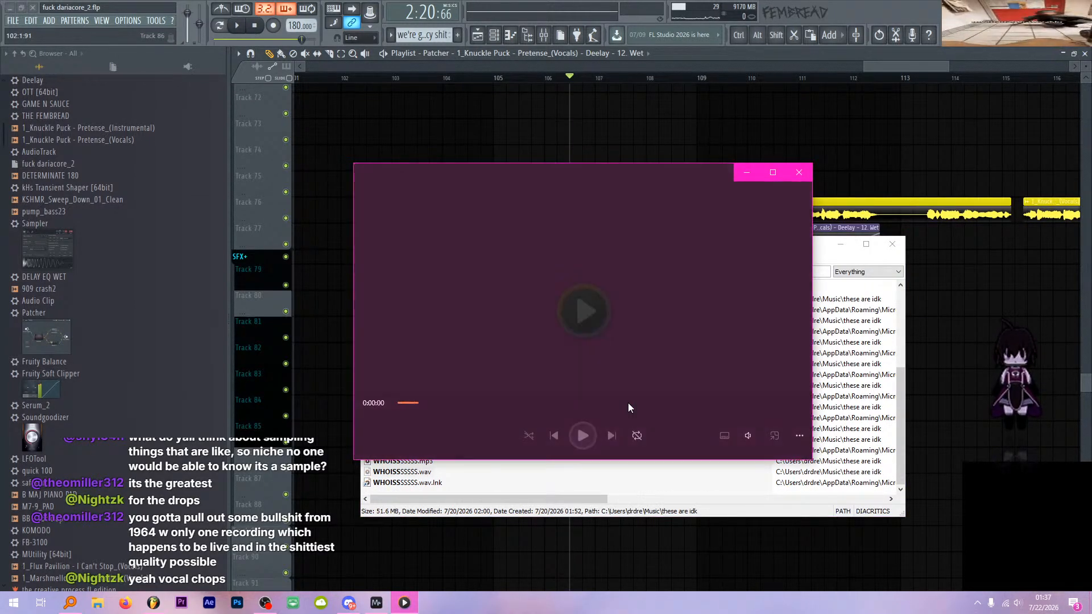
left_click(662, 403)
left_click(678, 402)
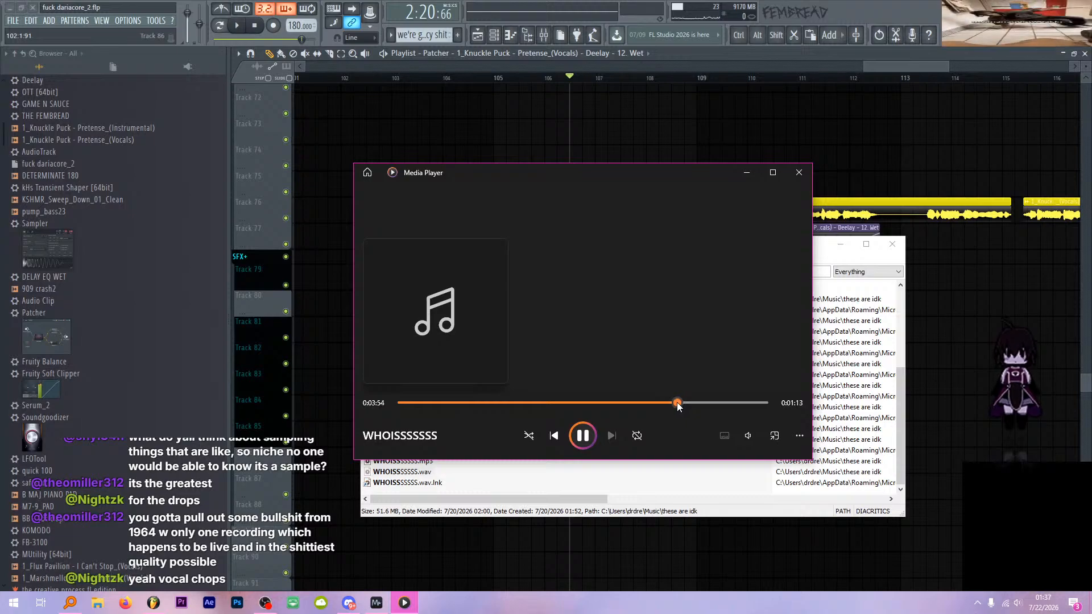
left_click(706, 403)
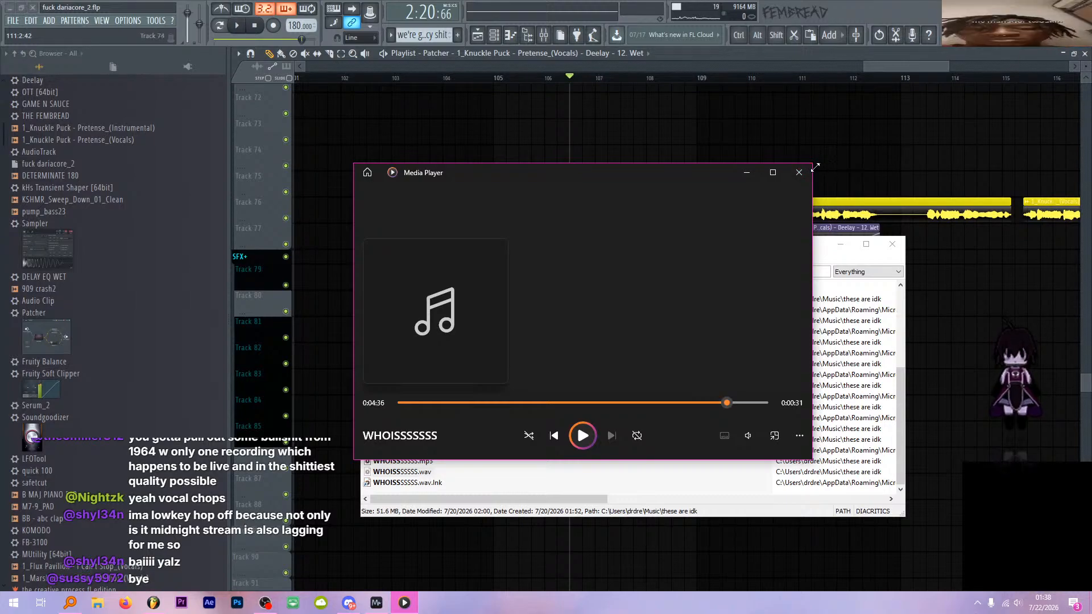
left_click(808, 174)
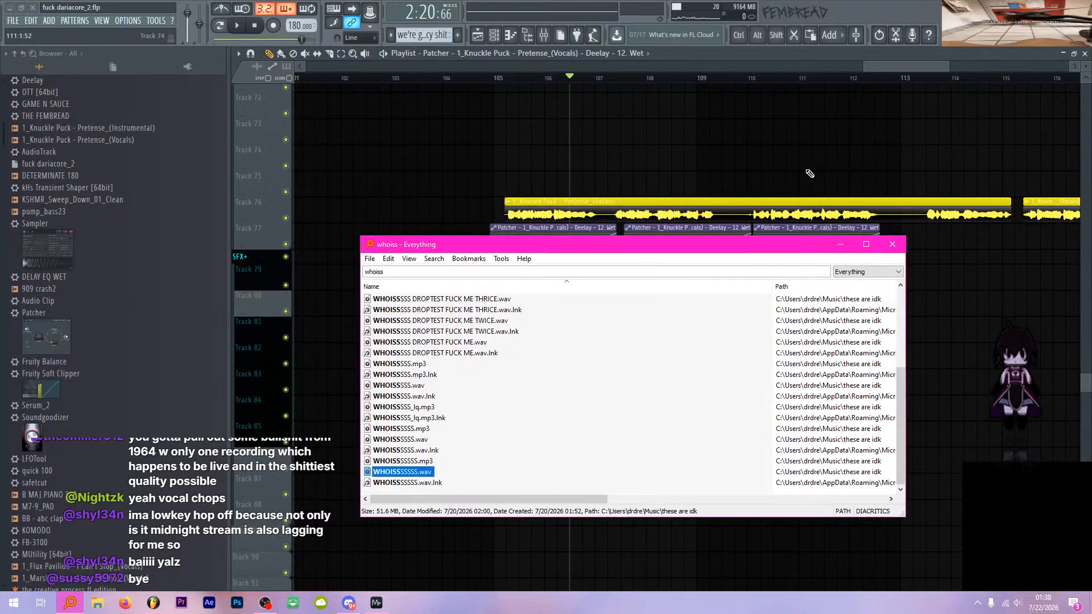
left_click(672, 53)
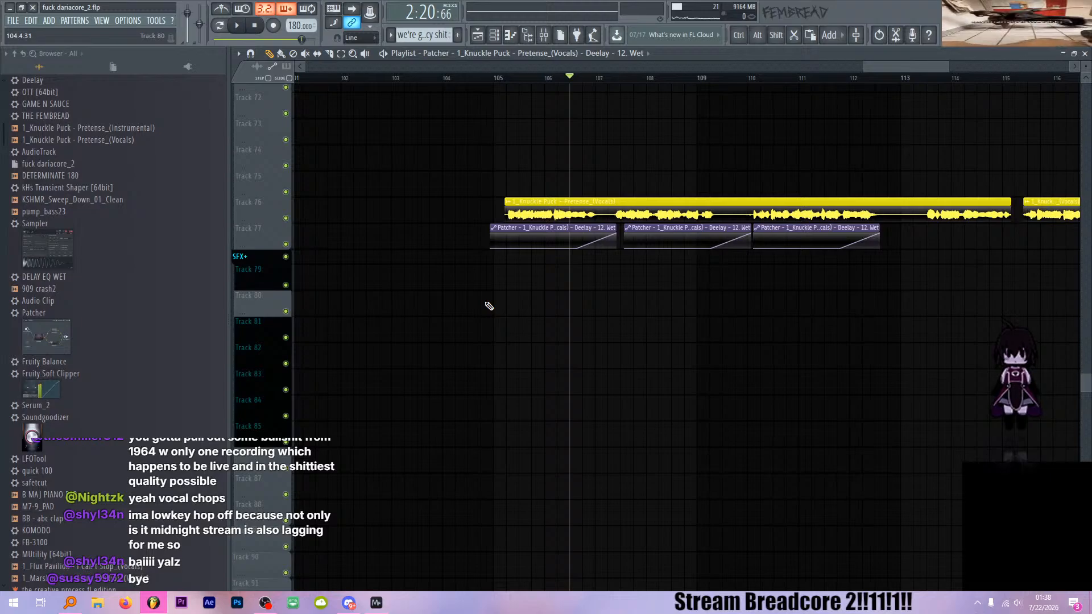
- Look through the arrangement's vocal, lead and bass tracks around bars 66 to 89
scroll(569, 285, "down", 8)
scroll(677, 275, "up", 4)
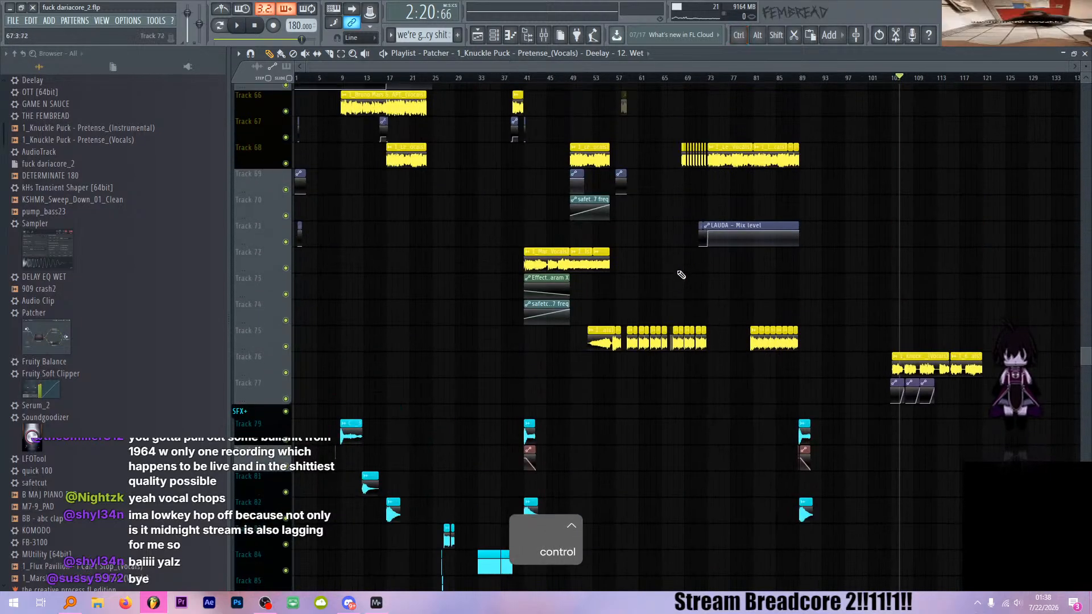
scroll(779, 259, "up", 6)
scroll(790, 262, "up", 12)
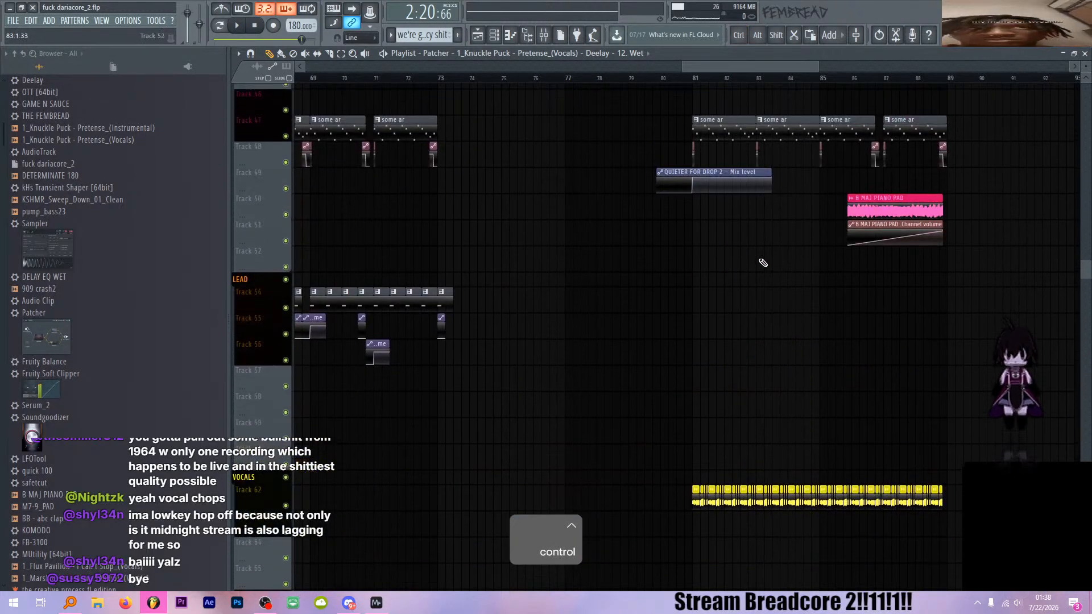
scroll(759, 268, "up", 5)
scroll(754, 270, "down", 12)
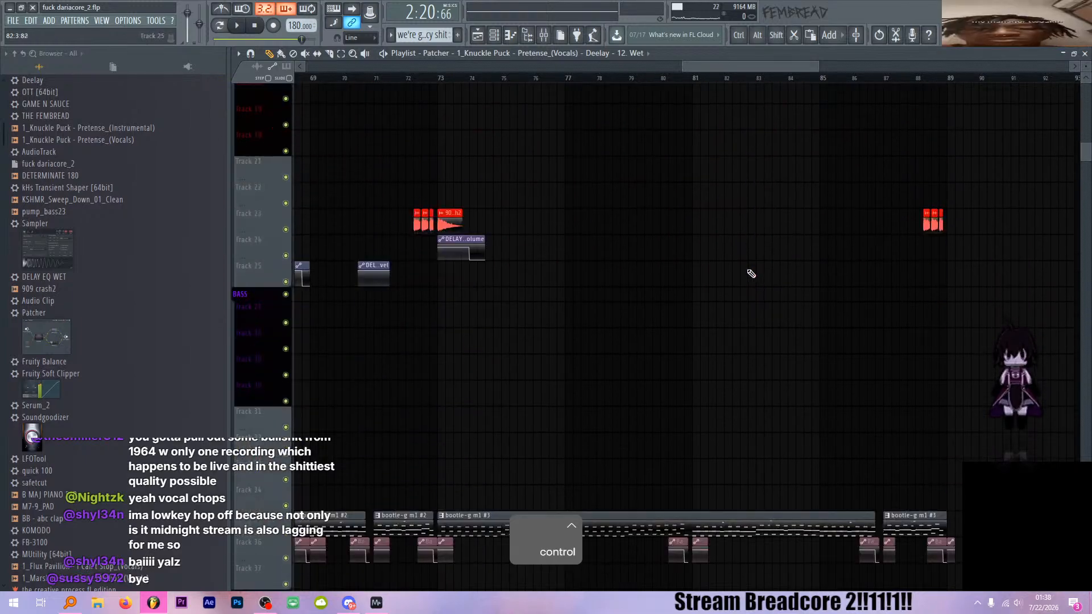
scroll(752, 273, "down", 5)
scroll(755, 267, "down", 3)
scroll(752, 267, "up", 3)
scroll(524, 195, "up", 3)
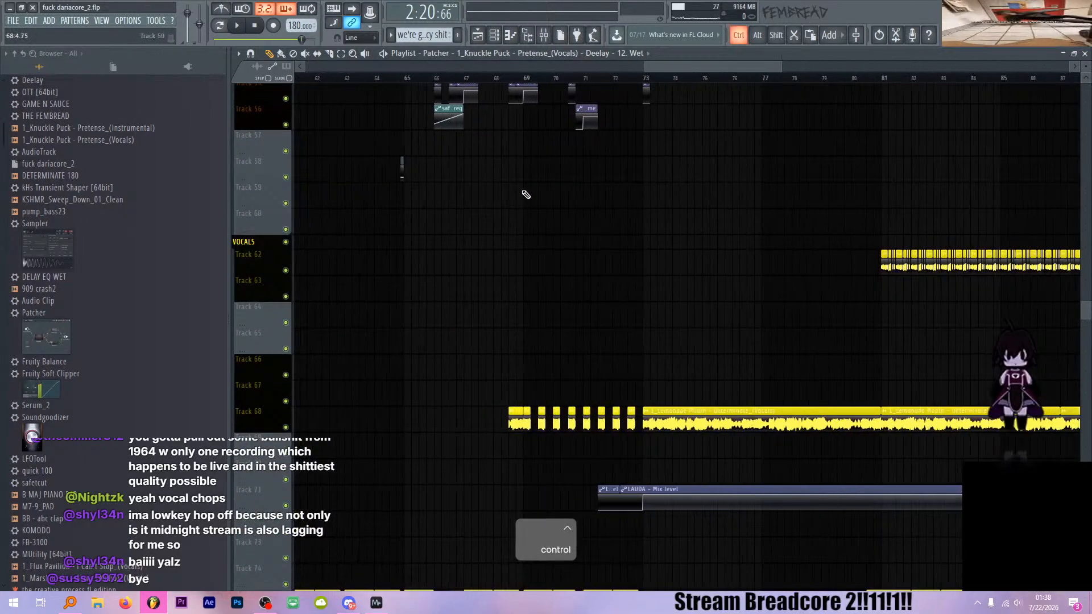
- Play the chopped vocals from about bar 68 up to bar 73, checking the mixer levels and the clips on Tracks 68 and 75
left_click(500, 78)
key("space")
scroll(549, 148, "up", 3)
key("space")
left_click(546, 37)
key("space")
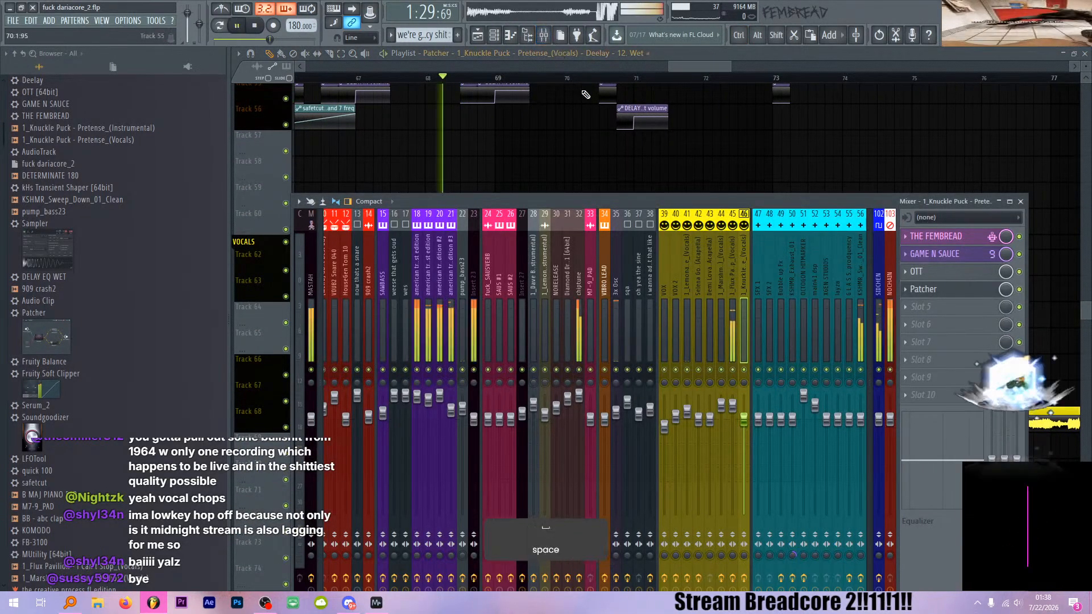
right_click(630, 108)
scroll(651, 156, "down", 3)
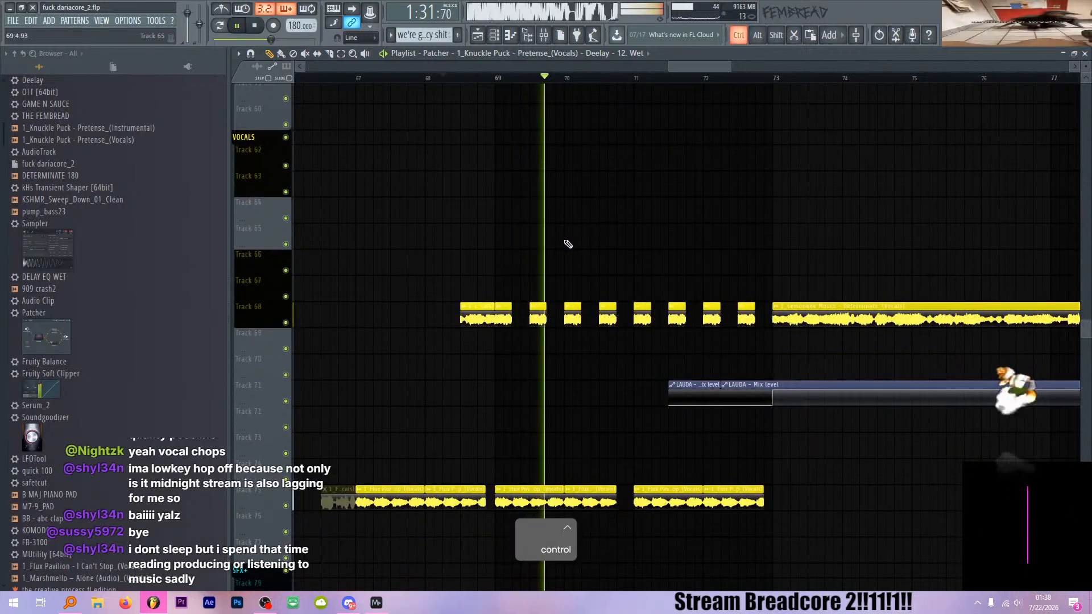
scroll(575, 253, "up", 3)
scroll(694, 290, "down", 2)
scroll(700, 290, "up", 4)
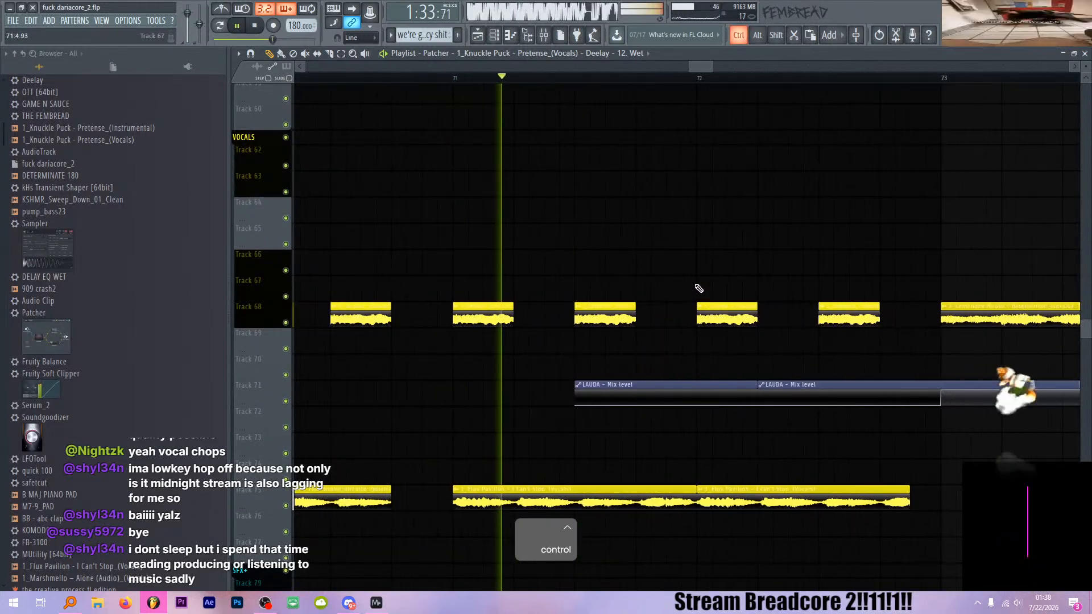
scroll(751, 282, "down", 4)
scroll(746, 280, "up", 3)
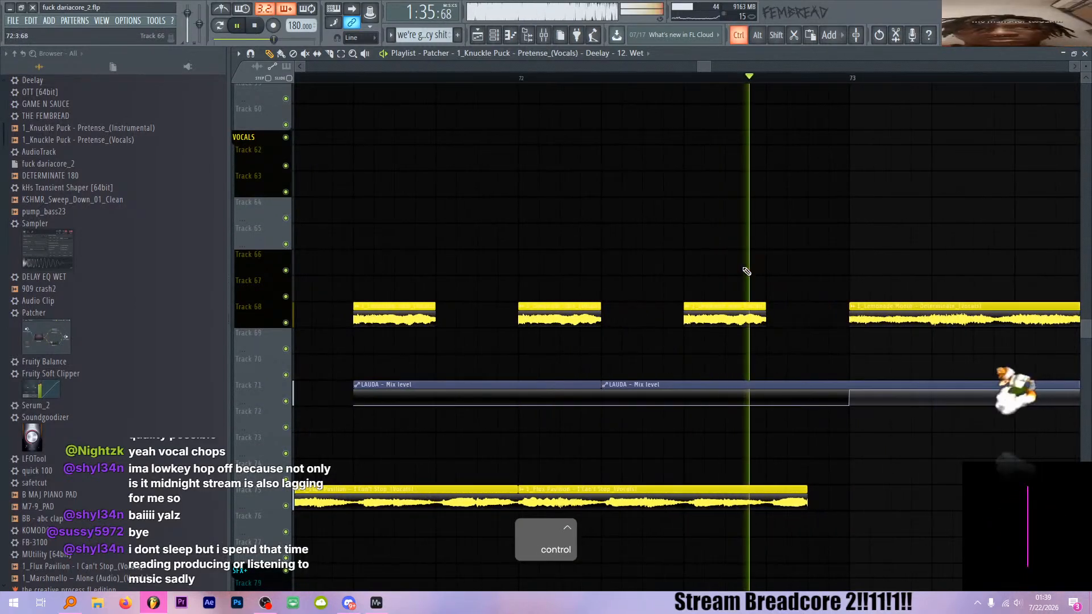
scroll(740, 278, "down", 3)
key("space")
- Return to the new vocal section at bar 105 and set the playback position to about 106:2
scroll(733, 272, "down", 3)
scroll(733, 272, "down", 3)
scroll(706, 262, "down", 4)
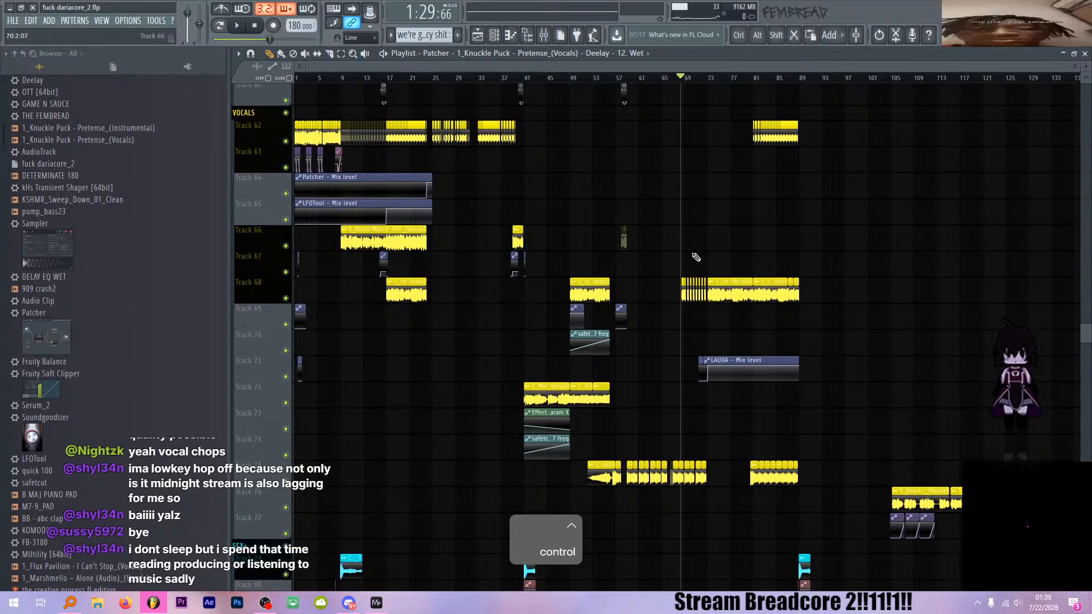
scroll(824, 251, "down", 1)
scroll(910, 262, "up", 8)
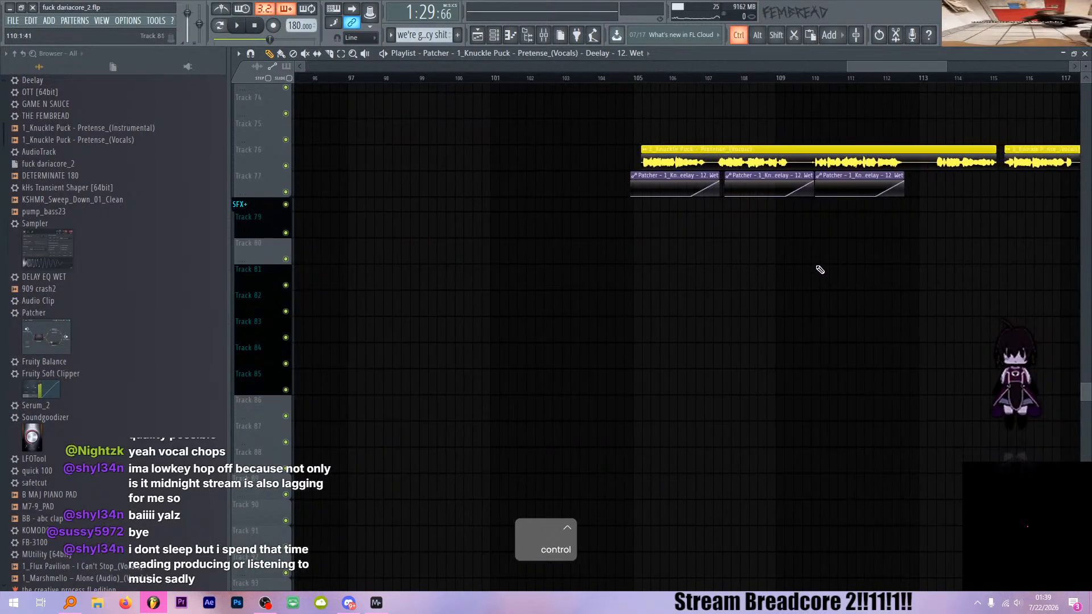
left_click(563, 81)
left_click_drag(565, 85, 634, 74)
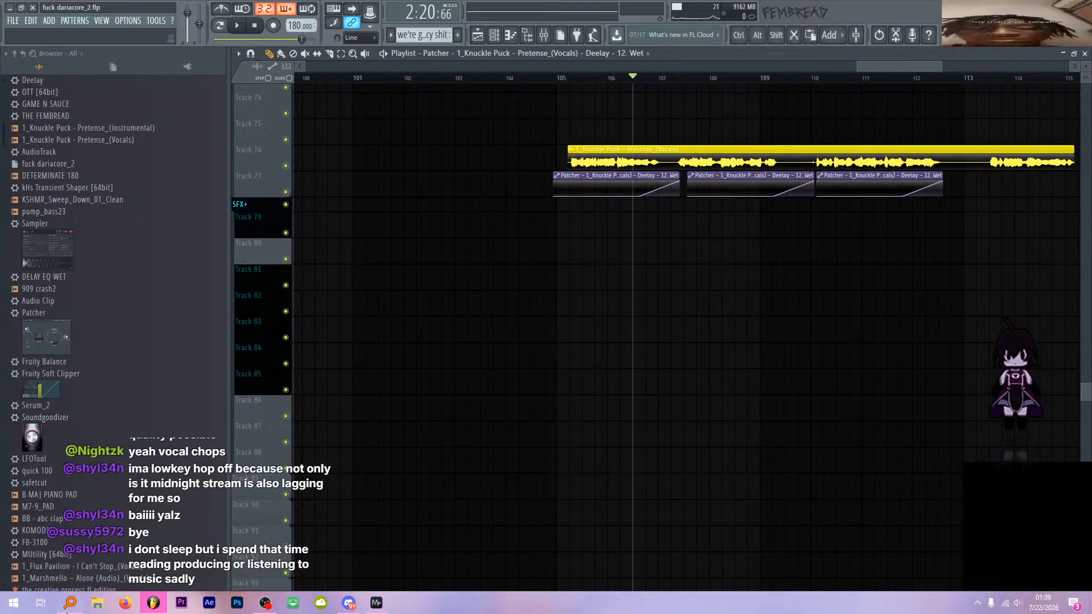
- Search Everything for "teenage not mine" and play teenage 147 d# +50.wav
left_click(70, 602)
double_click(390, 271)
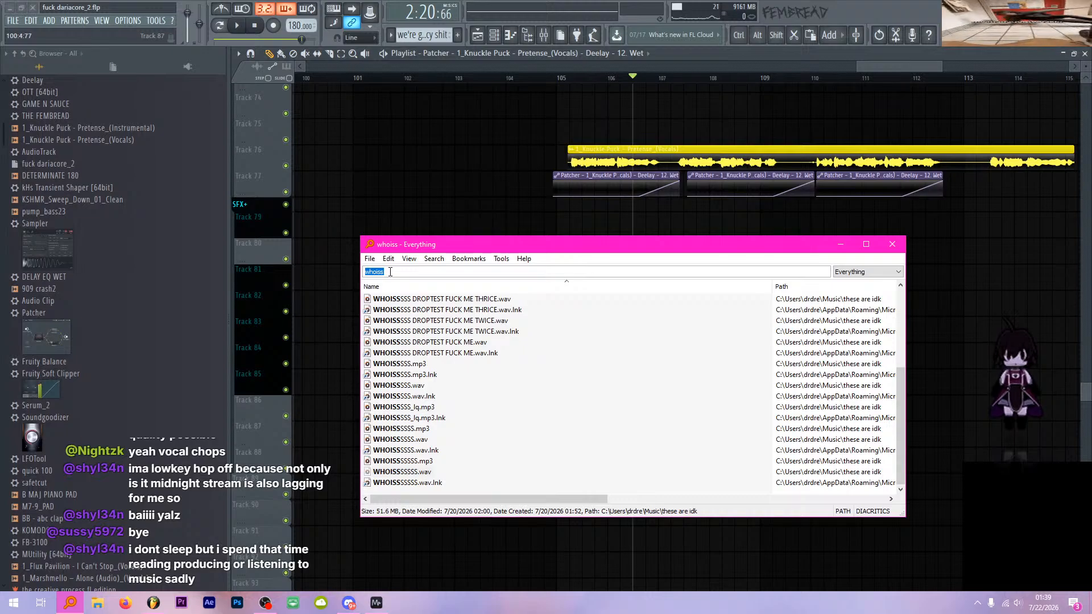
type("teenage ")
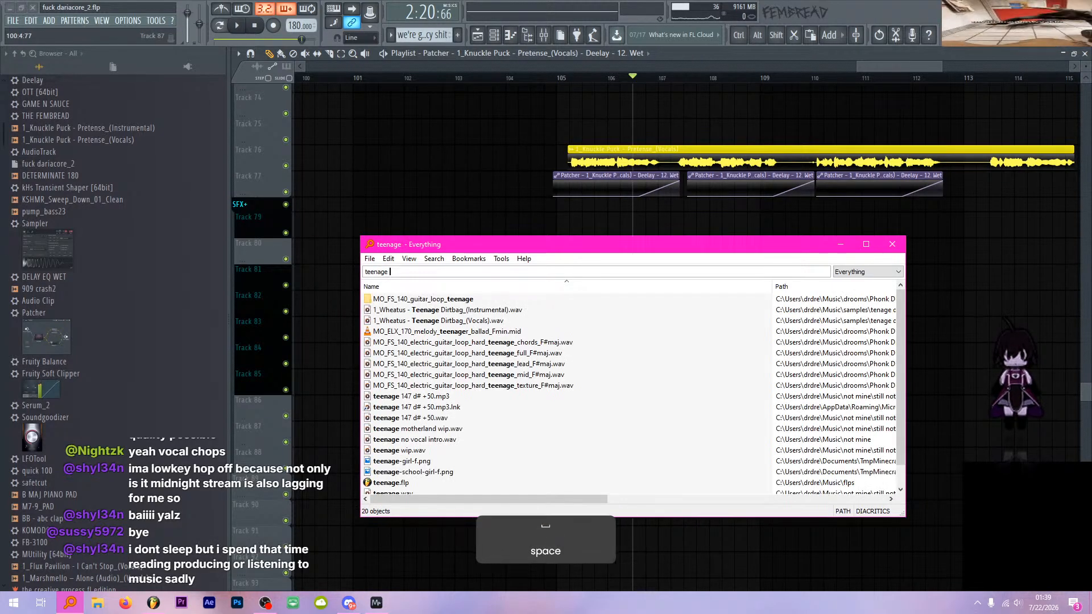
type("not mine")
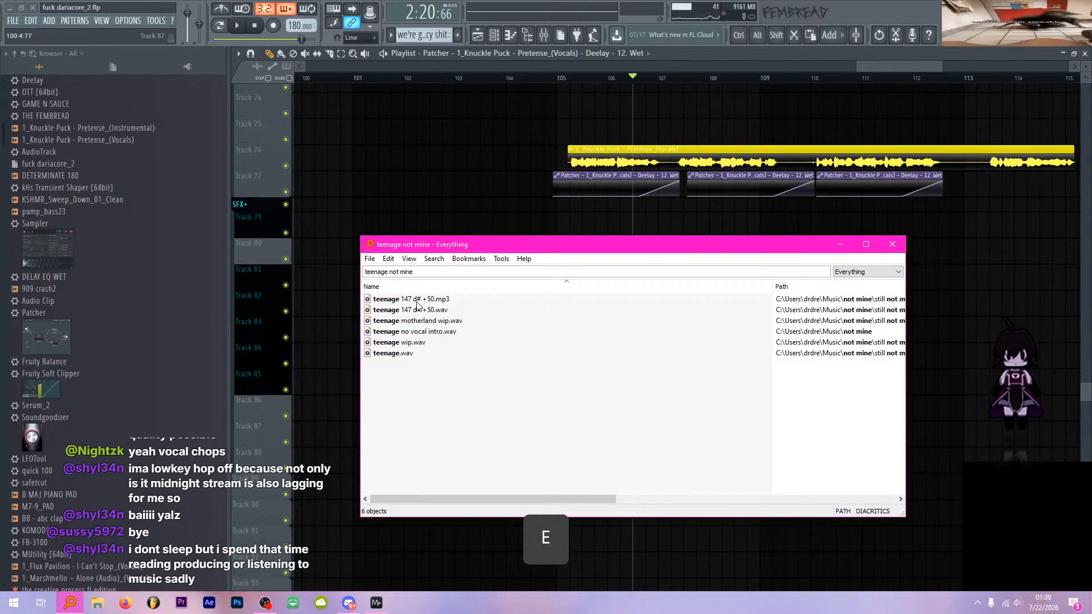
double_click(418, 306)
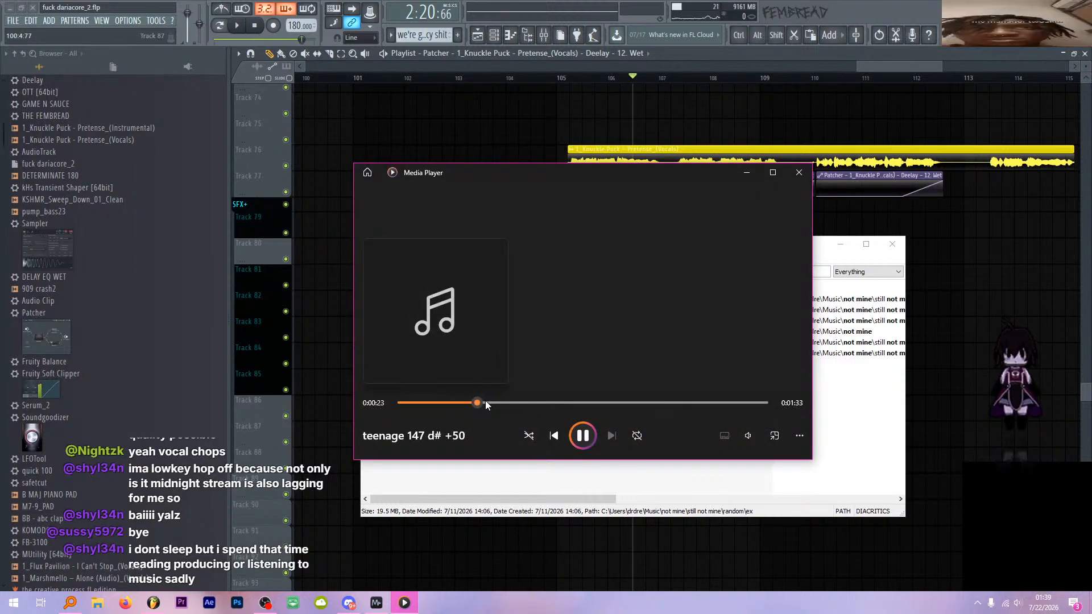
- Skip ahead in teenage 147 d# +50, listen to it up to about 0:58 and pause it
left_click_drag(491, 403, 506, 403)
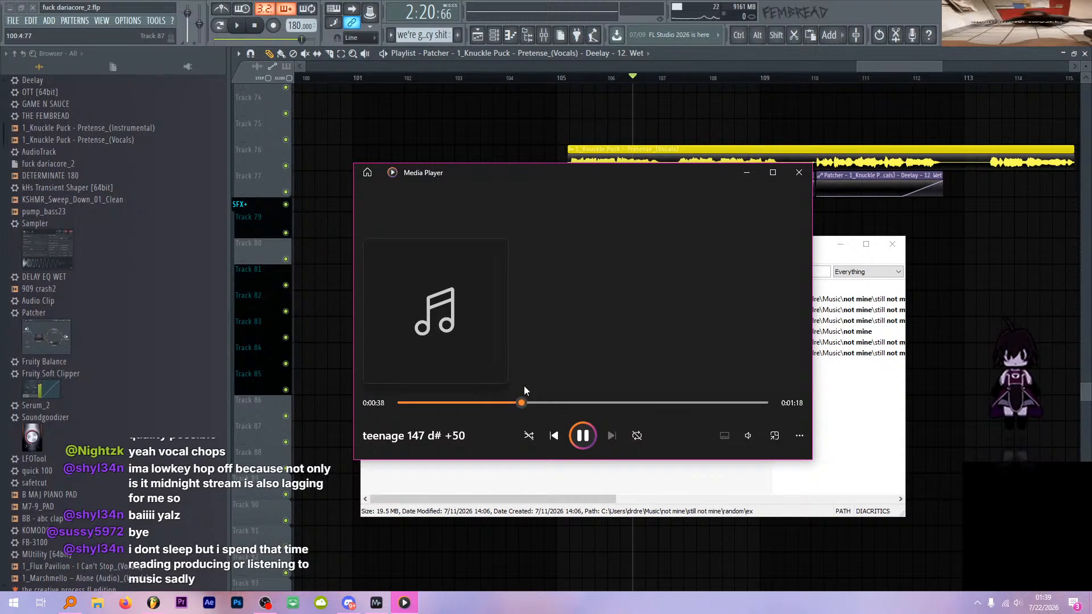
left_click_drag(555, 171, 618, 199)
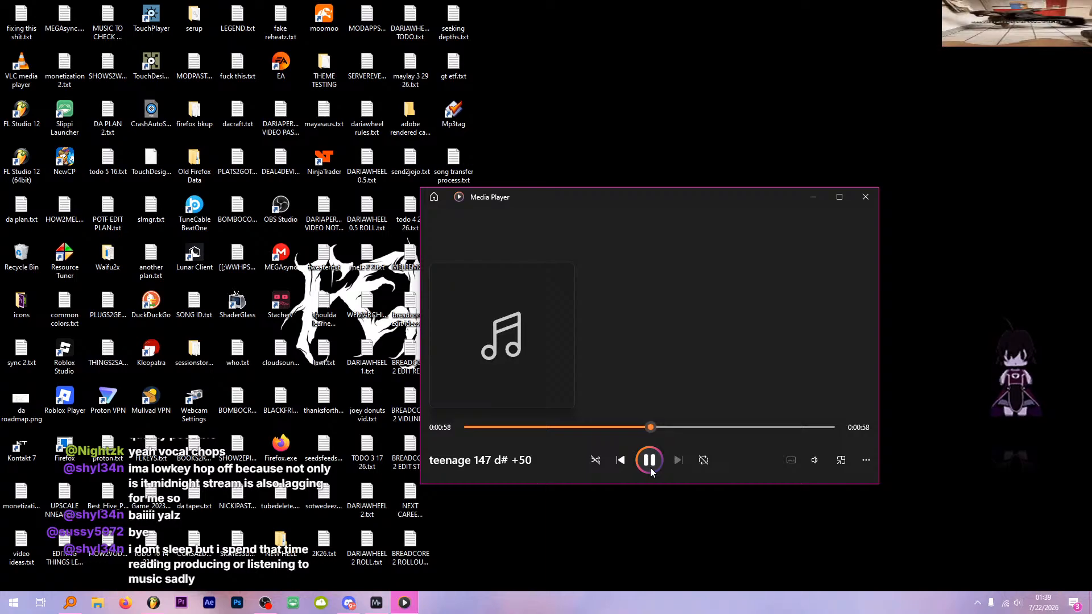
left_click(650, 468)
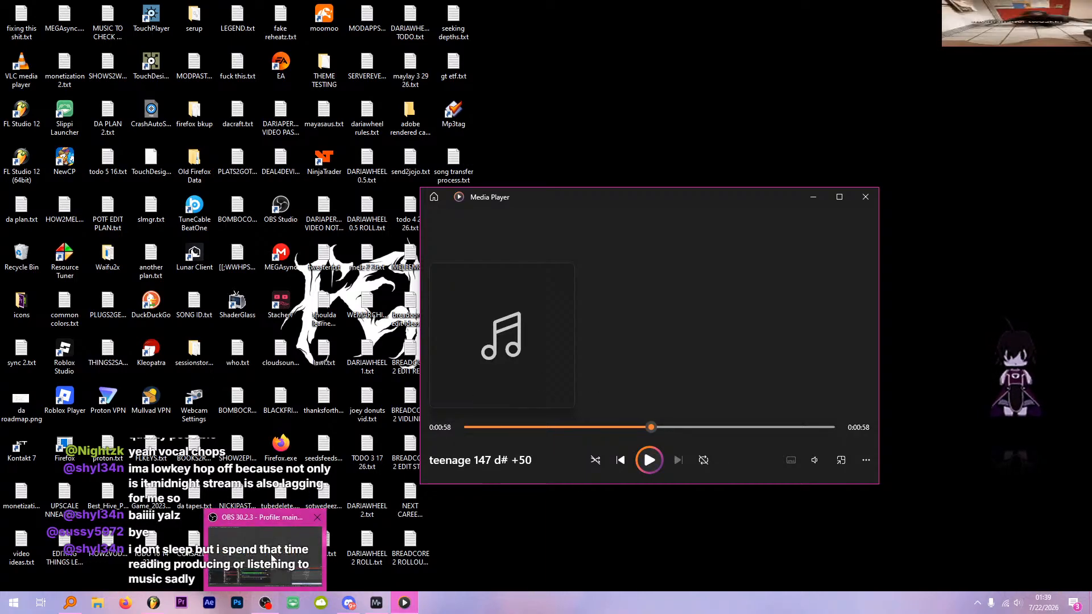
- Switch to OBS to check the audio mixer, return to the FL Studio playlist and bring Media Player back up
left_click(265, 603)
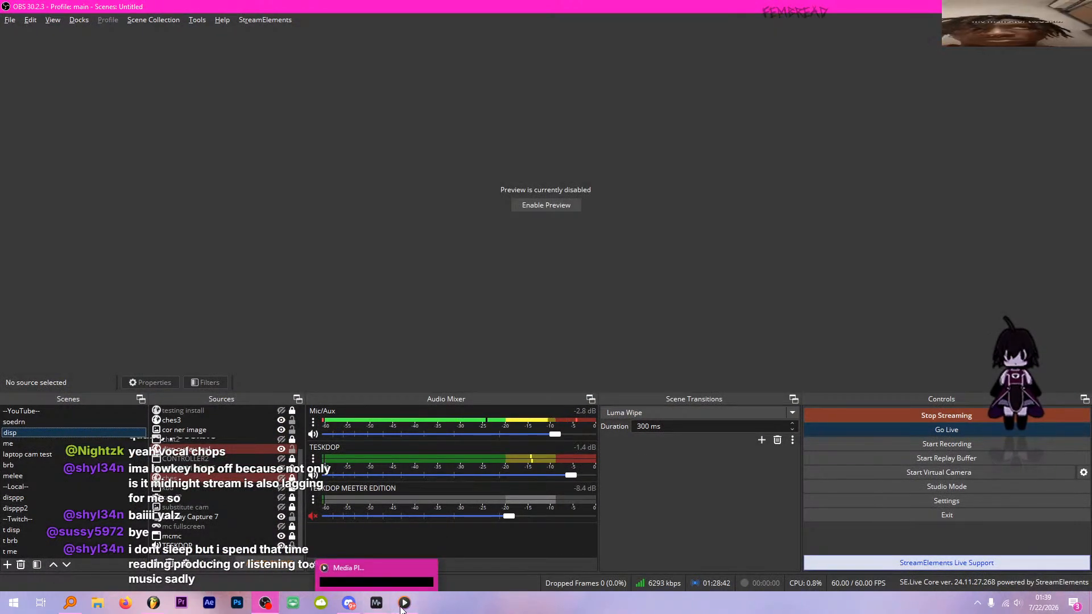
left_click(165, 606)
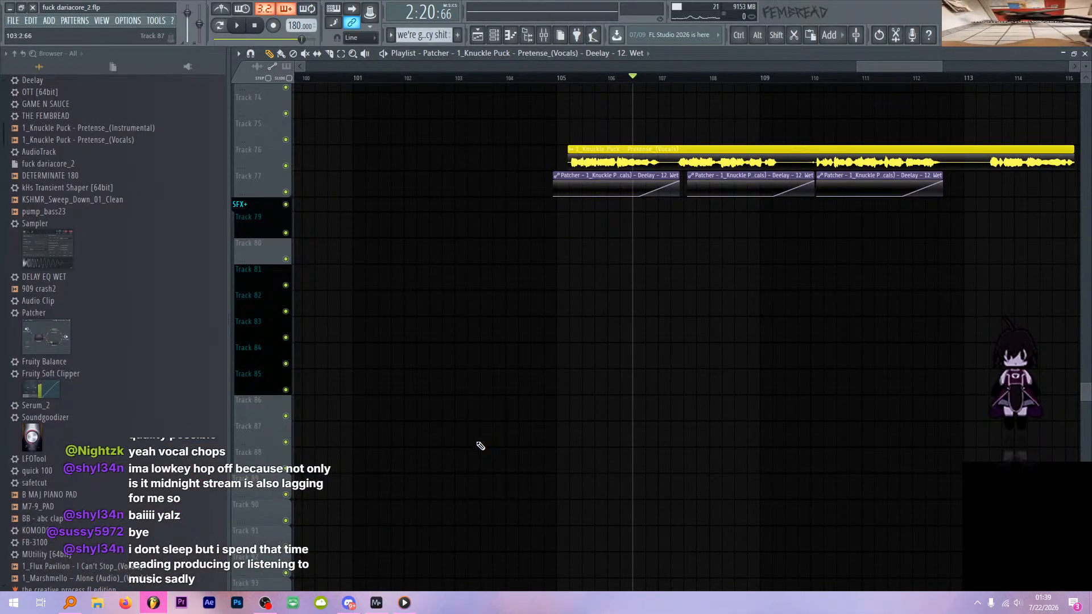
left_click(405, 605)
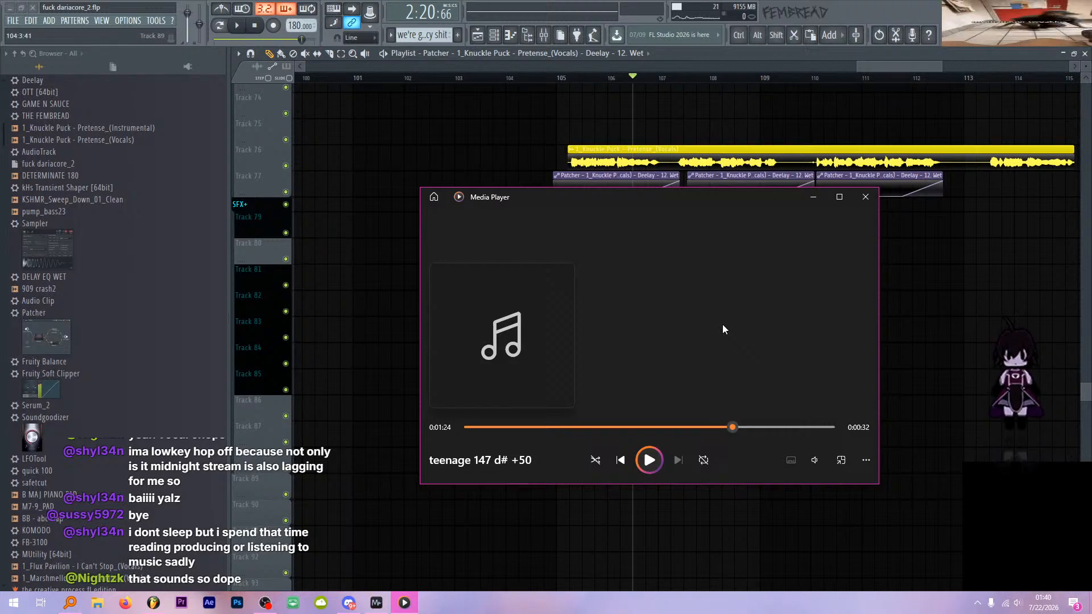
- Replay teenage 147 d# +50 up to about 1:20, close Media Player and set the playback position to bar 105
left_click(697, 428)
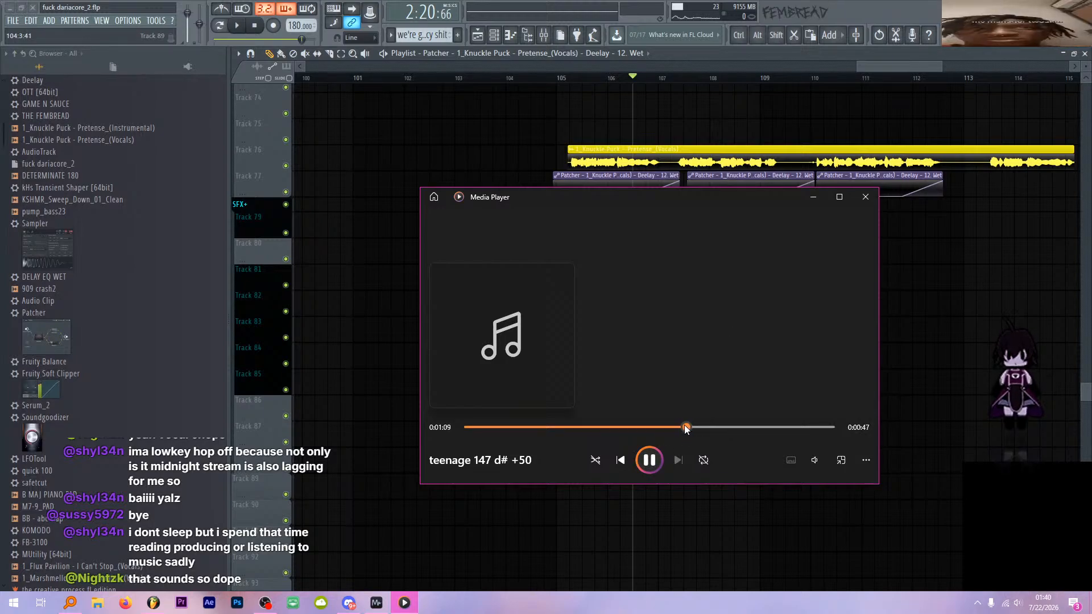
left_click_drag(621, 209, 667, 416)
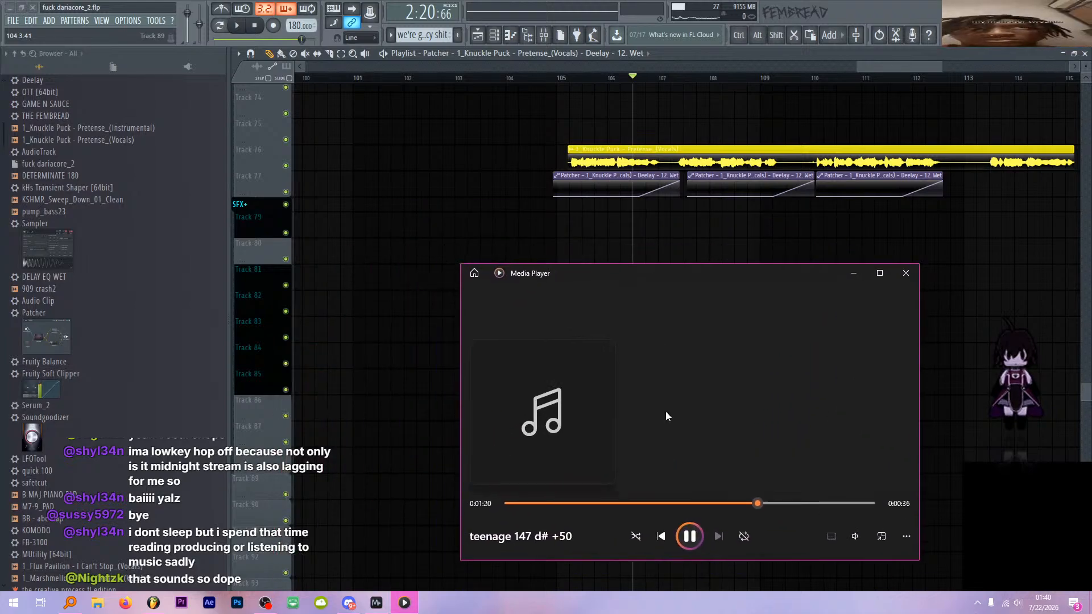
left_click(689, 538)
left_click(905, 273)
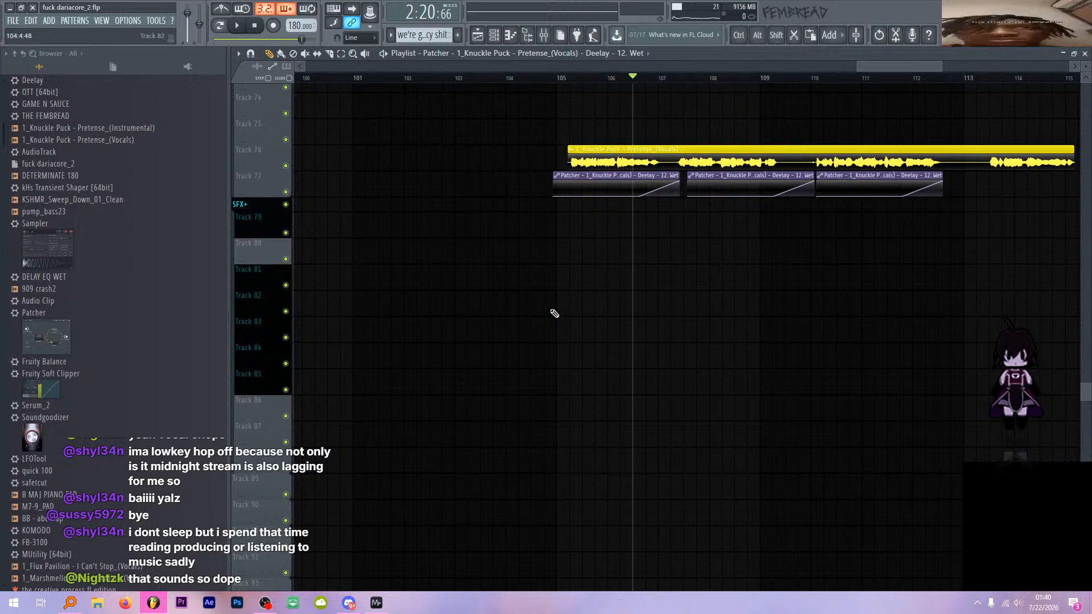
left_click(557, 77)
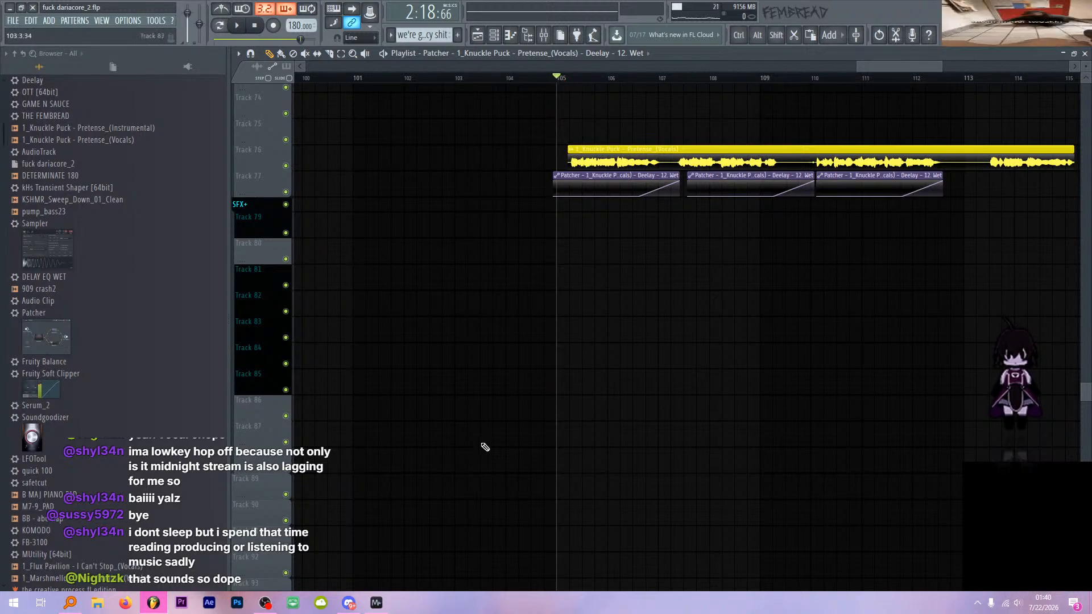
key("super")
type("mul")
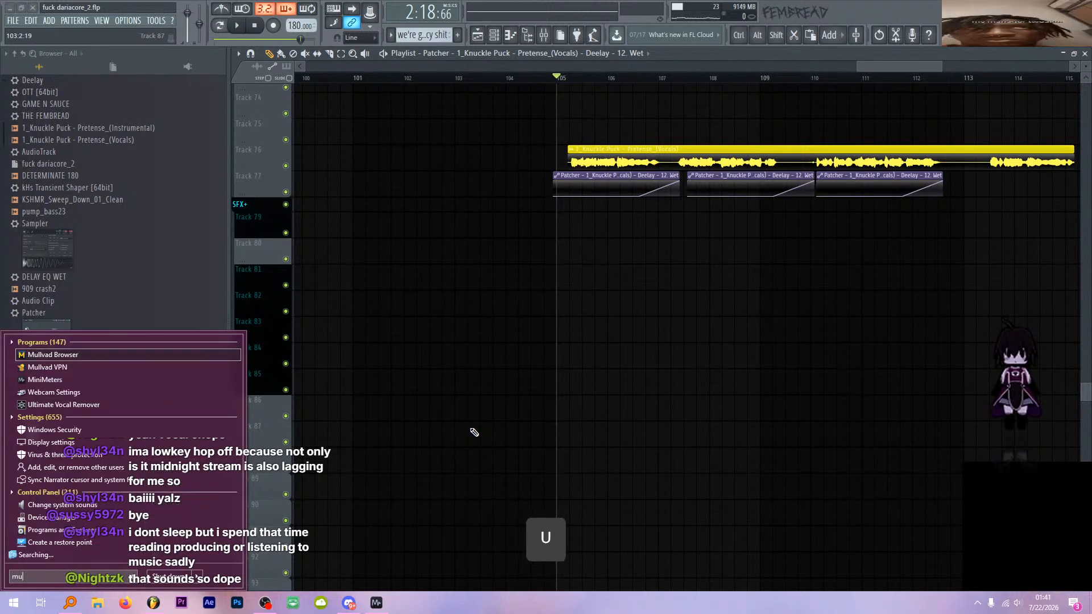
key("Return")
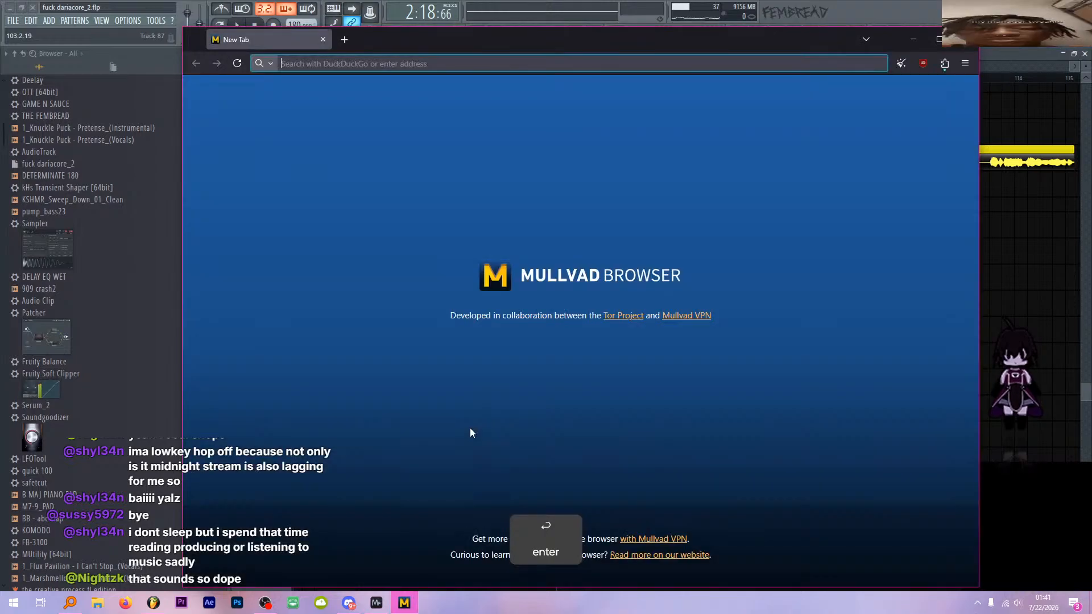
type("so")
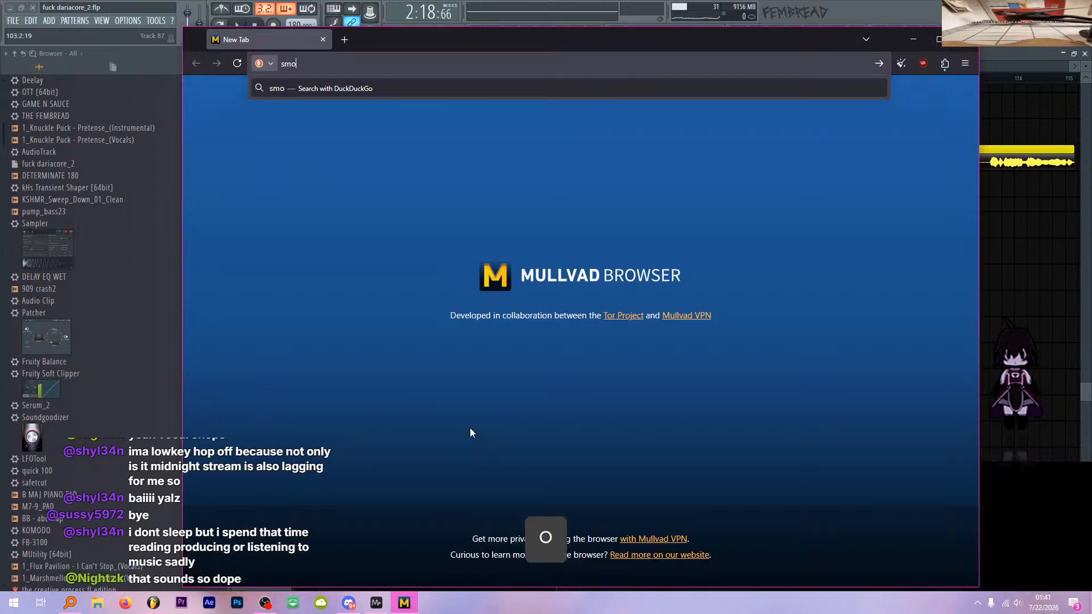
key("BackSpace")
type("oundcloud.com/sm0k")
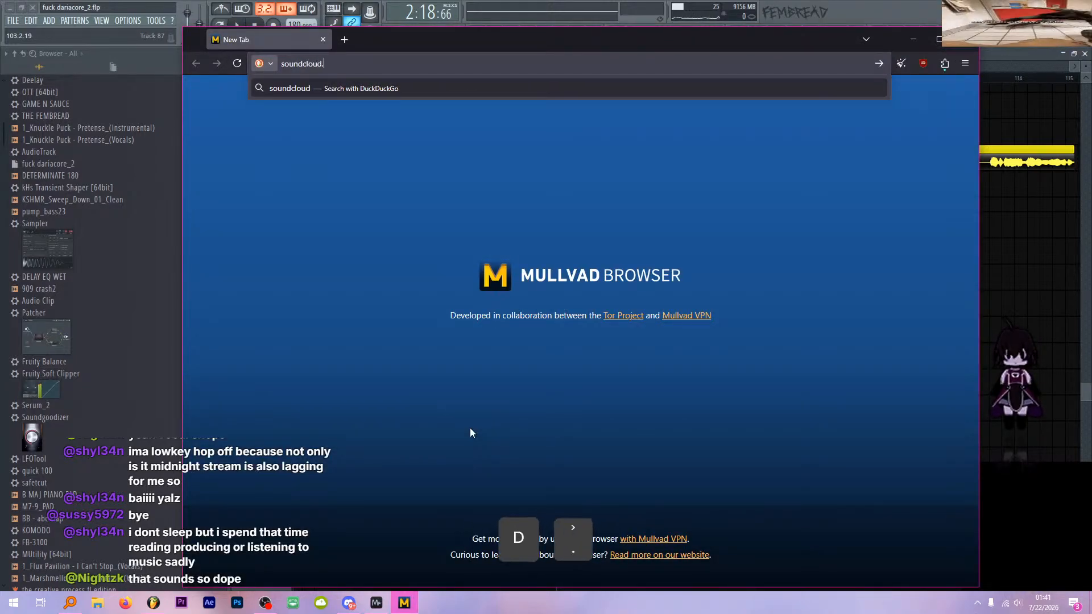
type("ebomb")
key("Return")
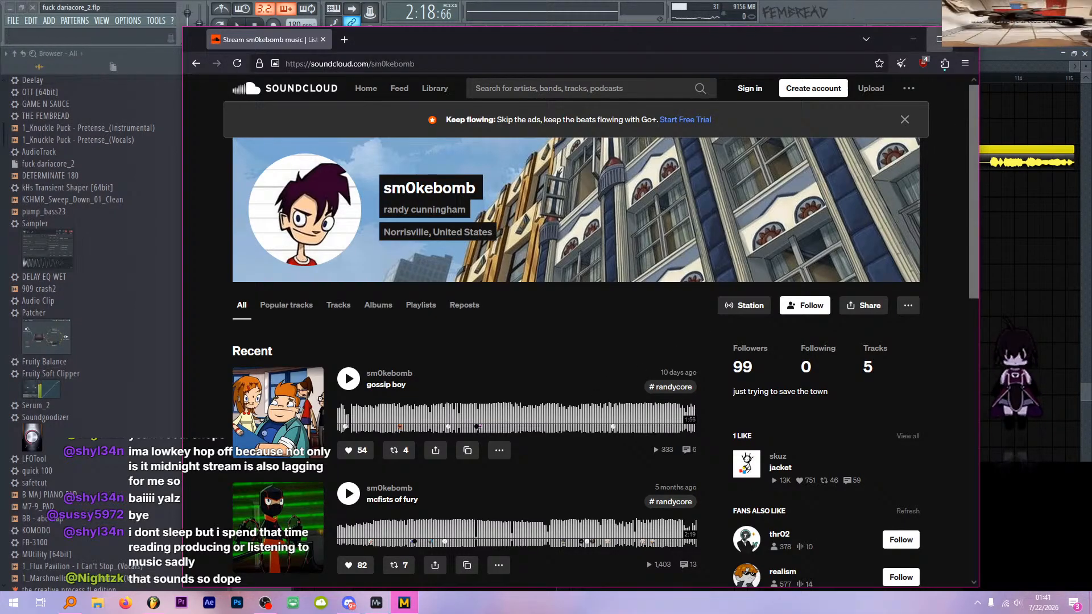
left_click(960, 46)
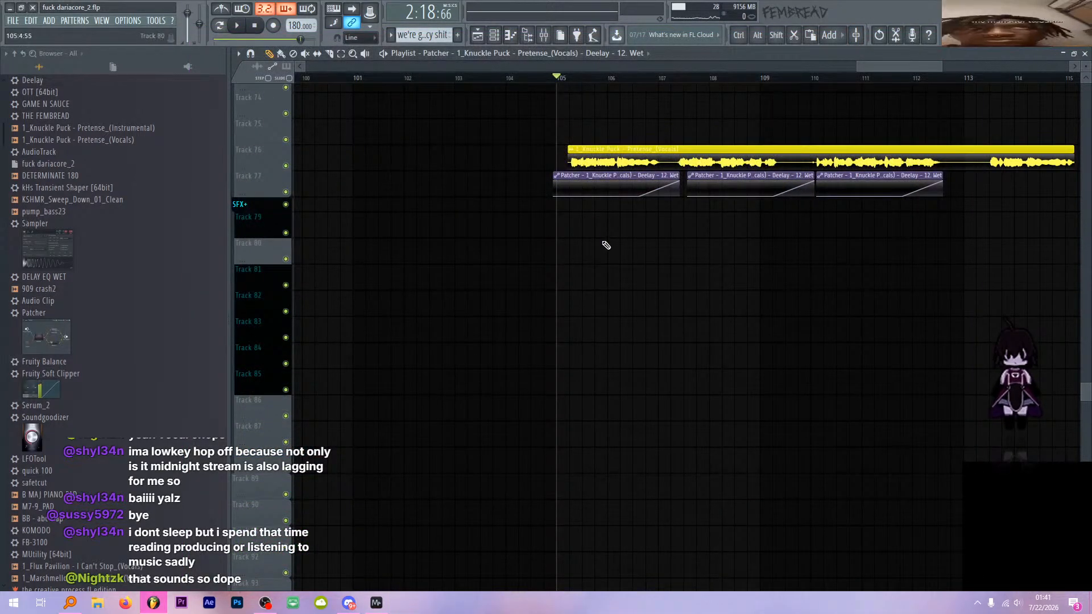
- Set the playback position to about 106:3, where the first Deelay Wet automation ramp begins on Track 77
scroll(631, 228, "up", 3)
key("ctrl")
scroll(668, 187, "up", 3)
scroll(591, 287, "down", 7)
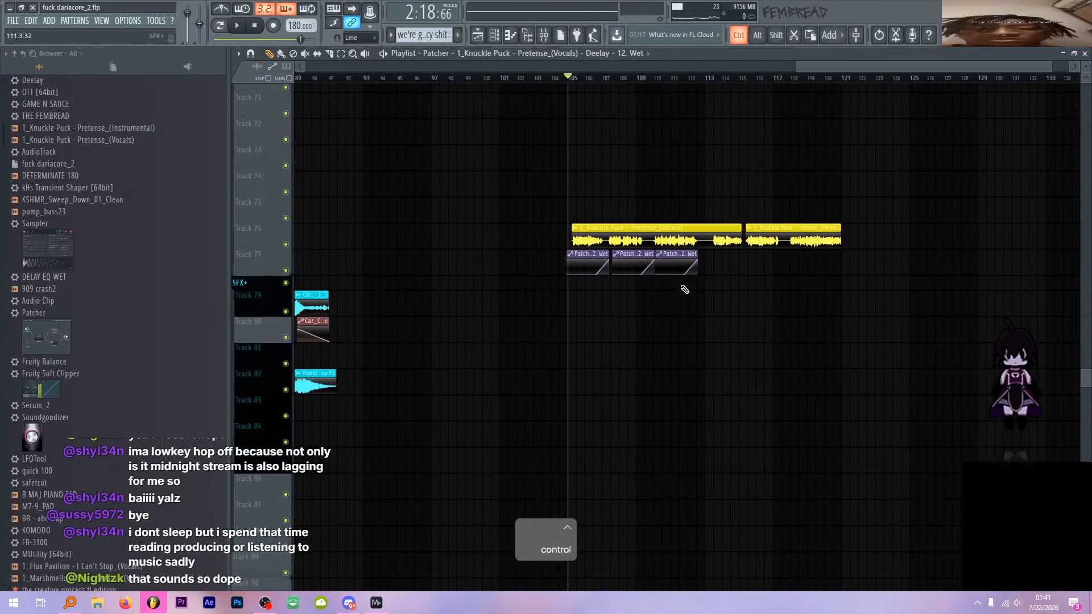
scroll(651, 310, "up", 4)
scroll(626, 314, "up", 3)
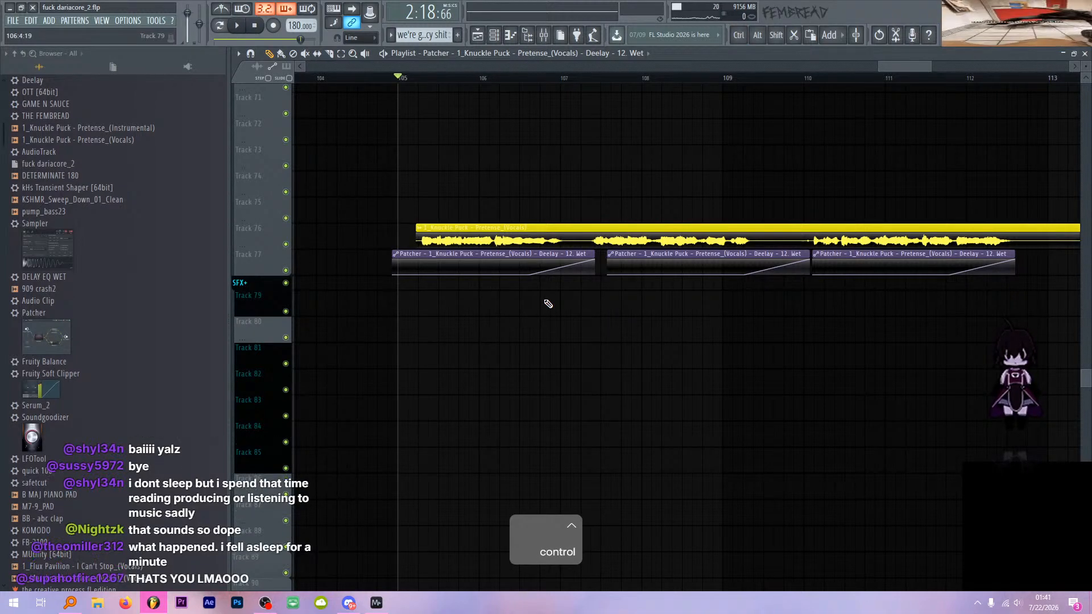
scroll(524, 203, "up", 3)
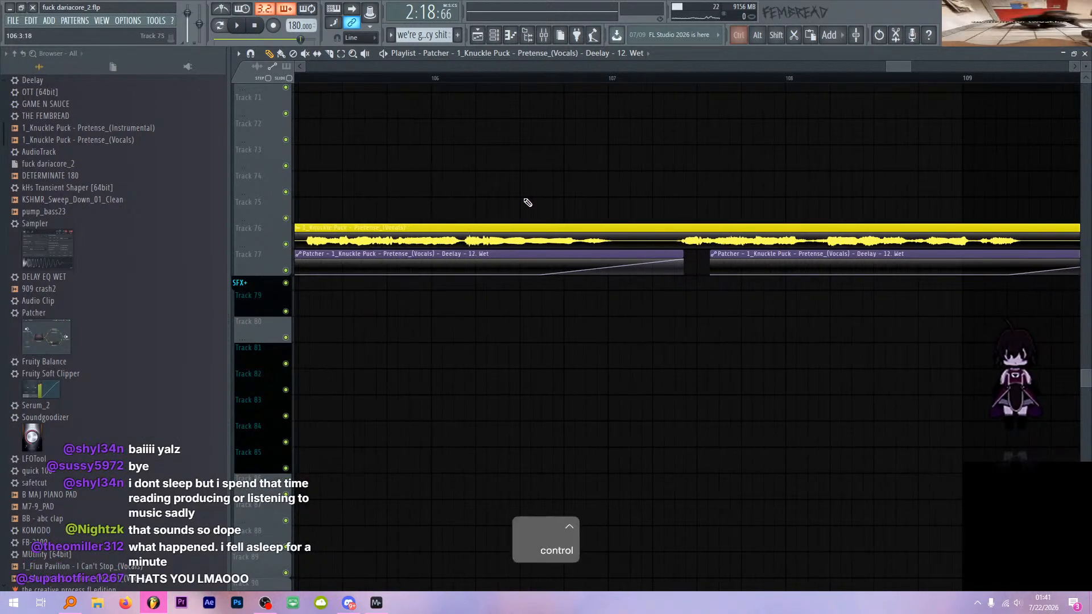
scroll(551, 204, "down", 3)
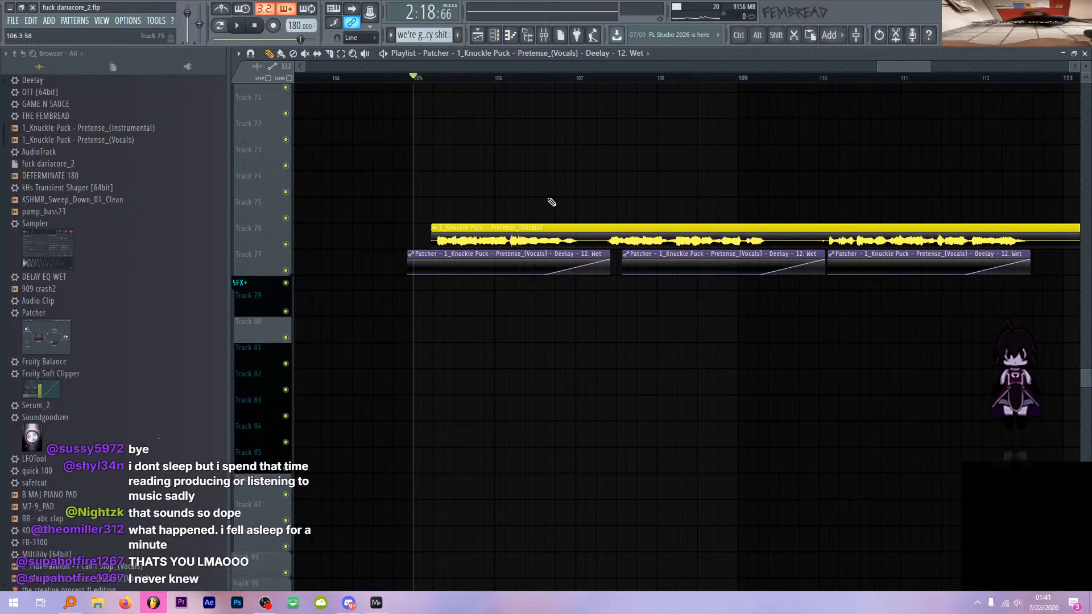
left_click(545, 78)
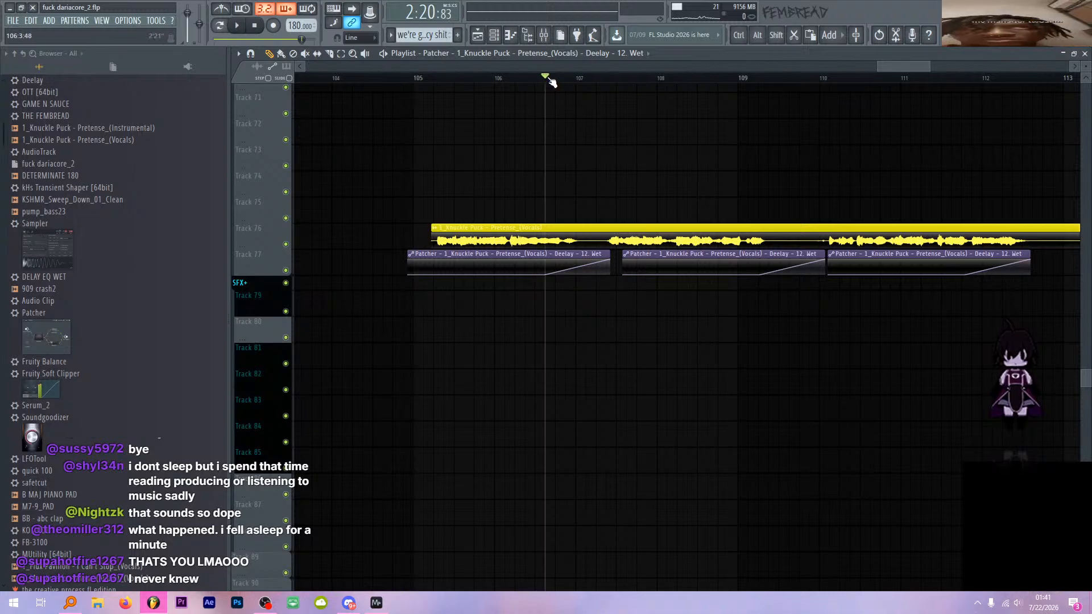
- Play the vocals from about 106:3 to bar 113, checking the Wet automation ramps against the phrase ends
scroll(591, 168, "up", 3)
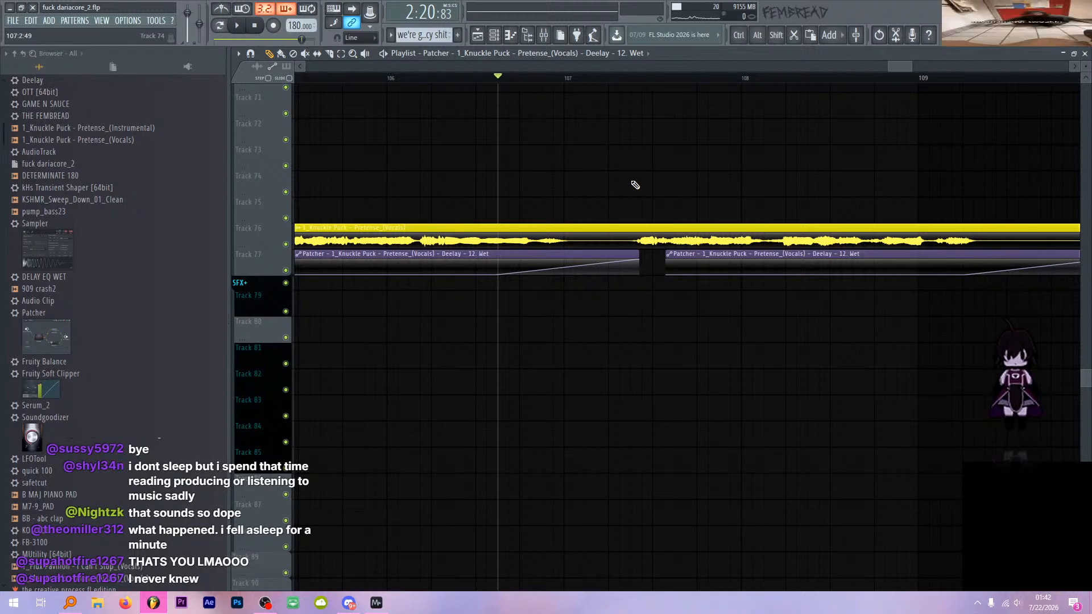
key("space")
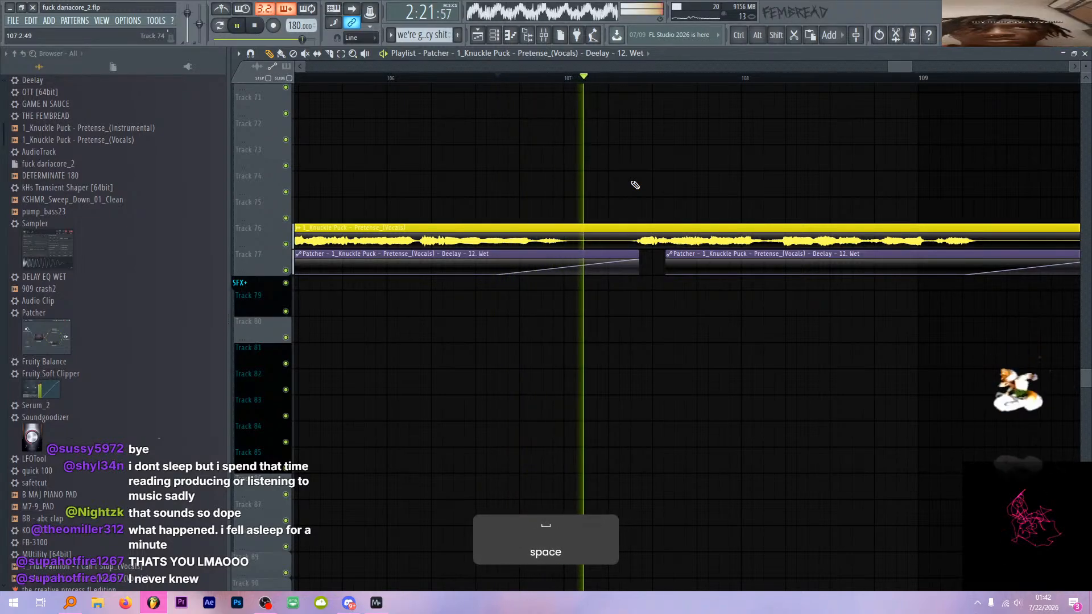
scroll(672, 152, "down", 5, "ctrl")
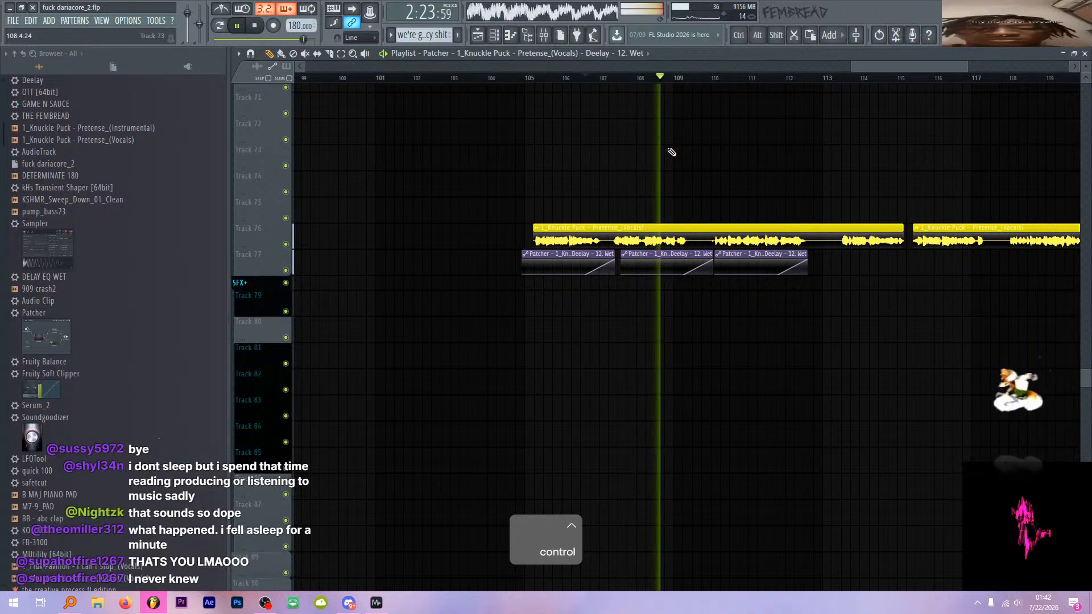
scroll(740, 187, "up", 4, "ctrl")
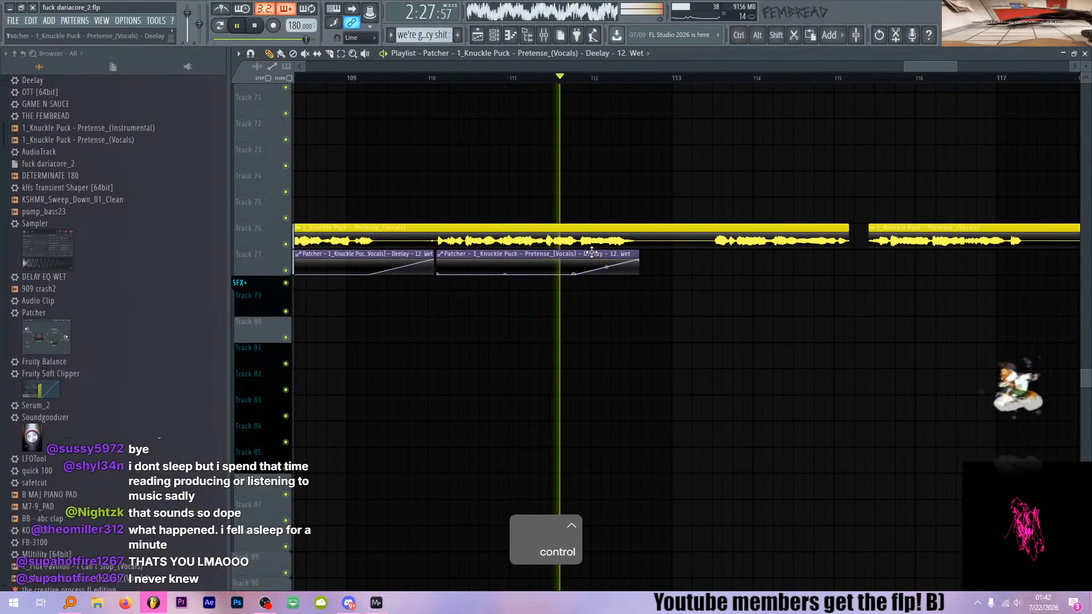
scroll(549, 253, "down", 3, "ctrl")
scroll(548, 253, "up", 2, "ctrl")
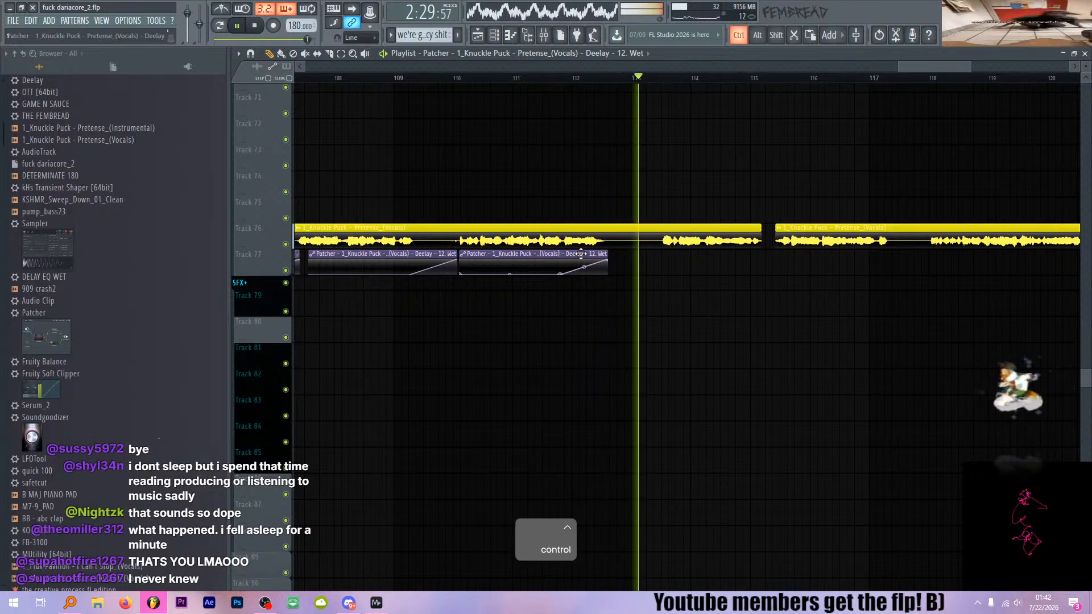
key("space")
- Shift the third Wet automation clip slightly later and place a fourth one on Track 77 at about 113:3
left_click_drag(572, 253, 582, 254, "alt")
left_click(674, 265)
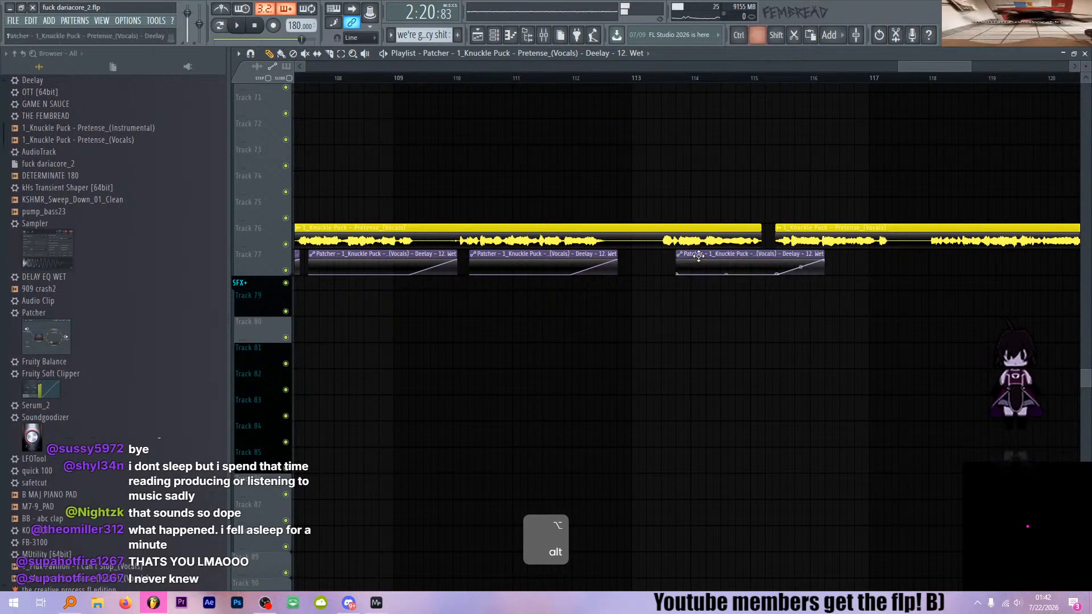
left_click_drag(694, 255, 680, 253, "alt")
- Play the vocals again from about 106:3 to past bar 113 and compare the fourth Wet clip with its phrase
key("space")
scroll(784, 278, "up", 3, "ctrl")
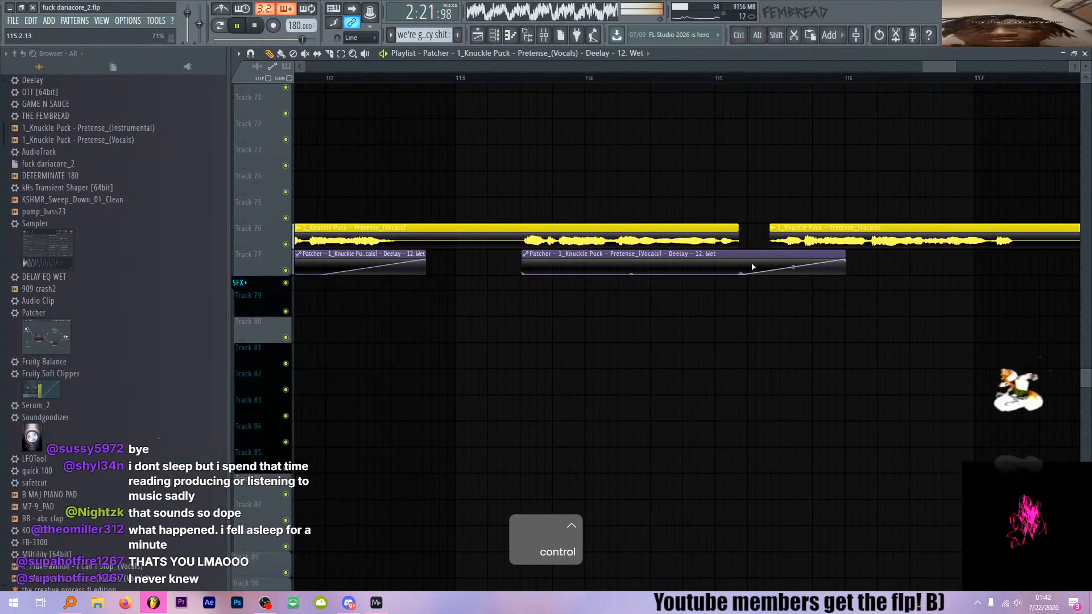
scroll(746, 261, "down", 3, "ctrl")
scroll(745, 254, "down", 2, "ctrl")
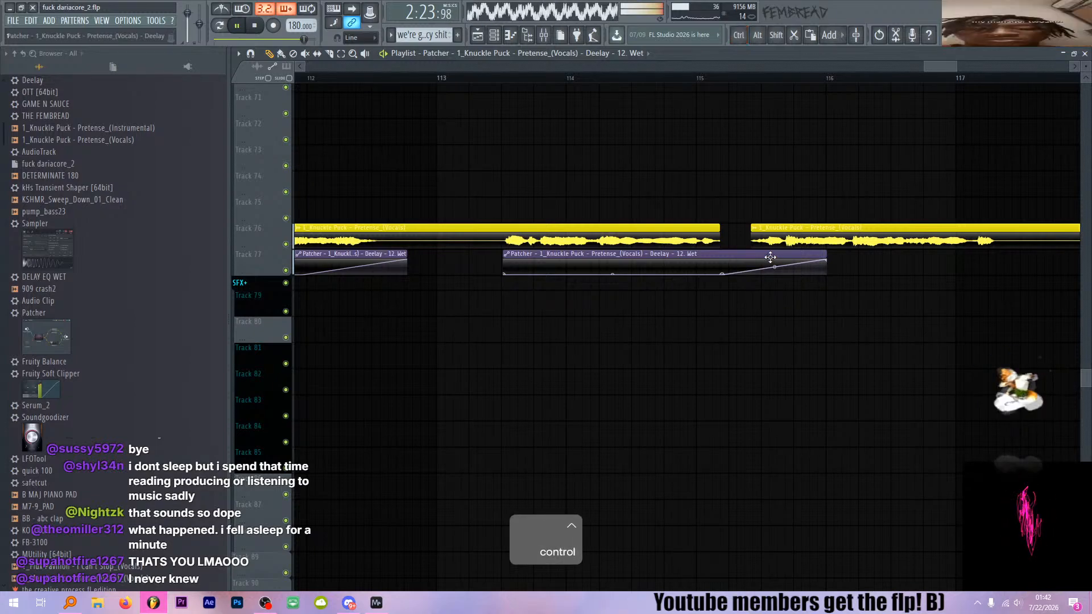
scroll(757, 256, "down", 3, "ctrl")
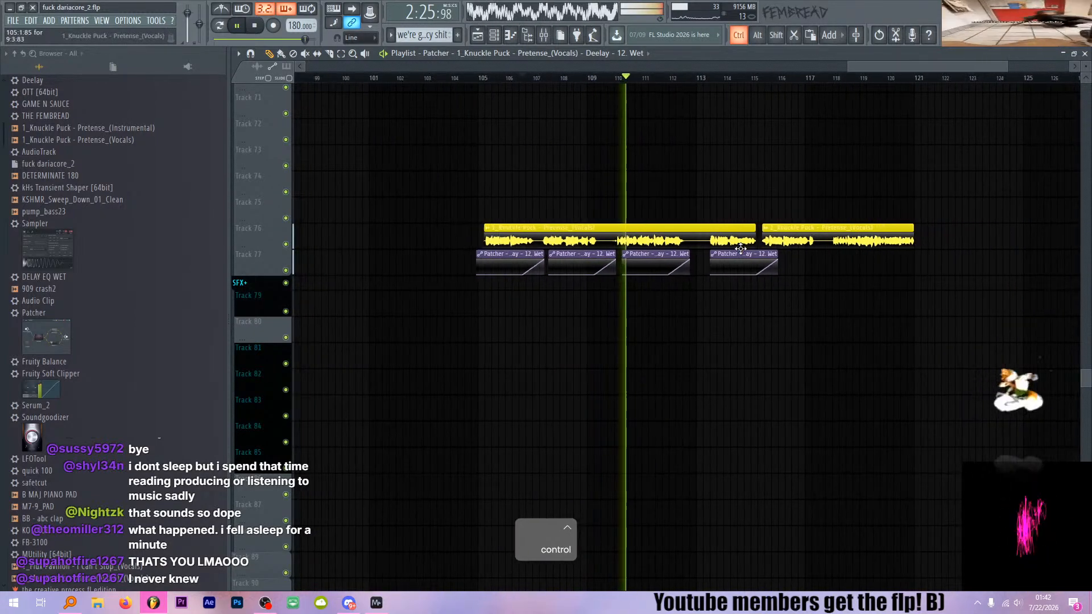
scroll(743, 263, "up", 3, "ctrl")
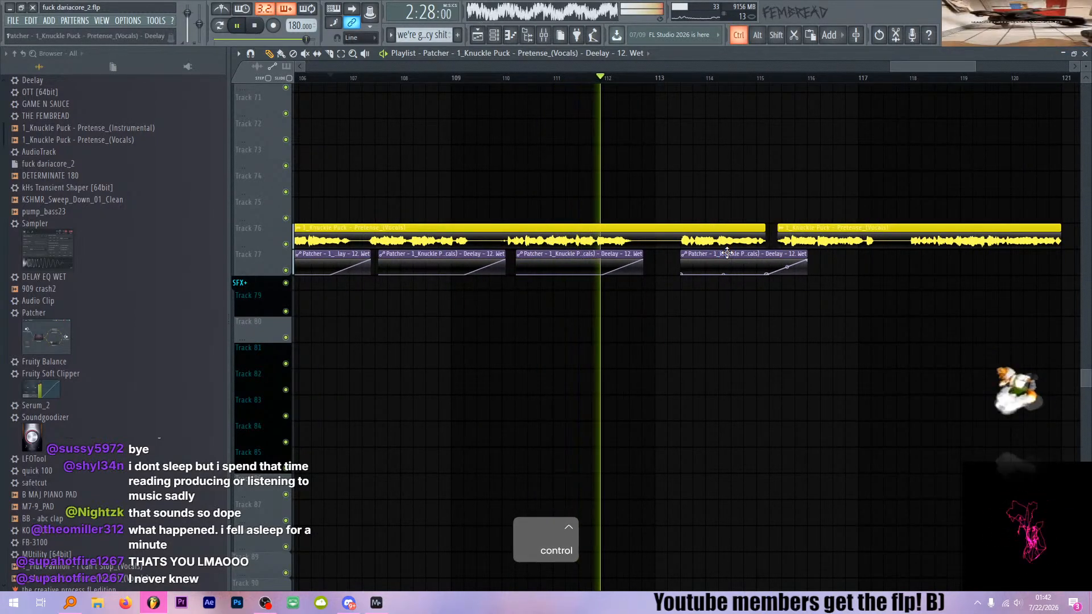
scroll(745, 259, "up", 3, "ctrl")
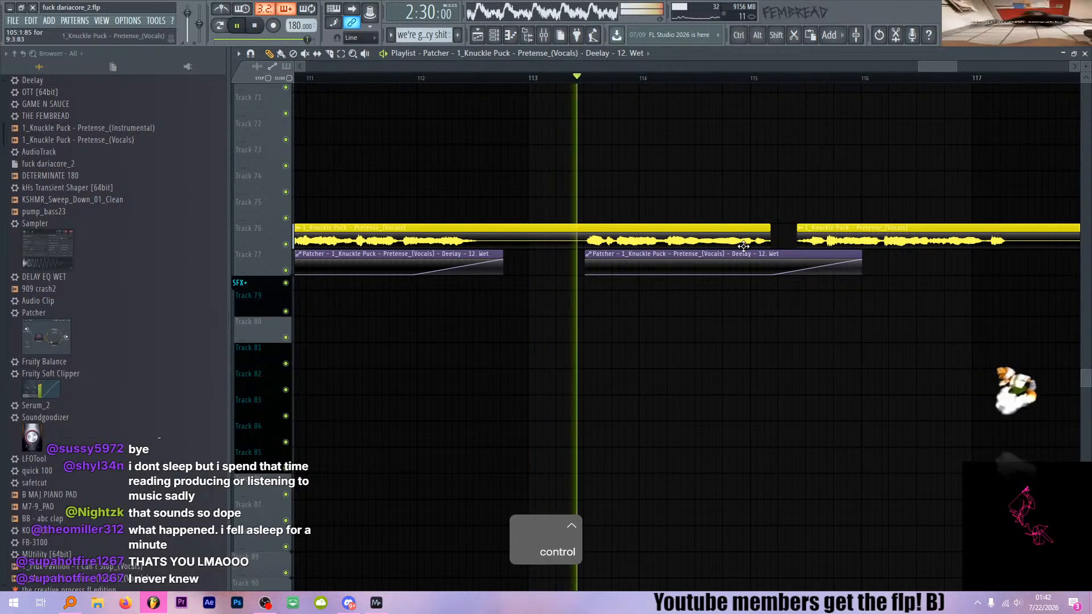
- Nudge the fourth Wet automation clip slightly earlier, stop playback and undo the last automation change
key("alt")
left_click_drag(692, 252, 689, 251, "alt")
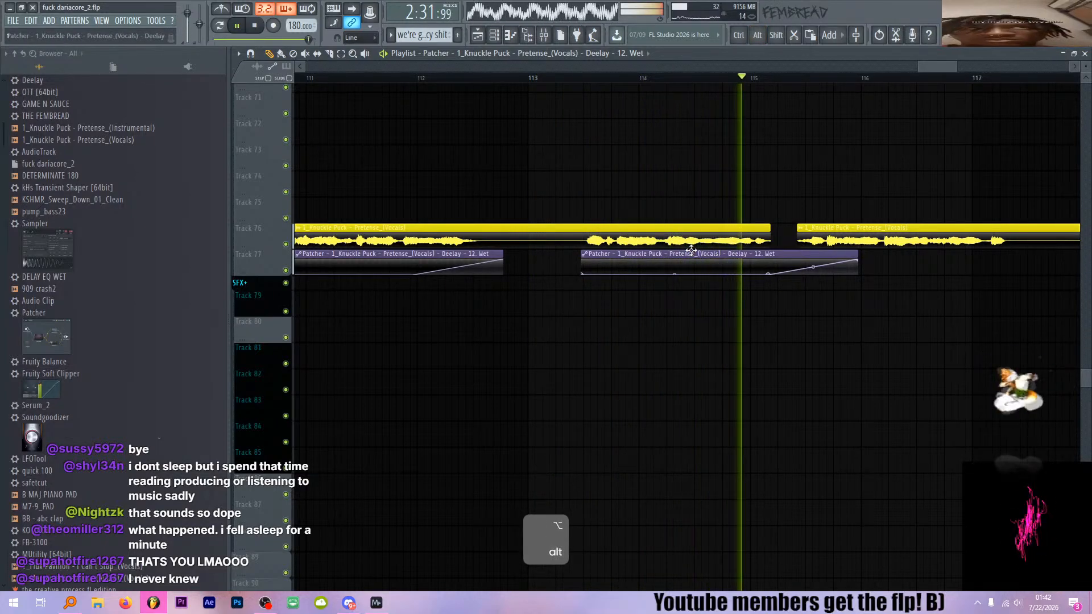
key("space")
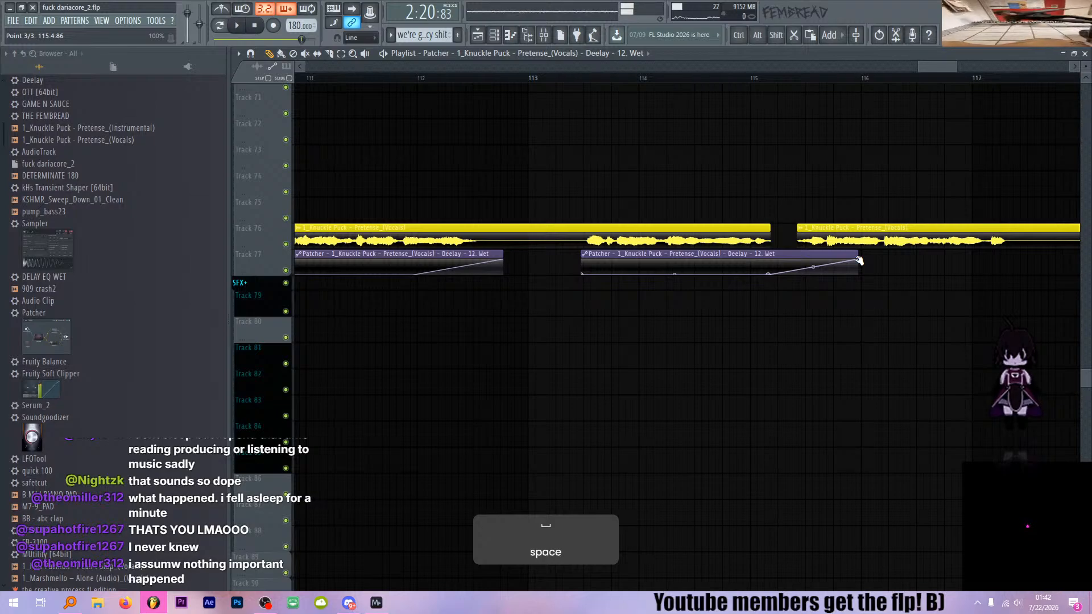
key("ctrl+z")
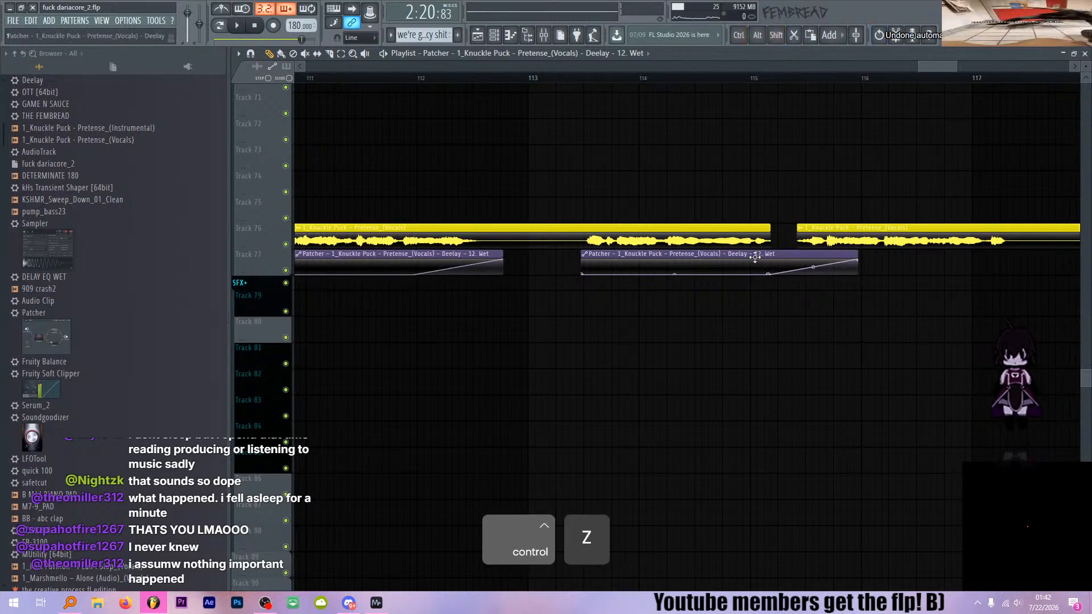
- Make the fourth Wet automation clip unique, shorten its ramp to end at about 115:2, and play from about bar 115
key("m")
left_click_drag(857, 262, 802, 254, "shift")
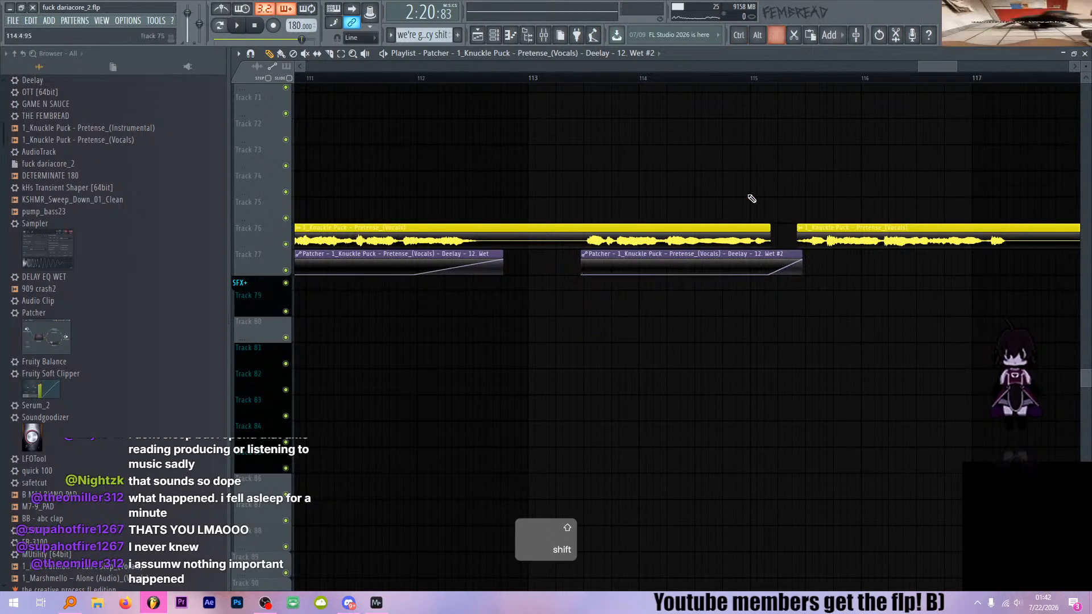
left_click(731, 79)
scroll(753, 251, "up", 3)
key("space")
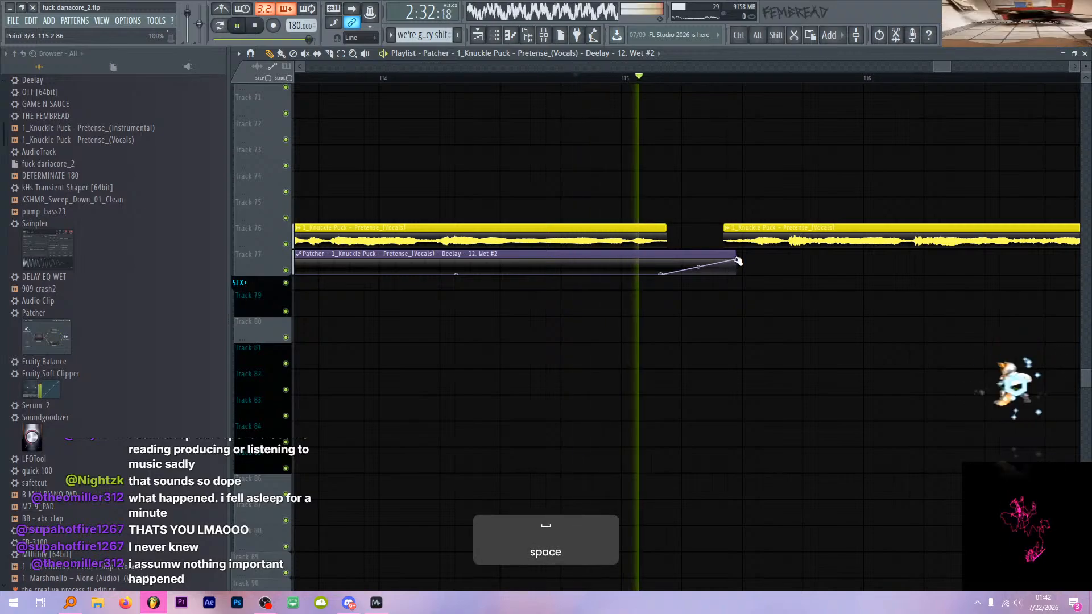
- Place a fifth Wet automation clip on Track 77 and align its start with the fourth clip's end at about 115:2
left_click(762, 256)
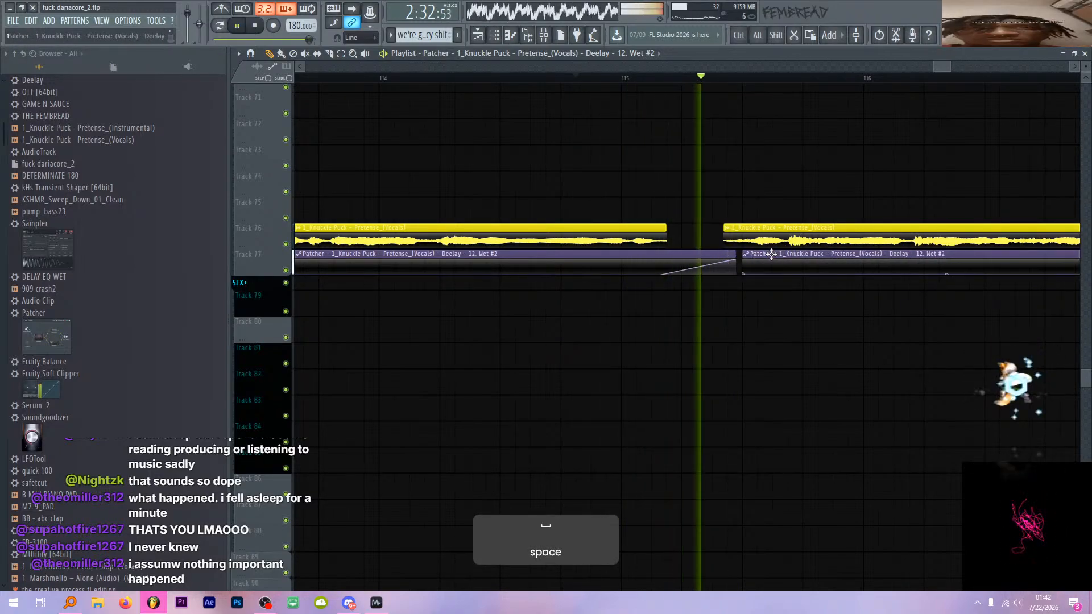
scroll(637, 247, "down", 5)
scroll(677, 251, "up", 5)
left_click_drag(632, 252, 625, 251, "alt")
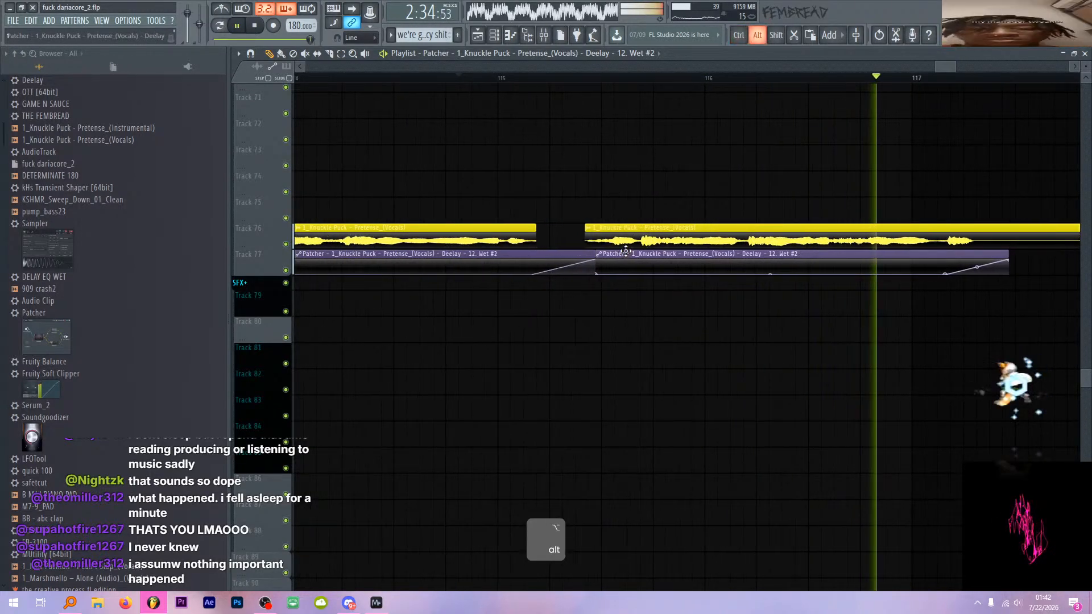
scroll(626, 251, "down", 4)
scroll(746, 256, "up", 2)
key("space")
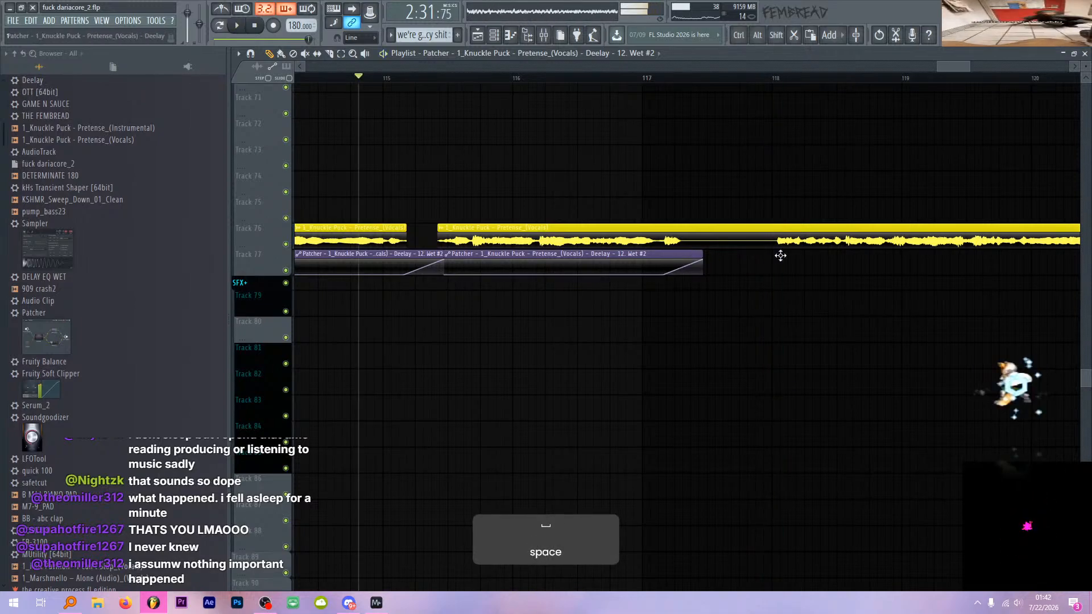
- Place a sixth Wet automation clip on Track 77 at bar 118 and play the section
left_click(781, 256)
key("space")
scroll(807, 273, "down", 3)
scroll(836, 288, "up", 2)
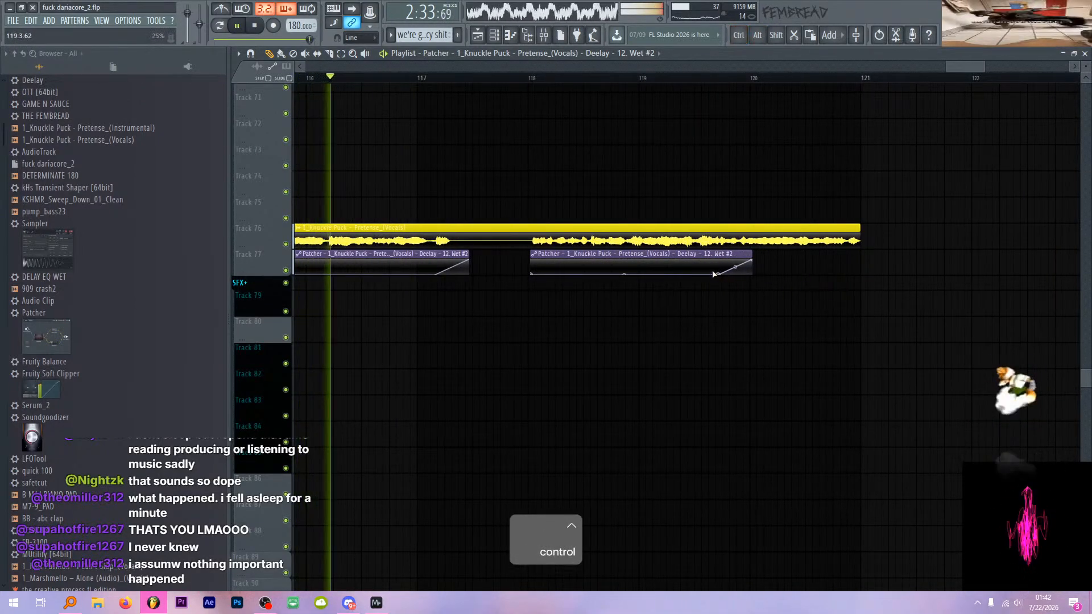
- Slice the sixth Wet automation clip at about 119:3 and mute the tail piece containing the ramp
key("c")
left_click_drag(697, 271, 696, 288, "shift")
key("t")
left_click(731, 269)
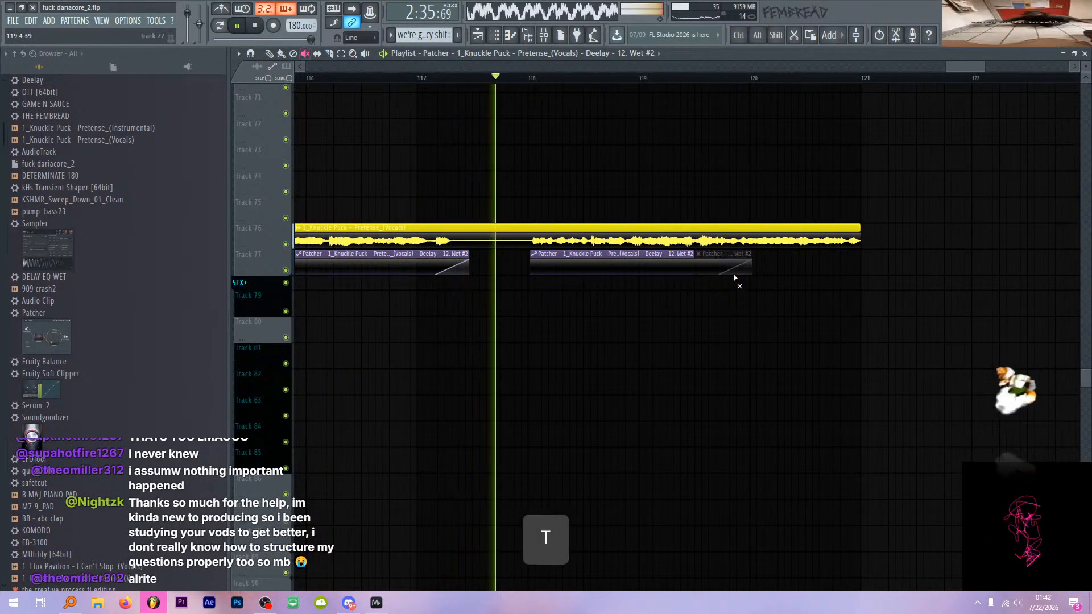
key("p")
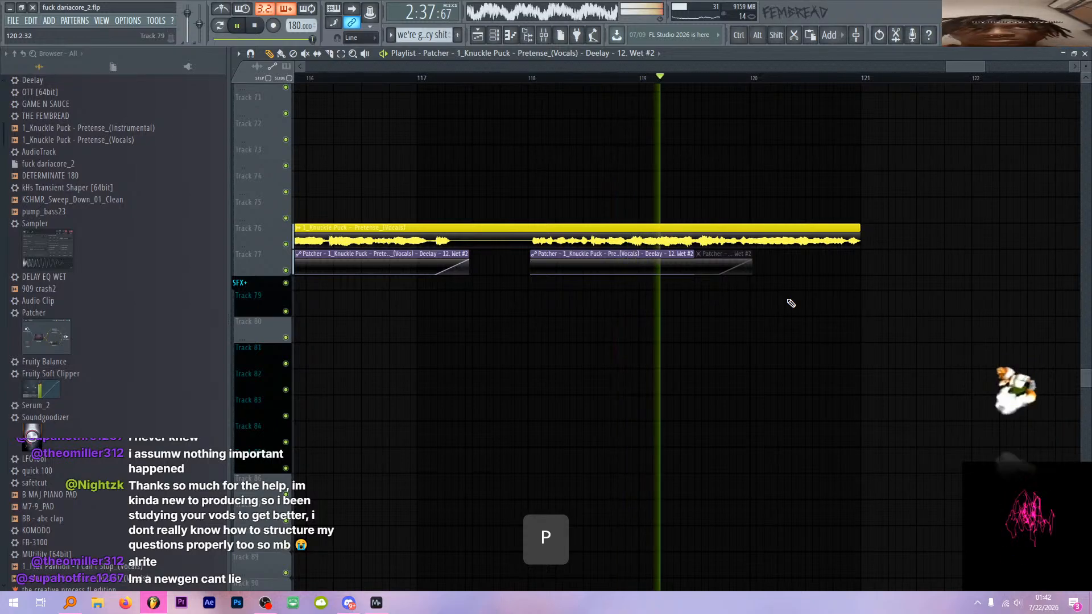
- Stop playback and insert an empty playlist track between Track 77 and the SFX group
scroll(818, 294, "down", 3)
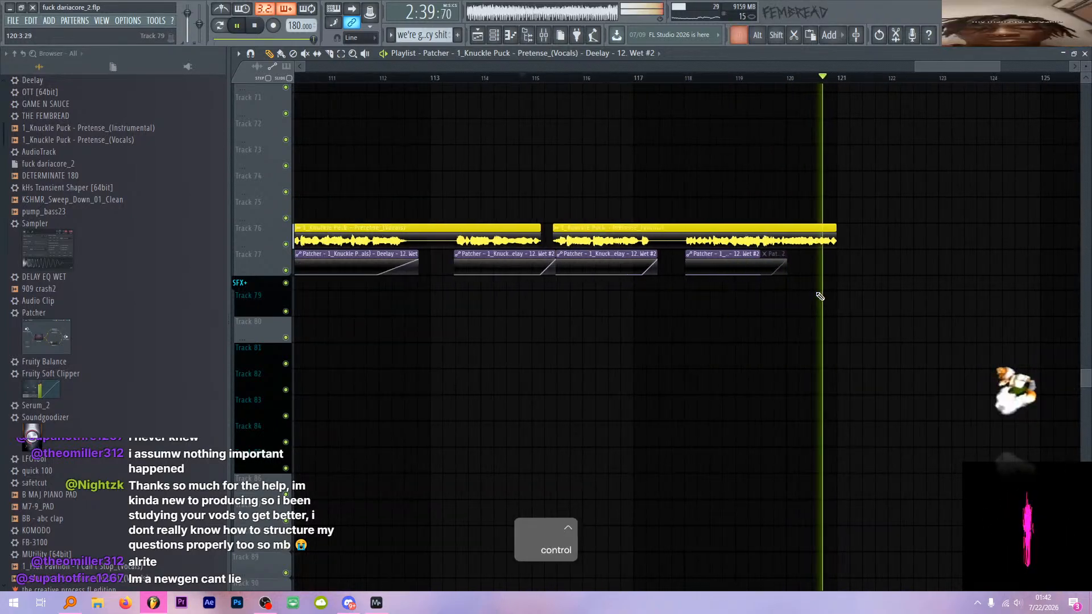
key("space")
scroll(842, 281, "down", 4)
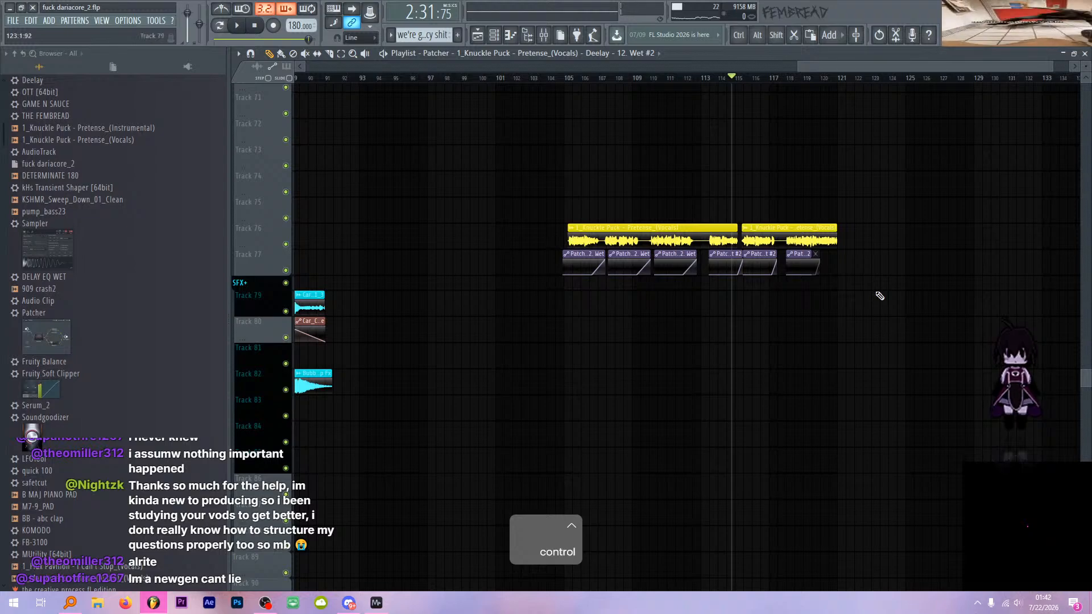
scroll(910, 302, "down", 5)
scroll(1015, 284, "up", 6)
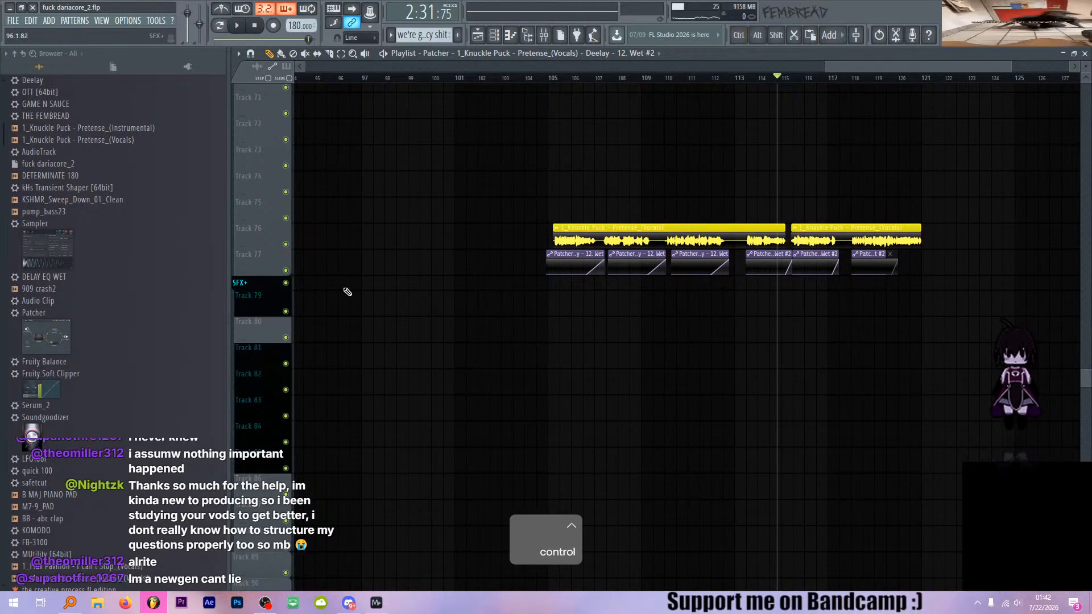
right_click(267, 263)
key("i")
scroll(267, 263, "down", 1)
scroll(938, 206, "up", 2)
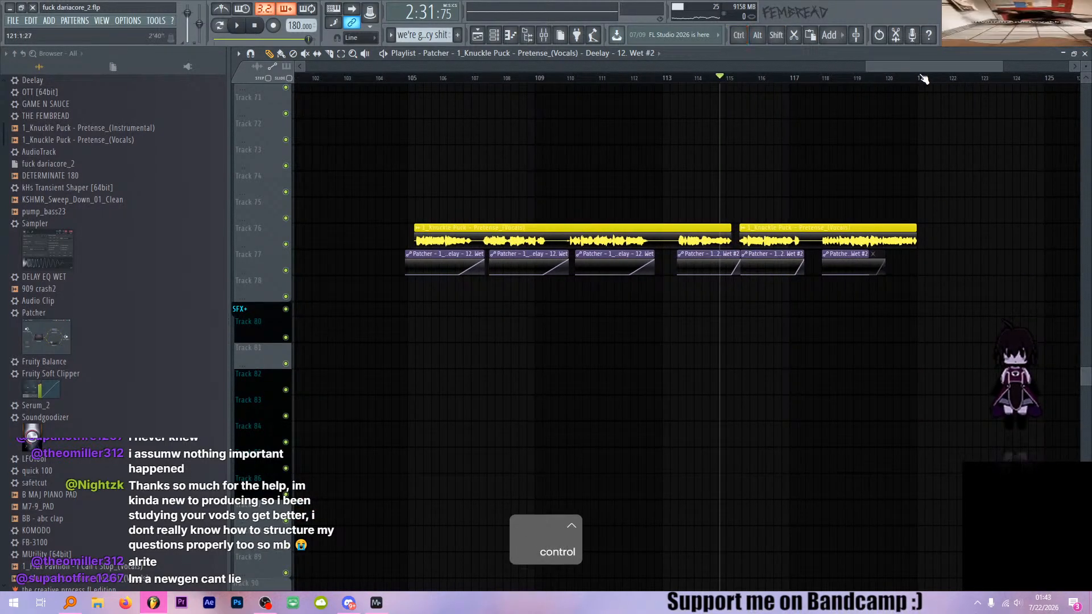
- Move the playhead to about bar 120 and select bars 119 to 123 on the timeline
left_click_drag(923, 79, 665, 82)
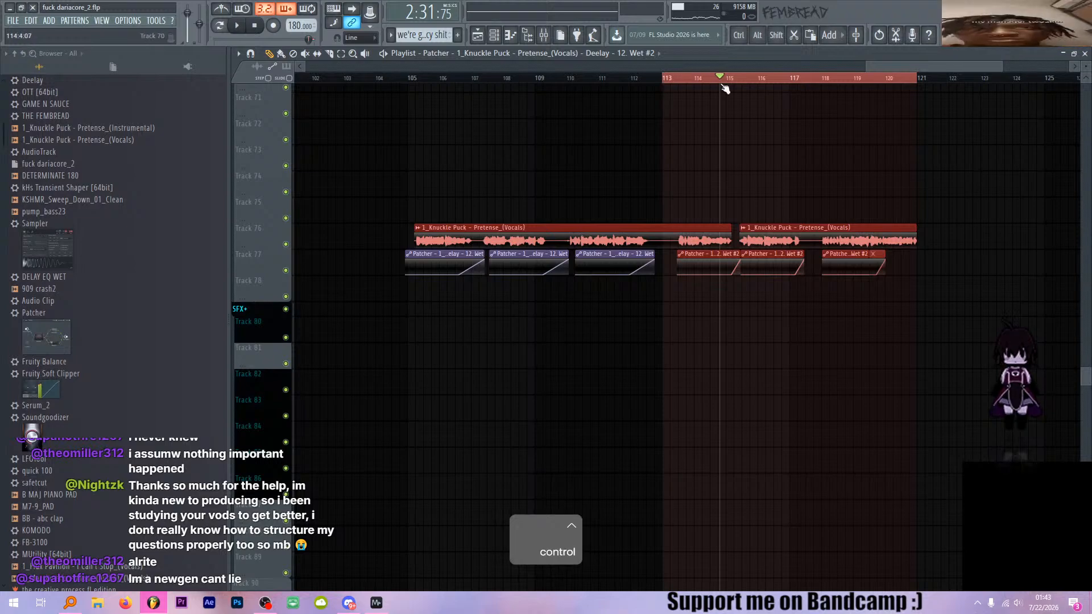
left_click(886, 80)
left_click(931, 82, "ctrl")
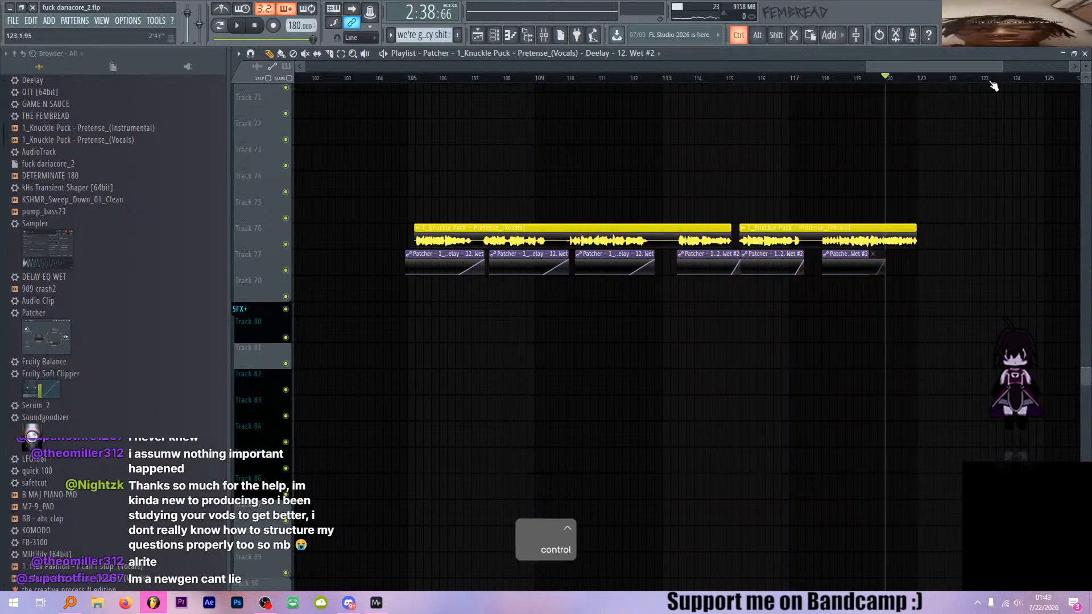
left_click_drag(976, 84, 857, 87)
scroll(971, 173, "up", 2)
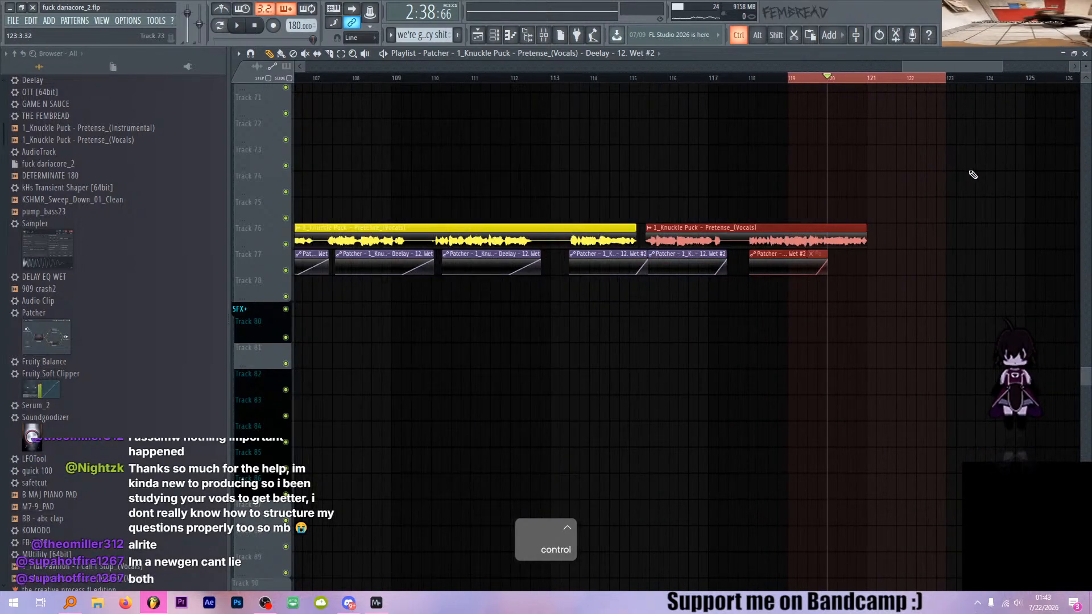
scroll(973, 174, "up", 1)
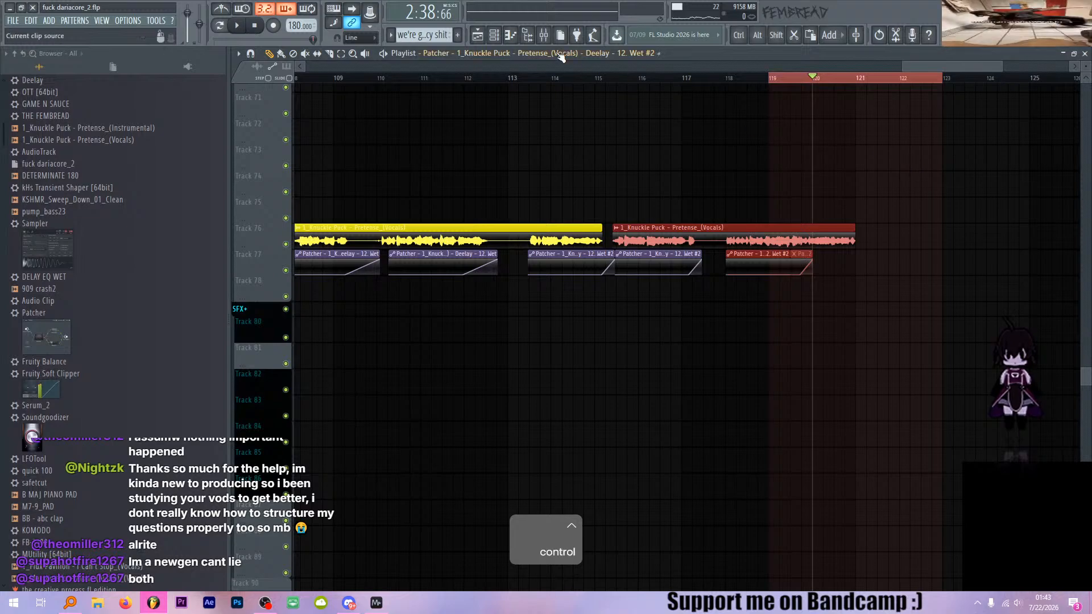
- Open the mixer and move its window higher to show the vocal track's effects
left_click(544, 35)
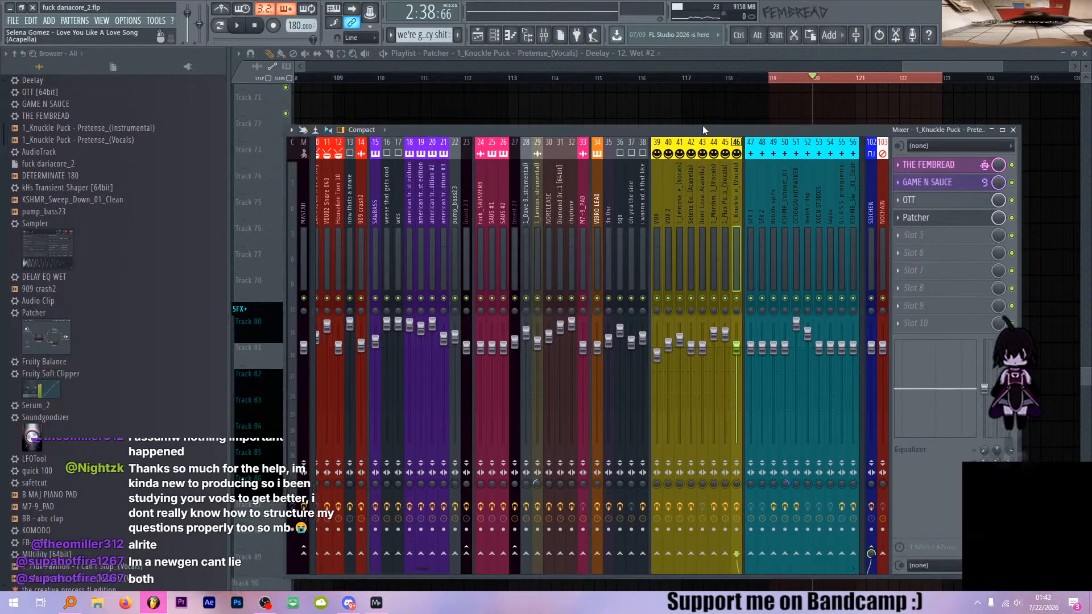
left_click_drag(703, 129, 697, 86)
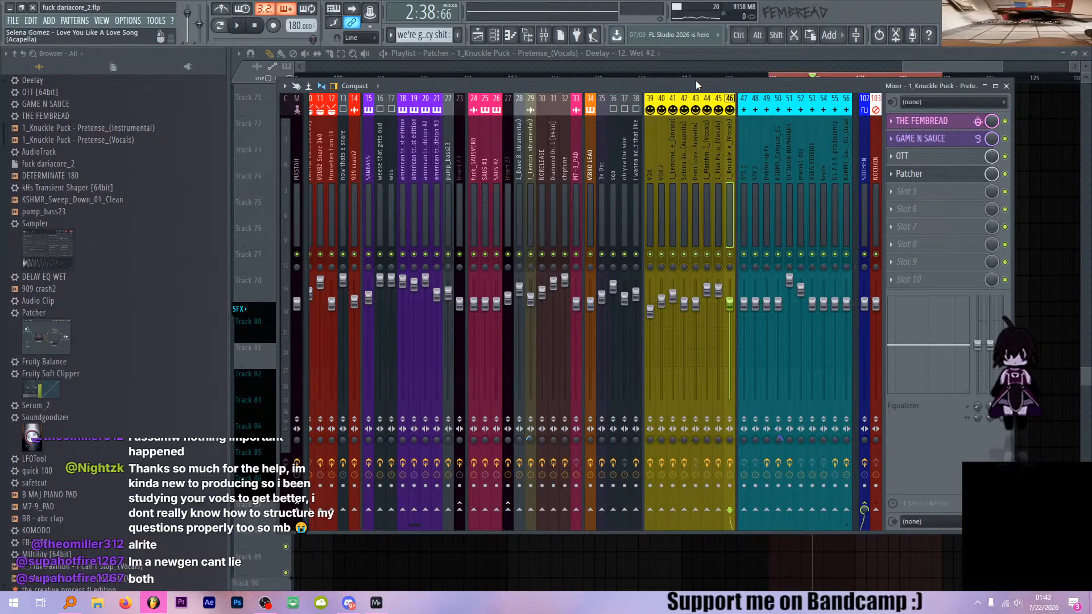
- Launch Mullvad Browser and go to soundcloud.com/fembread
key("super")
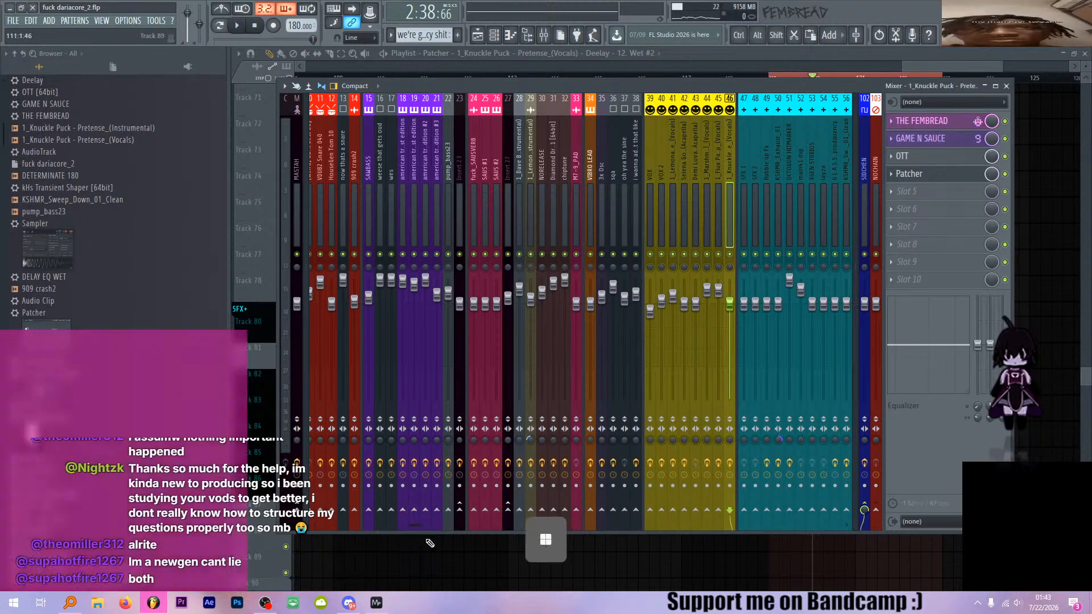
type("mu")
key("Return")
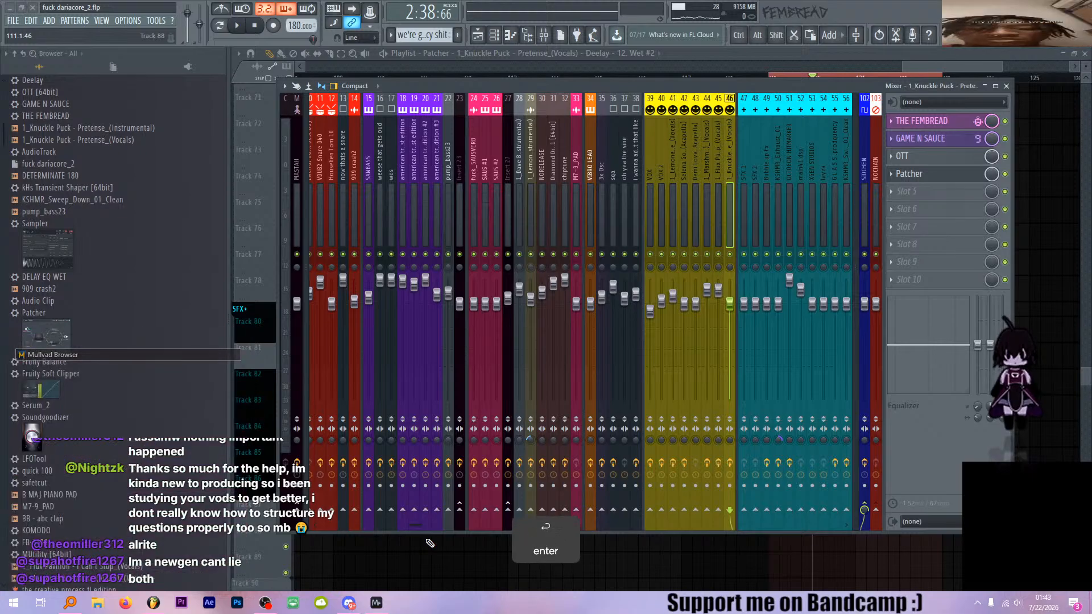
type("soundcloukd.")
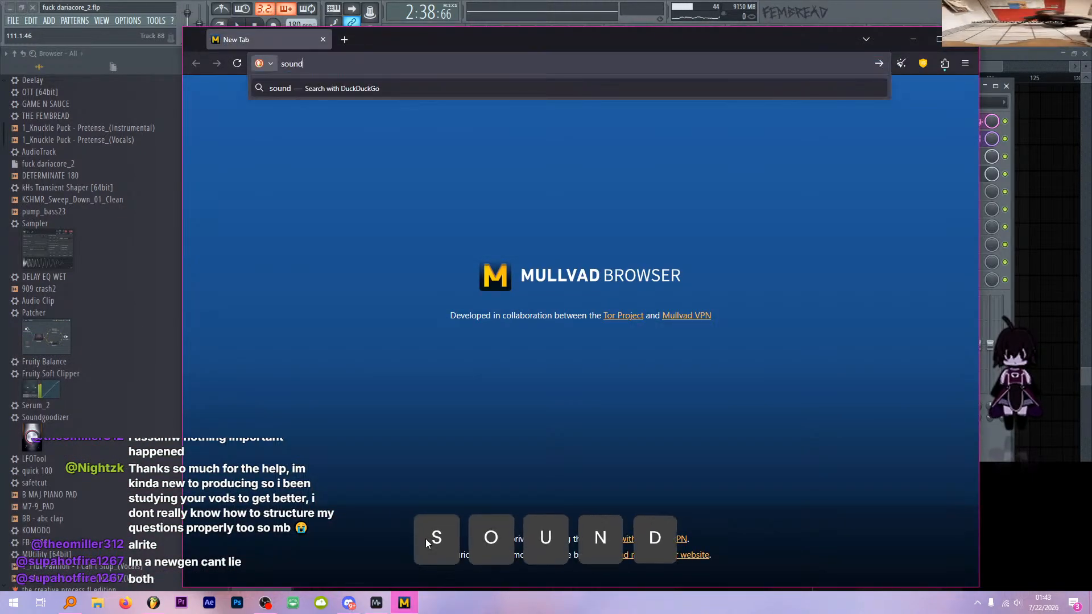
key("ctrl+a")
type("sound")
key("BackSpace")
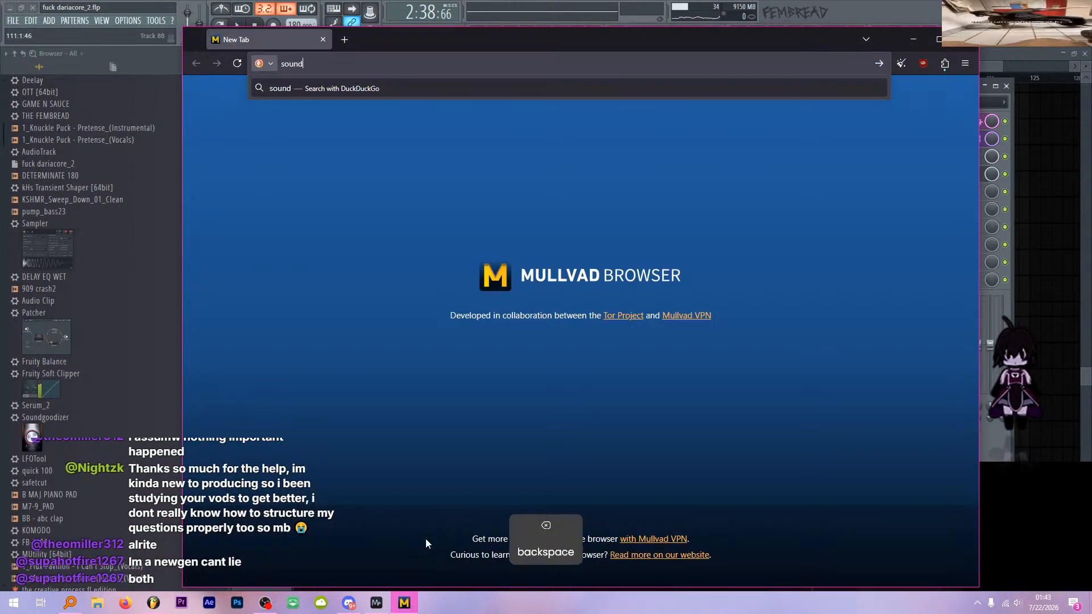
type("dcloud.com/fembread")
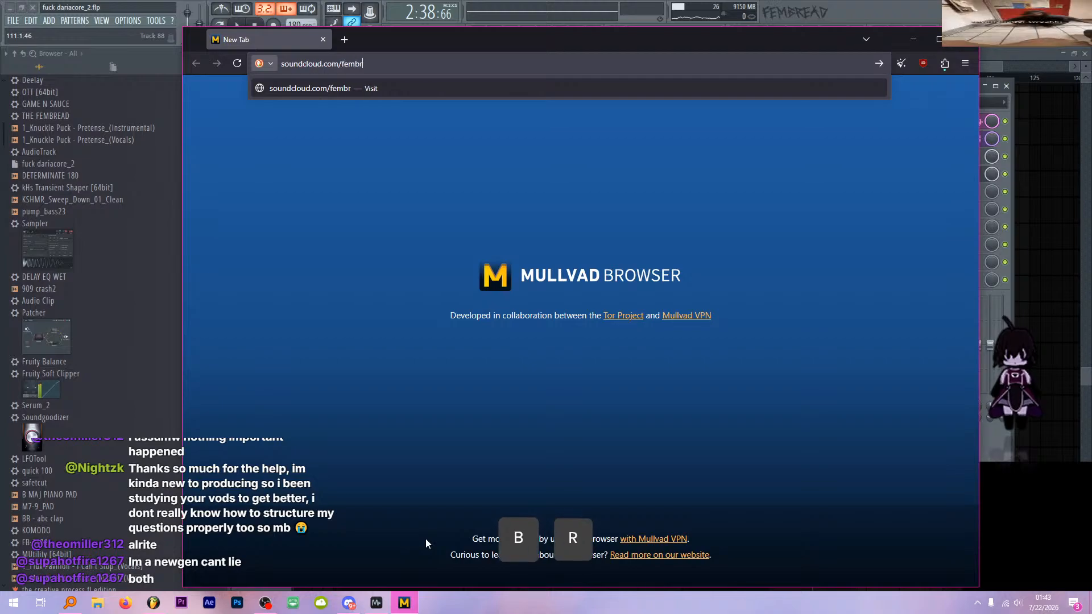
key("Return")
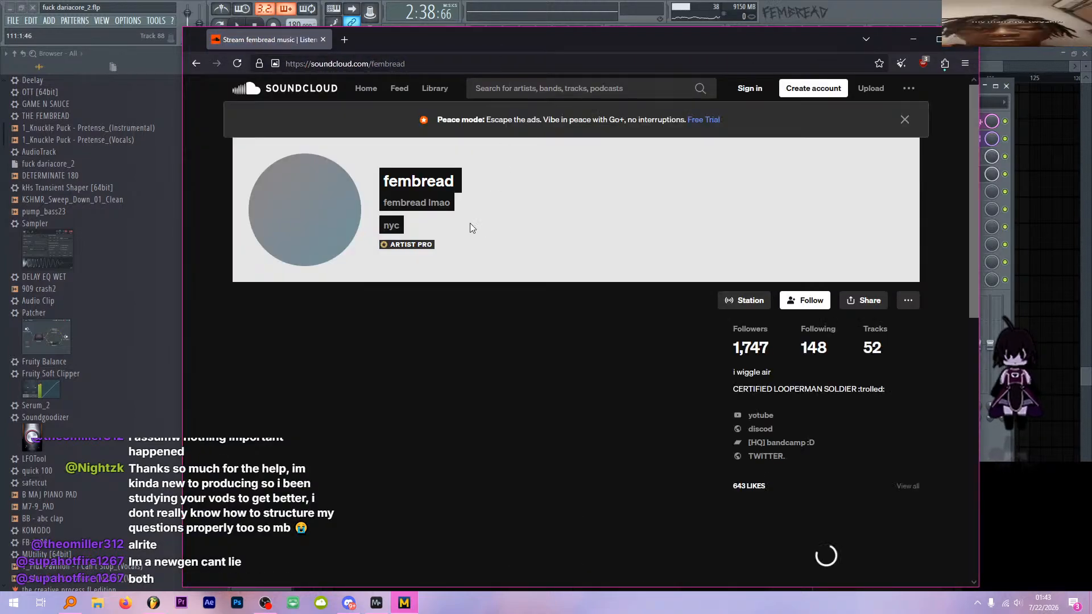
- Browse the profile's track list down to HUFFIN2, open its page and check the upload date
scroll(499, 284, "down", 10)
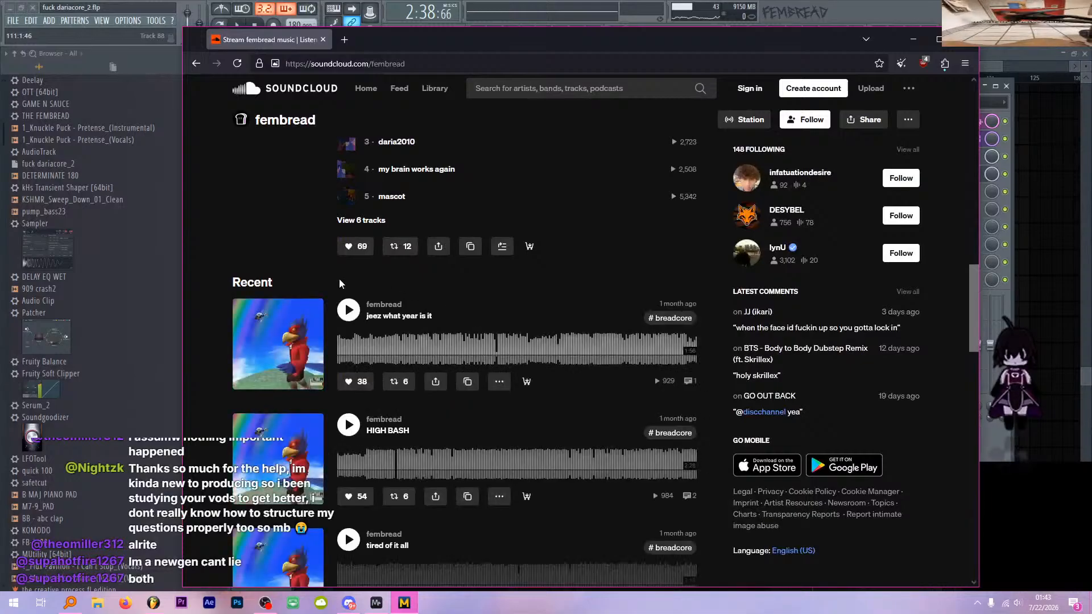
scroll(410, 282, "down", 15)
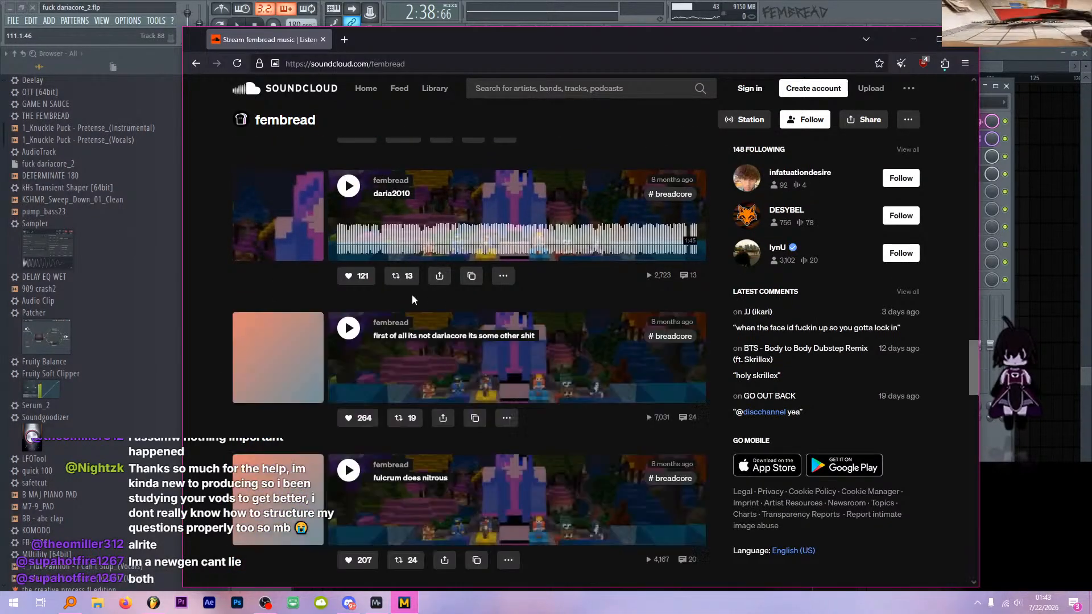
scroll(472, 298, "down", 10)
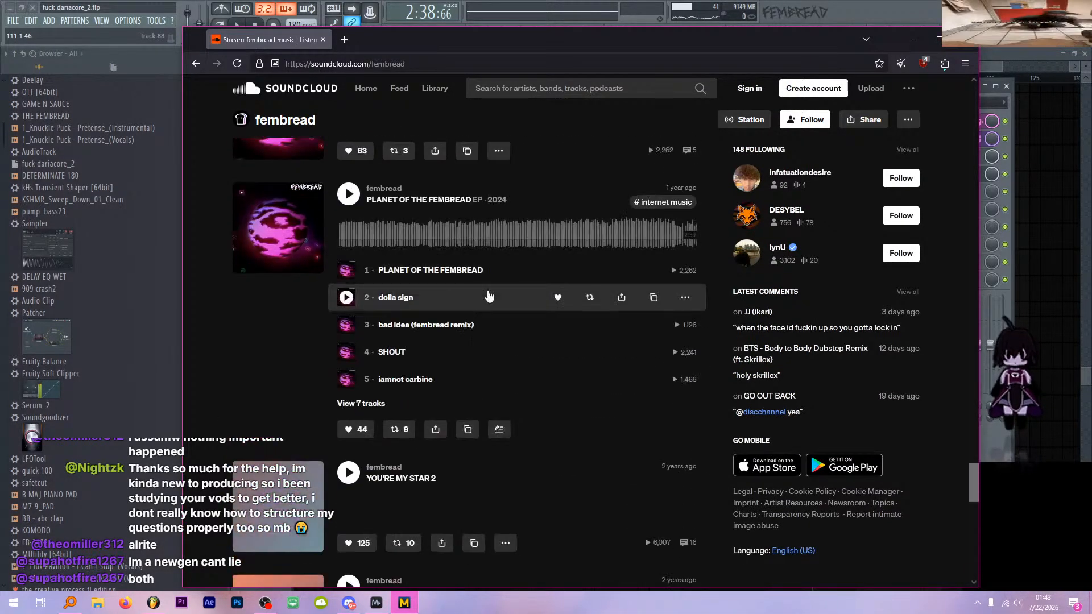
scroll(581, 310, "down", 15)
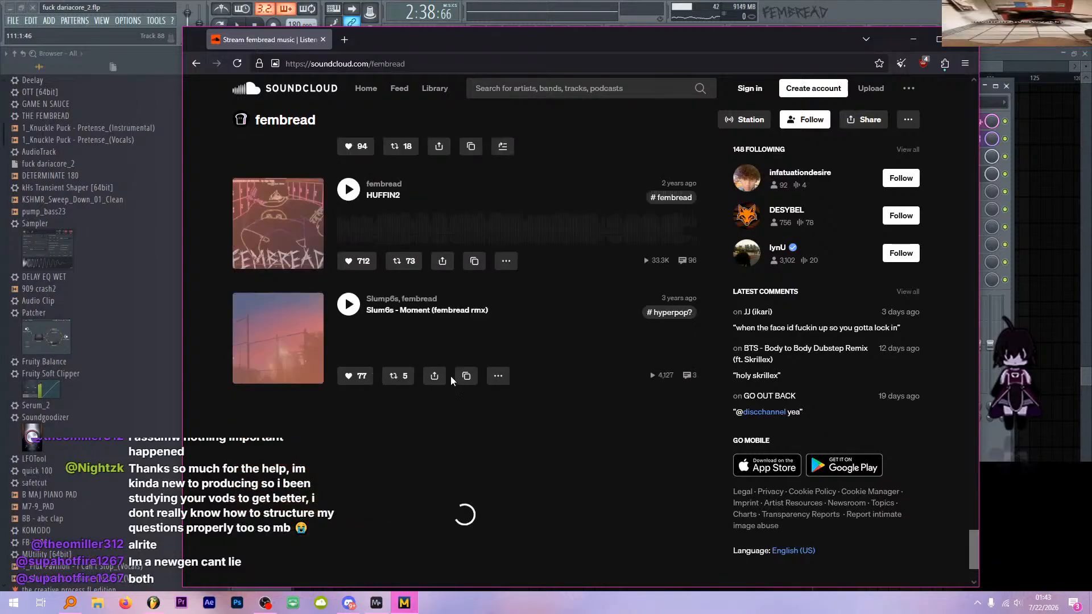
scroll(560, 293, "up", 2)
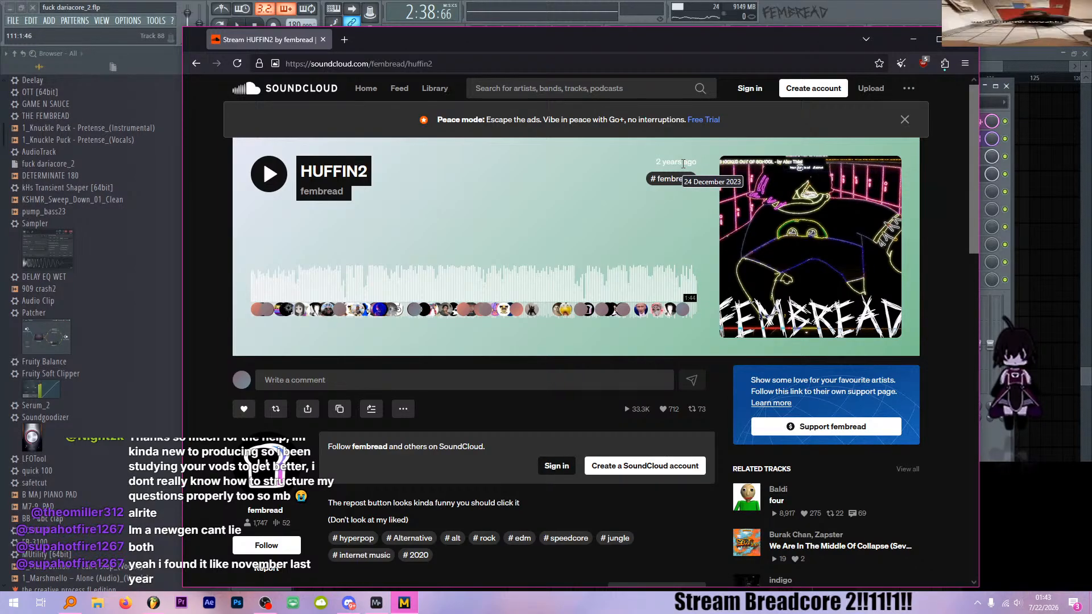
- Return to the fembread profile and look through the older releases around YOU'RE MY STAR 2, ICE BOX and LADY GAGA CAN PEG ME
left_click(205, 61)
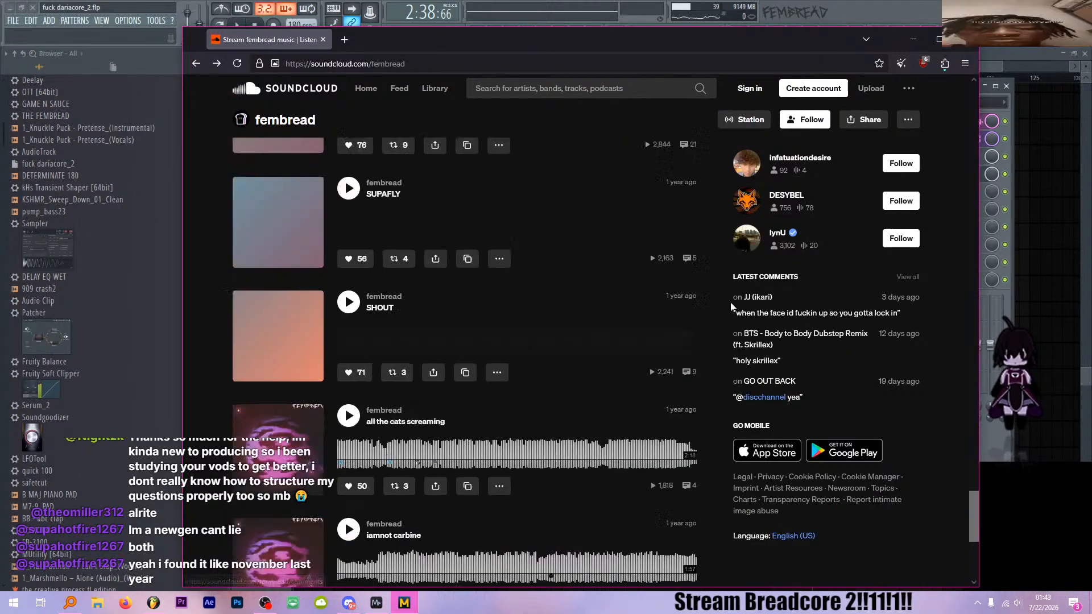
scroll(531, 244, "up", 20)
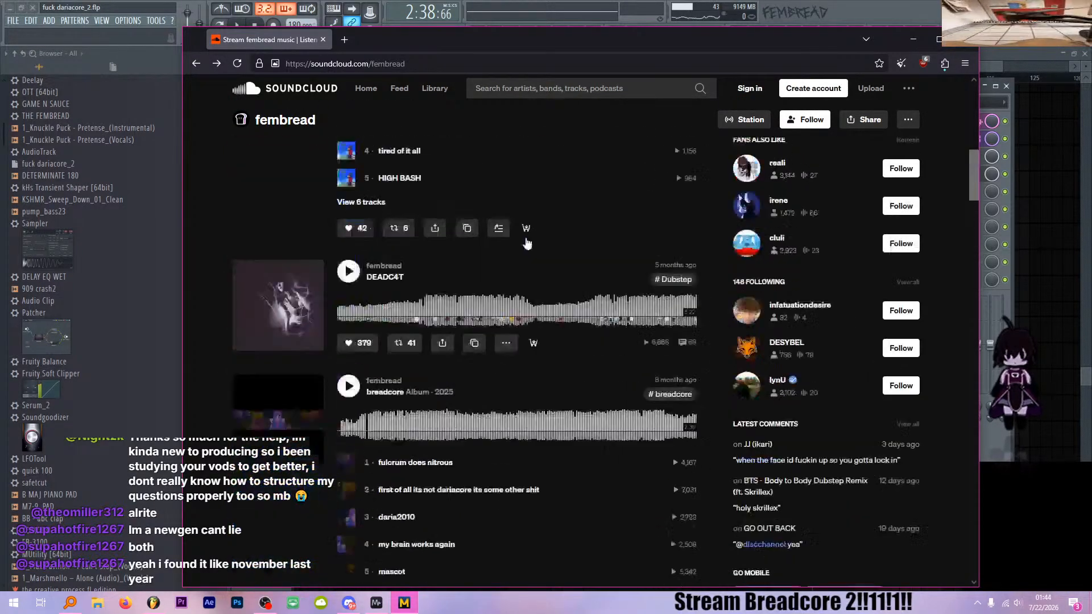
scroll(528, 243, "up", 10)
scroll(545, 254, "down", 20)
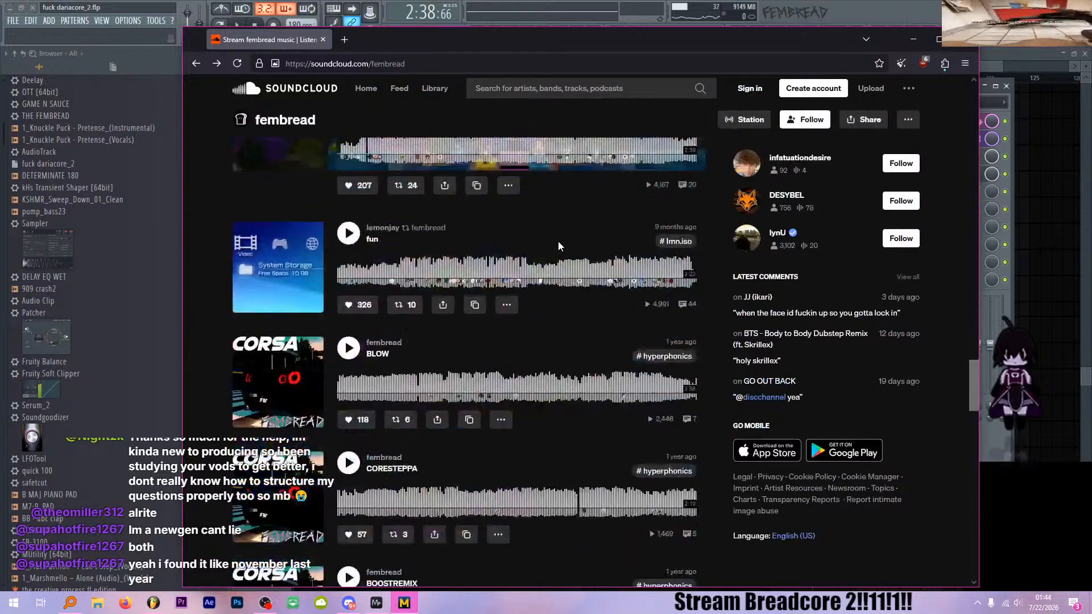
scroll(543, 247, "down", 15)
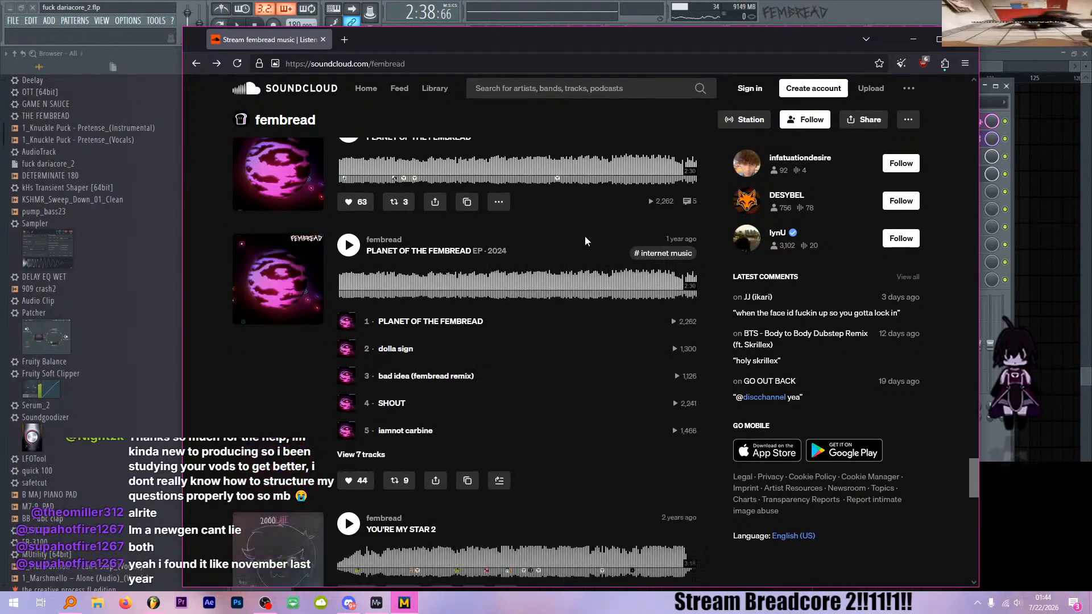
scroll(506, 237, "down", 2)
scroll(398, 279, "up", 3)
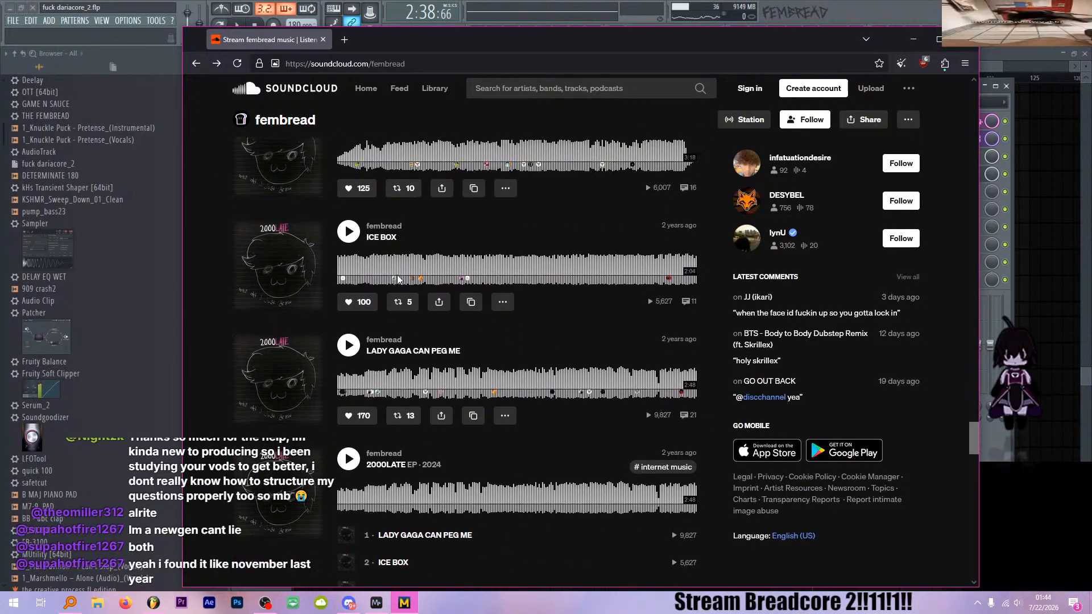
scroll(512, 421, "down", 3)
scroll(509, 410, "up", 6)
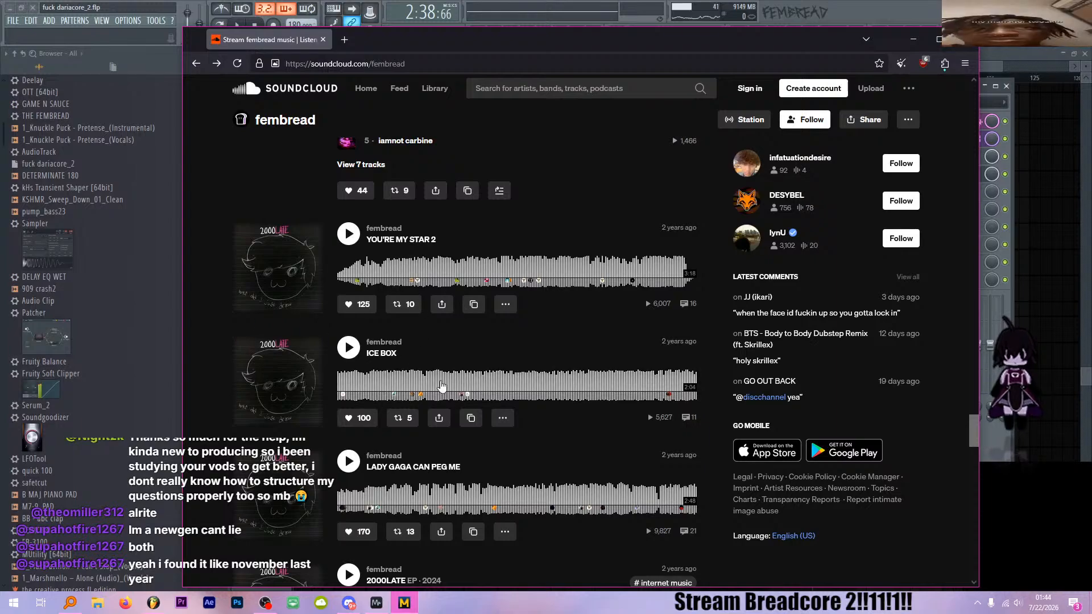
- Look back through the fembread releases from LADY GAGA CAN PEG ME to the CORSA EP, including SHOUT and SUPAFLY
scroll(507, 399, "up", 3)
scroll(507, 395, "up", 1)
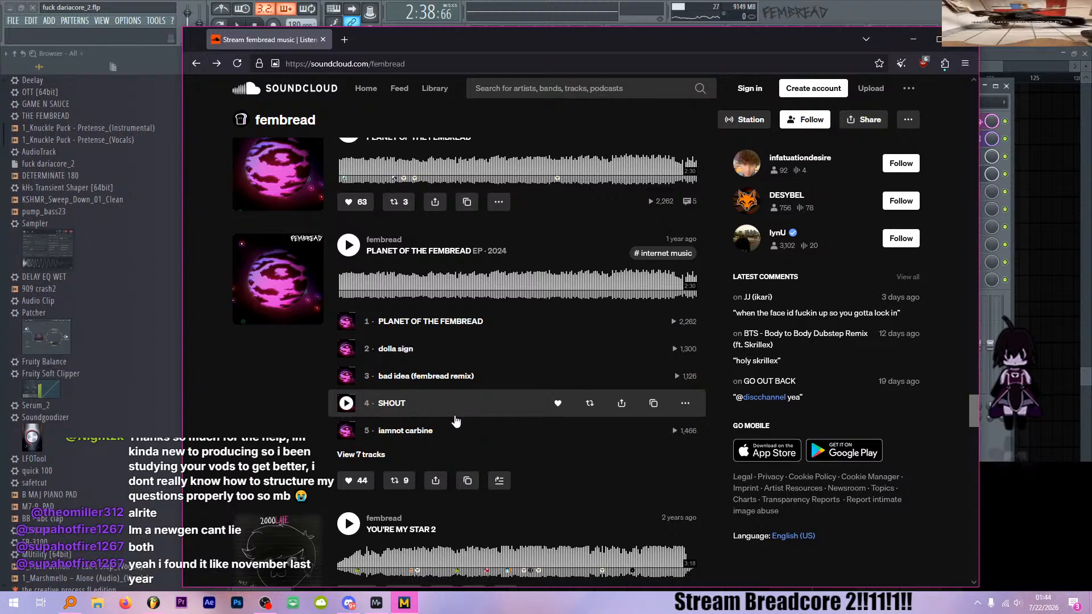
scroll(478, 436, "up", 12)
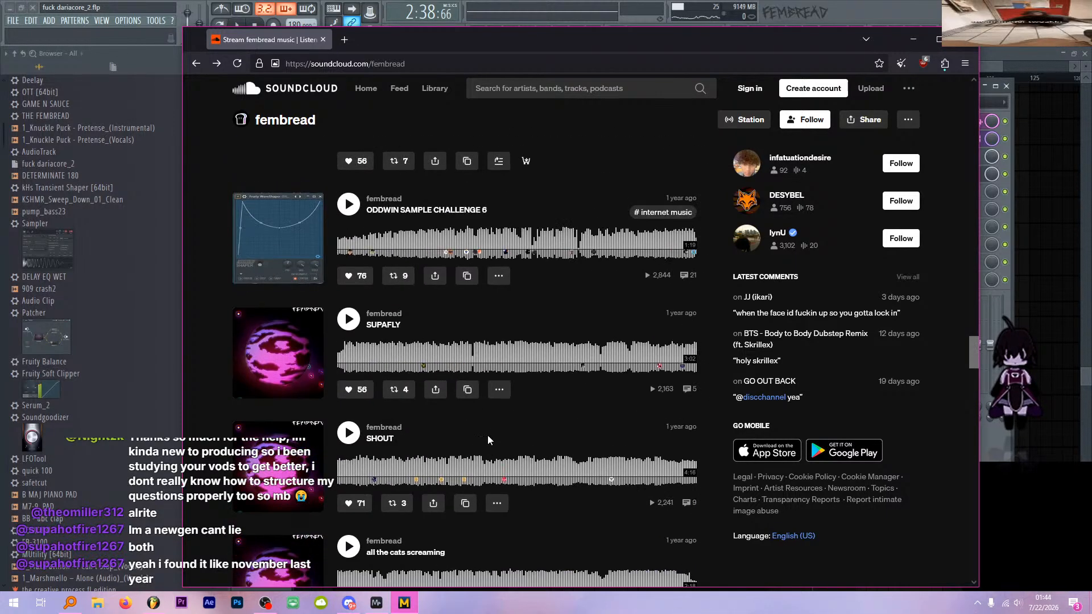
scroll(486, 431, "down", 2)
scroll(500, 261, "down", 3)
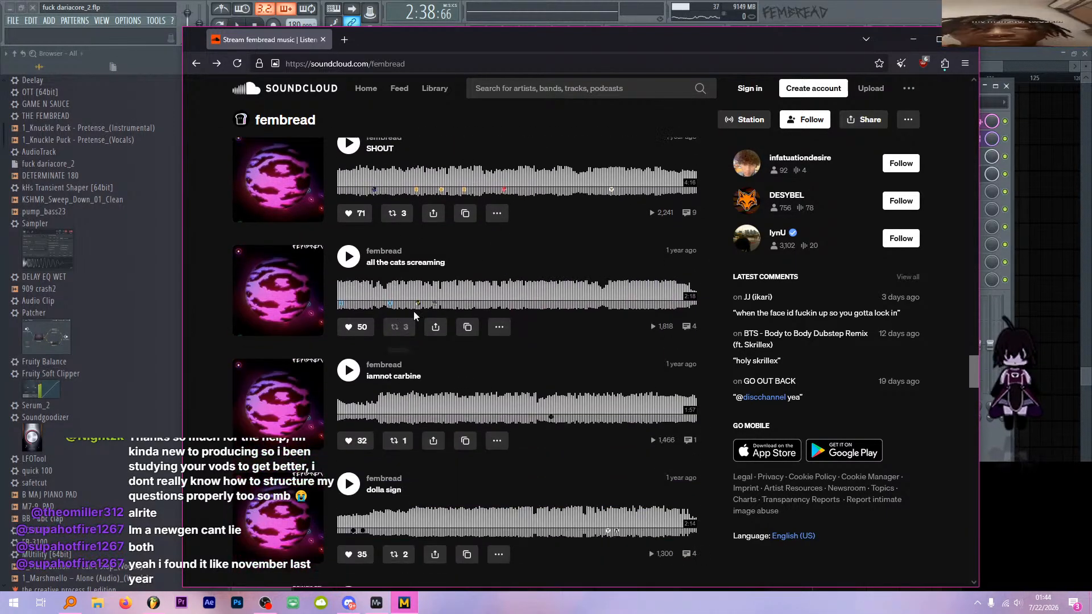
scroll(455, 310, "down", 3)
scroll(541, 318, "up", 8)
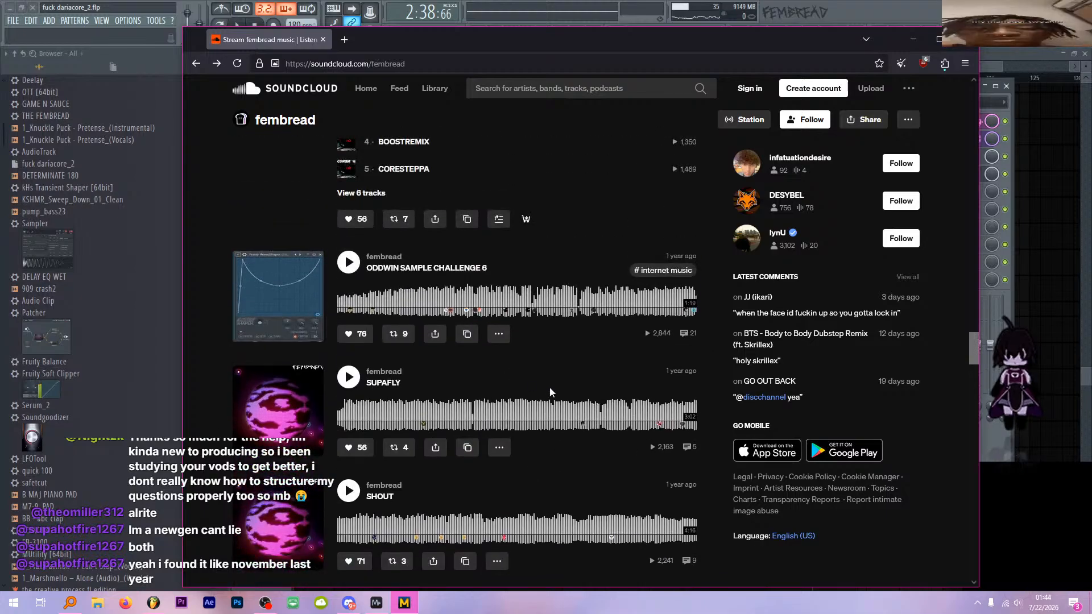
scroll(534, 341, "up", 1)
scroll(507, 327, "up", 4)
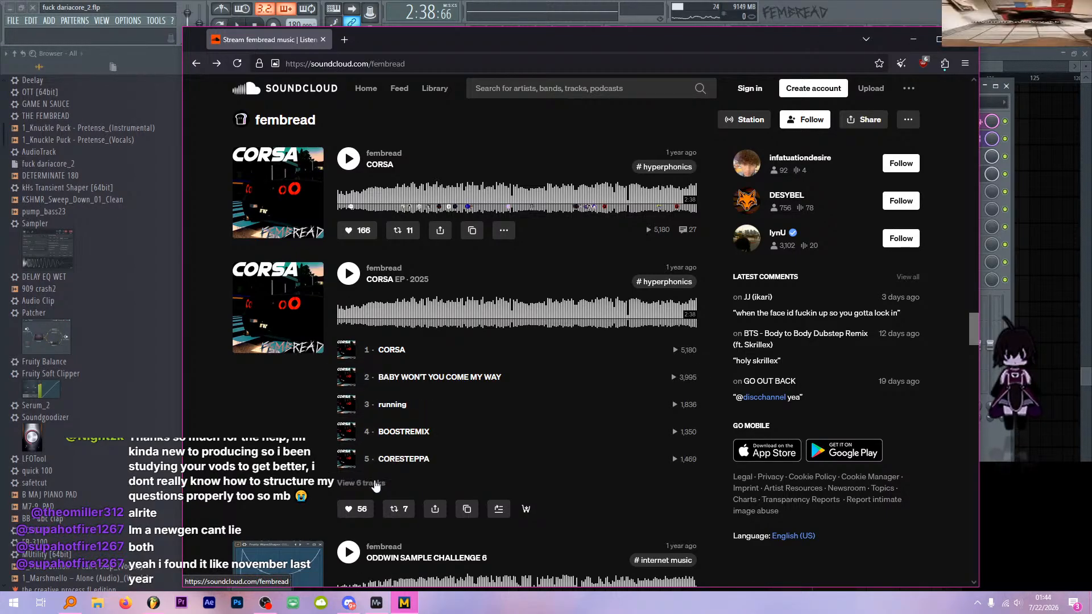
- Browse the newer fembread releases from the CORSA tracks to breadcore and the breadcore 2 EP
scroll(375, 485, "up", 10)
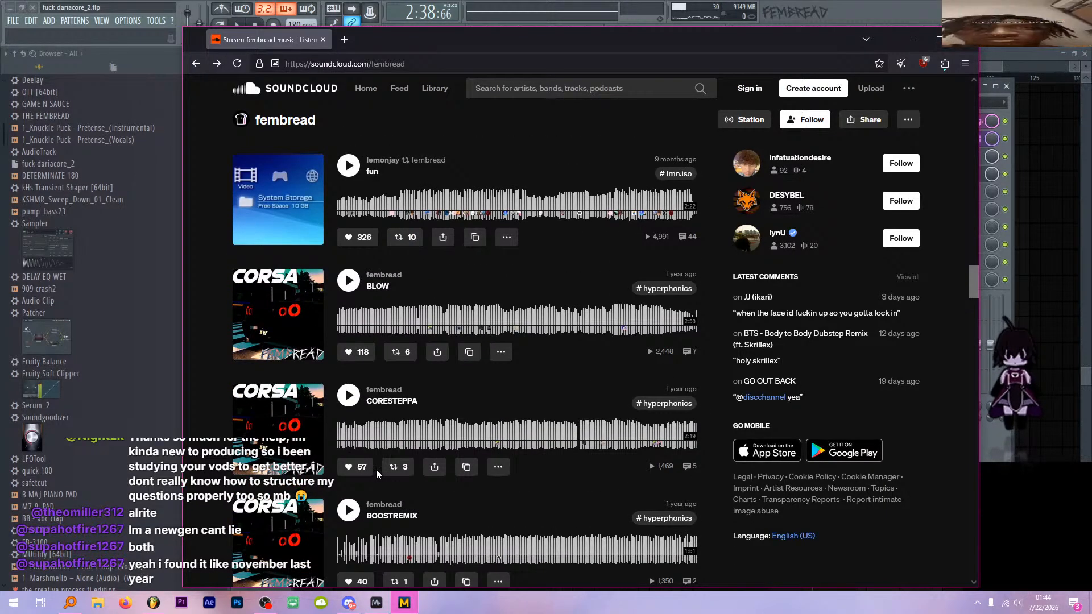
scroll(377, 470, "down", 7)
scroll(504, 503, "up", 10)
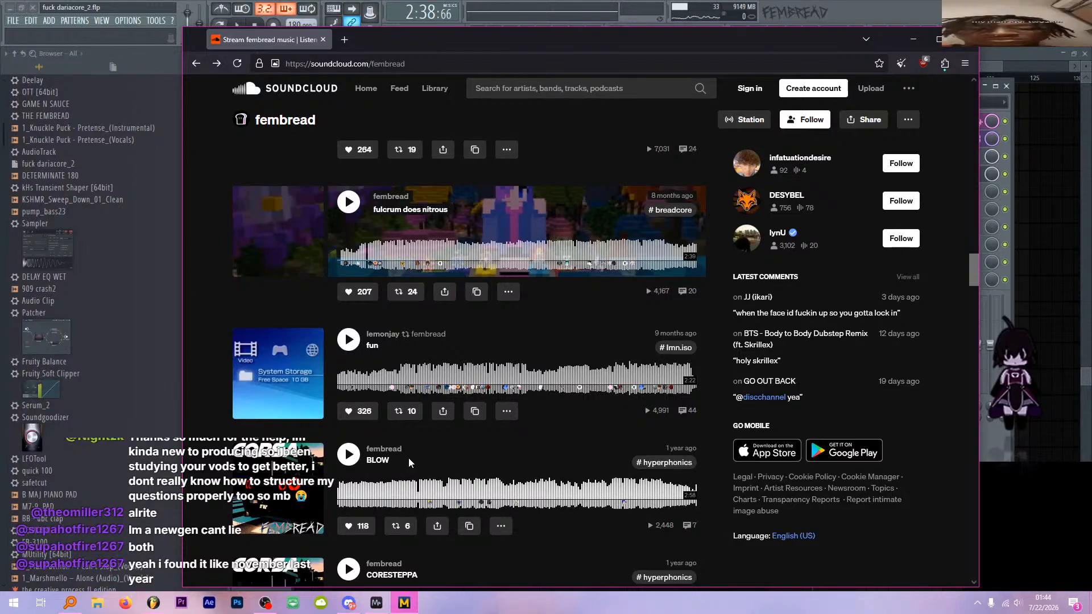
scroll(432, 455, "up", 10)
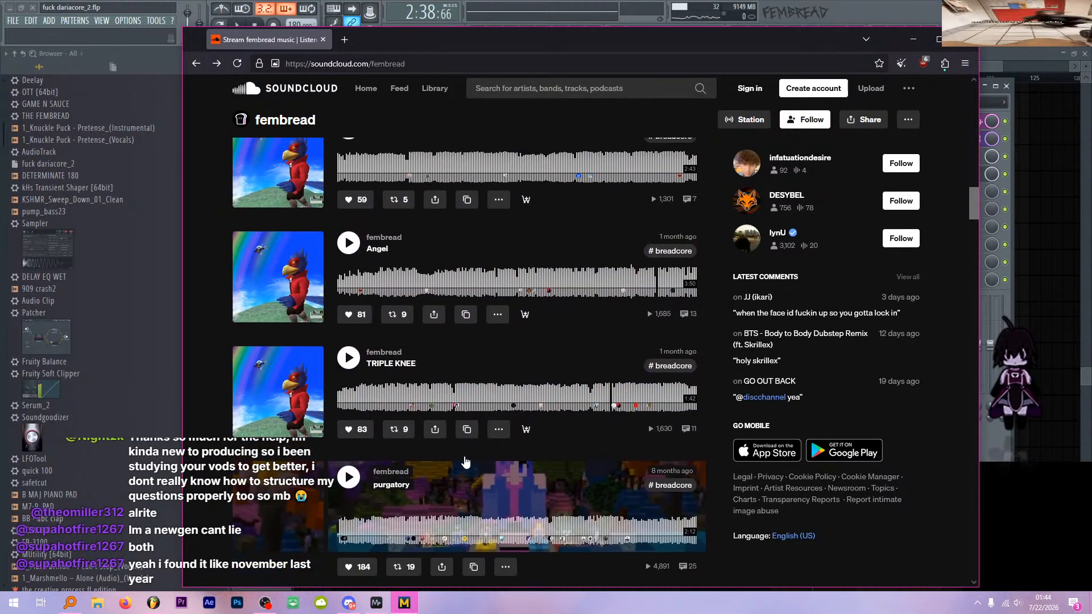
scroll(465, 456, "down", 4)
scroll(516, 422, "up", 10)
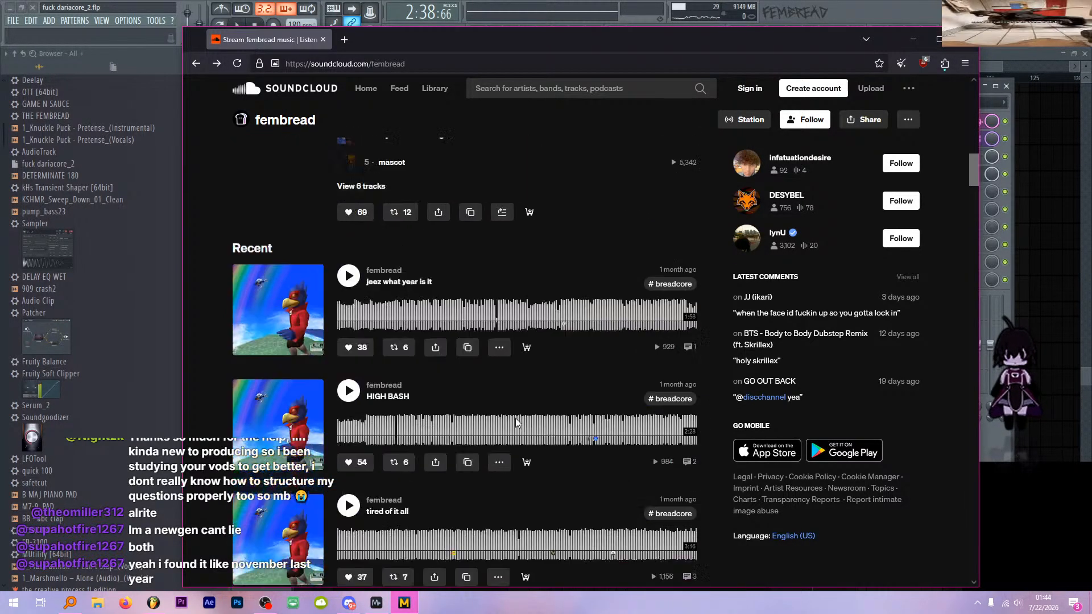
scroll(517, 422, "up", 14)
scroll(495, 427, "down", 10)
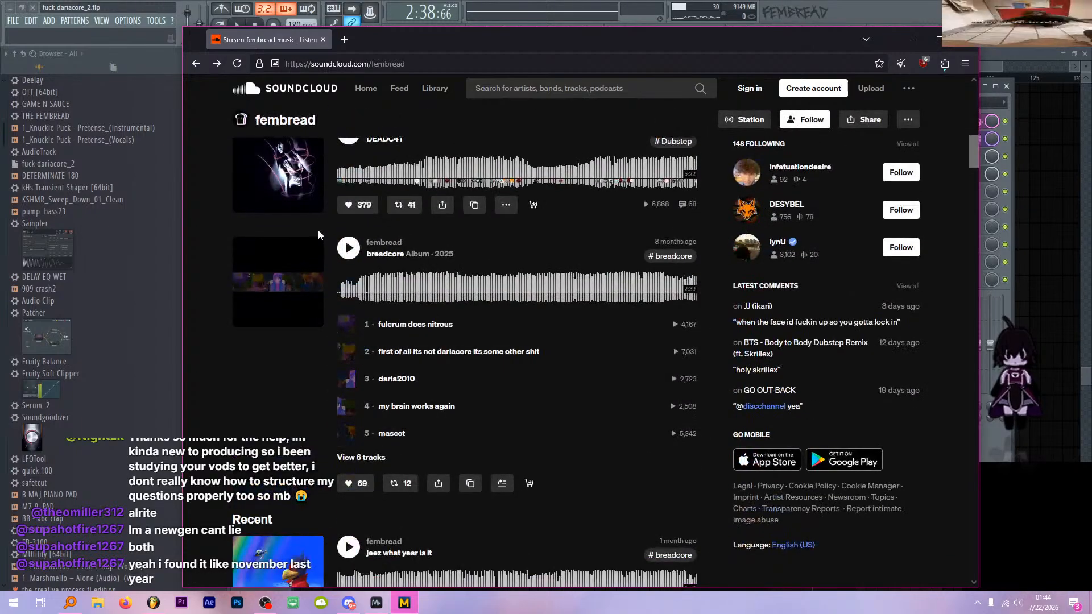
scroll(319, 234, "up", 2)
scroll(430, 283, "up", 10)
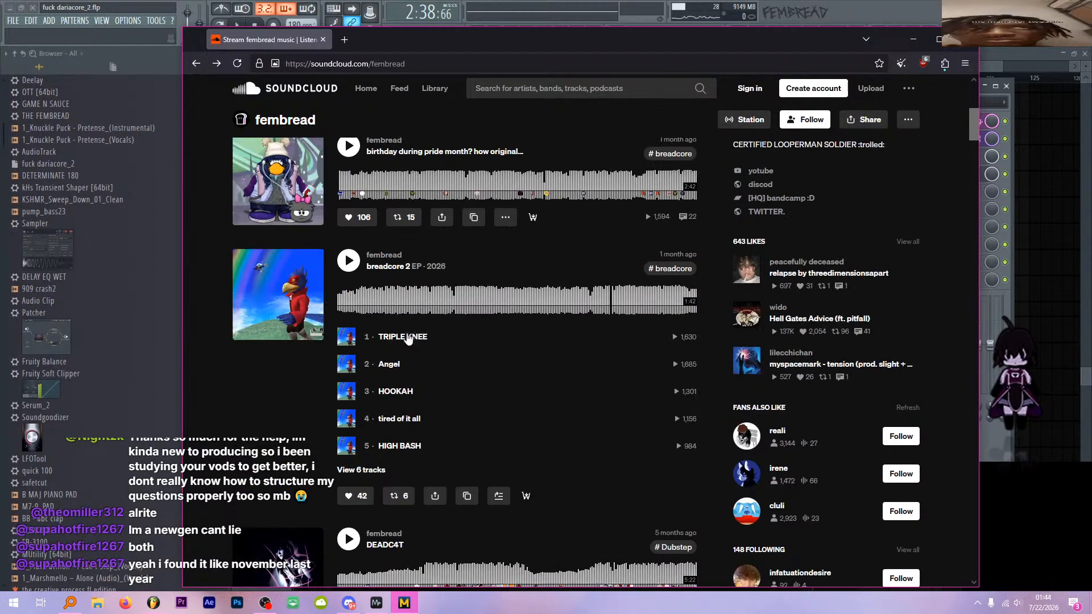
- Switch back to FL Studio, briefly play the end of the vocal phrase, stop playback and close the mixer
left_click(795, 14)
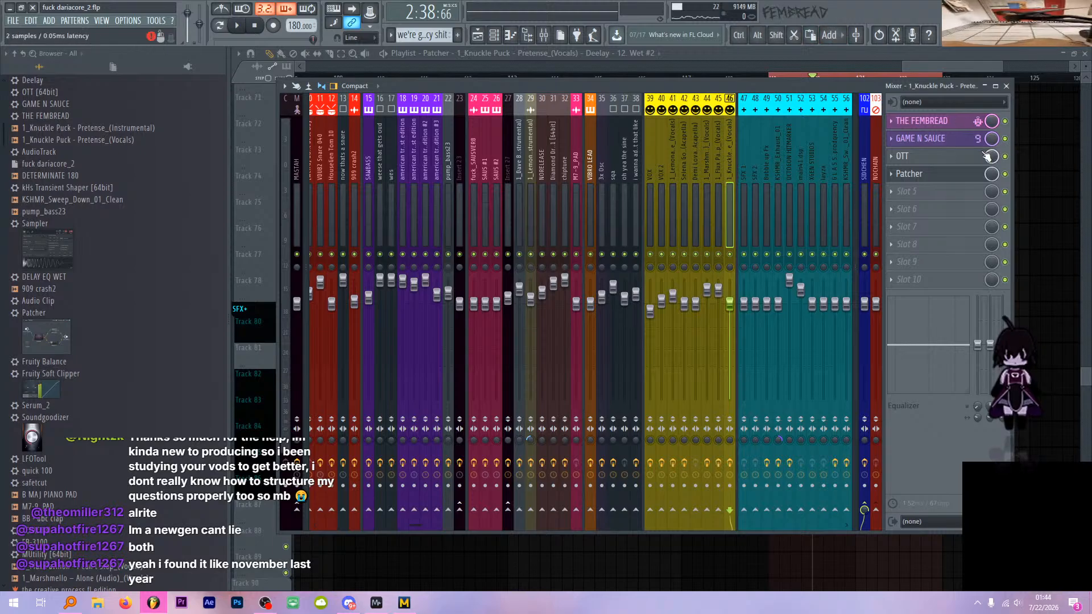
key("space")
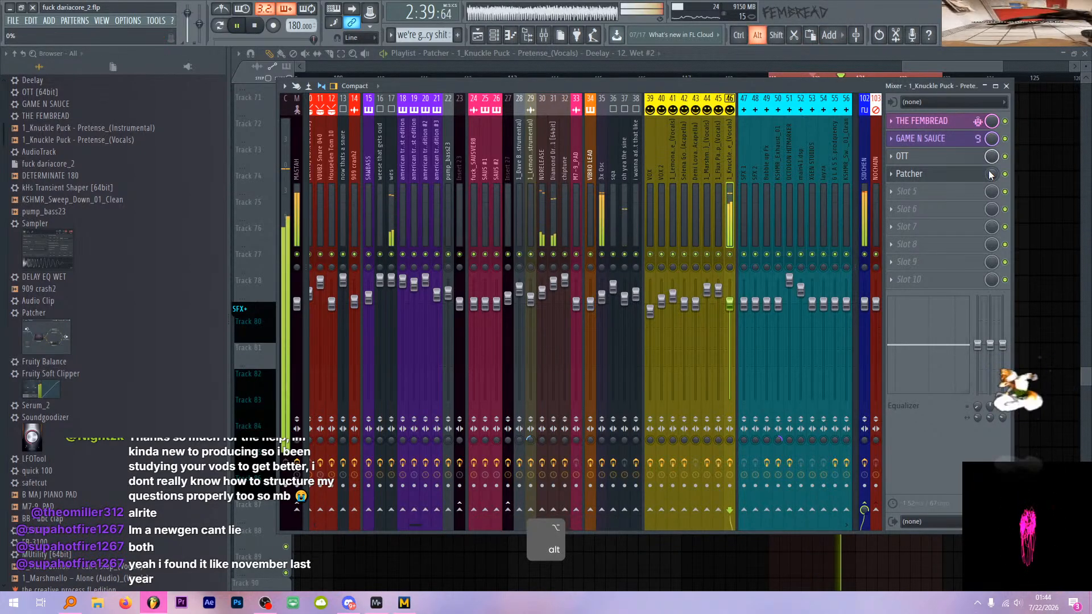
key("space")
key("alt")
left_click(1006, 86)
- Slice the Knuckle Puck vocal clip on track 76 just past bar 120 and delete its tail up to bar 121
scroll(855, 190, "up", 6)
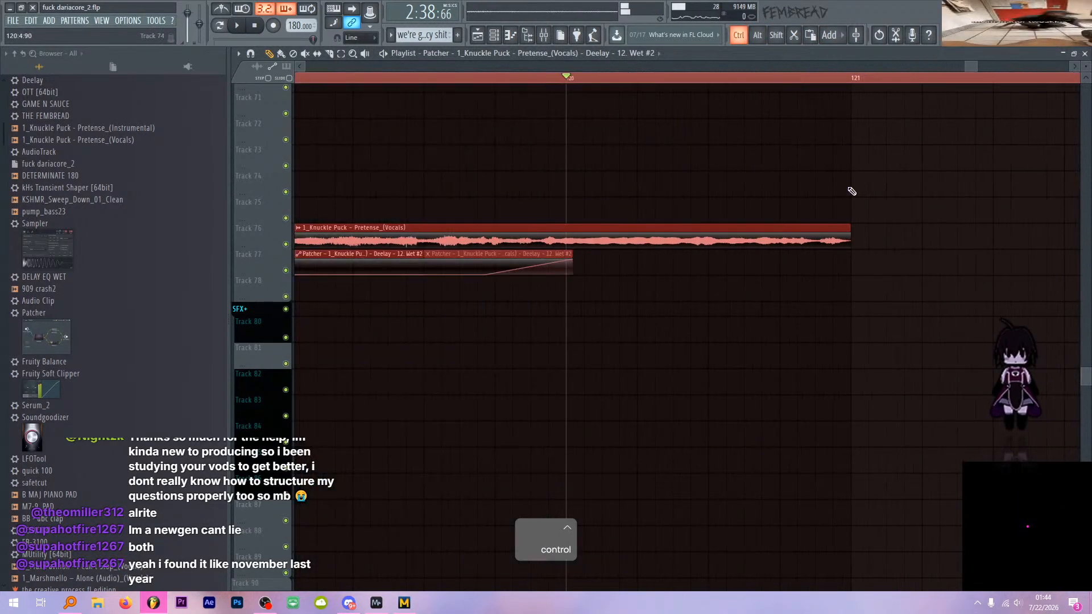
left_click(847, 190, "ctrl")
scroll(790, 187, "up", 2)
scroll(763, 171, "up", 3)
scroll(763, 172, "down", 4)
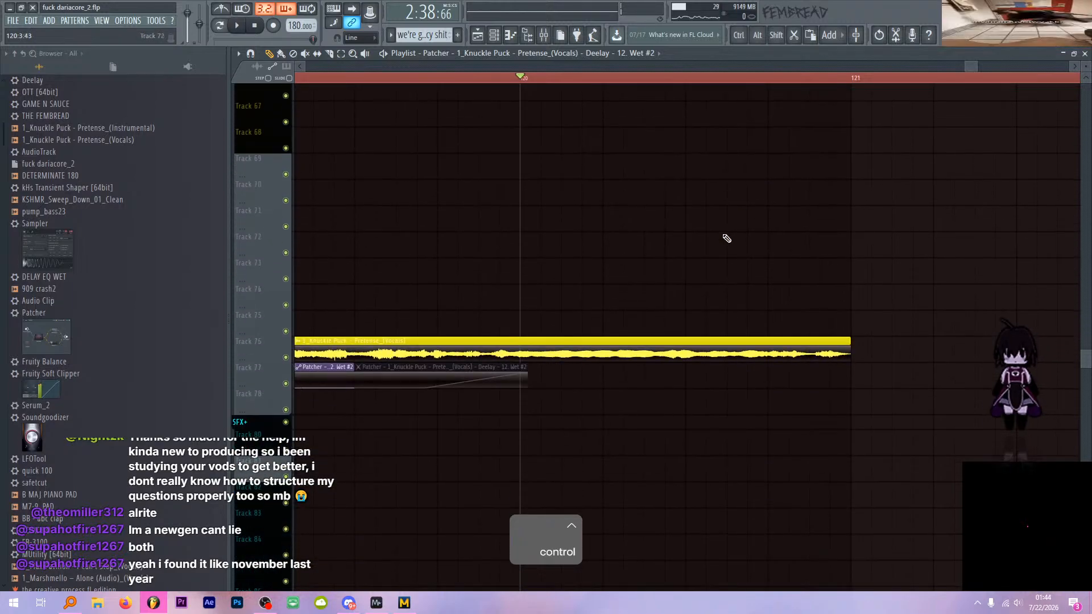
key("c")
key("p")
right_click(633, 343)
scroll(710, 348, "down", 1)
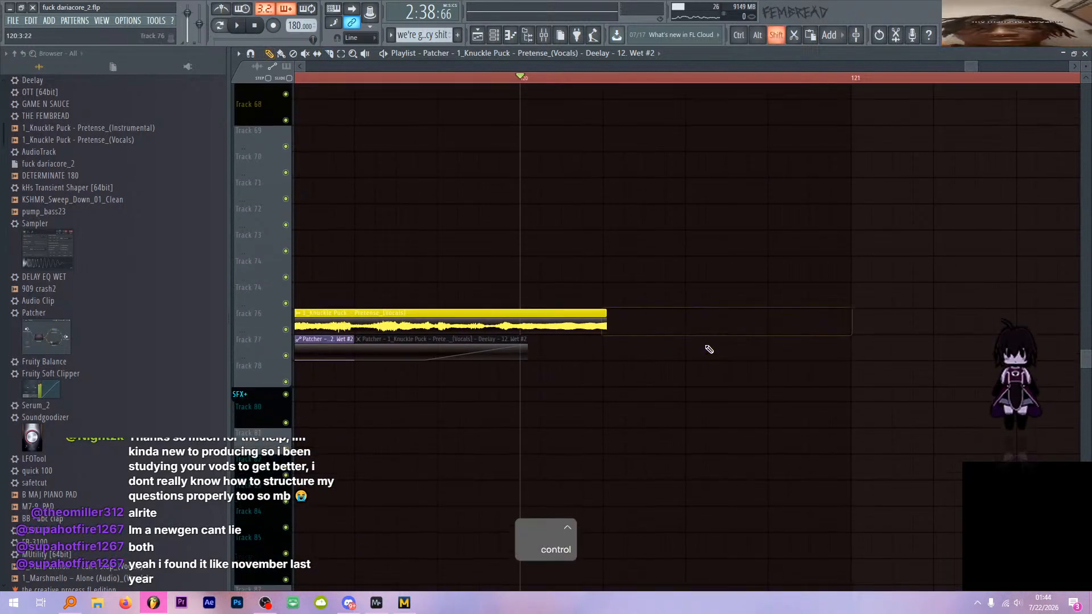
- Select the time range over the last vocal phrase and create an automation clip for the vocal channel's Patcher mix level on track 78
scroll(727, 330, "down", 4)
scroll(740, 305, "down", 1)
left_click(663, 83, "ctrl")
scroll(587, 105, "up", 3)
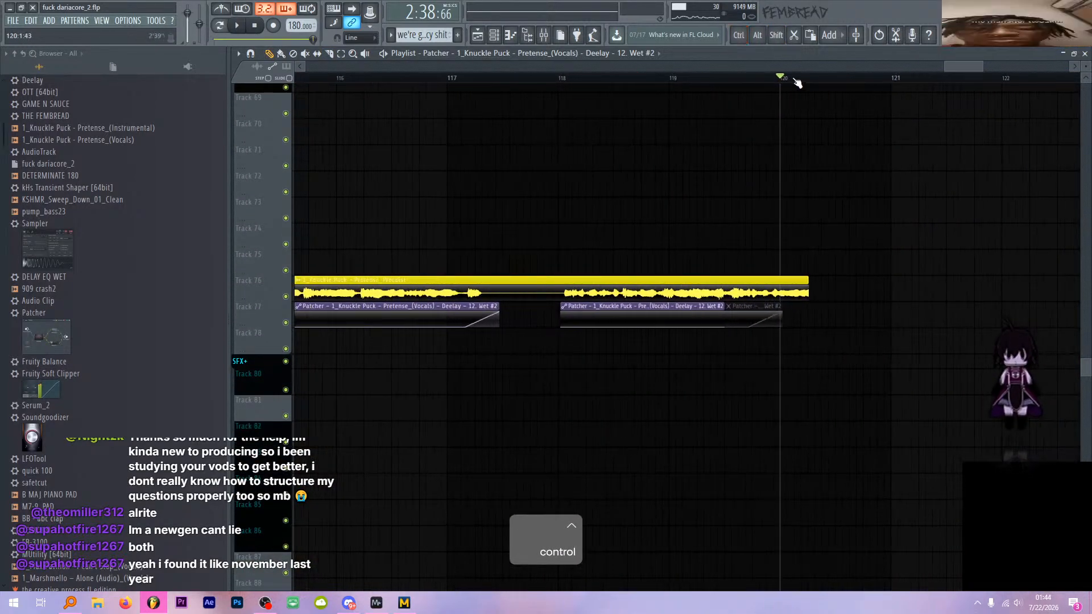
left_click_drag(808, 81, 649, 87)
key("F9")
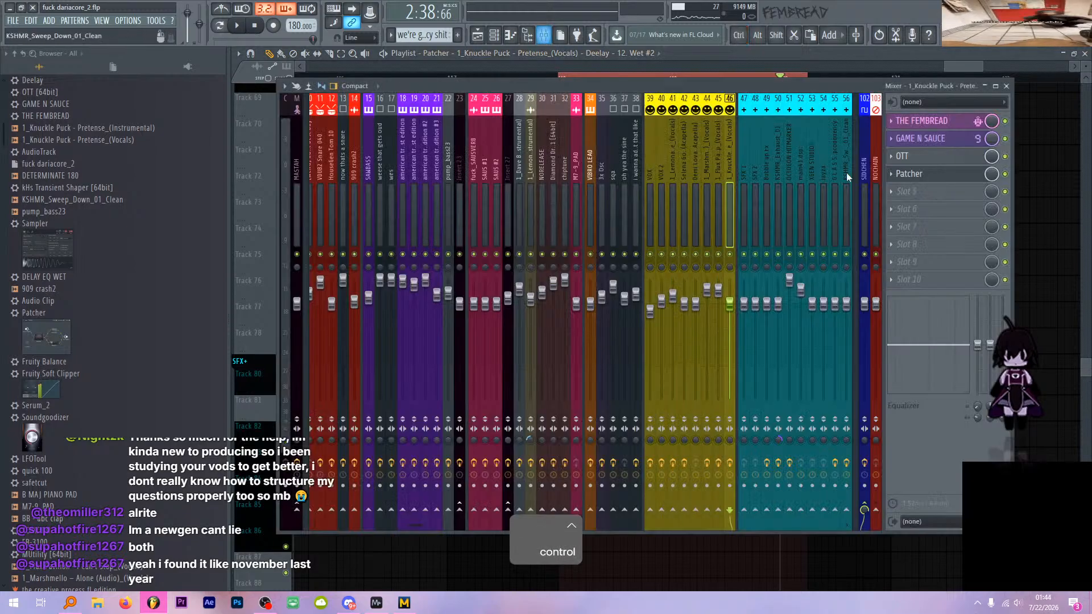
right_click(992, 174)
key("a")
left_click_drag(694, 99, 1032, 342)
- Set the Patcher mix level automation's final drop at the vocal clip's end to the Hold curve
scroll(813, 350, "up", 4)
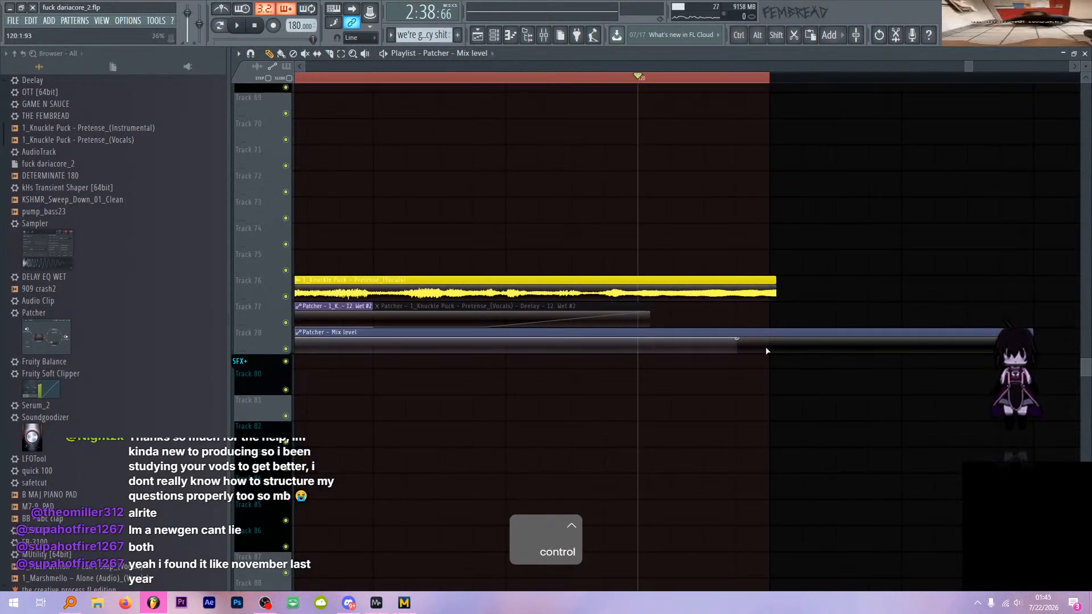
right_click(772, 352)
left_click(803, 401)
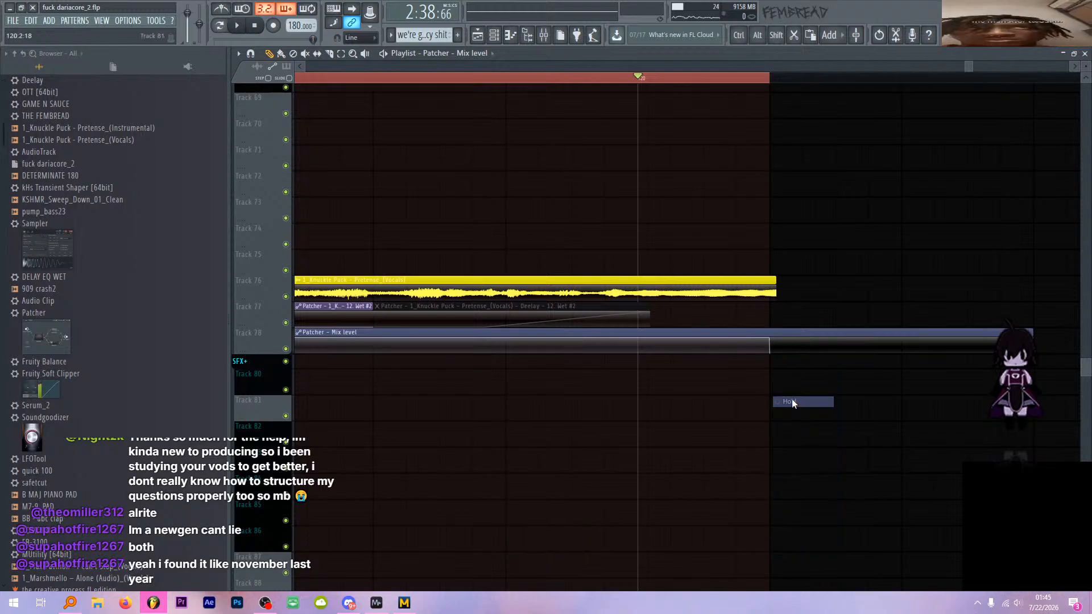
scroll(691, 140, "down", 5)
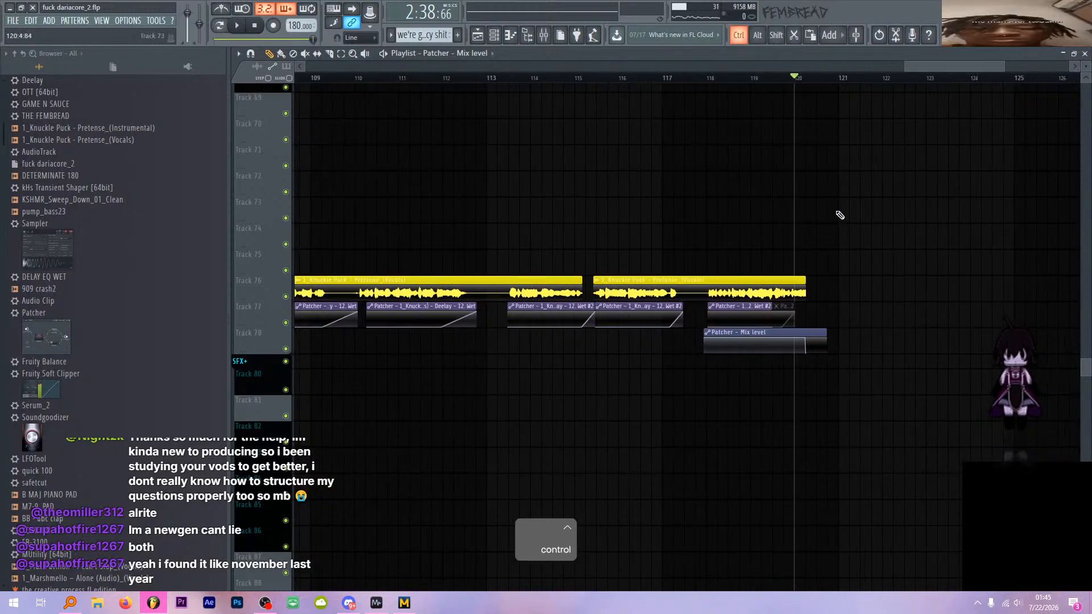
- Slice off the beginning of the Patcher mix level clip just after bar 118 and move that piece to the song's start on track 78
scroll(838, 214, "down", 4)
scroll(703, 343, "up", 6)
key("c")
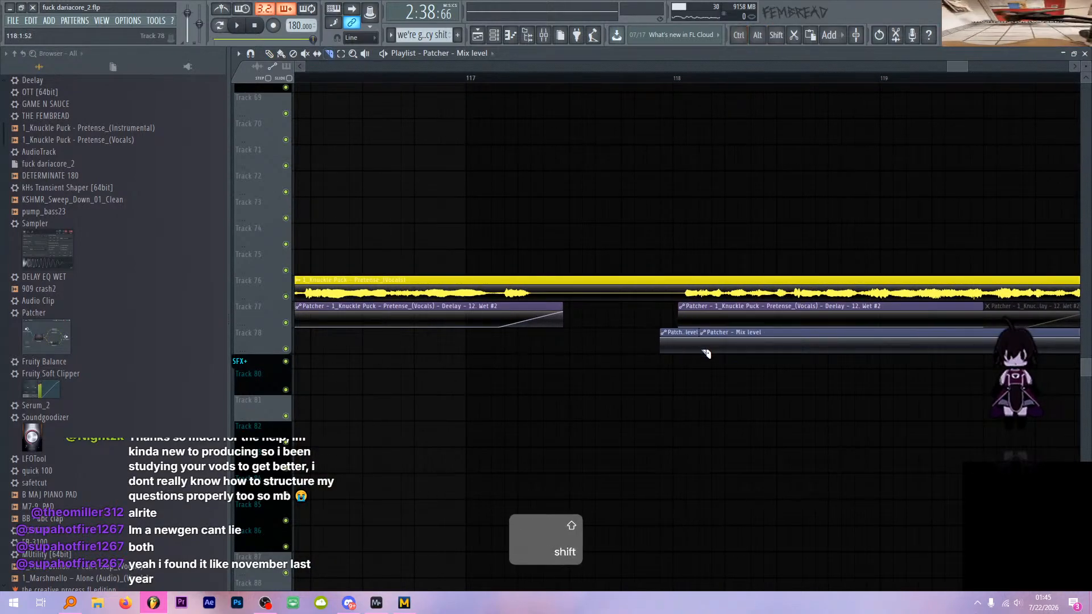
key("ctrl+x")
scroll(787, 389, "down", 12)
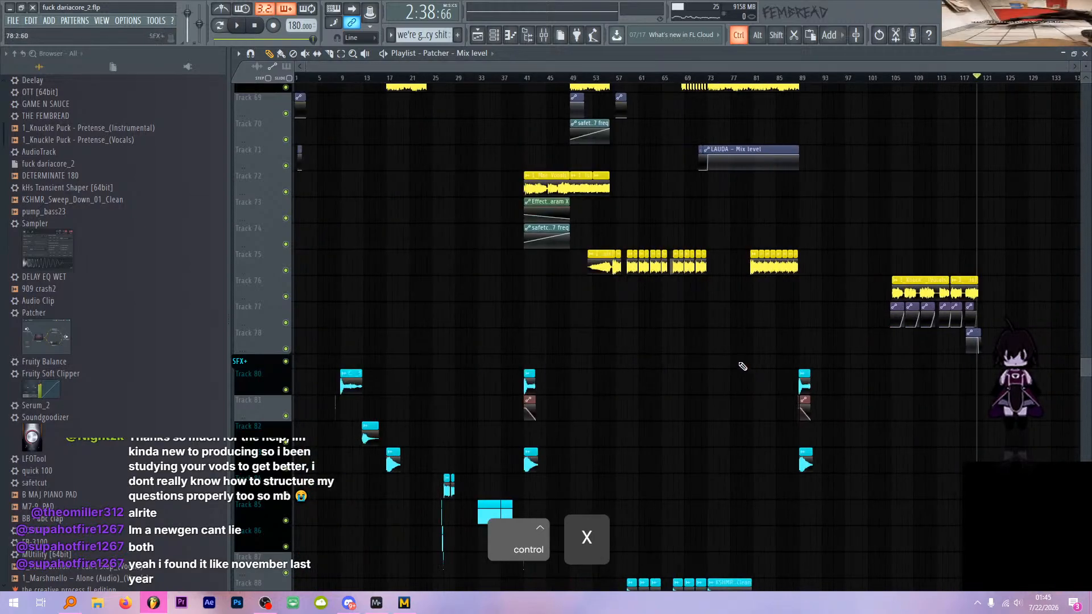
scroll(253, 335, "up", 9)
scroll(252, 335, "up", 4)
key("ctrl+v")
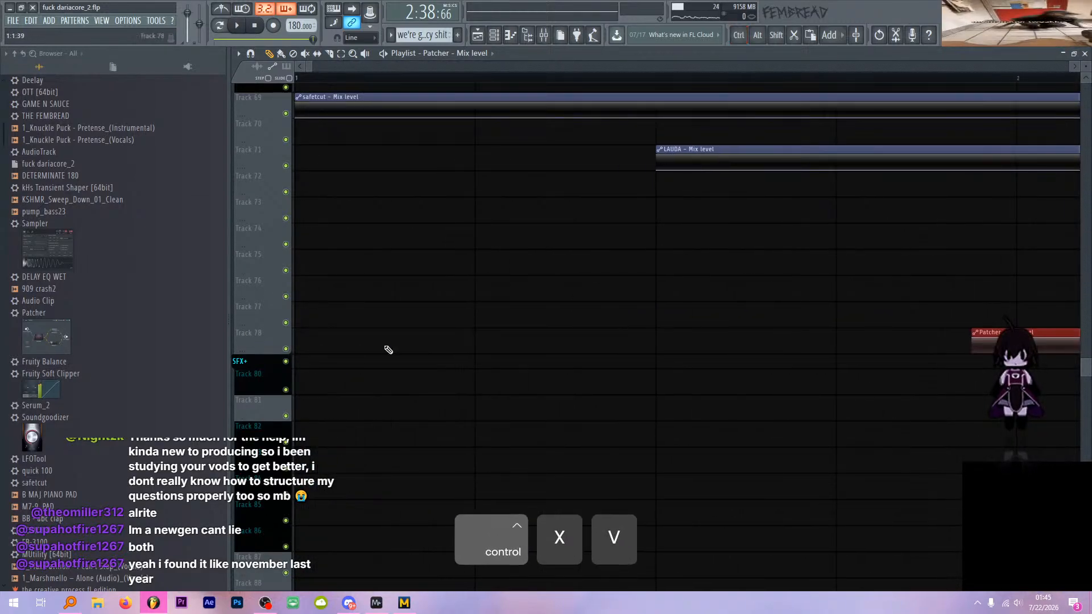
- Inspect the tracks at the song's start, return to the new vocal section and place the playhead just before bar 113
scroll(292, 356, "up", 12)
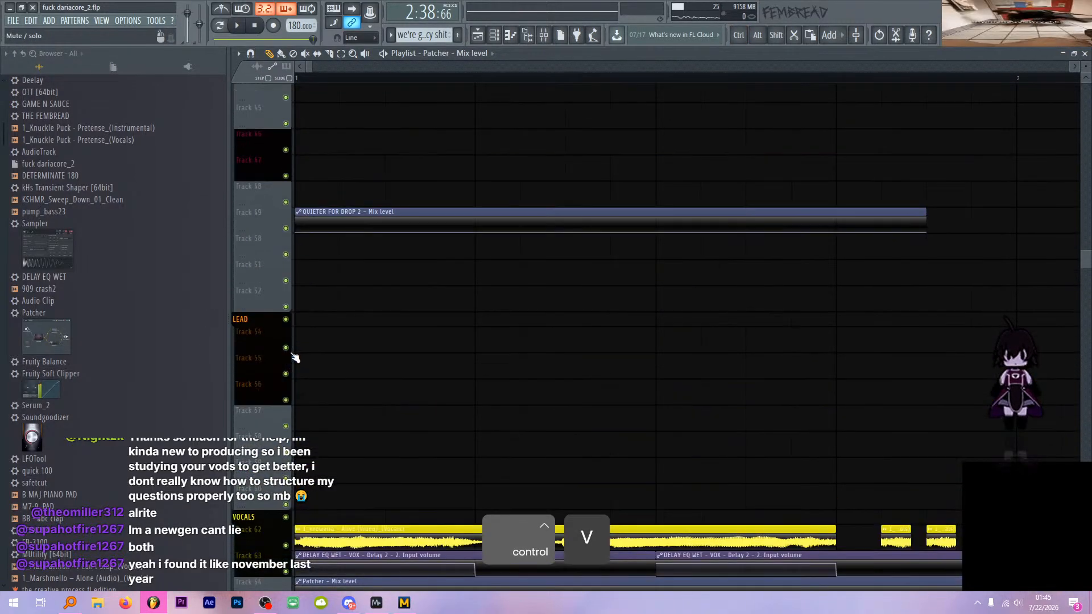
scroll(349, 303, "up", 3)
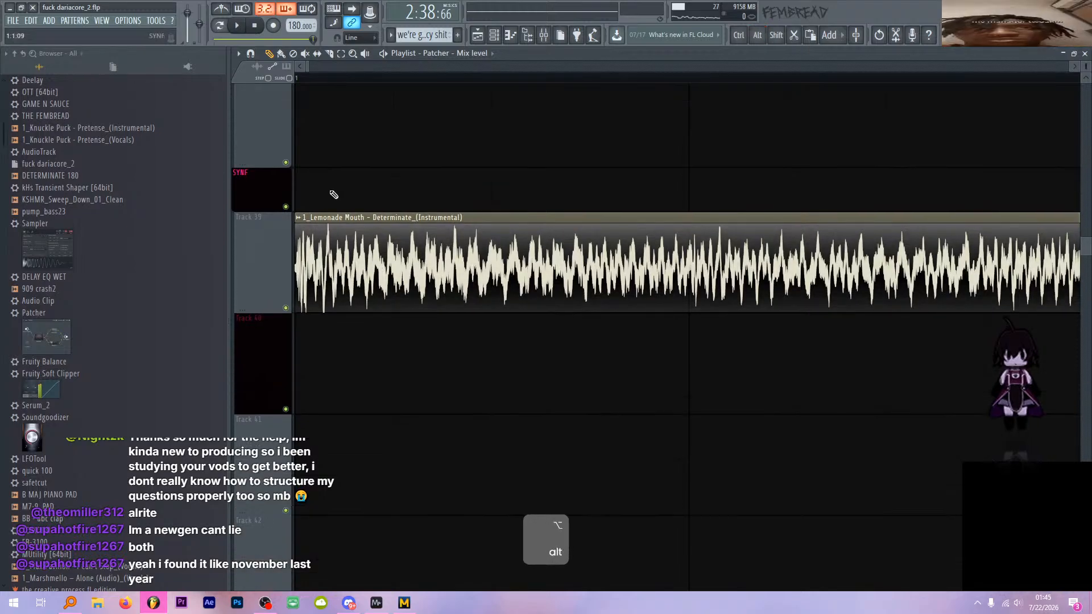
scroll(415, 305, "down", 5)
scroll(434, 329, "down", 8)
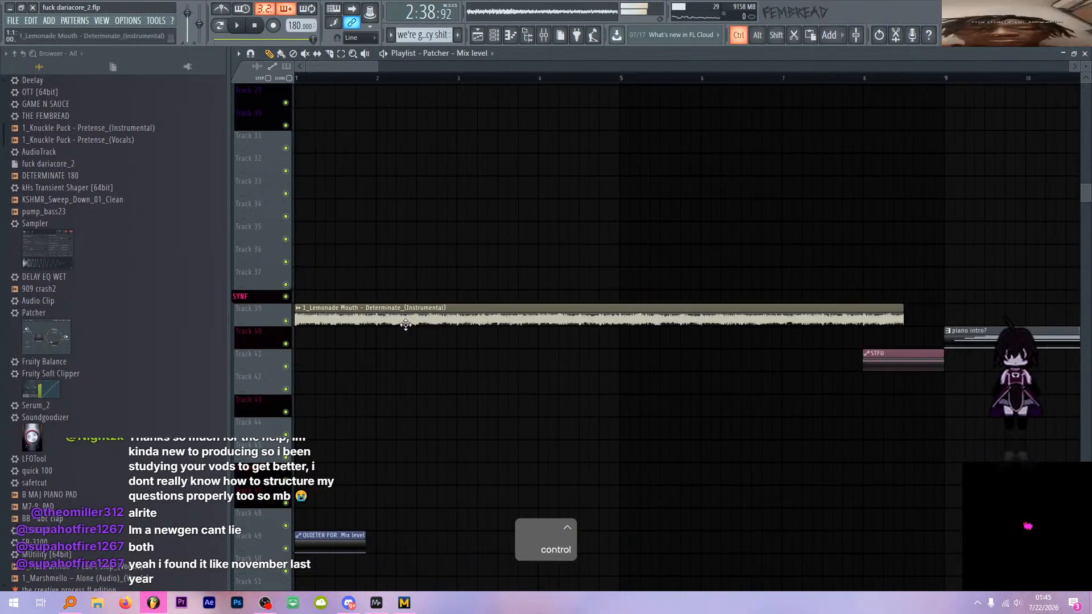
scroll(891, 326, "down", 5)
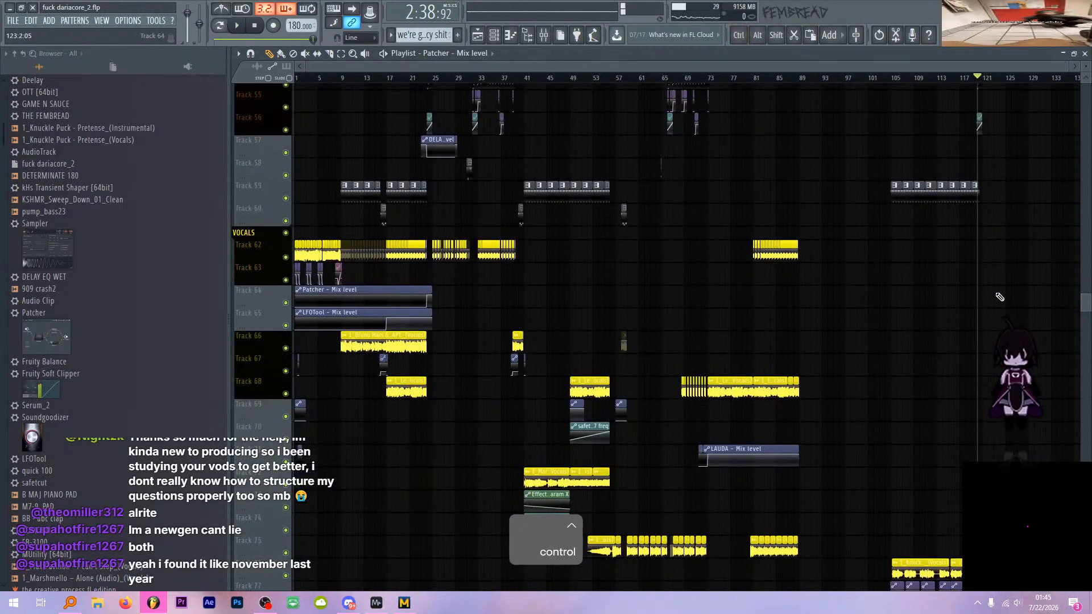
scroll(1004, 287, "down", 3)
scroll(936, 288, "up", 6)
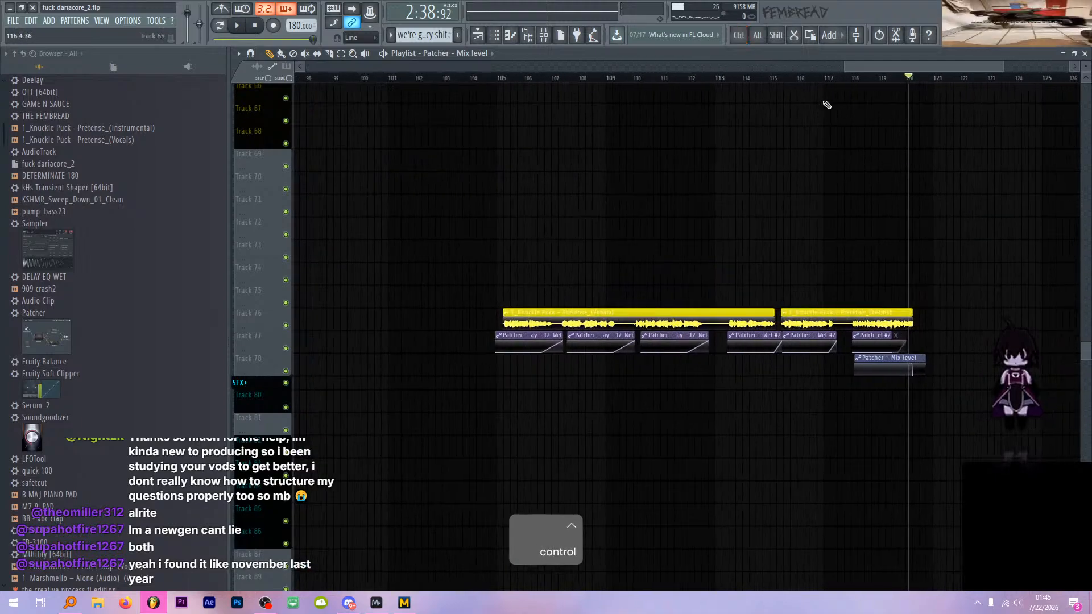
left_click(784, 78)
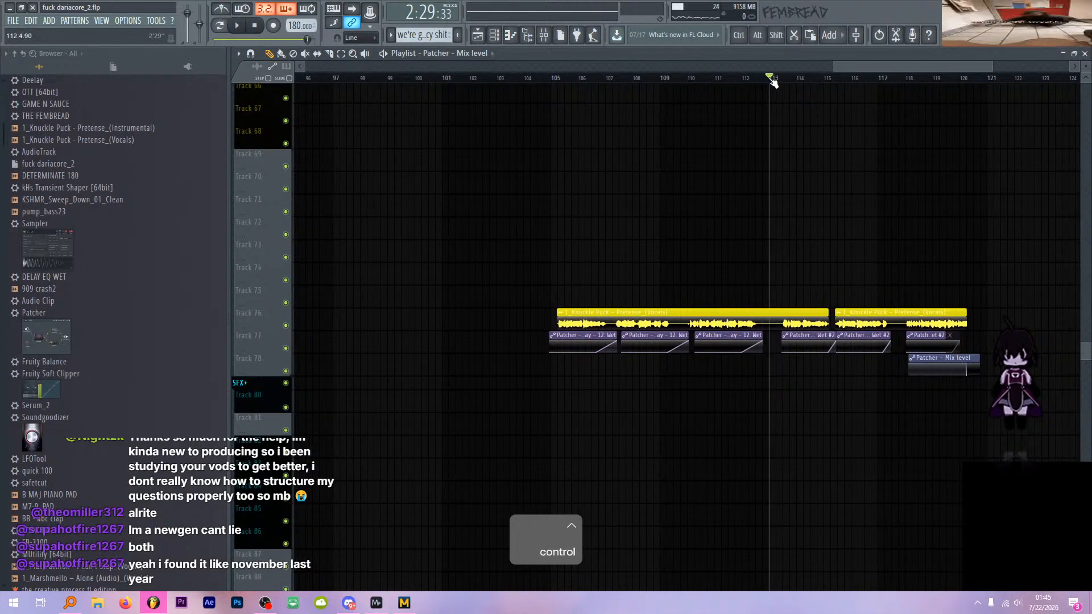
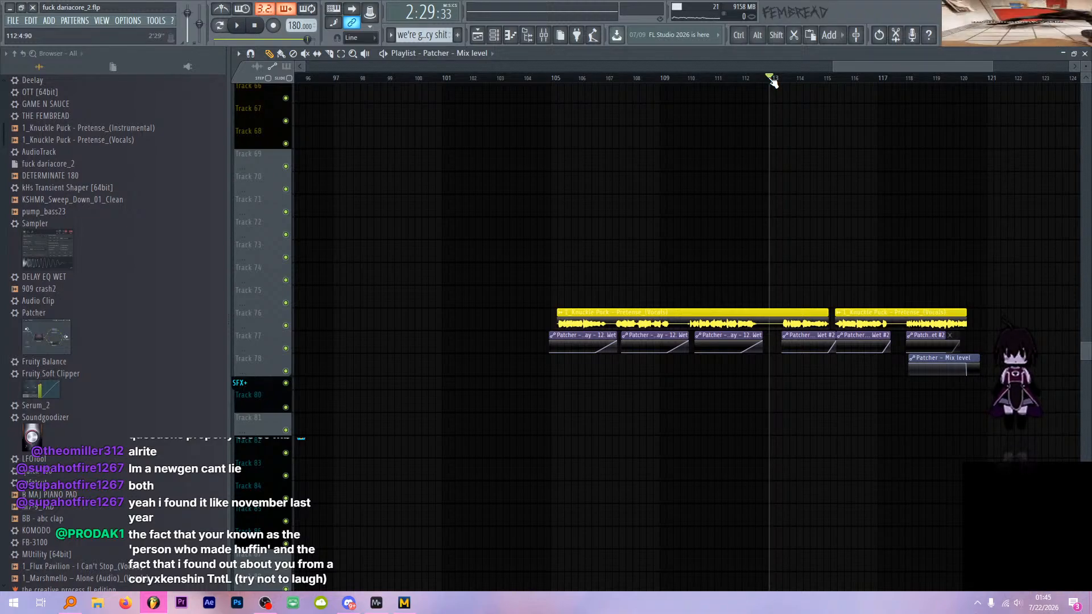
- Inspect the arrangement tracks around the new vocal section and the preceding part, placing the playhead at bar 82
left_click_drag(860, 62, 907, 68)
scroll(841, 236, "up", 6)
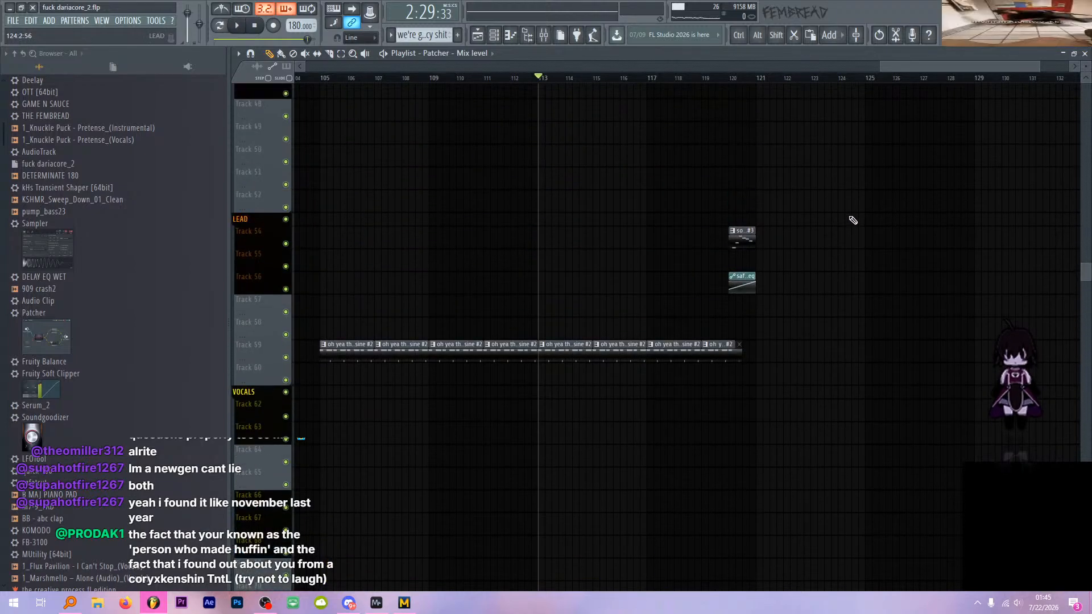
scroll(847, 221, "up", 13)
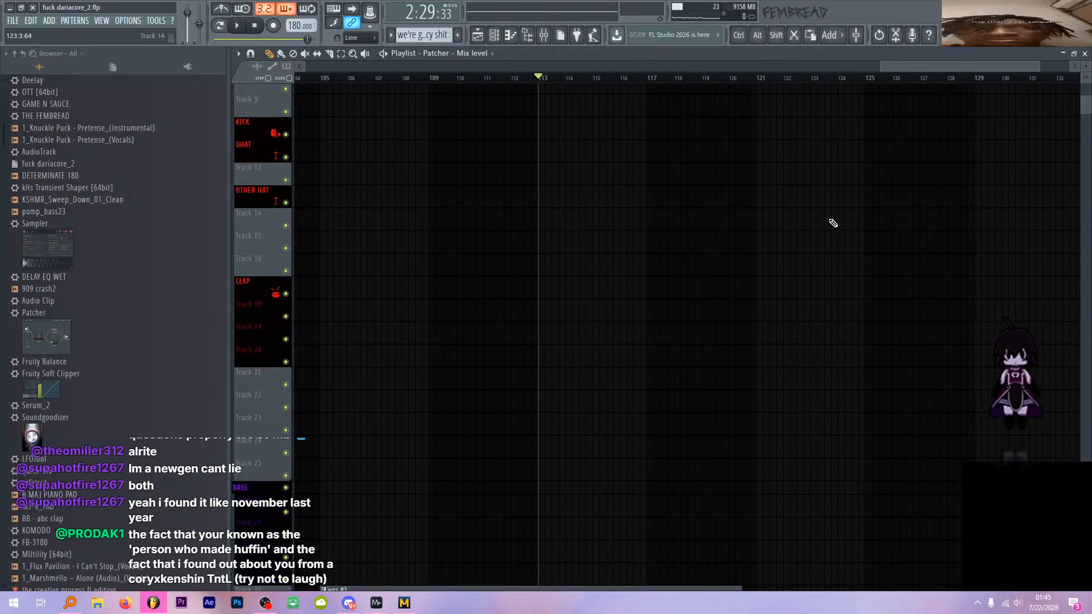
scroll(830, 219, "up", 1)
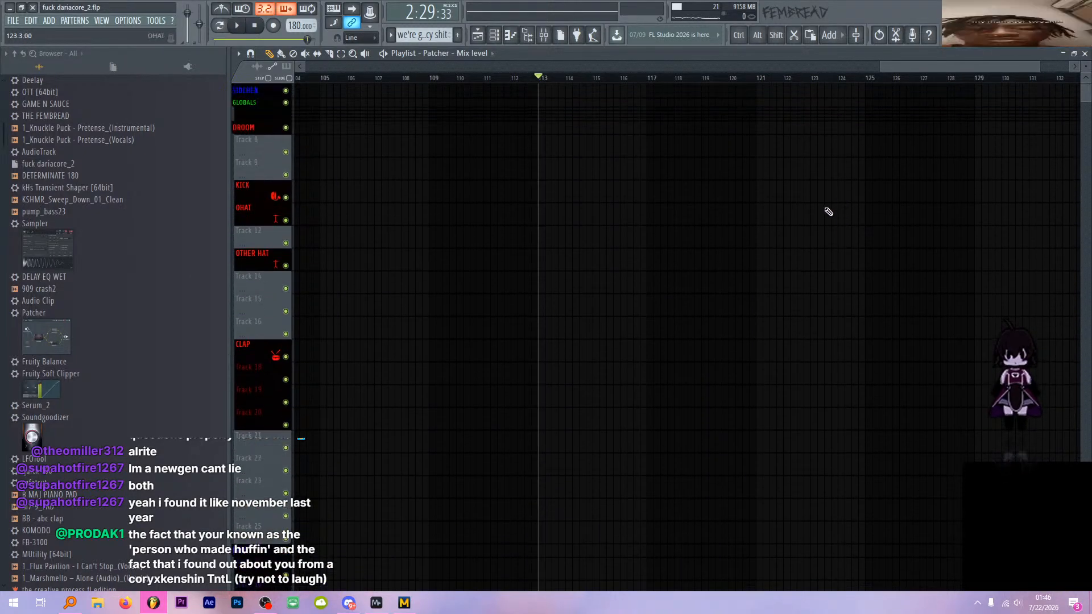
left_click_drag(880, 68, 674, 67)
scroll(778, 241, "down", 5)
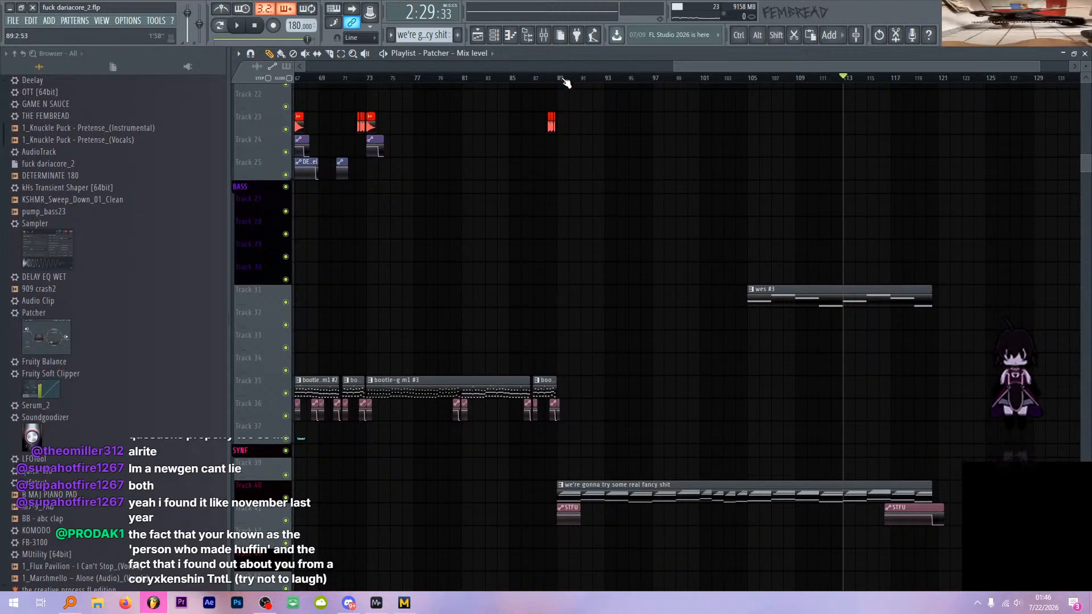
left_click_drag(509, 79, 473, 80)
scroll(648, 214, "down", 11)
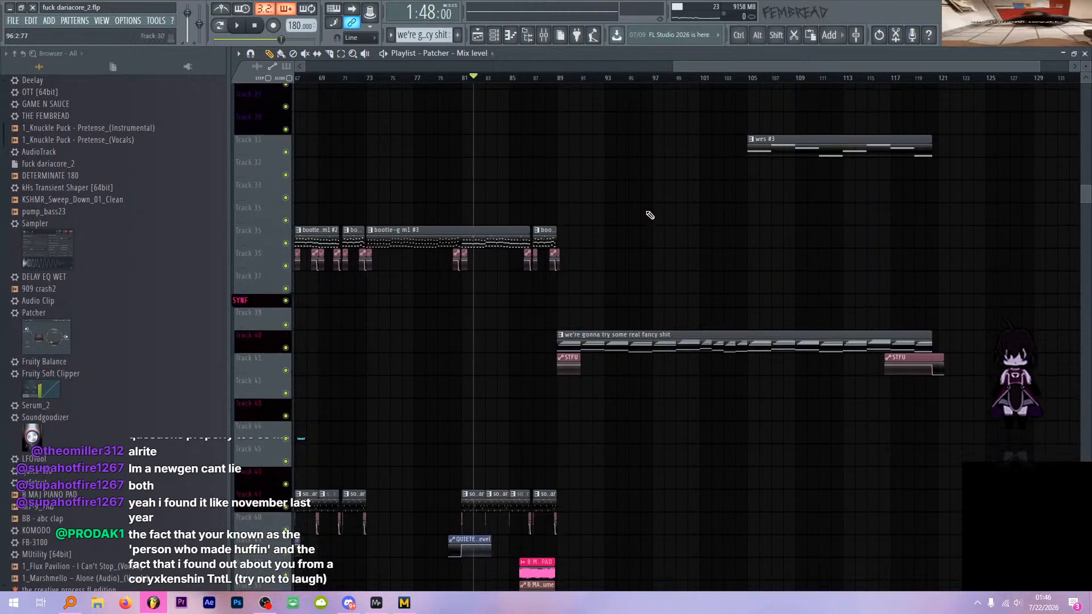
scroll(694, 224, "down", 2)
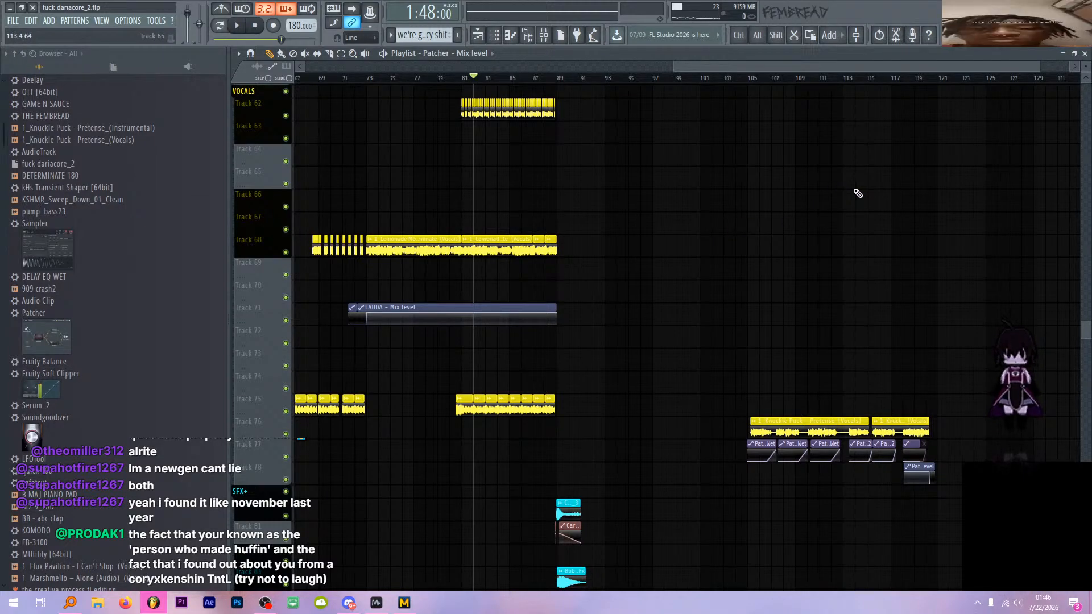
scroll(856, 227, "down", 1)
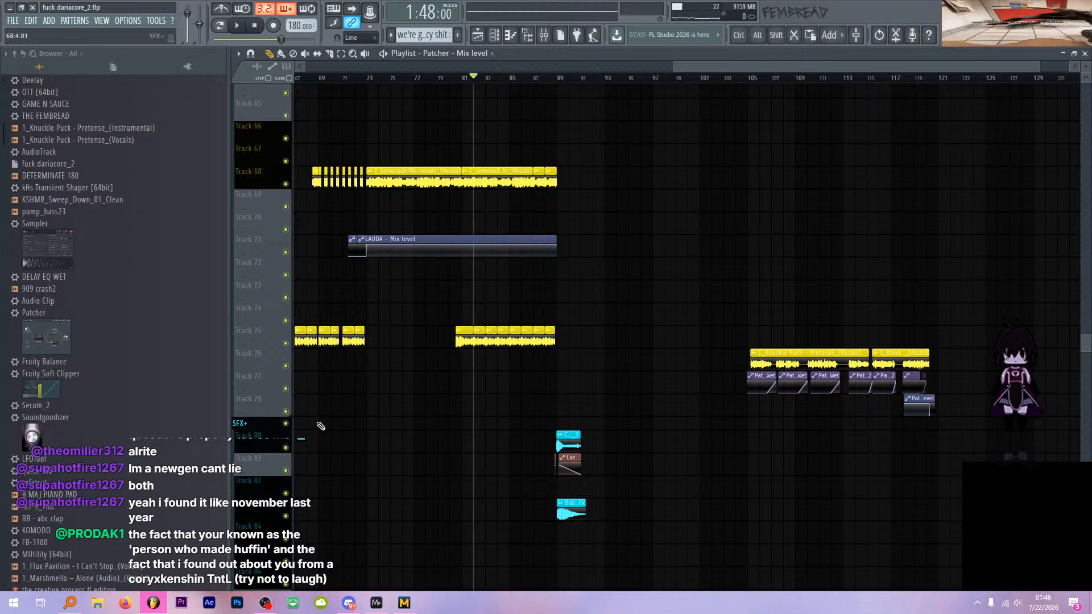
- Insert an empty track at track 78 and select the time range from bar 105 to bar 121
right_click(254, 400)
key("i")
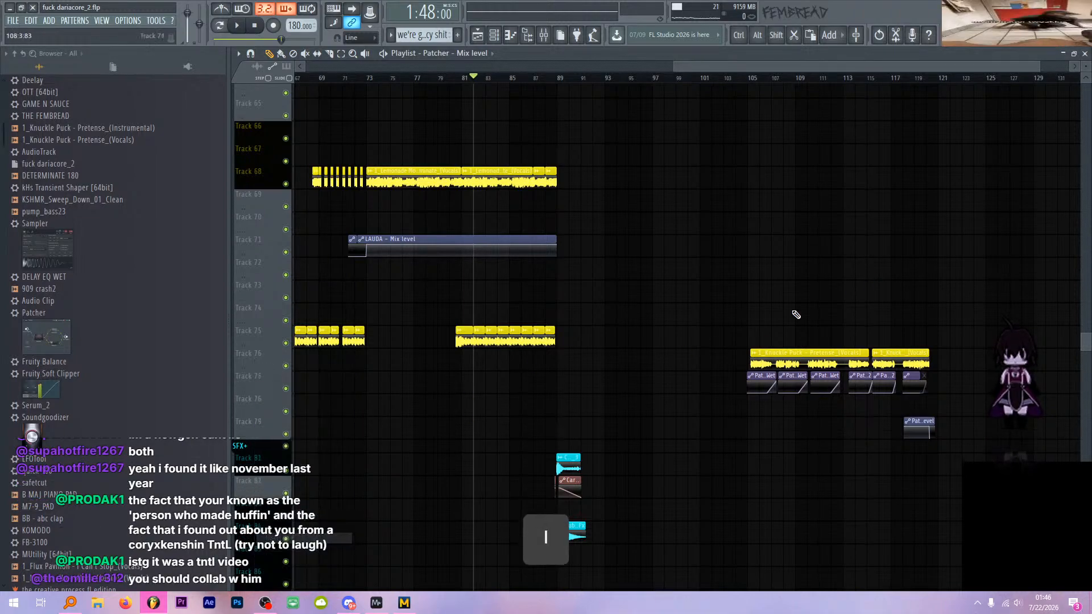
scroll(842, 250, "down", 2)
left_click_drag(936, 123, 740, 121)
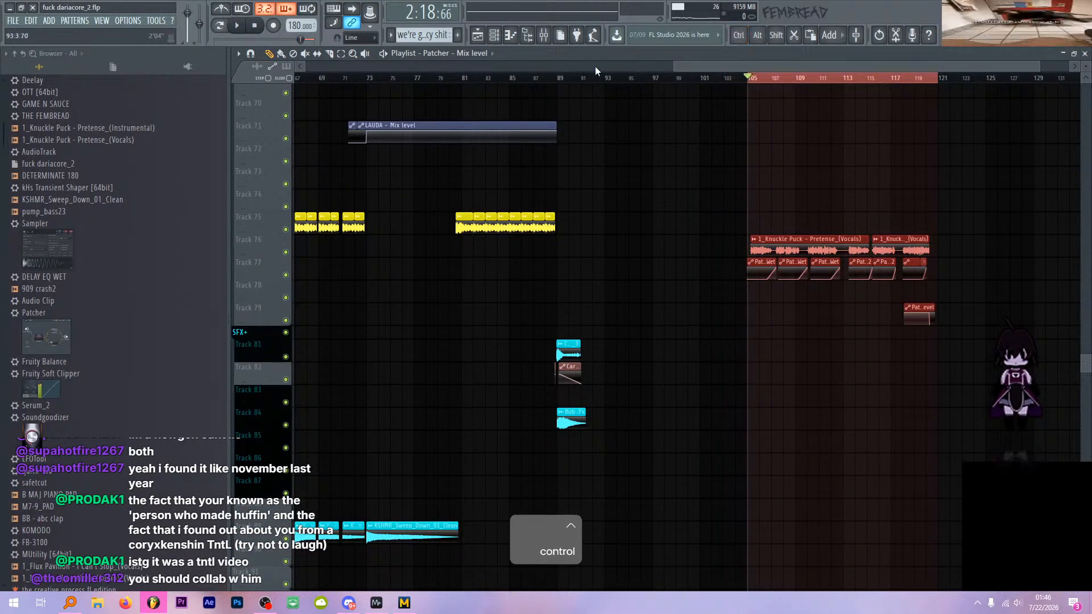
- Add the safetcut EQ preset in the vocal mixer channel's slot 5 and close its window
key("F9")
key("ctrl+f")
type("saef")
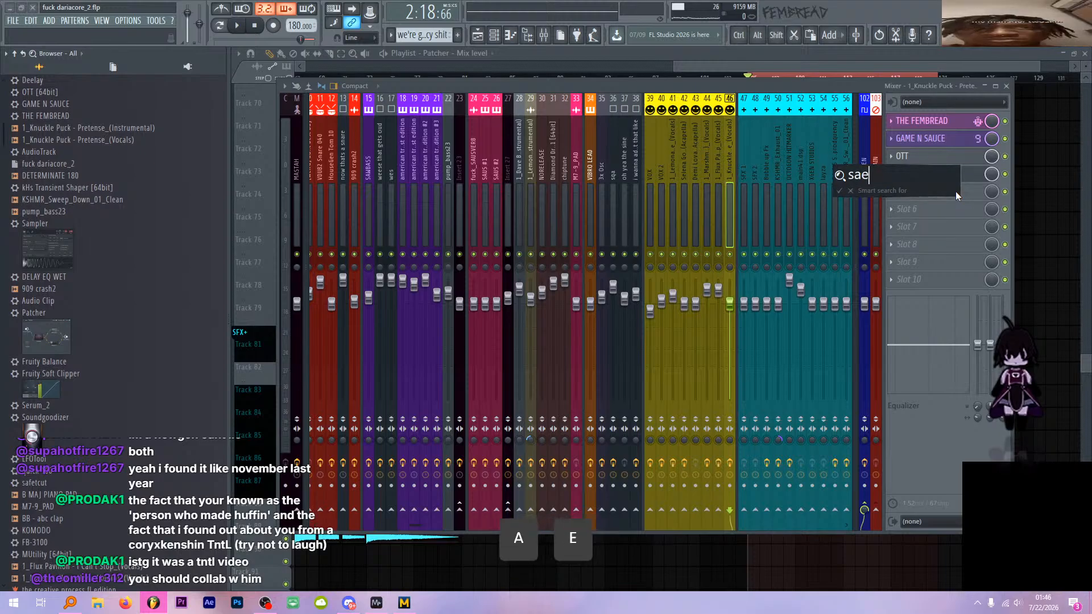
key("BackSpace")
key("BackSpace")
type("fetcut")
key("Return")
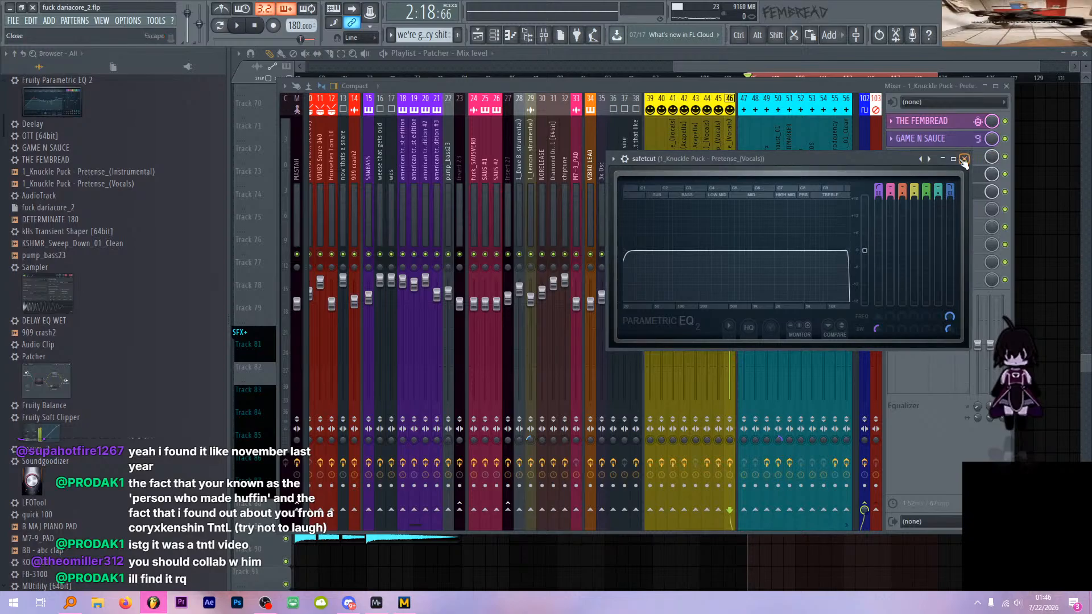
left_click(963, 159)
- Rename the vocal channel's Patcher effect VERBPATCH, and reopen safetcut to lower its high-cut frequency
left_click(947, 170)
left_click(948, 173)
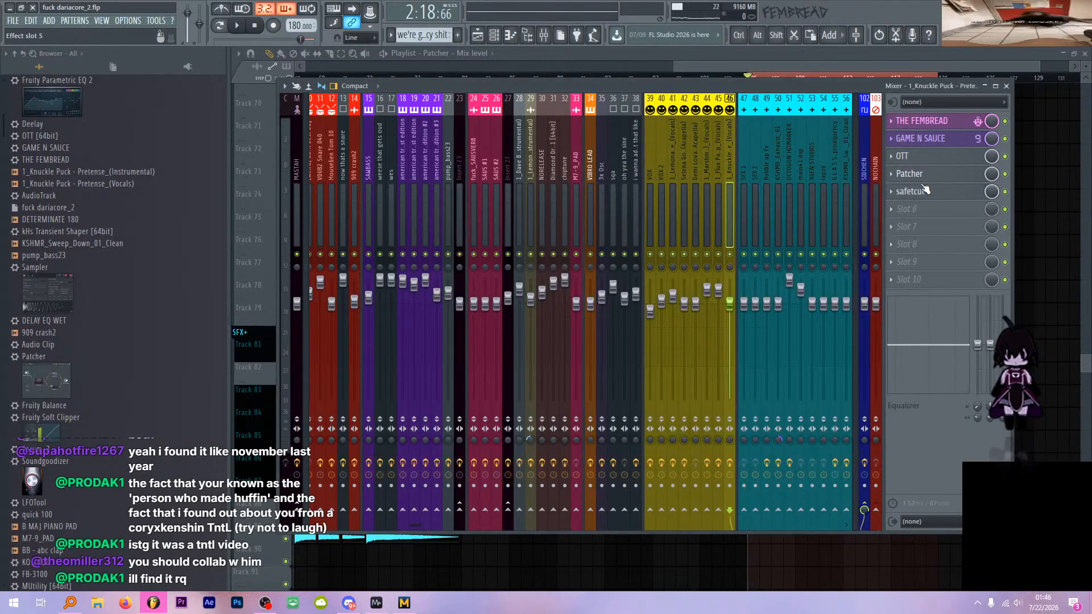
left_click(893, 176)
type("VERBP")
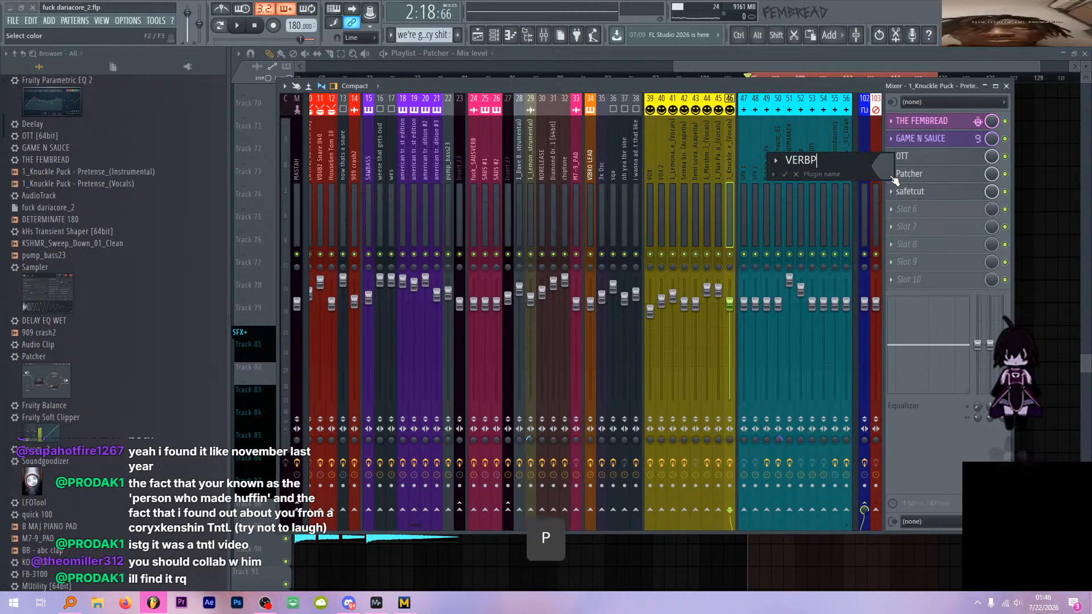
type("ATCH")
key("Return")
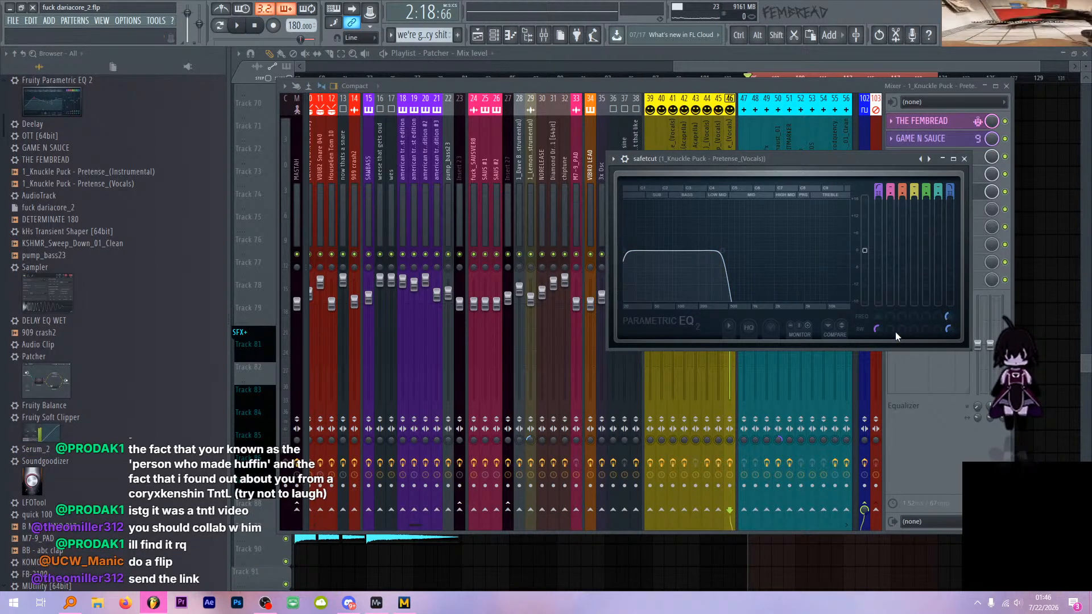
- Switch to OBS, enable the preview and shift the character overlay slightly up and inward from the scene's edge
key("alt+Tab")
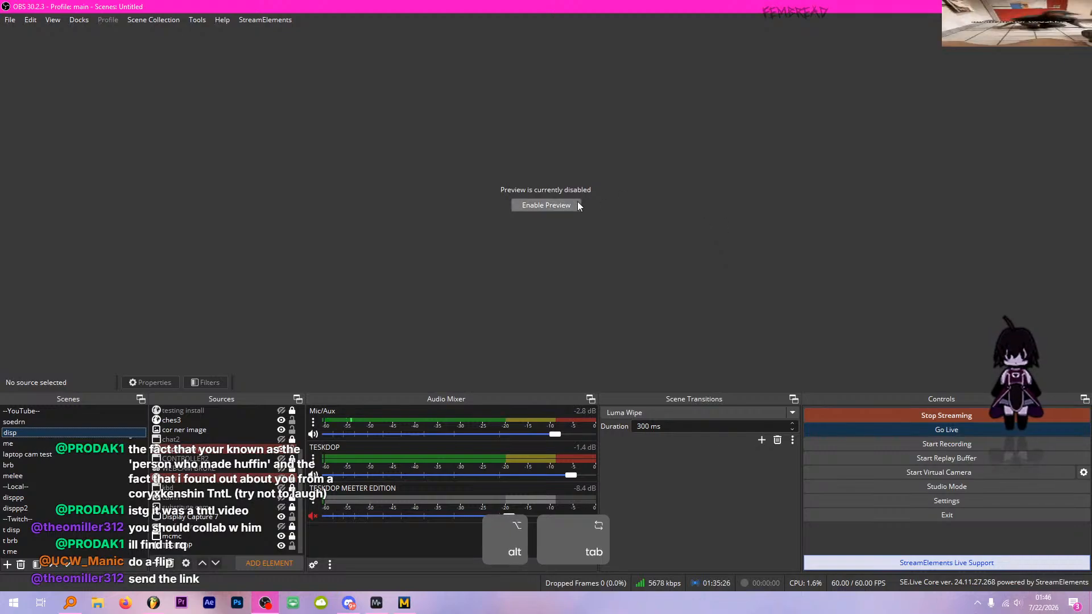
left_click(568, 205)
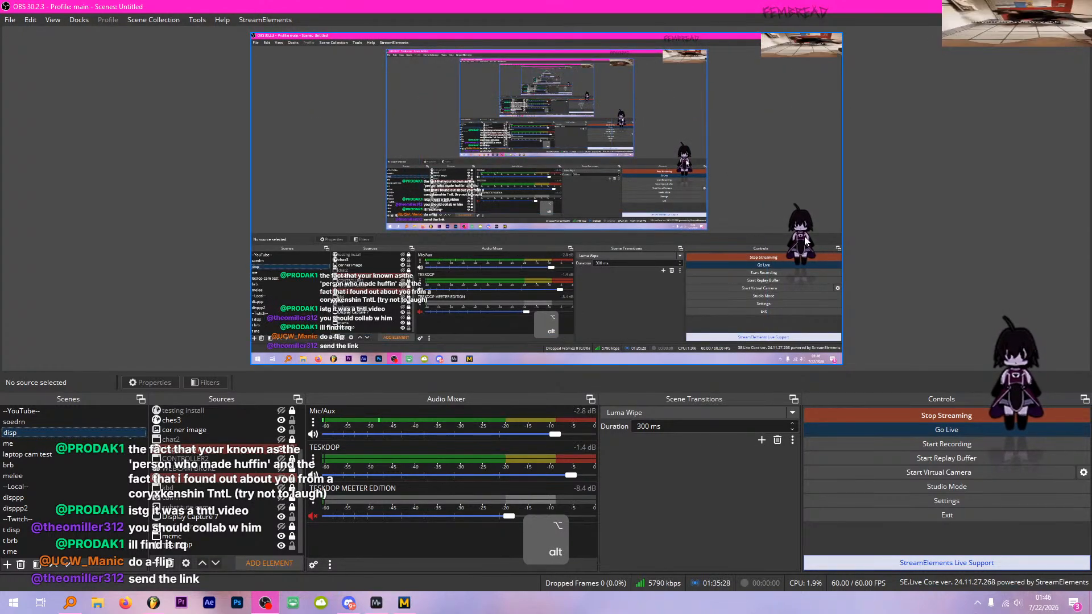
left_click_drag(1018, 362, 977, 311)
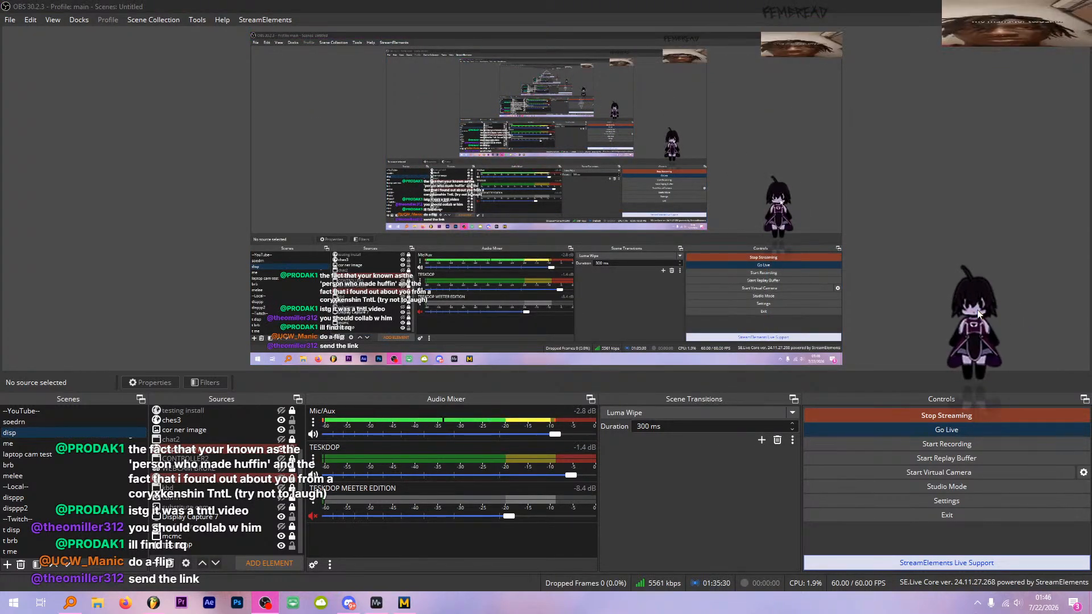
right_click(436, 91)
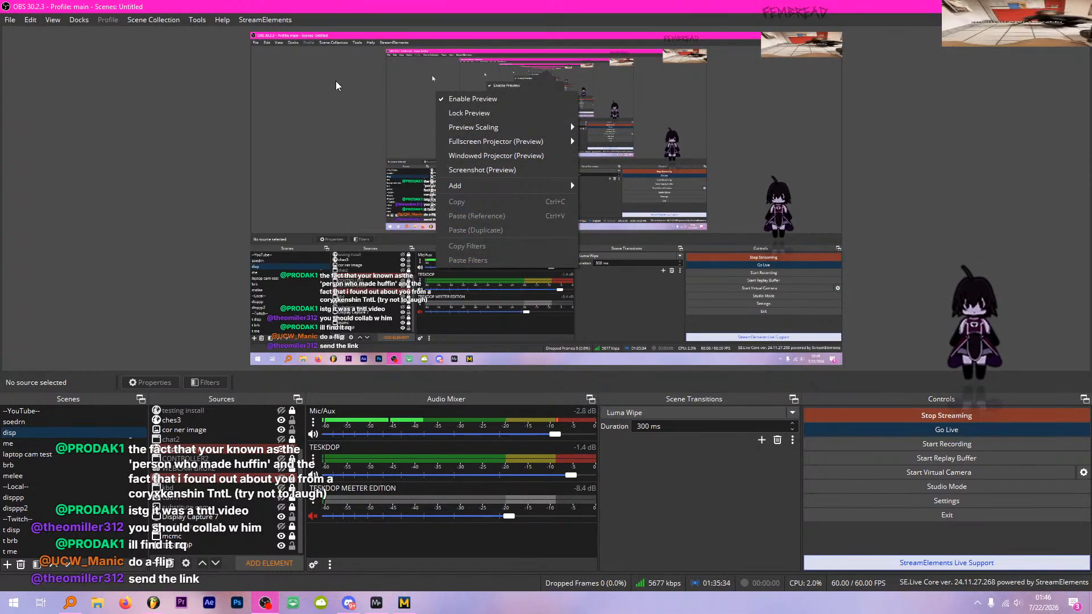
left_click(182, 106)
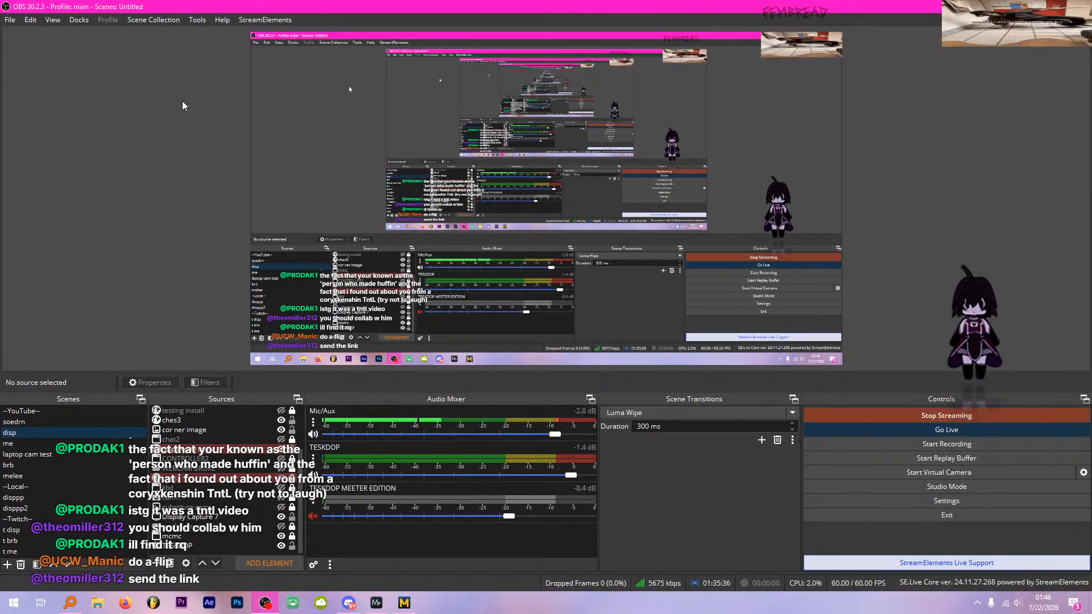
- Capture a screen snip of the character overlay and open Paint.NET
key("super+shift+s")
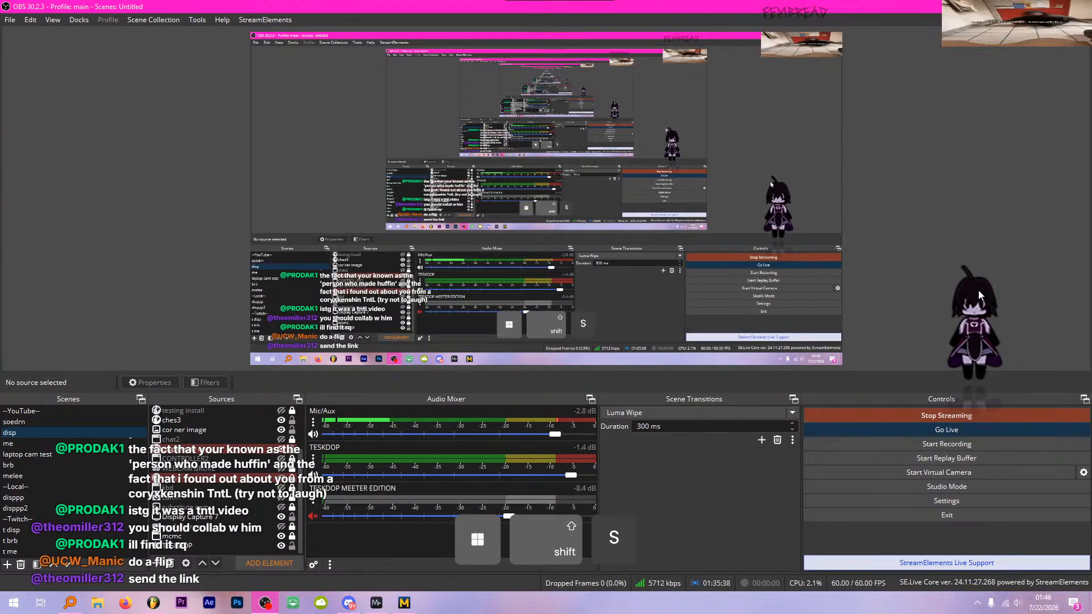
left_click_drag(932, 260, 1019, 385)
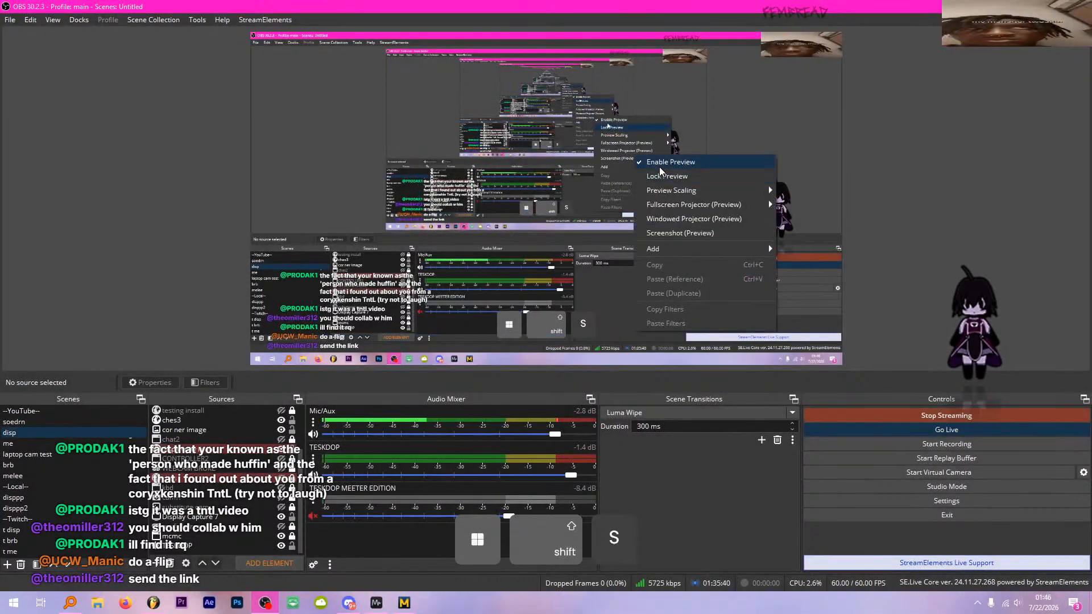
key("alt+Tab")
key("super")
type("paint")
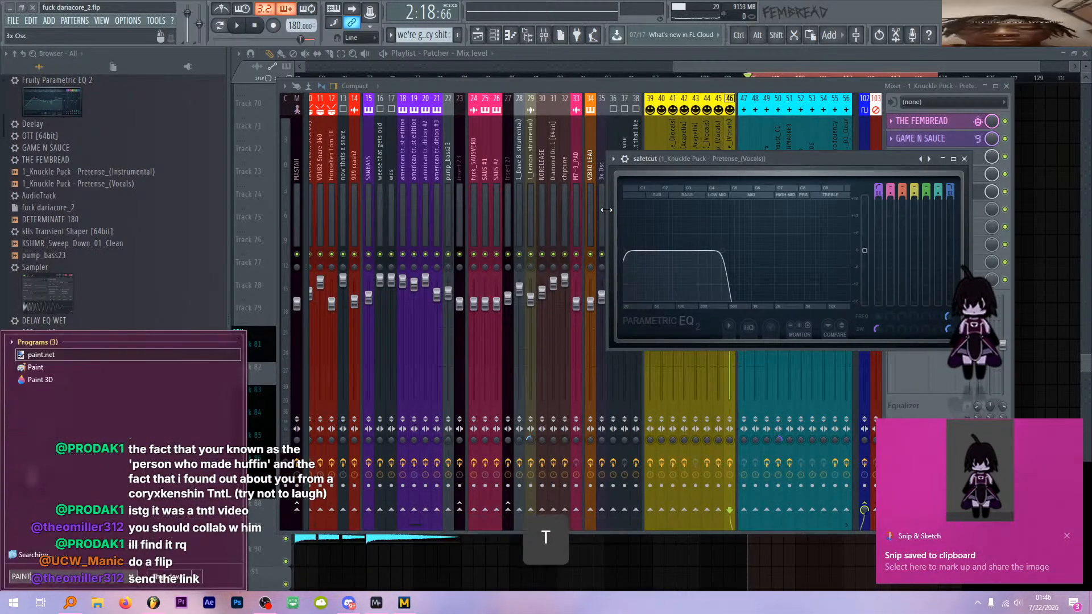
key("Return")
key("Caps_Lock")
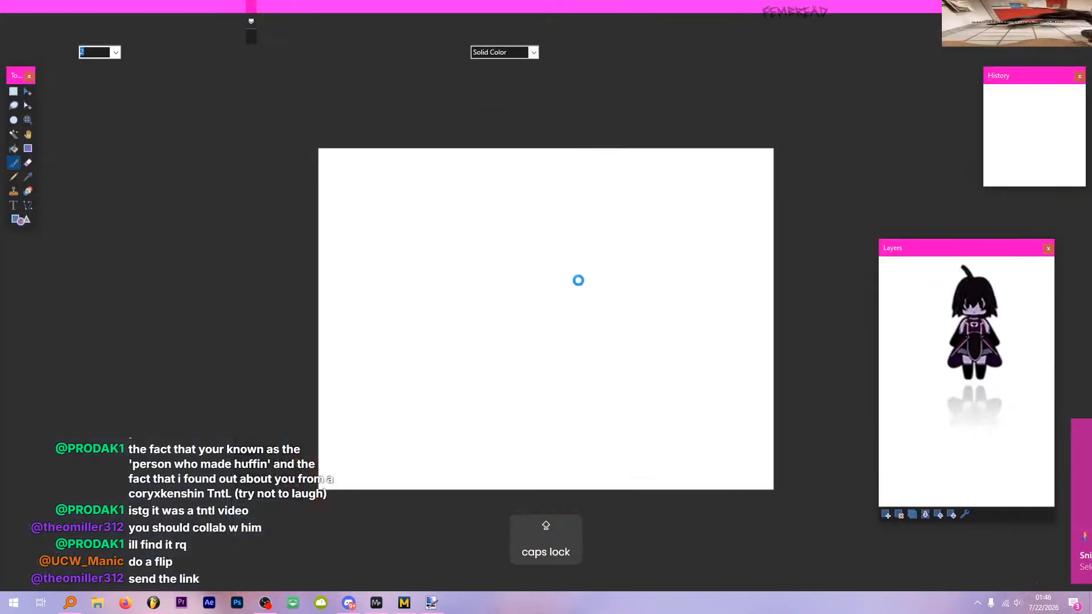
- Paste the character snip into the blank image and crop the canvas to it
key("ctrl+v")
key("ctrl+shift+x")
key("ctrl+v")
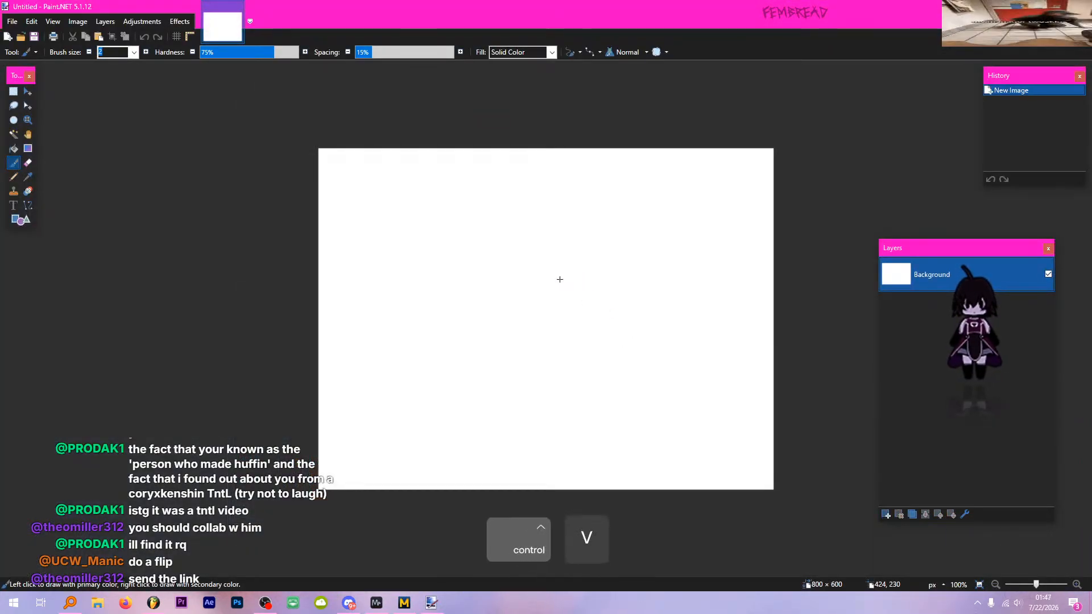
key("ctrl+v")
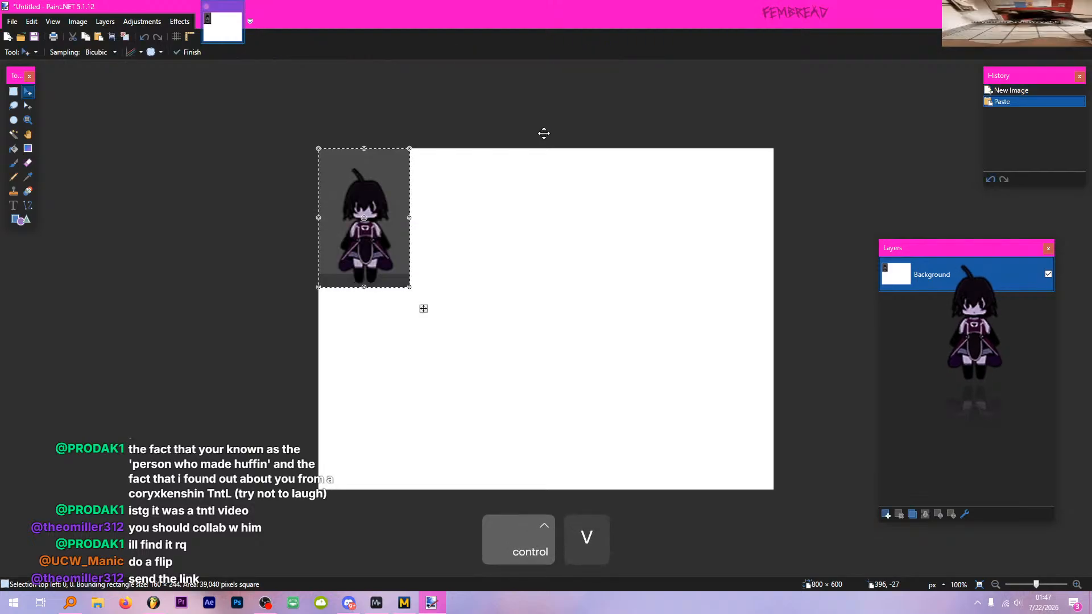
key("ctrl+shift+x")
key("p")
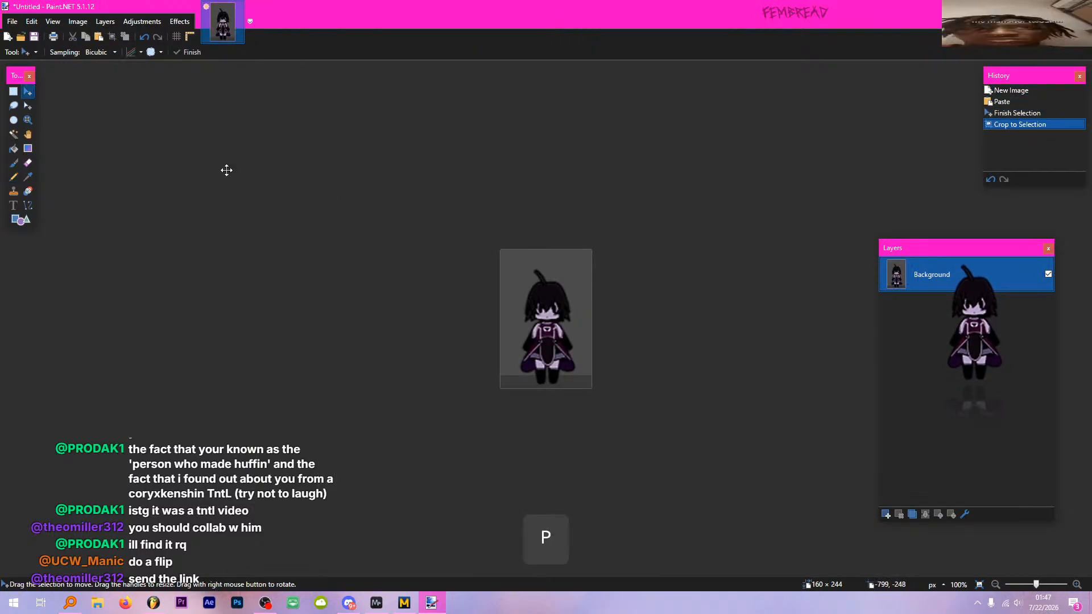
- Rotate the whole character image by about -3.56° and close Paint.NET without keeping the image
key("ctrl+a")
left_click(544, 248)
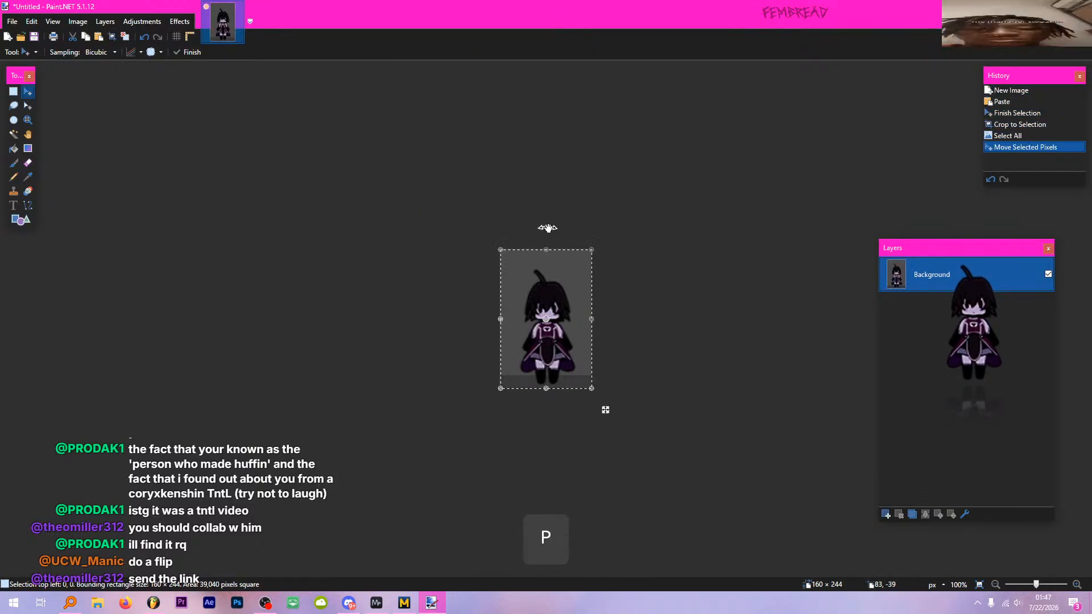
left_click_drag(547, 228, 561, 150)
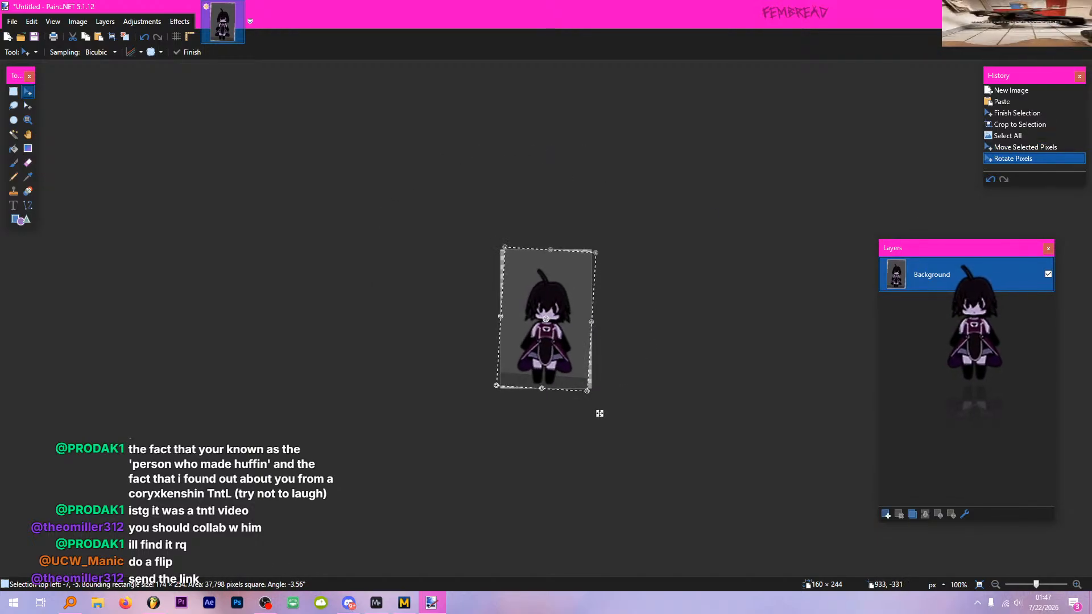
key("alt+F4")
left_click(572, 382)
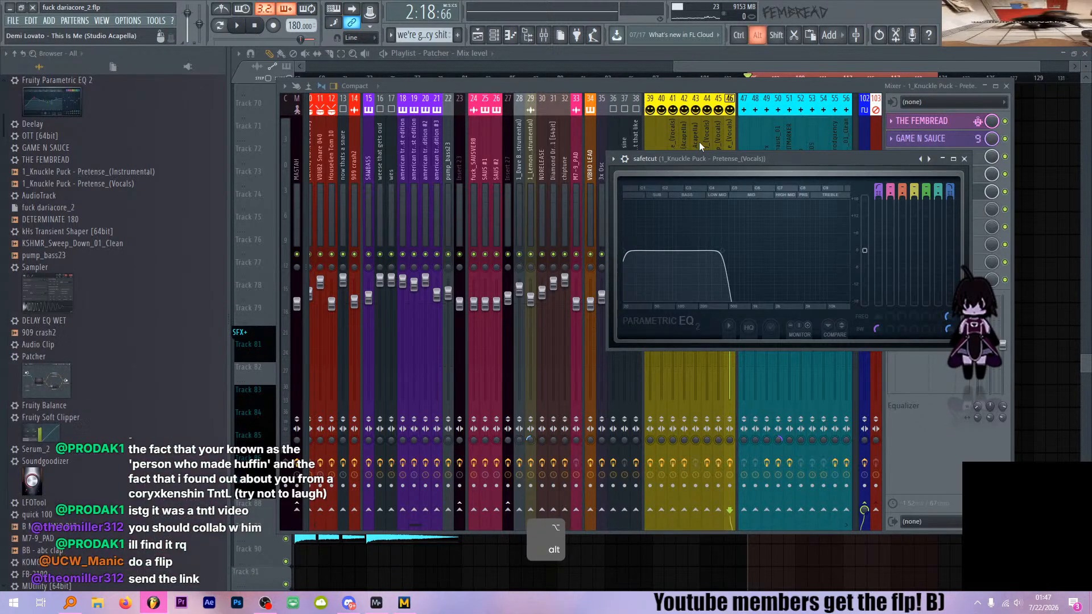
key("alt+Tab")
left_click(465, 358)
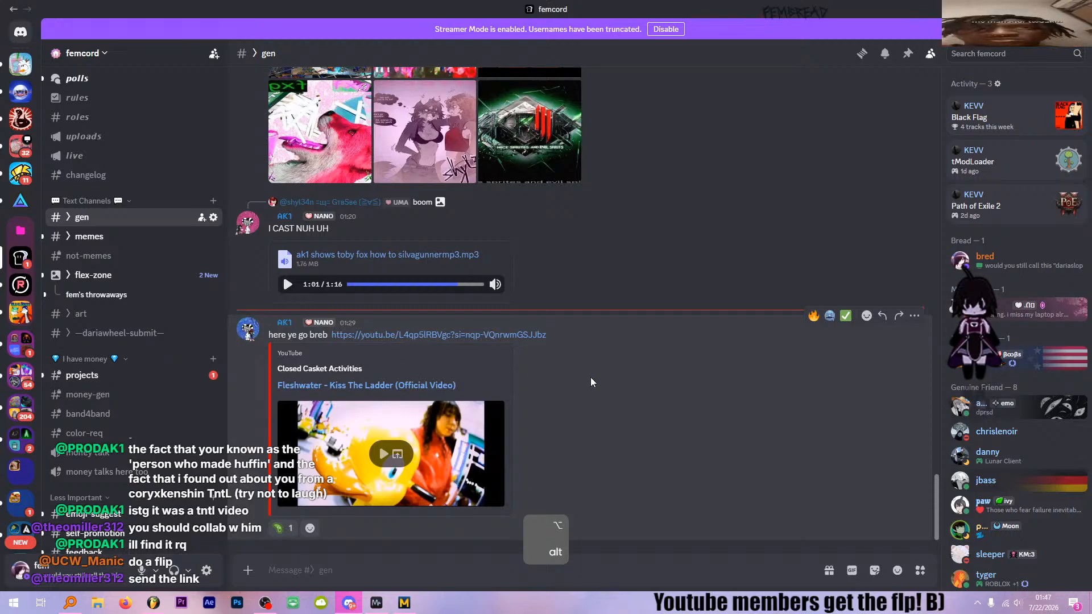
key("alt+Tab")
- During playback, lower safetcut's high cut slightly and create a Band 7 frequency automation clip on track 79 across the selected bars
key("space")
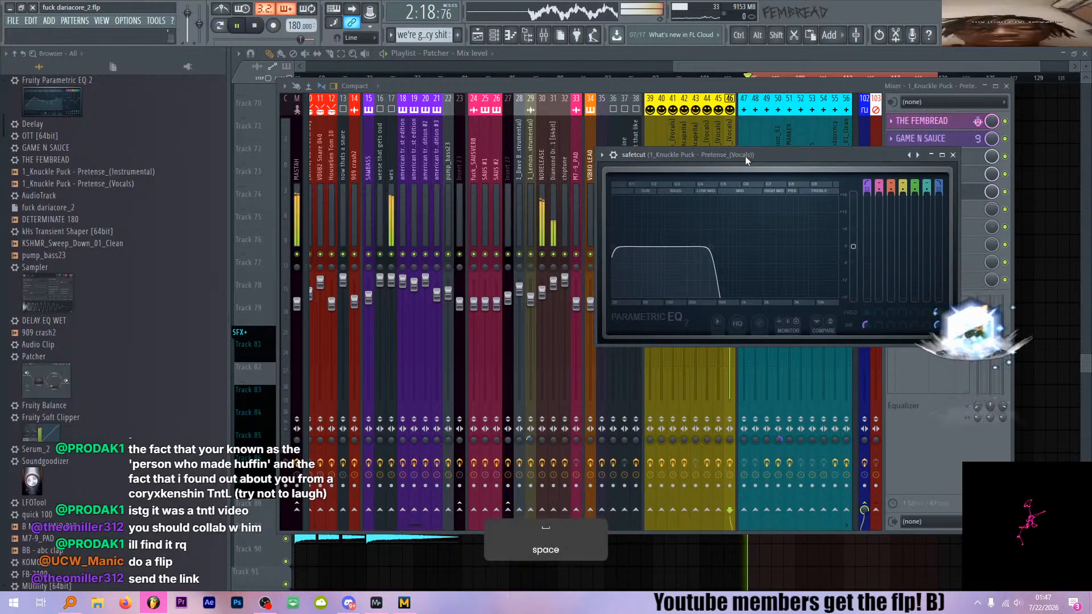
left_click_drag(711, 247, 704, 247)
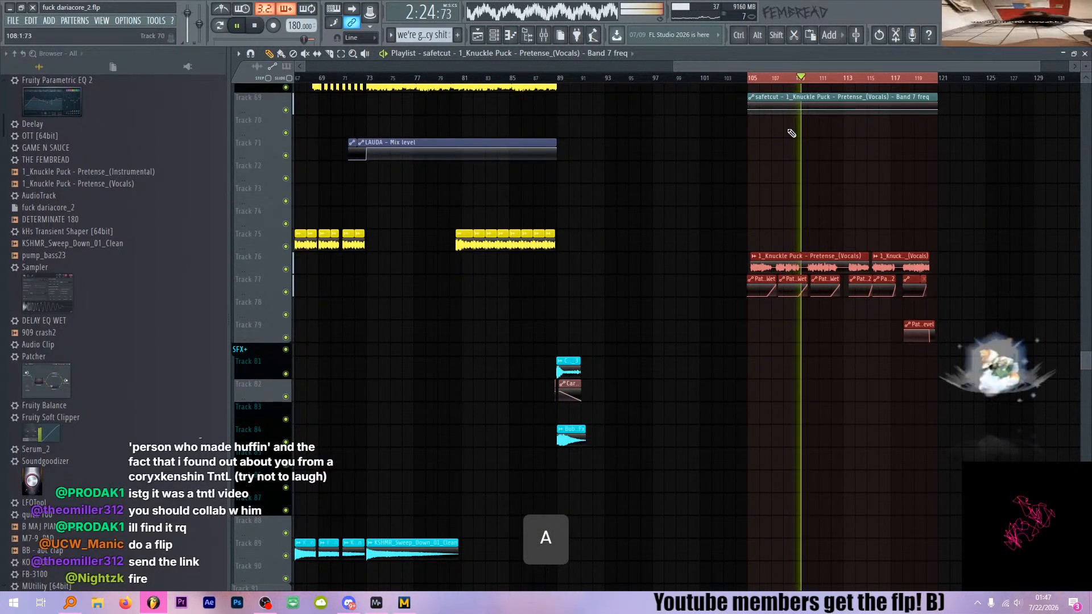
left_click_drag(792, 101, 792, 305)
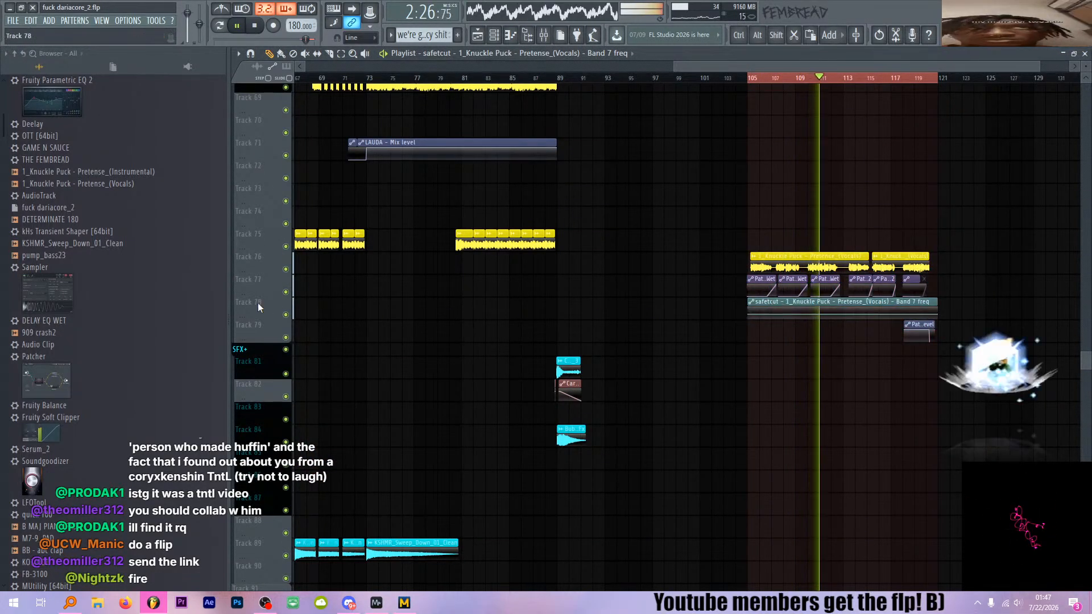
scroll(278, 306, "down", 1)
- Move the end point of the safetcut Band 7 frequency automation back to 120:2:00, at the last vocal clip's end
scroll(957, 327, "up", 3)
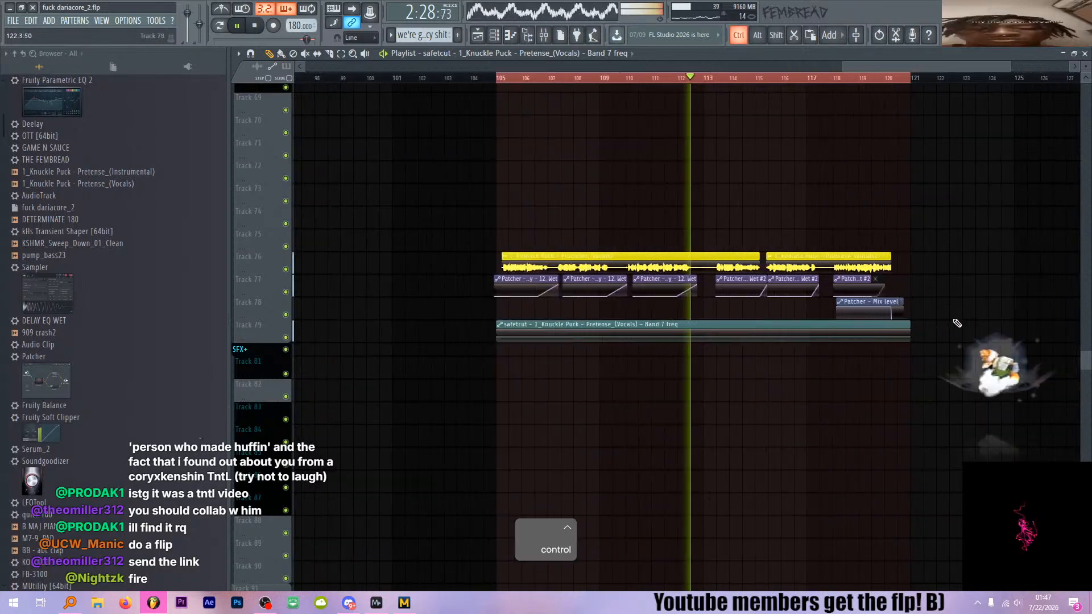
scroll(957, 323, "up", 2)
left_click_drag(880, 333, 843, 330)
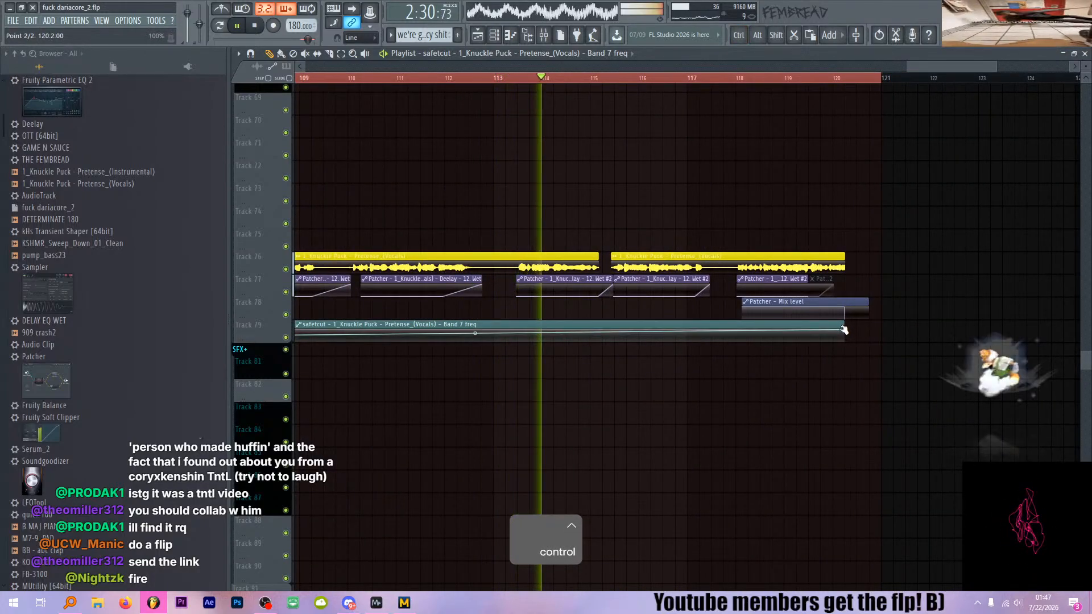
- Lengthen the last Knuckle Puck vocal clip on track 76 by about one beat past the Band 7 automation's end
scroll(849, 327, "up", 3)
scroll(853, 350, "up", 4)
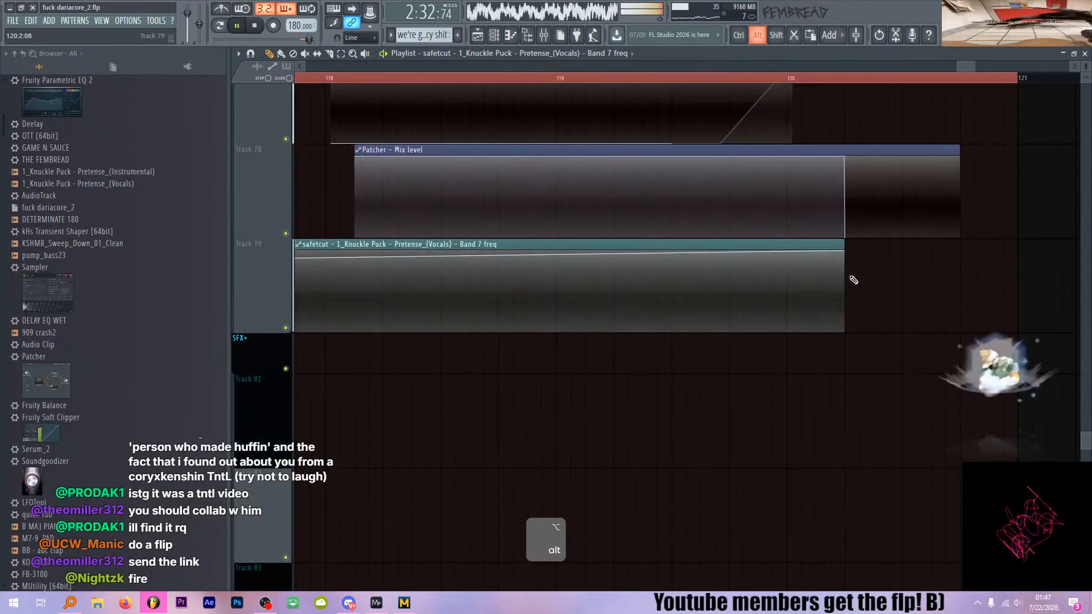
scroll(851, 250, "down", 6)
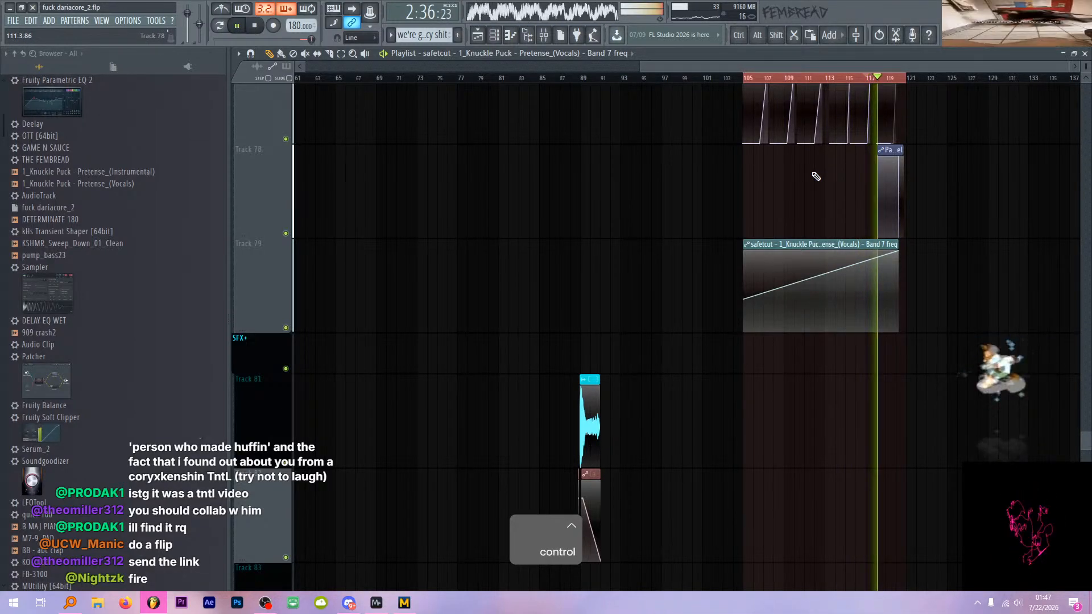
scroll(794, 142, "down", 2)
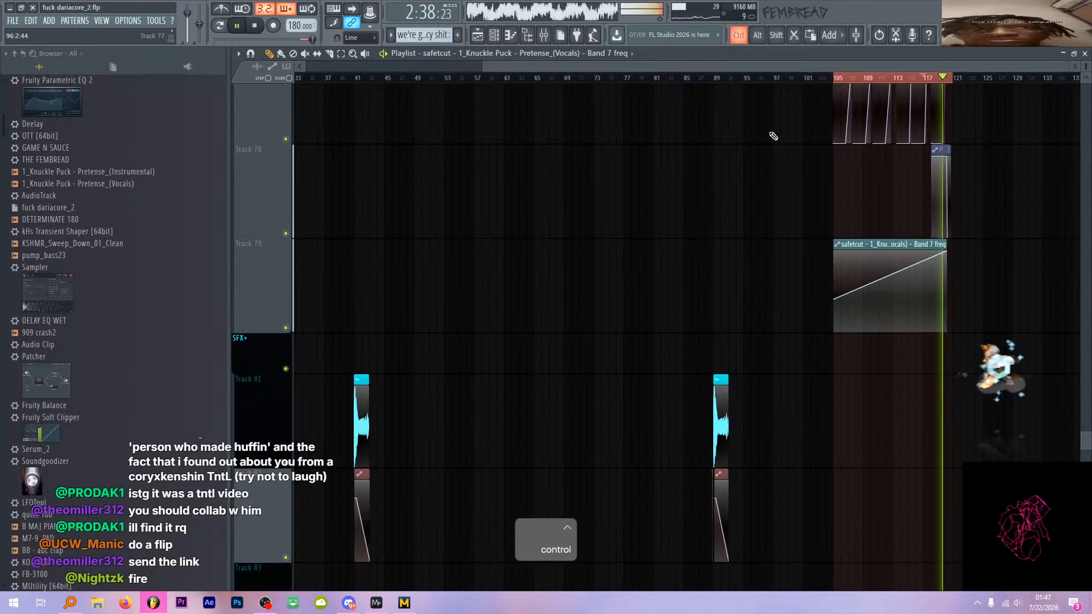
scroll(983, 156, "up", 8)
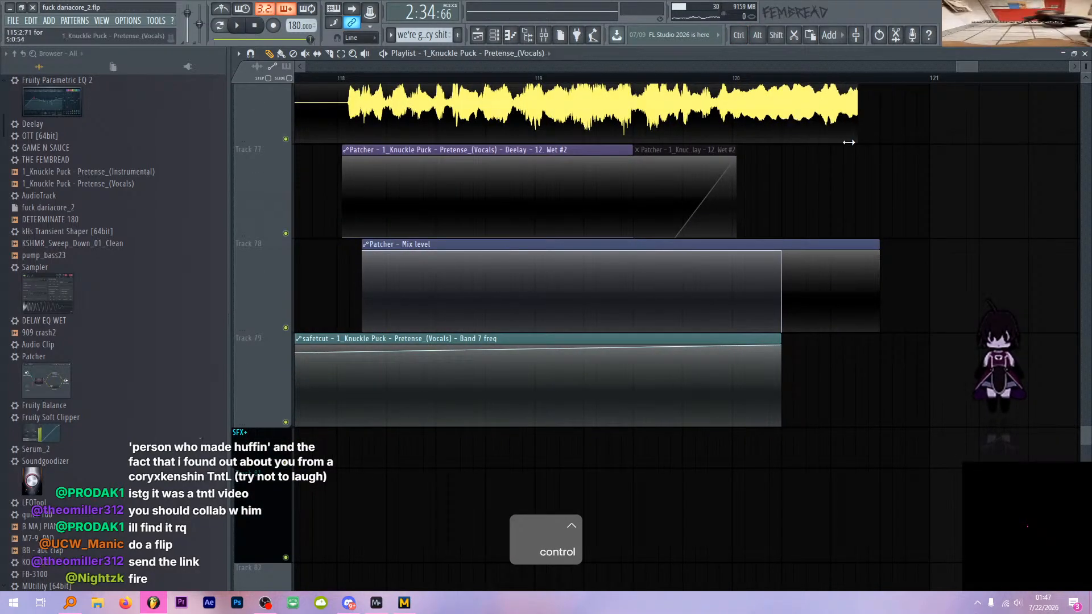
right_click(839, 121)
scroll(781, 78, "left", 1)
- Move the Patcher Mix level clip on track 78 one beat later to 118:2:48, aligning its drop with the vocal's end
left_click(756, 79)
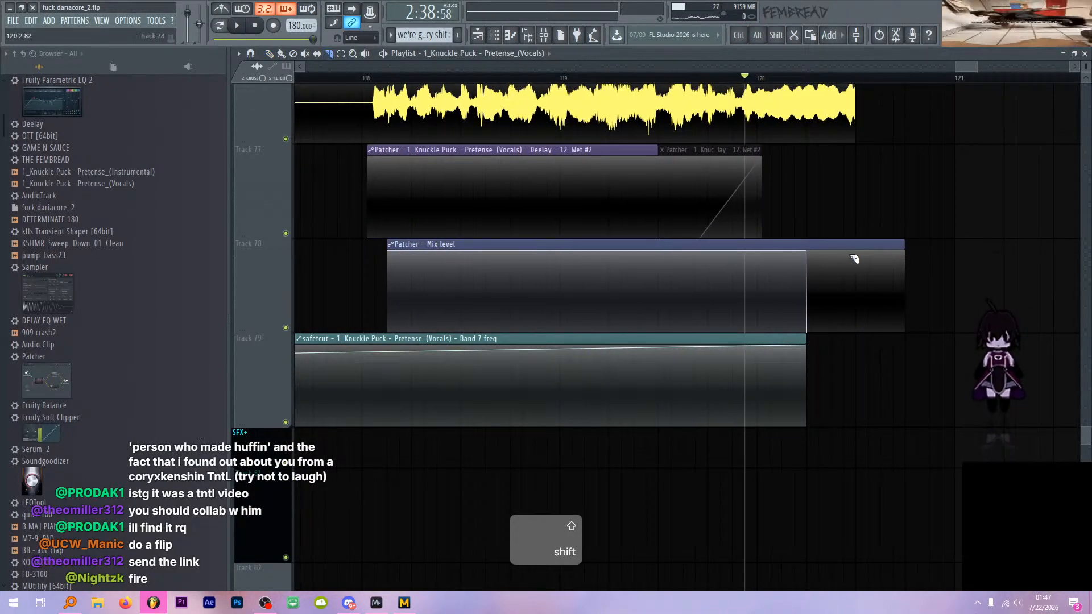
key("space")
left_click_drag(819, 249, 866, 248)
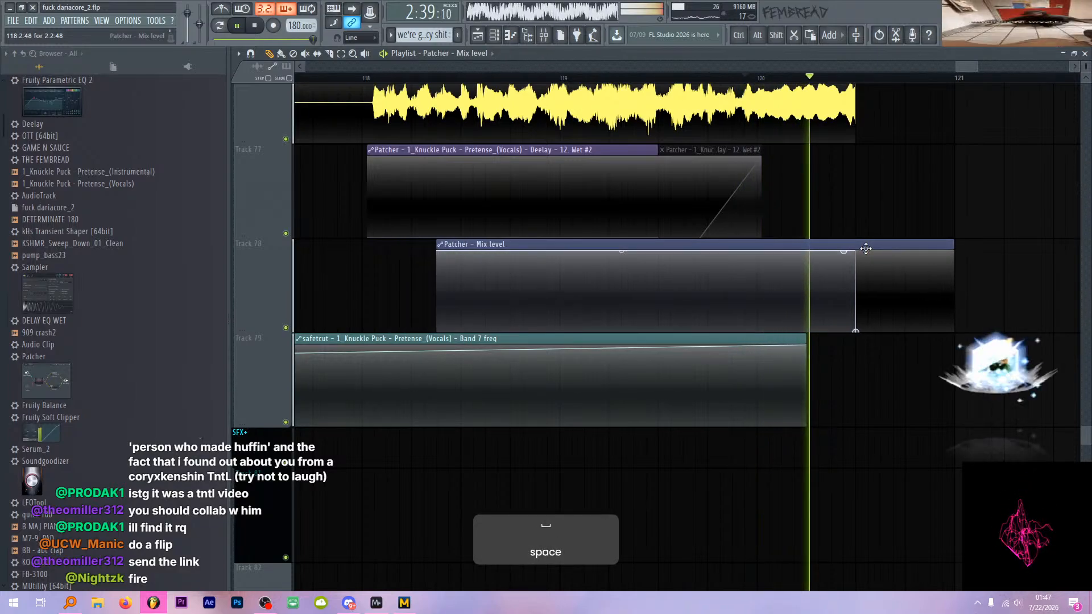
key("space")
- Play the song from bar 85 through the transition into the new section and save the project
scroll(819, 277, "down", 8)
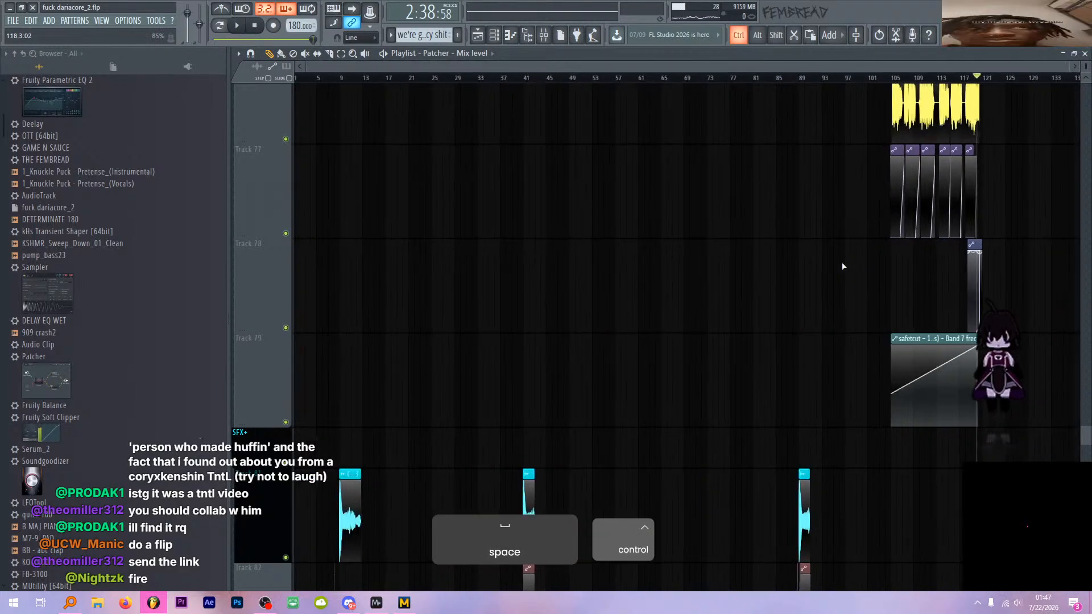
scroll(820, 277, "down", 6)
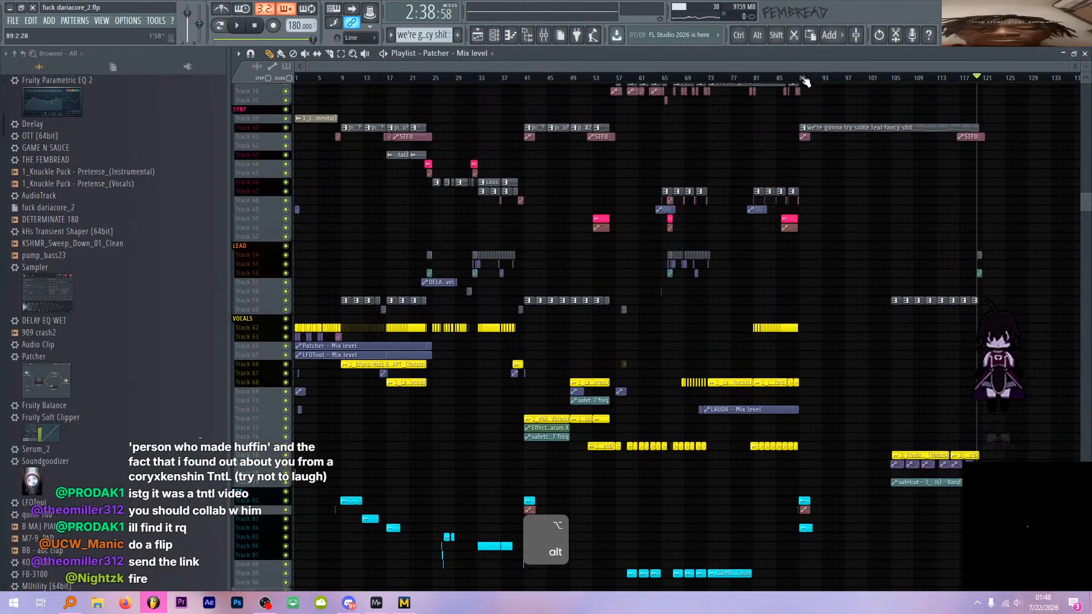
scroll(857, 171, "up", 5)
key("space")
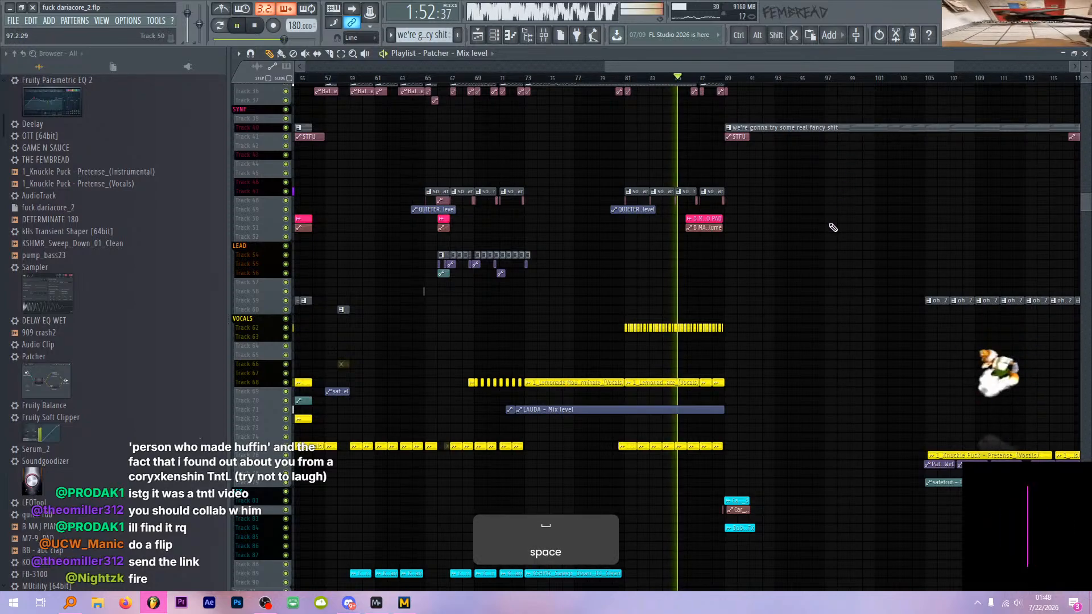
scroll(846, 233, "up", 3)
scroll(846, 233, "up", 10)
scroll(823, 243, "up", 5)
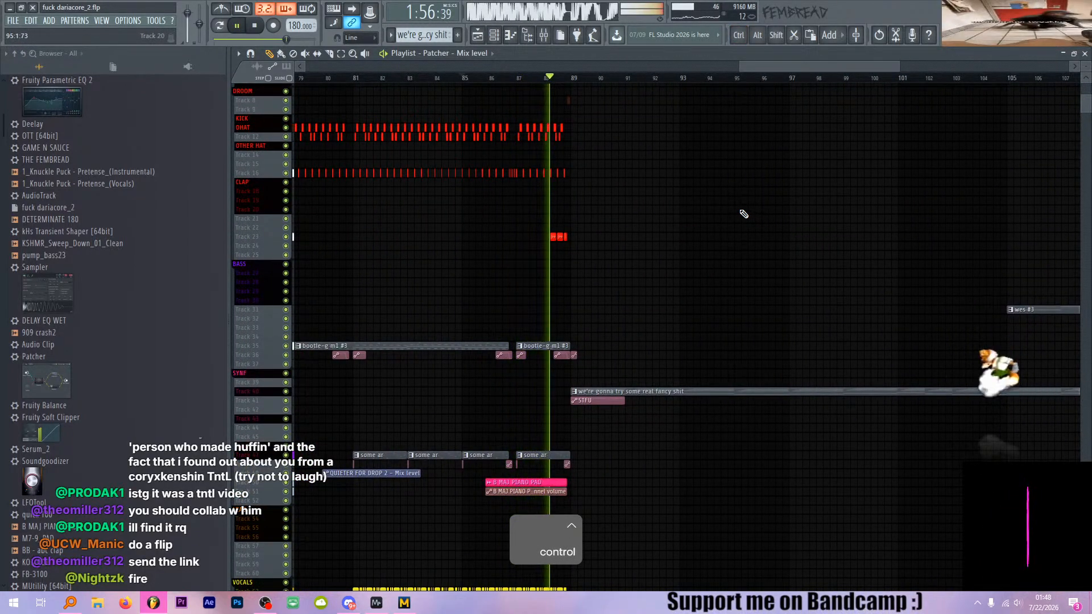
key("ctrl+s")
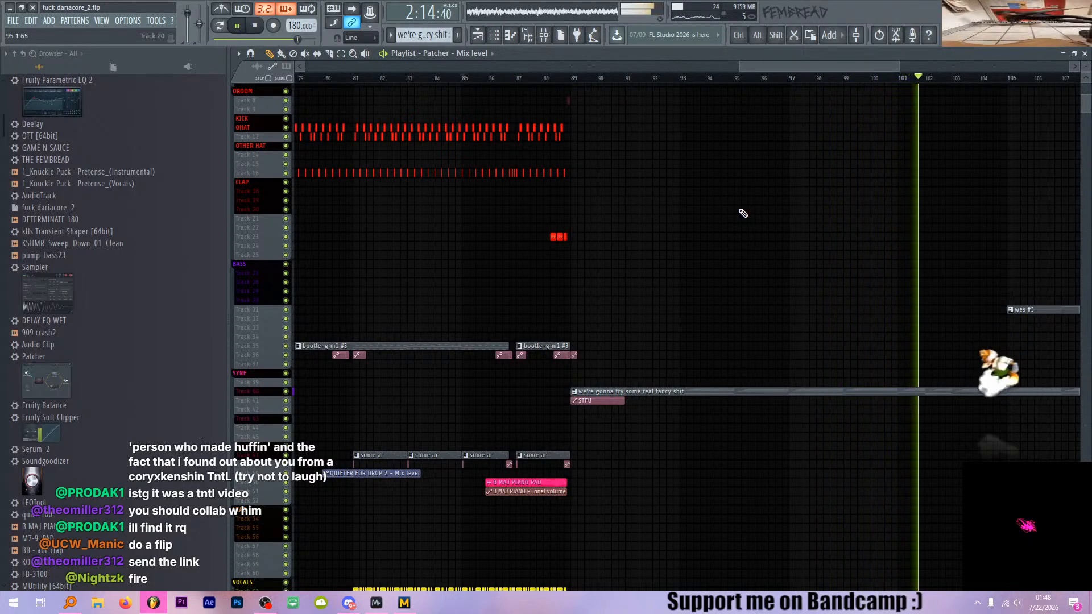
- Examine the playlist during playback, from the new section back to the earlier vocal tracks around bars 14 to 24
scroll(635, 222, "down", 3)
scroll(635, 222, "down", 4)
scroll(781, 200, "up", 3)
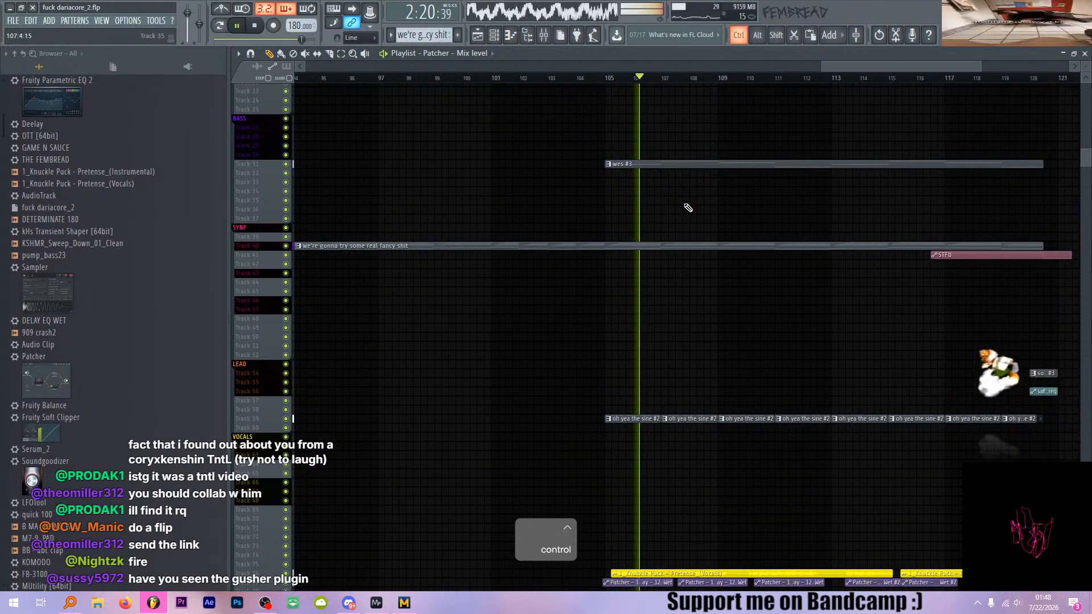
scroll(719, 219, "down", 4)
scroll(719, 219, "down", 2)
scroll(546, 302, "down", 2)
scroll(407, 384, "up", 5)
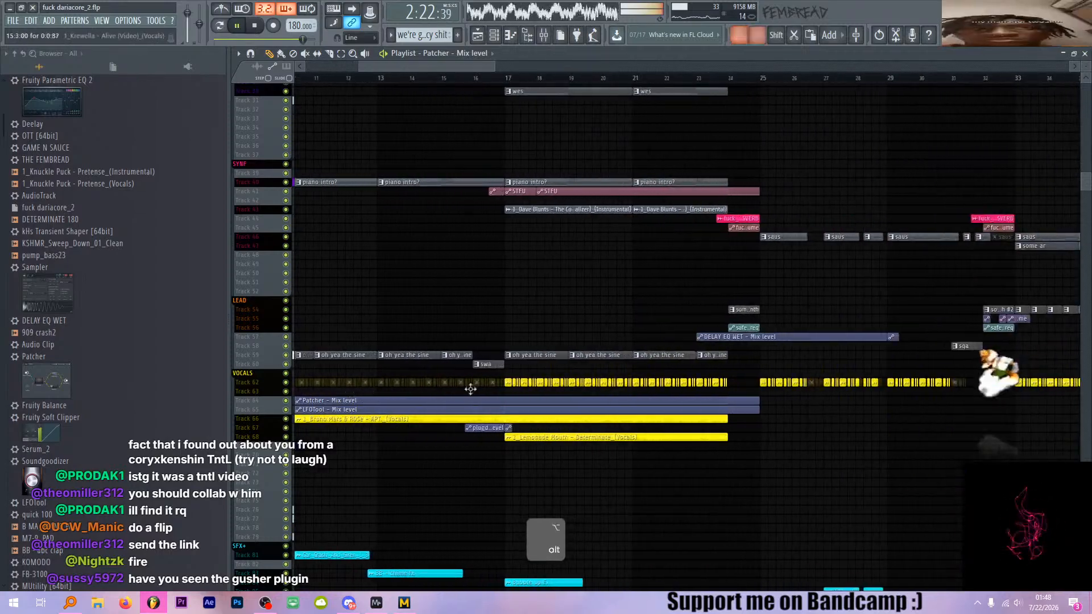
scroll(484, 380, "up", 3)
scroll(512, 381, "down", 2)
scroll(522, 390, "down", 3)
scroll(450, 335, "up", 5)
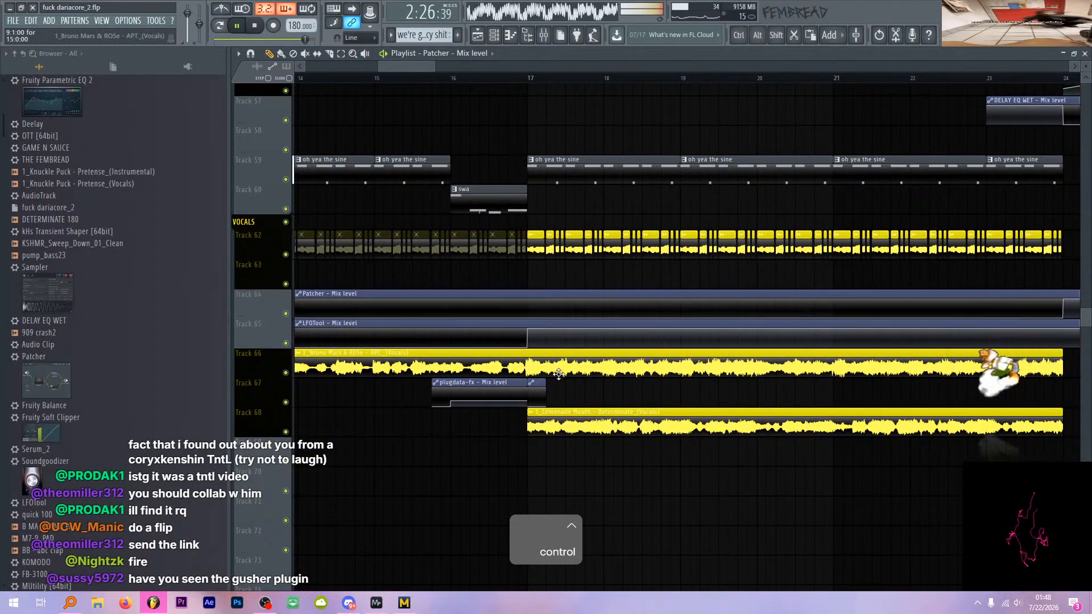
- Find the VOX 2 mixer track and view its plugdata-fx plugin, the gusher, before returning to the playlist
left_click(527, 37)
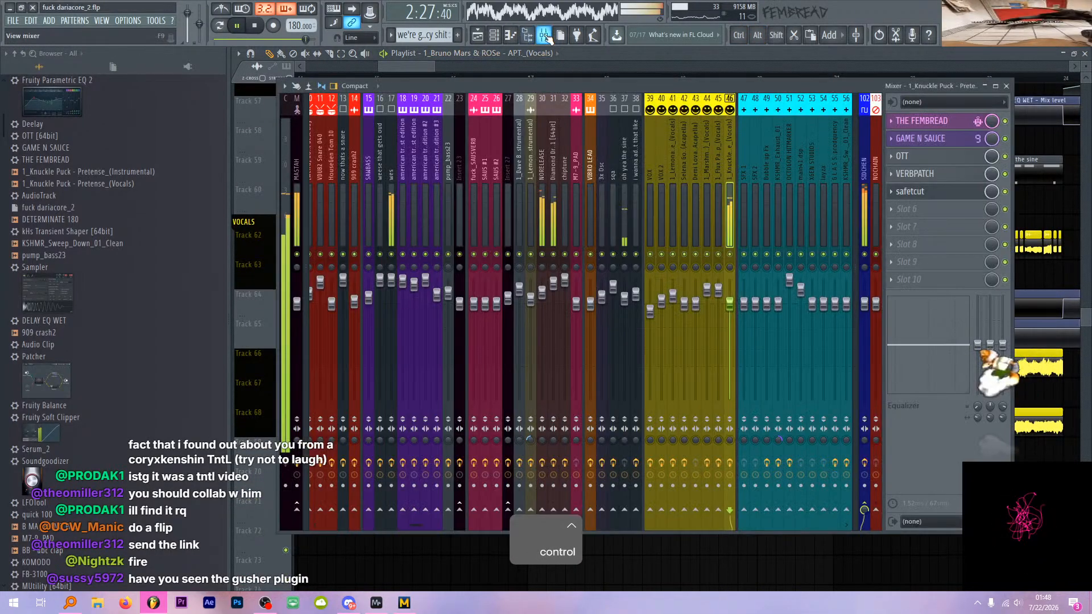
left_click(671, 165)
left_click(681, 164)
left_click(695, 161)
left_click(674, 160)
left_click(661, 160)
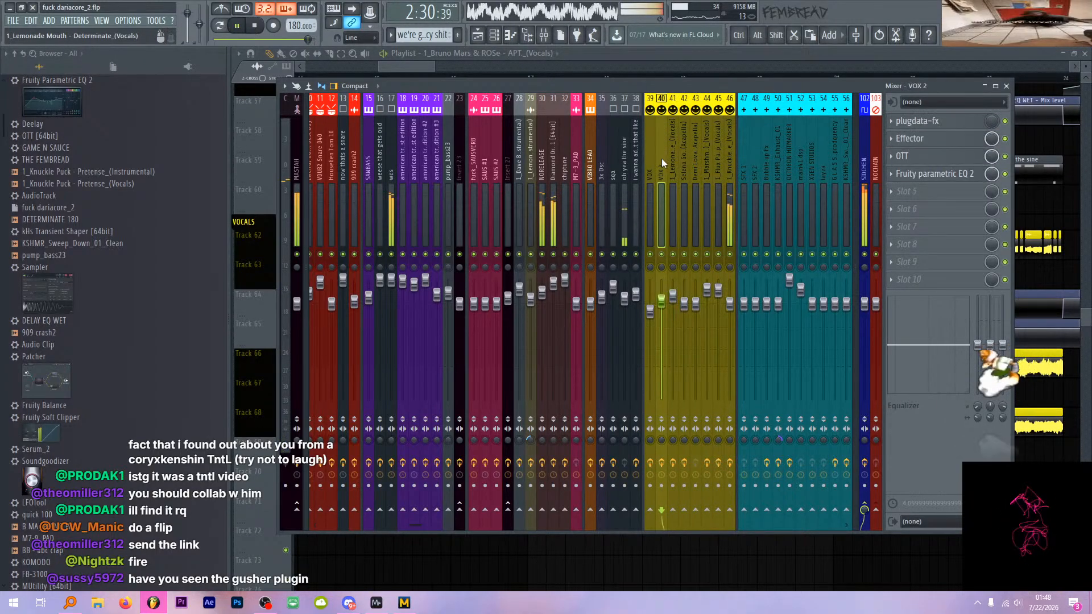
left_click(917, 121)
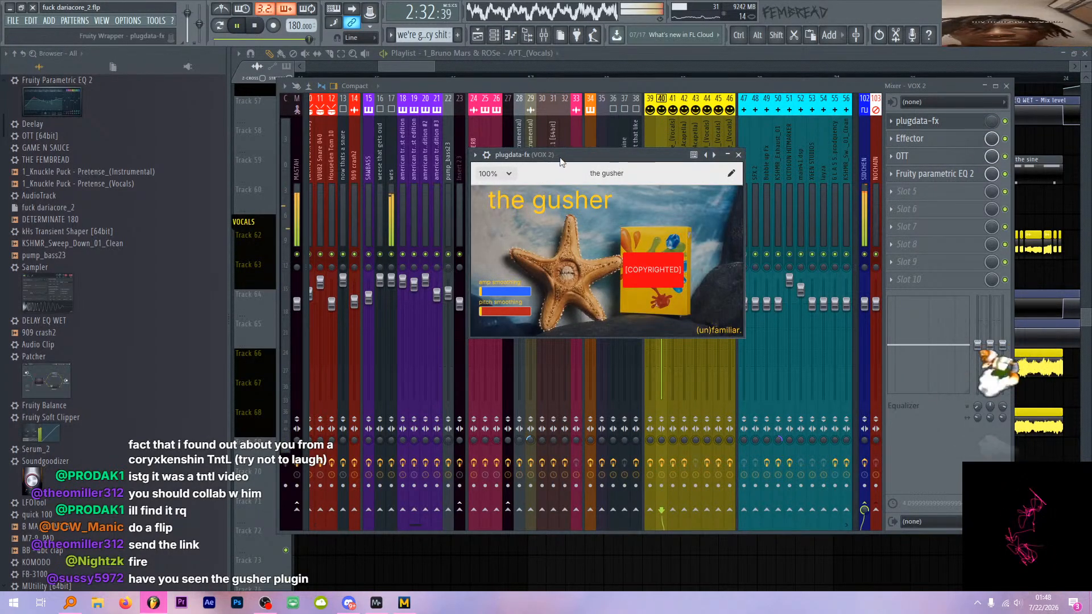
left_click_drag(560, 161, 556, 182)
left_click(652, 57)
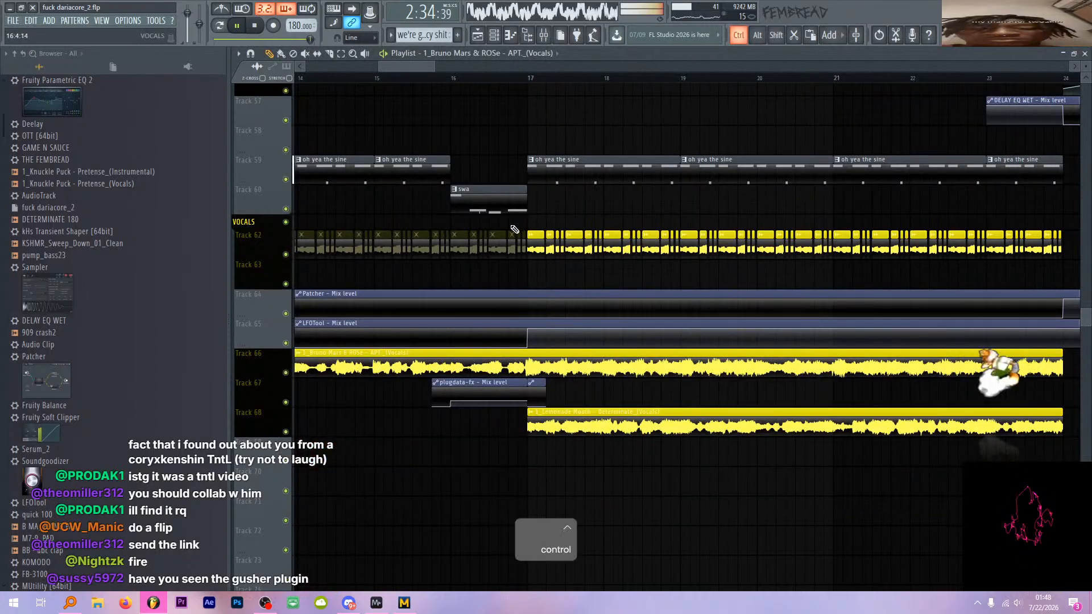
- Stop playback and examine the drum, synth, lead and vocal tracks around the new section's end at bar 121
scroll(515, 231, "down", 8)
scroll(799, 262, "down", 2)
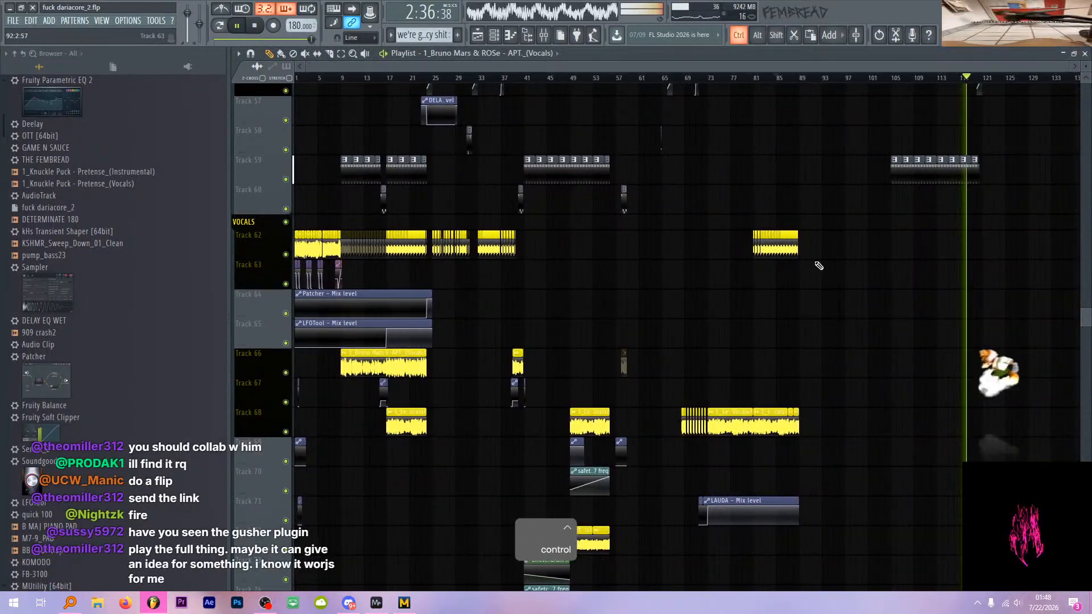
scroll(1019, 267, "up", 10)
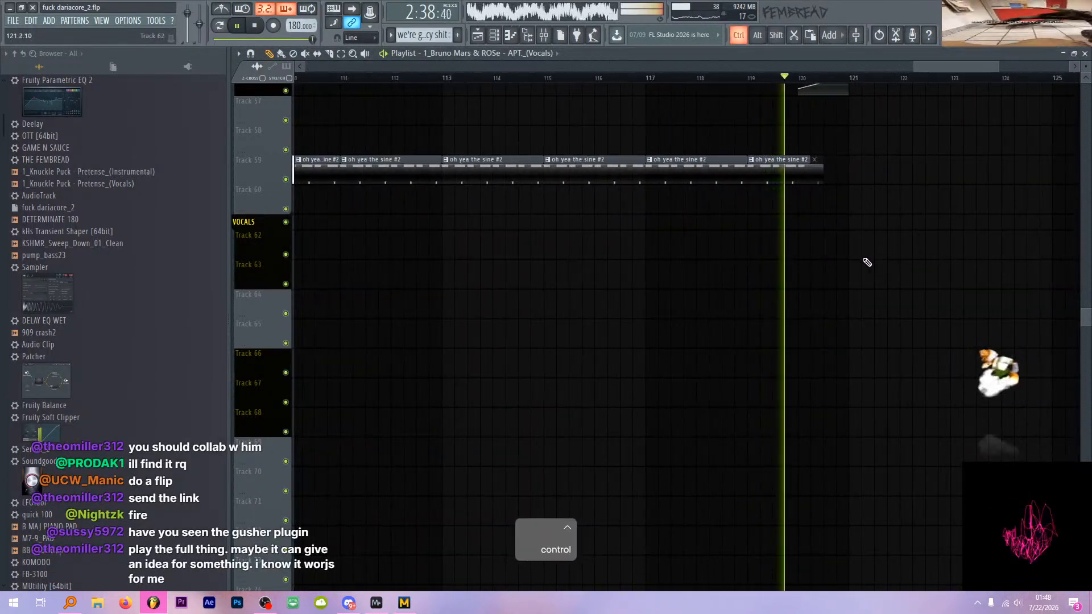
scroll(848, 255, "up", 7)
key("space")
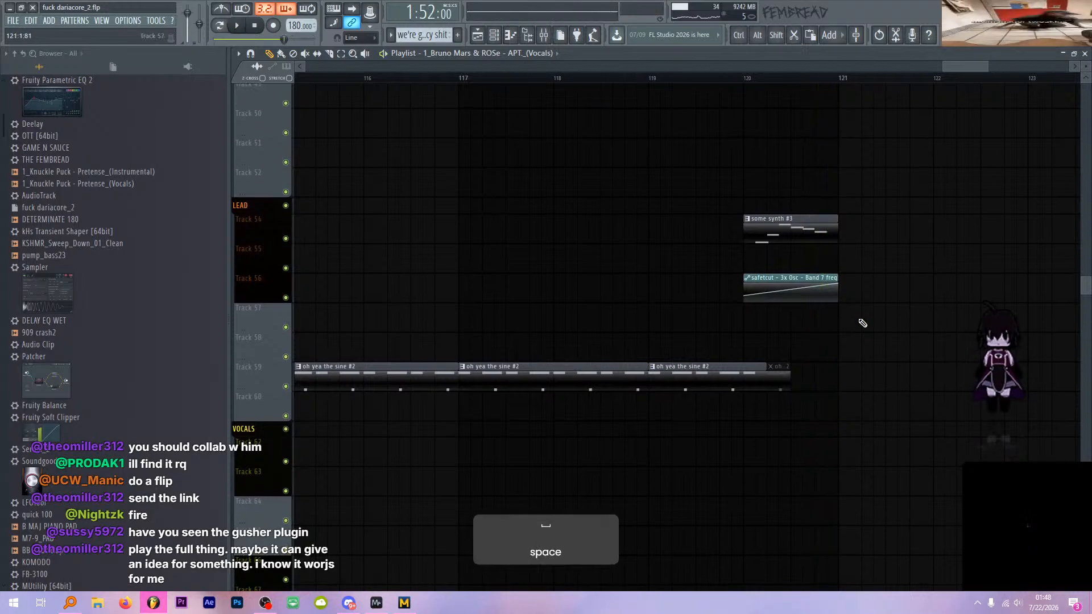
scroll(854, 329, "up", 5)
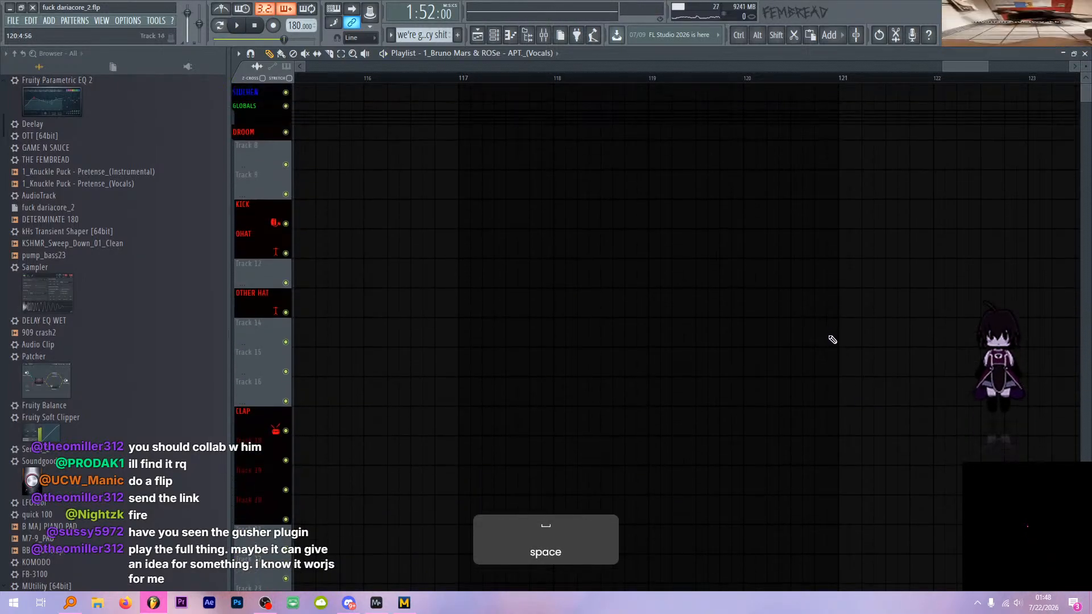
scroll(828, 336, "down", 10)
scroll(836, 318, "down", 8)
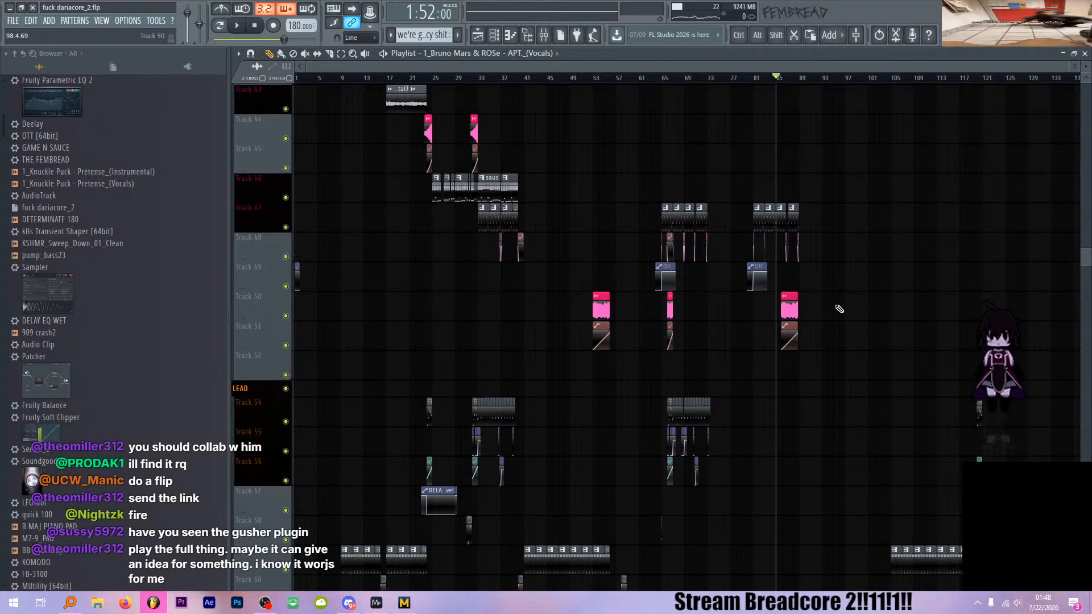
scroll(870, 213, "down", 9)
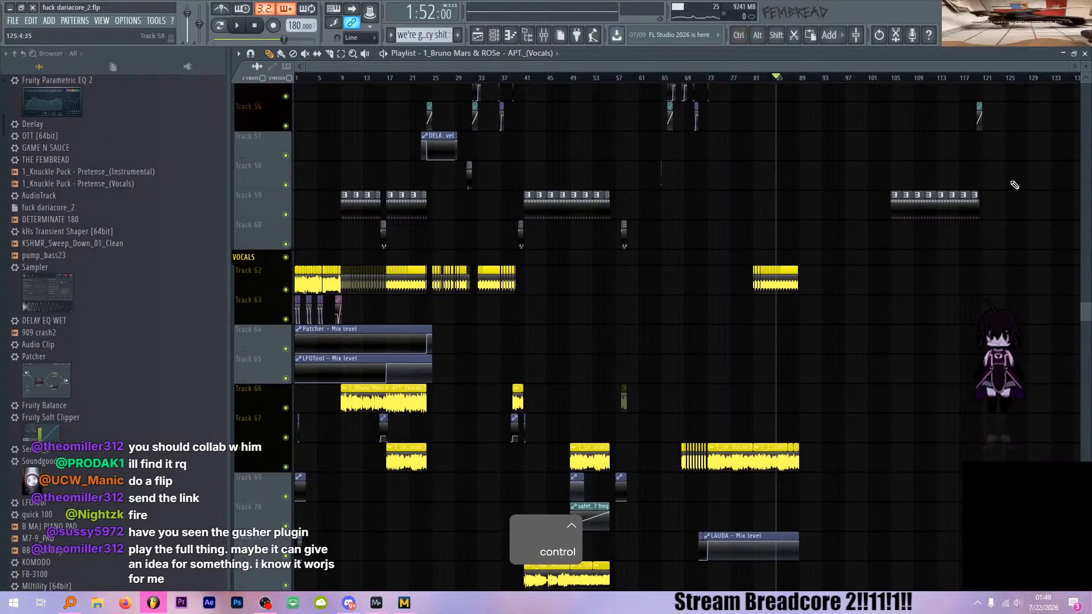
scroll(1015, 185, "up", 6)
scroll(990, 191, "down", 4)
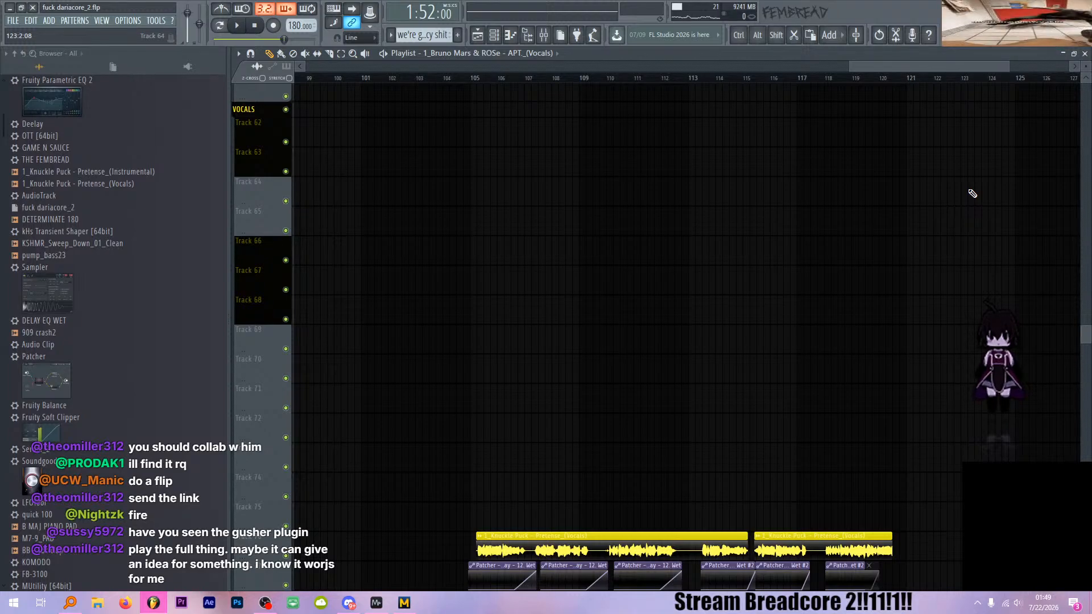
scroll(967, 204, "up", 15)
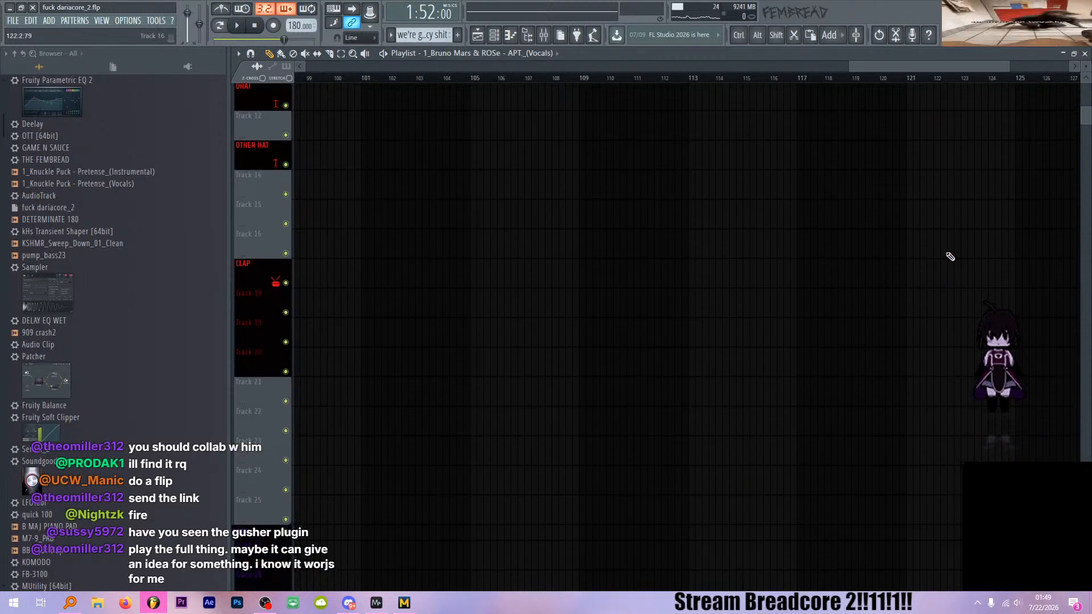
scroll(950, 257, "up", 2)
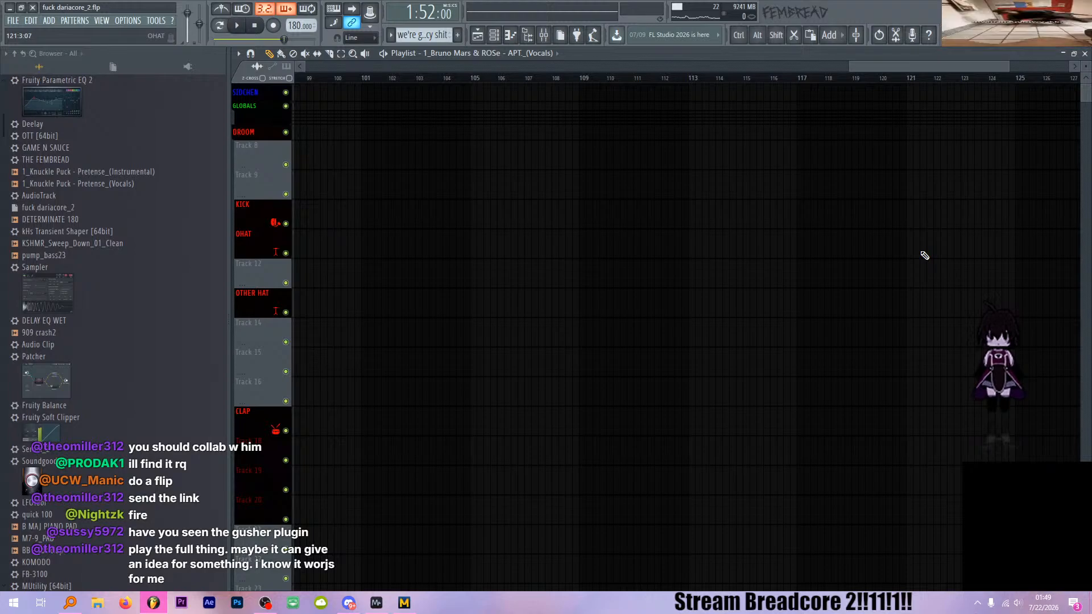
- Pick up the [reverse] basic clip from track 8 near bar 67 and place a copy on track 8 just before bar 121
scroll(925, 255, "down", 6)
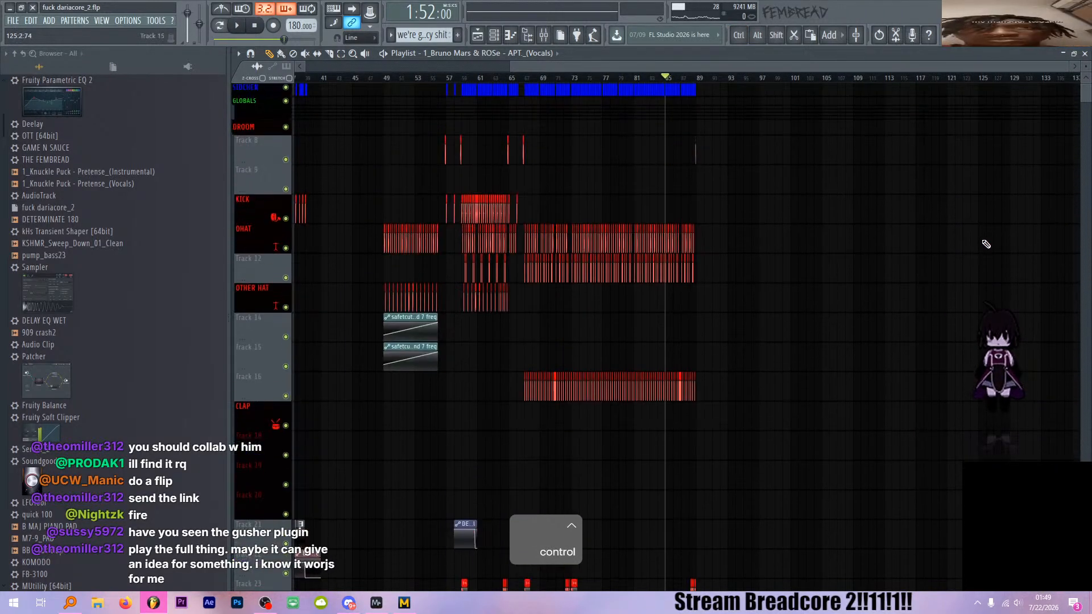
scroll(507, 170, "up", 8)
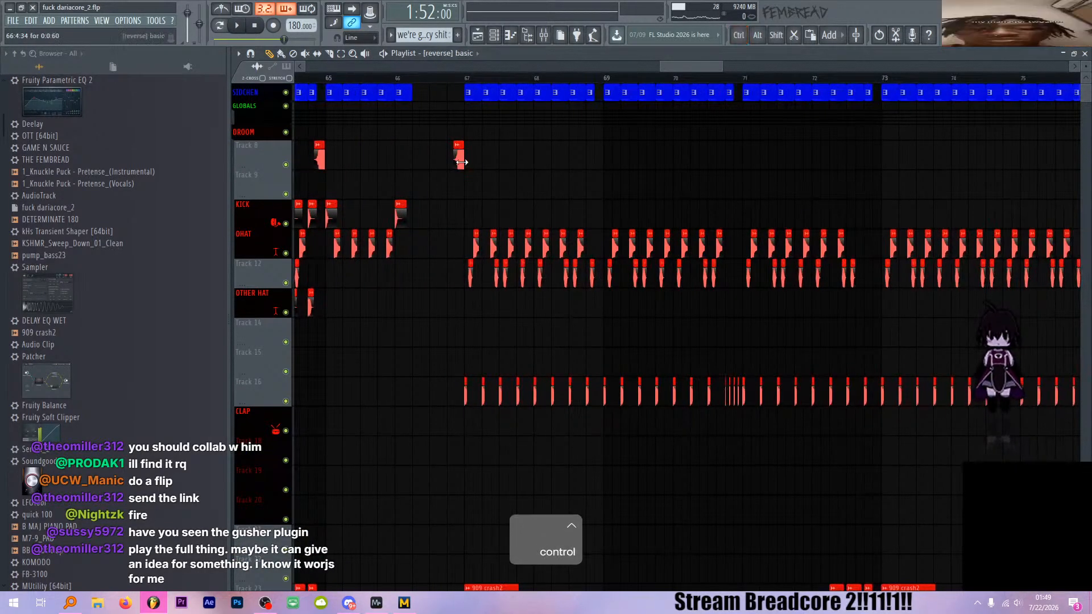
scroll(462, 163, "down", 5)
scroll(512, 165, "down", 2)
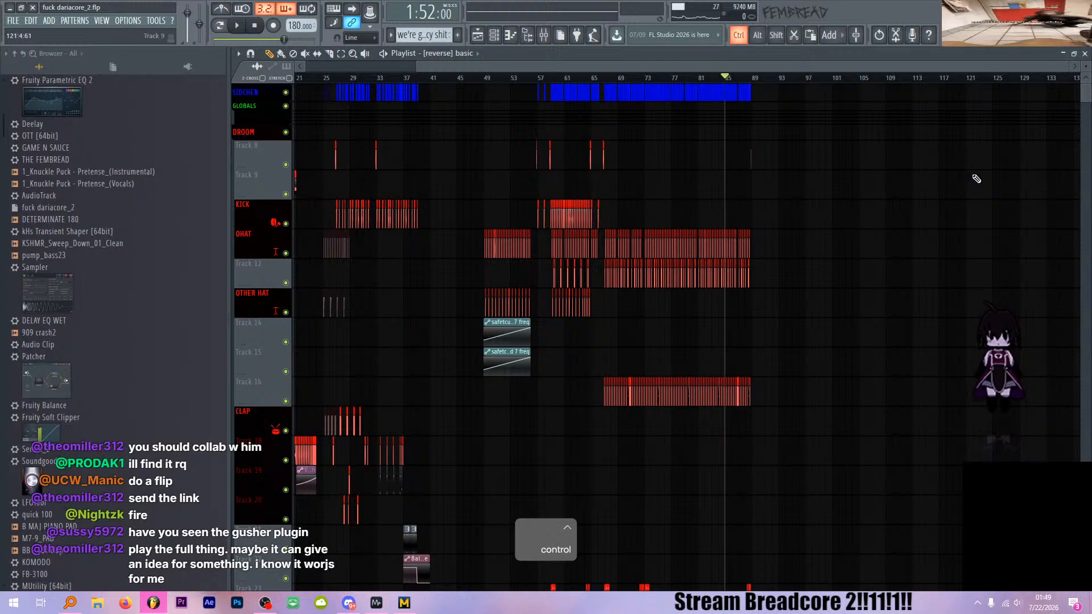
left_click(947, 80)
scroll(978, 154, "up", 5)
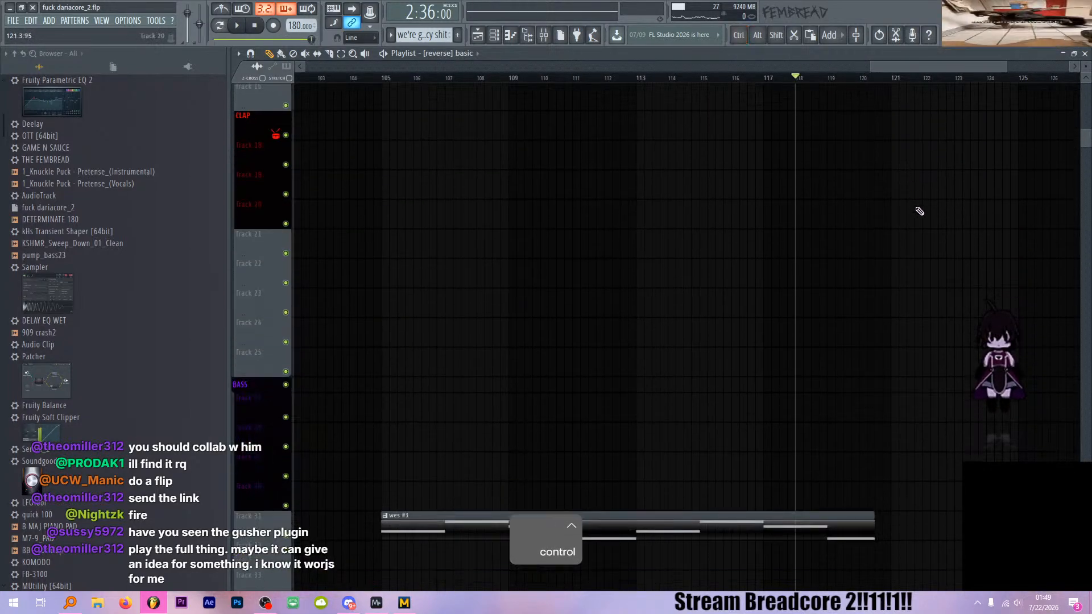
scroll(901, 194, "up", 1)
scroll(916, 176, "down", 3)
scroll(961, 161, "up", 5)
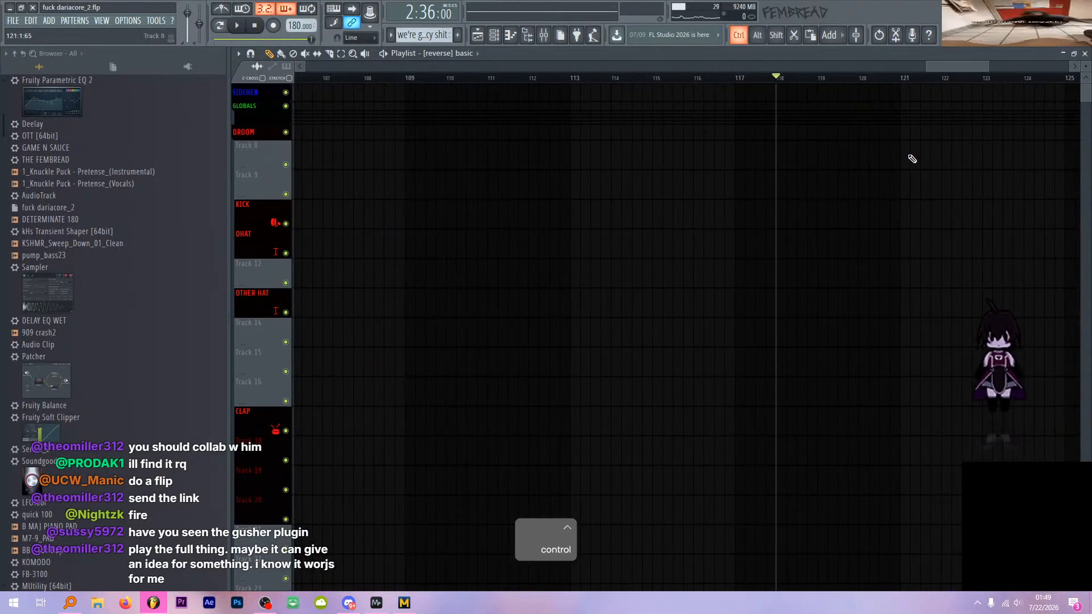
left_click(890, 160)
- Move the new [reverse] basic clip so it ends exactly at bar 121 and audition it
scroll(904, 163, "up", 4)
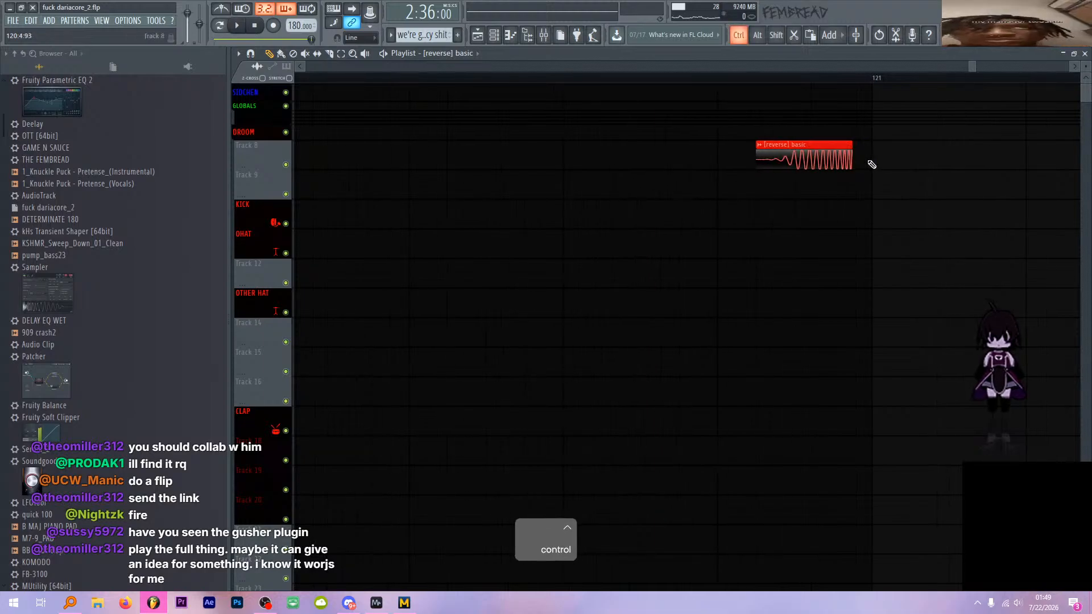
scroll(872, 164, "up", 3)
left_click_drag(812, 158, 850, 158)
scroll(876, 183, "down", 3)
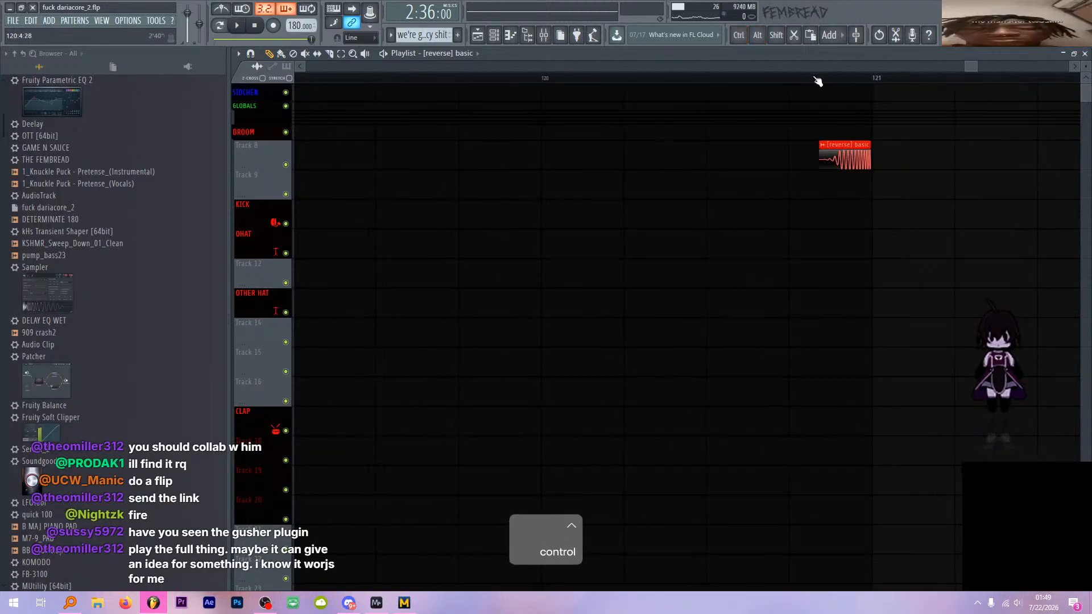
left_click(816, 78)
key("space")
key("space")
left_click(790, 78)
scroll(867, 199, "down", 4)
scroll(865, 212, "down", 5)
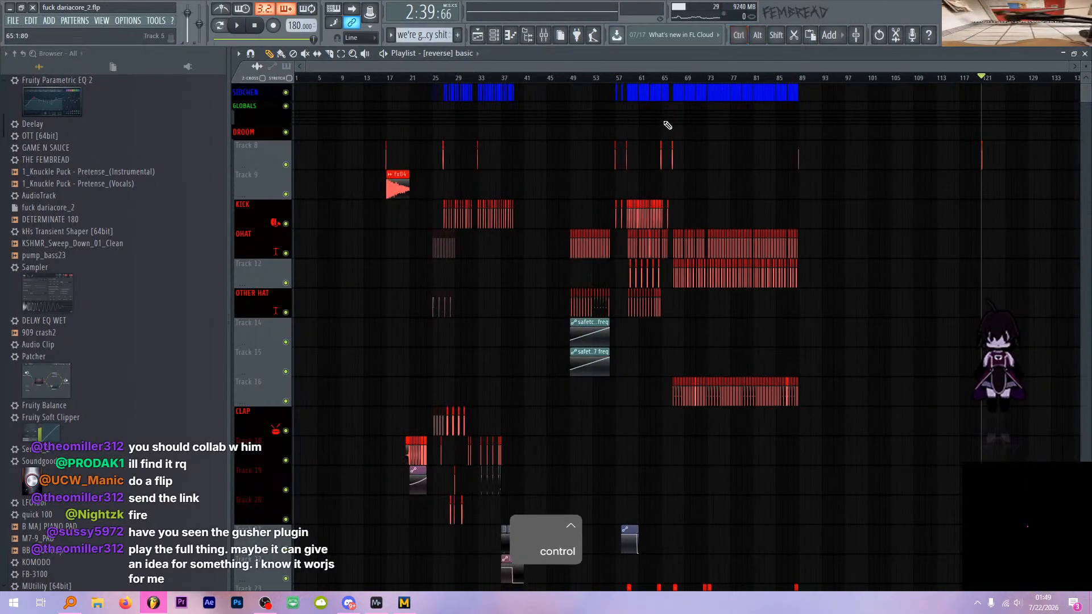
- Place a SIDCHEN pattern clip on the SIDCHEN track starting at bar 121
scroll(870, 114, "up", 6)
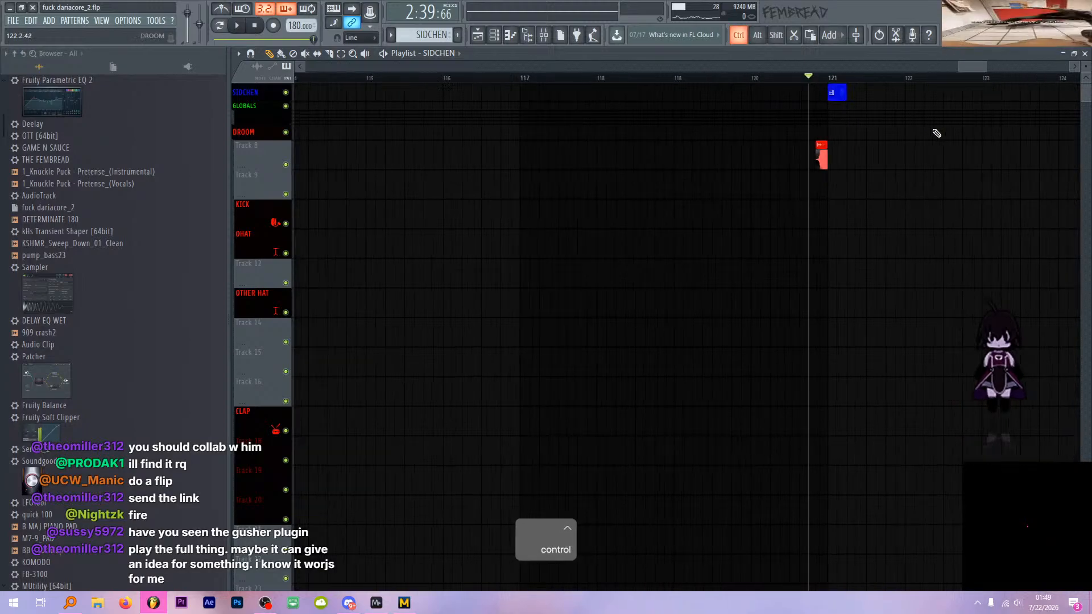
key("space")
key("space")
scroll(775, 173, "down", 5)
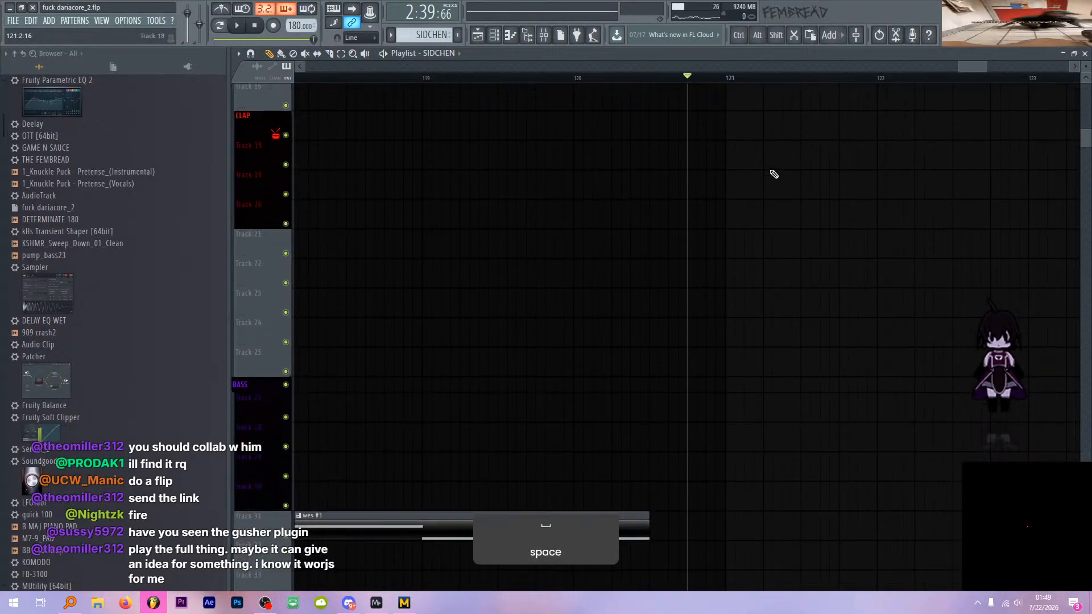
scroll(777, 194, "up", 5)
scroll(790, 242, "down", 2)
scroll(790, 243, "down", 4)
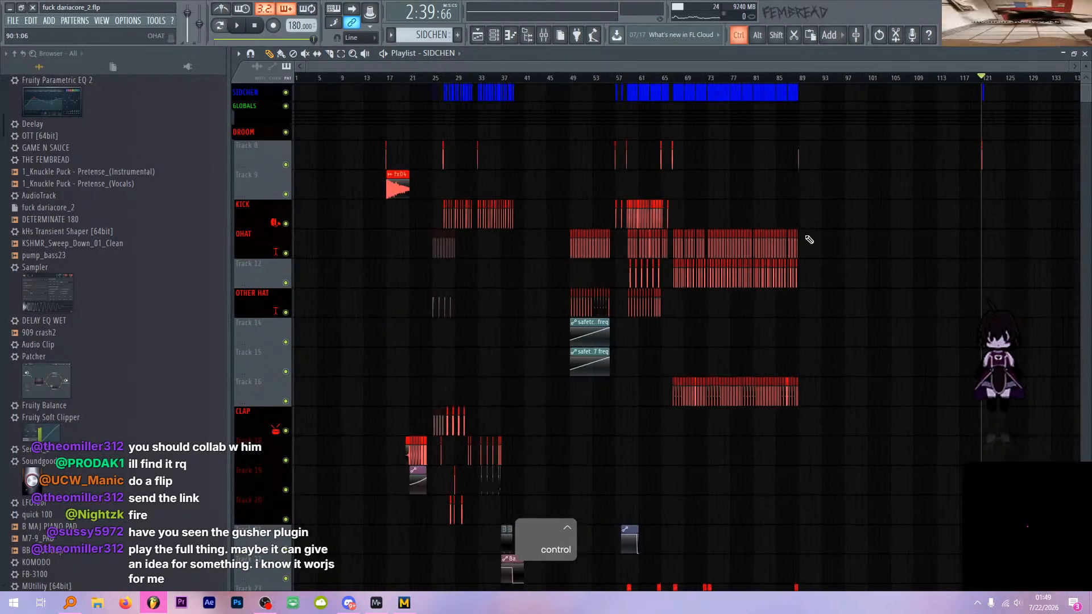
- View the sample and miscellaneous settings of the KBH_kick_bighead_01 channel, leaving them as they are
double_click(448, 221)
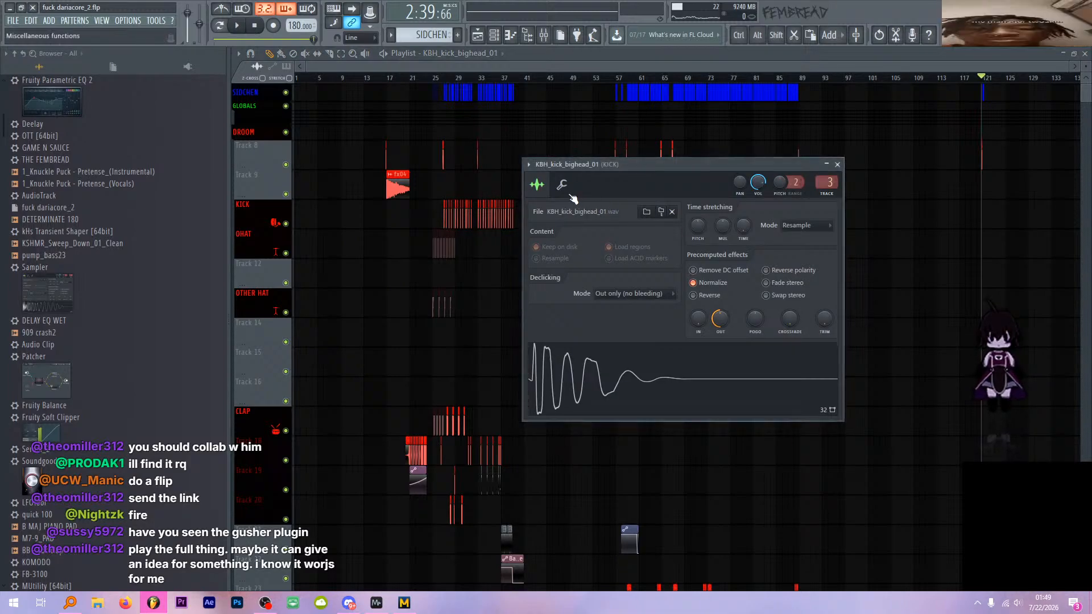
left_click(562, 185)
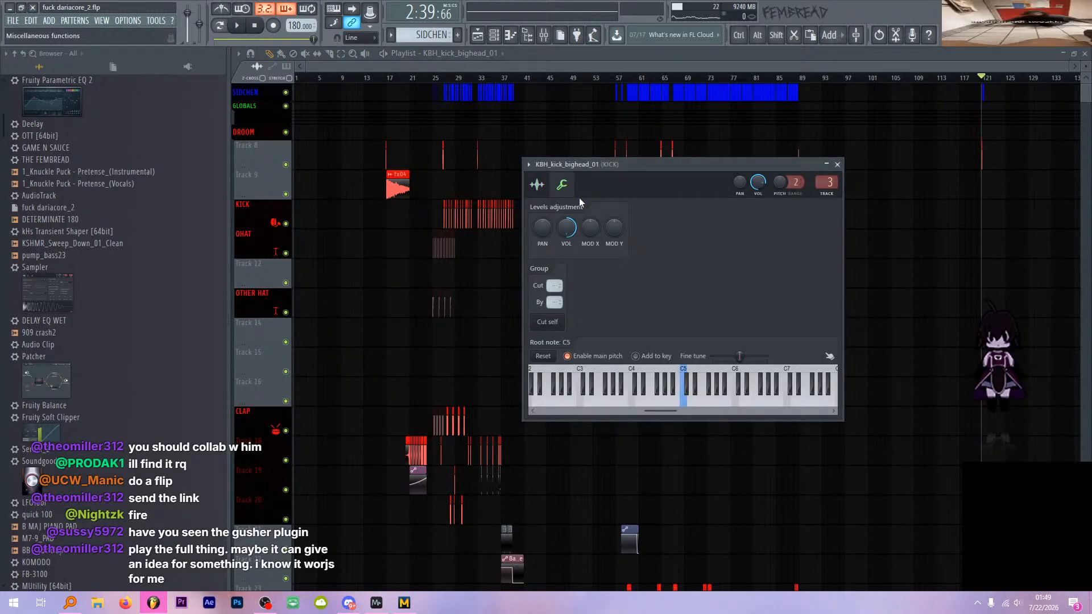
left_click(838, 164)
- Insert an empty playlist track between Track 25 and the BASS group
scroll(873, 243, "down", 4)
scroll(986, 263, "down", 4)
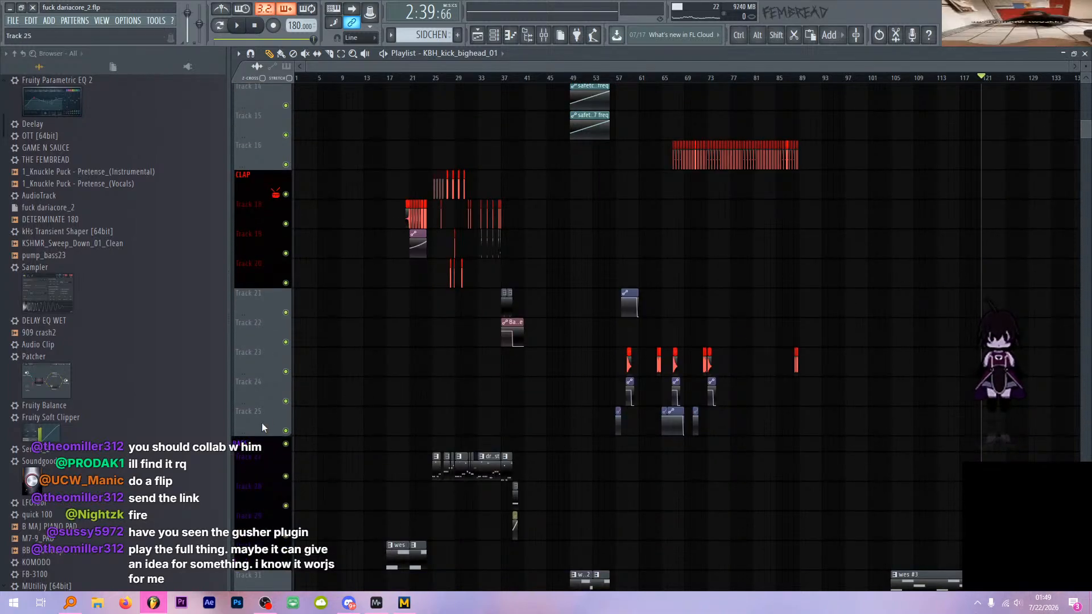
right_click(264, 419)
left_click(295, 538)
- Open the Kicks one-shots of the Cymatics - Dubstep Starter Pack and audition Cymatics - Dubstep Kick 2 - C
scroll(265, 449, "up", 1)
scroll(88, 185, "up", 2)
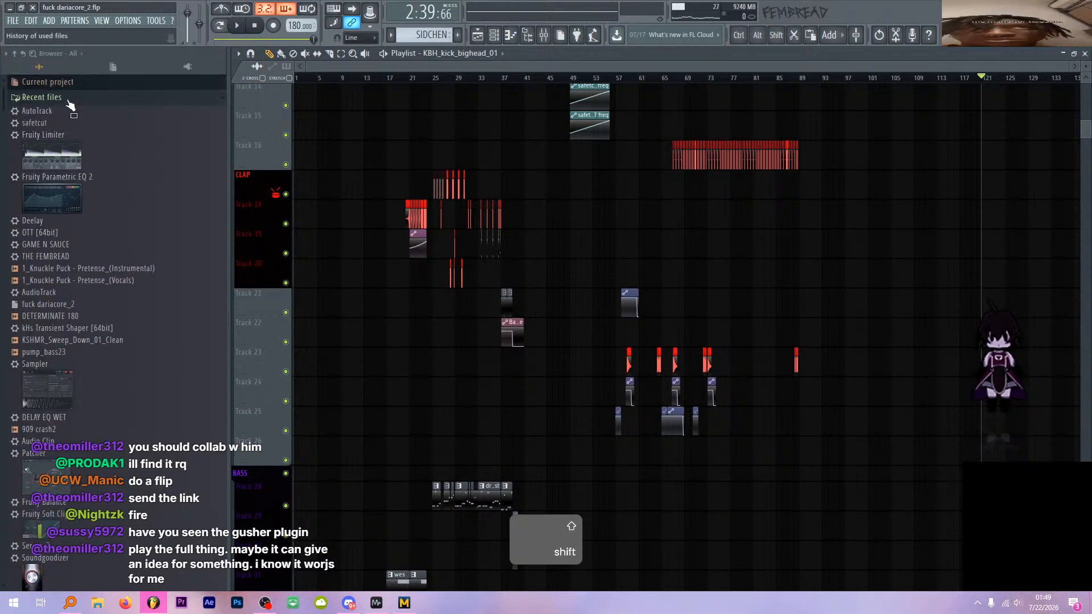
left_click(62, 99)
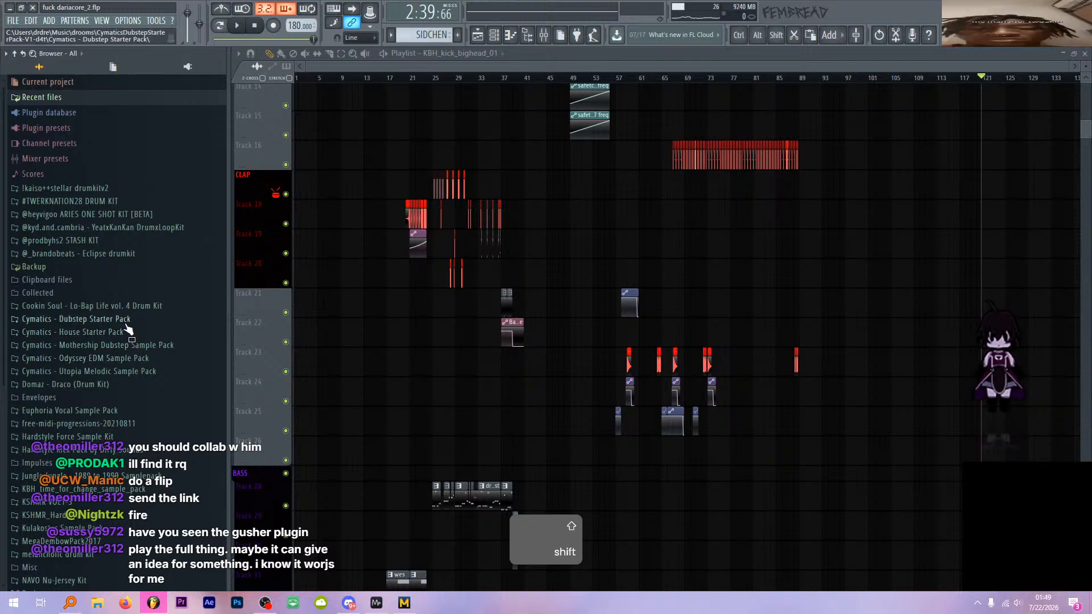
left_click(126, 322)
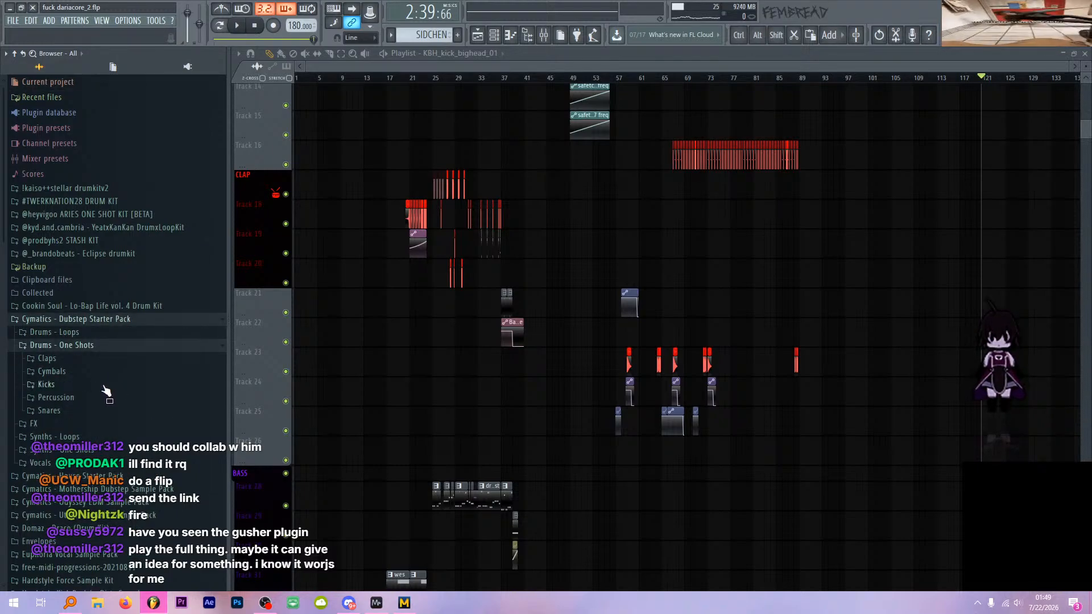
left_click(46, 385)
left_click(106, 397)
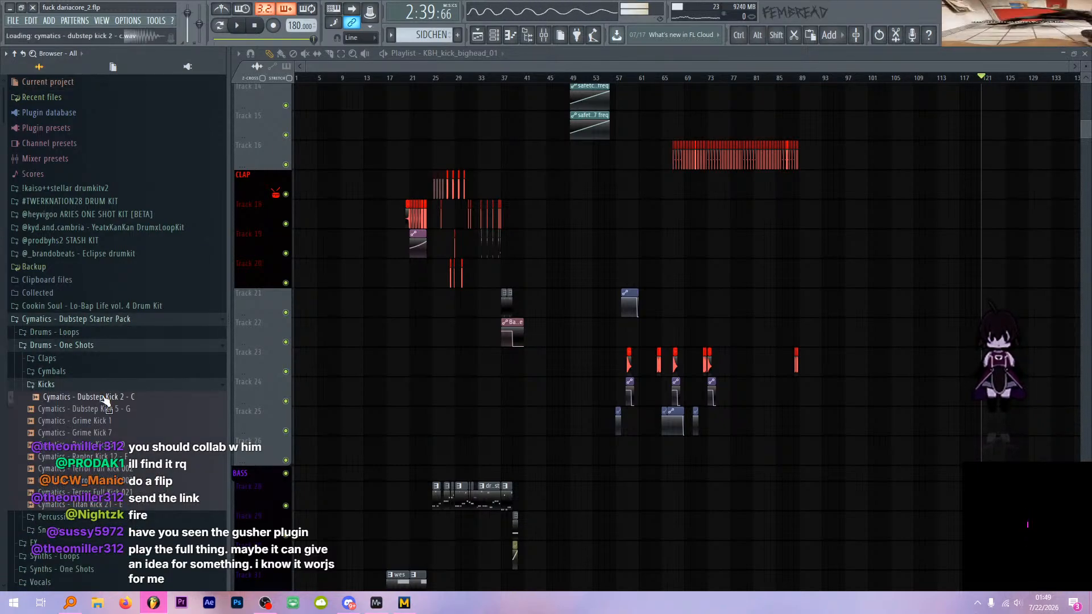
- Audition the other kick samples in the folder, going back to Cymatics - Grime Kick 1 and Cymatics - Grime Kick 7
key("Down")
key("Down")
key("Down")
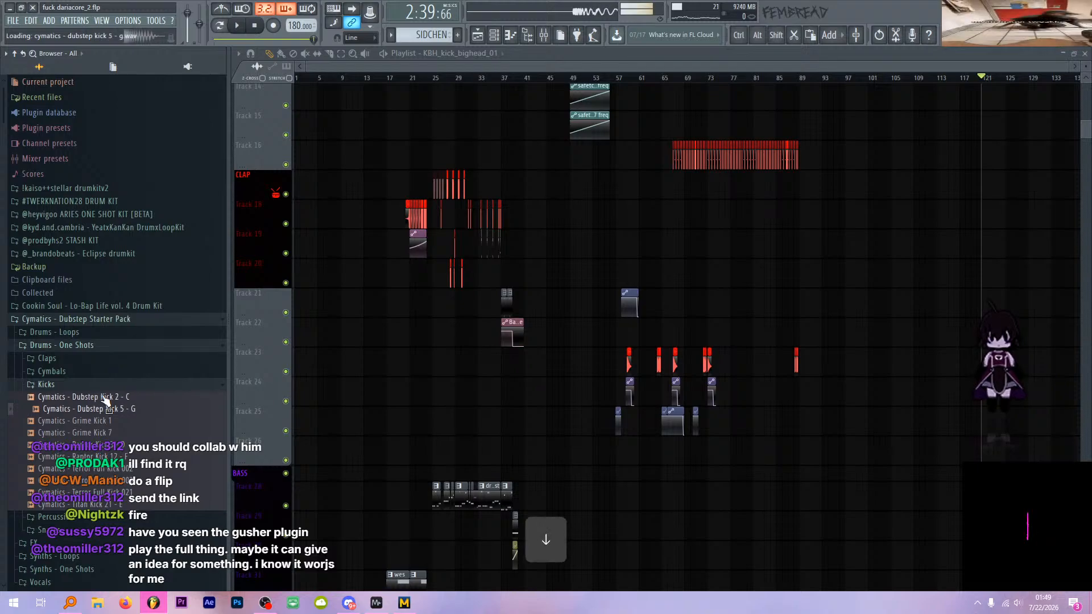
key("Down")
key("Down")
key("Down")
key("Down")
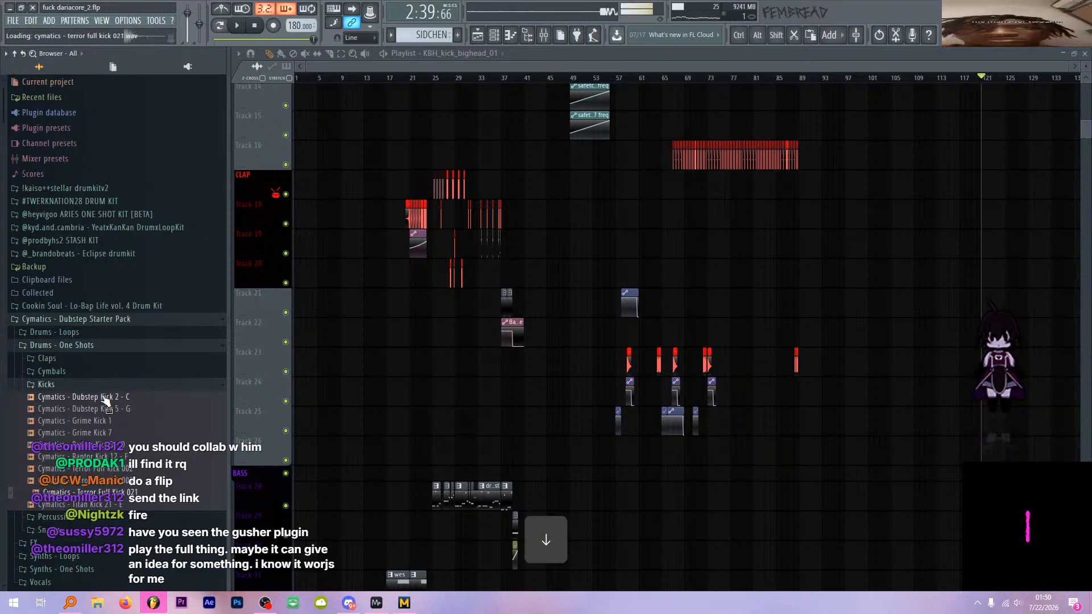
key("Down")
left_click(106, 421)
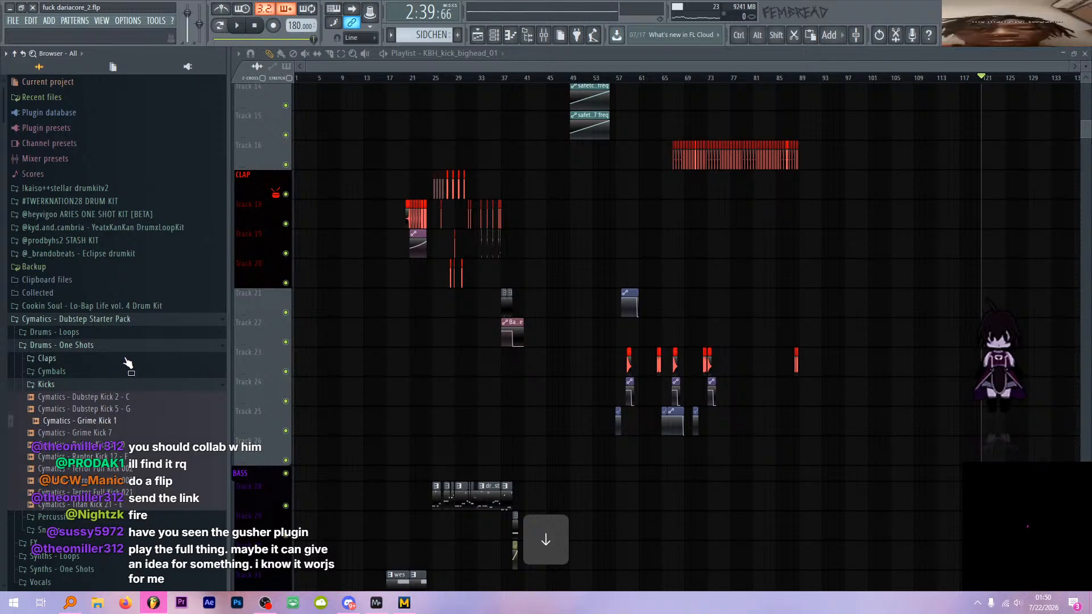
left_click(120, 434)
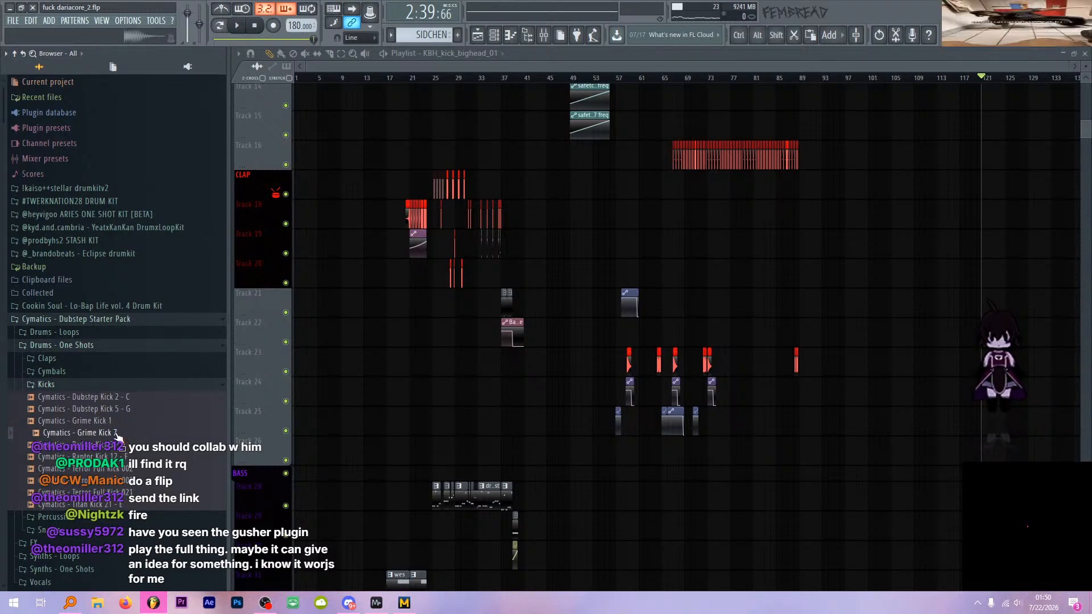
- Pick the KBH_kick_bighead_01 channel and place its clip on Track 26 at bar 121
scroll(573, 458, "down", 4)
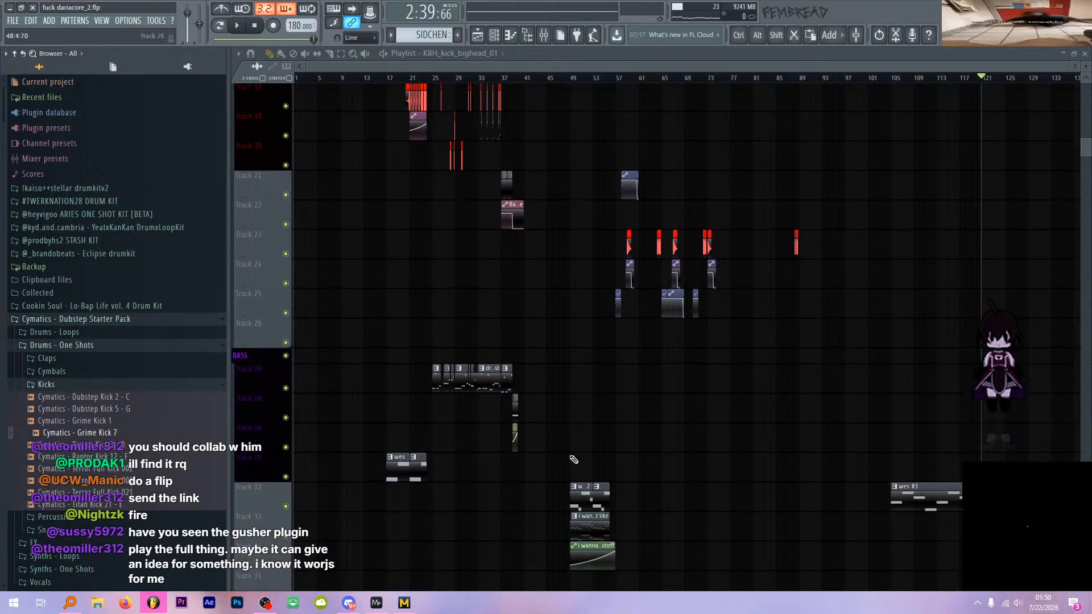
scroll(1002, 261, "down", 4)
scroll(1020, 255, "up", 2)
scroll(1020, 255, "up", 2)
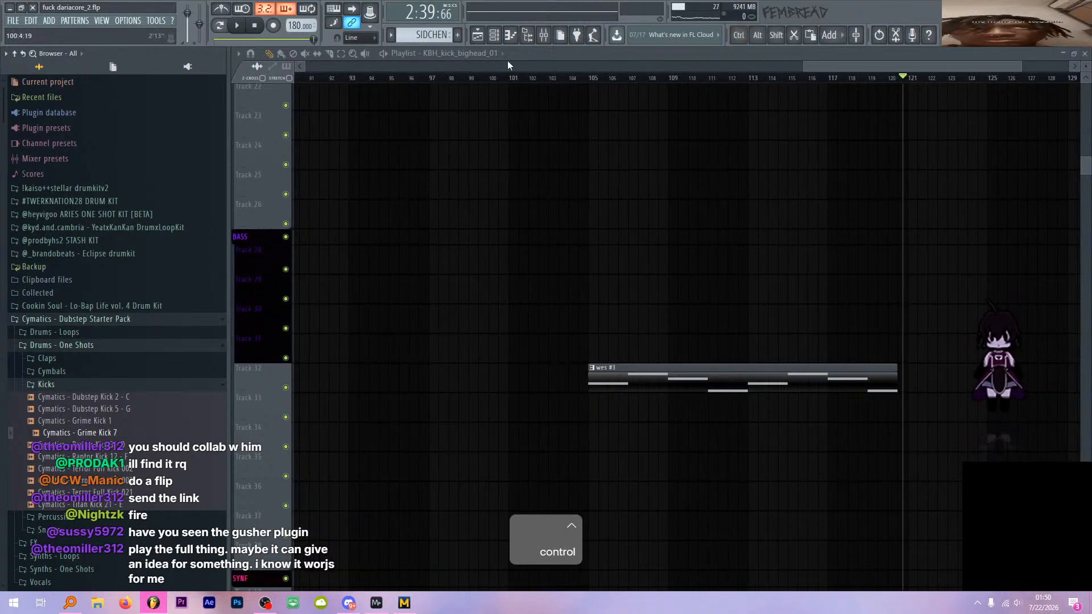
left_click(494, 35)
left_click(587, 212)
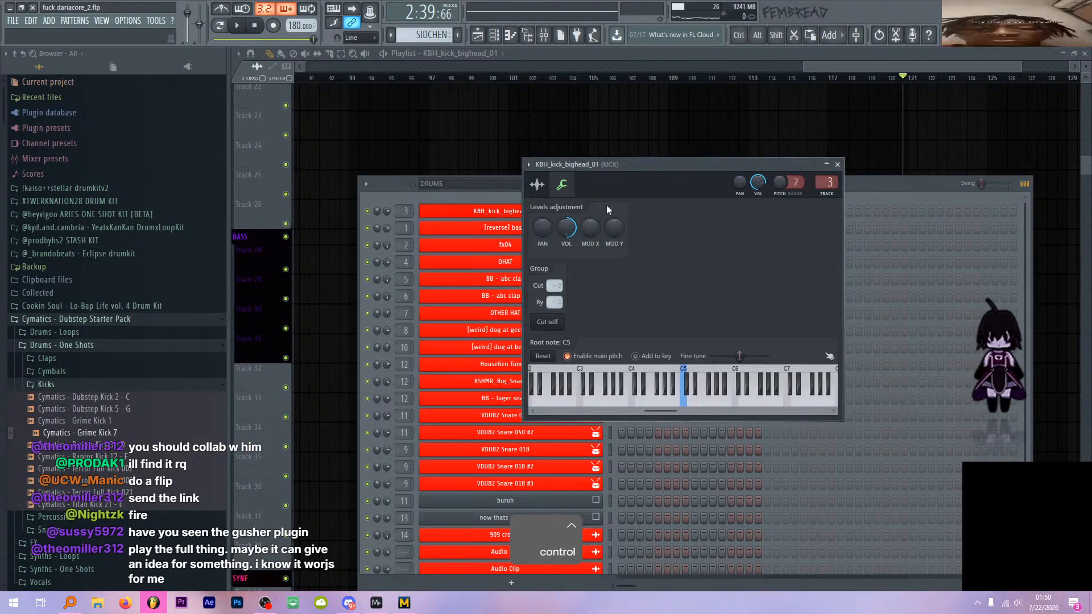
left_click(537, 185)
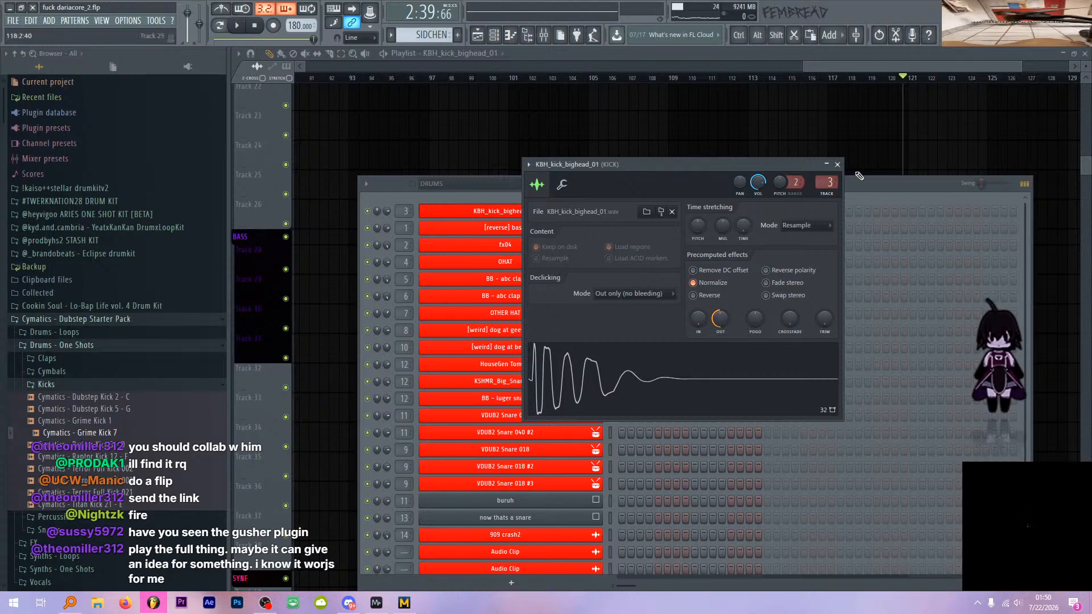
left_click(892, 166)
right_click(888, 152)
scroll(928, 206, "up", 4)
left_click(797, 219)
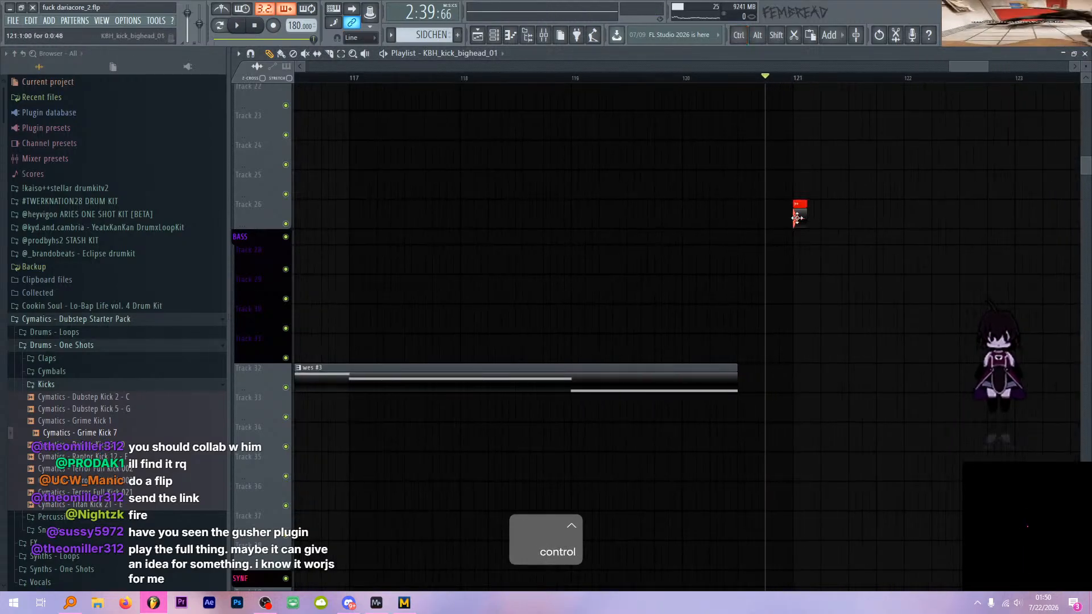
- Make the kick clip at bar 121 unique and replace its sample with Cymatics - Grime Kick 7
scroll(796, 219, "up", 3)
left_click(734, 204)
key("m")
double_click(768, 219)
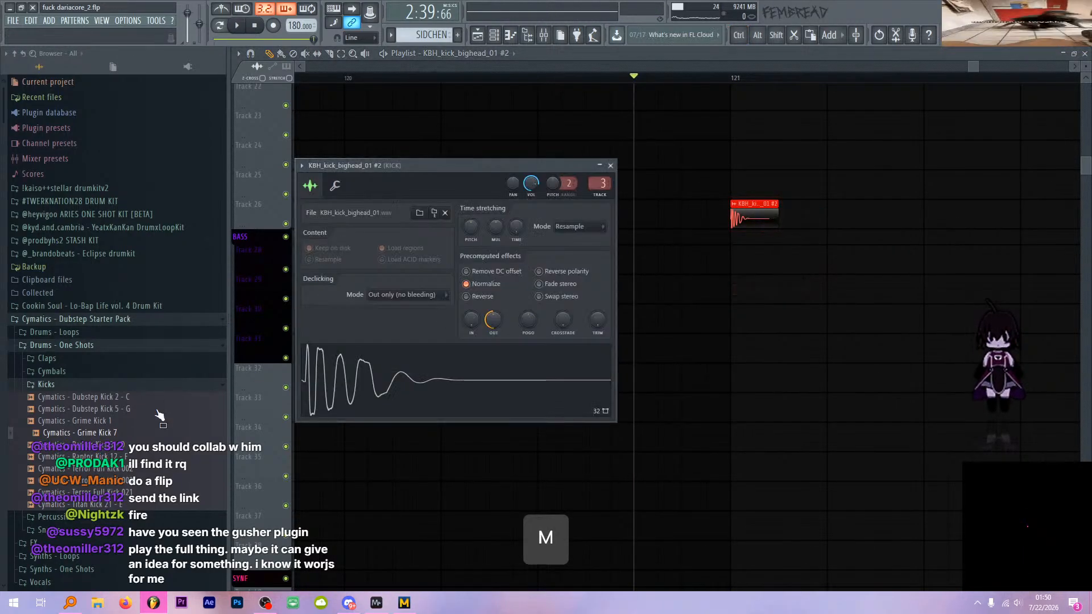
left_click_drag(94, 434, 419, 369)
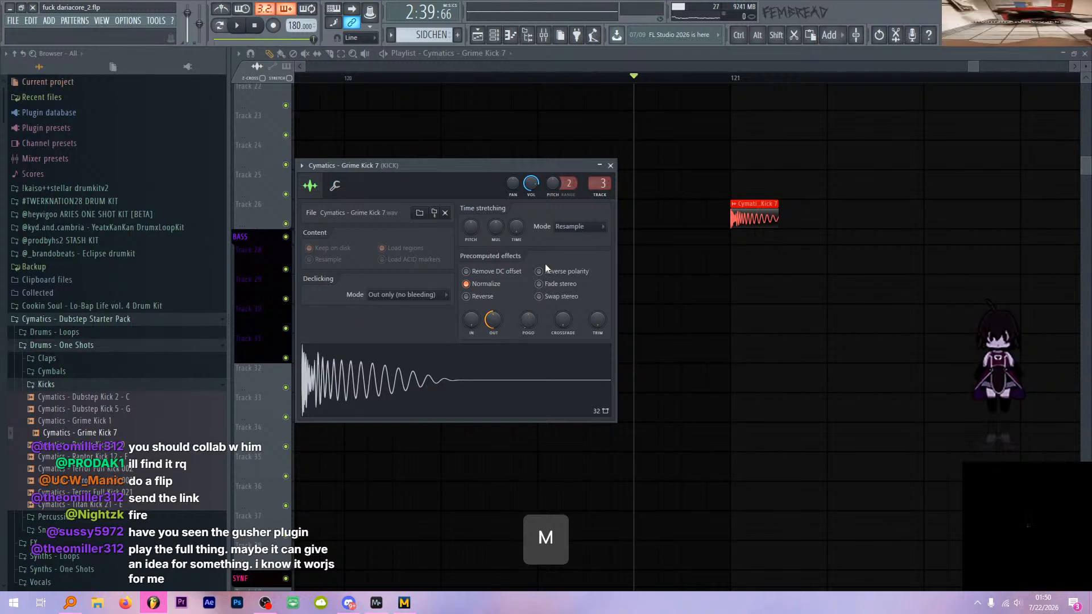
- Lengthen the fade-out of the Cymatics - Grime Kick 7 sample and lower its channel volume
left_click_drag(503, 320, 493, 367)
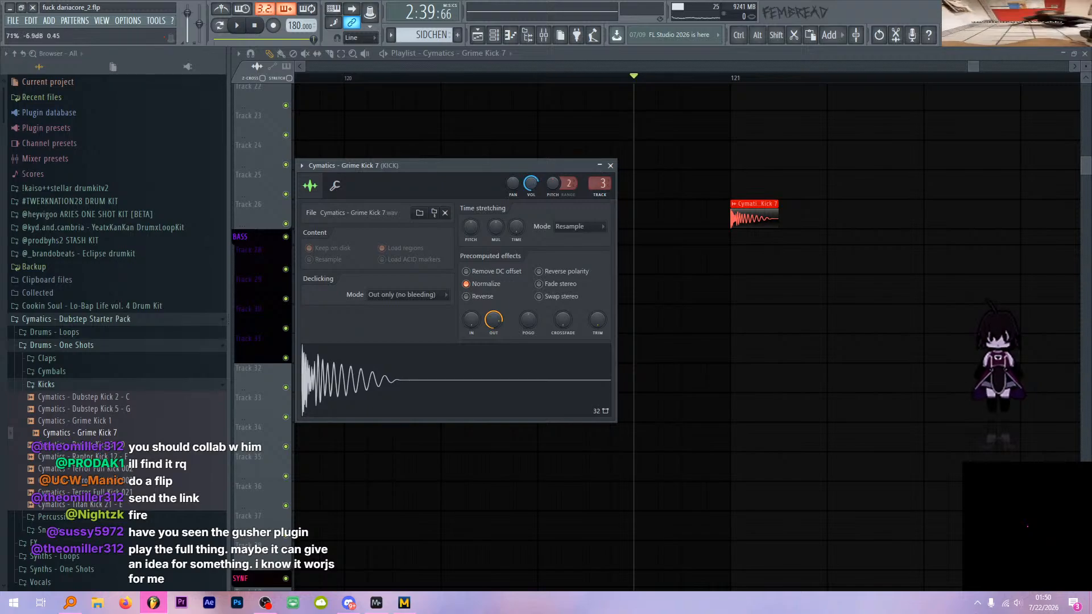
left_click_drag(531, 183, 531, 197)
left_click(524, 396)
left_click(535, 381)
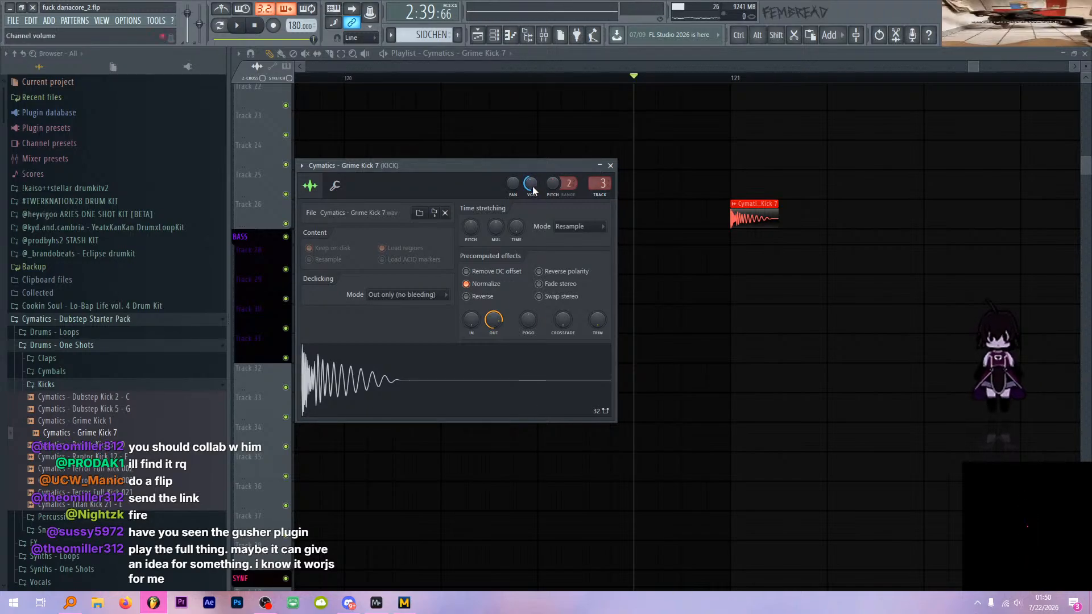
left_click(610, 166)
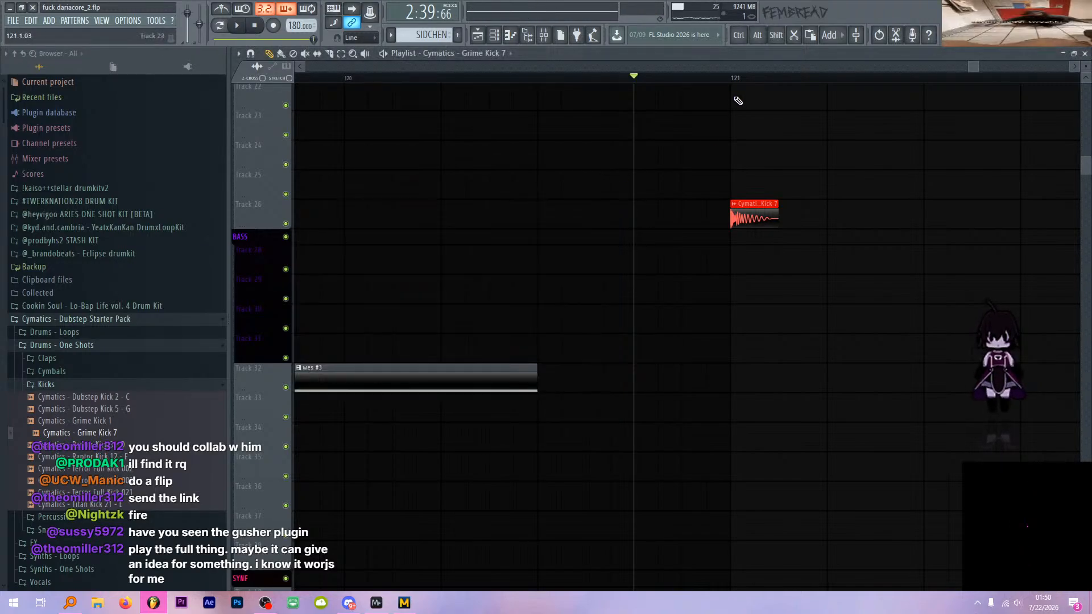
- Move the playhead to bar 121 and examine the drum, bass, synth and lead tracks around it
scroll(685, 139, "down", 5)
scroll(819, 168, "down", 4)
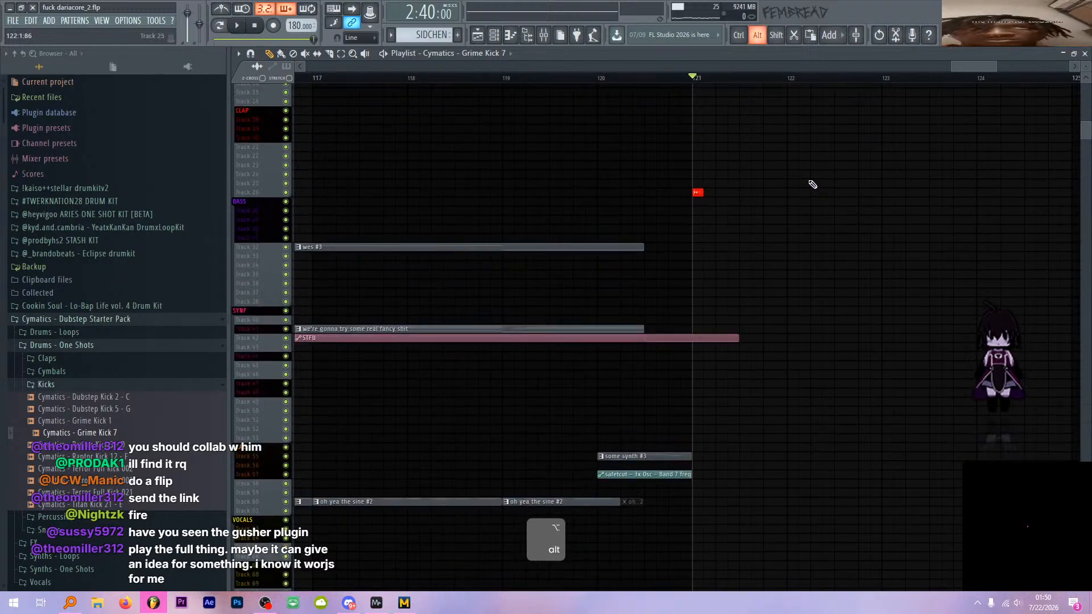
scroll(797, 171, "down", 2)
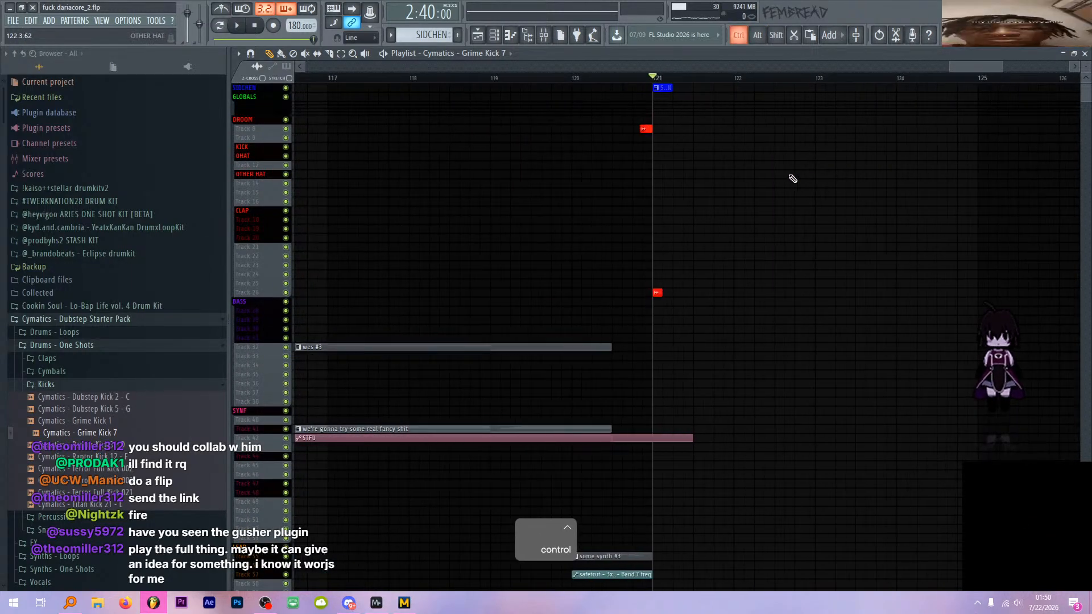
scroll(772, 232, "up", 2)
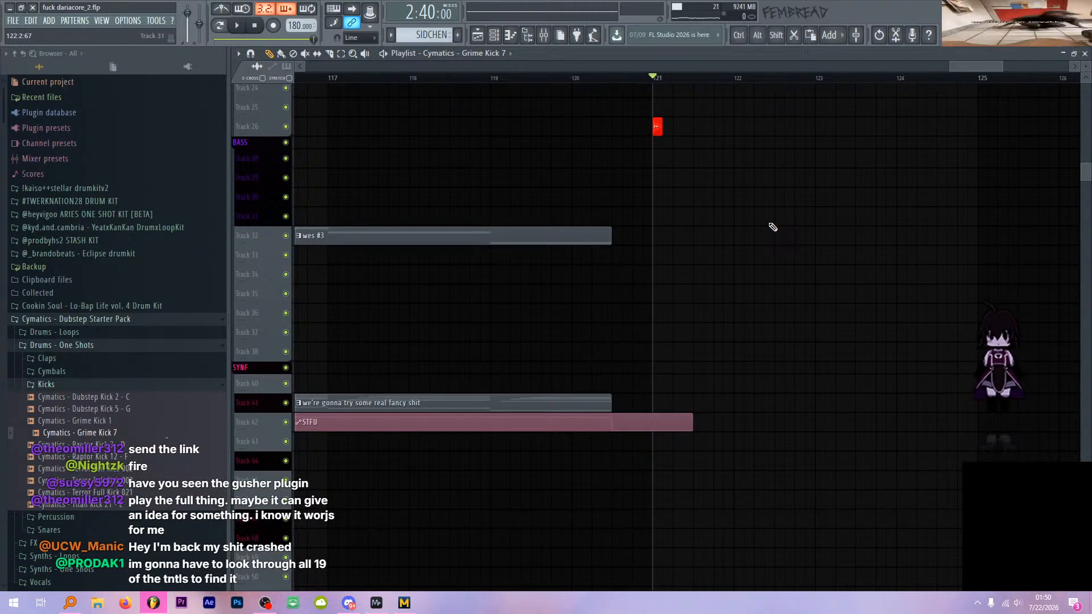
scroll(765, 210, "up", 6)
scroll(714, 197, "down", 7)
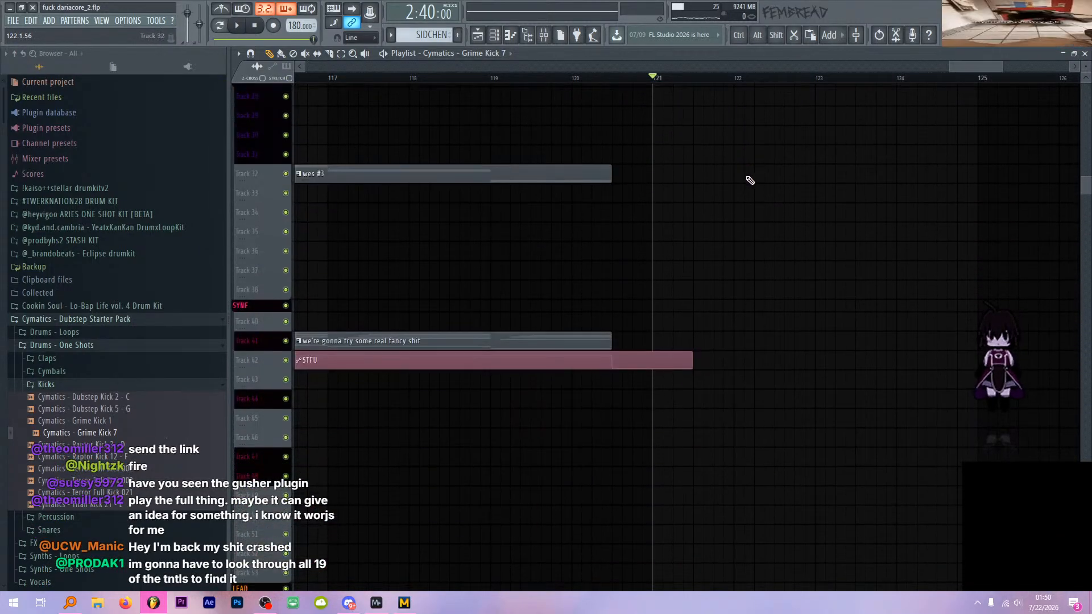
scroll(757, 178, "down", 8, "alt")
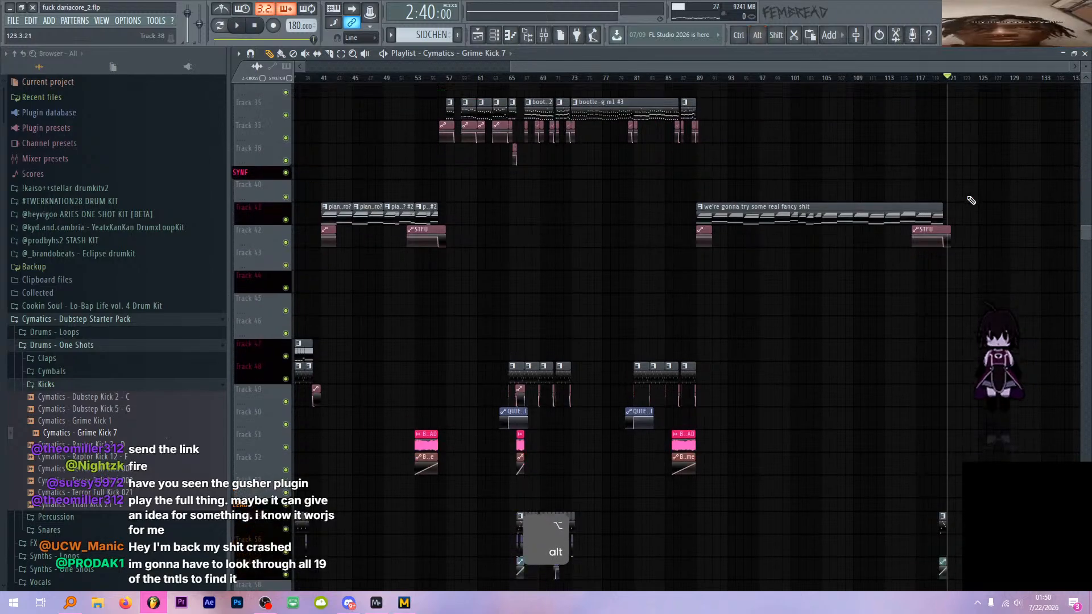
scroll(971, 200, "down", 5)
scroll(1006, 215, "up", 4, "ctrl")
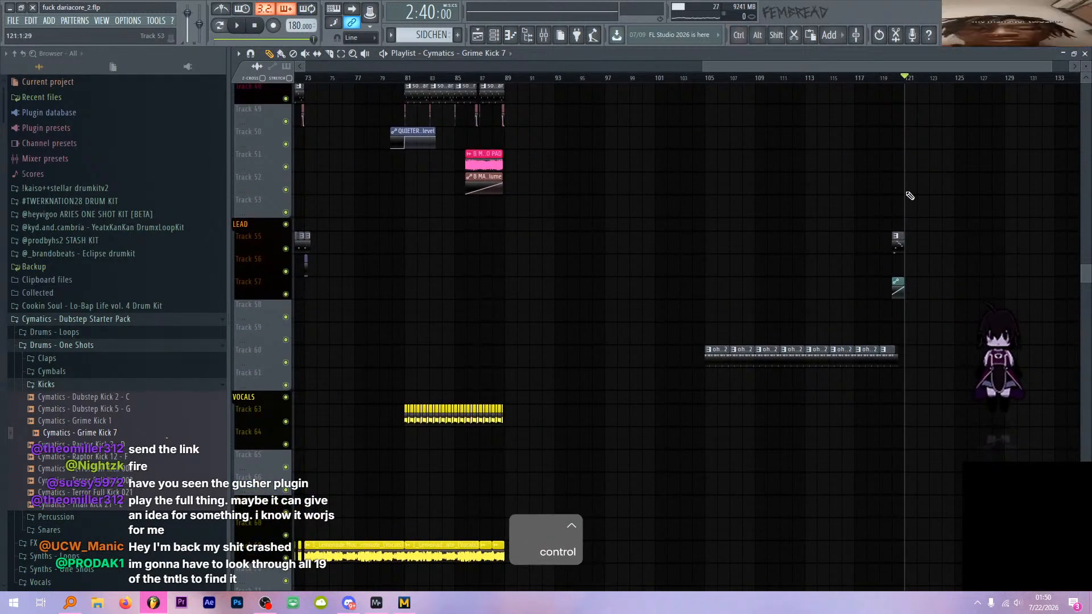
- Create a new empty pattern named BENDY SAUS
scroll(970, 188, "up", 5, "ctrl")
key("F4")
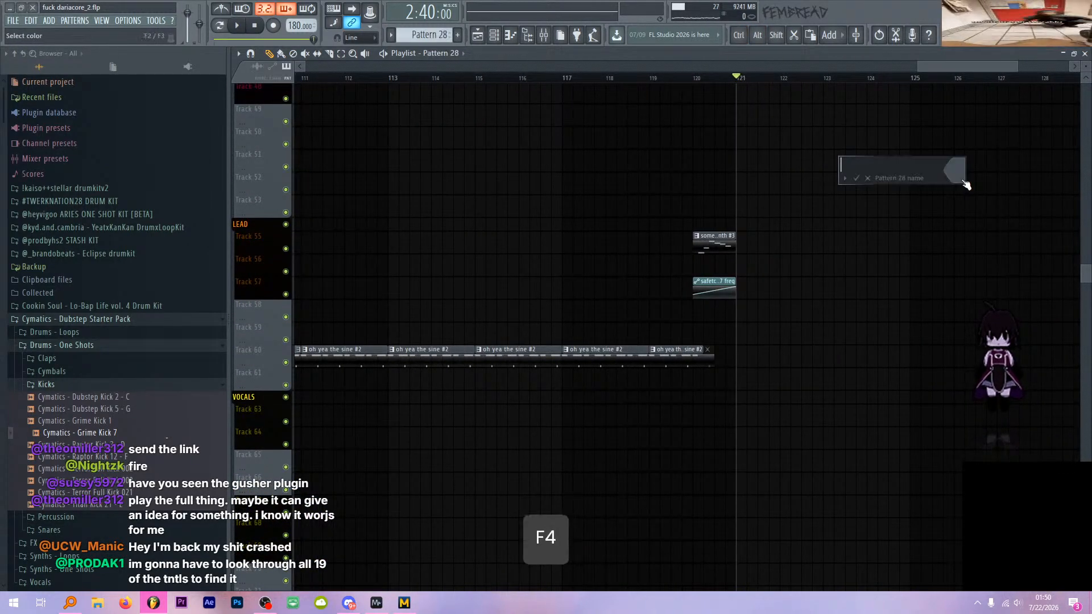
key("Caps_Lock")
type("BENDY SAUS")
key("Return")
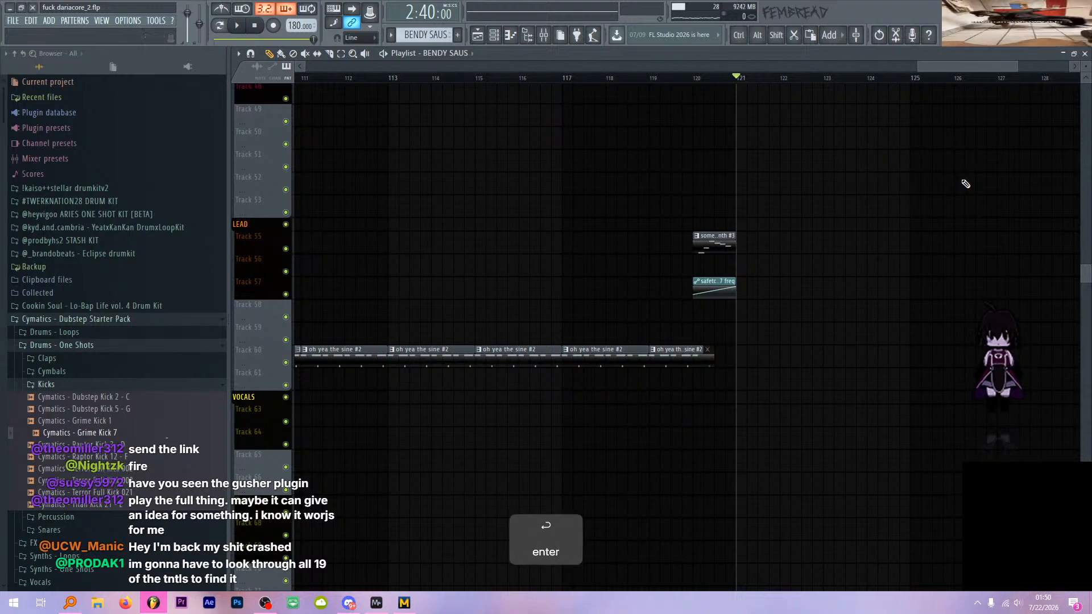
- Place the BENDY SAUS pattern on Track 53 from bar 121 and trim it to end at bar 129
left_click_drag(777, 206, 1074, 203)
scroll(851, 207, "down", 4, "ctrl")
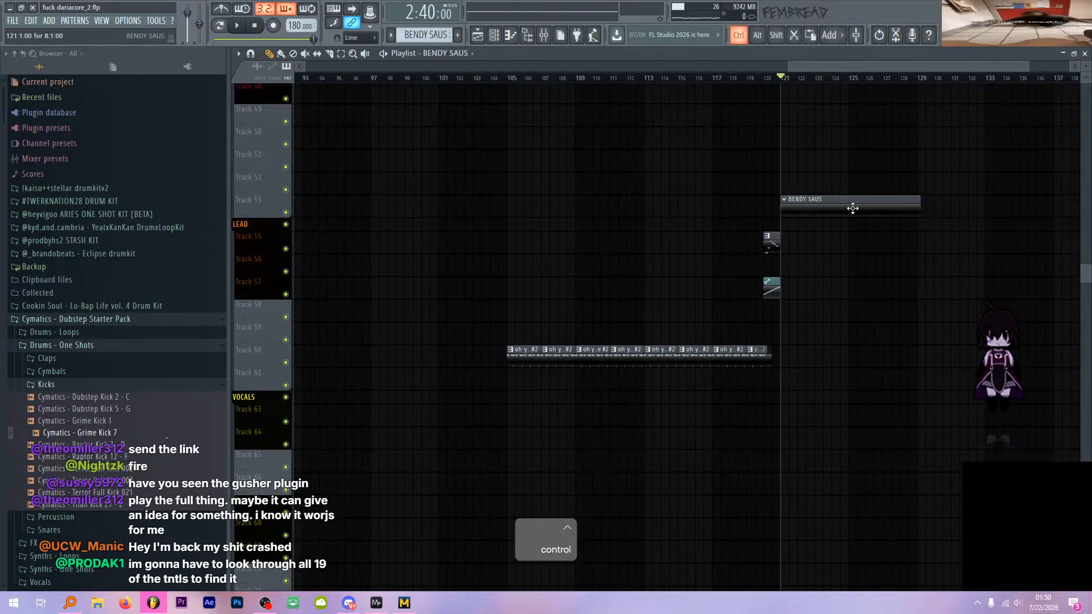
key("c")
key("p")
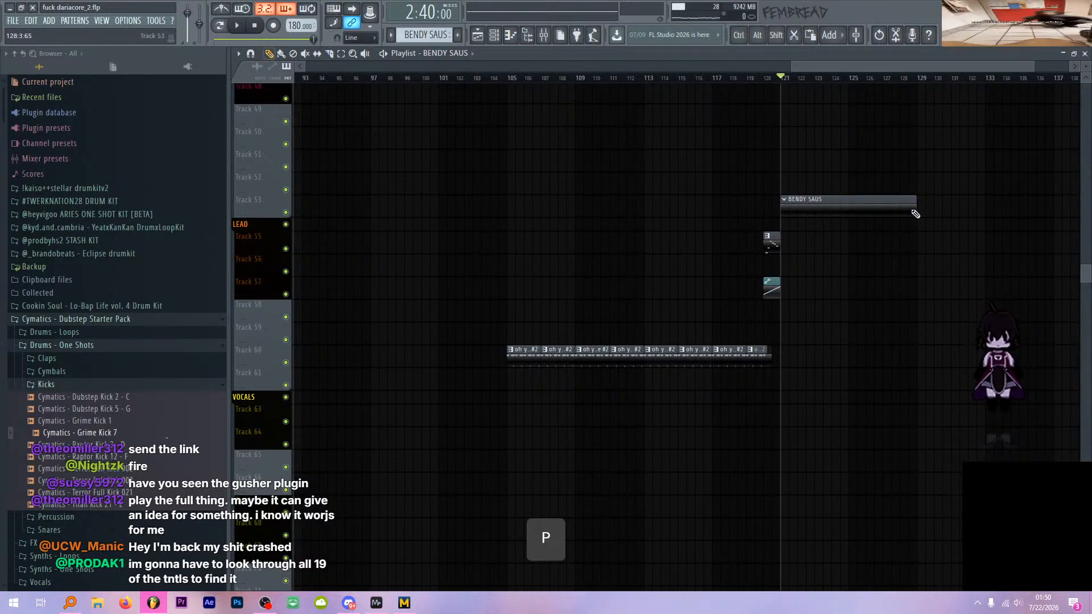
left_click(494, 35)
left_click(816, 102)
key("ctrl+z")
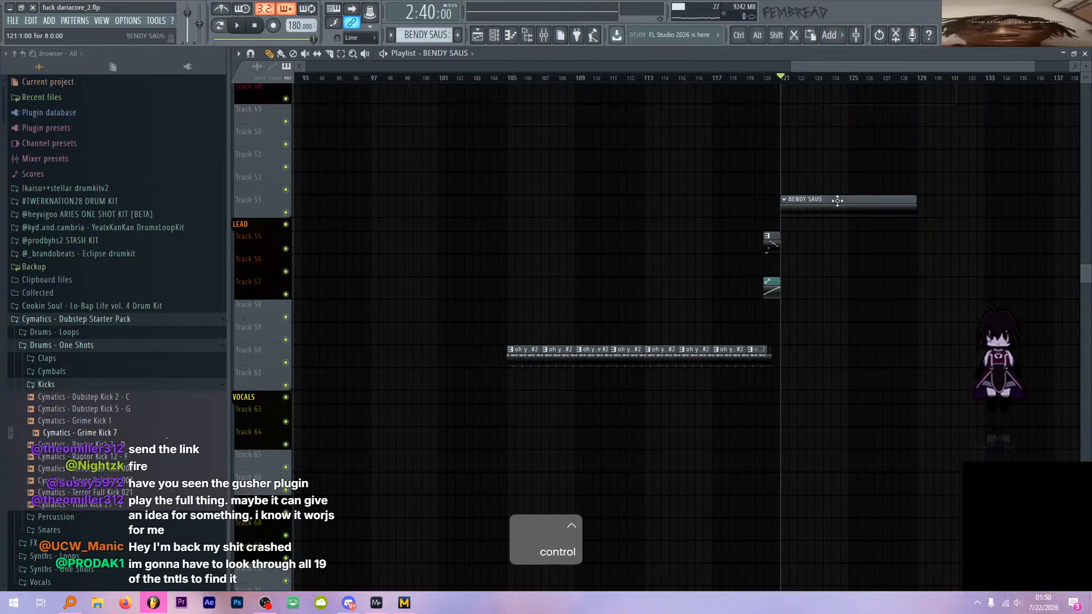
- Show the SAUS channel group, clone the SAUS #1 channel and move the clone below SAUS #2
left_click(494, 36)
left_click(509, 183)
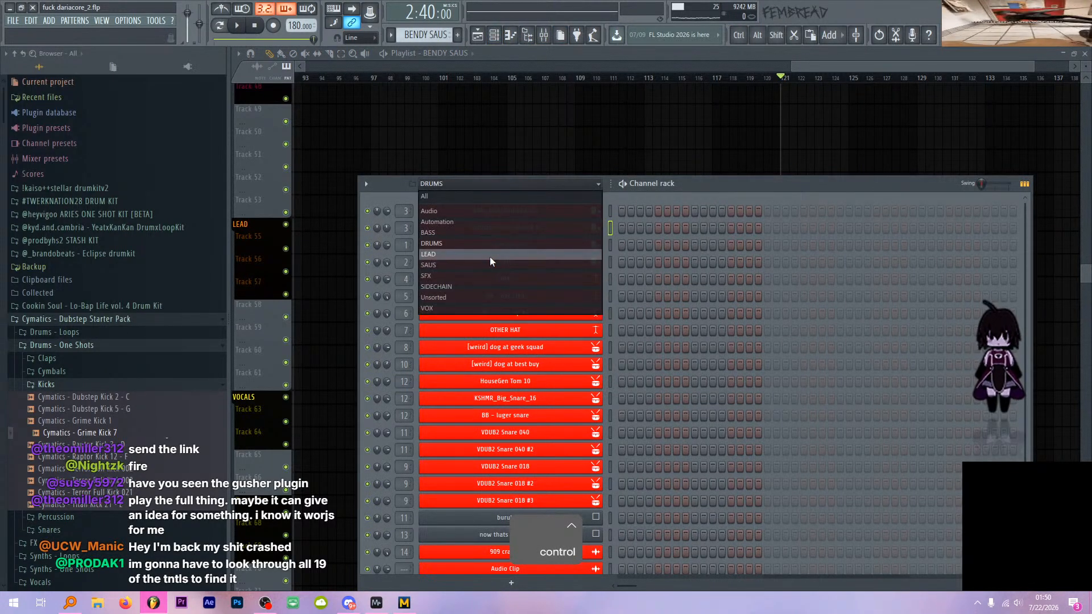
left_click(499, 263)
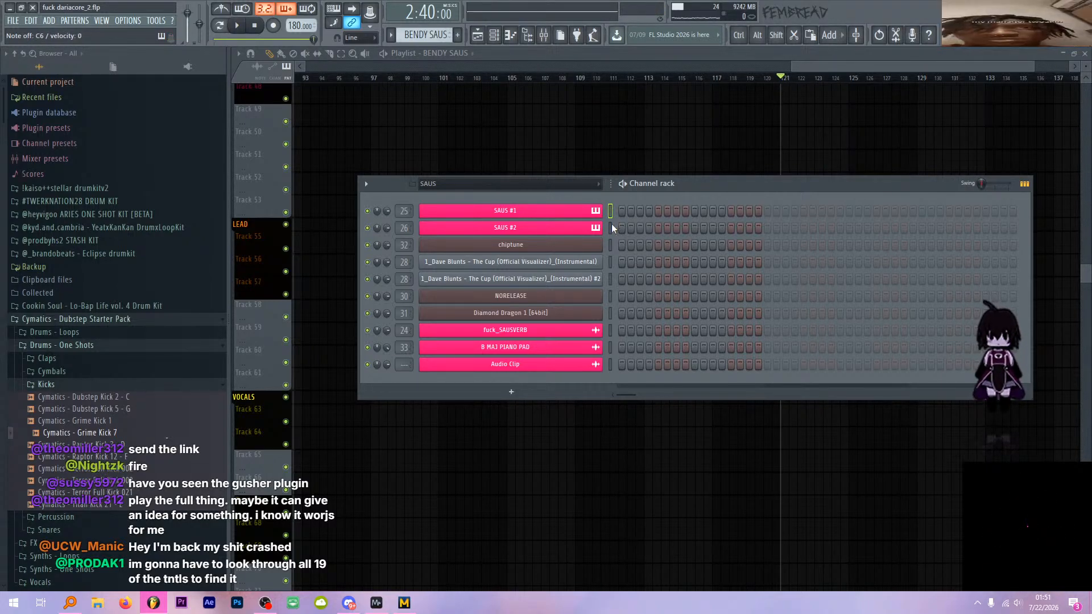
key("alt+c")
key("shift")
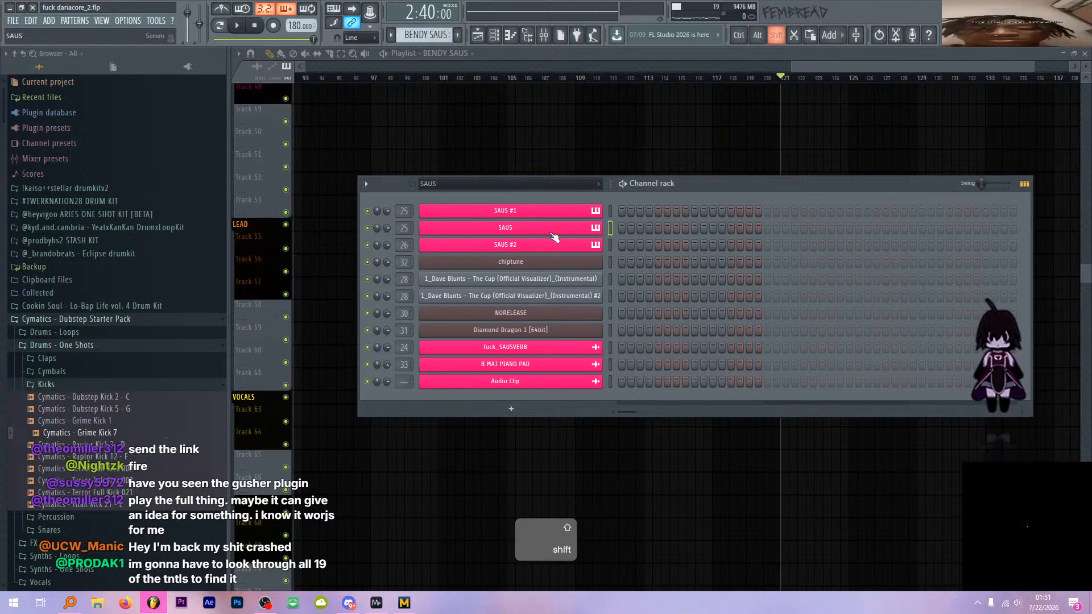
left_click_drag(555, 236, 554, 250)
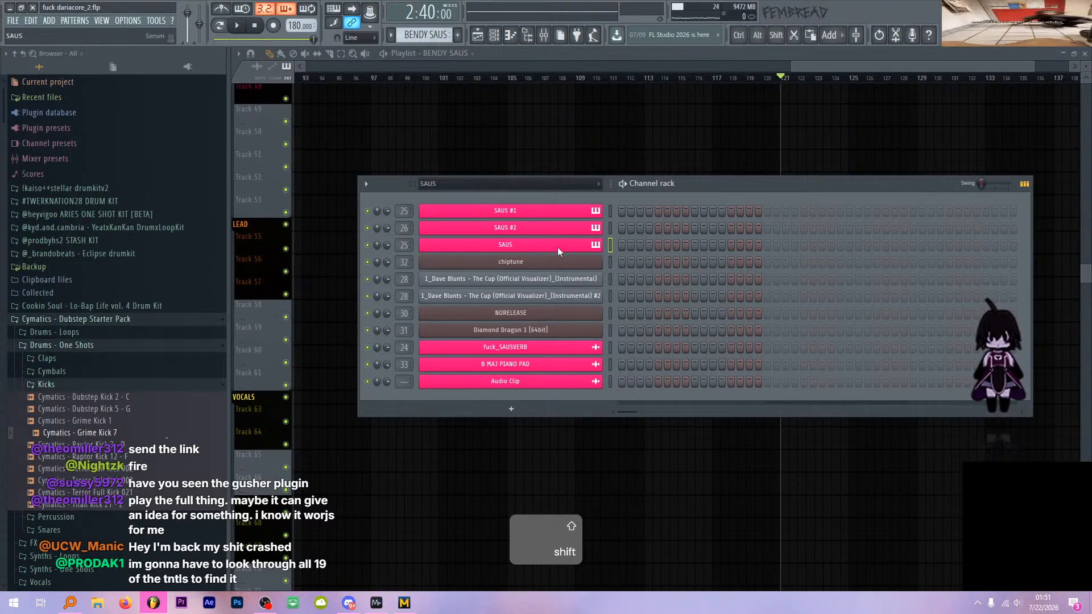
key("r")
key("Escape")
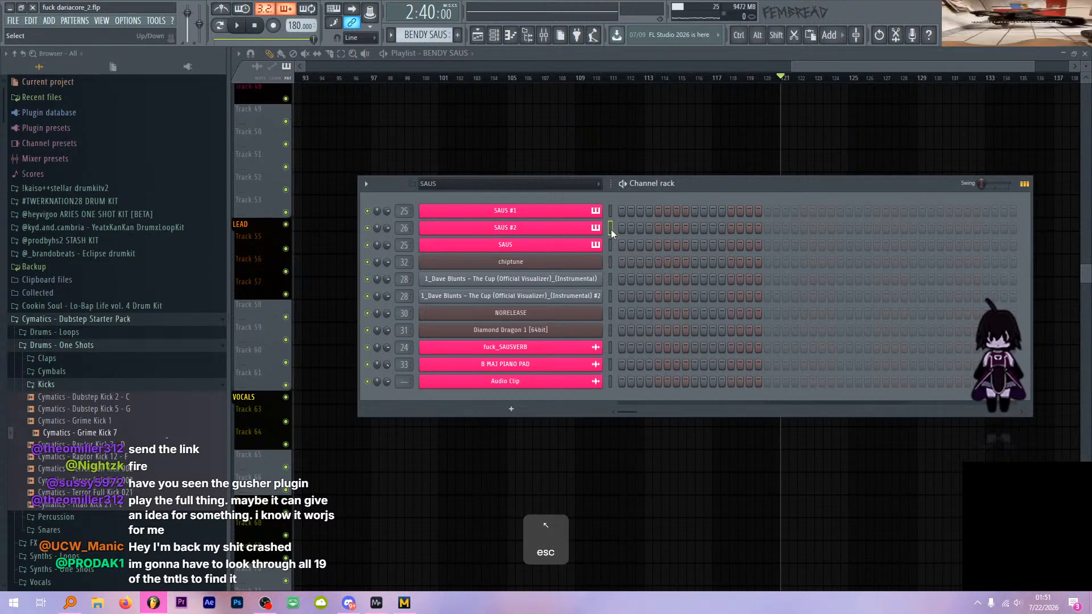
- Clone the SAUS #2 channel, move the clone below the cloned SAUS channel and rename it SAUS #4
key("alt+c")
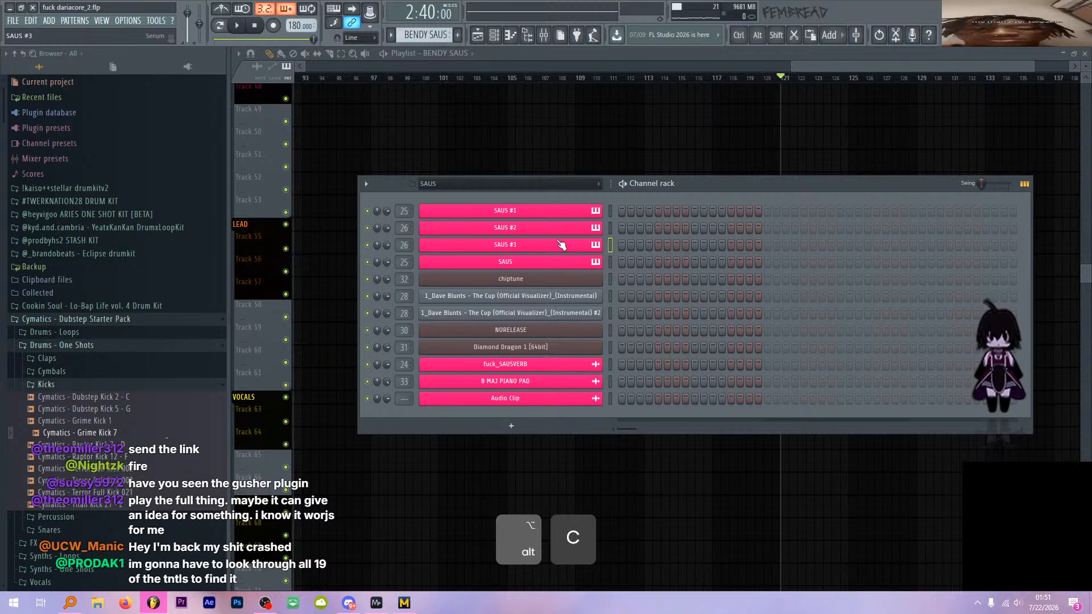
left_click_drag(558, 241, 556, 263)
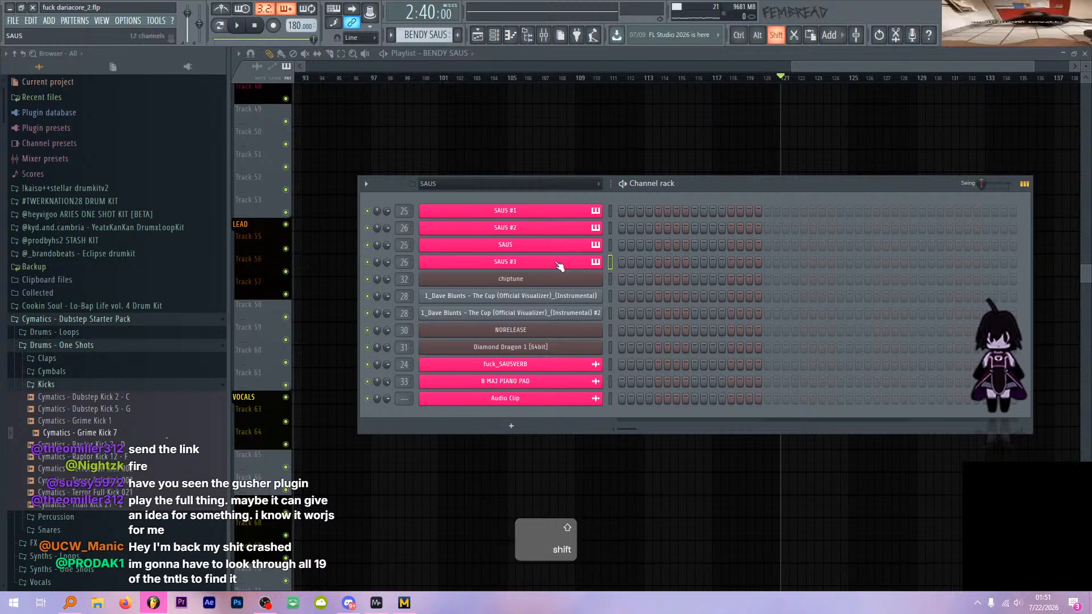
right_click(556, 263)
key("r")
key("Right")
key("BackSpace")
type("4")
key("Return")
- Rename the clone of SAUS #1 as SAUS #3
right_click(523, 246)
key("r")
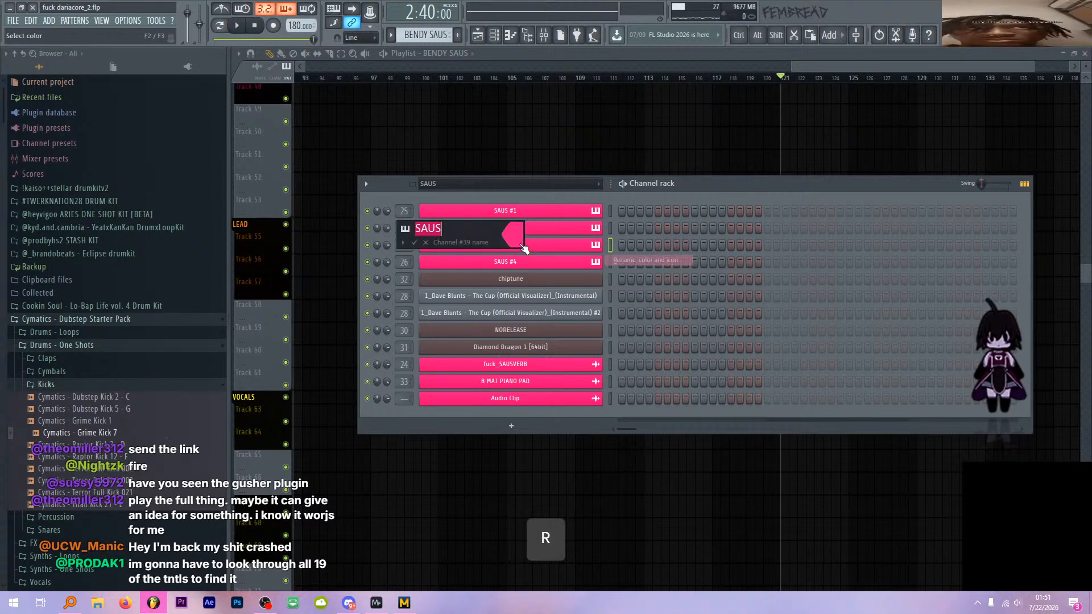
key("Right")
type("#3")
key("Return")
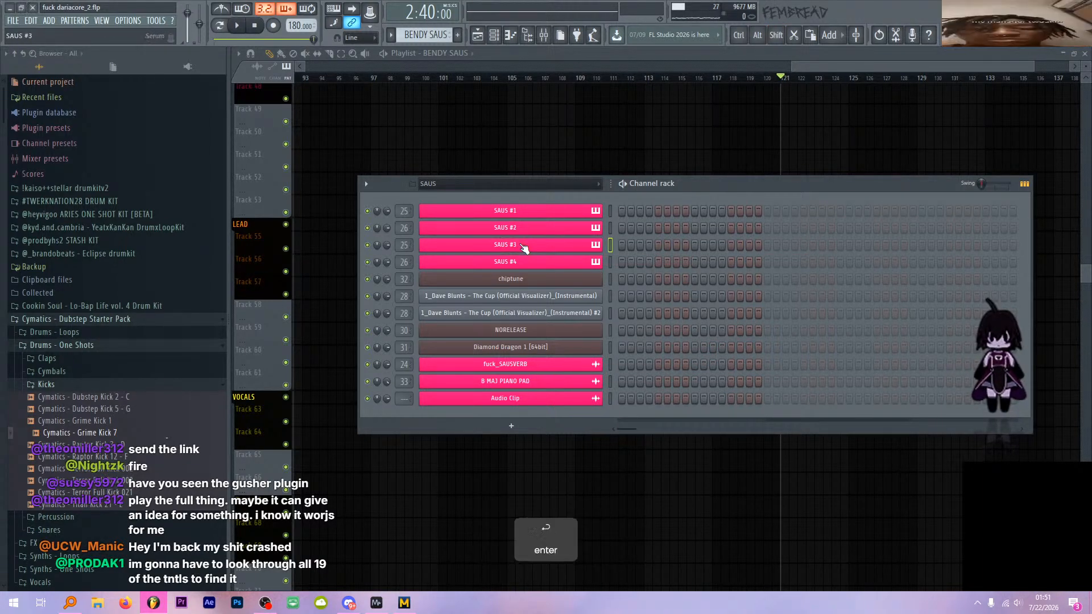
key("Caps_Lock")
- Route SAUS #3 to its own mixer track beside SAUS #2 and add a separator before mixer track 29
left_click(521, 246)
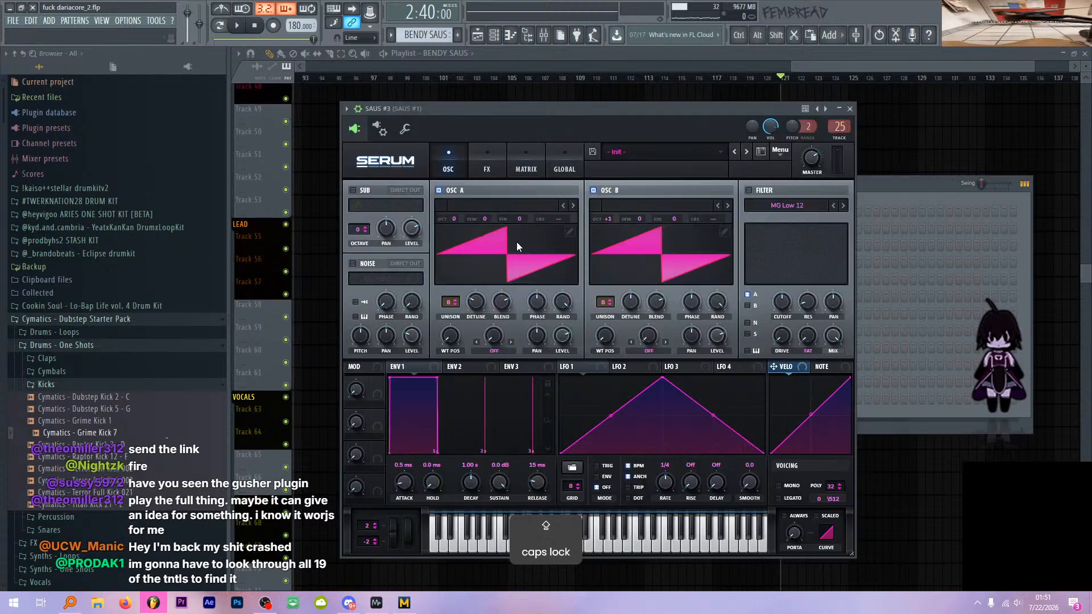
left_click_drag(541, 115, 523, 111)
key("ctrl+l")
left_click_drag(832, 174, 497, 166)
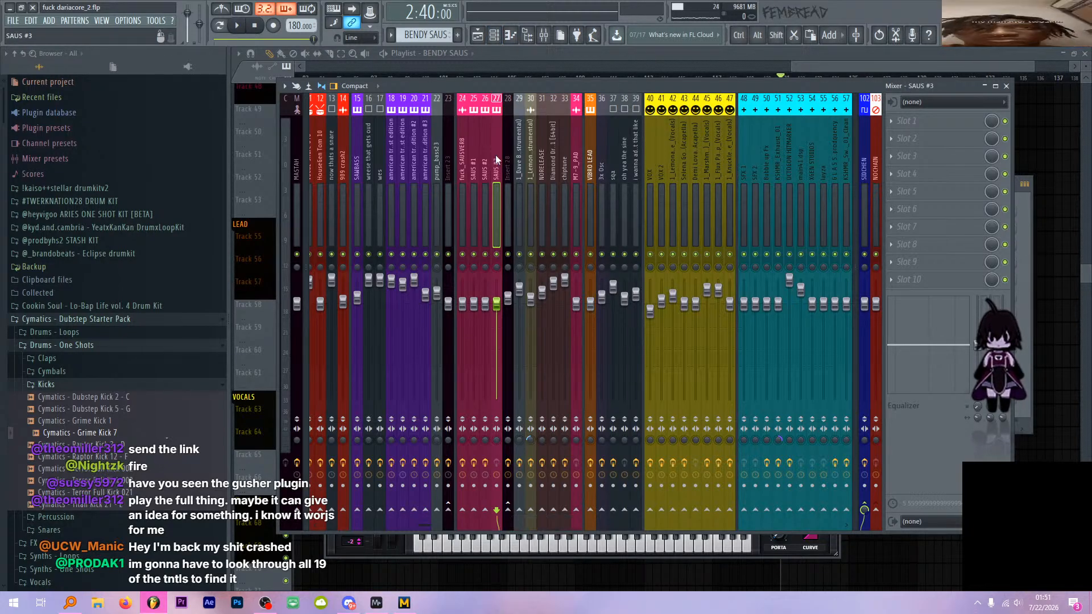
right_click(519, 98)
left_click(568, 254)
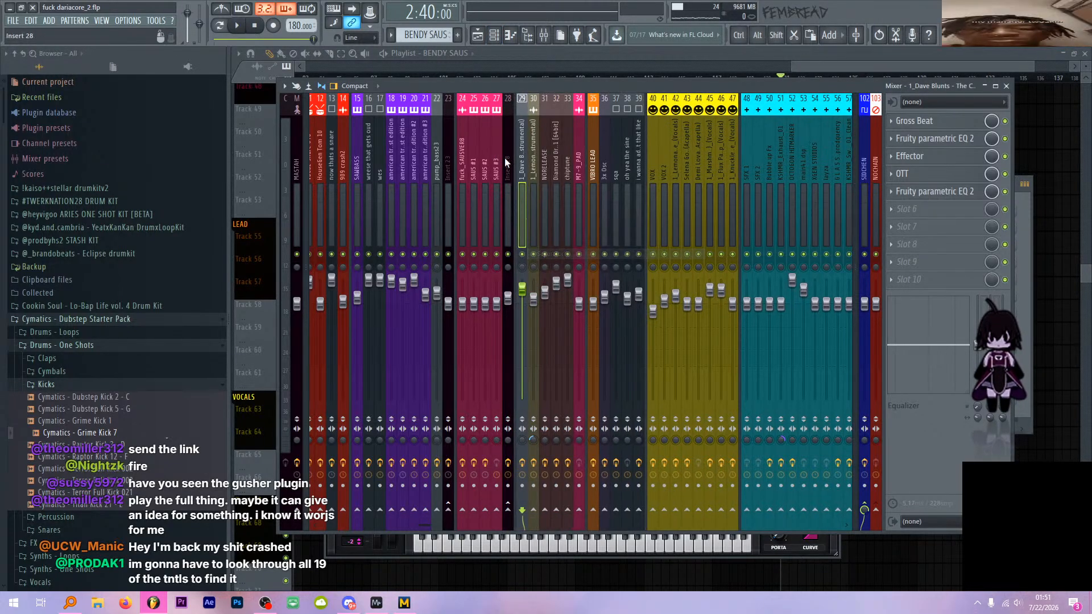
left_click(496, 164)
- Route the SAUS #4 channel to its own mixer track and place it beside SAUS #3
left_click(494, 35)
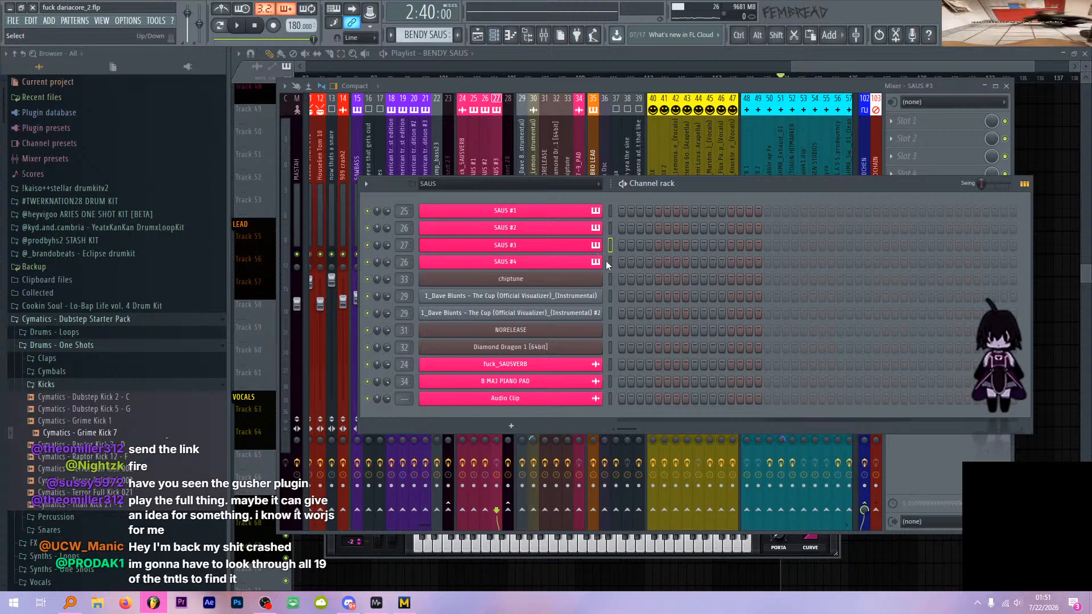
left_click(591, 262)
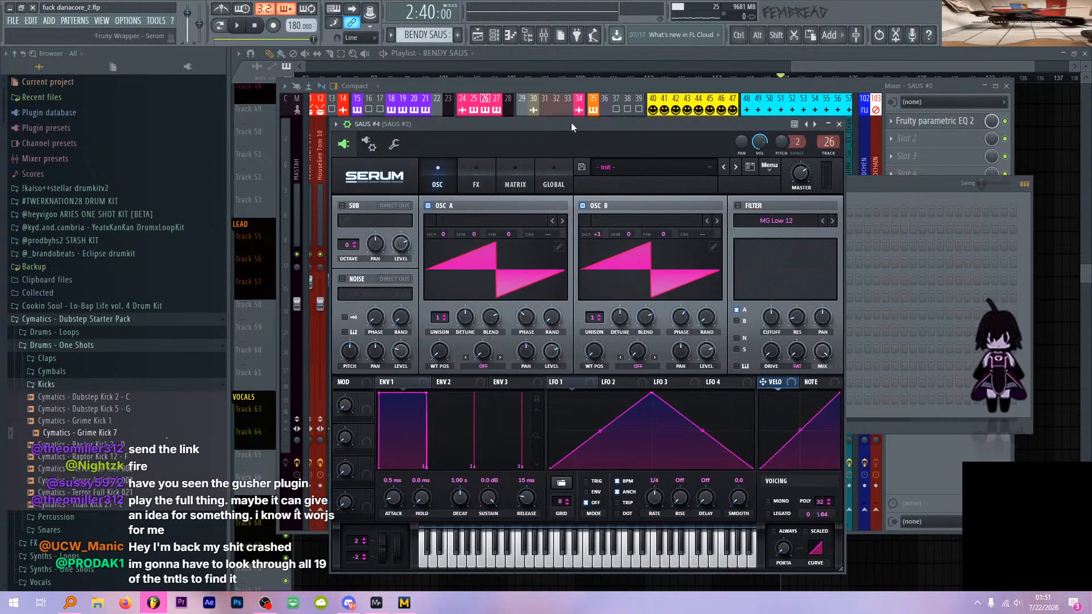
key("ctrl+l")
left_click_drag(851, 150, 494, 150)
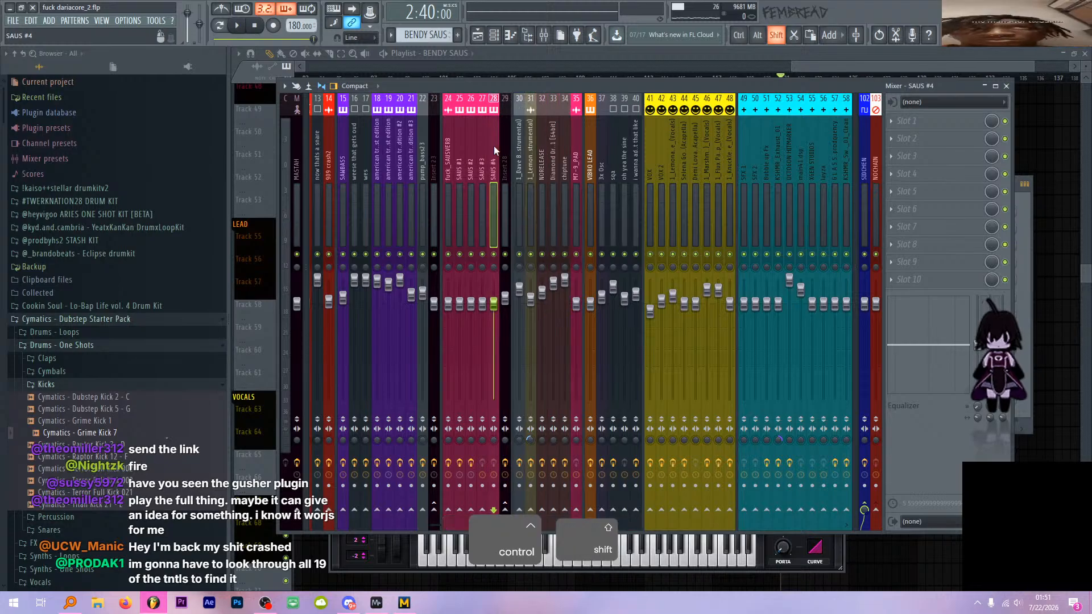
- Route the SAUS #3 and SAUS #4 mixer tracks to Insert 29 only
left_click(494, 35)
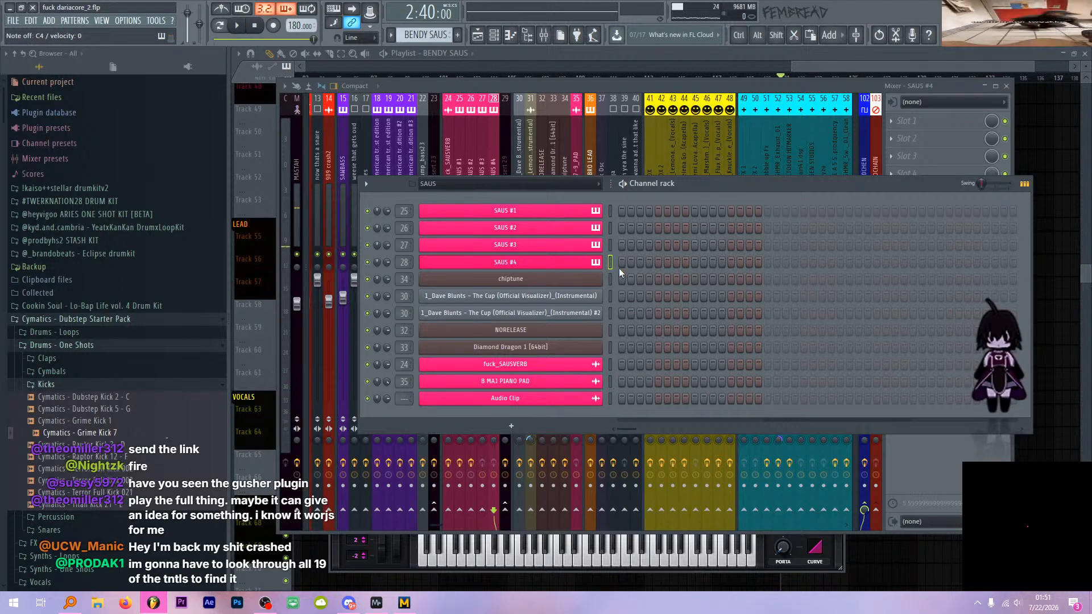
left_click(609, 245)
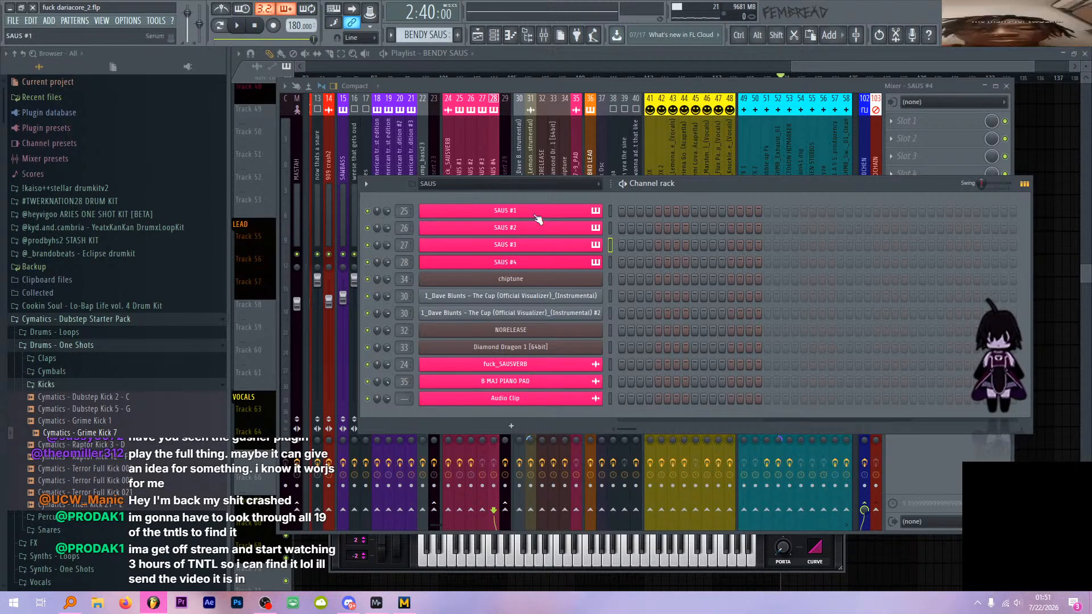
left_click(483, 176)
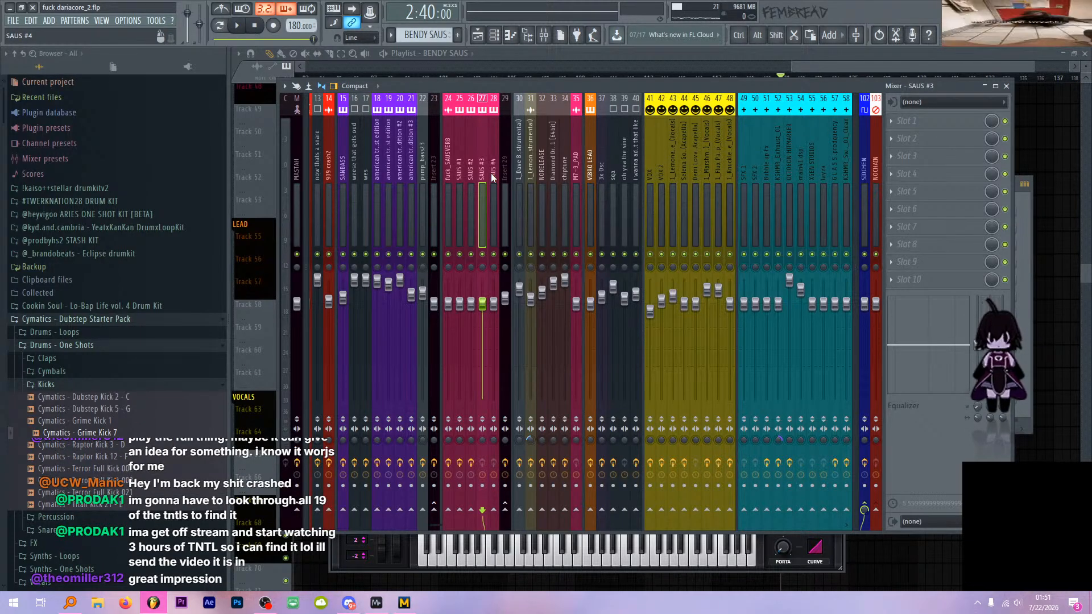
left_click(493, 178, "ctrl")
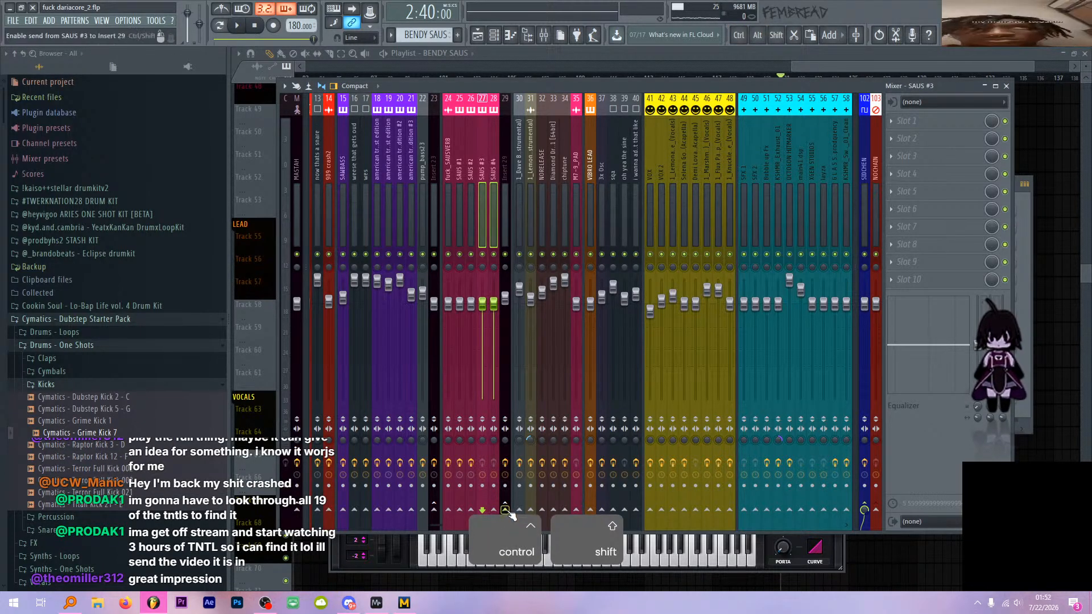
right_click(505, 511)
key("Return")
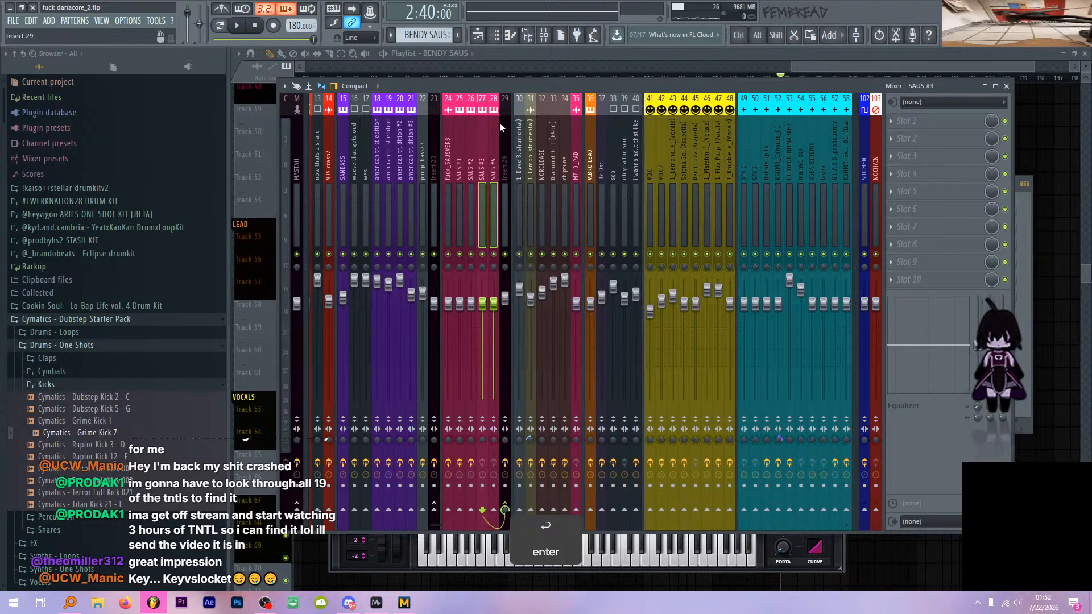
- Copy the Fruity parametric EQ 2 from the SAUS #1 mixer track to the SAUS #3 mixer track
left_click(483, 152)
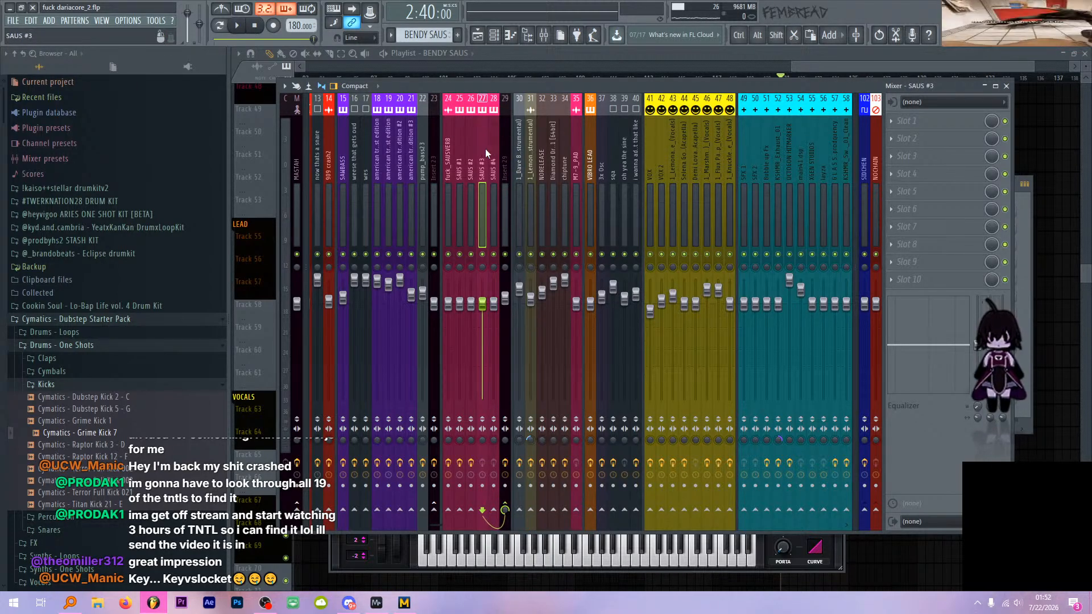
left_click(495, 35)
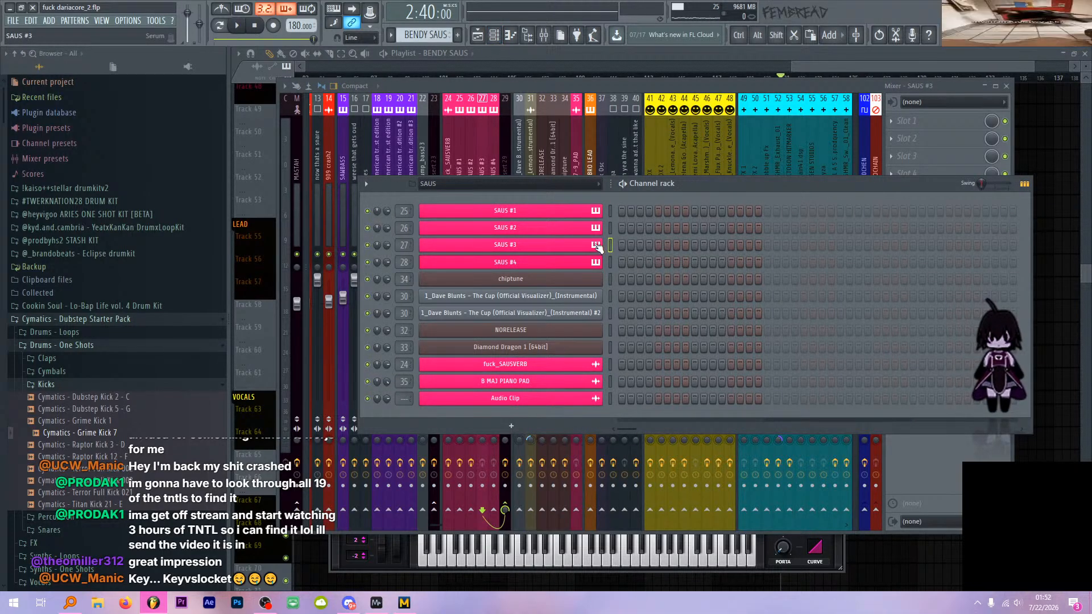
right_click(599, 245)
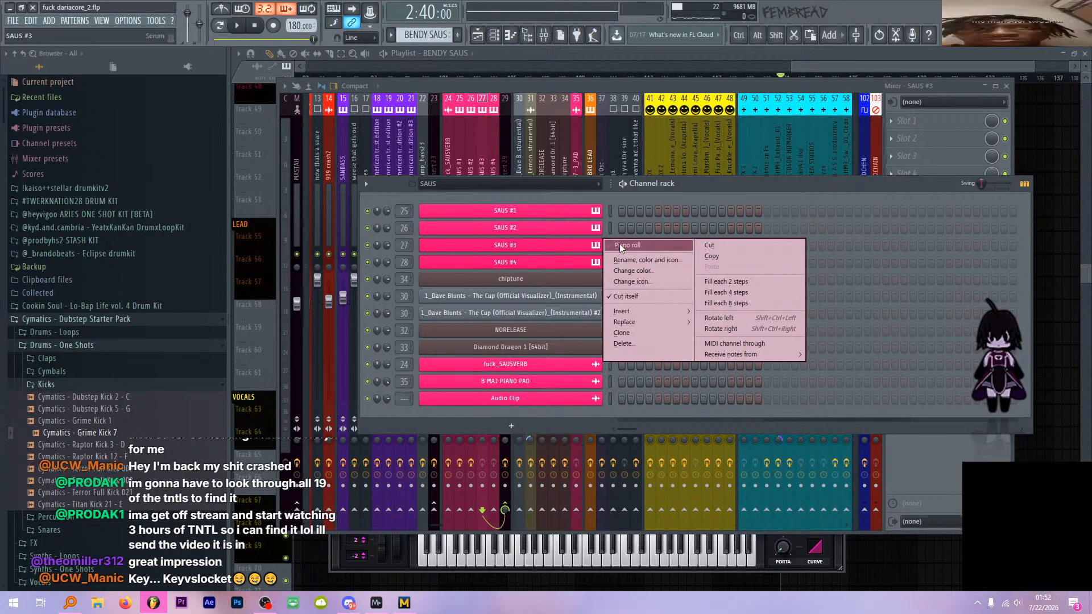
left_click(479, 138)
left_click(470, 141)
left_click(459, 144)
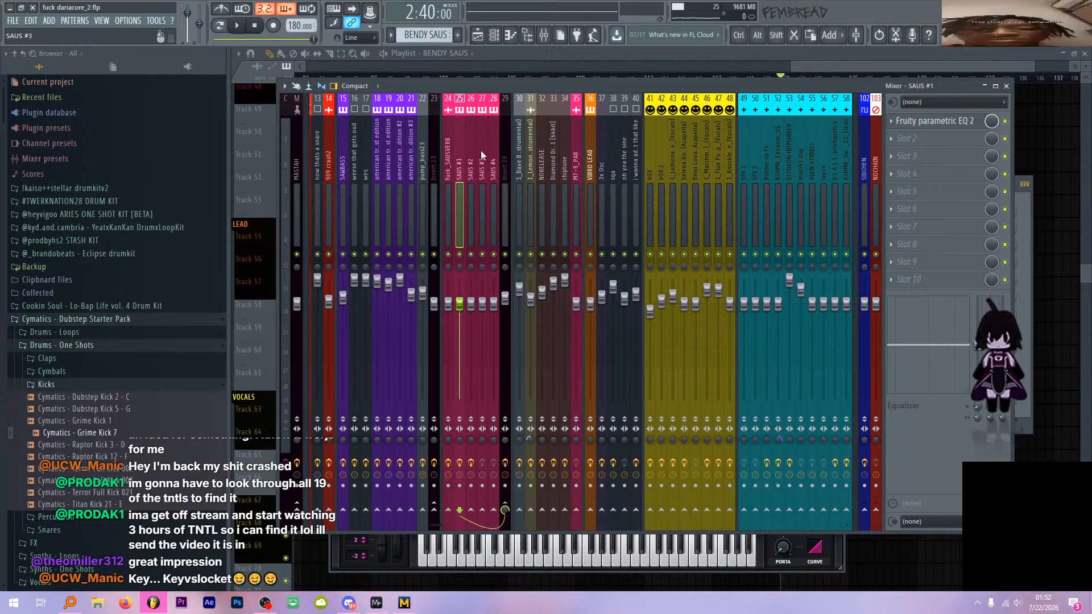
left_click(890, 122)
left_click_drag(929, 177, 484, 152)
left_click(652, 166)
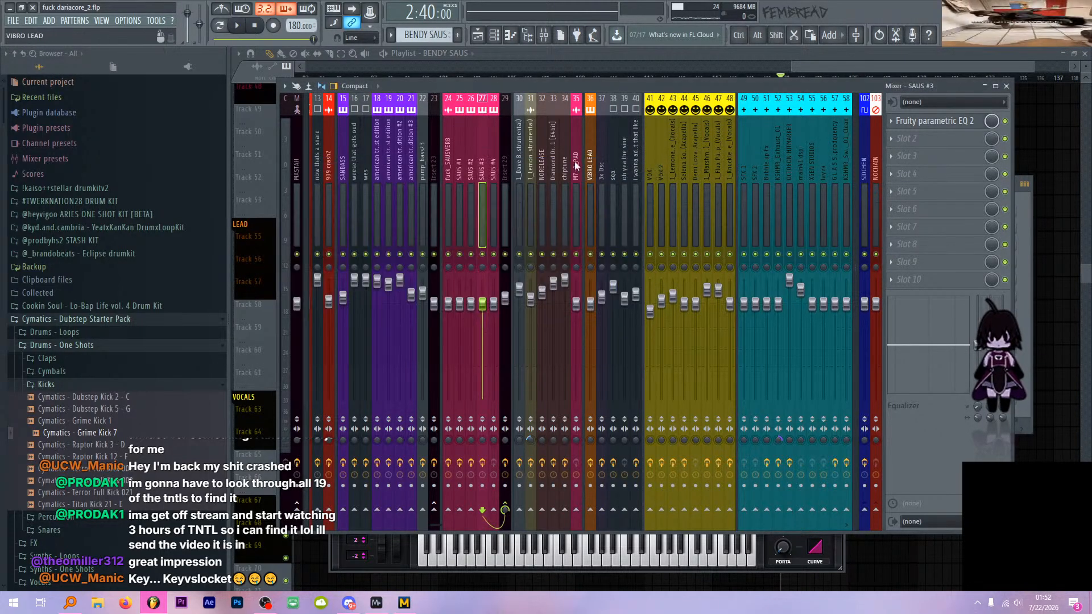
- Copy the Fruity parametric EQ 2 from the SAUS #2 mixer track to the SAUS #4 mixer track
left_click(470, 164)
left_click(892, 121)
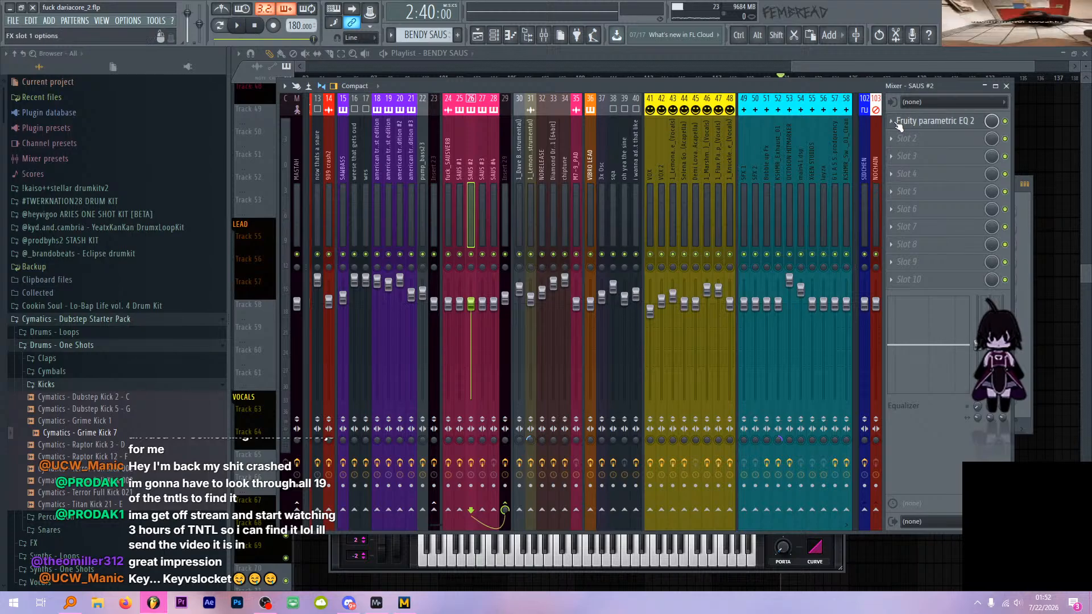
left_click_drag(914, 178, 497, 159)
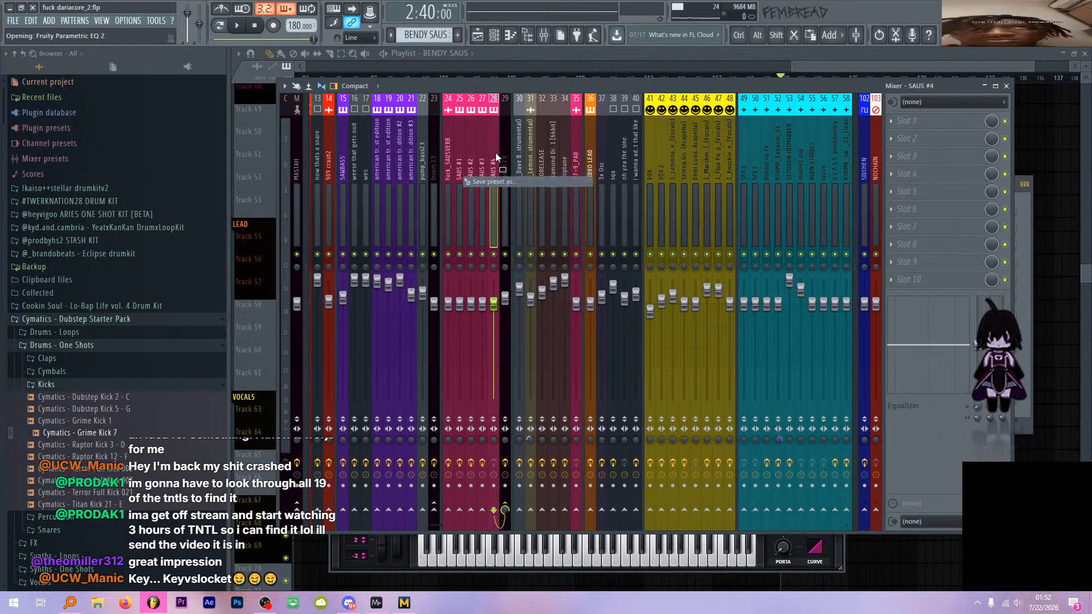
- Play the first drop from bar 27 and compare its saus, lead and vocal tracks with the section around bar 121
left_click(637, 52)
scroll(671, 159, "down", 5)
scroll(517, 170, "up", 7)
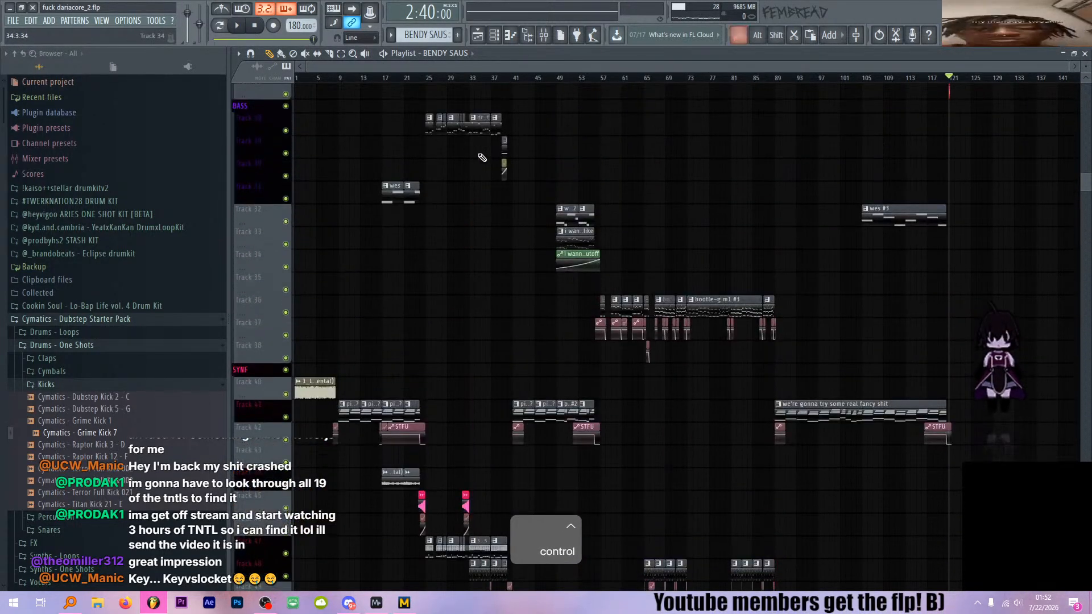
scroll(438, 155, "up", 4)
left_click(439, 79)
key("space")
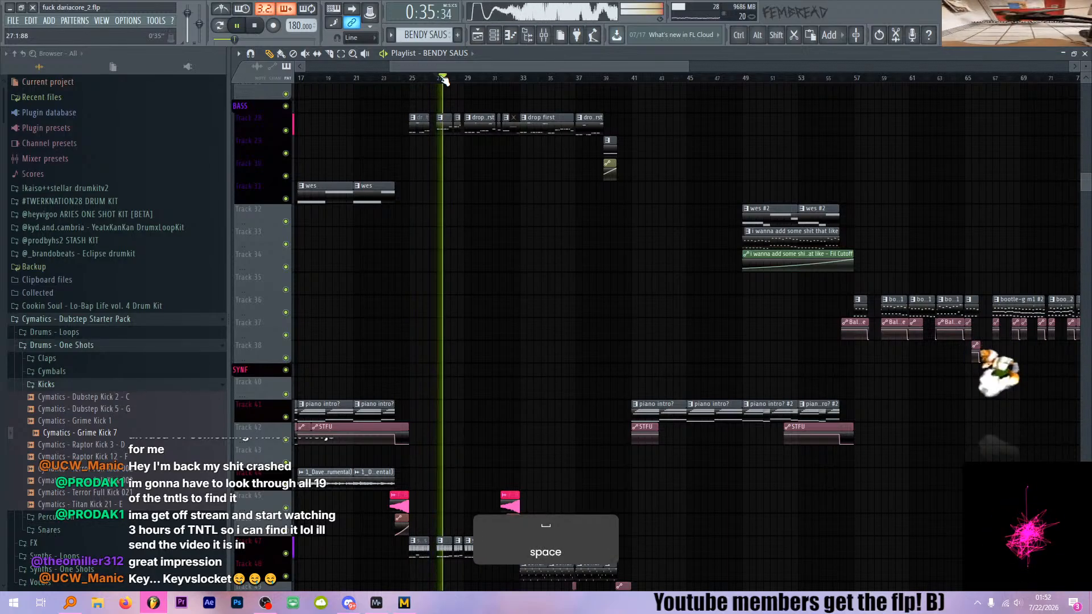
scroll(477, 182, "down", 8)
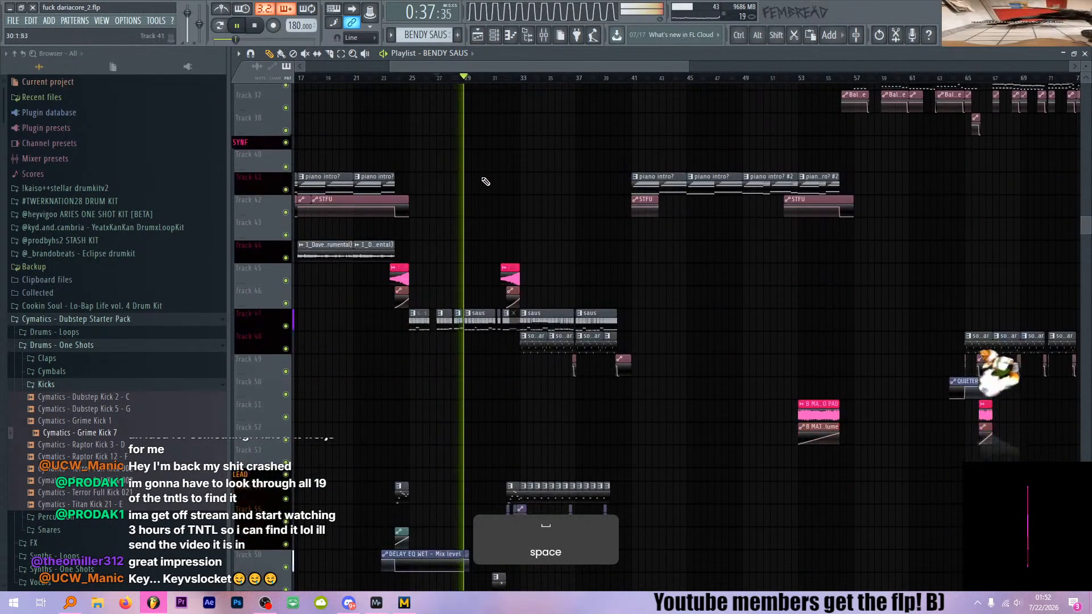
scroll(478, 182, "down", 4)
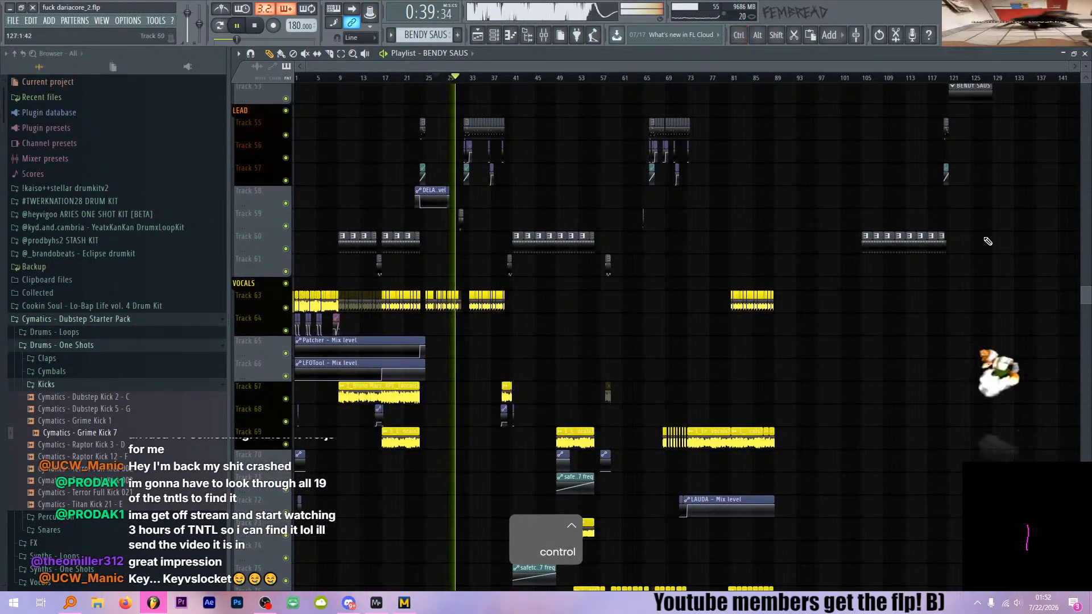
scroll(997, 232, "up", 2)
scroll(927, 163, "up", 6)
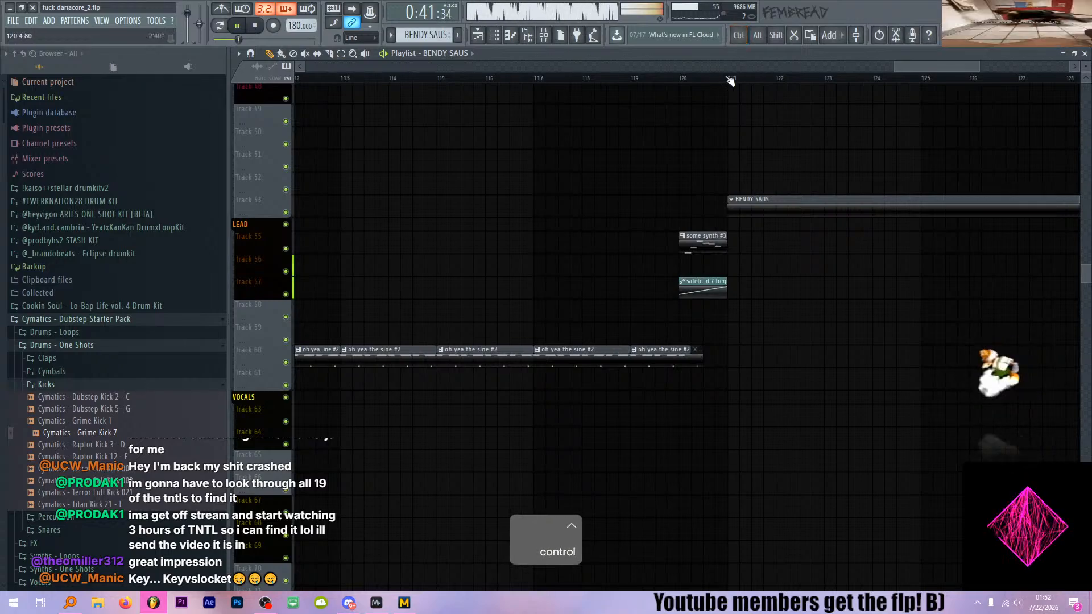
key("space")
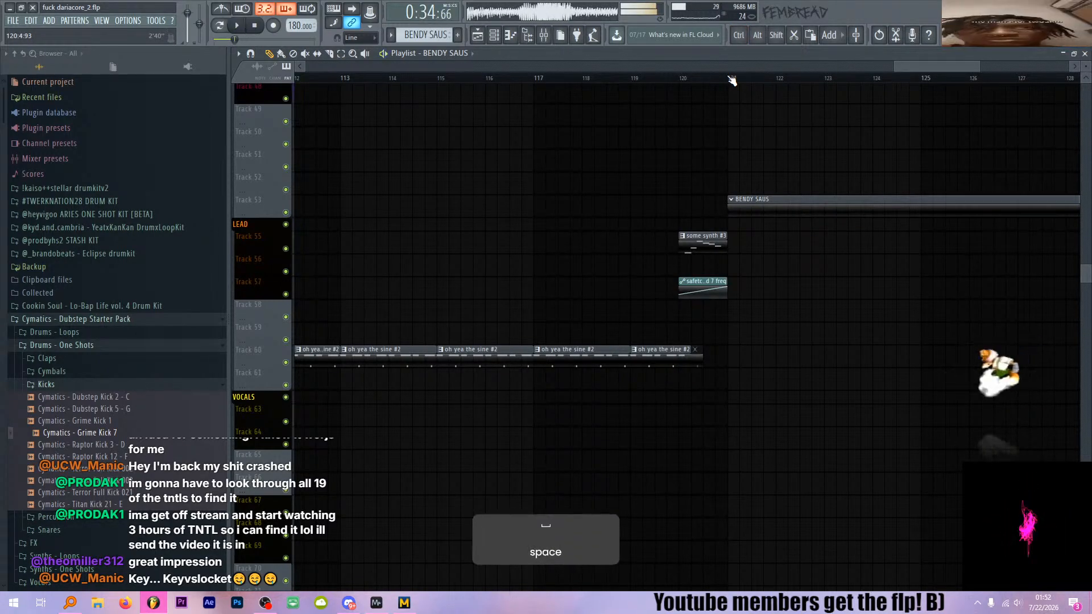
- Return the playhead to bar 121 and bring up the SAUS channels in the channel rack
left_click(729, 78)
scroll(686, 105, "down", 3)
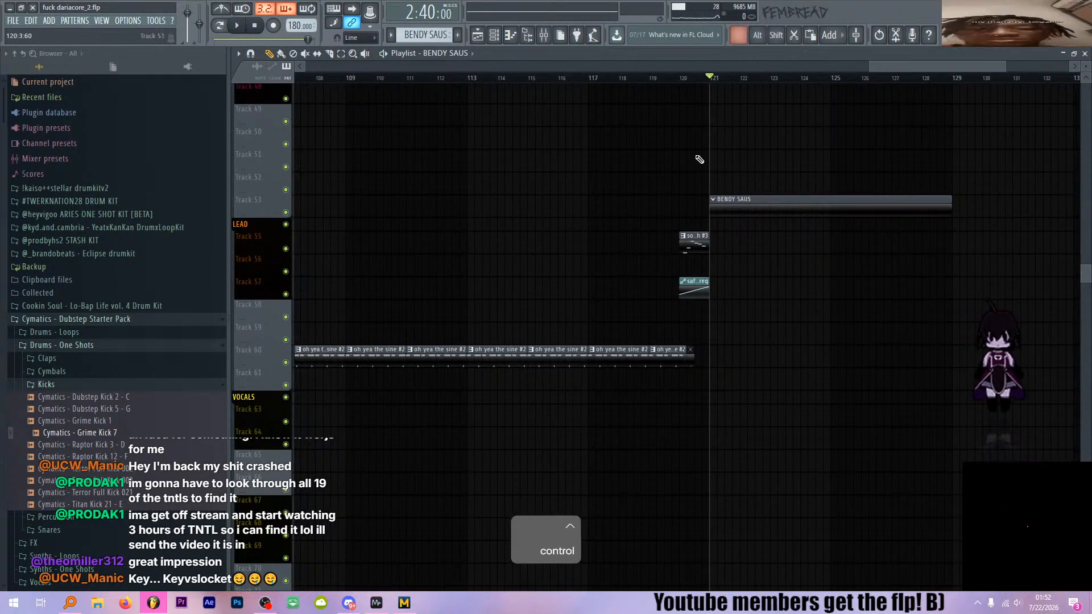
scroll(668, 139, "up", 4)
left_click(501, 38)
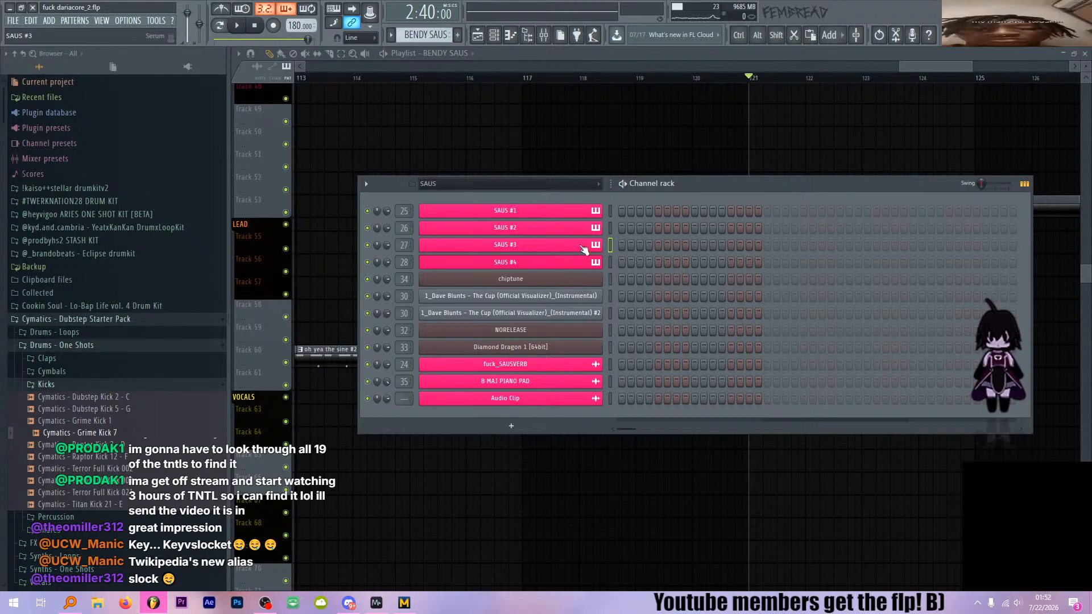
- Open the piano roll of SAUS #3 and place a two-bar F2 note at bar 1
right_click(602, 243)
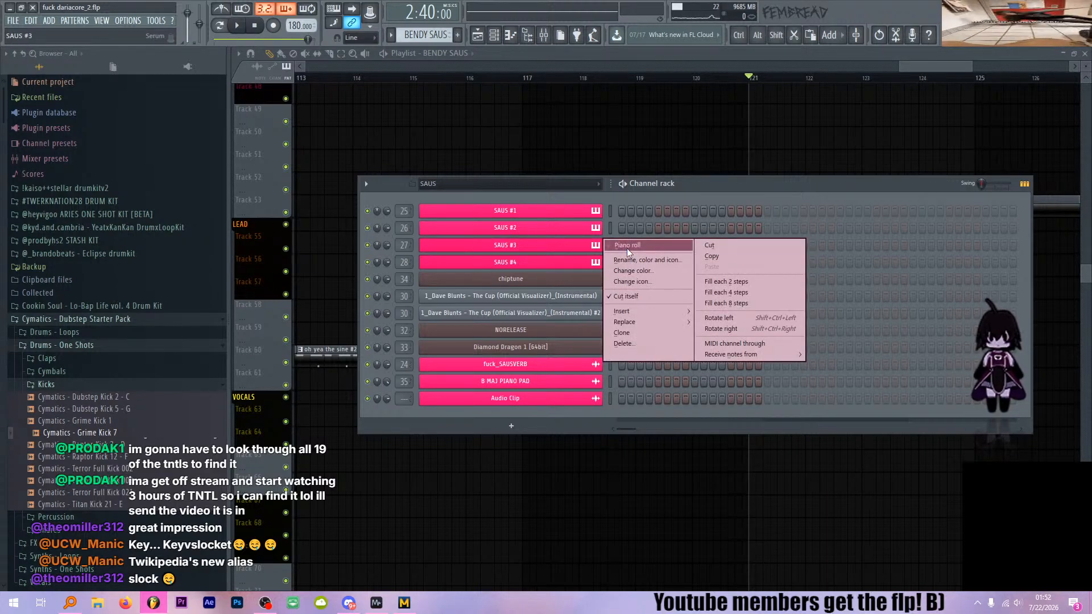
left_click(628, 251)
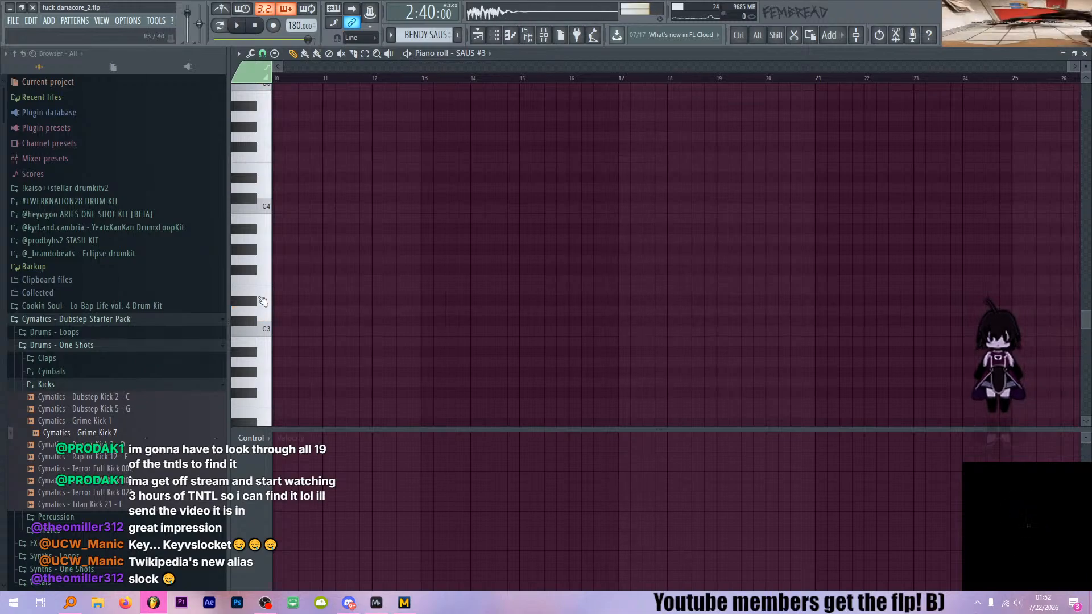
left_click(259, 279)
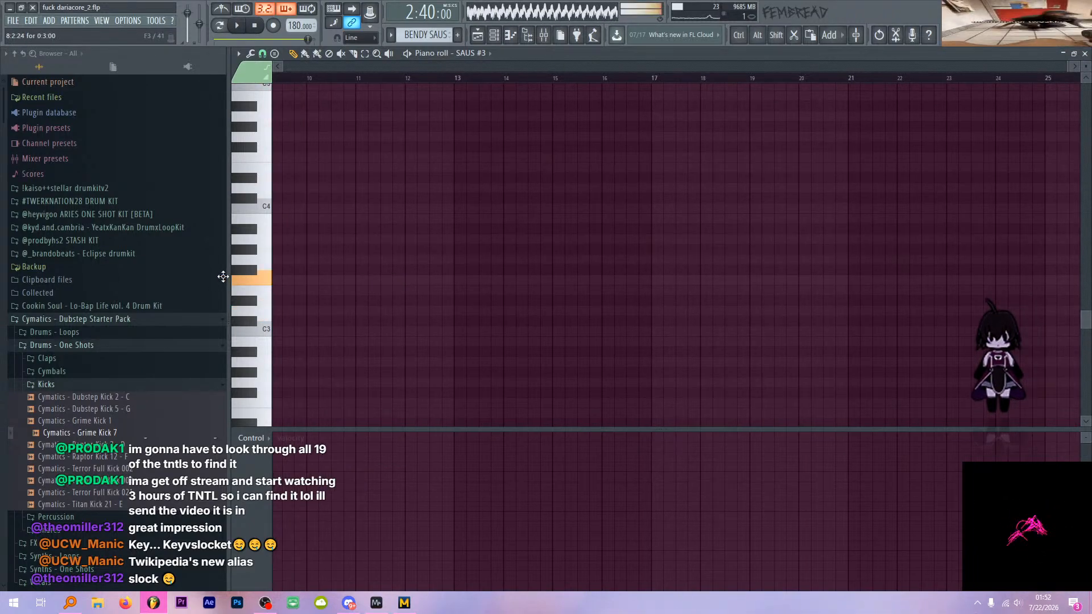
right_click(410, 302, "ctrl")
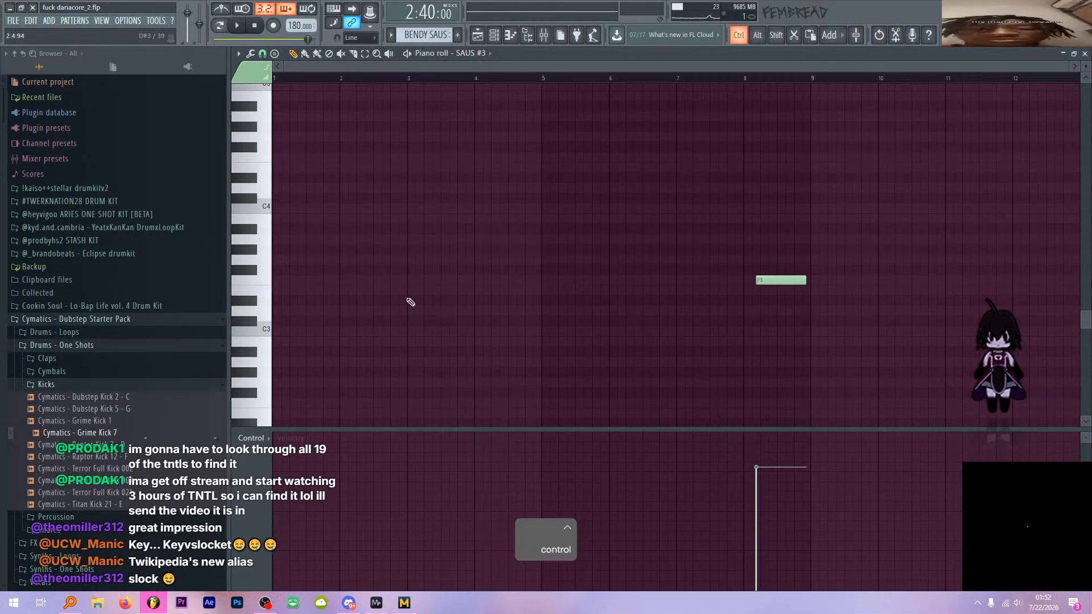
right_click(796, 281)
left_click(280, 402)
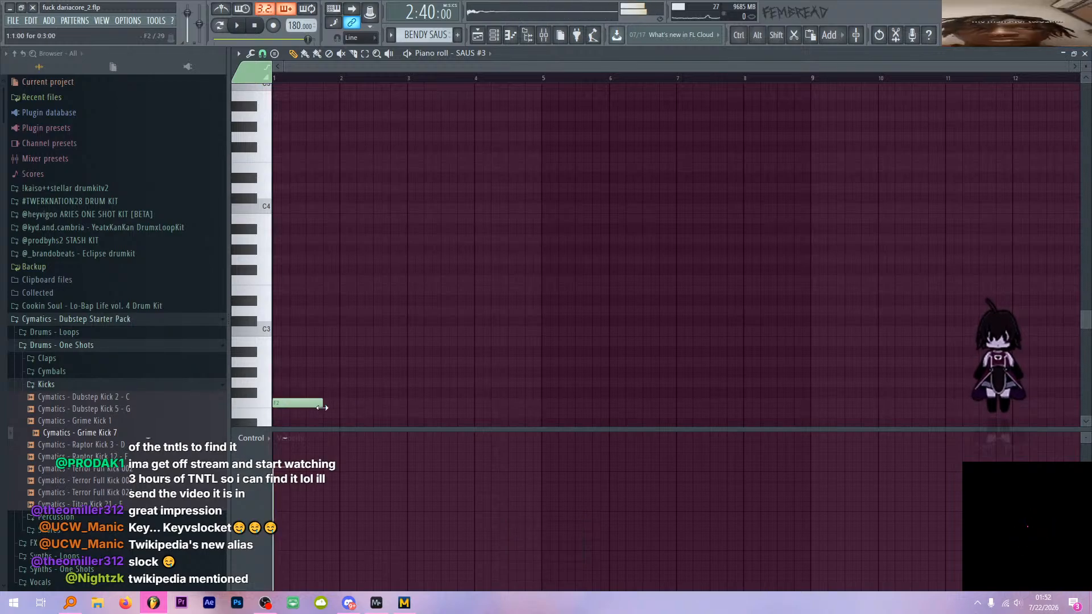
left_click_drag(325, 406, 366, 331)
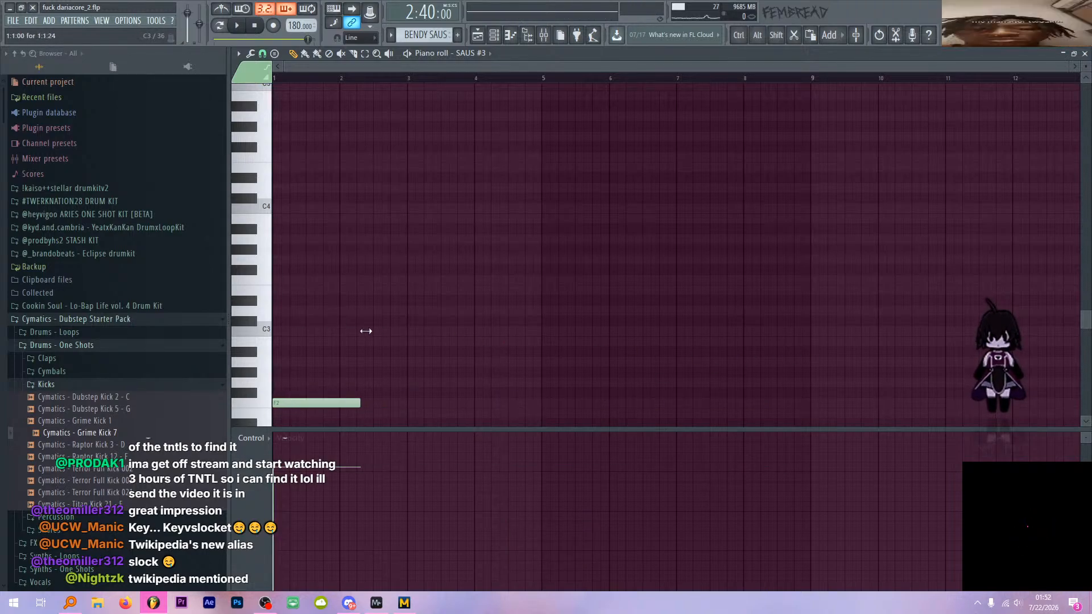
- Add two-bar bass notes A2 at bar 3, G2 at bar 5 and D2 at bar 7
left_click(412, 363)
left_click(544, 383)
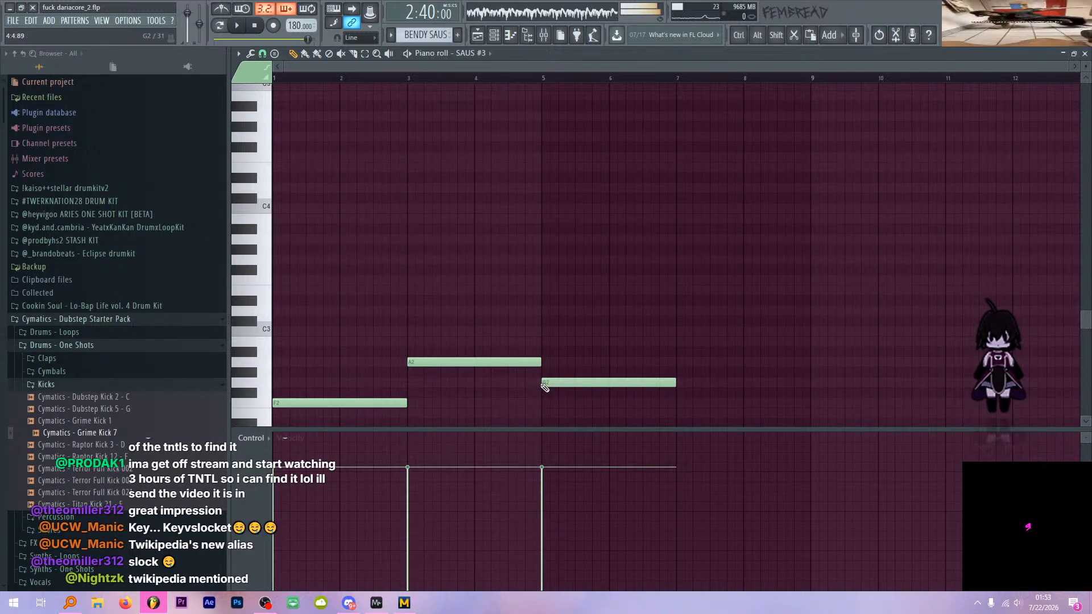
scroll(568, 380, "down", 3)
left_click_drag(678, 332, 678, 343)
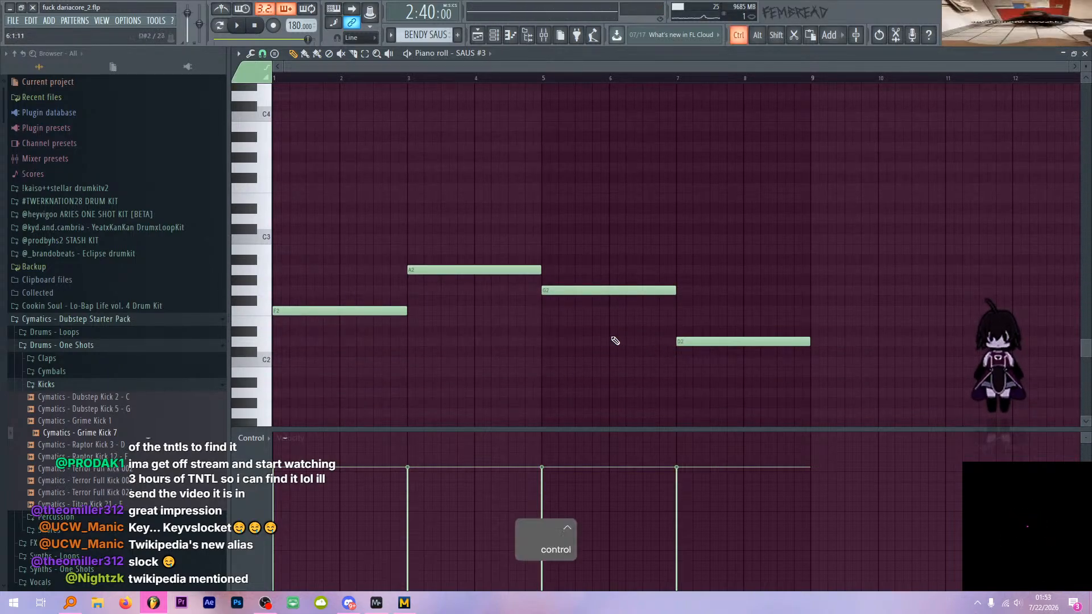
- Continue the bass line with two-bar notes F2 at bar 9 and G2 at bar 11, plus a four-bar A2 at bar 13
left_click(811, 312)
scroll(768, 327, "down", 1)
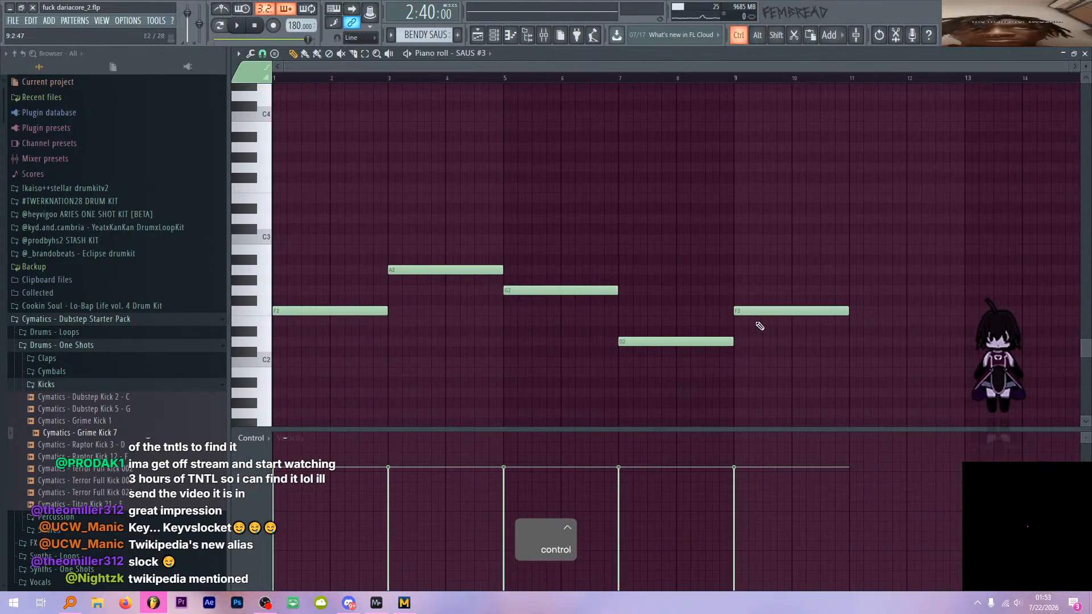
left_click(862, 290)
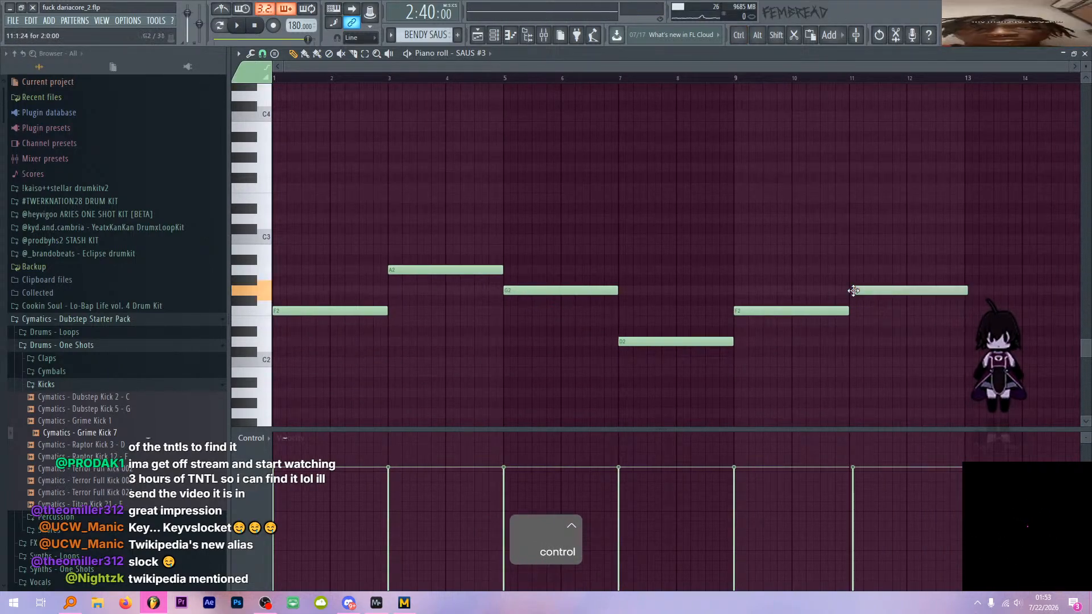
left_click(974, 270)
scroll(819, 292, "down", 1)
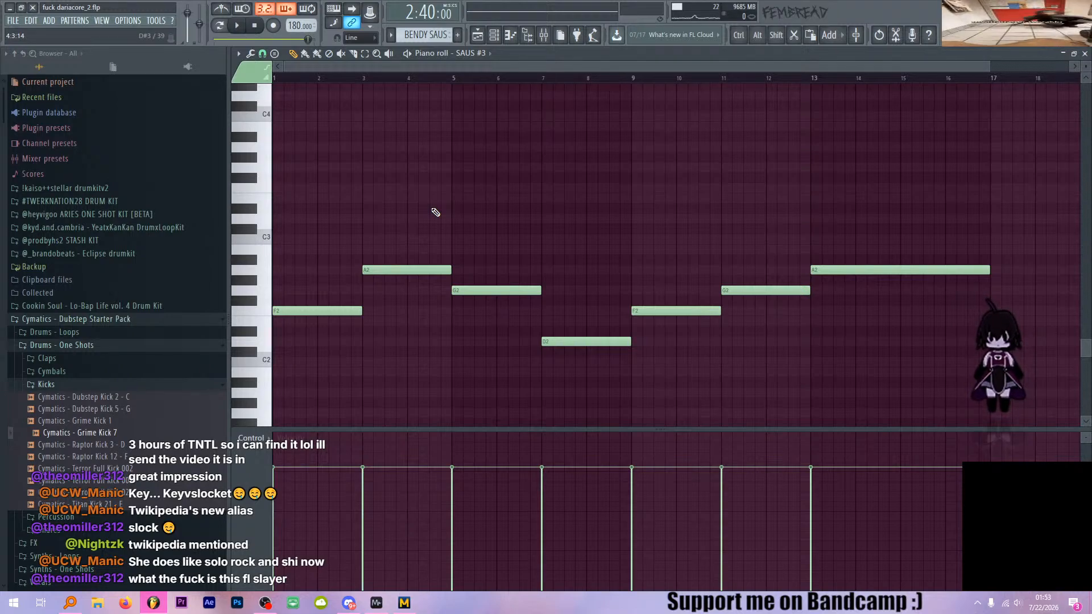
- Audition the bass notes across the sequence
scroll(435, 212, "down", 2)
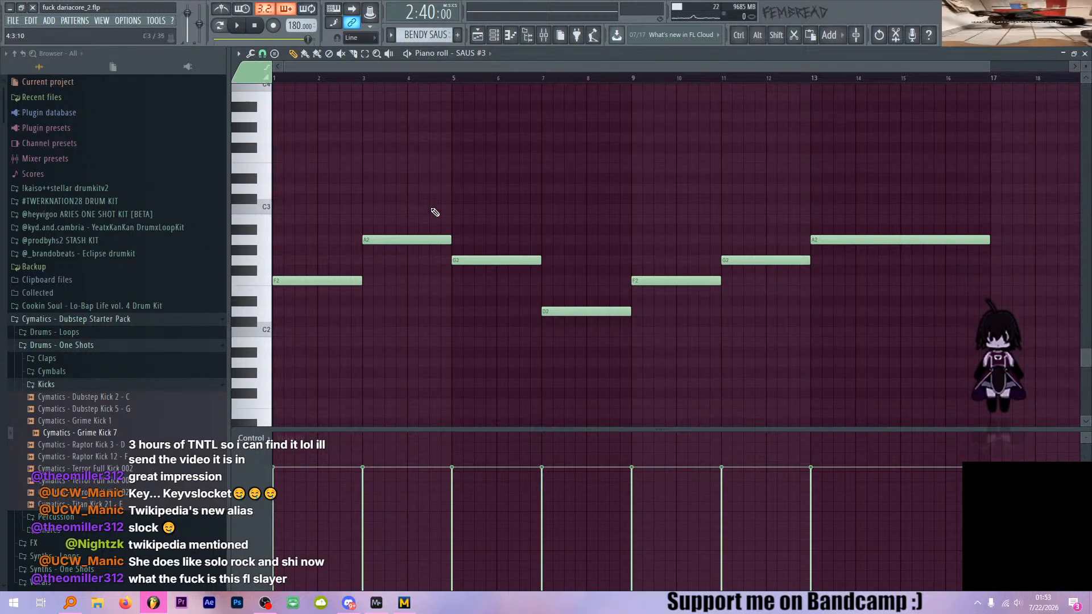
key("alt")
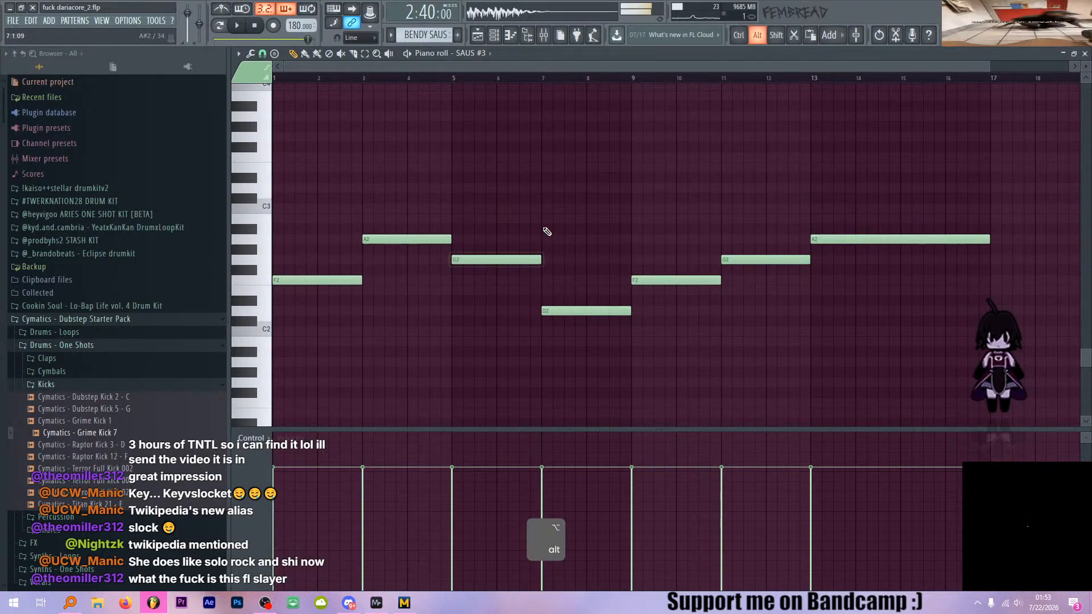
right_click(754, 249, "alt")
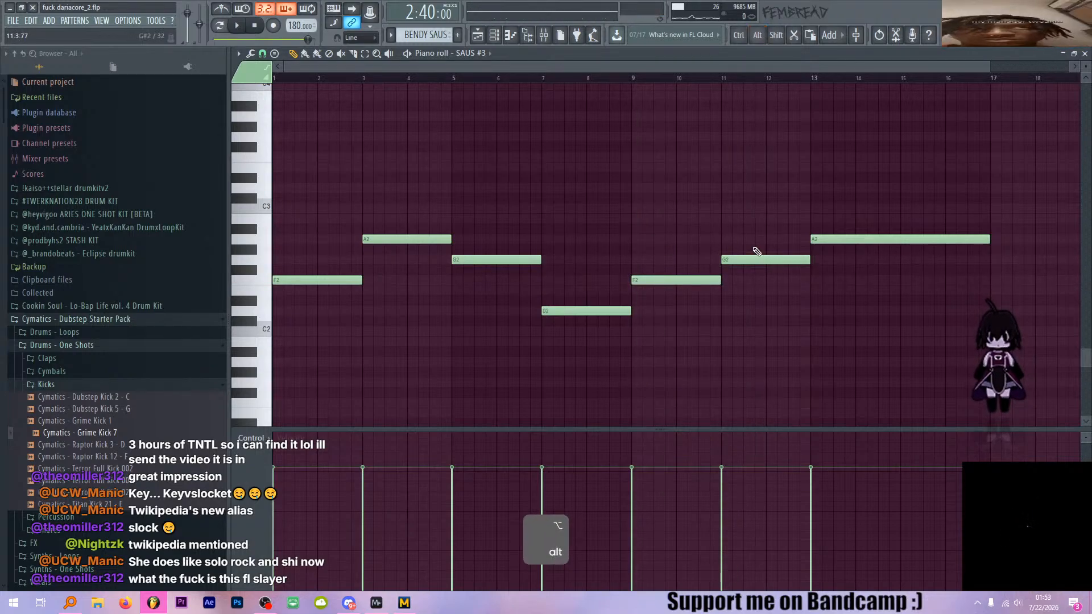
right_click(843, 220, "alt")
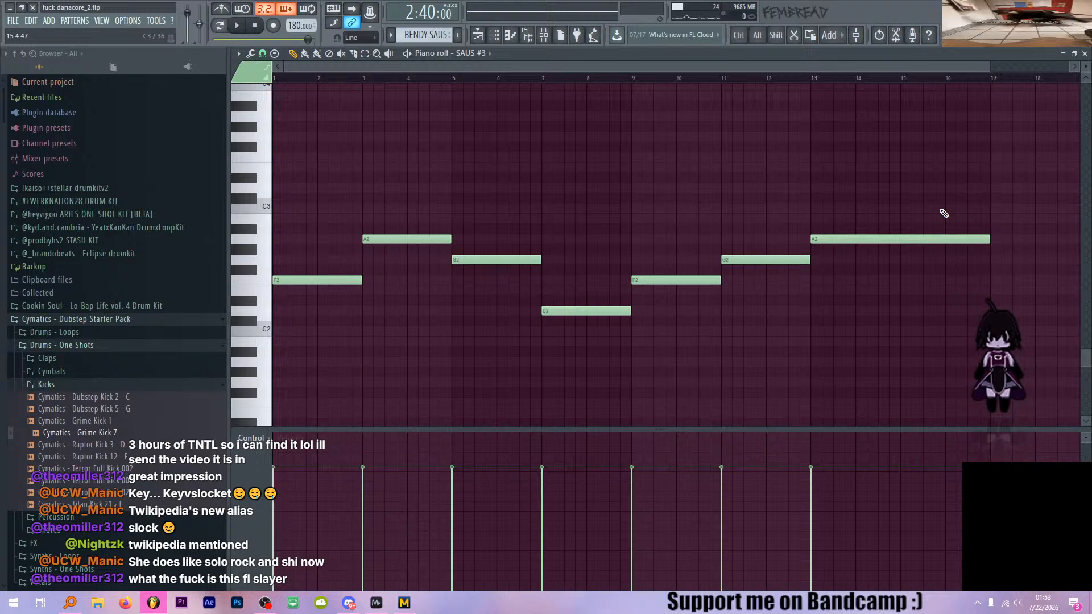
right_click(640, 212, "alt")
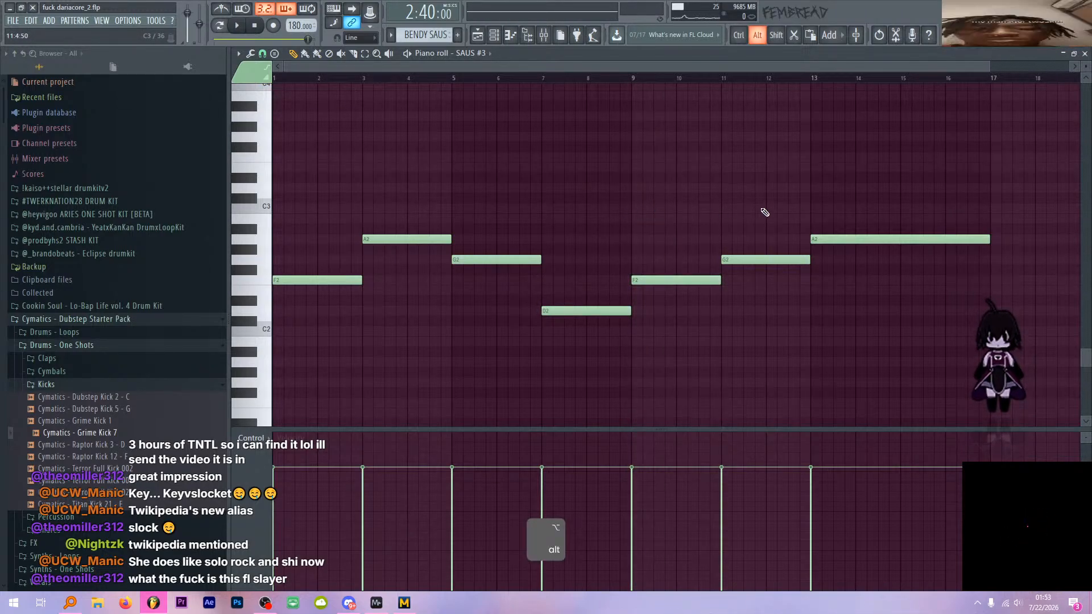
- Delete the three notes from bar 9 onward and duplicate the first four bass notes to start at bar 9
right_click(841, 240)
right_click(788, 260)
right_click(708, 281)
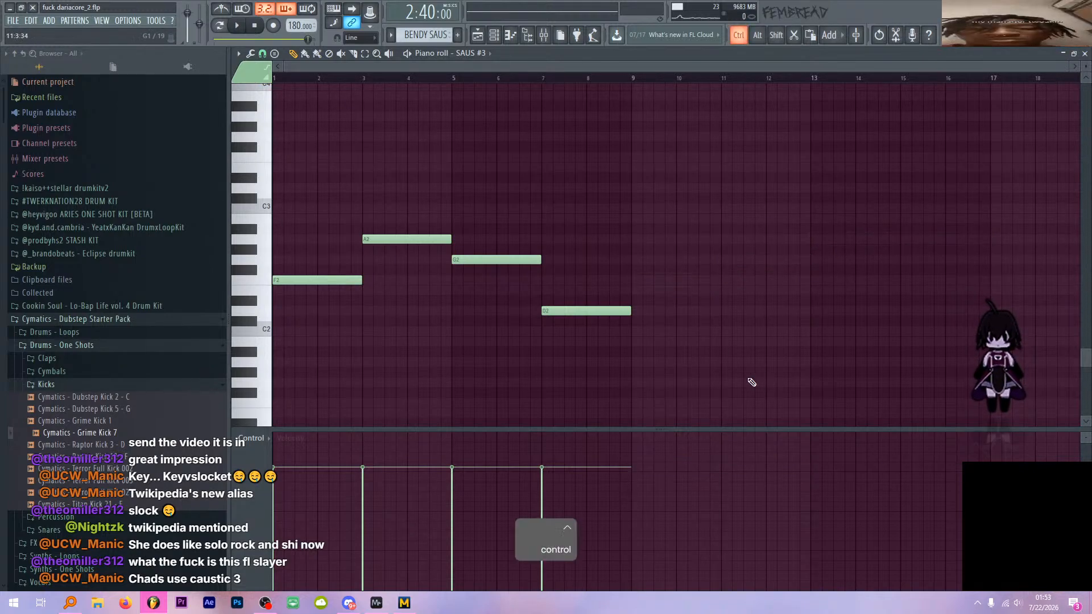
left_click_drag(734, 387, 273, 234)
left_click_drag(303, 281, 659, 292)
right_click(400, 301)
left_click(330, 281)
- Stack a two-bar chord of A4, C5, E5 and G5 at bar 1 above the bass line
scroll(348, 254, "up", 4)
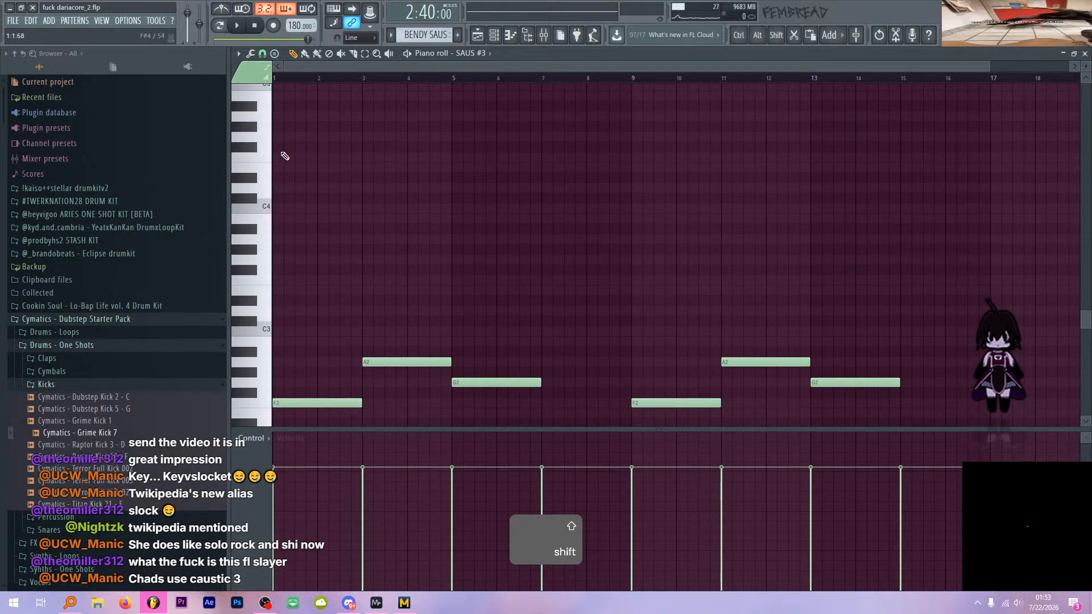
left_click(282, 137)
scroll(273, 210, "up", 3)
mouse_move(276, 227)
left_mouse_down()
mouse_move(284, 197)
mouse_move(276, 238)
mouse_move(305, 215)
mouse_move(301, 196)
left_mouse_up()
scroll(296, 213, "up", 2)
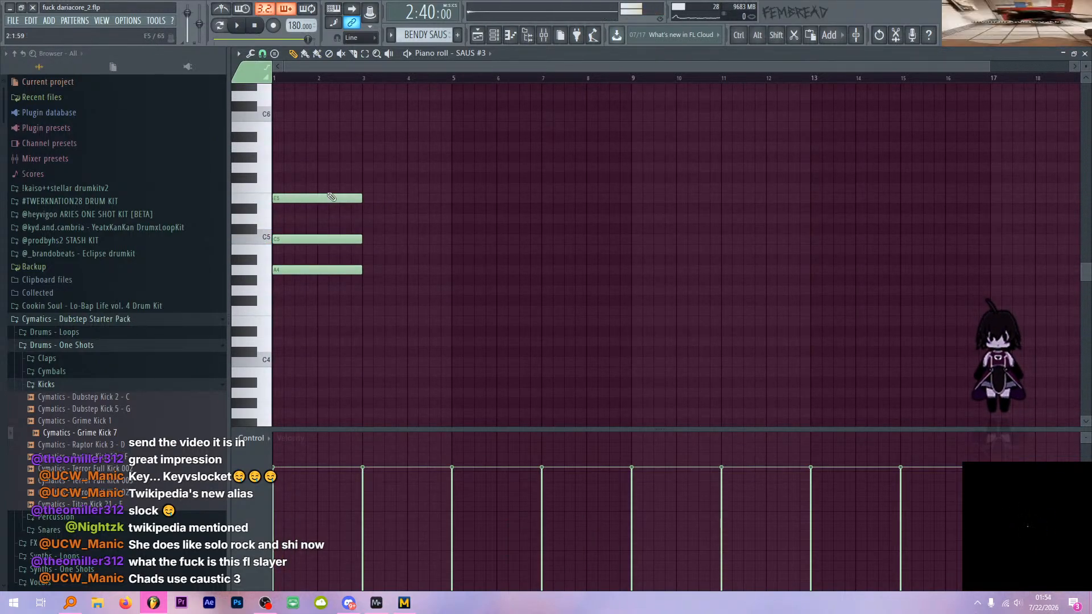
left_click(292, 167)
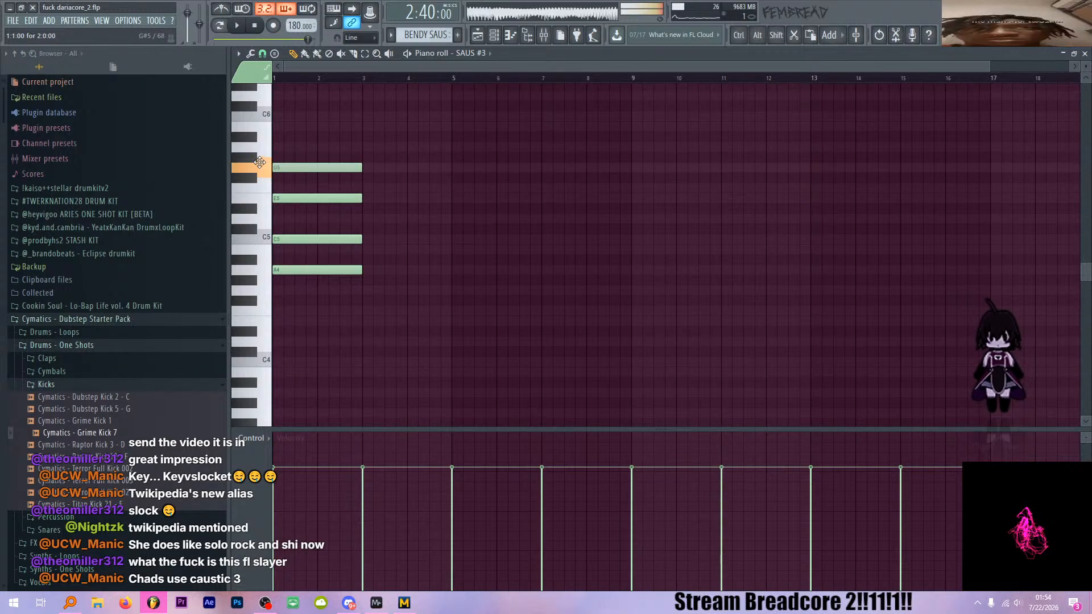
scroll(291, 271, "up", 1)
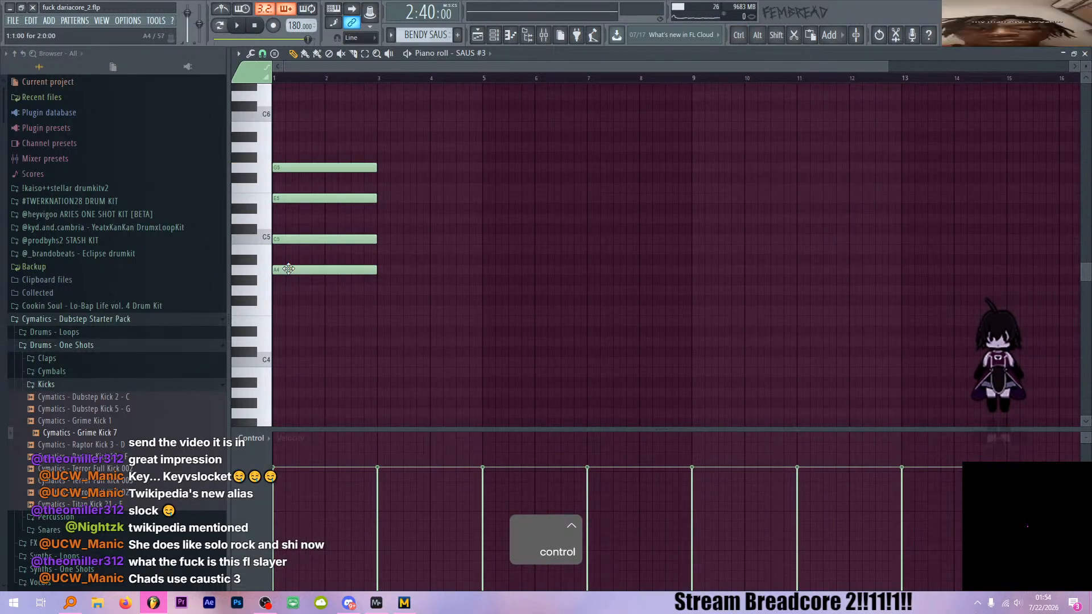
- Revoice the bar 1 chord to E5, G5, C6 and D6 and audition it
right_click(288, 269)
left_click(285, 142)
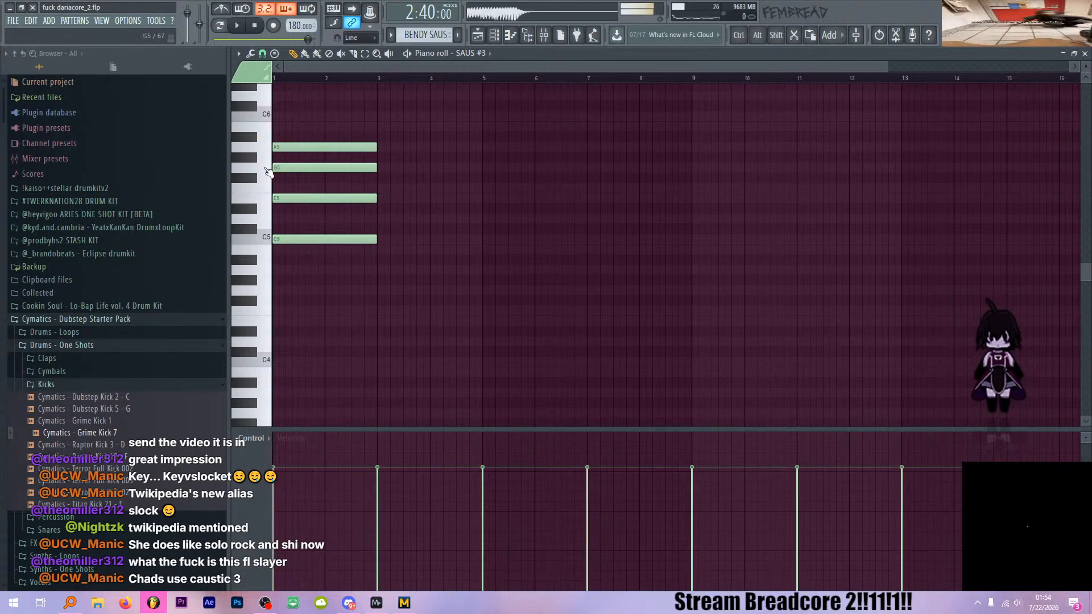
scroll(282, 170, "up", 1)
scroll(258, 199, "up", 1)
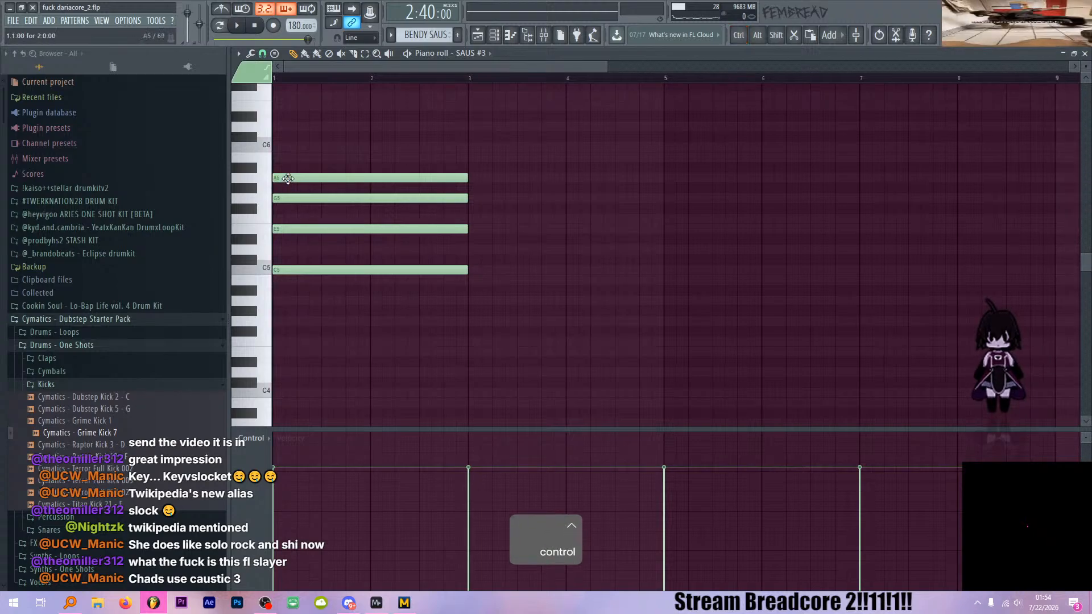
left_click_drag(285, 178, 294, 148)
left_click_drag(293, 199, 294, 130)
left_click_drag(293, 228, 294, 196)
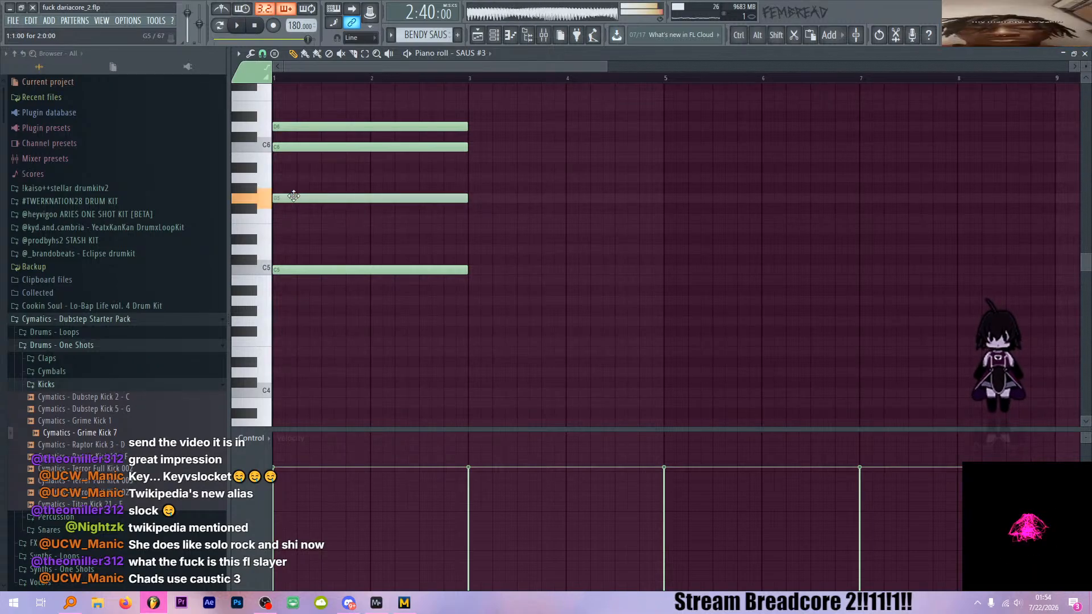
left_click_drag(292, 269, 293, 229)
right_click(306, 217, "alt")
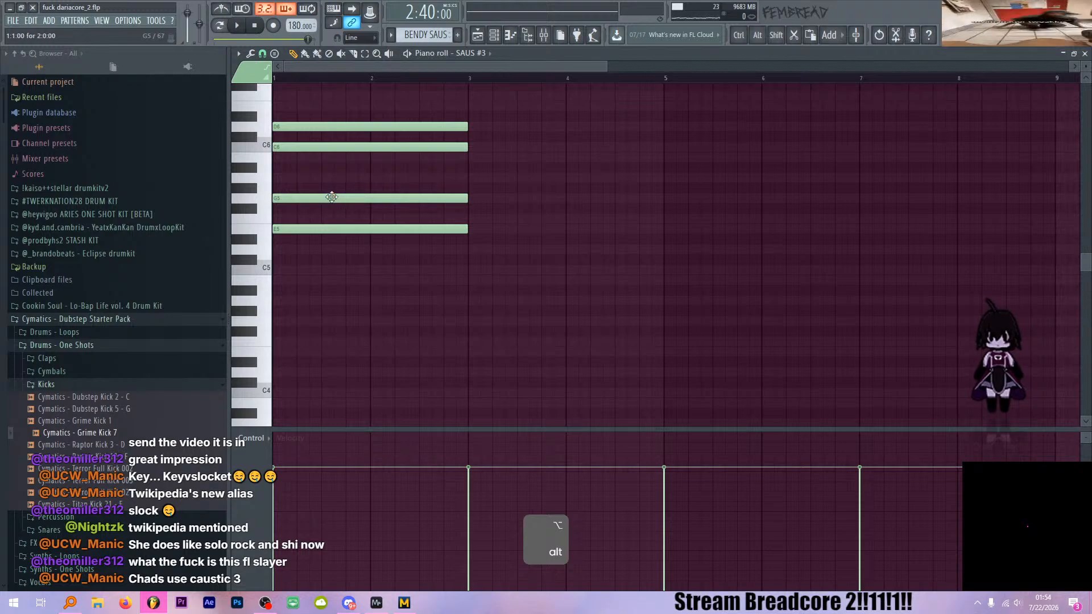
- Raise the bar 1 chord's G5 to A5, D6 to E6 and E5 to G5, auditioning each change
left_click_drag(333, 198, 331, 173)
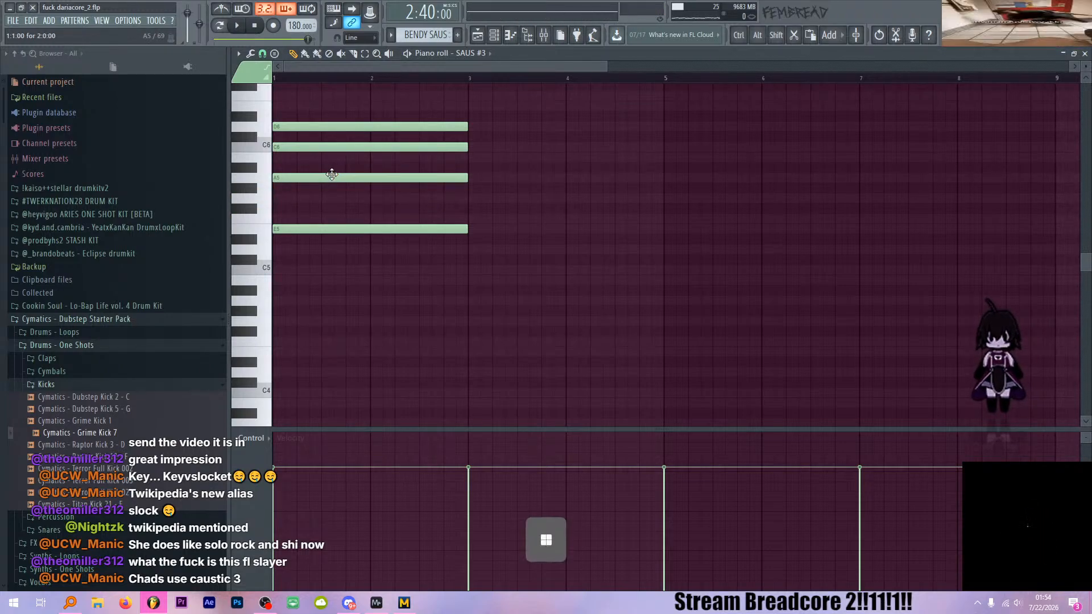
right_click(330, 171, "alt")
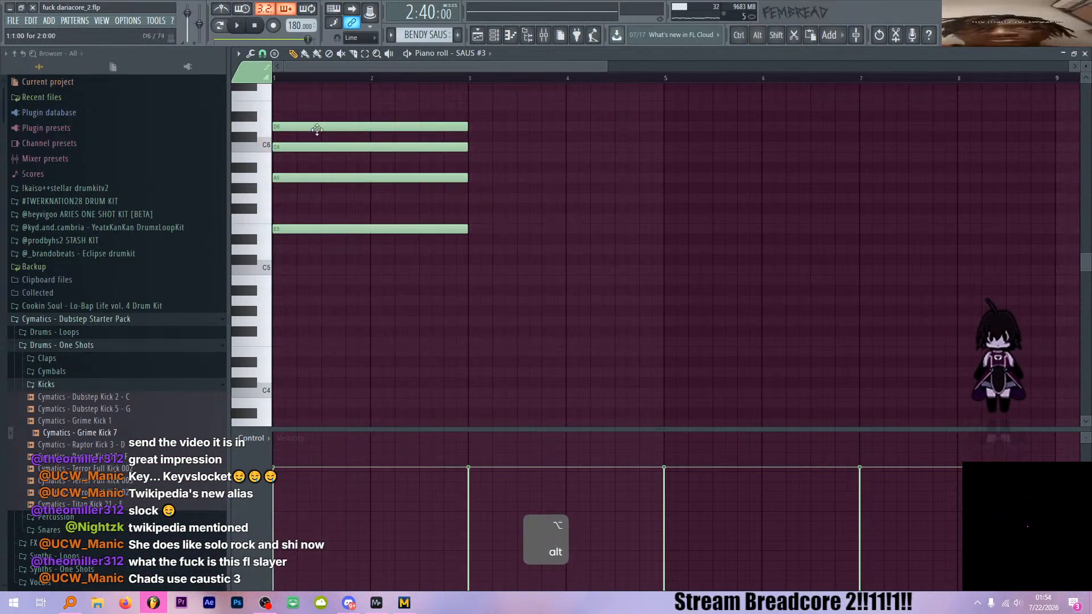
left_click_drag(317, 129, 317, 109)
right_click(306, 109, "alt")
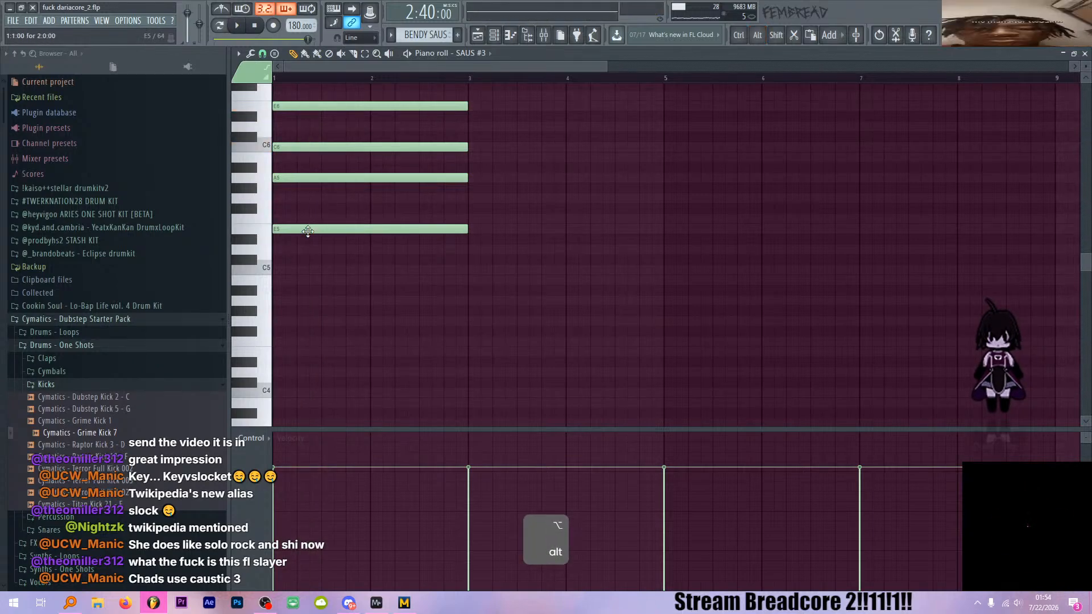
left_click_drag(308, 231, 308, 199)
right_click(308, 191, "alt")
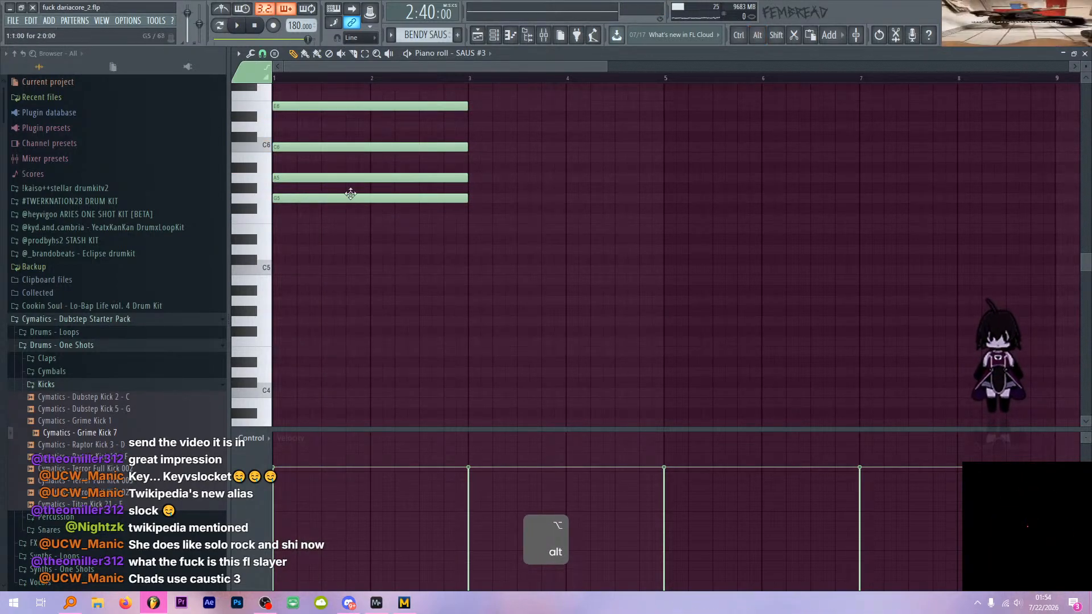
- Add a two-bar chord of G5, B5, D6 and E6 at bar 3
scroll(416, 216, "up", 3)
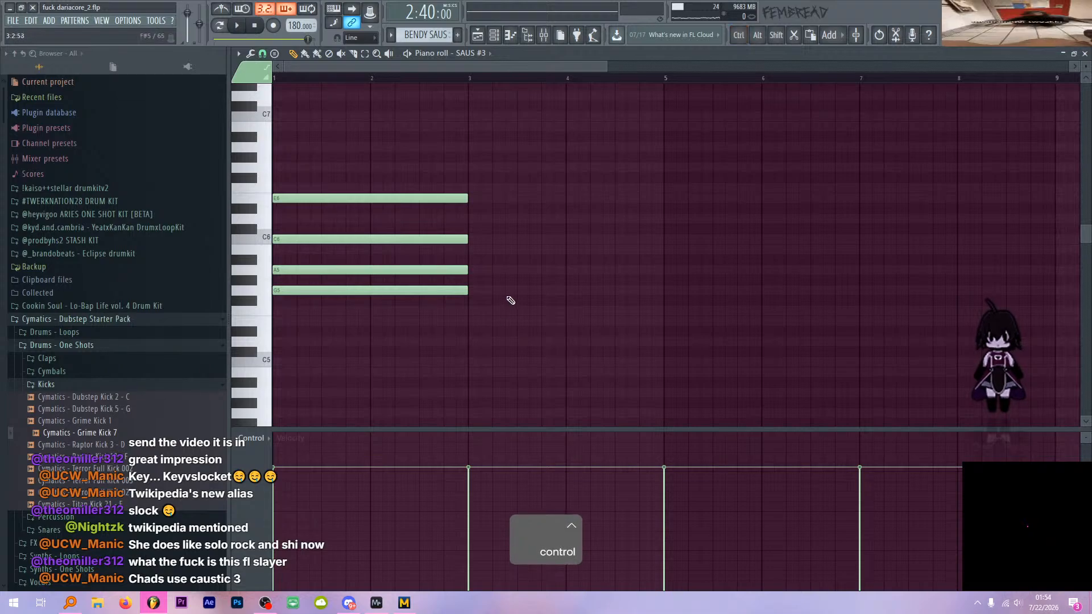
left_click(473, 249)
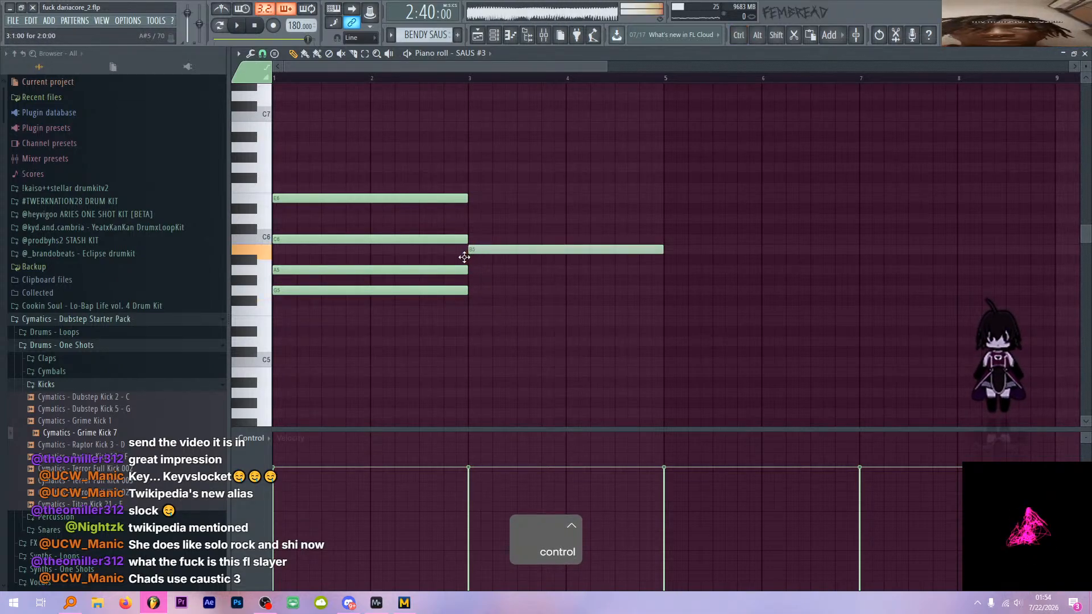
left_click(470, 219)
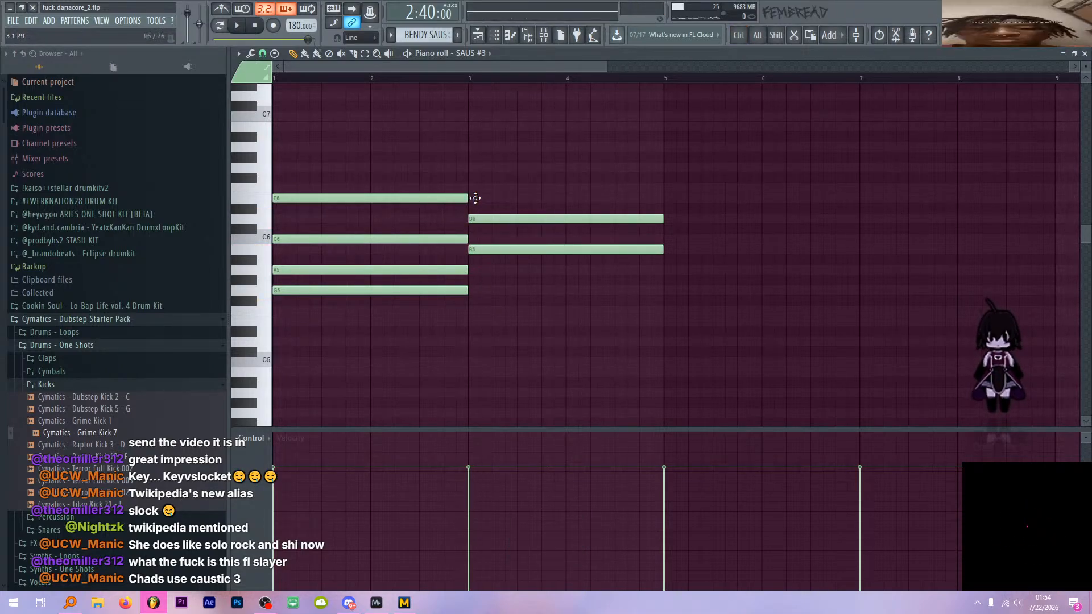
left_click(476, 198)
key("alt")
left_click(471, 168)
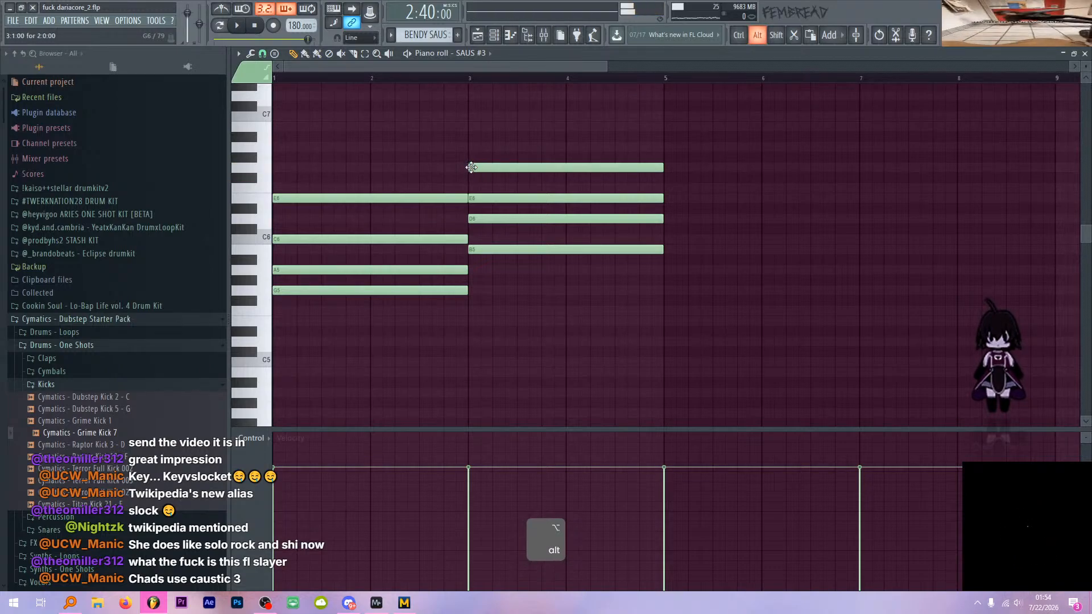
right_click(492, 168)
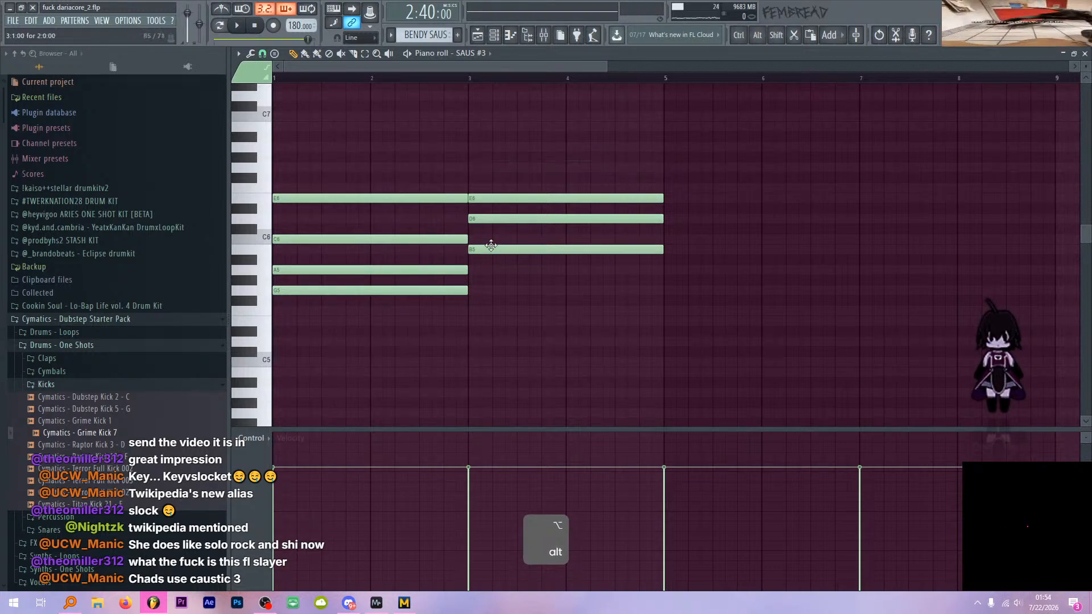
left_click_drag(471, 259, 471, 294)
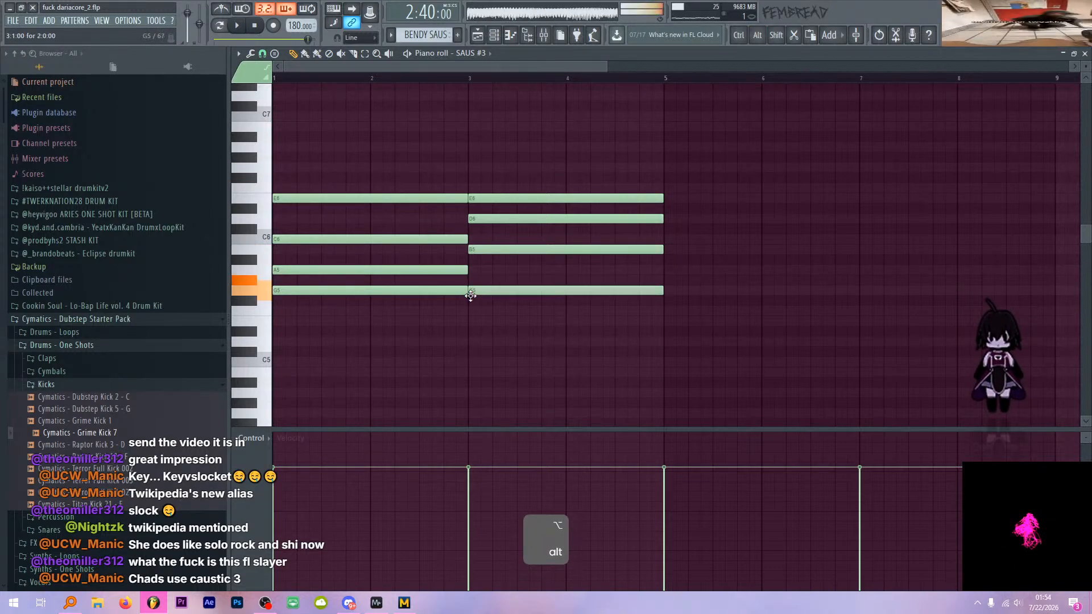
- Add a two-bar chord of G5, B5, D6 and E6 at bar 5 and audition it against the preceding chord
right_click(454, 287, "alt")
left_click_drag(532, 273, 700, 281)
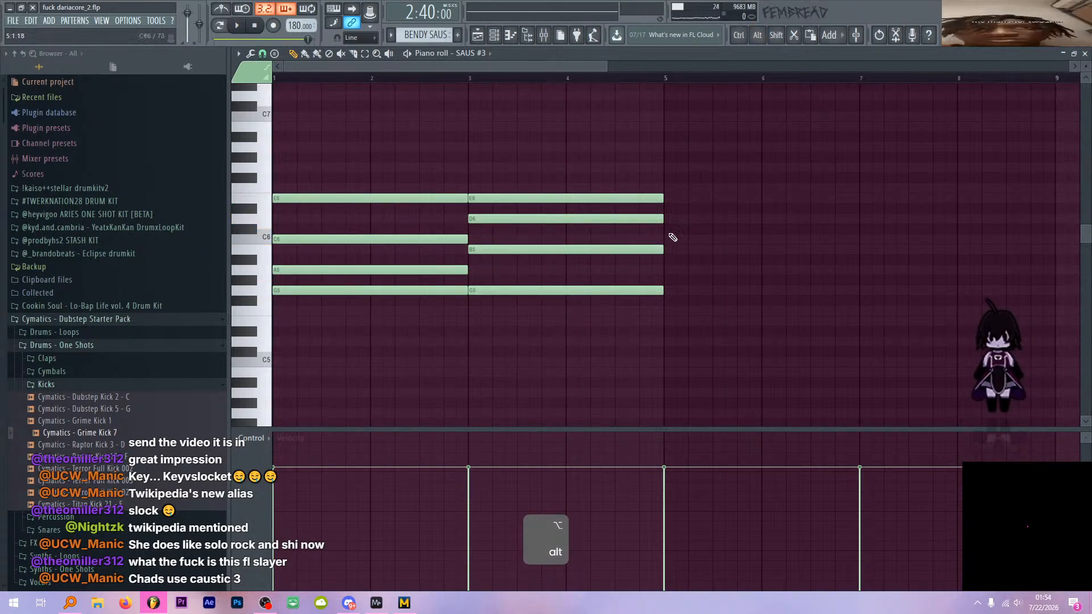
left_click(669, 197)
left_click(667, 219)
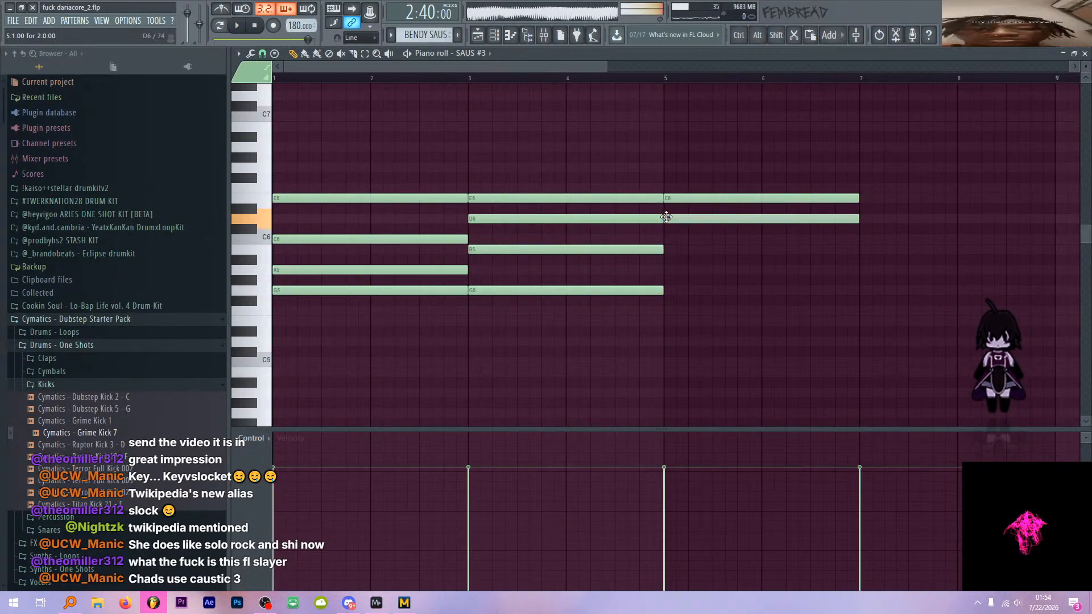
right_click(682, 221)
left_click(664, 249)
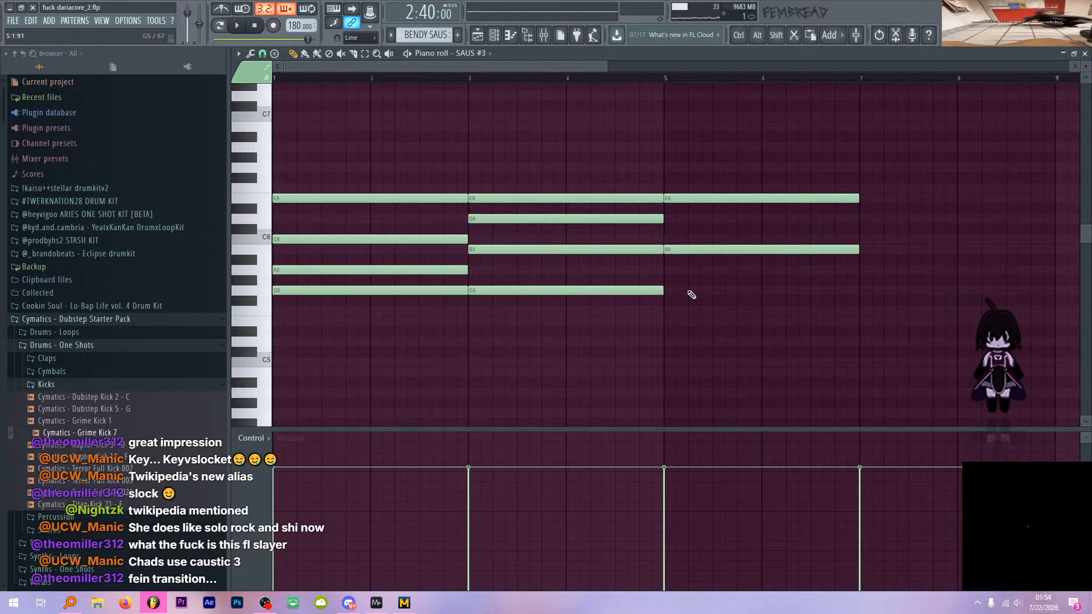
left_click(669, 291)
left_click(662, 219)
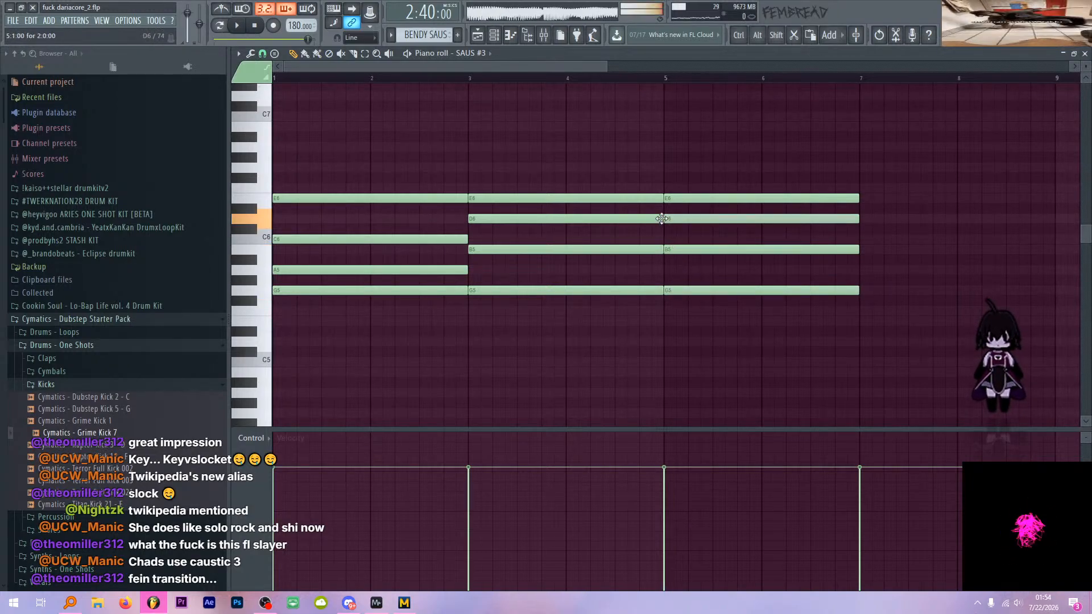
right_click(625, 232, "alt")
right_click(685, 234, "alt")
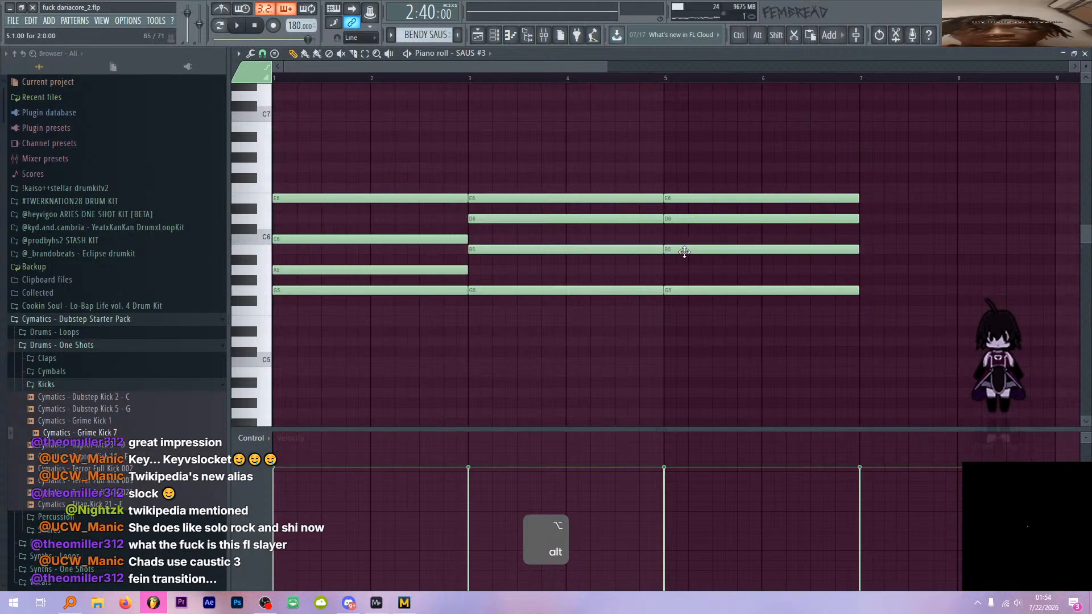
- Raise the bar 5 chord's B5 to C6 and audition the change from the bar 3 chord
left_click_drag(685, 251, 681, 240)
right_click(607, 239, "alt")
right_click(700, 237, "alt")
right_click(701, 238, "alt")
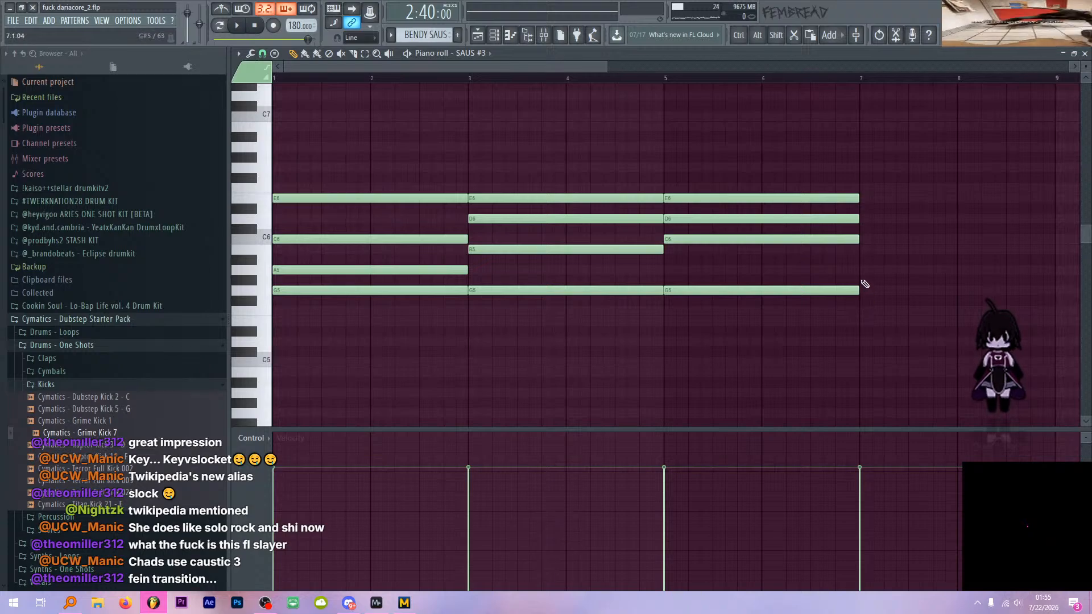
- Add a two-bar chord of F5, G5, C6 and E6 at bar 7 and audition it
left_click_drag(860, 280, 858, 311)
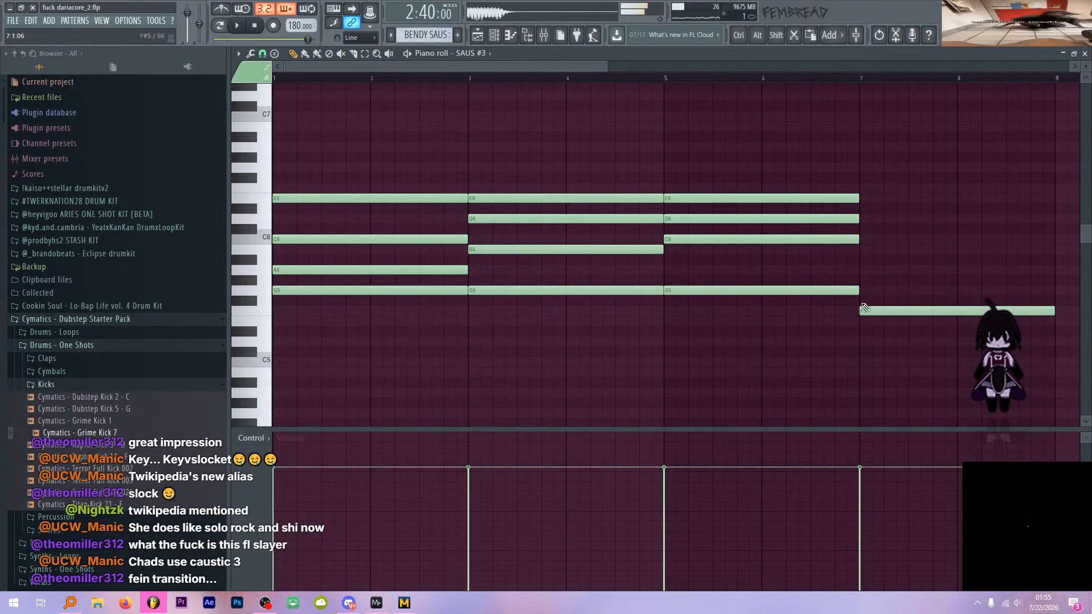
left_click(864, 290)
left_click(859, 239)
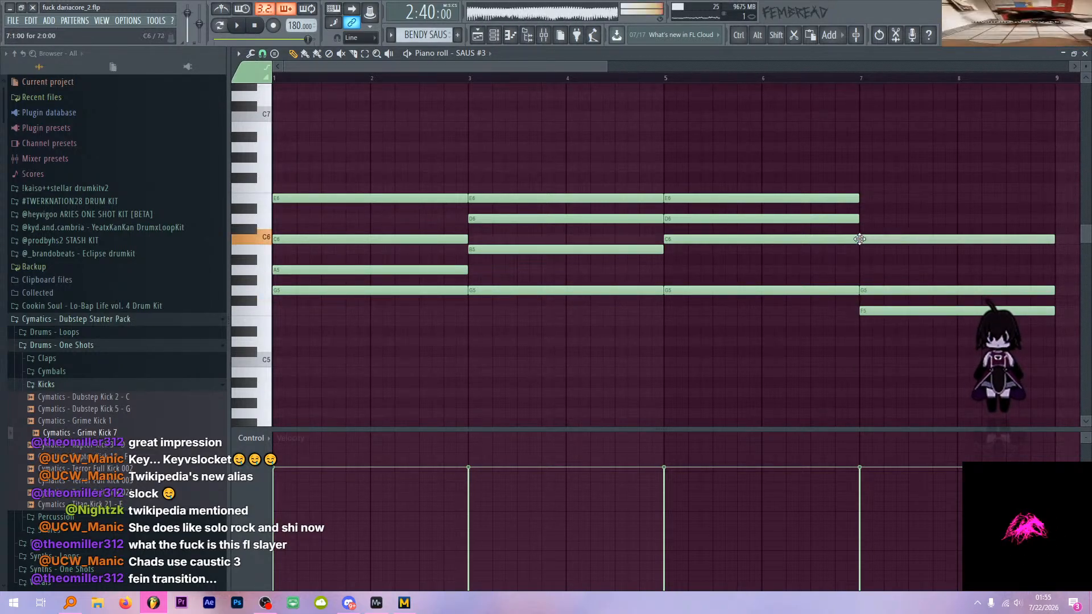
left_click(862, 198)
key("alt")
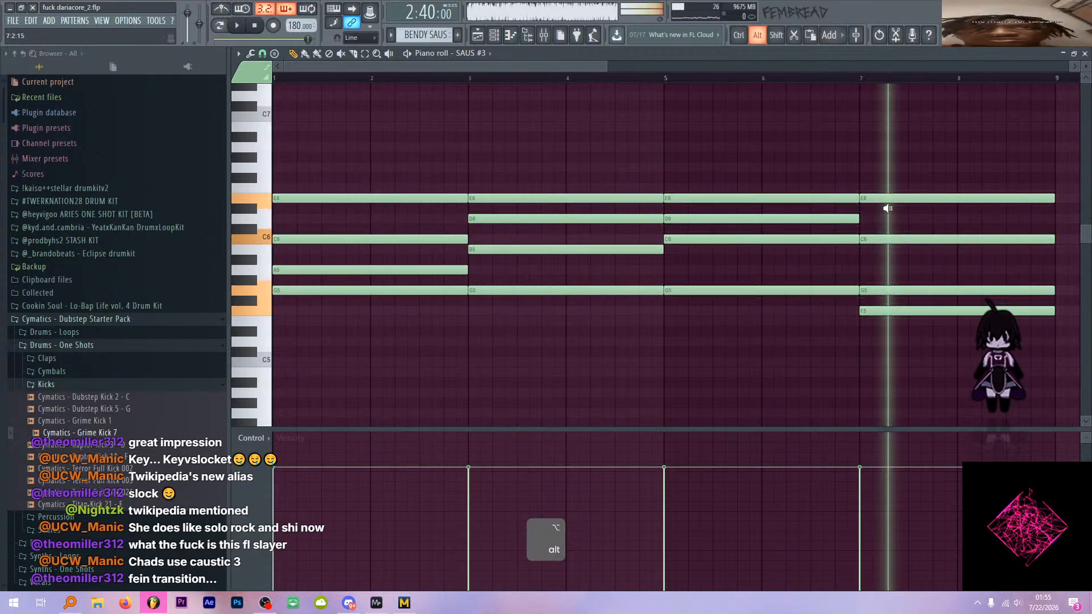
- Raise the bar 7 chord's G5 to A5 and audition the result
scroll(819, 256, "up", 2)
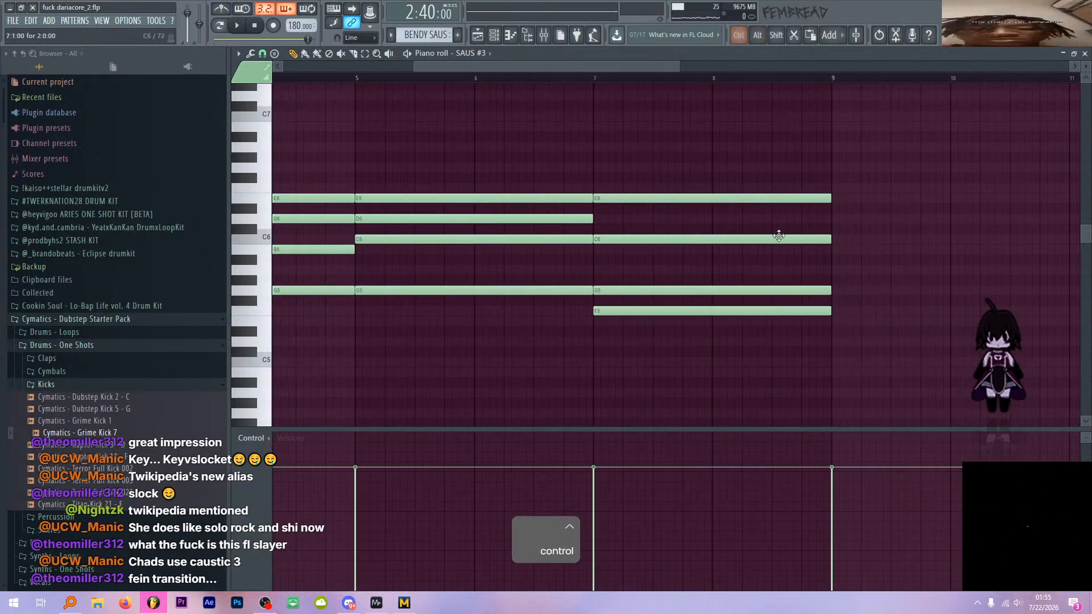
left_click_drag(768, 240, 738, 239)
right_click(745, 271, "alt")
left_click_drag(646, 291, 647, 270)
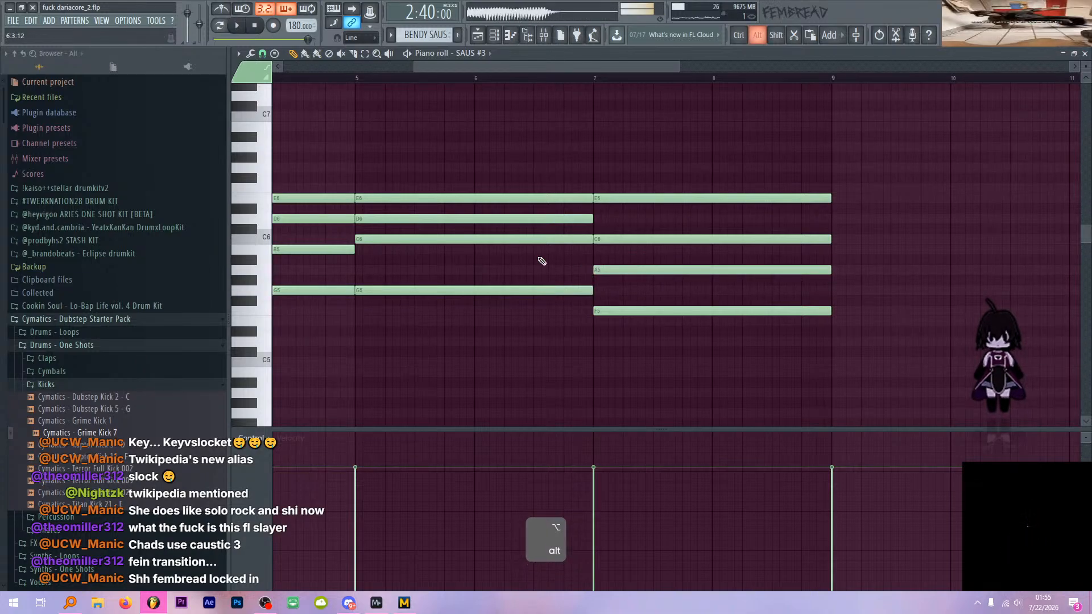
right_click(654, 250, "alt")
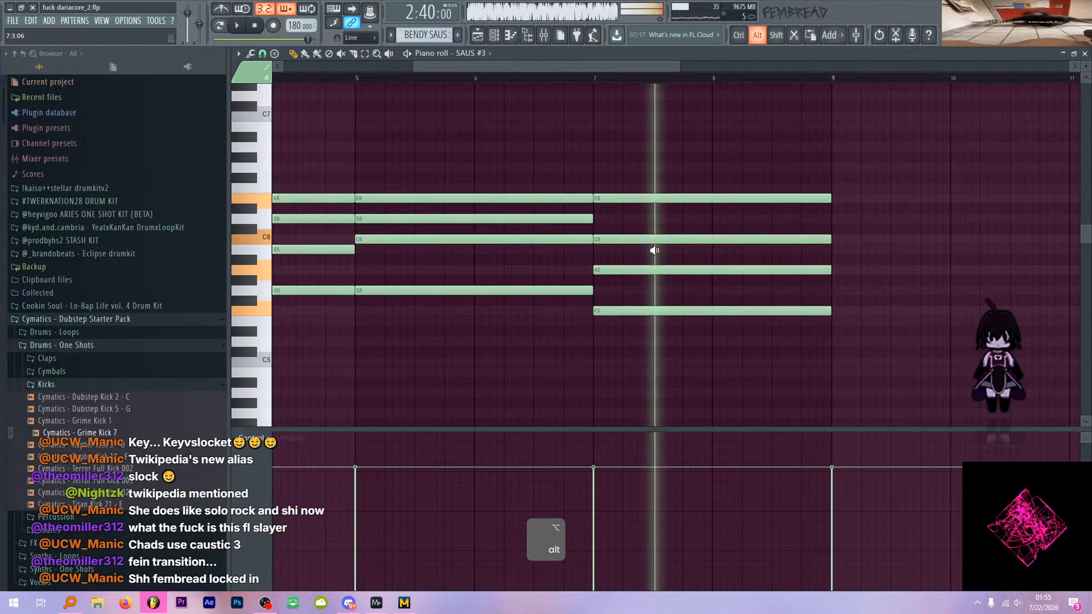
- Duplicate the whole eight-bar chord progression so the copy starts at bar 9
scroll(657, 252, "down", 4)
key("ctrl+a")
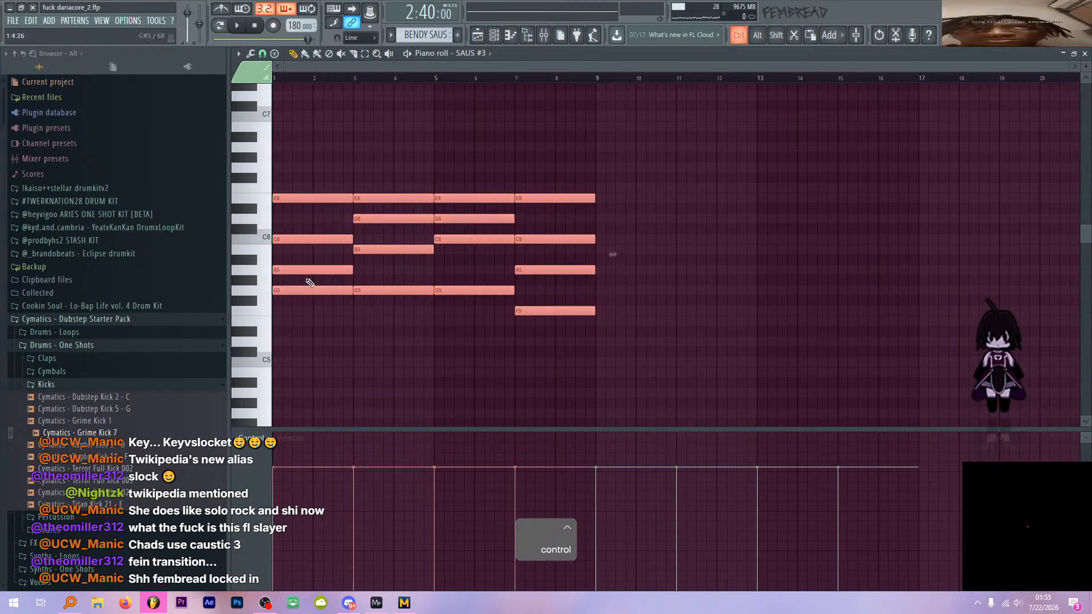
key("ctrl+b")
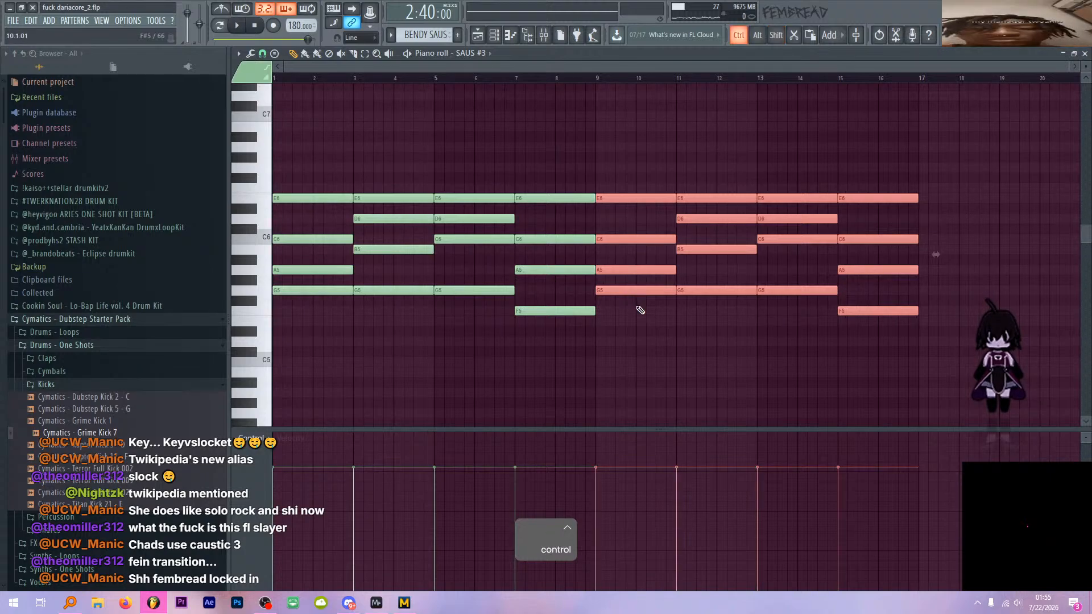
- Raise the G5 notes of the bar 9 and bar 11 chords by an octave to G6
scroll(624, 302, "up", 2)
left_click(609, 281)
right_click(622, 281)
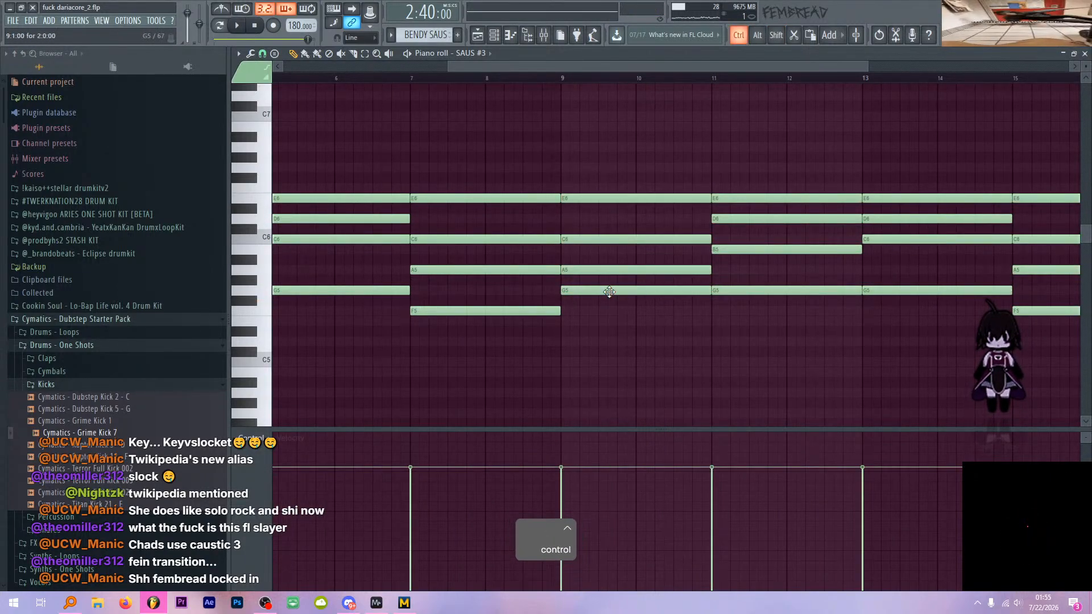
left_click(610, 292, "ctrl")
key("ctrl+Up")
left_click(754, 289, "ctrl")
key("ctrl+Up")
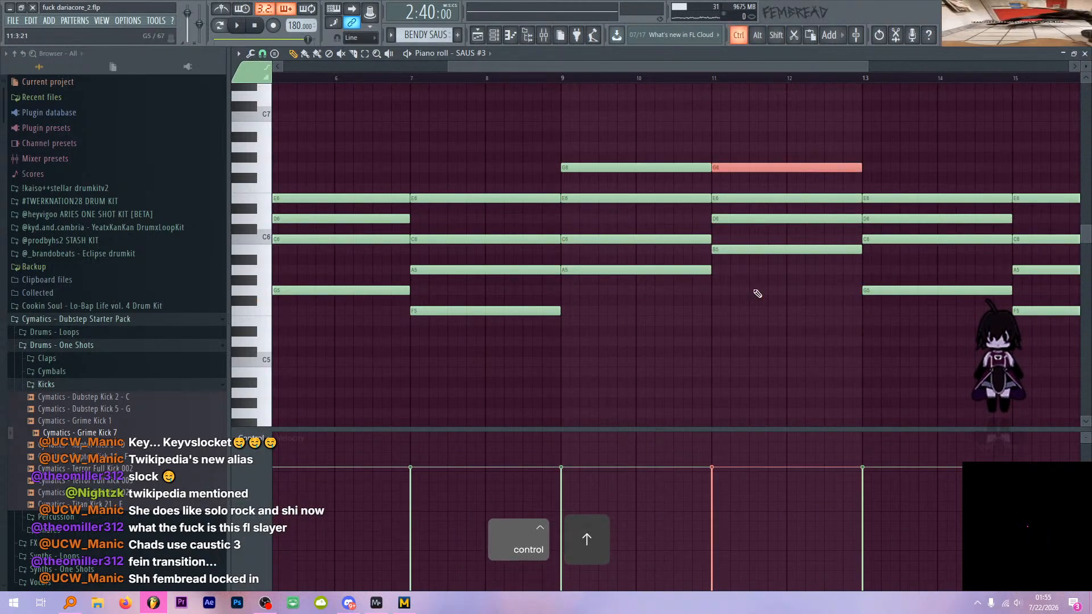
- Raise the bar 11 chord's B5 by an octave to B6, auditioning the bar 9 and bar 11 chords
right_click(643, 244, "alt")
right_click(770, 245, "alt")
left_click(765, 249)
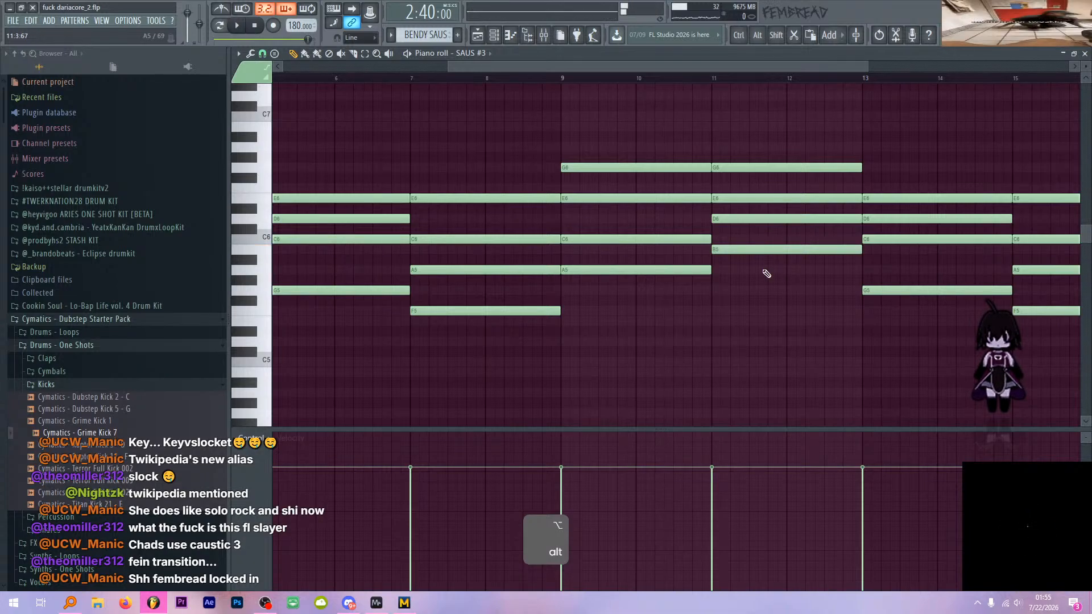
left_click(756, 250, "ctrl")
key("ctrl+Up")
right_click(634, 216, "alt")
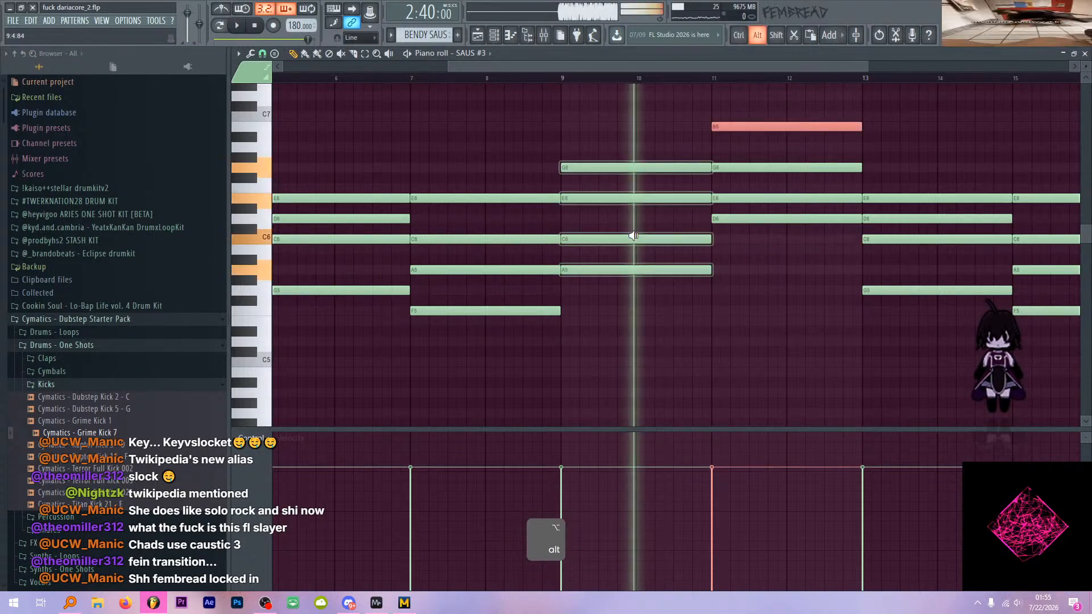
right_click(762, 215, "alt")
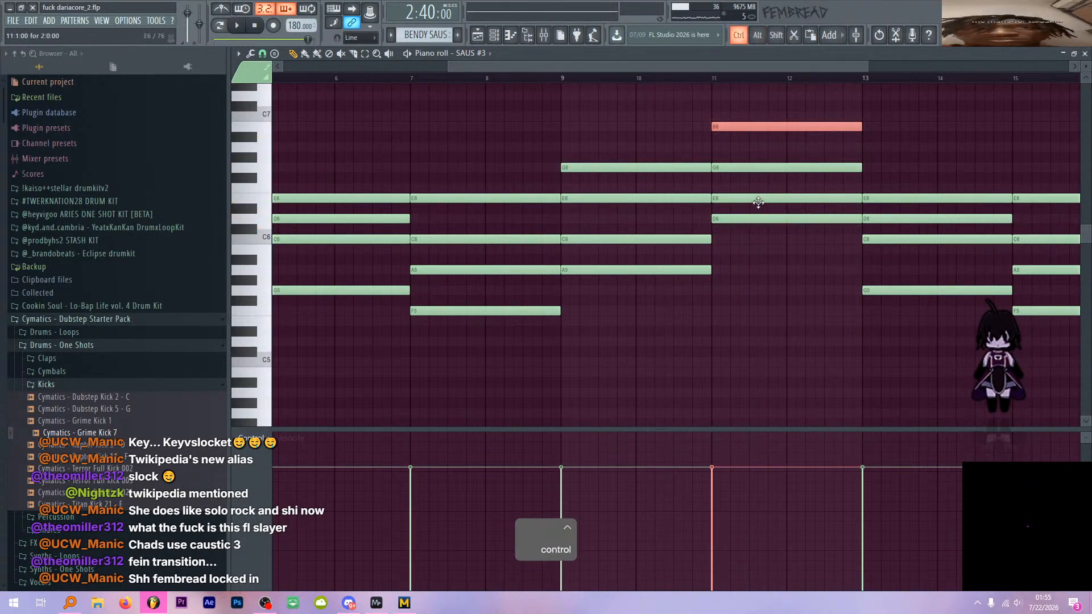
- Raise the bar 13 chord's G5 by an octave to G6
scroll(751, 200, "down", 2, "ctrl")
right_click(863, 191, "alt")
left_click(864, 290, "ctrl")
key("ctrl+Up")
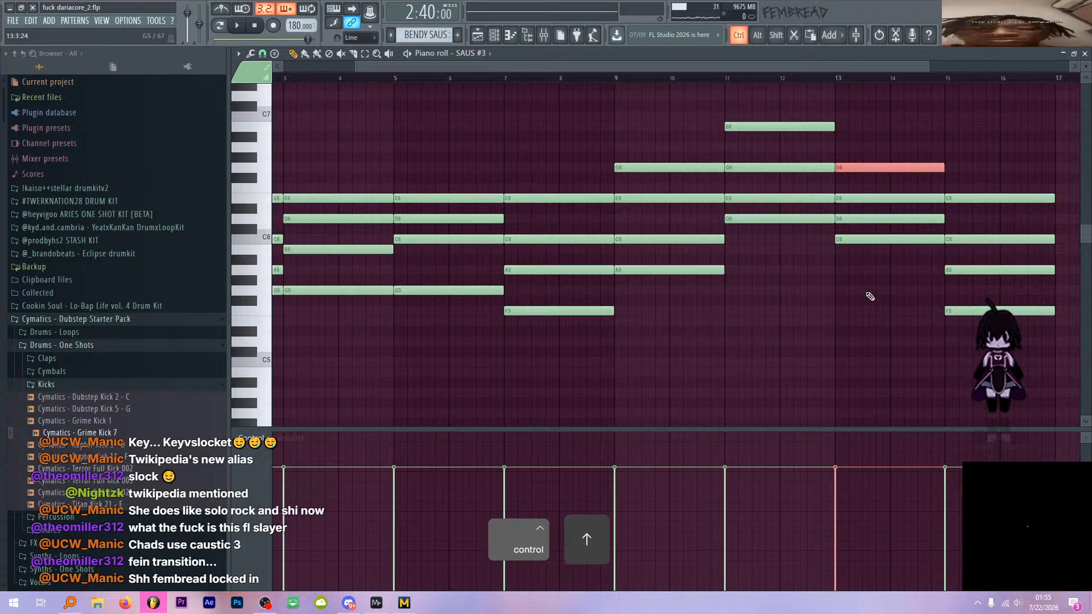
- Raise the bar 15 chord's F5 by an octave to F6, comparing it with the lower octave
scroll(1024, 219, "up", 2, "ctrl")
scroll(884, 254, "down", 1)
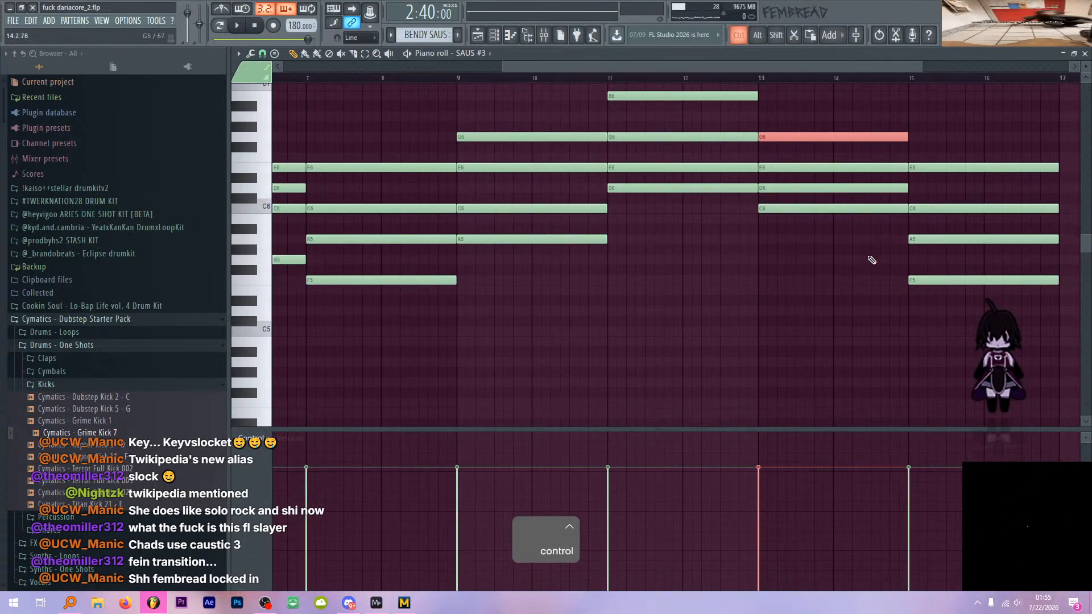
left_click_drag(914, 258, 949, 295, "ctrl")
key("ctrl+Up")
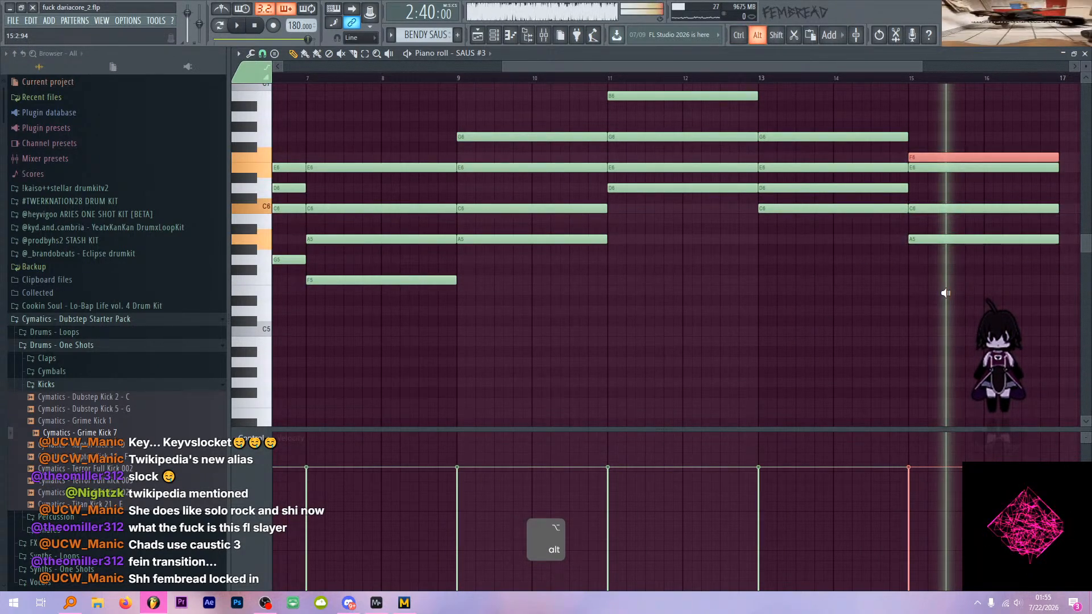
key("ctrl+Down")
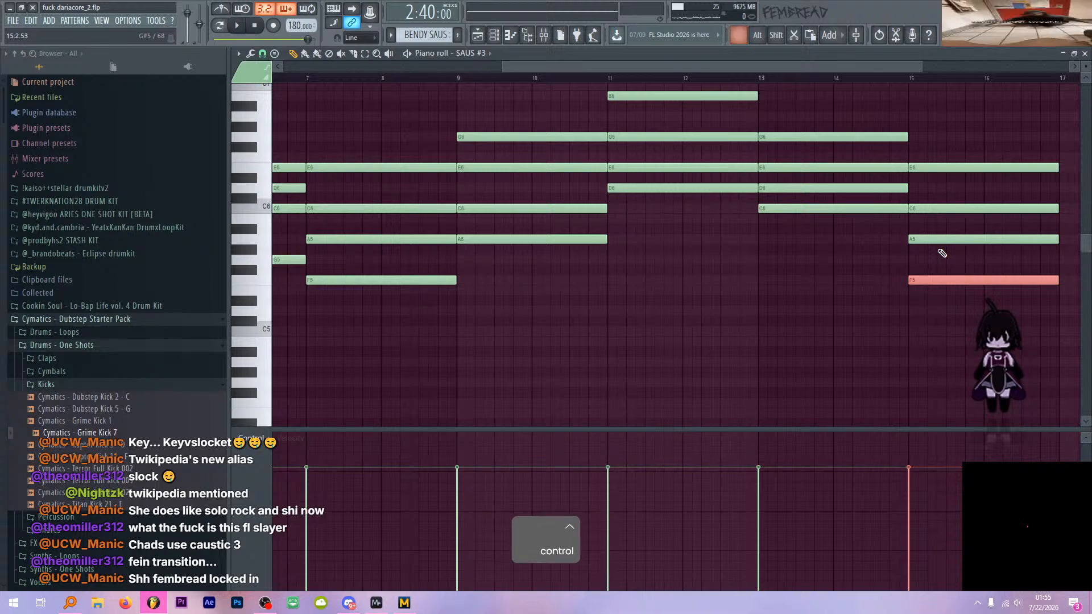
key("ctrl+Up")
- Replace the bar 15 chord's A5 with a two-bar D6 and audition the last chords
left_click(936, 249)
right_click(935, 249)
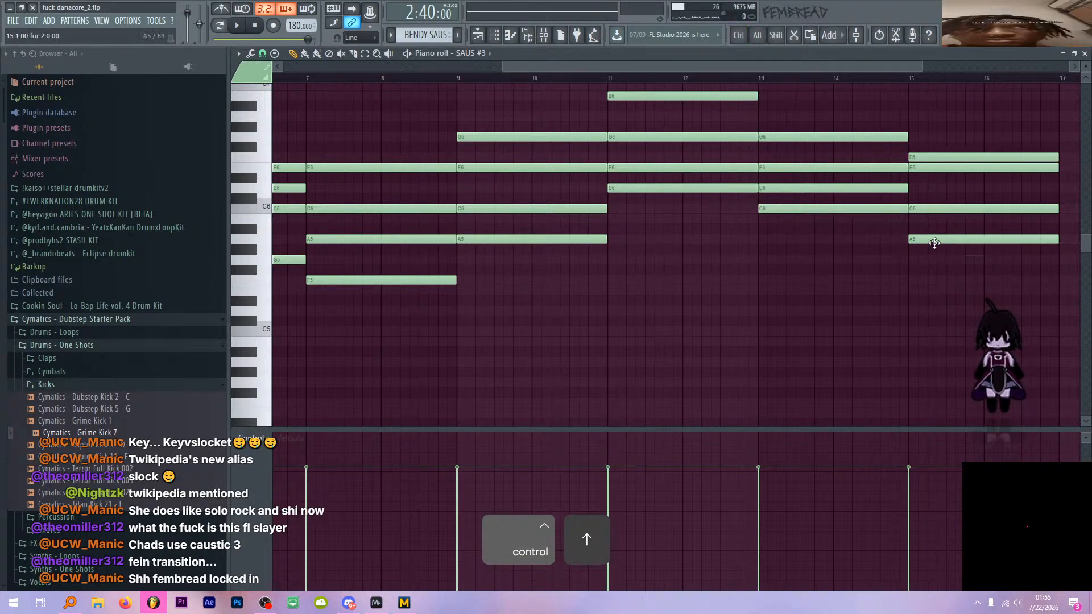
left_click(925, 199)
right_click(932, 201)
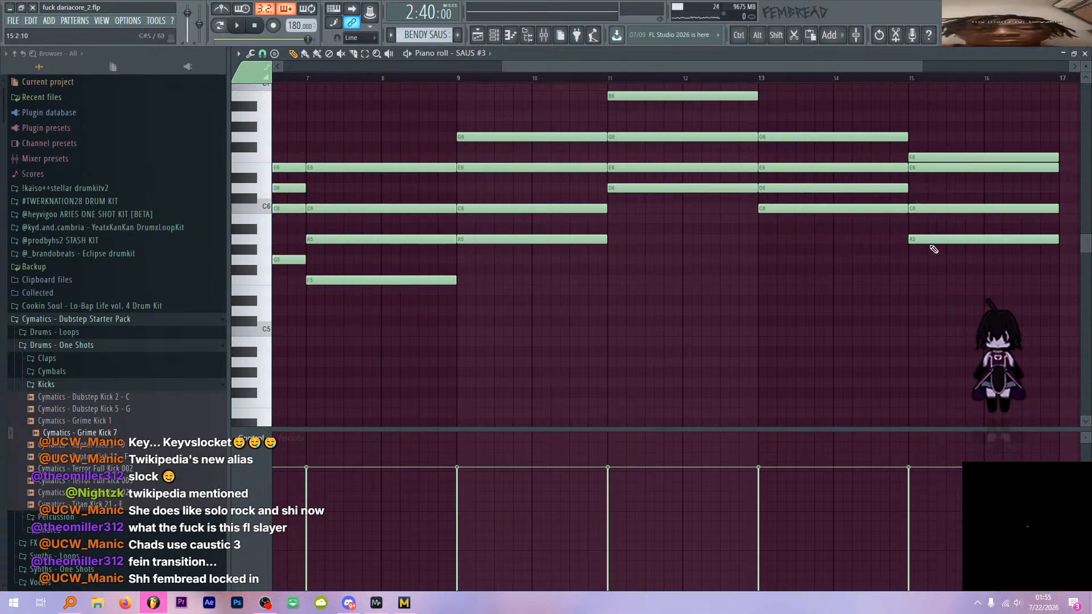
left_click_drag(930, 187, 911, 186)
right_click(917, 238)
right_click(854, 227, "alt")
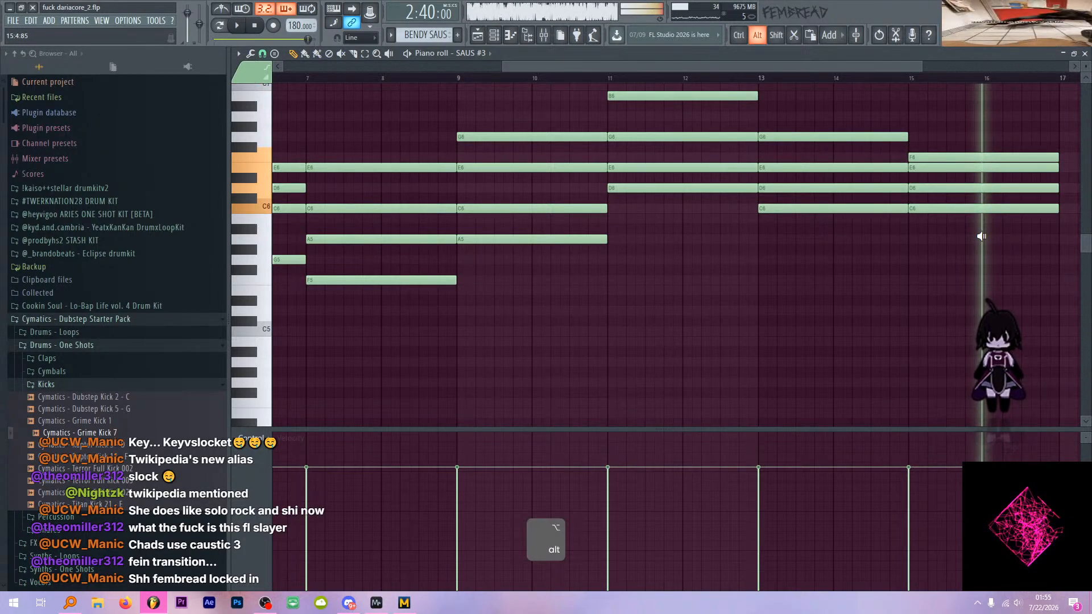
- Copy all the SAUS #3 chord notes and paste them into the SAUS #4 channel
scroll(889, 244, "down", 3)
key("ctrl+a")
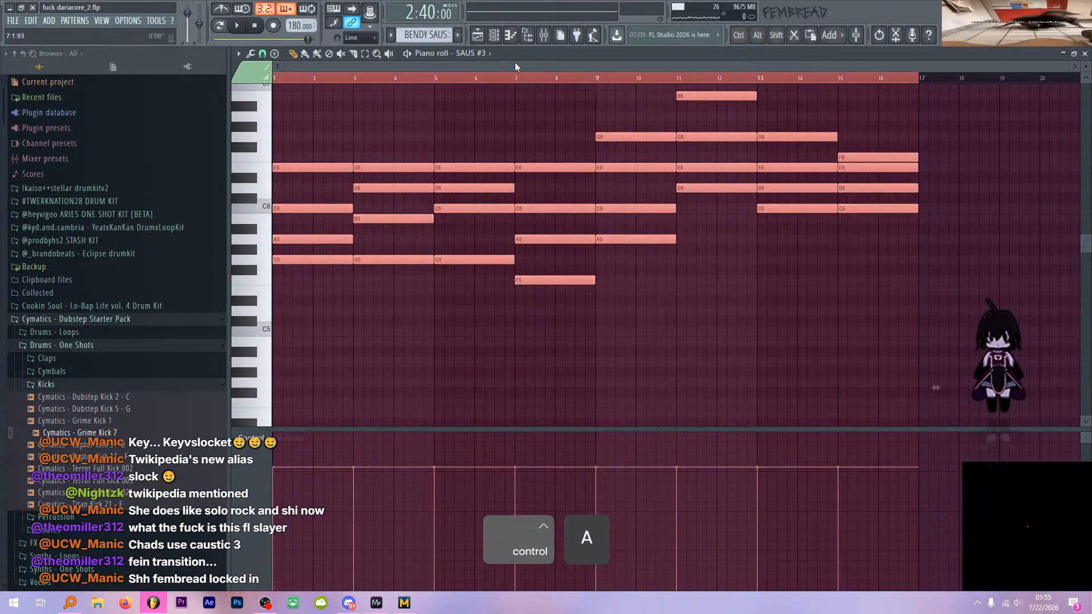
key("ctrl+c")
left_click(494, 35)
left_click(609, 260)
key("ctrl+v")
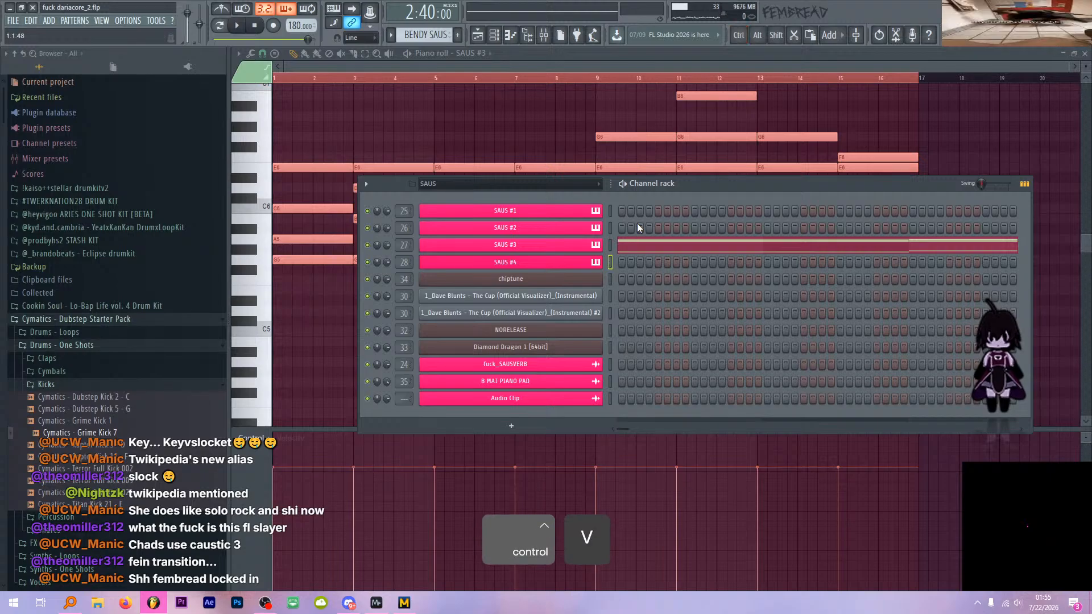
key("ctrl+c")
key("ctrl+v")
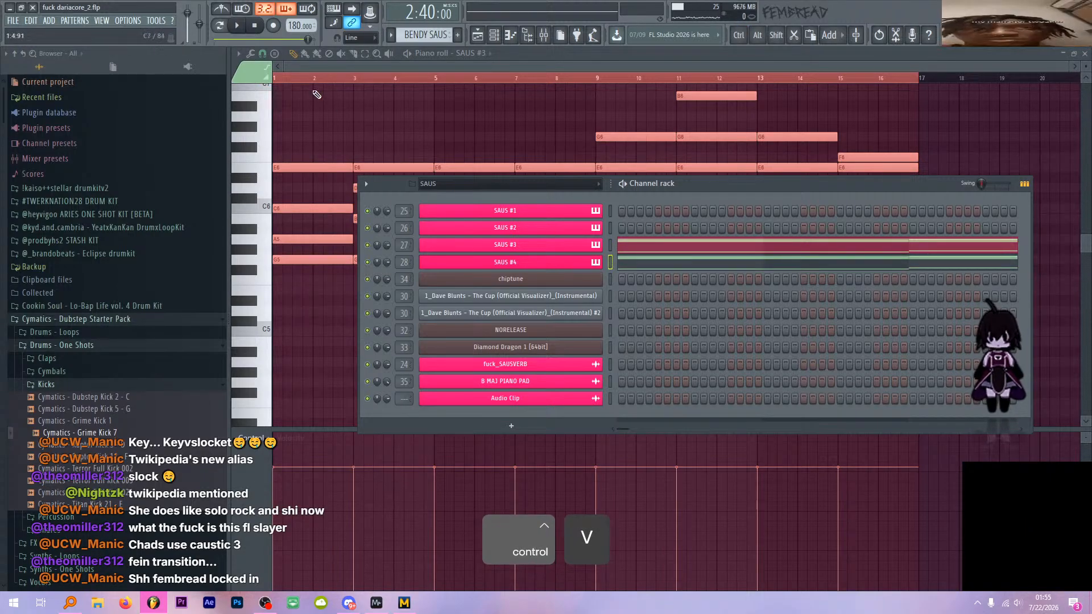
- Play the pattern and inspect the SAUS #4 and Insert 29 tracks in the mixer
key("space")
left_click(543, 35)
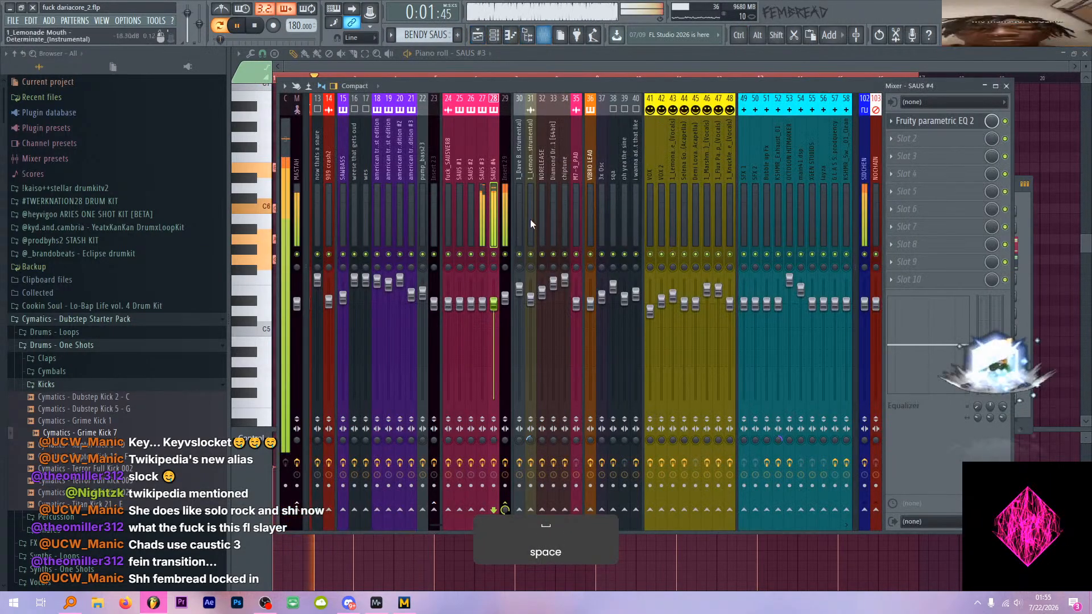
left_click(492, 204)
left_click(506, 209)
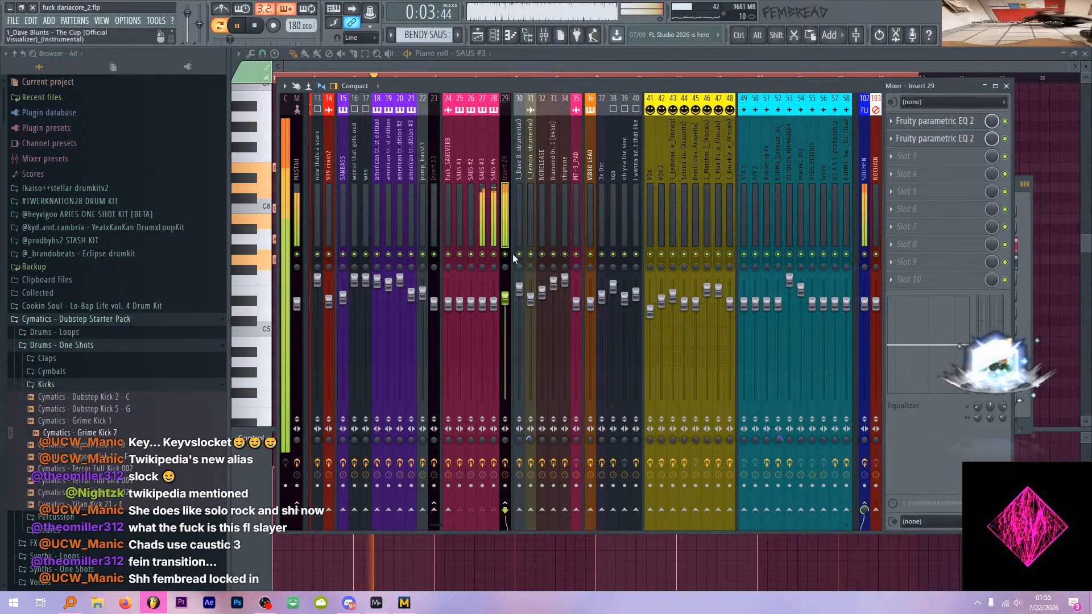
- Lower the Insert 29 mixer level to -2.0 dB, then return to the playlist with playback stopped
left_click_drag(505, 298, 505, 312)
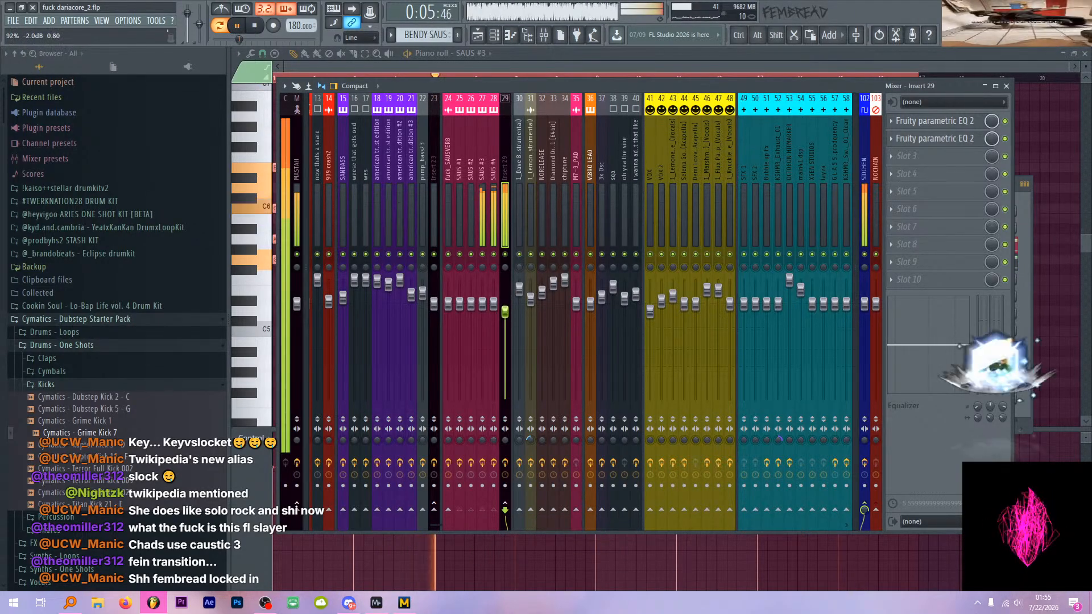
left_click(478, 35)
key("space")
- Set the playback position to bar 121, at the start of the BENDY SAUS clip
scroll(605, 163, "down", 2)
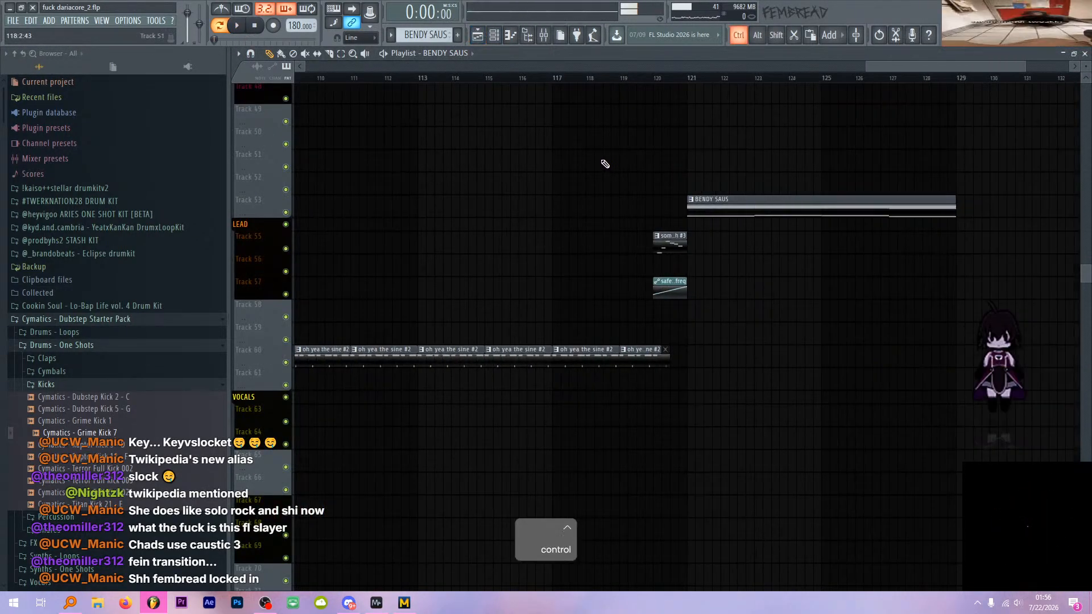
scroll(604, 163, "up", 1)
left_click(614, 84)
scroll(670, 158, "up", 3)
scroll(675, 193, "up", 3)
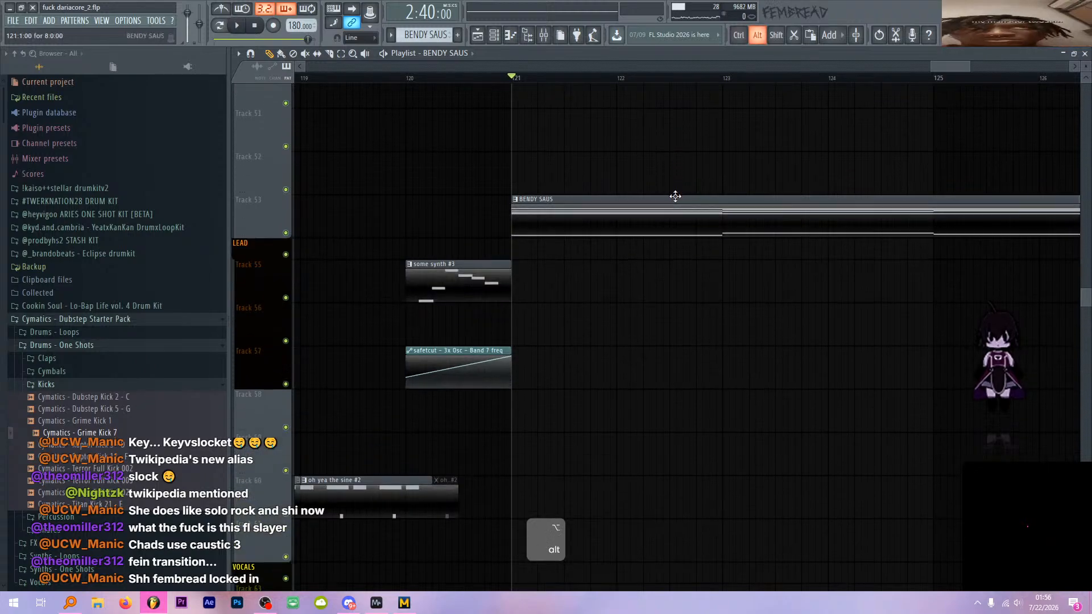
key("c")
left_click(676, 213, "shift")
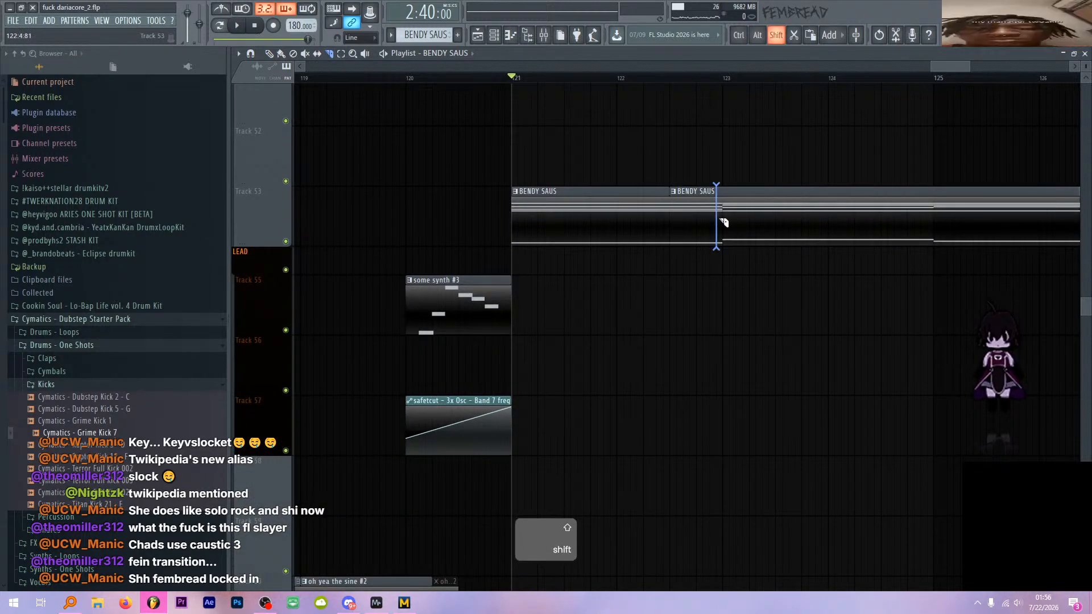
left_click_drag(724, 222, 725, 222)
key("ctrl+z")
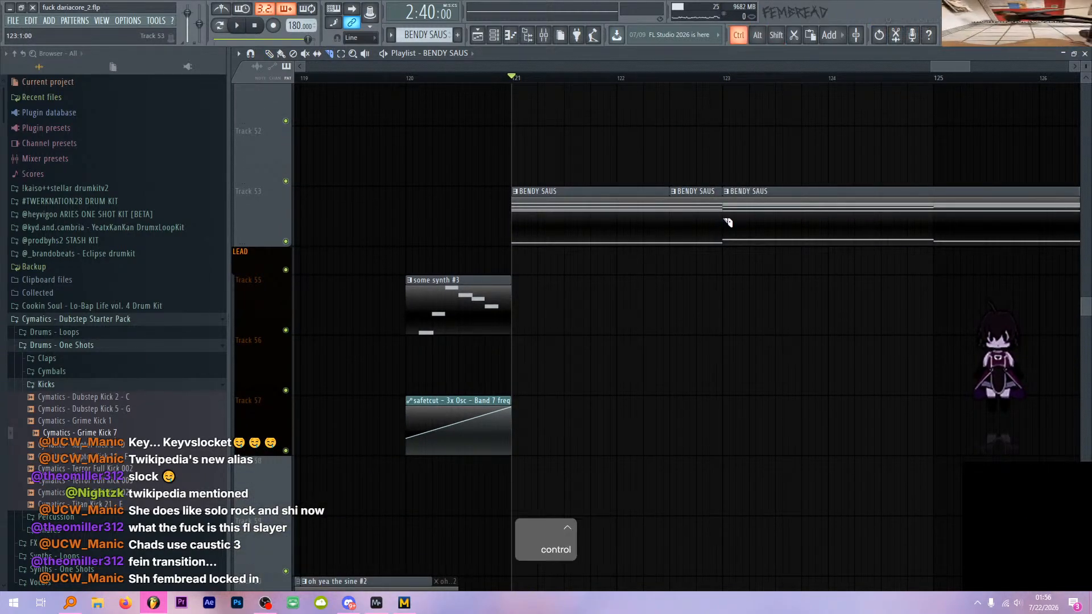
key("ctrl+z")
key("ctrl+alt+z")
- Slice the BENDY SAUS clip at bars 122 and 123, delete the one-bar piece between, and play briefly from bar 121
key("shift")
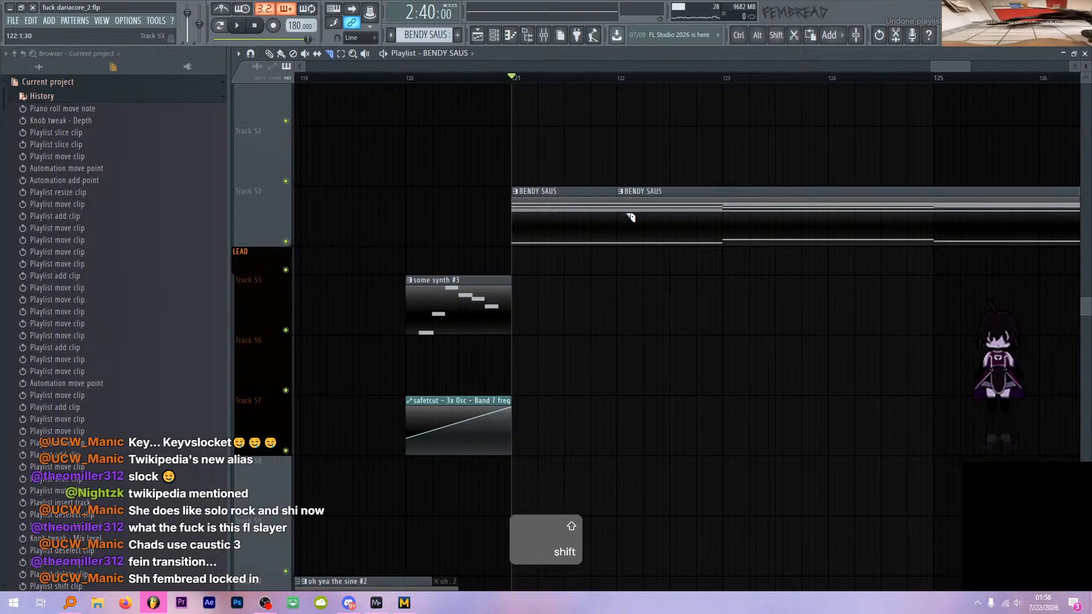
key("p")
right_click(677, 216)
key("space")
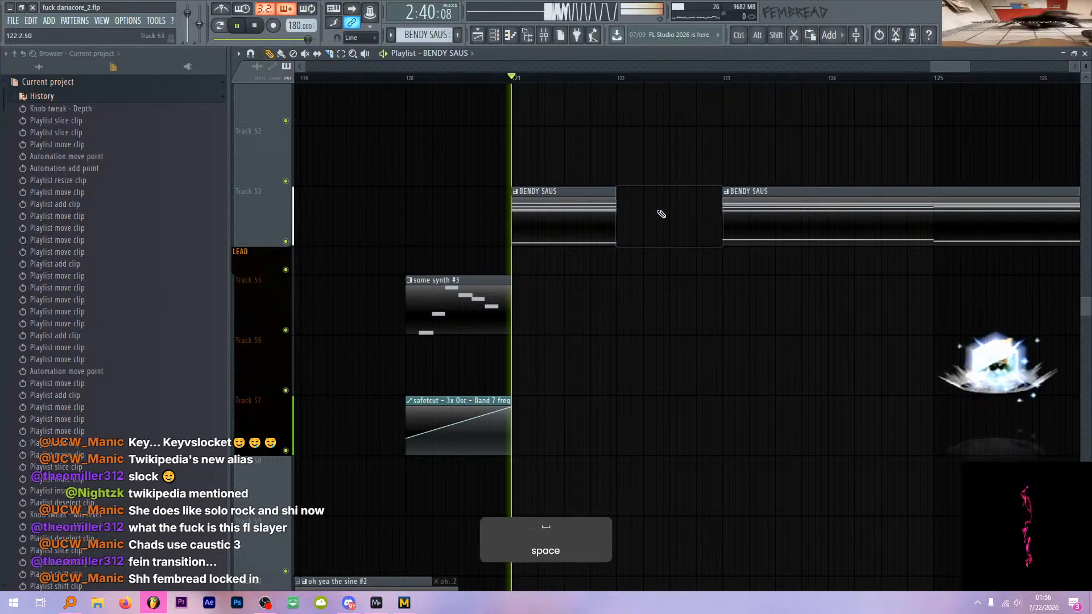
key("space")
- Open the sampler settings of the Cymatics - Grime Kick 7 clip, audition playback from bar 121, and close the settings
scroll(597, 176, "up", 4)
scroll(588, 200, "down", 5)
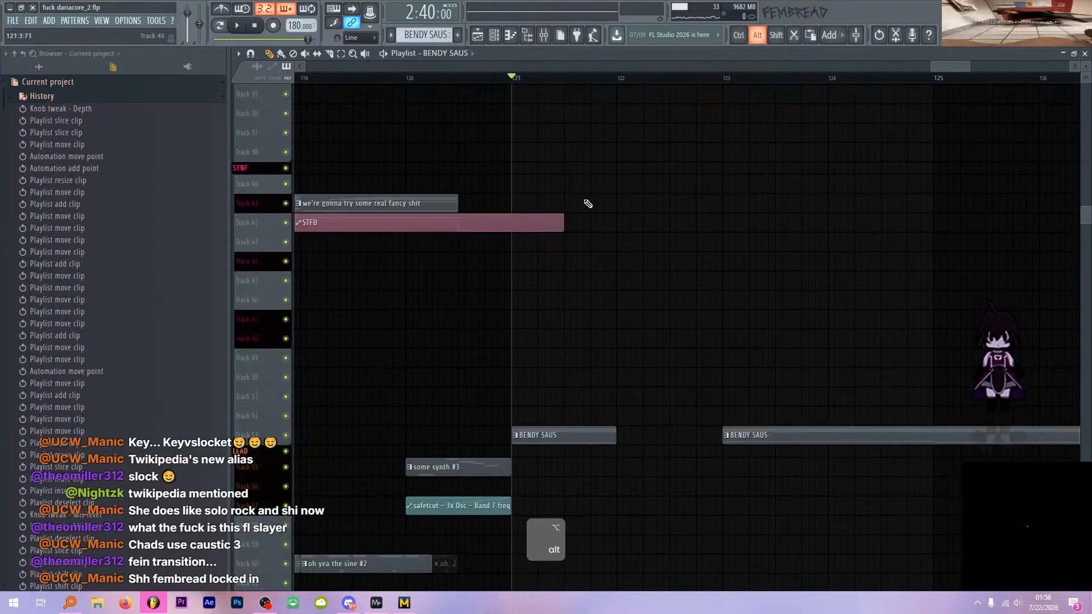
scroll(556, 207, "up", 4)
scroll(513, 195, "up", 4)
scroll(552, 192, "up", 3)
double_click(547, 172)
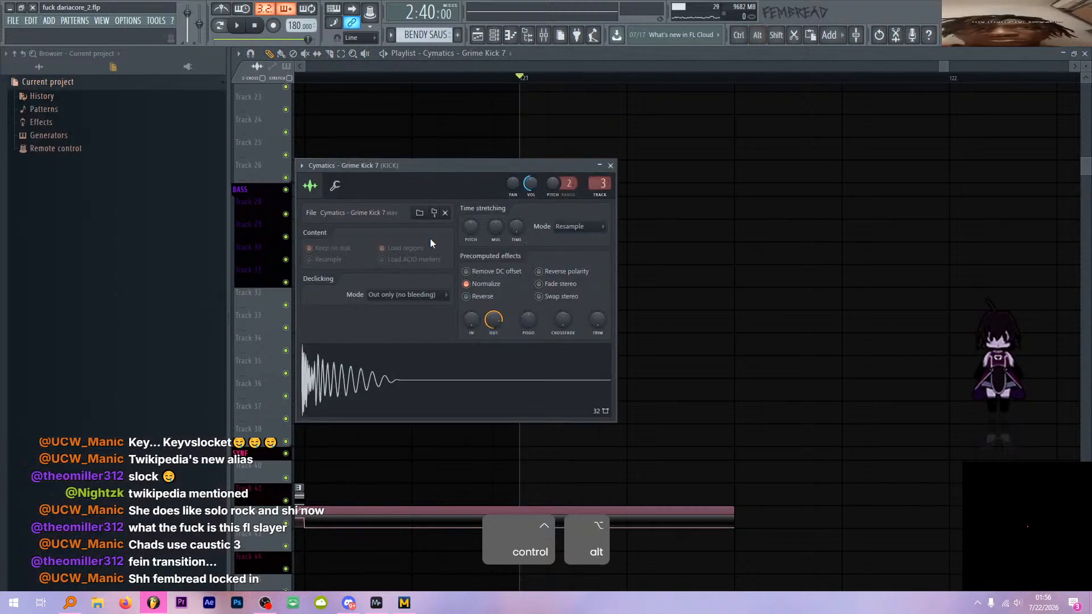
key("space")
key("space")
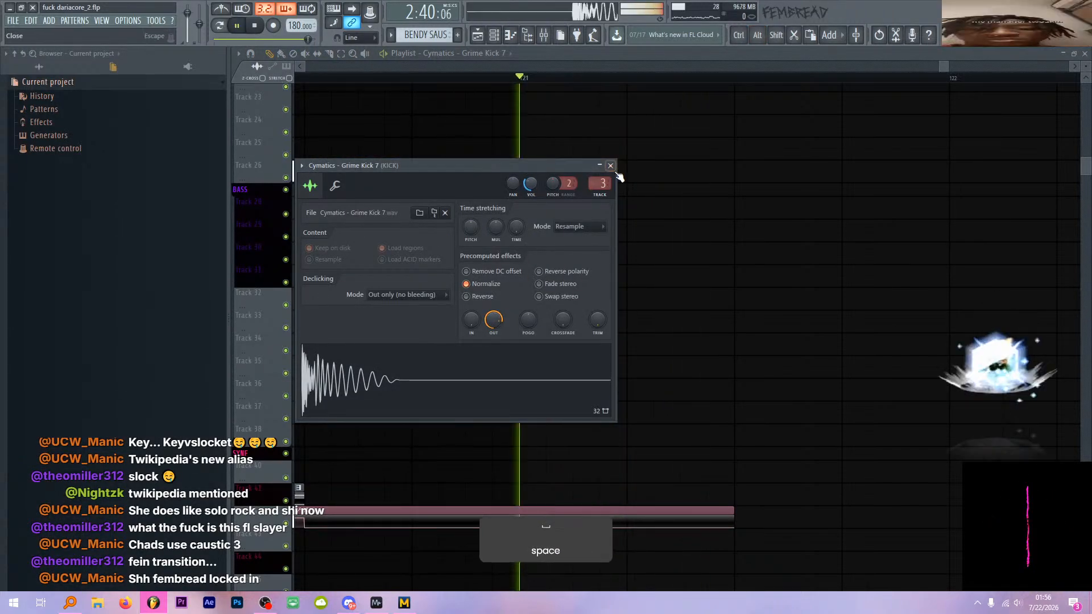
left_click(611, 165)
- Duplicate the Grime Kick 7 clip from bar 121 of track 26 to bars 122 and 123
scroll(478, 208, "down", 3)
scroll(524, 199, "down", 5)
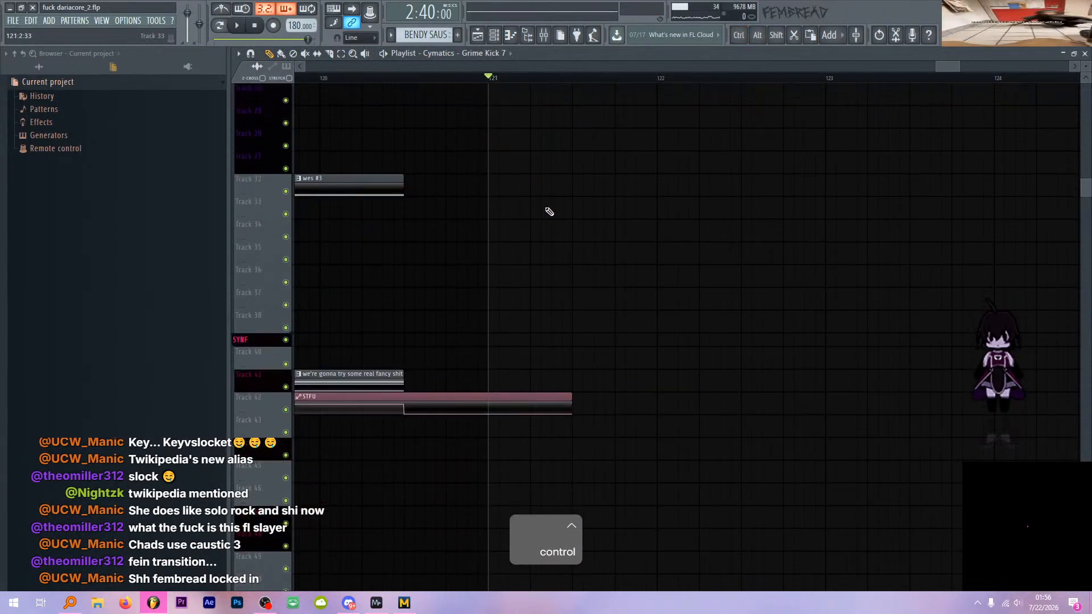
scroll(541, 208, "up", 4)
left_click_drag(500, 154, 682, 164, "shift")
scroll(655, 169, "down", 2)
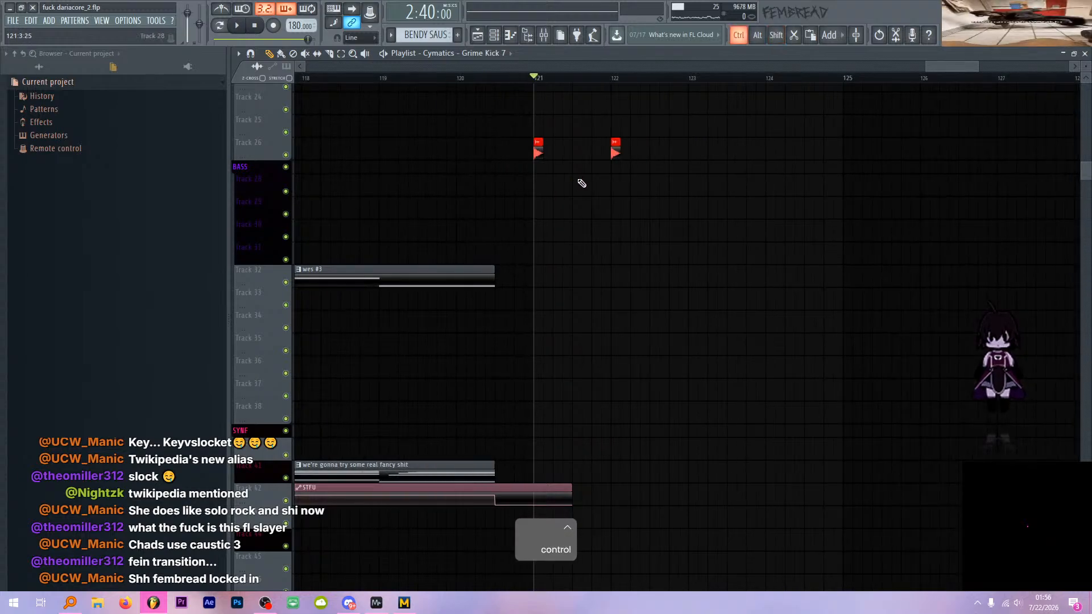
scroll(580, 183, "down", 2)
scroll(683, 237, "up", 3)
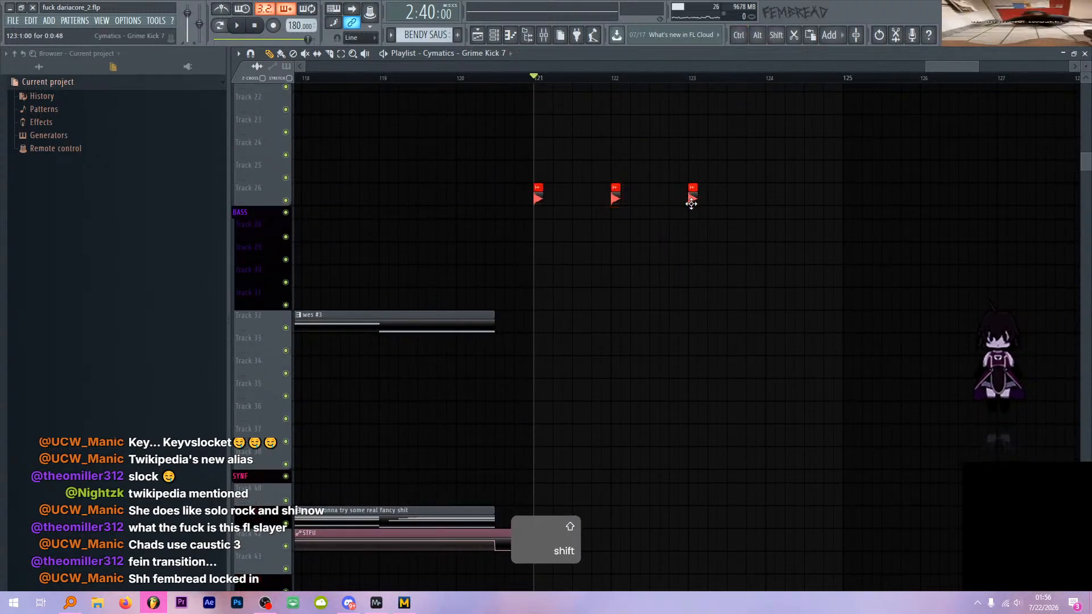
- Cut the long BENDY SAUS clip at bars 124 and 125 and remove the one-bar section between the cuts
scroll(661, 278, "down", 7)
scroll(692, 356, "up", 1, "ctrl")
scroll(692, 356, "up", 1, "ctrl")
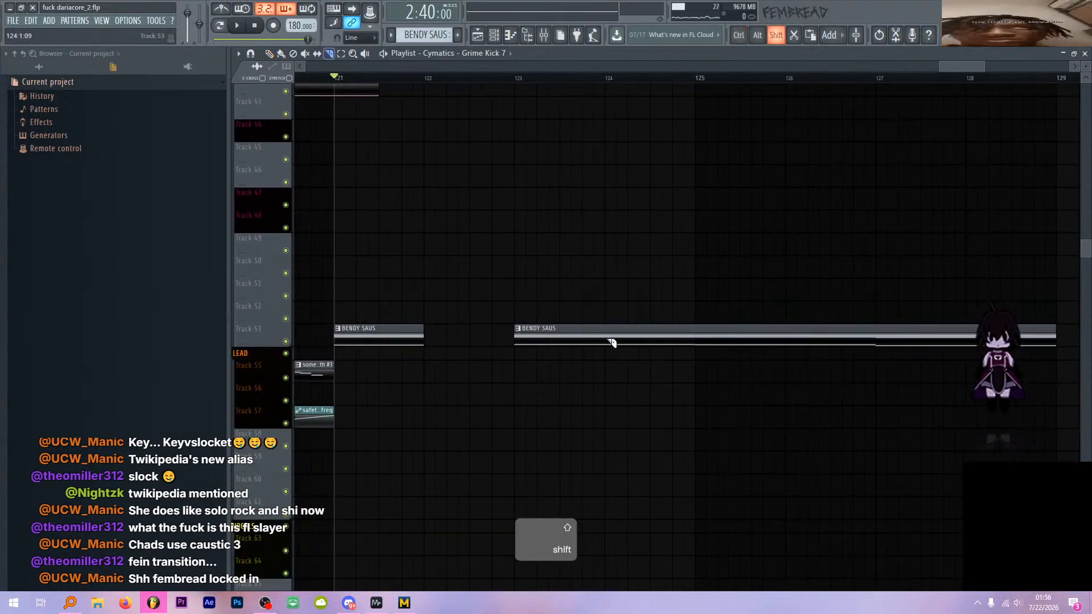
right_click(696, 337, "shift")
- Remove the track 26 kick clips at bars 122 and 124, and place SIDCHEN pattern clips at bars 121 and 123
scroll(605, 289, "up", 7)
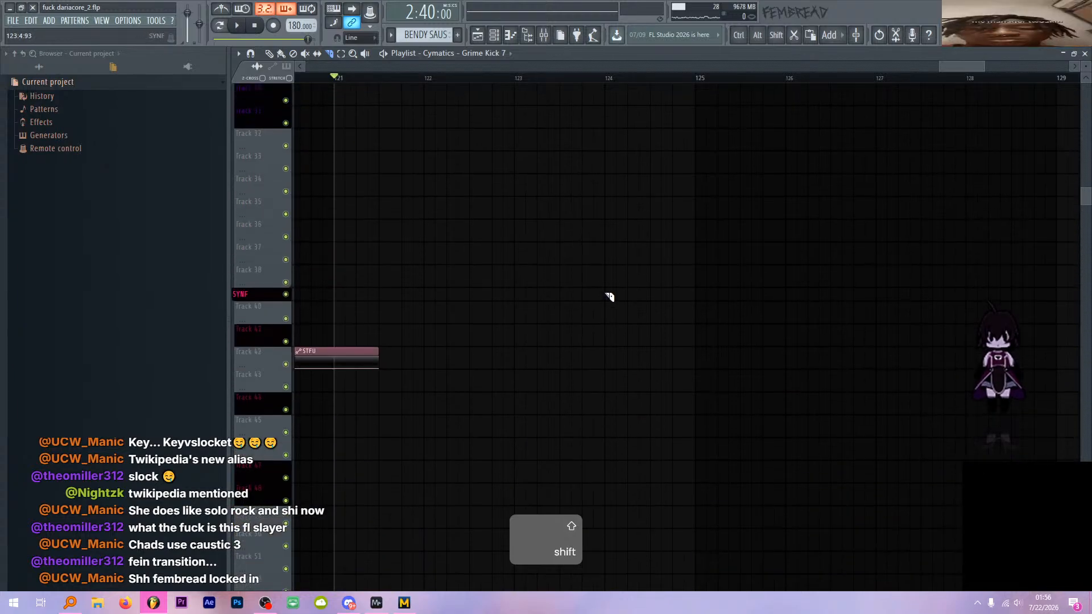
key("p")
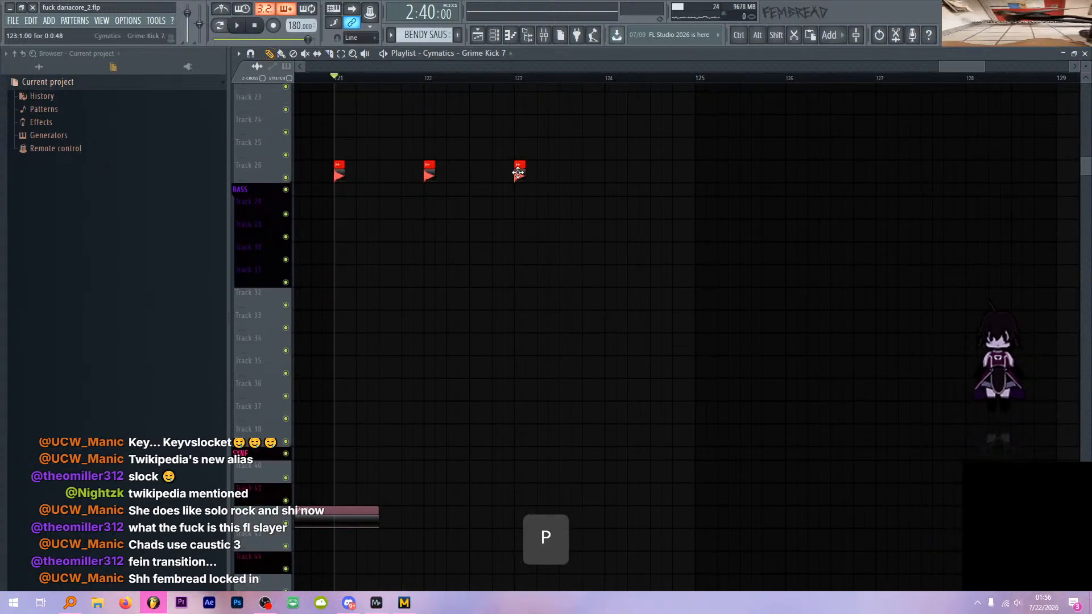
left_click_drag(588, 173, 607, 173)
right_click(611, 172)
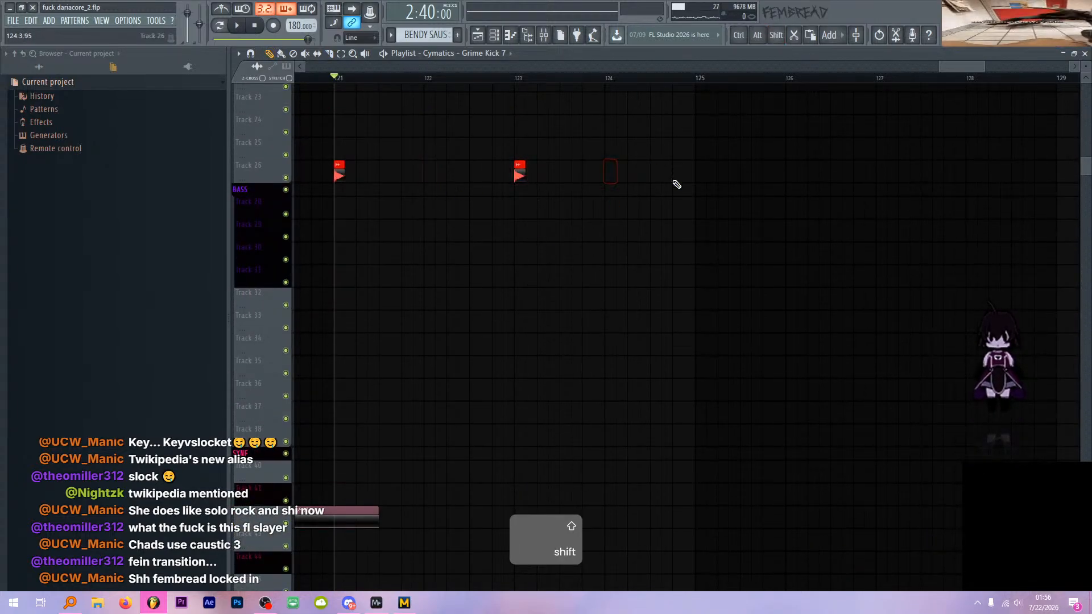
scroll(602, 168, "up", 6)
scroll(507, 100, "down", 10)
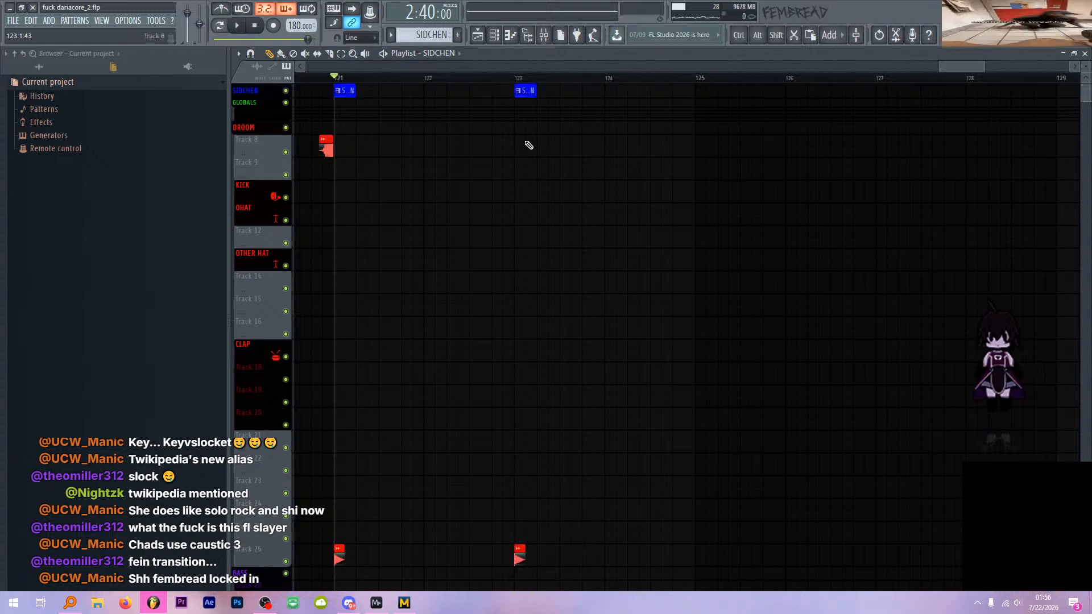
- Cut the BENDY SAUS clip at bars 126 and 127 and remove the one-bar section between the cuts
scroll(741, 326, "down", 1, "ctrl")
key("c")
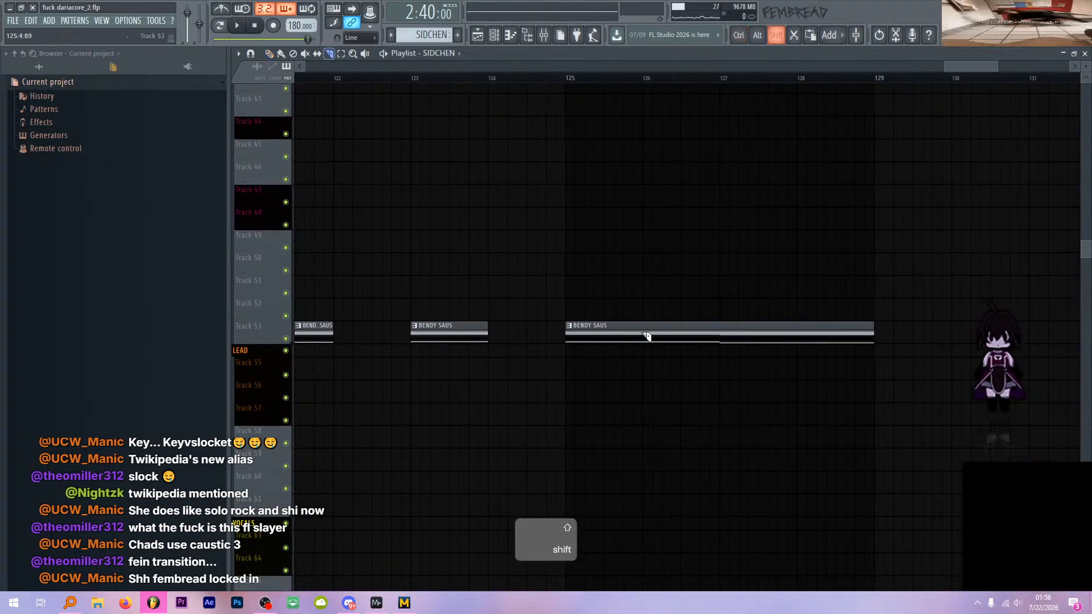
left_click(646, 336, "shift")
right_click(724, 336, "shift")
key("p")
- Split the last BENDY SAUS clip at bar 128
key("c")
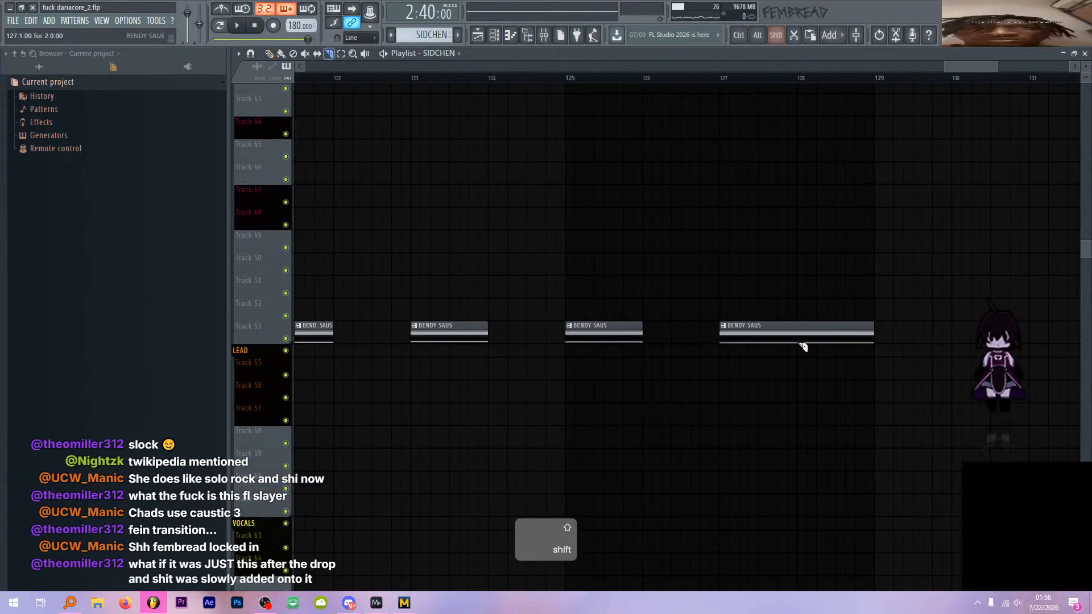
left_click(801, 343, "shift")
key("p")
scroll(710, 352, "down", 2, "ctrl")
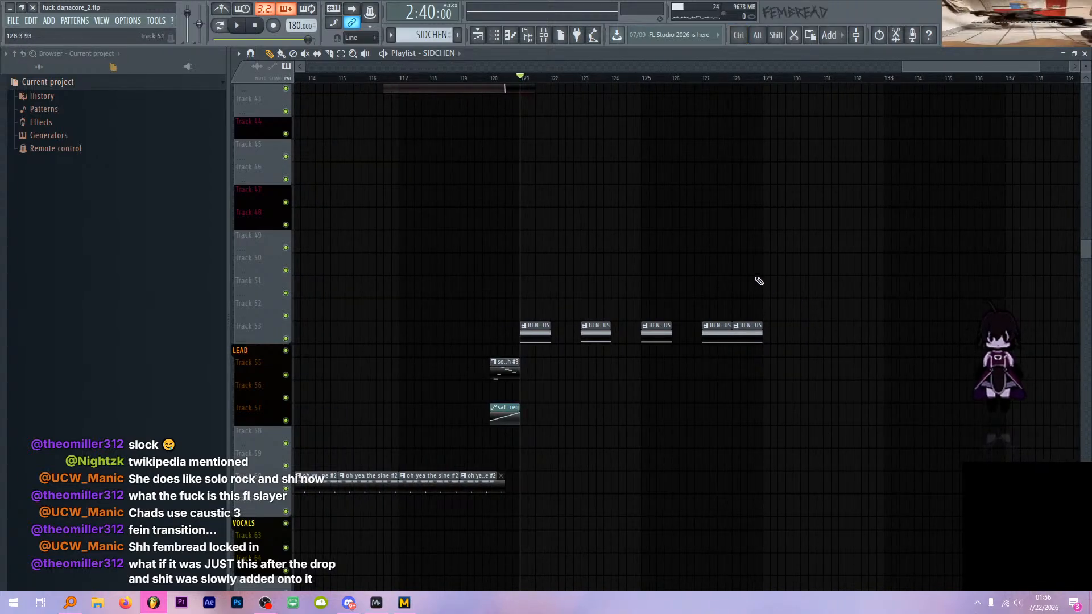
- Extend the final BENDY SAUS clip on track 53 and trim it to end at bar 137
scroll(760, 281, "down", 5)
scroll(802, 264, "down", 1, "ctrl")
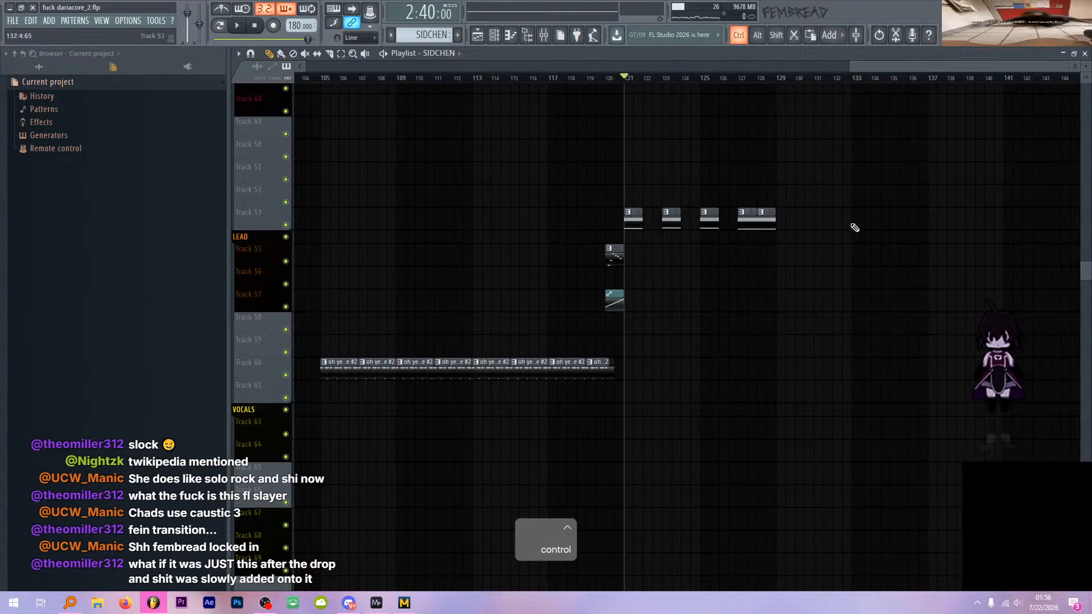
scroll(852, 228, "up", 4, "ctrl")
left_click_drag(717, 222, 1051, 222)
scroll(644, 214, "down", 1, "ctrl")
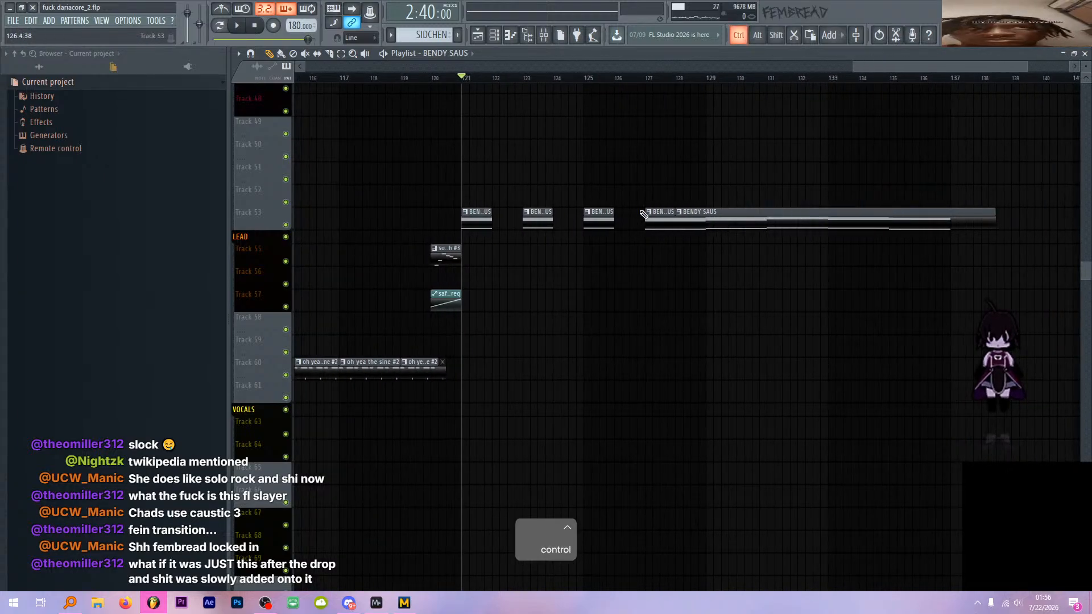
scroll(643, 214, "down", 2, "ctrl")
right_click(832, 215, "shift")
- Split the extended BENDY SAUS clip at bar 129 and delete the one-bar piece at bar 128
scroll(693, 212, "up", 4, "ctrl")
right_click(666, 219, "shift")
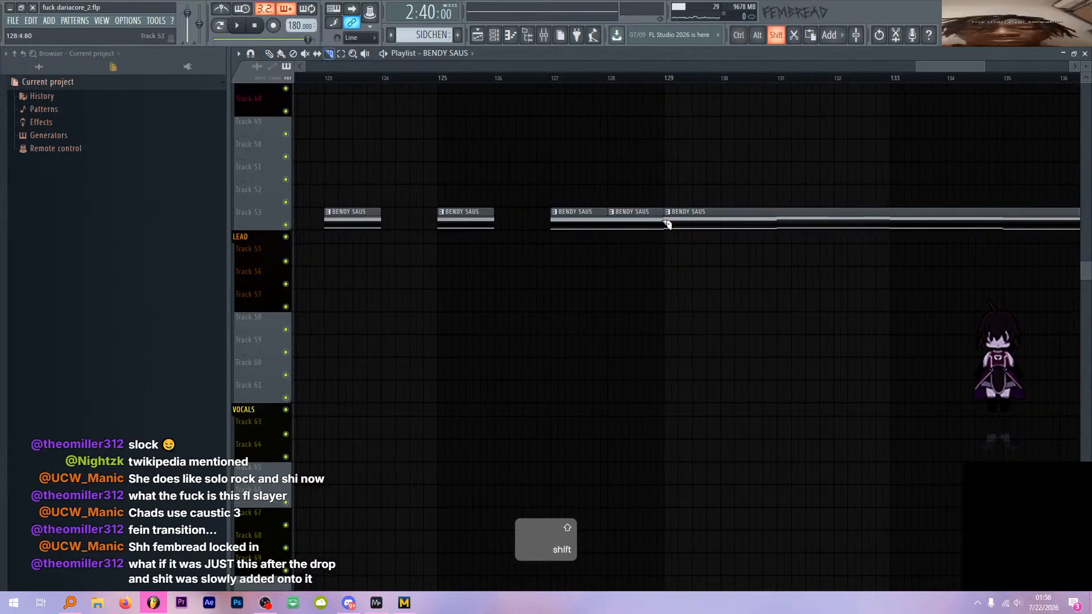
key("p")
right_click(638, 222)
scroll(643, 222, "down", 2, "ctrl")
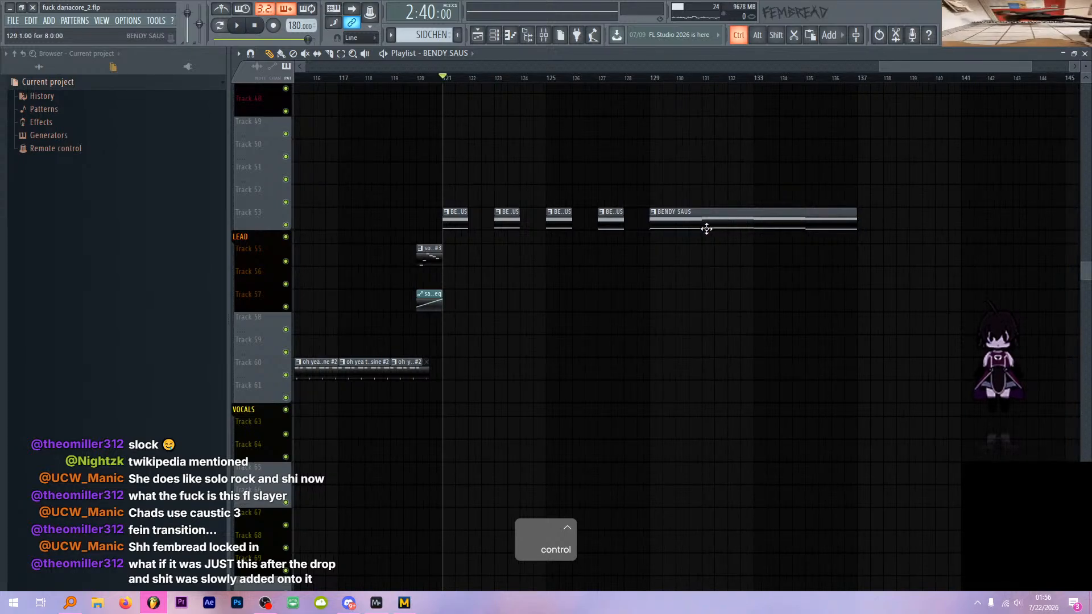
- Cut the extended BENDY SAUS clip at bars 130 and 131 and remove the one-bar section between the cuts
scroll(706, 229, "up", 3, "ctrl")
key("c")
left_click(648, 223, "shift")
right_click(704, 230, "shift")
scroll(714, 228, "down", 3, "ctrl")
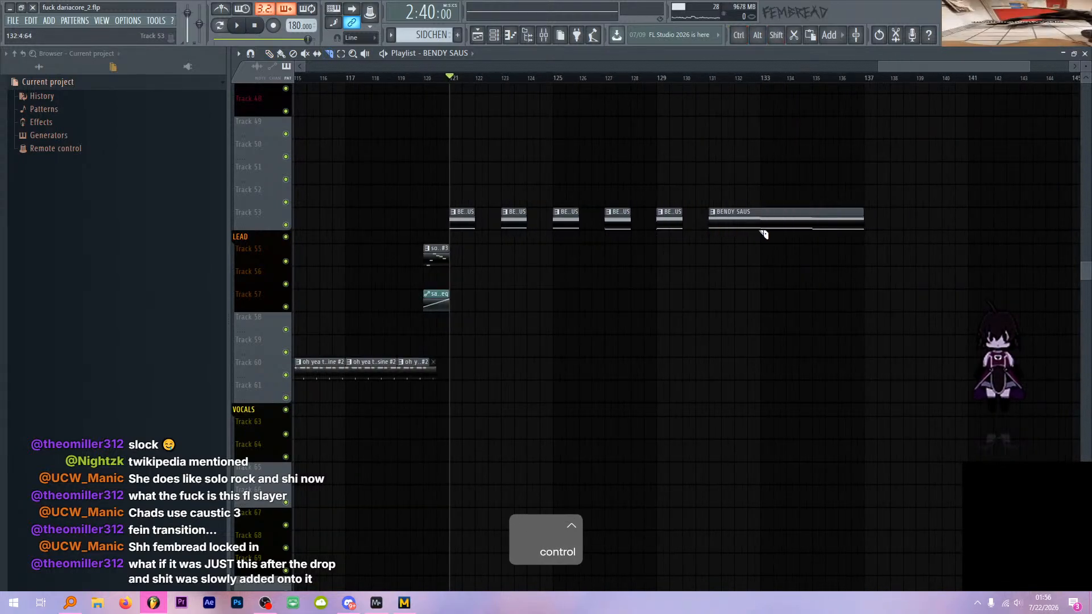
- Cut the BENDY SAUS clip at bars 132 and 133, undoing a misplaced cut, and remove the section between
scroll(761, 231, "up", 3, "ctrl")
left_click(721, 225, "shift")
right_click(755, 226, "shift")
key("ctrl+z")
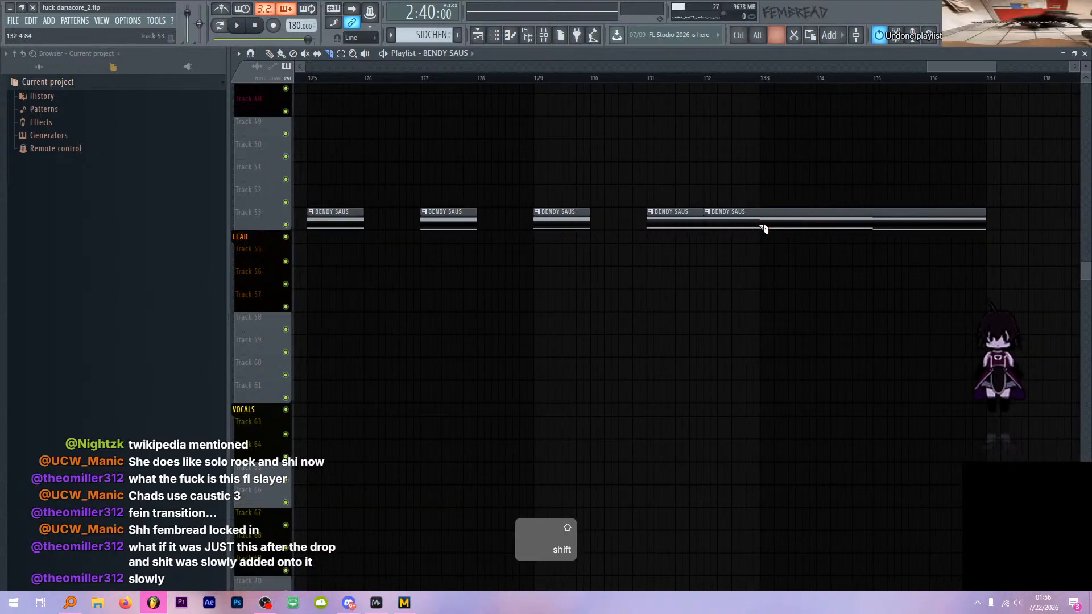
right_click(764, 229, "shift")
- Cut the remaining BENDY SAUS clip at bars 134, 135 and 136, removing the sections at bars 134 and 136
scroll(765, 228, "down", 2, "ctrl")
scroll(806, 231, "up", 3, "ctrl")
left_click(802, 230, "shift")
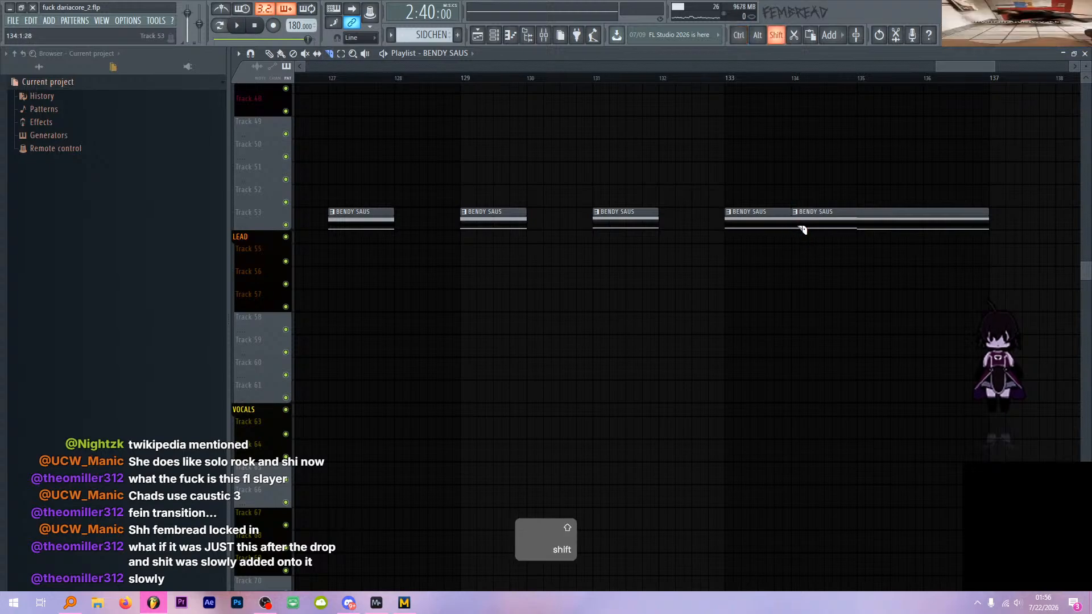
right_click(862, 229, "shift")
right_click(926, 230, "shift")
scroll(927, 230, "down", 1, "ctrl")
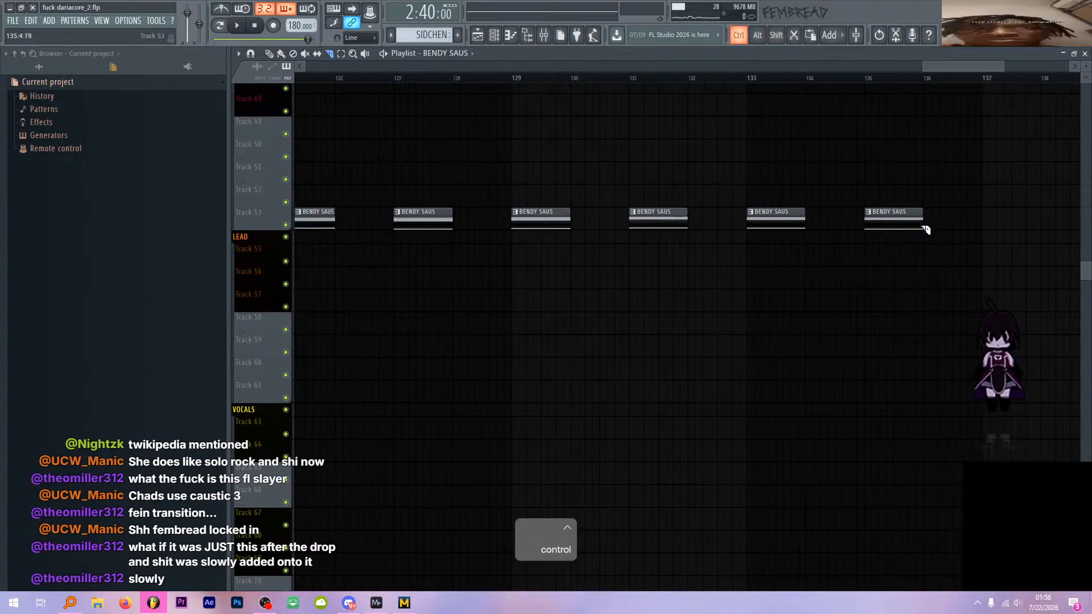
- Review the chopped BENDY SAUS clips between bars 121 and 137 and the surrounding arrangement
scroll(927, 230, "down", 2, "ctrl")
scroll(757, 242, "up", 4, "alt")
scroll(776, 242, "down", 3, "ctrl")
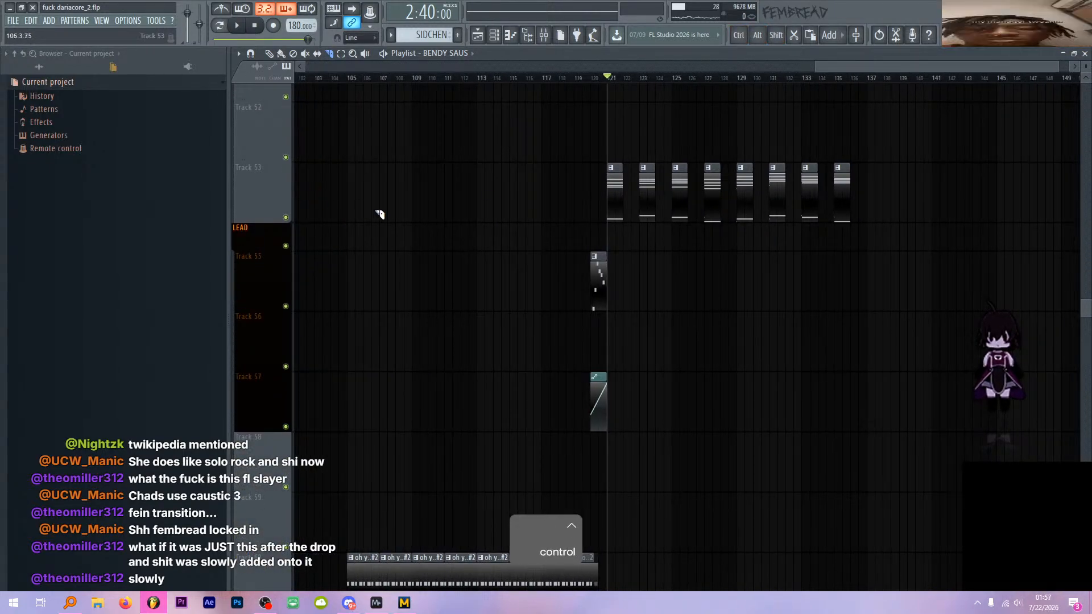
scroll(398, 219, "up", 5)
scroll(604, 249, "down", 3, "ctrl")
scroll(819, 292, "down", 4)
scroll(987, 279, "up", 4, "ctrl")
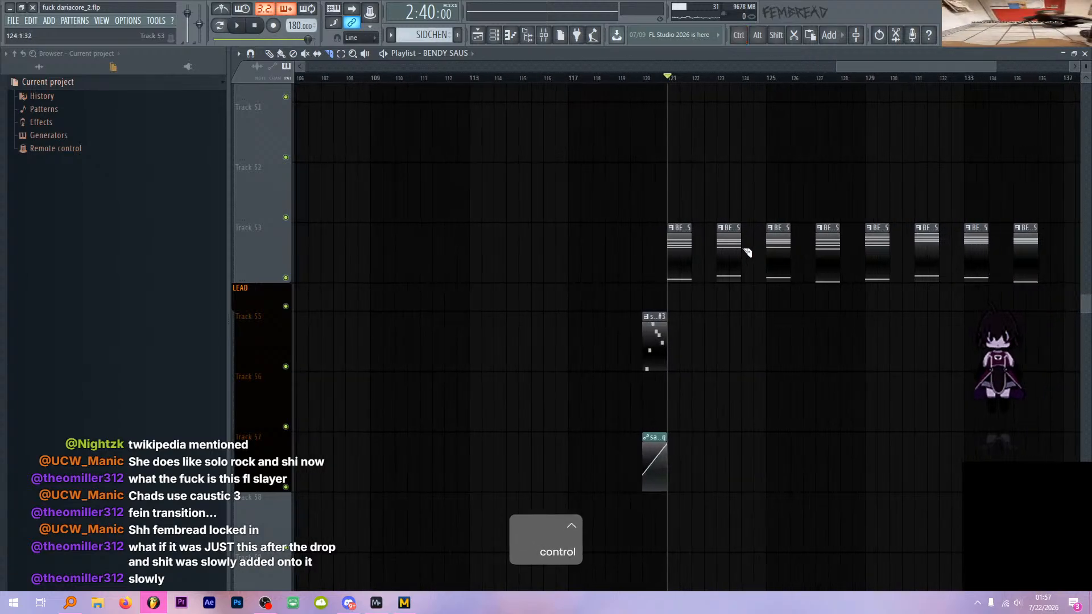
scroll(862, 163, "right", 3)
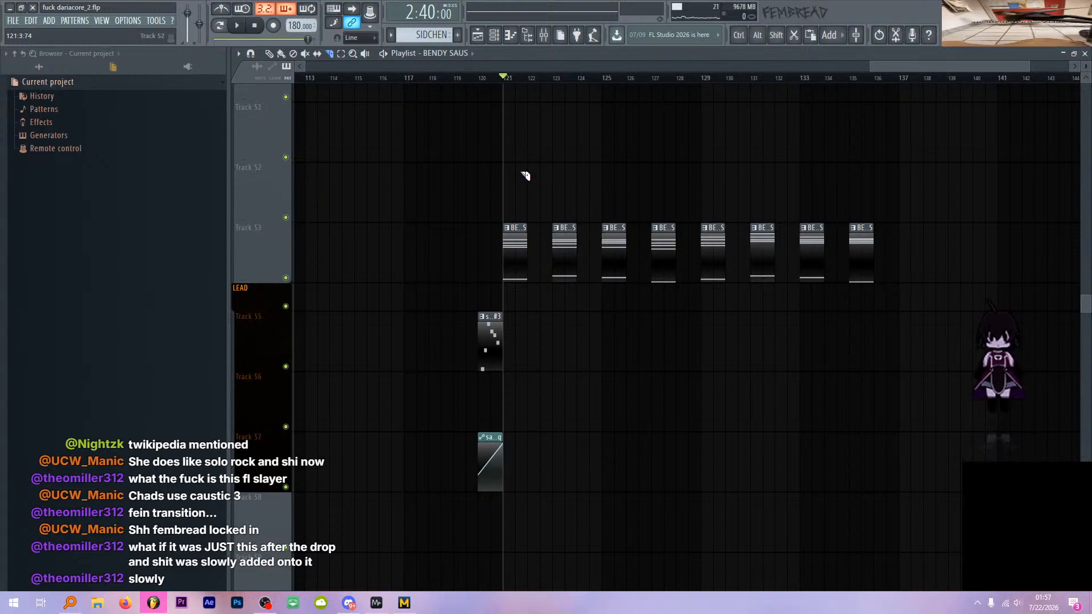
- Insert a playlist track above LEAD, keeping the BENDY SAUS clips on track 53 and track 54 empty
right_click(269, 246)
key("i")
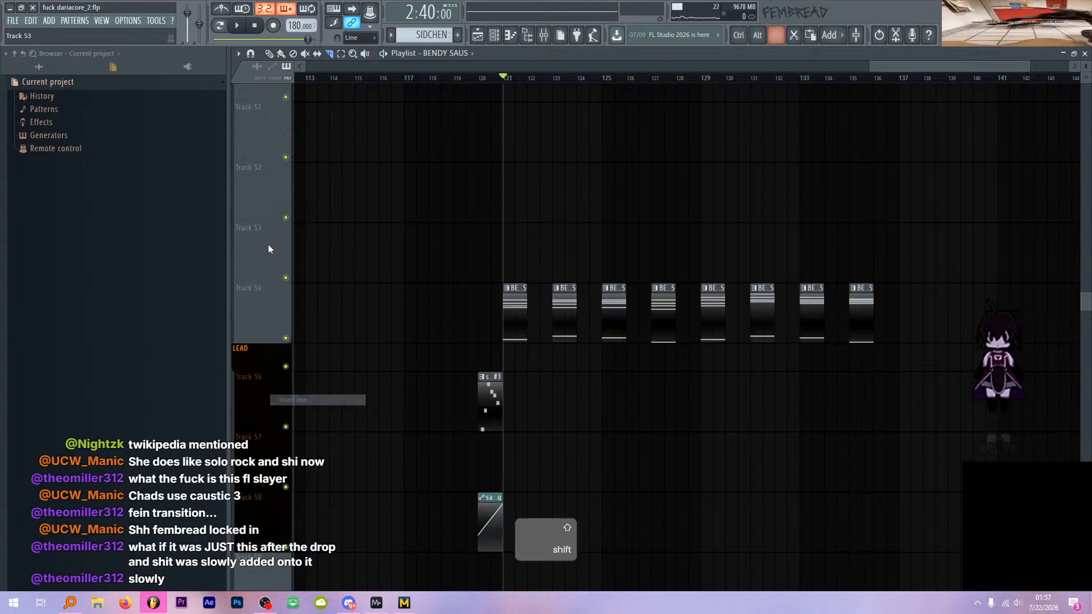
scroll(269, 247, "down", 1)
scroll(512, 171, "up", 4, "ctrl")
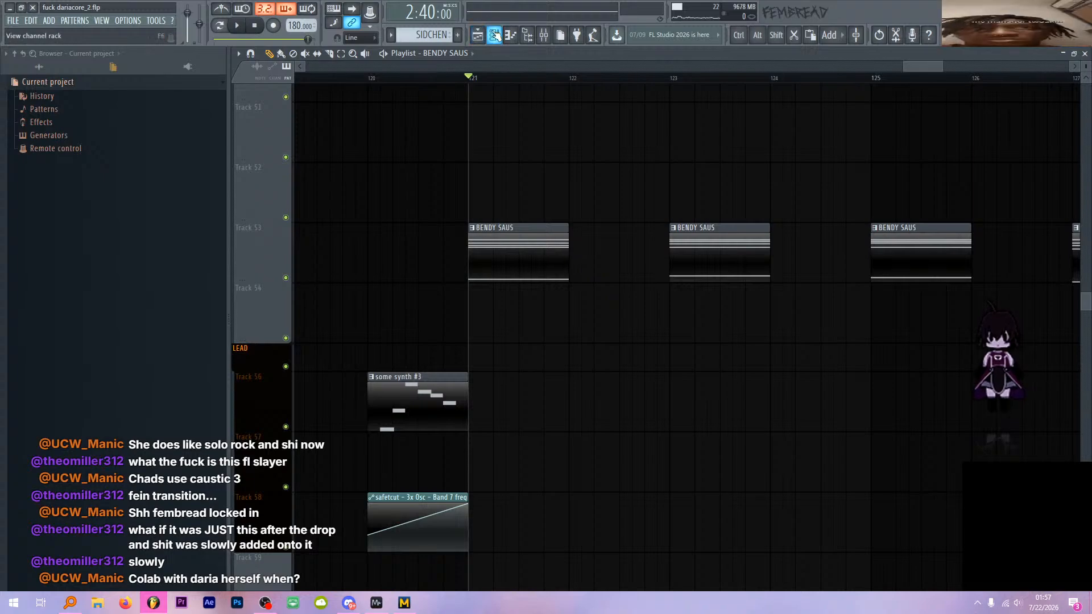
scroll(549, 137, "down", 1)
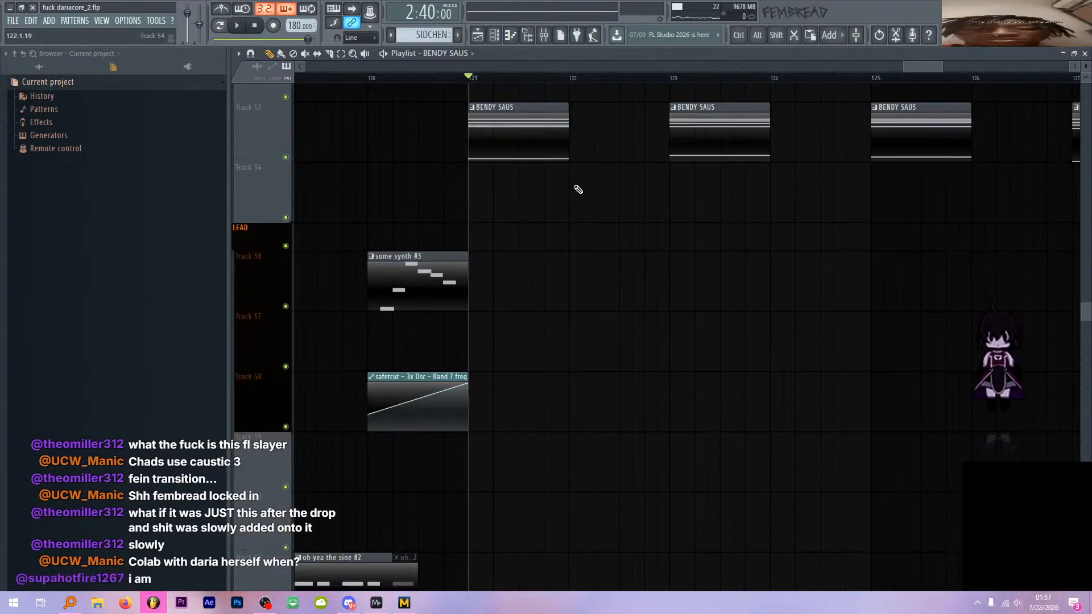
- Select the BENDY SAUS pattern from its bar 121 clip and open the SAUS #3 synth
scroll(583, 188, "up", 1)
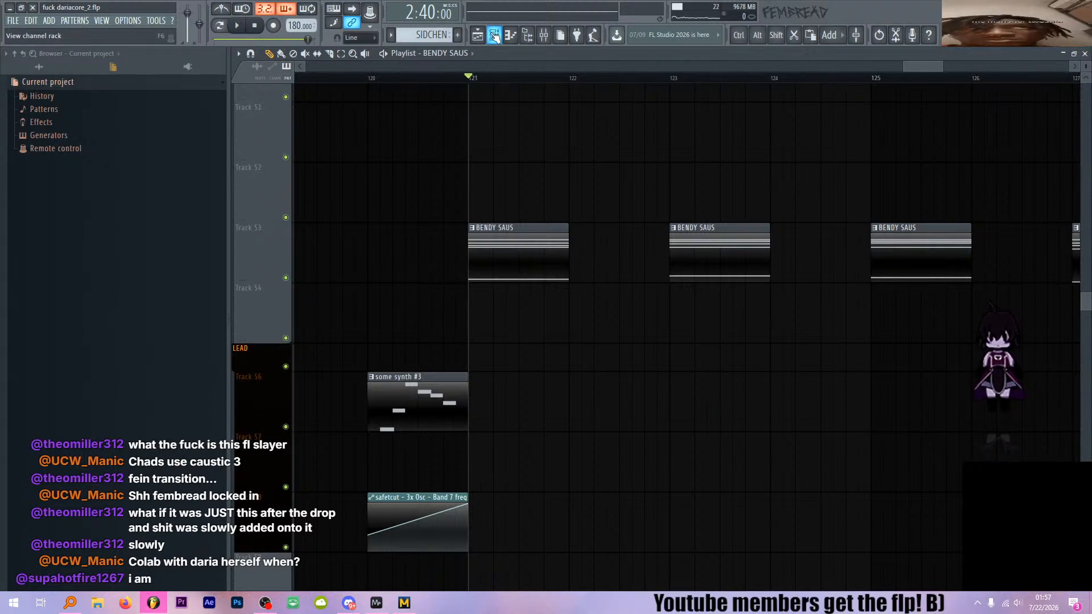
left_click(495, 37)
left_click(495, 37)
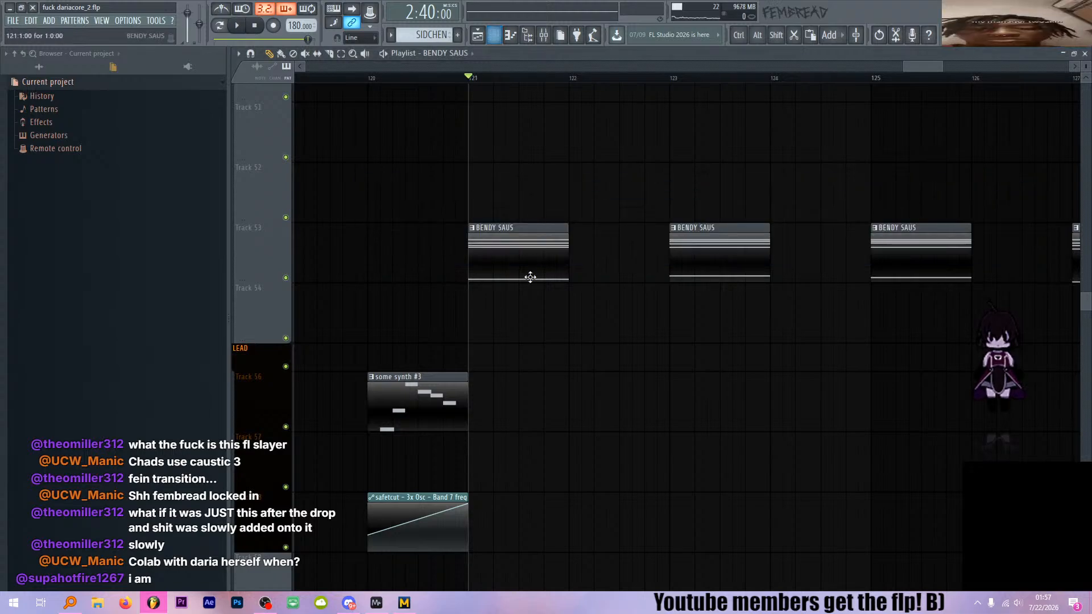
left_click(535, 301)
right_click(574, 299)
left_click(547, 262)
left_click(494, 35)
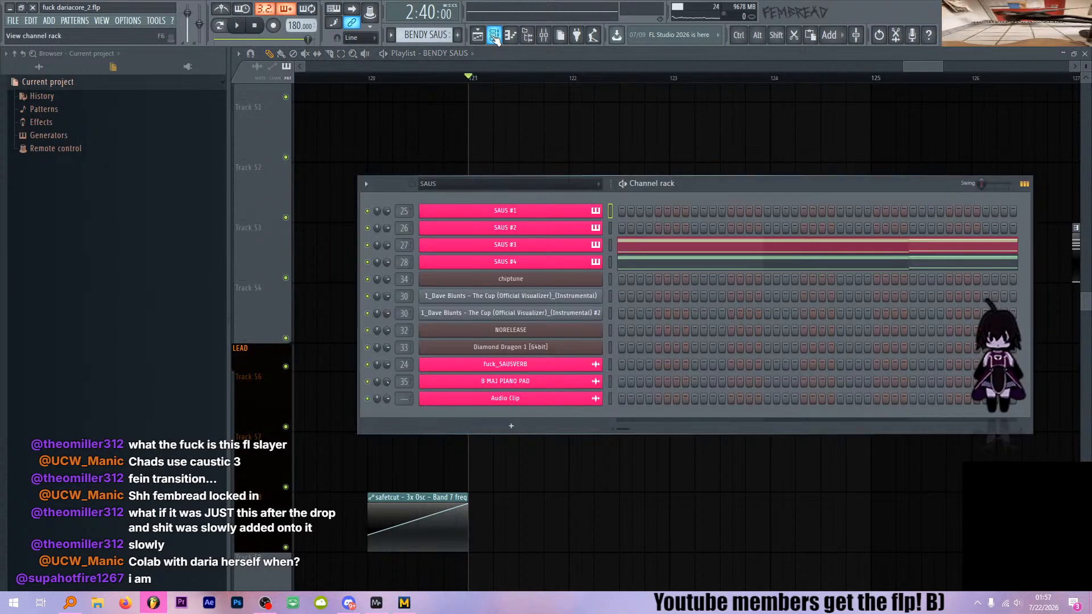
left_click(590, 243)
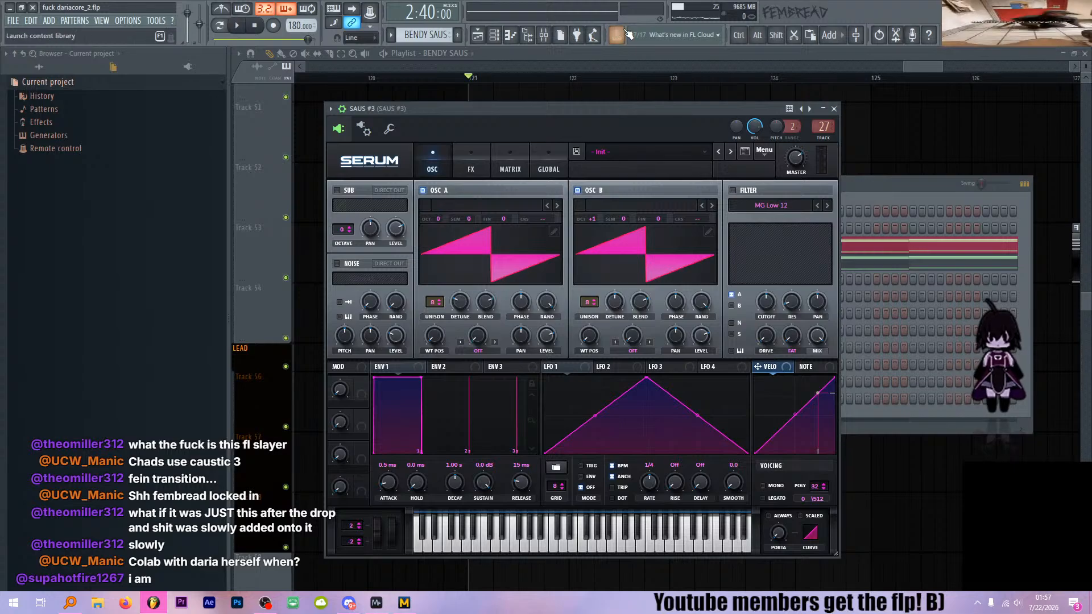
- Select the bar 121 time range and create a SAUS #3 pitch bend automation clip on track 54 beneath the first BENDY SAUS clip
left_click(608, 53)
scroll(459, 130, "up", 1)
scroll(459, 130, "up", 1)
left_click_drag(617, 83, 517, 343)
left_click(156, 21)
key("l")
key("a")
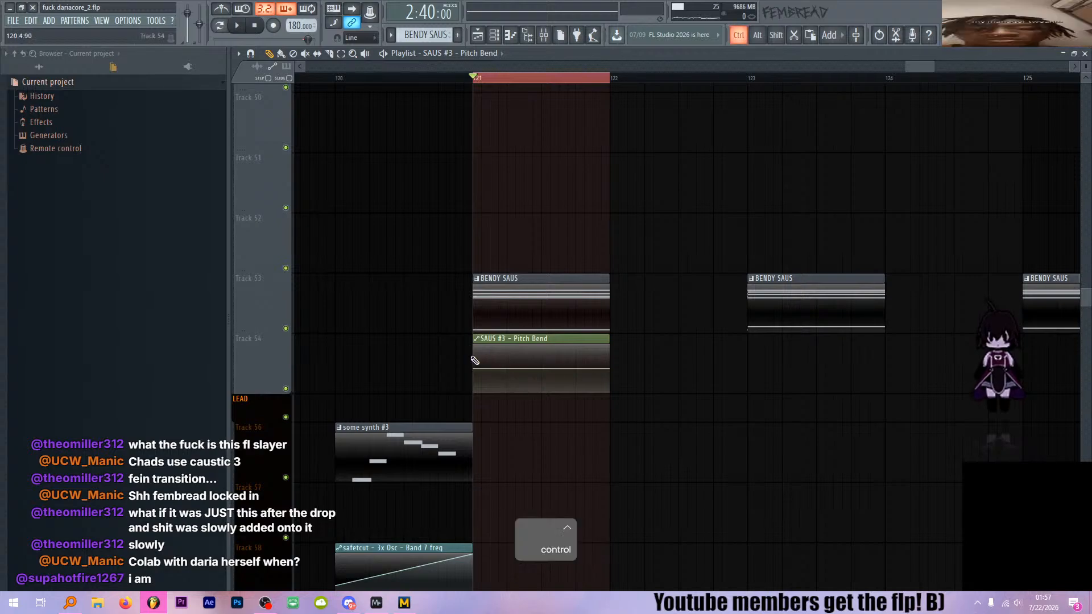
- Add a point at 121:2:00 in the SAUS #3 pitch bend clip and paste the start point's value onto it
scroll(546, 369, "up", 2)
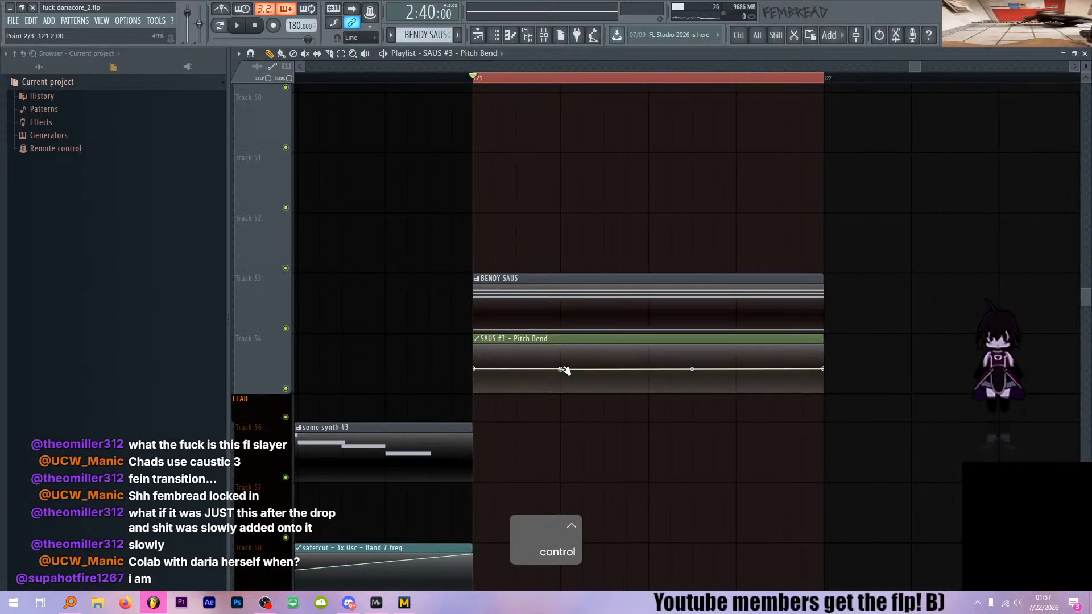
key("p")
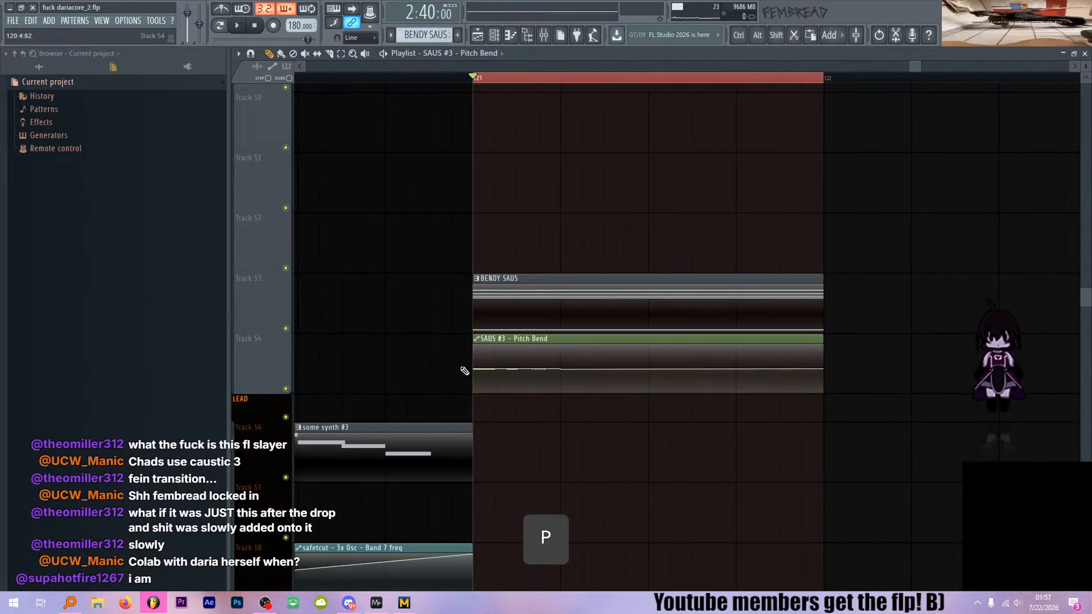
key("c")
right_click(562, 370)
key("p")
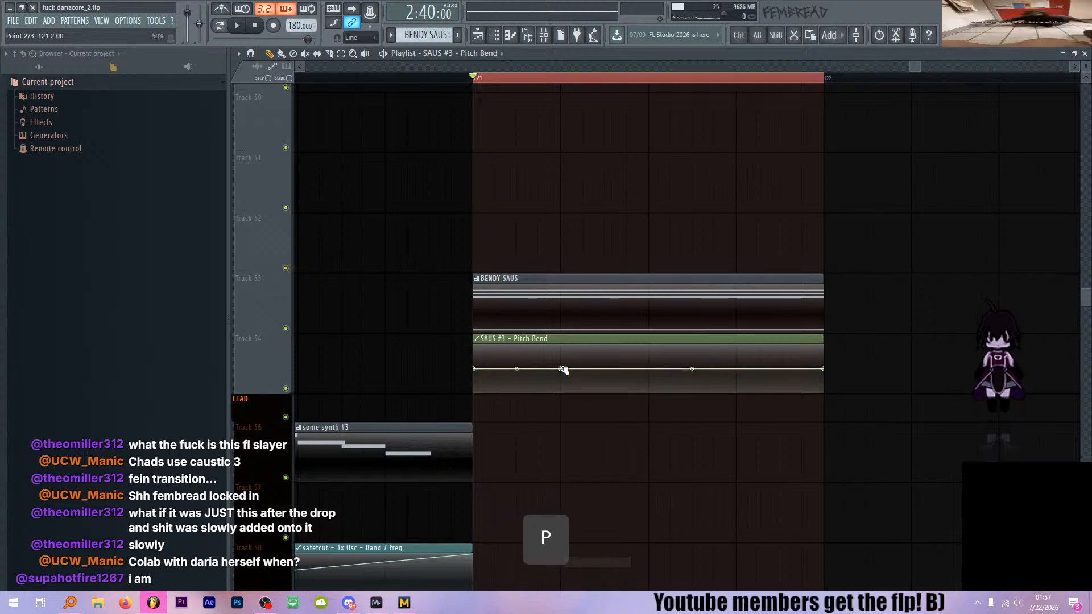
right_click(562, 369)
left_click(602, 428)
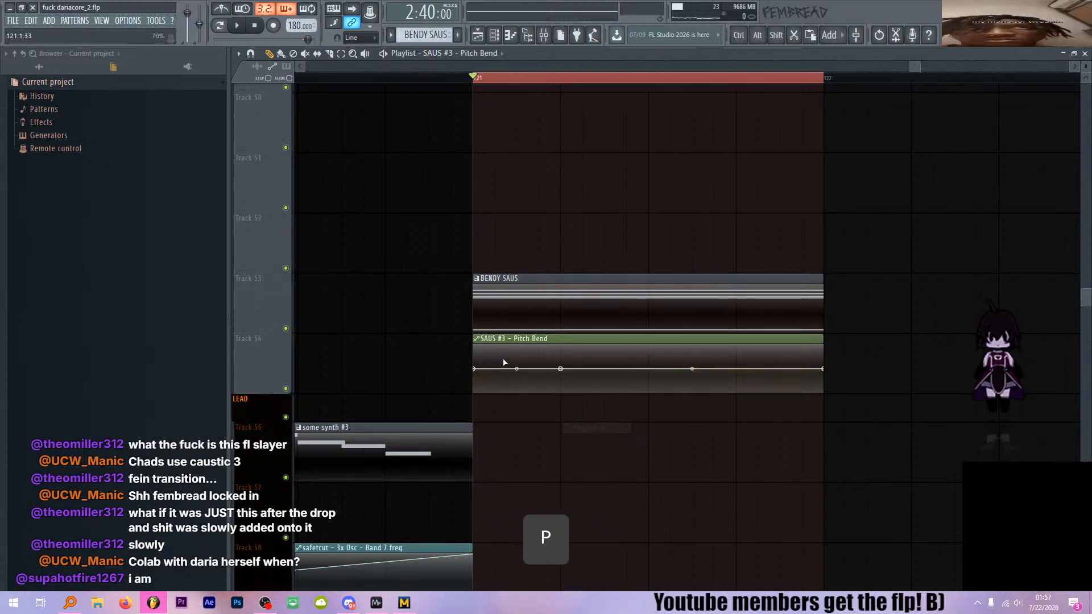
- Show the SAUS channel group, reopen the SAUS #3 synth and test its pitch bend wheel
left_click(496, 36)
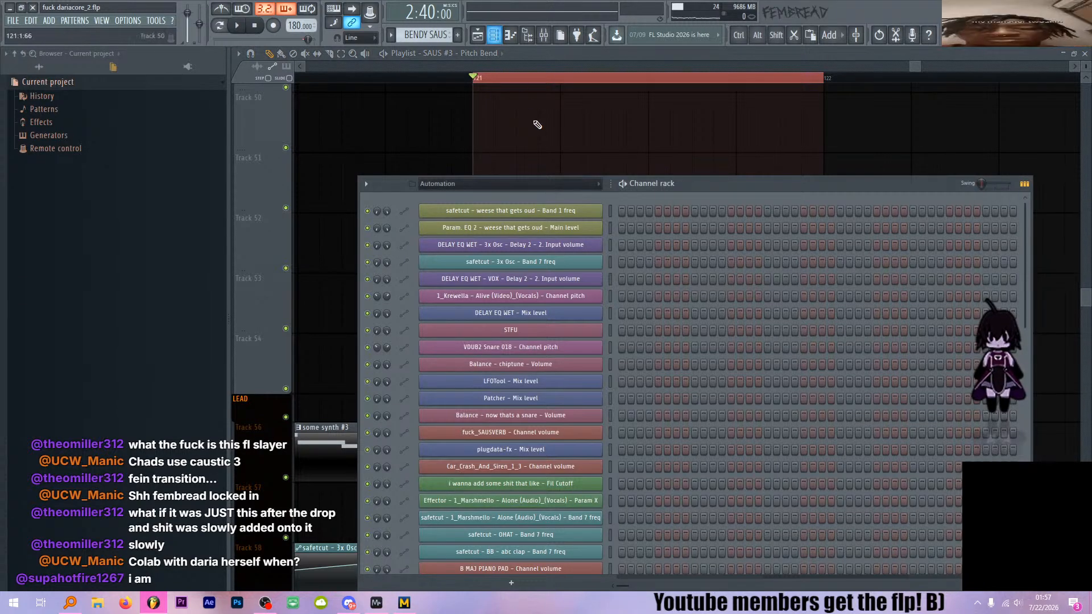
left_click(513, 183)
left_click(514, 183)
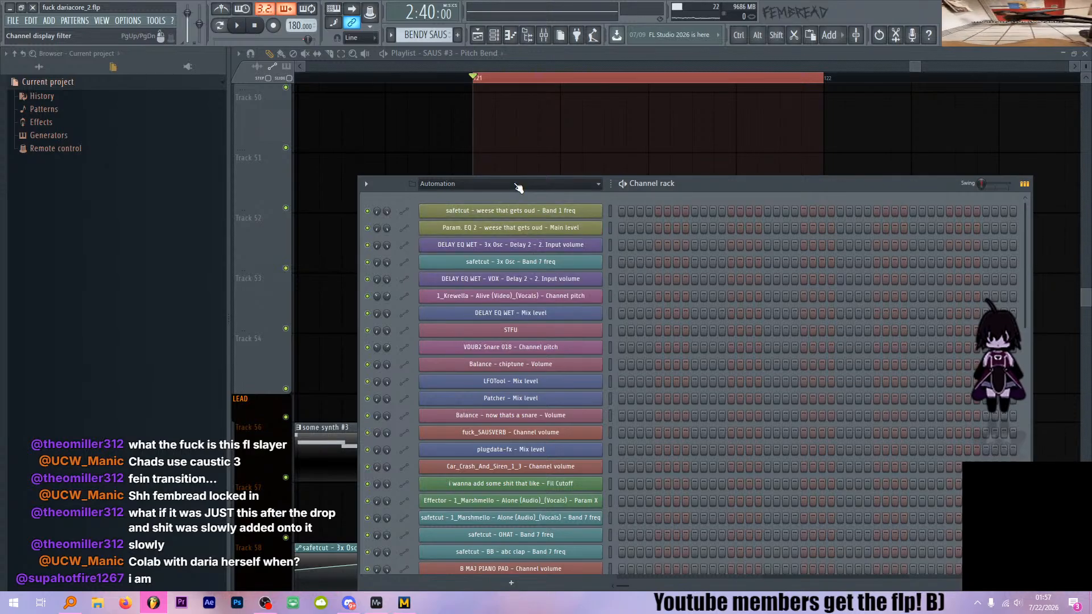
left_click(515, 185)
left_click(449, 265)
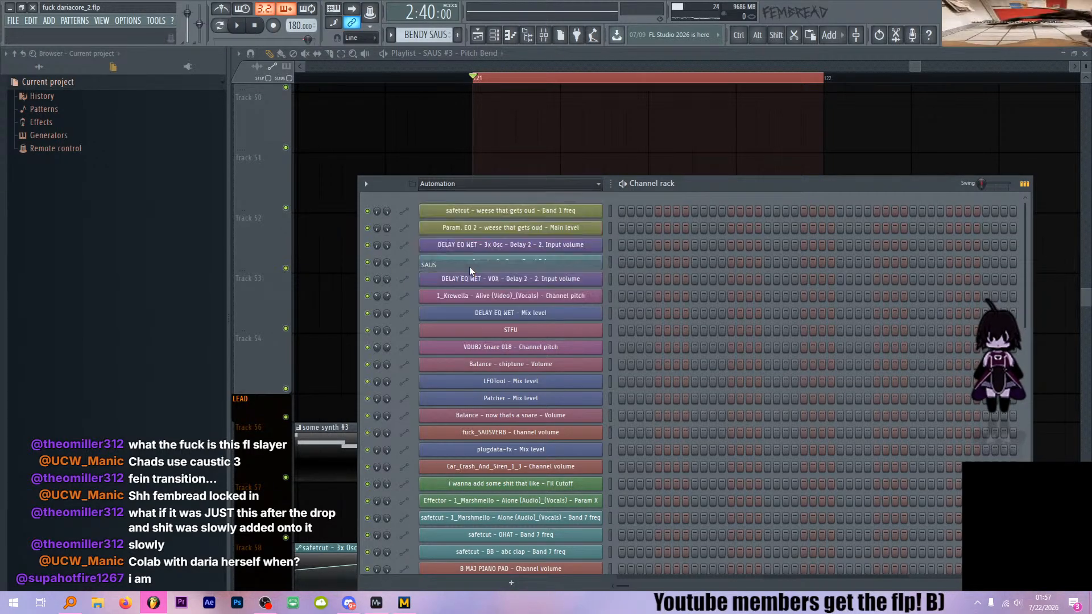
left_click(590, 245)
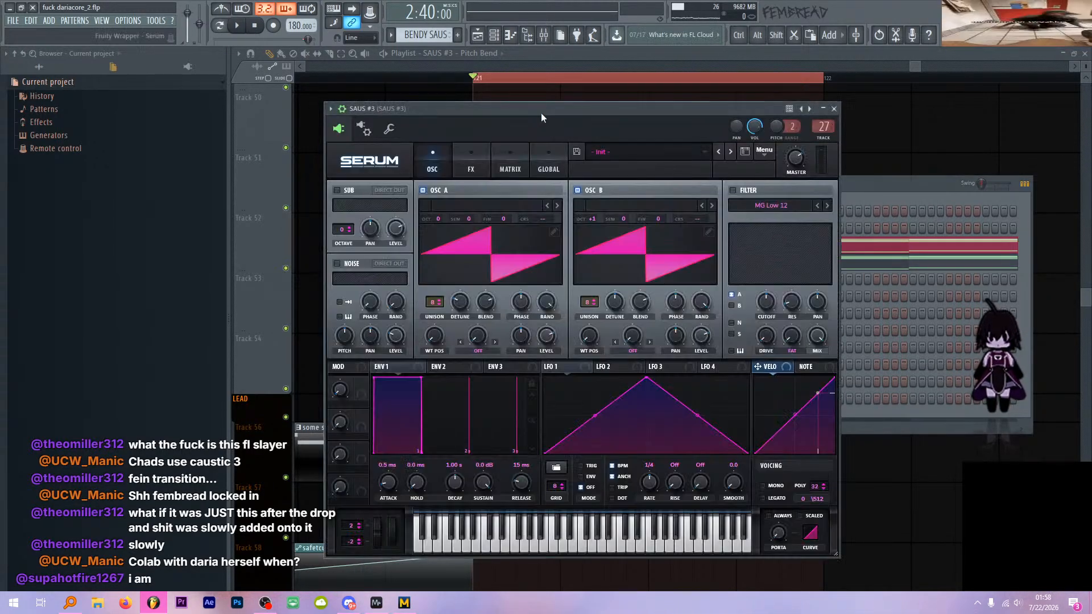
left_click_drag(541, 113, 579, 94)
left_click_drag(417, 519, 420, 534)
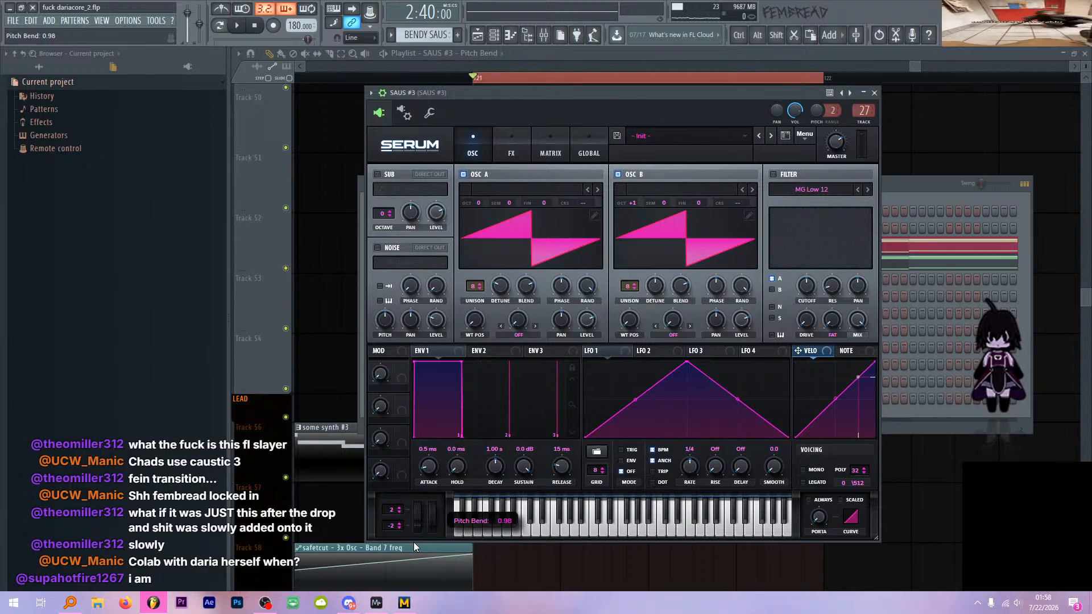
left_click(575, 57)
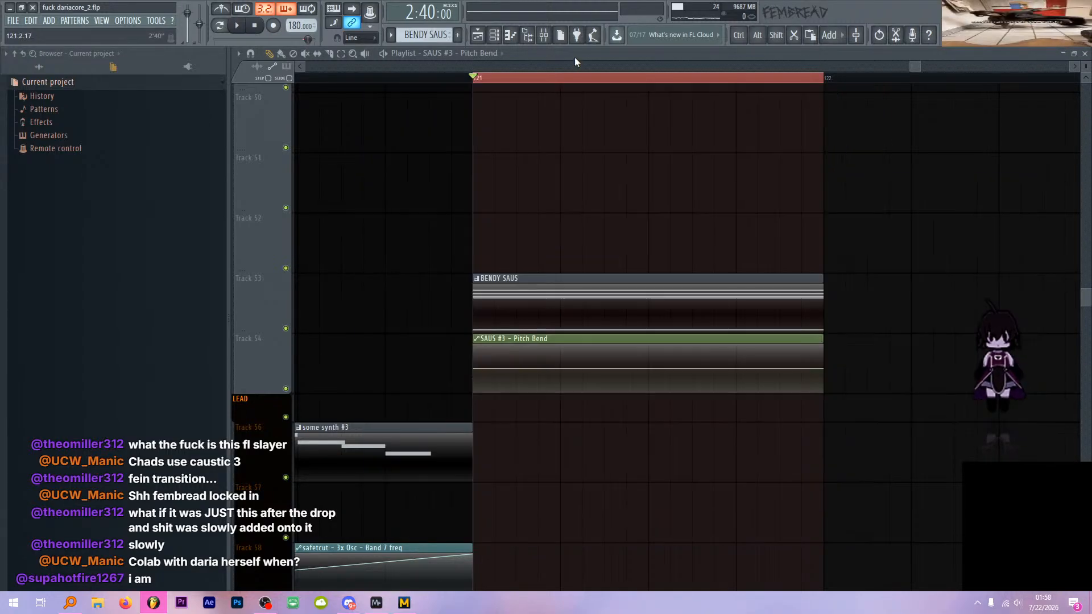
- Lower the first point of the SAUS #3 pitch bend clip to 0% and play back the bend
scroll(536, 306, "down", 1)
scroll(536, 306, "up", 4)
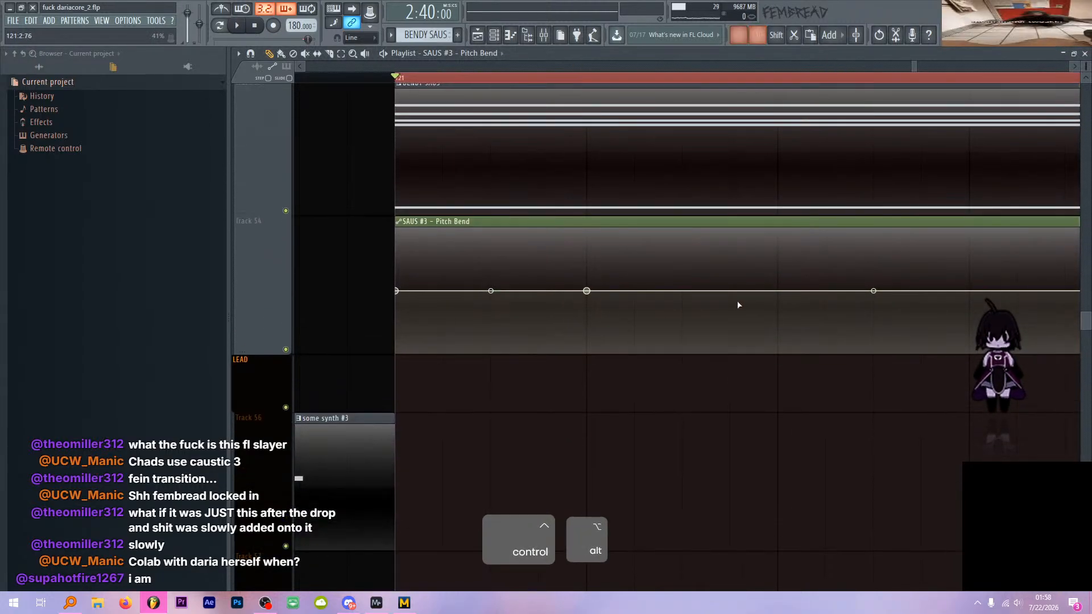
scroll(694, 286, "up", 1)
left_click_drag(515, 291, 526, 367)
key("space")
key("space")
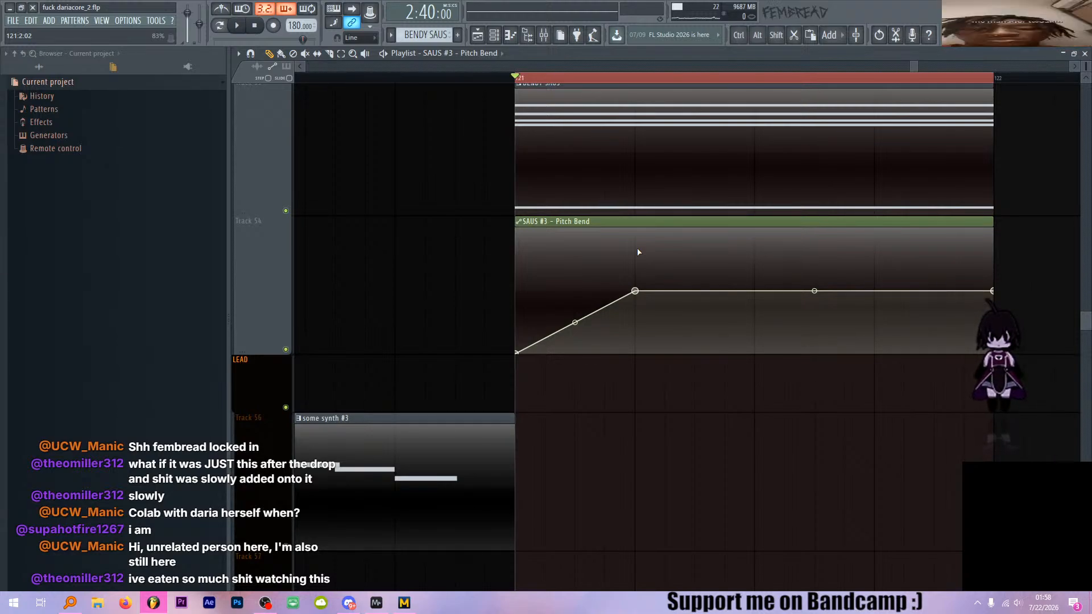
scroll(648, 198, "down", 2, "ctrl")
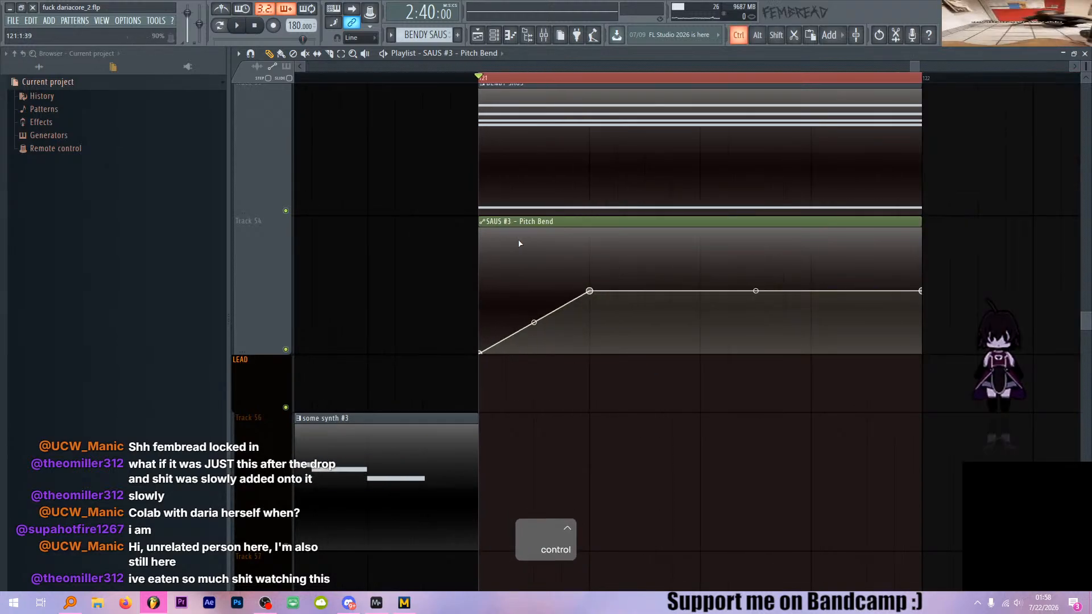
scroll(518, 243, "up", 2, "ctrl")
left_click_drag(458, 352, 454, 384)
key("space")
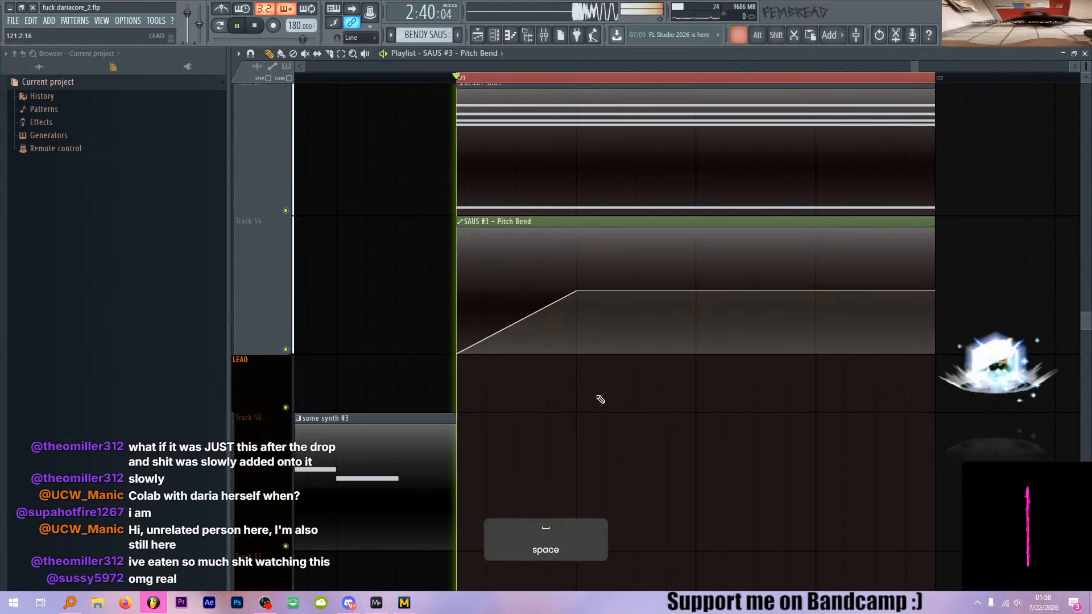
key("space")
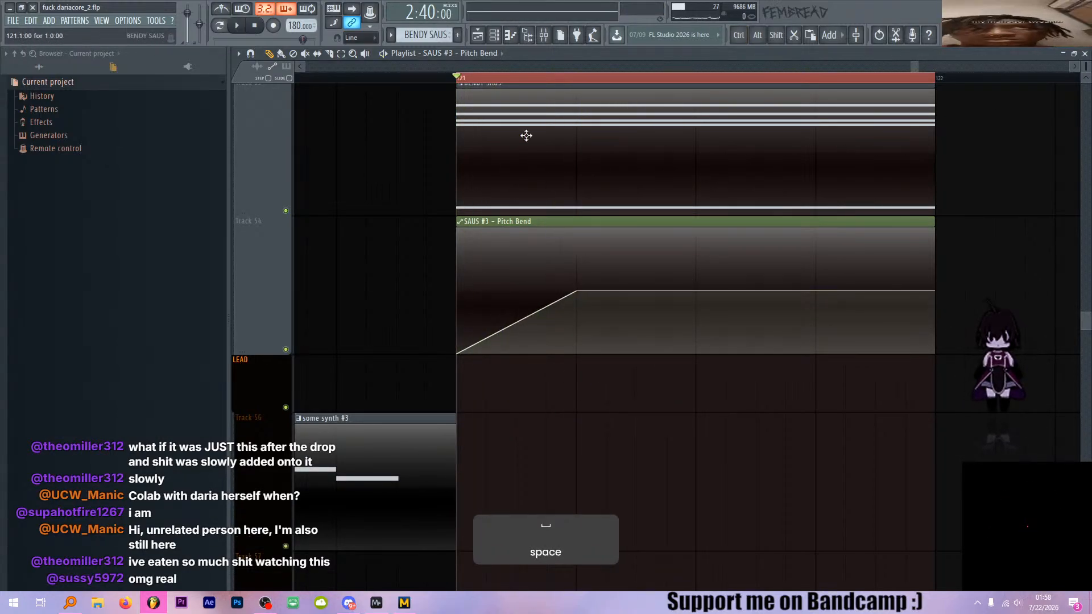
- Copy the value 0.25 and paste it onto the first point of the SAUS #3 pitch bend clip
key("super")
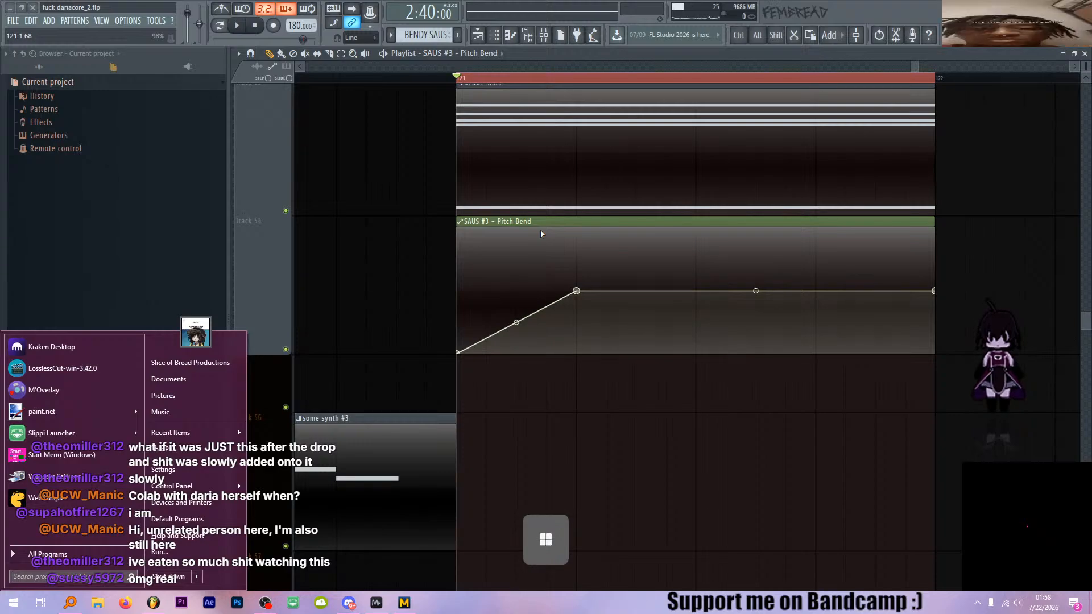
type("0.25")
key("ctrl+a")
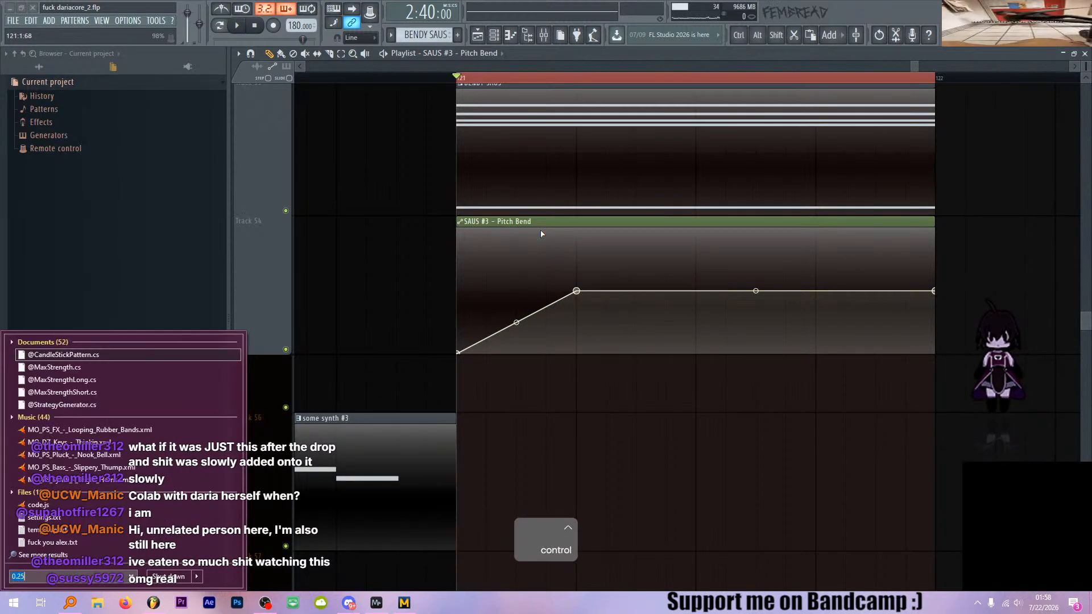
key("ctrl+c")
key("super")
right_click(457, 353)
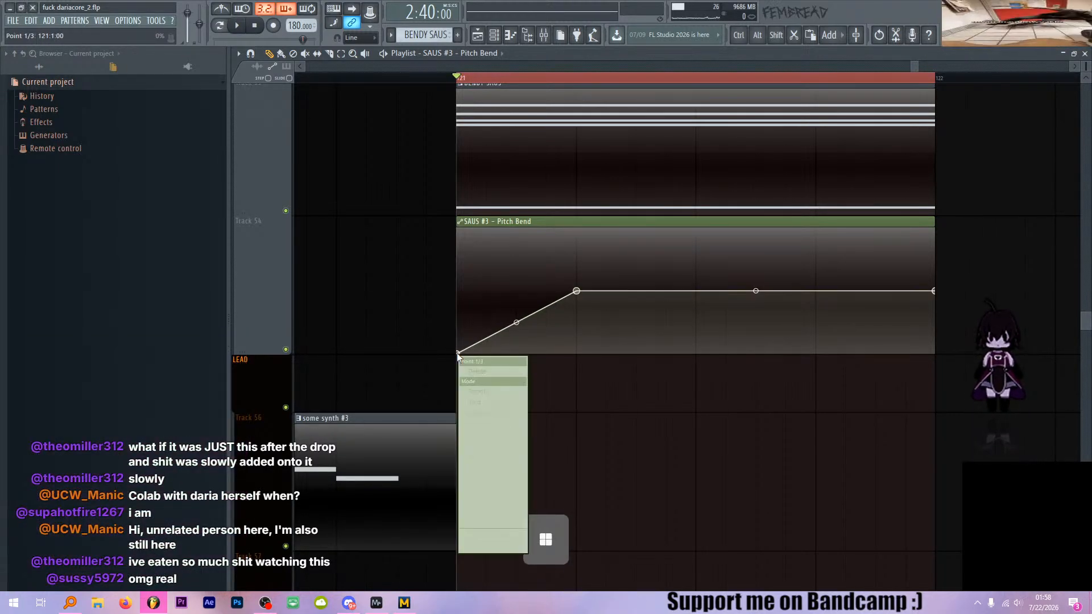
key("p")
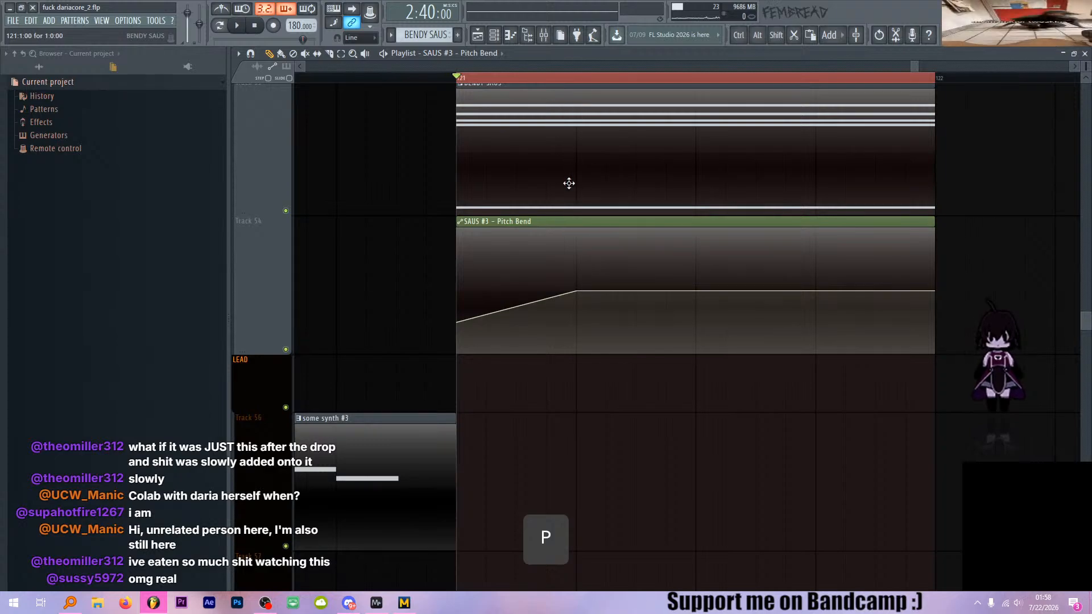
- Clear the bar 121 time selection and extend the SAUS #3 pitch bend clip on track 54 to bar 137
scroll(459, 202, "up", 3)
scroll(466, 219, "down", 5)
scroll(529, 242, "up", 4)
scroll(569, 249, "down", 6)
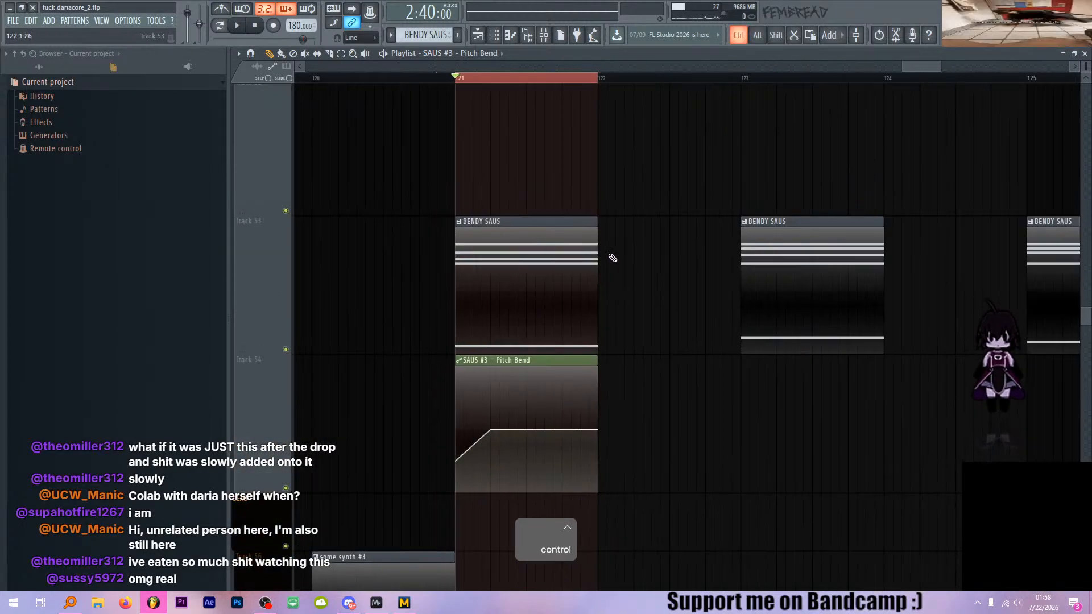
scroll(613, 258, "down", 2)
left_click(570, 80, "ctrl")
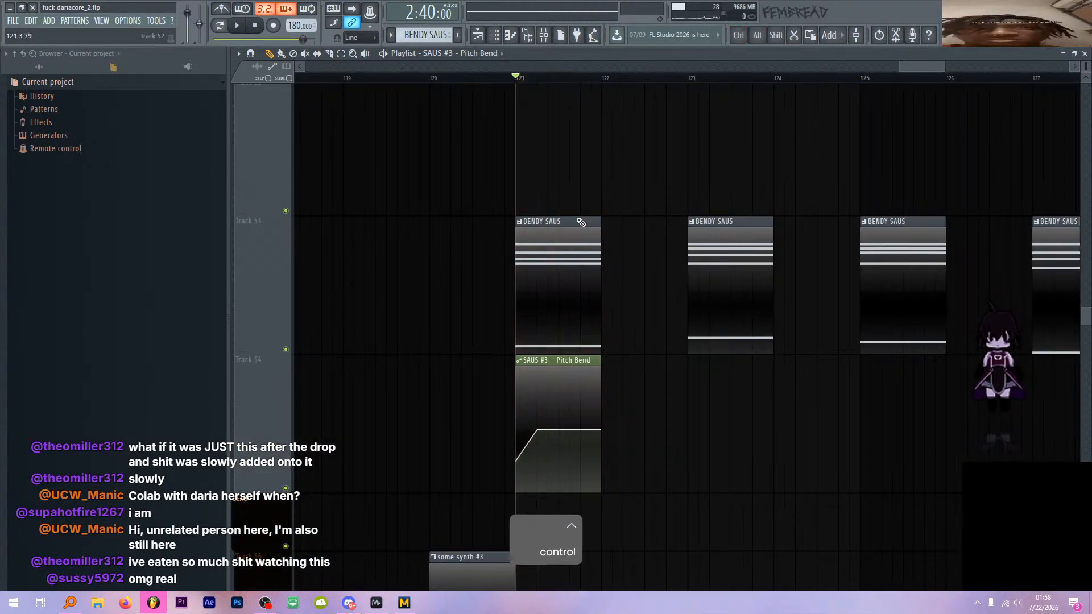
scroll(581, 222, "down", 1)
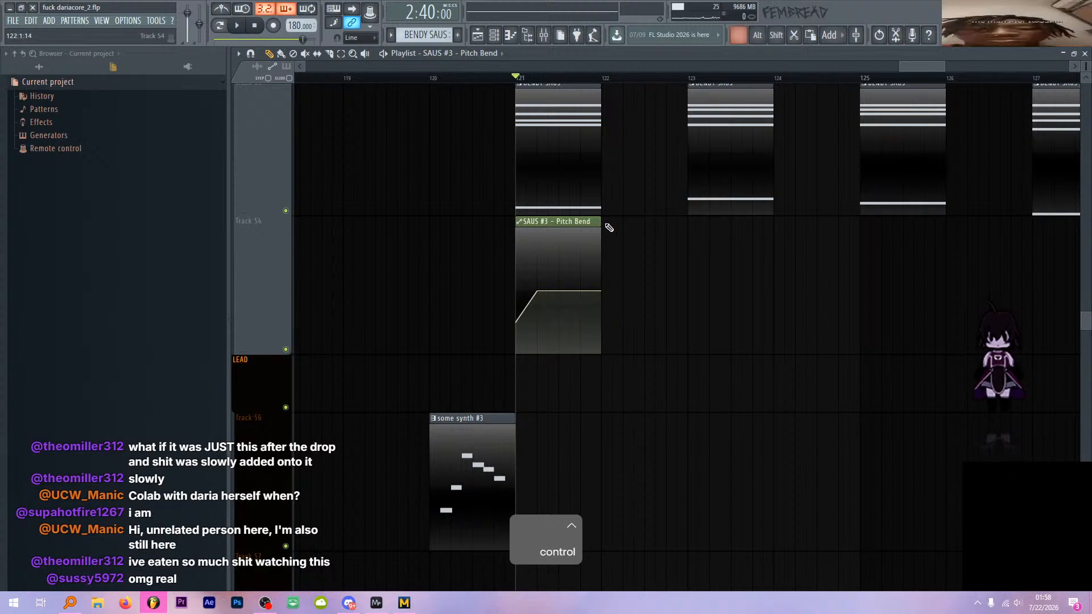
scroll(604, 225, "down", 2)
left_click_drag(602, 228, 923, 253)
scroll(879, 241, "down", 2)
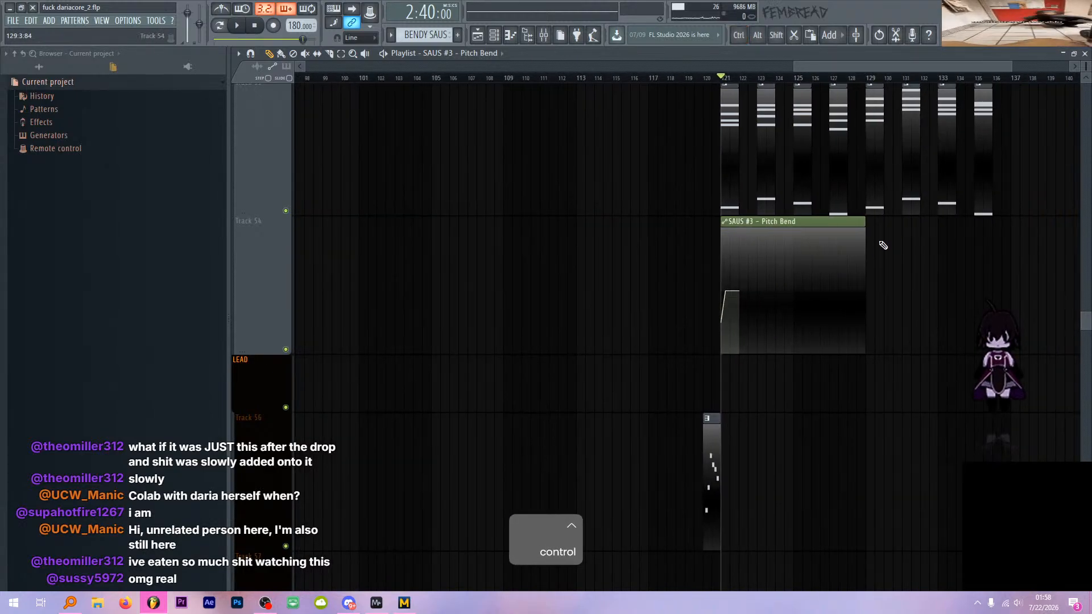
left_click_drag(866, 227, 1011, 228)
- Open the BENDY SAUS pattern's notes and the SAUS #4 synth
scroll(780, 277, "up", 4)
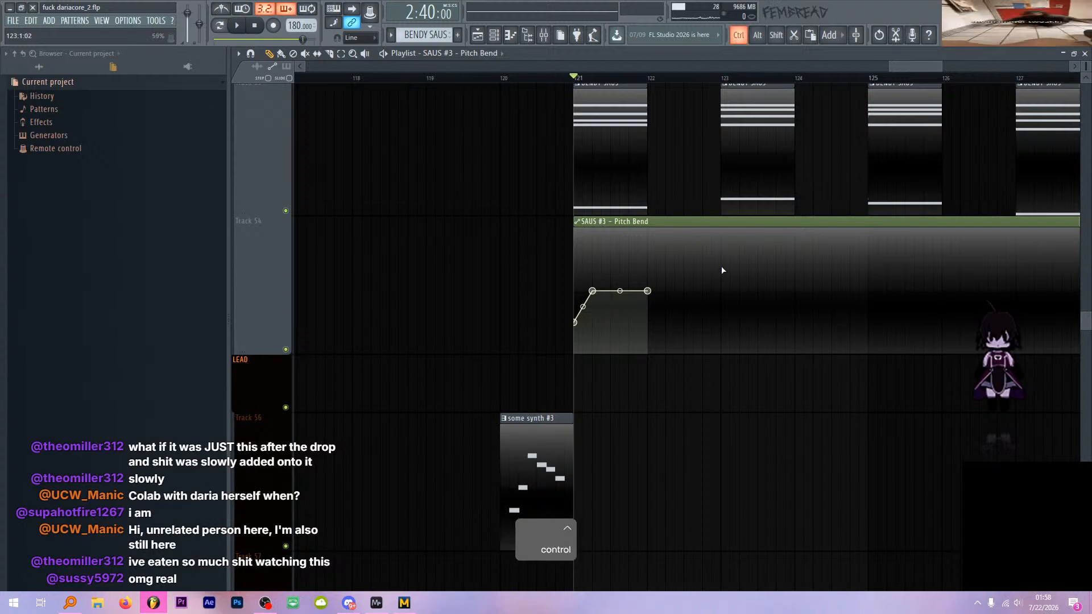
scroll(748, 271, "up", 2)
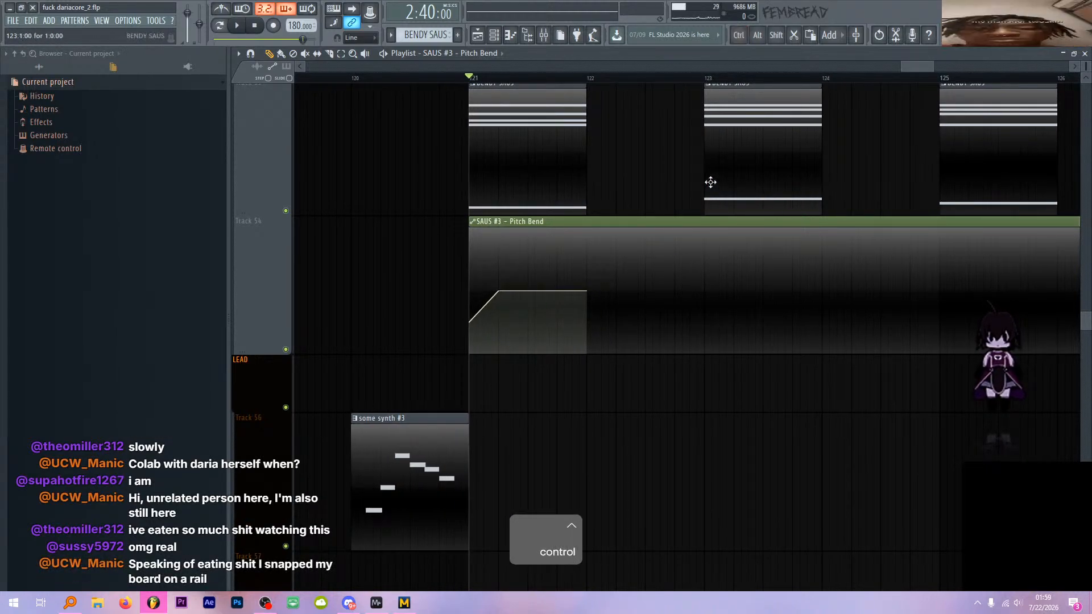
left_click(496, 37)
double_click(546, 118)
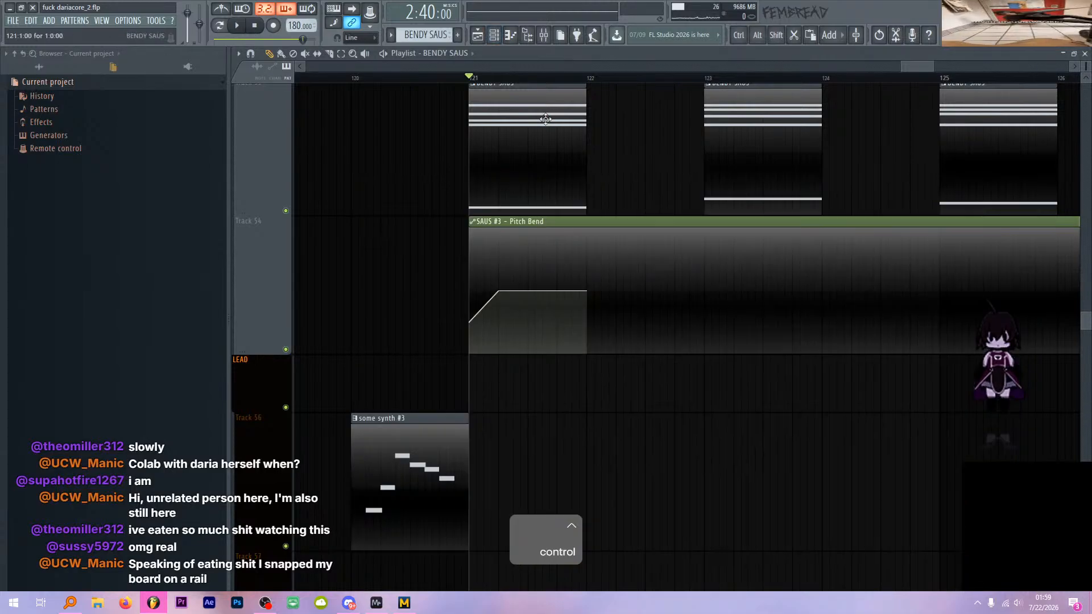
left_click(494, 36)
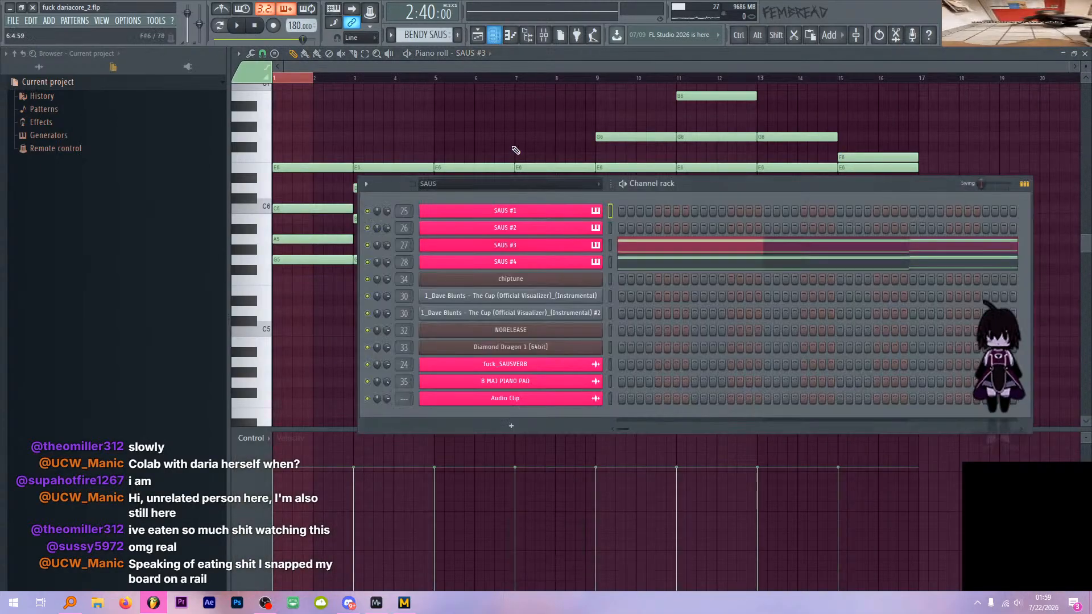
left_click(594, 261)
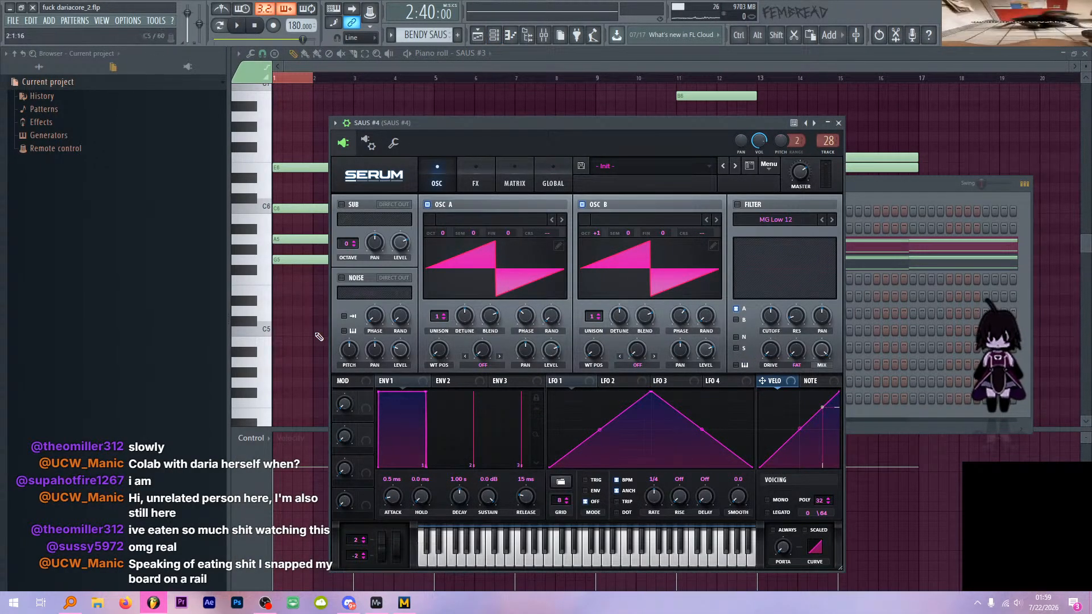
- Link the last tweaked SAUS #4 parameter to an internal controller and accept the remote control settings
left_click(158, 22)
key("l")
key("l")
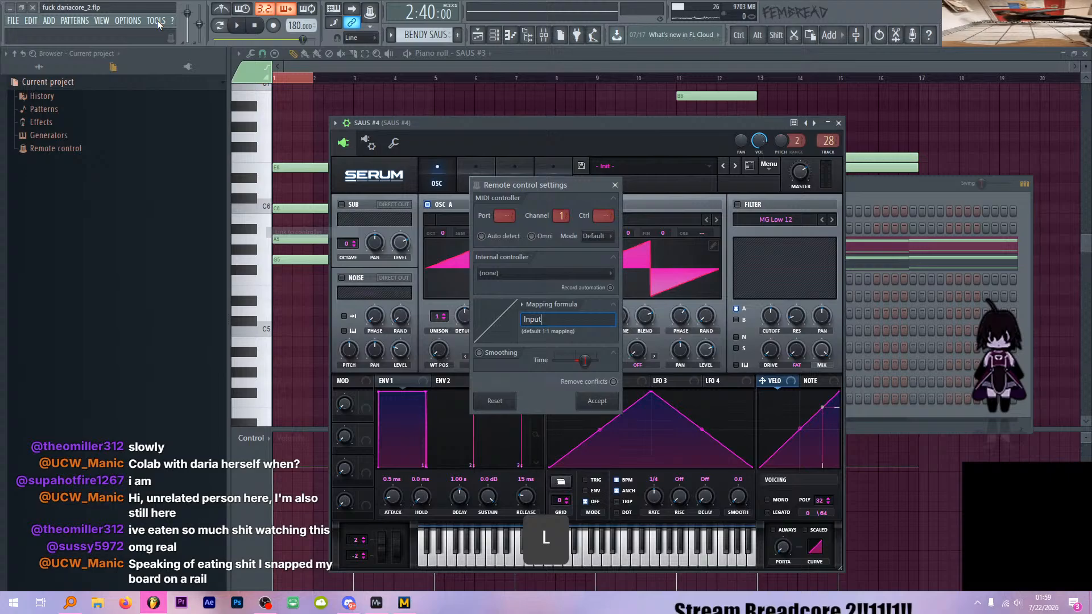
left_click(549, 274)
left_click(565, 575)
left_click(601, 403)
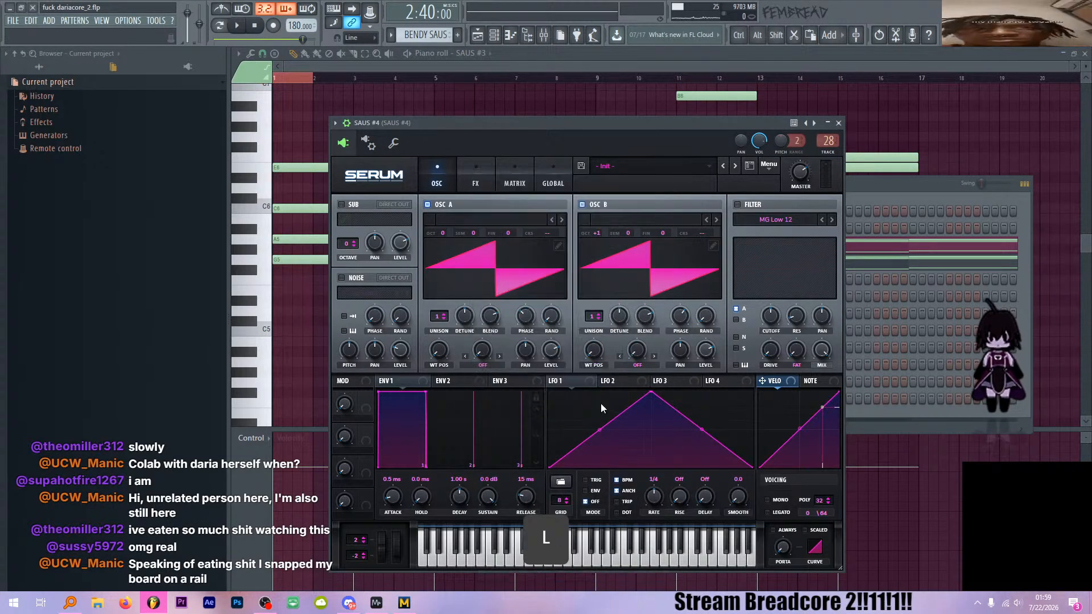
- Return to the playlist and add a minimum-value point at bar 123 of the SAUS #3 pitch bend clip, with its mode set to Hold
key("space")
left_click(478, 35)
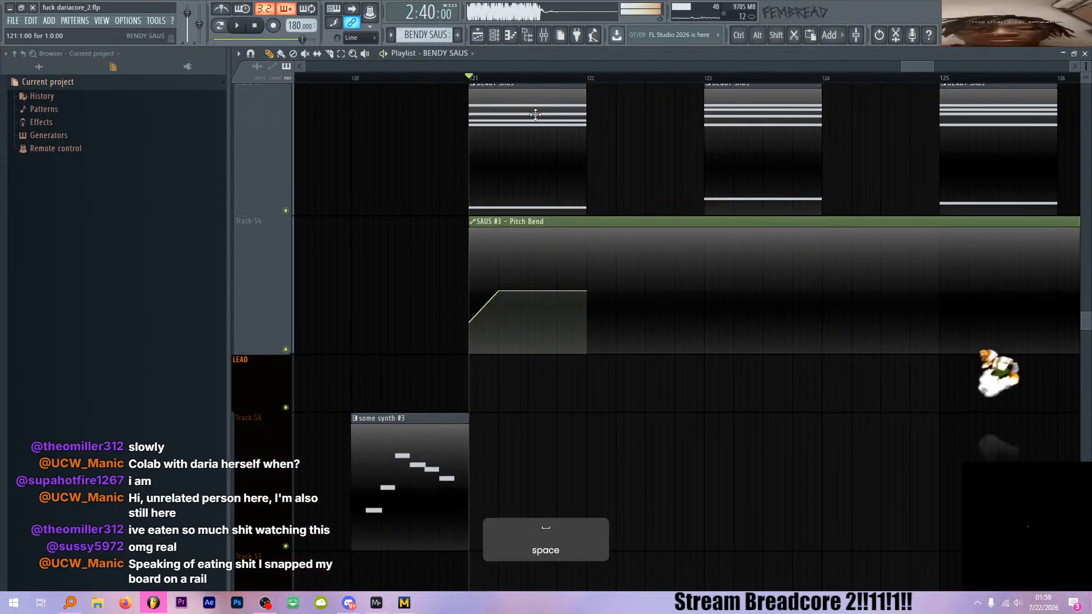
key("space")
key("ctrl")
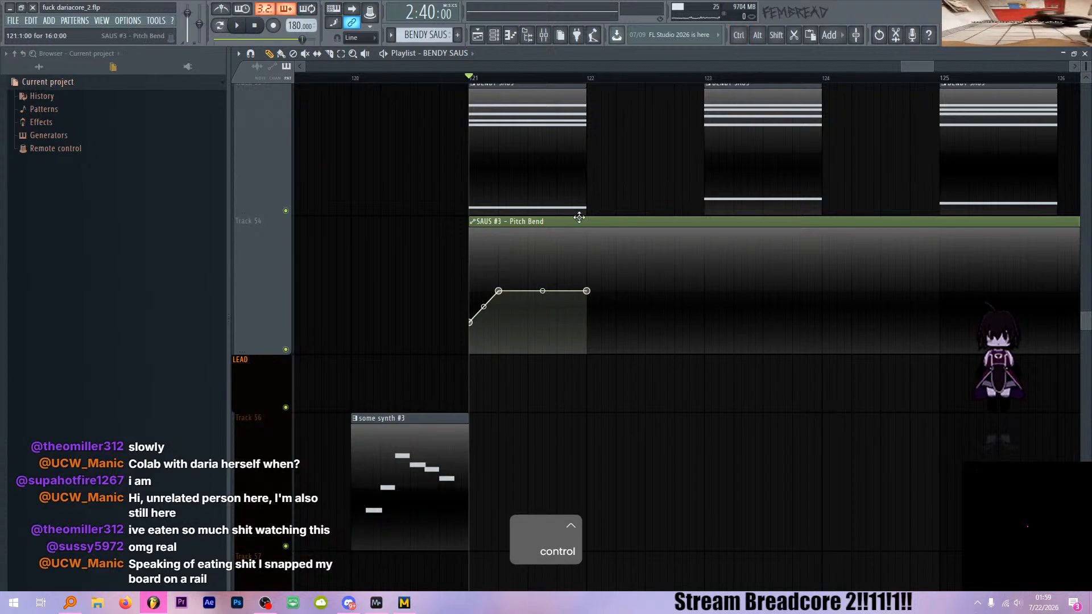
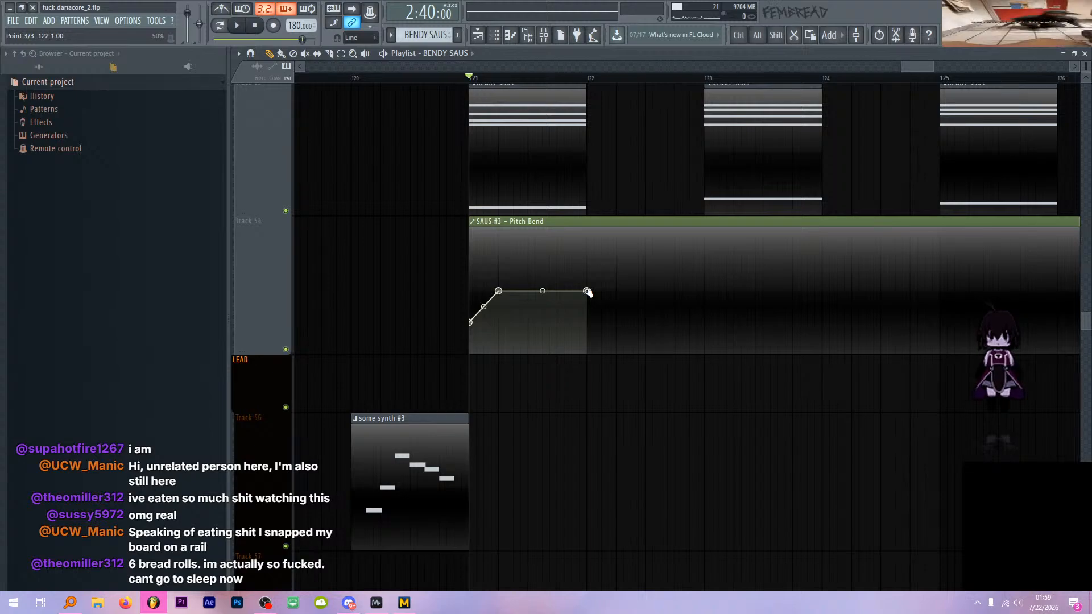
key("ctrl")
left_click(704, 356)
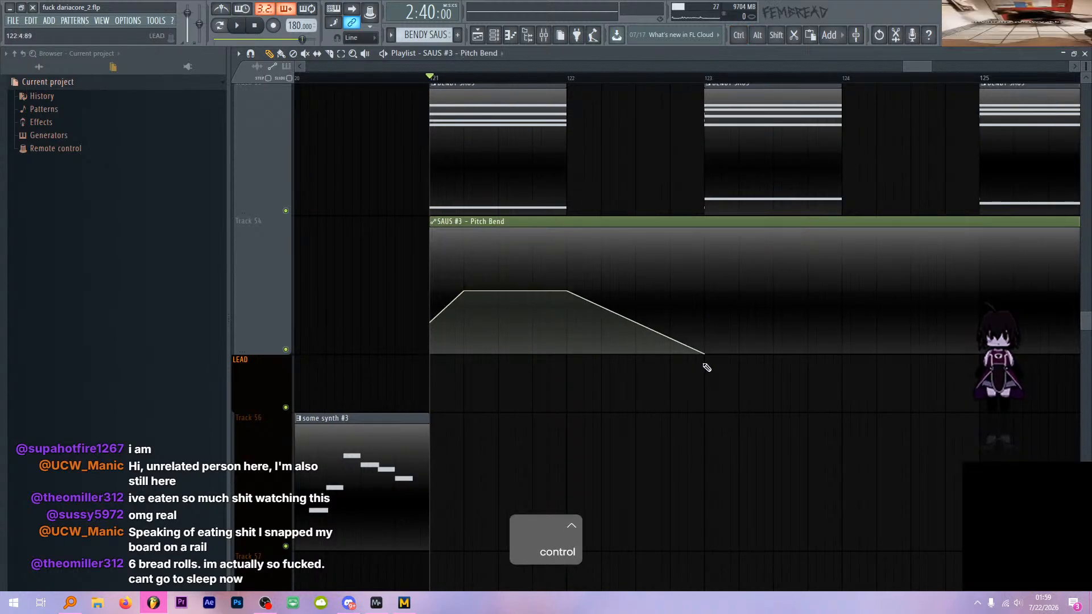
right_click(706, 358)
left_click(745, 401)
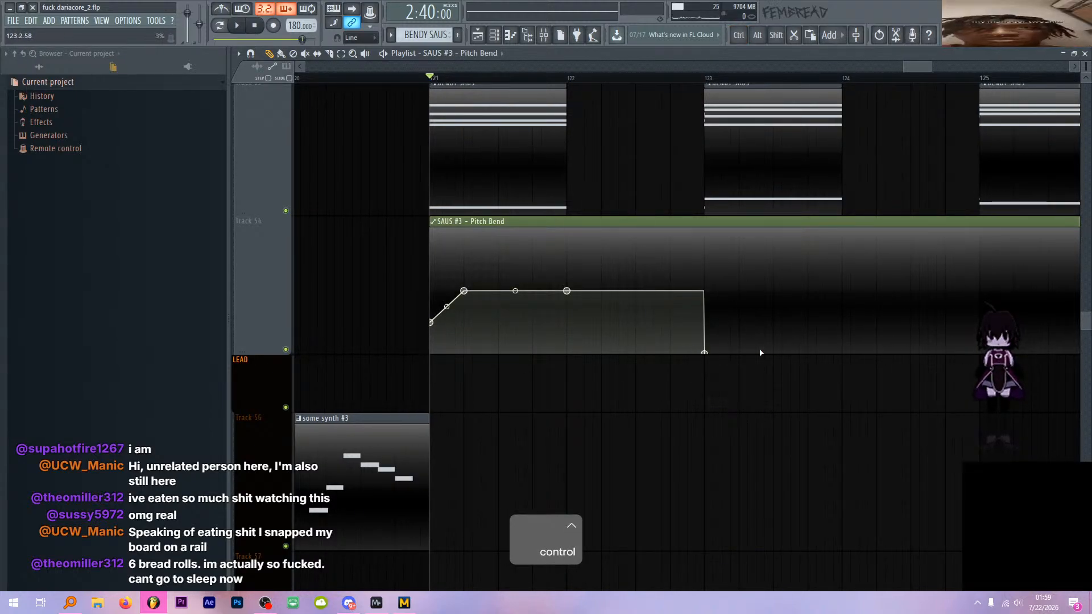
- Add a Single curve point at 123:2:00 in the pitch bend clip and paste the 50% value copied from an existing point onto it
scroll(780, 319, "up", 2)
left_click(723, 295)
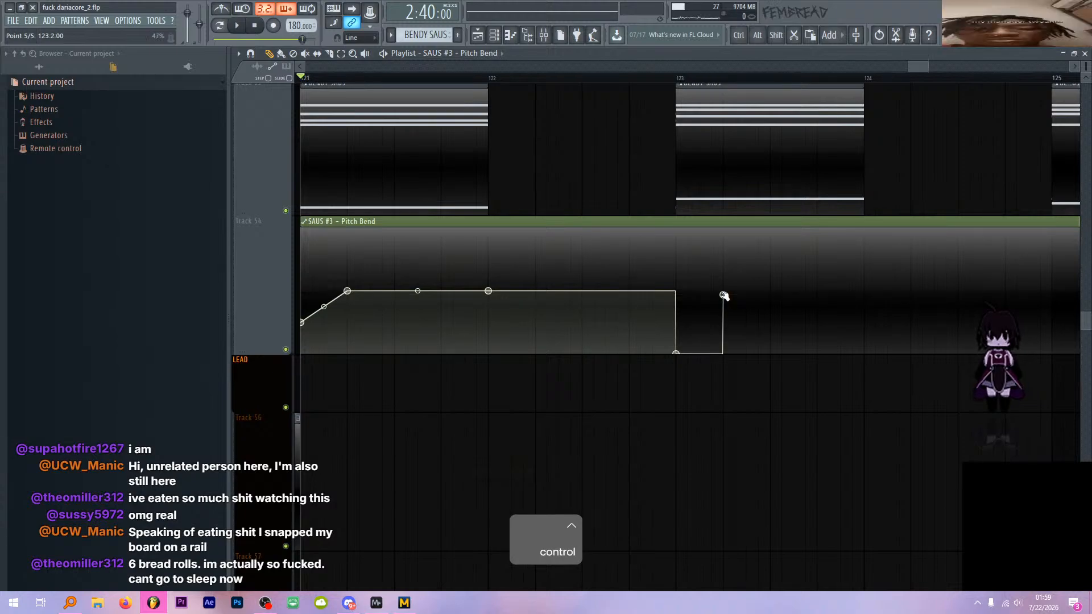
right_click(724, 296)
left_click(779, 368)
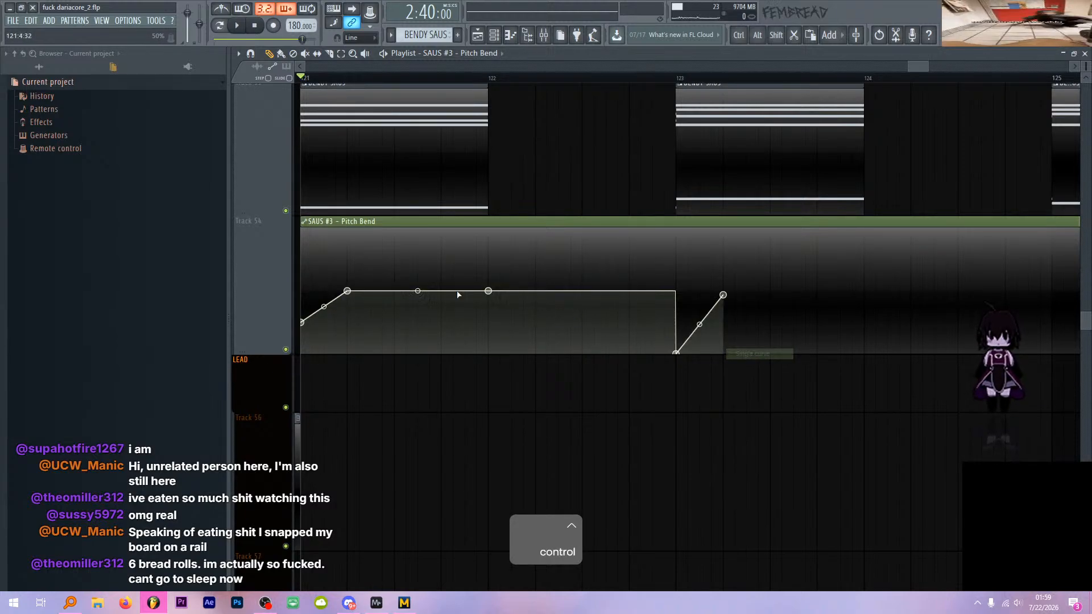
key("c")
right_click(724, 296)
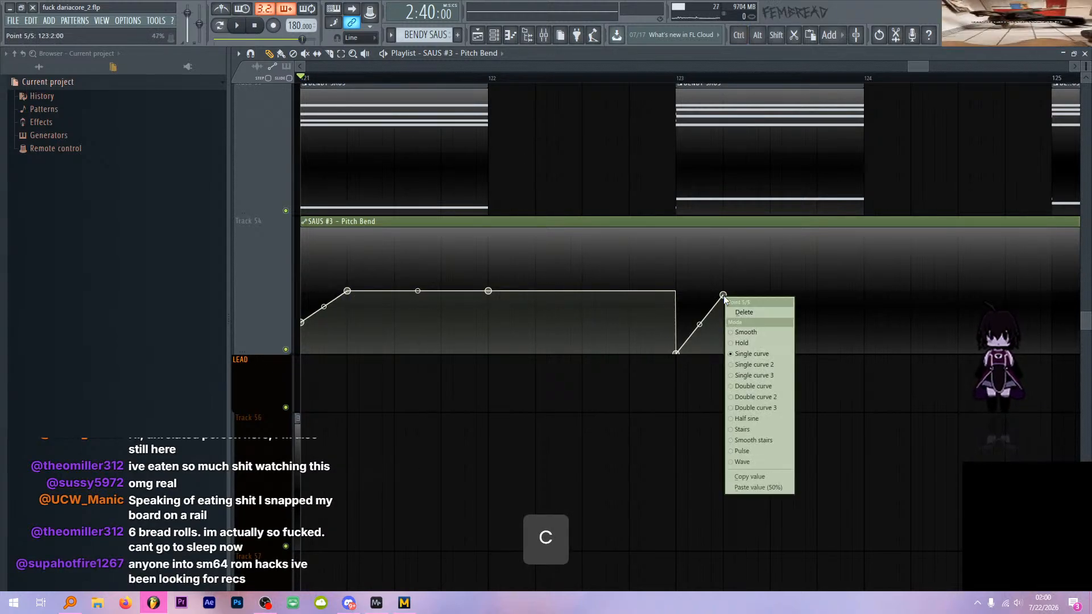
key("p")
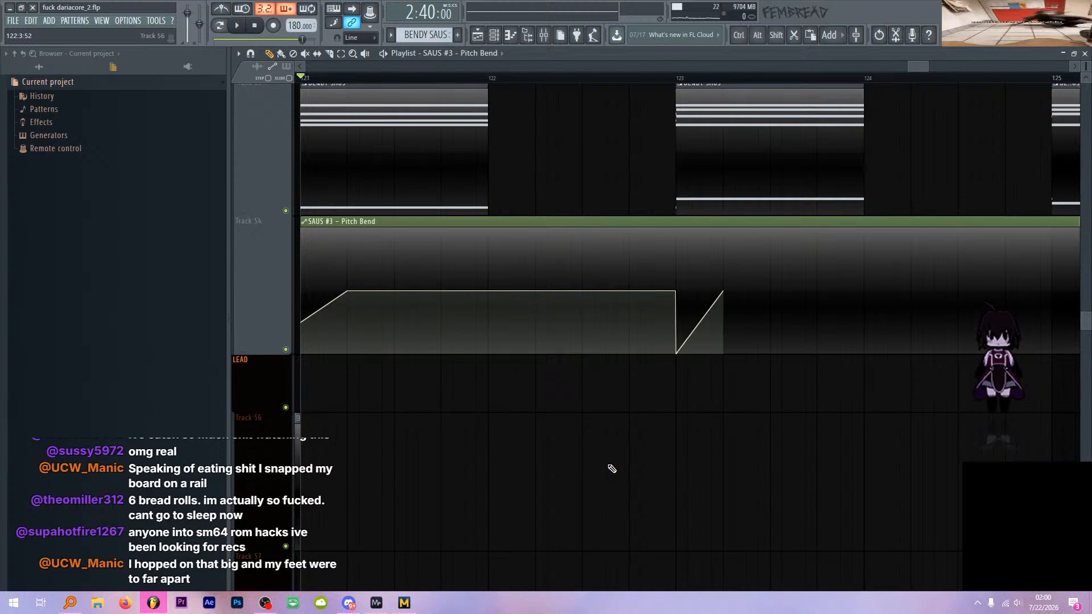
scroll(677, 445, "down", 2)
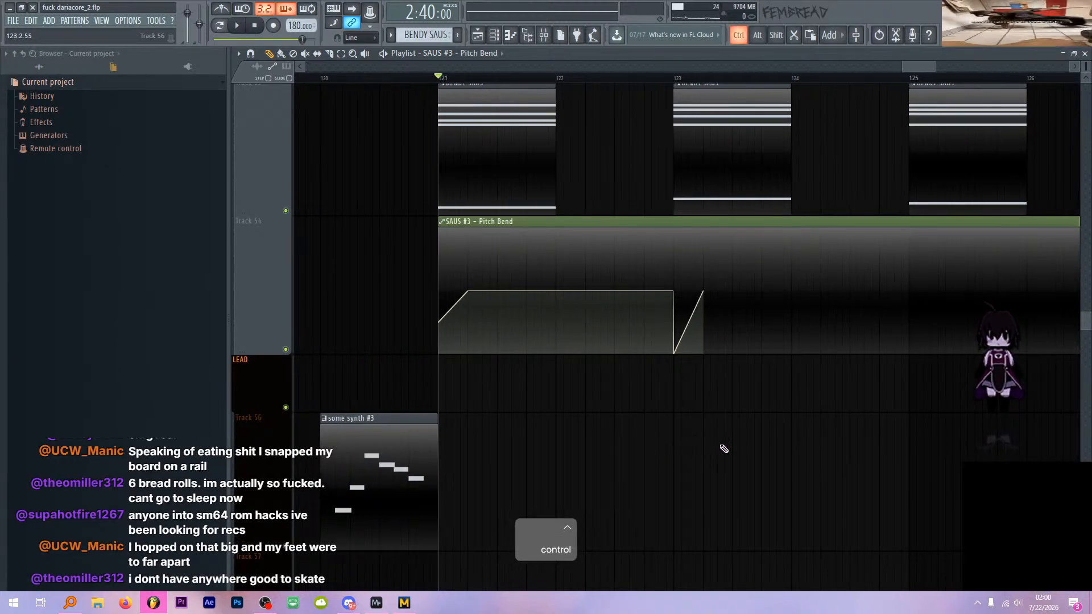
scroll(724, 449, "up", 2)
scroll(724, 449, "down", 1)
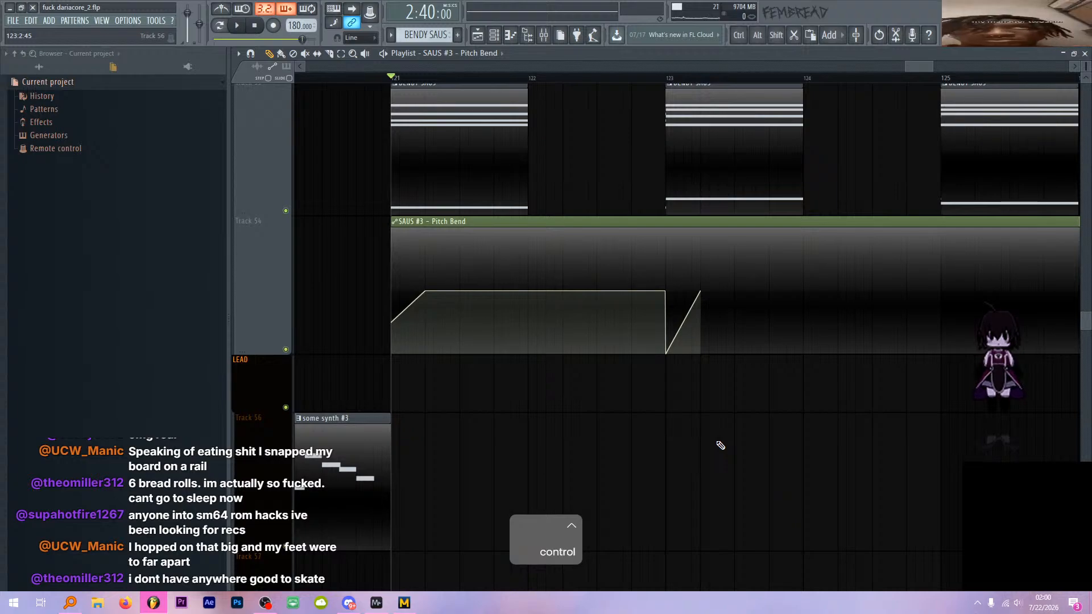
key("ctrl")
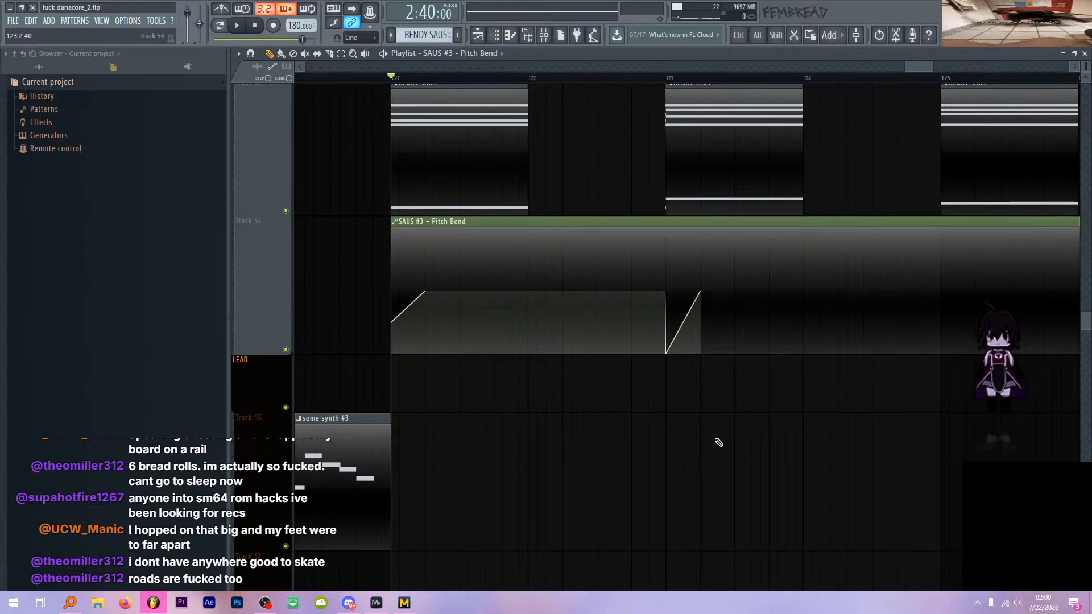
scroll(719, 443, "down", 1)
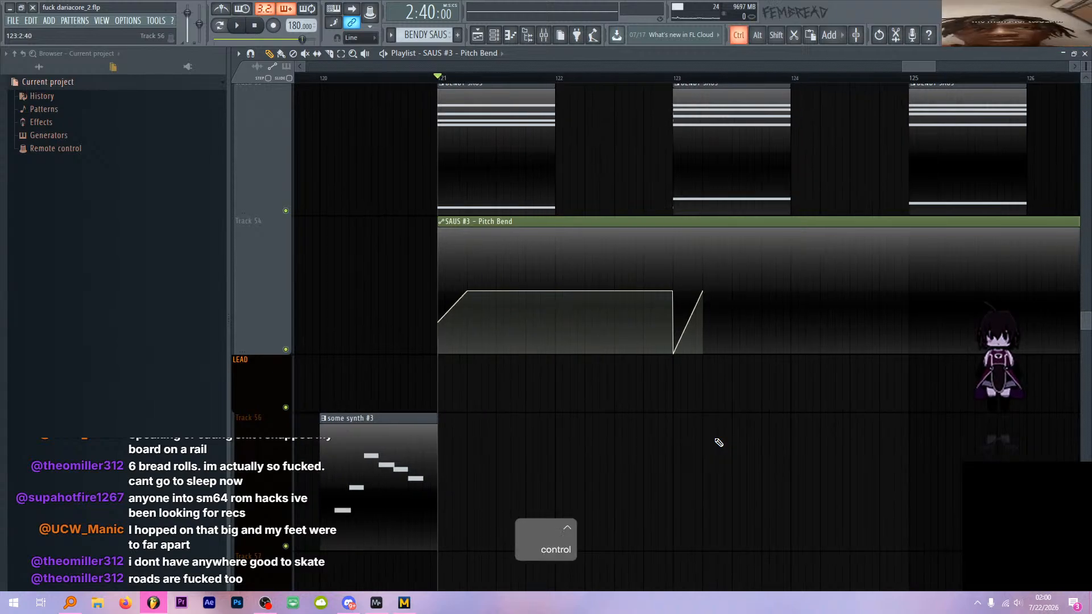
scroll(719, 442, "up", 2)
scroll(719, 443, "down", 4)
scroll(719, 441, "up", 1)
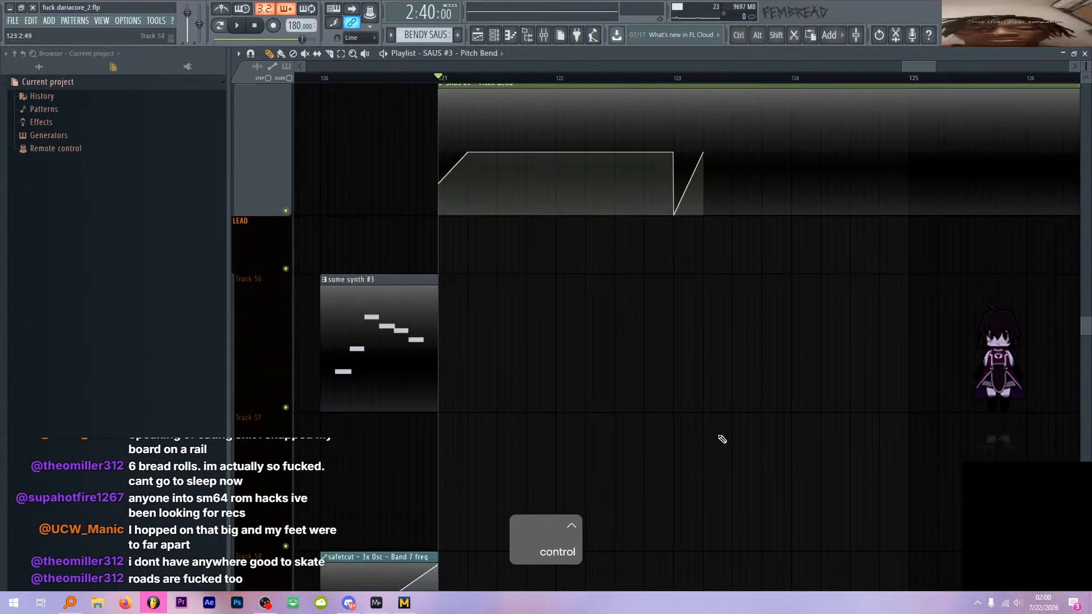
scroll(721, 439, "up", 3)
scroll(699, 423, "up", 2)
scroll(699, 423, "up", 3)
scroll(699, 423, "down", 2)
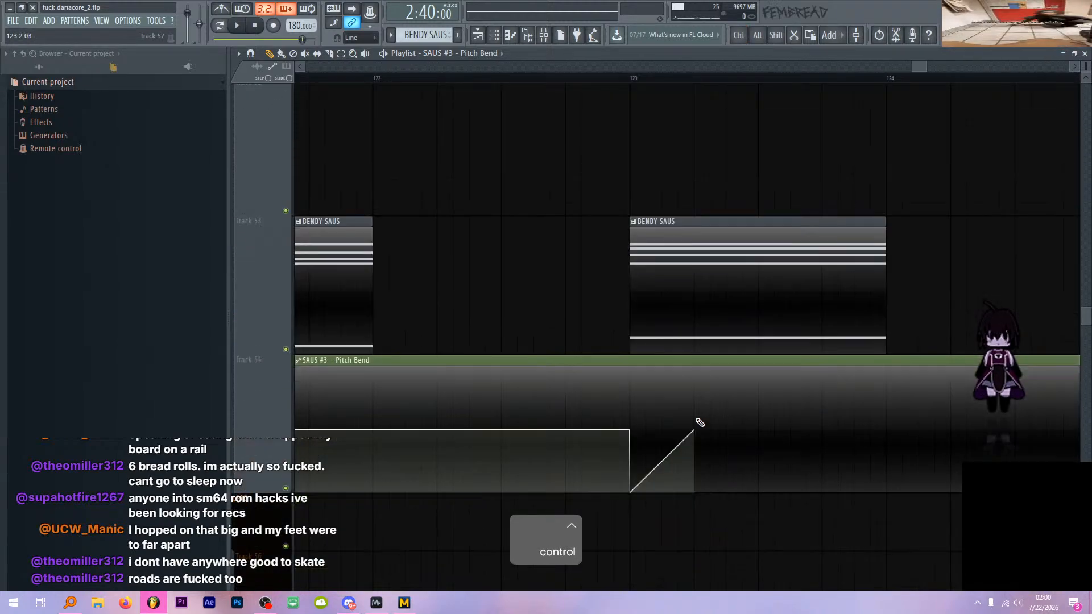
scroll(700, 423, "down", 2)
scroll(694, 412, "down", 1)
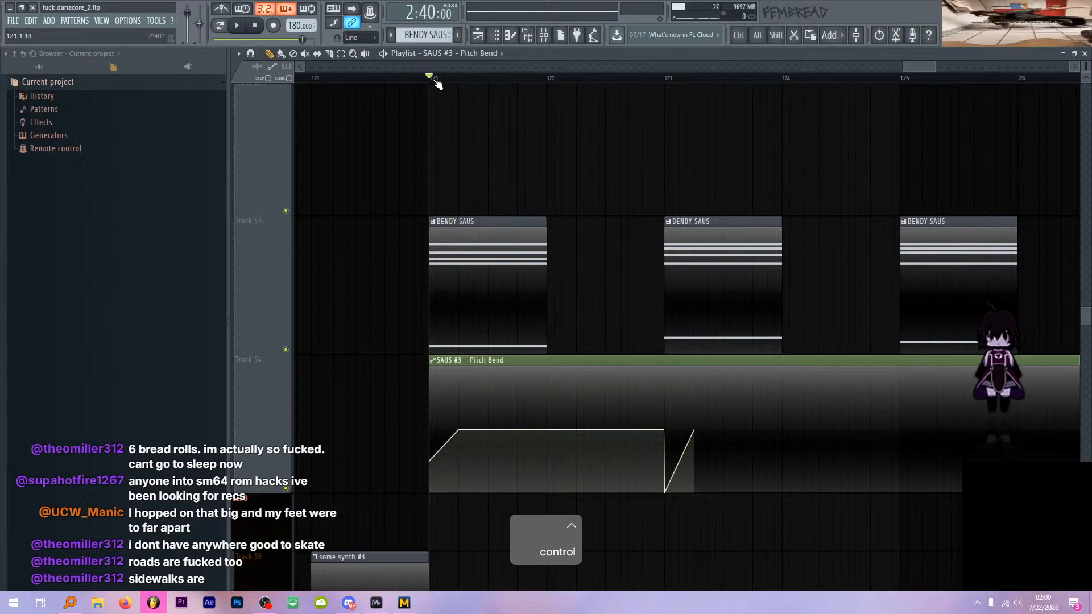
- Select the BENDY SAUS clip at bar 121 on track 53 and extend it to one and a half bars
left_click_drag(435, 80, 565, 175)
left_click(545, 270, "ctrl")
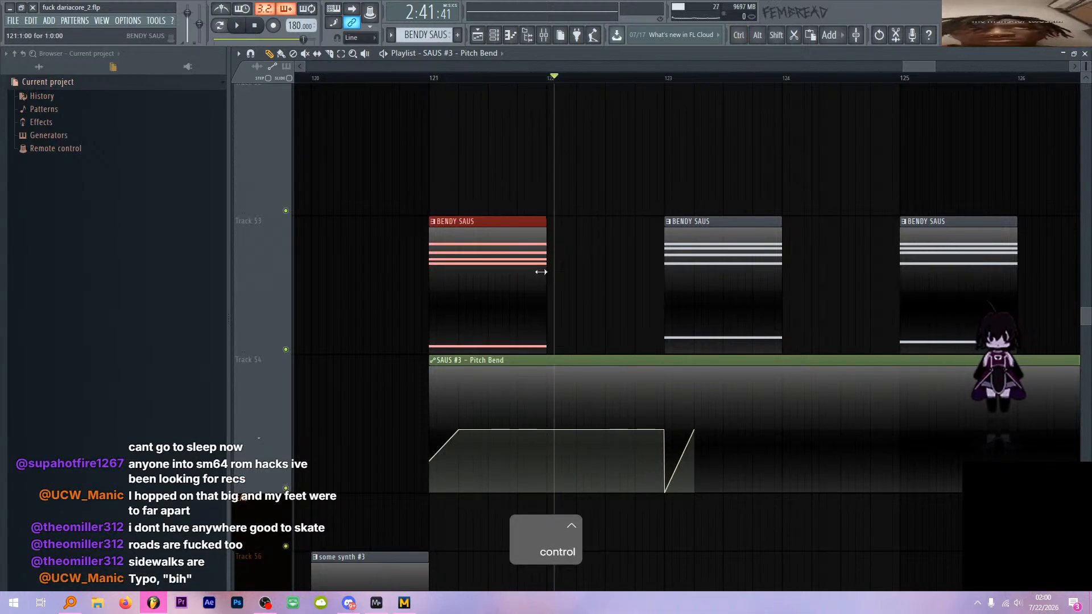
left_click_drag(541, 272, 598, 274)
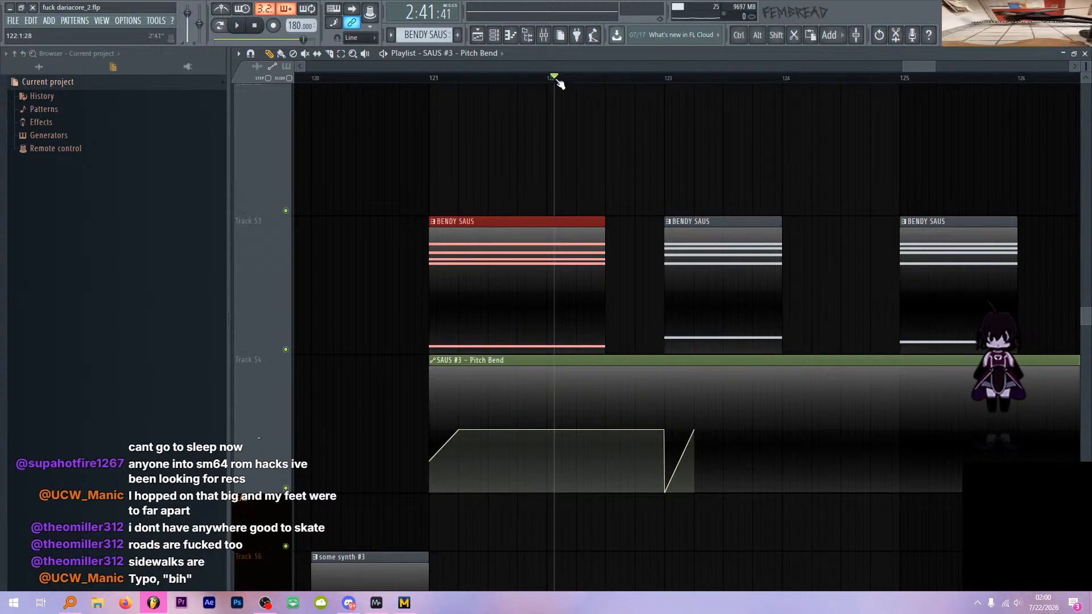
- Play back from bar 123 and extend the BENDY SAUS clip there to one and a half bars
left_click_drag(557, 80, 666, 116)
key("space")
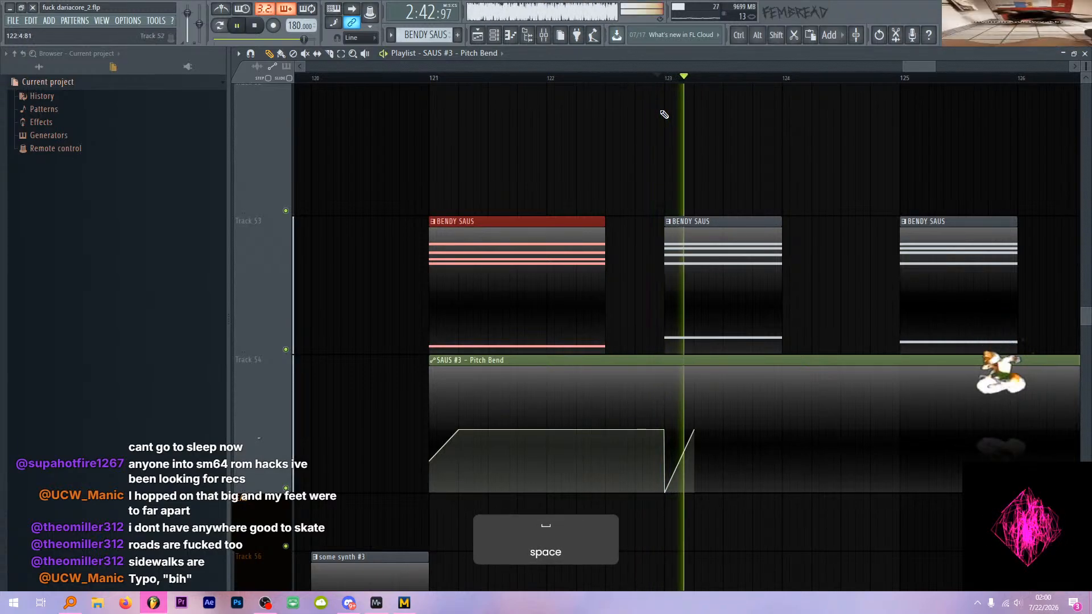
key("space")
mouse_move(839, 256)
left_mouse_down()
mouse_move(761, 275)
mouse_move(861, 271)
mouse_move(837, 270)
left_mouse_up()
scroll(731, 267, "down", 2)
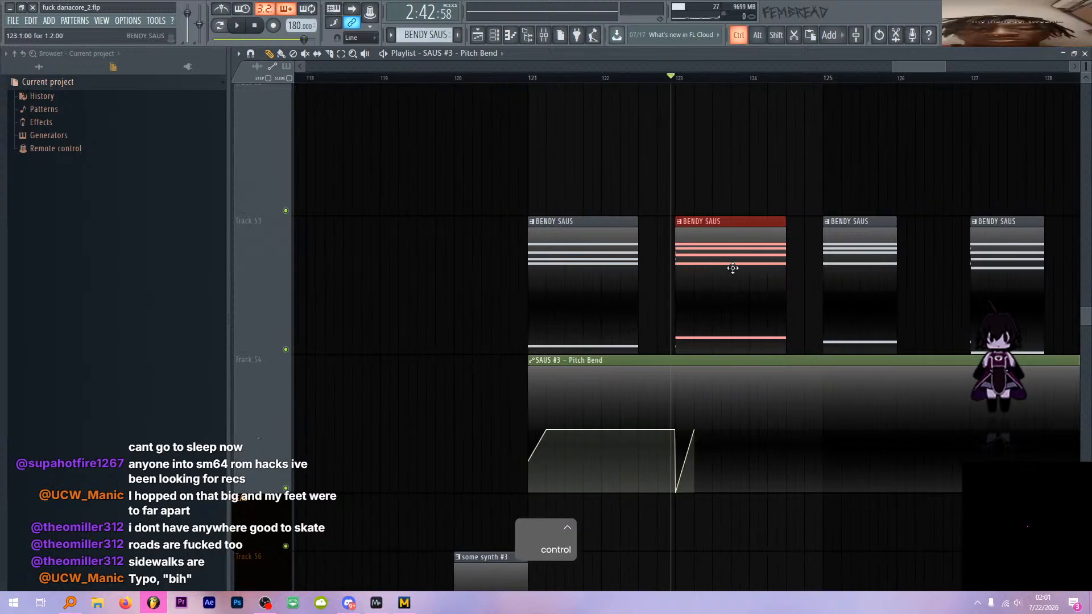
scroll(819, 287, "down", 3)
scroll(833, 293, "up", 5)
- Set the playhead to bar 125, then open the SAUS #4 notes and audition the keys between F2 and A2 to compare the bass intervals
left_click(820, 81)
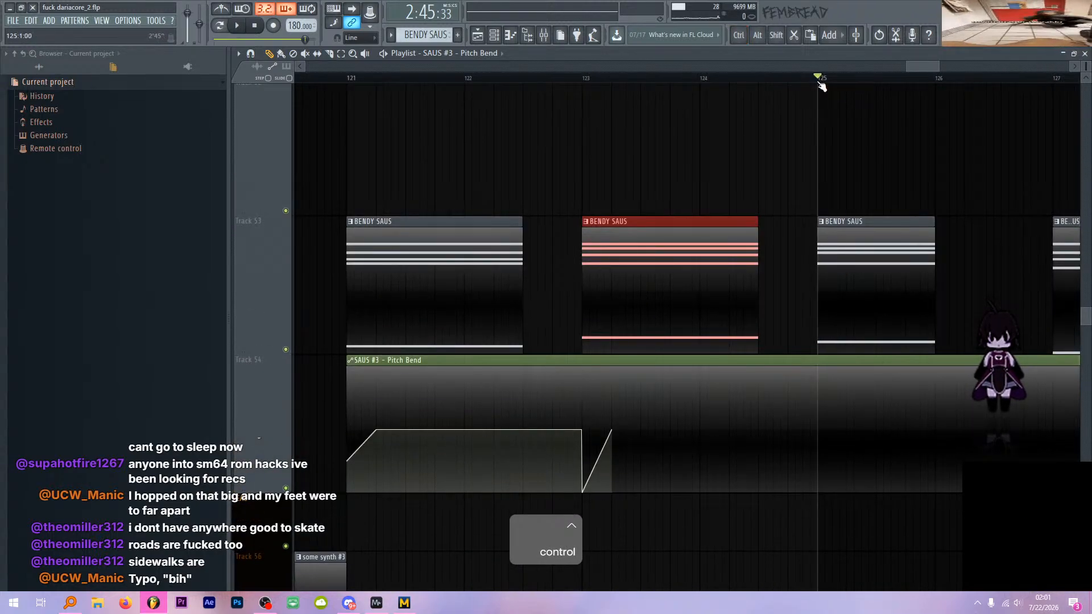
left_click(494, 35)
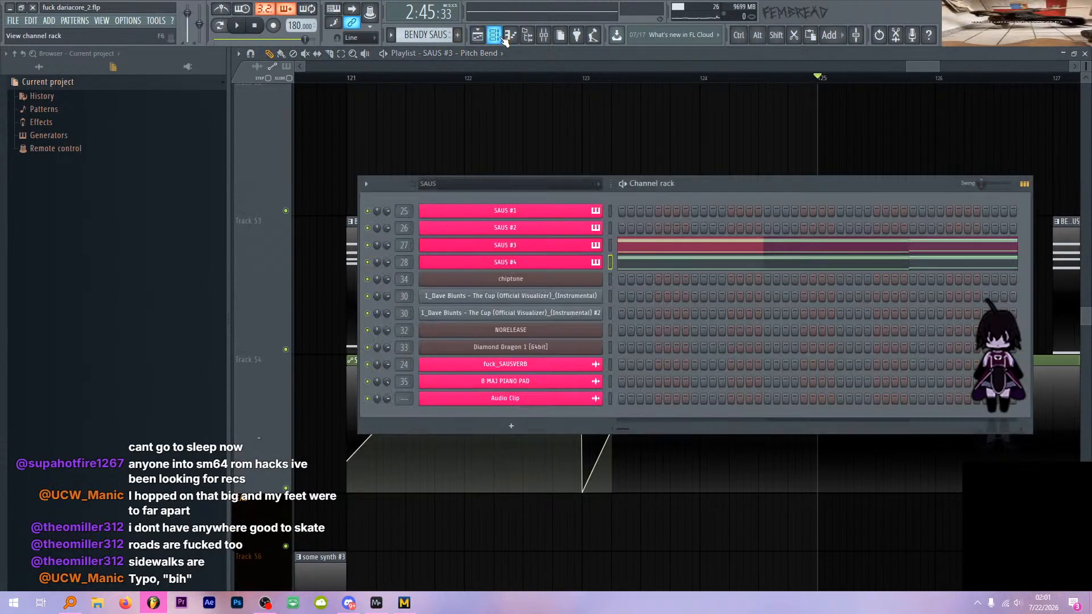
left_click(596, 263)
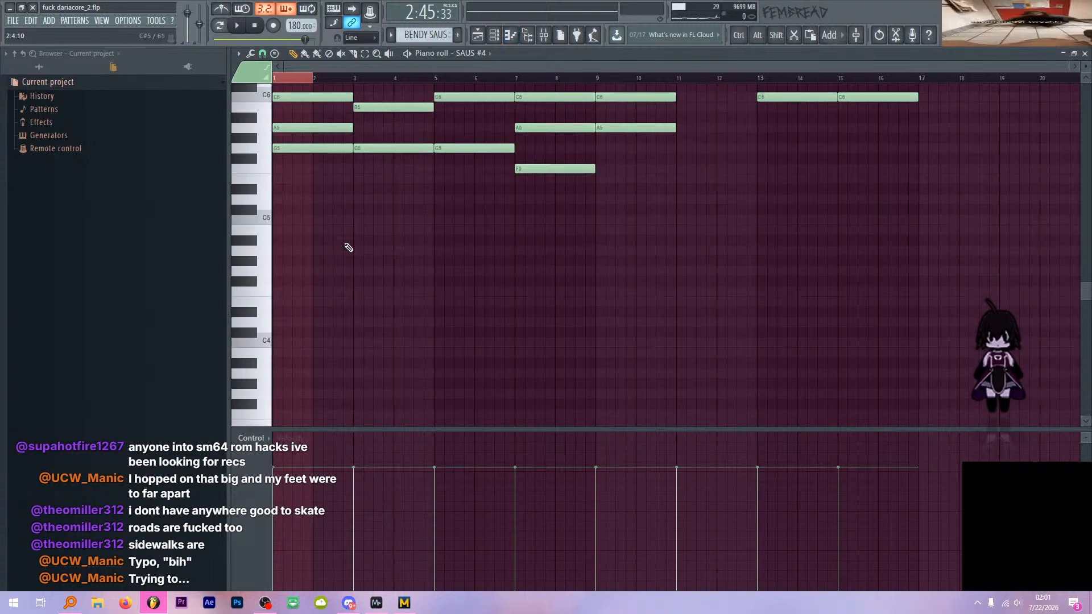
left_click(253, 260)
left_click(251, 250)
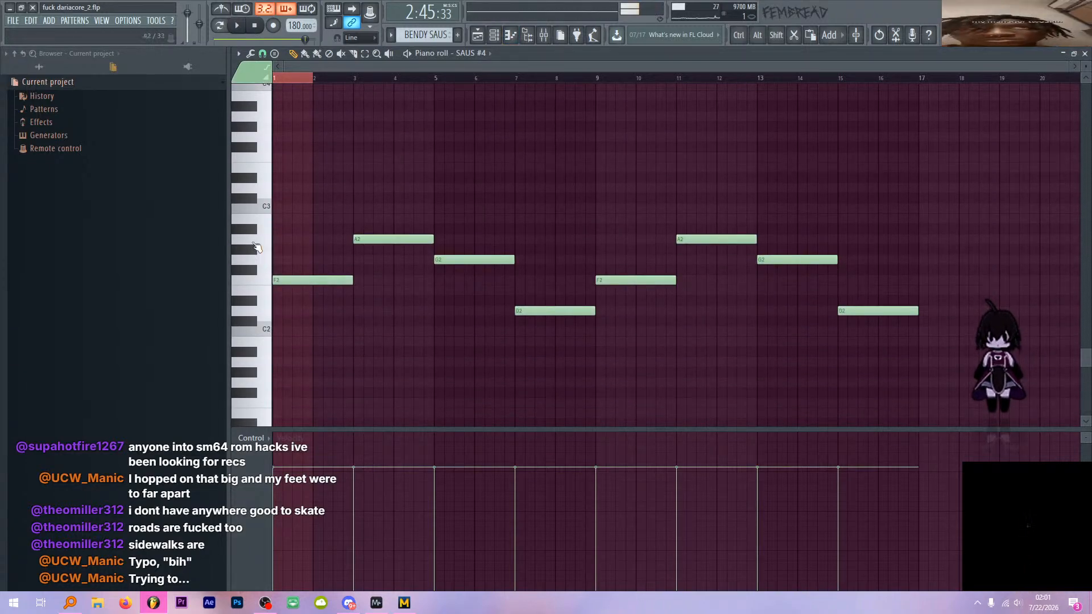
left_click(252, 239)
left_click(258, 263)
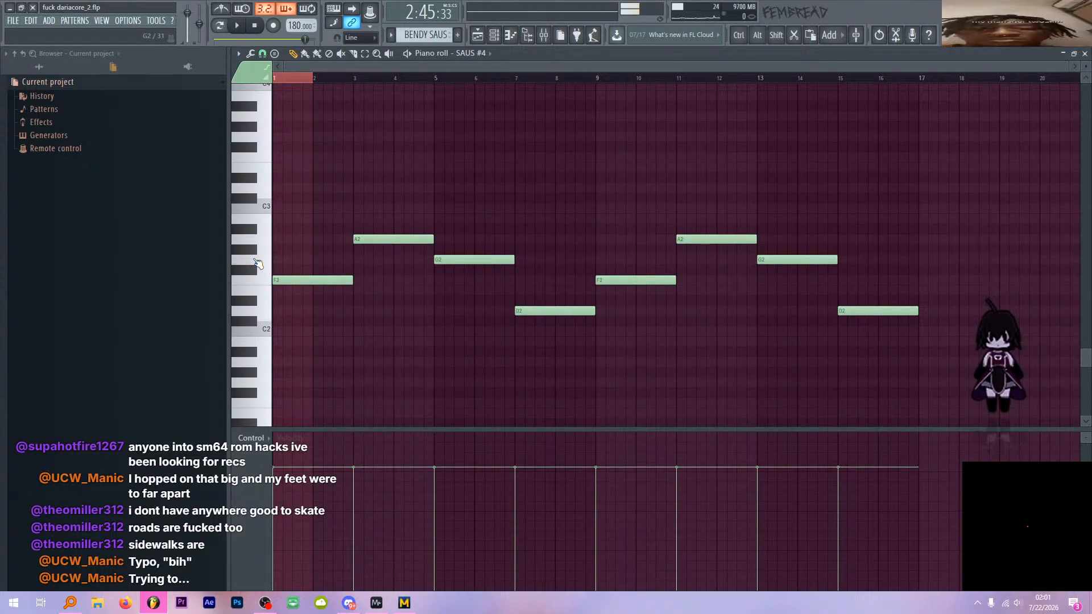
left_click(262, 279)
left_click(478, 35)
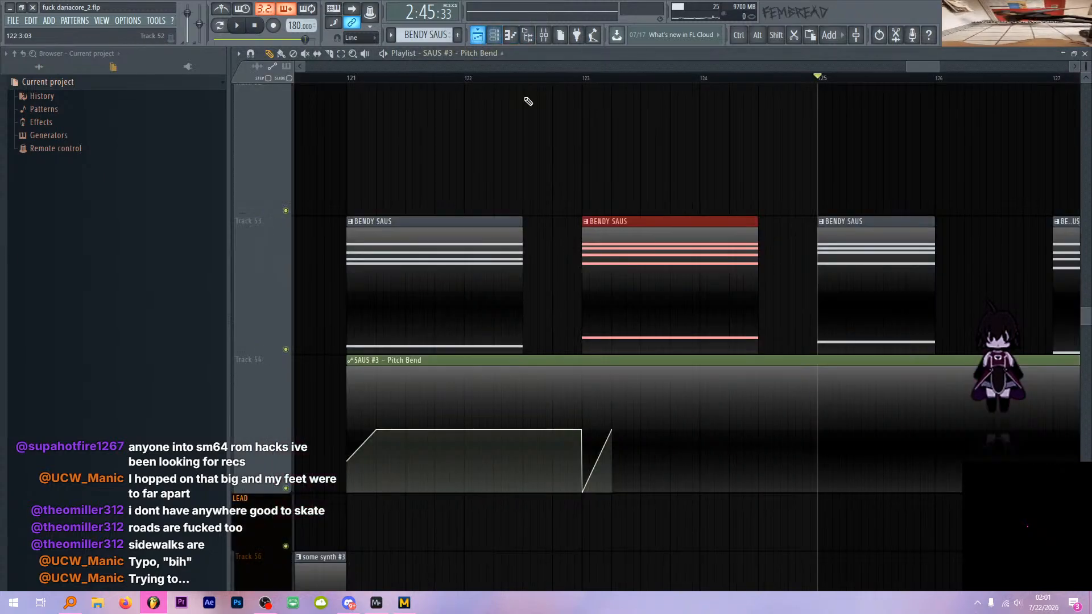
- Add a point at 124:3:00 in the SAUS #3 pitch bend clip and paste the copied 50% value onto it
scroll(680, 331, "down", 3)
scroll(680, 331, "down", 2)
scroll(705, 345, "up", 2)
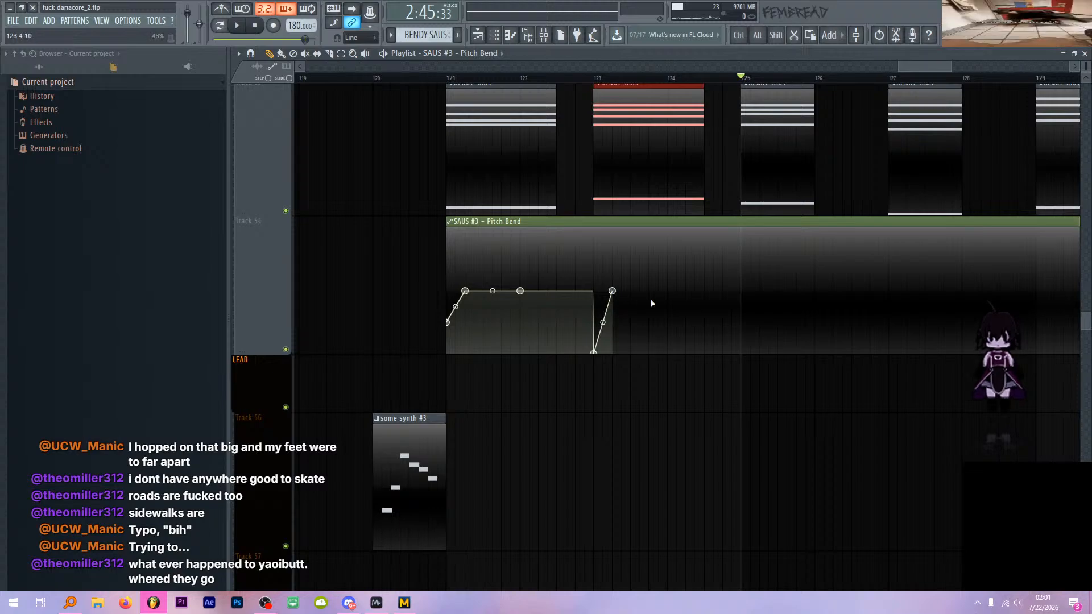
key("ctrl")
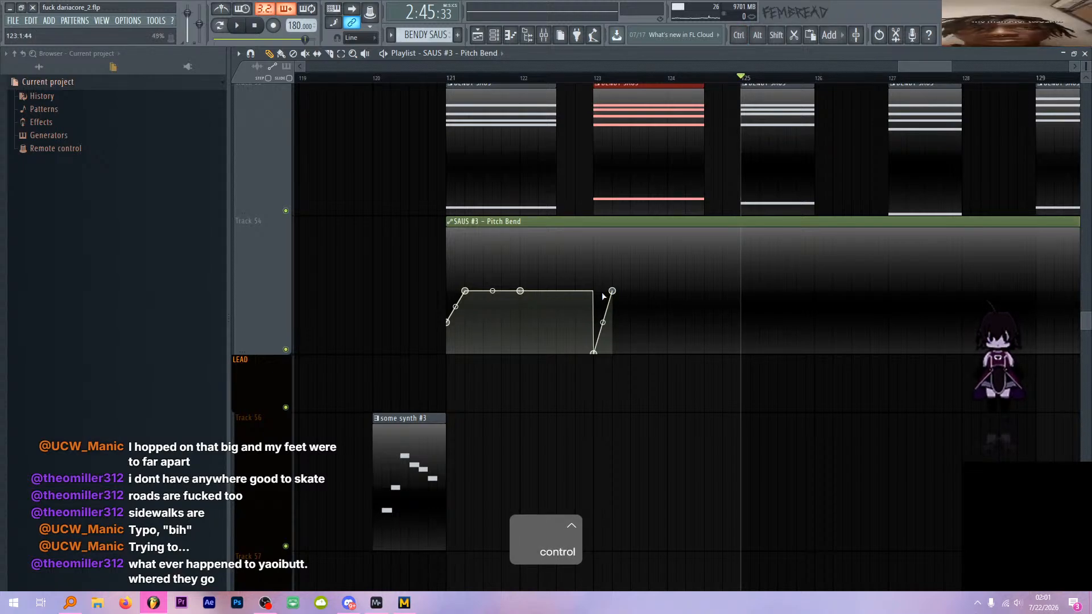
scroll(641, 293, "up", 1)
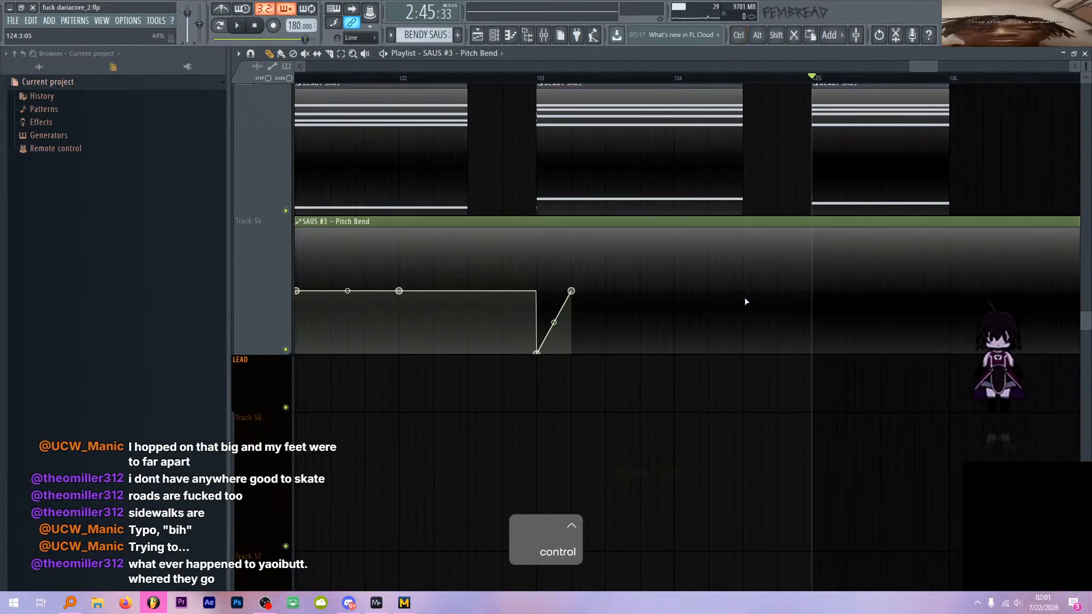
left_click(743, 298)
right_click(744, 297)
key("p")
scroll(706, 294, "down", 2)
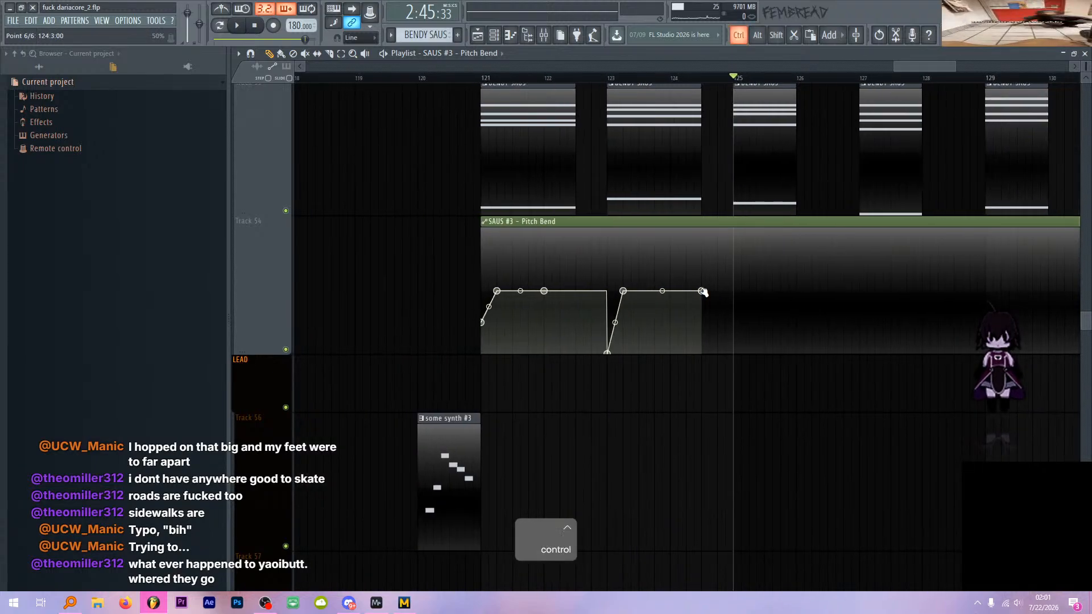
scroll(715, 250, "up", 1)
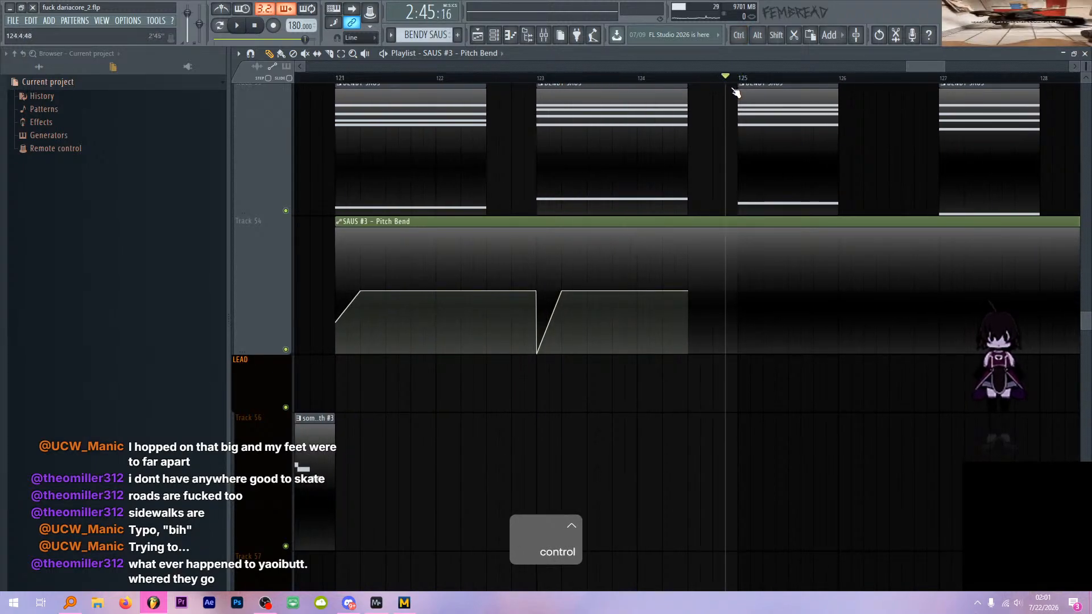
key("space")
key("c")
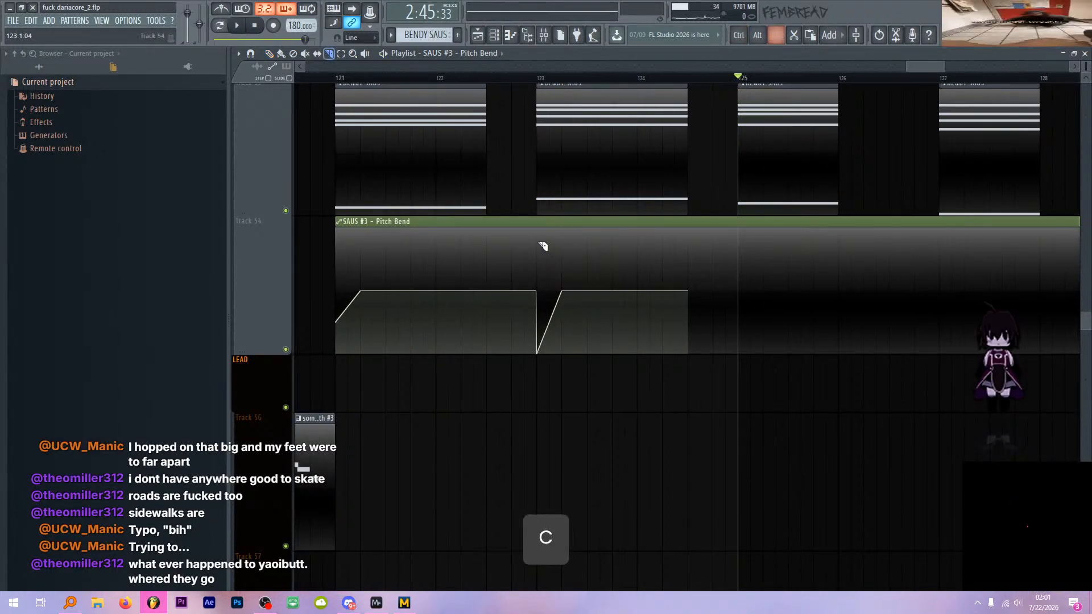
left_click(541, 244, "shift")
key("ctrl+z")
key("ctrl+z")
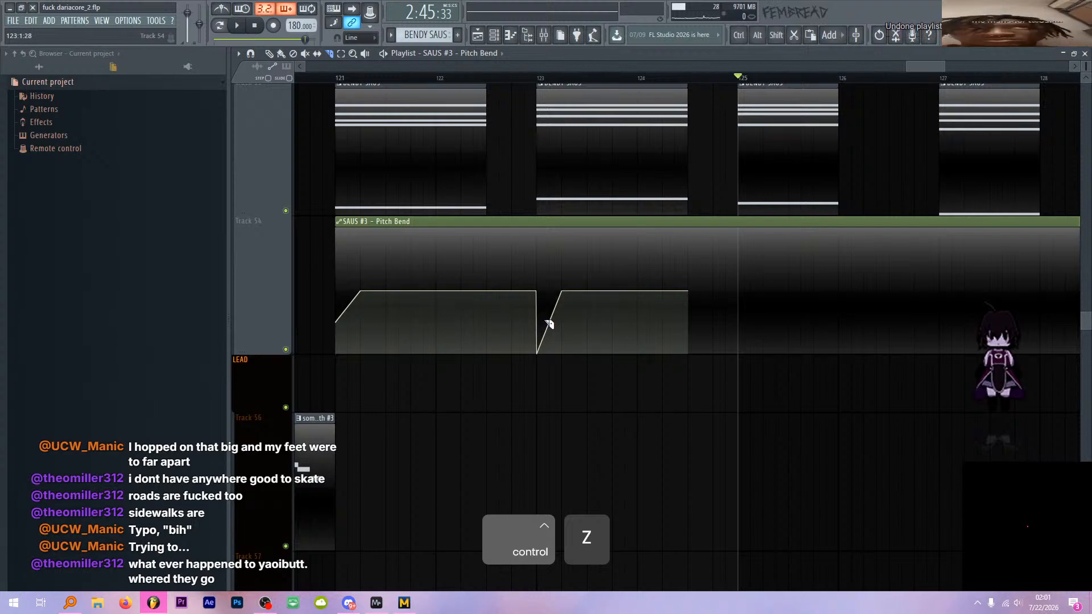
- Add a 0% point at bar 125 of the SAUS #3 pitch bend clip and set its mode to Hold
key("p")
right_click(738, 352)
right_click(738, 354)
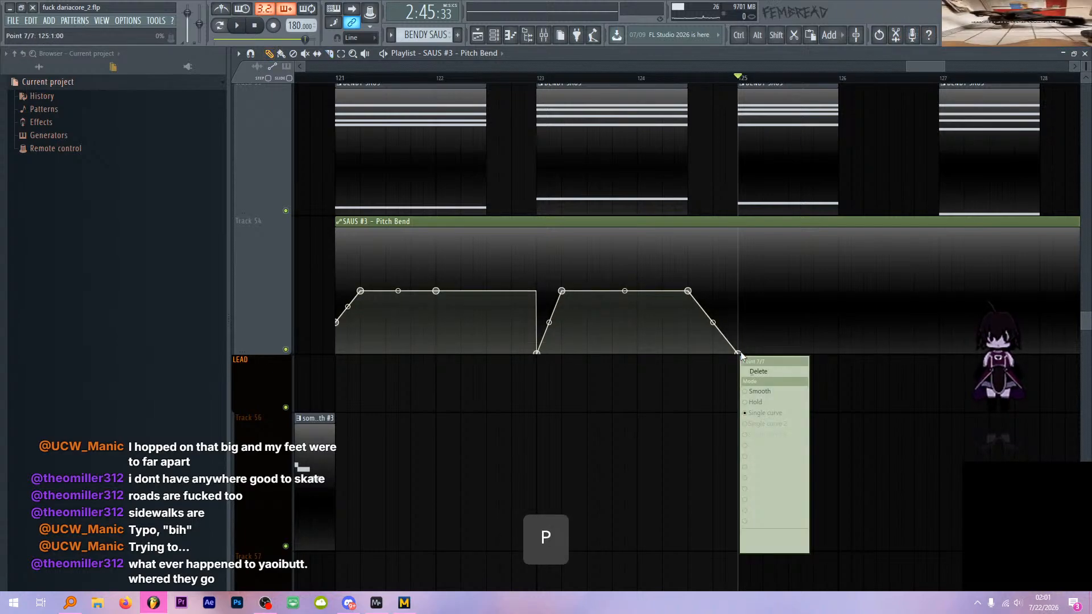
left_click(777, 403)
- Add a point at 125:2:00 in the SAUS #3 pitch bend clip, paste a copied 50% value onto it and set its mode to Single curve
right_click(561, 291)
key("c")
scroll(785, 293, "up", 3)
right_click(734, 290)
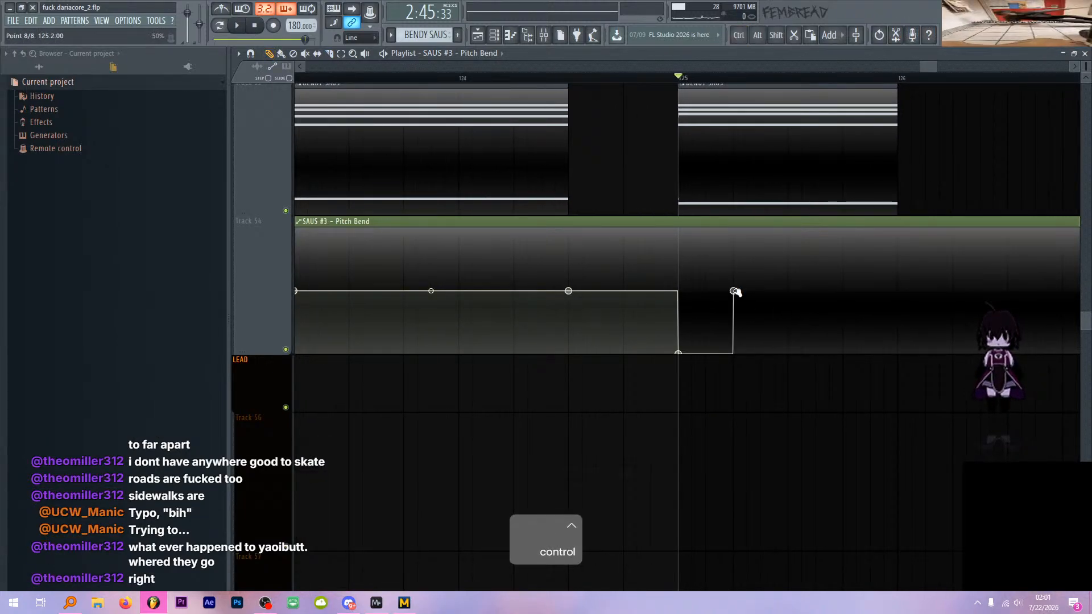
right_click(735, 291)
key("p")
right_click(733, 290)
left_click(791, 356)
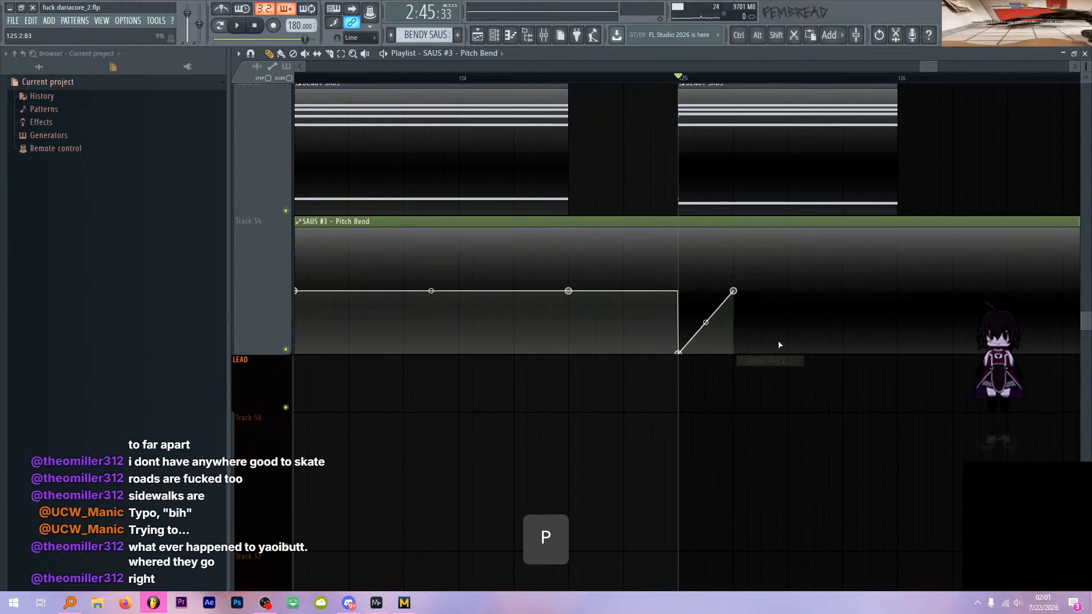
right_click(734, 291)
left_click(780, 350)
- Play back from bar 125 and extend the BENDY SAUS clip there to one and a half bars
scroll(714, 309, "down", 3)
key("space")
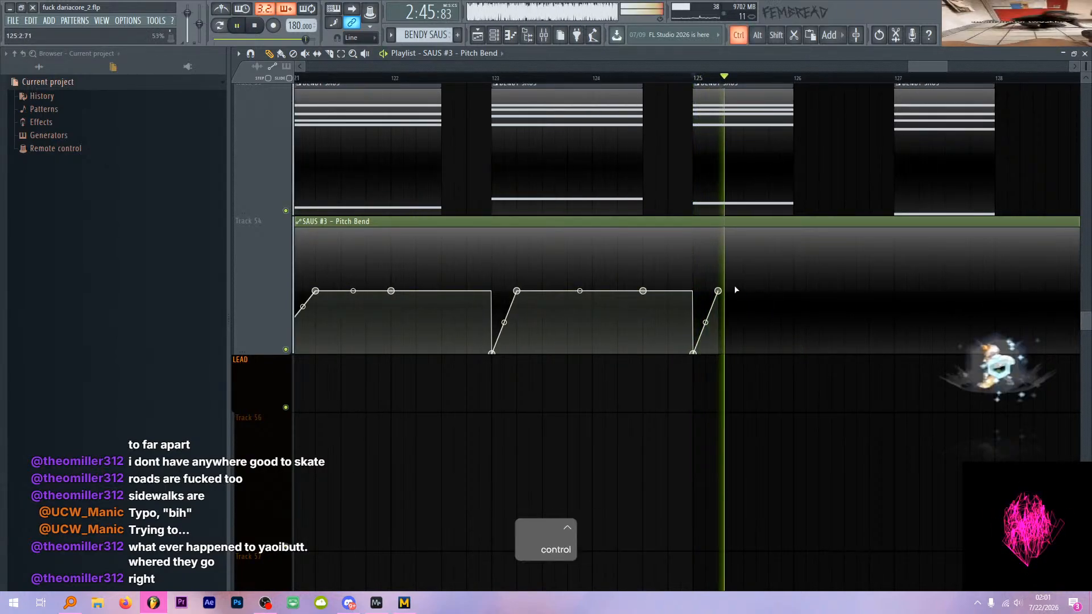
scroll(736, 289, "down", 2)
scroll(778, 295, "up", 3)
key("space")
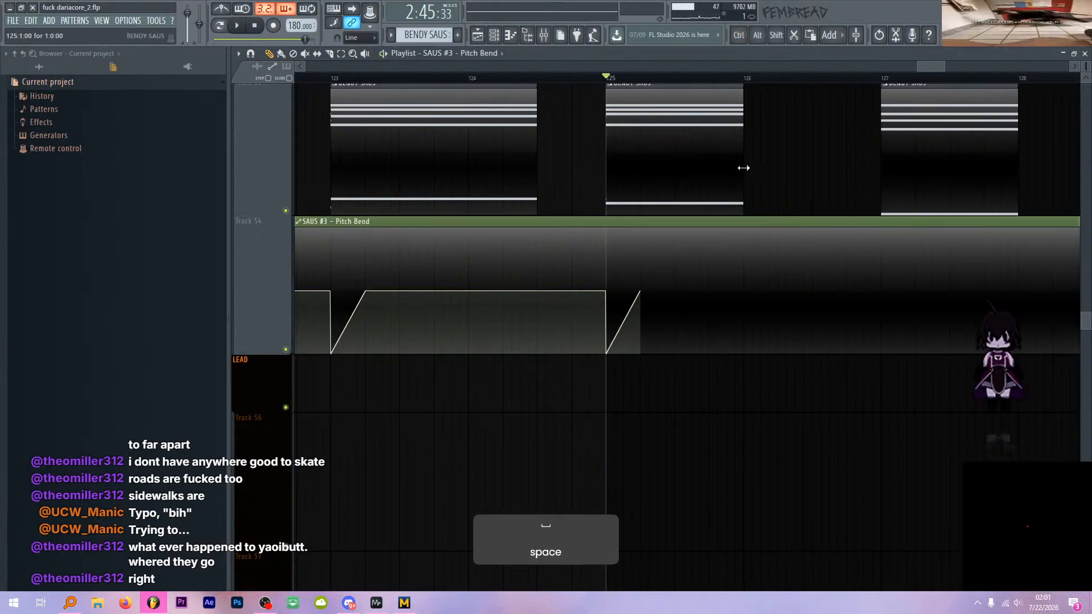
left_click_drag(744, 173, 807, 177)
- Set the playhead to bar 127 and add a 0% point there in the SAUS #3 pitch bend clip with Hold mode
scroll(770, 222, "down", 3)
scroll(765, 171, "up", 3)
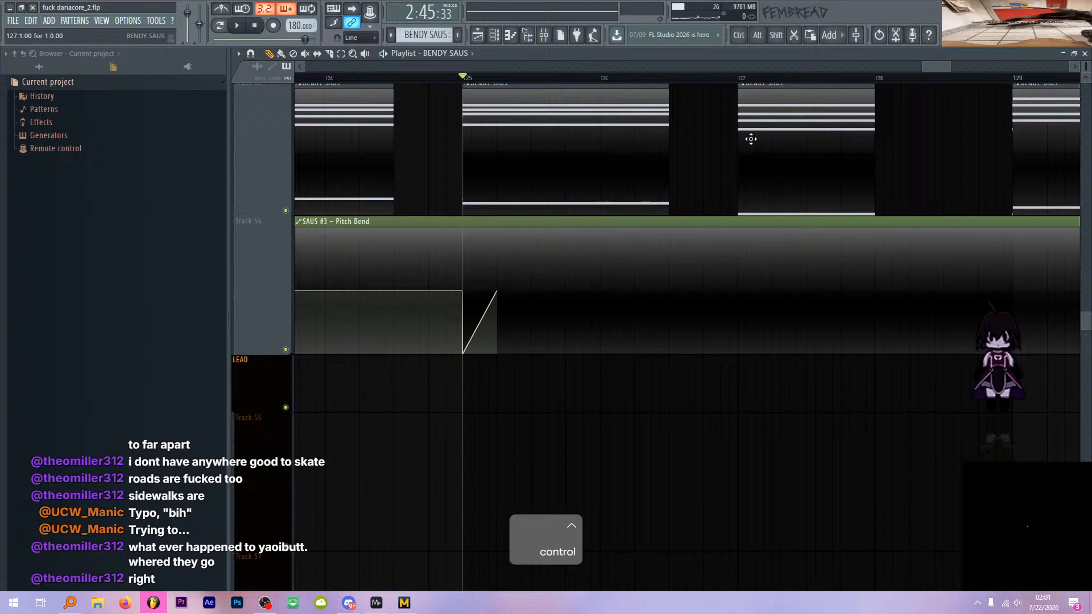
left_click(737, 76)
scroll(694, 125, "down", 3)
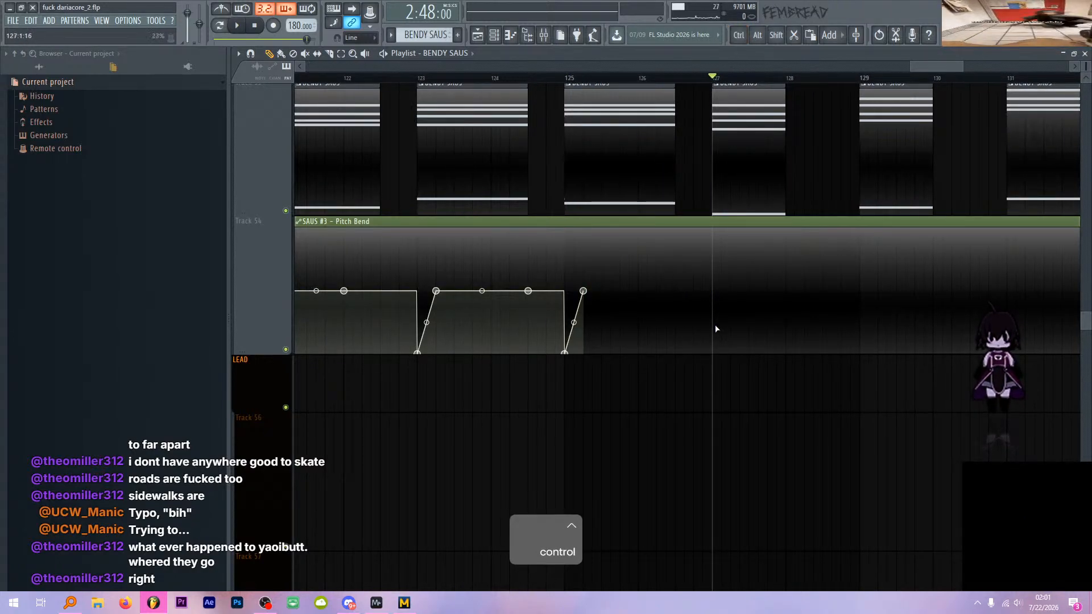
left_click(712, 354)
right_click(713, 355)
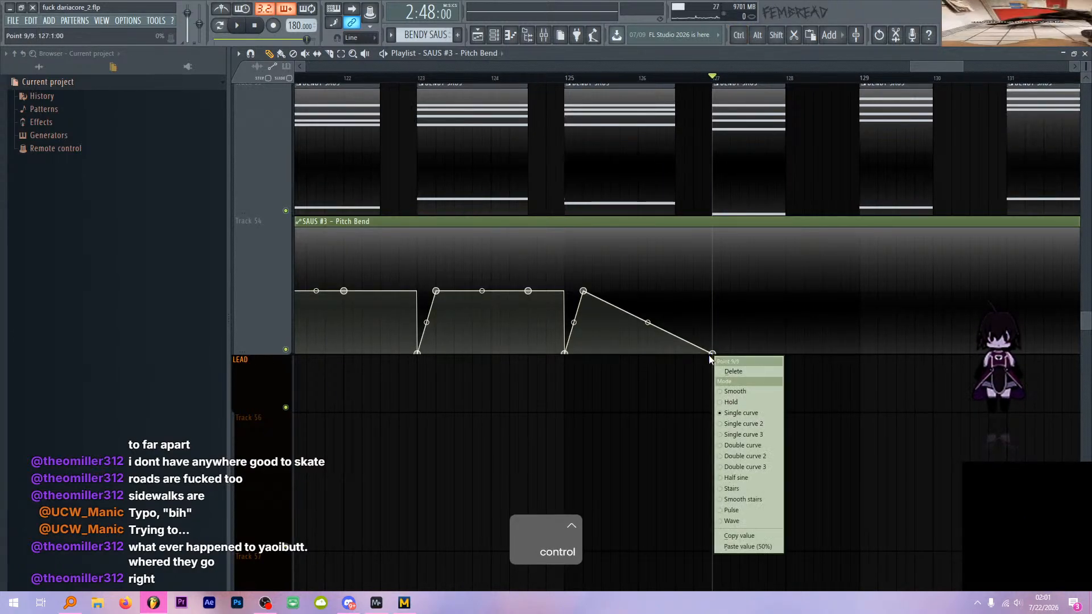
left_click(740, 403)
- Copy the 50% value onto a new pitch bend point at 127:2:00 and set its mode to Single curve
key("ctrl+c")
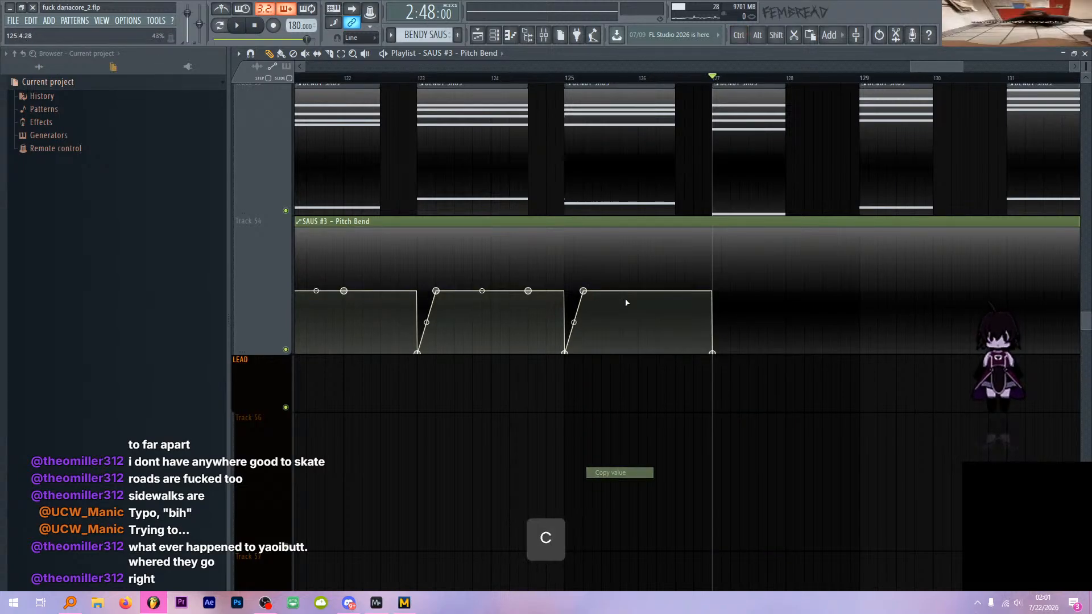
scroll(704, 300, "up", 2)
key("p")
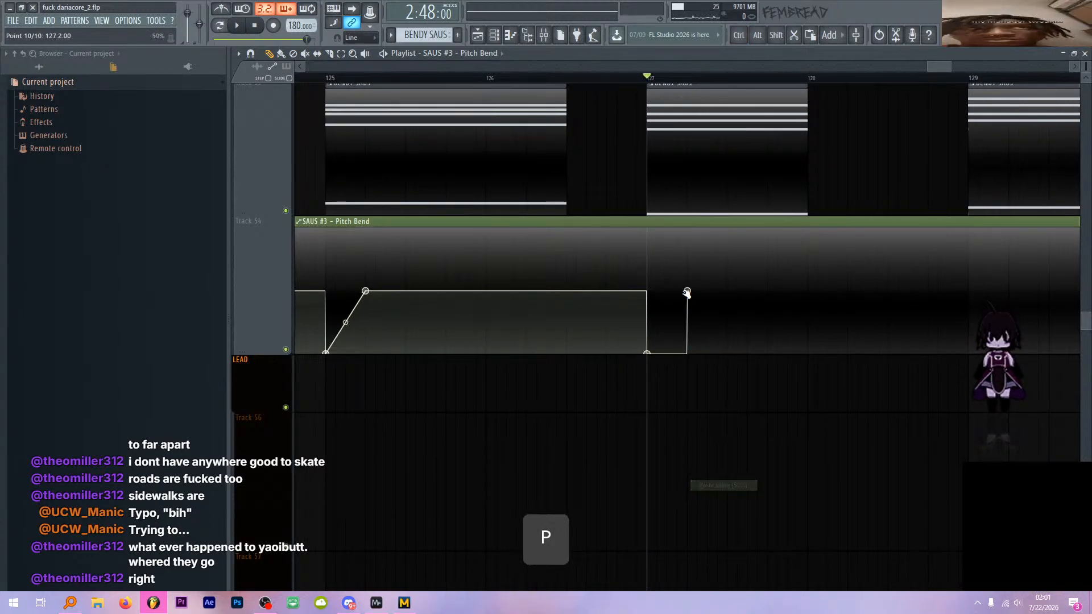
right_click(687, 294)
left_click(733, 351)
- Copy the value of the first pitch bend point at bar 121 onto the bar 127 point and play back from there
scroll(793, 383, "down", 4)
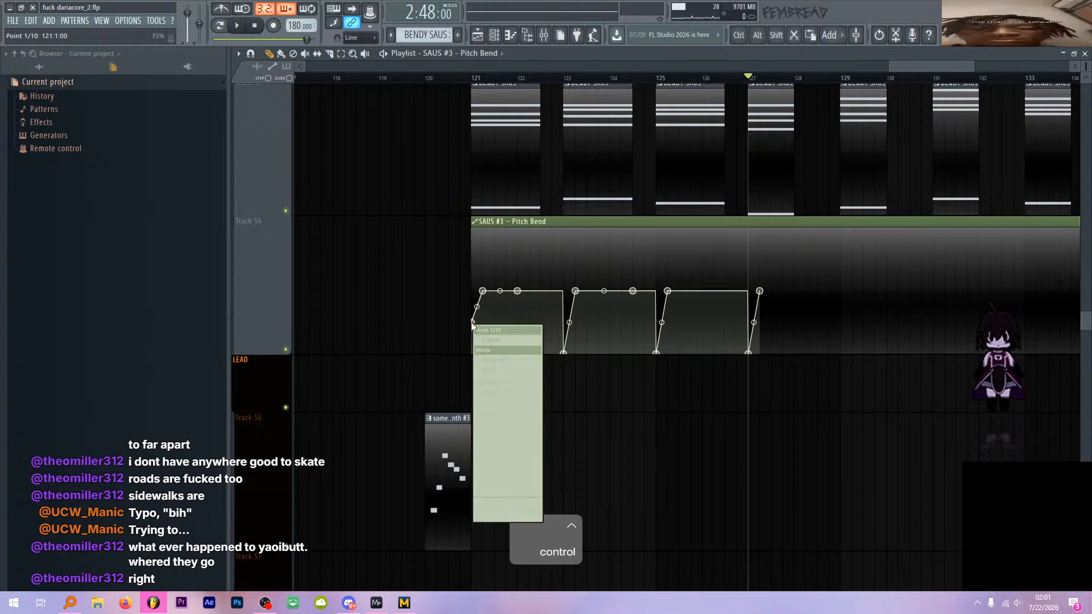
scroll(748, 353, "up", 2)
key("ctrl+c")
key("space")
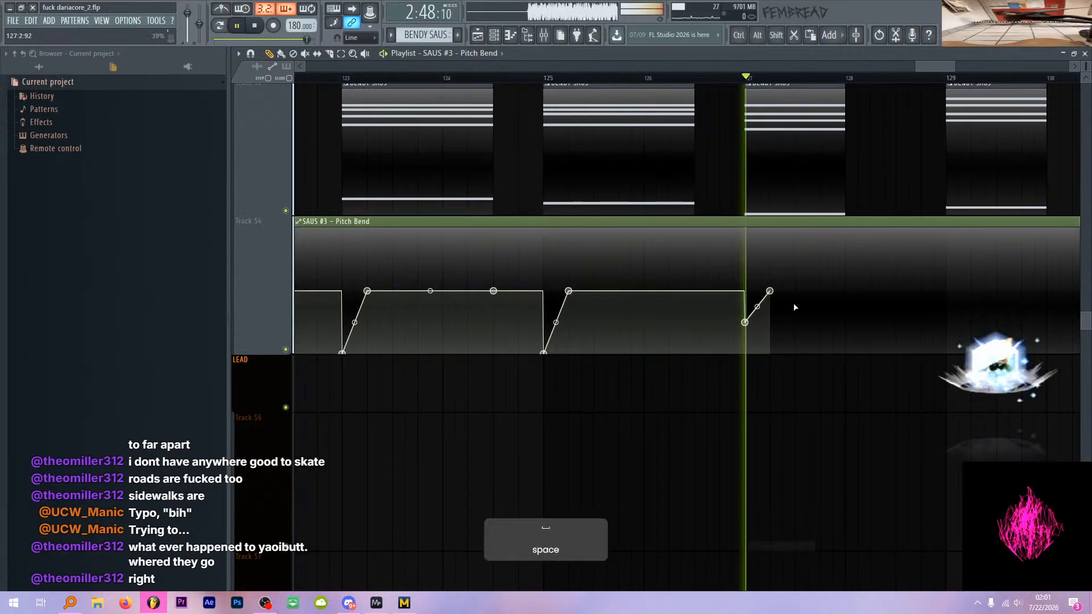
scroll(763, 255, "down", 3)
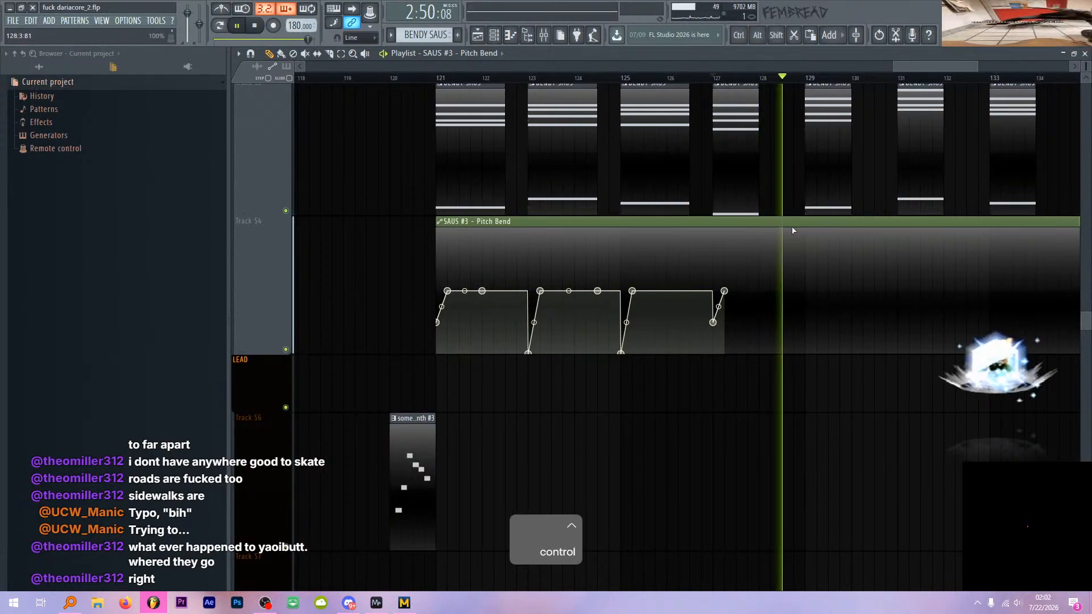
key("space")
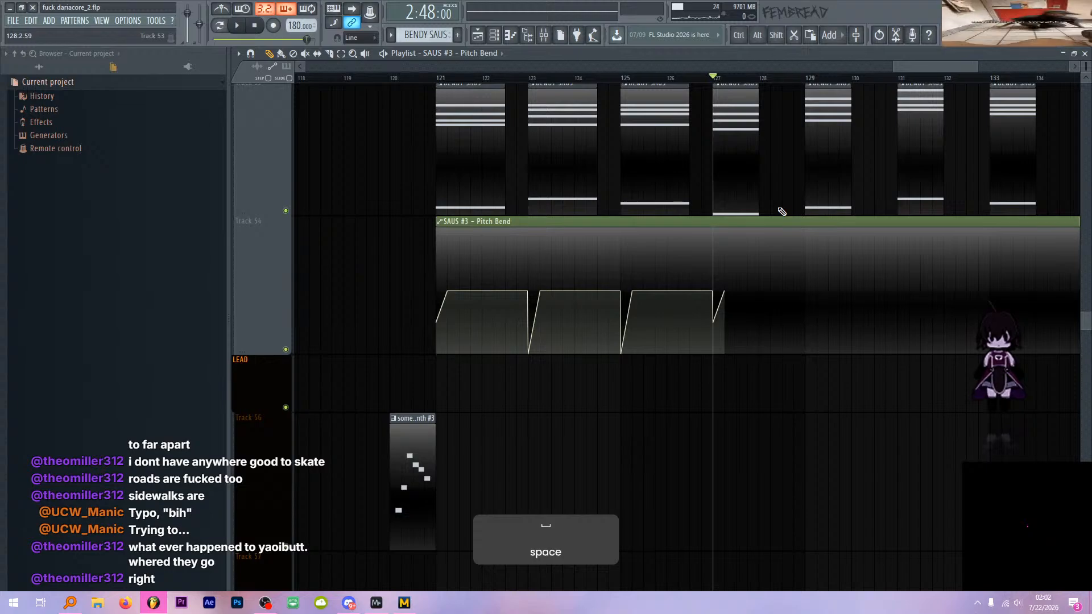
- Extend the BENDY SAUS clip at bar 127 to one and a half bars
scroll(739, 188, "up", 3)
left_click(690, 163, "ctrl")
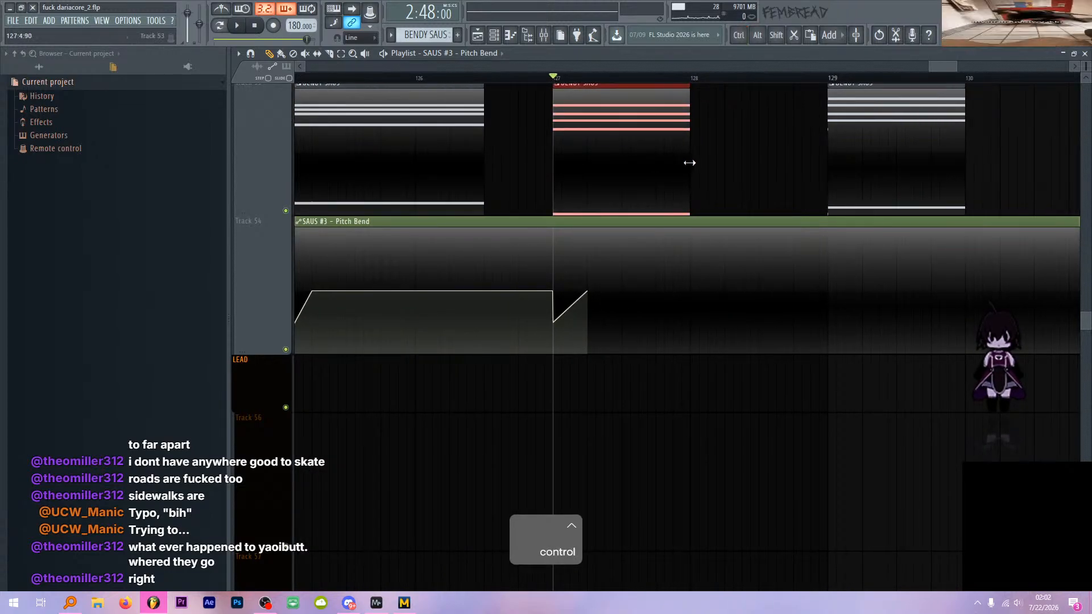
left_click_drag(690, 162, 759, 178)
scroll(779, 227, "down", 5)
scroll(791, 227, "up", 4)
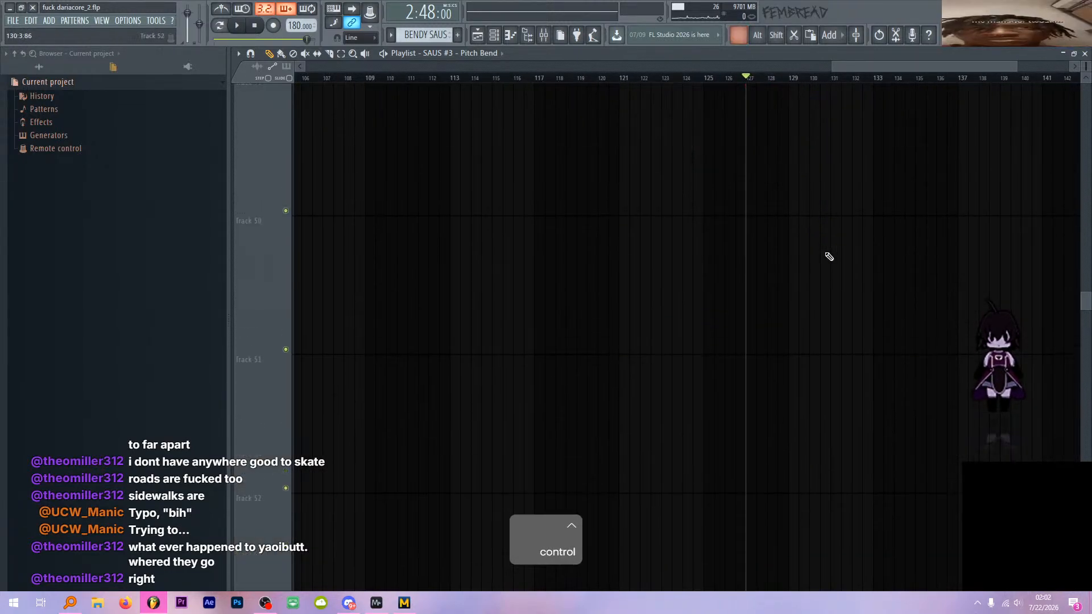
- Slice the SAUS #3 pitch bend clip at bar 129 and delete the part after the cut
scroll(829, 256, "down", 4)
scroll(826, 251, "up", 3)
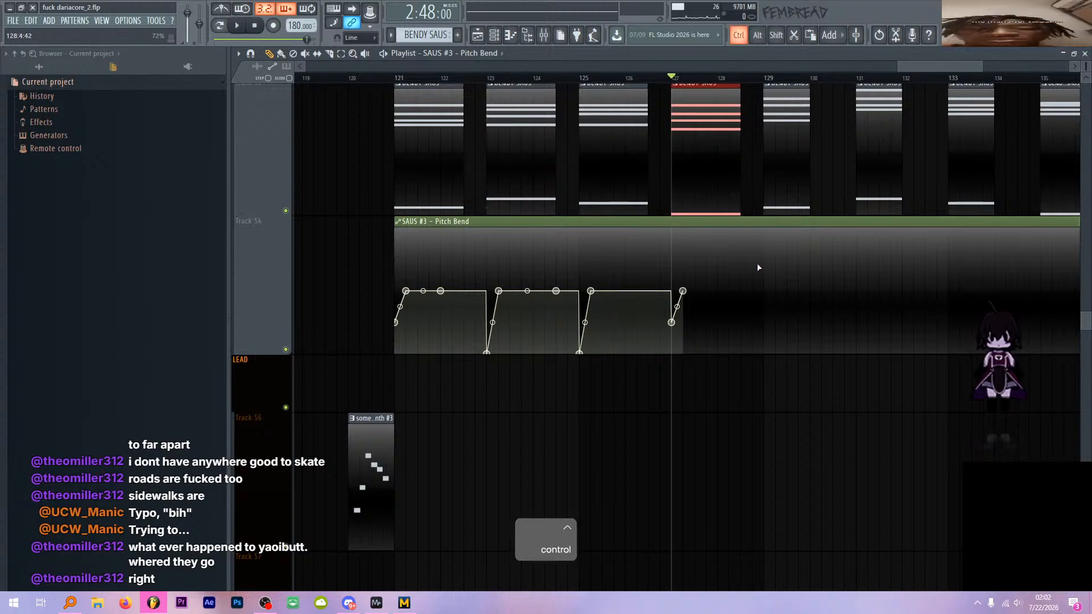
scroll(769, 292, "up", 2)
left_click(763, 287, "ctrl+shift")
scroll(764, 322, "down", 3)
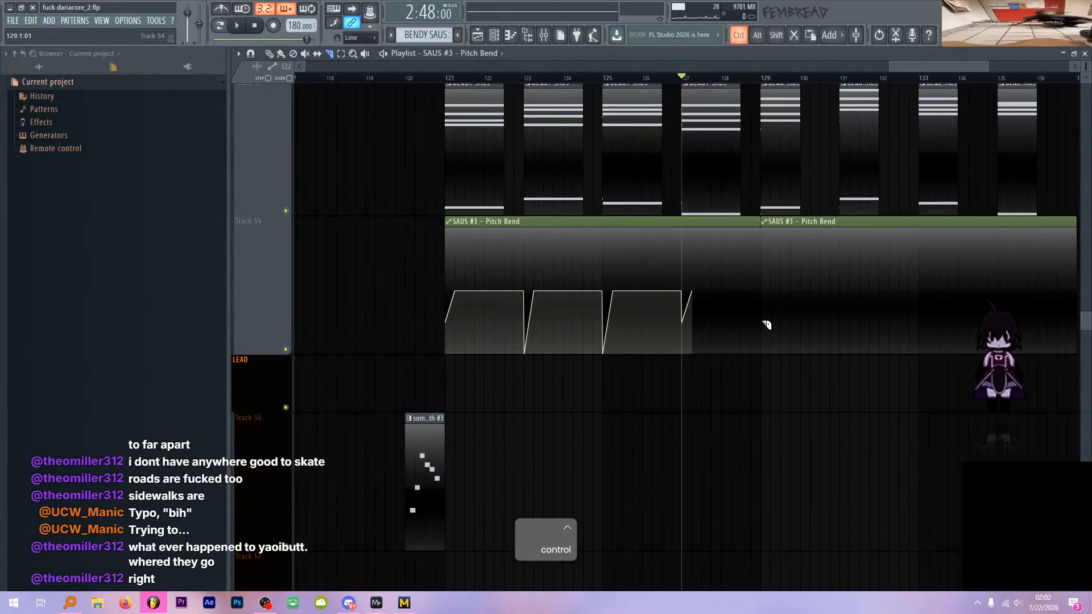
key("p")
right_click(831, 334)
- Duplicate the SAUS #3 pitch bend clip so the copy starts at bar 129, and play back the result
scroll(803, 327, "down", 2)
left_click(705, 298, "ctrl")
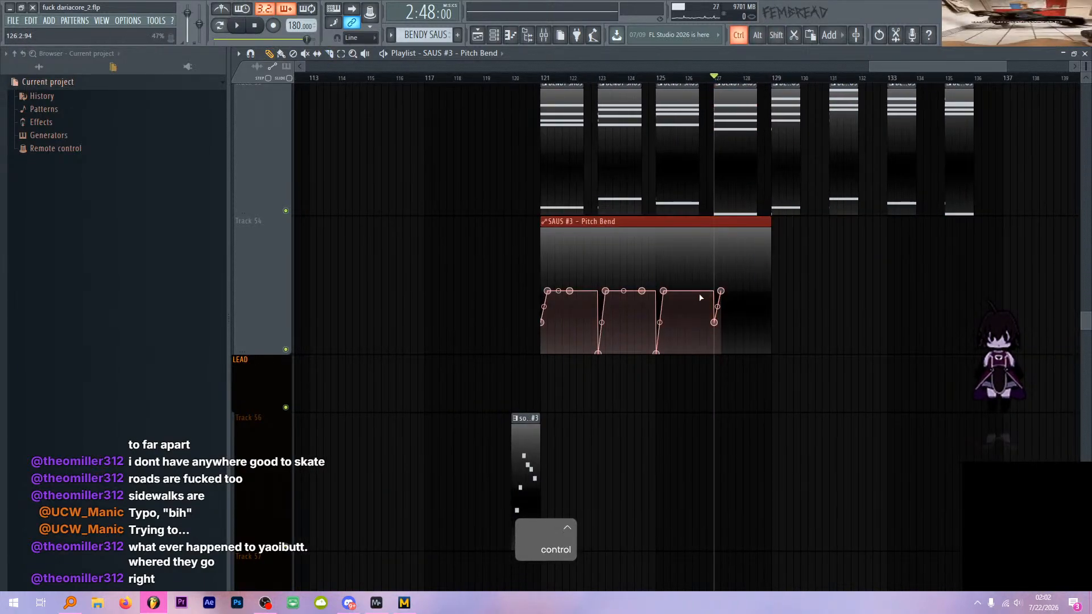
key("ctrl+b")
key("space")
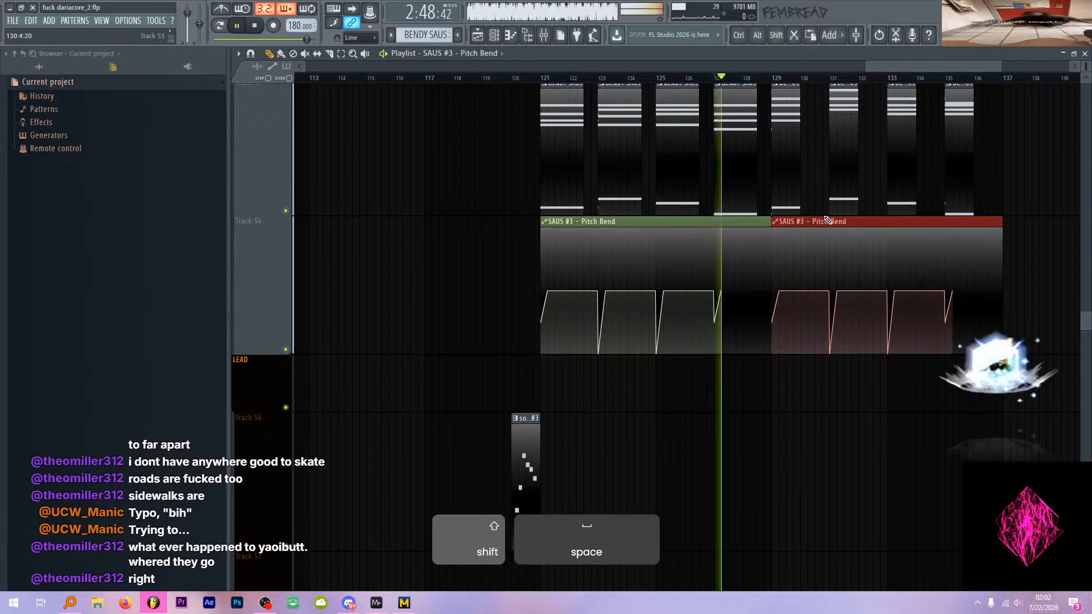
scroll(804, 243, "up", 2)
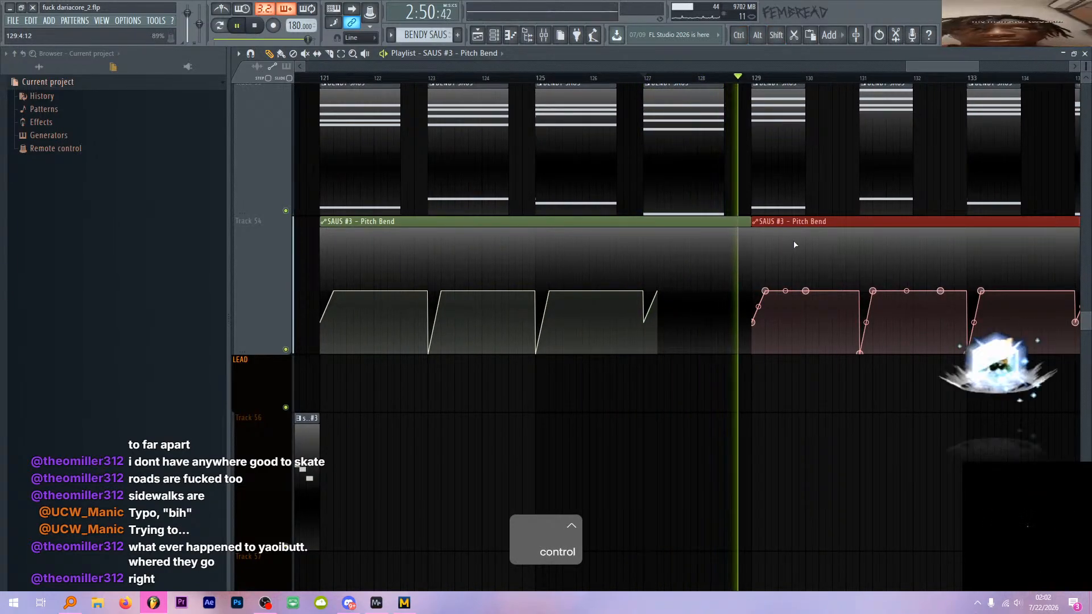
scroll(795, 244, "down", 3)
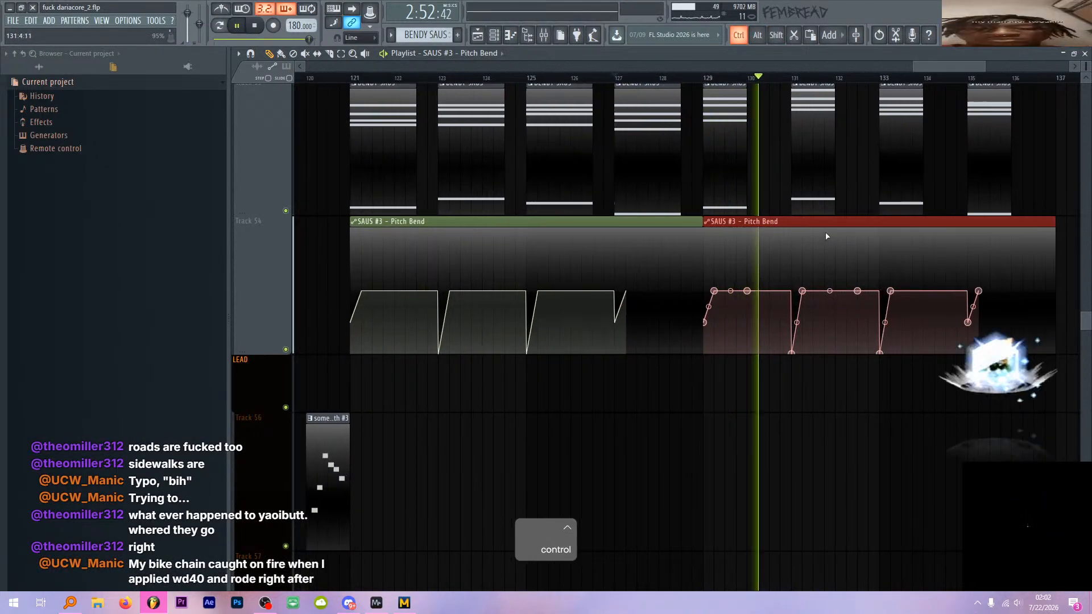
key("space")
- Extend the four BENDY SAUS clips from bar 129 onward to one and a half bars each and play back the section
left_click_drag(944, 191, 765, 163)
scroll(728, 161, "up", 3)
key("space")
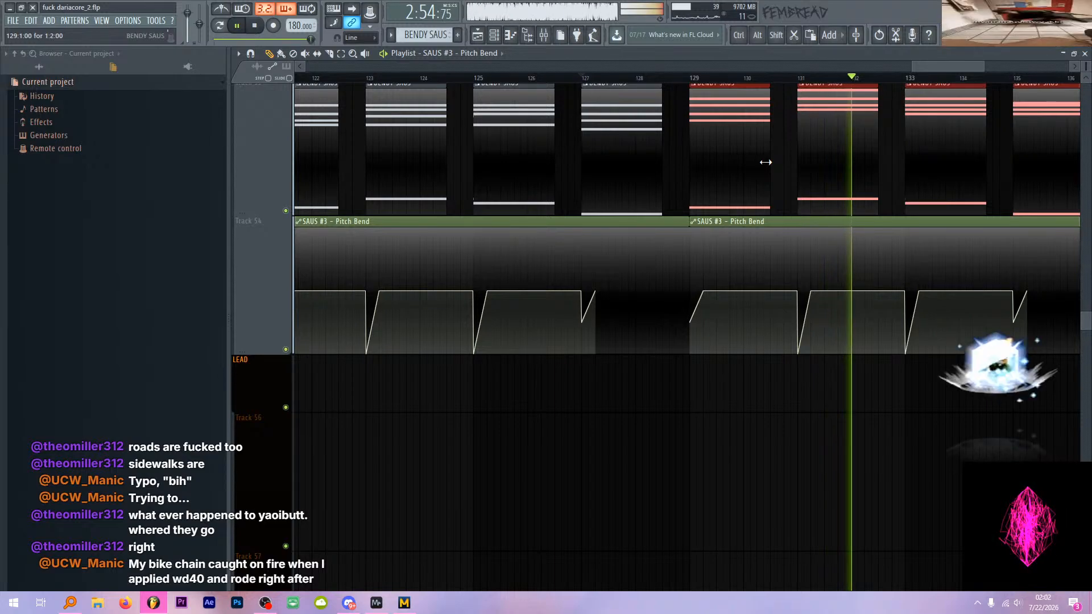
scroll(702, 170, "up", 3)
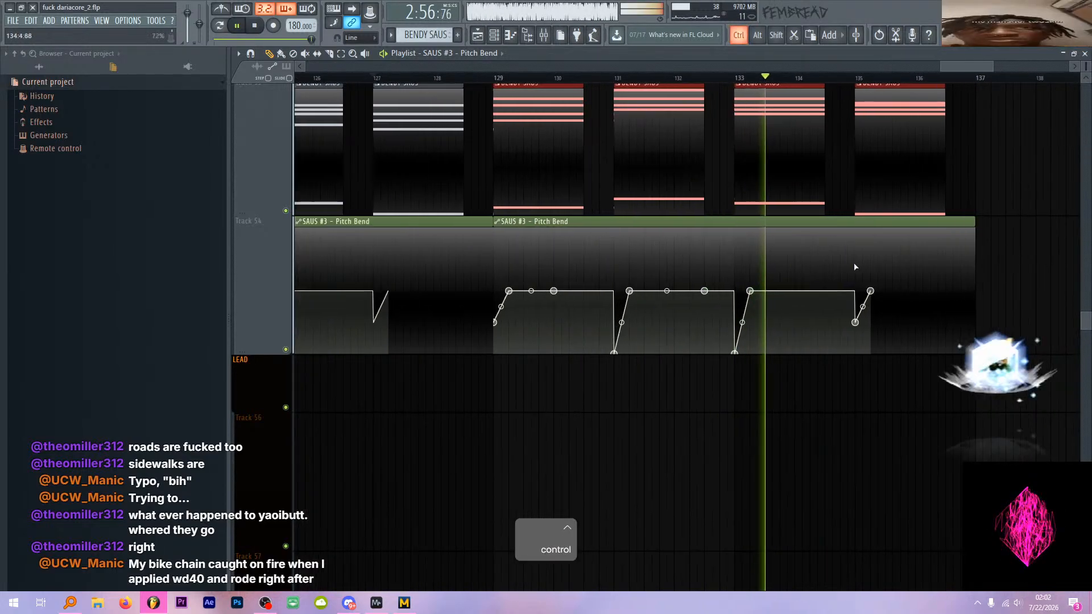
scroll(931, 237, "down", 4)
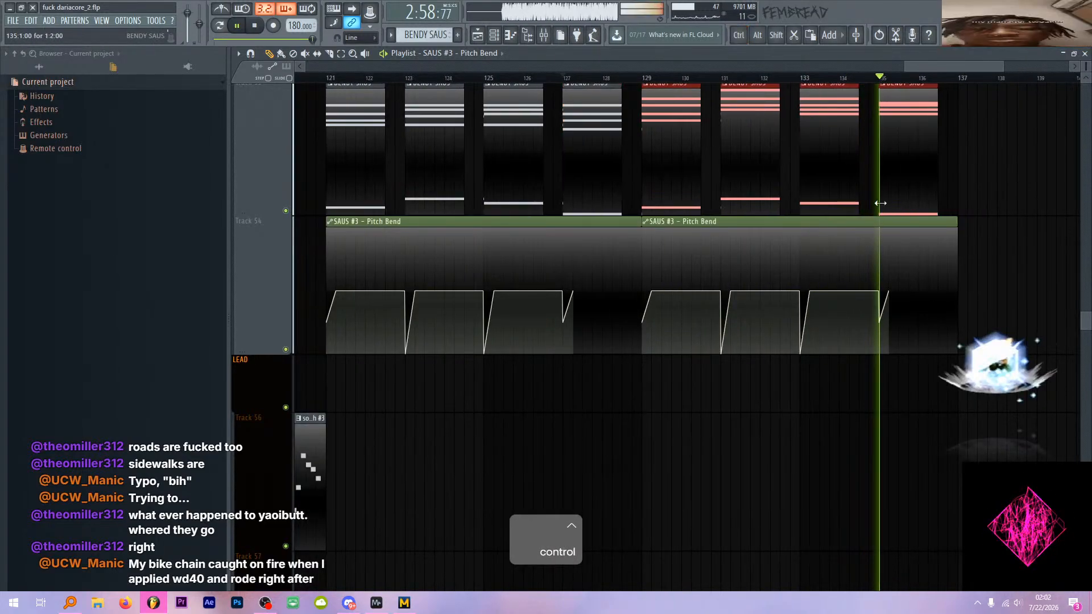
- Stop playback, slice the last BENDY SAUS clip at bar 136 and delete the remainder after the cut
scroll(905, 192, "up", 5)
key("space")
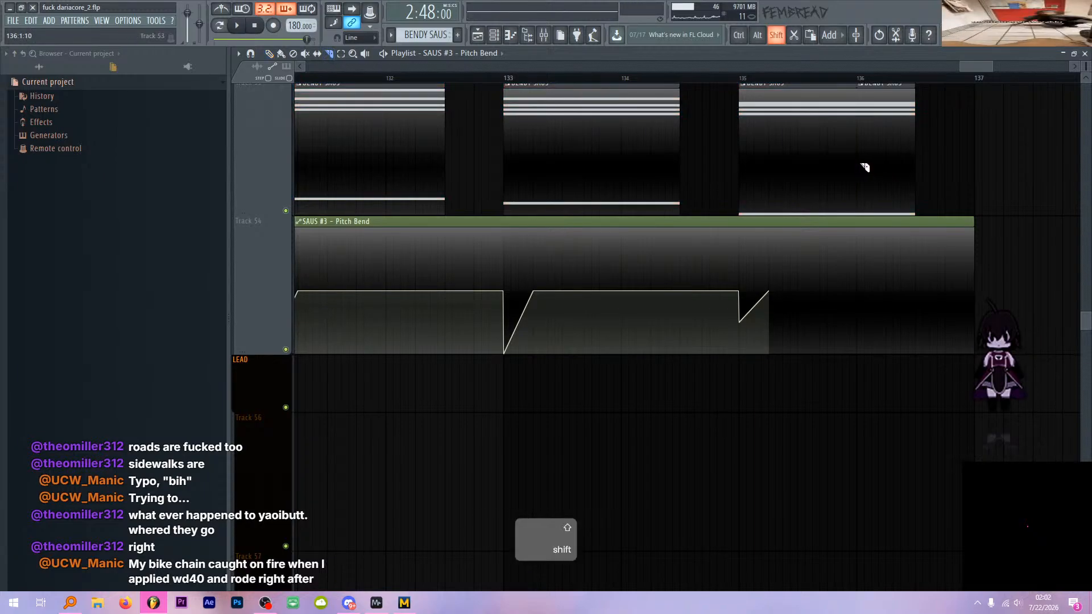
key("p")
scroll(902, 219, "down", 5)
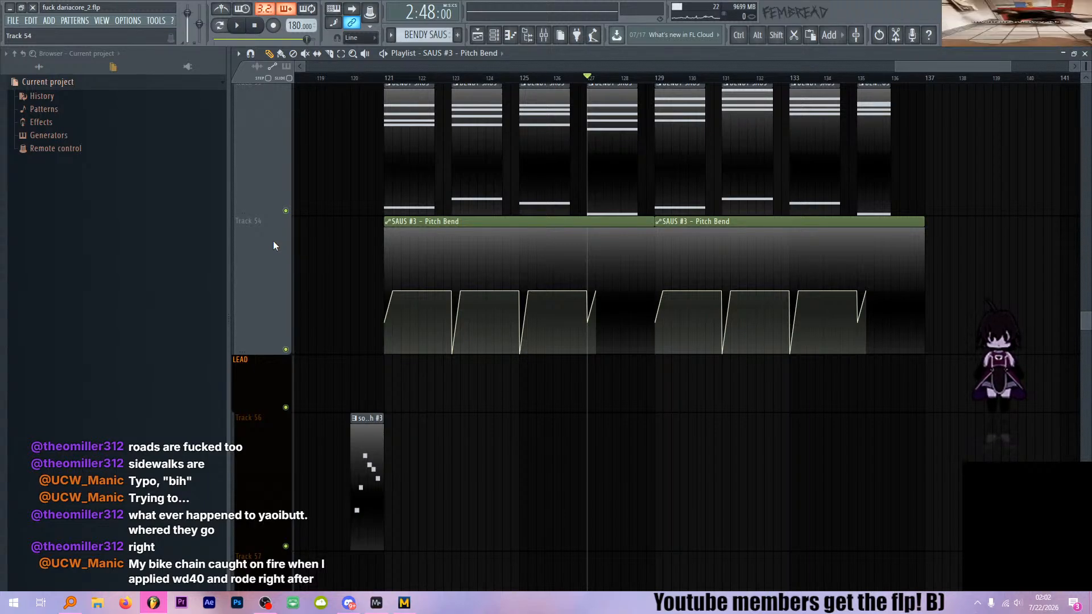
- Set the playhead to bar 121 and examine the lead, synth and bass tracks for parts used earlier in the song
left_click(386, 78)
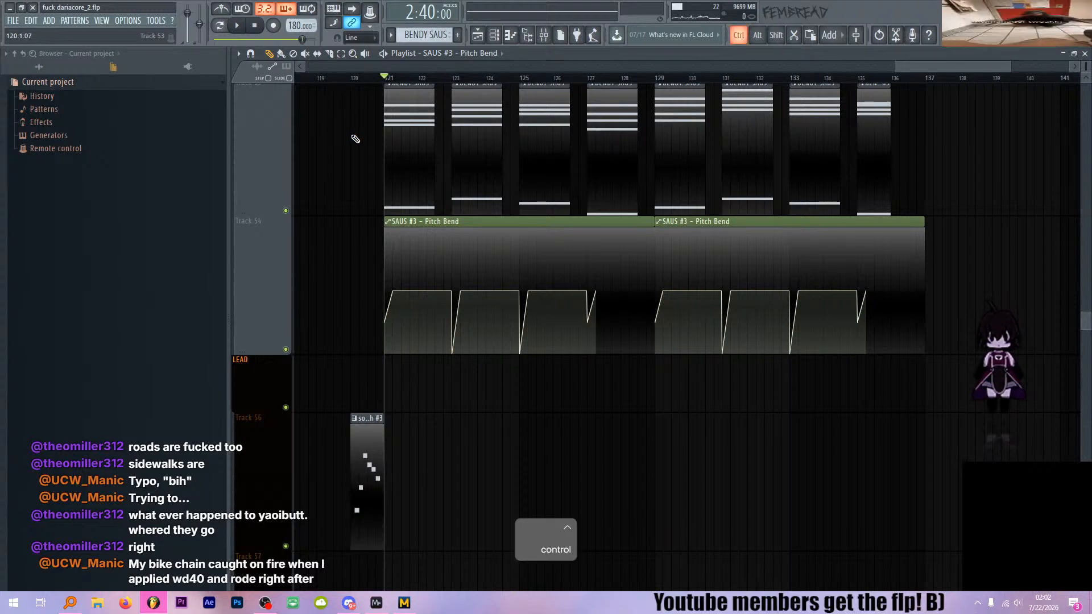
scroll(355, 139, "up", 2, "ctrl")
scroll(353, 138, "up", 3)
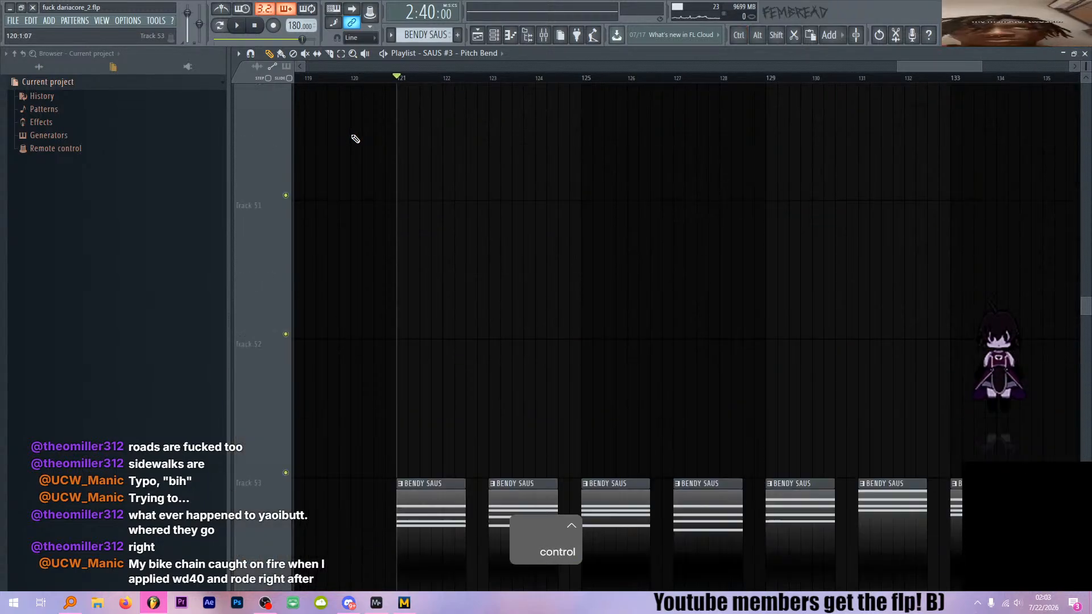
scroll(389, 182, "down", 3)
key("alt")
scroll(388, 186, "down", 5, "alt")
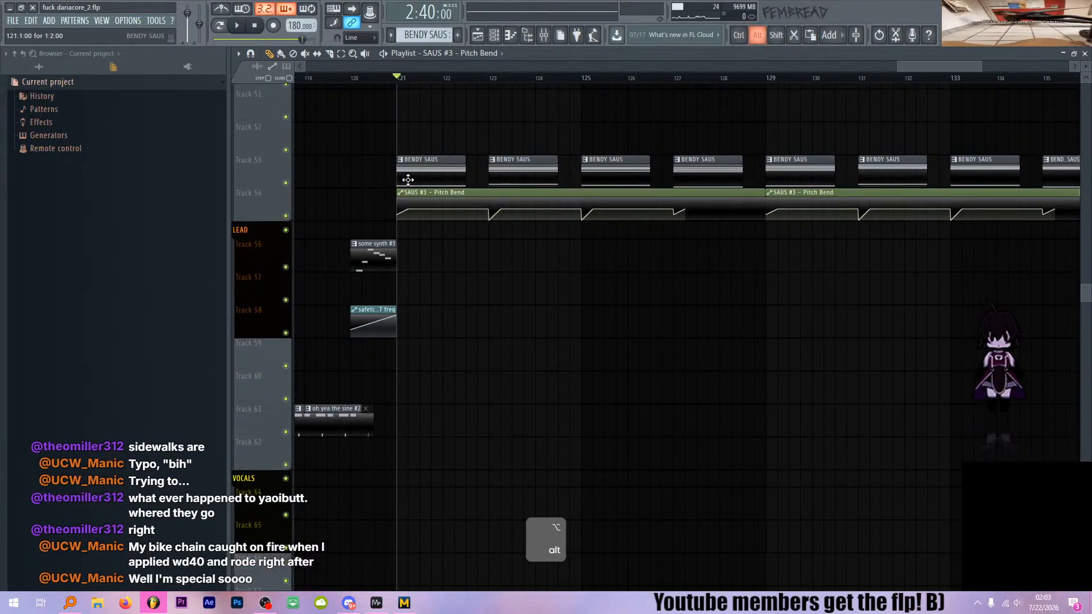
scroll(560, 243, "down", 6, "ctrl")
scroll(810, 276, "up", 4)
scroll(816, 276, "up", 8)
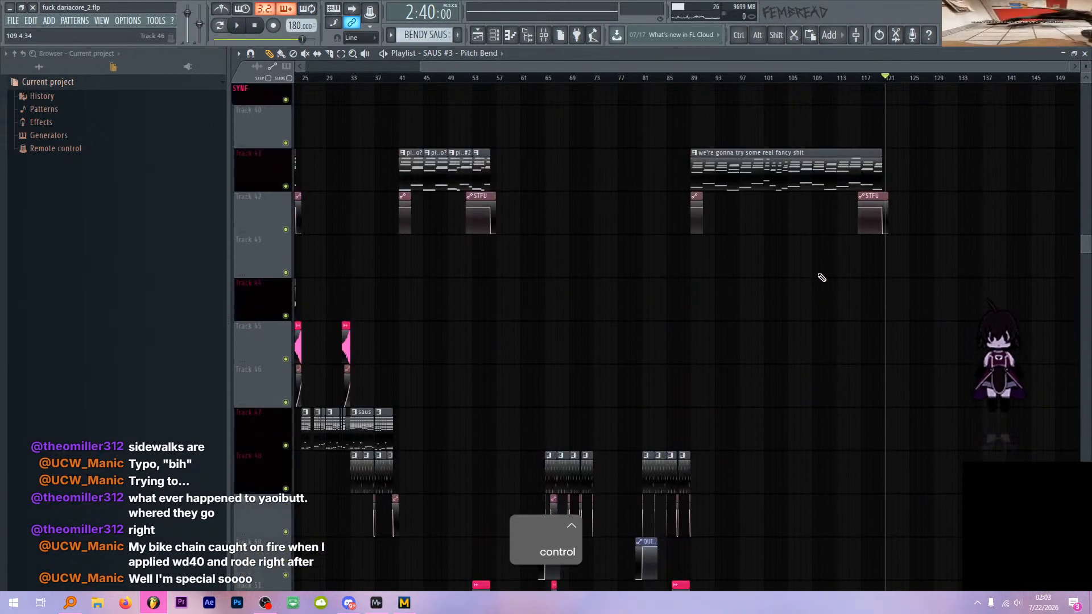
scroll(883, 289, "up", 10)
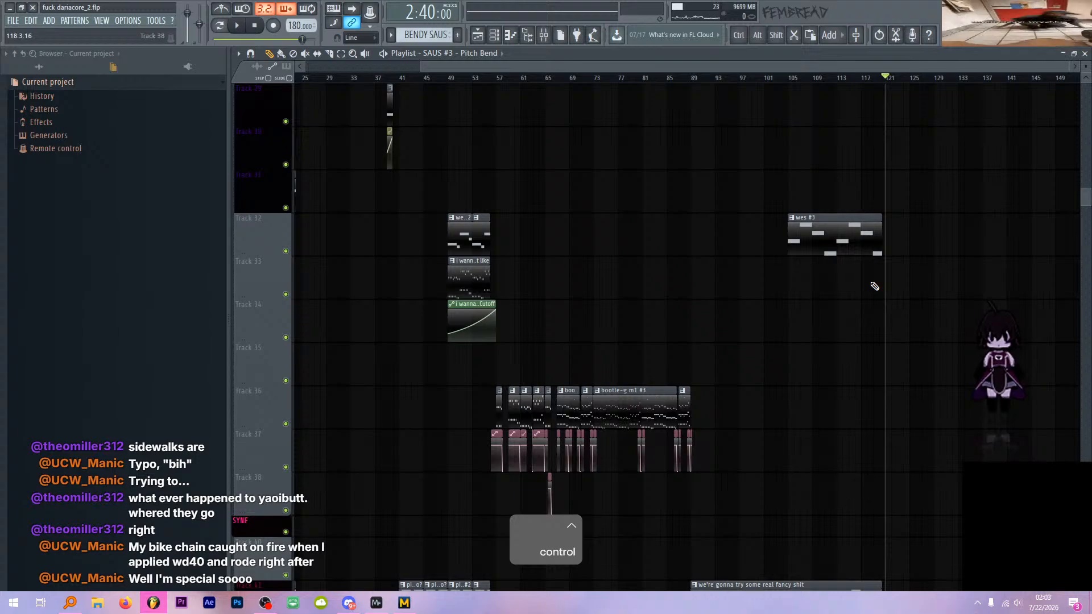
scroll(873, 285, "up", 4)
scroll(796, 283, "up", 2)
scroll(652, 310, "down", 2, "ctrl")
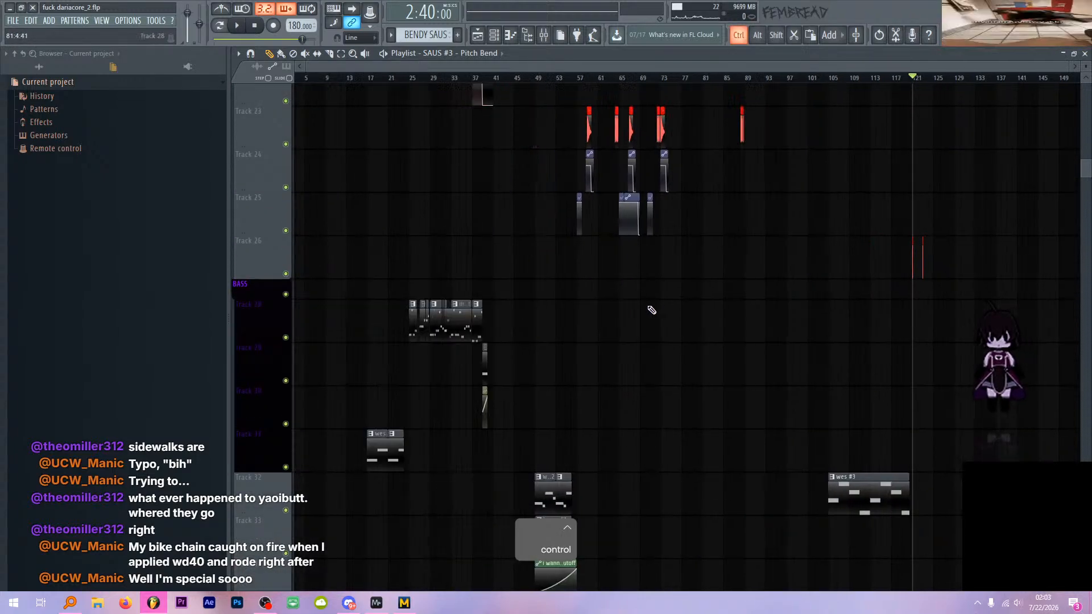
- Insert an empty track at Track 38 and place a "drop first" bass pattern clip on Track 39 at bar 121
scroll(435, 340, "up", 2, "ctrl")
scroll(435, 341, "up", 4)
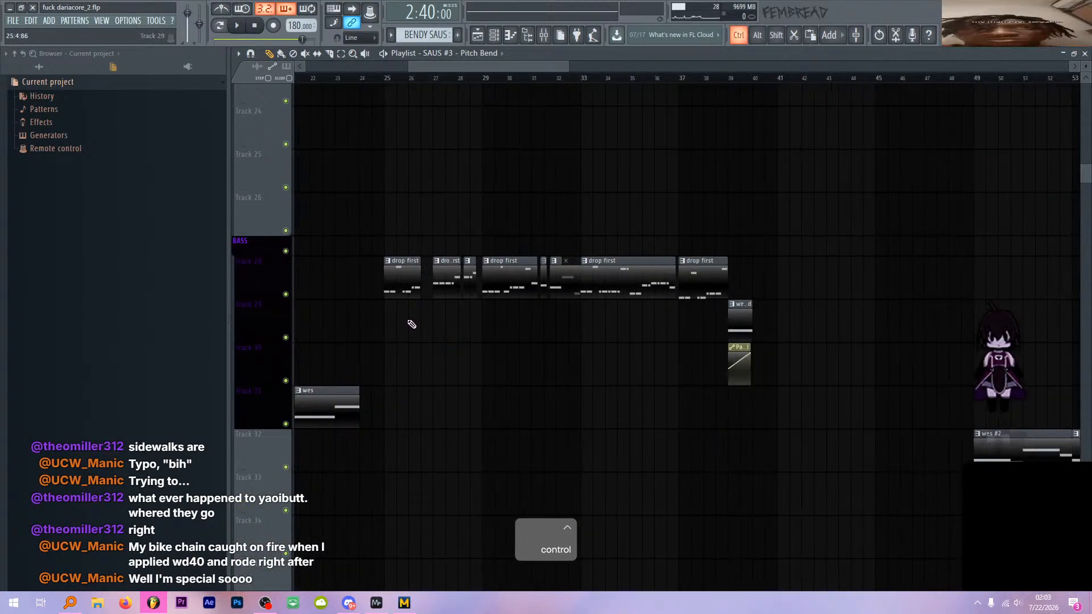
scroll(410, 317, "up", 4)
left_click(402, 278)
scroll(378, 307, "down", 8)
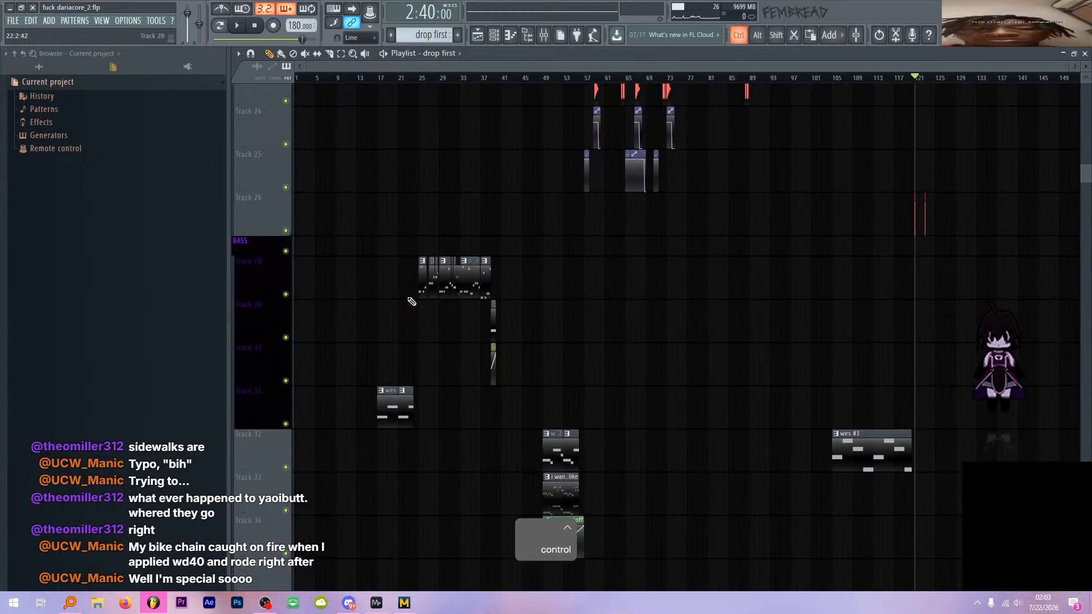
scroll(841, 312, "down", 7)
scroll(974, 278, "up", 4)
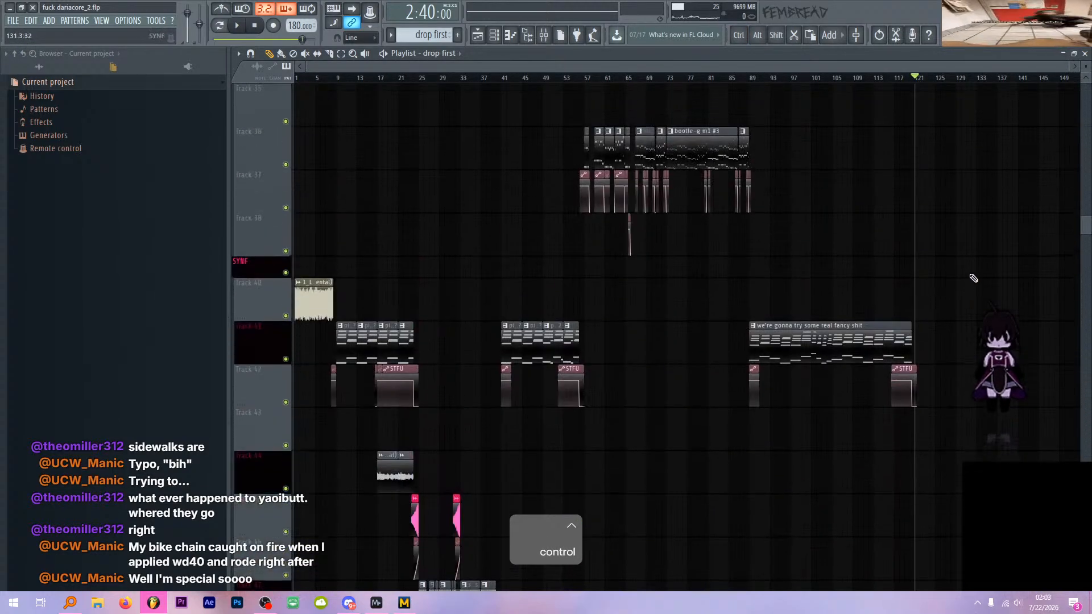
right_click(270, 233)
key("i")
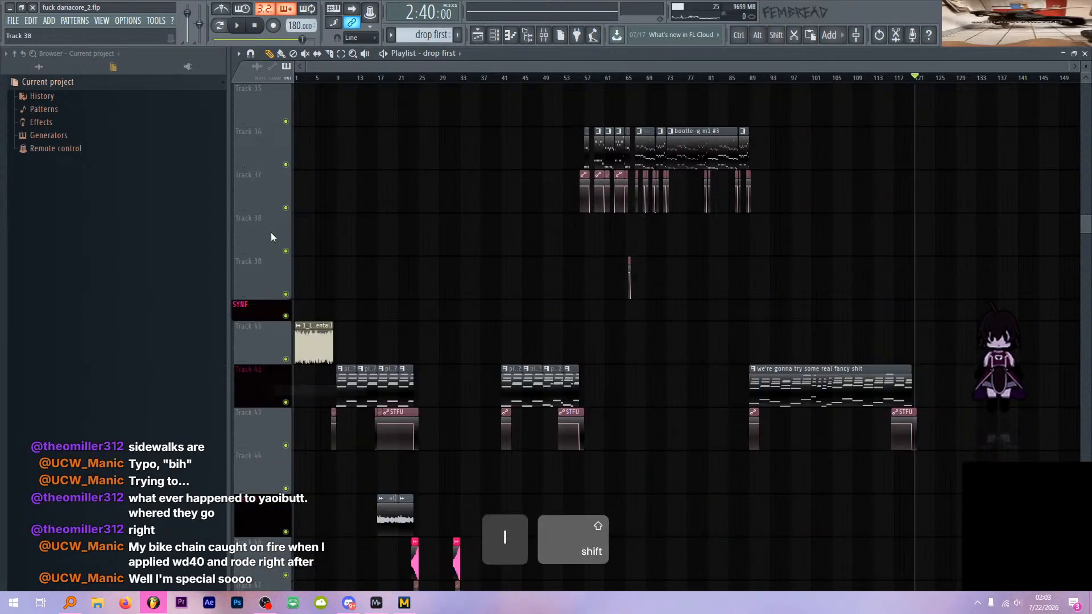
scroll(271, 234, "down", 1)
scroll(882, 283, "up", 5)
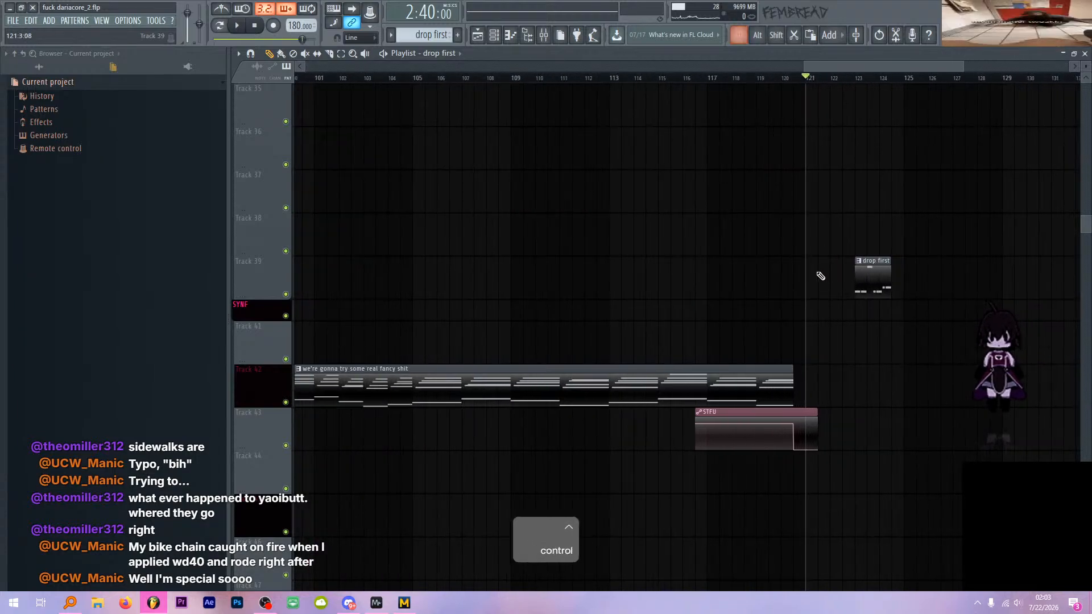
left_click_drag(858, 284, 822, 284)
- Clone the REAL sawbass channel and rename the copy "QUIETER sawbass"
left_click(494, 36)
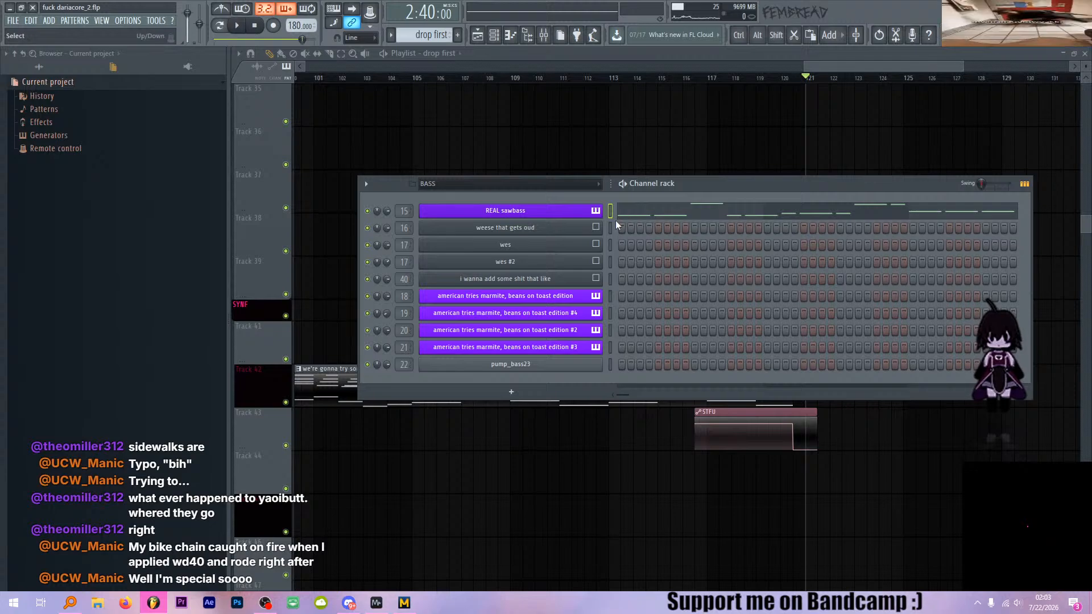
key("alt+c")
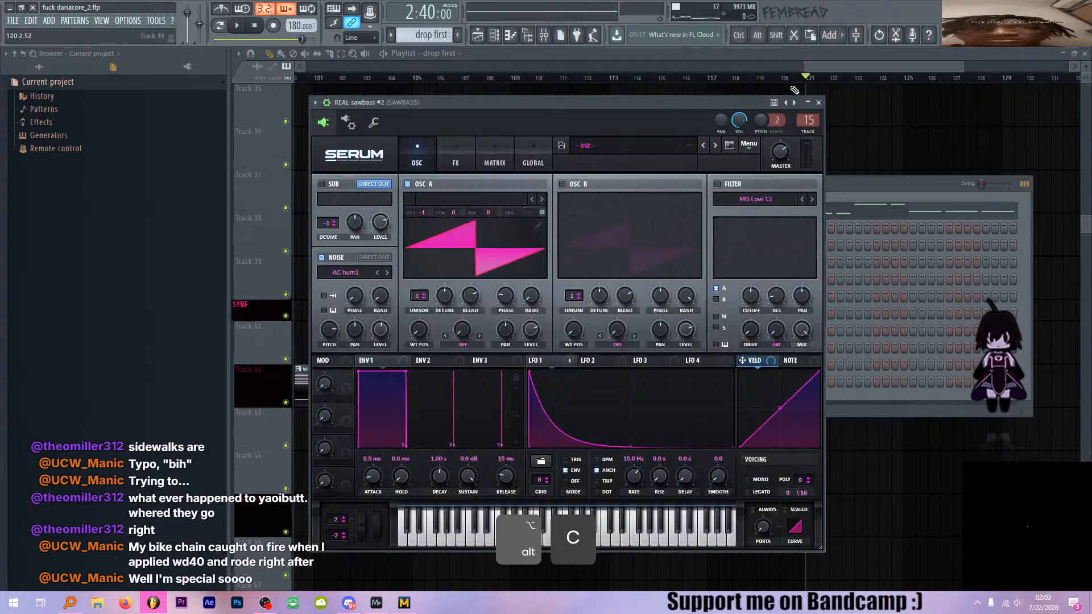
left_click(817, 115)
key("alt+Up")
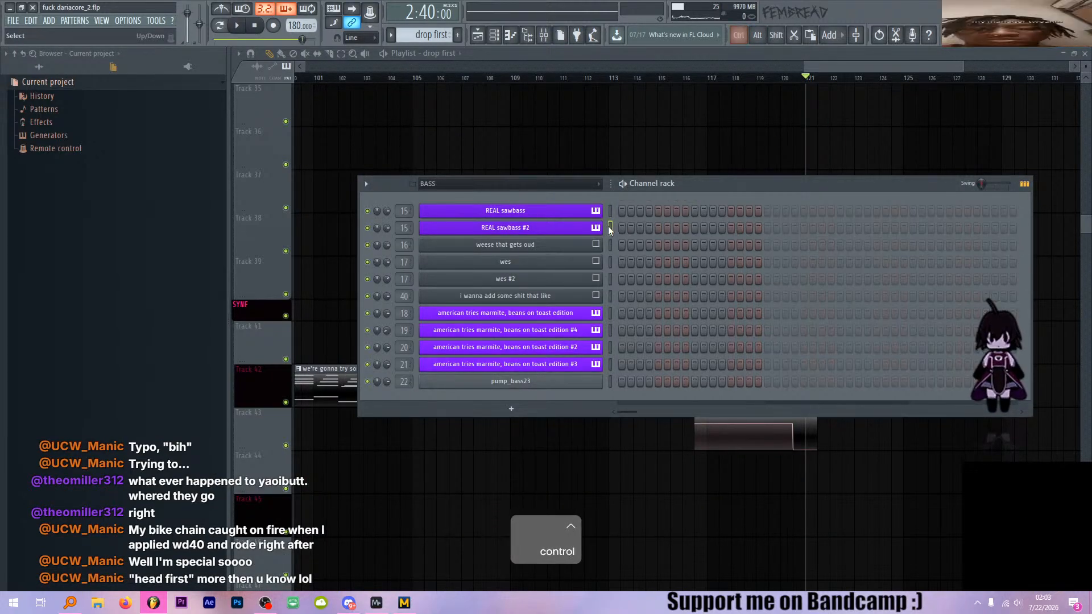
key("F2")
key("Caps_Lock")
type("QUIETER sawbass")
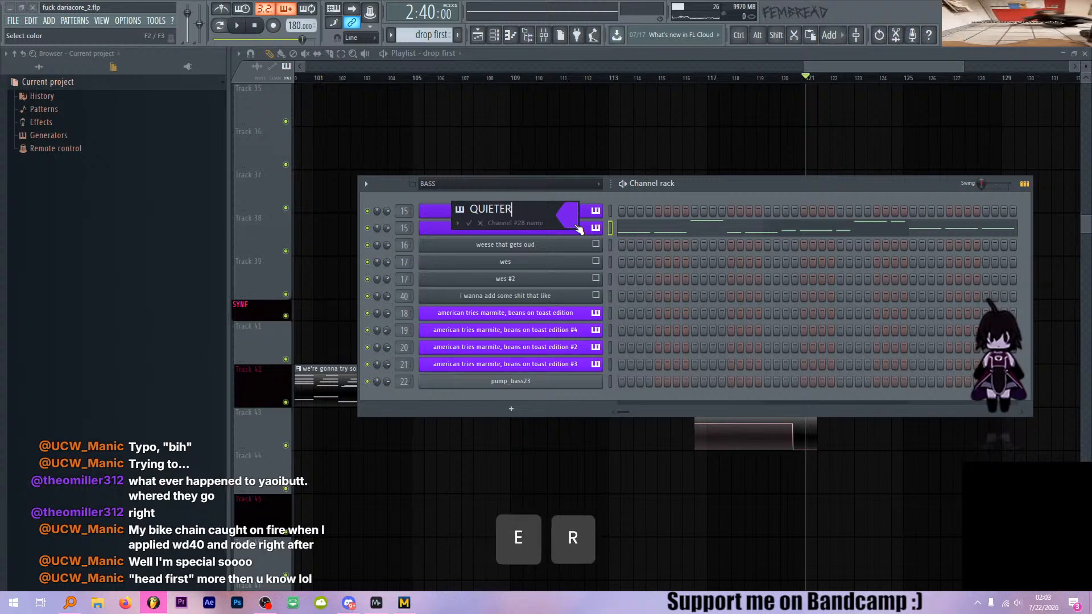
key("Return")
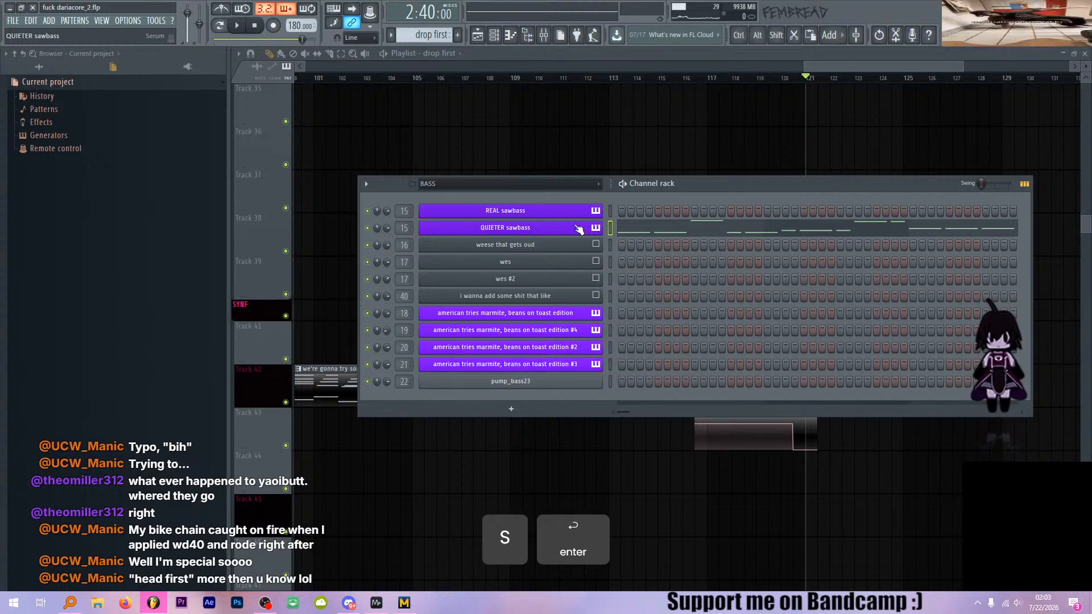
- Route the QUIETER sawbass channel to its own mixer track, positioned directly after SAWBASS
left_click(578, 229)
key("ctrl+l")
left_click_drag(839, 145, 332, 145)
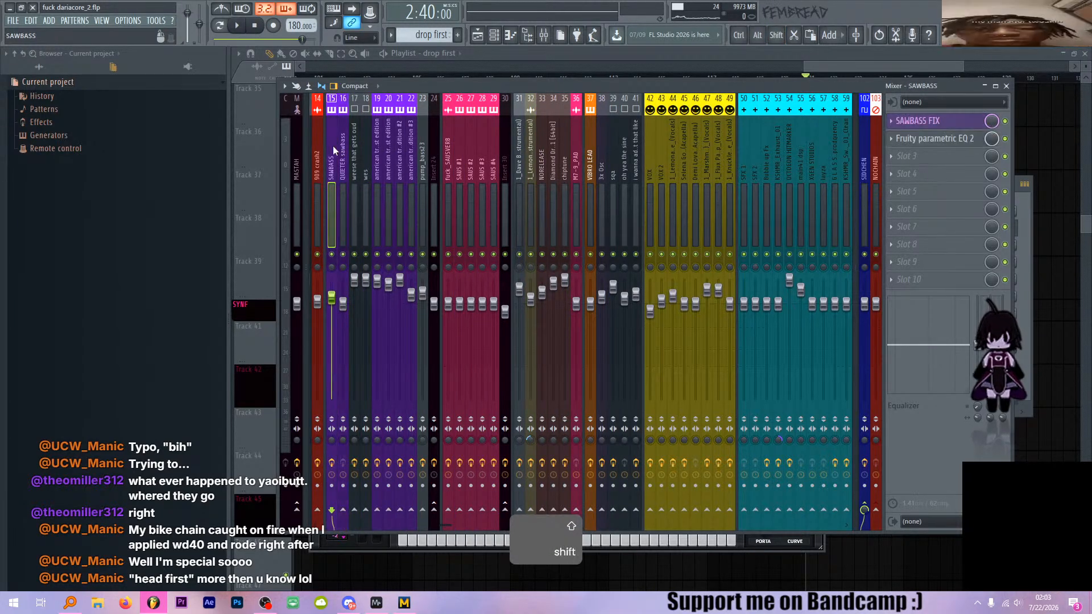
scroll(336, 145, "left", 3)
right_click(447, 151)
key("Return")
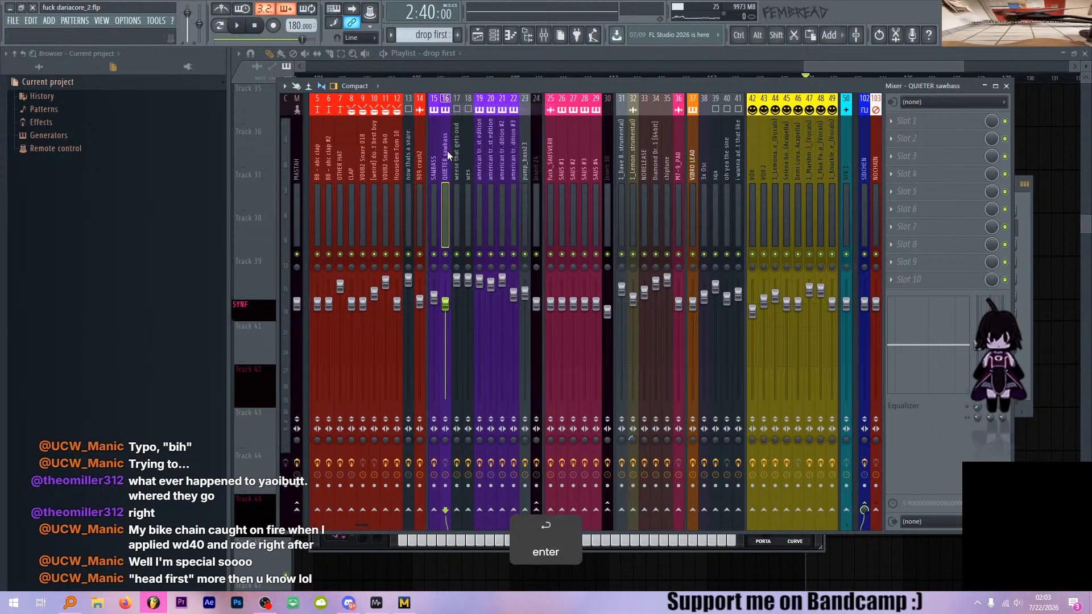
- Copy the SAWBASS mixer track state onto track 16, remove its separator and name it "QUIETER sawbass"
right_click(435, 154)
mouse_move(520, 148)
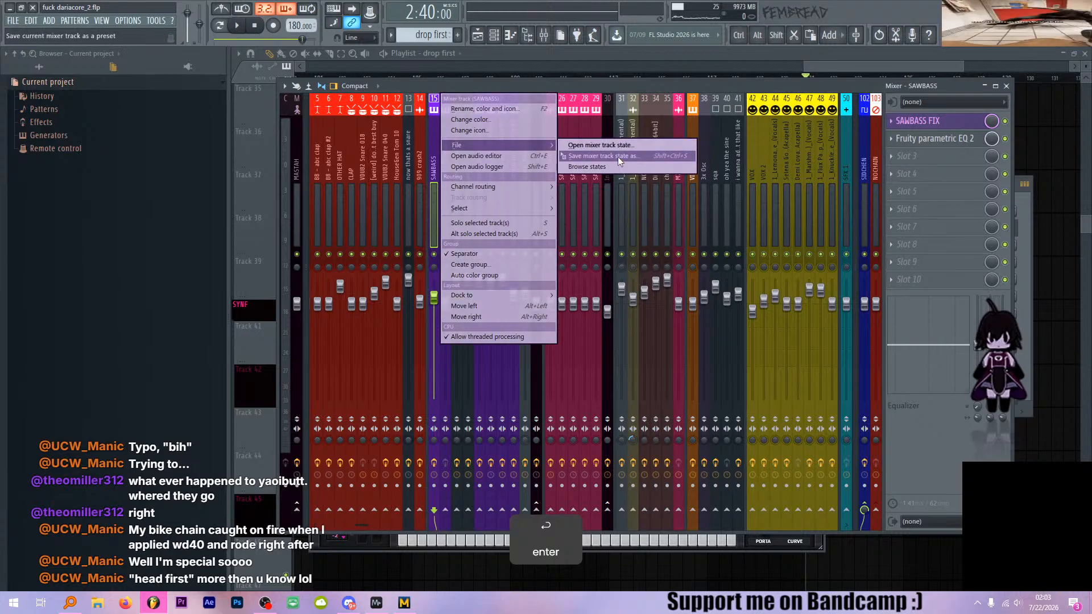
left_click_drag(618, 153, 446, 142)
right_click(446, 142)
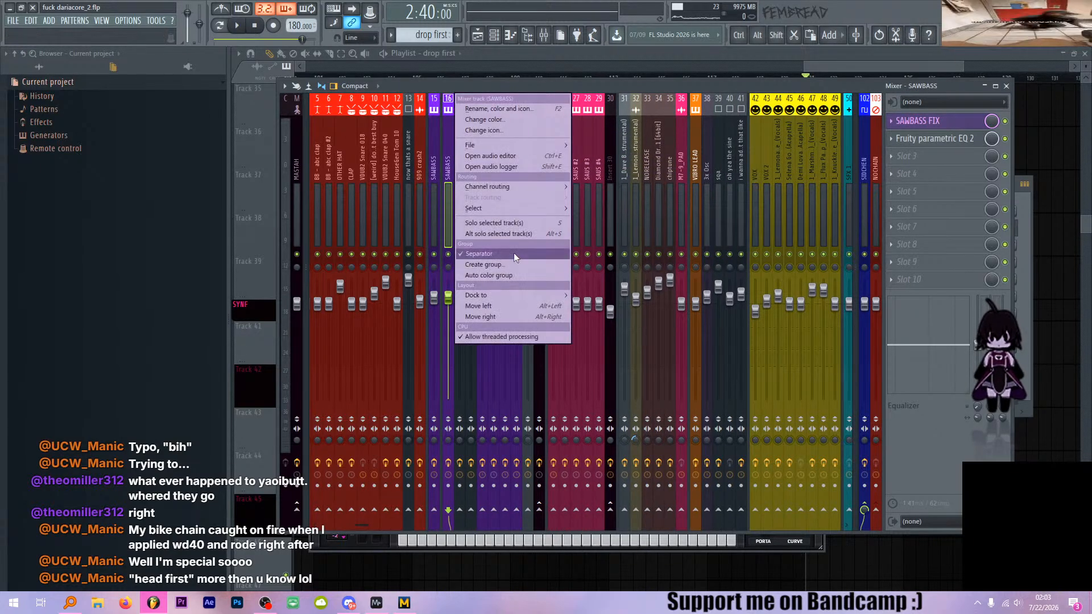
left_click(513, 252)
right_click(443, 161)
key("r")
left_click(329, 159)
left_click(342, 173)
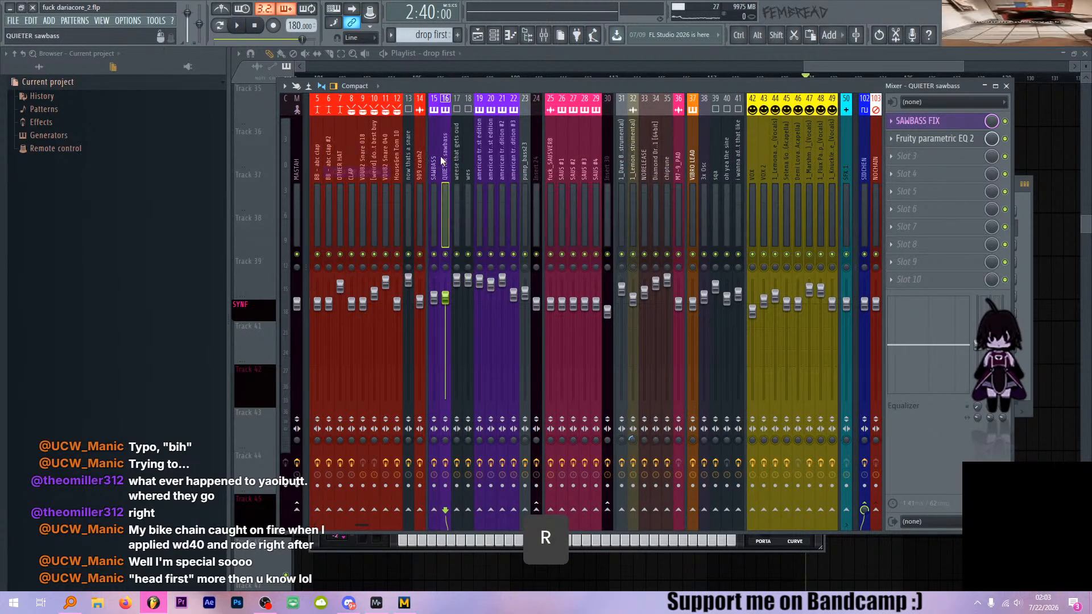
key("F9")
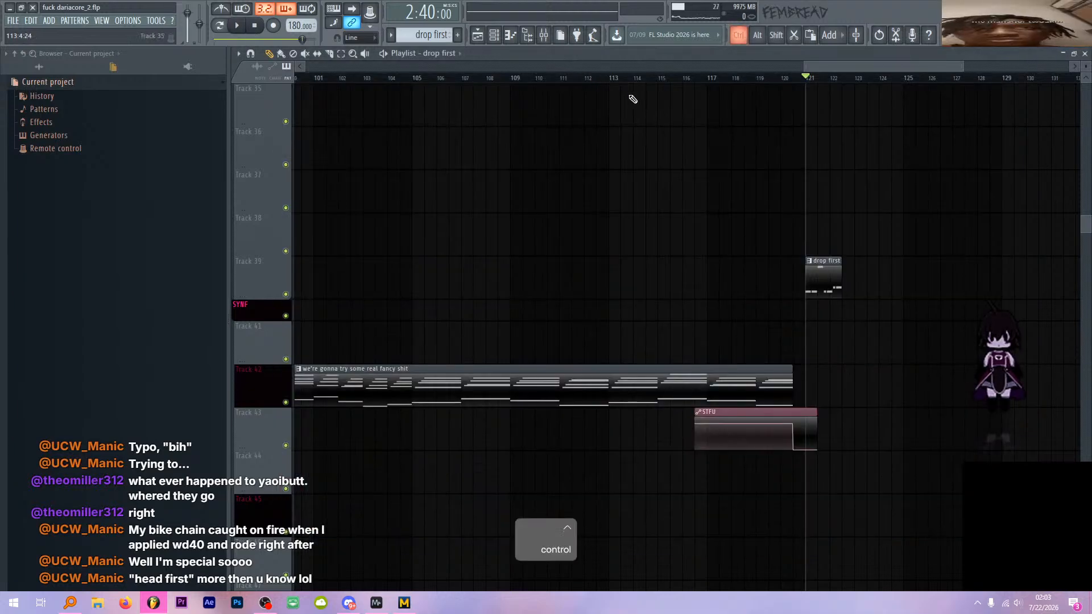
- Extend the "drop first" clip from bar 121 to bar 137 and check its QUIETER sawbass notes in the piano roll
scroll(853, 173, "down", 2)
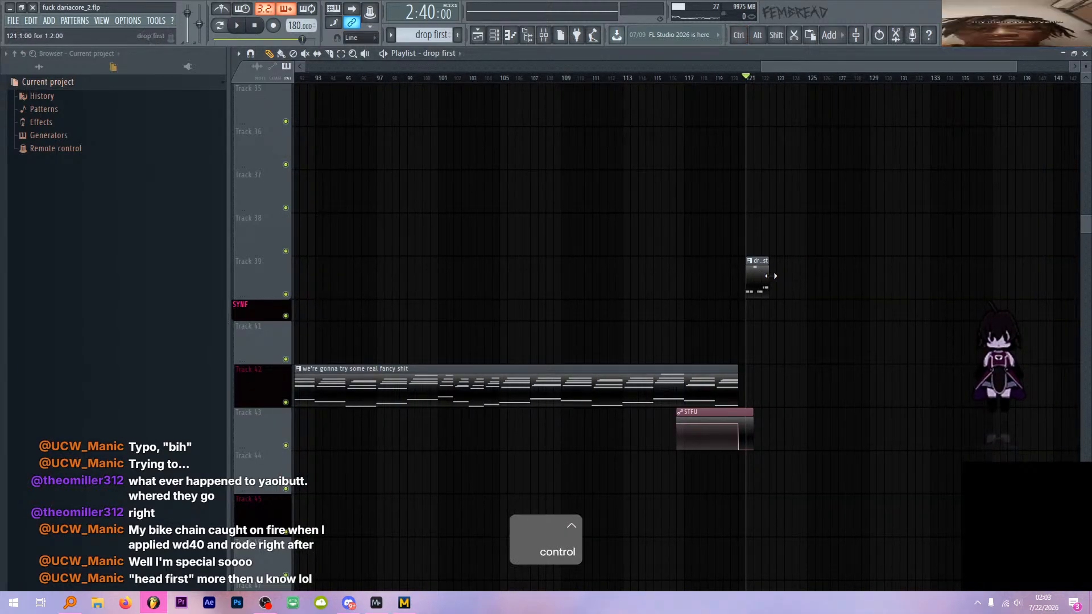
left_click_drag(771, 276, 1083, 277)
scroll(732, 260, "down", 2)
scroll(796, 262, "down", 11)
scroll(868, 276, "up", 11)
scroll(881, 259, "up", 3)
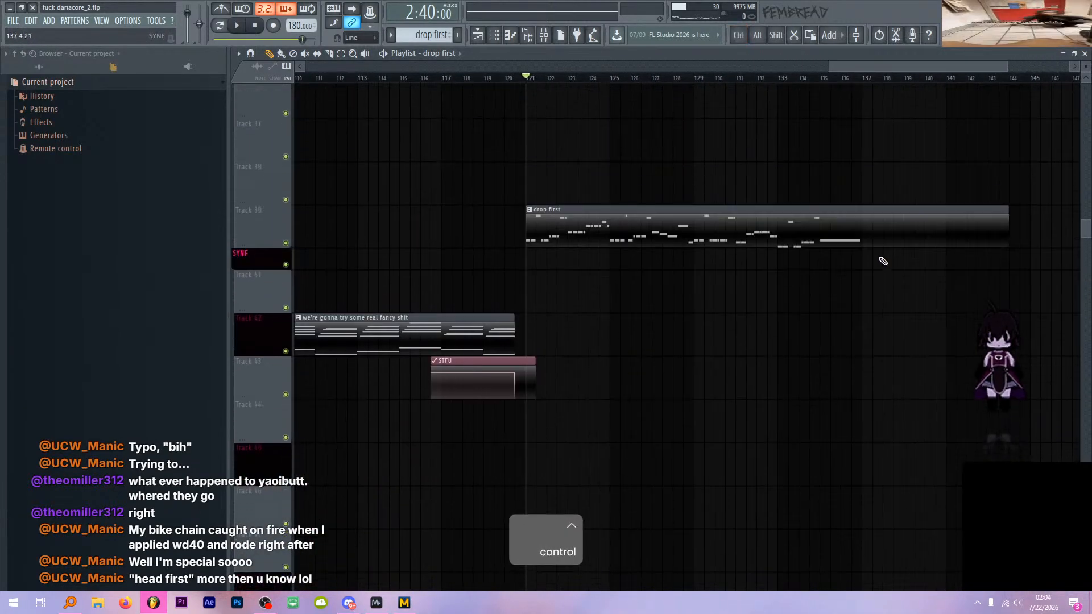
scroll(881, 251, "up", 1)
key("p")
right_click(873, 243)
double_click(779, 245)
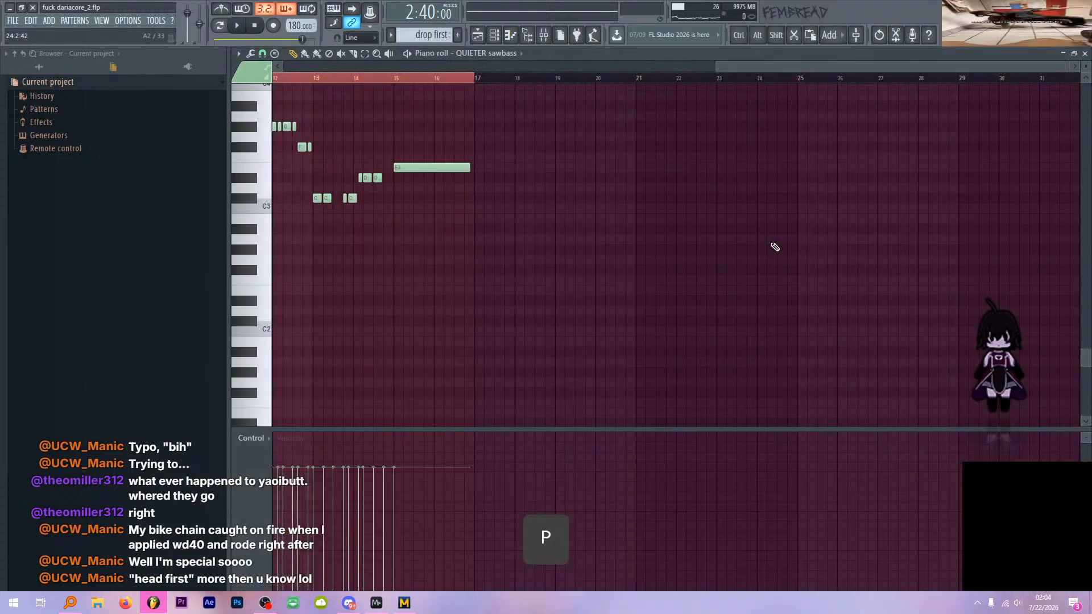
scroll(774, 244, "left", 5)
scroll(591, 133, "up", 1)
key("F5")
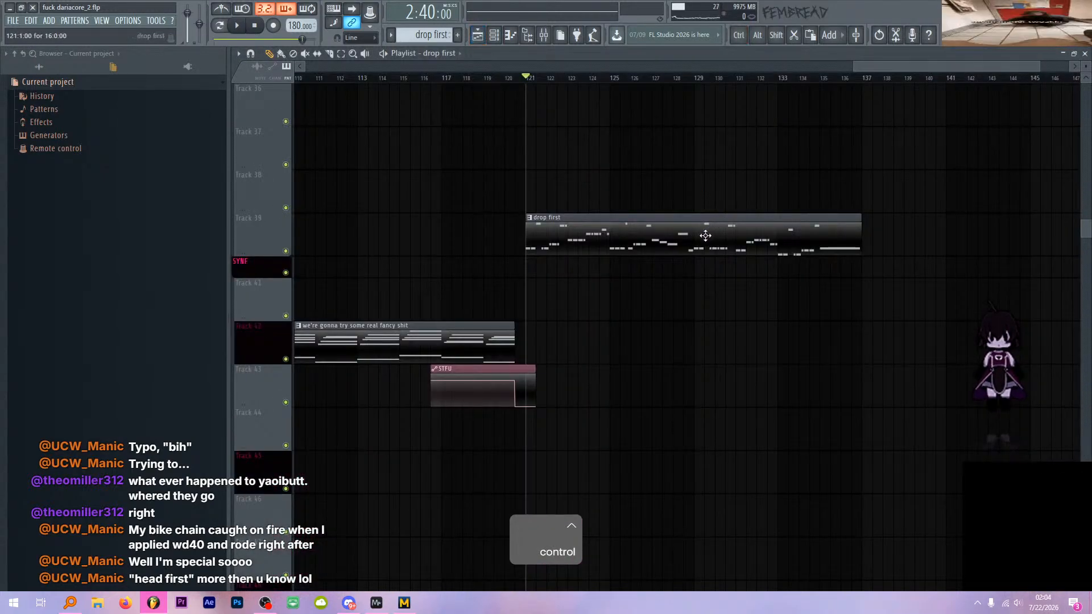
- Make the "drop first" clip at bar 121 unique and name the new pattern "some fancy shit BASS"
key("m")
type("rop first #2")
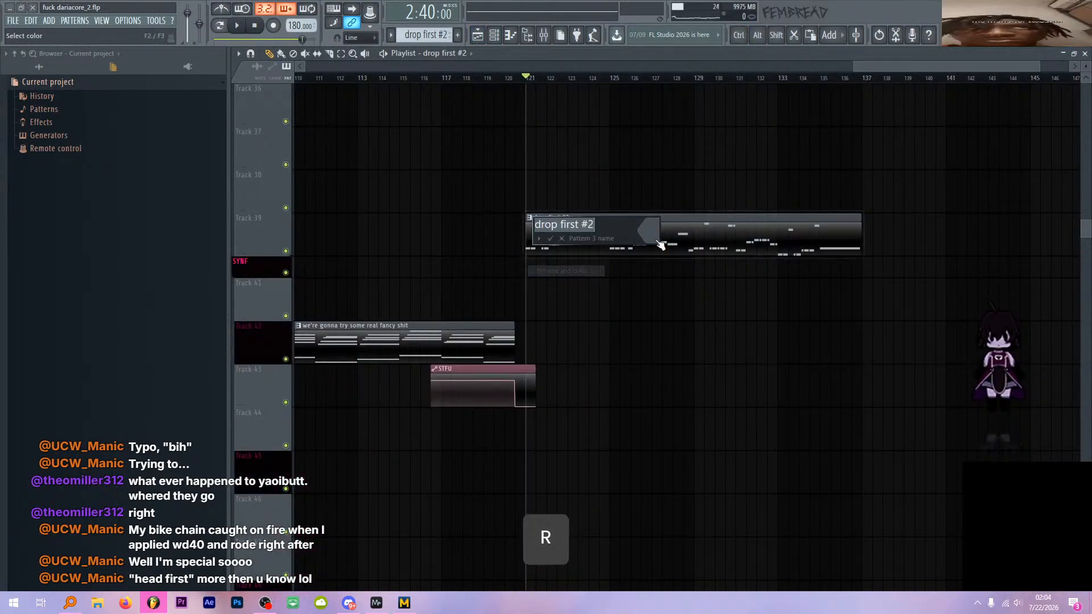
type("some fancy shit BASS")
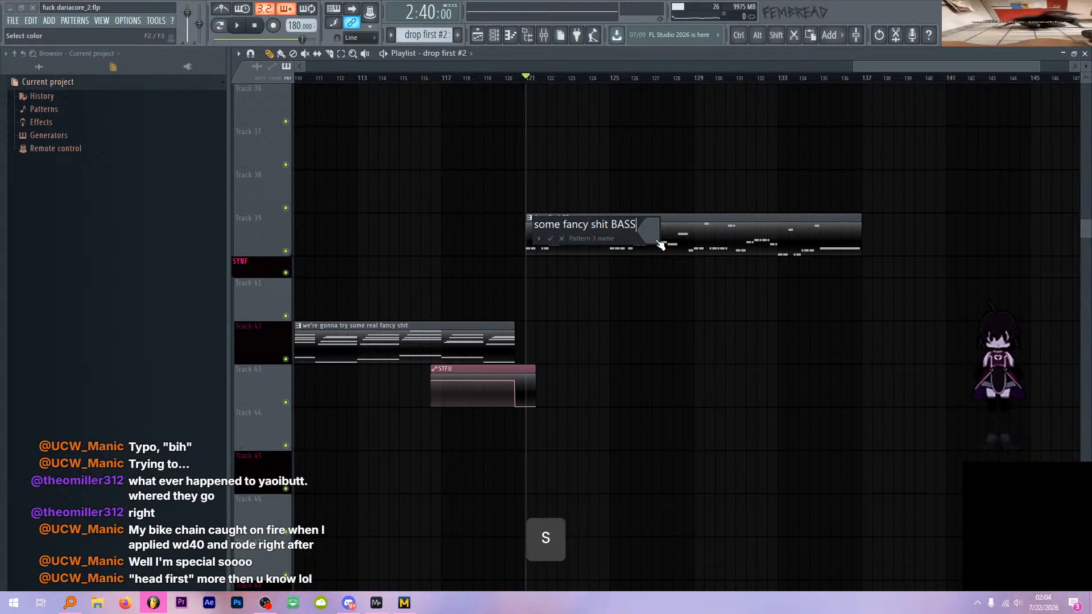
key("Return")
- Delete all QUIETER sawbass notes from the "some fancy shit BASS" pattern
double_click(656, 240)
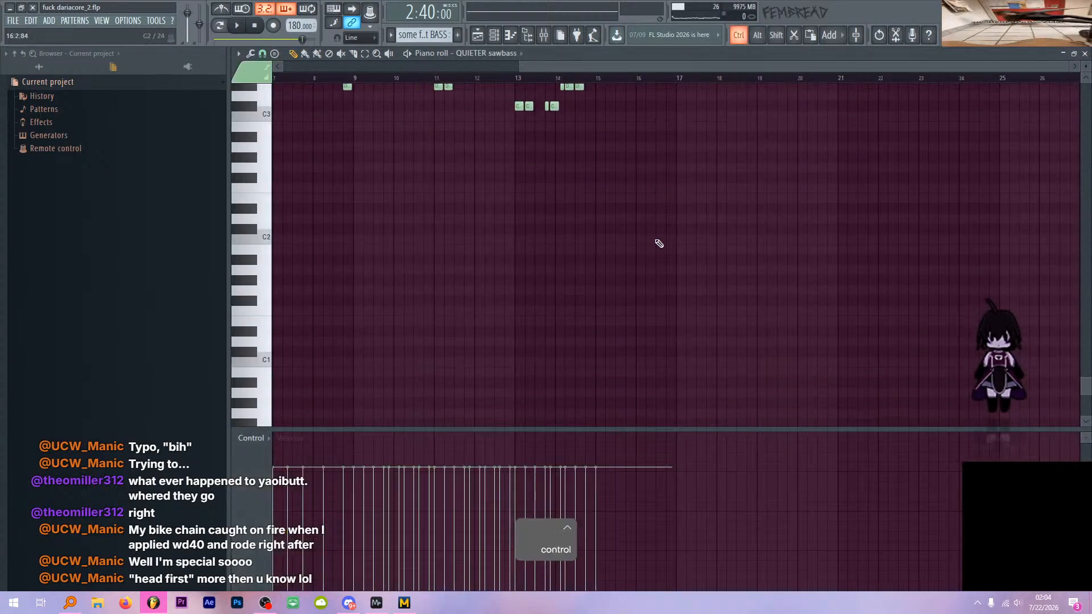
key("ctrl+a")
key("Delete")
- Copy all eight SAUS #3 notes from the BENDY SAUS pattern
left_click(481, 35)
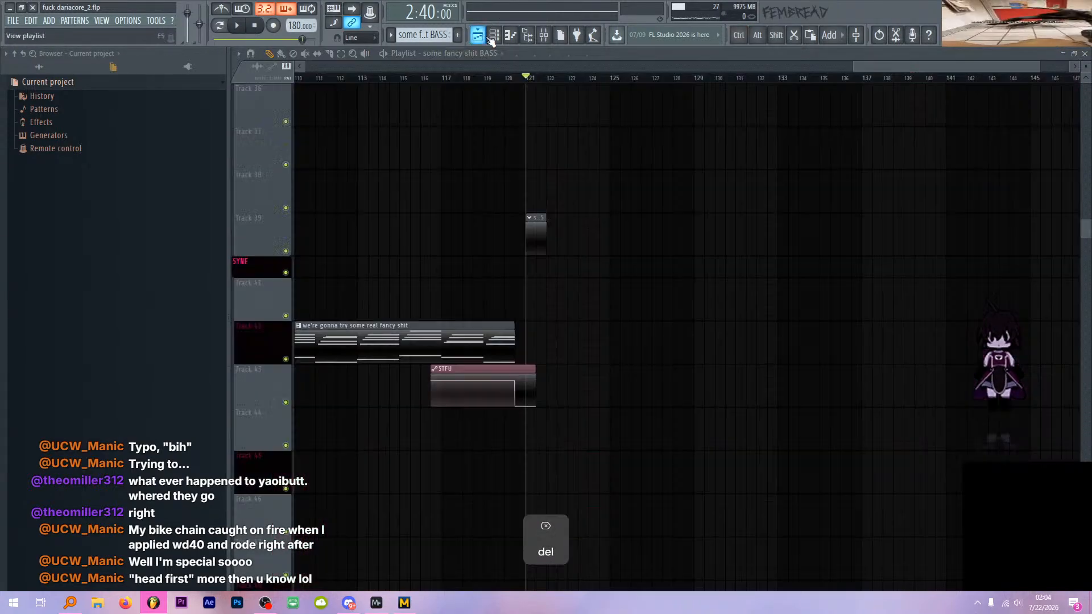
scroll(649, 265, "down", 5)
double_click(546, 215)
scroll(621, 240, "down", 4)
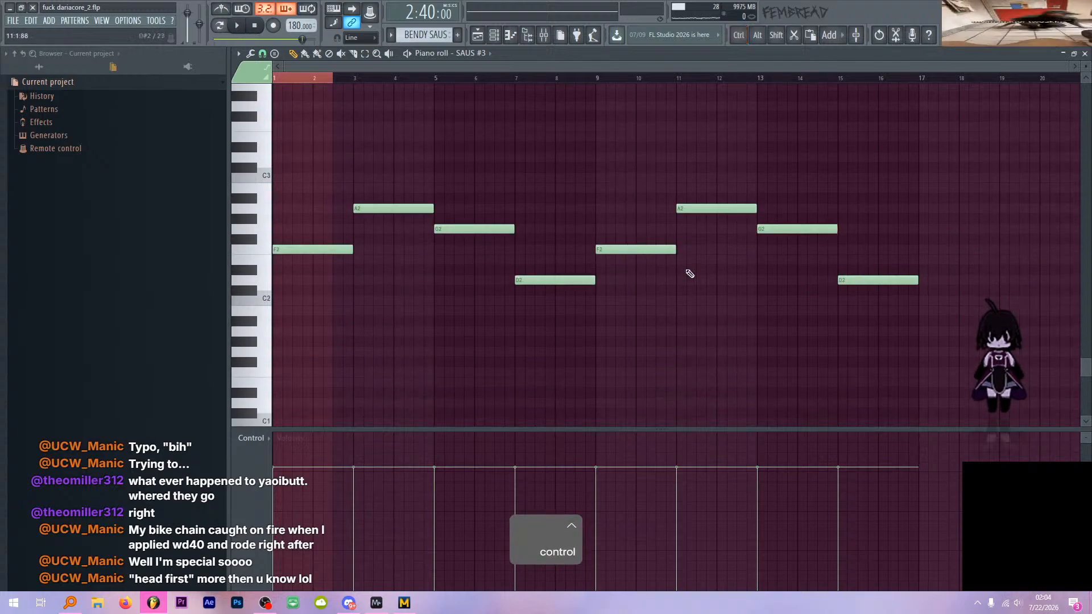
left_click_drag(931, 345, 324, 148)
key("ctrl+c")
- Paste the copied notes into the QUIETER sawbass channel of the "some fancy shit BASS" pattern
left_click(479, 35)
scroll(631, 268, "up", 4)
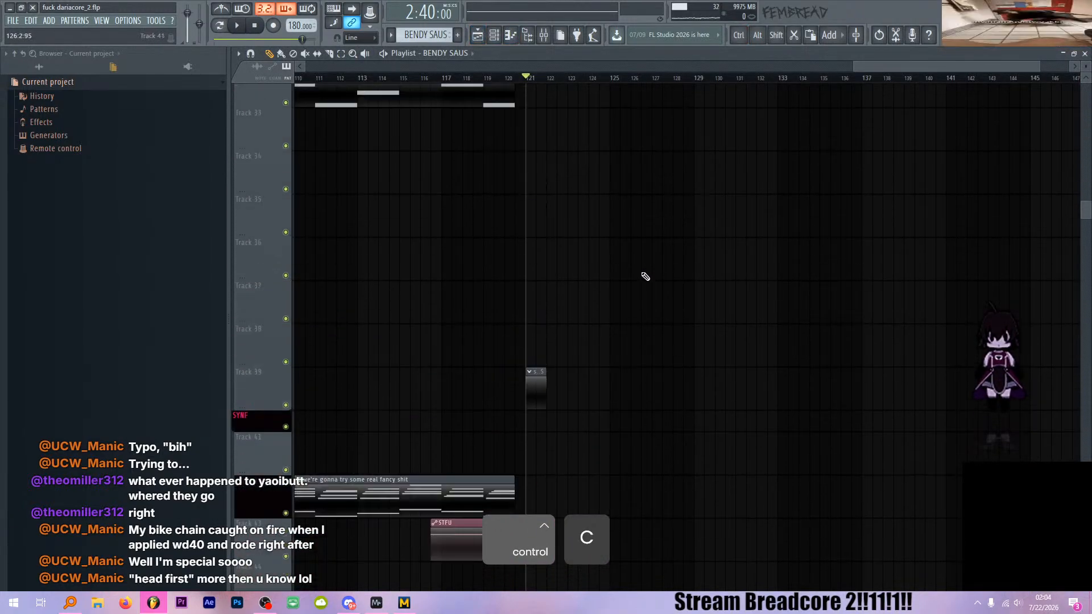
key("F6")
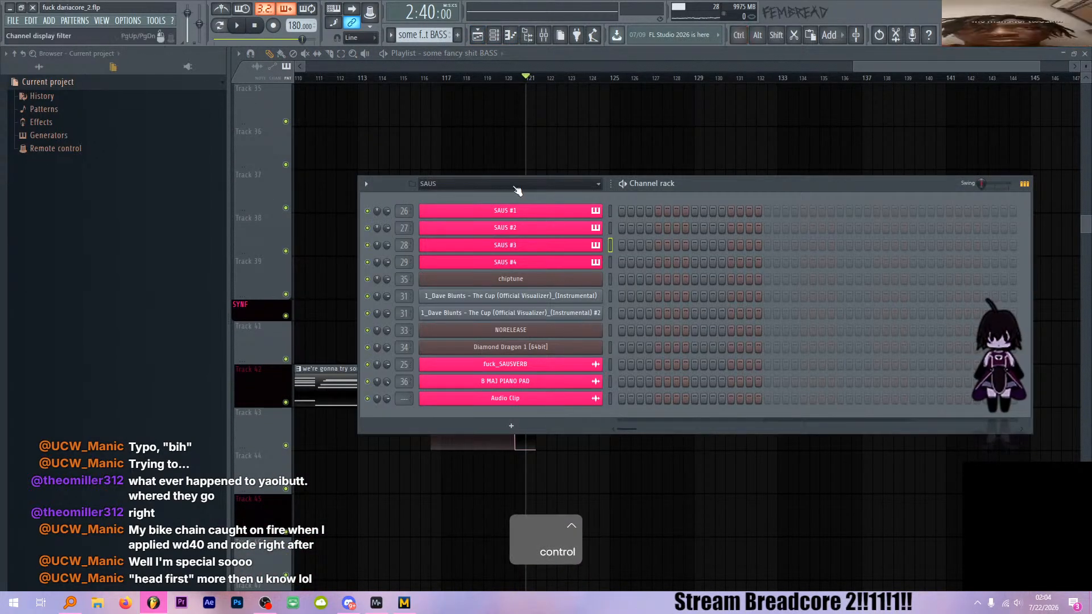
left_click(518, 184)
left_click(503, 233)
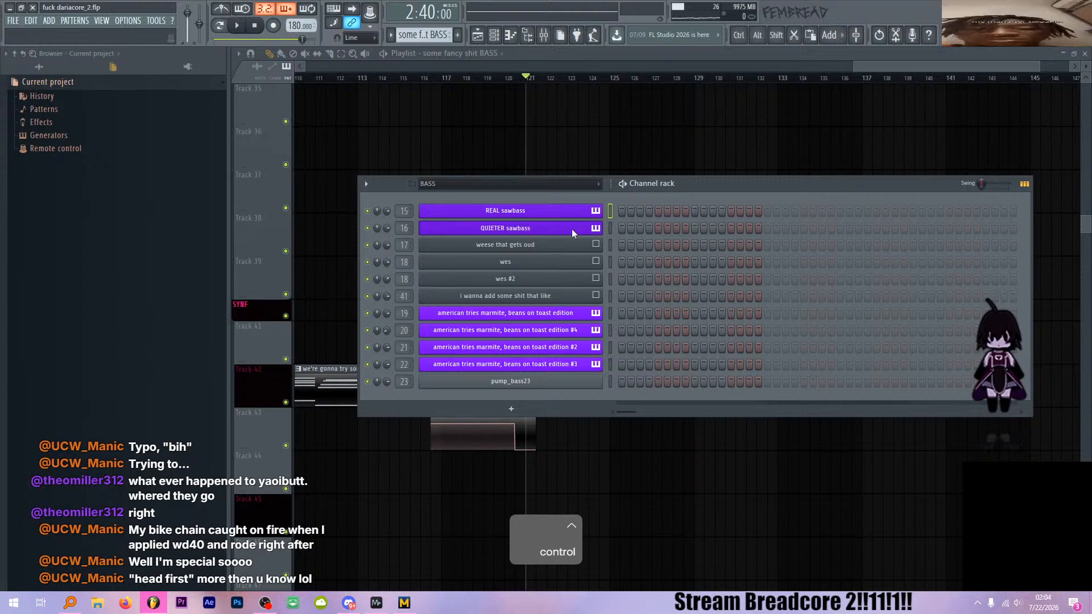
right_click(572, 228)
left_click(610, 228)
key("ctrl+v")
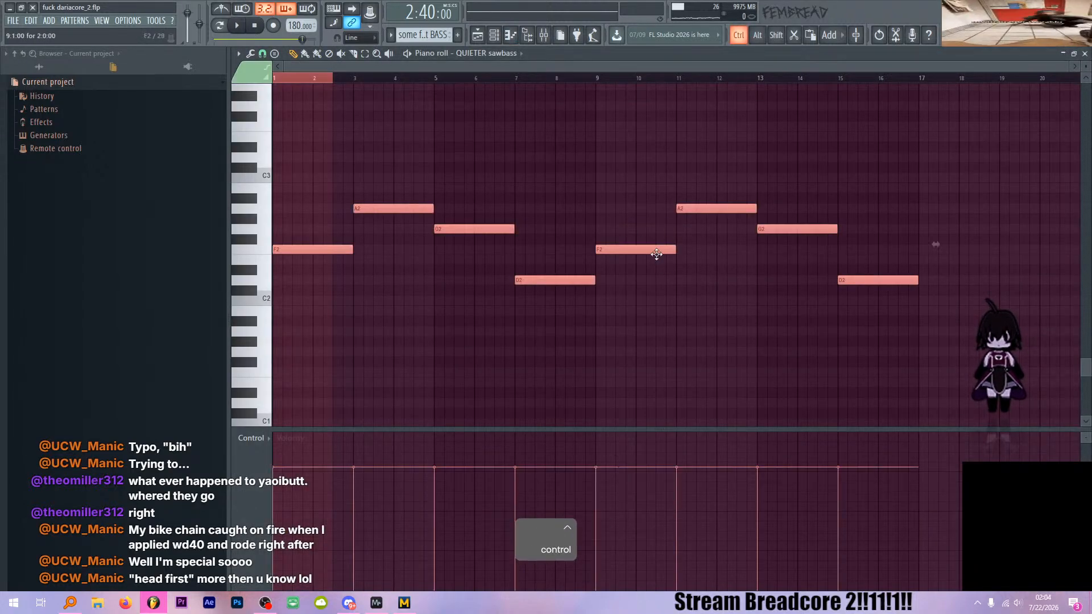
- Shorten all the pasted bass notes to one and a half bars each and deselect them
scroll(359, 263, "up", 4)
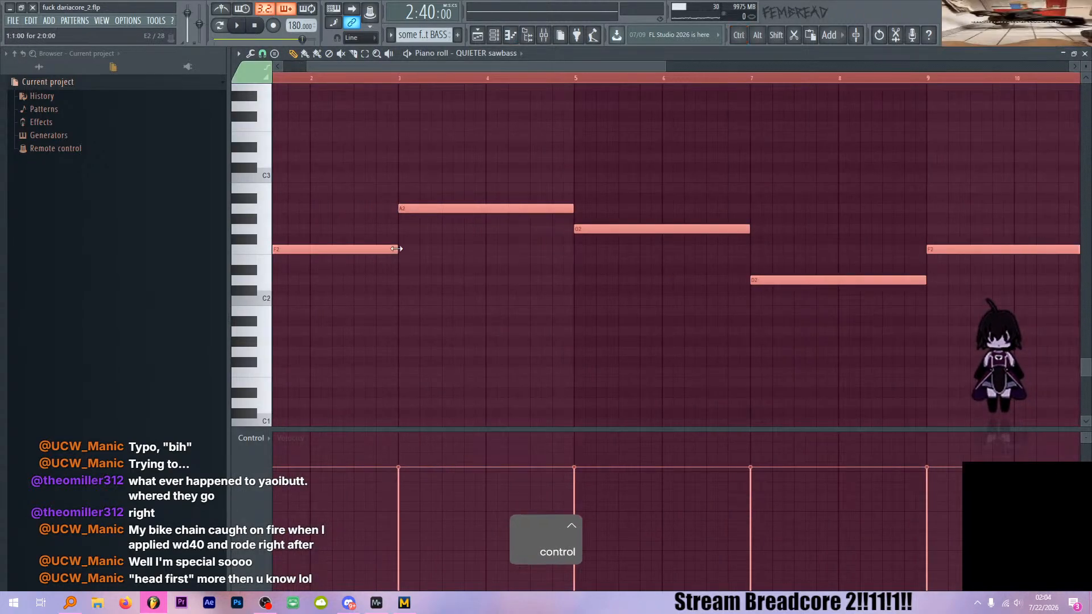
left_click_drag(398, 249, 354, 252)
scroll(364, 259, "down", 4)
left_click(706, 333, "ctrl")
scroll(913, 304, "up", 3)
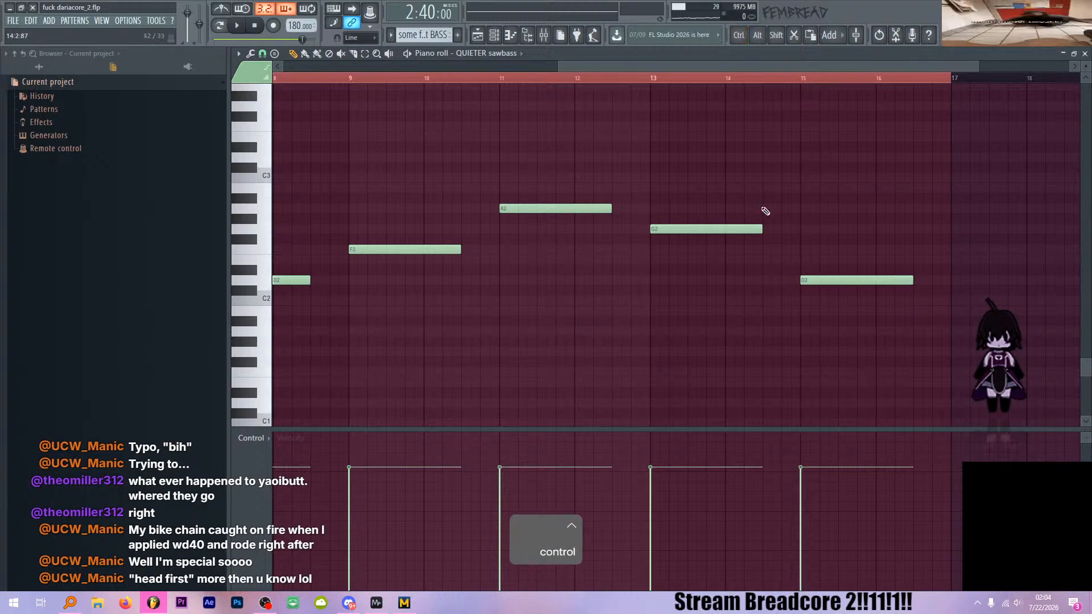
- Slice the "some fancy shit BASS" clip at bar 136 and delete the part after the cut
left_click(493, 35)
scroll(772, 291, "up", 2)
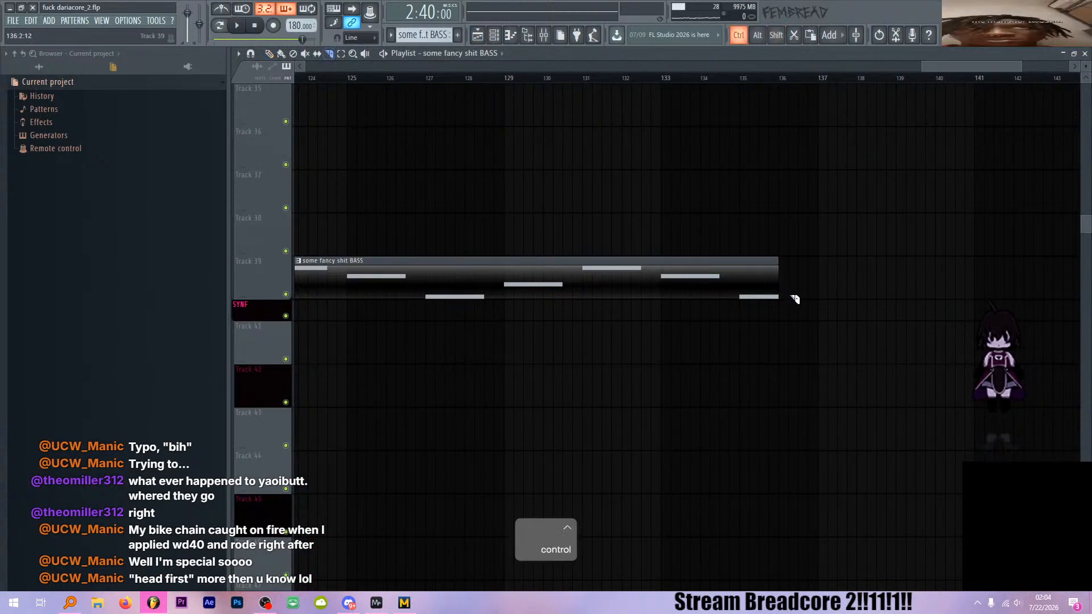
scroll(794, 298, "down", 2)
- Insert an empty track above the SYNF header and select the time range from bar 121 to bar 137
right_click(246, 310)
key("i")
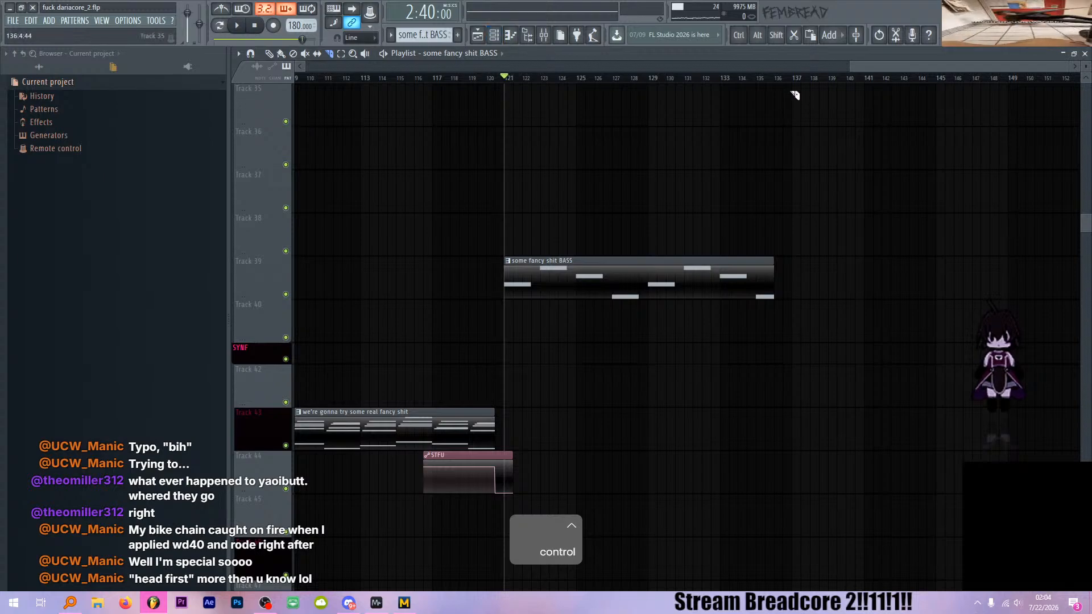
left_click_drag(795, 95, 550, 77)
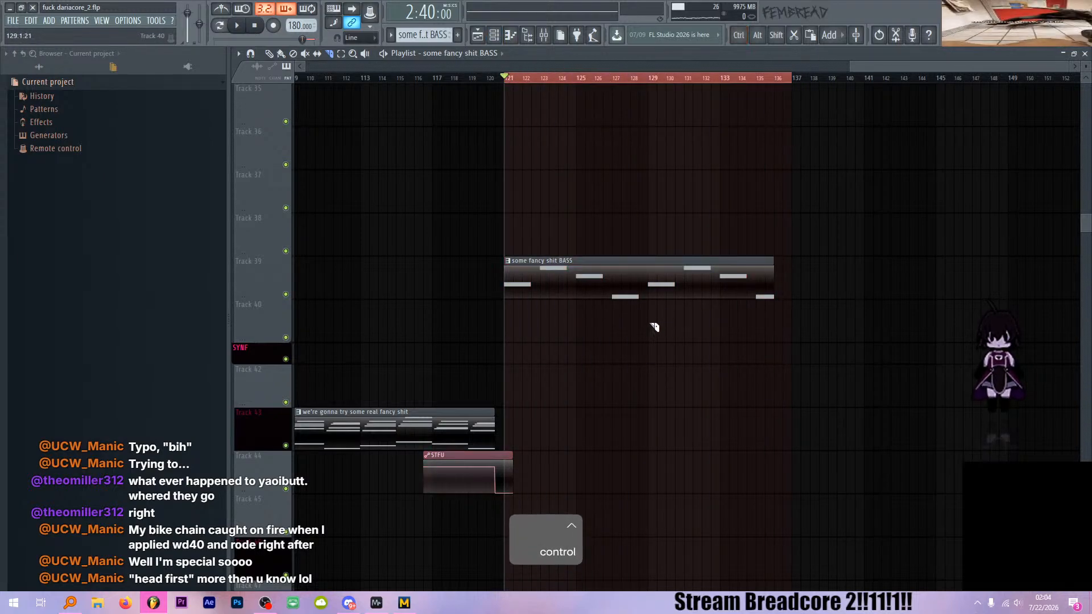
scroll(648, 327, "down", 6)
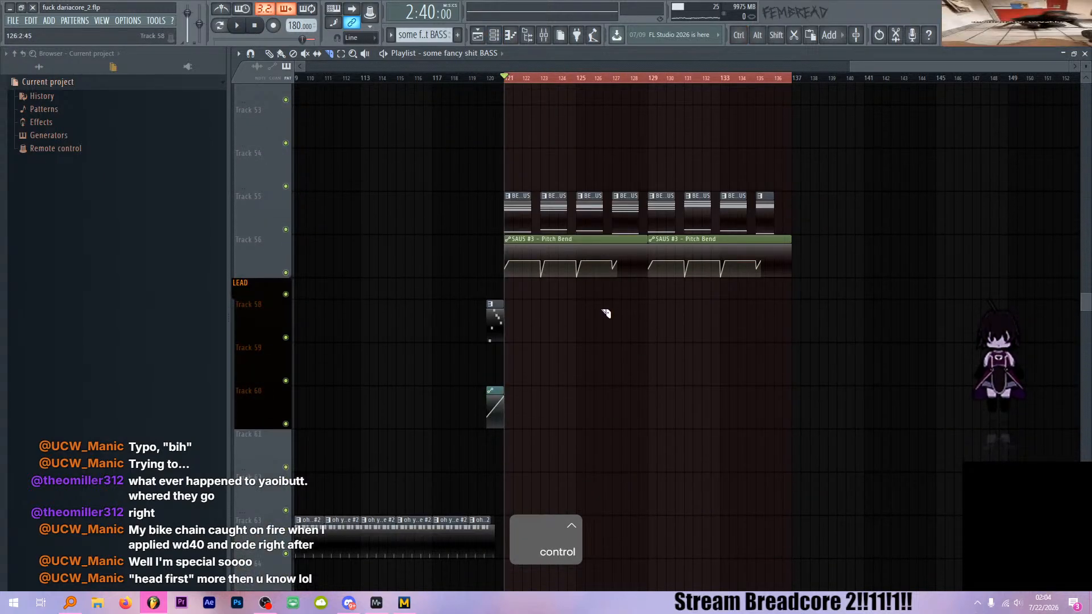
- Rename the pitch bend automation clip in the section from bar 121 as "PITCH BEND FOR THIS PART"
middle_click(560, 241)
key("Caps_Lock")
type("PITCH BEND FOR THIS")
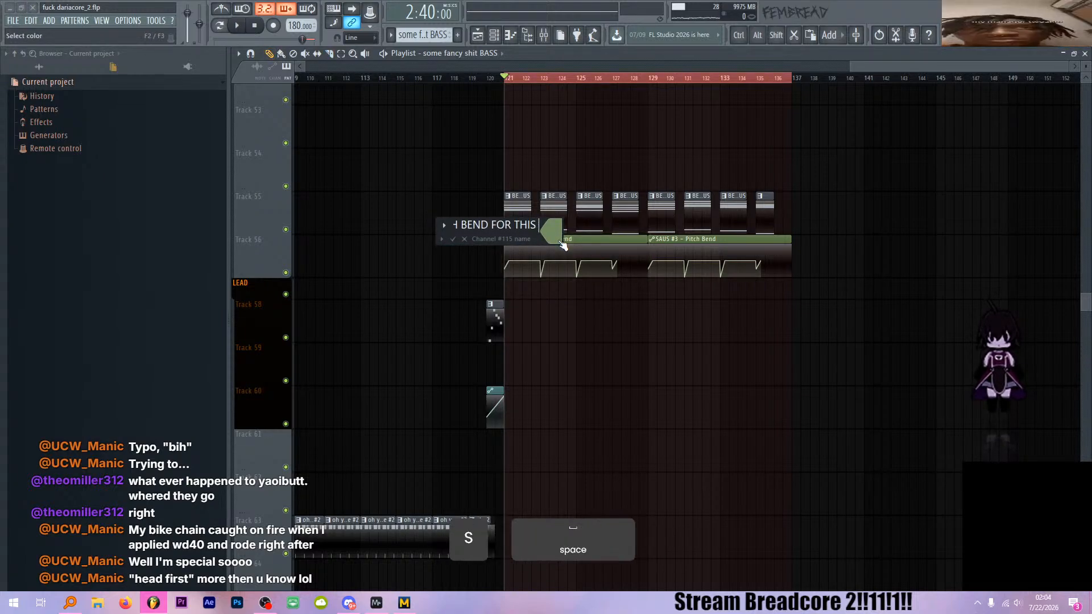
key("Return")
key("Caps_Lock")
- Link the pitch wheel of the QUIETER sawbass Serum to the PITCH BEND FOR THIS PART automation clip and audition it
scroll(590, 151, "up", 6)
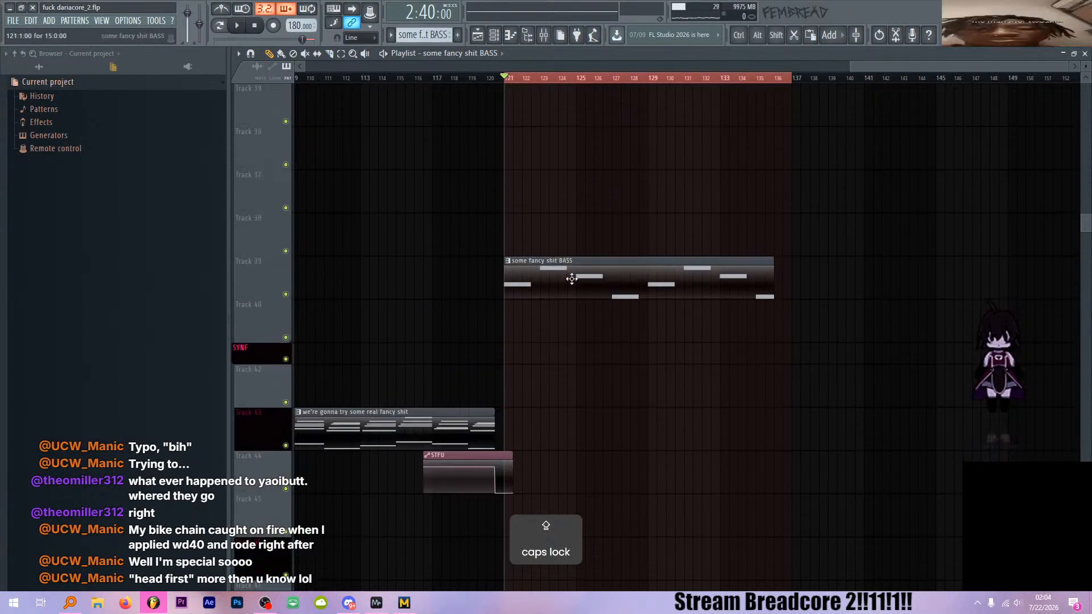
left_click(496, 36)
left_click(547, 231)
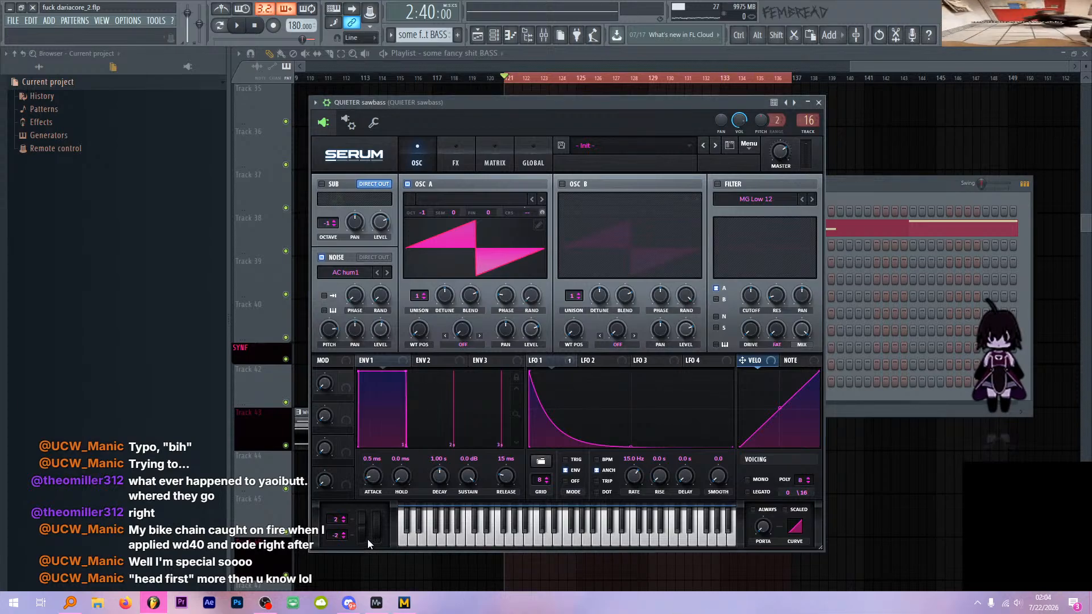
left_click(49, 54)
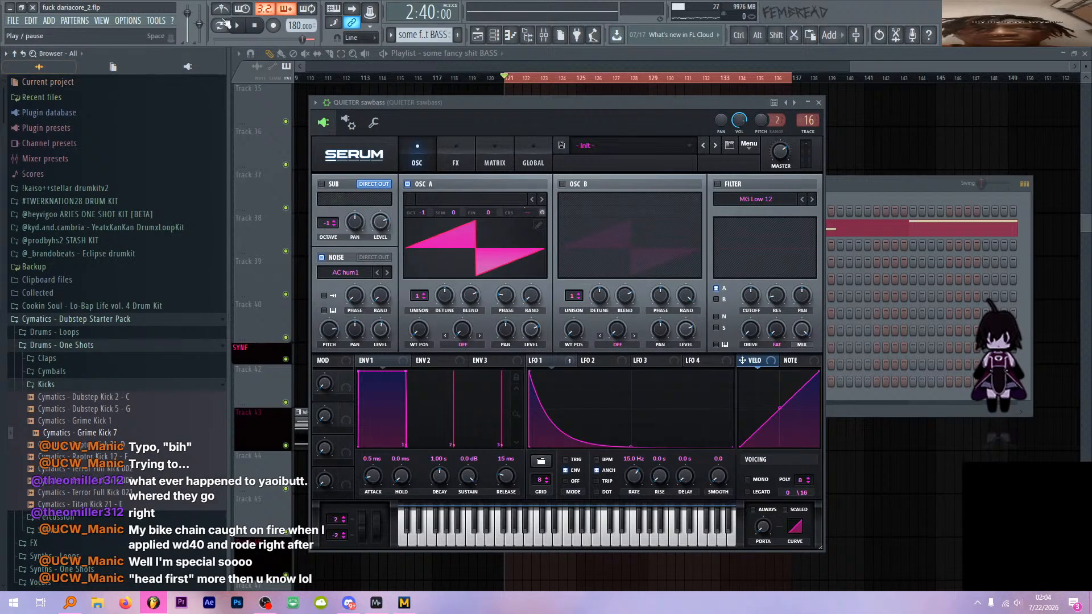
left_click(163, 22)
key("l")
key("l")
left_click(509, 274)
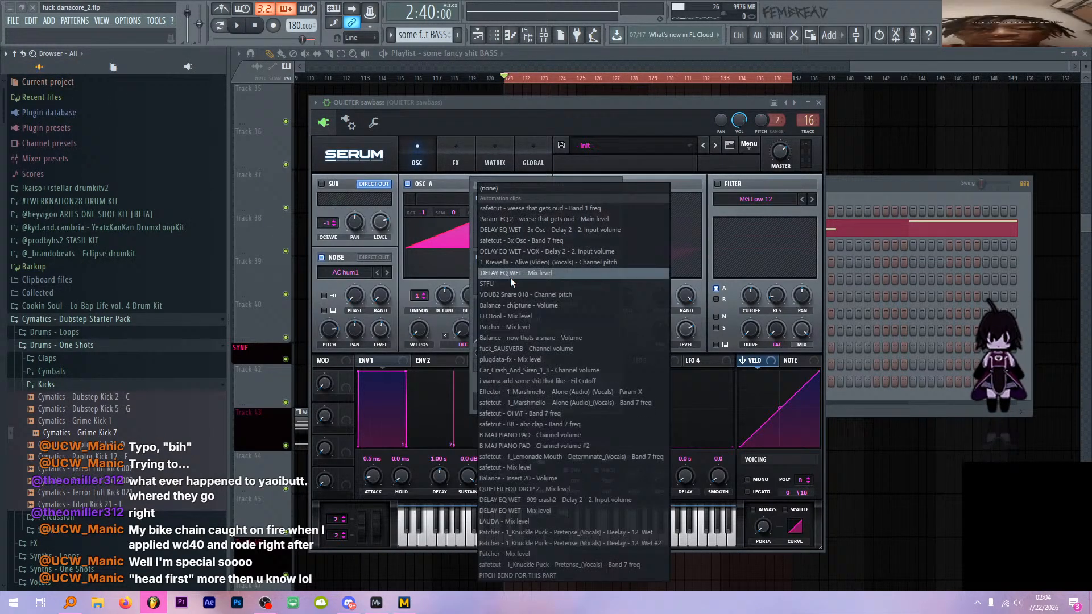
left_click(531, 523)
left_click(599, 405)
key("space")
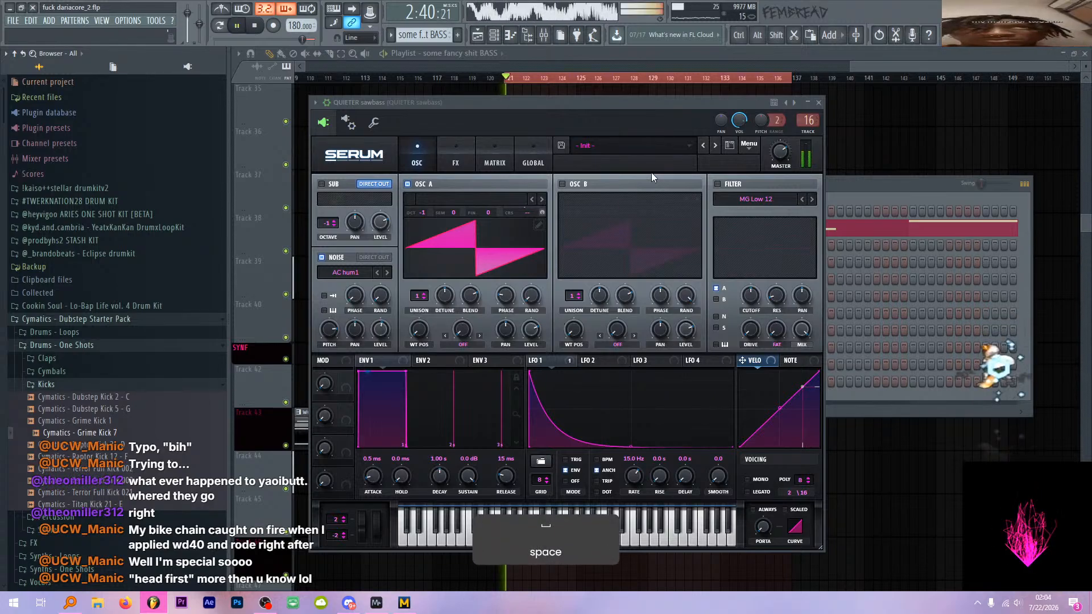
key("space")
left_click(819, 103)
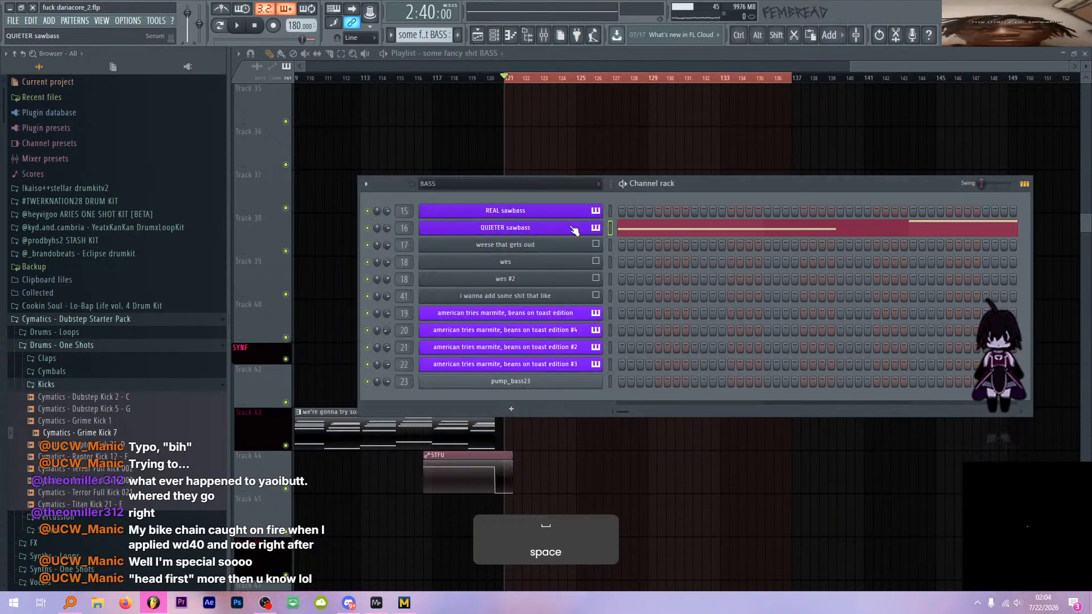
- Transpose the QUIETER sawbass notes up one octave in the piano roll and play them back
right_click(575, 230)
left_click(625, 228)
right_click(572, 229)
left_click(611, 229)
key("ctrl+Up")
key("space")
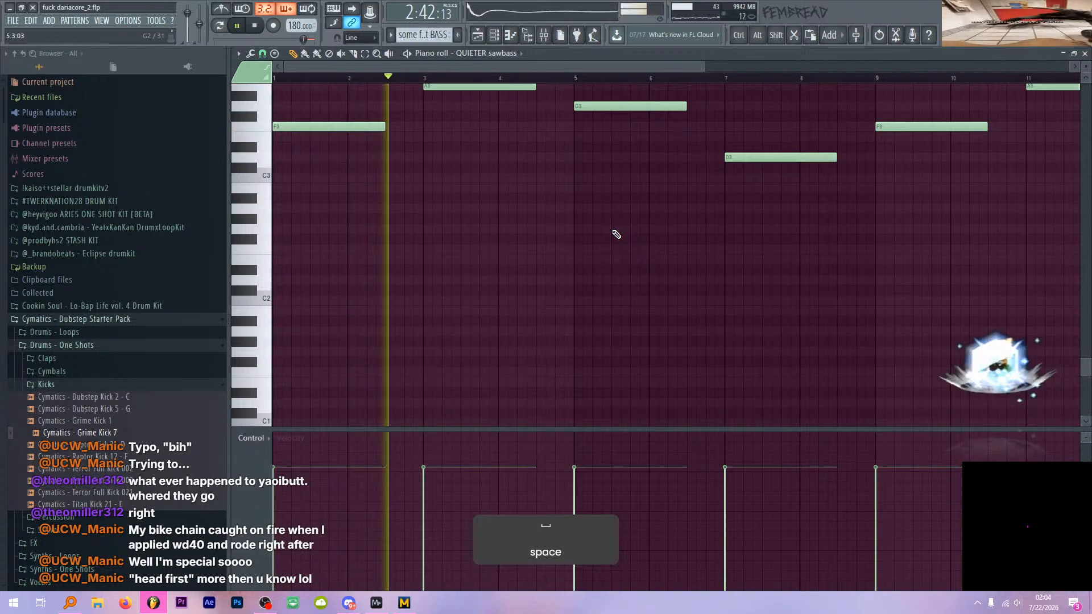
scroll(614, 237, "up", 3)
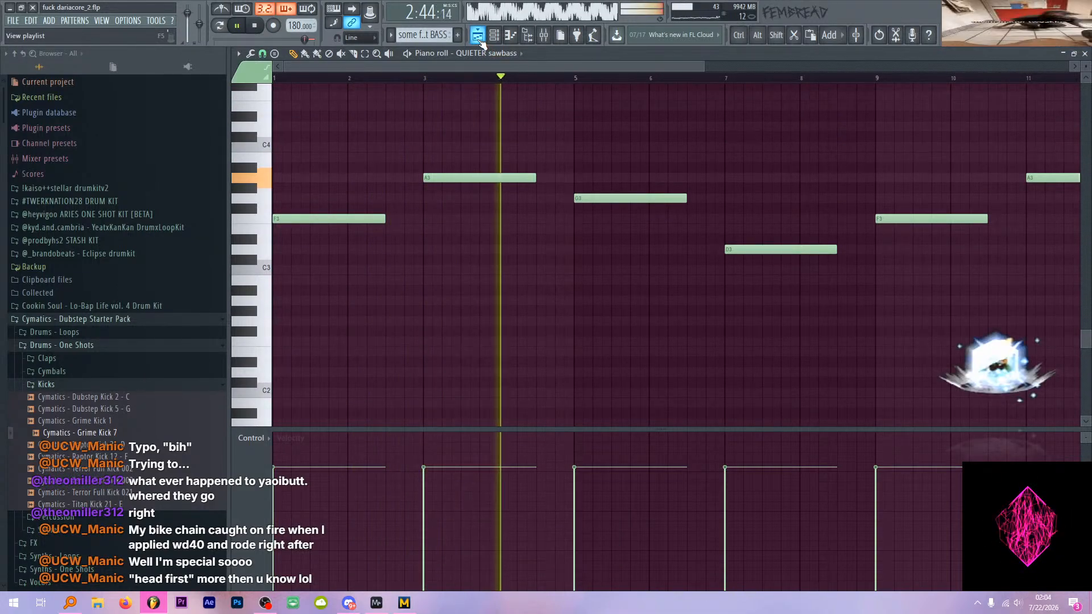
key("space")
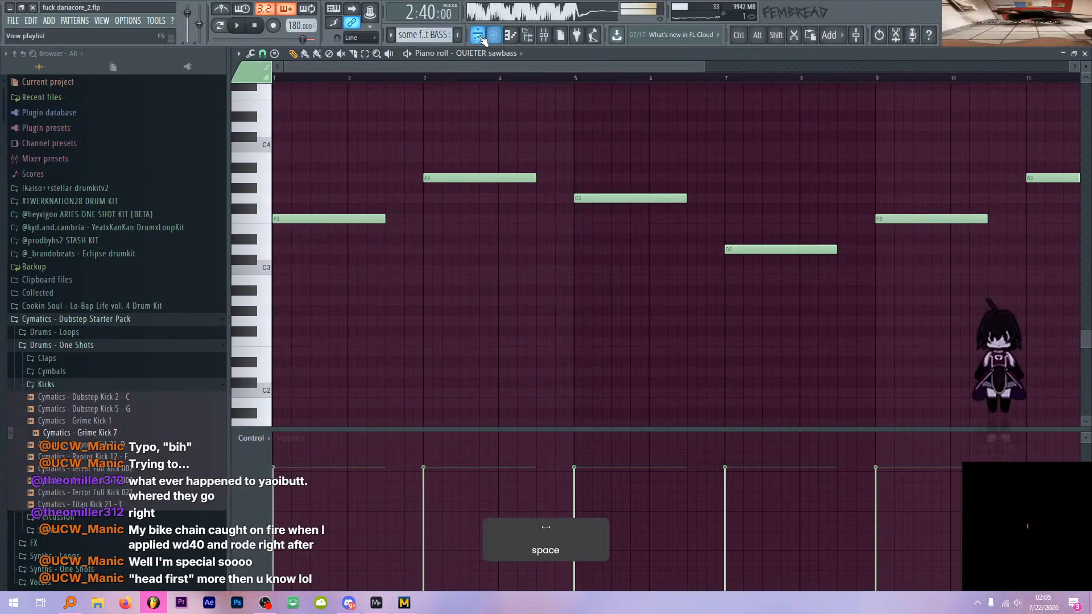
- Select the sidechain clips and Track 26 hits within bars 121 to 125 and duplicate them three times, up to bar 137
left_click(478, 34)
scroll(605, 190, "up", 6)
left_click(576, 80, "ctrl")
scroll(533, 175, "up", 3)
scroll(533, 175, "up", 6)
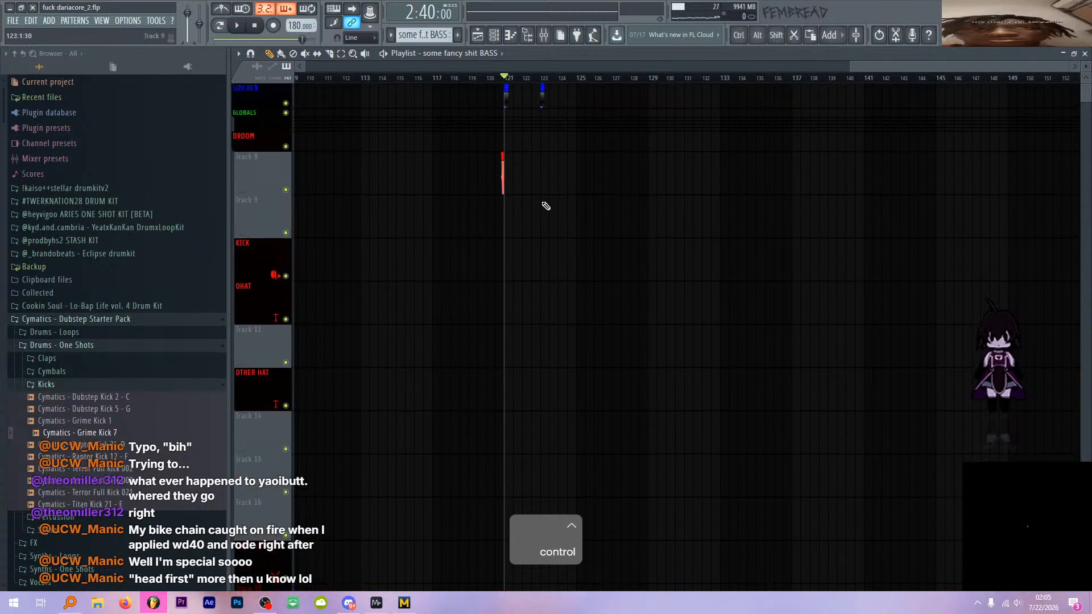
scroll(565, 196, "up", 6)
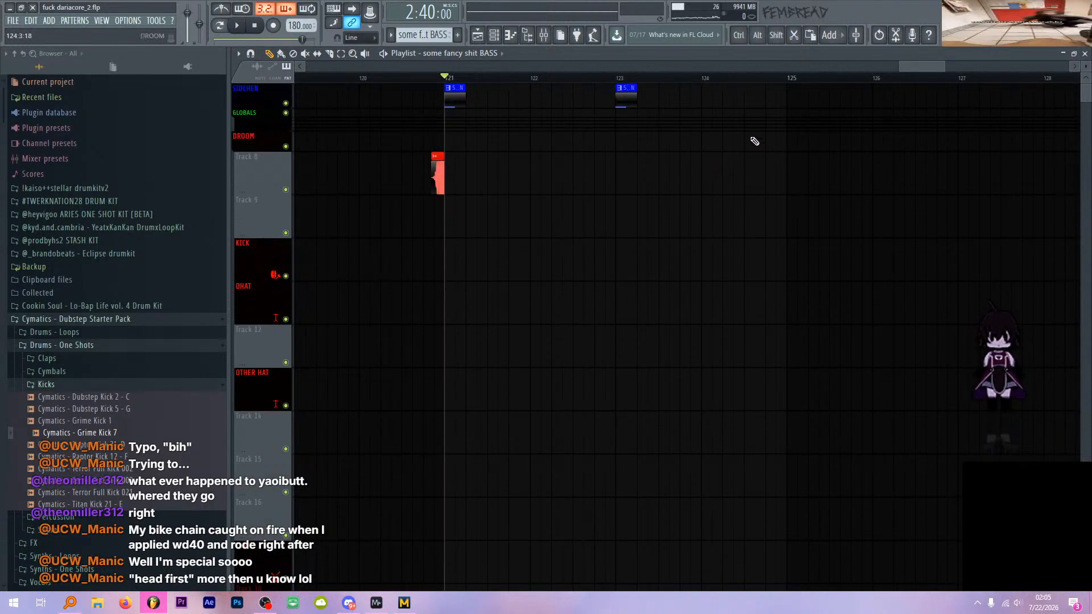
left_click_drag(791, 82, 438, 103)
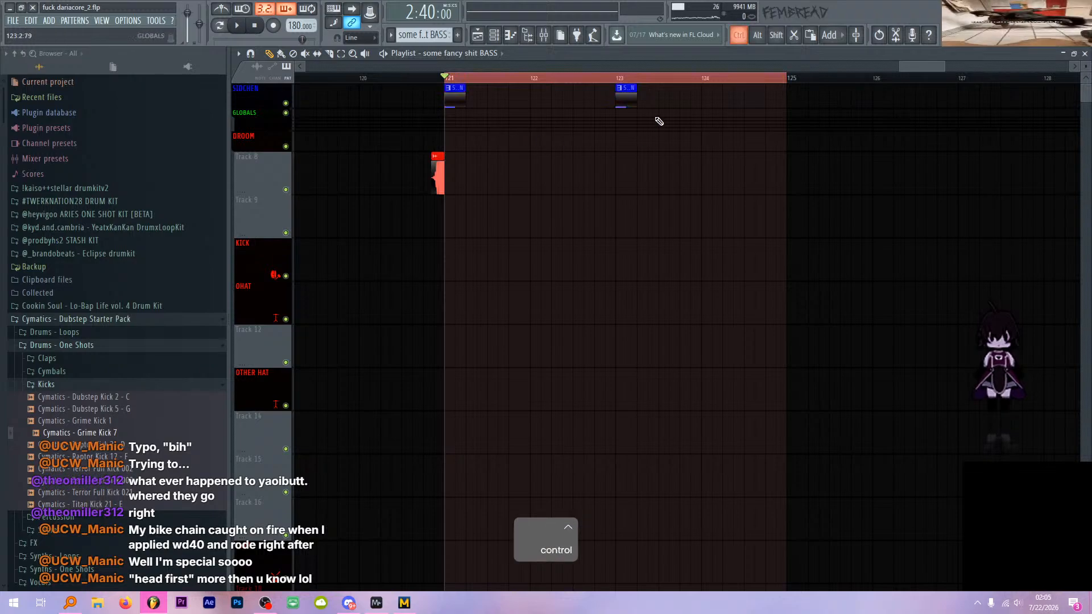
left_click_drag(663, 117, 444, 97)
scroll(614, 211, "down", 10)
left_click_drag(692, 128, 435, 107)
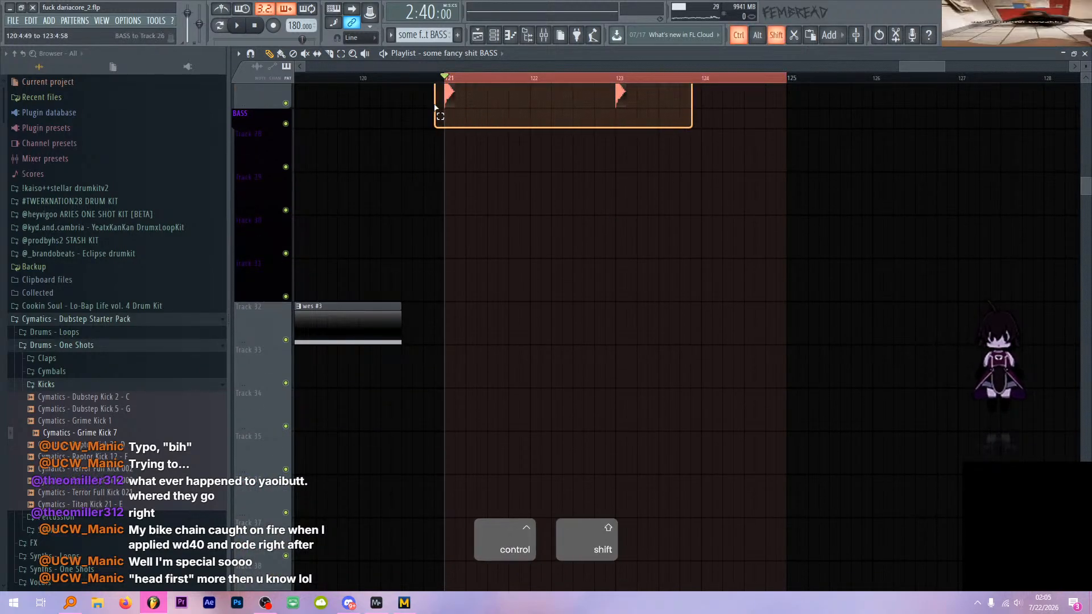
scroll(504, 190, "up", 5)
key("ctrl+b")
scroll(582, 193, "down", 3)
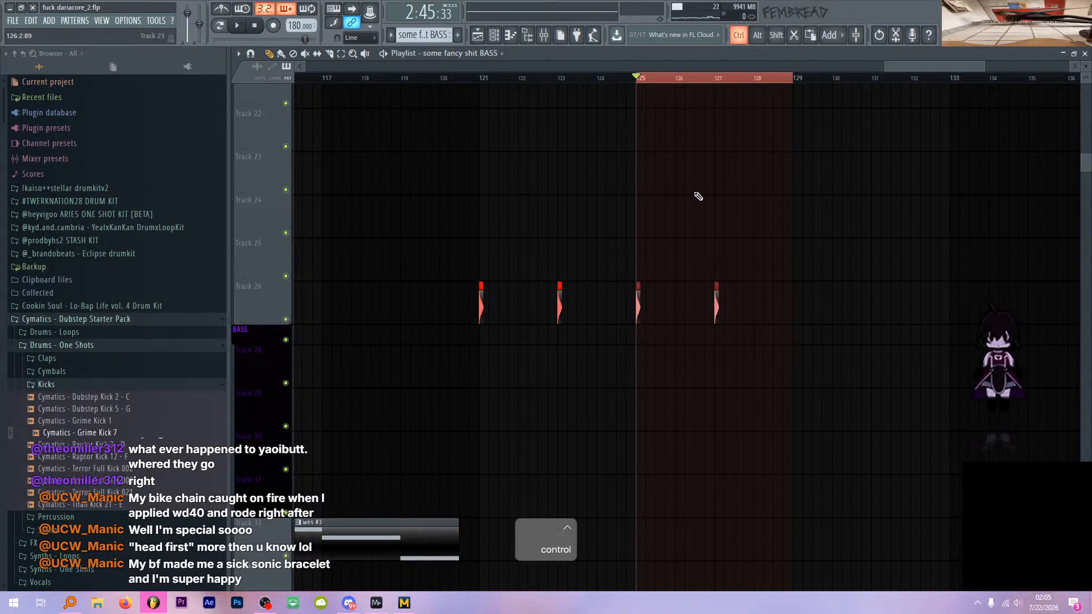
key("ctrl+b")
key("ctrl+b")
scroll(727, 218, "up", 6)
scroll(726, 218, "down", 12)
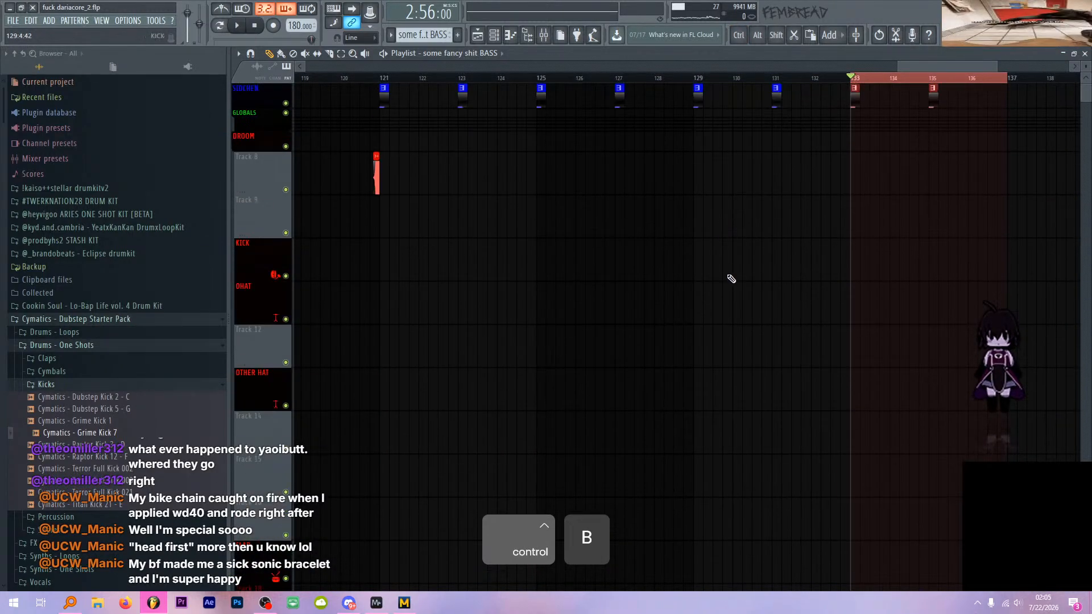
- Review the arrangement from bar 121 and play the bass, drum hits and BENDY SAUS clips together
scroll(682, 222, "down", 3)
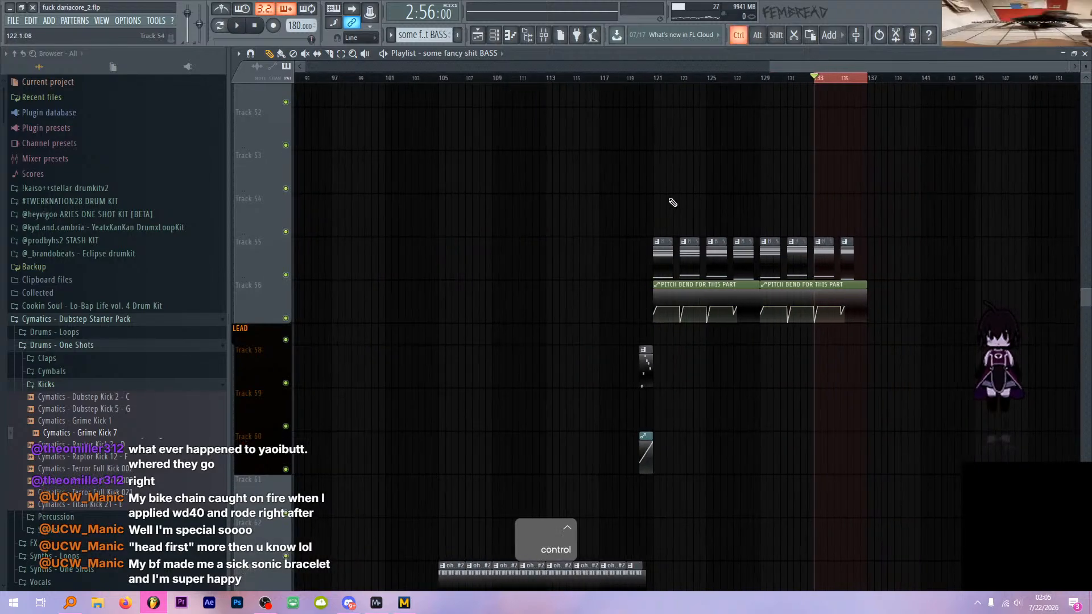
scroll(751, 244, "up", 12)
scroll(721, 246, "down", 8)
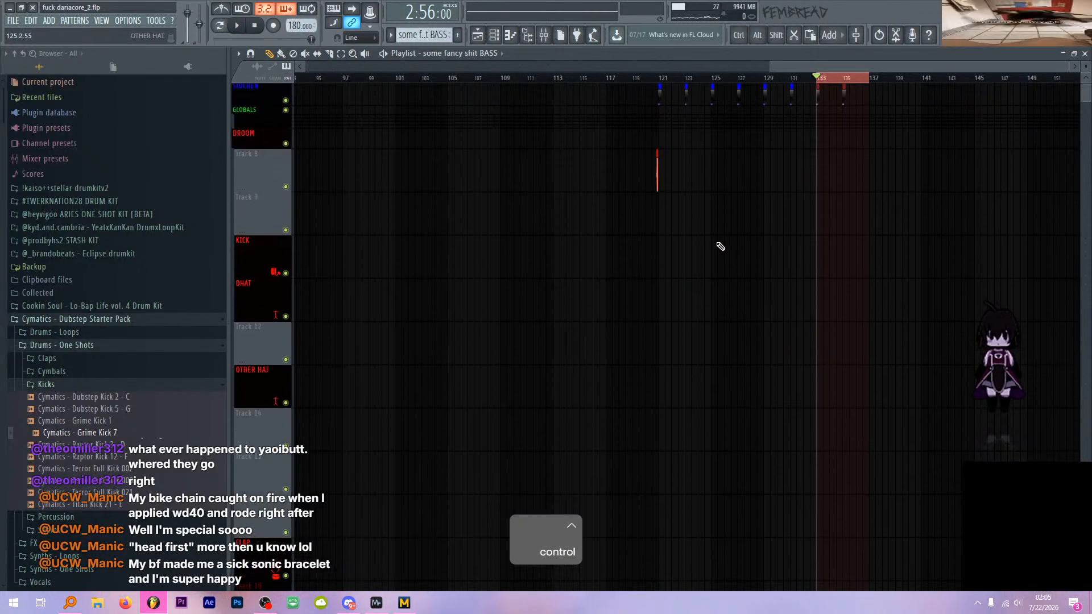
scroll(1013, 239, "up", 8)
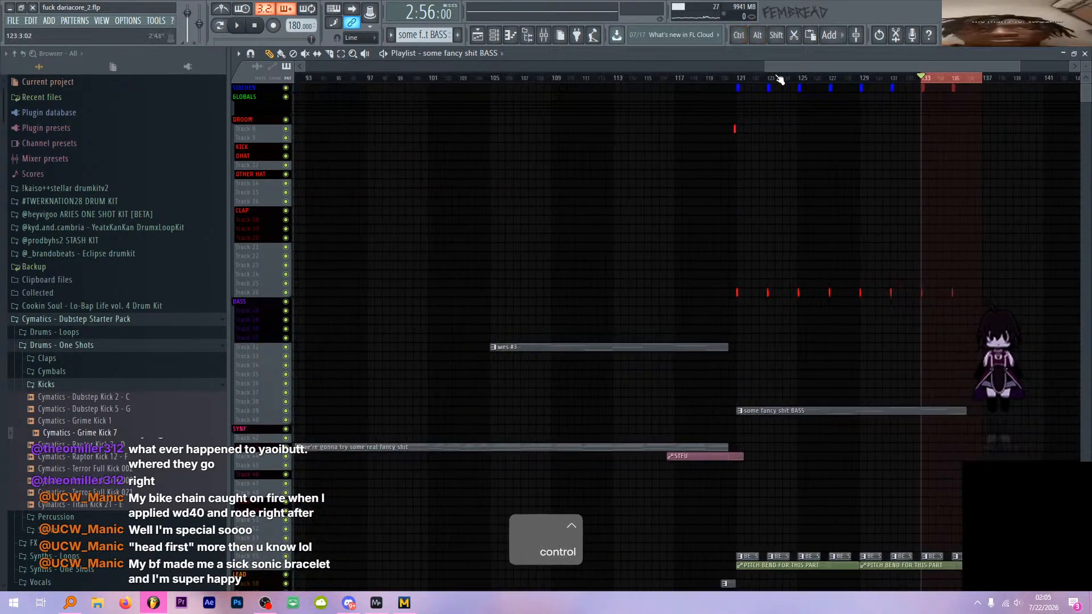
scroll(879, 234, "down", 3)
scroll(731, 200, "up", 4)
key("space")
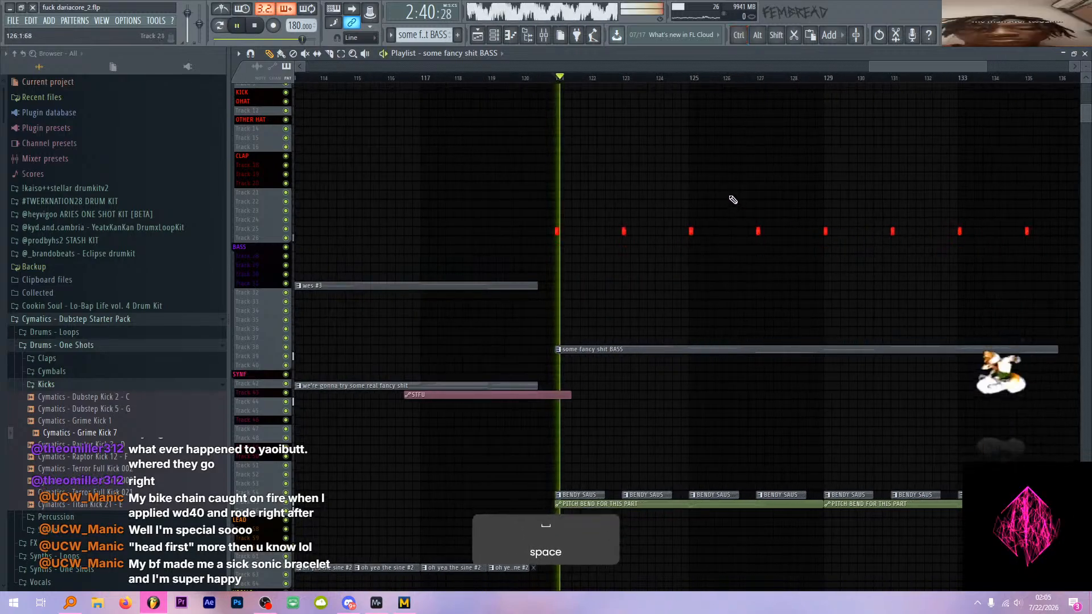
scroll(626, 156, "down", 2)
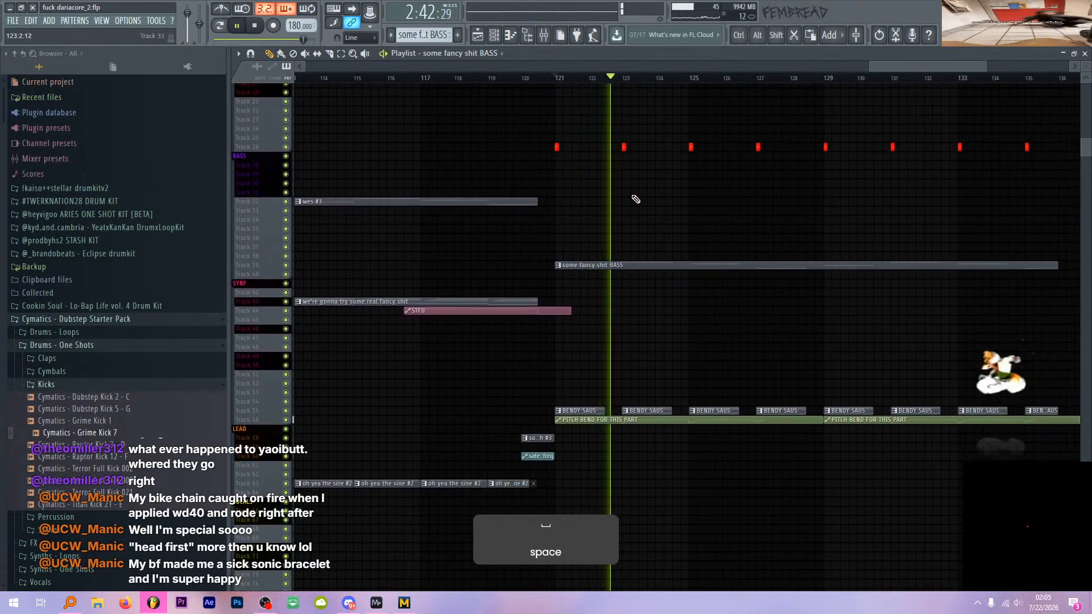
key("space")
- Bend the rising ramps of the PITCH BEND FOR THIS PART clip into curves with their tension points while playing the section
scroll(653, 227, "up", 4)
scroll(649, 230, "down", 6)
scroll(602, 254, "up", 6)
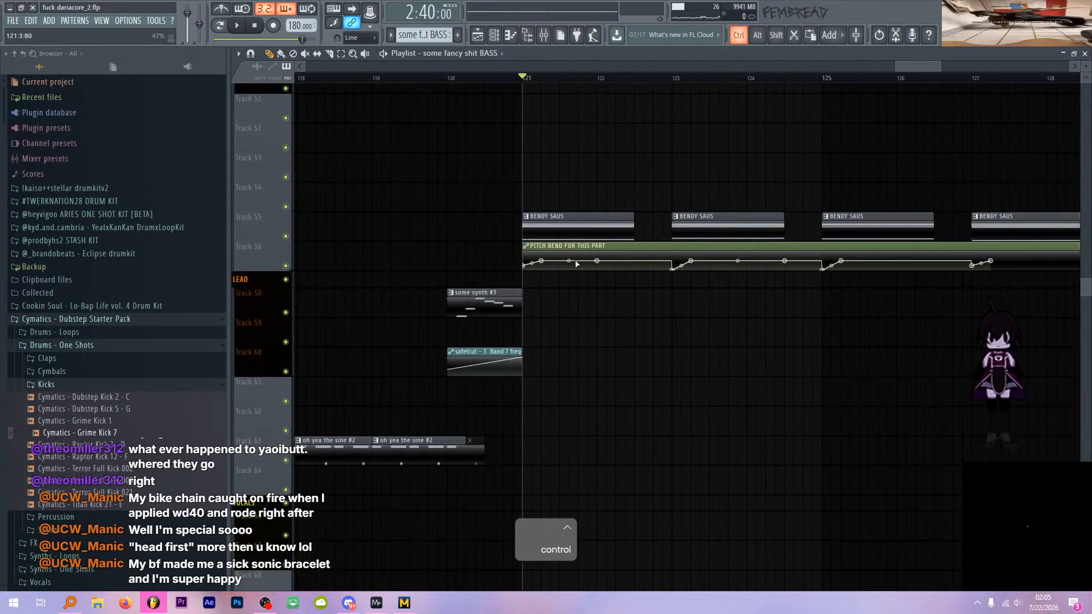
key("space")
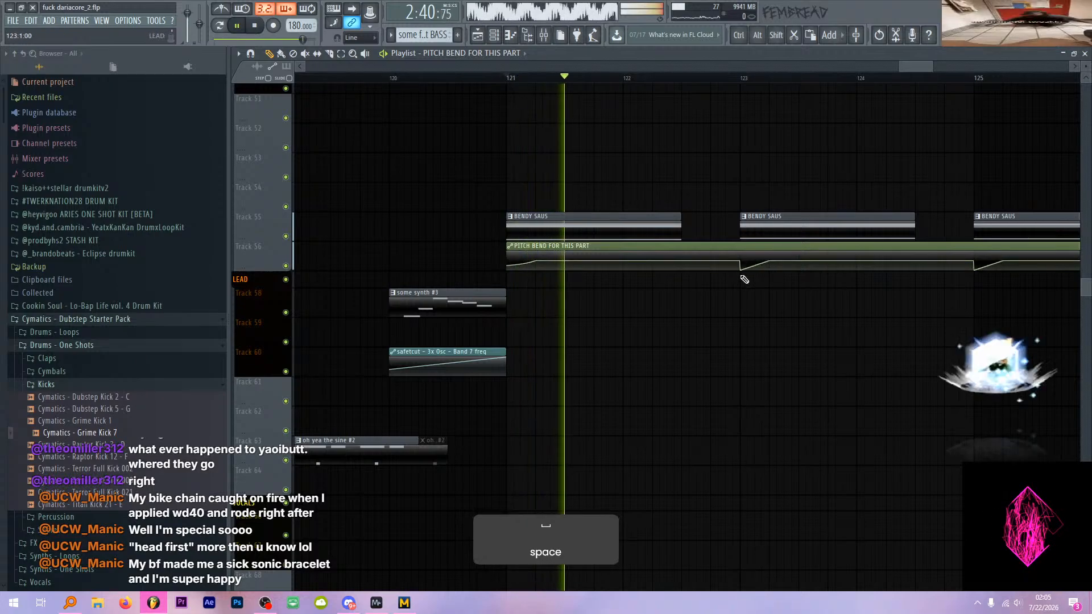
scroll(597, 233, "down", 4)
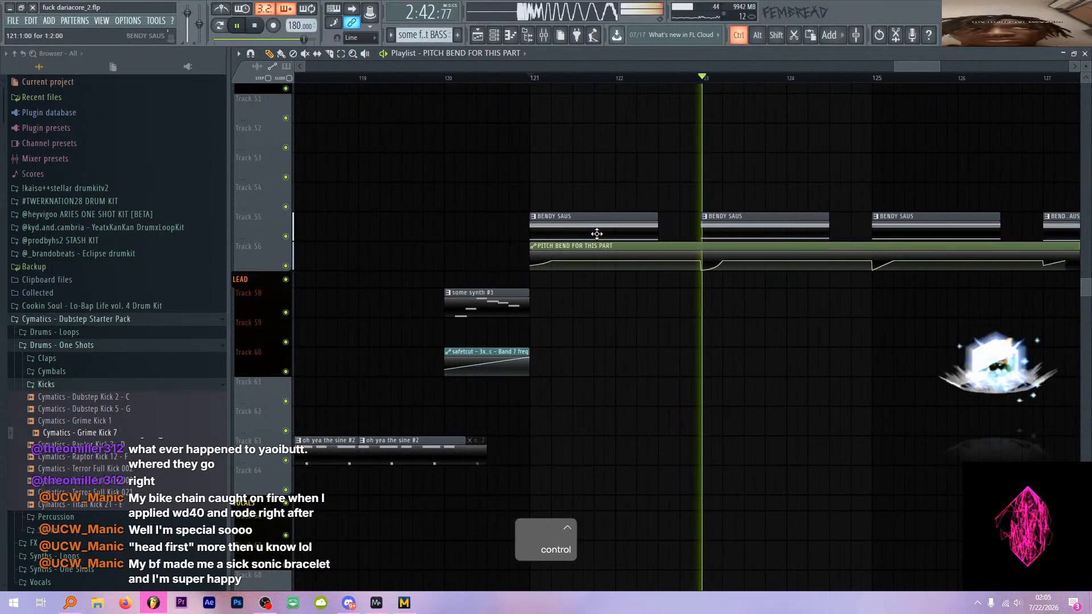
scroll(847, 294, "up", 4)
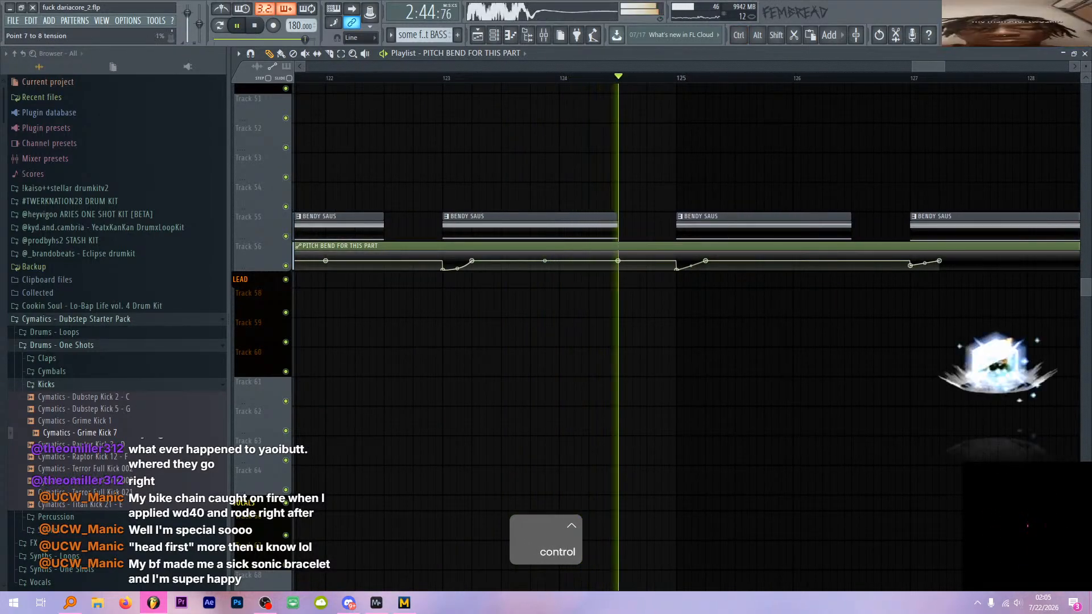
scroll(861, 283, "down", 1)
scroll(861, 282, "up", 3)
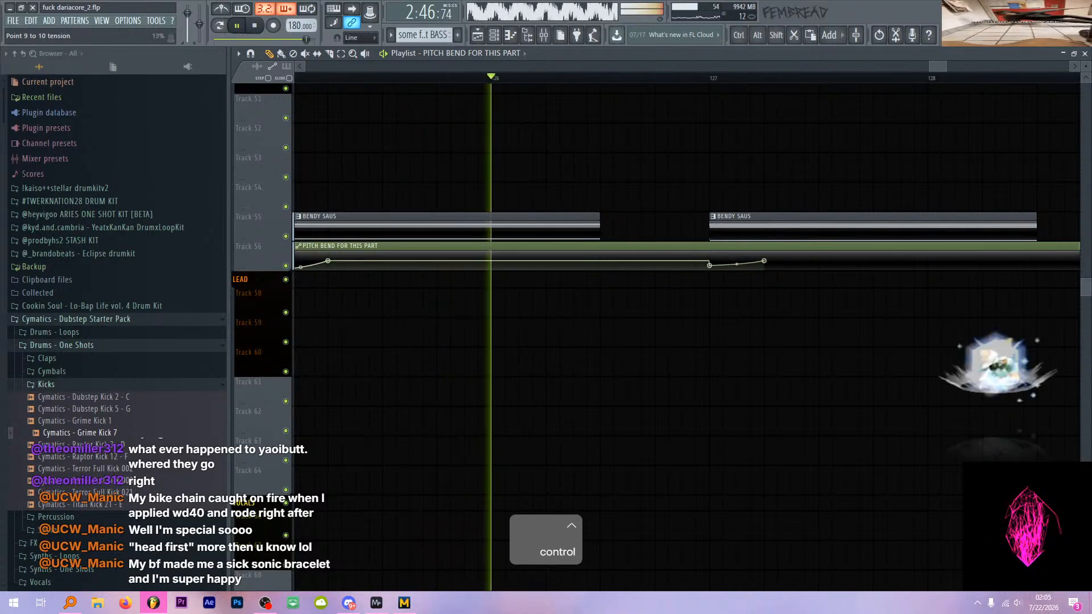
scroll(560, 202, "down", 3)
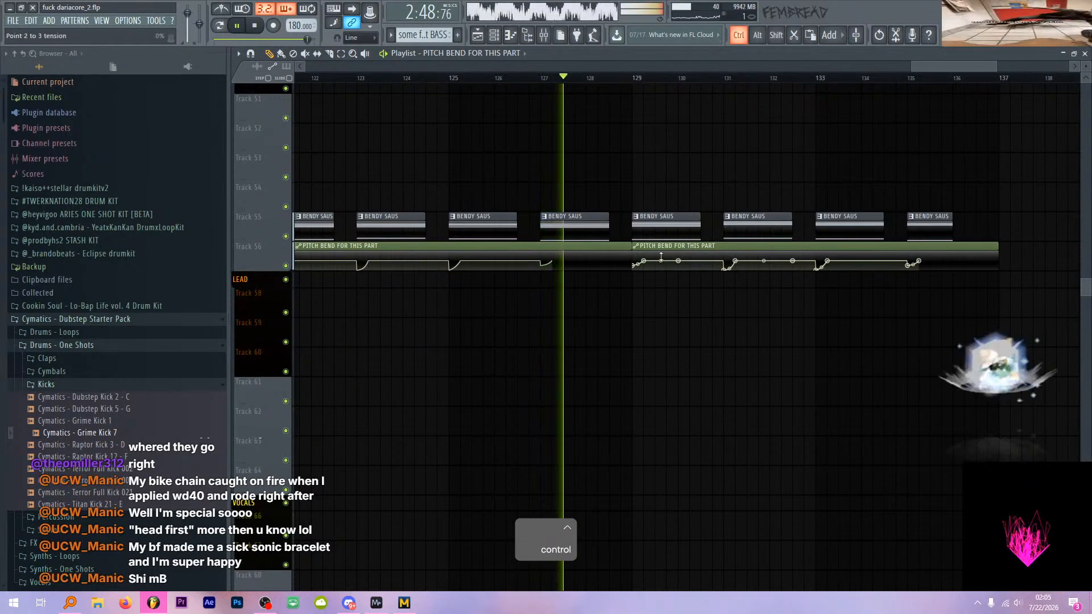
scroll(707, 285, "down", 2)
key("space")
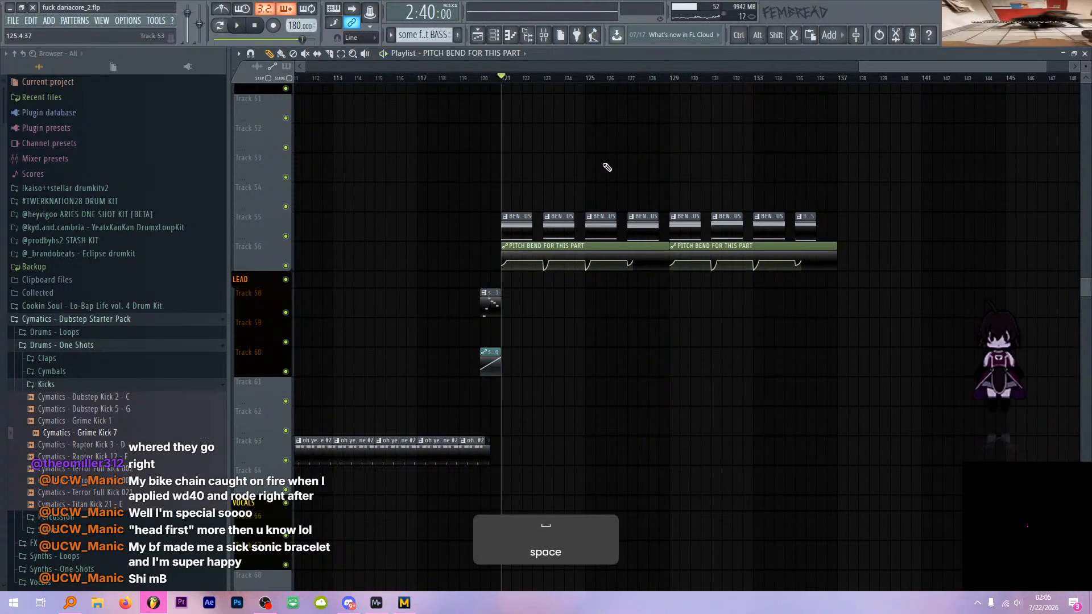
- Insert an empty track beneath the pitch bend clips and select the time range from bar 121 to bar 129
right_click(261, 251)
key("i")
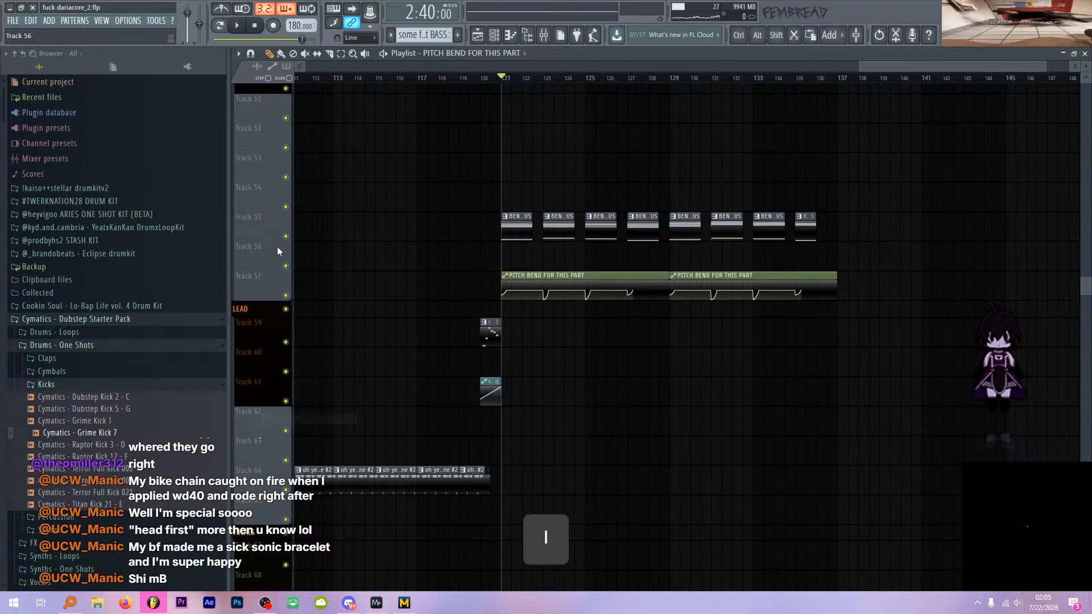
scroll(278, 248, "down", 1)
scroll(702, 90, "up", 1)
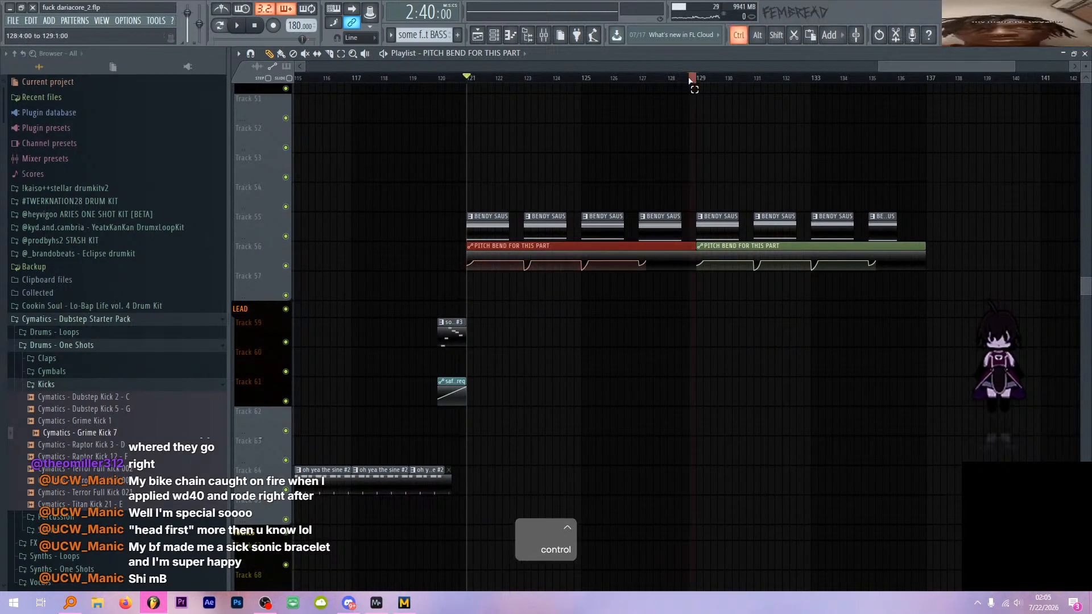
left_click_drag(695, 78, 467, 78)
- Audition the section in the mixer and load Patcher into effect slot 3 of Insert 30
left_click(543, 37)
key("space")
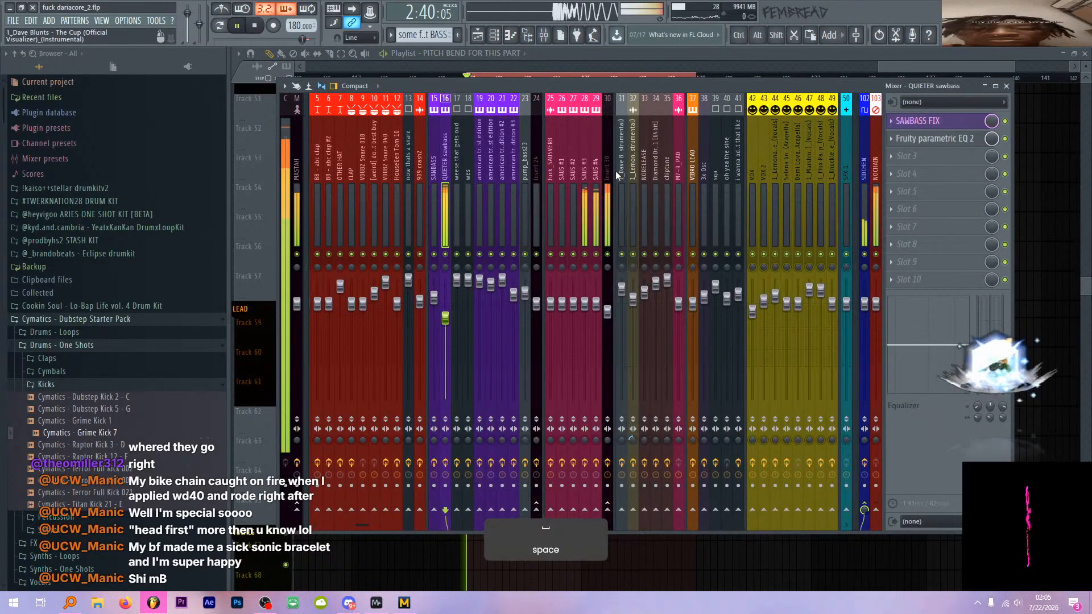
key("space")
key("ctrl+f")
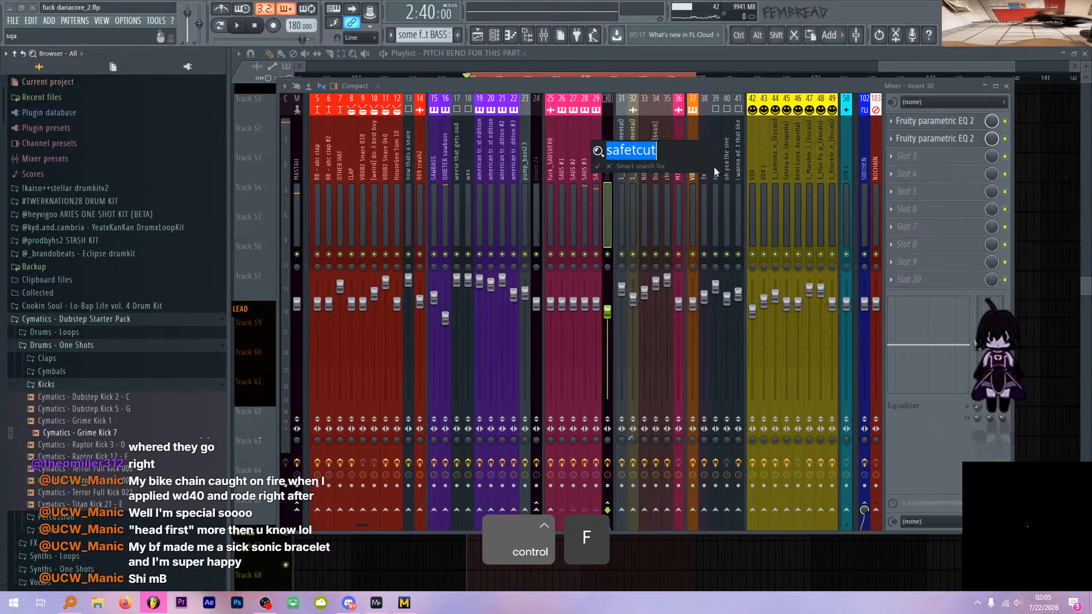
key("Escape")
left_click(916, 157)
left_click(822, 113)
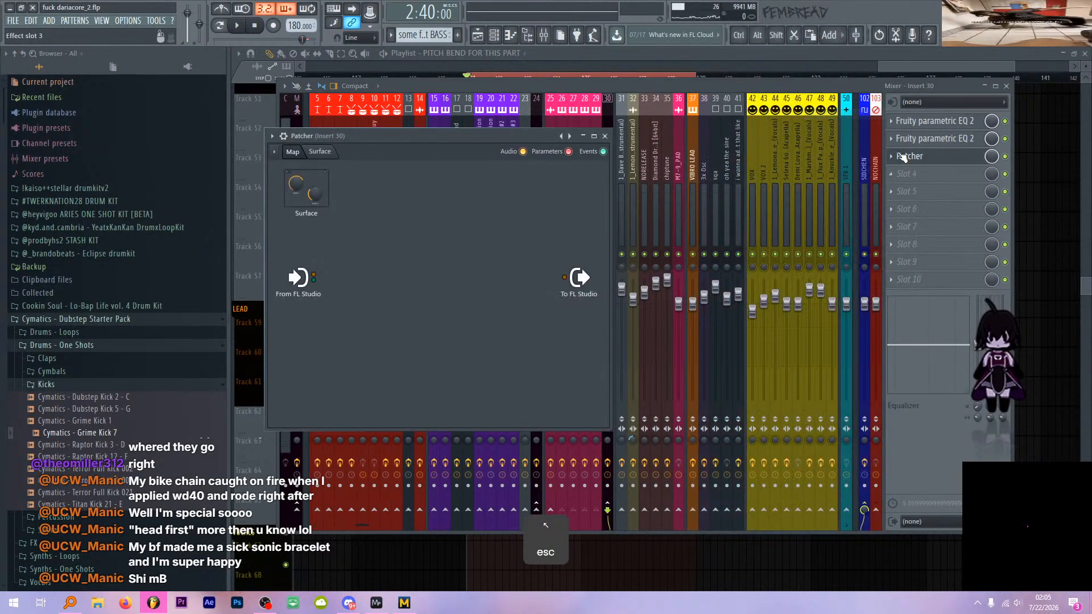
- Find the Deelay plugin and add it inside the Patcher, between its audio input and output
key("ctrl+f")
type("dee")
key("Return")
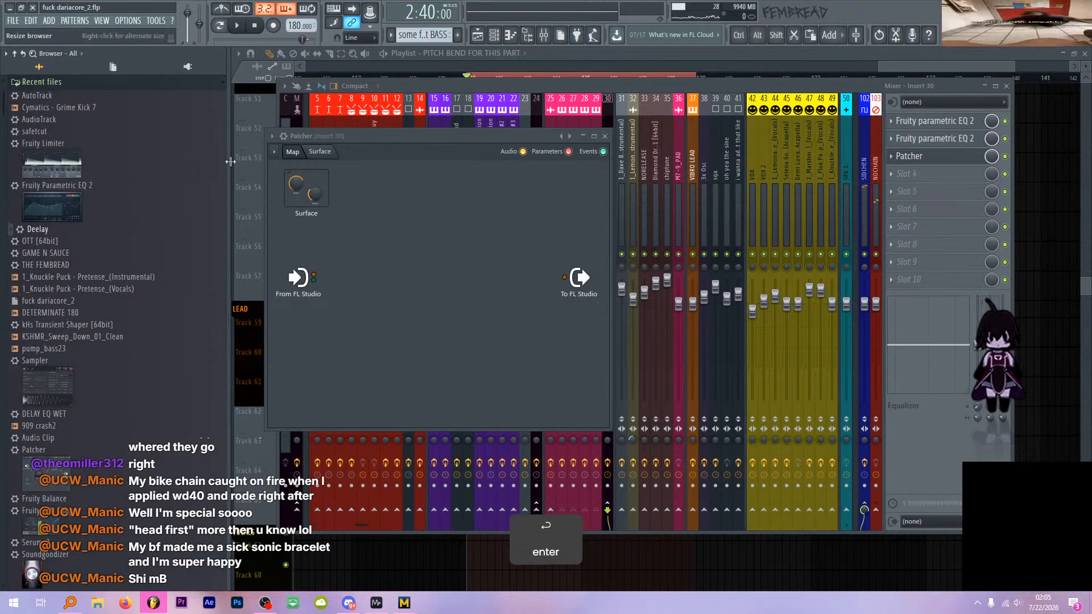
left_click_drag(413, 246, 410, 249)
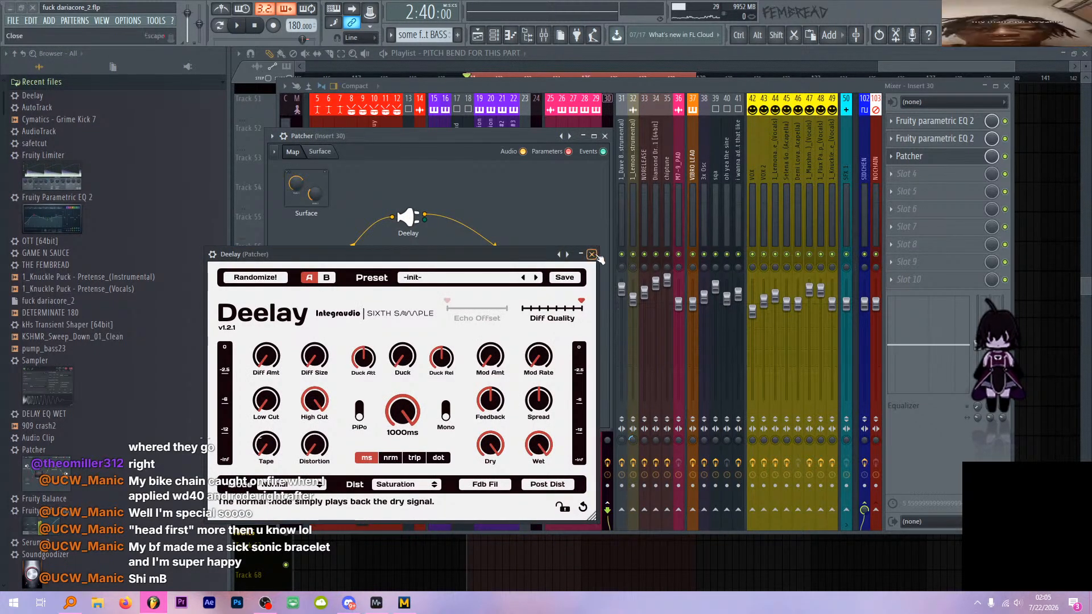
- Close the Deelay window, shift the Deelay node in the Patcher map, and rename the Patcher in slot 3 as WEEVEWB
left_click(592, 255)
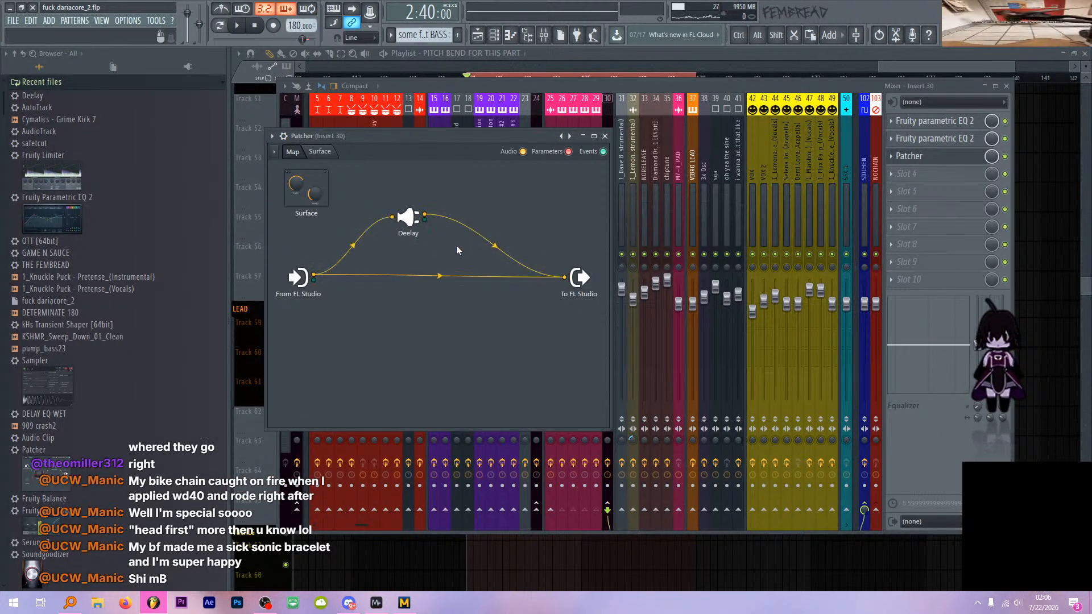
left_click_drag(465, 138, 476, 113)
left_click_drag(474, 184, 431, 183)
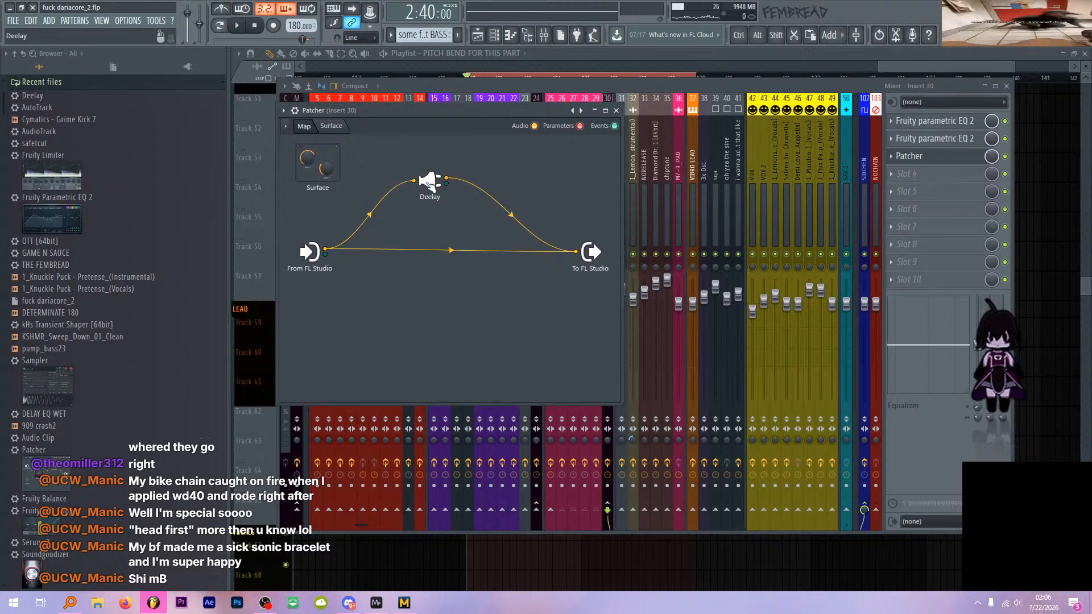
left_click(893, 158)
key("r")
key("Caps_Lock")
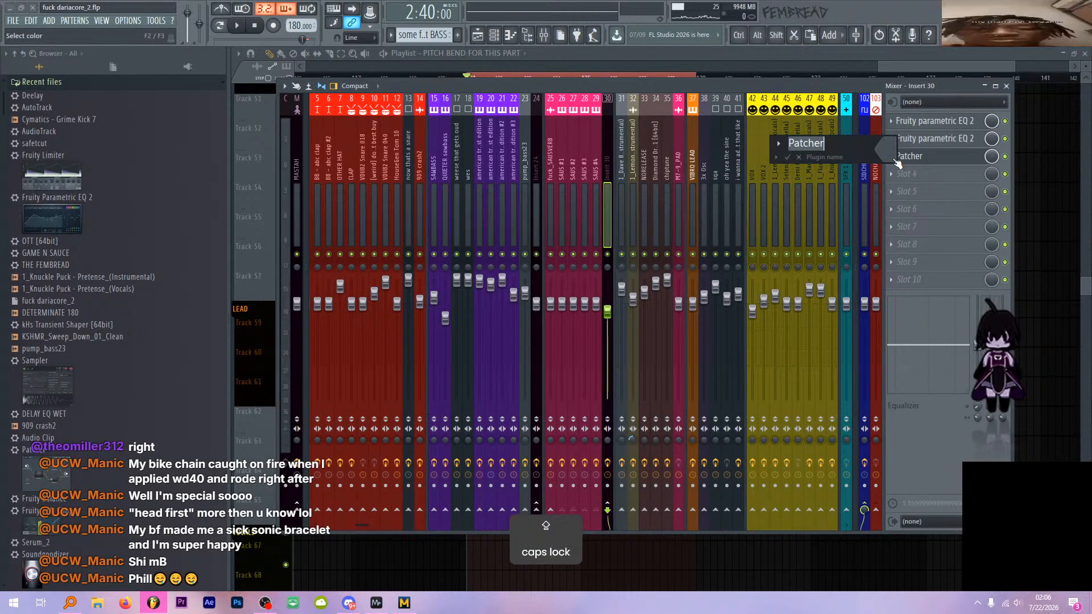
type("WEEVEWB")
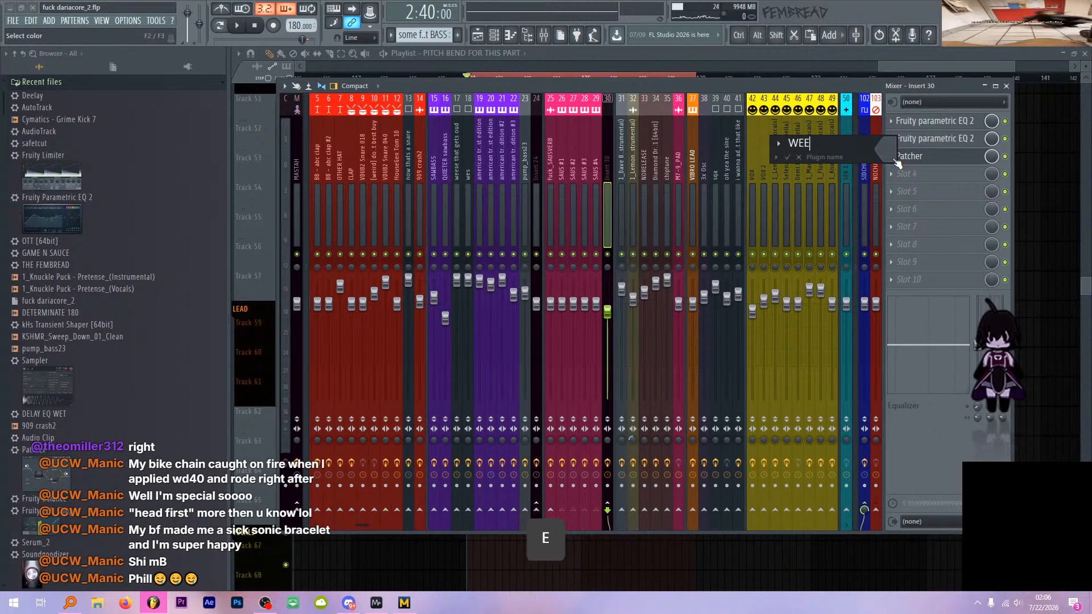
key("Return")
- Add Fruity Parametric EQ 2 inside WEEVEWB, between Deelay and the audio output
left_click(910, 158)
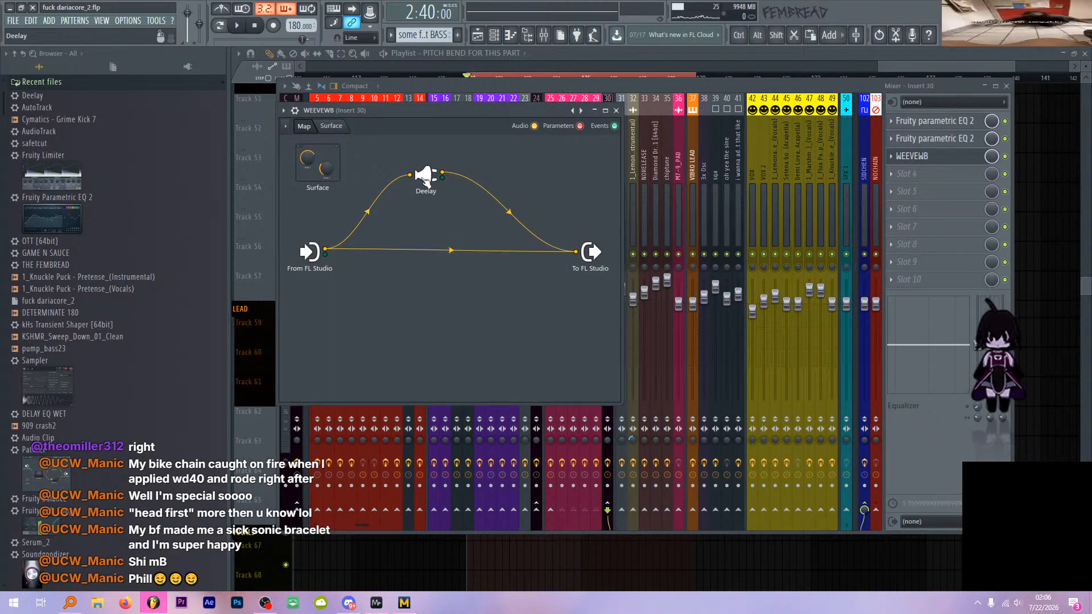
left_click_drag(56, 198, 515, 177)
right_click(423, 177)
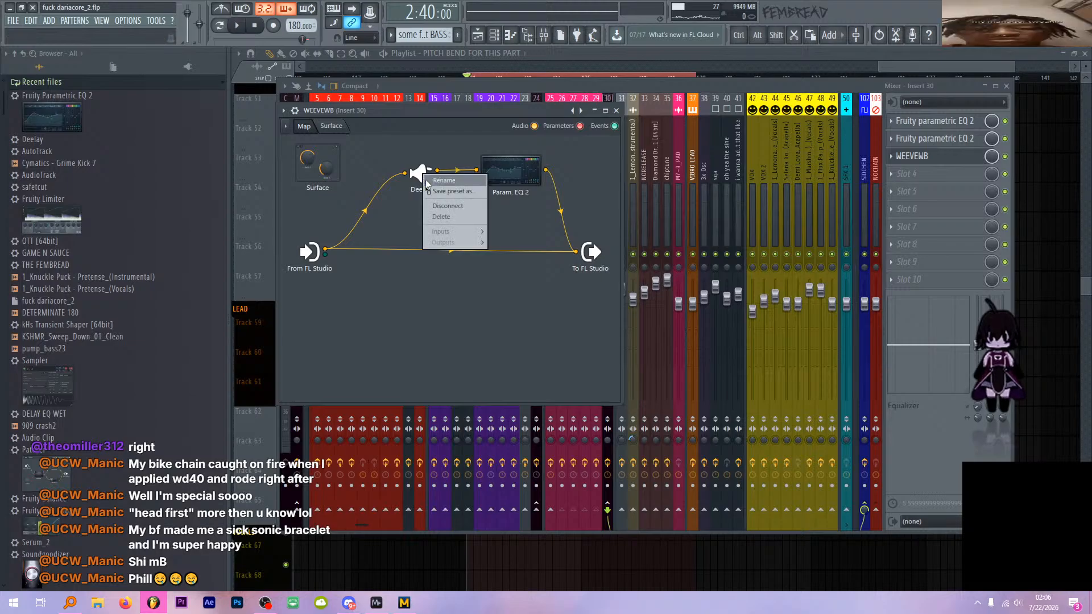
mouse_move(526, 248)
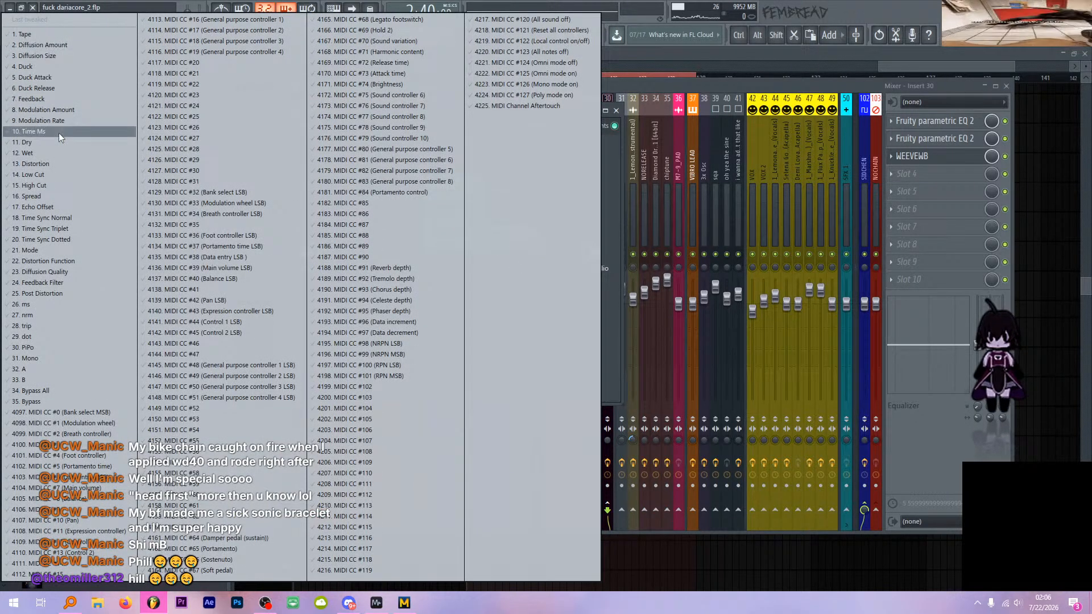
left_click(60, 152)
right_click(424, 172)
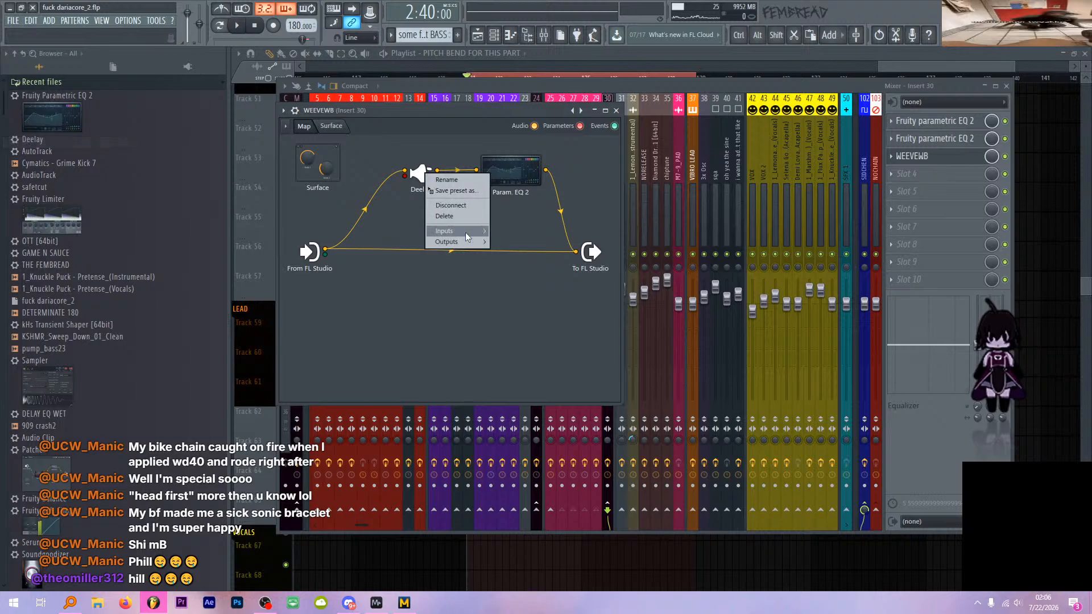
left_click(420, 176)
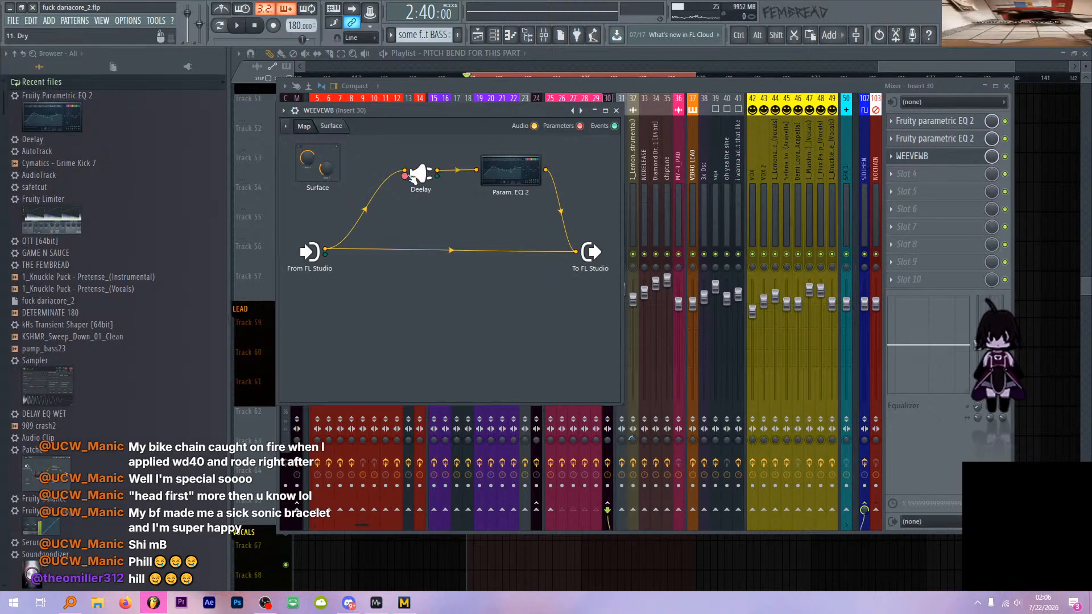
right_click(405, 175)
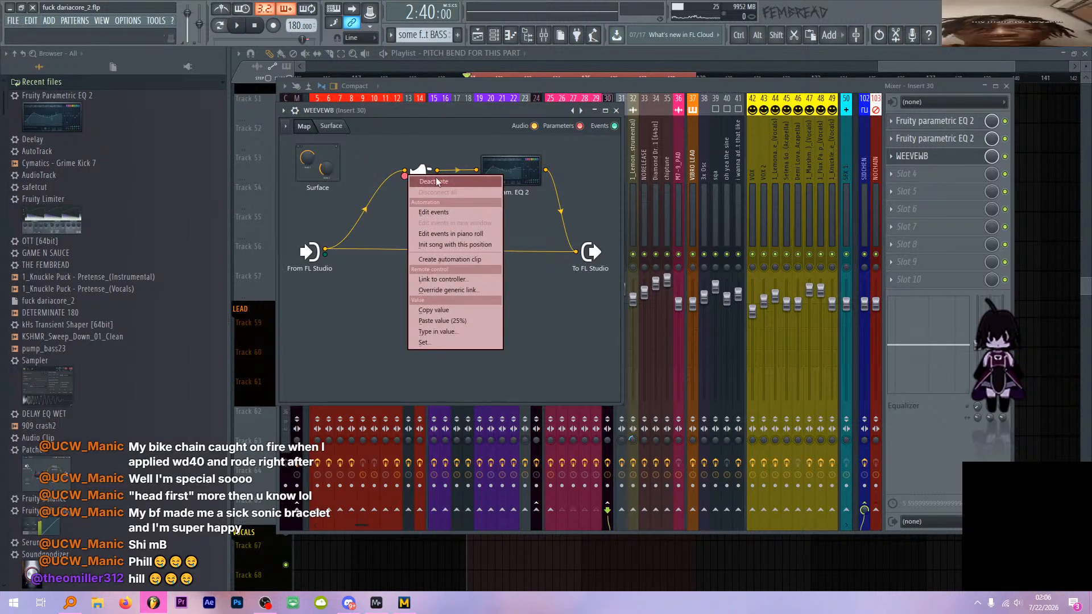
left_click(437, 181)
- Activate the 12. Wet parameter input on the Deelay node in the Patcher map
right_click(417, 176)
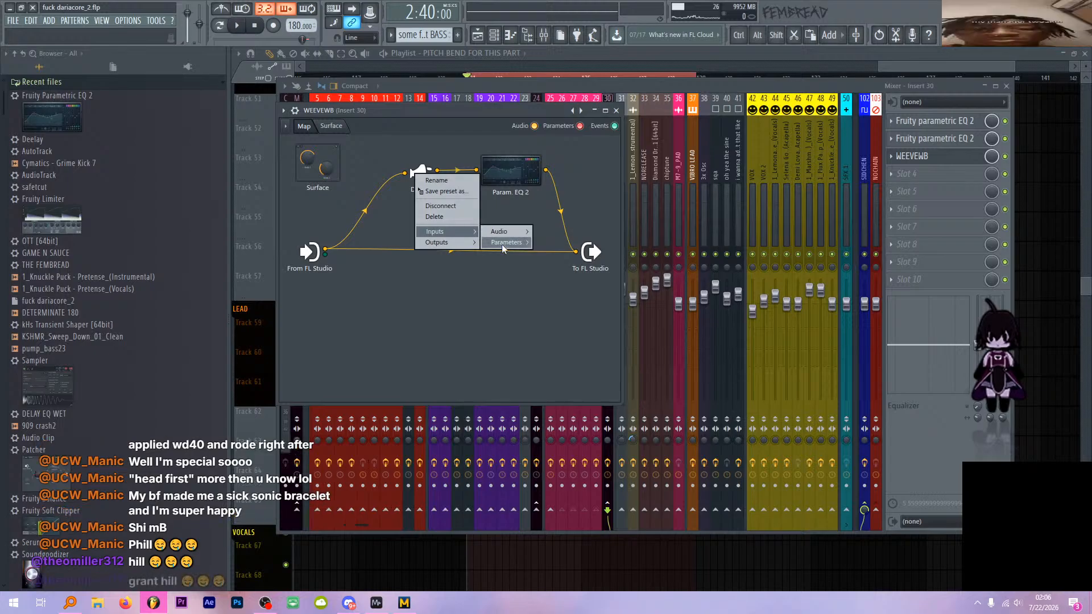
mouse_move(502, 244)
left_click(62, 152)
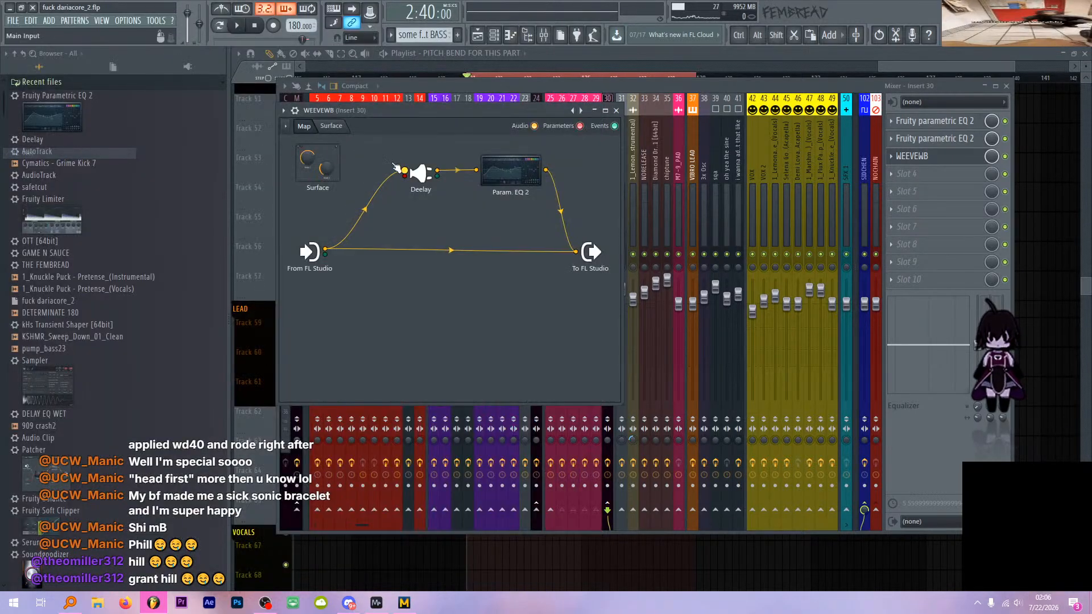
- Set Deelay's delay time to 674 ms, turn its dry signal down, and raise its diffusion and low cut while auditioning the section
left_click(425, 177)
key("space")
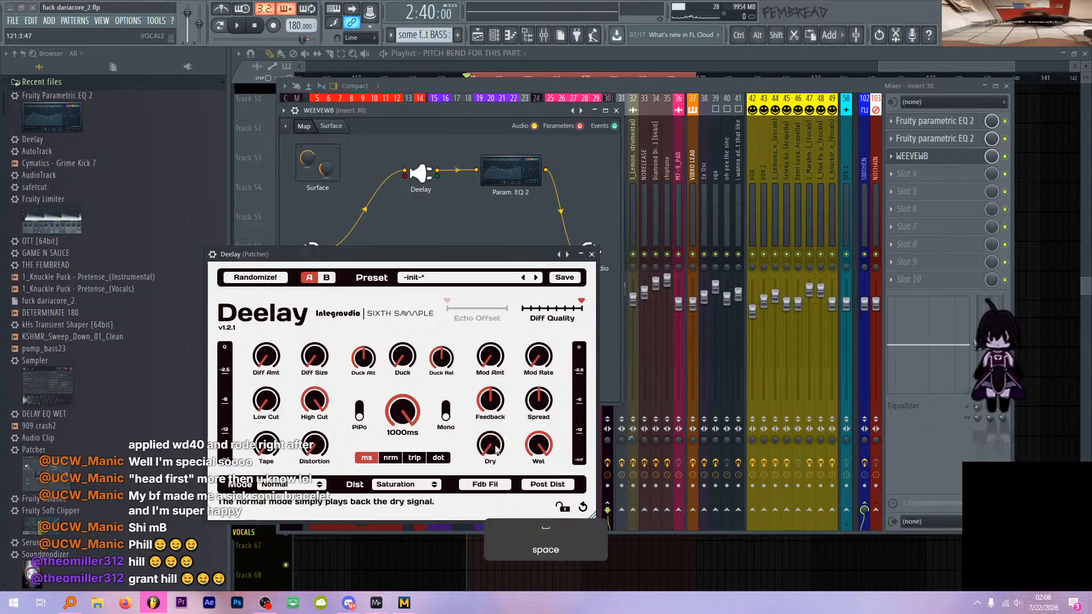
left_click_drag(454, 257, 472, 259)
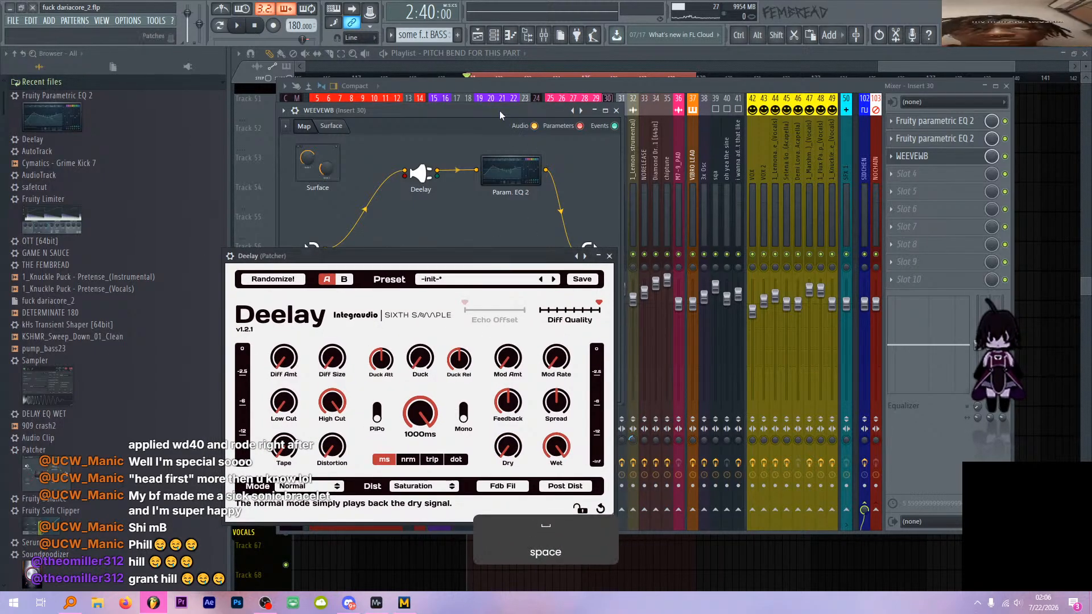
left_click_drag(500, 111, 667, 113)
key("space")
left_click_drag(421, 413, 421, 432)
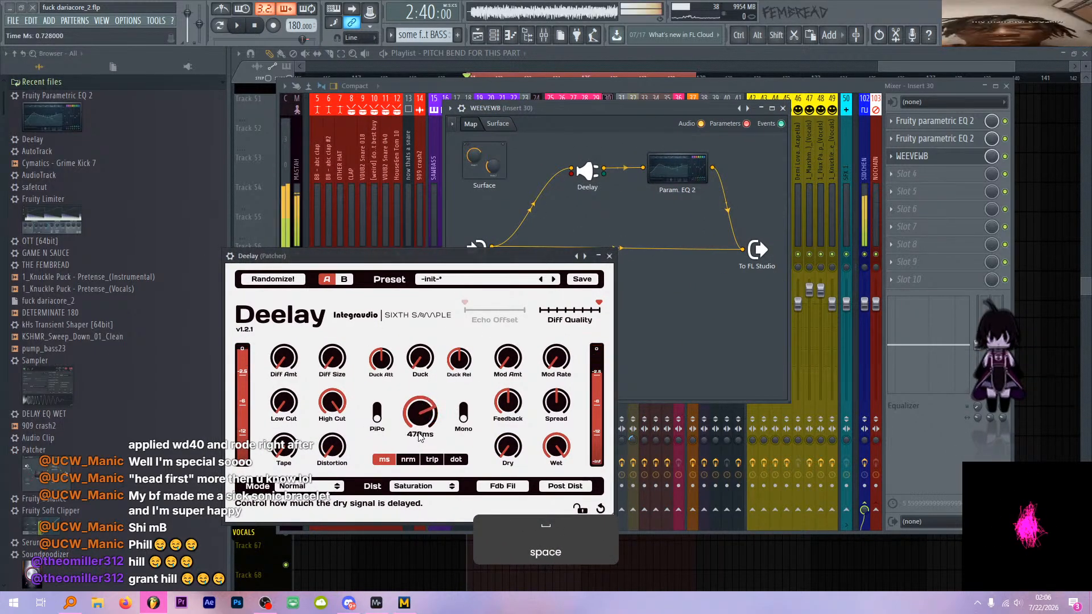
key("space")
left_click(289, 408)
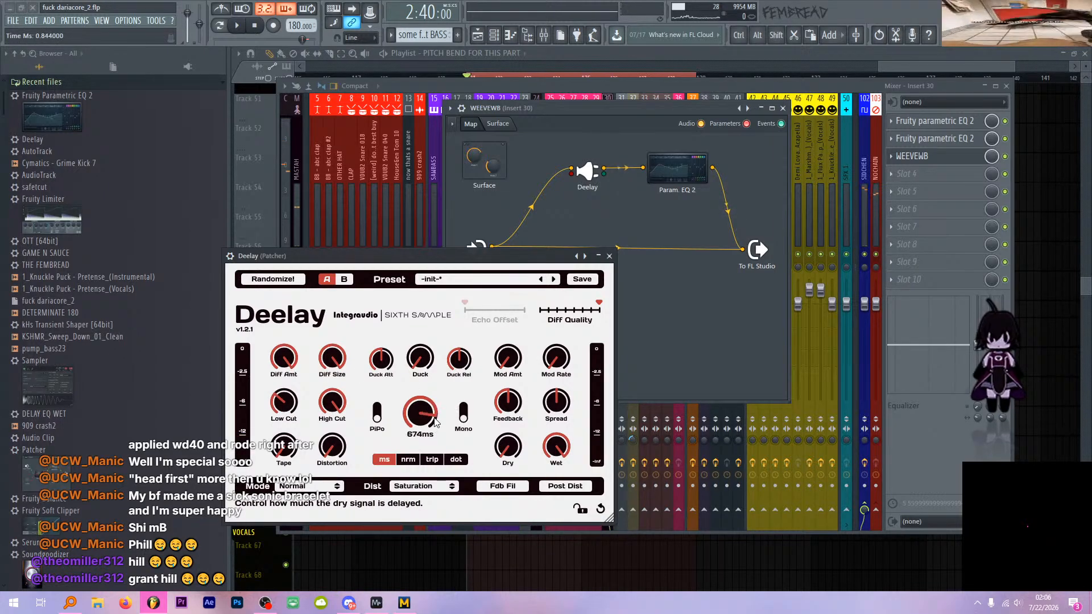
left_click(609, 257)
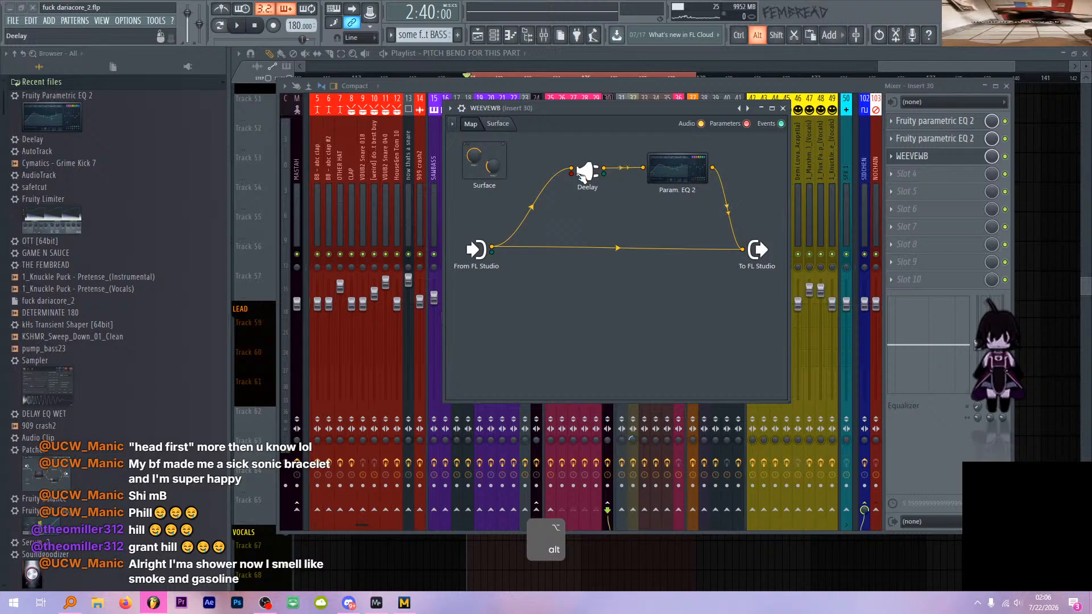
- Select the time range from bar 121 to bar 123 in the playlist
left_click(599, 52)
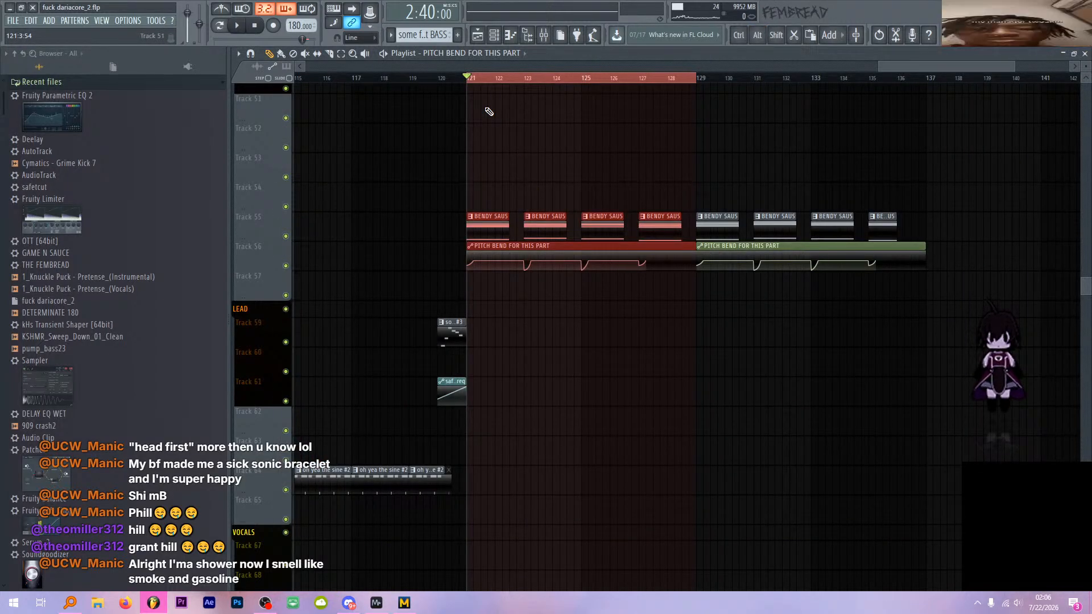
scroll(481, 116, "up", 2)
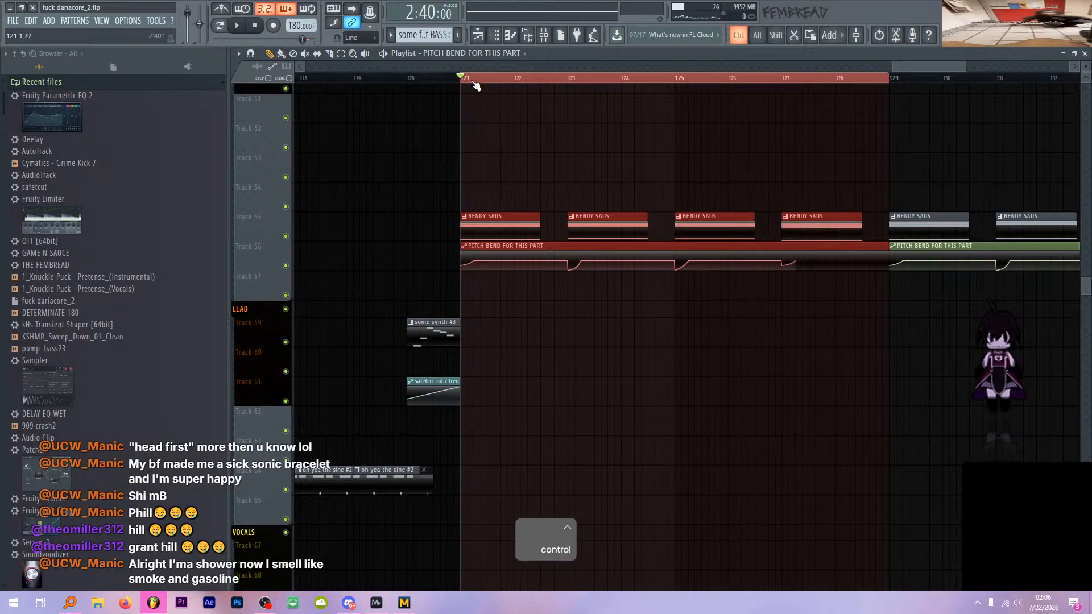
scroll(544, 90, "up", 1)
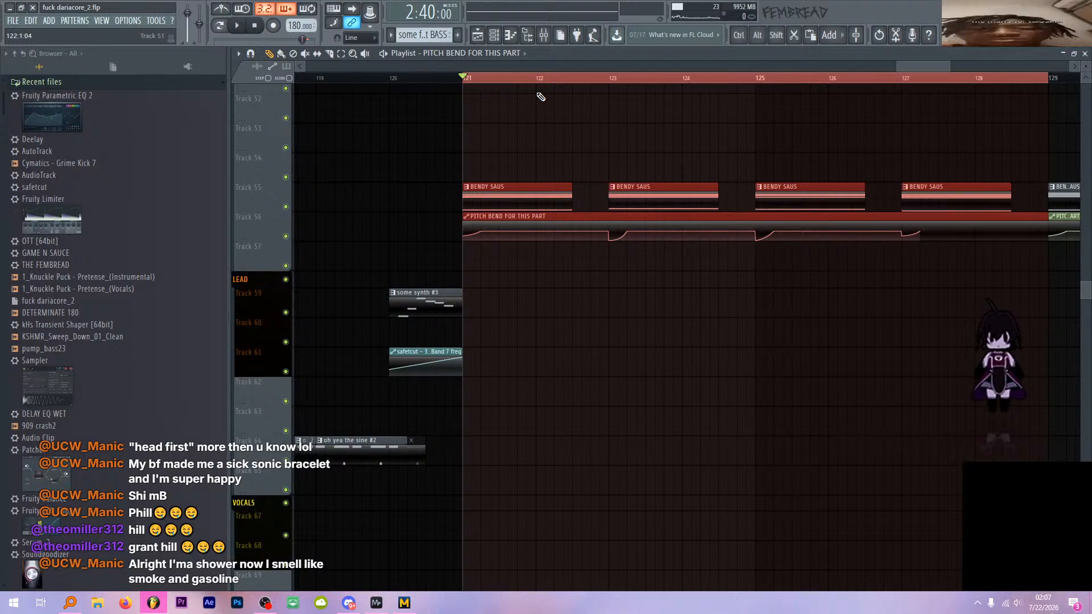
scroll(540, 97, "down", 1)
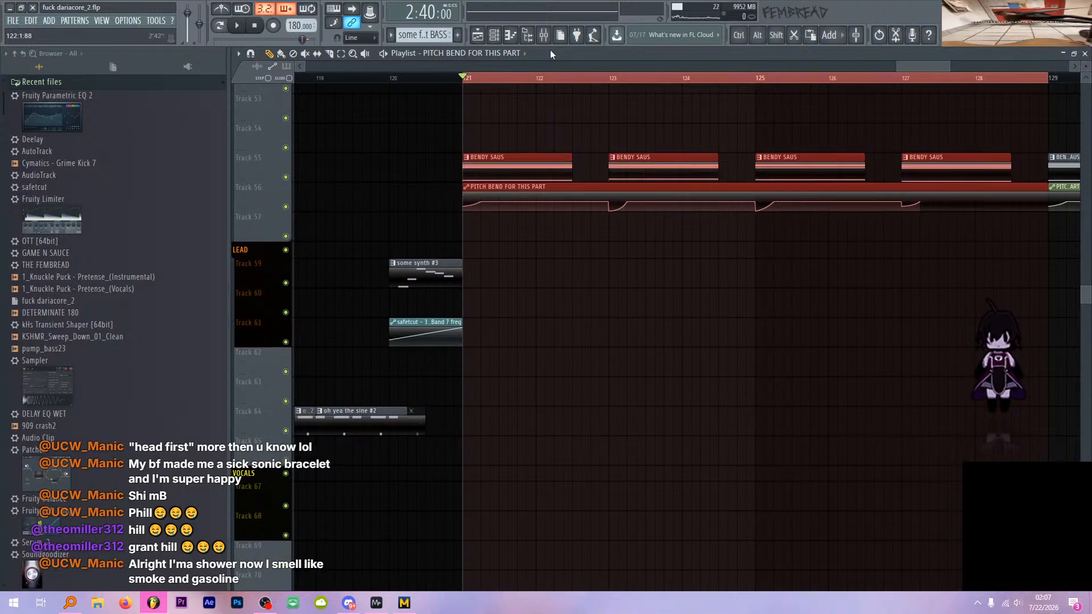
left_click(546, 37)
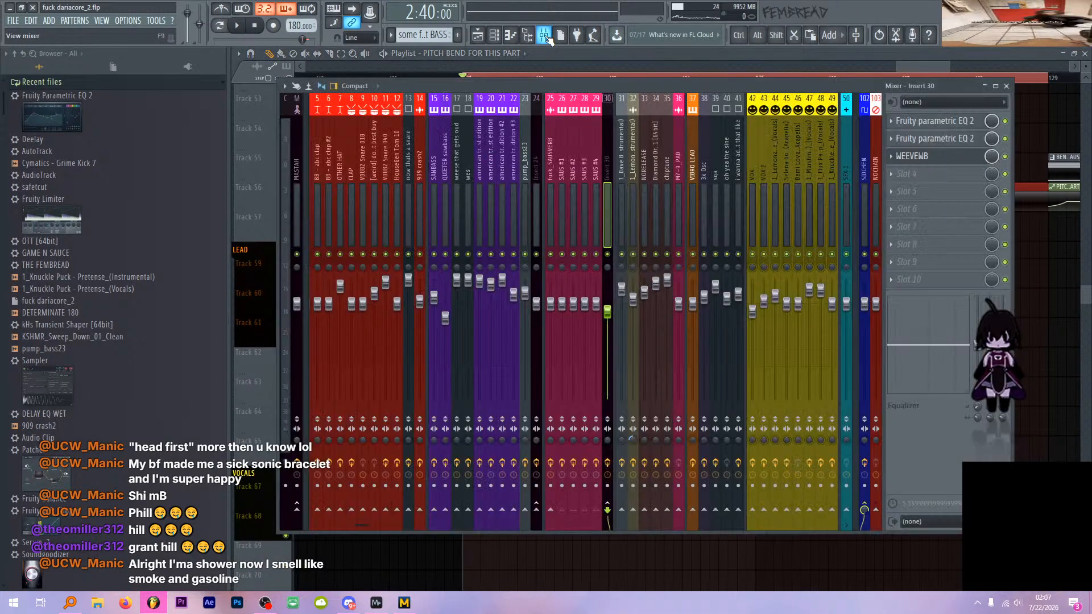
left_click(959, 158)
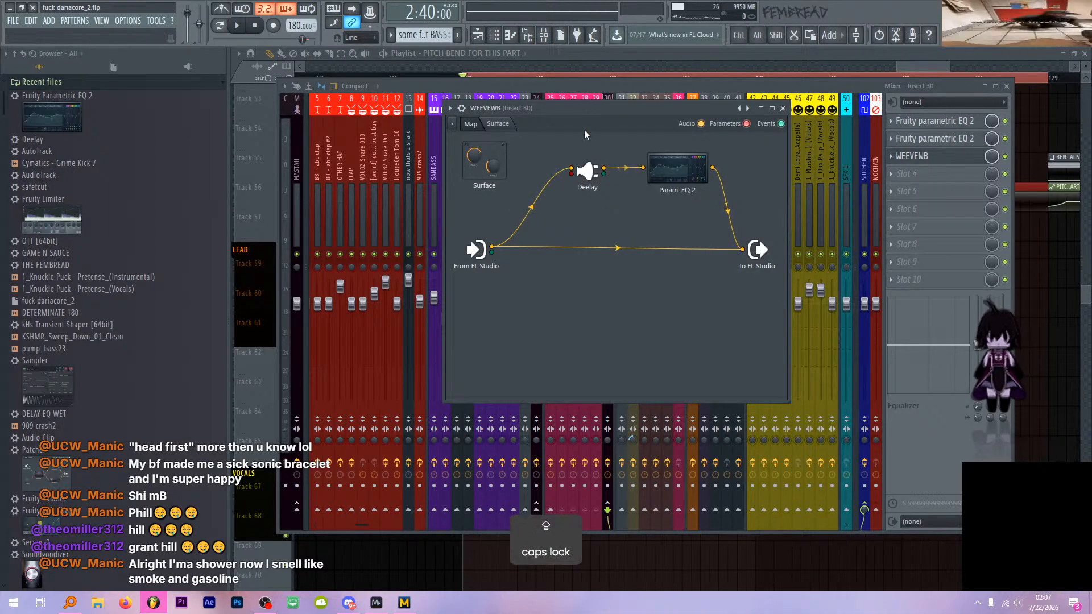
left_click(584, 52)
left_click(606, 80, "ctrl")
left_click_drag(605, 79, 467, 81)
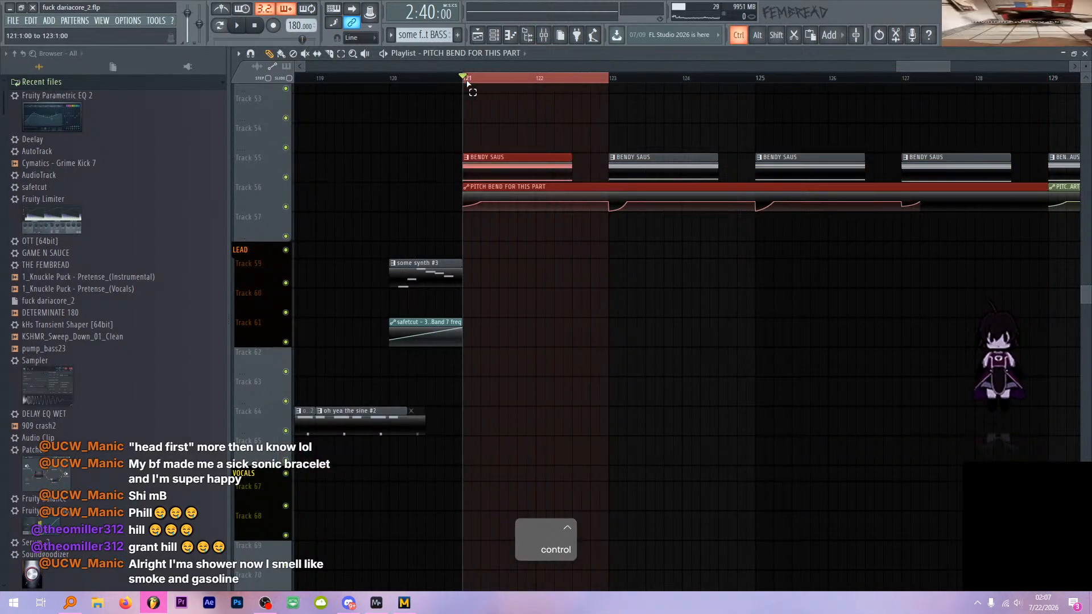
- Create an automation clip for Deelay's Wet parameter over bars 121 to 123 and move it to Track 57, beneath the pitch bend clip
left_click(546, 36)
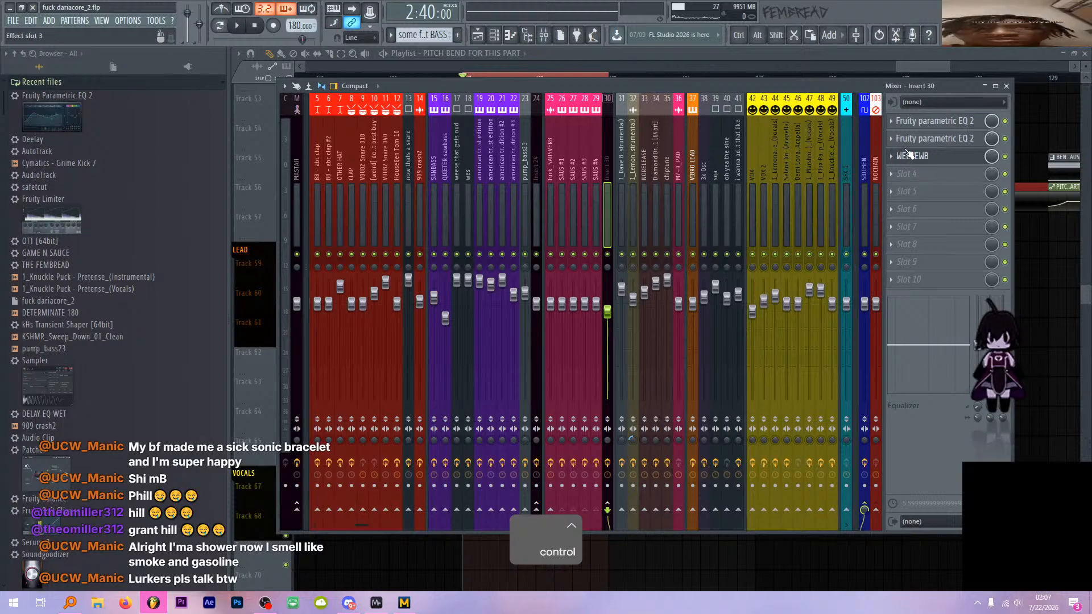
left_click(924, 157)
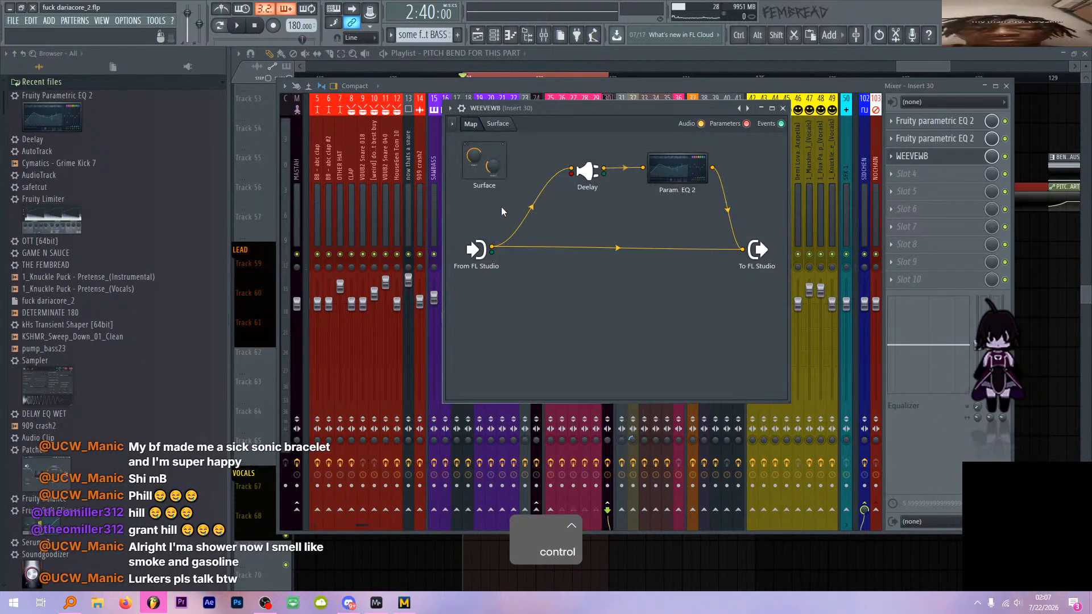
right_click(558, 174)
key("a")
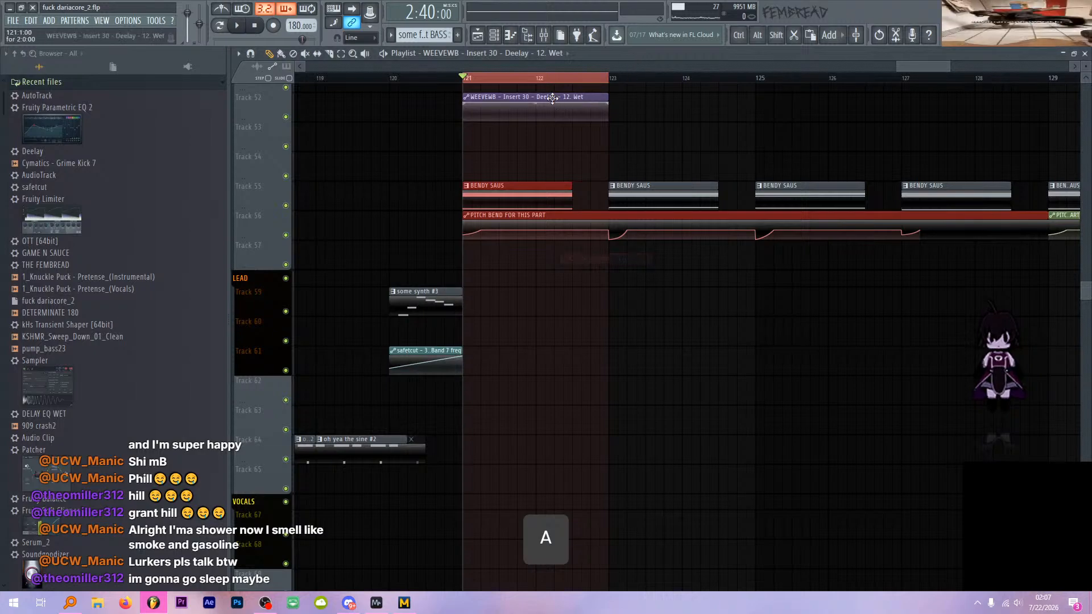
scroll(558, 155, "up", 2)
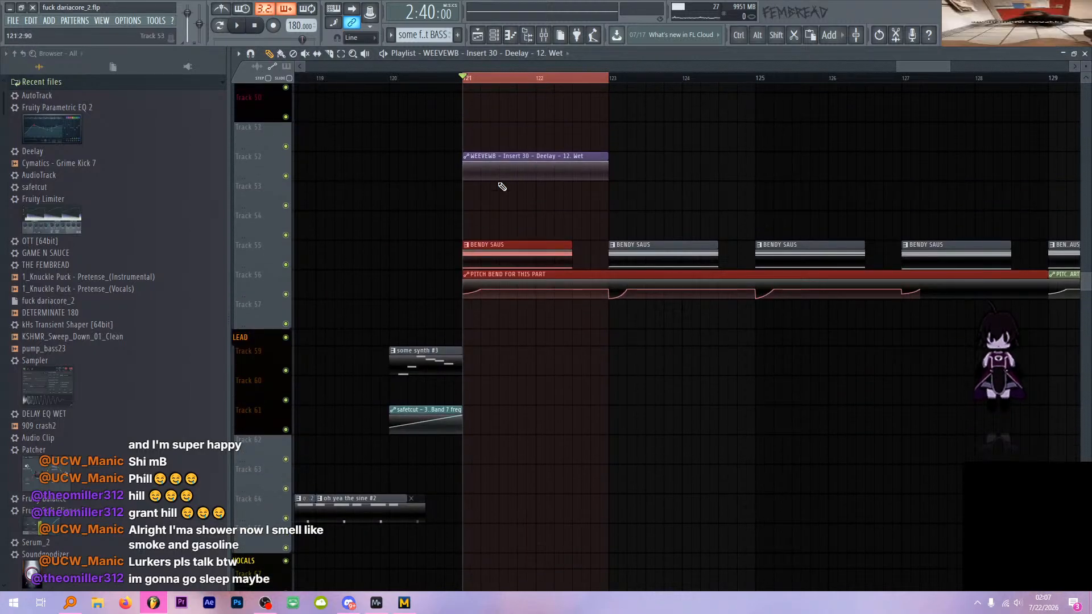
left_click_drag(503, 187, 479, 322)
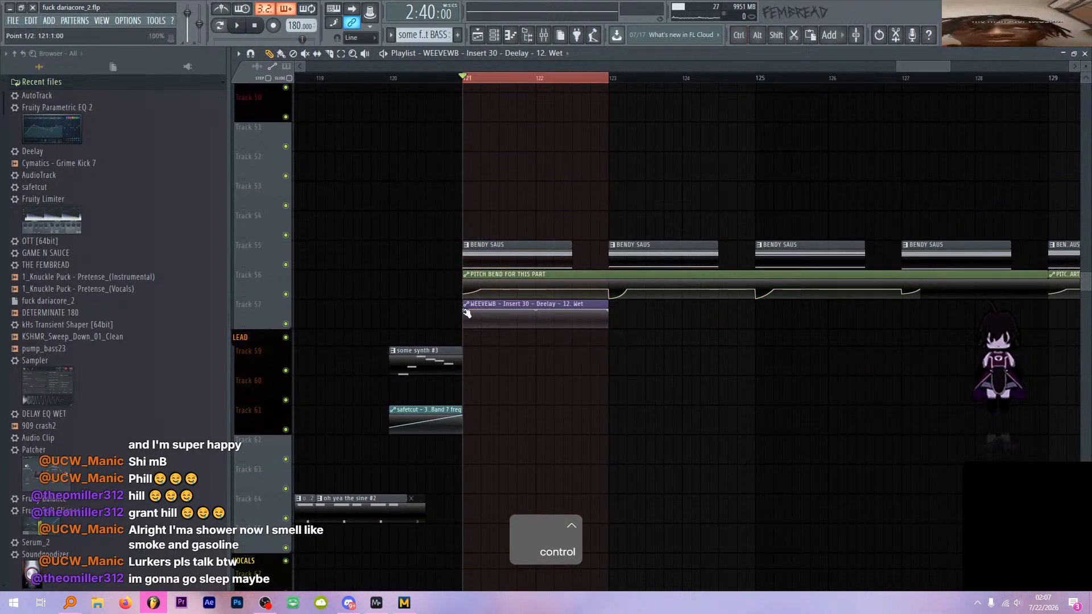
- Shape the Wet automation as a curved rise from zero after the first BENDY SAUS, and copy the clip to bar 123
scroll(591, 336, "up", 2)
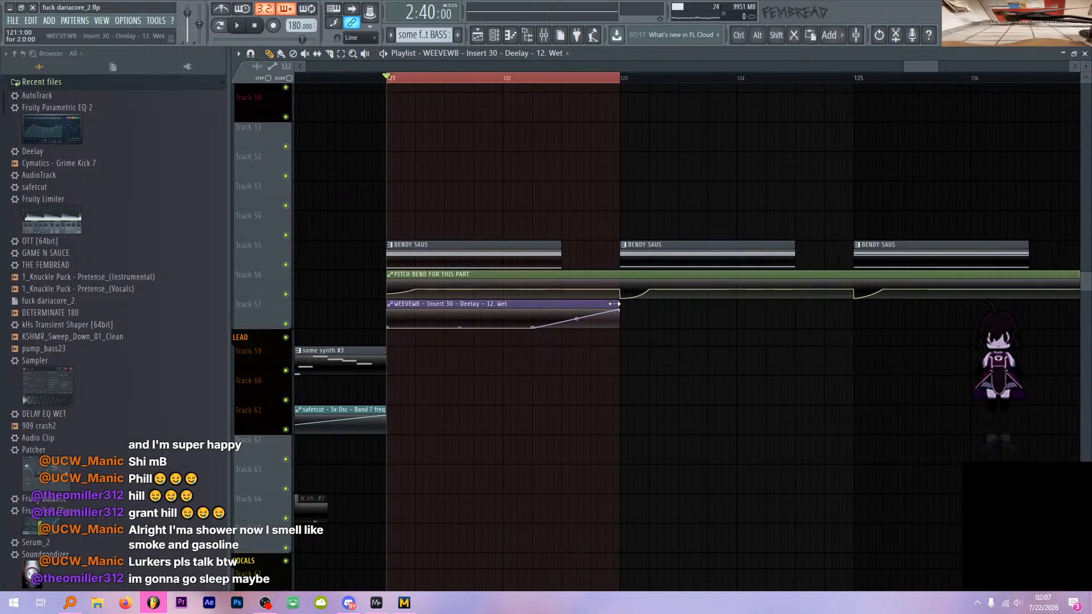
scroll(539, 170, "down", 2)
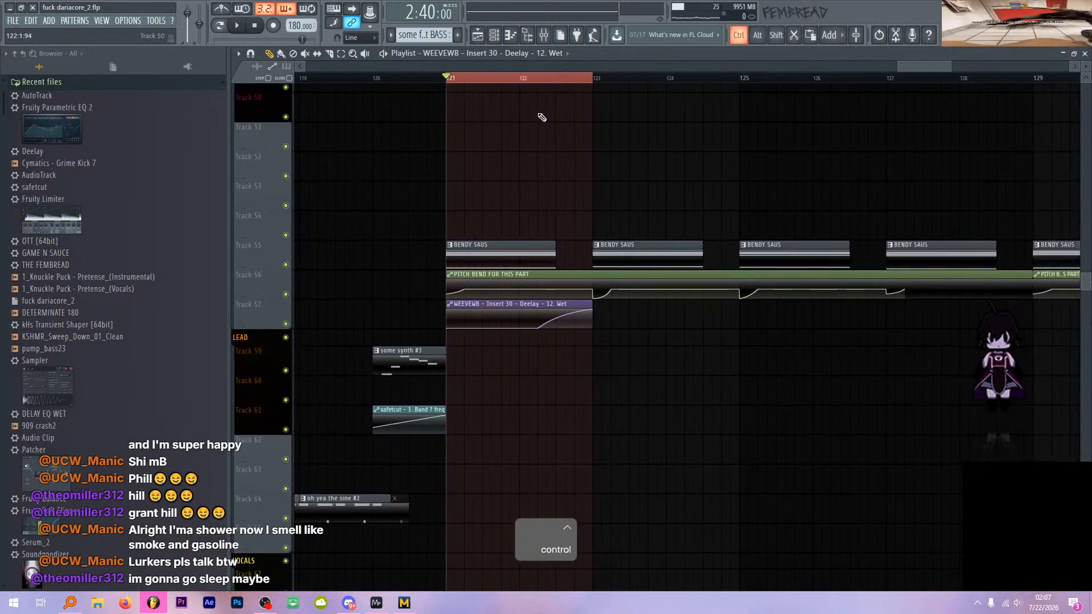
scroll(554, 152, "down", 1)
mouse_move(558, 287)
left_mouse_down()
mouse_move(768, 284)
mouse_move(688, 279)
left_mouse_up()
key("space")
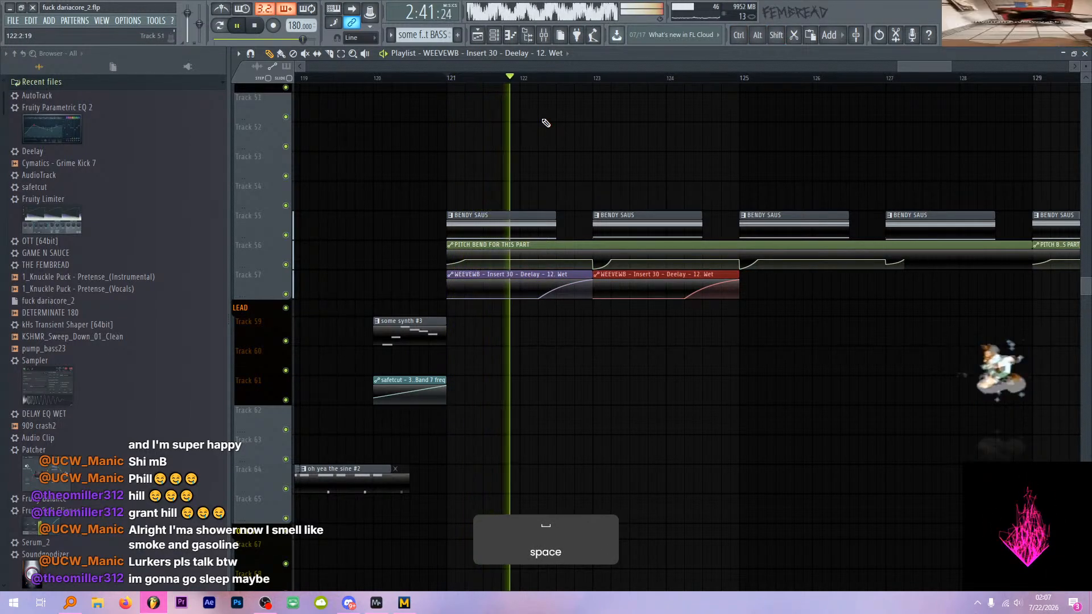
key("space")
- Bend the Wet ramp the other way so it rises slowly before a steep end, while playing the section
scroll(566, 262, "up", 3)
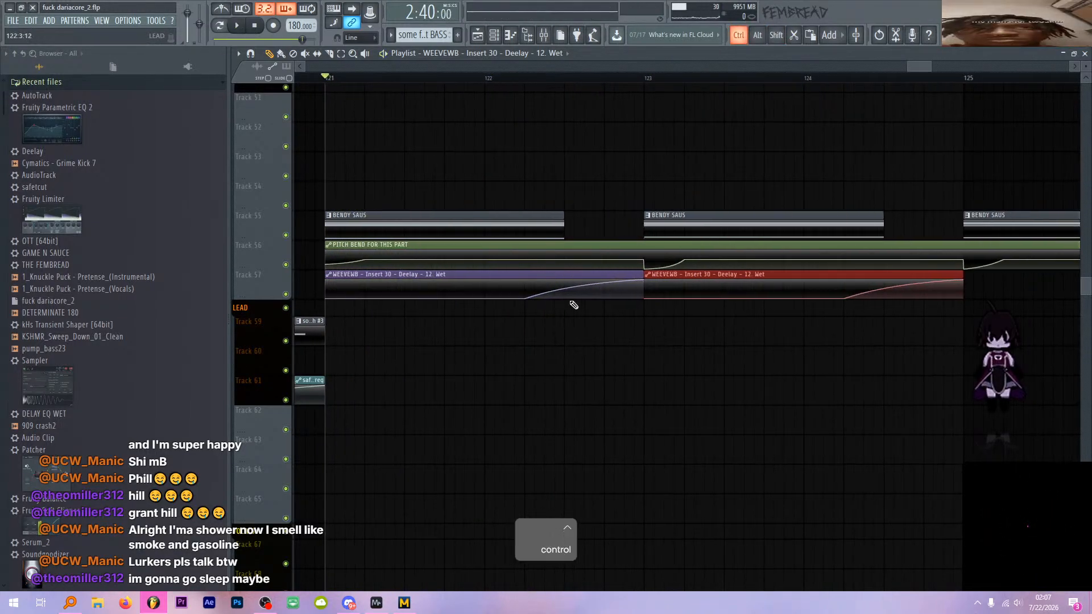
key("space")
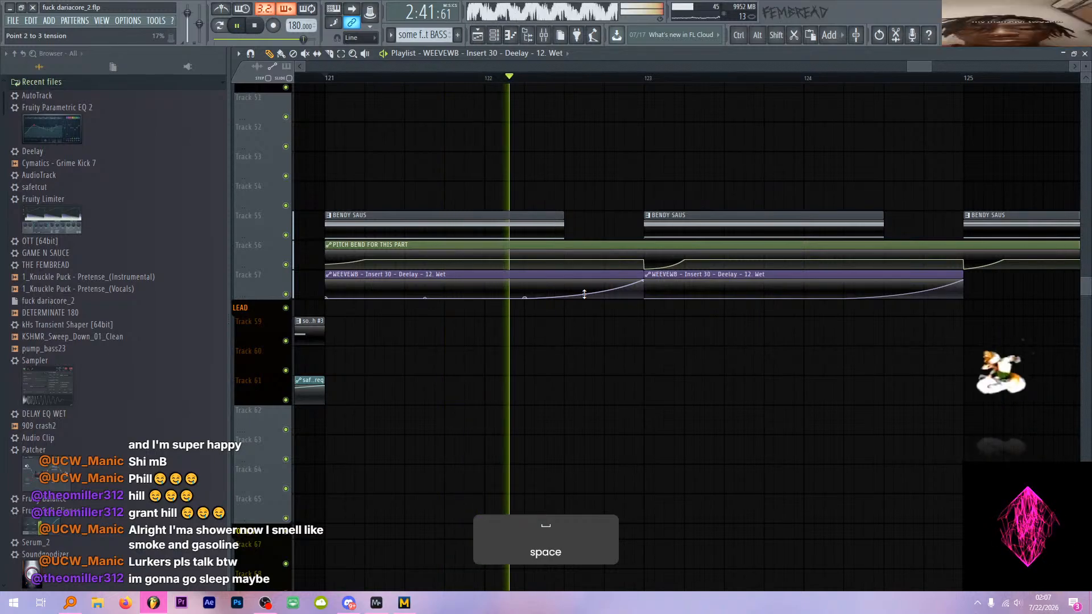
scroll(560, 241, "down", 2)
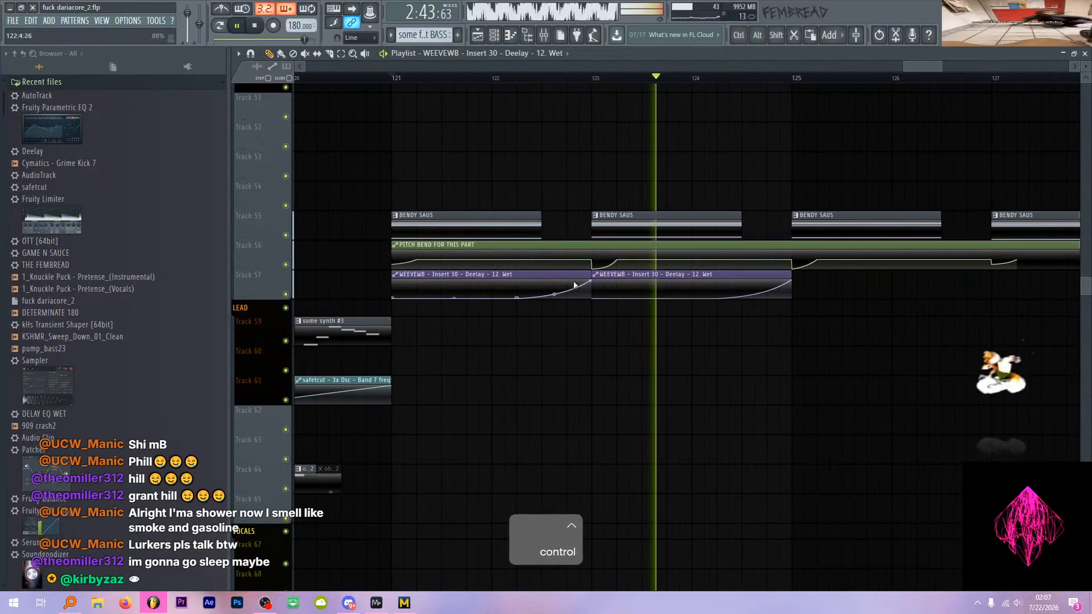
- Duplicate the Deelay Wet automation clip on Track 57 so a copy covers bars 125 to 127
scroll(575, 285, "down", 3)
scroll(746, 324, "up", 2)
left_click_drag(706, 297, 592, 287)
key("ctrl+b")
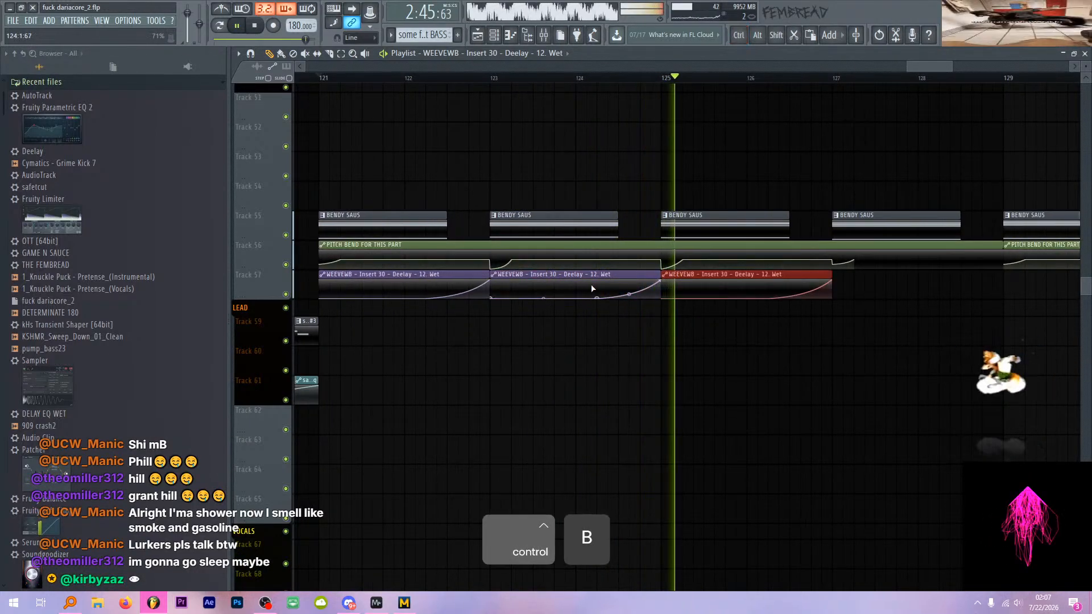
scroll(640, 293, "down", 2)
scroll(733, 297, "up", 3)
left_click(734, 296, "ctrl")
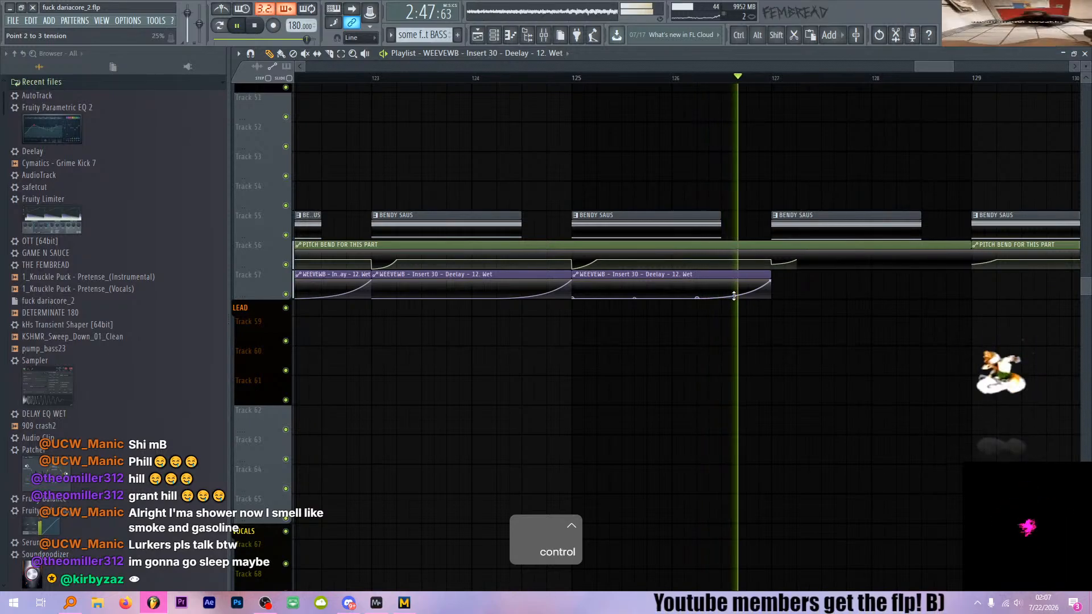
- Repeat the Deelay Wet clip every two bars from bar 127 up to bar 137, playing the section in between
key("space")
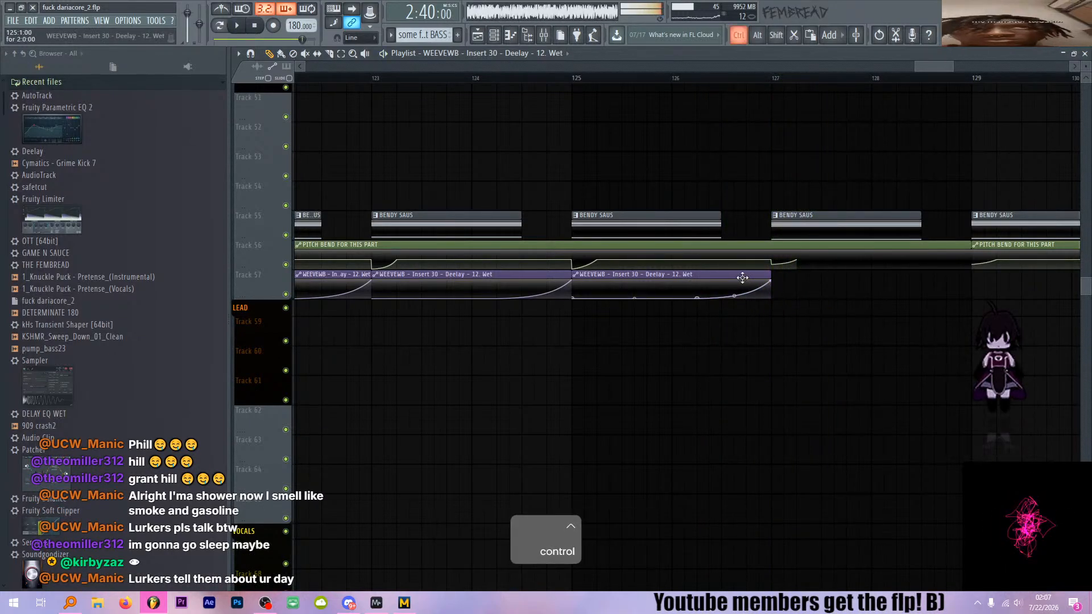
left_click_drag(741, 275, 720, 289)
key("ctrl+b")
key("space")
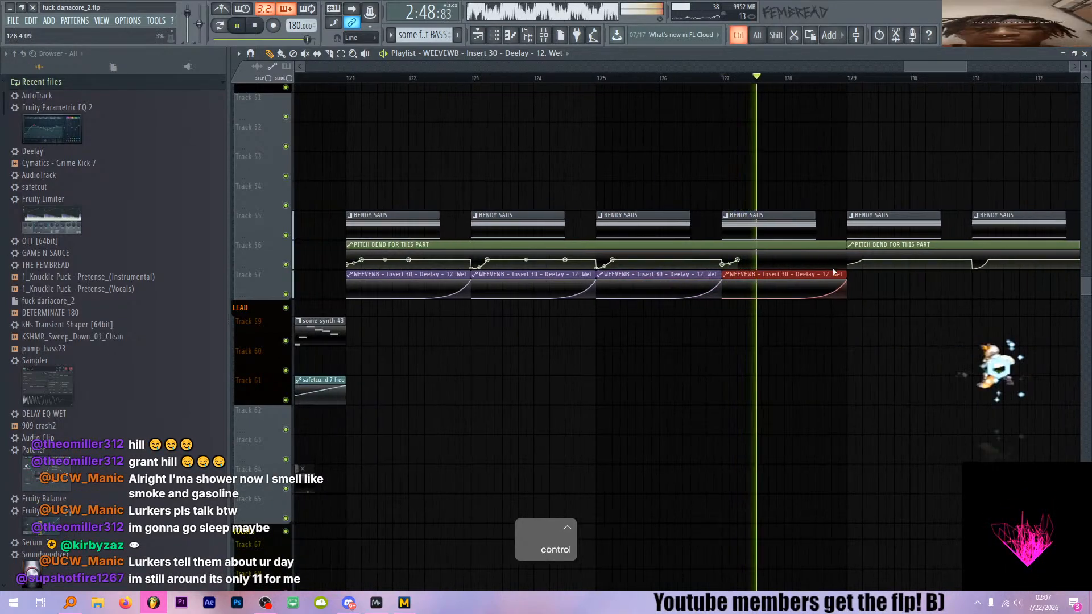
key("space")
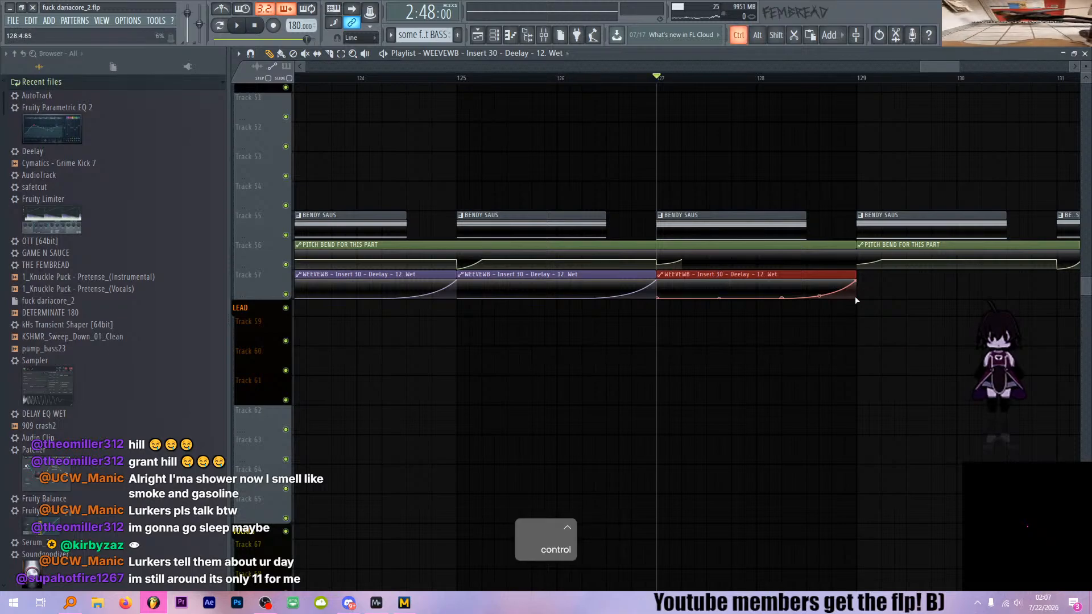
scroll(819, 310, "down", 3)
key("ctrl+b")
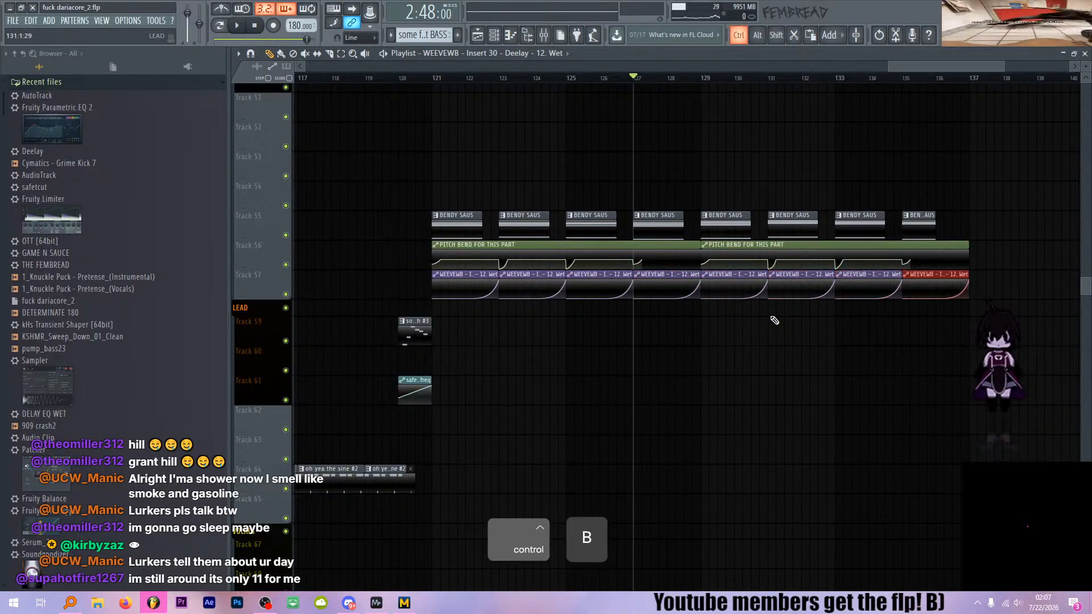
- Play the section from bar 121 and bend the Wet ramp slightly further so it stays low longer before rising
scroll(465, 107, "up", 2)
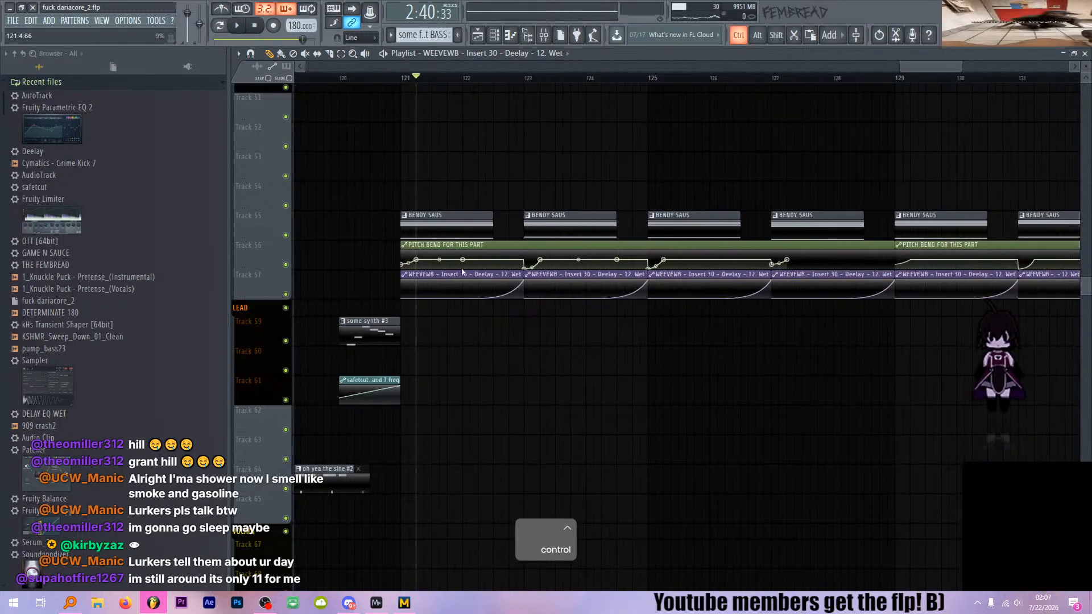
key("space")
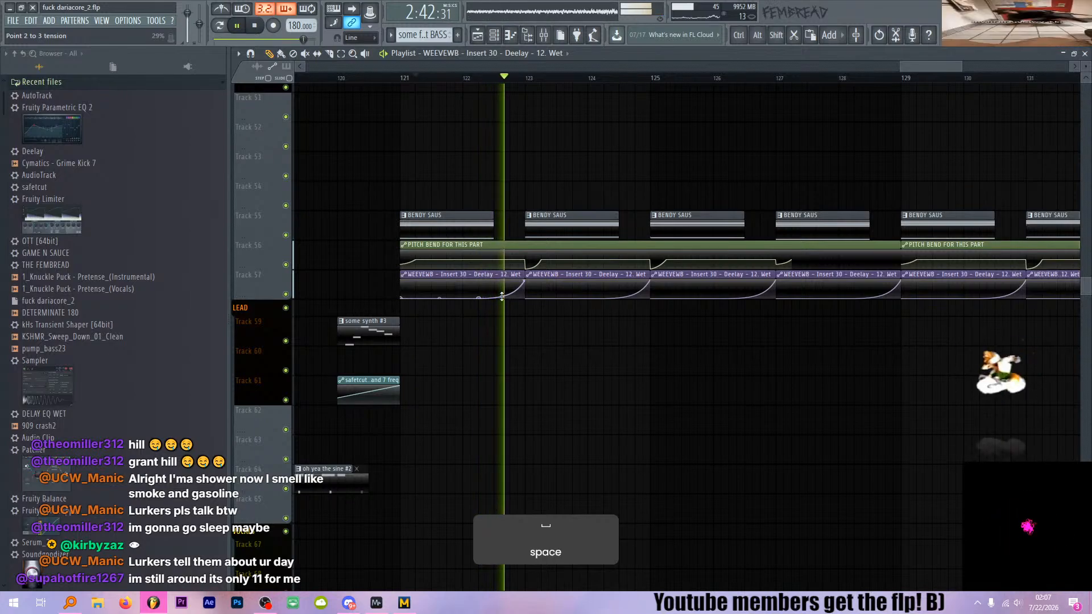
scroll(575, 325, "down", 2)
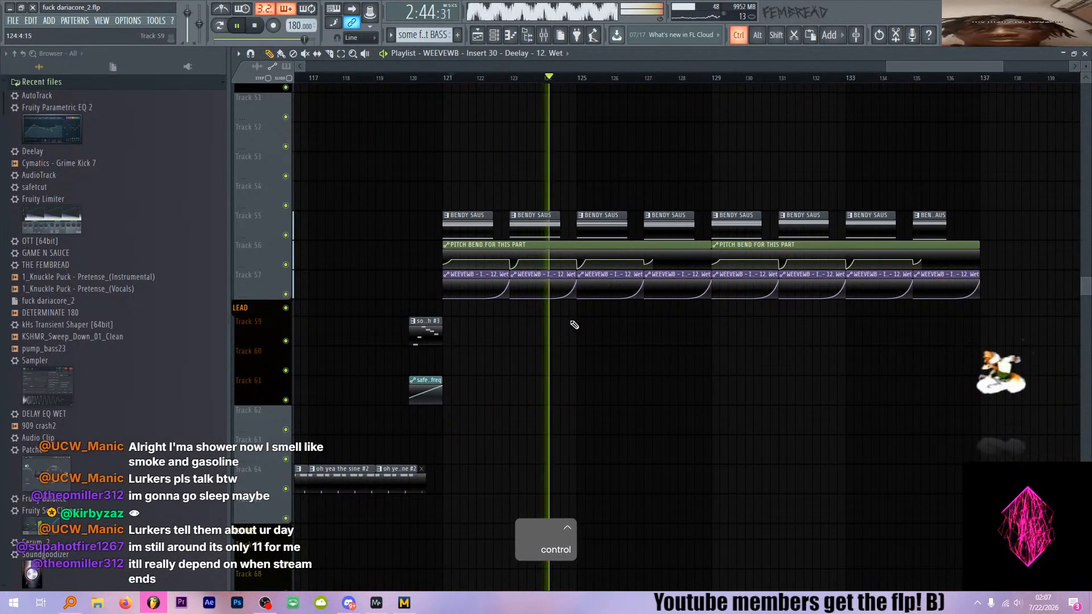
scroll(586, 312, "up", 1)
scroll(662, 166, "down", 2)
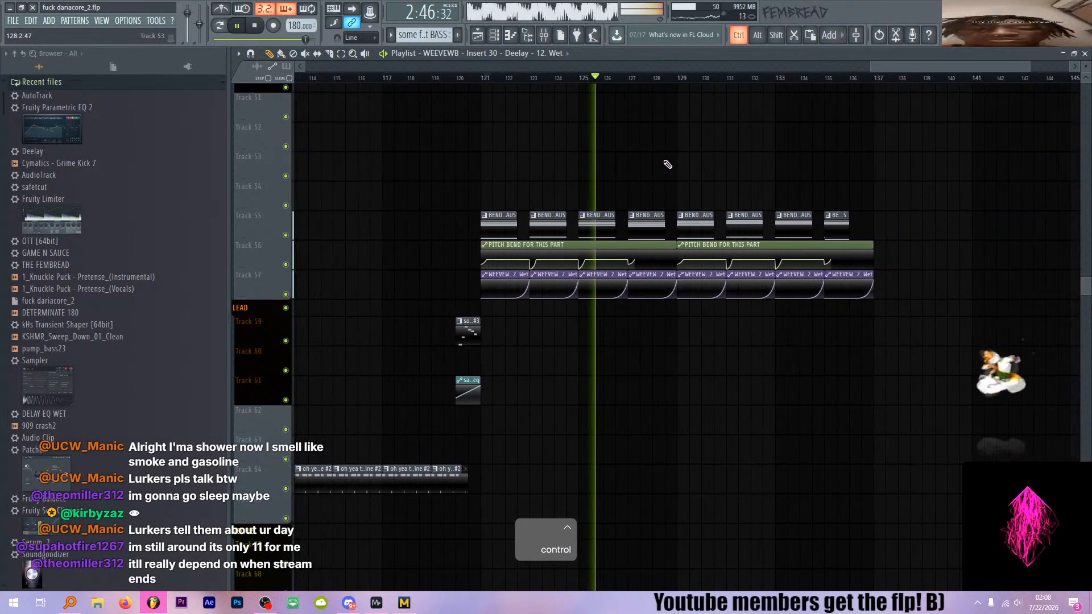
scroll(653, 166, "up", 2)
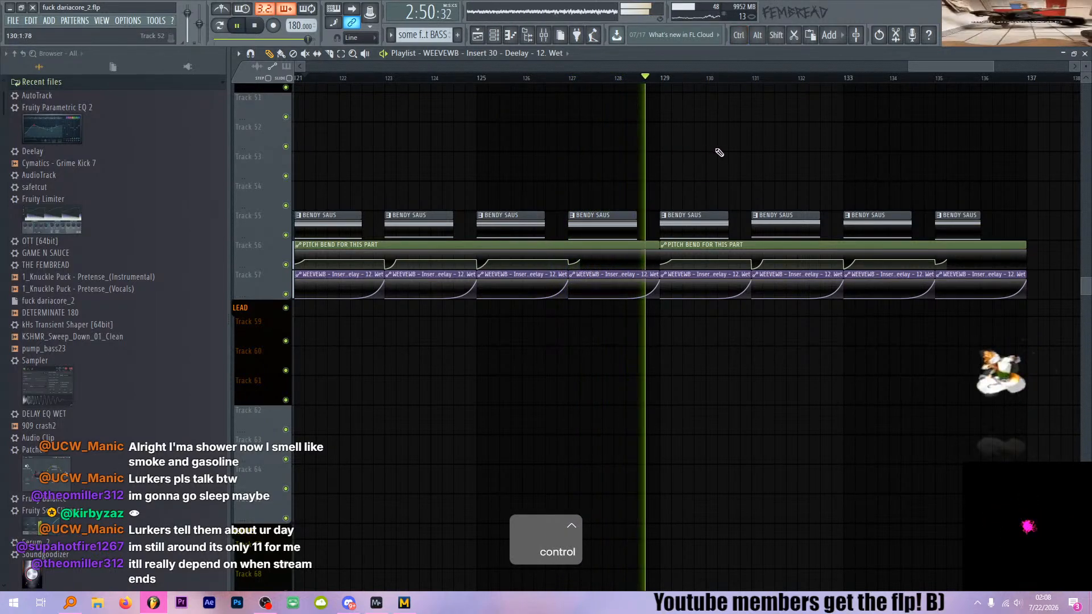
scroll(739, 157, "up", 2)
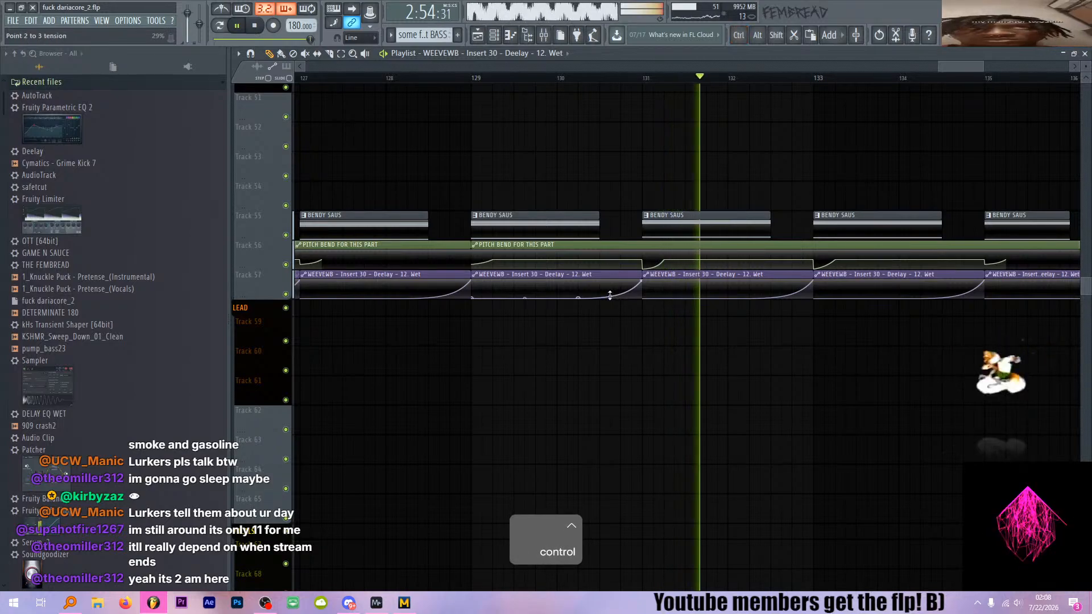
left_click_drag(610, 295, 610, 297)
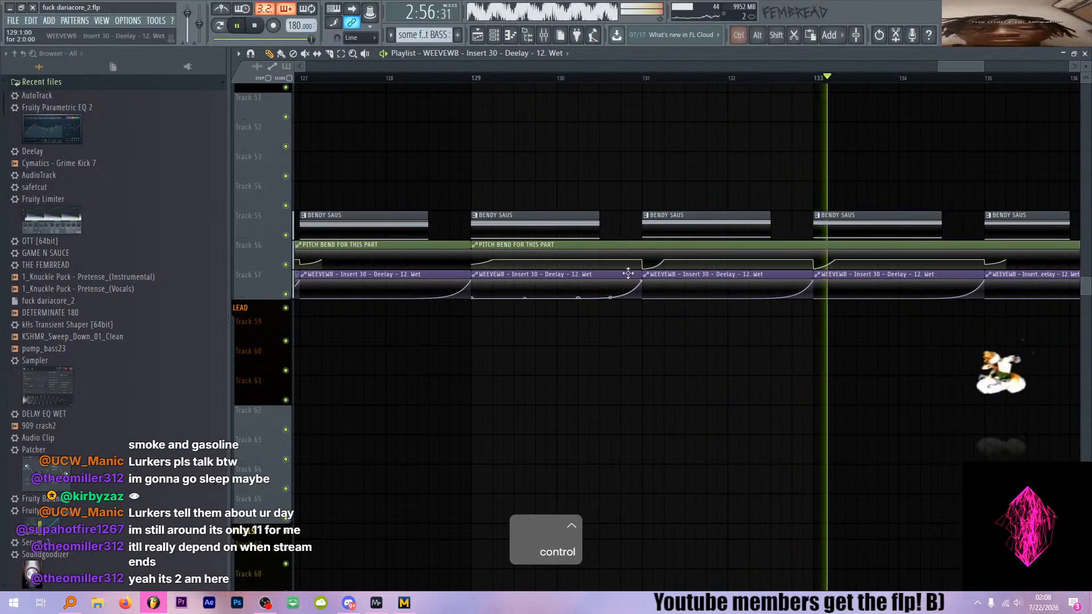
scroll(646, 311, "down", 2)
scroll(692, 319, "up", 2)
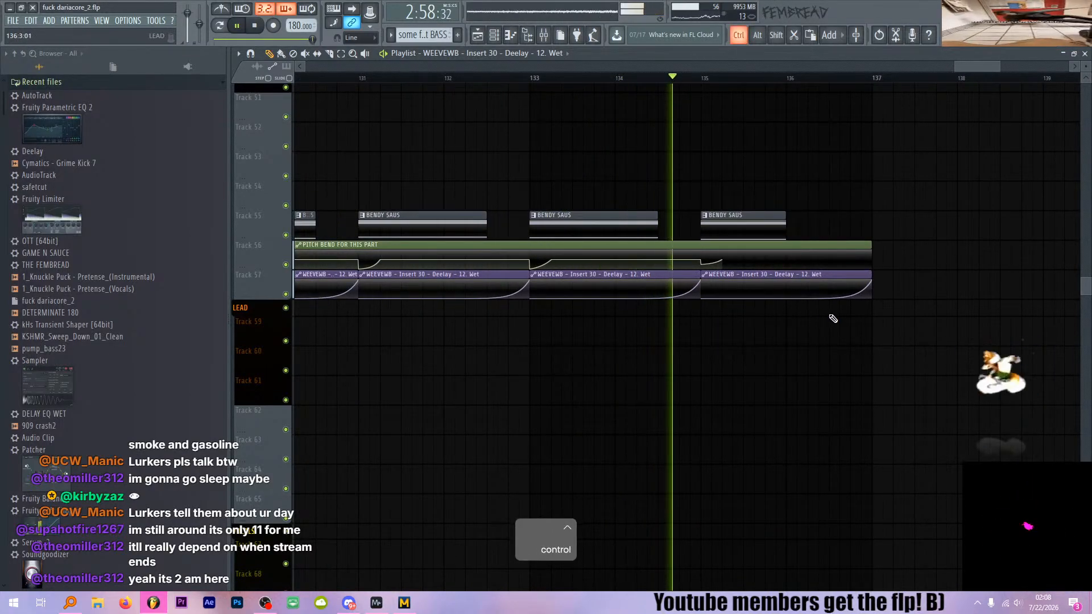
scroll(786, 276, "up", 1)
- Slice the last Wet clip at bar 136, remove the part after it, and play the ending
key("space")
key("shift")
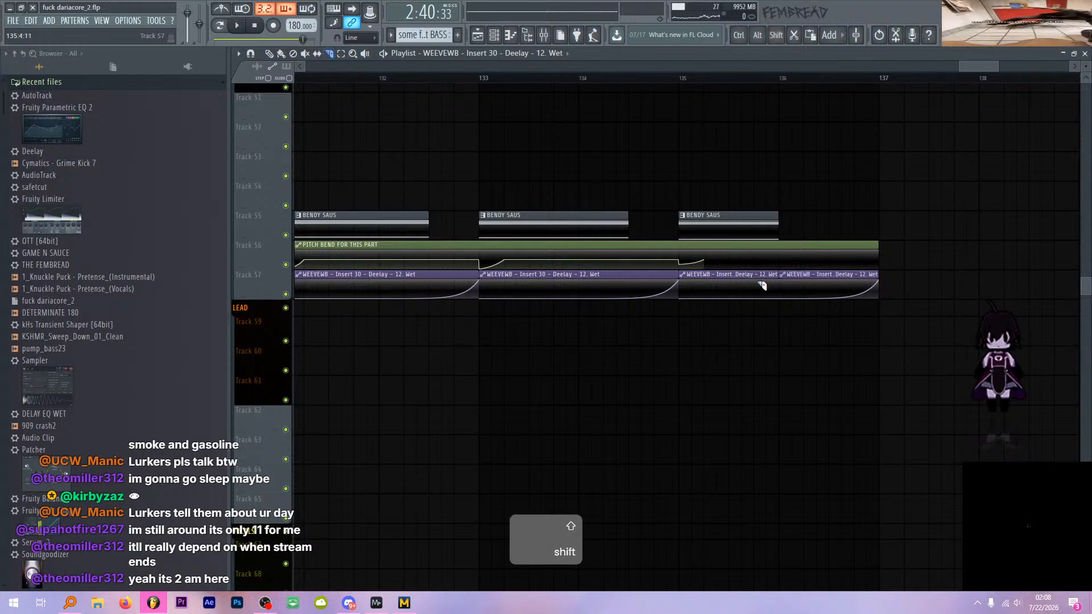
key("p")
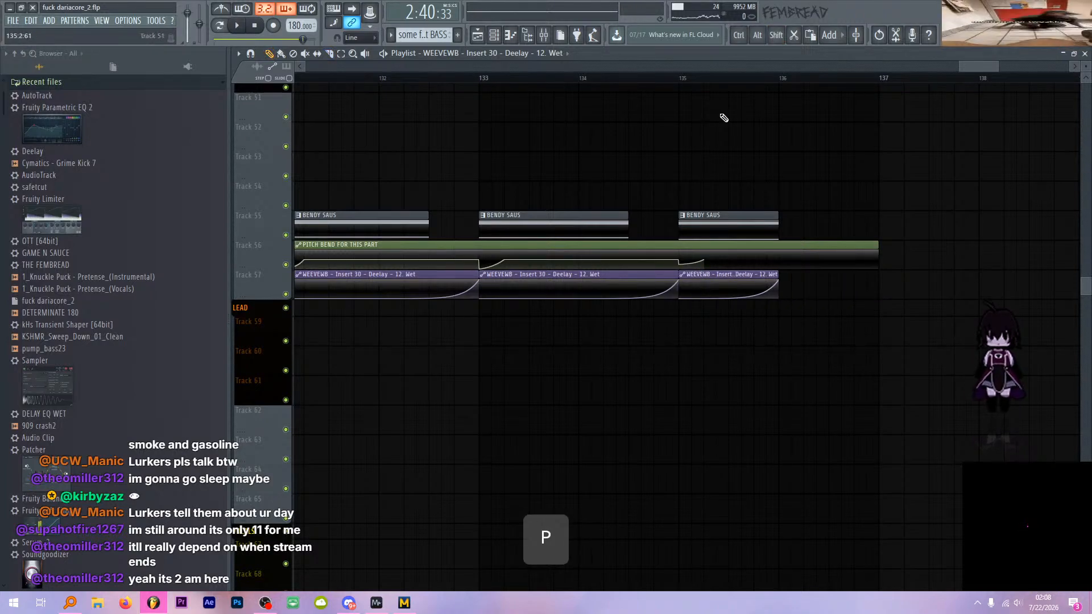
key("space")
scroll(794, 276, "up", 2)
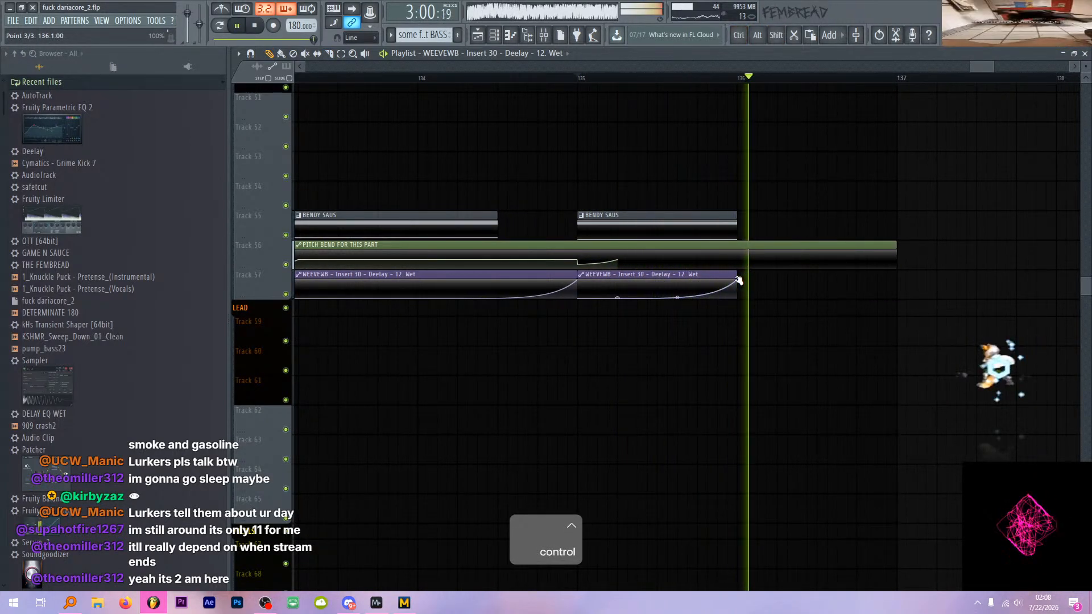
- Shift the shortened Wet clip slightly later than bar 135, replaying the last BENDY SAUS to judge its position
scroll(740, 281, "down", 3)
key("space")
left_click_drag(707, 275, 728, 274)
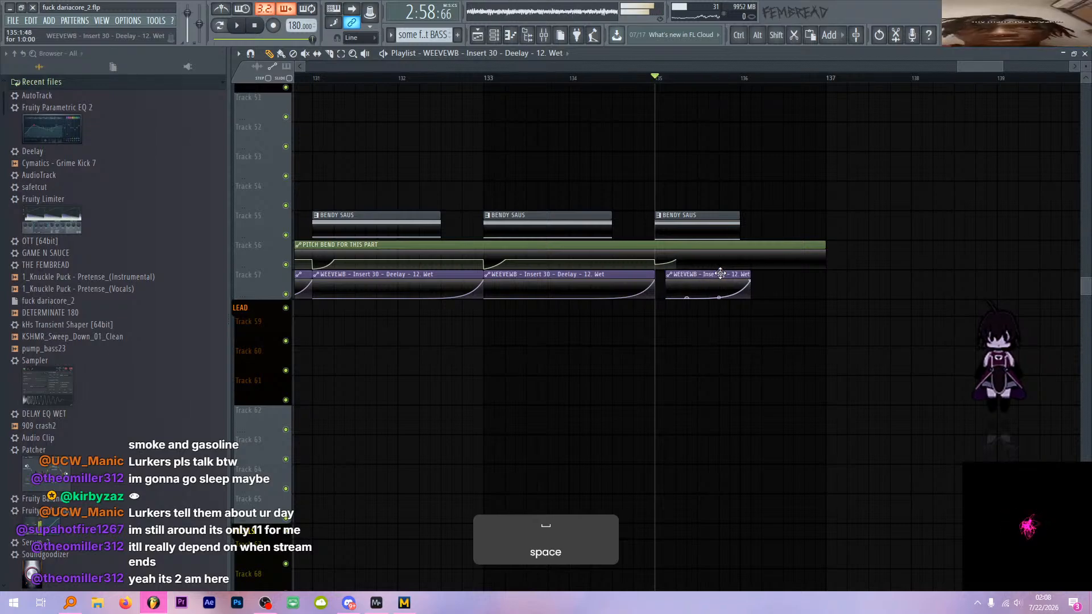
key("space")
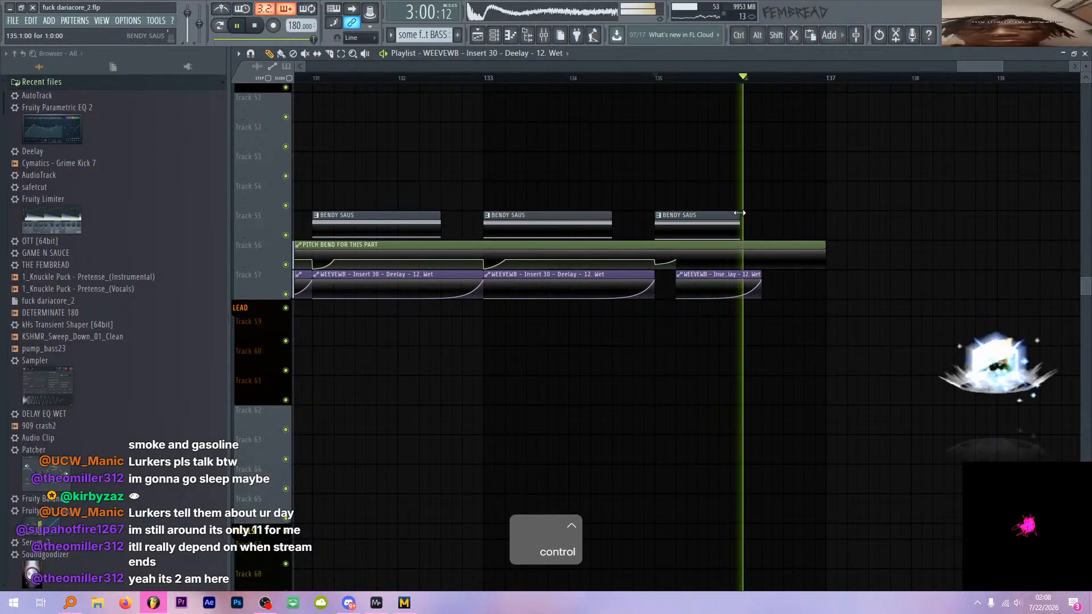
scroll(694, 275, "up", 2)
key("space")
key("space")
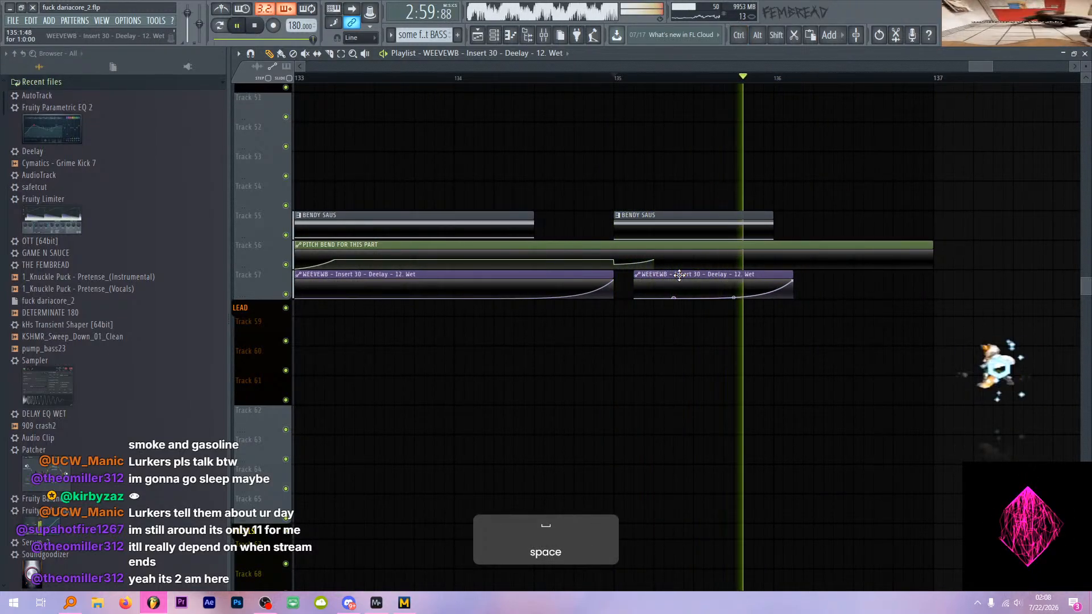
key("space")
key("space")
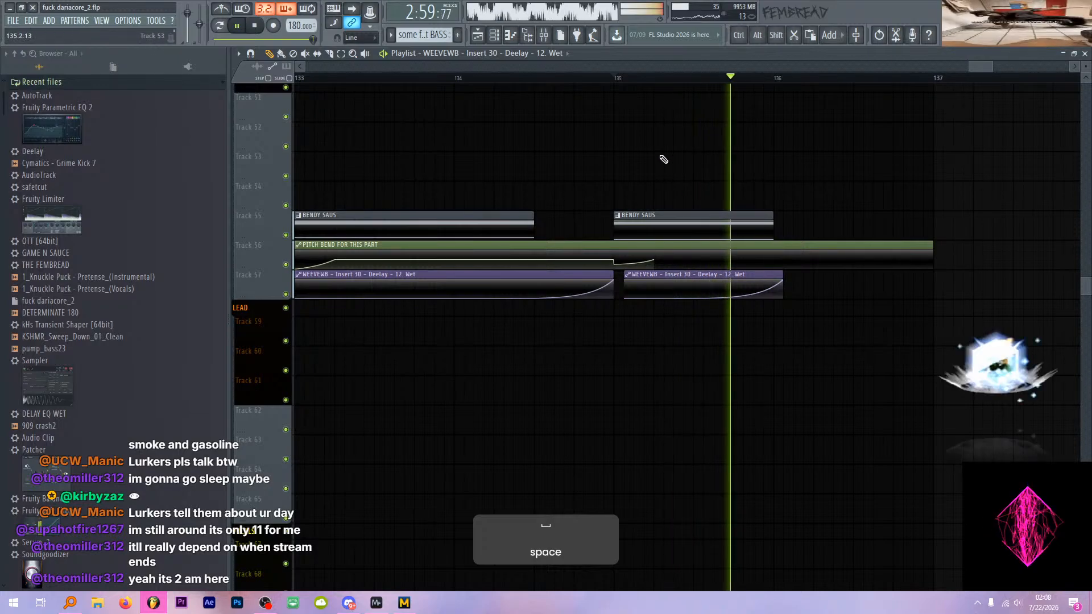
scroll(652, 91, "down", 2)
scroll(732, 90, "down", 2)
- Stop playback, move the playhead to bar 133, and insert an empty playlist track above the LEAD group
key("space")
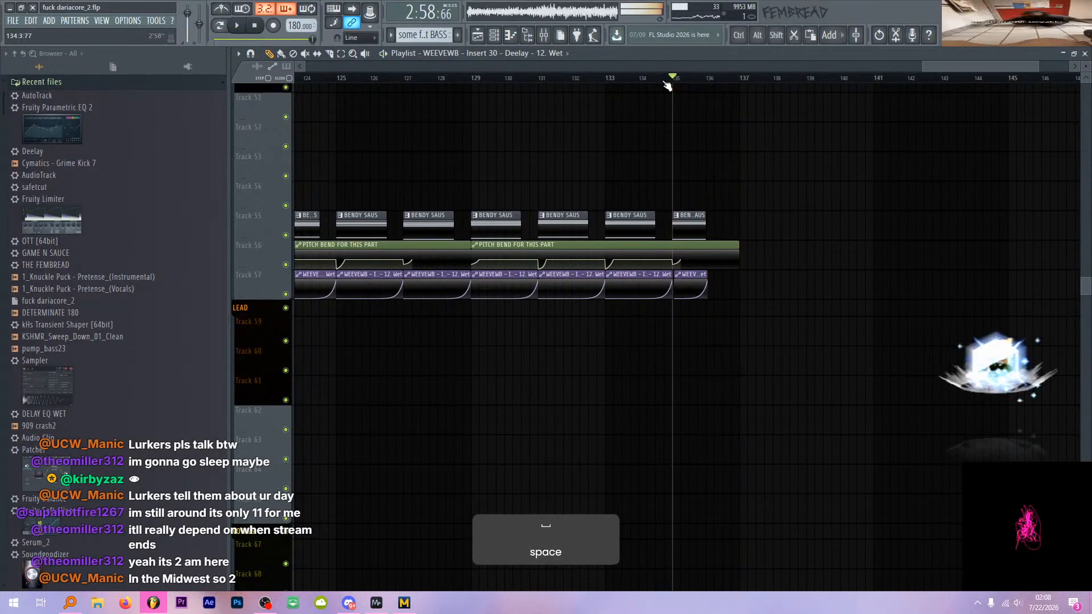
left_click(607, 79)
scroll(688, 118, "down", 3)
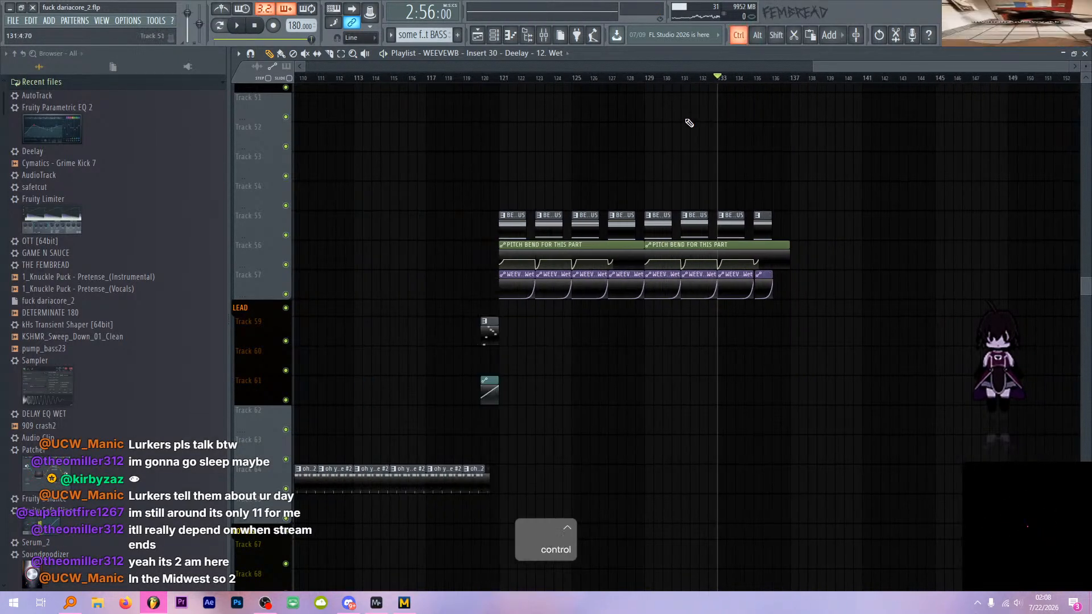
right_click(259, 288)
key("i")
scroll(260, 289, "down", 1)
scroll(856, 92, "up", 2)
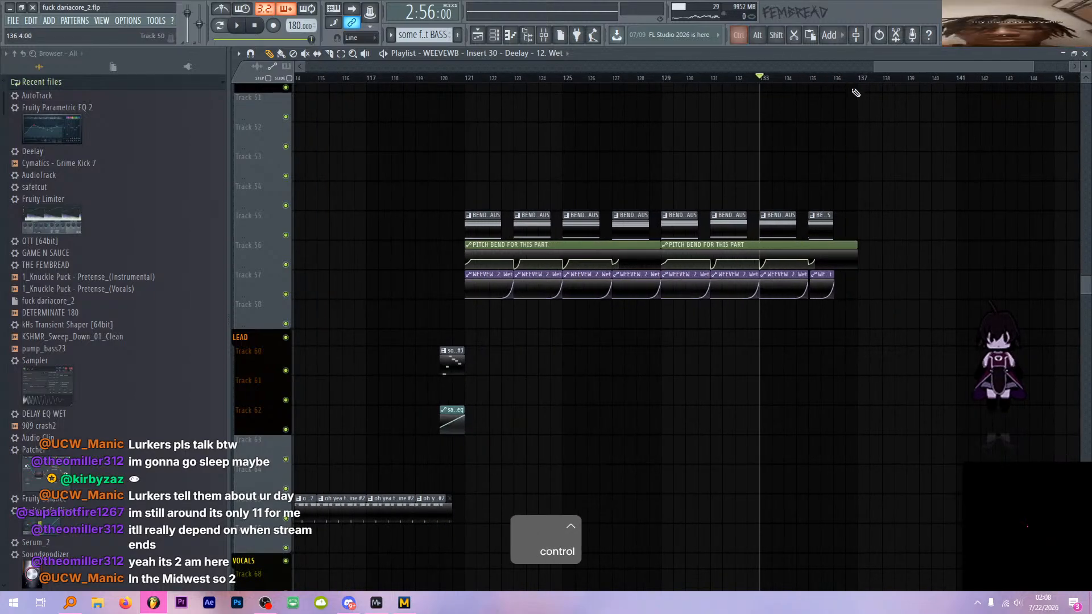
- Select bars 129 to 137 and load the safetcut EQ preset into slot 4 of mixer Insert 30
left_click_drag(862, 83, 663, 83)
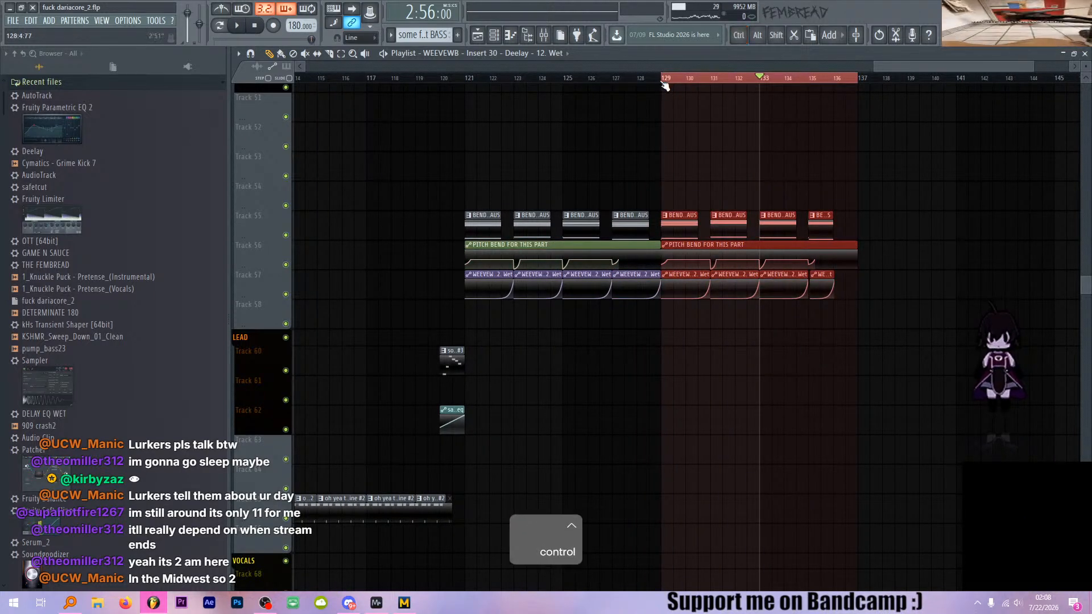
left_click(546, 37)
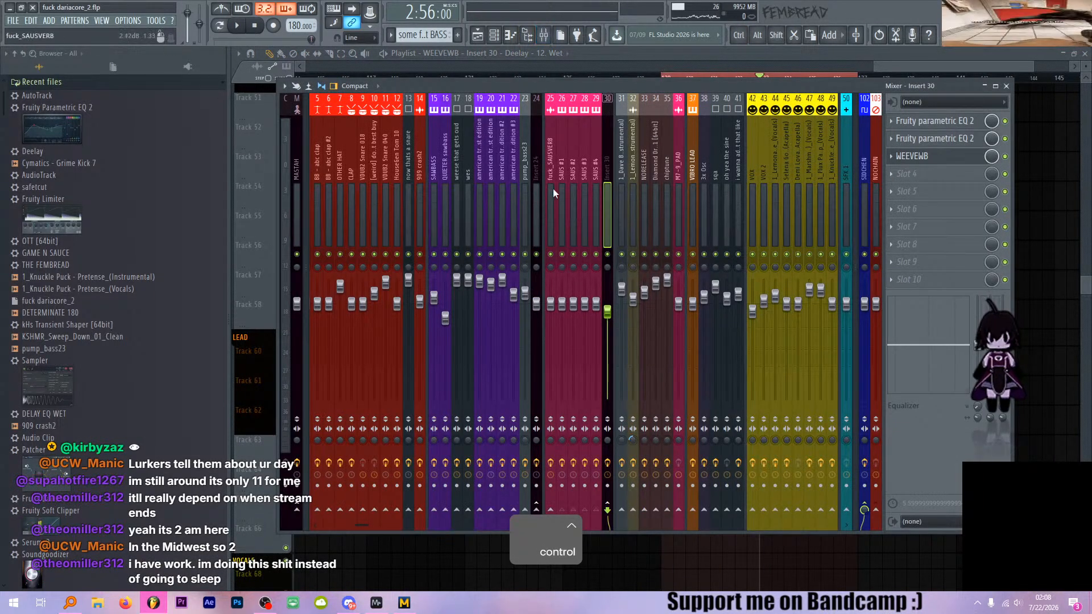
key("ctrl+f")
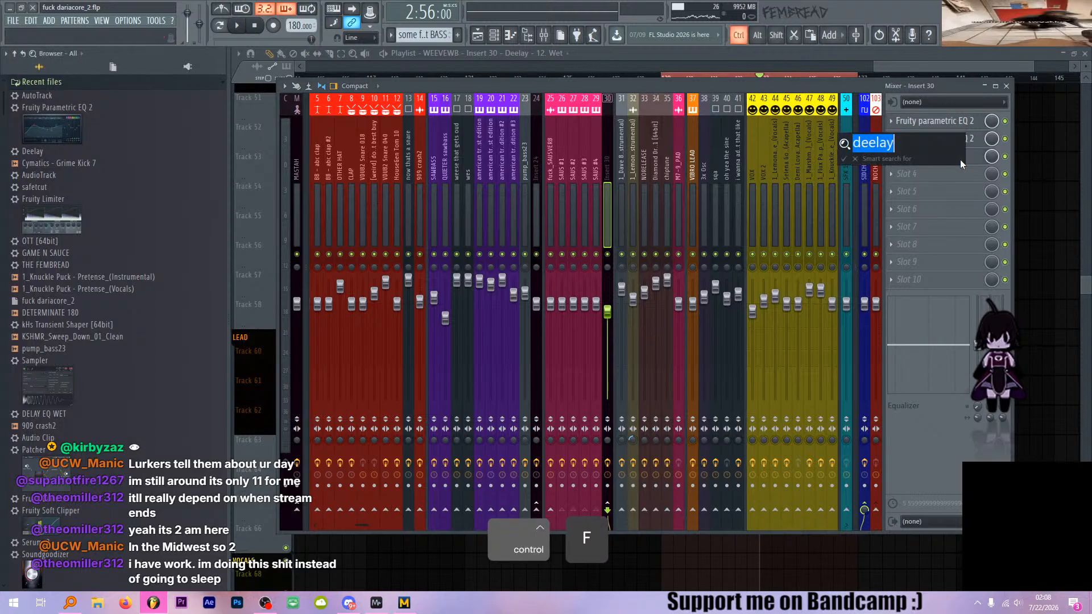
type("safet")
key("Return")
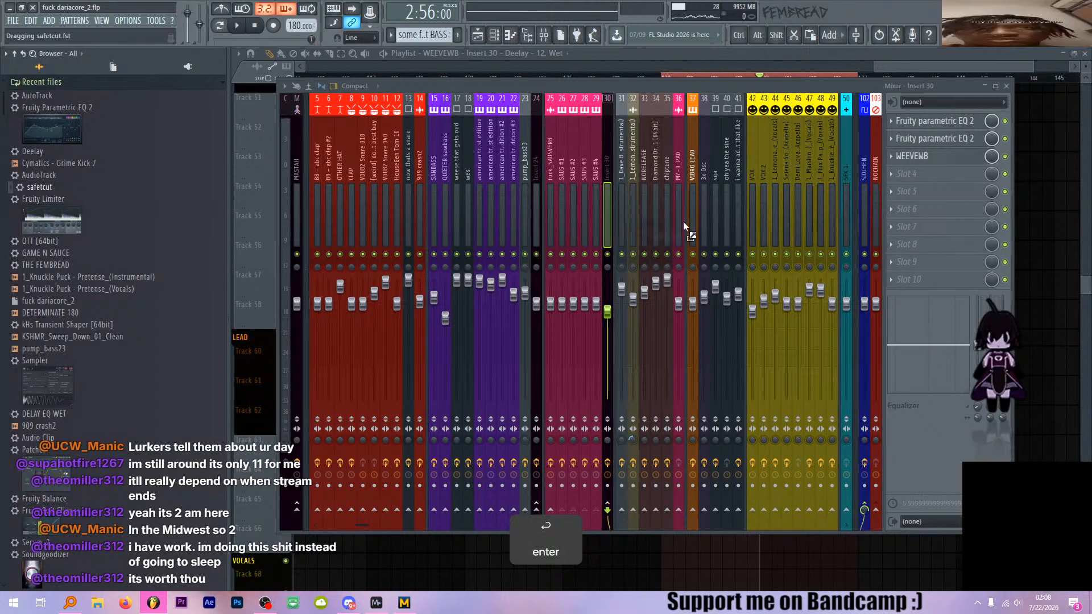
left_click_drag(684, 221, 927, 174)
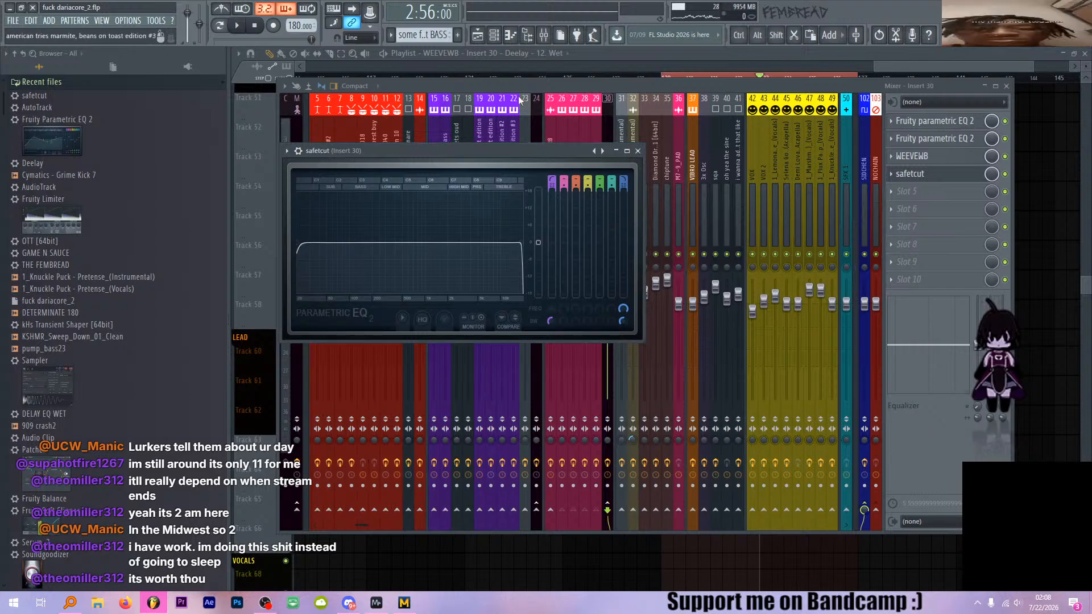
left_click(658, 67)
- Clear the time selection, look over the drum, bass and BENDY SAUS tracks, and play the section from bar 121
left_click(690, 79, "ctrl")
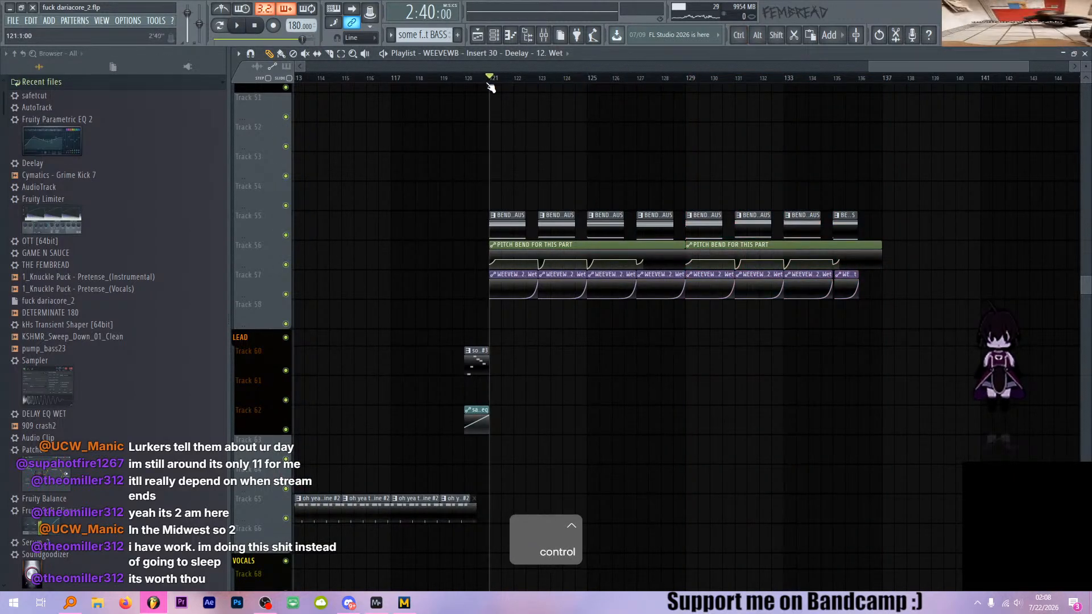
scroll(599, 146, "down", 1)
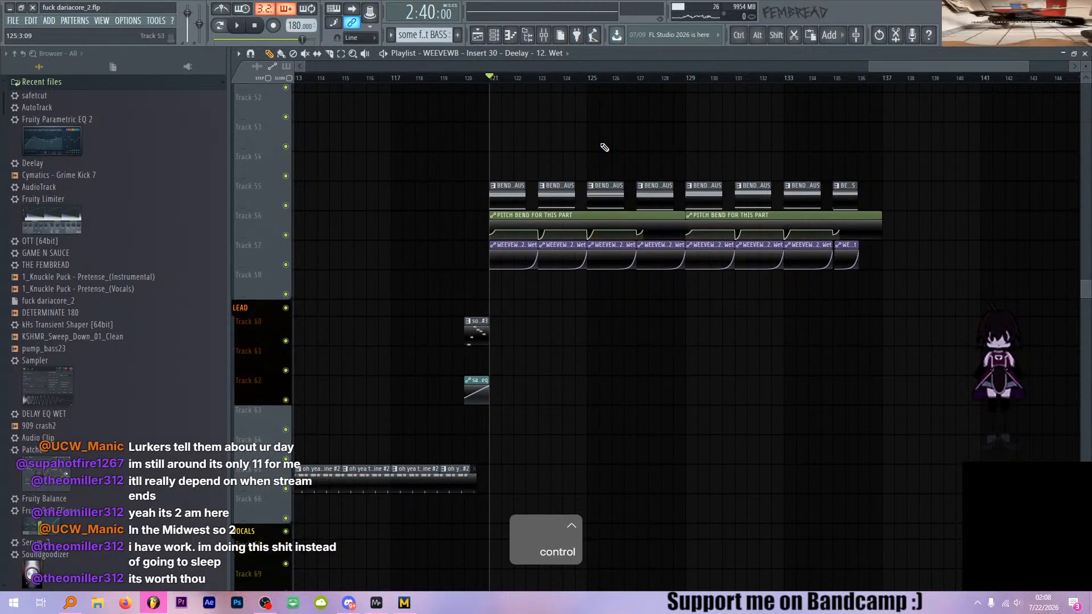
scroll(656, 166, "up", 20)
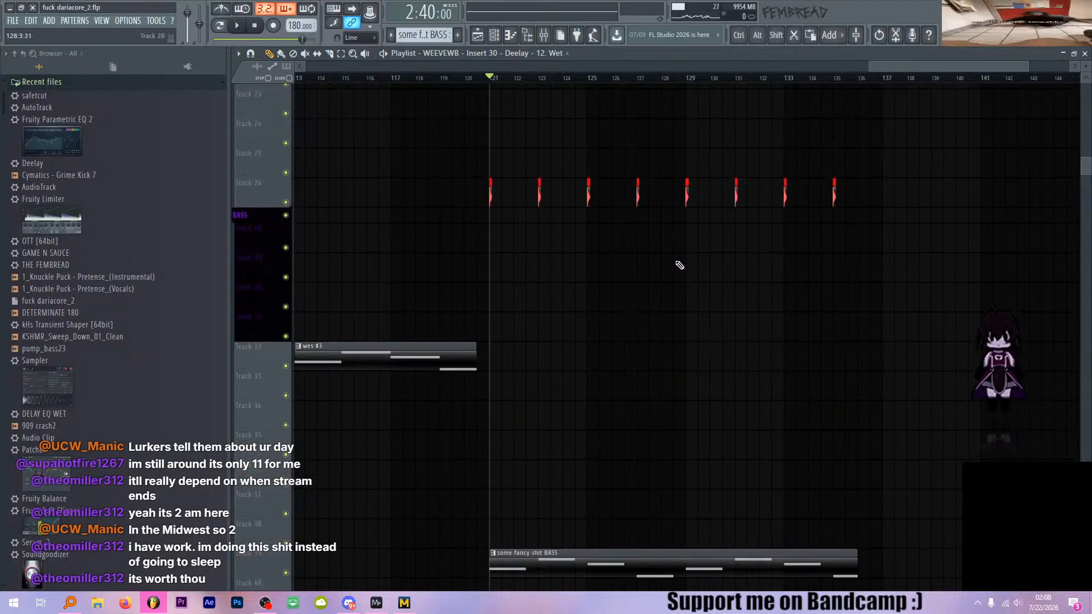
scroll(676, 279, "up", 9)
scroll(660, 273, "down", 20)
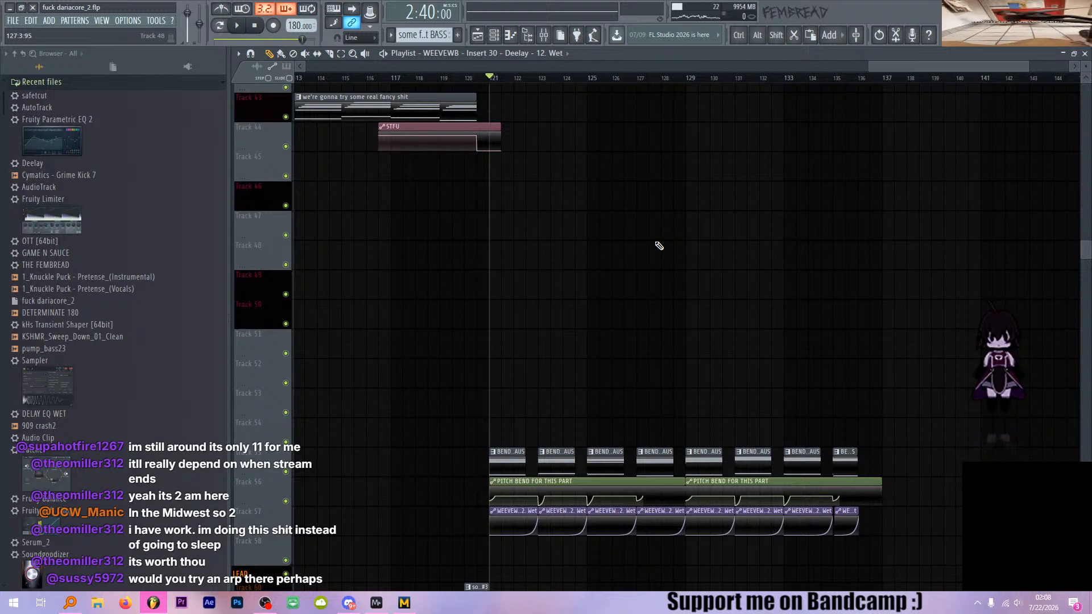
scroll(733, 313, "down", 10)
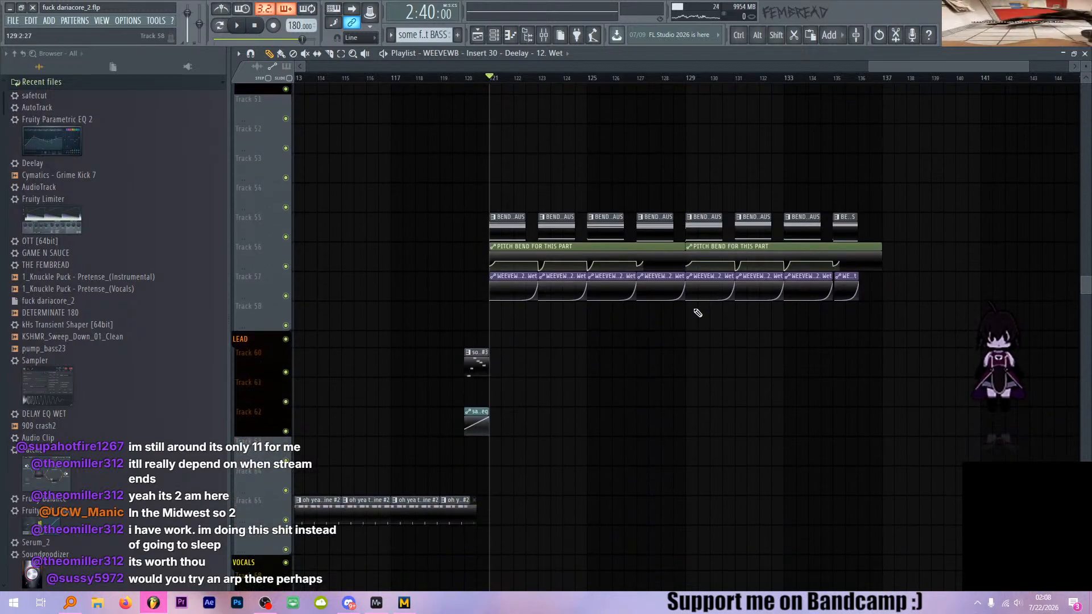
scroll(718, 121, "up", 2)
key("space")
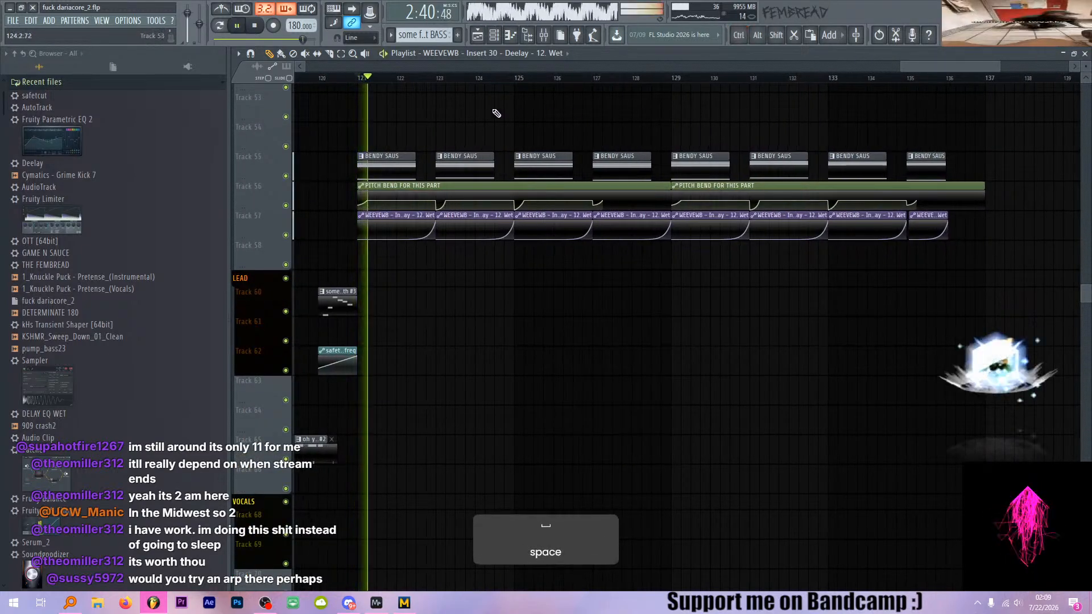
- Check the safetcut EQ on mixer Insert 30 while the BENDY SAUS section plays, ending with playback stopped
scroll(495, 110, "up", 2)
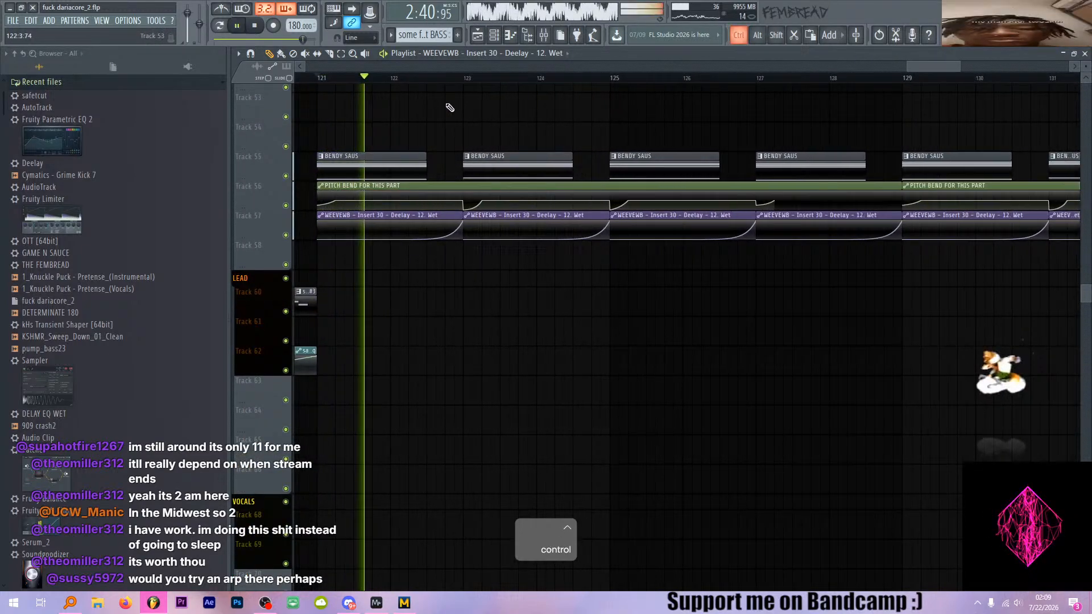
left_click(545, 36)
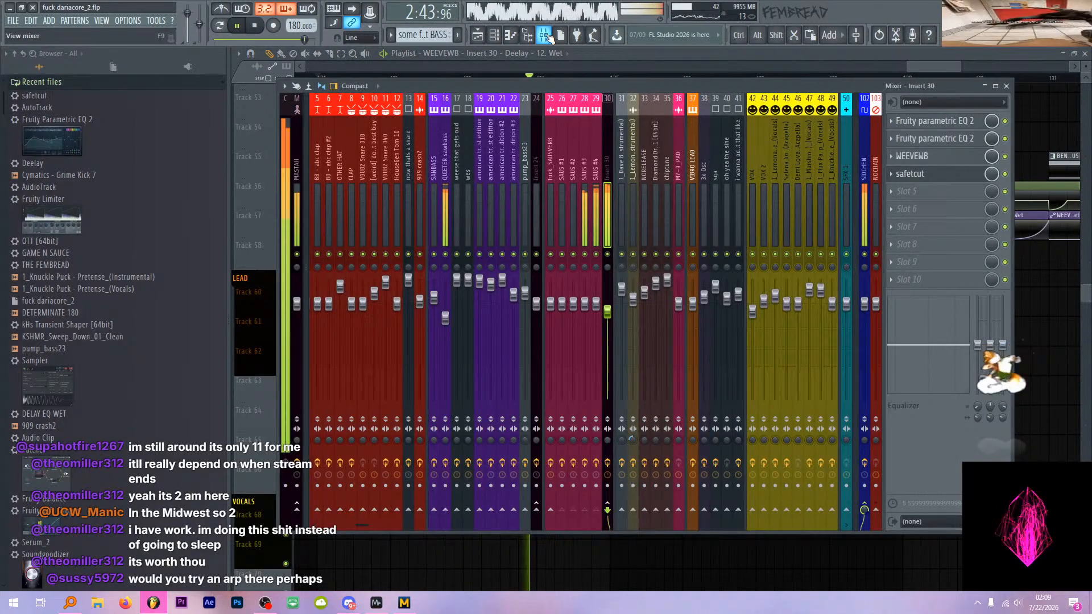
left_click(974, 176)
left_click(701, 55)
scroll(762, 136, "down", 4)
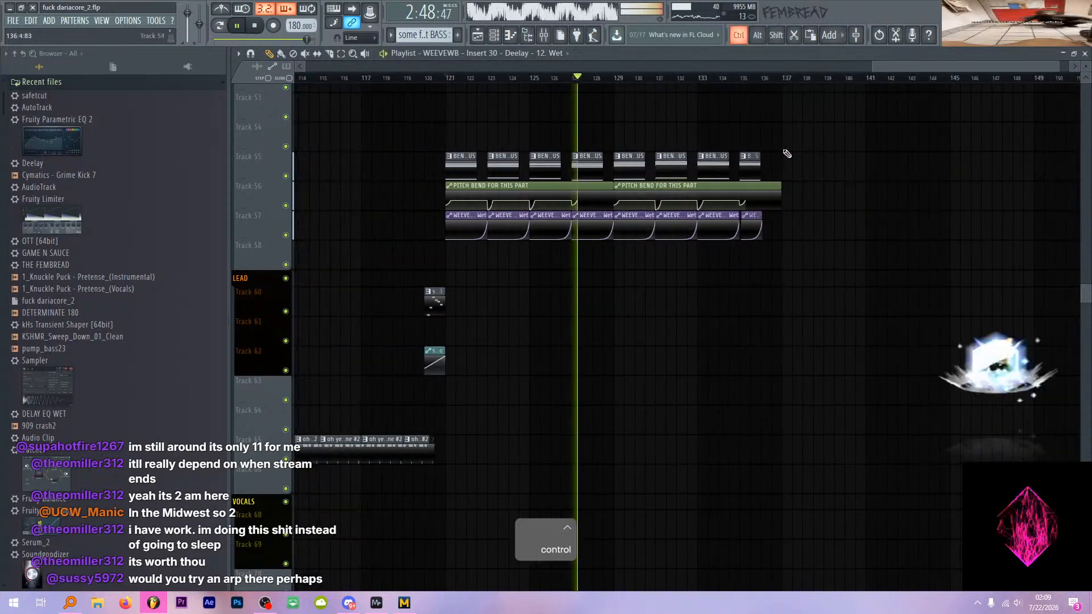
scroll(786, 114, "up", 1)
key("space")
- Select bars 129 to 137 and create an automation clip for safetcut's Band 7 frequency on the empty track below the Wet clips
left_click_drag(788, 81, 568, 80)
key("F9")
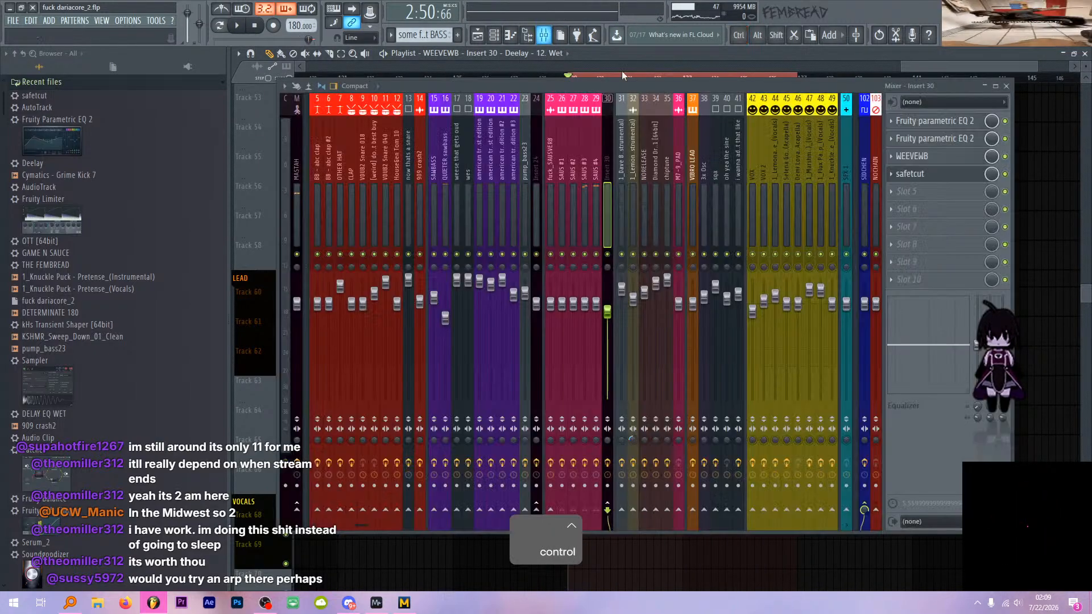
left_click(970, 176)
right_click(624, 309)
key("a")
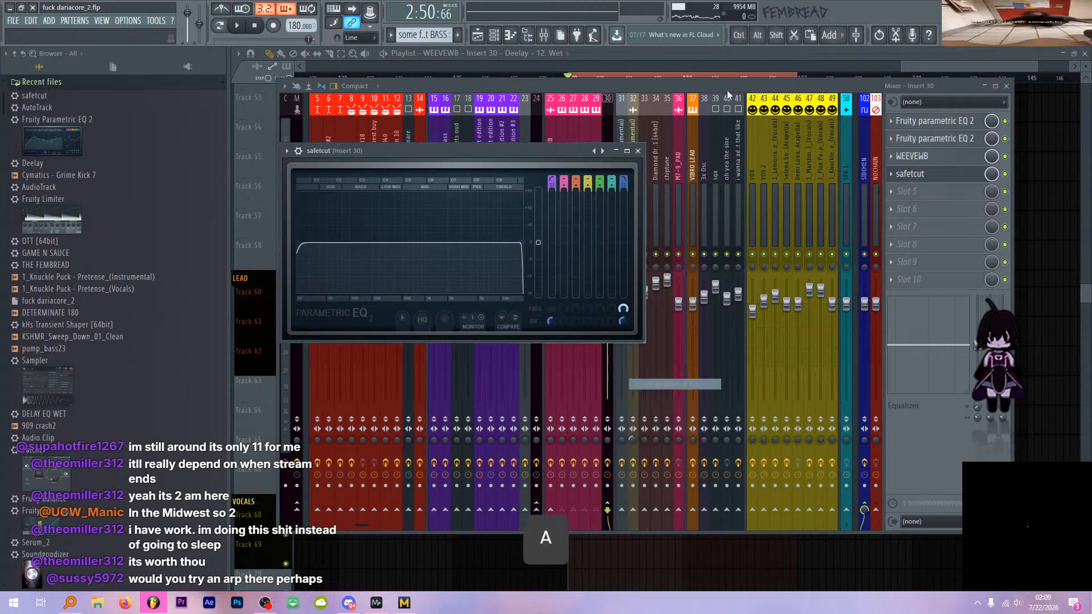
left_click_drag(669, 104, 666, 261)
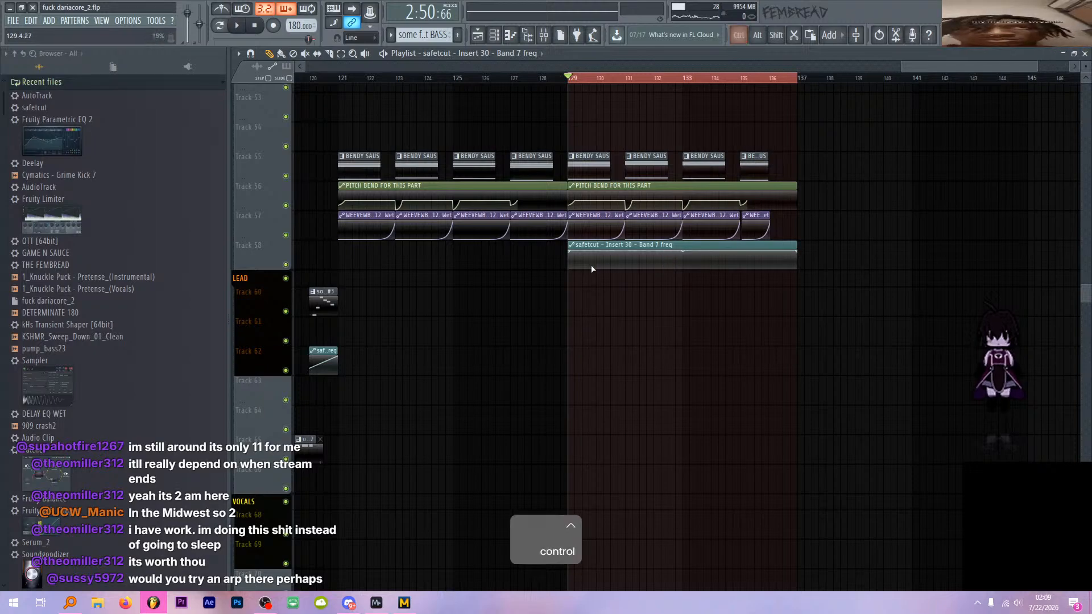
- Hold the Band 7 freq automation at its starting level until bar 136, curve it down towards bar 137, and audition the ending
key("ctrl+c")
scroll(772, 265, "up", 4, "ctrl")
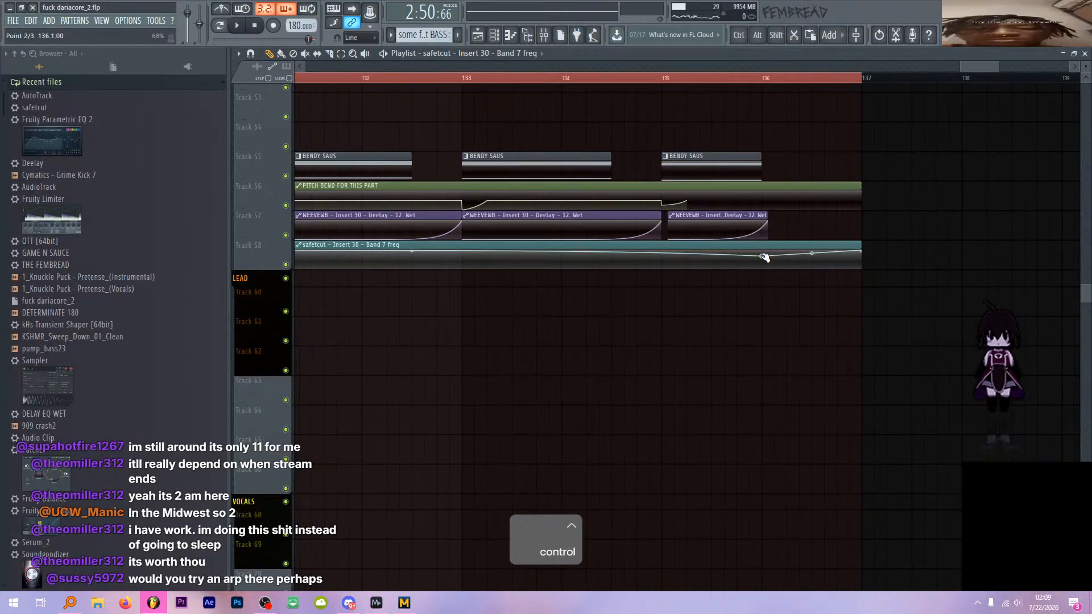
right_click(763, 257)
key("p")
left_click_drag(863, 251, 865, 288)
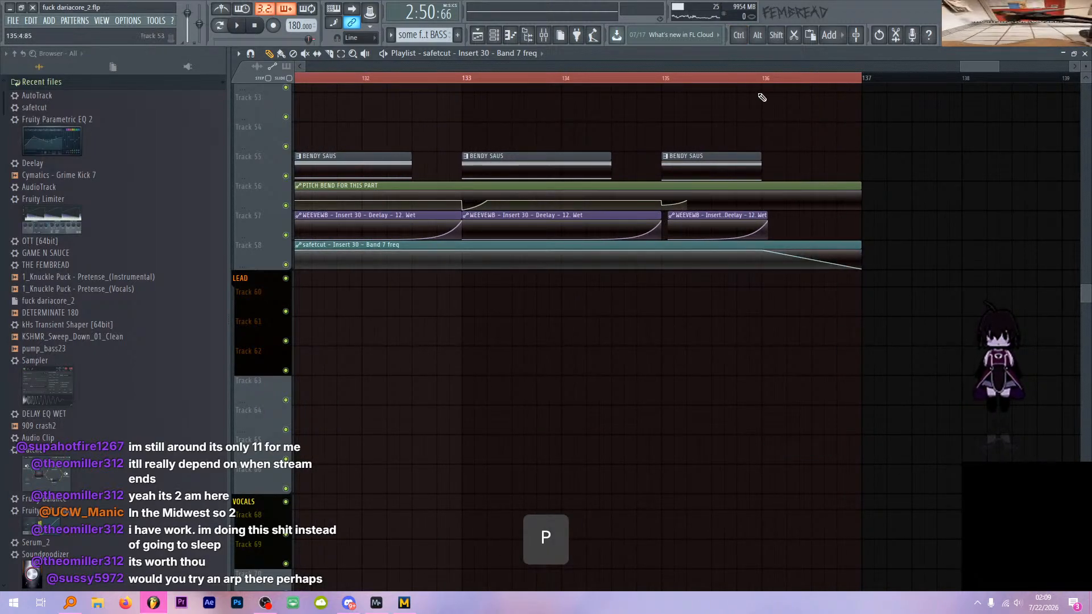
left_click(737, 78)
key("space")
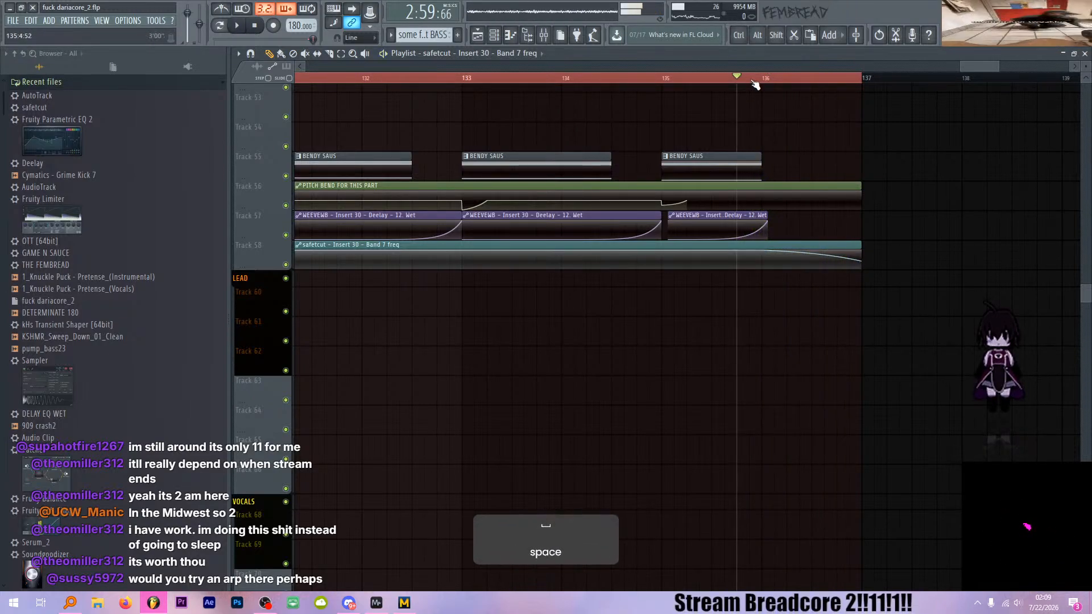
key("space")
- Return the playhead to bar 121 without a time selection and insert an empty playlist track above the LEAD group
scroll(771, 95, "down", 6)
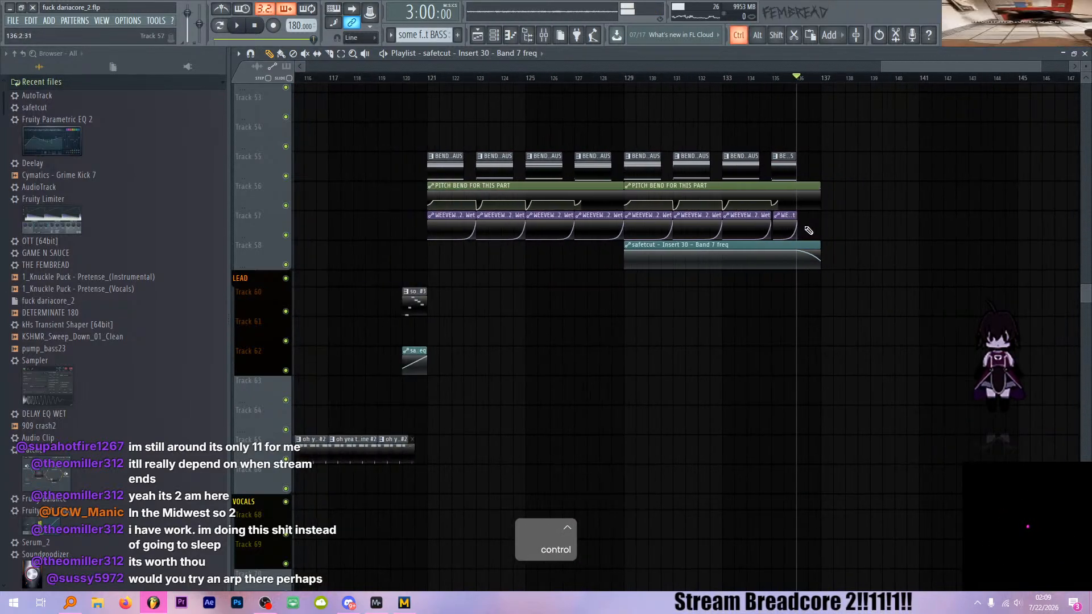
scroll(807, 202, "down", 5)
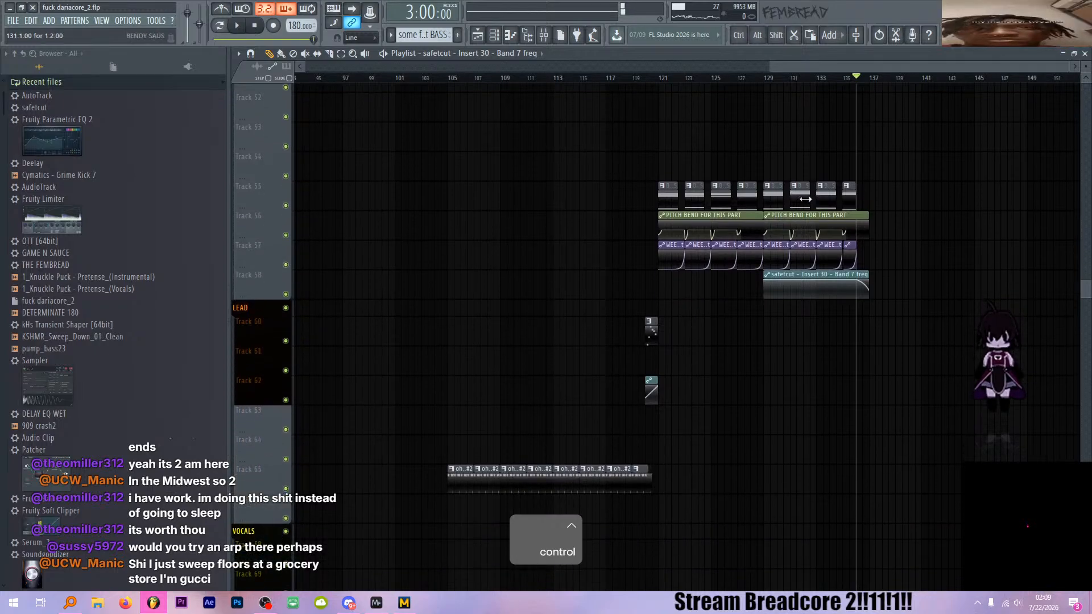
scroll(739, 155, "up", 3)
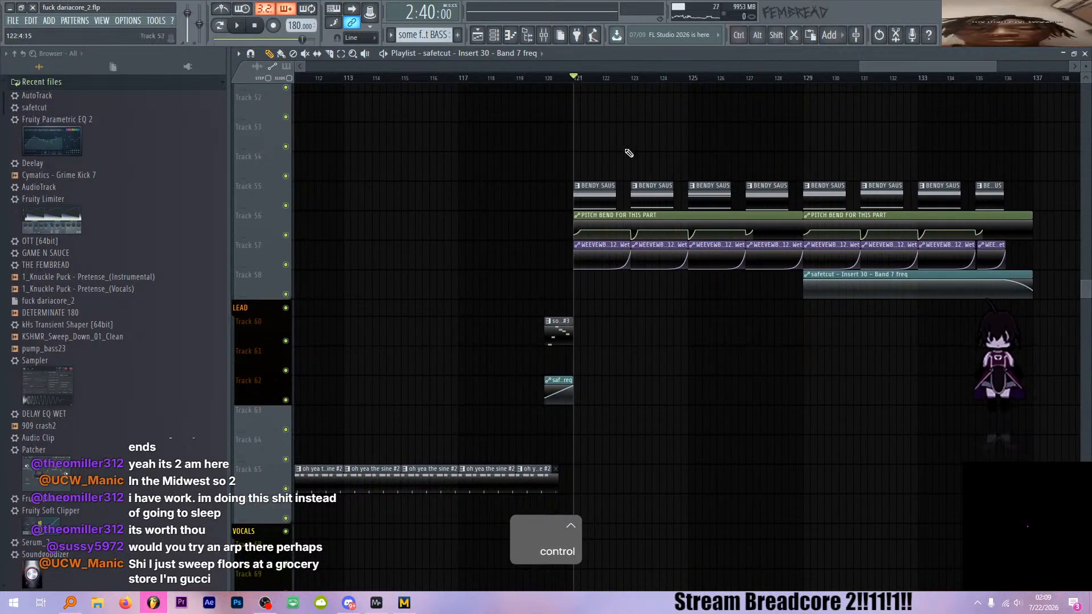
scroll(387, 249, "down", 2)
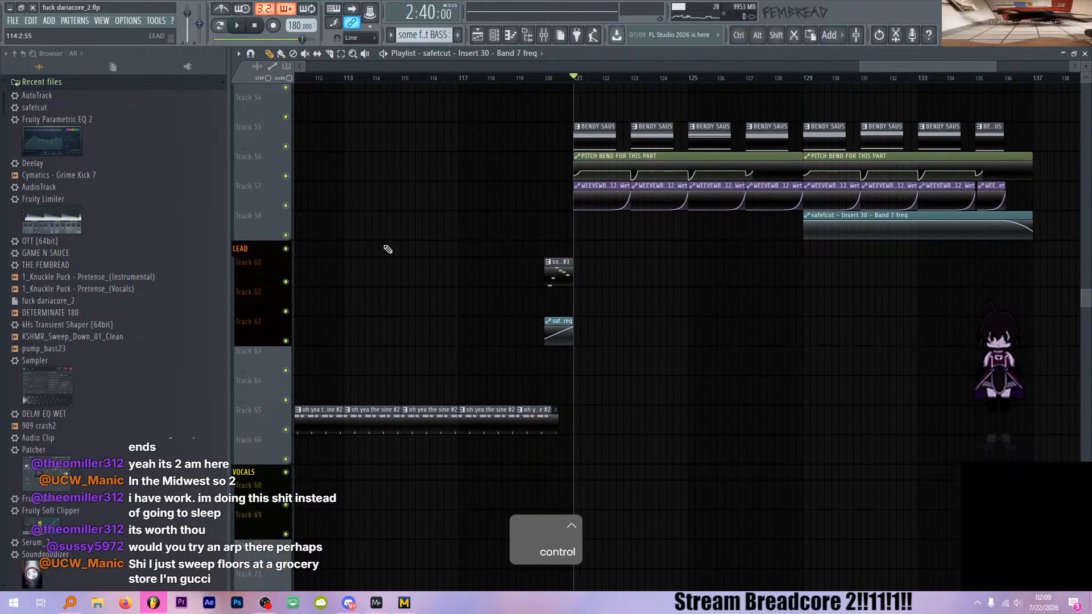
right_click(262, 220)
key("i")
- Slice the Band 7 freq clip at bar 130 and move its one-bar front piece to bar 117
left_click_drag(828, 250, 824, 224)
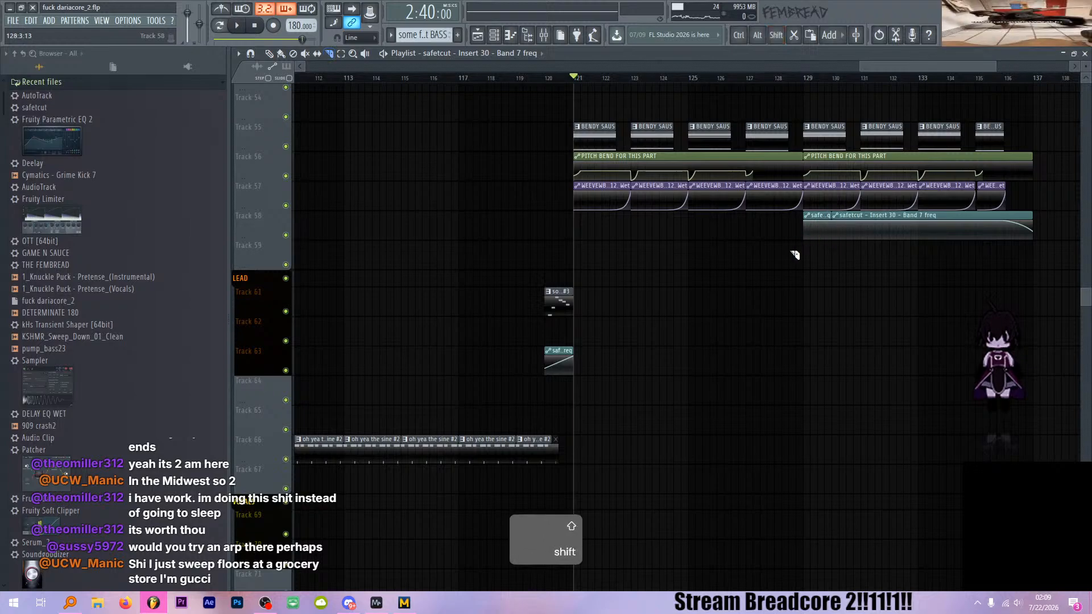
left_click_drag(769, 259, 814, 232)
key("ctrl+x")
scroll(531, 229, "up", 4)
key("ctrl+v")
scroll(565, 222, "down", 3)
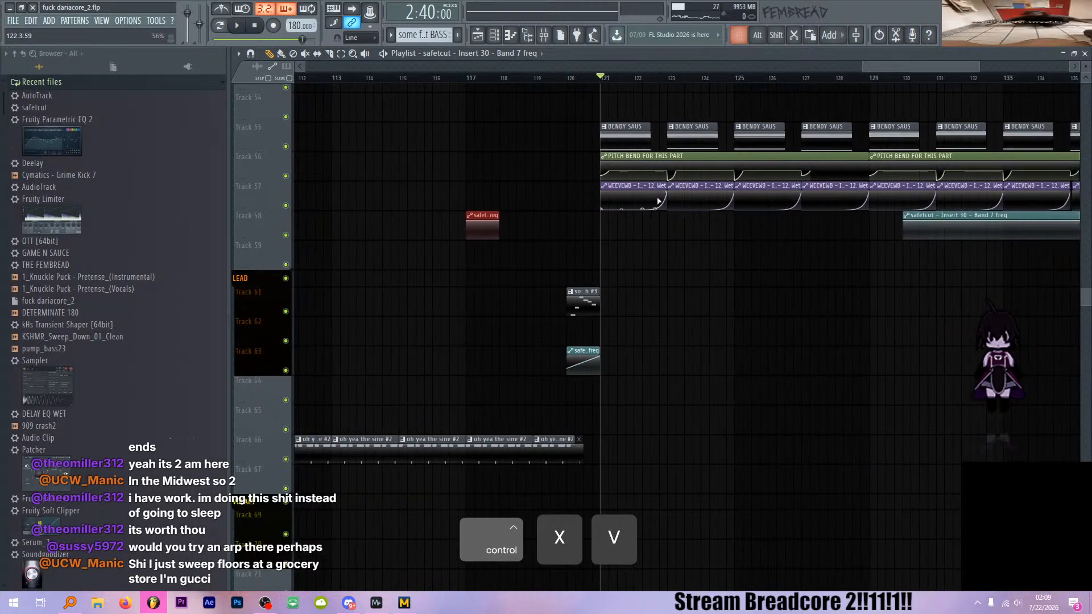
- Select bars 121 to 133 and create an automation clip for safetcut's Mix level on Track 59
left_click(546, 37)
left_click(546, 38)
scroll(692, 84, "down", 2)
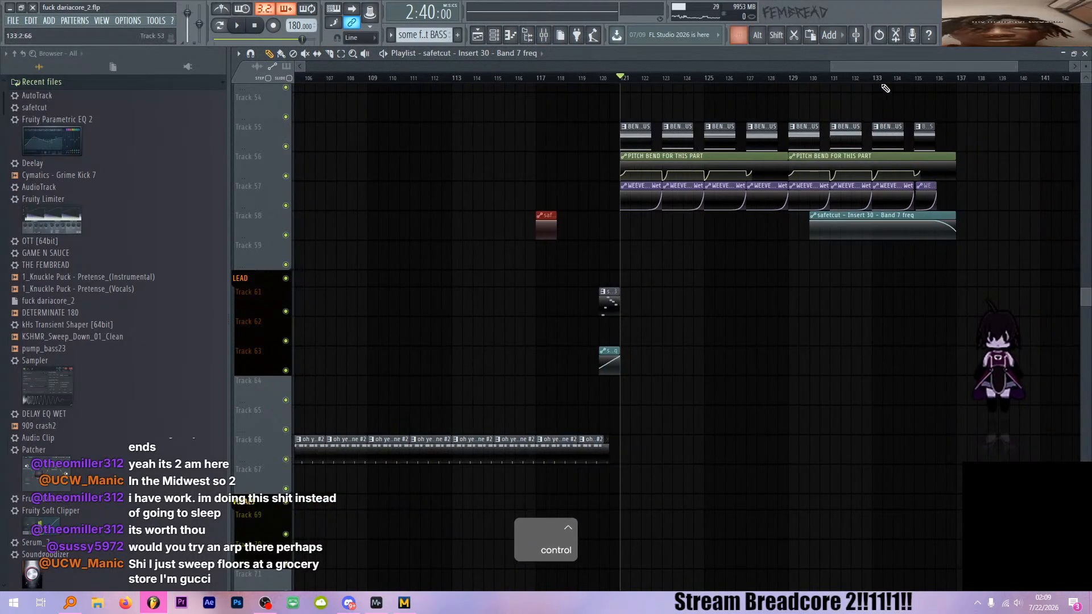
left_click_drag(876, 79, 621, 81)
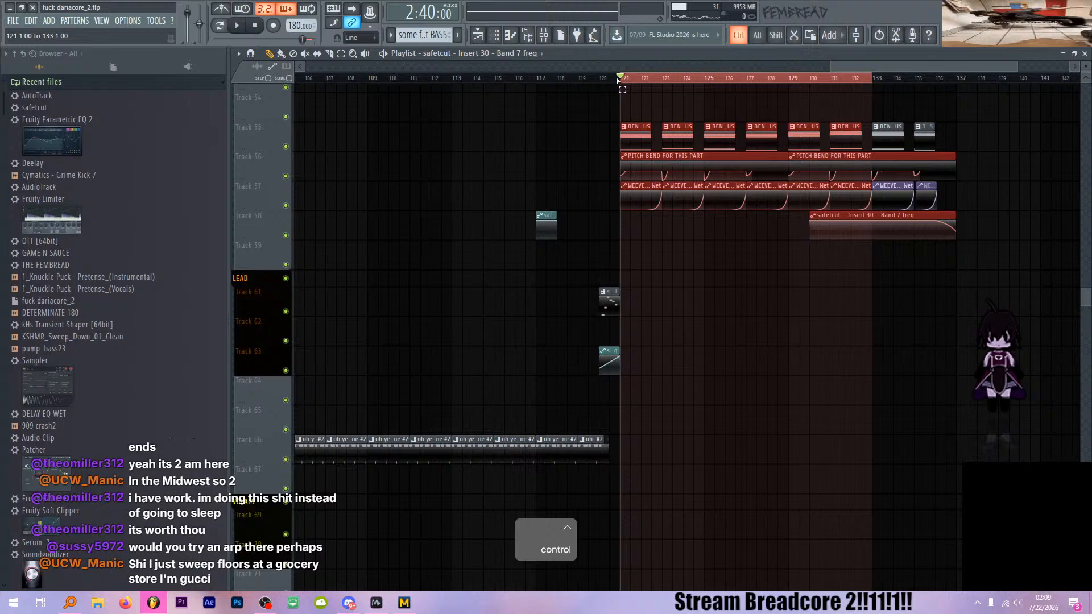
left_click(546, 37)
left_click(937, 177)
left_click(937, 177)
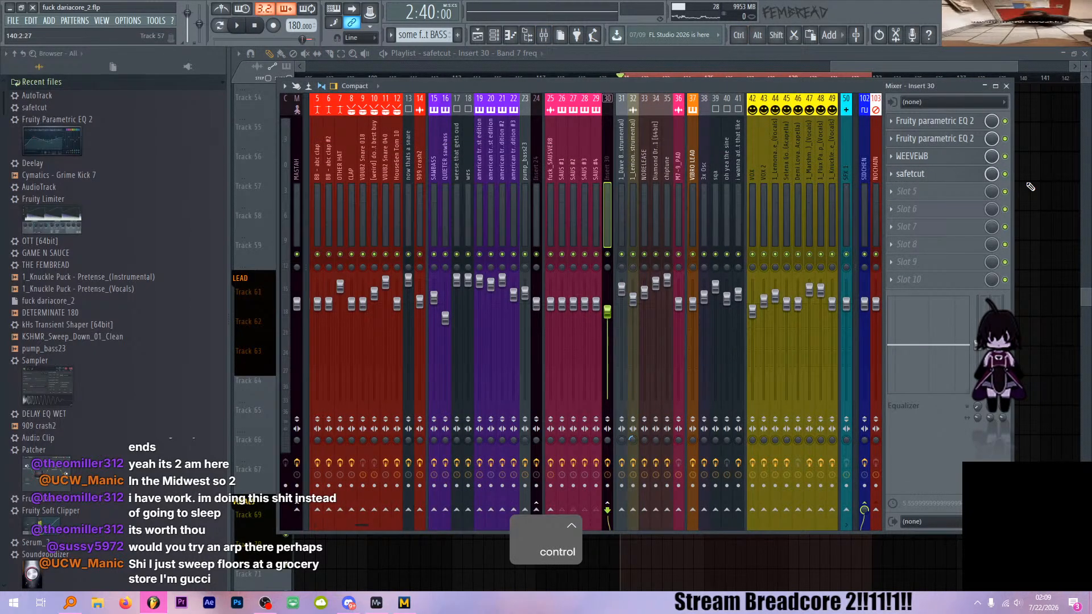
right_click(992, 174)
key("a")
left_click_drag(702, 91, 698, 244)
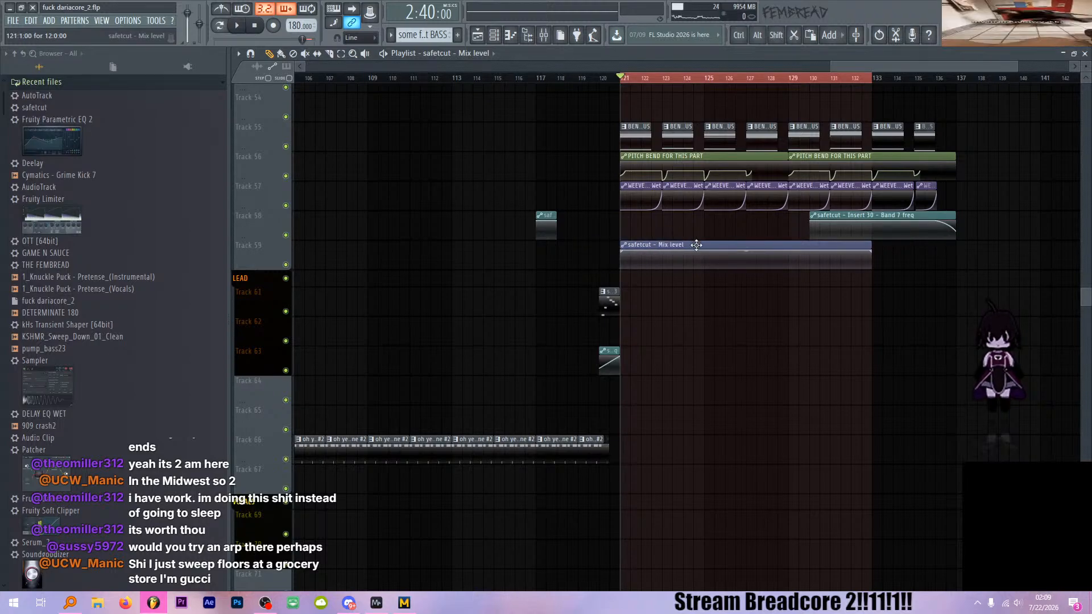
- Play the section from bar 121 while looking over its tracks, ending stopped at bar 121 with no time selection
key("space")
scroll(771, 243, "down", 2)
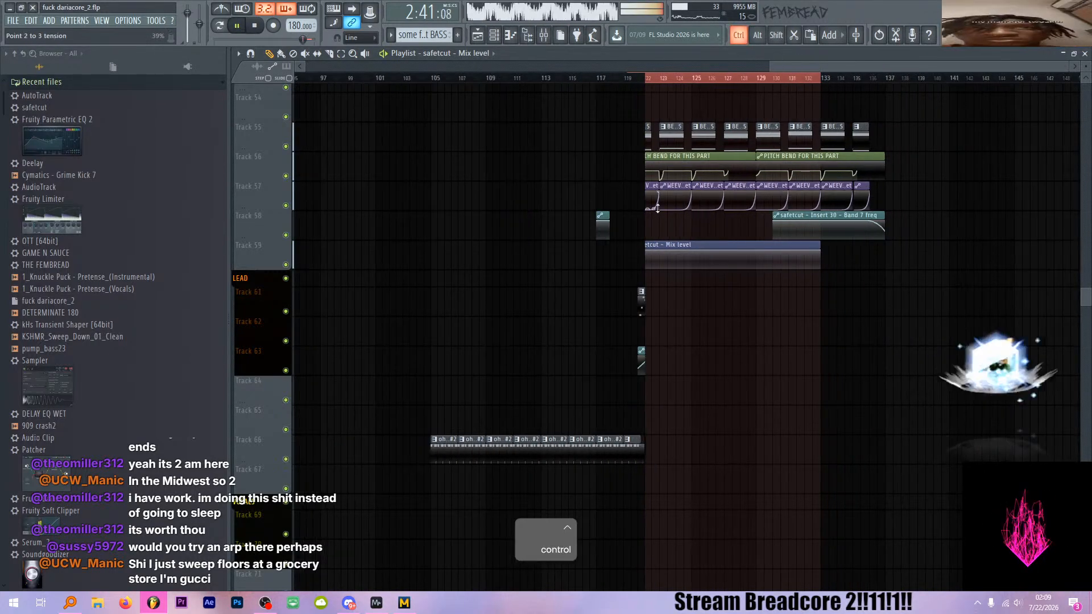
scroll(772, 243, "up", 4)
scroll(762, 243, "up", 8)
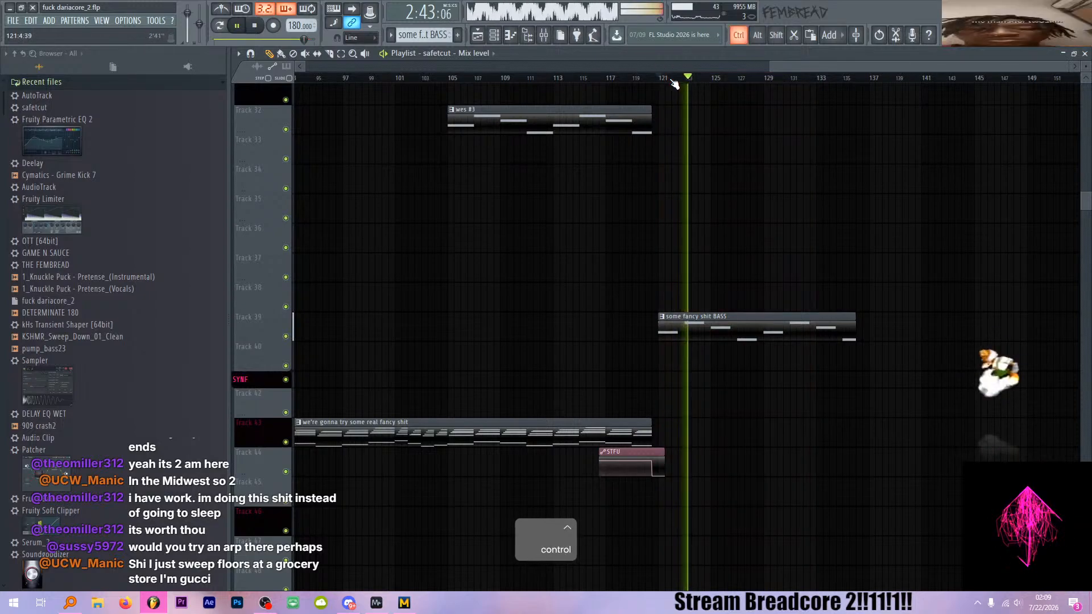
scroll(666, 269, "up", 6)
scroll(660, 262, "down", 5)
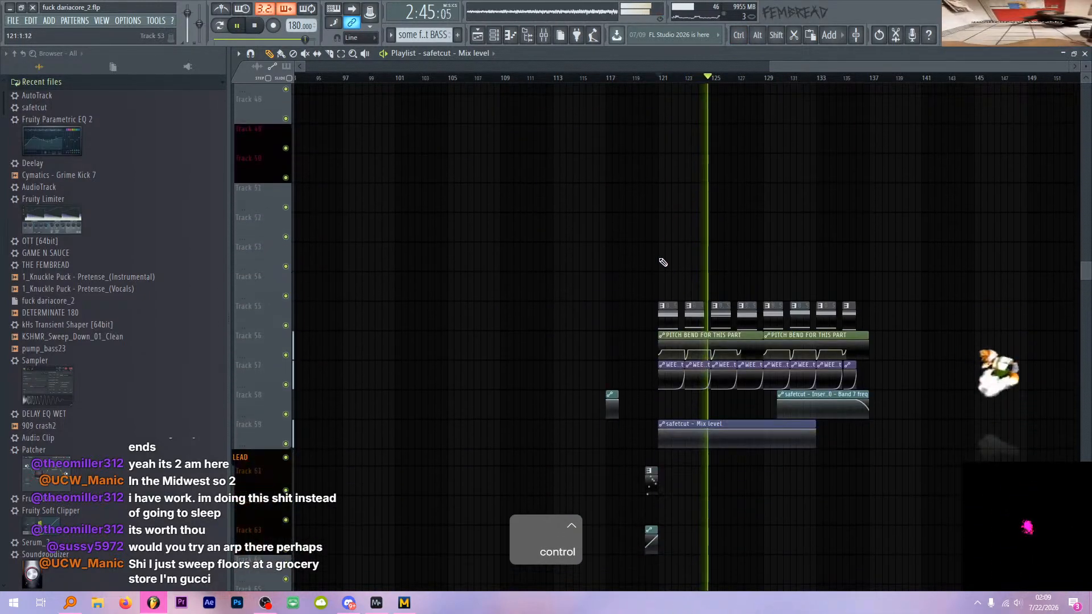
key("space")
left_click(655, 80)
left_click(660, 84)
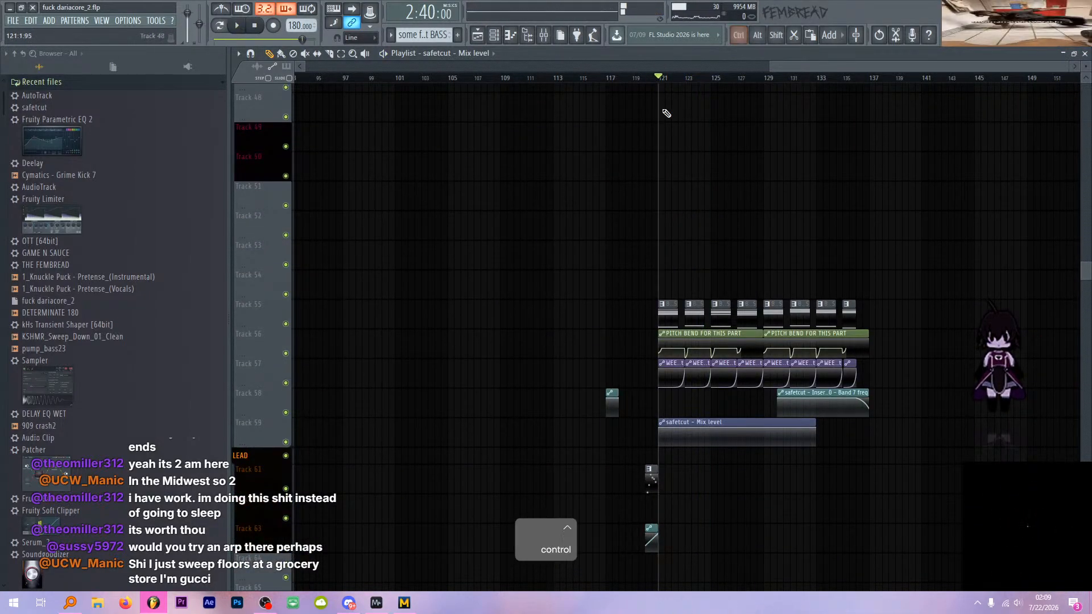
- Copy the early fuck_SAUSVERB riser and its Channel volume clip from before bar 25 so that both end at bar 121
scroll(666, 112, "down", 3)
scroll(853, 179, "up", 2)
scroll(455, 238, "up", 5)
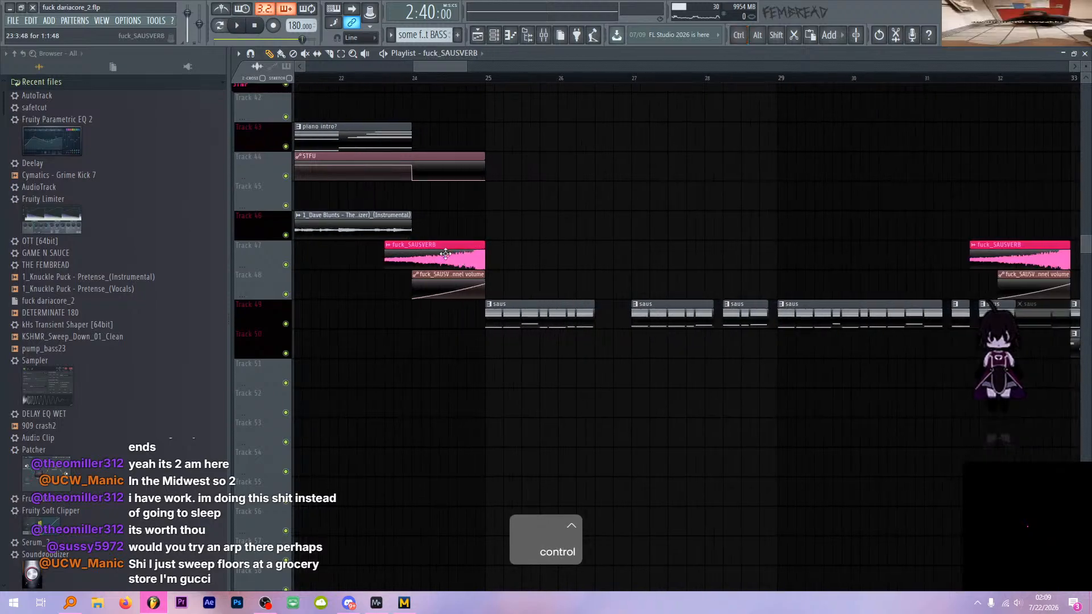
scroll(453, 257, "down", 6)
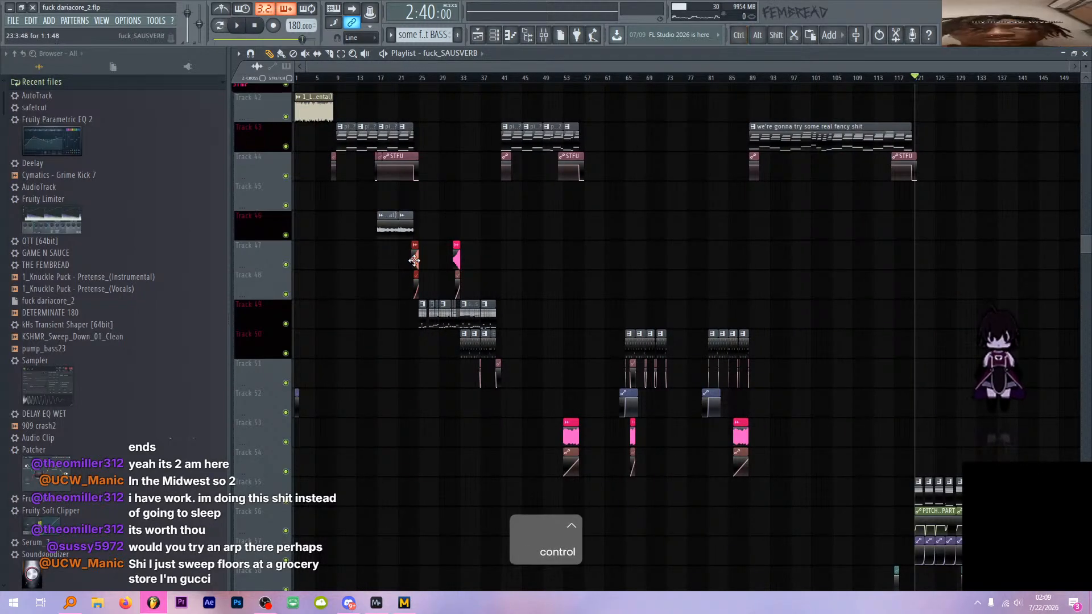
scroll(916, 271, "up", 3)
scroll(853, 288, "up", 6)
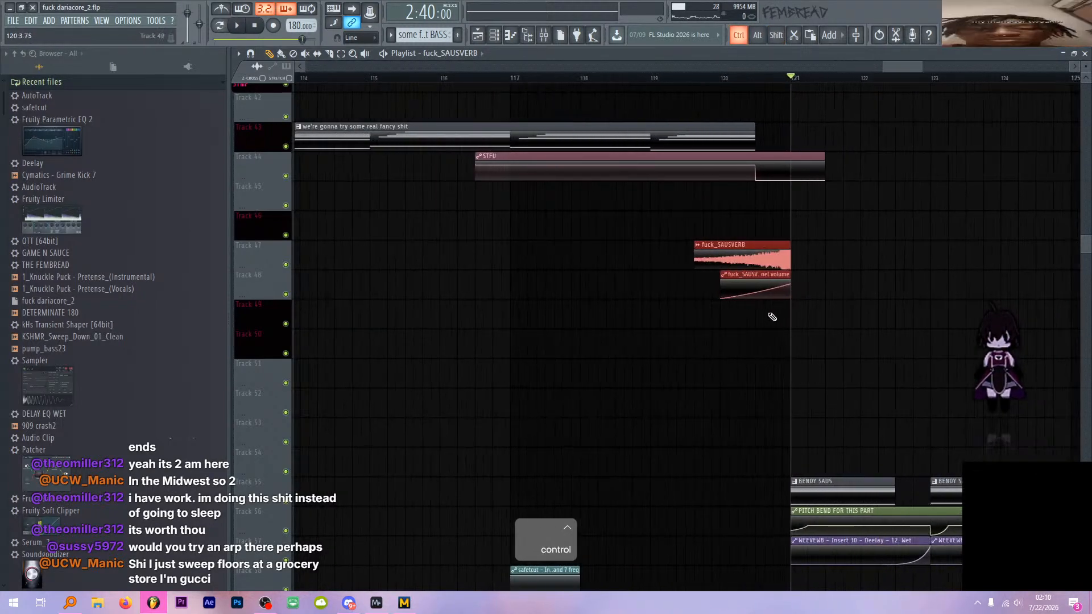
left_click(771, 315, "ctrl")
- Shorten the copied fuck_SAUSVERB Channel volume ramp to half a bar, ending at bar 121
scroll(760, 281, "down", 8)
scroll(567, 276, "down", 3)
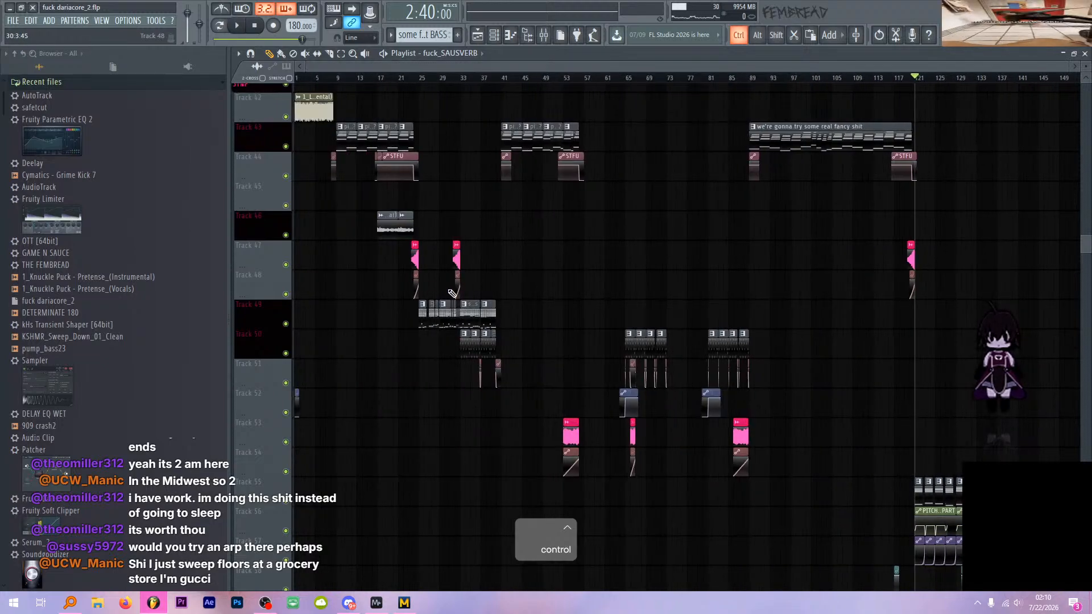
scroll(452, 293, "up", 4)
scroll(454, 293, "down", 4)
scroll(915, 288, "up", 6)
scroll(916, 291, "up", 5)
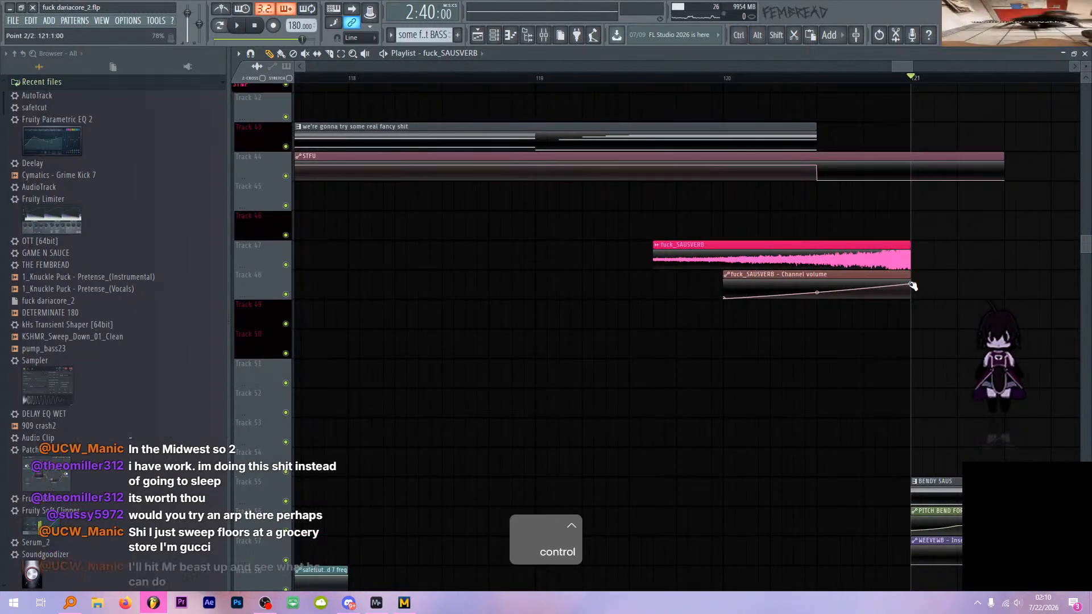
left_click_drag(912, 285, 879, 275)
scroll(819, 230, "down", 2)
scroll(817, 228, "up", 2)
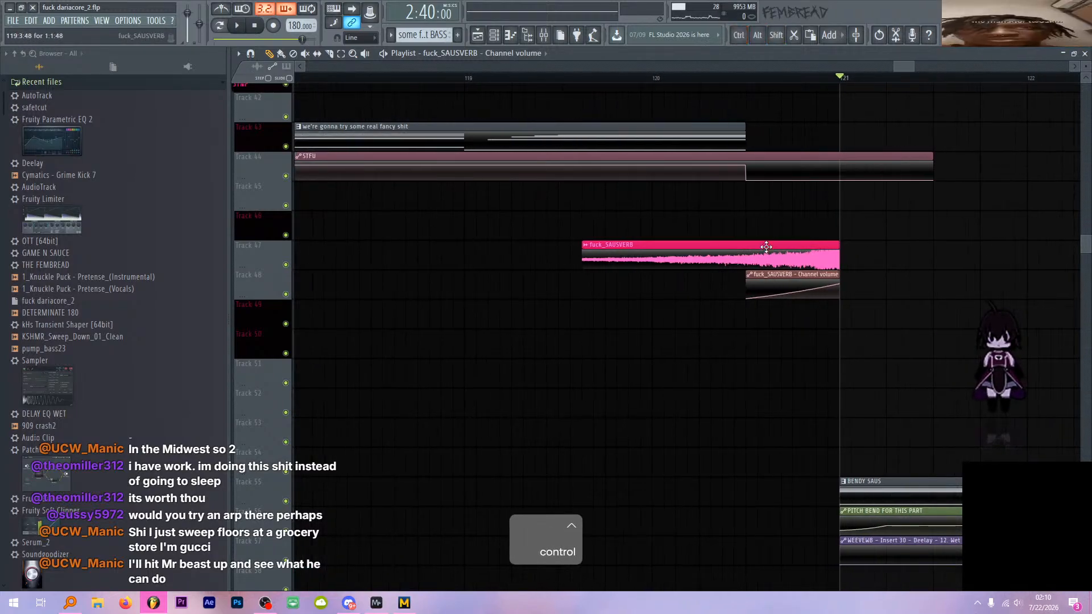
- Try to slice the copied fuck_SAUSVERB clip where its Channel volume clip starts
key("c")
left_click_drag(750, 256, 724, 275)
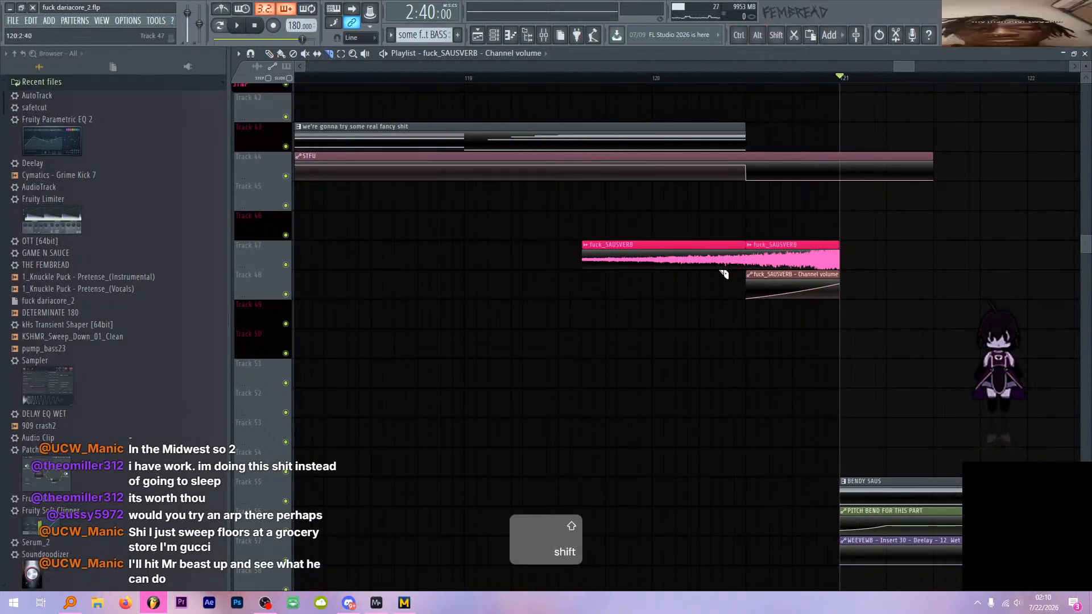
key("ctrl+z")
key("p")
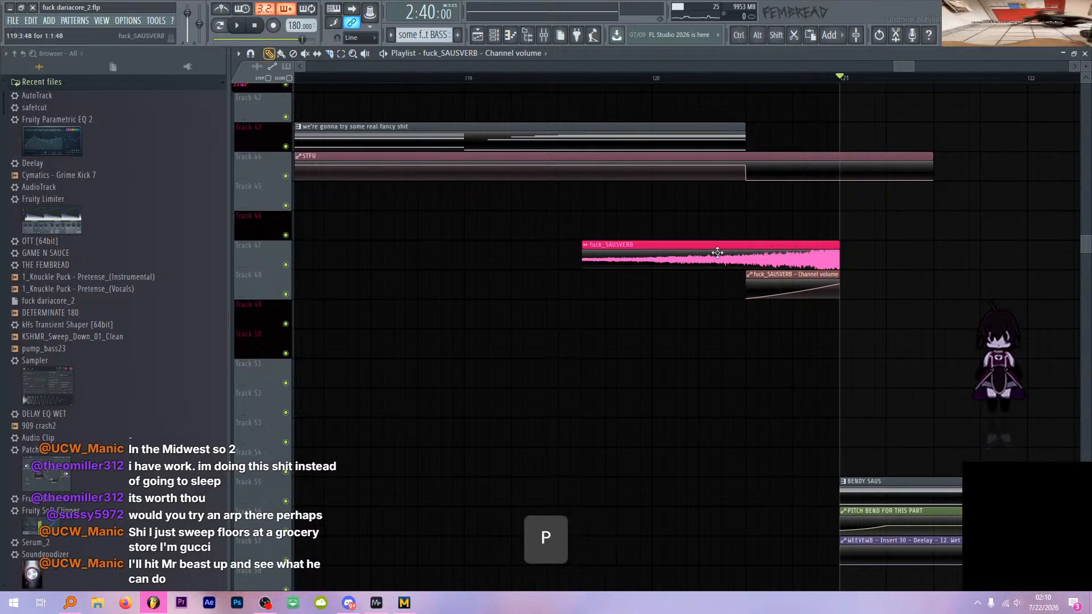
- Adjust the root note in the fuck_SAUSVERB channel settings and shift the copied clip to end at bar 121
double_click(718, 257)
left_click(376, 201)
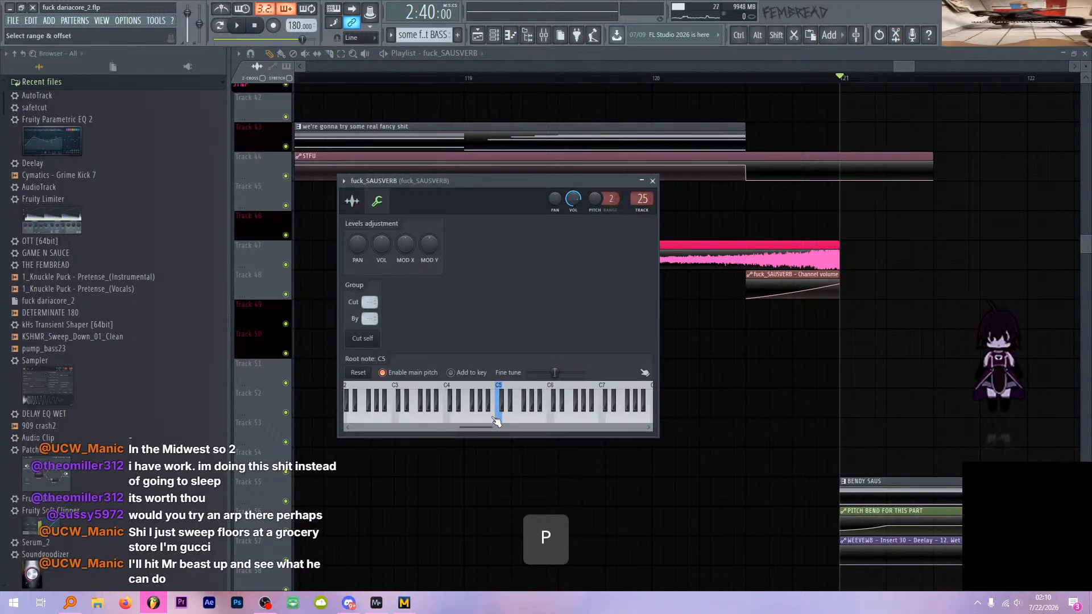
left_click(652, 181)
scroll(765, 255, "up", 2)
left_click_drag(766, 256, 787, 256)
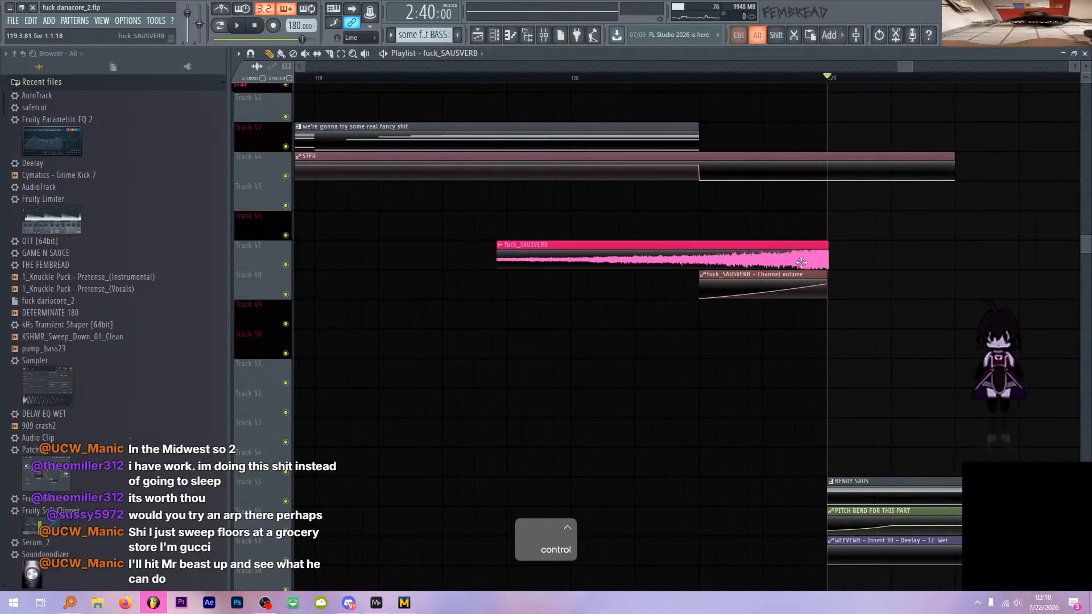
- Slice the copied fuck_SAUSVERB clip at the start of its Channel volume clip and delete the front part
scroll(787, 257, "up", 3)
key("c")
key("ctrl+z")
scroll(790, 262, "down", 2)
scroll(572, 257, "up", 3)
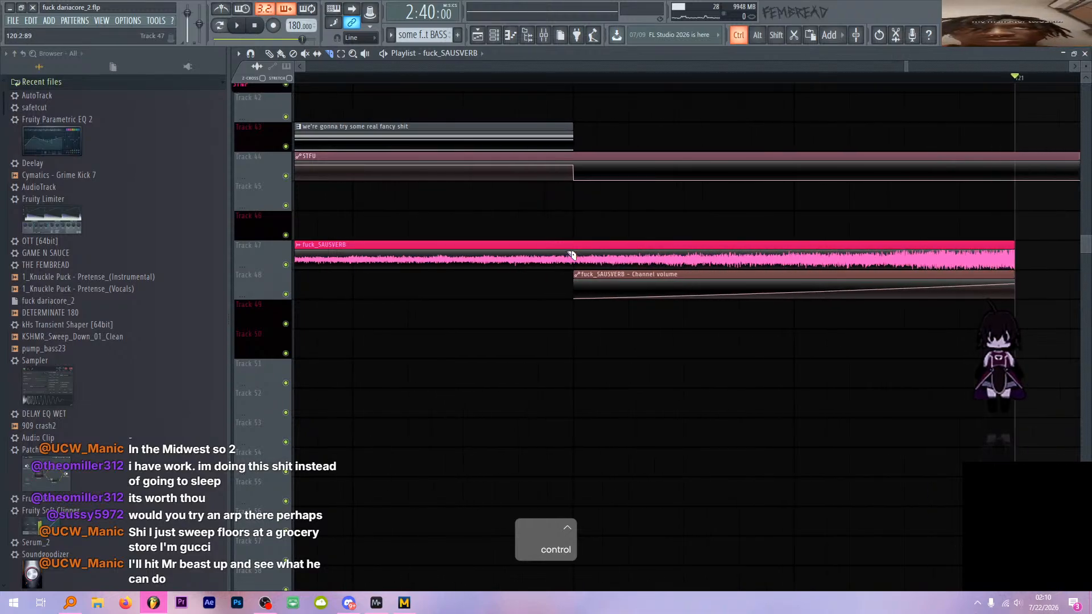
left_click(573, 258, "shift")
right_click(542, 260)
key("p")
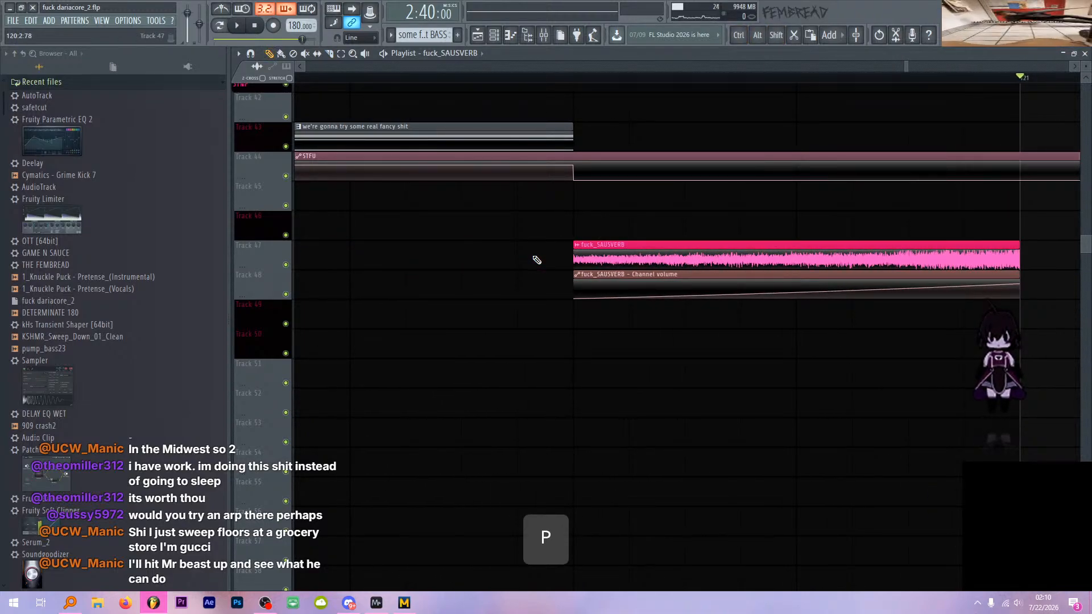
- Raise the end point of the copied fuck_SAUSVERB Channel volume ramp and play back the transition into bar 121
scroll(631, 233, "down", 2)
left_click_drag(612, 78, 560, 78)
key("space")
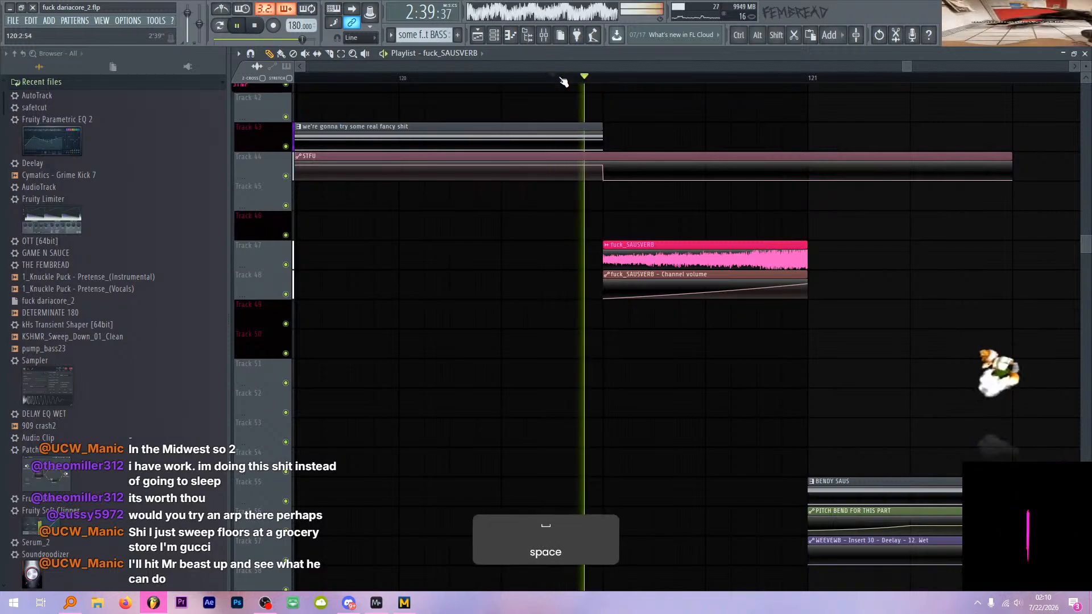
key("space")
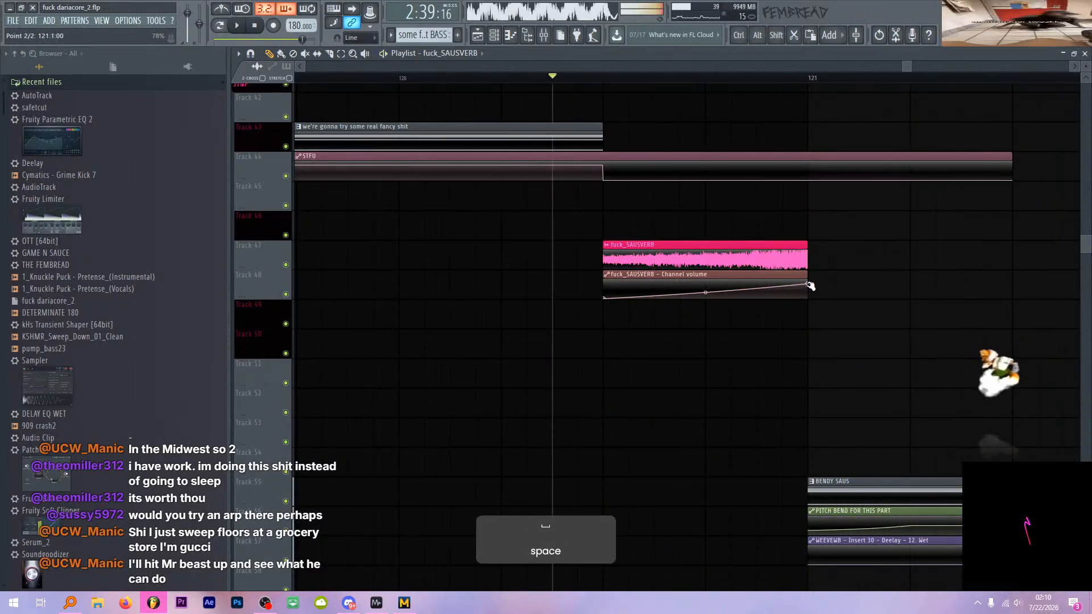
left_click_drag(808, 284, 809, 270)
key("space")
scroll(724, 229, "down", 3)
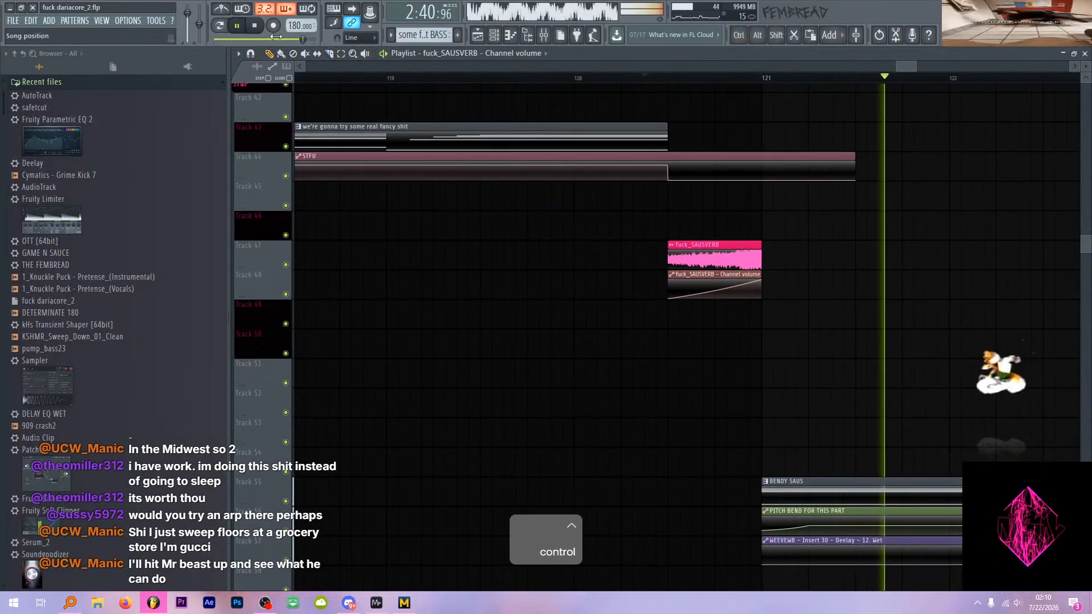
left_click(255, 25)
- Slice the first quarter bar off the WEEVEWB Deelay Wet clip at bar 121 and move that piece to bar 118
scroll(502, 212, "down", 3)
scroll(823, 317, "up", 3)
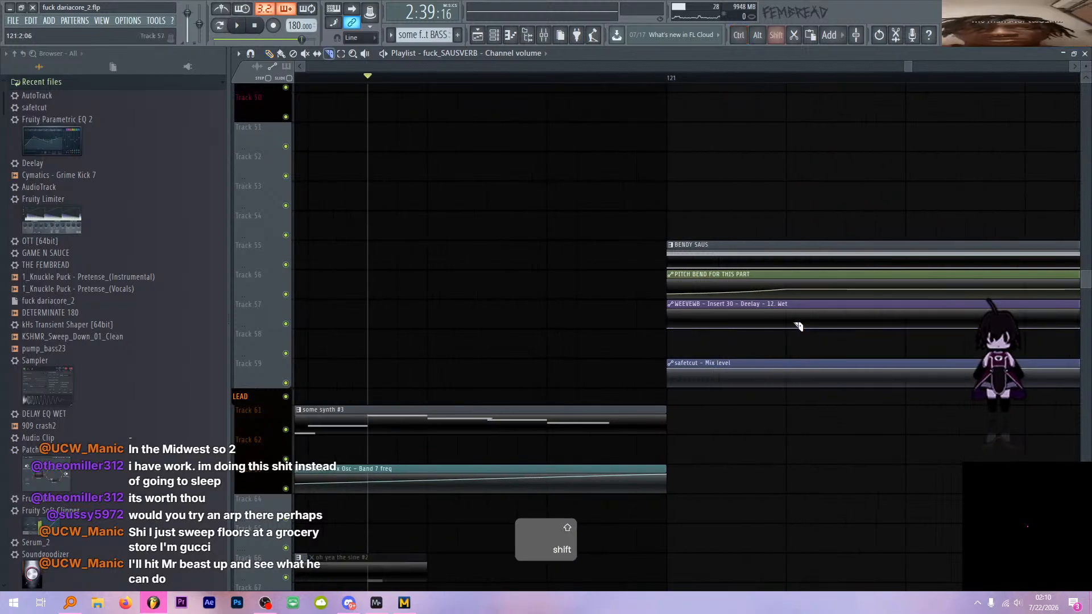
left_click(791, 325, "shift")
key("p")
left_click_drag(667, 325, 734, 325)
scroll(735, 325, "down", 4)
key("ctrl+x")
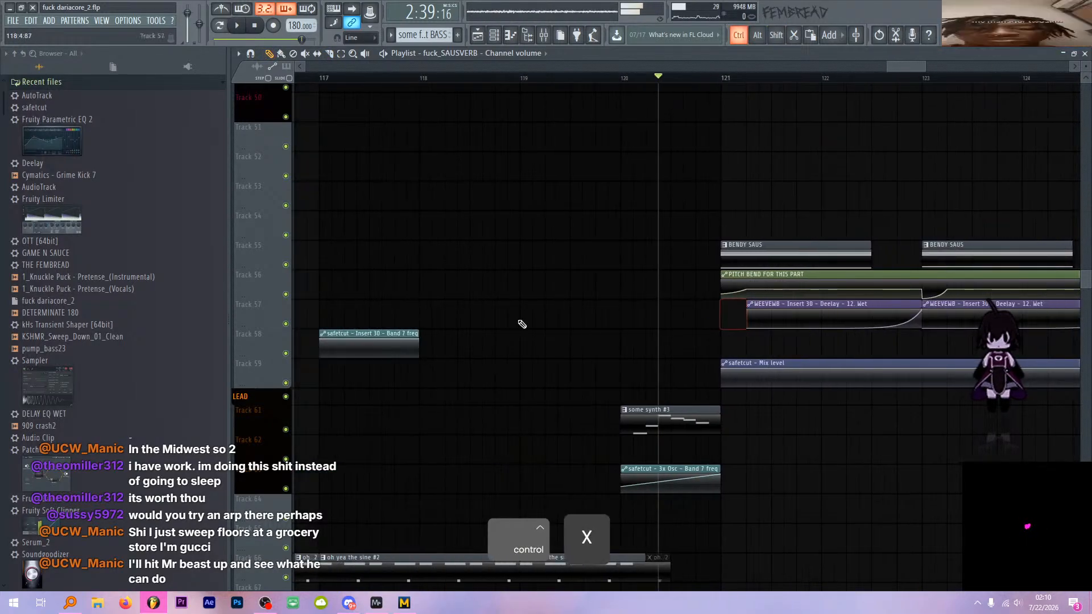
key("ctrl+v")
scroll(519, 305, "down", 2)
- Play back the build-up from bar 119 into the BENDY SAUS section and check the clips around the transition
key("space")
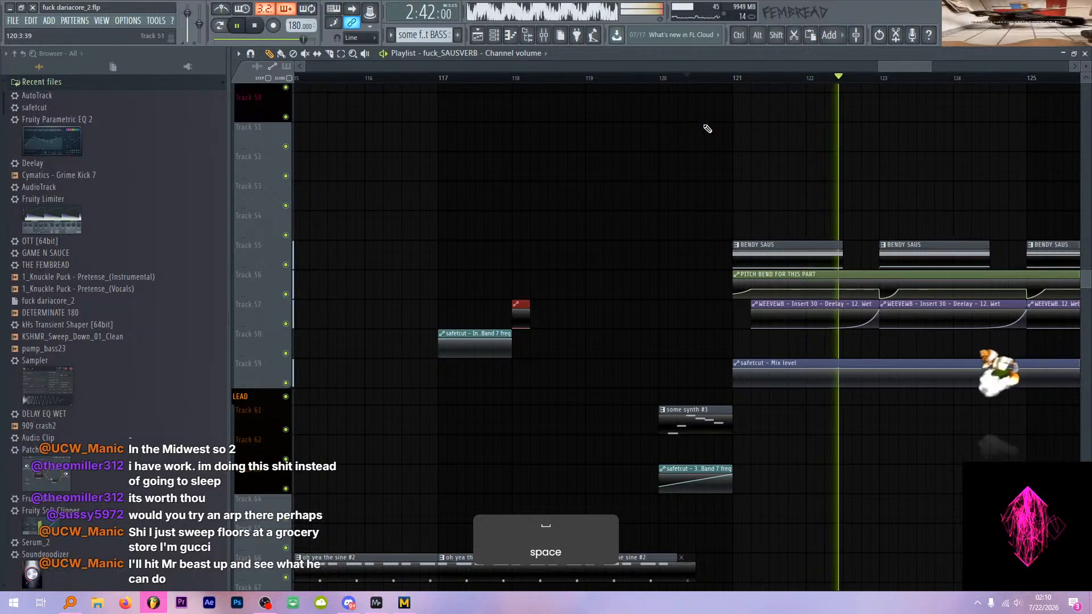
scroll(729, 163, "up", 6)
key("space")
left_click(575, 78)
key("space")
scroll(665, 146, "up", 4)
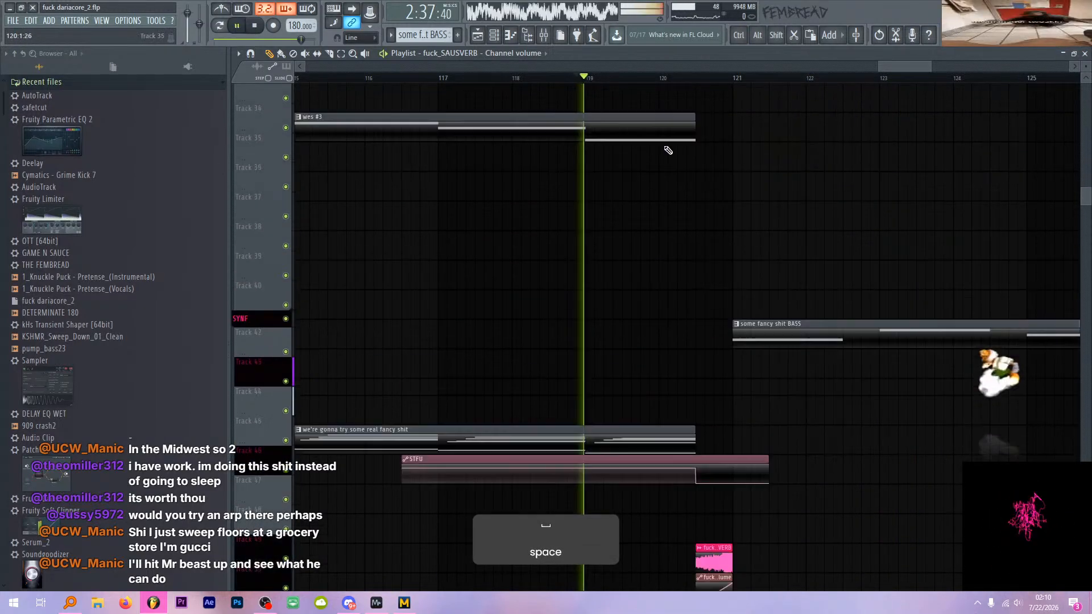
scroll(711, 199, "down", 2)
scroll(723, 195, "up", 3, "ctrl")
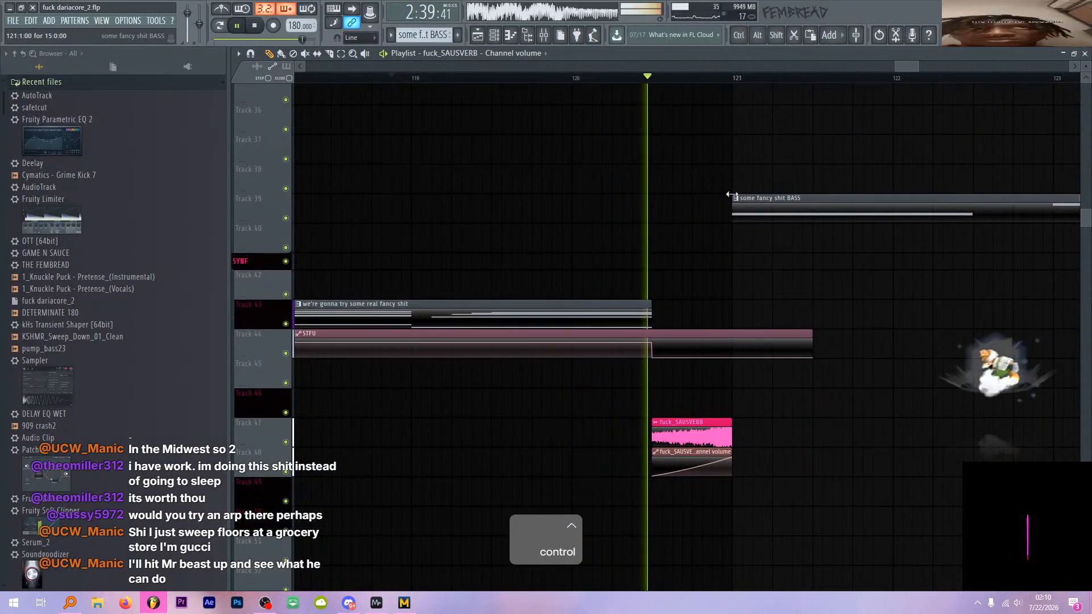
scroll(737, 190, "down", 3, "ctrl")
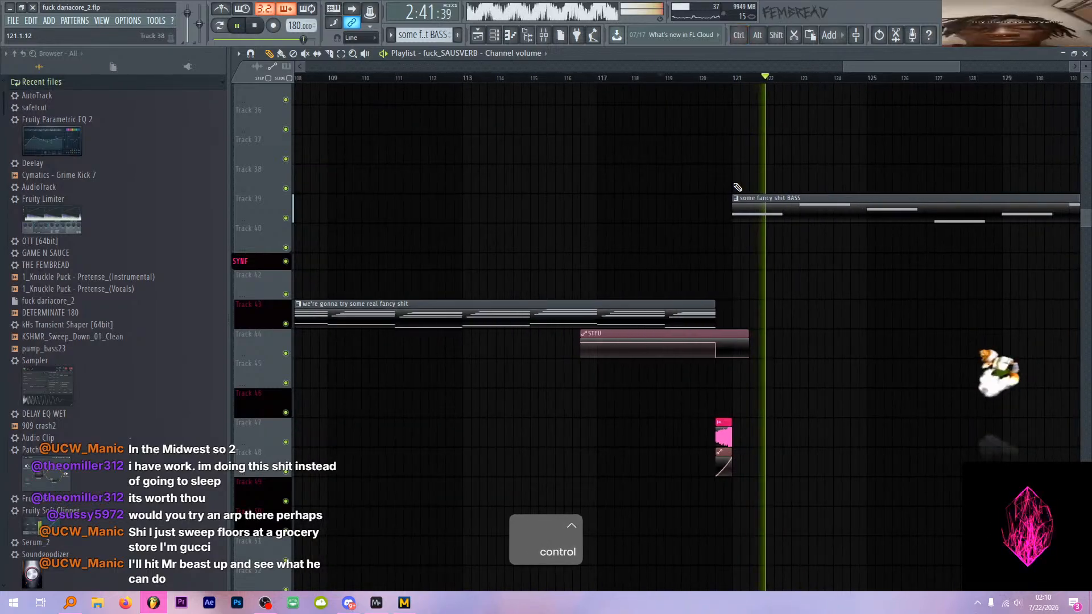
scroll(794, 160, "down", 3)
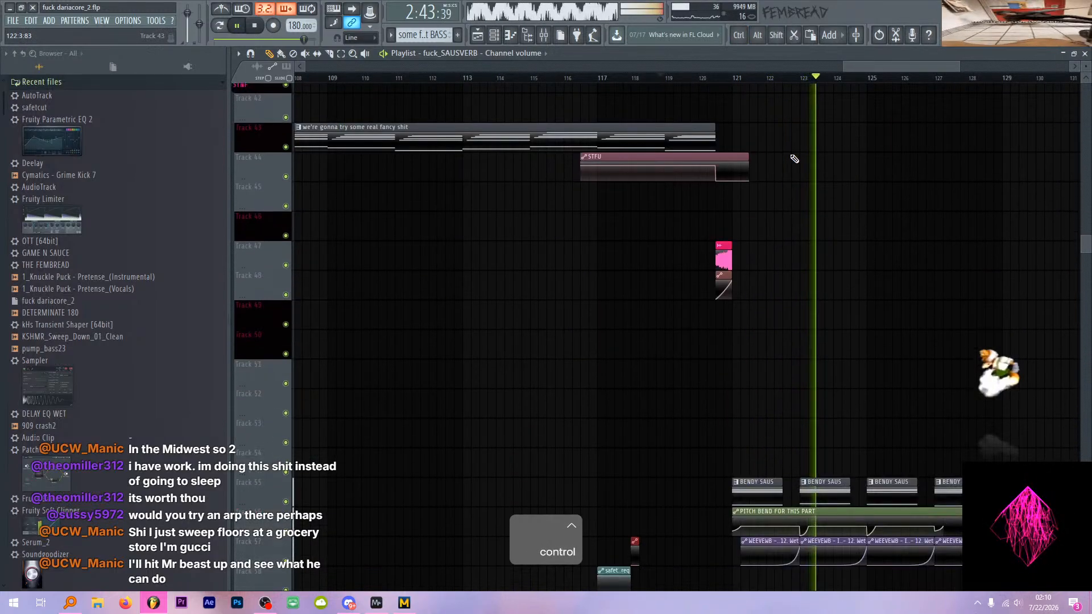
scroll(795, 159, "down", 3)
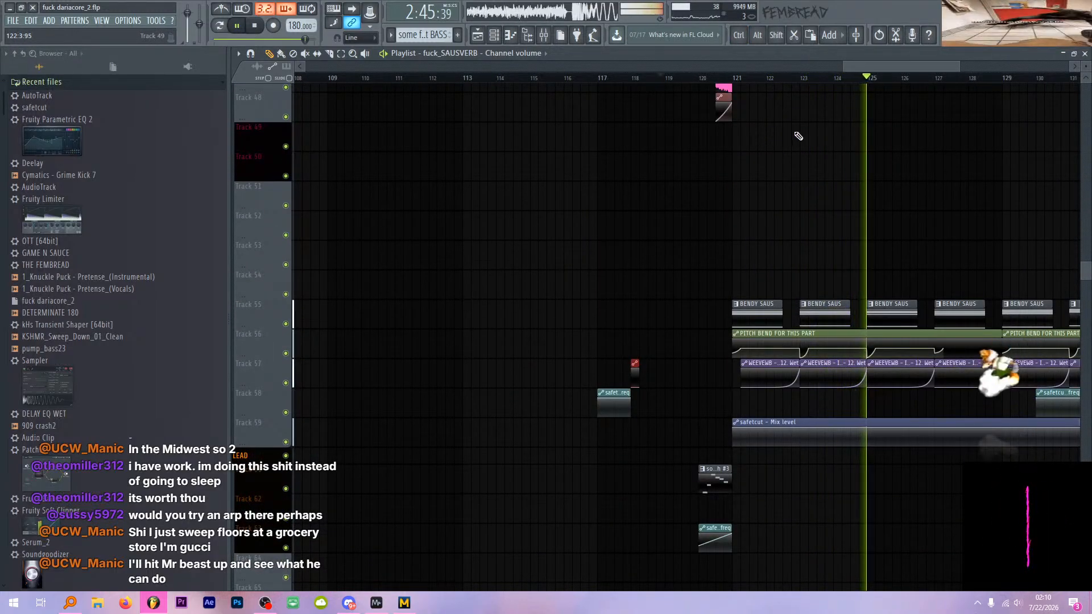
key("space")
- Look over the BENDY SAUS automation, drum and bass clips in the section starting at bar 121
scroll(799, 136, "up", 3)
scroll(719, 166, "down", 3)
scroll(711, 281, "up", 2, "ctrl")
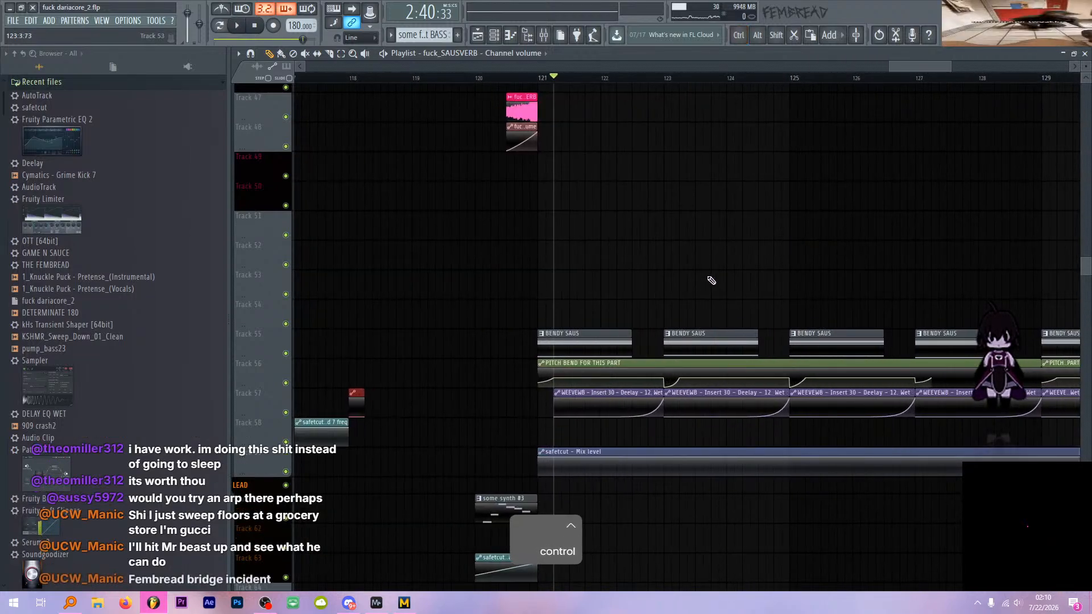
scroll(603, 285, "down", 2, "ctrl")
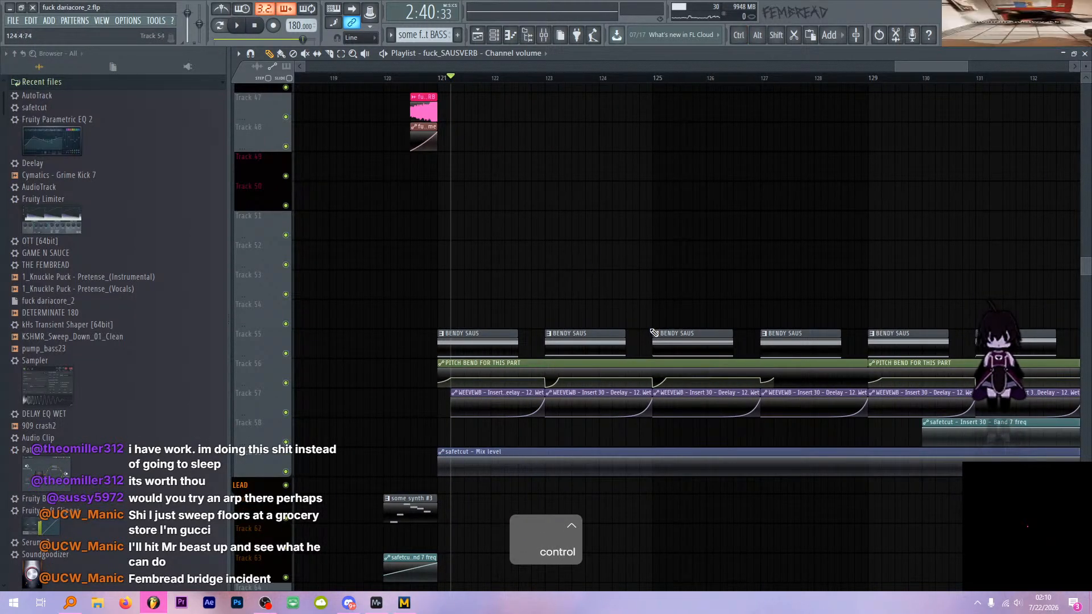
scroll(656, 285, "down", 3, "ctrl")
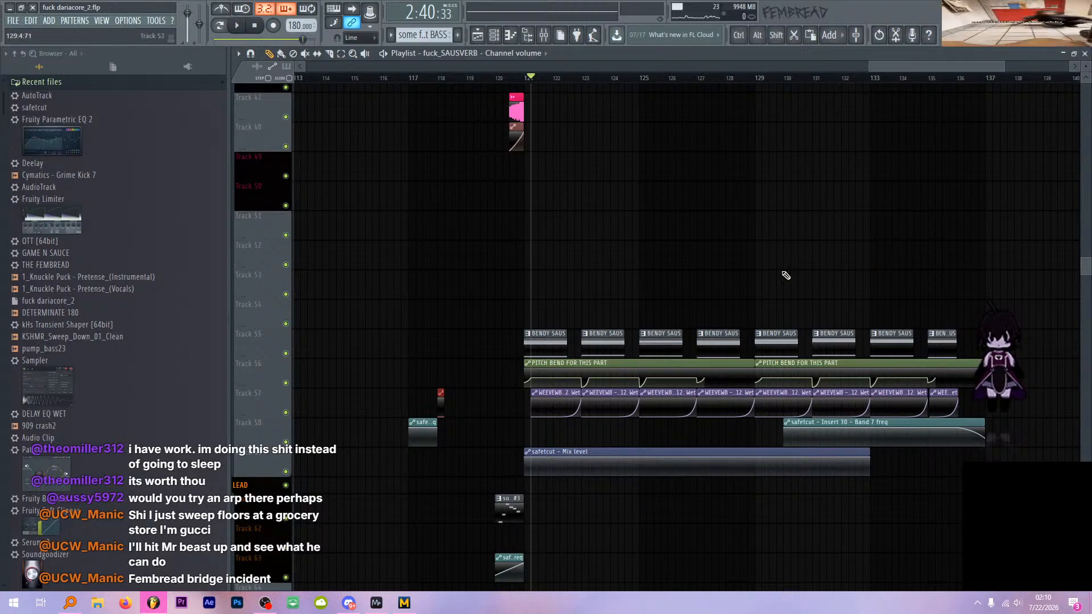
scroll(785, 279, "up", 10)
scroll(666, 279, "up", 6)
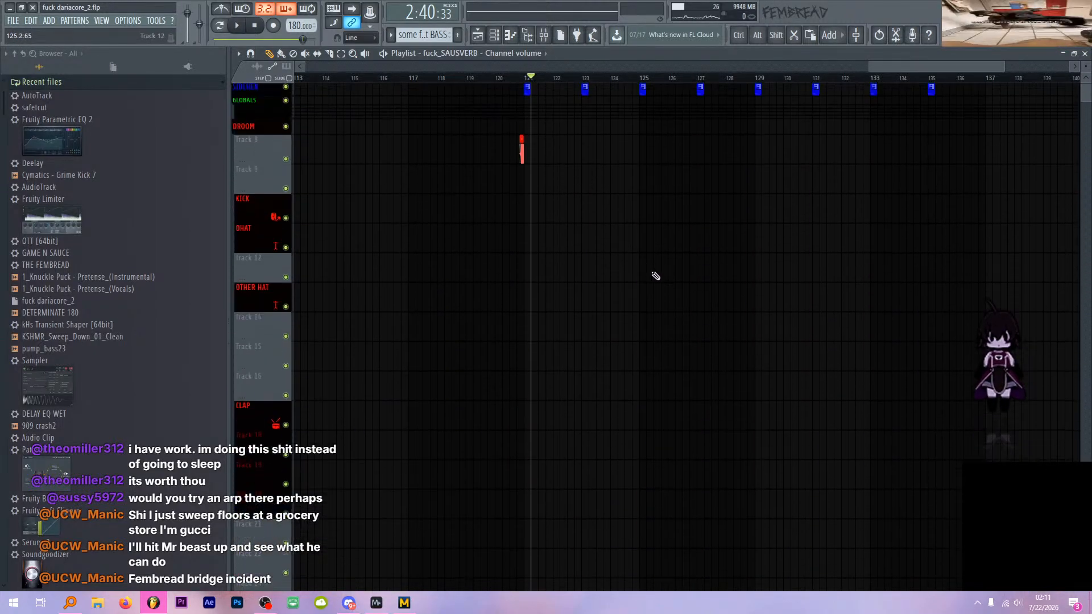
left_click_drag(515, 83, 410, 91)
scroll(648, 239, "down", 9)
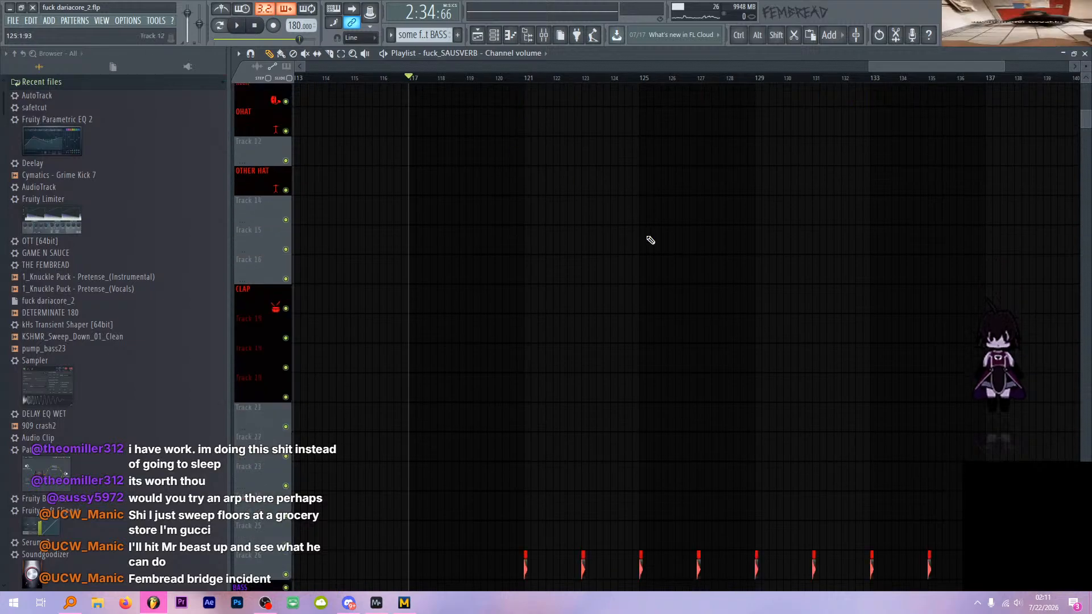
scroll(647, 243, "down", 3, "ctrl")
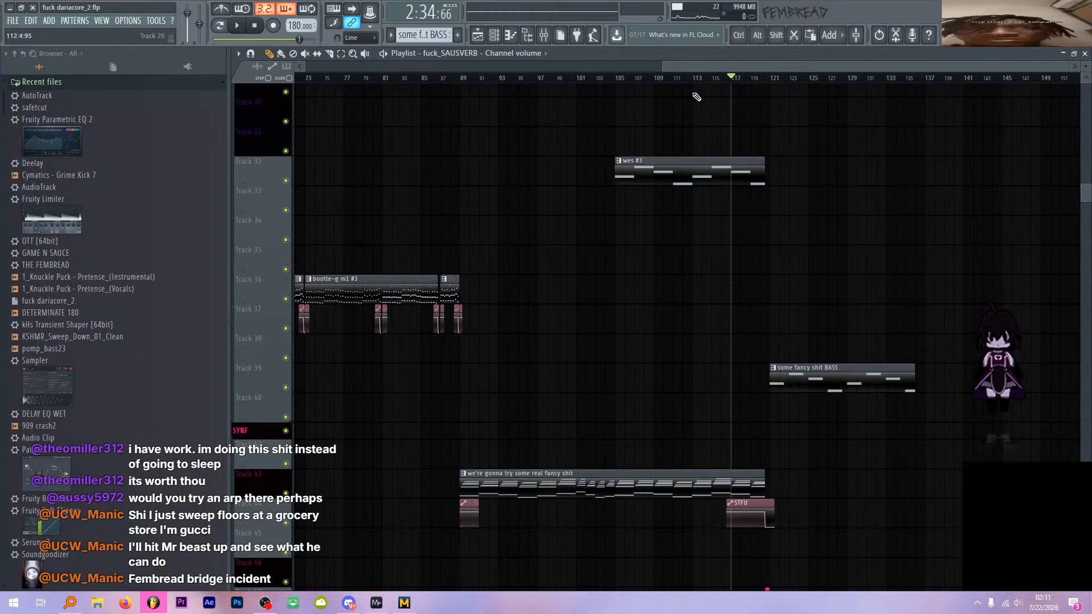
- Review the bass, synth, lead and vocal tracks from bar 105 up to the BENDY SAUS section
left_click_drag(694, 79, 620, 86)
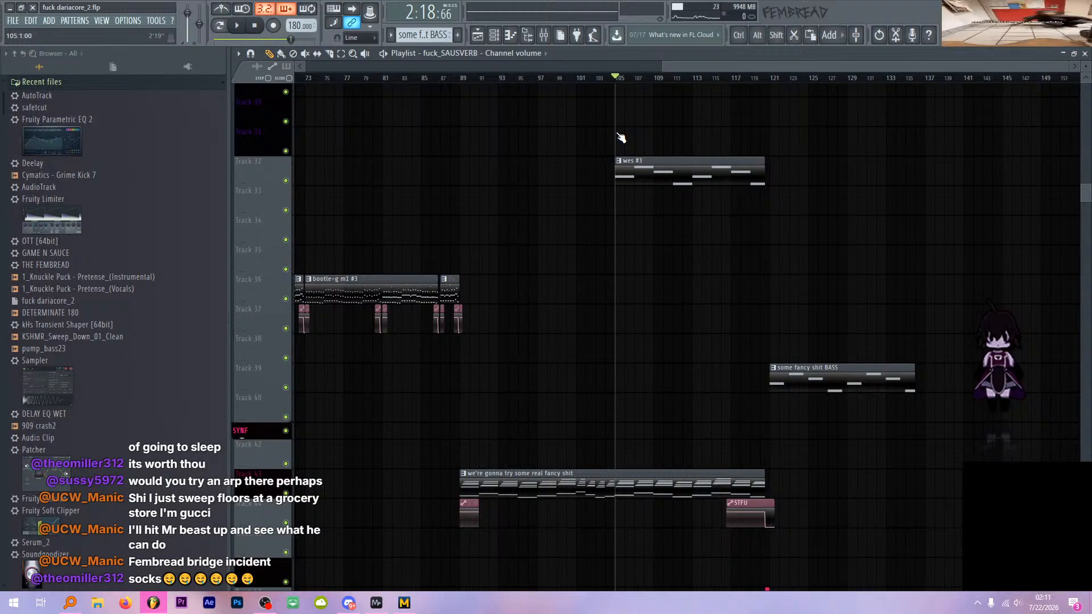
left_click_drag(622, 138, 658, 144)
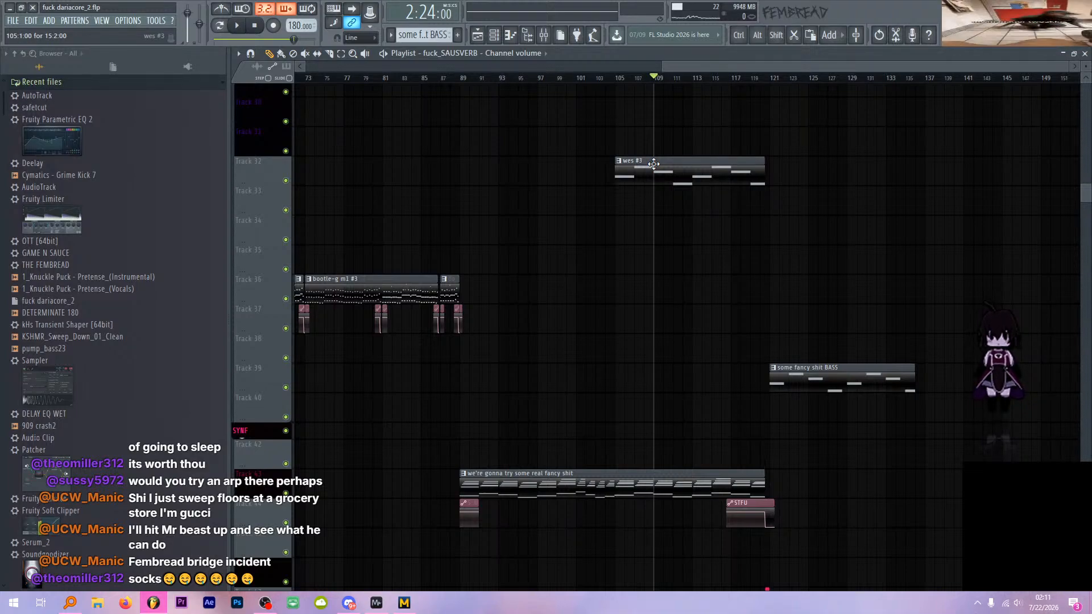
mouse_move(695, 78)
left_mouse_down()
mouse_move(664, 77)
mouse_move(722, 86)
mouse_move(694, 96)
left_mouse_up()
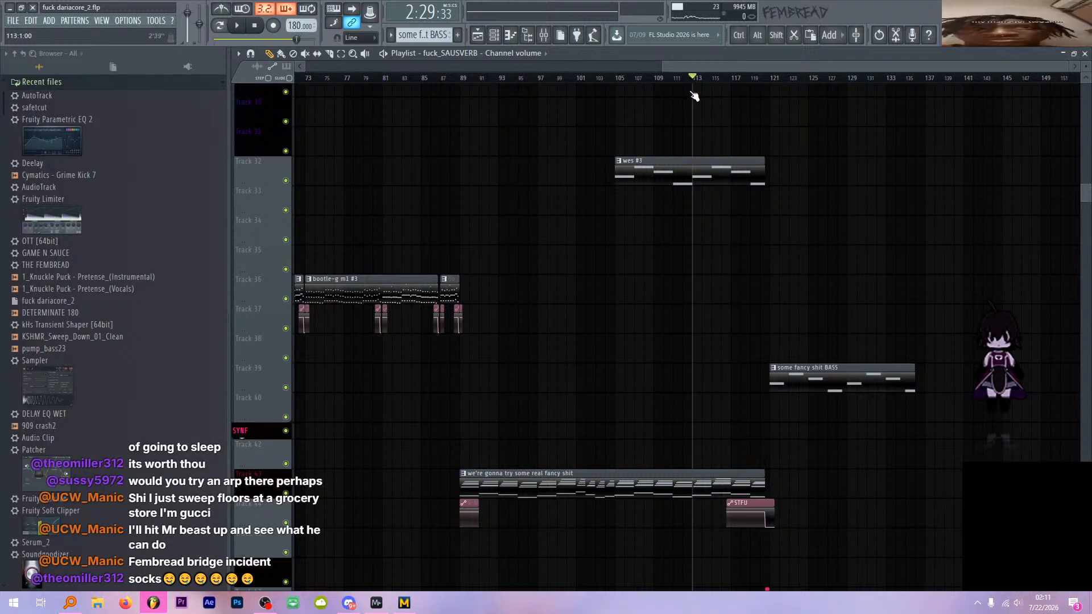
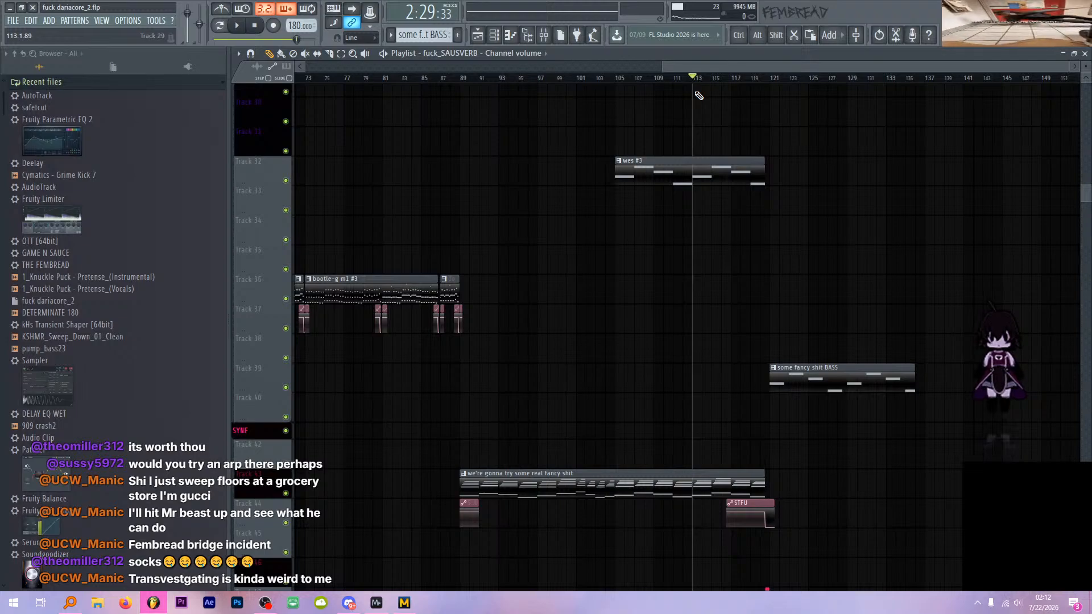
scroll(711, 114, "down", 4)
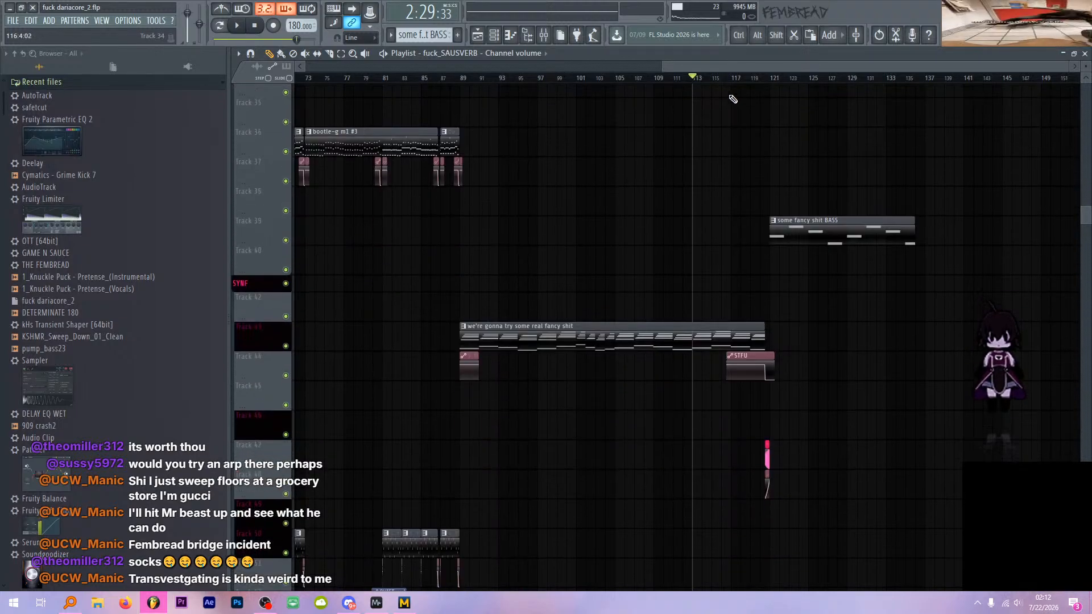
scroll(782, 145, "up", 2)
scroll(784, 146, "down", 8)
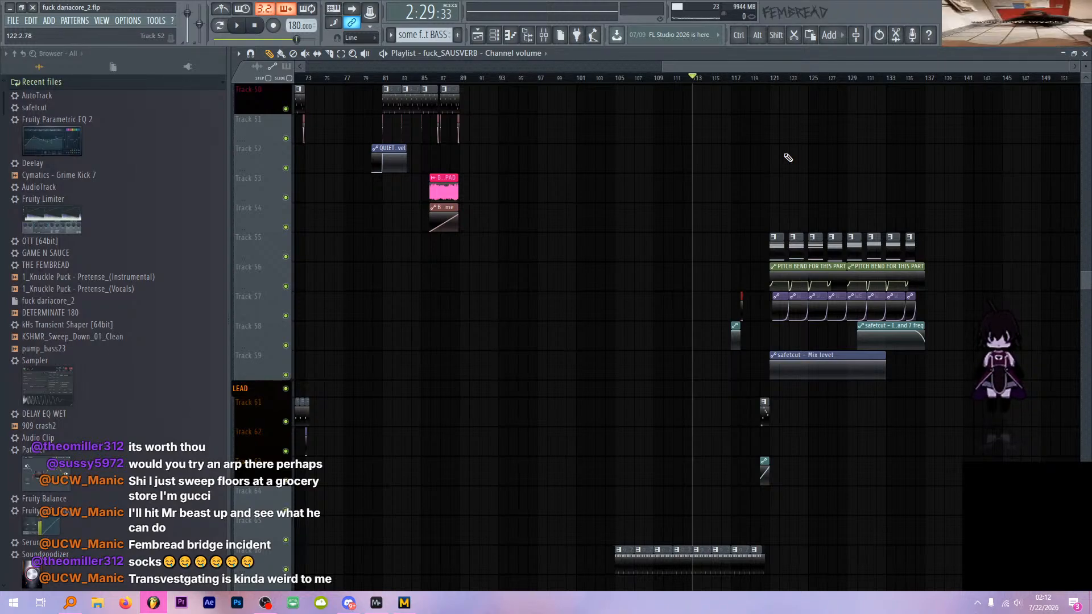
scroll(788, 158, "down", 4)
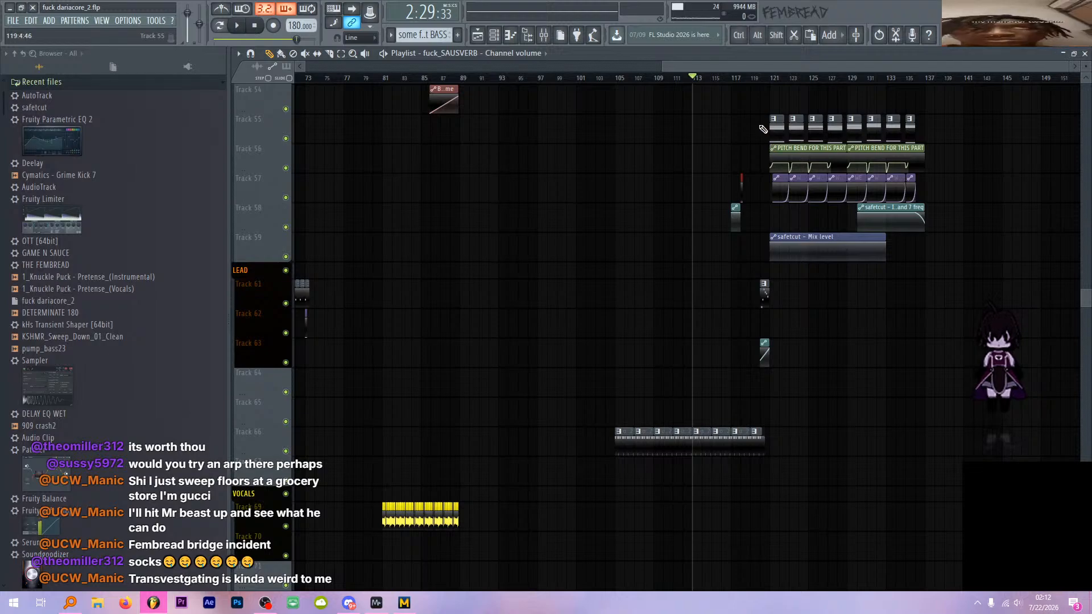
scroll(764, 129, "down", 6)
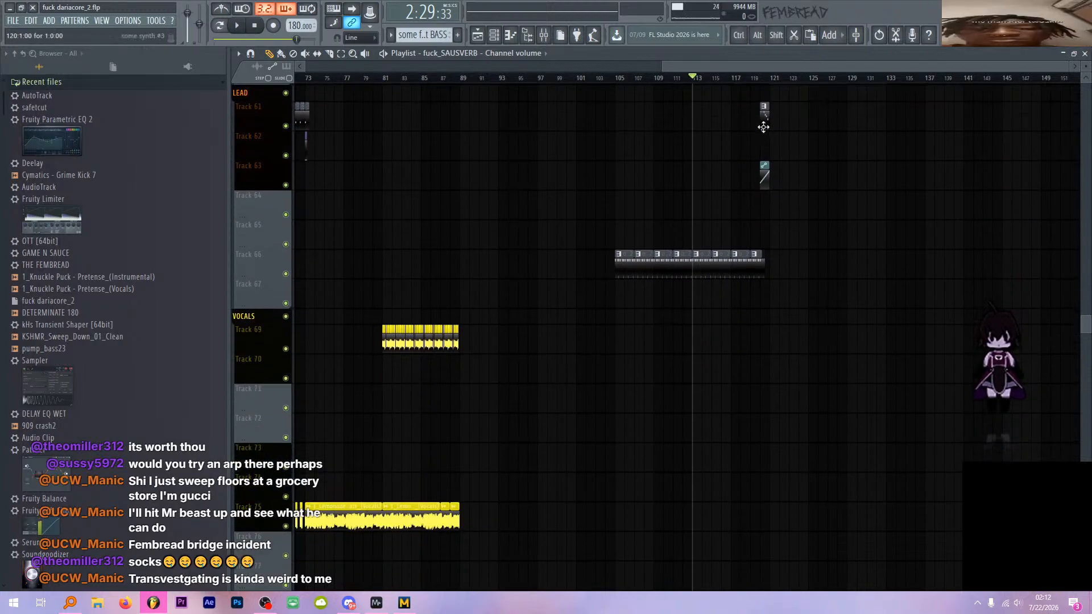
scroll(764, 128, "up", 5)
scroll(767, 178, "up", 6, "ctrl")
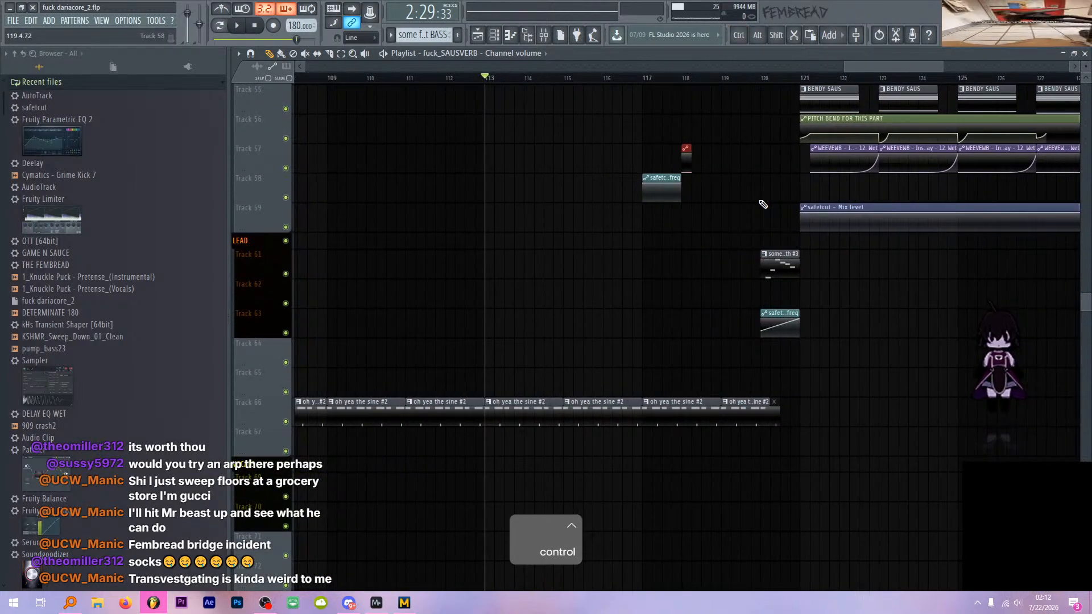
scroll(753, 206, "down", 3)
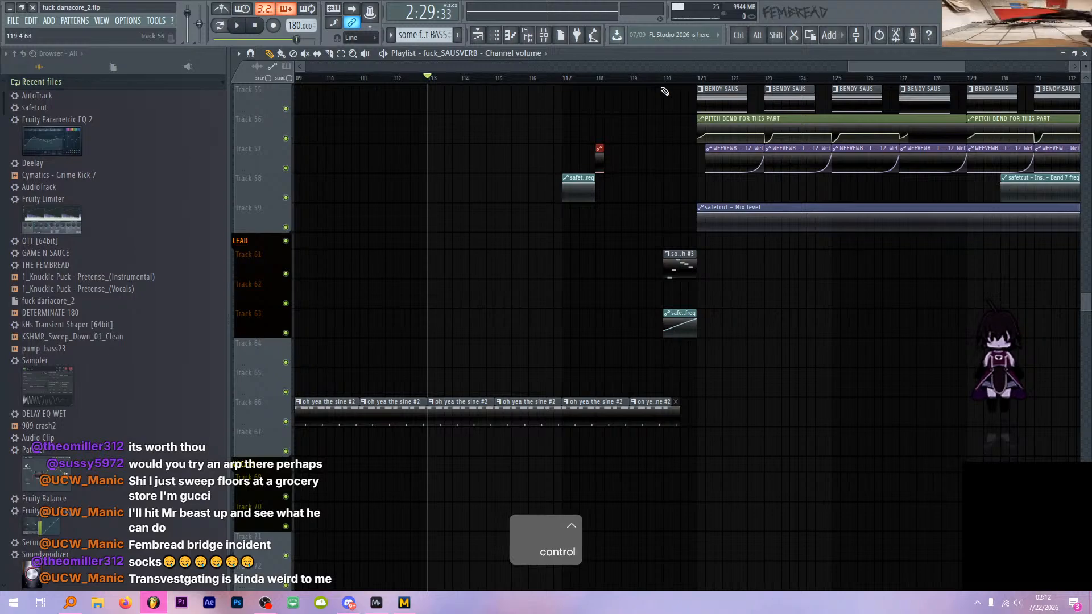
- Play the lead-in from bar 120, and shift the fuck_SAUSVERB clip and its Channel volume clip one step earlier
left_click(570, 78)
scroll(674, 224, "up", 4)
scroll(681, 194, "up", 3, "ctrl")
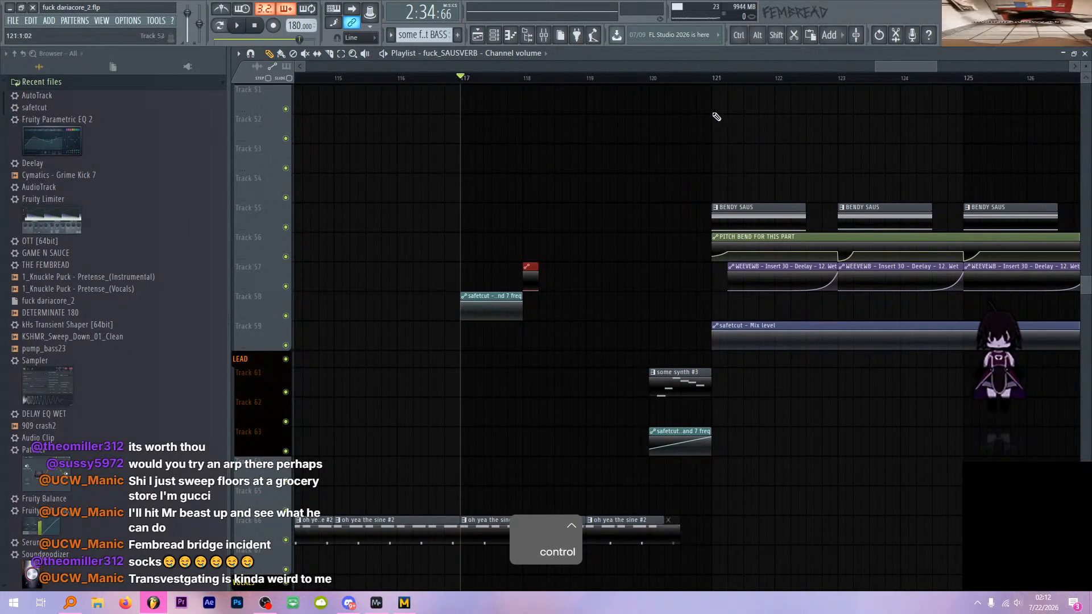
left_click(654, 80)
key("space")
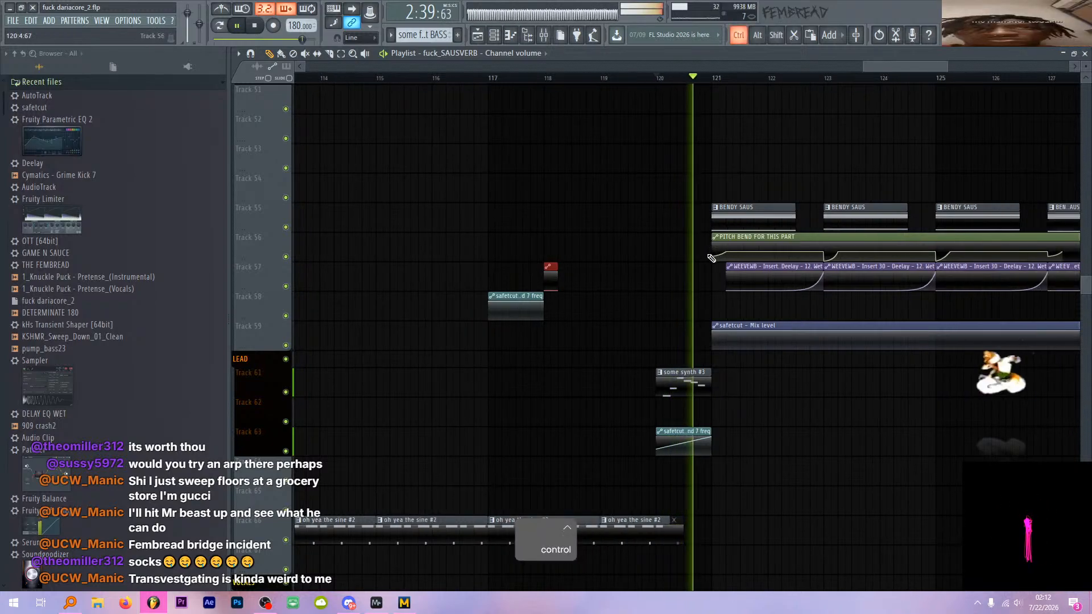
scroll(676, 188, "up", 6)
scroll(680, 197, "down", 3, "ctrl")
key("space")
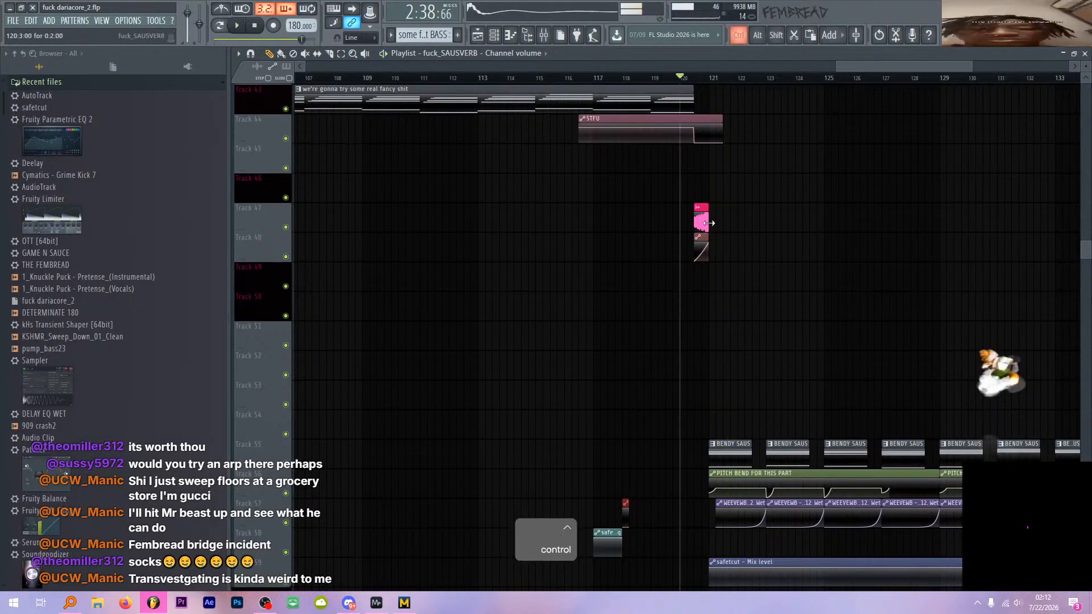
scroll(705, 223, "up", 4, "ctrl")
left_click_drag(727, 282, 705, 219, "ctrl")
- Play back the shifted fuck_SAUSVERB riser into bar 121 while checking the surrounding bass and synth tracks
key("space")
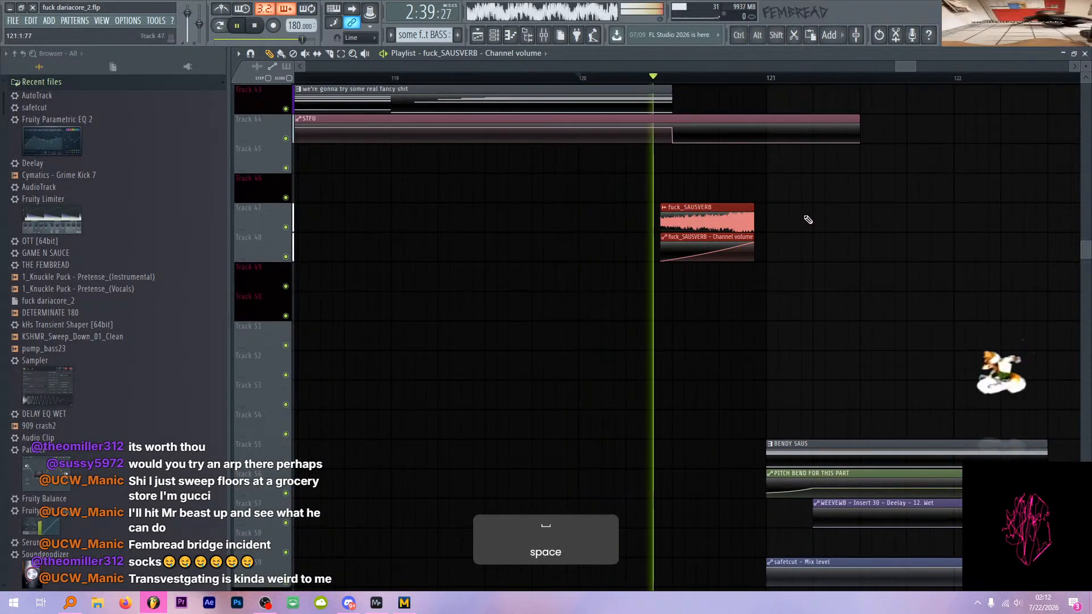
scroll(771, 270, "up", 4)
scroll(770, 270, "up", 9)
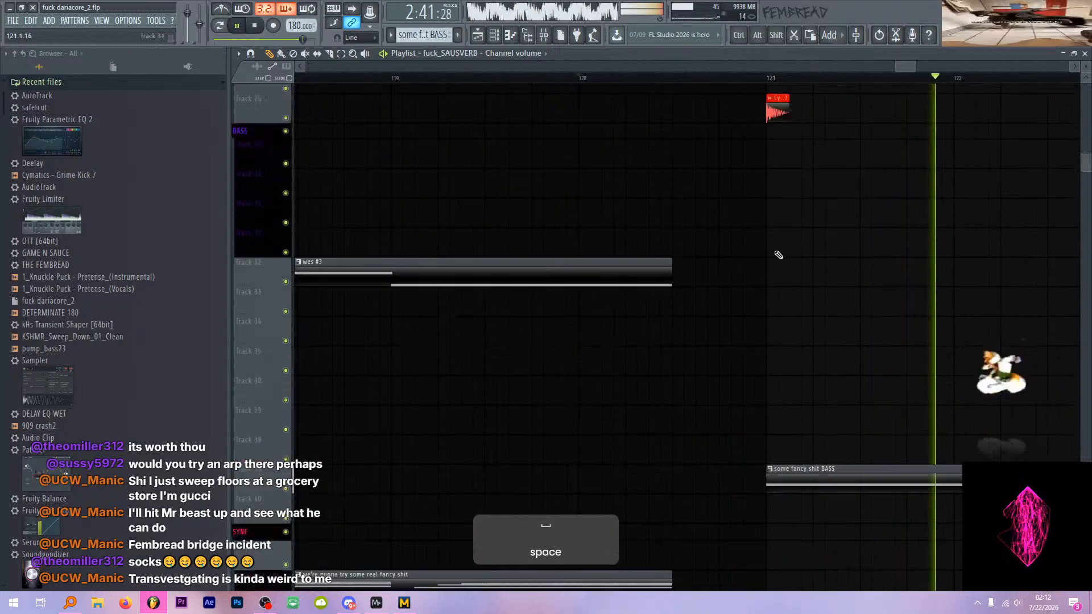
key("space")
scroll(762, 277, "down", 12)
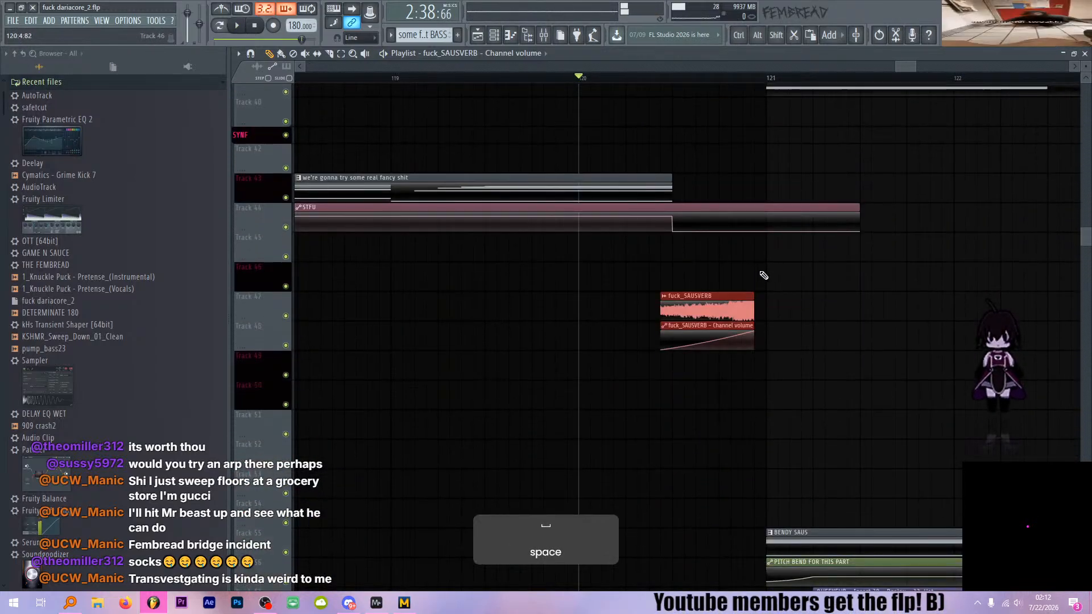
key("space")
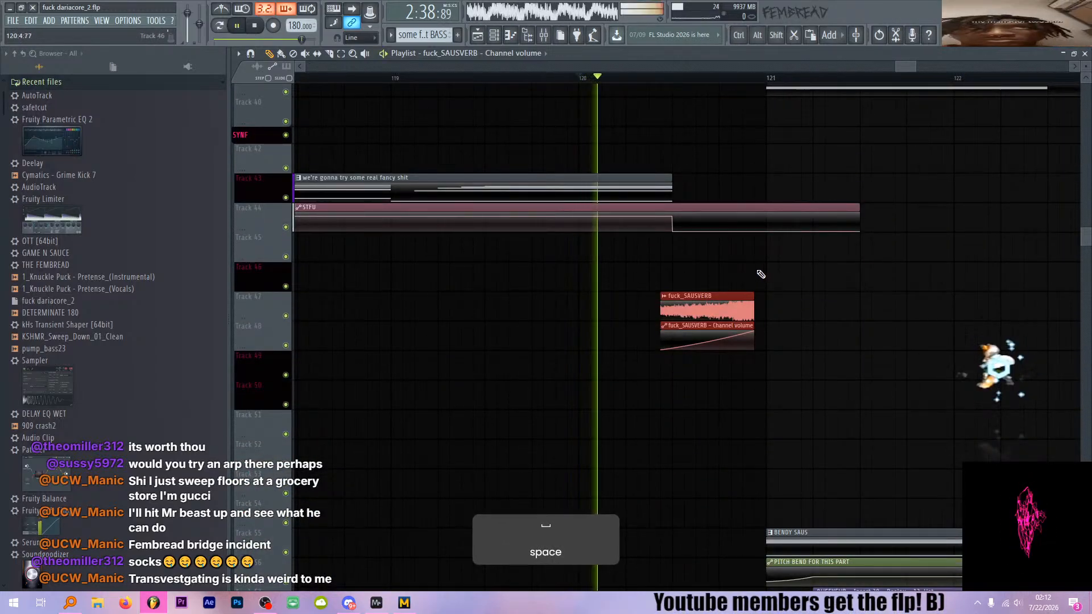
scroll(765, 268, "down", 6)
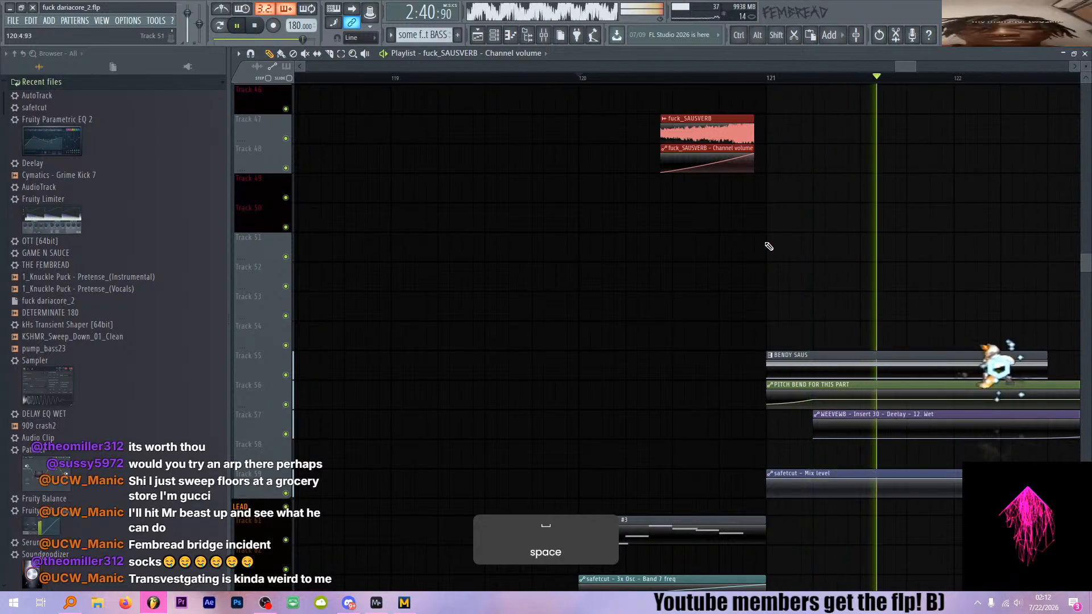
- Look over the lead-in from bar 117 to bar 121 and the arrangement of the bass and synth tracks above it
key("space")
scroll(785, 227, "down", 4)
left_click(626, 78)
left_click(633, 79)
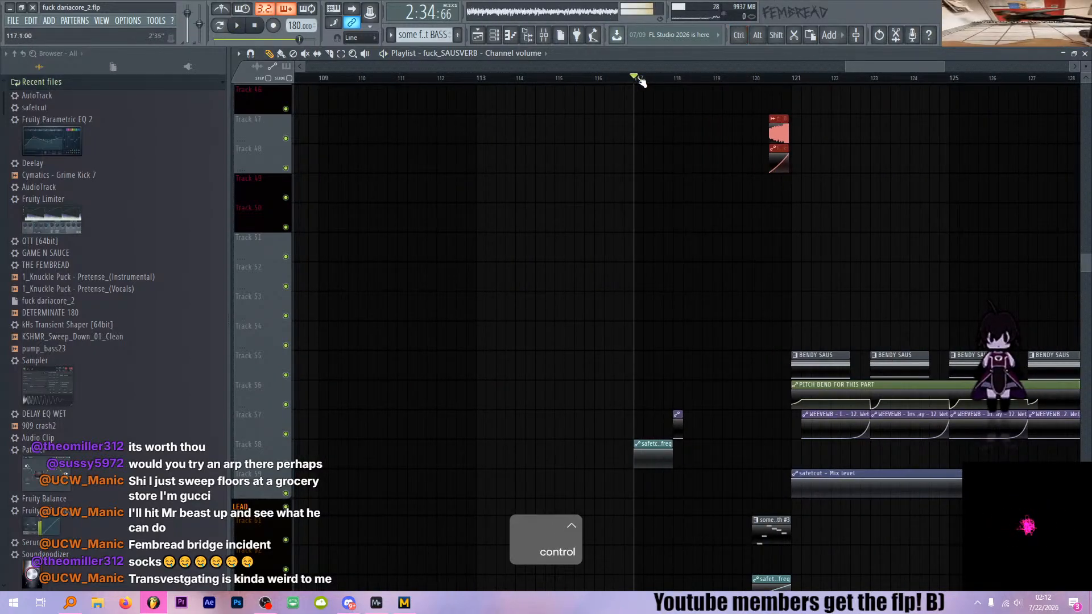
scroll(579, 211, "down", 4)
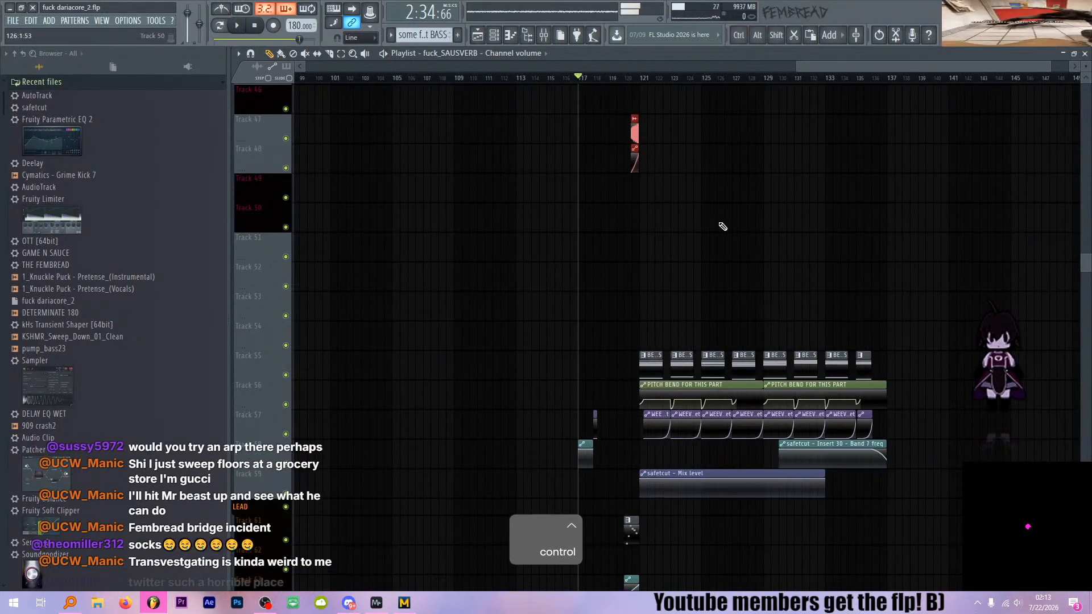
scroll(718, 223, "down", 4)
scroll(711, 212, "up", 12)
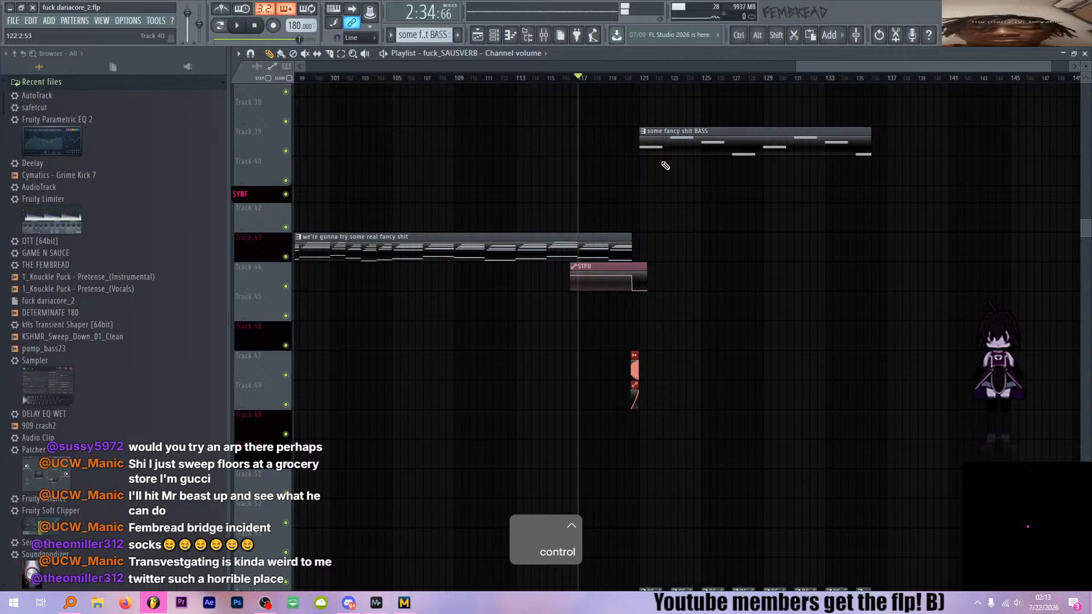
left_click(643, 79)
scroll(701, 225, "up", 11)
scroll(717, 262, "down", 3)
scroll(717, 262, "down", 3)
scroll(860, 278, "down", 12)
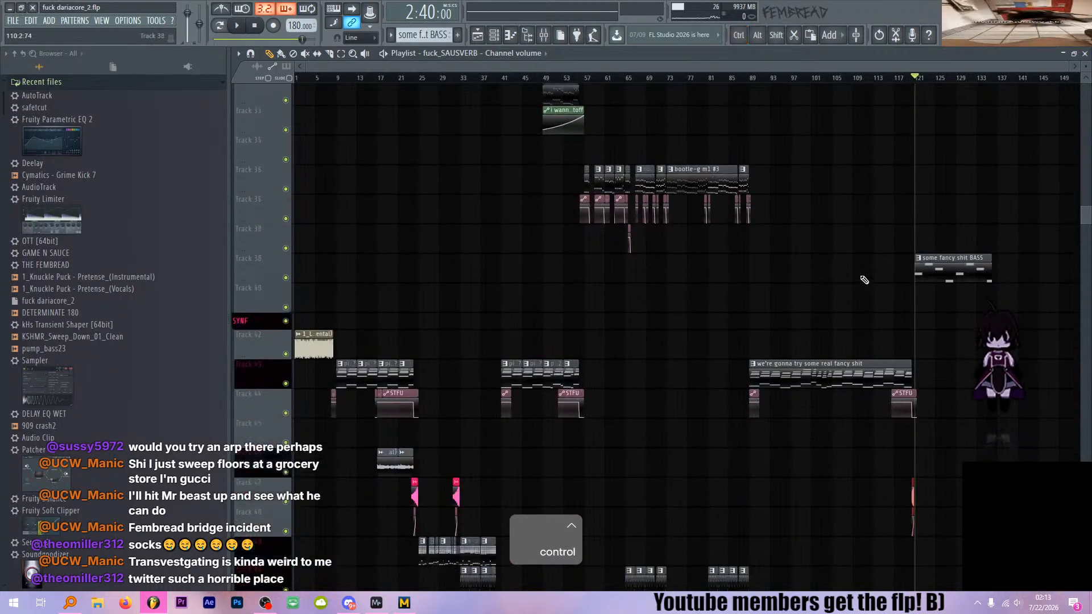
- Insert an empty playlist track below Track 67, just above the VOCALS group
scroll(937, 294, "up", 2)
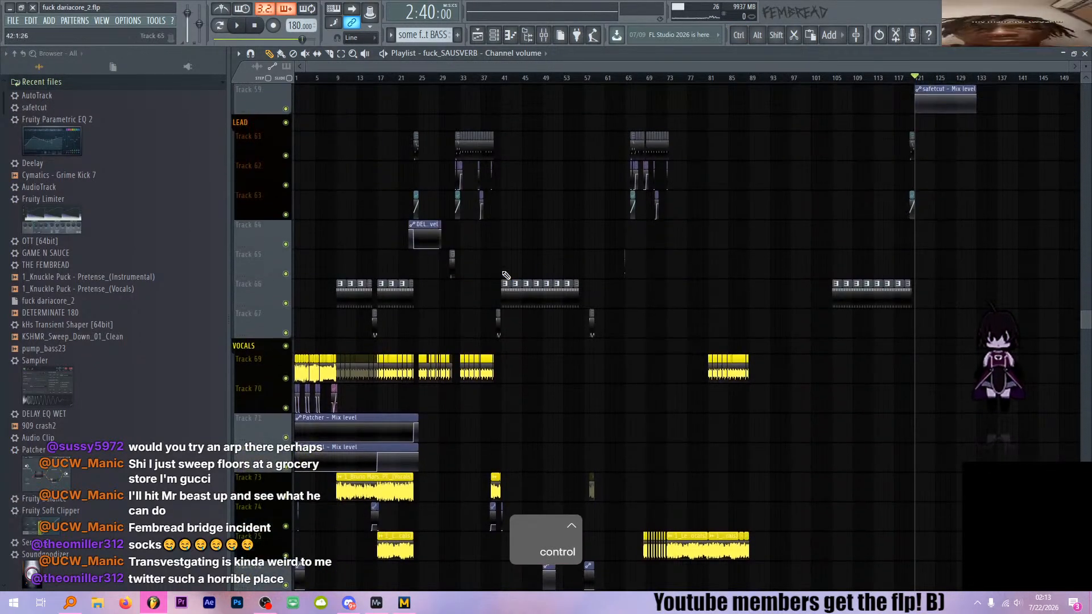
right_click(278, 320)
left_click(279, 353)
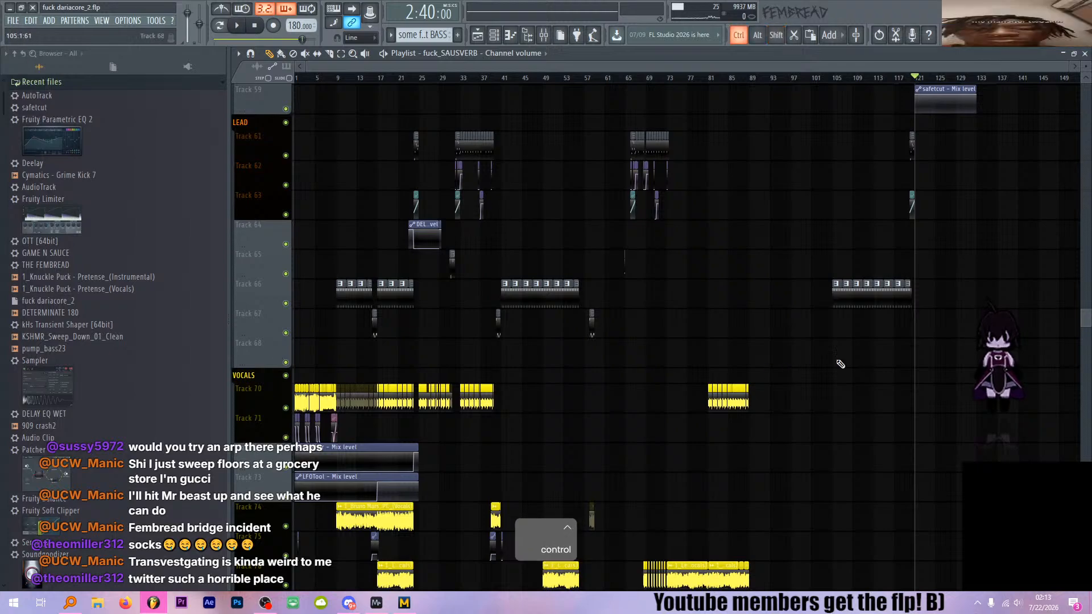
- Look over the LEAD group's channels in the channel rack
scroll(940, 345, "up", 6)
scroll(940, 344, "down", 2)
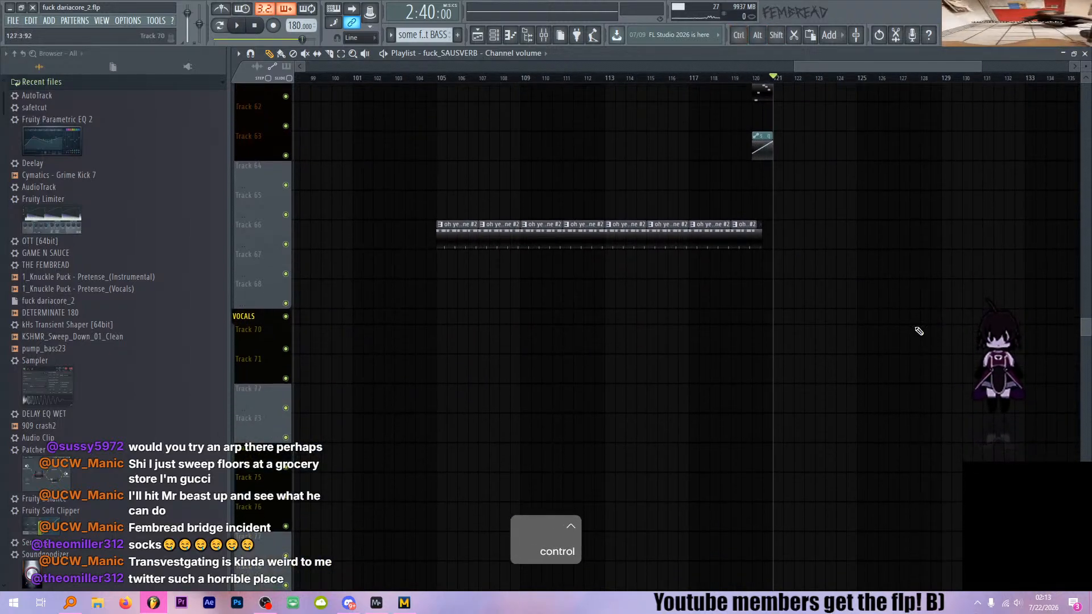
left_click(494, 35)
left_click(444, 254)
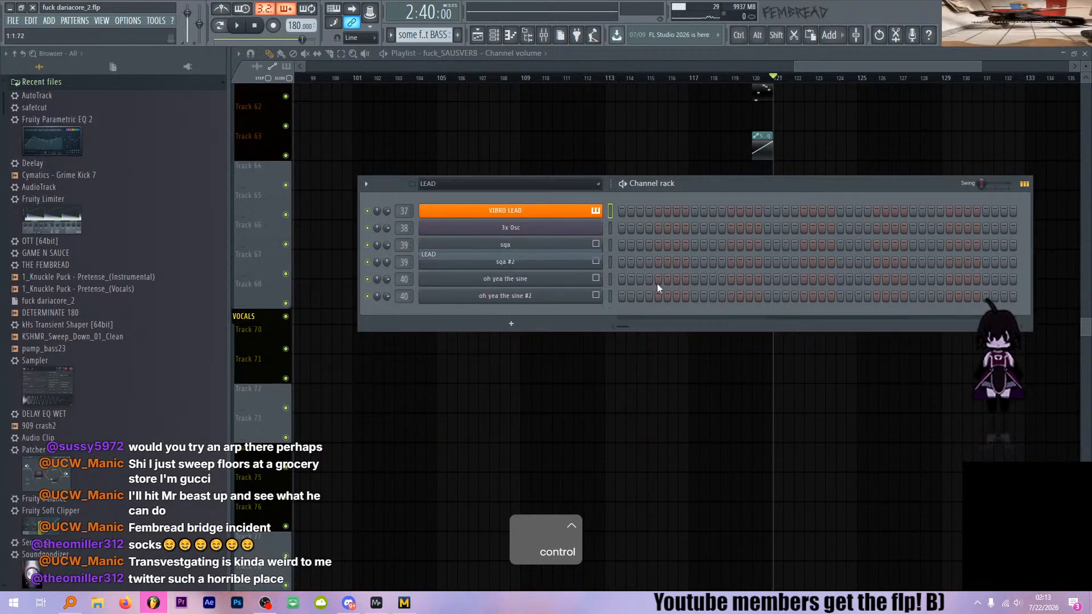
key("F6")
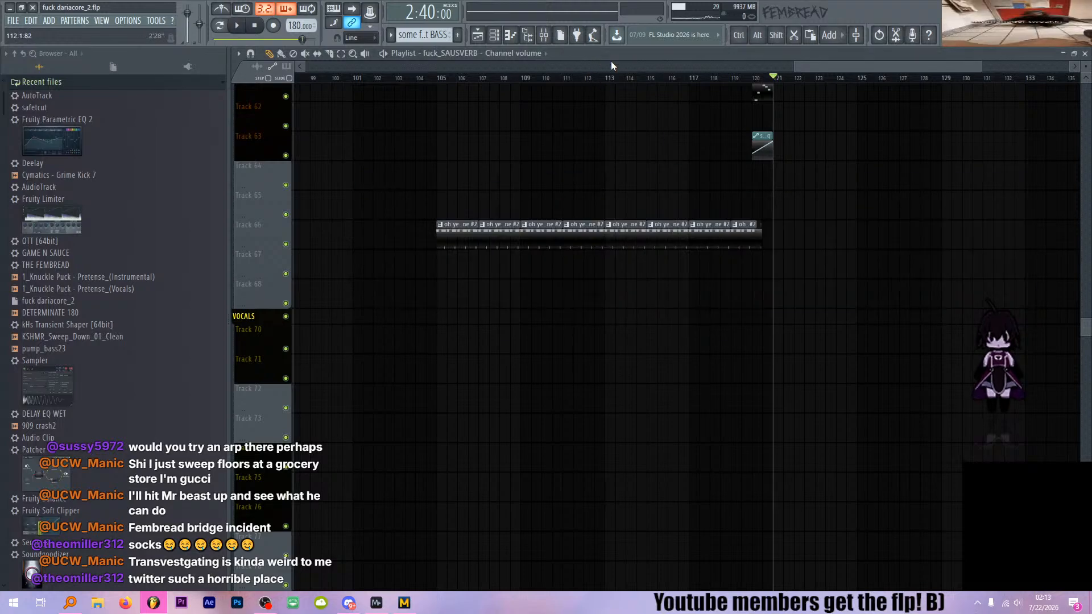
- Check the Fruity Parametric EQ 2 on the VIBRO LEAD mixer track
scroll(677, 305, "down", 5)
left_click(543, 36)
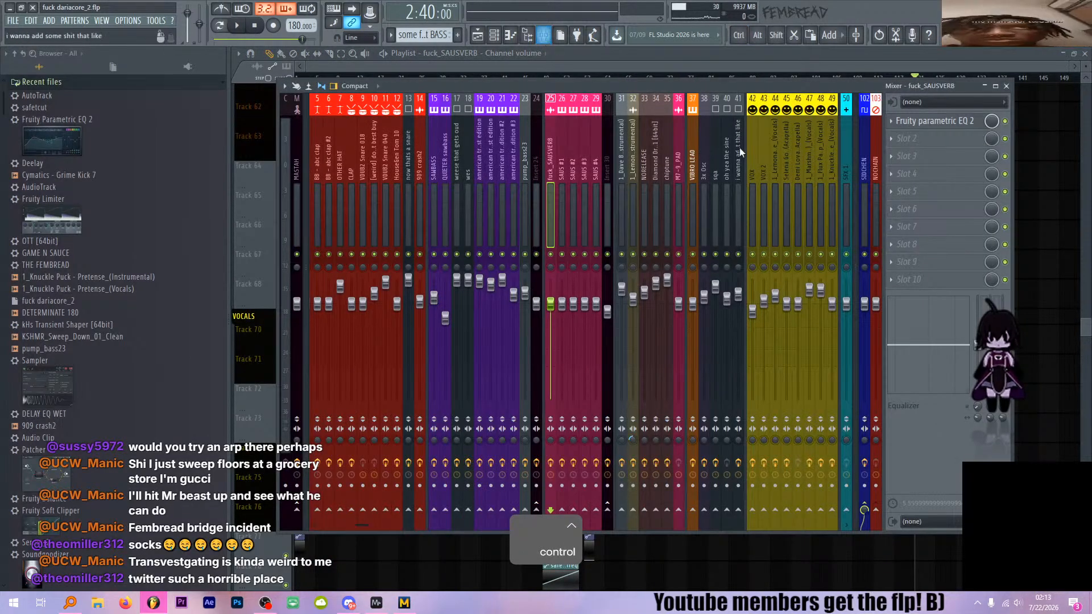
left_click(694, 150)
left_click(957, 121)
left_click(957, 121)
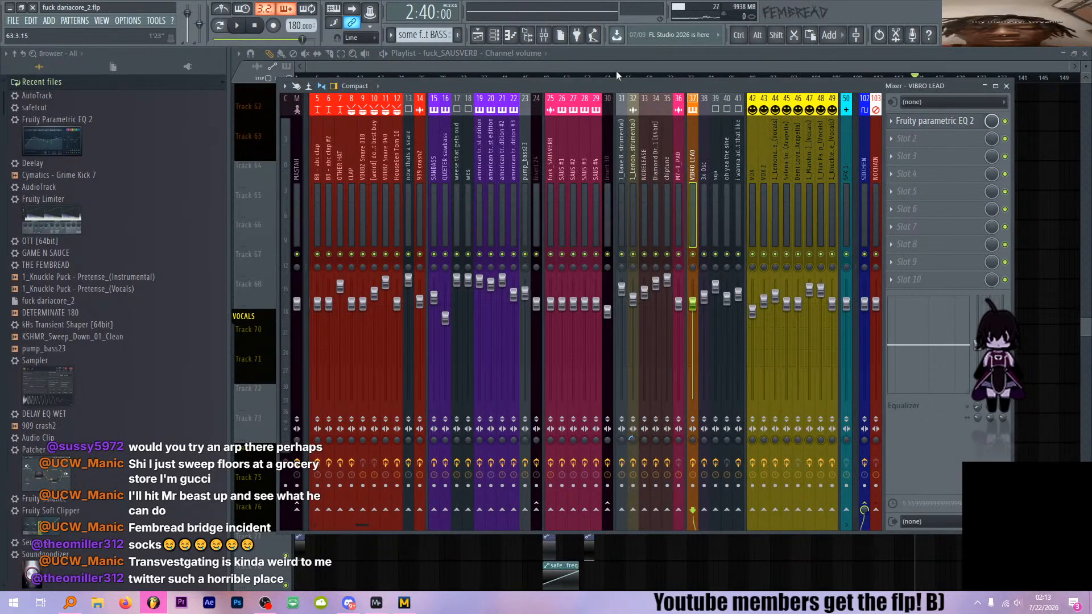
left_click(543, 38)
- Play the some synth lead clip at bar 24 and check which mixer tracks it uses
scroll(477, 140, "up", 3)
scroll(506, 93, "up", 6, "ctrl")
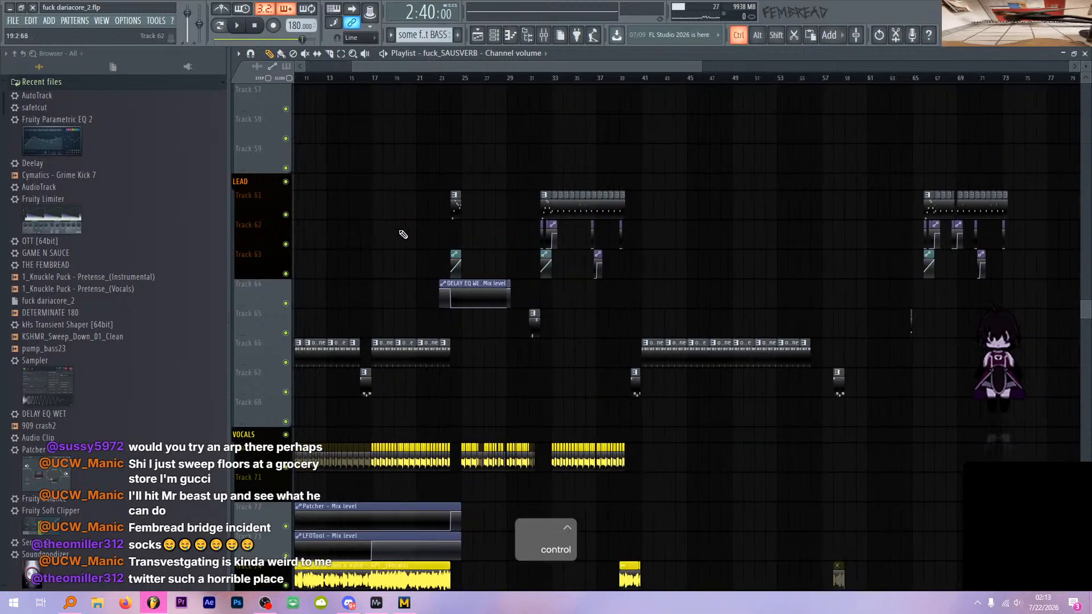
left_click(480, 36)
key("space")
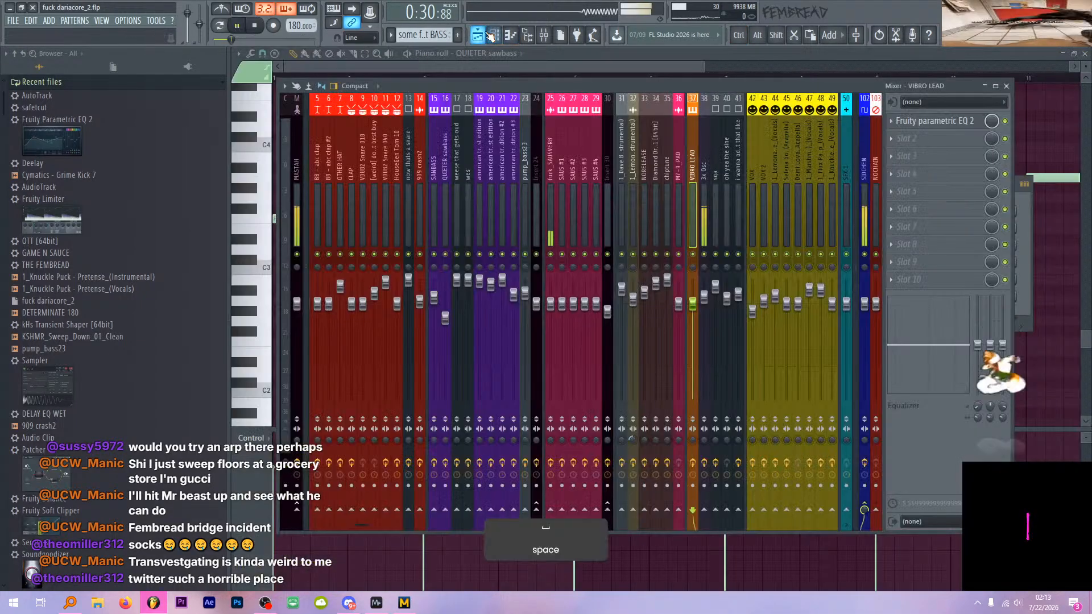
left_click(493, 37)
key("space")
left_click(481, 37)
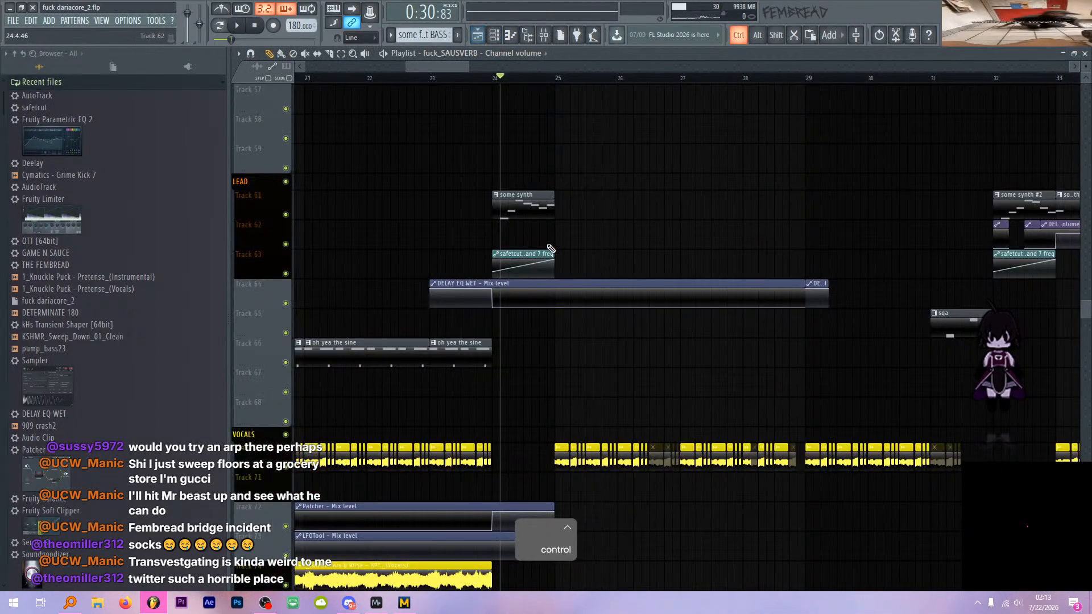
- Make the fuck_SAUSVERB audio clip just before bar 121 unique
scroll(868, 305, "down", 8, "ctrl")
scroll(868, 305, "up", 10, "ctrl")
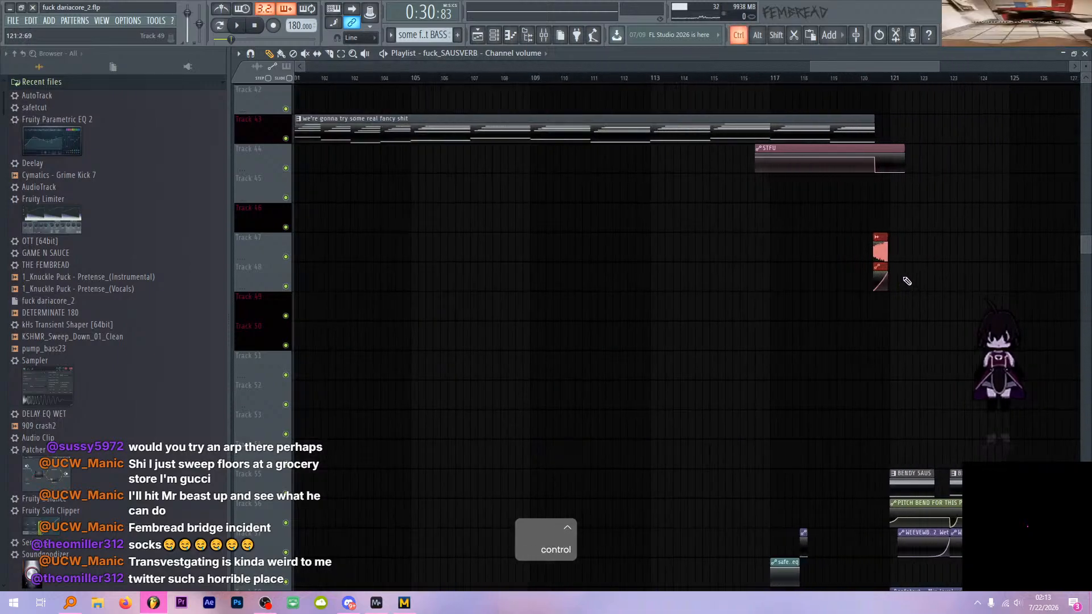
right_click(801, 247)
left_click(871, 258)
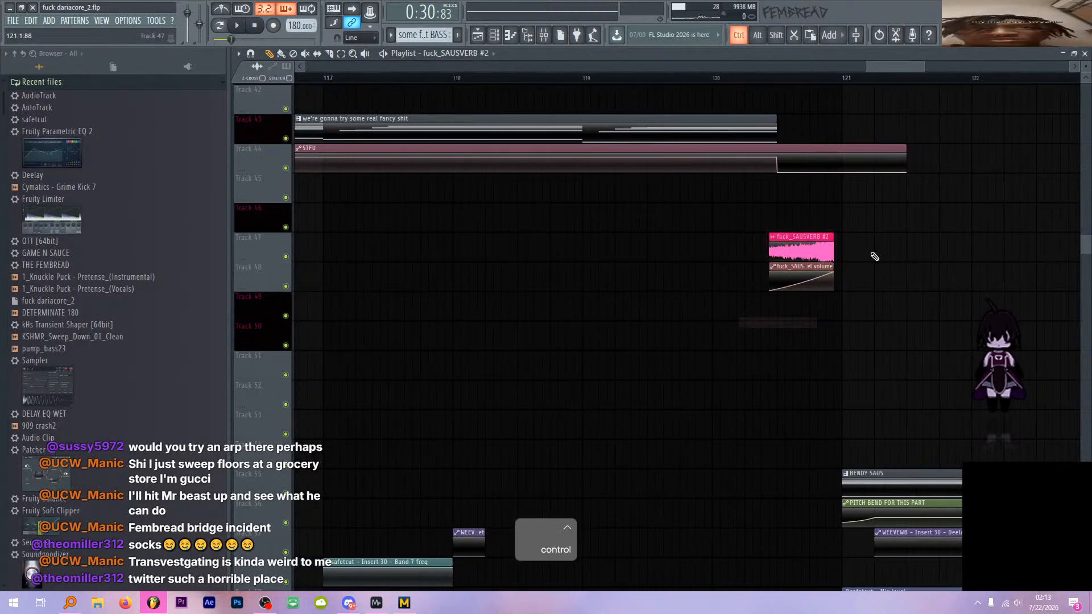
- Examine the channel settings of the original fuck_SAUSVERB clip near bar 24 and play it into bar 25
scroll(866, 254, "down", 10, "ctrl")
scroll(409, 249, "up", 5, "ctrl")
left_click_drag(390, 249, 700, 250, "ctrl")
scroll(427, 249, "up", 5, "ctrl")
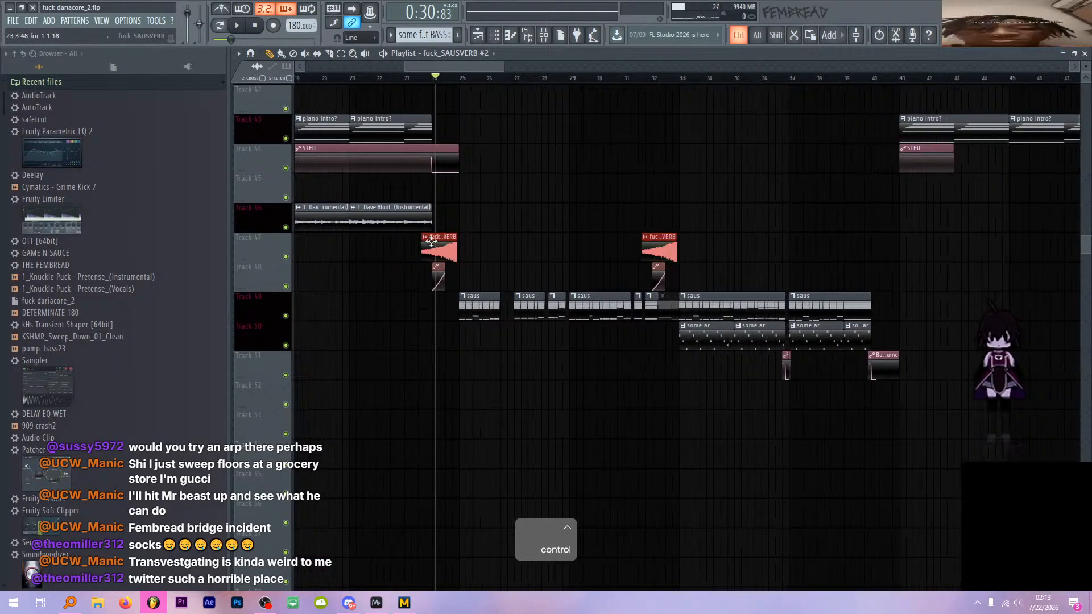
double_click(429, 250)
left_click(377, 201)
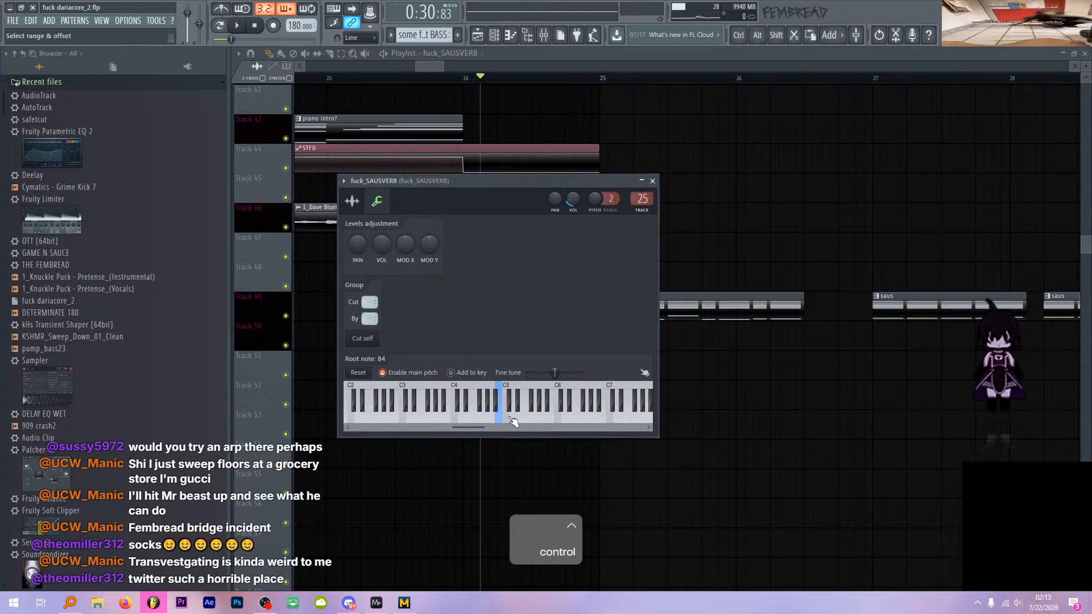
key("space")
left_click(652, 181)
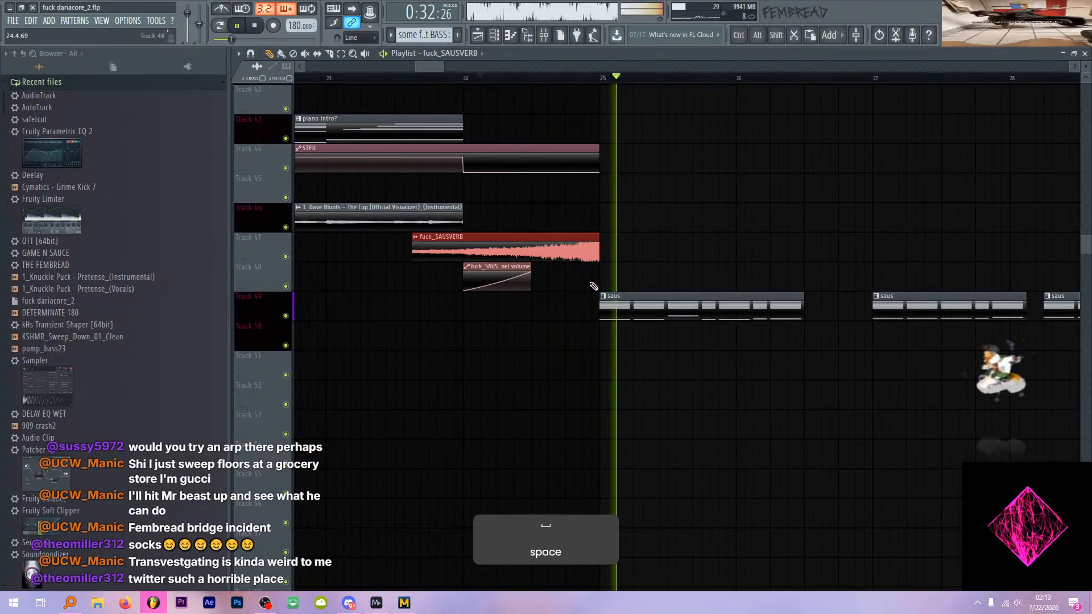
key("space")
- Make the fuck_SAUSVERB Channel volume automation clip before bar 121 unique
scroll(626, 271, "down", 8, "ctrl")
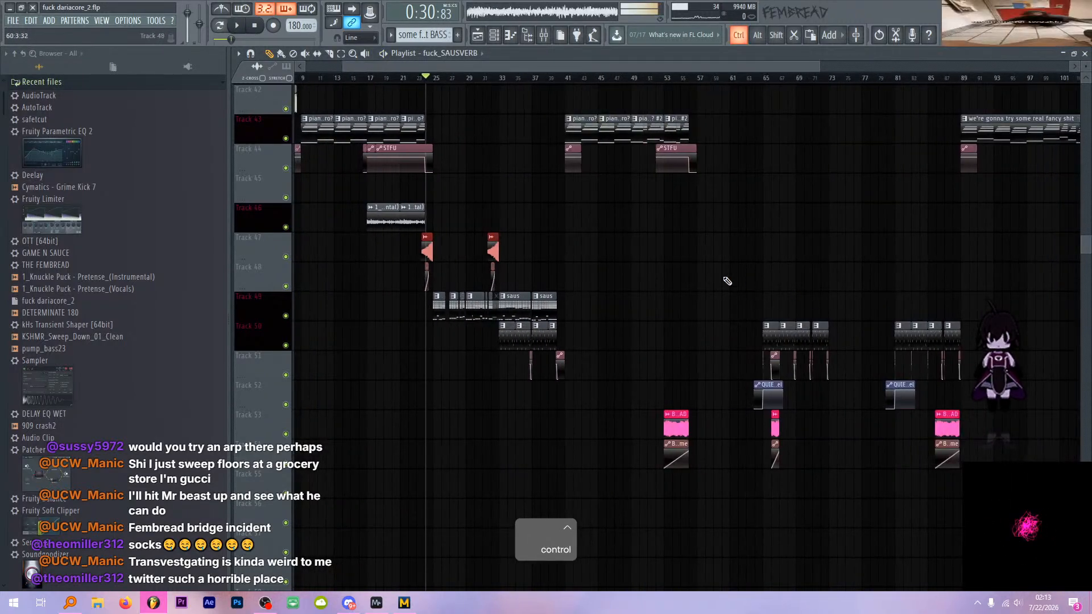
scroll(921, 273, "up", 10, "ctrl")
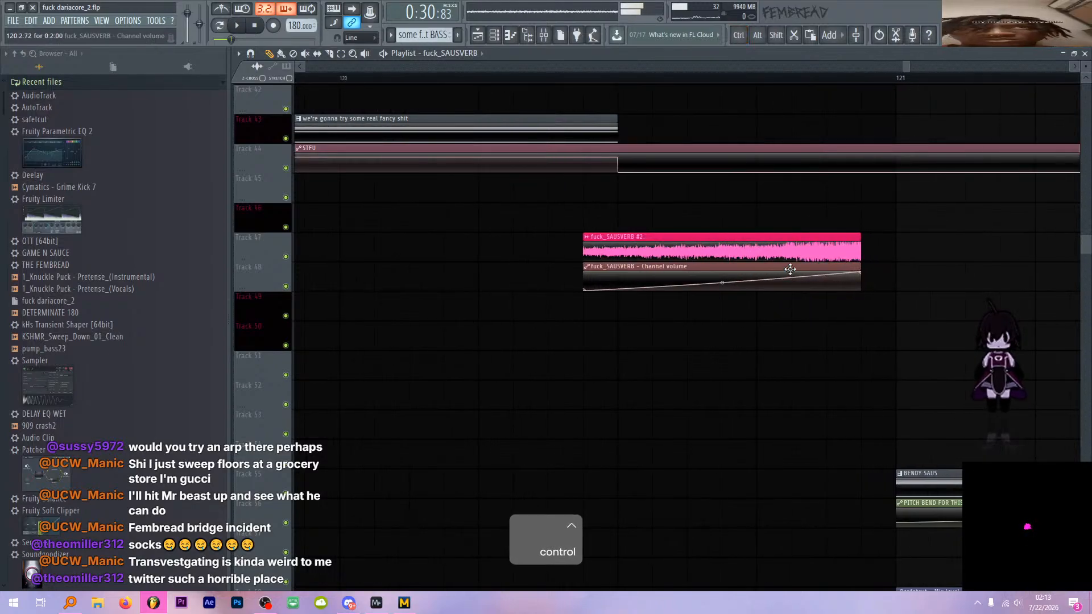
left_click(791, 268)
key("m")
scroll(796, 307, "down", 5, "ctrl")
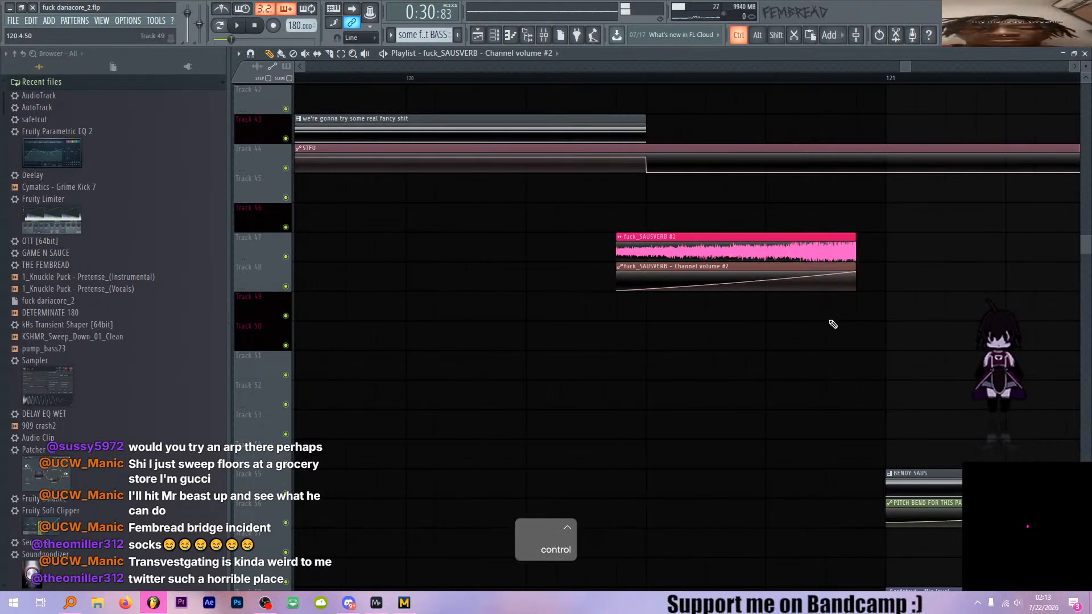
- Set the end point of the original fuck_SAUSVERB Channel volume automation at bar 24 to 0.80 by copying and pasting the value
scroll(399, 302, "up", 10, "ctrl")
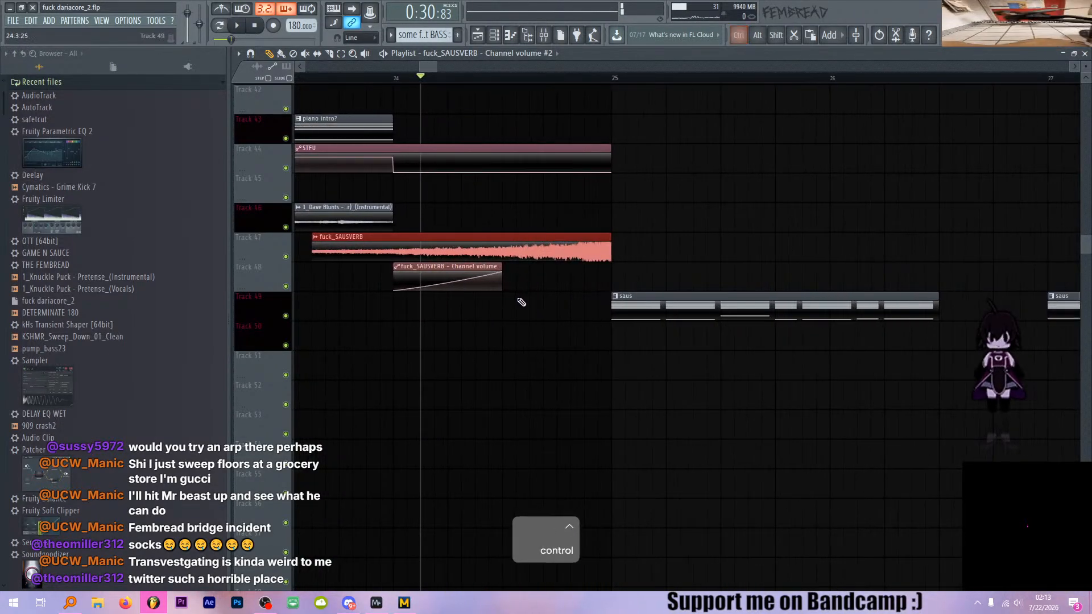
key("super")
type("0.80")
key("ctrl+a")
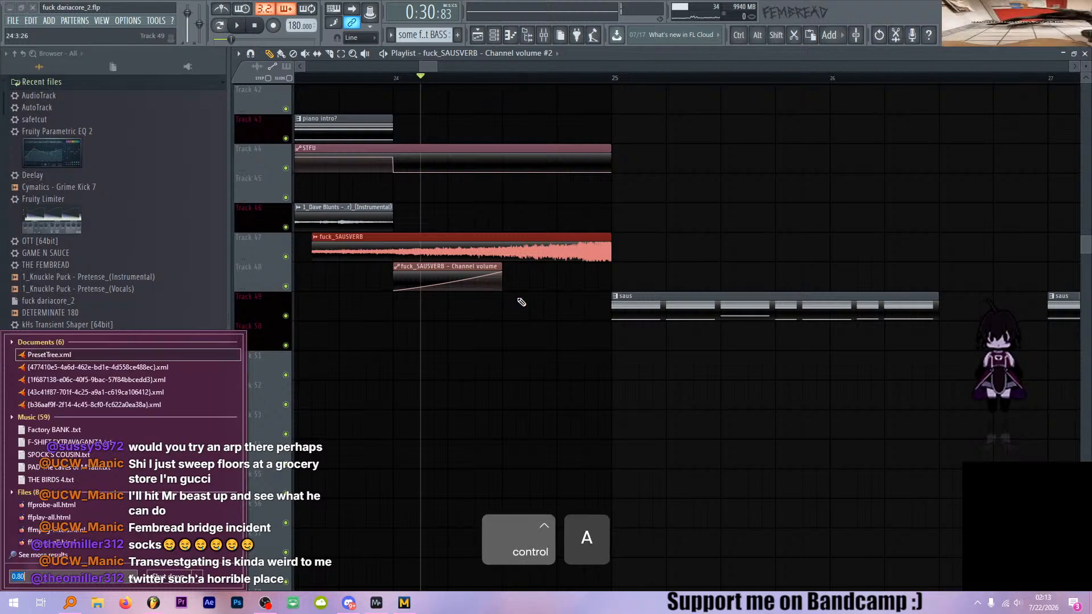
key("ctrl+c")
key("BackSpace")
key("Escape")
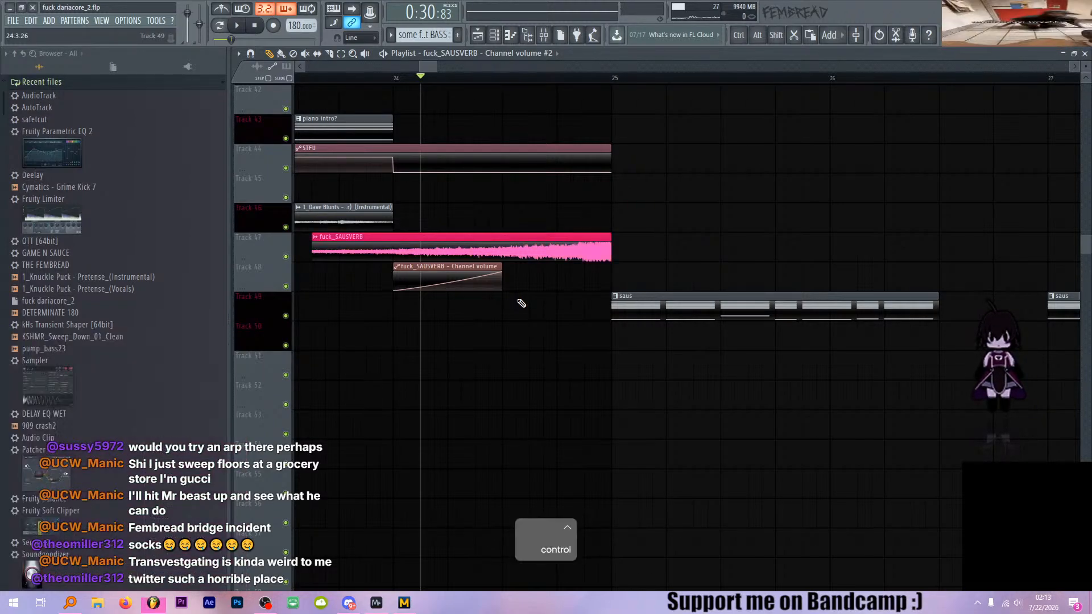
scroll(493, 276, "up", 3, "ctrl")
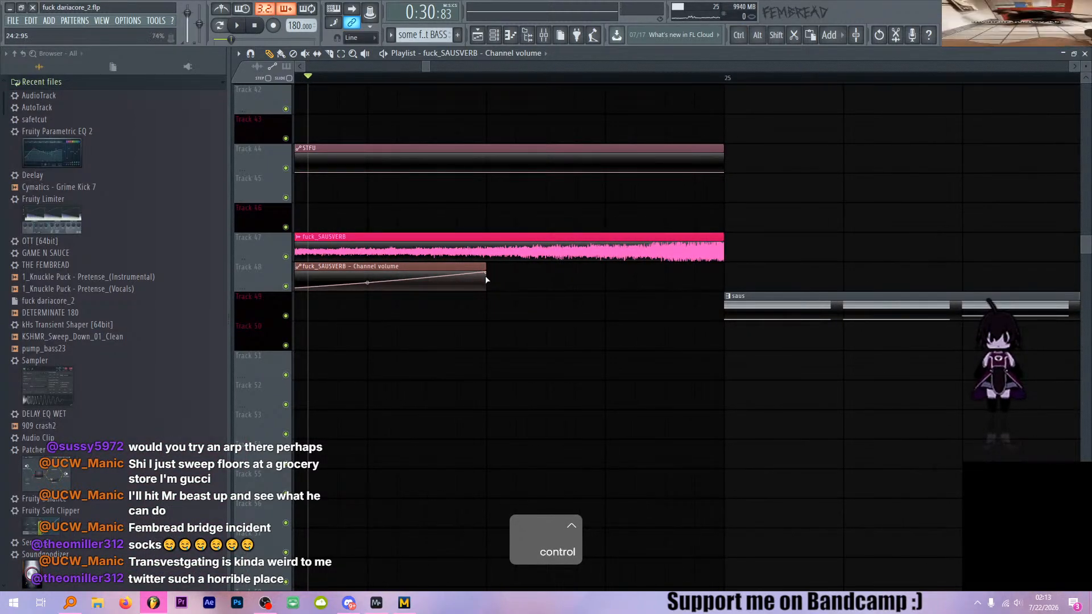
right_click(488, 276)
key("p")
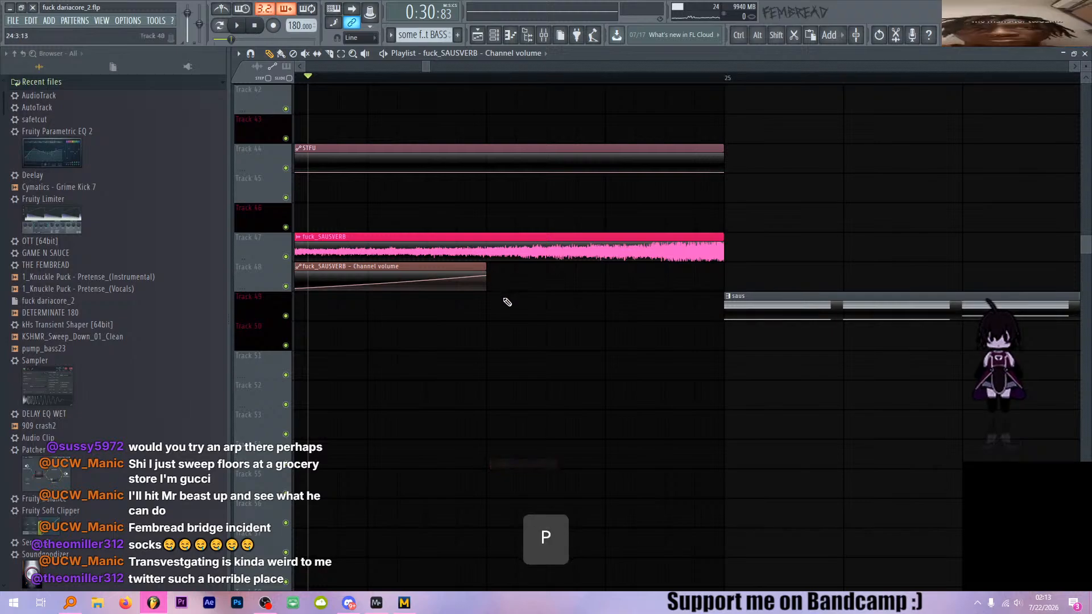
- Play back the bar 24 riser, place the playhead at bar 25 and bring up the mixer
key("space")
scroll(504, 302, "down", 3, "ctrl")
key("space")
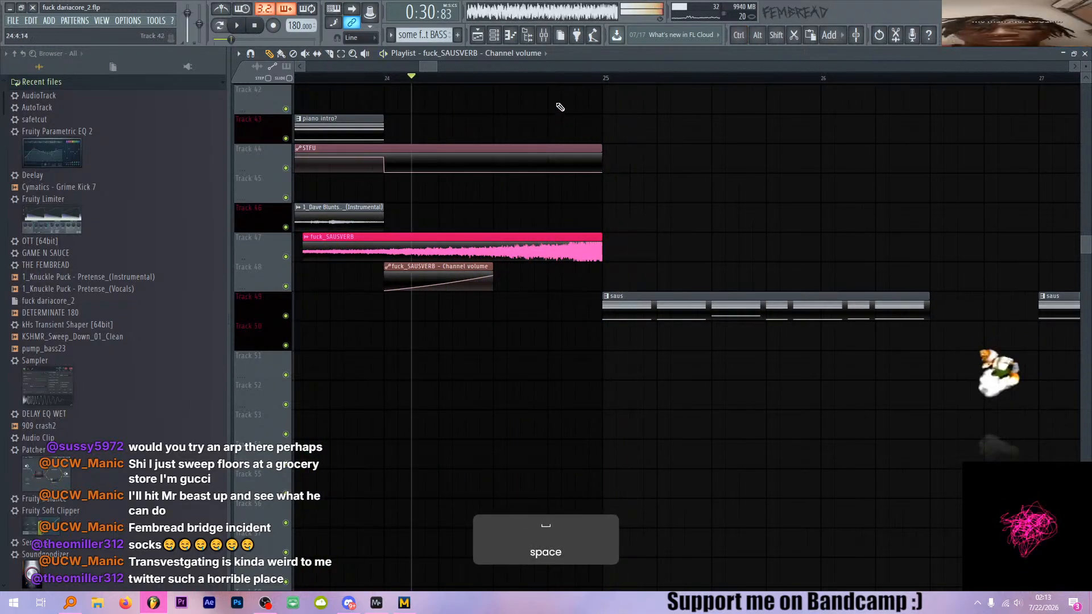
left_click(603, 80)
key("F9")
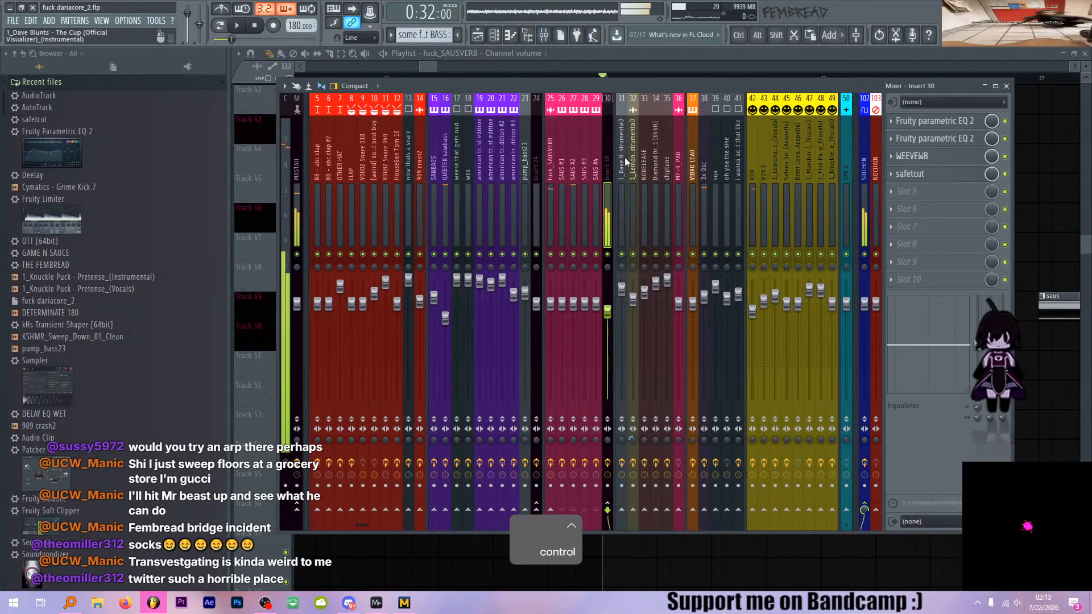
- Close the mixer and insert an empty playlist track directly above the LEAD group, below the safetcut mix level clip
left_click(808, 54)
scroll(605, 275, "down", 8, "ctrl")
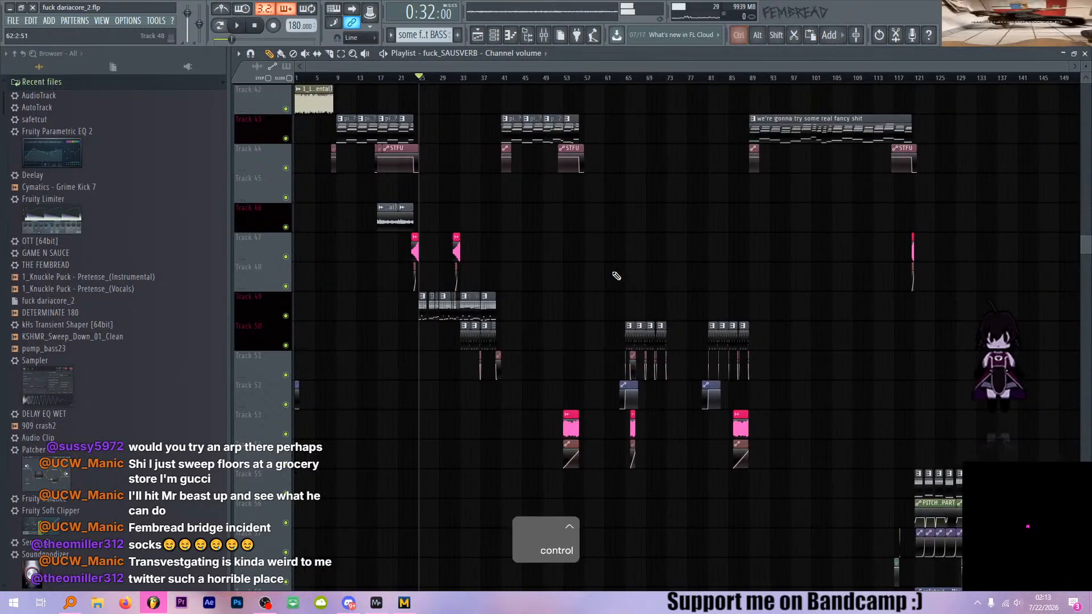
scroll(654, 278, "down", 5)
scroll(739, 287, "up", 3)
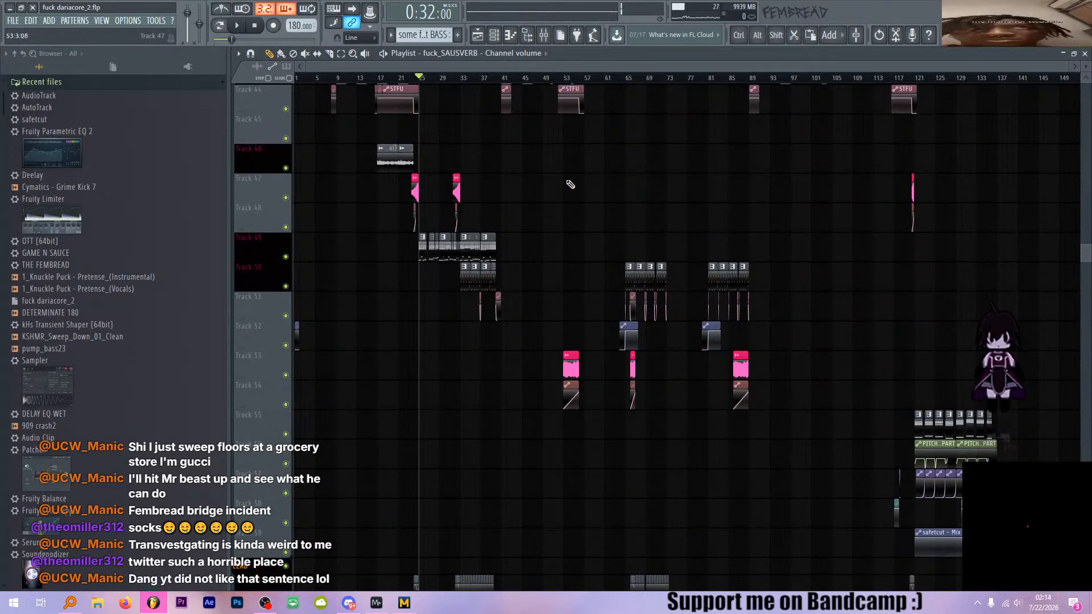
scroll(356, 261, "down", 8)
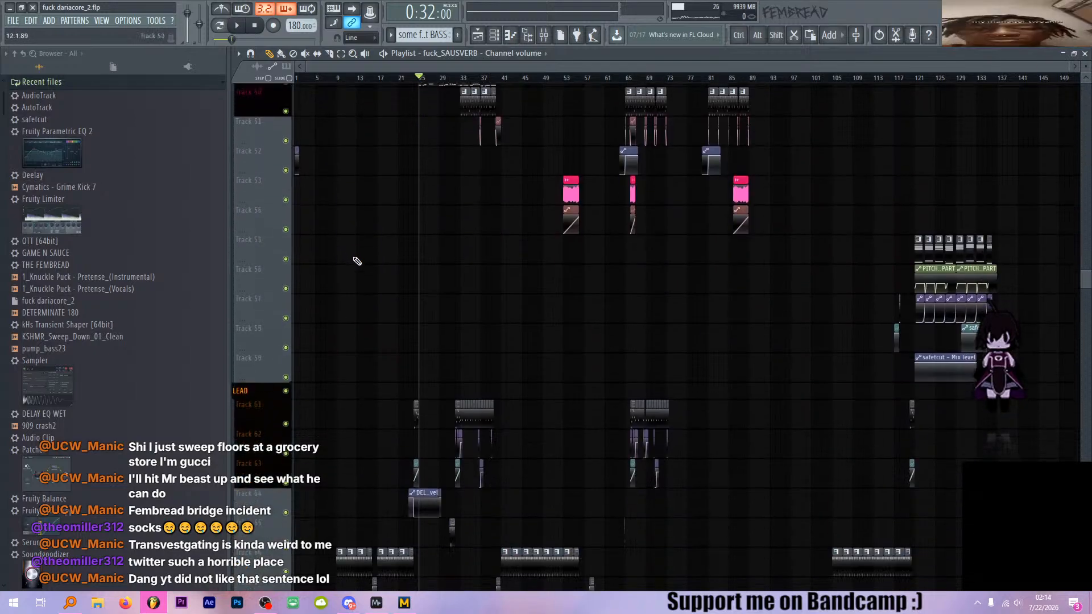
key("shift+i")
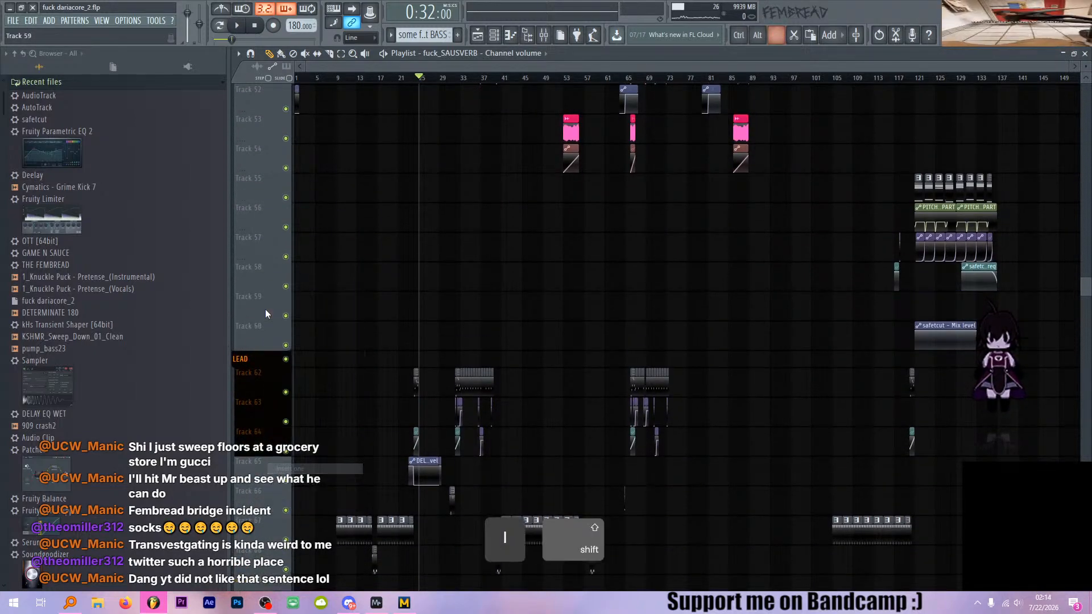
- Automate the WEEVEWB mix level on Track 60, setting the point at bar 41 to Hold and lowering the start to minimum
left_click(544, 35)
key("a")
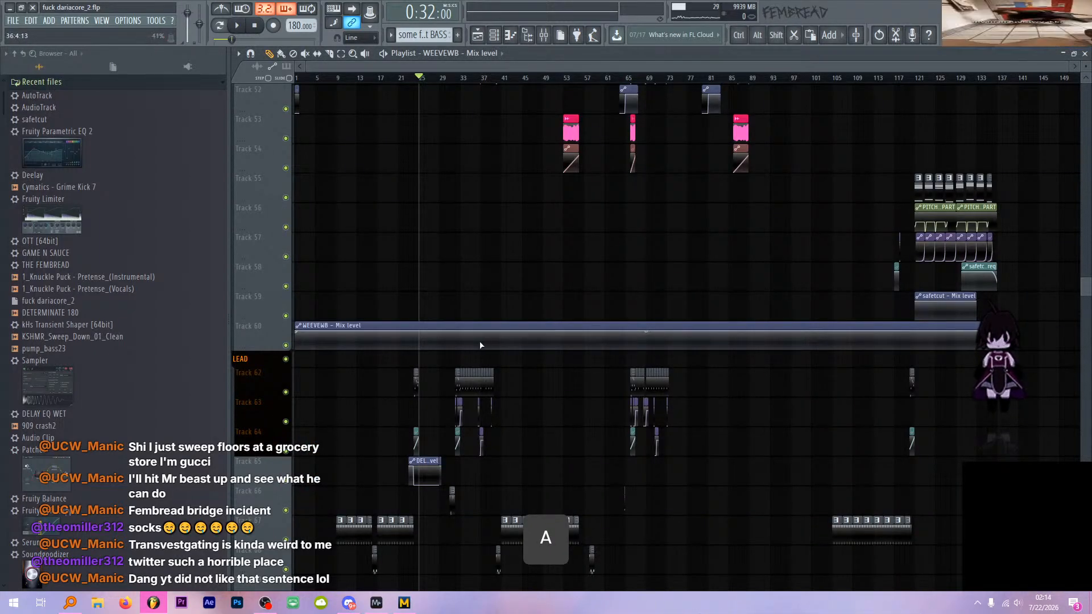
scroll(480, 345, "up", 2)
right_click(501, 390)
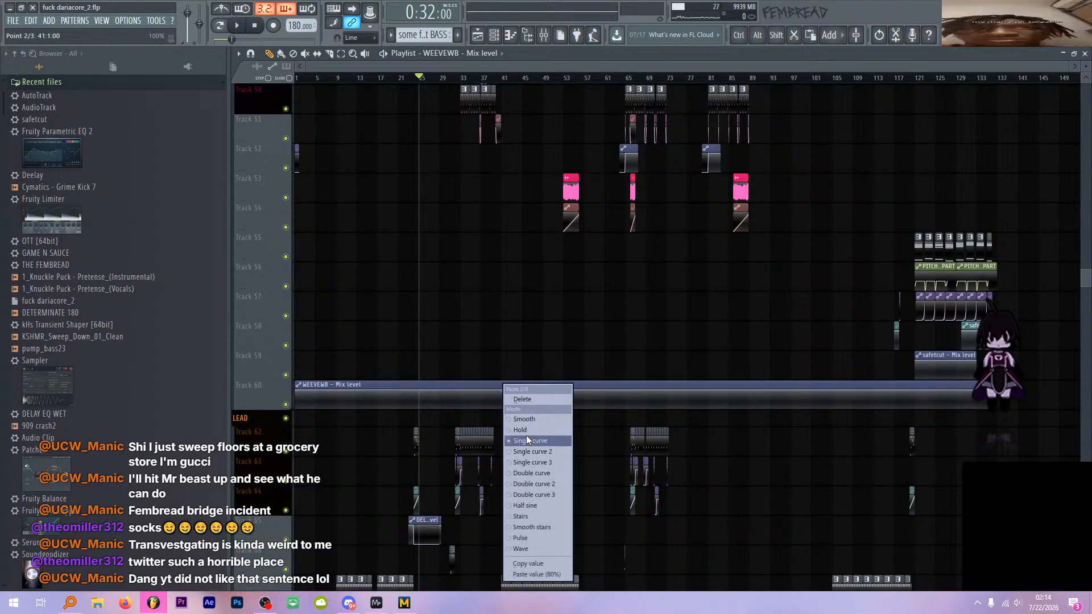
left_click(527, 431)
left_click_drag(296, 390, 295, 414)
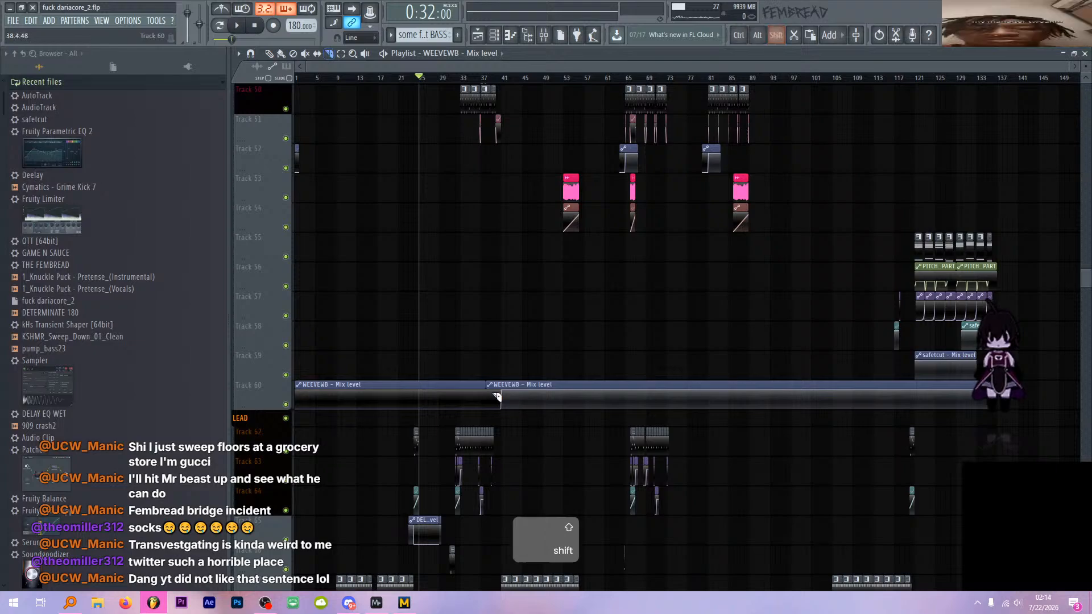
- Slice out the WEEVEWB automation around the bar 41 jump, delete the tail, and move the short piece to bar 118 on Track 60
key("p")
right_click(579, 397)
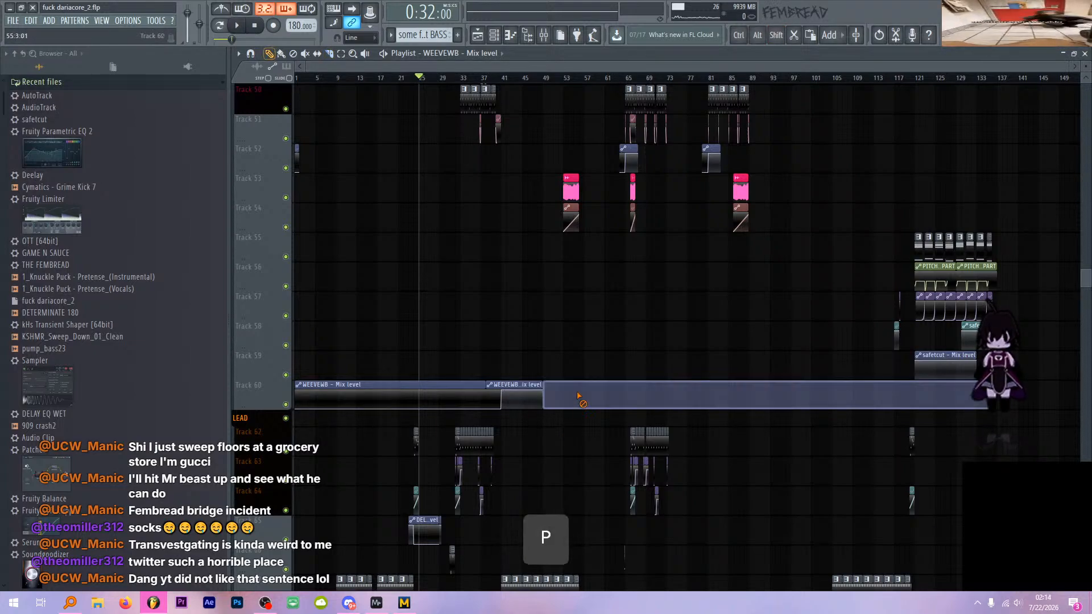
left_click(515, 398, "ctrl")
key("ctrl+x")
scroll(933, 421, "up", 3)
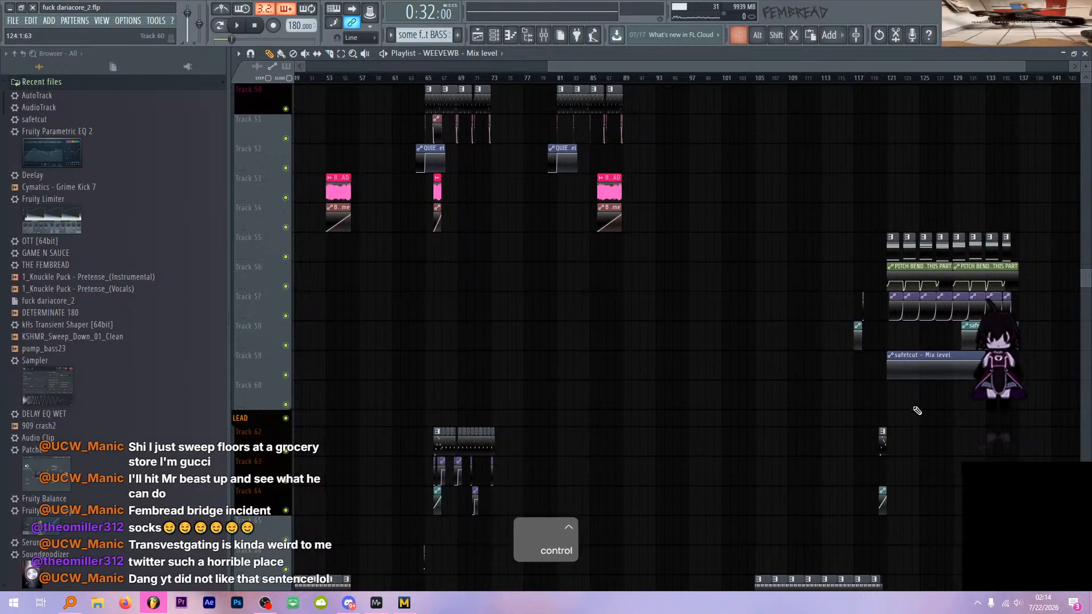
scroll(939, 409, "up", 3)
key("ctrl+v")
left_click_drag(544, 382, 812, 377)
- Play the arrangement around bar 121 to check the WEEVEWB automation, then return the playhead to bar 117
scroll(812, 378, "down", 5)
key("space")
scroll(568, 296, "up", 5)
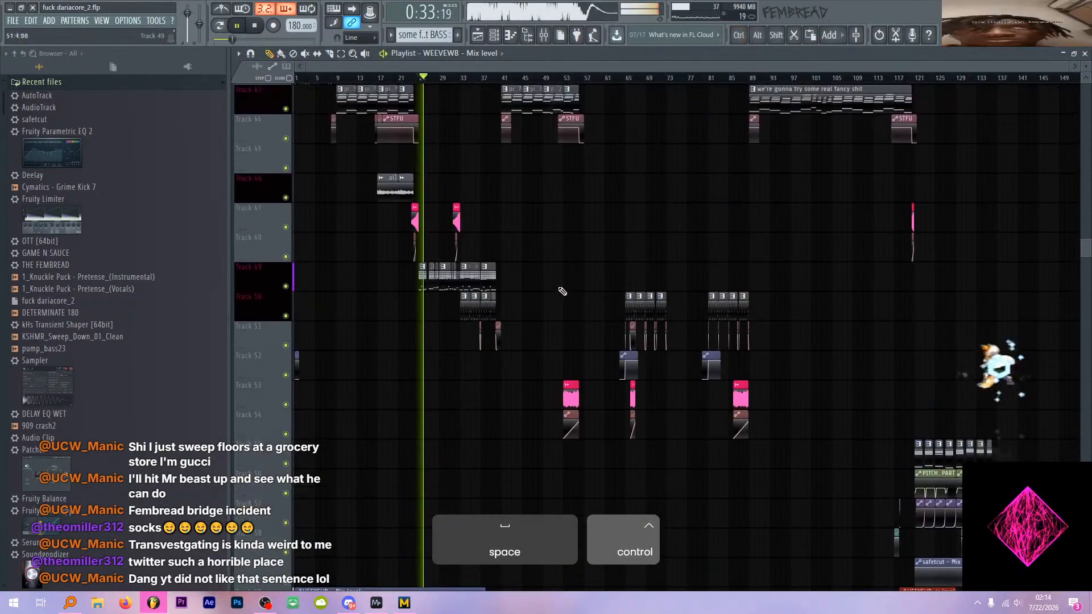
scroll(859, 190, "down", 2)
key("space")
left_click(912, 78)
key("space")
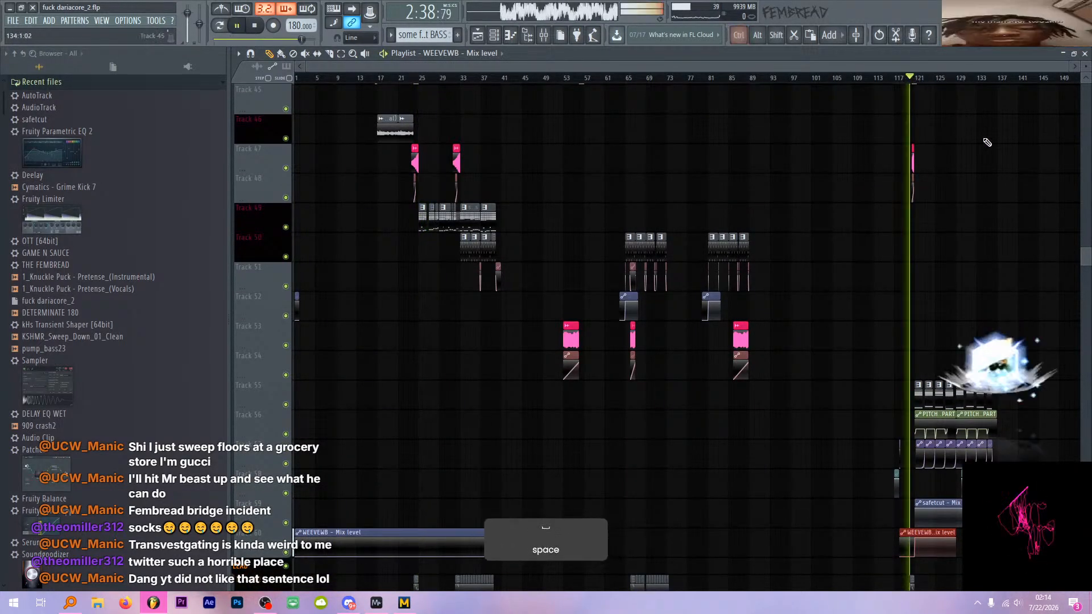
scroll(966, 155, "up", 4)
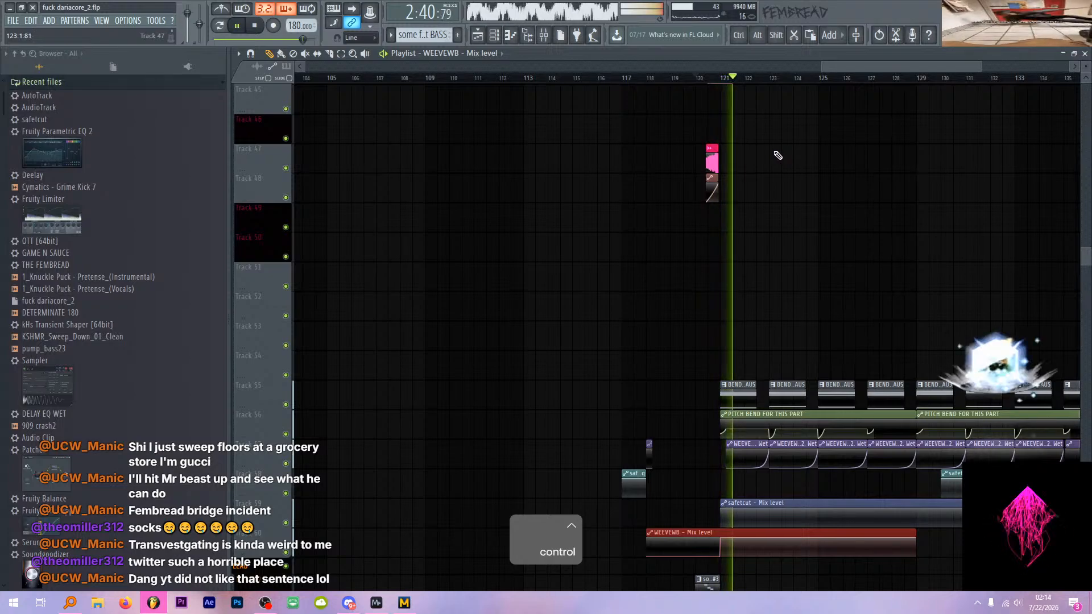
scroll(757, 188, "up", 13)
key("space")
left_click(624, 78)
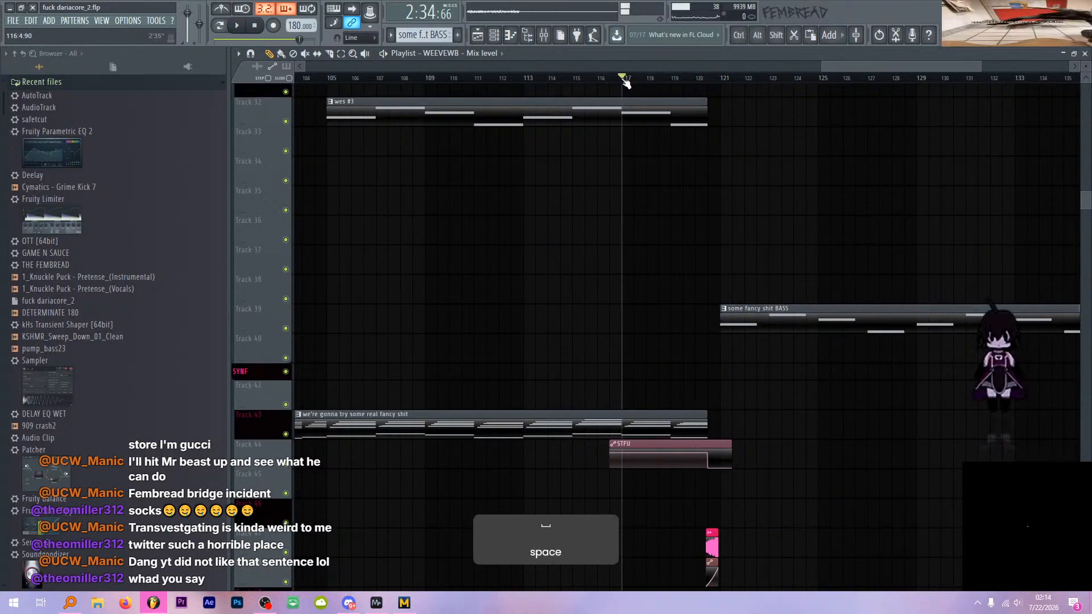
- Create a new pattern named LEAD PIPE
scroll(799, 244, "down", 3, "ctrl")
scroll(748, 239, "down", 18)
scroll(813, 239, "down", 12)
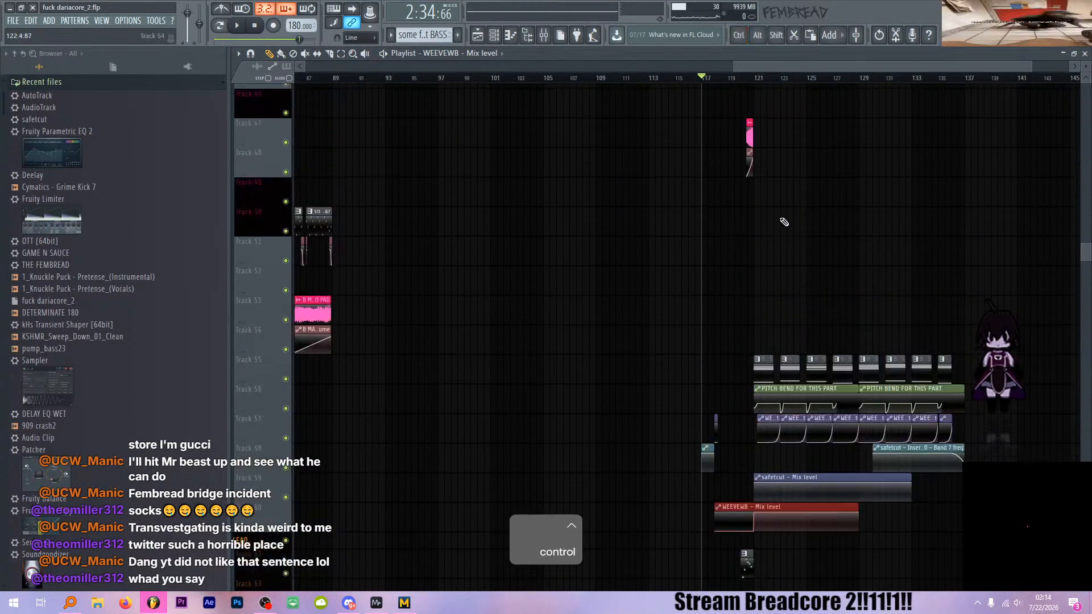
scroll(807, 265, "down", 2, "ctrl")
scroll(807, 264, "down", 2, "ctrl")
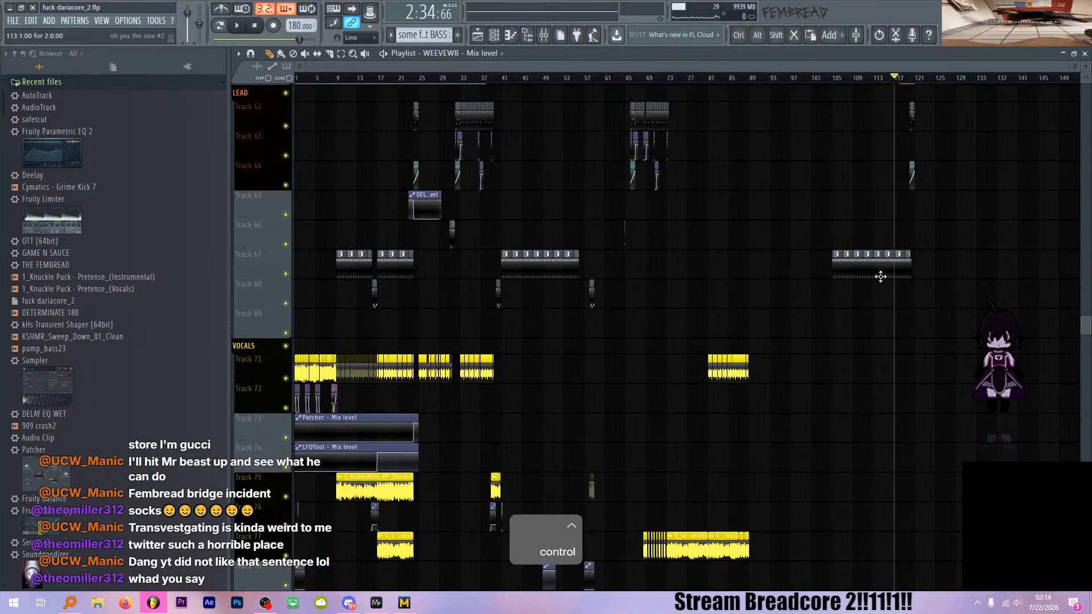
key("F4")
type("L")
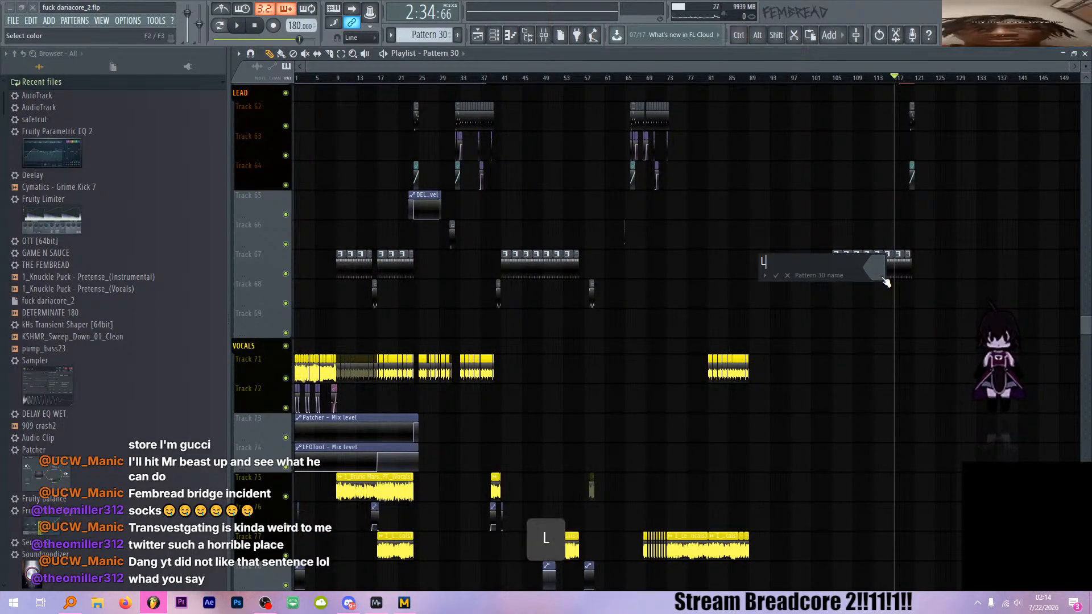
type("EAD PIPE")
key("Return")
- Place a LEAD PIPE pattern clip on Track 69 starting at bar 121
scroll(853, 293, "down", 1)
scroll(824, 305, "up", 5, "ctrl")
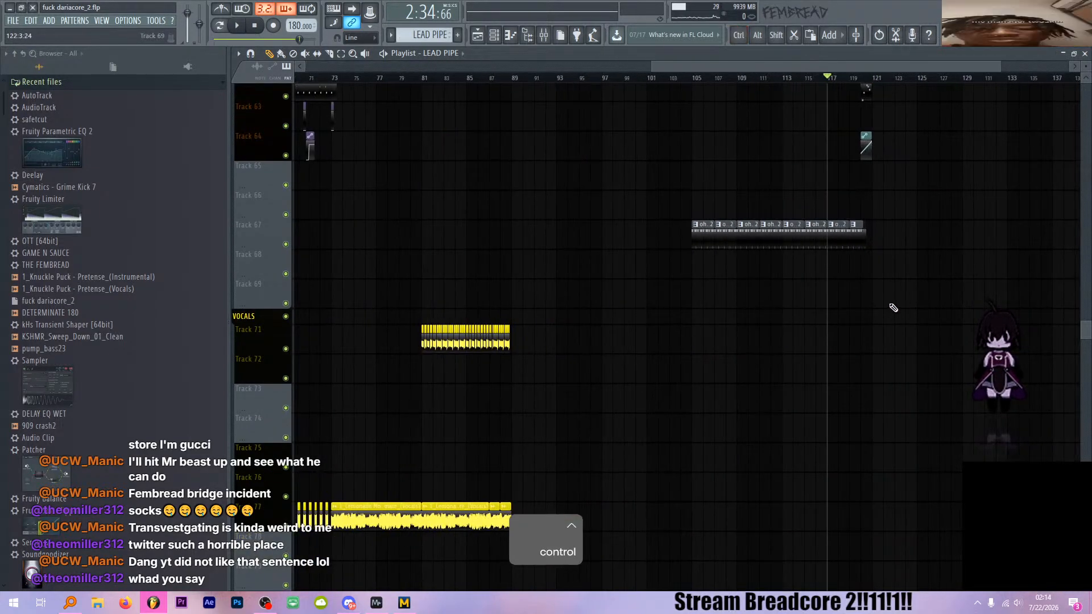
left_click_drag(805, 297, 858, 307)
scroll(867, 309, "up", 7)
scroll(829, 256, "down", 6)
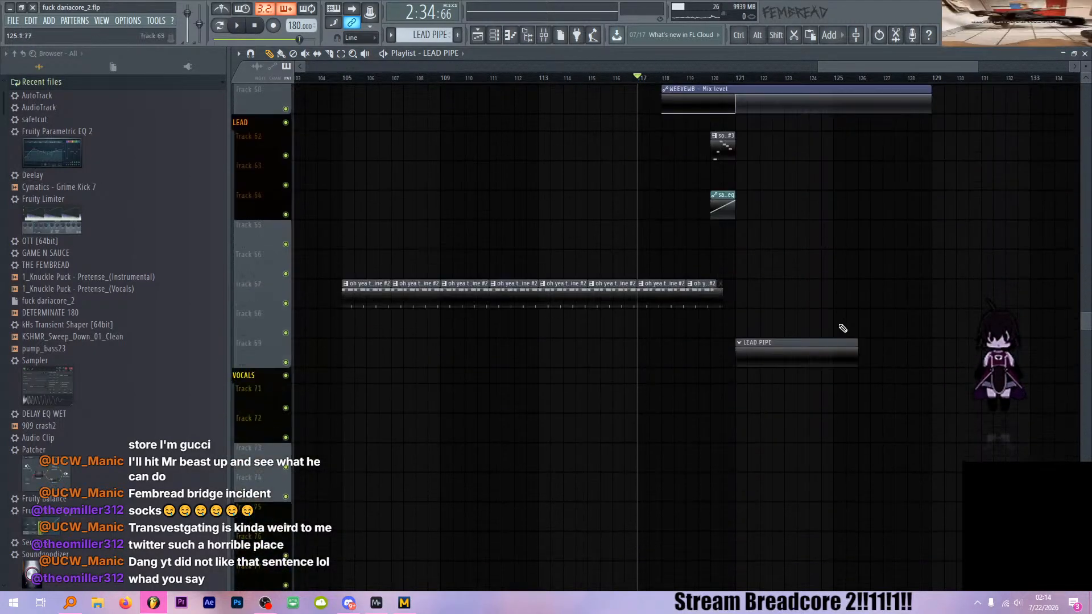
- Open the LEAD PIPE pattern, filter its channels to the LEAD group, and open the VIBRO LEAD piano roll
scroll(826, 331, "up", 1, "ctrl")
scroll(829, 334, "up", 1, "ctrl")
scroll(728, 345, "up", 6)
scroll(728, 346, "down", 4)
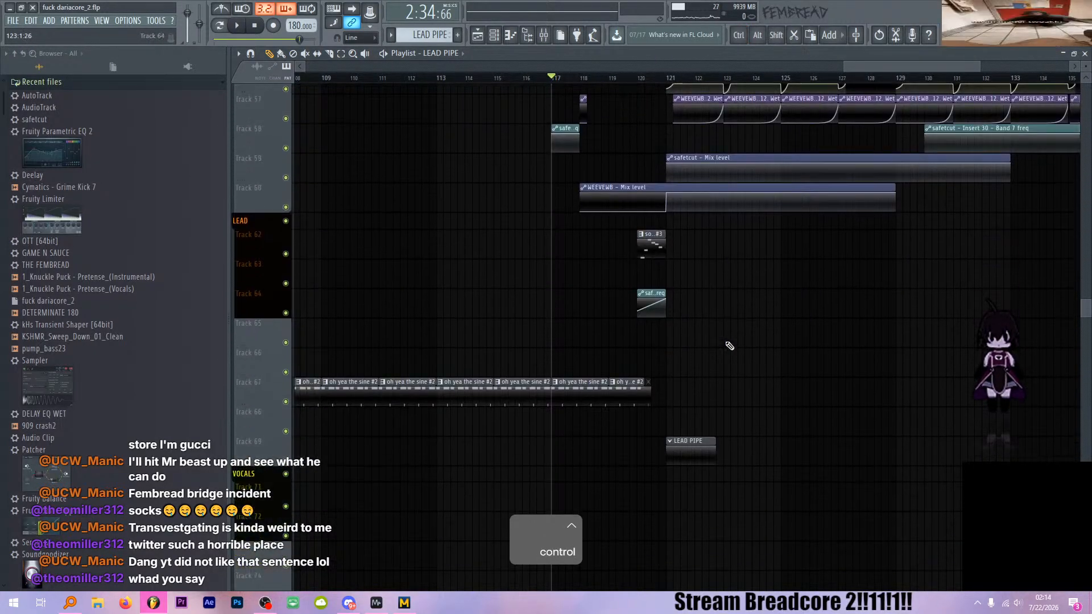
scroll(708, 393, "up", 3, "ctrl")
double_click(675, 410)
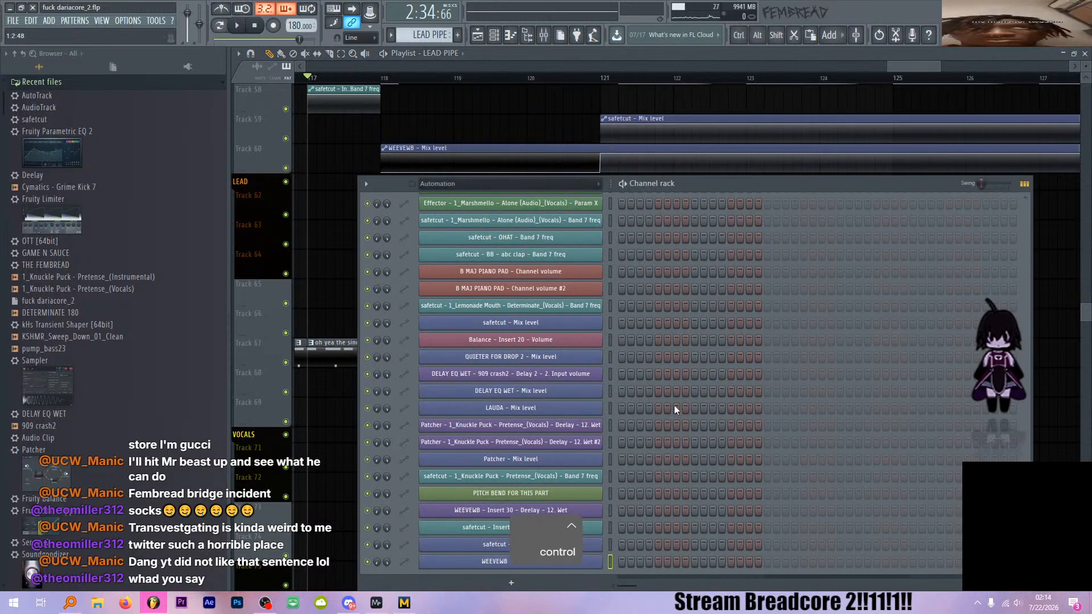
left_click(528, 183)
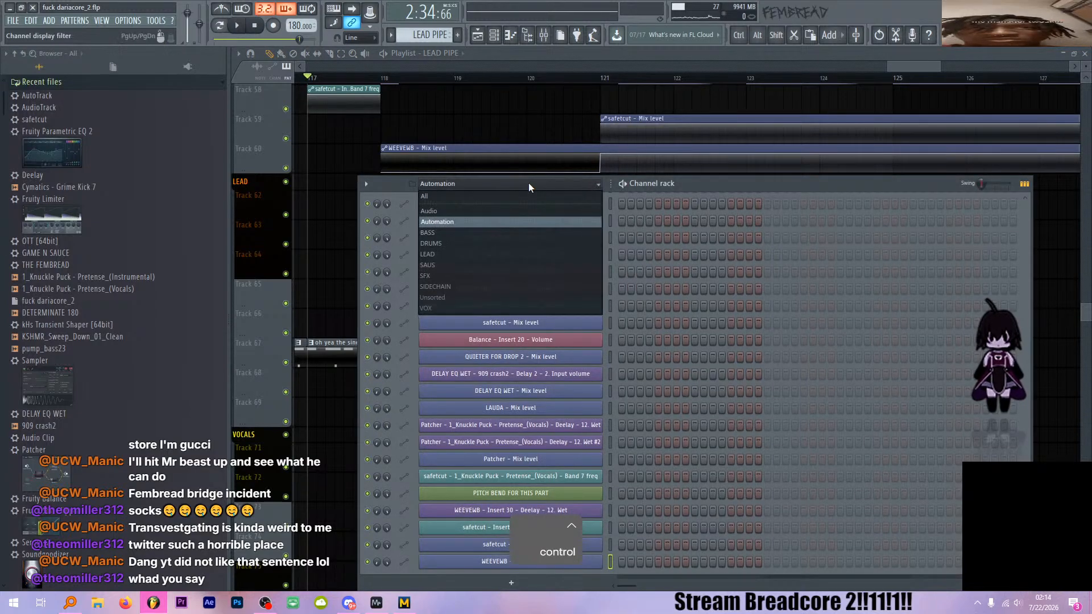
left_click(500, 249)
right_click(591, 215)
left_click(622, 211)
left_click_drag(263, 269, 273, 205)
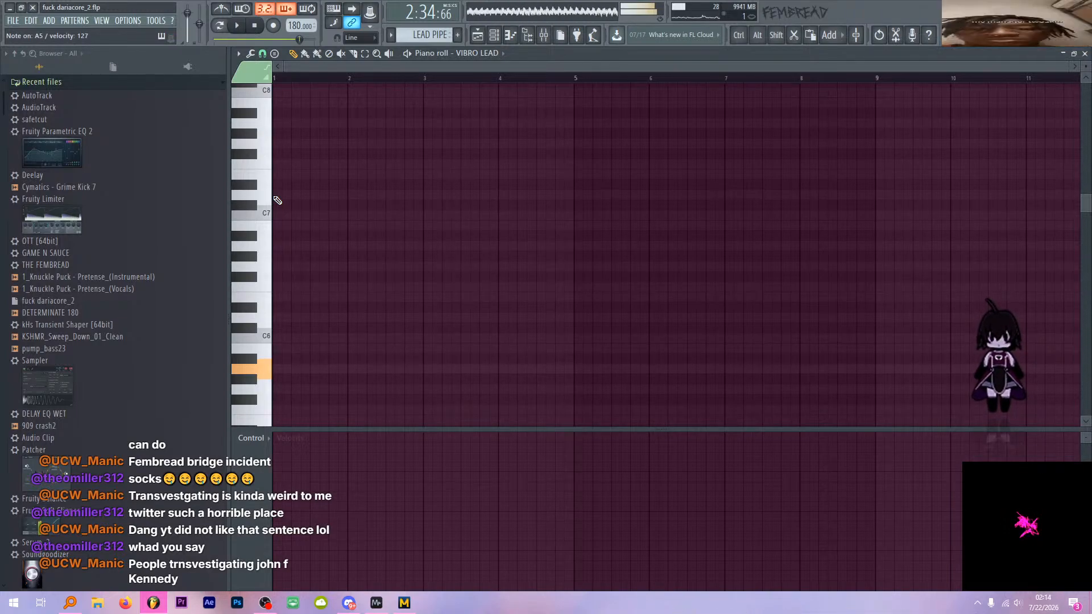
scroll(277, 199, "up", 1)
left_click(274, 152)
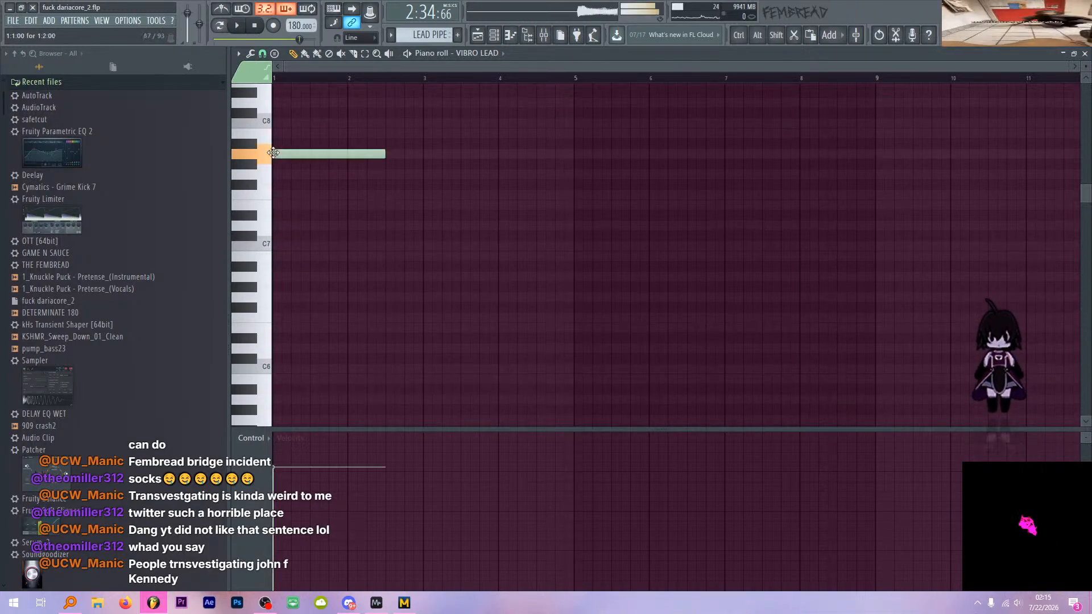
right_click(304, 154)
- Add 1.5-bar VIBRO LEAD notes: E7 at bar 1, D7 at bar 3, E7 at bar 5 and F7 at bar 7
left_click(278, 203)
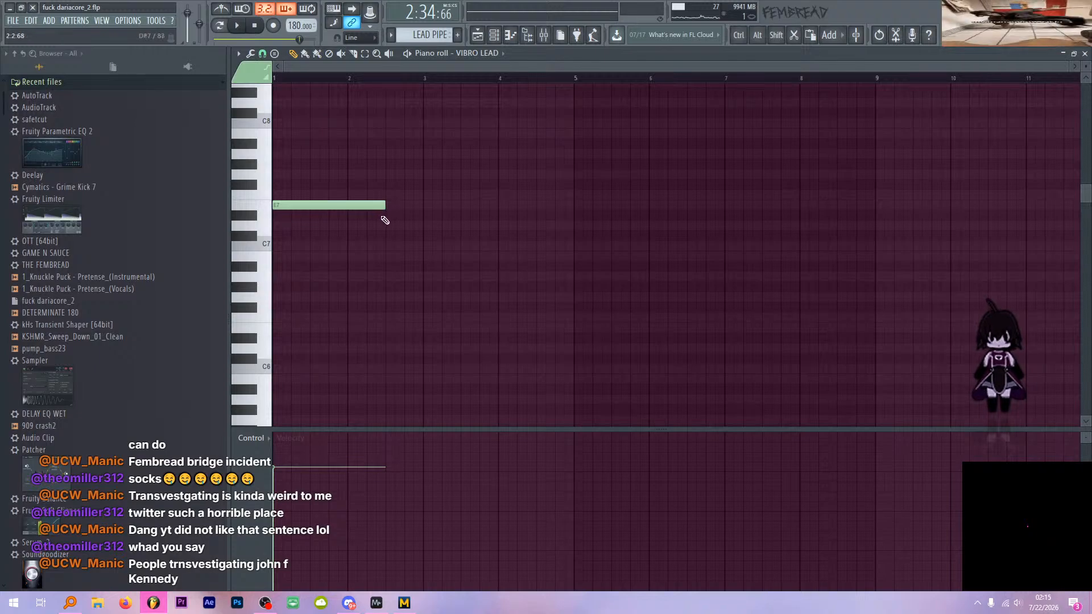
left_click_drag(419, 214, 424, 230)
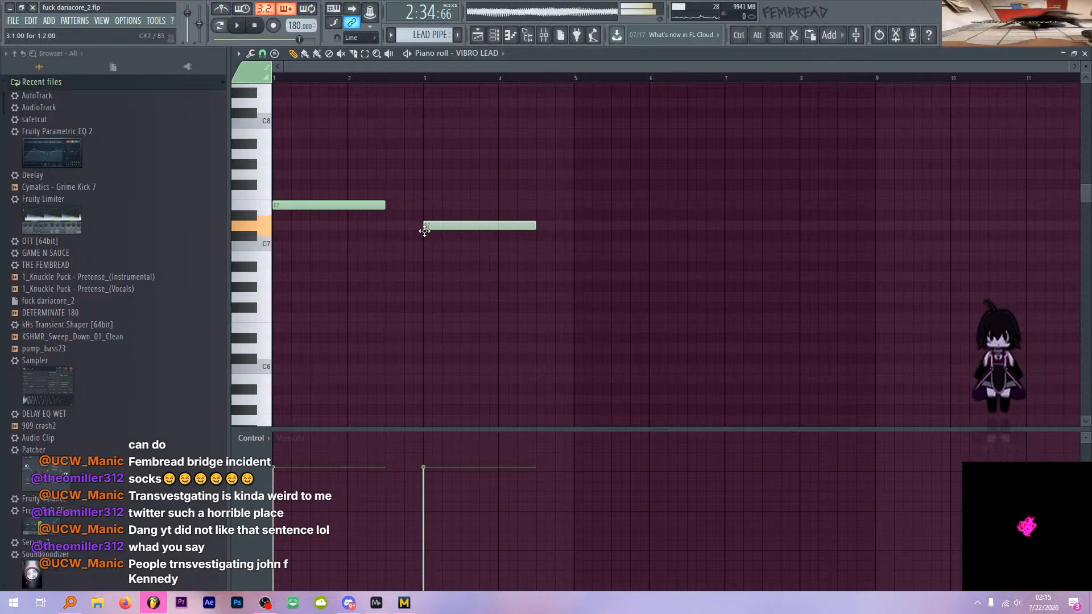
left_click(576, 206)
left_click(727, 196)
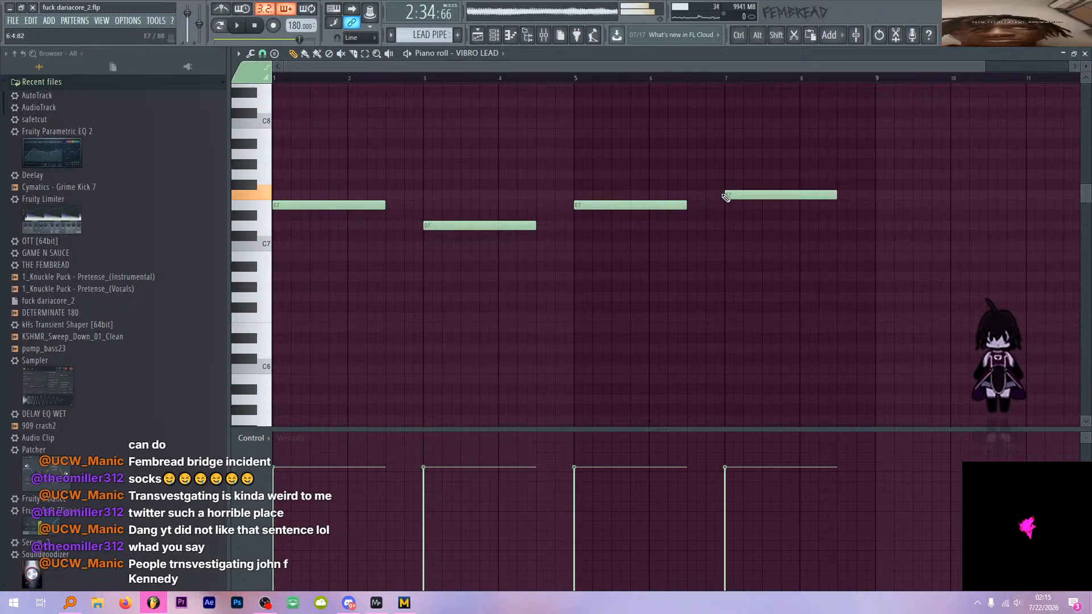
- Continue the melody with 1.5-bar notes: G7 at bar 9, B7 at bar 11, G7 at bar 13 and E7 at bar 15
left_click_drag(878, 165, 851, 125)
scroll(860, 197, "down", 2)
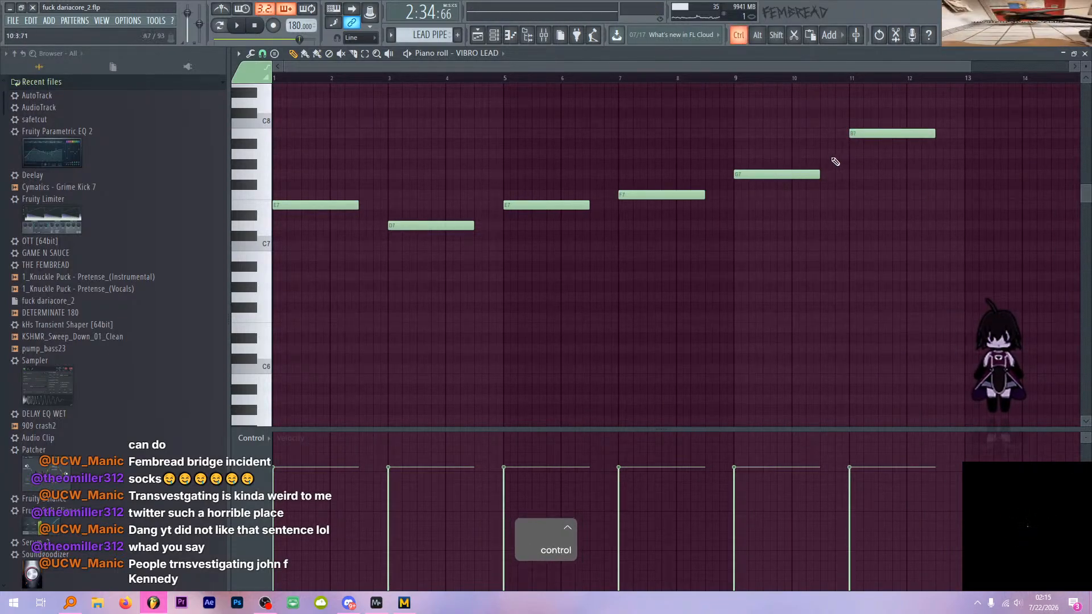
scroll(835, 162, "down", 1)
left_click(878, 174)
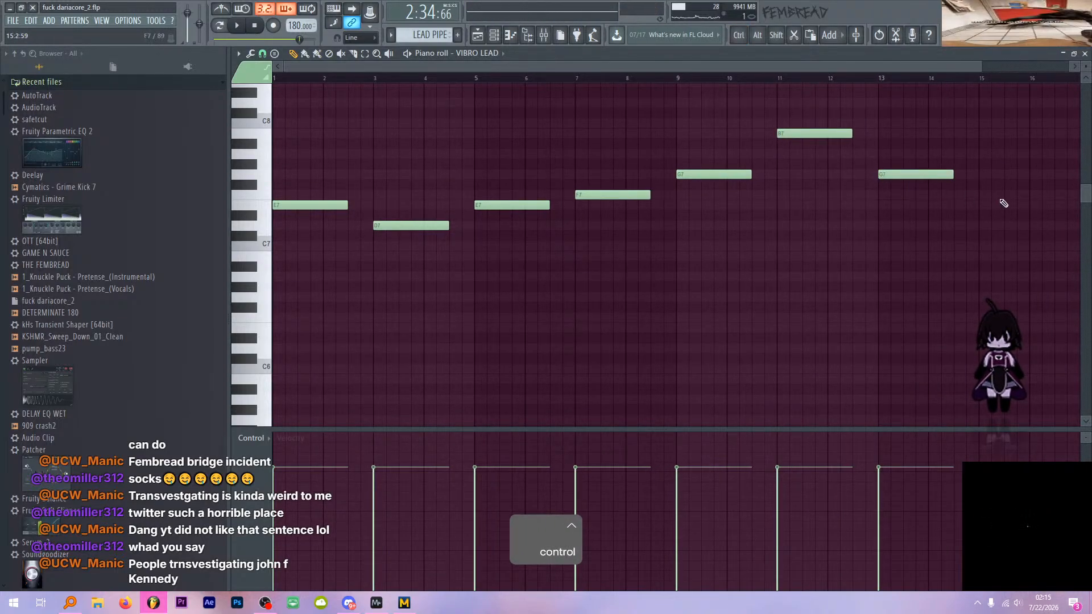
left_click(980, 205)
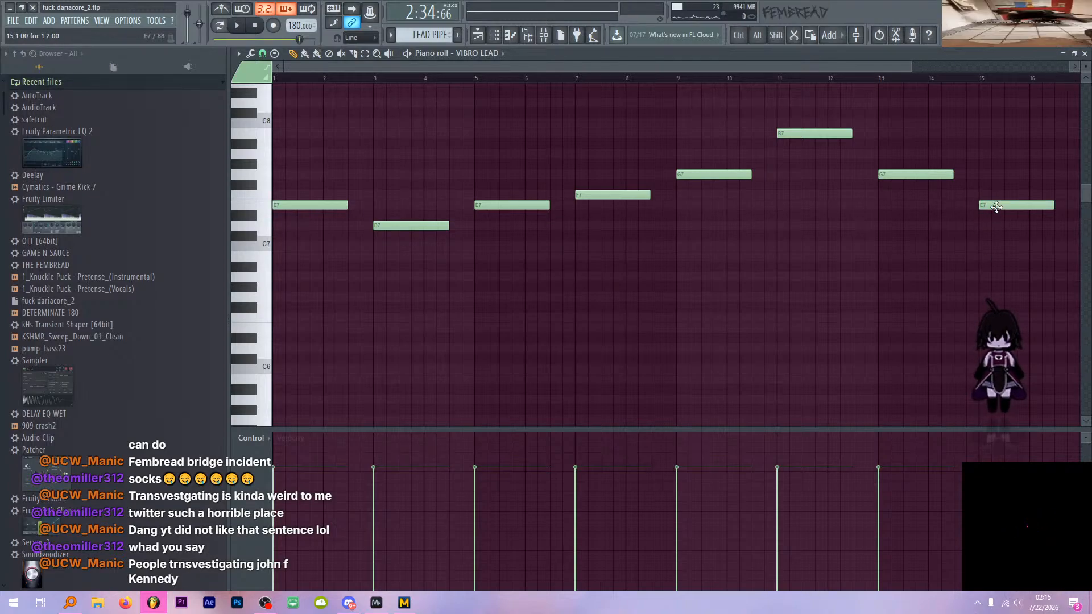
- Return to the playlist and extend the LEAD PIPE clip to span bars 121 to 137
left_click(495, 35)
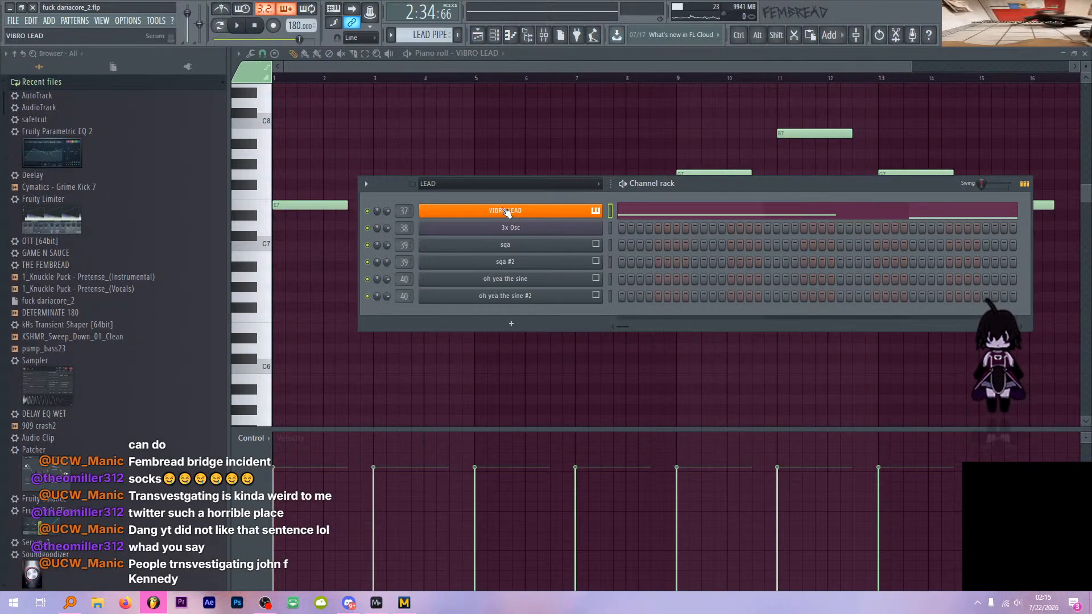
left_click(481, 37)
scroll(662, 253, "down", 5)
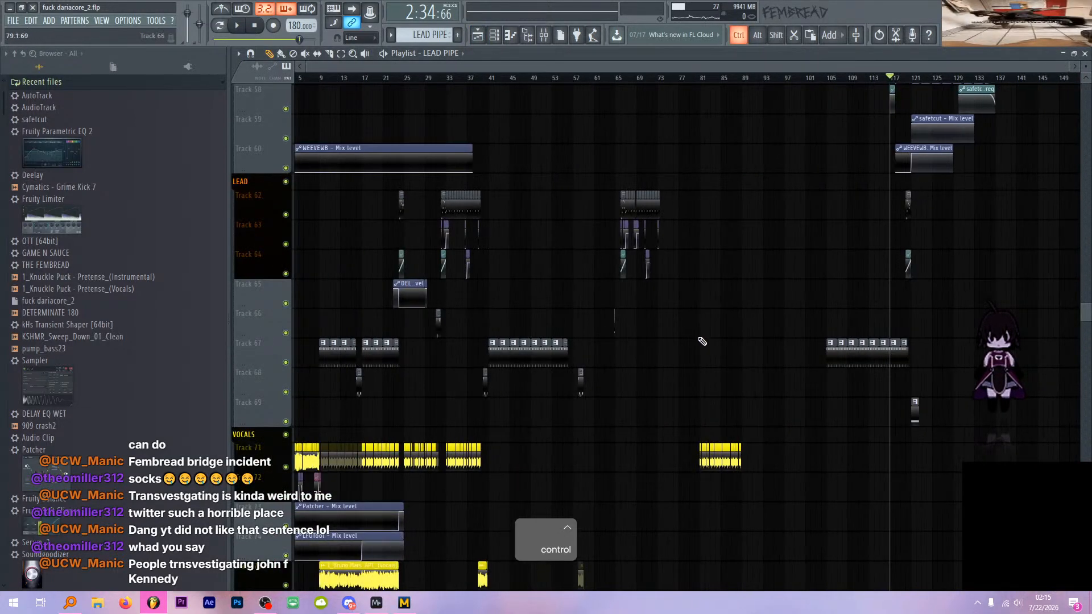
scroll(825, 330, "down", 3)
scroll(961, 307, "up", 4)
scroll(859, 278, "up", 1)
left_click_drag(611, 264, 859, 278)
- Insert an empty playlist track above VOCALS, keeping the LEAD PIPE clip on Track 69, and select that clip
right_click(255, 263)
key("i")
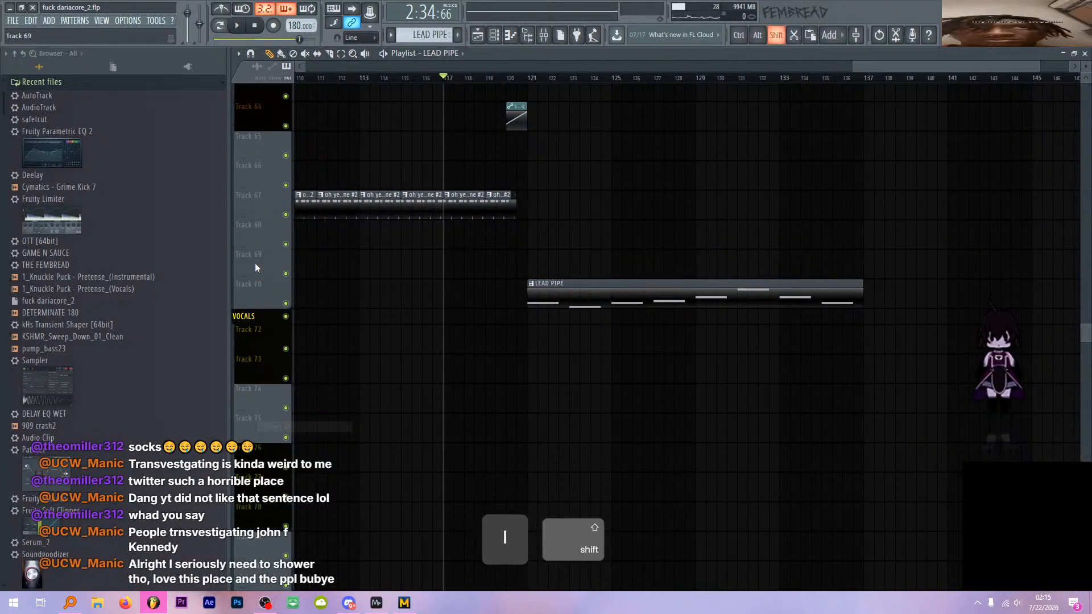
scroll(277, 293, "up", 1)
left_click(616, 261, "ctrl")
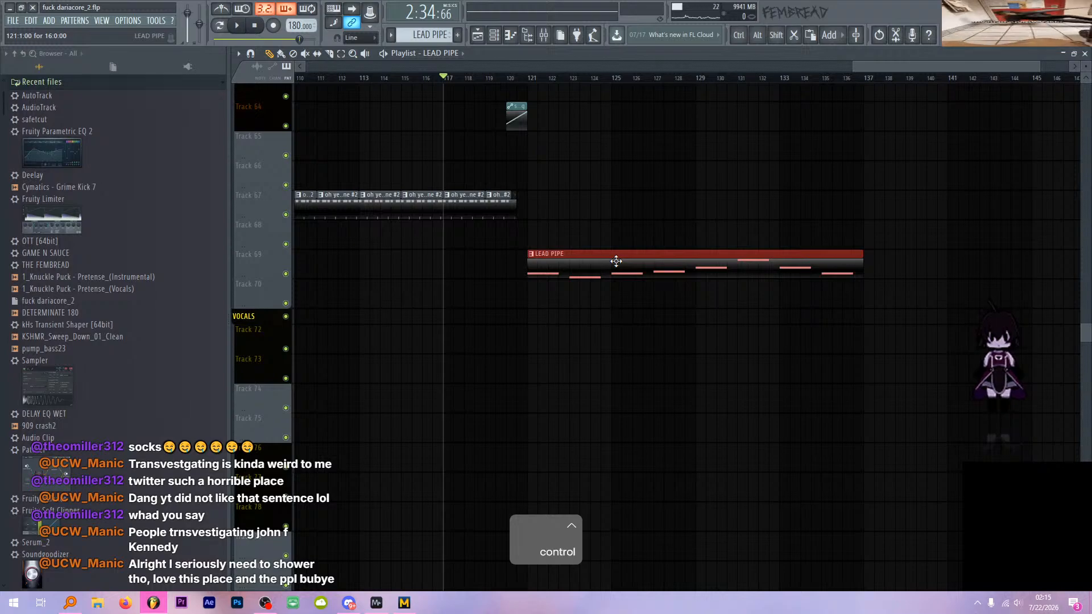
scroll(637, 283, "up", 4)
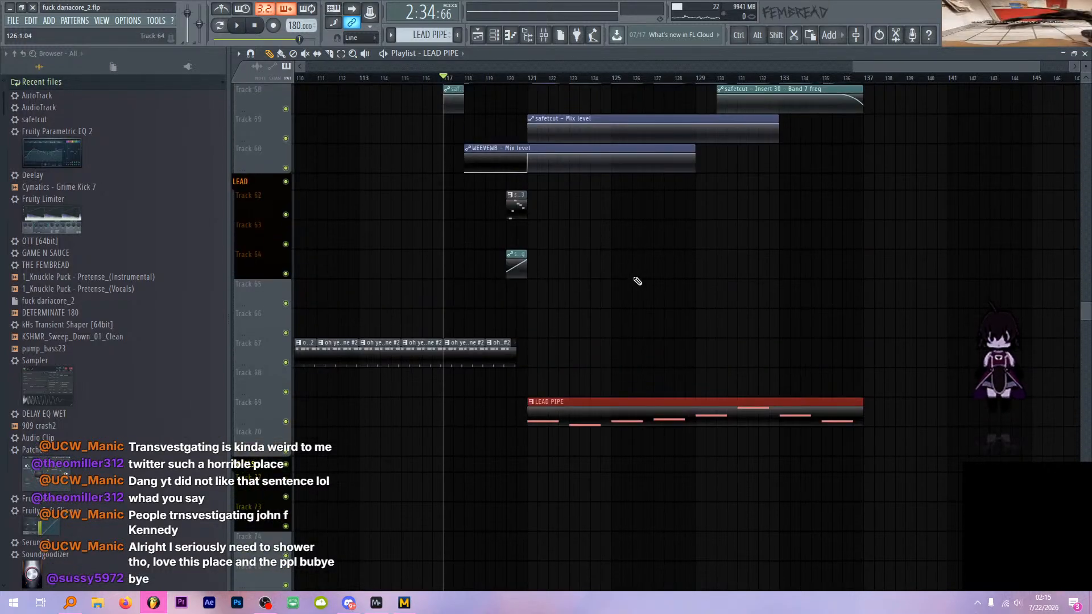
scroll(663, 355, "down", 1)
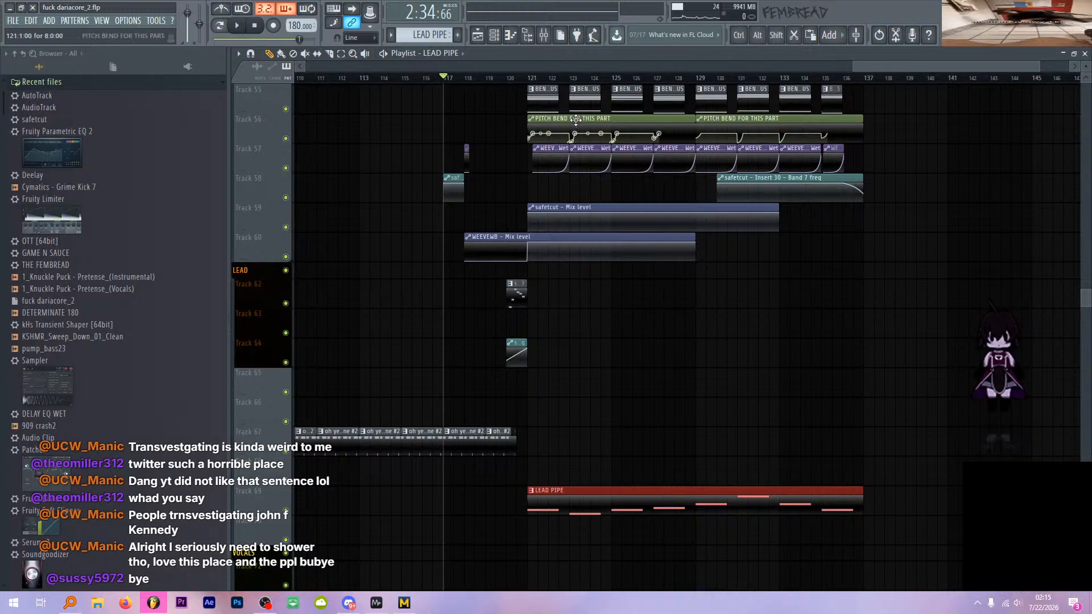
- Move the playhead to bar 121 and open the VIBRO LEAD channel's Serum instrument
scroll(620, 399, "up", 4)
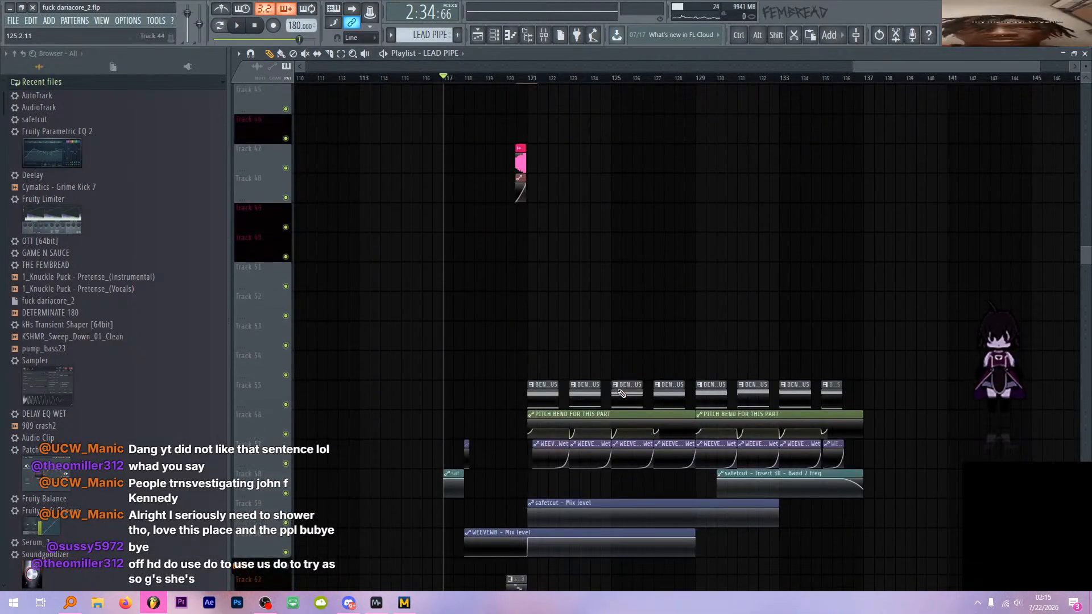
scroll(621, 393, "down", 5)
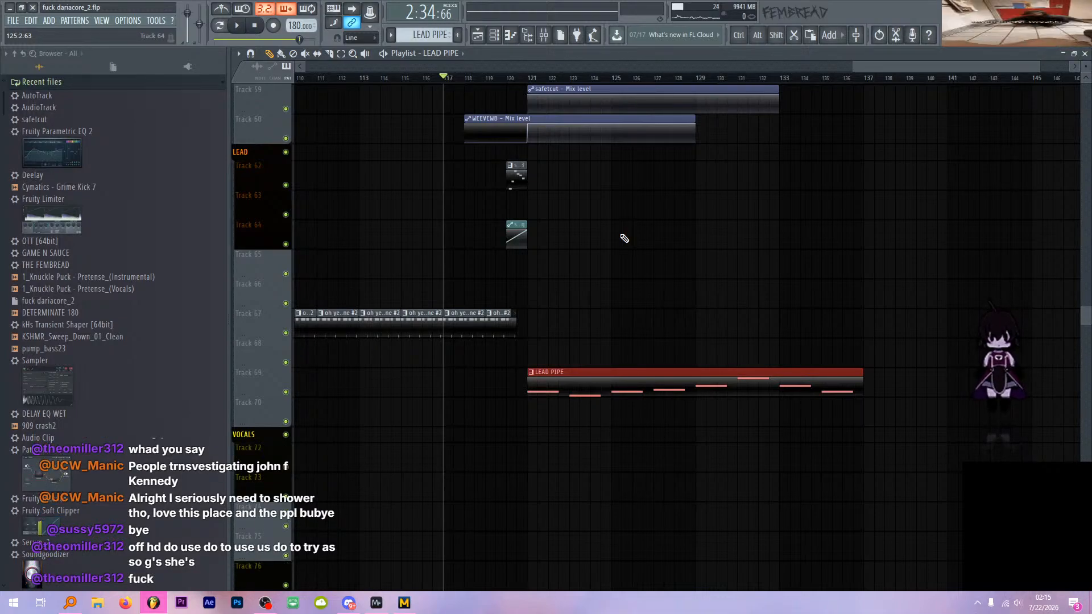
left_click(531, 81)
left_click(494, 35)
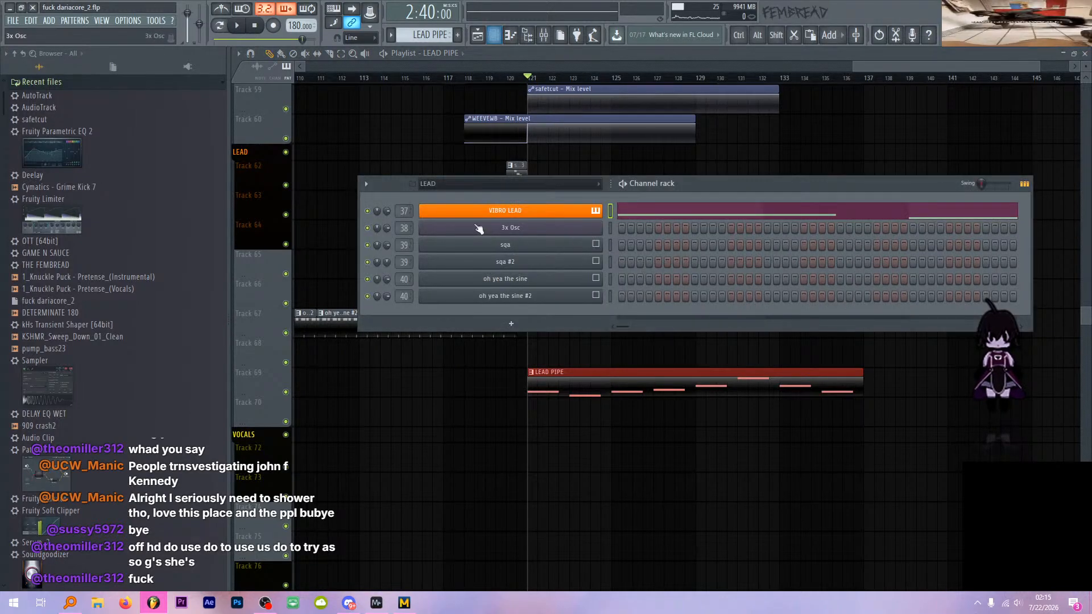
left_click(555, 216)
left_click(778, 135)
left_click(551, 215)
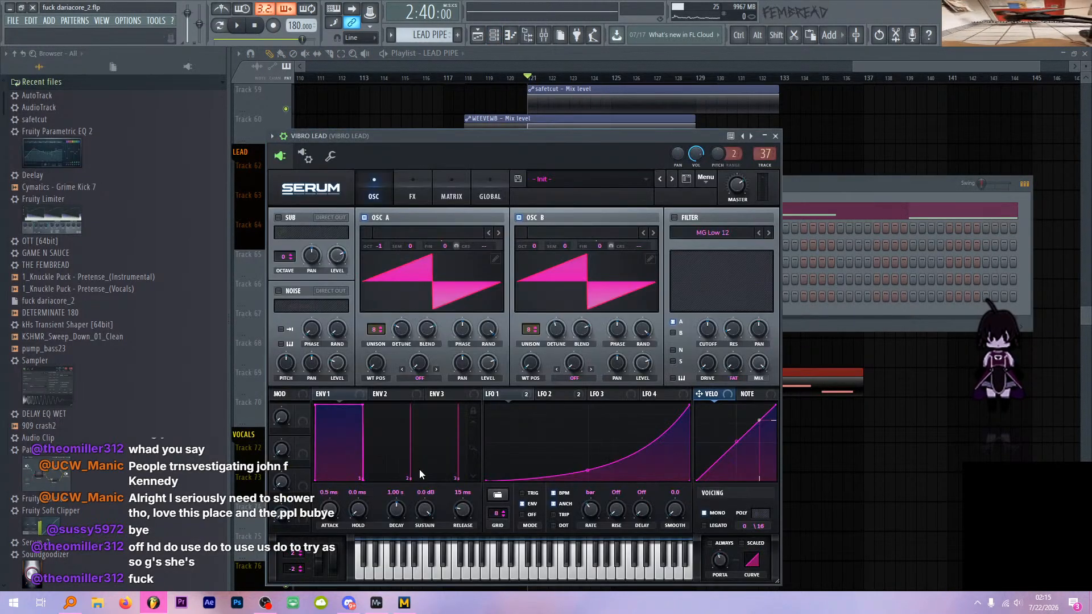
- Link VIBRO LEAD's last tweaked parameter to the PITCH BEND FOR THIS PART automation clip and play the section from bar 121
left_click(156, 22)
key("l")
key("l")
left_click(492, 278)
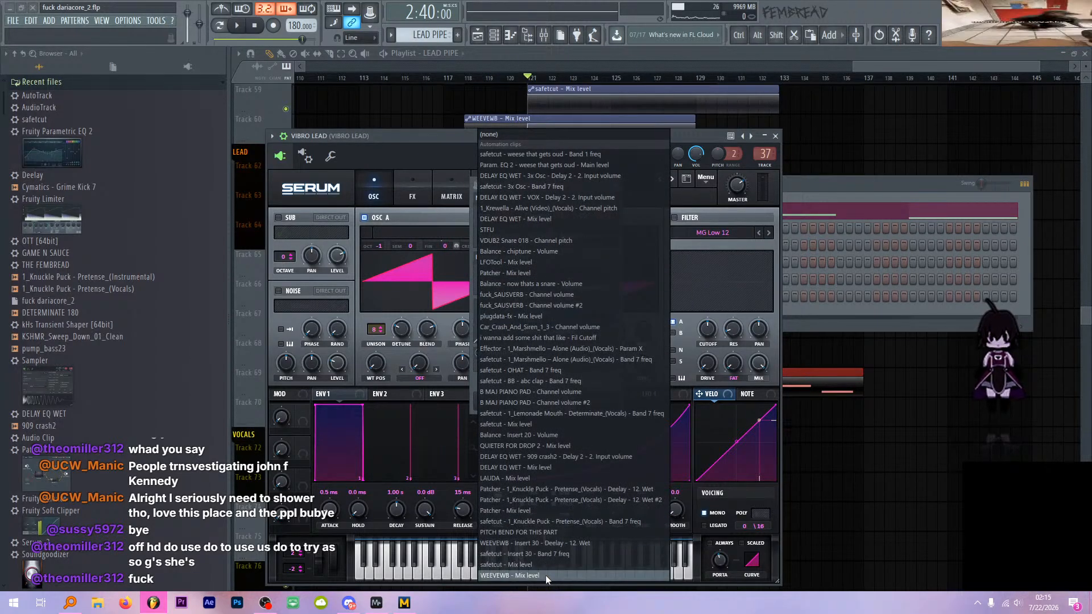
left_click(566, 535)
left_click(591, 407)
key("space")
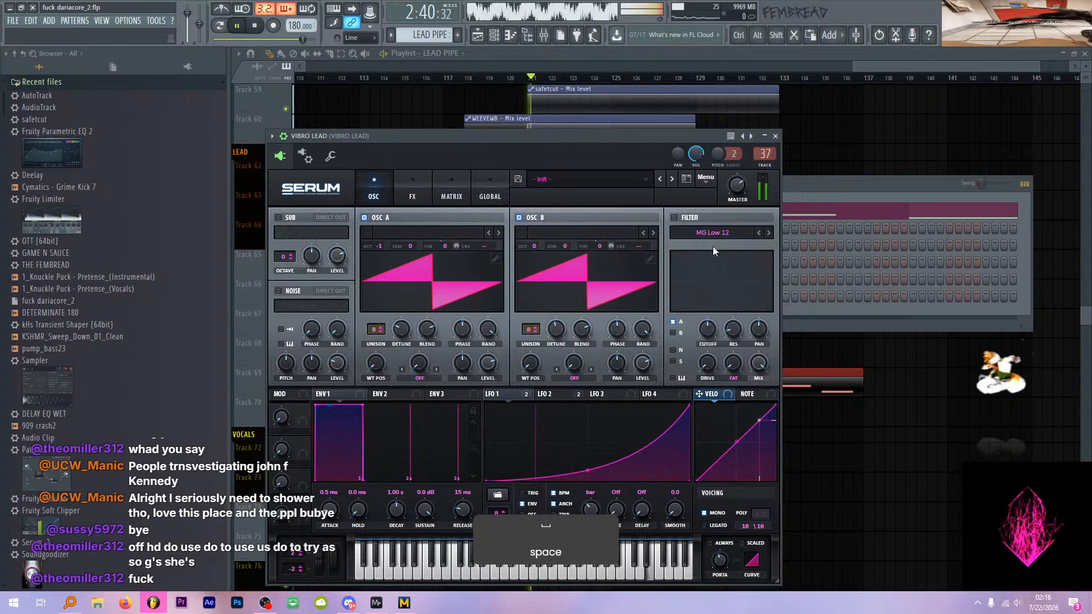
- Raise the VIBRO LEAD mixer track's volume and set its Fruity Parametric EQ 2 main level to 3.5 dB
left_click(775, 136)
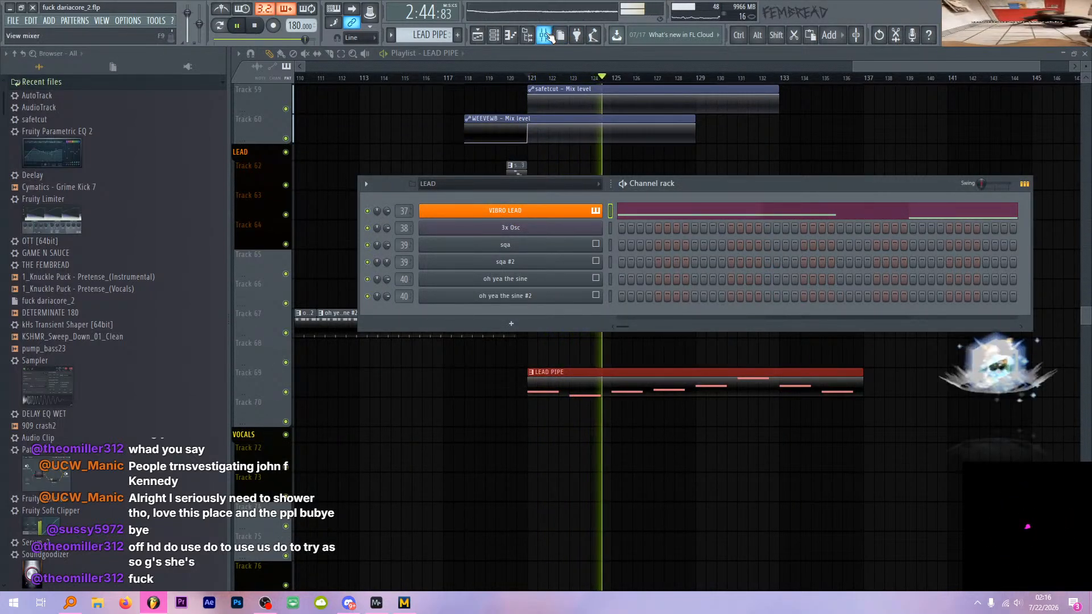
key("F9")
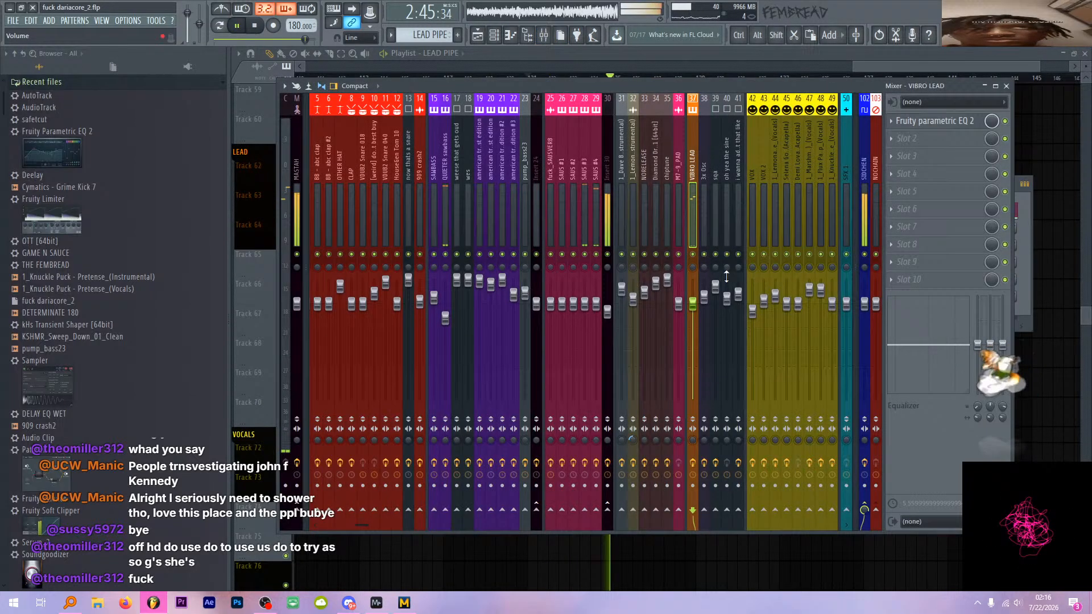
left_click(965, 122)
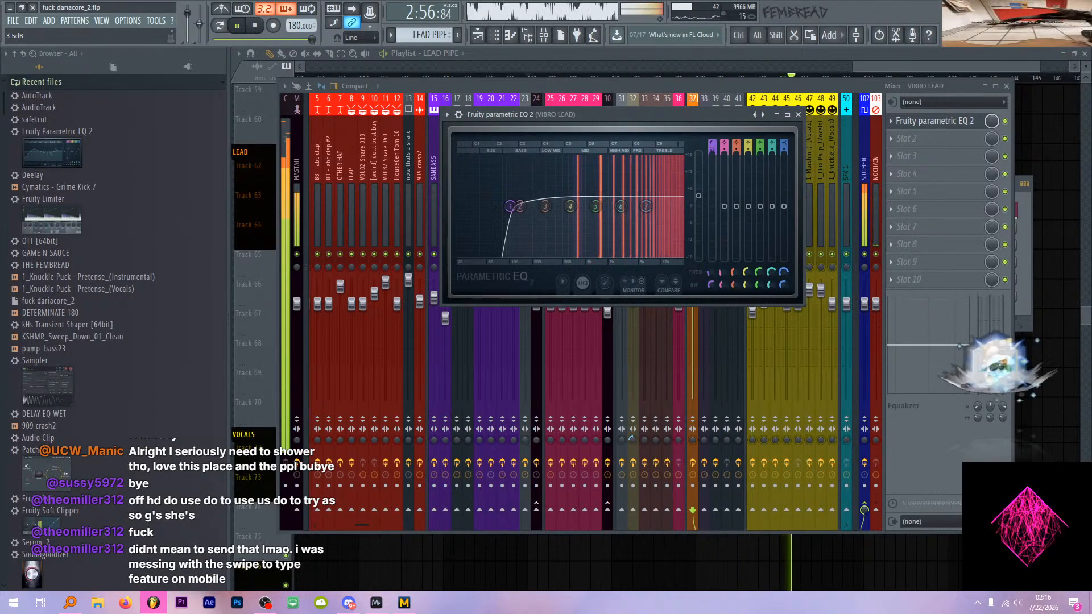
left_click(798, 114)
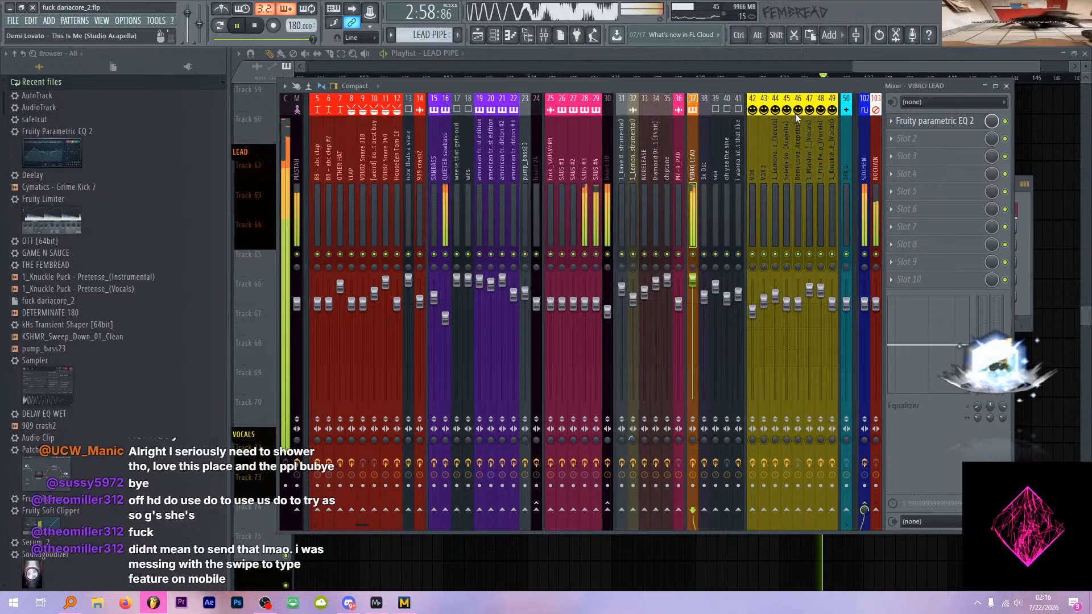
- Stop playback, return to the playlist and shorten the LEAD PIPE clip to 15 bars, ending at bar 136
key("F9")
scroll(838, 278, "up", 2)
key("space")
scroll(796, 319, "up", 4)
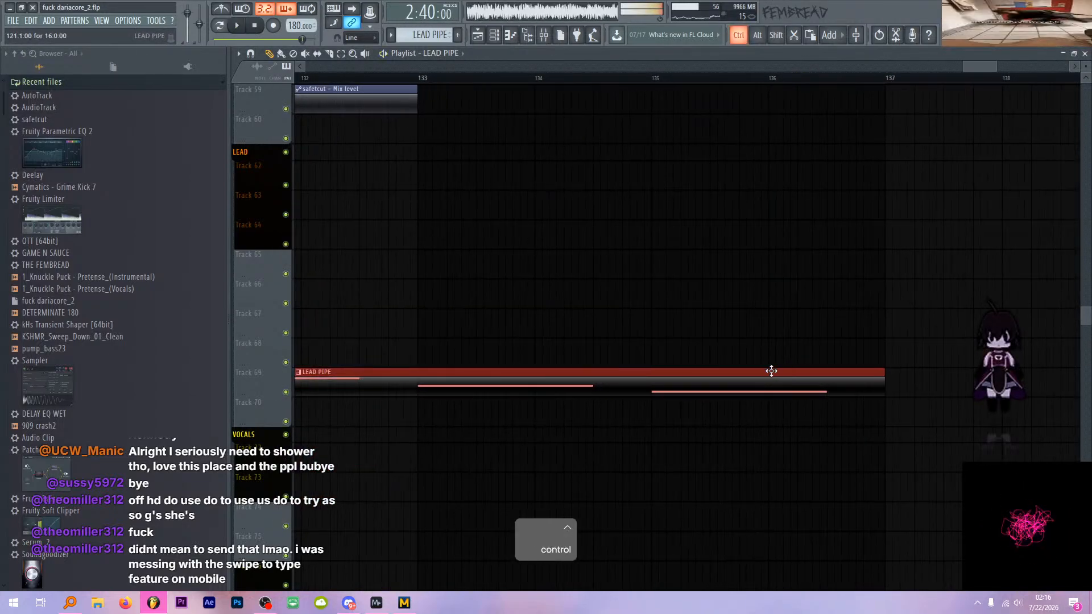
right_click(769, 379, "shift")
right_click(793, 386)
scroll(834, 391, "down", 4, "ctrl")
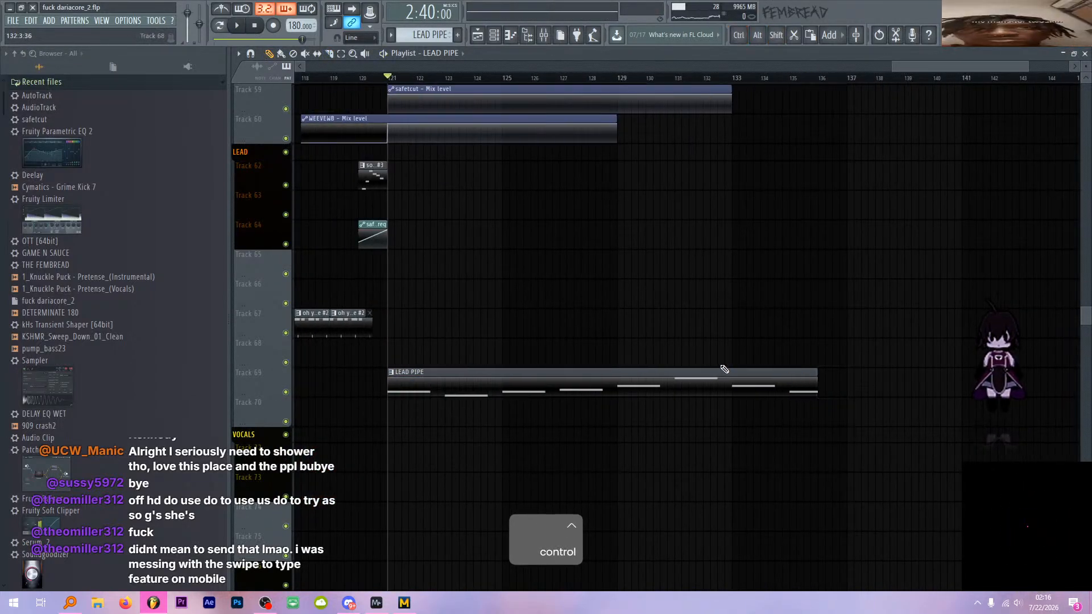
left_click(503, 407)
right_click(503, 406)
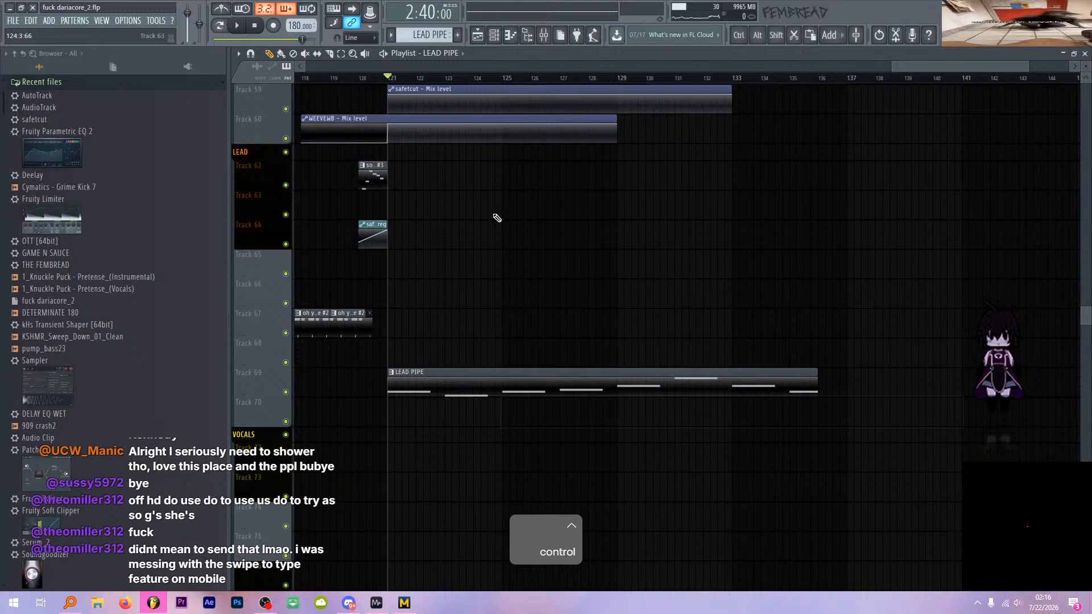
- Turn off BPM sync for VIBRO LEAD's LFO 1, set its rate to 0.7 Hz and audition the pattern
left_click(493, 36)
left_click(571, 210)
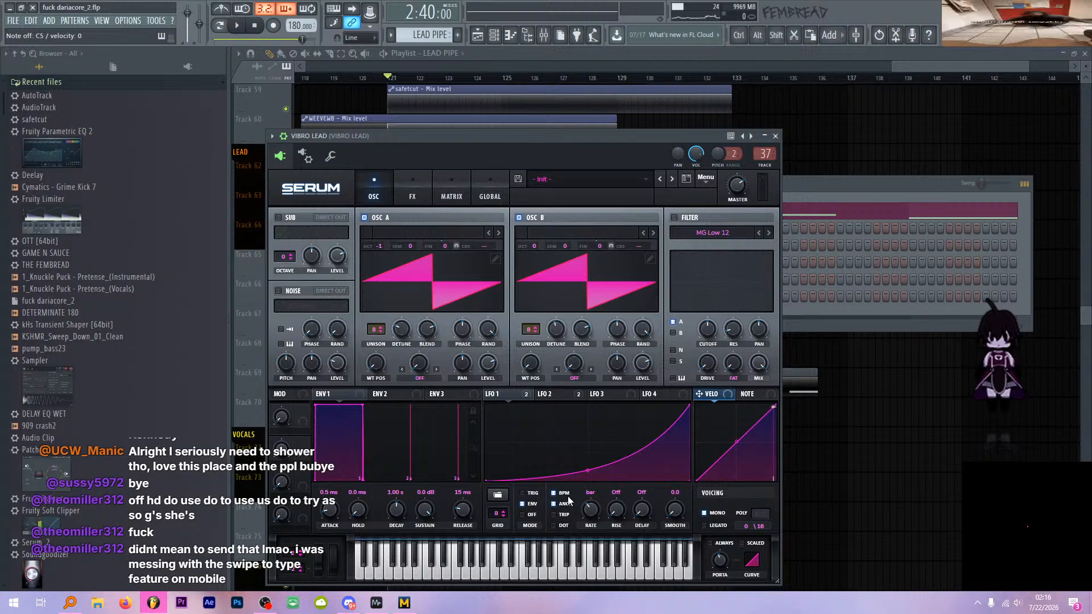
mouse_move(592, 513)
left_mouse_down()
mouse_move(592, 528)
mouse_move(595, 497)
mouse_move(591, 511)
left_mouse_up()
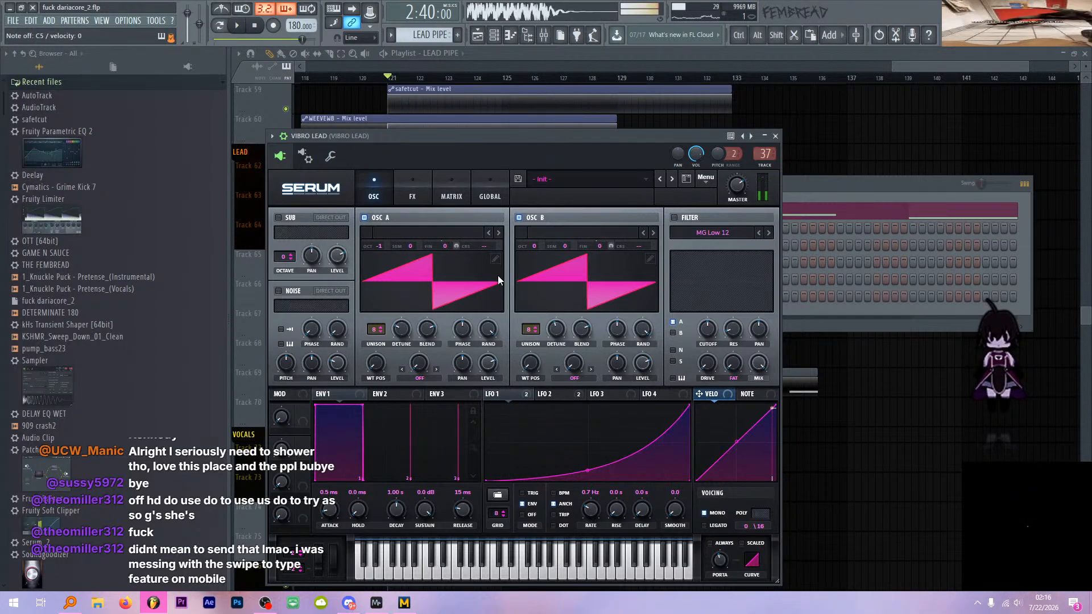
left_click(227, 29)
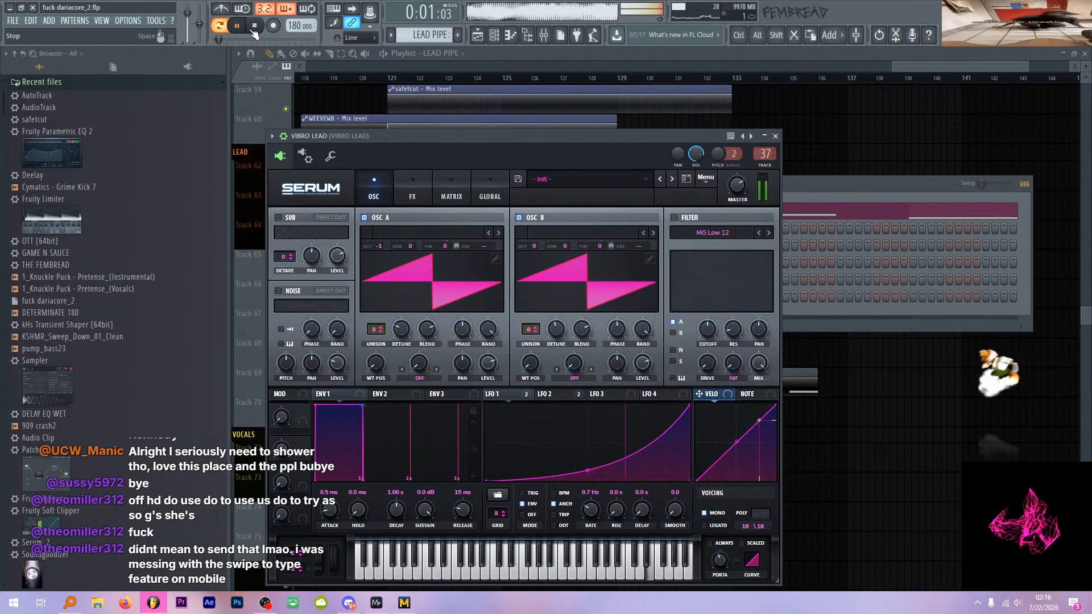
left_click(573, 78)
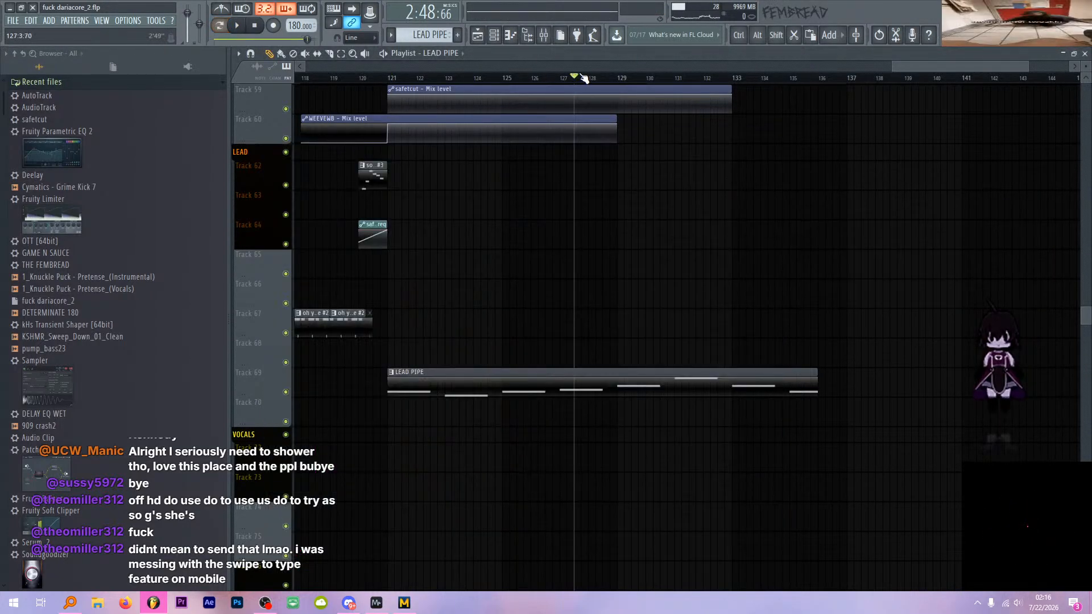
- Solo the VIBRO LEAD mixer track, play it from bar 121 and fine-tune its LFO 1 rate to 0.7 Hz
left_click(542, 36)
key("space")
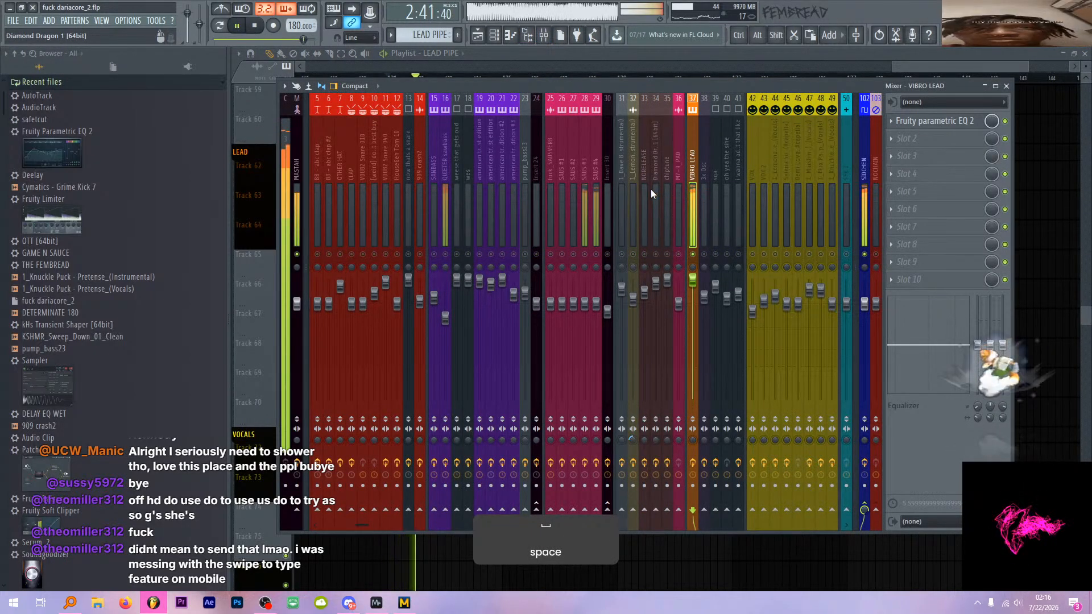
key("space")
left_click(493, 36)
left_click(562, 211)
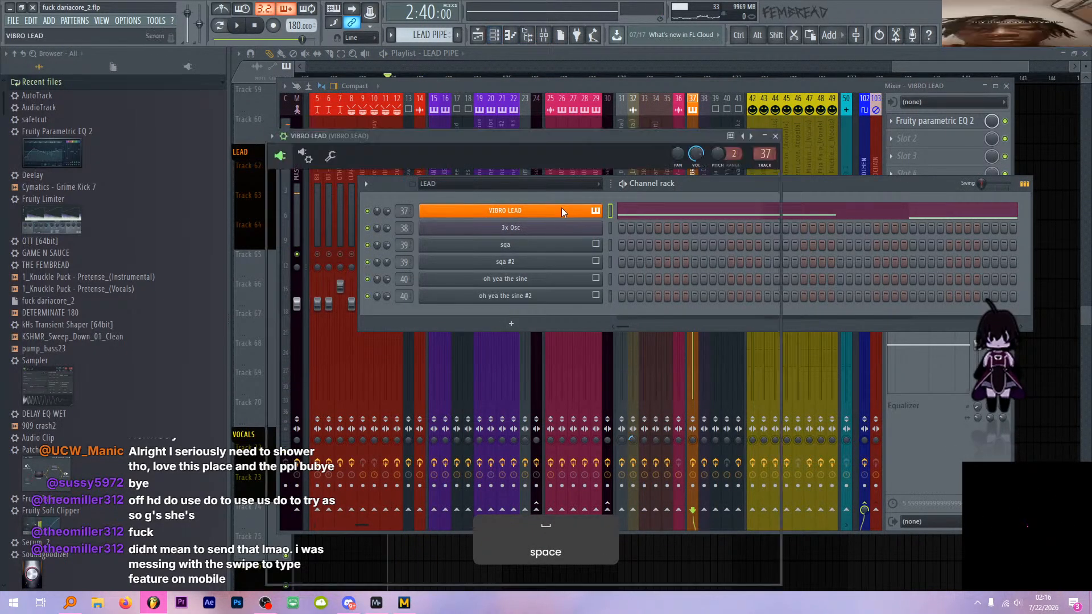
key("space")
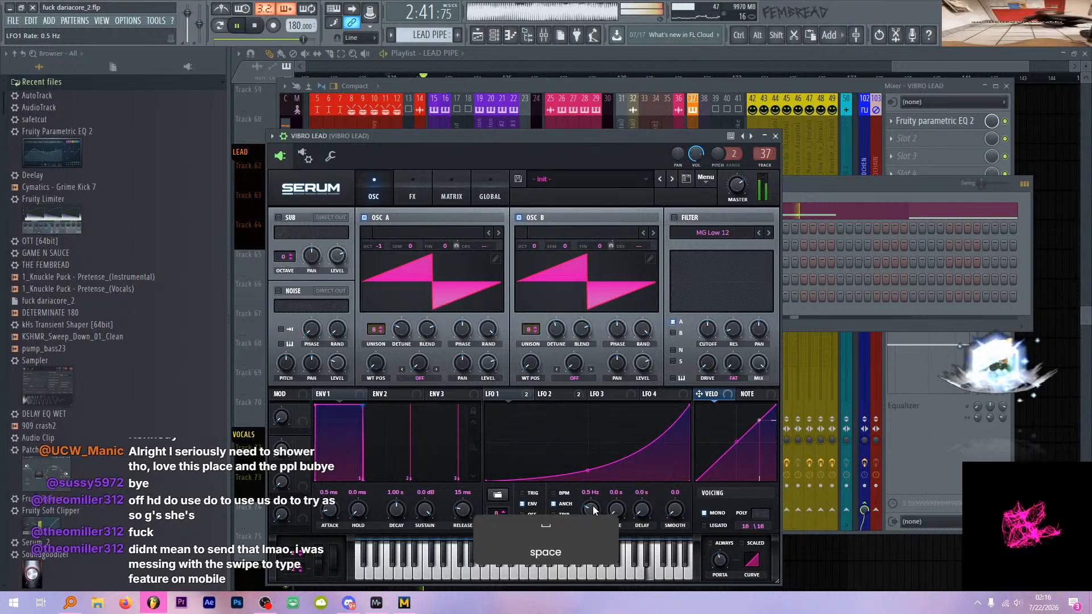
key("space")
- Set the LFO 2 modulation amounts for A Fine and B Fine to 80 in VIBRO LEAD's Serum, and audition the lead
left_click(571, 395)
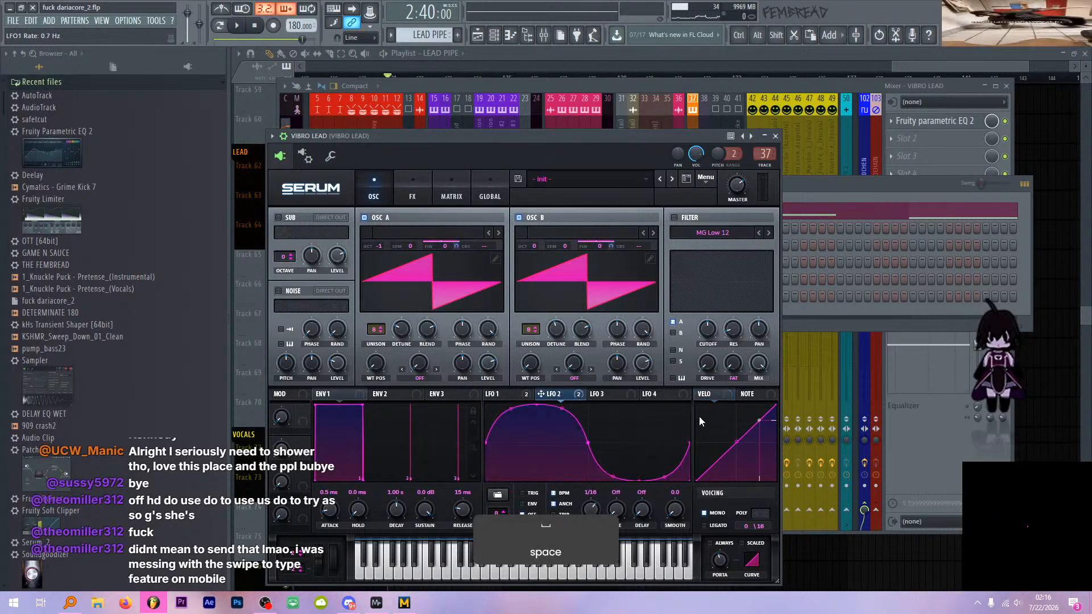
left_click(455, 185)
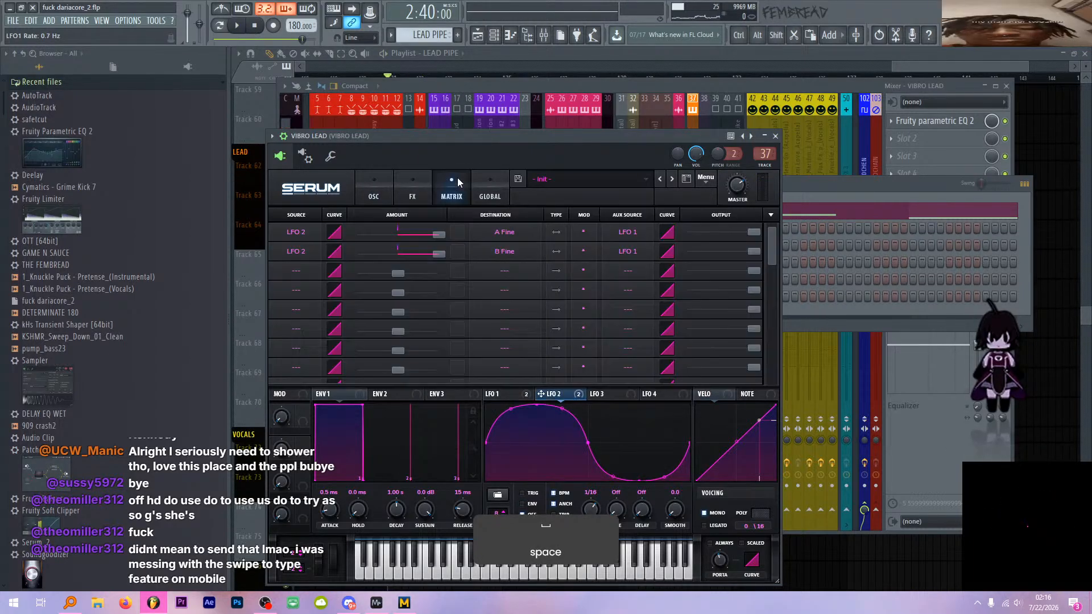
double_click(439, 241)
type("80")
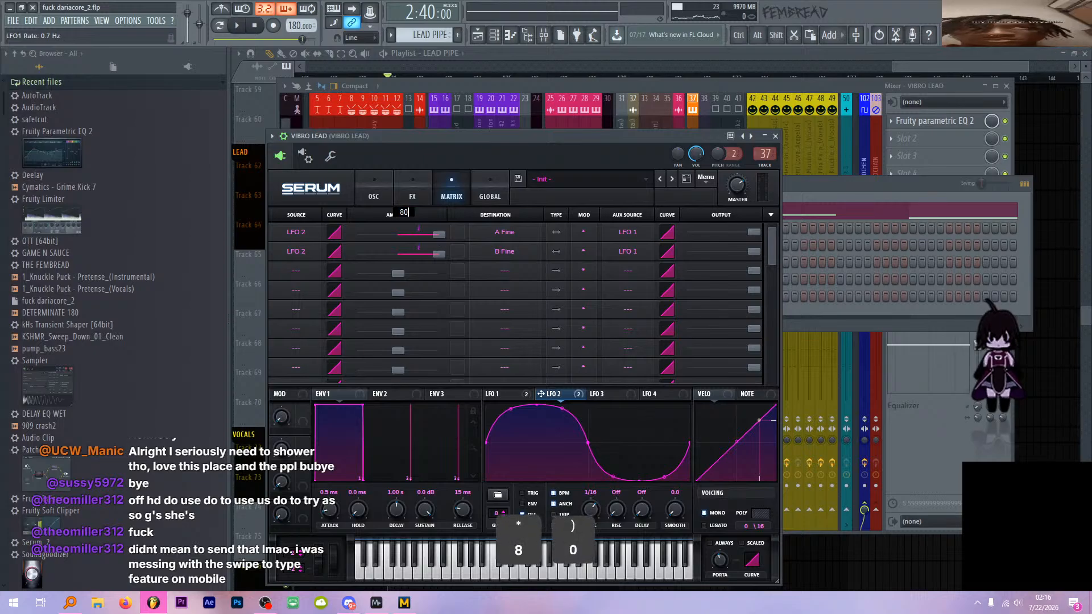
key("Return")
double_click(442, 258)
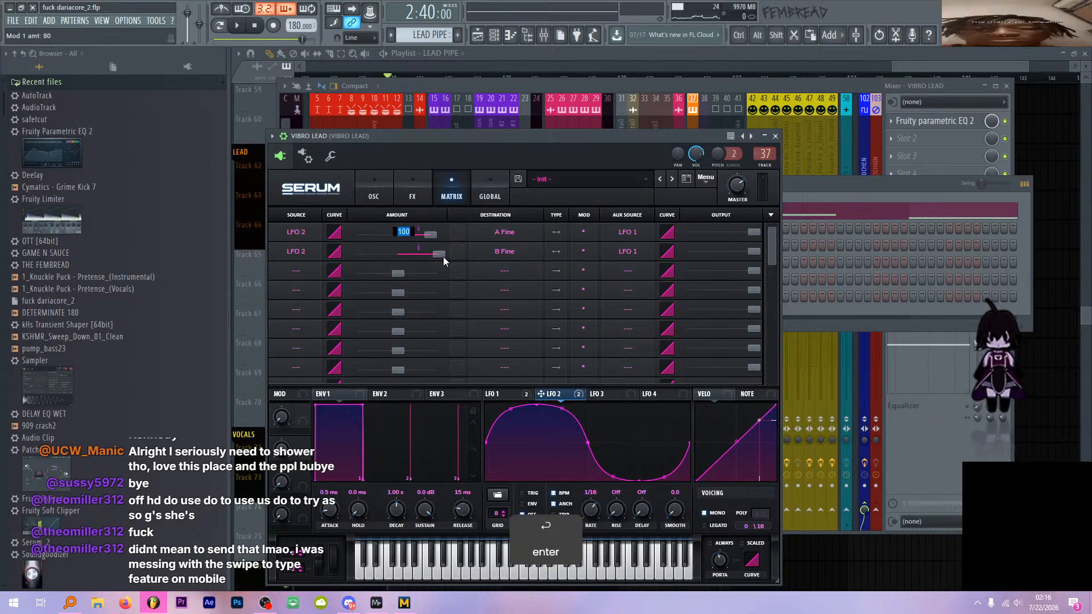
type("80")
key("space")
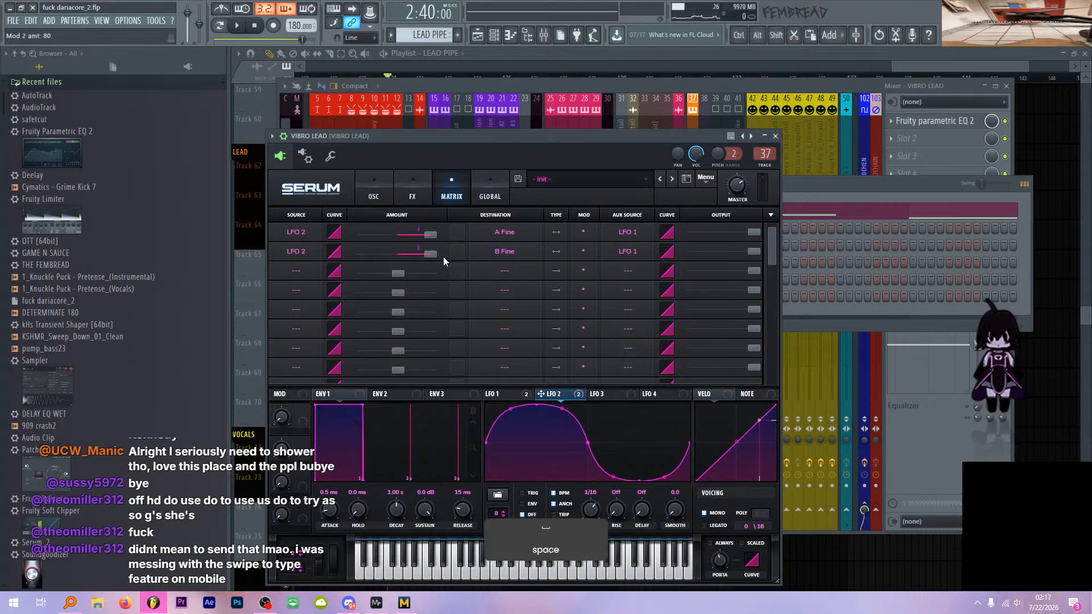
key("space")
left_click_drag(524, 141, 533, 138)
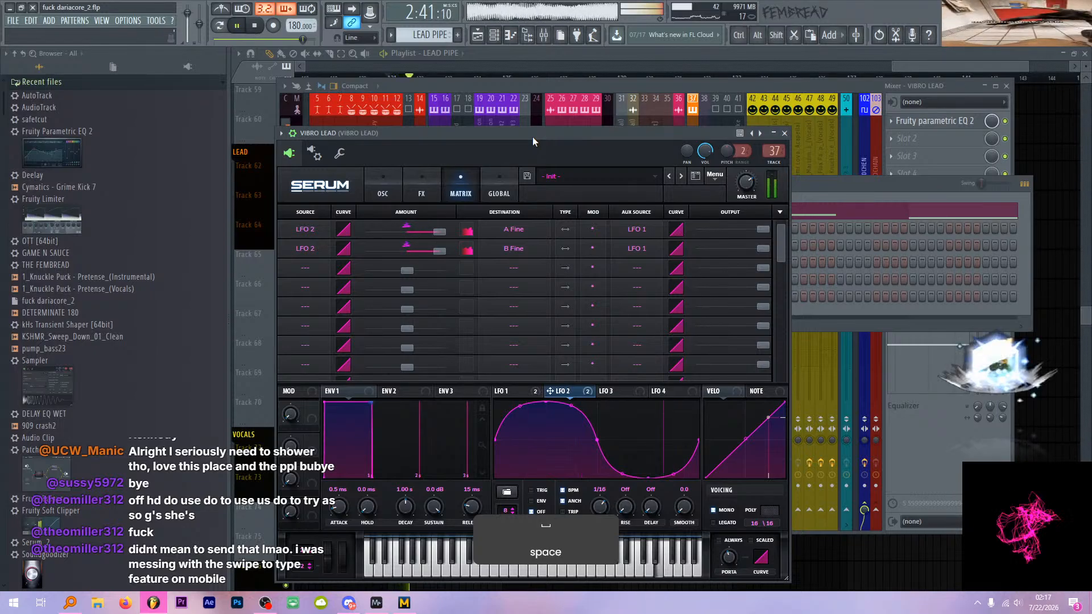
key("space")
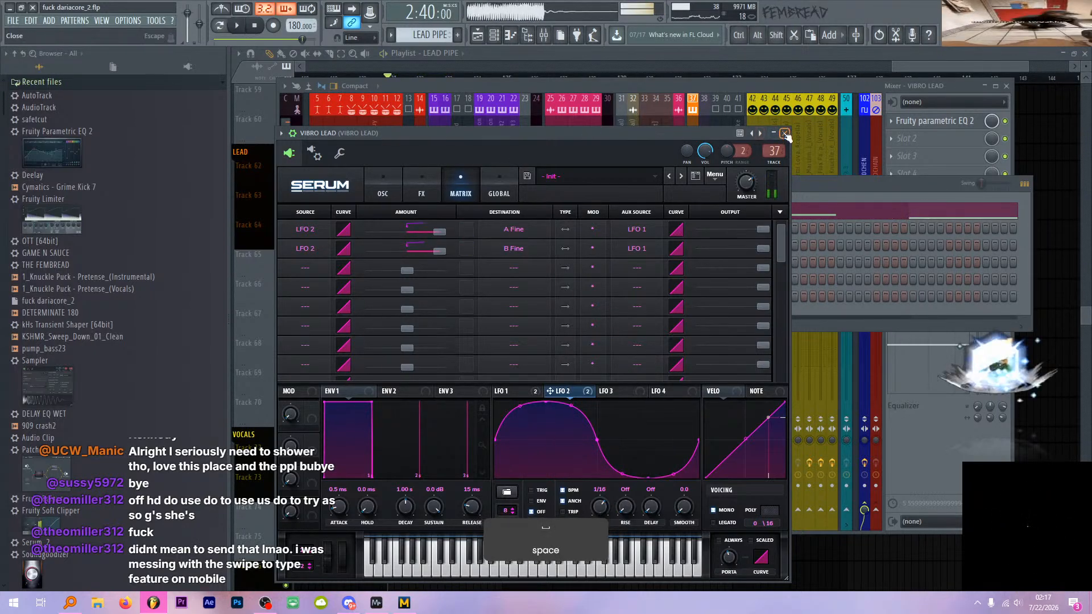
- Close Serum, unsolo VIBRO LEAD and play the full mix from bar 121 with the VIBRO LEAD mixer track selected
left_click(785, 133)
key("s")
key("space")
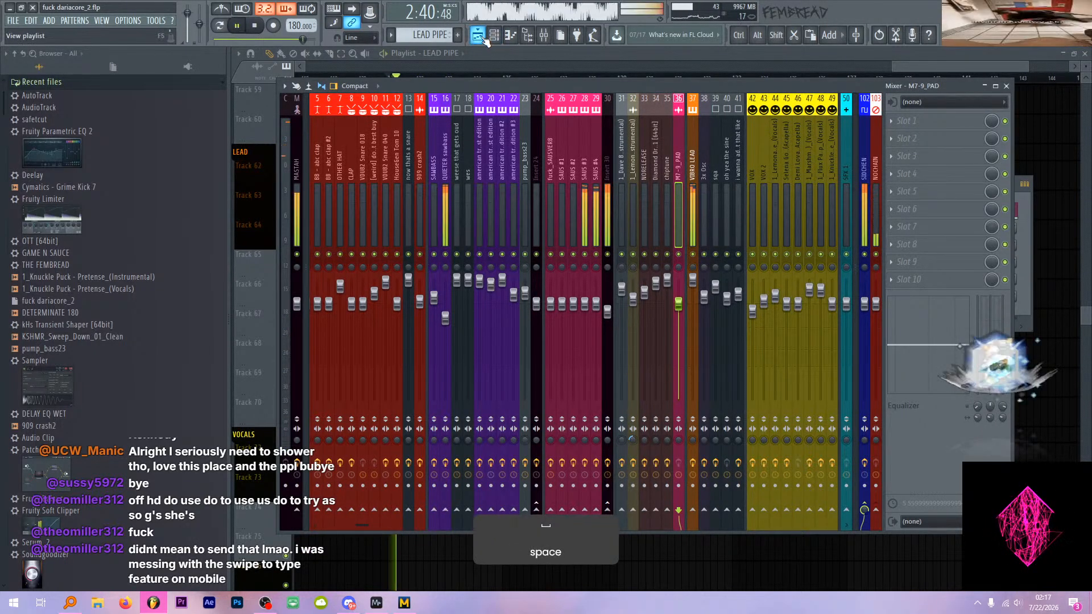
left_click(692, 168)
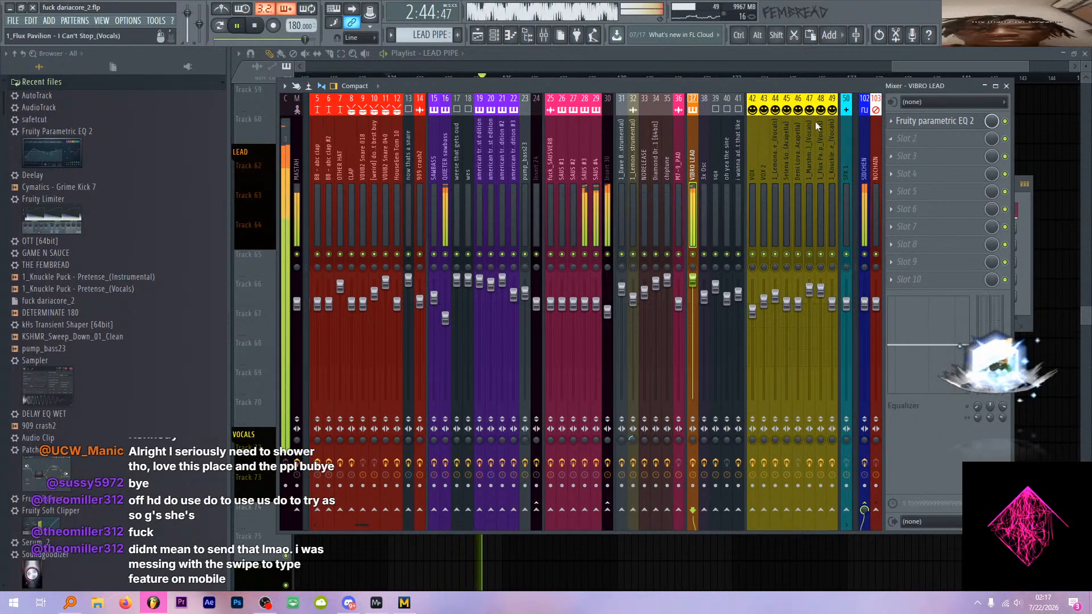
- Stop playback and copy the WEEVEWB effect from mixer track Insert 30 to slot 2 of the VIBRO LEAD track
left_click(607, 183)
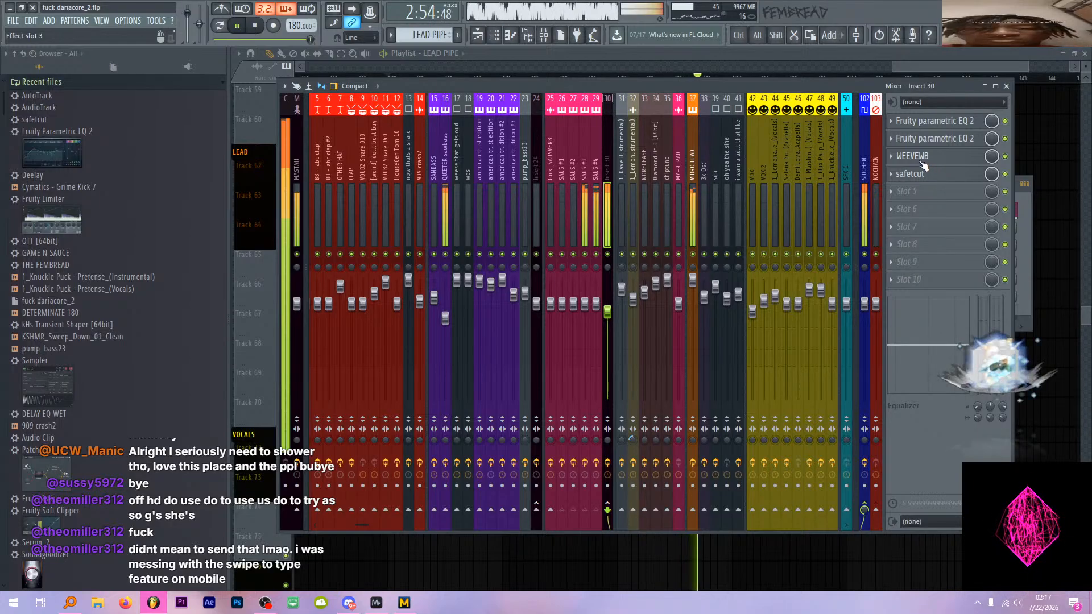
key("space")
right_click(922, 159)
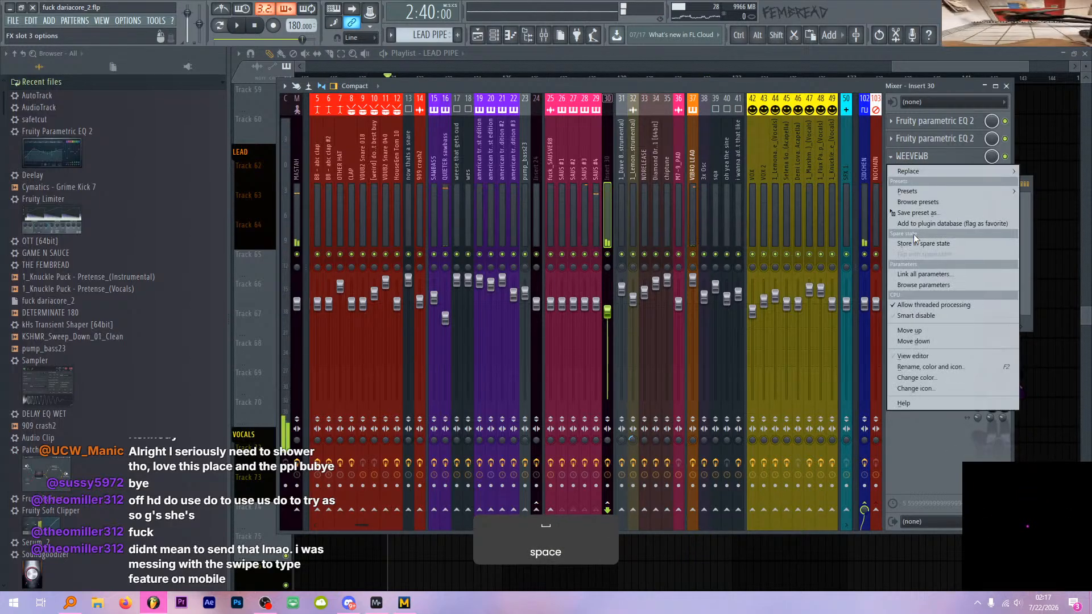
left_click_drag(914, 214, 693, 165)
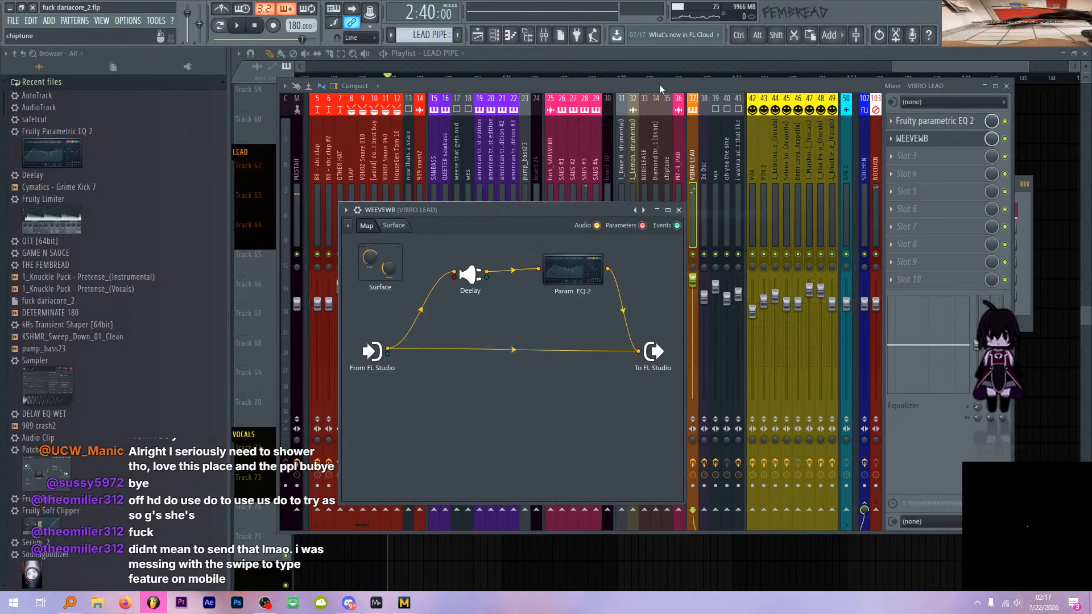
- Mark the playlist time range from bar 121 to bar 123 above the start of the LEAD PIPE clip
left_click(645, 51)
scroll(675, 178, "down", 3)
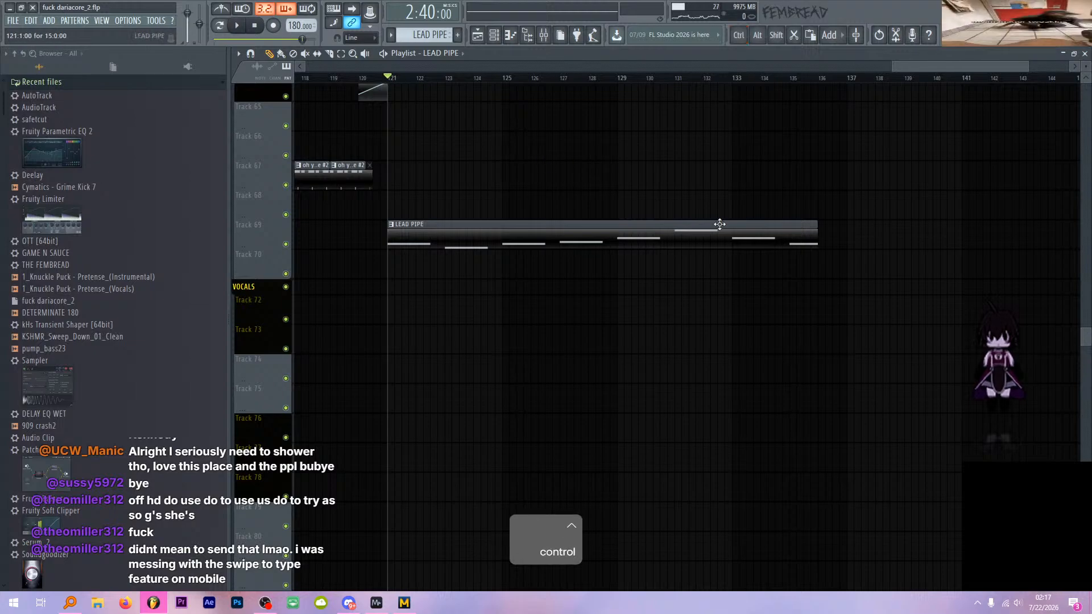
scroll(720, 224, "up", 8)
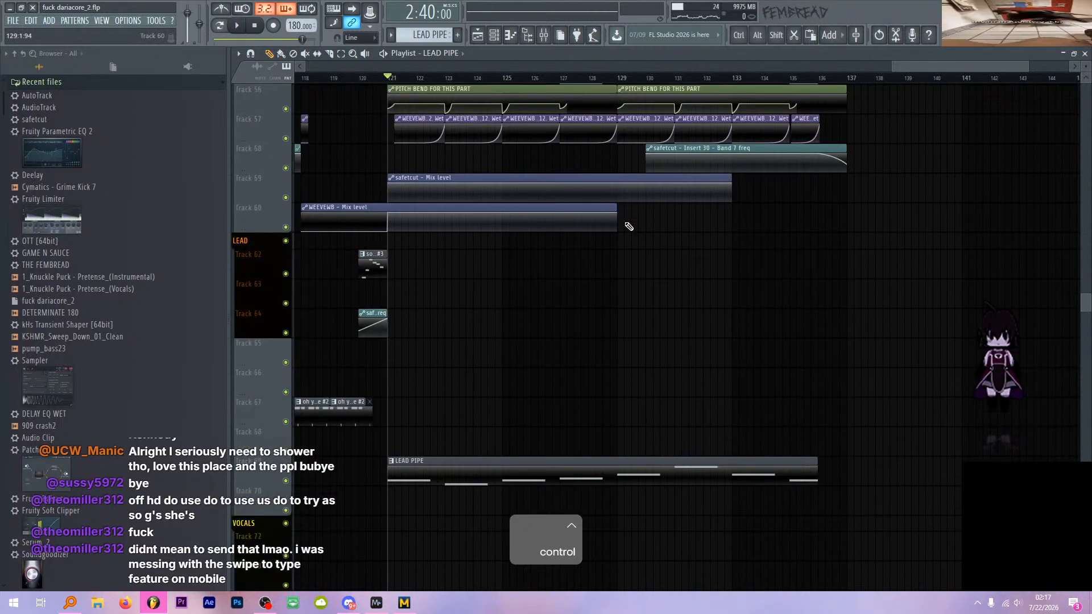
scroll(635, 249, "down", 2)
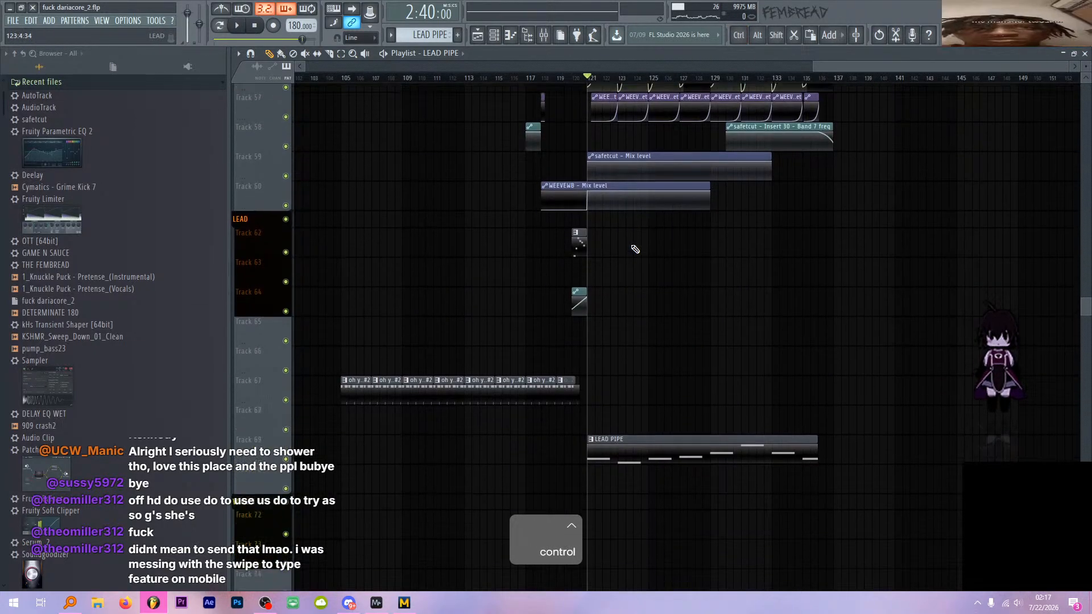
scroll(662, 220, "up", 3)
scroll(598, 220, "down", 3)
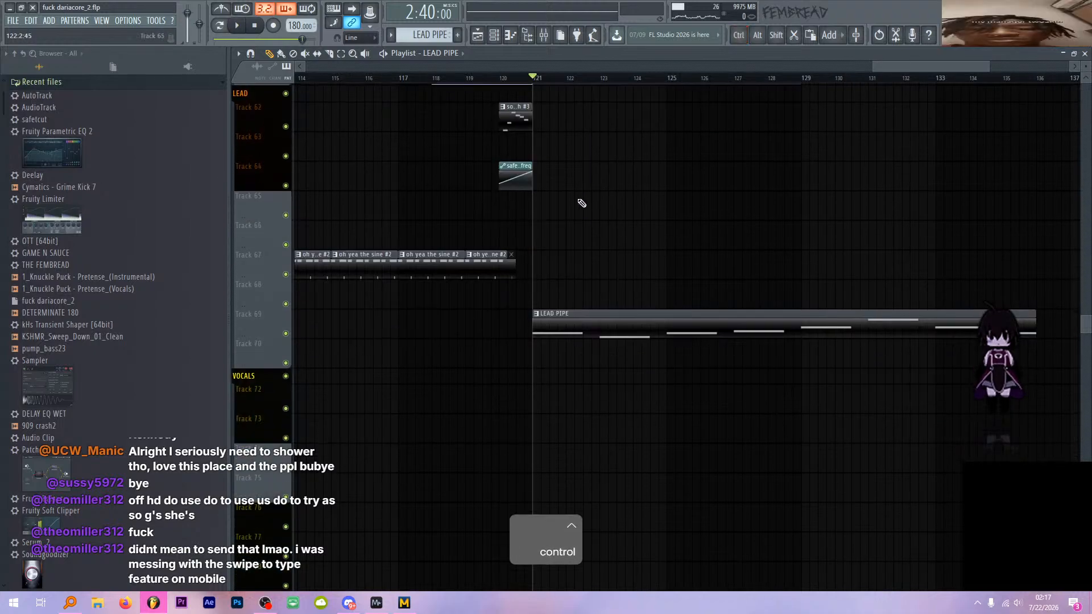
left_click(544, 35)
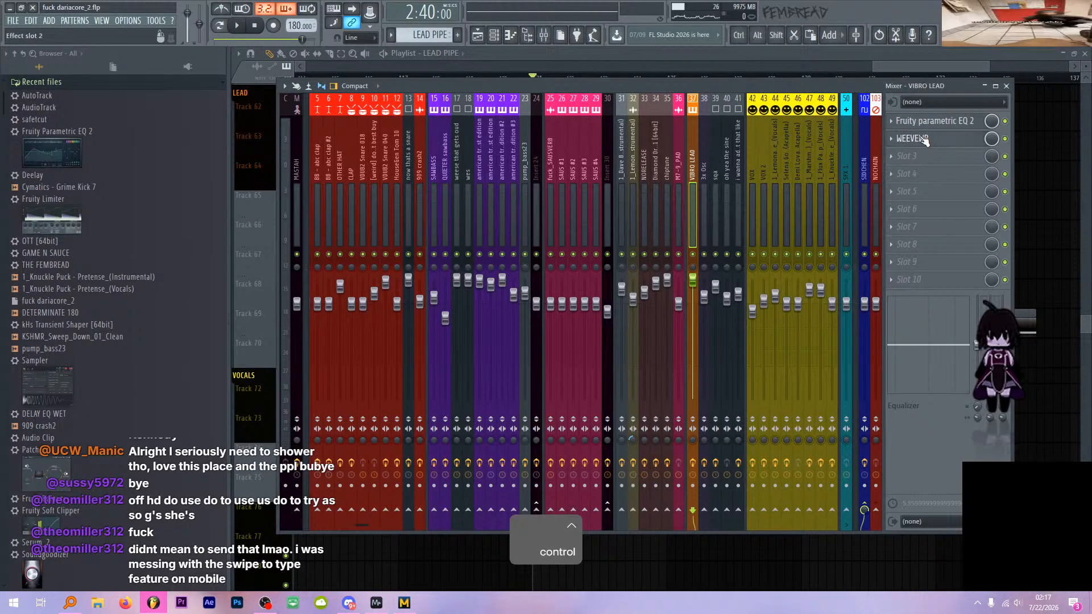
left_click(924, 138)
left_click(575, 60)
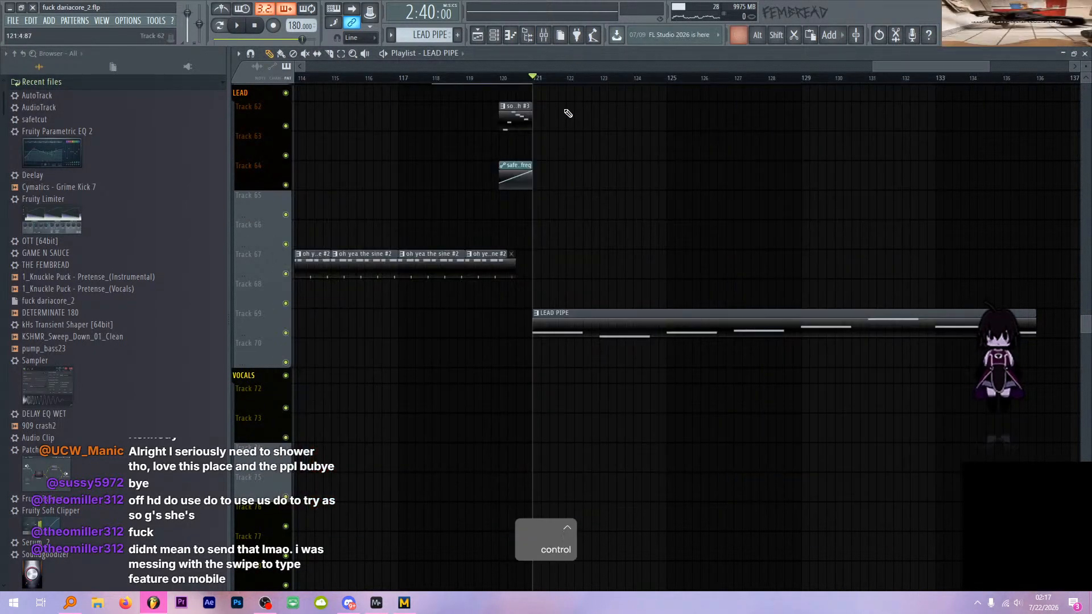
scroll(563, 114, "up", 3)
scroll(603, 197, "up", 3)
scroll(611, 193, "down", 1)
left_click_drag(651, 80, 509, 82)
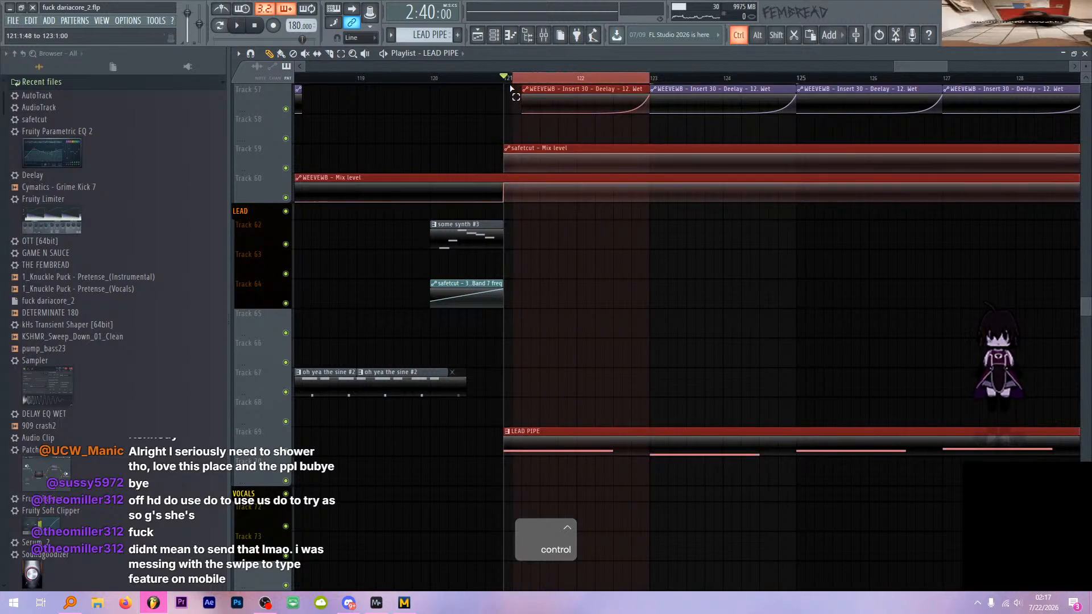
- Create an automation clip for the Deelay wet level in VIBRO LEAD's WEEVEWB and place it on Track 70, below LEAD PIPE
left_click(545, 36)
left_click(927, 138)
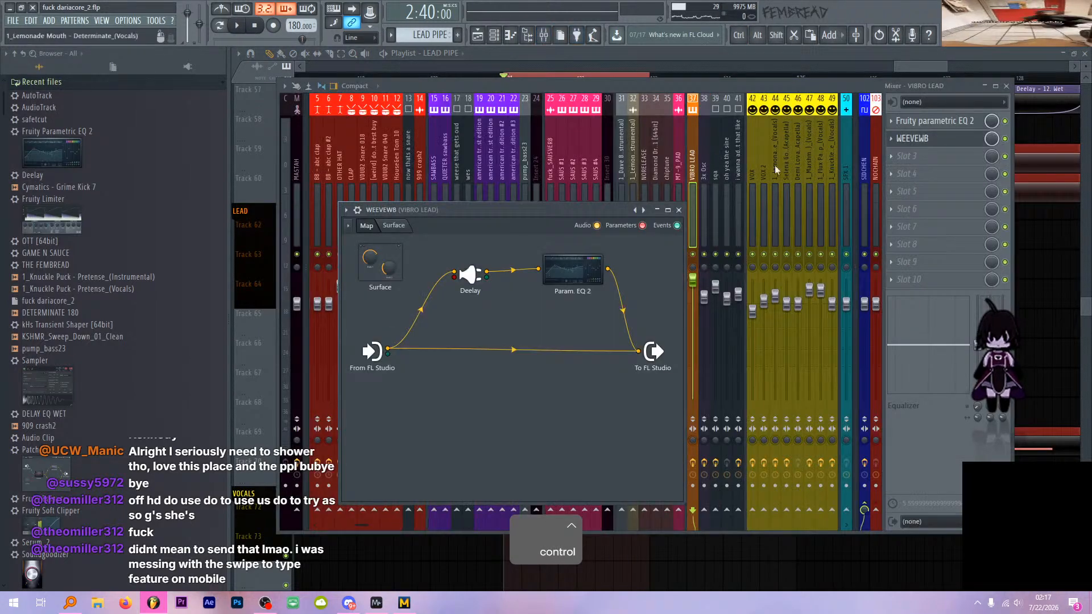
right_click(455, 277)
key("a")
left_click(664, 56)
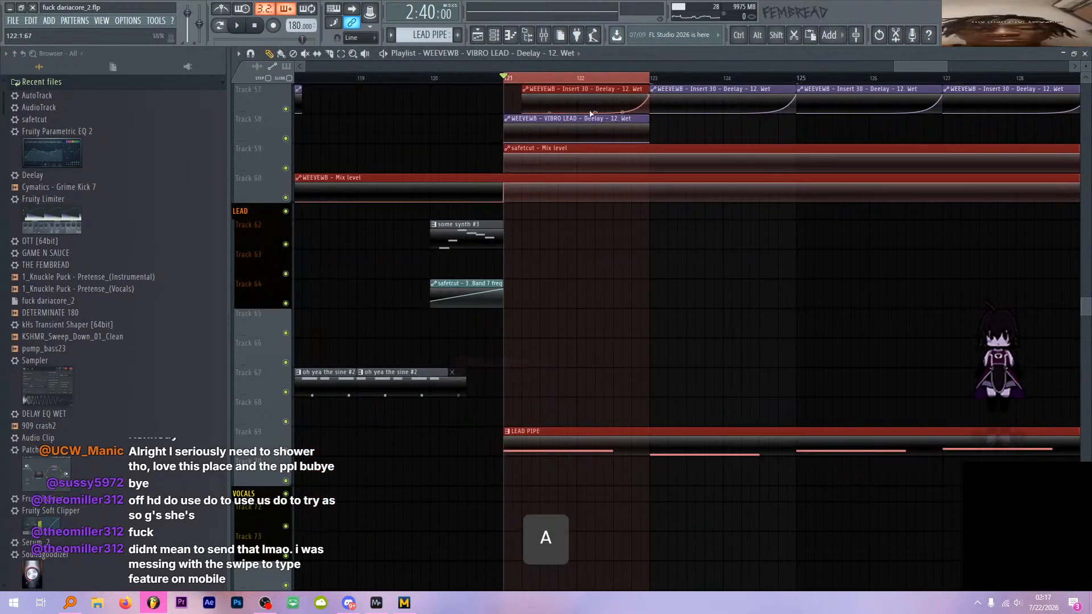
left_click_drag(592, 114, 585, 444)
key("ctrl")
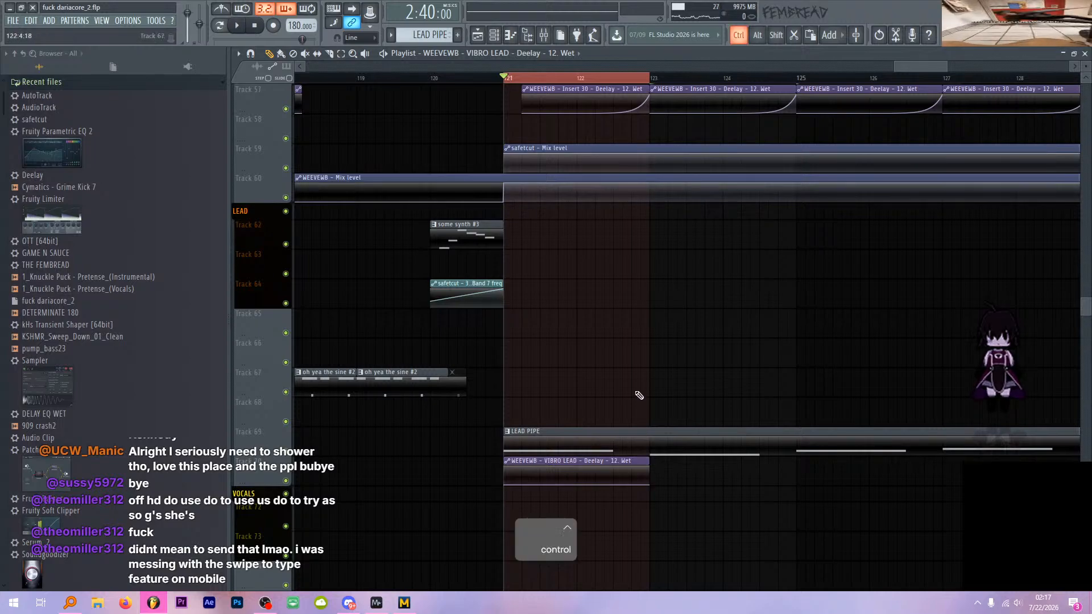
- Copy the automation state of the Insert 30 Deelay wet clip into the VIBRO LEAD Deelay wet clip
scroll(669, 239, "up", 2)
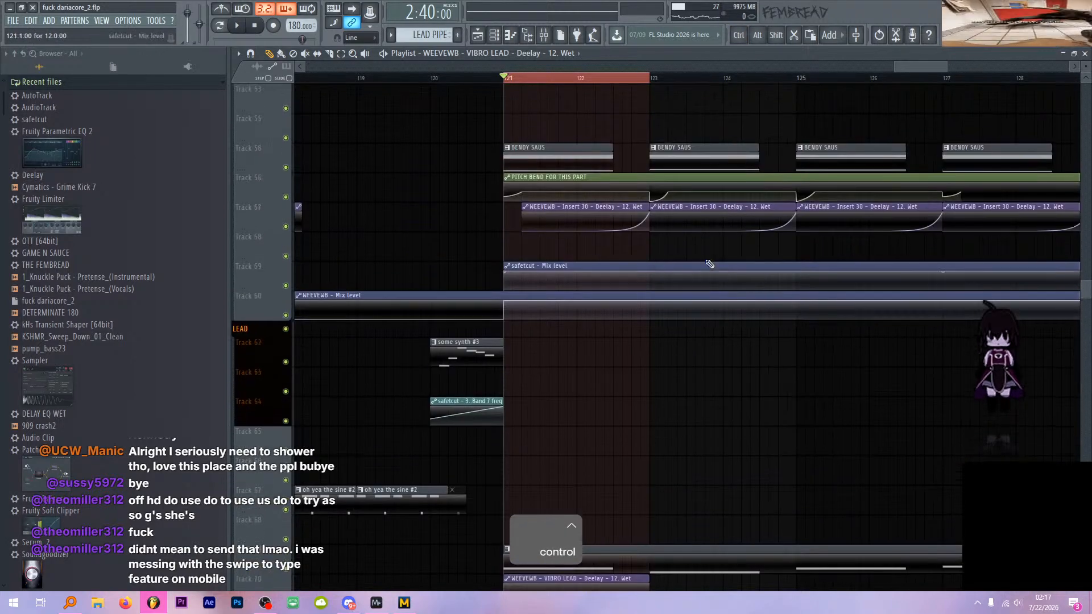
double_click(717, 209)
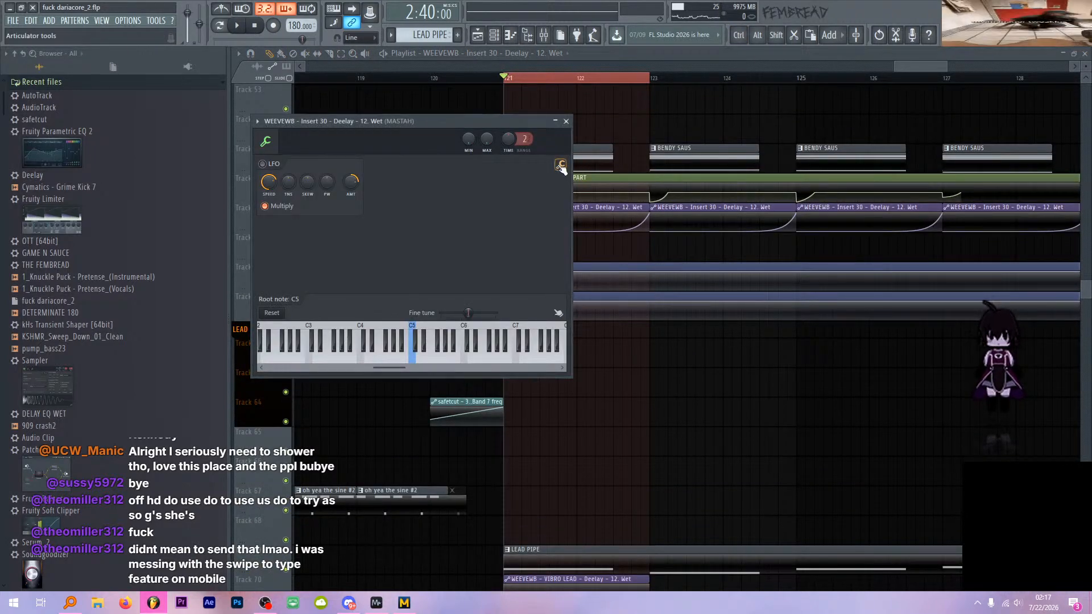
left_click(566, 122)
scroll(616, 441, "down", 3)
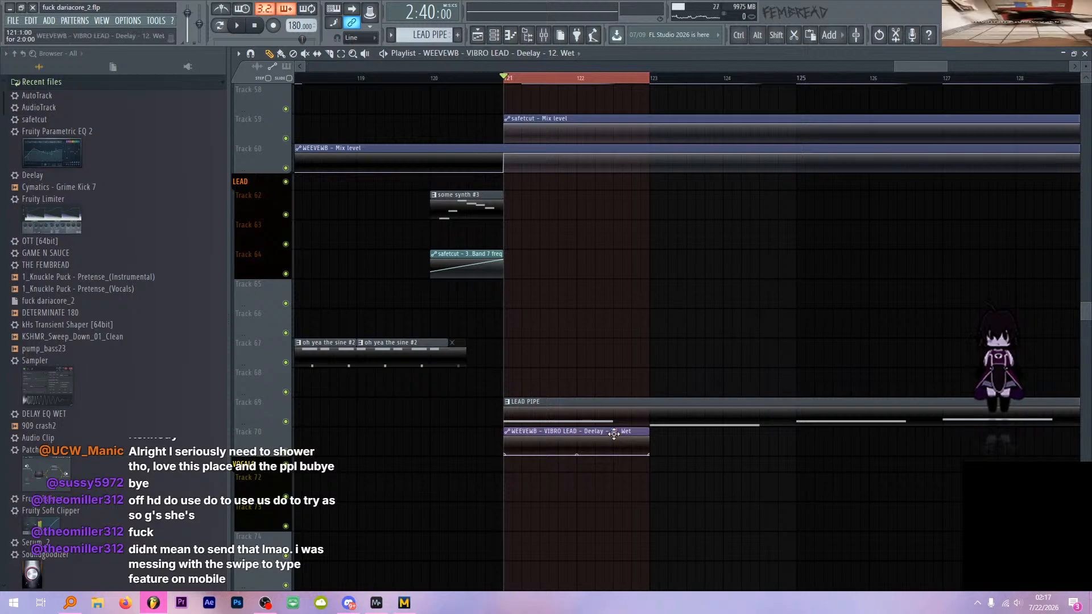
double_click(613, 434)
left_click(649, 253)
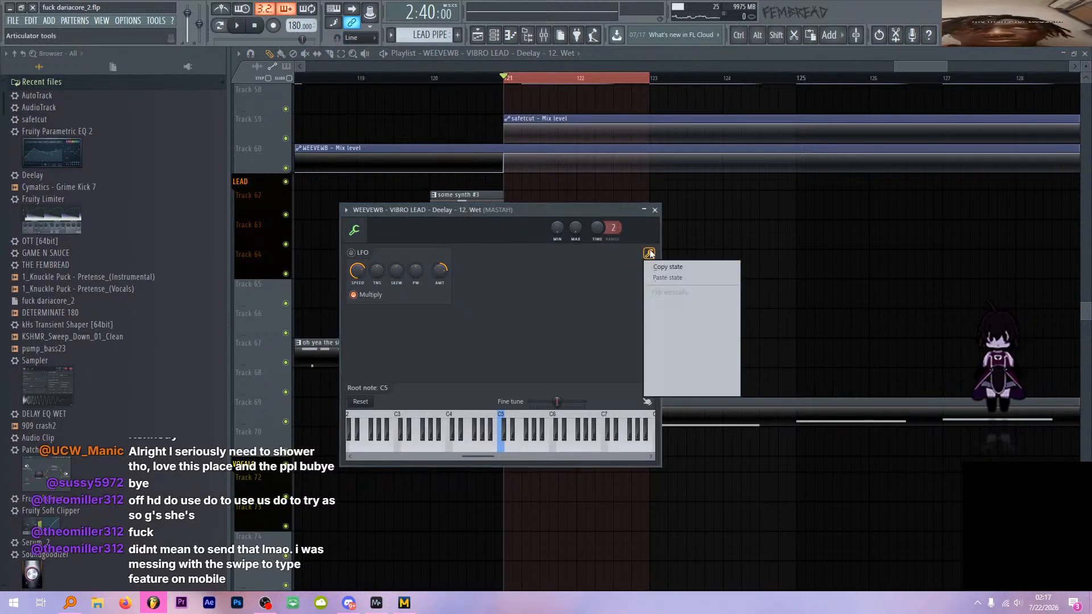
left_click(678, 277)
left_click(655, 210)
- Slice off the start of the VIBRO LEAD wet clip, audition bar 121 with that piece moved away, and return it to bar 121
scroll(654, 378, "up", 1)
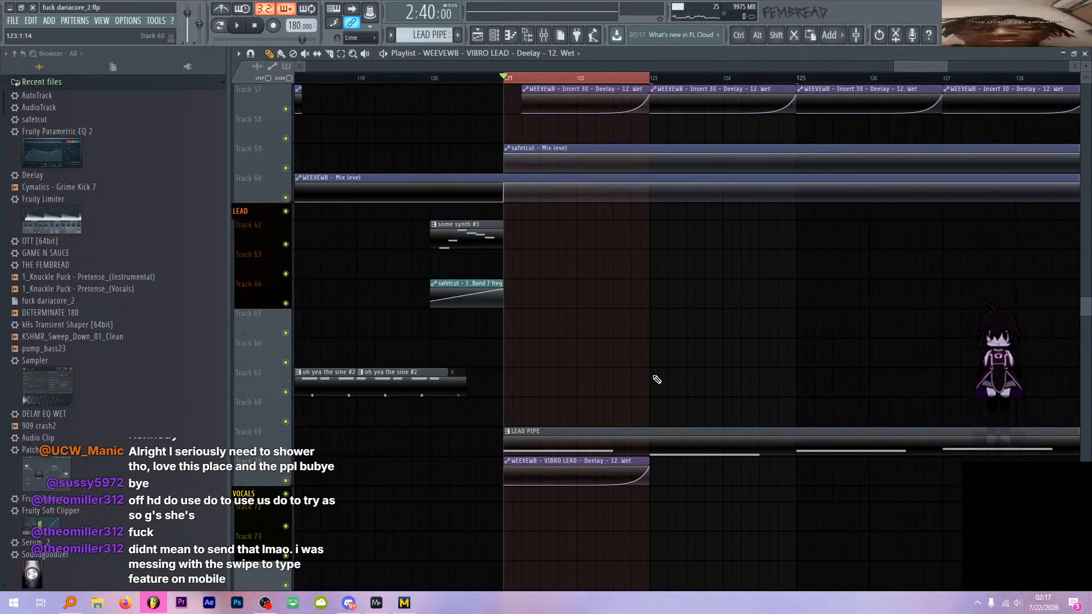
scroll(536, 472, "up", 2)
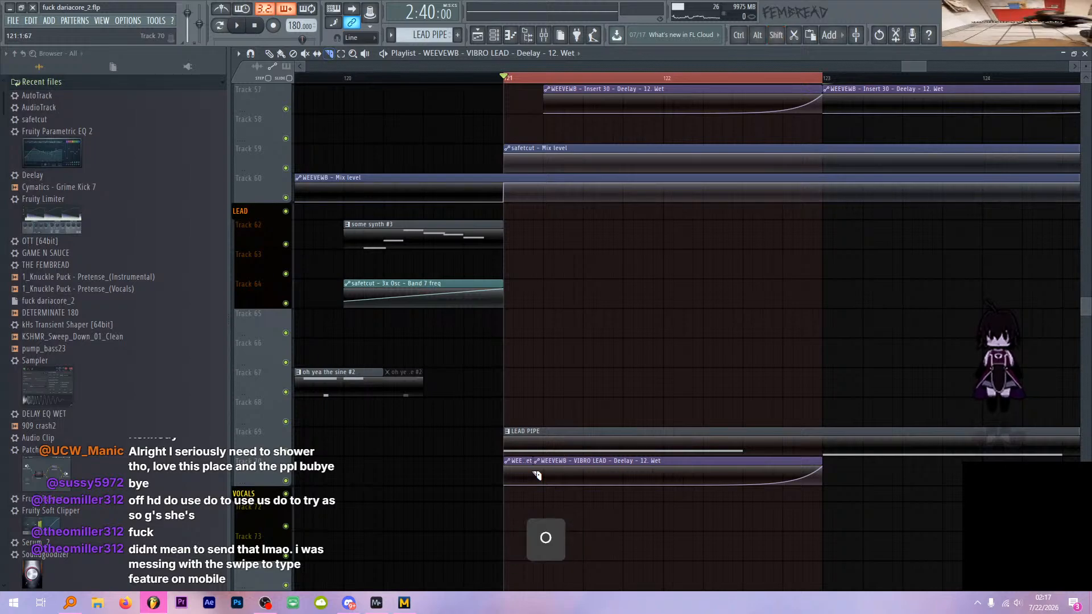
left_click_drag(522, 458, 461, 460)
key("space")
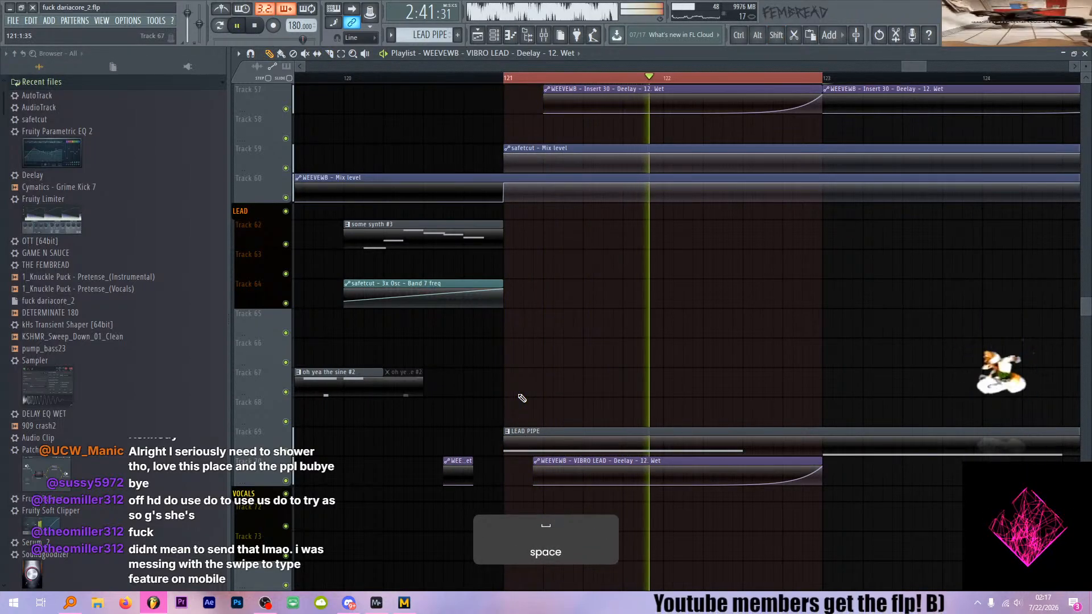
left_click(644, 80, "ctrl")
key("space")
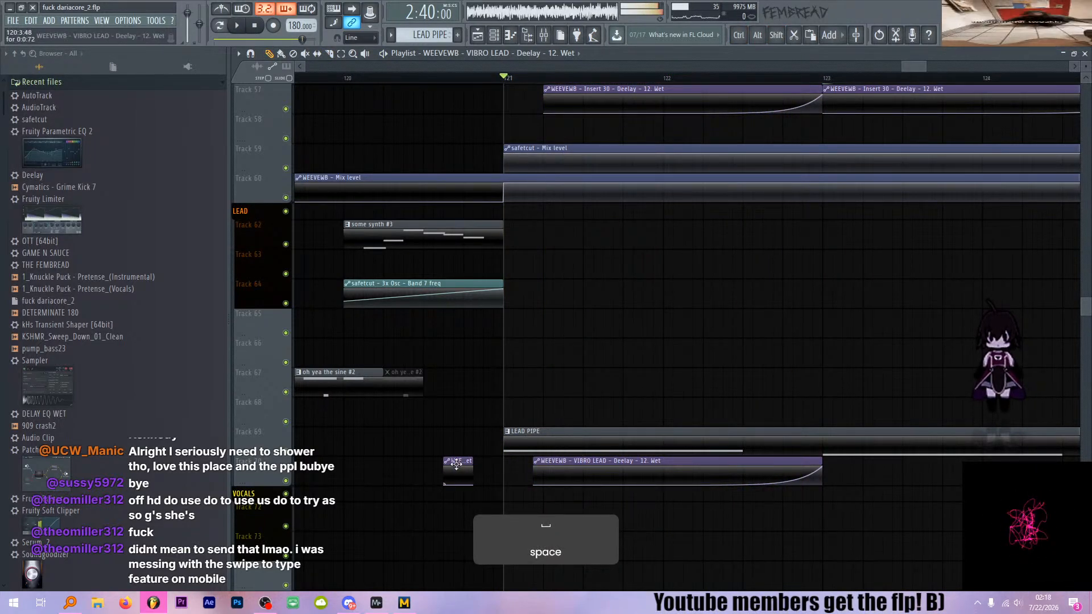
left_click_drag(461, 461, 506, 462)
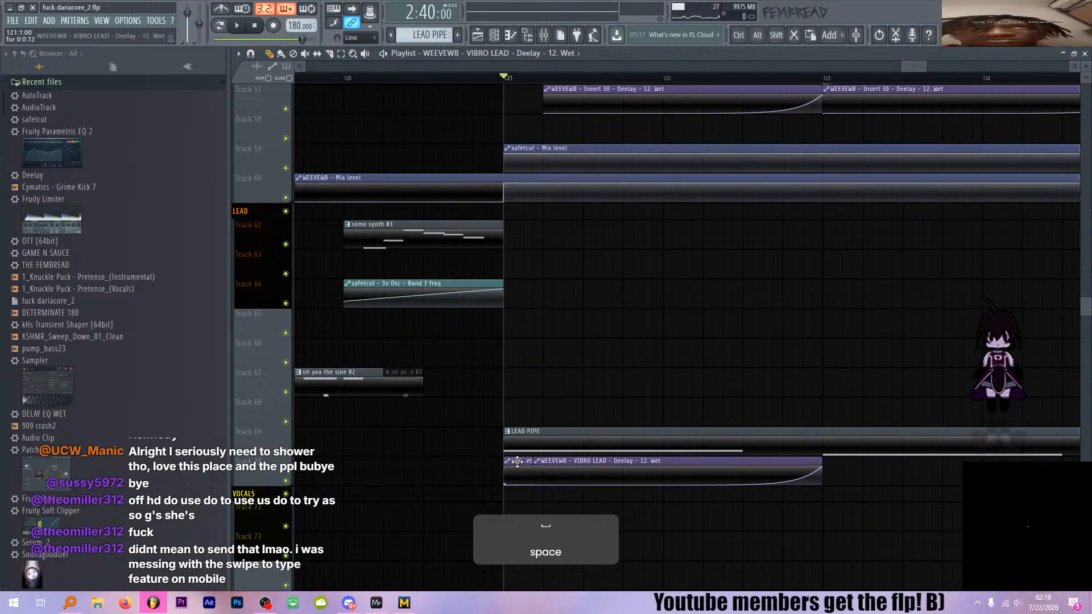
- Place a full two-bar copy of the VIBRO LEAD wet clip on Track 70 starting exactly at bar 123
scroll(516, 462, "down", 2, "ctrl")
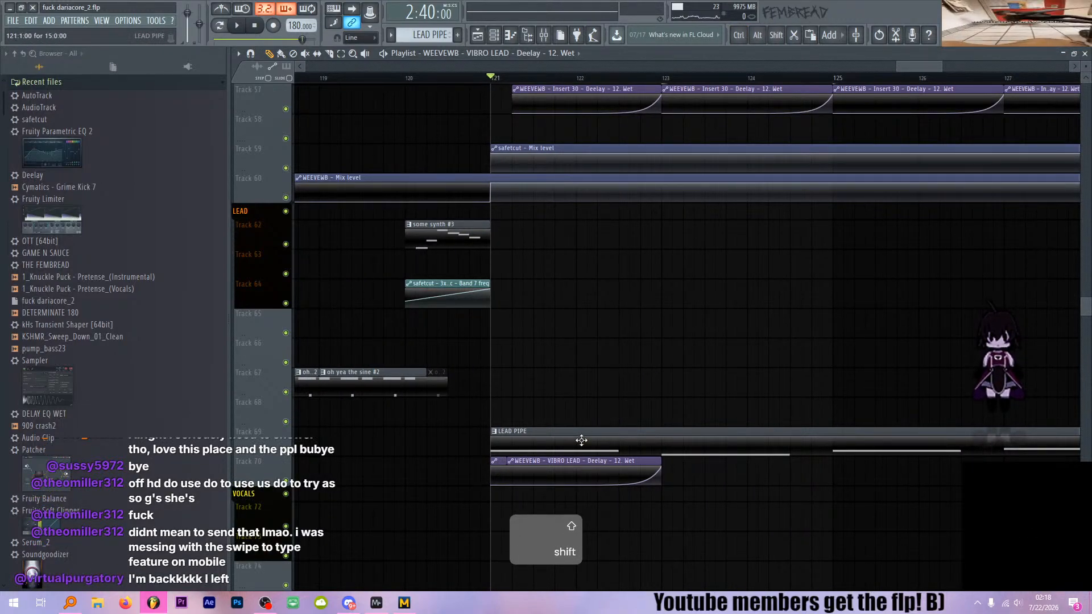
left_click_drag(789, 467, 724, 465)
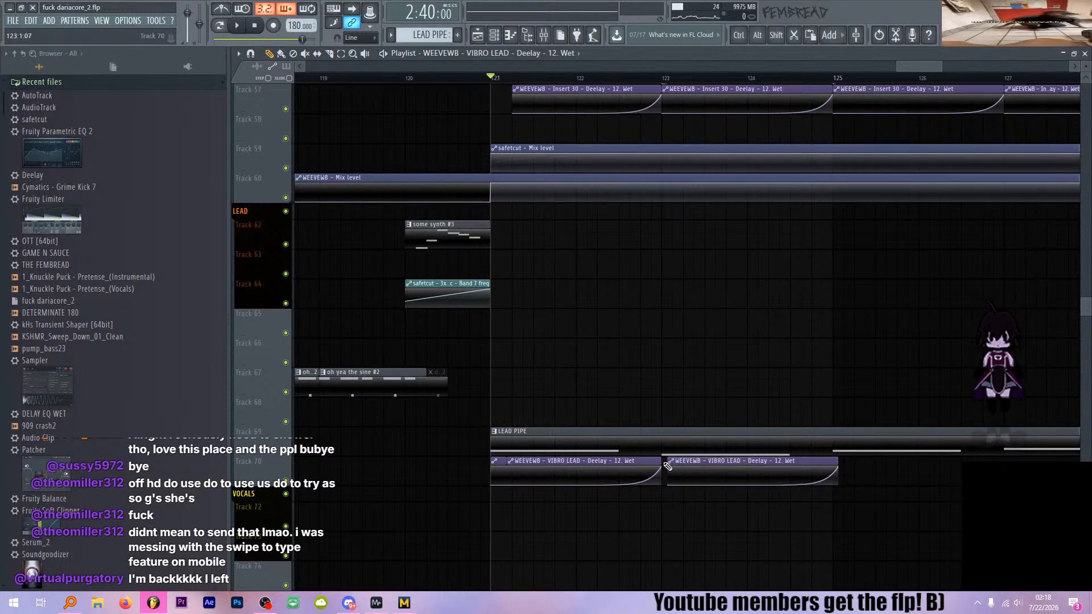
scroll(667, 466, "up", 4)
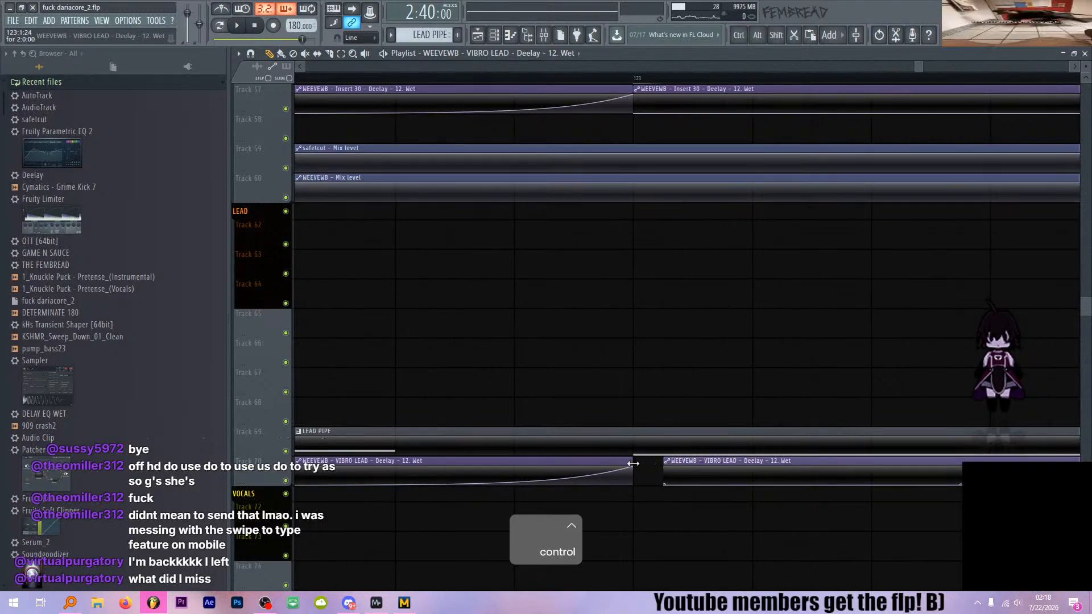
scroll(663, 467, "down", 4)
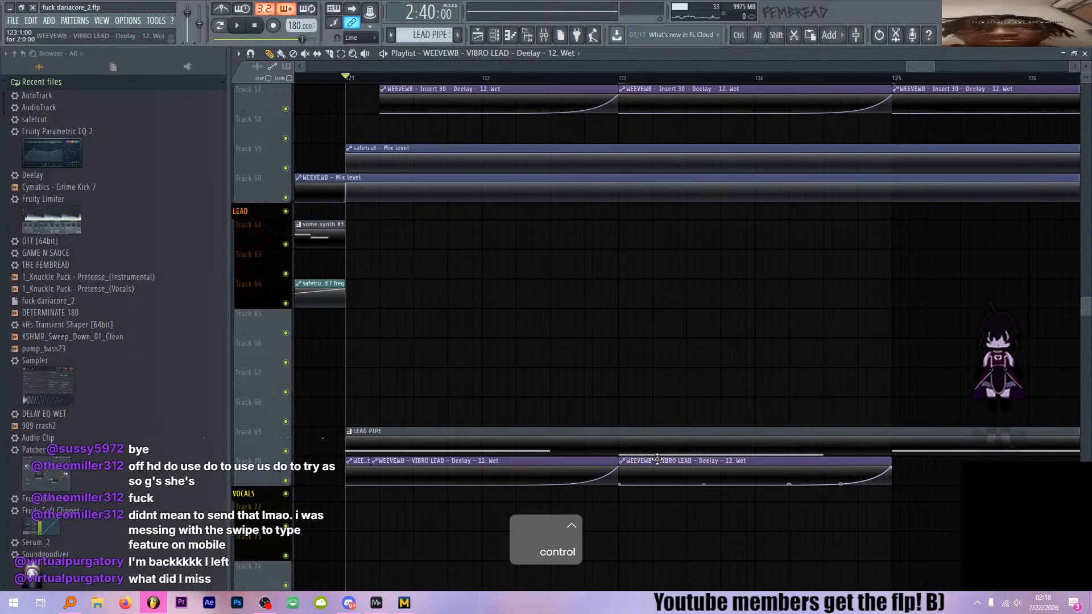
- Duplicate the two-bar VIBRO LEAD wet clip repeatedly along Track 70 up to bar 137
scroll(573, 457, "down", 5)
left_click_drag(718, 459, 627, 489)
key("ctrl+b")
key("ctrl+b")
key("ctrl+b")
key("ctrl+b")
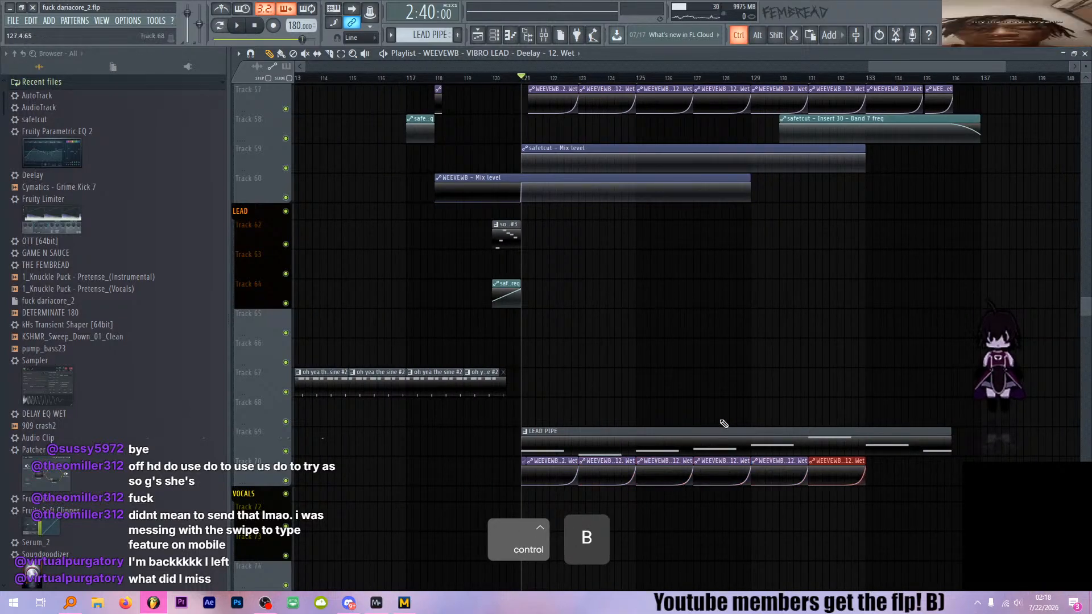
key("ctrl+b")
key("ctrl+b")
- Slice the last VIBRO LEAD wet clip at bar 136, delete its first half and align the rest with the final Insert 30 wet clip
scroll(691, 320, "down", 4)
scroll(980, 280, "up", 3)
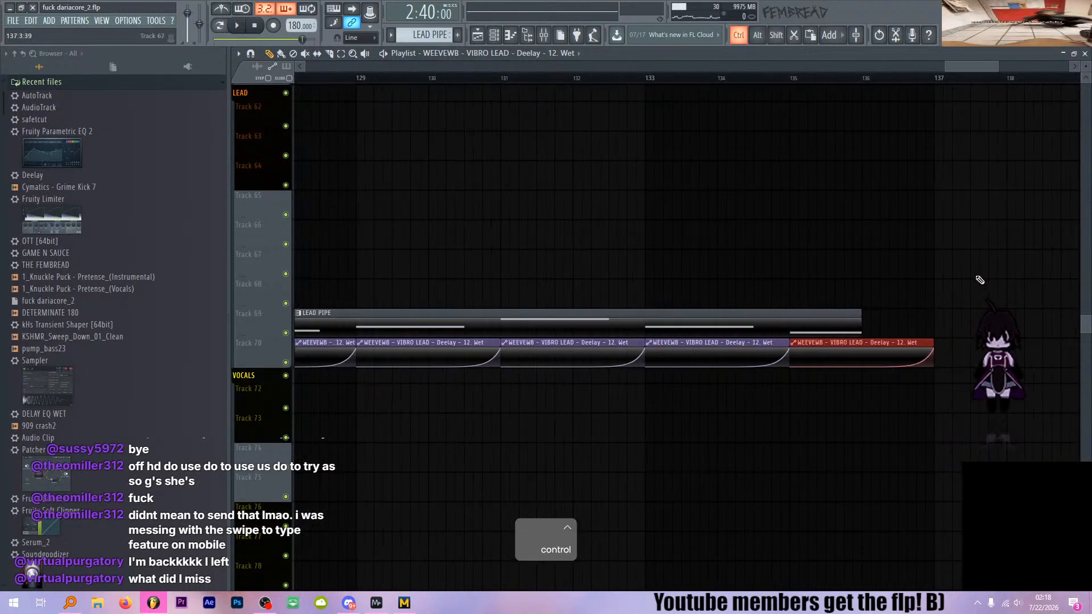
scroll(967, 282, "up", 3)
key("c")
left_click_drag(790, 333, 789, 355)
key("[")
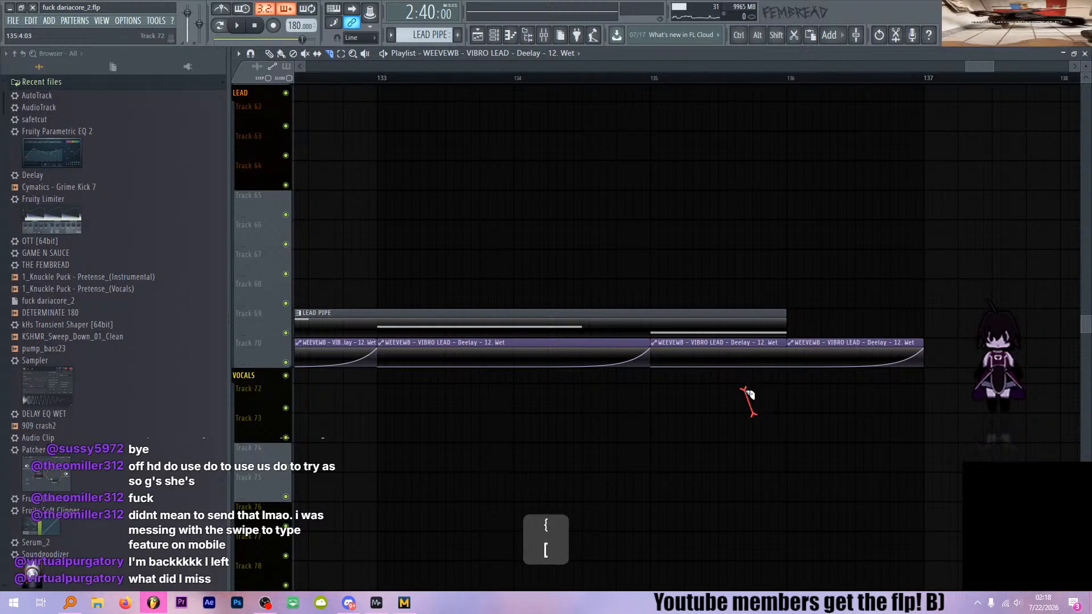
right_click(702, 361)
scroll(821, 365, "up", 4)
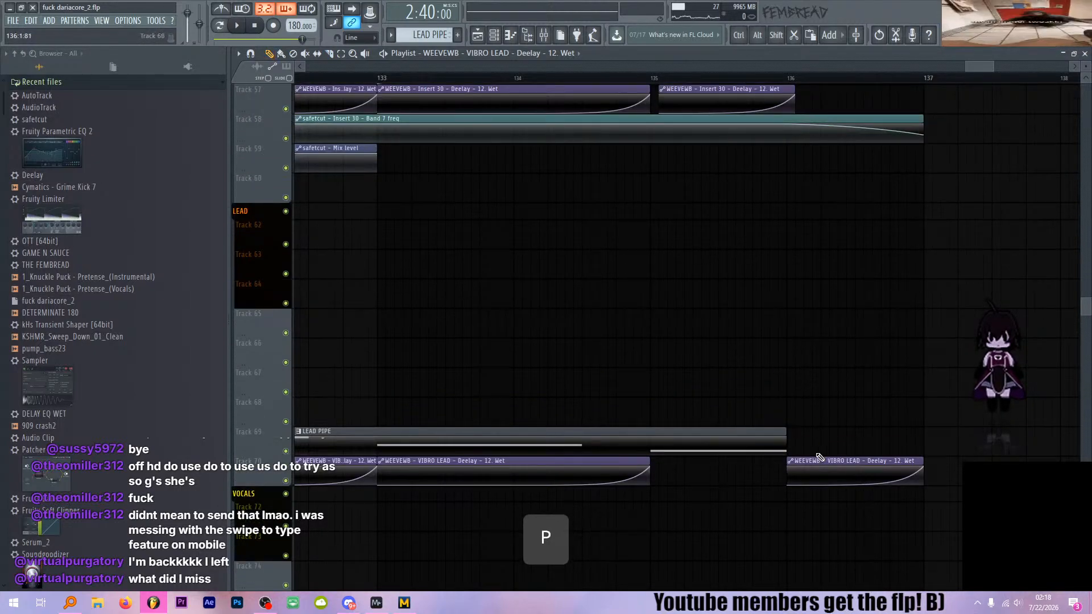
left_click_drag(819, 457, 731, 434)
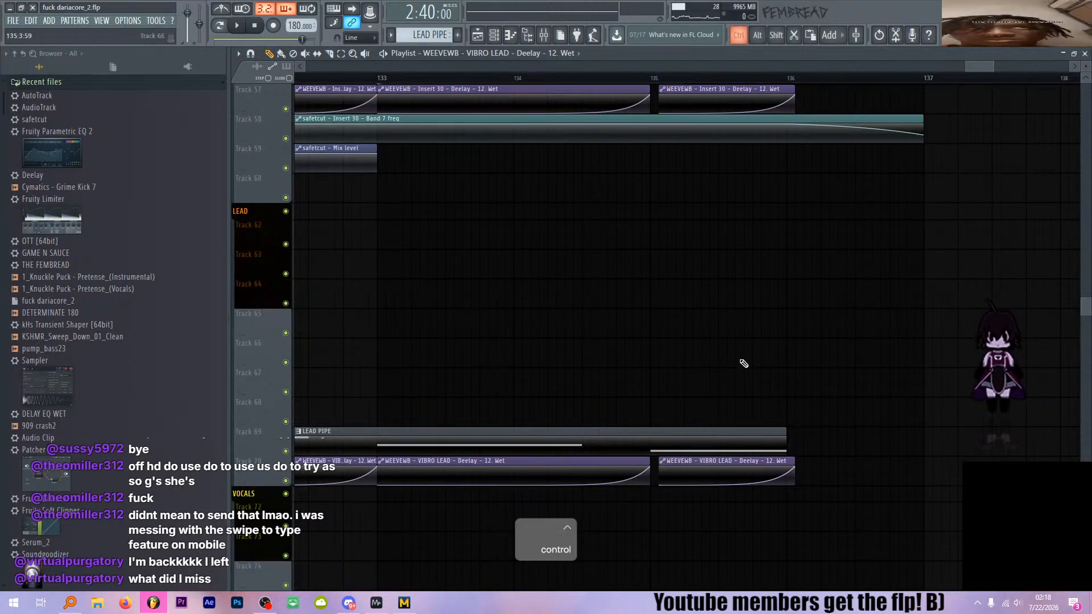
- Play the section from bar 121 and check VIBRO LEAD's Fruity Parametric EQ 2 during playback, following the LEAD PIPE part to its end
key("space")
scroll(754, 360, "down", 6)
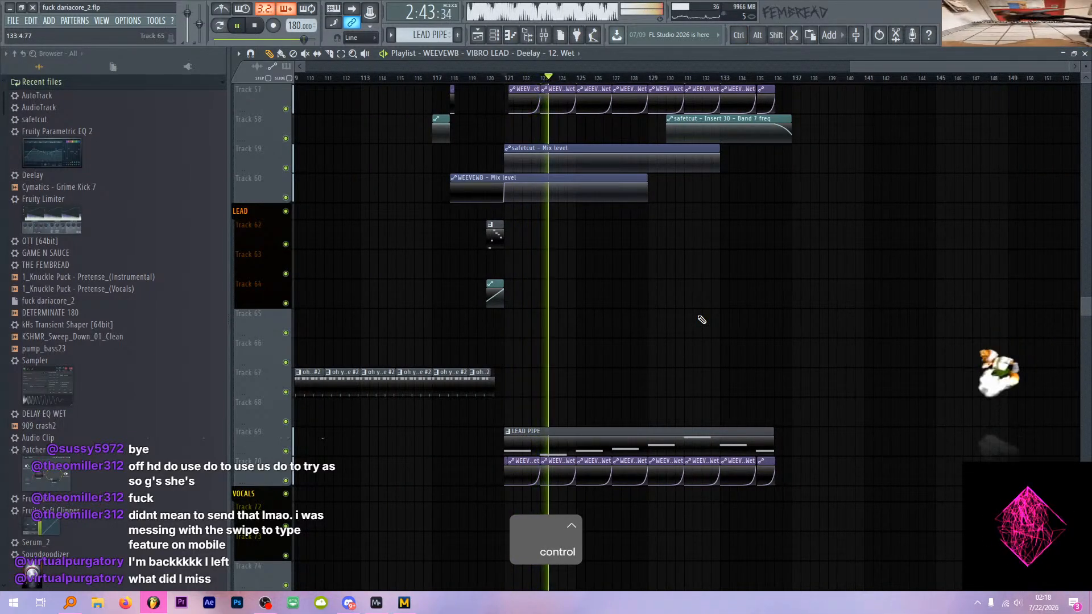
key("F9")
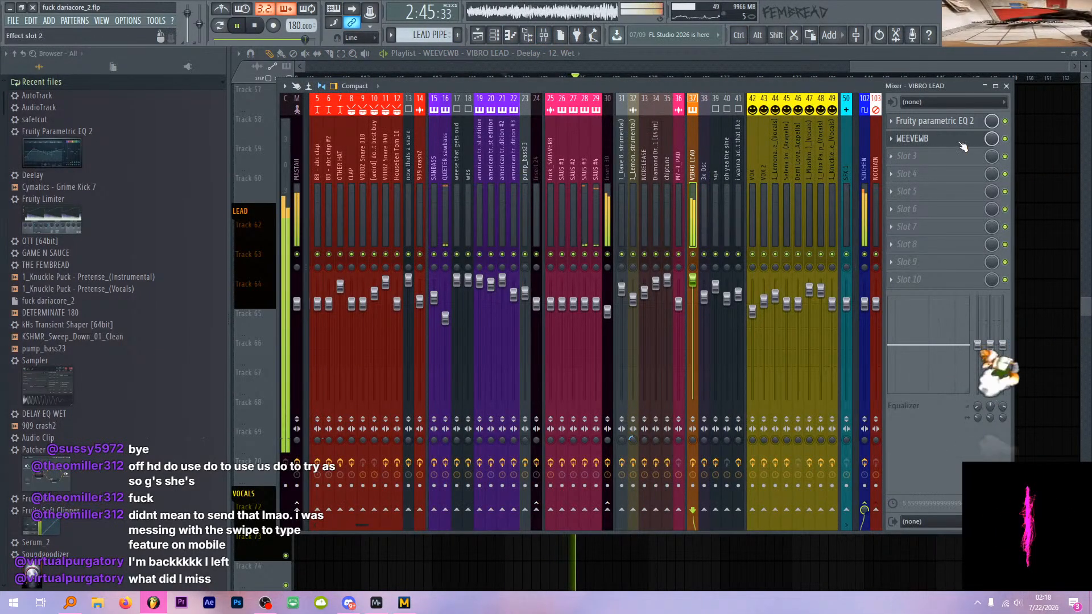
left_click(955, 121)
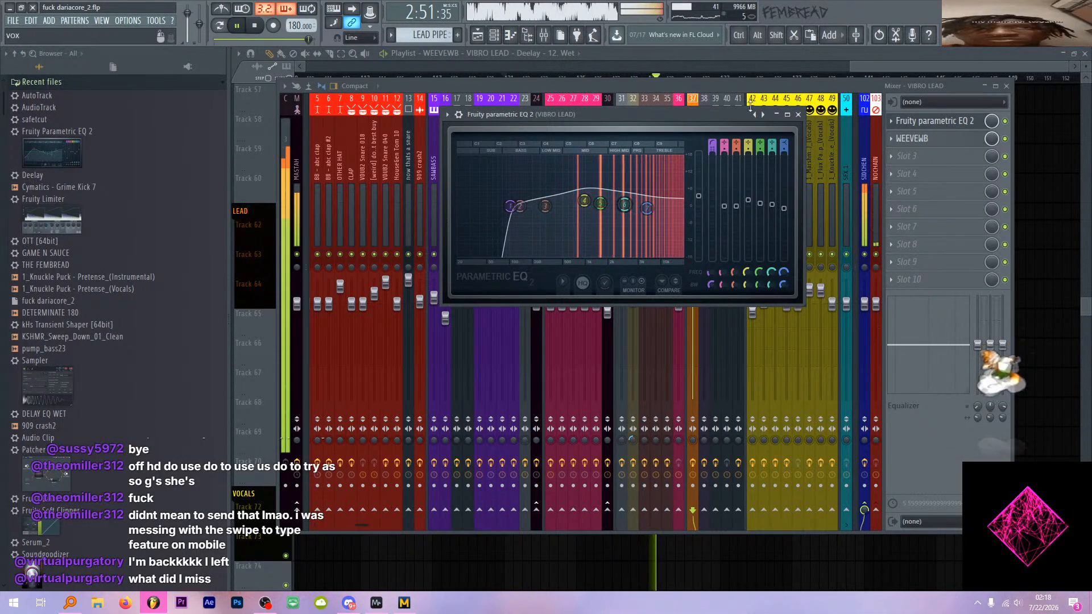
left_click(798, 115)
key("Escape")
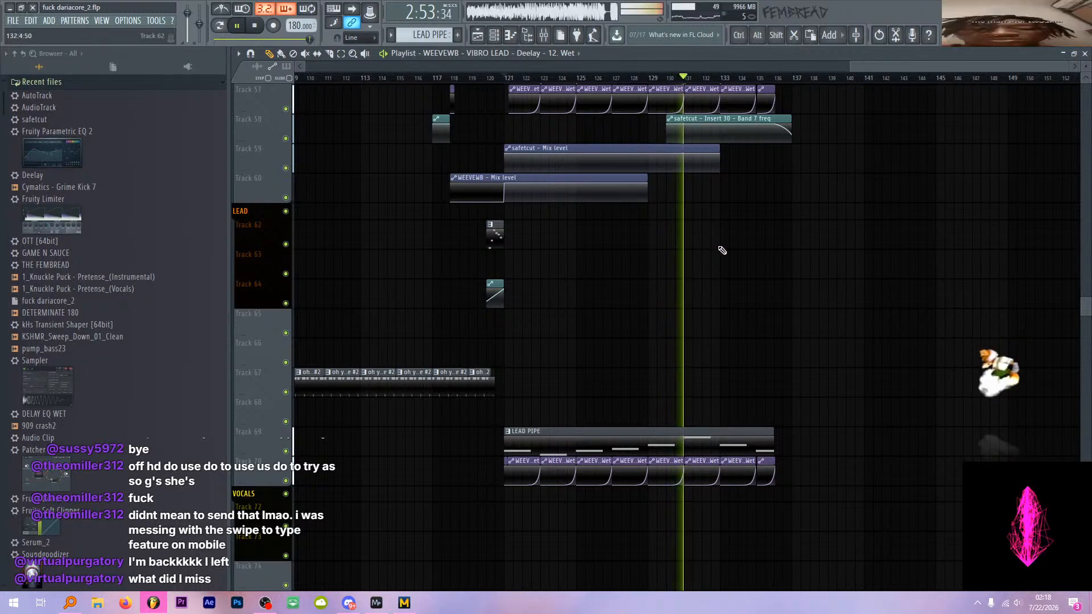
scroll(739, 251, "up", 3)
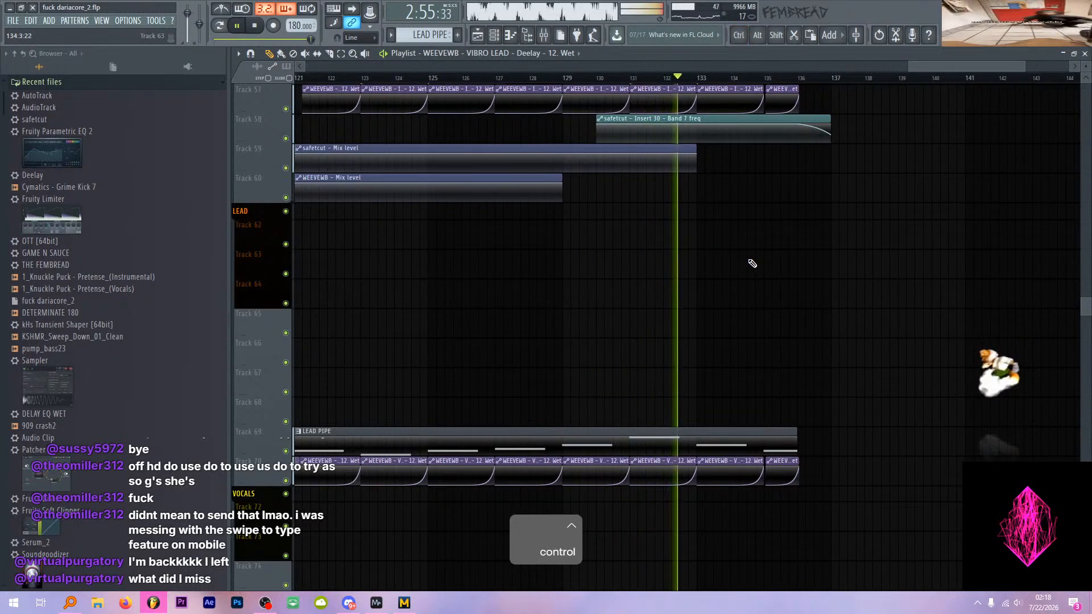
scroll(824, 265, "up", 3)
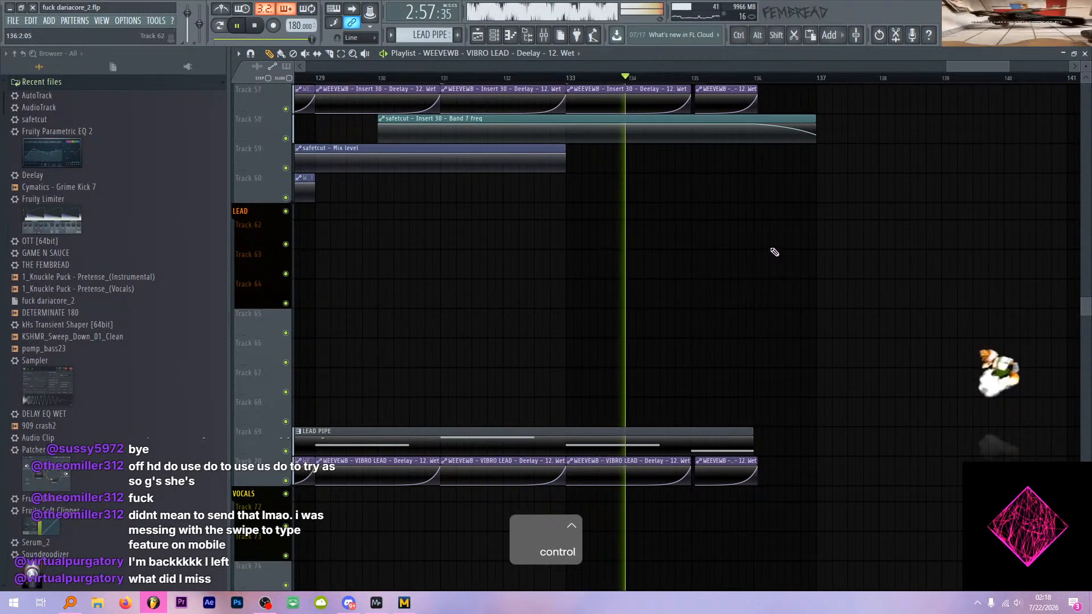
scroll(807, 296, "up", 3)
scroll(797, 280, "down", 3)
scroll(799, 307, "down", 2)
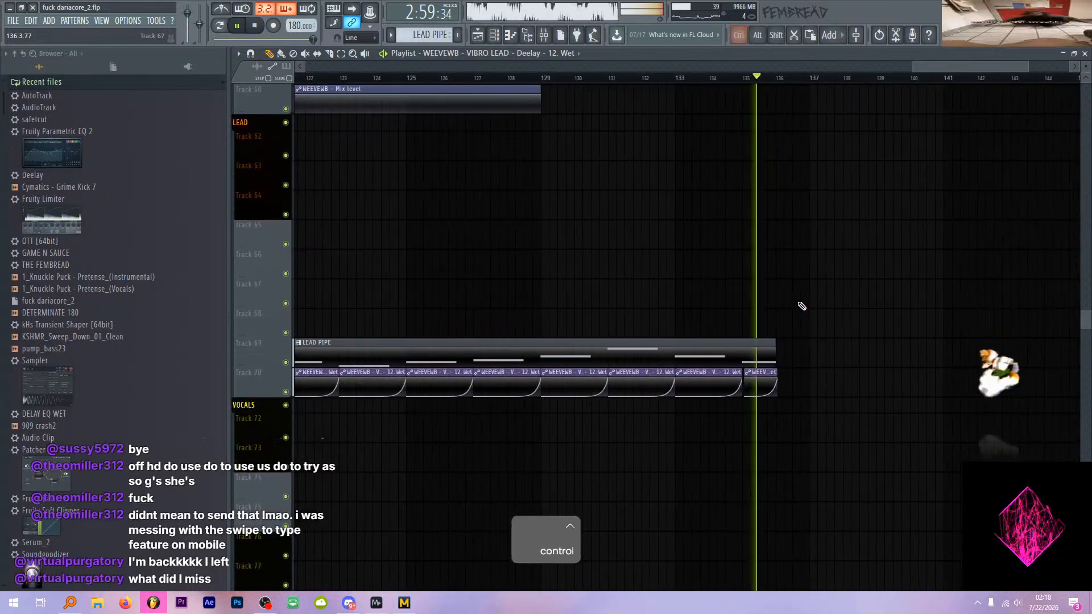
- Select bars 129 to 137 in the playlist and copy Insert 30's safetcut EQ onto the VIBRO LEAD mixer track
key("space")
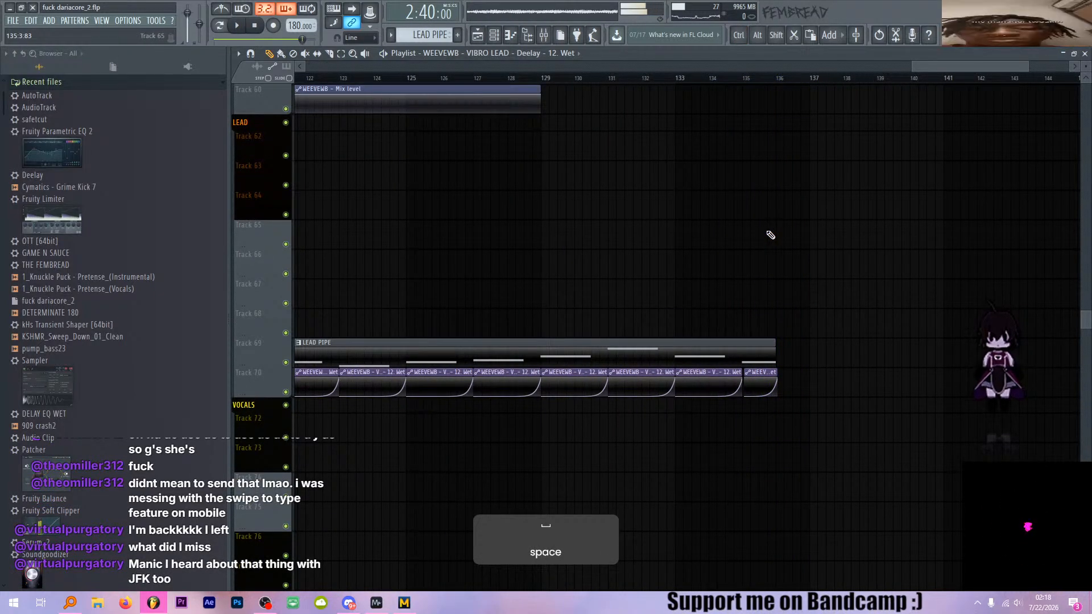
scroll(773, 230, "up", 2)
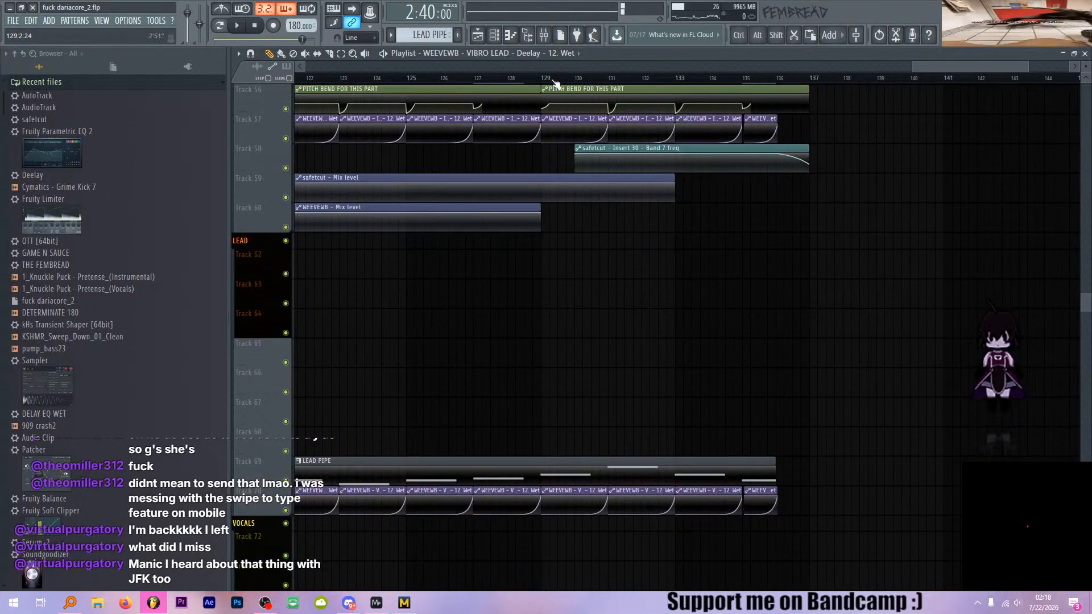
left_click_drag(546, 81, 811, 108)
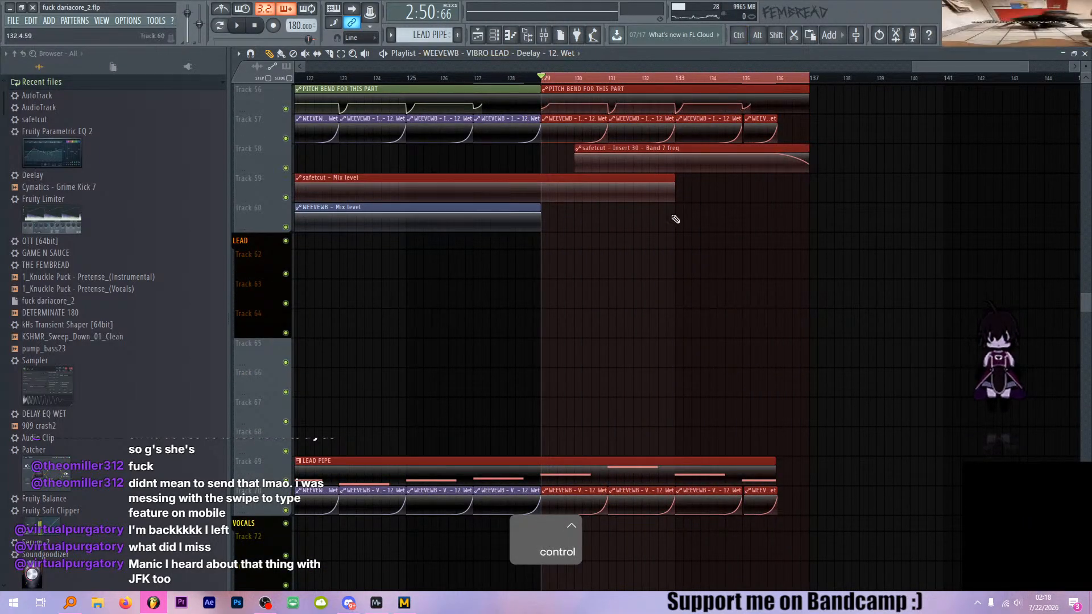
left_click(569, 36)
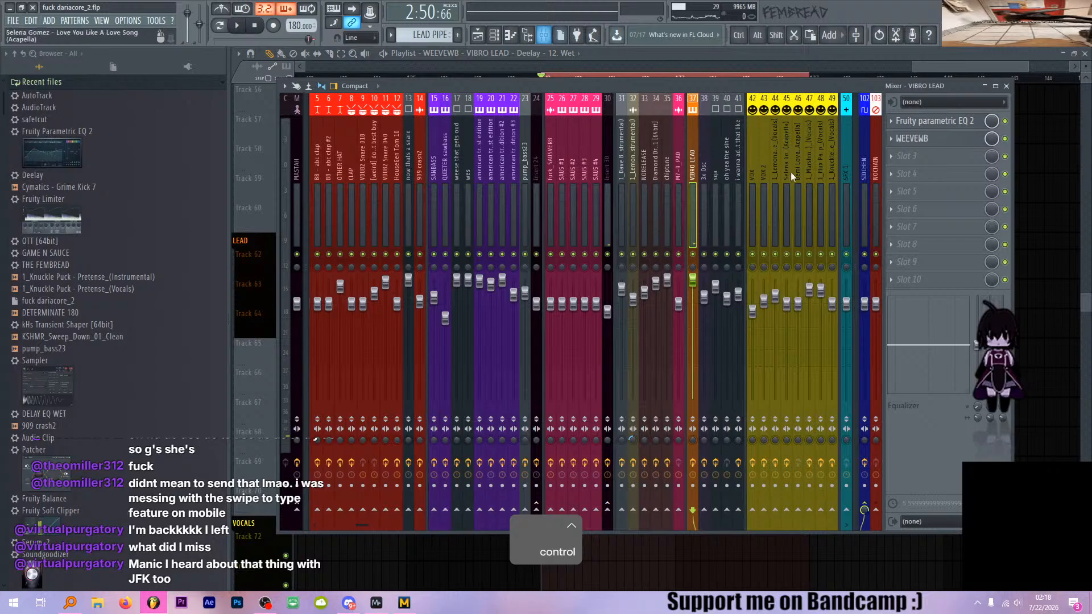
left_click(611, 169)
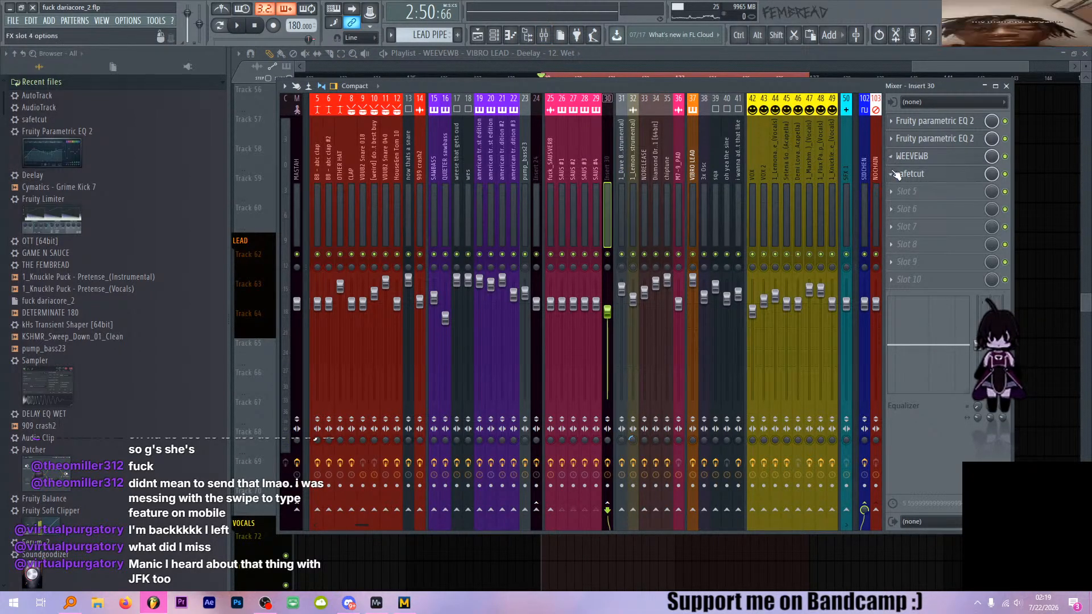
left_click(896, 173)
left_click_drag(916, 237, 692, 182)
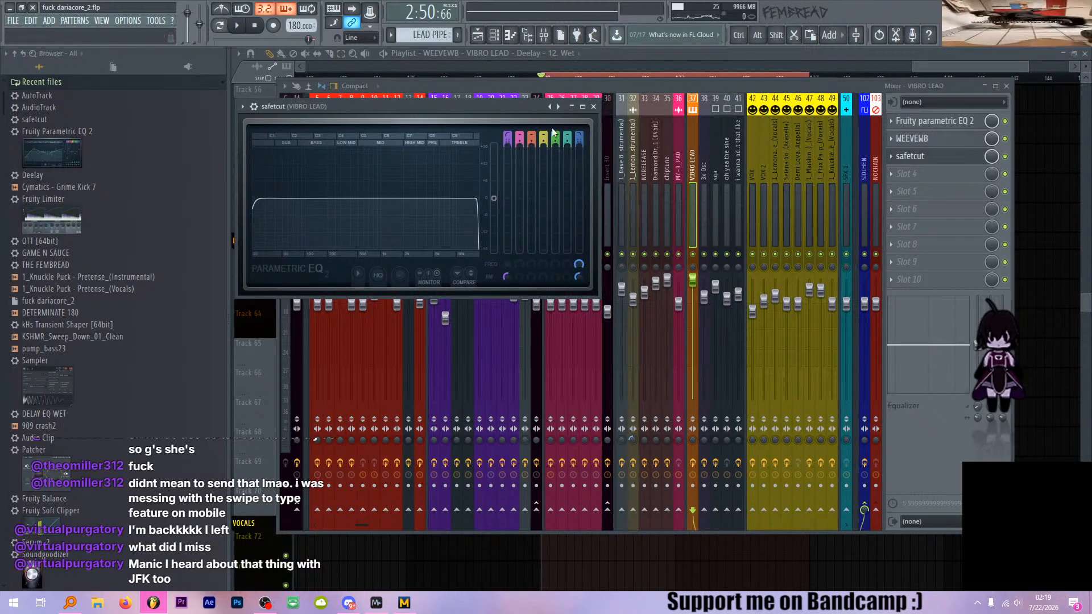
- Create a Band 7 freq automation clip for VIBRO LEAD's safetcut and place it on Track 71 from bar 129 to 137
right_click(579, 264)
key("a")
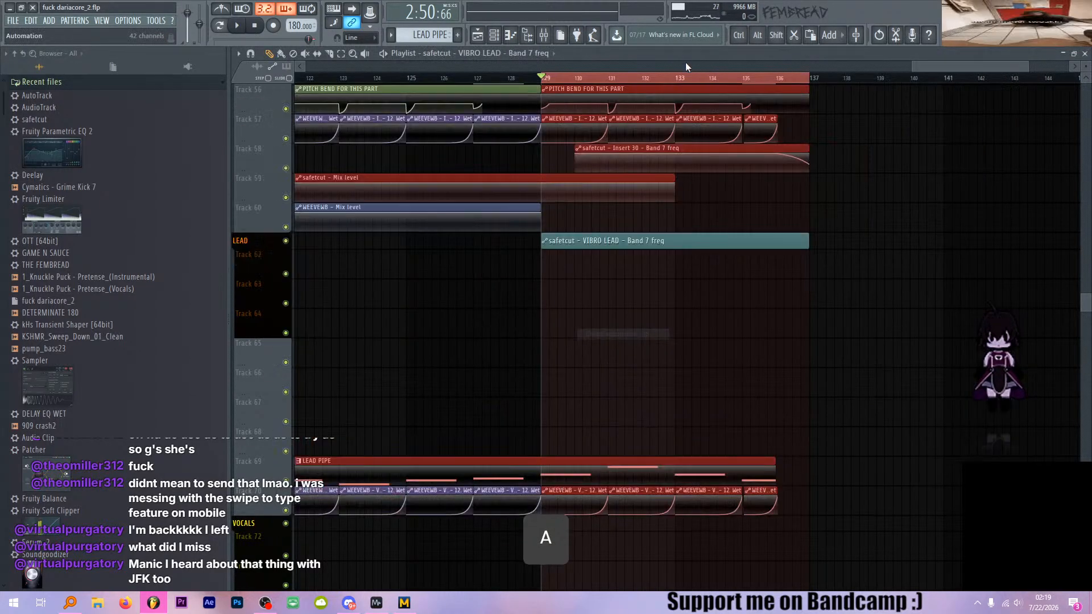
left_click_drag(644, 237, 651, 535)
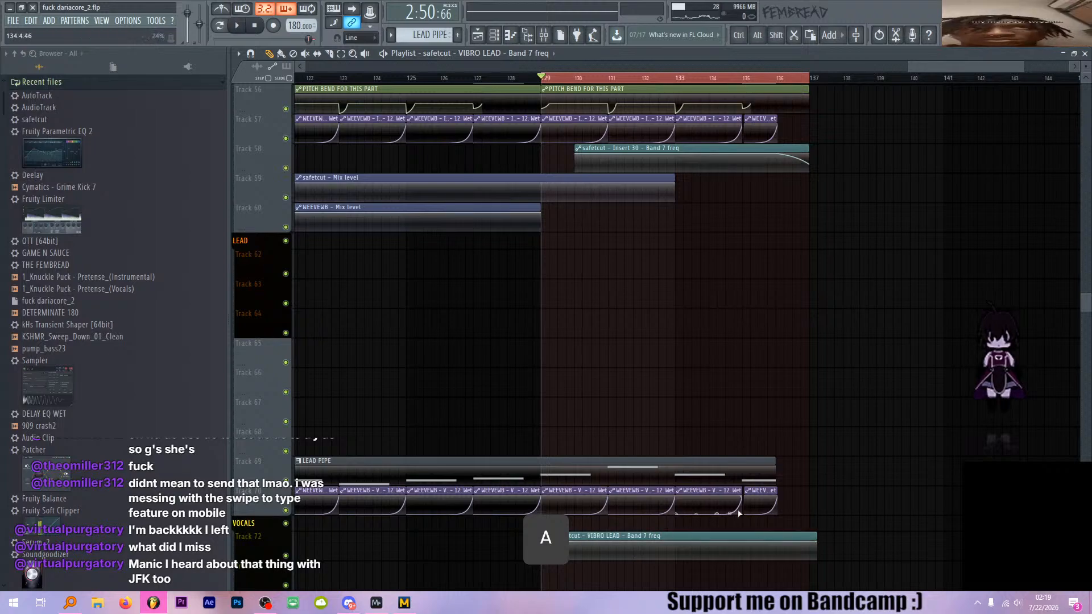
scroll(311, 378, "down", 3)
scroll(265, 439, "down", 1)
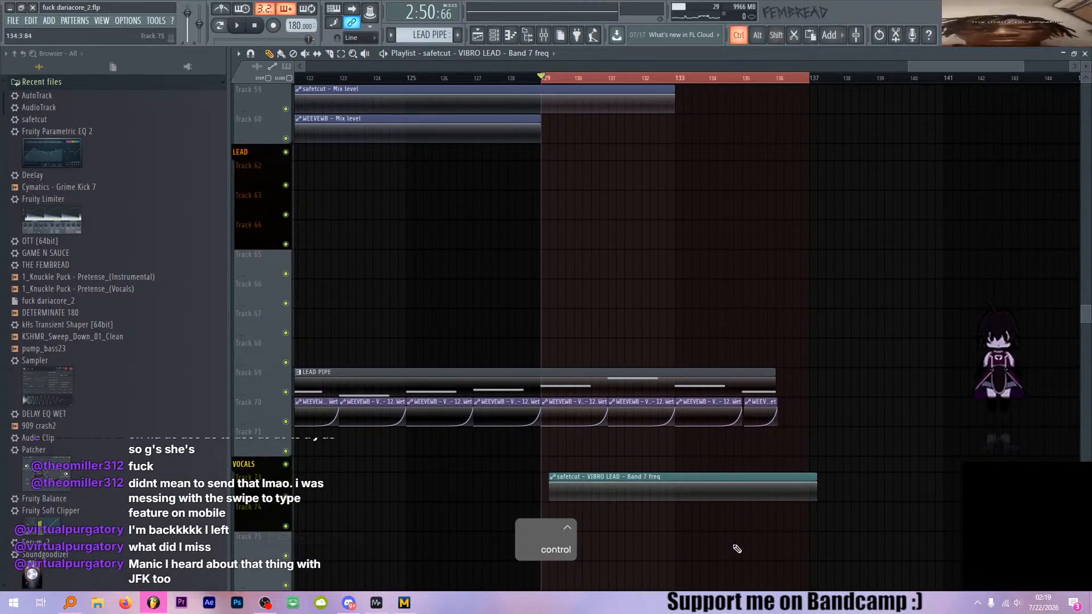
left_click_drag(735, 546, 692, 482)
key("shift+Up")
key("shift+Up")
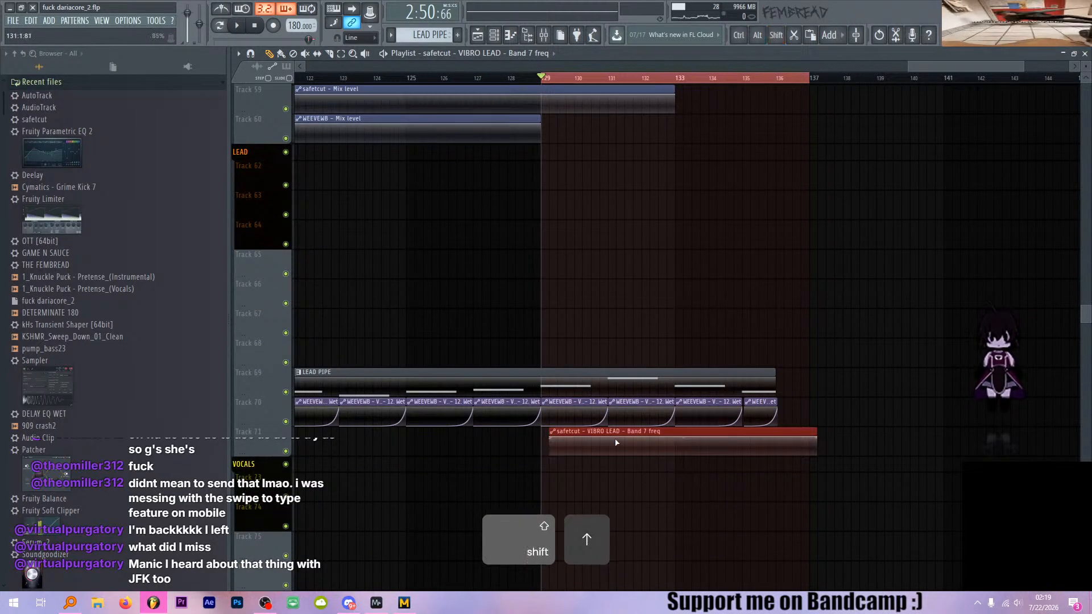
- Copy the envelope state of Insert 30's Band 7 freq clip and paste it into the VIBRO LEAD Band 7 freq clip
scroll(710, 278, "up", 4)
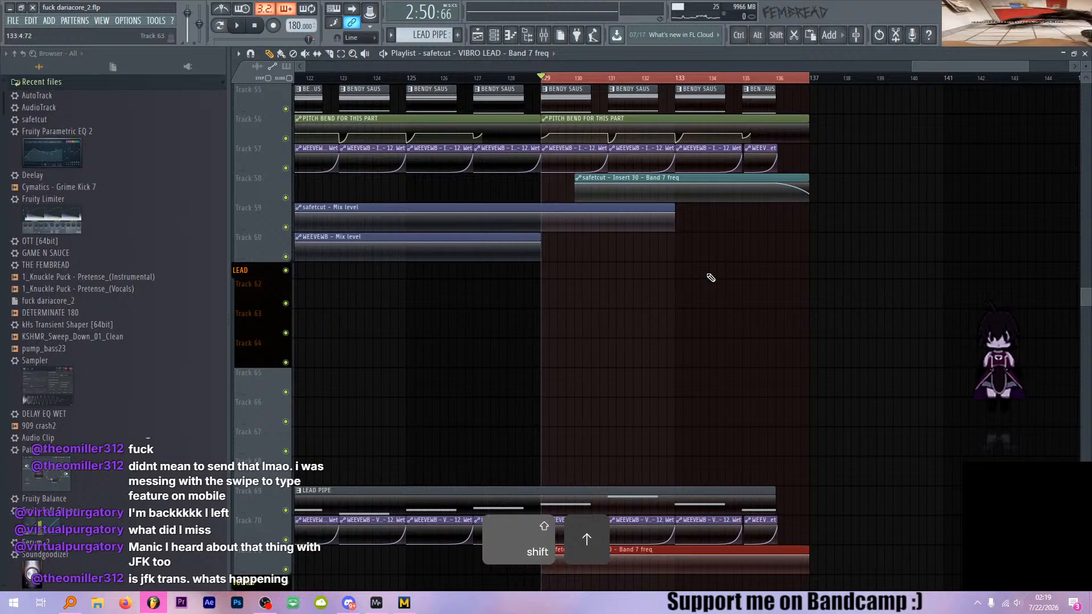
double_click(695, 177)
left_click(575, 180)
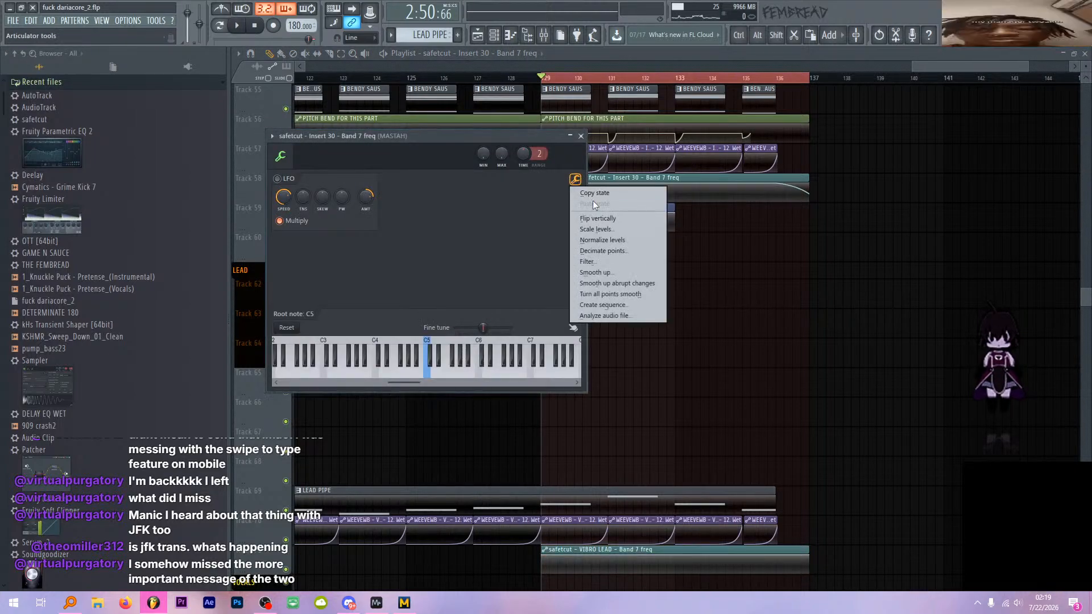
left_click(581, 135)
scroll(641, 307, "down", 5)
double_click(626, 377)
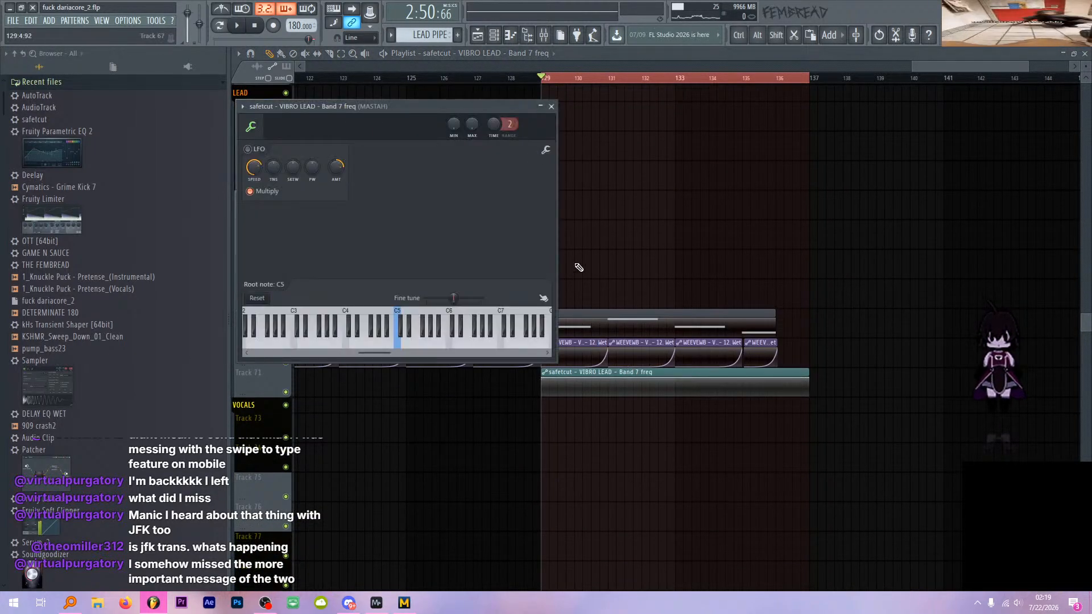
left_click(546, 150)
left_click(550, 174)
left_click(551, 106)
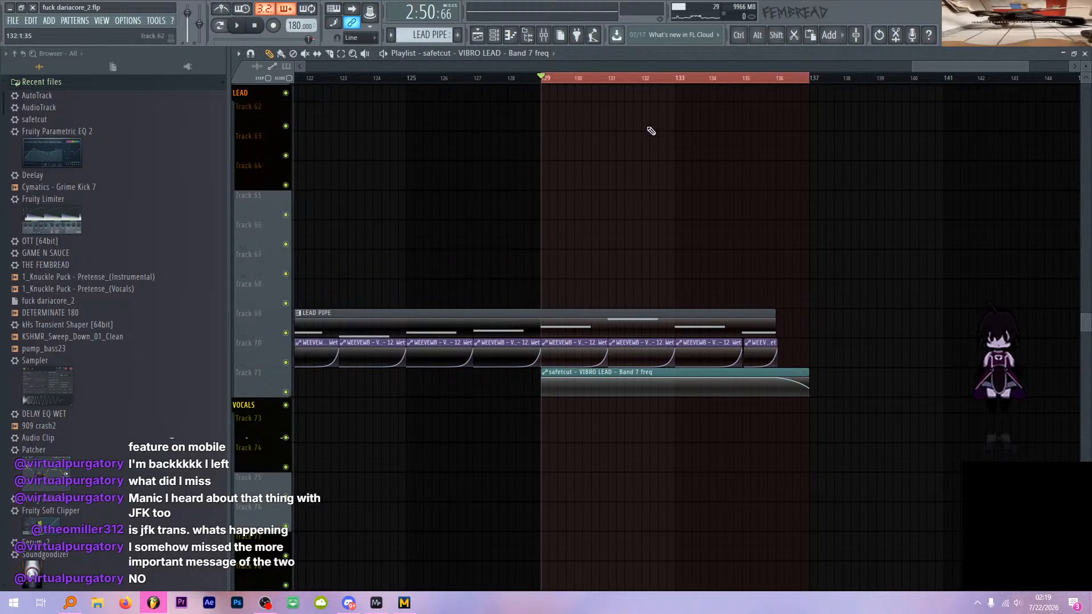
- Play the song from bar 133 to check the VIBRO LEAD filter automation over the end of the LEAD PIPE part
scroll(739, 256, "up", 5)
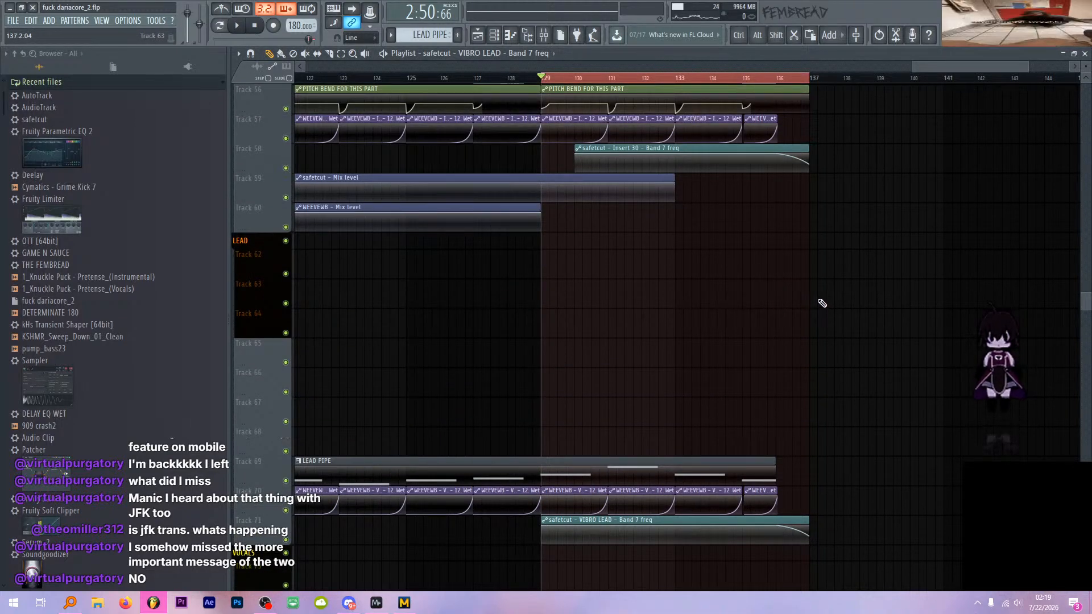
left_click(682, 81, "ctrl")
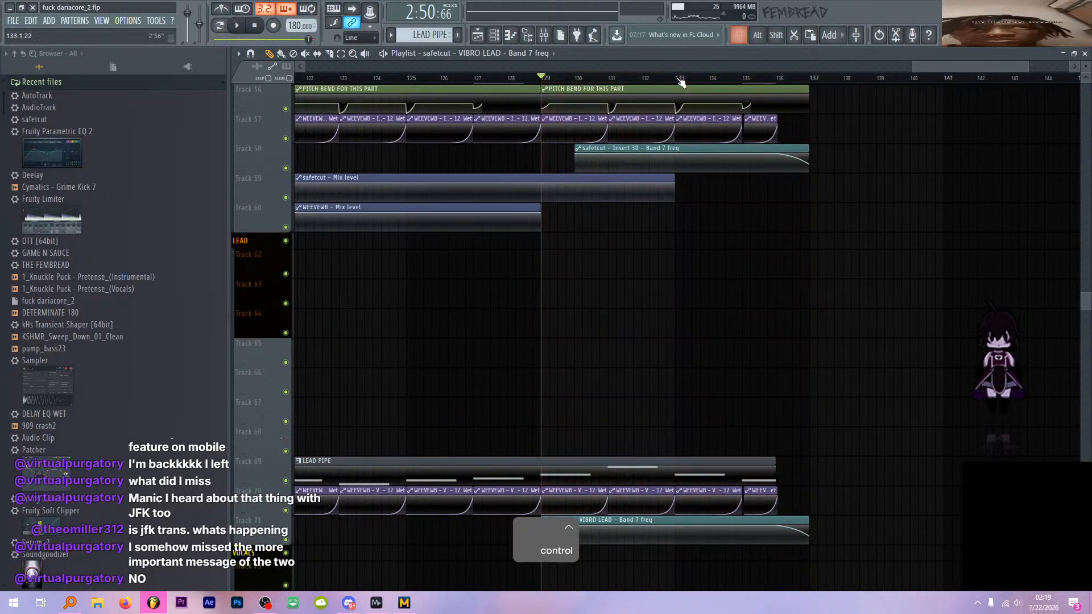
left_click(680, 80)
scroll(775, 262, "down", 5)
scroll(781, 247, "up", 2)
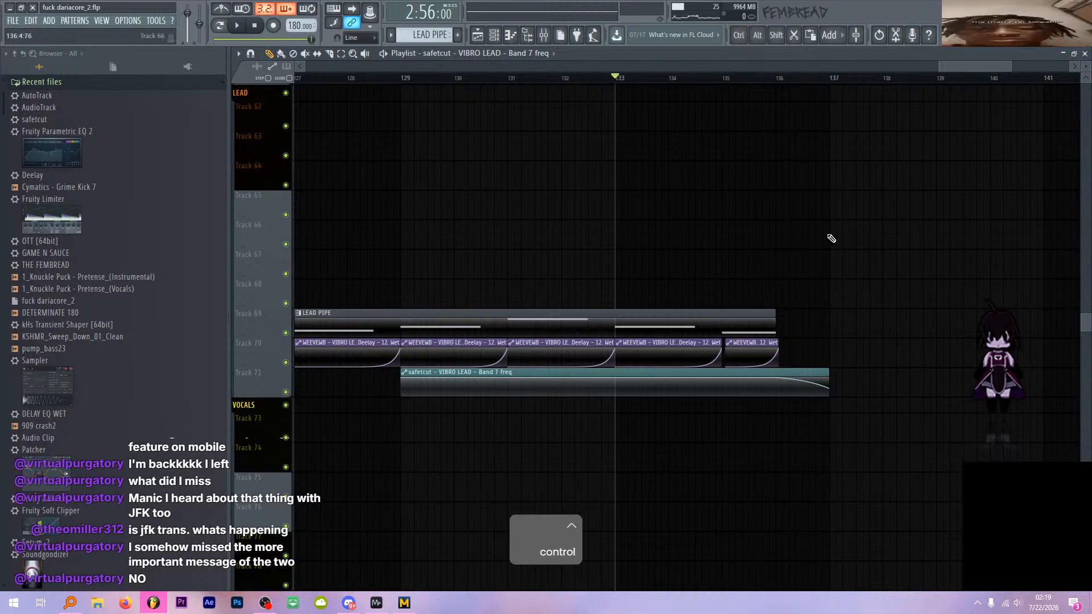
scroll(831, 239, "up", 3)
key("space")
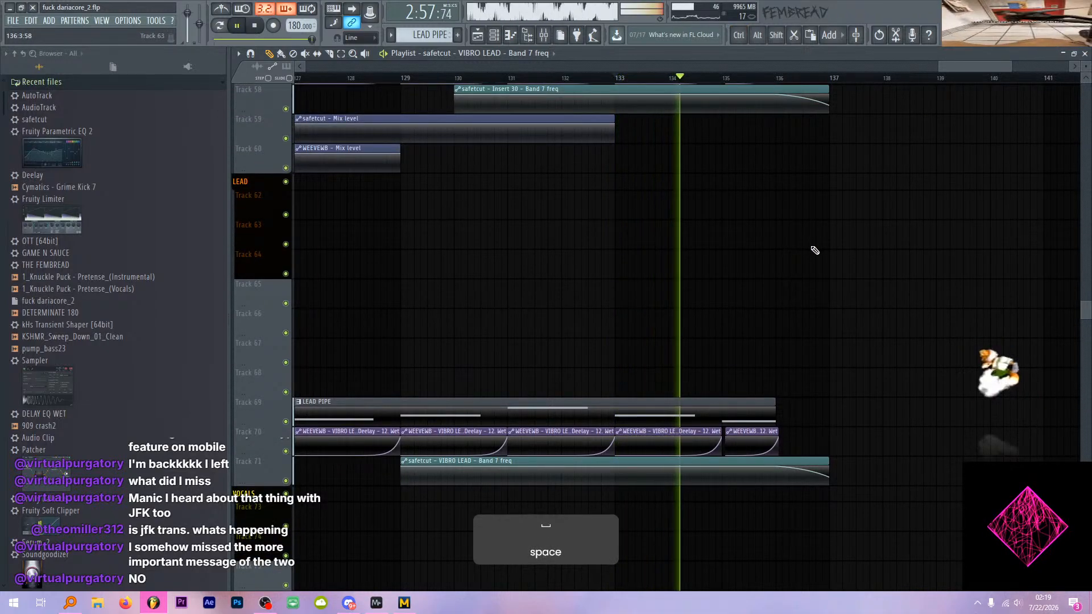
left_click(926, 264)
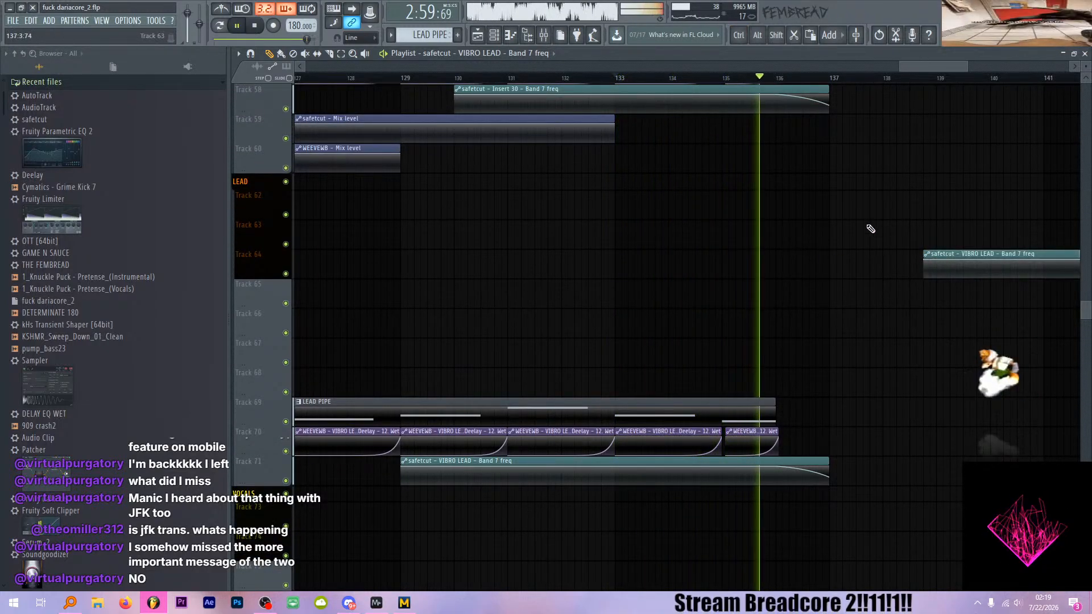
key("space")
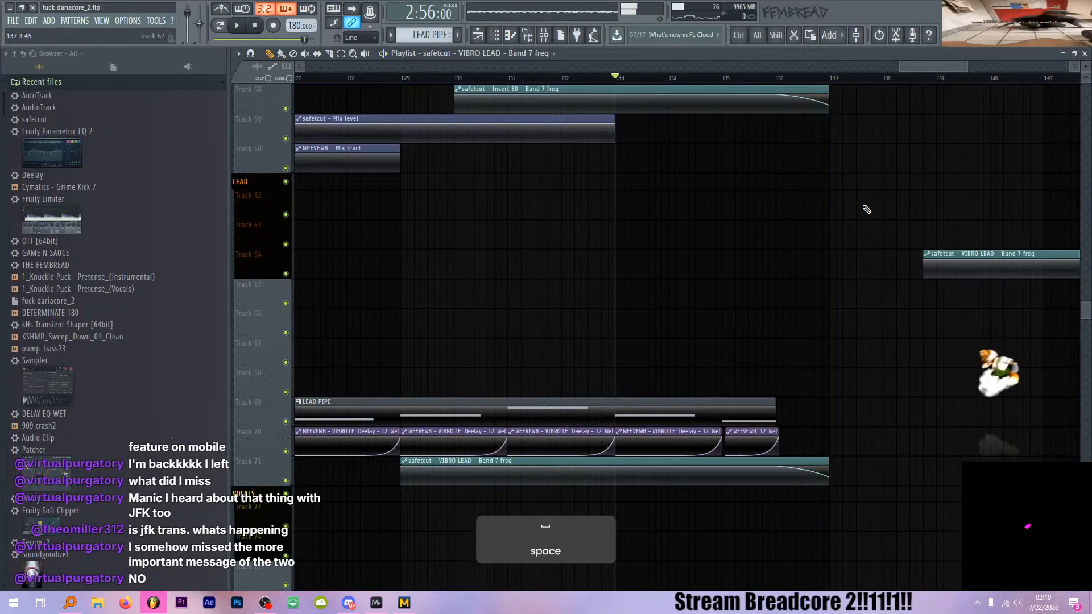
- Place a VIBRO LEAD wet clip at bar 137 and paste the Band 7 freq clip's opening half bar at bar 120 on Track 71
scroll(817, 243, "up", 2)
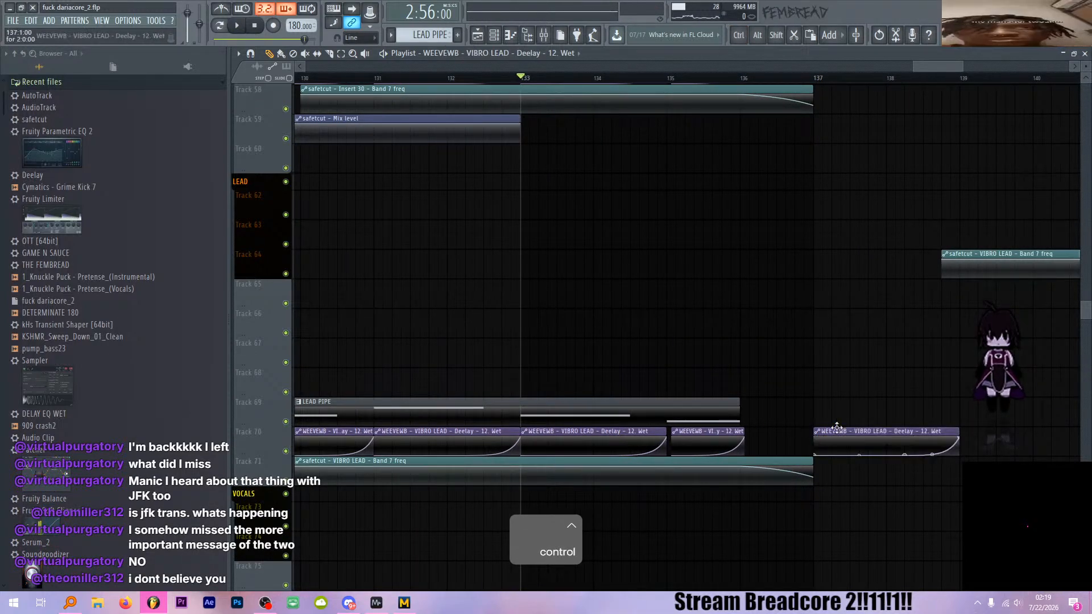
scroll(847, 398, "down", 6)
scroll(702, 378, "down", 2)
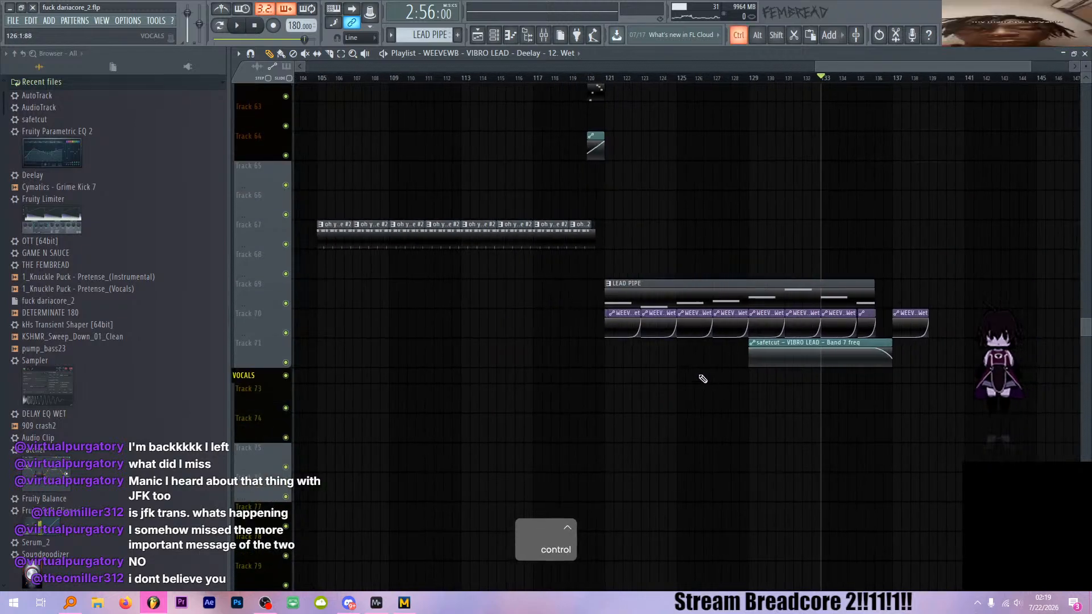
scroll(702, 378, "up", 5)
key("c")
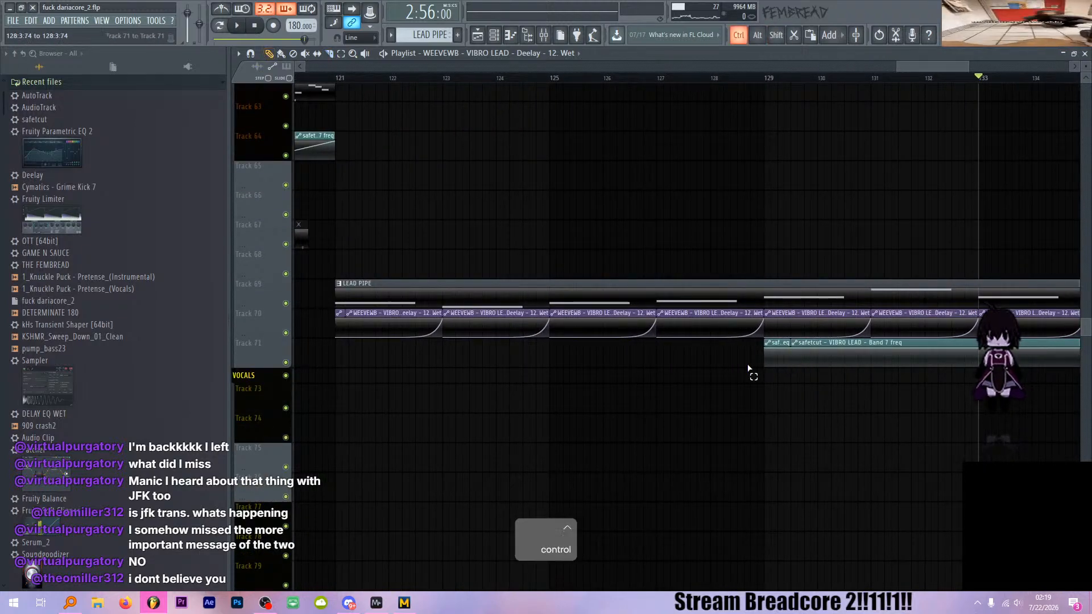
left_click_drag(751, 373, 782, 355)
key("ctrl+c")
scroll(826, 373, "down", 3)
scroll(588, 358, "up", 5)
key("ctrl+v")
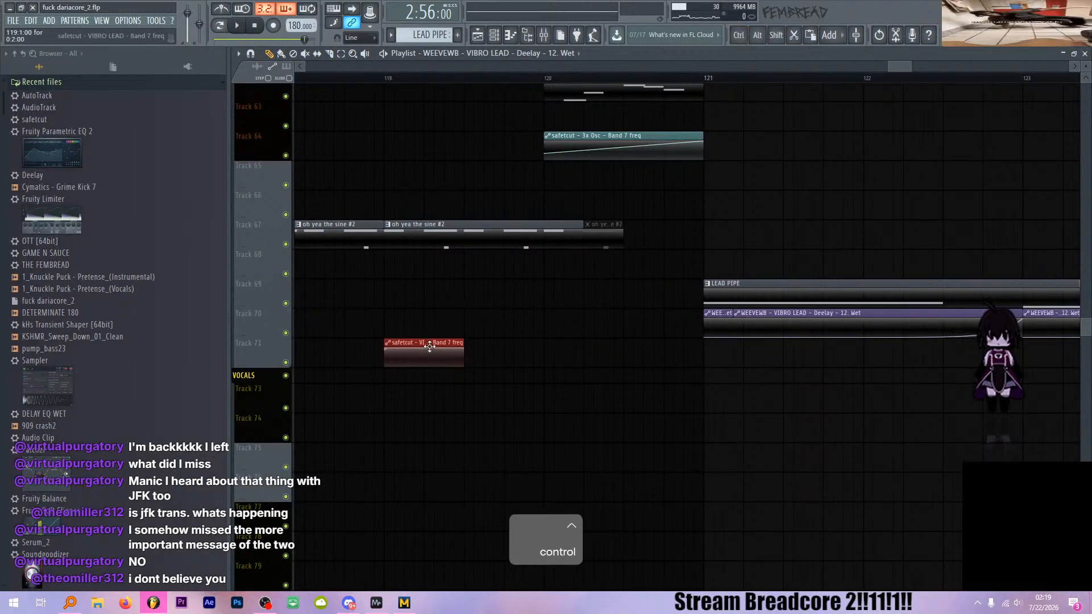
left_click_drag(421, 344, 581, 344)
- Add a Cymatics - Grime Kick 7 clip at bar 137 on Track 26, continuing the existing kick row
scroll(620, 401, "down", 6)
scroll(620, 401, "up", 9)
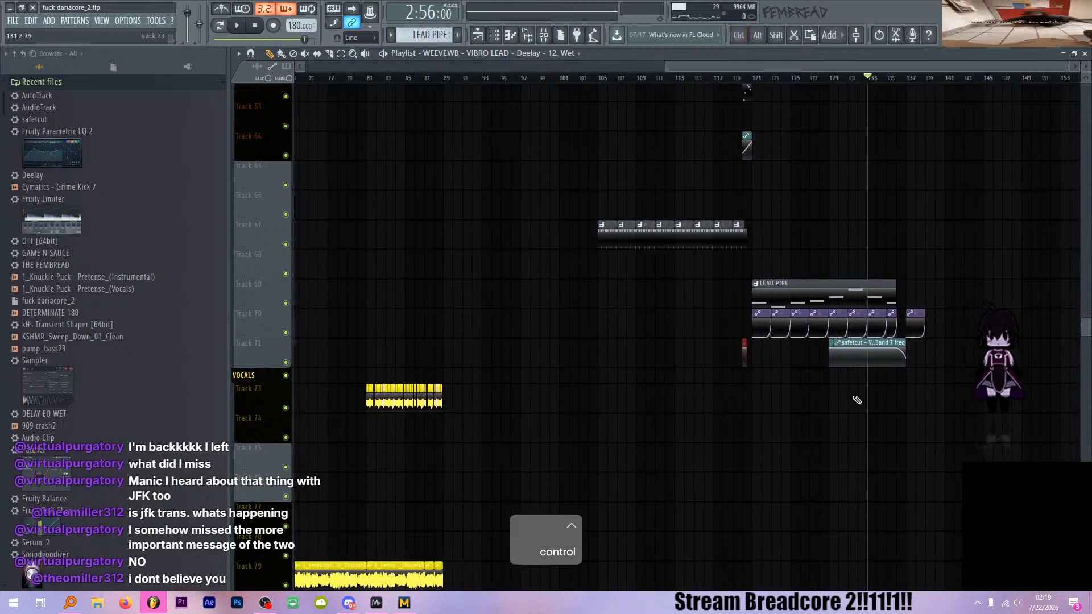
scroll(943, 412, "down", 3)
scroll(936, 385, "up", 5)
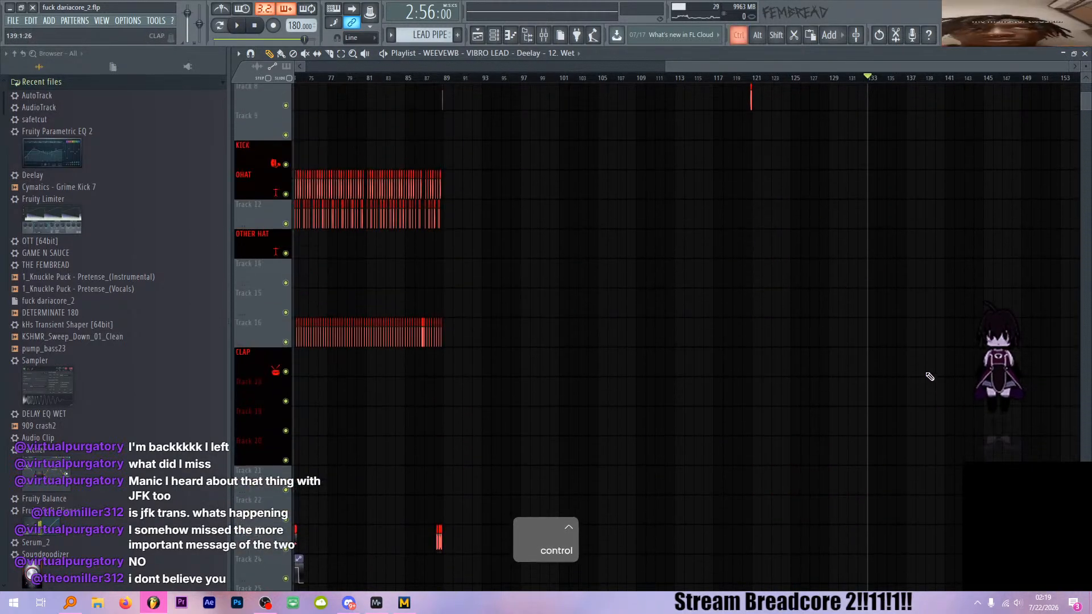
scroll(933, 347, "up", 1)
scroll(929, 295, "up", 4)
scroll(745, 289, "down", 5)
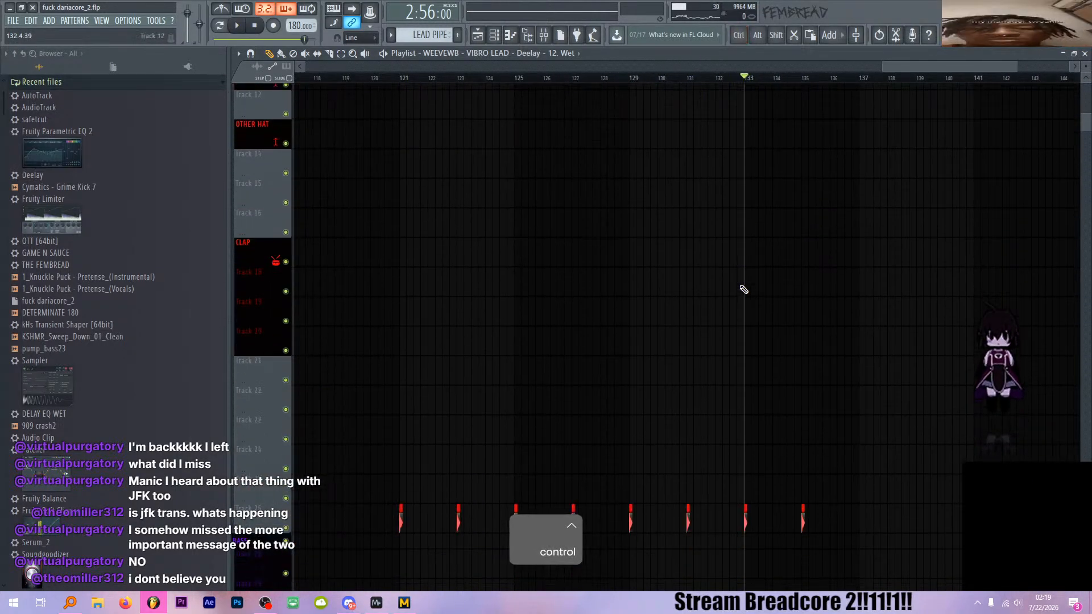
scroll(865, 293, "up", 5)
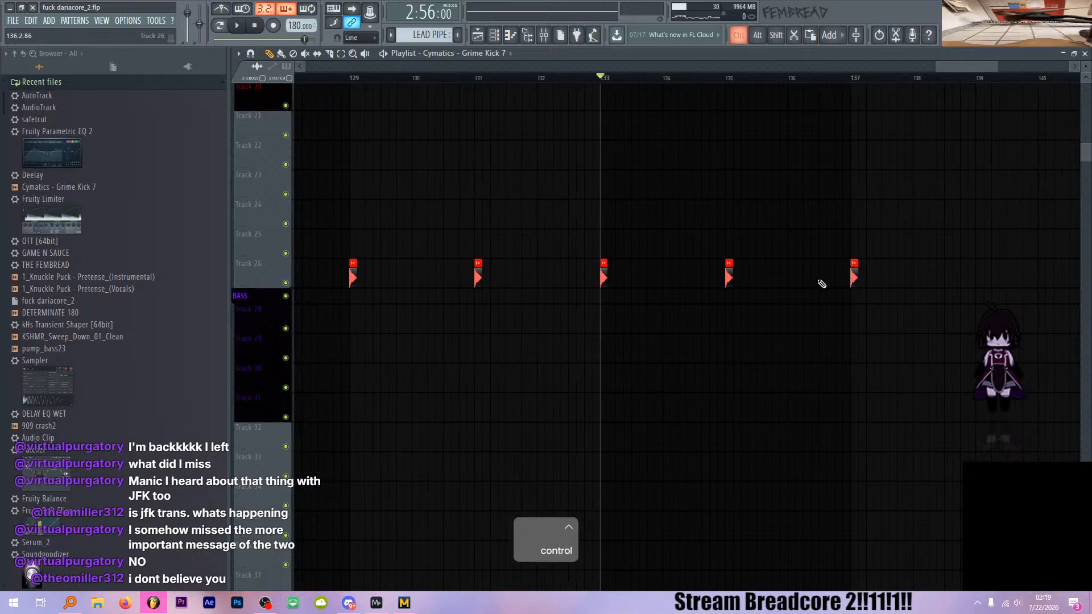
- Select the first beat of bar 137 and duplicate its Grime Kick 7 on every beat up to bar 141
left_click_drag(792, 83, 833, 90)
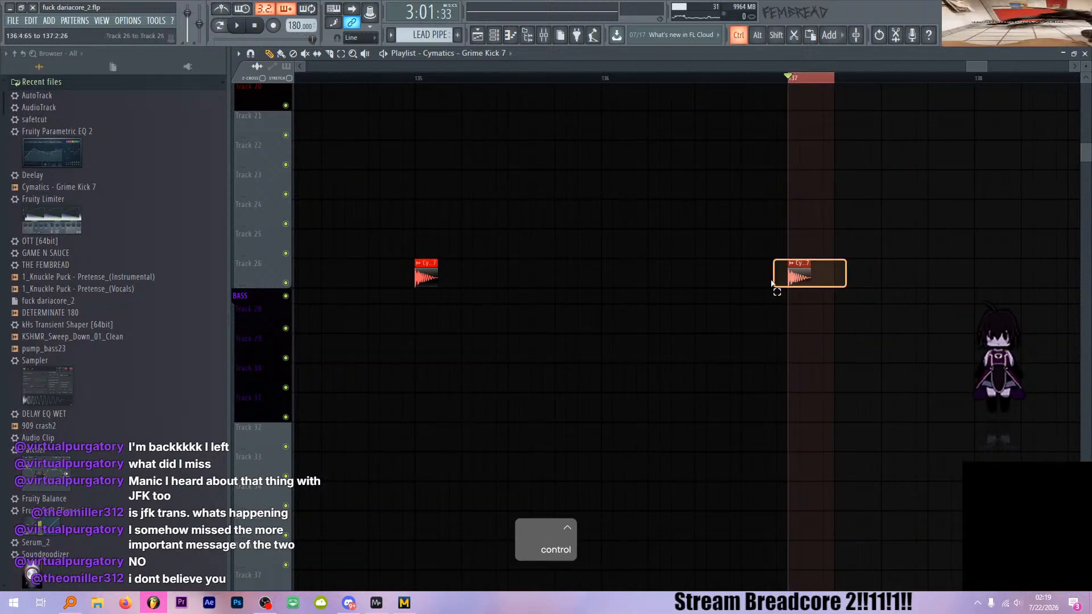
scroll(808, 282, "down", 3)
key("ctrl+b")
key("ctrl+b")
key("ctrl+b")
key("ctrl+b")
scroll(865, 233, "down", 3)
key("ctrl+b")
key("ctrl+b")
key("ctrl+b")
key("ctrl+b")
key("ctrl+b")
key("ctrl+b")
key("ctrl+b")
key("ctrl+b")
key("ctrl+b")
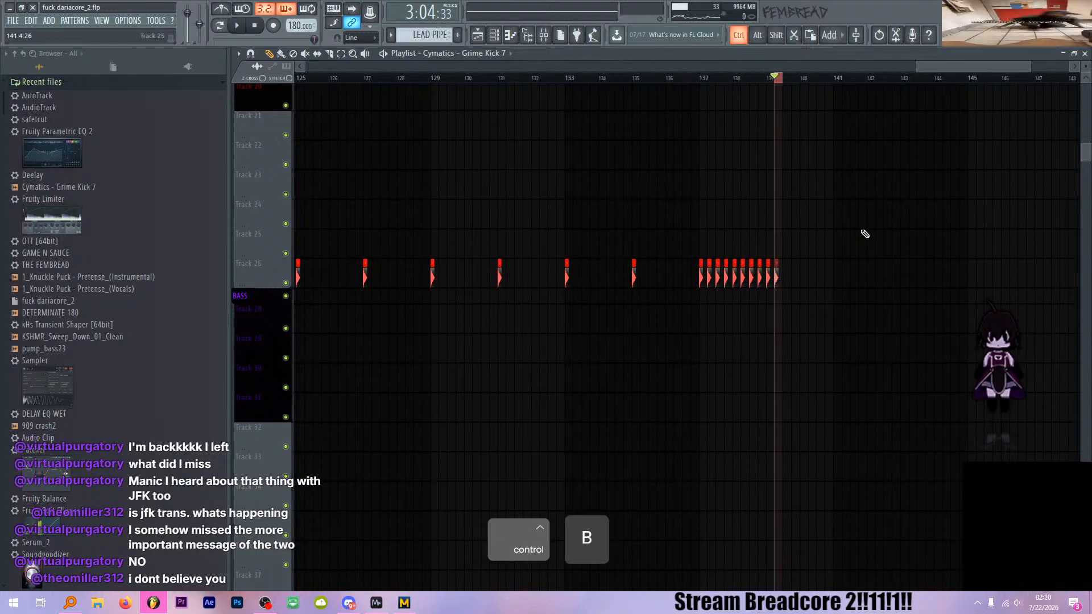
key("ctrl+b")
key("ctrl+b")
scroll(843, 269, "up", 2)
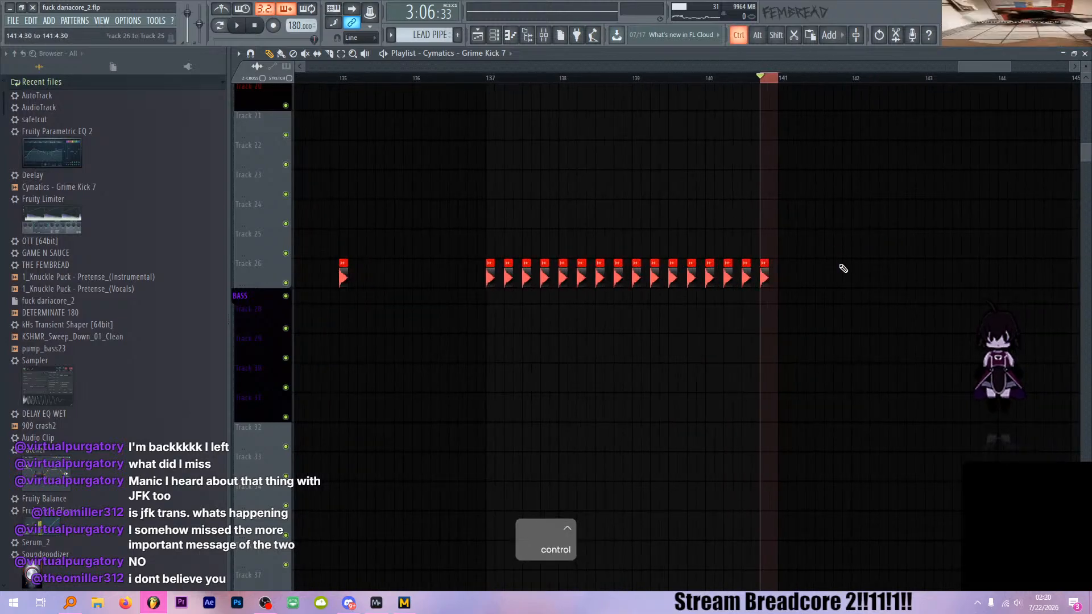
- Insert an empty playlist track directly below the Grime Kick 7 track, above the BASS group
right_click(247, 268)
key("i")
scroll(870, 304, "up", 2)
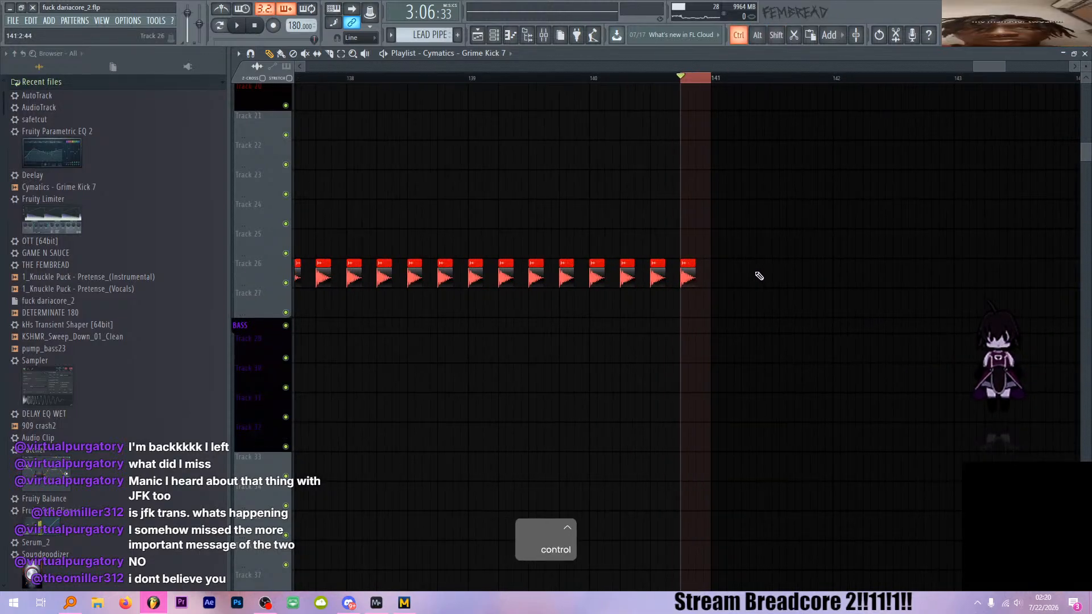
- Select bars 137 to 141 and duplicate the four-bar Grime Kick 7 run so it continues from bar 141
scroll(758, 274, "down", 3)
left_click_drag(815, 275, 514, 269)
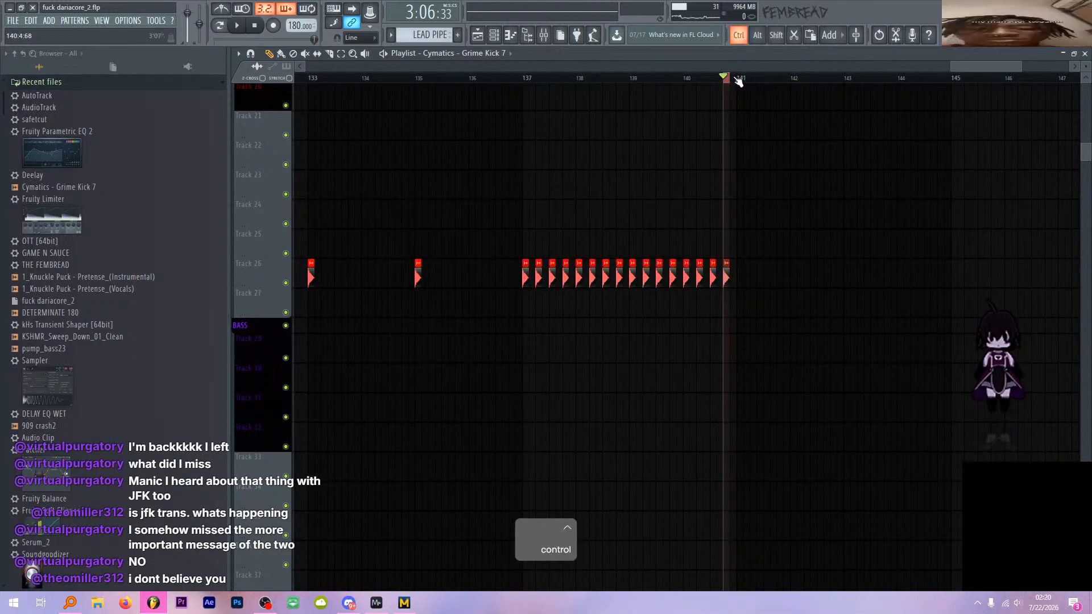
left_click_drag(739, 83, 530, 110)
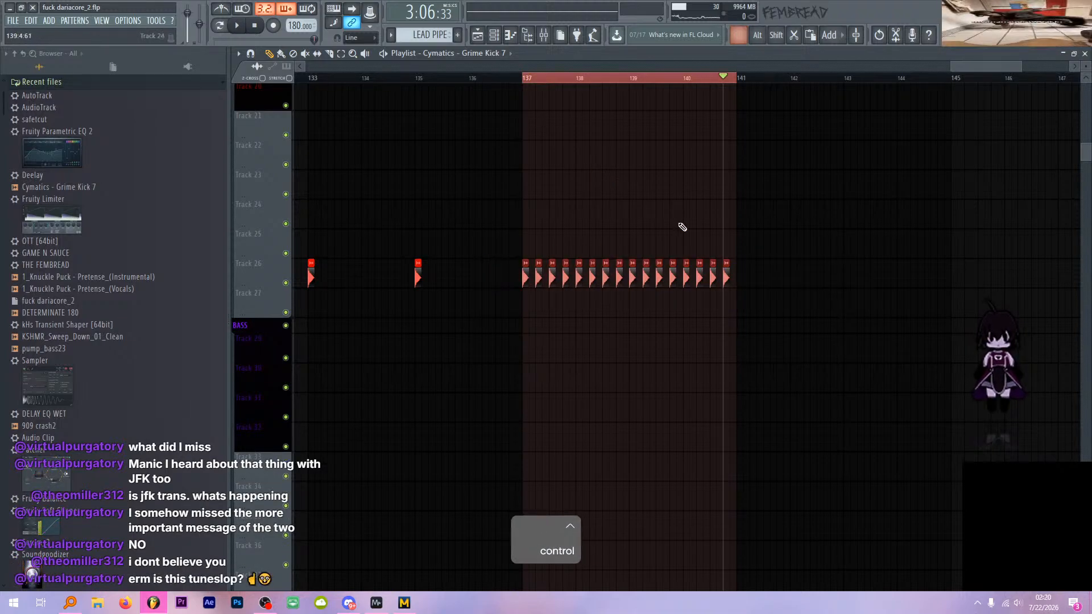
key("ctrl+b")
scroll(707, 232, "up", 5)
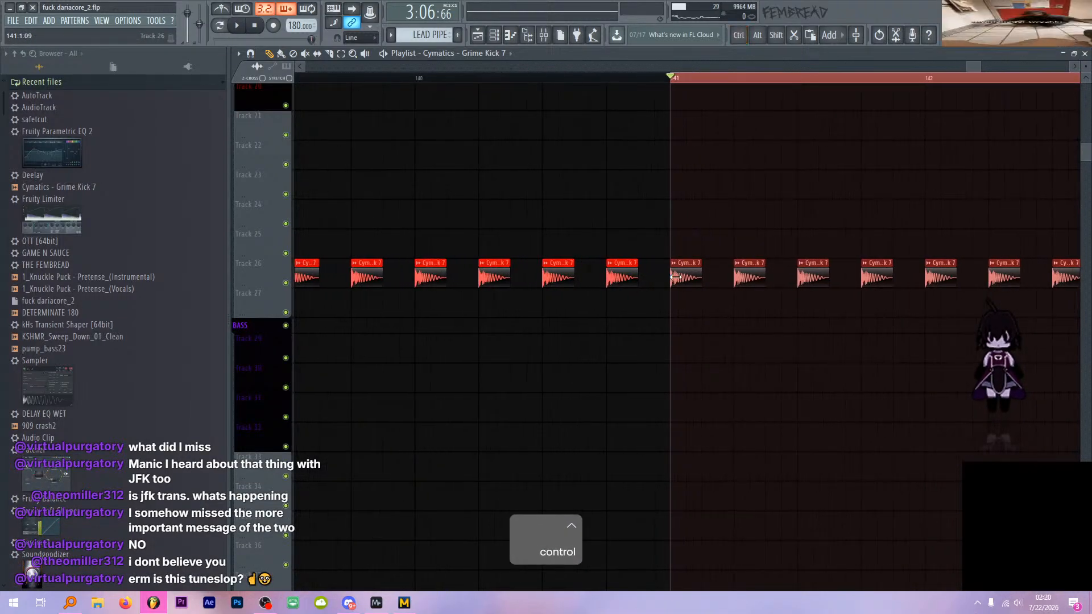
- Add a SIDCHEN pattern clip at the start of bar 137 on the SIDCHEN track
scroll(758, 303, "up", 4)
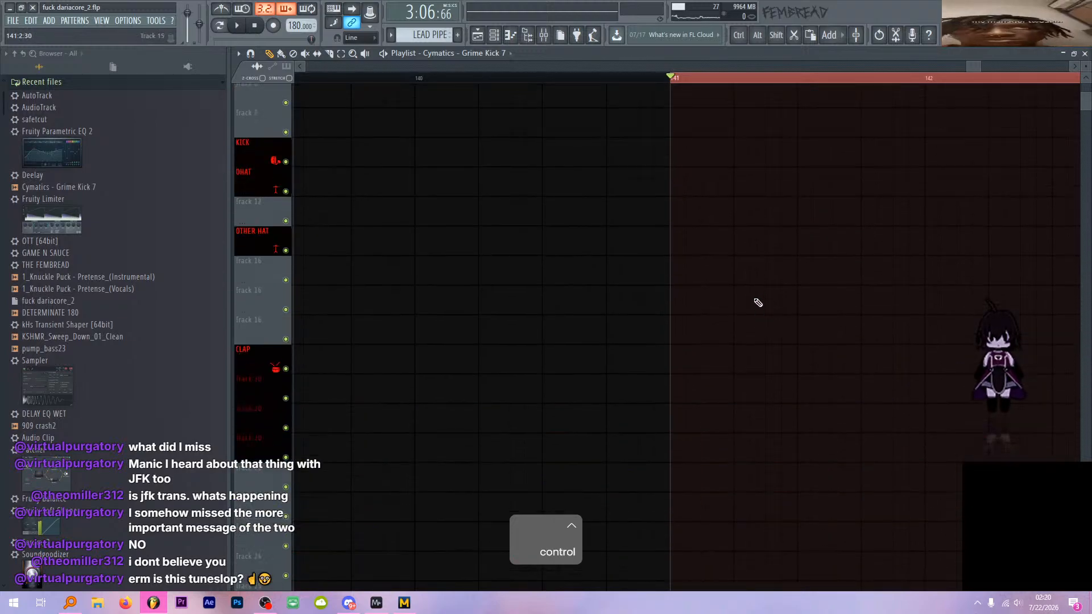
scroll(744, 259, "down", 6, "ctrl")
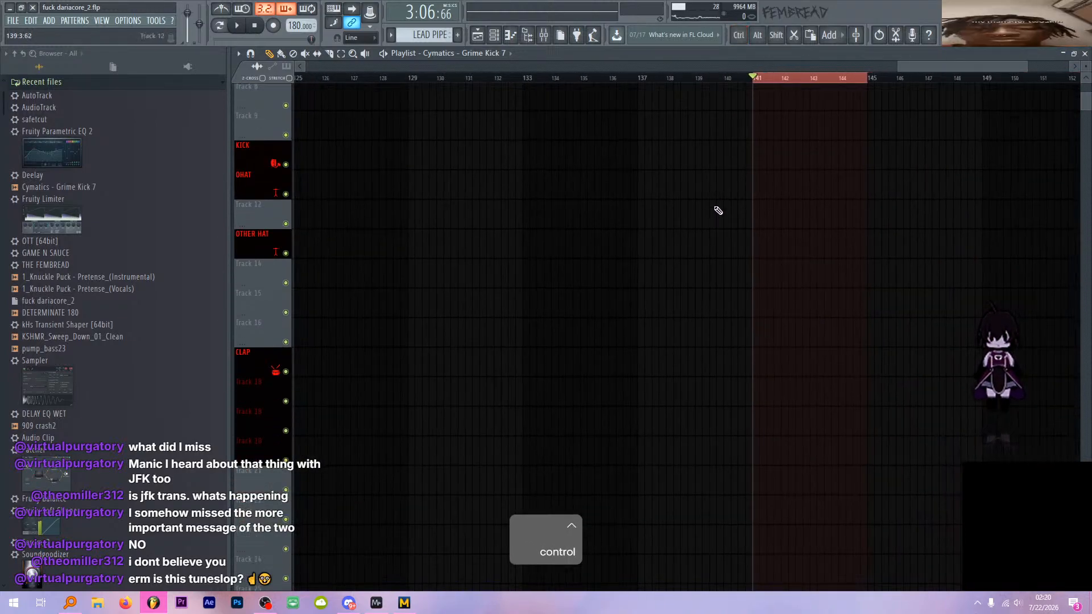
scroll(719, 210, "up", 2)
scroll(700, 215, "down", 3)
scroll(691, 199, "up", 3)
scroll(660, 141, "up", 4, "ctrl")
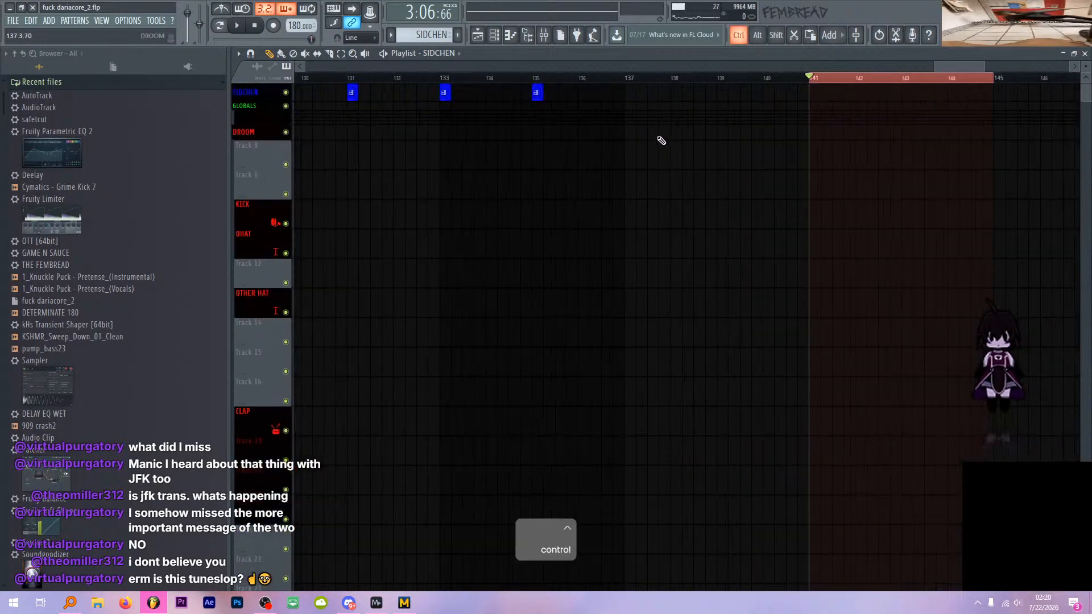
left_click(607, 97)
- Select the first beat of bar 137 and duplicate its SIDCHEN clip on every beat up to bar 141
scroll(640, 108, "up", 4, "ctrl")
scroll(589, 108, "down", 3, "ctrl")
left_click_drag(624, 107, 728, 100, "ctrl")
key("ctrl+b")
key("ctrl+b")
key("ctrl+b")
key("ctrl+b")
key("ctrl+b")
key("ctrl+b")
key("ctrl+b")
key("ctrl+b")
scroll(693, 139, "down", 3, "ctrl")
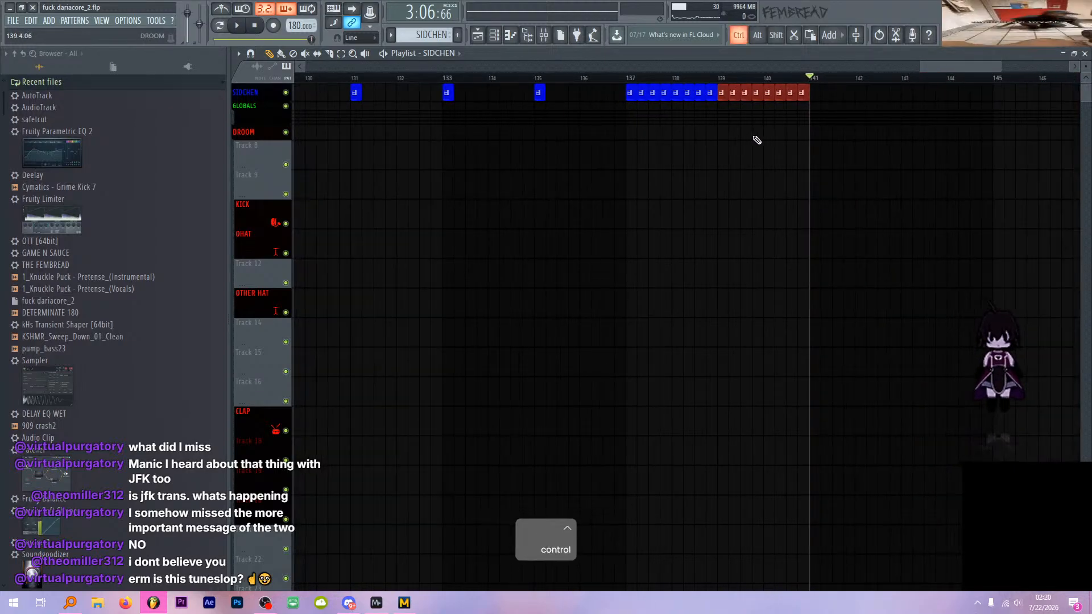
- Play back the repeated Grime Kick 7 section from bar 137 and check it against the copied run after bar 141
scroll(754, 159, "down", 5)
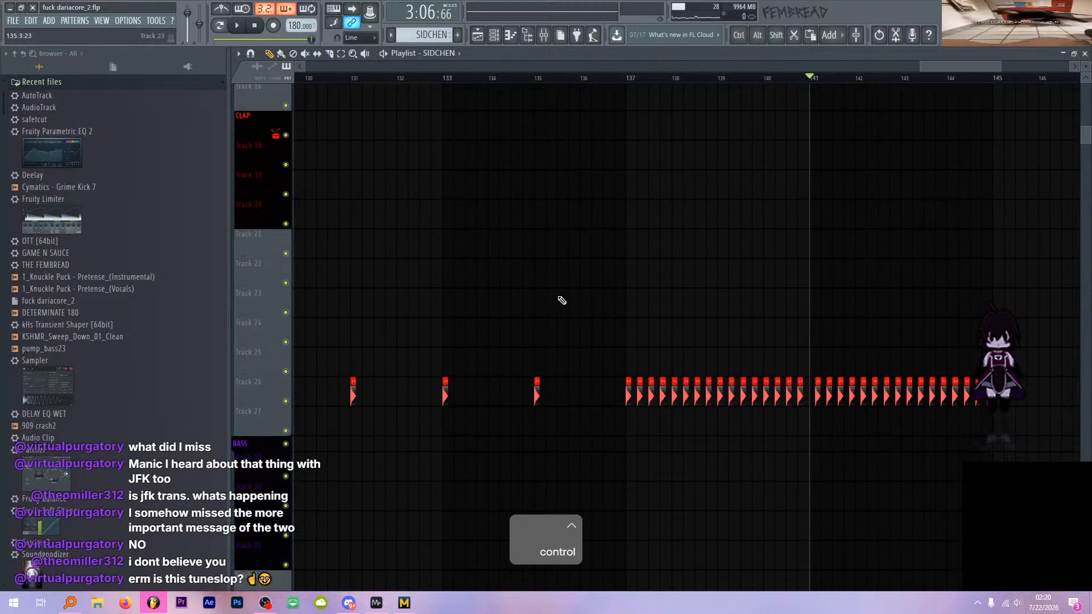
scroll(690, 263, "down", 5)
scroll(658, 224, "down", 2, "ctrl")
scroll(722, 173, "up", 4, "ctrl")
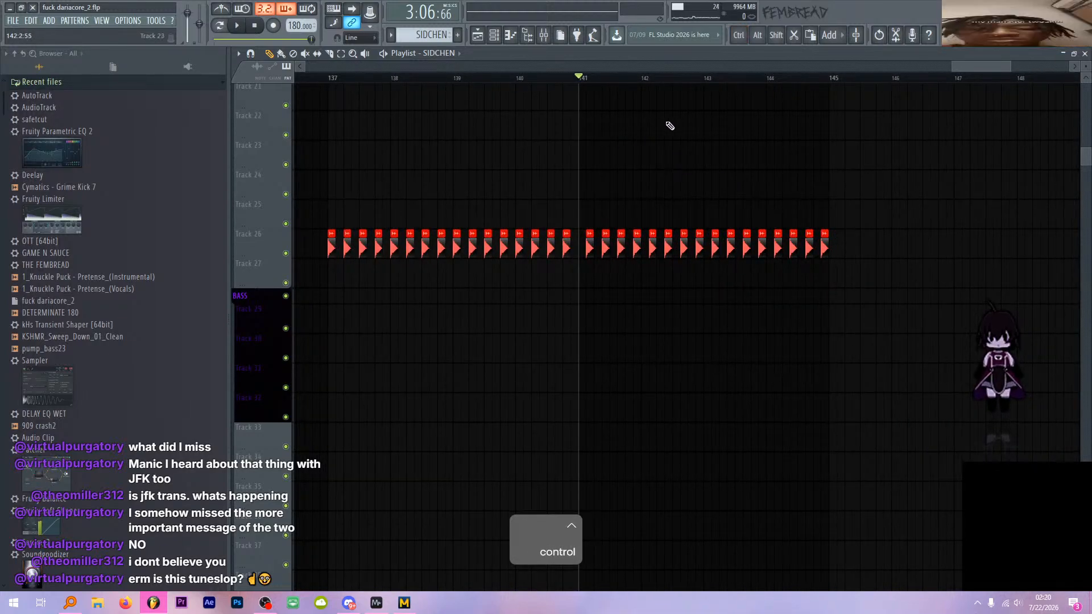
key("space")
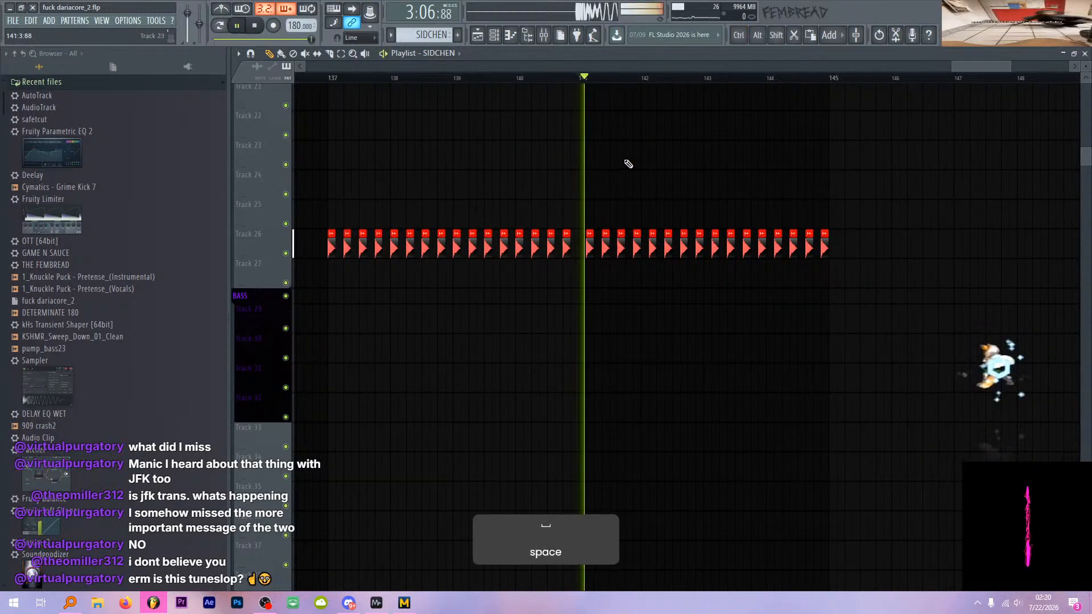
left_click(332, 80)
key("space")
key("space")
scroll(653, 171, "down", 2, "ctrl")
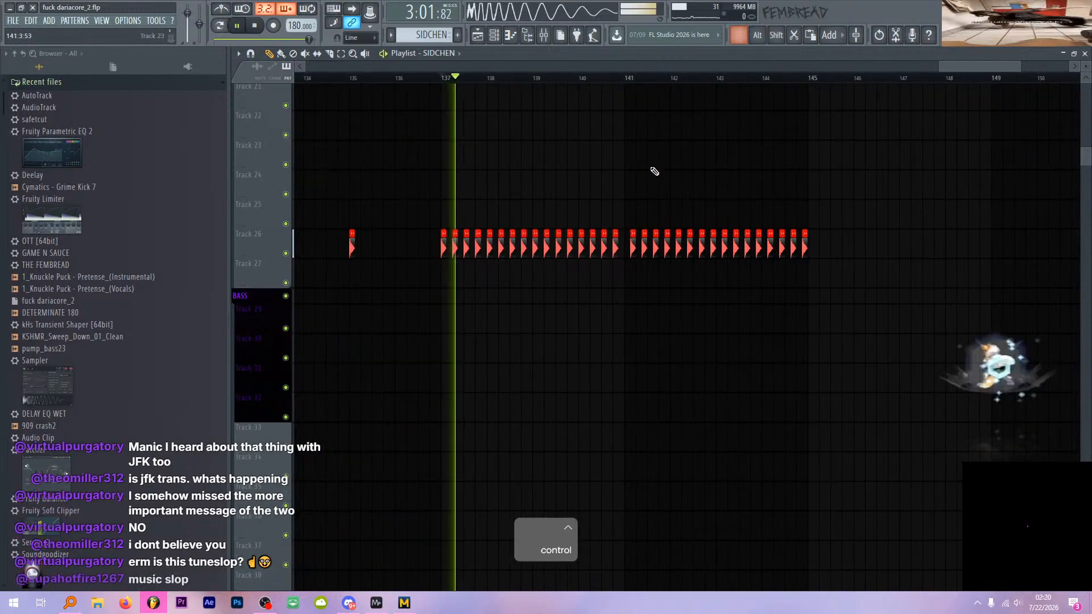
scroll(461, 171, "down", 4)
scroll(461, 166, "up", 3)
key("space")
- Clear the last beat before bar 141 and duplicate the SIDCHEN run from bar 137 so it repeats from bar 141
left_click_drag(535, 79, 605, 88)
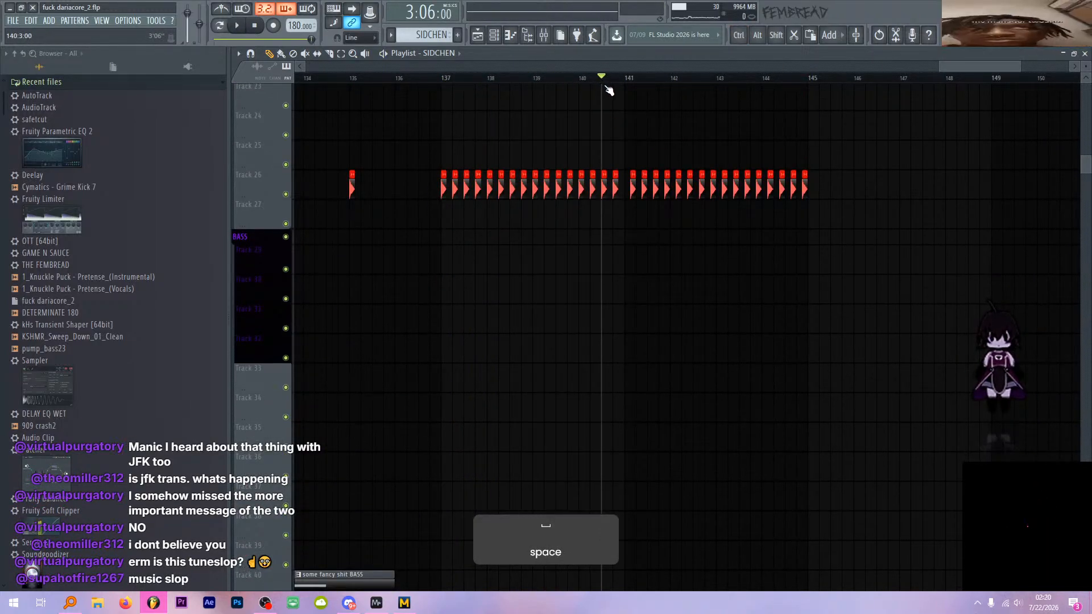
scroll(592, 176, "up", 4, "ctrl")
scroll(654, 250, "up", 6)
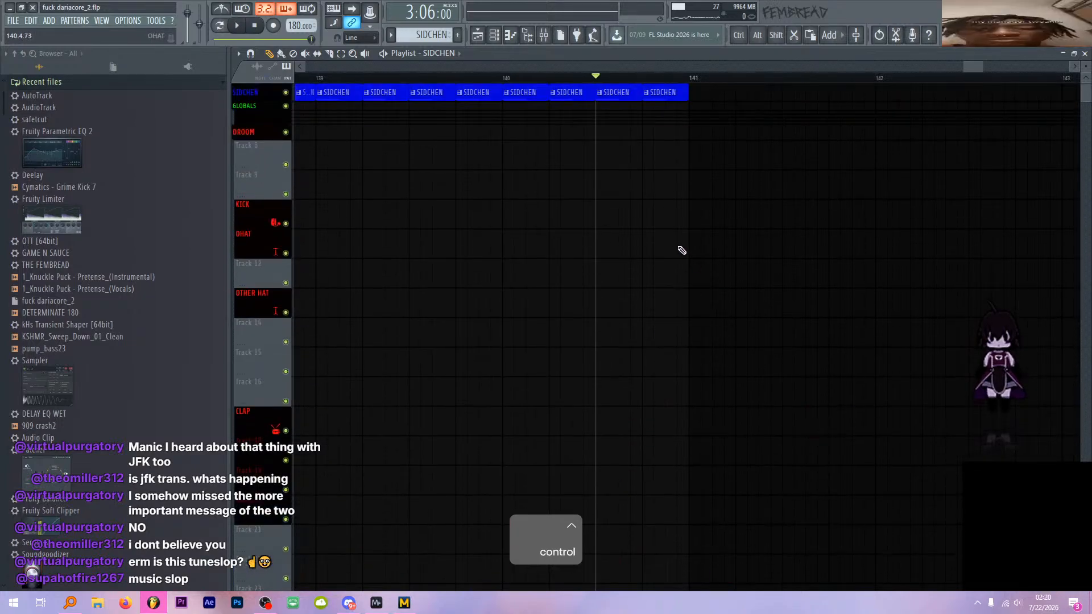
scroll(673, 144, "down", 4, "ctrl")
mouse_move(719, 123)
left_mouse_down("ctrl")
mouse_move(526, 100)
mouse_move(698, 115)
mouse_move(685, 116)
left_mouse_up("ctrl")
scroll(724, 134, "up", 4, "ctrl")
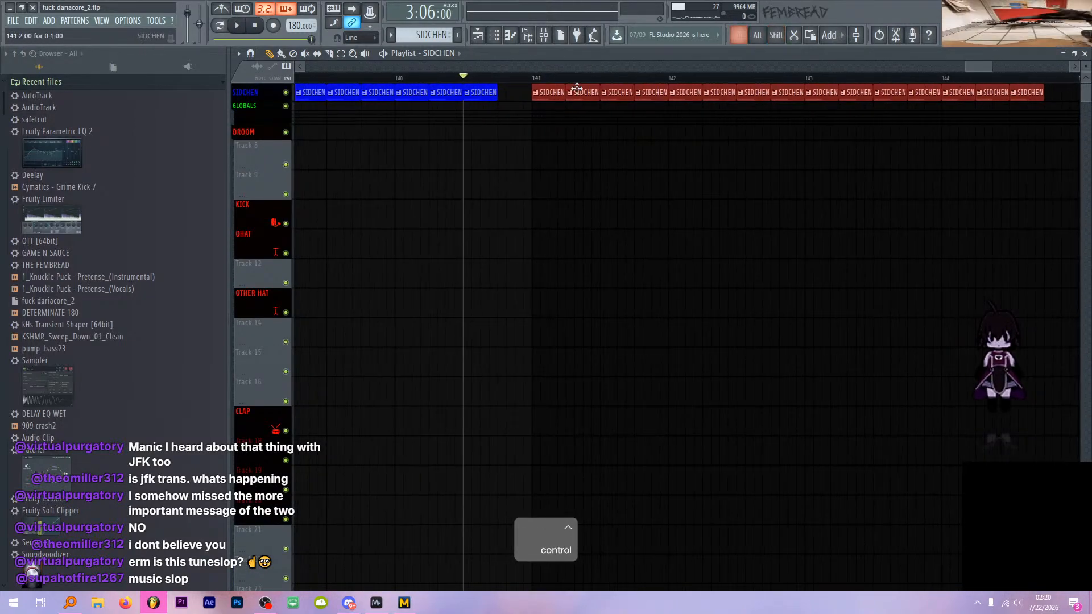
scroll(639, 120, "down", 1, "ctrl")
scroll(639, 118, "up", 1, "ctrl")
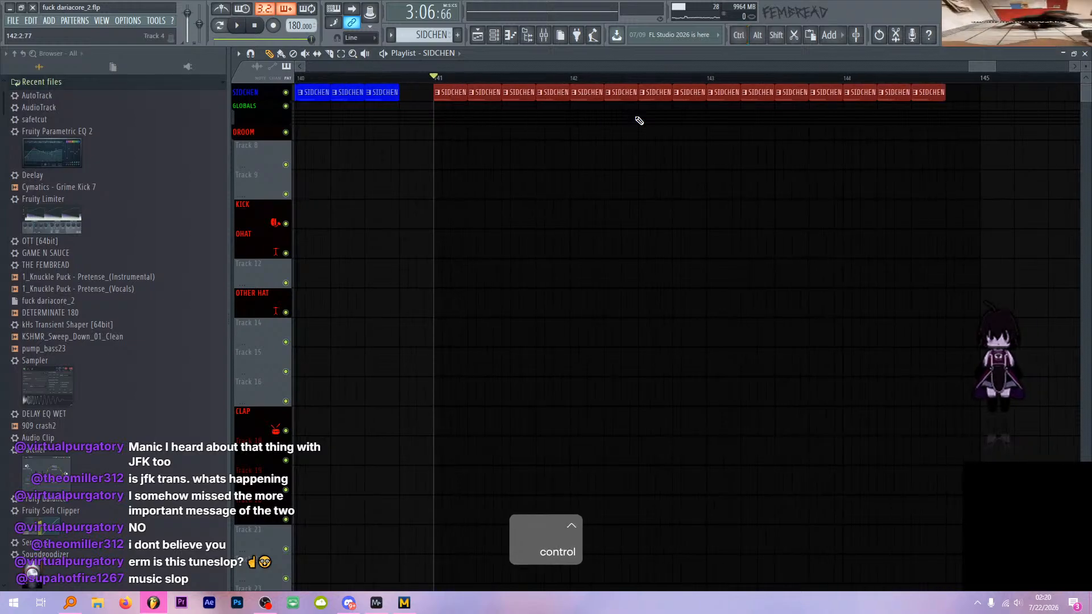
left_click(637, 121, "ctrl")
scroll(713, 134, "down", 1, "ctrl")
scroll(677, 84, "up", 1, "ctrl")
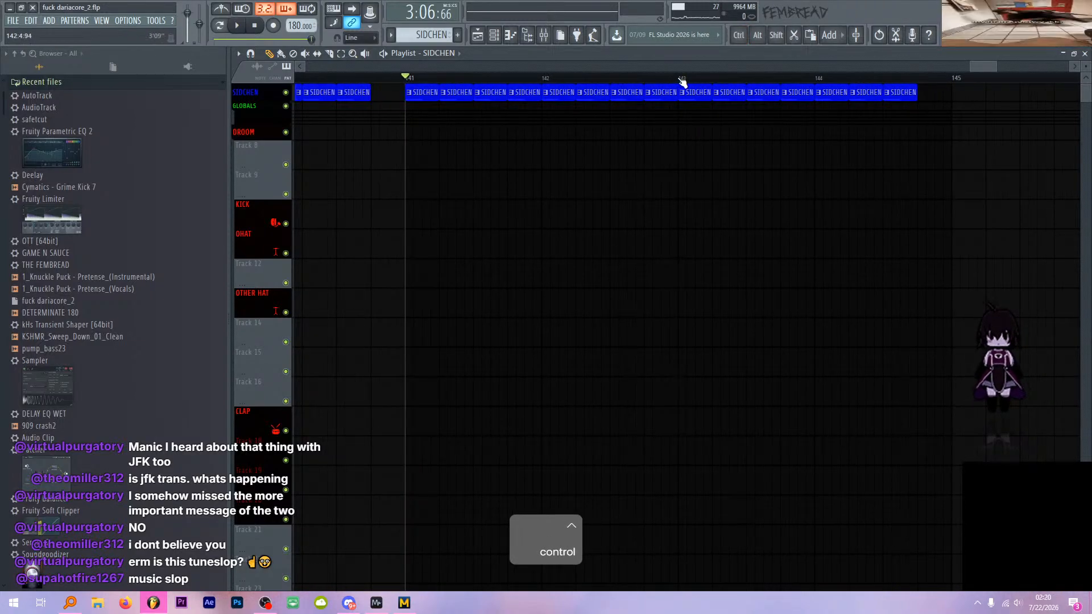
- Delete the Grime Kick 7 clips from bar 143 onward on Track 26 and return the playhead to bar 141
left_click(683, 79)
scroll(691, 227, "down", 6)
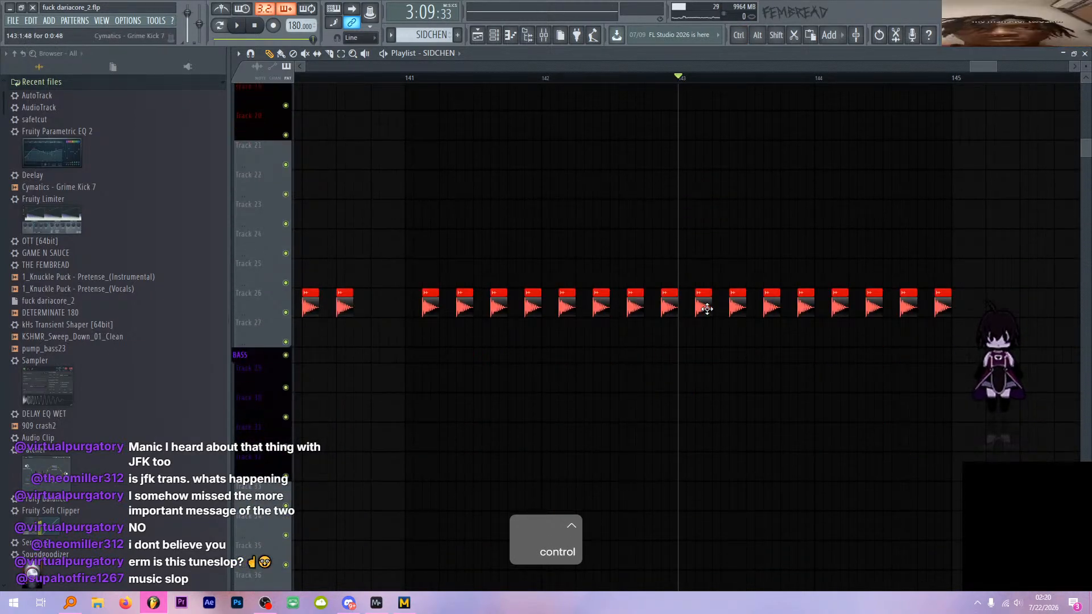
right_click(707, 309)
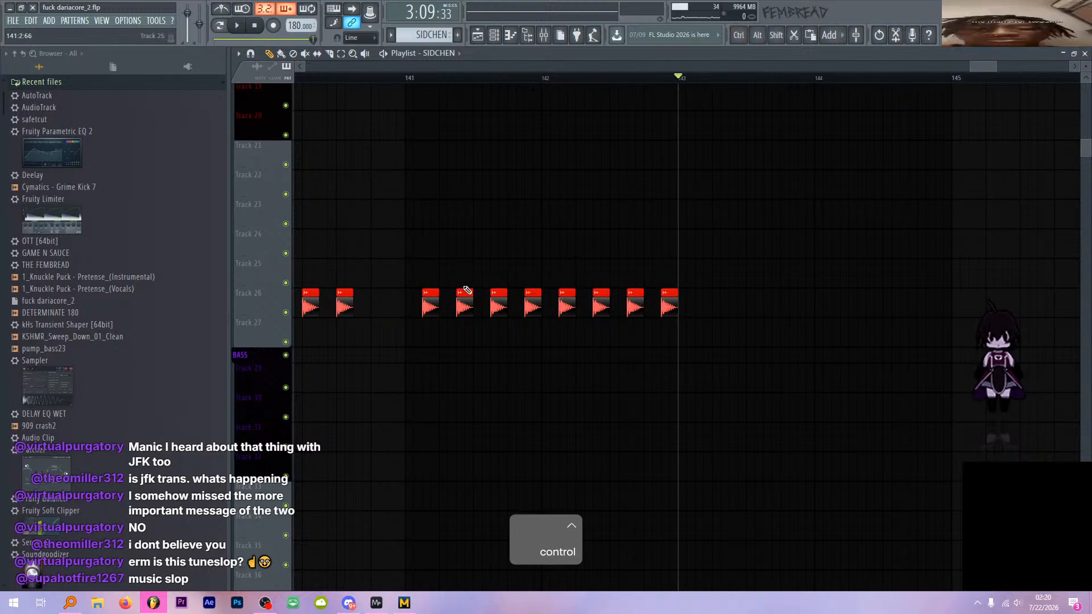
scroll(467, 291, "up", 2, "ctrl")
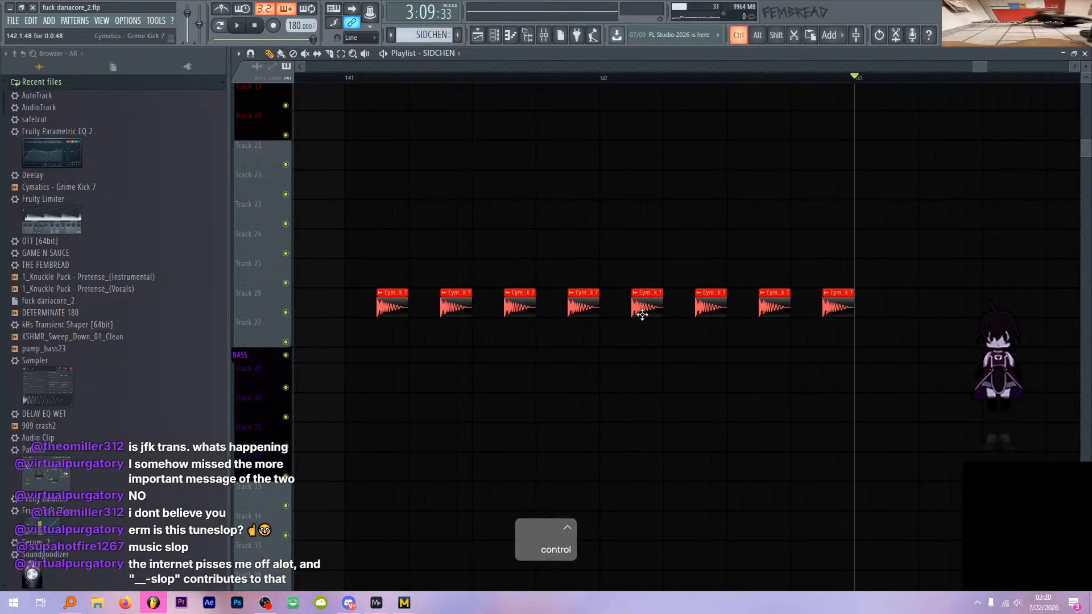
scroll(649, 313, "down", 2, "ctrl")
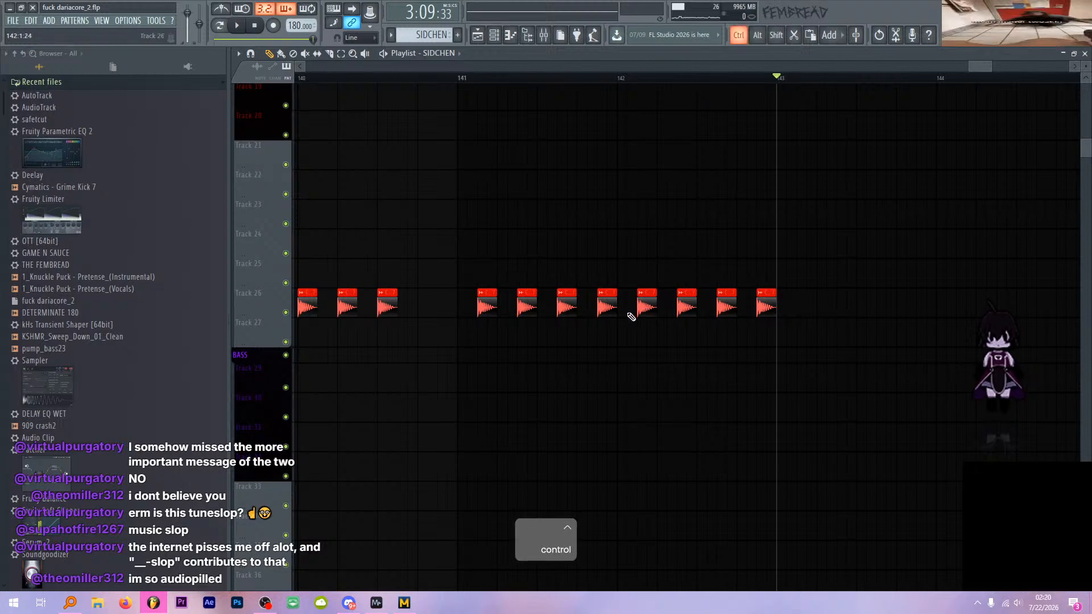
scroll(648, 314, "up", 1, "ctrl")
scroll(653, 314, "down", 2, "ctrl")
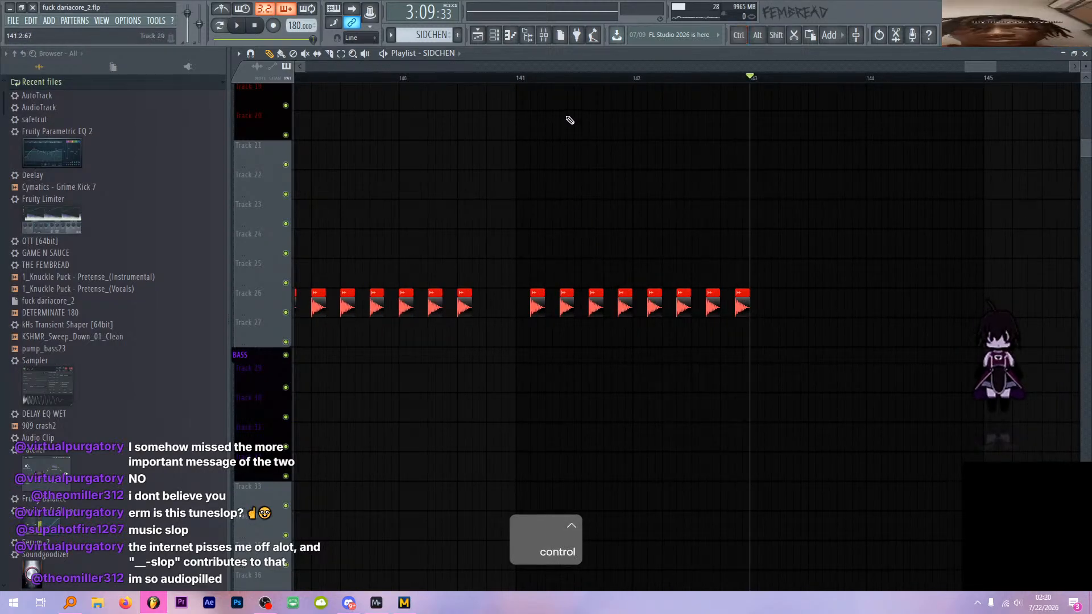
left_click(519, 80)
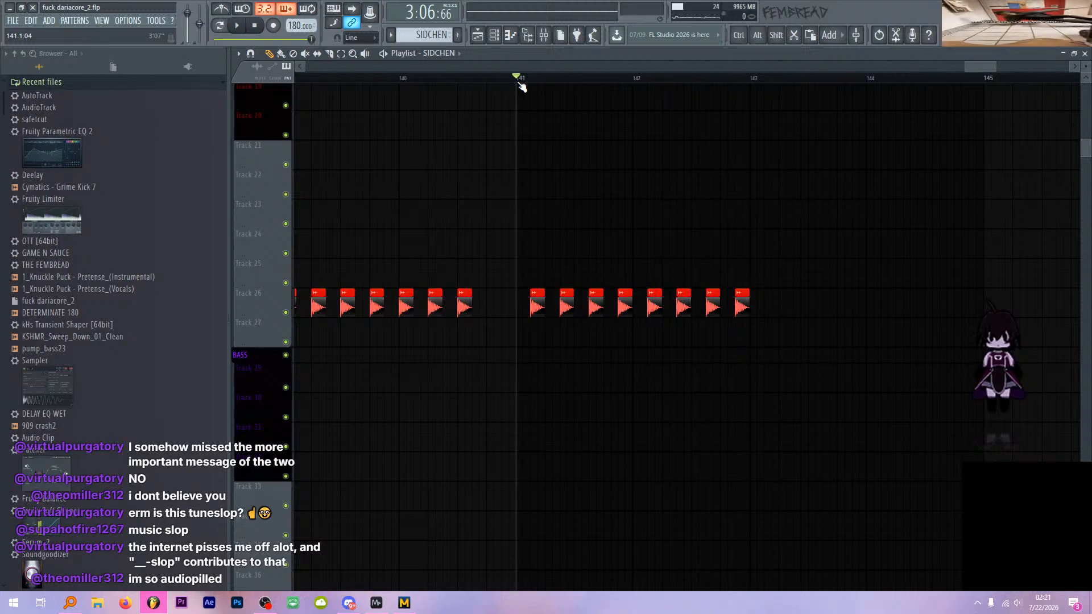
scroll(615, 133, "down", 3, "ctrl")
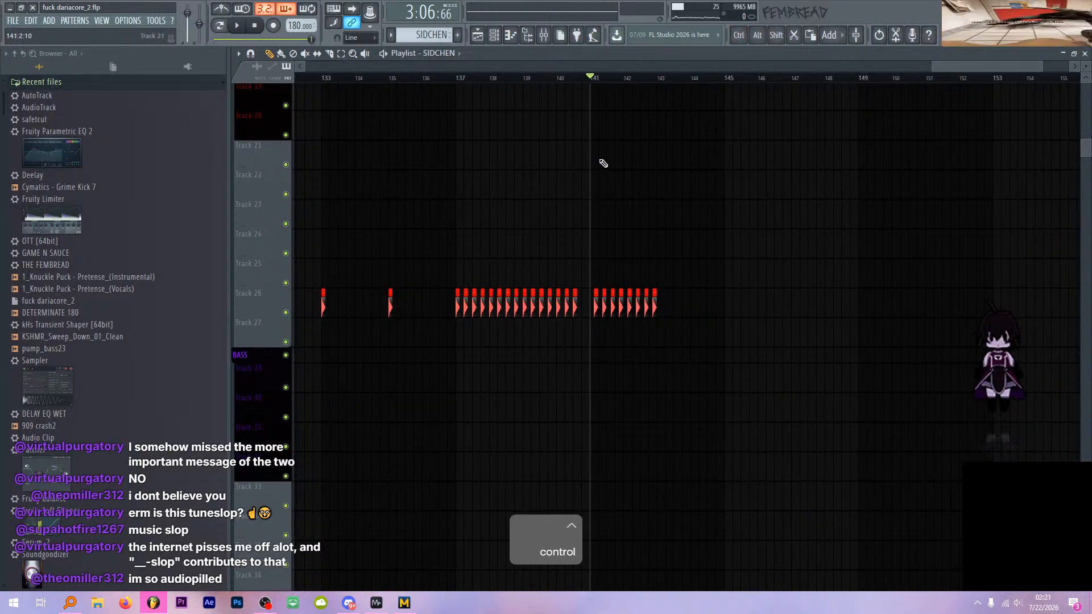
- Browse the sample folders and expand the Vengeance Essential Dubstep Vol.2 pack
scroll(91, 193, "up", 2)
left_click(68, 98)
scroll(134, 273, "down", 4)
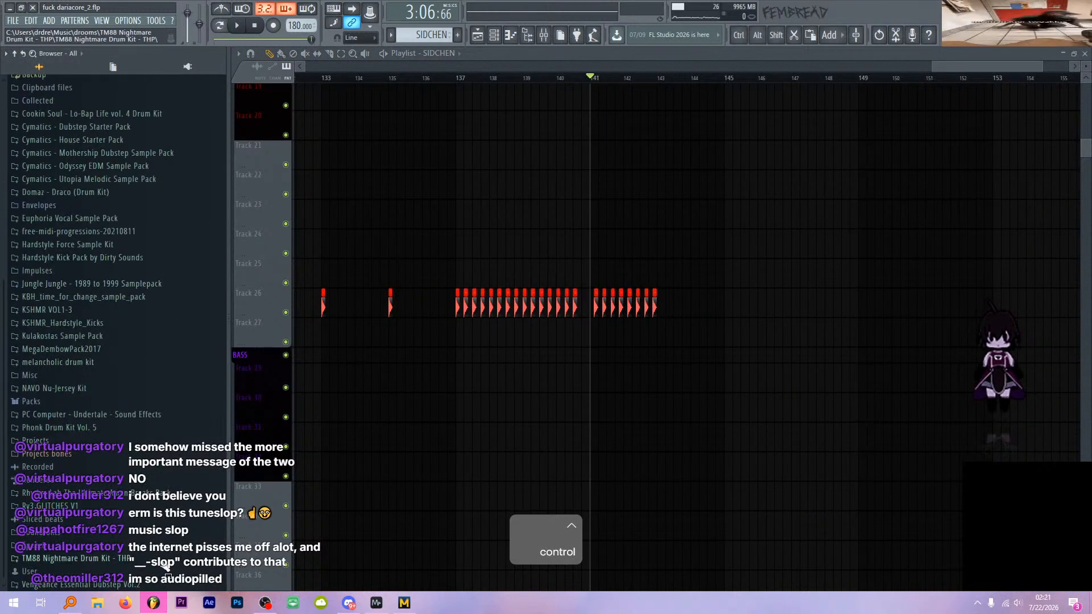
left_click(157, 585)
- Place a Grime Kick 7 copy at bar 137 on Track 27, make it unique and view its channel settings
scroll(464, 339, "up", 3, "ctrl")
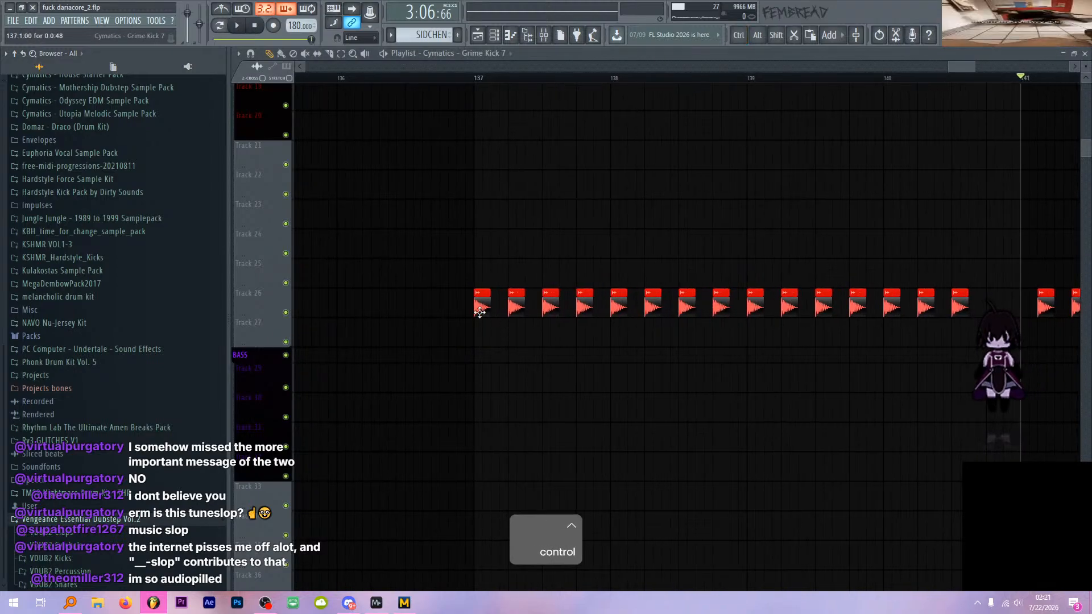
left_click(480, 310)
left_click(485, 338)
scroll(485, 338, "up", 2, "ctrl")
left_click(471, 323)
key("m")
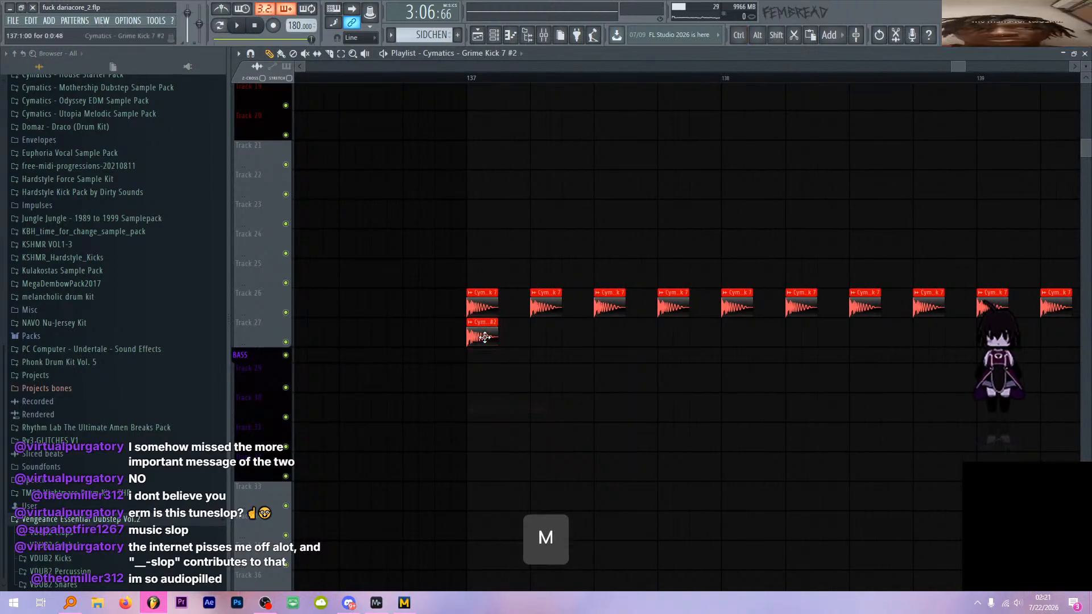
double_click(484, 336)
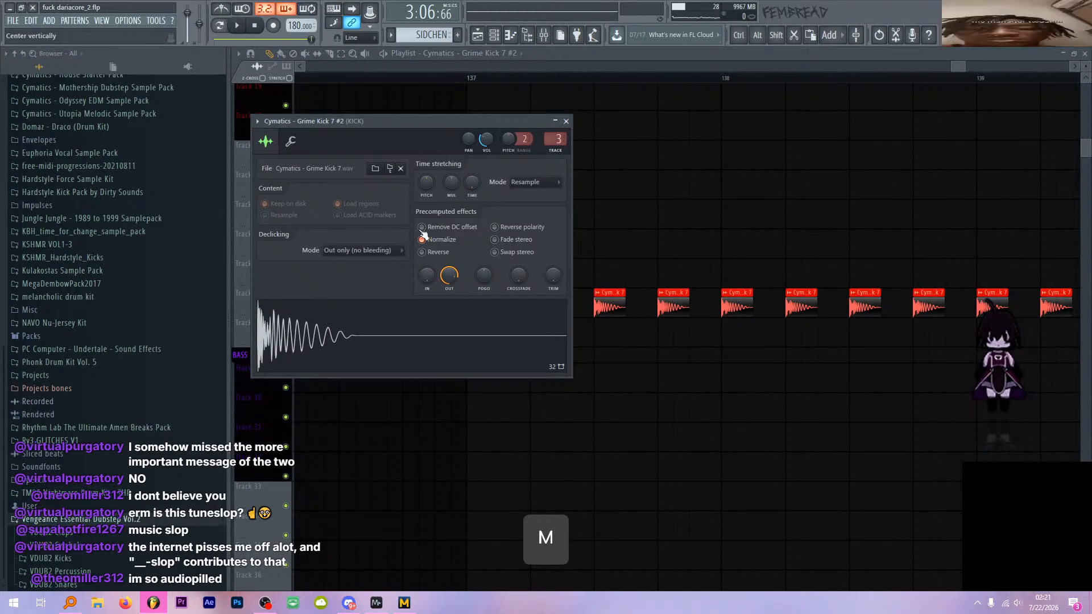
left_click(566, 121)
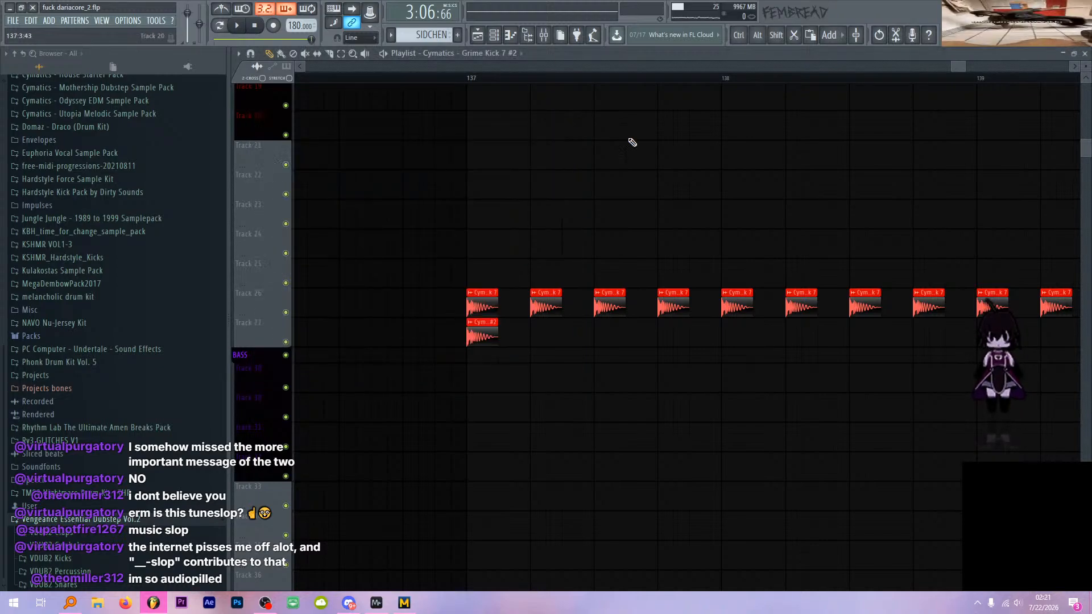
- Find the VDUB2 Snare 018 clip in bar 31 just below the CLAP track, audition it and pick it as the active clip
scroll(722, 208, "down", 12)
scroll(510, 195, "up", 10)
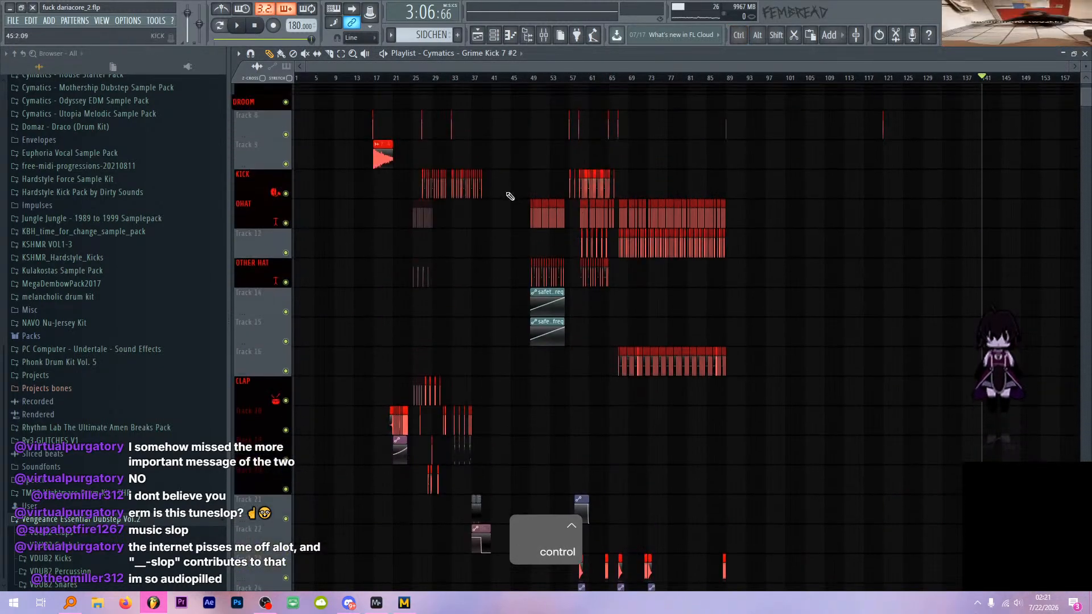
scroll(430, 206, "up", 12)
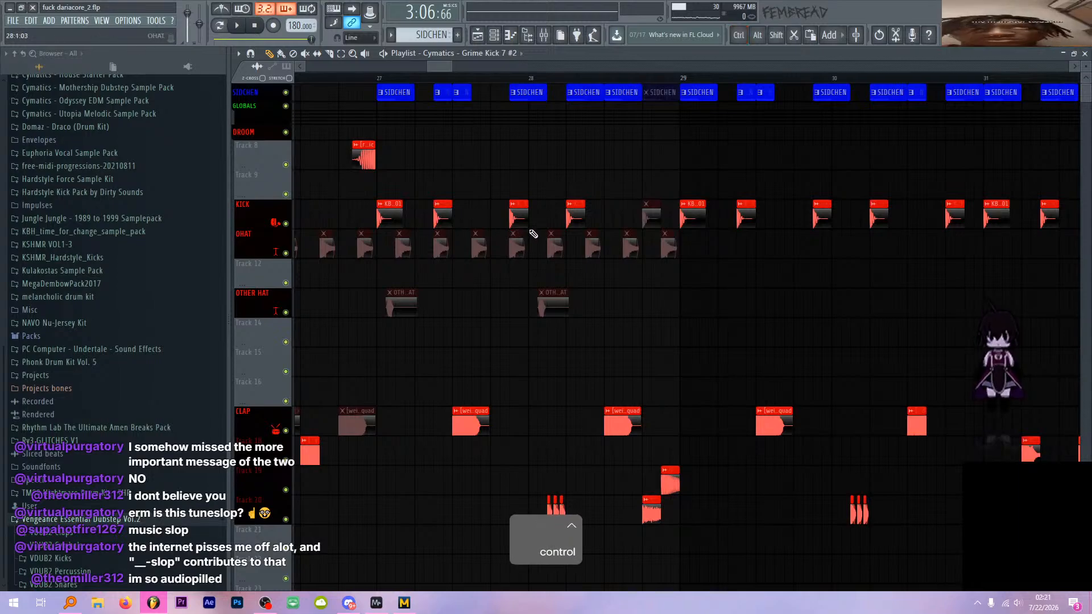
scroll(664, 301, "down", 3)
scroll(664, 301, "up", 2)
scroll(633, 318, "down", 6)
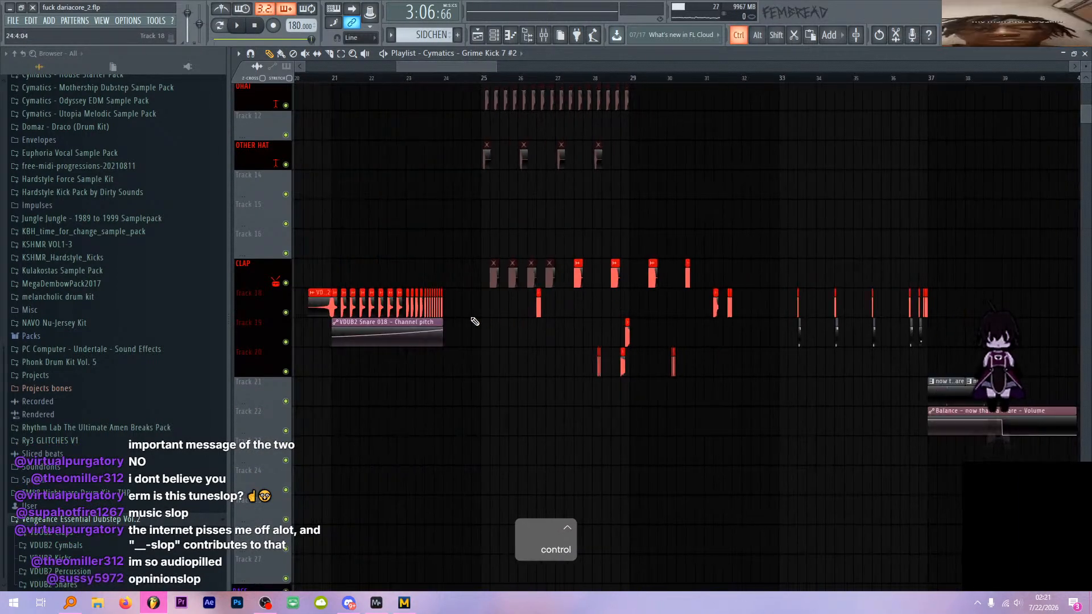
scroll(756, 298, "up", 4)
left_click(610, 79)
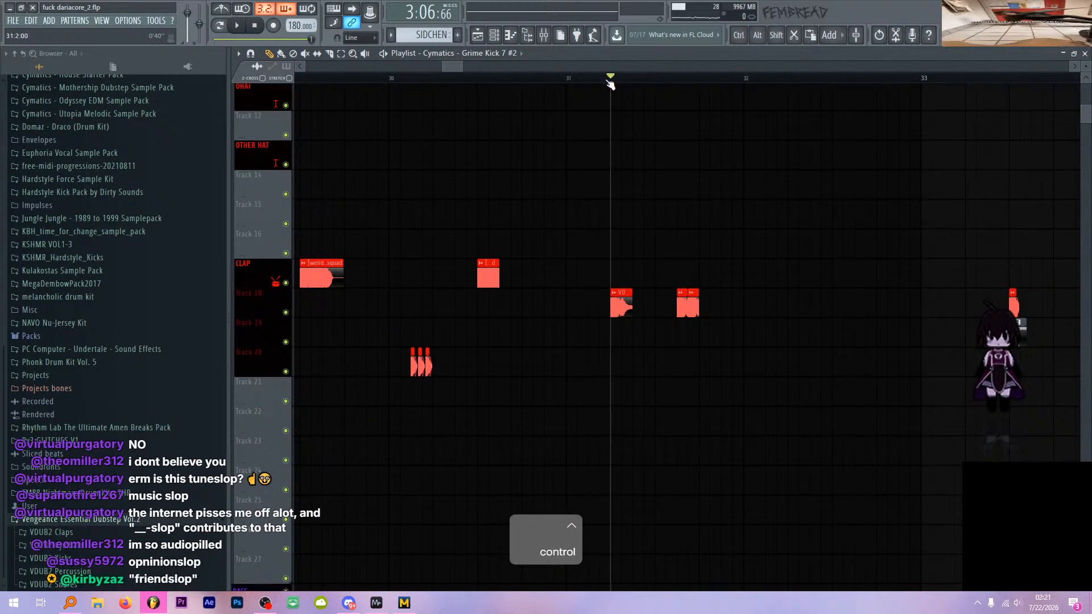
key("space")
scroll(682, 220, "up", 2)
key("space")
scroll(680, 306, "down", 8)
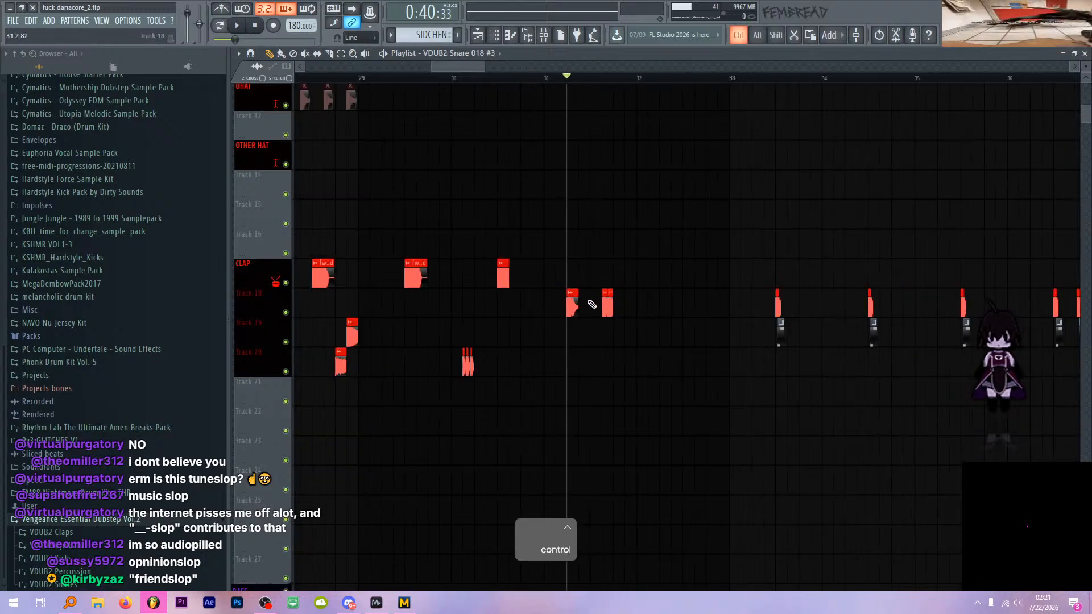
- Place the VDUB2 Snare 018 clip on Track 27 under the second kick of bar 137 and make it unique
scroll(680, 306, "down", 2)
scroll(749, 310, "down", 6)
scroll(985, 241, "up", 9)
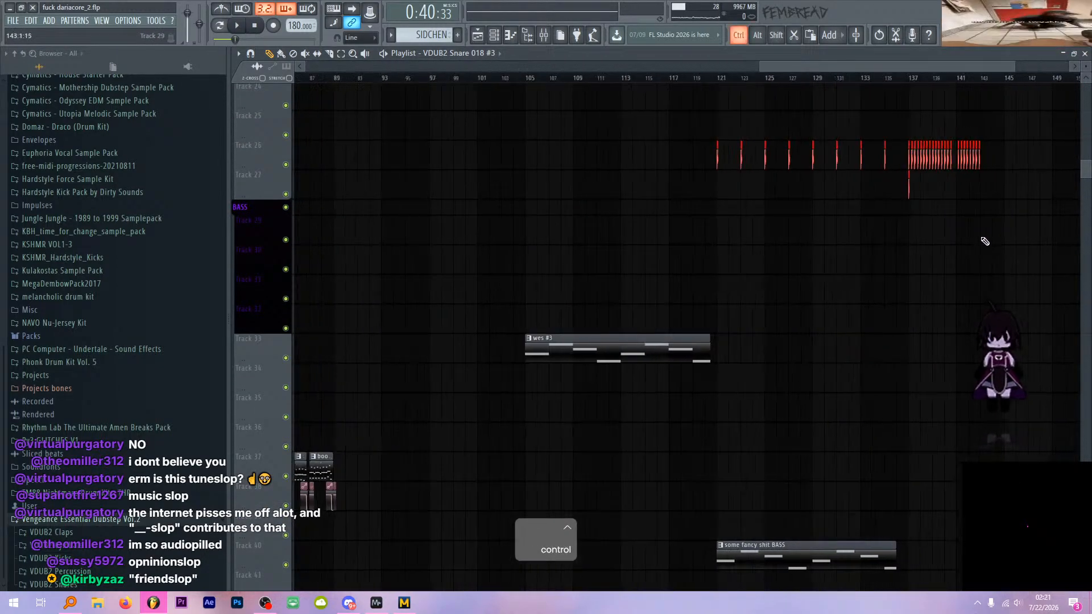
scroll(798, 254, "up", 1)
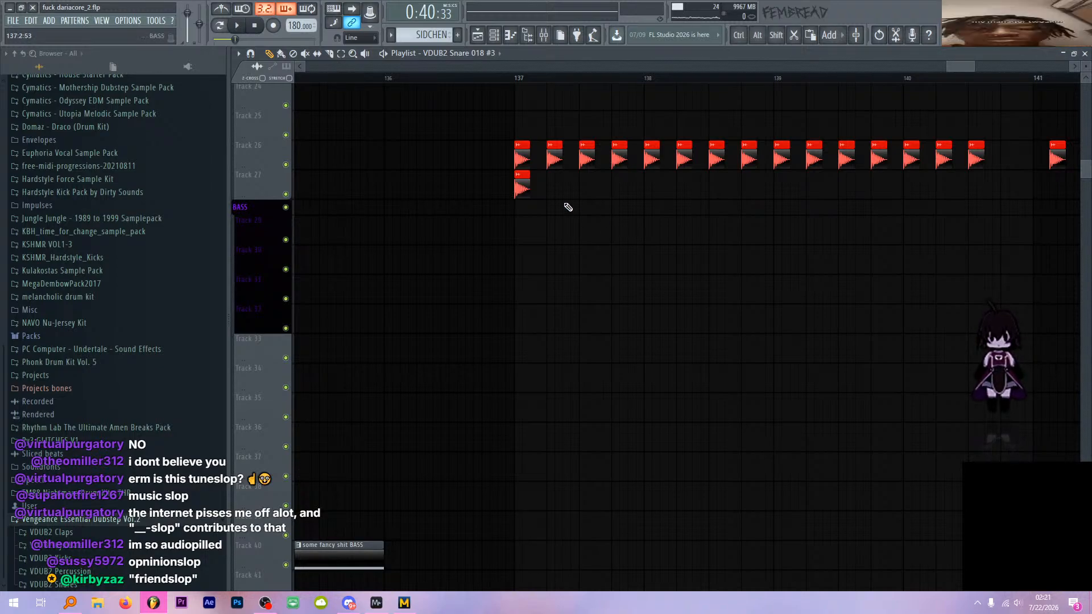
scroll(509, 206, "up", 5)
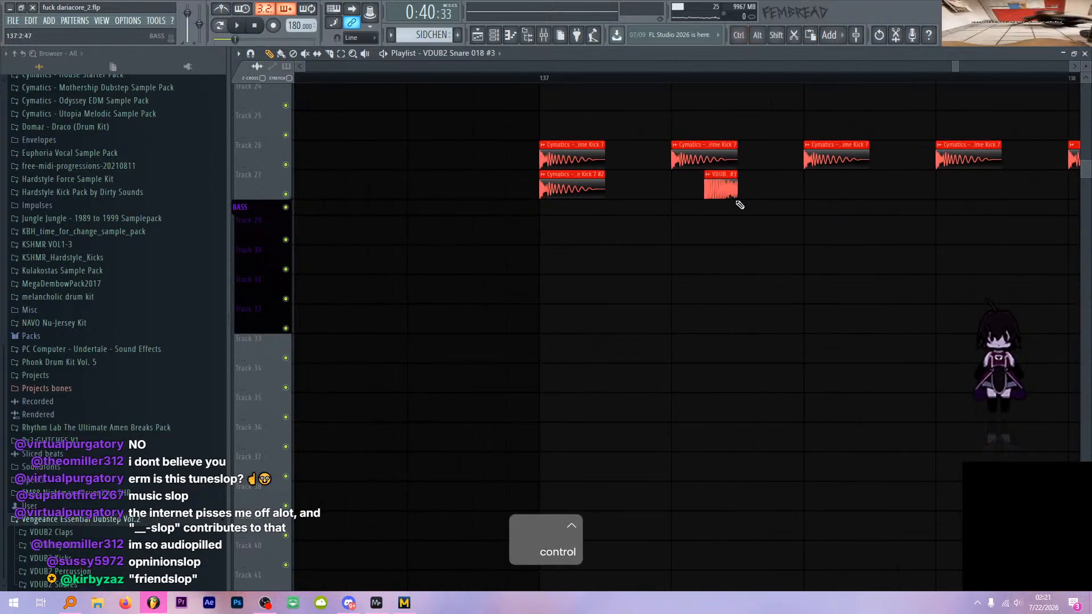
scroll(606, 188, "up", 2)
- Check the channel settings of the kick copy and the new snare, and delete the kick copy from Track 27
double_click(556, 186)
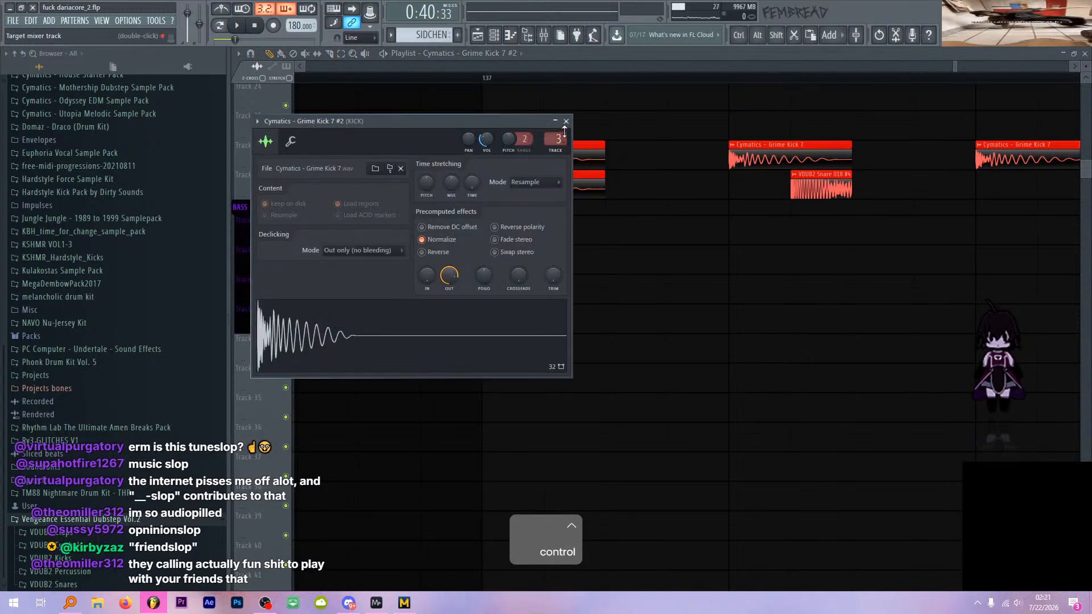
left_click(565, 121)
double_click(807, 184)
left_click(582, 136)
right_click(589, 185)
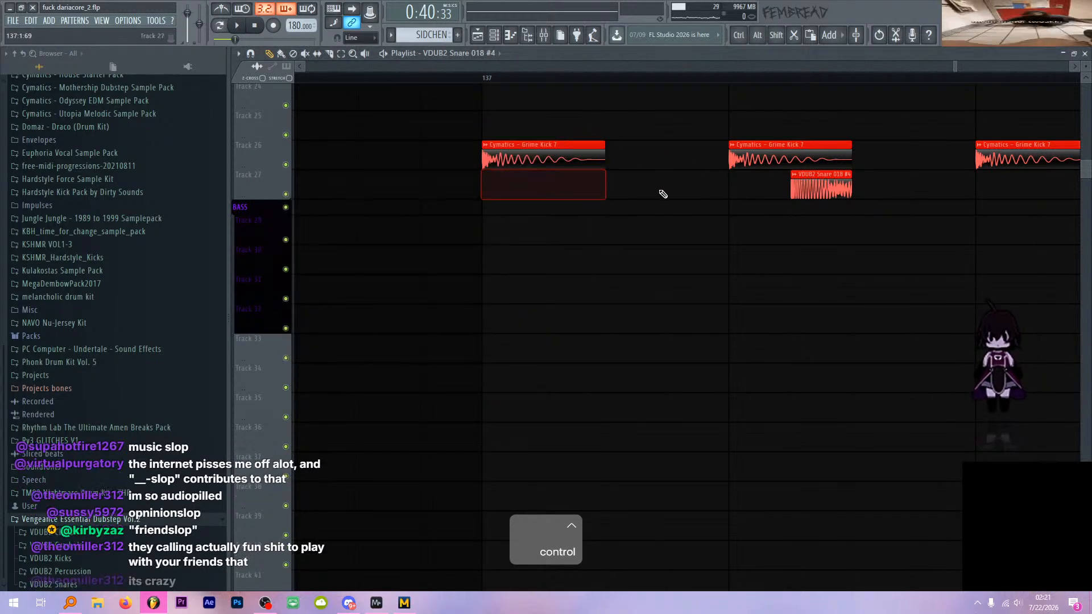
- Move the VDUB2 Snare 018 clip on Track 27 to the start of bar 141 and extend it up to the first kick
scroll(667, 219, "down", 6)
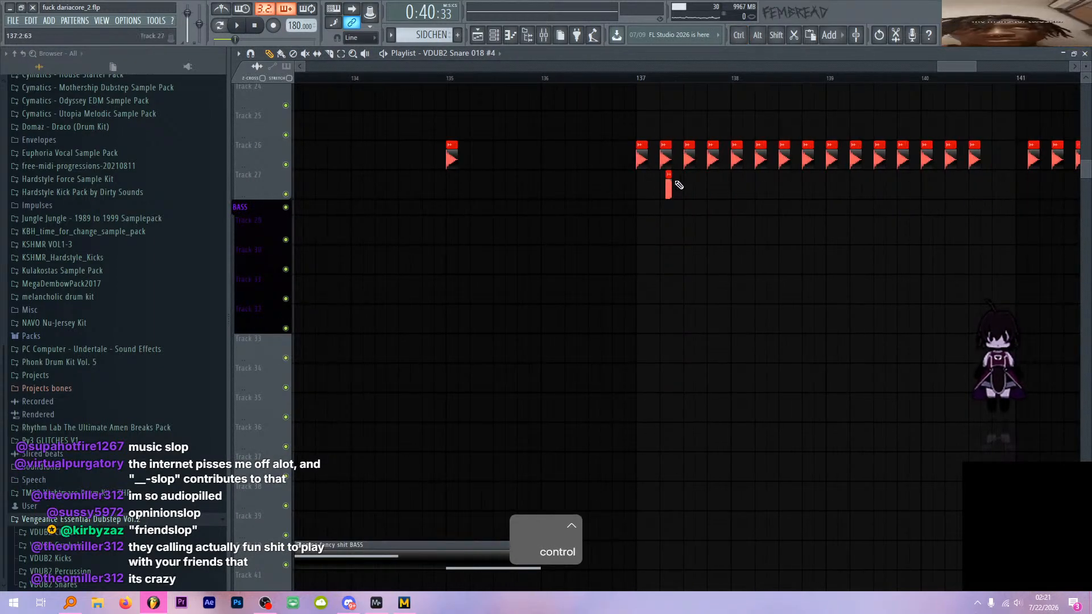
left_click_drag(997, 206, 1091, 201)
left_click_drag(1047, 194, 722, 189)
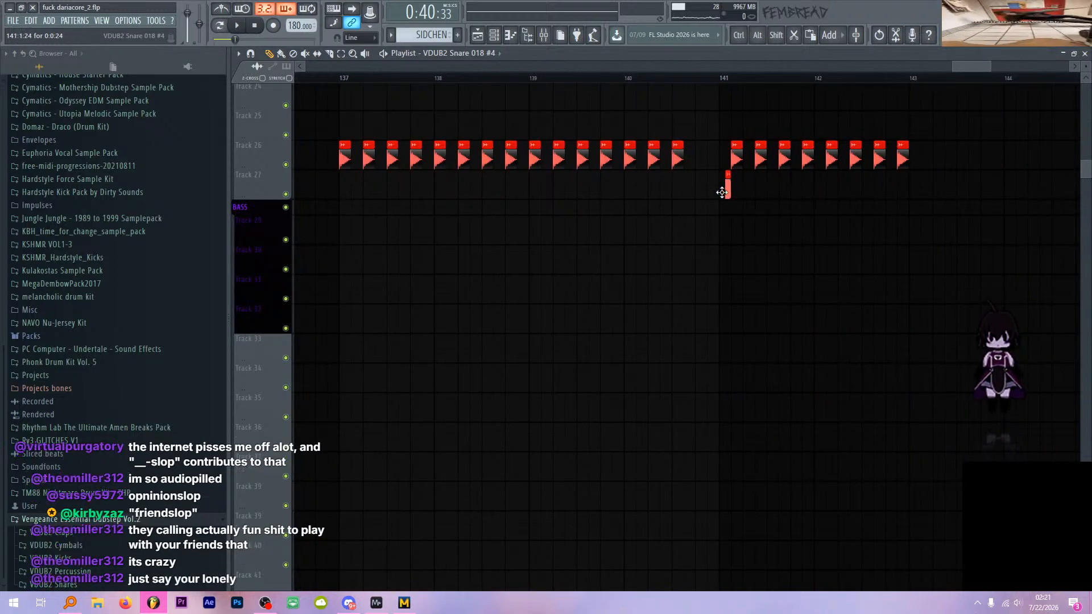
scroll(763, 202, "up", 5)
scroll(606, 183, "up", 2)
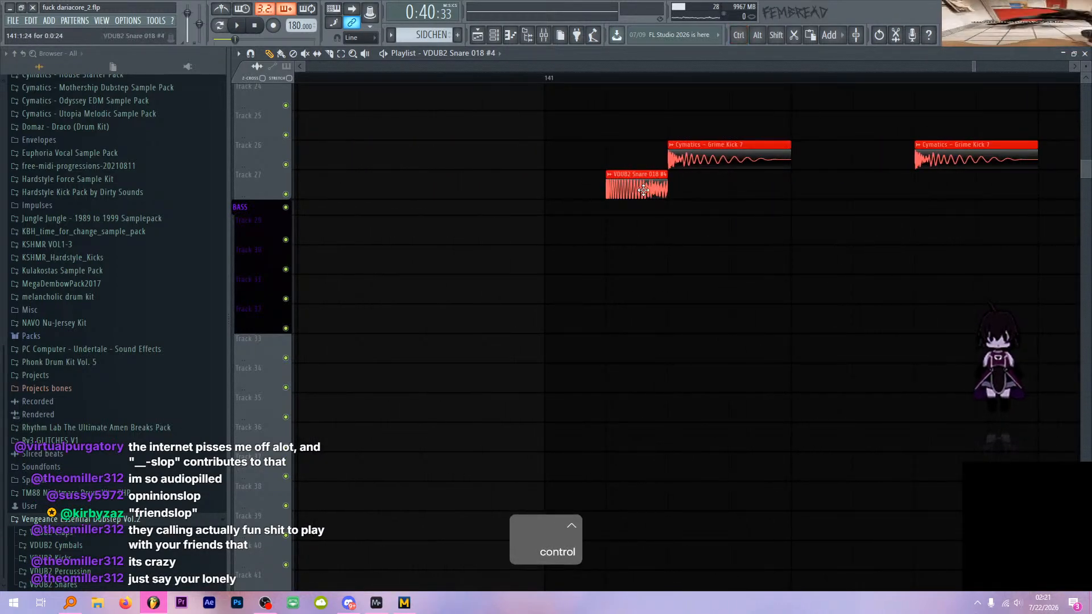
left_click_drag(649, 190, 670, 182)
key("shift")
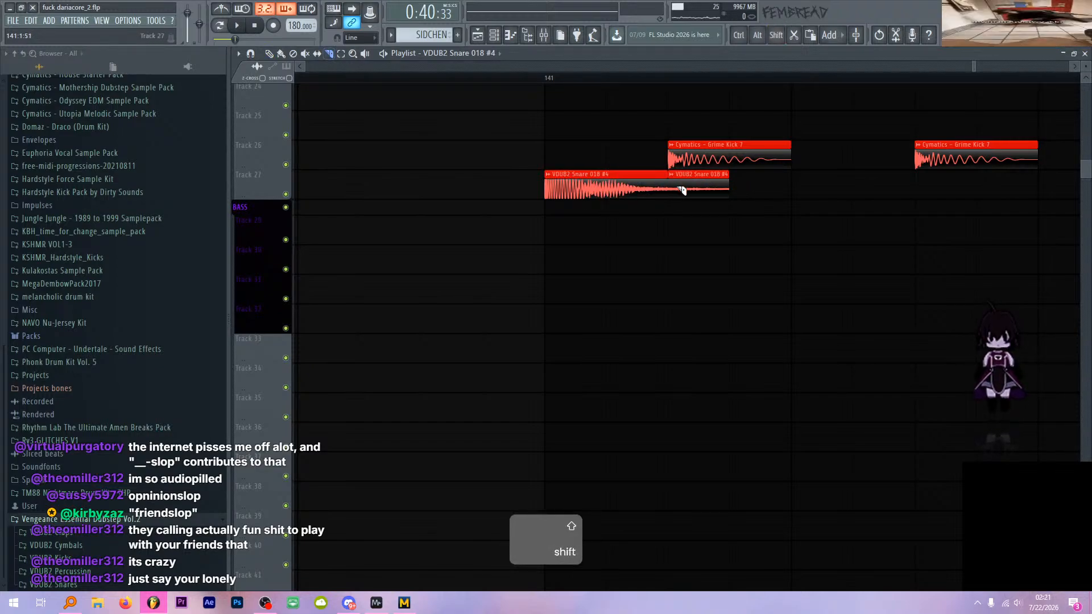
key("ctrl")
- Play back the snare from bar 141 and check its sample settings
left_click(545, 78)
key("space")
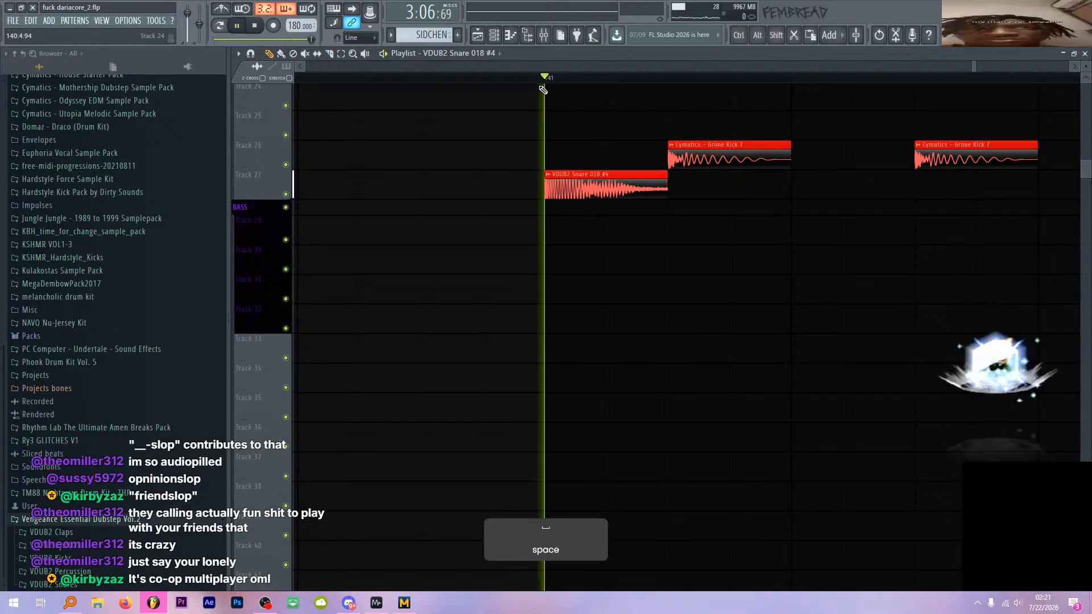
key("space")
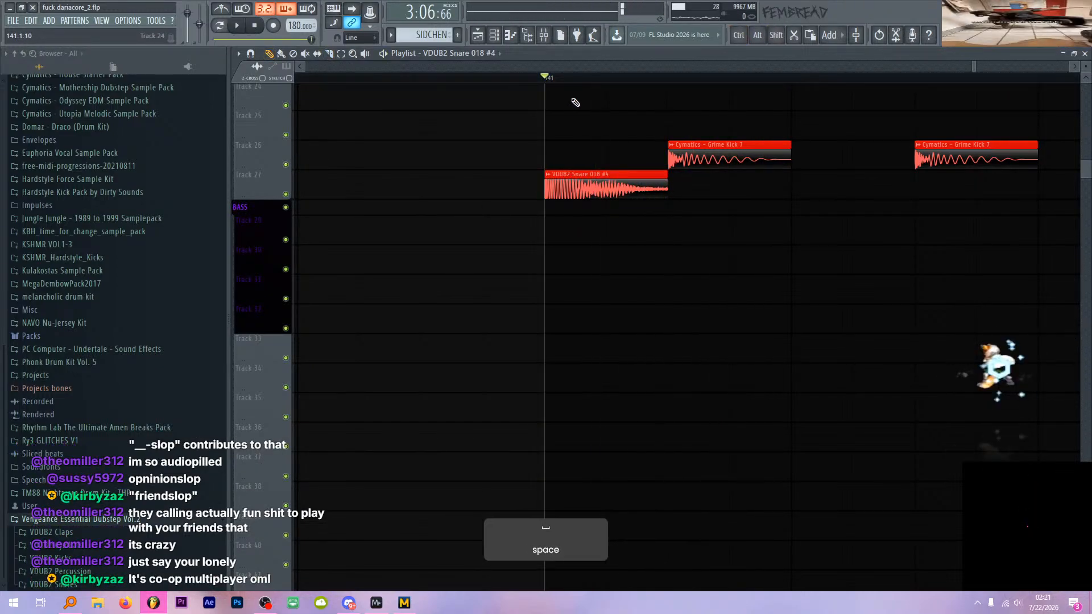
double_click(612, 193)
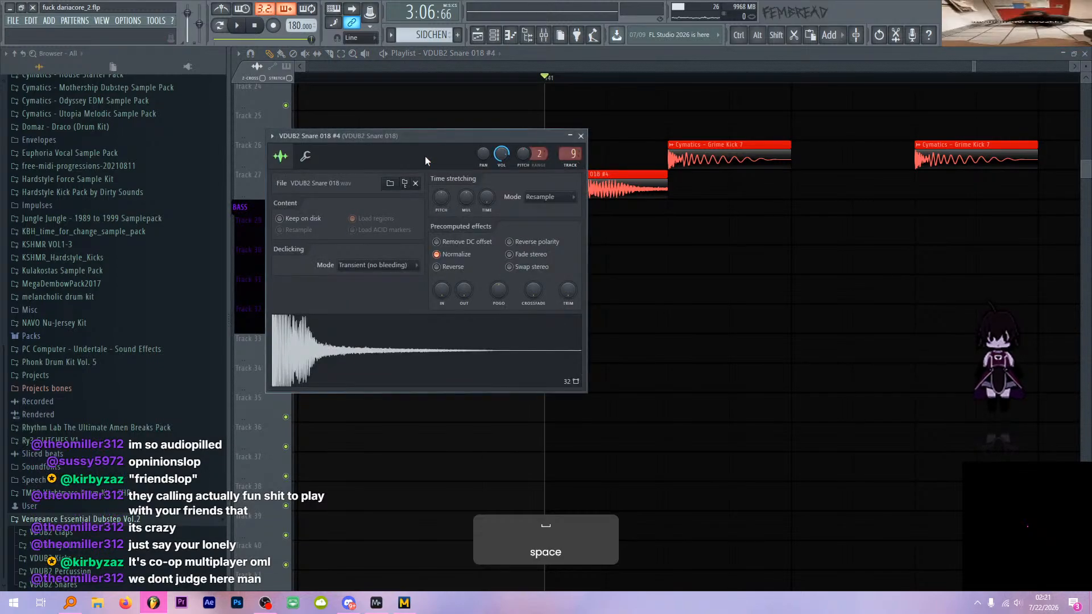
left_click(581, 136)
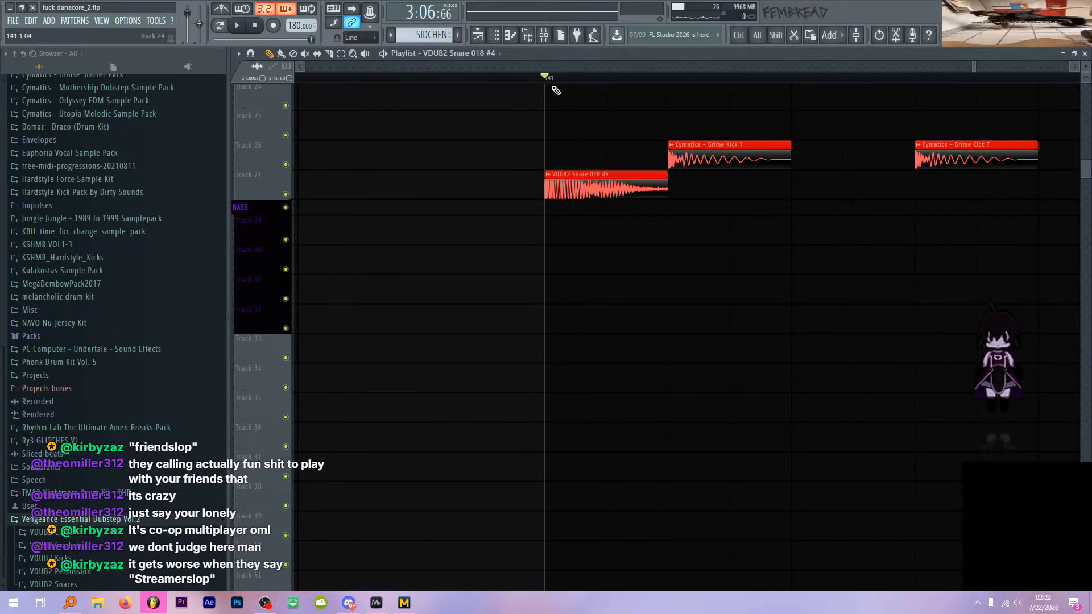
- Check the snare's mixer track, as well as its level and cut group settings in the channel window
left_click(547, 41)
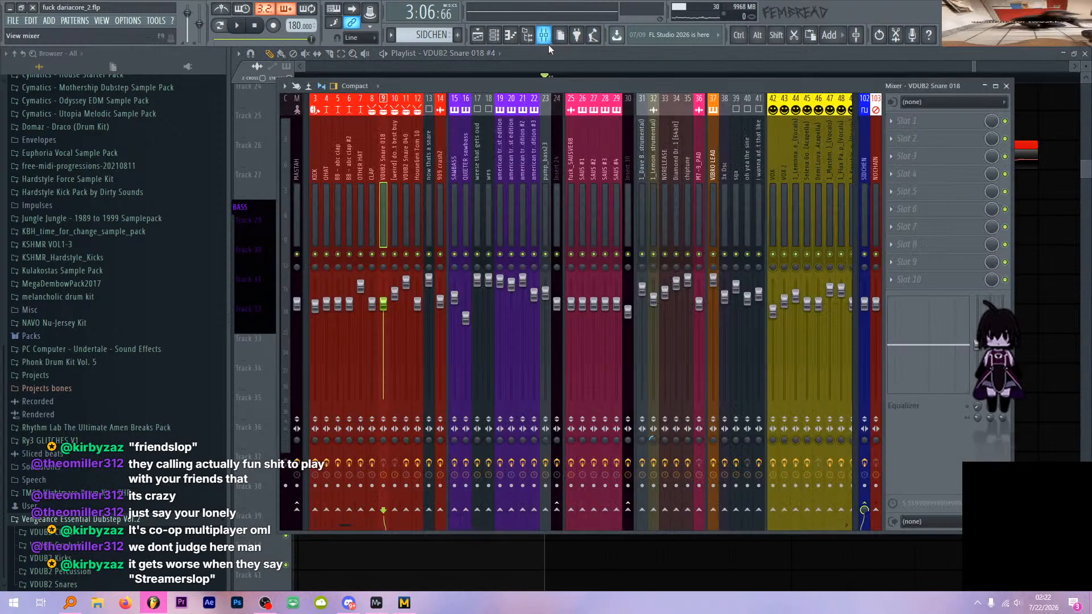
right_click(877, 512)
key("Return")
left_click(674, 49)
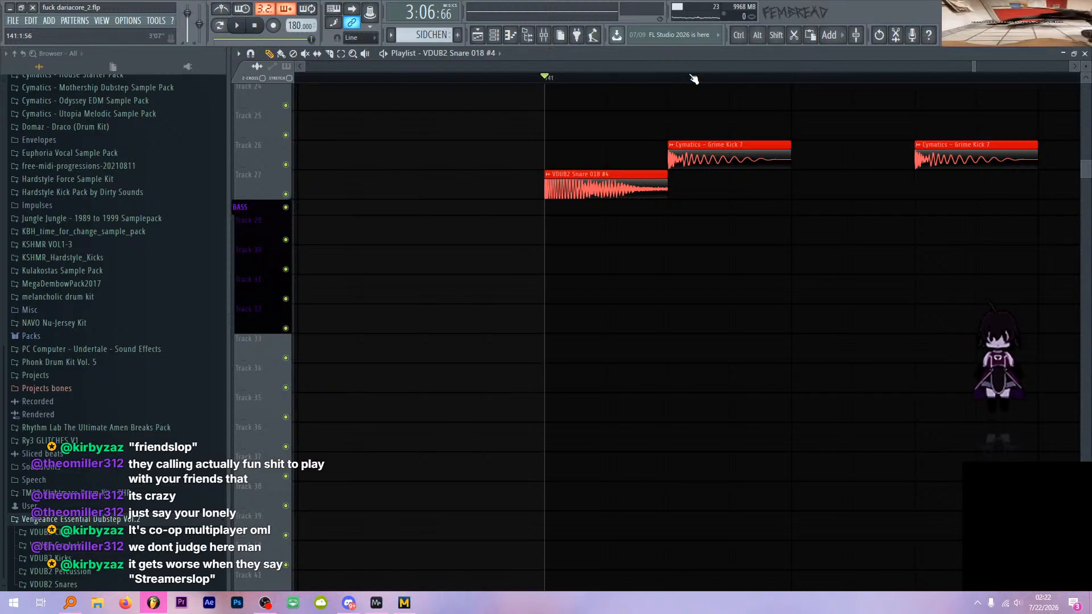
double_click(616, 186)
left_click(306, 158)
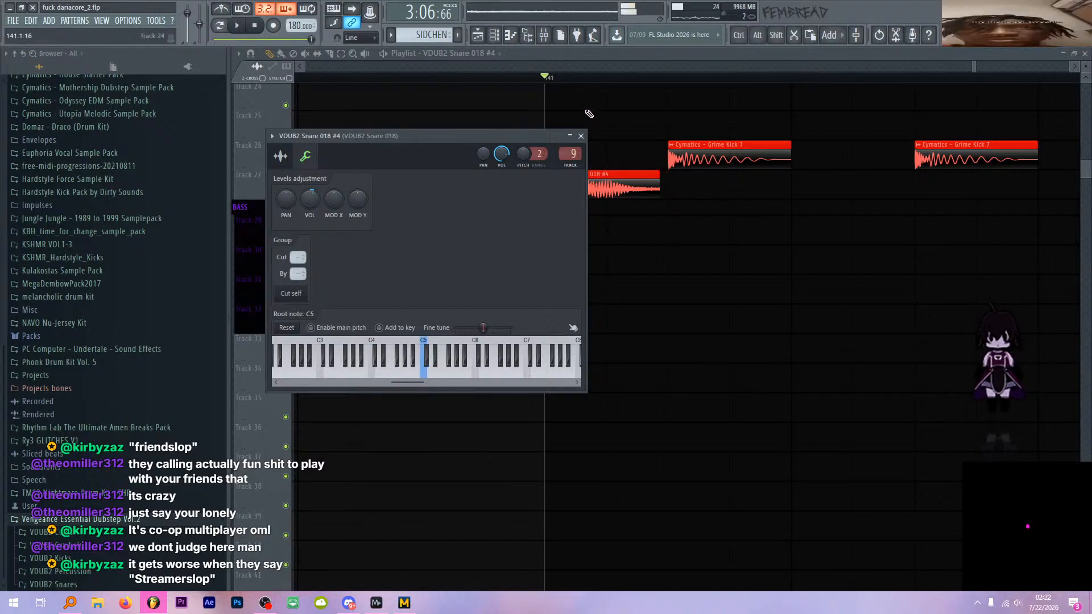
left_click(580, 136)
- Fit the bar 141 snare clip up to the first kick, place copies before the following kicks through beat 2 of bar 142, and audition them
scroll(656, 193, "up", 2)
mouse_move(656, 193)
left_mouse_down()
mouse_move(770, 185)
mouse_move(670, 183)
left_mouse_up()
scroll(668, 186, "down", 2)
key("p")
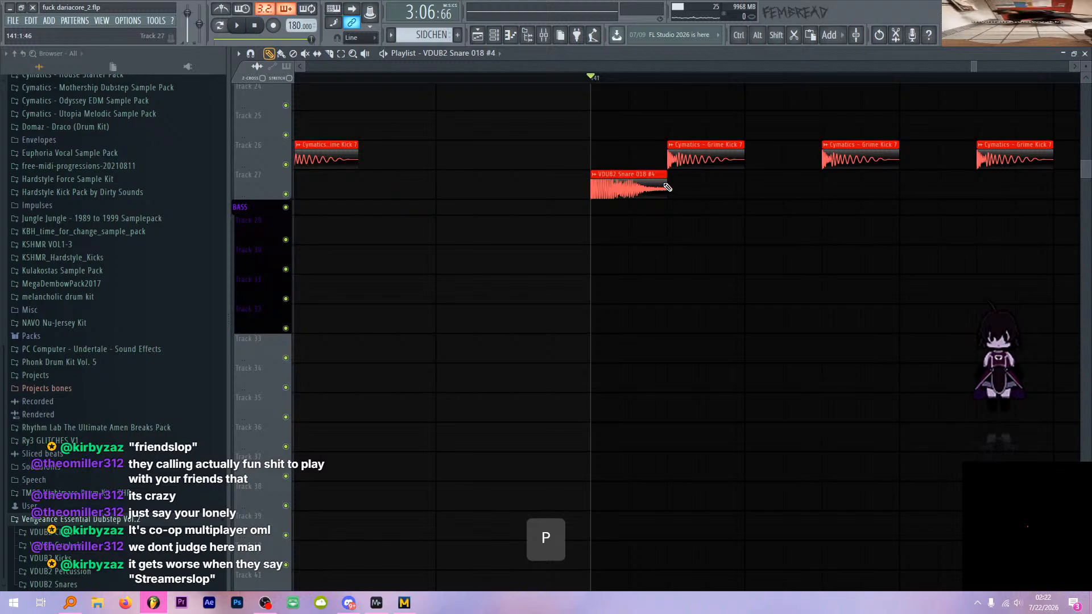
left_click(759, 188)
scroll(663, 232, "down", 2)
scroll(861, 268, "up", 1)
left_click(629, 188)
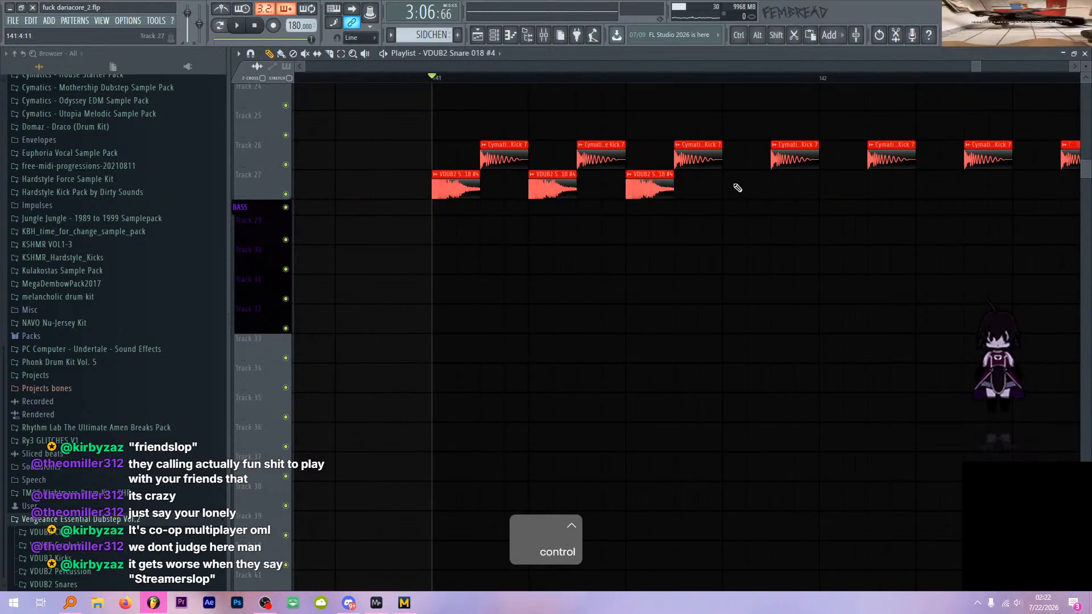
left_click(736, 186)
key("space")
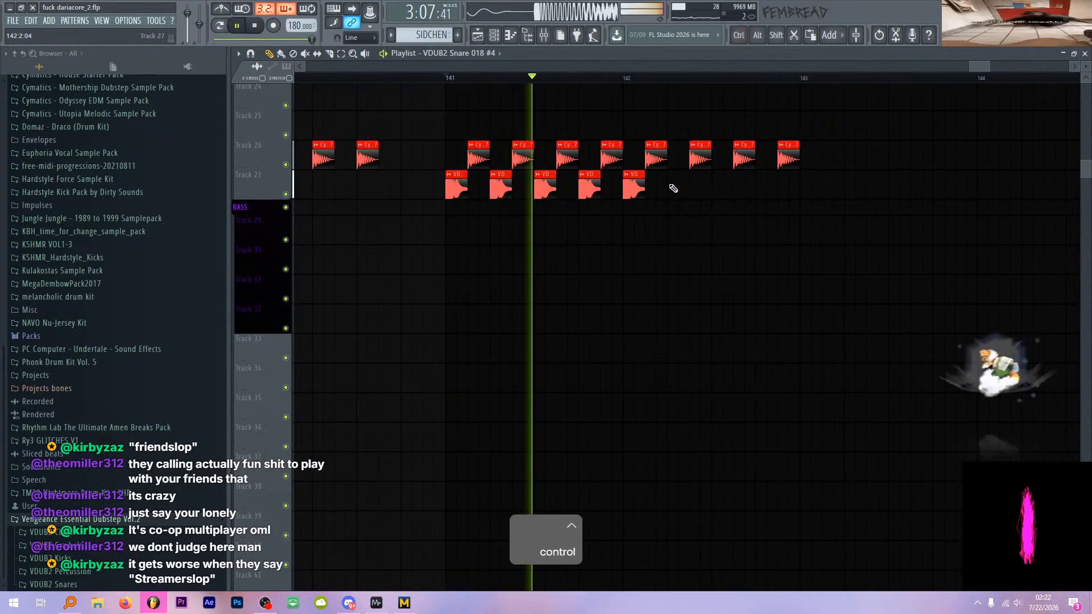
key("space")
- Turn the snares on beats 1 to 3 of bar 142 and the kick after beat 3 into half-length pairs, deleting the bar's last kick
scroll(627, 185, "up", 2)
scroll(626, 185, "up", 1)
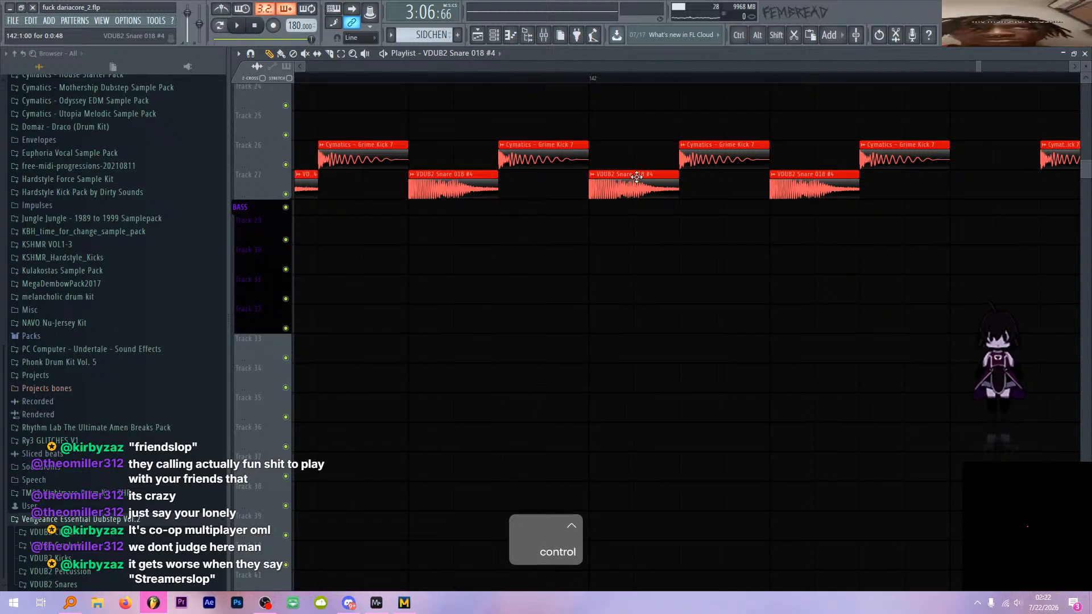
scroll(637, 177, "down", 3)
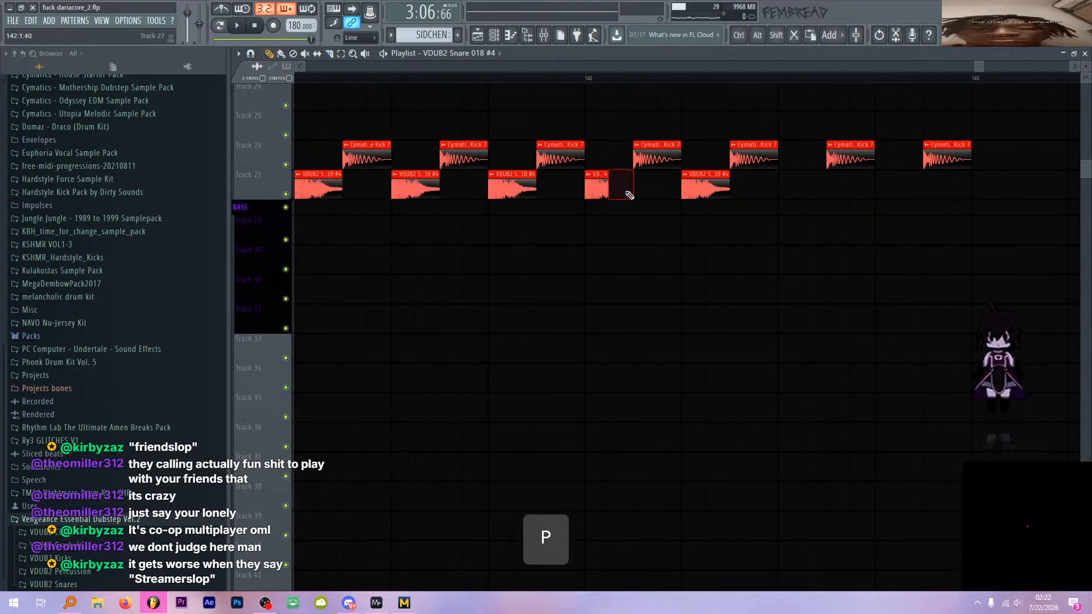
scroll(629, 195, "up", 3)
scroll(756, 226, "down", 3)
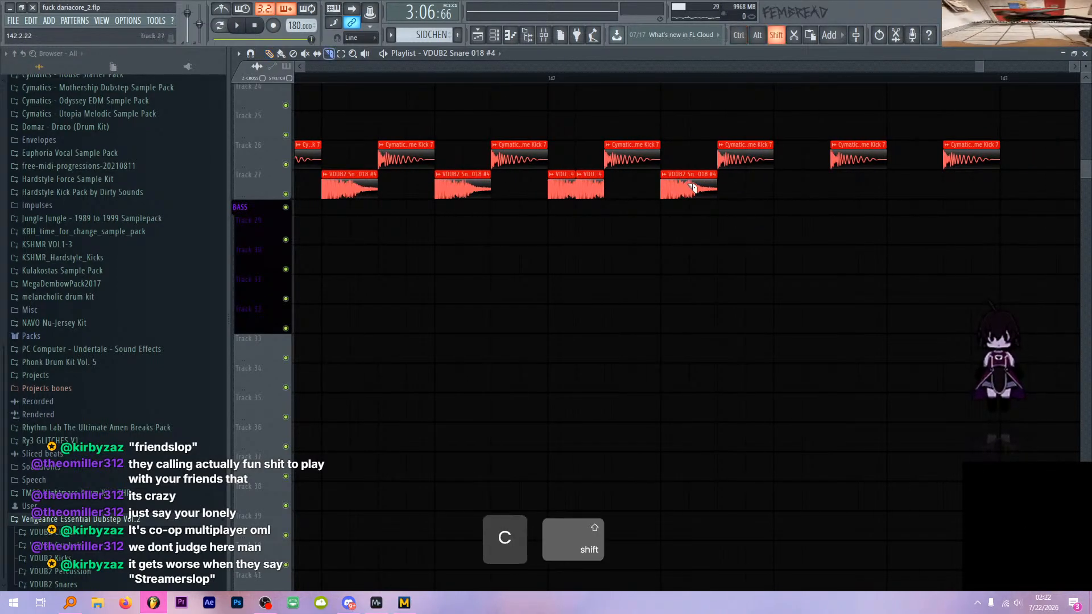
left_click_drag(685, 187, 717, 187)
scroll(728, 213, "down", 2)
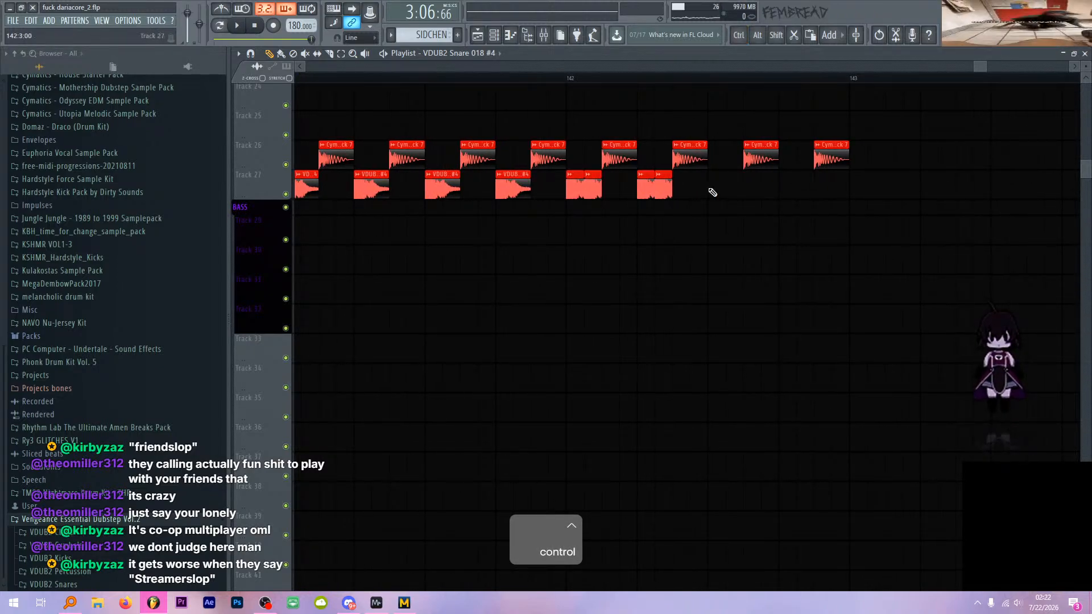
scroll(757, 176, "up", 2)
key("c")
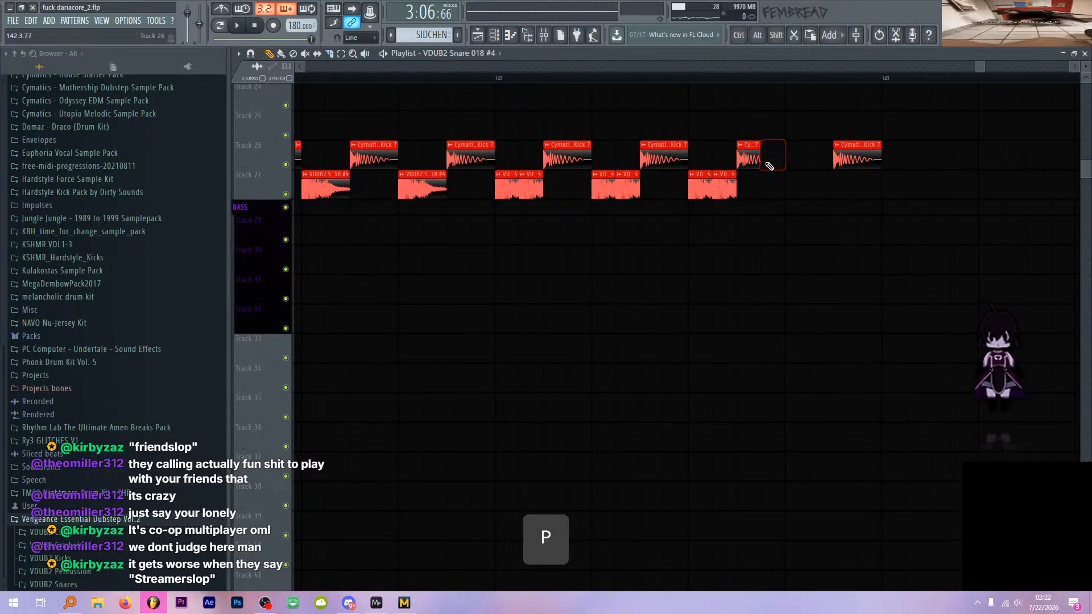
right_click(857, 158)
left_click_drag(843, 210, 685, 155)
key("ctrl+b")
key("ctrl+z")
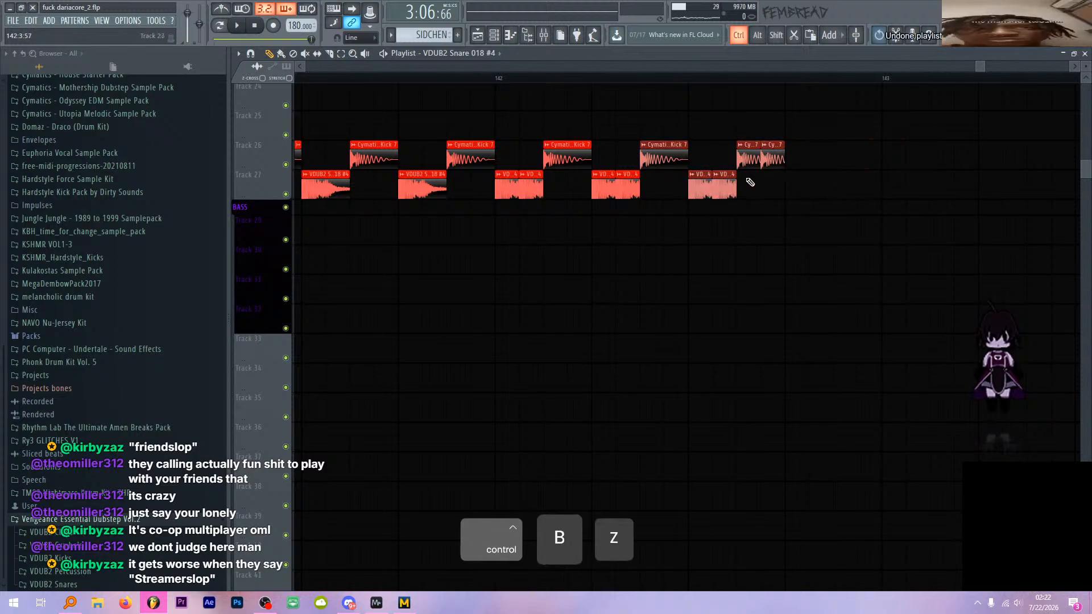
- Duplicate the paired snares and kicks from beat 3 of bar 142 onto beat 4 and play the section from bar 141
left_click_drag(828, 210, 706, 156)
key("ctrl+b")
key("space")
scroll(808, 170, "down", 2)
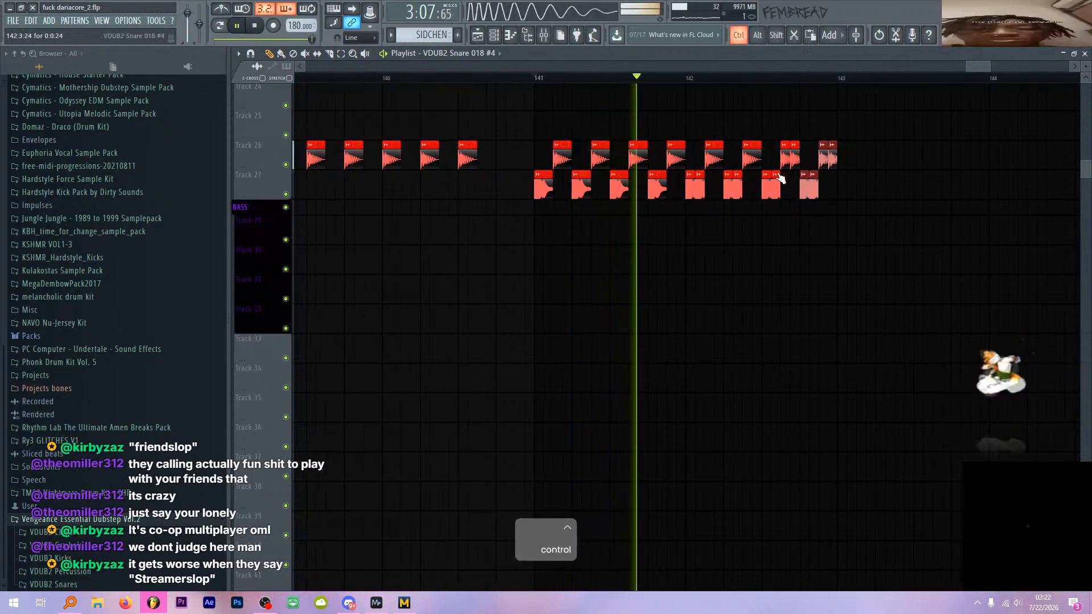
key("space")
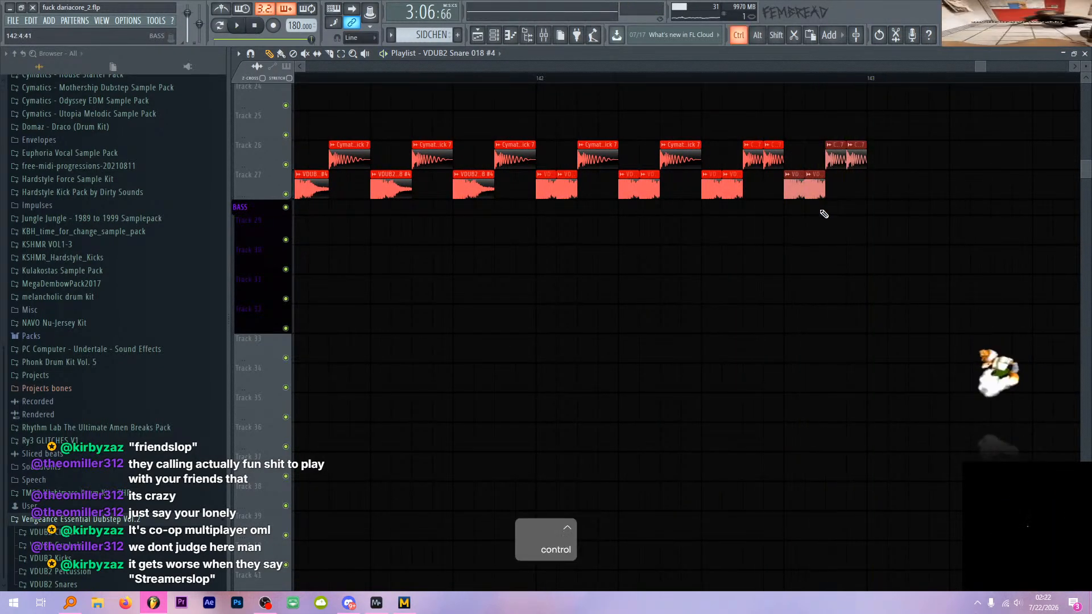
- Delete the SIDCHEN pattern clips from bar 143 onward
scroll(822, 216, "down", 3)
scroll(822, 276, "up", 6)
scroll(849, 174, "up", 2)
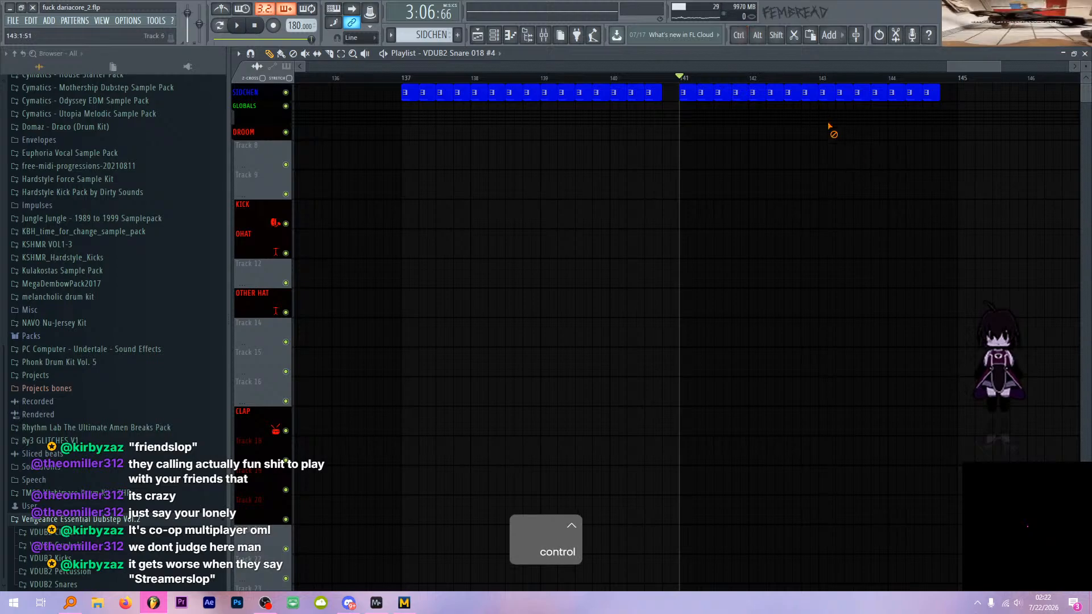
right_click(830, 93)
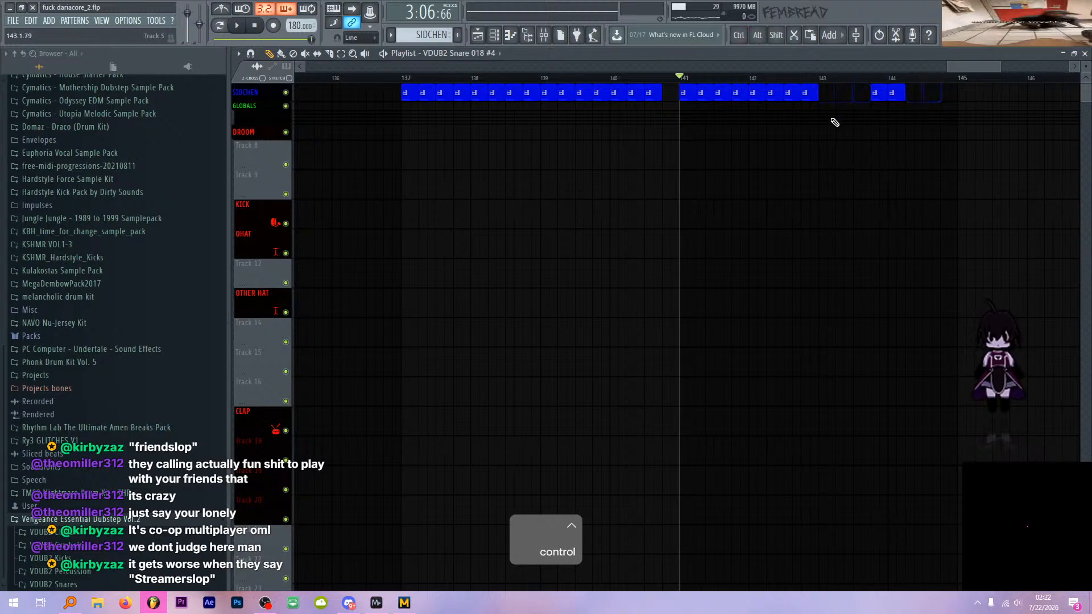
left_click(821, 80, "ctrl")
- Insert an empty playlist track between Track 27 and the BASS group, and make a time selection from bar 143 to bar 145
scroll(828, 247, "down", 5)
scroll(829, 254, "down", 10)
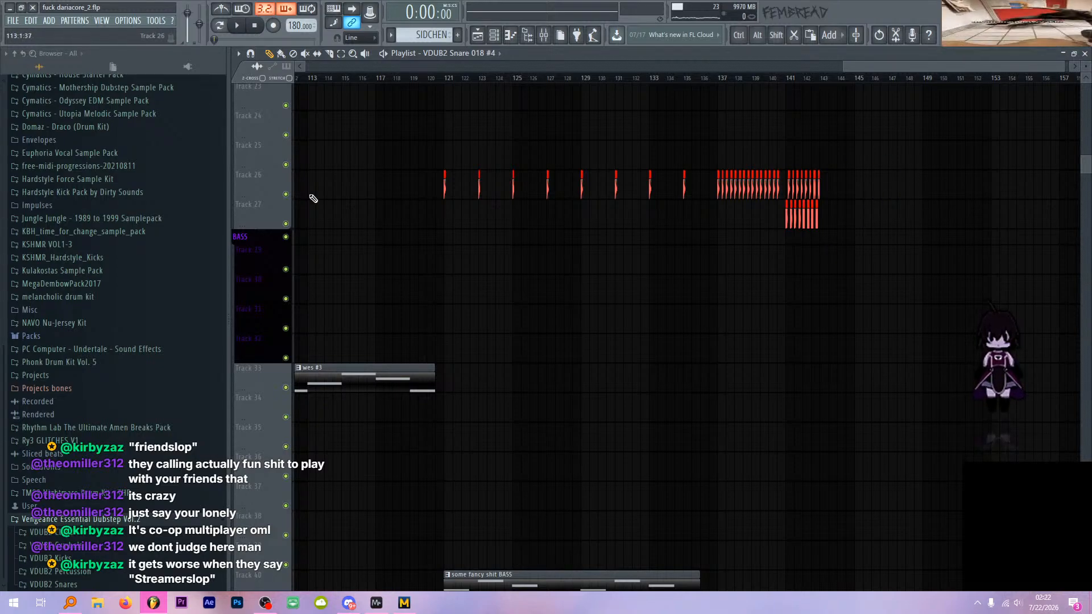
key("shift+Insert")
scroll(791, 183, "up", 5)
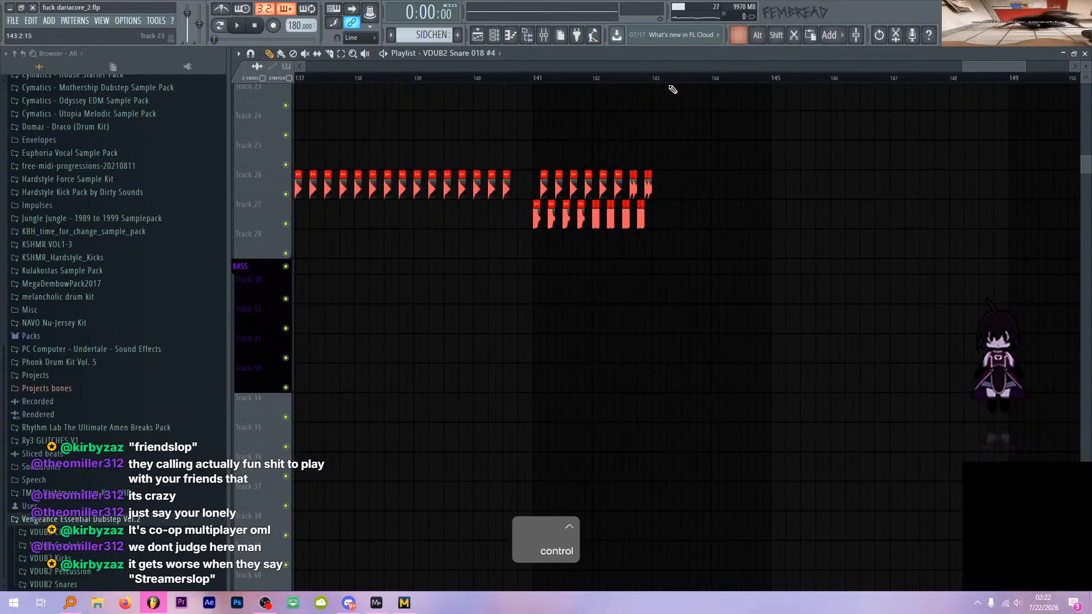
left_click_drag(673, 89, 798, 85)
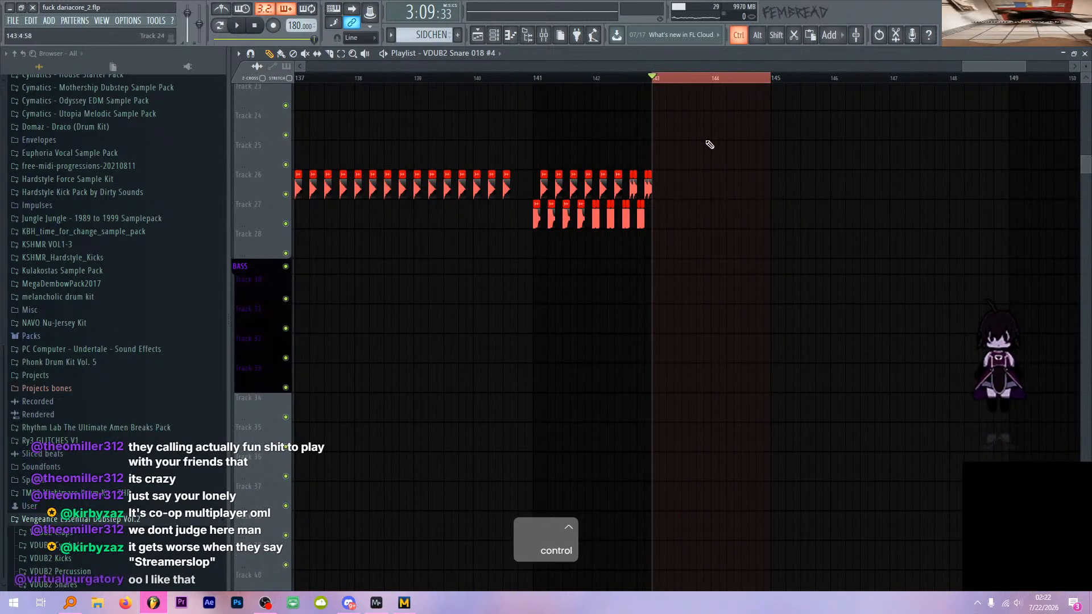
- Bring up the channel rack and switch its filter from the DRUMS group to the SAUS group
scroll(705, 136, "up", 3)
scroll(702, 136, "down", 4)
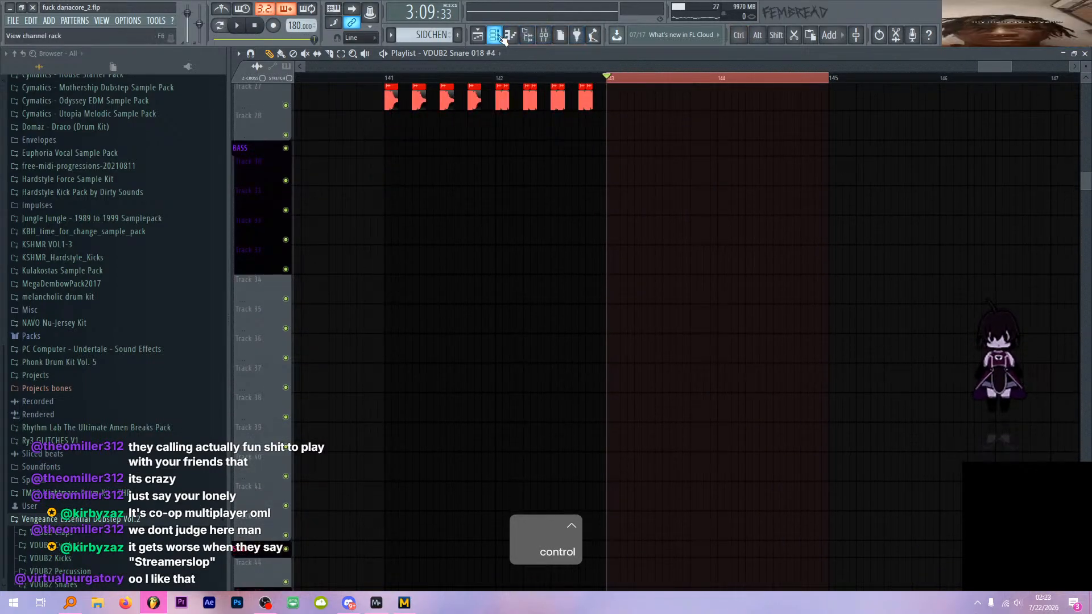
key("F6")
left_click_drag(700, 183, 692, 104)
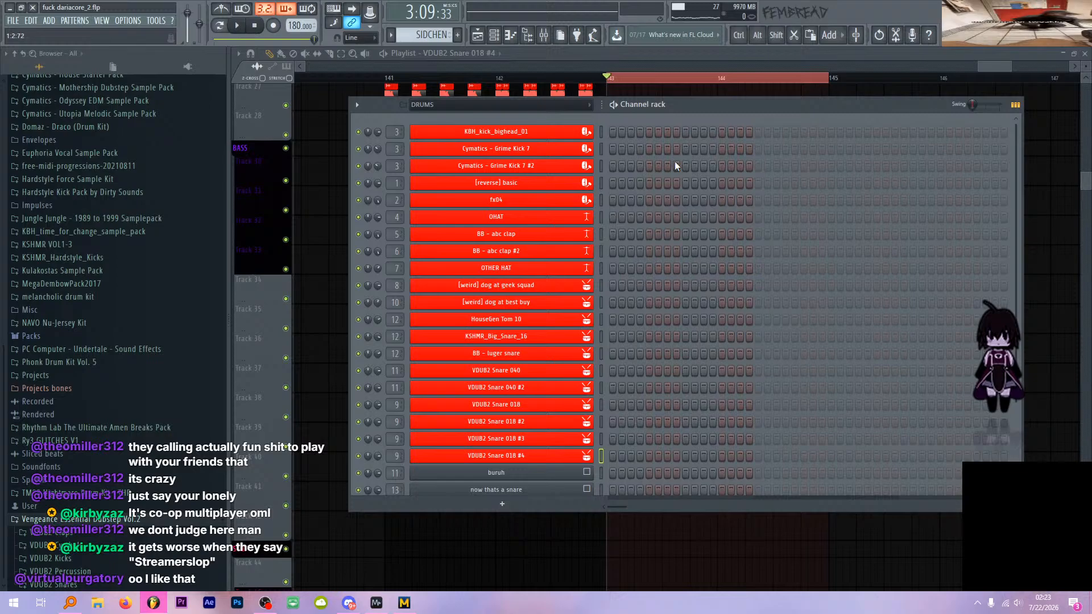
left_click(468, 107)
left_click(469, 182)
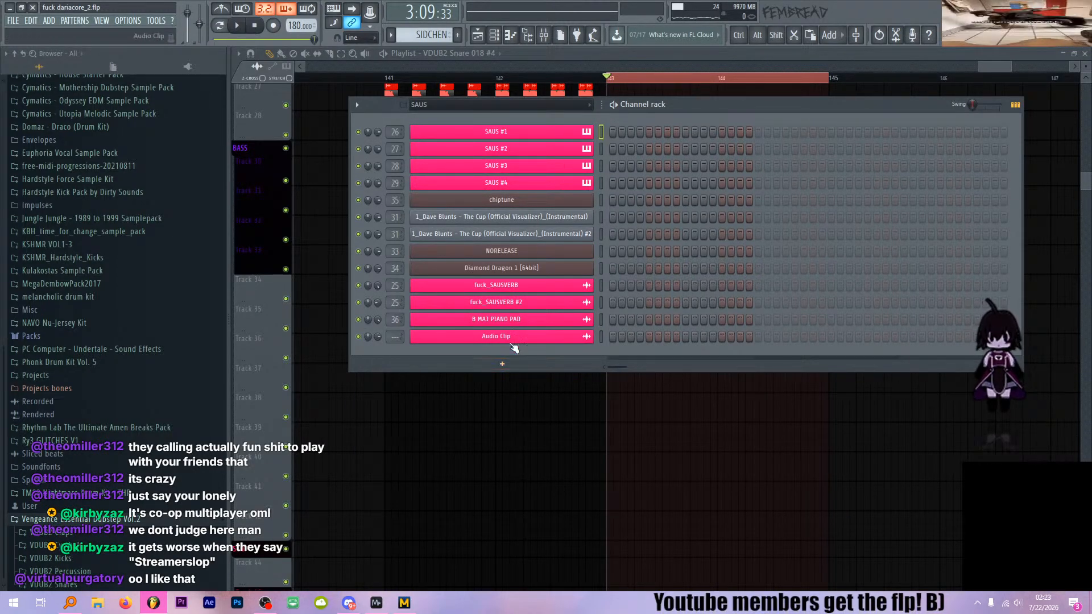
- Add a MIDI Out channel to the SAUS group and close its settings window
left_click(503, 364)
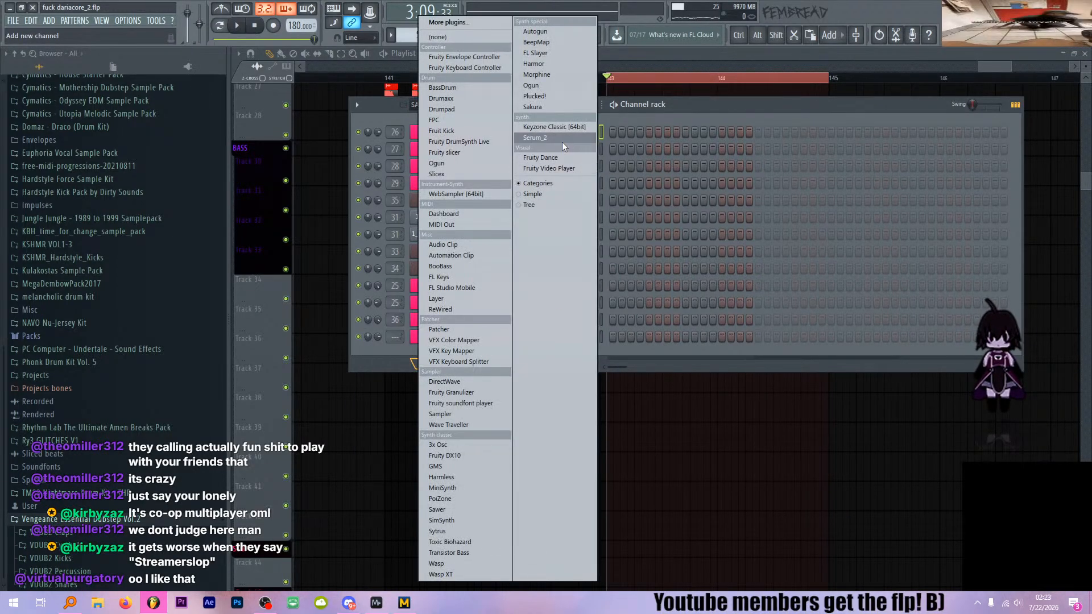
left_click(389, 349)
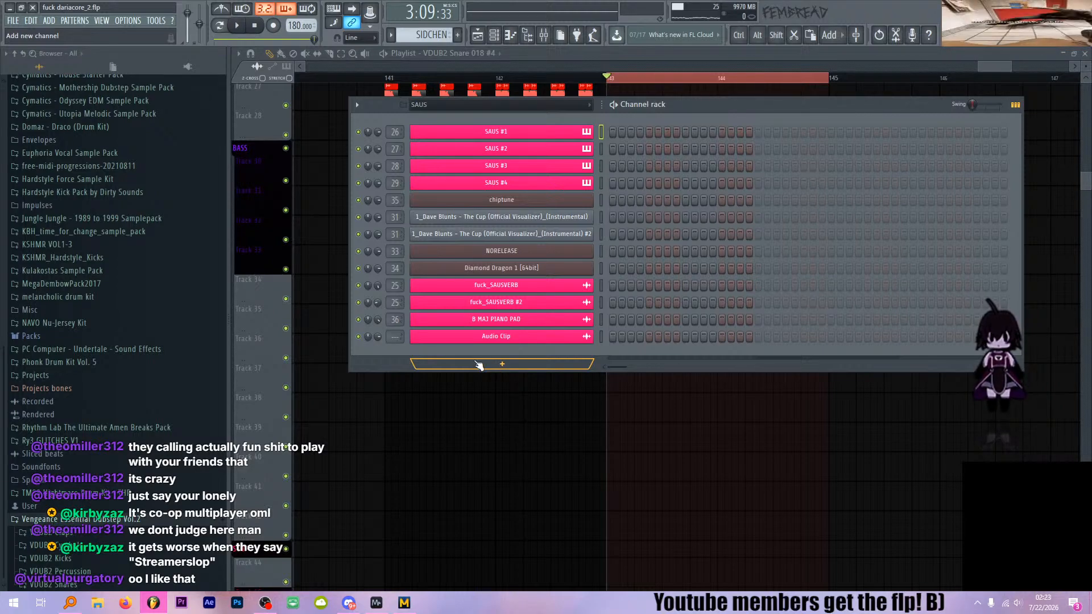
left_click(479, 365)
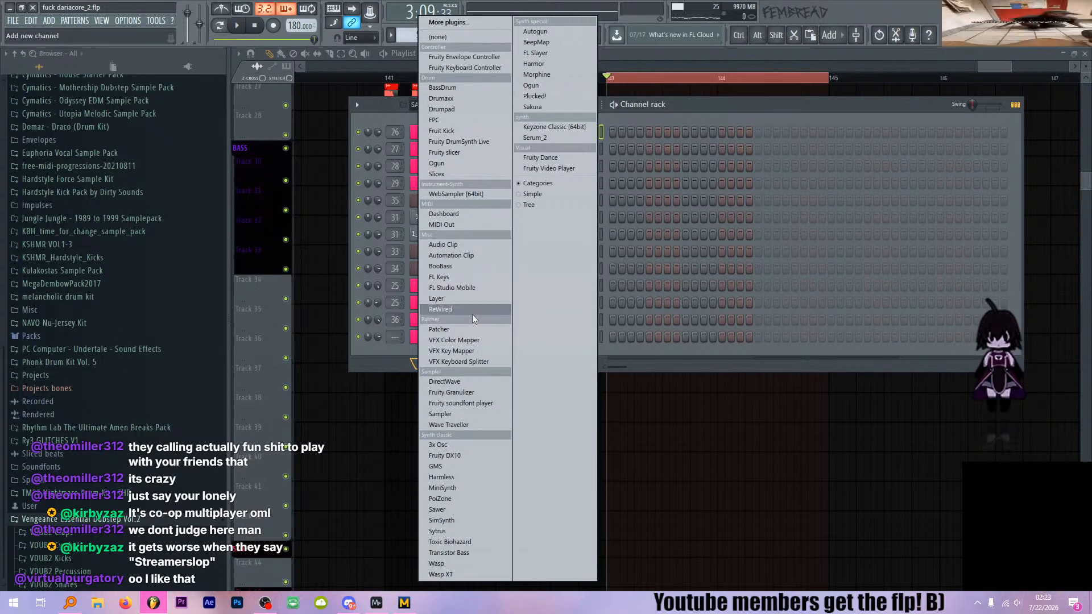
left_click(487, 224)
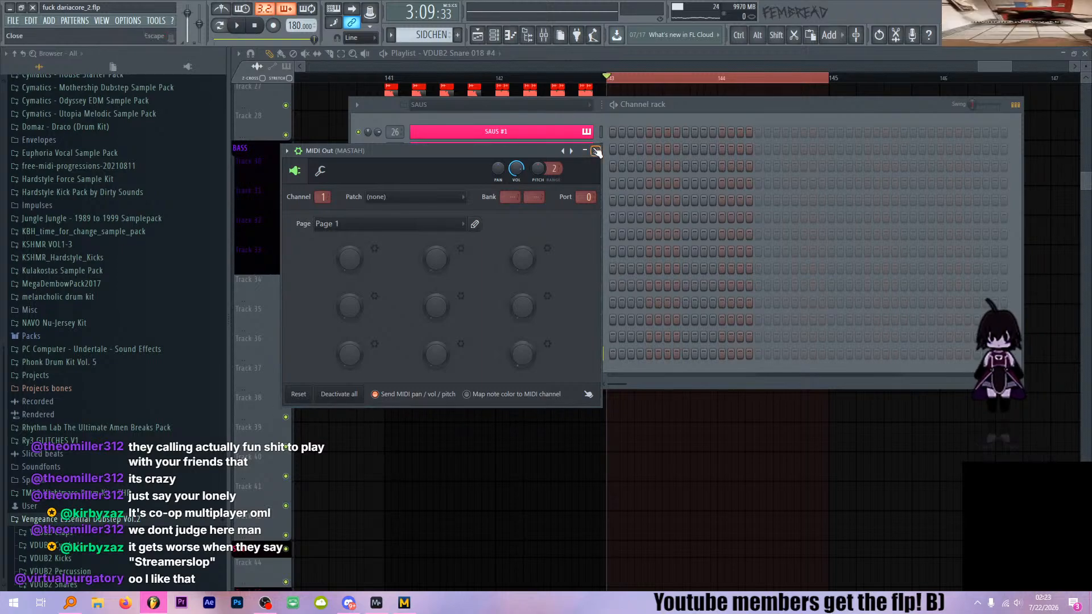
left_click(596, 152)
- Rename the new MIDI Out channel FOR THE LSD and give it the piano-keys icon and pink colour
key("r")
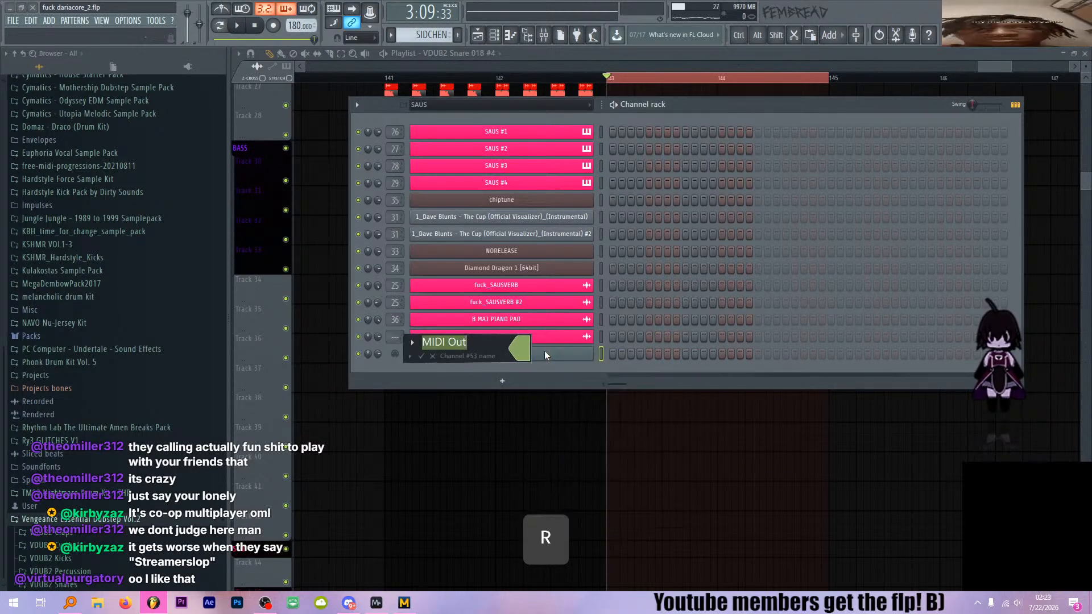
left_click(528, 356)
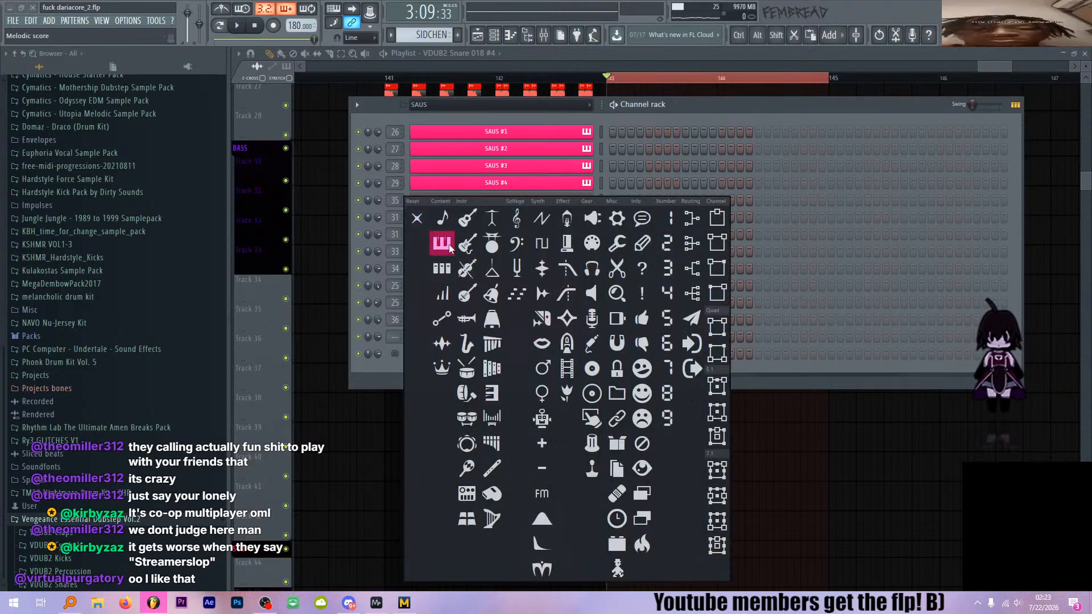
key("Return")
key("r")
key("Caps_Lock")
type("FOR THE ")
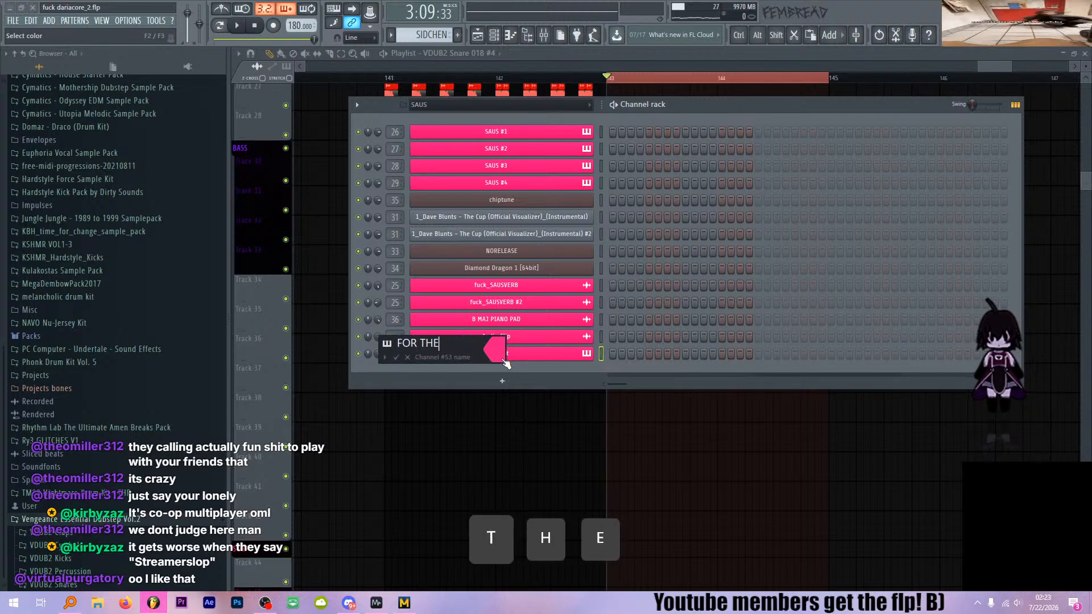
type("LSD")
key("Return")
key("Caps_Lock")
- Set the FOR THE LSD channel's output port to 10 and close its settings
left_click(504, 359)
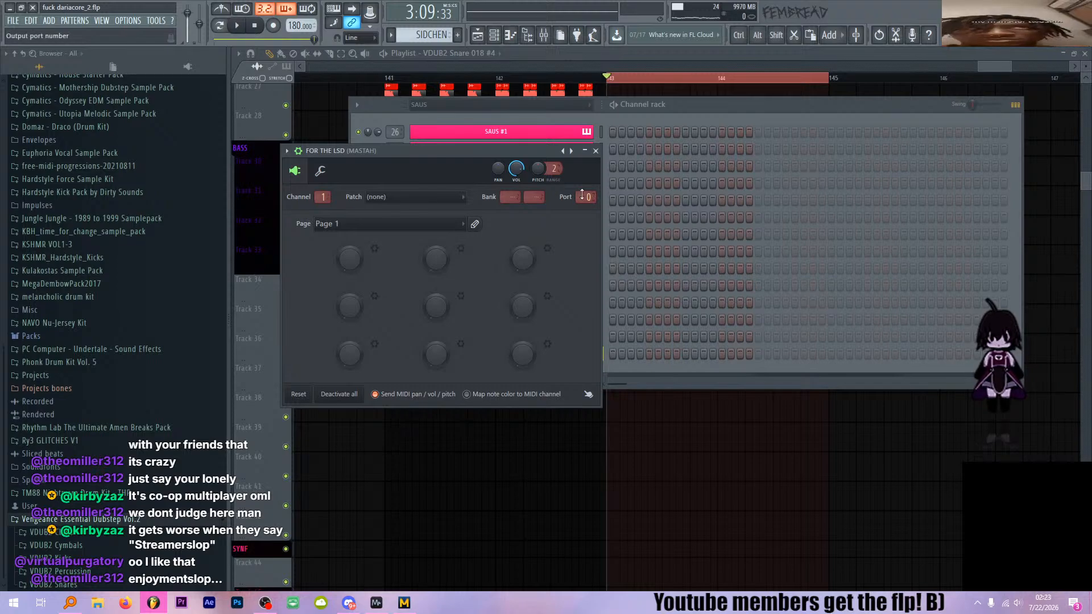
left_click_drag(586, 197, 586, 206)
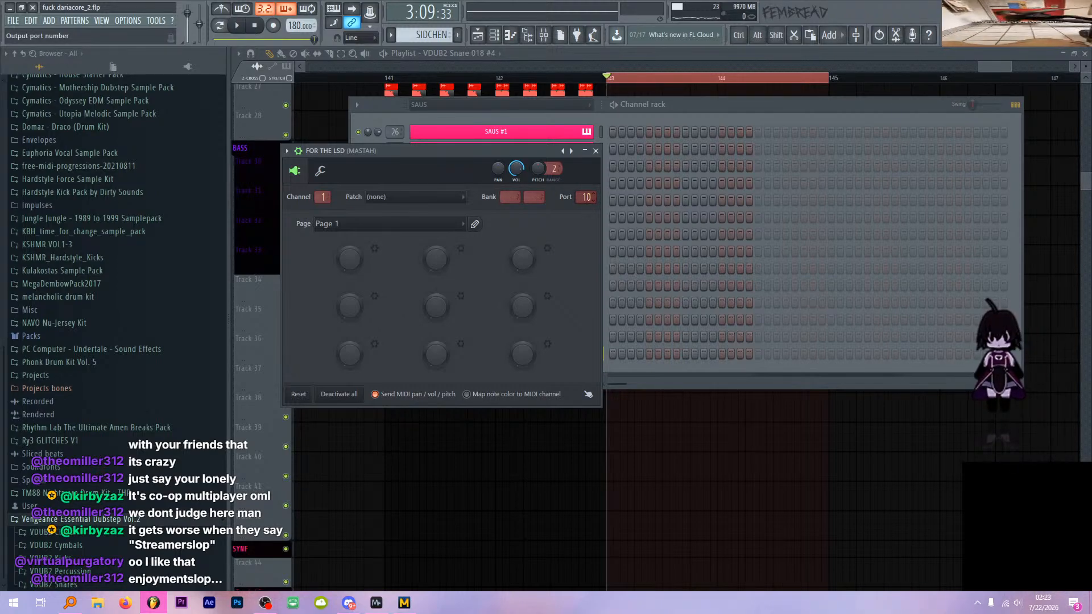
left_click_drag(586, 197, 586, 200)
left_click(595, 150)
- Bring up the mixer and move an empty insert to position 37, between MT-9_PAD and VIBRO LEAD
left_click(543, 35)
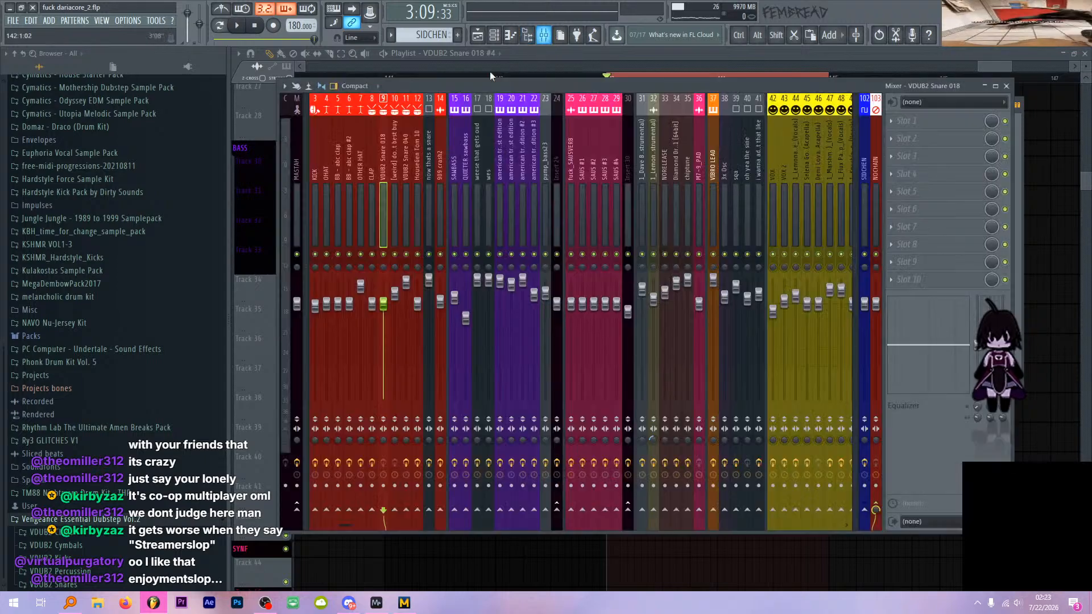
scroll(681, 185, "down", 5)
left_click(810, 161)
scroll(810, 161, "up", 4)
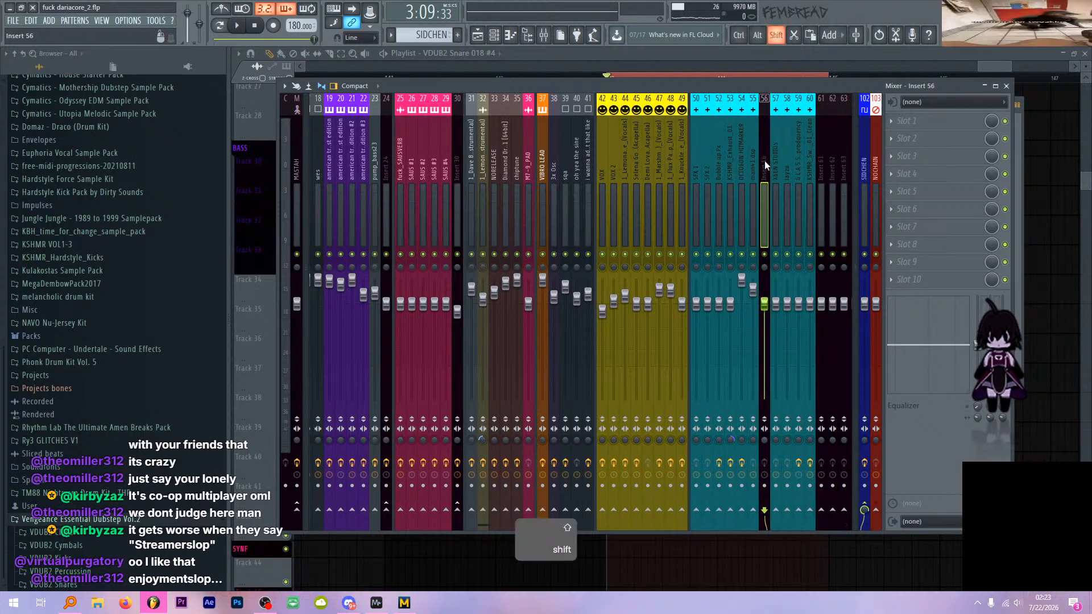
scroll(765, 160, "up", 19)
- Rename mixer insert 37 as LSD
right_click(541, 161)
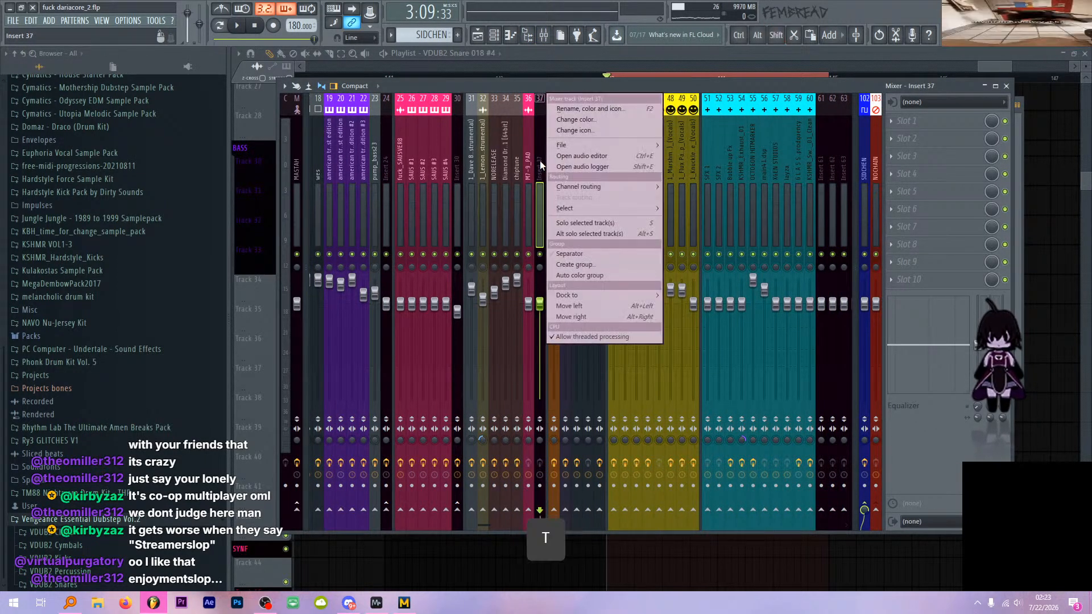
type("r")
type("LS")
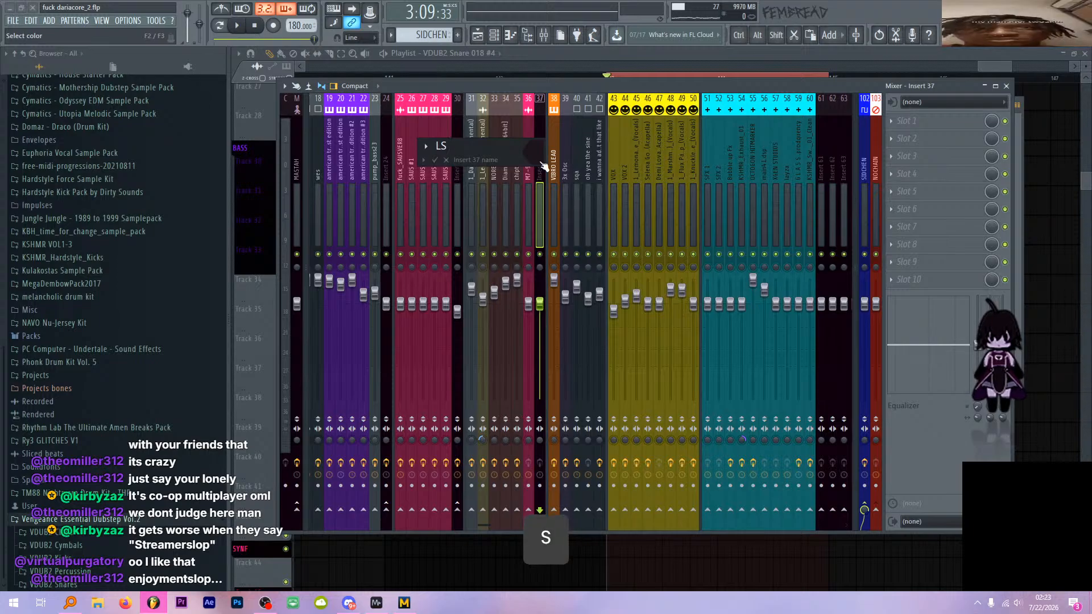
type("D")
key("Return")
key("Caps_Lock")
- Load Fruity LSD in the LSD insert's first effect slot and arrange its window and the channel rack side by side
left_click(901, 121)
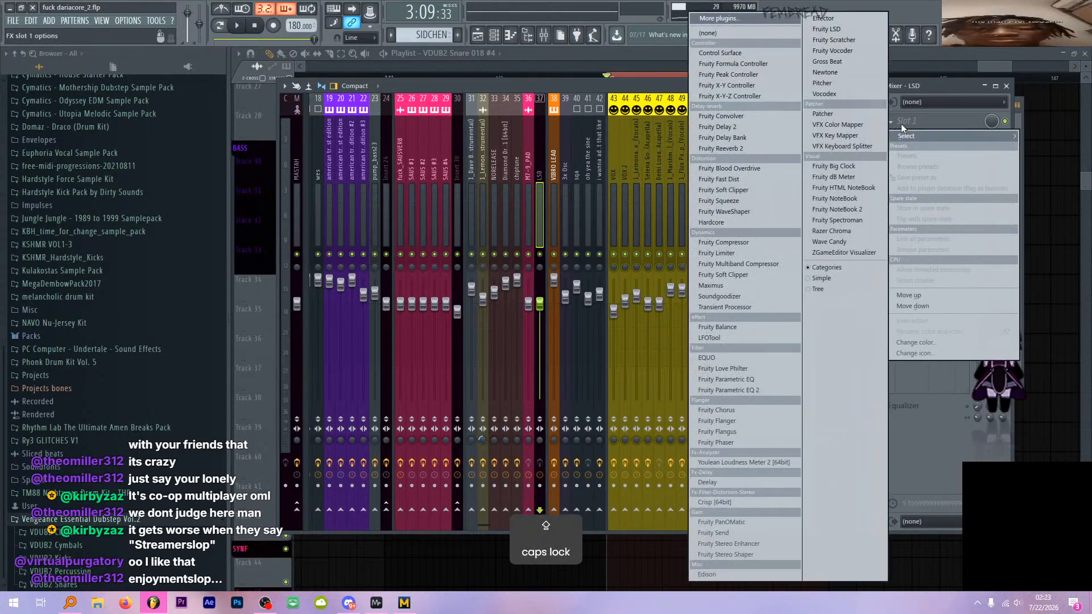
left_click(844, 28)
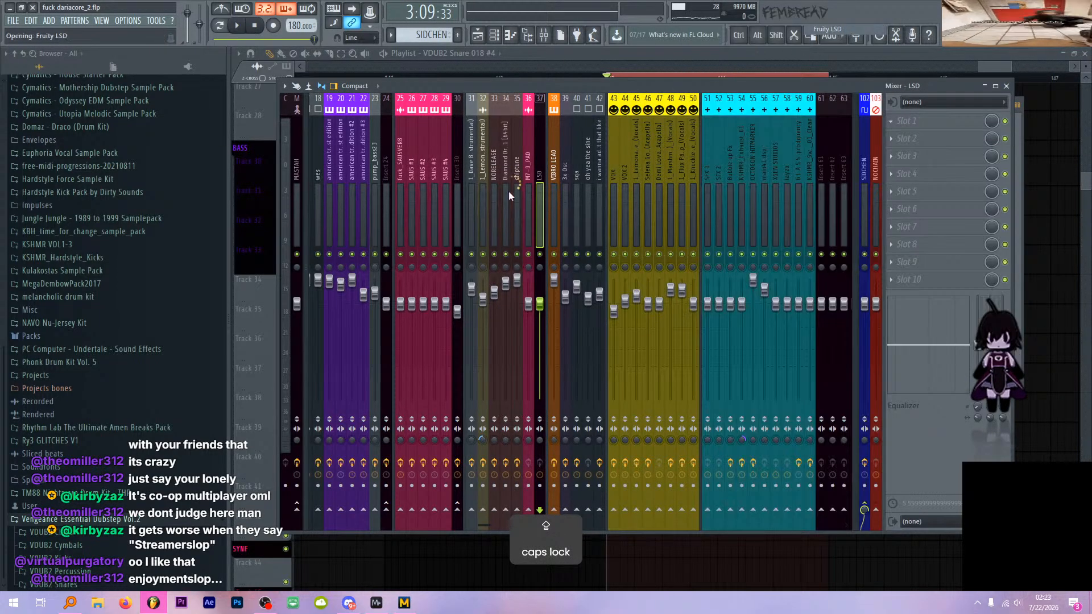
left_click_drag(354, 138, 436, 138)
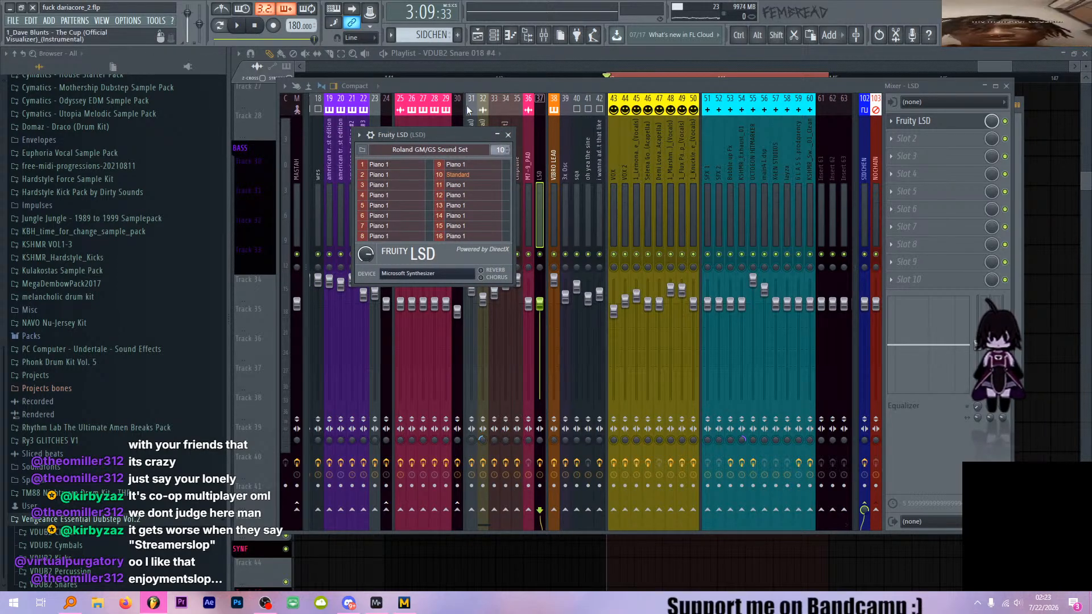
left_click(495, 35)
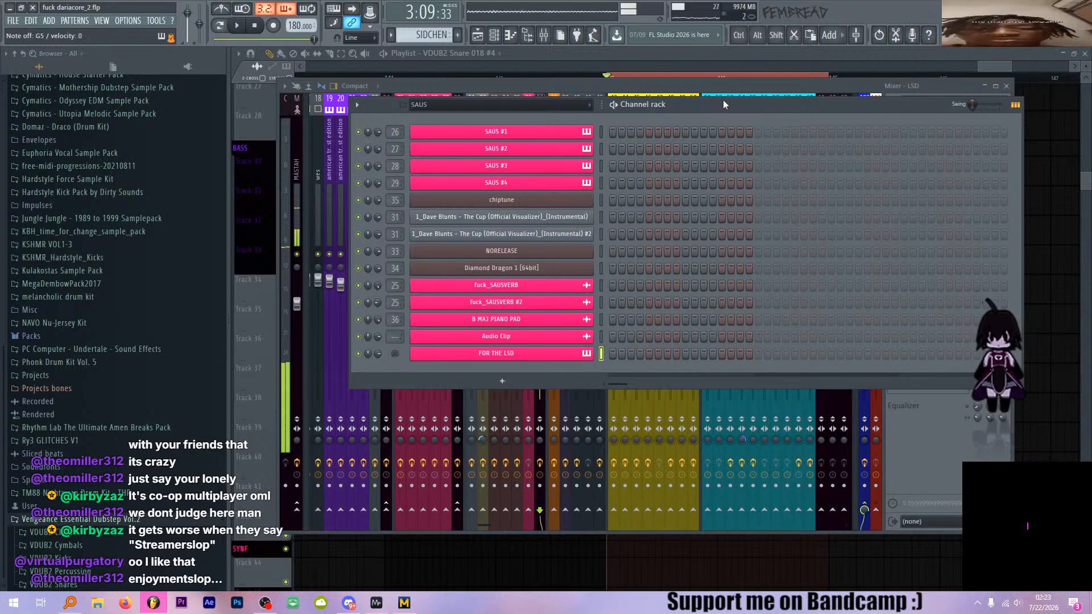
left_click_drag(696, 109, 722, 224)
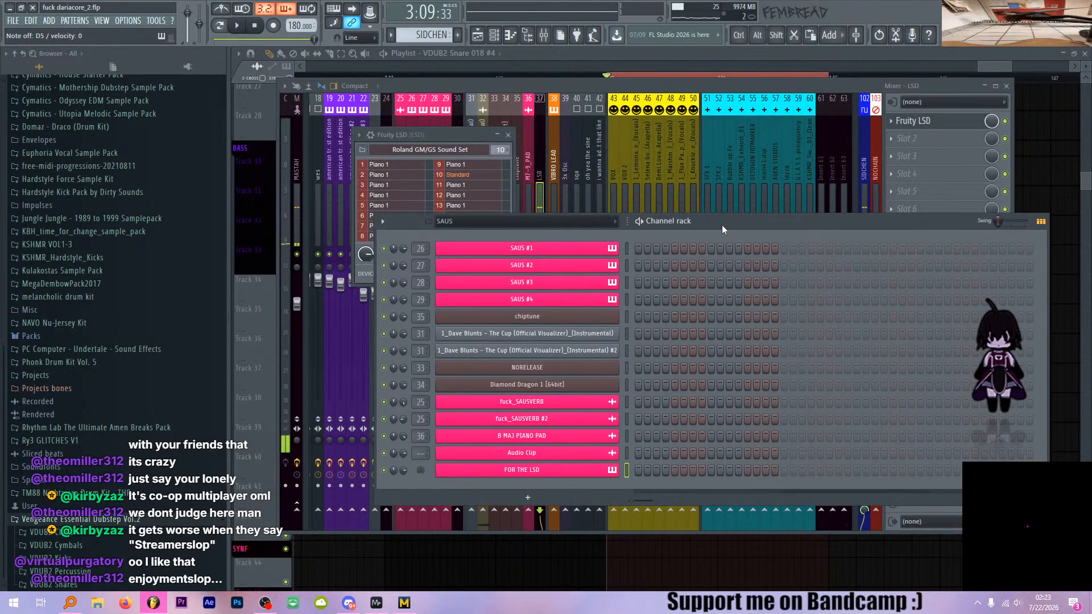
left_click_drag(431, 128, 595, 124)
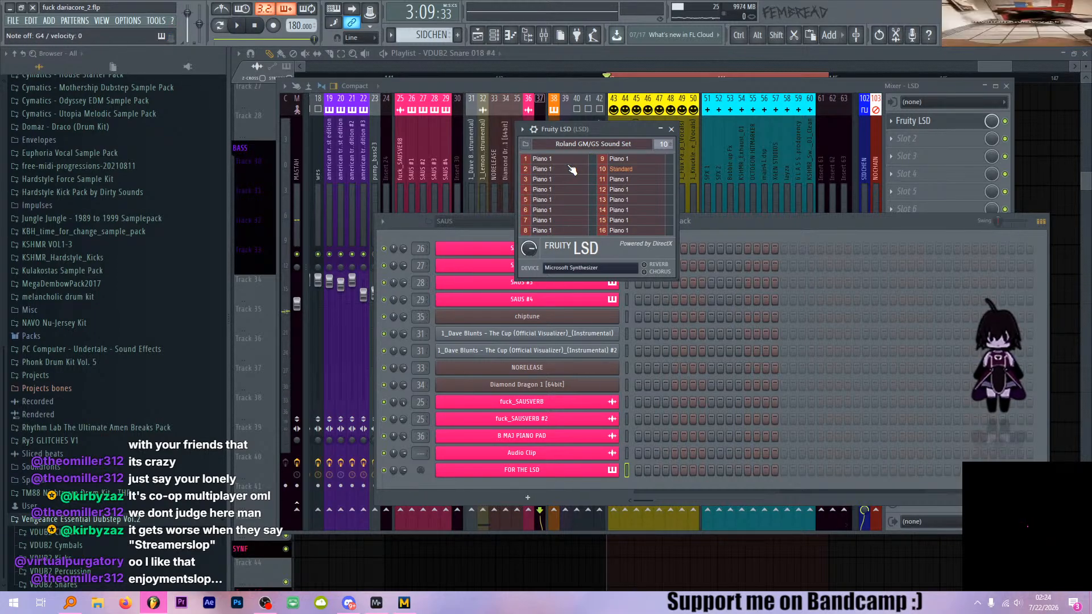
- Audition the Glockenspiel patch on Fruity LSD's channel 1, and replace it with Music Box
left_click(555, 159)
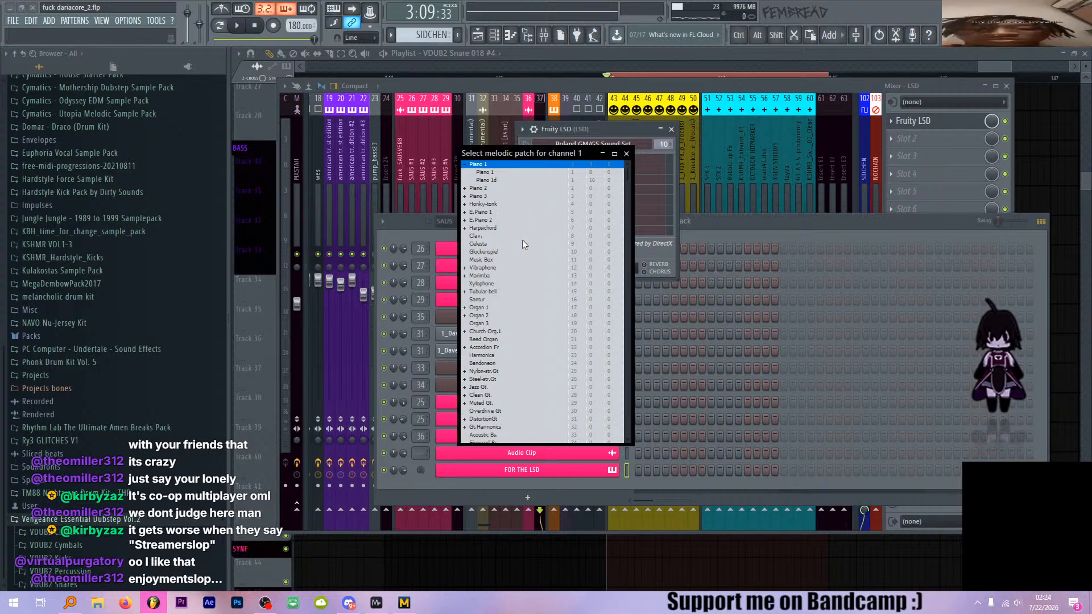
double_click(499, 251)
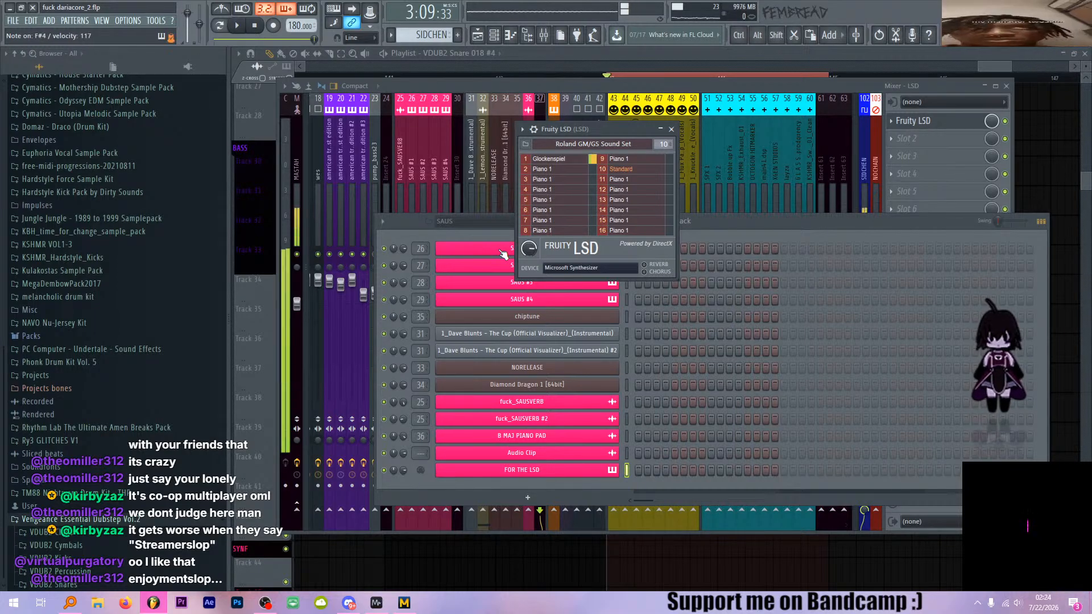
left_click(571, 164)
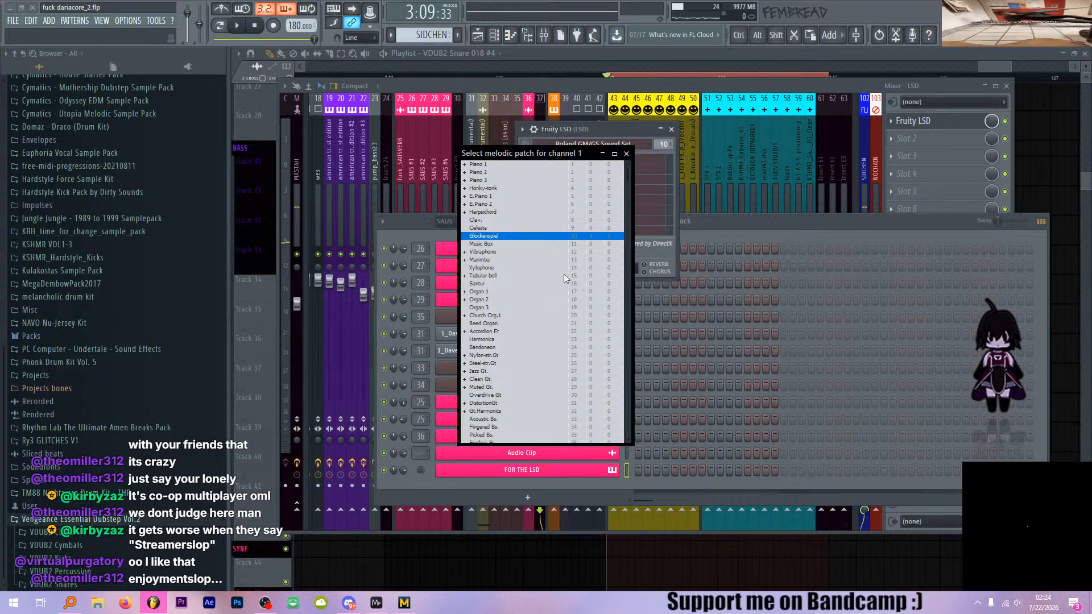
double_click(500, 244)
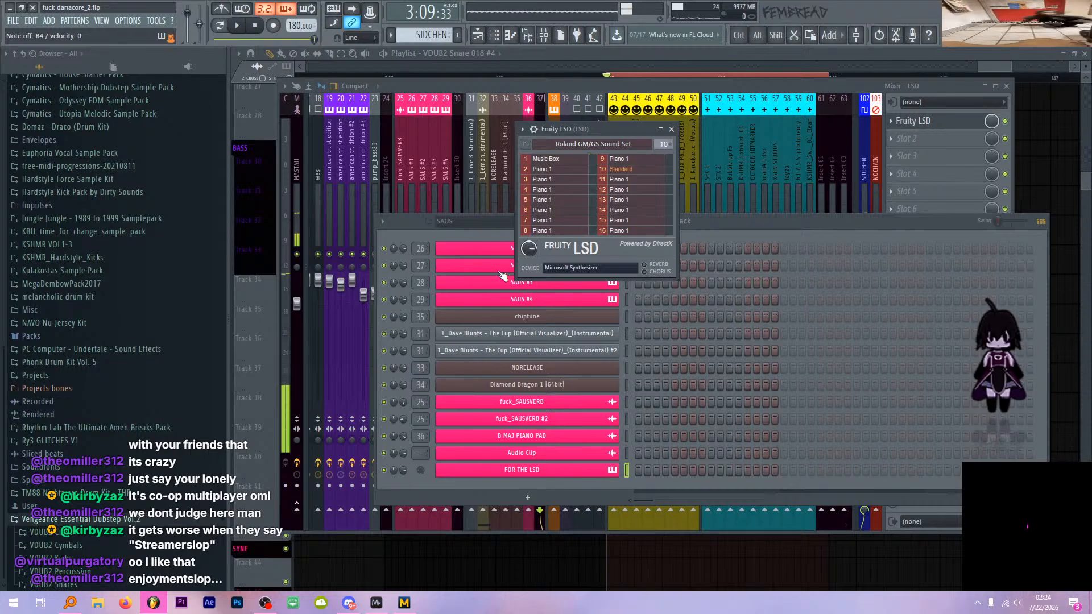
- Look through the whole melodic patch list for Fruity LSD's channel 1 for another instrument sound
left_click(563, 164)
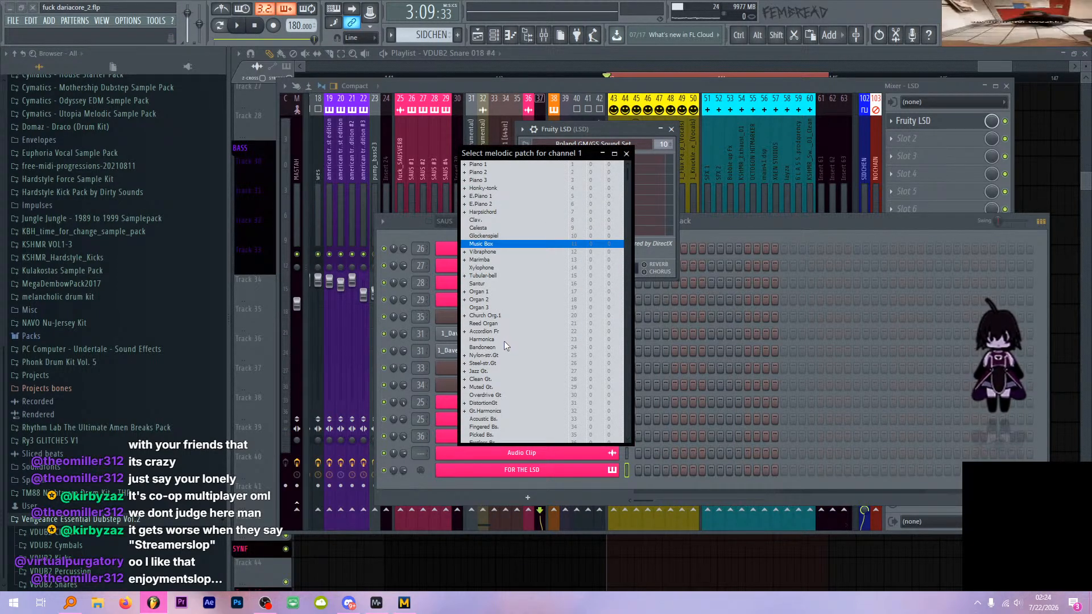
scroll(504, 343, "down", 4)
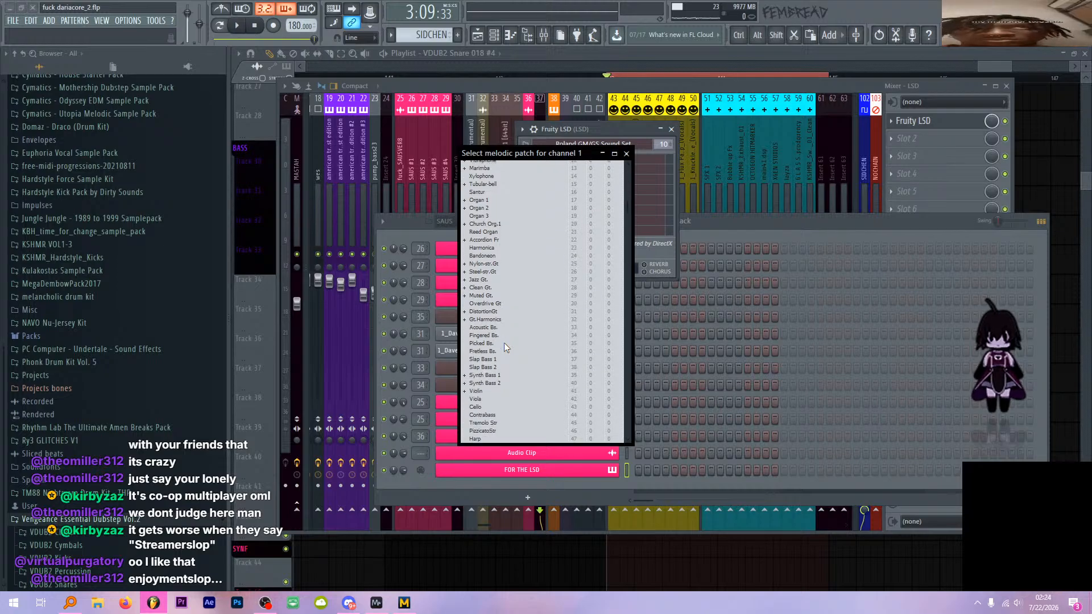
scroll(504, 343, "down", 2)
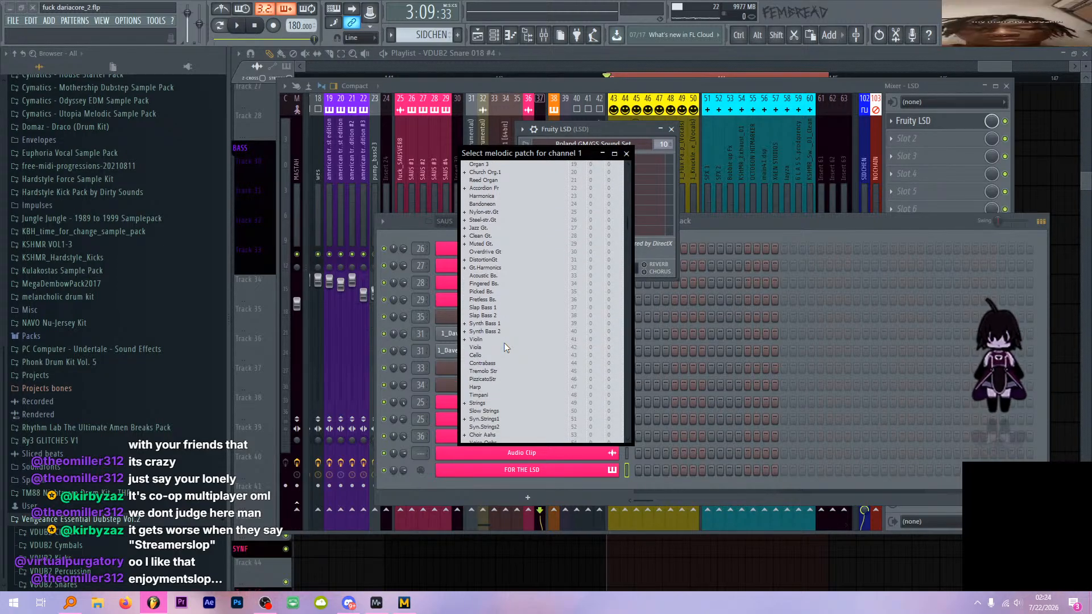
scroll(503, 343, "down", 2)
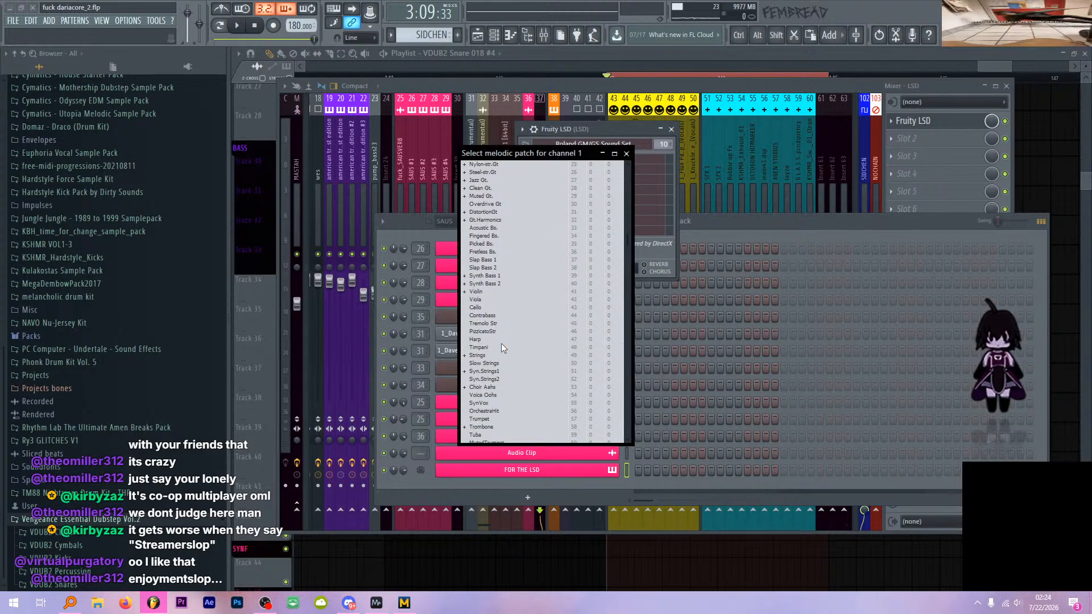
scroll(499, 345, "down", 4)
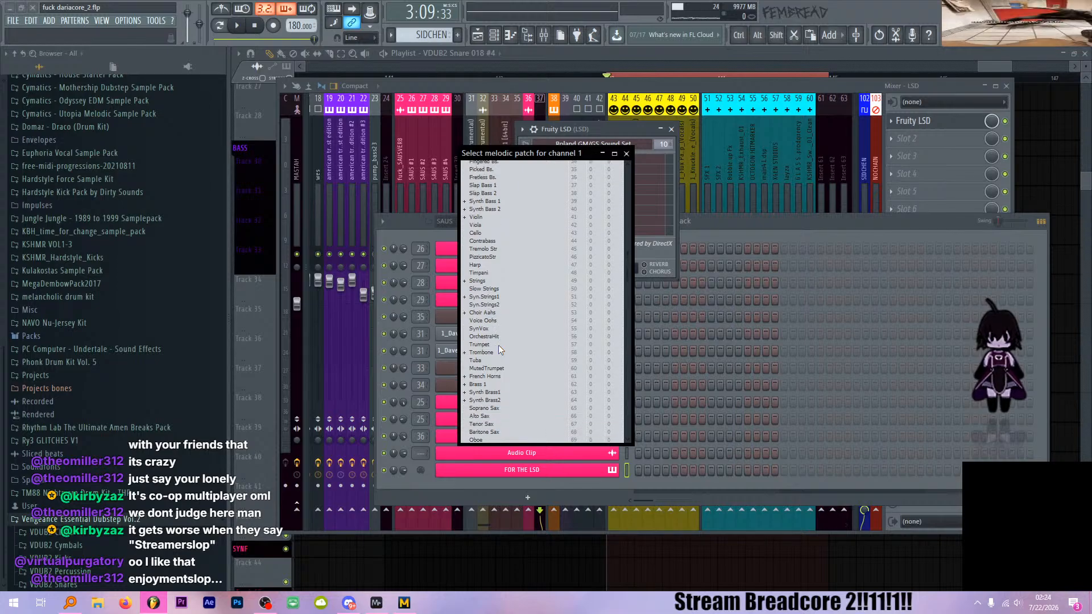
scroll(499, 348, "down", 4)
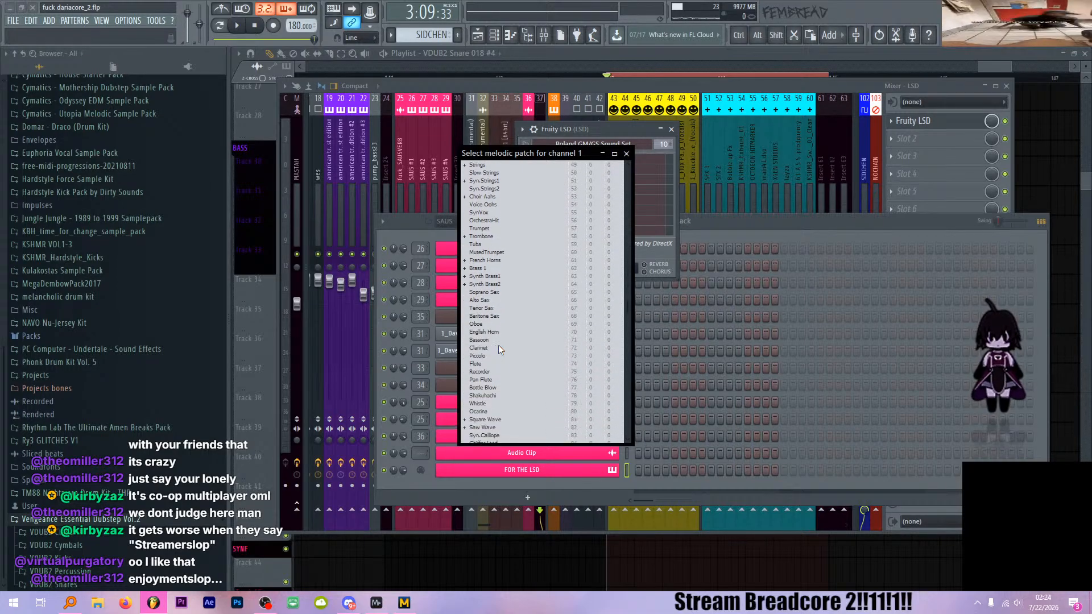
scroll(499, 345, "down", 4)
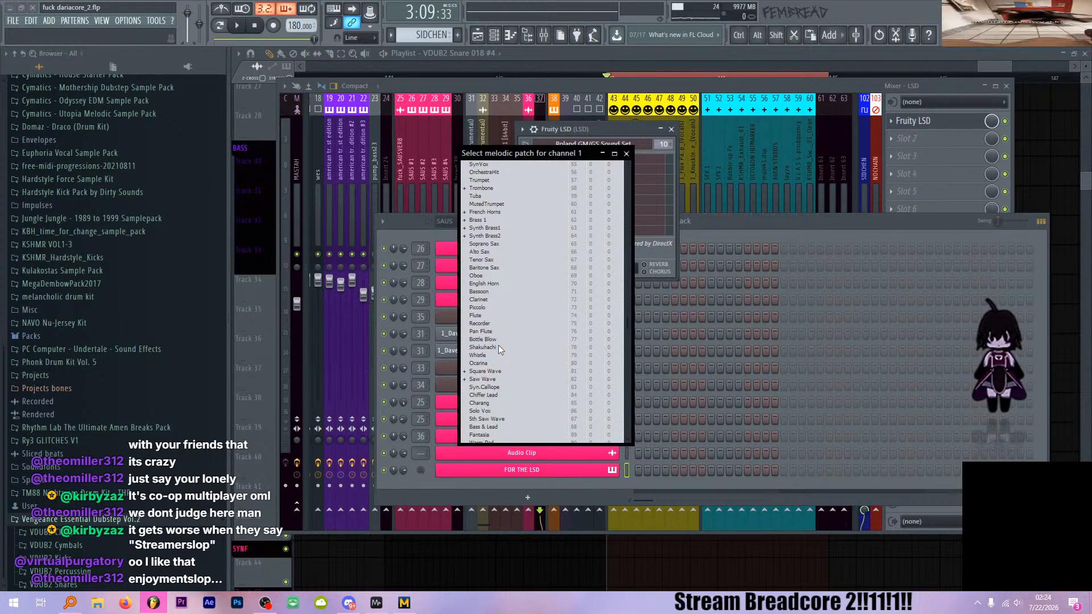
scroll(498, 345, "down", 2)
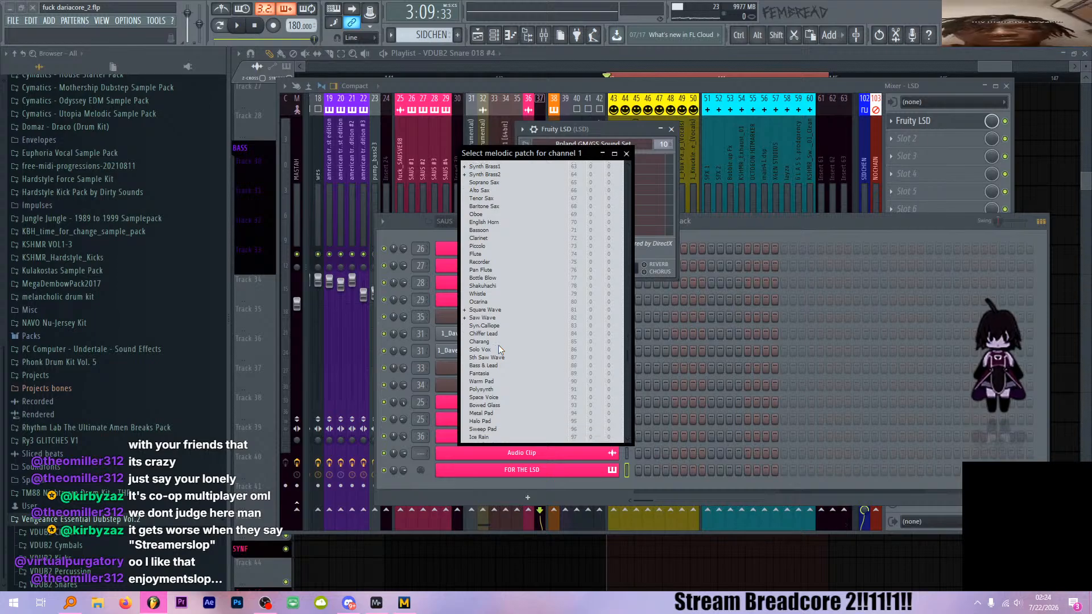
scroll(499, 344, "down", 4)
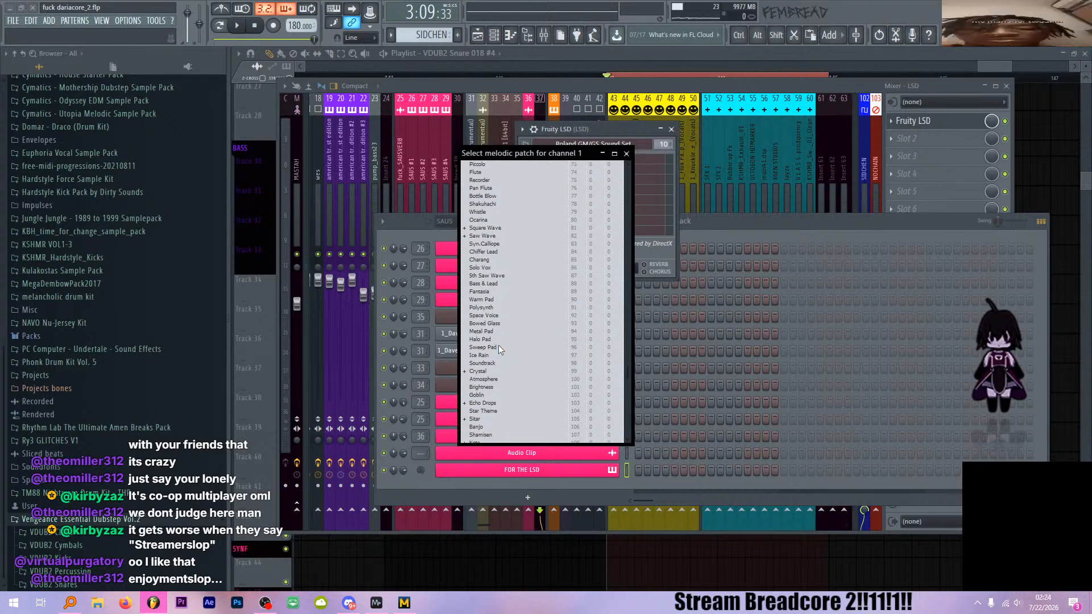
scroll(499, 345, "down", 4)
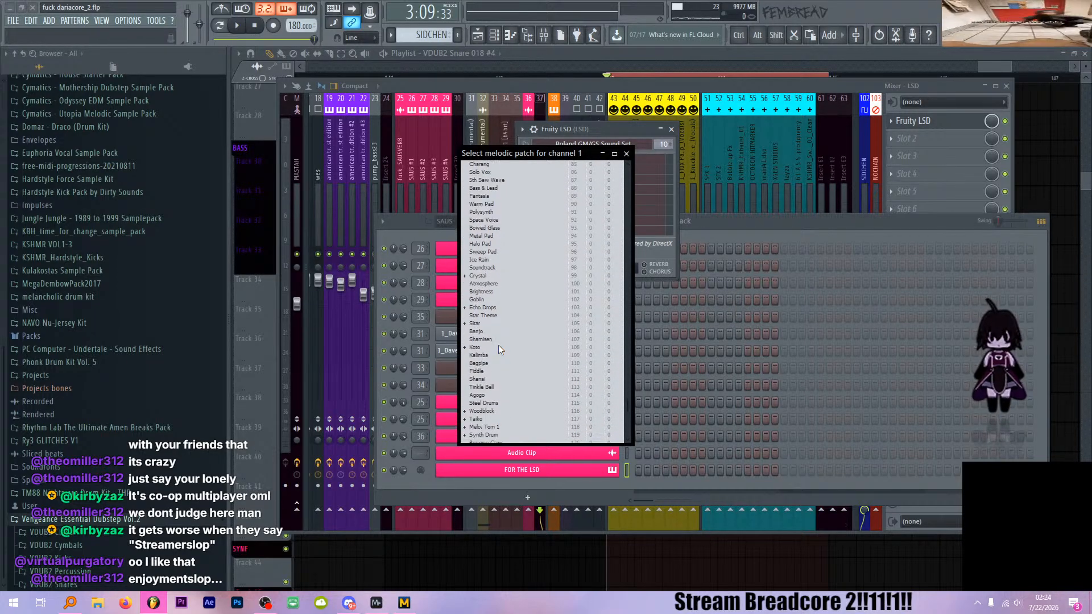
scroll(499, 344, "up", 17)
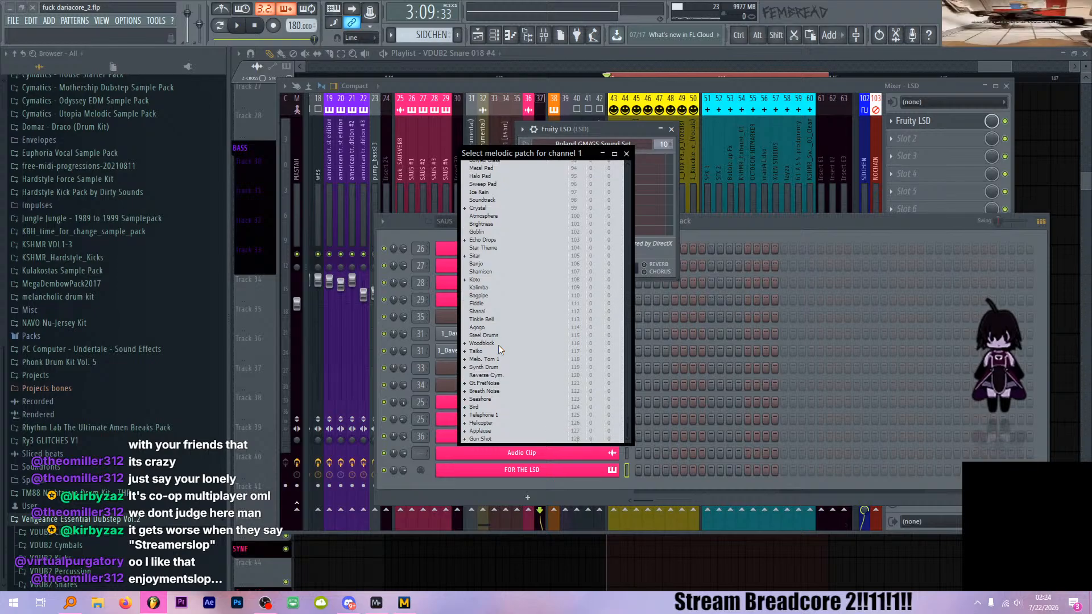
scroll(497, 344, "up", 13)
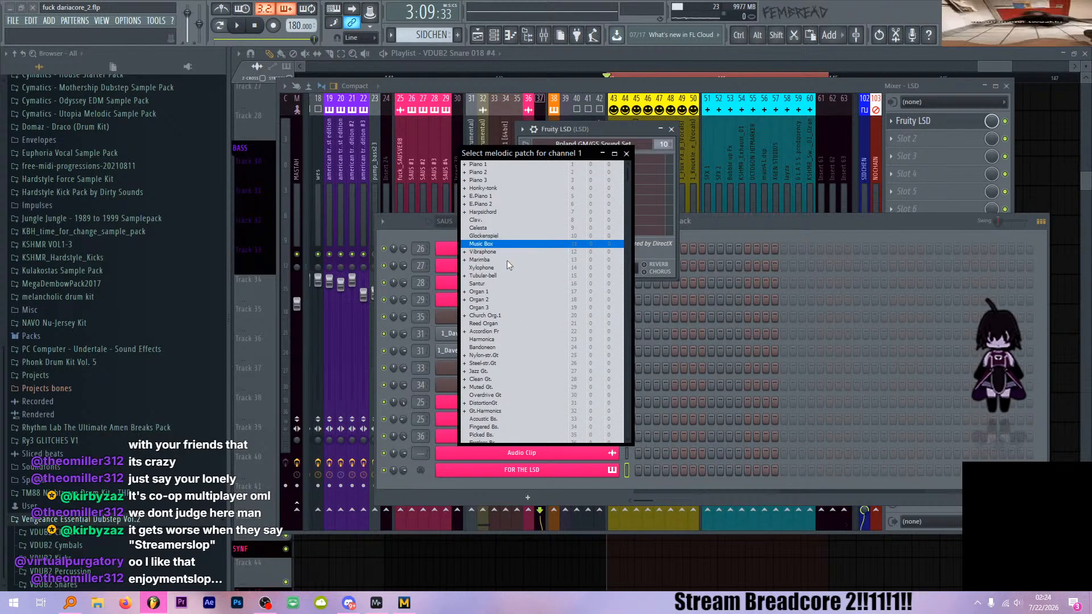
key("ctrl+f")
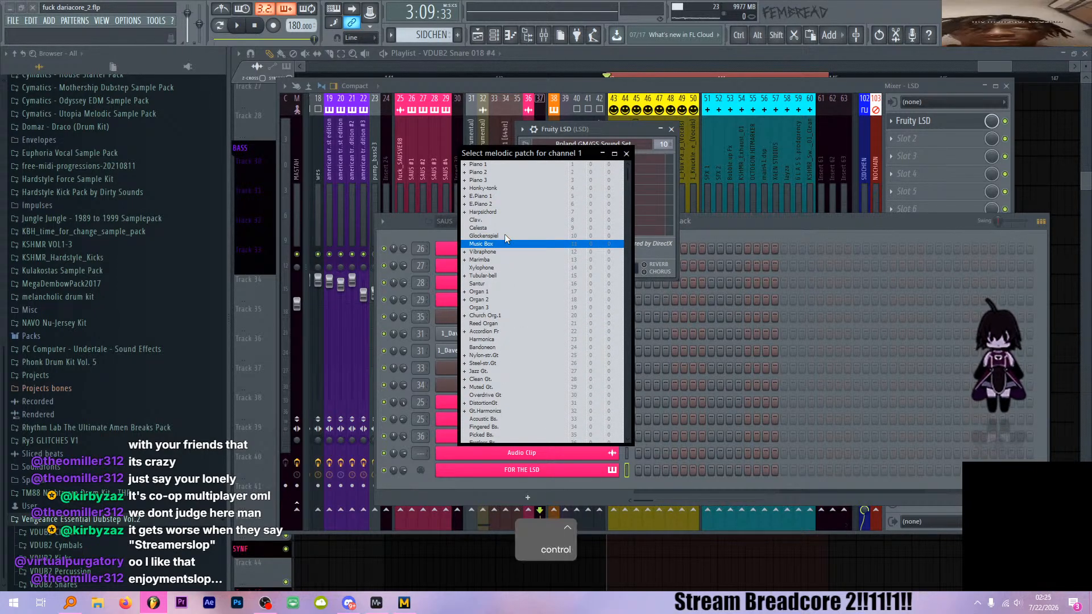
left_click(626, 153)
key("ctrl+f")
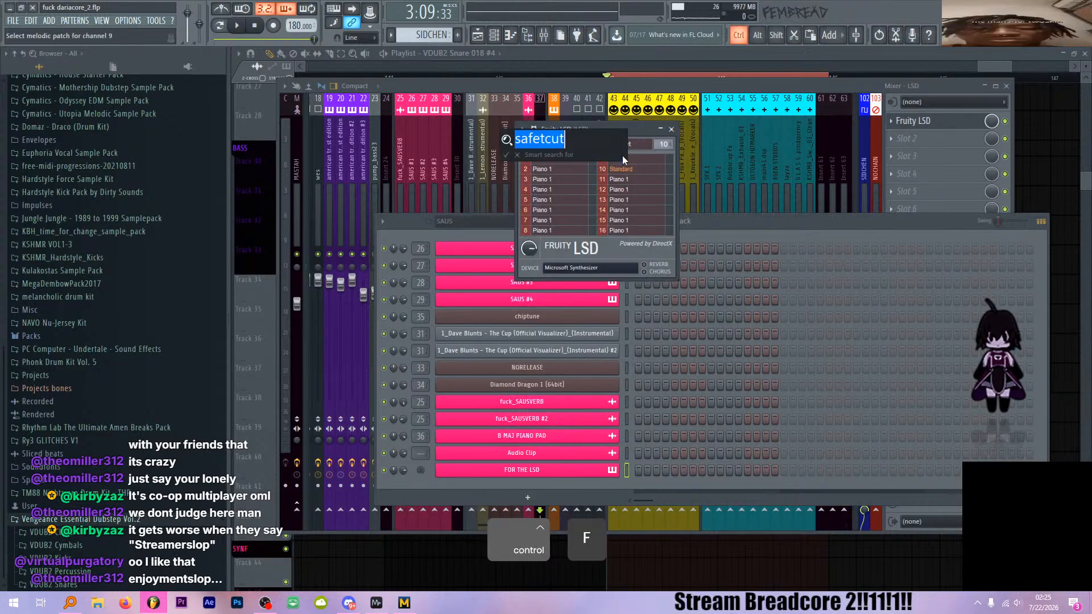
type("glockensp")
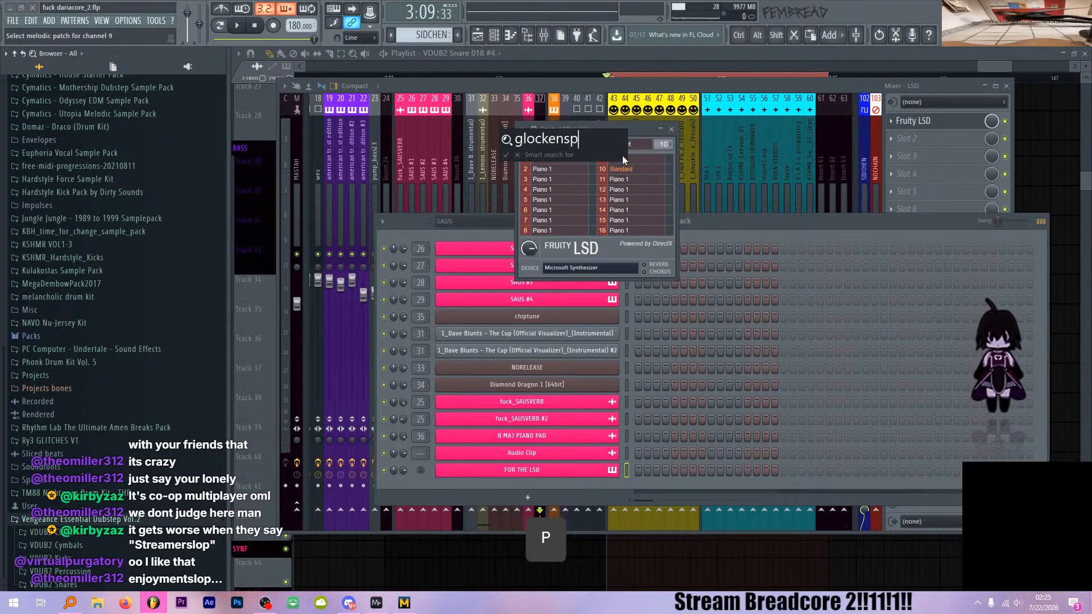
key("Escape")
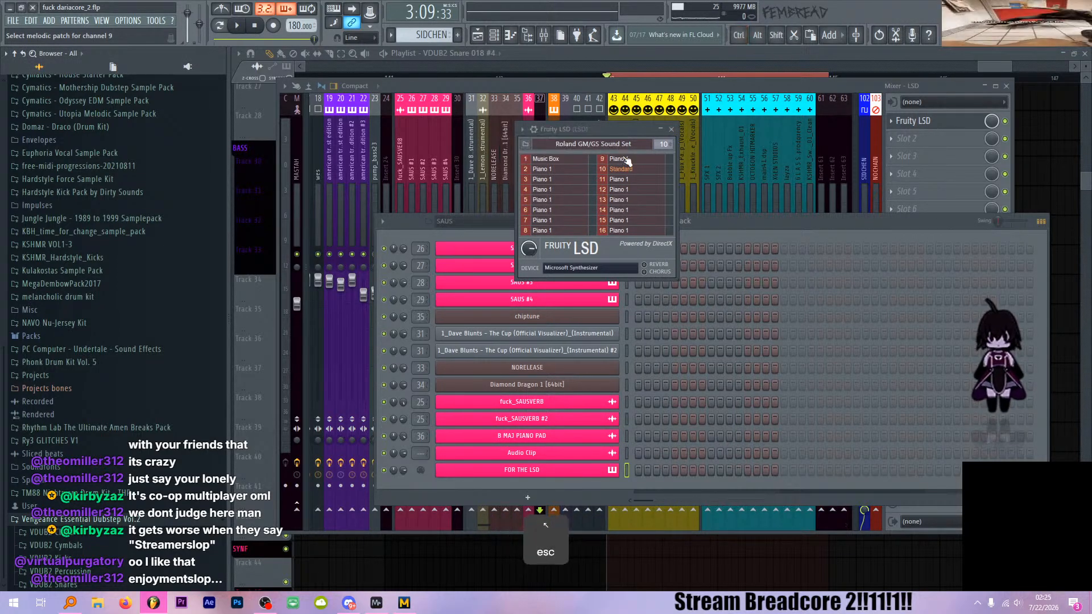
left_click(567, 164)
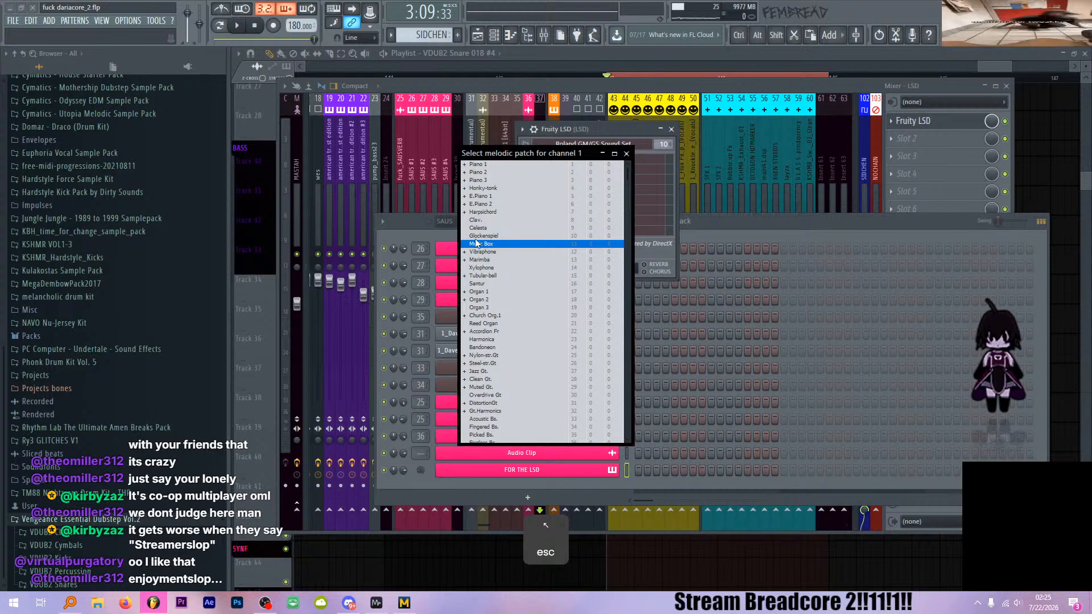
left_click(626, 154)
- Search the browser for "glockenspiel" and load the Sytrus Glockenspiel preset as a new channel below FOR THE LSD
key("ctrl+f")
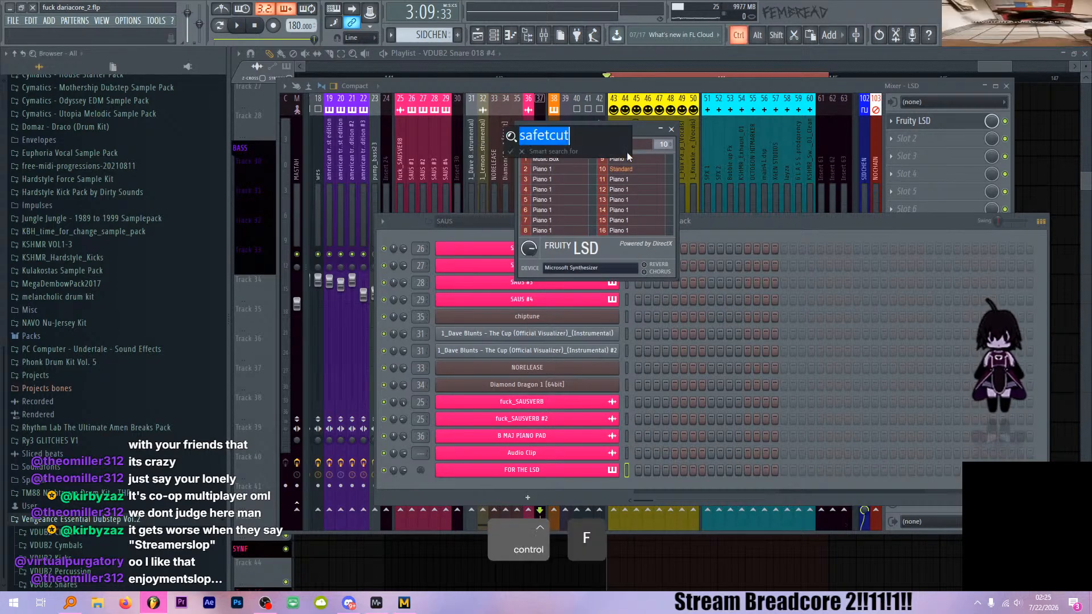
type("cko")
key("BackSpace")
key("BackSpace")
key("BackSpace")
type("glocken")
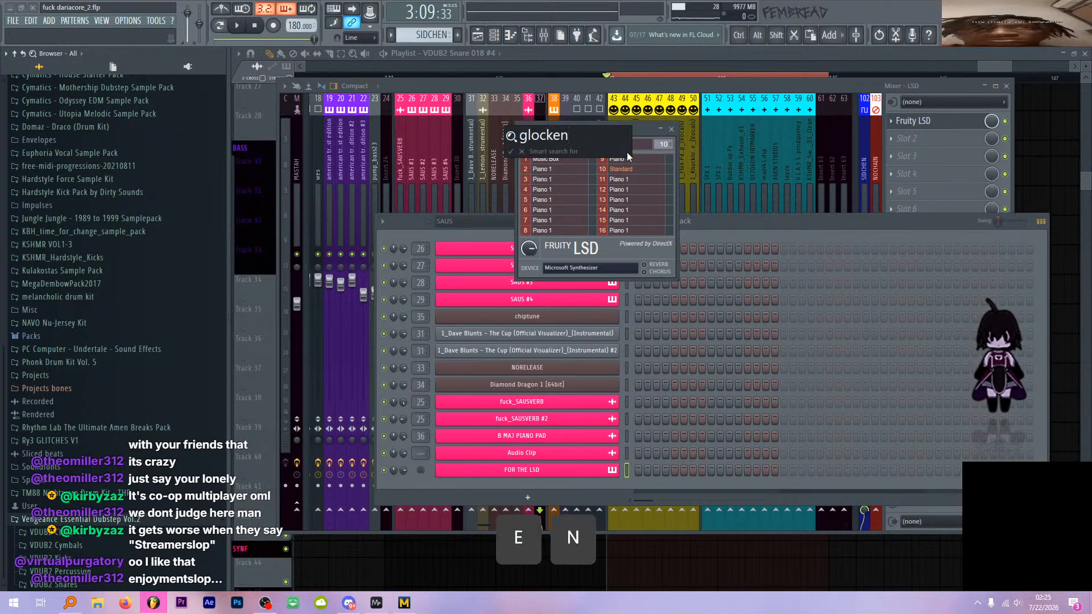
type("spiel")
key("Return")
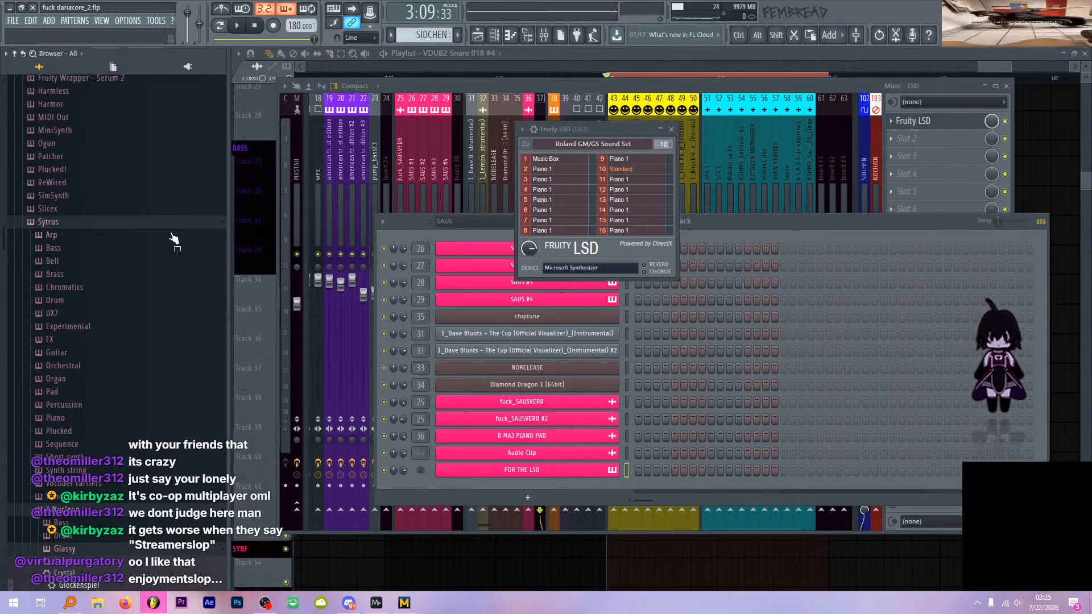
scroll(182, 432, "down", 3)
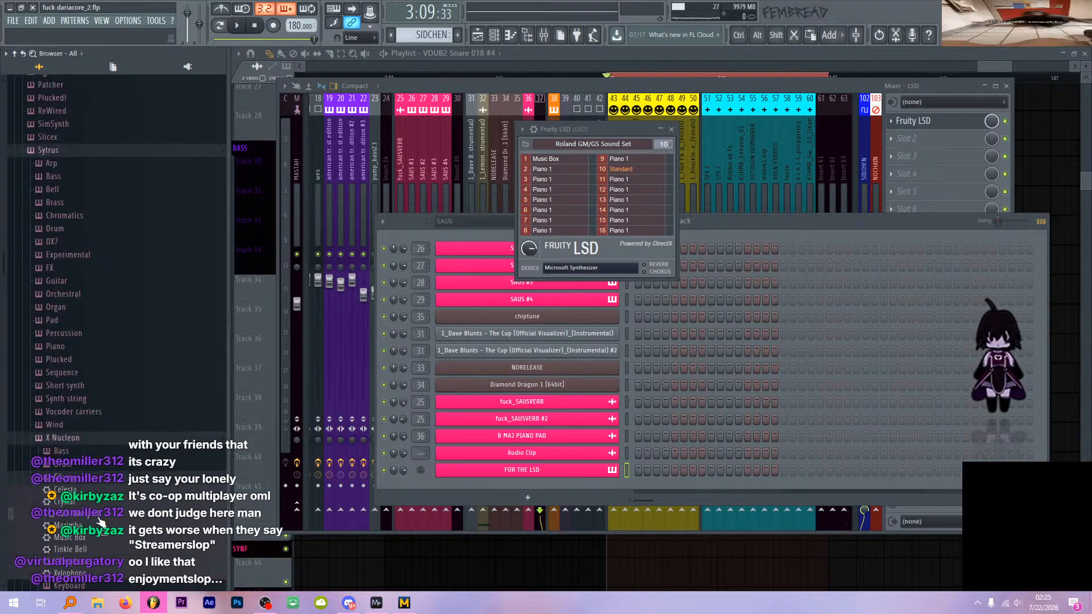
left_click_drag(403, 529, 535, 486)
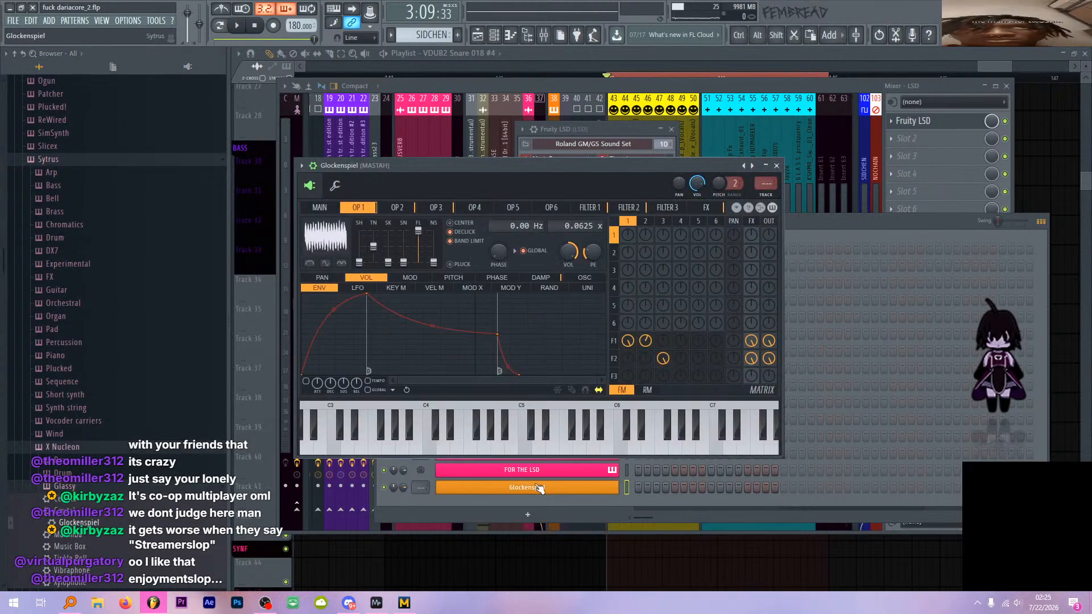
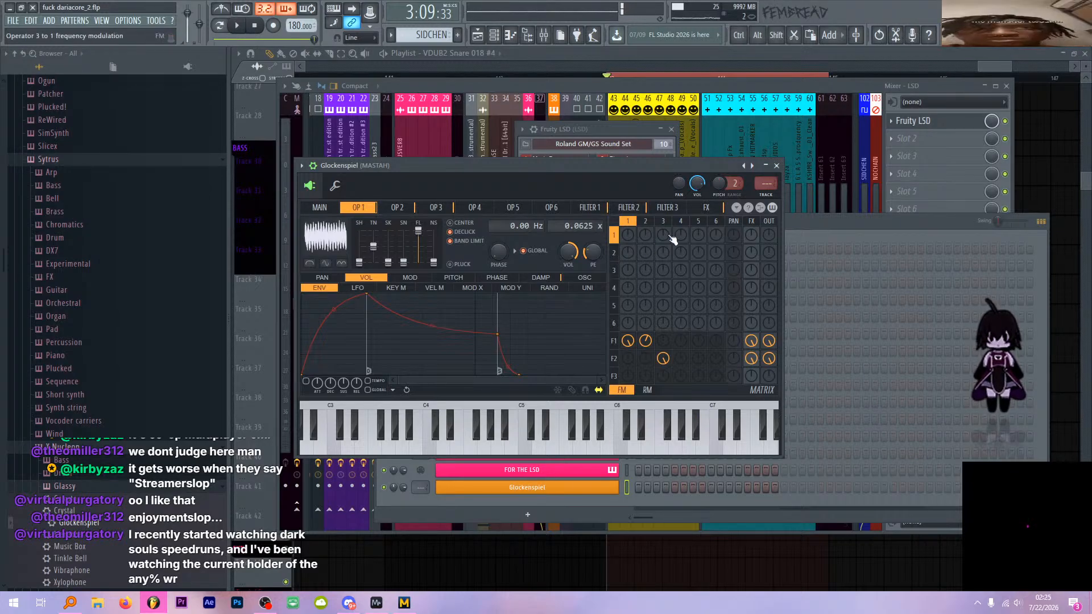
- Close the Fruity LSD window and rename the Glockenspiel channel as "musical choppa"
left_click(671, 129)
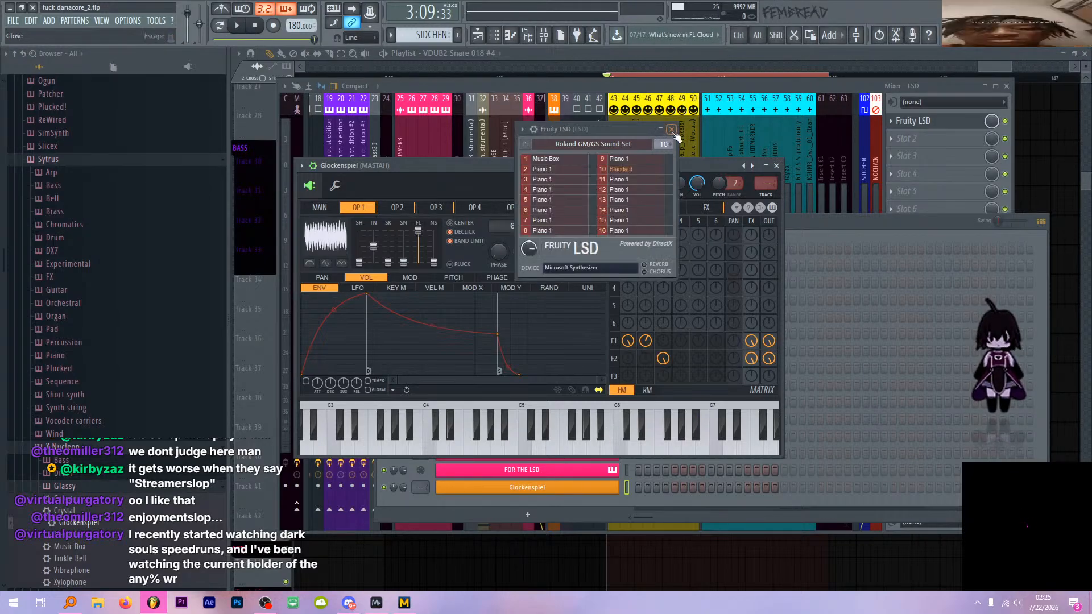
left_click(535, 485)
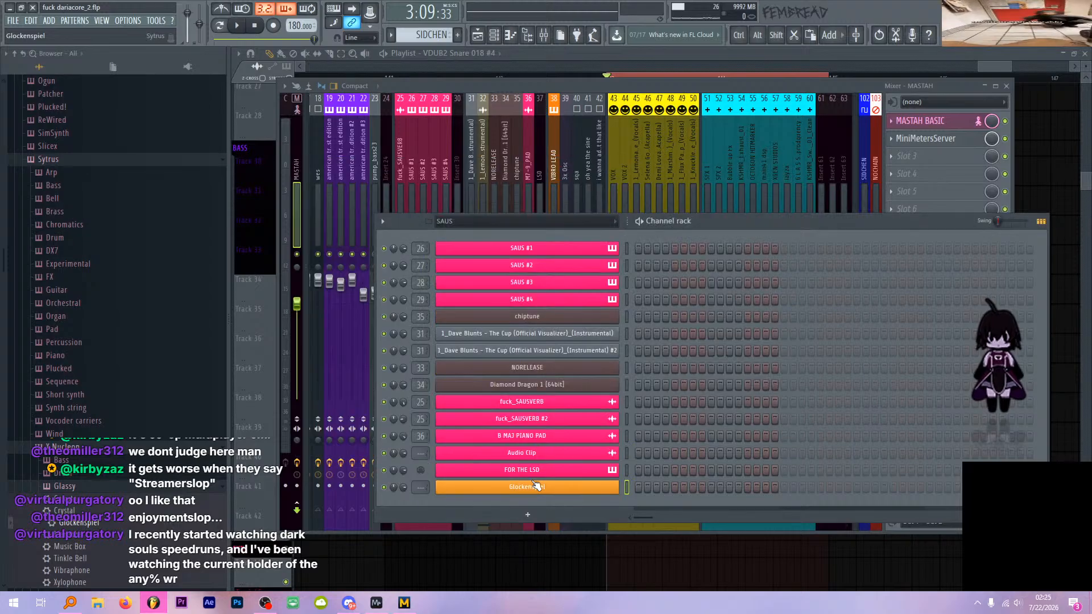
right_click(540, 488)
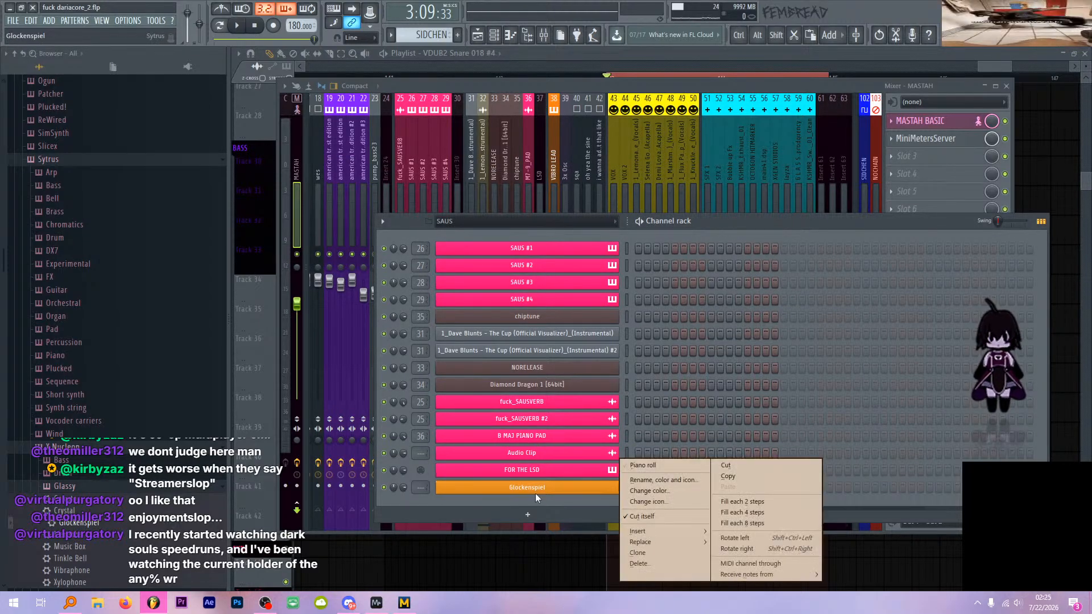
type("rmusicc")
key("BackSpace")
type("al choppa")
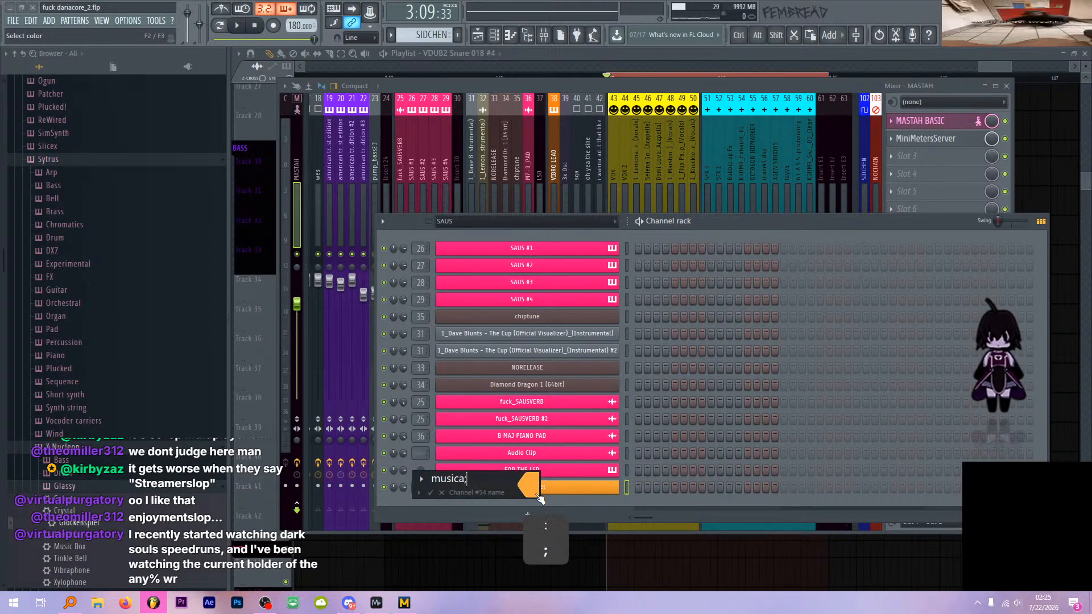
key("Return")
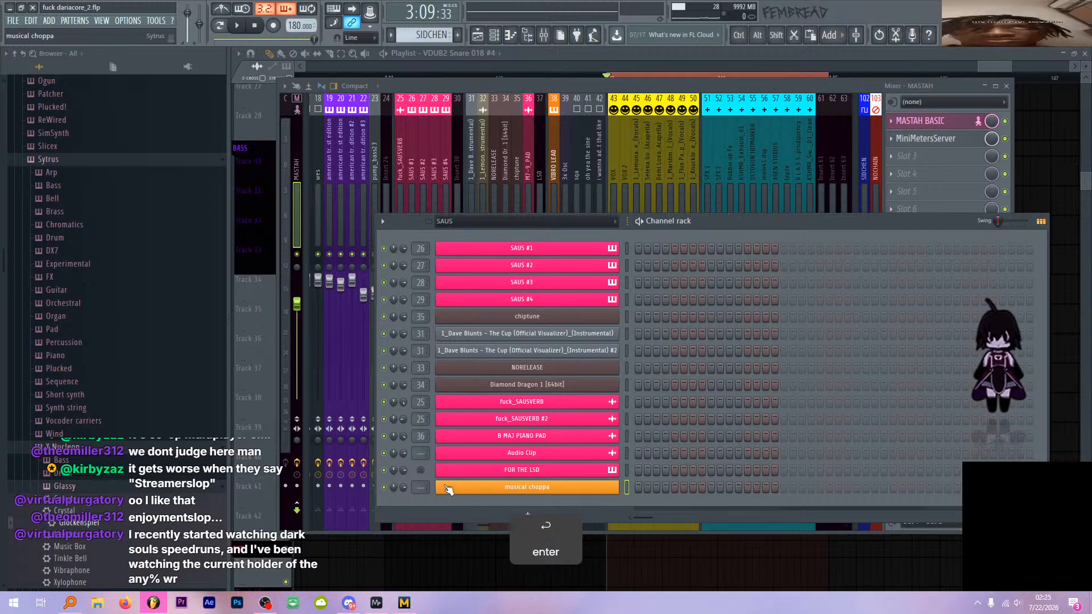
- Give the musical choppa channel a pink color and a keyboard icon, and route it to mixer insert 37
right_click(484, 487)
key("r")
left_click(476, 472)
left_click(490, 390)
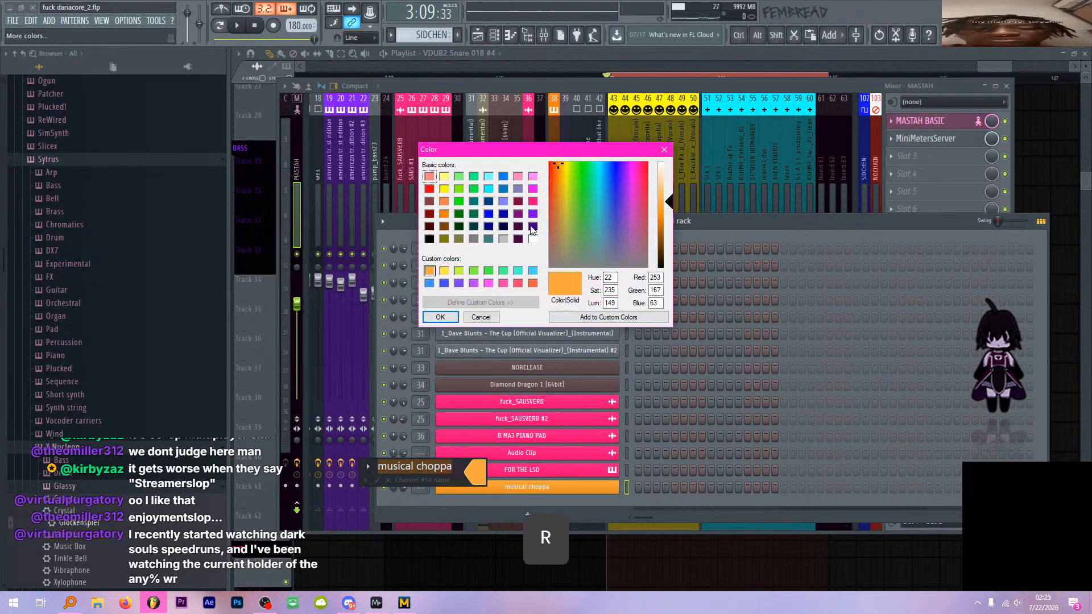
left_click(533, 202)
key("Return")
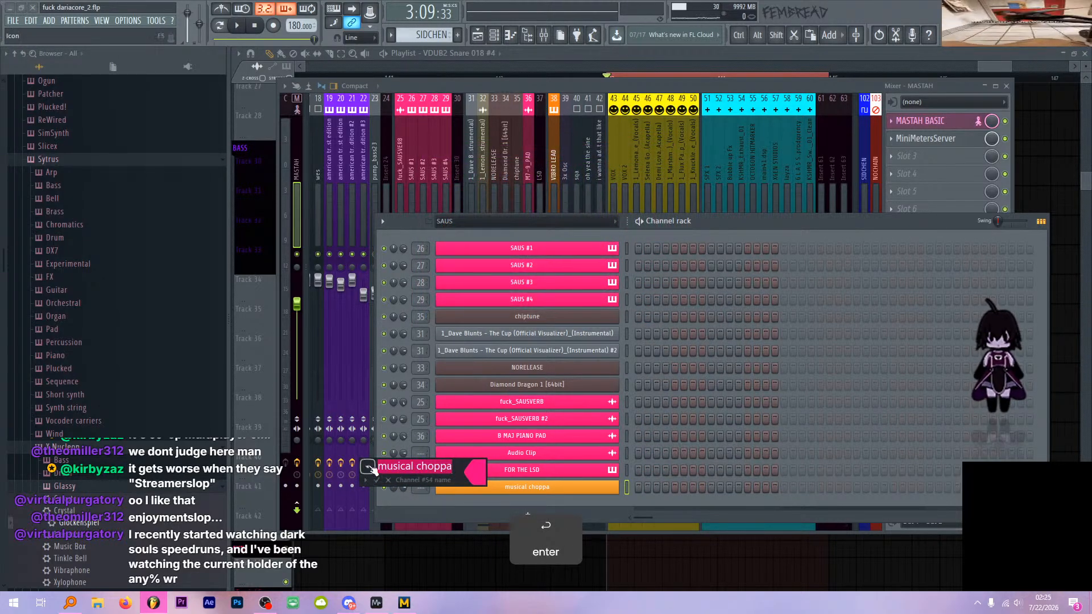
left_click(368, 467)
left_click(398, 239)
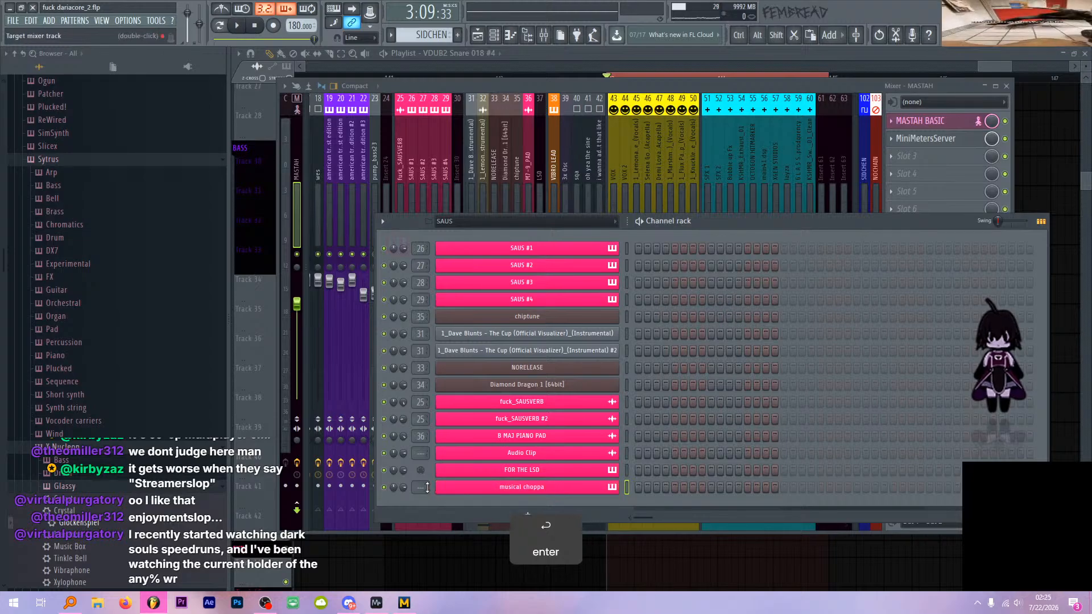
mouse_move(420, 488)
left_mouse_down()
mouse_move(421, 403)
mouse_move(423, 487)
left_mouse_up()
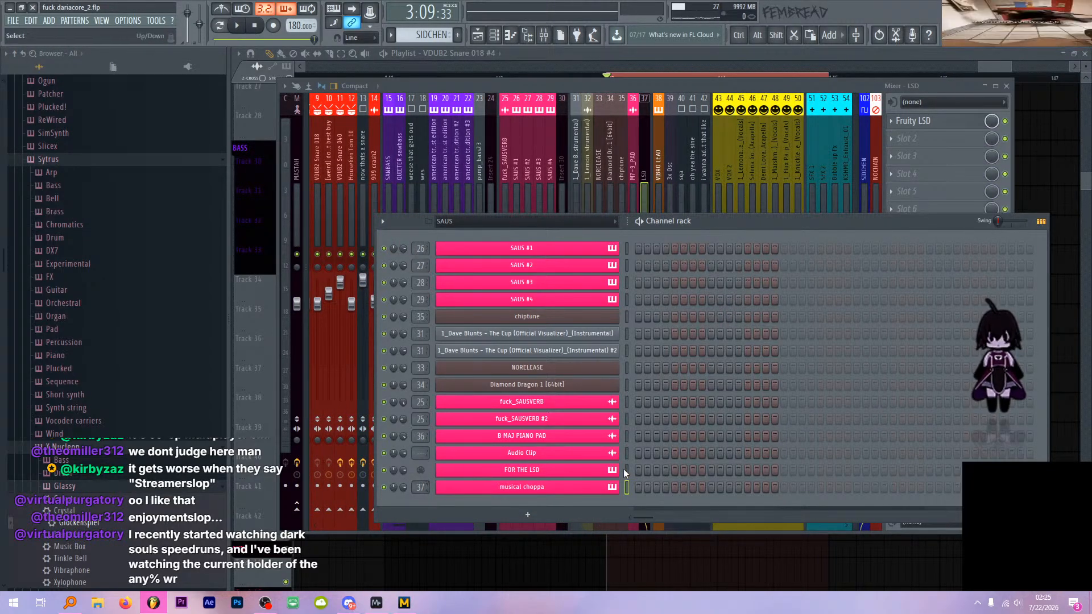
- Delete the FOR THE LSD channel and remove Fruity LSD from the LSD insert's first effect slot
key("alt+Delete")
key("Return")
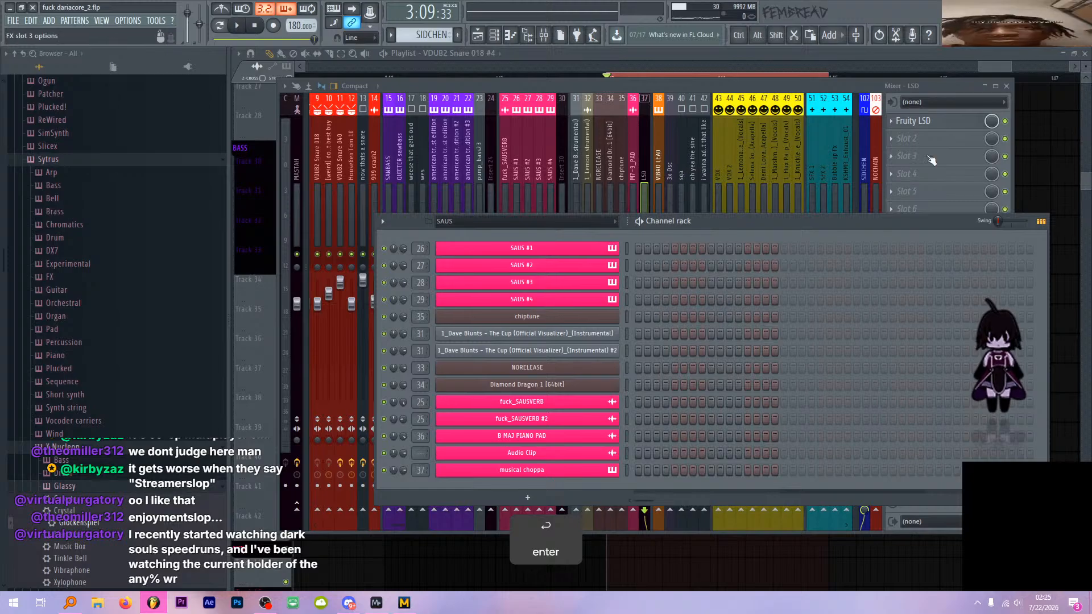
left_click(892, 121)
mouse_move(928, 136)
left_click(751, 8)
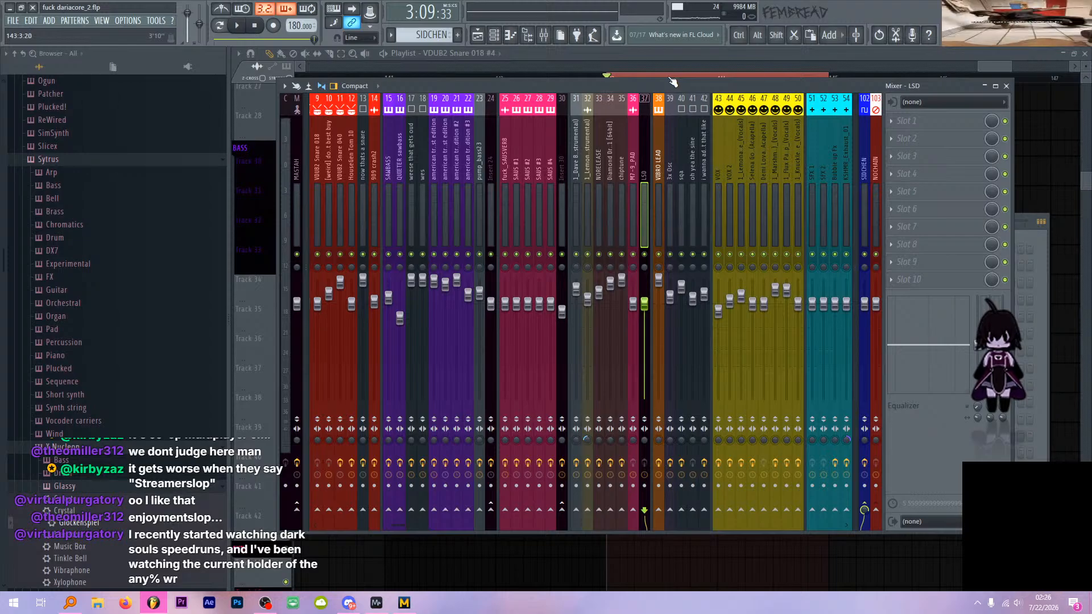
- Move the musical choppa channel above Audio Clip and open its piano roll at the C7 to C9 range
left_click(495, 33)
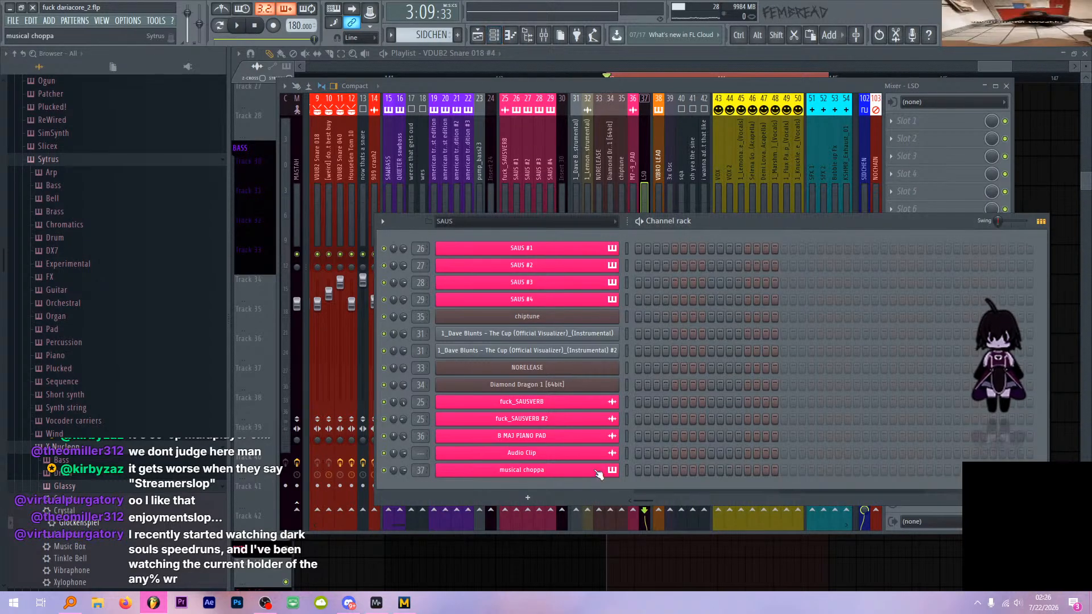
scroll(596, 475, "up", 1)
right_click(595, 457)
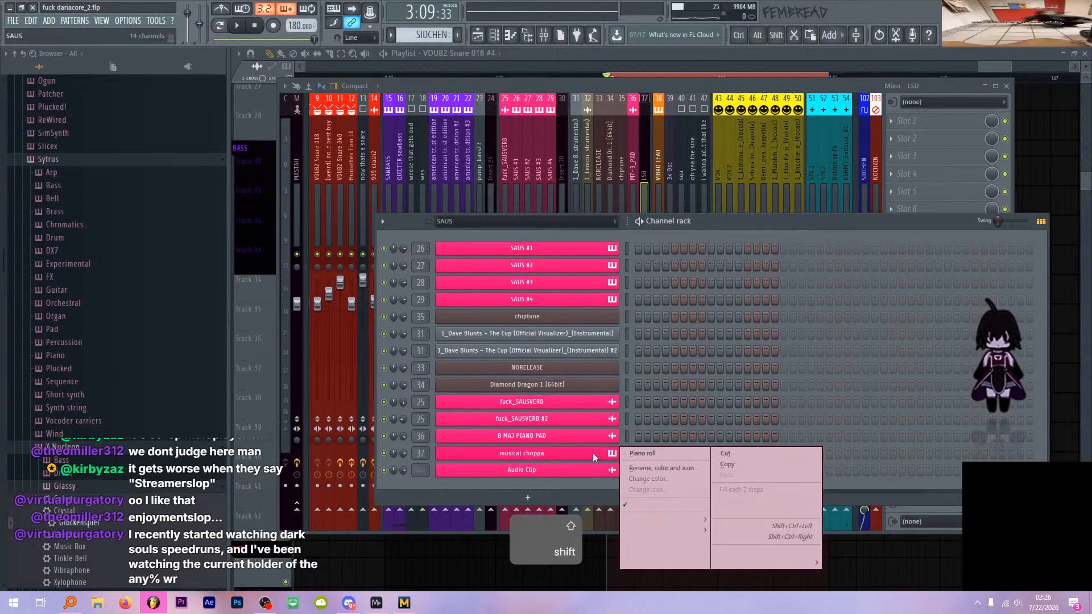
left_click(649, 452)
scroll(263, 230, "up", 3)
left_click(256, 167)
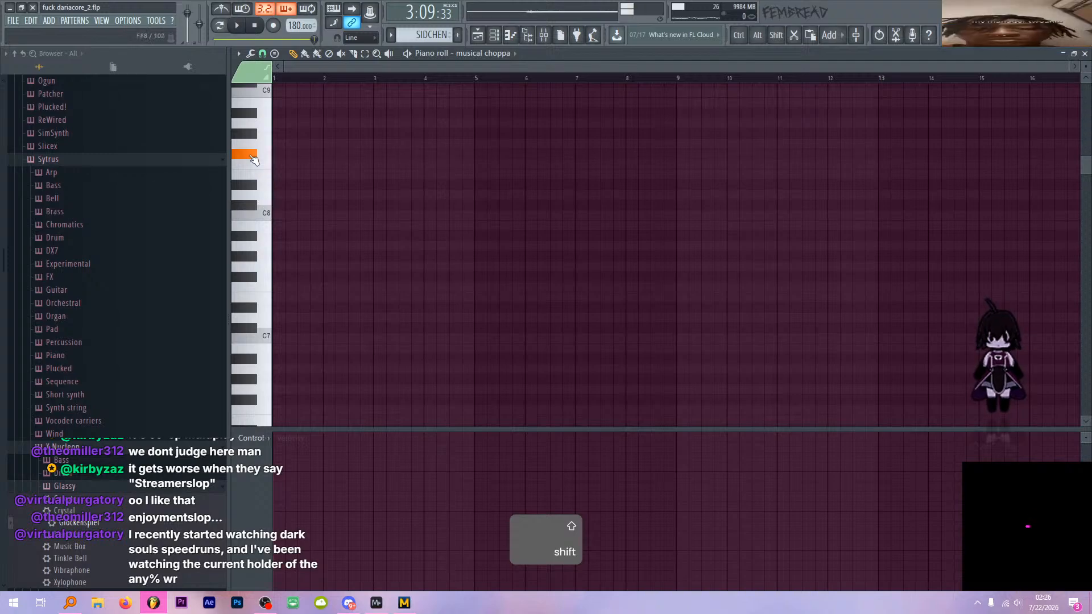
- Draw an F#8 note at bar 1, slice it at half a bar and delete the remainder
left_click(297, 164)
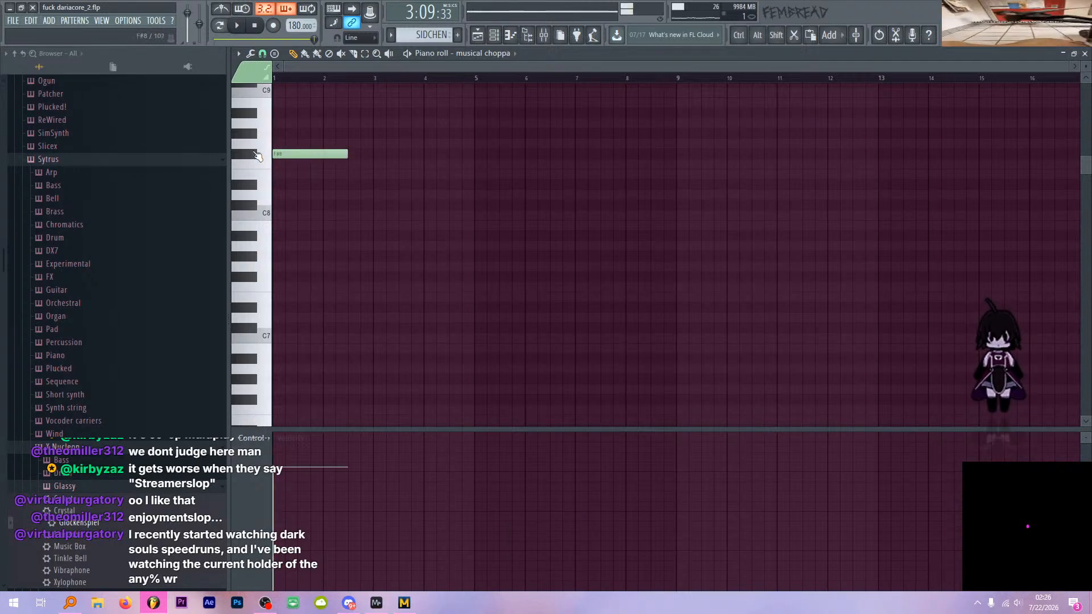
scroll(371, 165, "up", 4)
key("c")
left_click(385, 158, "shift")
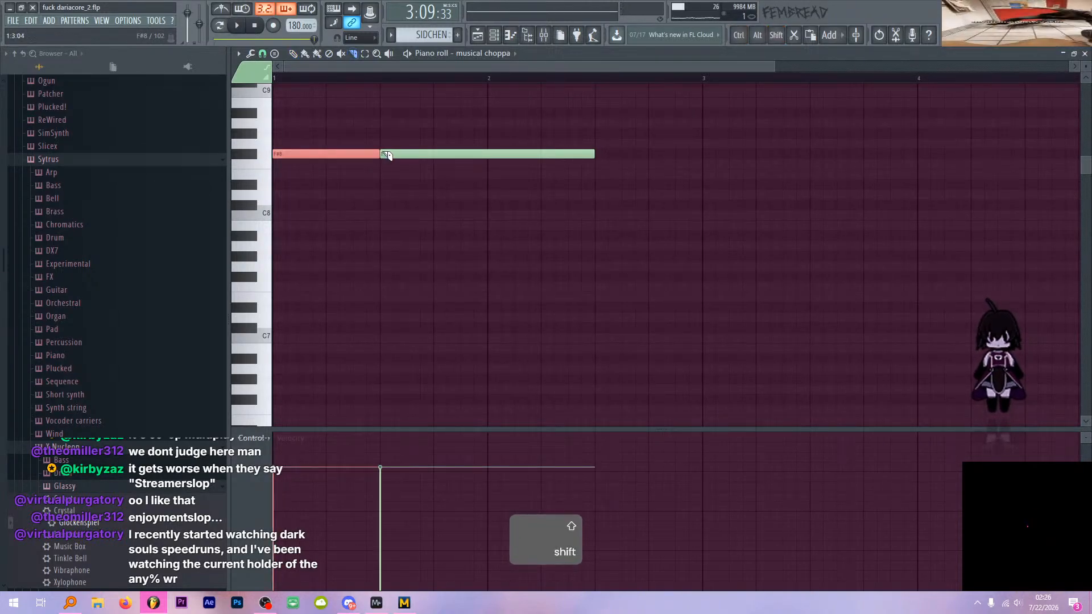
right_click(389, 157)
key("p")
left_click(395, 234)
right_click(399, 235)
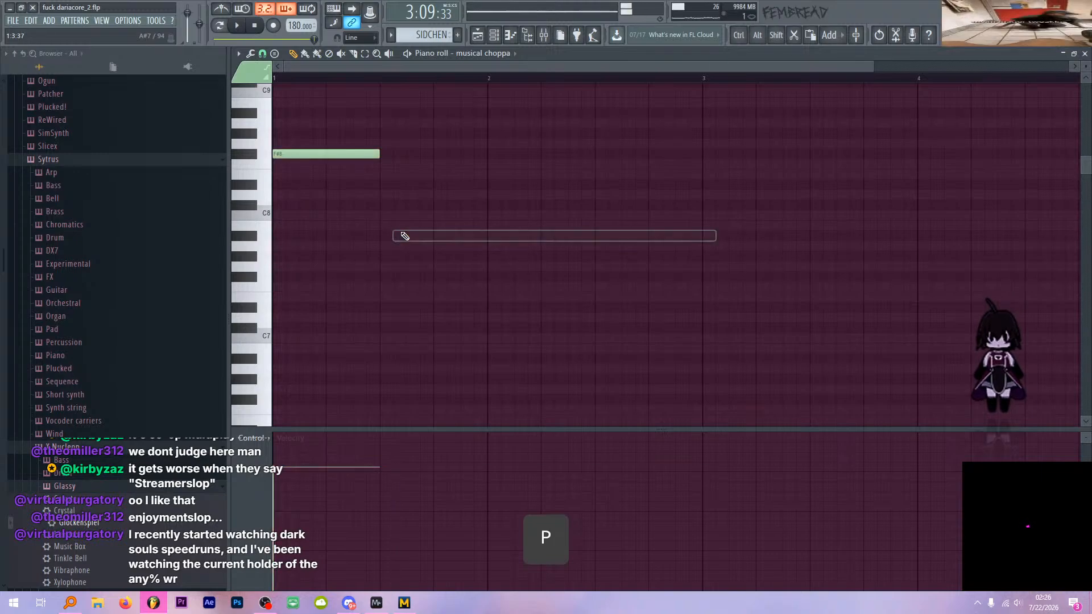
- Continue the melody after F#8 with consecutive half-bar notes B7, A#7 and B7, ending at bar 3
left_click(388, 225)
key("c")
left_click(489, 226, "shift")
key("p")
right_click(518, 224)
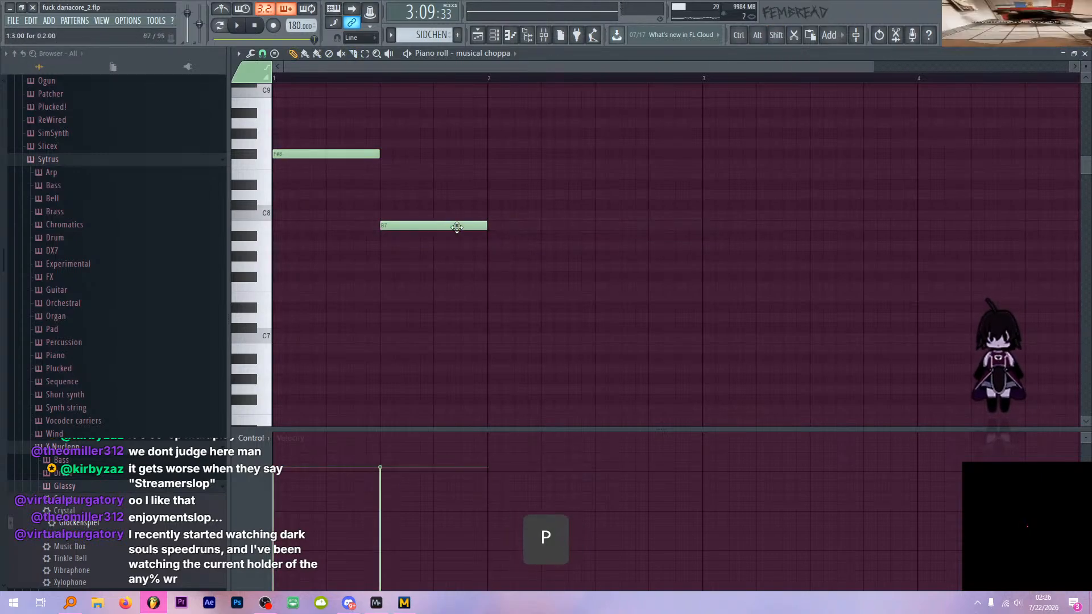
left_click(490, 236)
right_click(490, 236)
left_click(490, 235)
left_click(600, 225)
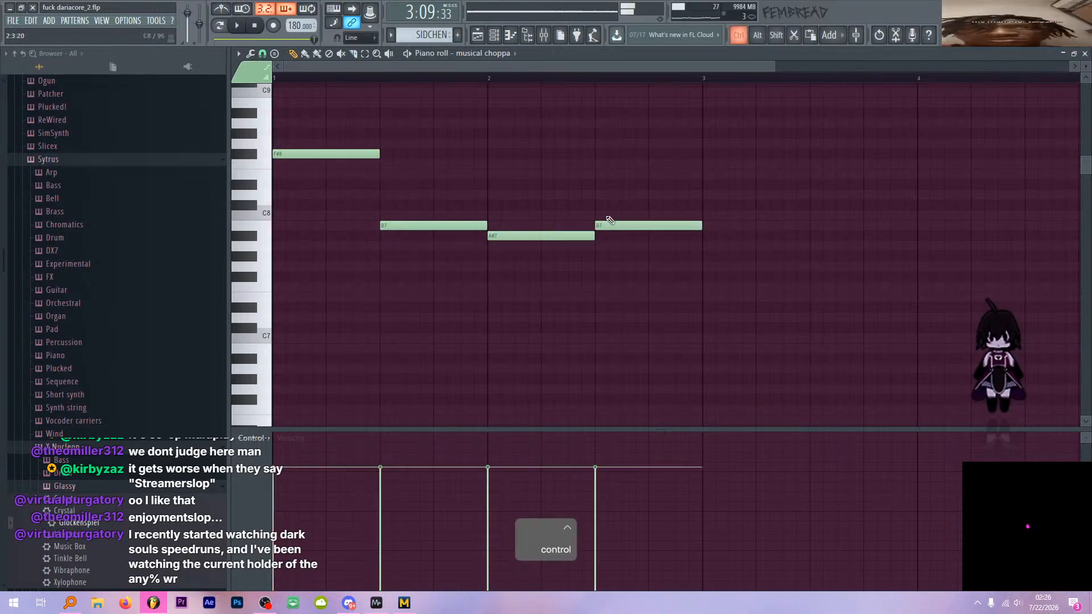
- Return to the playlist and briefly play the arrangement from bar 121, where the fancy BASS clip starts
scroll(607, 219, "down", 2)
left_click(477, 35)
scroll(657, 137, "up", 2)
scroll(659, 140, "down", 5)
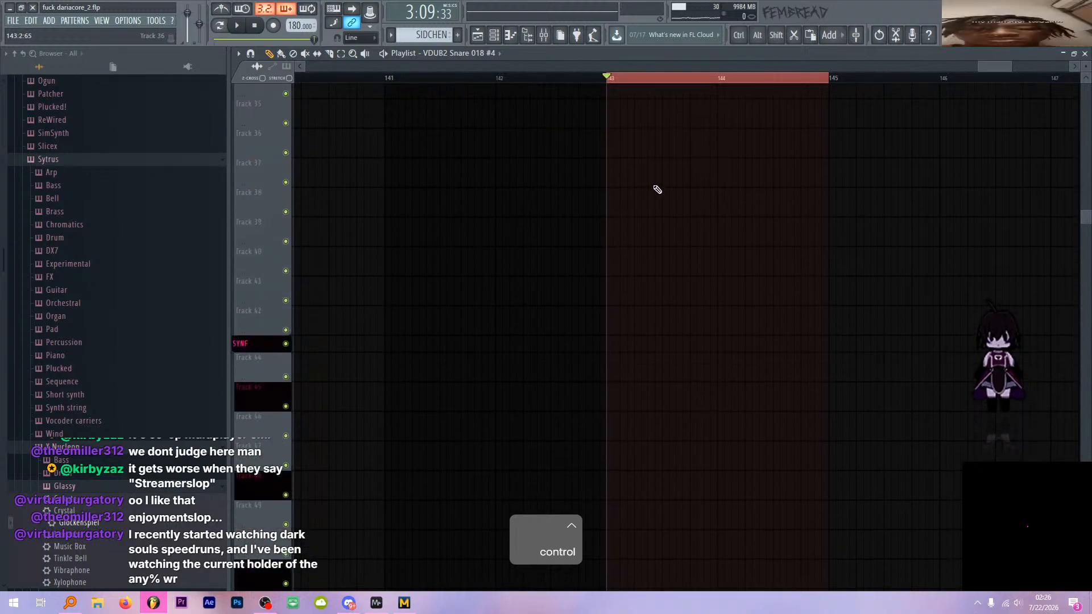
scroll(659, 195, "down", 3)
left_click(322, 79)
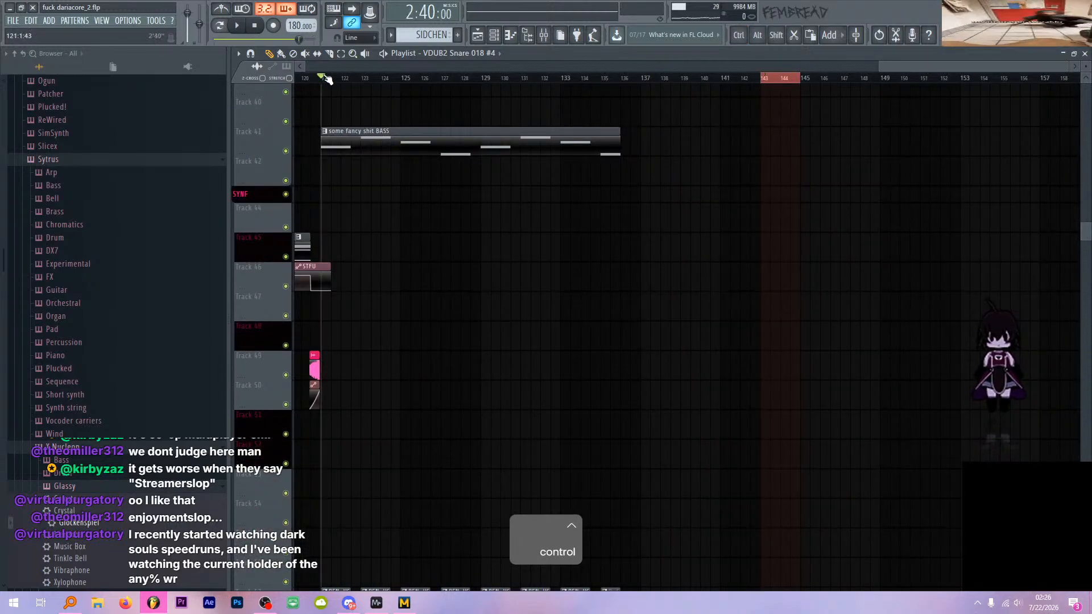
key("space")
key("space")
- Cut the musical choppa channel's notes from the current pattern and return to the playlist
left_click(499, 35)
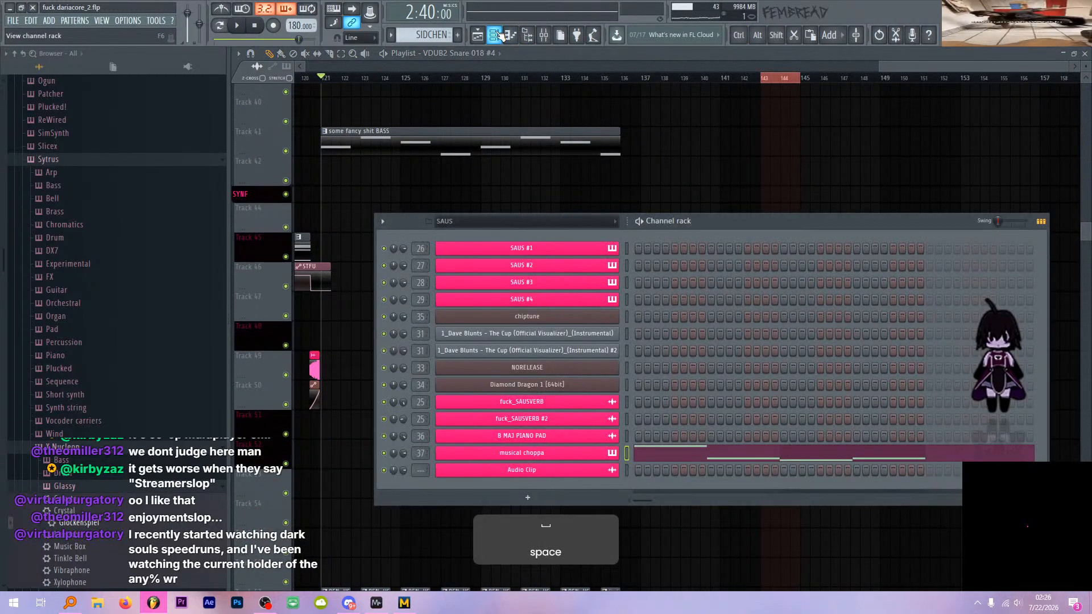
key("ctrl+x")
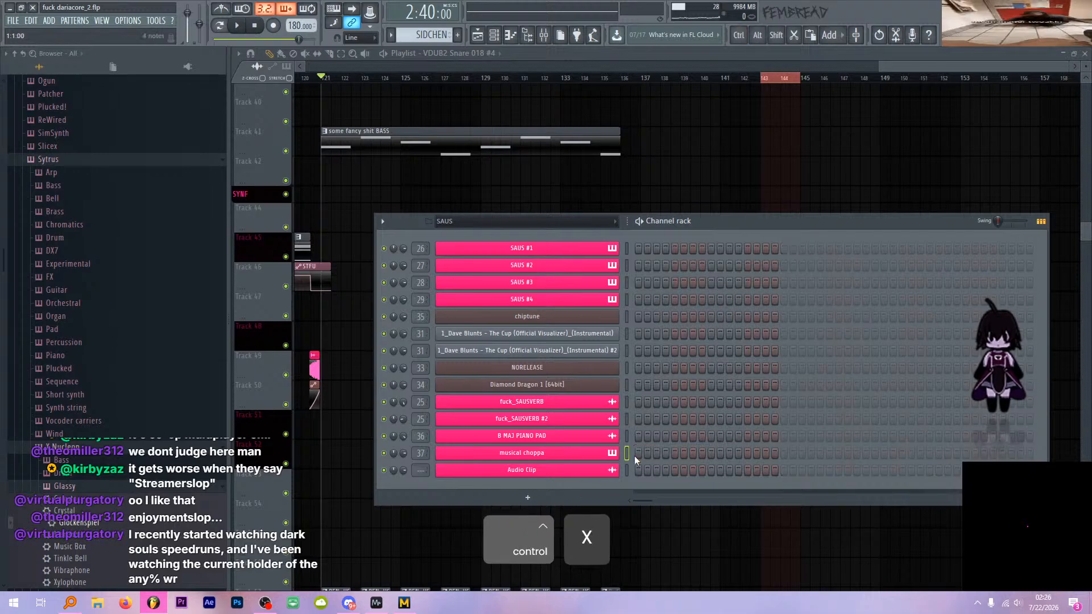
left_click(769, 57)
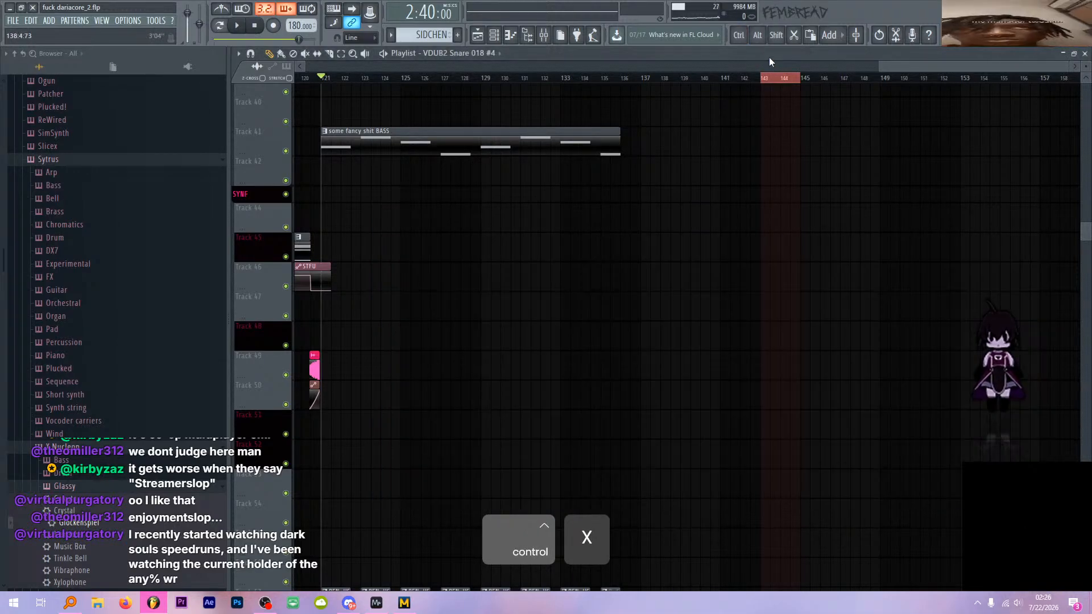
- Create a new pattern named musical choppa
key("F4")
left_click(653, 56)
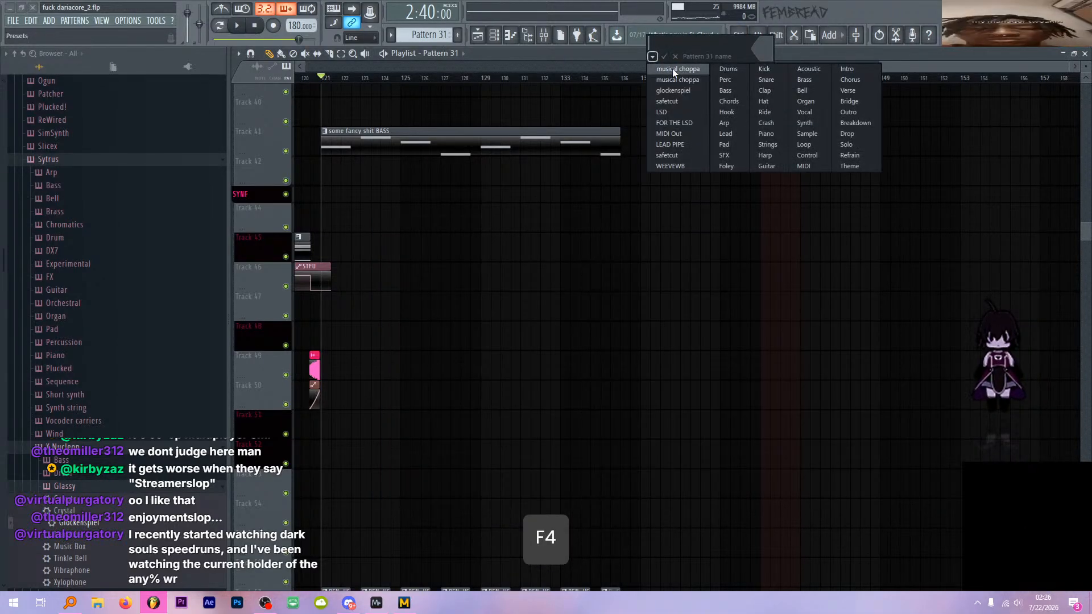
left_click(673, 68)
- Insert an empty track just above the LEAD track and place the musical choppa clip there from bar 143 to 145
scroll(887, 252, "down", 3)
scroll(912, 258, "down", 6)
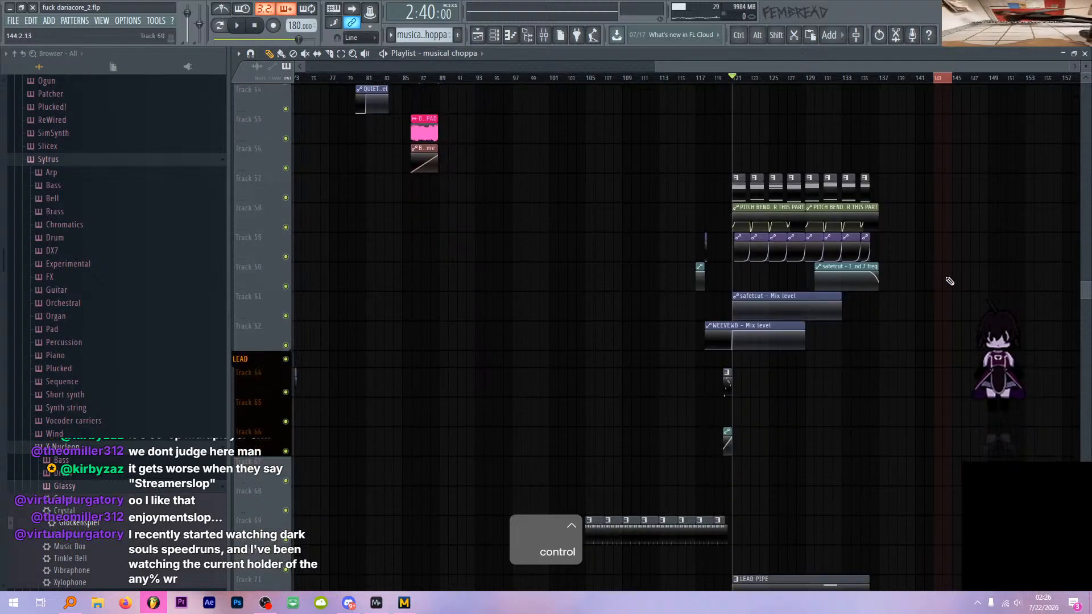
right_click(265, 293)
left_click(301, 469)
scroll(287, 337, "up", 1)
scroll(1021, 345, "up", 2)
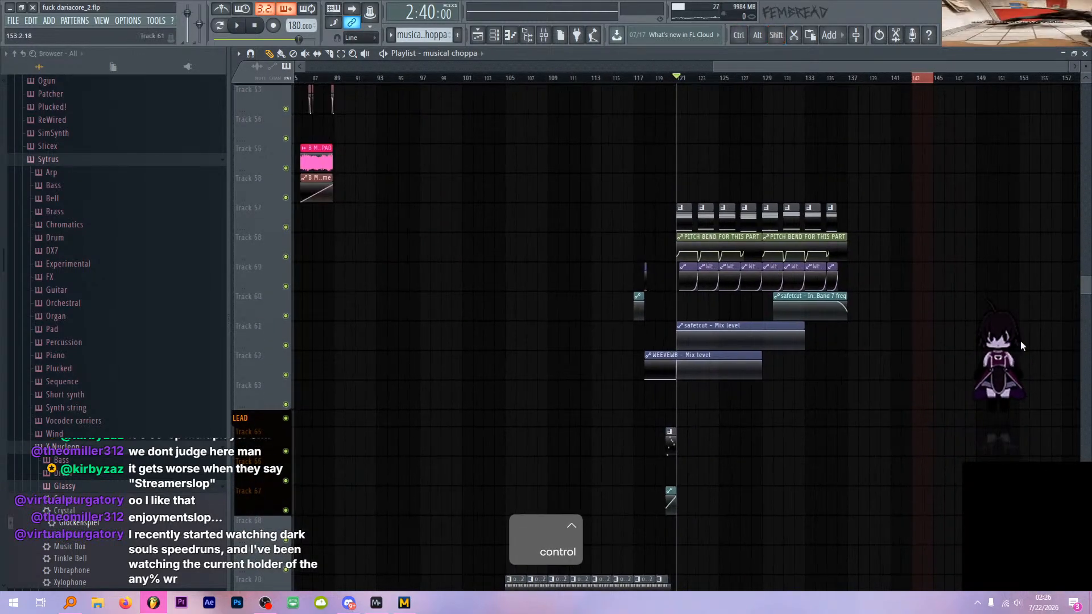
scroll(998, 302, "down", 1)
scroll(993, 298, "up", 5)
left_click(798, 339)
scroll(797, 338, "up", 2)
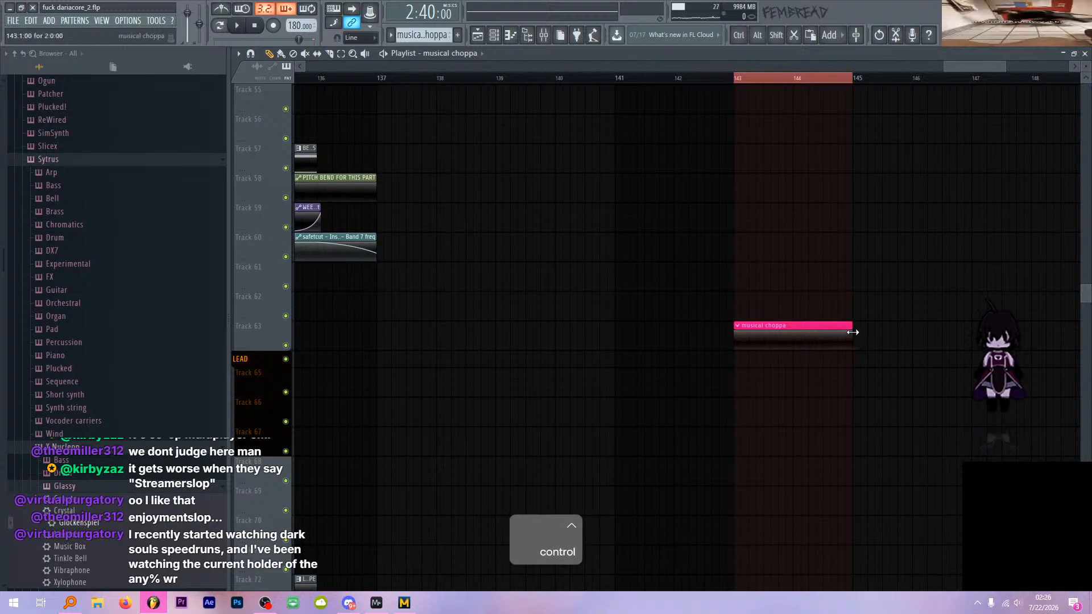
- Paste the cut notes into the musical choppa channel of the new pattern
scroll(856, 328, "up", 2)
double_click(790, 334)
right_click(614, 454)
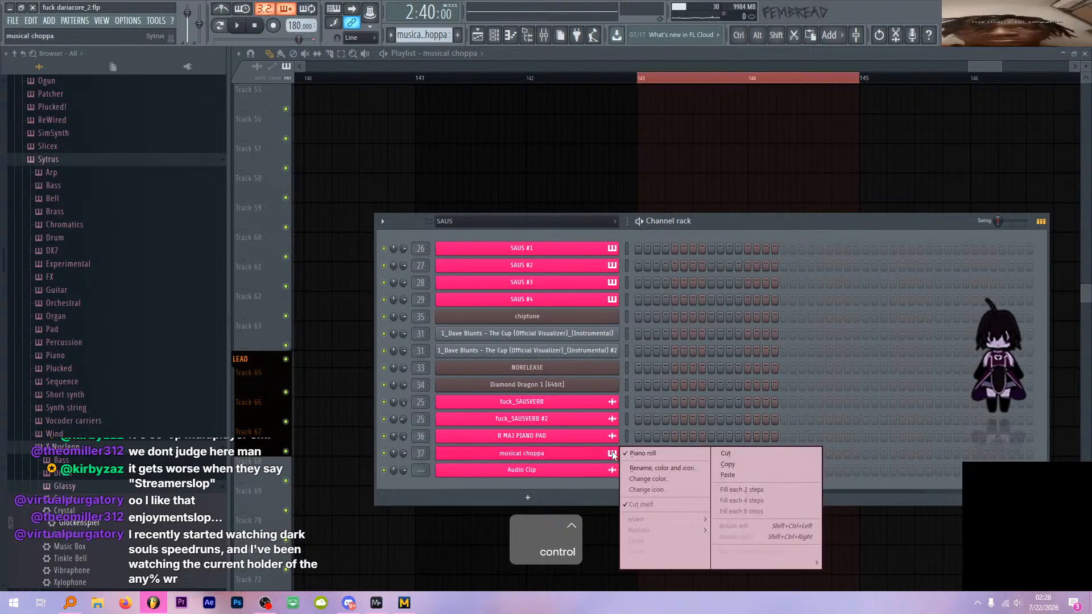
right_click(613, 455)
right_click(613, 455)
left_click(642, 454)
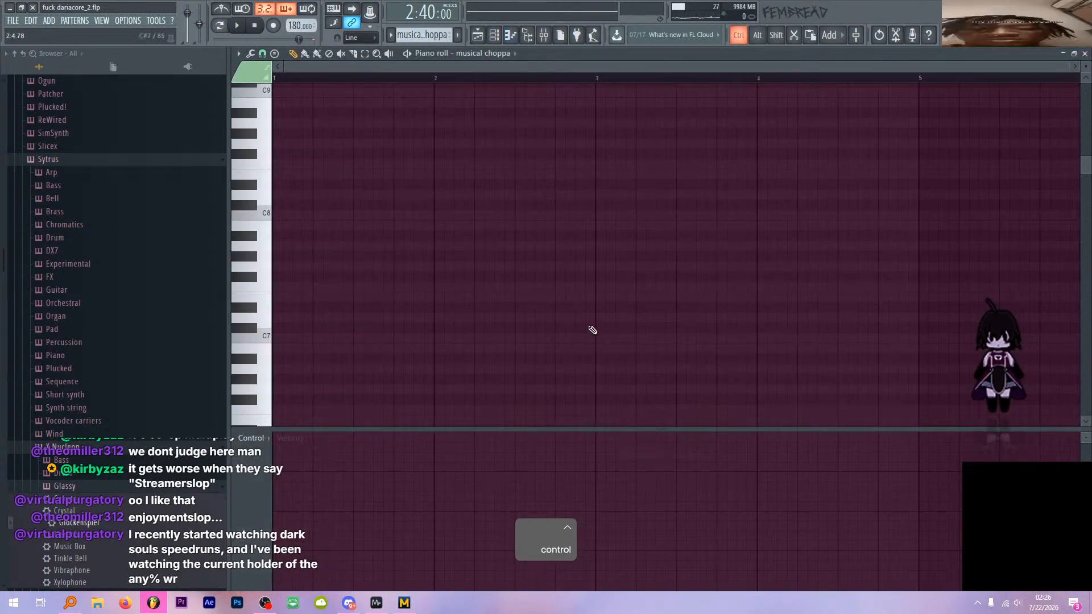
key("ctrl+v")
left_click(494, 36)
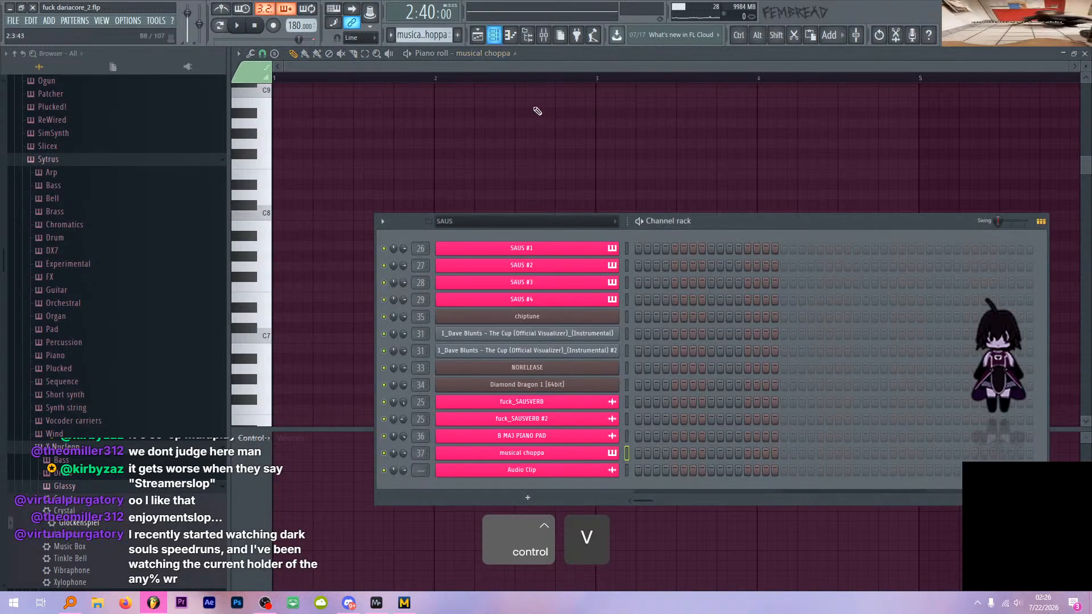
key("ctrl+v")
- Play the musical choppa clip in the playlist, then transpose its notes up one semitone while listening
left_click(478, 35)
key("space")
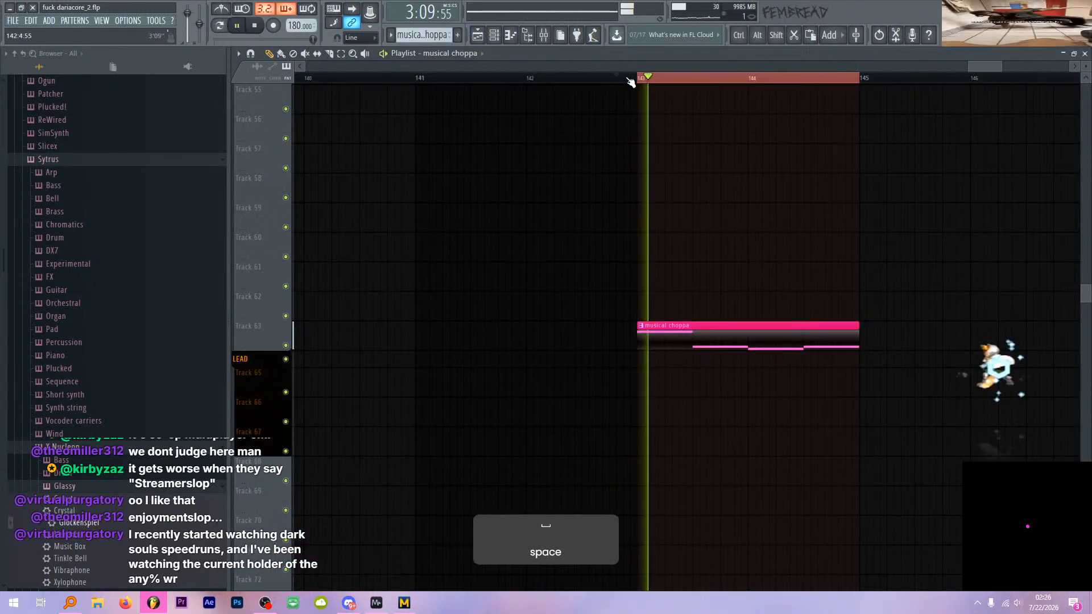
key("space")
double_click(719, 345)
key("shift+Up")
key("space")
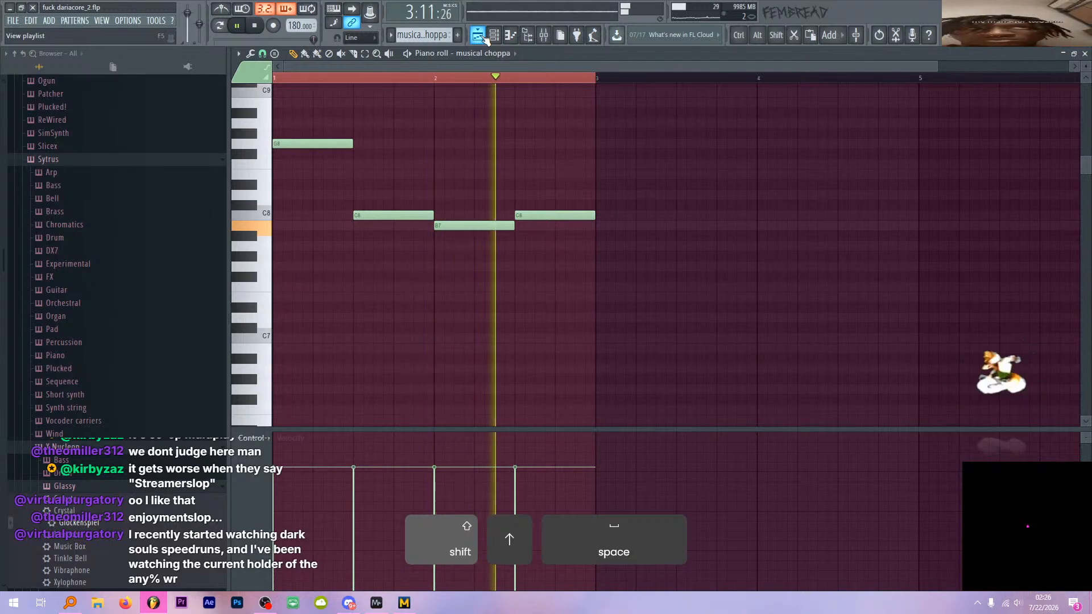
key("space")
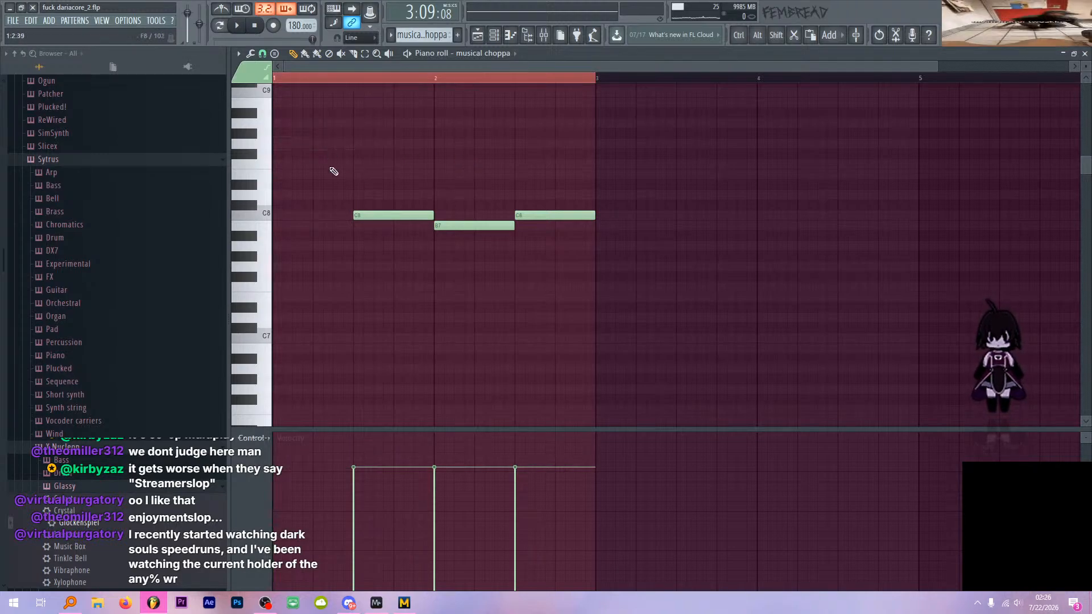
- Clear the pasted notes and draw consecutive quarter-bar notes G7, C8, G8, F8, E8, D8 and E8, ending at bar 3
right_click(380, 215)
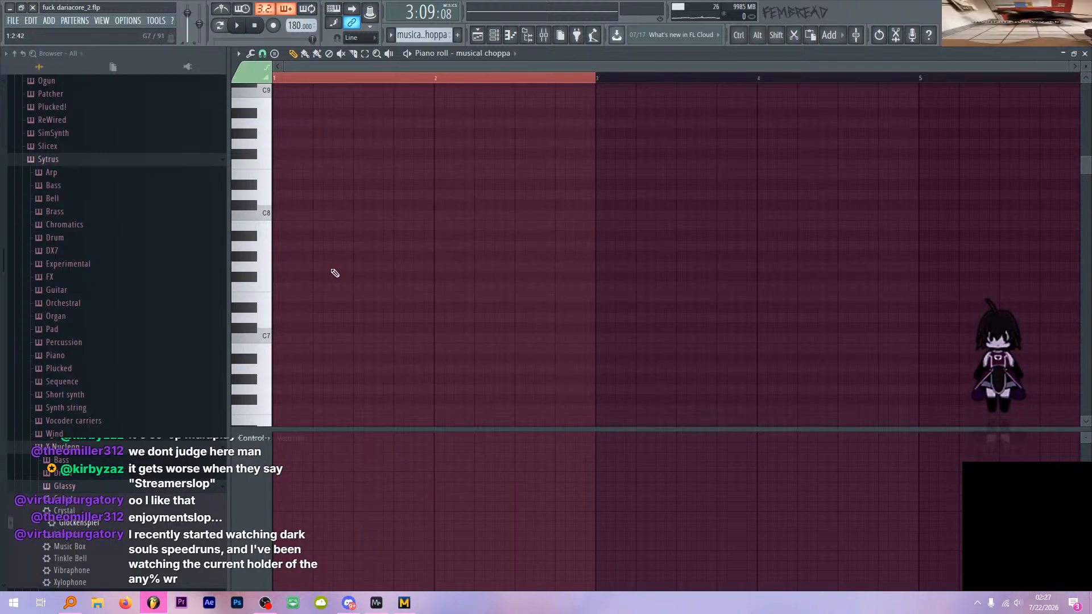
right_click(344, 256)
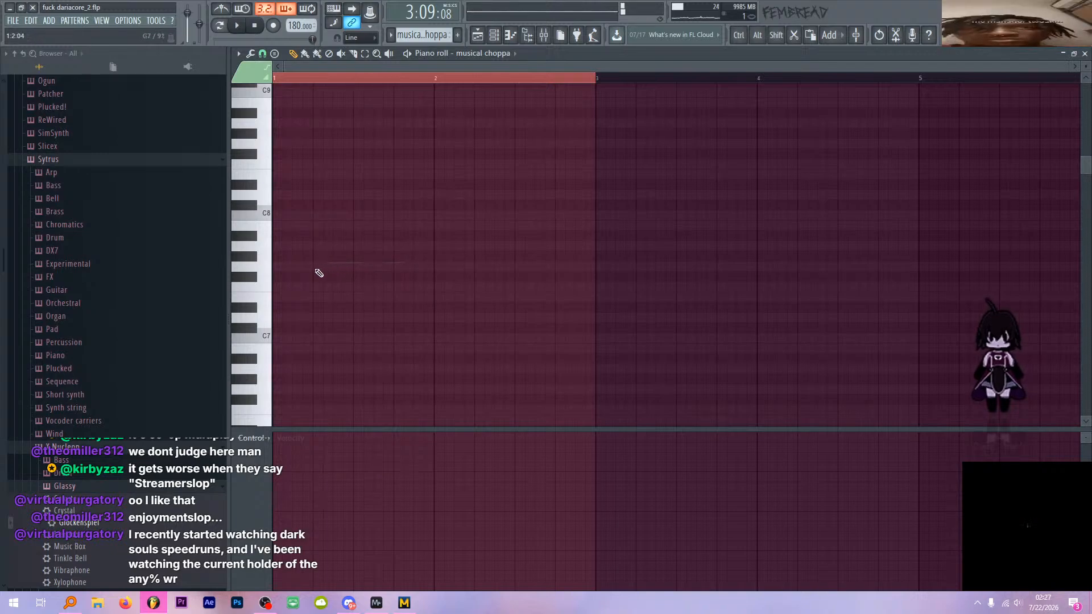
left_click(317, 266)
key("c")
left_click(354, 266)
key("p")
mouse_move(355, 267)
left_mouse_down()
mouse_move(392, 284)
mouse_move(356, 266)
mouse_move(350, 208)
mouse_move(351, 219)
left_mouse_up()
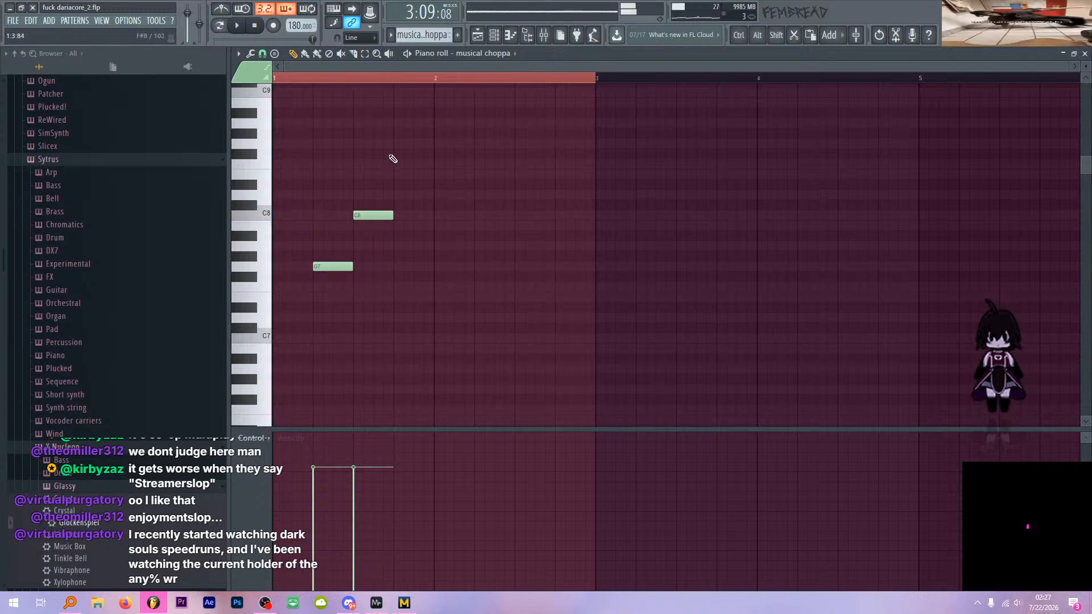
left_click_drag(392, 158, 396, 147)
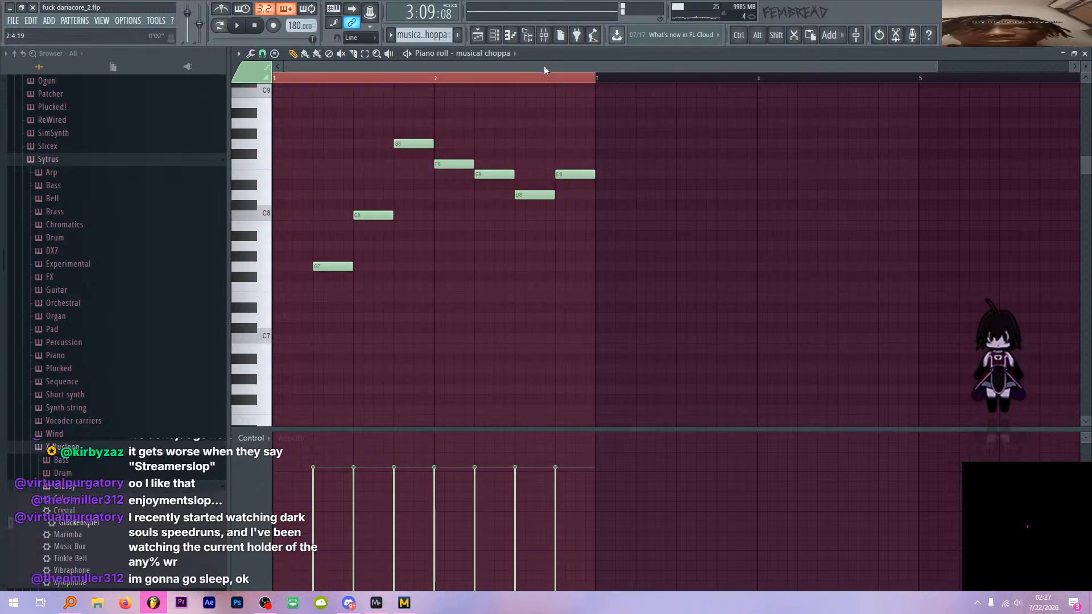
- Play the new melody in the playlist from bar 143 and stay in the playlist view
left_click(478, 35)
key("space")
key("ctrl")
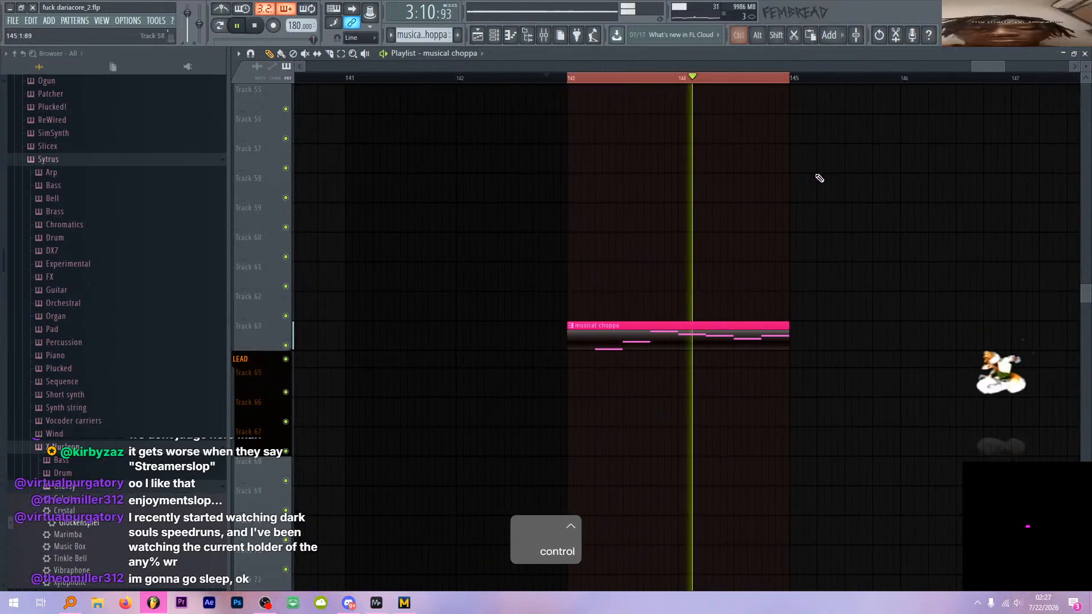
key("space")
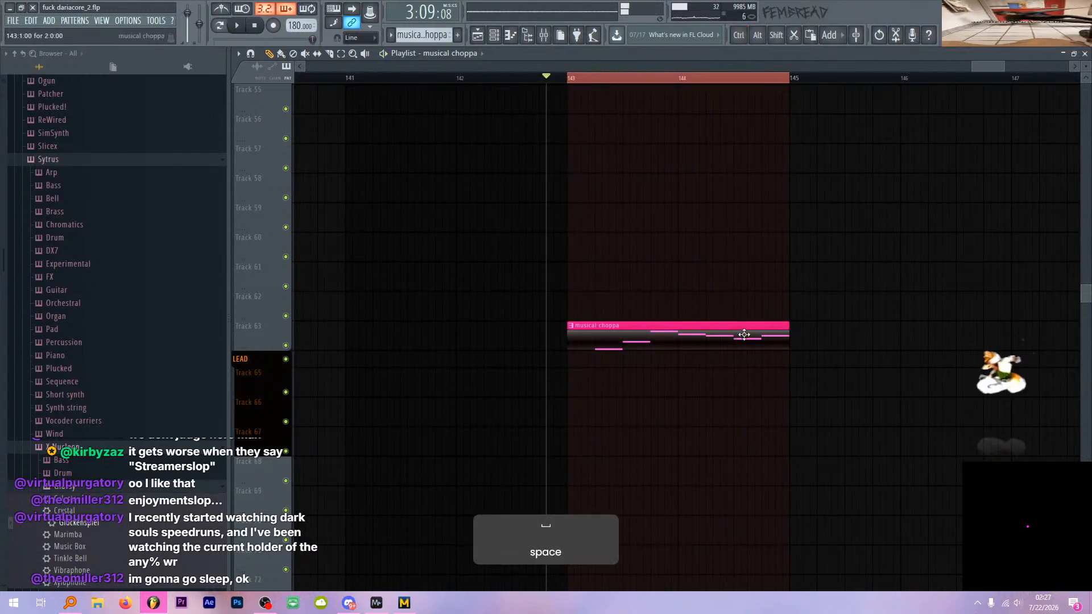
key("F7")
left_click(478, 35)
- Place a [reverse] basic clip on Track 8 so that it ends right before bar 145
scroll(646, 255, "down", 6)
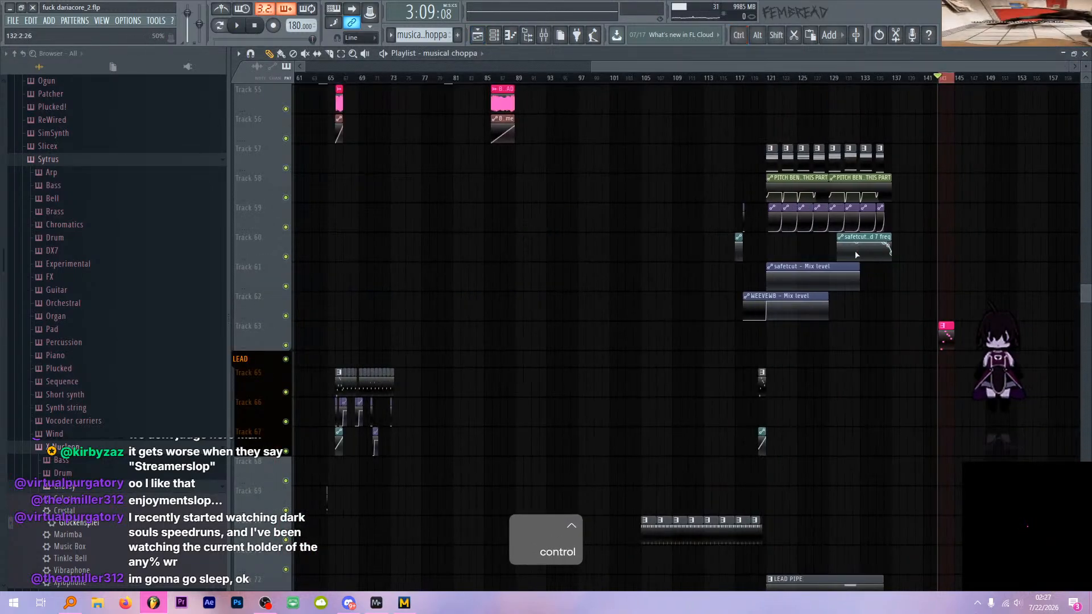
scroll(888, 250, "up", 10)
scroll(961, 214, "up", 8)
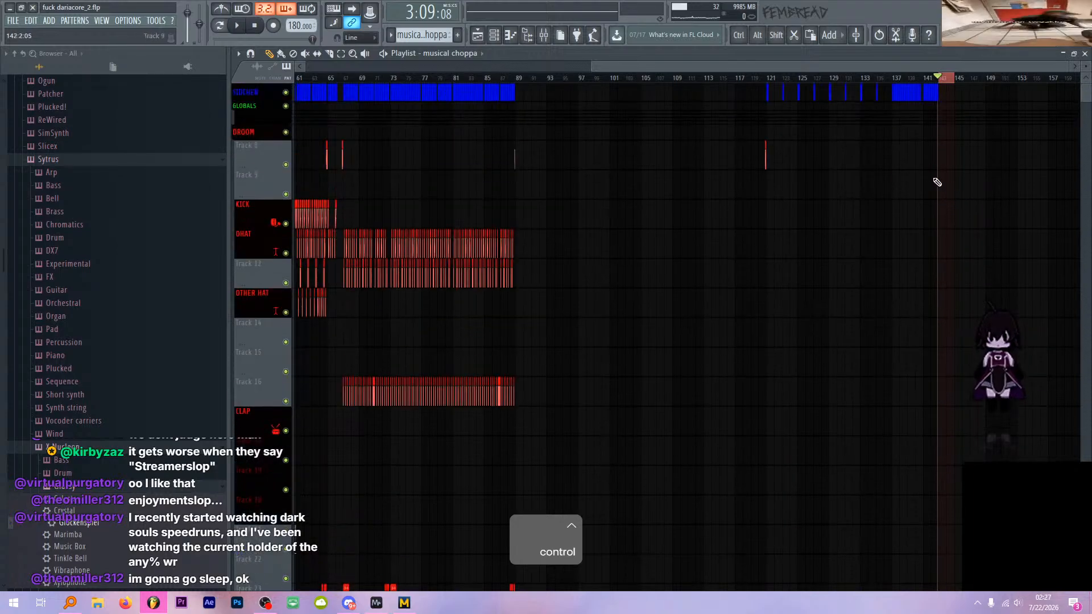
scroll(751, 153, "up", 3)
scroll(672, 172, "down", 3)
scroll(796, 165, "up", 10)
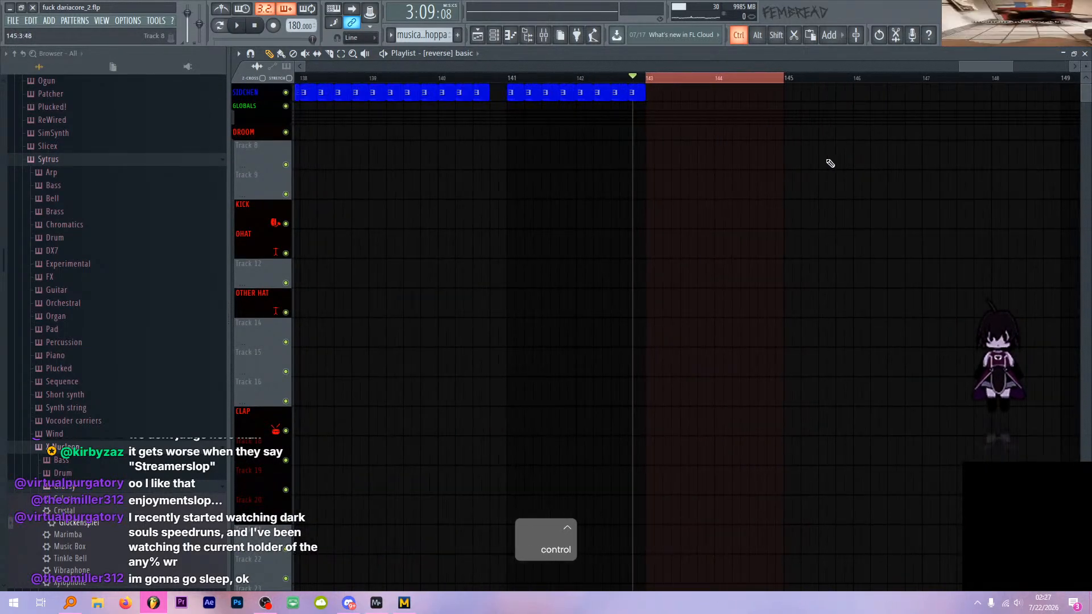
scroll(751, 162, "up", 3)
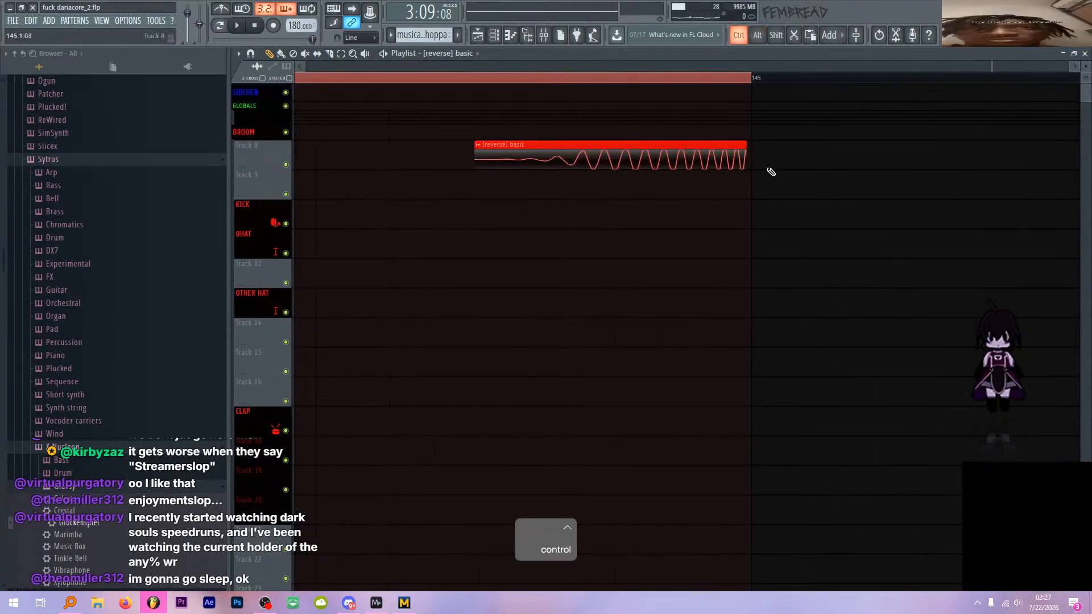
- Clear the playlist time selection and play the kick and snare build from bar 141
scroll(807, 161, "down", 4)
scroll(839, 161, "down", 5)
left_click(646, 79, "ctrl")
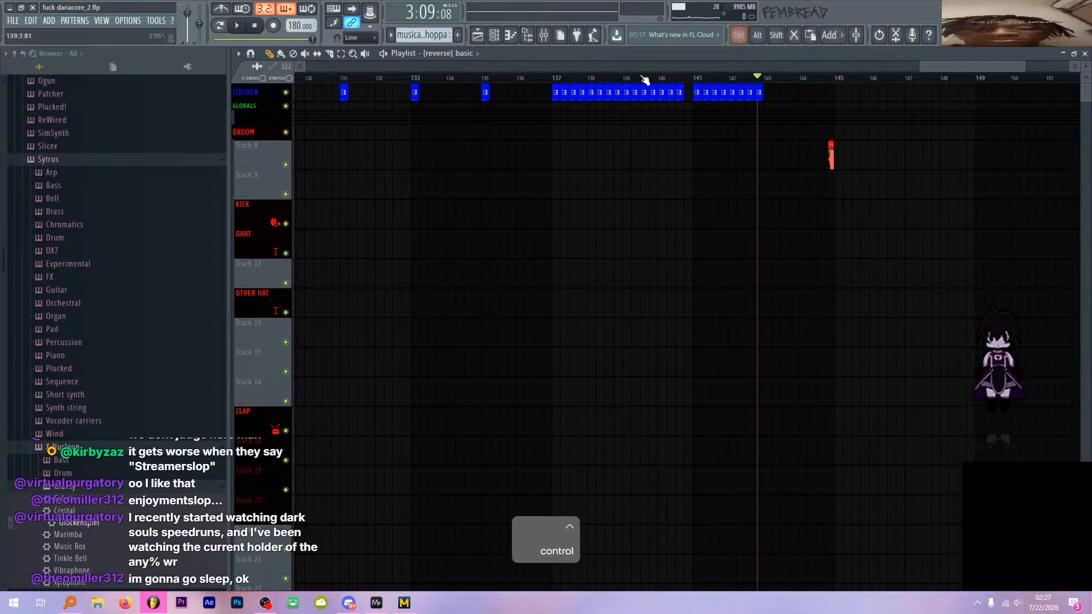
left_click(614, 78)
scroll(740, 182, "down", 7)
scroll(792, 206, "up", 4)
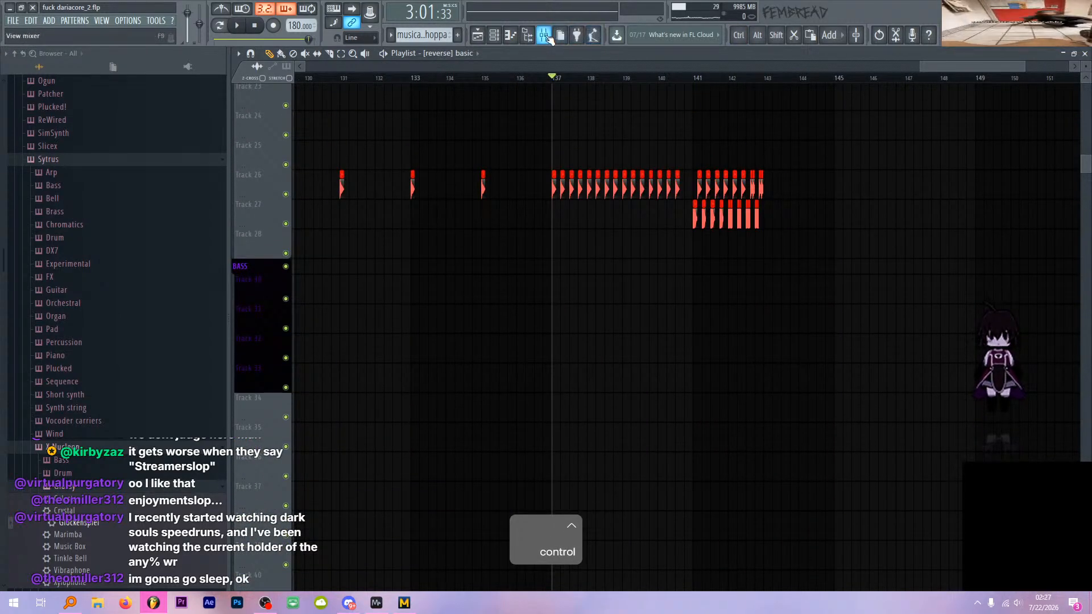
left_click(694, 78)
key("space")
- Play the snare clips with the mixer open and select the VDUB2 Snare 018 insert
scroll(737, 171, "up", 5)
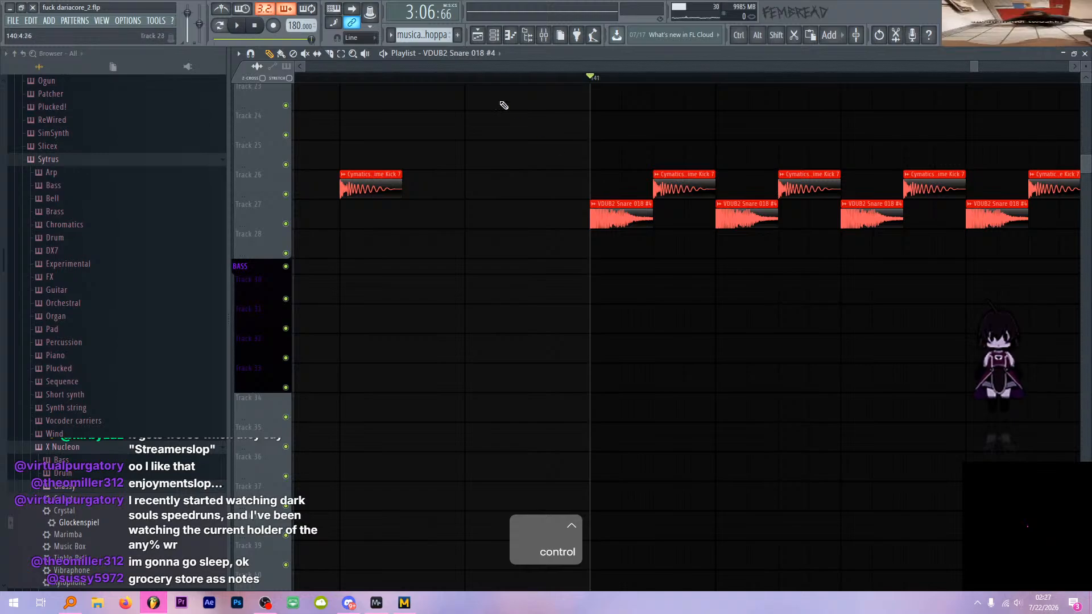
left_click(546, 37)
scroll(562, 145, "up", 4)
key("space")
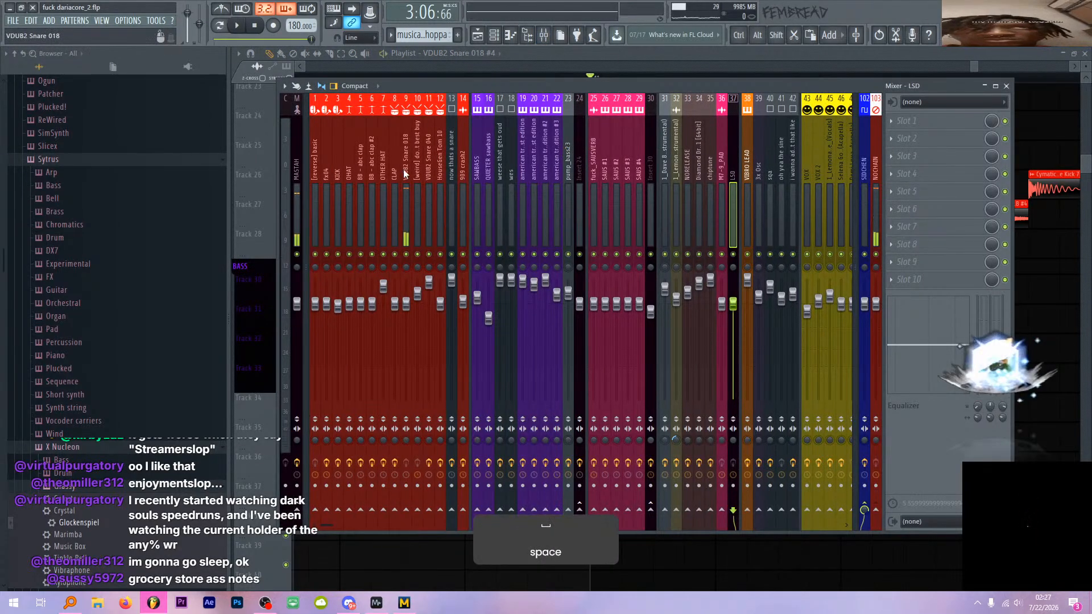
key("space")
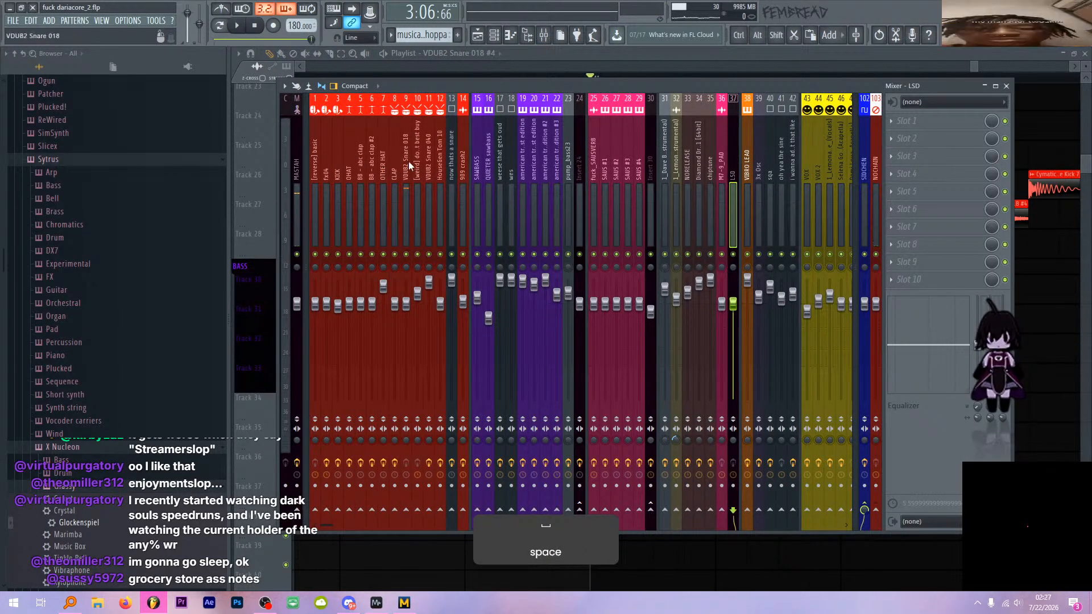
left_click(407, 165)
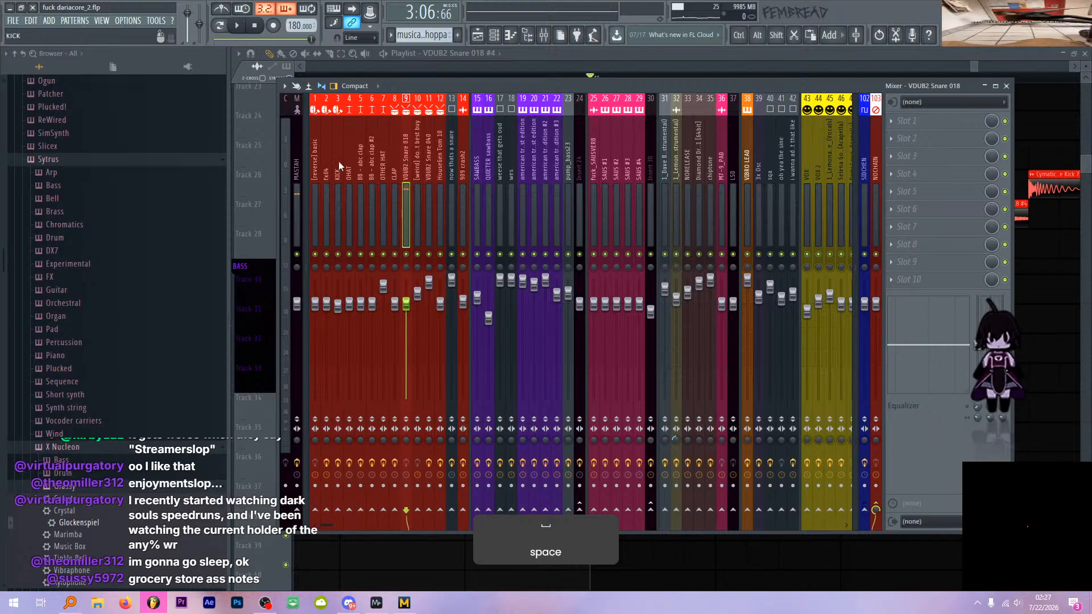
- Load the safetcut EQ preset into the snare insert's first effect slot and lower its Band 7 frequency to about 101 Hz
left_click(926, 120)
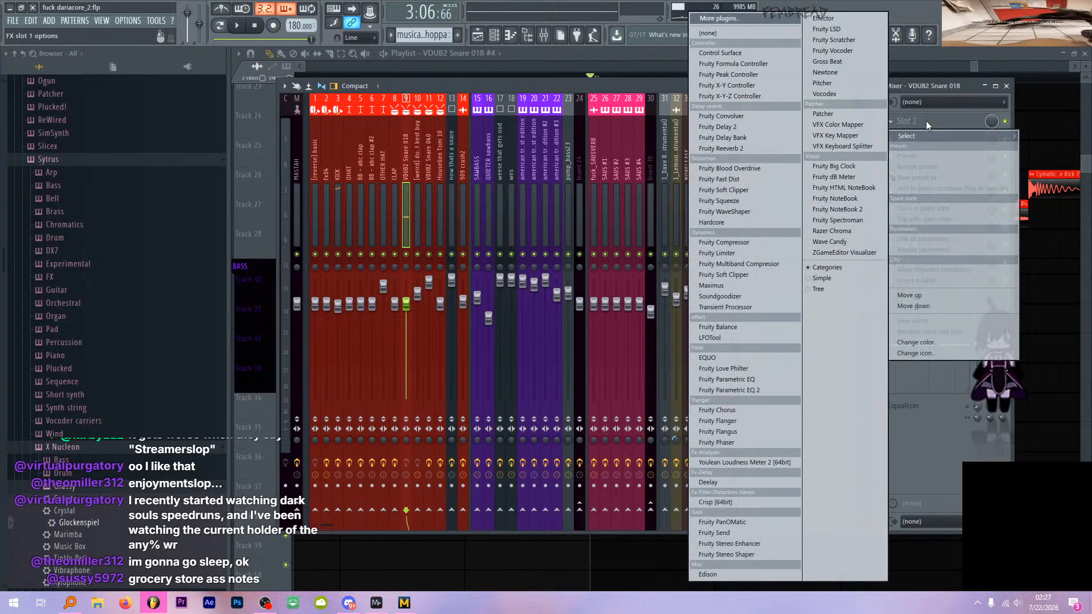
left_click(926, 121)
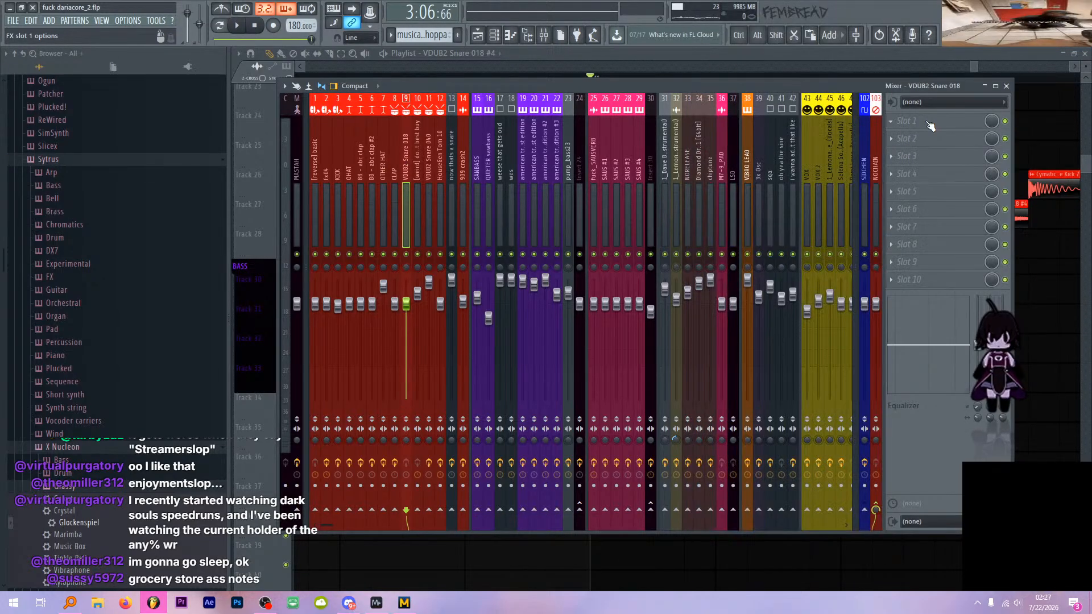
type("safetcut")
key("Return")
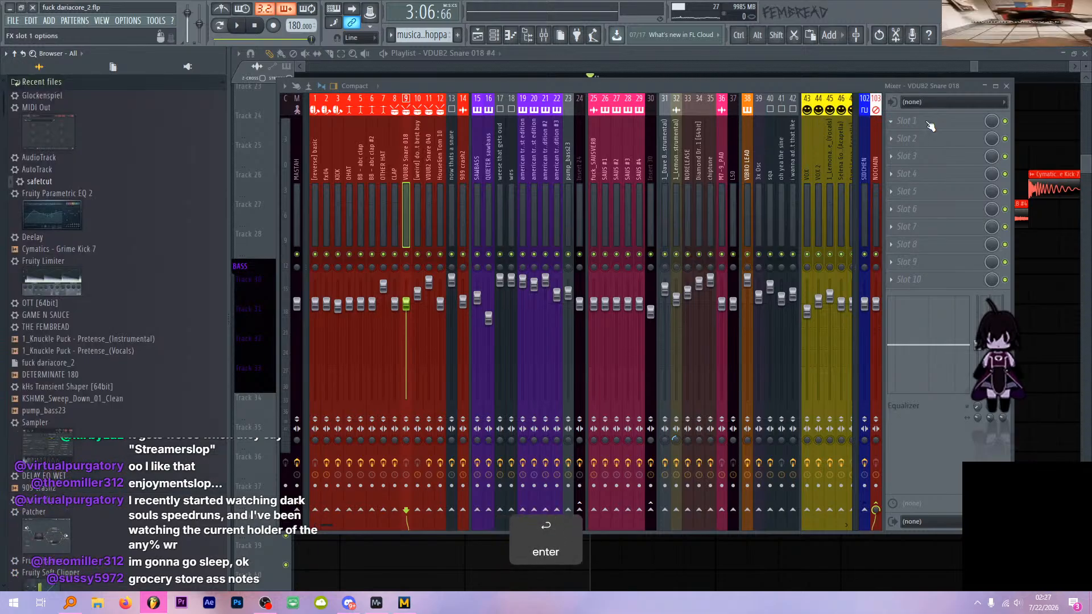
left_click_drag(152, 182, 926, 121)
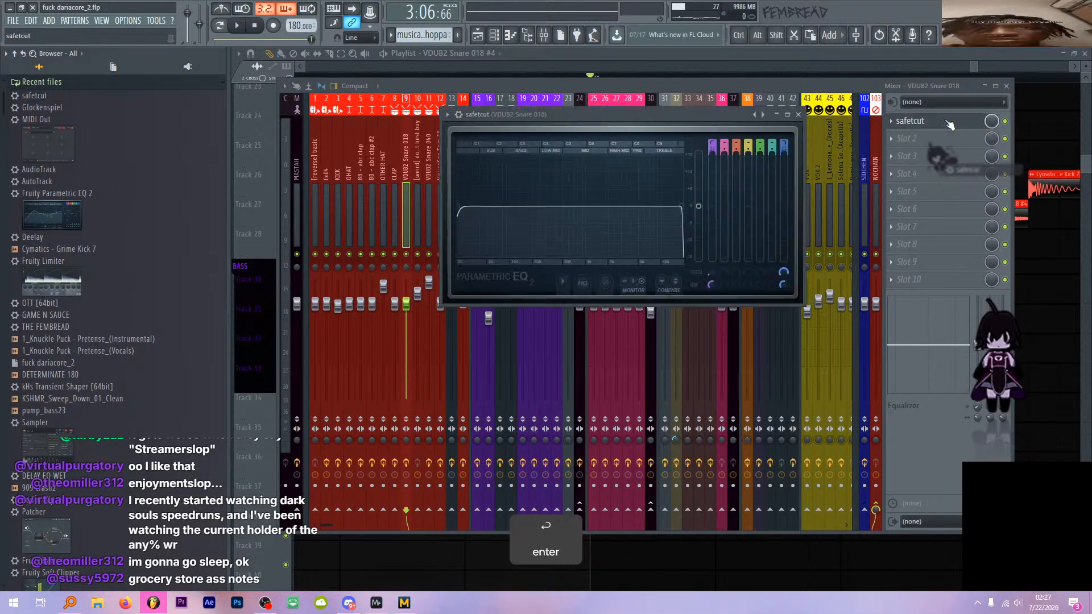
left_click_drag(681, 206, 510, 206)
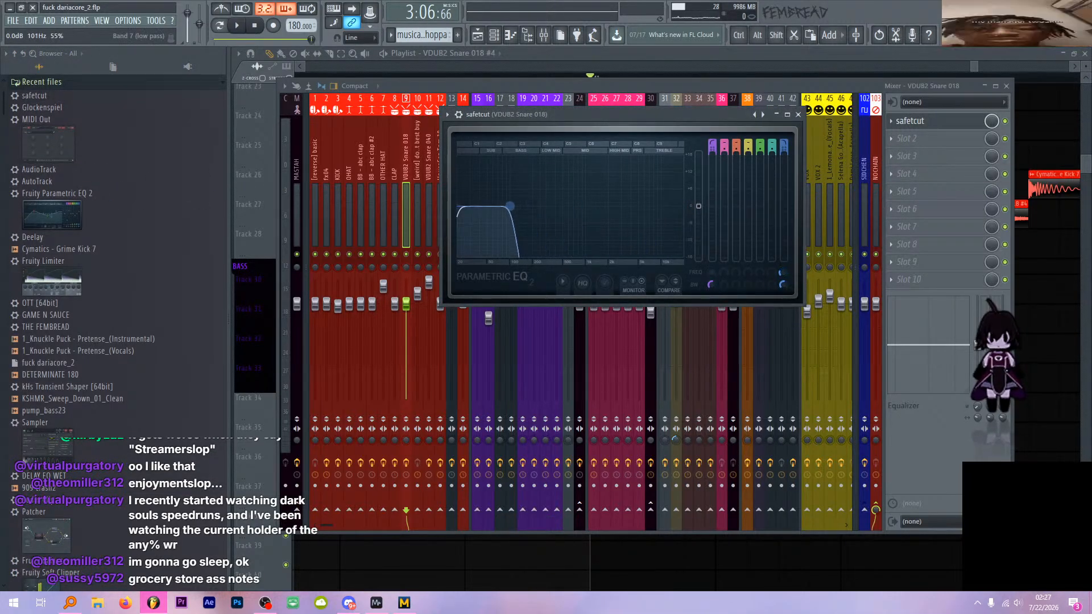
- Select bars 137 to 143 in the playlist and create an automation clip for the snare EQ's Band 7 frequency
left_click(662, 55)
scroll(673, 93, "down", 15)
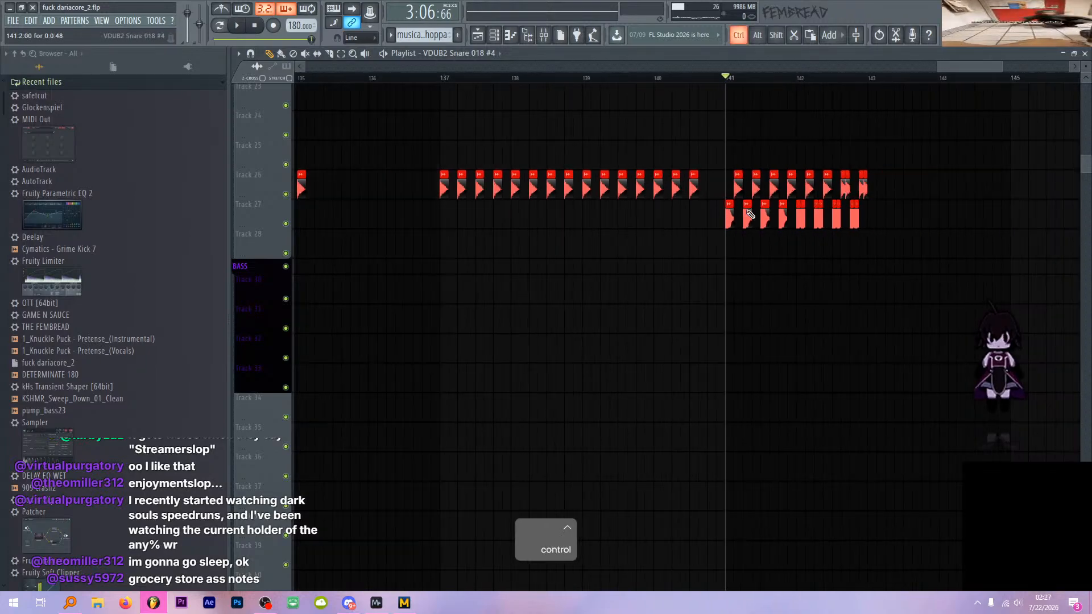
left_click_drag(835, 82, 539, 80)
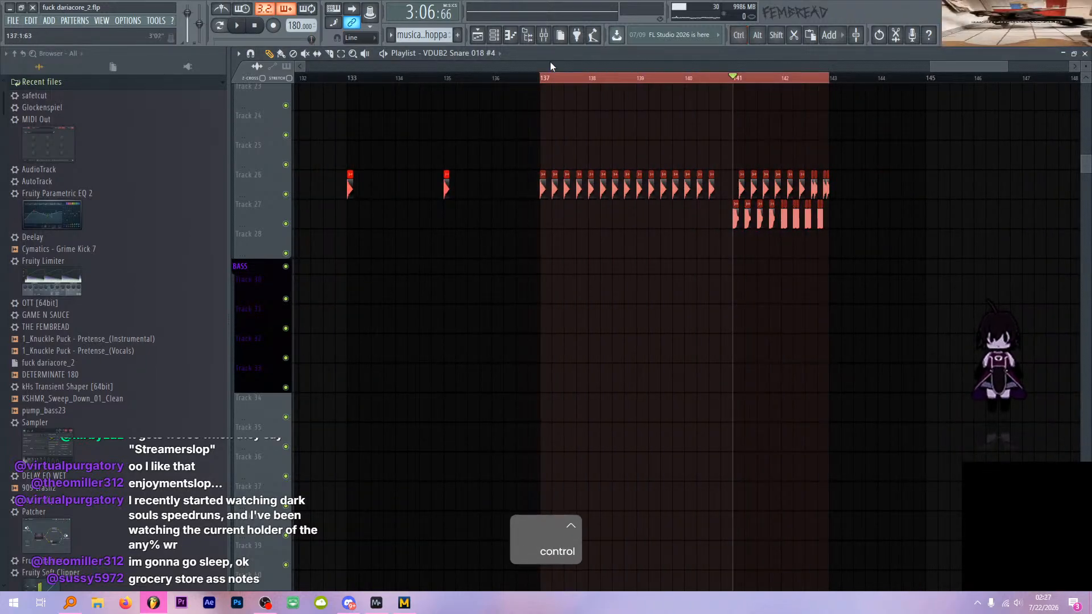
left_click(544, 35)
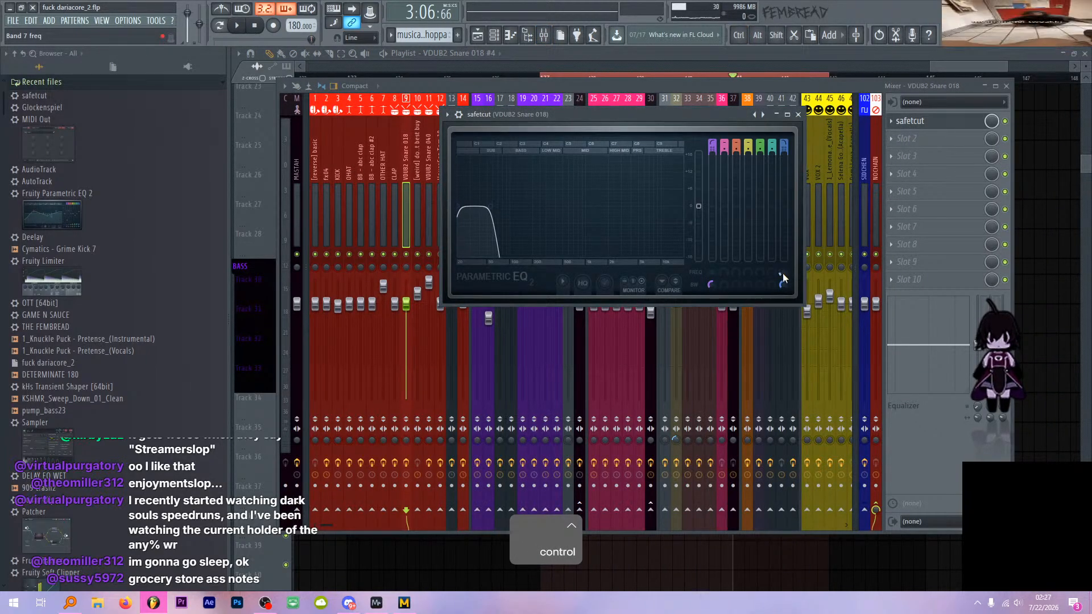
right_click(781, 274)
key("a")
left_click(405, 168)
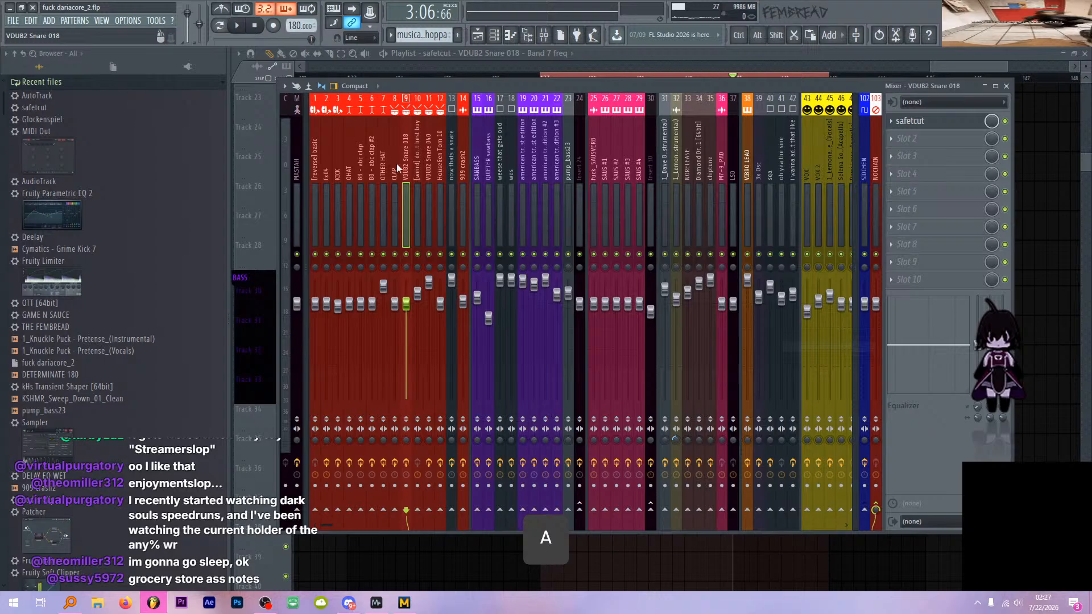
- Copy the safetcut EQ from the VDUB2 Snare 018 insert onto the KICK insert
left_click(333, 168)
key("space")
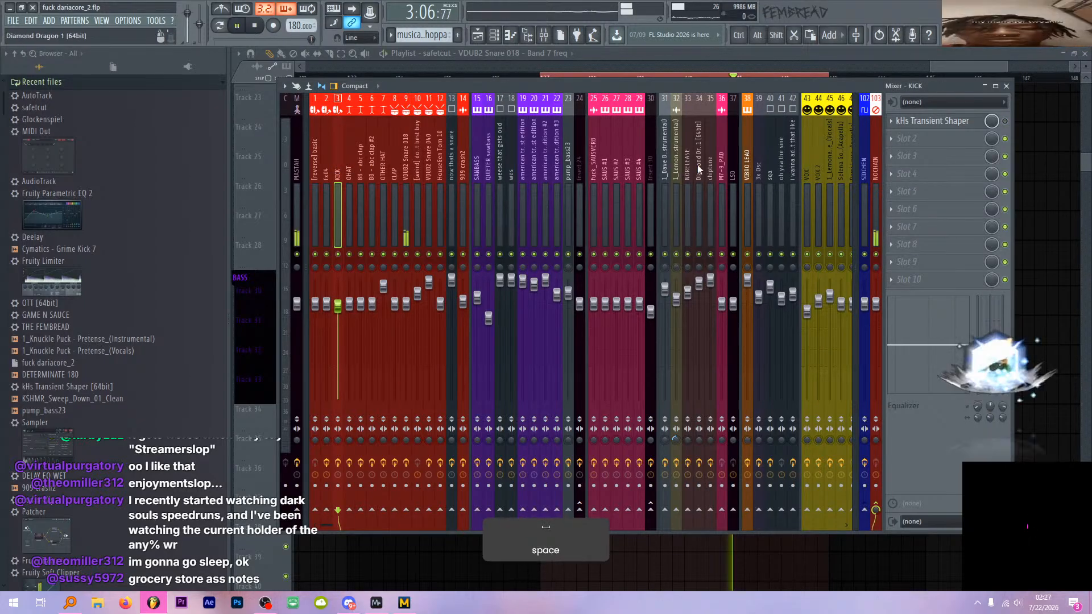
key("space")
left_click(409, 171)
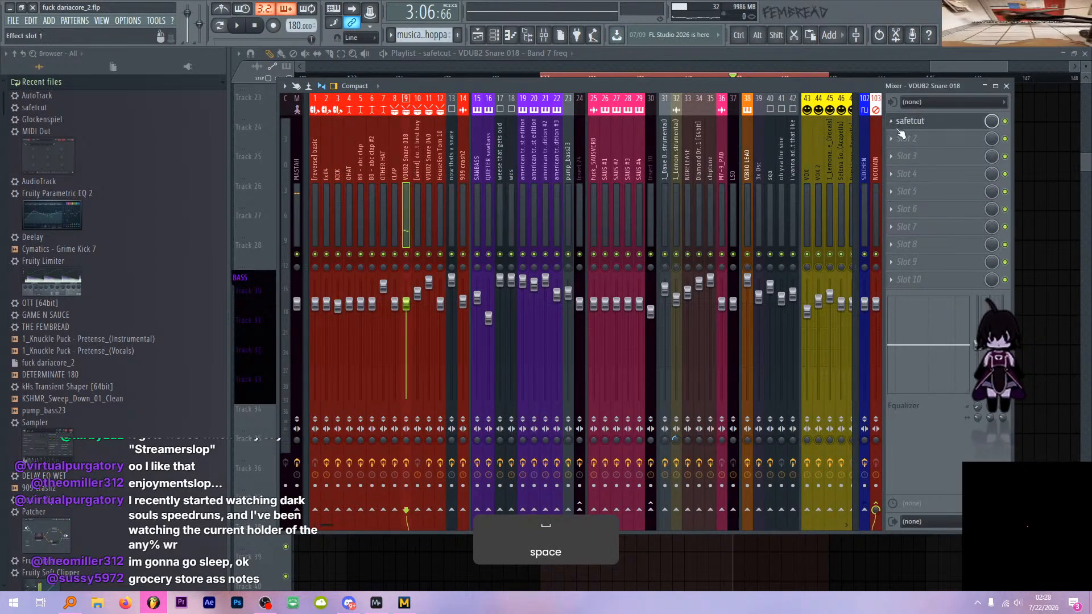
left_click(891, 121)
left_click_drag(920, 179, 336, 175)
left_click(610, 60)
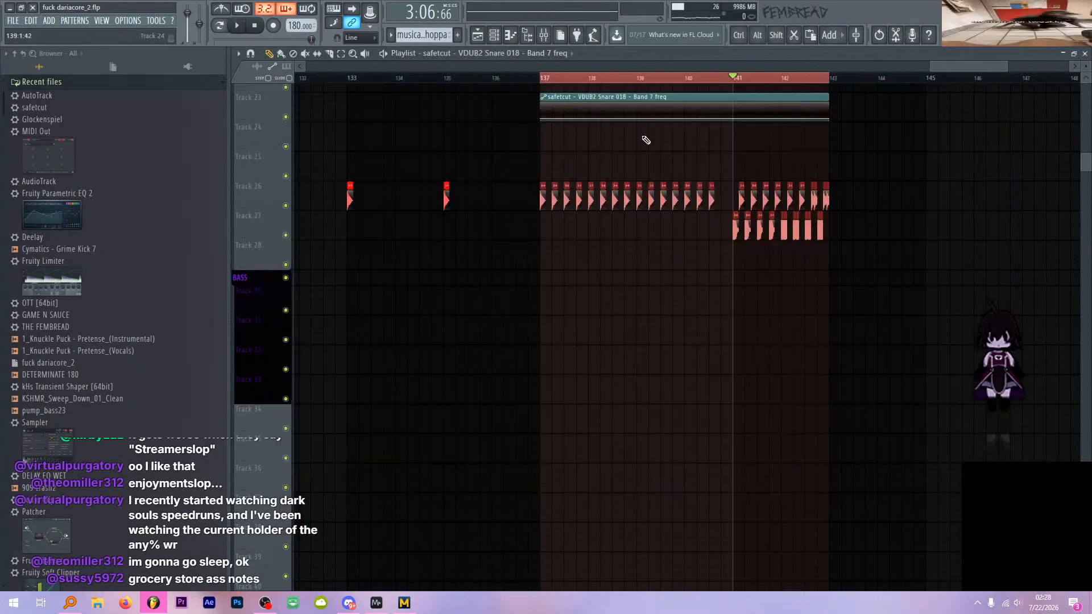
- Move the Band 7 frequency automation clip to Track 28 and shift an empty track above the BASS group
key("ctrl")
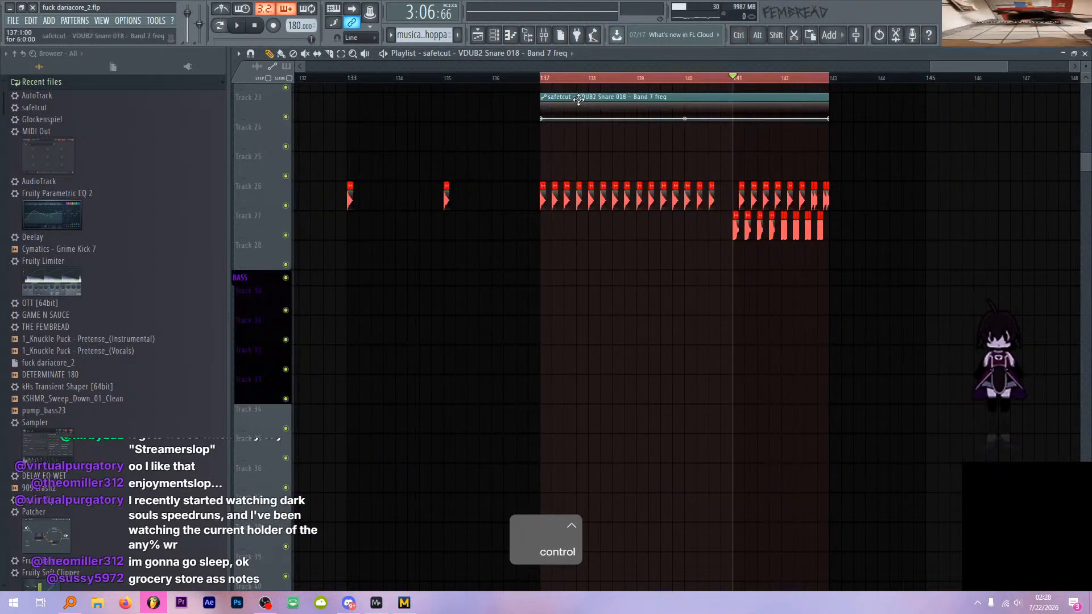
left_click_drag(579, 100, 565, 258)
scroll(659, 265, "down", 2)
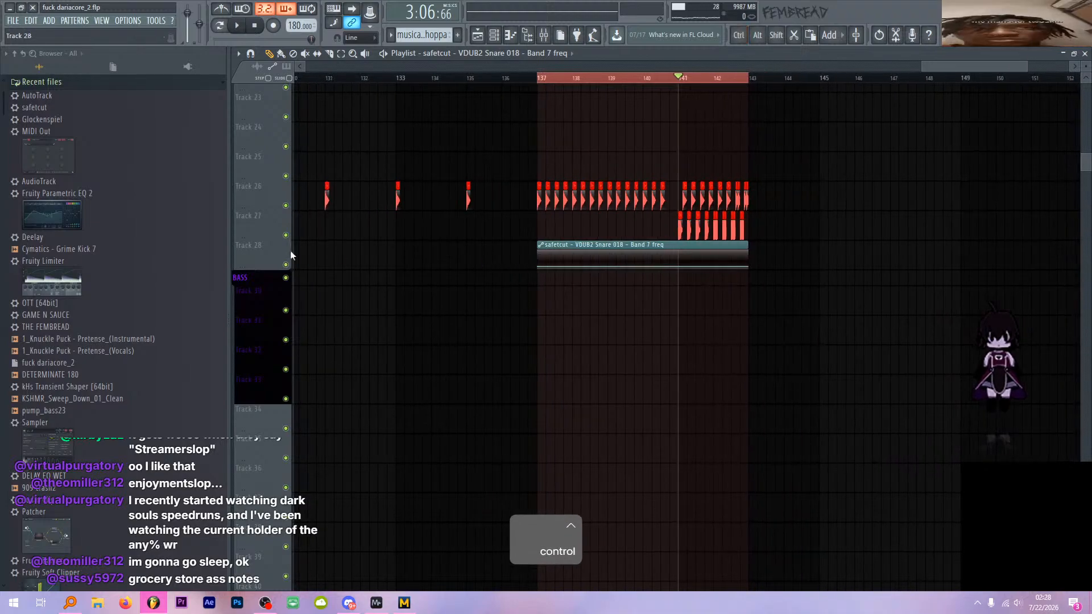
scroll(279, 250, "down", 1)
scroll(278, 250, "up", 1)
scroll(283, 282, "down", 1)
scroll(728, 130, "down", 2)
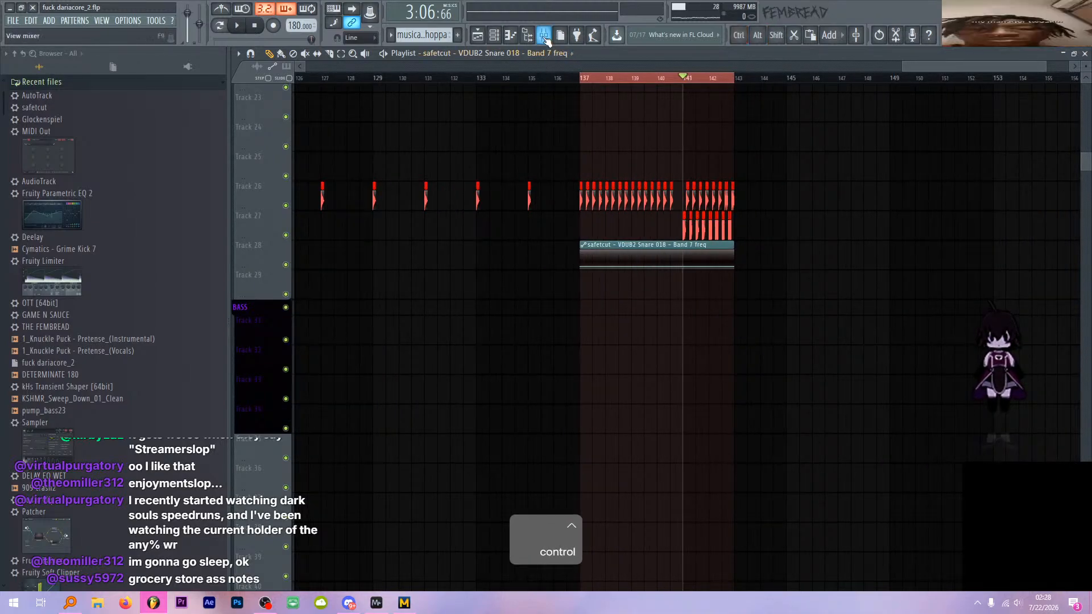
- Create an automation clip for the kick's safetcut mix level over bars 137 to 143 and place it on Track 29
key("F9")
key("a")
left_click(771, 61)
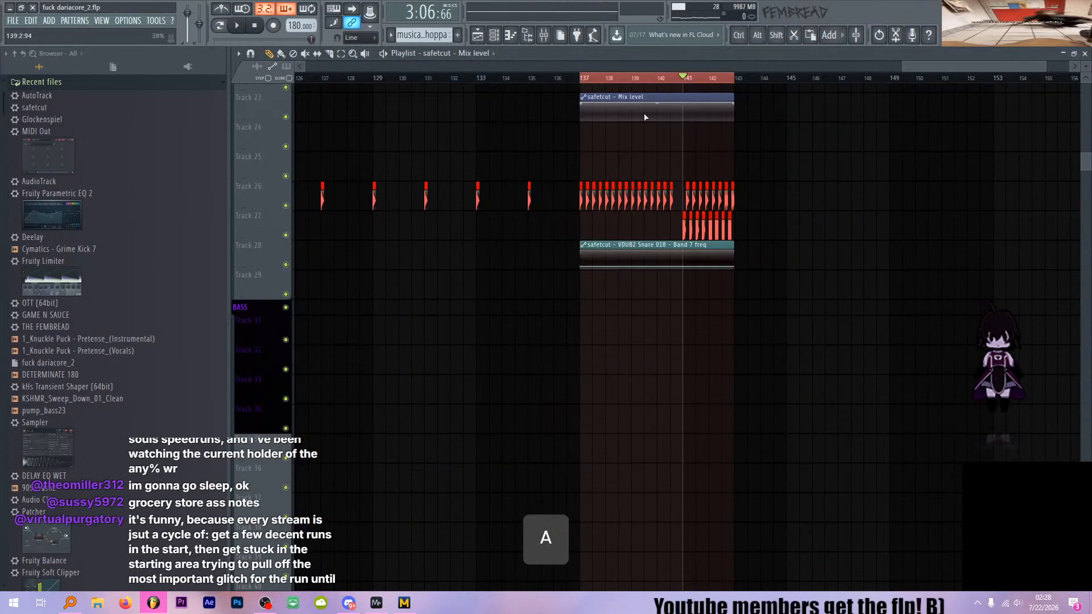
left_click_drag(620, 108, 604, 280)
- Extend the Mix level clip back to 136:3 and drop its first point to 0%, stepping up just before bar 137
scroll(569, 292, "up", 2)
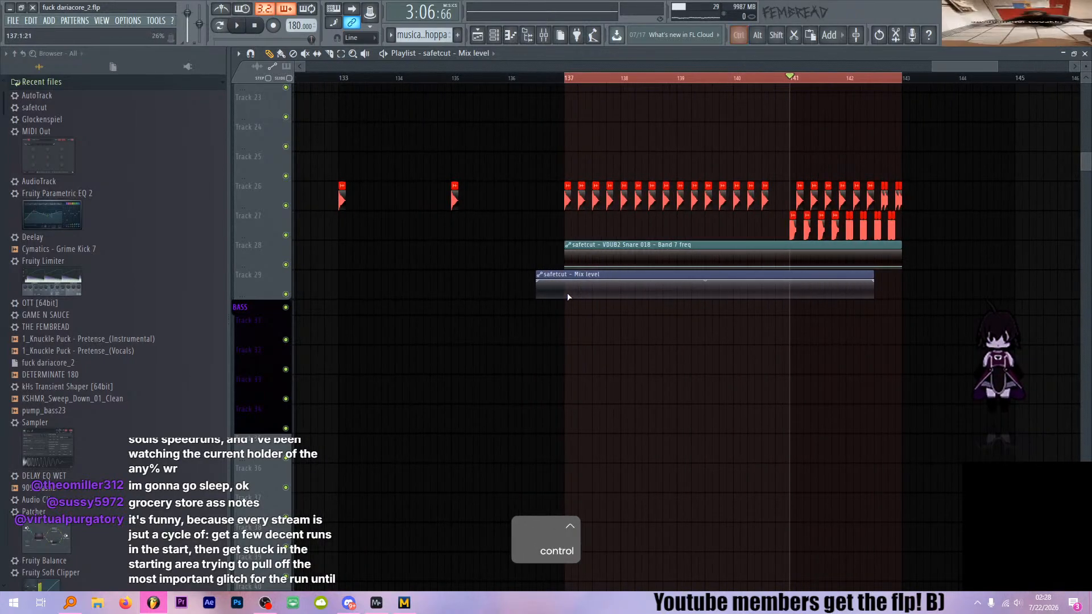
scroll(566, 289, "up", 3)
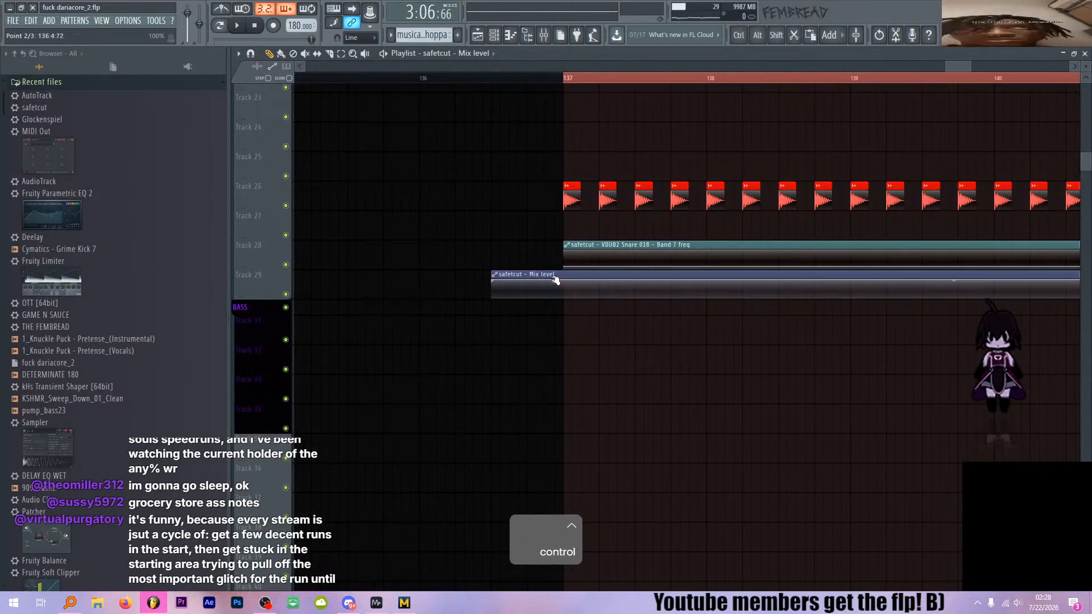
scroll(556, 280, "down", 4)
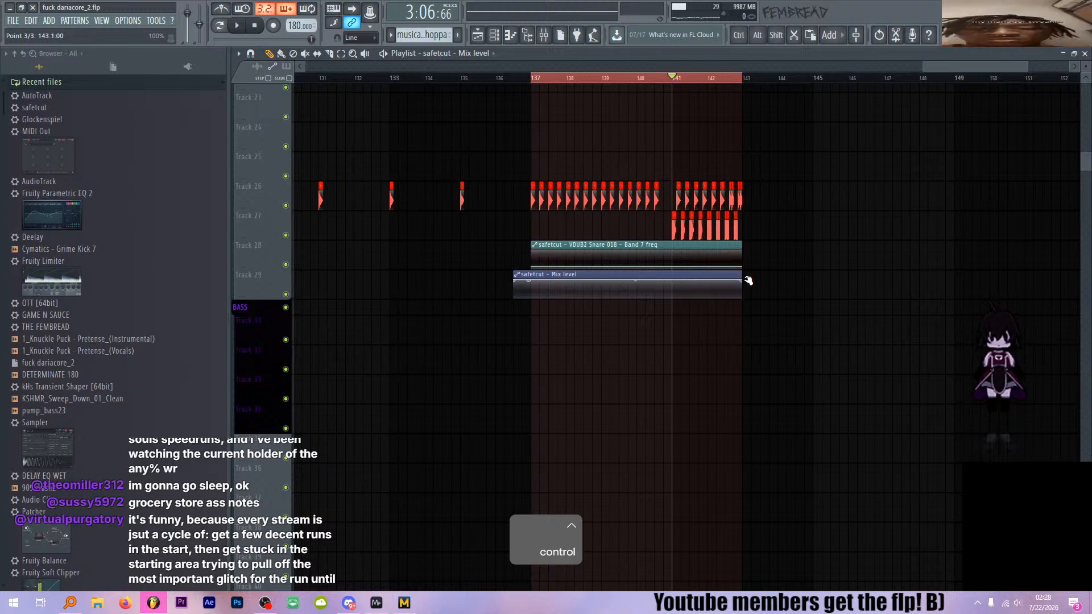
scroll(557, 288, "up", 5)
left_click_drag(449, 283, 457, 341)
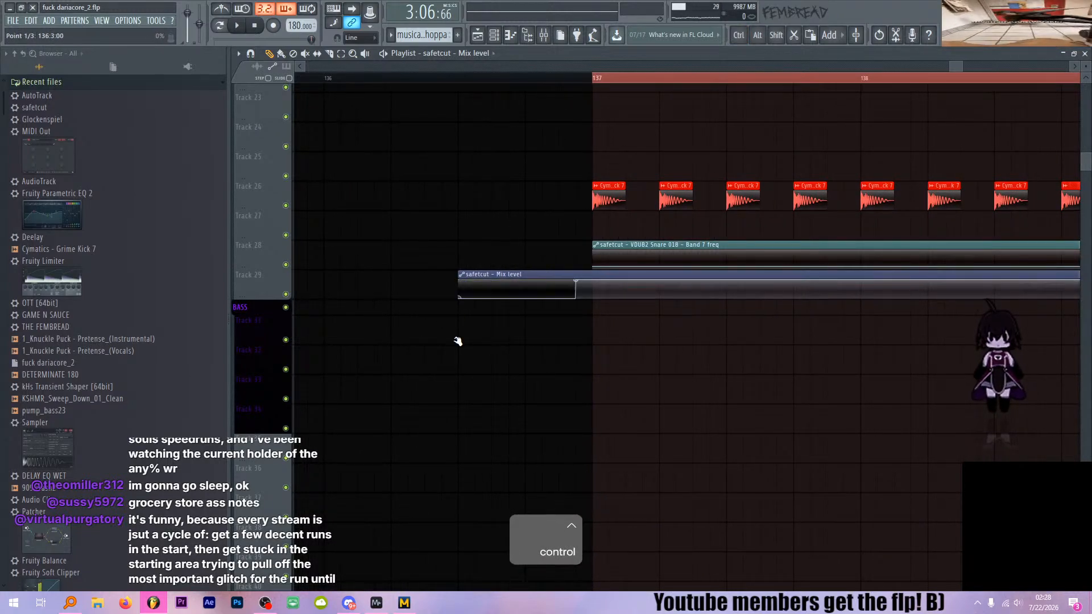
- Slice off the opening 0% piece of the Mix level clip, then cut and paste it at the song's start on Track 29
key("o")
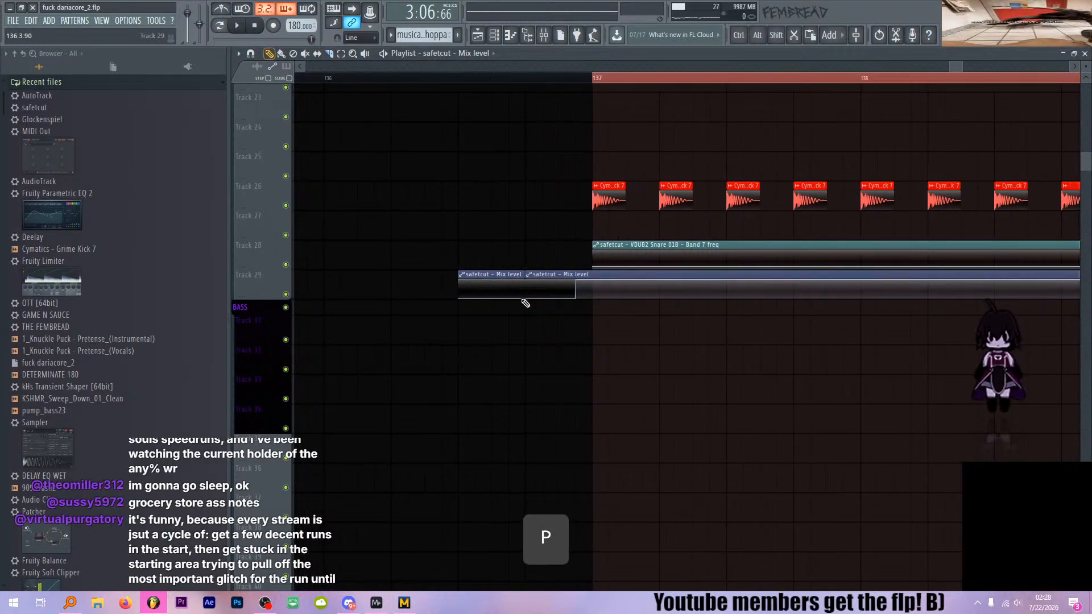
left_click_drag(440, 285, 511, 290)
key("ctrl+x")
scroll(584, 338, "down", 8)
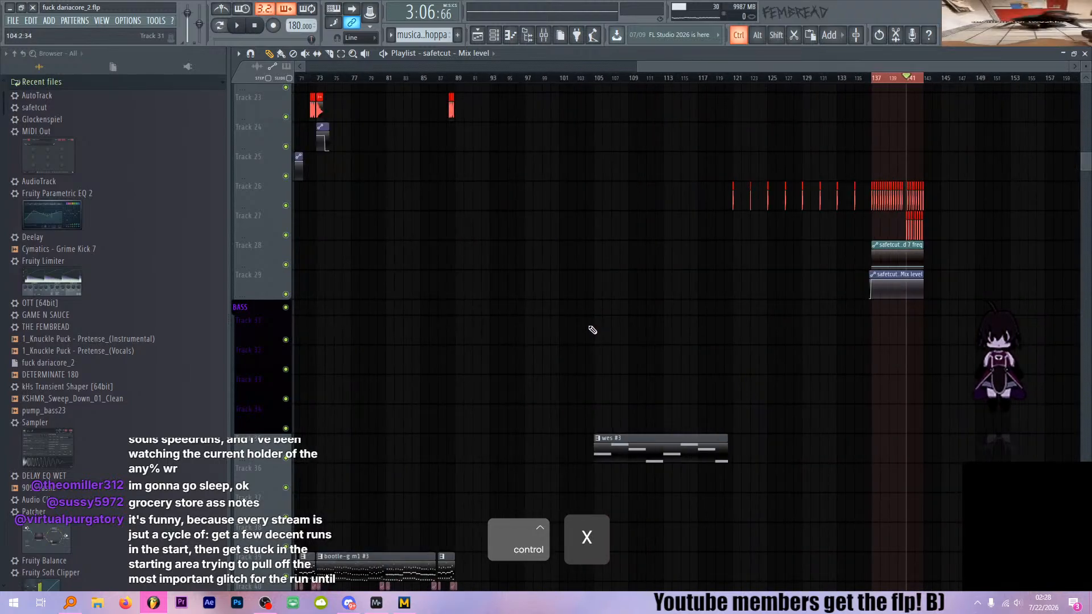
scroll(592, 329, "down", 3)
scroll(261, 289, "up", 10)
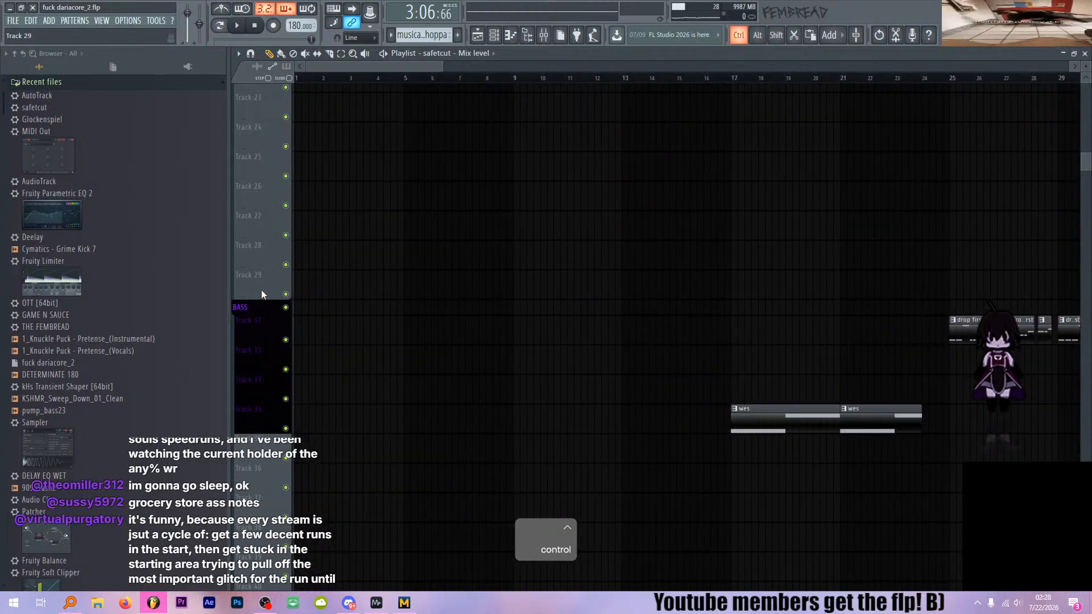
key("ctrl+v")
- Clear the time selection, raise the Band 7 frequency automation's end point to 94% and play the build from bar 137
scroll(260, 289, "down", 10)
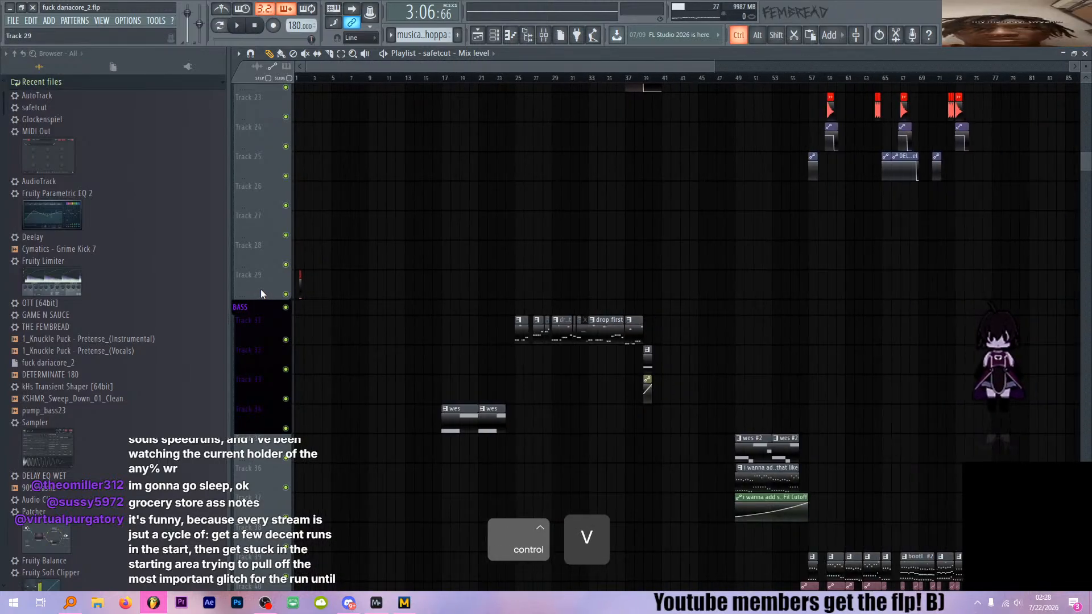
scroll(690, 285, "down", 2)
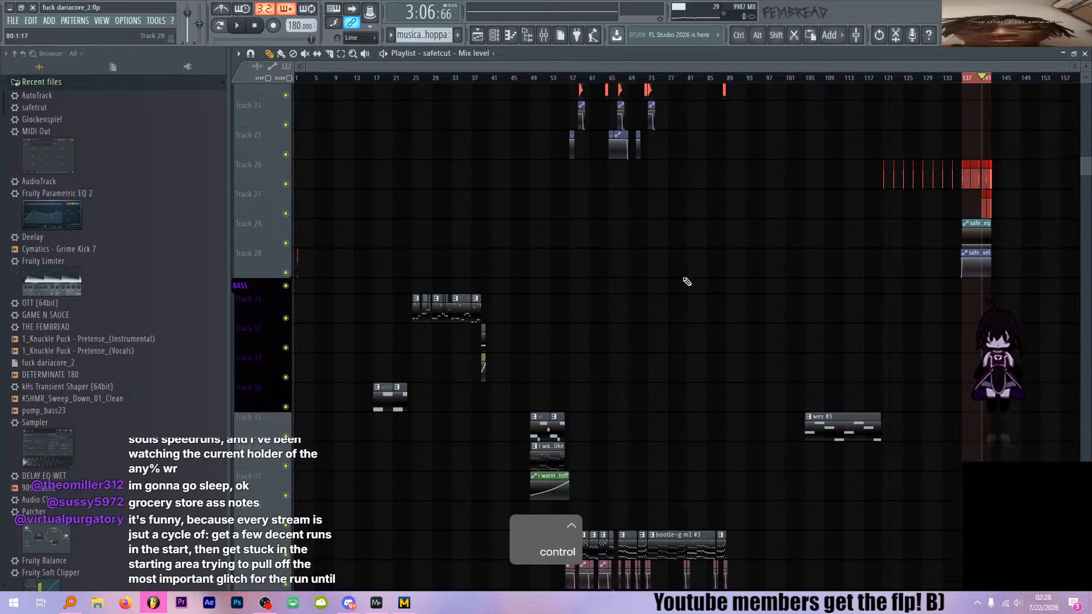
scroll(975, 231, "up", 10)
scroll(993, 218, "up", 2)
left_click(775, 80, "ctrl")
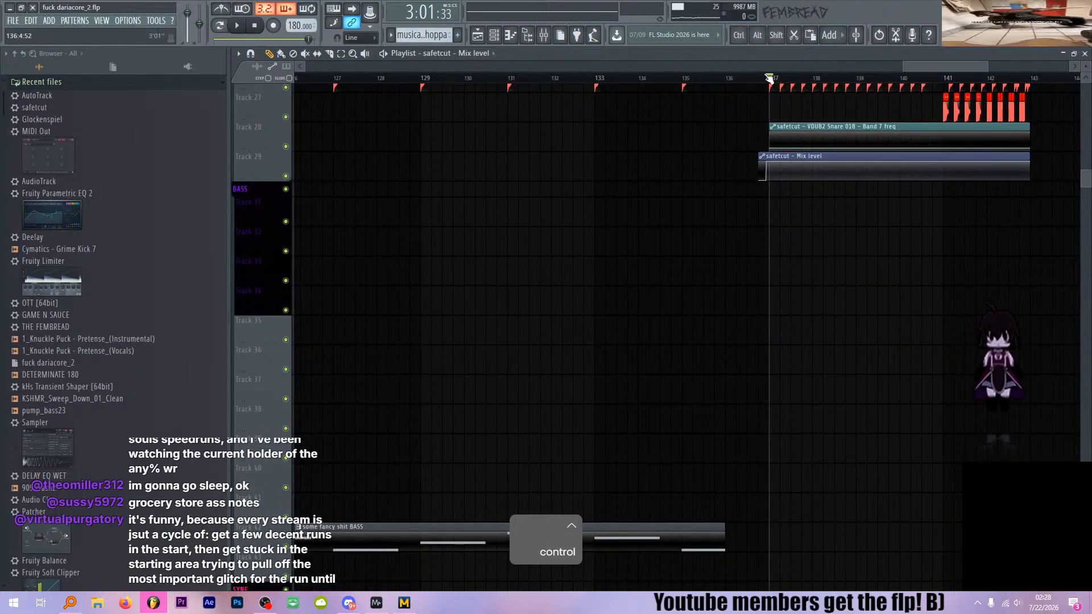
scroll(689, 210, "right", 3)
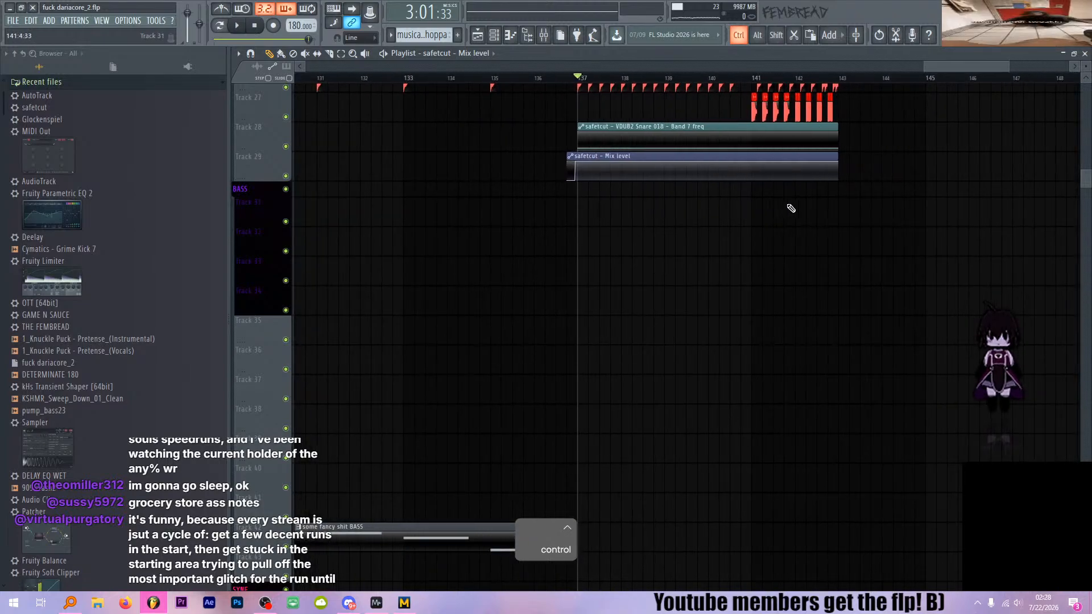
scroll(648, 238, "up", 2)
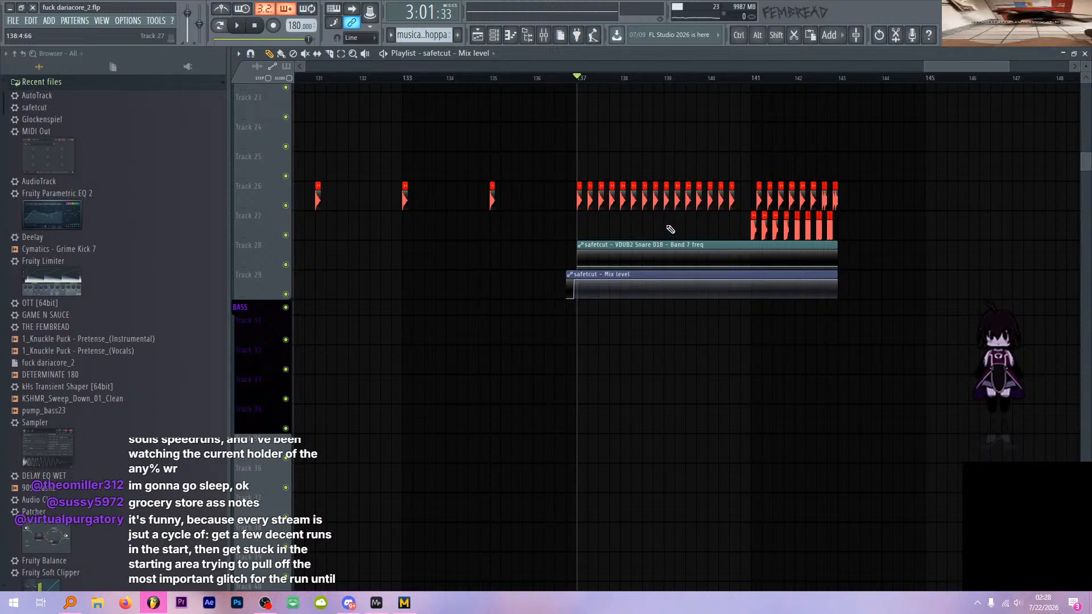
scroll(735, 168, "down", 1)
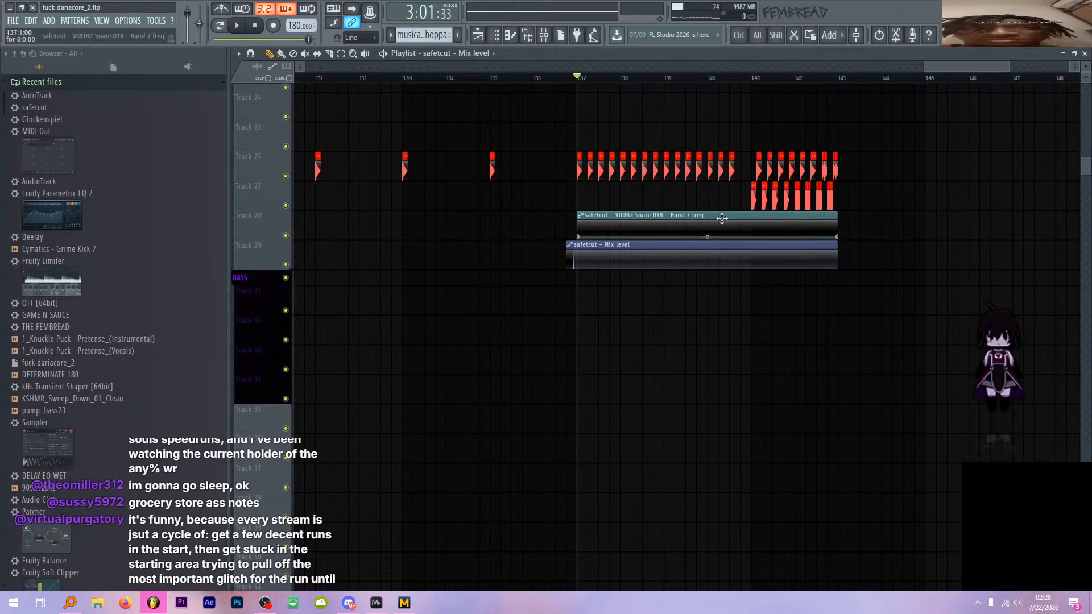
scroll(741, 294, "up", 2, "ctrl")
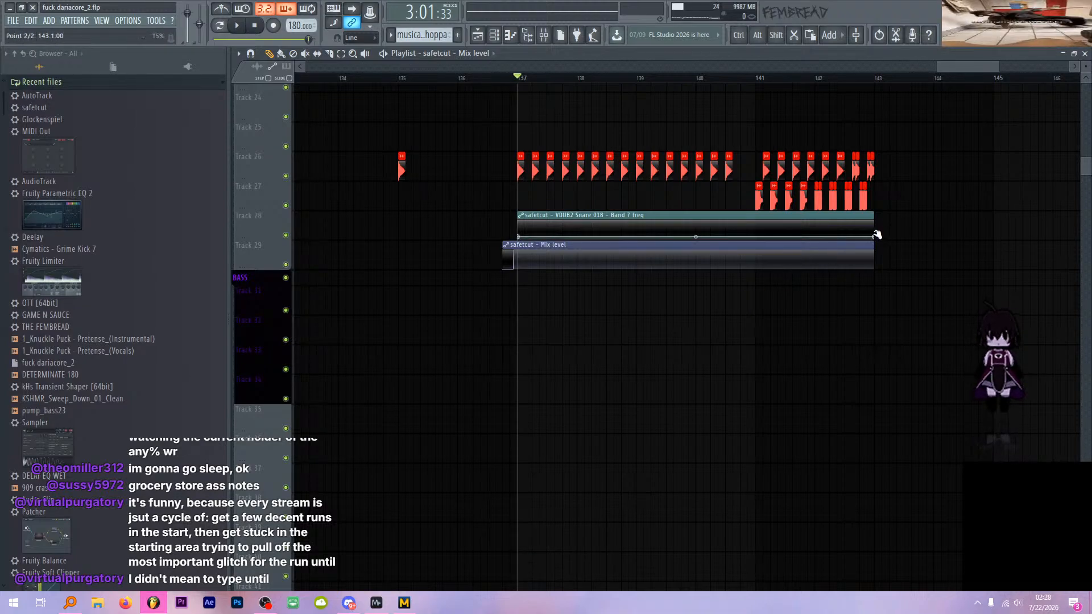
left_click_drag(876, 235, 878, 224)
key("space")
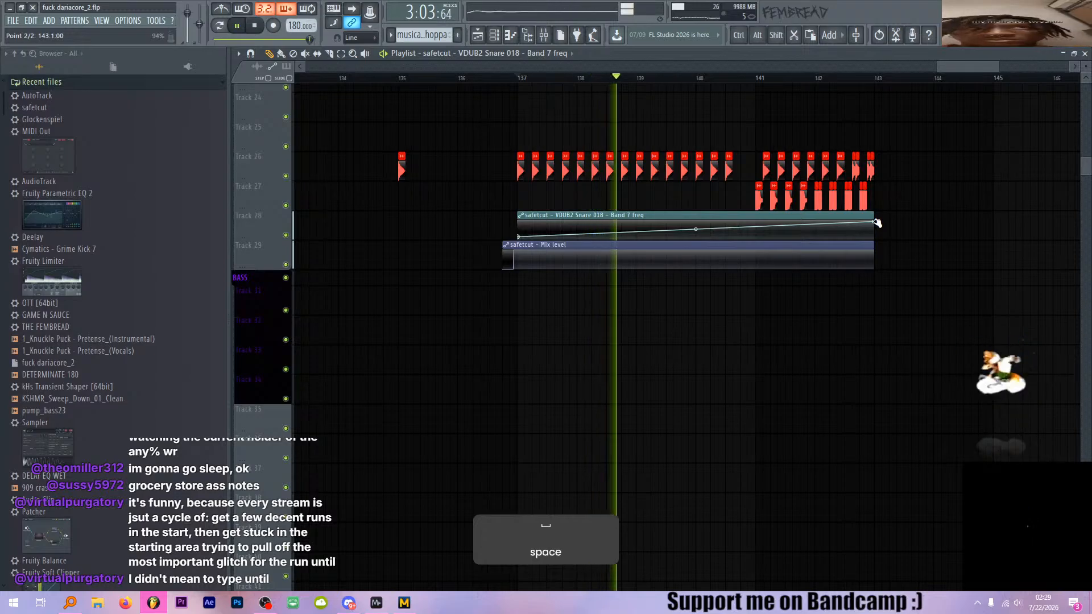
key("space")
- Check the safetcut mix level on the KICK insert with the playhead moved just before bar 137
left_click(545, 36)
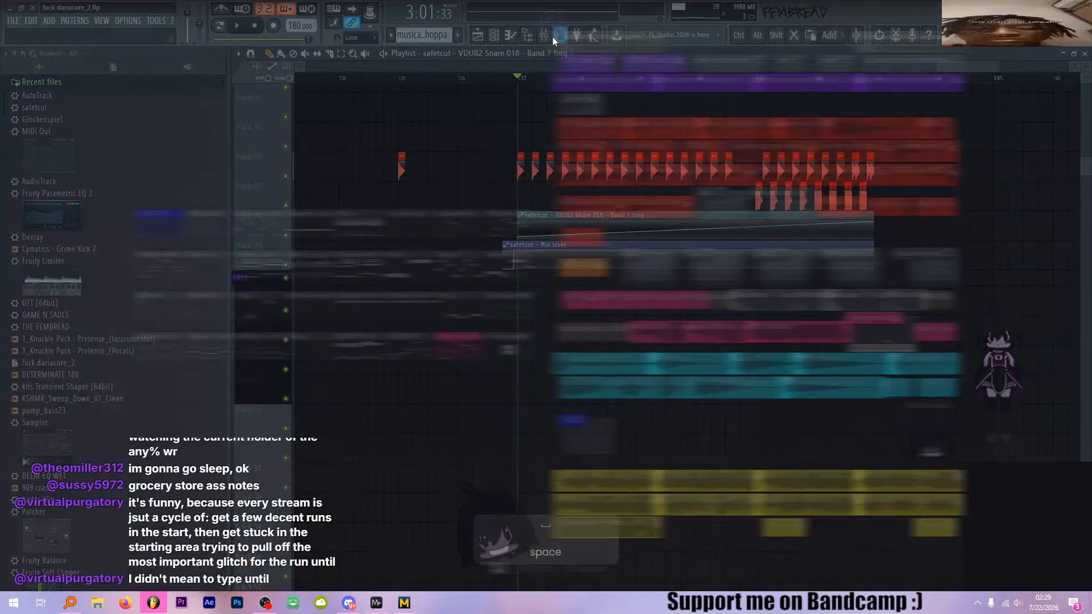
key("Escape")
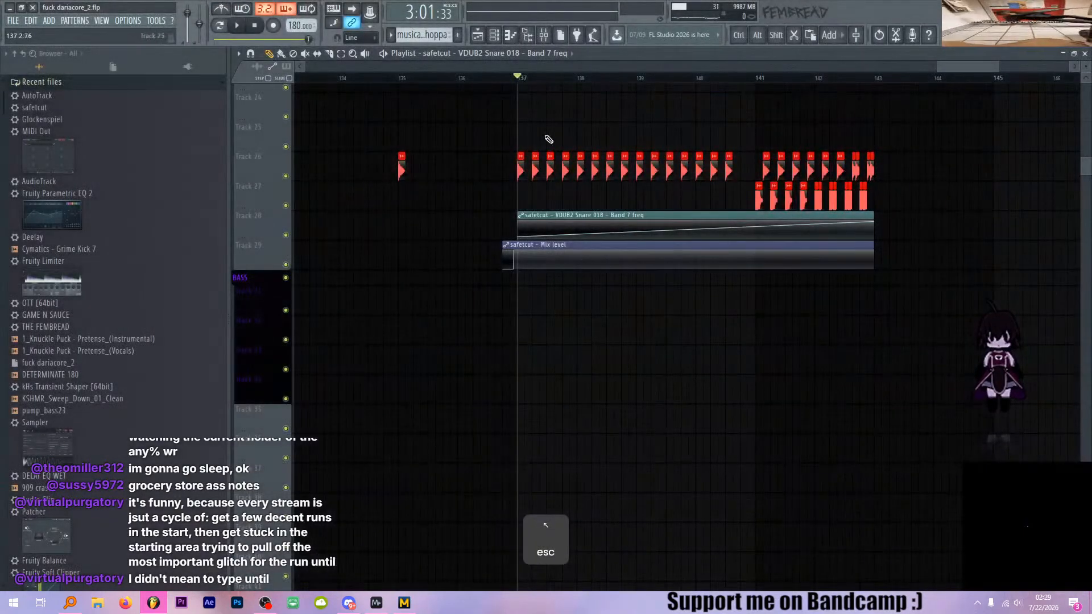
left_click(544, 36)
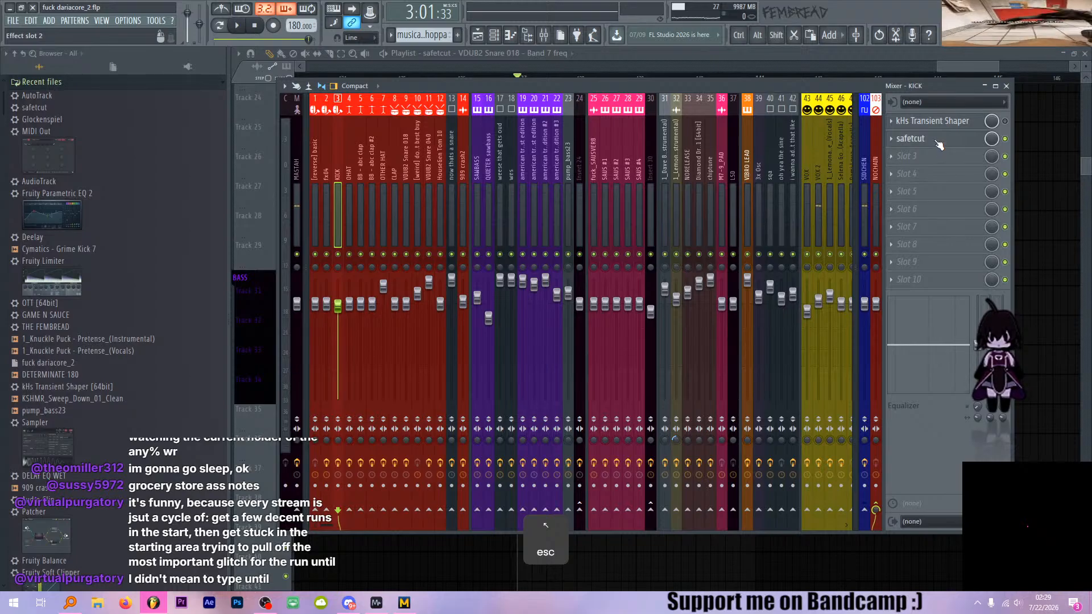
left_click(606, 52)
left_click_drag(505, 78, 494, 79)
left_click(545, 39)
key("space")
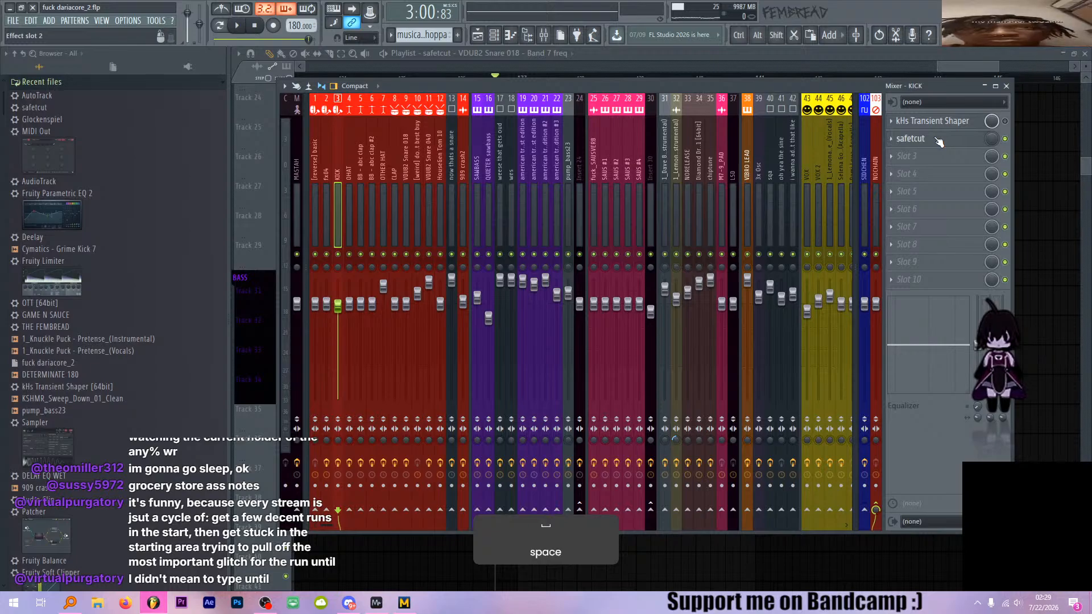
left_click(638, 53)
- Rename the safetcut Mix level automation clip to LOPAS DRUM MIX
scroll(575, 234, "up", 2)
right_click(558, 247)
type("r")
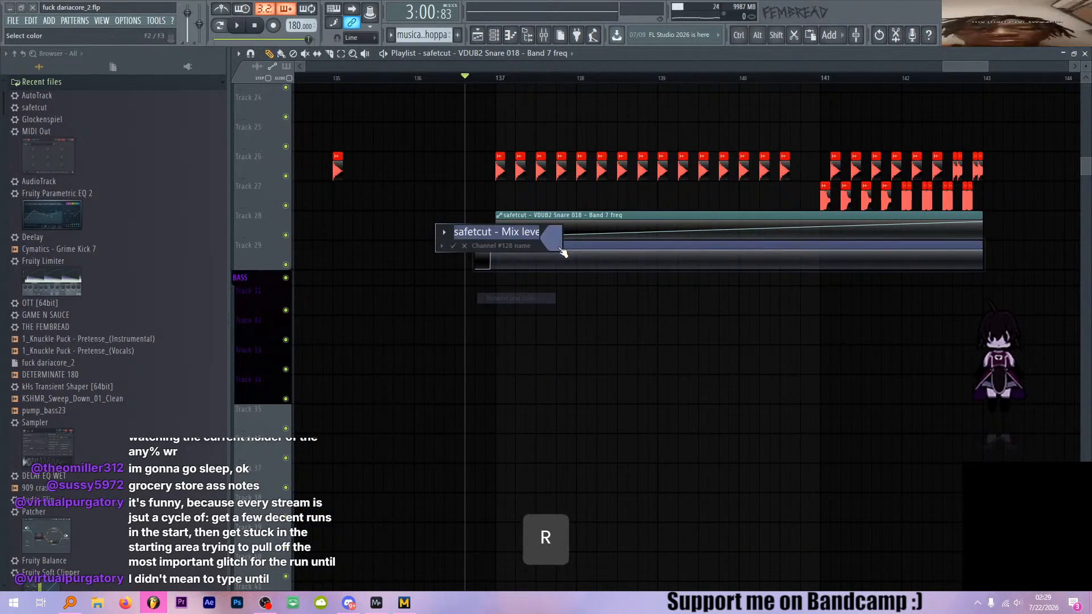
type("LOPAS DRUM")
key("Return")
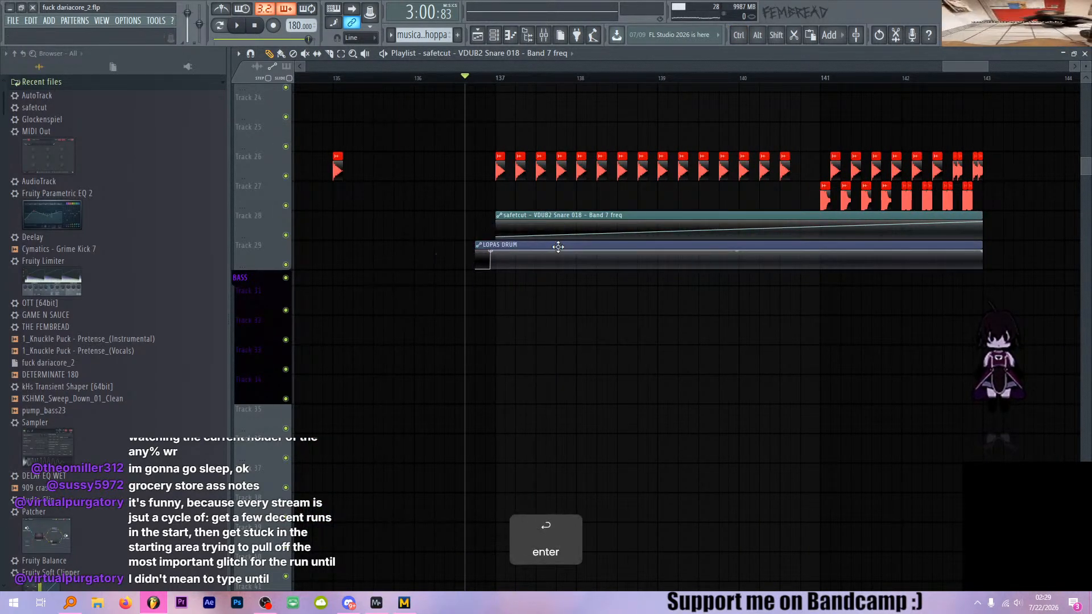
right_click(560, 248)
key("r")
key("Right")
type("MIX")
key("Return")
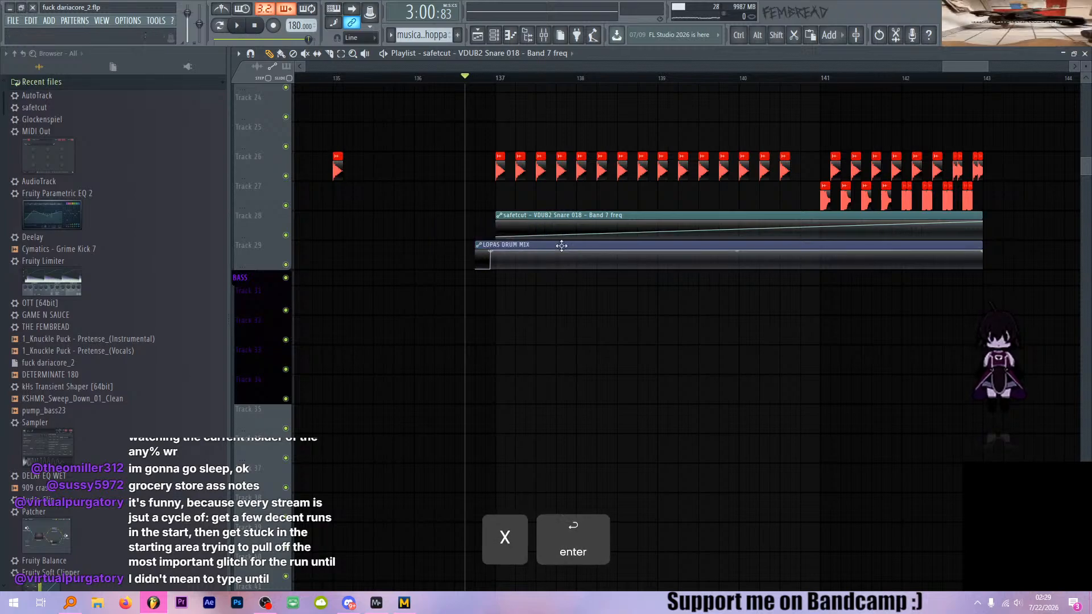
- Rename the safetcut Band 7 frequency automation clip to LOPAS DRUM
right_click(578, 216)
type("rLOPAS DRUM")
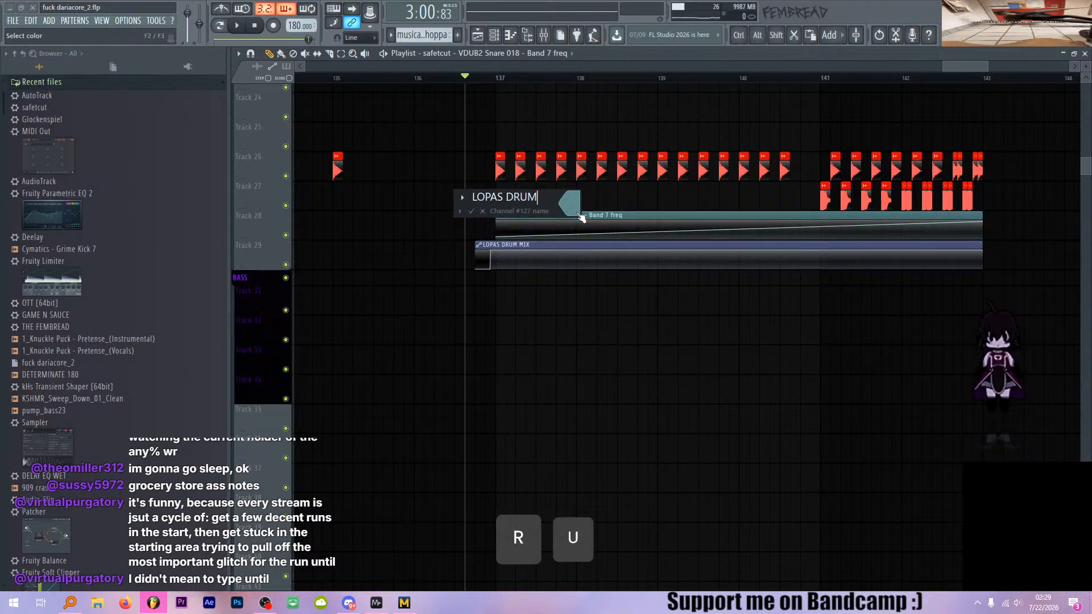
key("Return")
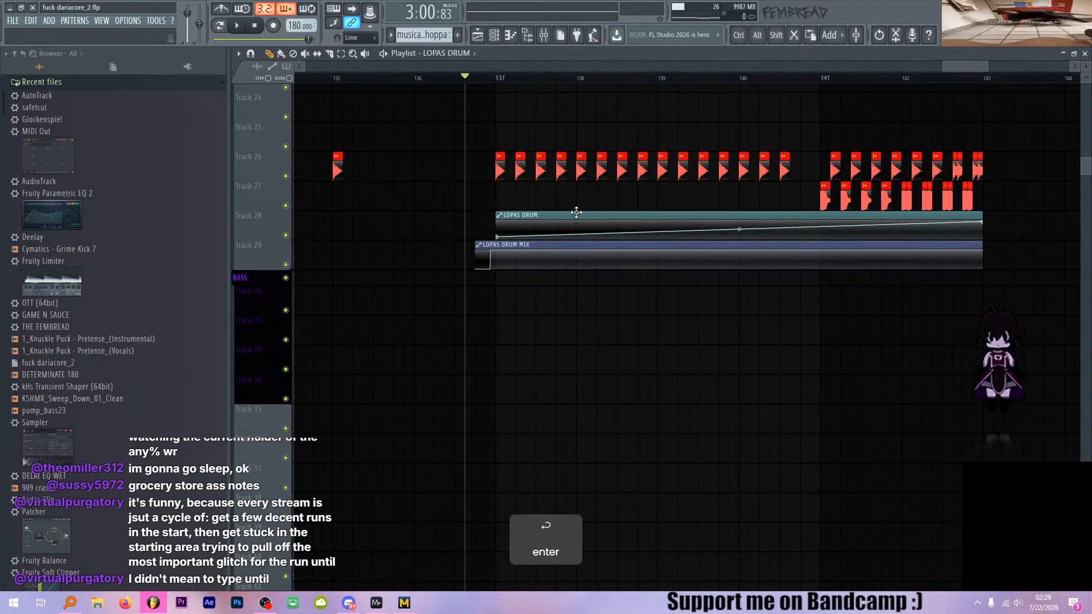
- Link the Band 7 frequency of the KICK insert's safetcut EQ to the LOPAS DRUM internal controller
left_click(548, 30)
left_click(943, 140)
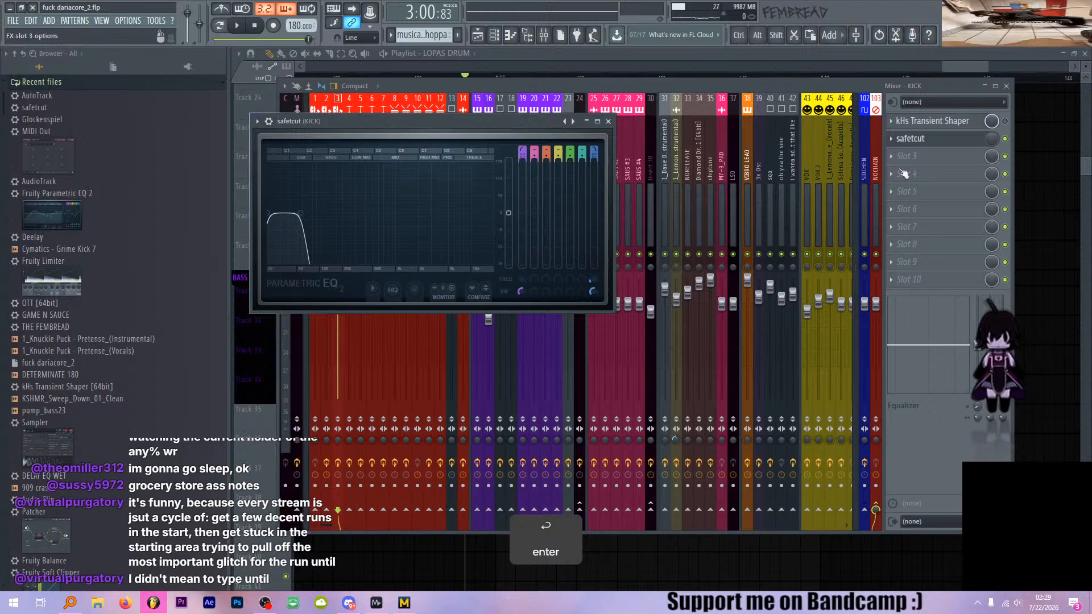
right_click(591, 280)
left_click(629, 382)
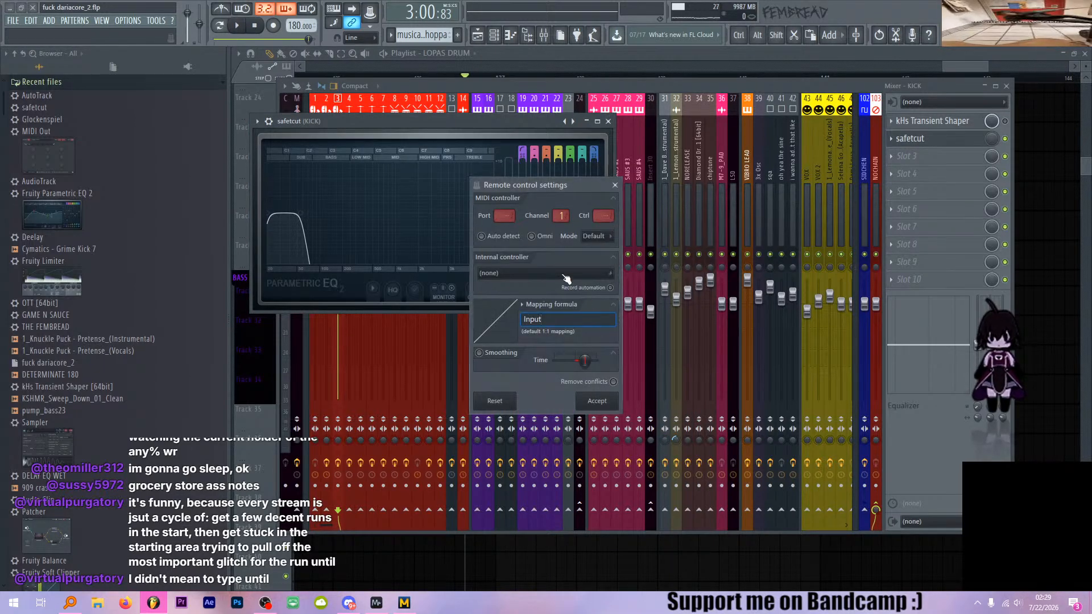
left_click(546, 370)
left_click(539, 564)
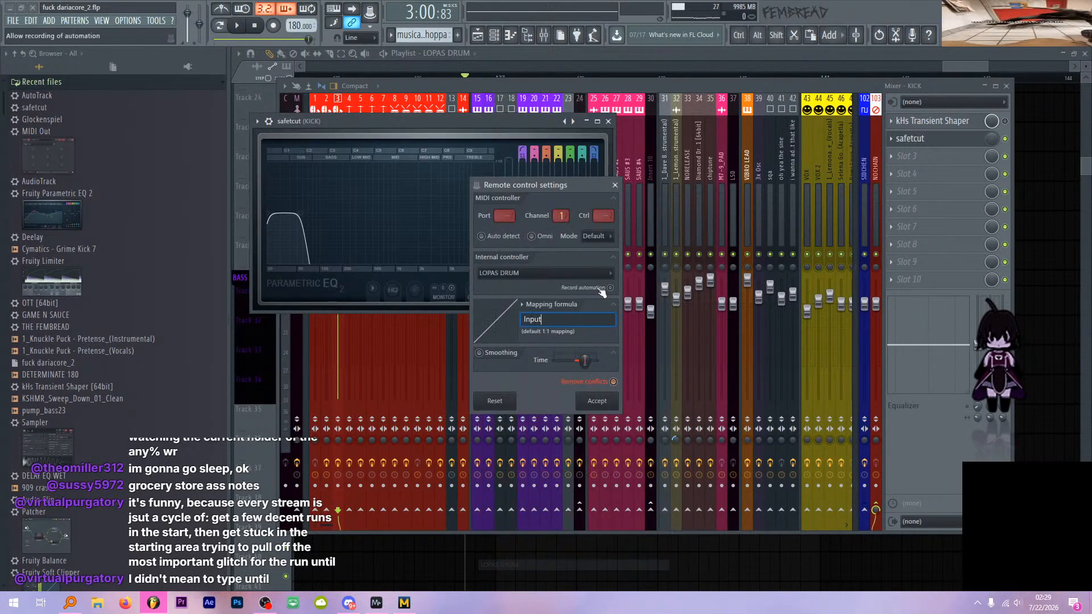
left_click(599, 402)
left_click(608, 122)
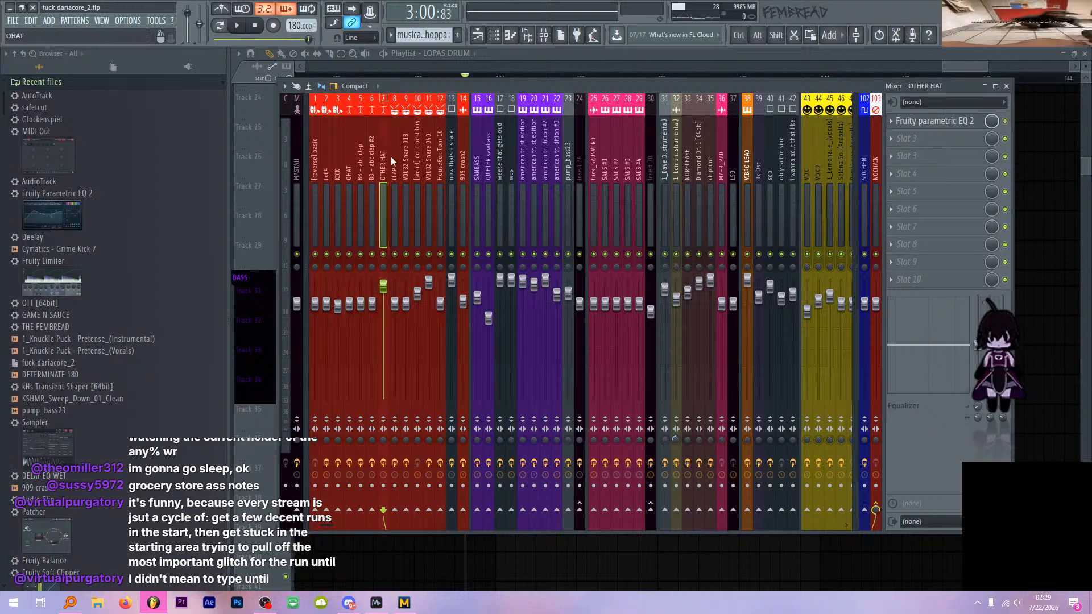
- Link the safetcut mix level on the VDUB2 Snare 018 insert to the LOPAS DRUM MIX internal controller
left_click(407, 157)
left_click(895, 123)
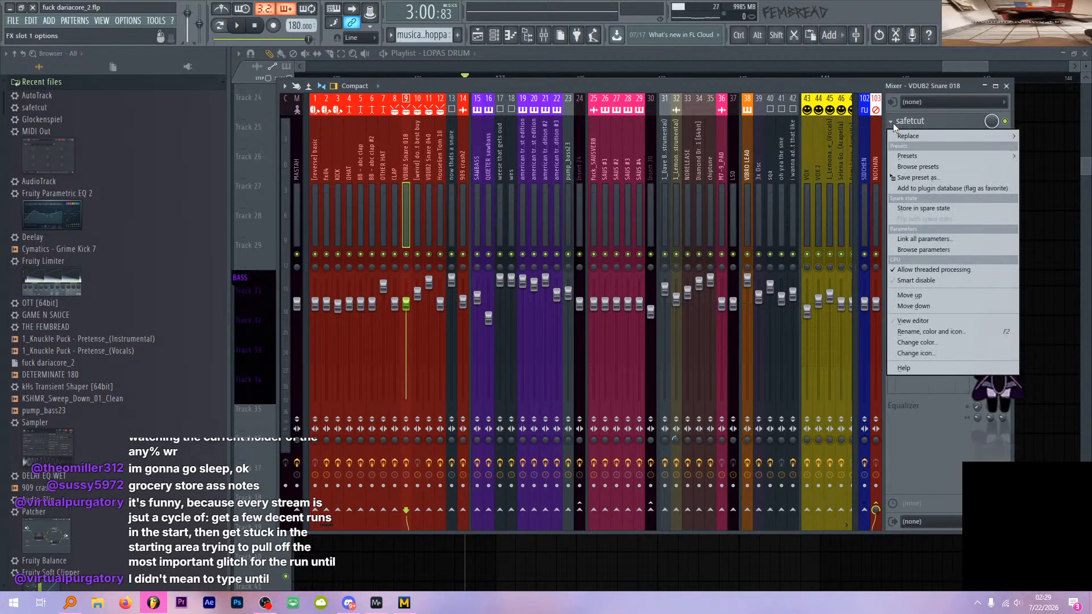
left_click(900, 121)
right_click(991, 121)
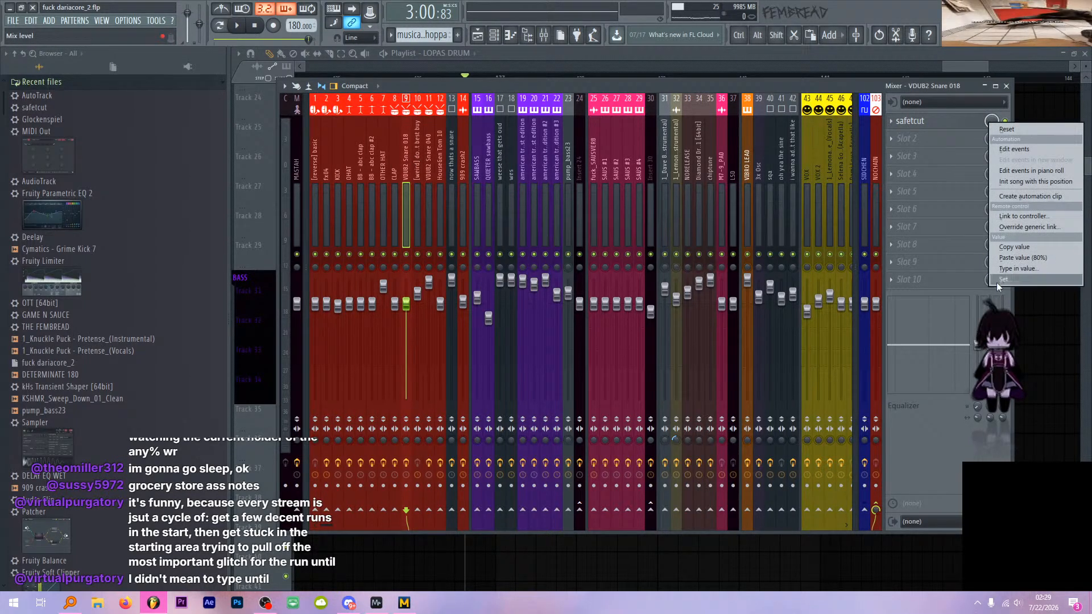
left_click(1020, 213)
left_click(567, 271)
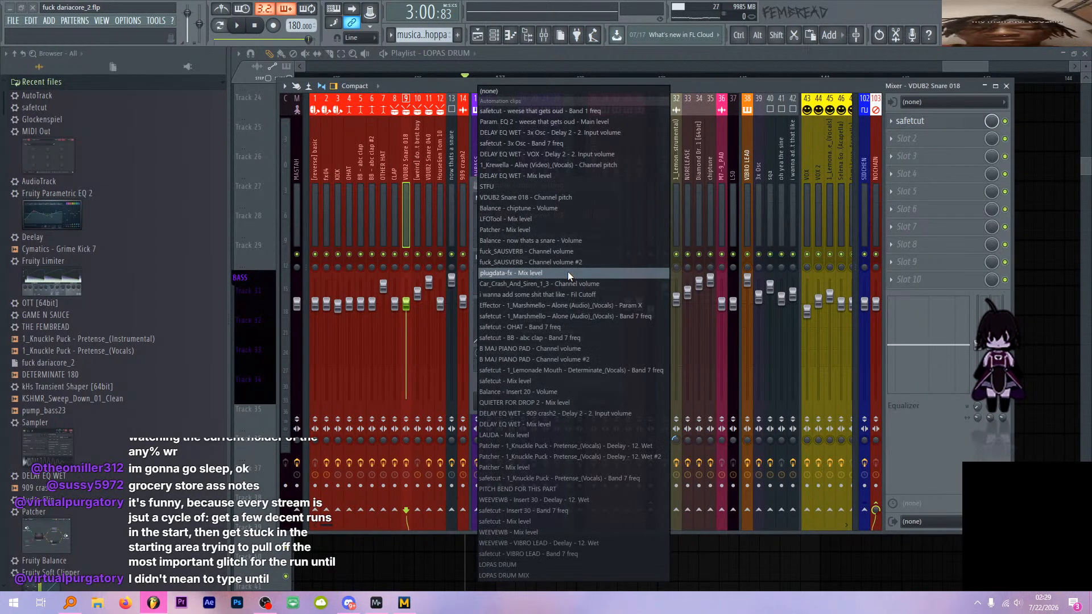
left_click(537, 575)
left_click(594, 402)
- Play the drum transition from just before bar 137 and check the KICK insert's effects in the mixer
key("space")
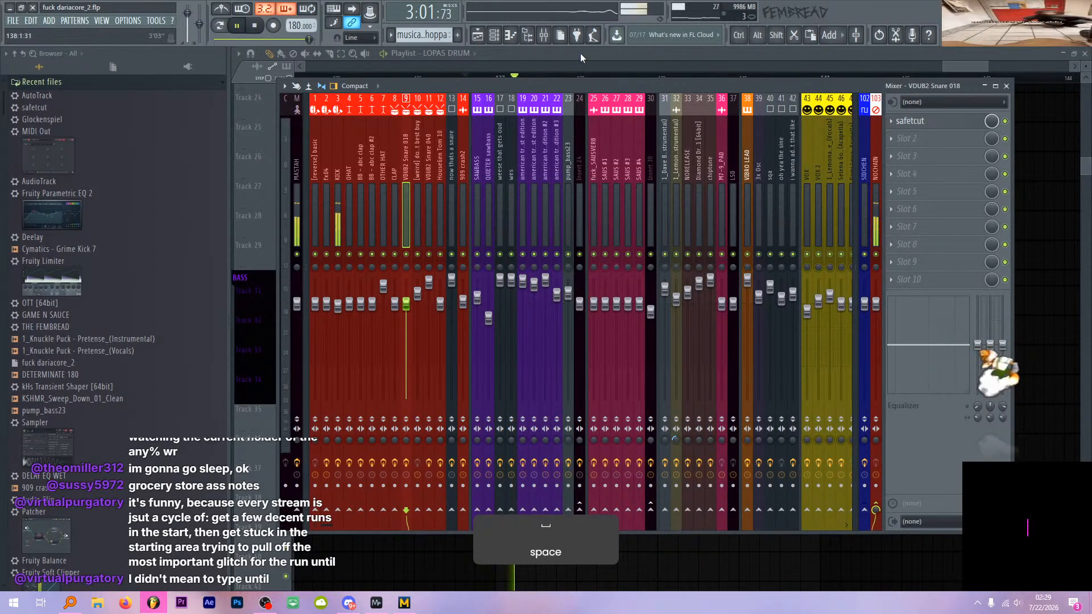
left_click(339, 154)
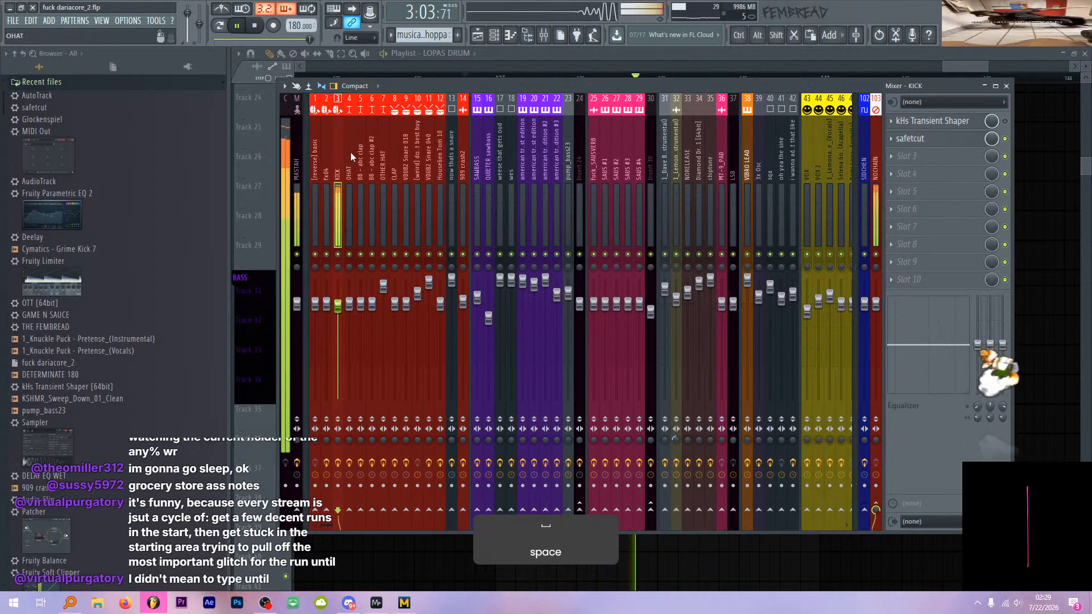
left_click(551, 57)
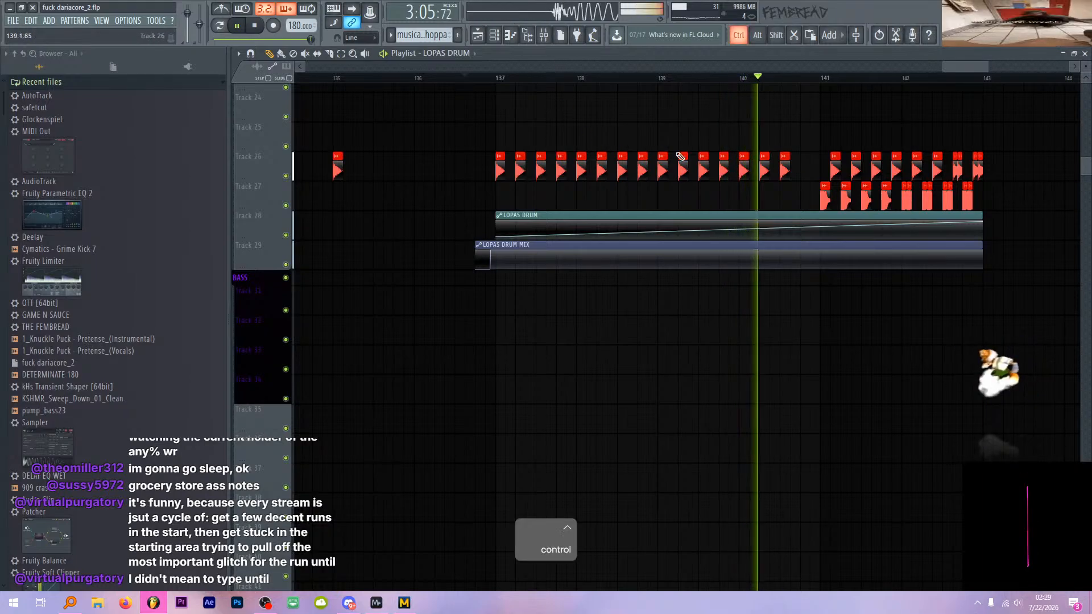
scroll(683, 175, "up", 3)
key("space")
scroll(683, 175, "up", 2)
- Replay the filtered kick and snare build from just before bar 137 through the end of bar 143
left_click(641, 222)
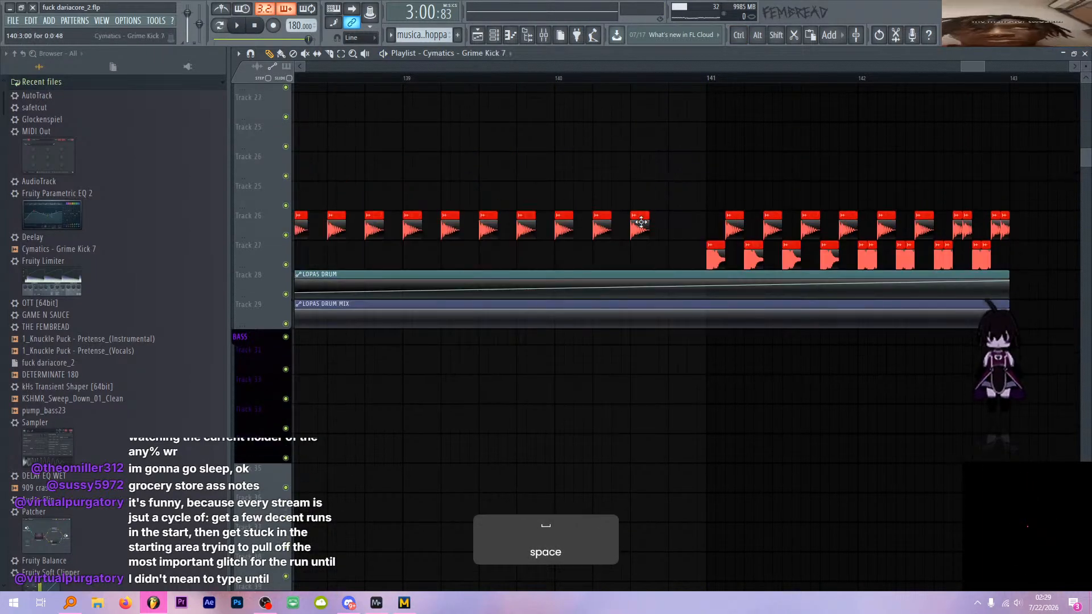
key("space")
scroll(771, 190, "down", 2)
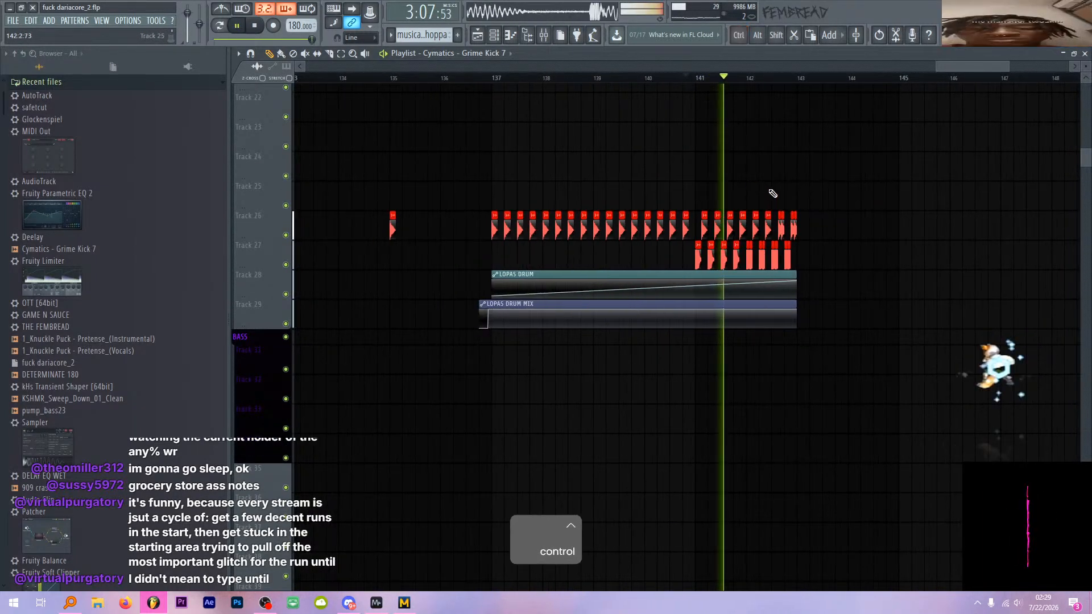
scroll(771, 221, "up", 4)
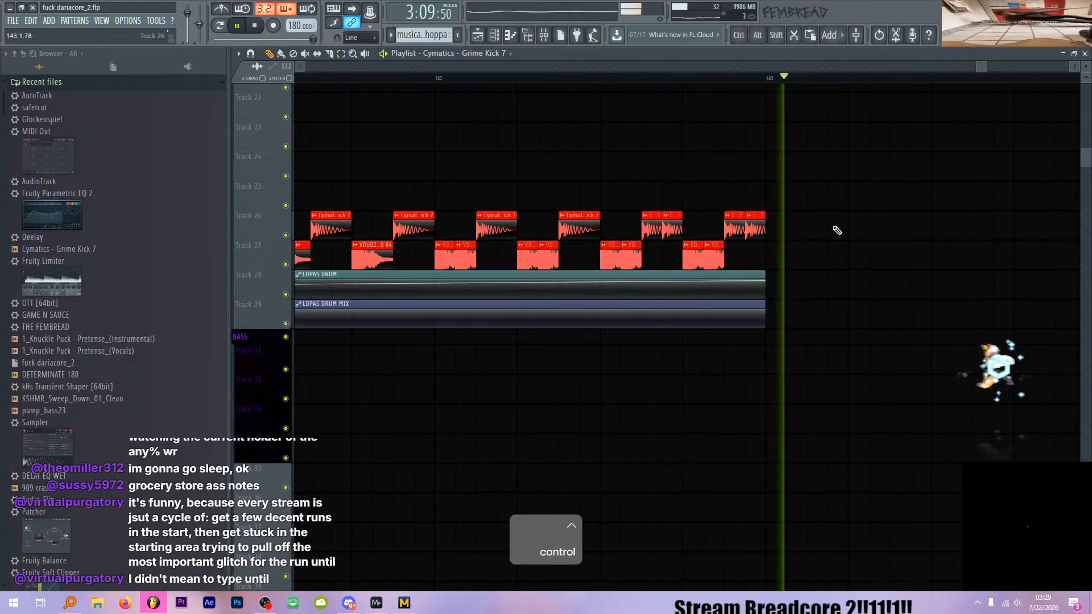
scroll(738, 255, "down", 4)
scroll(739, 255, "down", 3)
scroll(777, 280, "up", 4)
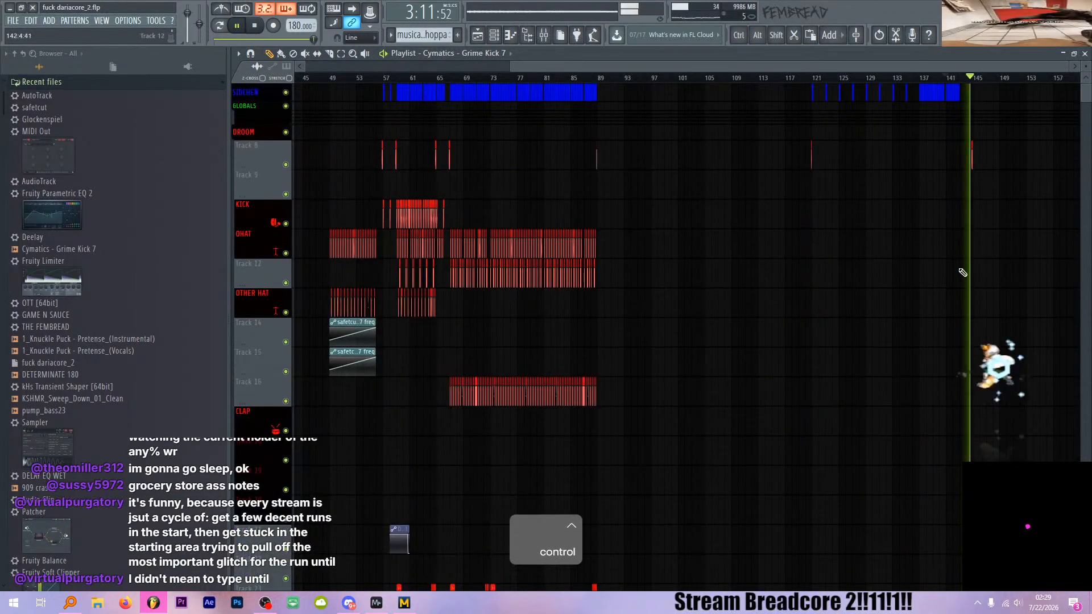
key("space")
- Move the playhead to the start of bar 137 and save the project
scroll(997, 182, "up", 5)
left_click_drag(703, 79, 693, 79)
scroll(840, 221, "down", 12)
scroll(900, 232, "up", 2)
scroll(885, 233, "up", 6)
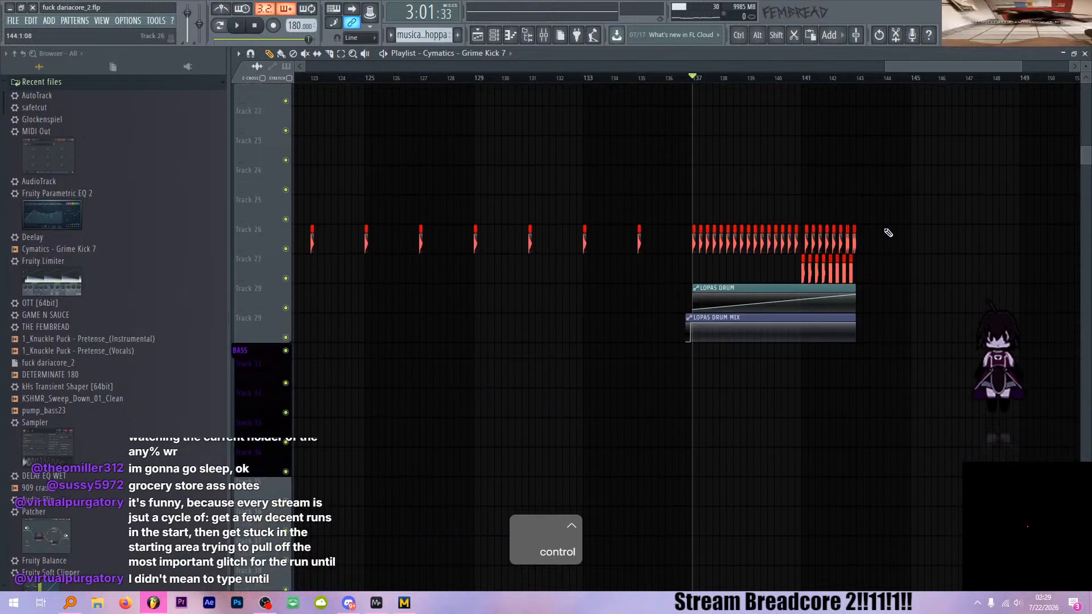
scroll(858, 227, "down", 5)
scroll(748, 197, "down", 4)
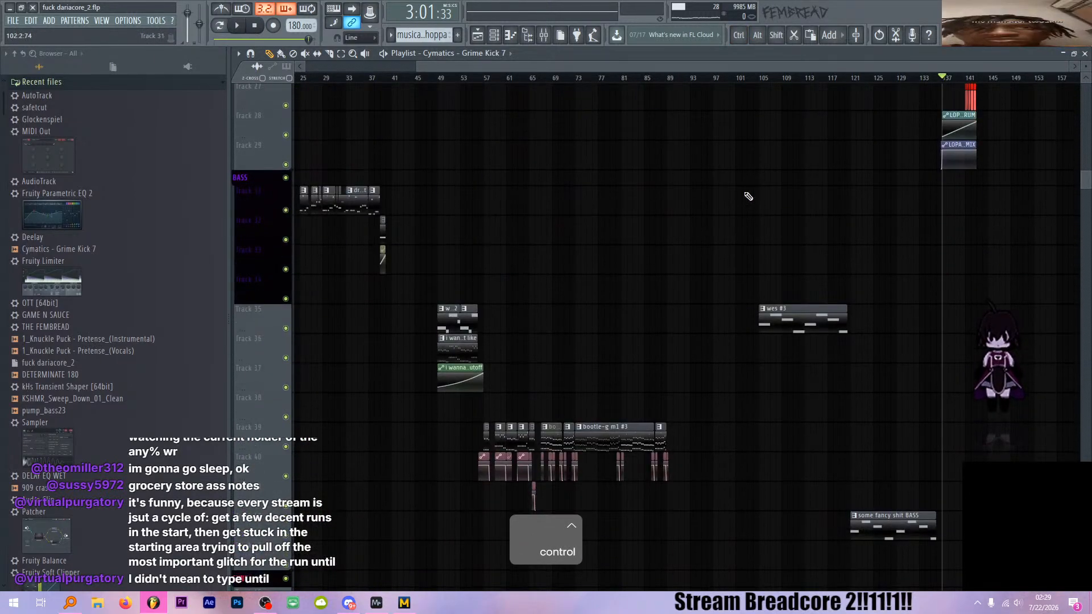
key("ctrl+s")
- Shrink the tracks in the SYNF, LEAD, VOCALS and SFX+ groups to thin rows in the playlist
scroll(749, 196, "down", 1)
scroll(749, 196, "down", 4, "alt")
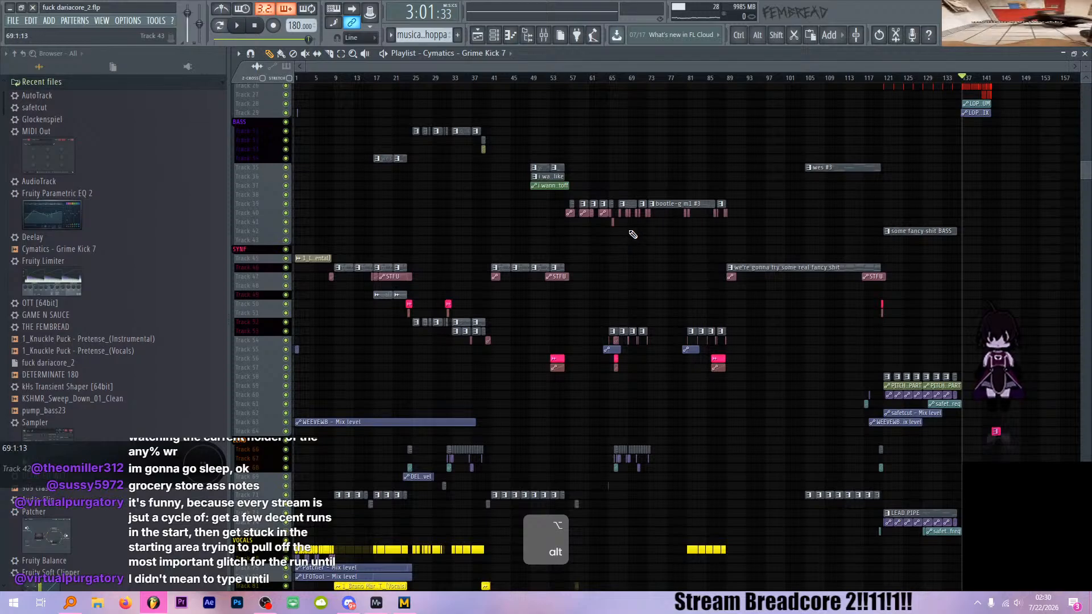
scroll(629, 238, "down", 1)
scroll(628, 240, "up", 5, "ctrl")
scroll(278, 192, "up", 5, "alt")
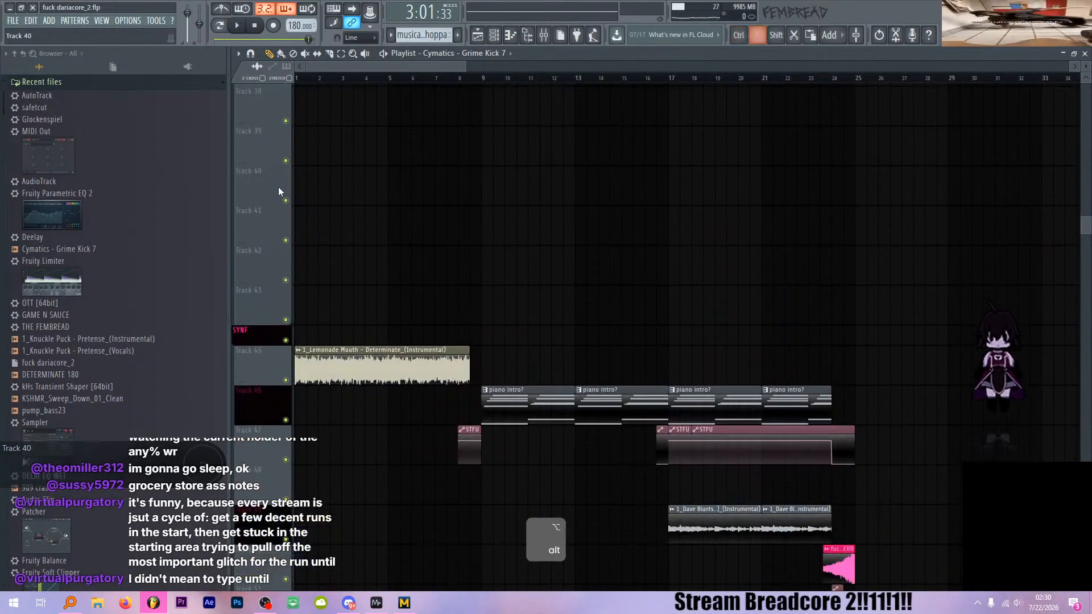
scroll(261, 350, "down", 3, "alt")
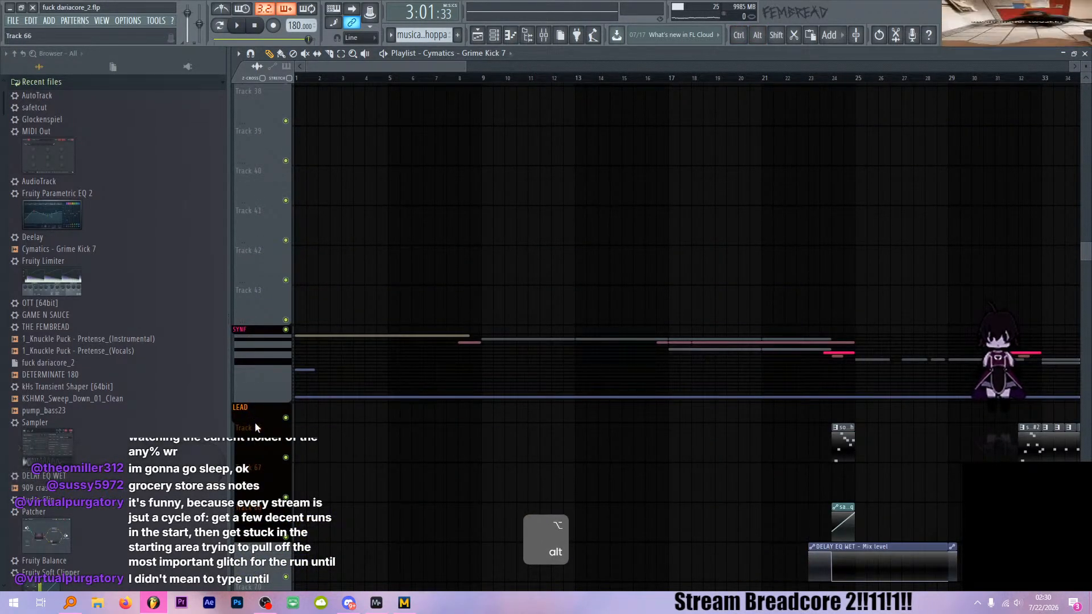
scroll(255, 426, "down", 4, "alt")
right_click(259, 453)
left_click(248, 463)
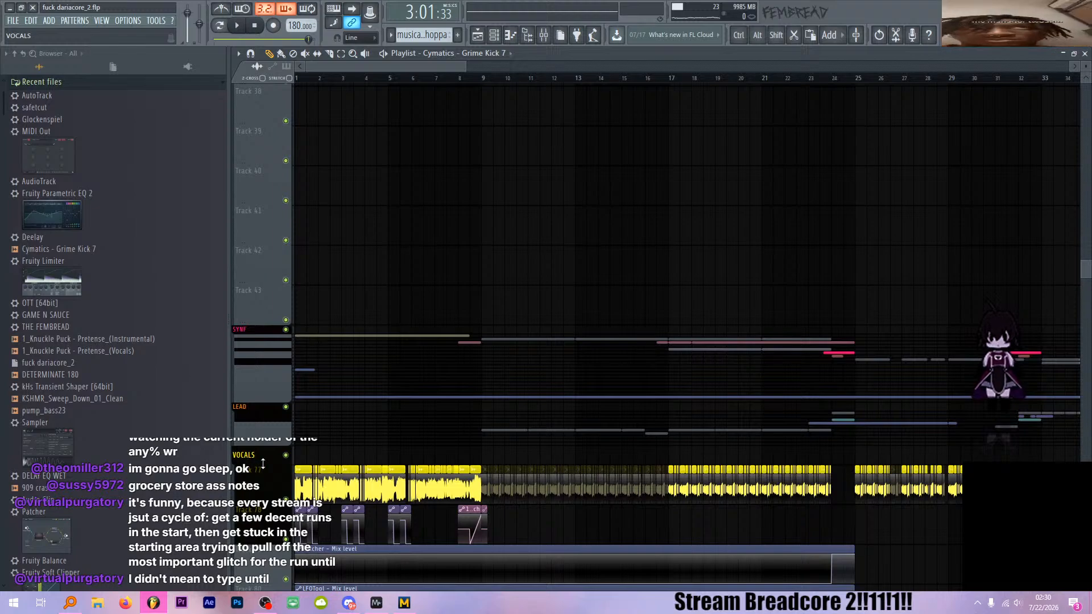
scroll(263, 464, "down", 4, "alt")
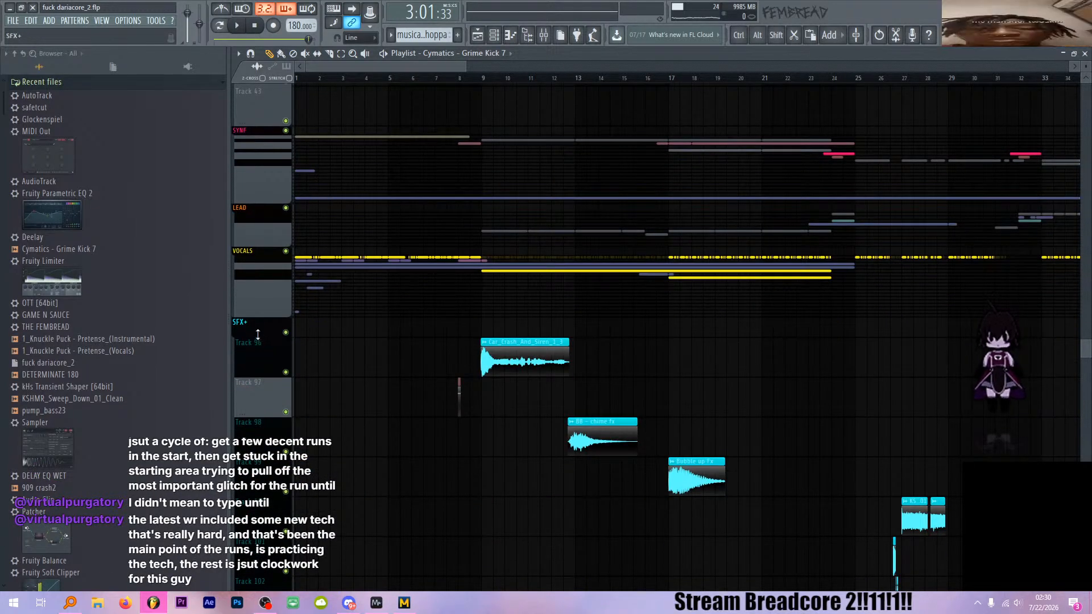
scroll(258, 338, "down", 4, "alt")
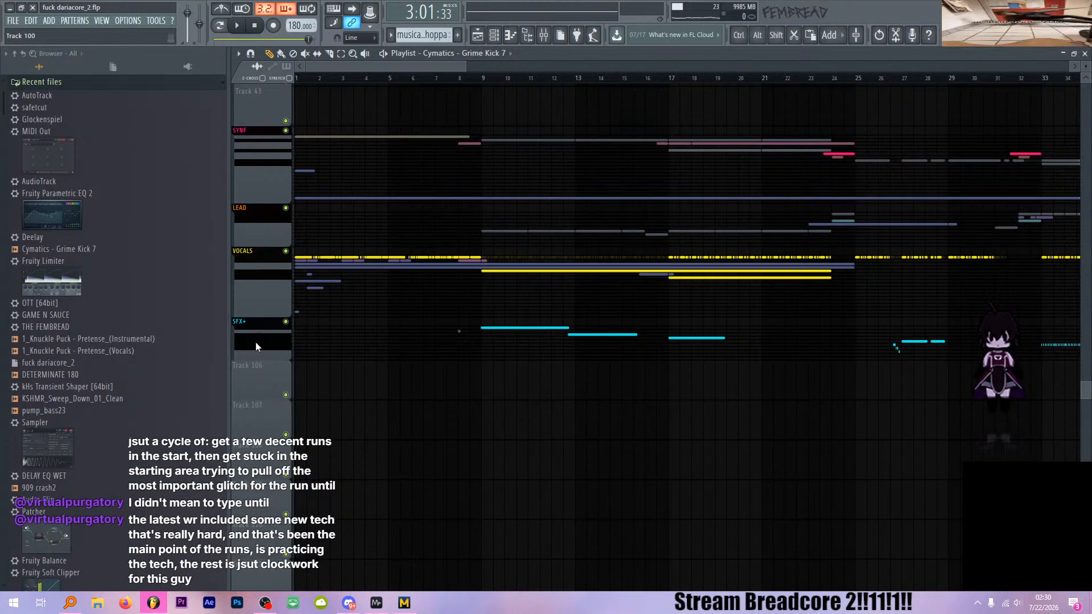
- Shrink the tracks in the BASS and DROOM groups to thin rows so the whole arrangement fits in view
scroll(255, 343, "up", 5)
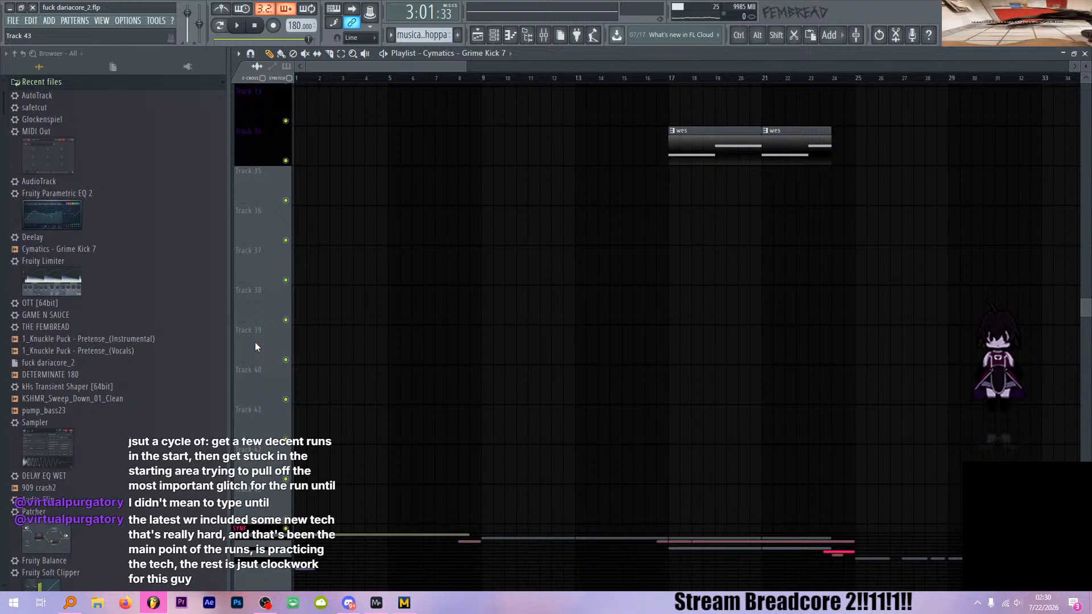
scroll(255, 343, "up", 4)
scroll(255, 347, "up", 3)
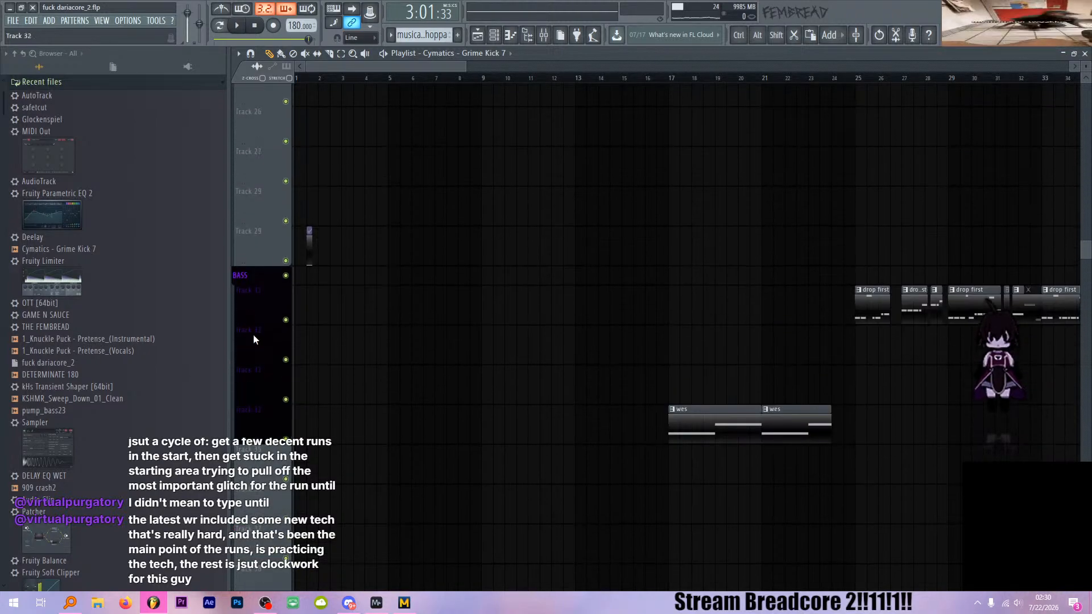
scroll(250, 307, "up", 18)
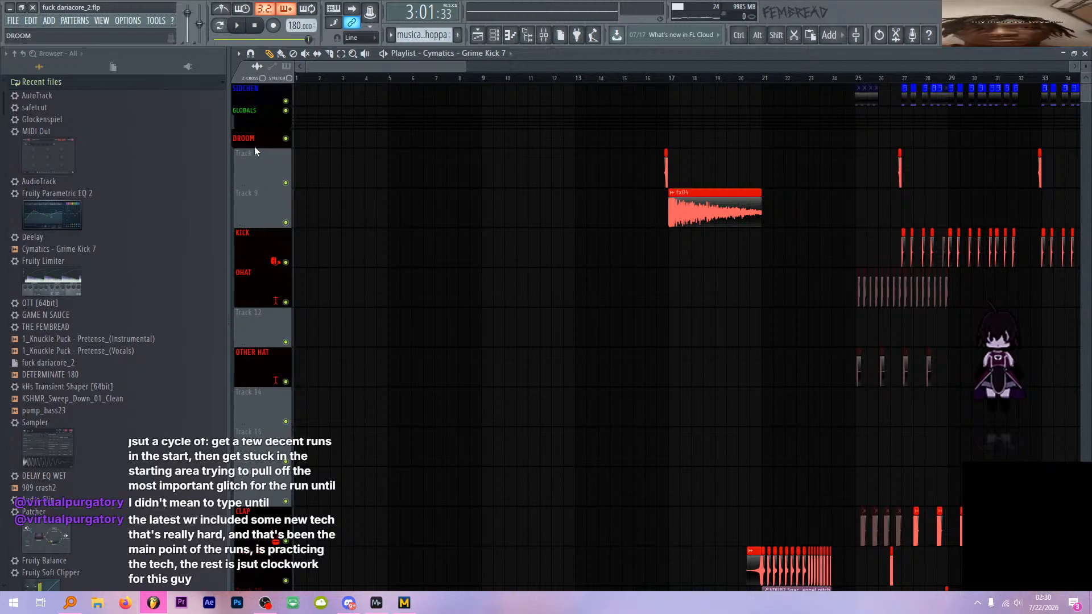
scroll(445, 237, "down", 3, "ctrl")
scroll(429, 219, "down", 4, "ctrl")
scroll(387, 182, "down", 2, "alt")
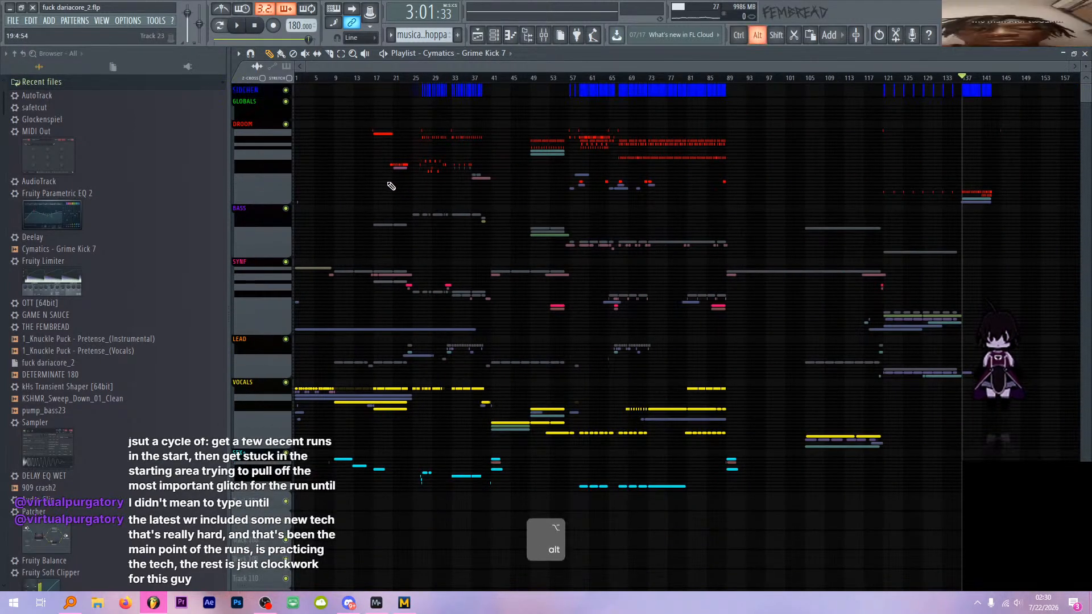
- Return the playhead to the start of the song and save the project
left_click_drag(314, 79, 274, 81)
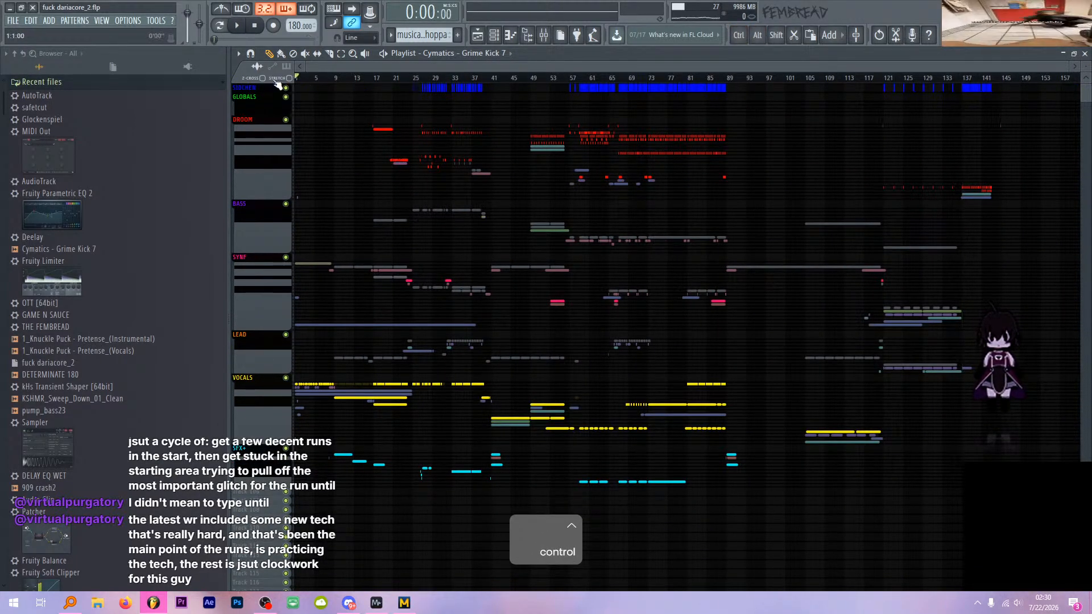
key("ctrl+s")
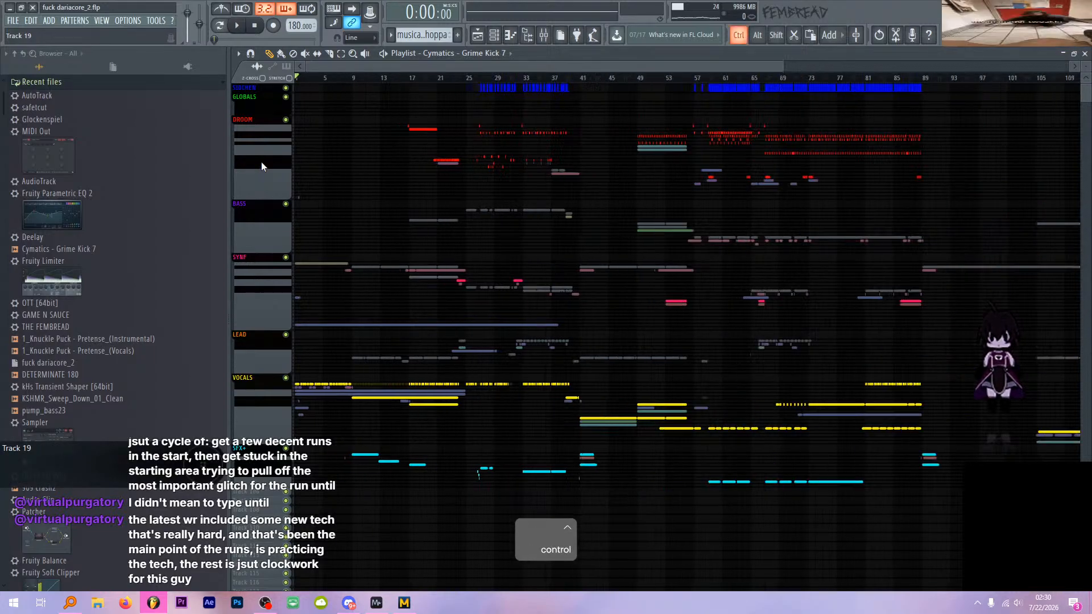
- Restore the playlist to its smaller window size, show the audio visualizer above it, and enable playlist auto-scroll
key("Return")
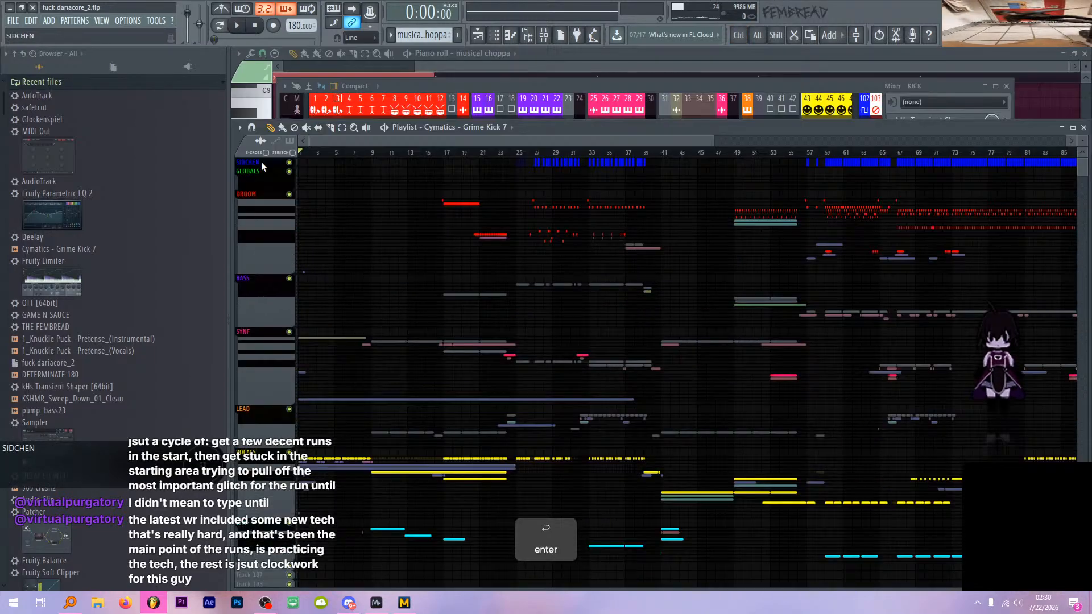
left_click(385, 606)
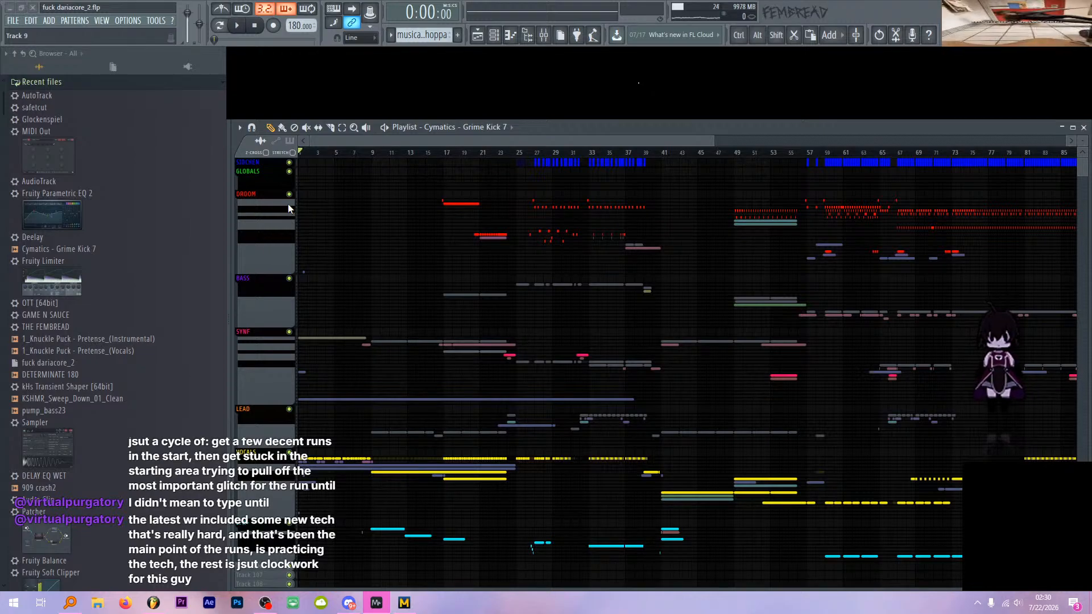
scroll(267, 243, "up", 4)
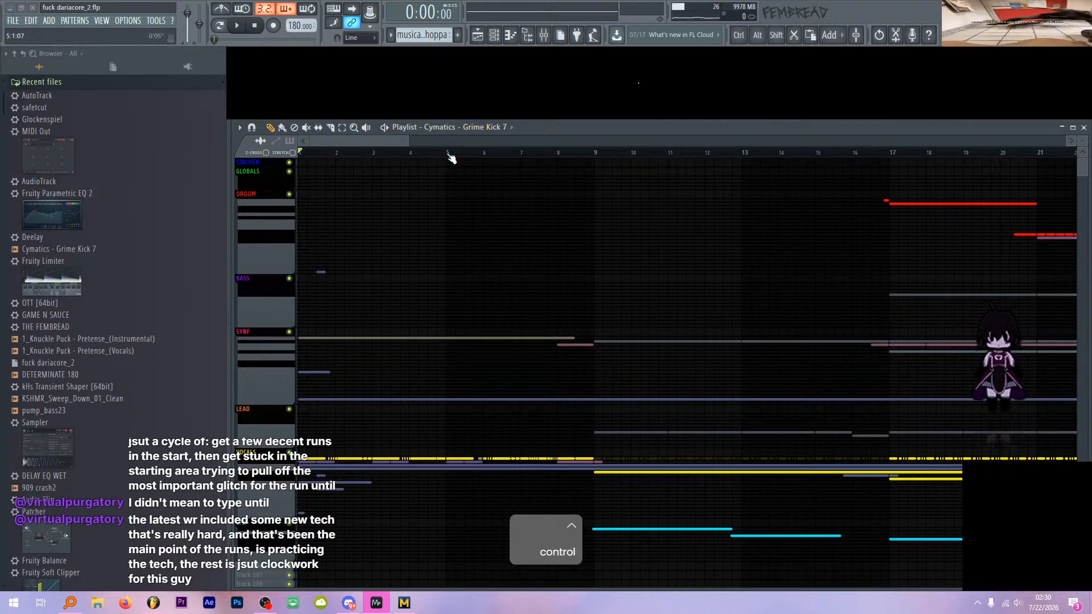
key("Scroll_Lock")
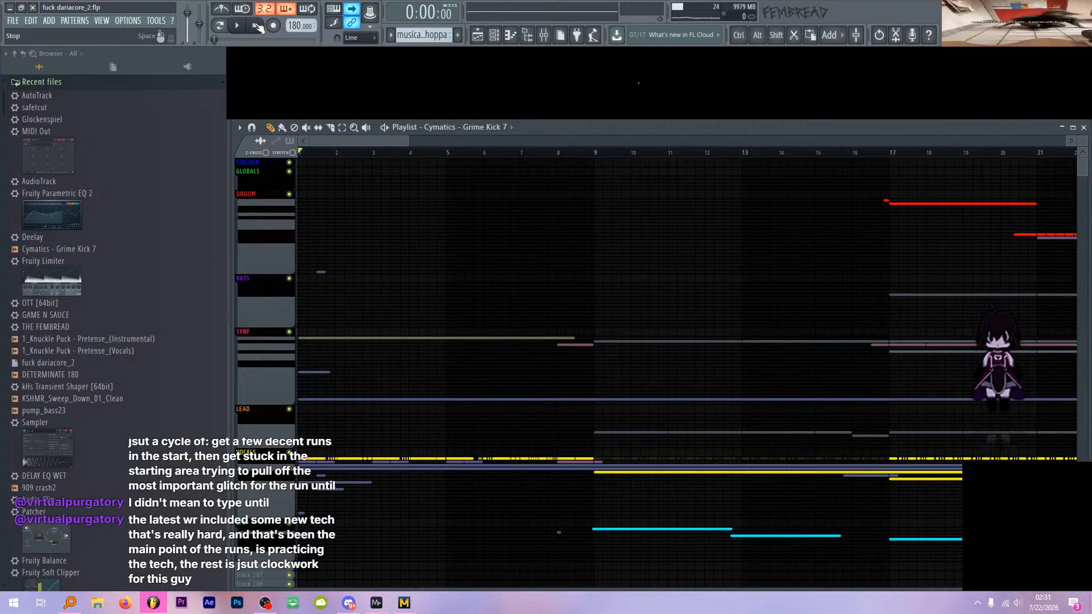
scroll(263, 232, "up", 2)
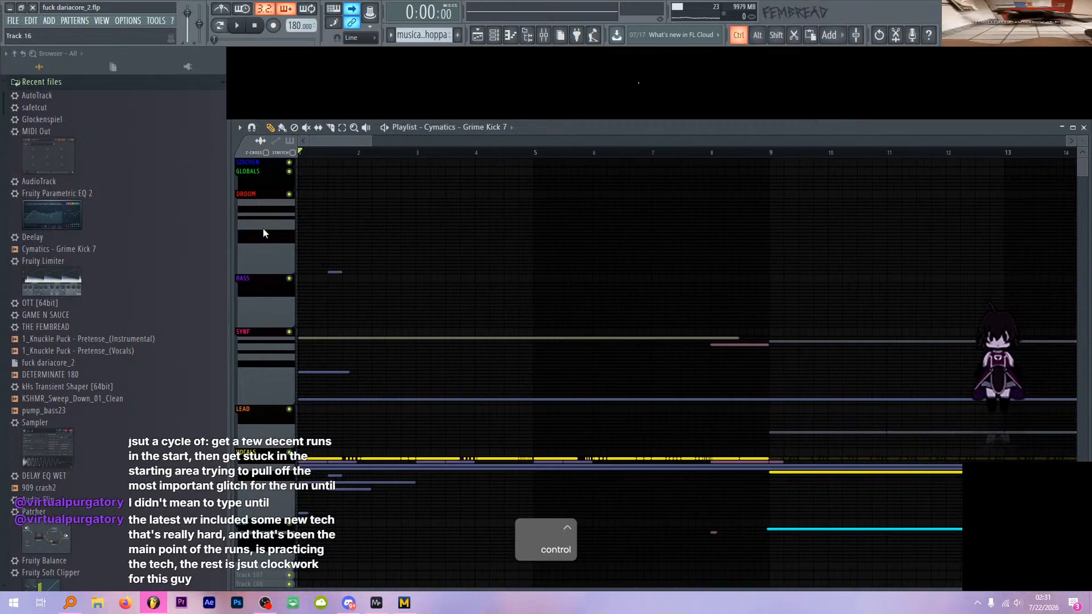
- Play the song from the beginning up to the drum transition before bar 137, stop playback, and maximize the playlist
key("space")
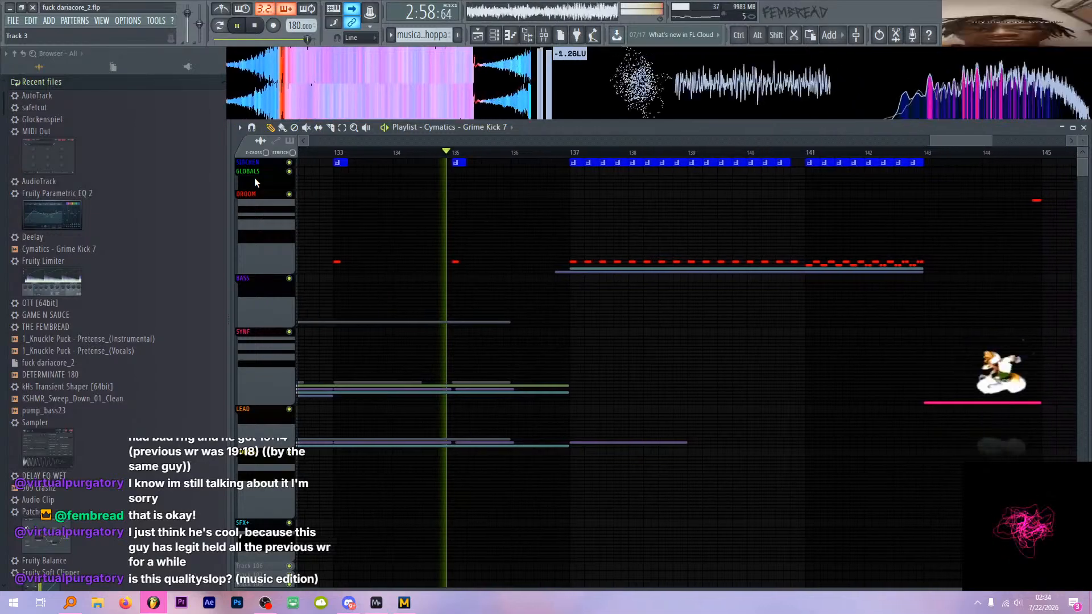
key("Caps_Lock")
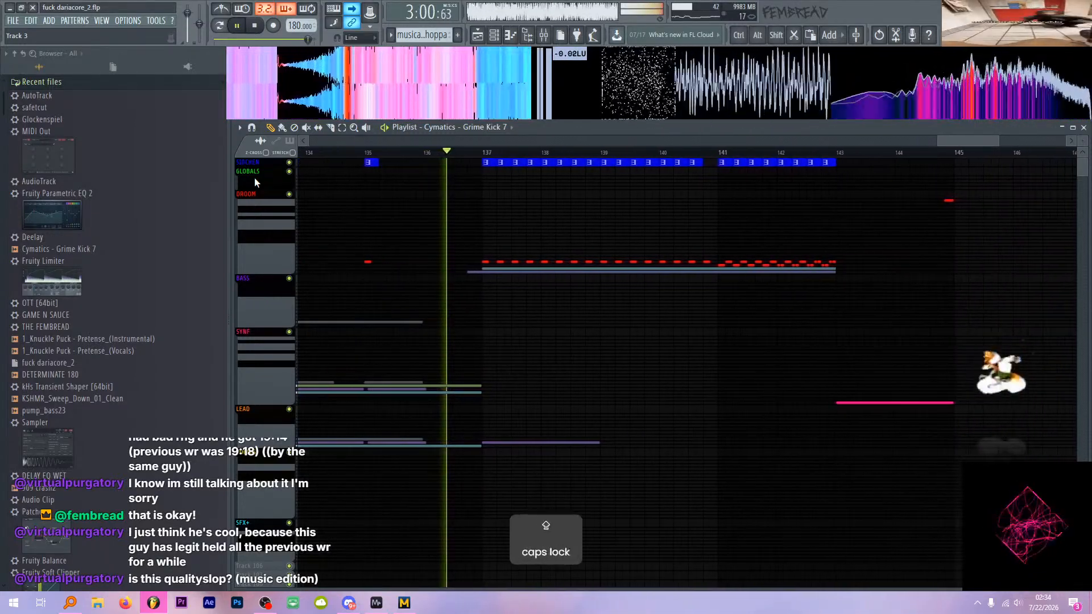
key("space")
scroll(432, 218, "down", 5)
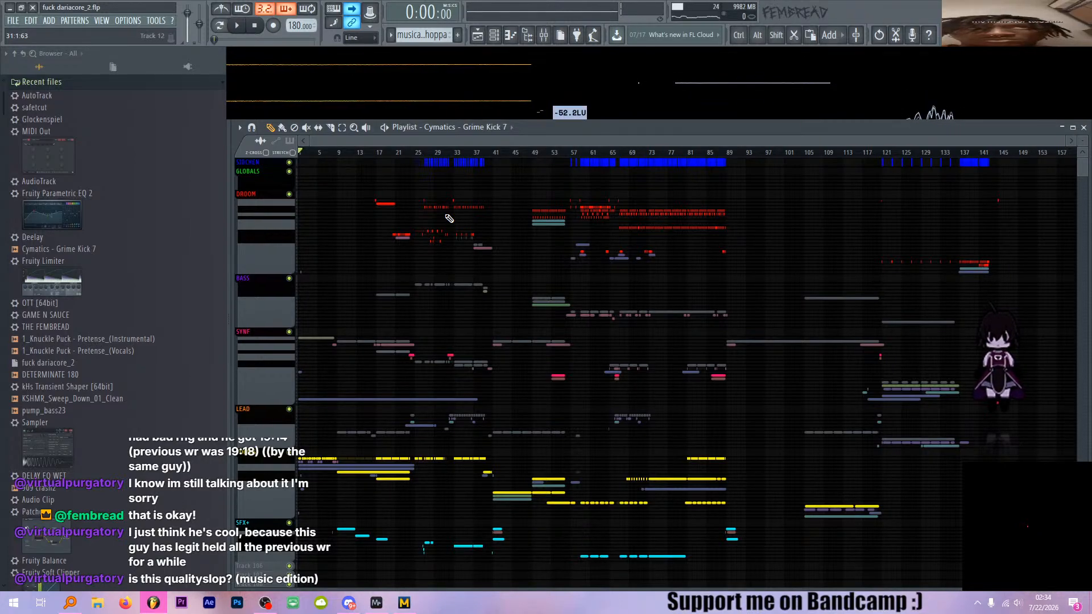
left_click(537, 128)
key("Return")
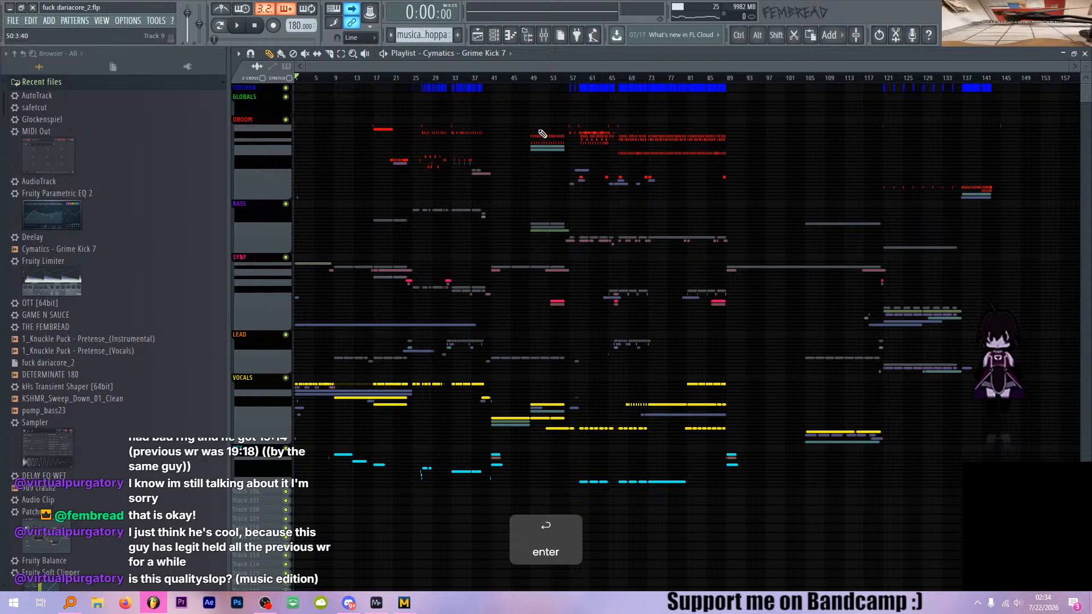